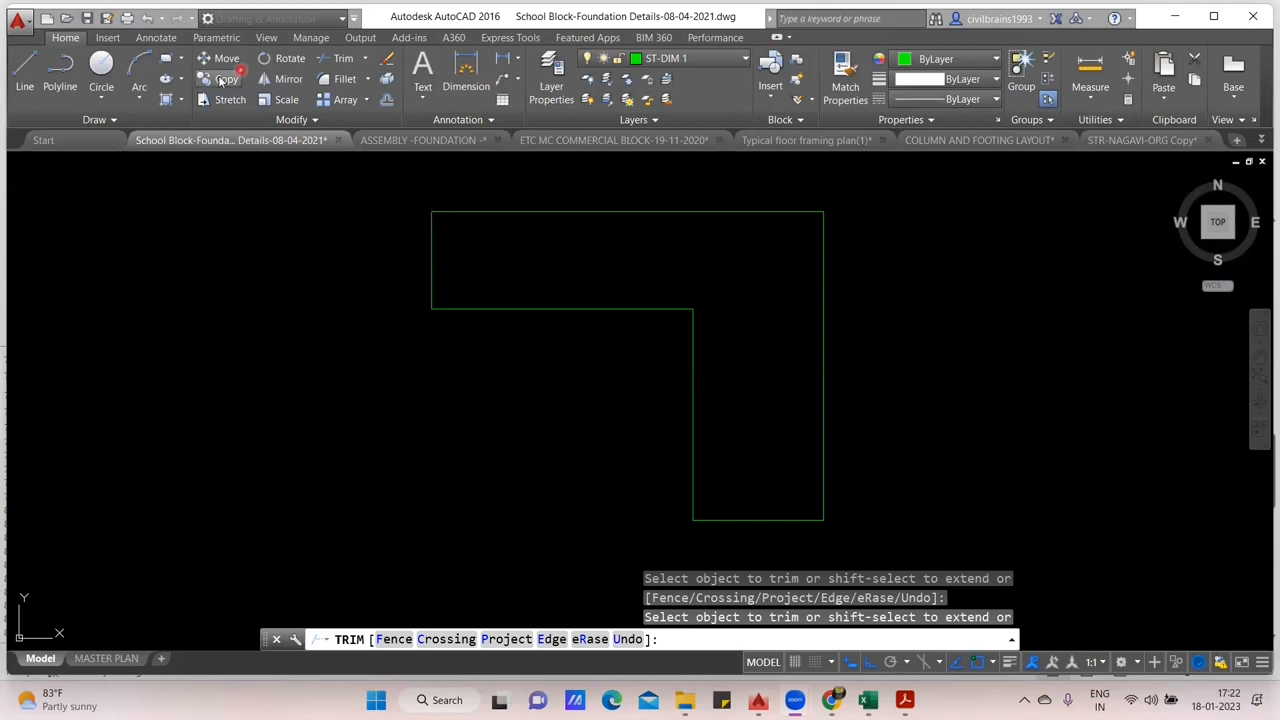
- Leave the trim command and draw a small rectangle to the left of the L-shaped outline
{"action": "left_click", "coordinate": [114, 194]}
{"action": "left_click", "coordinate": [191, 203]}
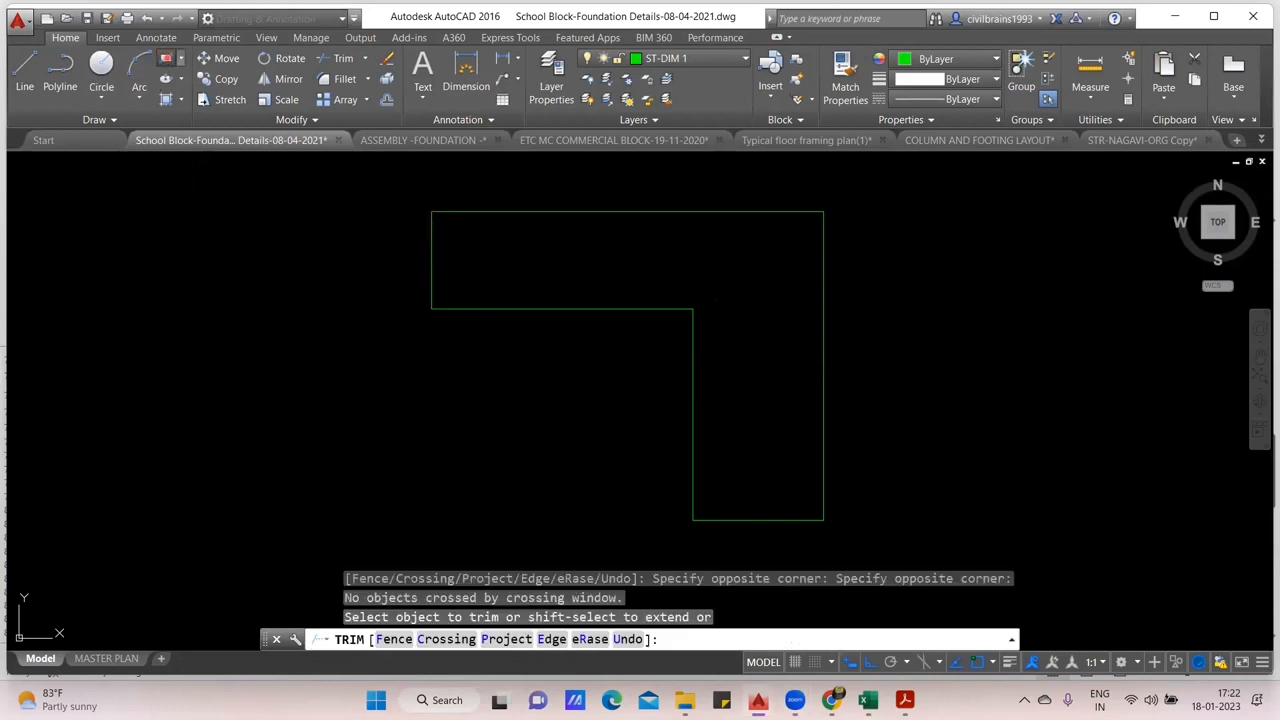
{"action": "left_click", "coordinate": [166, 59]}
{"action": "left_click", "coordinate": [105, 220]}
{"action": "left_click", "coordinate": [256, 304]}
{"action": "left_click", "coordinate": [156, 389]}
{"action": "left_click", "coordinate": [489, 467]}
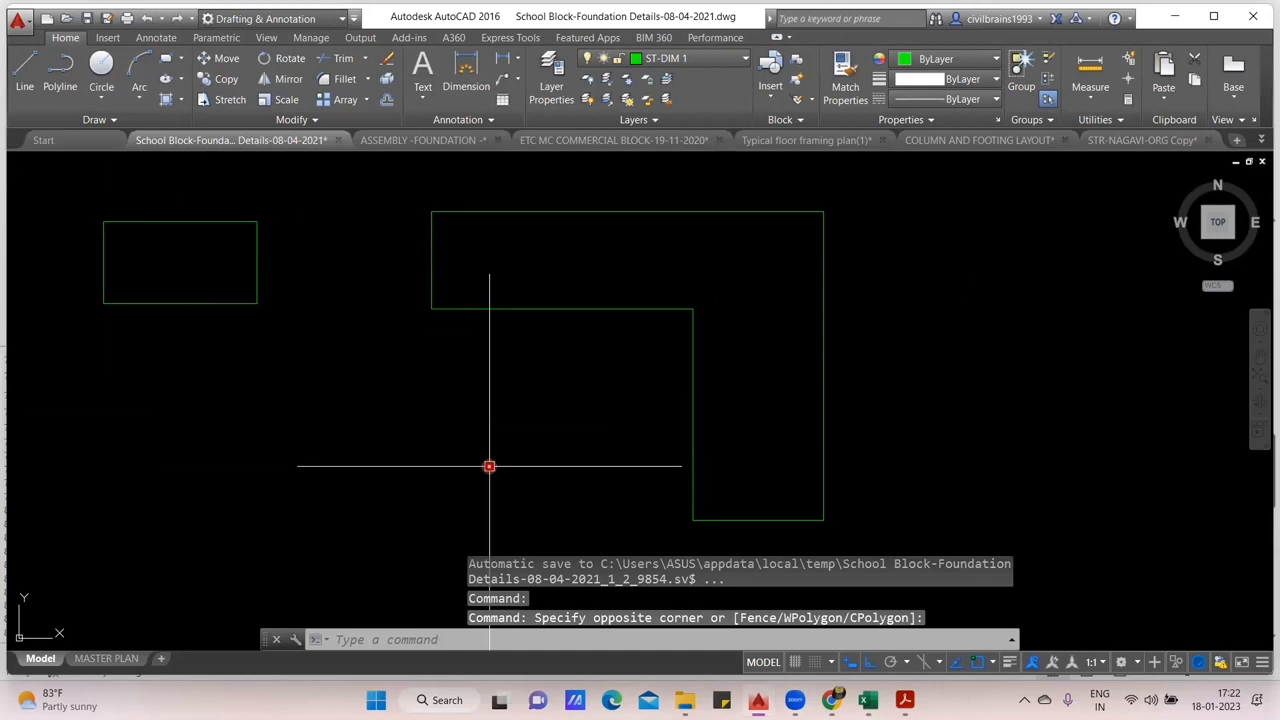
- Draw a second, larger rectangle below the small one, beside the L-shaped outline's lower leg
{"action": "key", "text": "Return"}
{"action": "left_click", "coordinate": [189, 380]}
{"action": "left_click", "coordinate": [489, 480]}
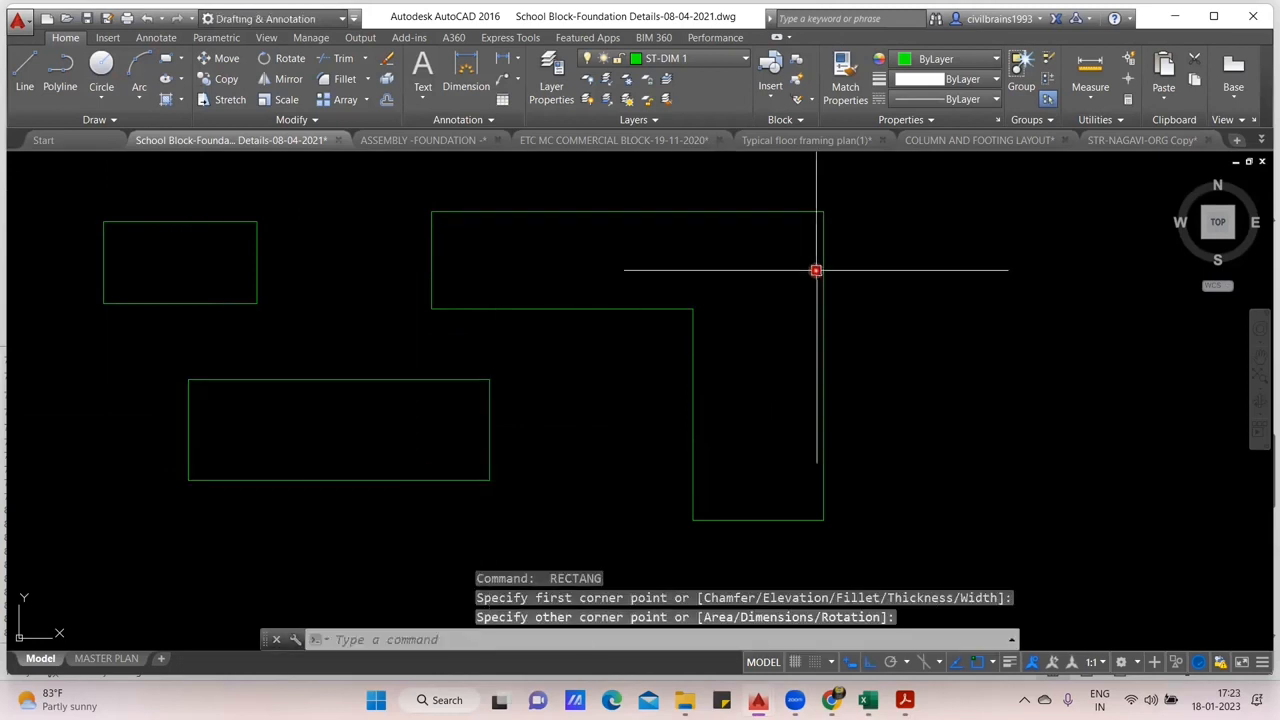
{"action": "left_click_drag", "start_coordinate": [978, 424], "coordinate": [991, 418]}
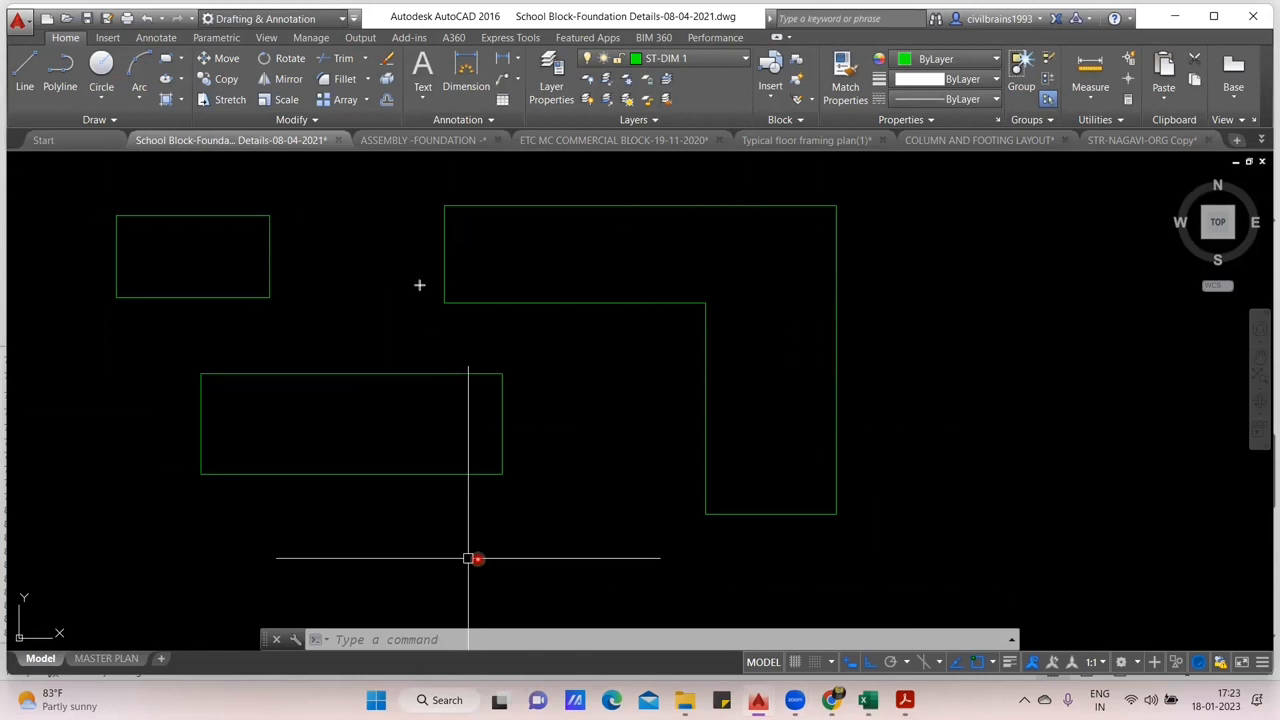
- Mark the L-shaped outline's left edge, right edge and bottom edge with annotation strokes
{"action": "left_click_drag", "start_coordinate": [443, 206], "coordinate": [440, 298]}
{"action": "left_click_drag", "start_coordinate": [860, 205], "coordinate": [856, 516]}
{"action": "left_click_drag", "start_coordinate": [705, 538], "coordinate": [839, 535]}
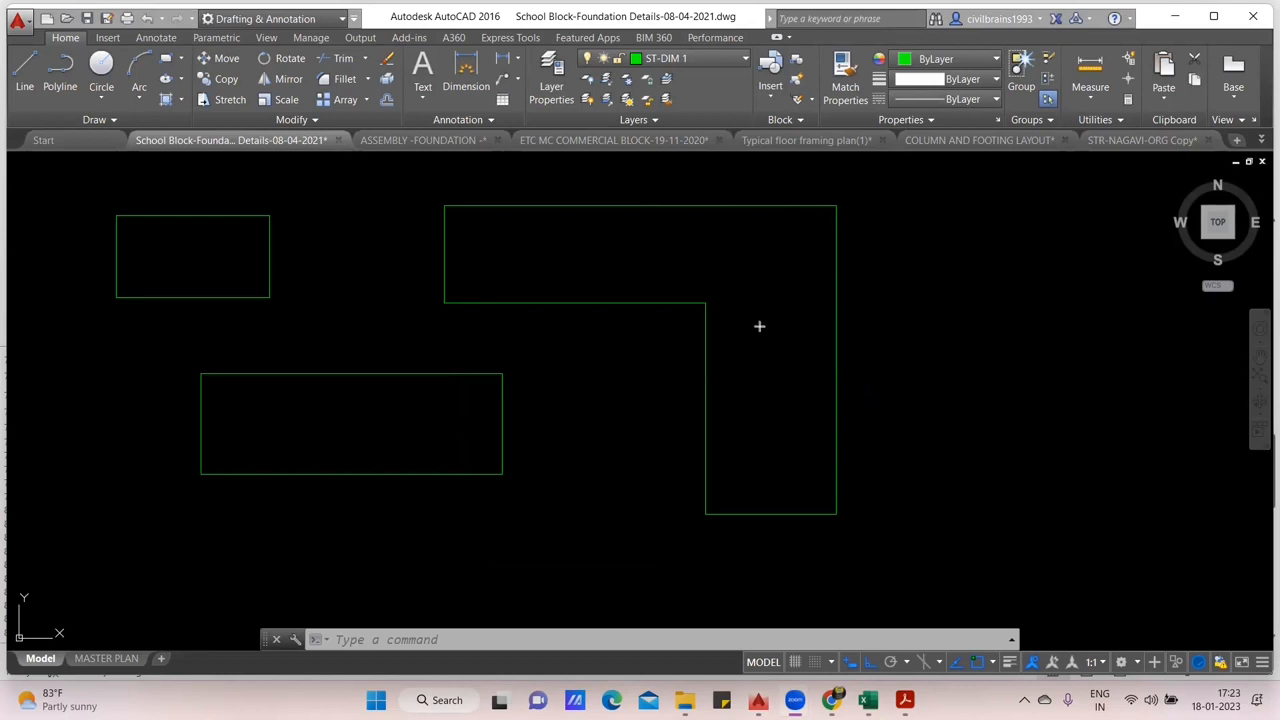
- Sketch short vertical white bars across the horizontal leg of the L-shaped outline
{"action": "left_click_drag", "start_coordinate": [459, 208], "coordinate": [459, 297]}
{"action": "left_click_drag", "start_coordinate": [466, 214], "coordinate": [464, 294]}
{"action": "left_click_drag", "start_coordinate": [498, 211], "coordinate": [497, 288]}
{"action": "left_click_drag", "start_coordinate": [546, 210], "coordinate": [545, 290]}
{"action": "left_click_drag", "start_coordinate": [606, 214], "coordinate": [606, 290]}
{"action": "mouse_move", "coordinate": [646, 216]}
{"action": "left_mouse_down"}
{"action": "mouse_move", "coordinate": [646, 284]}
{"action": "mouse_move", "coordinate": [684, 272]}
{"action": "left_mouse_up"}
{"action": "left_click_drag", "start_coordinate": [702, 215], "coordinate": [704, 292]}
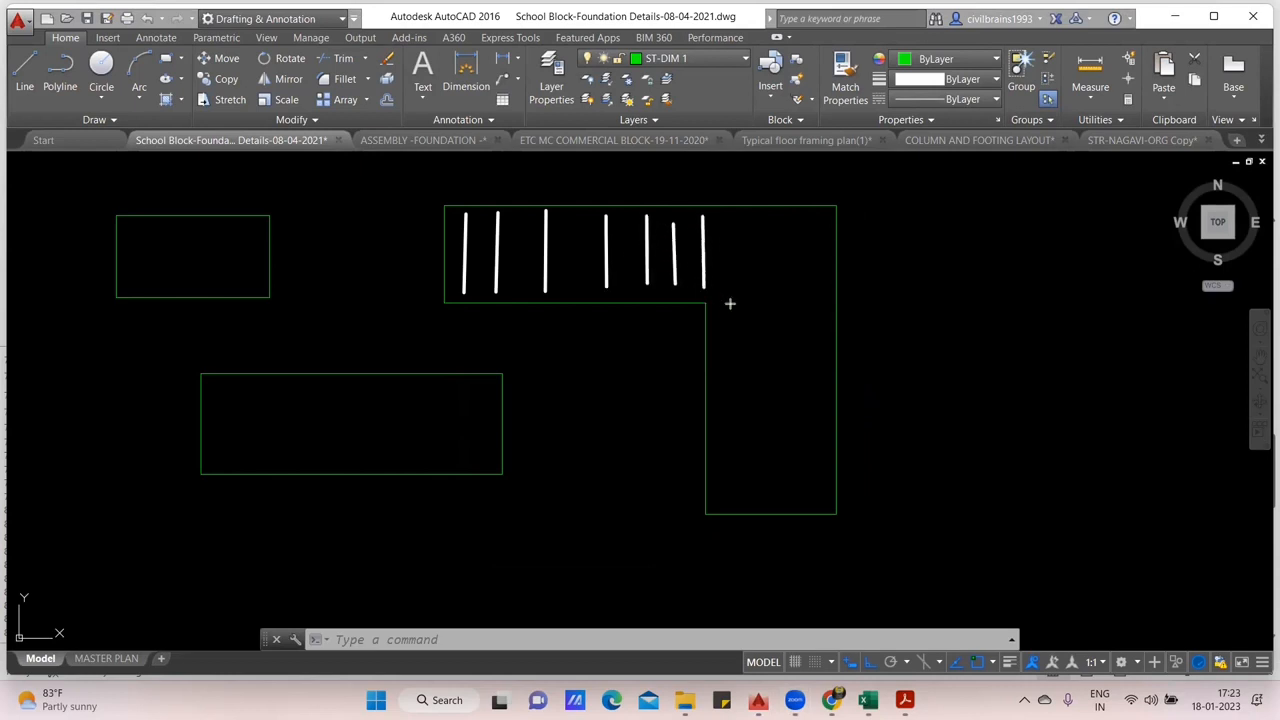
- Sketch four long vertical white bars running the full height of the outline's vertical leg
{"action": "left_click_drag", "start_coordinate": [733, 213], "coordinate": [737, 492]}
{"action": "left_click_drag", "start_coordinate": [762, 231], "coordinate": [768, 494]}
{"action": "left_click_drag", "start_coordinate": [793, 220], "coordinate": [797, 492]}
{"action": "left_click_drag", "start_coordinate": [823, 237], "coordinate": [819, 492]}
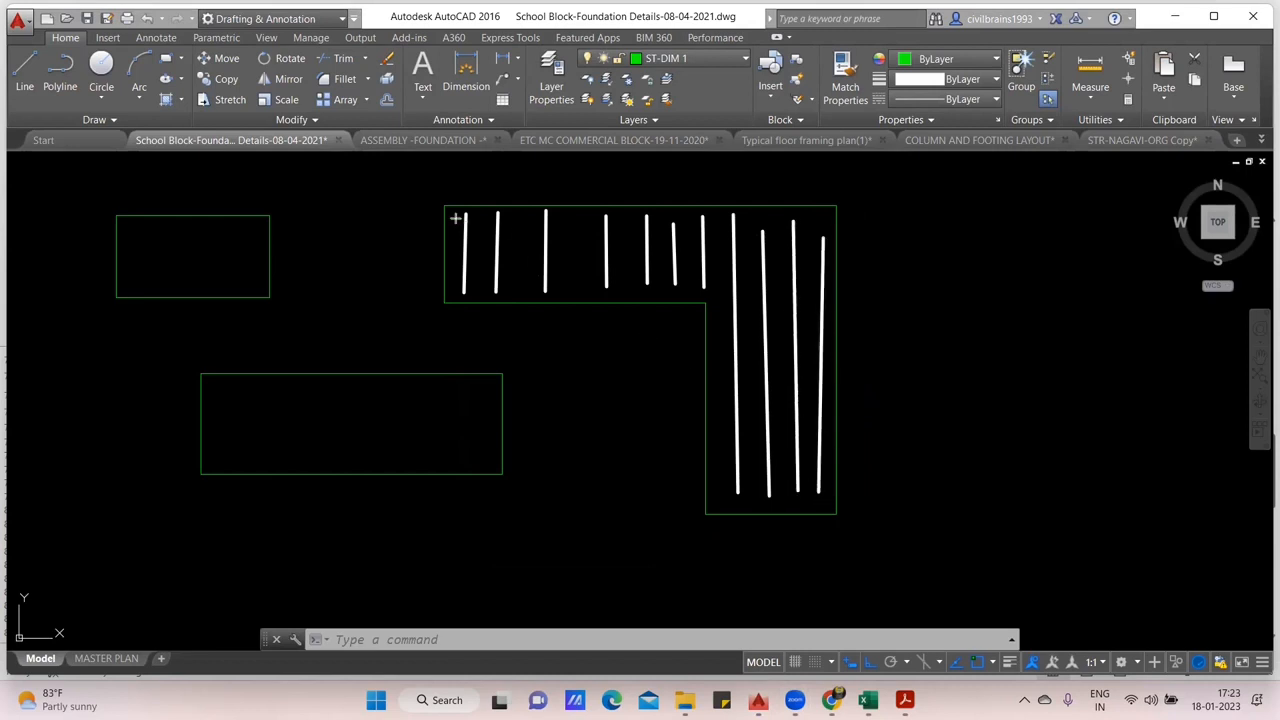
- Sketch three long horizontal pink bars across the vertical bars in the outline's upper leg
{"action": "left_click_drag", "start_coordinate": [446, 222], "coordinate": [822, 224]}
{"action": "left_click_drag", "start_coordinate": [452, 259], "coordinate": [660, 259]}
{"action": "left_click_drag", "start_coordinate": [814, 261], "coordinate": [825, 260]}
{"action": "left_click_drag", "start_coordinate": [456, 281], "coordinate": [825, 281]}
- Sketch short horizontal pink bars down the vertical leg, and clear all the annotation strokes
{"action": "left_click_drag", "start_coordinate": [712, 315], "coordinate": [826, 316]}
{"action": "left_click_drag", "start_coordinate": [716, 353], "coordinate": [850, 357]}
{"action": "left_click_drag", "start_coordinate": [697, 397], "coordinate": [802, 398]}
{"action": "mouse_move", "coordinate": [736, 436]}
{"action": "left_mouse_down"}
{"action": "mouse_move", "coordinate": [822, 436]}
{"action": "mouse_move", "coordinate": [736, 458]}
{"action": "left_mouse_up"}
{"action": "left_click_drag", "start_coordinate": [736, 487], "coordinate": [800, 487]}
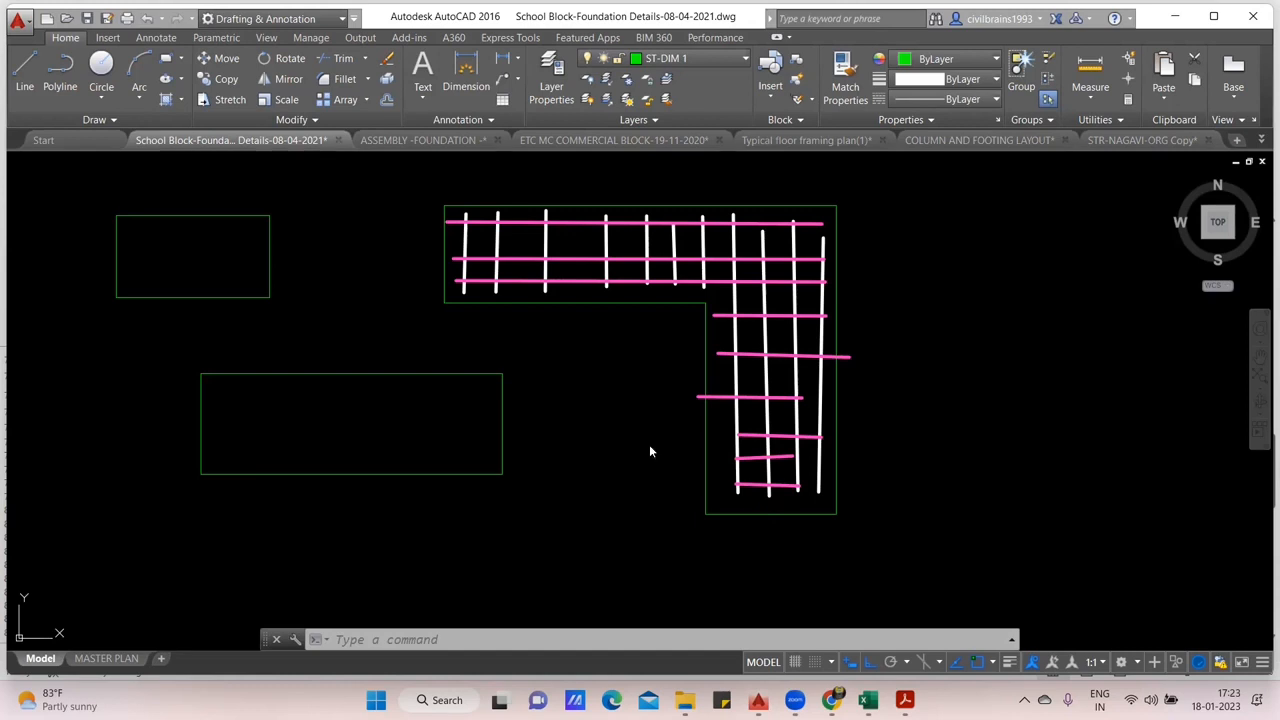
{"action": "key", "text": "Escape"}
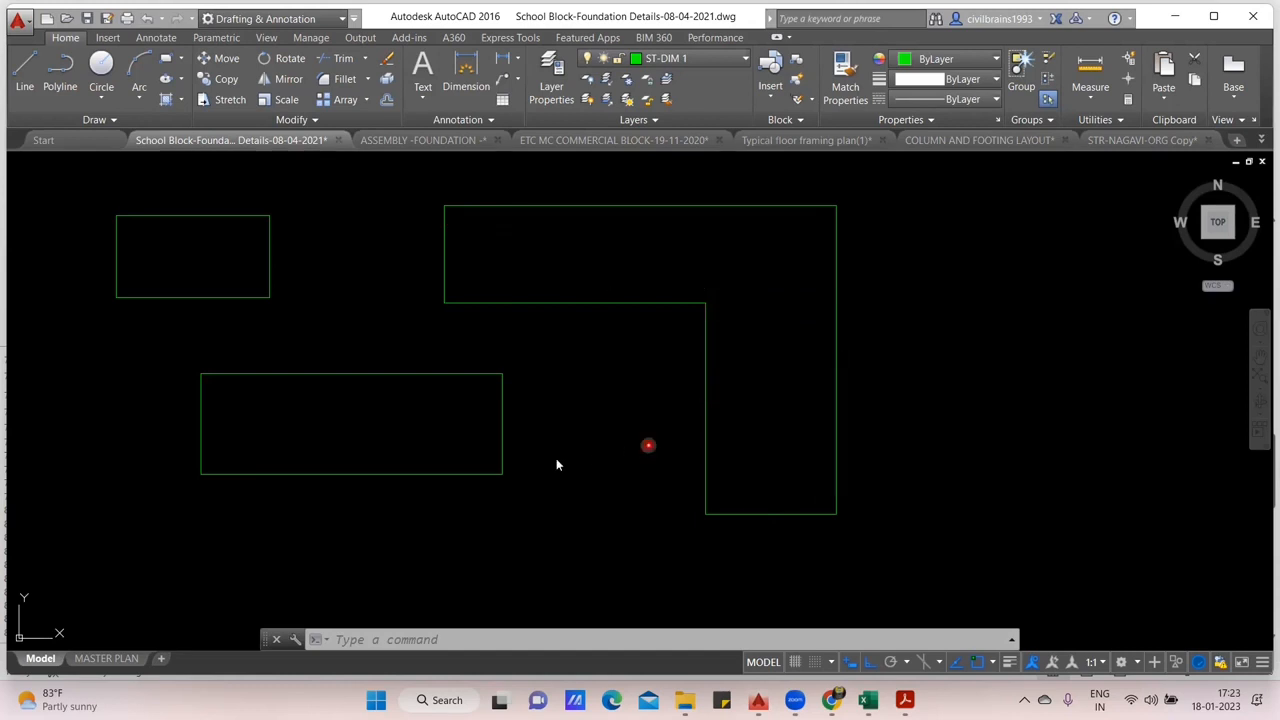
- Dimension the left edge of the L-shaped outline, placing the dimension line outside it
{"action": "left_click", "coordinate": [466, 70]}
{"action": "key", "text": "Return"}
{"action": "left_click", "coordinate": [443, 263]}
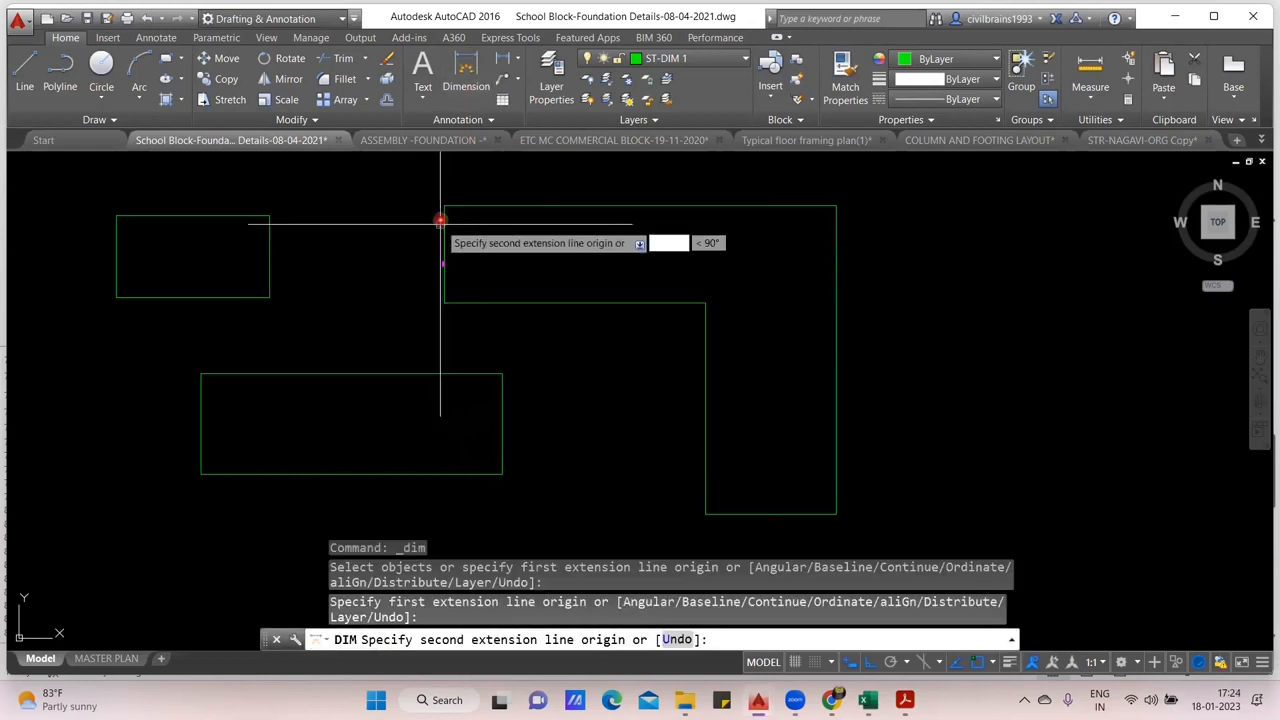
{"action": "left_click", "coordinate": [443, 205]}
{"action": "left_click", "coordinate": [369, 210]}
{"action": "scroll", "coordinate": [380, 250], "scroll_direction": "up", "scroll_amount": 3}
{"action": "left_click_drag", "start_coordinate": [388, 252], "coordinate": [217, 298]}
{"action": "scroll", "coordinate": [291, 300], "scroll_direction": "down", "scroll_amount": 4}
{"action": "mouse_move", "coordinate": [383, 344]}
{"action": "left_mouse_down"}
{"action": "mouse_move", "coordinate": [422, 227]}
{"action": "mouse_move", "coordinate": [430, 310]}
{"action": "left_mouse_up"}
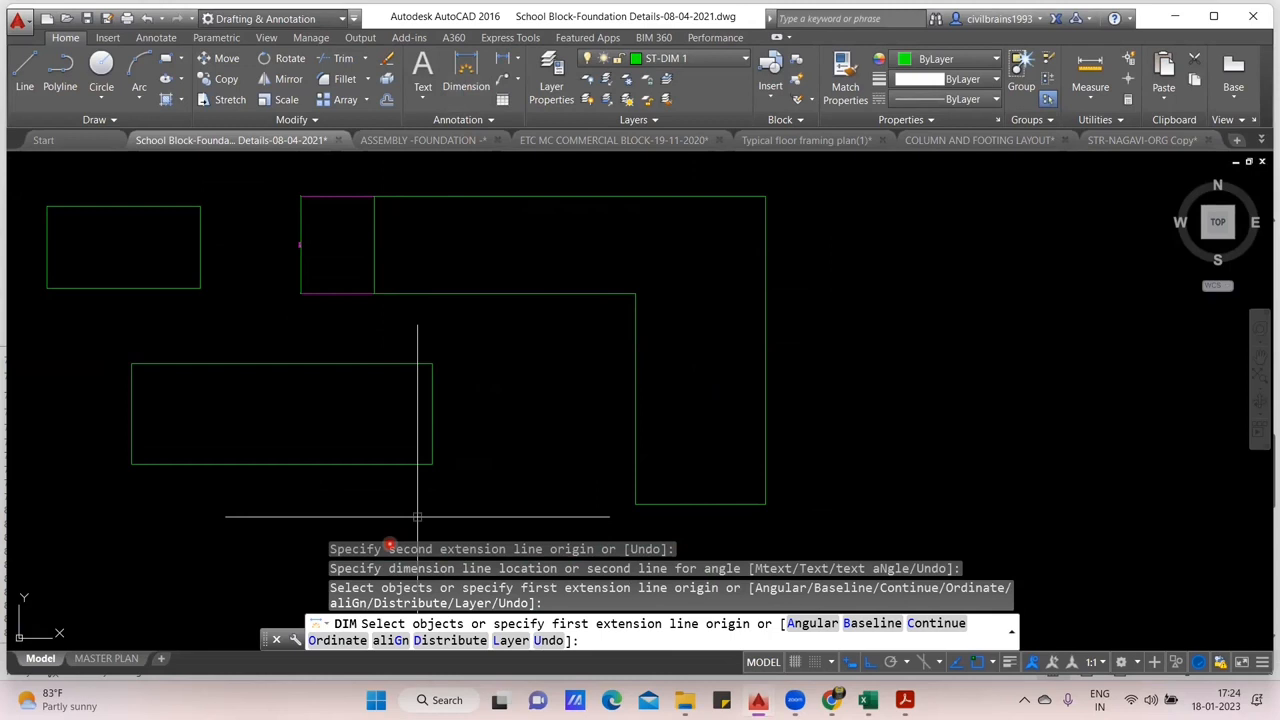
- Highlight the outline's horizontal leg with a filled rectangle and label its length 5m above a double-headed arrow
{"action": "left_click", "coordinate": [372, 196]}
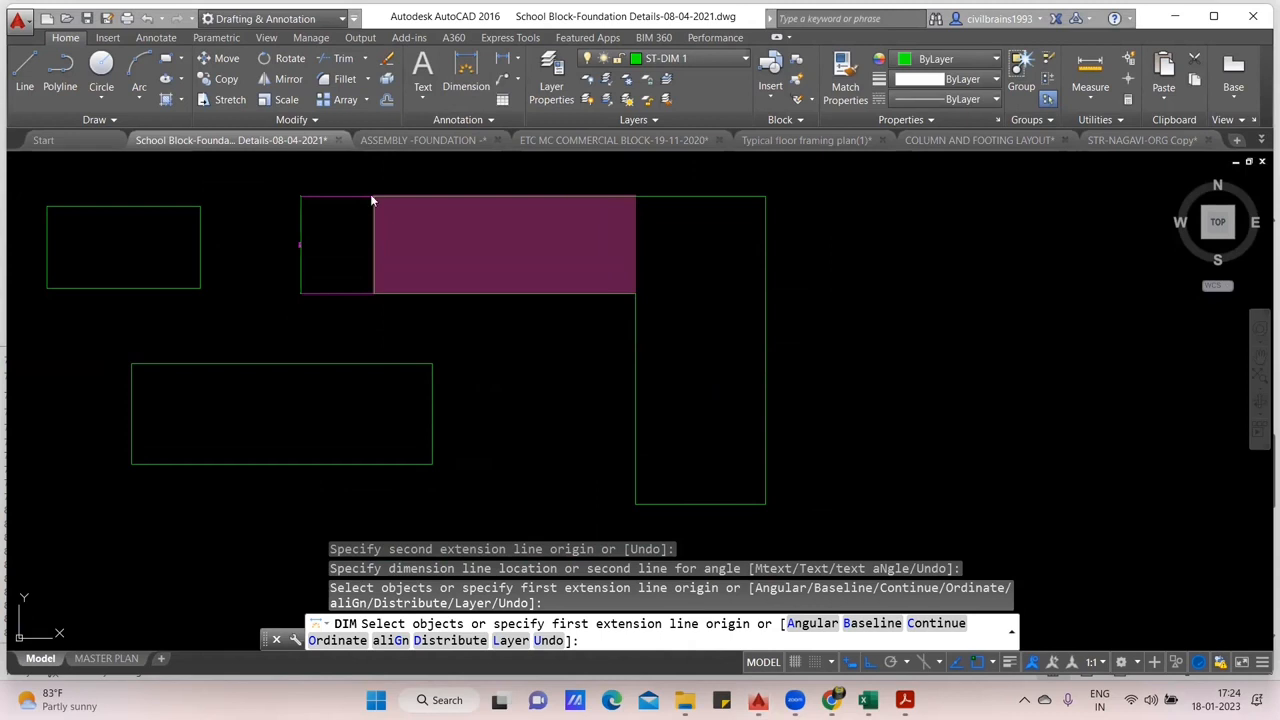
{"action": "left_click_drag", "start_coordinate": [374, 180], "coordinate": [634, 181]}
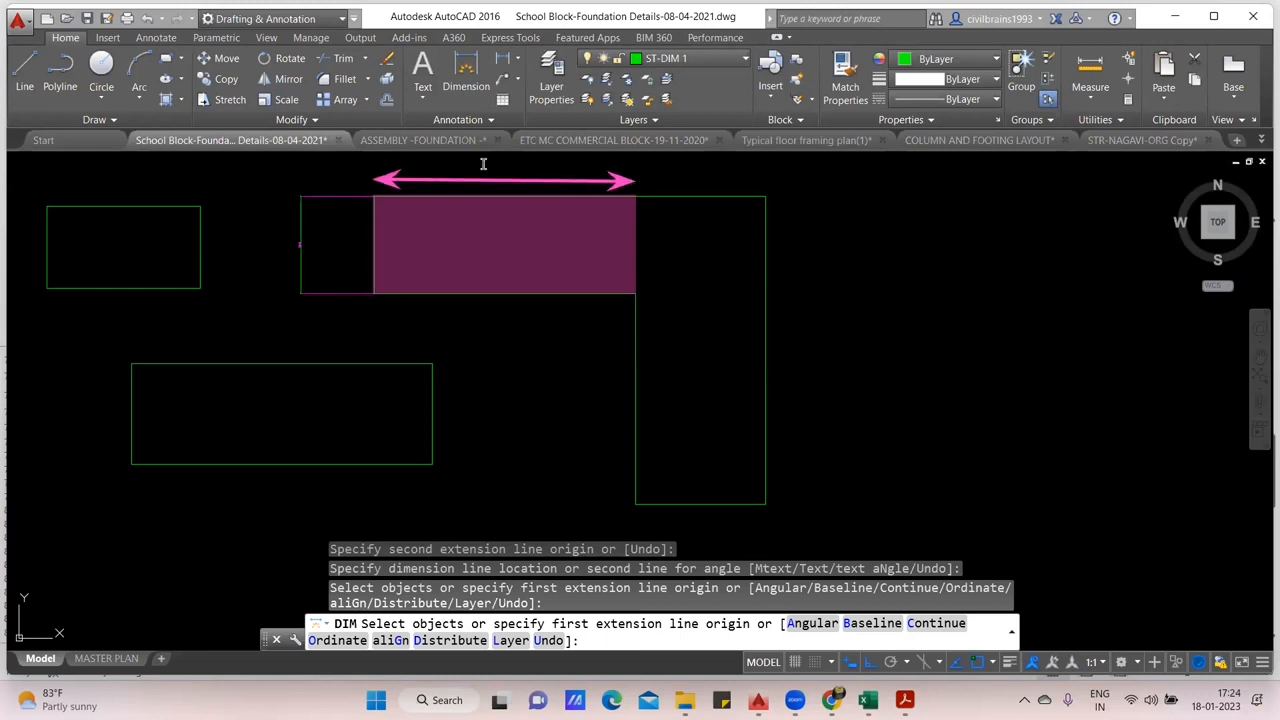
{"action": "left_click", "coordinate": [550, 185]}
{"action": "type", "text": "5m"}
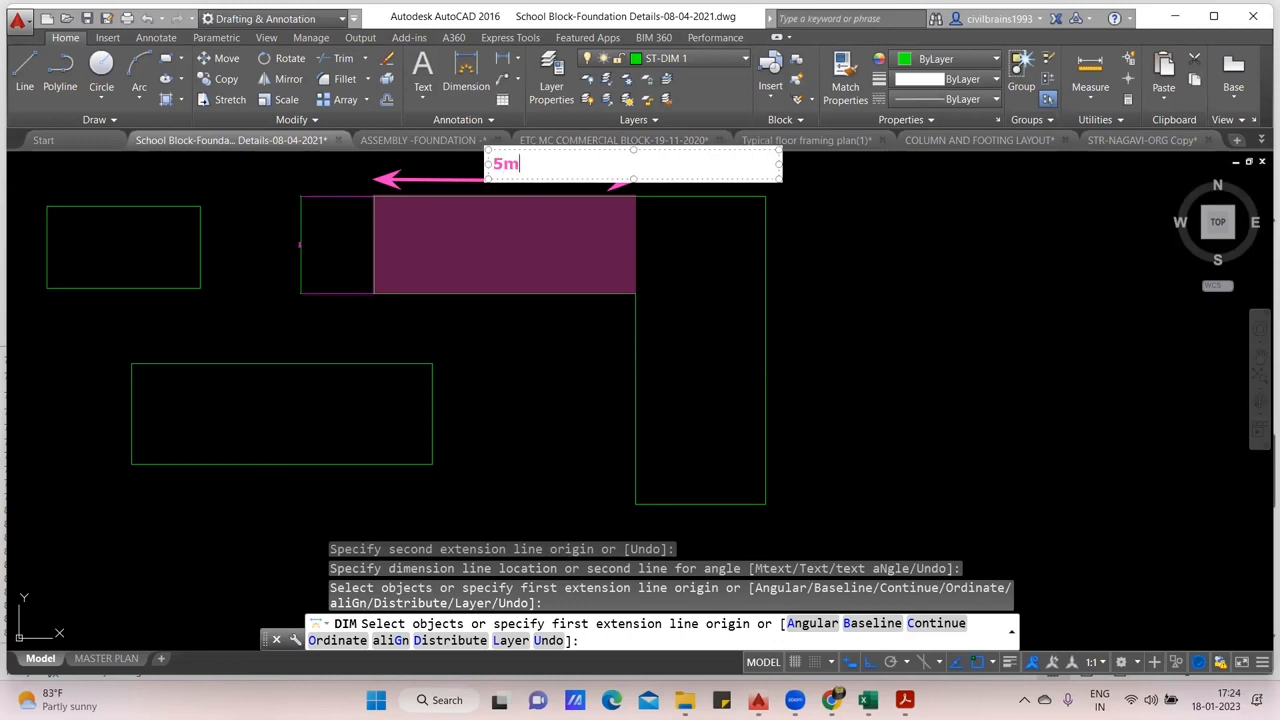
{"action": "left_click", "coordinate": [799, 304]}
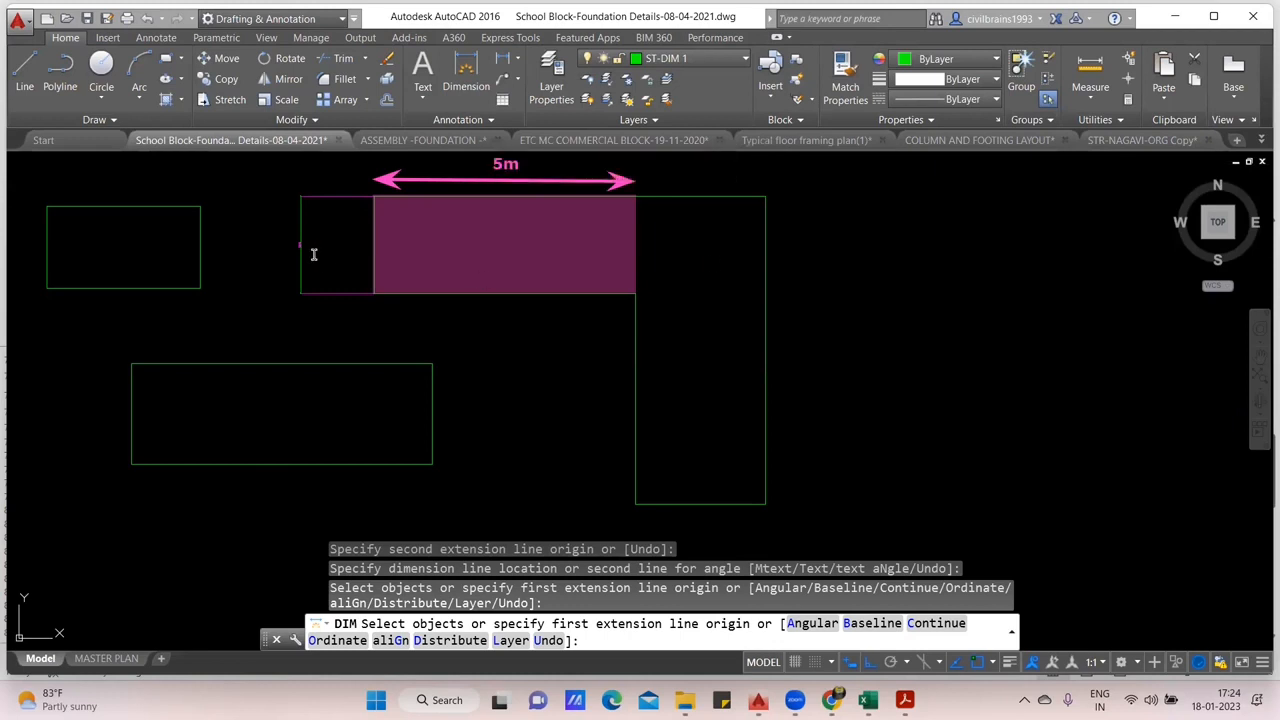
- Label the highlighted leg's width 3m and sketch a white bar with hooked ends near its left edge
{"action": "left_click", "coordinate": [313, 254]}
{"action": "type", "text": "3m"}
{"action": "left_click", "coordinate": [518, 381]}
{"action": "left_click_drag", "start_coordinate": [393, 280], "coordinate": [397, 206]}
{"action": "left_click_drag", "start_coordinate": [397, 206], "coordinate": [388, 205]}
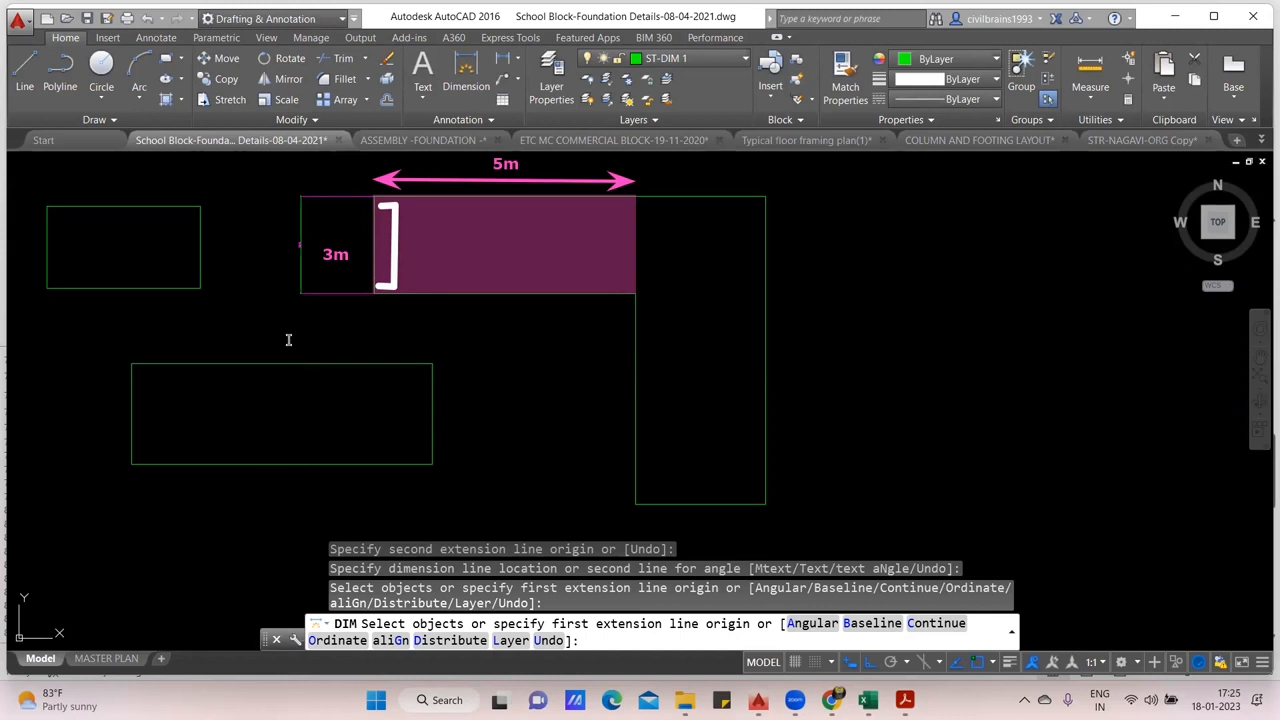
- Write the cover deduction 3000-50-50=2900 as a text note beside the outline
{"action": "left_click", "coordinate": [826, 208]}
{"action": "type", "text": "3000-50-550"}
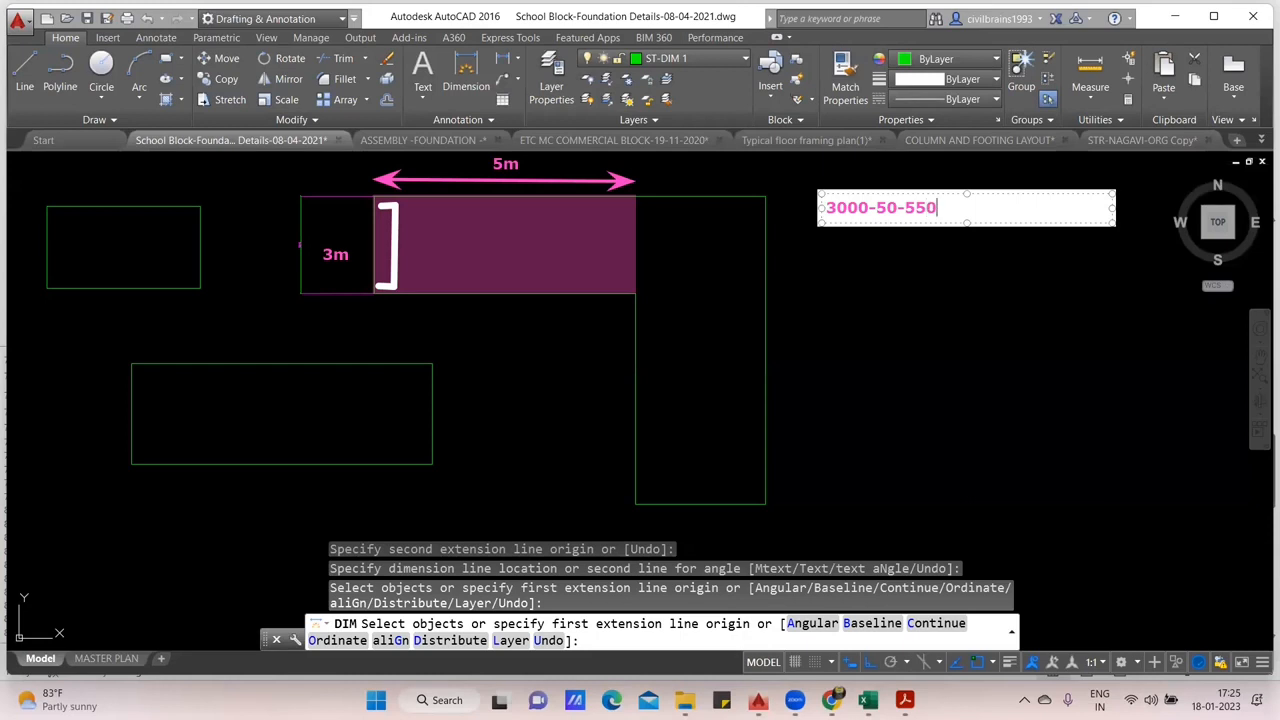
{"action": "key", "text": "BackSpace"}
{"action": "key", "text": "BackSpace"}
{"action": "type", "text": "0=2900"}
- Add the bar length calculation 2900+300+300 and its result 3500 mm below the cover deduction
{"action": "key", "text": "Return"}
{"action": "key", "text": "Return"}
{"action": "type", "text": "2900"}
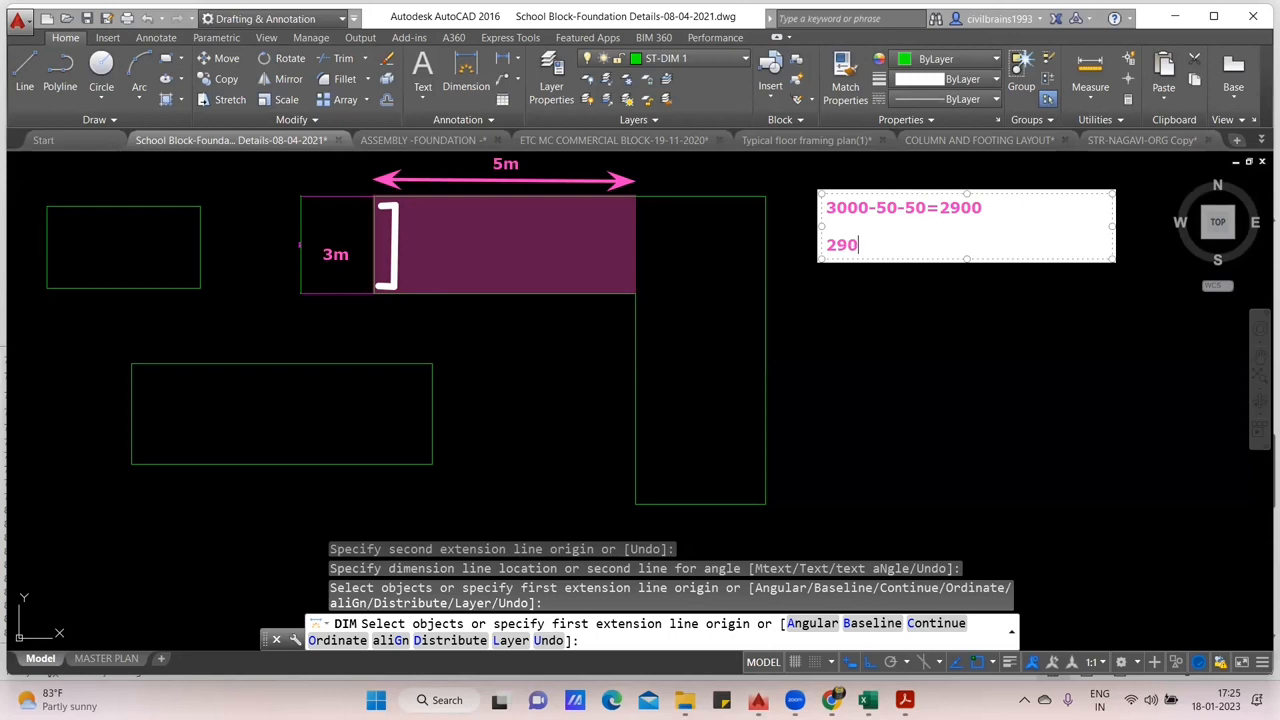
{"action": "type", "text": "+"}
{"action": "type", "text": "300+300"}
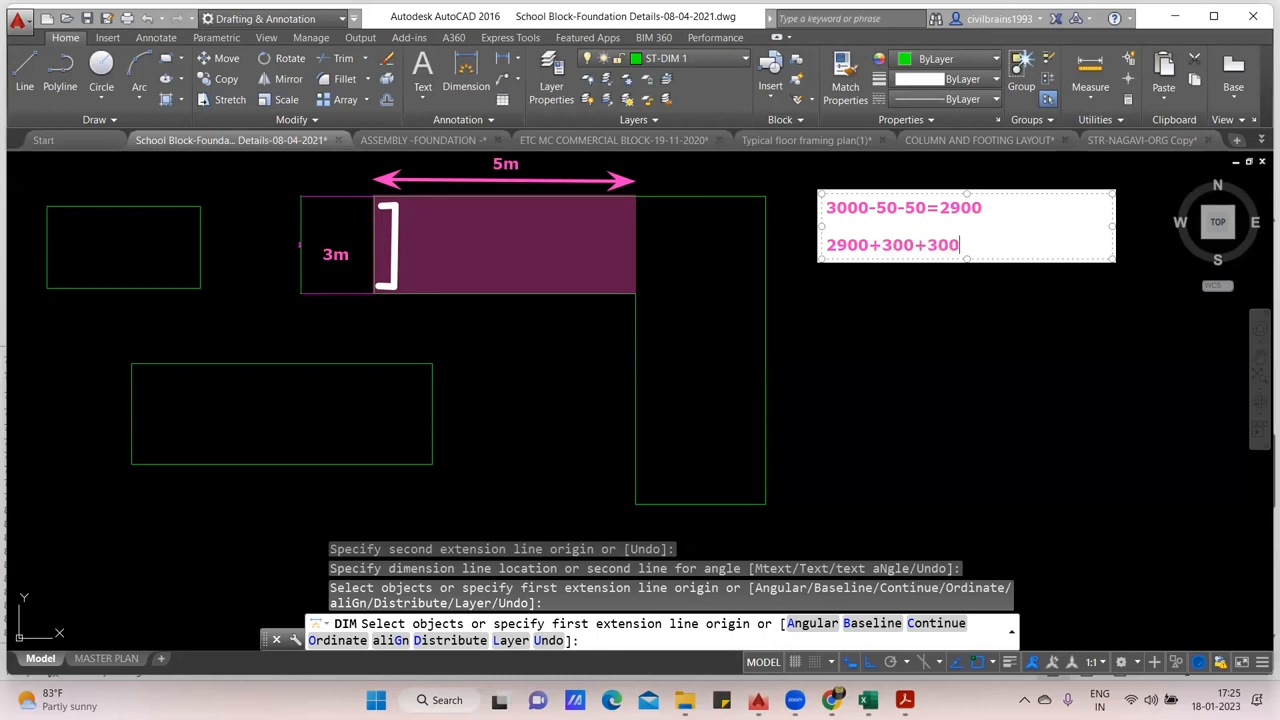
{"action": "key", "text": "Return"}
{"action": "key", "text": "Return"}
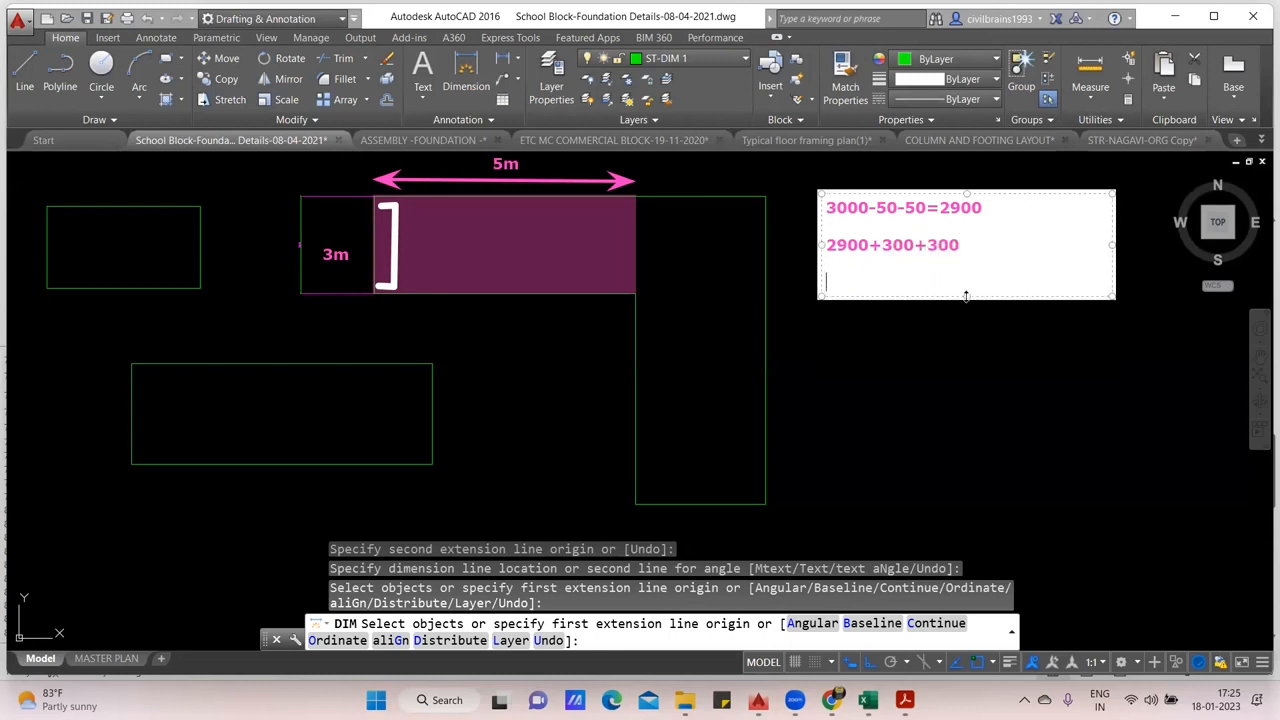
{"action": "type", "text": "3500 mm"}
{"action": "left_click", "coordinate": [1010, 351]}
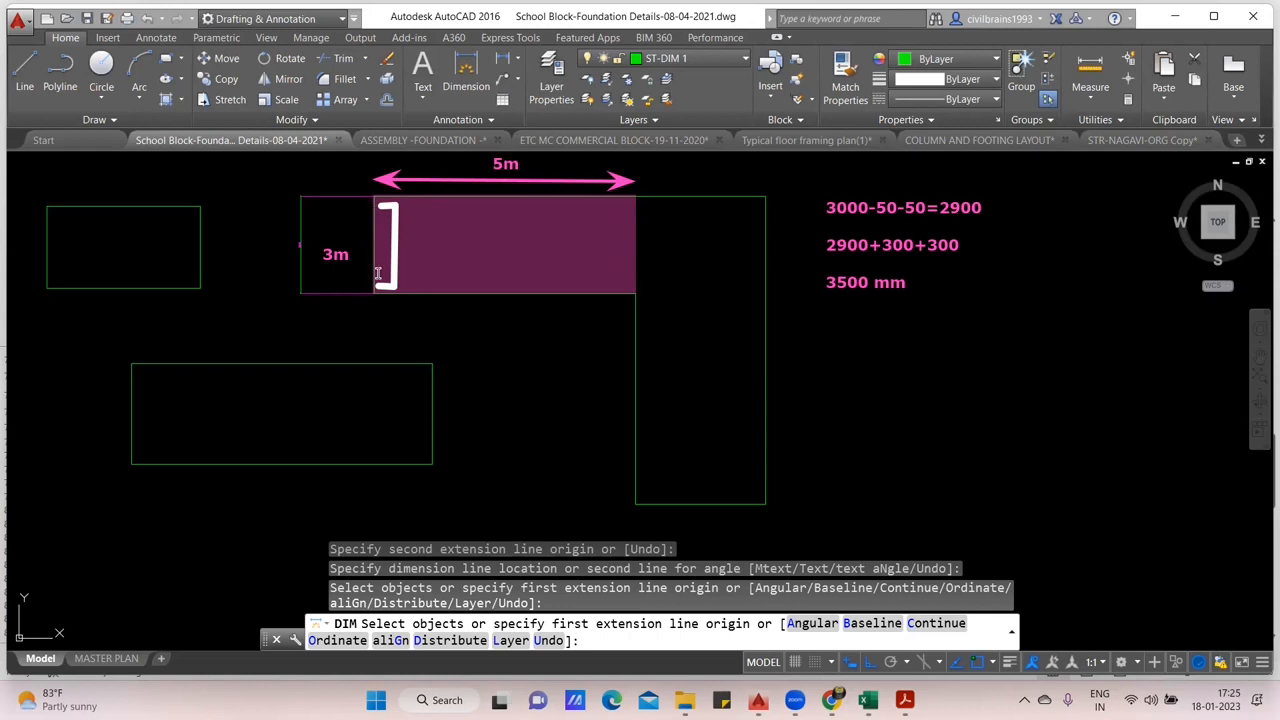
- Write the spacing calculation 5000-50 = 4950 / 200 in a new text note below the bar length
{"action": "left_click", "coordinate": [830, 369]}
{"action": "type", "text": "5000-50"}
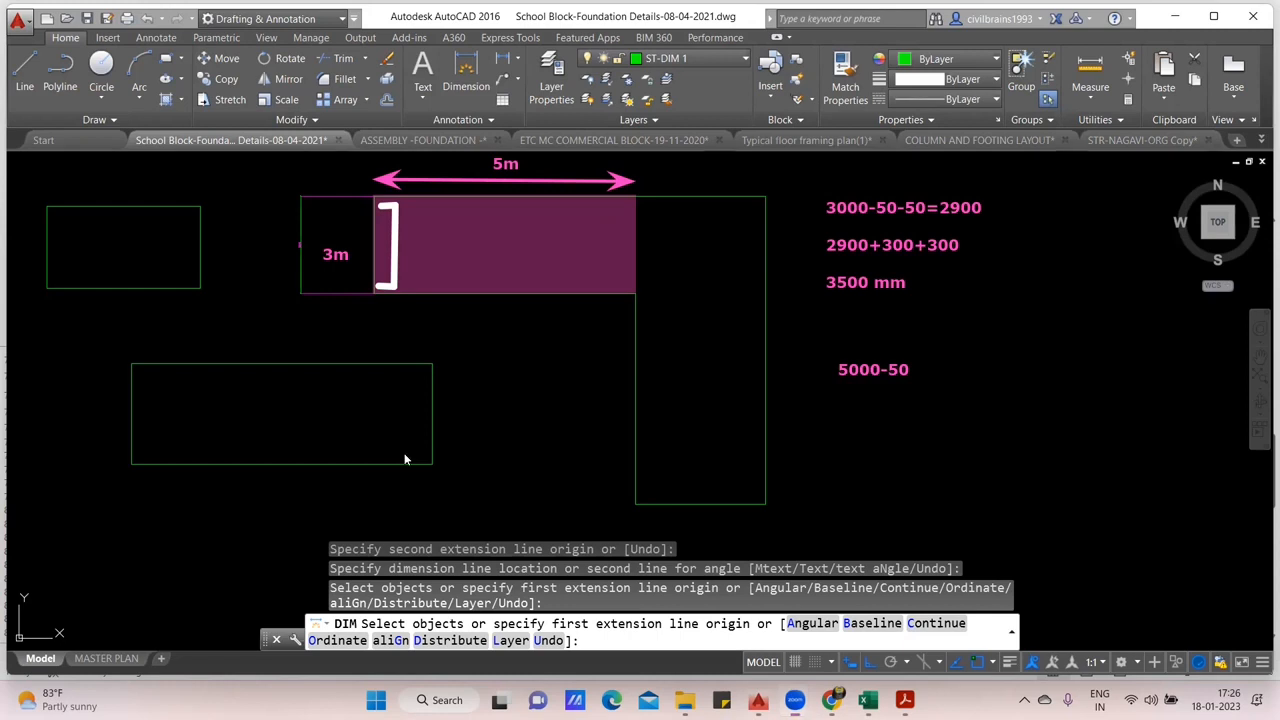
{"action": "double_click", "coordinate": [906, 370]}
{"action": "type", "text": "="}
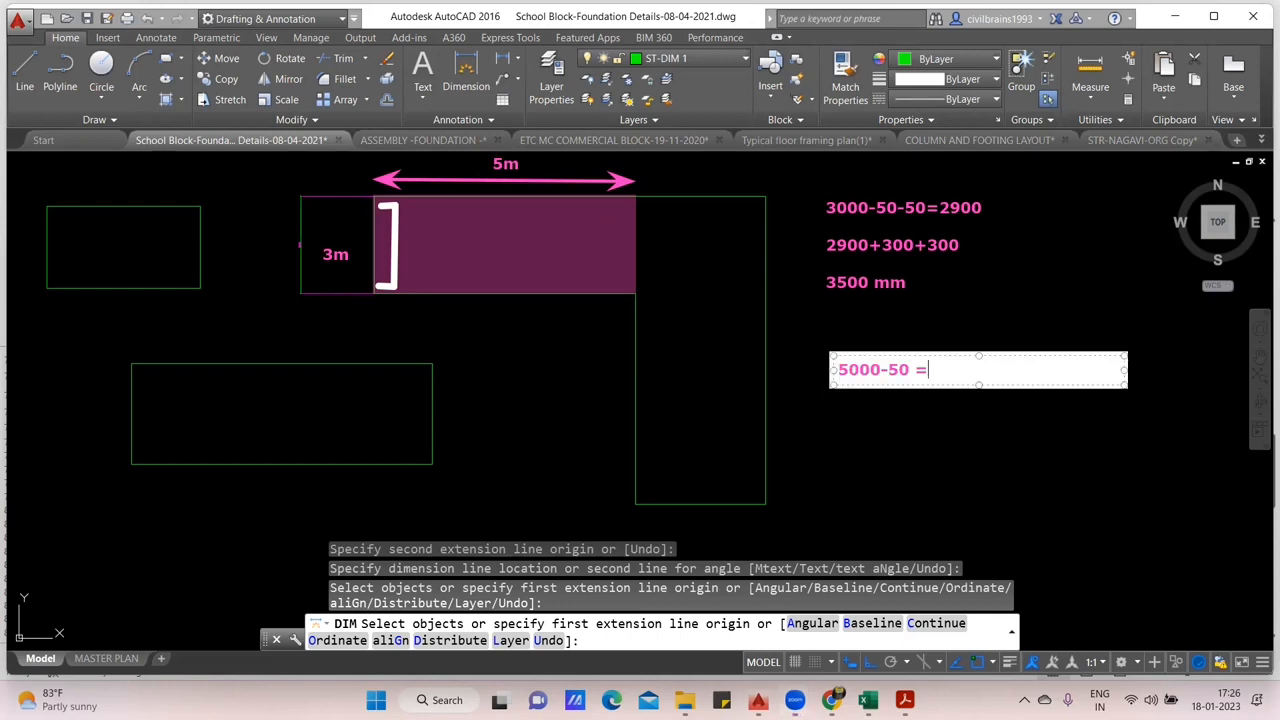
{"action": "type", "text": " 4950 / 200"}
{"action": "key", "text": "Return"}
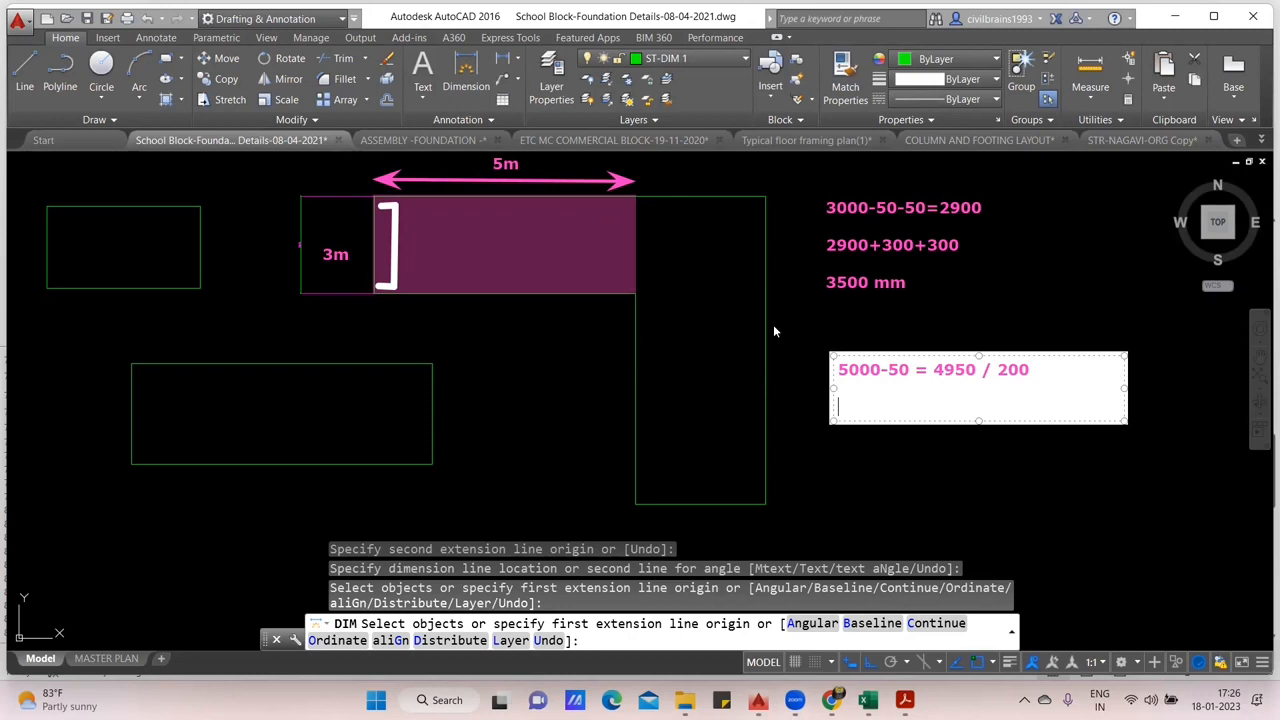
{"action": "left_click", "coordinate": [972, 371]}
{"action": "key", "text": "BackSpace"}
{"action": "key", "text": "BackSpace"}
{"action": "type", "text": "00"}
{"action": "key", "text": "BackSpace"}
{"action": "key", "text": "BackSpace"}
{"action": "type", "text": "50"}
- Add the quotient 24.75 and the bar count 25+1 =26 below the spacing calculation
{"action": "type", "text": "24.7"}
{"action": "type", "text": "5"}
{"action": "key", "text": "Return"}
{"action": "key", "text": "Return"}
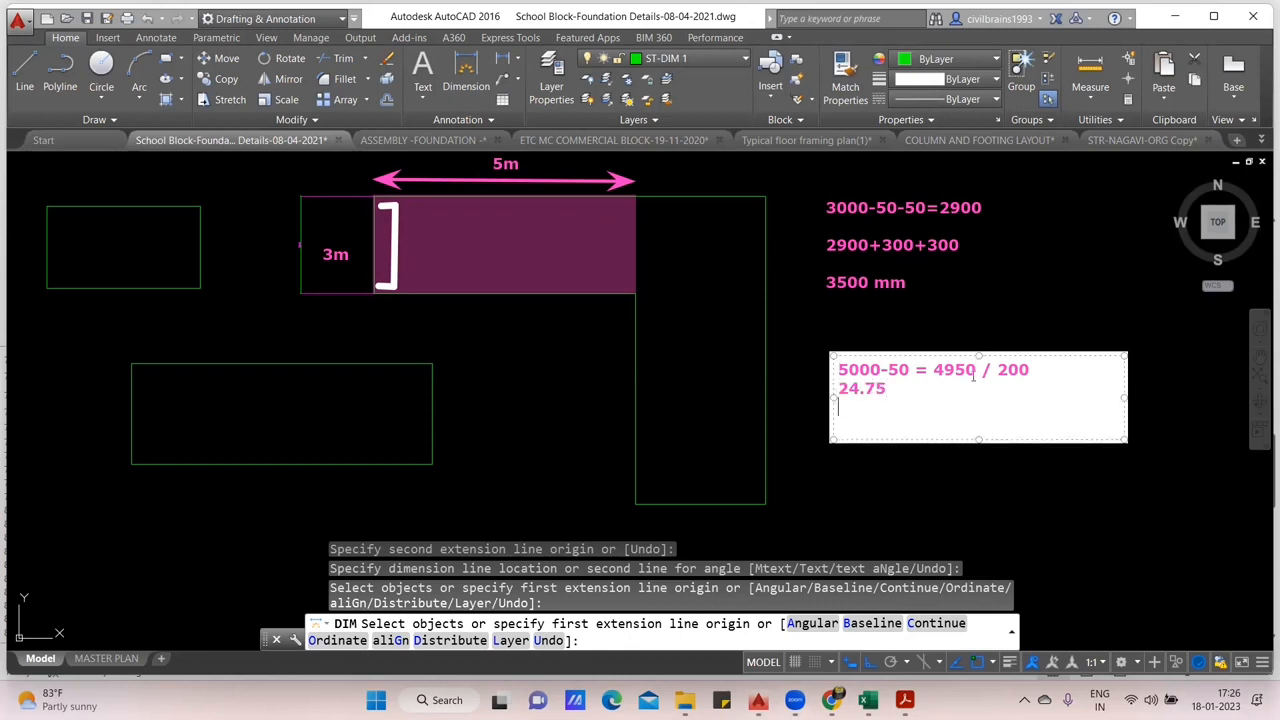
{"action": "type", "text": "25"}
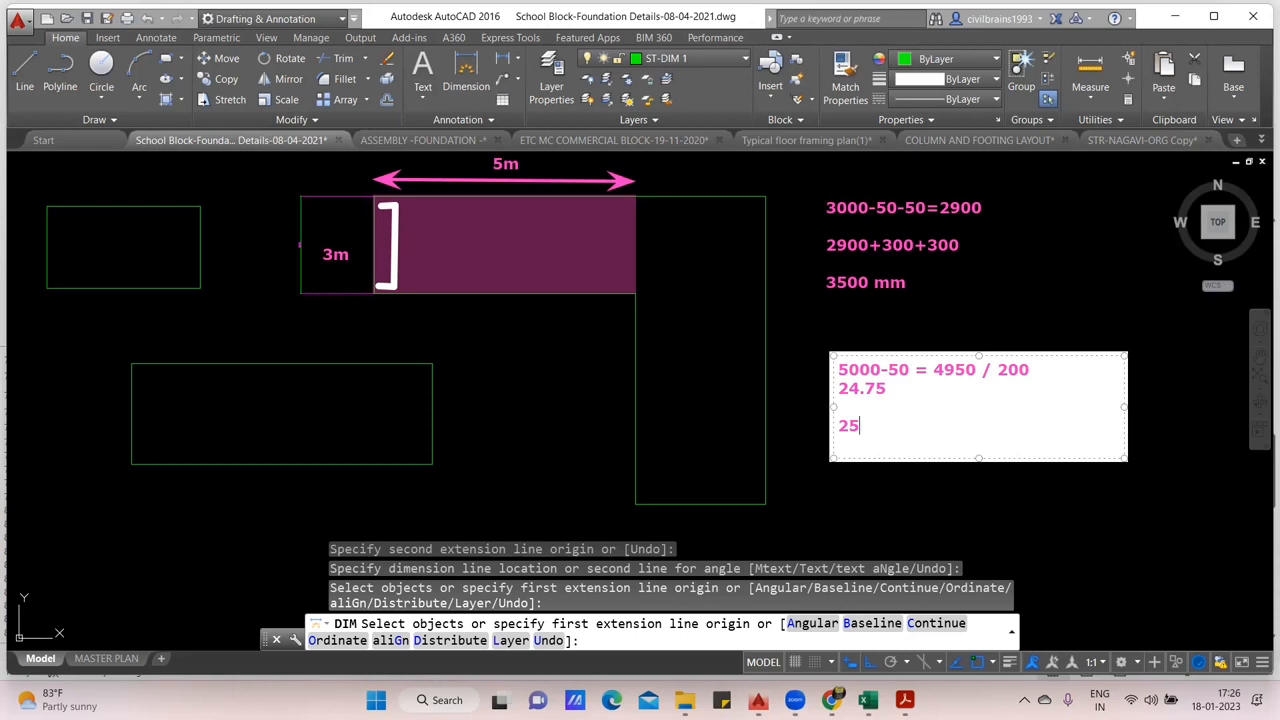
{"action": "type", "text": "+1 =26"}
{"action": "left_click", "coordinate": [990, 537]}
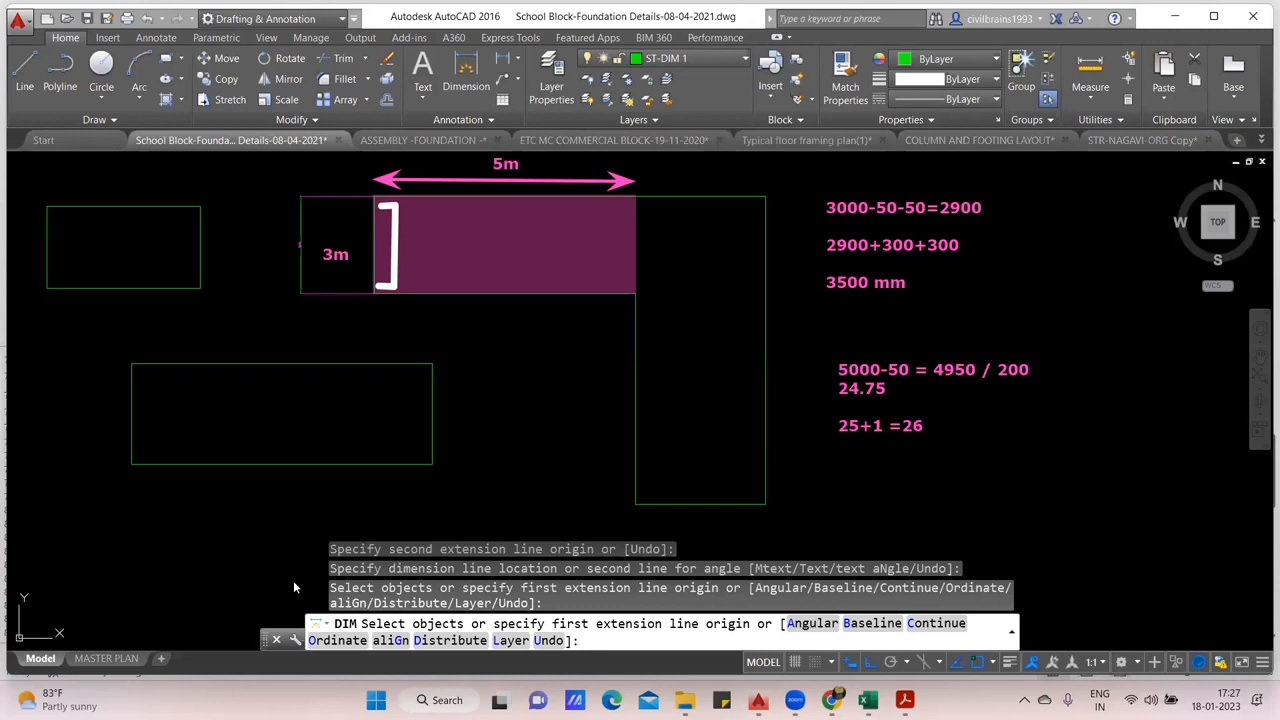
- Number the highlighted horizontal leg 1 with a text label inside it
{"action": "left_click", "coordinate": [636, 197]}
{"action": "left_click", "coordinate": [508, 242]}
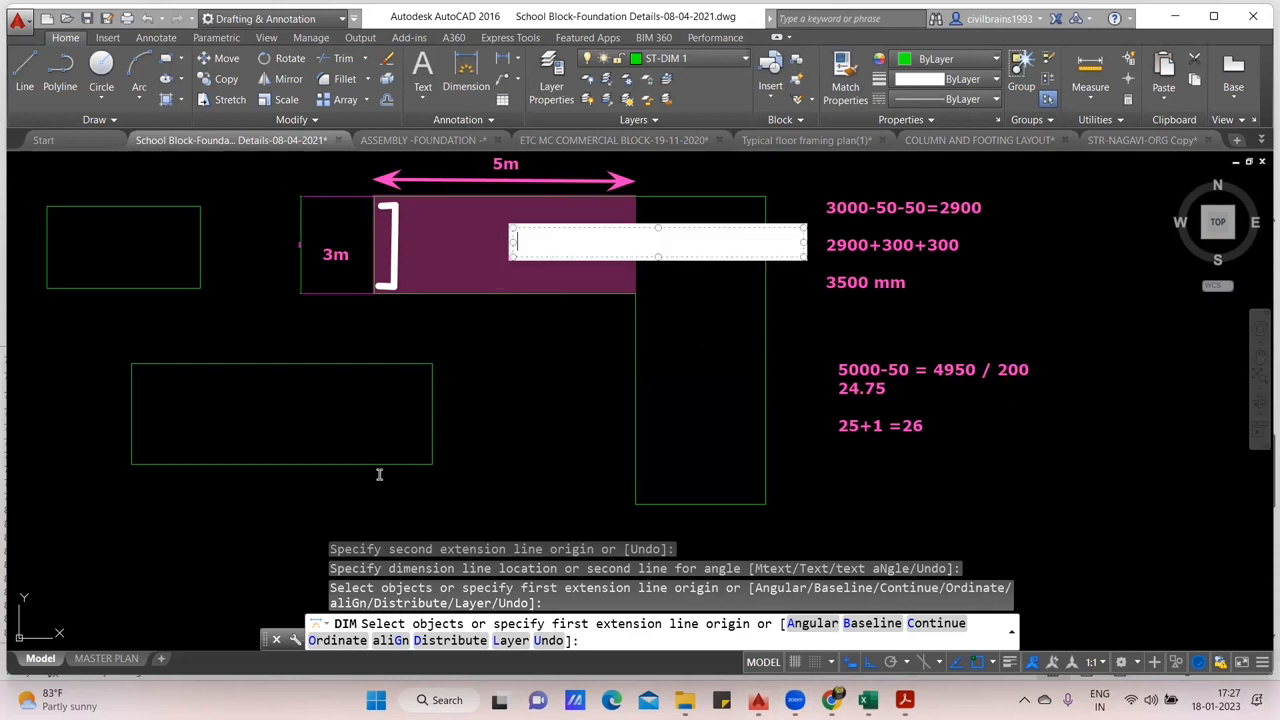
{"action": "type", "text": "1"}
{"action": "key", "text": "BackSpace"}
{"action": "type", "text": "1"}
{"action": "left_click", "coordinate": [524, 420]}
- Number the outline's vertical leg 2 with a red text label near its upper end
{"action": "left_click", "coordinate": [684, 246]}
{"action": "type", "text": "2"}
{"action": "key", "text": "BackSpace"}
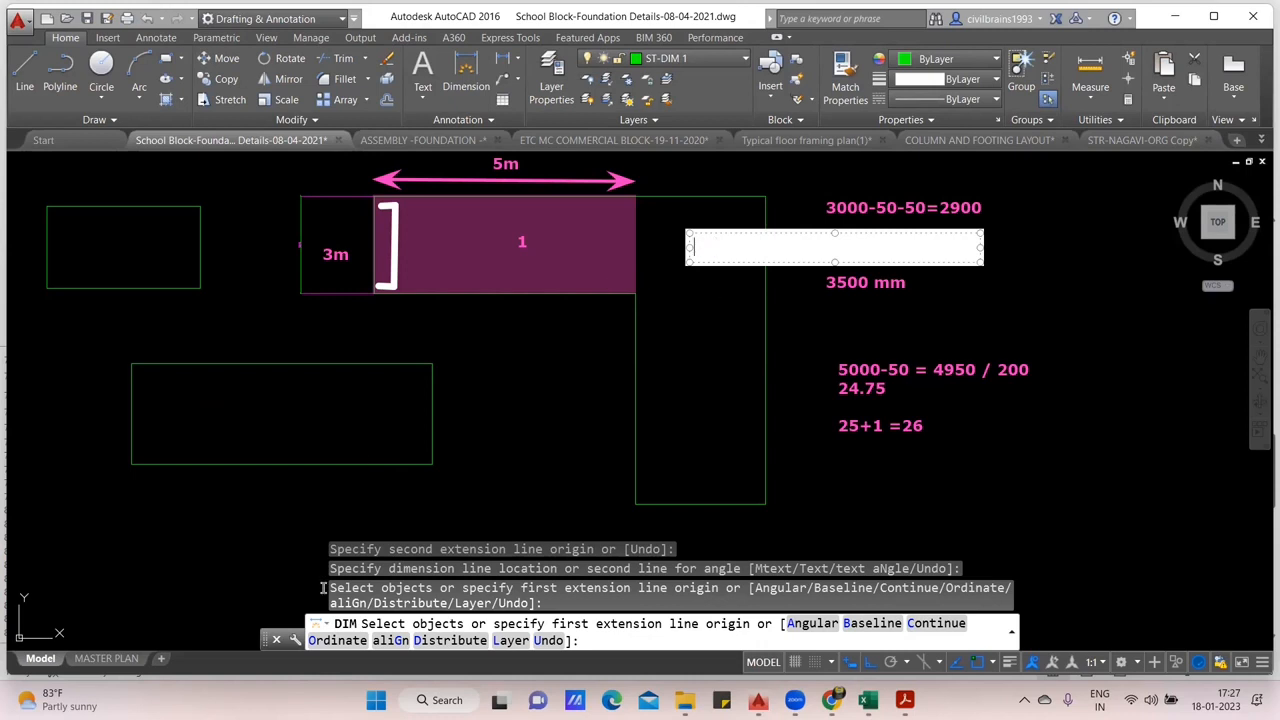
{"action": "type", "text": "2"}
{"action": "left_click", "coordinate": [521, 411]}
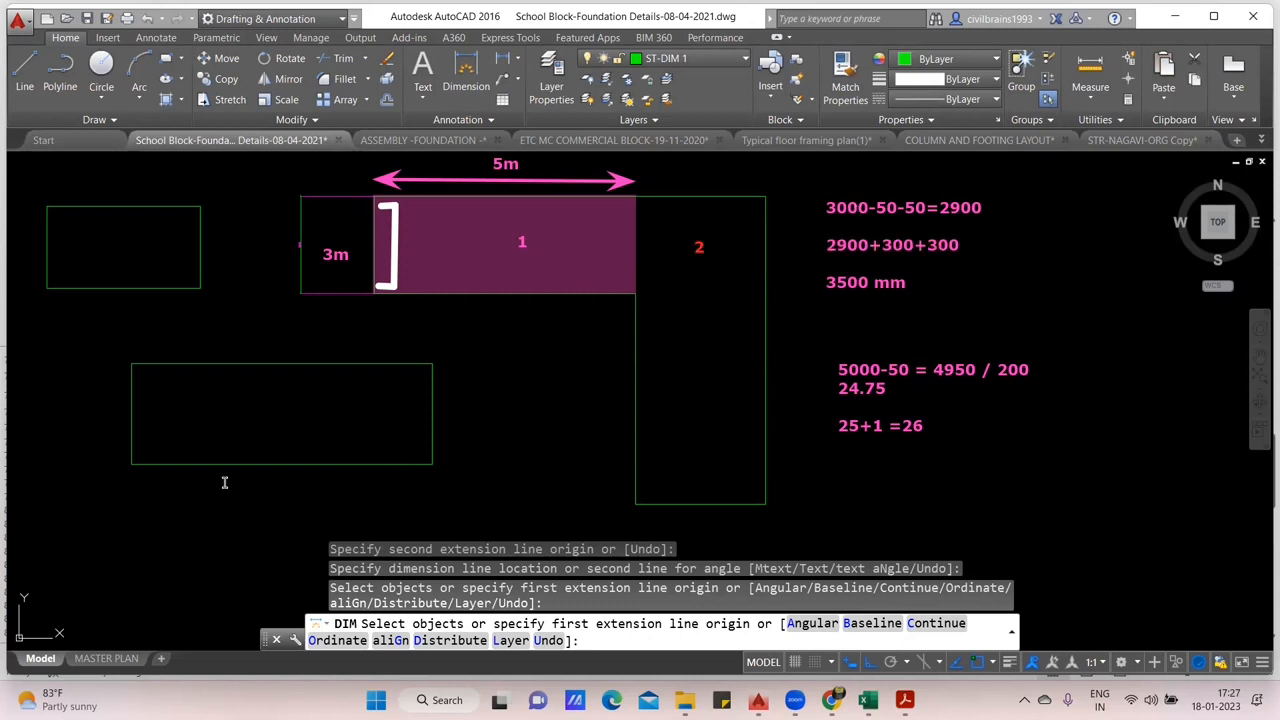
- Sketch two white bars with hooked ends running the full height of the outline's vertical leg
{"action": "double_click", "coordinate": [858, 276]}
{"action": "left_click", "coordinate": [1025, 430]}
{"action": "mouse_move", "coordinate": [641, 498]}
{"action": "left_mouse_down"}
{"action": "mouse_move", "coordinate": [669, 498]}
{"action": "mouse_move", "coordinate": [666, 209]}
{"action": "mouse_move", "coordinate": [641, 202]}
{"action": "mouse_move", "coordinate": [657, 203]}
{"action": "left_mouse_up"}
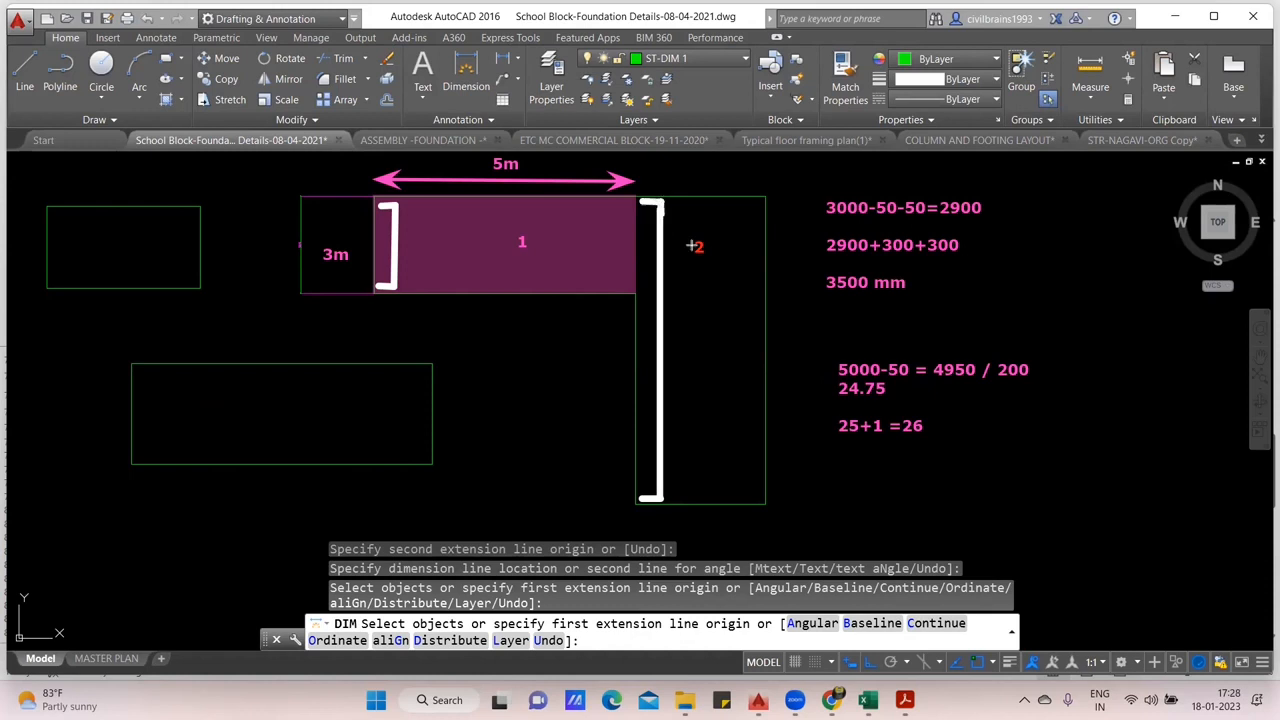
{"action": "left_click_drag", "start_coordinate": [676, 496], "coordinate": [701, 494]}
{"action": "mouse_move", "coordinate": [696, 494]}
{"action": "left_mouse_down"}
{"action": "mouse_move", "coordinate": [697, 204]}
{"action": "mouse_move", "coordinate": [684, 204]}
{"action": "left_mouse_up"}
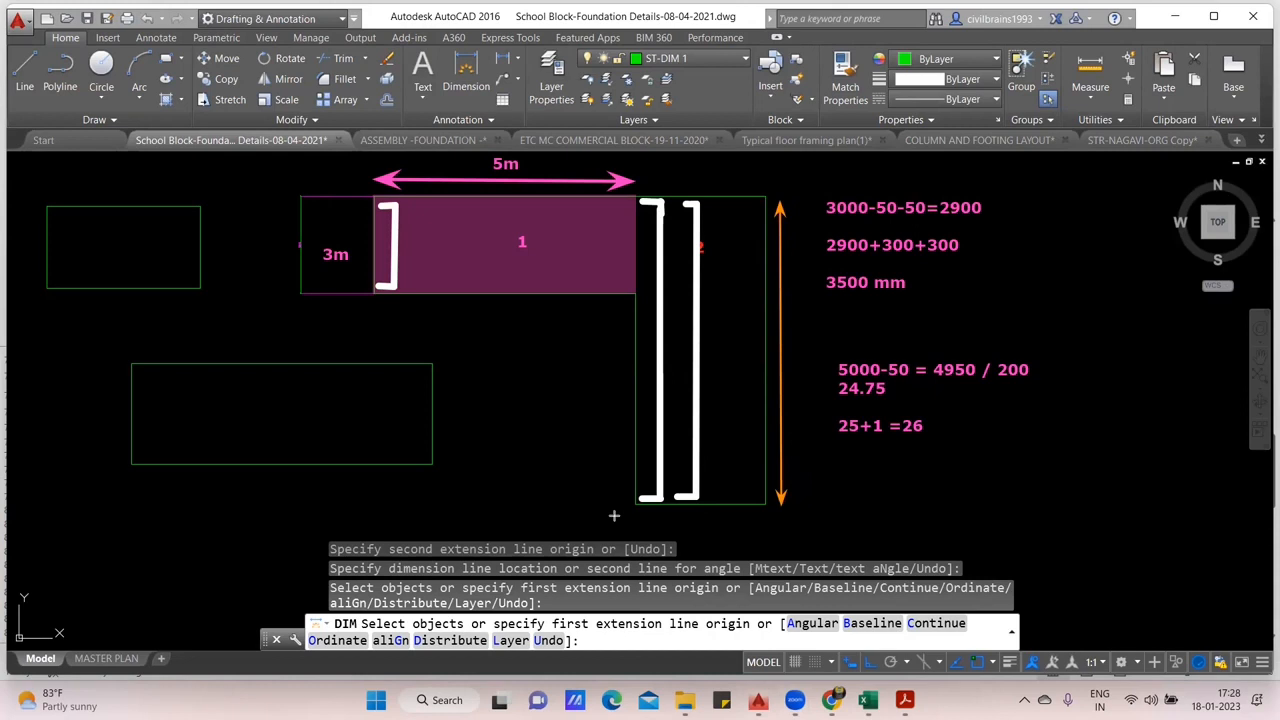
- Label the vertical leg's height 7.5 beside its double-headed arrow and its width 3.2 above it
{"action": "left_click", "coordinate": [805, 343]}
{"action": "type", "text": "7.5"}
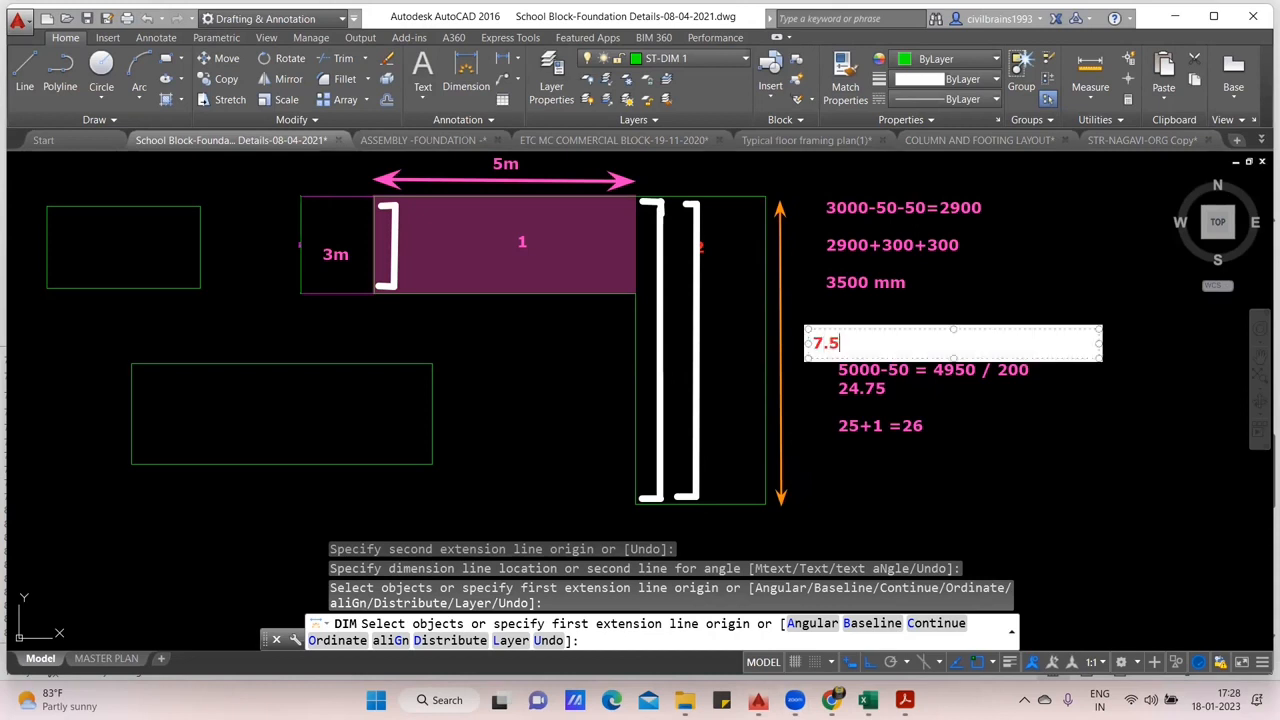
{"action": "left_click", "coordinate": [810, 409]}
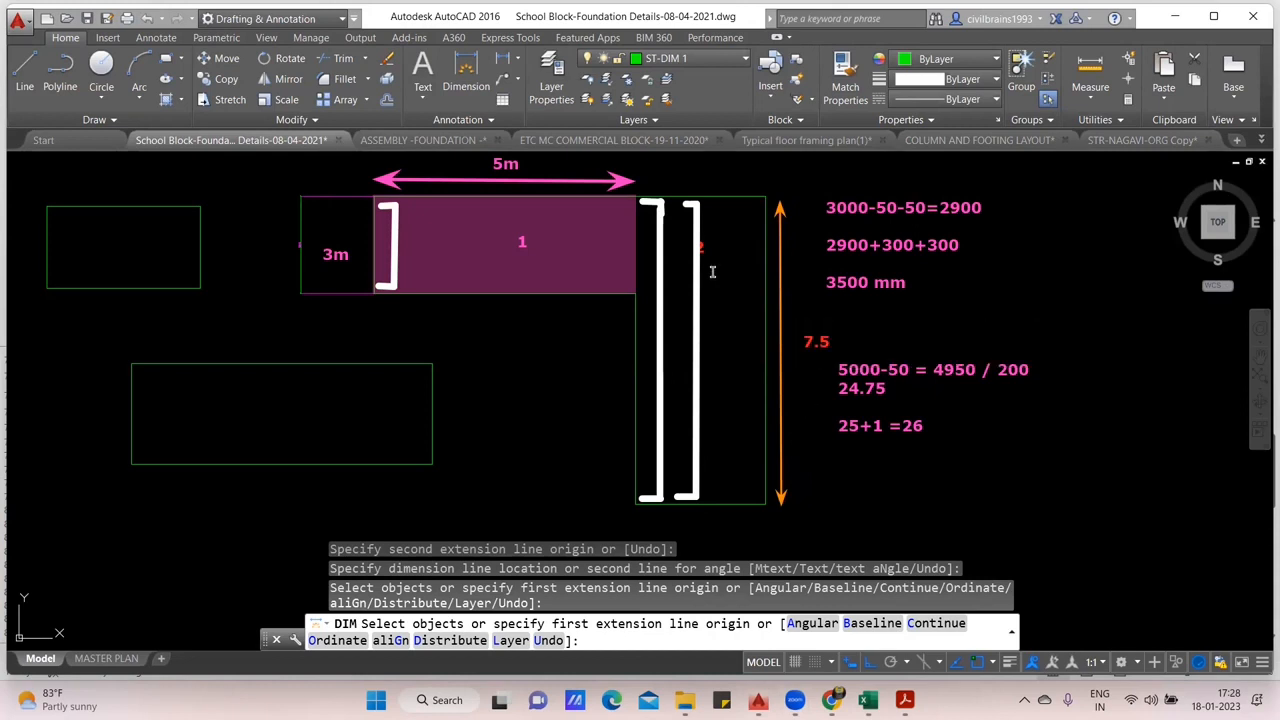
{"action": "left_click", "coordinate": [684, 170]}
{"action": "type", "text": "3.2"}
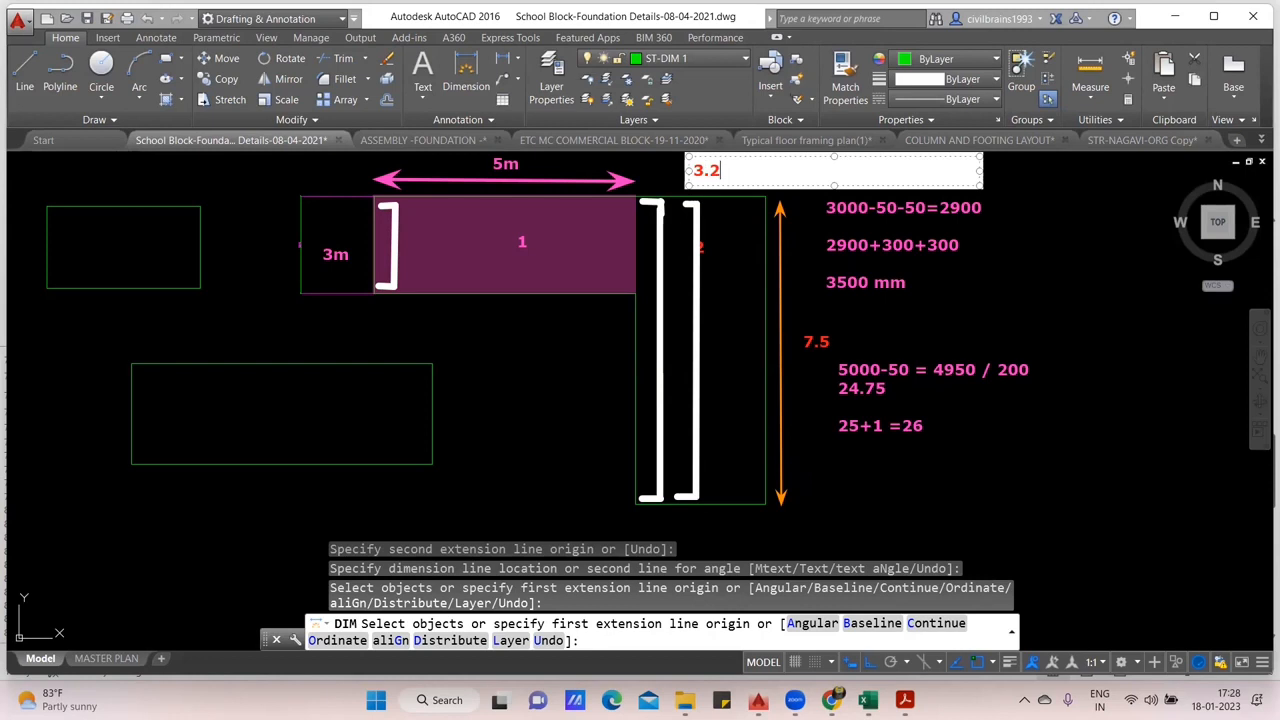
{"action": "left_click", "coordinate": [692, 251]}
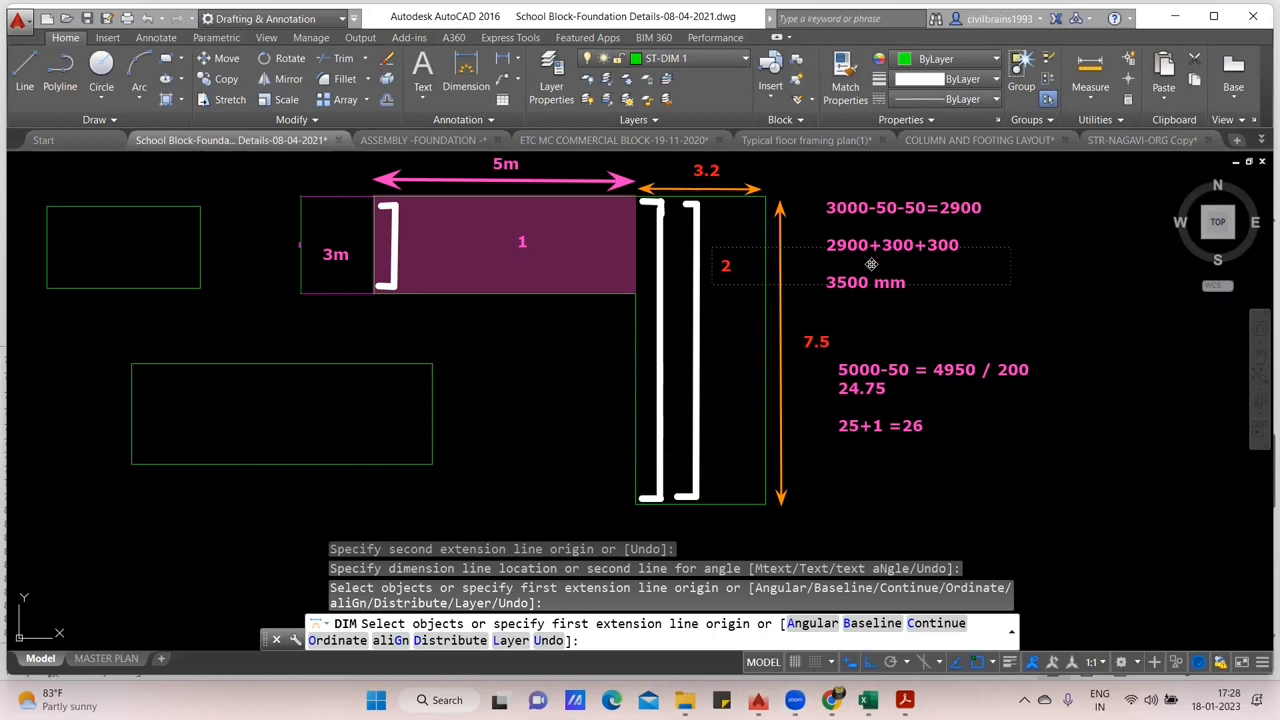
- Move the two pink calculation notes for part 1 to the open area left of the L-shaped outline
{"action": "mouse_move", "coordinate": [875, 214]}
{"action": "left_mouse_down"}
{"action": "mouse_move", "coordinate": [706, 397]}
{"action": "mouse_move", "coordinate": [274, 327]}
{"action": "mouse_move", "coordinate": [268, 395]}
{"action": "left_mouse_up"}
{"action": "left_click", "coordinate": [954, 248]}
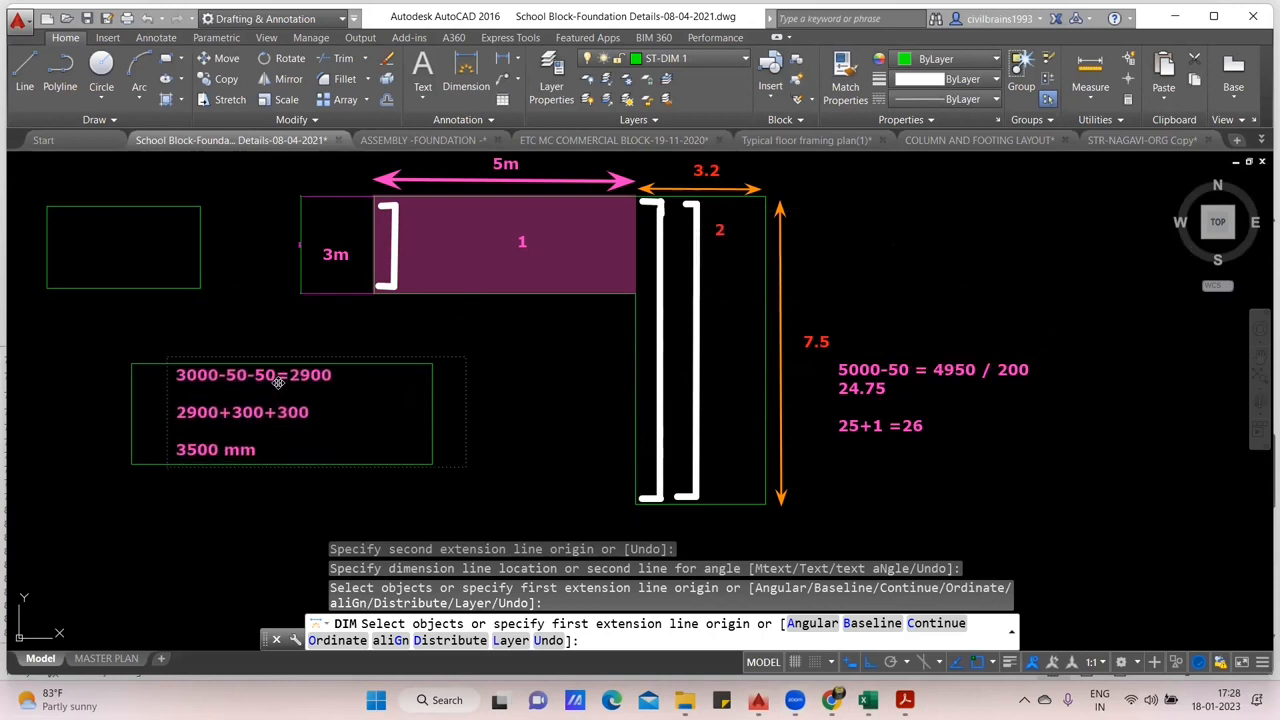
{"action": "left_click", "coordinate": [941, 412]}
{"action": "left_click_drag", "start_coordinate": [860, 428], "coordinate": [118, 289]}
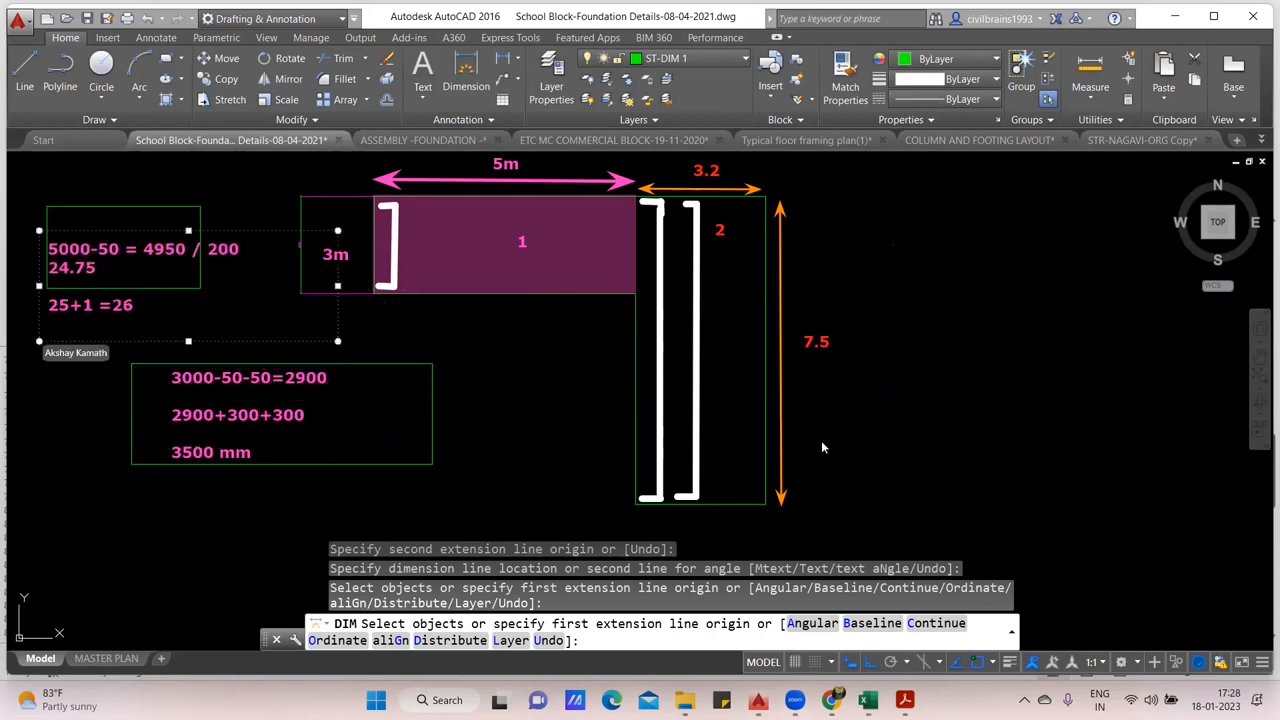
- Cancel the running dimension command and erase the leftover green rectangles around the moved notes and beside the horizontal leg
{"action": "key", "text": "Escape"}
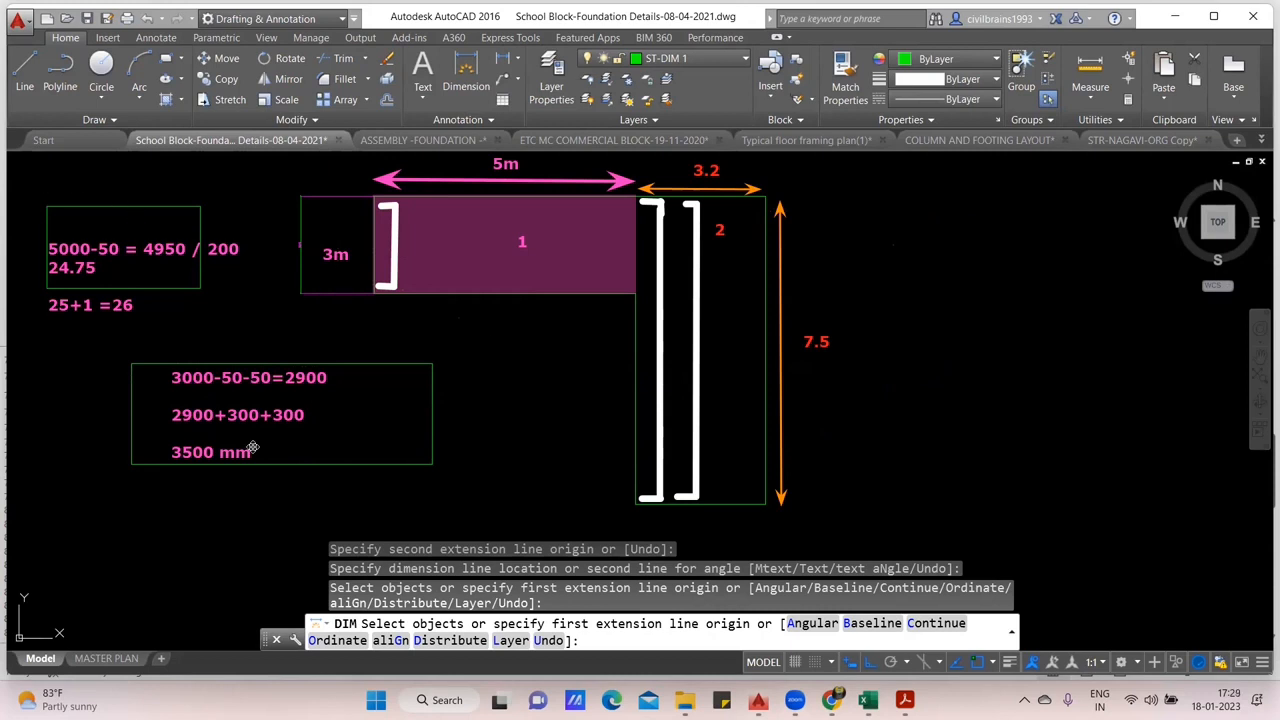
{"action": "key", "text": "Escape"}
{"action": "left_click", "coordinate": [138, 205]}
{"action": "key", "text": "Delete"}
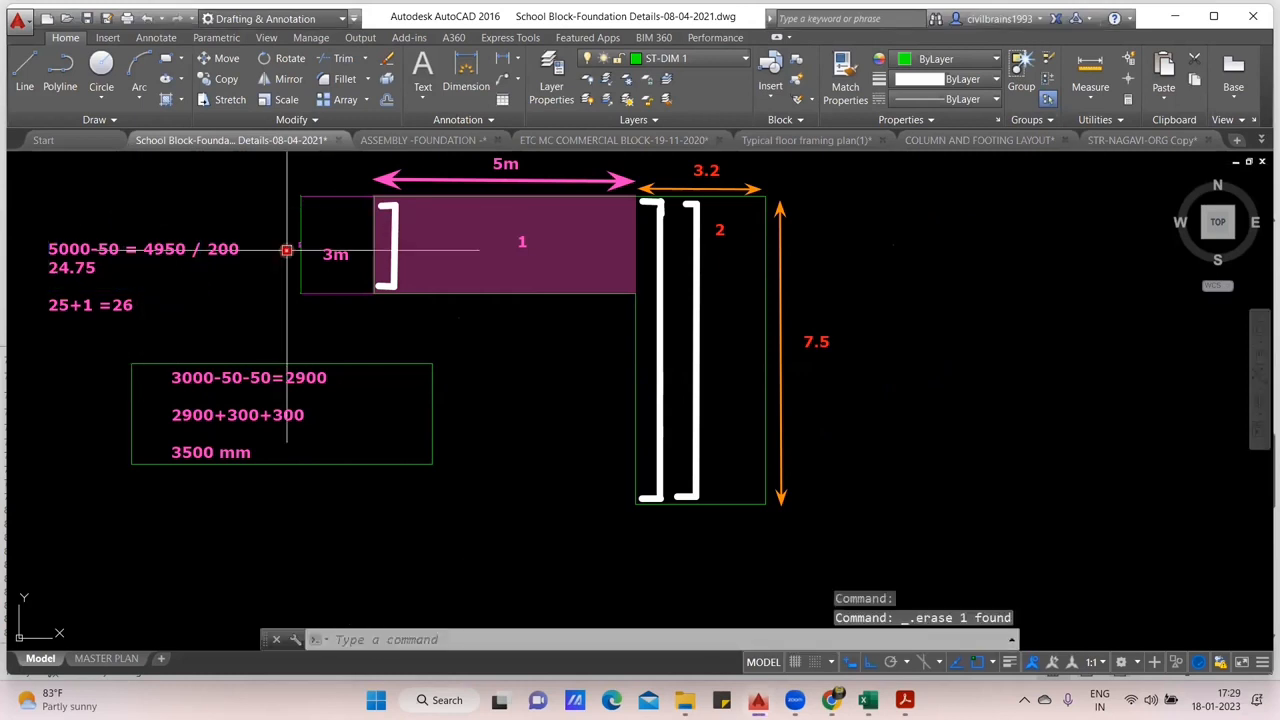
{"action": "left_click", "coordinate": [371, 440]}
{"action": "key", "text": "Delete"}
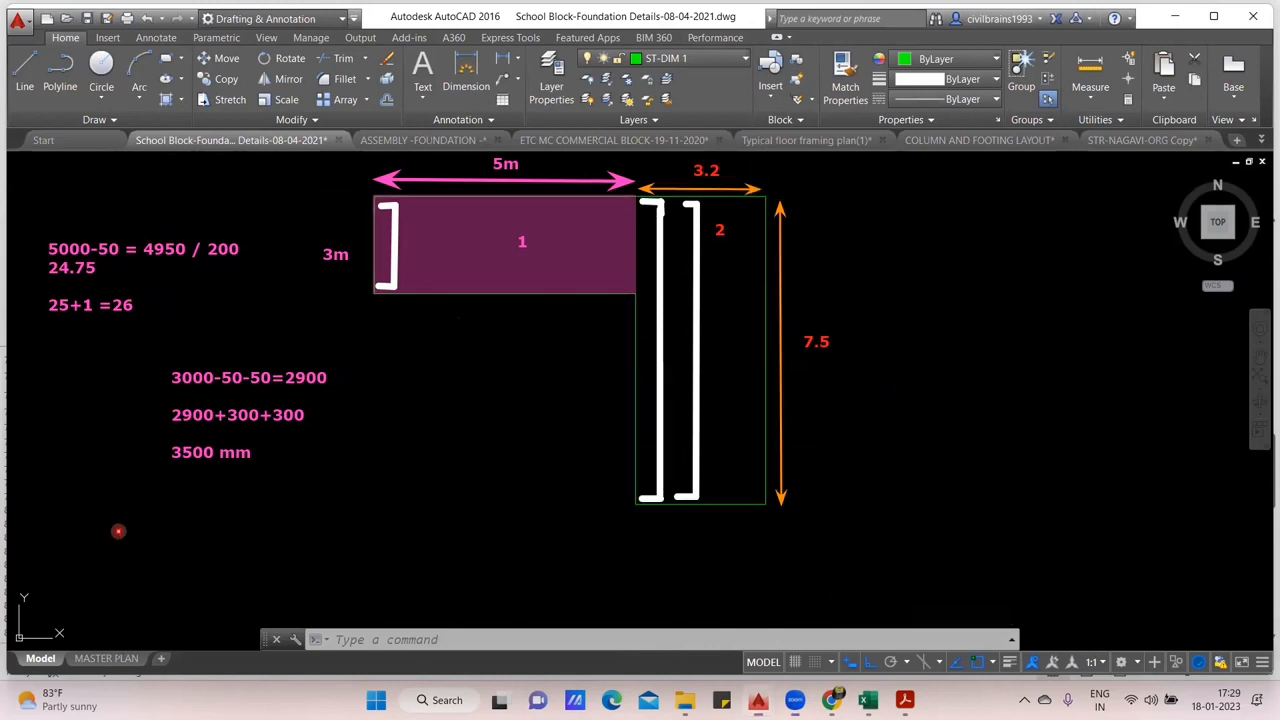
- Write the cover deduction 7500-50-50 as a red note to the right of the vertical leg
{"action": "left_click", "coordinate": [866, 218]}
{"action": "type", "text": "7500"}
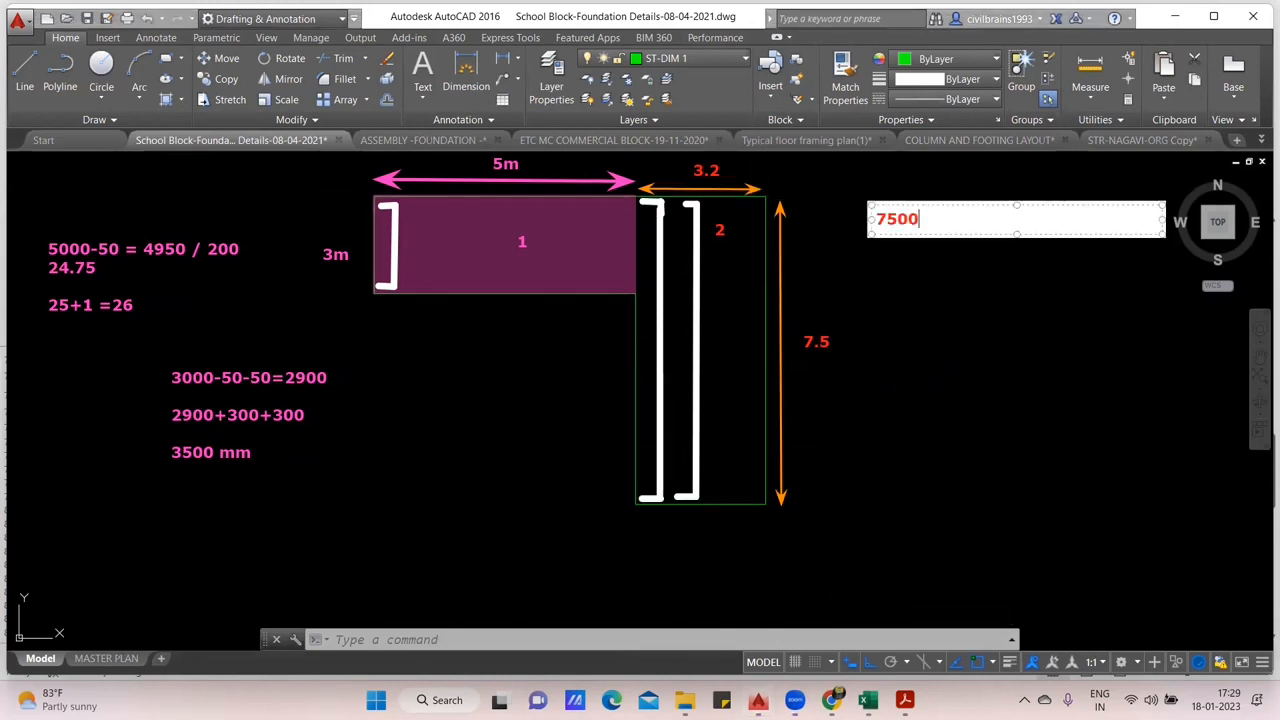
{"action": "type", "text": "-50-50"}
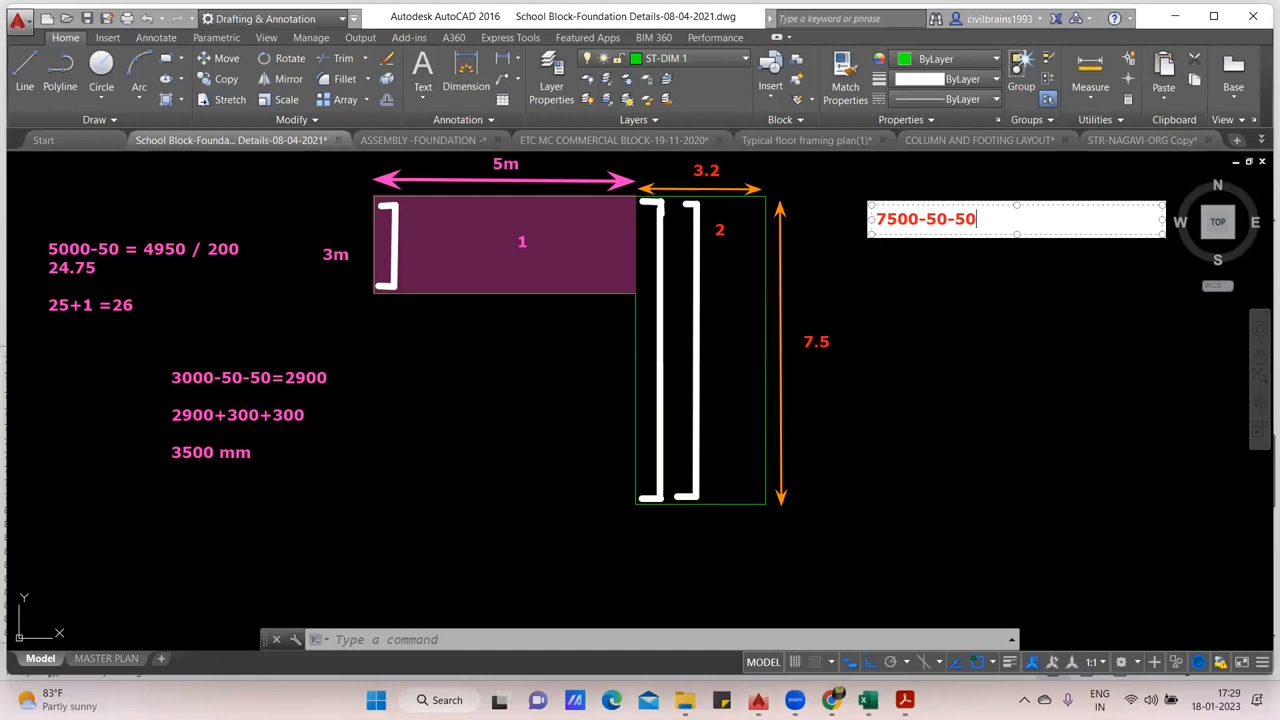
- Add the bar length line "7400 +300+300 = 8000 mm" below the 7500-50-50 calculation
{"action": "key", "text": "Return"}
{"action": "type", "text": "7400 +"}
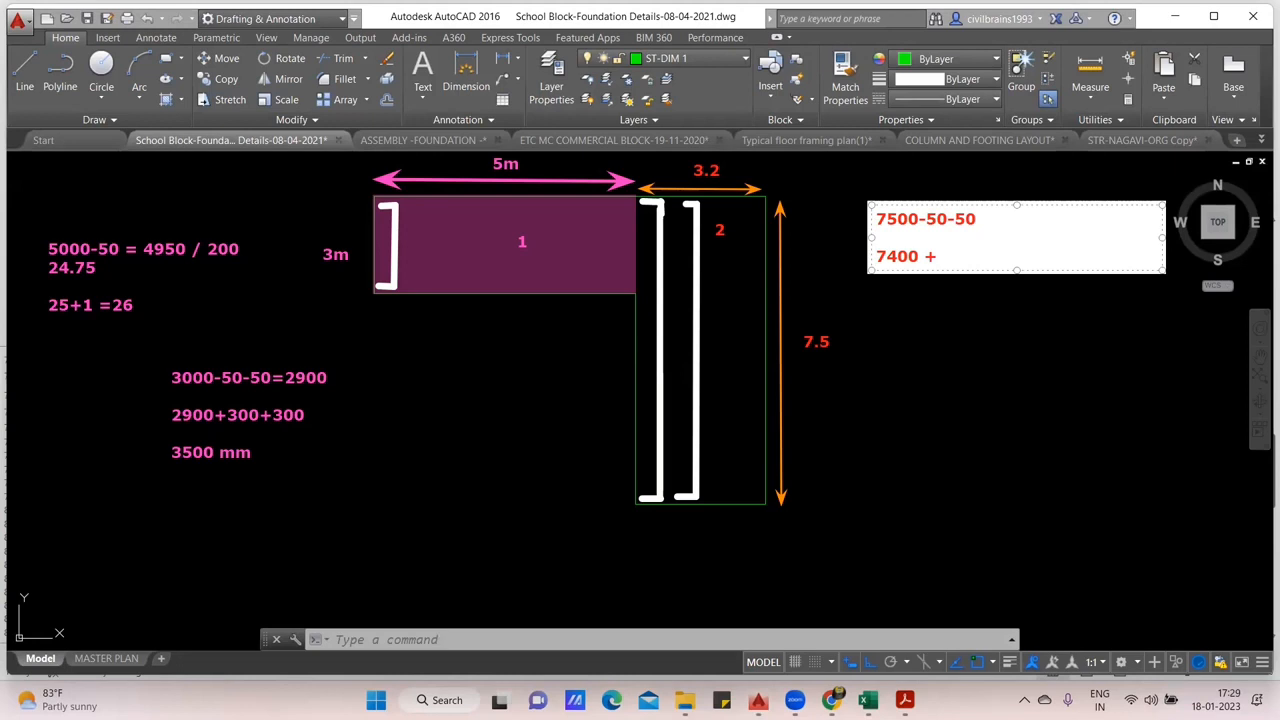
{"action": "type", "text": "1"}
{"action": "key", "text": "BackSpace"}
{"action": "type", "text": "300+300 ="}
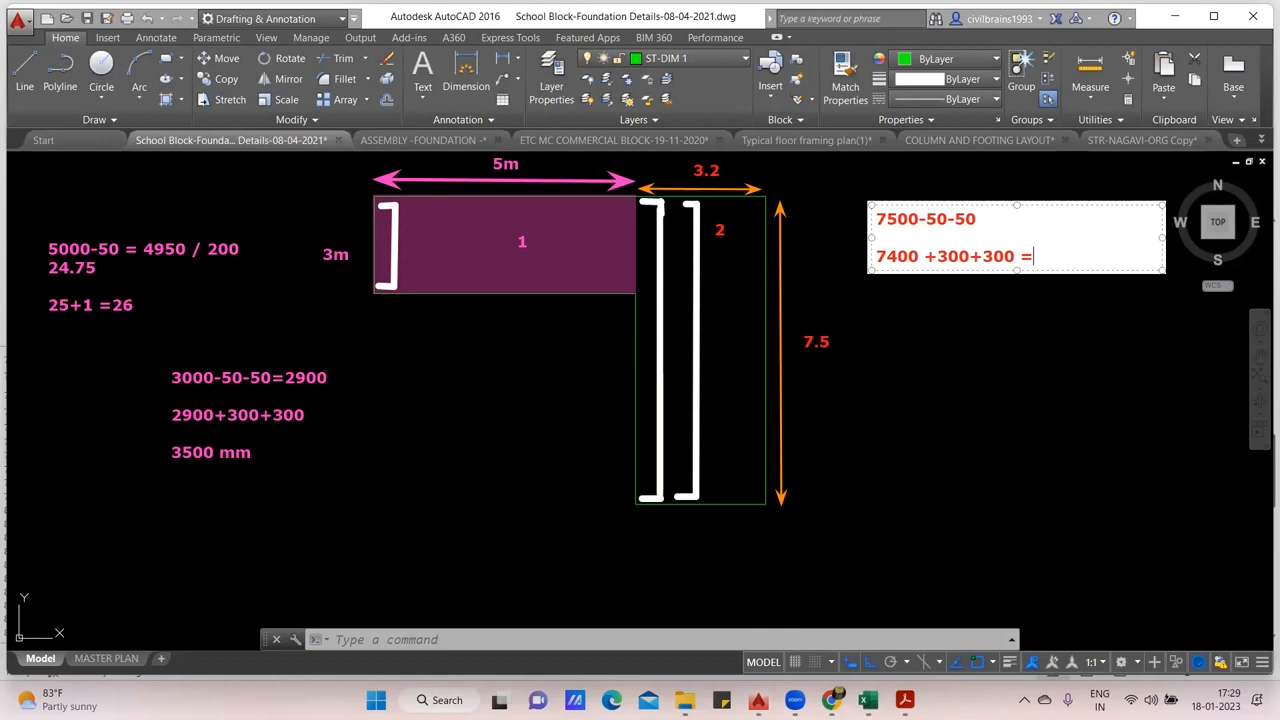
{"action": "type", "text": "800 0 mm"}
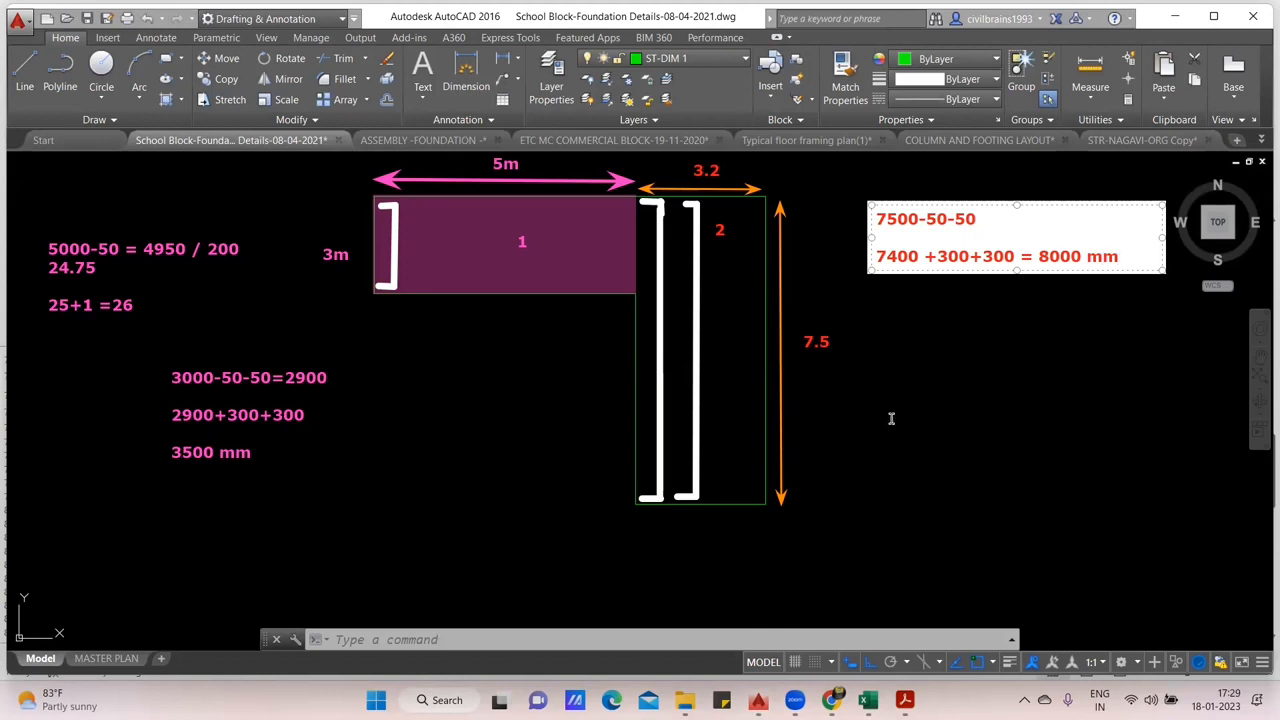
{"action": "left_click", "coordinate": [892, 418]}
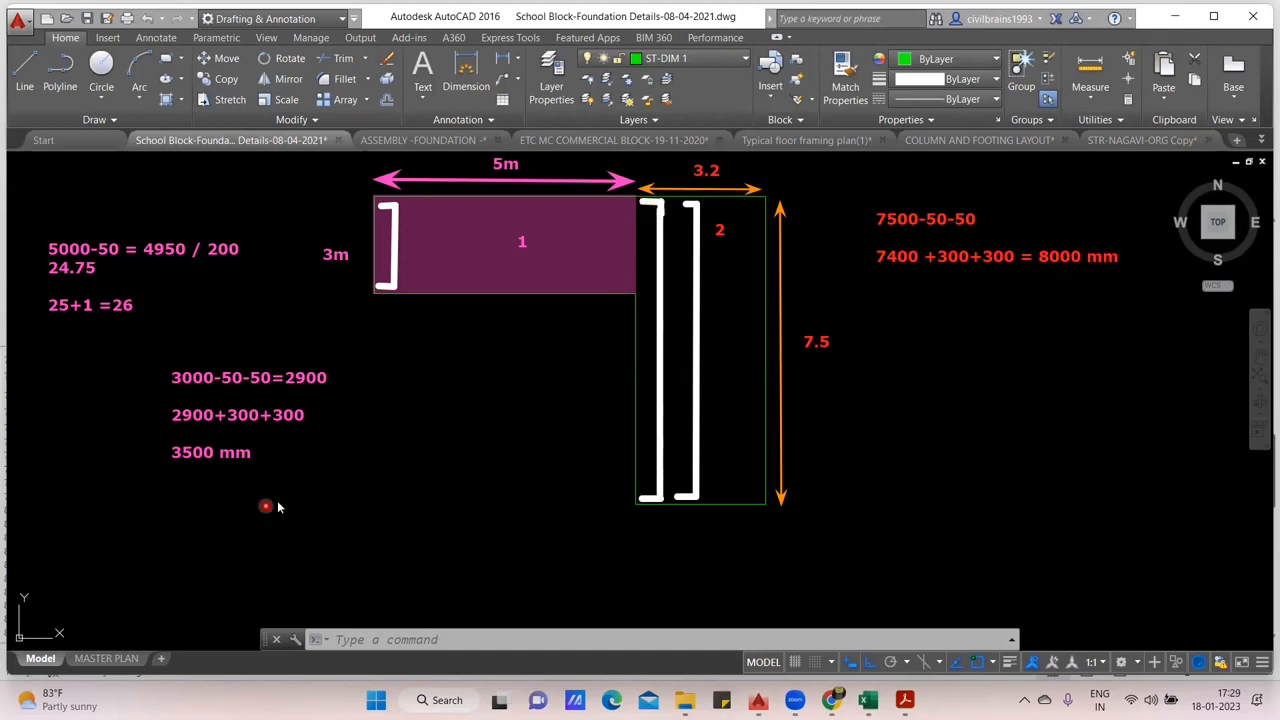
- Place a separate red note beneath the bar length calculation reading "3200 -50"
{"action": "left_click", "coordinate": [927, 379]}
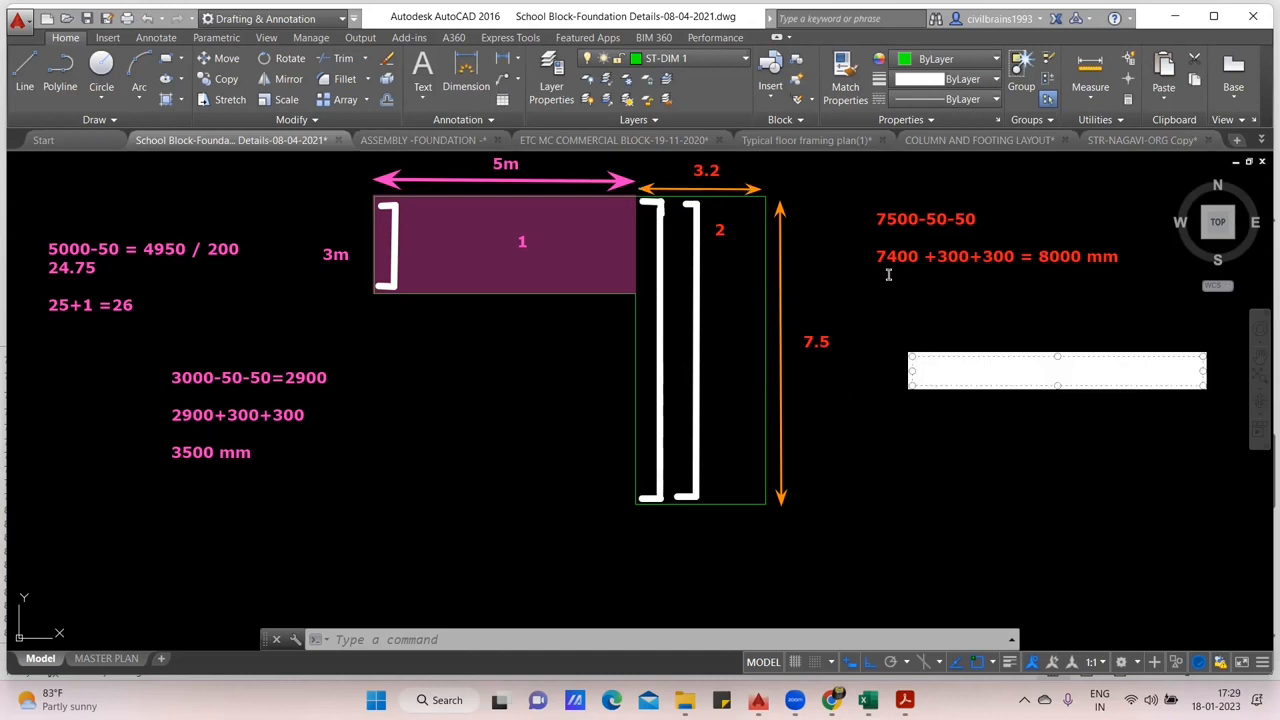
{"action": "type", "text": "3200 / 200"}
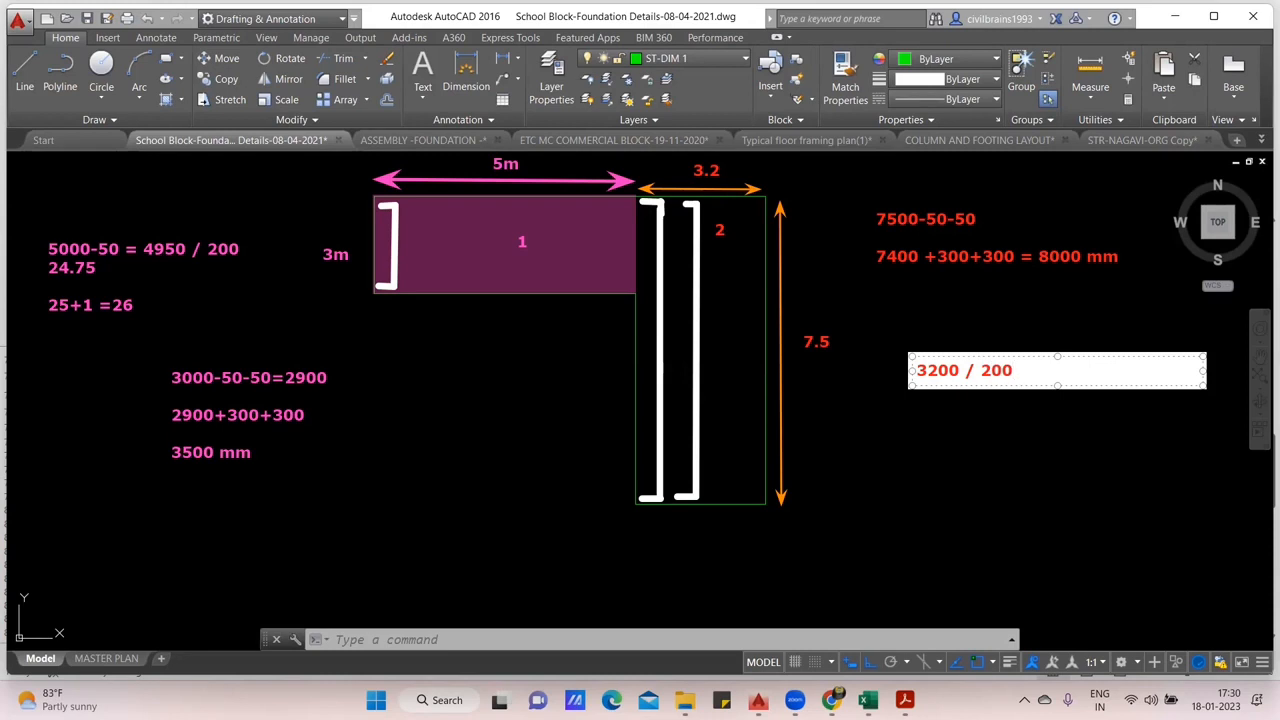
{"action": "key", "text": "BackSpace"}
{"action": "key", "text": "BackSpace"}
{"action": "key", "text": "BackSpace"}
{"action": "key", "text": "BackSpace"}
{"action": "key", "text": "BackSpace"}
{"action": "key", "text": "BackSpace"}
{"action": "key", "text": "BackSpace"}
{"action": "key", "text": "BackSpace"}
{"action": "key", "text": "BackSpace"}
{"action": "key", "text": "BackSpace"}
{"action": "type", "text": "3200 -50"}
{"action": "left_click", "coordinate": [638, 199]}
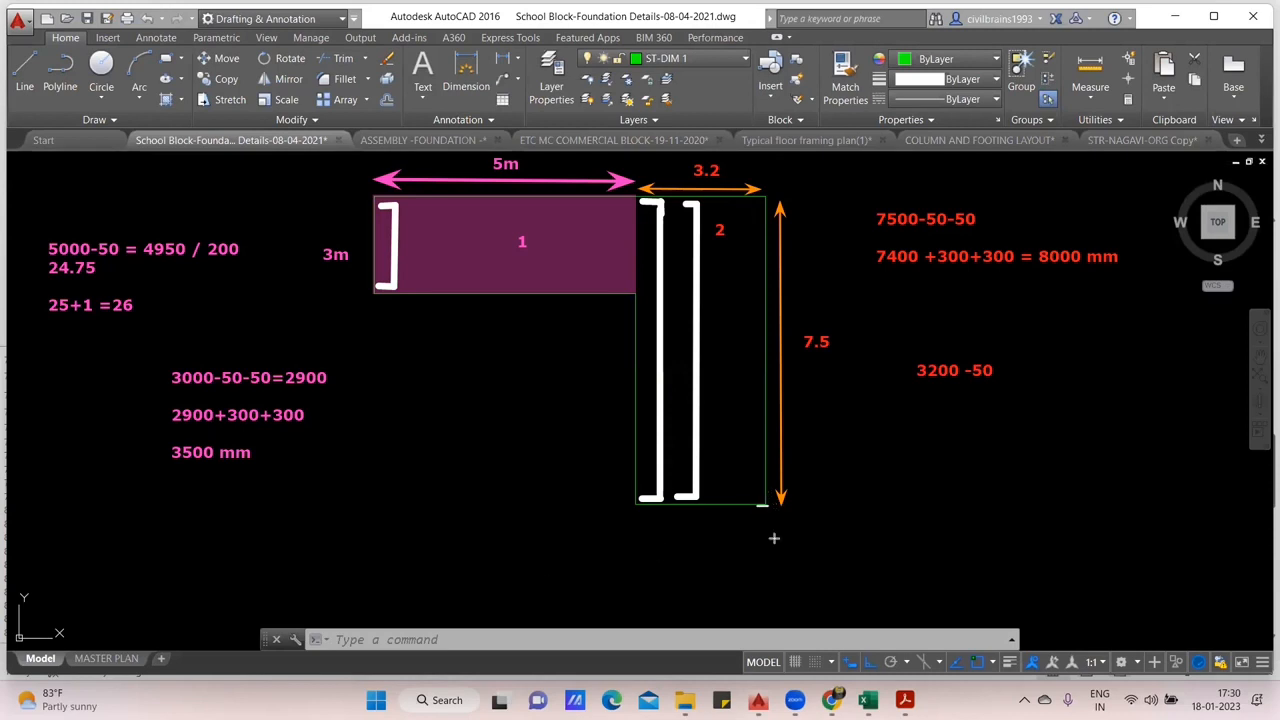
{"action": "mouse_move", "coordinate": [752, 504]}
{"action": "left_mouse_down"}
{"action": "mouse_move", "coordinate": [765, 504]}
{"action": "mouse_move", "coordinate": [773, 204]}
{"action": "mouse_move", "coordinate": [750, 200]}
{"action": "left_mouse_up"}
{"action": "key", "text": "ctrl+z"}
{"action": "key", "text": "ctrl+z"}
{"action": "key", "text": "ctrl+z"}
- Sketch a third full-height hooked white bar near the vertical leg's outer edge and mark the cover strip beyond it in orange
{"action": "mouse_move", "coordinate": [752, 497]}
{"action": "left_mouse_down"}
{"action": "mouse_move", "coordinate": [737, 497]}
{"action": "mouse_move", "coordinate": [751, 498]}
{"action": "mouse_move", "coordinate": [756, 472]}
{"action": "left_mouse_up"}
{"action": "mouse_move", "coordinate": [758, 387]}
{"action": "left_mouse_down"}
{"action": "mouse_move", "coordinate": [757, 203]}
{"action": "mouse_move", "coordinate": [739, 205]}
{"action": "mouse_move", "coordinate": [752, 205]}
{"action": "left_mouse_up"}
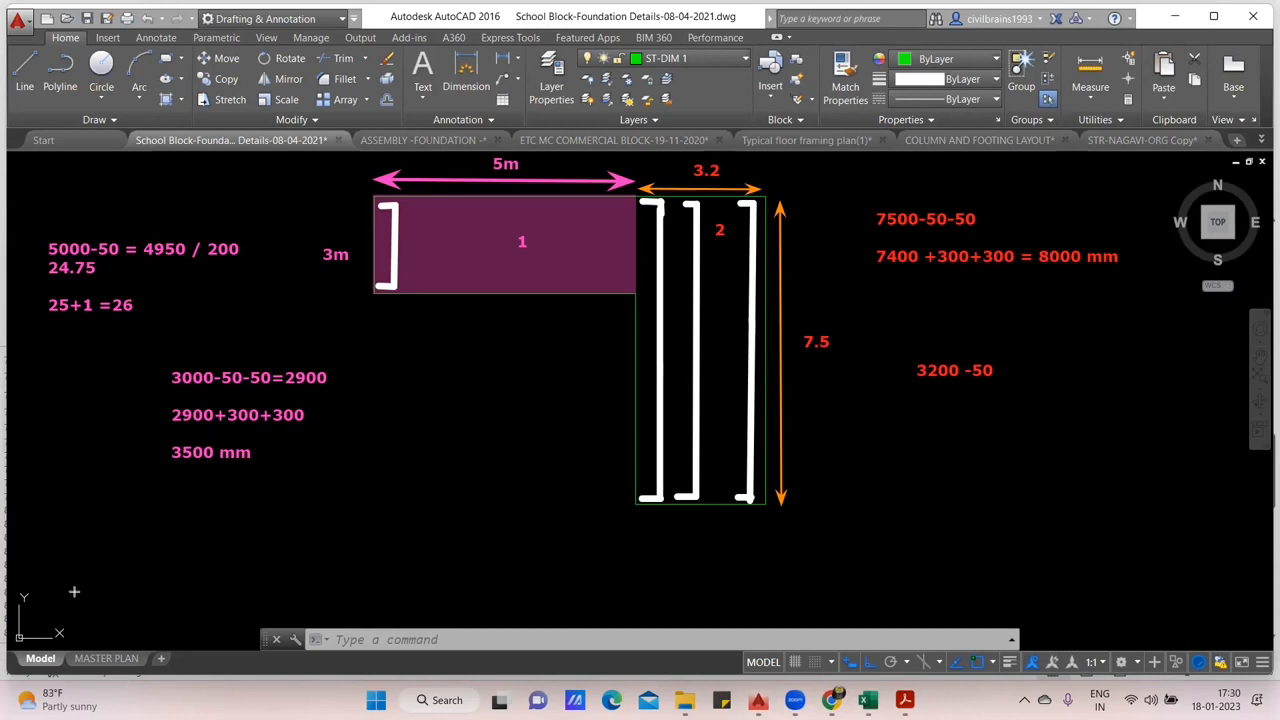
{"action": "left_click_drag", "start_coordinate": [761, 197], "coordinate": [759, 505]}
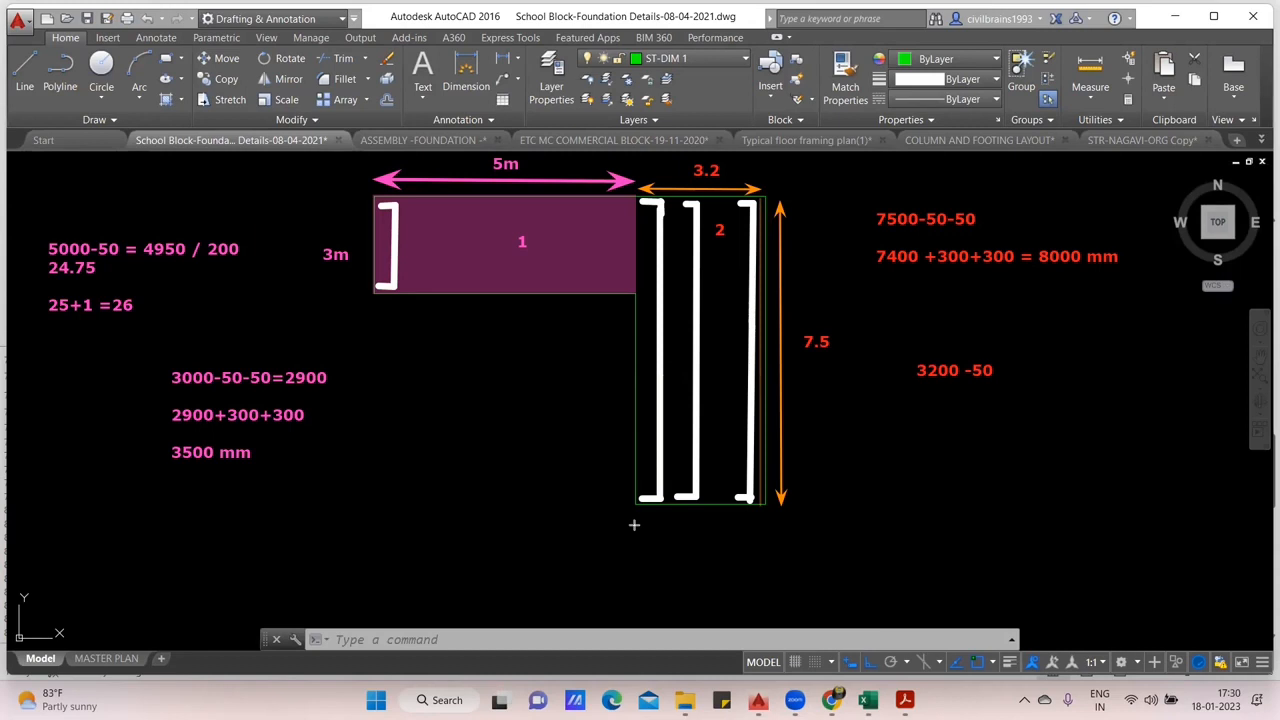
{"action": "left_click_drag", "start_coordinate": [766, 504], "coordinate": [762, 197]}
{"action": "left_click", "coordinate": [762, 197]}
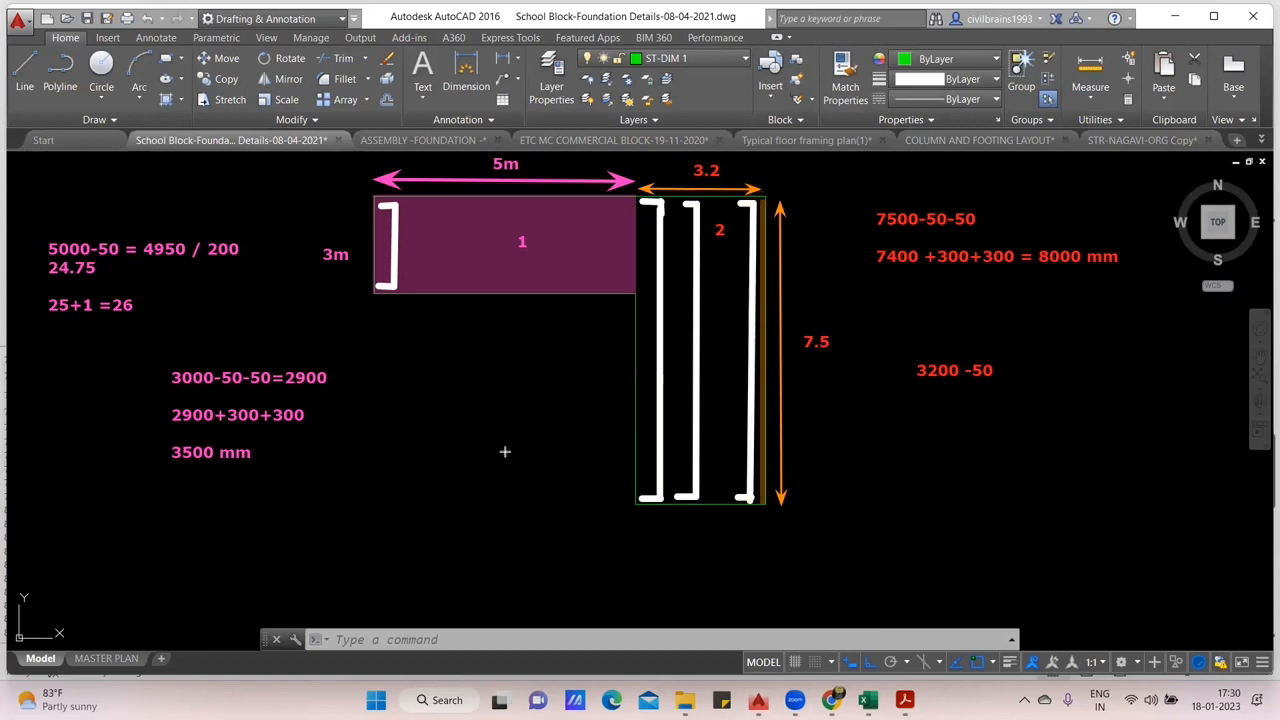
- Complete the "3200 -50" note with the result 3150 and add the line "3150 / 200 = 15.75"
{"action": "double_click", "coordinate": [1012, 364]}
{"action": "type", "text": "="}
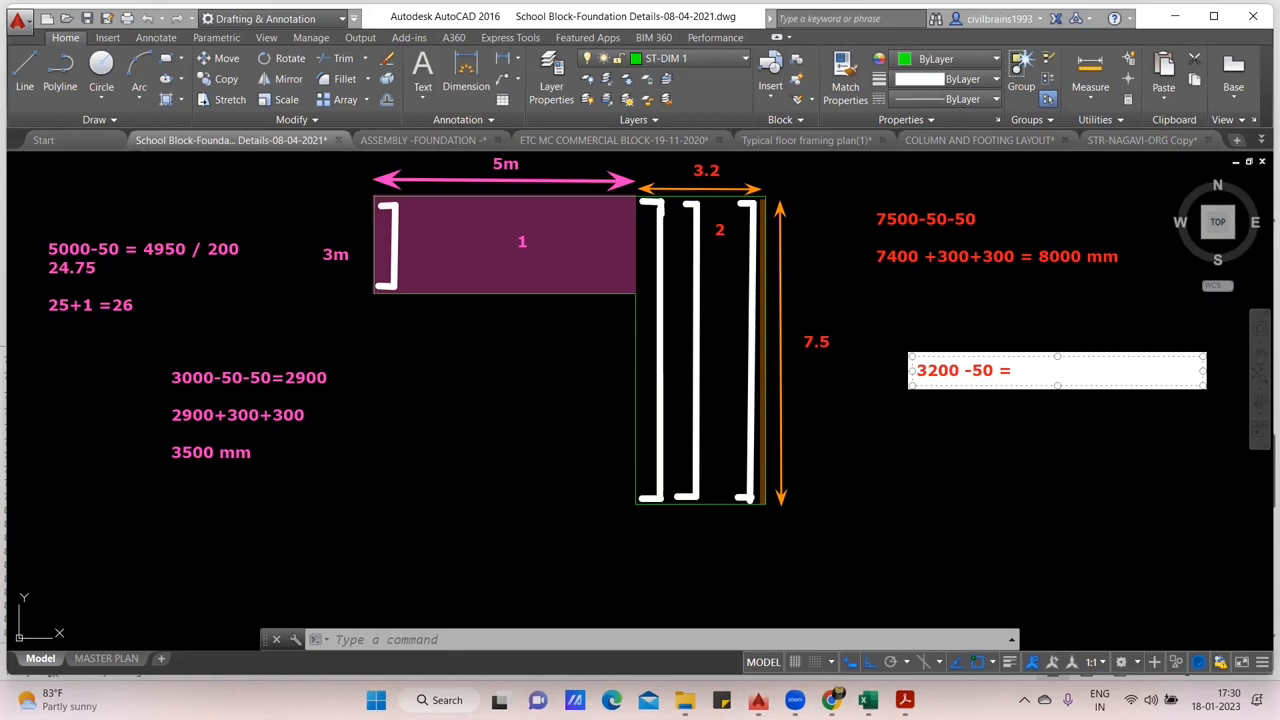
{"action": "type", "text": "3150"}
{"action": "key", "text": "Return"}
{"action": "type", "text": "3150 /"}
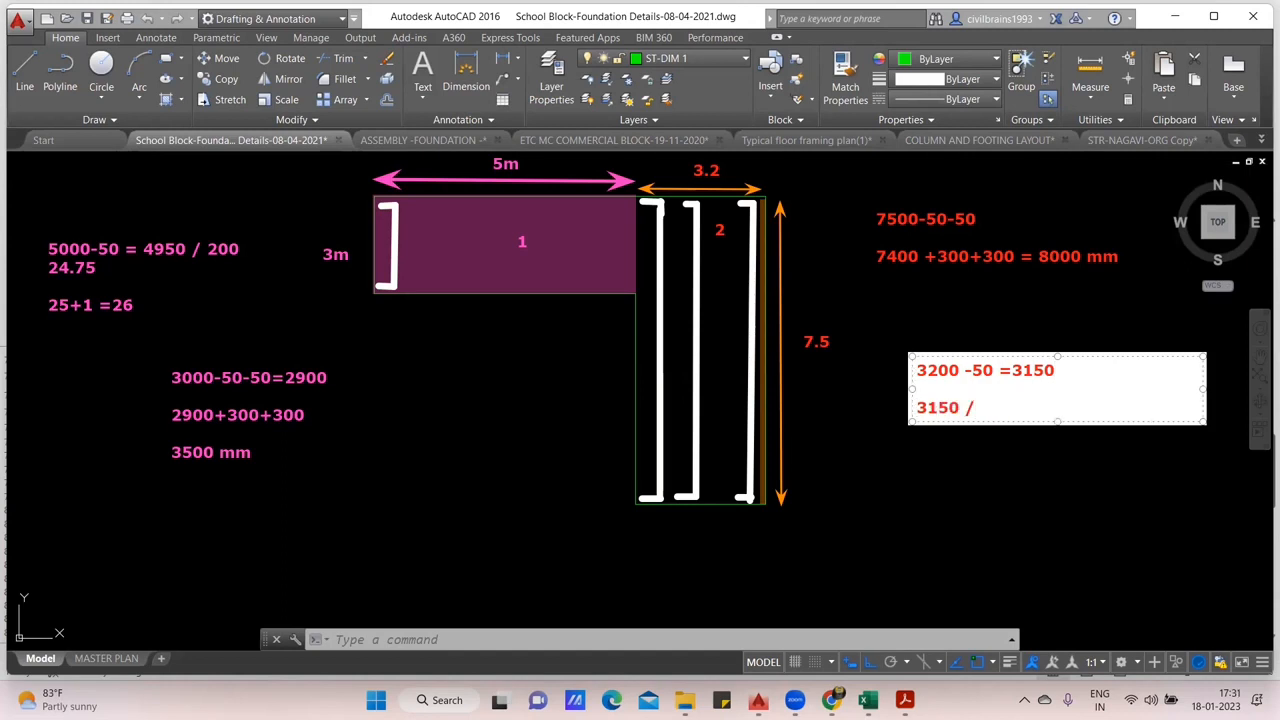
{"action": "type", "text": " 200 = 15.75"}
{"action": "key", "text": "Return"}
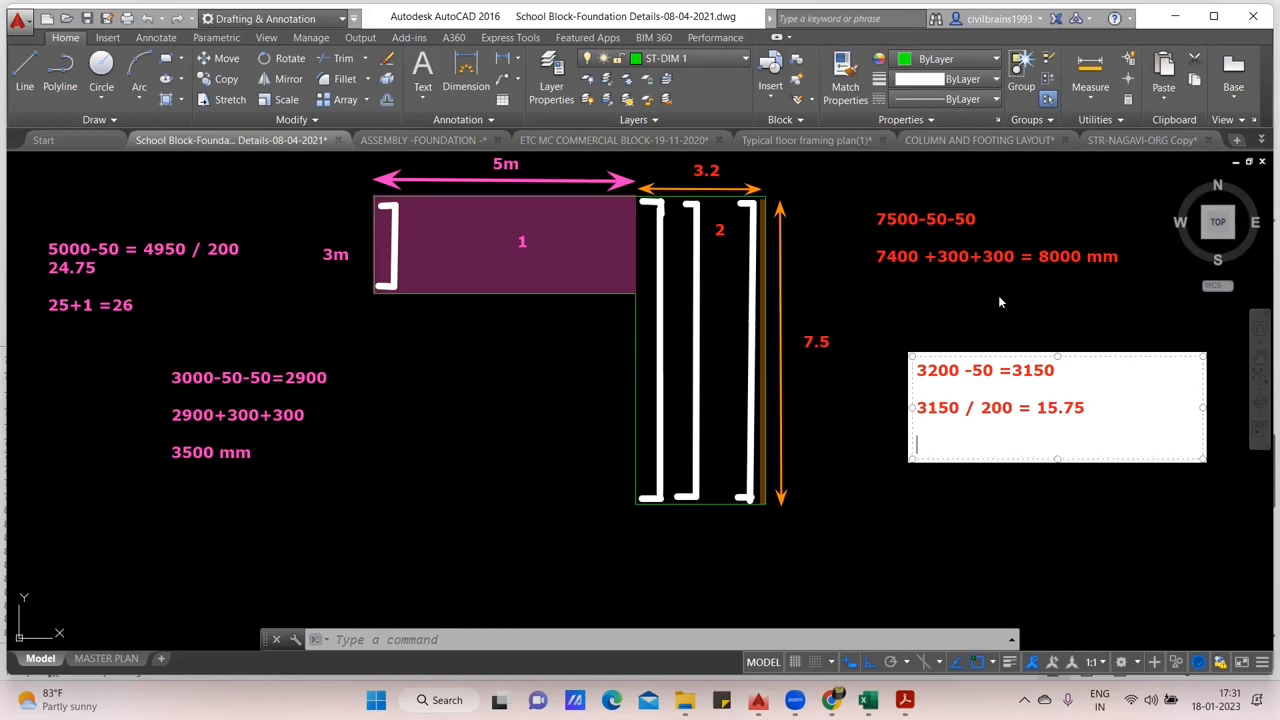
- Write the rounded bar count 16 on the line below the 15.75 result
{"action": "type", "text": "16 no"}
{"action": "key", "text": "BackSpace"}
{"action": "key", "text": "BackSpace"}
{"action": "left_click", "coordinate": [1050, 496]}
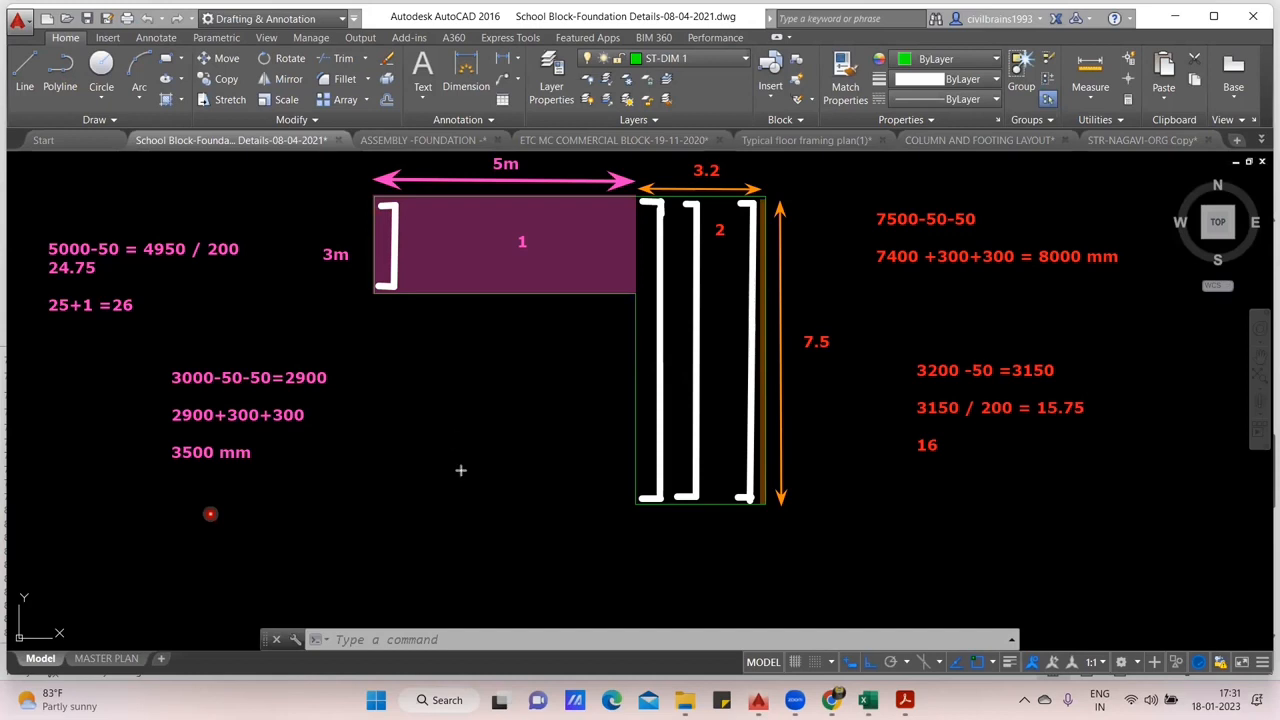
- Sketch two more hooked white bars in the horizontal leg, spaced after its first bar
{"action": "mouse_move", "coordinate": [425, 290]}
{"action": "left_mouse_down"}
{"action": "mouse_move", "coordinate": [440, 219]}
{"action": "mouse_move", "coordinate": [430, 206]}
{"action": "left_mouse_up"}
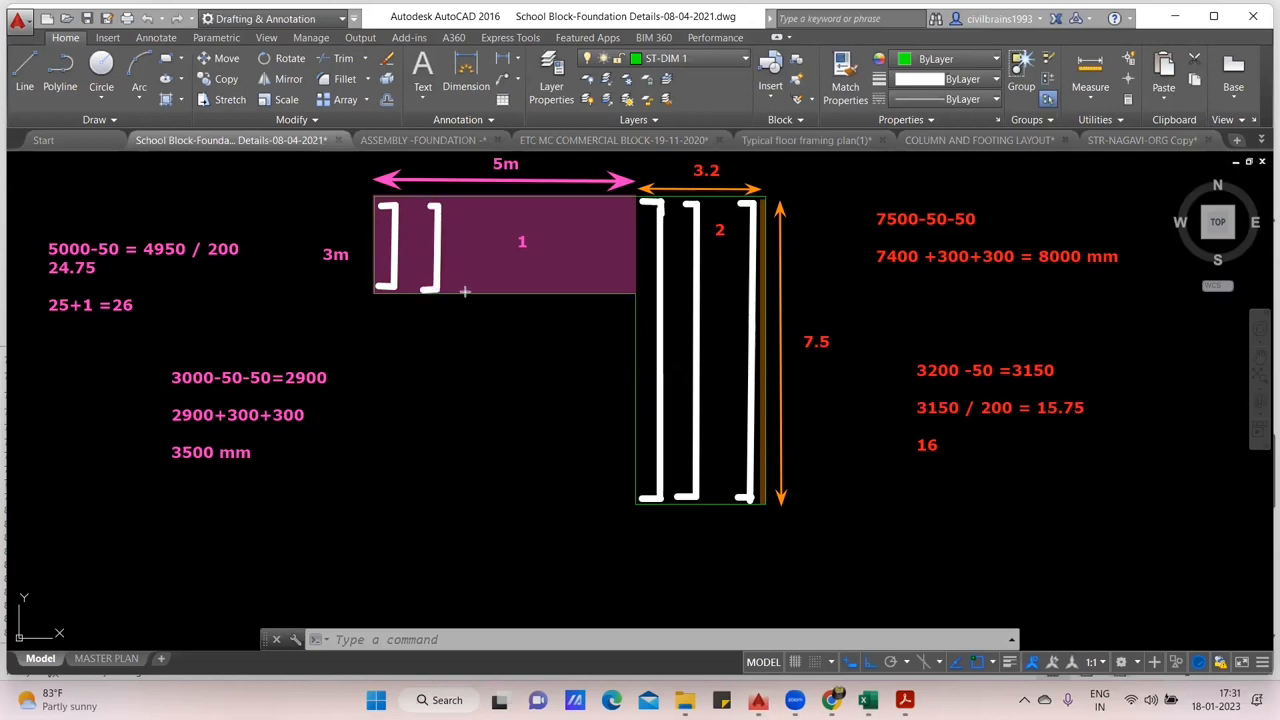
{"action": "mouse_move", "coordinate": [463, 289]}
{"action": "left_mouse_down"}
{"action": "mouse_move", "coordinate": [484, 288]}
{"action": "mouse_move", "coordinate": [480, 205]}
{"action": "left_mouse_up"}
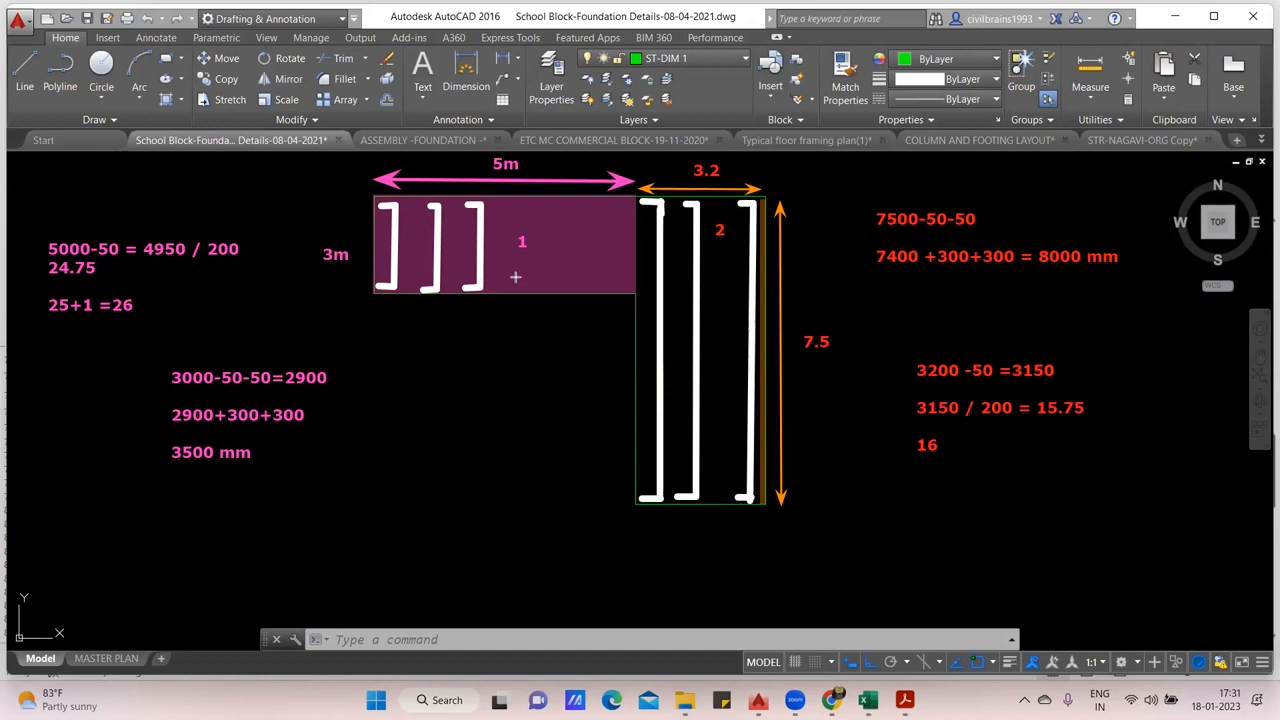
{"action": "mouse_move", "coordinate": [504, 289]}
{"action": "left_mouse_down"}
{"action": "mouse_move", "coordinate": [527, 288]}
{"action": "mouse_move", "coordinate": [524, 205]}
{"action": "mouse_move", "coordinate": [511, 206]}
{"action": "left_mouse_up"}
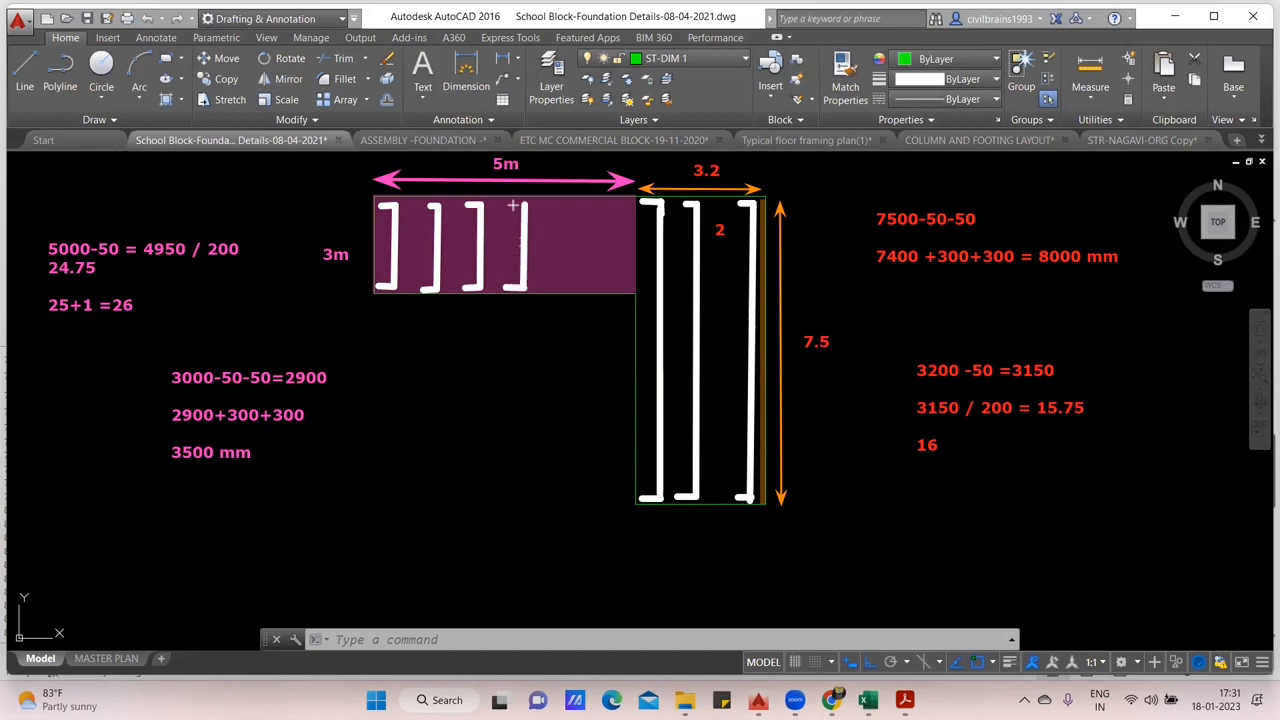
{"action": "key", "text": "ctrl+z"}
{"action": "key", "text": "ctrl+z"}
{"action": "key", "text": "ctrl+z"}
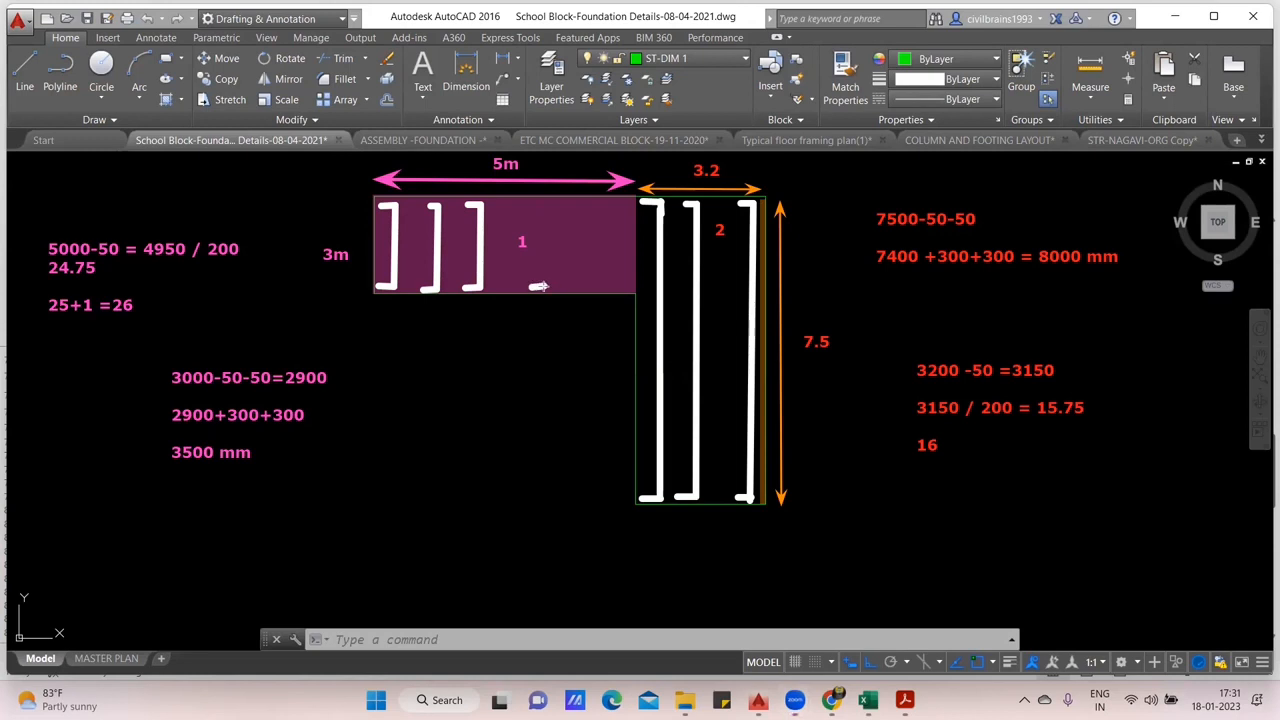
- Sketch three hooked white bars between the number 1 label and the horizontal leg's junction with the vertical leg
{"action": "left_click_drag", "start_coordinate": [543, 286], "coordinate": [538, 206]}
{"action": "left_click_drag", "start_coordinate": [576, 287], "coordinate": [571, 205]}
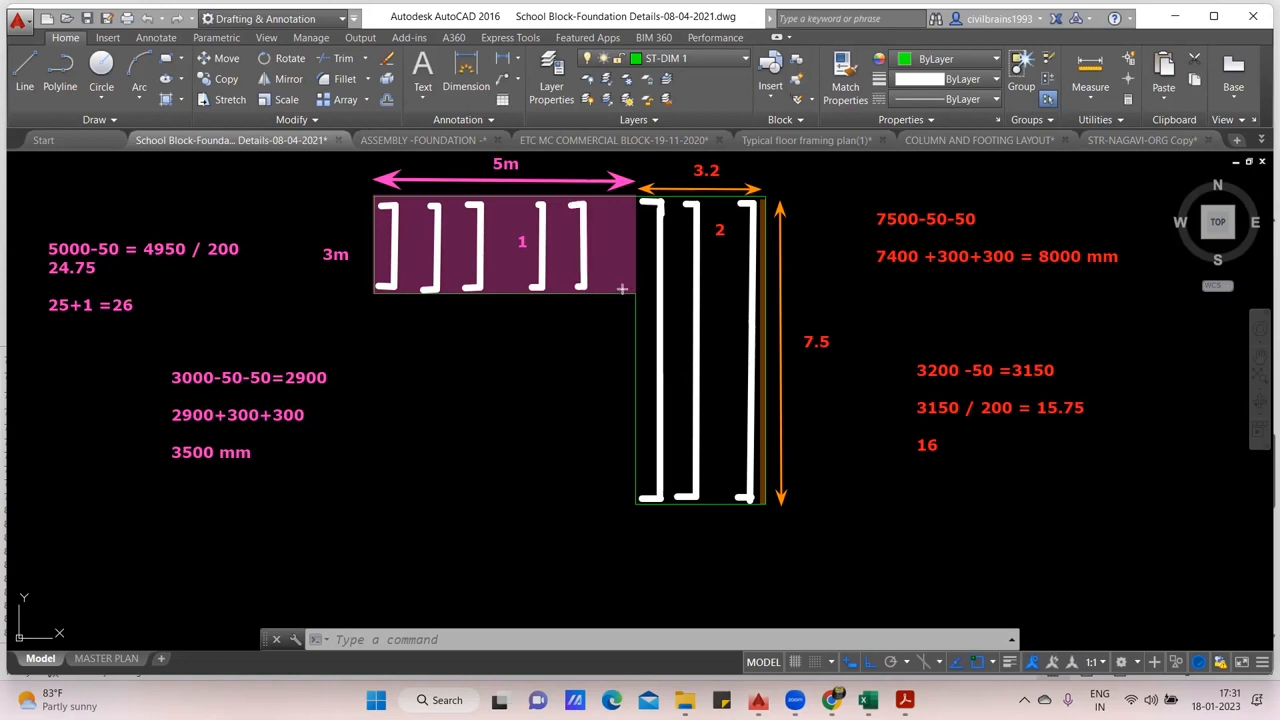
{"action": "mouse_move", "coordinate": [622, 288]}
{"action": "left_mouse_down"}
{"action": "mouse_move", "coordinate": [626, 200]}
{"action": "mouse_move", "coordinate": [613, 202]}
{"action": "left_mouse_up"}
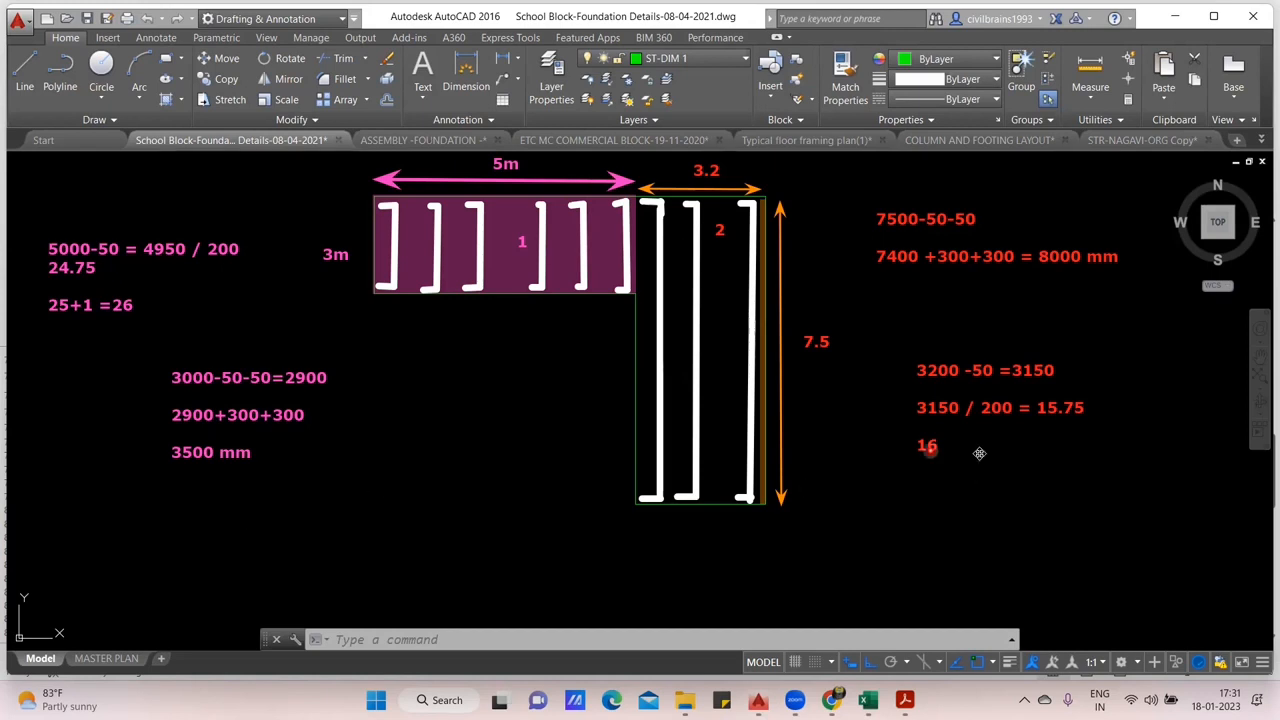
- Extend the red bar count line to read "16 no of bar required"
{"action": "double_click", "coordinate": [930, 447]}
{"action": "type", "text": "no of "}
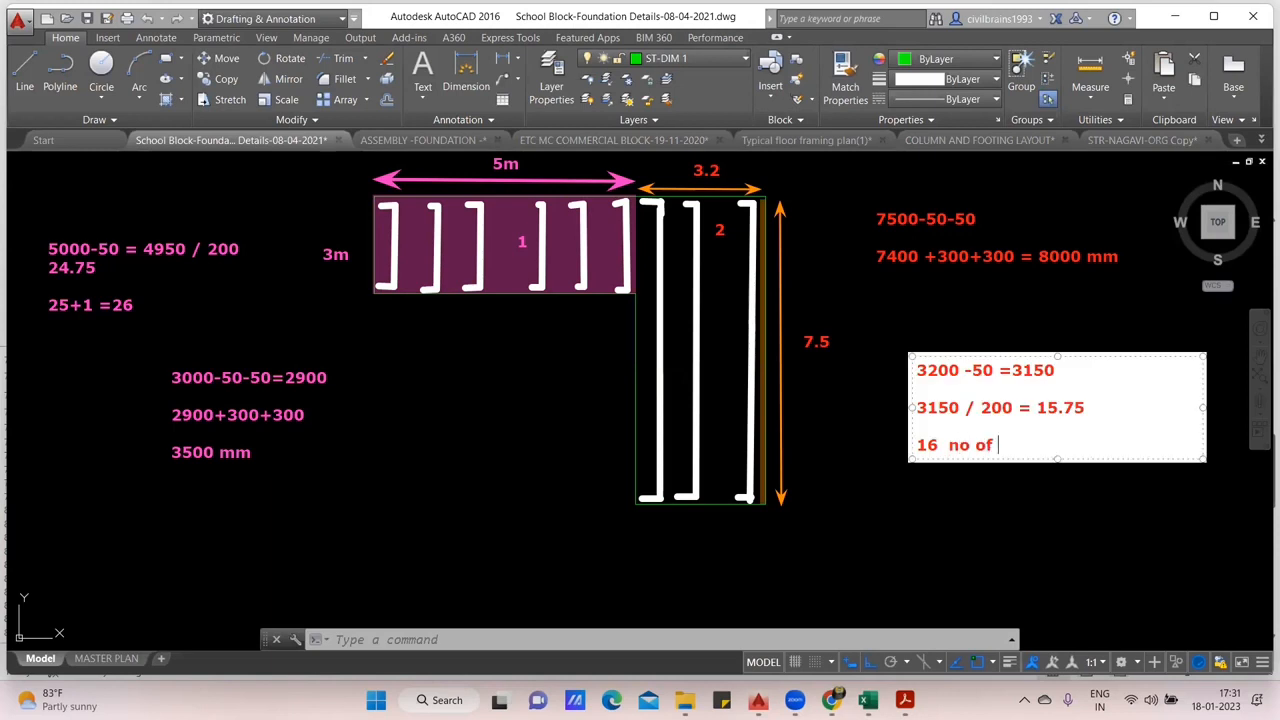
{"action": "type", "text": "bar required"}
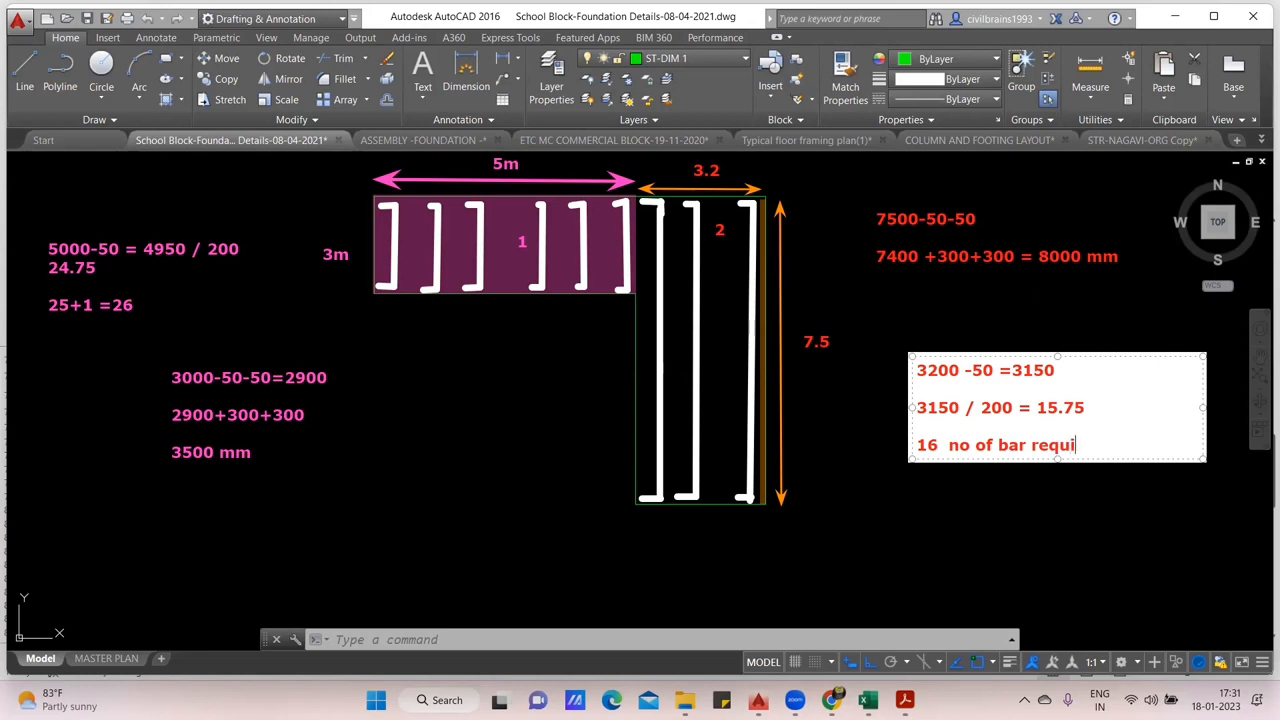
{"action": "key", "text": "Return"}
{"action": "key", "text": "Return"}
{"action": "left_click", "coordinate": [546, 424]}
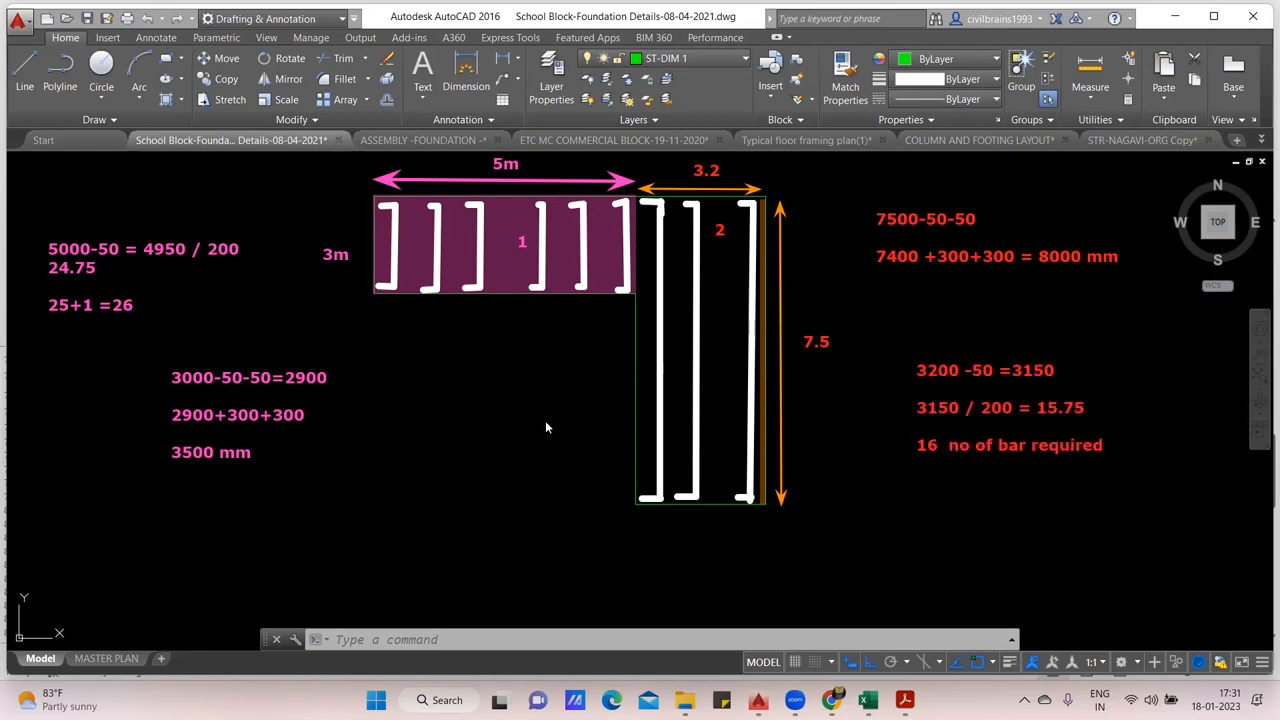
- Shorten the last line of the horizontal leg's bar count note to 25
{"action": "double_click", "coordinate": [93, 311]}
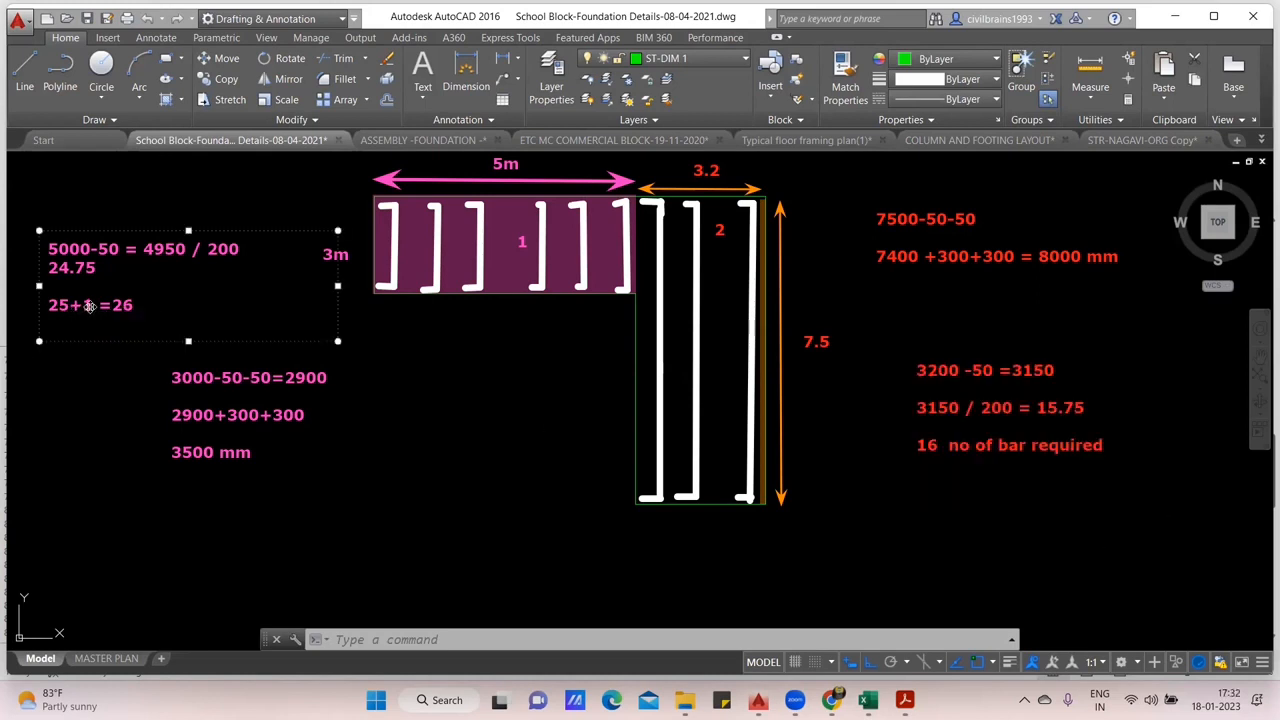
{"action": "key", "text": "BackSpace"}
{"action": "key", "text": "BackSpace"}
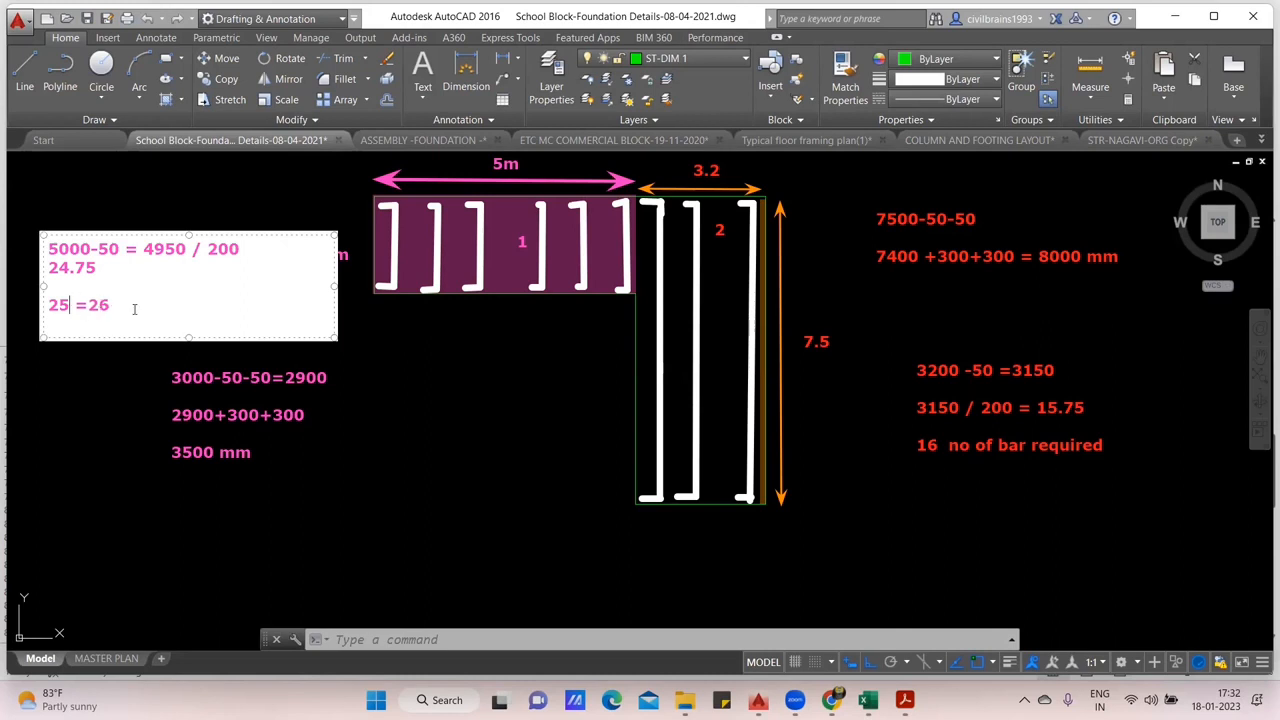
{"action": "key", "text": "BackSpace"}
{"action": "key", "text": "BackSpace"}
{"action": "key", "text": "BackSpace"}
{"action": "key", "text": "BackSpace"}
{"action": "left_click", "coordinate": [449, 396]}
- Add the final count line "16+1 = 17 nos" to the vertical leg's bar count note
{"action": "double_click", "coordinate": [1068, 440]}
{"action": "type", "text": "1"}
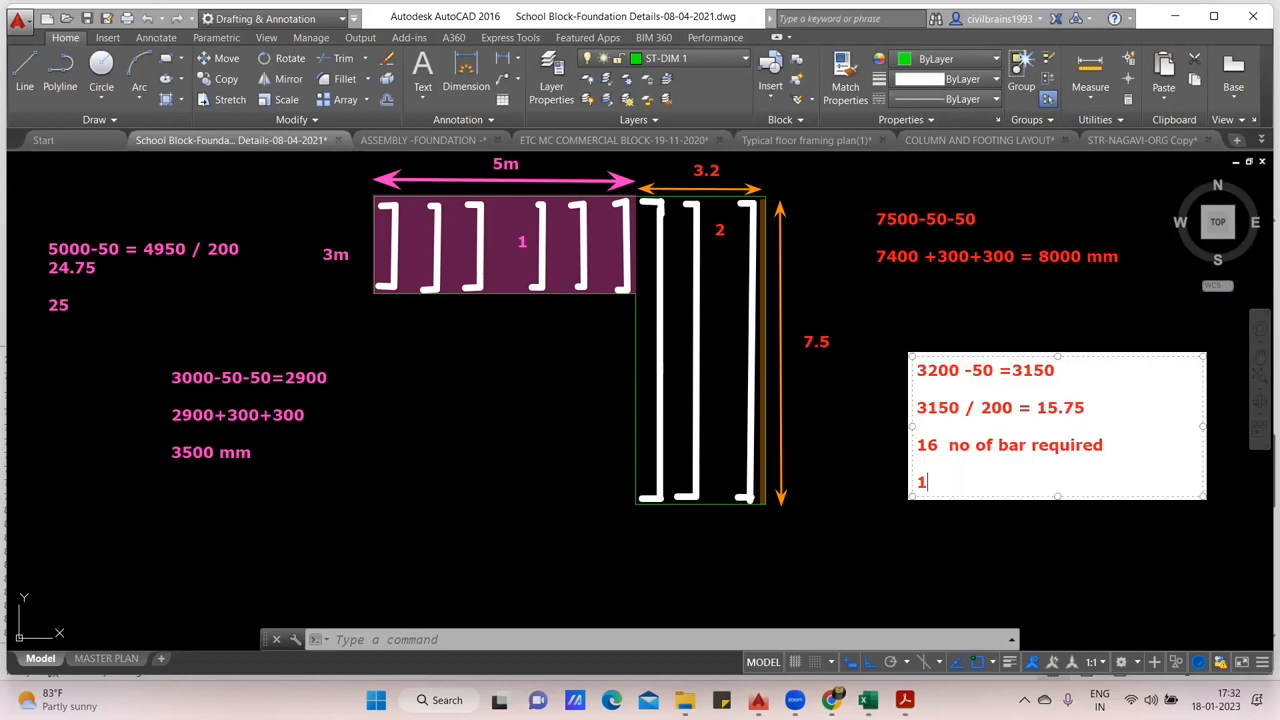
{"action": "type", "text": "6+1 = 17 nos"}
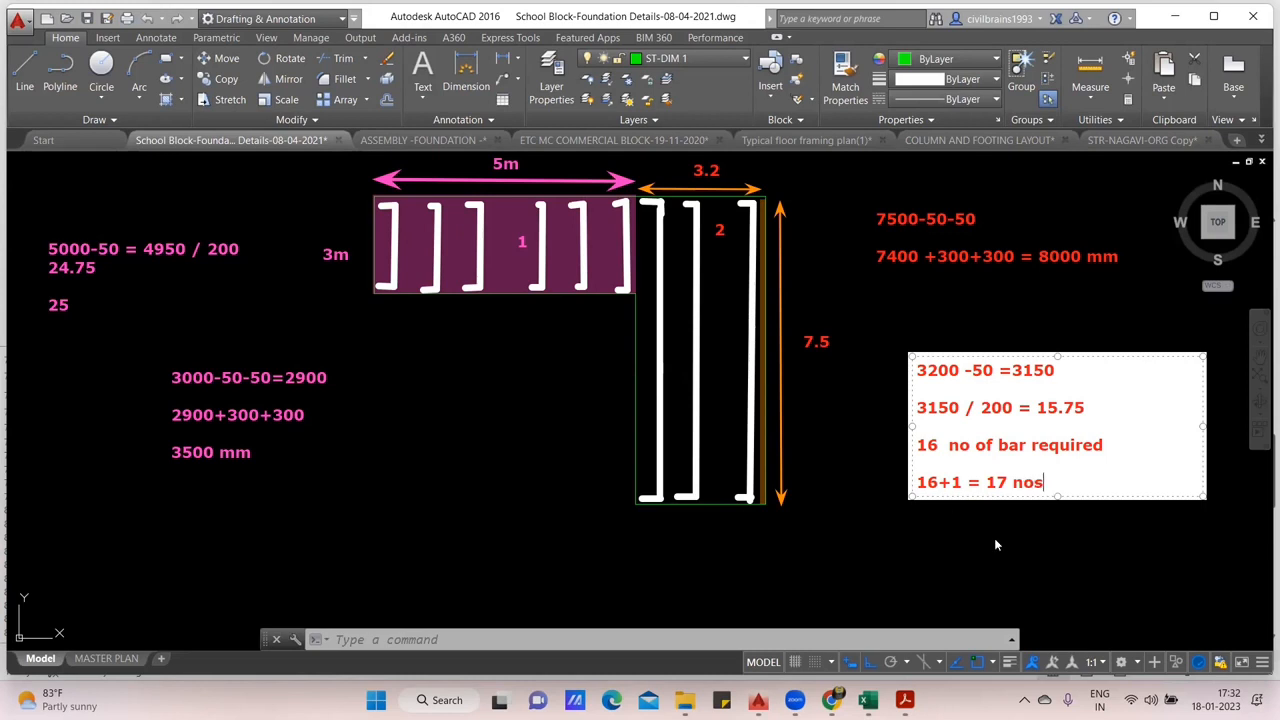
{"action": "left_click", "coordinate": [880, 560]}
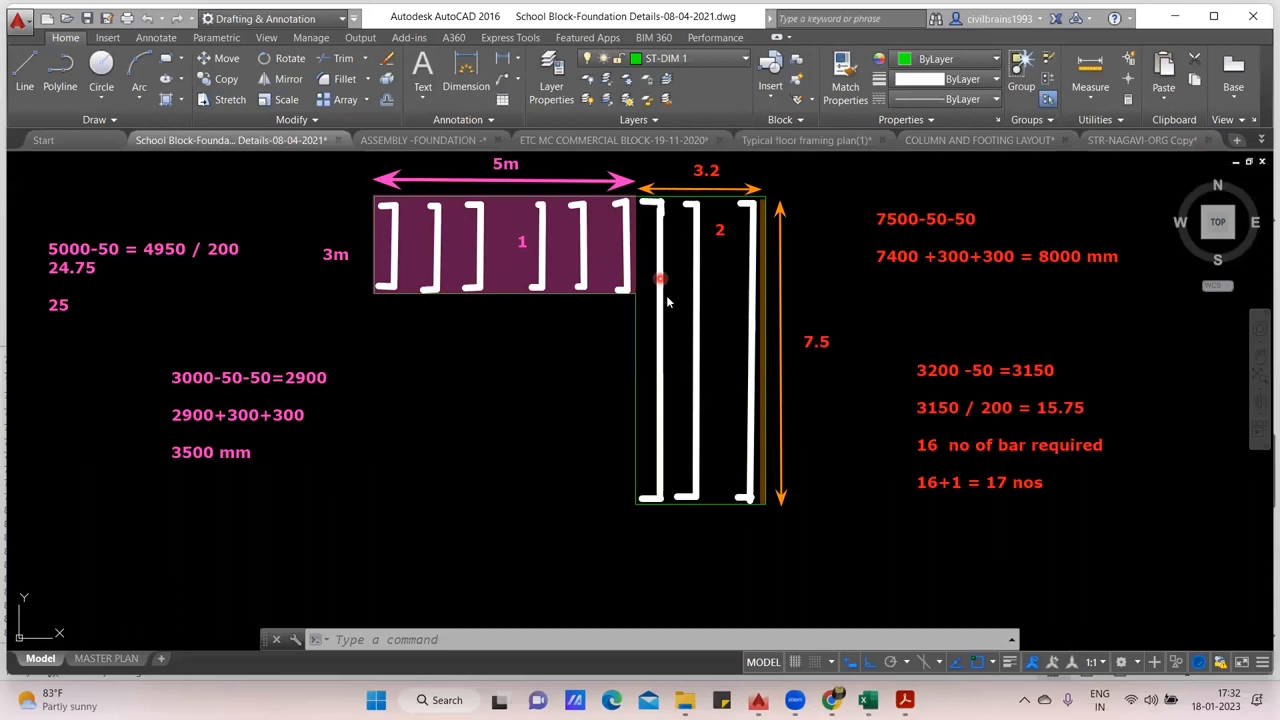
- Sketch a white rectangle below the horizontal leg with three pink horizontal hooked bars inside it
{"action": "mouse_move", "coordinate": [365, 333]}
{"action": "left_mouse_down"}
{"action": "mouse_move", "coordinate": [487, 367]}
{"action": "mouse_move", "coordinate": [565, 437]}
{"action": "left_mouse_up"}
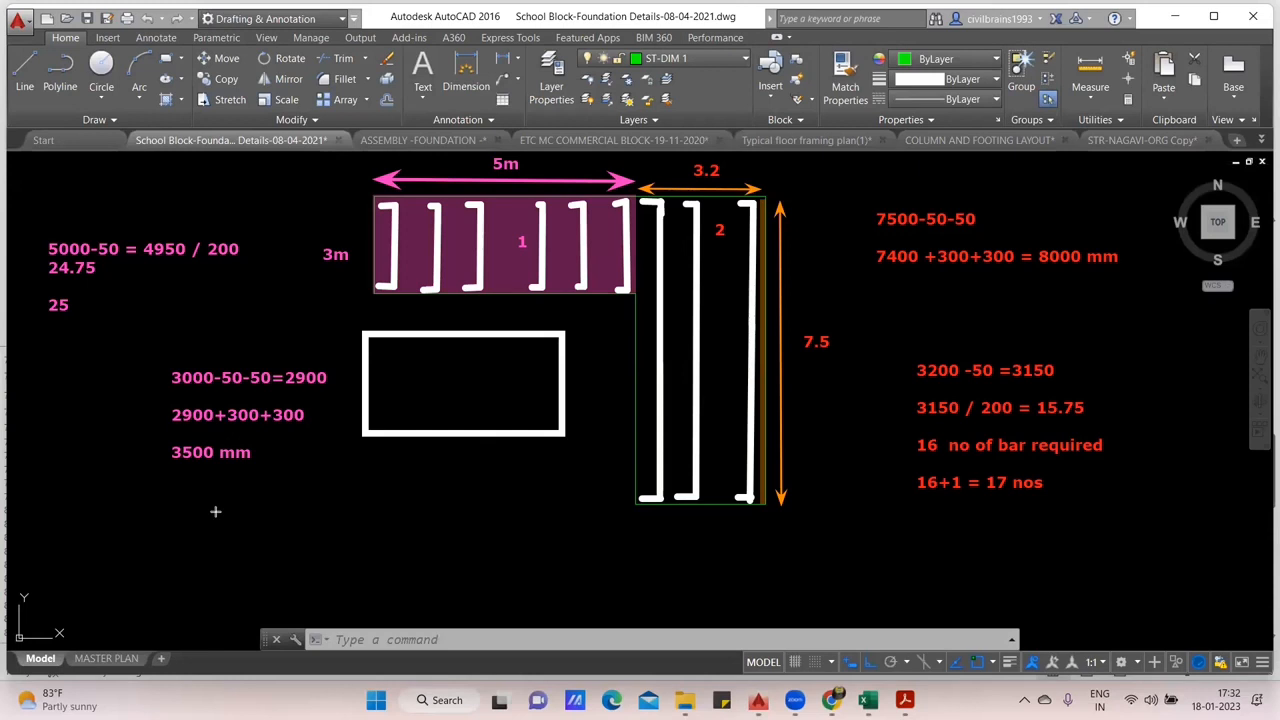
{"action": "left_click", "coordinate": [380, 344]}
{"action": "left_click", "coordinate": [380, 356]}
{"action": "left_click", "coordinate": [547, 356]}
{"action": "left_click", "coordinate": [547, 344]}
{"action": "key", "text": "Return"}
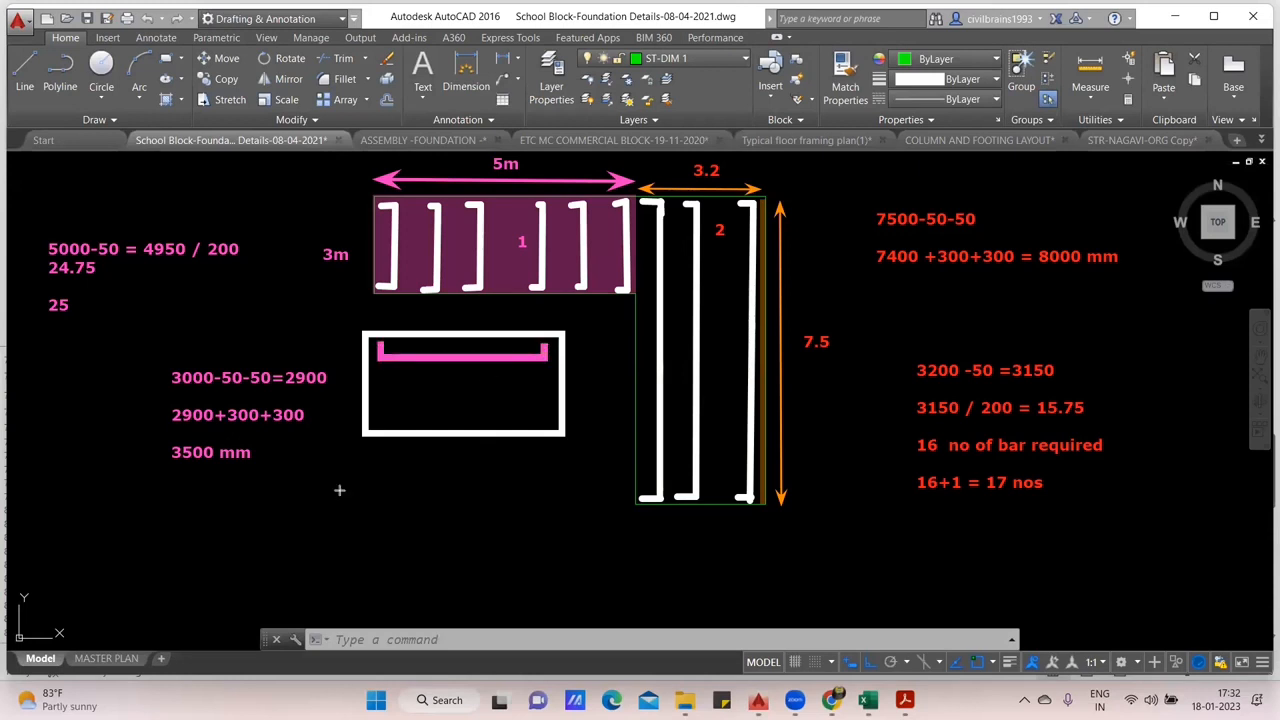
{"action": "mouse_move", "coordinate": [379, 380]}
{"action": "left_mouse_down"}
{"action": "mouse_move", "coordinate": [381, 394]}
{"action": "mouse_move", "coordinate": [543, 397]}
{"action": "mouse_move", "coordinate": [543, 380]}
{"action": "left_mouse_up"}
{"action": "left_click_drag", "start_coordinate": [380, 417], "coordinate": [545, 411]}
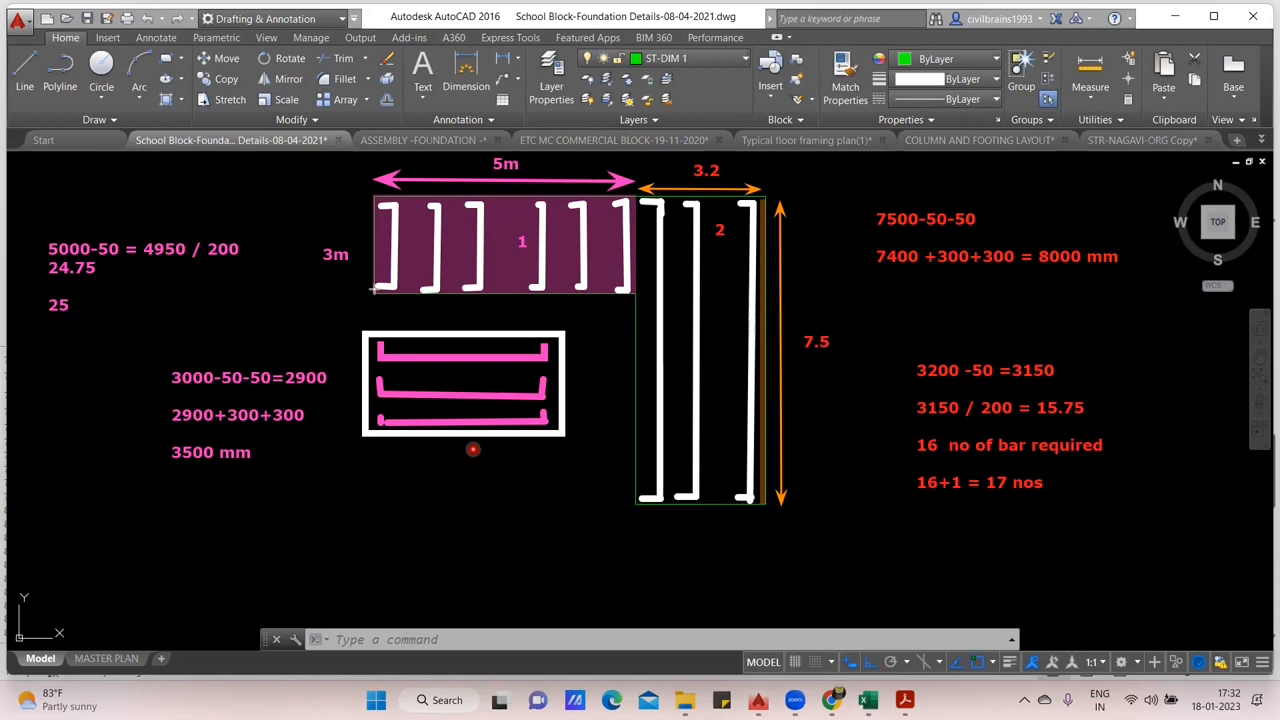
- Sketch two long green hooked bars spanning both parts and add their count note "2950 /200" and "15 +1 =16"
{"action": "left_click_drag", "start_coordinate": [378, 226], "coordinate": [750, 226]}
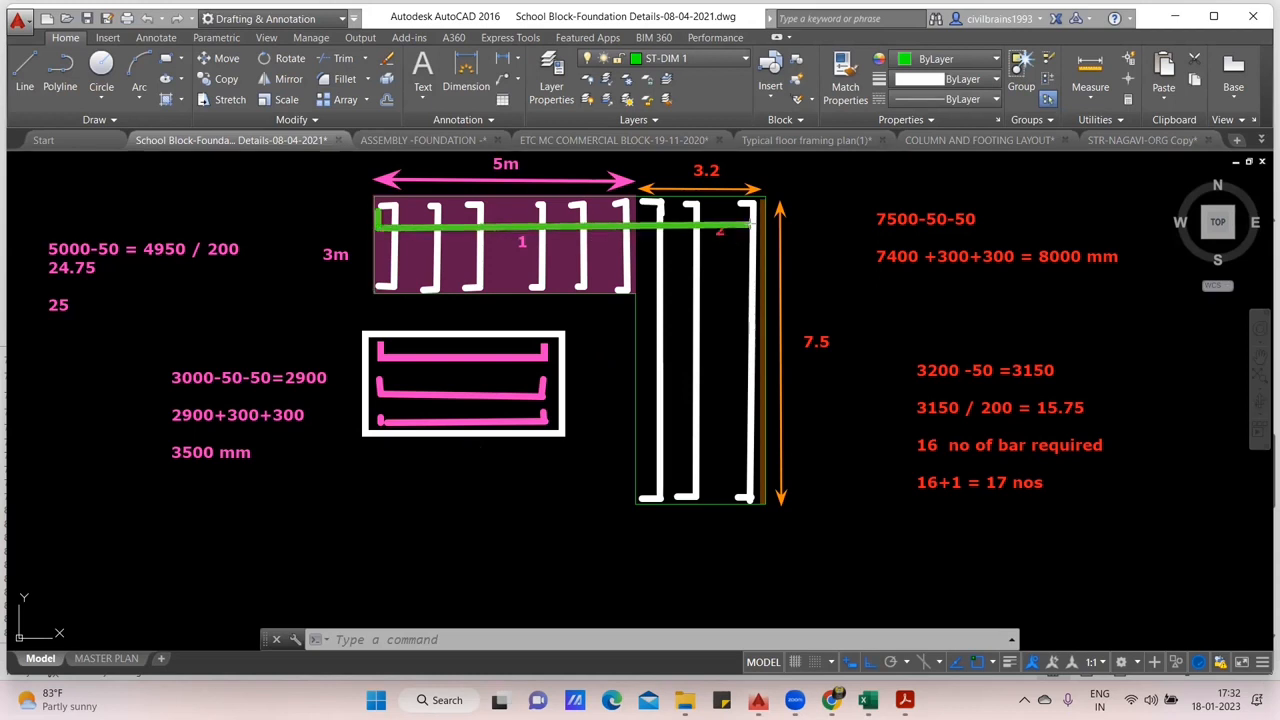
{"action": "mouse_move", "coordinate": [379, 248]}
{"action": "left_mouse_down"}
{"action": "mouse_move", "coordinate": [470, 268]}
{"action": "mouse_move", "coordinate": [752, 264]}
{"action": "mouse_move", "coordinate": [748, 236]}
{"action": "left_mouse_up"}
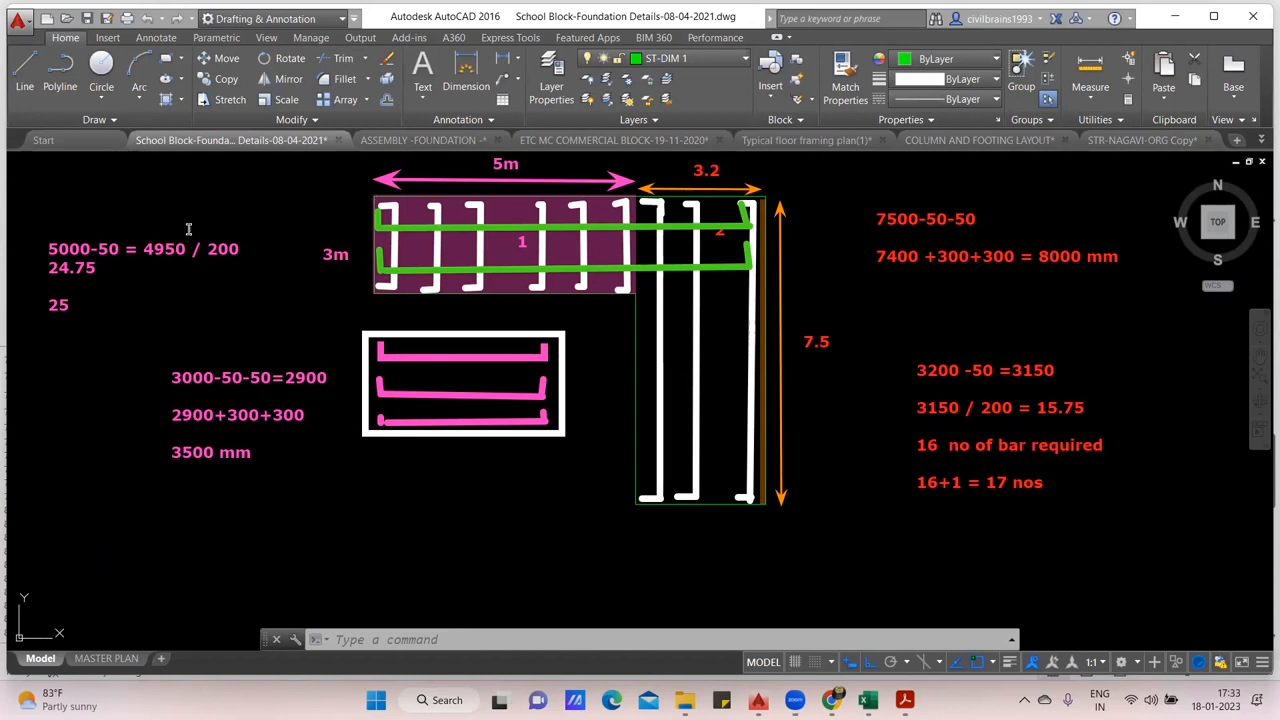
{"action": "left_click", "coordinate": [207, 182]}
{"action": "type", "text": "295"}
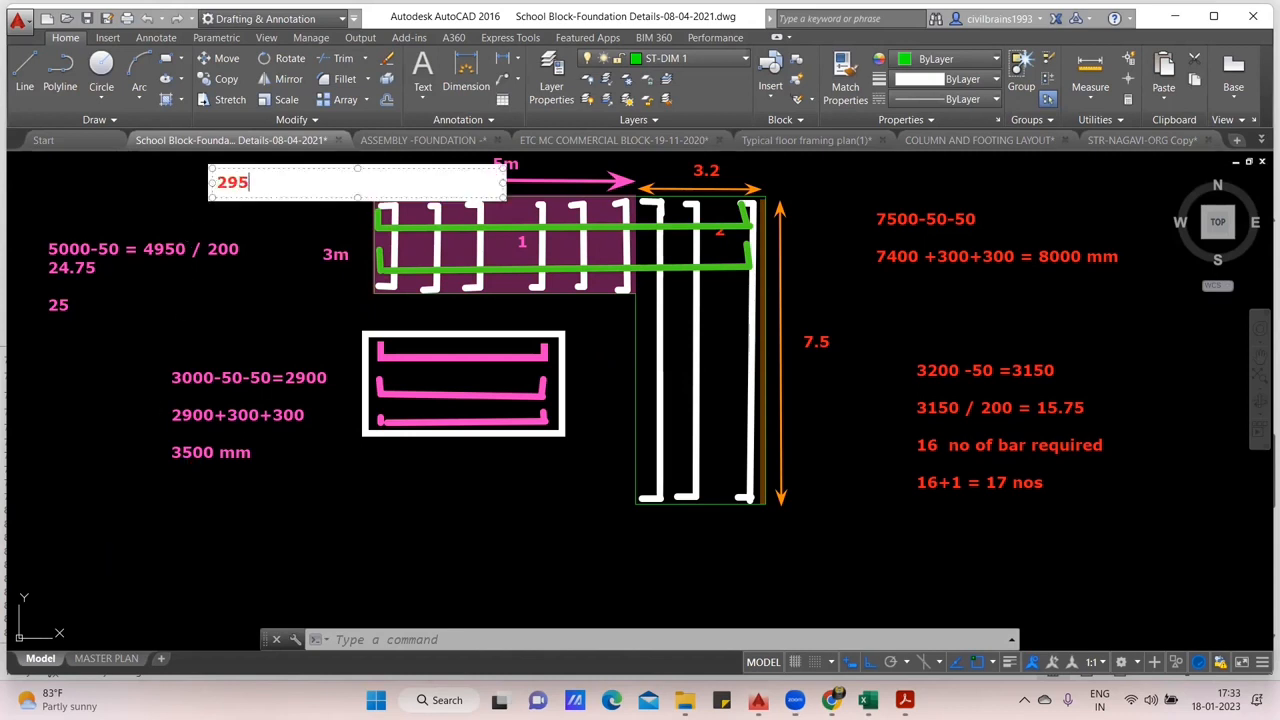
{"action": "type", "text": "0 /200"}
{"action": "key", "text": "Return"}
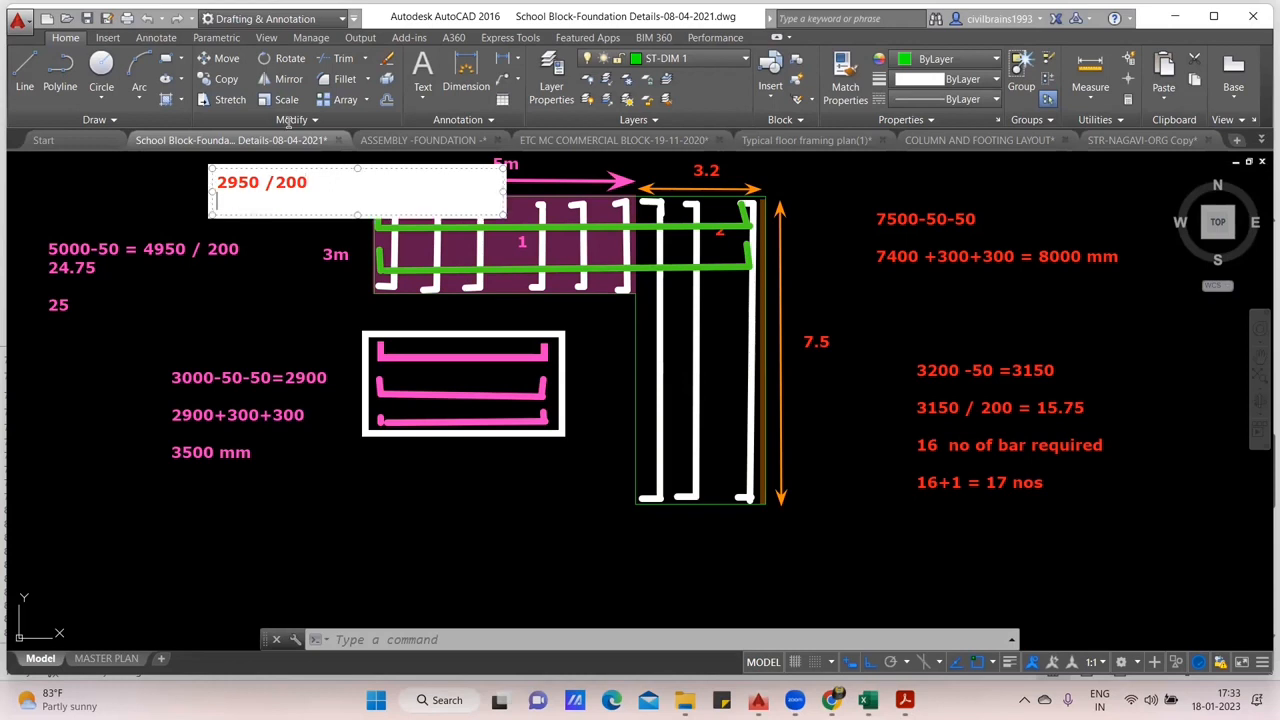
{"action": "type", "text": "15 +1 =16"}
{"action": "left_click", "coordinate": [349, 340]}
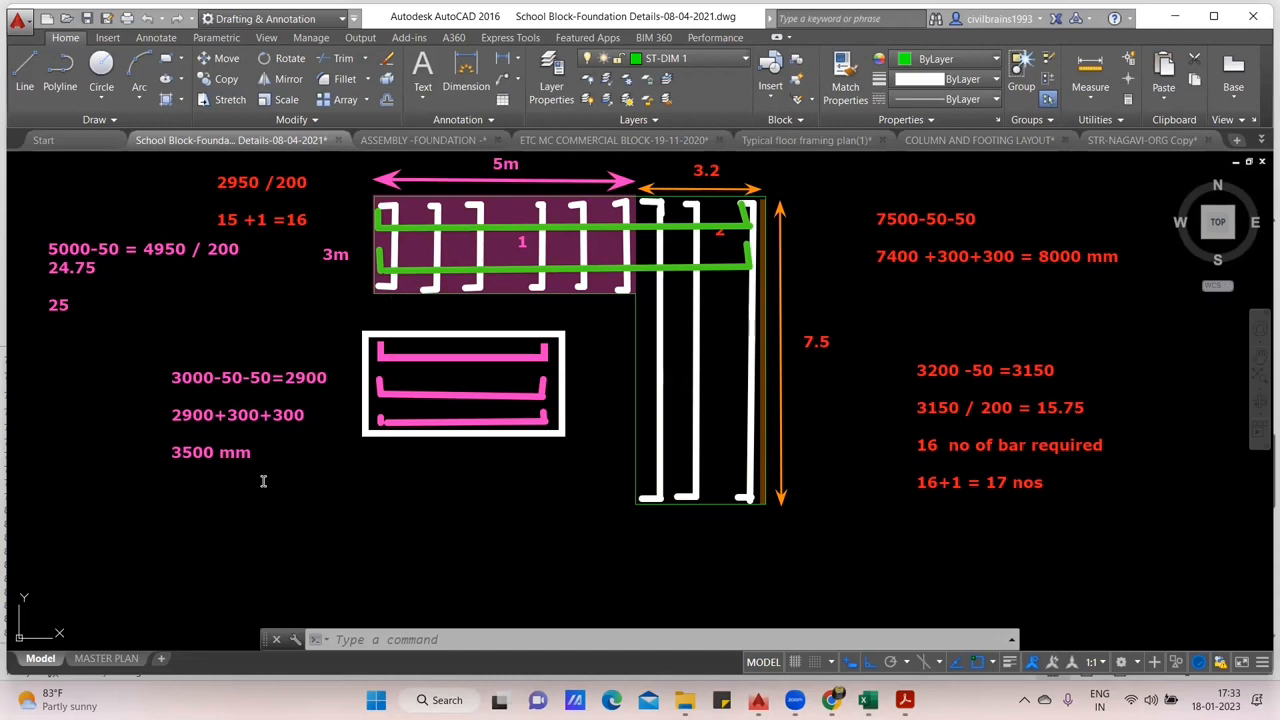
- Sketch five short green hooked bars across the vertical leg below its junction with the horizontal leg
{"action": "mouse_move", "coordinate": [643, 302]}
{"action": "left_mouse_down"}
{"action": "mouse_move", "coordinate": [732, 310]}
{"action": "mouse_move", "coordinate": [753, 296]}
{"action": "left_mouse_up"}
{"action": "mouse_move", "coordinate": [645, 336]}
{"action": "left_mouse_down"}
{"action": "mouse_move", "coordinate": [648, 352]}
{"action": "mouse_move", "coordinate": [744, 350]}
{"action": "mouse_move", "coordinate": [749, 338]}
{"action": "left_mouse_up"}
{"action": "mouse_move", "coordinate": [643, 376]}
{"action": "left_mouse_down"}
{"action": "mouse_move", "coordinate": [758, 392]}
{"action": "mouse_move", "coordinate": [756, 370]}
{"action": "left_mouse_up"}
{"action": "mouse_move", "coordinate": [636, 426]}
{"action": "left_mouse_down"}
{"action": "mouse_move", "coordinate": [638, 438]}
{"action": "mouse_move", "coordinate": [757, 432]}
{"action": "left_mouse_up"}
{"action": "mouse_move", "coordinate": [640, 464]}
{"action": "left_mouse_down"}
{"action": "mouse_move", "coordinate": [758, 478]}
{"action": "mouse_move", "coordinate": [756, 460]}
{"action": "left_mouse_up"}
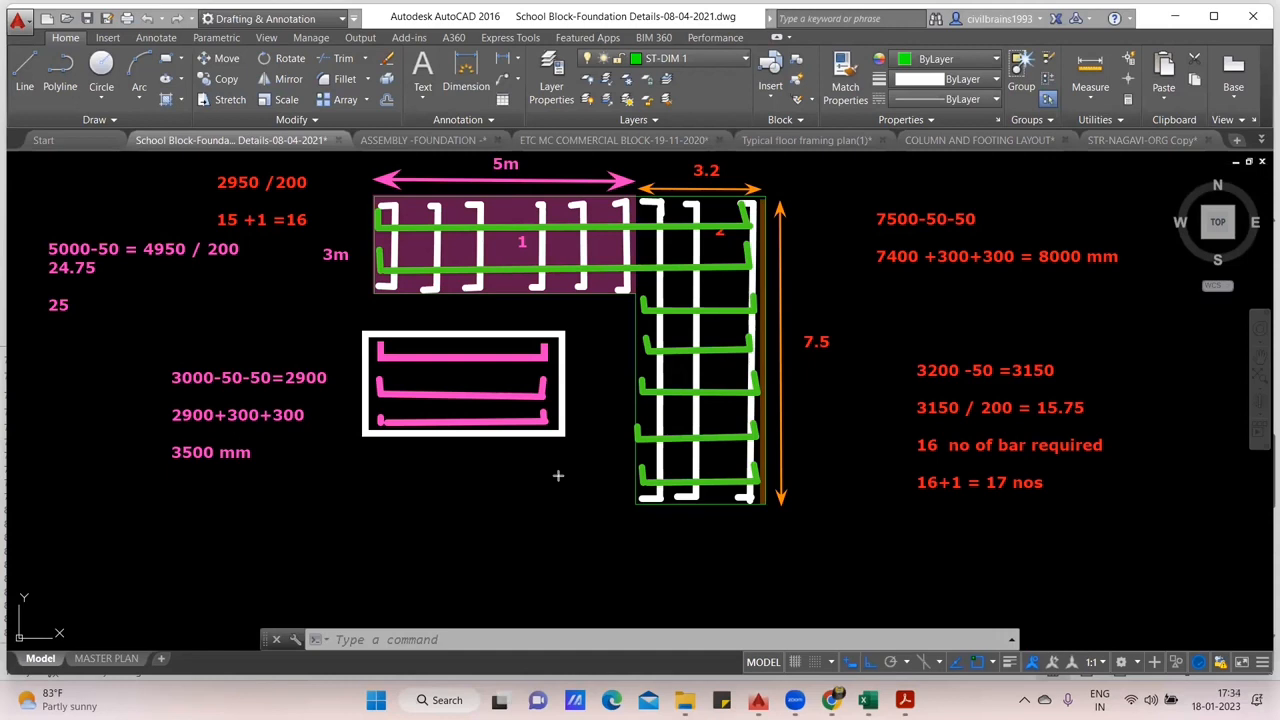
- Mark the vertical leg's lower portion, its full height and the 3m side of the horizontal leg with dark red double arrows
{"action": "left_click_drag", "start_coordinate": [614, 292], "coordinate": [612, 502]}
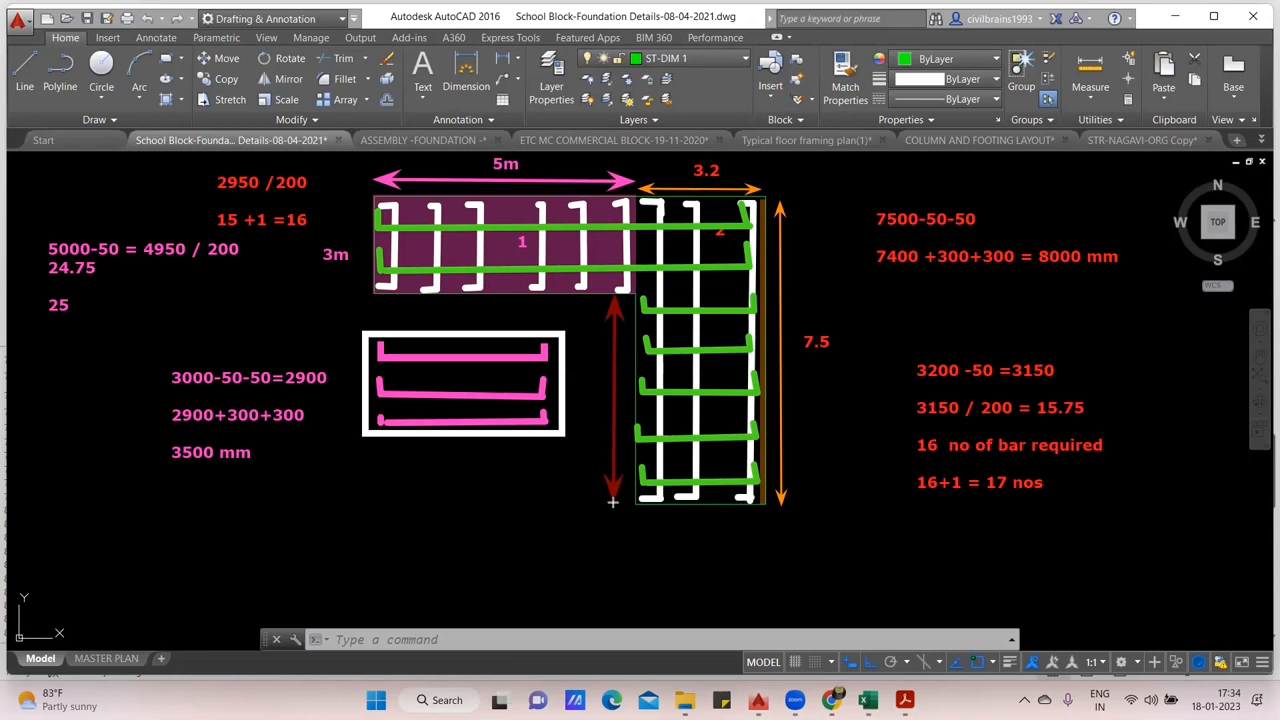
{"action": "left_click_drag", "start_coordinate": [780, 500], "coordinate": [782, 207]}
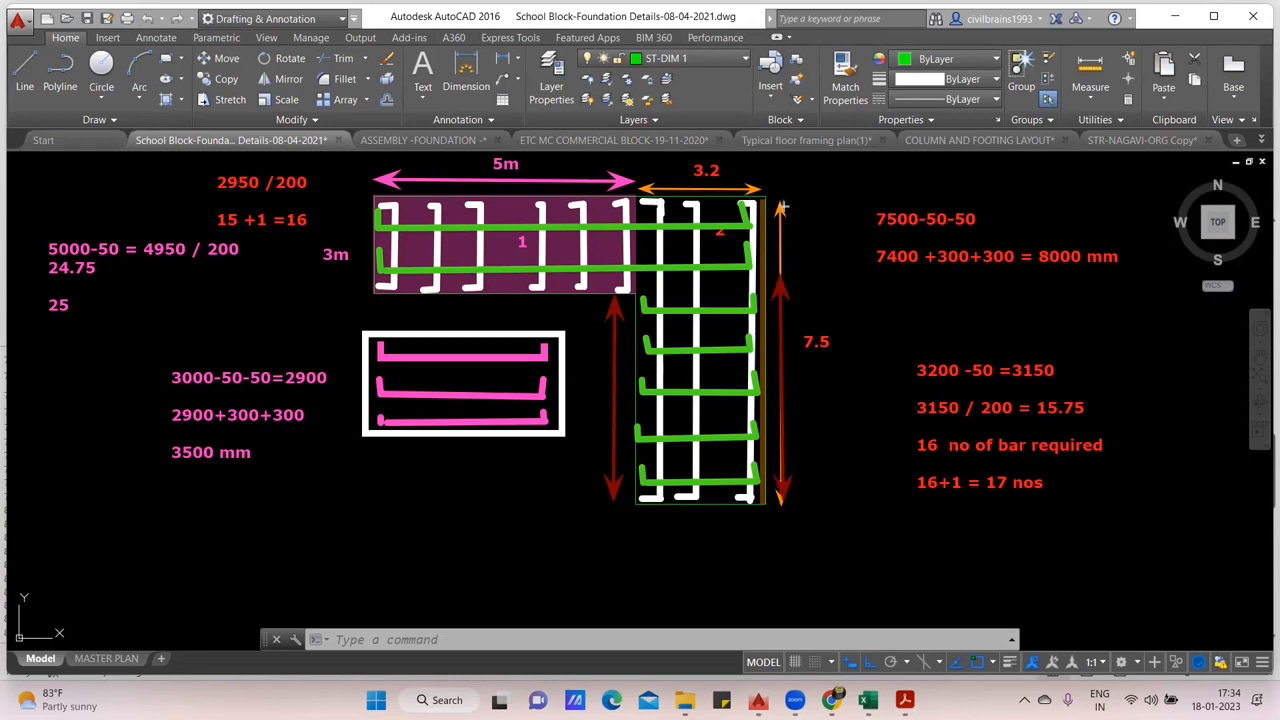
{"action": "left_click_drag", "start_coordinate": [357, 204], "coordinate": [355, 294]}
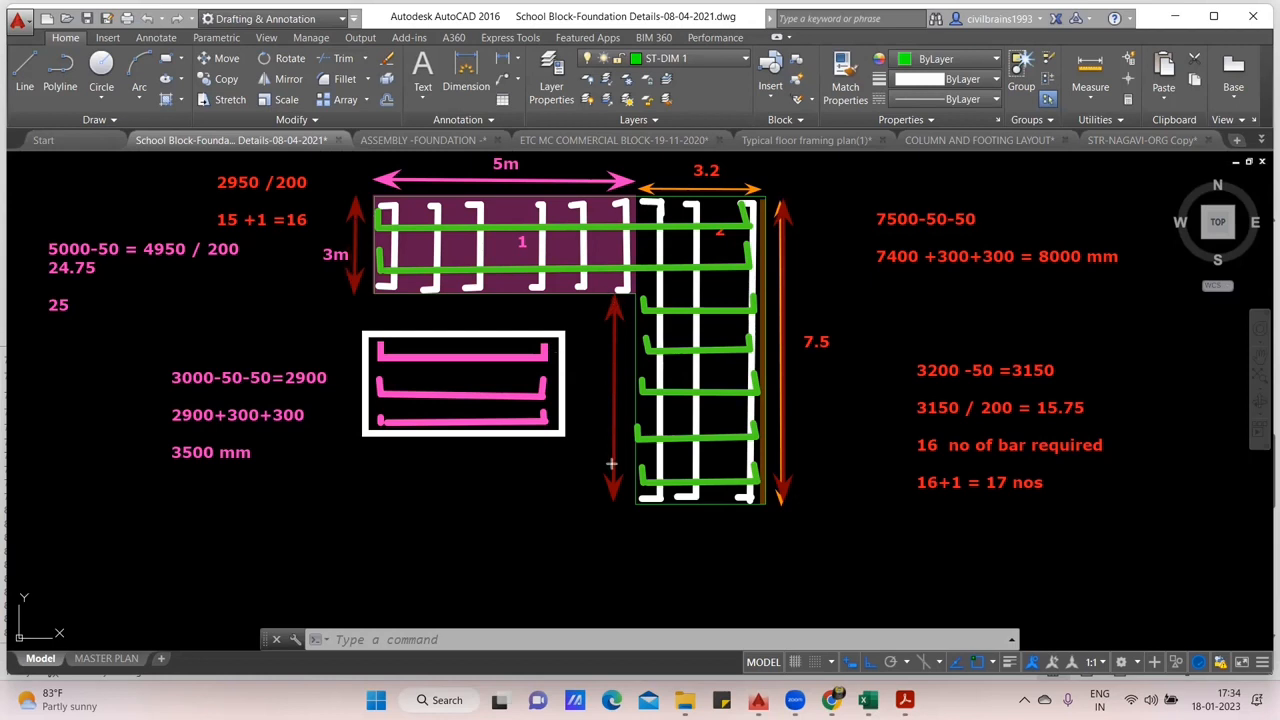
- Add the note "7.5-3 = 4.5 m" below the white rectangle for the vertical leg's remaining height
{"action": "left_click", "coordinate": [437, 459]}
{"action": "type", "text": "7.5-3 ="}
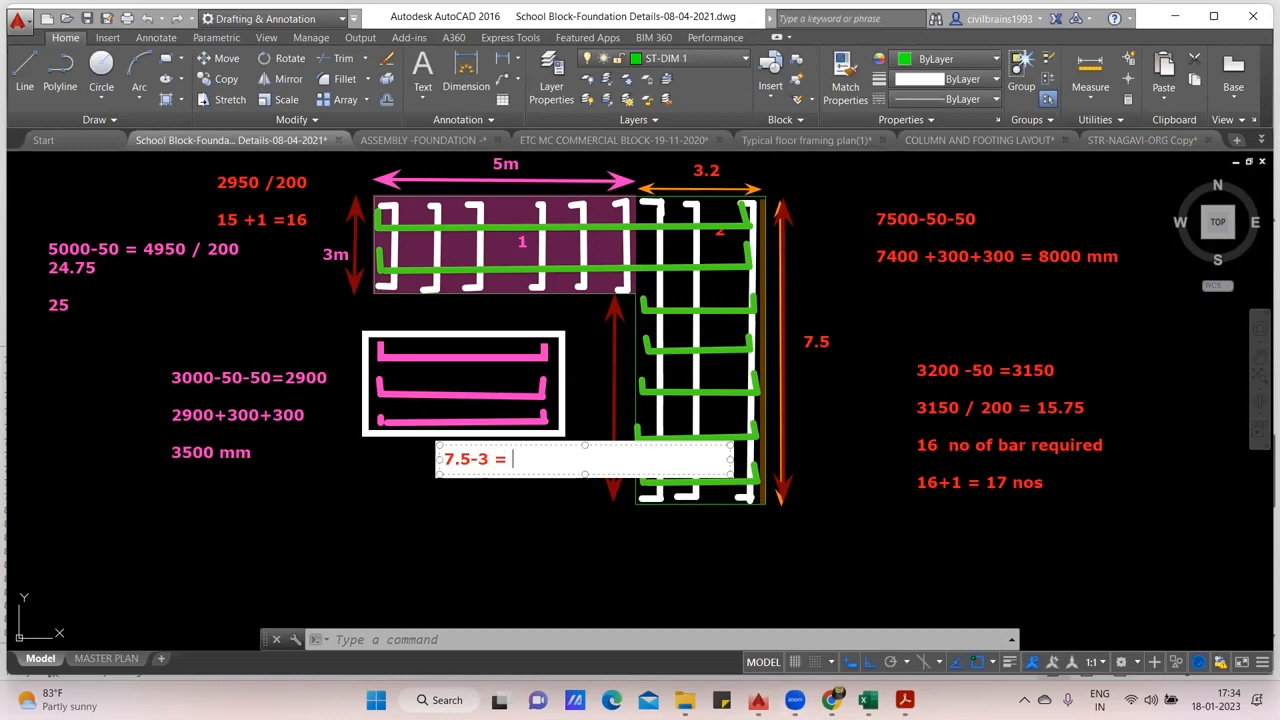
{"action": "type", "text": " 4.5 m"}
{"action": "left_click", "coordinate": [450, 499]}
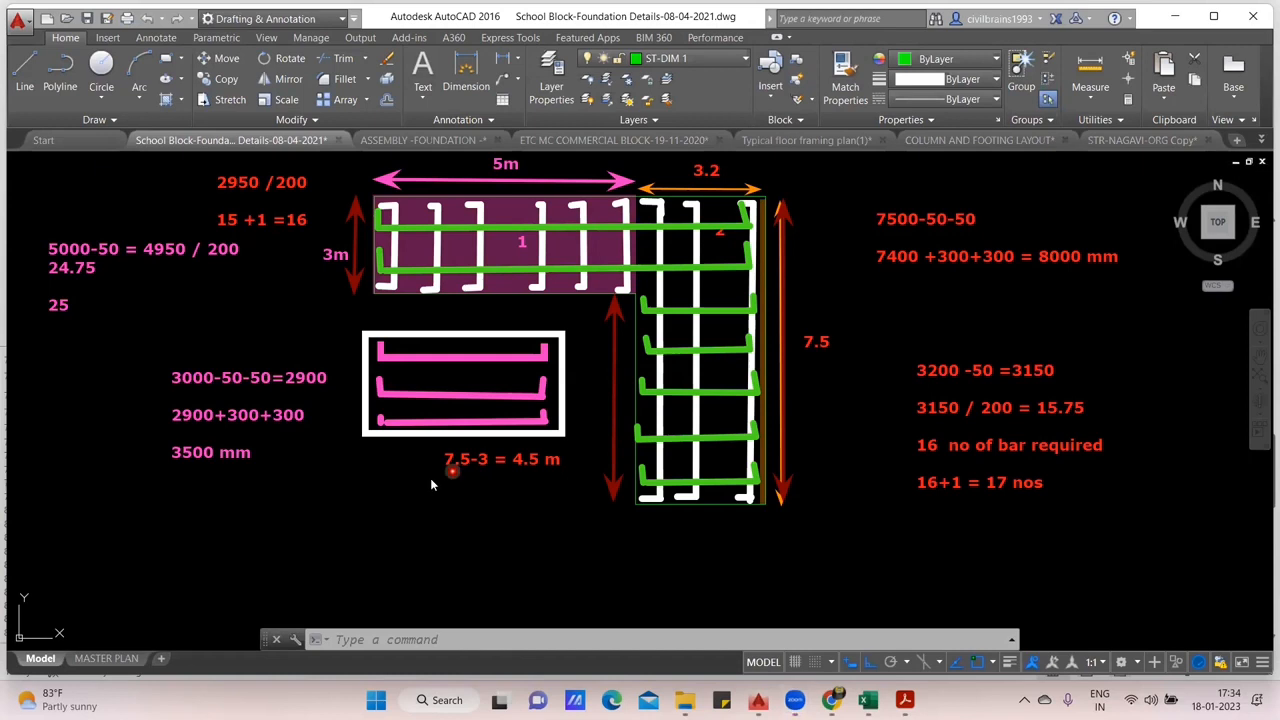
- Label the dark red arrow beside the vertical leg's lower portion 4.5
{"action": "left_click", "coordinate": [588, 376]}
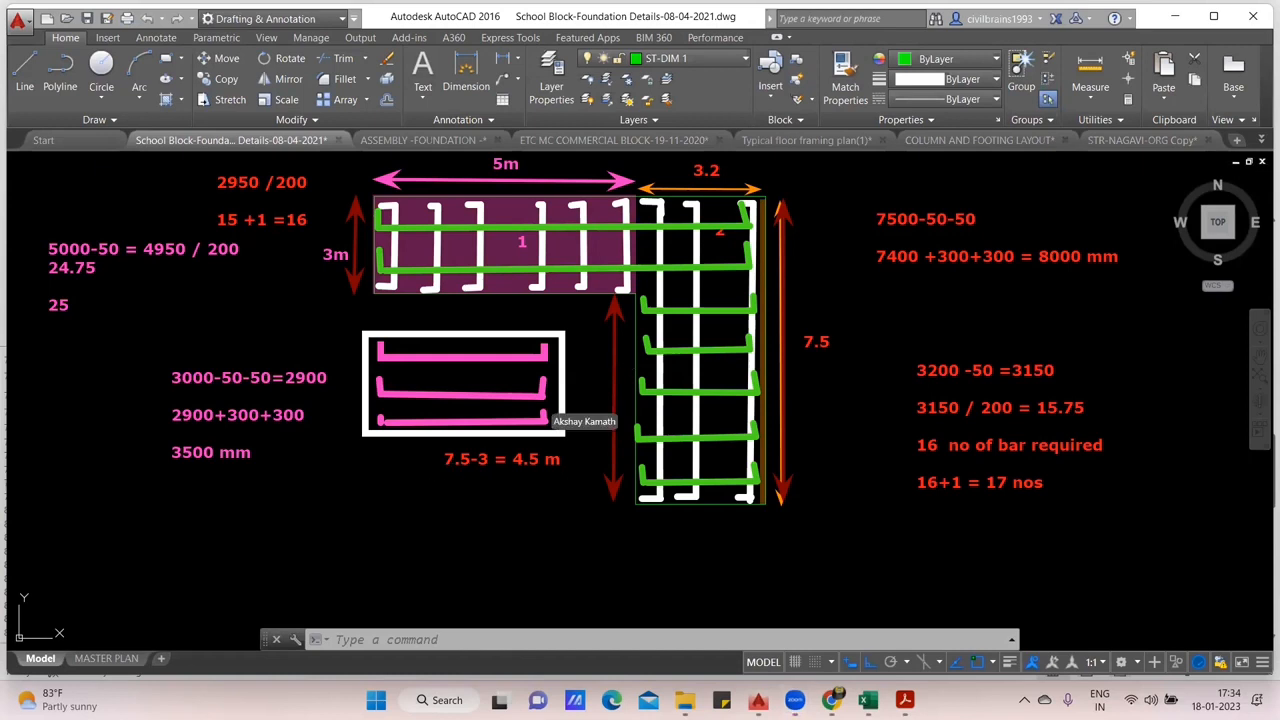
{"action": "type", "text": "4.5"}
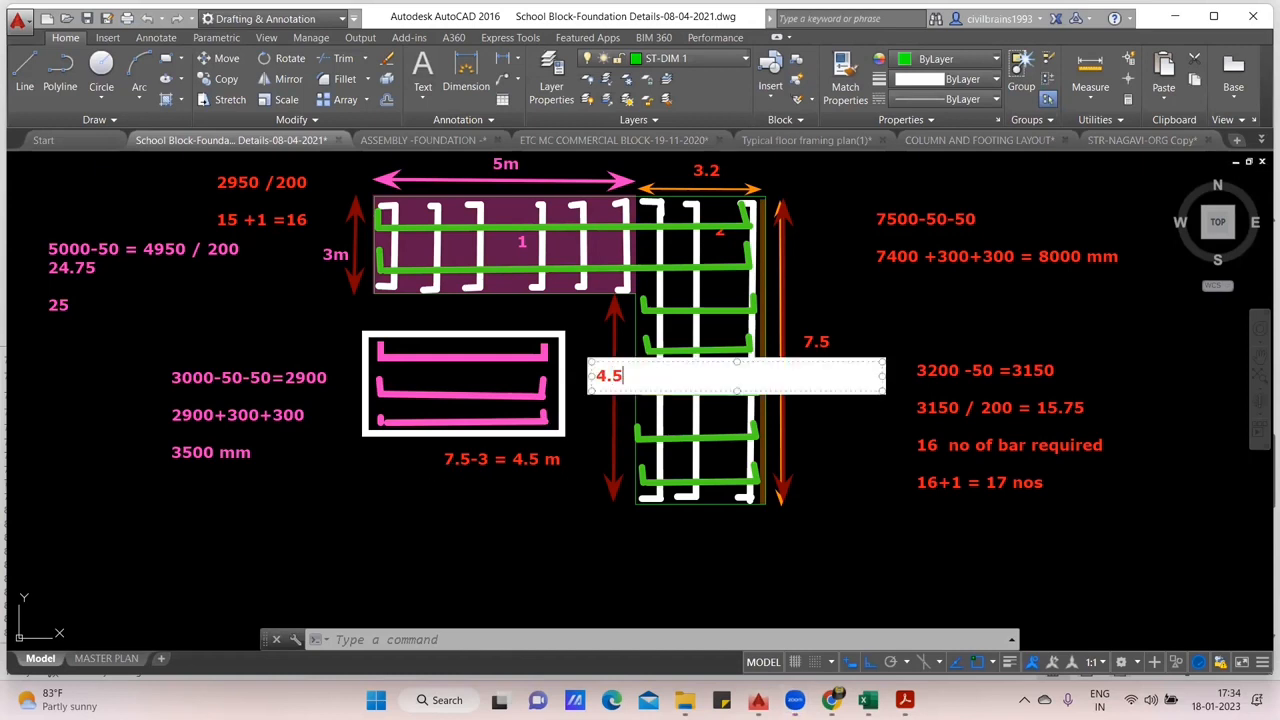
{"action": "left_click", "coordinate": [605, 414]}
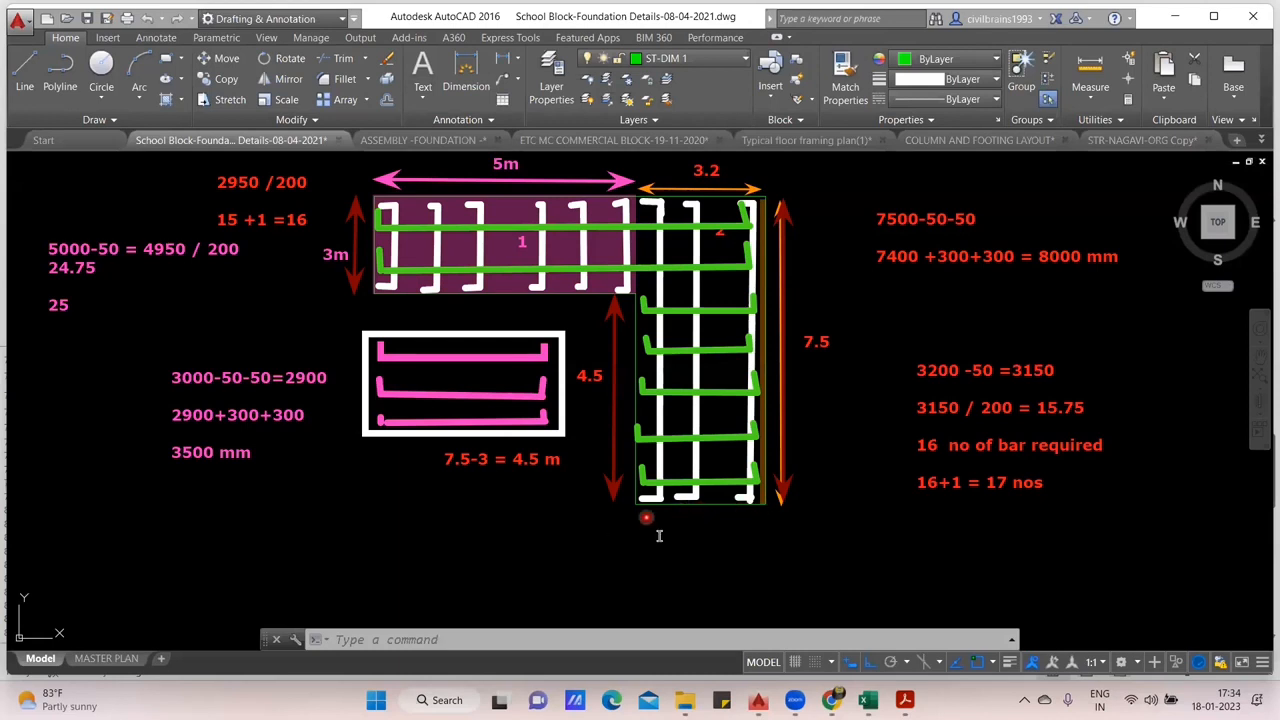
- Write the short bar length note below the vertical leg as "3200-50-50 = 3100" and "3100 +300+300 = 3700 mm"
{"action": "left_click", "coordinate": [646, 517]}
{"action": "type", "text": "3200-50-50 = 3100"}
{"action": "key", "text": "Return"}
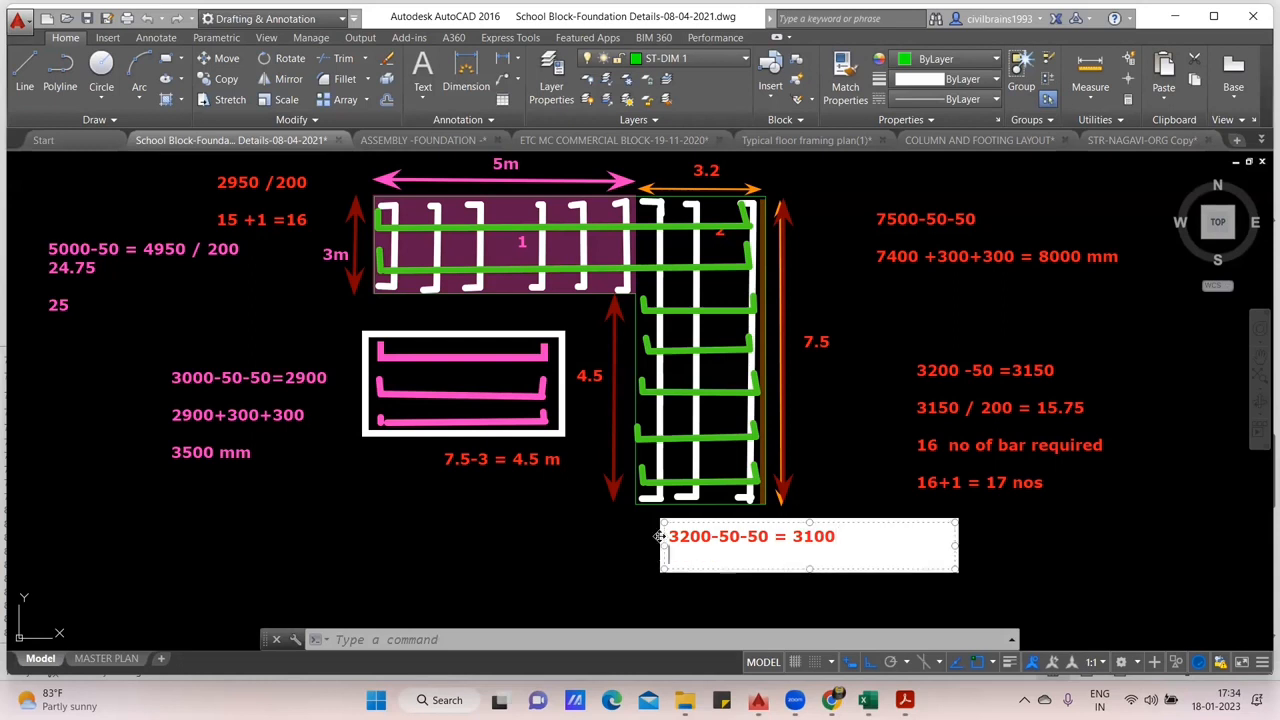
{"action": "type", "text": "3100 +"}
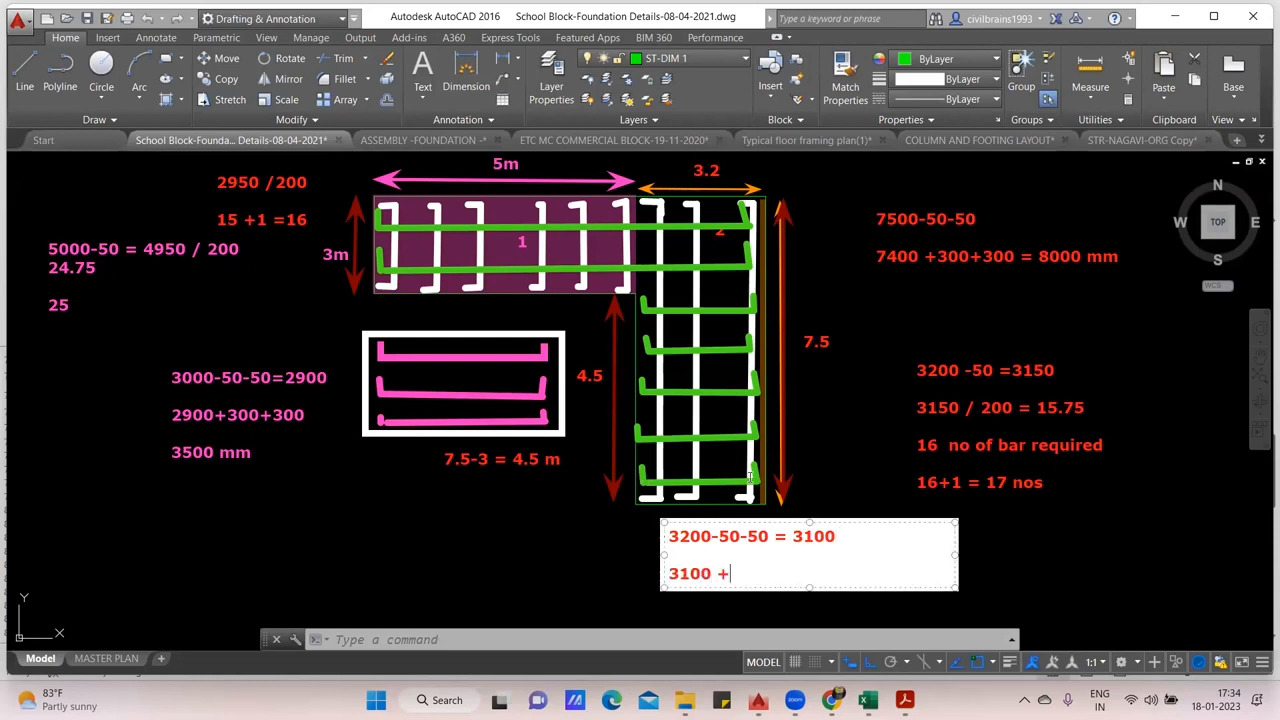
{"action": "type", "text": "300+300 = 3"}
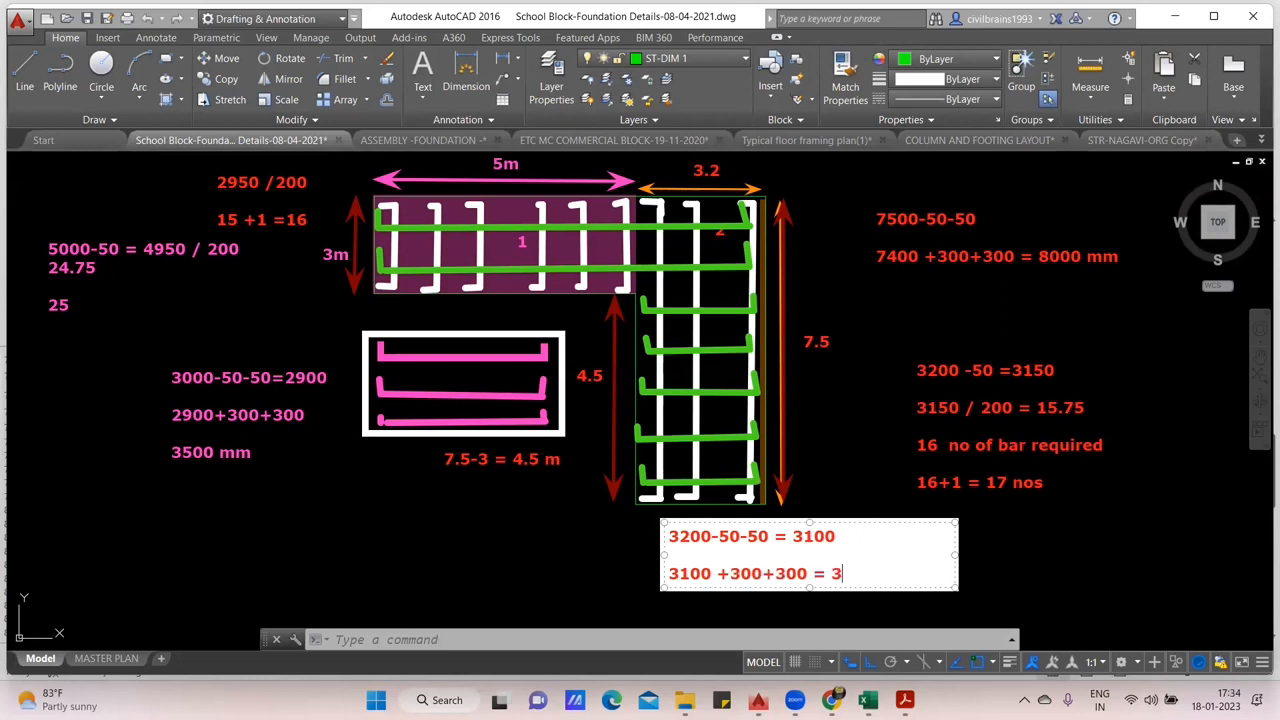
{"action": "type", "text": "700 mm"}
- Add the line "no of bar = 4500 -50 = 3450 / 200 =" to the note and widen its text box to fit
{"action": "key", "text": "Return"}
{"action": "key", "text": "Return"}
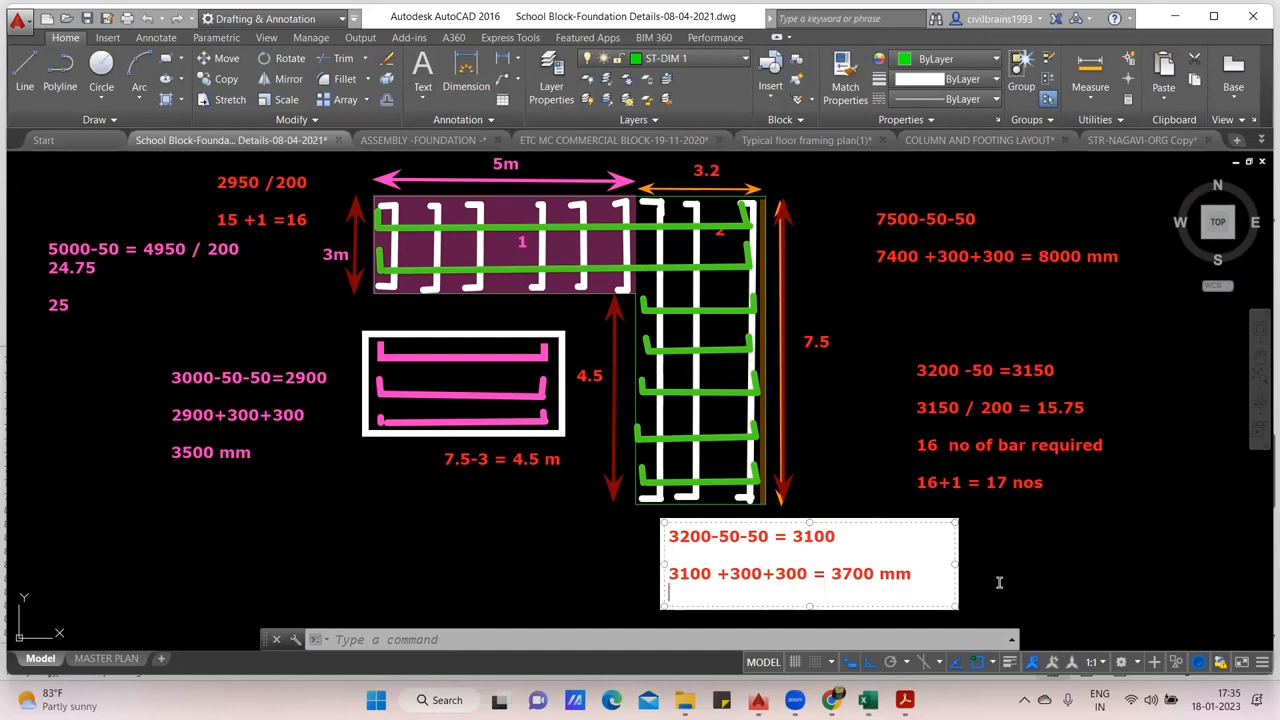
{"action": "type", "text": "no o"}
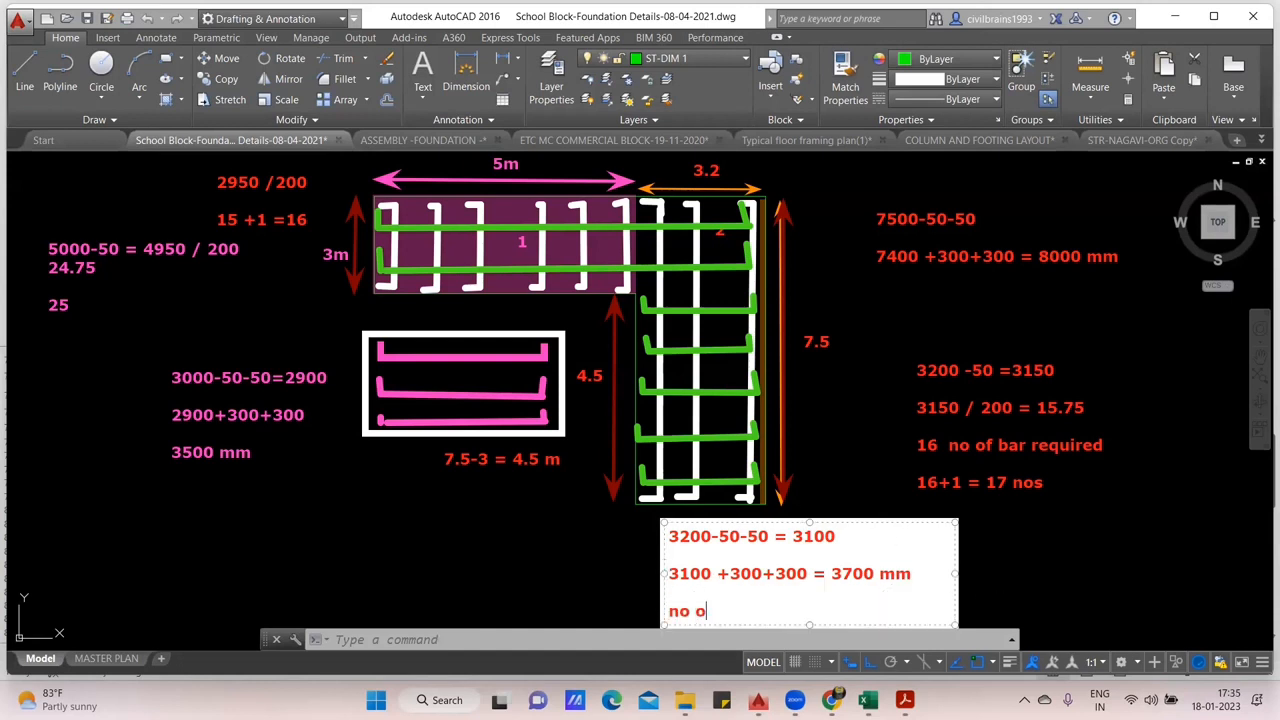
{"action": "type", "text": "f bar  ="}
{"action": "type", "text": "4500"}
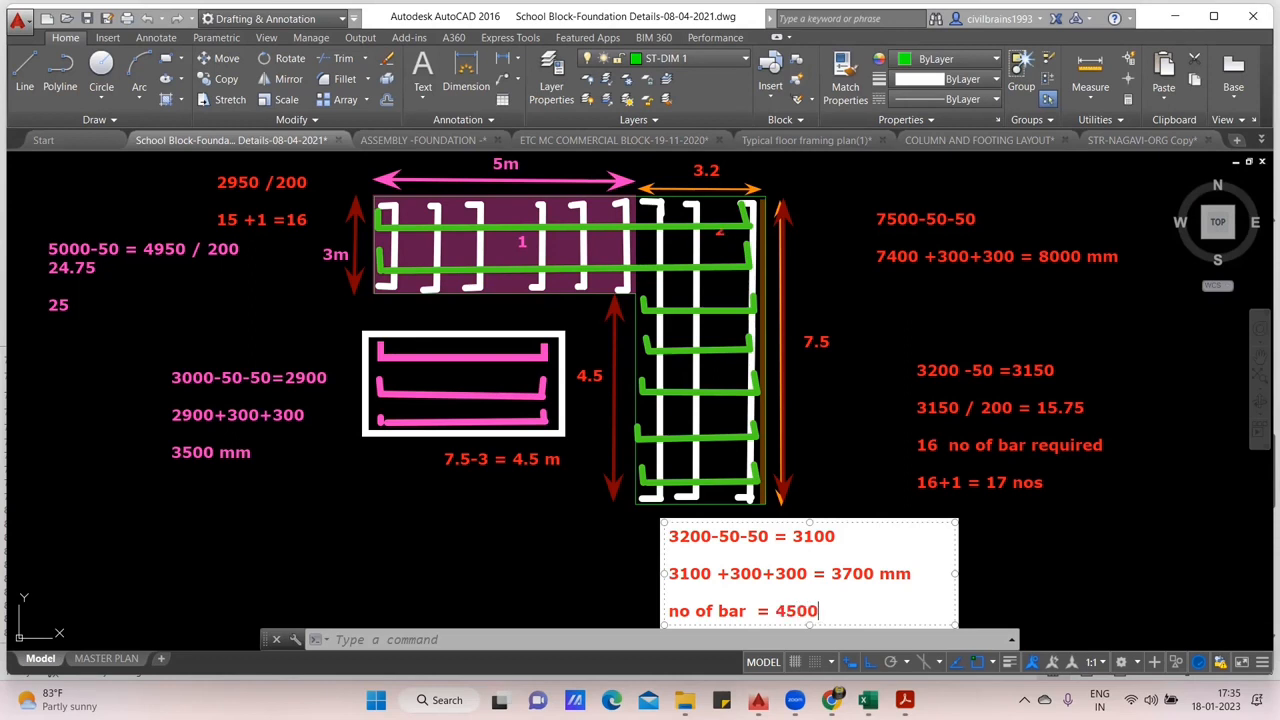
{"action": "type", "text": " -50 = 3450 / 200"}
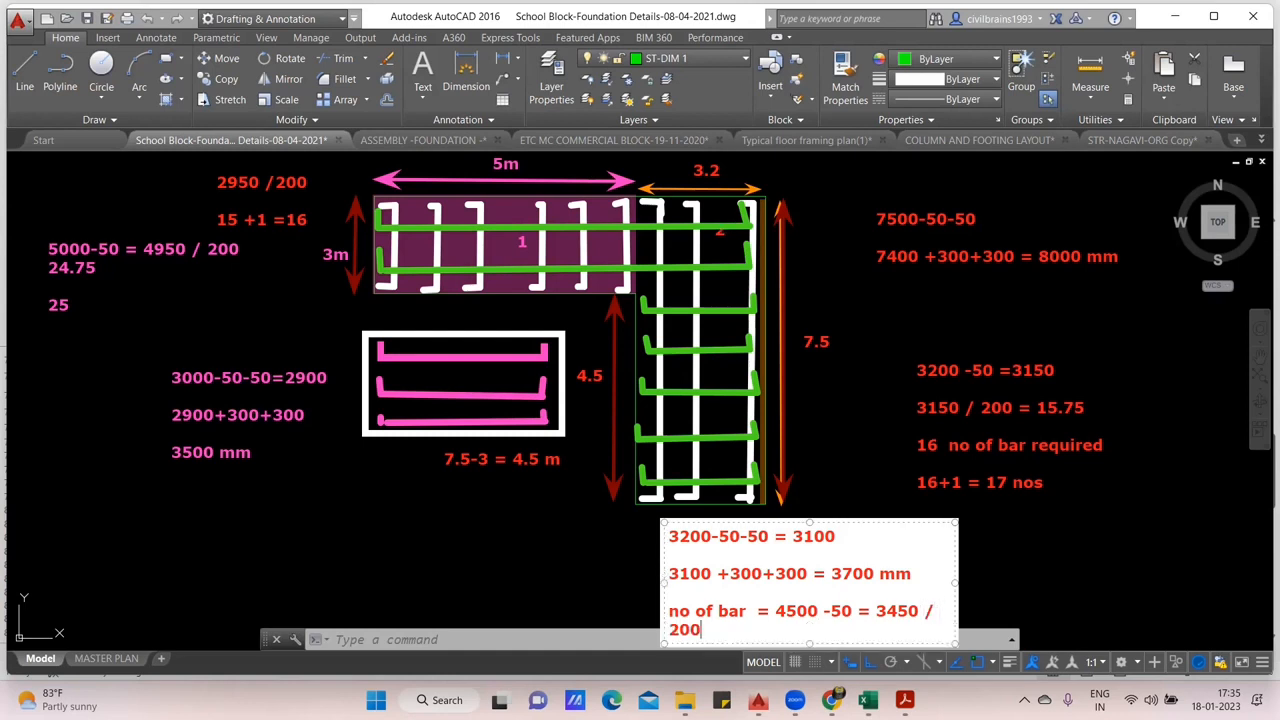
{"action": "left_click_drag", "start_coordinate": [957, 578], "coordinate": [1194, 580]}
{"action": "type", "text": "= "}
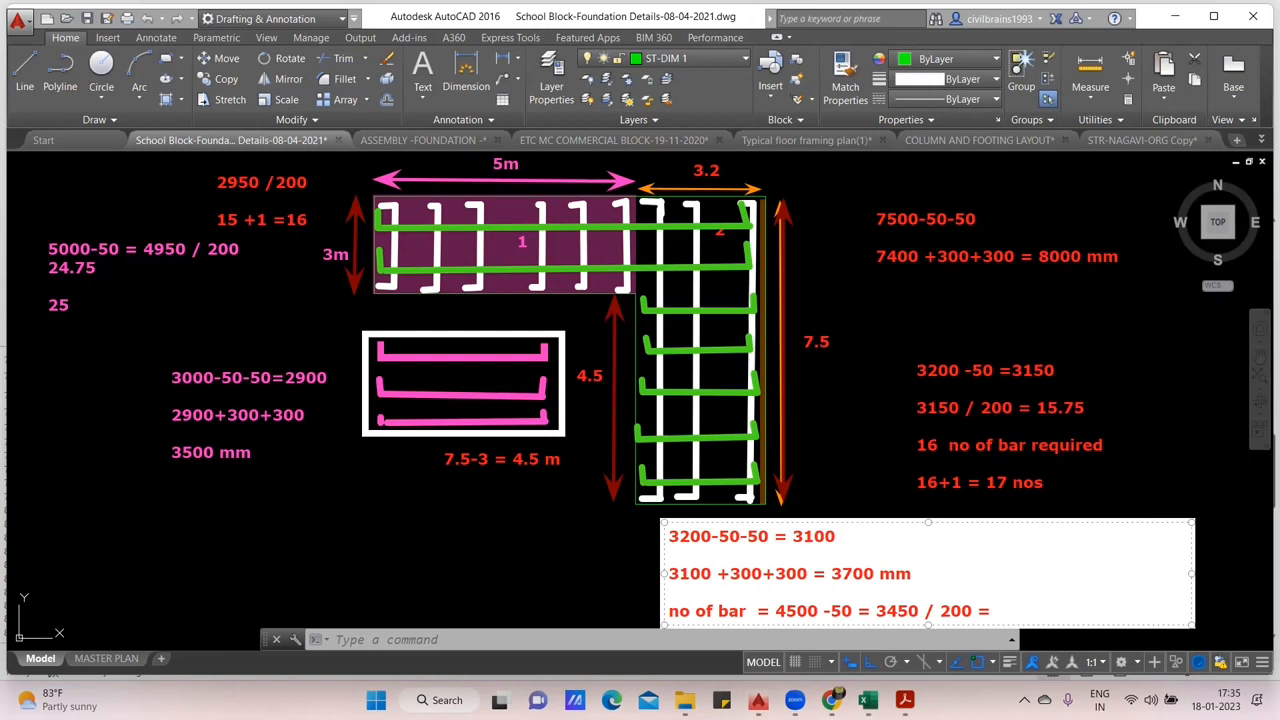
{"action": "type", "text": "17.25"}
- Complete the bar count line with 18 and clear all annotations from the drawing
{"action": "key", "text": "BackSpace"}
{"action": "key", "text": "BackSpace"}
{"action": "key", "text": "BackSpace"}
{"action": "key", "text": "BackSpace"}
{"action": "key", "text": "BackSpace"}
{"action": "type", "text": "18"}
{"action": "left_click", "coordinate": [783, 232]}
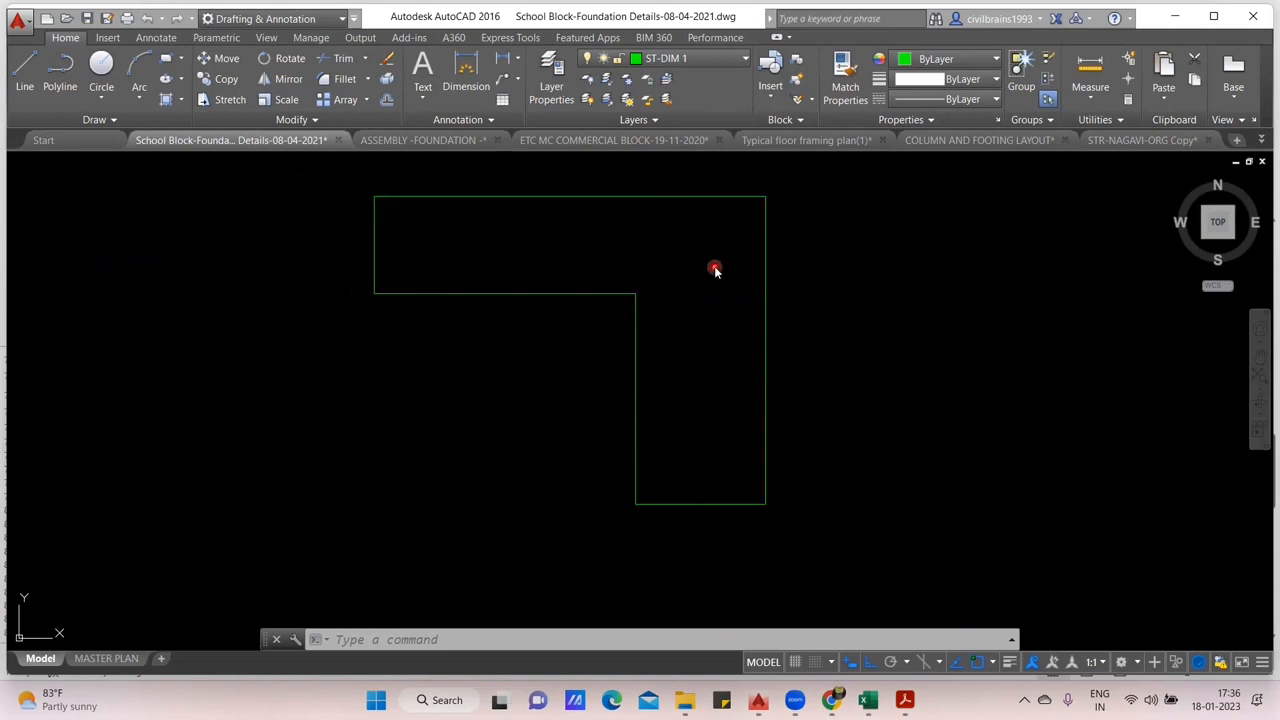
- Draw a closed L-shaped outline with lines beside the existing one, about 47 units wide with a notch about 14 units wide
{"action": "left_click_drag", "start_coordinate": [795, 326], "coordinate": [772, 336]}
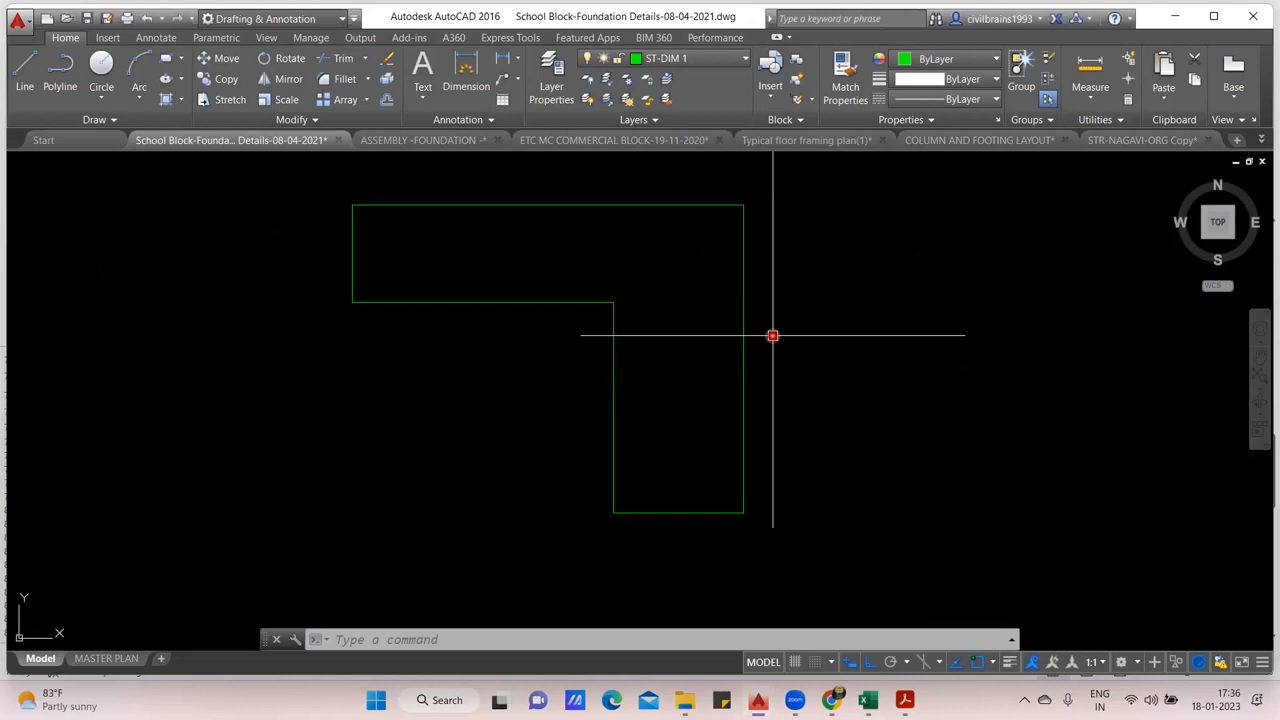
{"action": "scroll", "coordinate": [772, 336], "scroll_direction": "down", "scroll_amount": 3}
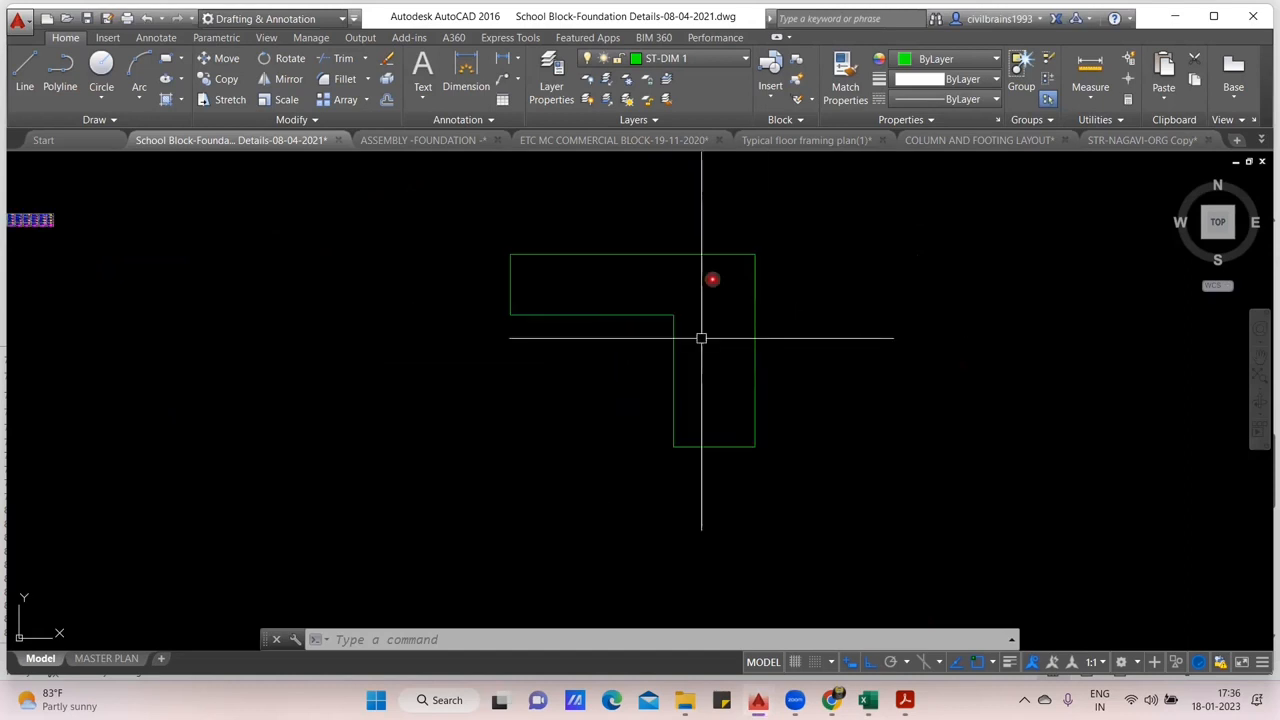
{"action": "left_click", "coordinate": [166, 58]}
{"action": "left_click", "coordinate": [27, 78]}
{"action": "left_click", "coordinate": [827, 245]}
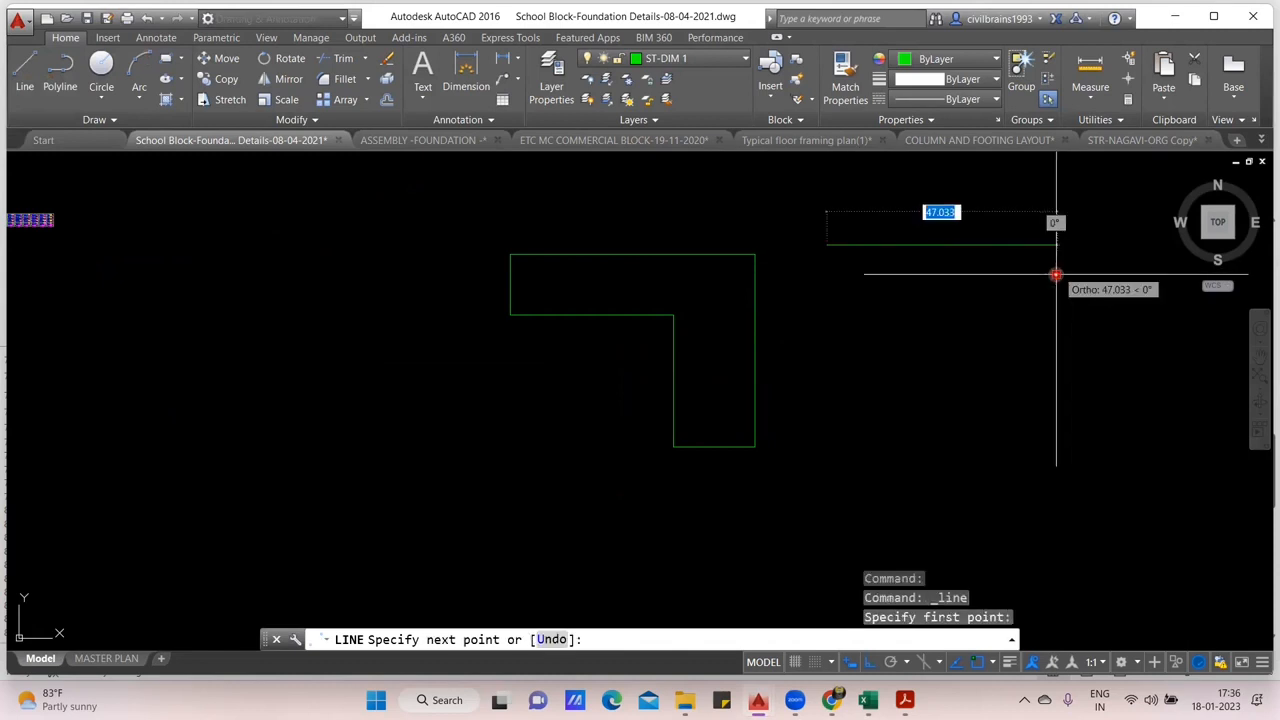
{"action": "left_click", "coordinate": [1053, 287]}
{"action": "left_click", "coordinate": [1050, 388]}
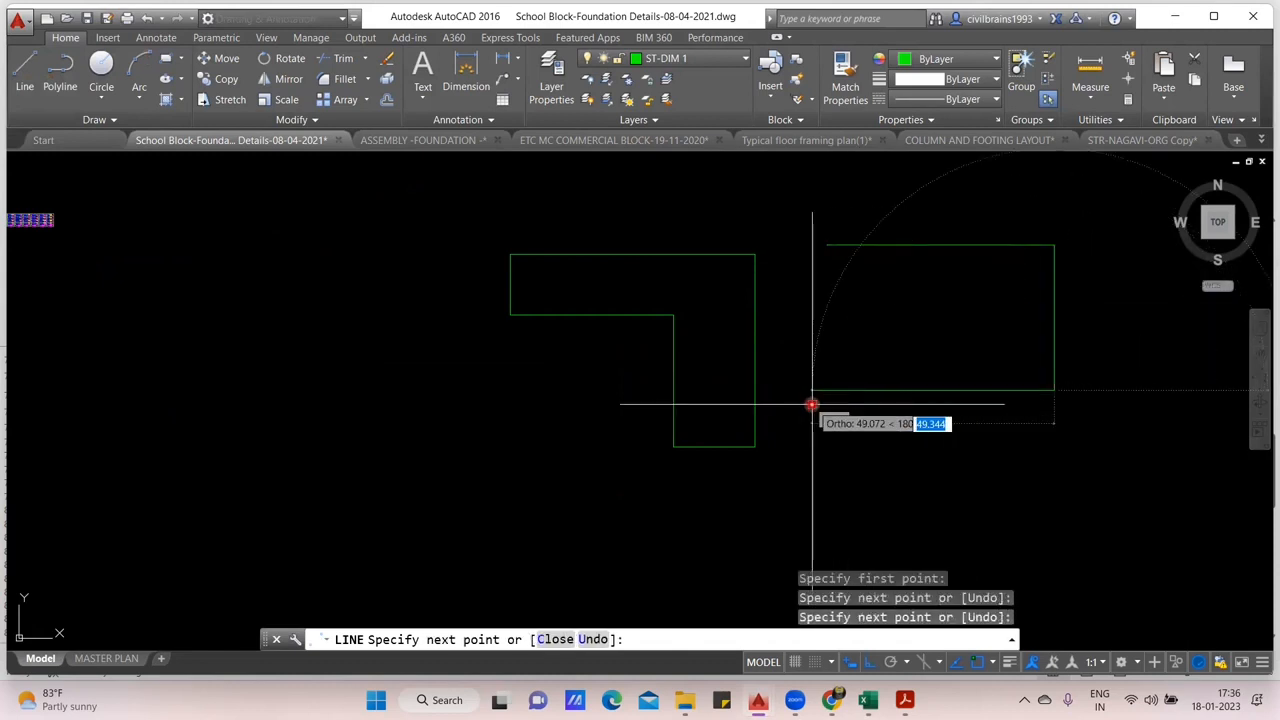
{"action": "left_click", "coordinate": [895, 390]}
{"action": "left_click", "coordinate": [895, 297]}
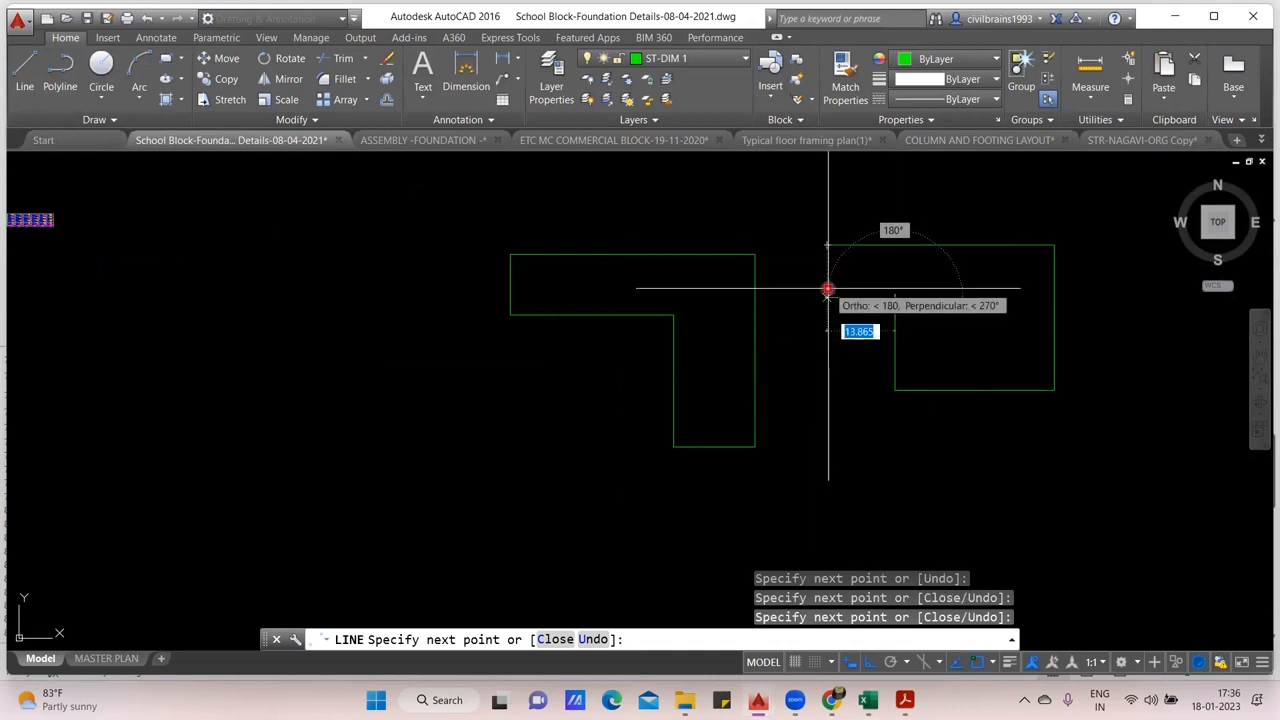
{"action": "left_click", "coordinate": [826, 290]}
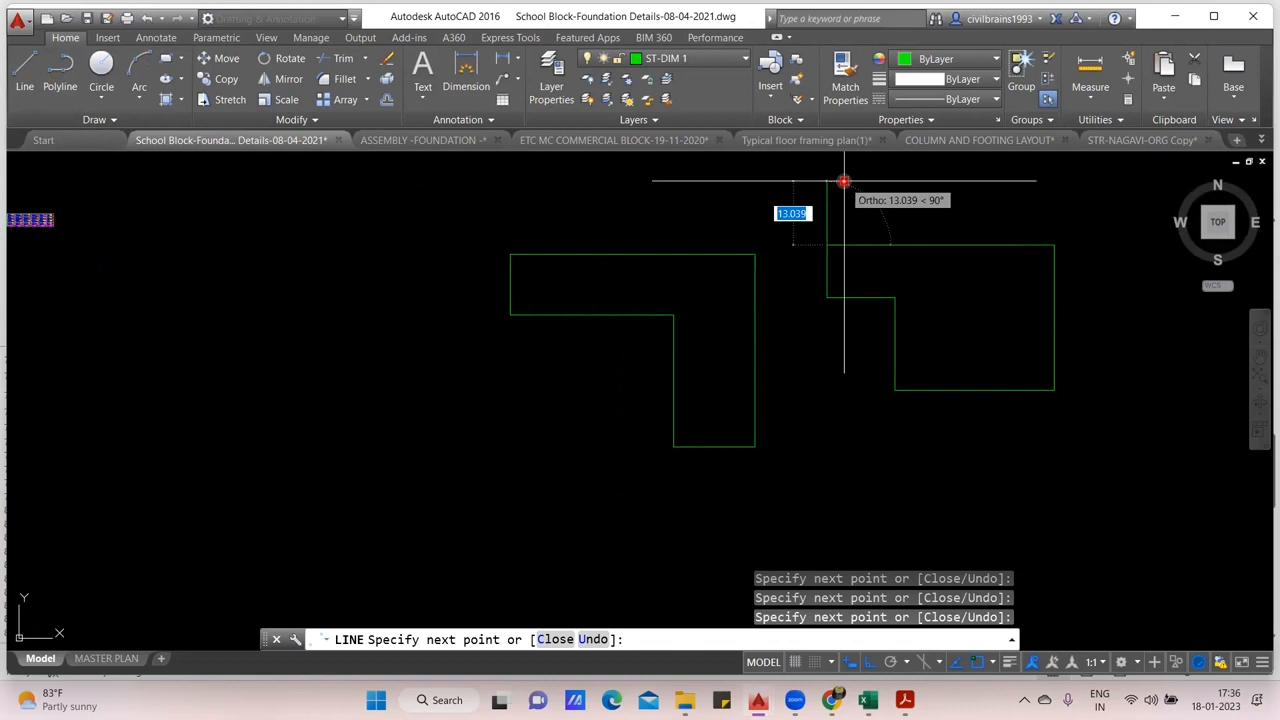
{"action": "key", "text": "Escape"}
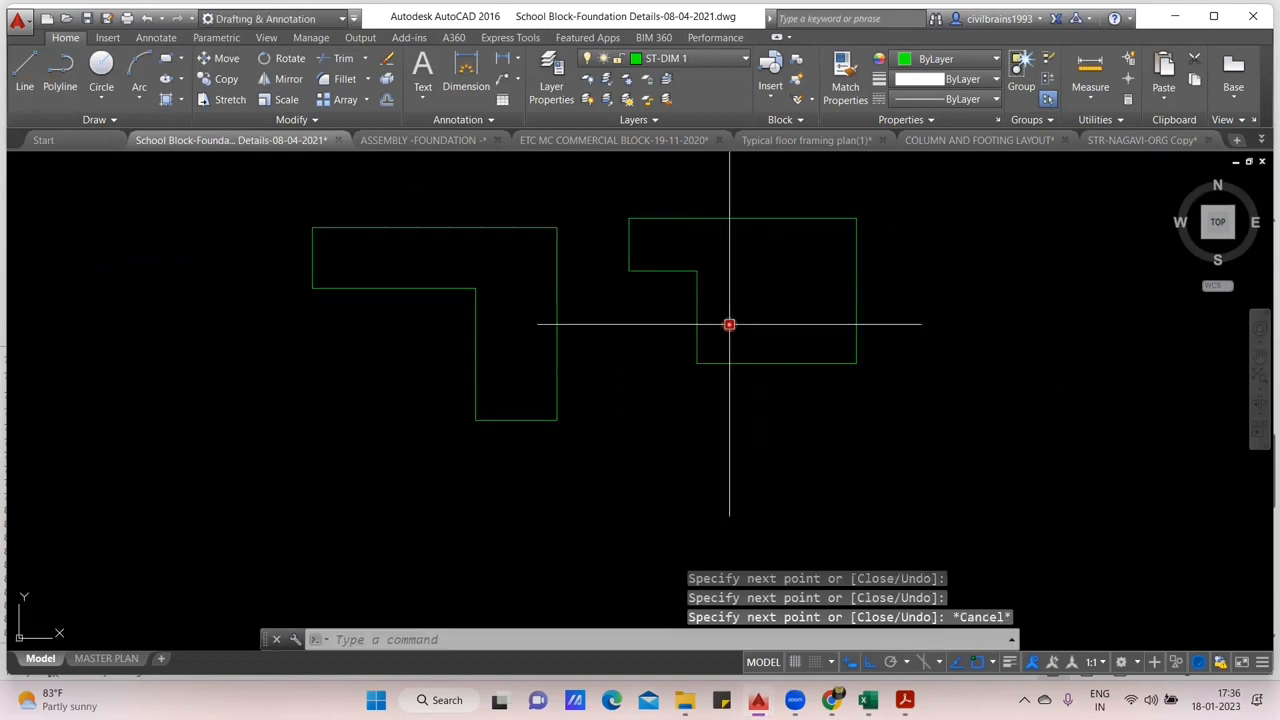
- Draw a wider closed L-shaped outline with lines beside the two existing outlines, with a long shallow arm and a deeper block
{"action": "left_click_drag", "start_coordinate": [923, 294], "coordinate": [609, 220]}
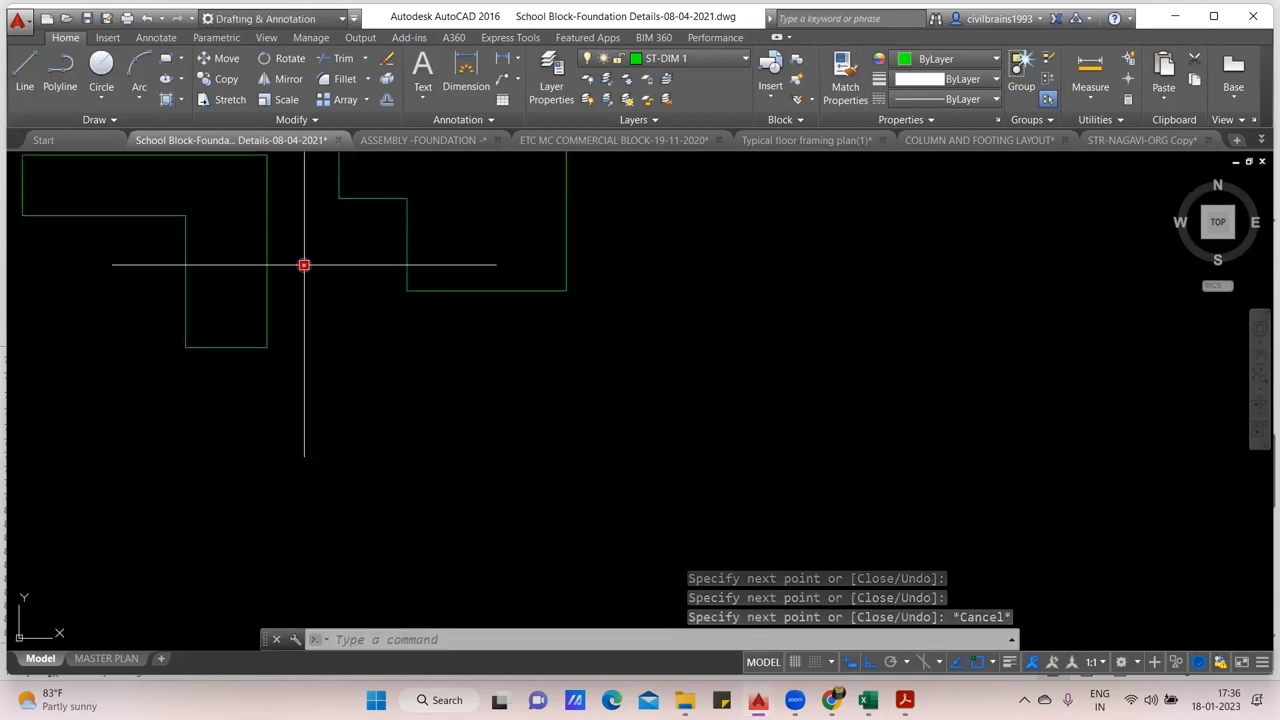
{"action": "type", "text": "l"}
{"action": "key", "text": "Return"}
{"action": "left_click_drag", "start_coordinate": [657, 343], "coordinate": [571, 443]}
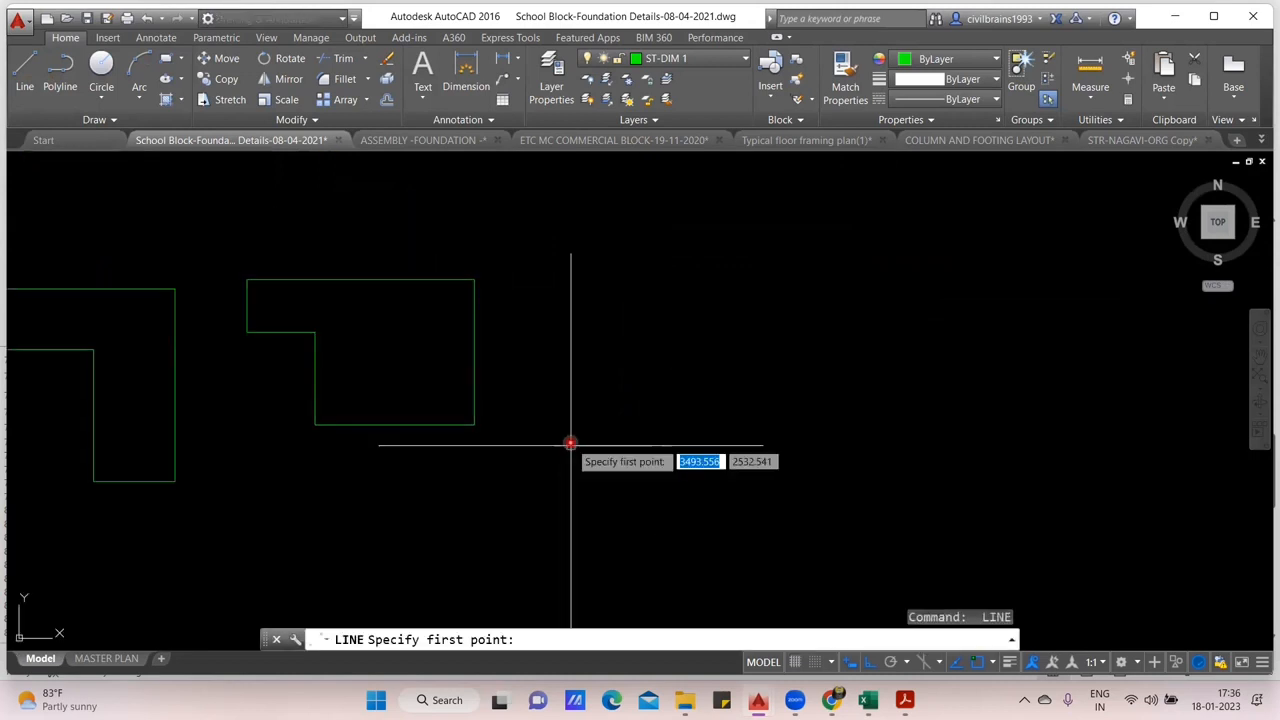
{"action": "left_click", "coordinate": [563, 343]}
{"action": "left_click", "coordinate": [1077, 345]}
{"action": "left_click", "coordinate": [1077, 507]}
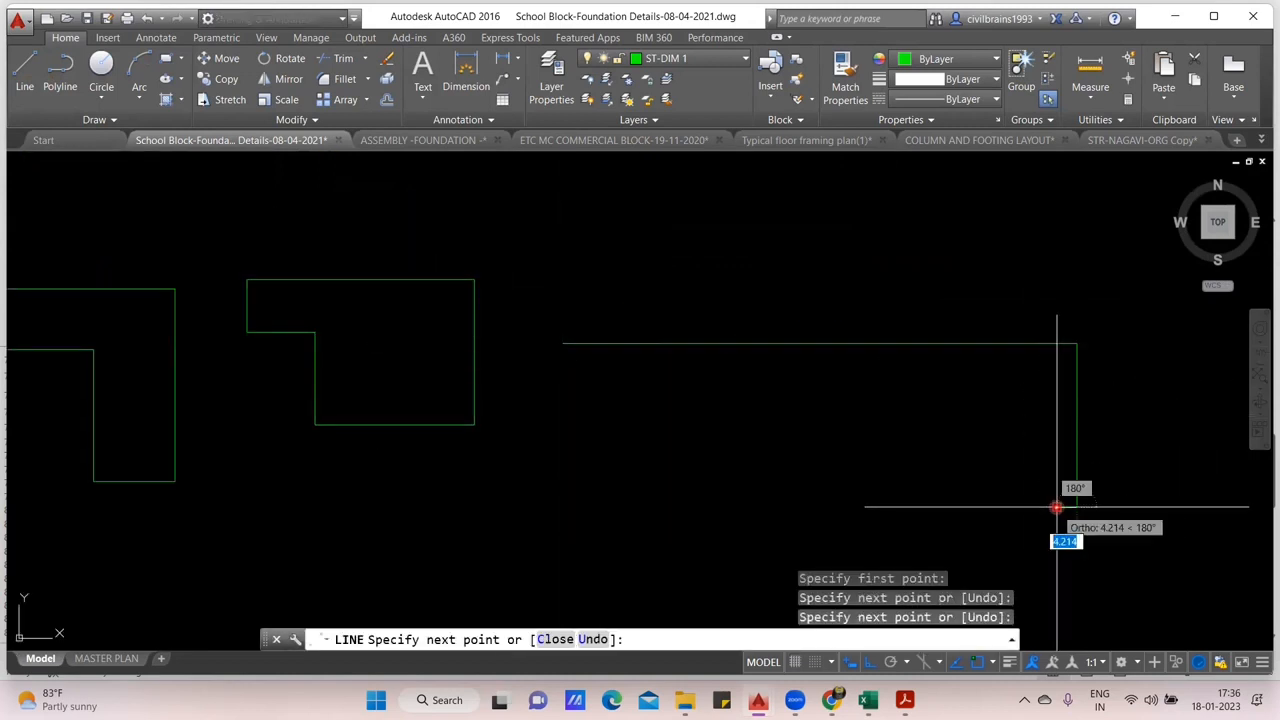
{"action": "left_click", "coordinate": [793, 507]}
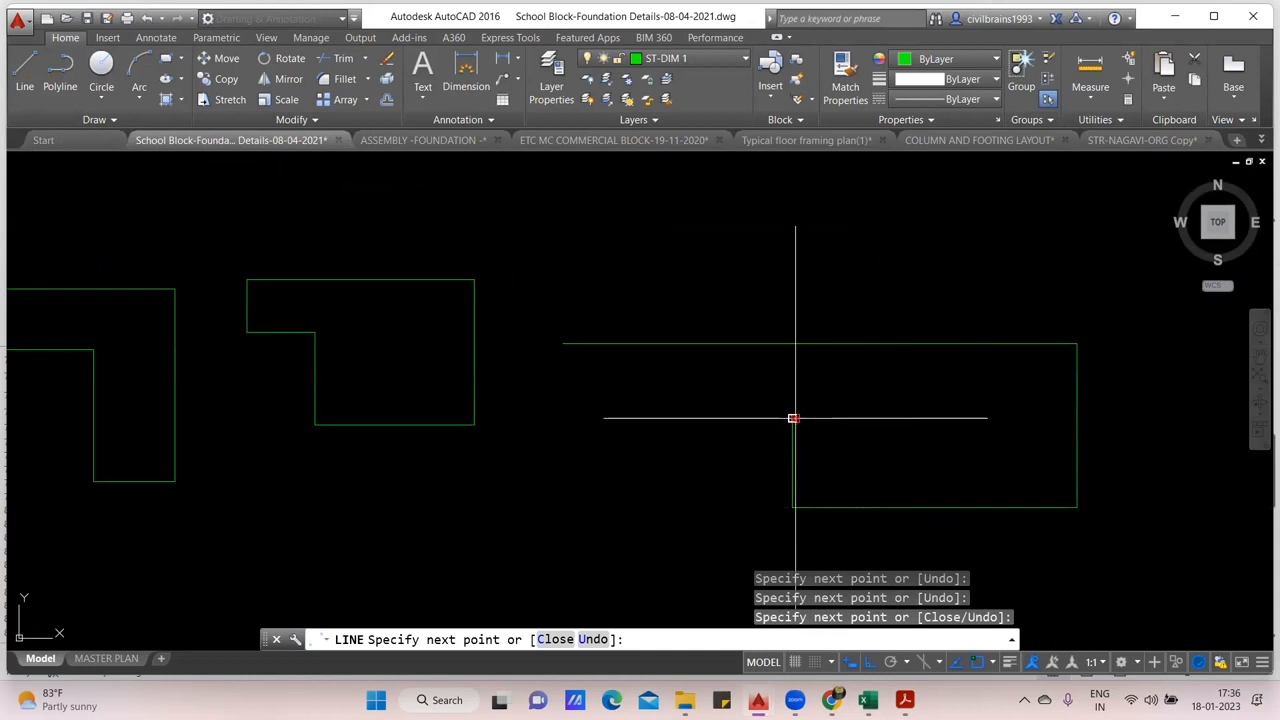
{"action": "left_click", "coordinate": [793, 418]}
{"action": "left_click", "coordinate": [564, 412]}
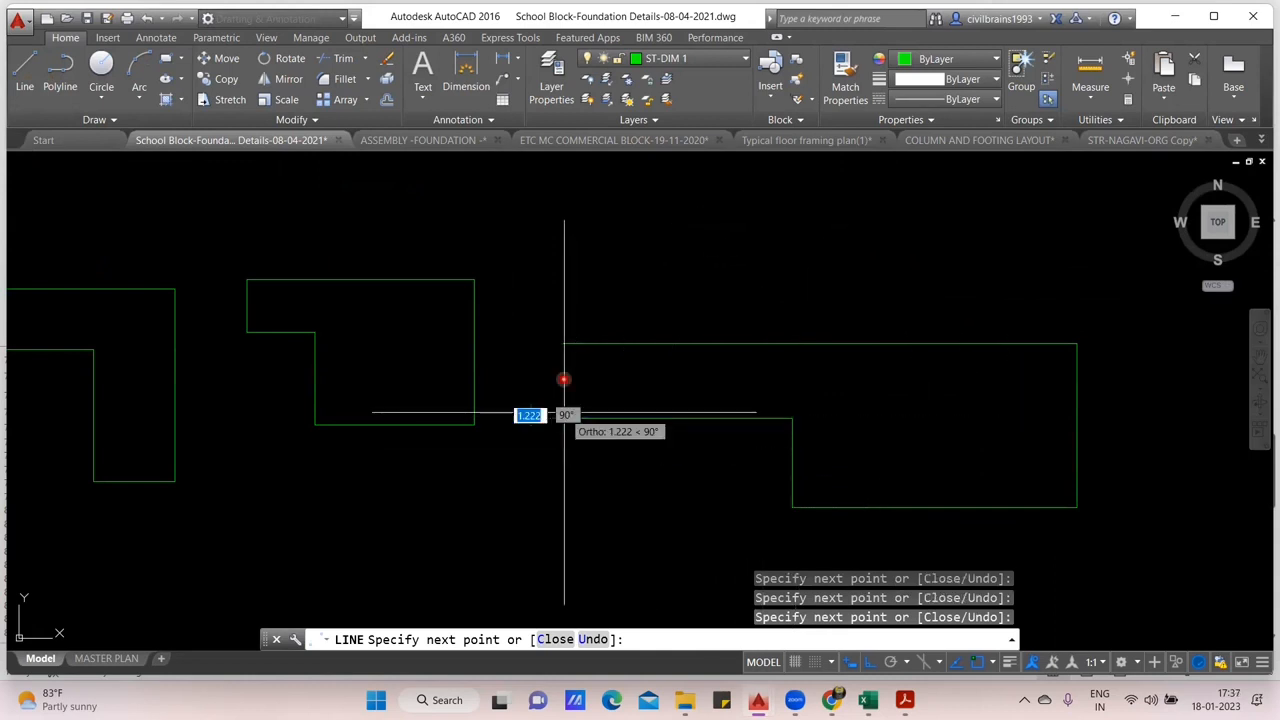
{"action": "left_click", "coordinate": [563, 343]}
{"action": "key", "text": "Escape"}
{"action": "left_click_drag", "start_coordinate": [646, 331], "coordinate": [777, 271]}
{"action": "left_click_drag", "start_coordinate": [1015, 356], "coordinate": [947, 393]}
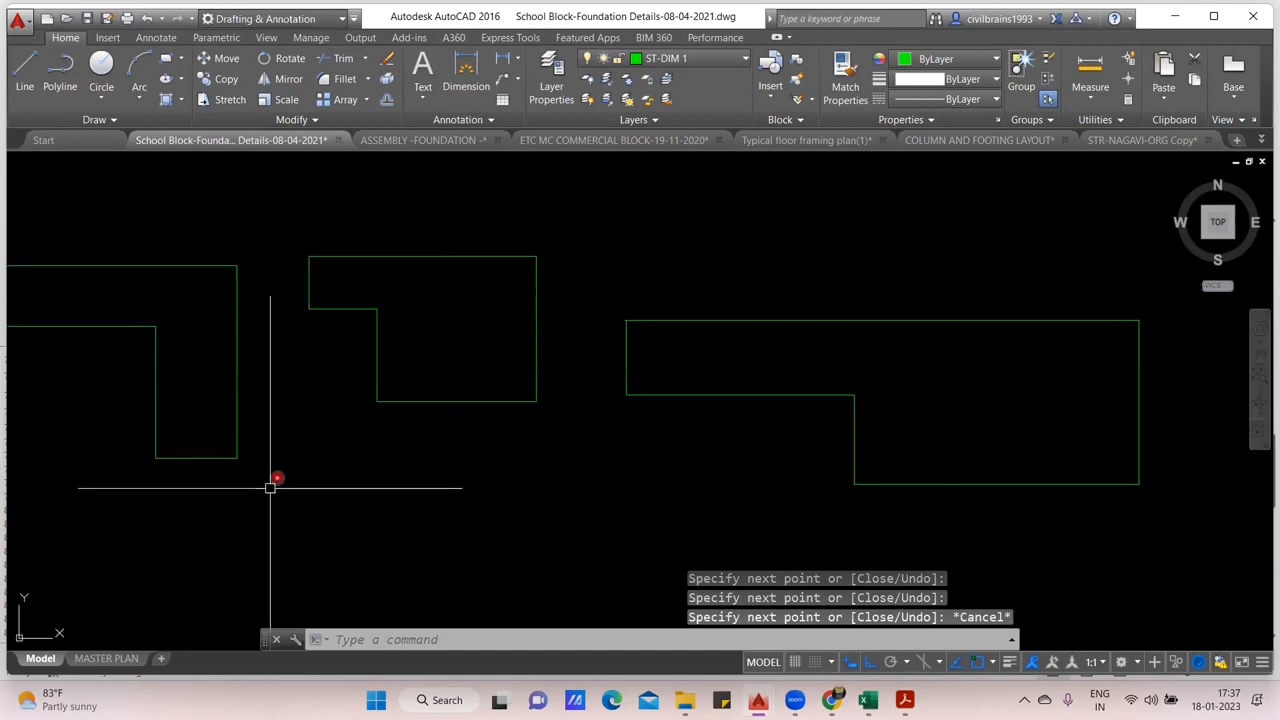
- Highlight the middle outline's large block, its small arm and the overlapping full-length and full-height strips with coloured rectangles
{"action": "left_click", "coordinate": [378, 401]}
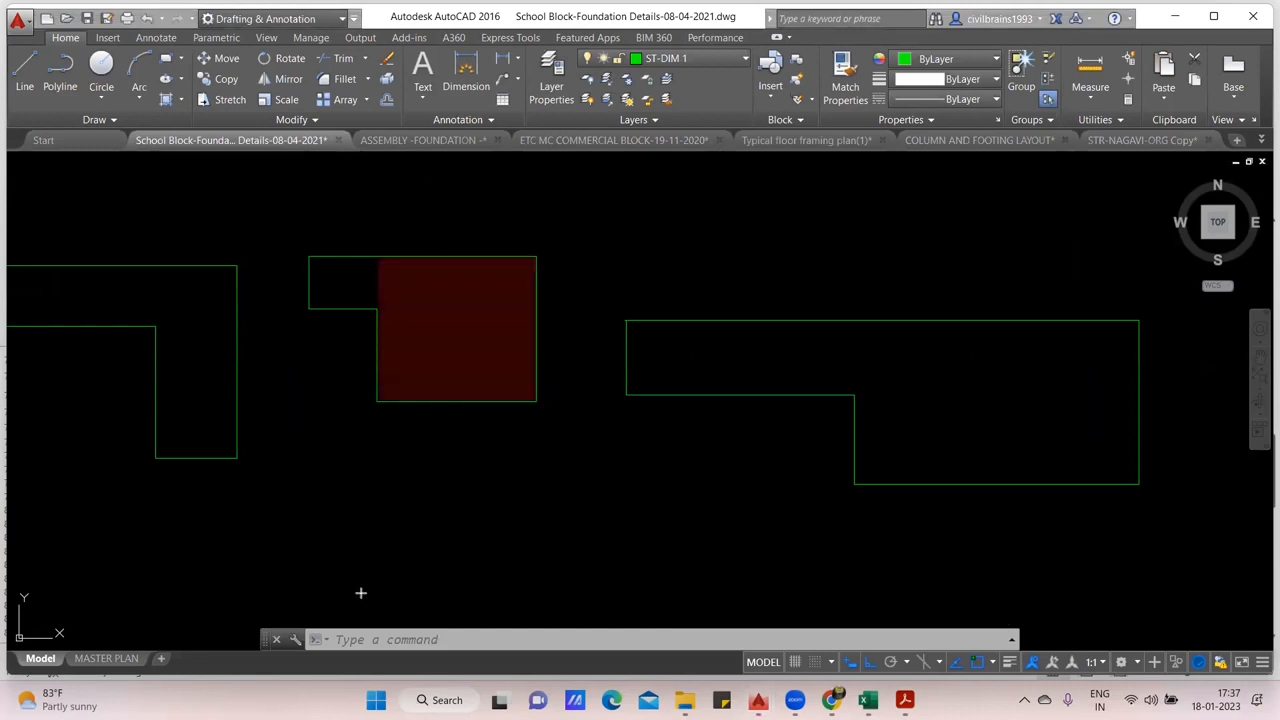
{"action": "left_click", "coordinate": [307, 256]}
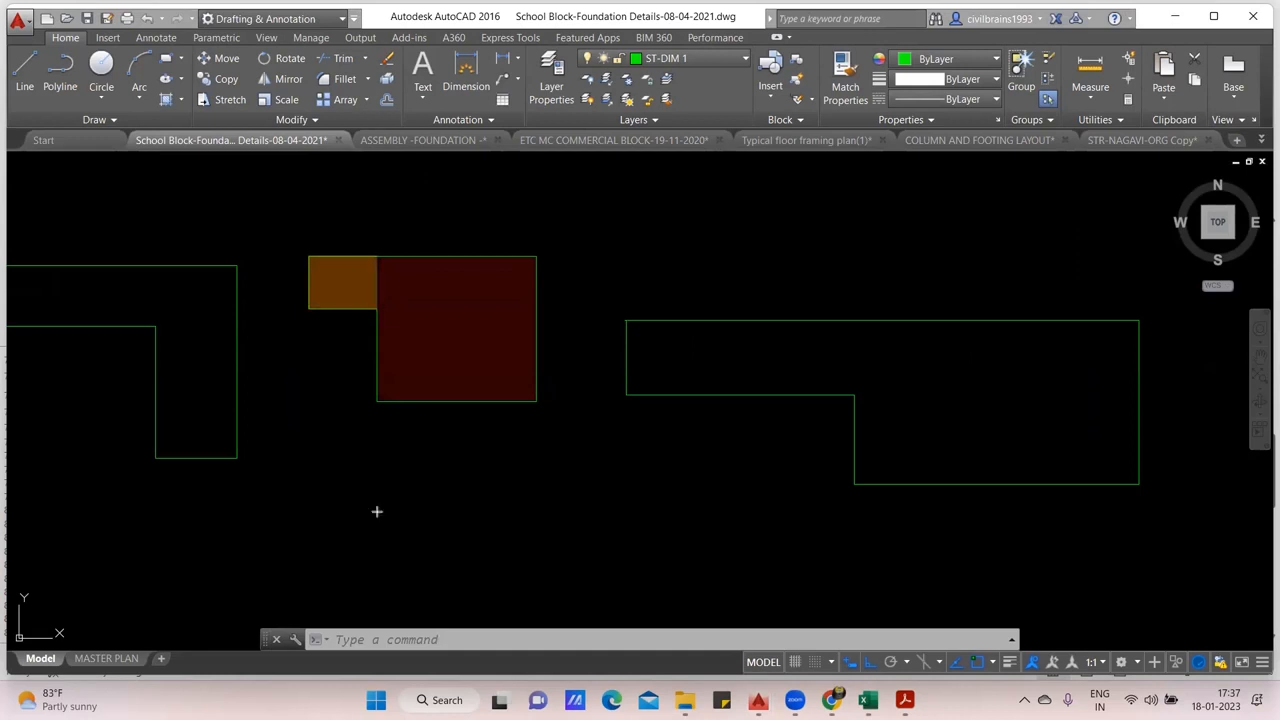
{"action": "left_click", "coordinate": [310, 256]}
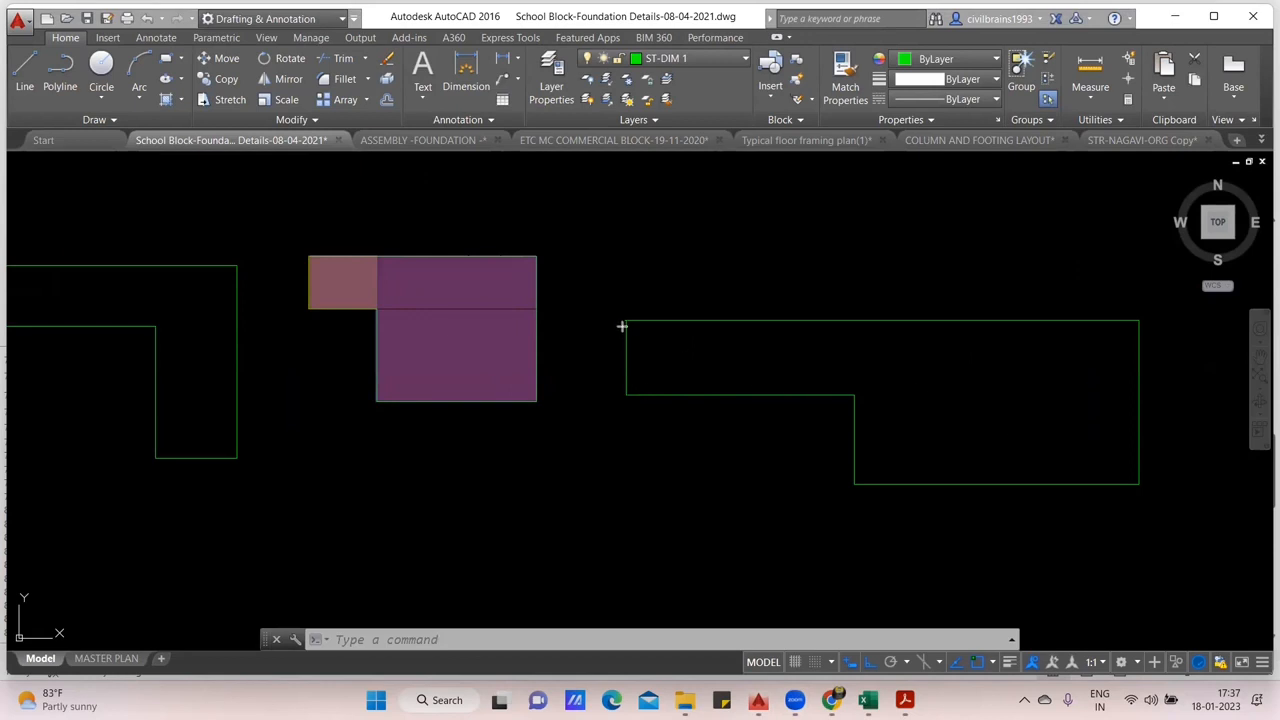
- Highlight the wide outline's block, arm and full-length upper strip with coloured rectangles, and clear all the highlights
{"action": "left_click", "coordinate": [1137, 321]}
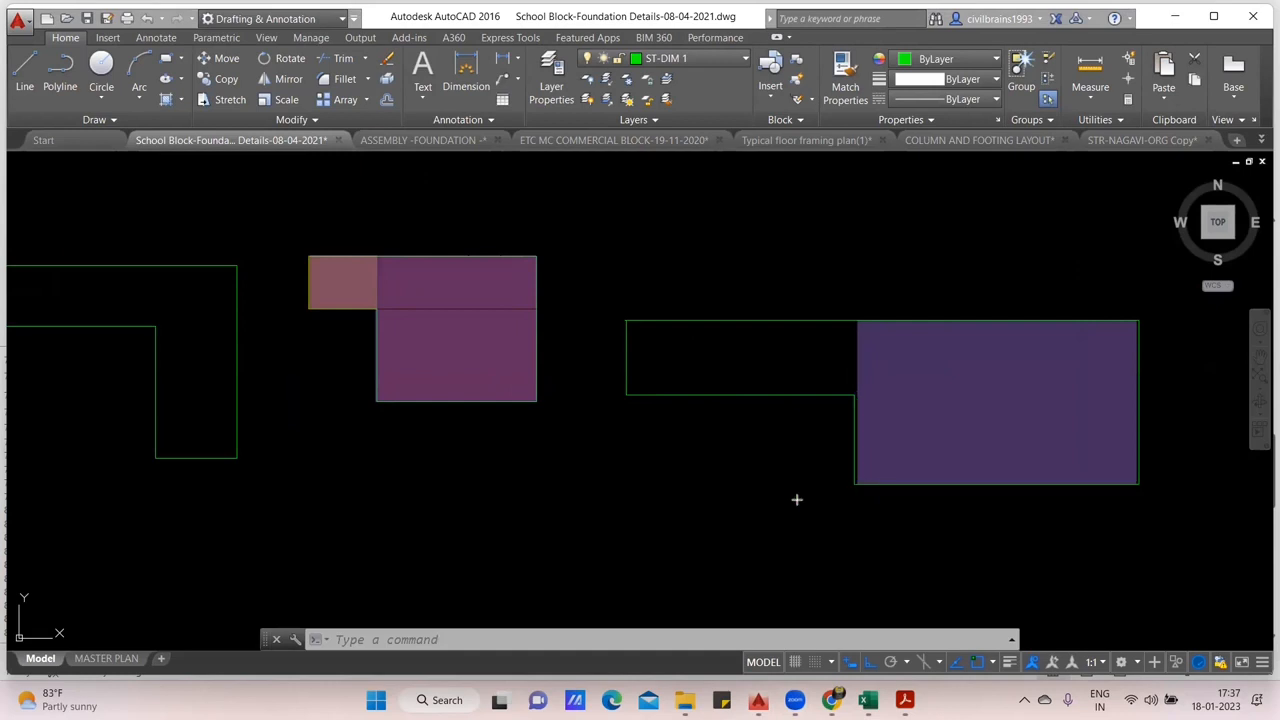
{"action": "left_click_drag", "start_coordinate": [854, 395], "coordinate": [626, 320]}
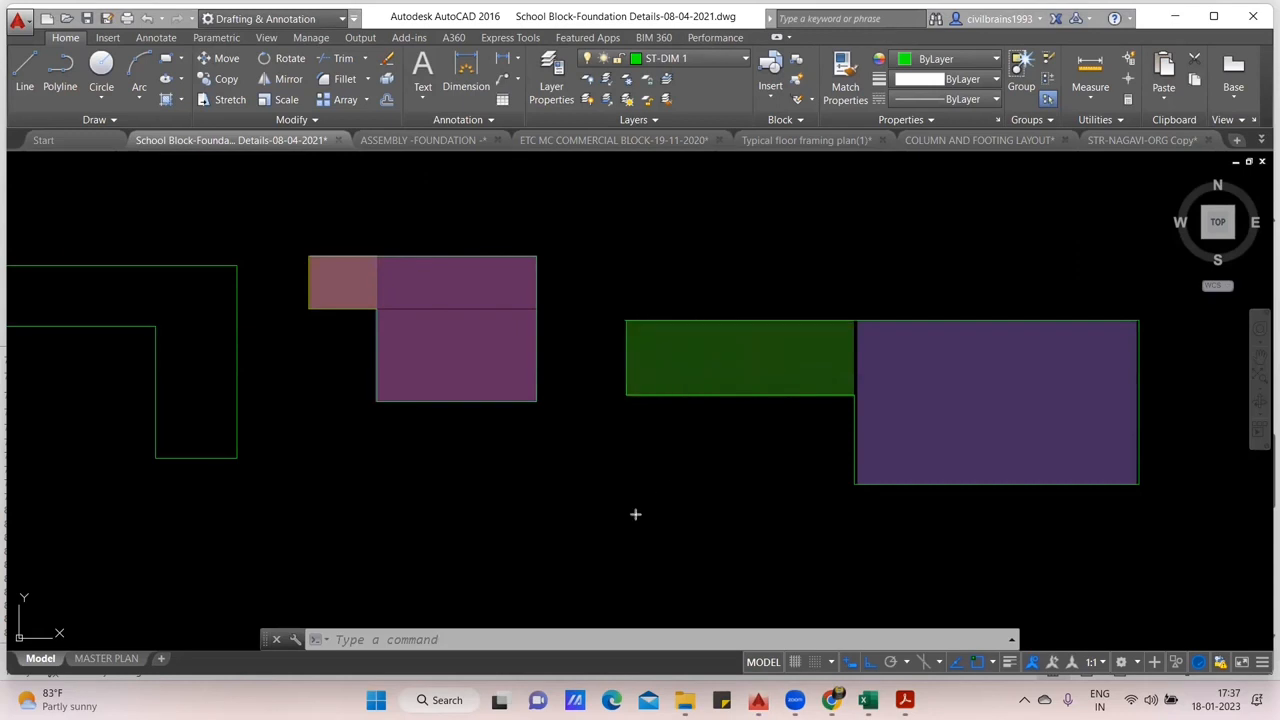
{"action": "mouse_move", "coordinate": [621, 320]}
{"action": "left_mouse_down"}
{"action": "mouse_move", "coordinate": [1046, 380]}
{"action": "mouse_move", "coordinate": [1120, 403]}
{"action": "mouse_move", "coordinate": [1137, 394]}
{"action": "left_mouse_up"}
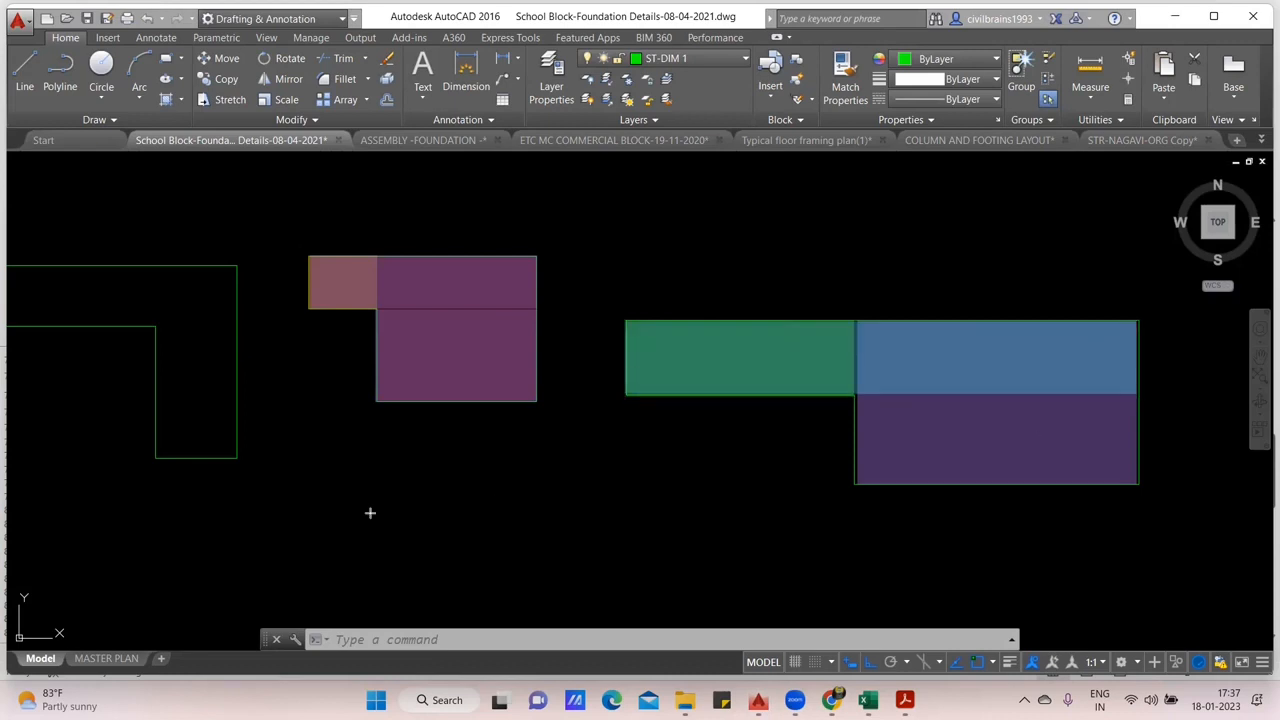
{"action": "left_click_drag", "start_coordinate": [865, 405], "coordinate": [1139, 485]}
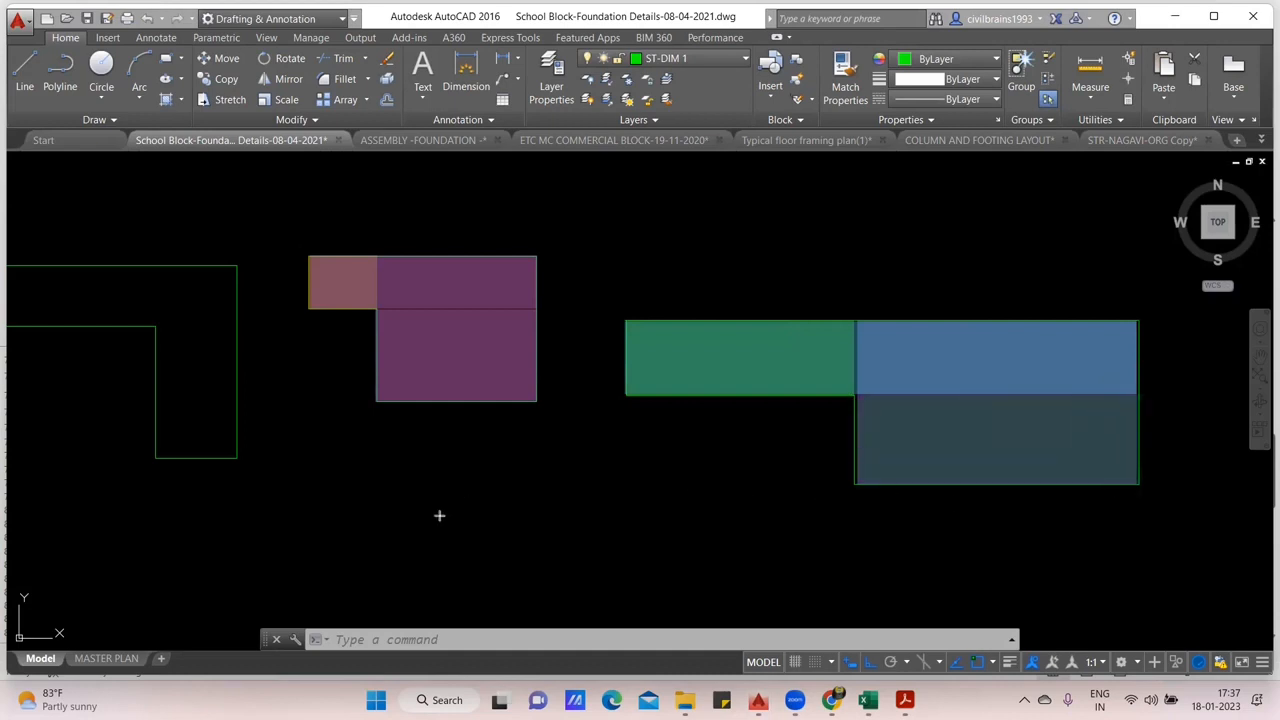
{"action": "key", "text": "e"}
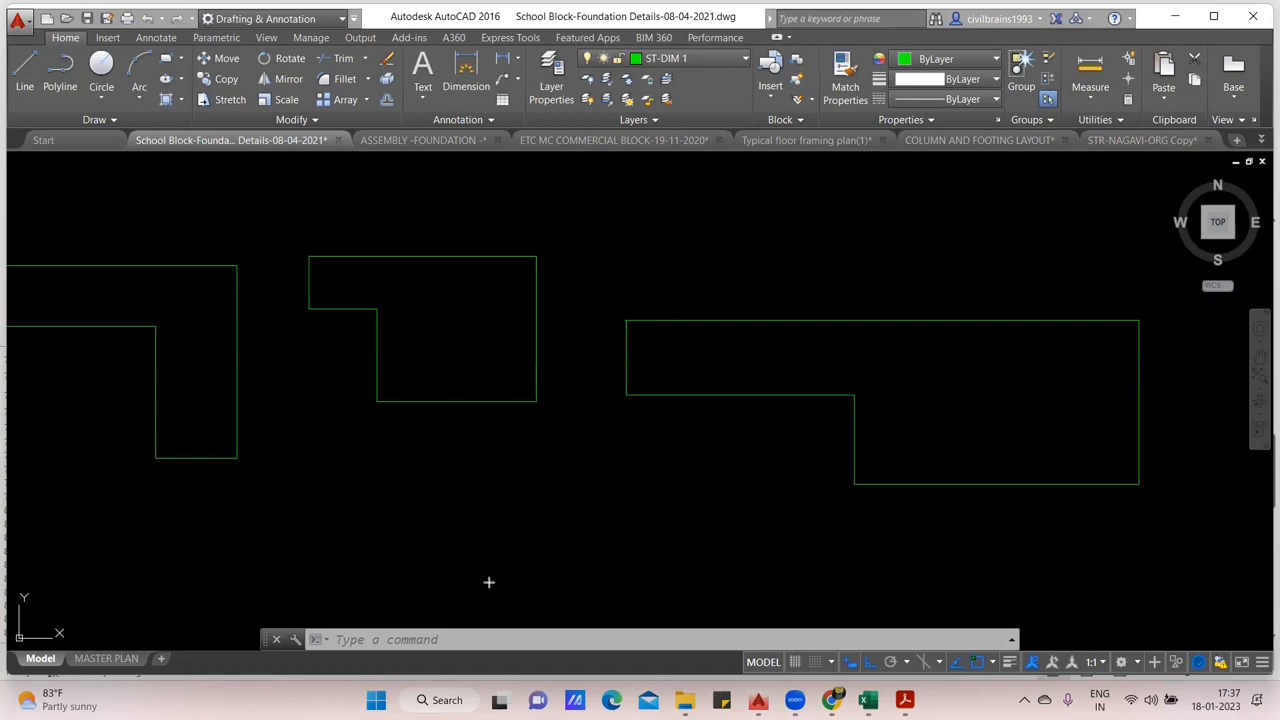
{"action": "scroll", "coordinate": [543, 418], "scroll_direction": "down", "scroll_amount": 2}
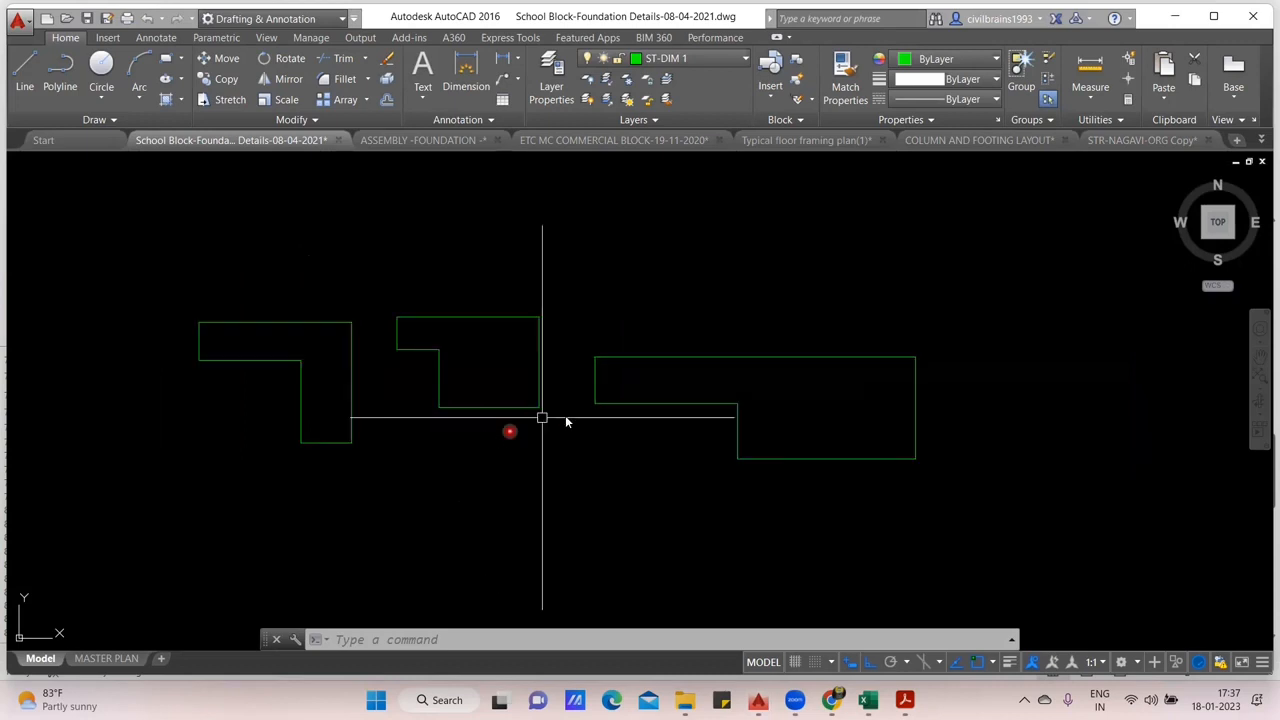
{"action": "left_click_drag", "start_coordinate": [565, 421], "coordinate": [717, 352]}
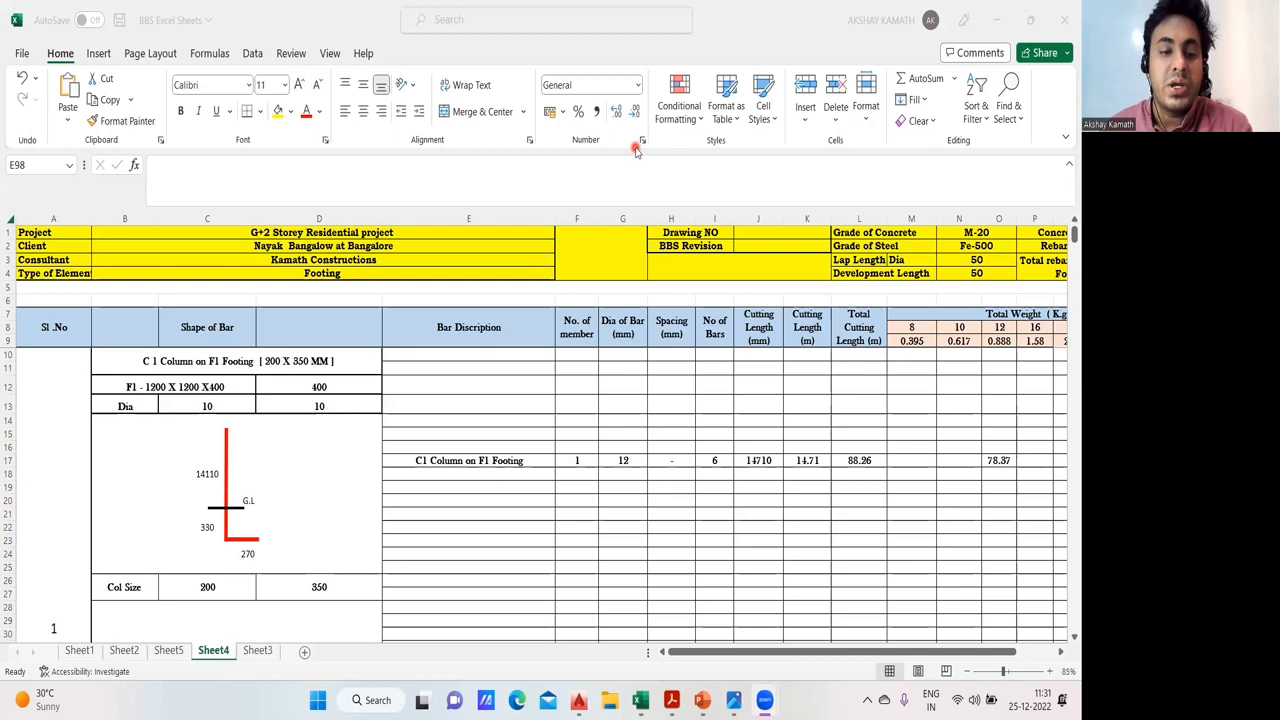
- In the BBS Excel Sheets workbook, add a new worksheet and copy the header block in rows 1 to 9 of Sheet2 into it
{"action": "left_click", "coordinate": [306, 655]}
{"action": "left_click", "coordinate": [306, 655]}
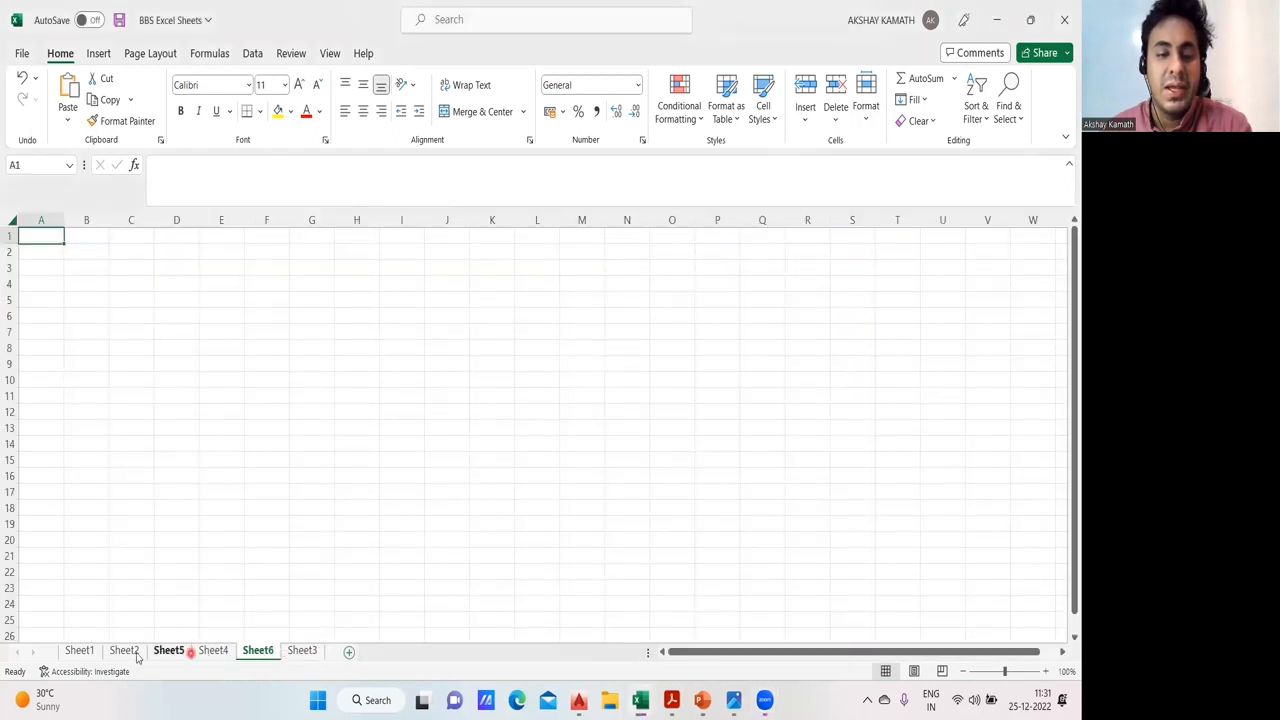
{"action": "left_click", "coordinate": [124, 651]}
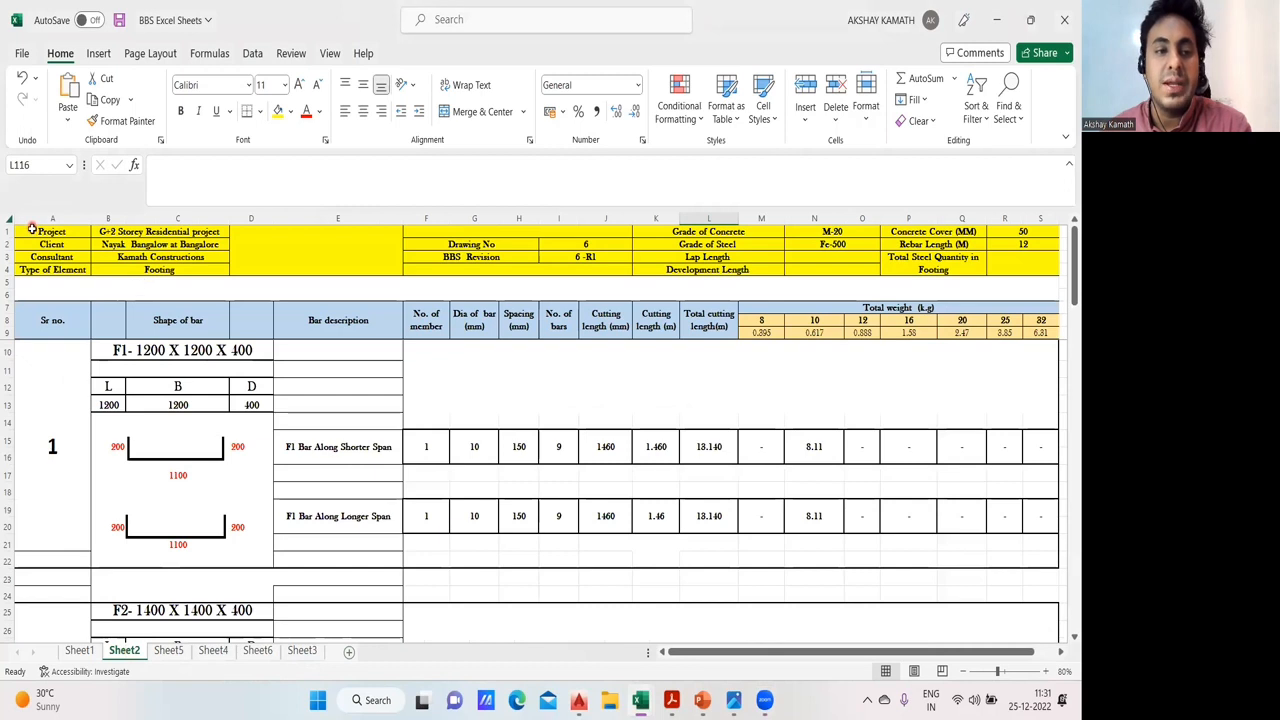
{"action": "left_click_drag", "start_coordinate": [130, 245], "coordinate": [752, 284]}
{"action": "left_click_drag", "start_coordinate": [822, 313], "coordinate": [822, 313]}
{"action": "key", "text": "ctrl+c"}
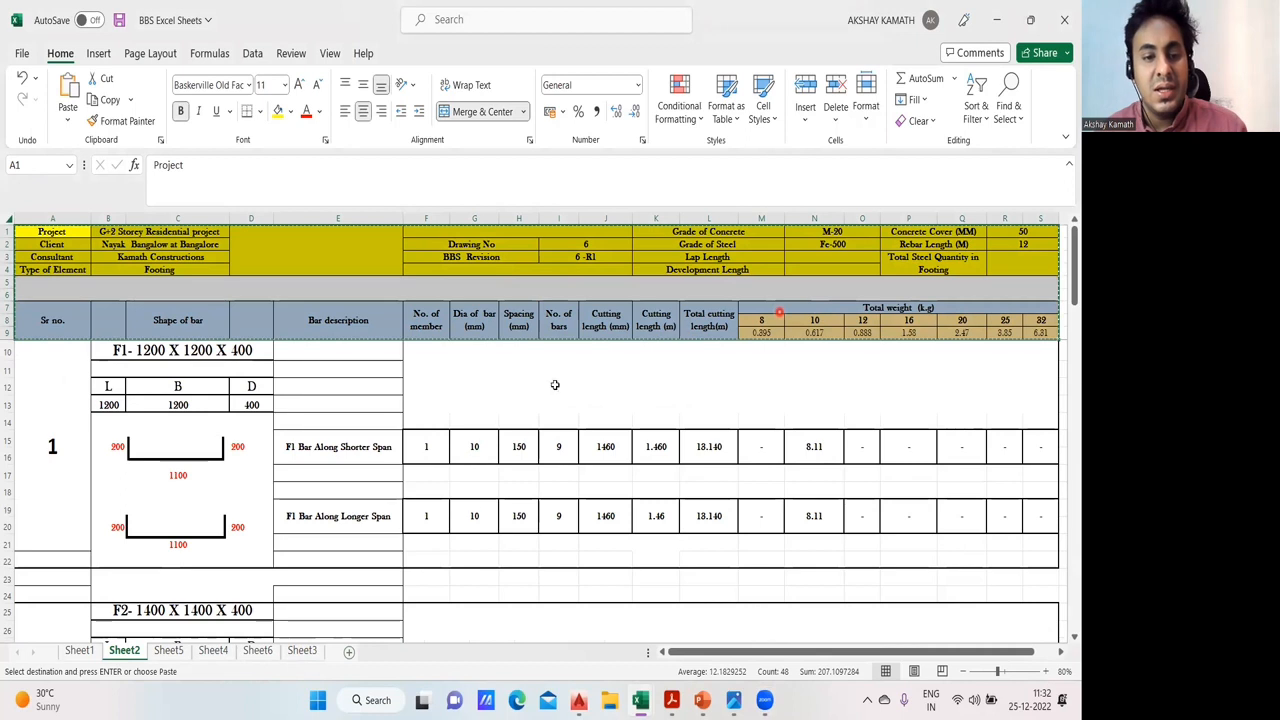
{"action": "left_click", "coordinate": [258, 651]}
{"action": "key", "text": "ctrl+v"}
- Widen columns A to E of the new sheet so the pasted project details and bar headings fit
{"action": "left_click", "coordinate": [270, 430]}
{"action": "left_click_drag", "start_coordinate": [64, 220], "coordinate": [488, 222]}
{"action": "left_click", "coordinate": [188, 332]}
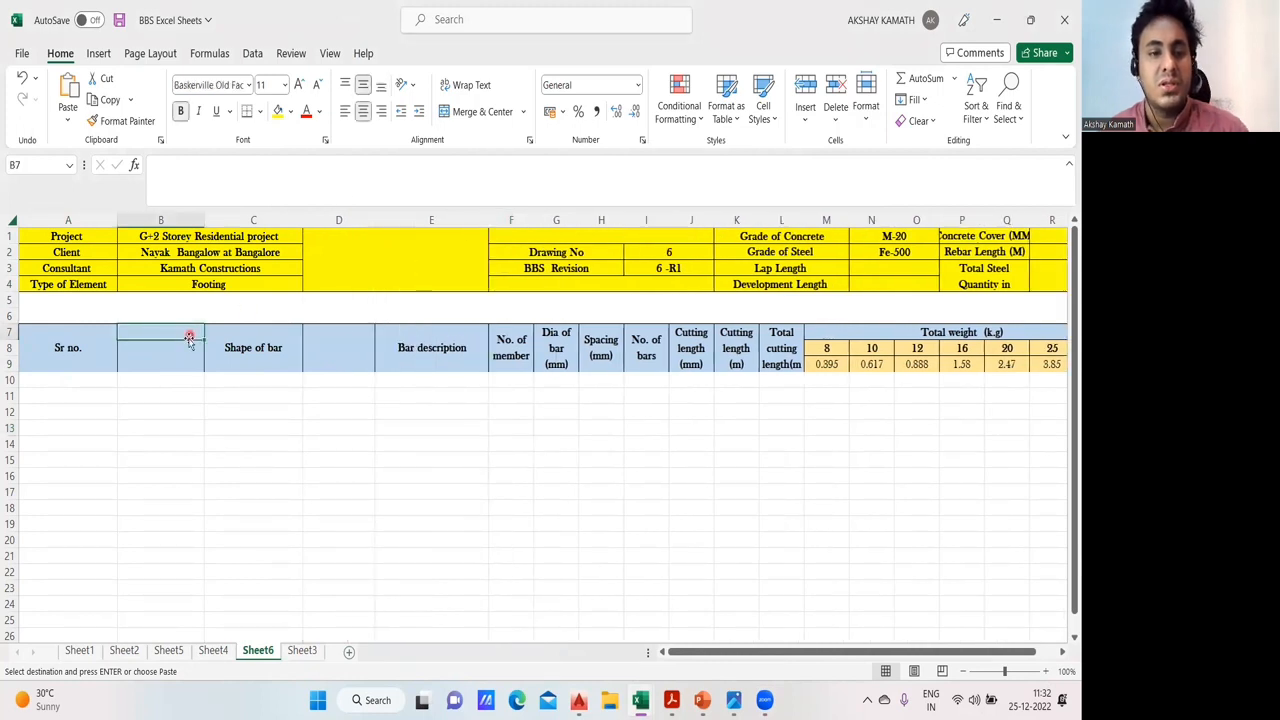
- Hide the blank heading columns B and D on either side of Shape of bar
{"action": "left_click", "coordinate": [167, 220]}
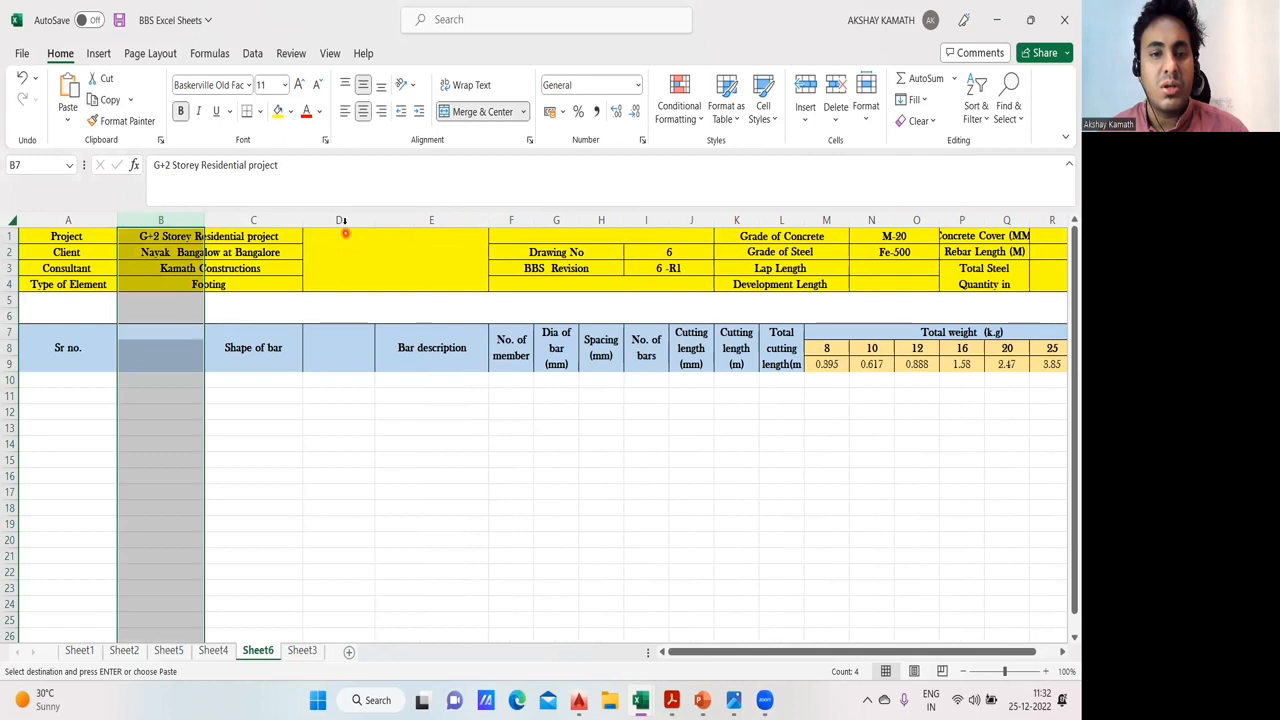
{"action": "left_click", "coordinate": [341, 220], "text": "ctrl"}
{"action": "right_click", "coordinate": [343, 220]}
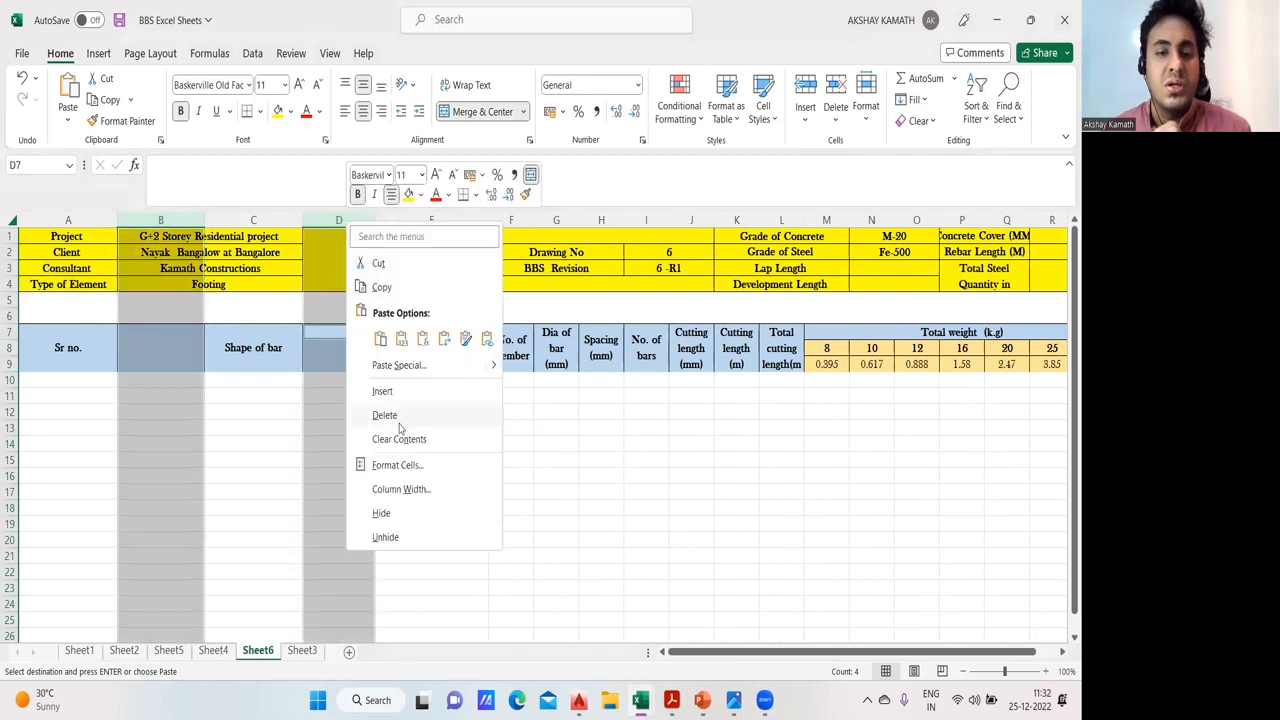
{"action": "left_click", "coordinate": [381, 513]}
{"action": "left_click", "coordinate": [385, 507]}
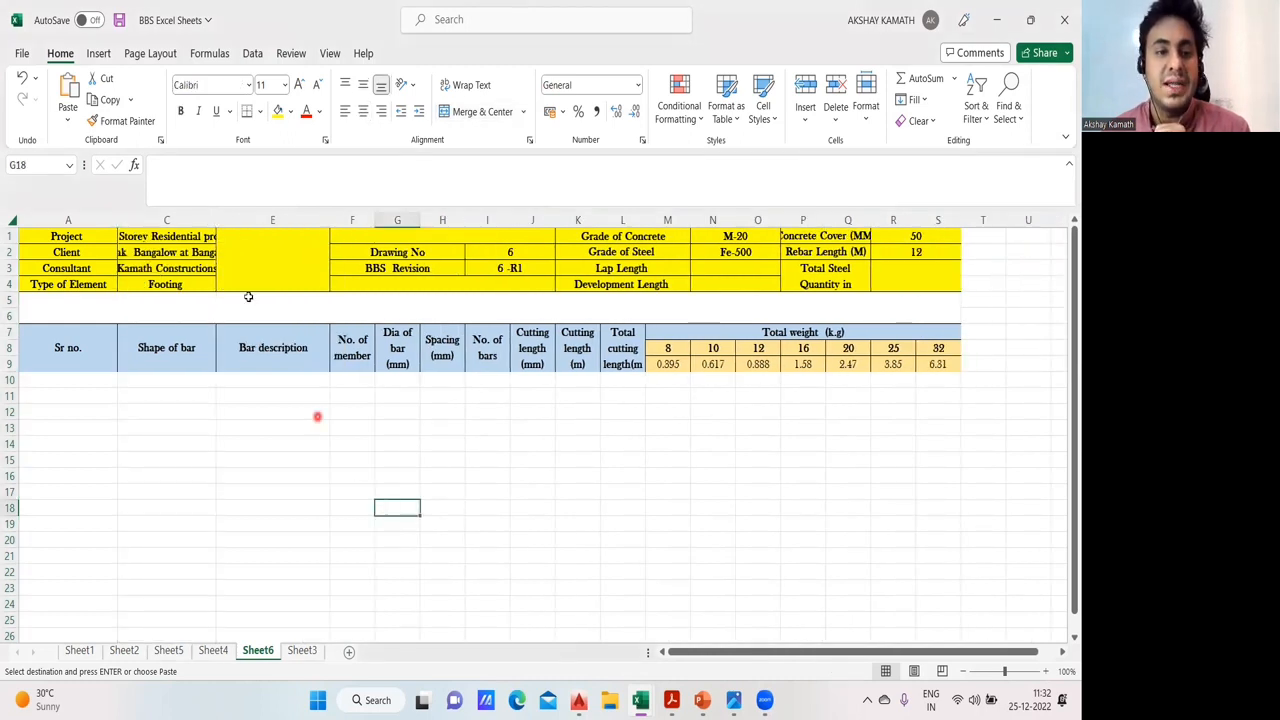
- Widen columns C, K, L and Q so the project details, cutting length headings and Concrete Cover (MM) label fit
{"action": "left_click_drag", "start_coordinate": [214, 218], "coordinate": [278, 229]}
{"action": "left_click", "coordinate": [356, 422]}
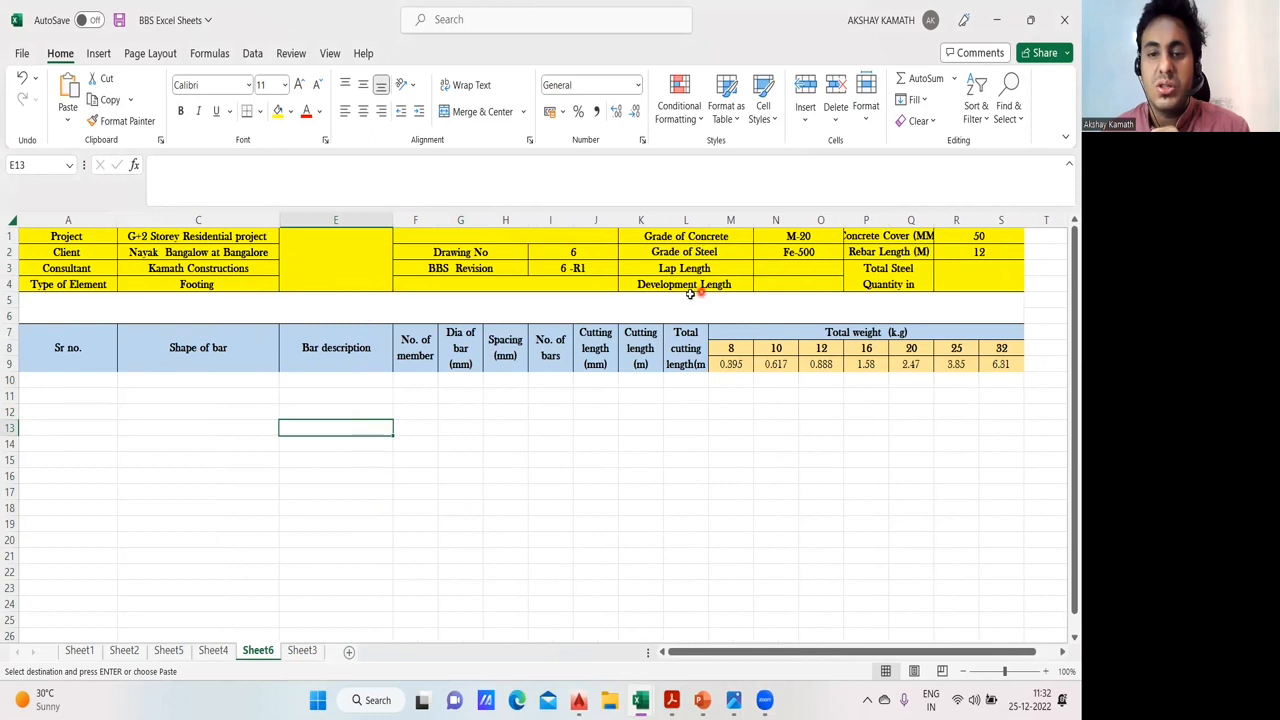
{"action": "left_click_drag", "start_coordinate": [618, 219], "coordinate": [728, 222]}
{"action": "left_click", "coordinate": [820, 474]}
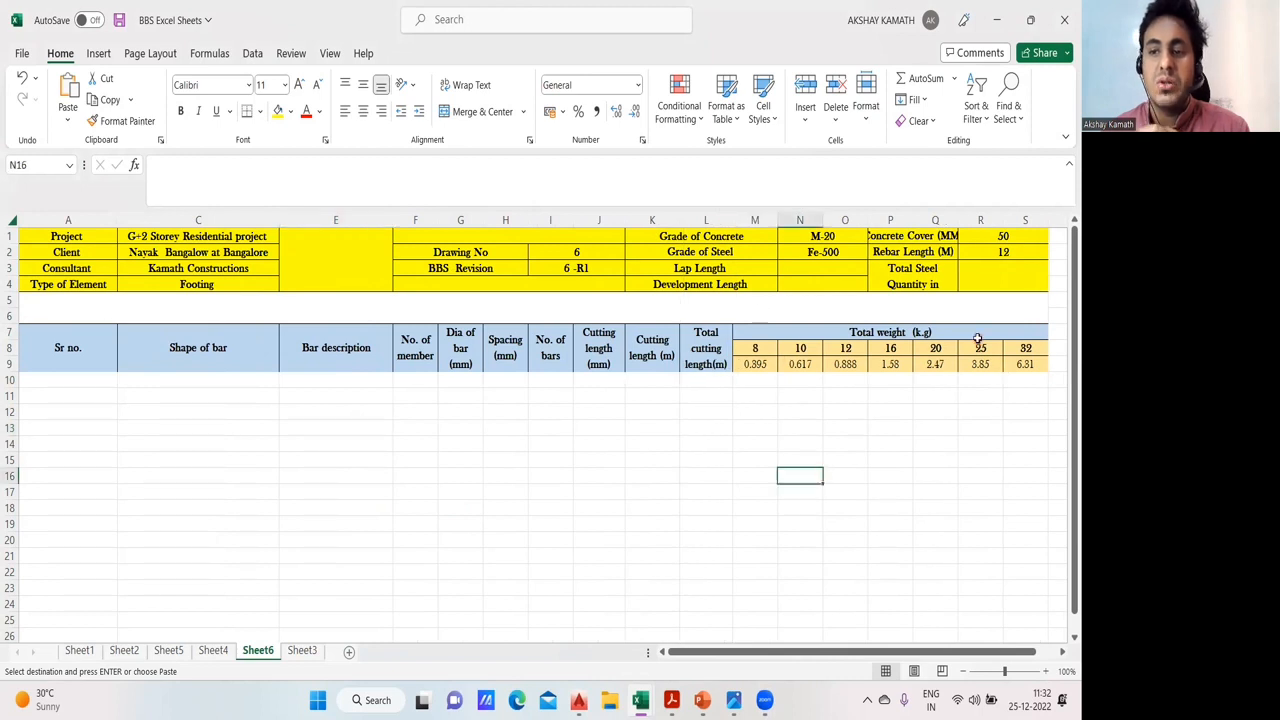
{"action": "left_click_drag", "start_coordinate": [965, 220], "coordinate": [969, 220]}
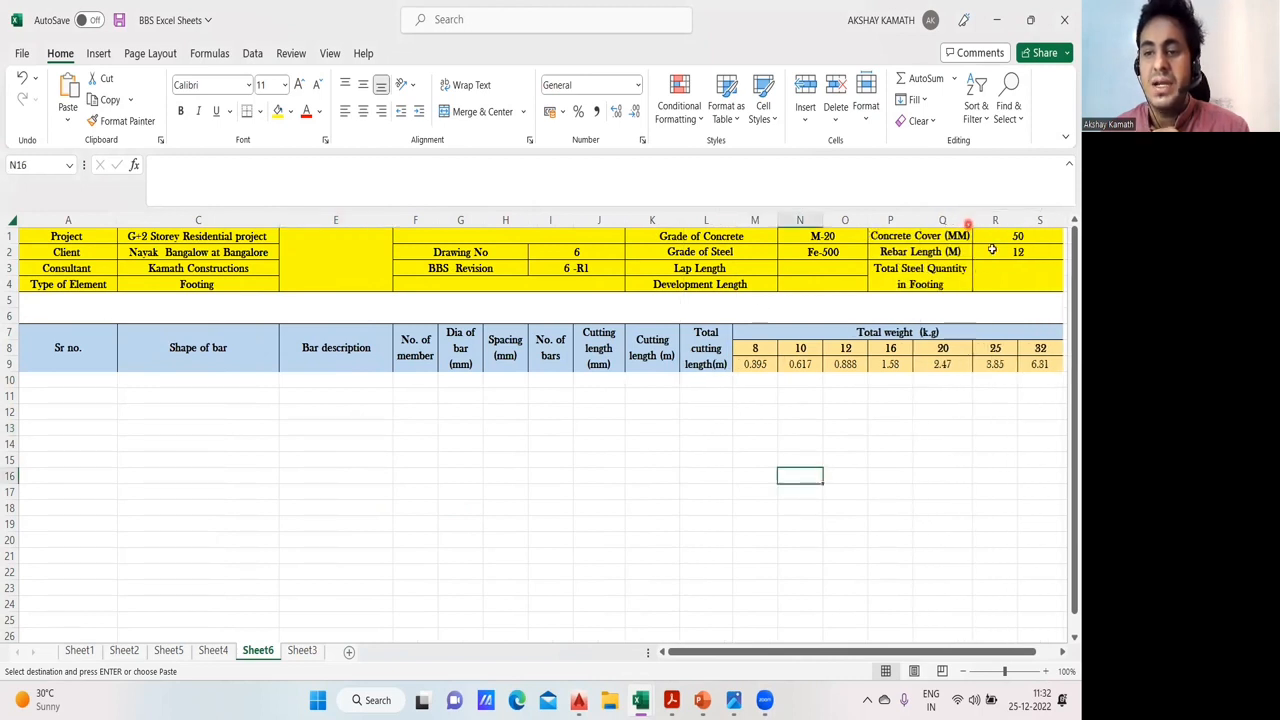
- Change the Type of Element entry in the header to Column
{"action": "double_click", "coordinate": [180, 285]}
{"action": "double_click", "coordinate": [150, 293]}
{"action": "key", "text": "BackSpace"}
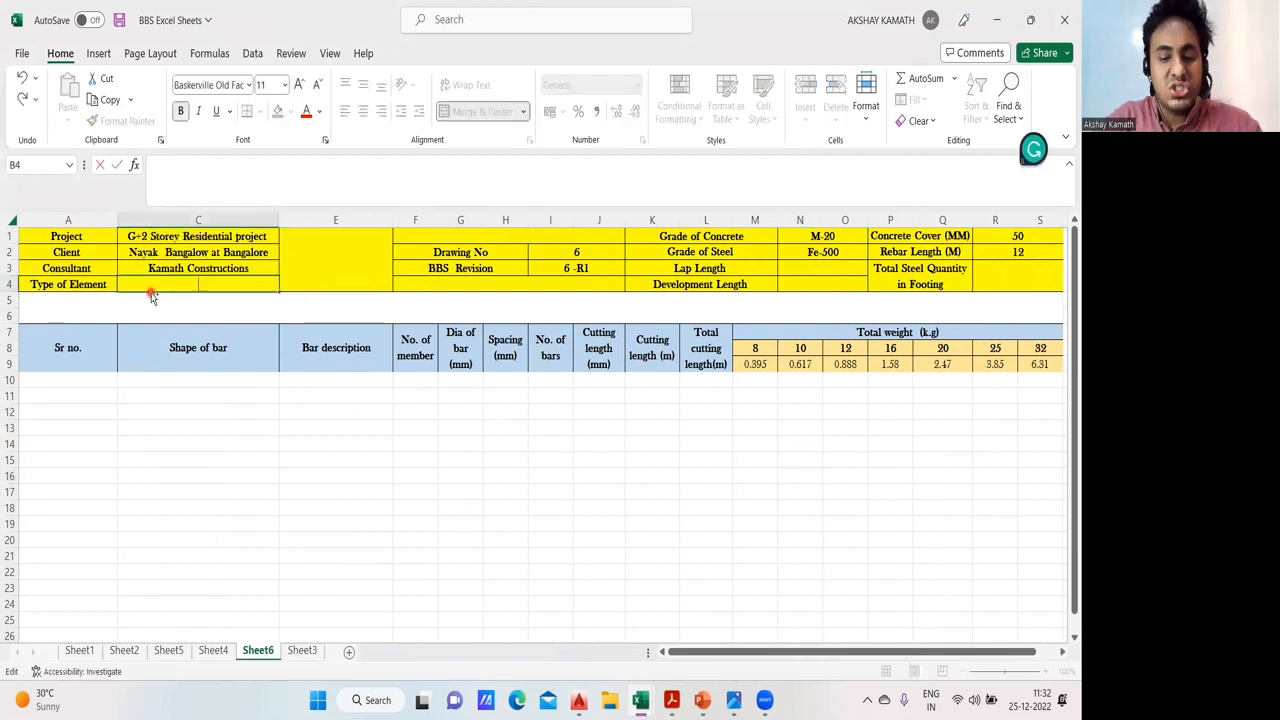
{"action": "type", "text": "Column"}
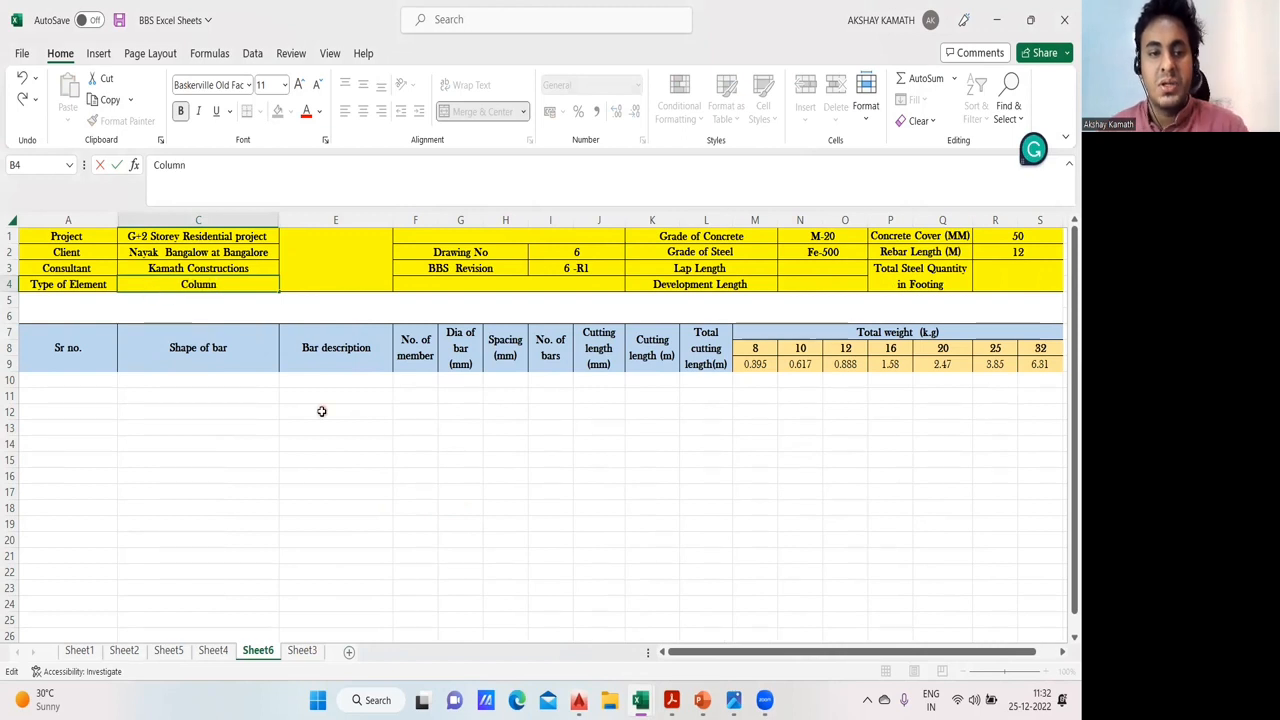
{"action": "left_click", "coordinate": [321, 411]}
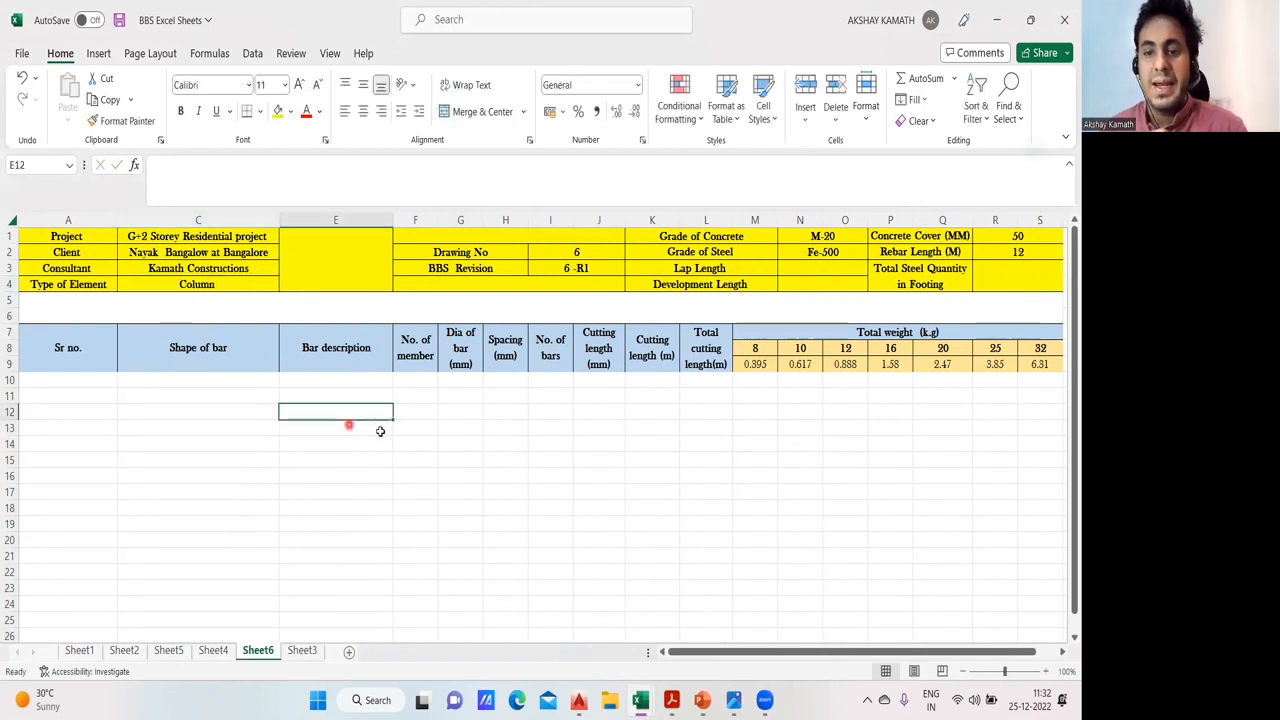
- Enter 50 for both Lap Length and Development Length in the header
{"action": "left_click", "coordinate": [800, 270]}
{"action": "type", "text": "50"}
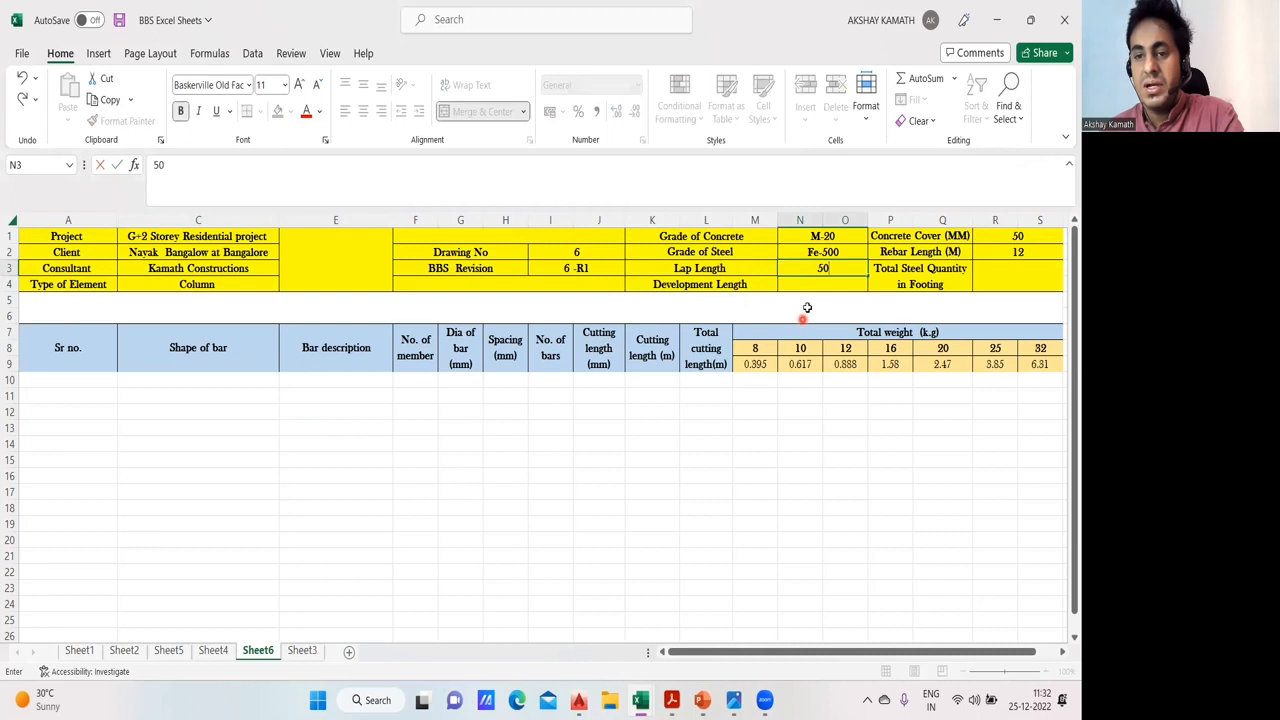
{"action": "left_click", "coordinate": [808, 306]}
{"action": "left_click", "coordinate": [825, 285]}
{"action": "type", "text": "50"}
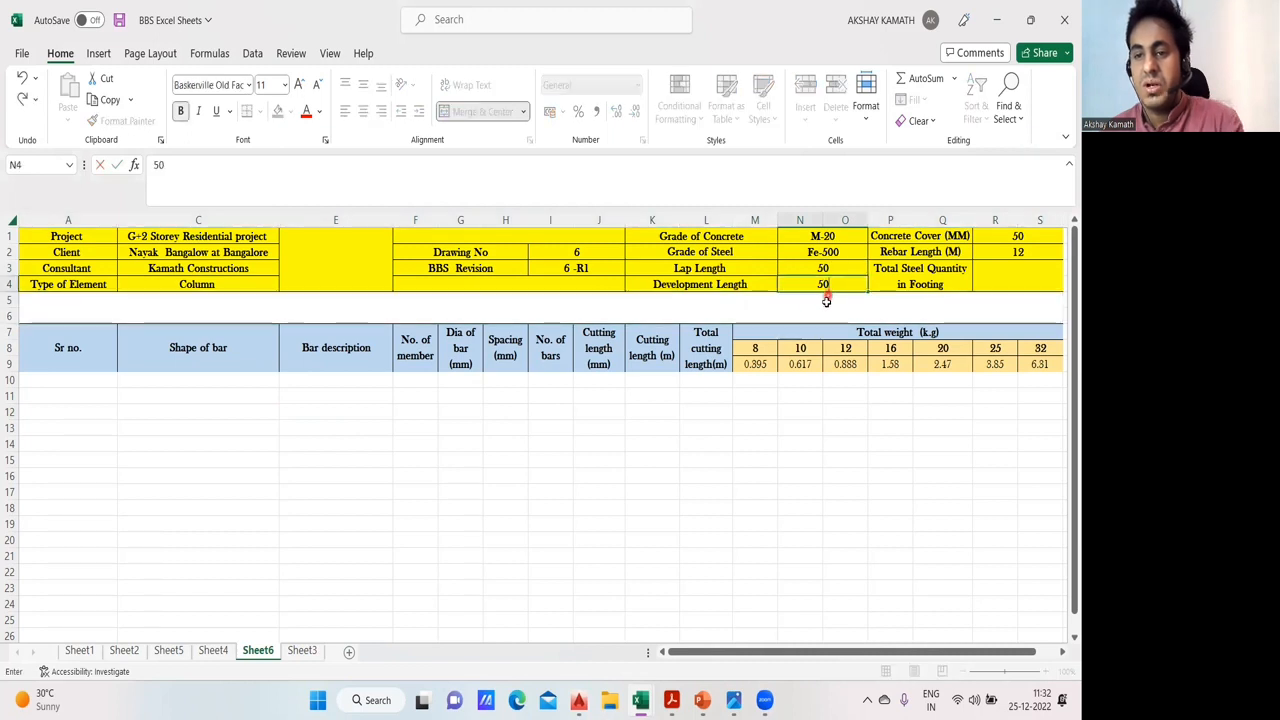
{"action": "left_click", "coordinate": [828, 303]}
- Reword the total steel label in the header to "Total Steel Quantity in Column"
{"action": "left_click", "coordinate": [945, 284]}
{"action": "double_click", "coordinate": [945, 284]}
{"action": "key", "text": "BackSpace"}
{"action": "key", "text": "BackSpace"}
{"action": "key", "text": "BackSpace"}
{"action": "key", "text": "BackSpace"}
{"action": "key", "text": "BackSpace"}
{"action": "key", "text": "BackSpace"}
{"action": "key", "text": "BackSpace"}
{"action": "key", "text": "BackSpace"}
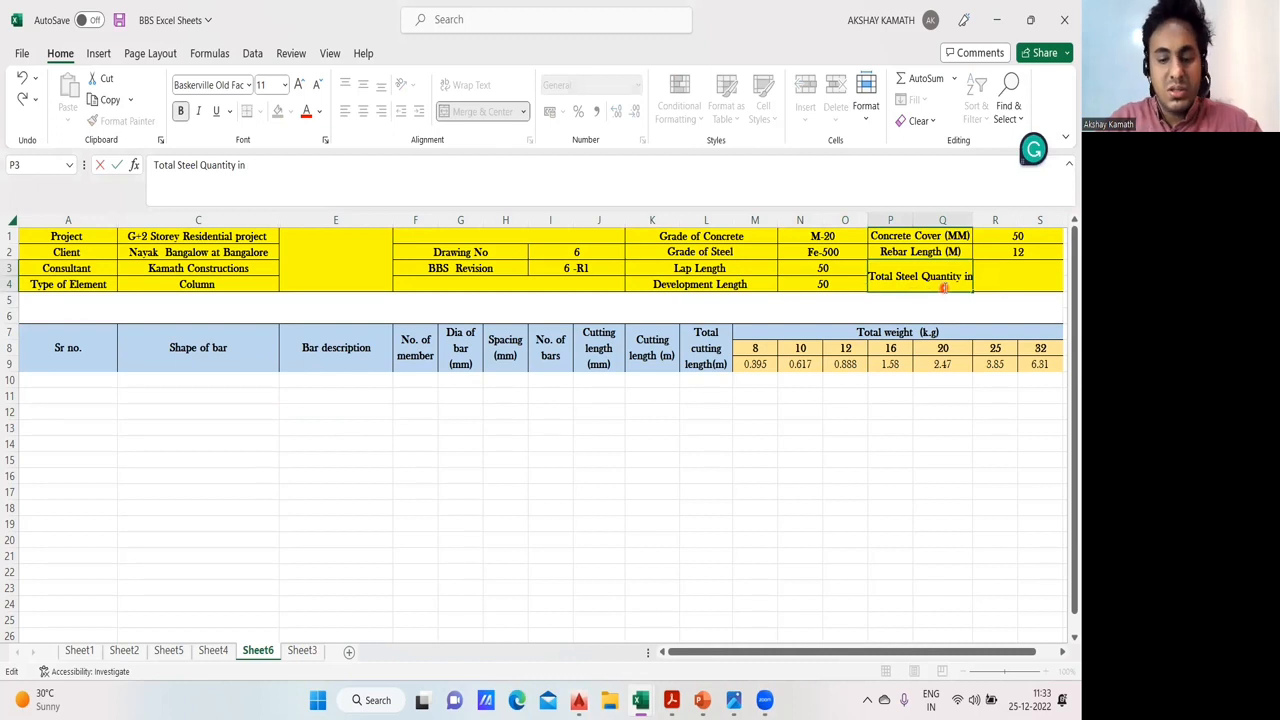
{"action": "type", "text": "Column"}
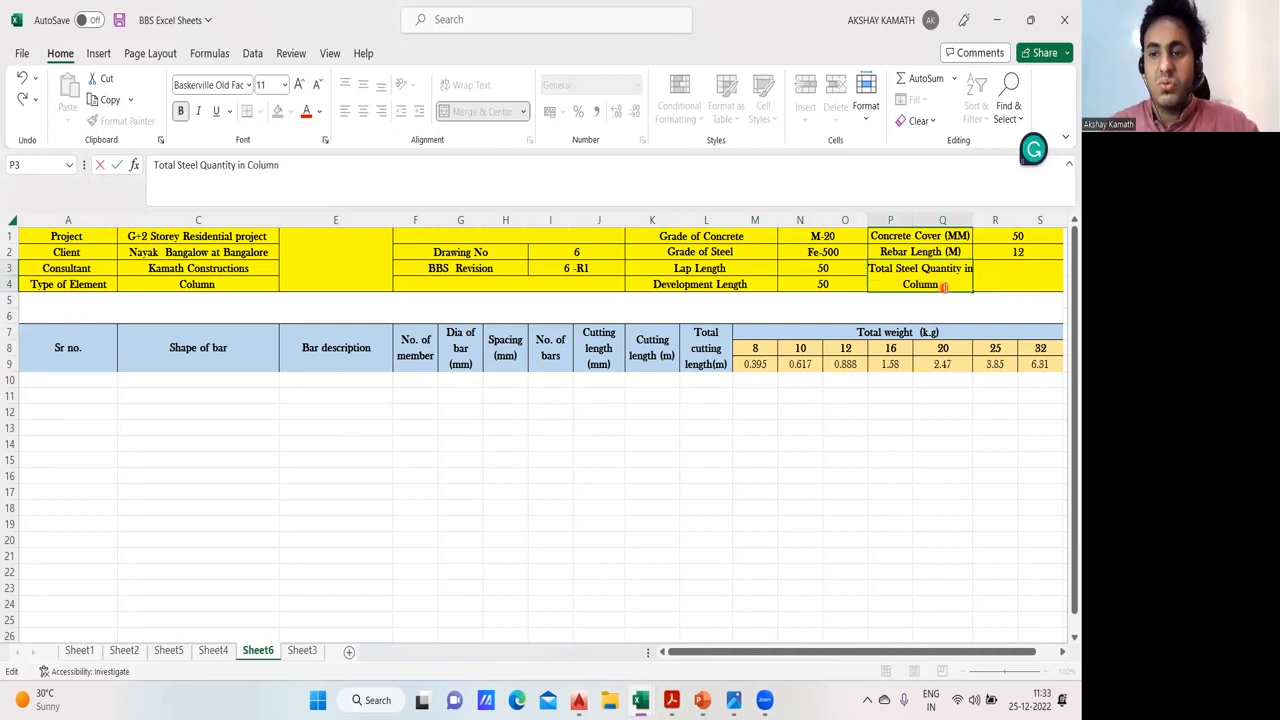
{"action": "left_click", "coordinate": [931, 392]}
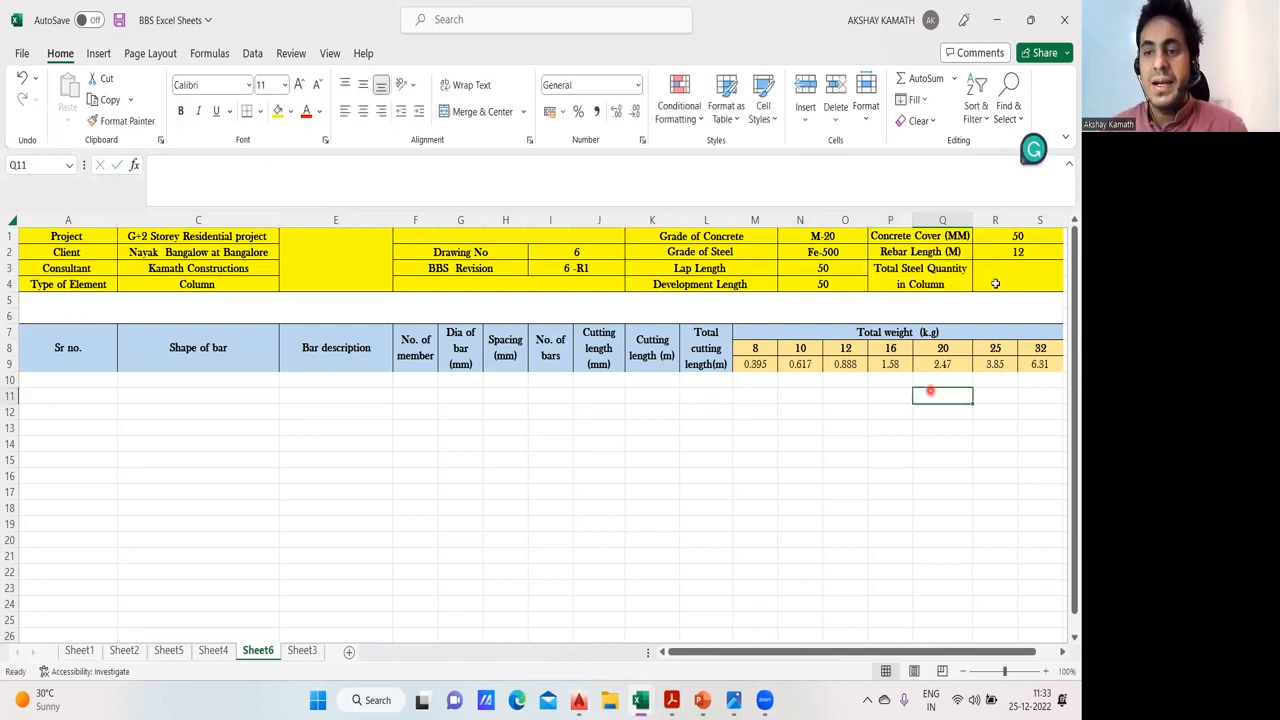
- Set the Concrete Cover (MM) value in the header to 40
{"action": "left_click", "coordinate": [1034, 236]}
{"action": "type", "text": "40"}
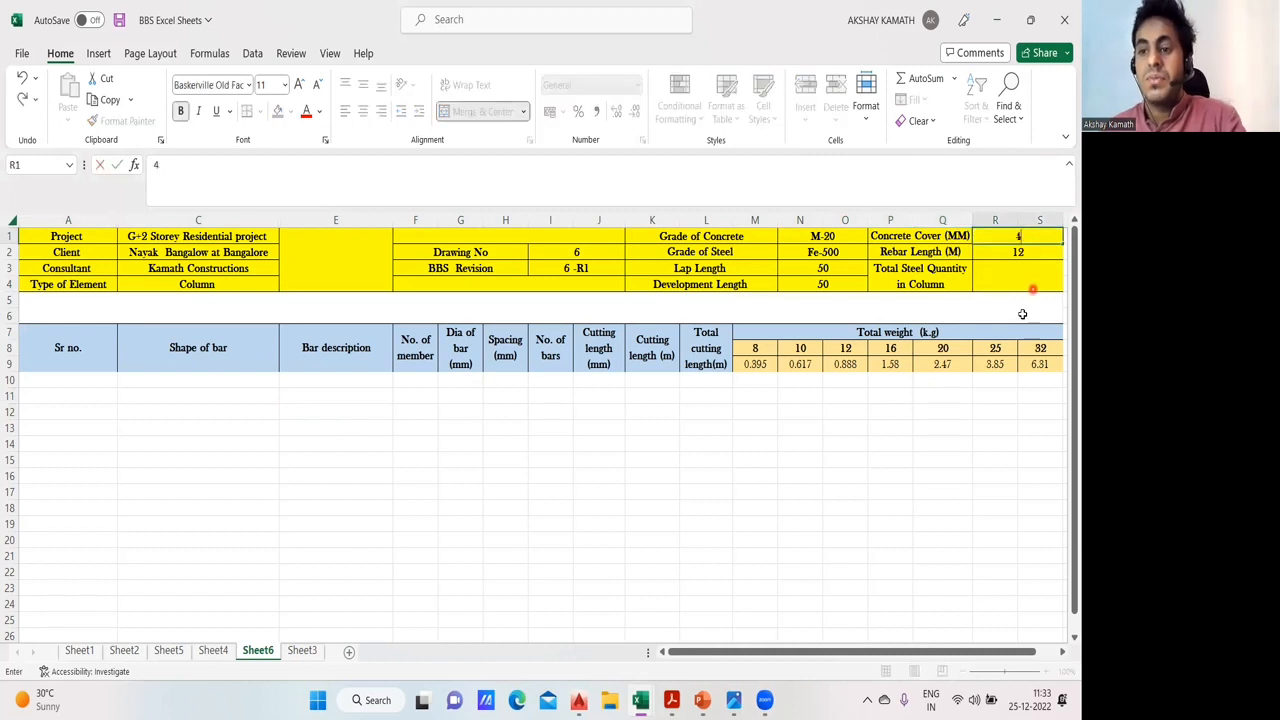
{"action": "left_click", "coordinate": [975, 462]}
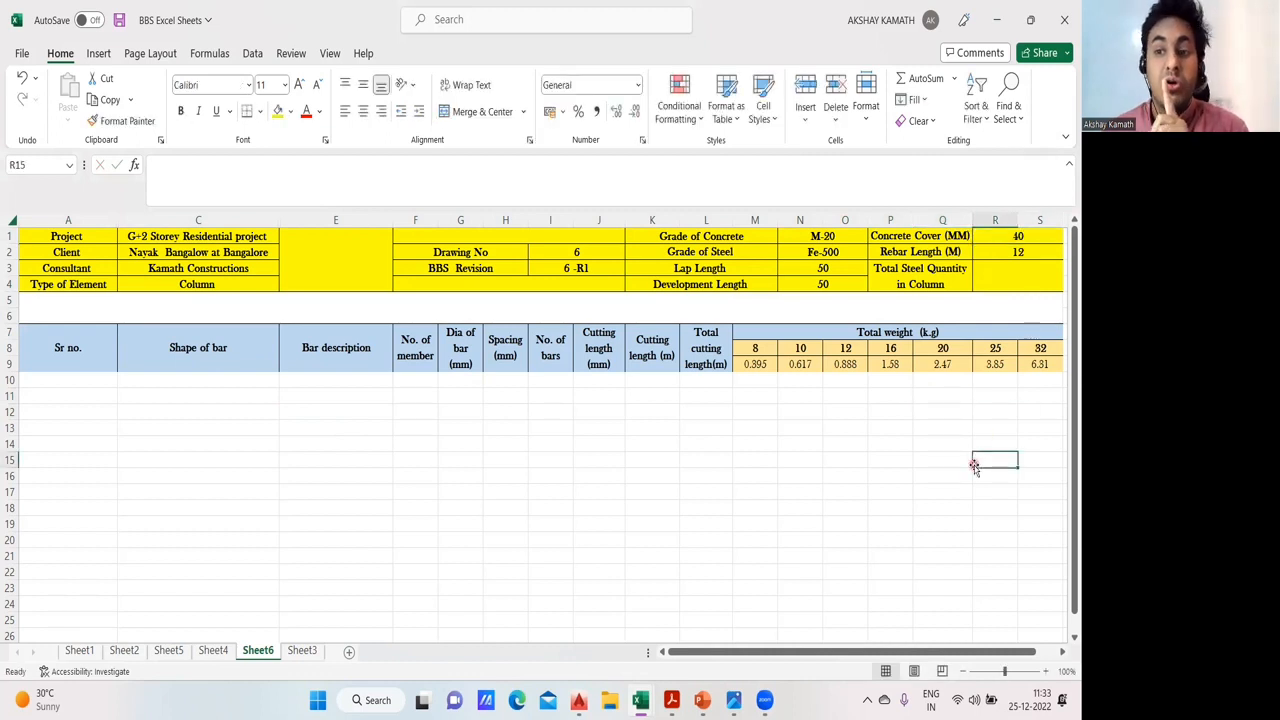
- Check the schedule layout on Sheet4 for reference and return to the new column sheet, Sheet6
{"action": "left_click", "coordinate": [772, 445]}
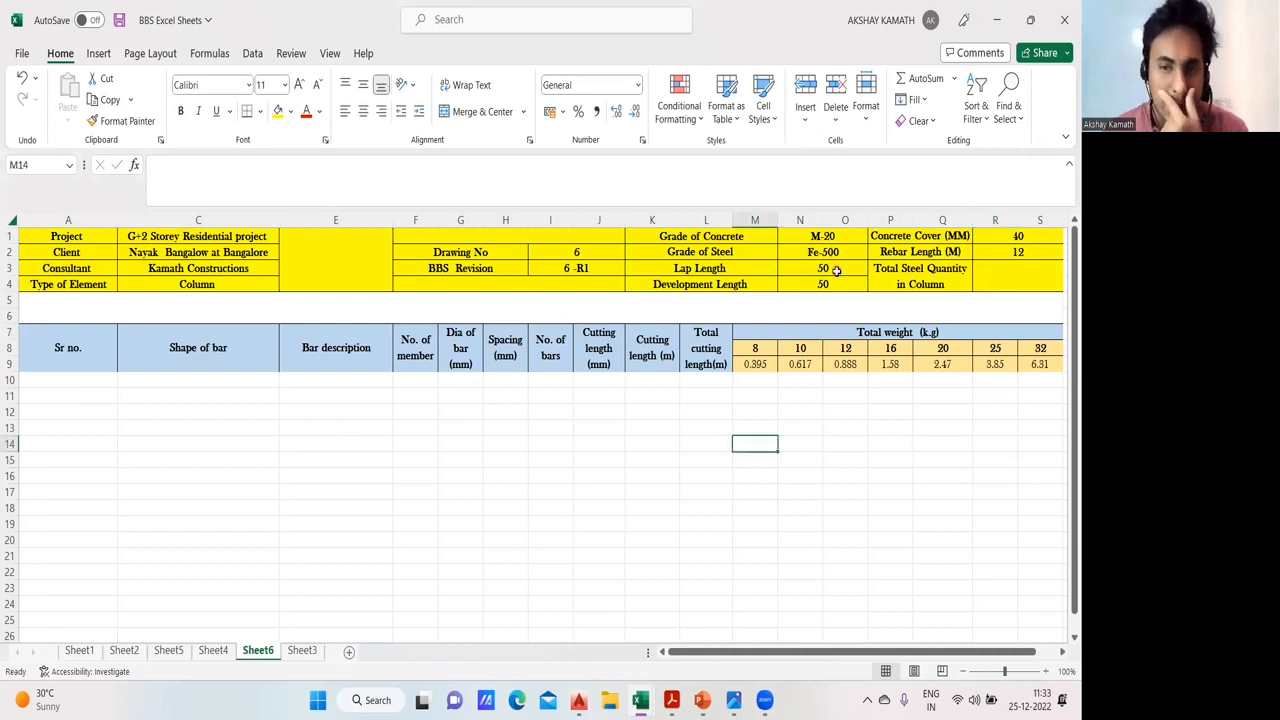
{"action": "left_click", "coordinate": [556, 505]}
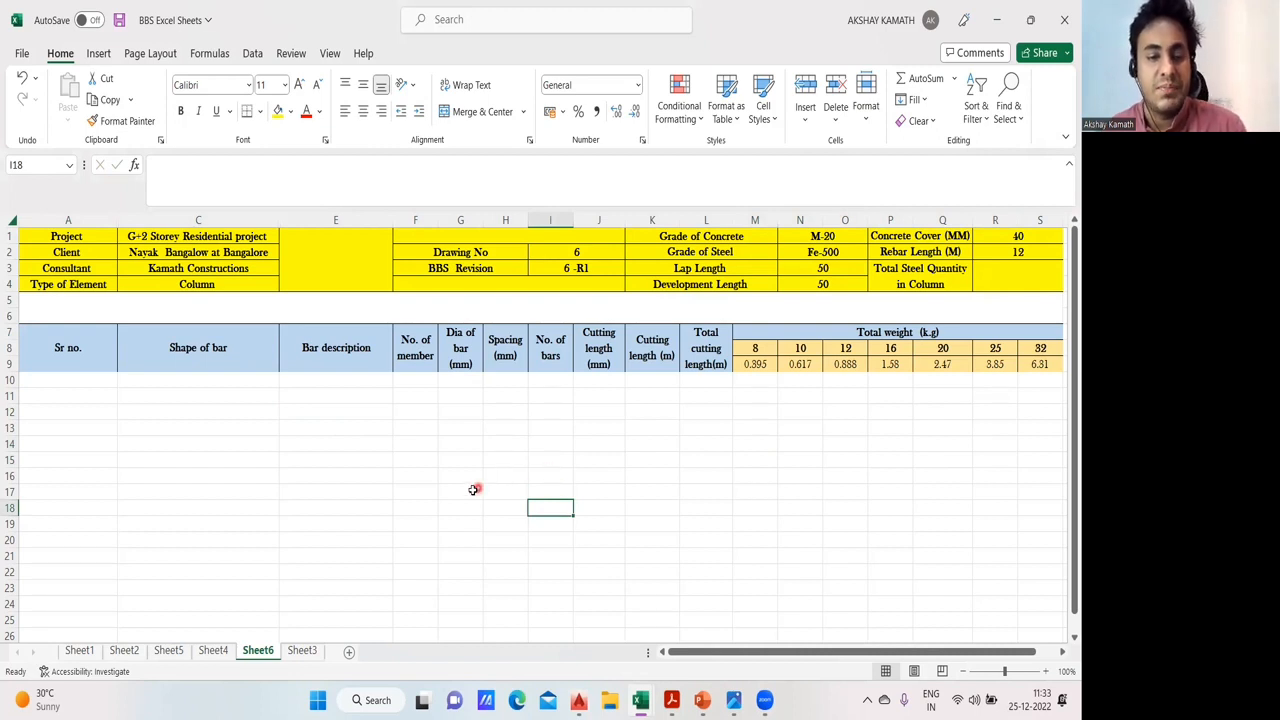
{"action": "left_click", "coordinate": [213, 650]}
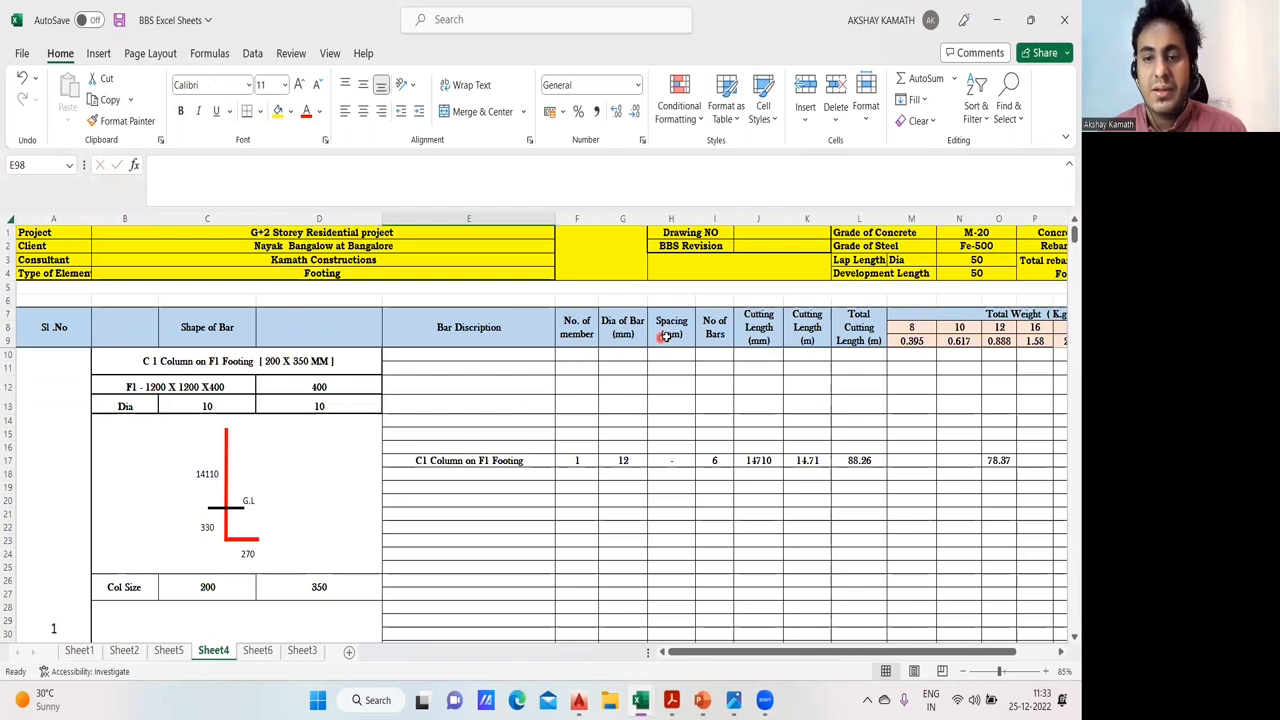
{"action": "left_click", "coordinate": [257, 650]}
{"action": "left_click", "coordinate": [577, 443]}
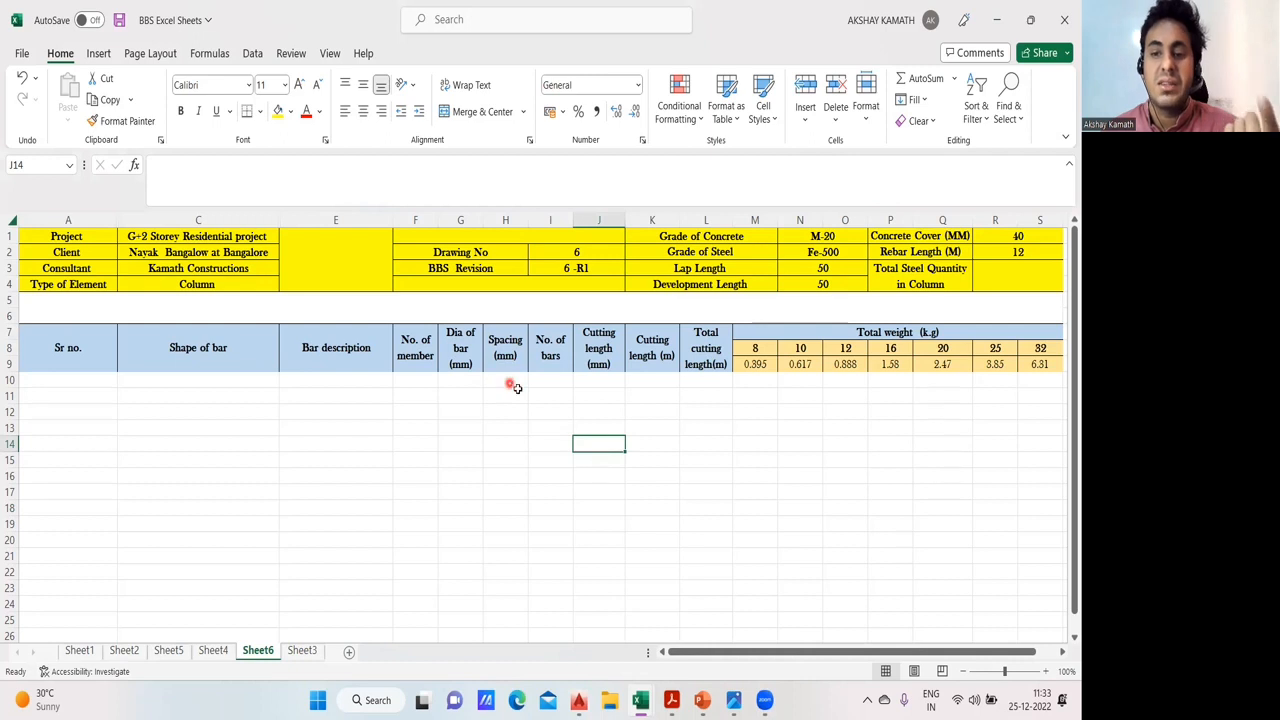
- Apply thick outside borders to the schedule's column heading block, from Sr no. through the 32 mm weight column
{"action": "left_click", "coordinate": [677, 450]}
{"action": "left_click_drag", "start_coordinate": [91, 357], "coordinate": [1040, 363]}
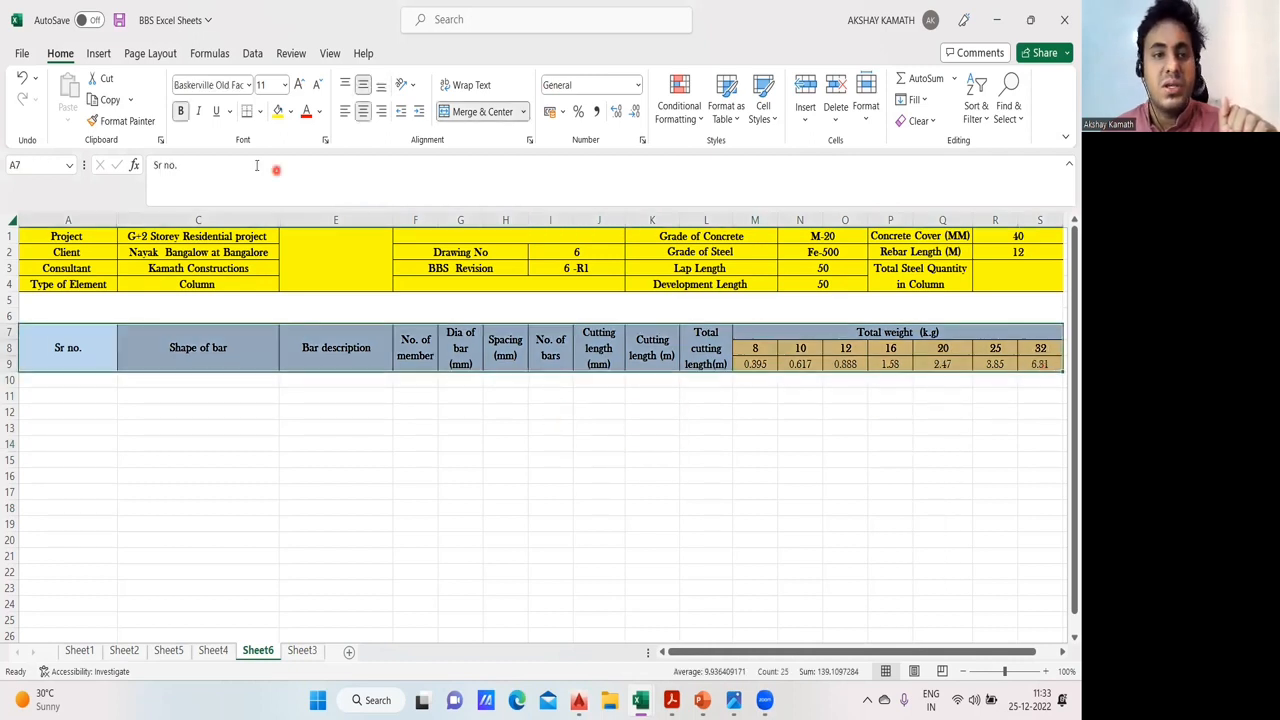
{"action": "left_click", "coordinate": [259, 111]}
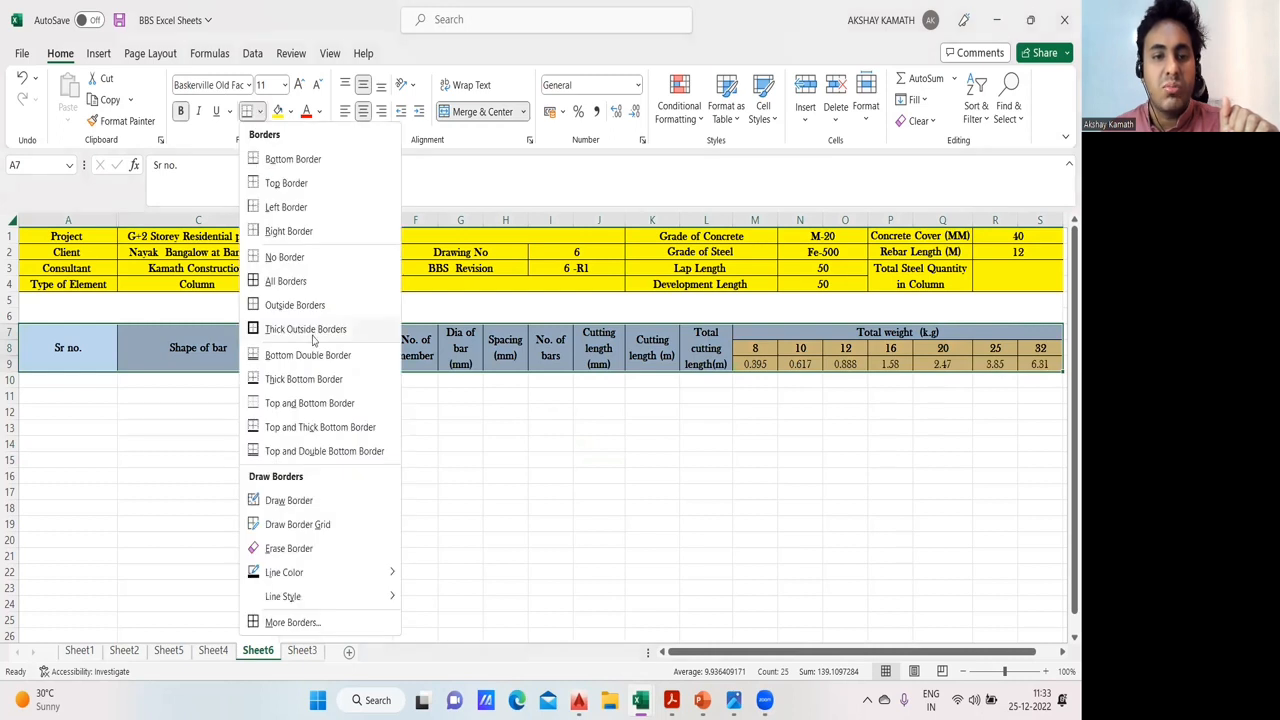
{"action": "left_click", "coordinate": [409, 450]}
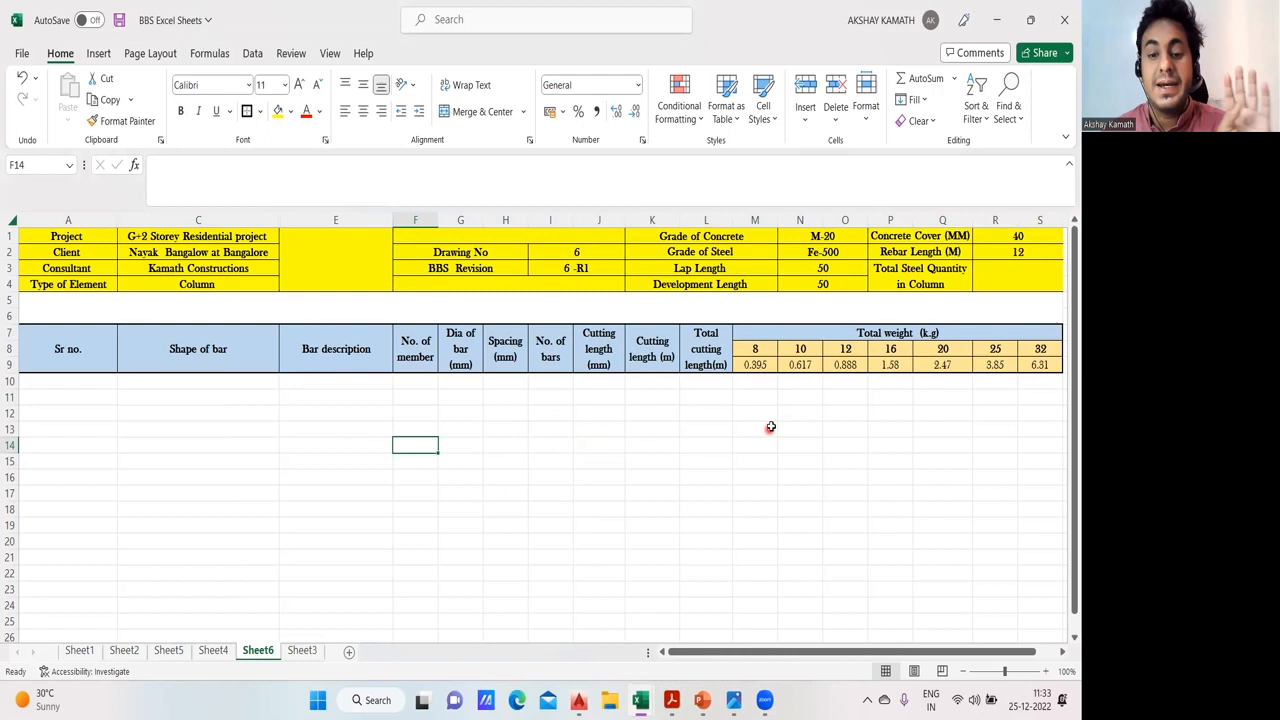
- Switch to the AutoCAD drawing 01- Residential Building BBS.dwg and examine the Schedule of Column across all its floor-level sections
{"action": "left_click", "coordinate": [588, 700]}
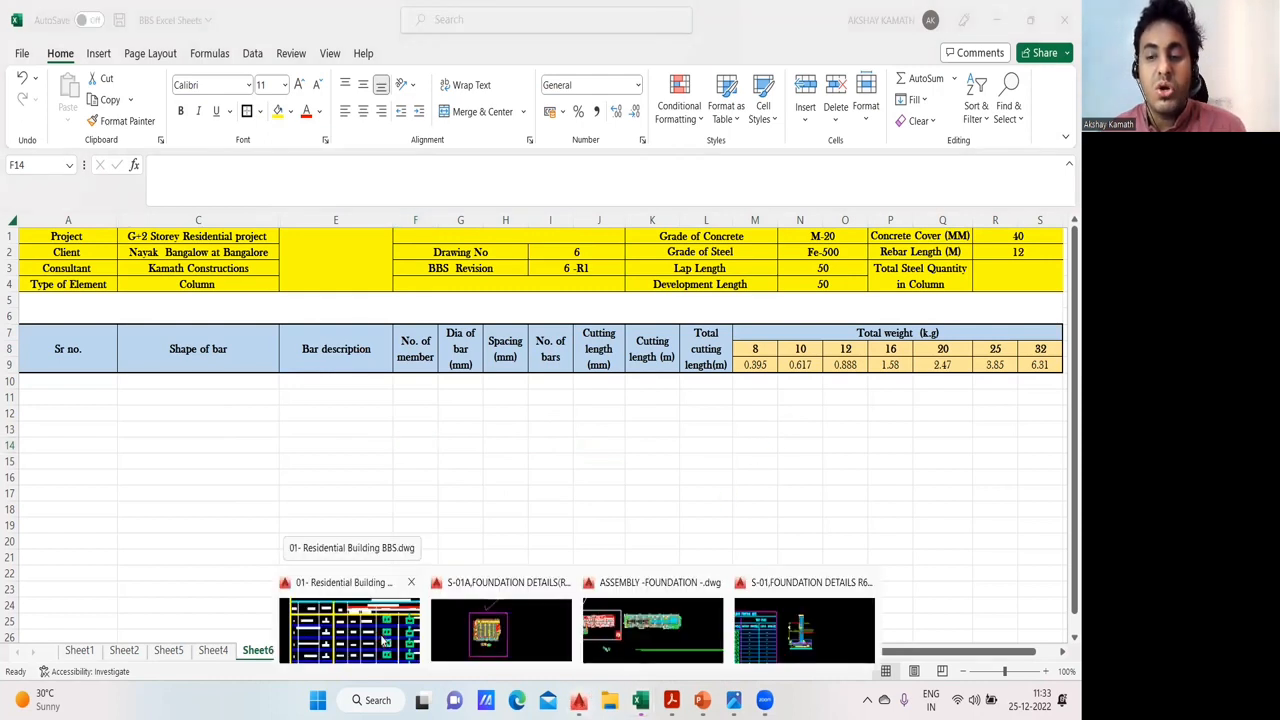
{"action": "left_click", "coordinate": [386, 640]}
{"action": "scroll", "coordinate": [501, 386], "scroll_direction": "down", "scroll_amount": 4}
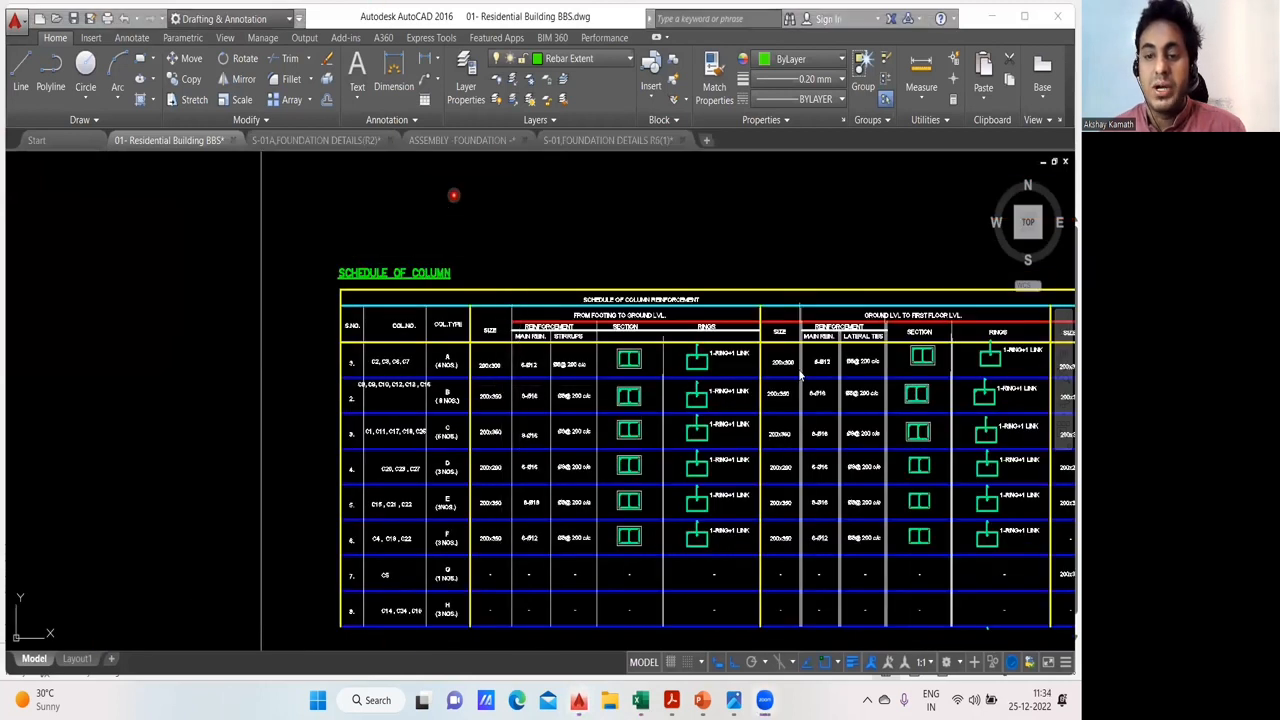
{"action": "scroll", "coordinate": [546, 317], "scroll_direction": "down", "scroll_amount": 4}
{"action": "left_click_drag", "start_coordinate": [722, 363], "coordinate": [465, 335]}
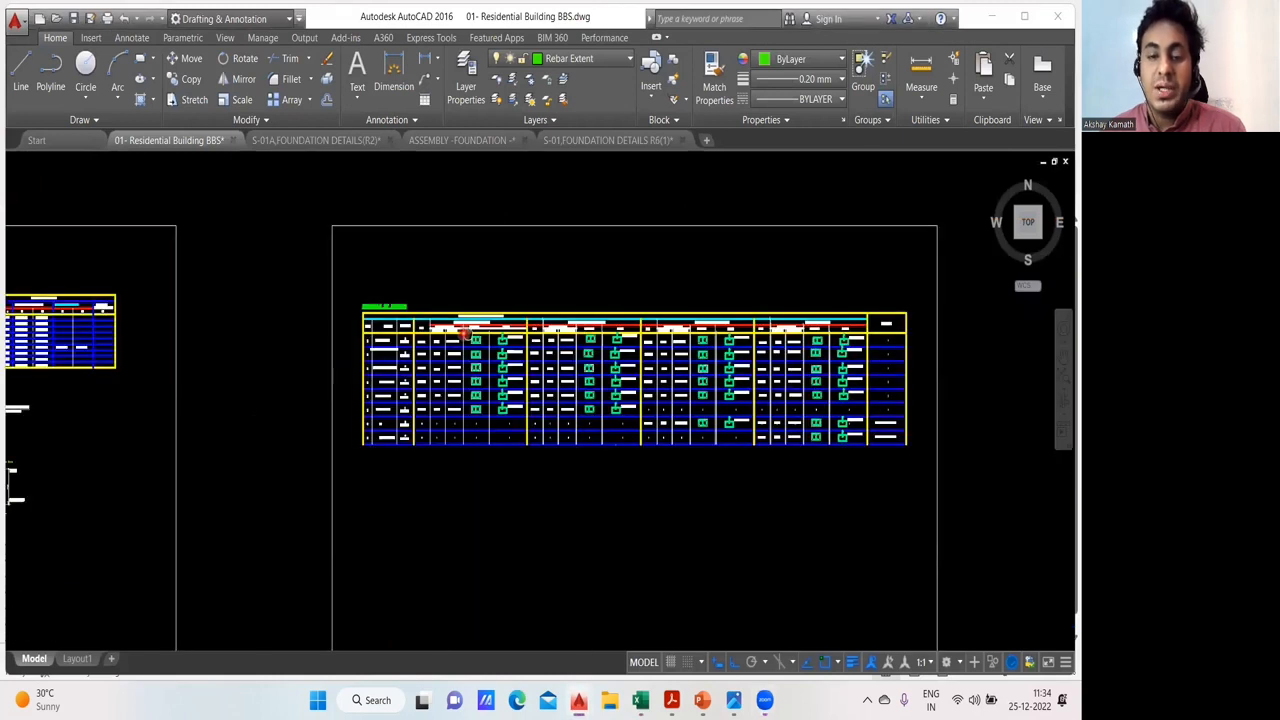
{"action": "scroll", "coordinate": [760, 392], "scroll_direction": "up", "scroll_amount": 2}
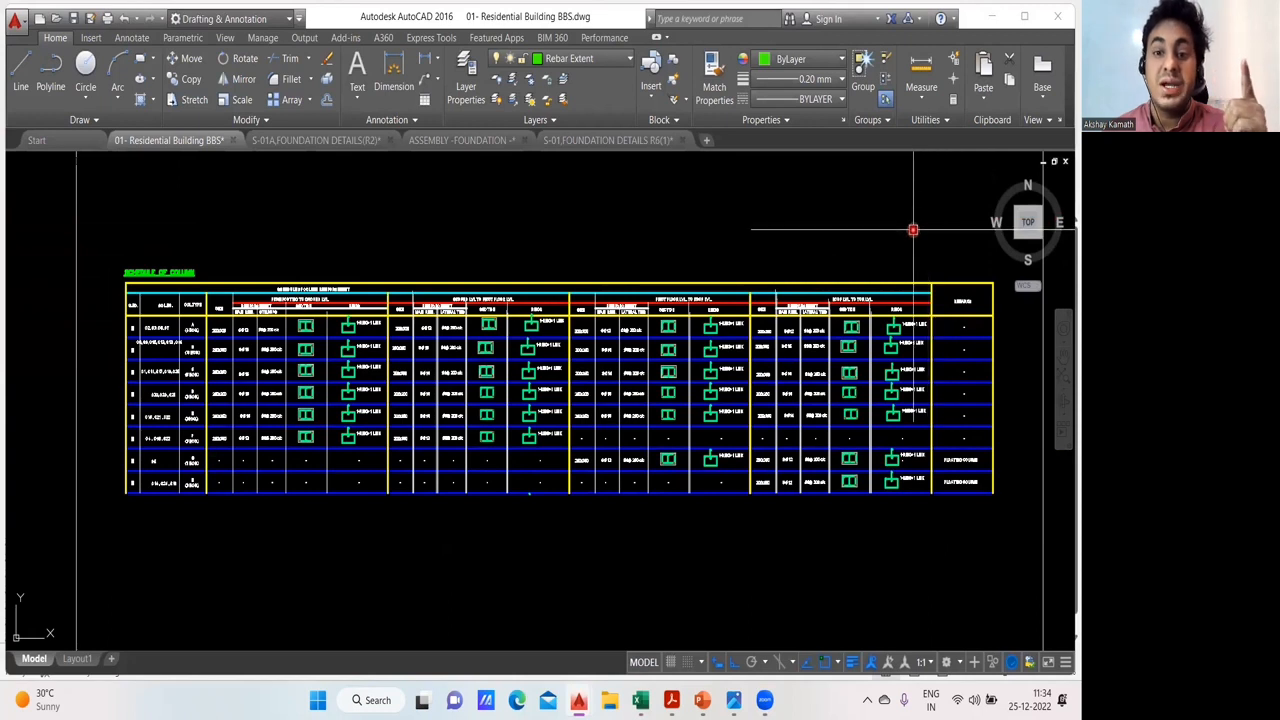
{"action": "scroll", "coordinate": [809, 237], "scroll_direction": "down", "scroll_amount": 2}
{"action": "scroll", "coordinate": [452, 275], "scroll_direction": "up", "scroll_amount": 3}
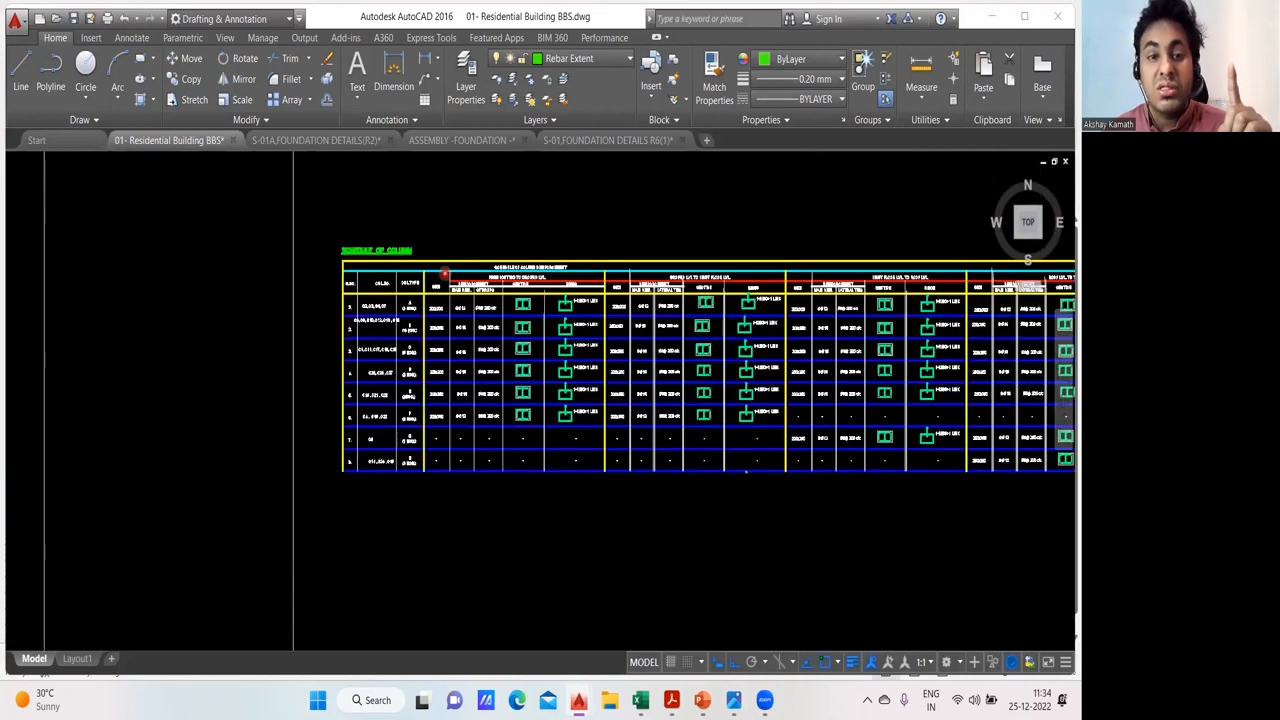
{"action": "scroll", "coordinate": [461, 246], "scroll_direction": "down", "scroll_amount": 2}
{"action": "left_click_drag", "start_coordinate": [793, 287], "coordinate": [543, 289]}
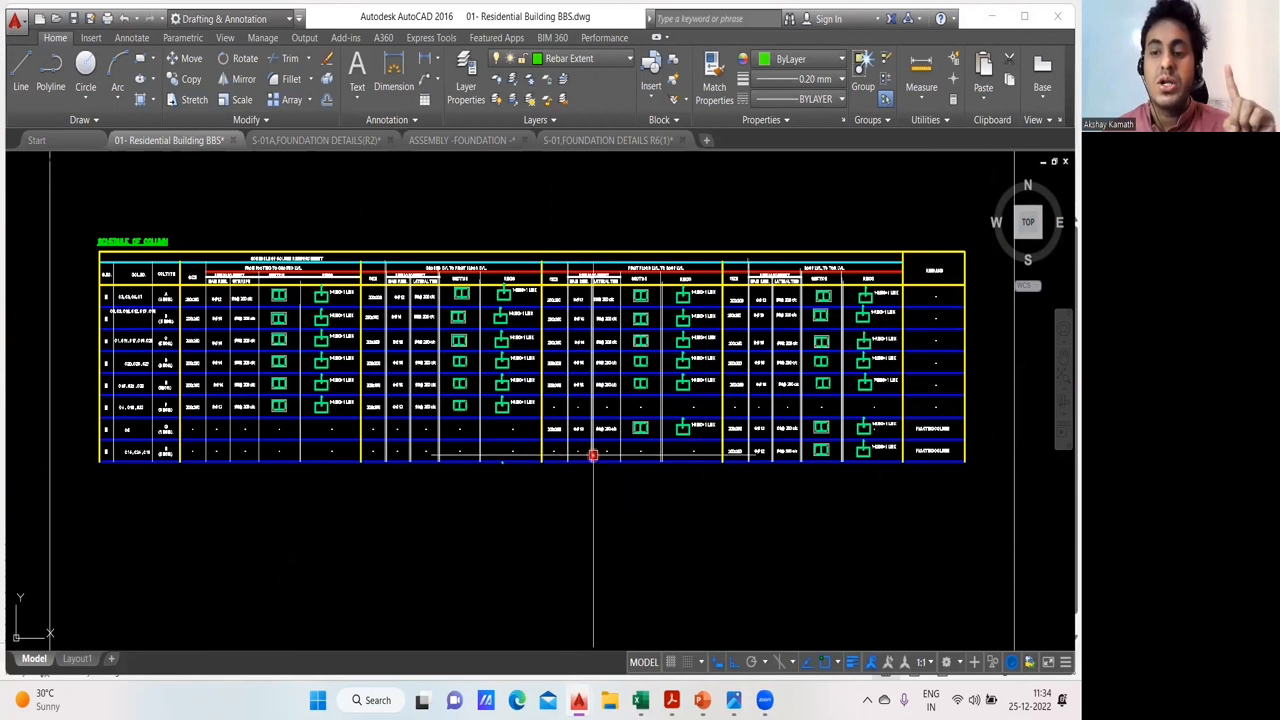
{"action": "left_click_drag", "start_coordinate": [594, 455], "coordinate": [597, 481]}
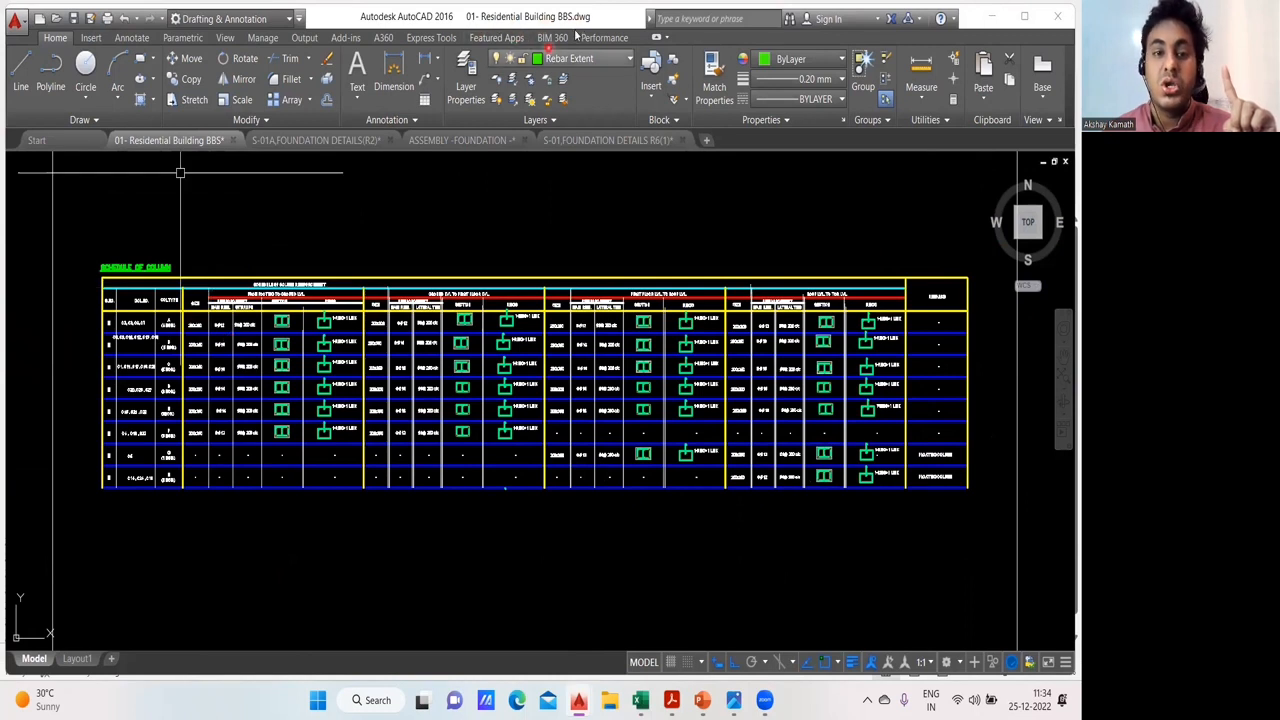
{"action": "left_click_drag", "start_coordinate": [466, 235], "coordinate": [474, 217]}
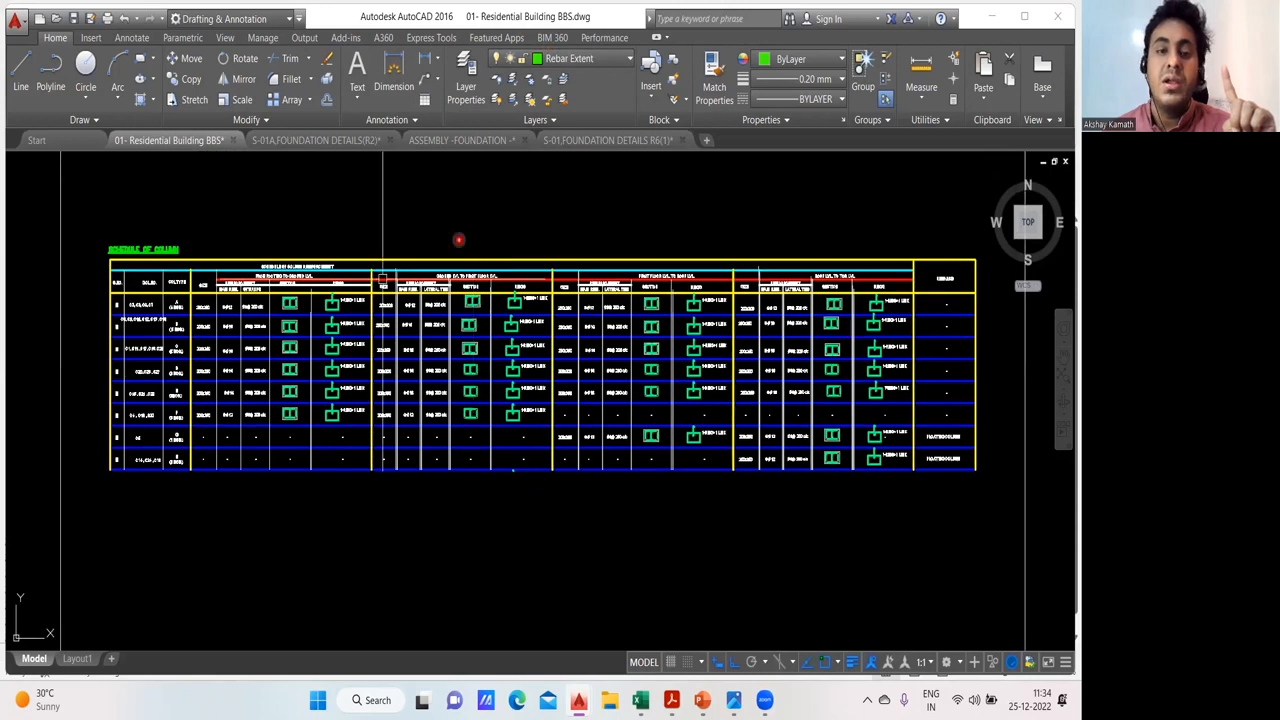
- Examine the column types, sizes and reinforcement in the schedule's From Footing to Ground Lvl. section
{"action": "scroll", "coordinate": [110, 285], "scroll_direction": "up", "scroll_amount": 2}
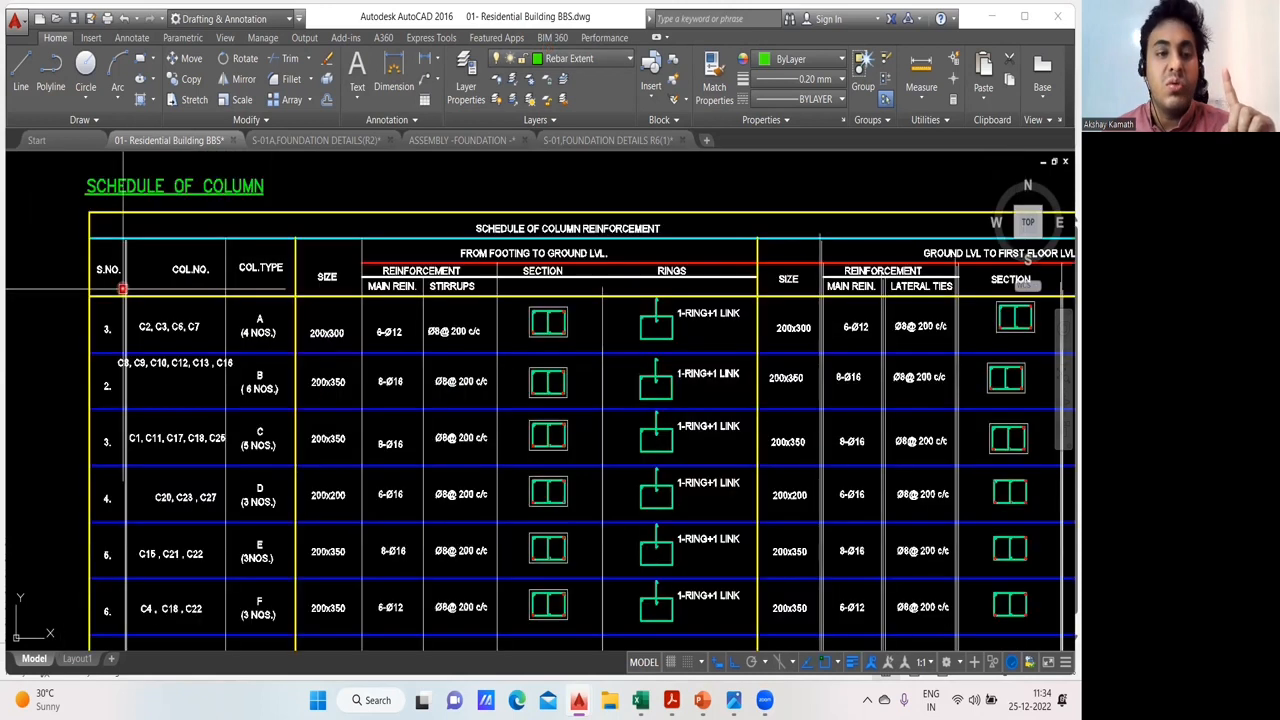
{"action": "scroll", "coordinate": [260, 297], "scroll_direction": "up", "scroll_amount": 2}
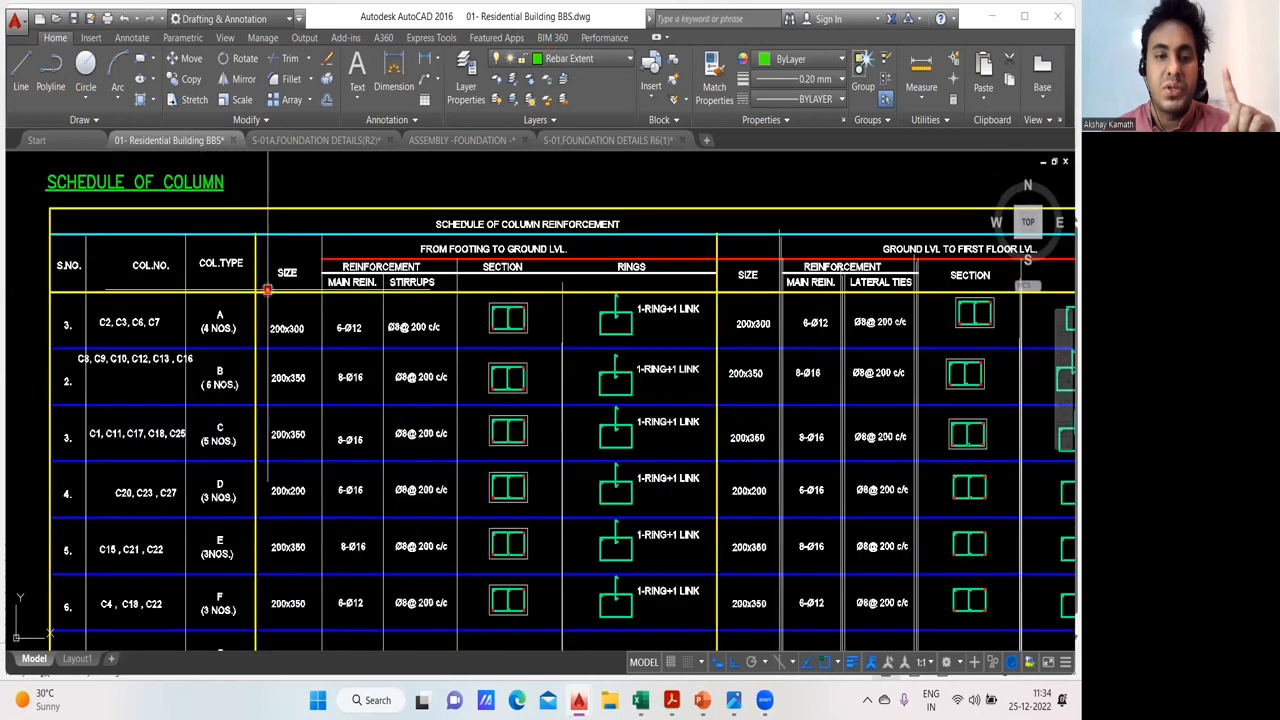
{"action": "scroll", "coordinate": [287, 297], "scroll_direction": "up", "scroll_amount": 2}
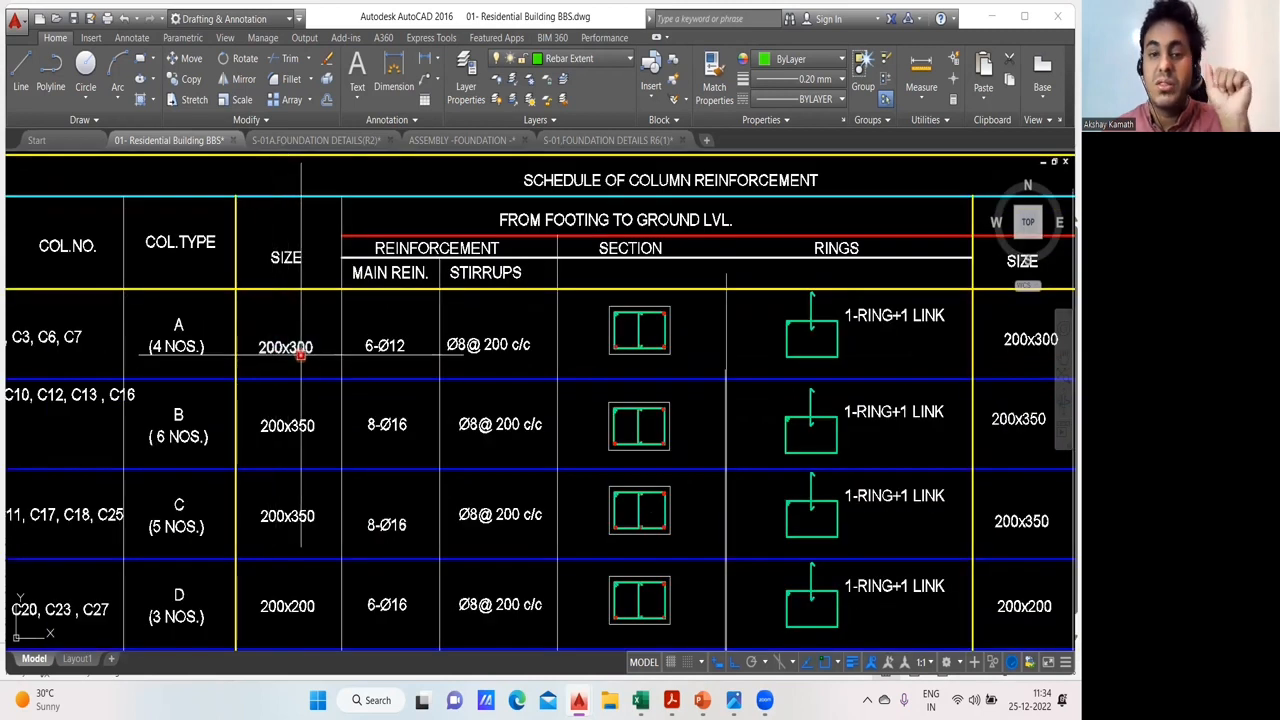
{"action": "left_click_drag", "start_coordinate": [413, 277], "coordinate": [387, 407]}
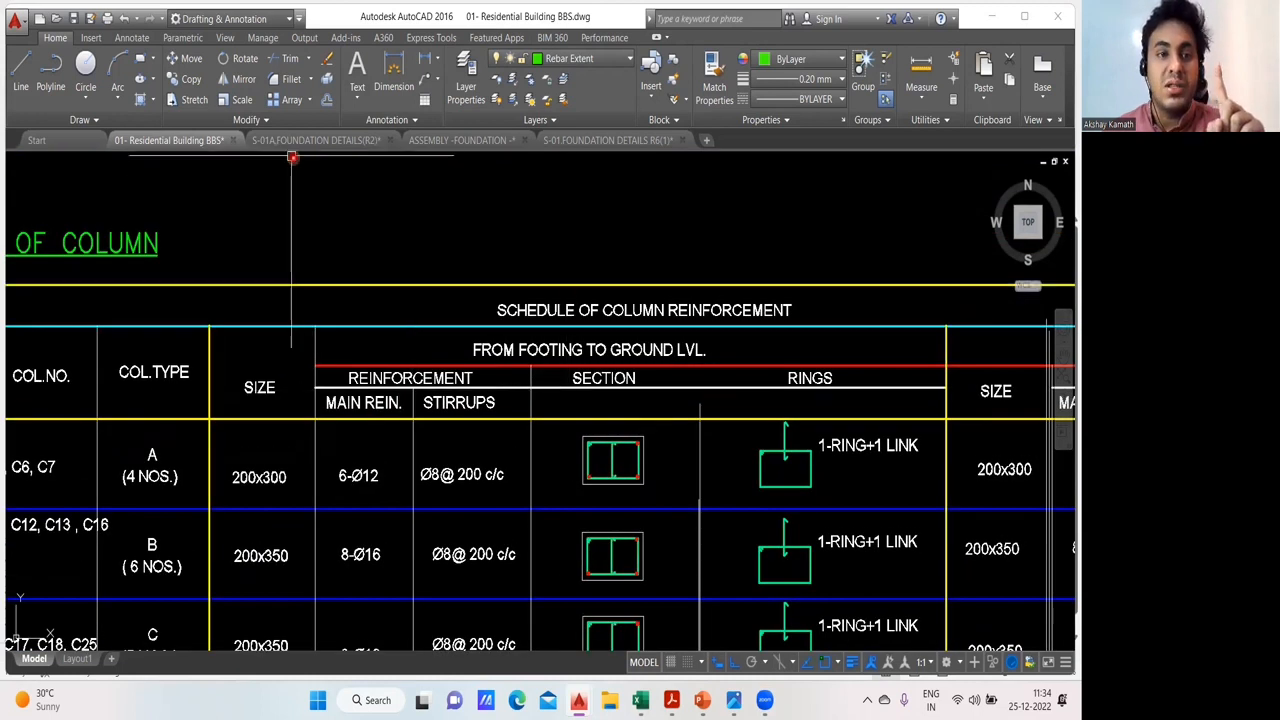
- Sketch two upright L-shaped main bars joined by four horizontal stirrups as an annotation above the Reinforcement heading
{"action": "left_click_drag", "start_coordinate": [386, 187], "coordinate": [386, 366]}
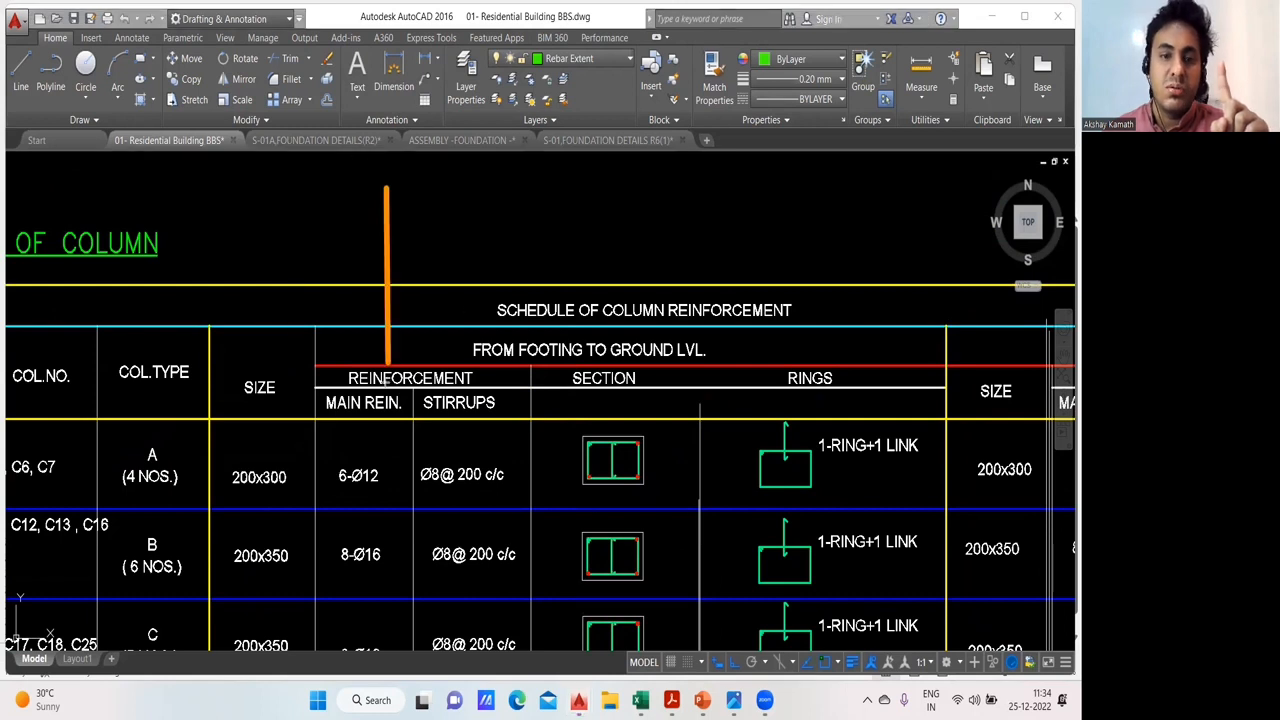
{"action": "mouse_move", "coordinate": [420, 184]}
{"action": "left_mouse_down"}
{"action": "mouse_move", "coordinate": [421, 385]}
{"action": "mouse_move", "coordinate": [440, 382]}
{"action": "left_mouse_up"}
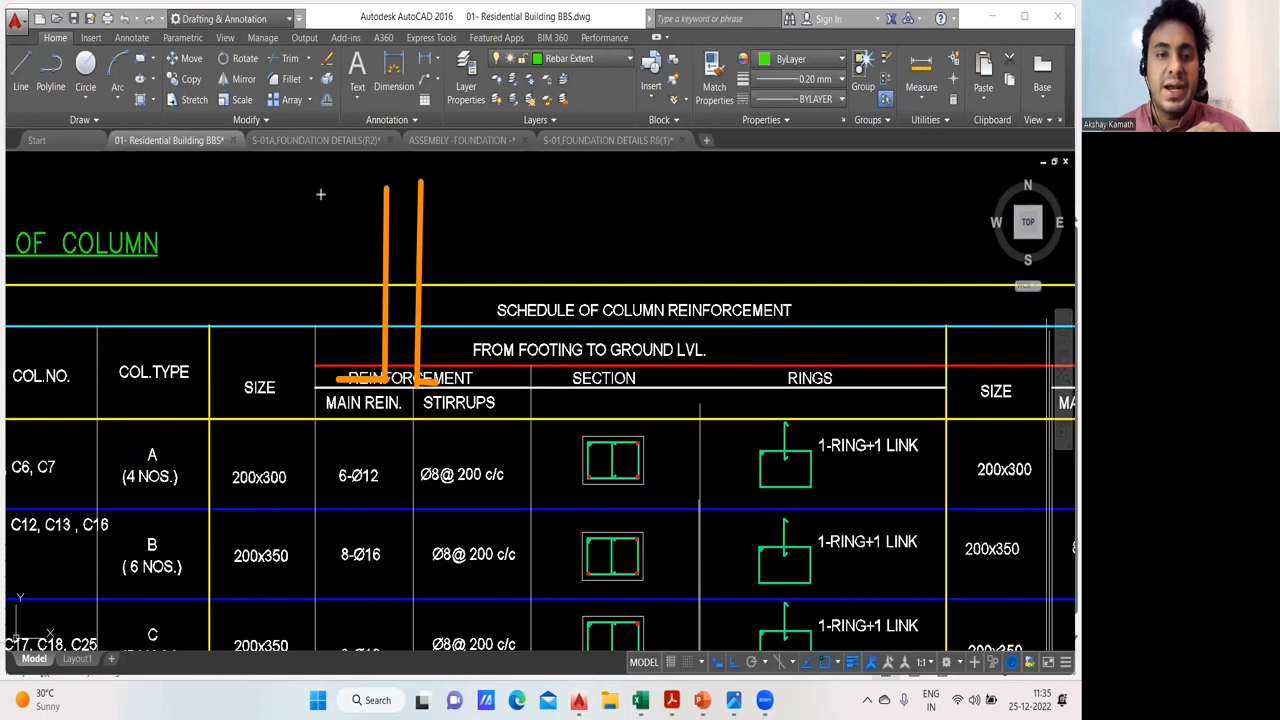
{"action": "mouse_move", "coordinate": [401, 342]}
{"action": "left_mouse_down"}
{"action": "mouse_move", "coordinate": [416, 345]}
{"action": "mouse_move", "coordinate": [418, 257]}
{"action": "left_mouse_up"}
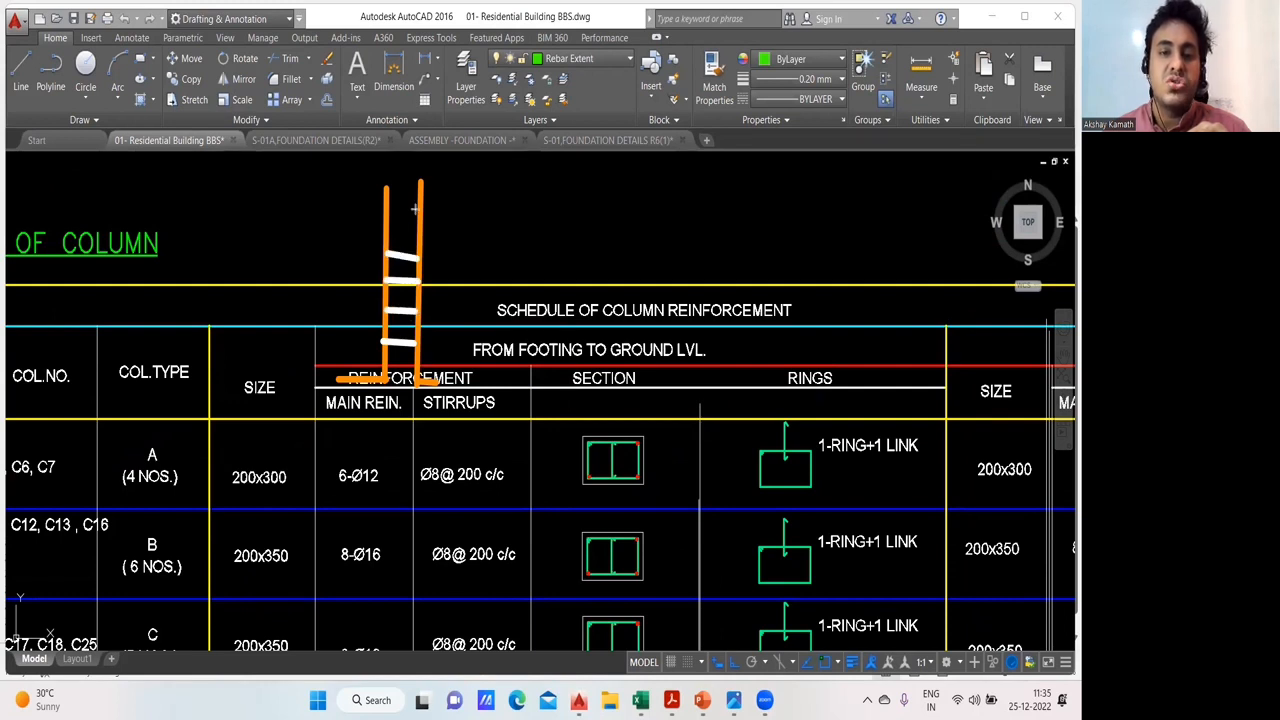
- Clear the annotation and view the column reinforcement site photos IMG20220225143521.jpg and IMG20220220103841.jpg
{"action": "left_click", "coordinate": [734, 700]}
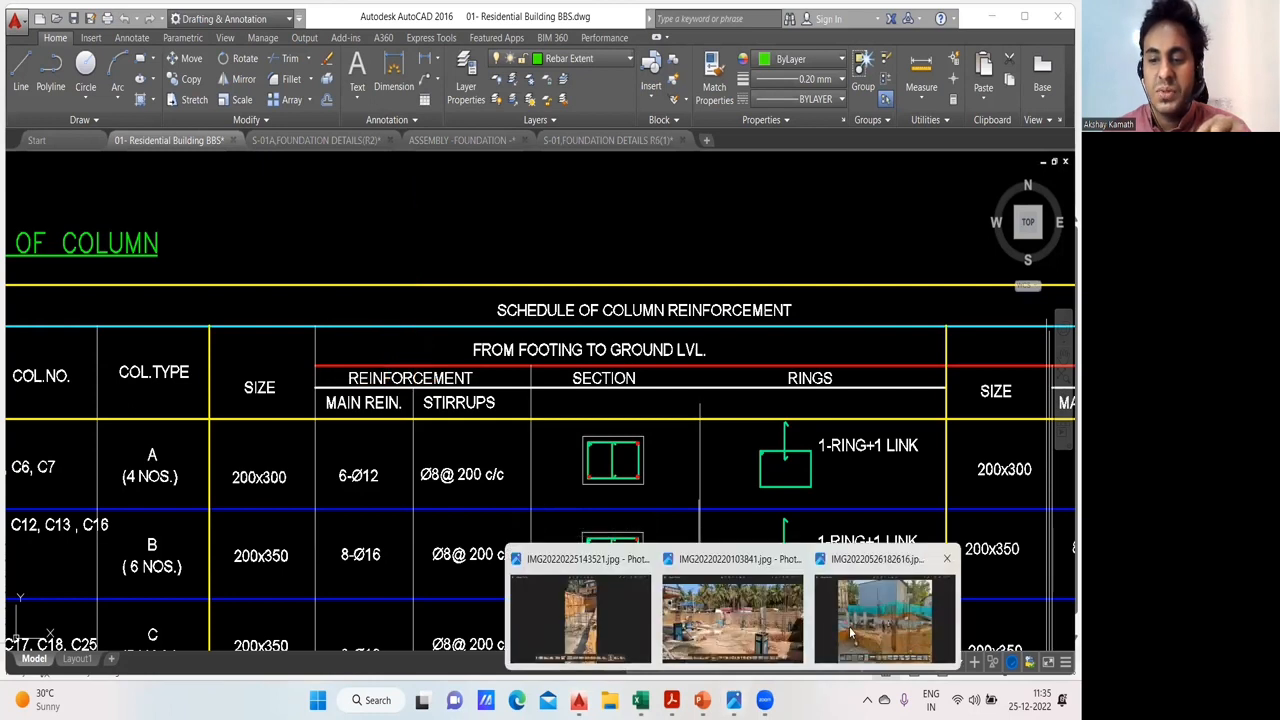
{"action": "left_click", "coordinate": [583, 620]}
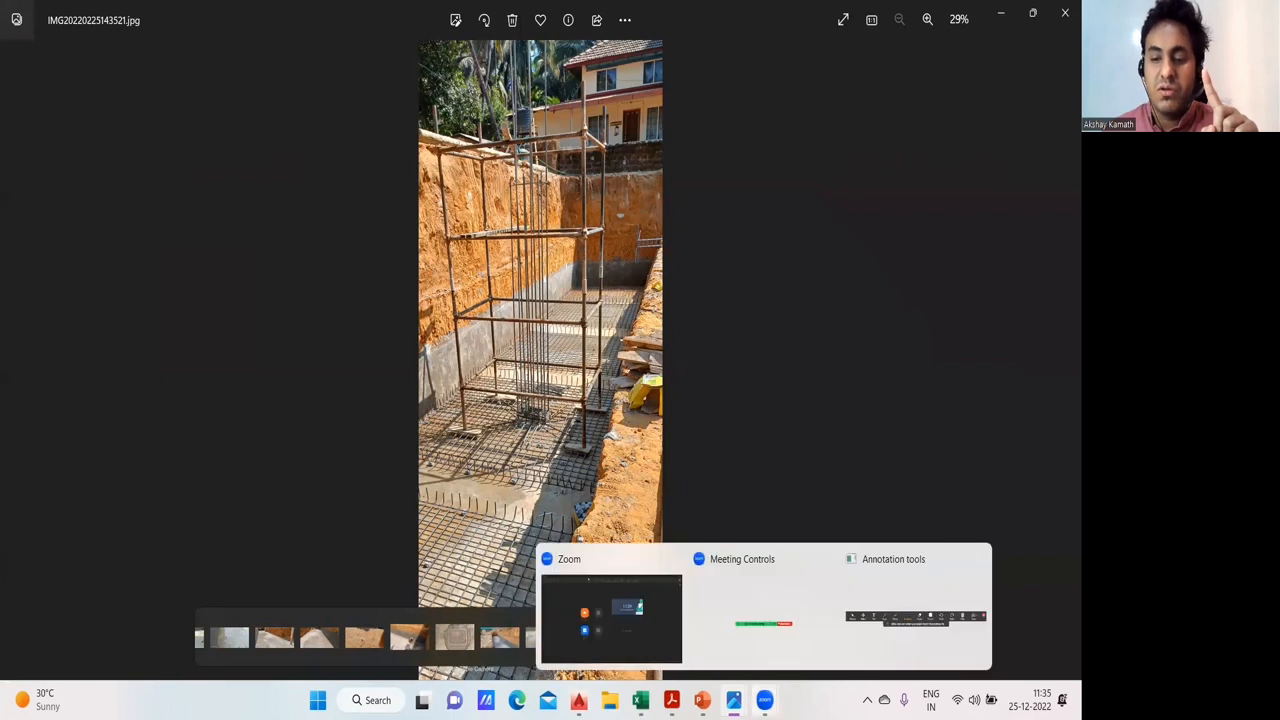
{"action": "mouse_move", "coordinate": [734, 700]}
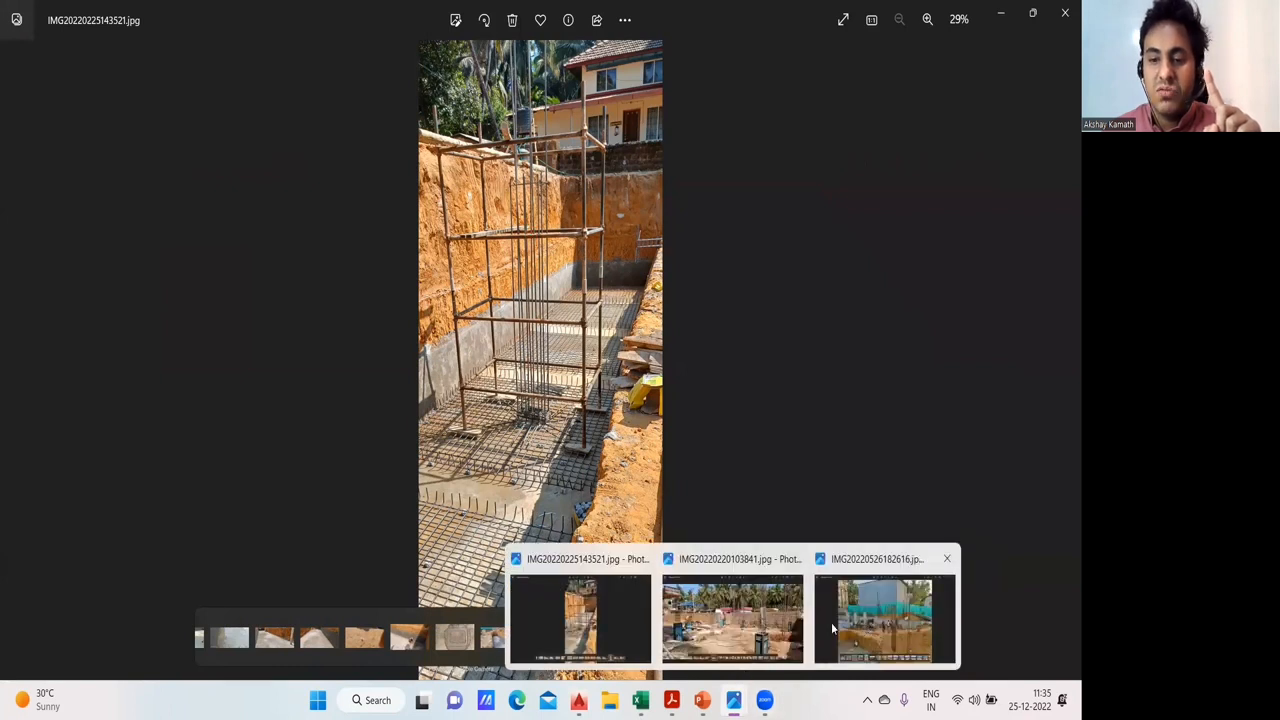
{"action": "left_click", "coordinate": [760, 620]}
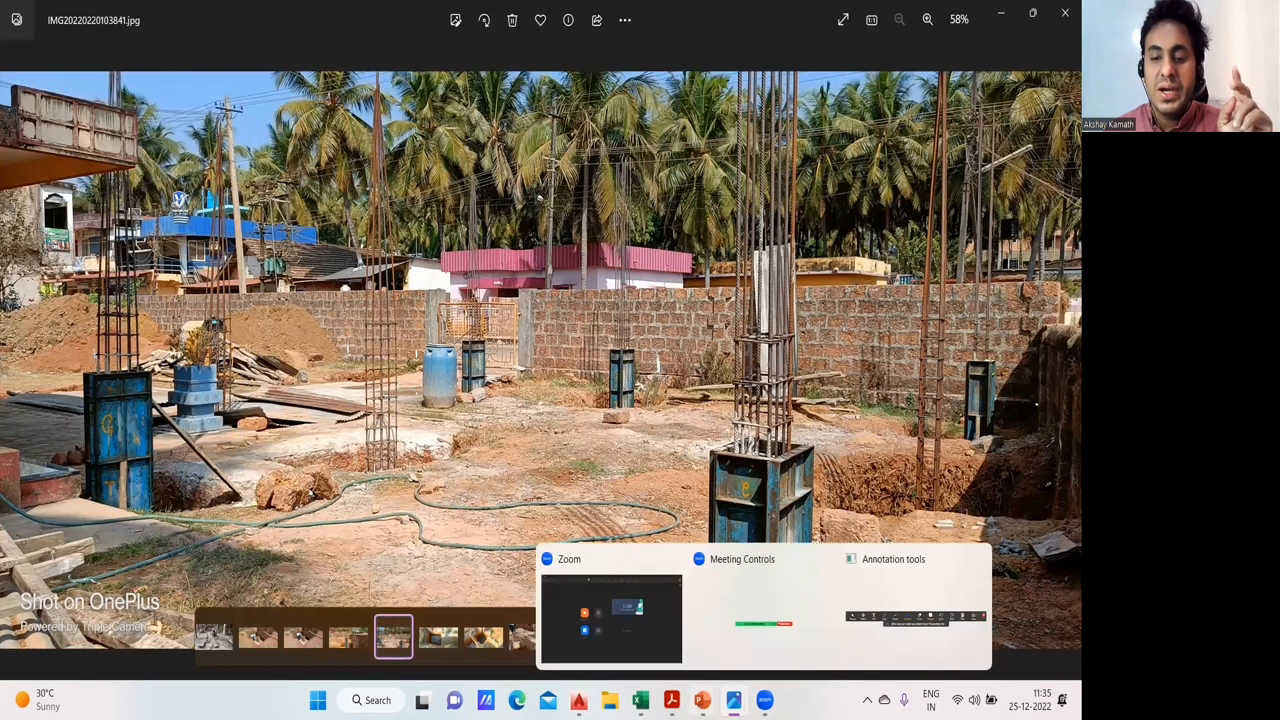
- Return to the AutoCAD column schedule and examine the main reinforcement entry for column type A
{"action": "mouse_move", "coordinate": [640, 700]}
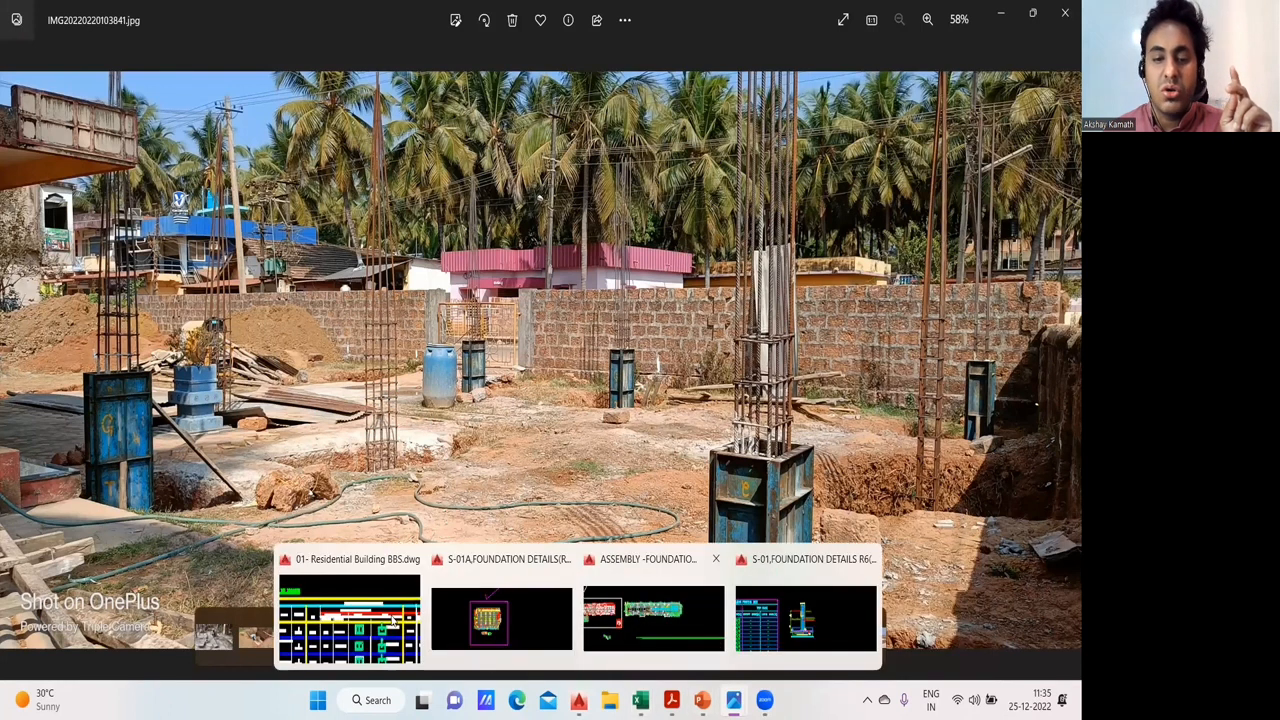
{"action": "left_click", "coordinate": [365, 605]}
{"action": "scroll", "coordinate": [398, 462], "scroll_direction": "down", "scroll_amount": 2}
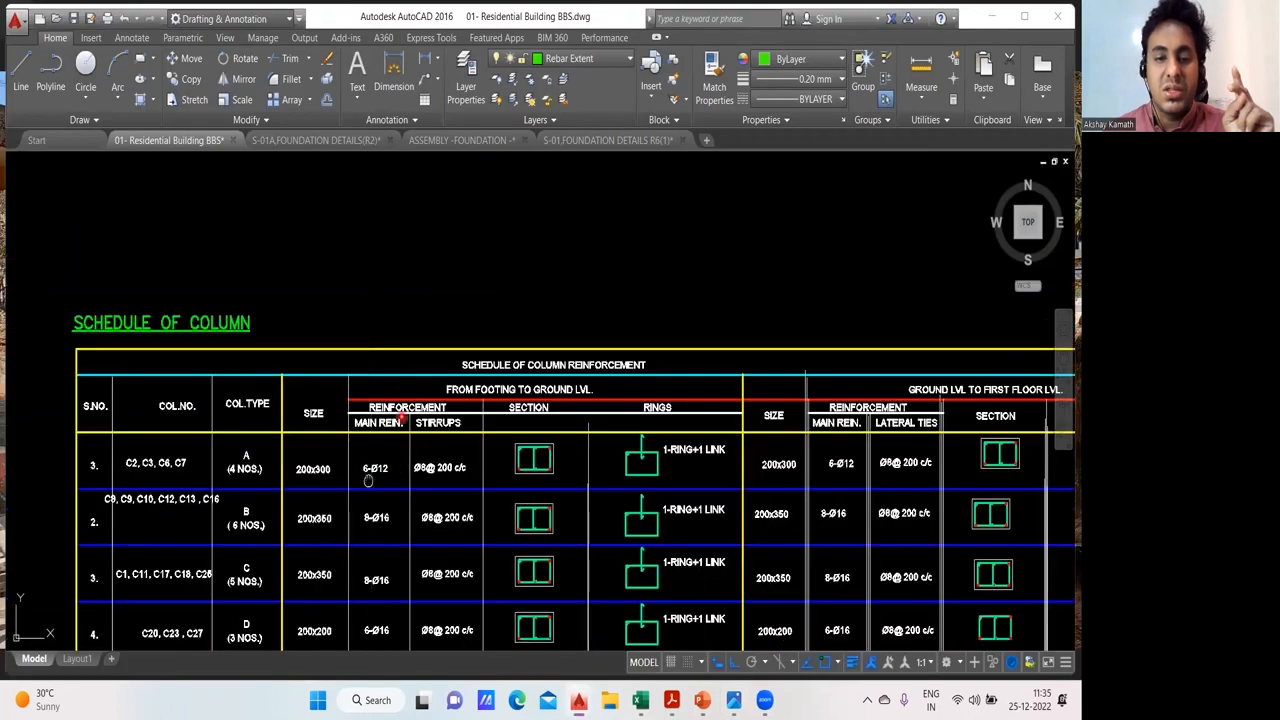
{"action": "left_click_drag", "start_coordinate": [368, 480], "coordinate": [402, 406]}
{"action": "scroll", "coordinate": [324, 410], "scroll_direction": "up", "scroll_amount": 2}
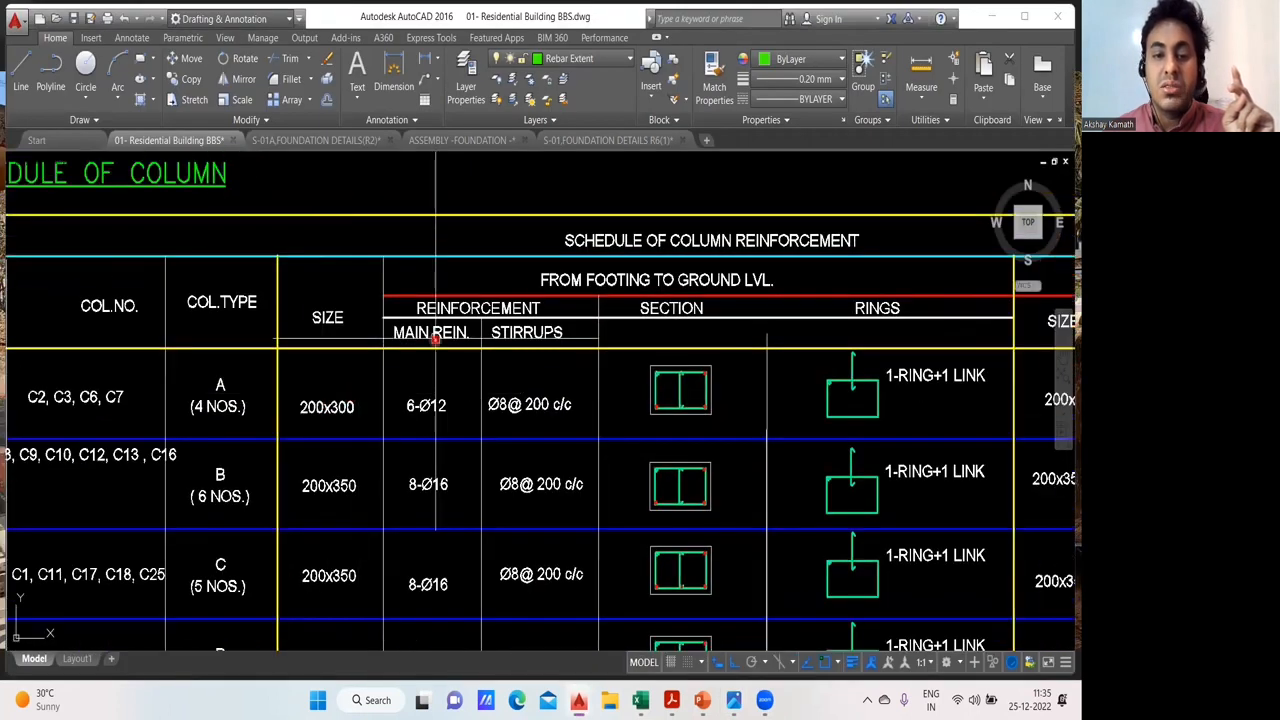
{"action": "scroll", "coordinate": [437, 340], "scroll_direction": "up", "scroll_amount": 2}
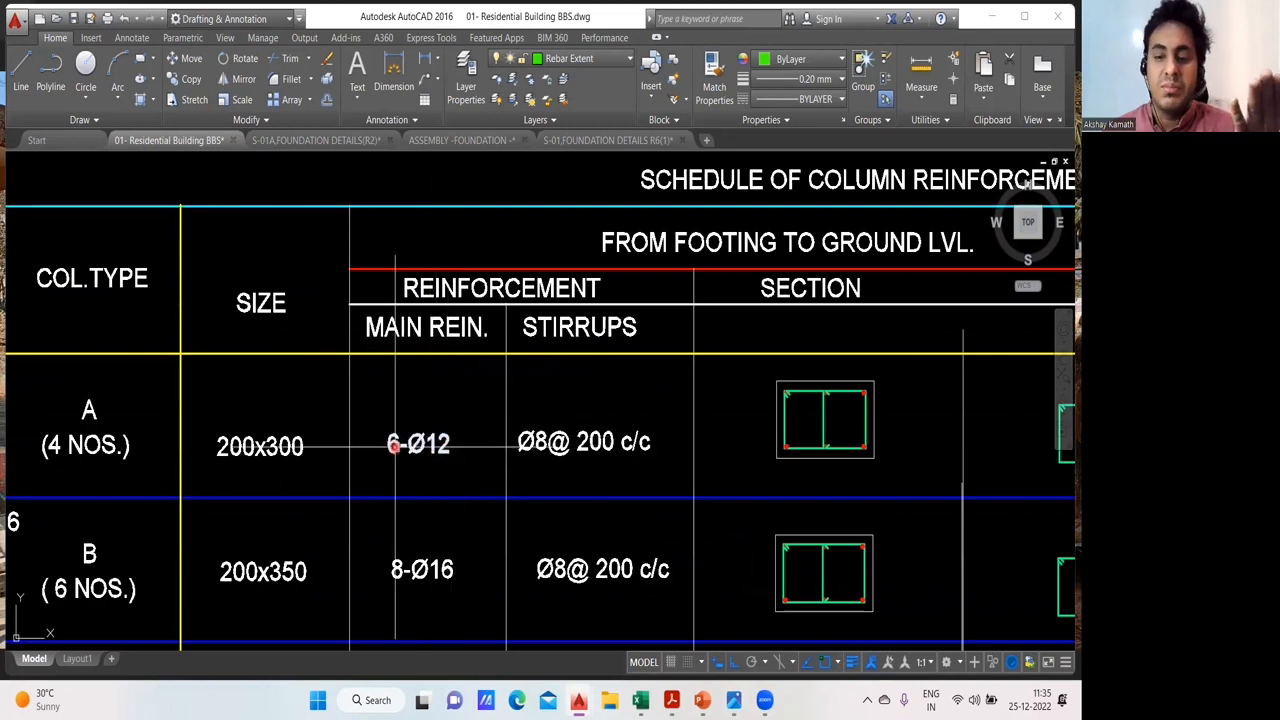
- View the column bars in site photo IMG20220220103841.jpg again, and return to AutoCAD to read column type A's stirrup entry
{"action": "mouse_move", "coordinate": [735, 694]}
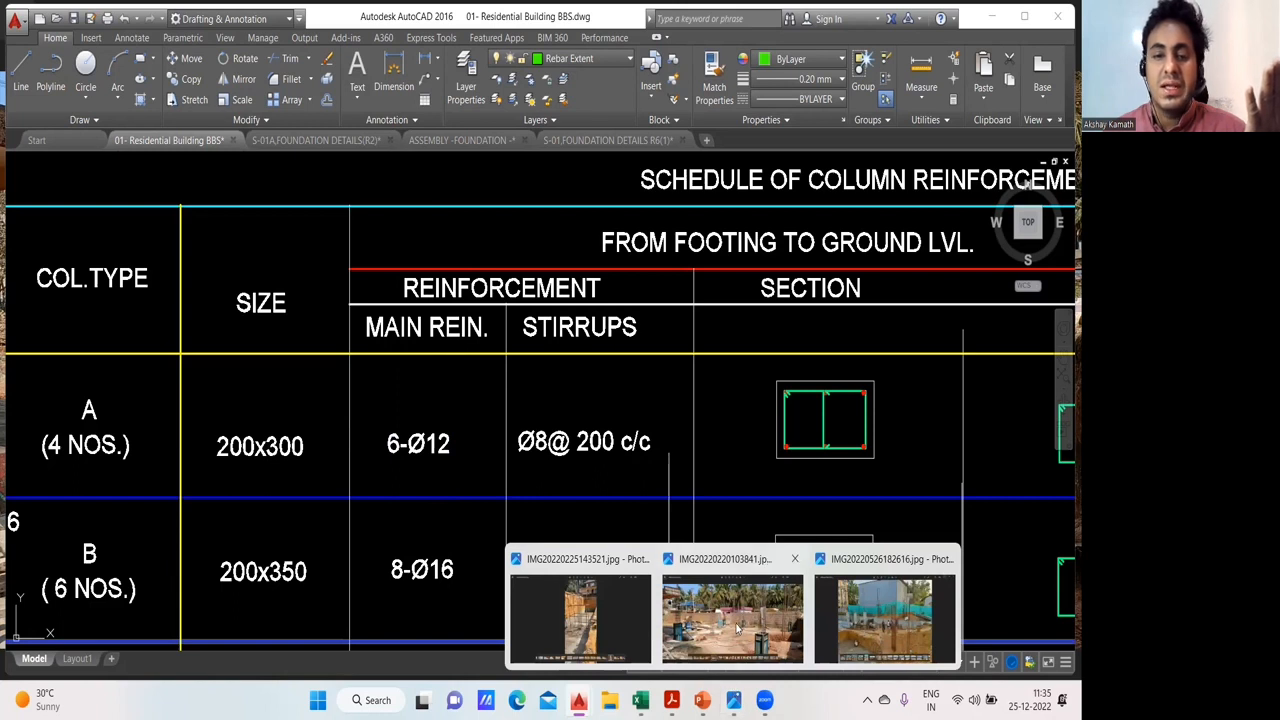
{"action": "left_click", "coordinate": [738, 627]}
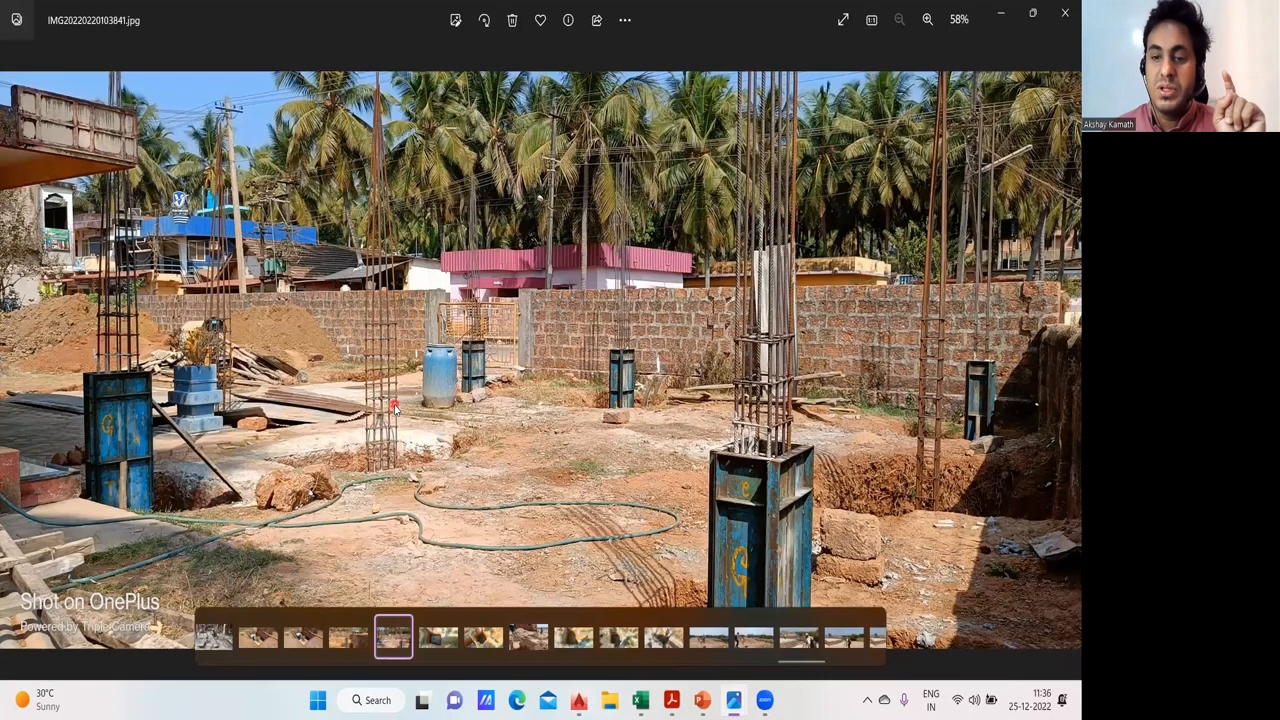
{"action": "left_click", "coordinate": [640, 700]}
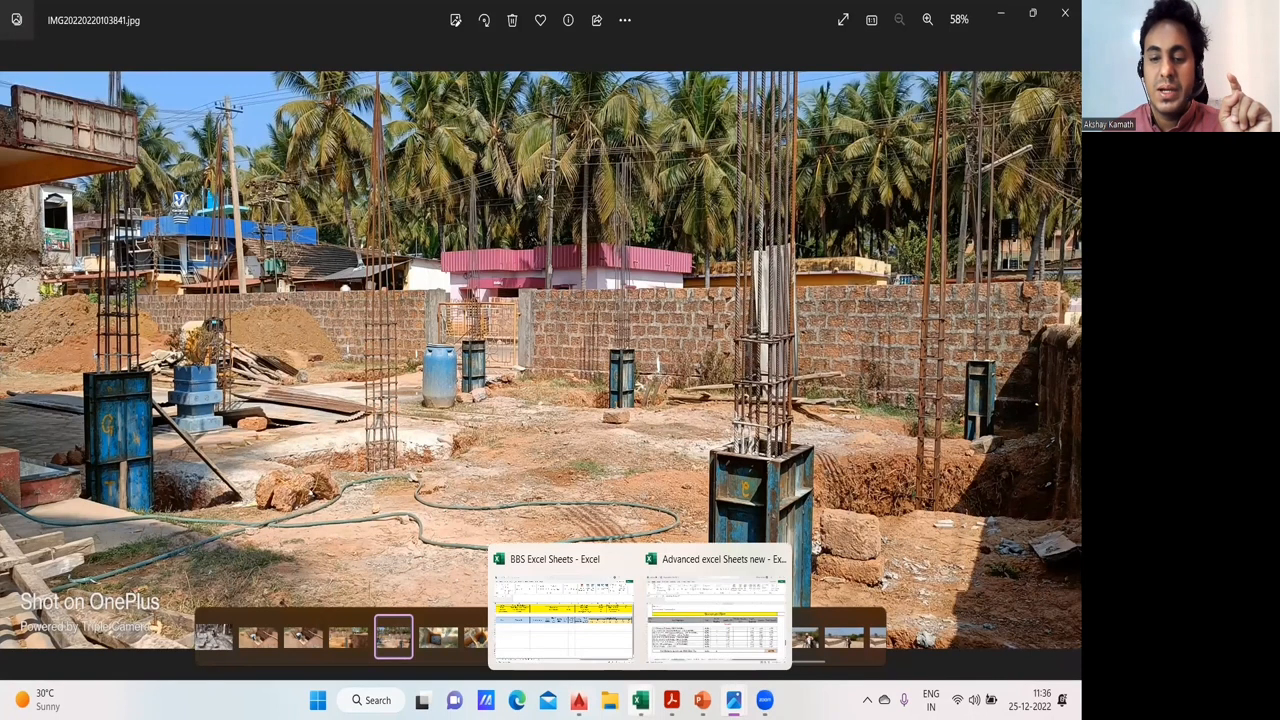
{"action": "left_click", "coordinate": [578, 700]}
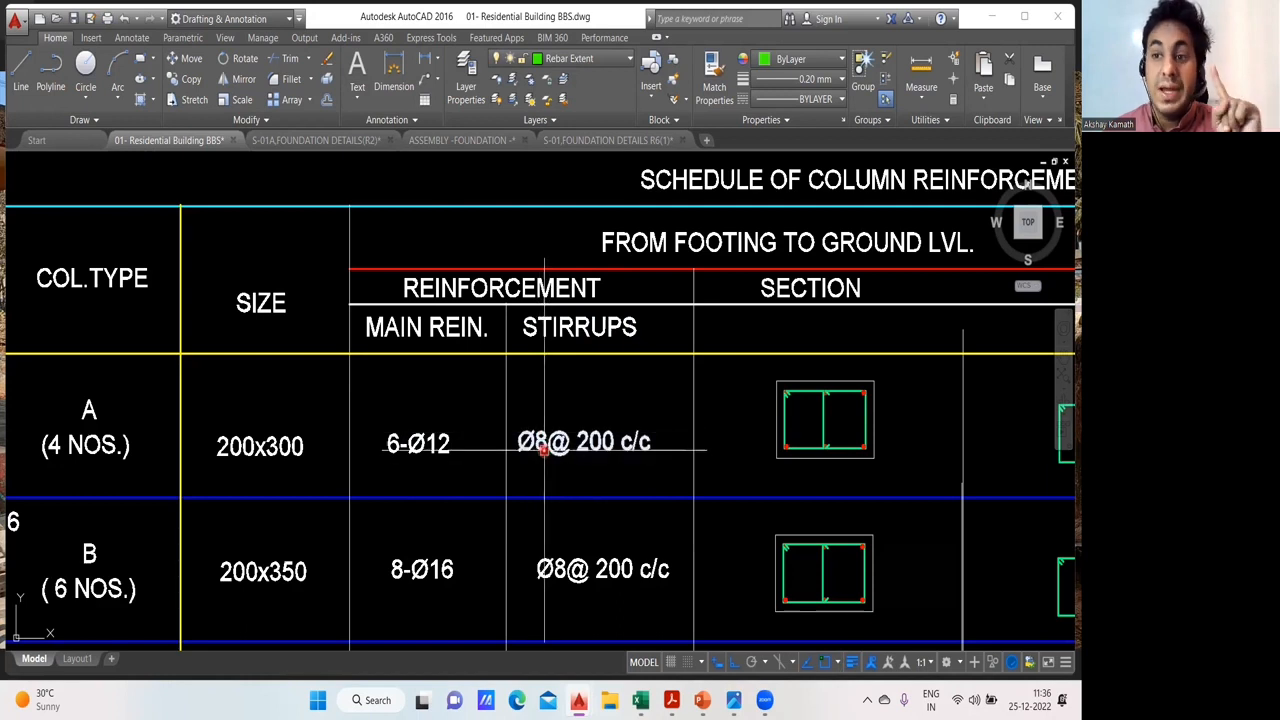
{"action": "mouse_move", "coordinate": [545, 450]}
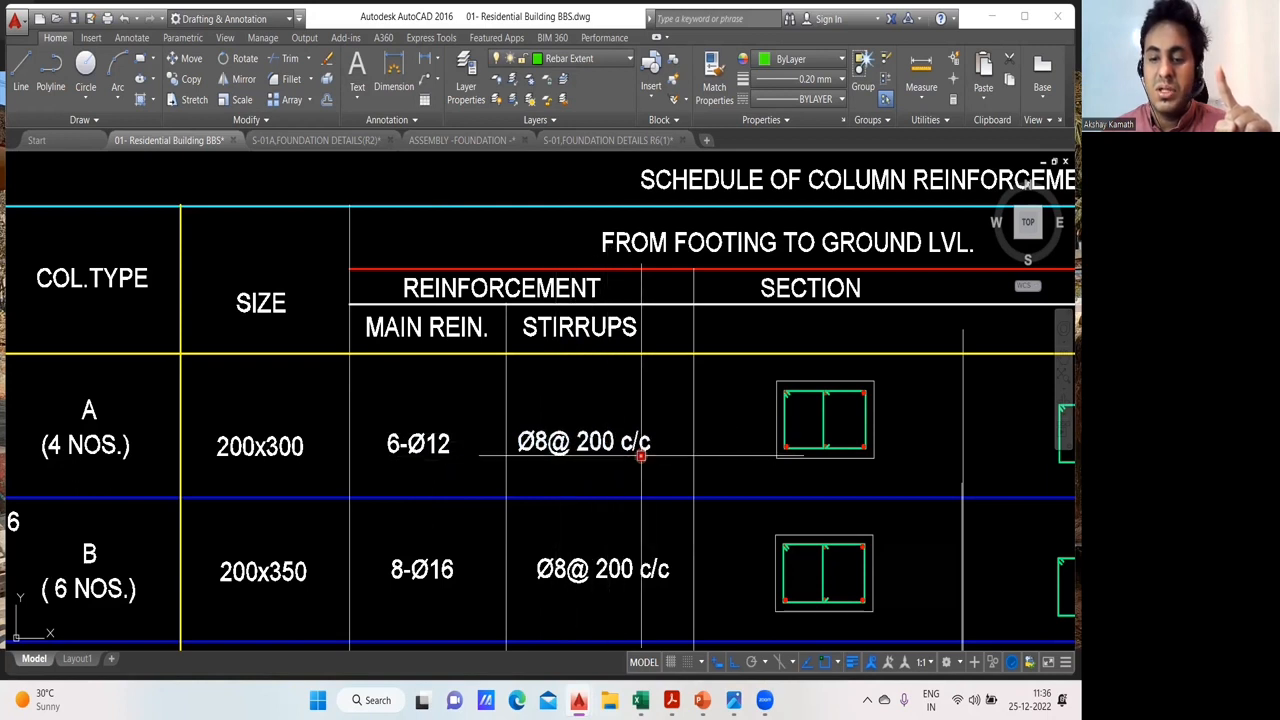
- Switch to site photo IMG20220220103841.jpg and examine the stirrups around the upright column bars
{"action": "mouse_move", "coordinate": [676, 700]}
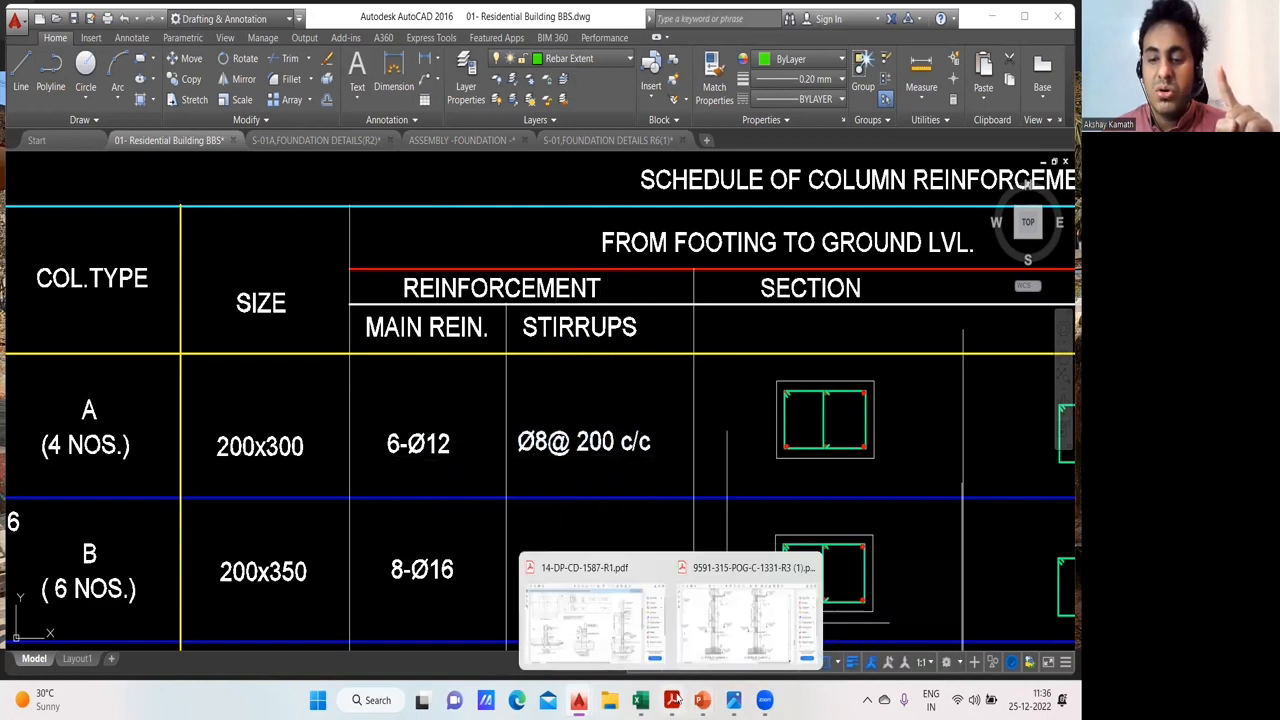
{"action": "mouse_move", "coordinate": [733, 700]}
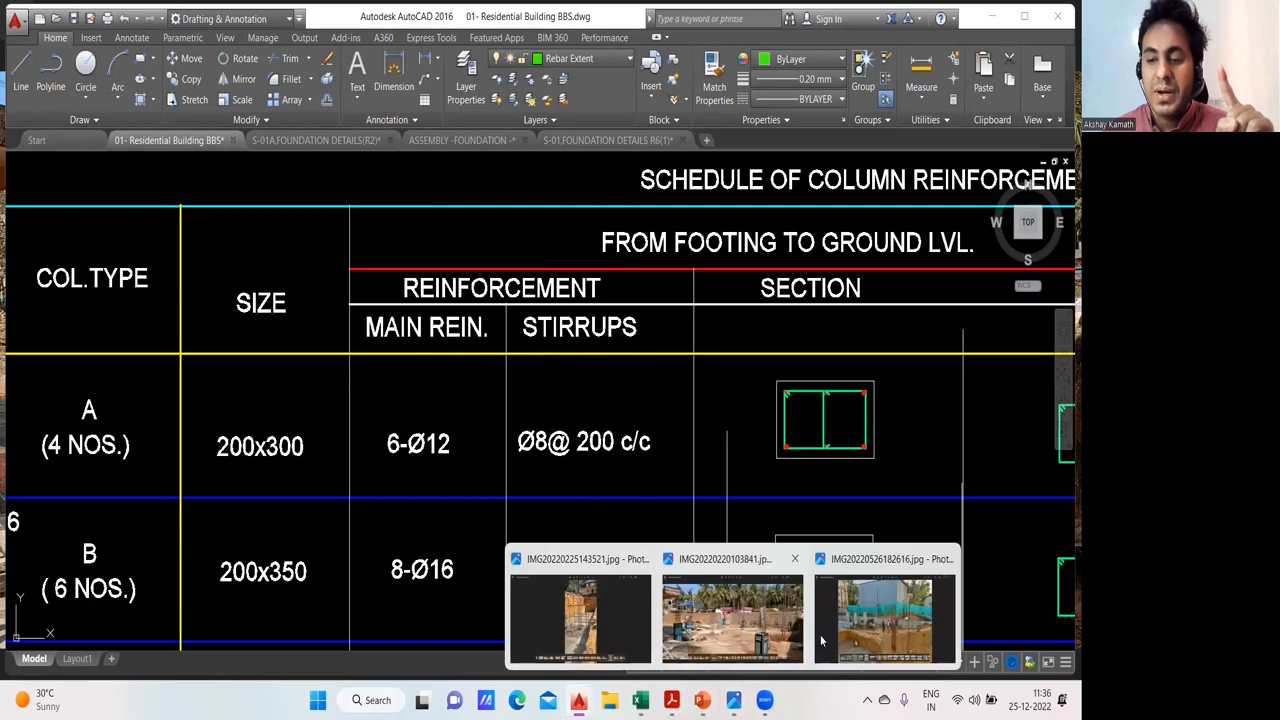
{"action": "left_click", "coordinate": [770, 618]}
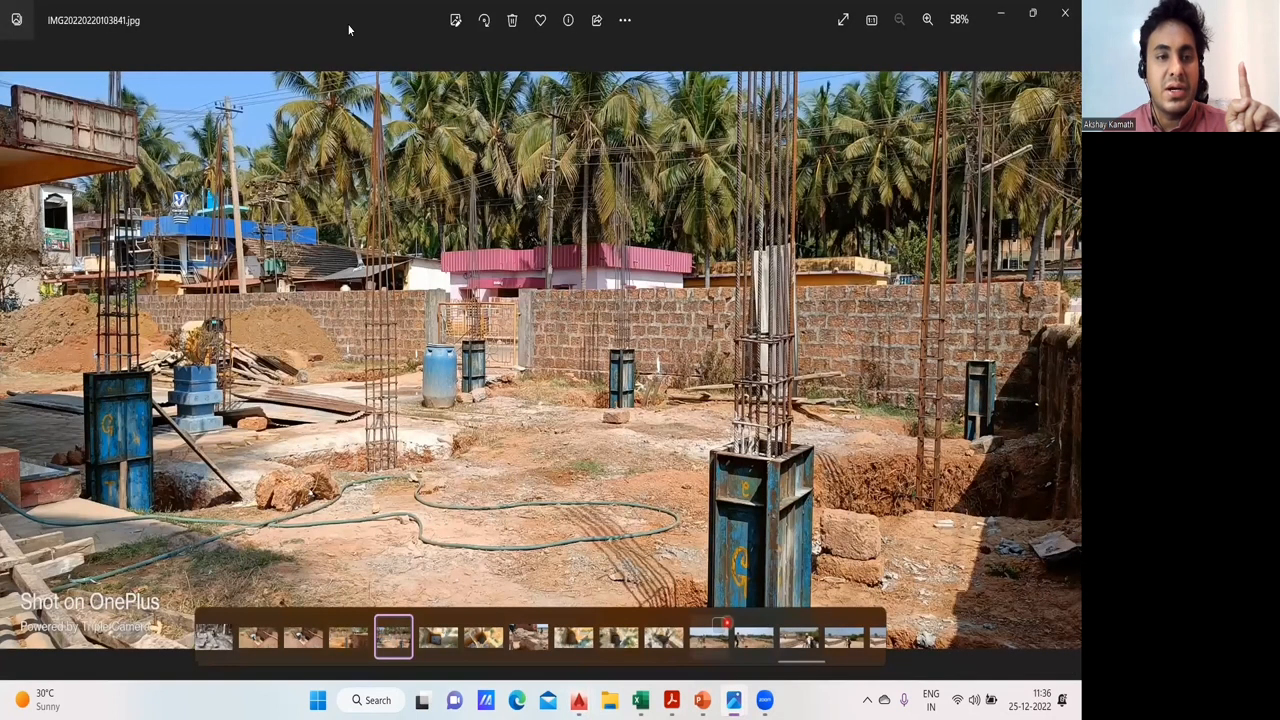
{"action": "left_click", "coordinate": [374, 322]}
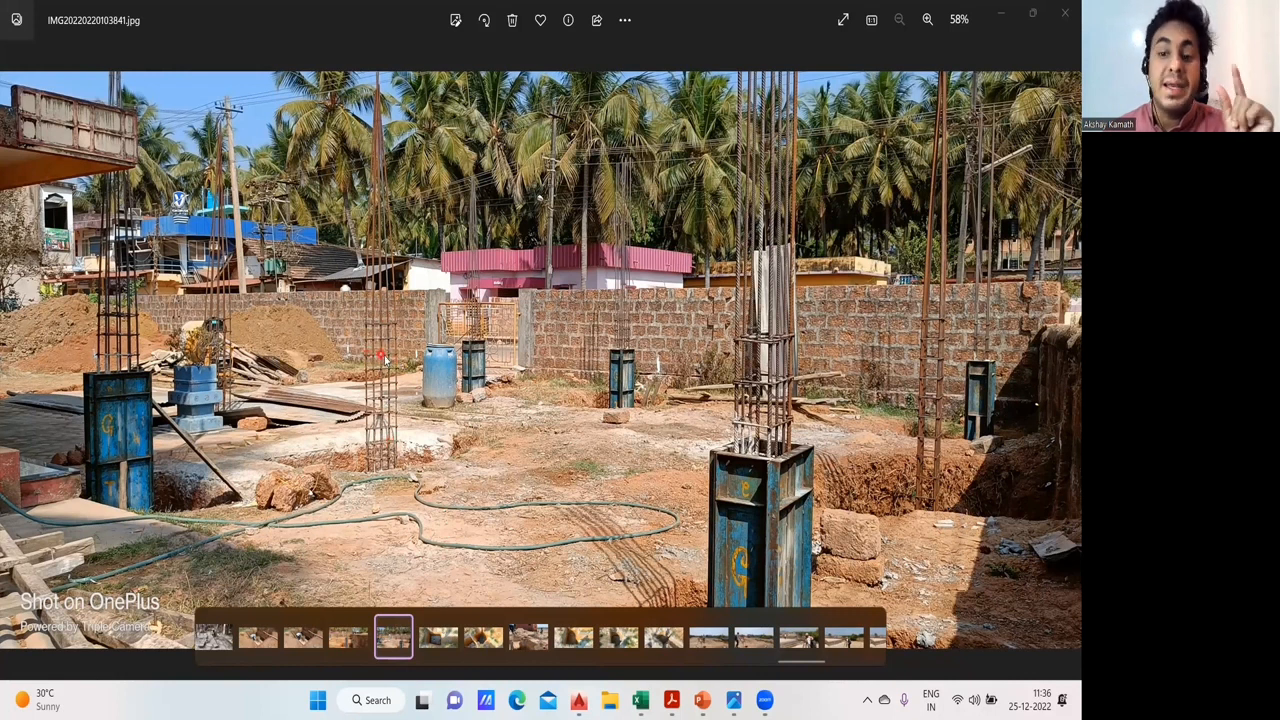
- Return to 01- Residential Building BBS.dwg and examine the section and rings details for column type A
{"action": "mouse_move", "coordinate": [578, 700]}
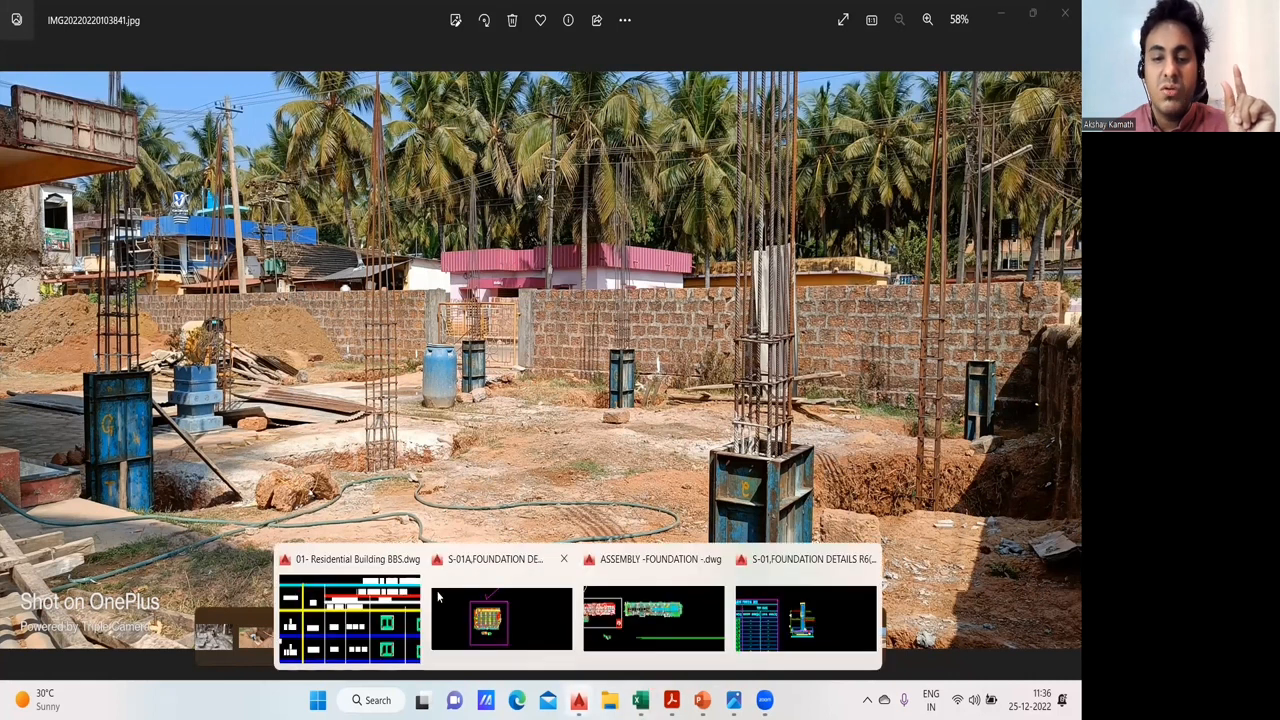
{"action": "left_click", "coordinate": [357, 610]}
{"action": "scroll", "coordinate": [591, 406], "scroll_direction": "down", "scroll_amount": 3}
{"action": "scroll", "coordinate": [426, 369], "scroll_direction": "up", "scroll_amount": 2}
{"action": "scroll", "coordinate": [438, 369], "scroll_direction": "up", "scroll_amount": 3}
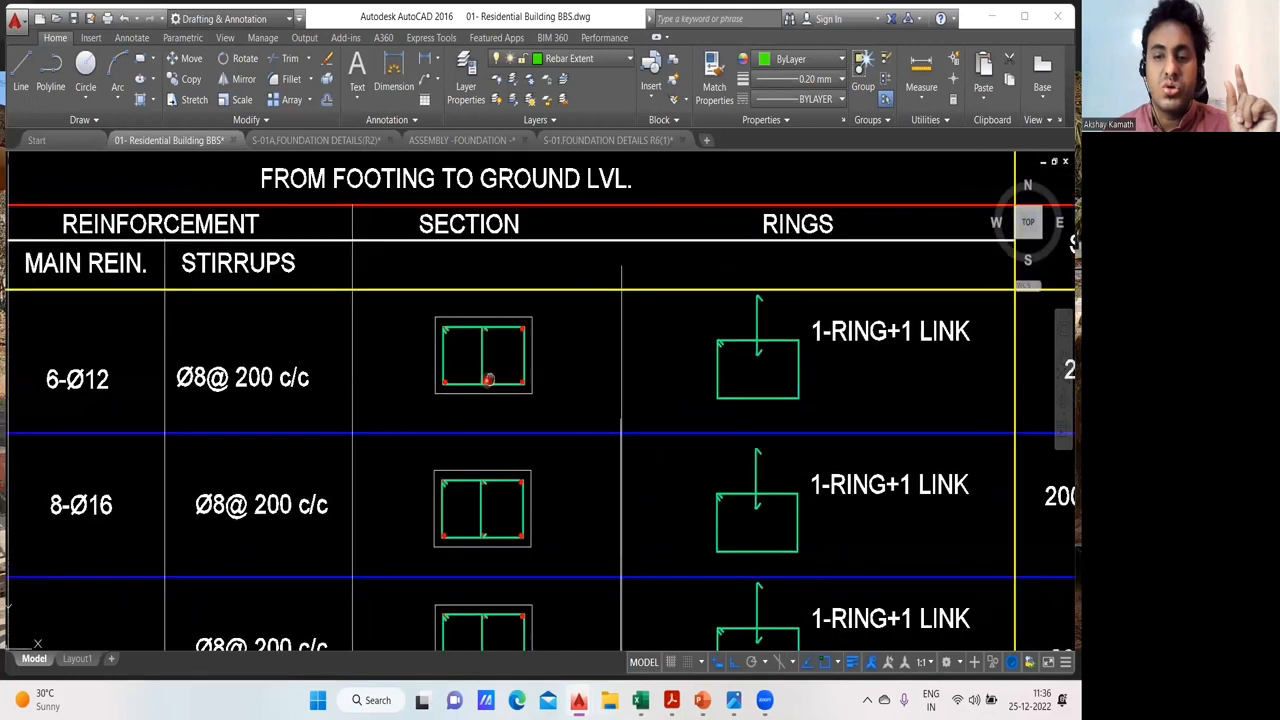
{"action": "left_click_drag", "start_coordinate": [681, 369], "coordinate": [564, 351]}
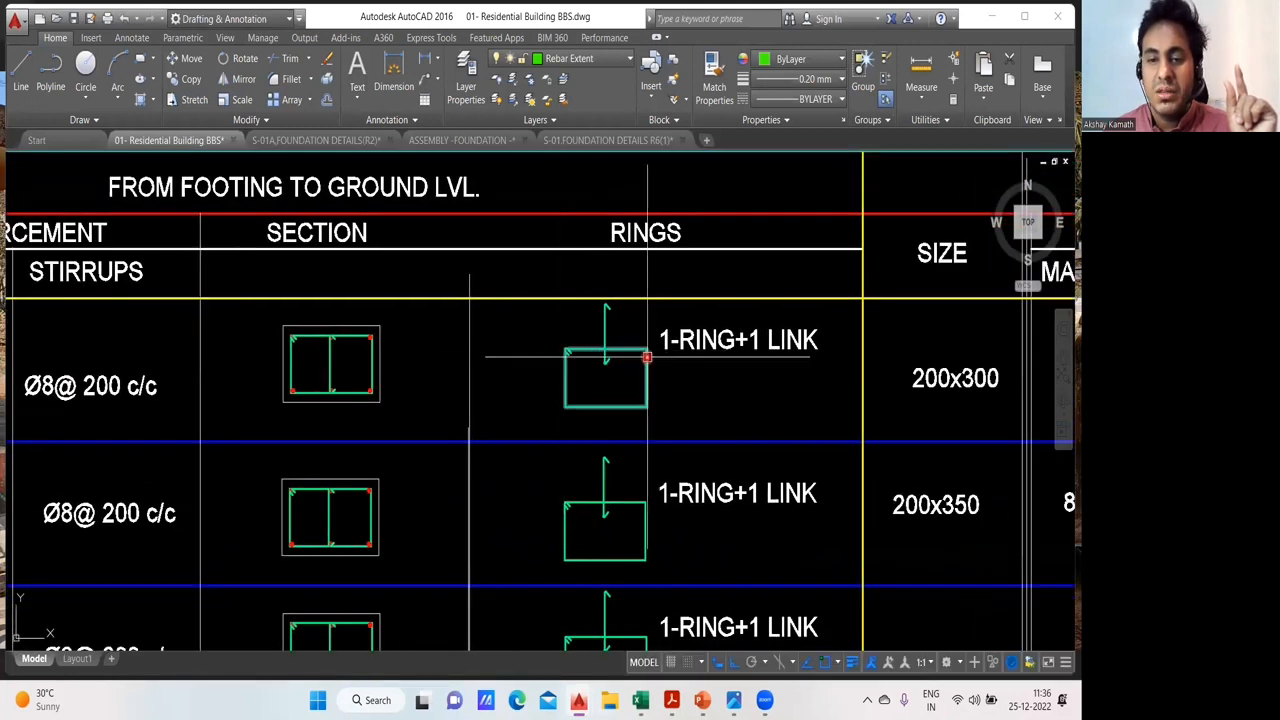
- View site photo IMG20220220103841.jpg once more to compare the column cage with the ring and link detail
{"action": "mouse_move", "coordinate": [733, 700]}
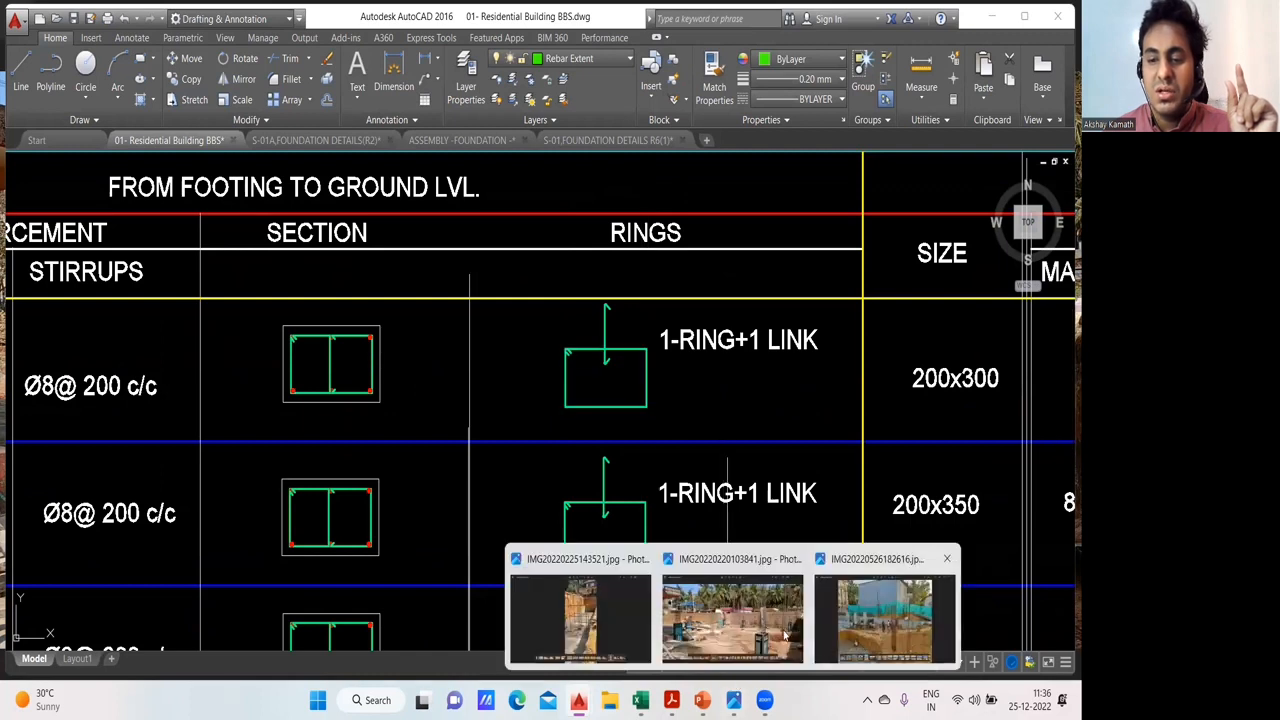
{"action": "left_click", "coordinate": [732, 615]}
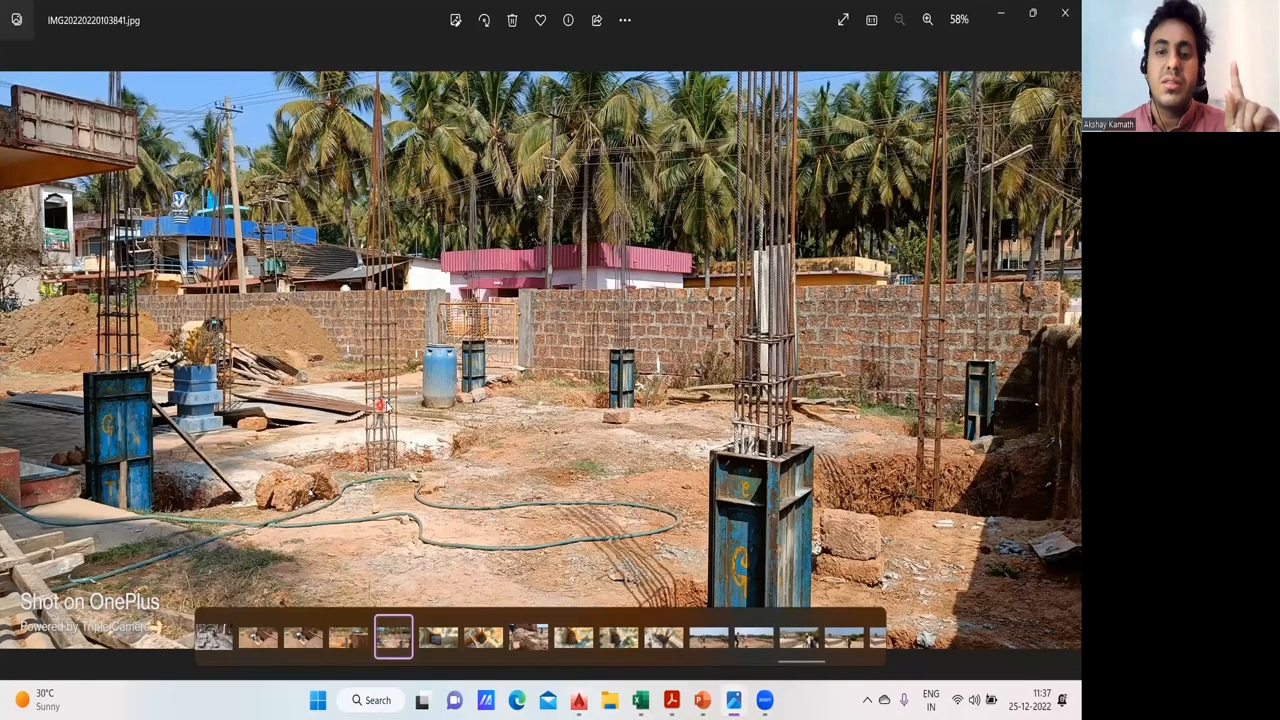
{"action": "mouse_move", "coordinate": [671, 700]}
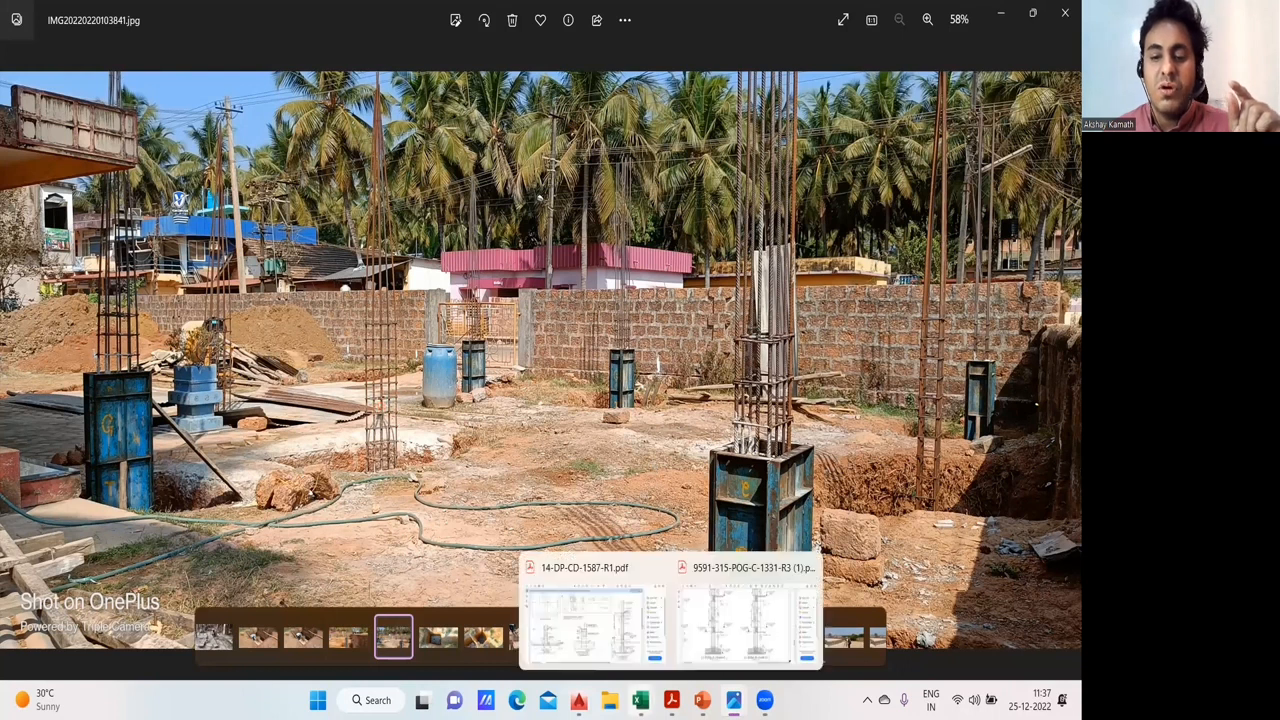
- Switch to the Site Engineer 2 presentation in PowerPoint and find slide 76 with the photos of column bars standing on the footing mesh
{"action": "key", "text": "alt+Tab"}
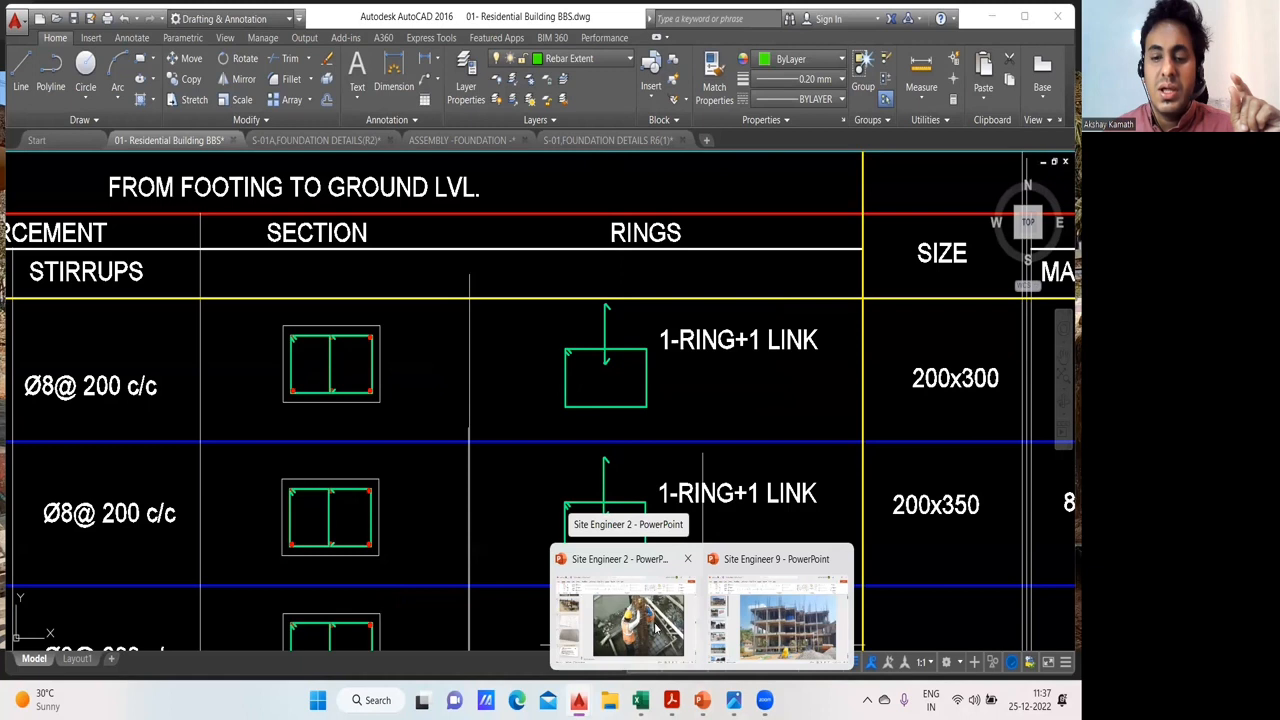
{"action": "left_click", "coordinate": [585, 590]}
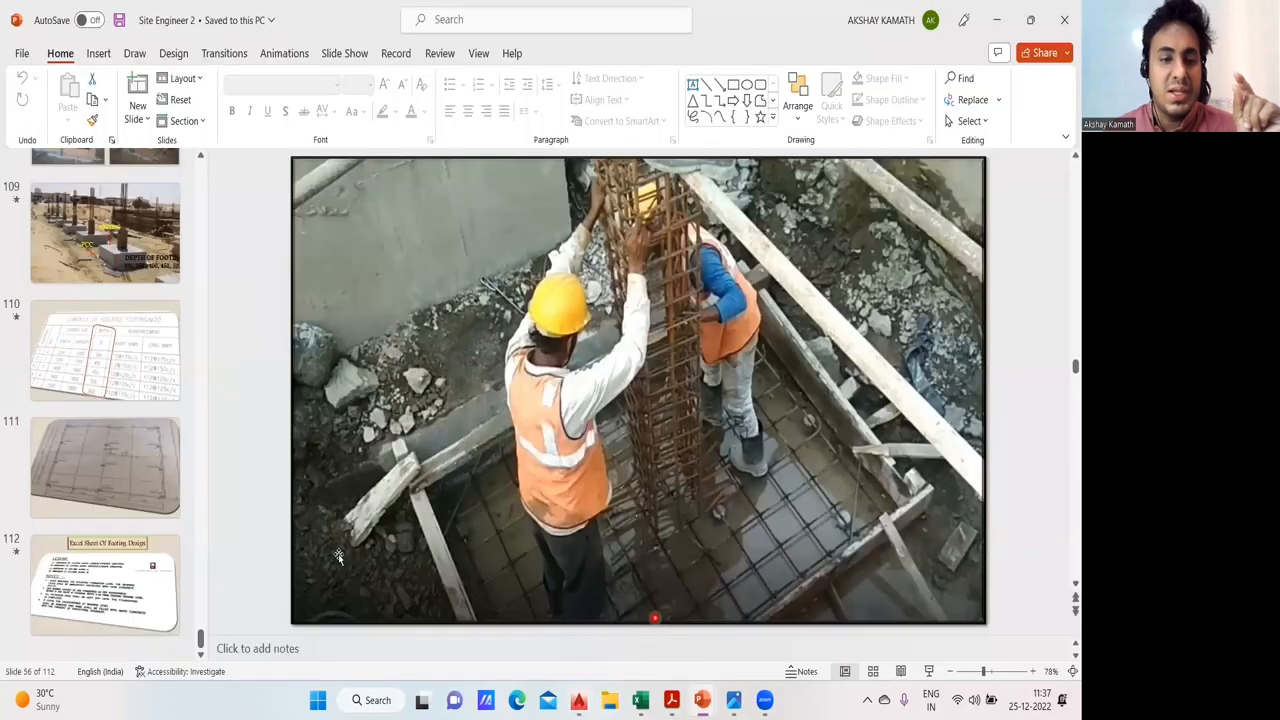
{"action": "left_click_drag", "start_coordinate": [199, 640], "coordinate": [204, 542]}
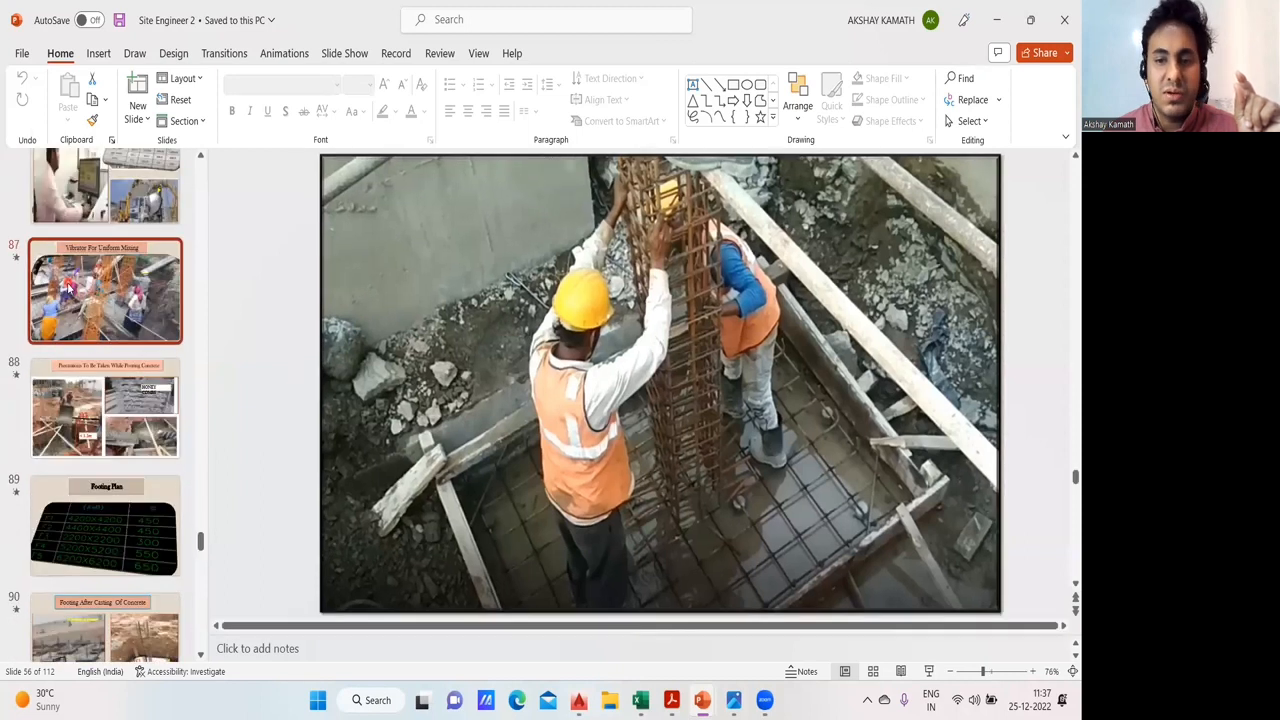
{"action": "left_click", "coordinate": [70, 285]}
{"action": "left_click_drag", "start_coordinate": [201, 542], "coordinate": [200, 500]}
{"action": "scroll", "coordinate": [119, 415], "scroll_direction": "up", "scroll_amount": 3}
{"action": "scroll", "coordinate": [119, 415], "scroll_direction": "up", "scroll_amount": 1}
{"action": "left_click", "coordinate": [106, 430]}
{"action": "left_click_drag", "start_coordinate": [200, 490], "coordinate": [176, 525]}
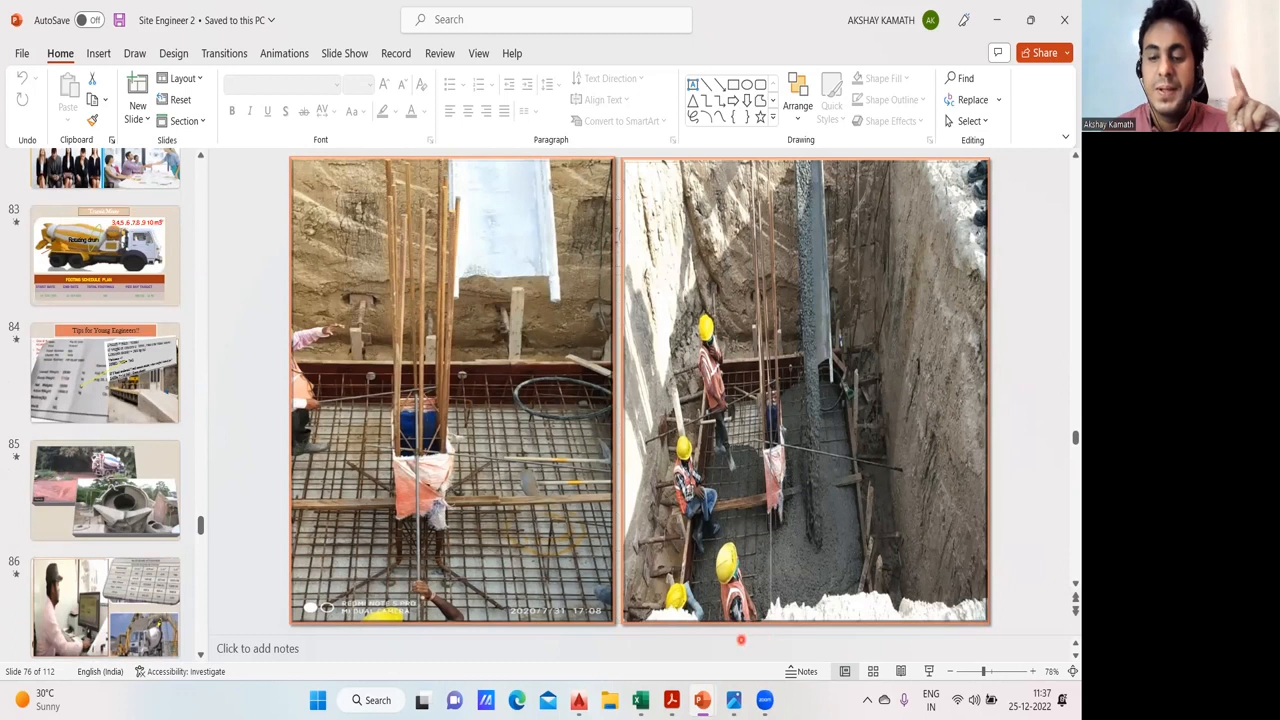
- Return to the AutoCAD column schedule and examine the reinforcement, section and rings entries from footing to ground level
{"action": "mouse_move", "coordinate": [578, 700]}
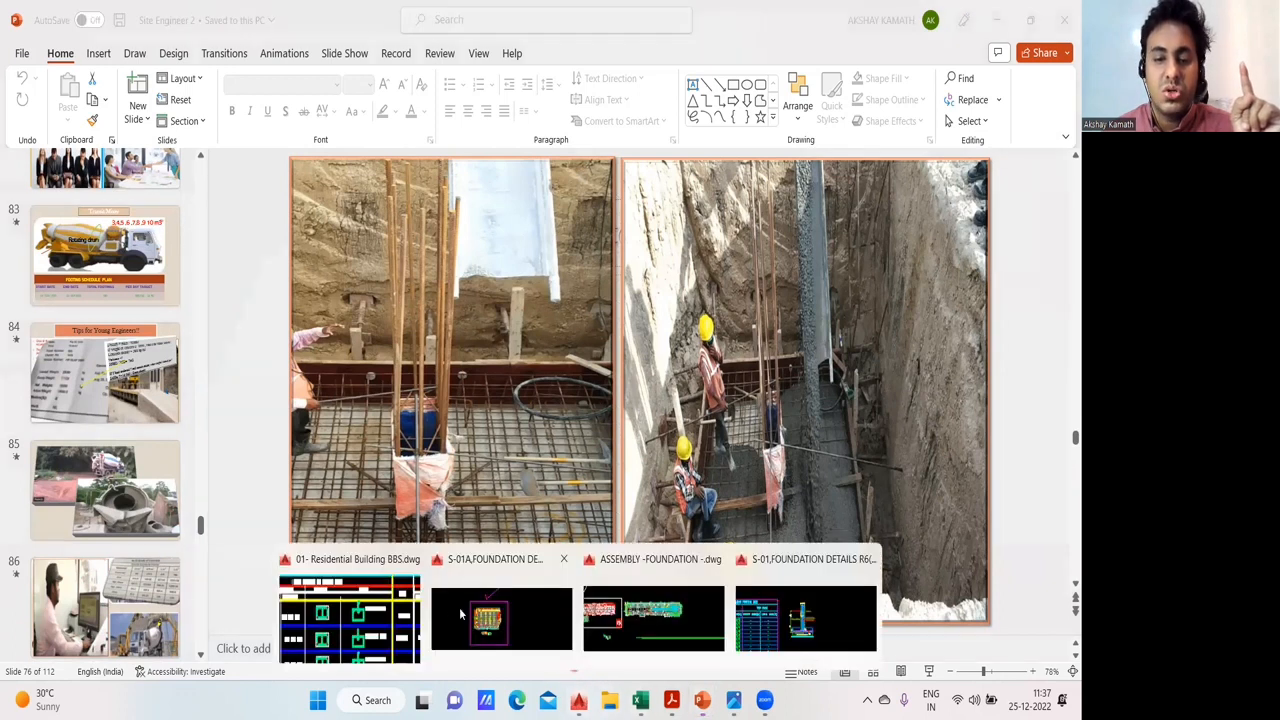
{"action": "left_click", "coordinate": [391, 621]}
{"action": "scroll", "coordinate": [725, 395], "scroll_direction": "down", "scroll_amount": 5}
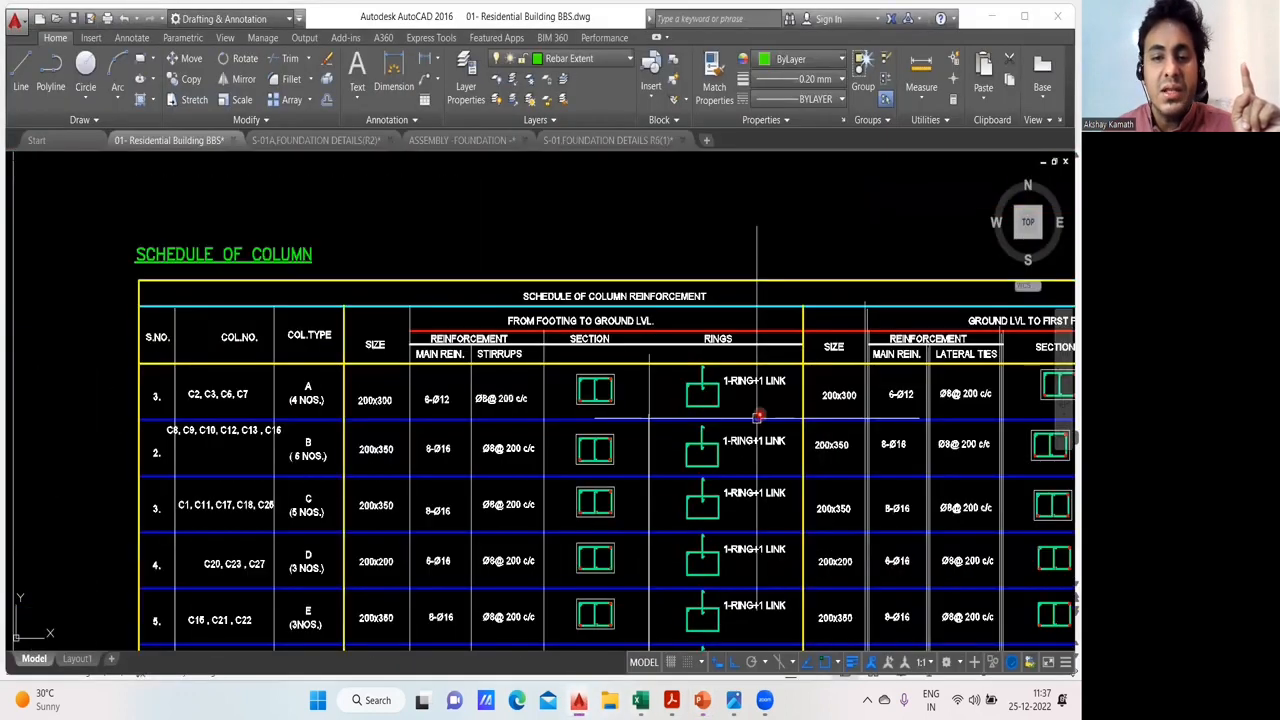
{"action": "scroll", "coordinate": [507, 341], "scroll_direction": "up", "scroll_amount": 2}
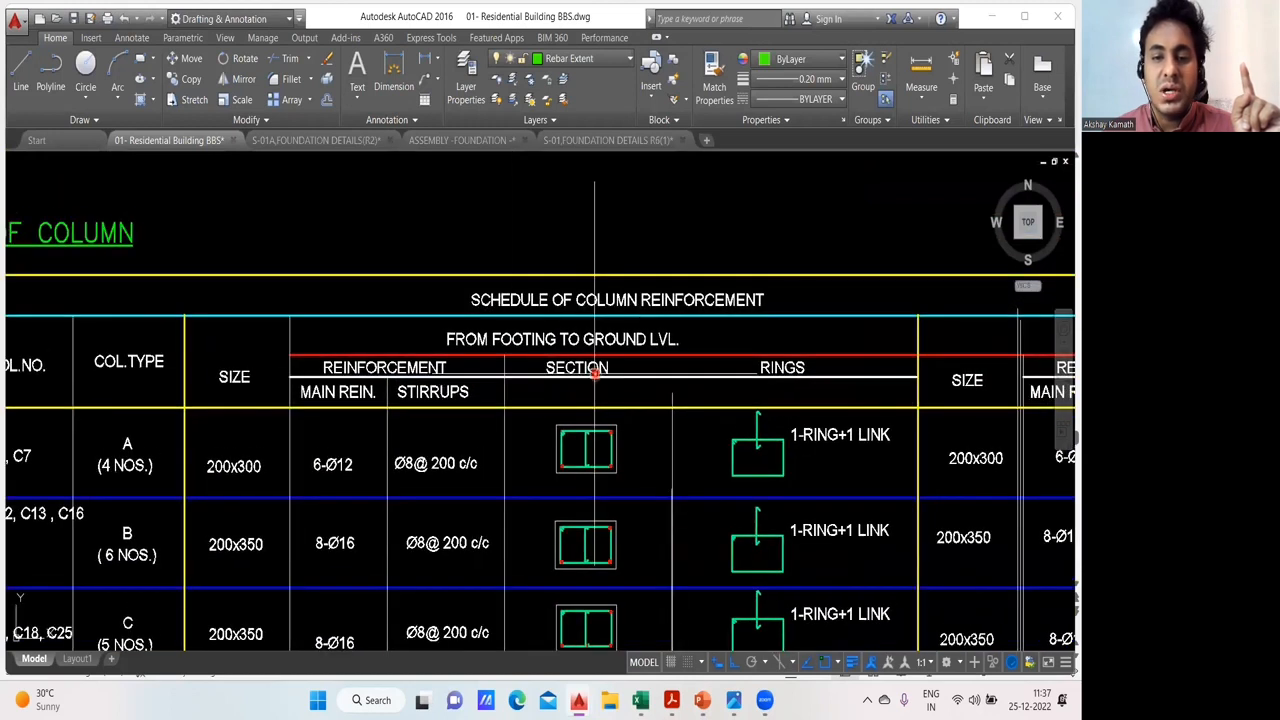
{"action": "left_click_drag", "start_coordinate": [665, 417], "coordinate": [632, 426]}
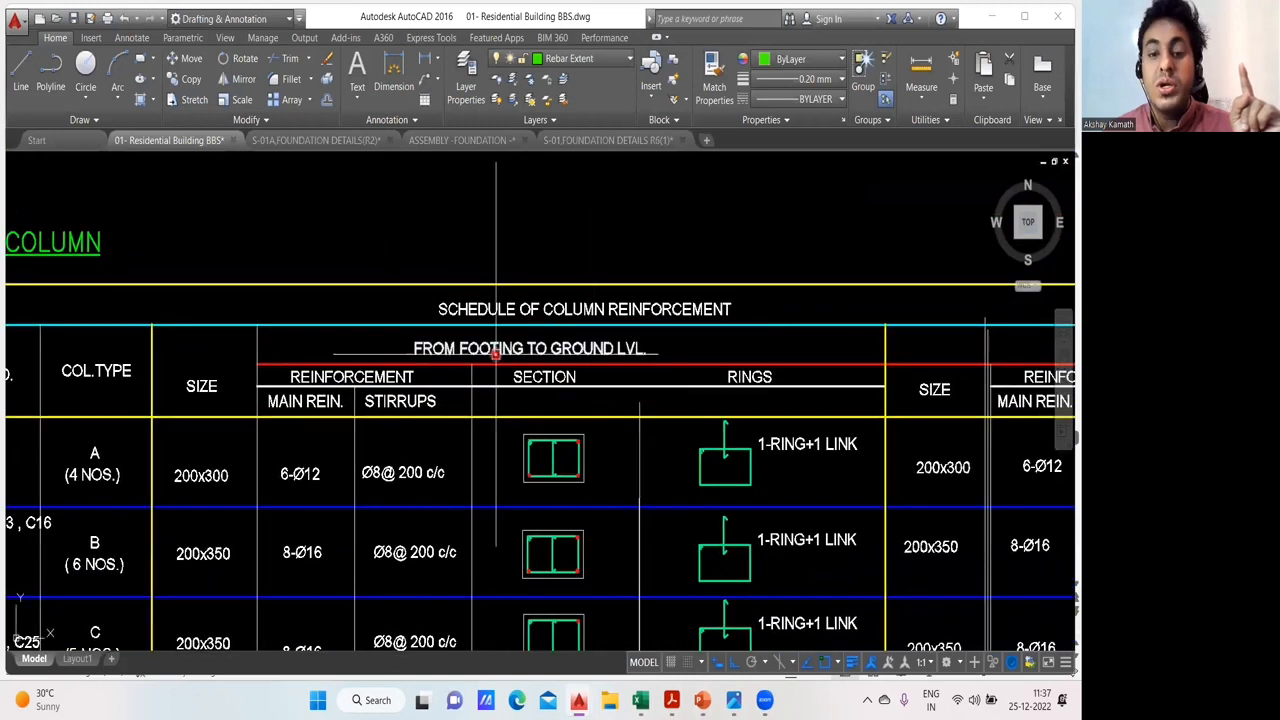
{"action": "left_click_drag", "start_coordinate": [649, 356], "coordinate": [585, 364]}
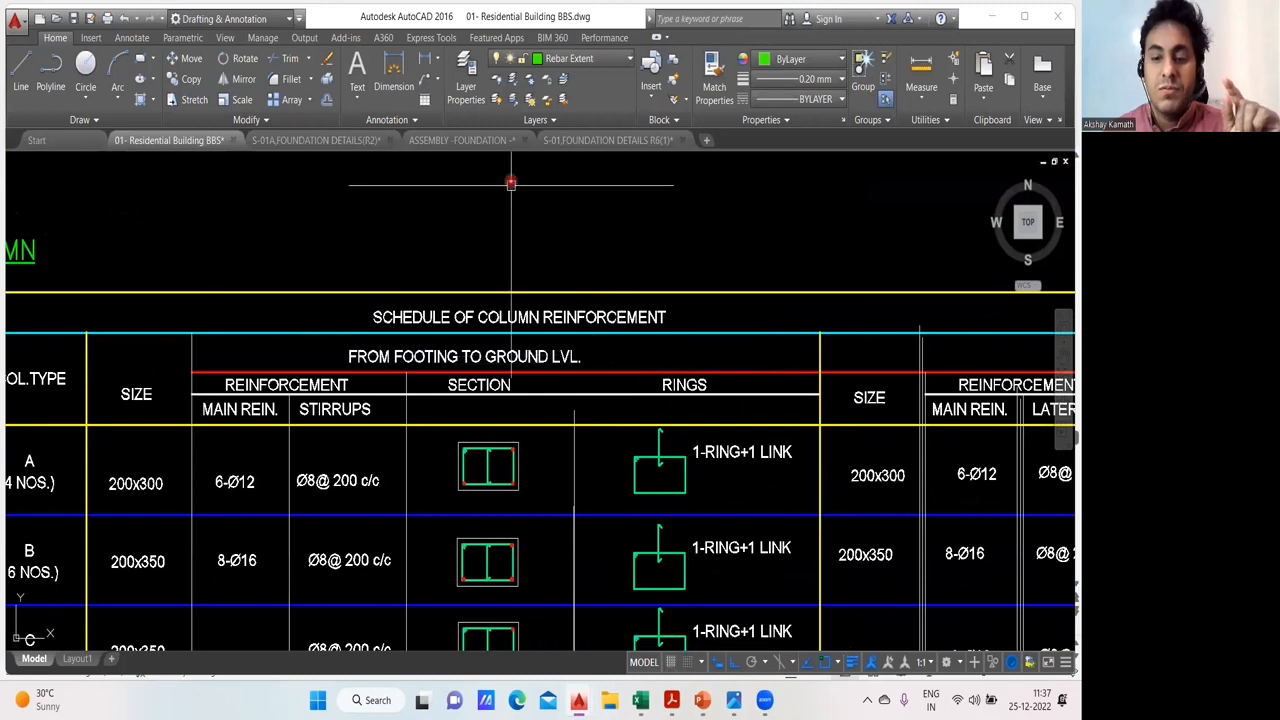
- Look through the S-01, ASSEMBLY -FOUNDATION and S-01A foundation drawings for a column section, ending in S-01,FOUNDATION DETAILS R6(1).dwg
{"action": "mouse_move", "coordinate": [578, 700]}
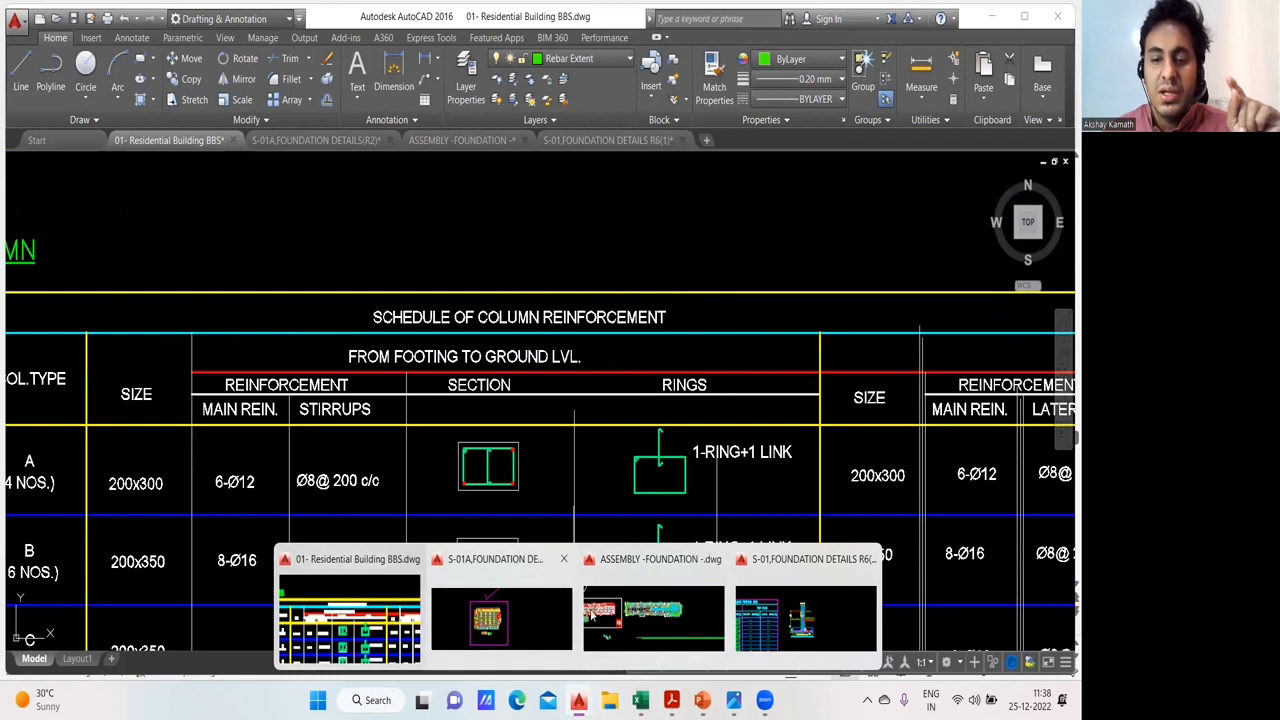
{"action": "left_click", "coordinate": [797, 626]}
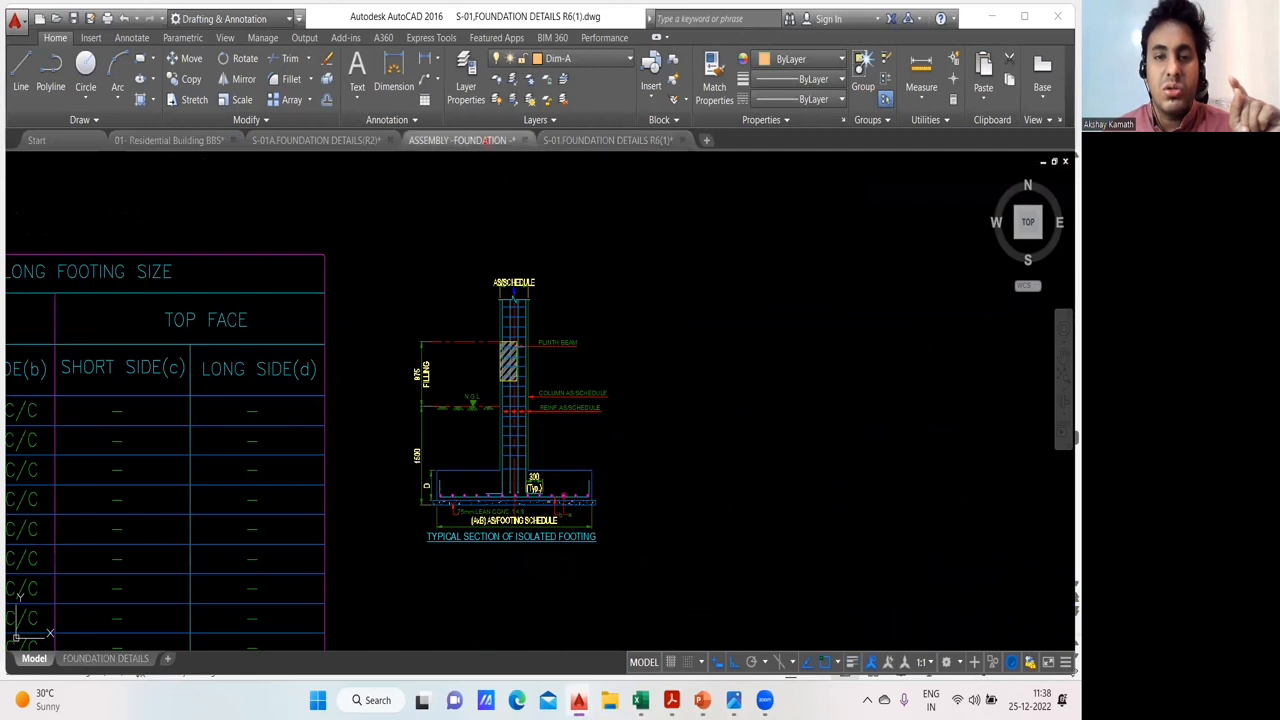
{"action": "left_click", "coordinate": [484, 141]}
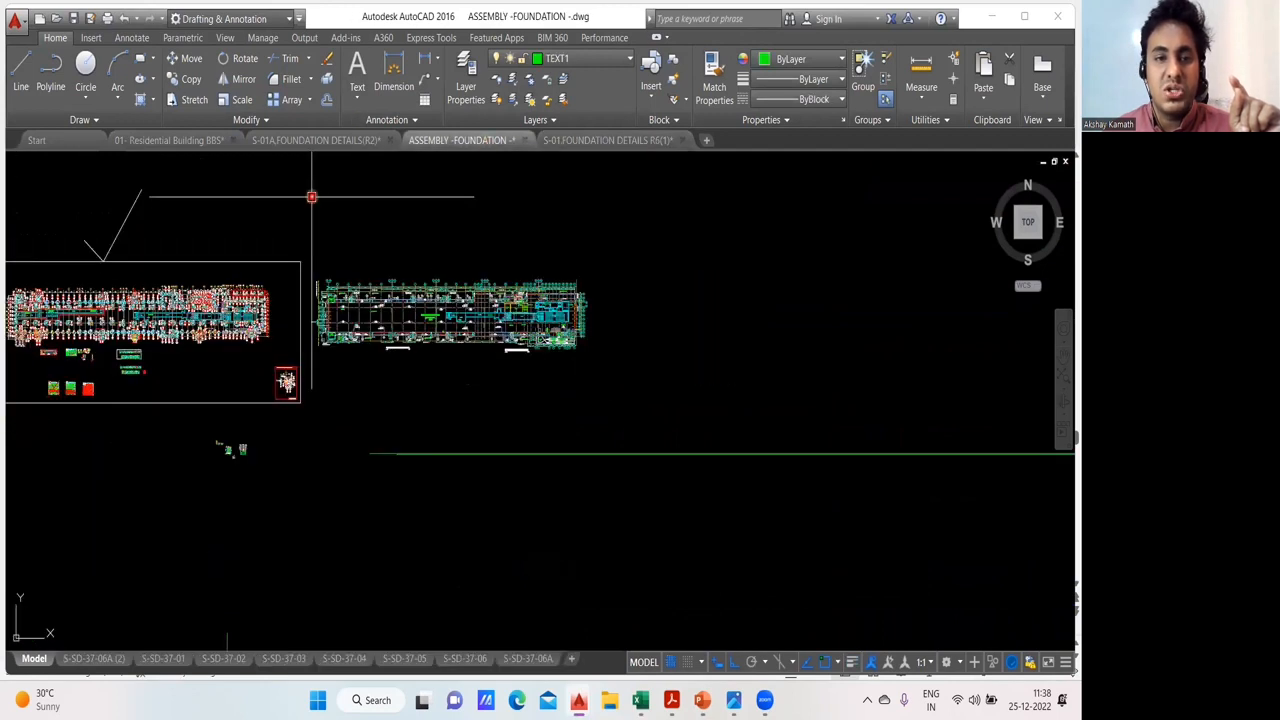
{"action": "left_click", "coordinate": [303, 140]}
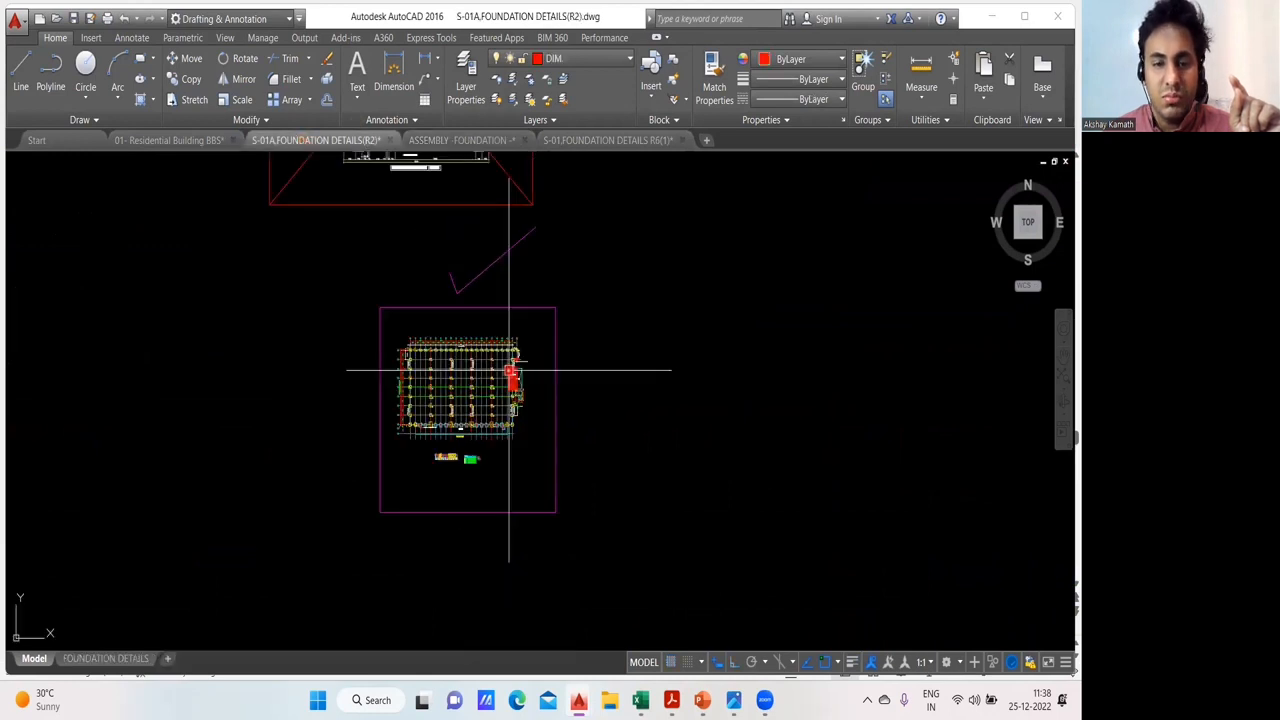
{"action": "left_click", "coordinate": [190, 141]}
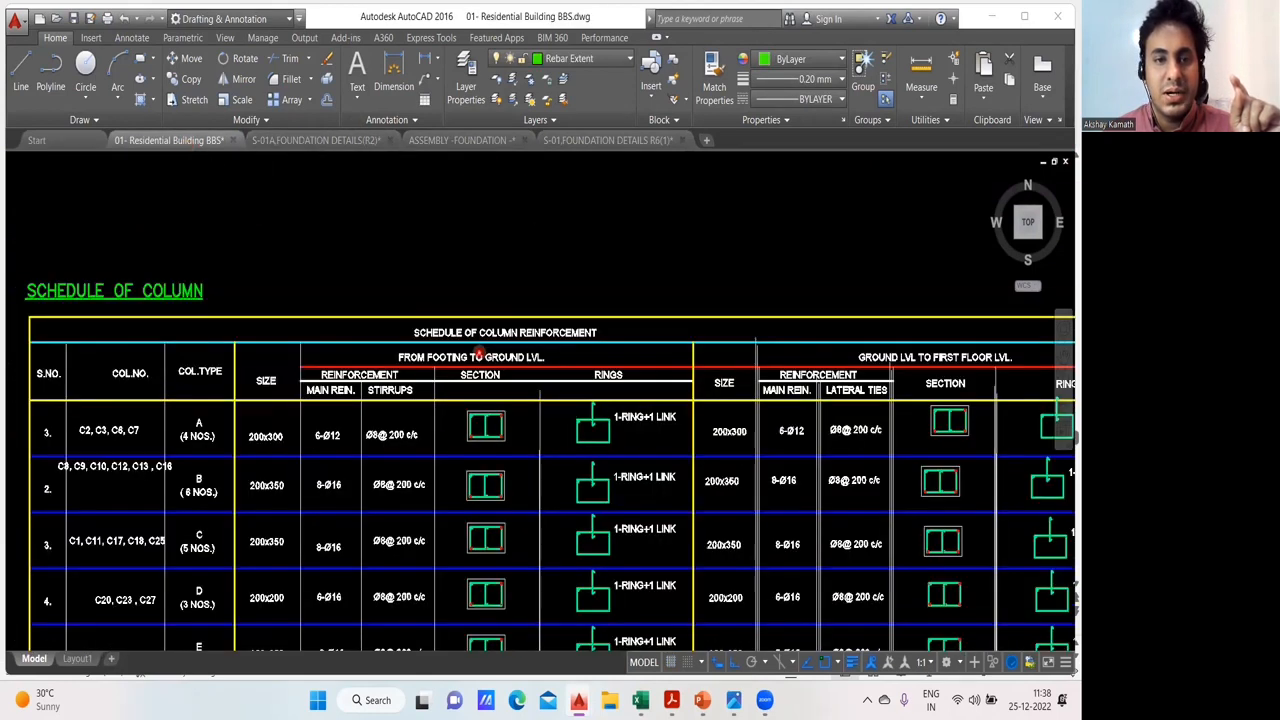
{"action": "scroll", "coordinate": [479, 353], "scroll_direction": "down", "scroll_amount": 3}
{"action": "left_click", "coordinate": [306, 141]}
{"action": "scroll", "coordinate": [503, 380], "scroll_direction": "up", "scroll_amount": 5}
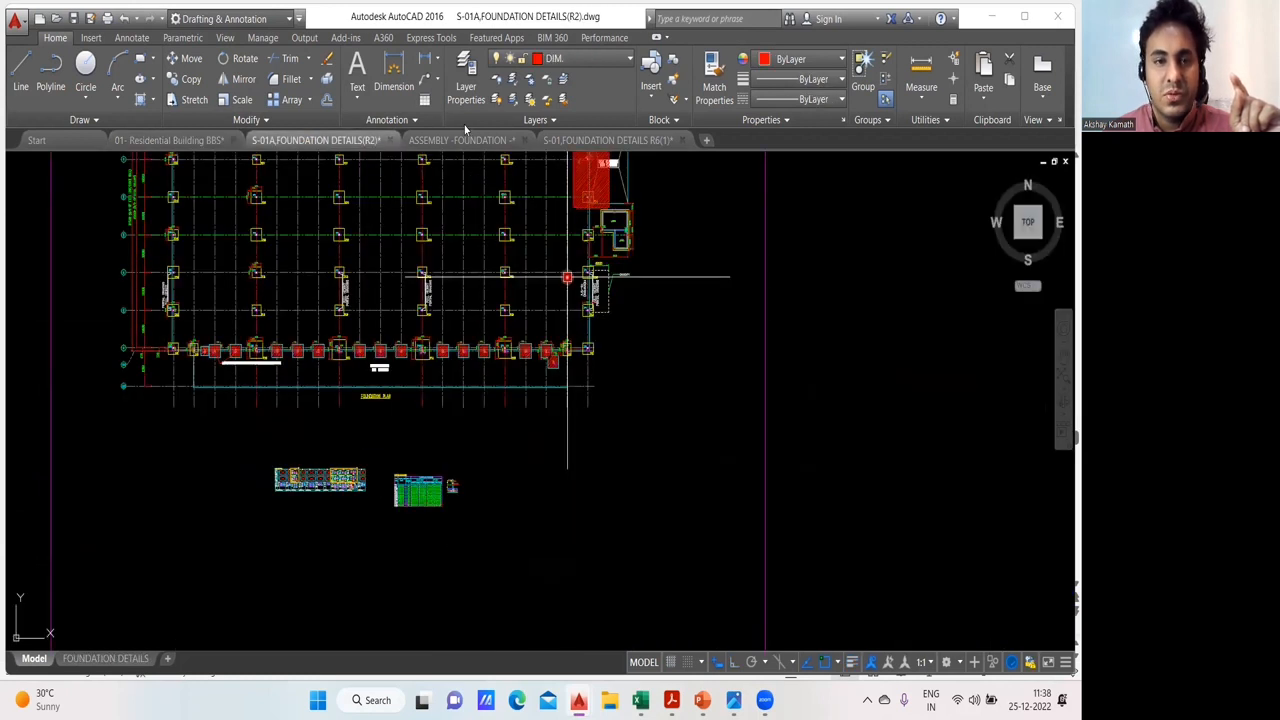
{"action": "left_click", "coordinate": [458, 140]}
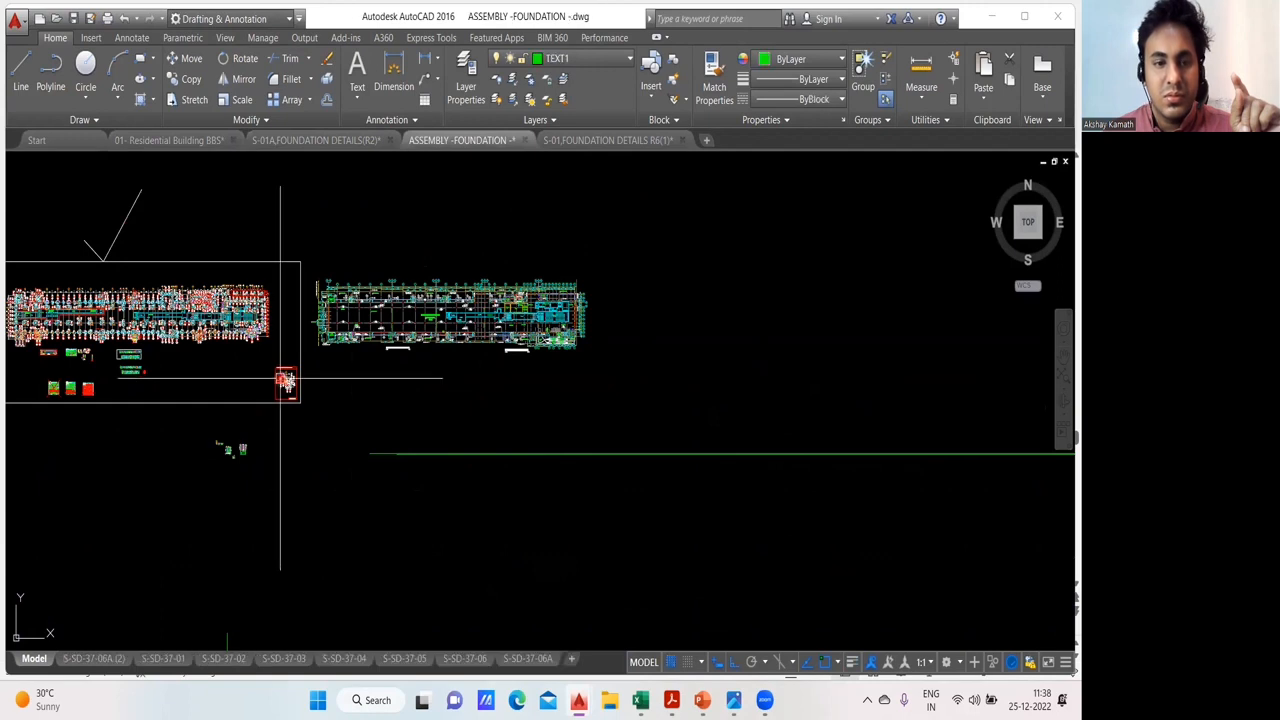
{"action": "left_click", "coordinate": [604, 142]}
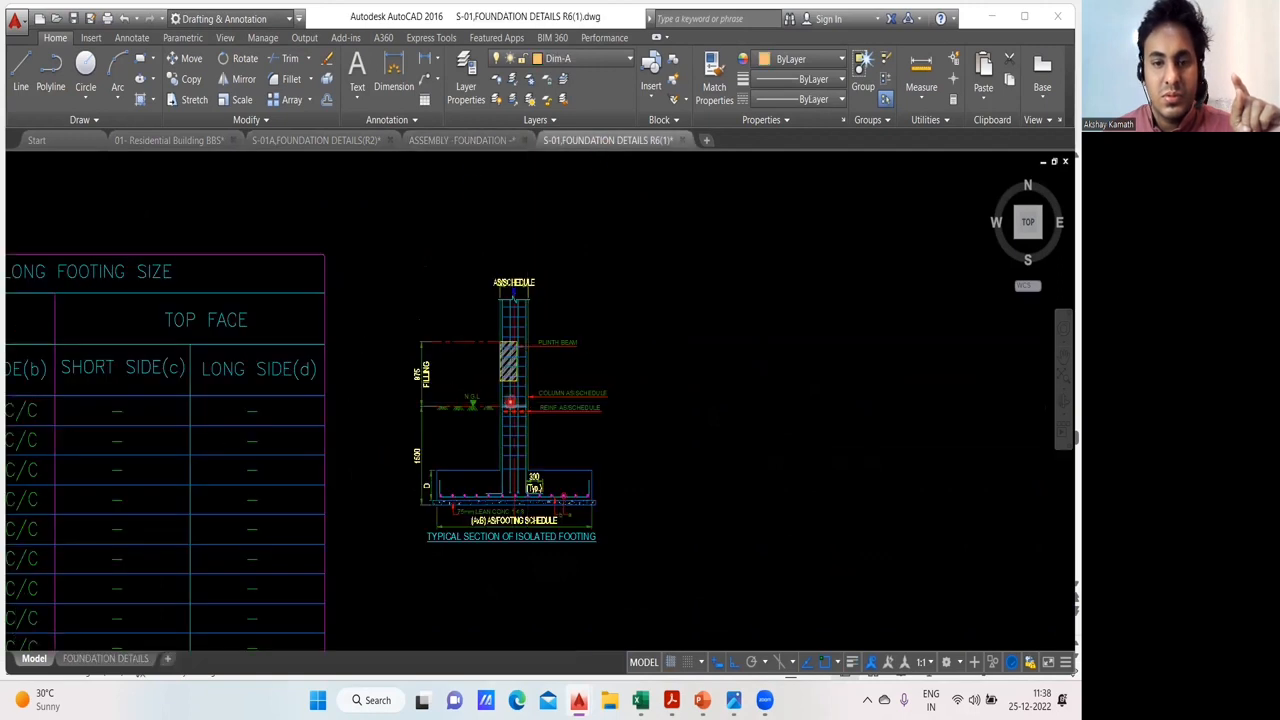
- Sketch two full-height L-shaped main bars as an annotation over the typical section for column schedule
{"action": "scroll", "coordinate": [514, 410], "scroll_direction": "down", "scroll_amount": 4}
{"action": "scroll", "coordinate": [579, 390], "scroll_direction": "up", "scroll_amount": 4}
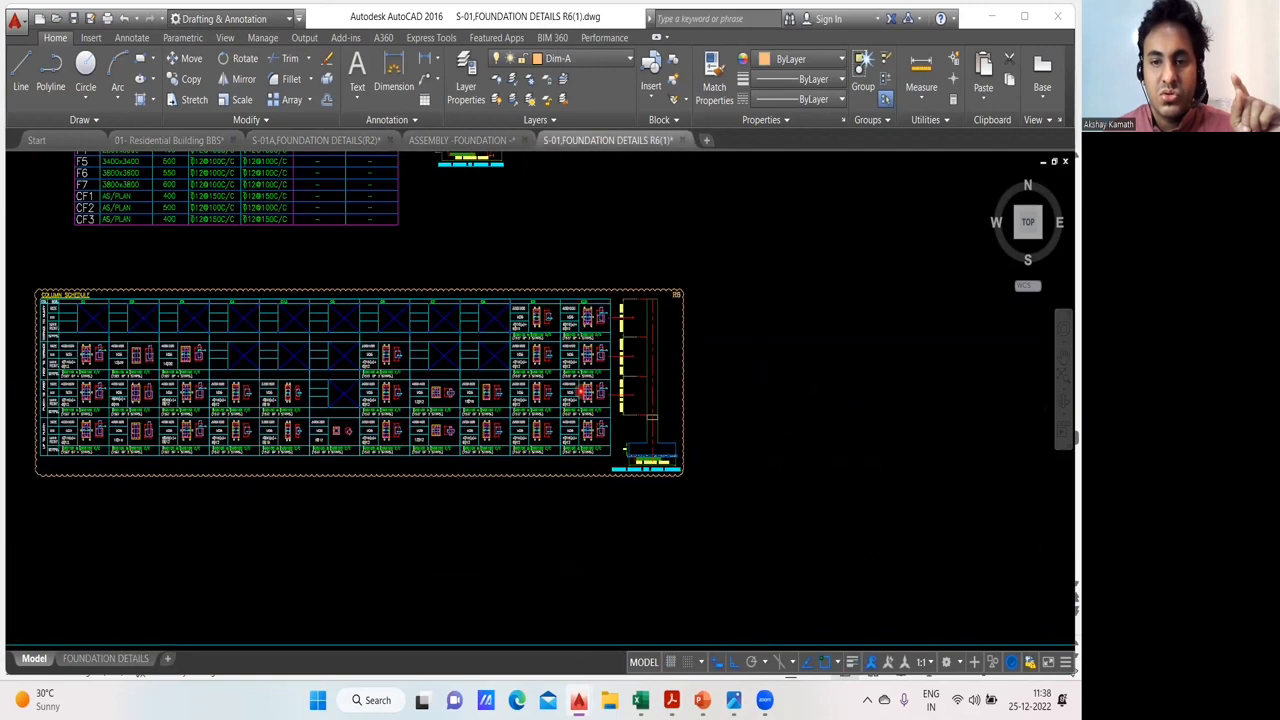
{"action": "scroll", "coordinate": [583, 391], "scroll_direction": "up", "scroll_amount": 5}
{"action": "mouse_move", "coordinate": [768, 382]}
{"action": "left_mouse_down"}
{"action": "mouse_move", "coordinate": [643, 418]}
{"action": "mouse_move", "coordinate": [638, 403]}
{"action": "mouse_move", "coordinate": [626, 418]}
{"action": "left_mouse_up"}
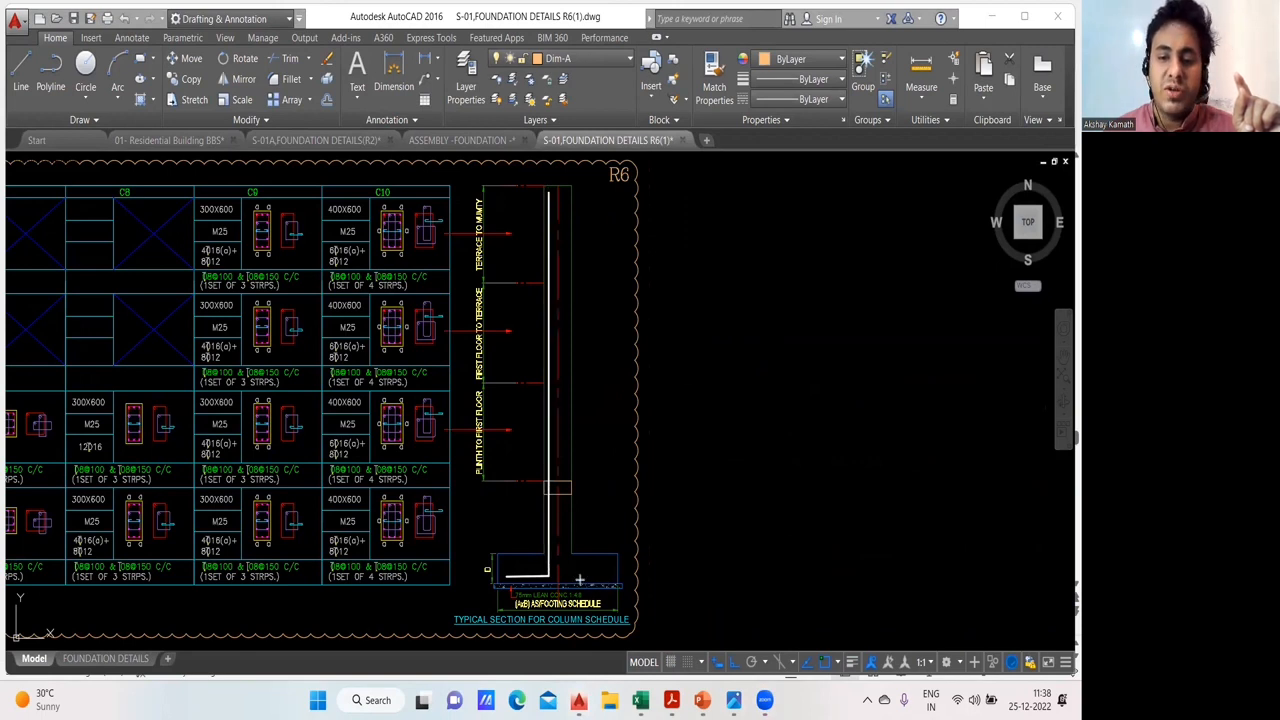
{"action": "left_click_drag", "start_coordinate": [567, 580], "coordinate": [564, 196]}
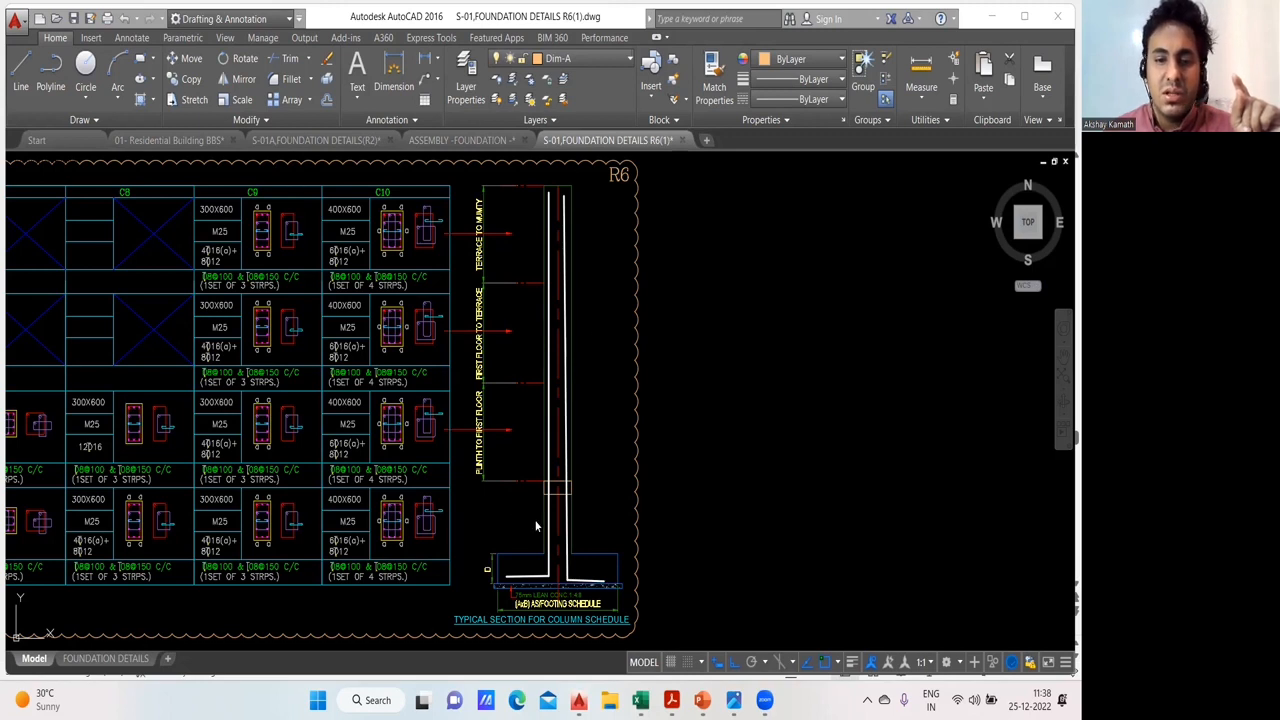
- Clear the bar sketch and examine the plinth, first floor, terrace and mumty level ranges along the typical column section
{"action": "scroll", "coordinate": [411, 446], "scroll_direction": "up", "scroll_amount": 2}
{"action": "scroll", "coordinate": [511, 502], "scroll_direction": "down", "scroll_amount": 2}
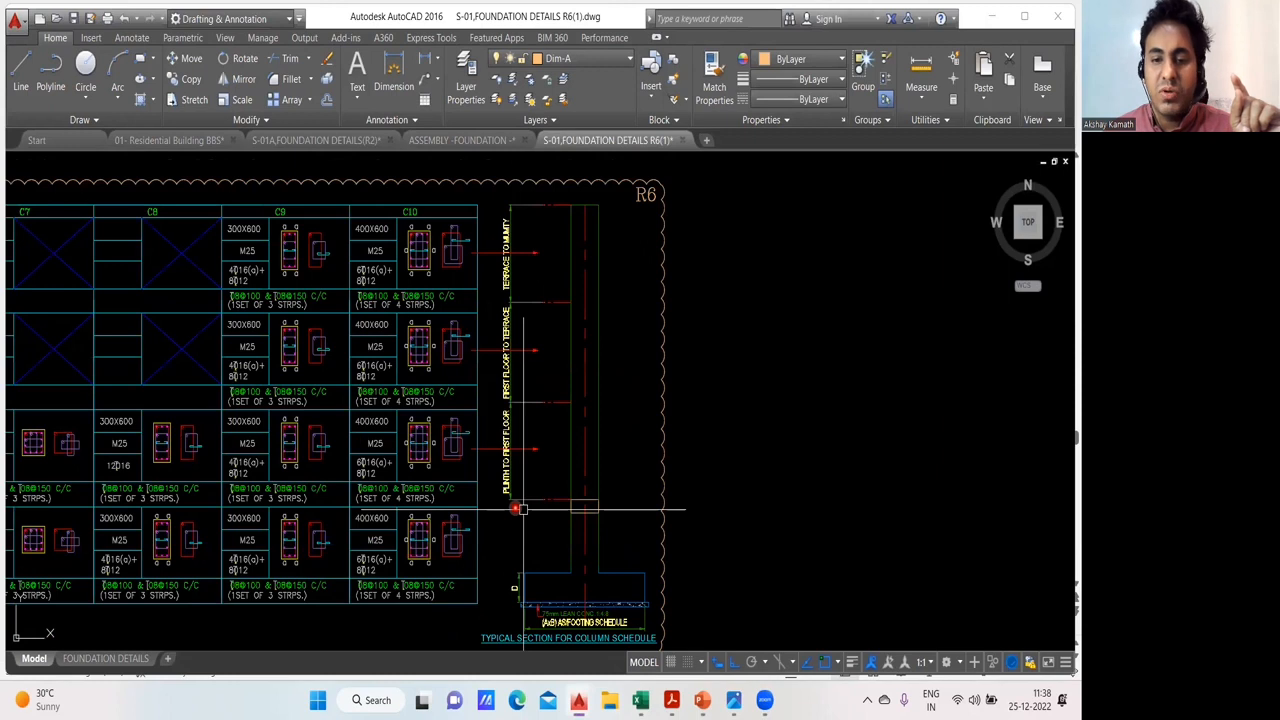
{"action": "scroll", "coordinate": [518, 508], "scroll_direction": "up", "scroll_amount": 2}
{"action": "left_click_drag", "start_coordinate": [531, 497], "coordinate": [512, 550]}
{"action": "left_click_drag", "start_coordinate": [557, 411], "coordinate": [531, 449]}
{"action": "left_click_drag", "start_coordinate": [530, 297], "coordinate": [520, 400]}
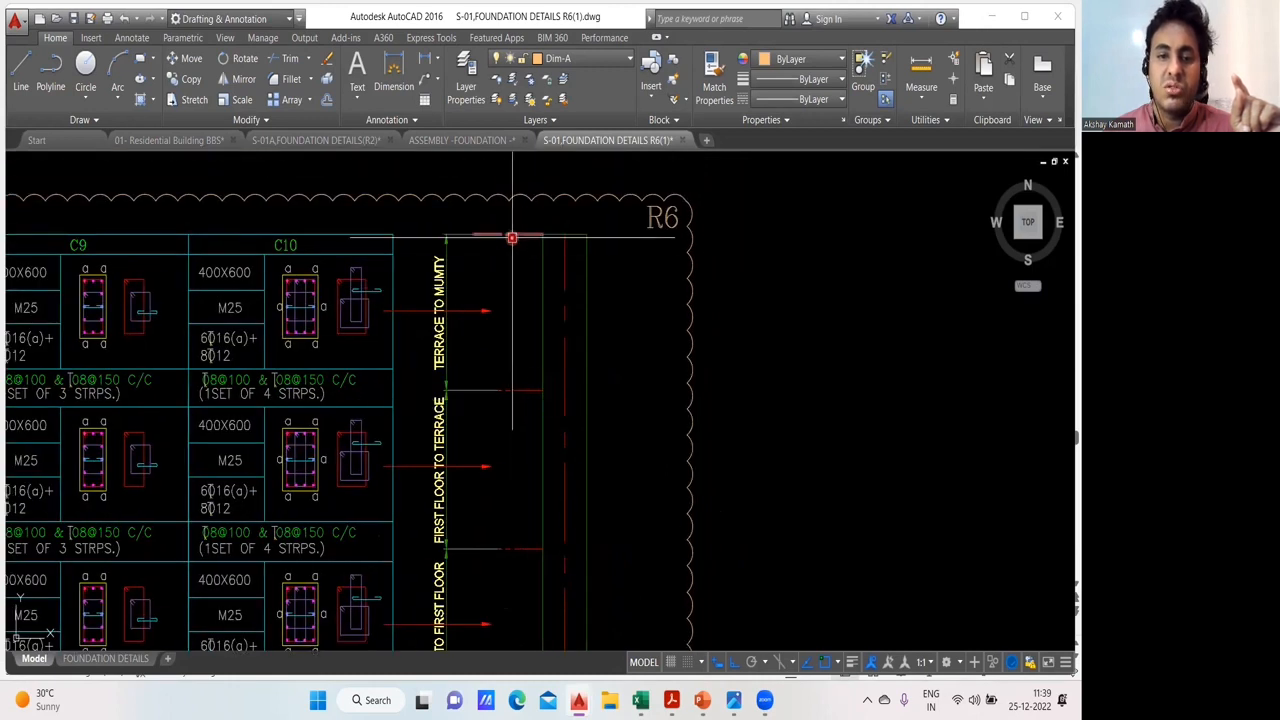
{"action": "scroll", "coordinate": [511, 267], "scroll_direction": "down", "scroll_amount": 2}
{"action": "left_click_drag", "start_coordinate": [511, 317], "coordinate": [499, 285]}
{"action": "scroll", "coordinate": [452, 249], "scroll_direction": "up", "scroll_amount": 2}
{"action": "left_click", "coordinate": [452, 249]}
{"action": "left_click", "coordinate": [495, 268]}
{"action": "key", "text": "Escape"}
{"action": "scroll", "coordinate": [626, 331], "scroll_direction": "down", "scroll_amount": 3}
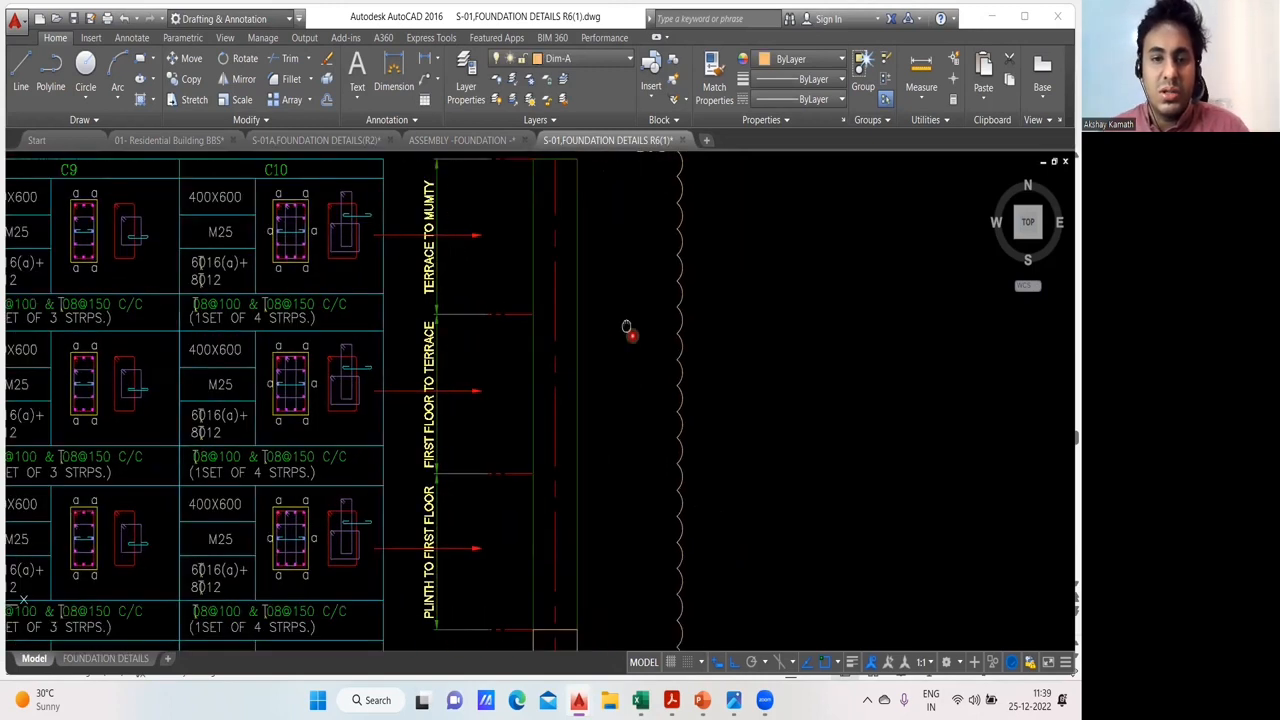
- Annotate the typical column section with 1 at plinth to first floor, 2 at first floor to terrace and 3 at terrace to mumty
{"action": "left_click_drag", "start_coordinate": [621, 334], "coordinate": [597, 323]}
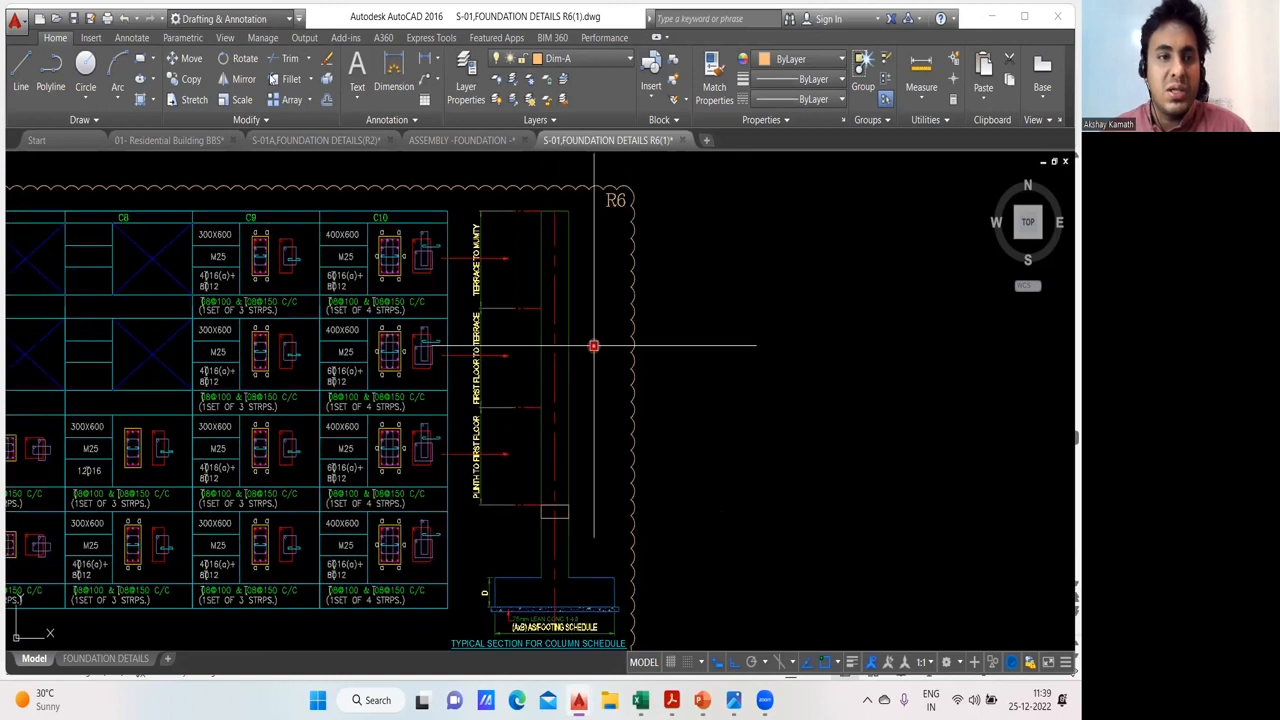
{"action": "left_click", "coordinate": [550, 452]}
{"action": "type", "text": "1"}
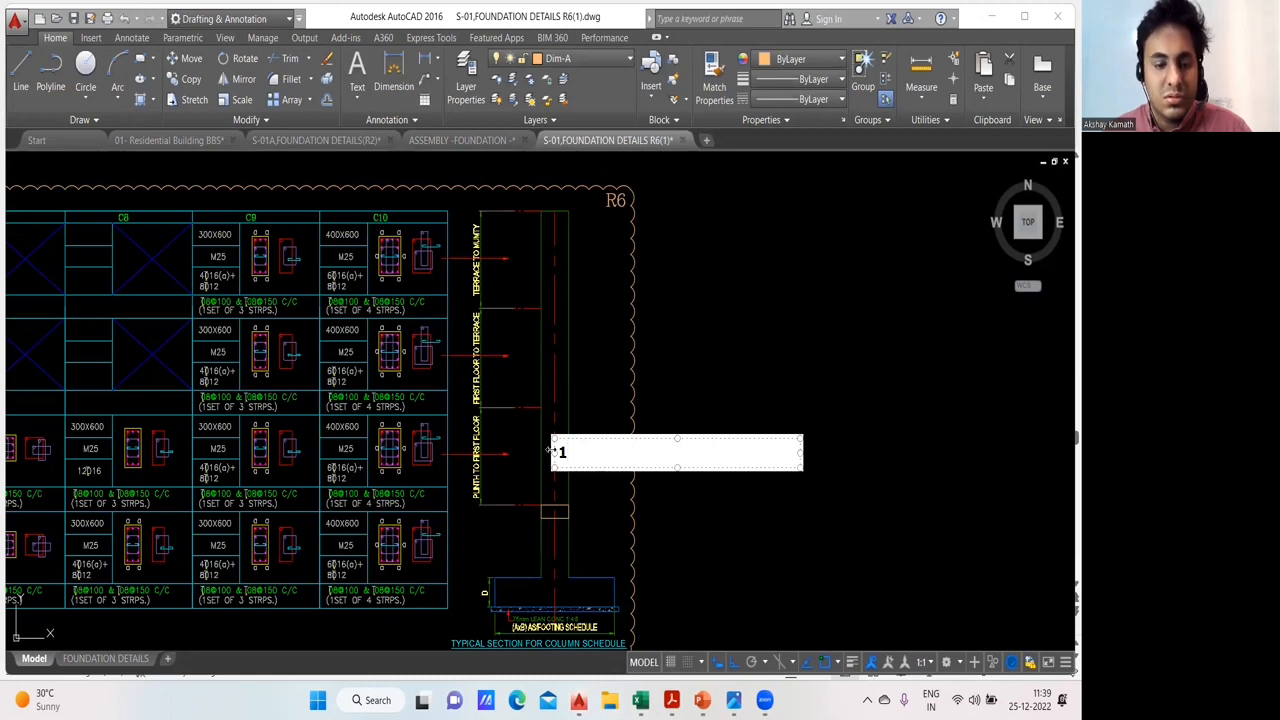
{"action": "key", "text": "BackSpace"}
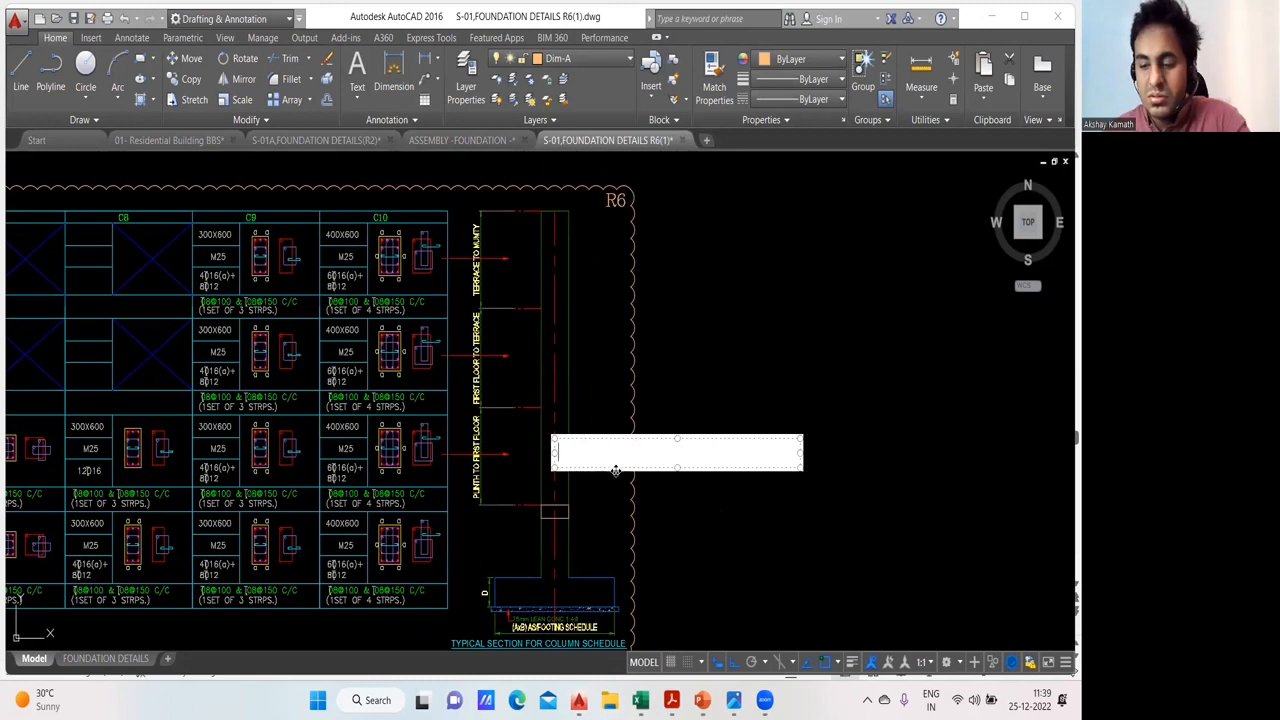
{"action": "type", "text": "1"}
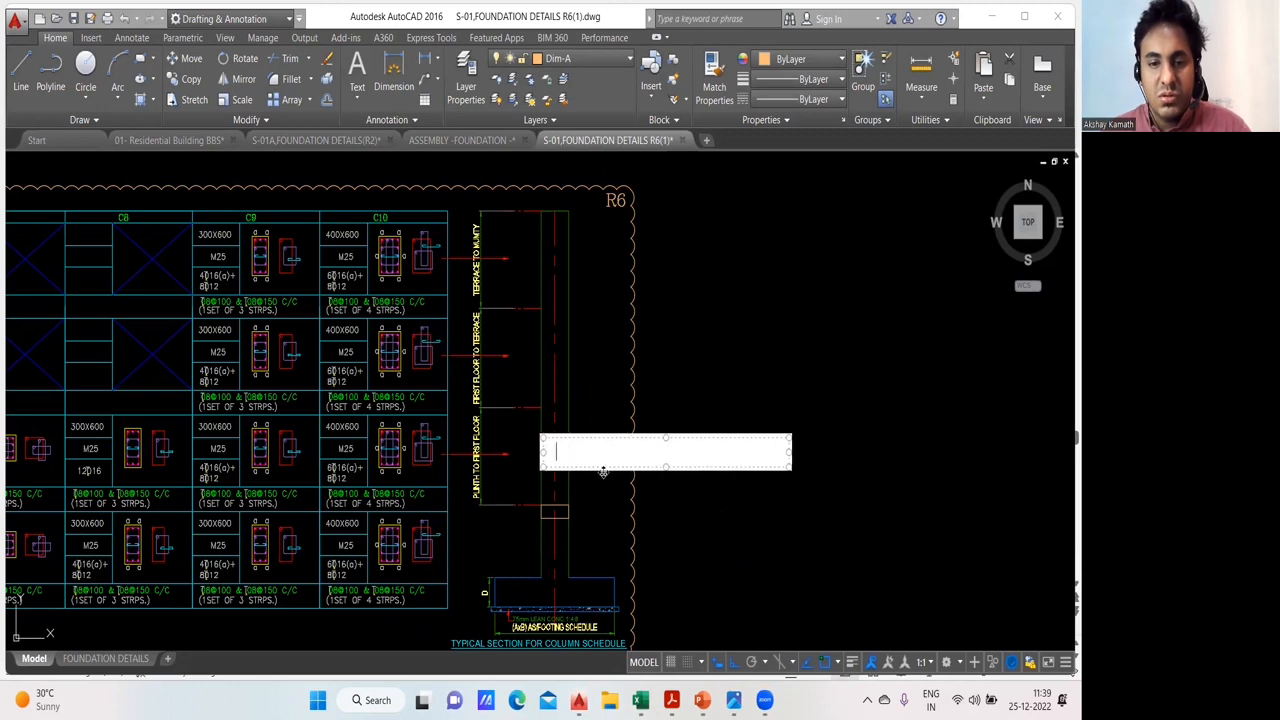
{"action": "left_click", "coordinate": [598, 490]}
{"action": "left_click", "coordinate": [550, 359]}
{"action": "type", "text": "2"}
{"action": "left_click", "coordinate": [631, 444]}
{"action": "left_click", "coordinate": [548, 259]}
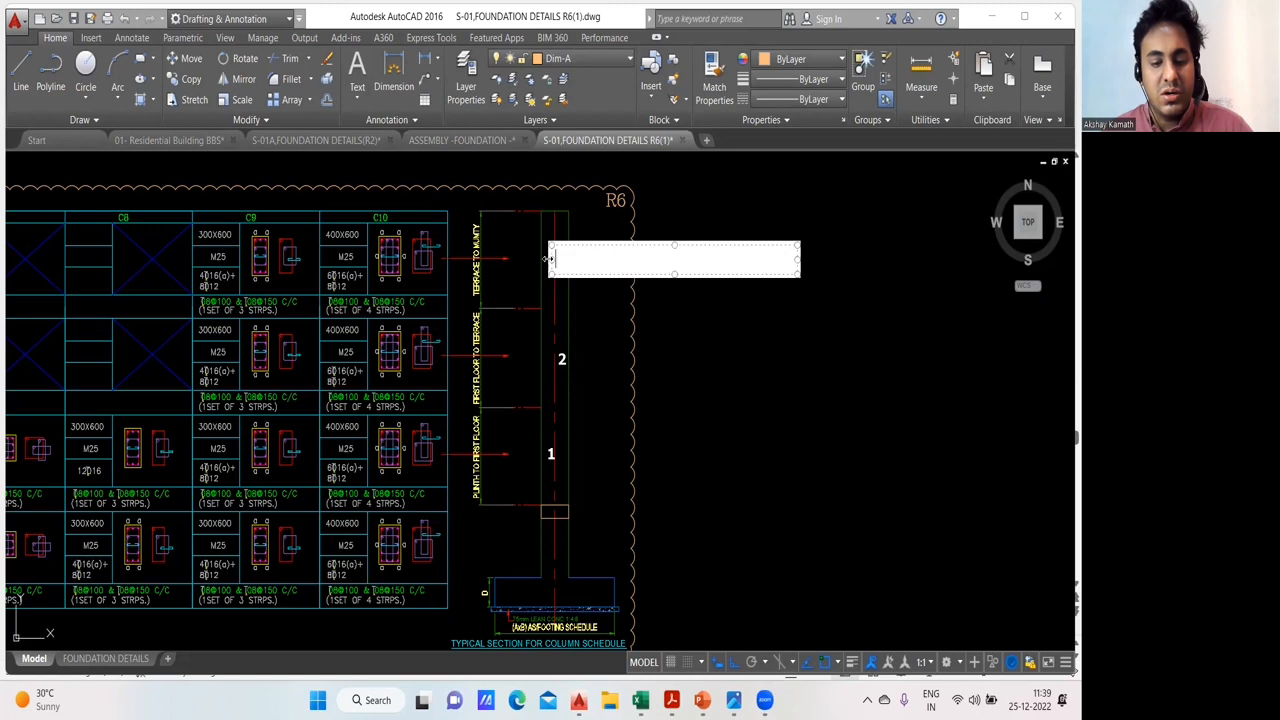
{"action": "type", "text": "3"}
{"action": "left_click", "coordinate": [518, 246]}
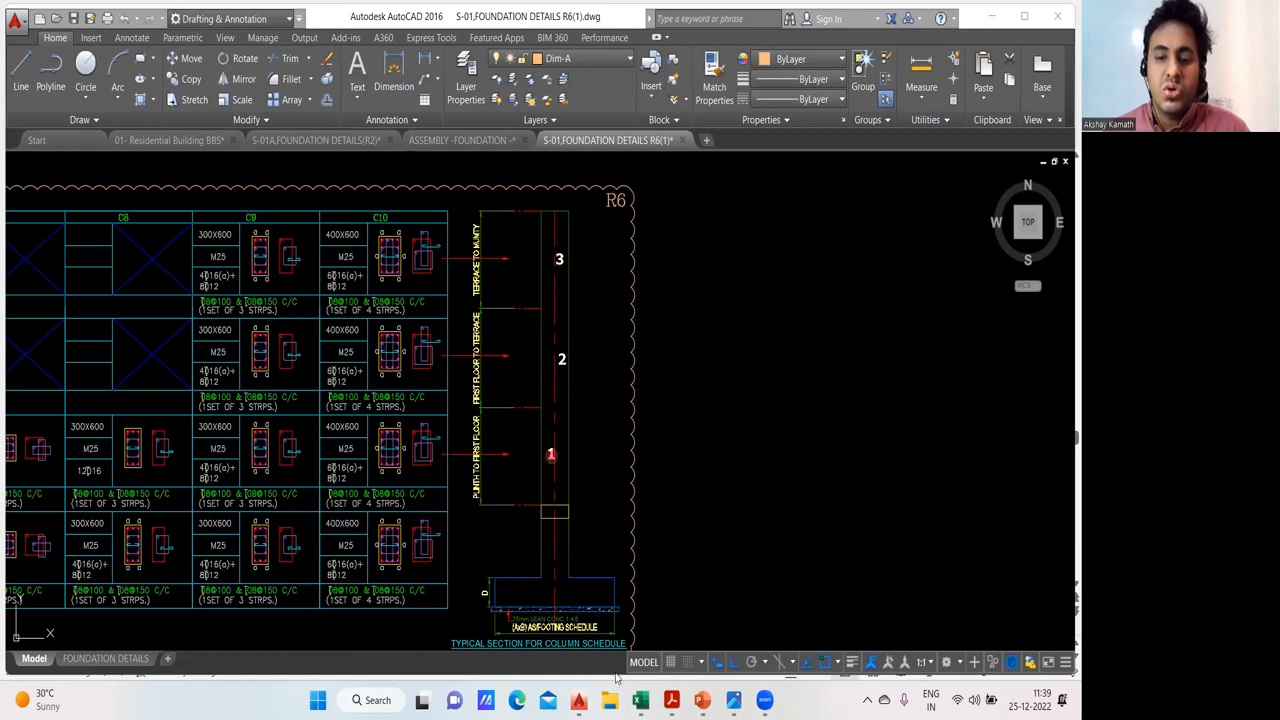
- Switch to 01- Residential Building BBS.dwg and examine the column schedule's footing to ground and ground to first floor reinforcement entries
{"action": "mouse_move", "coordinate": [578, 700]}
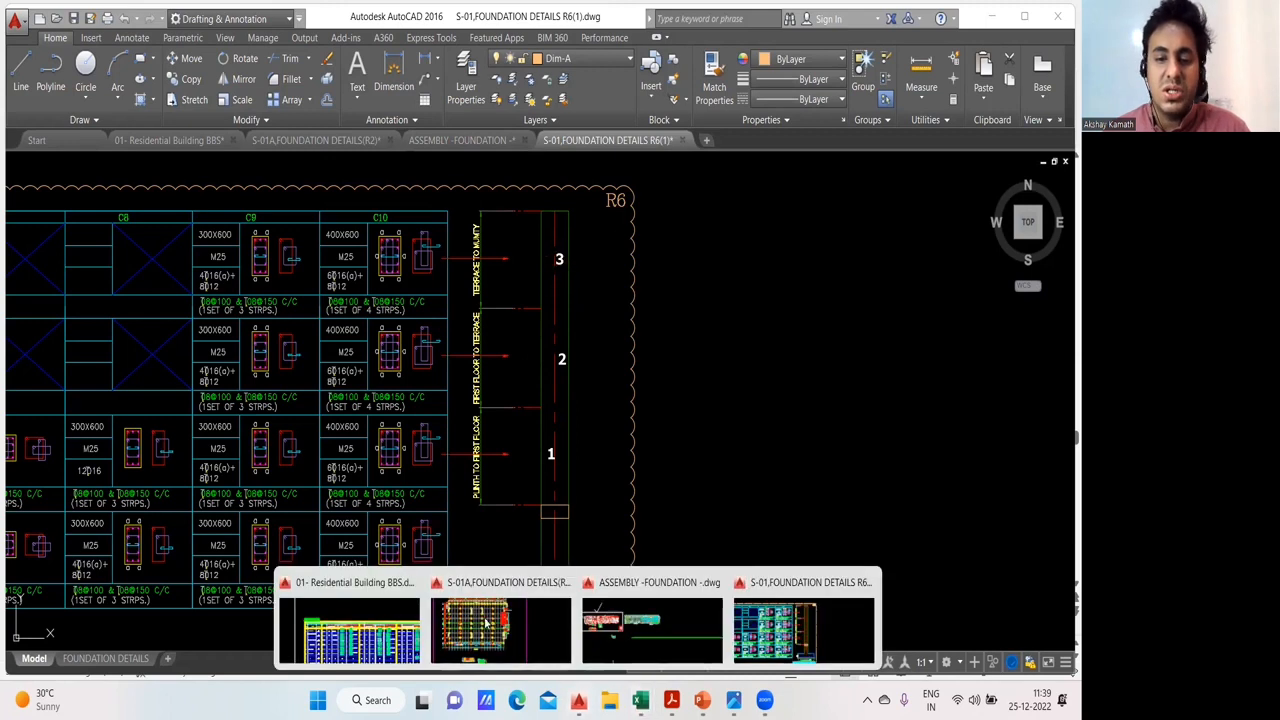
{"action": "left_click", "coordinate": [414, 642]}
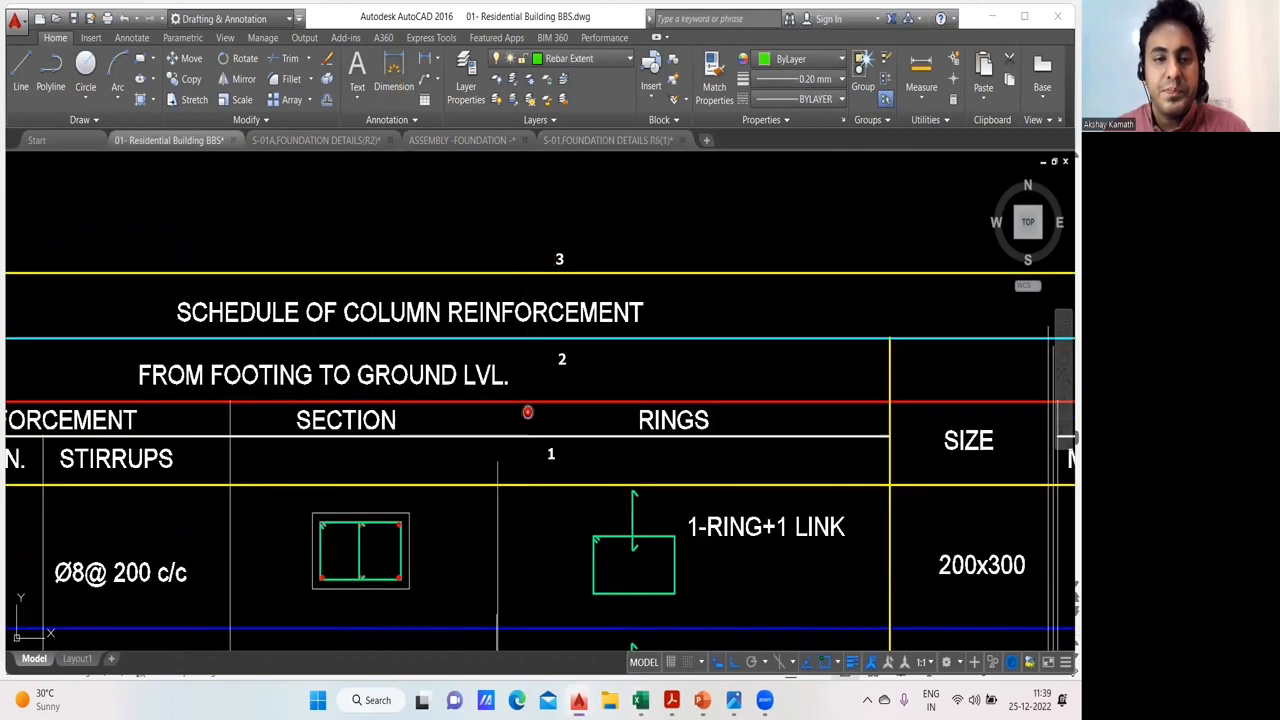
{"action": "scroll", "coordinate": [546, 294], "scroll_direction": "up", "scroll_amount": 2}
{"action": "scroll", "coordinate": [482, 364], "scroll_direction": "down", "scroll_amount": 3}
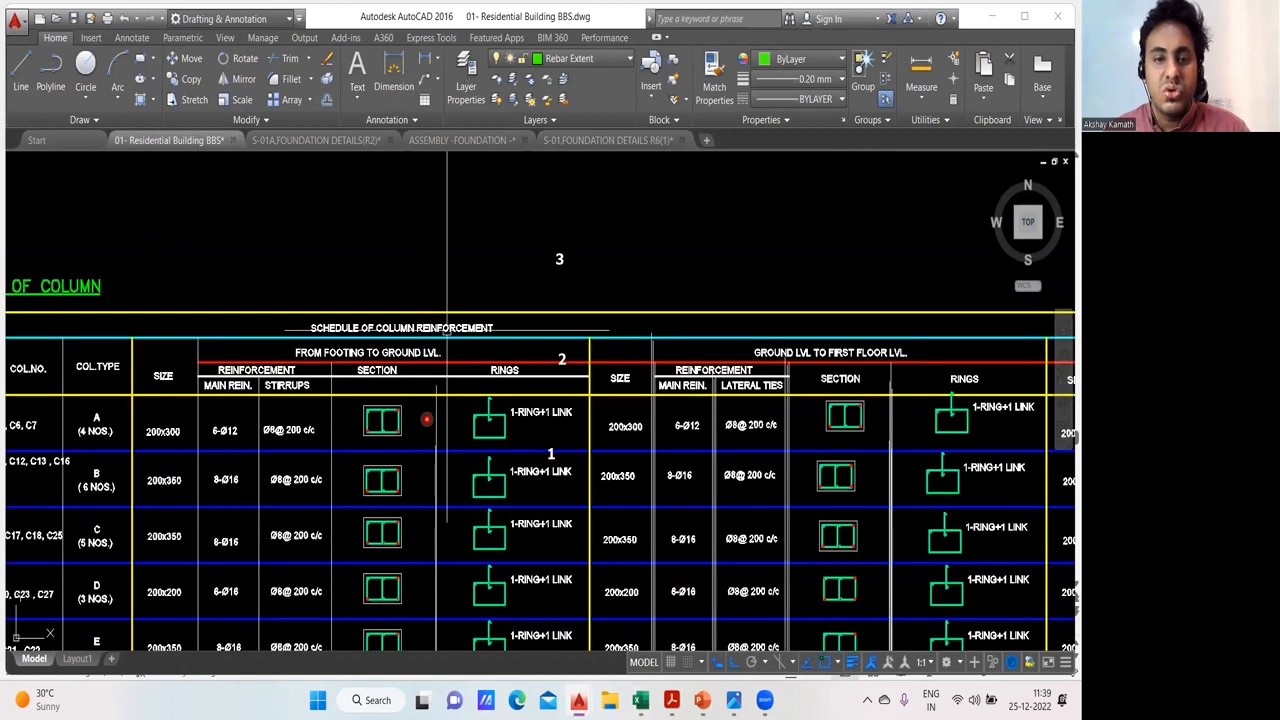
{"action": "scroll", "coordinate": [426, 419], "scroll_direction": "down", "scroll_amount": 3}
{"action": "scroll", "coordinate": [371, 374], "scroll_direction": "up", "scroll_amount": 3}
{"action": "left_click_drag", "start_coordinate": [377, 402], "coordinate": [294, 402]}
{"action": "left_click_drag", "start_coordinate": [624, 377], "coordinate": [476, 414]}
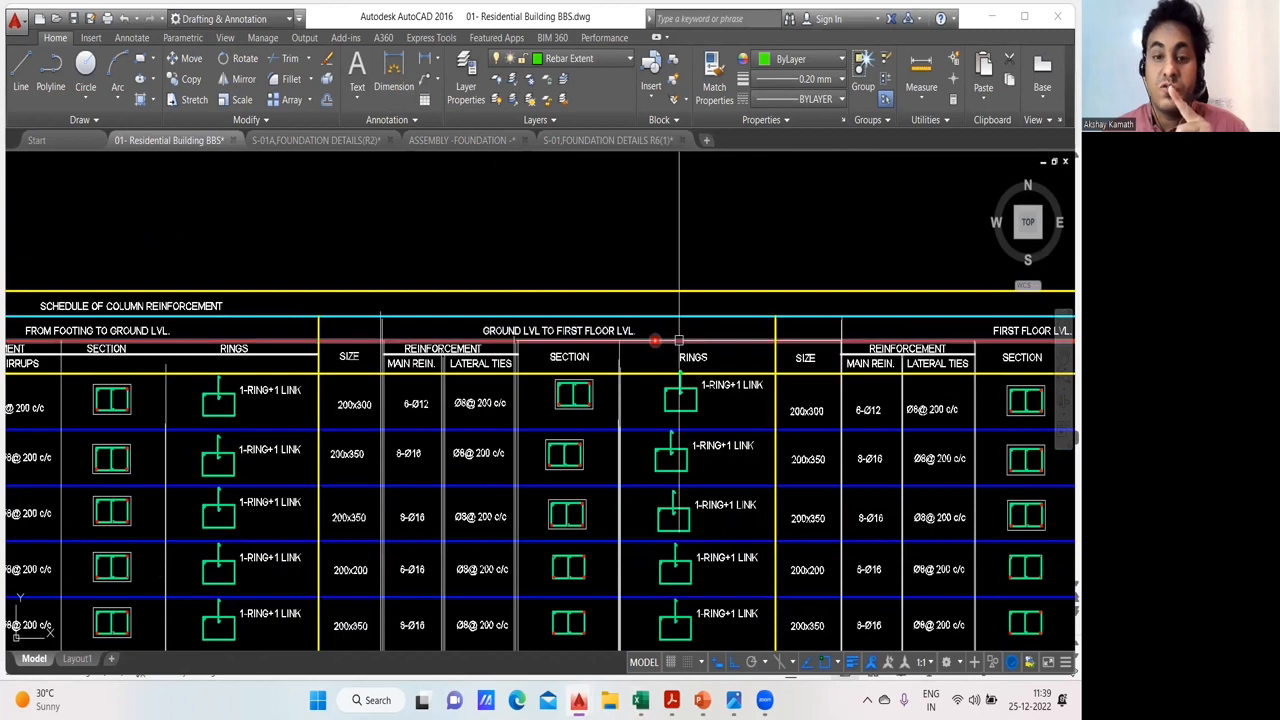
{"action": "left_click_drag", "start_coordinate": [679, 341], "coordinate": [597, 313]}
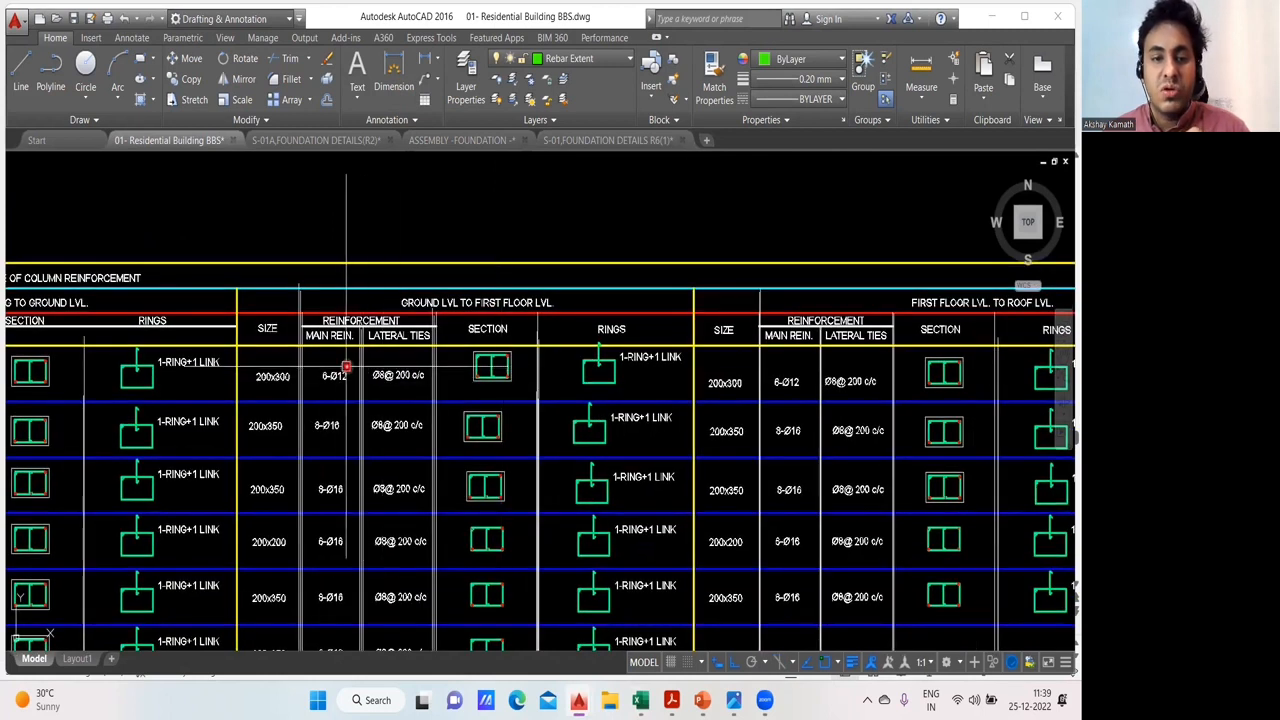
{"action": "scroll", "coordinate": [342, 372], "scroll_direction": "down", "scroll_amount": 2}
{"action": "mouse_move", "coordinate": [337, 380]}
{"action": "left_mouse_down"}
{"action": "mouse_move", "coordinate": [430, 378]}
{"action": "mouse_move", "coordinate": [406, 433]}
{"action": "left_mouse_up"}
{"action": "scroll", "coordinate": [436, 392], "scroll_direction": "up", "scroll_amount": 4}
- Examine the column schedule's first floor to roof and roof to TOR level entries, including sizes, main bars, ties and rings
{"action": "left_click_drag", "start_coordinate": [757, 382], "coordinate": [84, 430]}
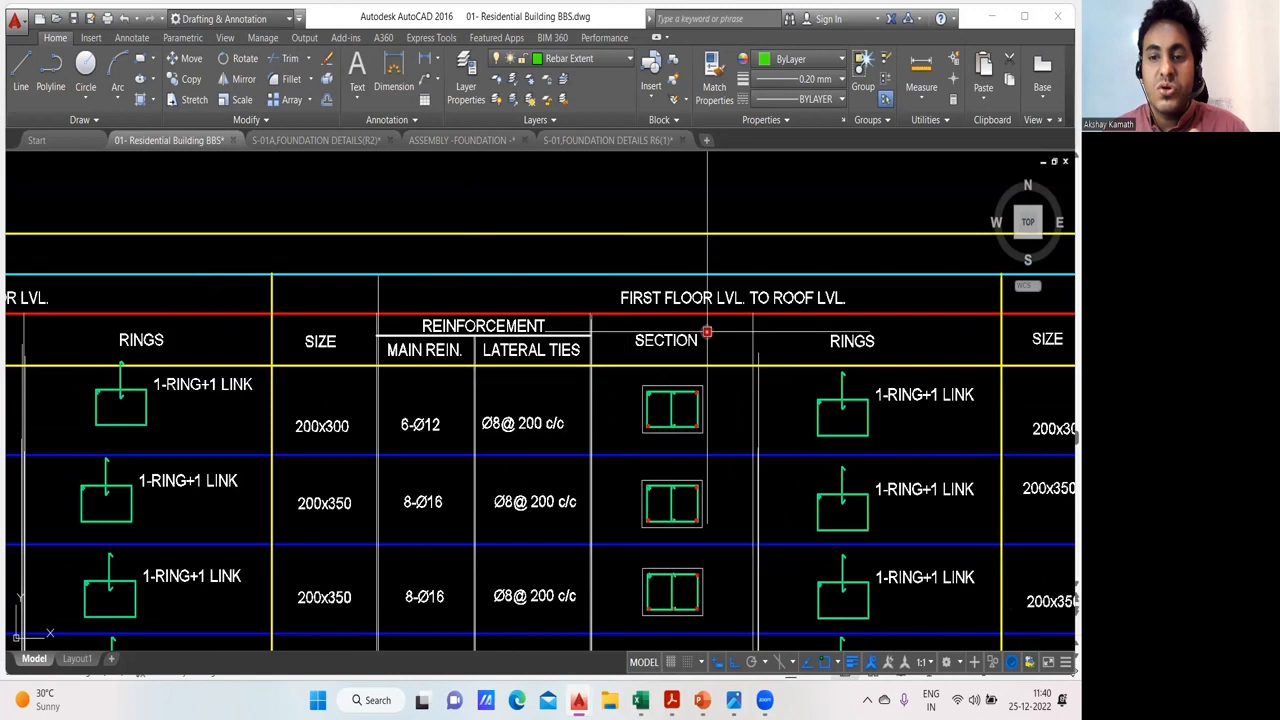
{"action": "scroll", "coordinate": [707, 332], "scroll_direction": "down", "scroll_amount": 2}
{"action": "left_click_drag", "start_coordinate": [469, 380], "coordinate": [355, 382]}
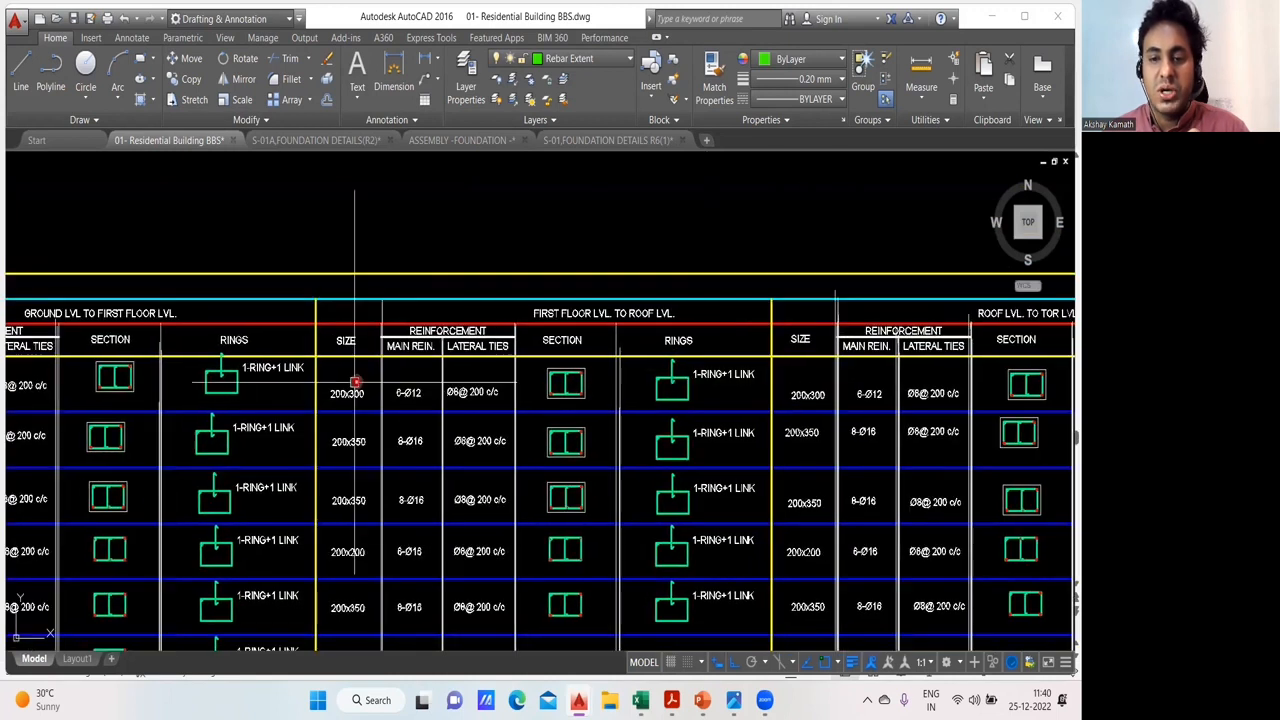
{"action": "left_click_drag", "start_coordinate": [753, 397], "coordinate": [405, 389]}
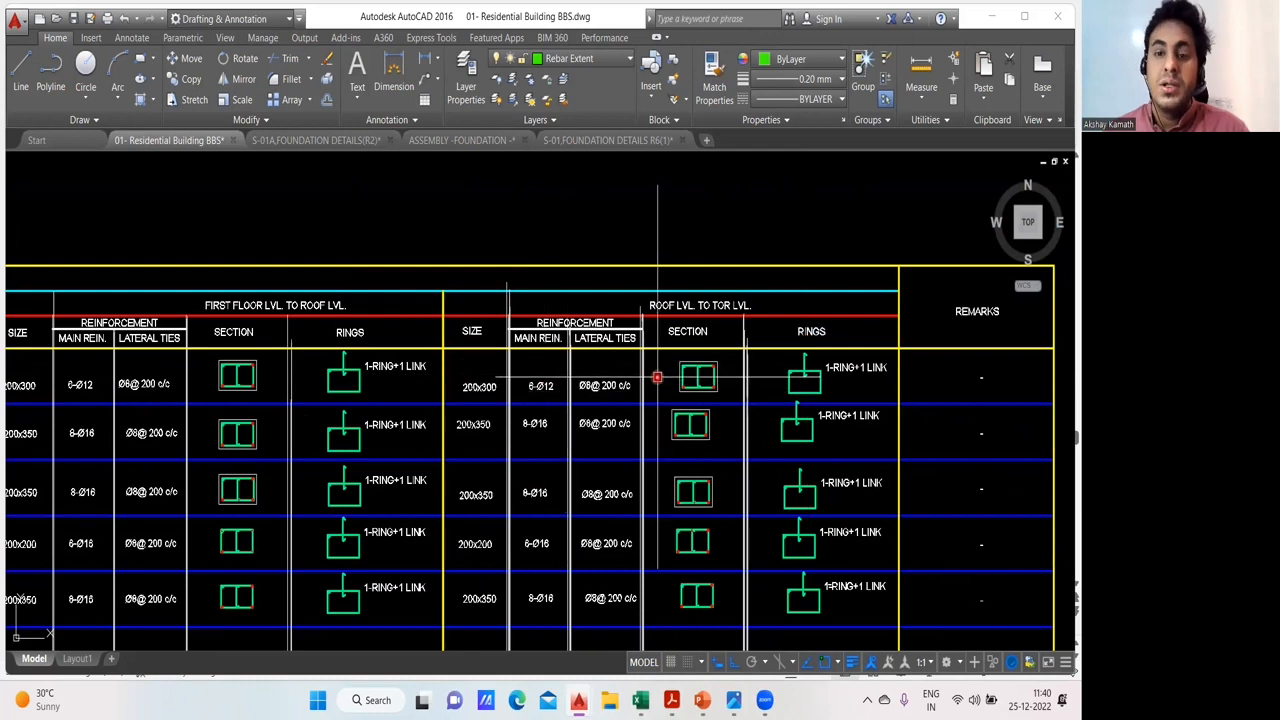
{"action": "scroll", "coordinate": [662, 376], "scroll_direction": "down", "scroll_amount": 2}
{"action": "scroll", "coordinate": [573, 405], "scroll_direction": "down", "scroll_amount": 2}
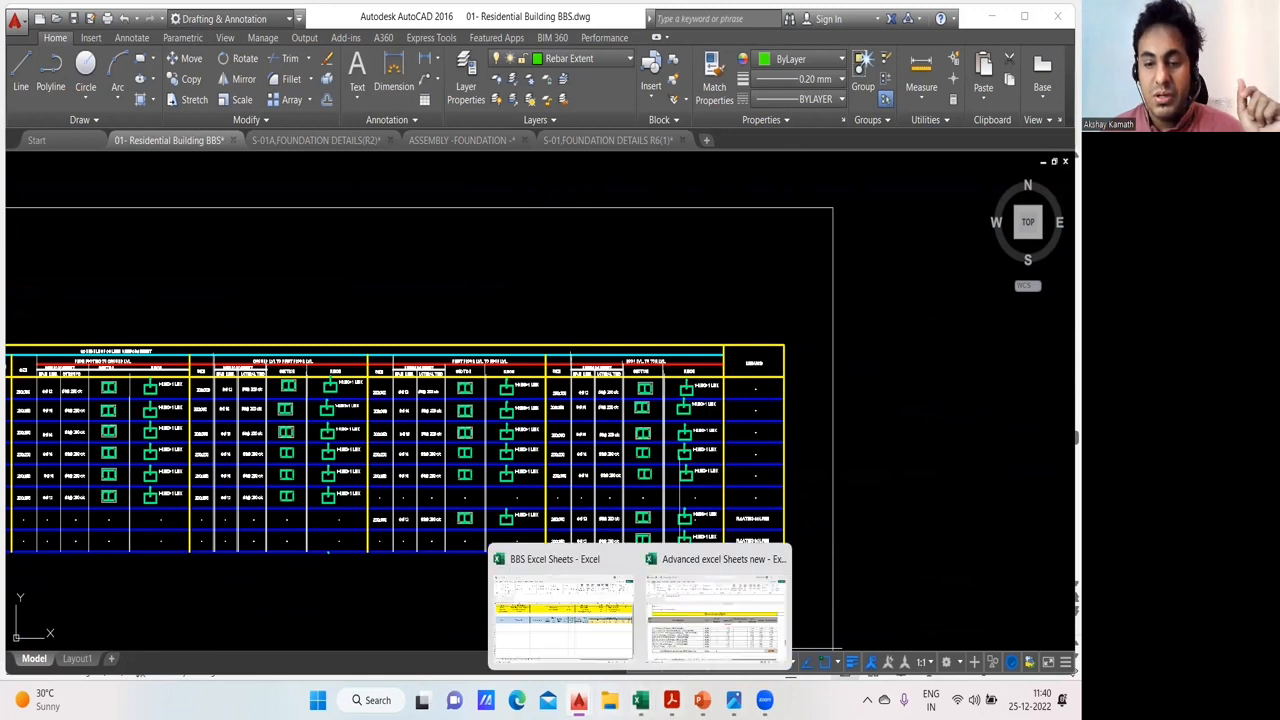
- In S-01,FOUNDATION DETAILS R6(1).dwg, sketch an L-shaped main bar from the footing past first floor level, with a green lapped bar continuing above
{"action": "mouse_move", "coordinate": [578, 700]}
{"action": "left_click", "coordinate": [834, 622]}
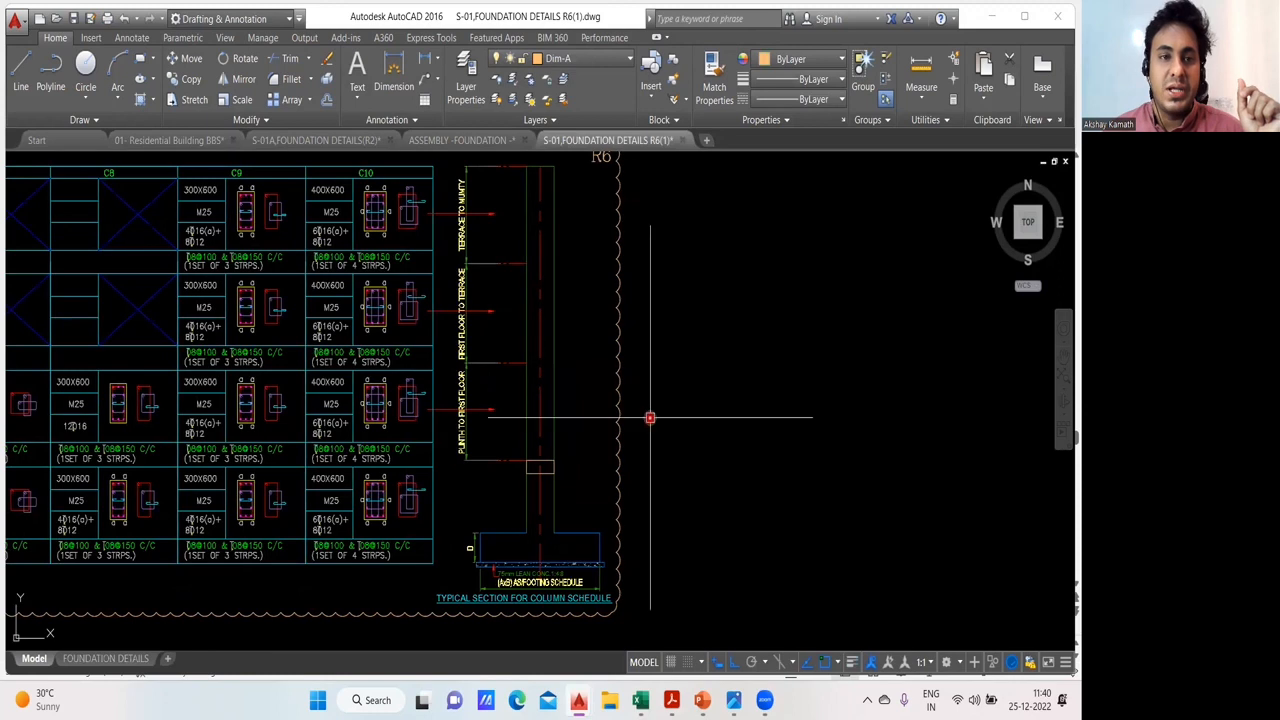
{"action": "left_click", "coordinate": [534, 557]}
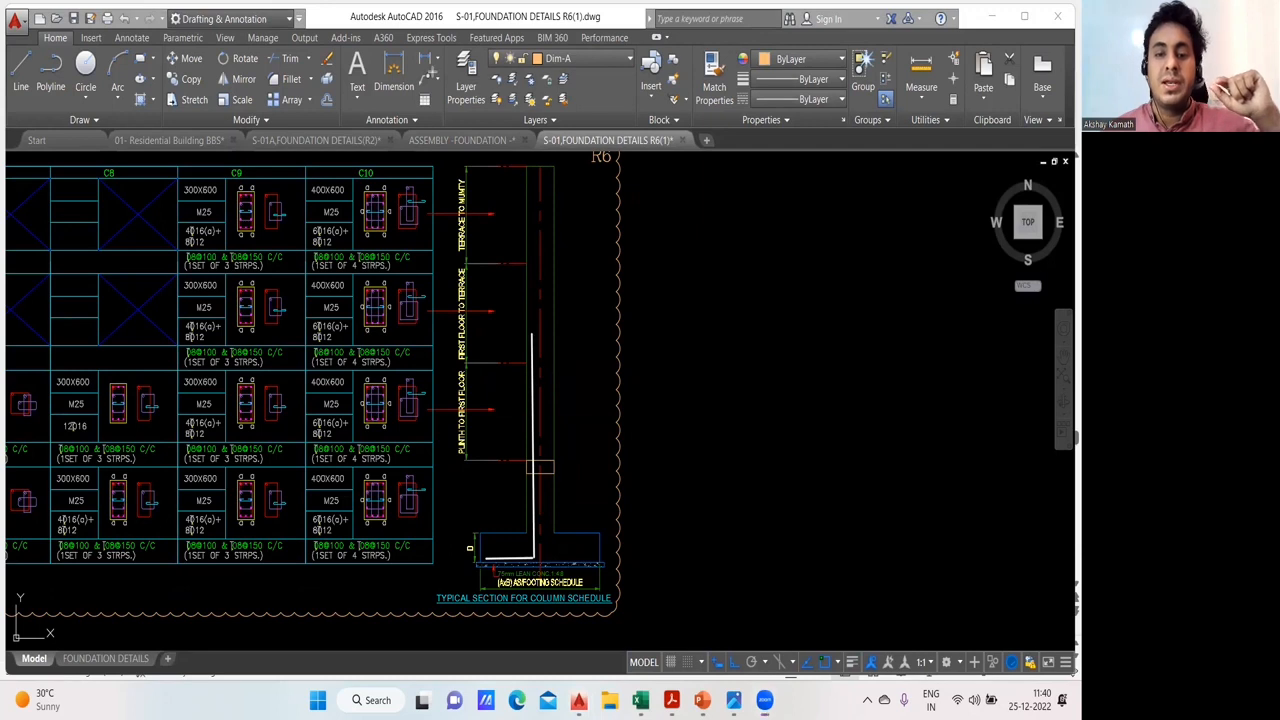
{"action": "left_click", "coordinate": [483, 555]}
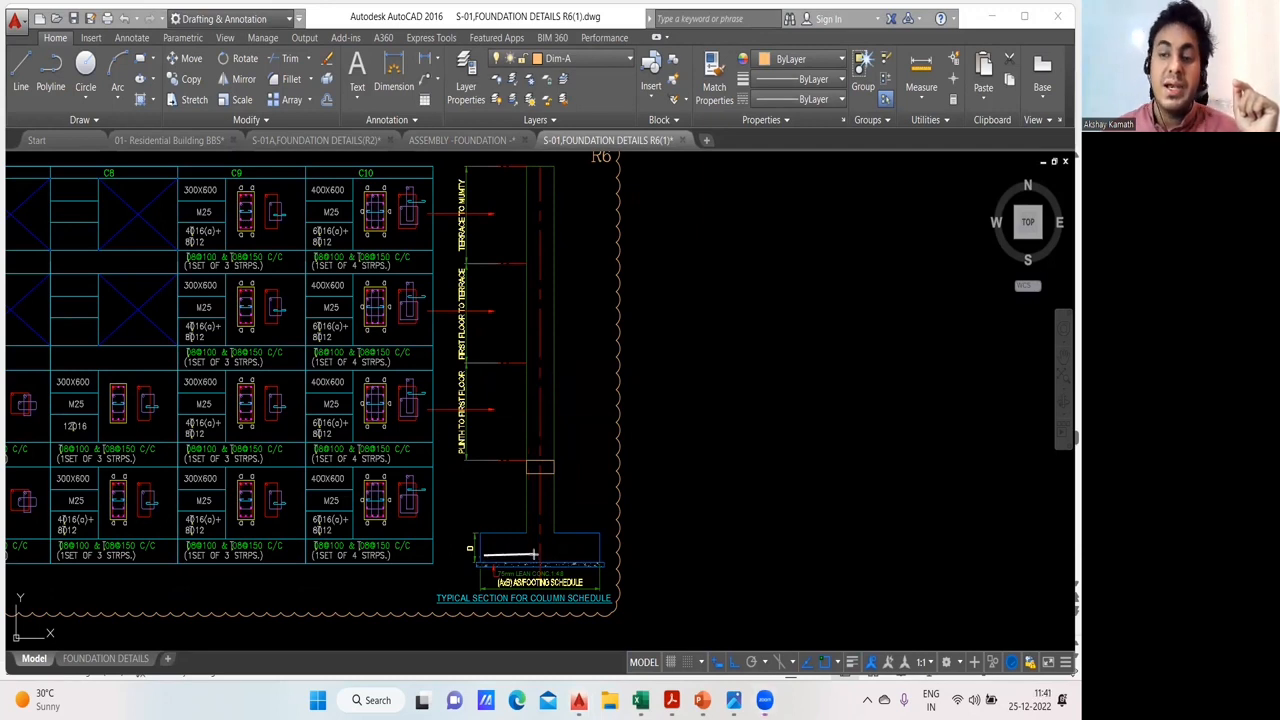
{"action": "left_click", "coordinate": [537, 518]}
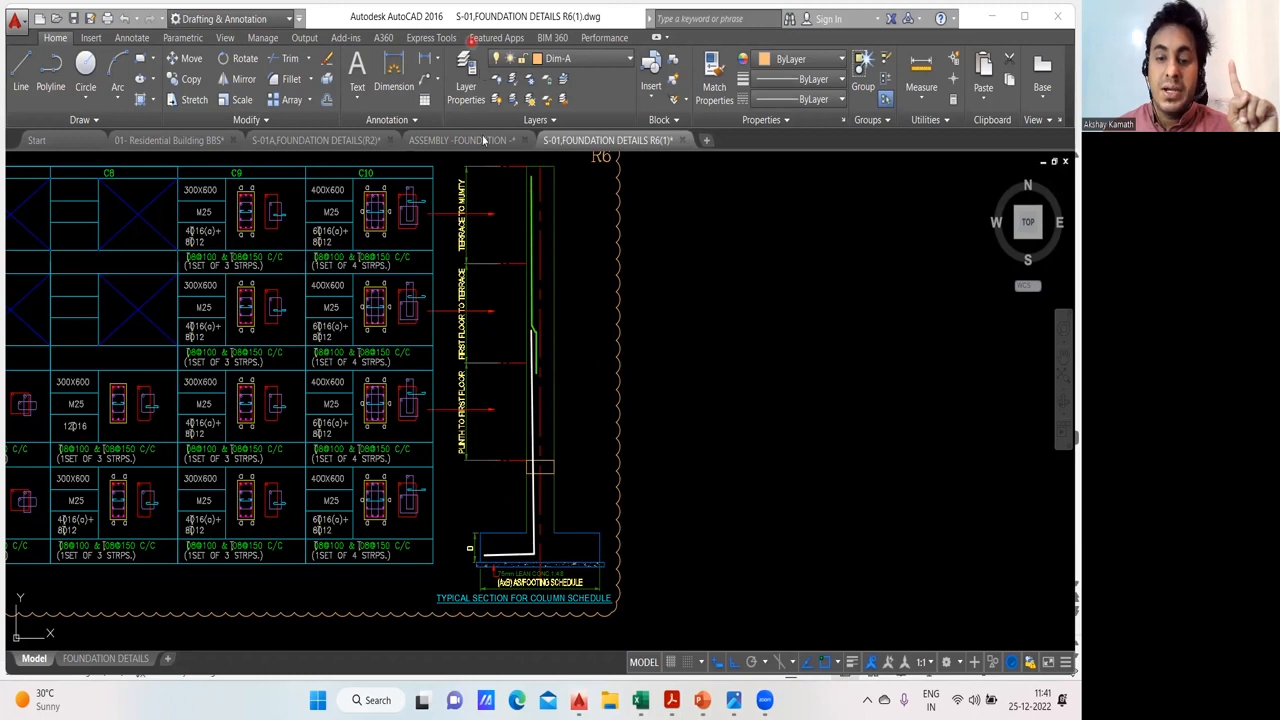
- Return to 01- Residential Building BBS.dwg and compare the main reinforcement of each column type level by level, from footing to TOR
{"action": "mouse_move", "coordinate": [578, 700]}
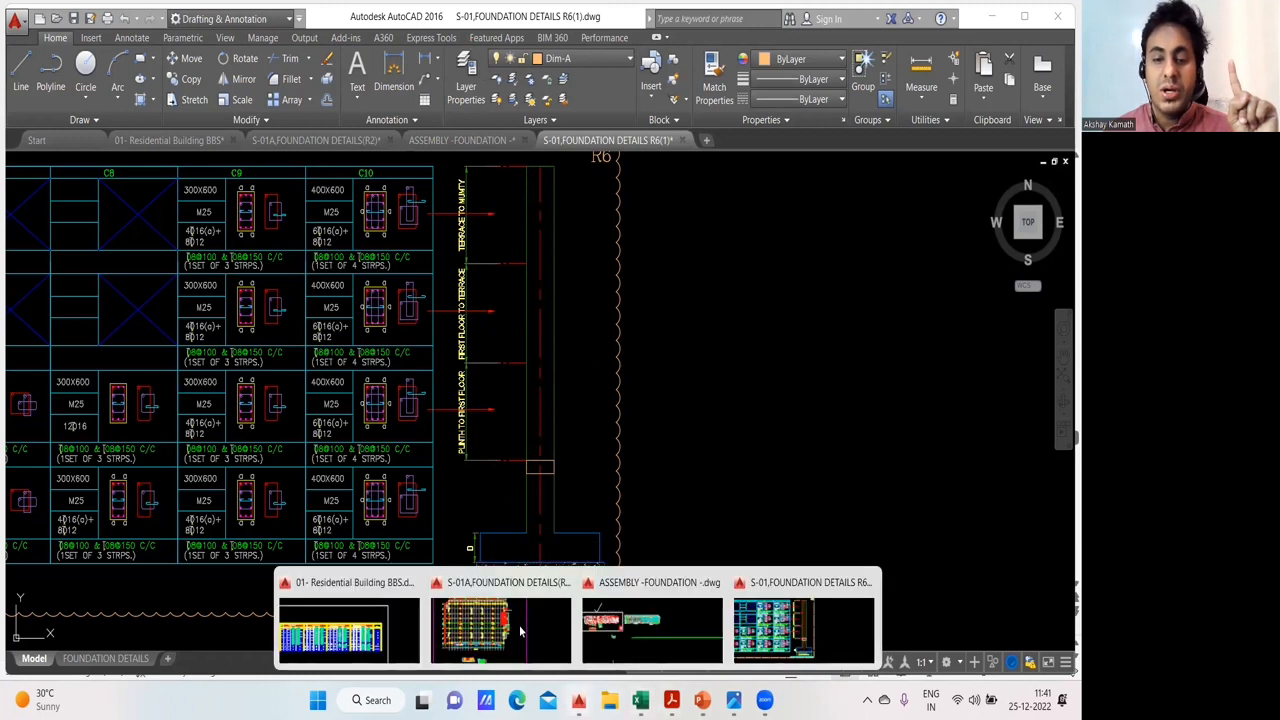
{"action": "left_click", "coordinate": [377, 640]}
{"action": "scroll", "coordinate": [130, 380], "scroll_direction": "up", "scroll_amount": 4}
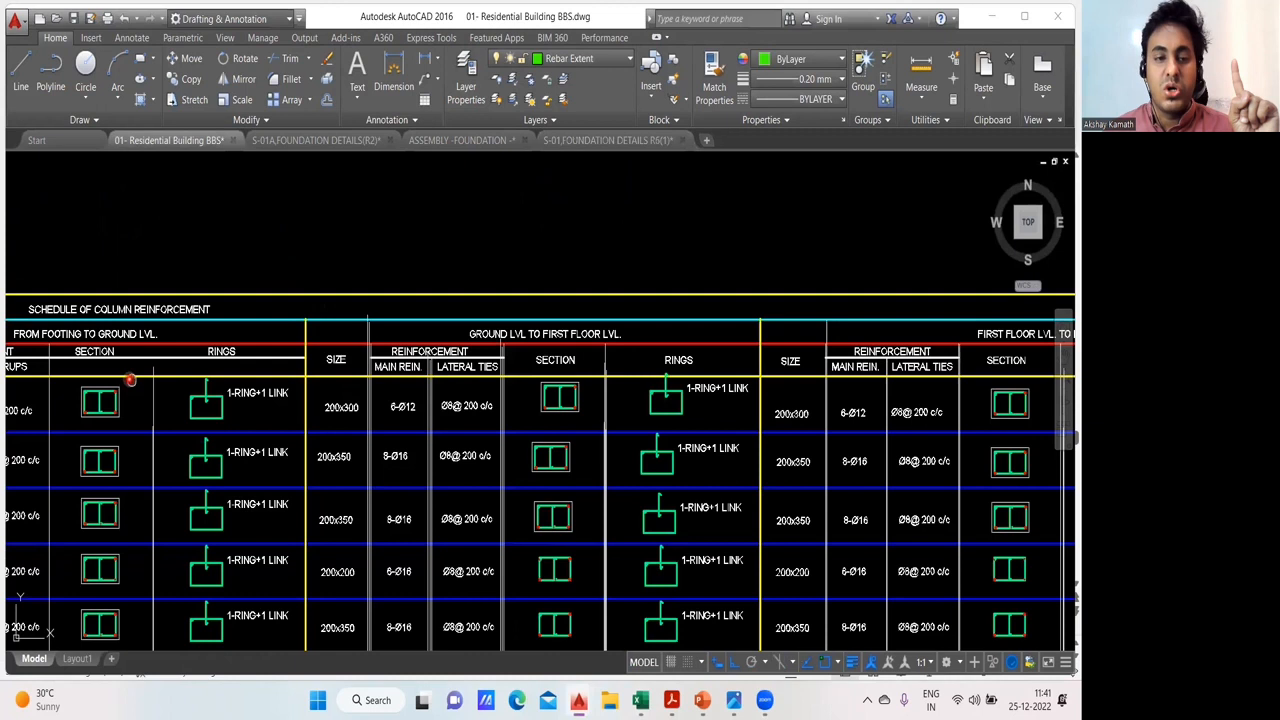
{"action": "left_click_drag", "start_coordinate": [130, 380], "coordinate": [450, 421]}
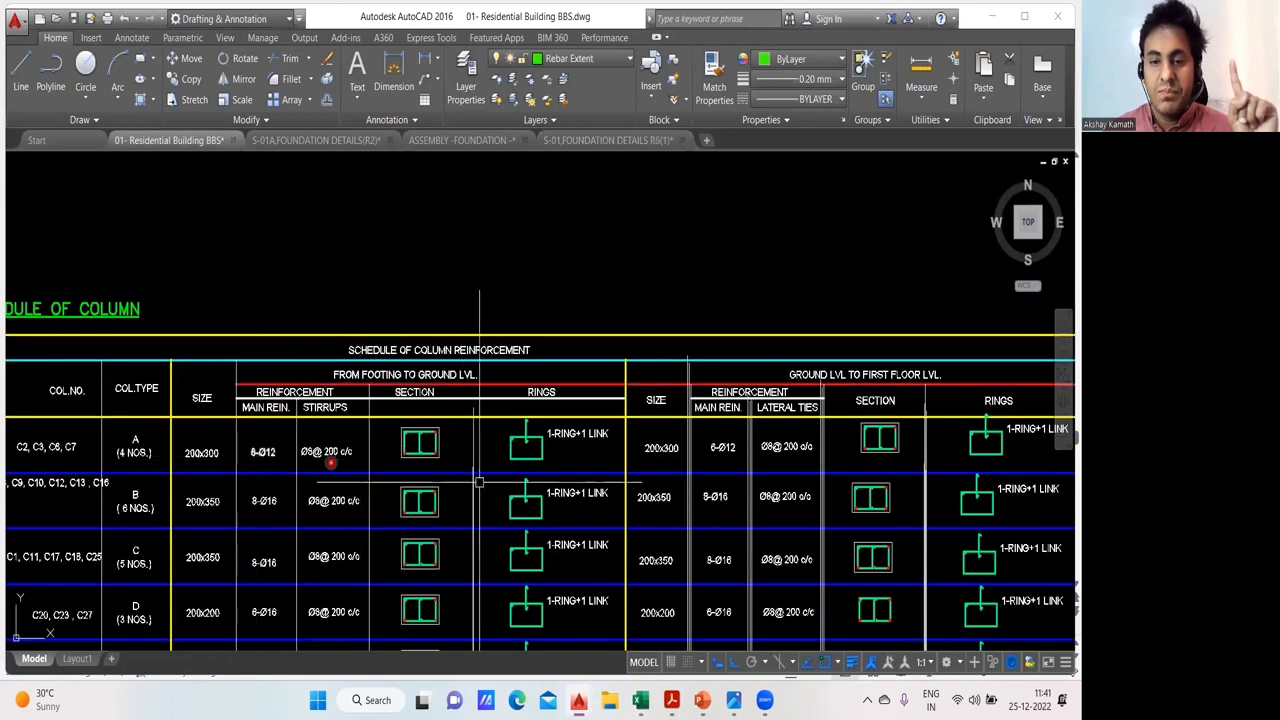
{"action": "scroll", "coordinate": [479, 482], "scroll_direction": "down", "scroll_amount": 3}
{"action": "scroll", "coordinate": [652, 423], "scroll_direction": "up", "scroll_amount": 3}
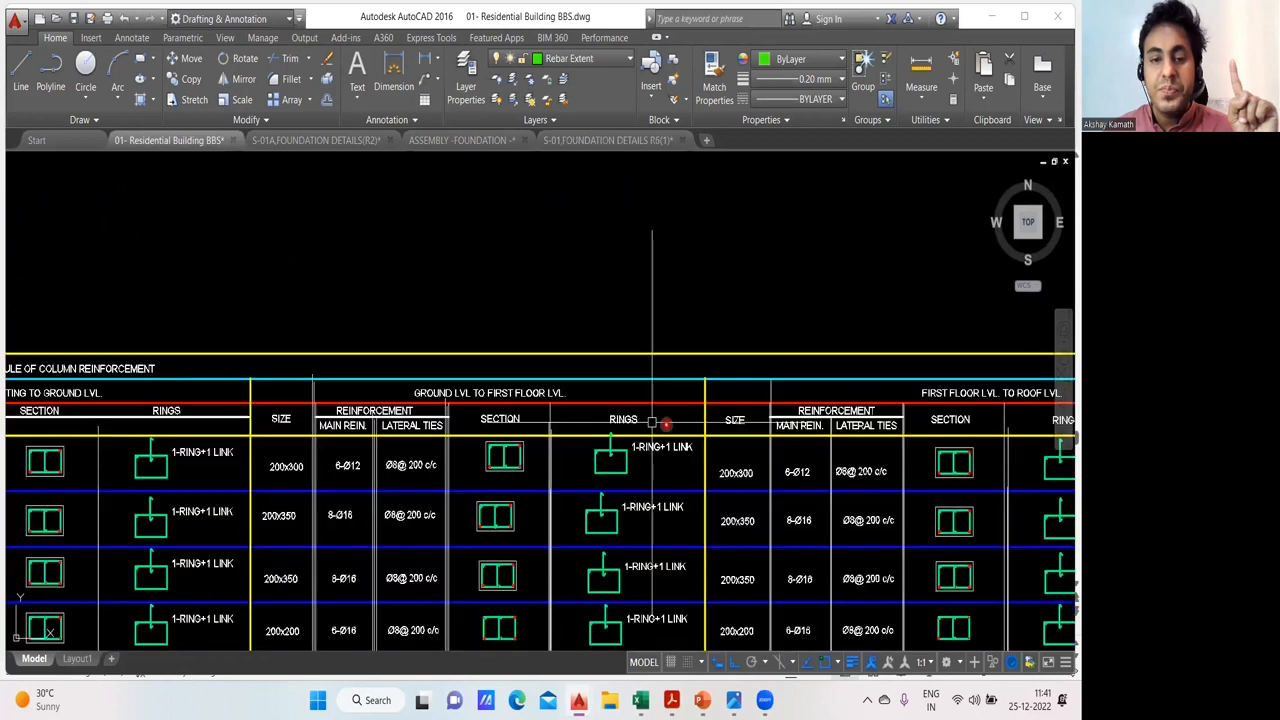
{"action": "left_click_drag", "start_coordinate": [528, 410], "coordinate": [638, 358]}
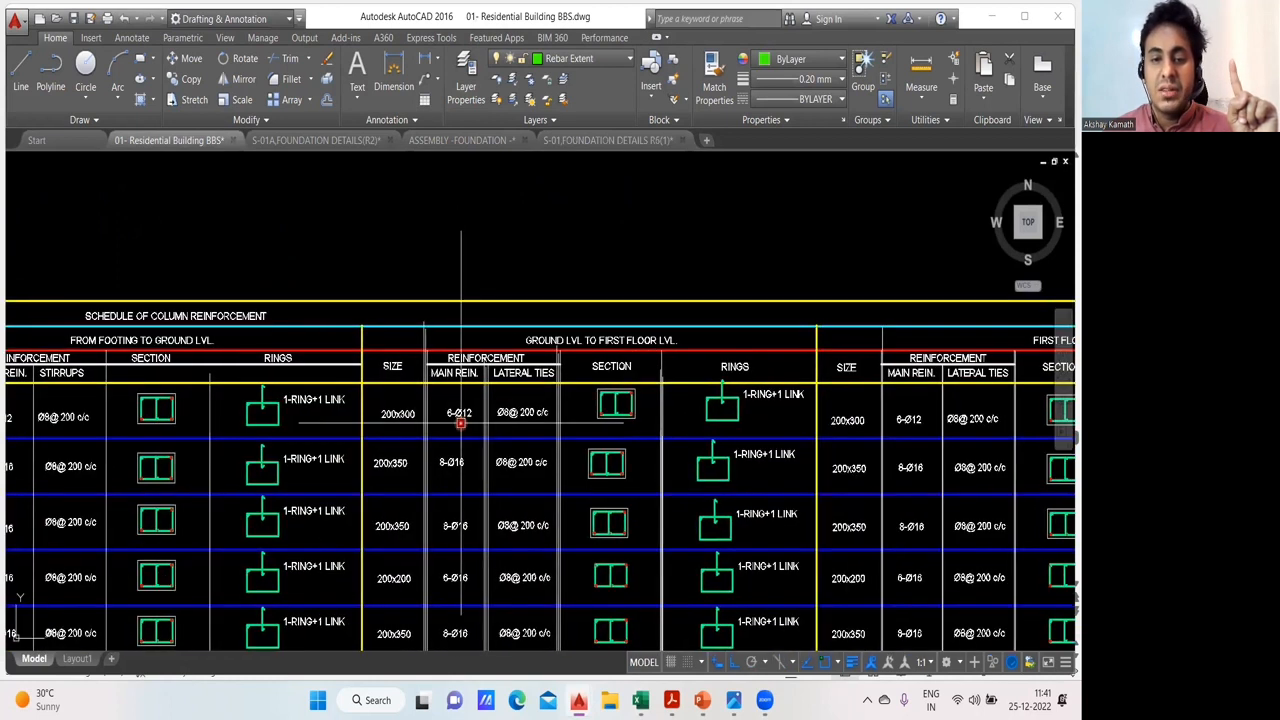
{"action": "left_click_drag", "start_coordinate": [914, 484], "coordinate": [470, 484]}
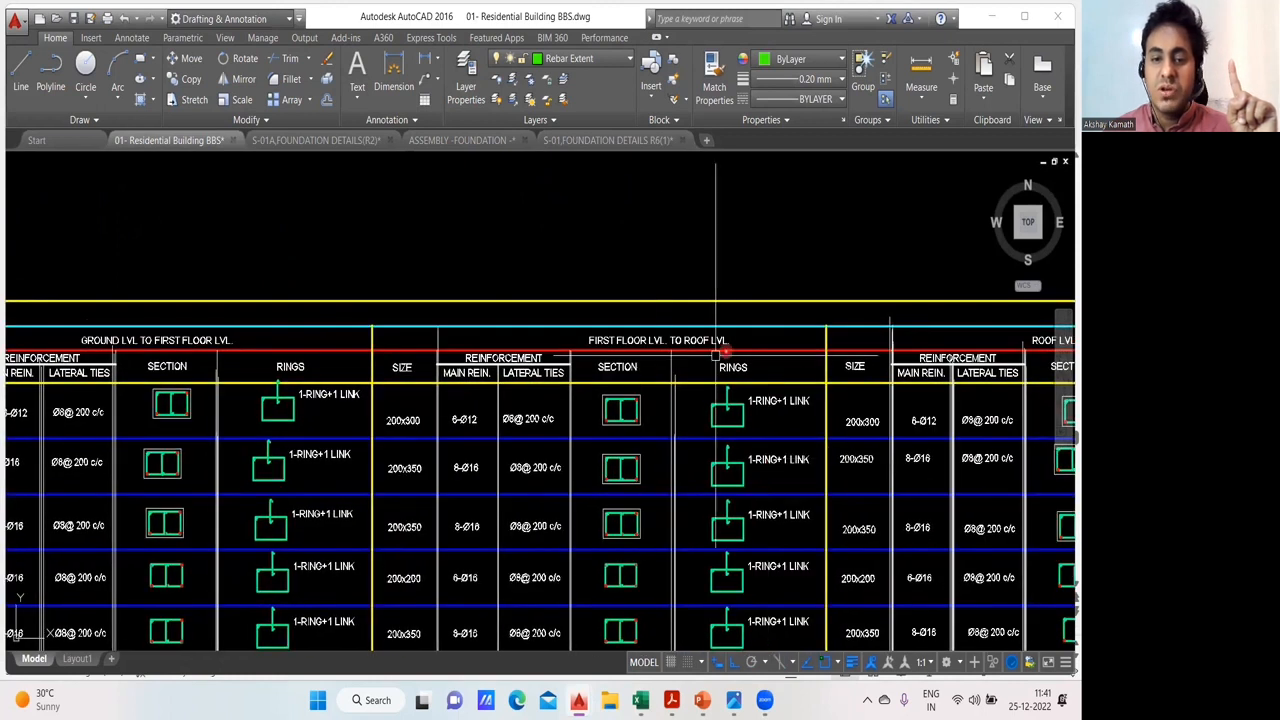
{"action": "left_click_drag", "start_coordinate": [1029, 464], "coordinate": [569, 460]}
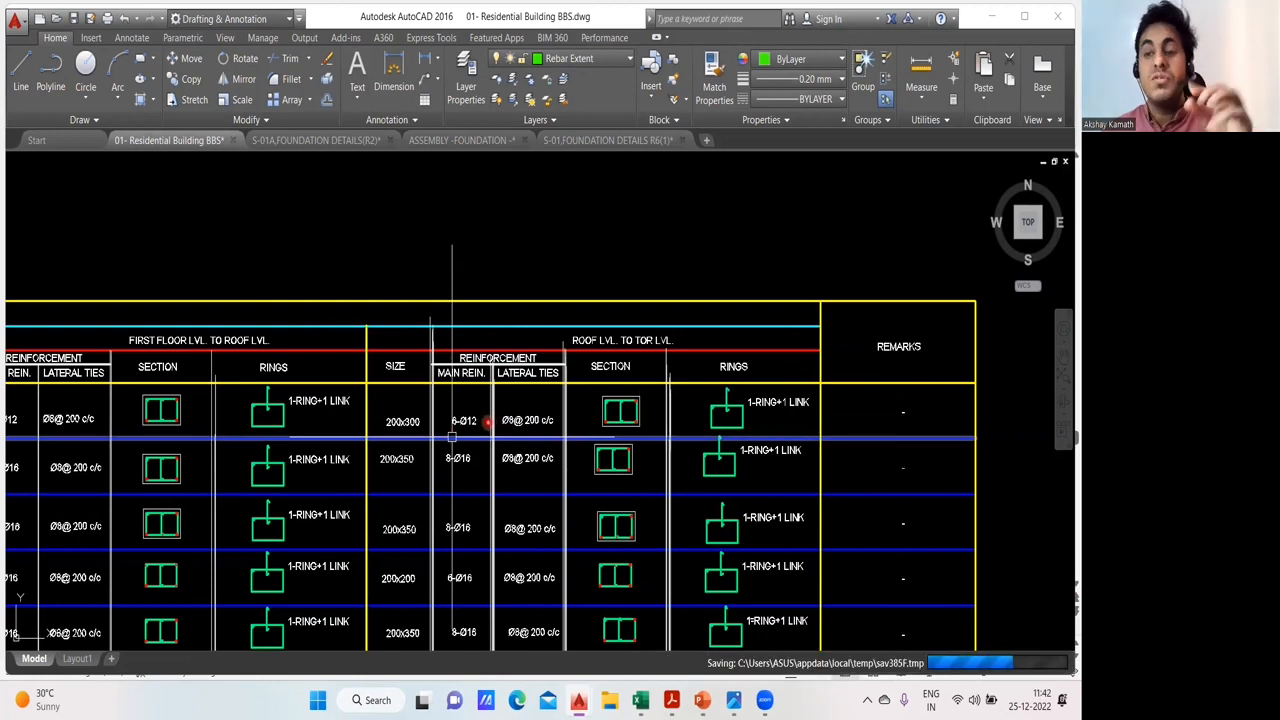
- Review the whole column schedule, then examine the column numbers, types and sizes in its first rows
{"action": "scroll", "coordinate": [721, 262], "scroll_direction": "down", "scroll_amount": 5}
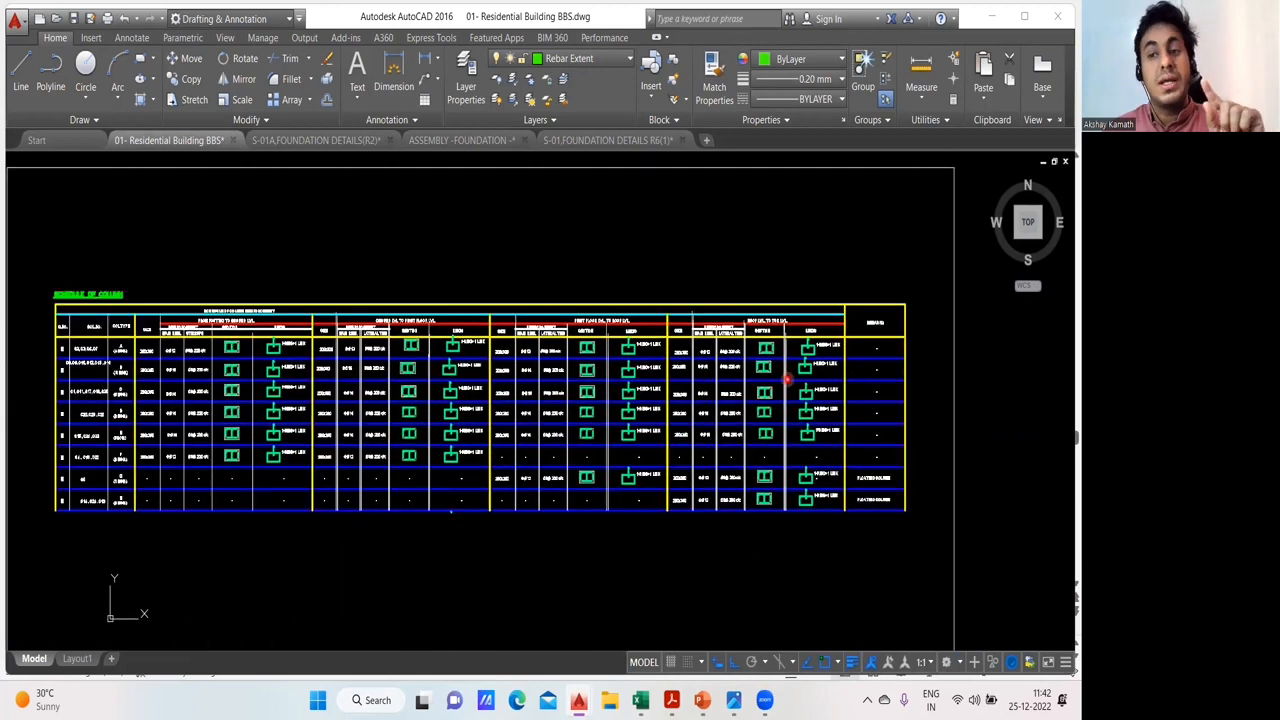
{"action": "mouse_move", "coordinate": [783, 369]}
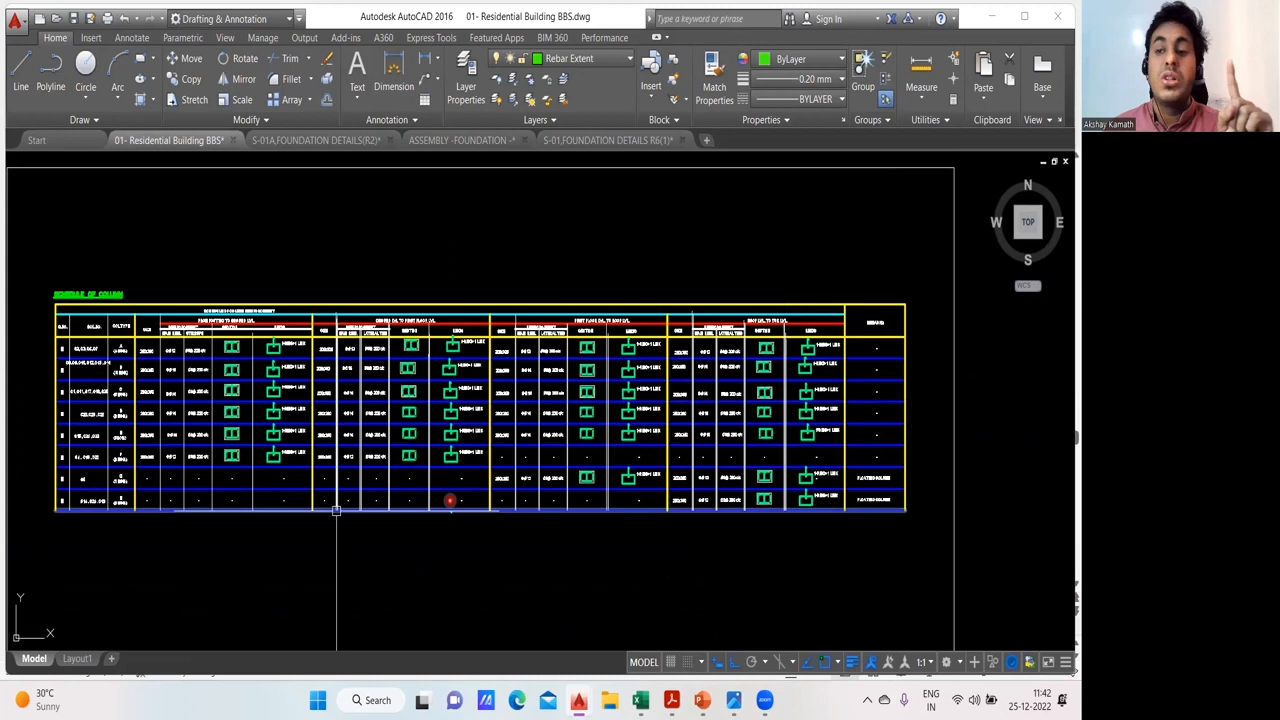
{"action": "mouse_move", "coordinate": [413, 421]}
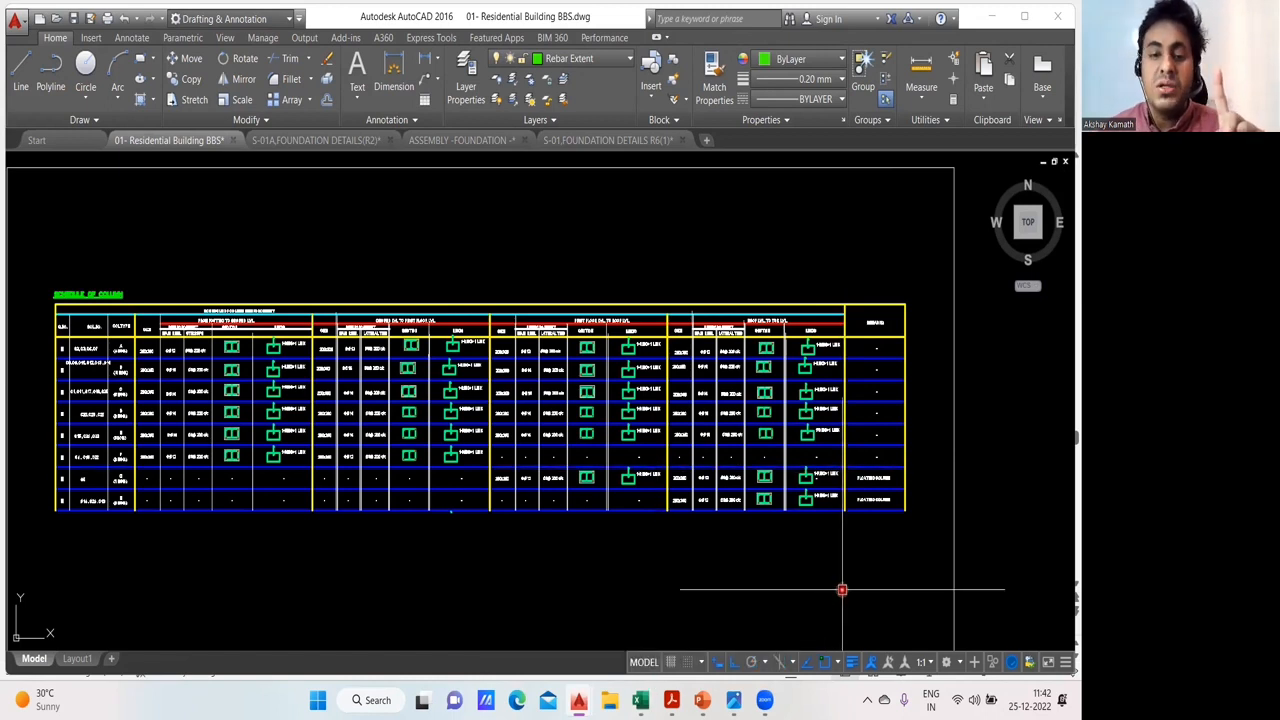
{"action": "left_click_drag", "start_coordinate": [702, 501], "coordinate": [785, 454]}
{"action": "scroll", "coordinate": [135, 272], "scroll_direction": "up", "scroll_amount": 4}
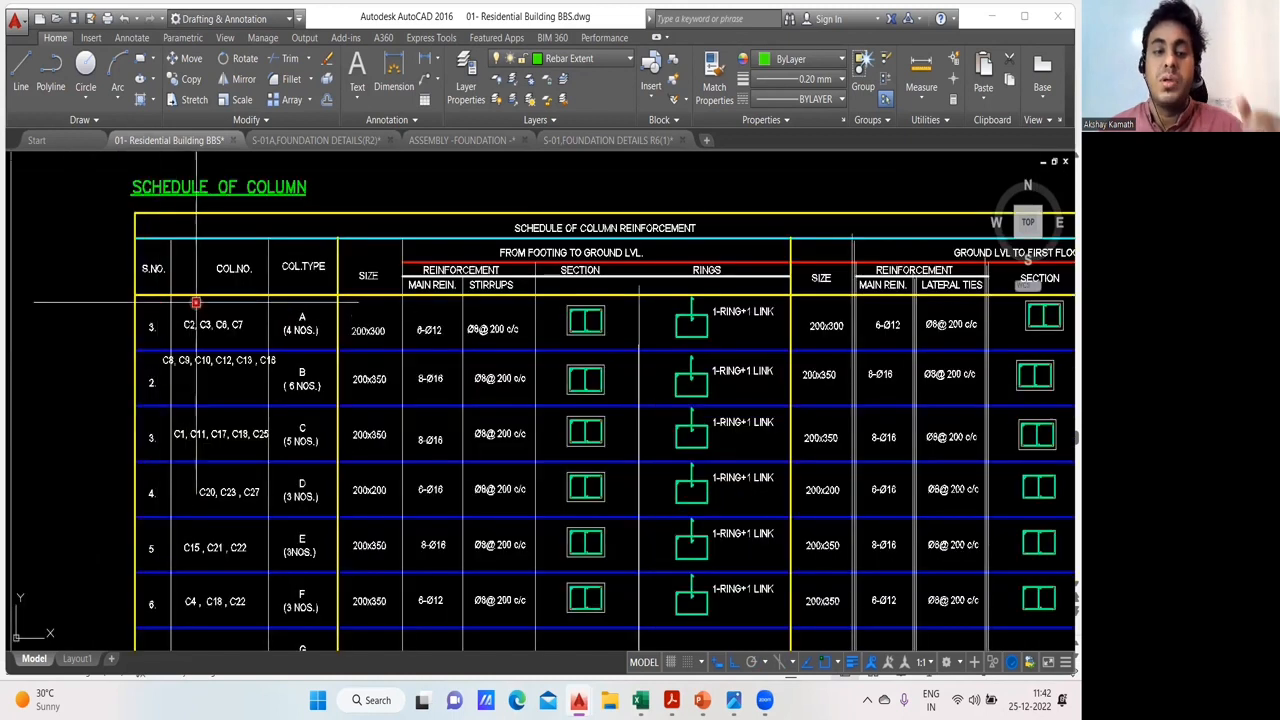
- Switch to the Advanced excel Sheets new workbook and examine the neck column shuttering rows on the Foundation Estimation sheet
{"action": "mouse_move", "coordinate": [640, 700]}
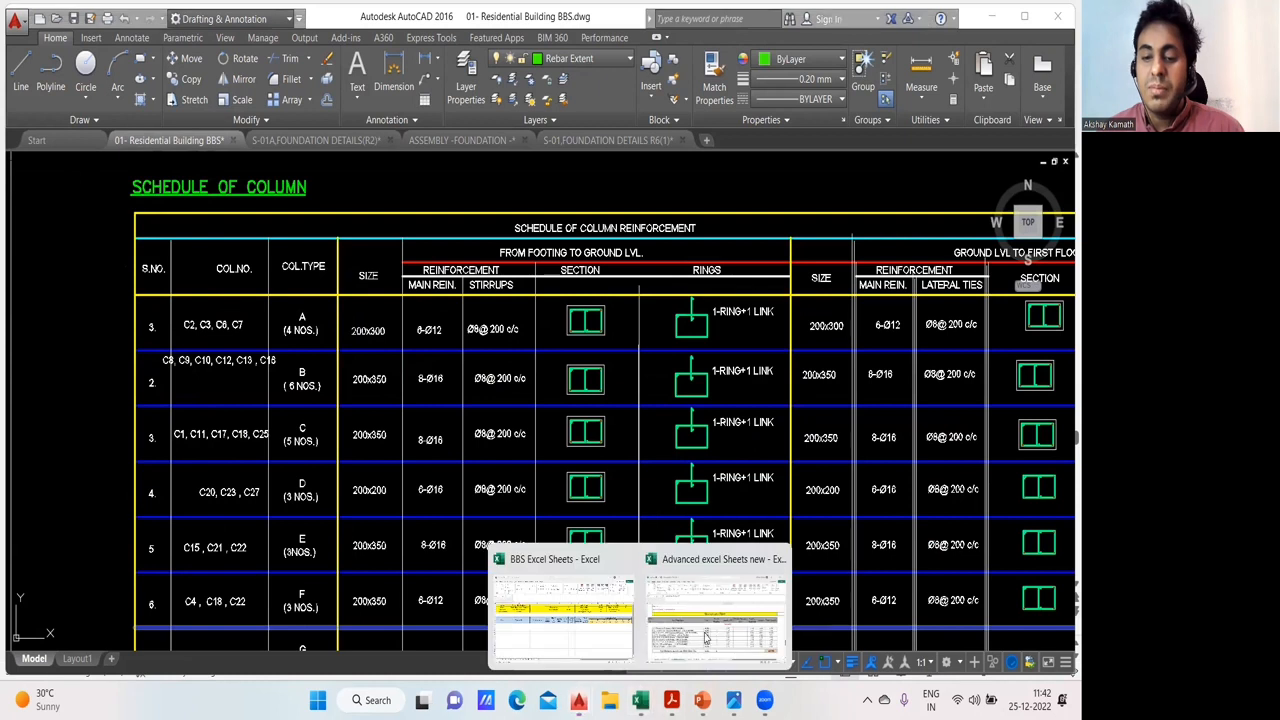
{"action": "left_click", "coordinate": [706, 632]}
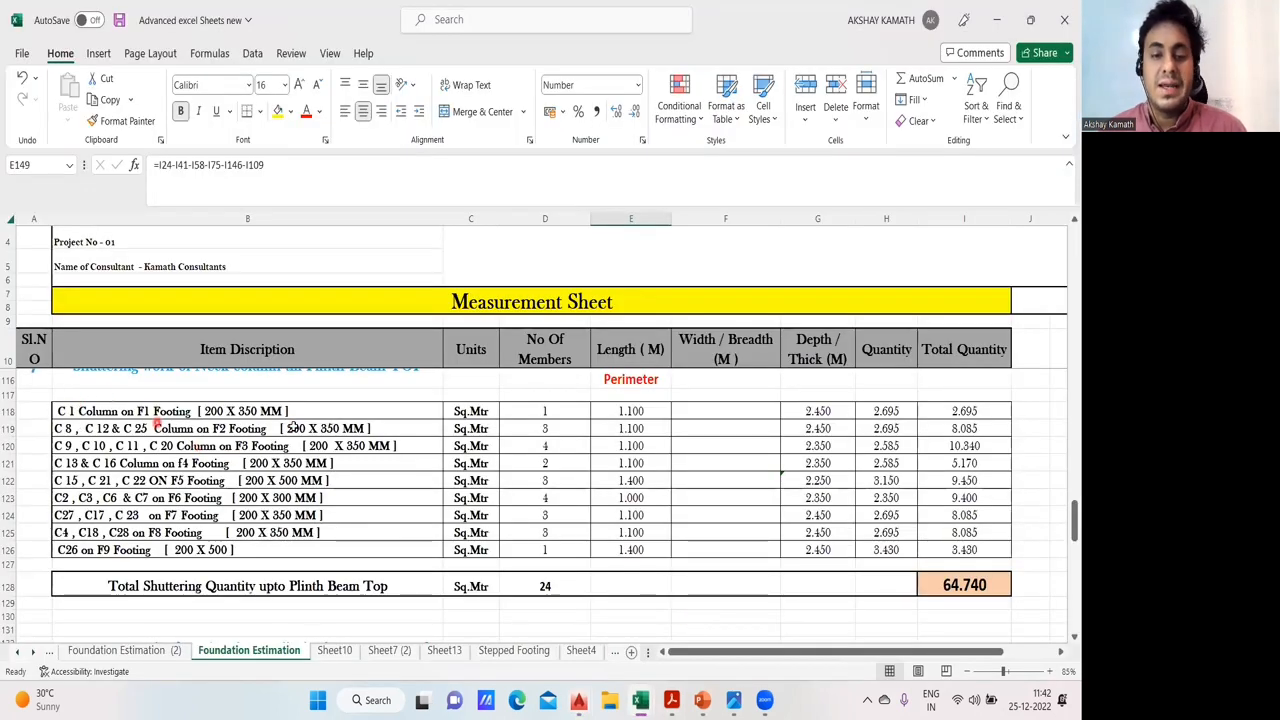
{"action": "scroll", "coordinate": [283, 432], "scroll_direction": "down", "scroll_amount": 1}
{"action": "scroll", "coordinate": [283, 432], "scroll_direction": "up", "scroll_amount": 2}
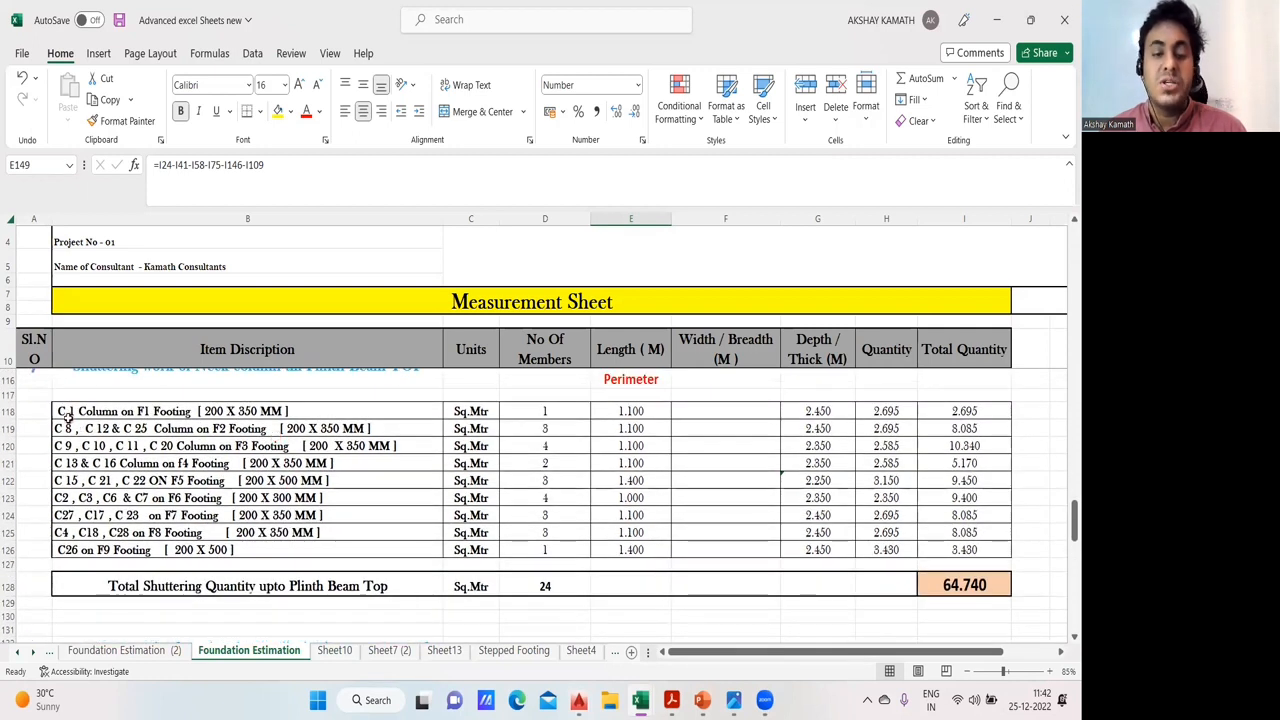
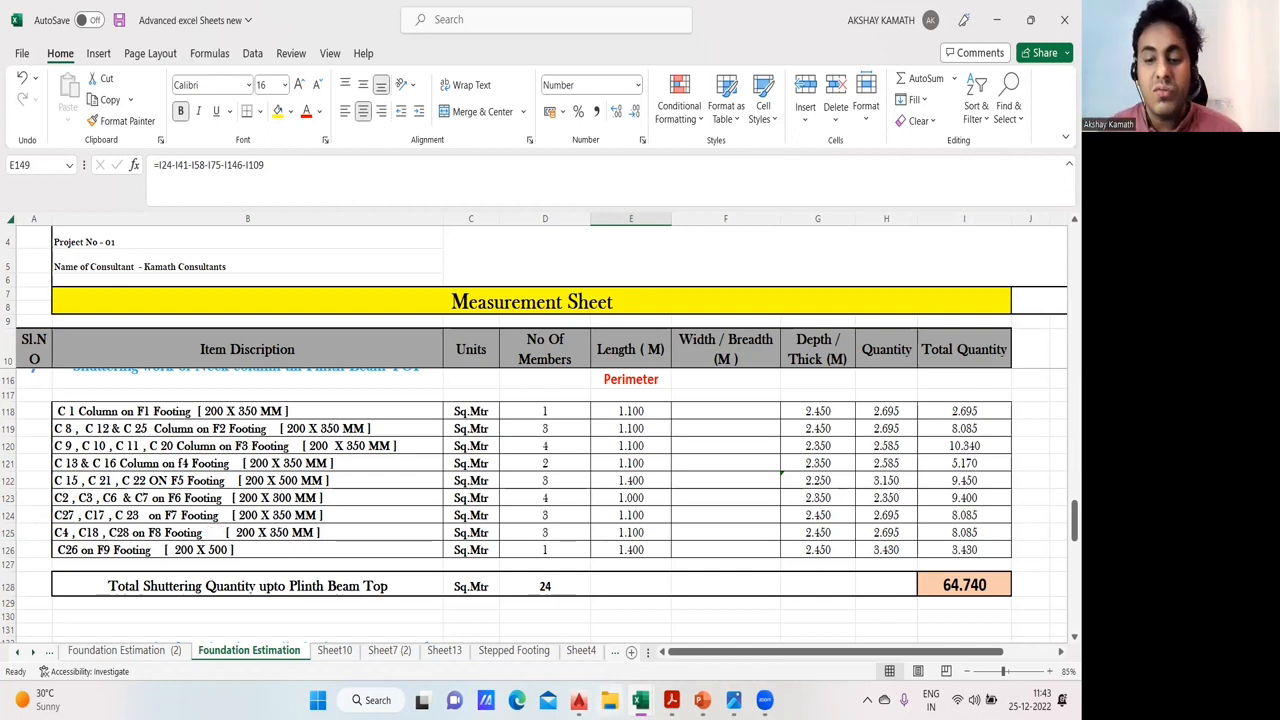
- Switch to 01- Residential Building BBS.dwg and locate the foundation layout with its footings and columns
{"action": "mouse_move", "coordinate": [578, 700]}
{"action": "left_click", "coordinate": [329, 601]}
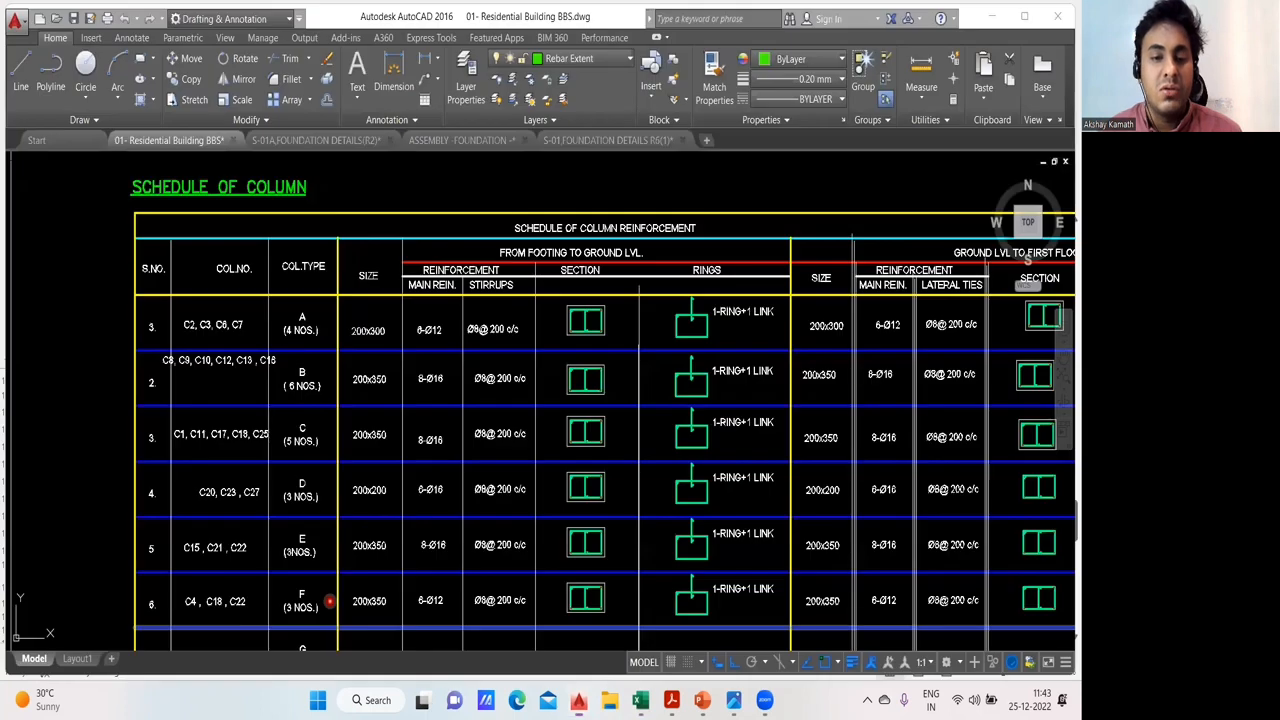
{"action": "scroll", "coordinate": [369, 500], "scroll_direction": "down", "scroll_amount": 6}
{"action": "scroll", "coordinate": [514, 429], "scroll_direction": "down", "scroll_amount": 3}
{"action": "scroll", "coordinate": [530, 432], "scroll_direction": "up", "scroll_amount": 8}
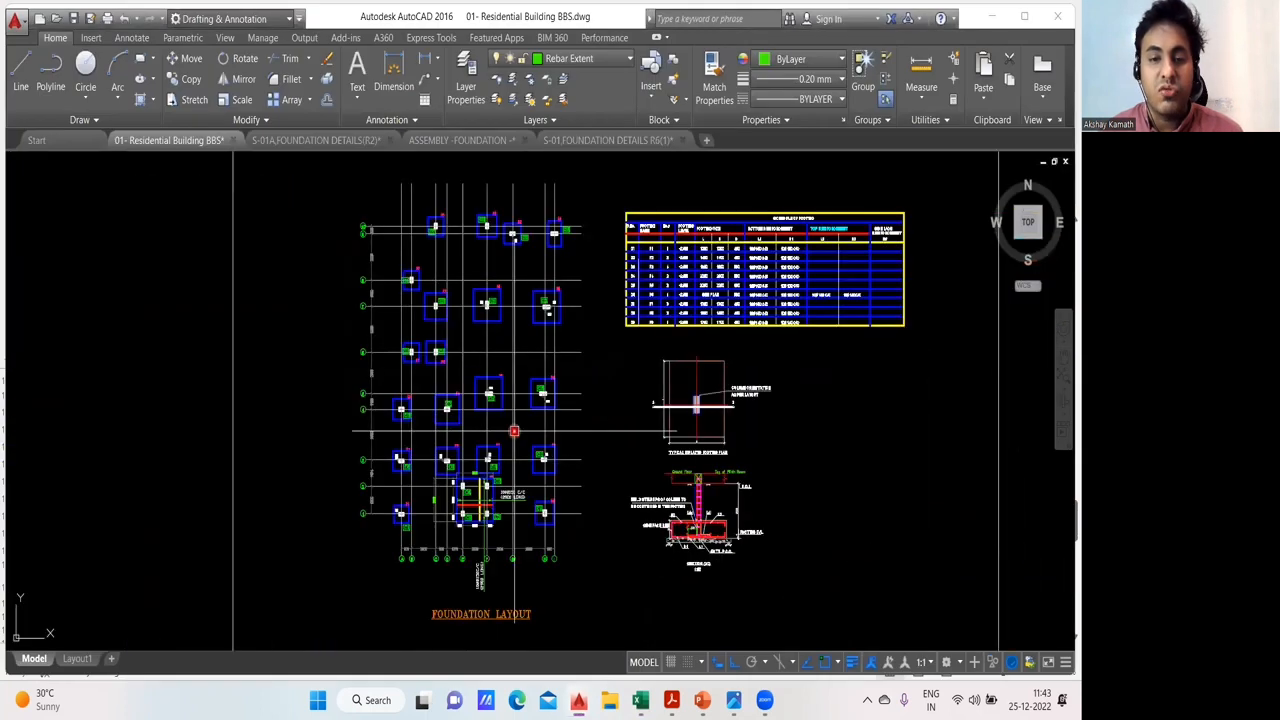
{"action": "scroll", "coordinate": [549, 436], "scroll_direction": "down", "scroll_amount": 2}
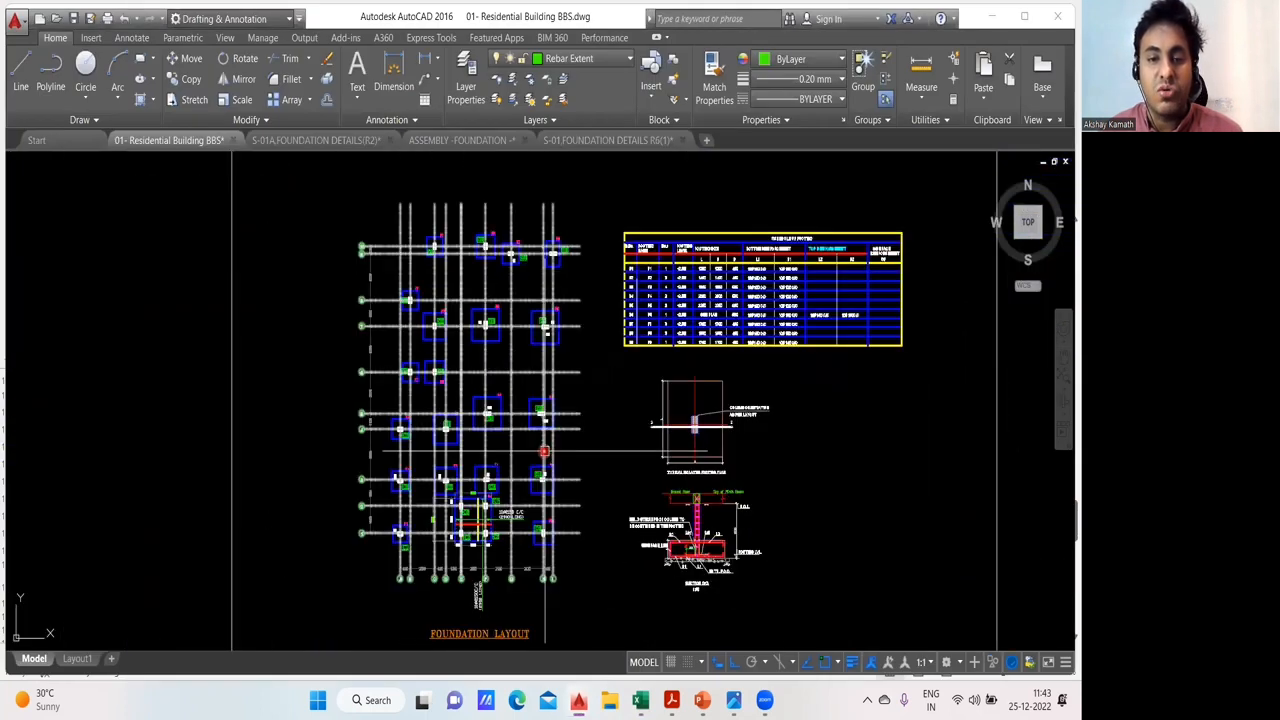
{"action": "scroll", "coordinate": [414, 282], "scroll_direction": "up", "scroll_amount": 1}
{"action": "scroll", "coordinate": [446, 227], "scroll_direction": "up", "scroll_amount": 6}
- Examine the footing and column labels across the foundation layout, from grid 10 down to grid 1
{"action": "left_click_drag", "start_coordinate": [408, 268], "coordinate": [410, 372]}
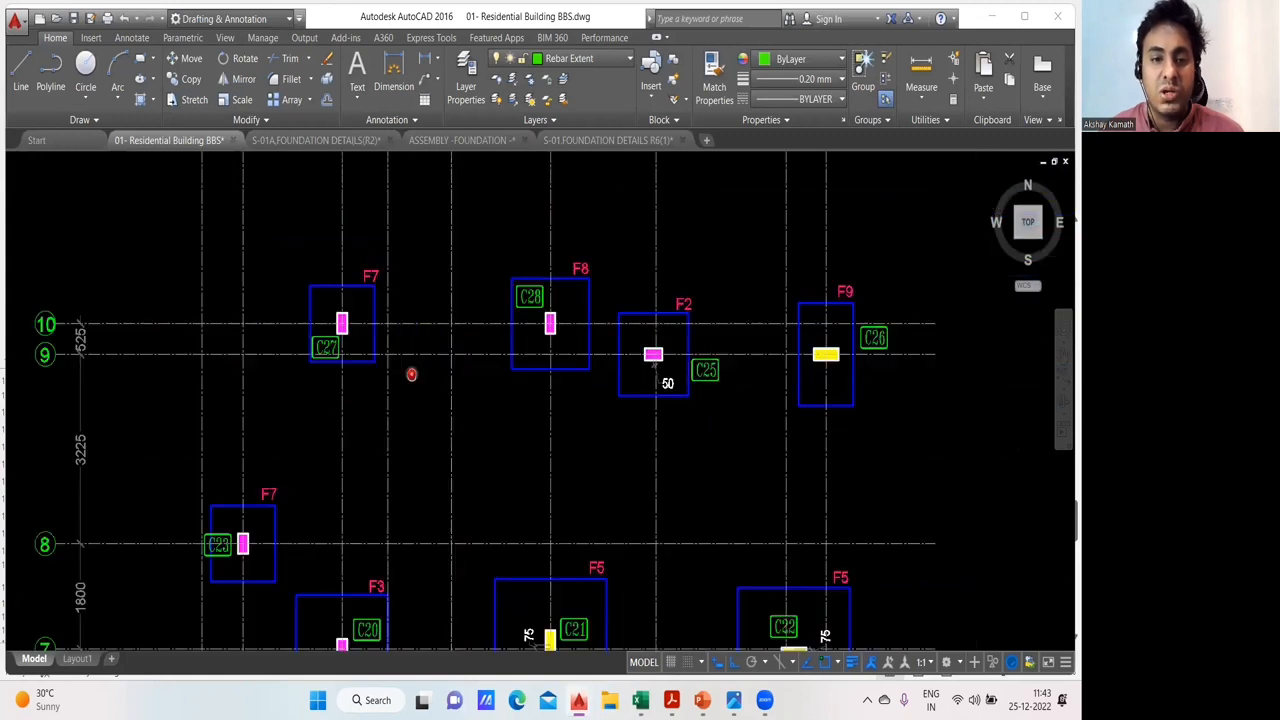
{"action": "left_click_drag", "start_coordinate": [629, 457], "coordinate": [477, 263]}
{"action": "scroll", "coordinate": [574, 274], "scroll_direction": "down", "scroll_amount": 4}
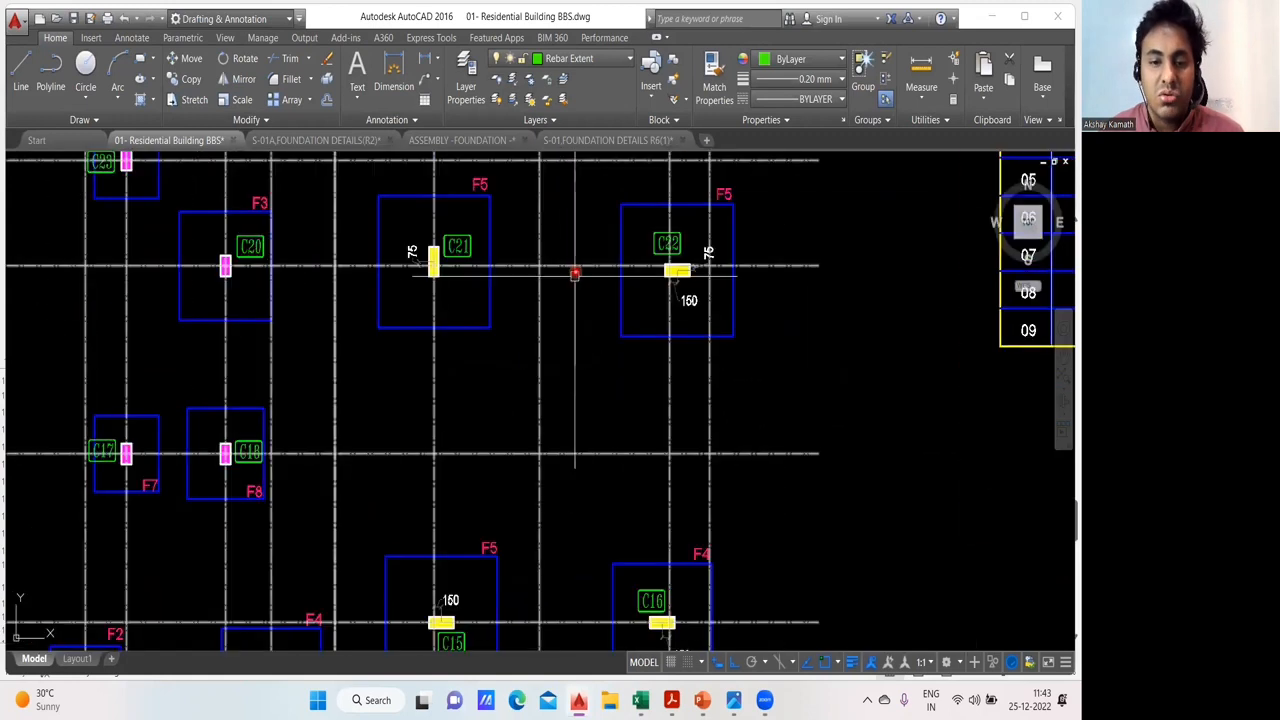
{"action": "scroll", "coordinate": [573, 240], "scroll_direction": "up", "scroll_amount": 1}
{"action": "left_click_drag", "start_coordinate": [545, 387], "coordinate": [611, 144]}
{"action": "scroll", "coordinate": [317, 497], "scroll_direction": "up", "scroll_amount": 2}
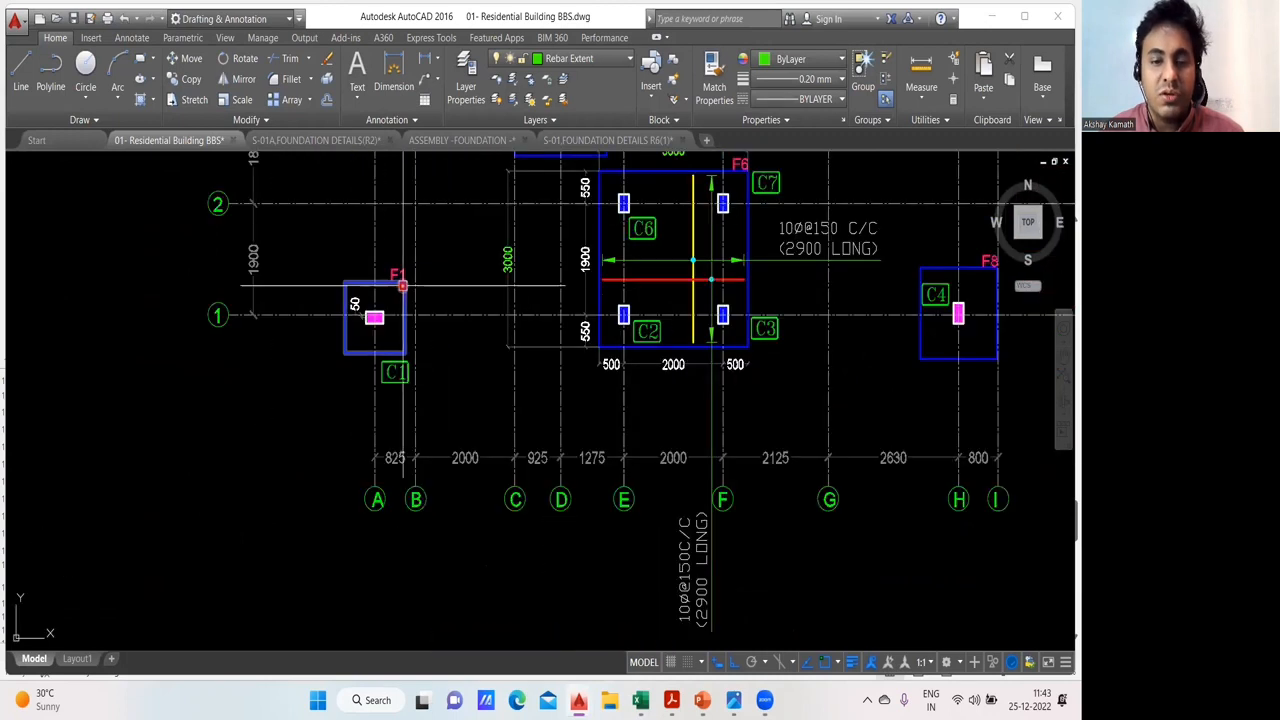
- Follow the column positions on their footings row by row, from C1 on F1 up to the upper grid lines
{"action": "left_click_drag", "start_coordinate": [409, 379], "coordinate": [347, 476]}
{"action": "left_click_drag", "start_coordinate": [687, 356], "coordinate": [609, 518]}
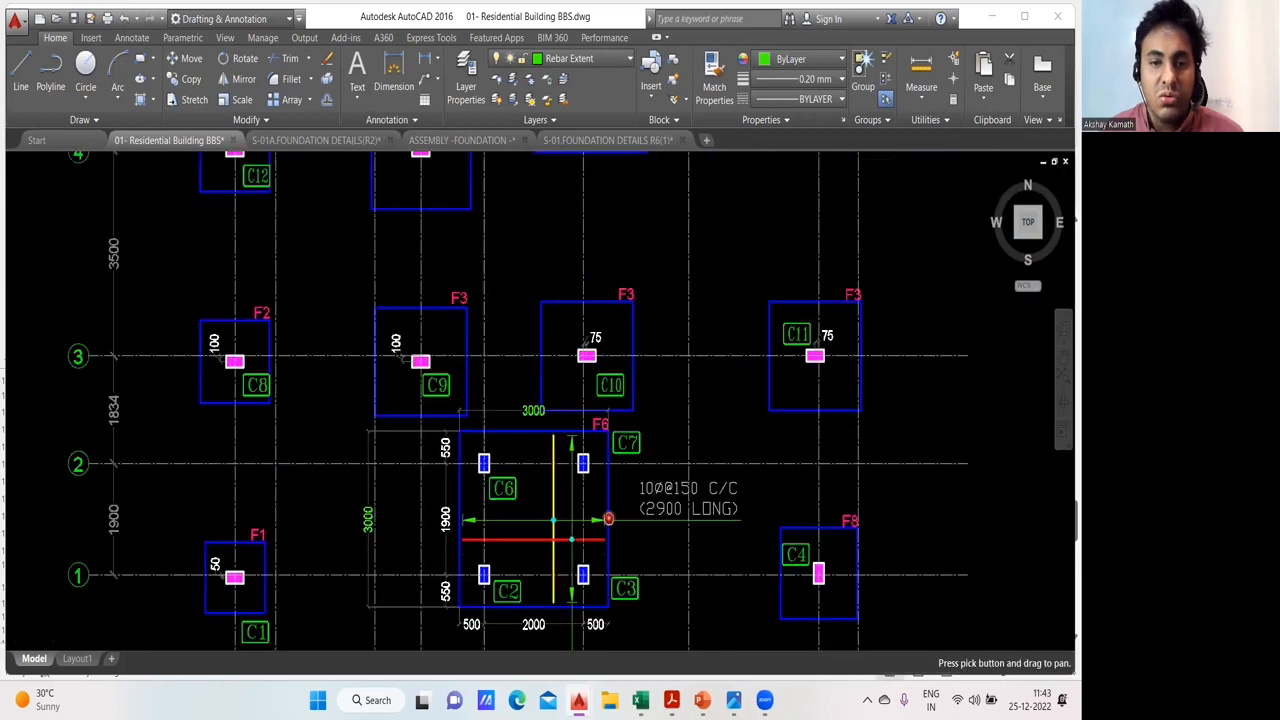
{"action": "left_click_drag", "start_coordinate": [740, 369], "coordinate": [727, 528]}
{"action": "left_click_drag", "start_coordinate": [651, 368], "coordinate": [624, 514]}
{"action": "left_click_drag", "start_coordinate": [702, 358], "coordinate": [704, 516]}
{"action": "left_click_drag", "start_coordinate": [589, 373], "coordinate": [580, 509]}
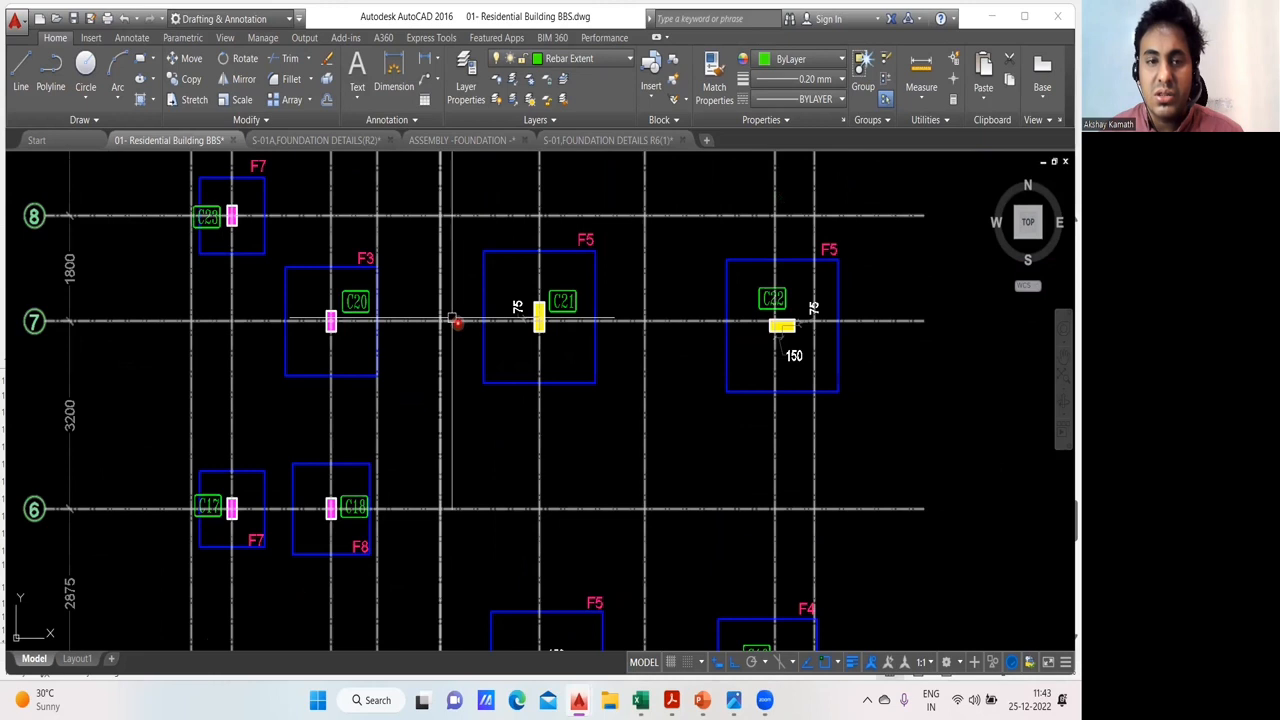
{"action": "left_click_drag", "start_coordinate": [757, 334], "coordinate": [748, 566]}
{"action": "left_click_drag", "start_coordinate": [631, 406], "coordinate": [636, 479]}
- Return to column C1 on footing F1 and check its row on the Foundation Estimation sheet of Advanced excel Sheets new
{"action": "left_click_drag", "start_coordinate": [566, 521], "coordinate": [580, 270]}
{"action": "left_click_drag", "start_coordinate": [486, 460], "coordinate": [554, 31]}
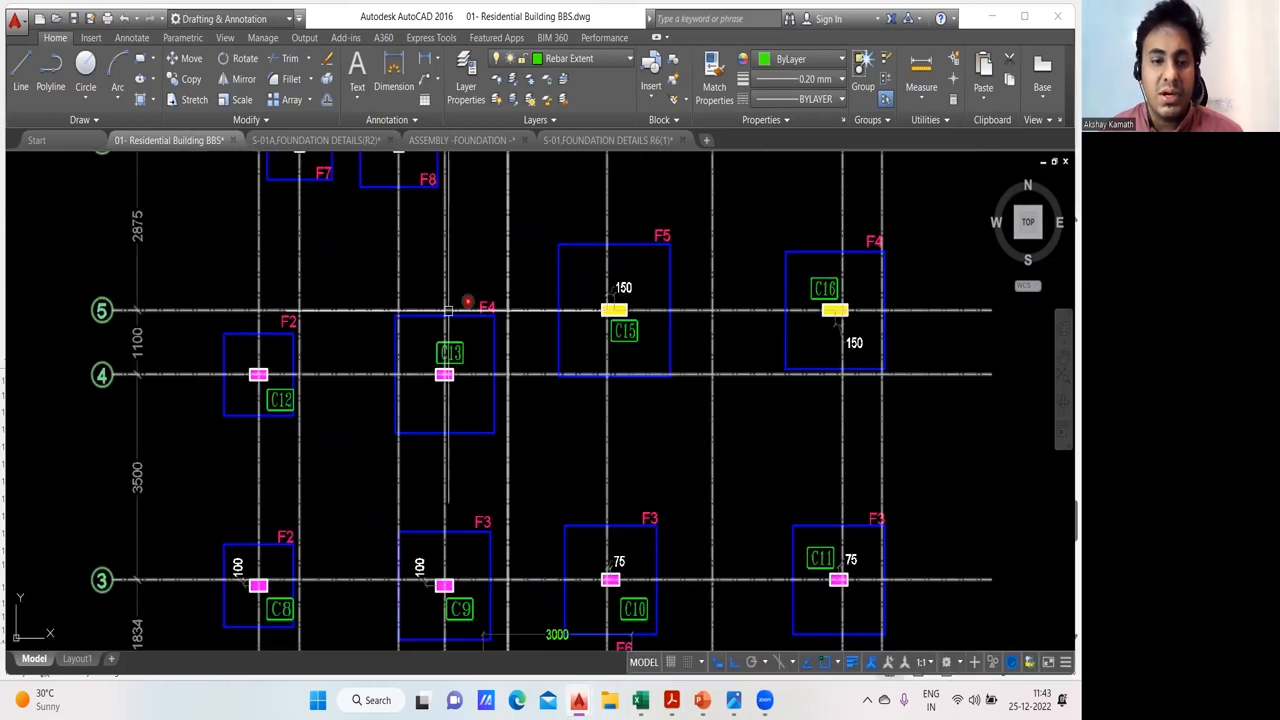
{"action": "left_click_drag", "start_coordinate": [449, 309], "coordinate": [553, 15]}
{"action": "left_click_drag", "start_coordinate": [441, 310], "coordinate": [472, 134]}
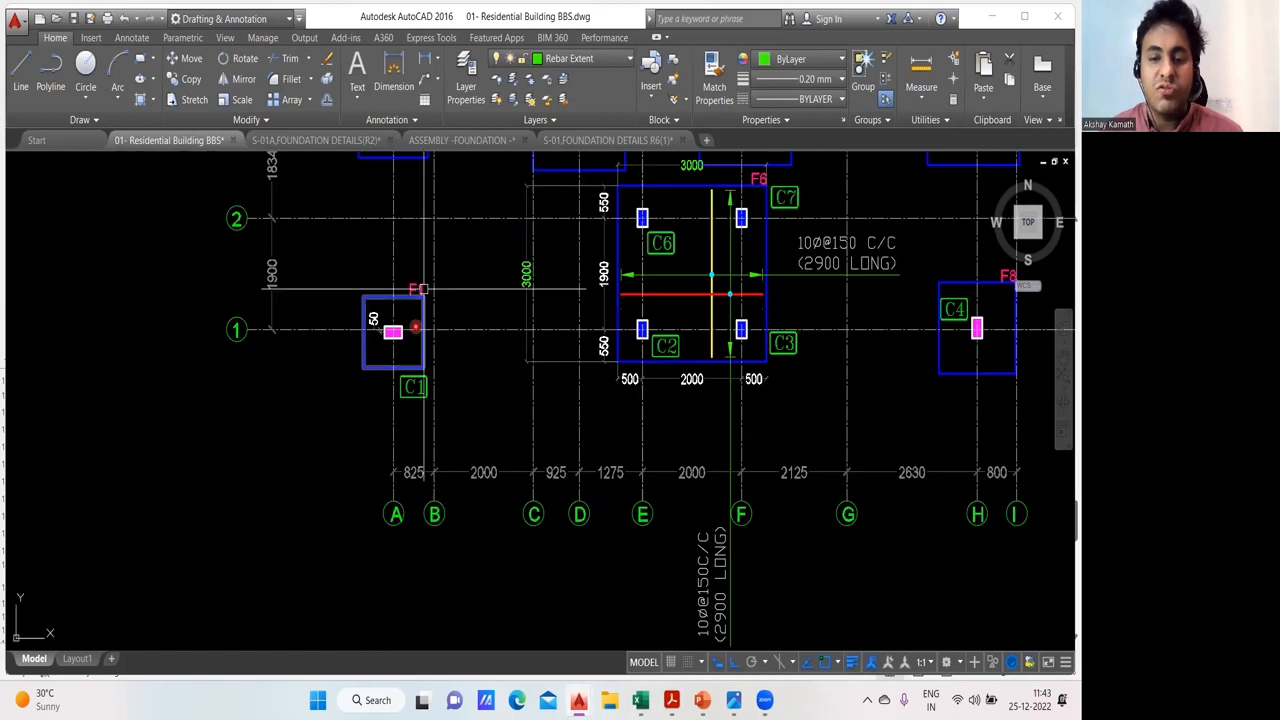
{"action": "mouse_move", "coordinate": [638, 700]}
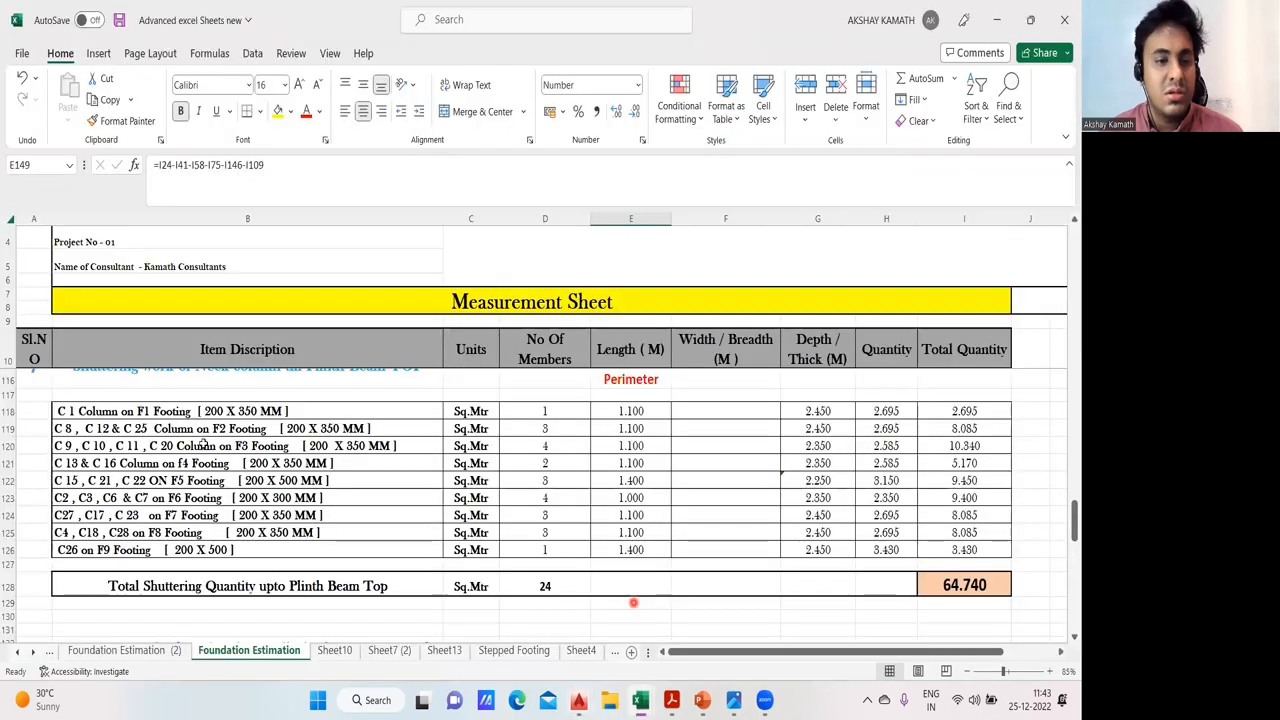
{"action": "left_click", "coordinate": [703, 630]}
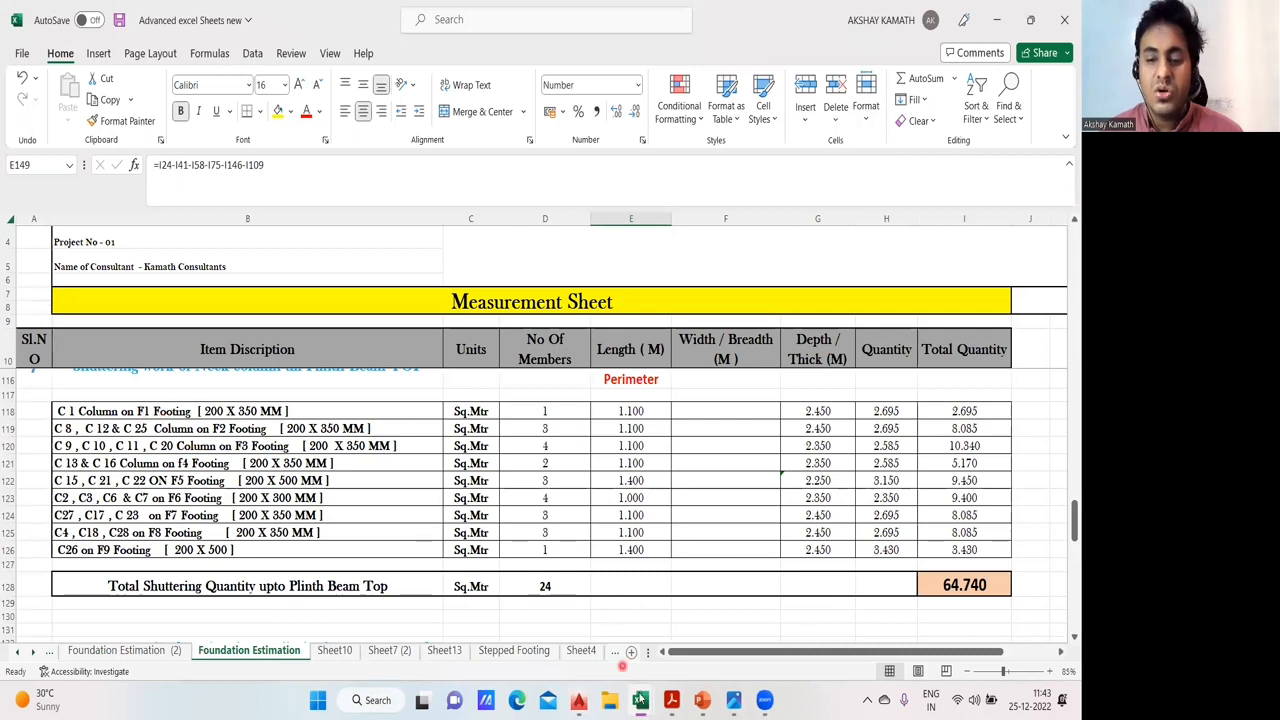
- Switch back to the foundation layout drawing and examine column C8 on footing F2 at grid 3
{"action": "left_click", "coordinate": [579, 701]}
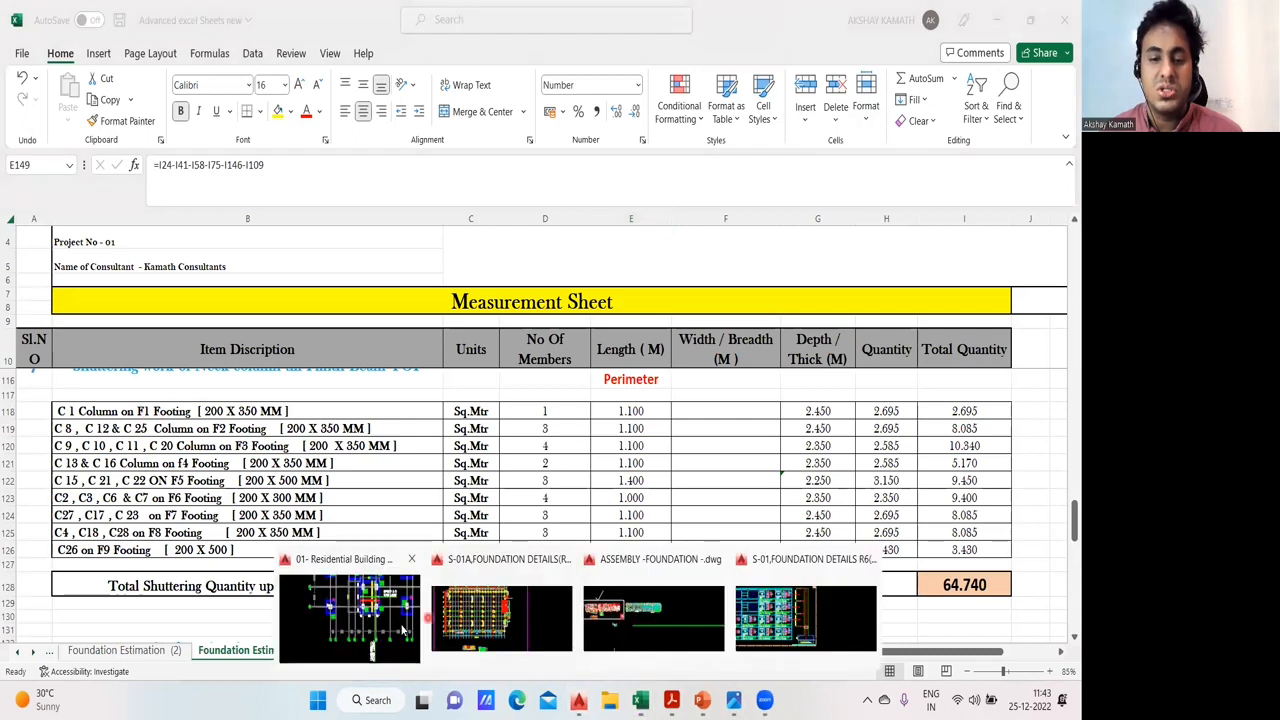
{"action": "left_click", "coordinate": [401, 624]}
{"action": "left_click_drag", "start_coordinate": [662, 409], "coordinate": [552, 488]}
{"action": "left_click_drag", "start_coordinate": [465, 421], "coordinate": [441, 470]}
{"action": "left_click_drag", "start_coordinate": [802, 440], "coordinate": [780, 573]}
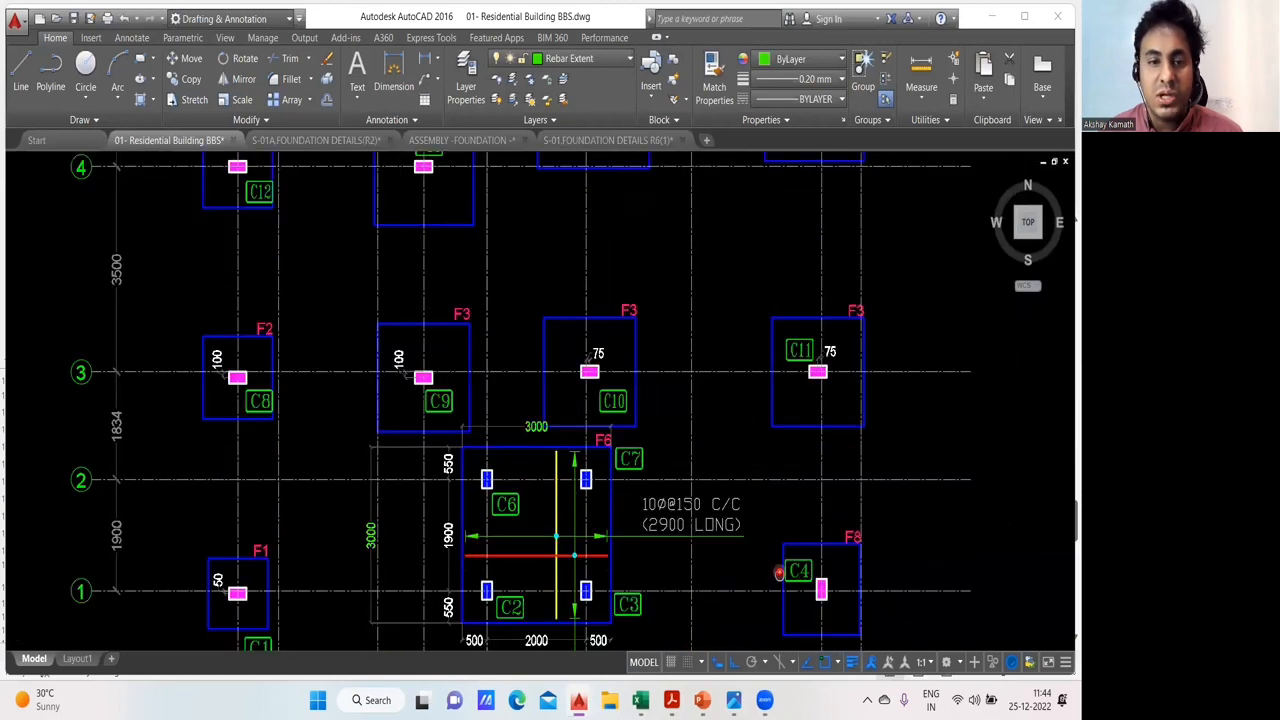
{"action": "scroll", "coordinate": [366, 349], "scroll_direction": "up", "scroll_amount": 3}
{"action": "left_click_drag", "start_coordinate": [337, 294], "coordinate": [404, 273]}
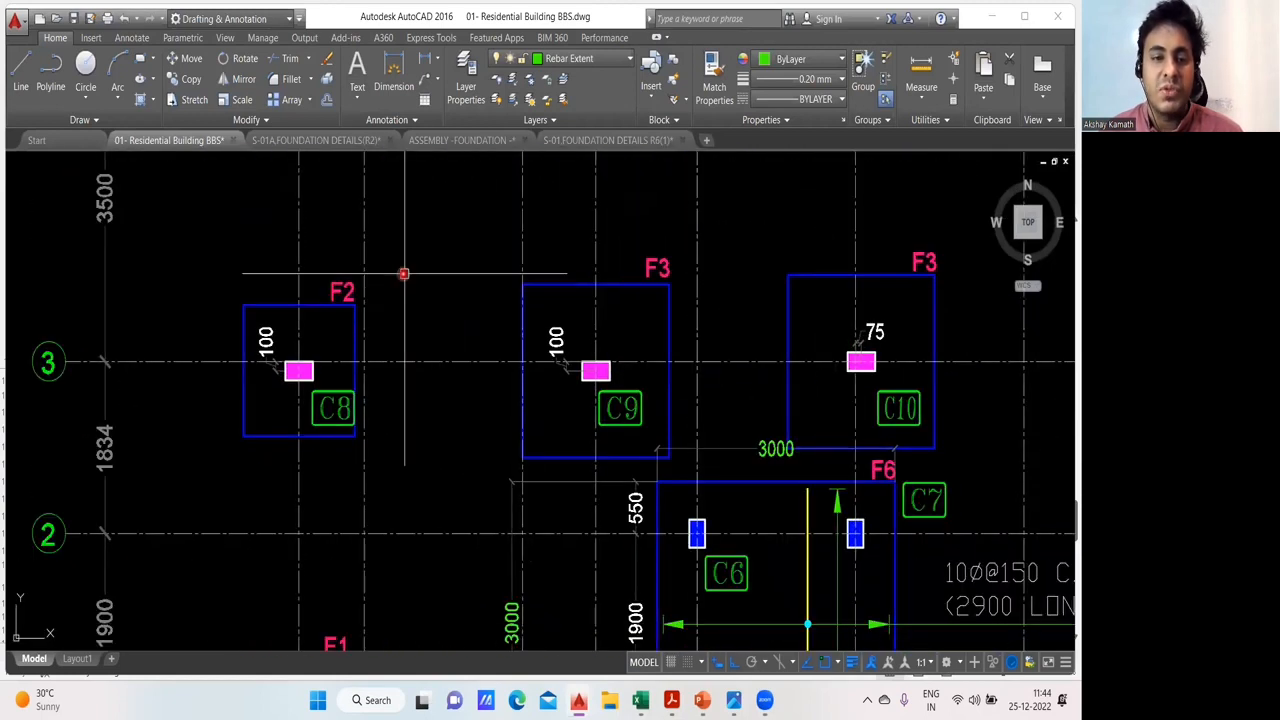
{"action": "scroll", "coordinate": [264, 339], "scroll_direction": "up", "scroll_amount": 2}
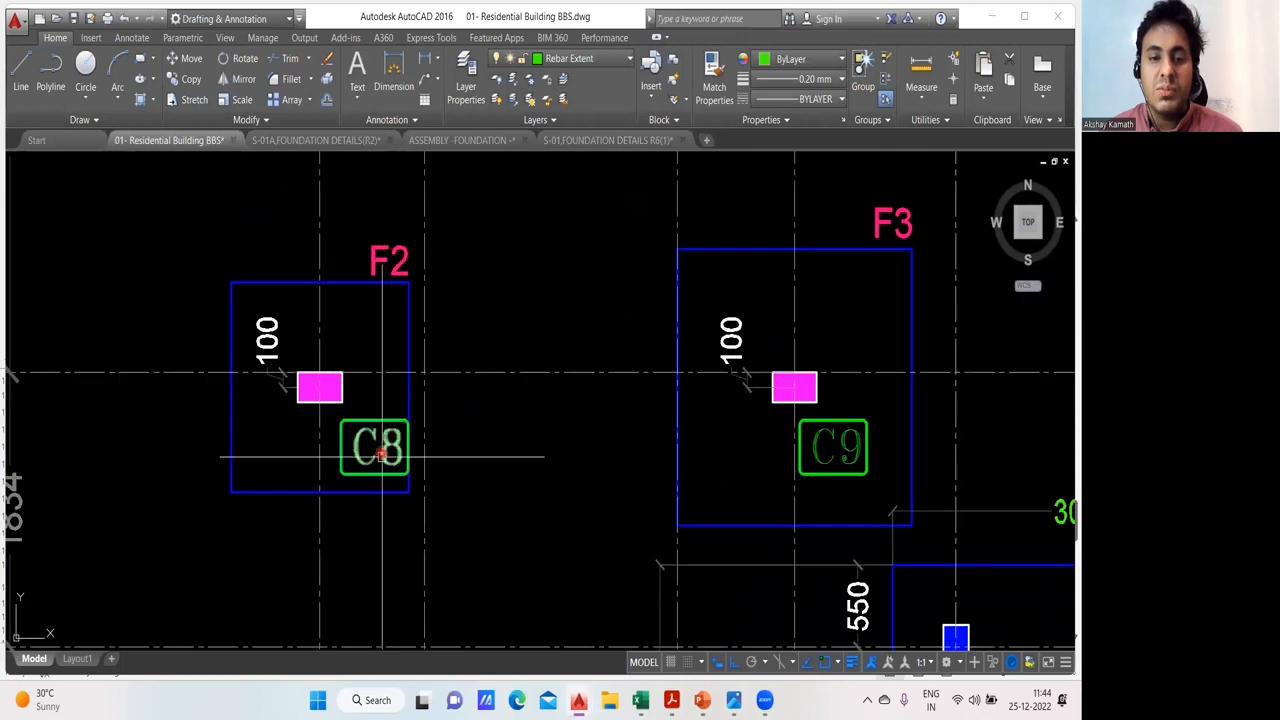
{"action": "scroll", "coordinate": [381, 455], "scroll_direction": "down", "scroll_amount": 2}
{"action": "left_click_drag", "start_coordinate": [452, 441], "coordinate": [298, 455]}
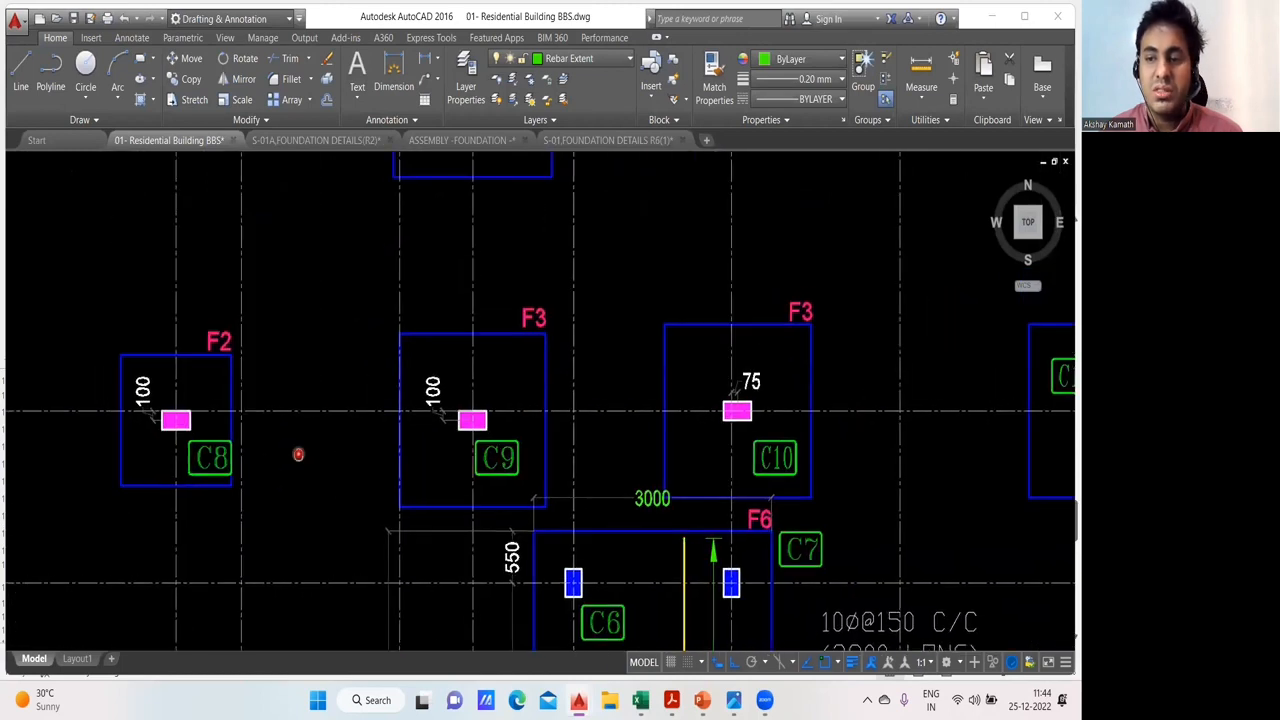
- Examine column C12, which also stands on an F2 footing, at grid 4 of the foundation layout
{"action": "scroll", "coordinate": [504, 427], "scroll_direction": "down", "scroll_amount": 2}
{"action": "left_click_drag", "start_coordinate": [560, 431], "coordinate": [532, 542]}
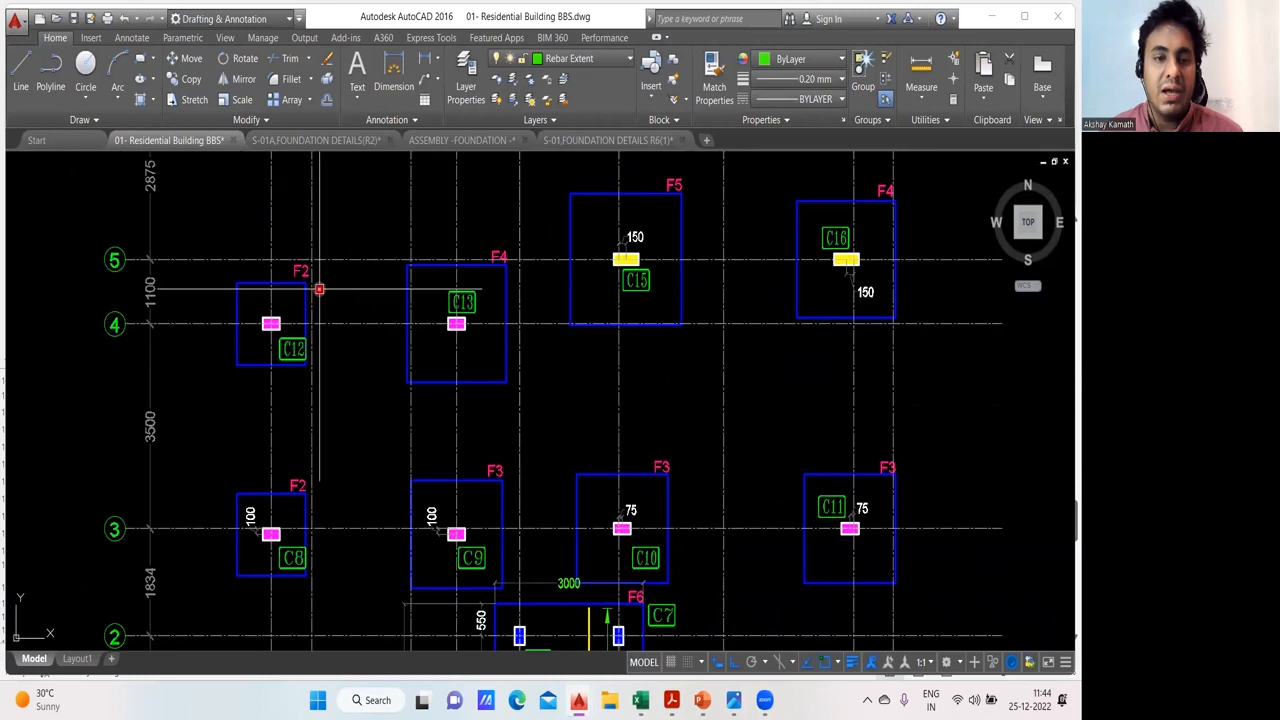
{"action": "scroll", "coordinate": [286, 347], "scroll_direction": "up", "scroll_amount": 2}
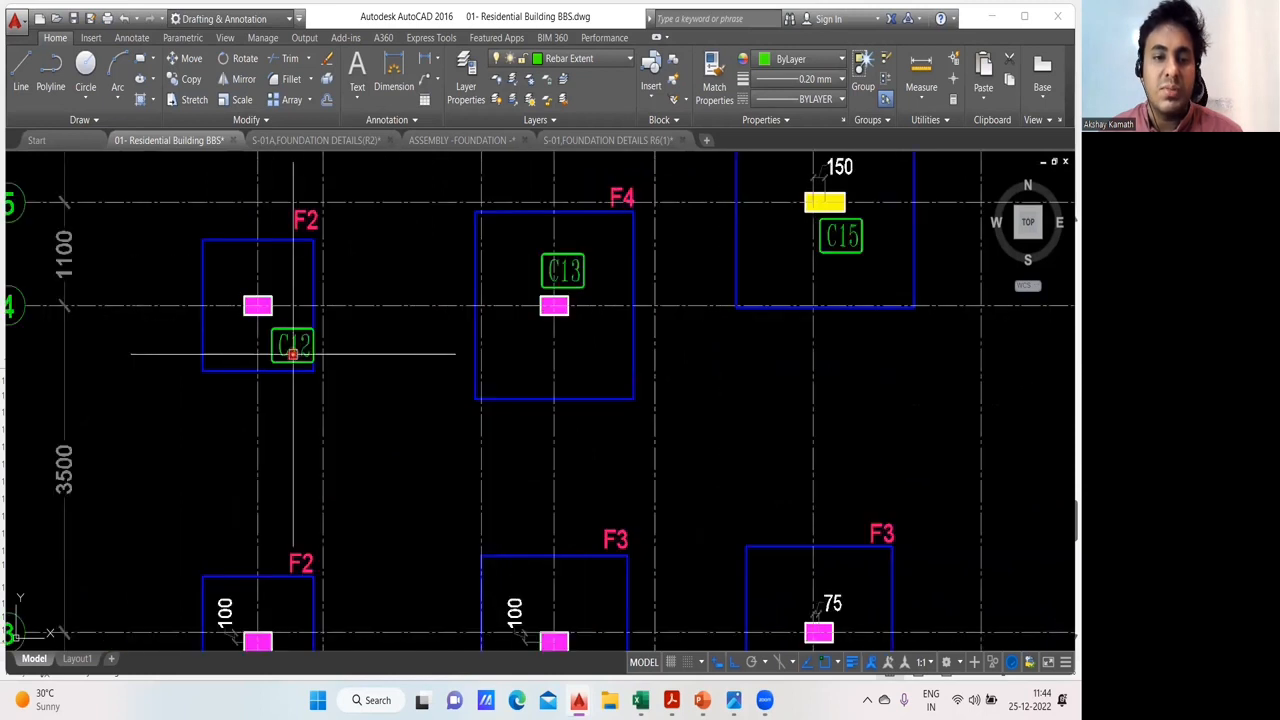
{"action": "left_click_drag", "start_coordinate": [286, 345], "coordinate": [306, 314]}
{"action": "left_click_drag", "start_coordinate": [323, 371], "coordinate": [334, 354]}
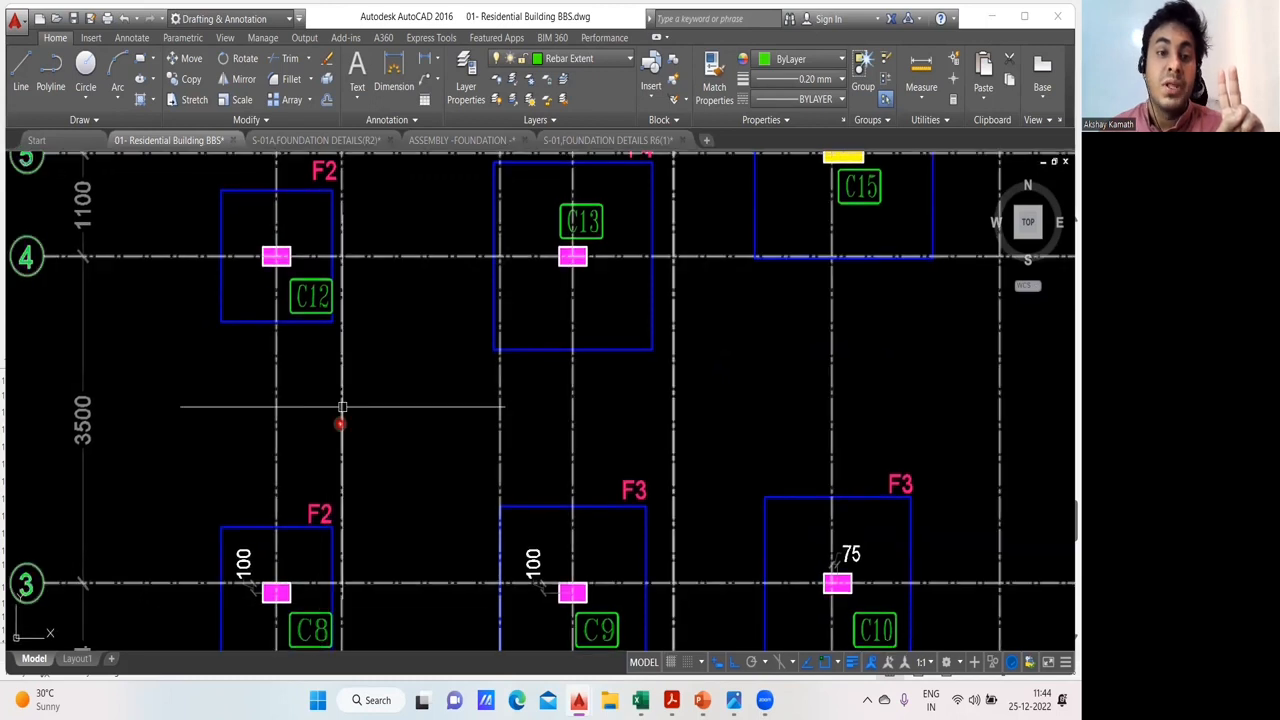
{"action": "left_click_drag", "start_coordinate": [317, 155], "coordinate": [320, 218]}
- Find the remaining F2 footing near grid 9 of the layout and examine its column C25
{"action": "scroll", "coordinate": [323, 355], "scroll_direction": "down", "scroll_amount": 2}
{"action": "left_click_drag", "start_coordinate": [524, 346], "coordinate": [438, 458]}
{"action": "left_click_drag", "start_coordinate": [471, 299], "coordinate": [483, 474]}
{"action": "left_click_drag", "start_coordinate": [467, 337], "coordinate": [446, 448]}
{"action": "left_click_drag", "start_coordinate": [457, 380], "coordinate": [455, 458]}
{"action": "left_click_drag", "start_coordinate": [475, 314], "coordinate": [455, 458]}
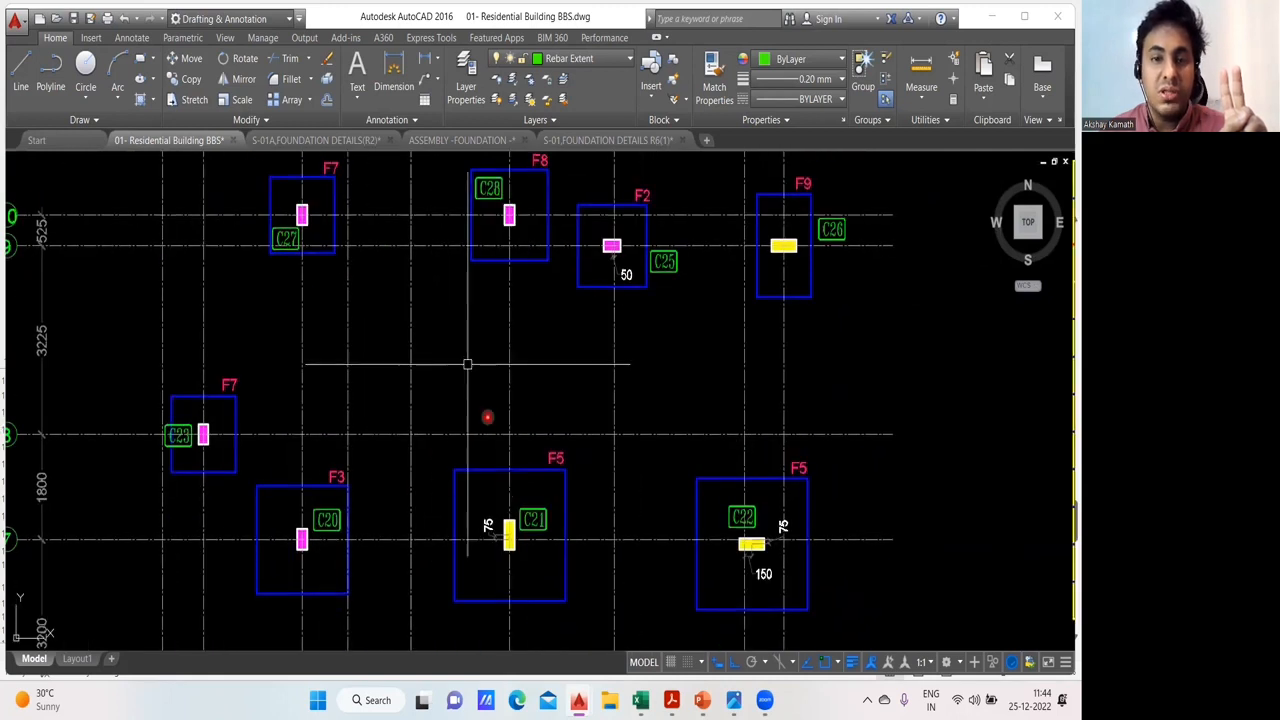
{"action": "left_click_drag", "start_coordinate": [466, 363], "coordinate": [446, 457]}
{"action": "scroll", "coordinate": [622, 305], "scroll_direction": "up", "scroll_amount": 2}
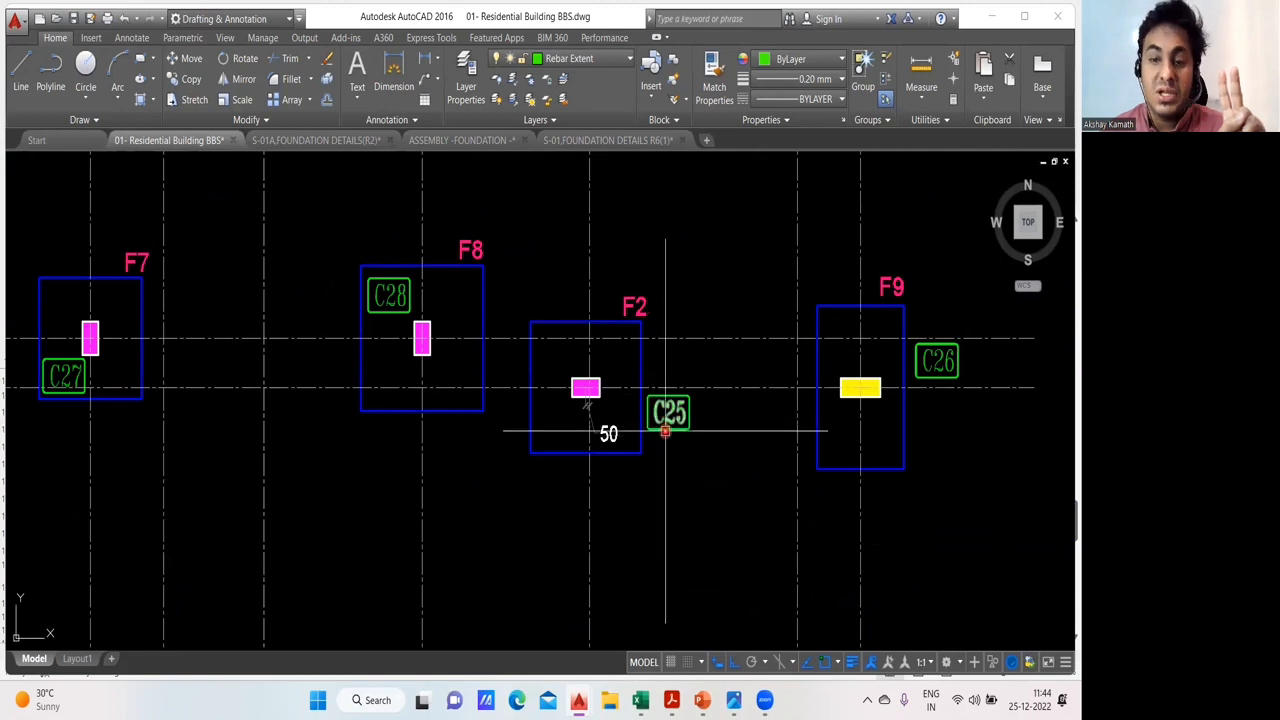
- Go back to C8 on footing F2 and compare the layout with the neck column rows in Advanced excel Sheets new
{"action": "left_click_drag", "start_coordinate": [666, 431], "coordinate": [718, 252]}
{"action": "scroll", "coordinate": [523, 435], "scroll_direction": "down", "scroll_amount": 2}
{"action": "scroll", "coordinate": [476, 459], "scroll_direction": "down", "scroll_amount": 2}
{"action": "scroll", "coordinate": [528, 323], "scroll_direction": "up", "scroll_amount": 4}
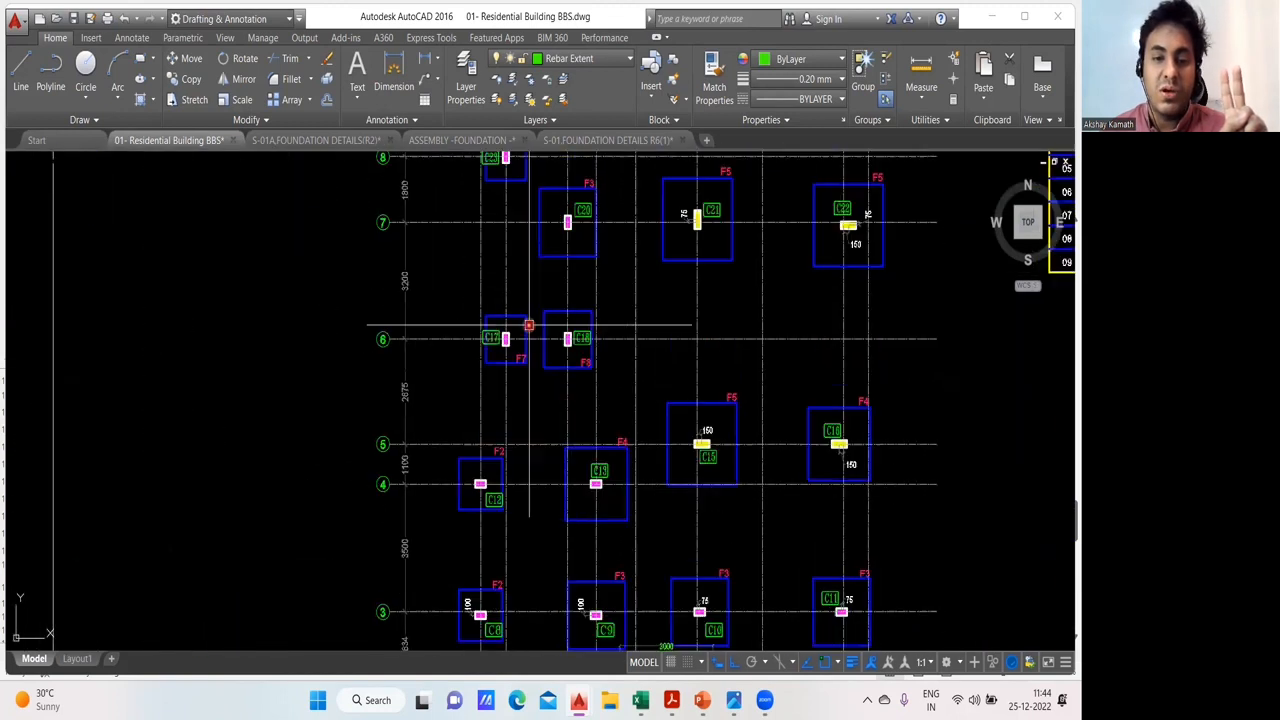
{"action": "scroll", "coordinate": [516, 366], "scroll_direction": "down", "scroll_amount": 3}
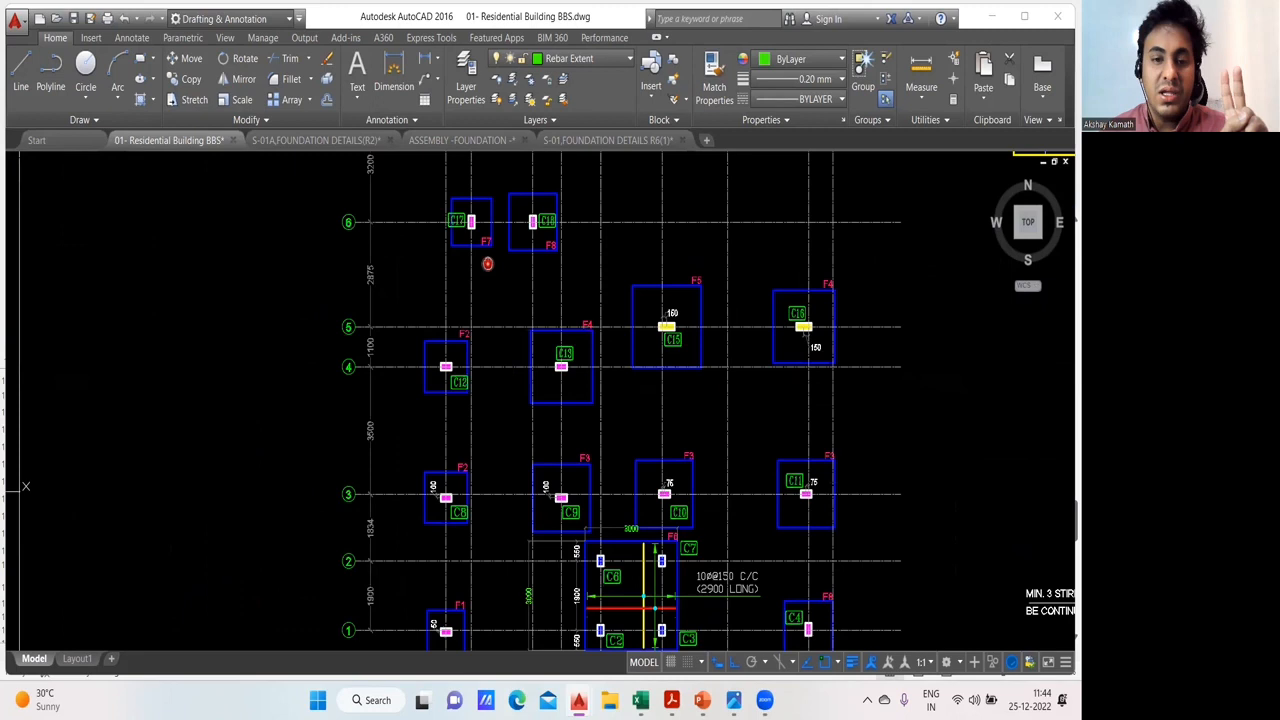
{"action": "scroll", "coordinate": [457, 386], "scroll_direction": "up", "scroll_amount": 4}
{"action": "left_click_drag", "start_coordinate": [464, 471], "coordinate": [418, 274]}
{"action": "left_click_drag", "start_coordinate": [417, 396], "coordinate": [417, 313]}
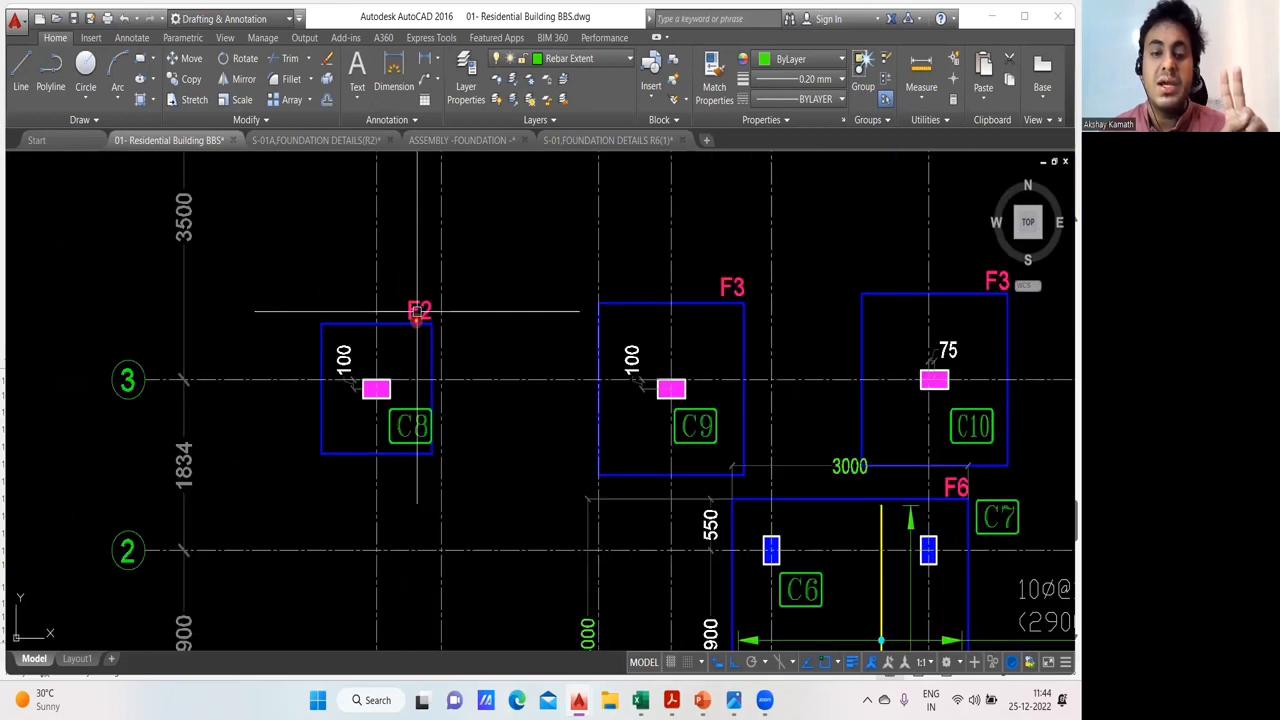
{"action": "mouse_move", "coordinate": [640, 700]}
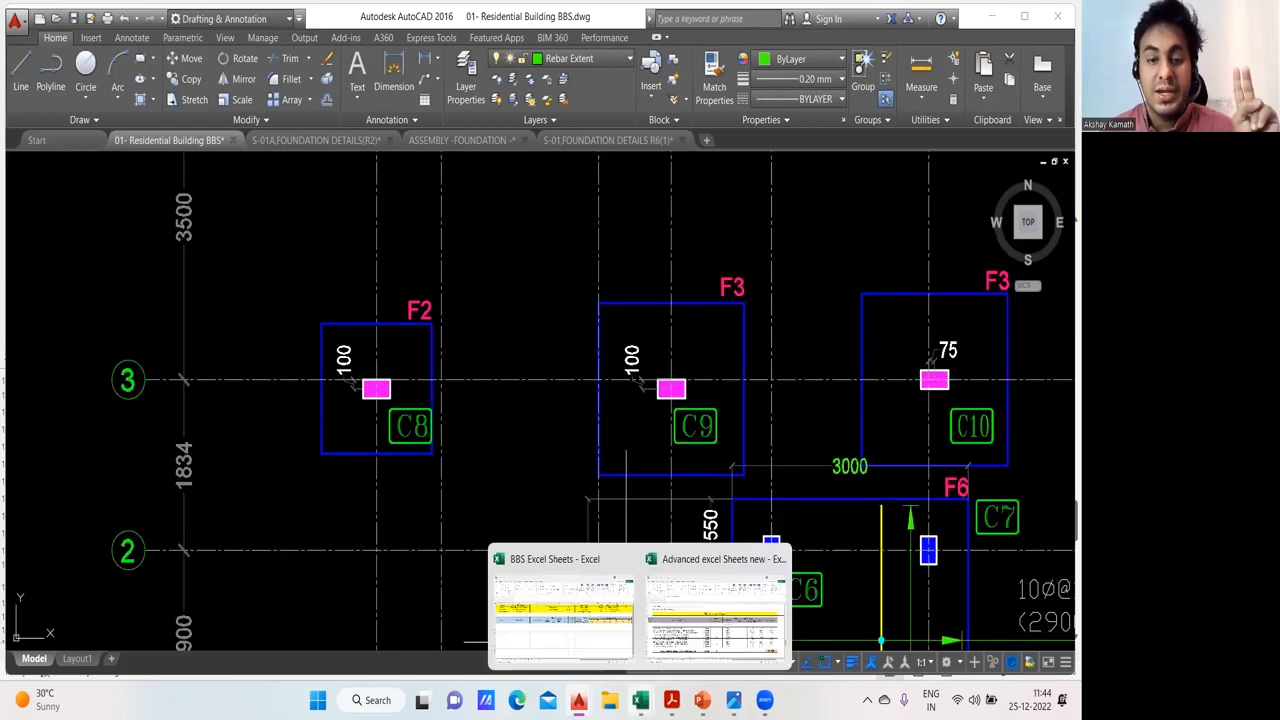
{"action": "left_click", "coordinate": [677, 625]}
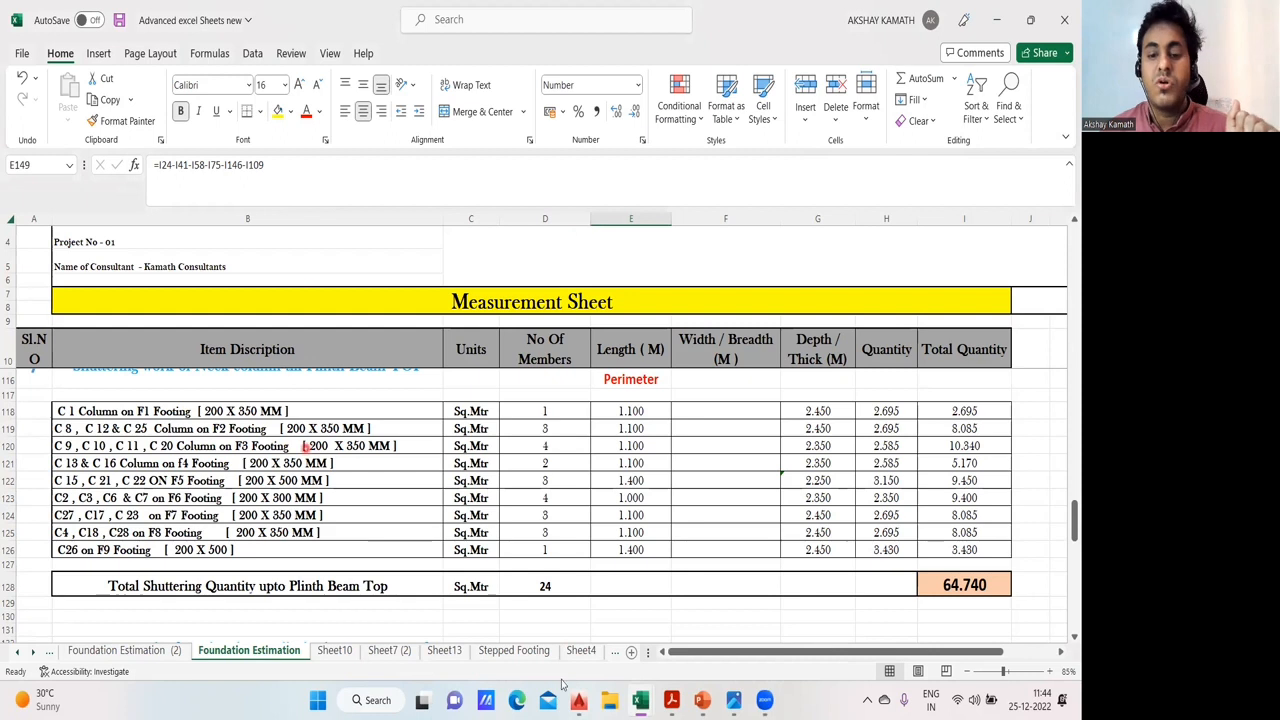
- Return to the foundation layout and examine columns C27 and C23 on the F7 footings
{"action": "mouse_move", "coordinate": [578, 700]}
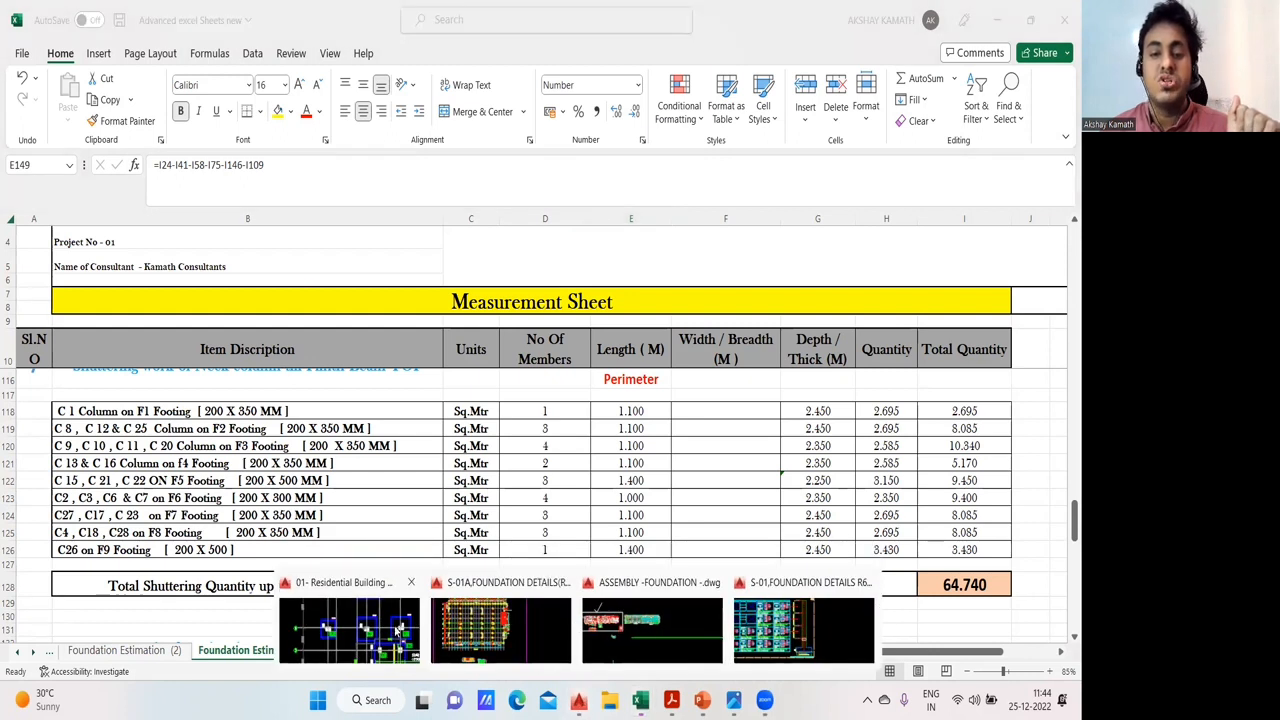
{"action": "left_click", "coordinate": [395, 637]}
{"action": "left_click_drag", "start_coordinate": [476, 200], "coordinate": [458, 522]}
{"action": "mouse_move", "coordinate": [447, 228]}
{"action": "left_mouse_down"}
{"action": "mouse_move", "coordinate": [437, 323]}
{"action": "mouse_move", "coordinate": [465, 384]}
{"action": "mouse_move", "coordinate": [456, 427]}
{"action": "left_mouse_up"}
{"action": "scroll", "coordinate": [463, 295], "scroll_direction": "up", "scroll_amount": 2}
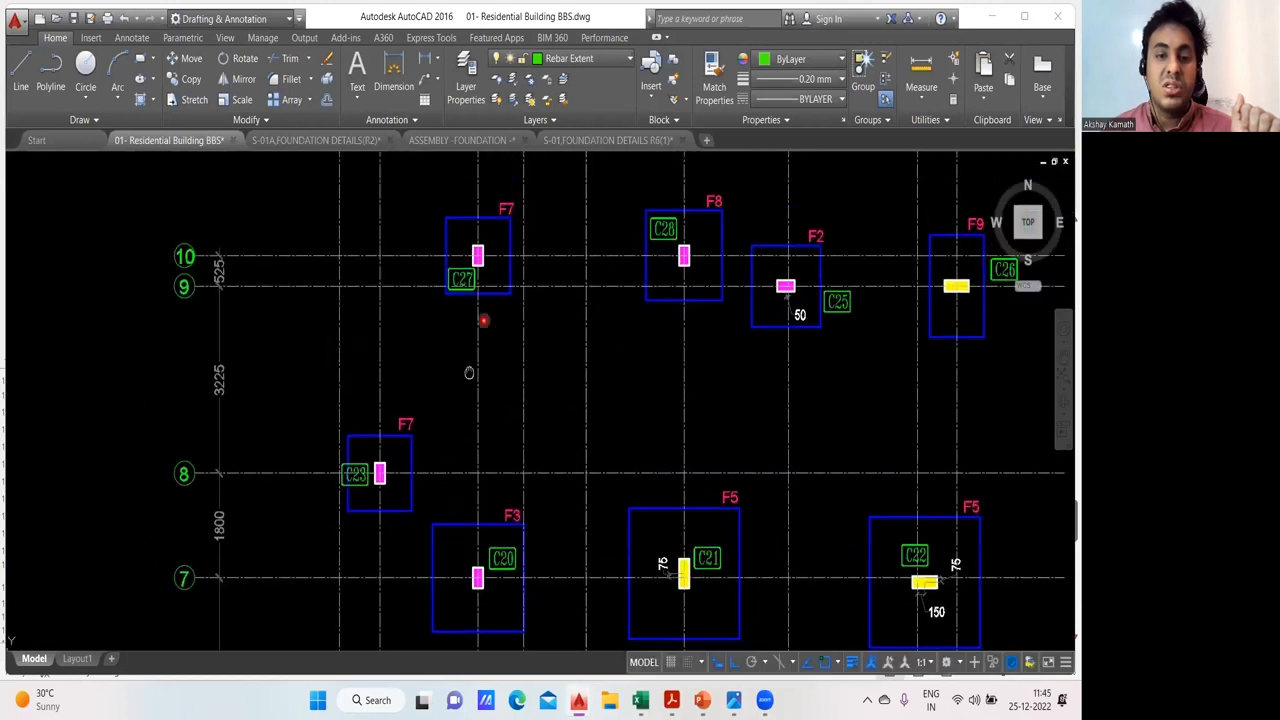
{"action": "left_click_drag", "start_coordinate": [478, 336], "coordinate": [454, 414]}
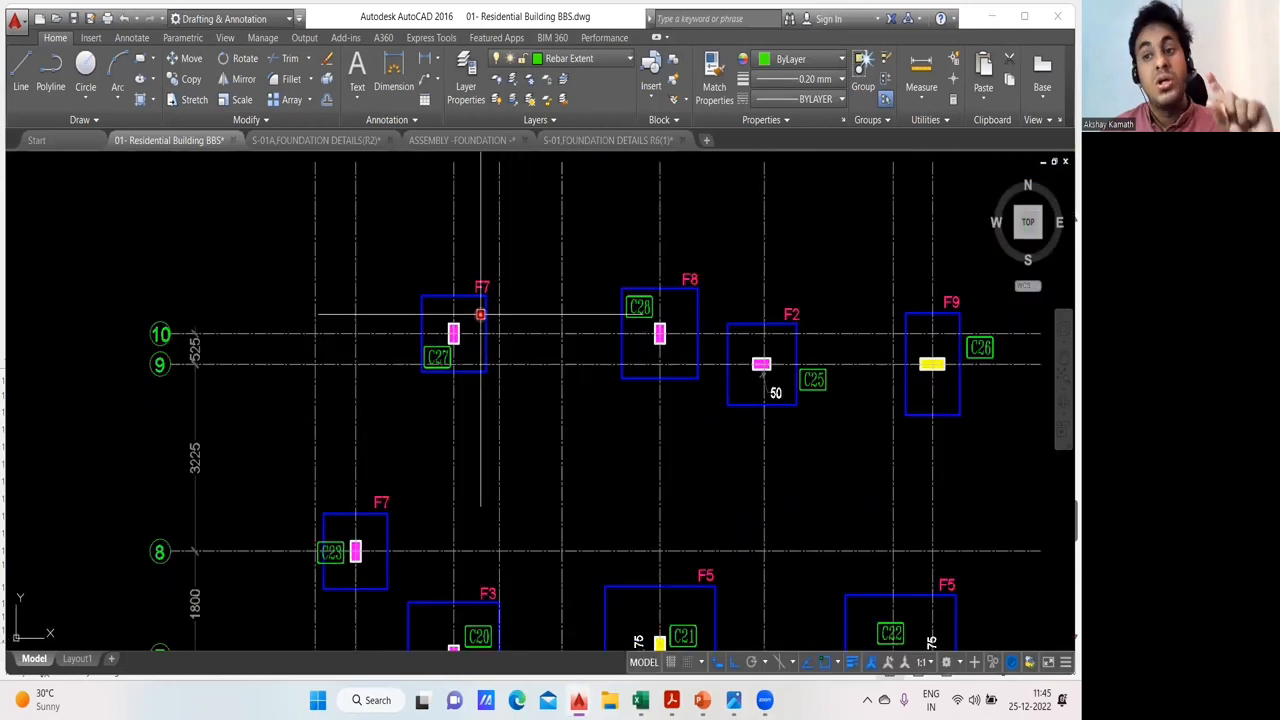
{"action": "left_click_drag", "start_coordinate": [506, 383], "coordinate": [371, 418]}
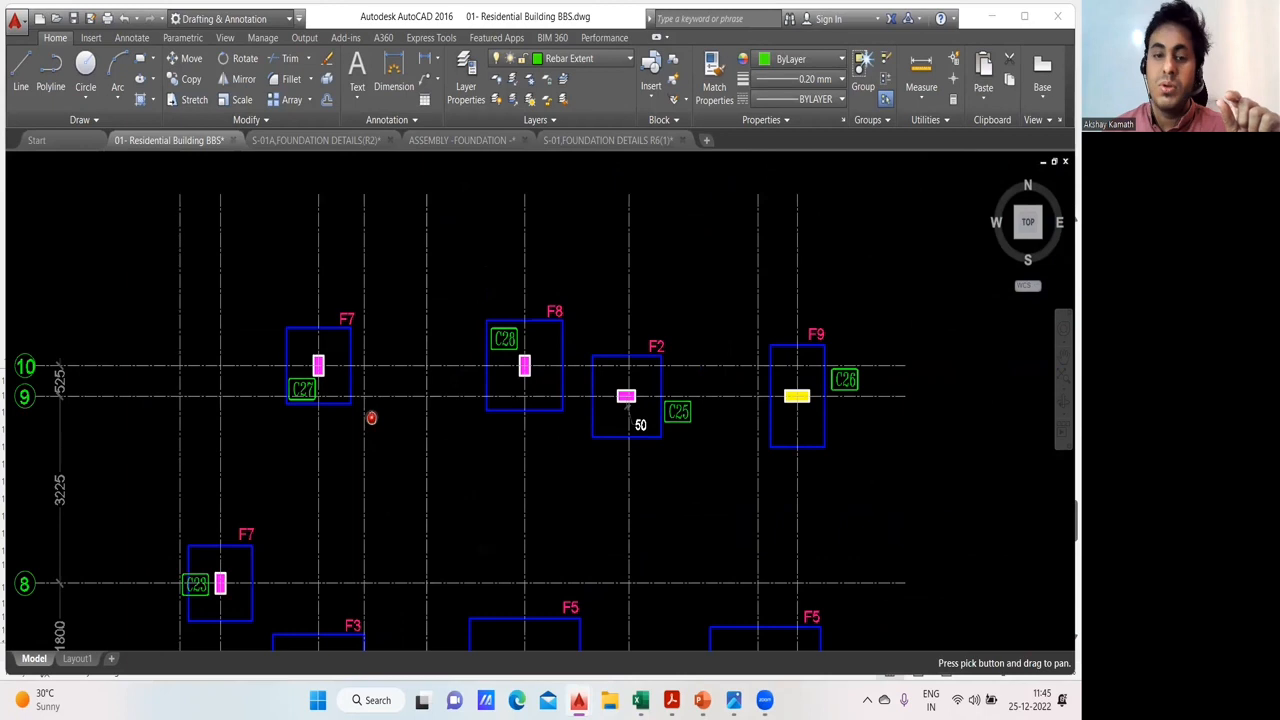
- Examine column C28 on footing F8 and C26 on F9, along with the neighbouring footing schedule
{"action": "key", "text": "Escape"}
{"action": "scroll", "coordinate": [518, 357], "scroll_direction": "up", "scroll_amount": 2}
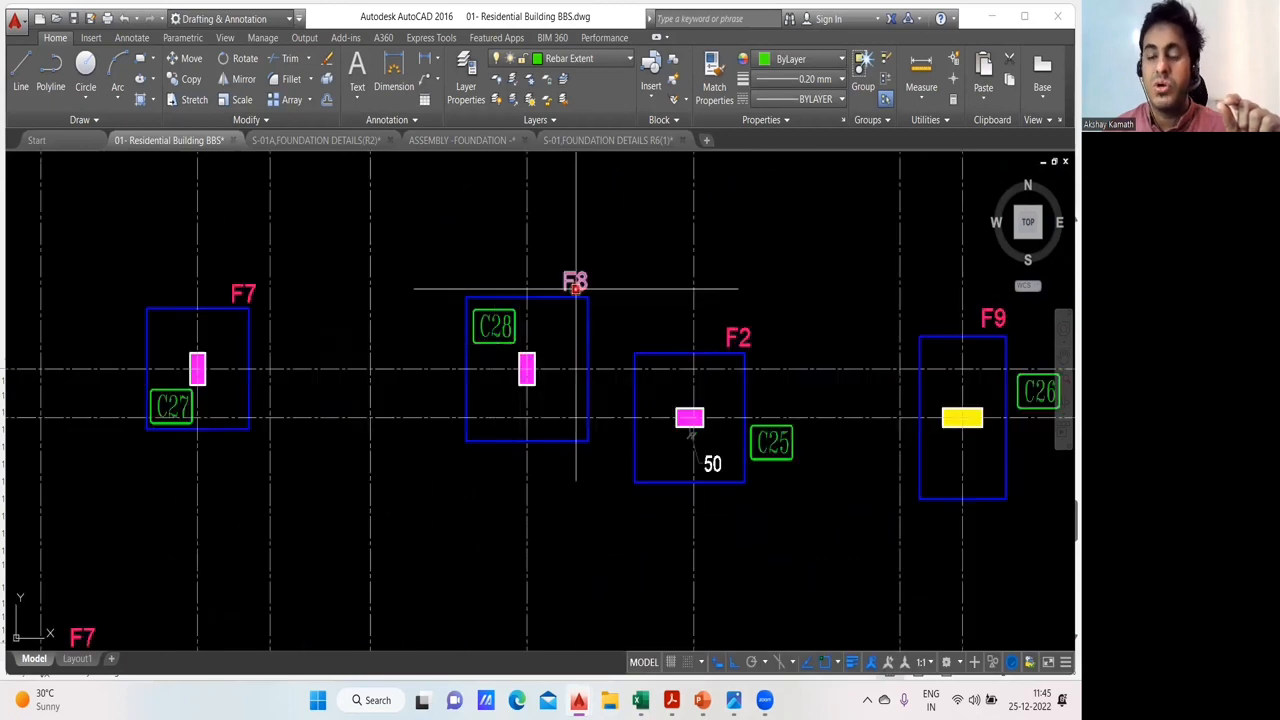
{"action": "left_click_drag", "start_coordinate": [609, 325], "coordinate": [418, 287]}
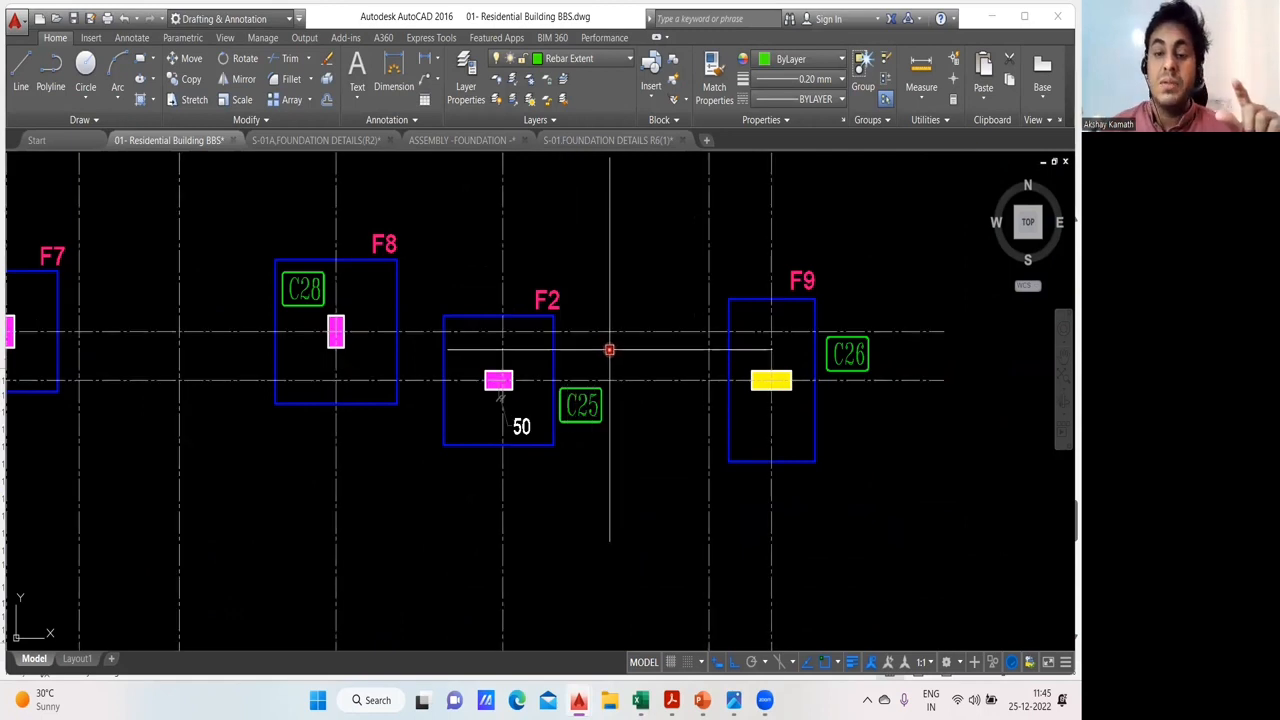
{"action": "scroll", "coordinate": [609, 349], "scroll_direction": "down", "scroll_amount": 4}
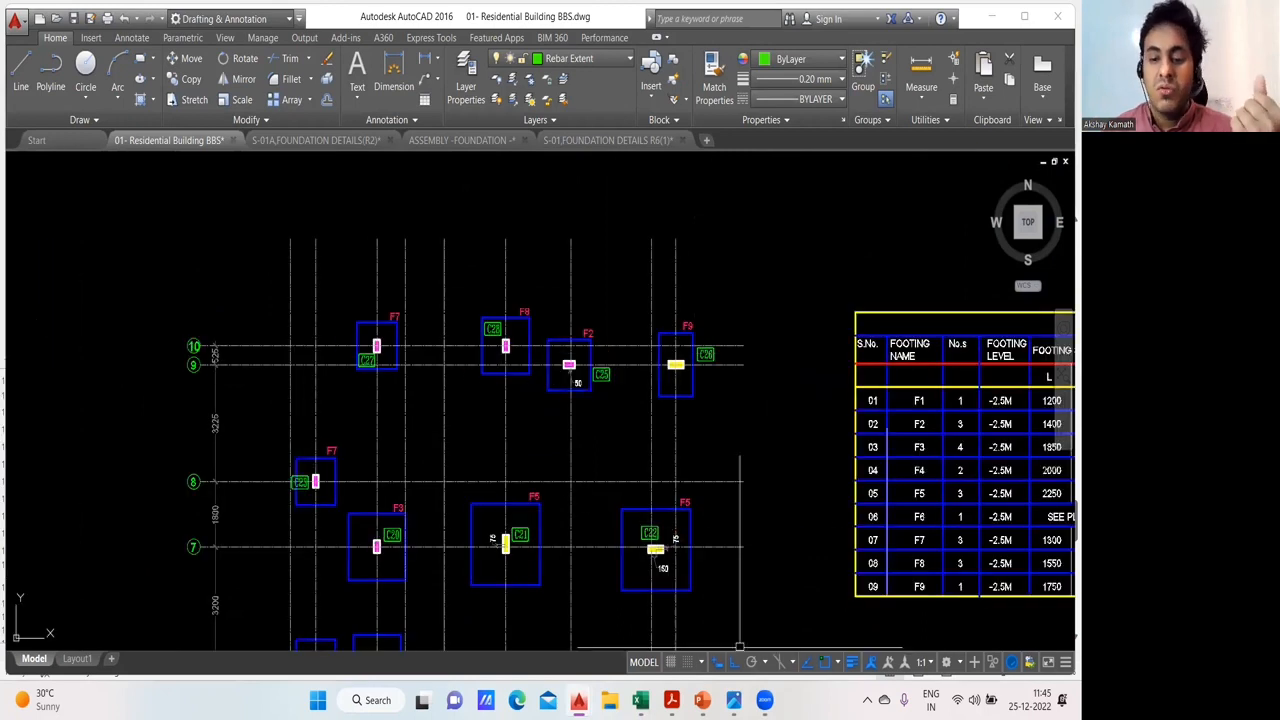
{"action": "mouse_move", "coordinate": [640, 700]}
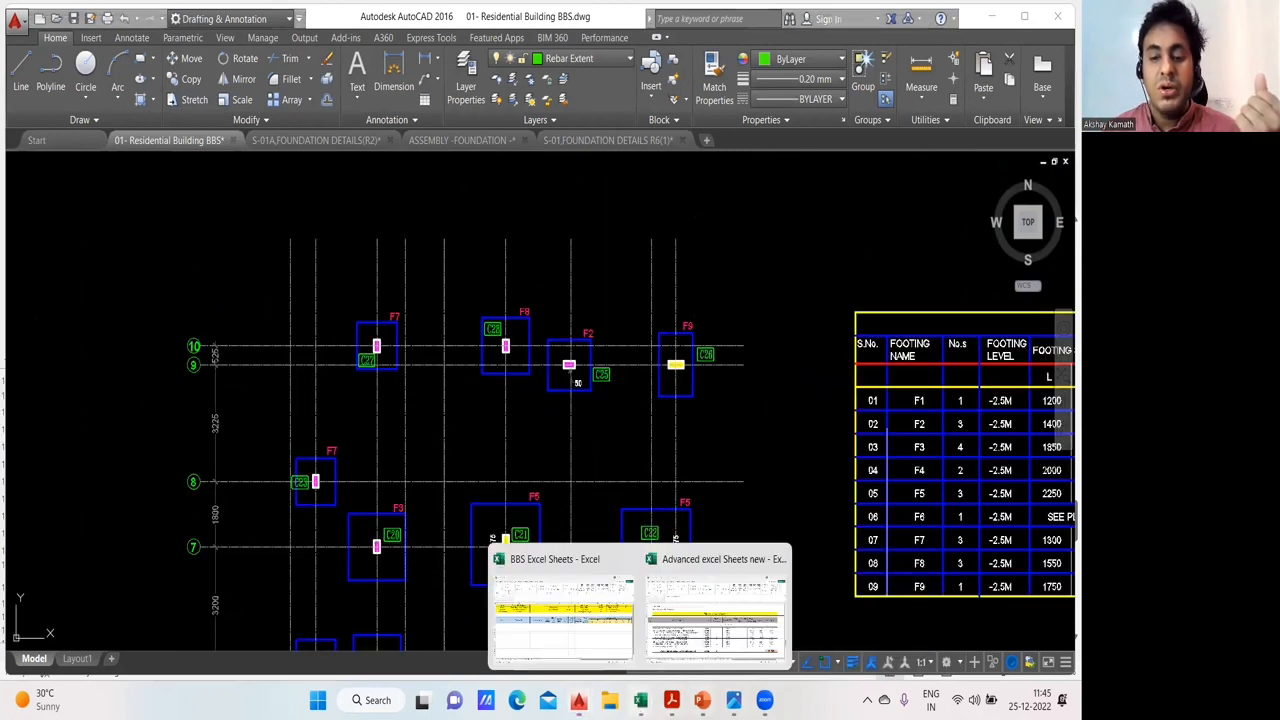
- Switch to BBS Excel Sheets and find the main bar entry and member count for C8, C12 and C25 on footing F2 in Sheet4
{"action": "left_click", "coordinate": [587, 624]}
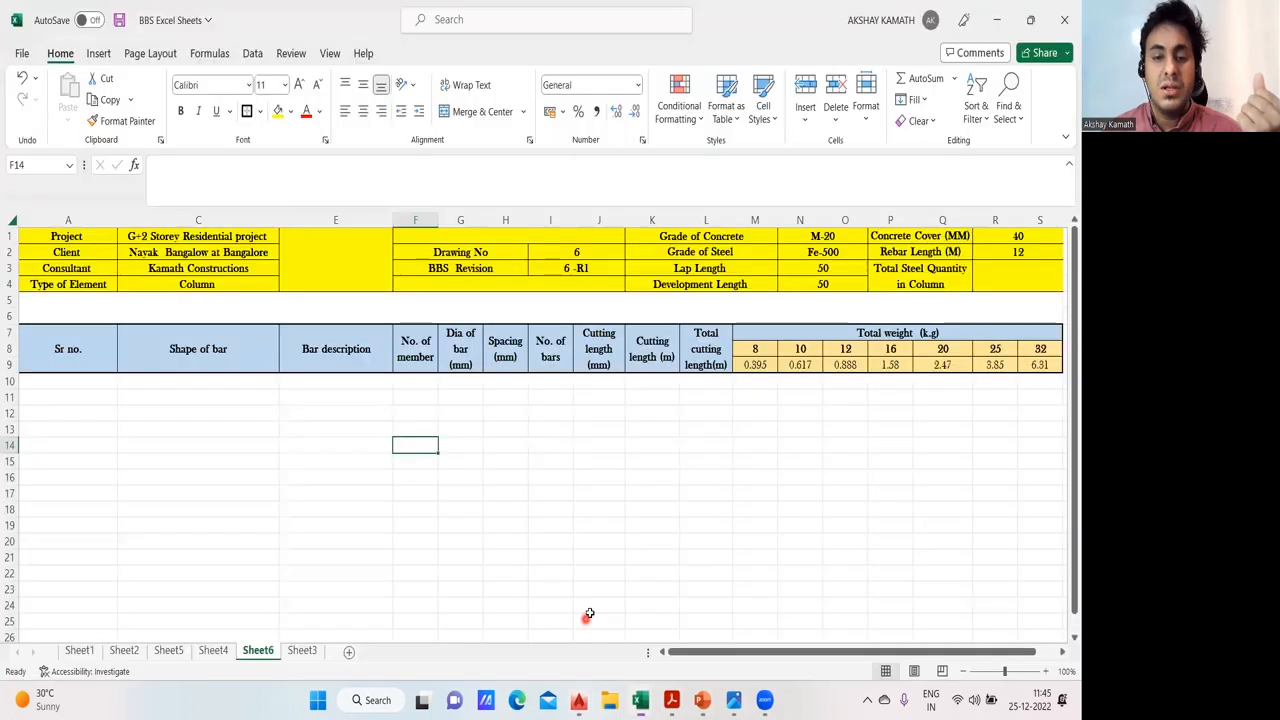
{"action": "left_click", "coordinate": [213, 651]}
{"action": "scroll", "coordinate": [563, 423], "scroll_direction": "down", "scroll_amount": 4}
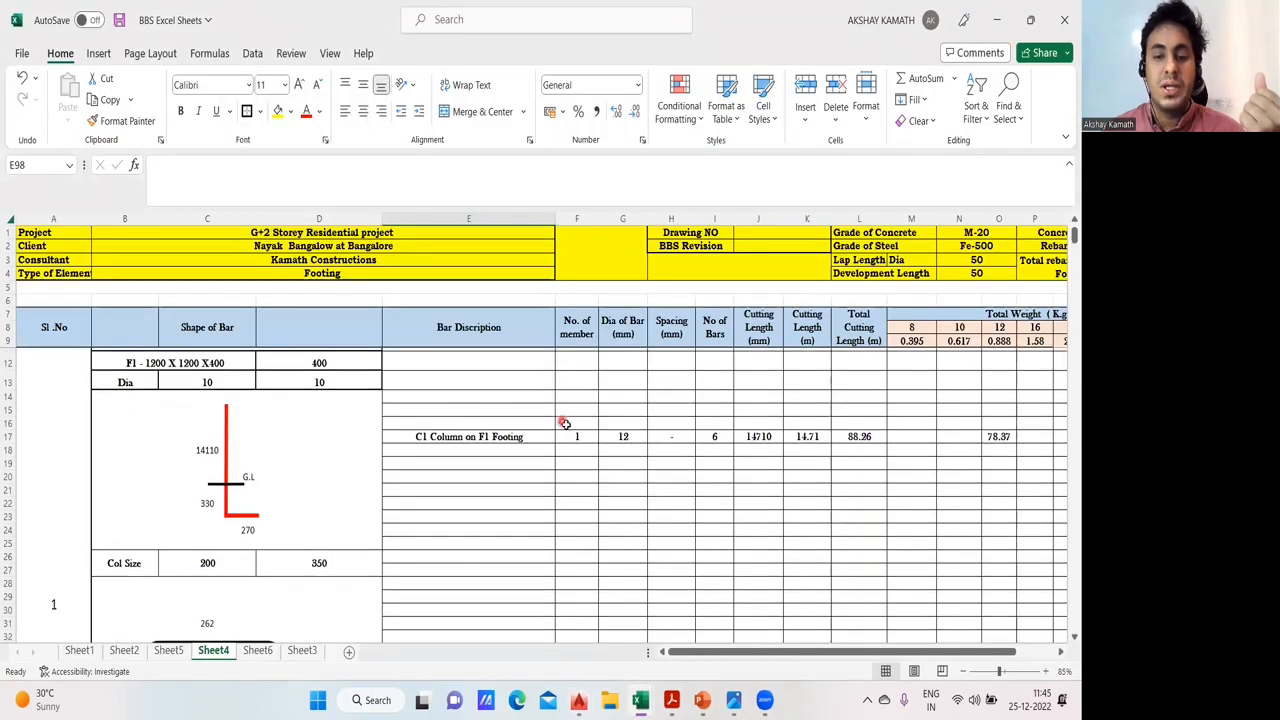
{"action": "scroll", "coordinate": [370, 463], "scroll_direction": "down", "scroll_amount": 9}
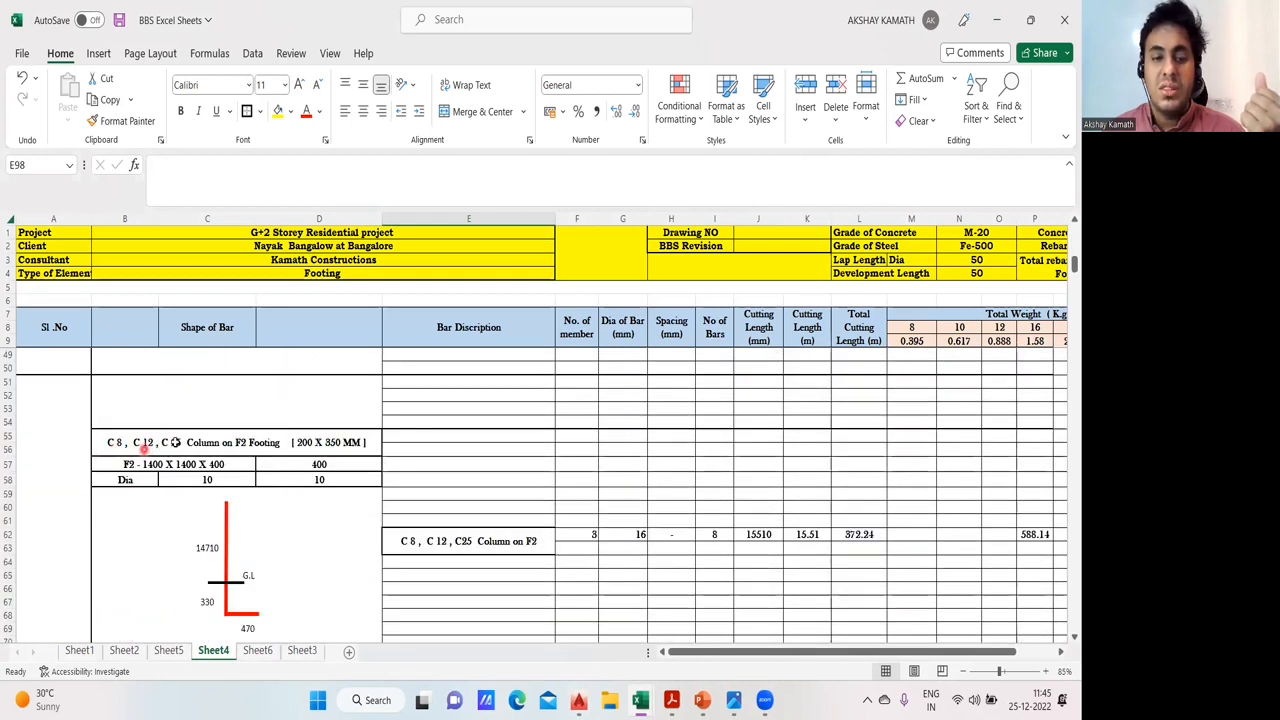
{"action": "scroll", "coordinate": [174, 442], "scroll_direction": "down", "scroll_amount": 1}
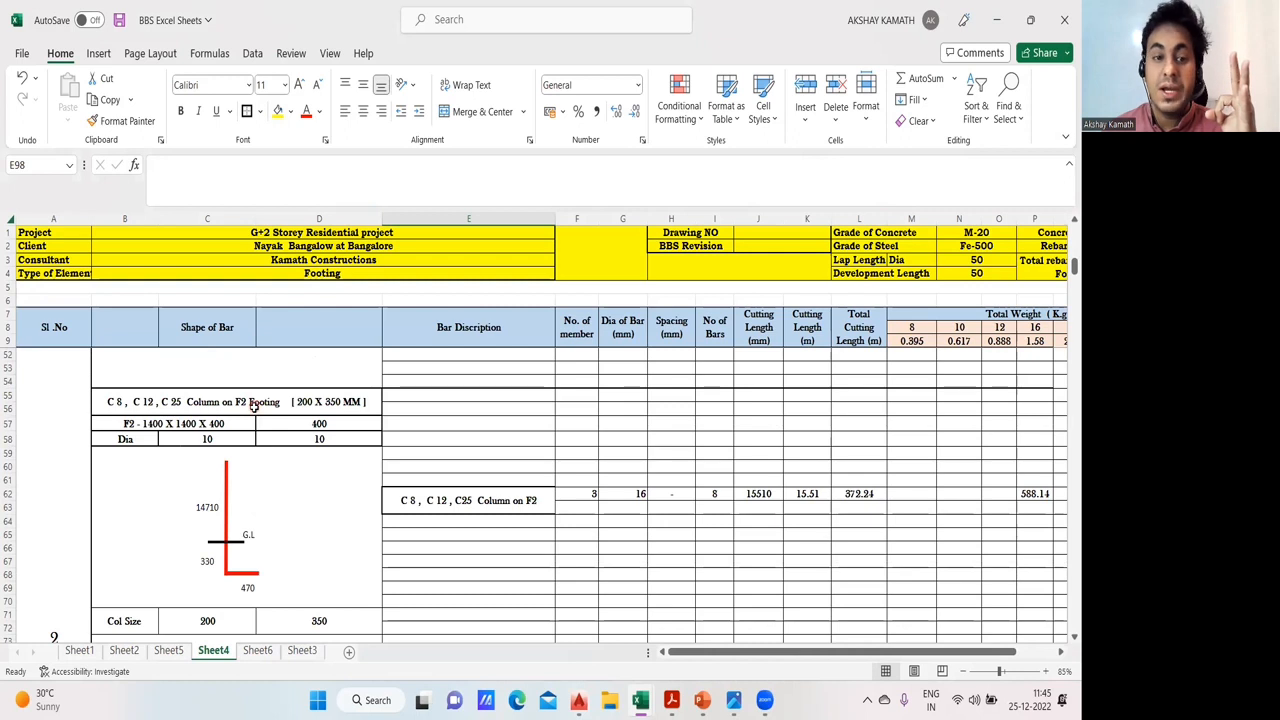
{"action": "left_click", "coordinate": [595, 497]}
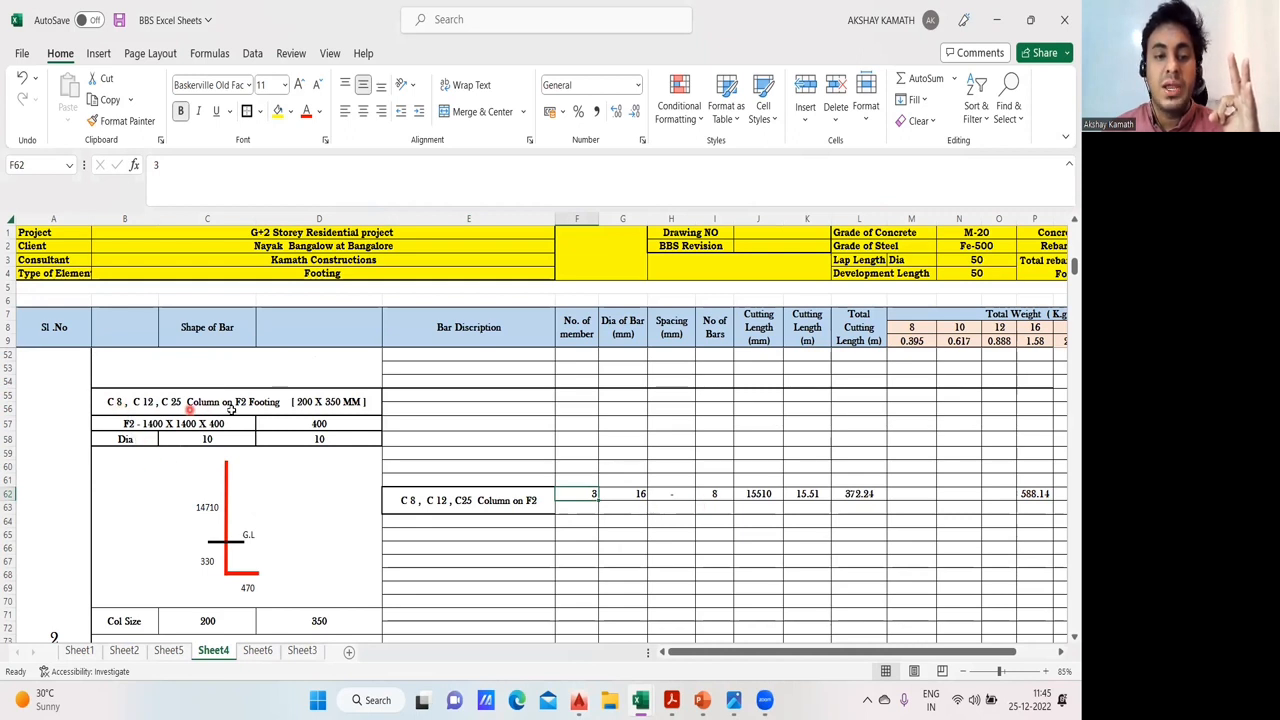
- Examine the F2 column block's bar shape, column size and ties, and compare it with the C9, C10, C11 block on footing F3
{"action": "scroll", "coordinate": [255, 410], "scroll_direction": "down", "scroll_amount": 7}
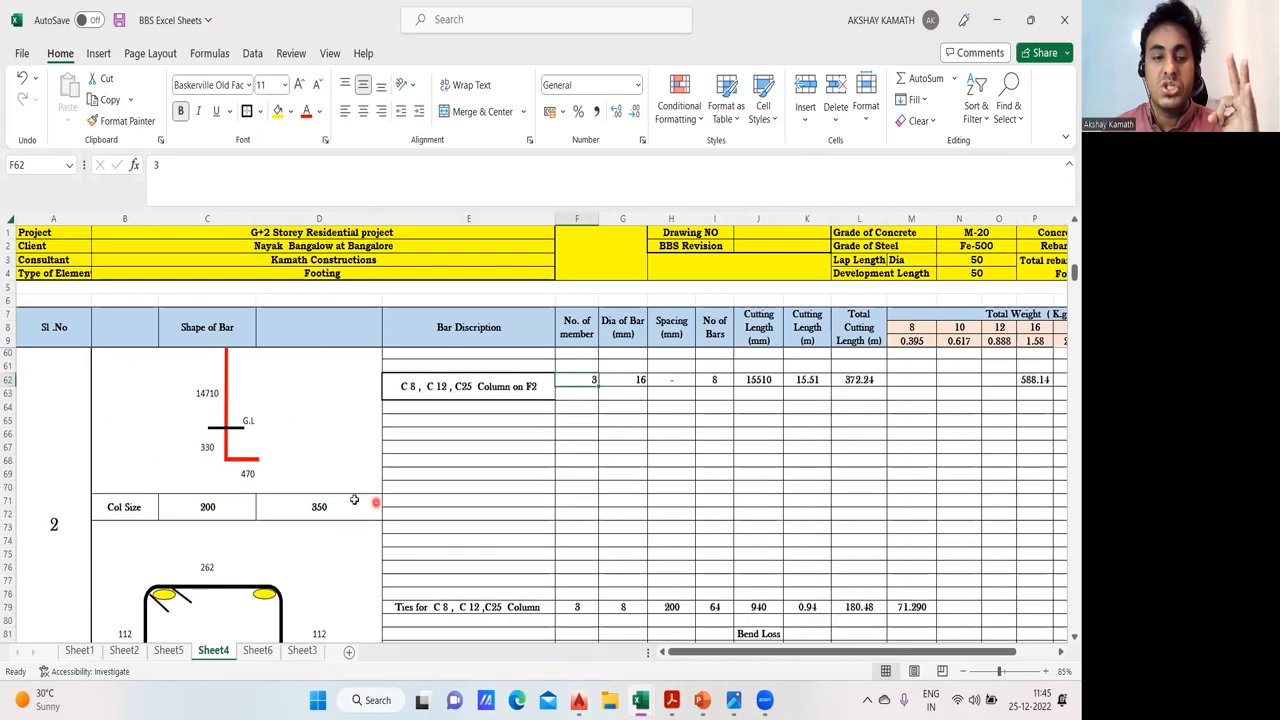
{"action": "scroll", "coordinate": [345, 485], "scroll_direction": "up", "scroll_amount": 8}
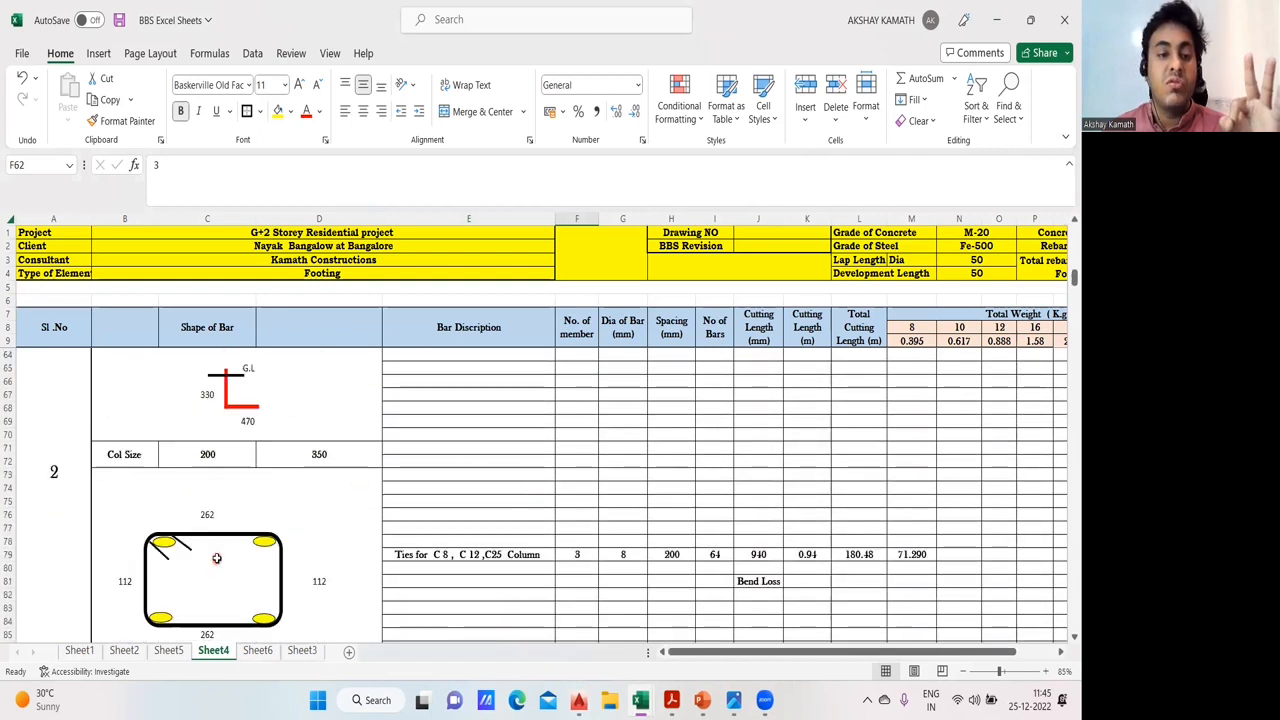
{"action": "scroll", "coordinate": [216, 557], "scroll_direction": "down", "scroll_amount": 13}
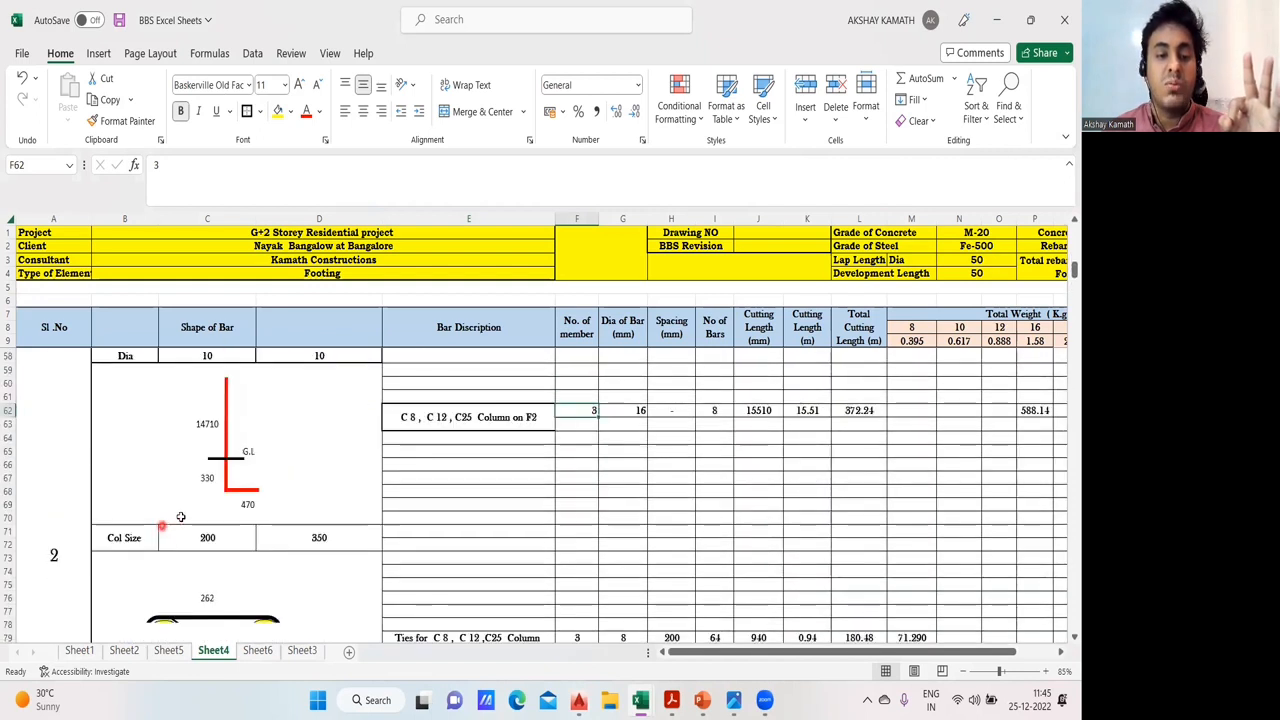
{"action": "scroll", "coordinate": [186, 532], "scroll_direction": "down", "scroll_amount": 5}
{"action": "scroll", "coordinate": [257, 565], "scroll_direction": "up", "scroll_amount": 10}
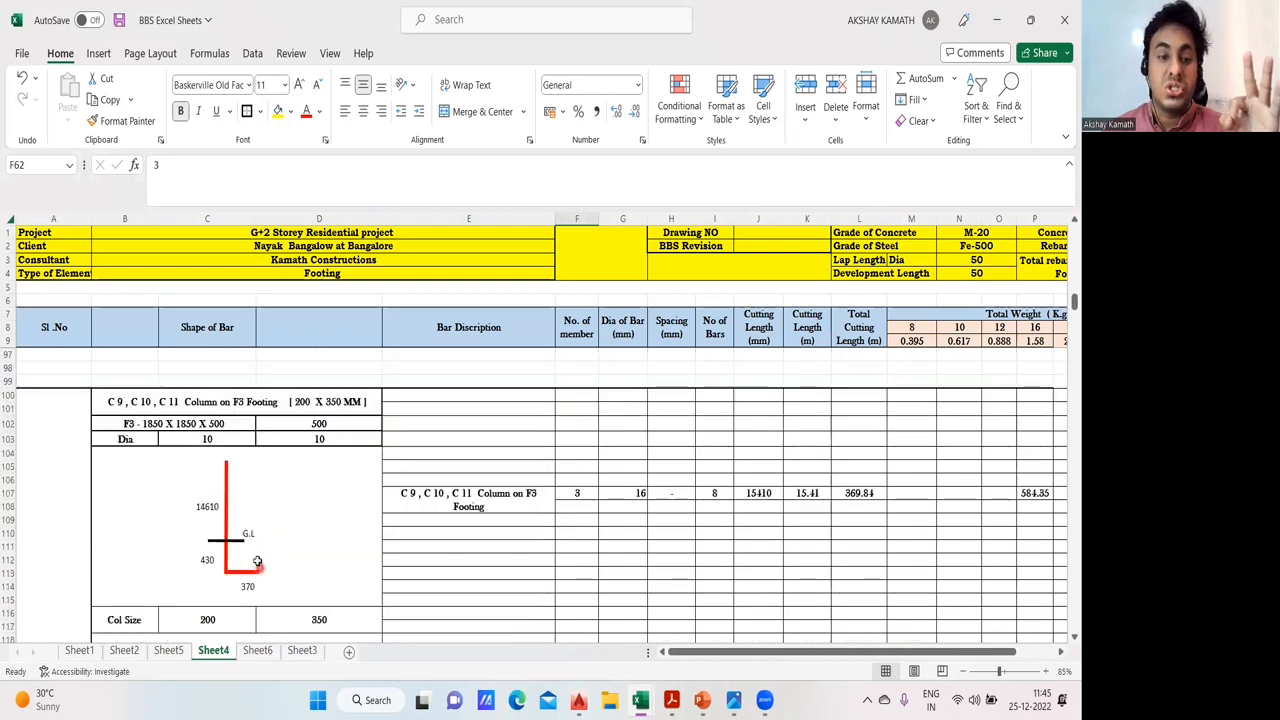
{"action": "scroll", "coordinate": [257, 561], "scroll_direction": "up", "scroll_amount": 8}
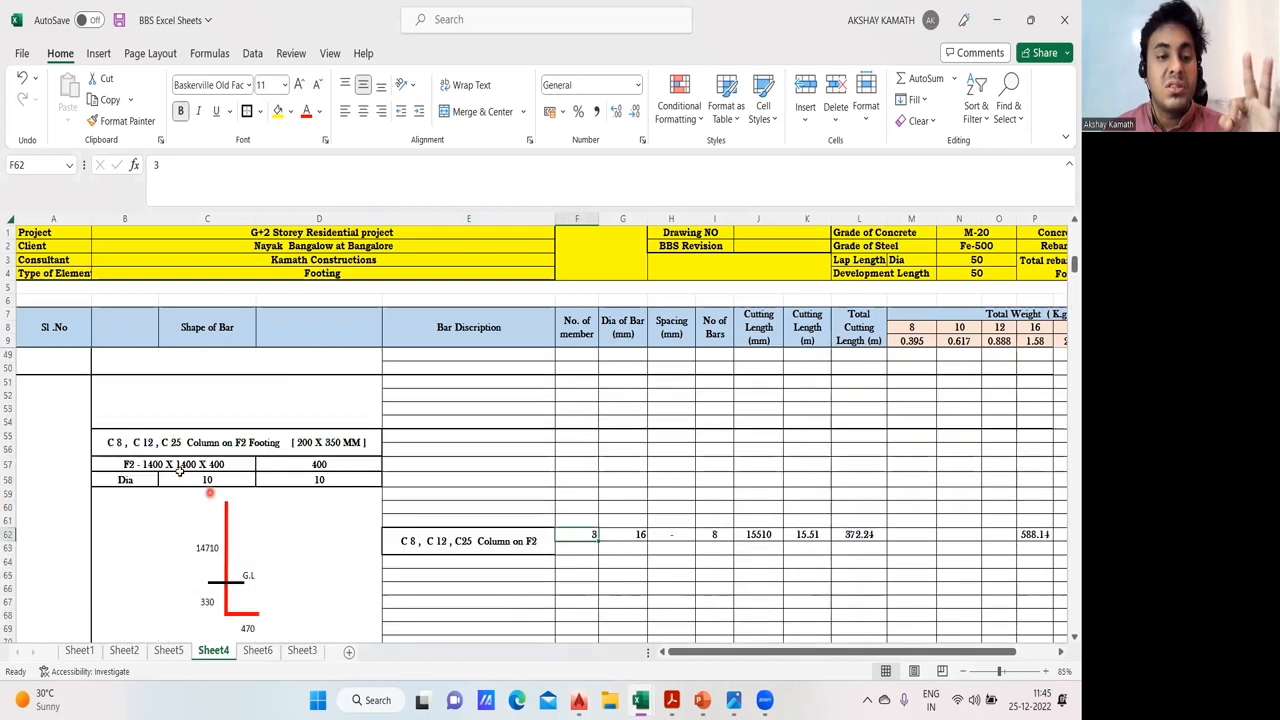
{"action": "scroll", "coordinate": [255, 499], "scroll_direction": "down", "scroll_amount": 4}
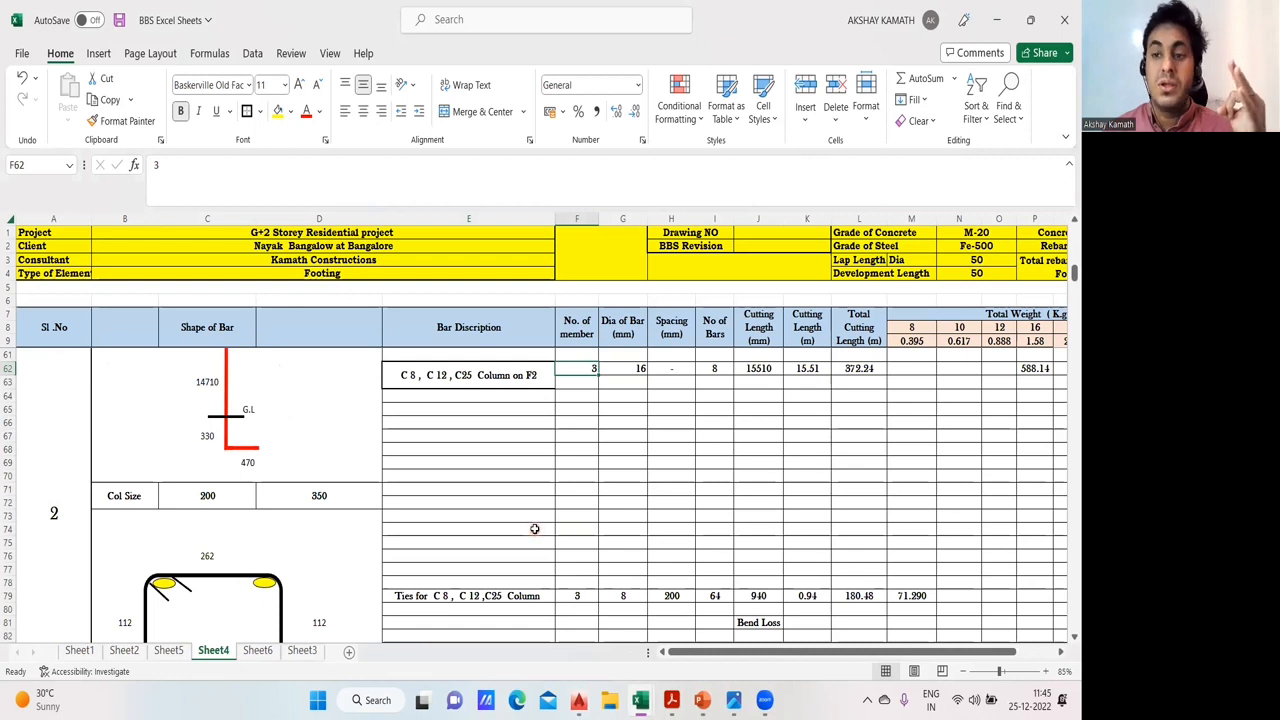
{"action": "scroll", "coordinate": [534, 529], "scroll_direction": "up", "scroll_amount": 1}
{"action": "scroll", "coordinate": [531, 528], "scroll_direction": "up", "scroll_amount": 2}
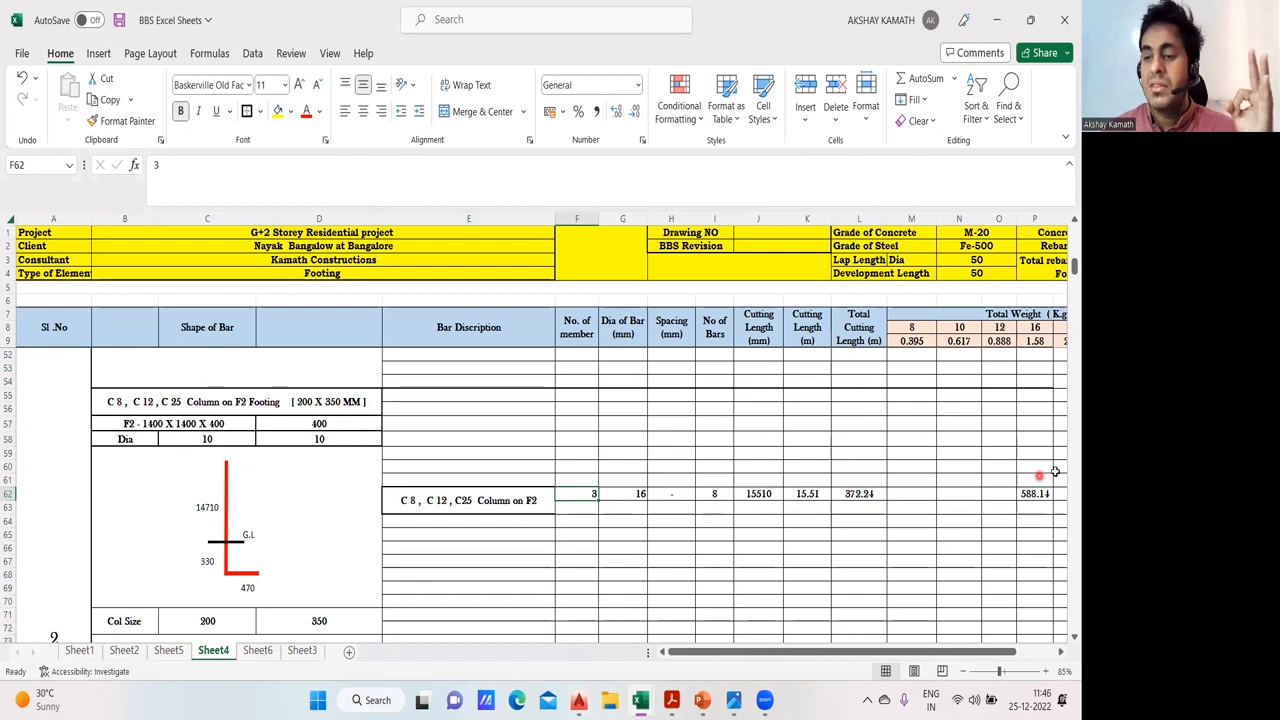
- Try 4 as the number of members for the main bars of C8, C12 and C25 on F2, and undo it
{"action": "left_click", "coordinate": [849, 532]}
{"action": "left_click", "coordinate": [606, 500]}
{"action": "left_click", "coordinate": [590, 493]}
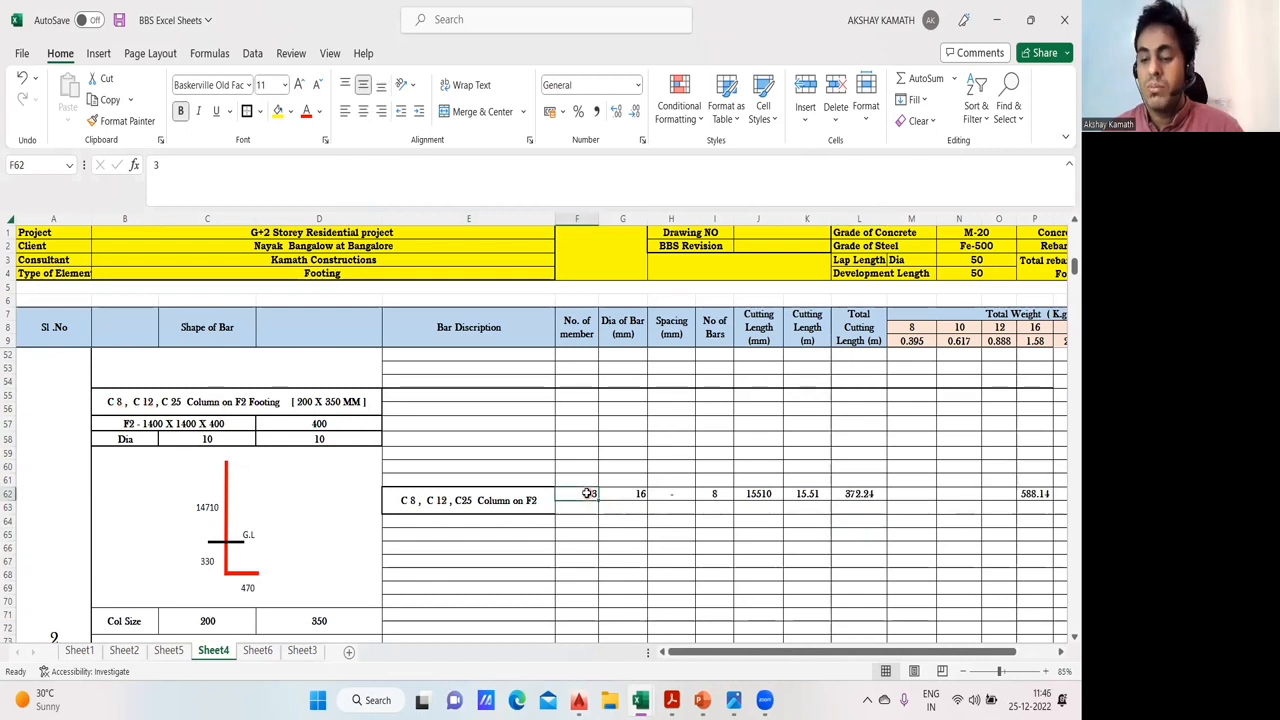
{"action": "type", "text": "4"}
{"action": "key", "text": "Return"}
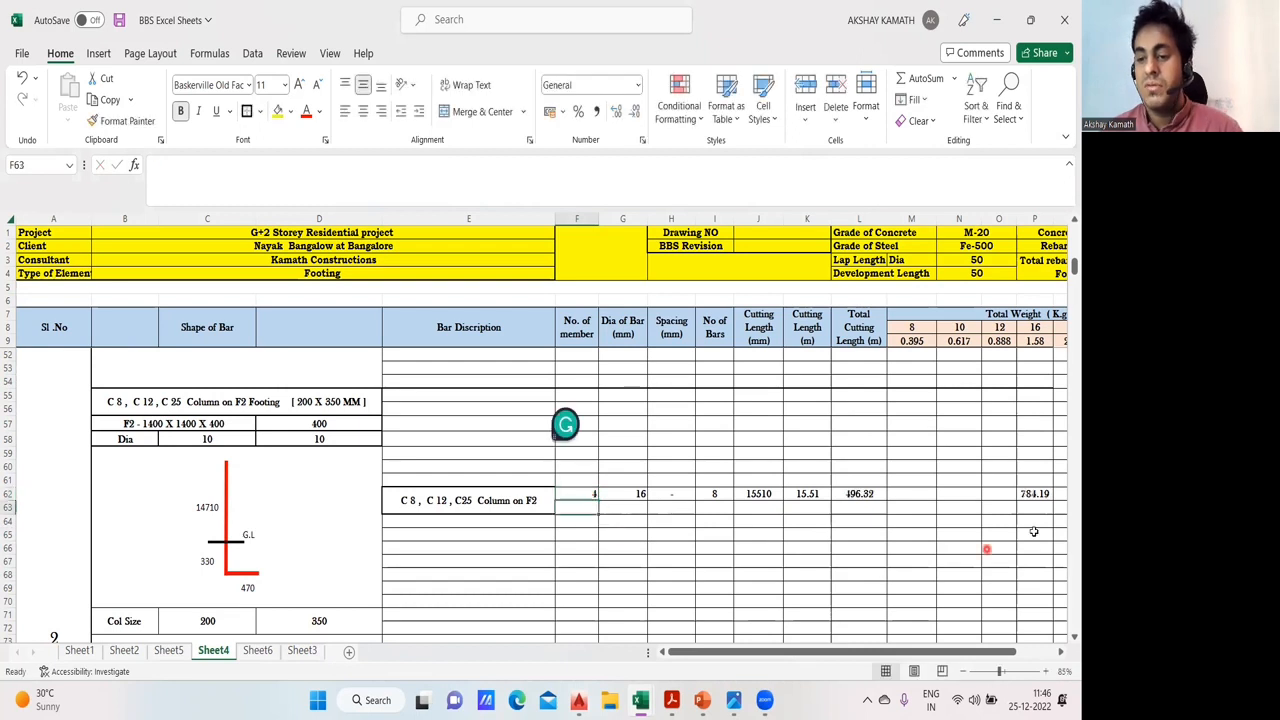
{"action": "key", "text": "ctrl+z"}
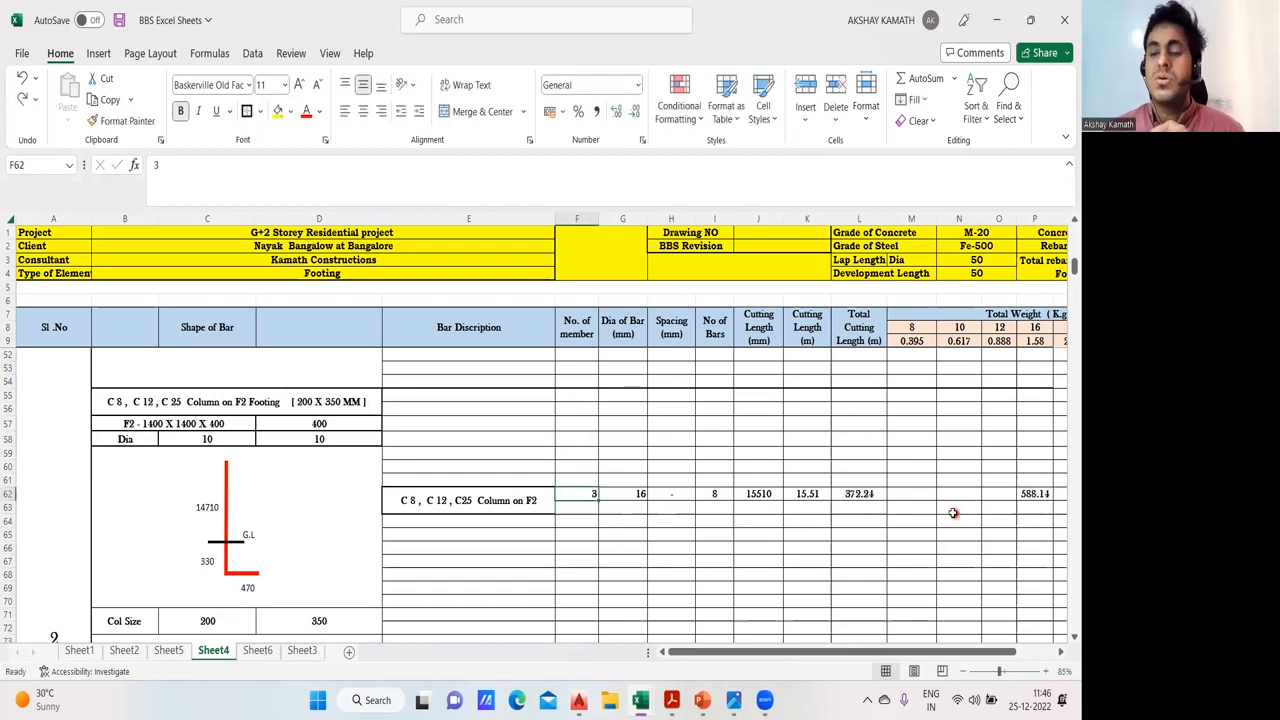
{"action": "left_click", "coordinate": [922, 460]}
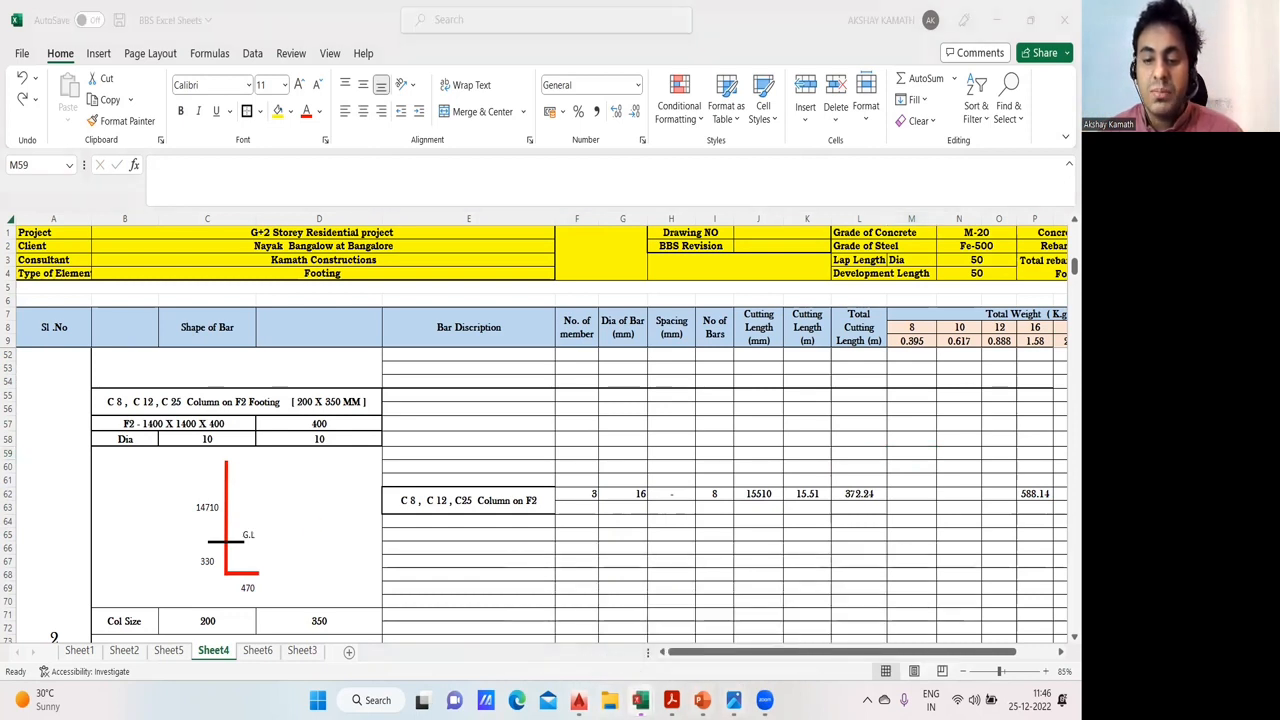
- Switch to the Site Engineer 2 presentation and open slide 57 with the column cage standing on the footing mesh
{"action": "left_click", "coordinate": [610, 700]}
{"action": "mouse_move", "coordinate": [702, 700]}
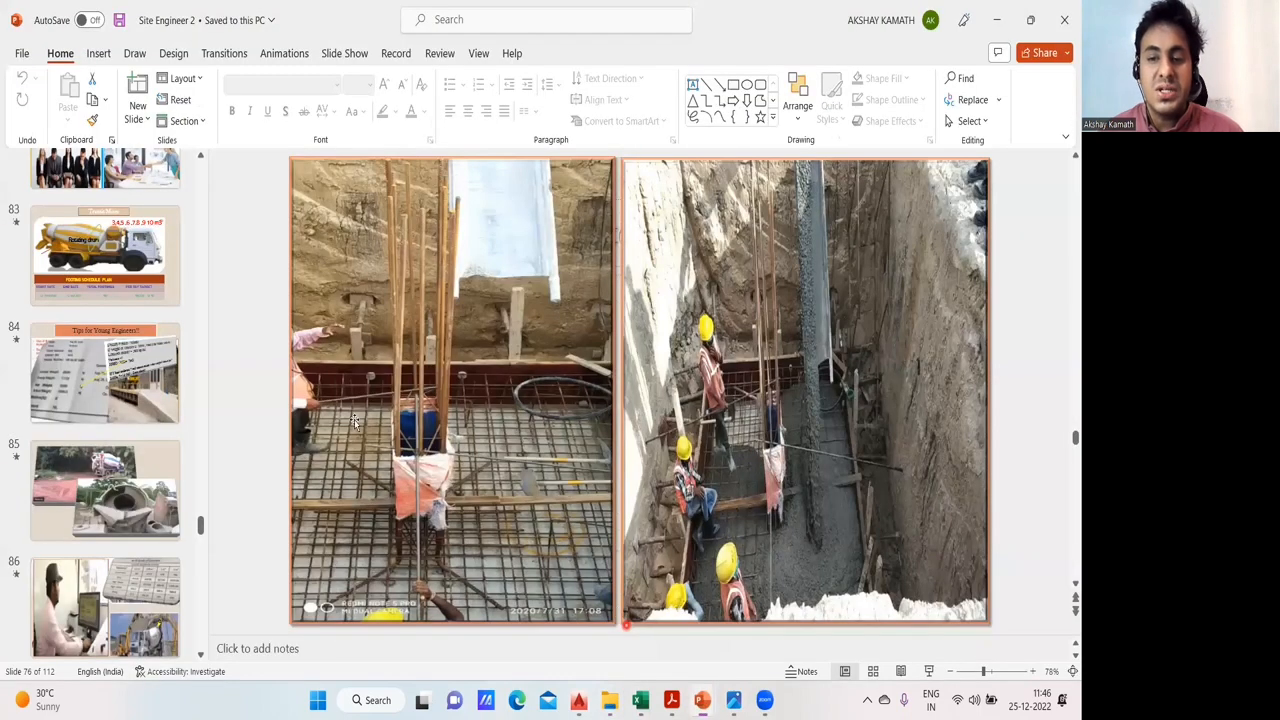
{"action": "scroll", "coordinate": [144, 428], "scroll_direction": "down", "scroll_amount": 10}
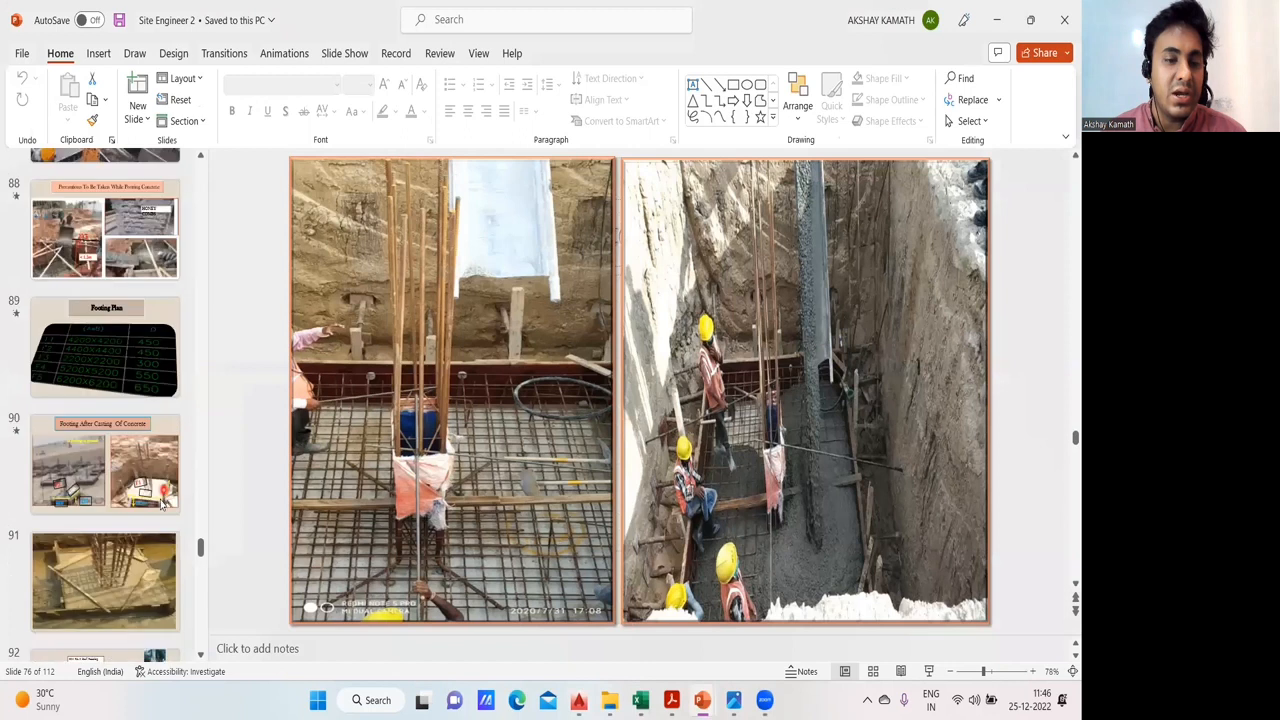
{"action": "left_click", "coordinate": [200, 584]}
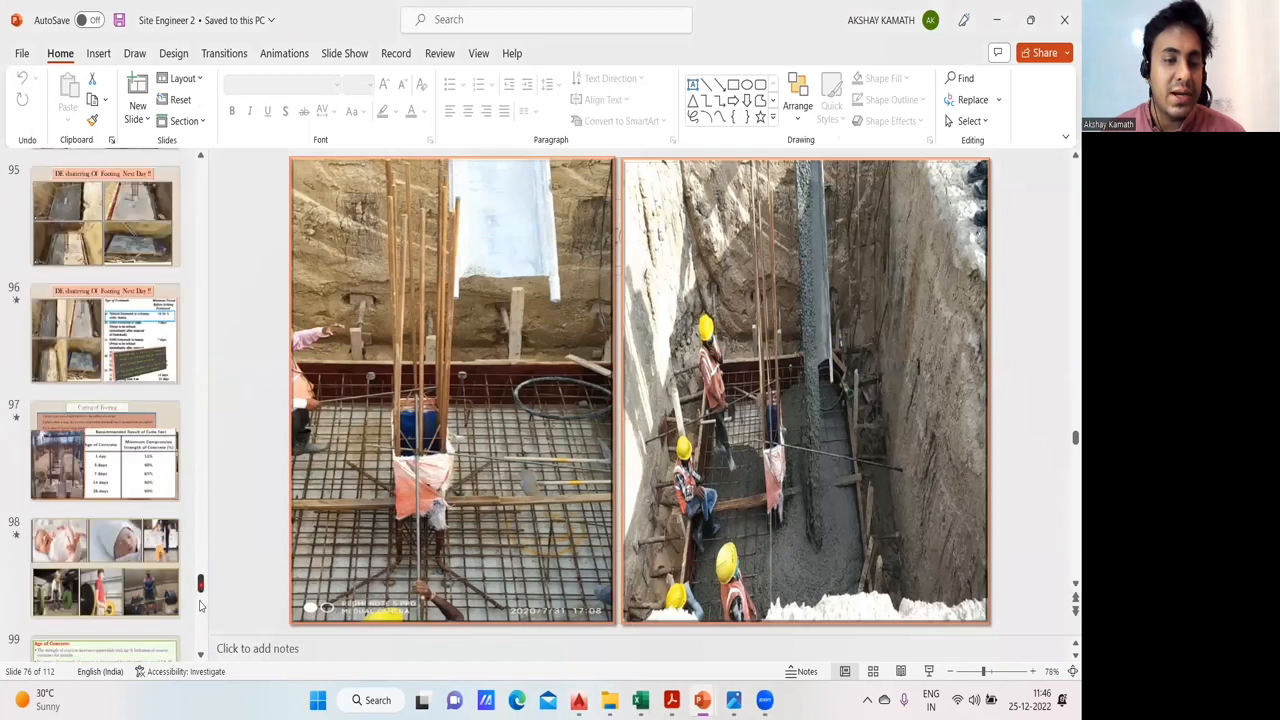
{"action": "left_click", "coordinate": [200, 605]}
{"action": "left_click", "coordinate": [204, 490]}
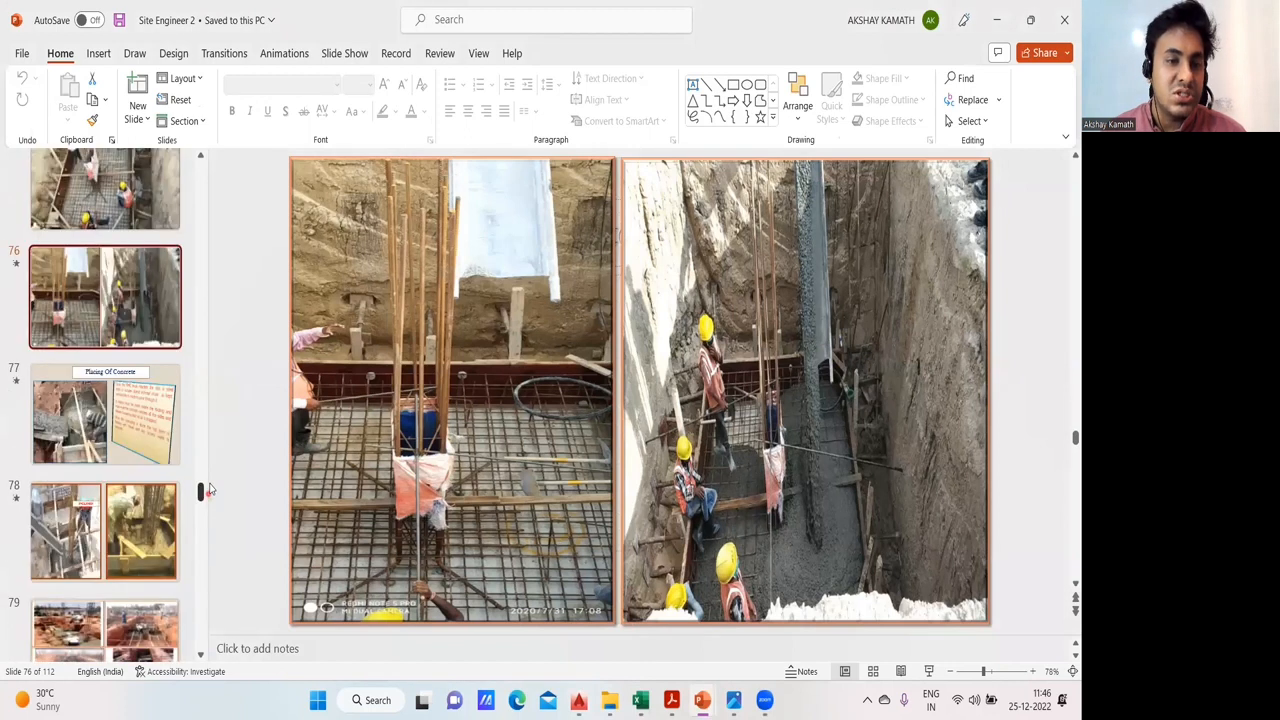
{"action": "left_click", "coordinate": [214, 461]}
{"action": "scroll", "coordinate": [143, 440], "scroll_direction": "up", "scroll_amount": 10}
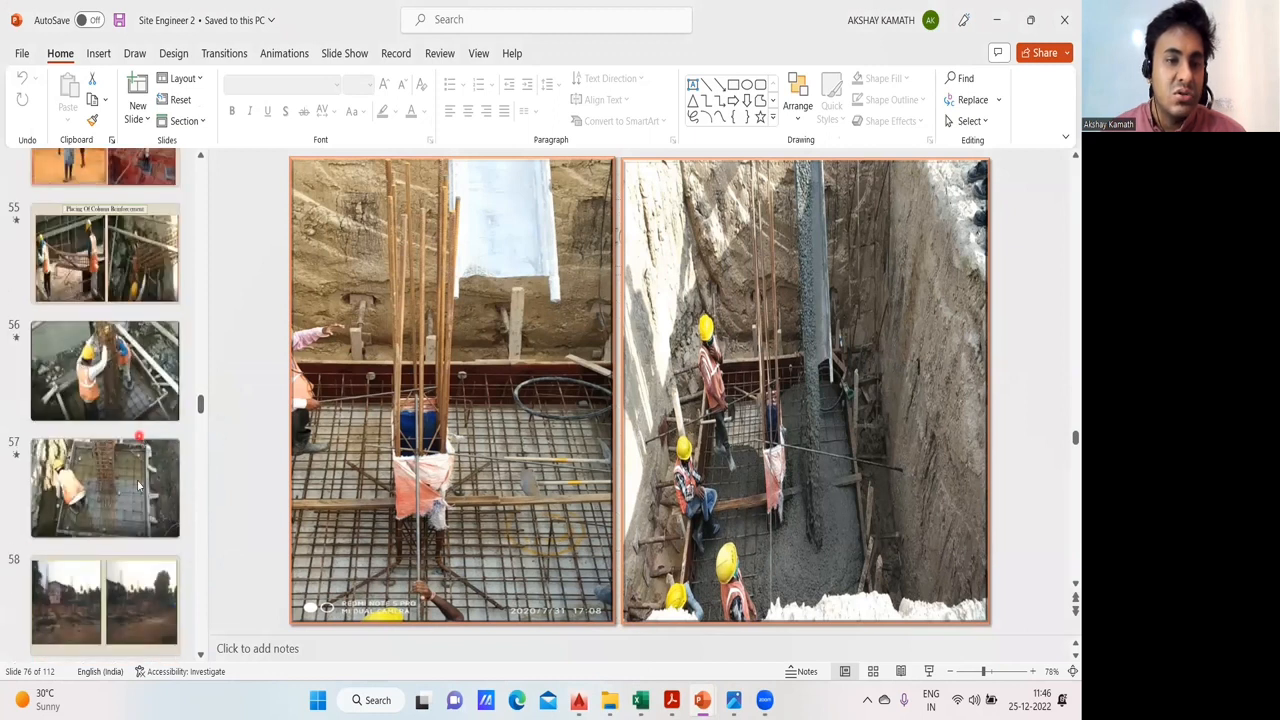
{"action": "left_click", "coordinate": [139, 485]}
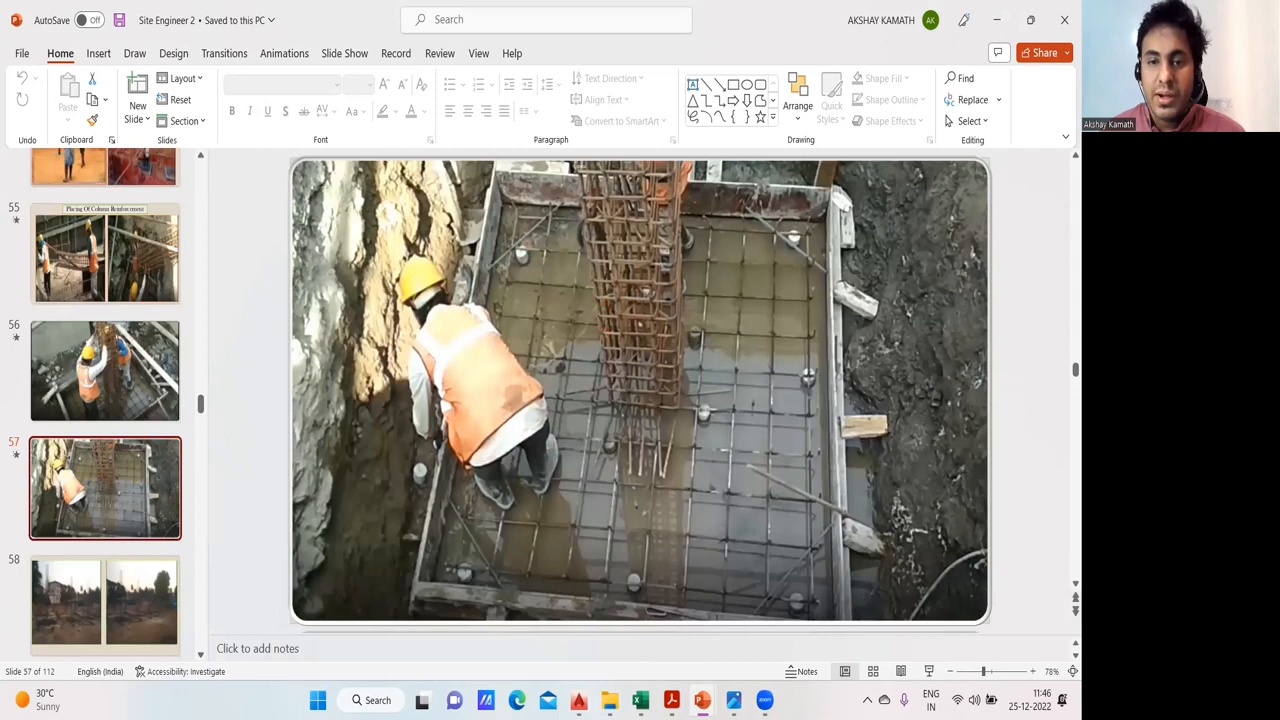
- Trace the outer column bar and its bent foot over the slide 57 photo, and look through the following footing slides
{"action": "left_click_drag", "start_coordinate": [580, 163], "coordinate": [613, 402]}
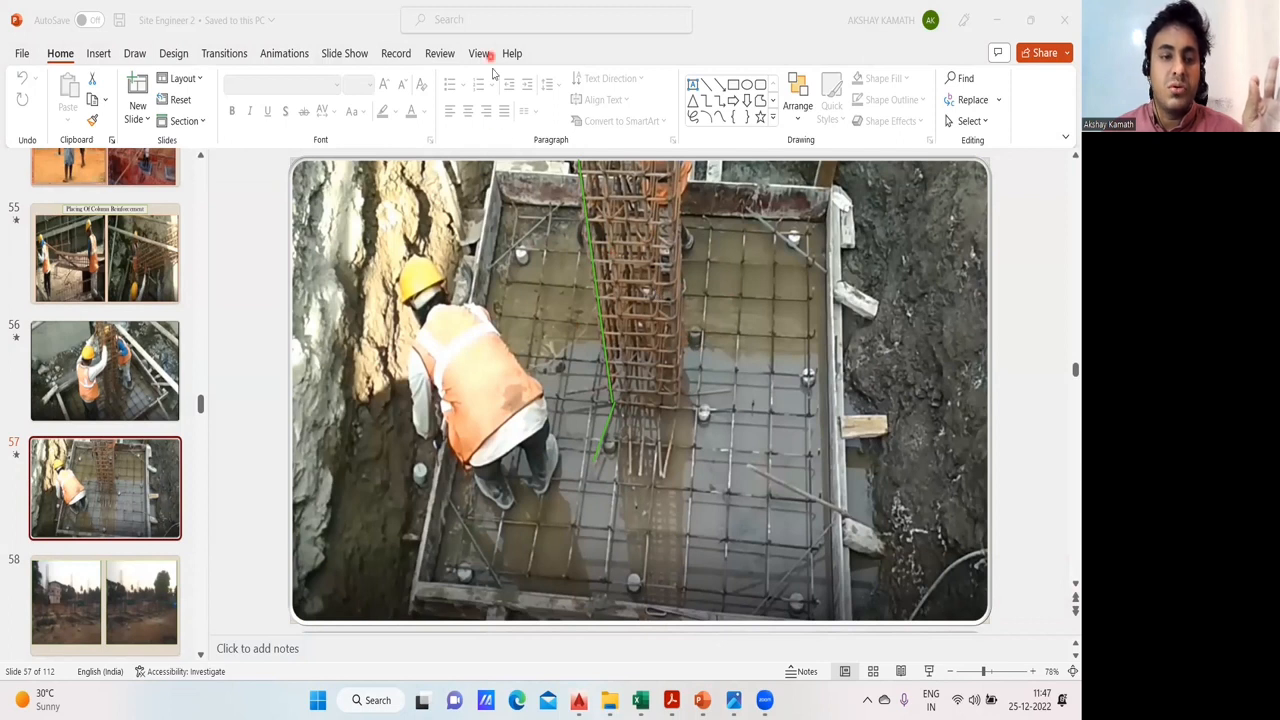
{"action": "scroll", "coordinate": [138, 388], "scroll_direction": "down", "scroll_amount": 3}
{"action": "scroll", "coordinate": [138, 388], "scroll_direction": "down", "scroll_amount": 5}
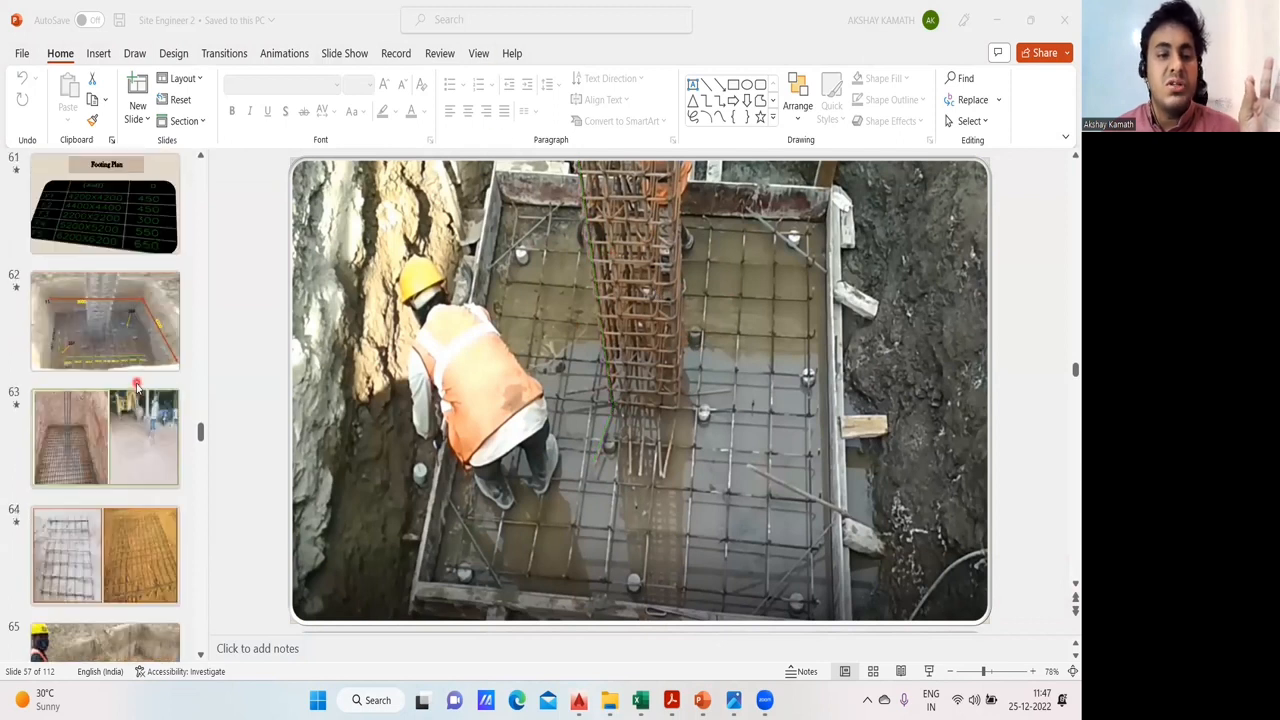
{"action": "scroll", "coordinate": [137, 396], "scroll_direction": "down", "scroll_amount": 2}
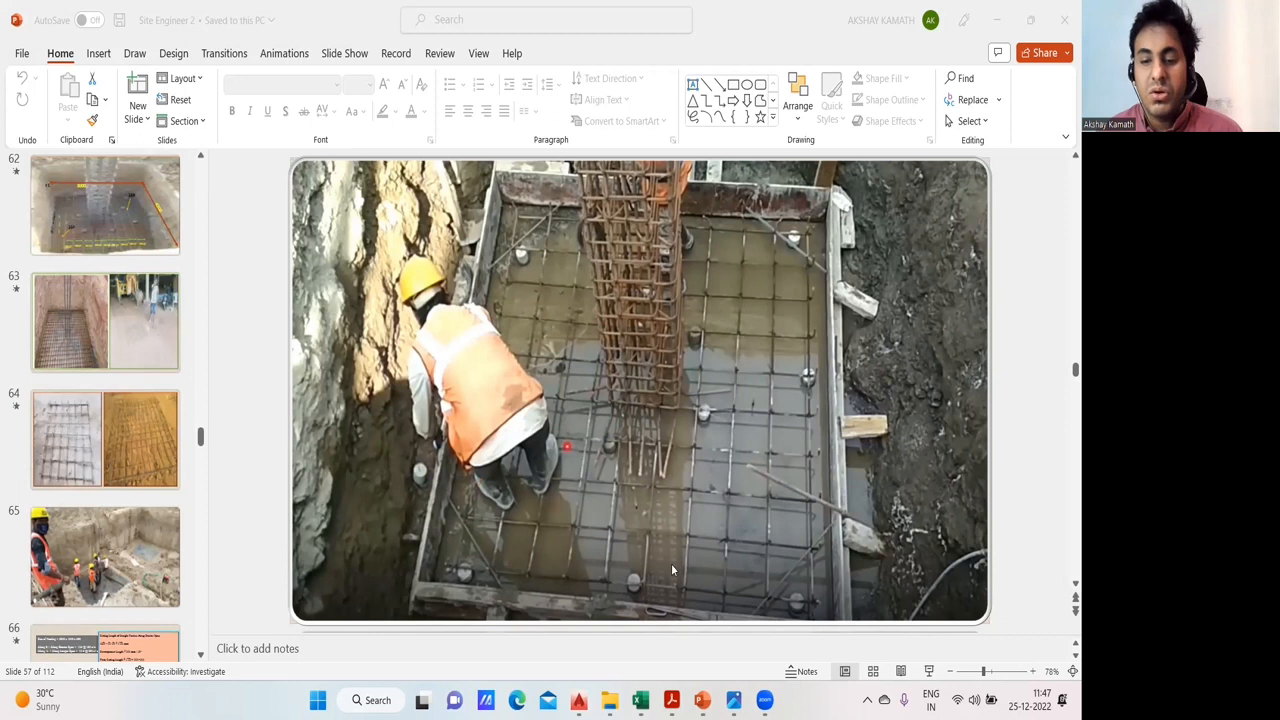
- Switch to Advanced excel Sheets new and review the neck column rows grouped by footings F1 to F9
{"action": "mouse_move", "coordinate": [578, 700]}
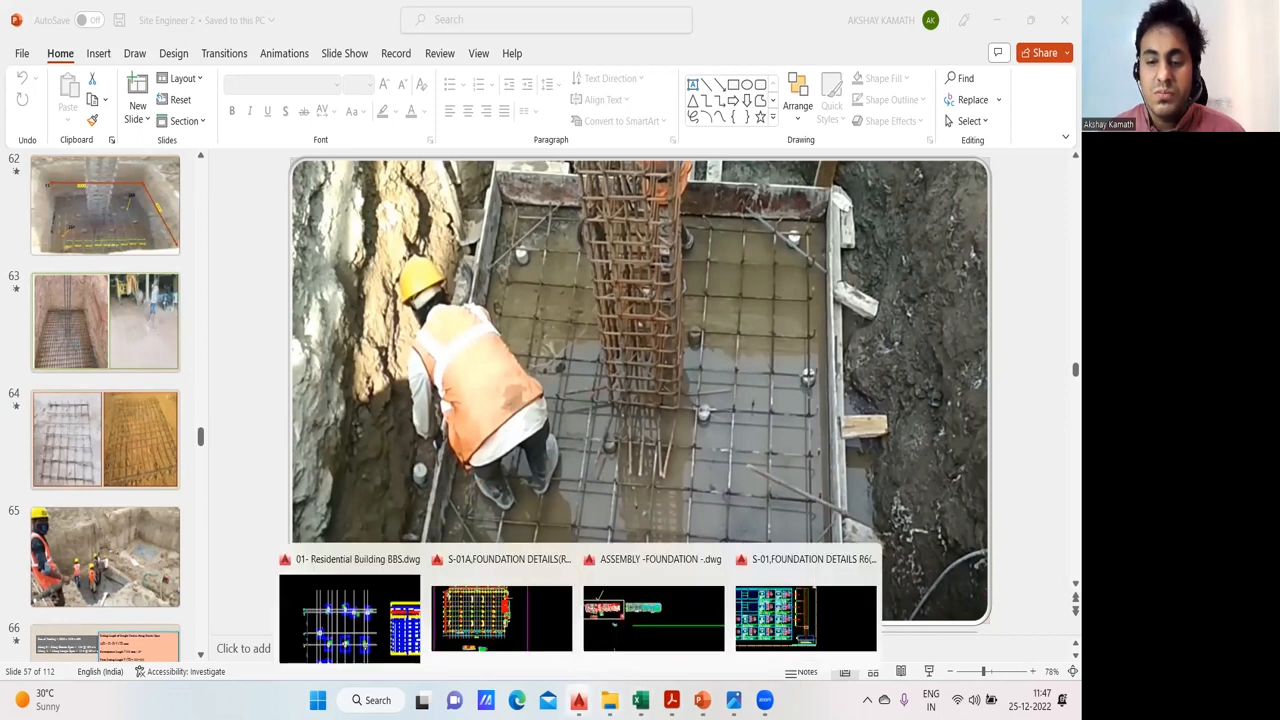
{"action": "mouse_move", "coordinate": [640, 700]}
{"action": "left_click", "coordinate": [714, 606]}
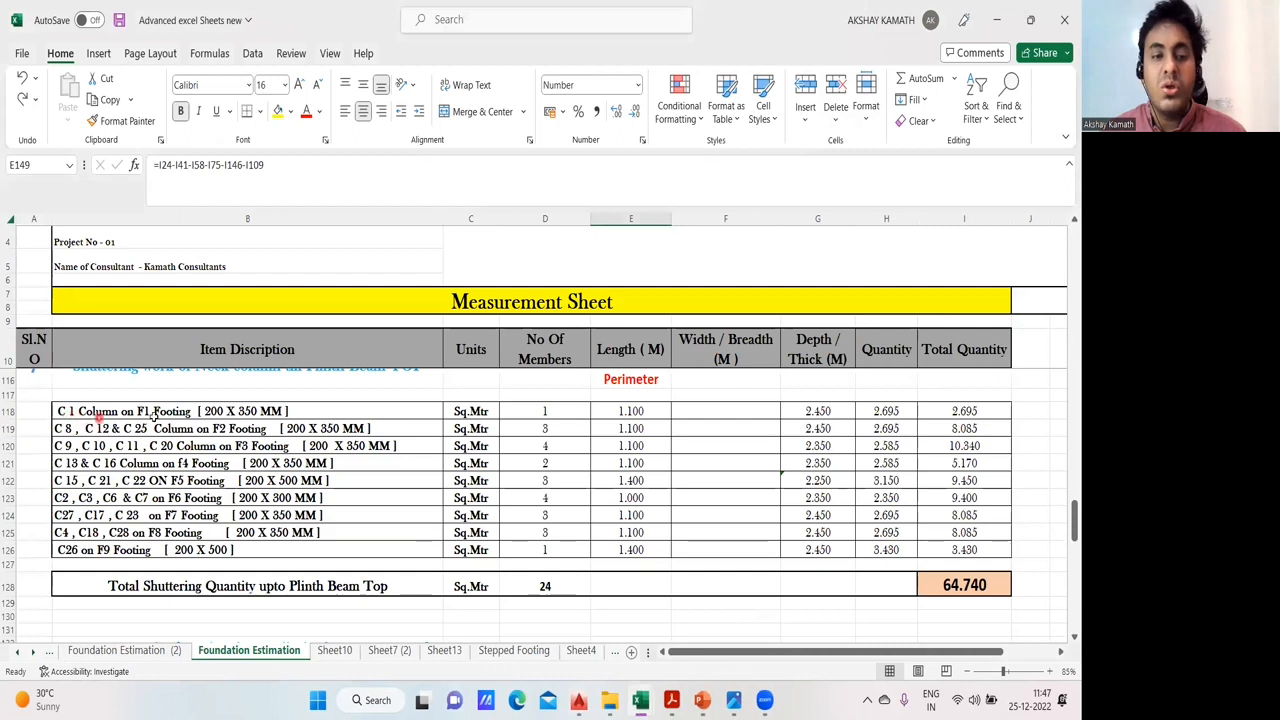
- Return to BBS Excel Sheets and review the C1 on F1 block in Sheet4, the footing totals in Sheet3 and the column template in Sheet6
{"action": "mouse_move", "coordinate": [640, 700]}
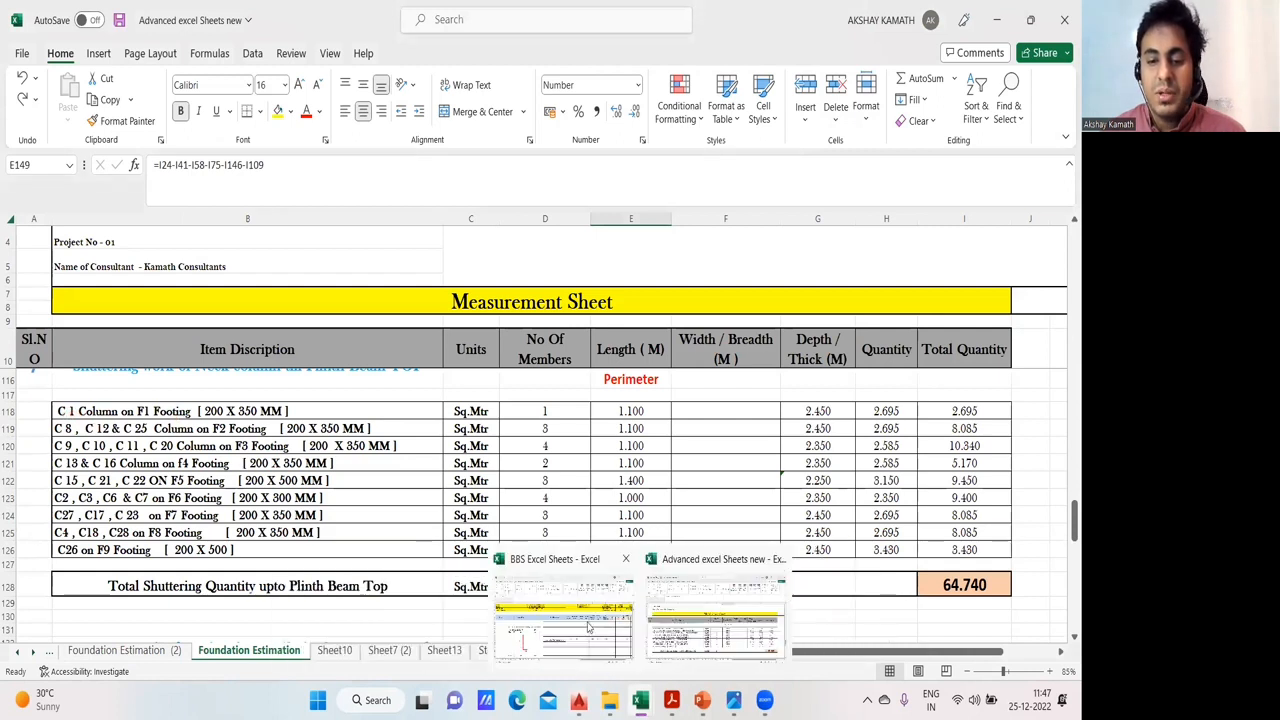
{"action": "left_click", "coordinate": [540, 600]}
{"action": "scroll", "coordinate": [258, 443], "scroll_direction": "up", "scroll_amount": 10}
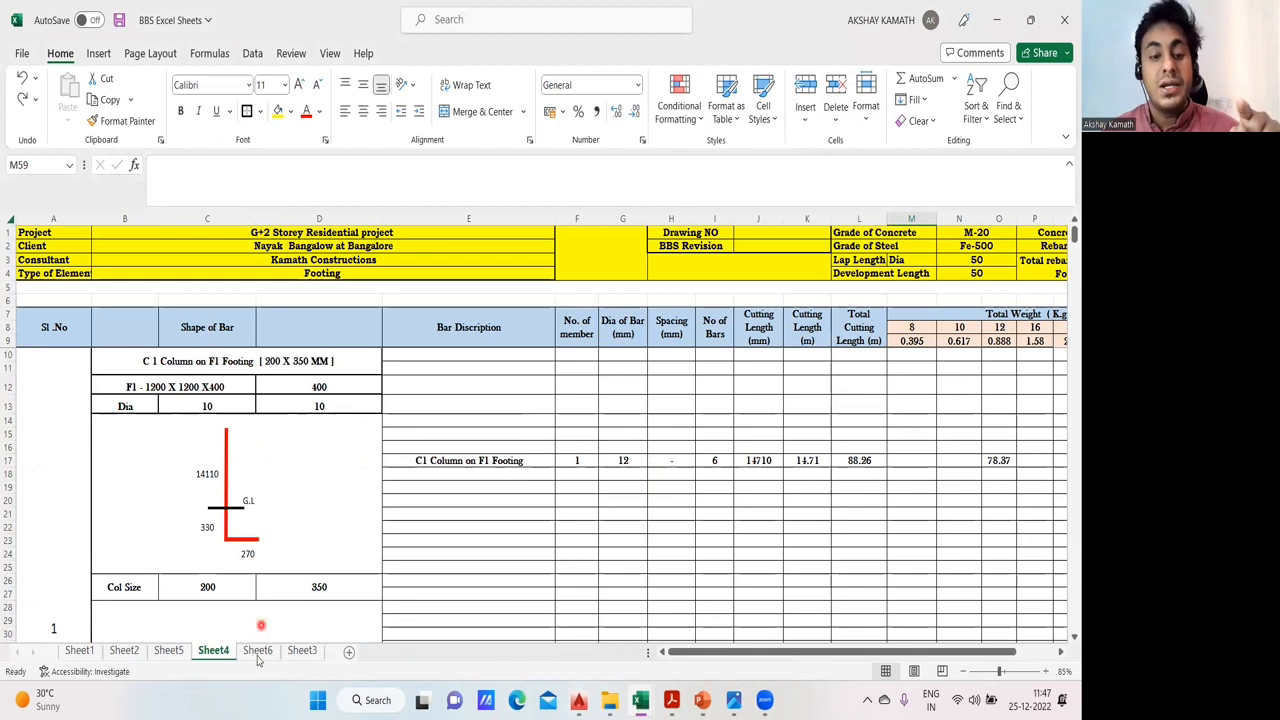
{"action": "left_click", "coordinate": [300, 651]}
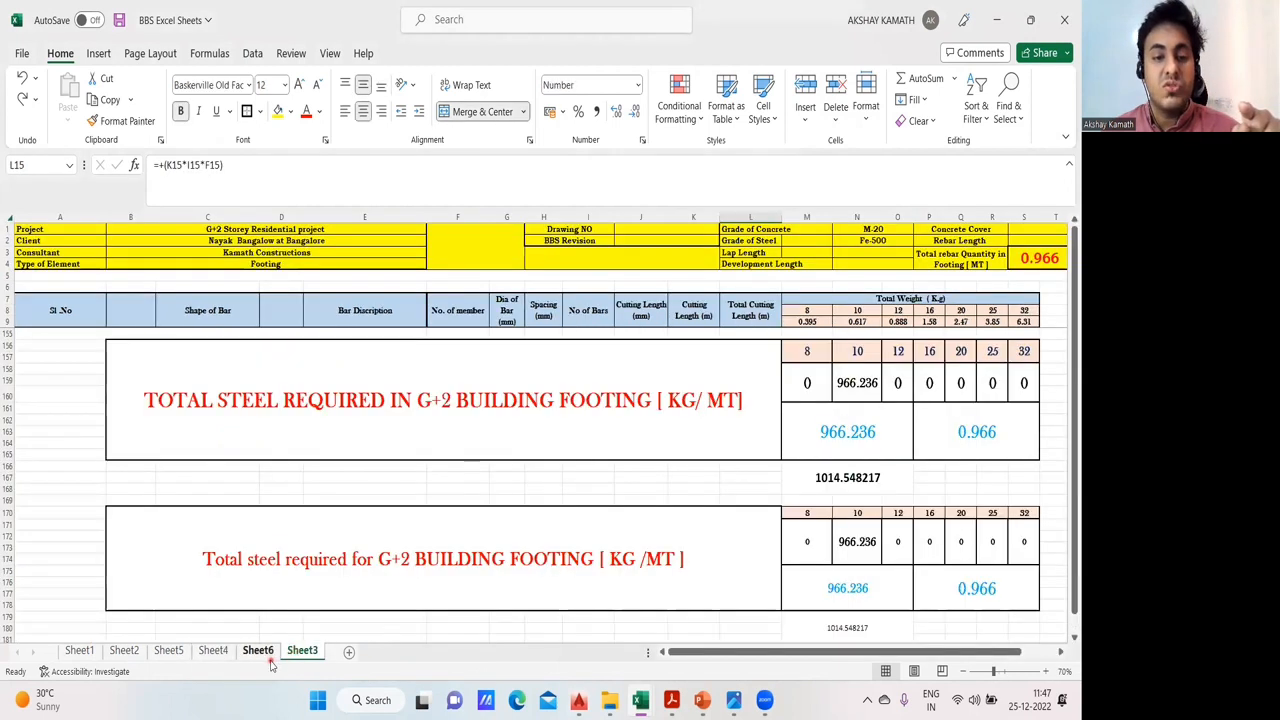
{"action": "left_click", "coordinate": [257, 651]}
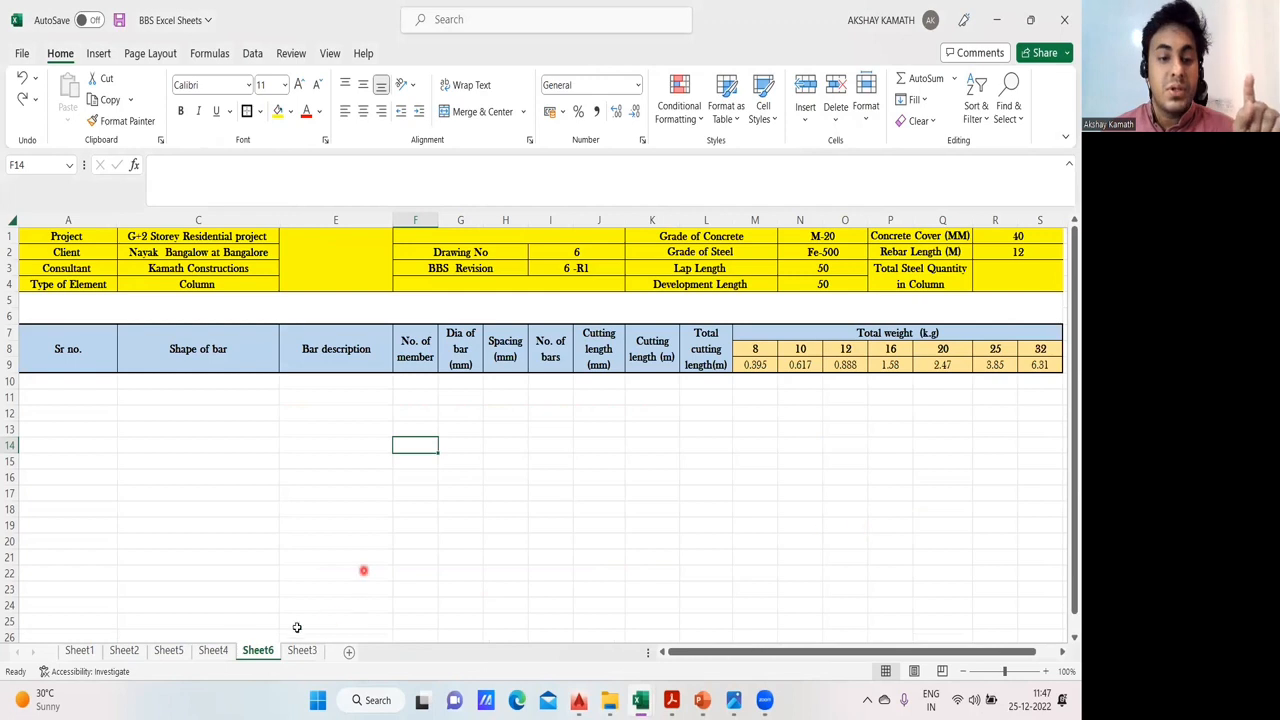
{"action": "left_click", "coordinate": [169, 651]}
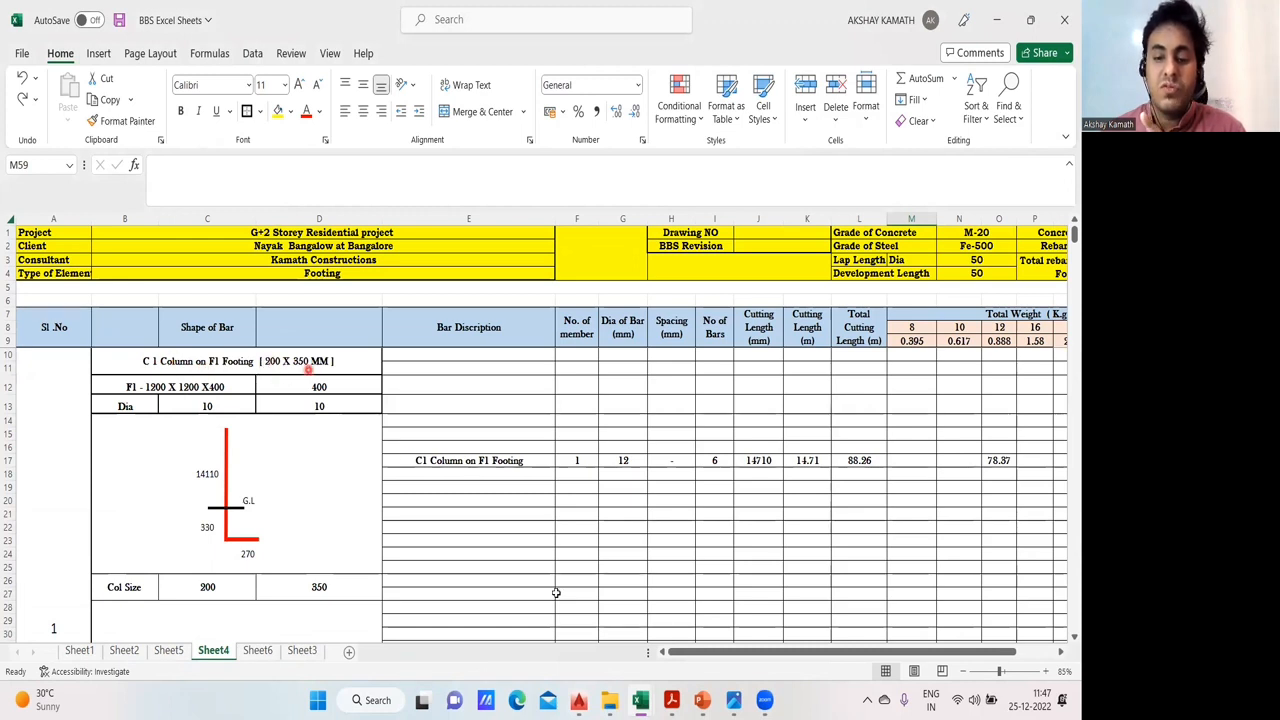
- Switch to the Residential Building BBS drawing in AutoCAD and locate the main reinforcement entries in the Schedule of Column
{"action": "mouse_move", "coordinate": [578, 700]}
{"action": "left_click", "coordinate": [366, 636]}
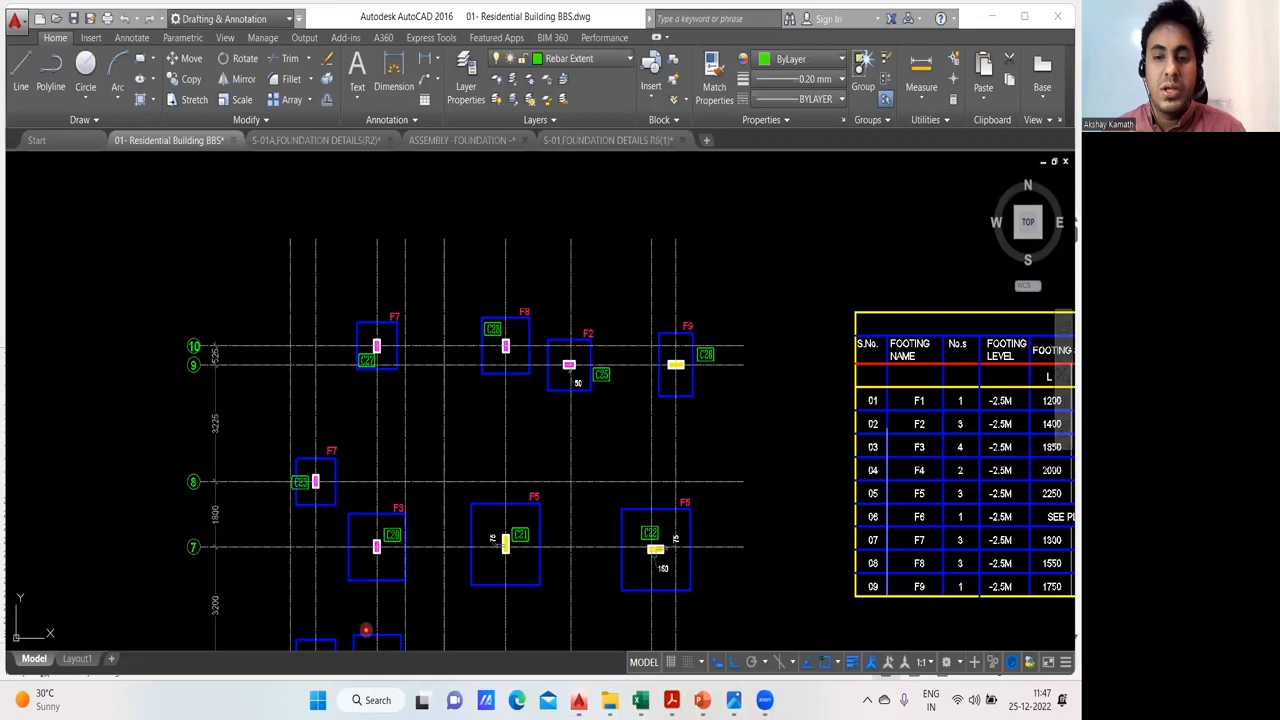
{"action": "scroll", "coordinate": [632, 355], "scroll_direction": "up", "scroll_amount": 4}
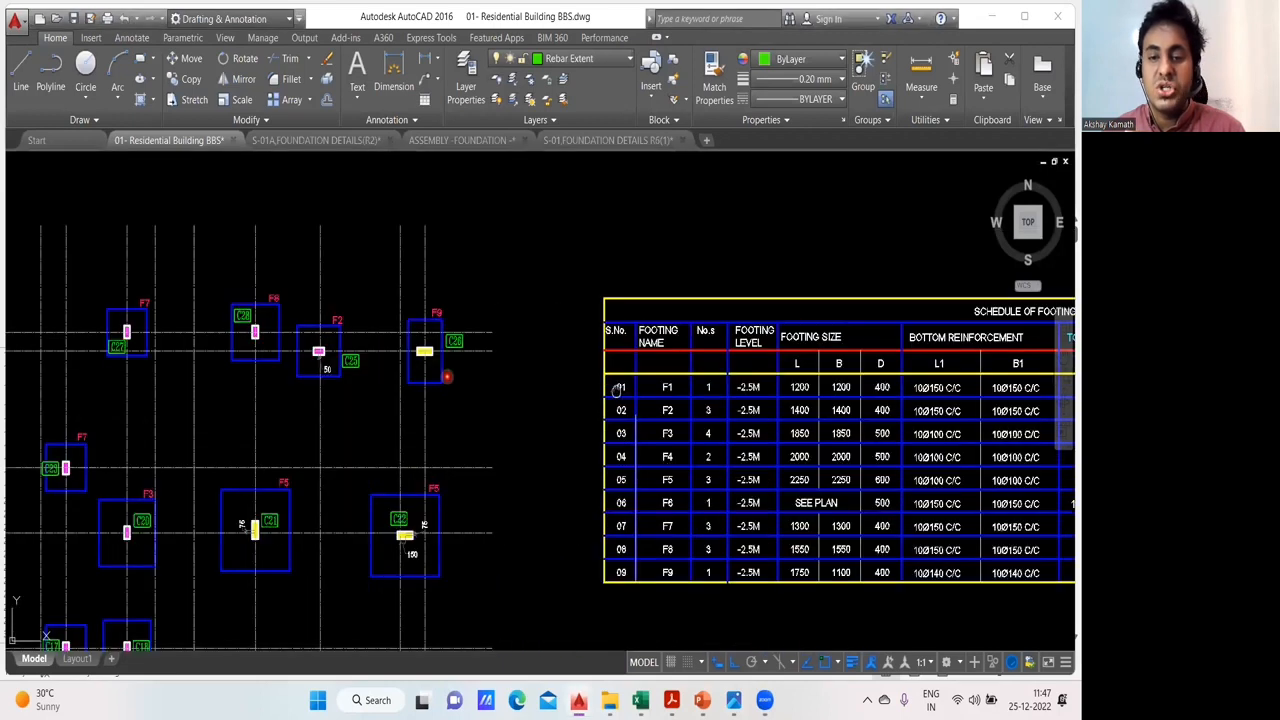
{"action": "left_click_drag", "start_coordinate": [616, 391], "coordinate": [330, 385]}
{"action": "scroll", "coordinate": [330, 385], "scroll_direction": "down", "scroll_amount": 5}
{"action": "left_click_drag", "start_coordinate": [600, 391], "coordinate": [20, 397]}
{"action": "scroll", "coordinate": [545, 400], "scroll_direction": "up", "scroll_amount": 5}
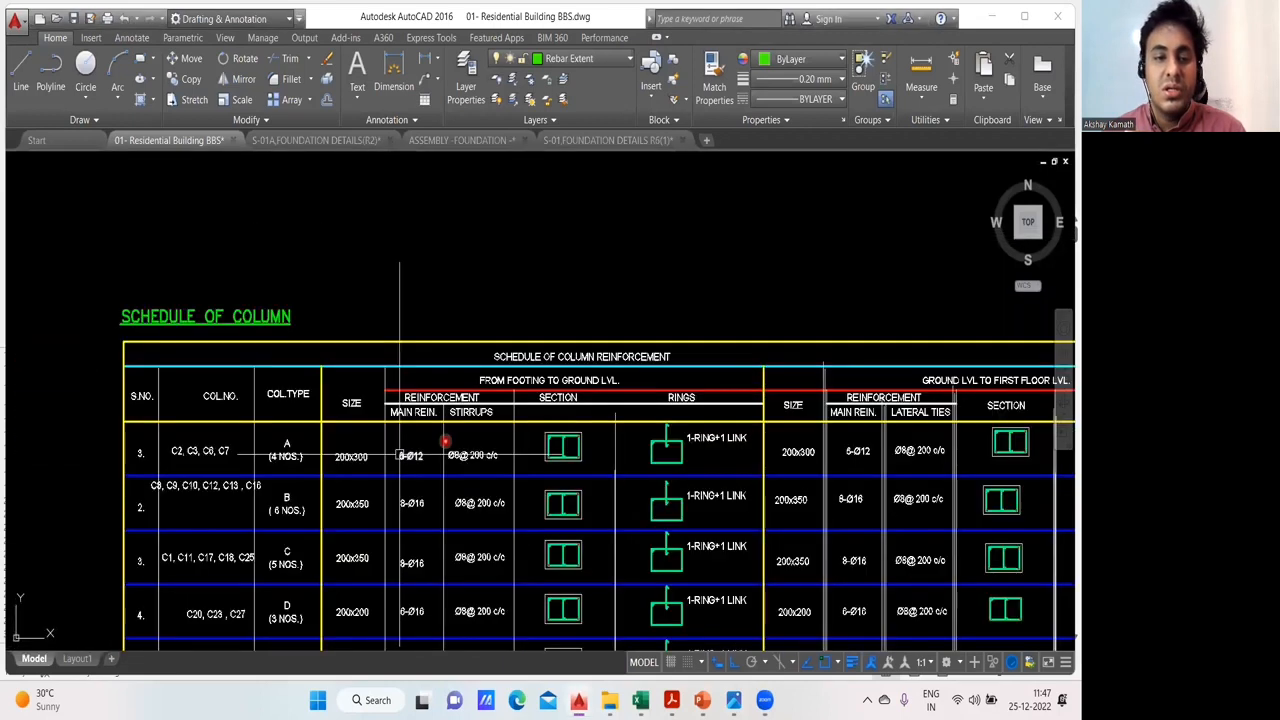
- Examine the Schedule of Column rows for the column numbers, types and sizes, locating C1 in the type C row
{"action": "left_click_drag", "start_coordinate": [400, 451], "coordinate": [444, 359]}
{"action": "scroll", "coordinate": [241, 372], "scroll_direction": "up", "scroll_amount": 3}
{"action": "left_click_drag", "start_coordinate": [290, 411], "coordinate": [305, 345]}
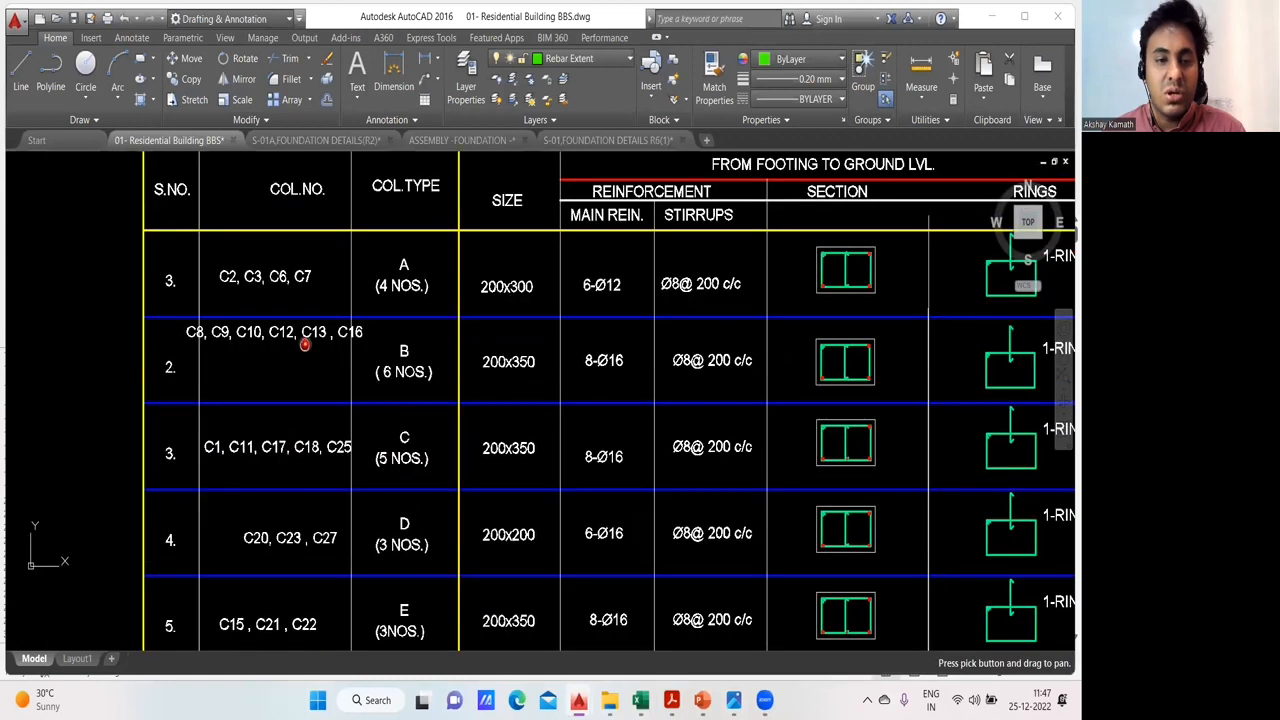
{"action": "scroll", "coordinate": [309, 360], "scroll_direction": "down", "scroll_amount": 3}
{"action": "scroll", "coordinate": [289, 374], "scroll_direction": "up", "scroll_amount": 5}
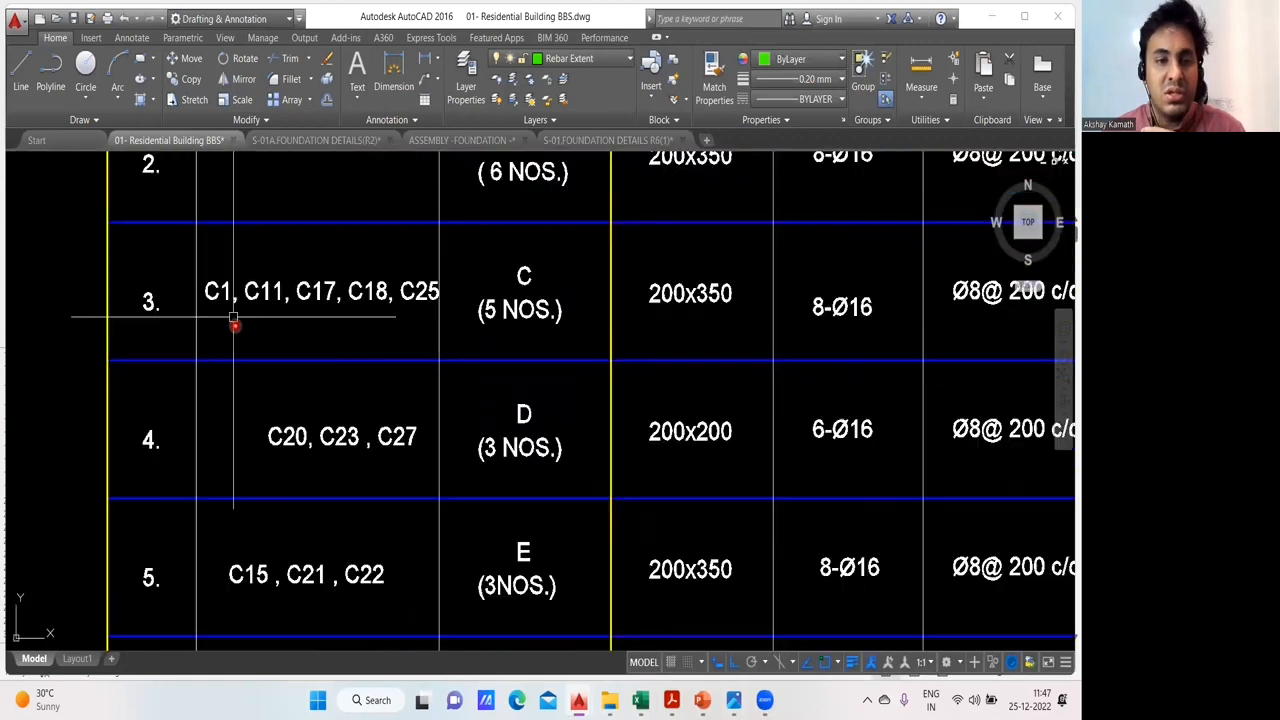
{"action": "scroll", "coordinate": [220, 298], "scroll_direction": "down", "scroll_amount": 3}
{"action": "left_click_drag", "start_coordinate": [343, 331], "coordinate": [286, 394]}
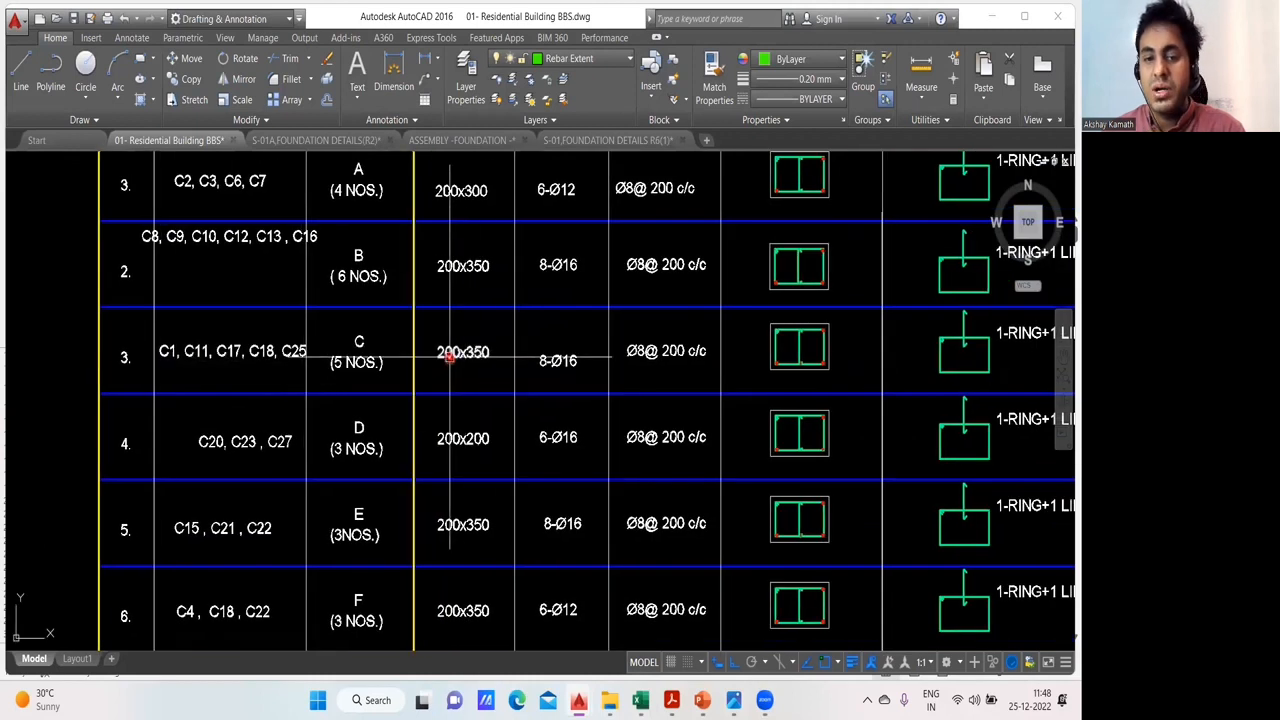
- Switch to BBS Excel Sheets and check the footing depth in the C1 column on F1 footing block of Sheet4
{"action": "mouse_move", "coordinate": [640, 700]}
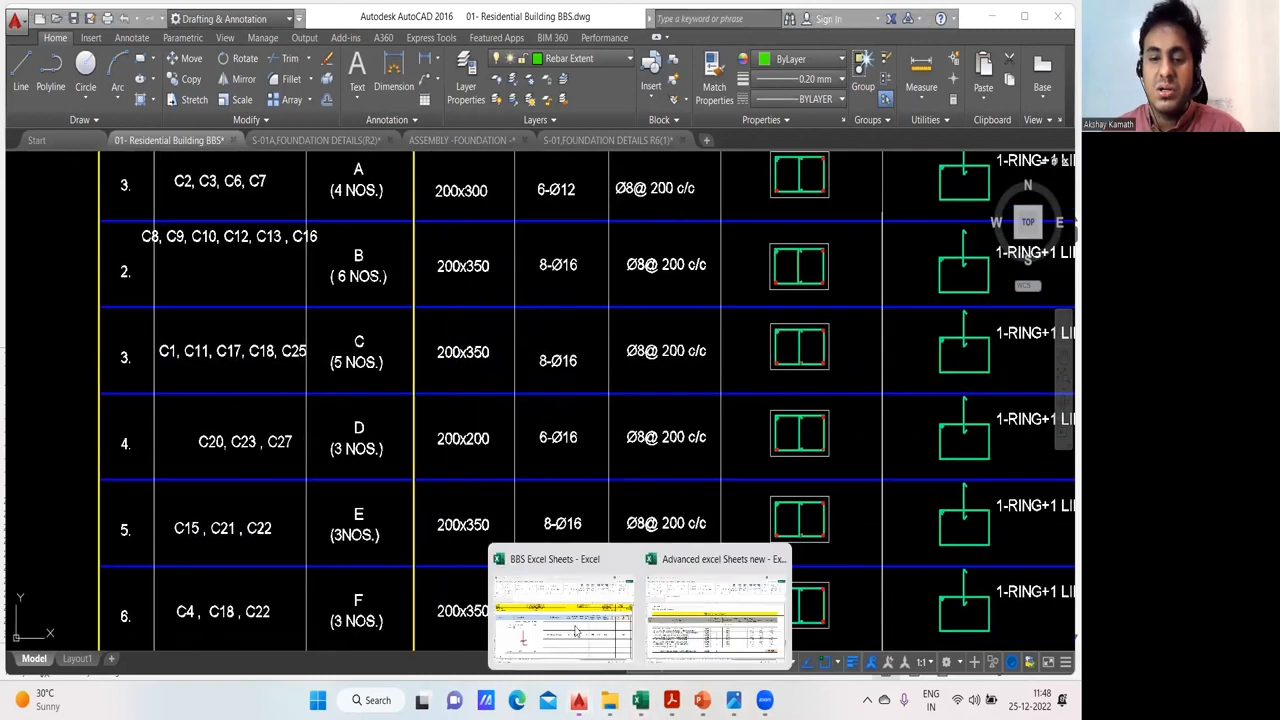
{"action": "left_click", "coordinate": [555, 598]}
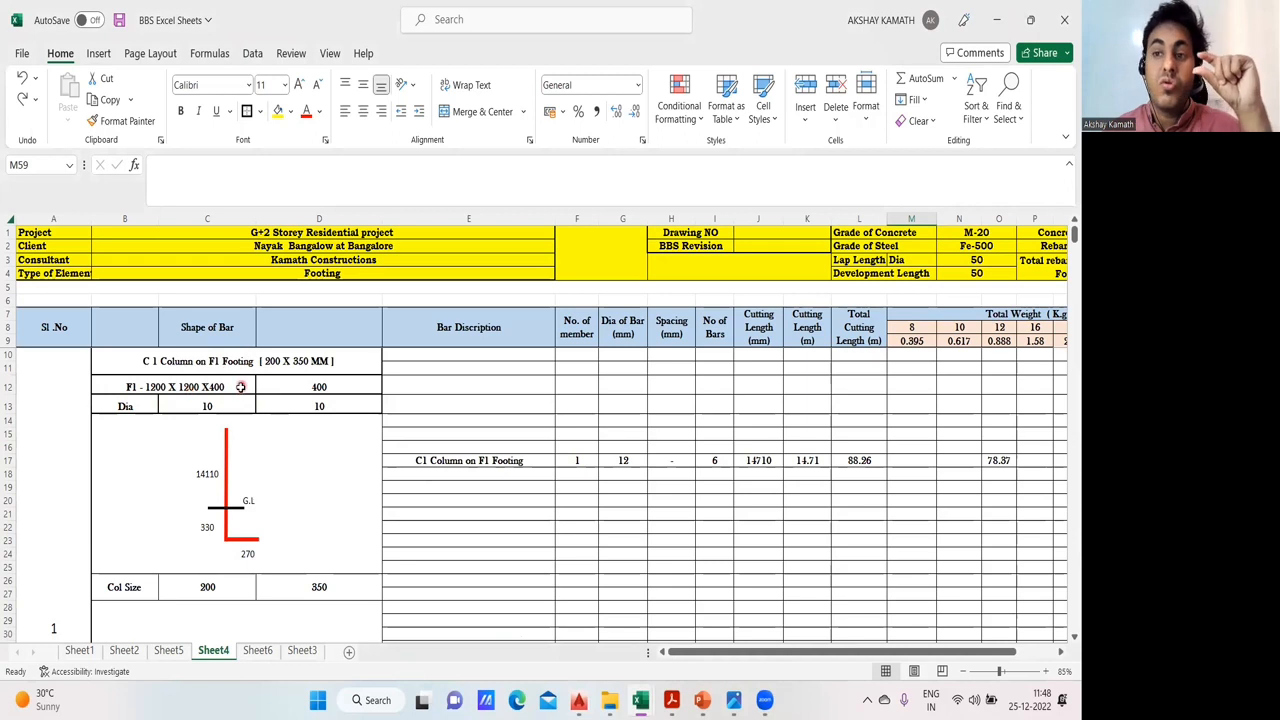
{"action": "left_click", "coordinate": [283, 470]}
{"action": "left_click", "coordinate": [323, 388]}
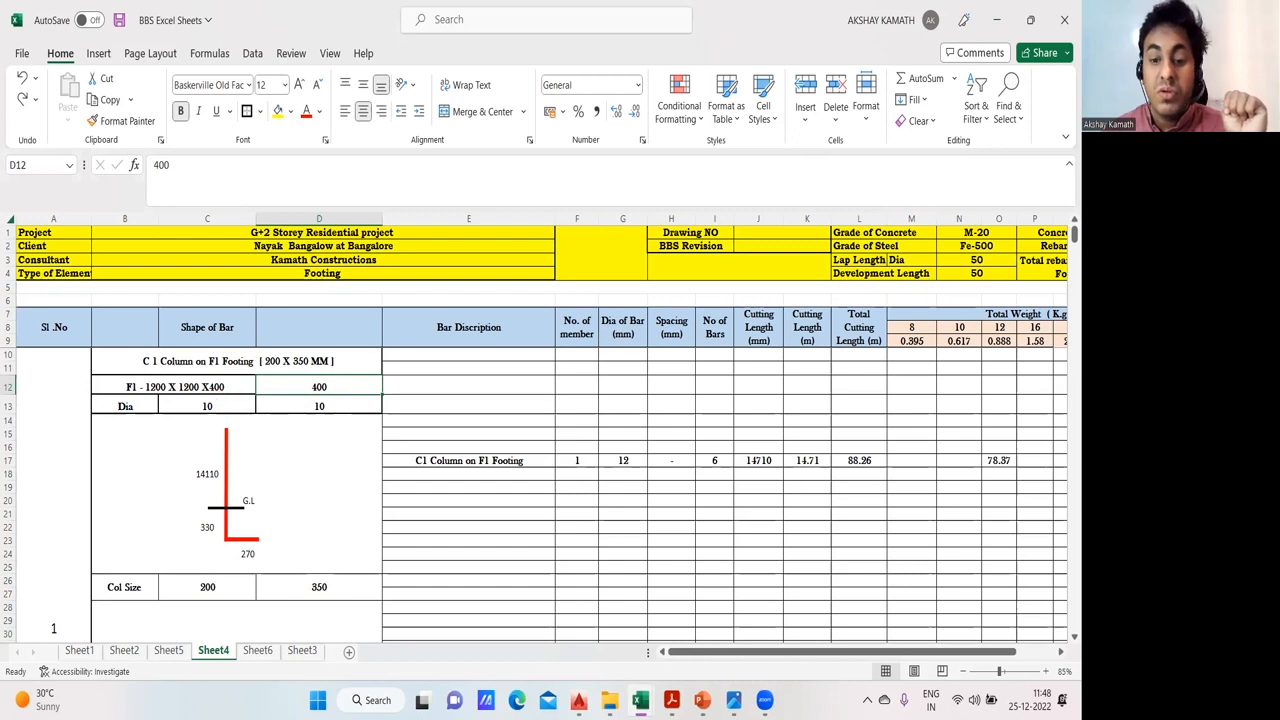
- Switch to the Residential Building BBS drawing and examine the F1 row's size and bottom reinforcement in the Schedule of Footing
{"action": "mouse_move", "coordinate": [640, 700]}
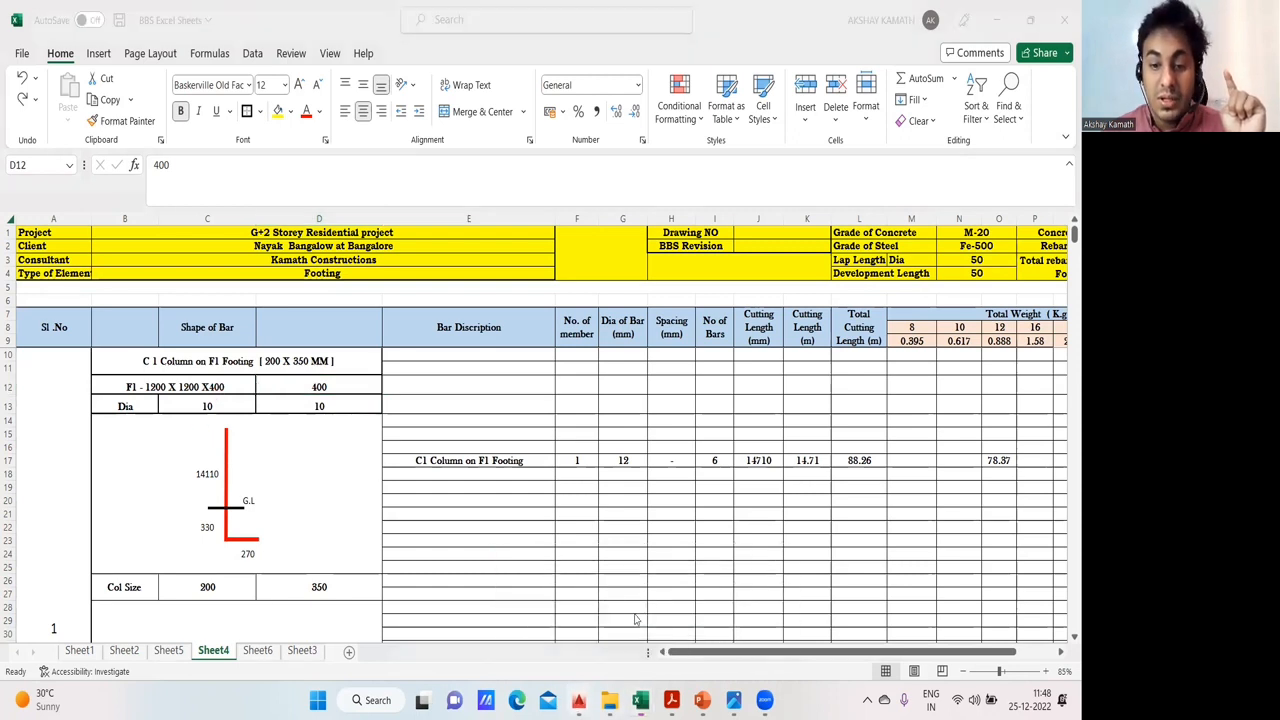
{"action": "mouse_move", "coordinate": [578, 700]}
{"action": "left_click", "coordinate": [333, 612]}
{"action": "scroll", "coordinate": [476, 402], "scroll_direction": "down", "scroll_amount": 6}
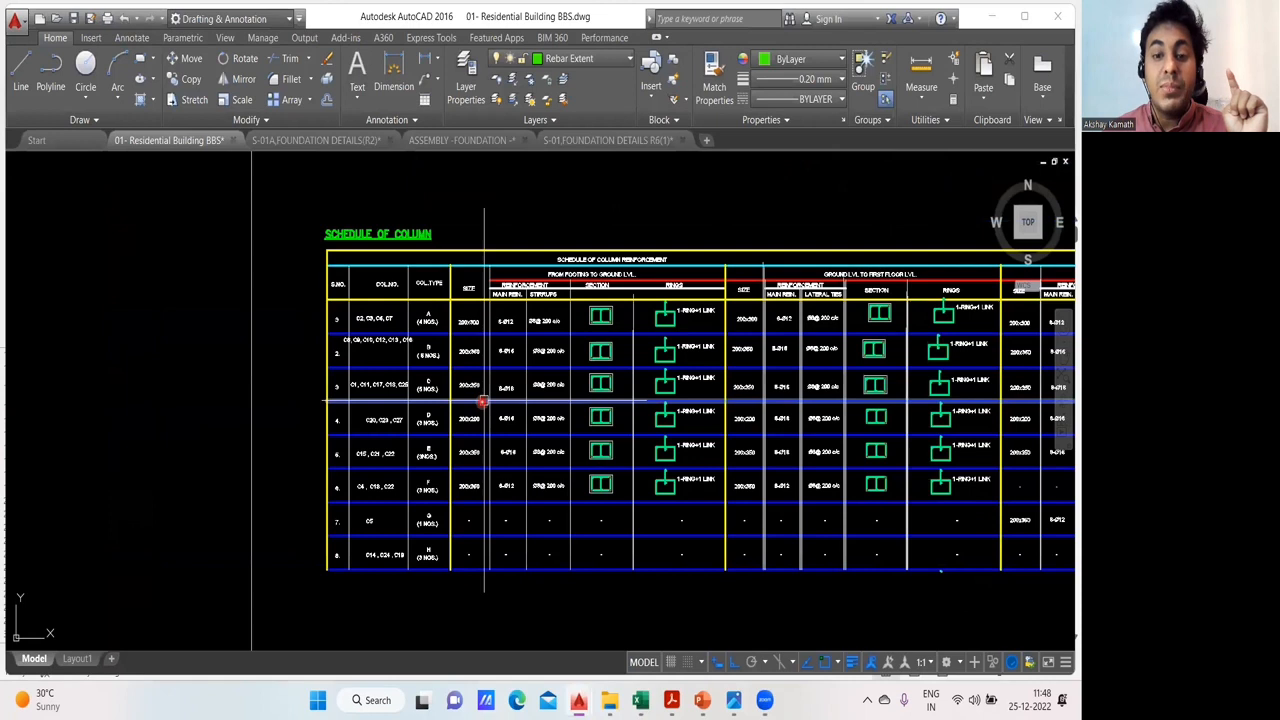
{"action": "left_click_drag", "start_coordinate": [420, 390], "coordinate": [750, 423]}
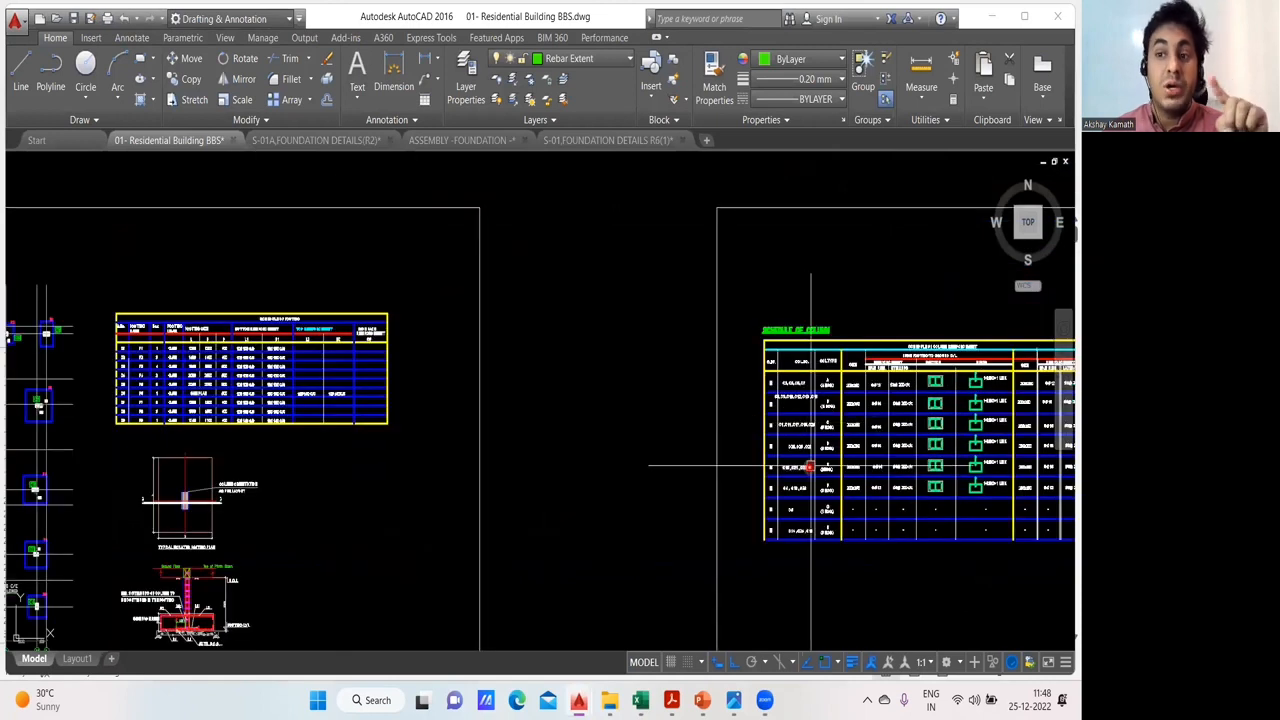
{"action": "scroll", "coordinate": [184, 348], "scroll_direction": "up", "scroll_amount": 2}
{"action": "scroll", "coordinate": [184, 348], "scroll_direction": "up", "scroll_amount": 4}
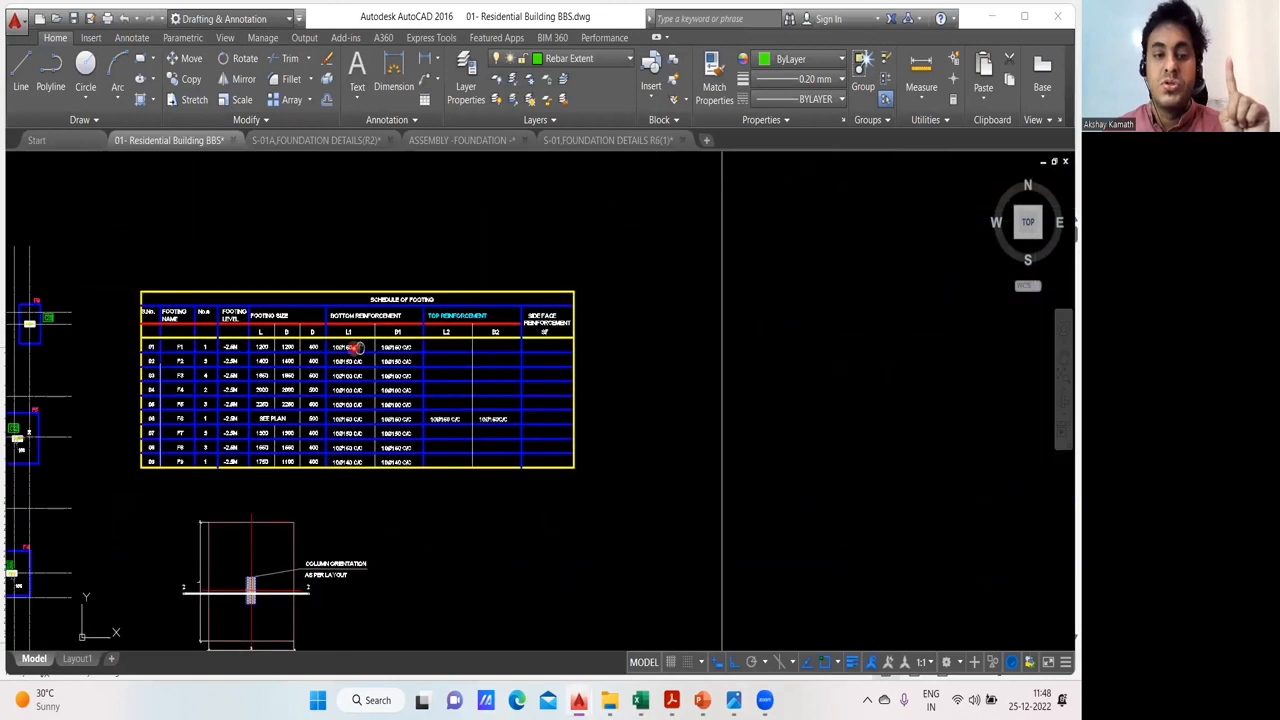
{"action": "left_click_drag", "start_coordinate": [412, 375], "coordinate": [405, 376]}
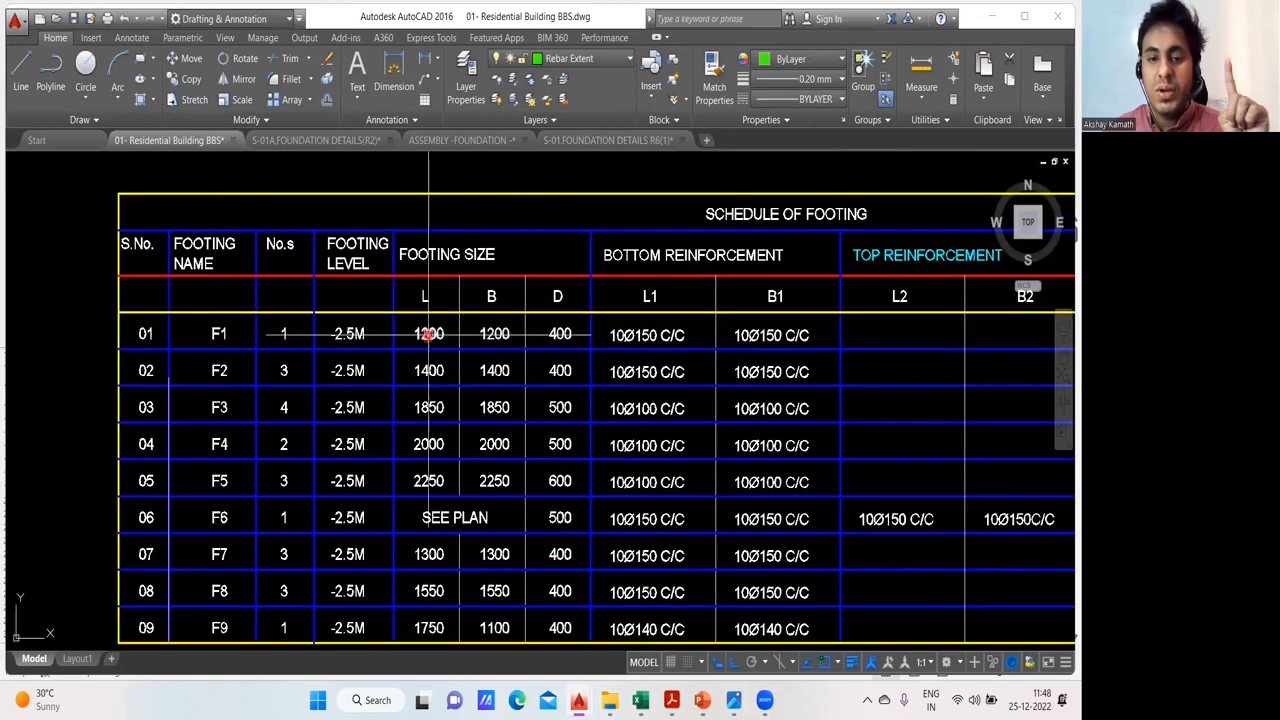
{"action": "left_click_drag", "start_coordinate": [502, 340], "coordinate": [385, 339]}
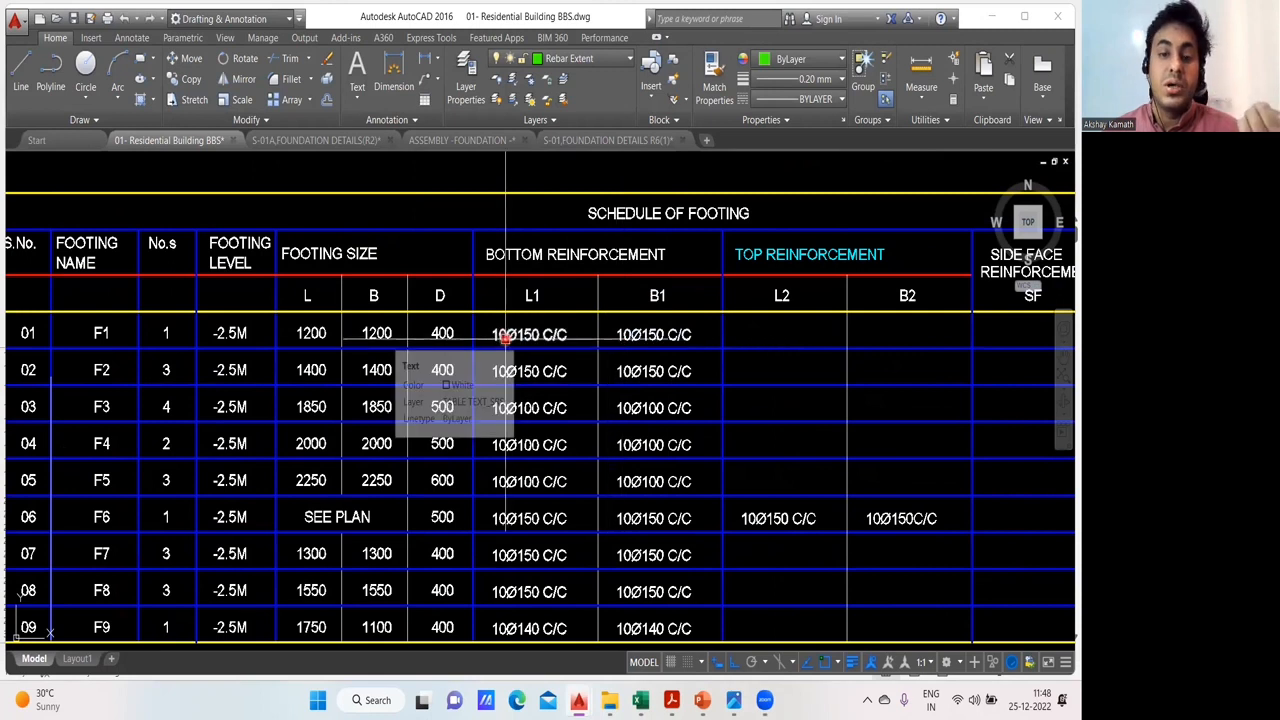
- Return to BBS Excel Sheets and check the two footing bar diameters in the C1 on F1 block of Sheet4
{"action": "mouse_move", "coordinate": [643, 702]}
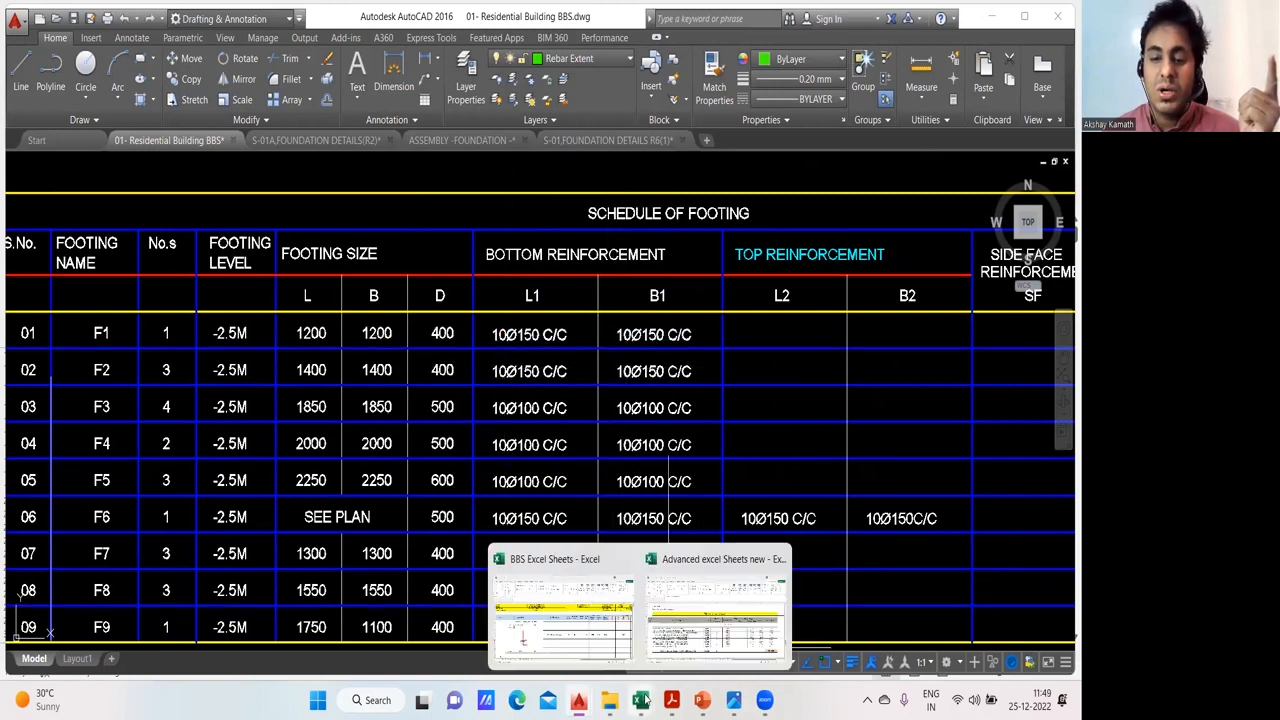
{"action": "left_click", "coordinate": [536, 600]}
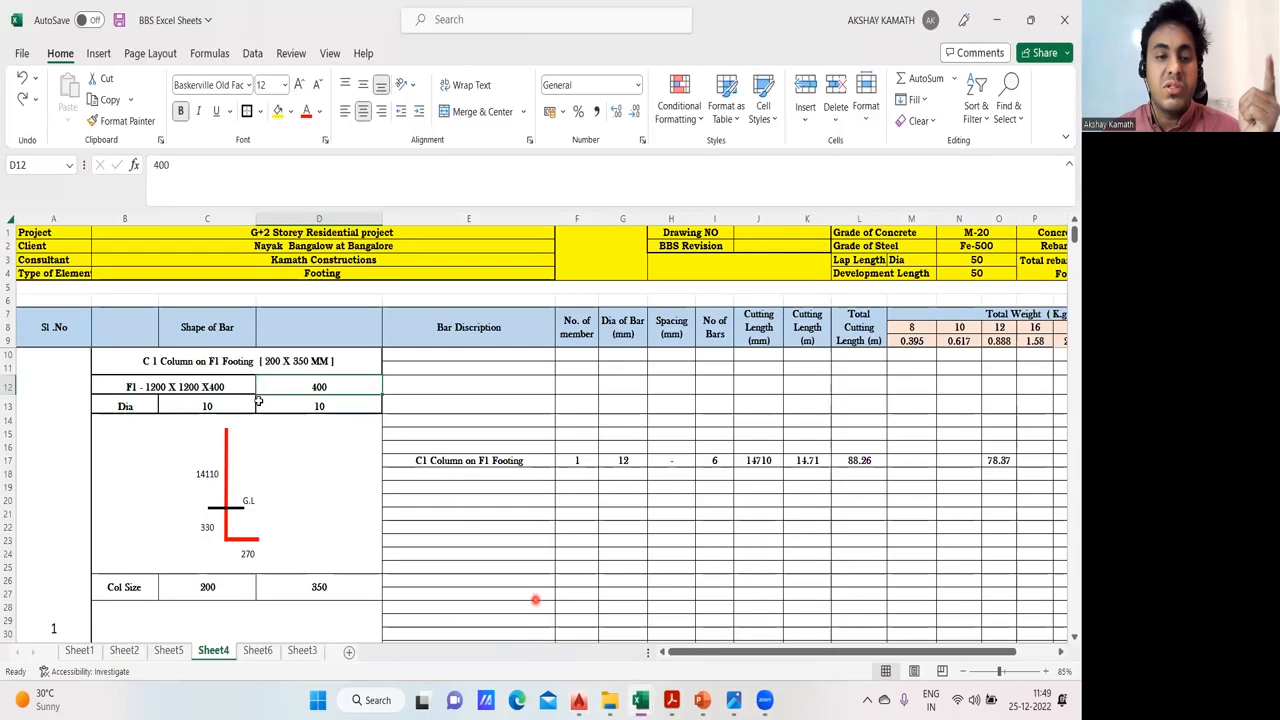
{"action": "left_click", "coordinate": [222, 407]}
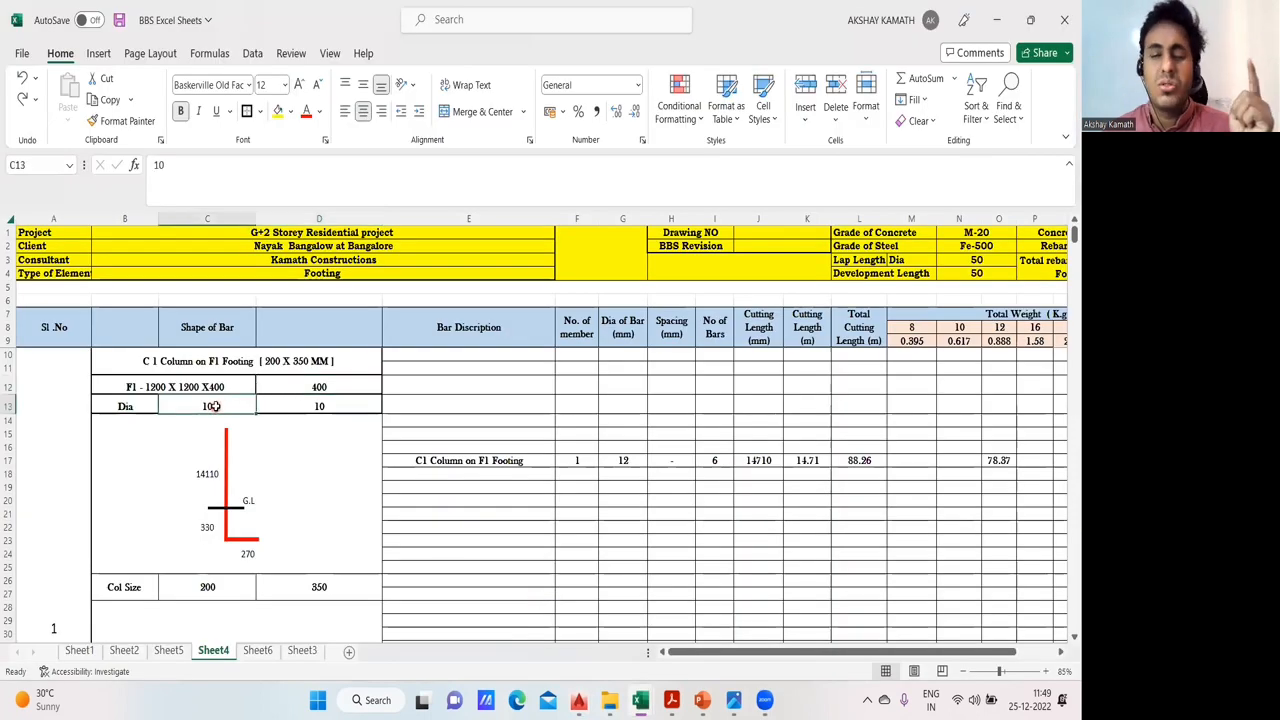
{"action": "left_click", "coordinate": [333, 408]}
{"action": "left_click", "coordinate": [345, 473]}
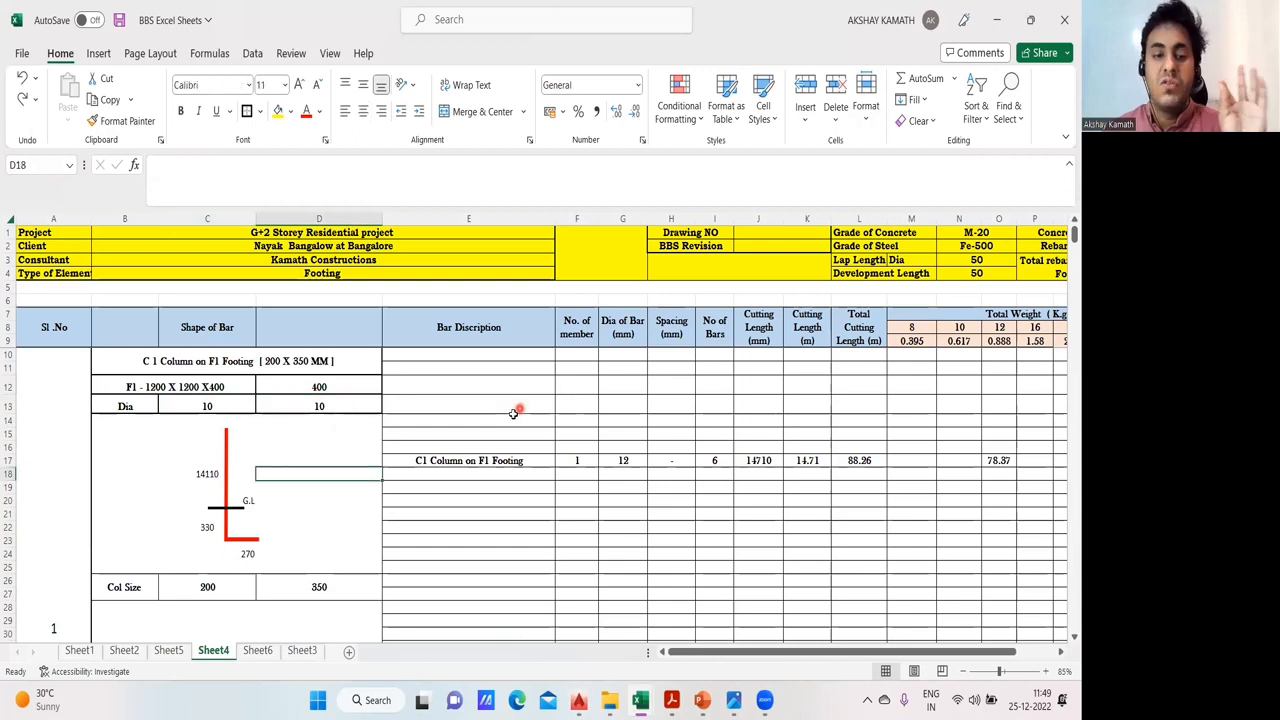
- Delete the G.L label beside the column bar shape in the C1 on F1 block
{"action": "scroll", "coordinate": [461, 443], "scroll_direction": "down", "scroll_amount": 1}
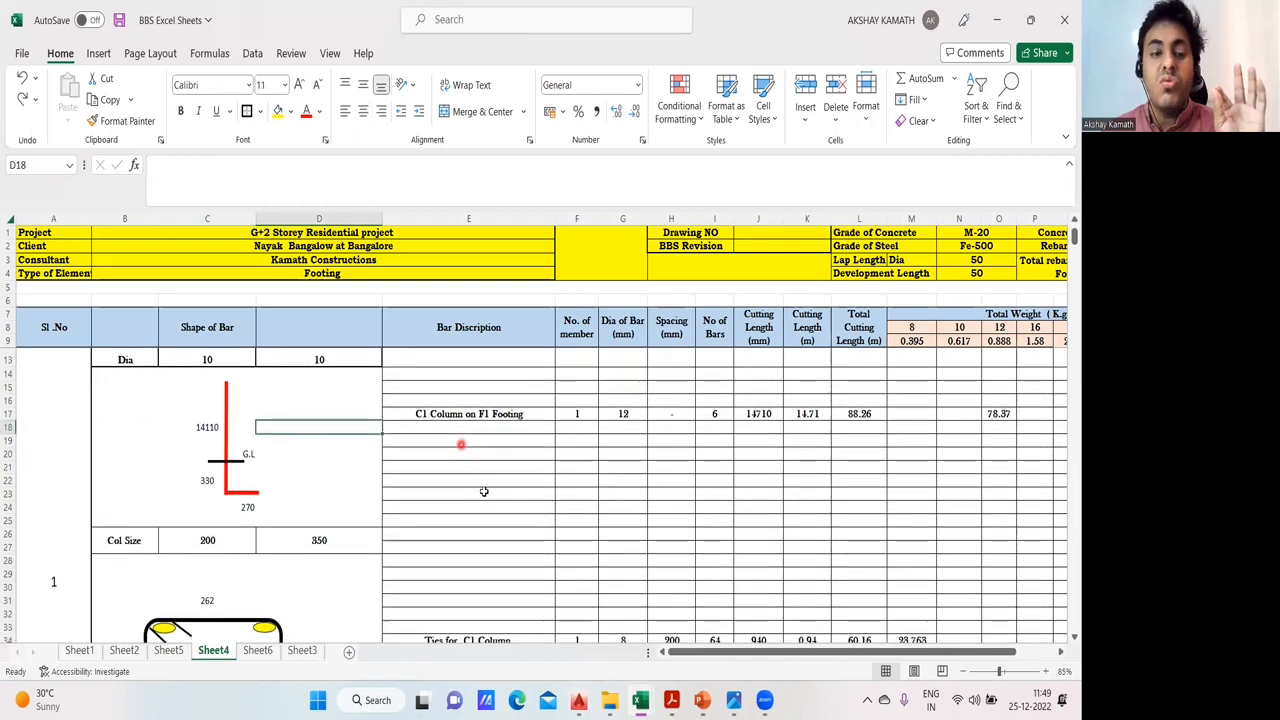
{"action": "left_click", "coordinate": [254, 455]}
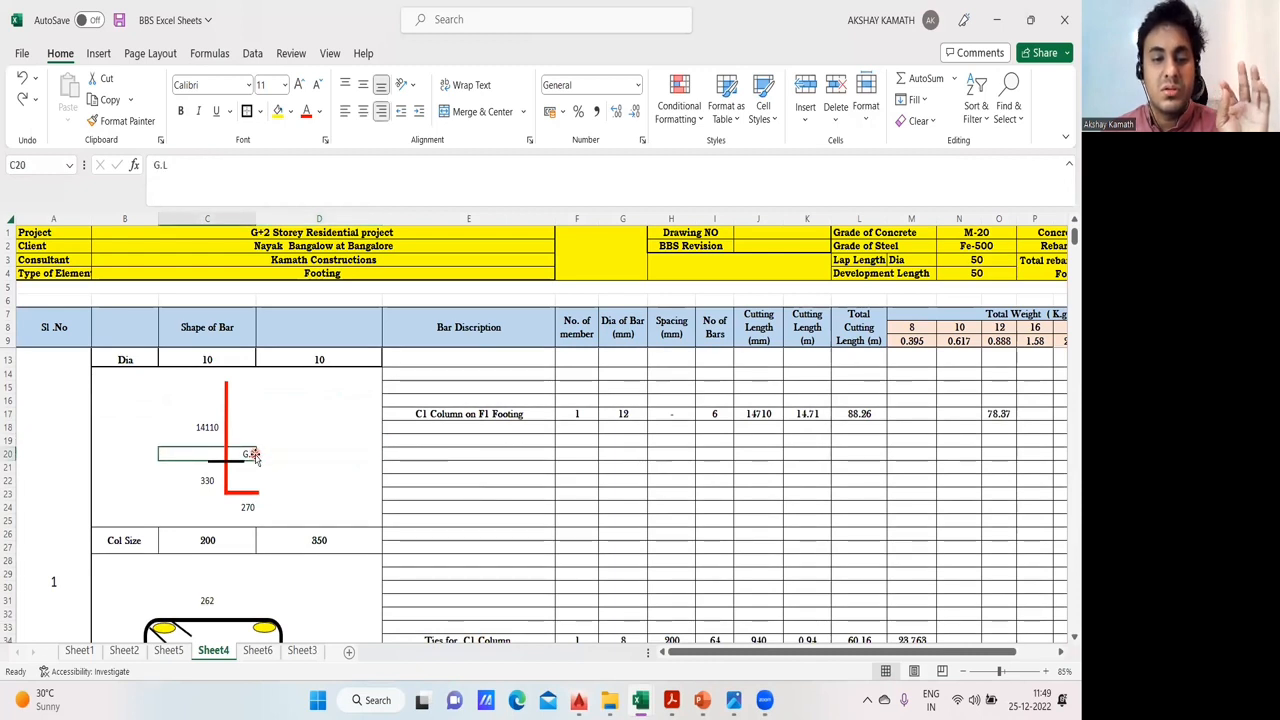
{"action": "double_click", "coordinate": [250, 450]}
{"action": "left_click", "coordinate": [101, 166]}
{"action": "left_click", "coordinate": [323, 430]}
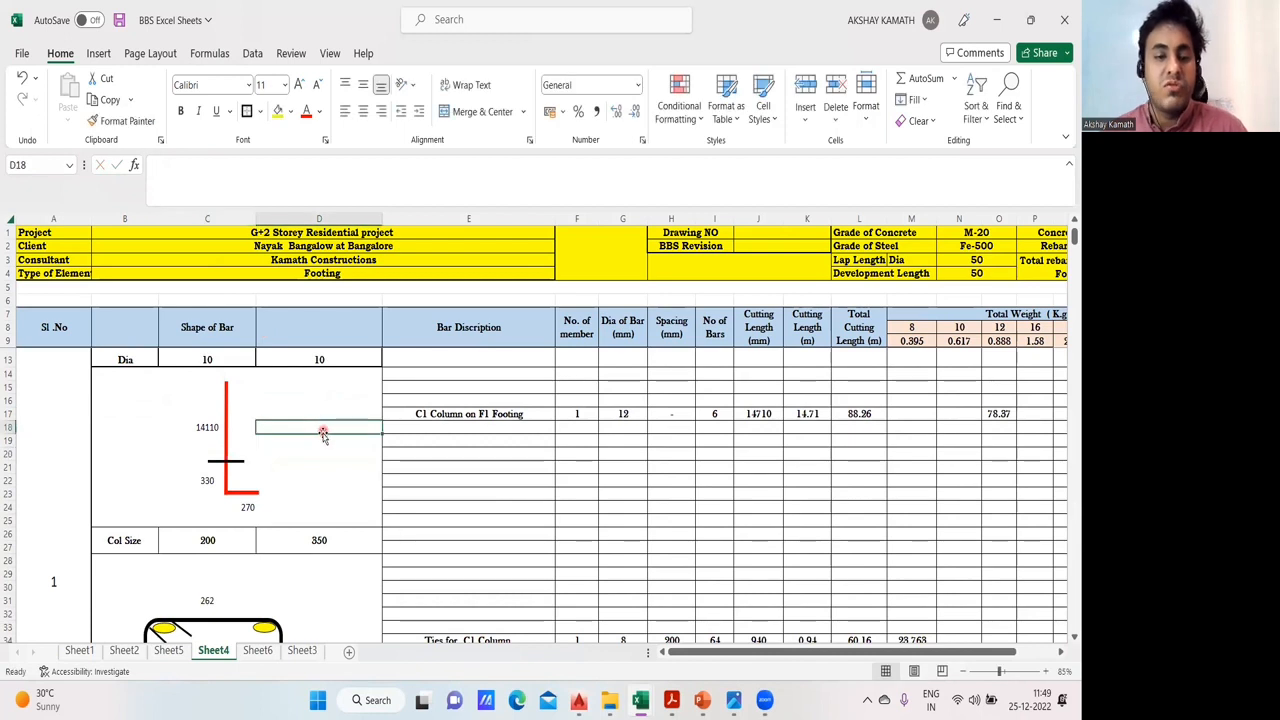
{"action": "scroll", "coordinate": [323, 432], "scroll_direction": "down", "scroll_amount": 1}
- Switch to the S-01,FOUNDATION DETAILS R6(1) drawing in AutoCAD and locate the footing in the typical section for column schedule
{"action": "mouse_move", "coordinate": [610, 695]}
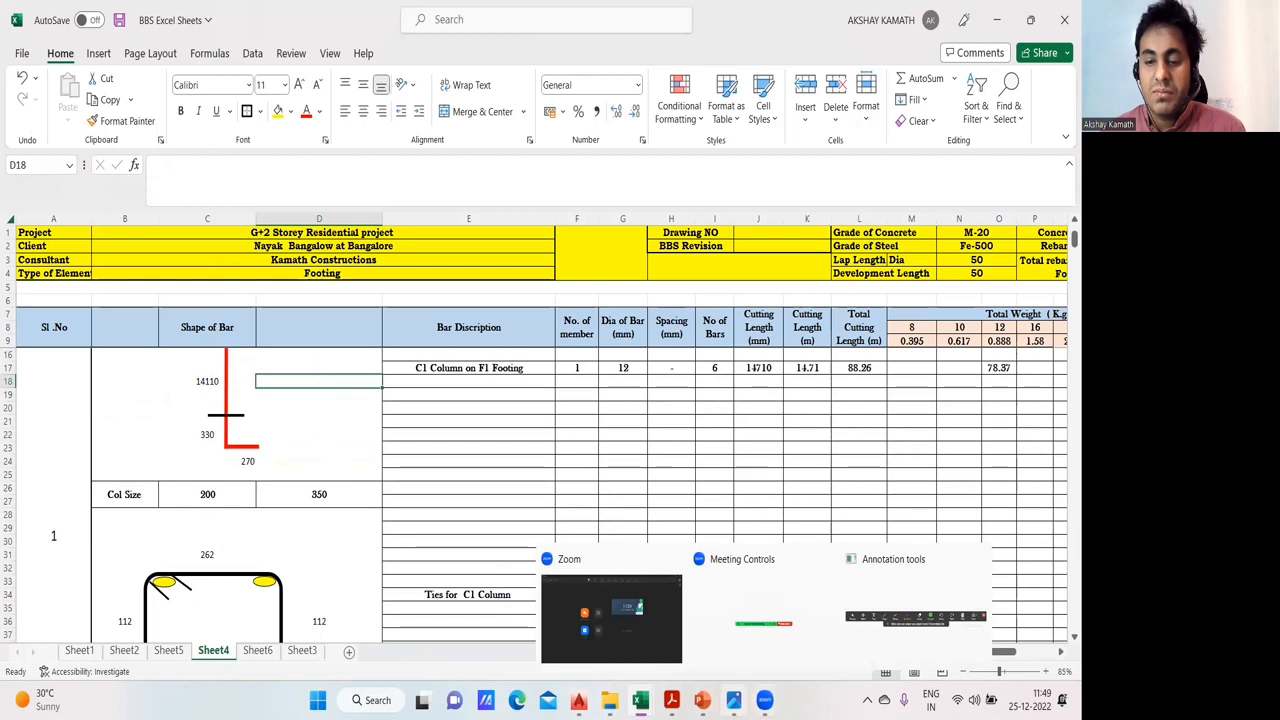
{"action": "mouse_move", "coordinate": [702, 700]}
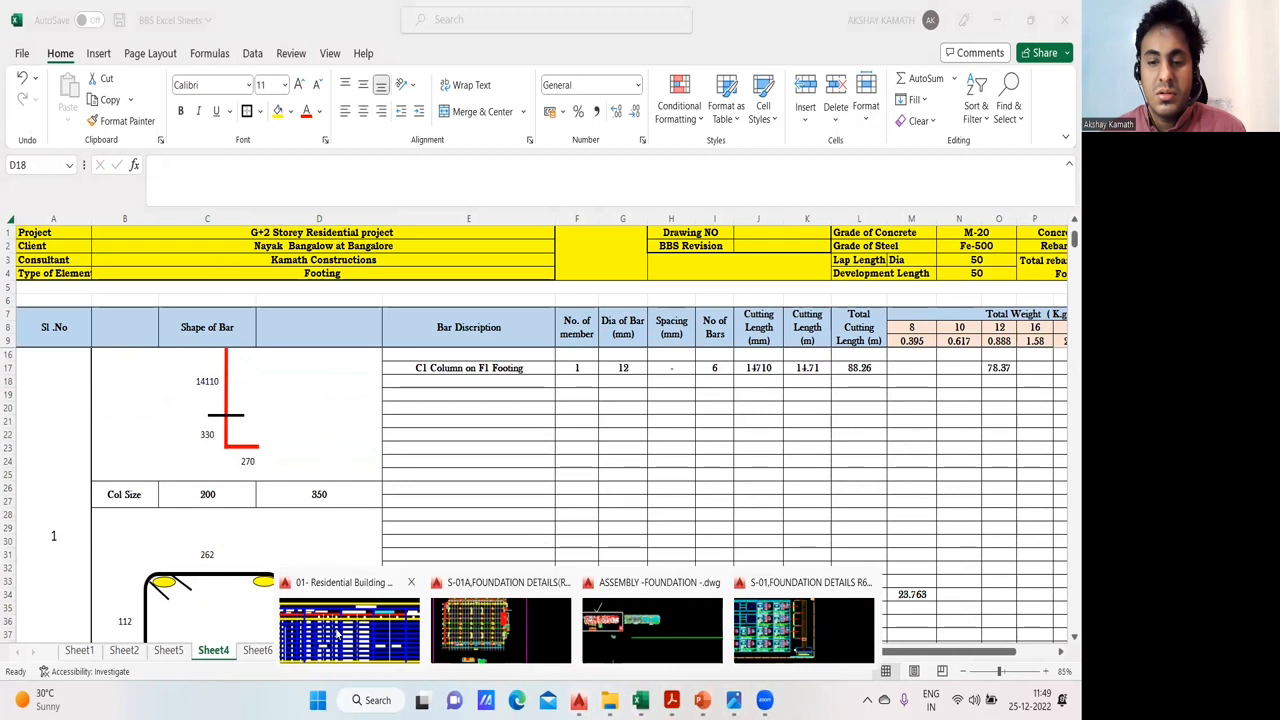
{"action": "left_click", "coordinate": [810, 628]}
{"action": "scroll", "coordinate": [560, 503], "scroll_direction": "up", "scroll_amount": 3}
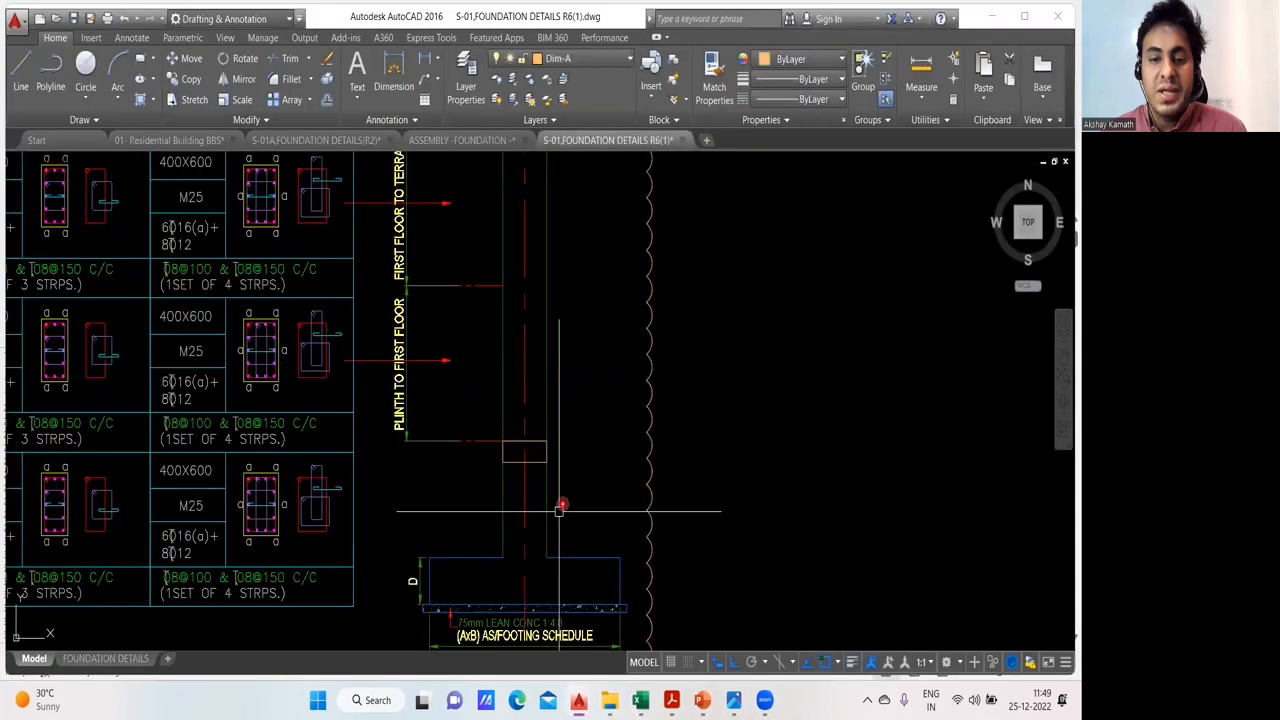
{"action": "scroll", "coordinate": [592, 450], "scroll_direction": "up", "scroll_amount": 2}
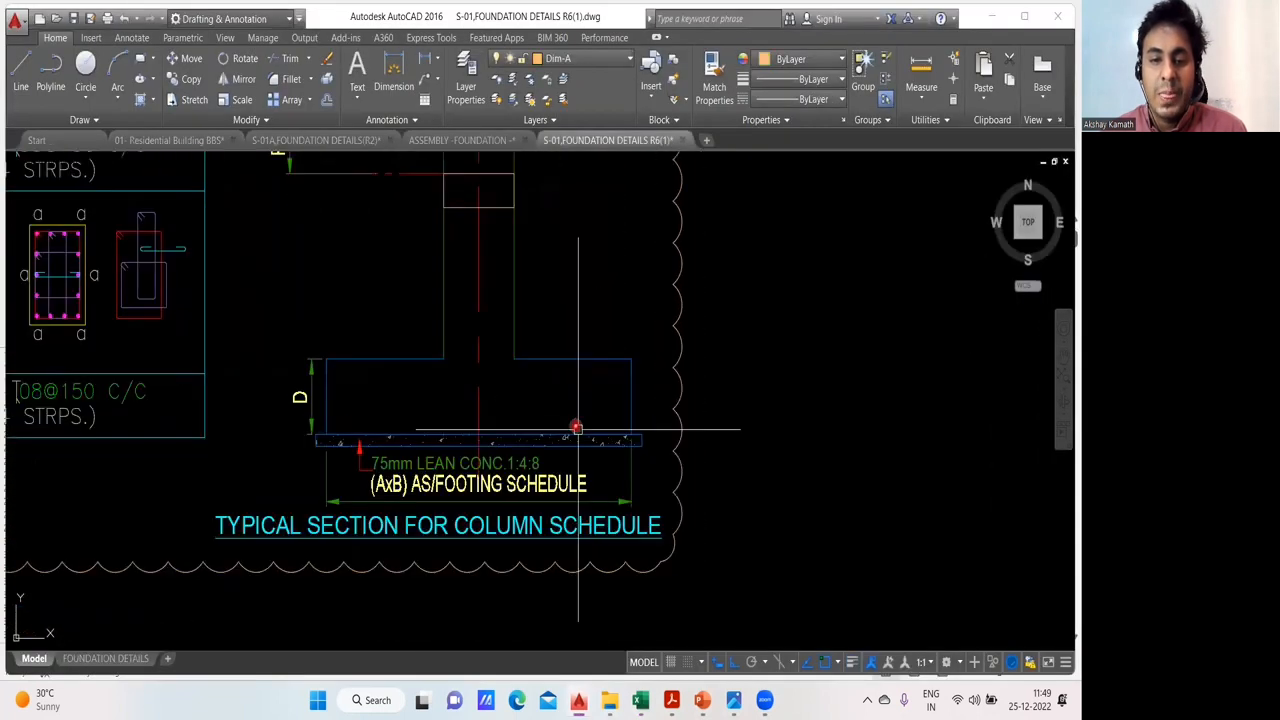
{"action": "scroll", "coordinate": [586, 437], "scroll_direction": "down", "scroll_amount": 2}
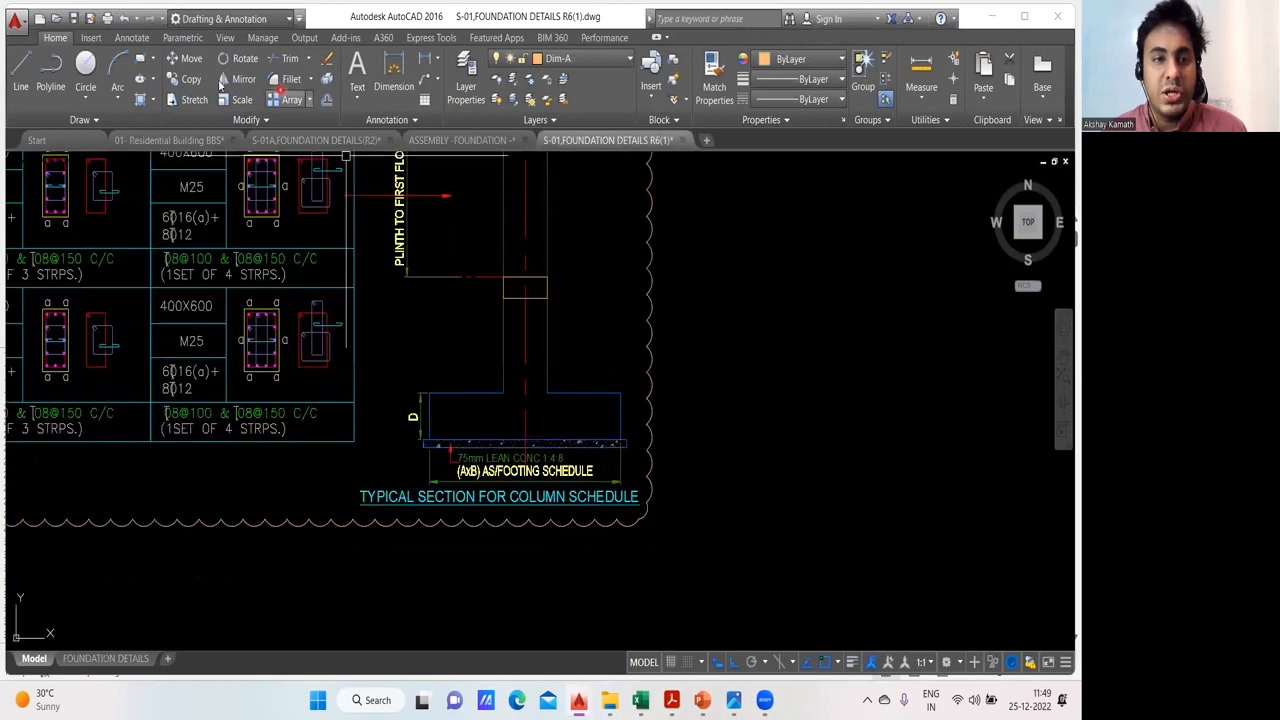
- Annotate the typical section with a green column bar bent into the footing, and mark its vertical and horizontal footing legs with orange arrows
{"action": "left_click_drag", "start_coordinate": [430, 393], "coordinate": [620, 440]}
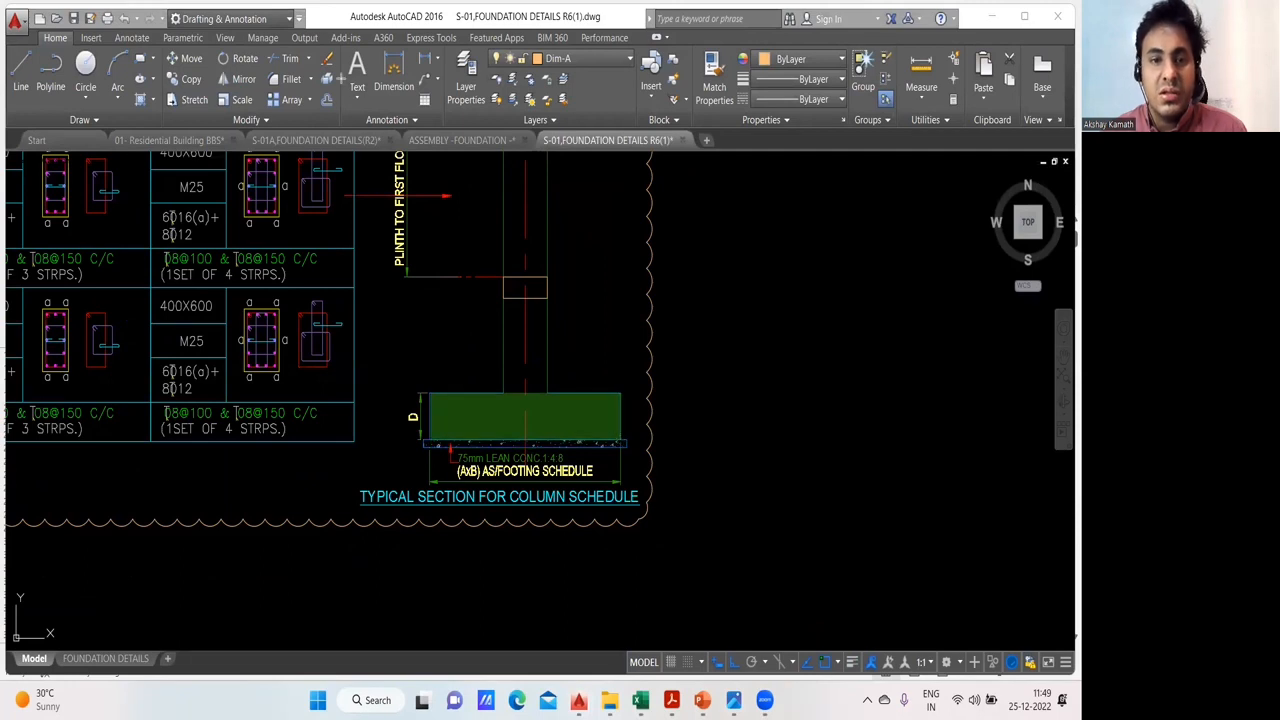
{"action": "left_click_drag", "start_coordinate": [620, 440], "coordinate": [620, 440]}
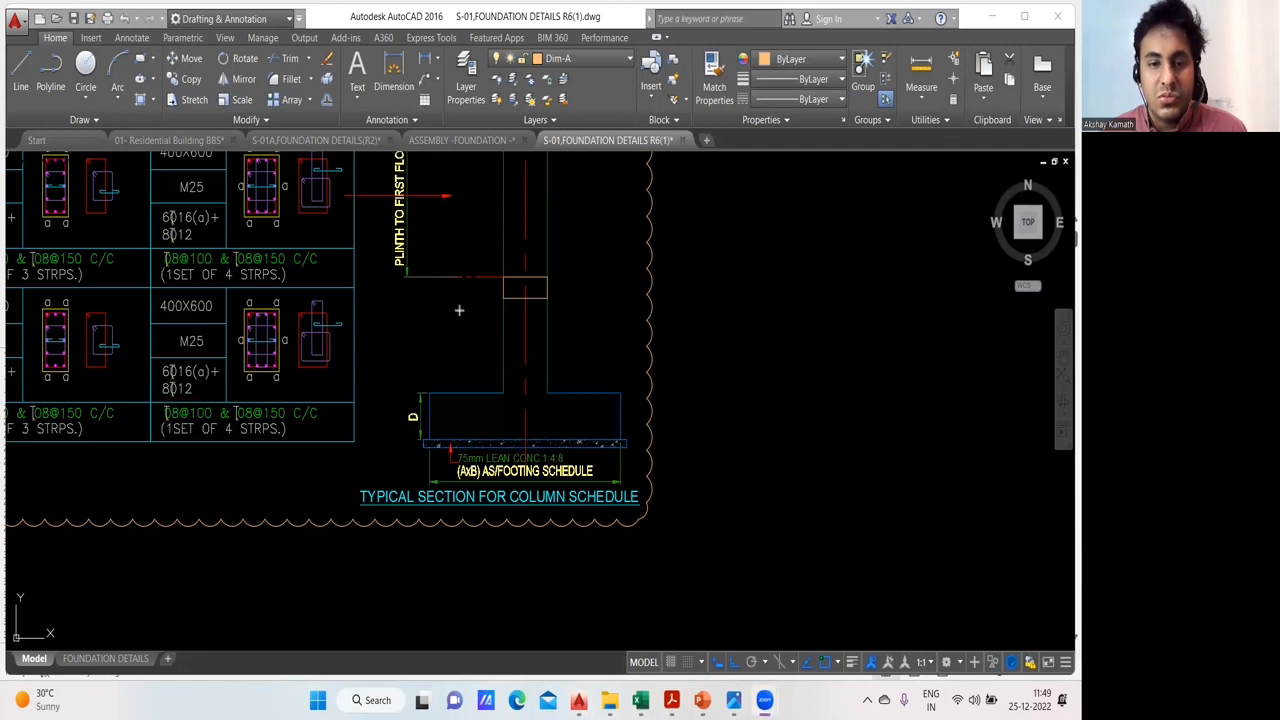
{"action": "left_click", "coordinate": [512, 432]}
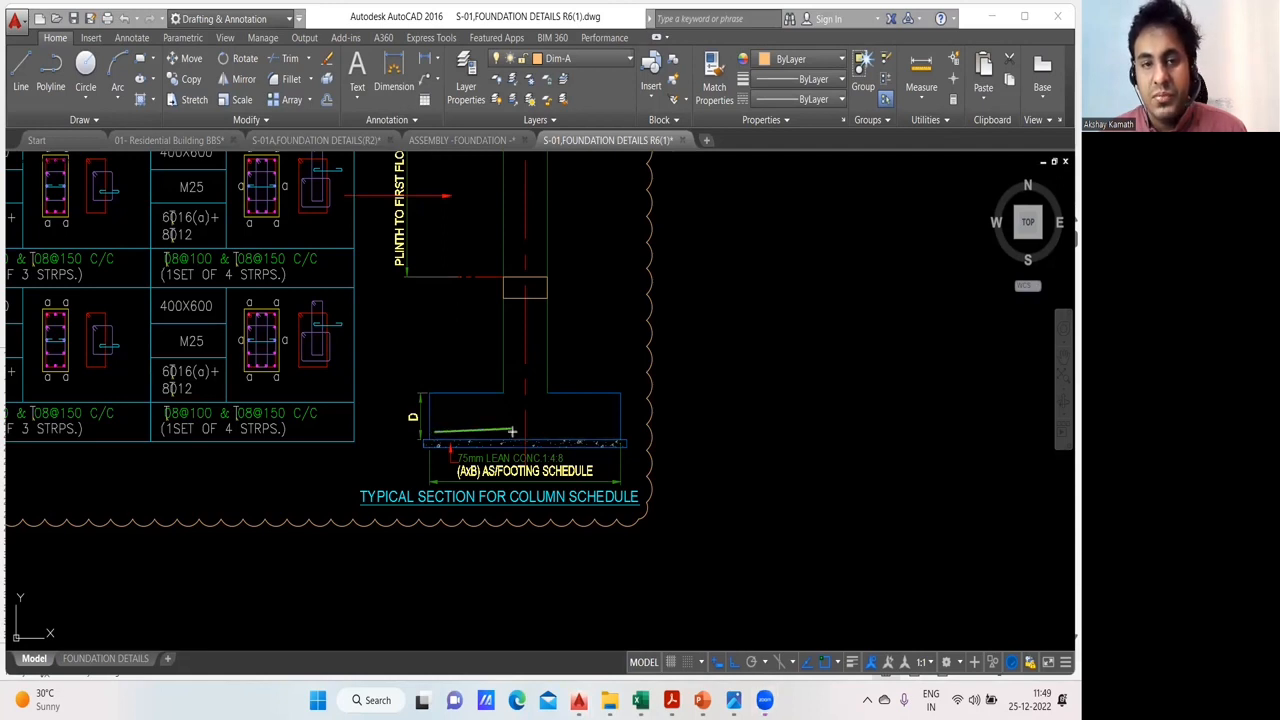
{"action": "left_click_drag", "start_coordinate": [469, 432], "coordinate": [509, 432]}
{"action": "left_click", "coordinate": [510, 432]}
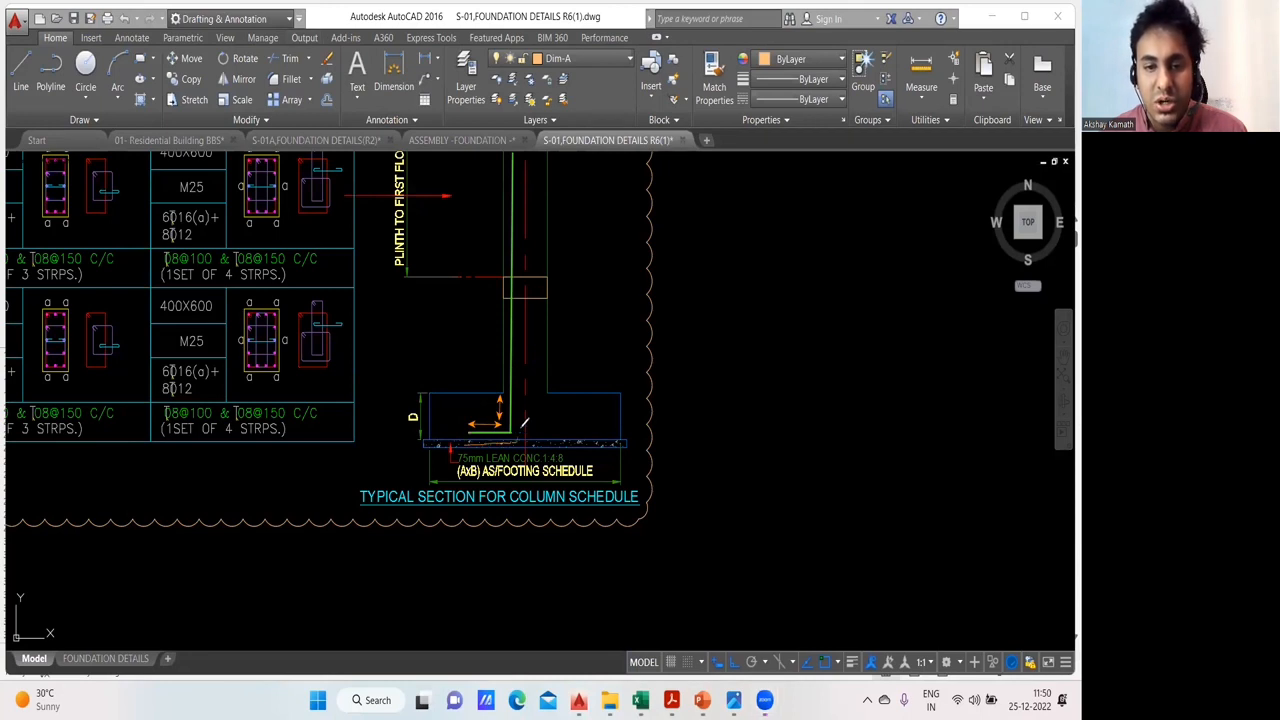
{"action": "left_click_drag", "start_coordinate": [508, 384], "coordinate": [557, 378]}
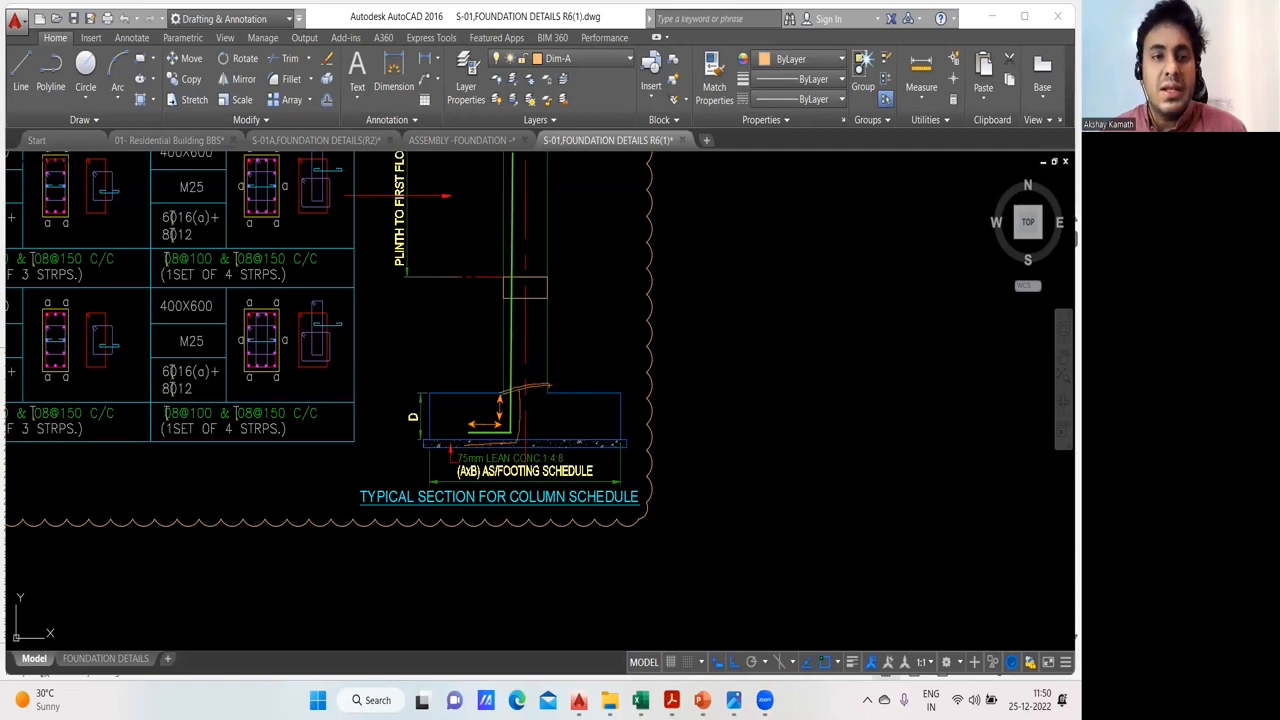
{"action": "left_click", "coordinate": [421, 210]}
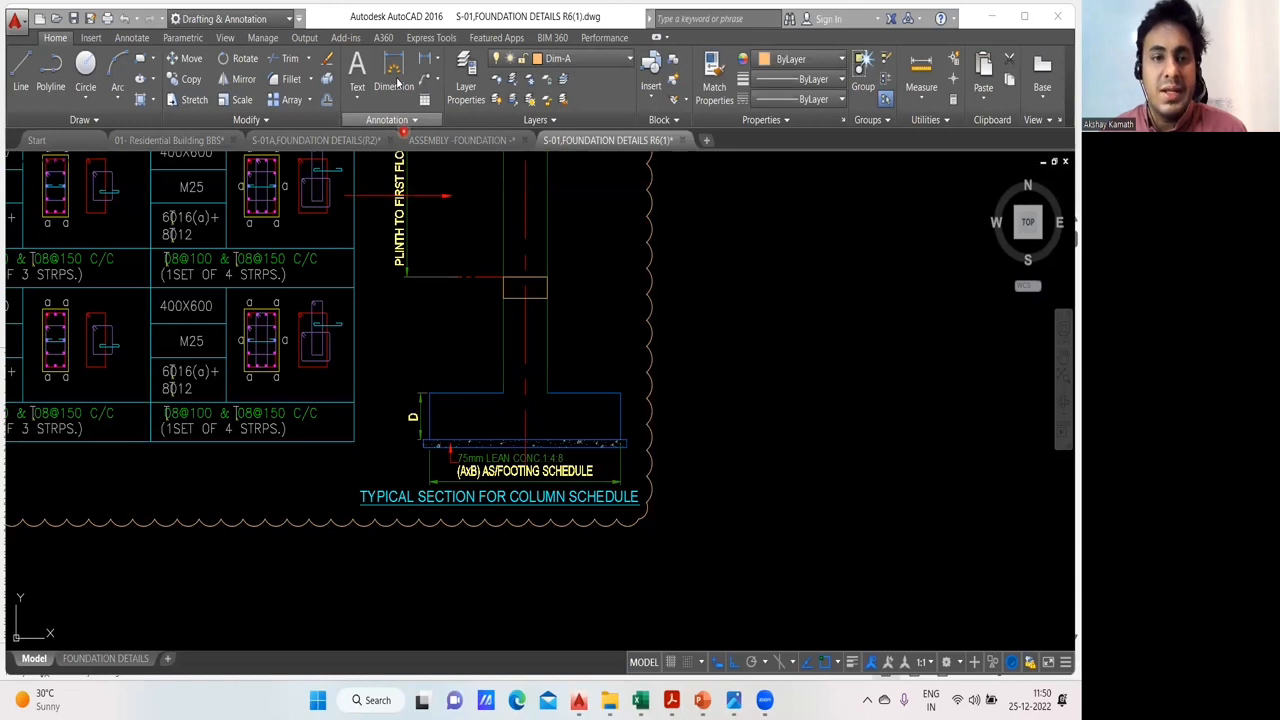
{"action": "left_click", "coordinate": [527, 406]}
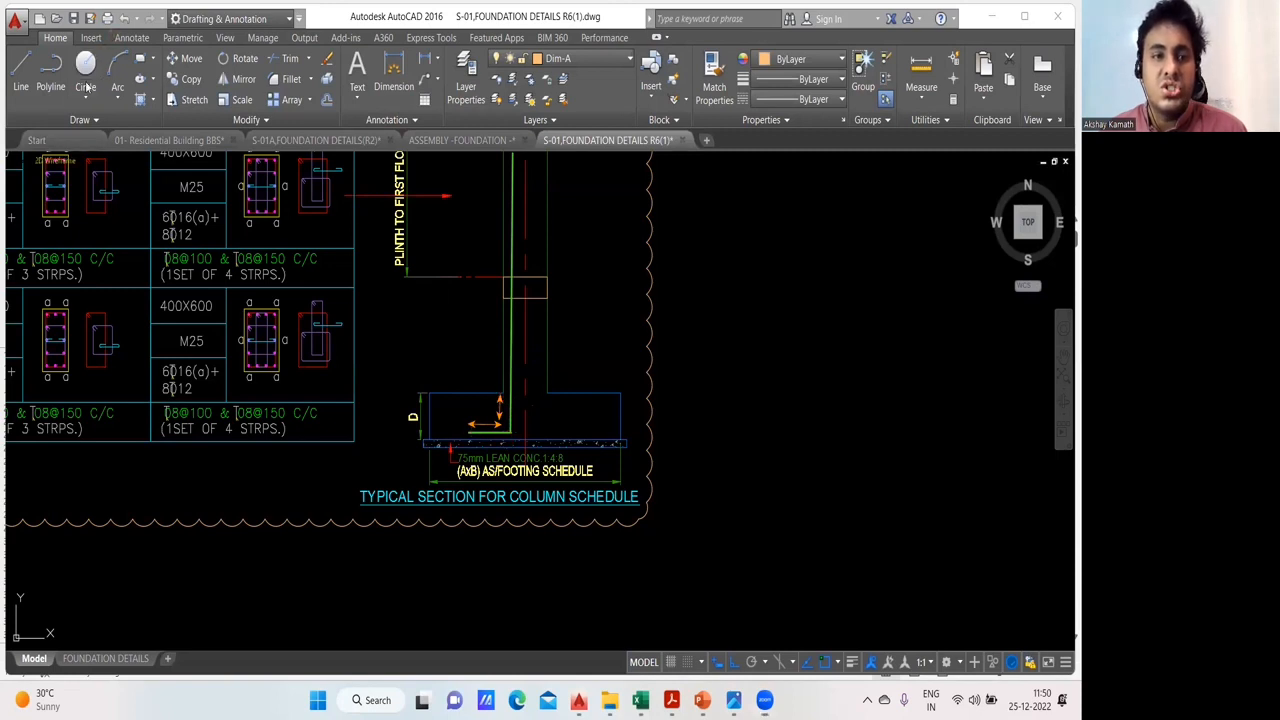
- Add the text annotation "50 x D" in the empty area beside the typical section
{"action": "left_click", "coordinate": [755, 357]}
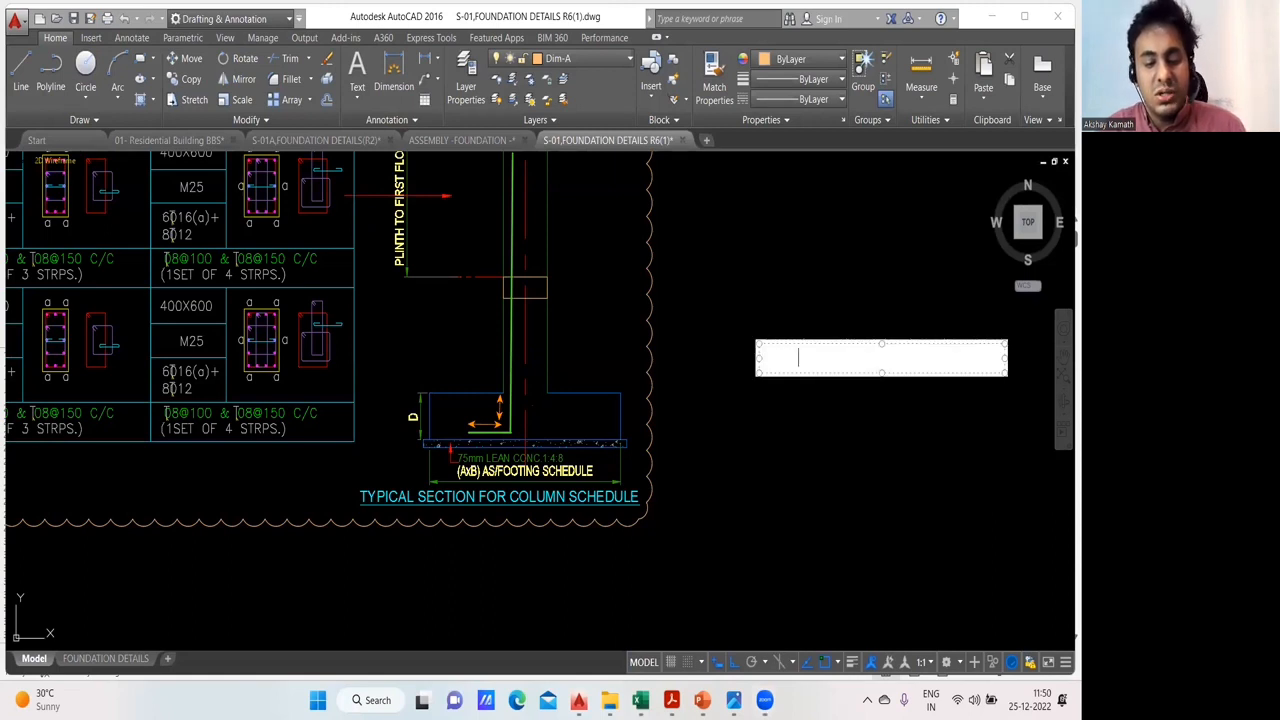
{"action": "left_click", "coordinate": [1005, 481]}
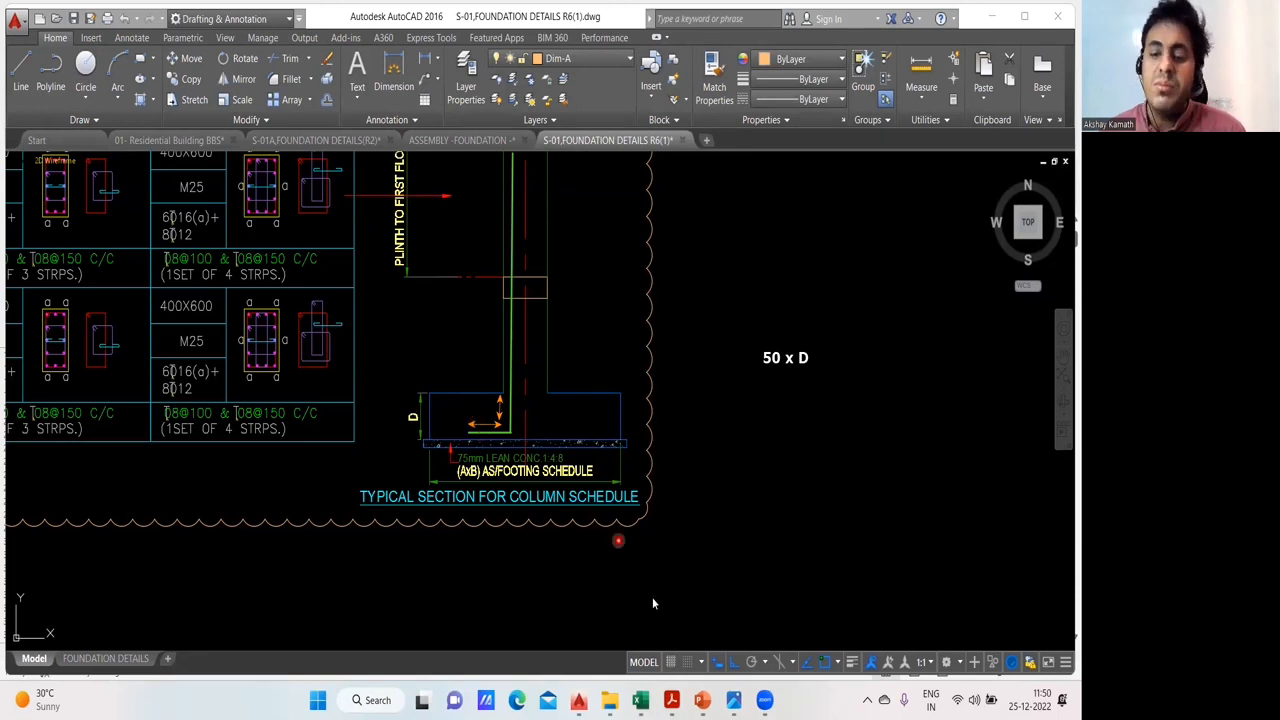
- Switch to the 01- Residential Building BBS drawing in AutoCAD and locate the footing with its Ldt bar in Section 2-2
{"action": "mouse_move", "coordinate": [671, 700]}
{"action": "mouse_move", "coordinate": [578, 700]}
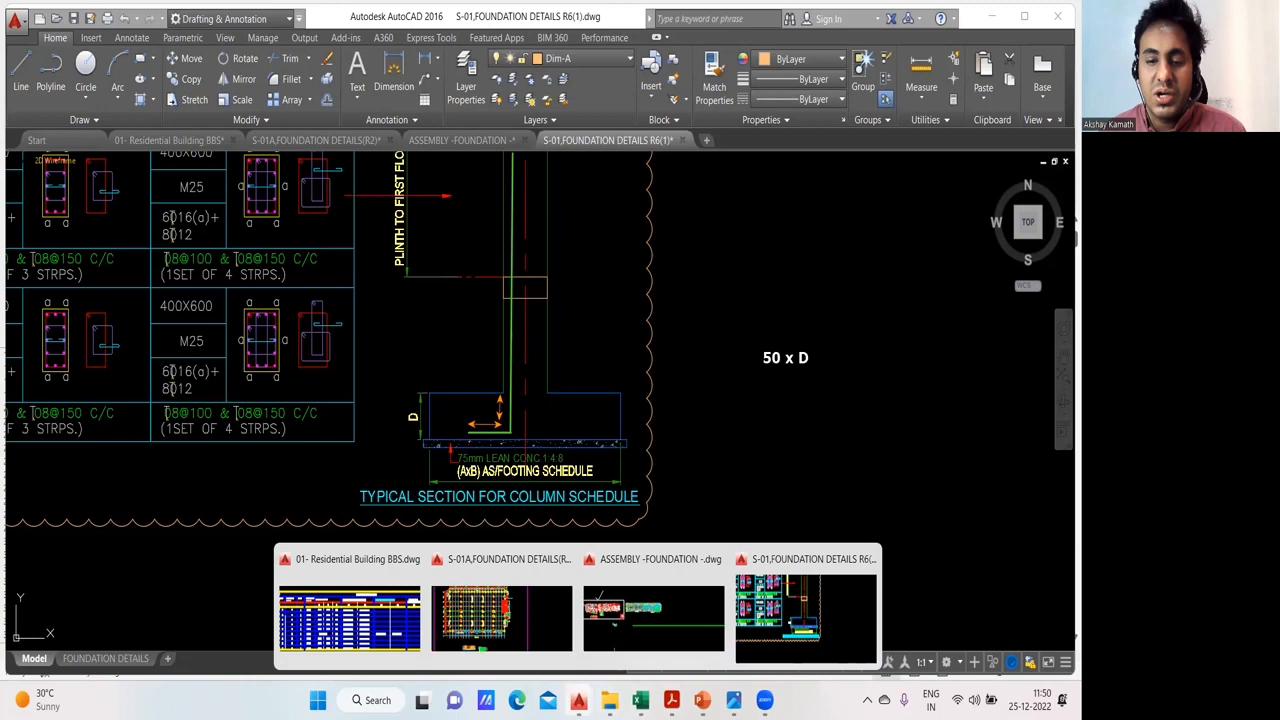
{"action": "left_click", "coordinate": [383, 627]}
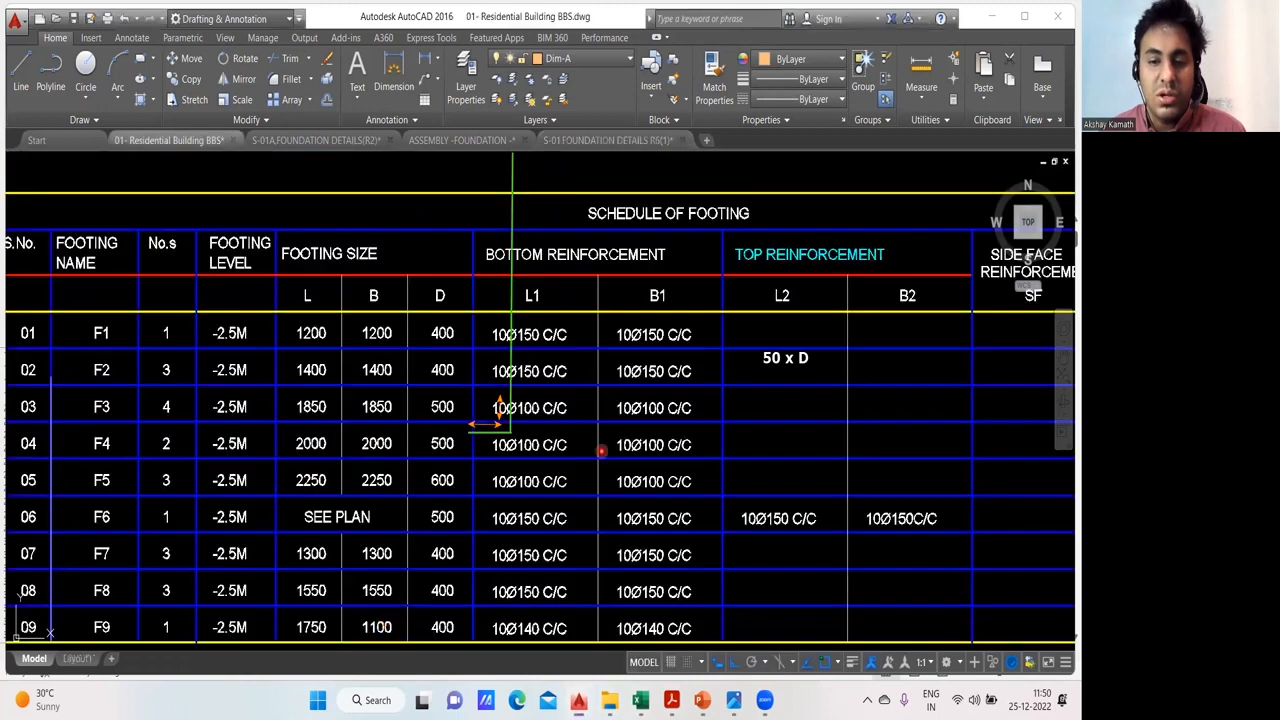
{"action": "scroll", "coordinate": [516, 483], "scroll_direction": "up", "scroll_amount": 3}
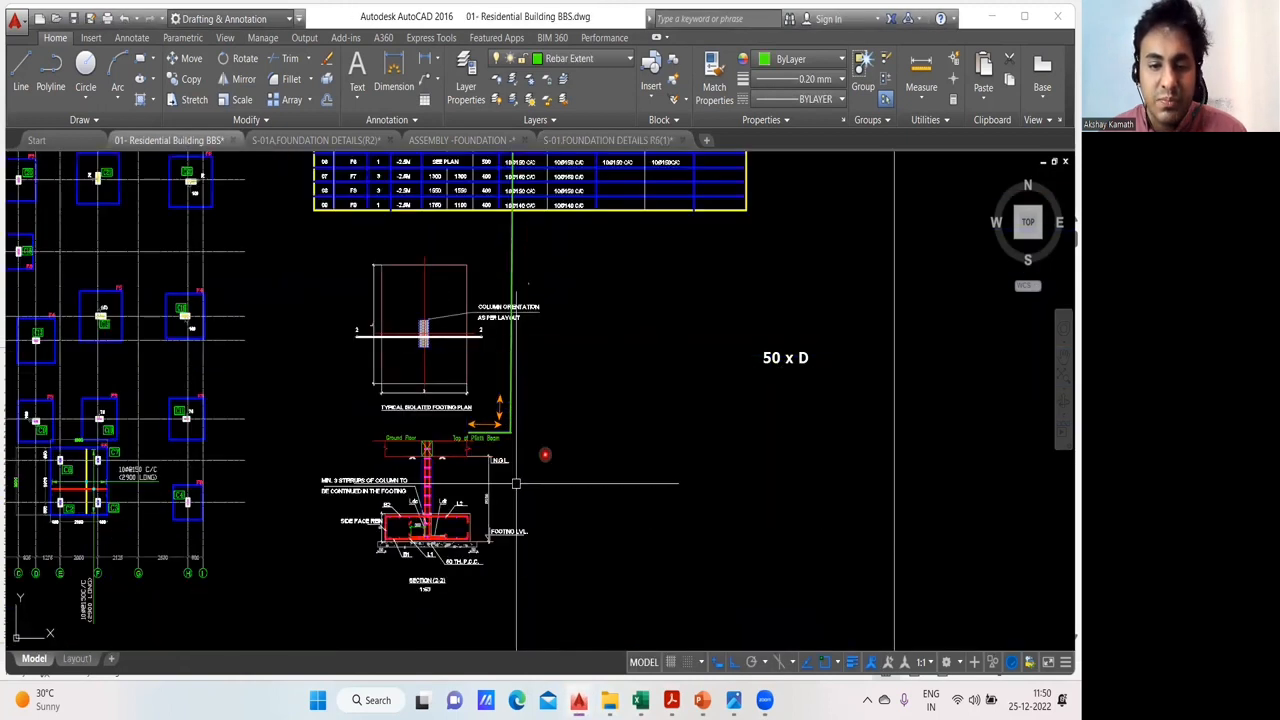
{"action": "scroll", "coordinate": [516, 483], "scroll_direction": "up", "scroll_amount": 5}
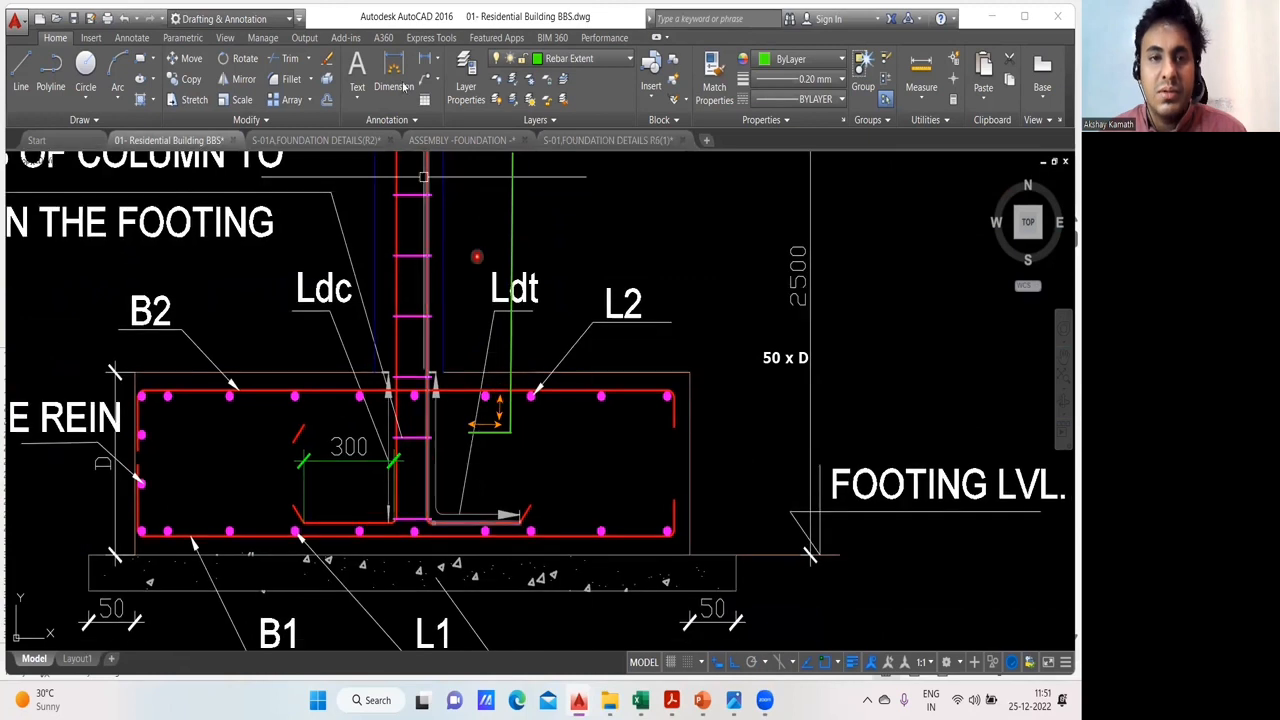
{"action": "left_click", "coordinate": [396, 80]}
{"action": "scroll", "coordinate": [490, 415], "scroll_direction": "down", "scroll_amount": 2}
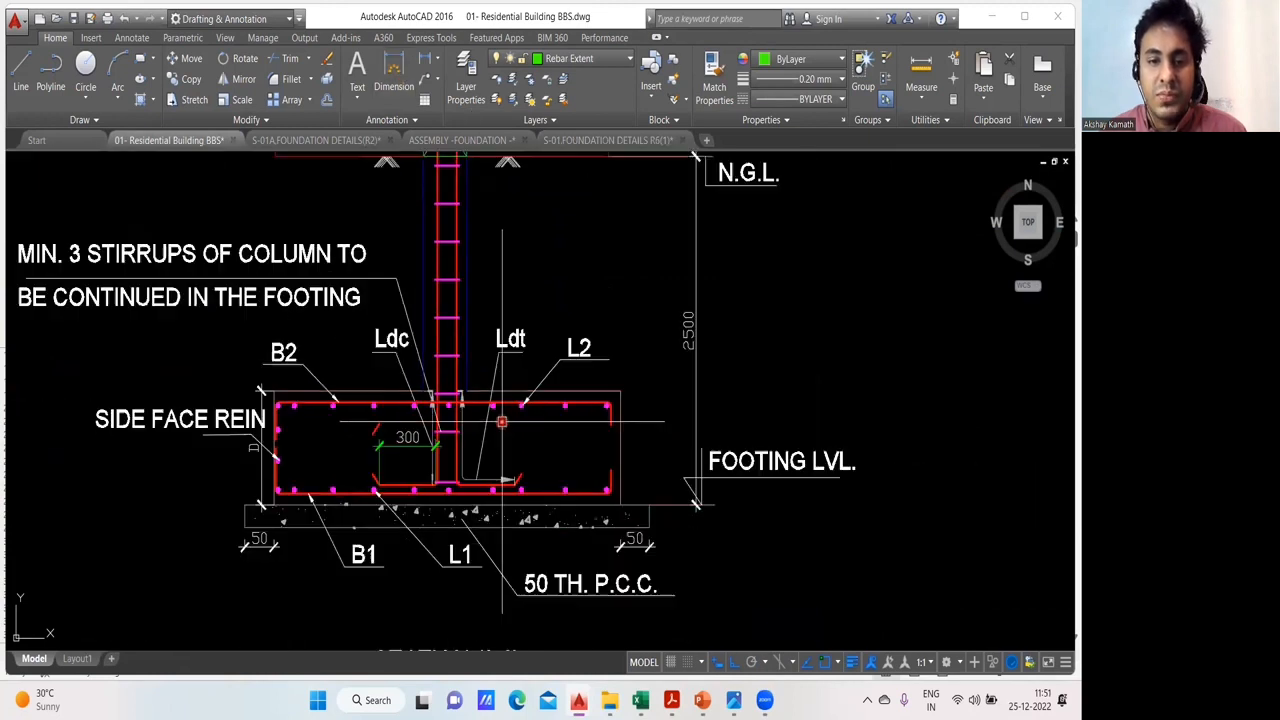
{"action": "scroll", "coordinate": [465, 392], "scroll_direction": "up", "scroll_amount": 2}
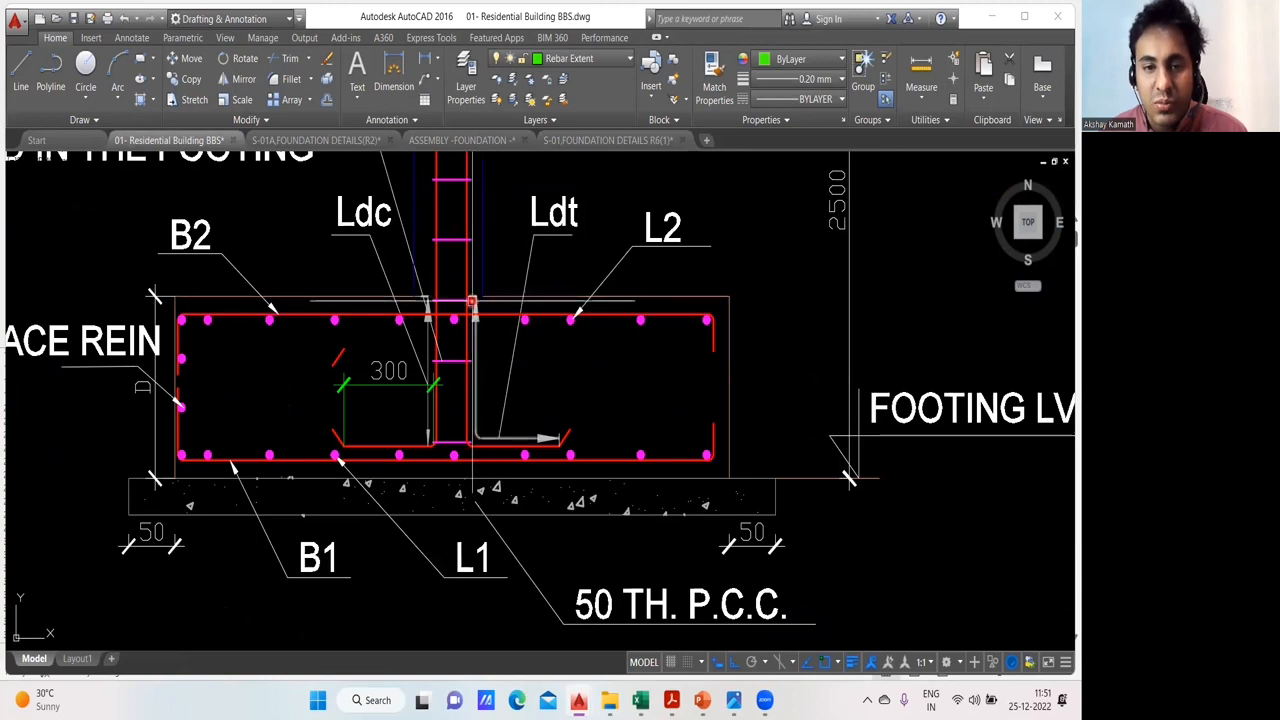
- Annotate the Ldt column bar in the footing section with thick white lines along its vertical and horizontal legs
{"action": "left_click", "coordinate": [286, 60]}
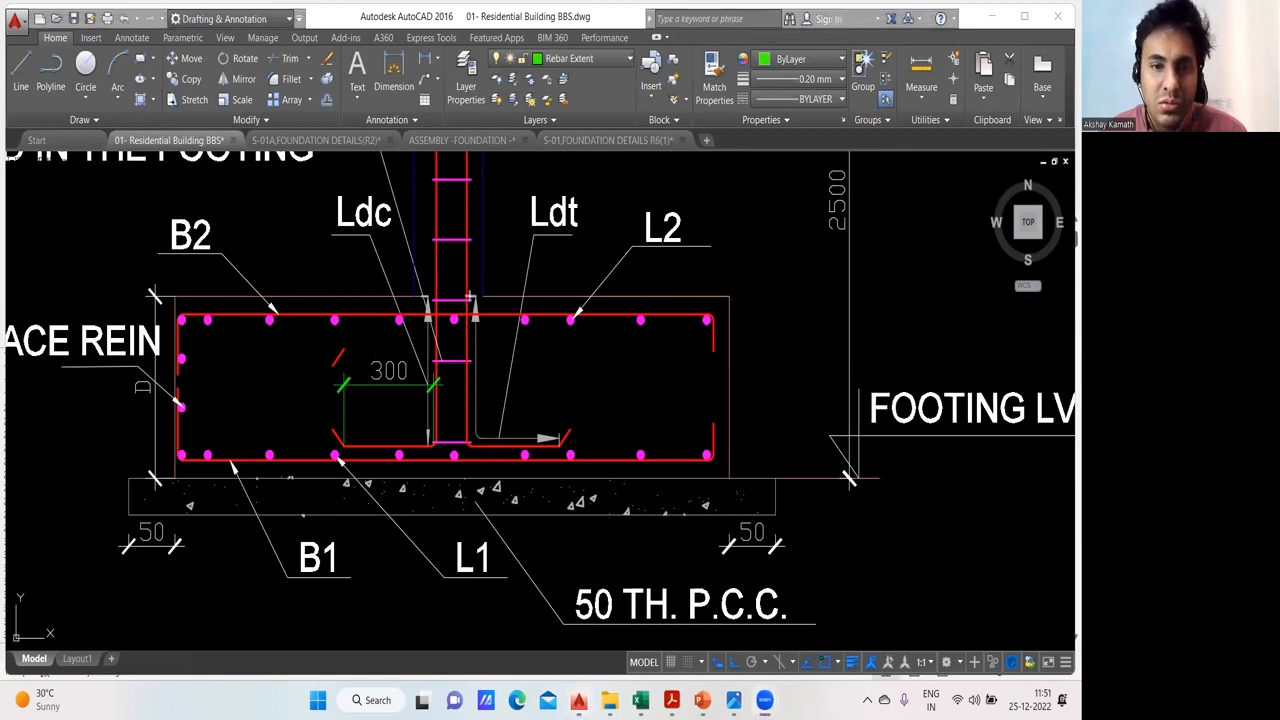
{"action": "mouse_move", "coordinate": [467, 297]}
{"action": "left_mouse_down"}
{"action": "mouse_move", "coordinate": [465, 443]}
{"action": "mouse_move", "coordinate": [555, 440]}
{"action": "left_mouse_up"}
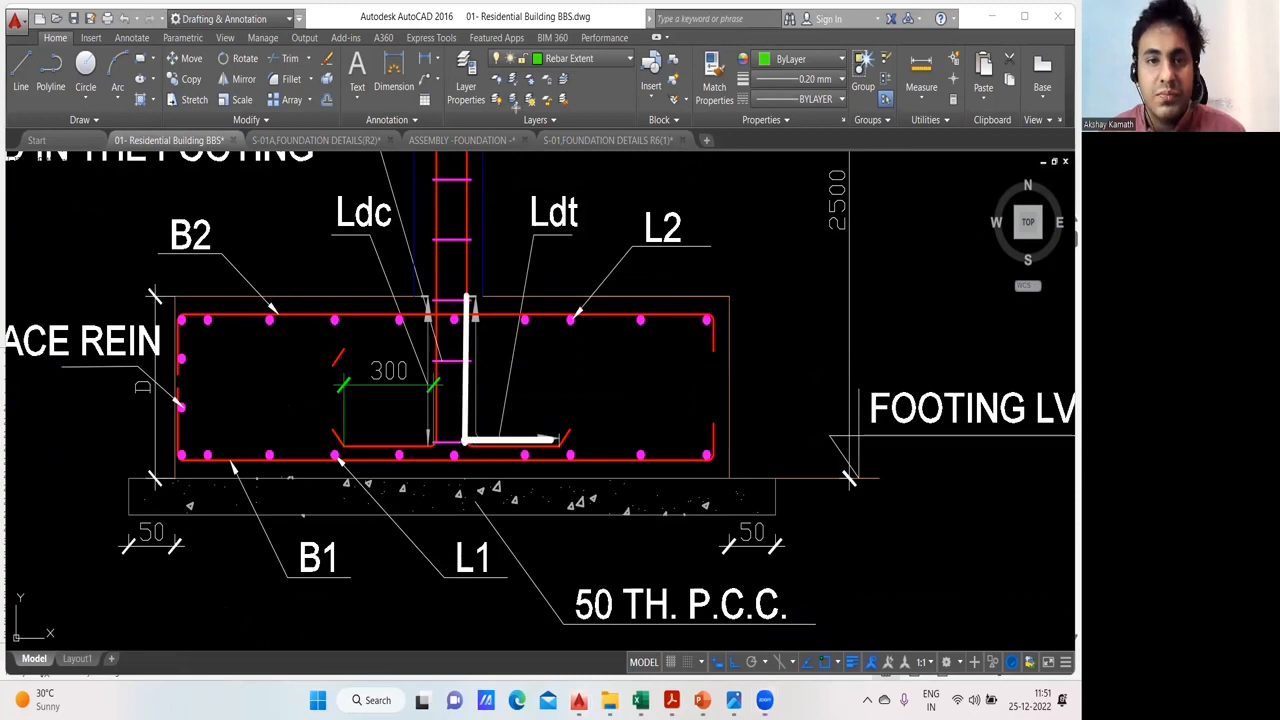
{"action": "left_click", "coordinate": [516, 107]}
{"action": "left_click_drag", "start_coordinate": [560, 447], "coordinate": [465, 442]}
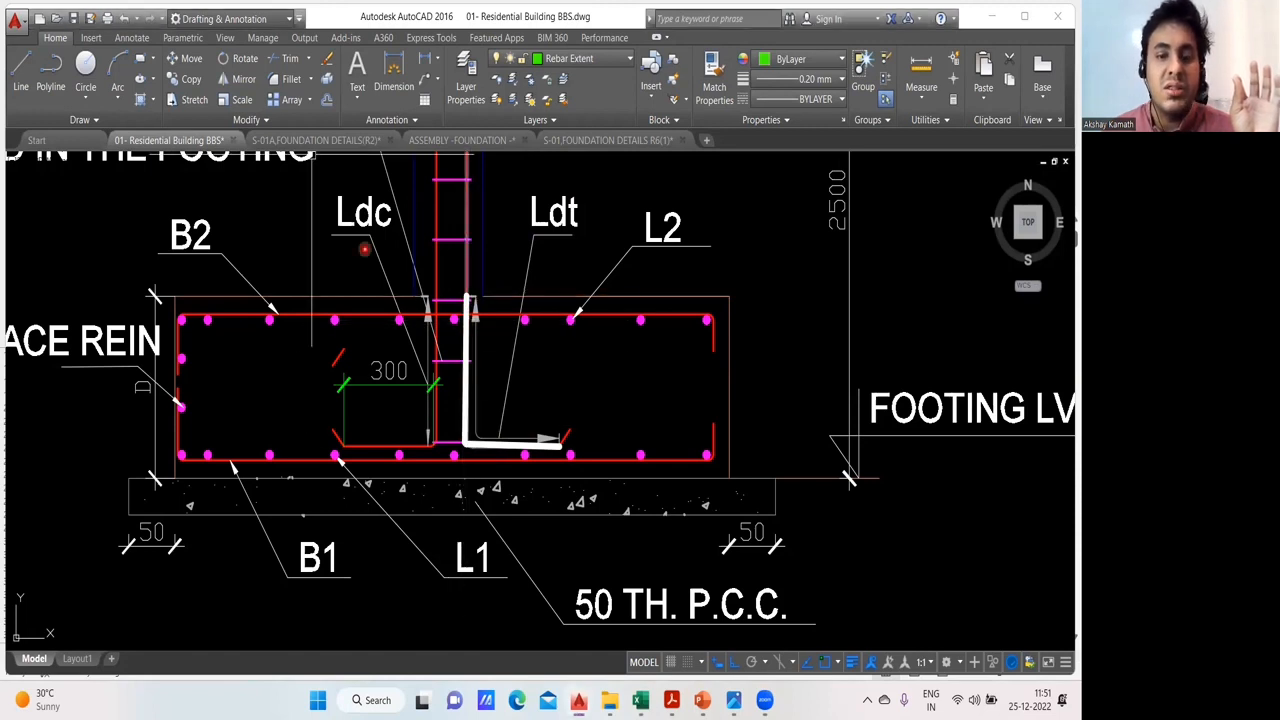
- Add the text annotation "12" and "50 X 12=600" on two lines, and place it above the footing's upper corner beside L2
{"action": "left_click", "coordinate": [632, 176]}
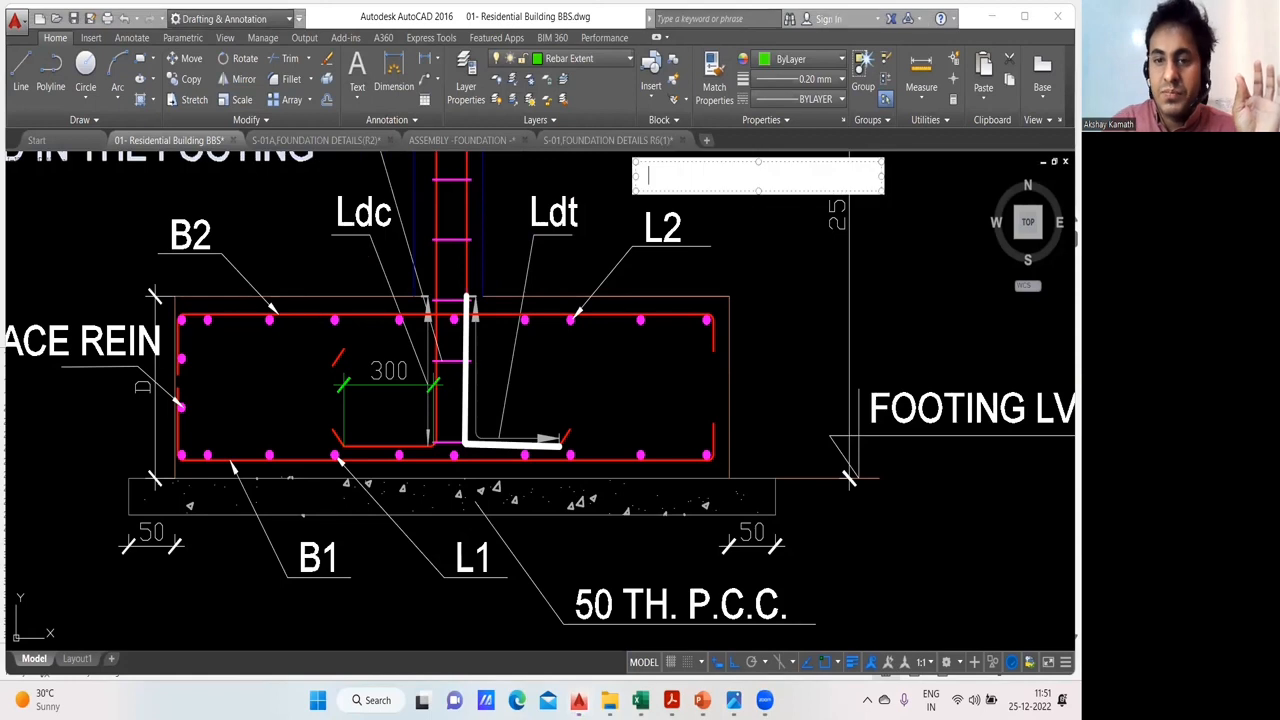
{"action": "key", "text": "Return"}
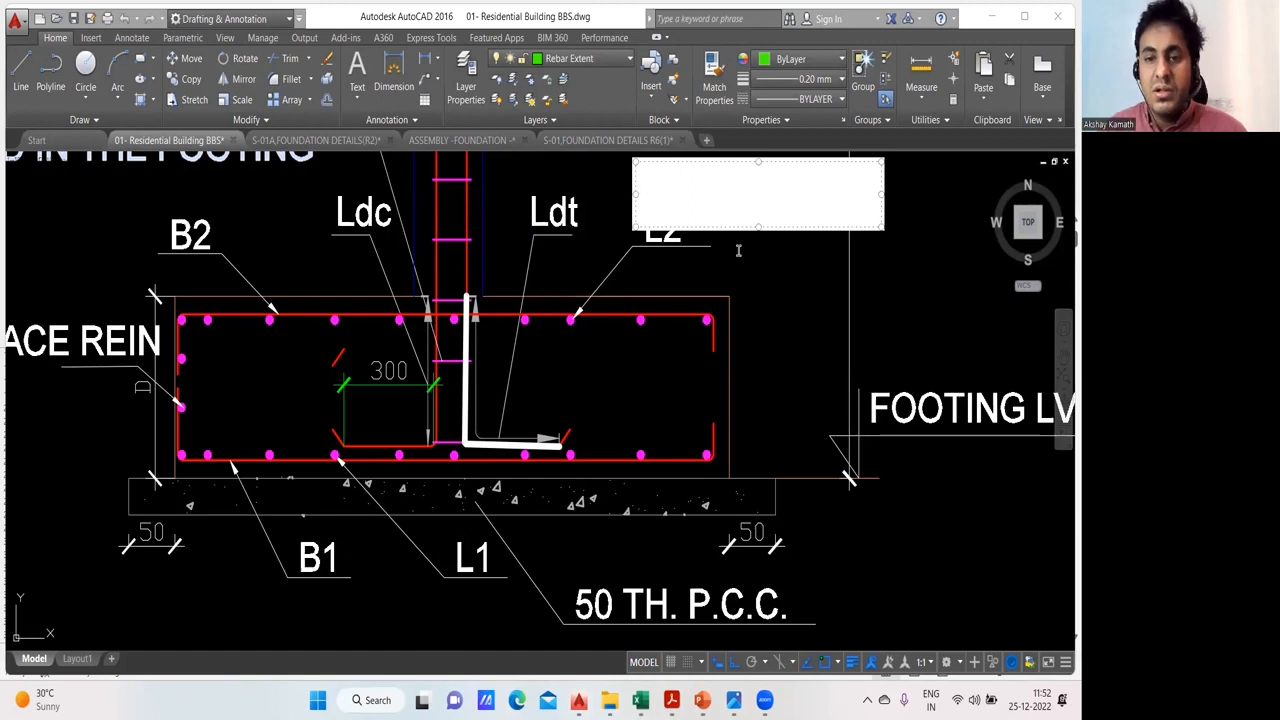
{"action": "left_click", "coordinate": [768, 301]}
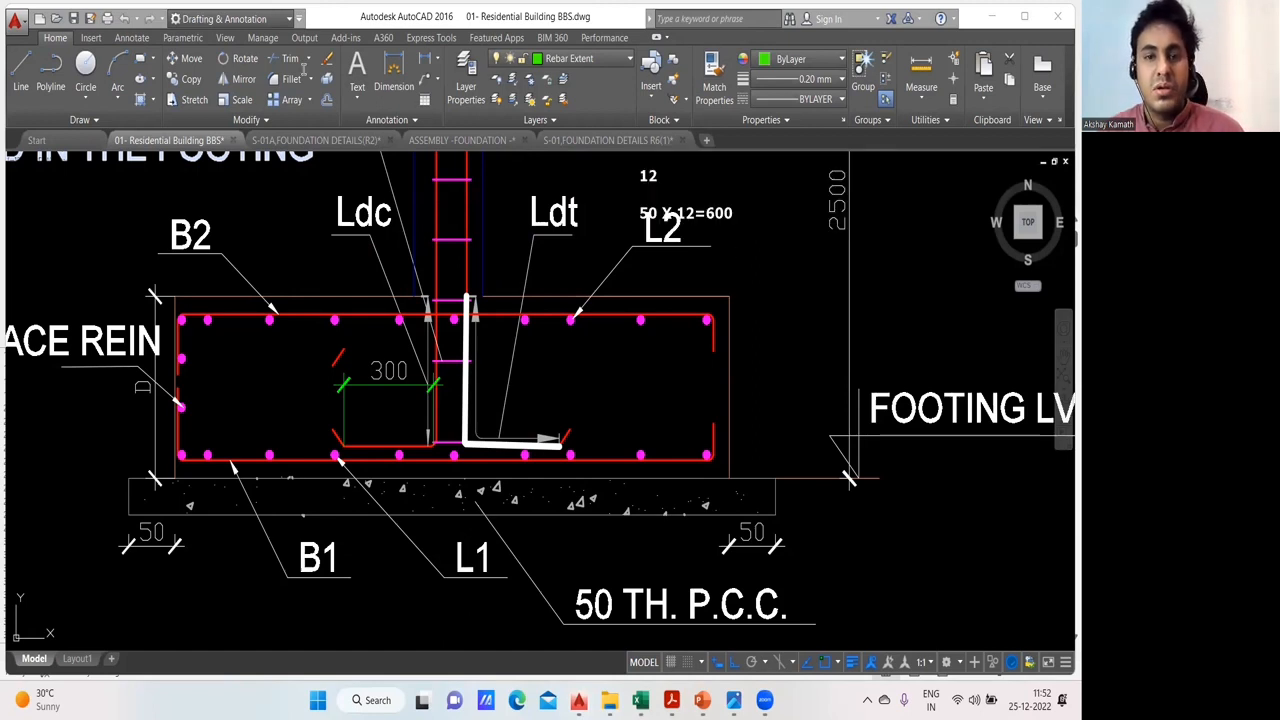
{"action": "left_click_drag", "start_coordinate": [700, 209], "coordinate": [803, 283]}
{"action": "left_click", "coordinate": [803, 283]}
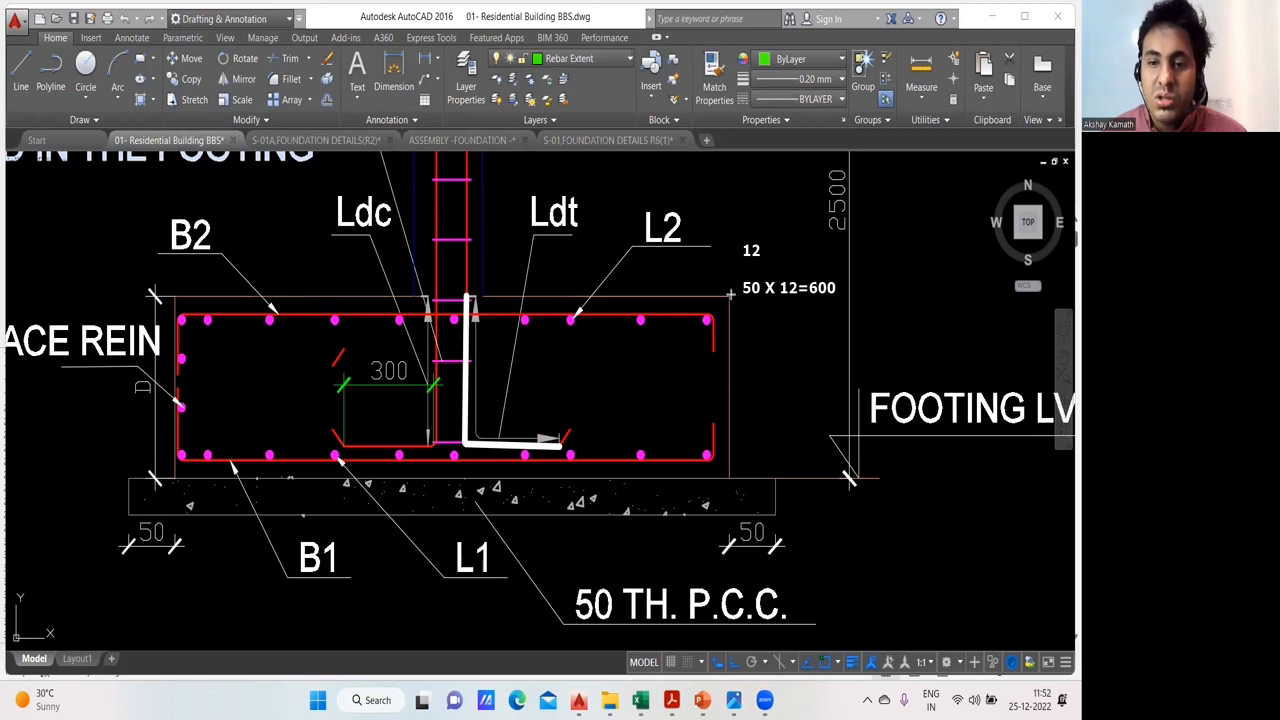
- Mark the footing depth and the bar's vertical leg with double-headed arrows, and the bottom cover with a blue band
{"action": "left_click_drag", "start_coordinate": [730, 296], "coordinate": [730, 480]}
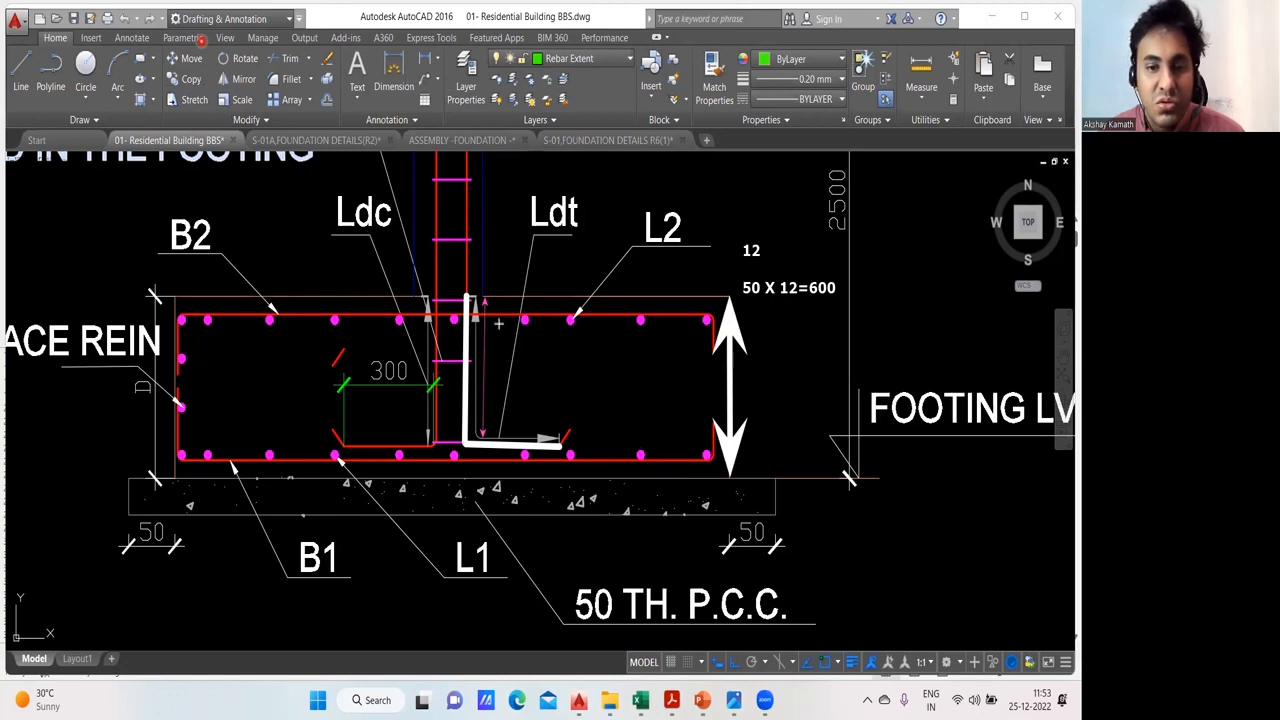
{"action": "left_click", "coordinate": [452, 460]}
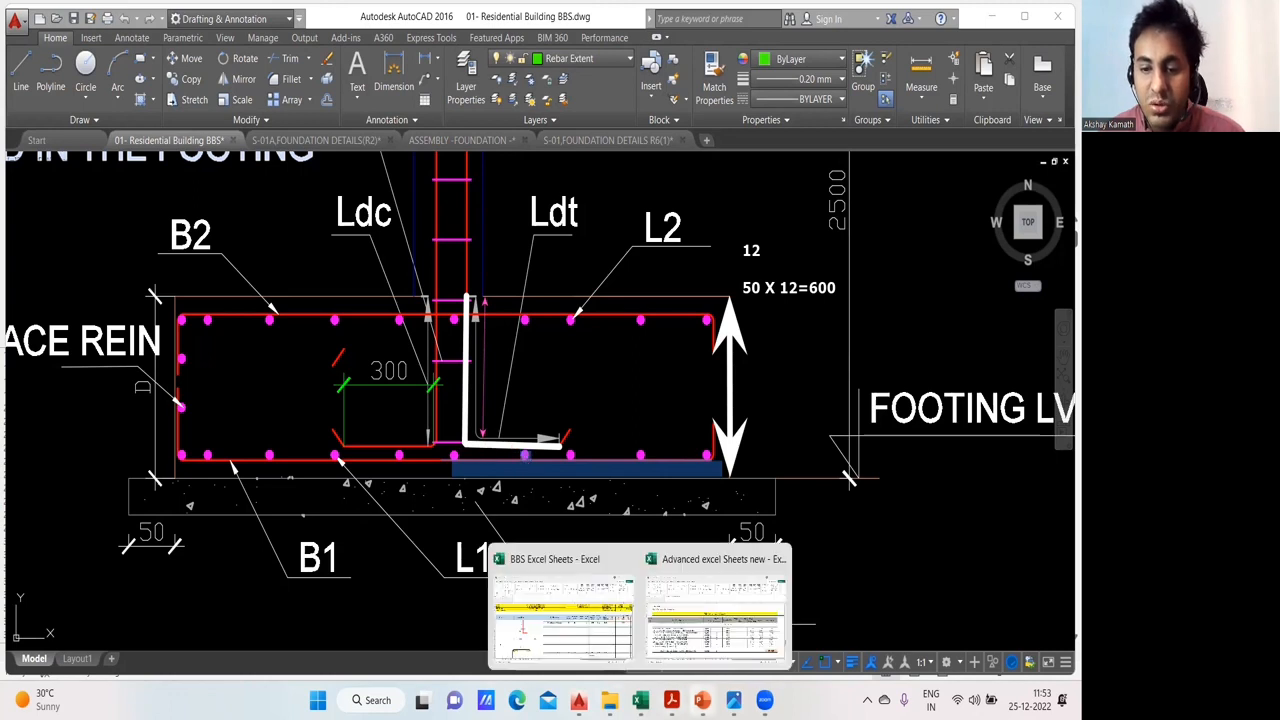
- Switch to the BBS Excel Sheets workbook and check the formula for the column bar's vertical footing leg in C22
{"action": "left_click", "coordinate": [648, 620]}
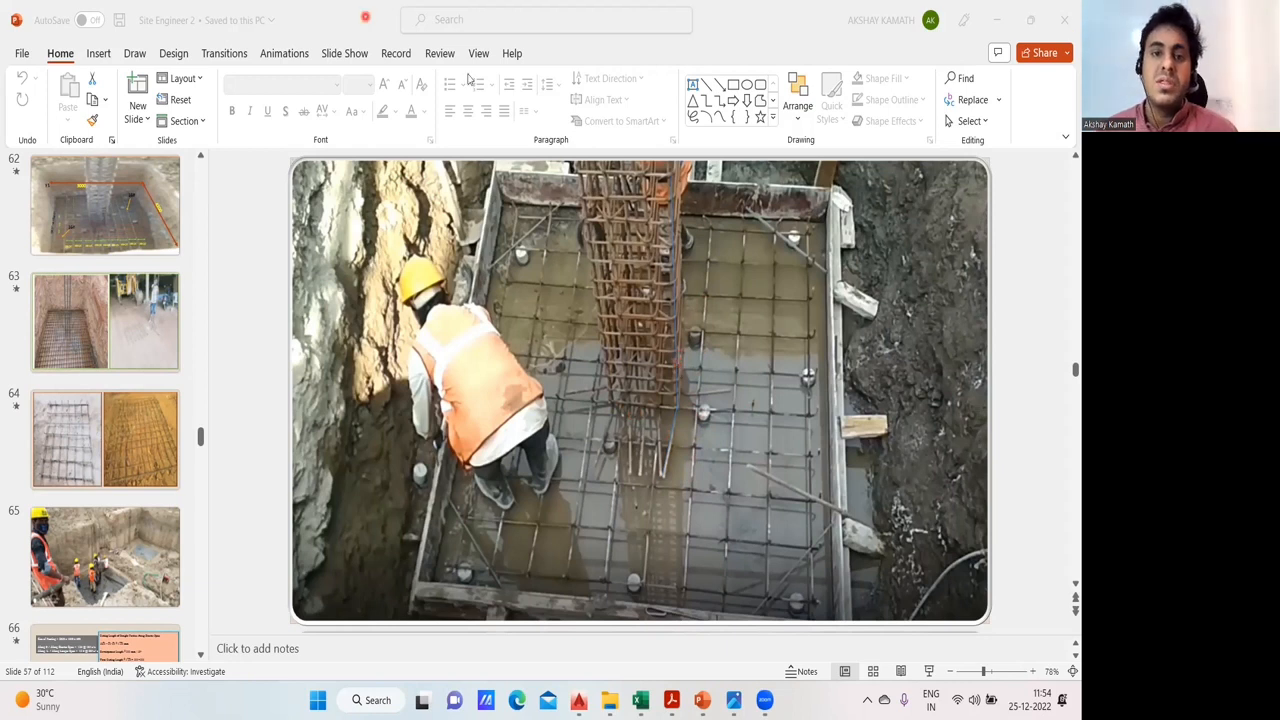
{"action": "mouse_move", "coordinate": [640, 700]}
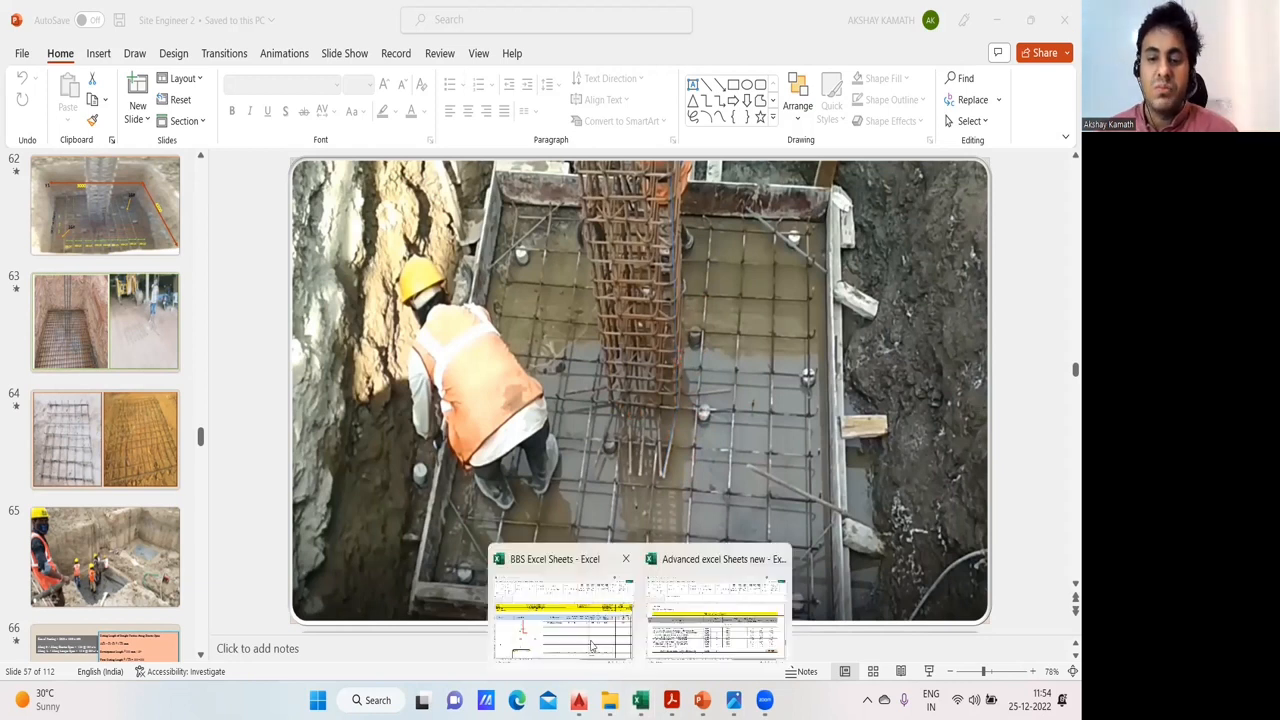
{"action": "left_click", "coordinate": [589, 640]}
{"action": "left_click", "coordinate": [303, 460]}
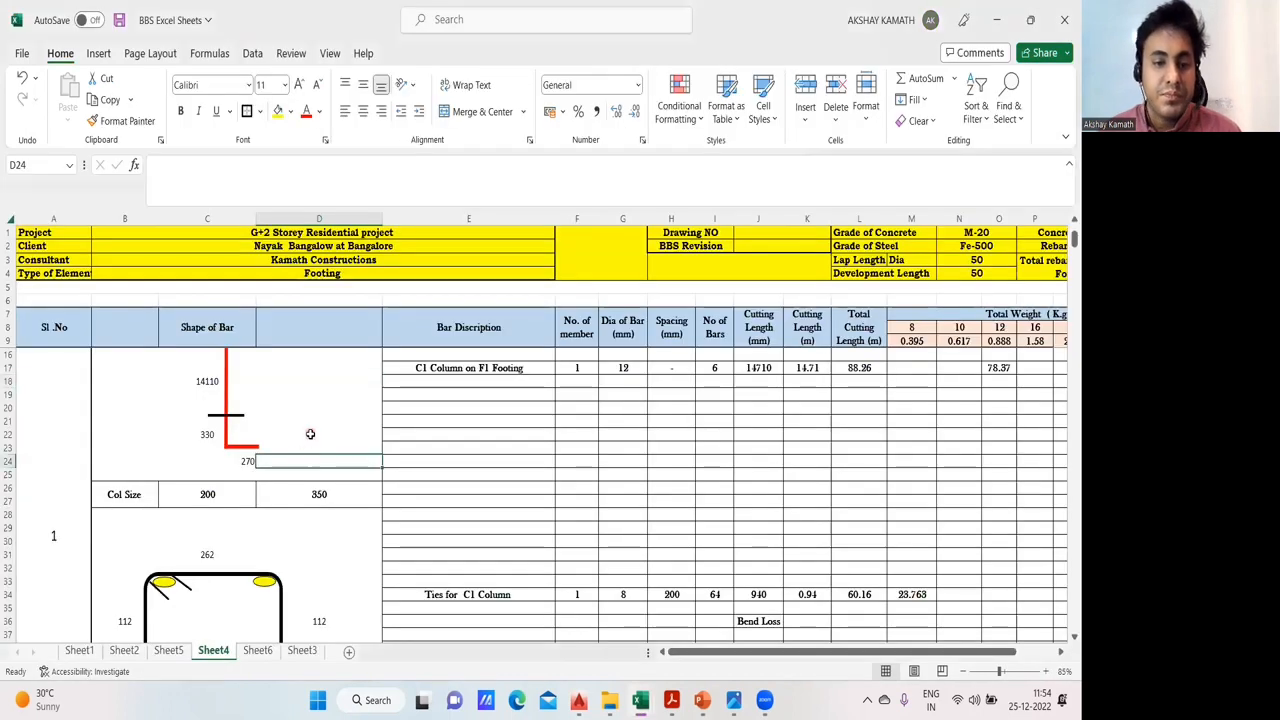
{"action": "left_click", "coordinate": [248, 462]}
{"action": "left_click", "coordinate": [335, 449]}
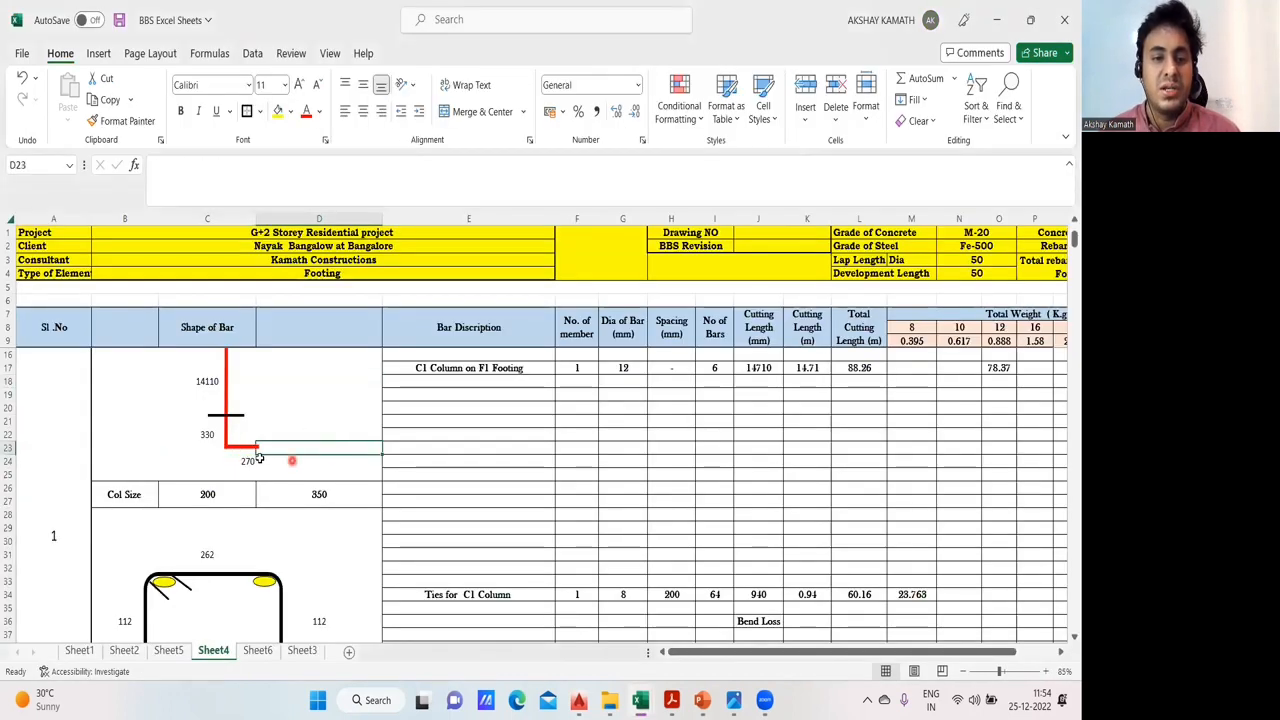
{"action": "left_click", "coordinate": [256, 476]}
{"action": "left_click", "coordinate": [209, 436]}
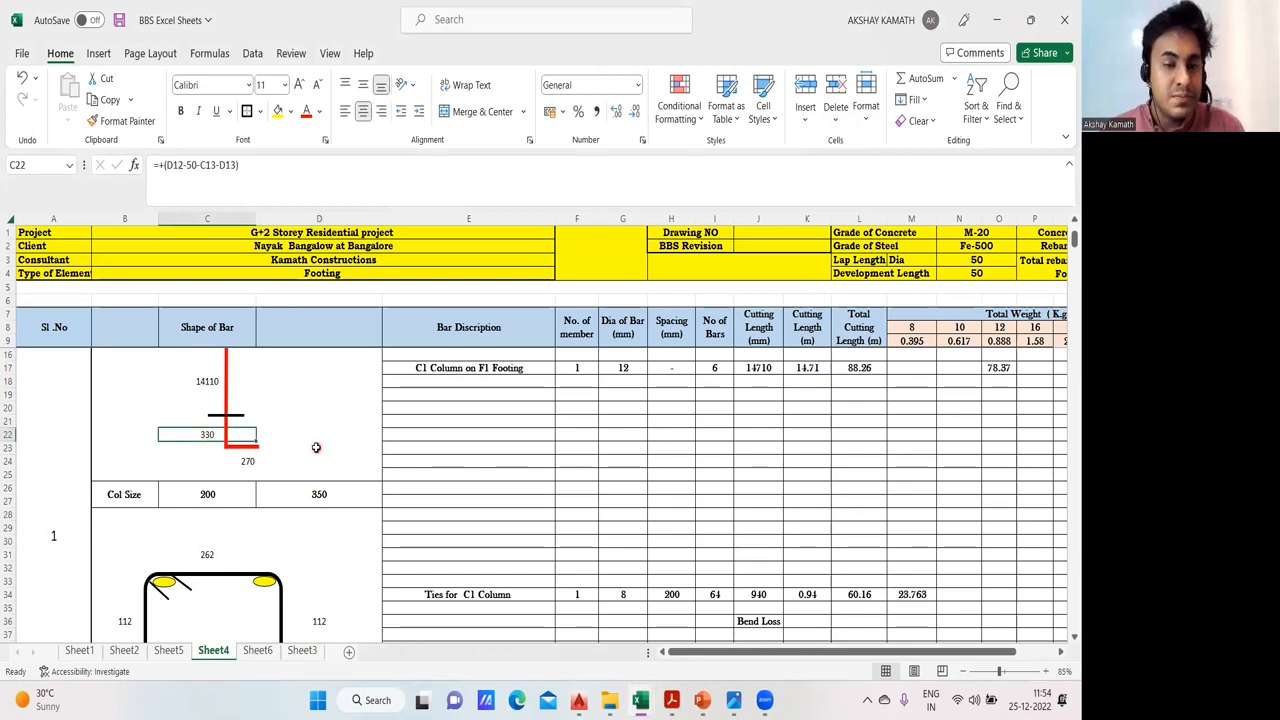
- Examine the cell references in the horizontal leg formula in C24 and the vertical leg formula in C22
{"action": "left_click", "coordinate": [250, 461]}
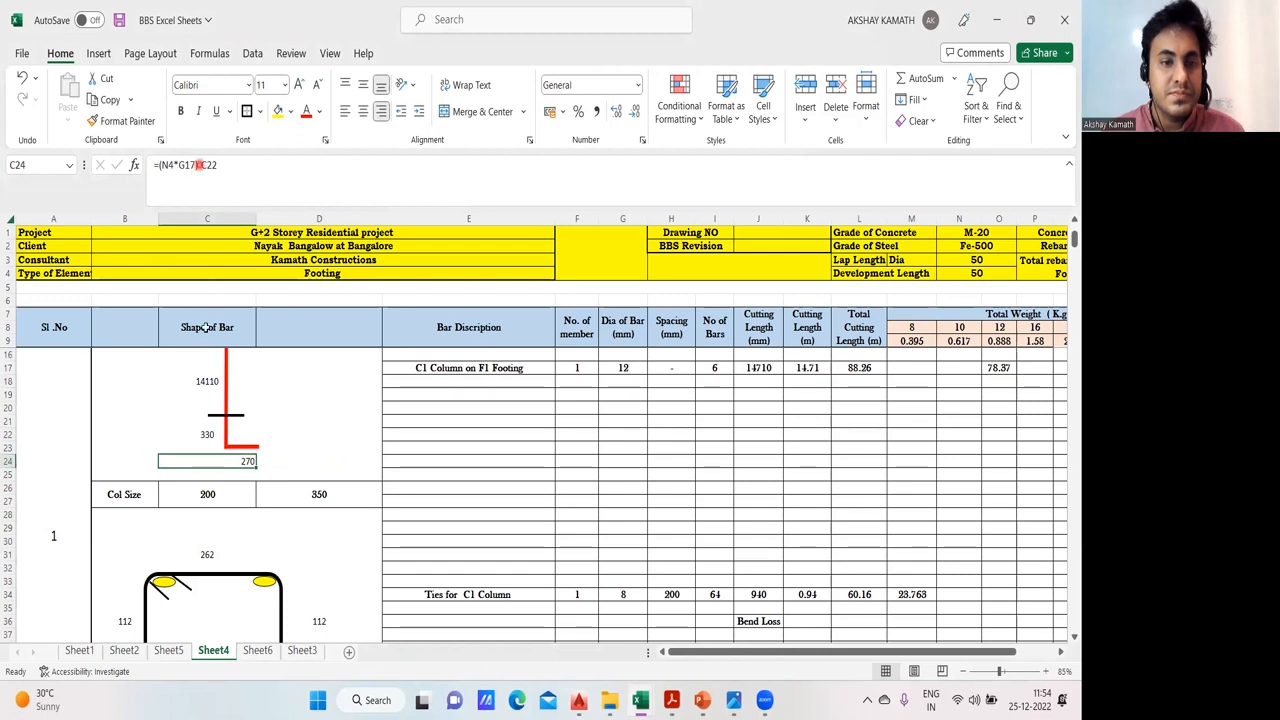
{"action": "double_click", "coordinate": [240, 462]}
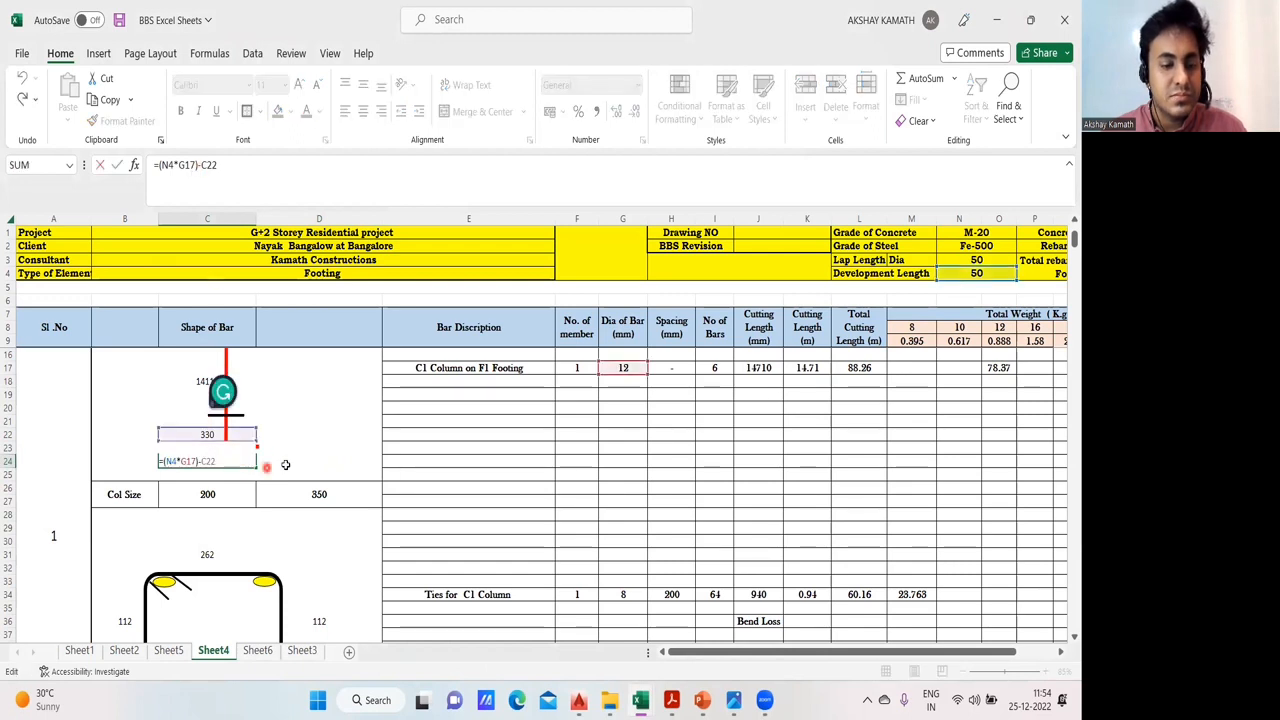
{"action": "key", "text": "Escape"}
{"action": "left_click", "coordinate": [206, 434]}
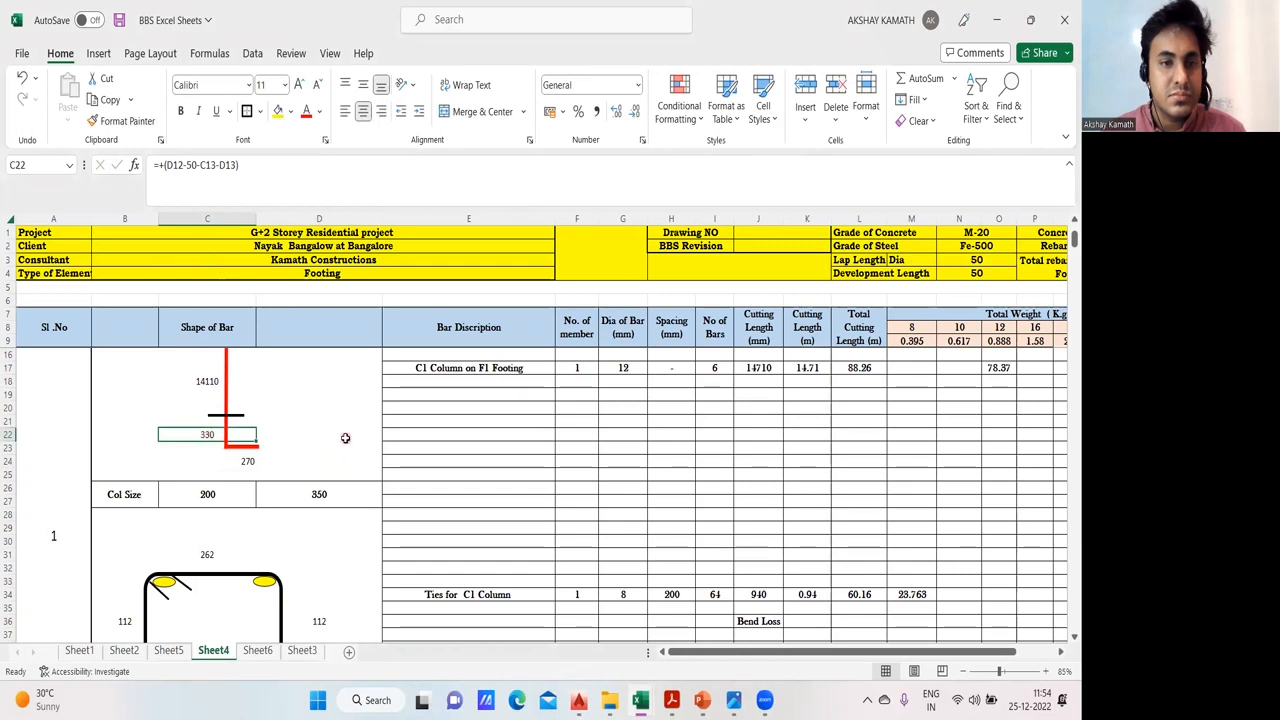
{"action": "double_click", "coordinate": [250, 462]}
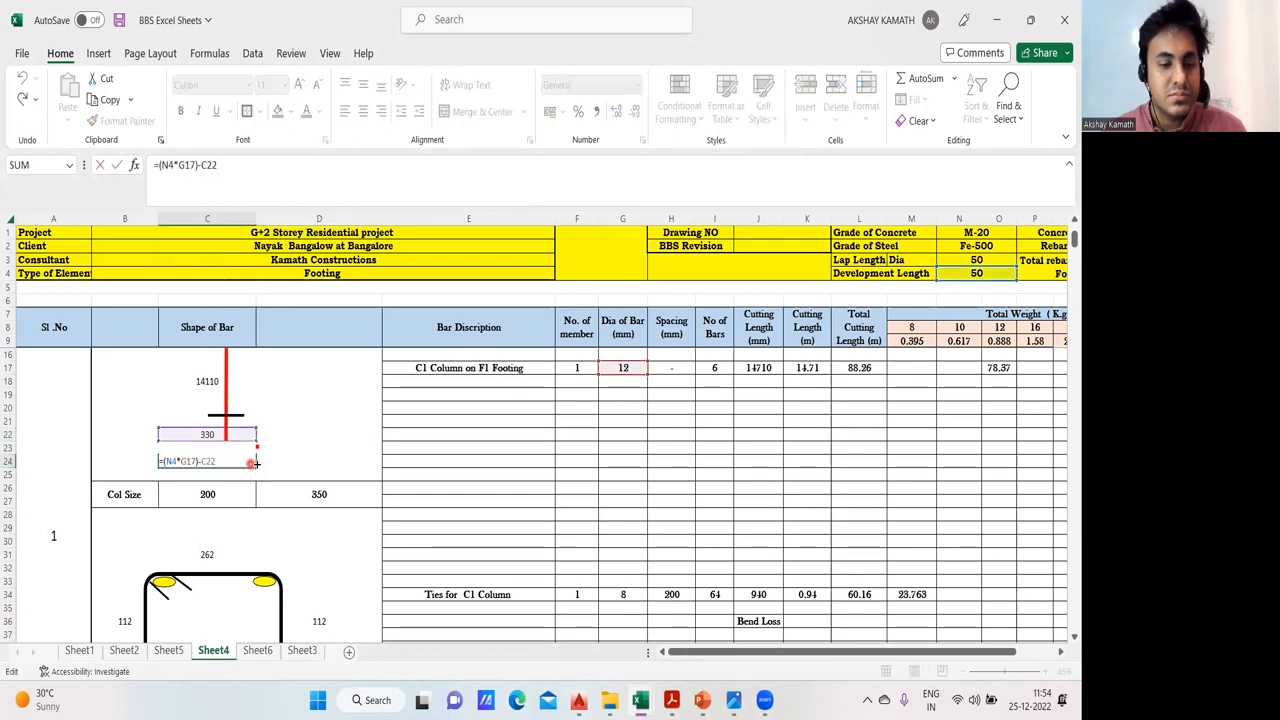
{"action": "key", "text": "Escape"}
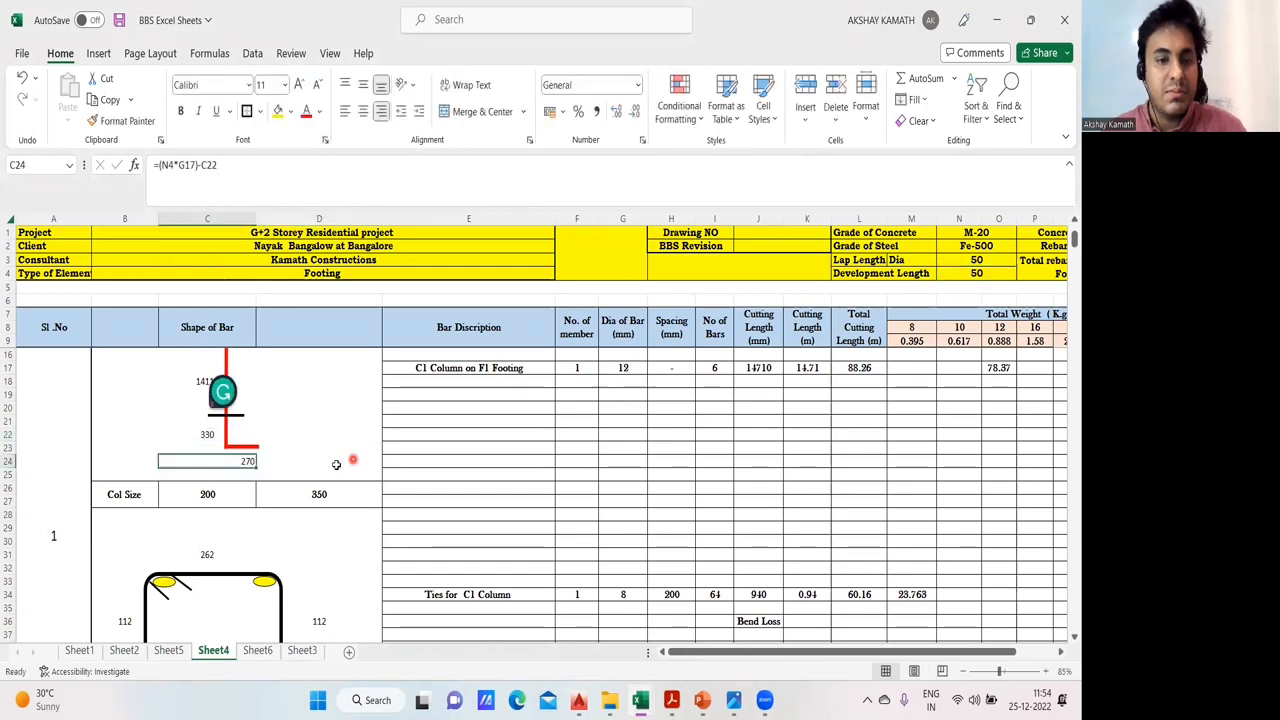
{"action": "double_click", "coordinate": [209, 432]}
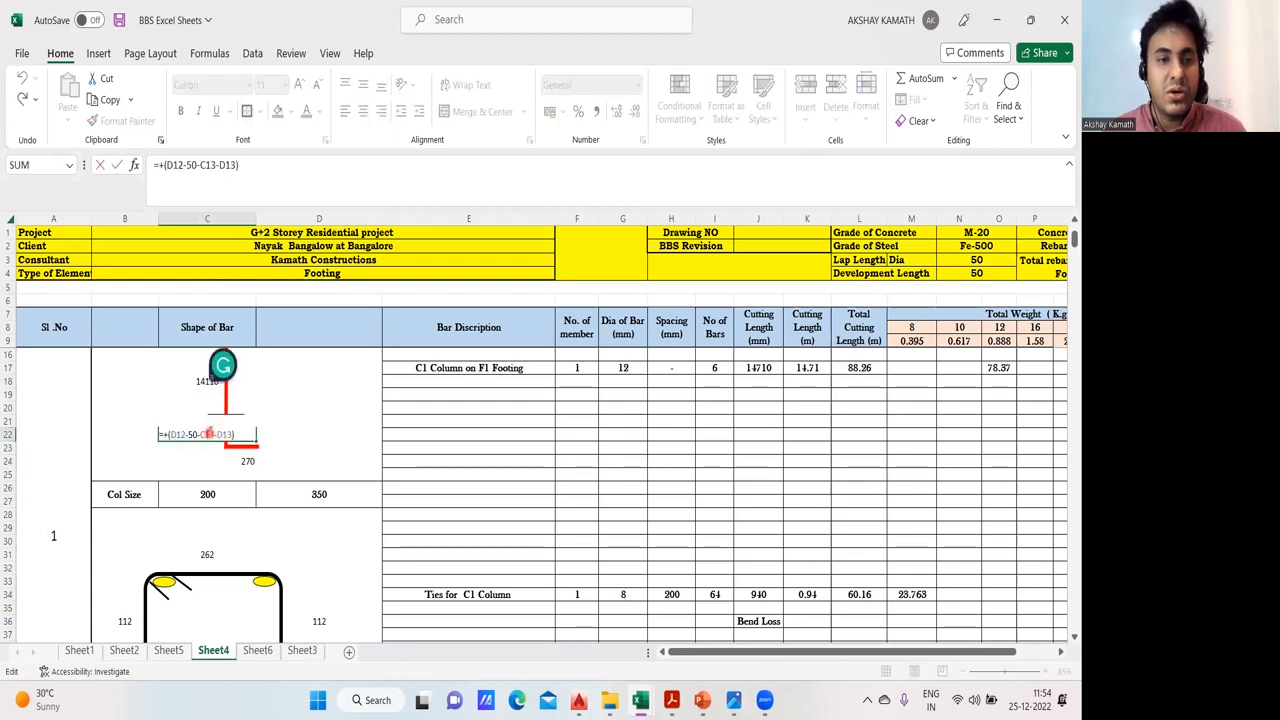
{"action": "key", "text": "Escape"}
- Enter the formula +(D12-50-C13-D13) in D22 to work out the vertical footing leg from depth, cover and mesh diameters
{"action": "left_click", "coordinate": [316, 435]}
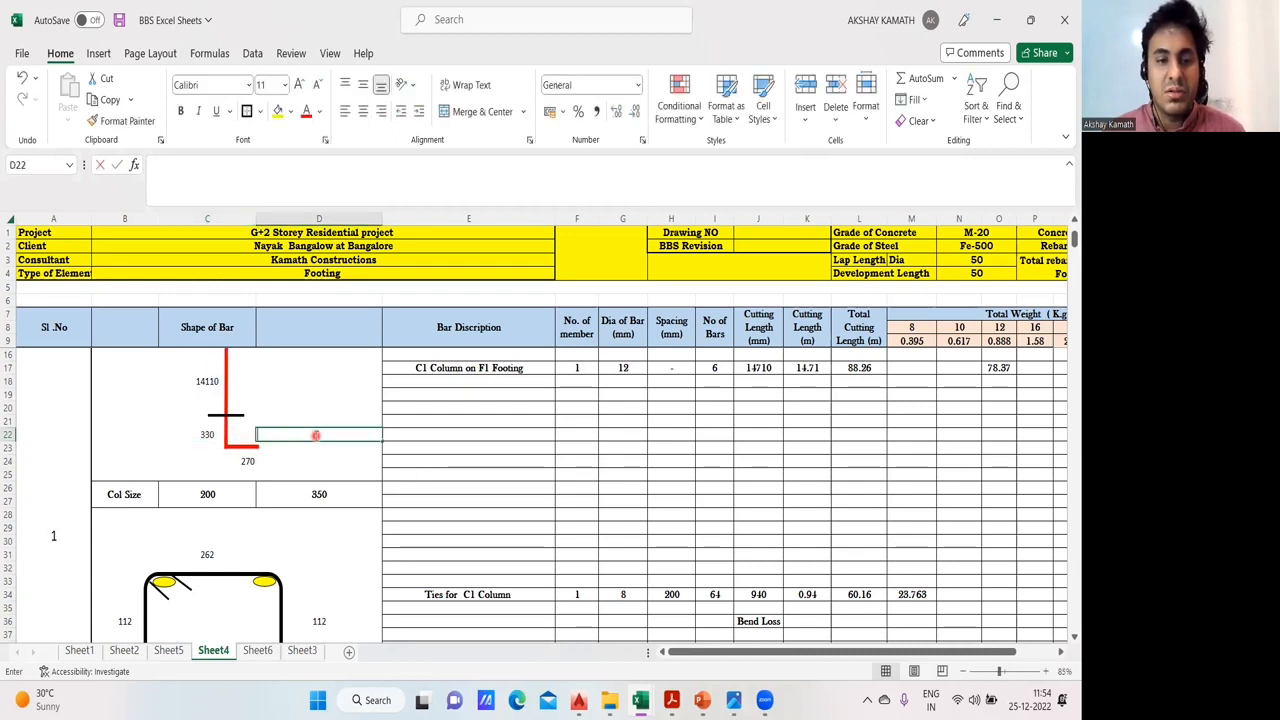
{"action": "type", "text": "+("}
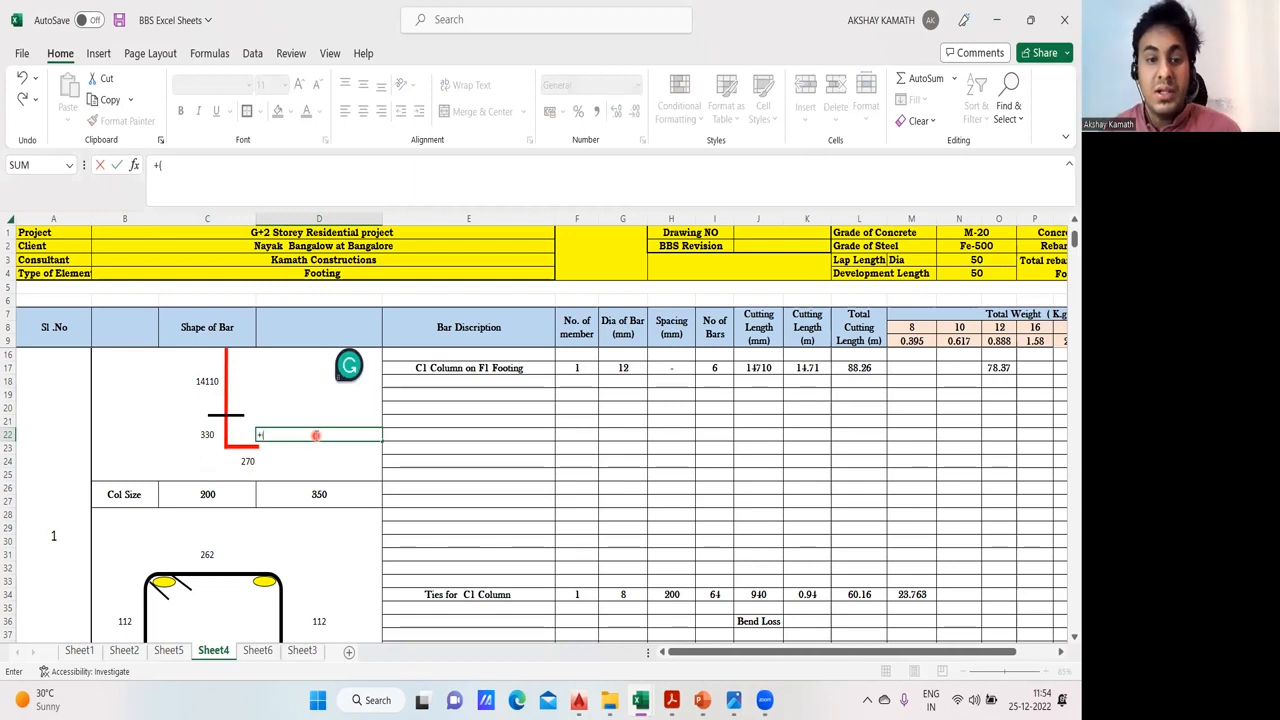
{"action": "scroll", "coordinate": [316, 435], "scroll_direction": "up", "scroll_amount": 2}
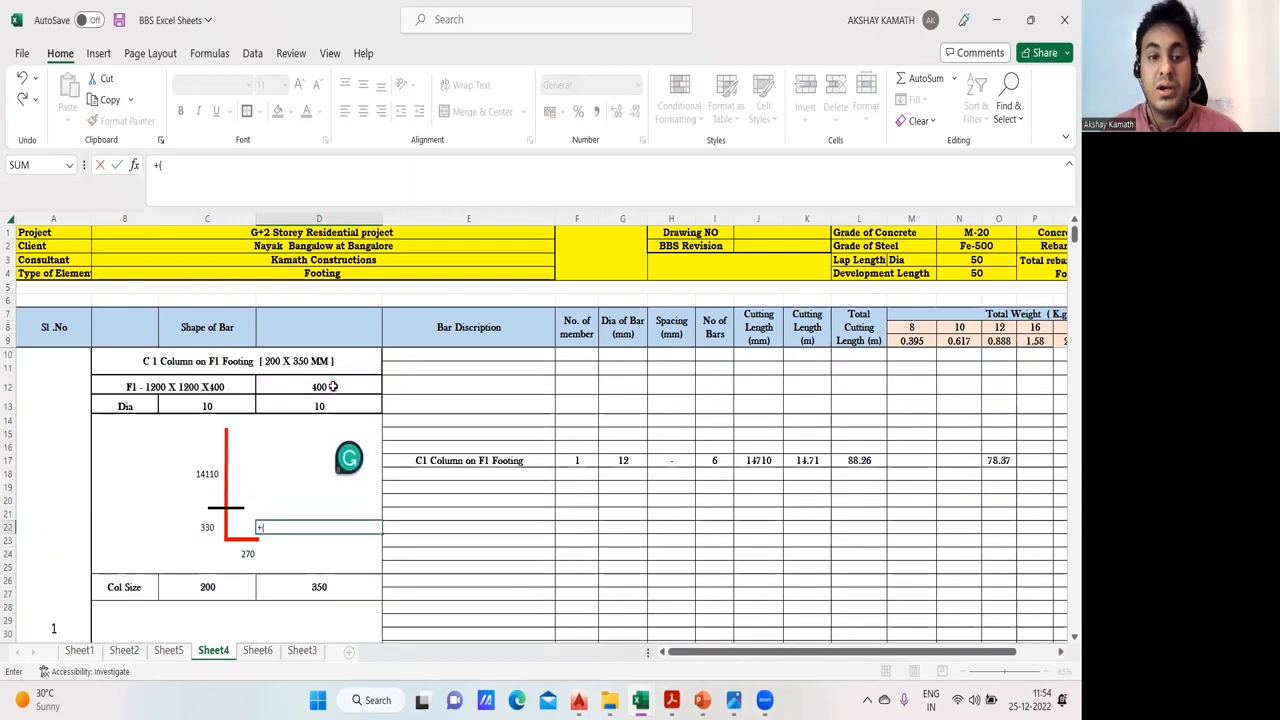
{"action": "left_click", "coordinate": [334, 387]}
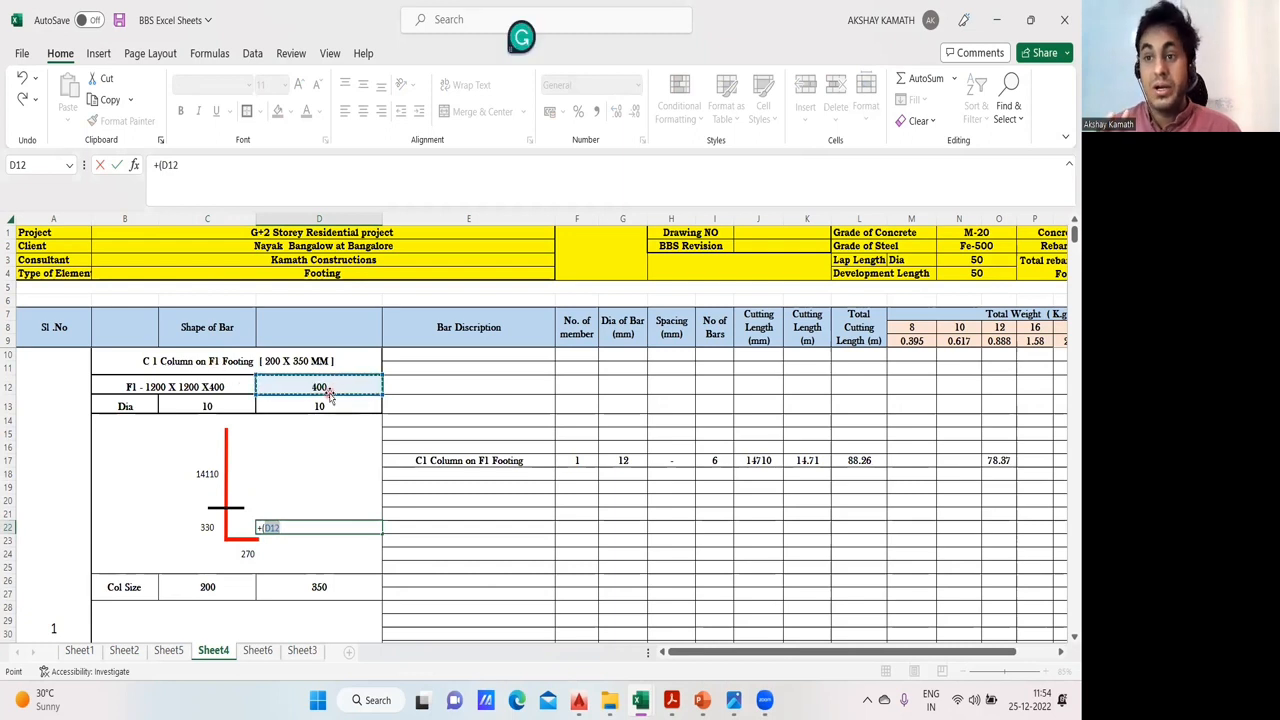
{"action": "type", "text": "-50-"}
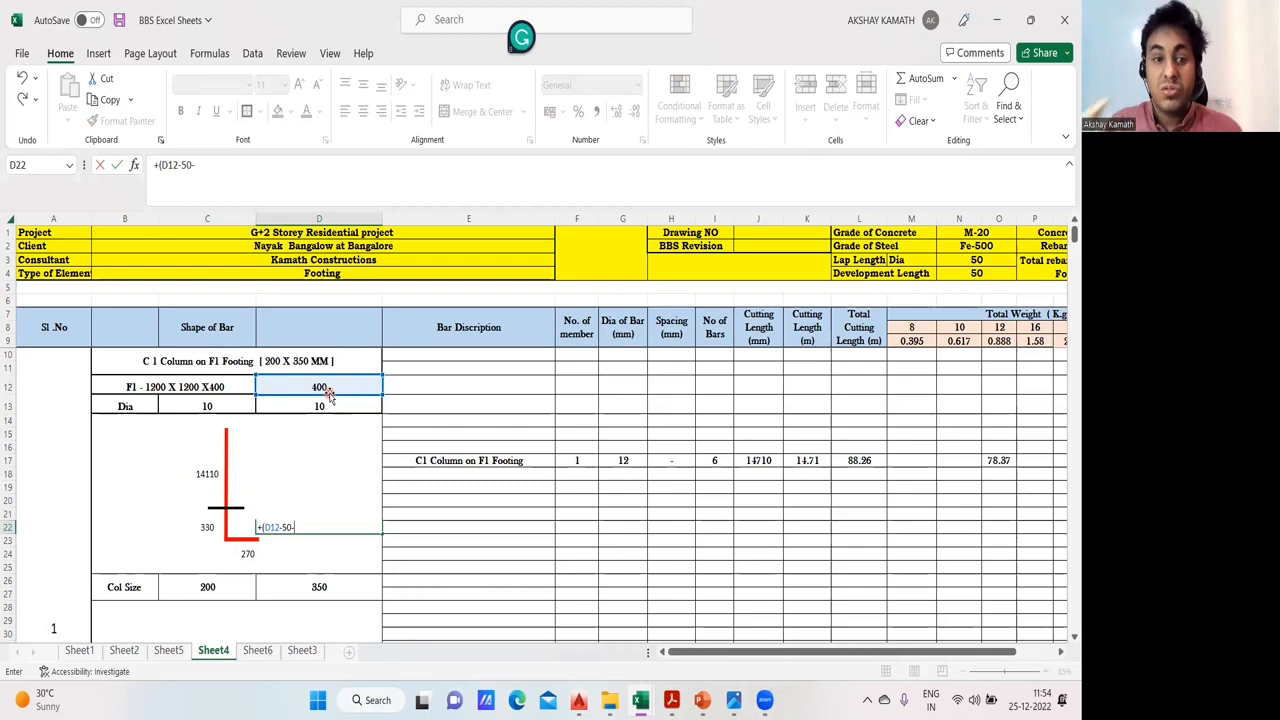
{"action": "left_click", "coordinate": [229, 405]}
{"action": "type", "text": "-"}
{"action": "left_click", "coordinate": [310, 415]}
{"action": "type", "text": ")"}
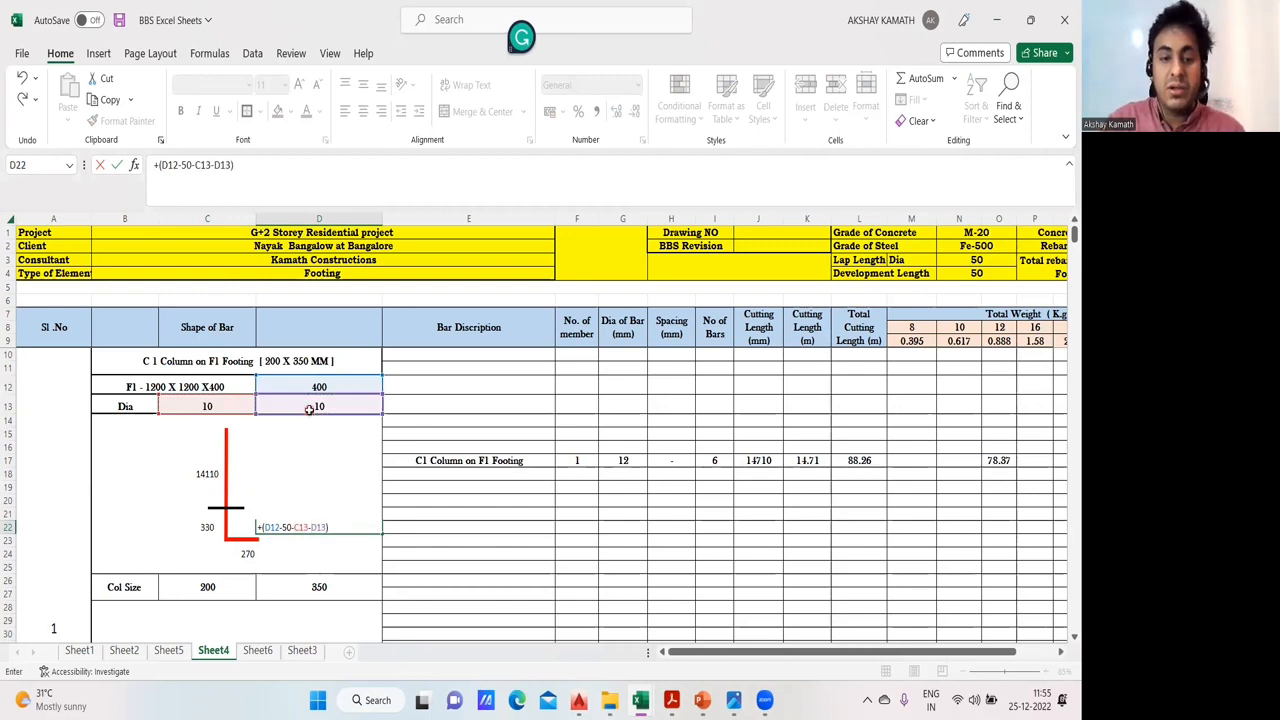
{"action": "key", "text": "Return"}
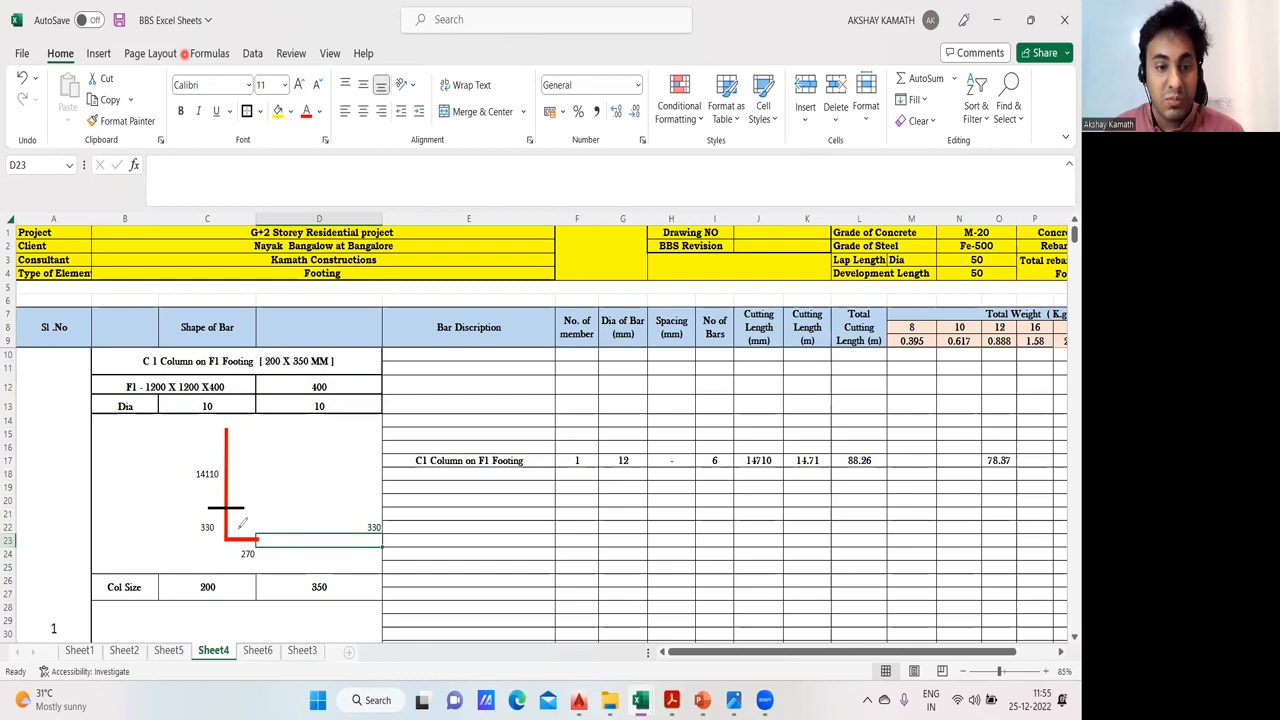
- Annotate the footing legs of the C1 bar shape with pen lines, an arrow and the handwritten note "50 x D"
{"action": "left_click_drag", "start_coordinate": [238, 512], "coordinate": [243, 538]}
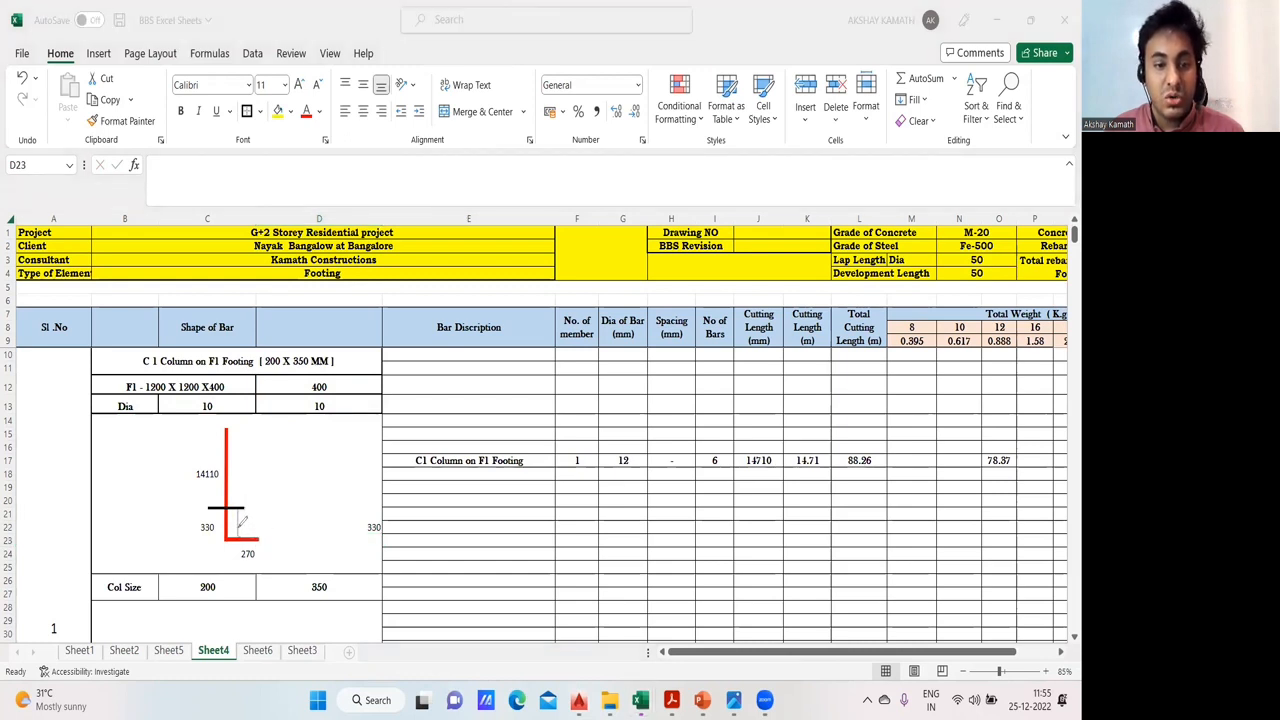
{"action": "left_click_drag", "start_coordinate": [238, 528], "coordinate": [292, 490]}
{"action": "mouse_move", "coordinate": [303, 459]}
{"action": "left_mouse_down"}
{"action": "mouse_move", "coordinate": [291, 480]}
{"action": "mouse_move", "coordinate": [310, 484]}
{"action": "mouse_move", "coordinate": [349, 448]}
{"action": "mouse_move", "coordinate": [334, 456]}
{"action": "mouse_move", "coordinate": [342, 432]}
{"action": "left_mouse_up"}
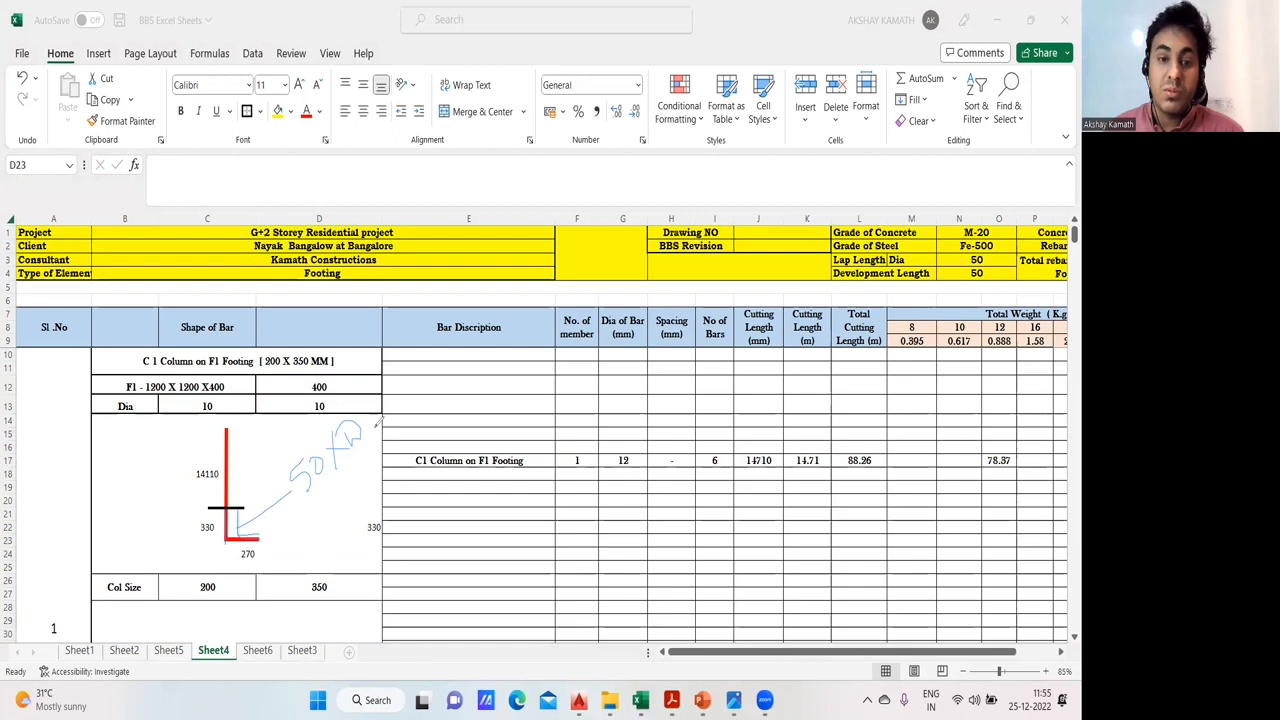
- Extend the handwritten "50 x D" note with a connecting line and "330", and underline the bar's horizontal footing leg
{"action": "mouse_move", "coordinate": [386, 416]}
{"action": "left_mouse_down"}
{"action": "mouse_move", "coordinate": [395, 373]}
{"action": "mouse_move", "coordinate": [437, 382]}
{"action": "left_mouse_up"}
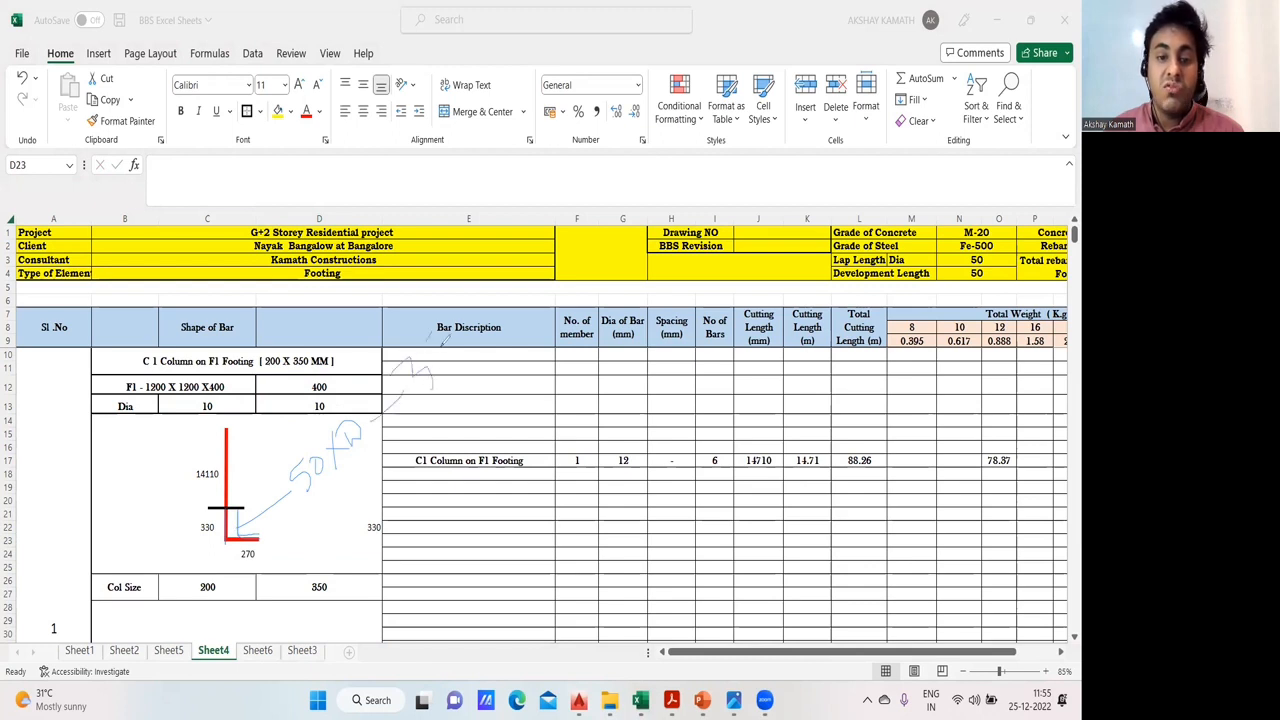
{"action": "left_click_drag", "start_coordinate": [466, 327], "coordinate": [458, 310]}
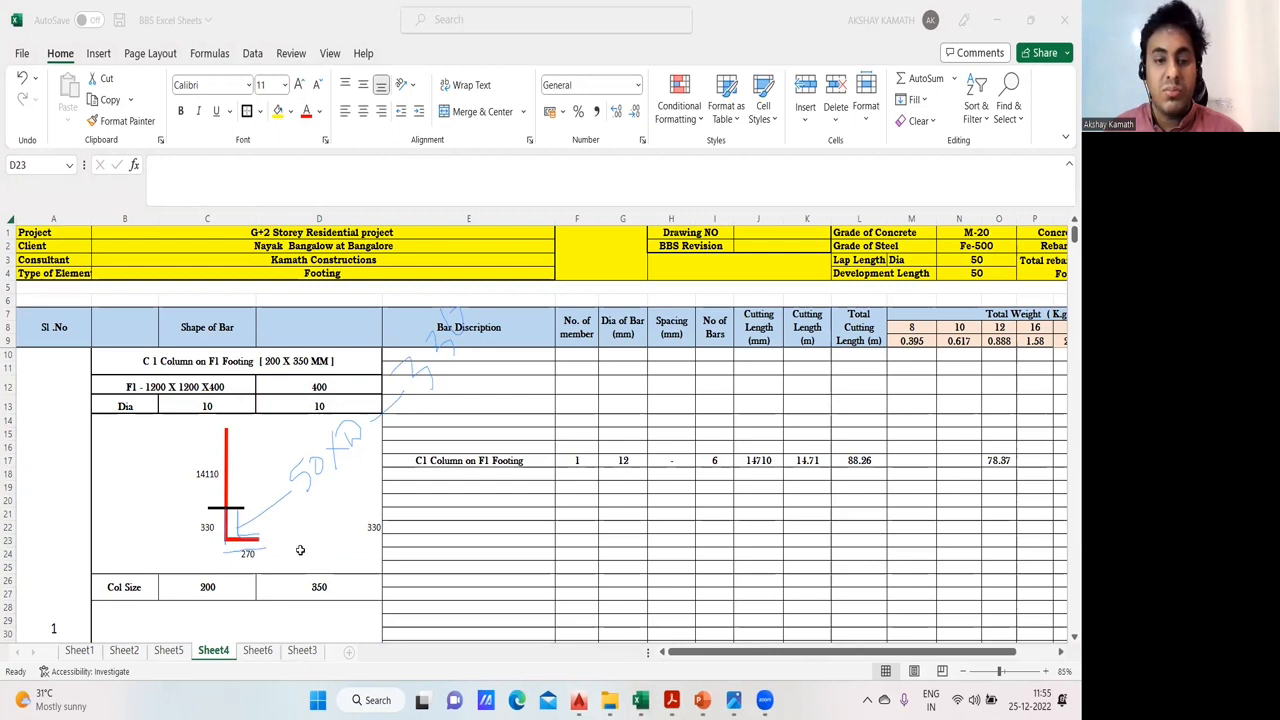
{"action": "left_click", "coordinate": [290, 502]}
{"action": "left_click", "coordinate": [300, 554]}
{"action": "type", "text": "+("}
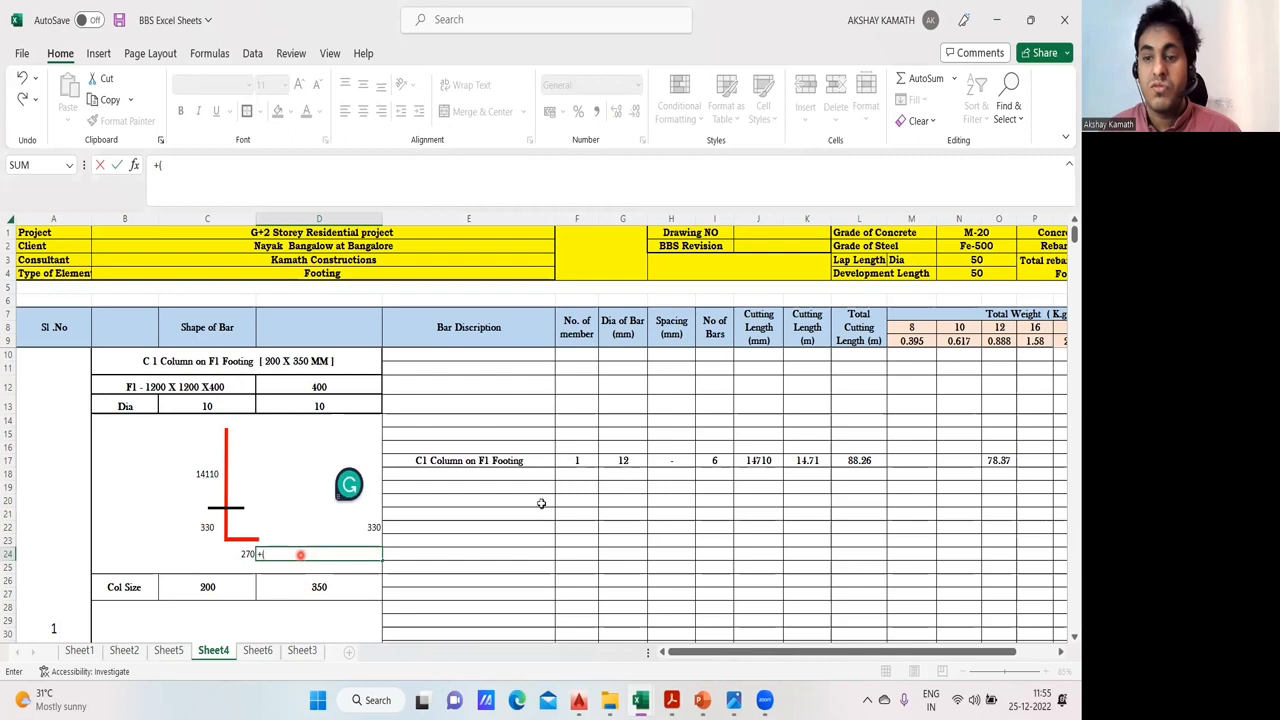
{"action": "left_click", "coordinate": [978, 276]}
{"action": "type", "text": "*"}
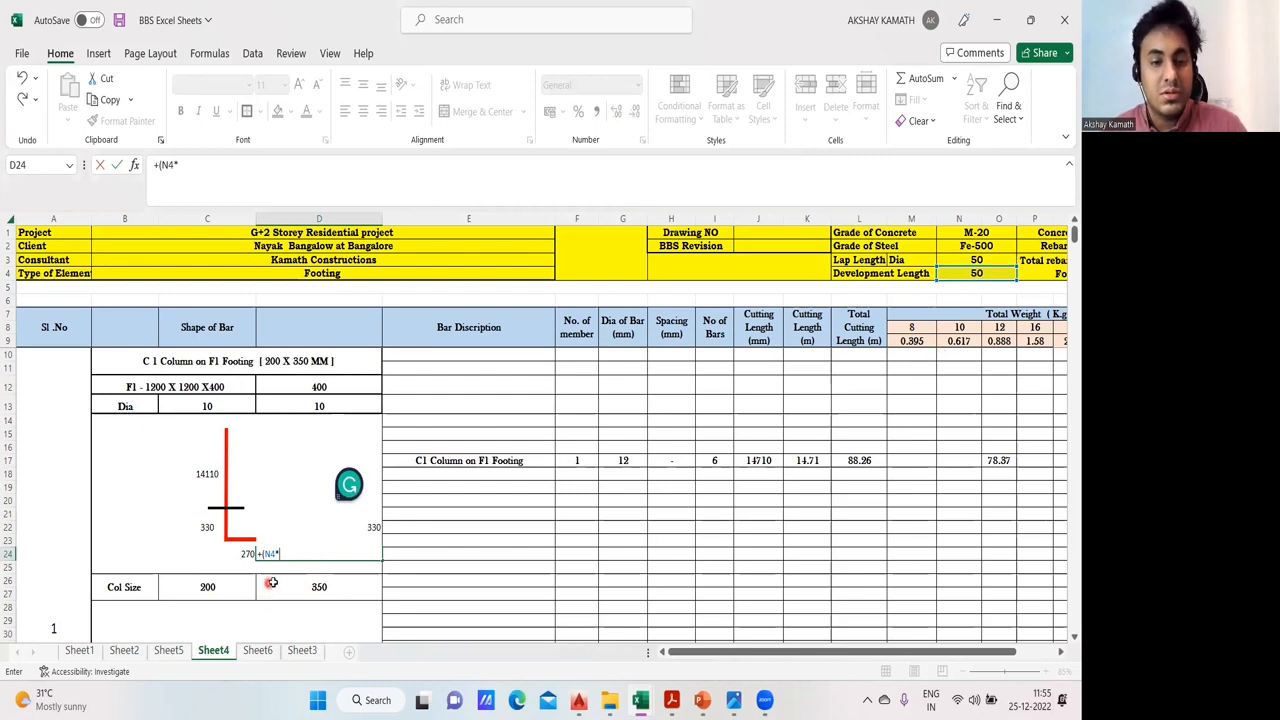
{"action": "key", "text": "Escape"}
- Check the cell references in the horizontal leg formula in C24
{"action": "left_click", "coordinate": [248, 554]}
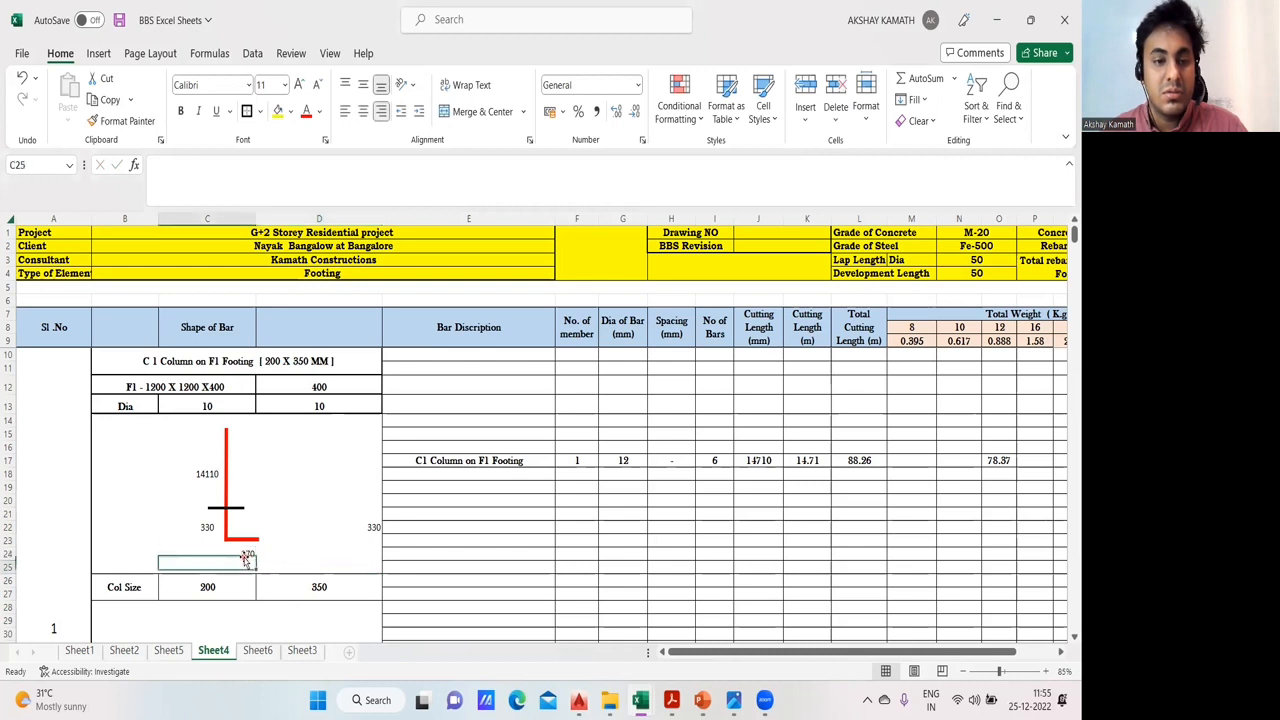
{"action": "double_click", "coordinate": [252, 554]}
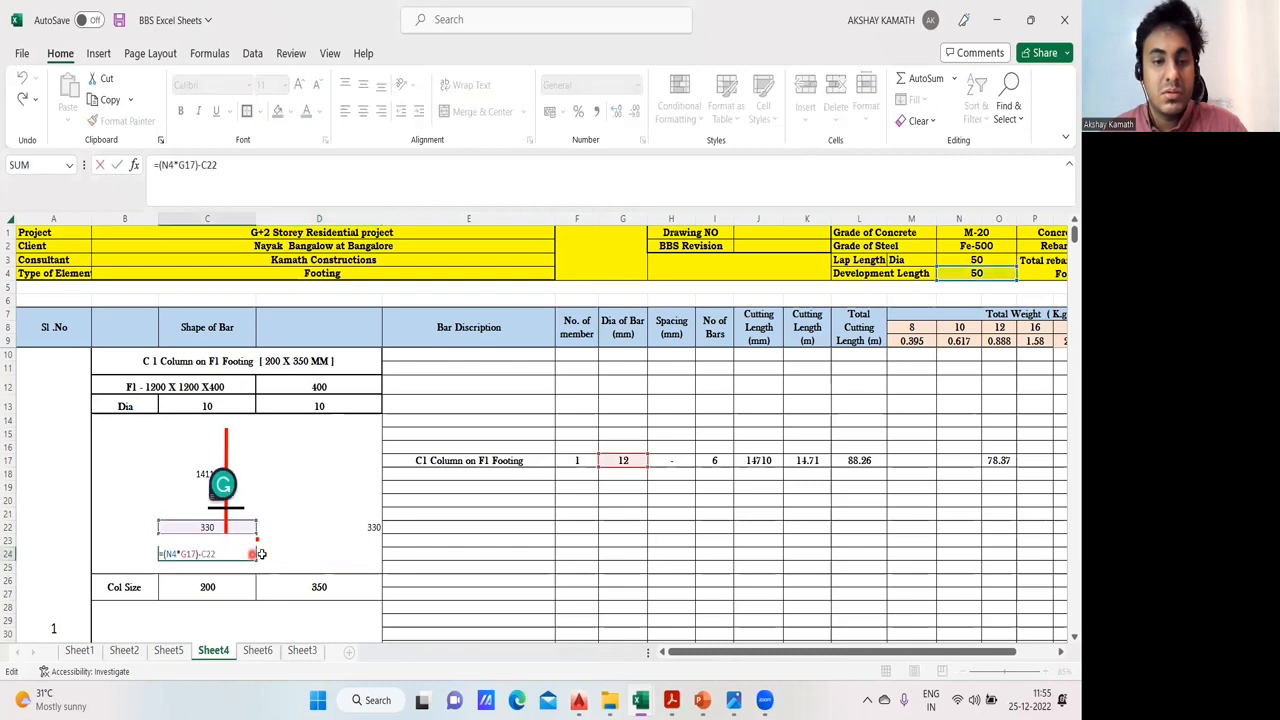
{"action": "left_click", "coordinate": [296, 554]}
- Enter the formula +(N4*G17-C22) in D24 to work out the horizontal footing leg from development length, bar diameter and vertical leg
{"action": "double_click", "coordinate": [298, 554]}
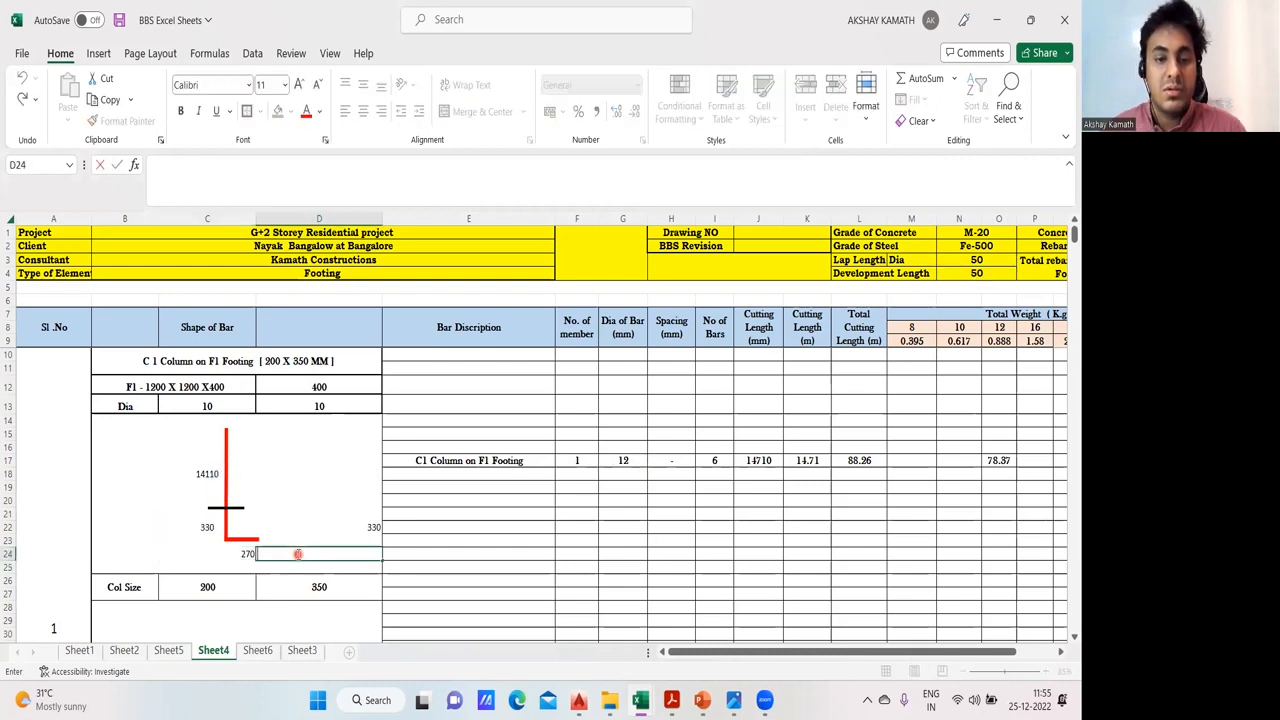
{"action": "type", "text": "+("}
{"action": "left_click", "coordinate": [985, 272]}
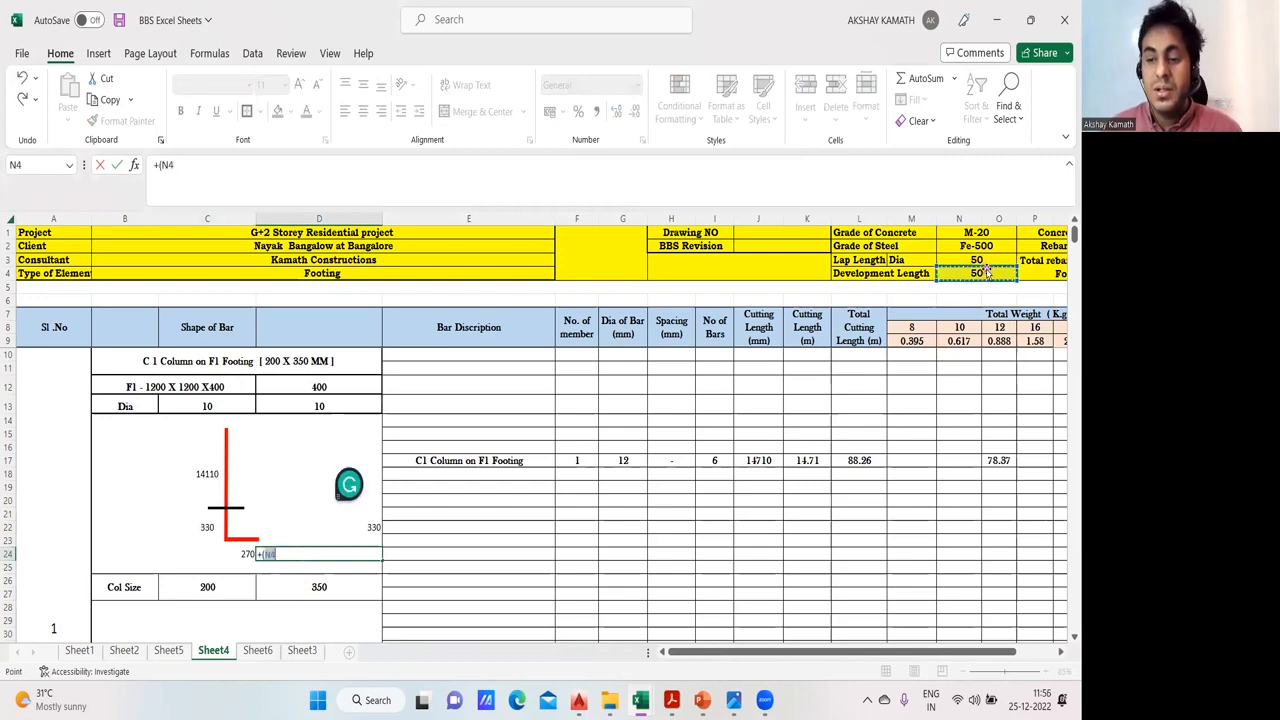
{"action": "type", "text": "*"}
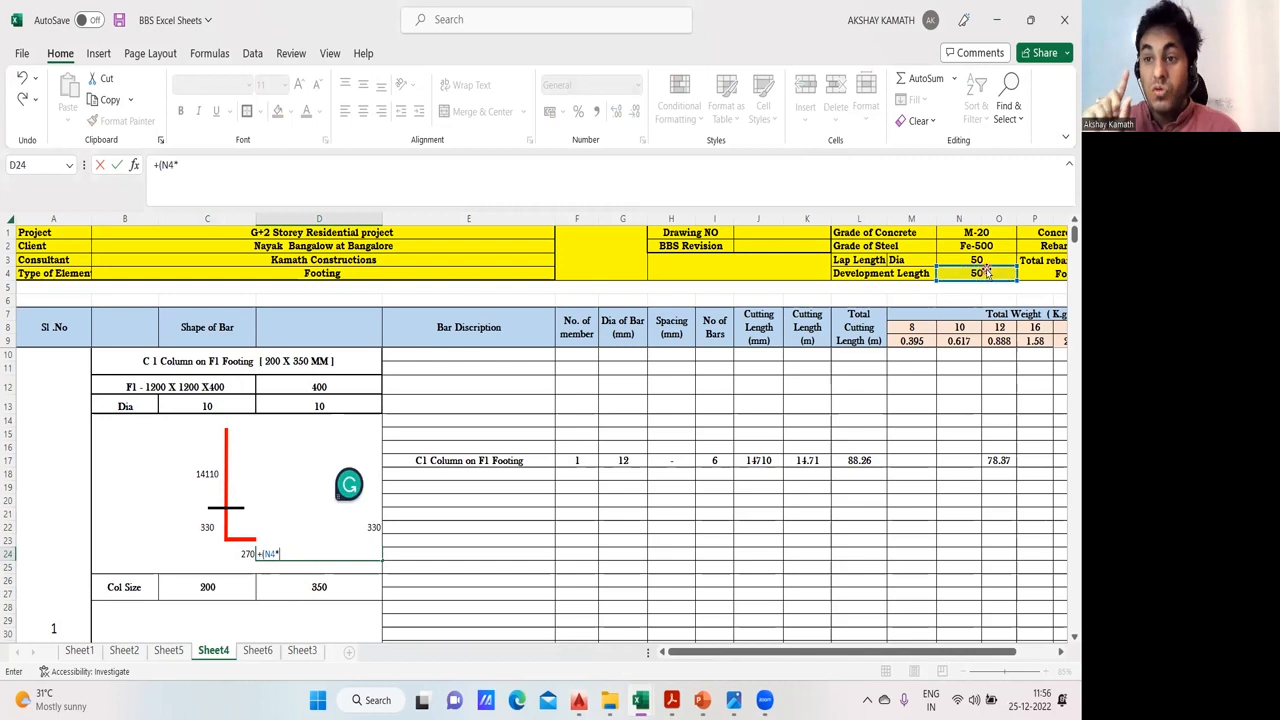
{"action": "left_click", "coordinate": [628, 460]}
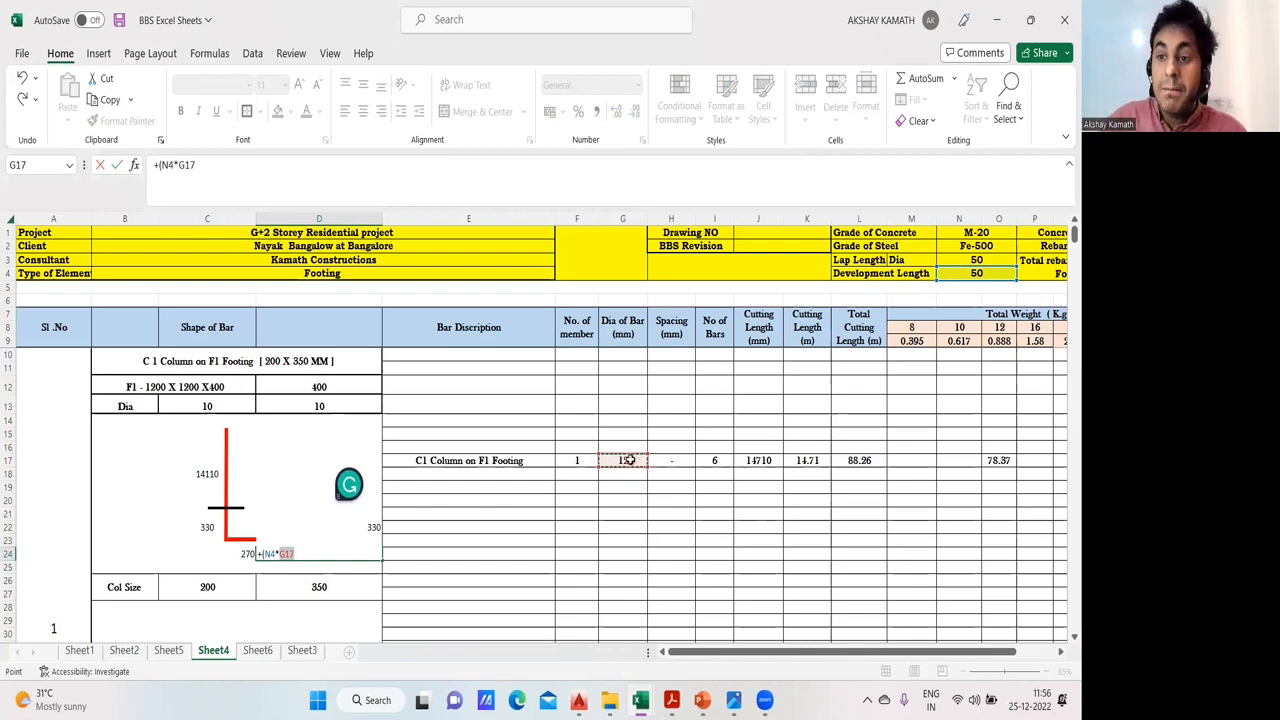
{"action": "type", "text": "-"}
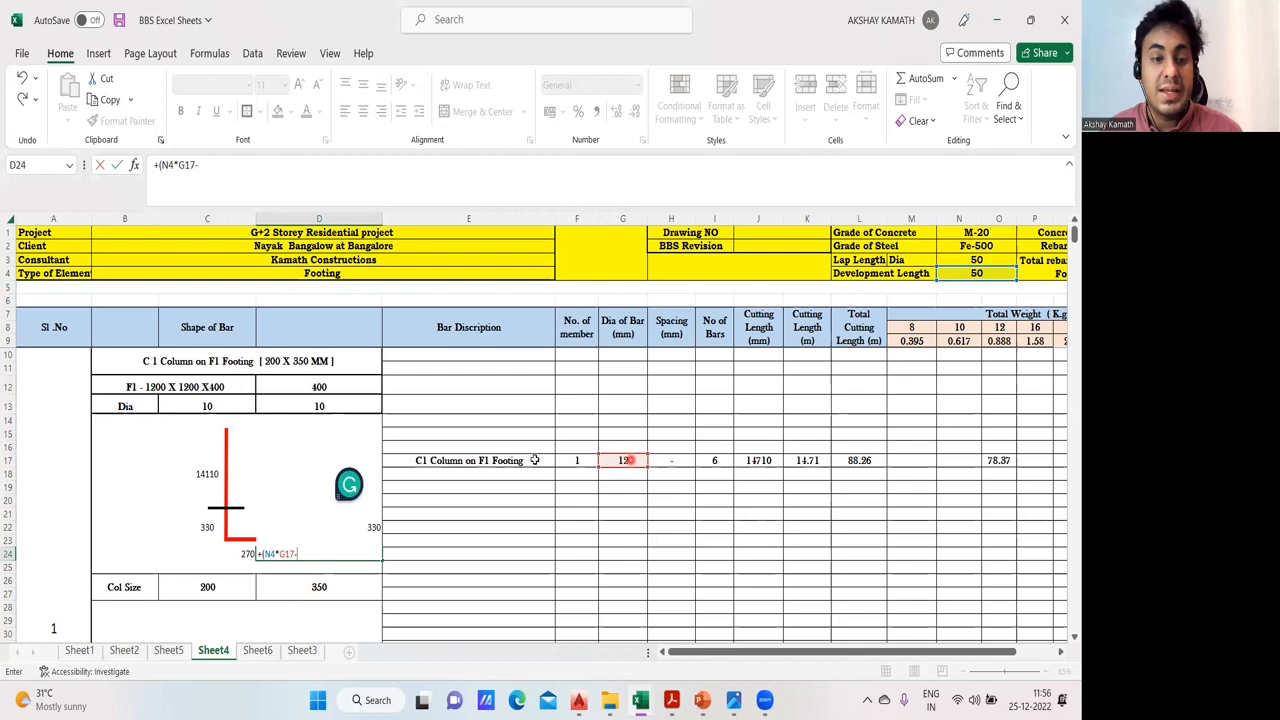
{"action": "left_click", "coordinate": [203, 527]}
{"action": "type", "text": ")"}
{"action": "key", "text": "Return"}
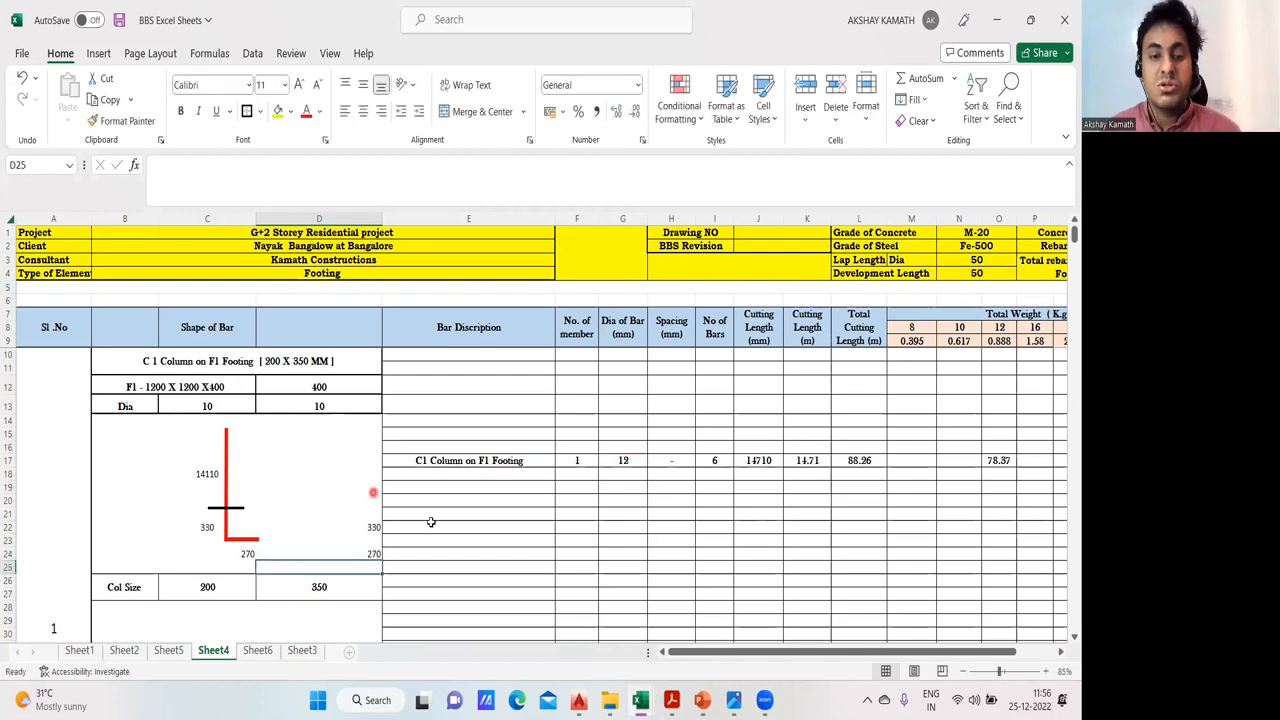
{"action": "left_click", "coordinate": [370, 558]}
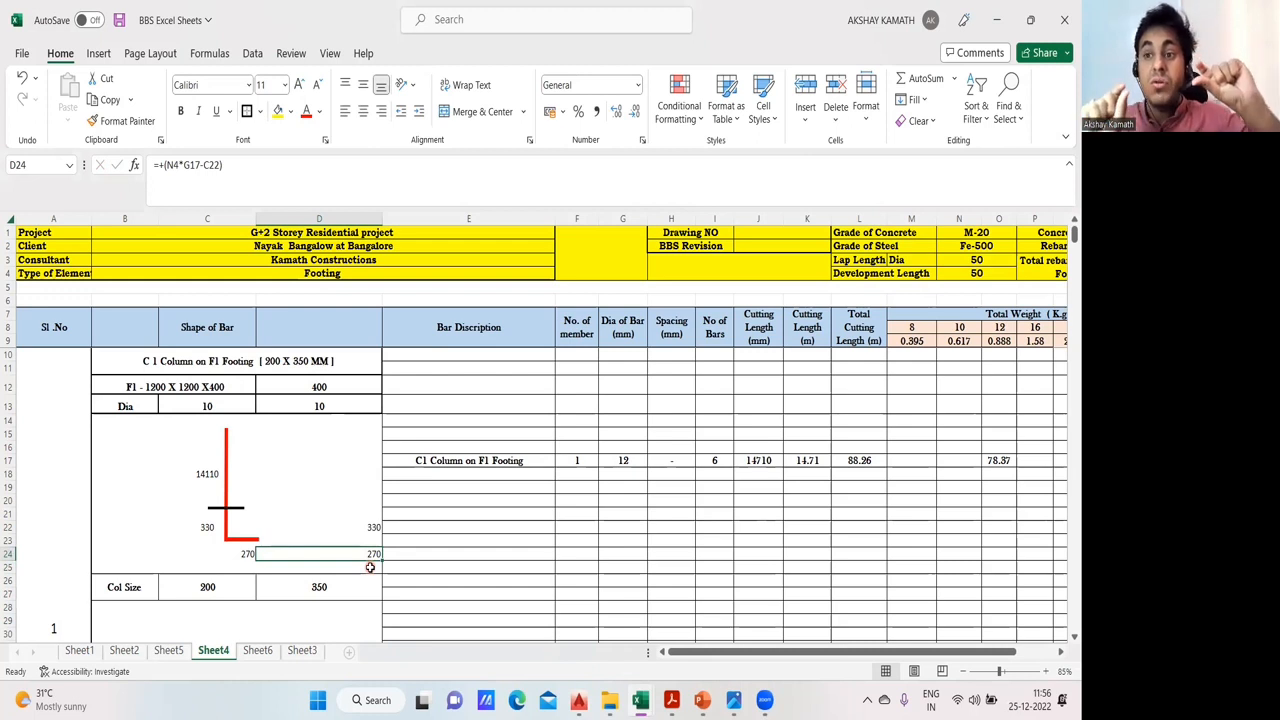
- Enter the formula +50 *G17 in D17 to work out the development length from the bar diameter
{"action": "double_click", "coordinate": [291, 457]}
{"action": "type", "text": "50 *"}
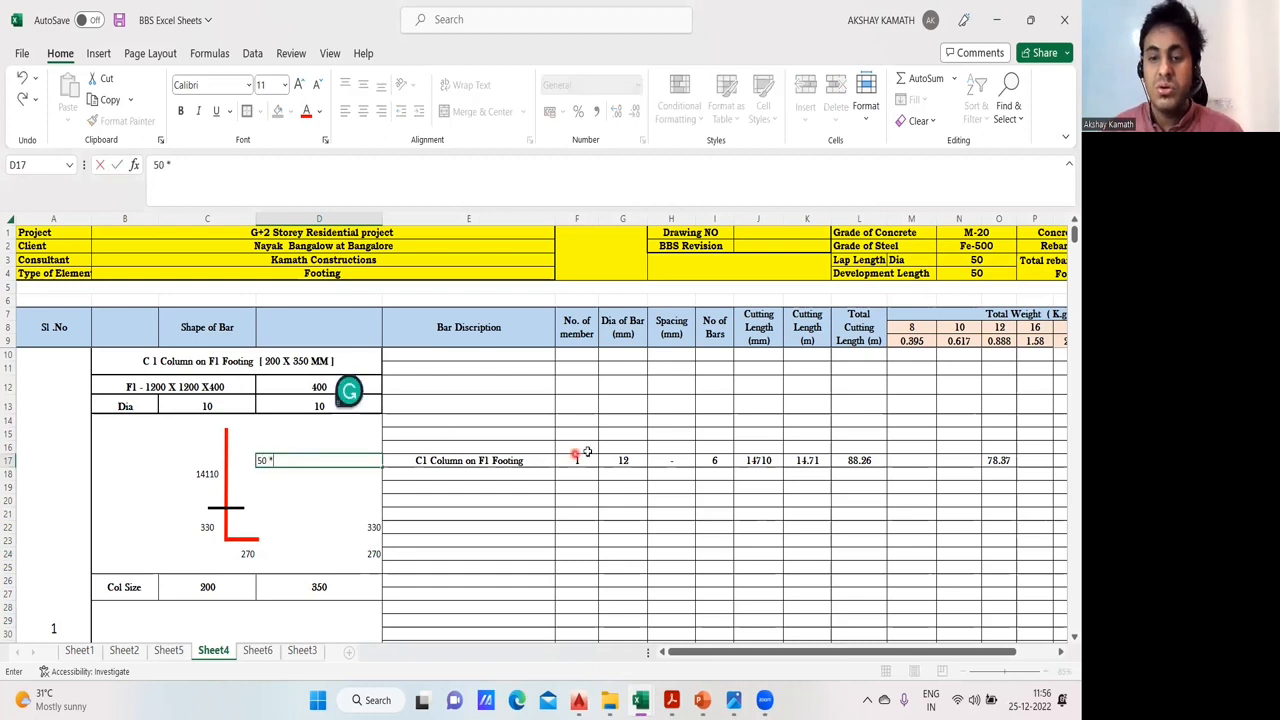
{"action": "left_click", "coordinate": [622, 460]}
{"action": "key", "text": "Return"}
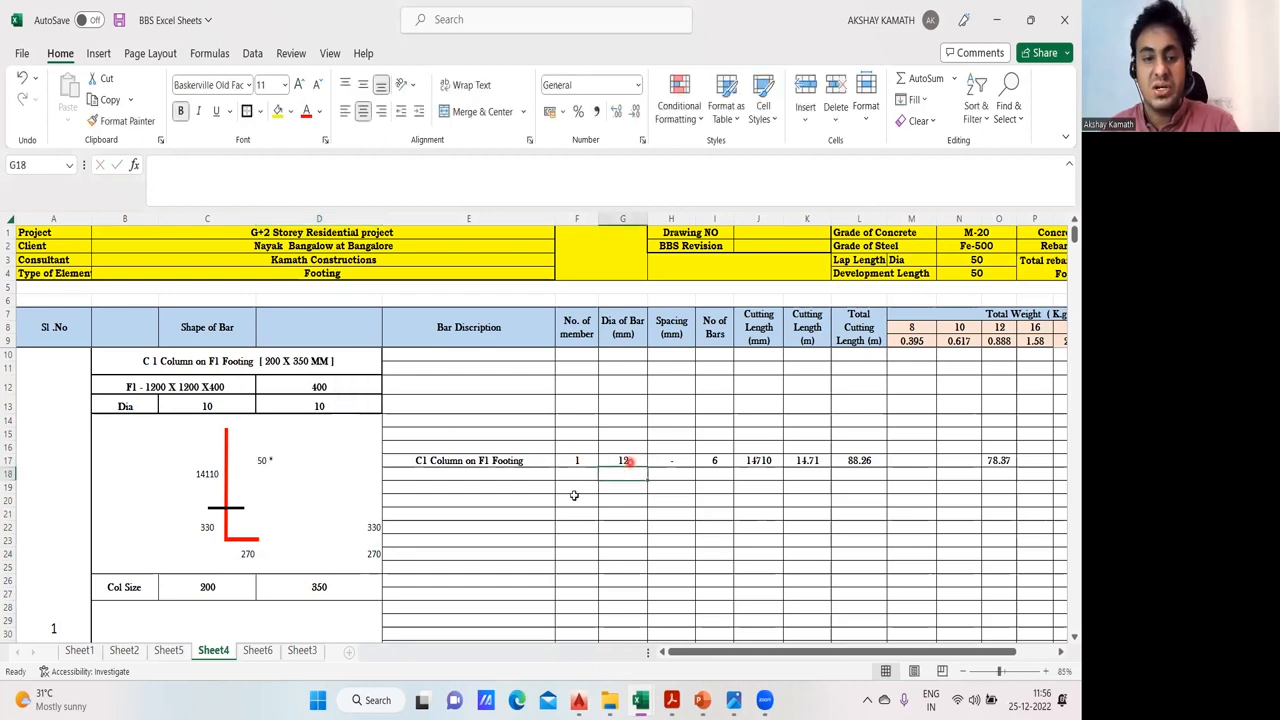
{"action": "left_click", "coordinate": [638, 460]}
{"action": "left_click", "coordinate": [613, 476]}
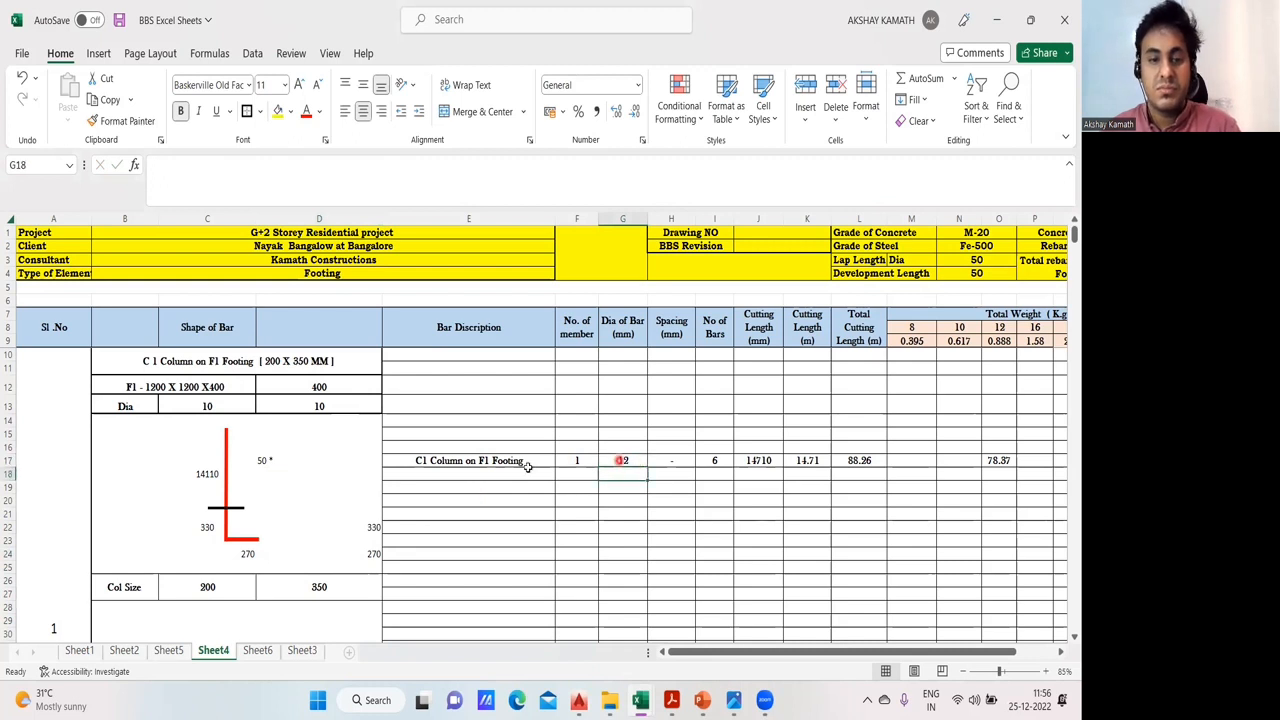
{"action": "double_click", "coordinate": [290, 460]}
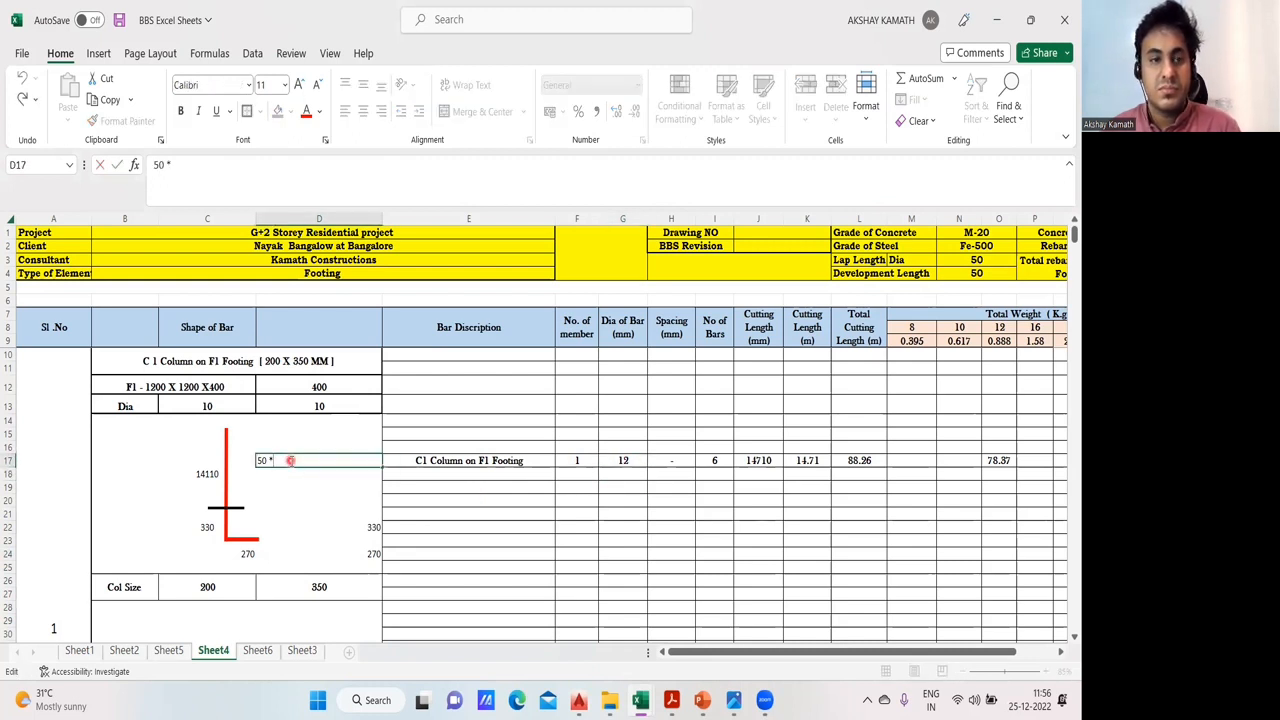
{"action": "left_click", "coordinate": [153, 165]}
{"action": "type", "text": "+"}
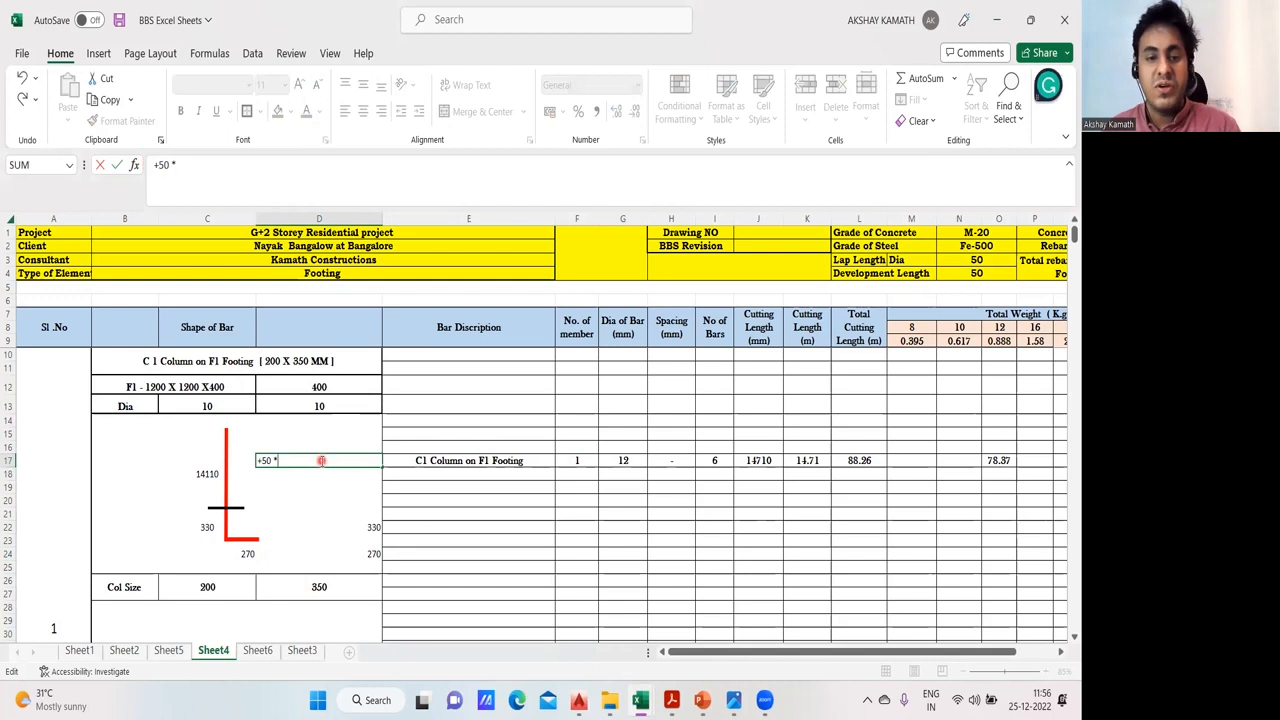
{"action": "left_click", "coordinate": [637, 460]}
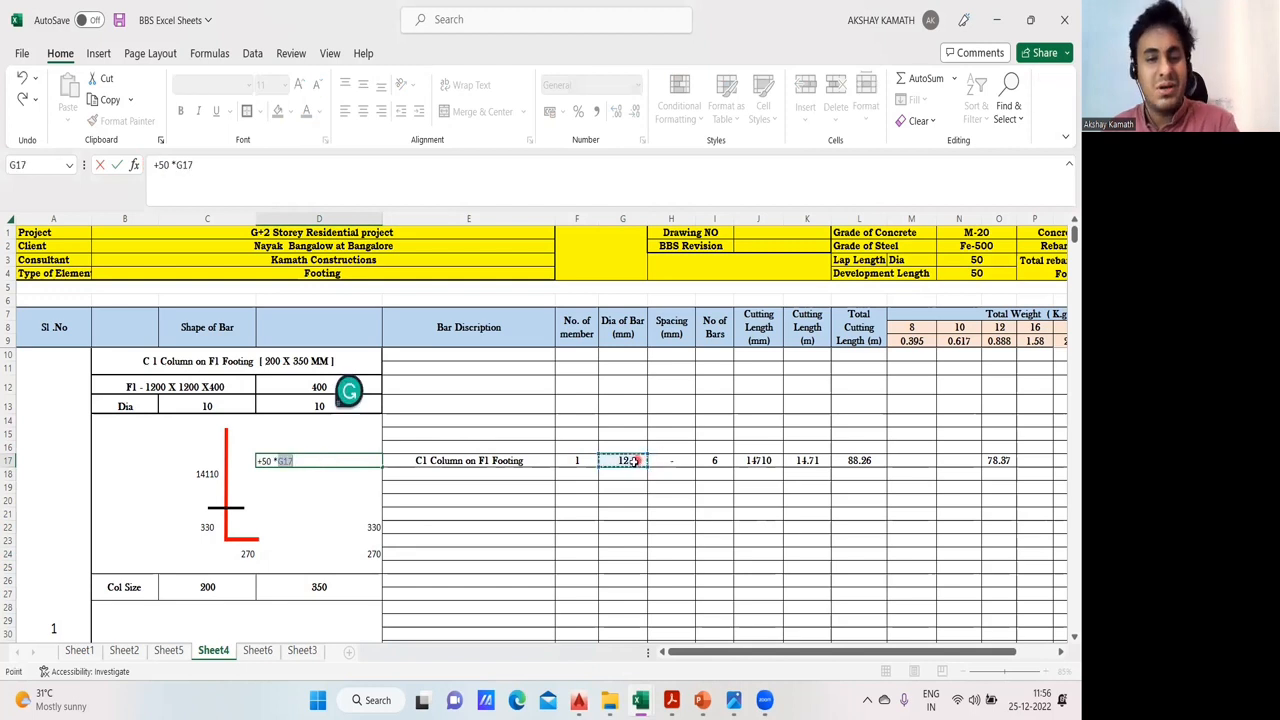
{"action": "key", "text": "Return"}
{"action": "left_click", "coordinate": [370, 460]}
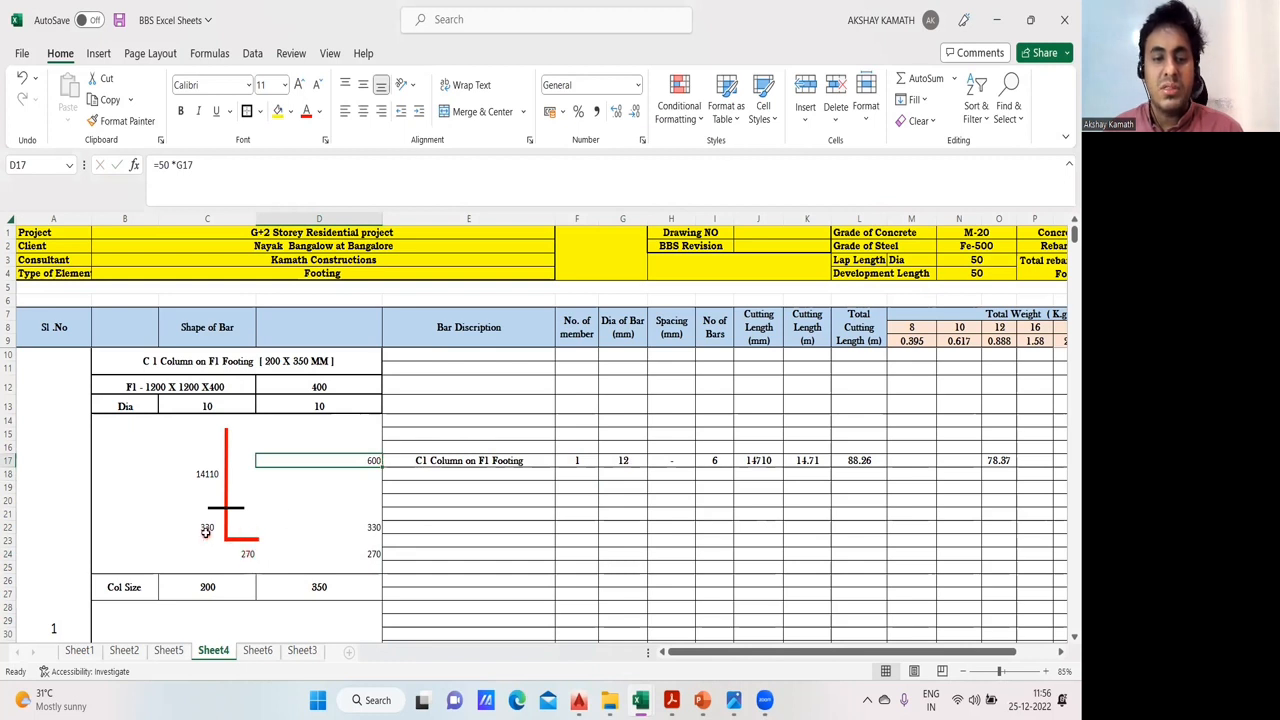
- Enter a formula in D19 that adds the horizontal leg in C24 and the vertical leg in C22
{"action": "key", "text": "Down"}
{"action": "key", "text": "Down"}
{"action": "key", "text": "Down"}
{"action": "key", "text": "Down"}
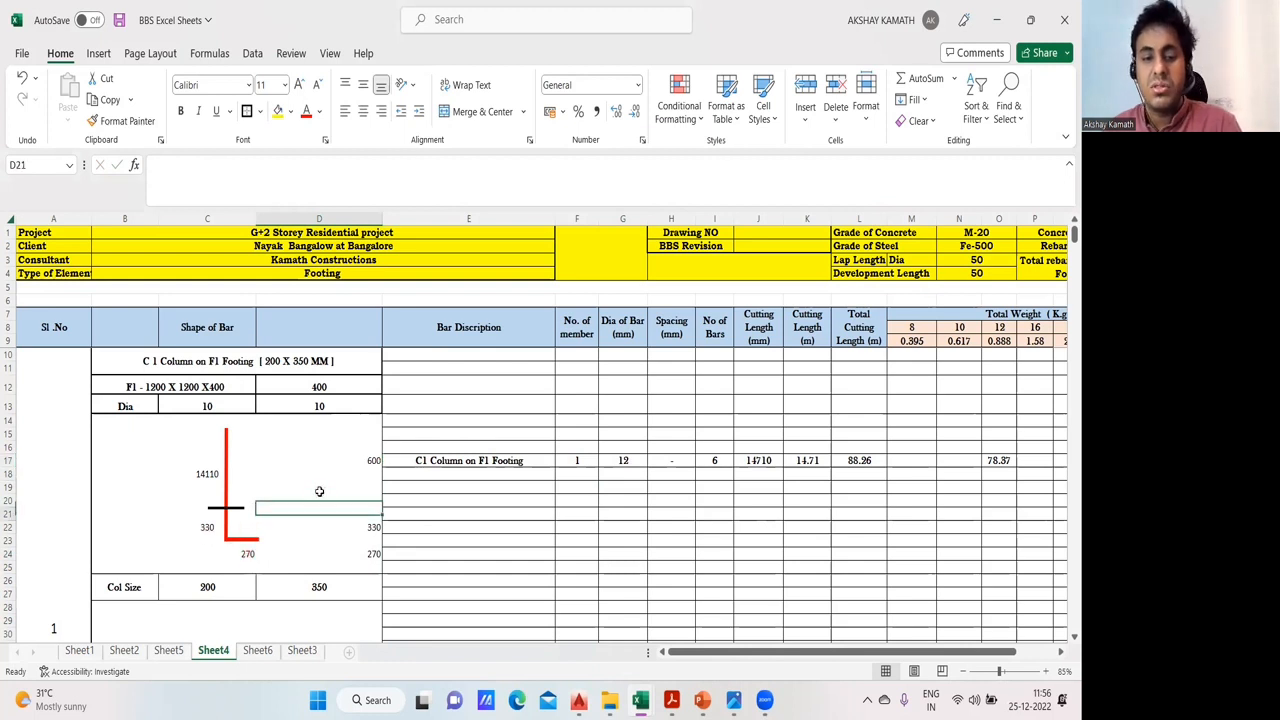
{"action": "left_click", "coordinate": [314, 489]}
{"action": "type", "text": "+"}
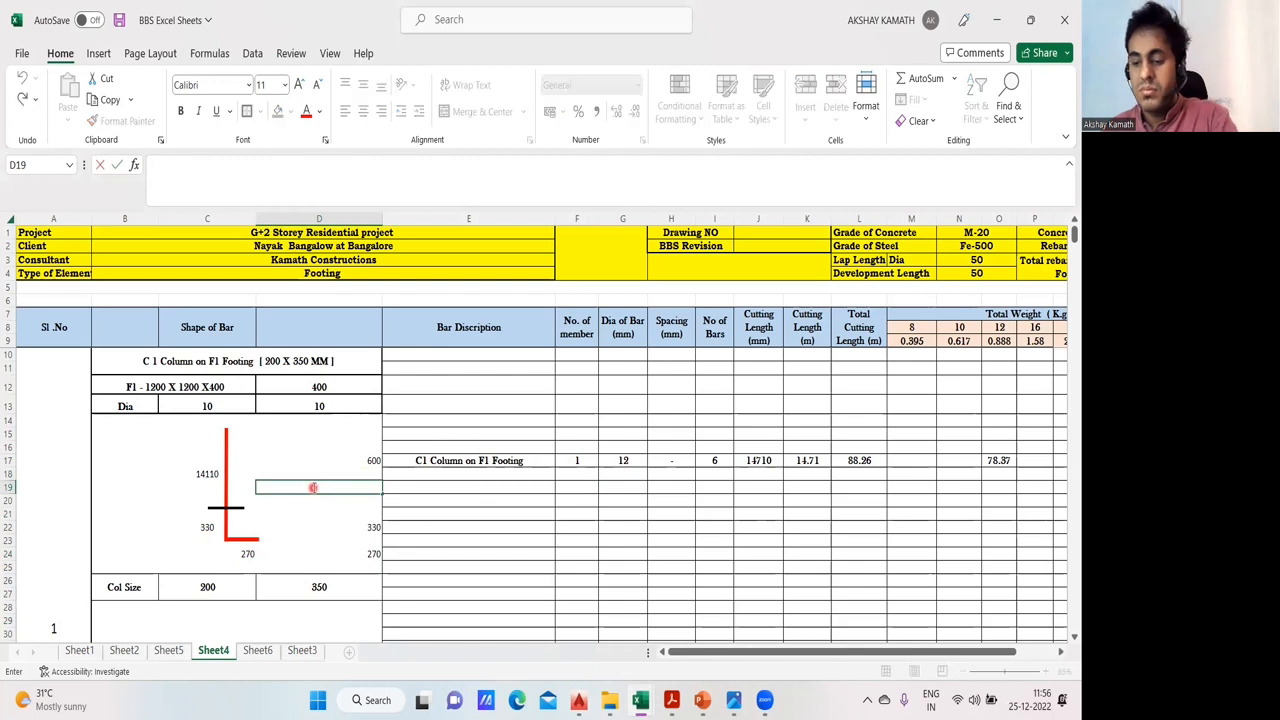
{"action": "left_click", "coordinate": [203, 529]}
{"action": "type", "text": "+C22+"}
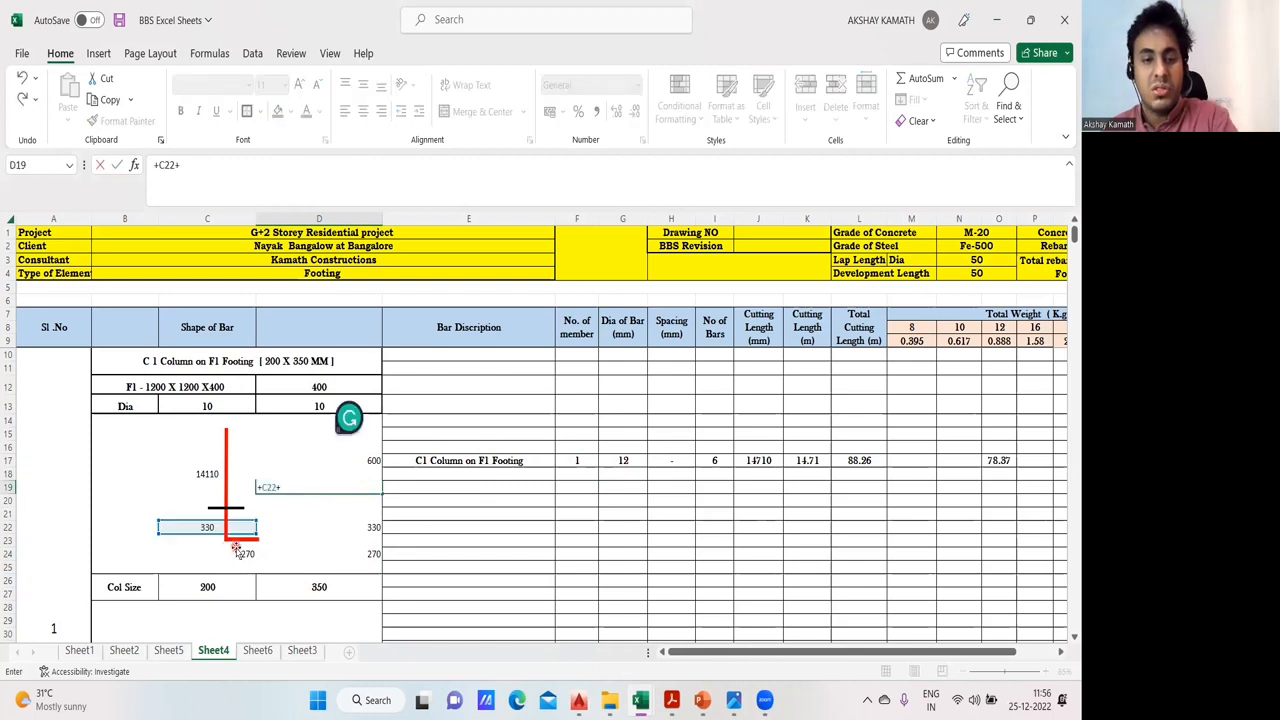
{"action": "key", "text": "Return"}
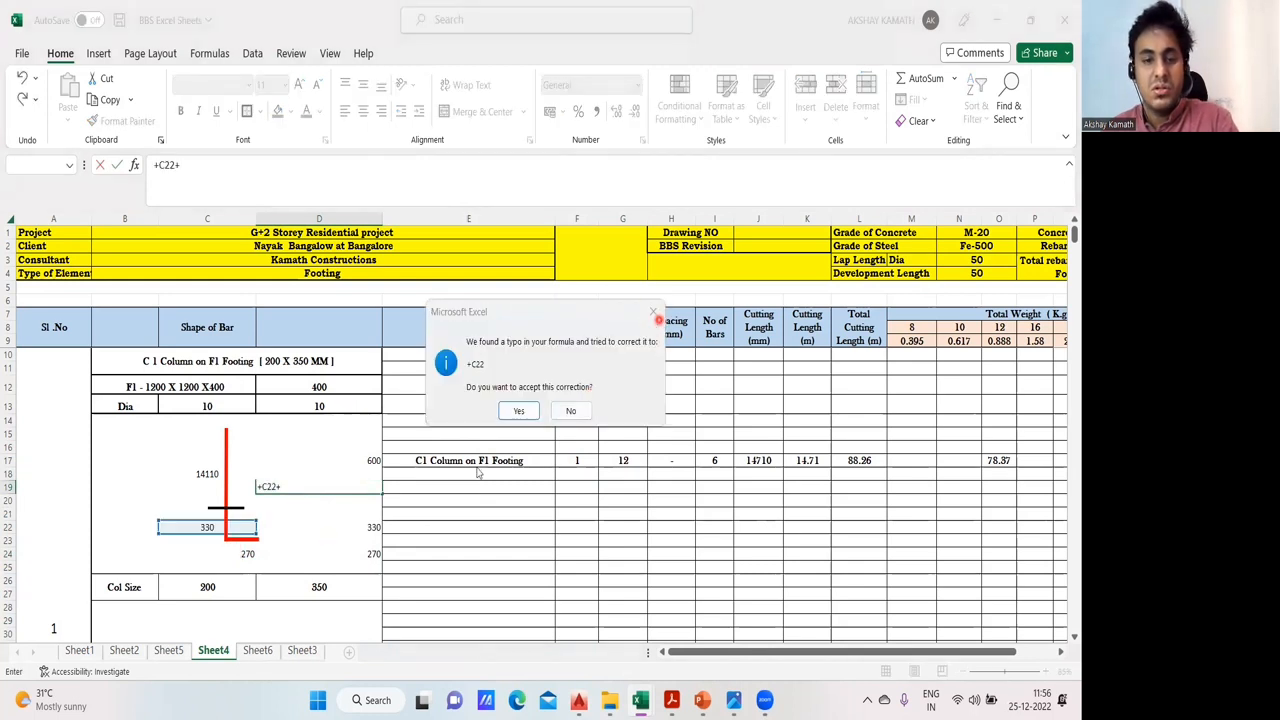
{"action": "left_click", "coordinate": [653, 312]}
{"action": "left_click", "coordinate": [537, 411]}
{"action": "left_click", "coordinate": [242, 555]}
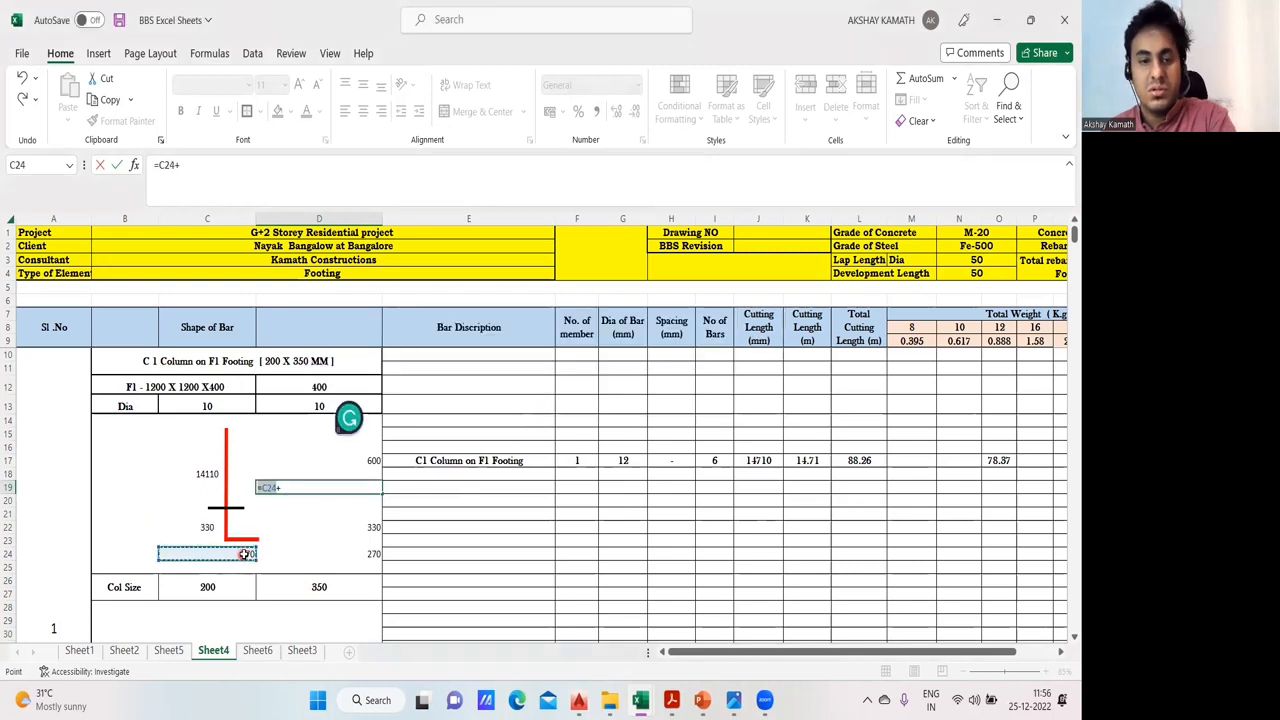
{"action": "left_click", "coordinate": [292, 487]}
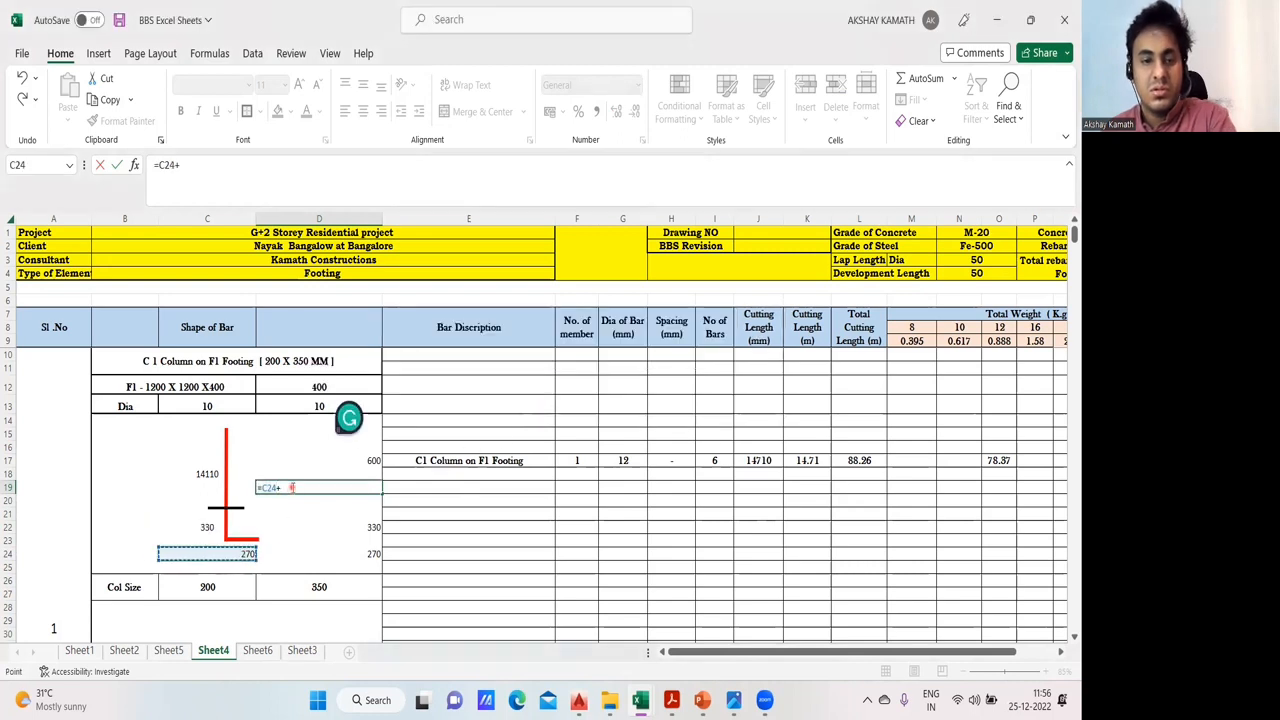
{"action": "left_click", "coordinate": [213, 530]}
{"action": "key", "text": "Return"}
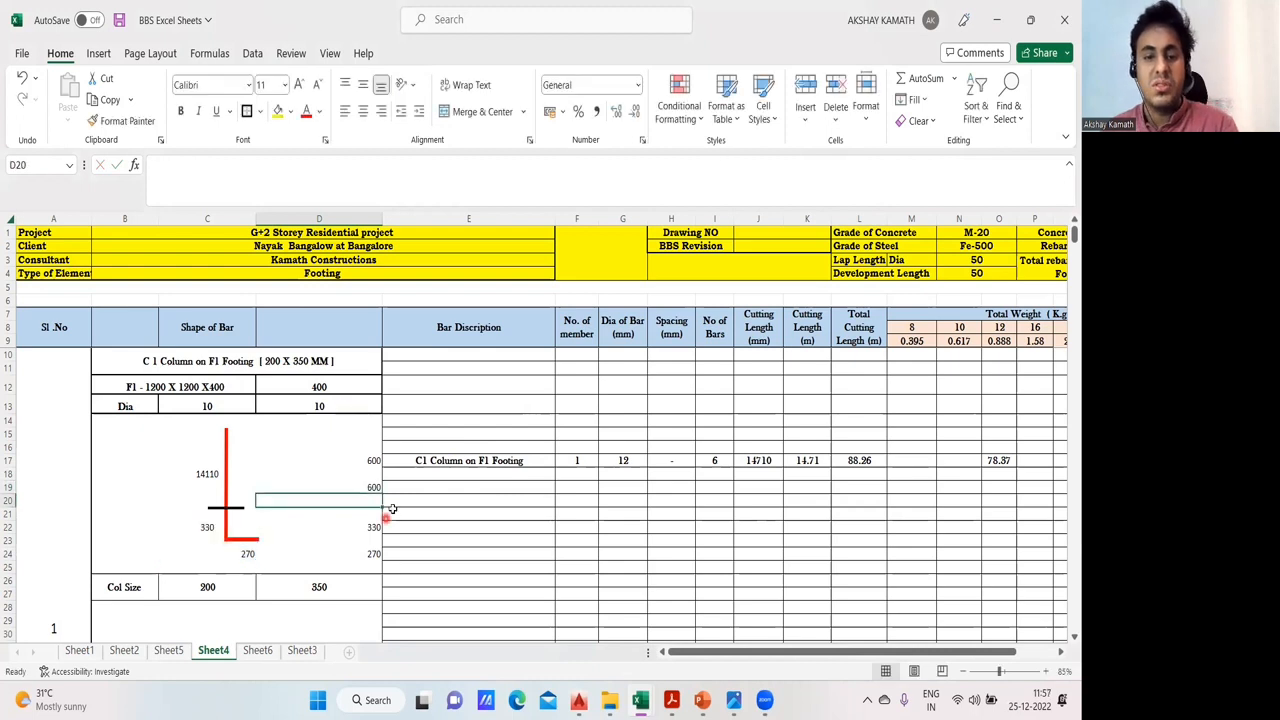
- Clear the trial calculations in D17, D19, D22 and D24 beside the bar shape
{"action": "left_click", "coordinate": [368, 452]}
{"action": "left_click_drag", "start_coordinate": [368, 503], "coordinate": [366, 556]}
{"action": "left_click", "coordinate": [447, 526]}
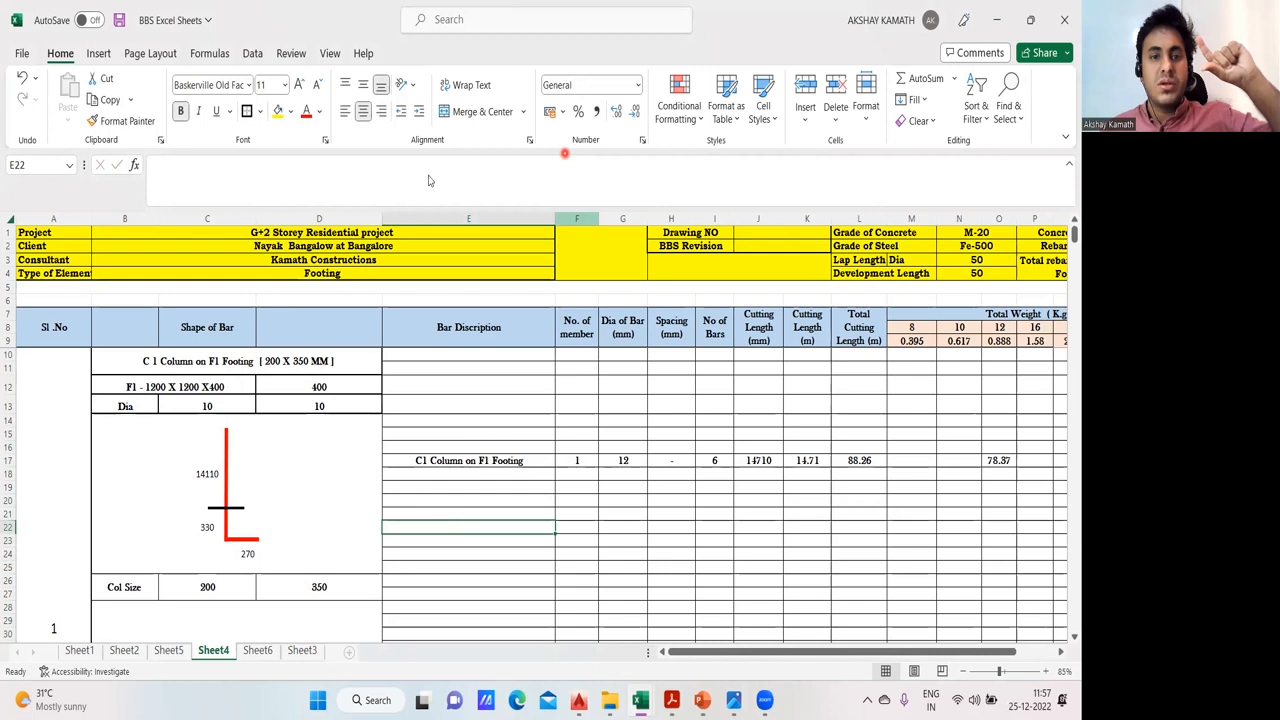
- Draw a thick blue L-shaped bar annotation over the upper rows of the Bar Discription column
{"action": "mouse_move", "coordinate": [430, 362]}
{"action": "left_mouse_down"}
{"action": "mouse_move", "coordinate": [428, 435]}
{"action": "mouse_move", "coordinate": [477, 430]}
{"action": "left_mouse_up"}
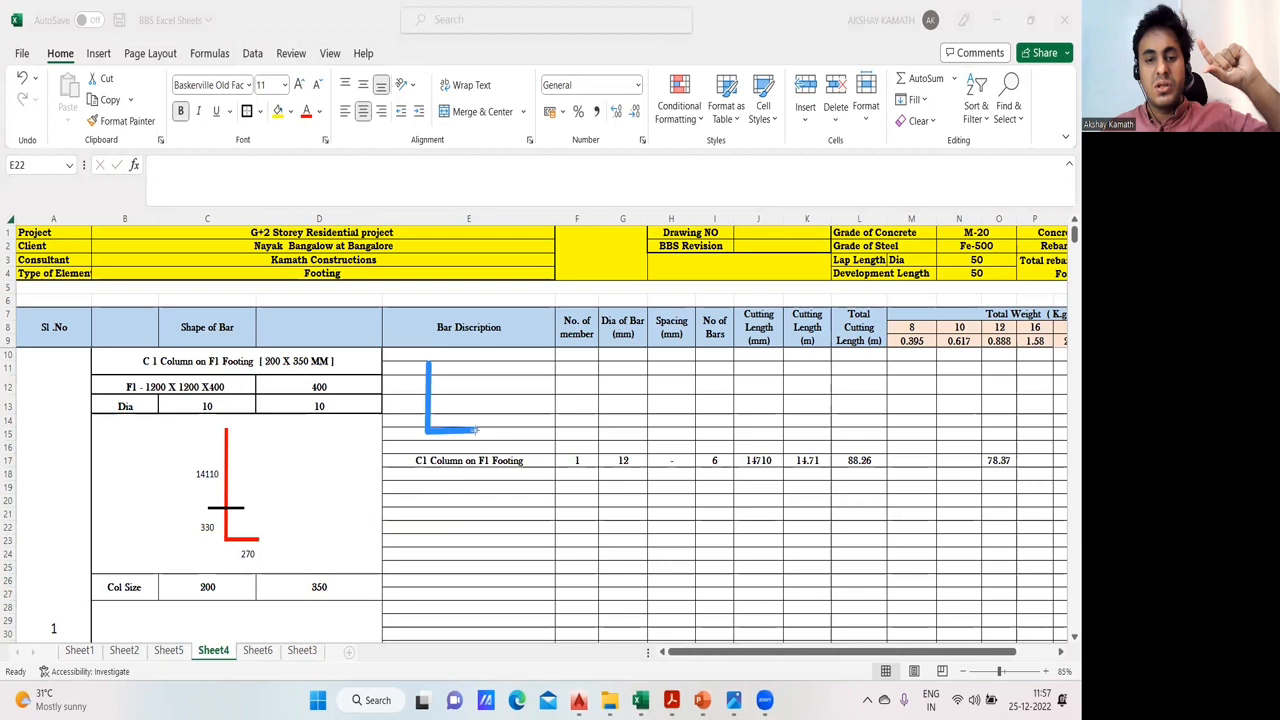
{"action": "left_click", "coordinate": [518, 389]}
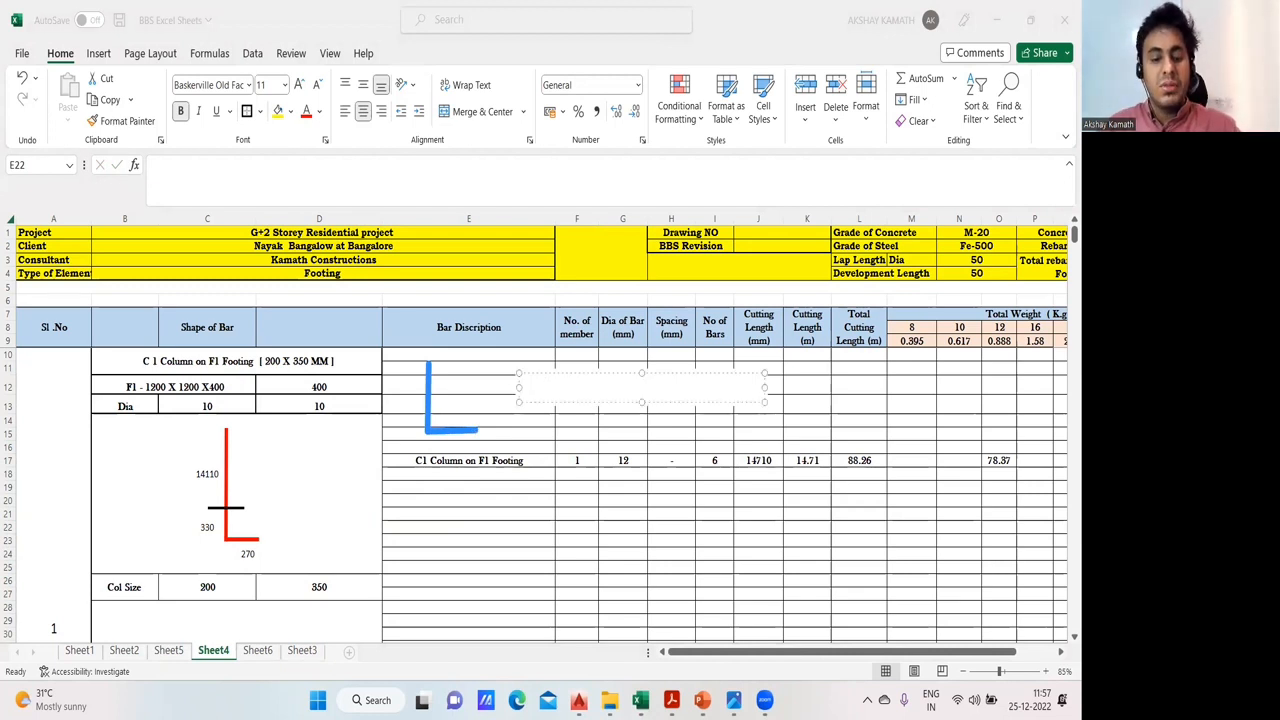
{"action": "key", "text": "Return"}
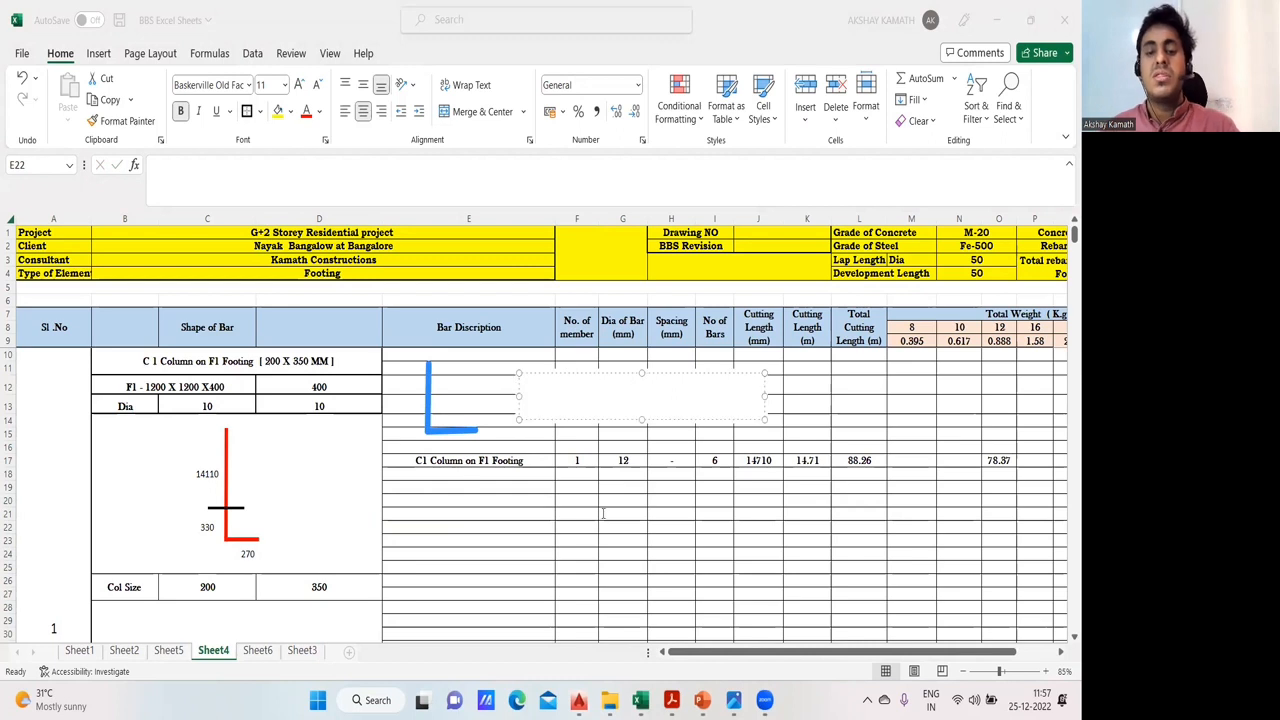
{"action": "left_click", "coordinate": [603, 513]}
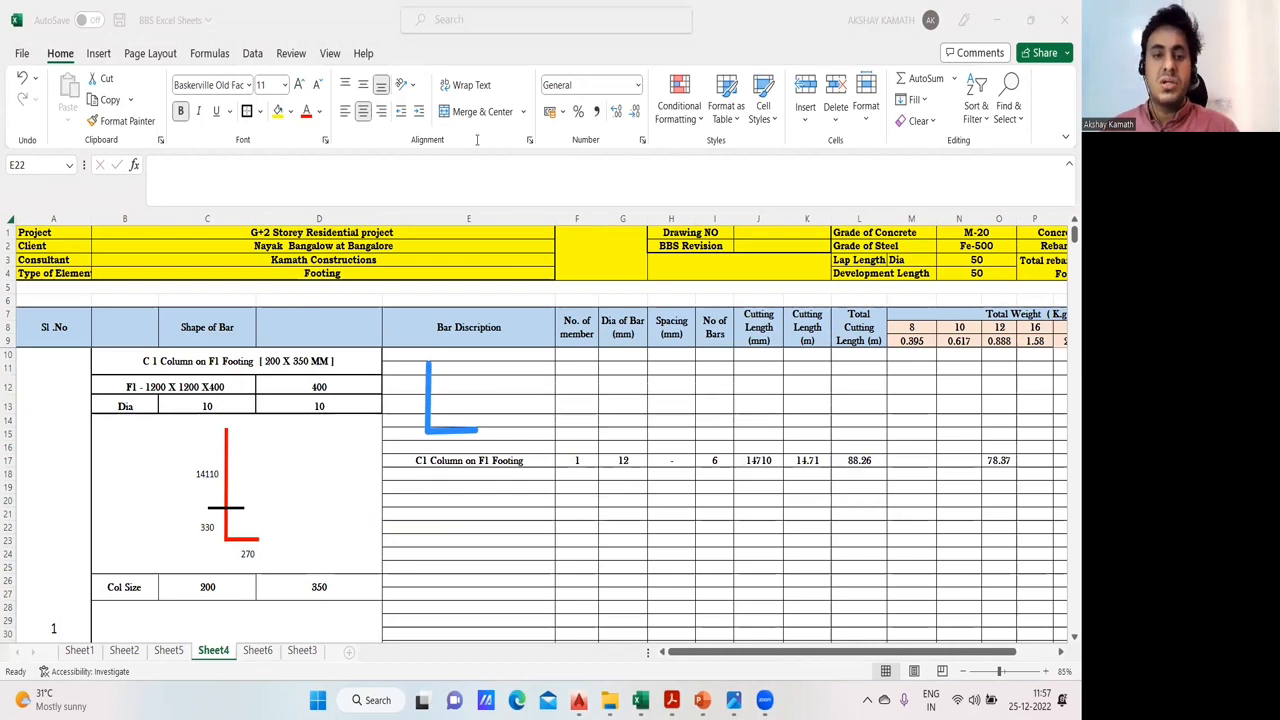
- Label the blue L-shaped annotation with the text "50 X D"
{"action": "left_click", "coordinate": [464, 391]}
{"action": "type", "text": "50 X D"}
{"action": "key", "text": "Return"}
{"action": "left_click", "coordinate": [613, 486]}
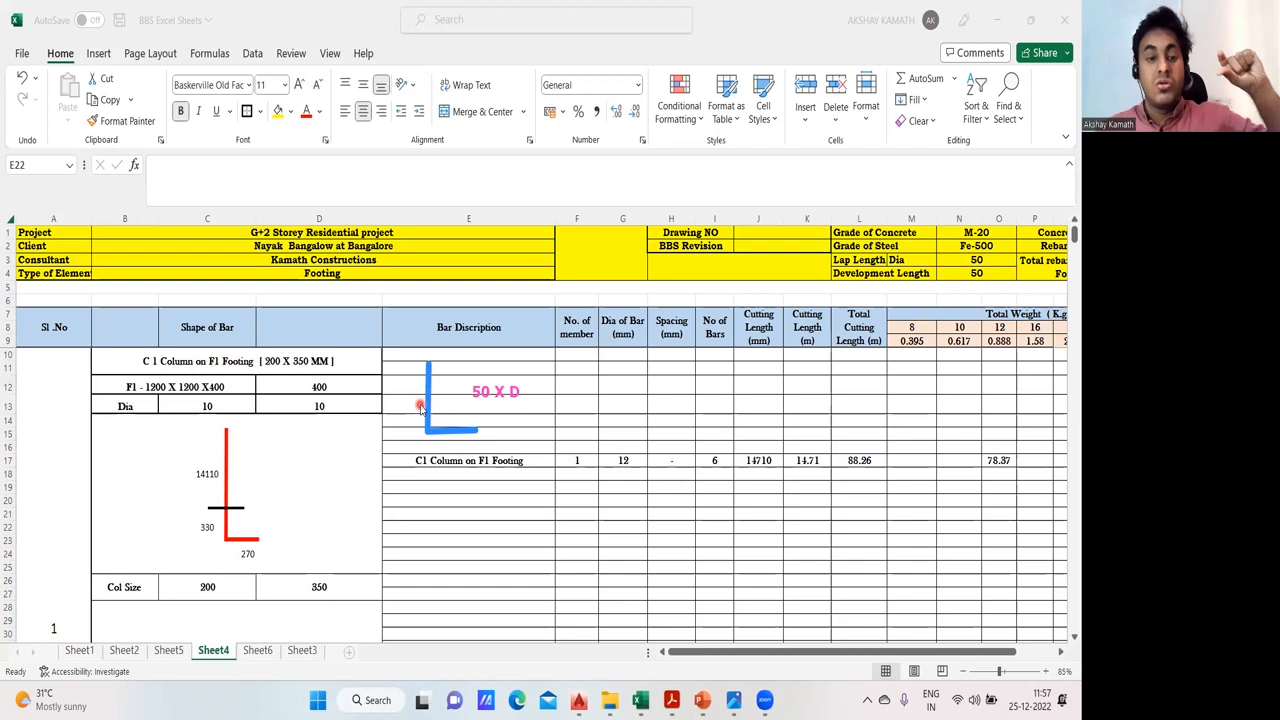
- Examine the formulas for the vertical footing leg in C22 and the horizontal leg in C24
{"action": "left_click", "coordinate": [207, 527]}
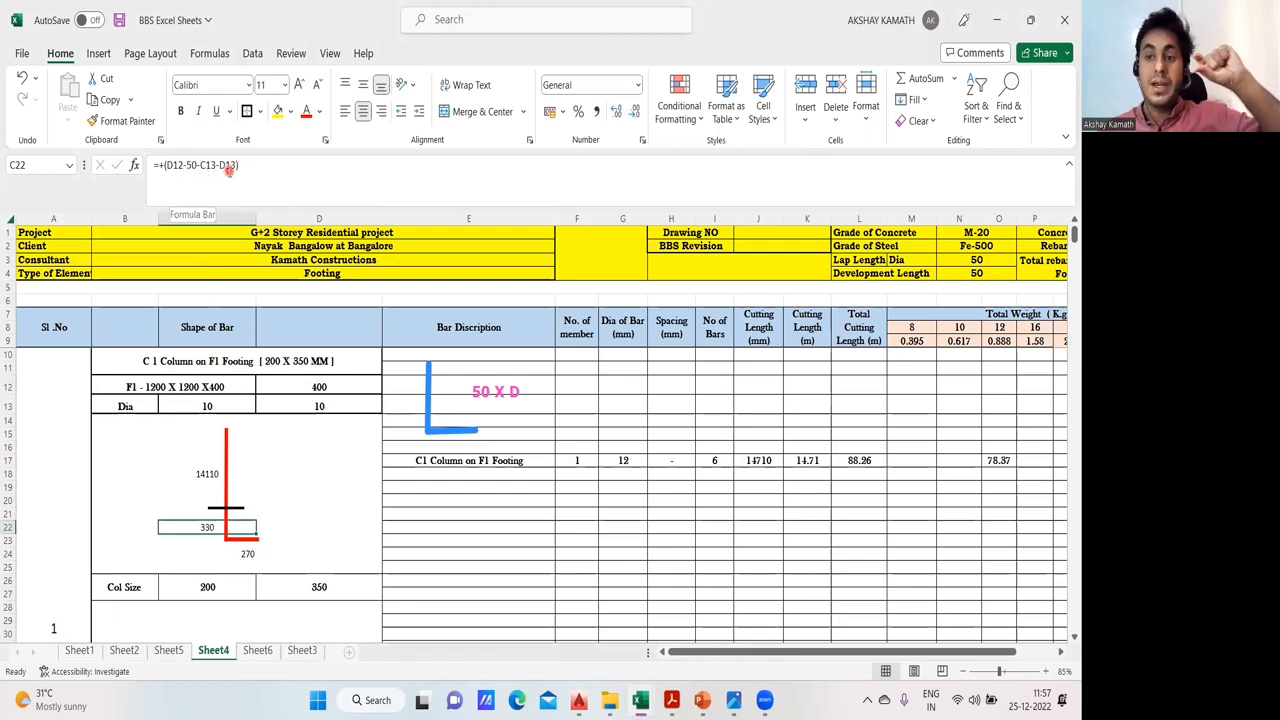
{"action": "left_click", "coordinate": [200, 550]}
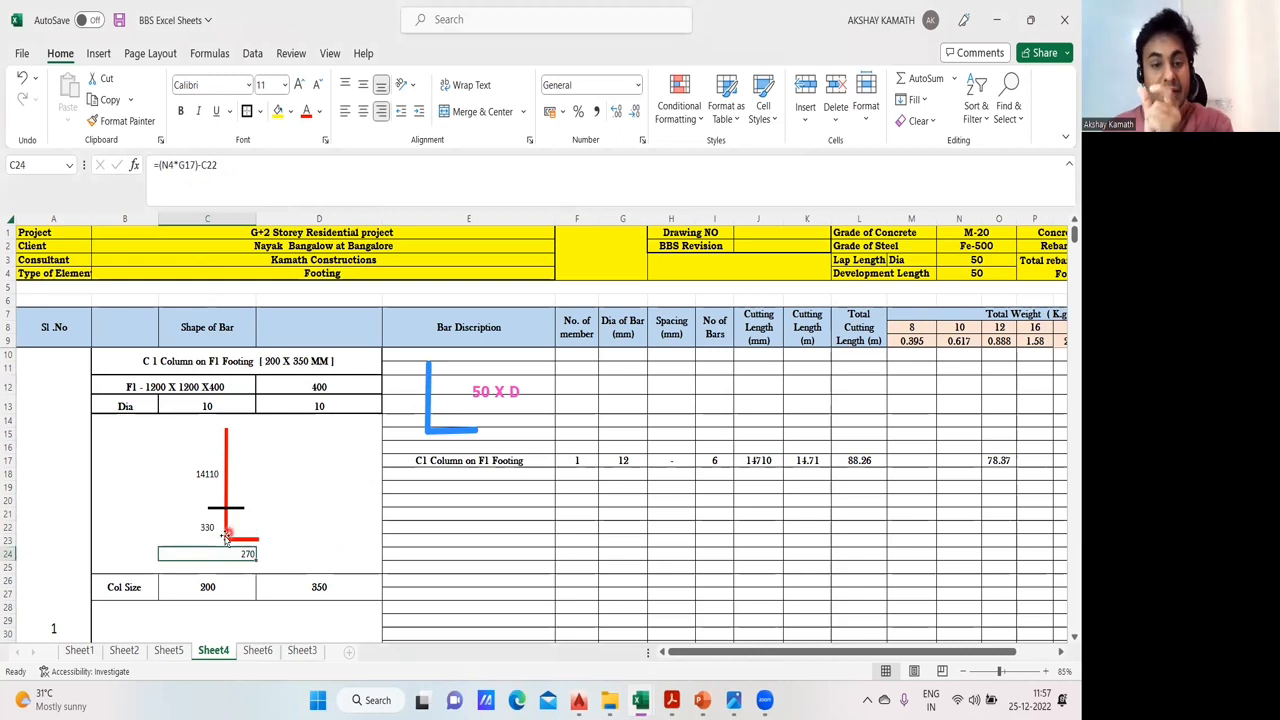
- Inspect the cells referenced by the horizontal leg's formula in C24
{"action": "left_click", "coordinate": [499, 541]}
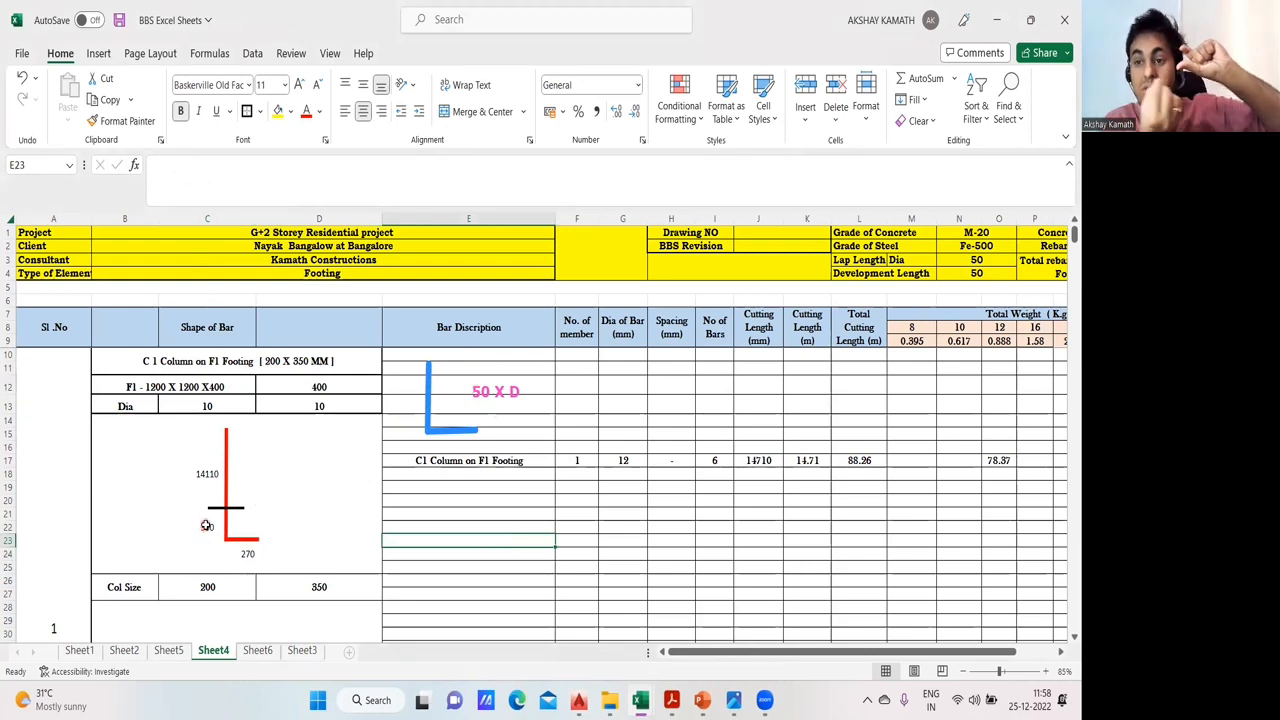
{"action": "left_click", "coordinate": [250, 564]}
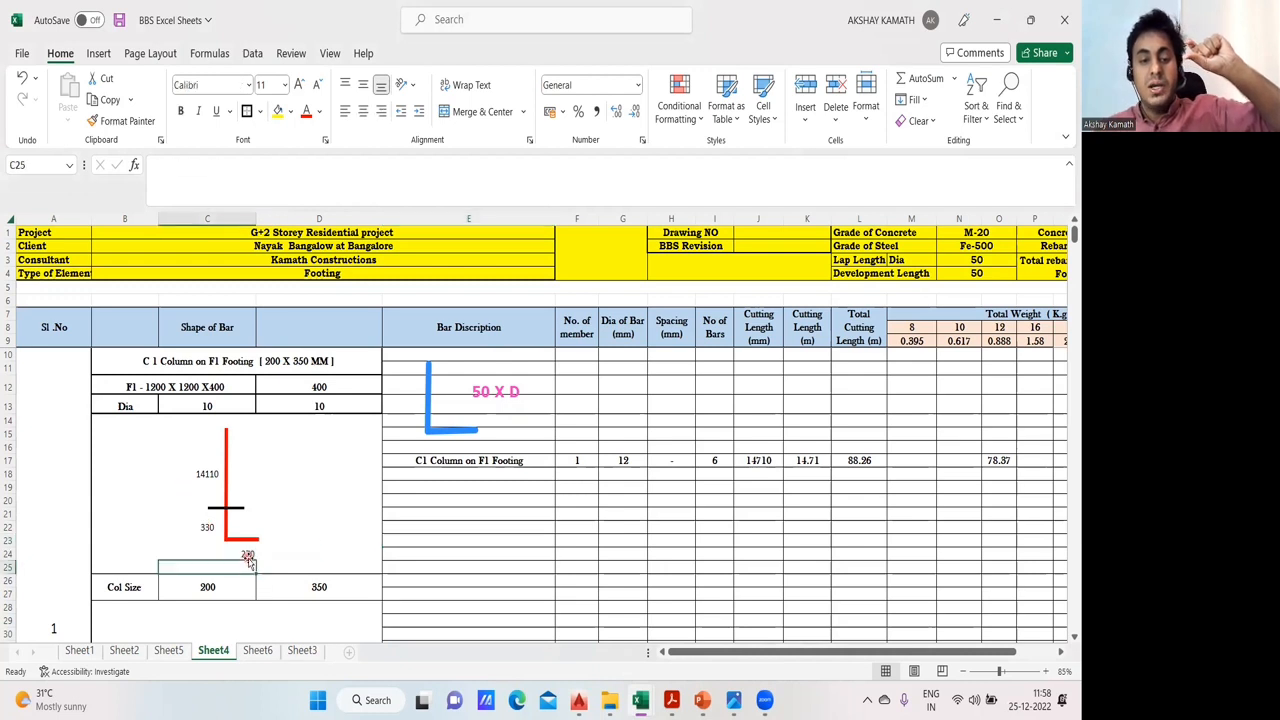
{"action": "double_click", "coordinate": [248, 554]}
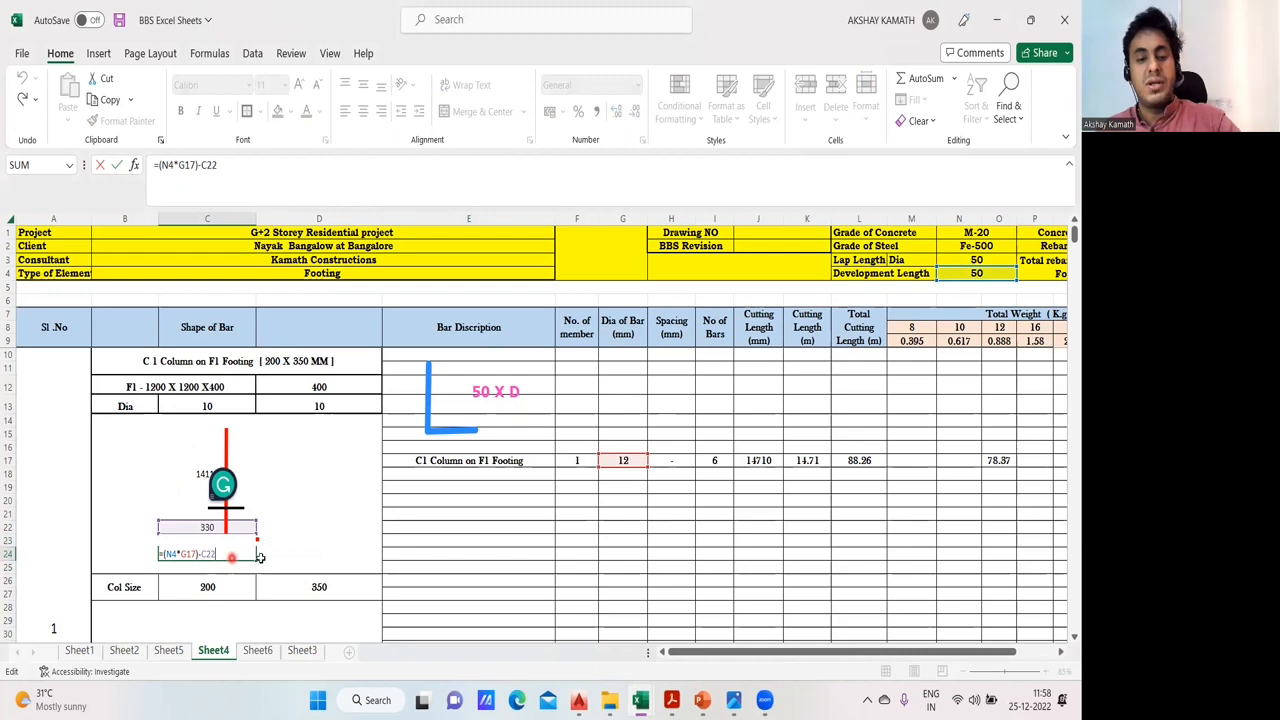
{"action": "key", "text": "ctrl+Return"}
{"action": "left_click", "coordinate": [345, 538]}
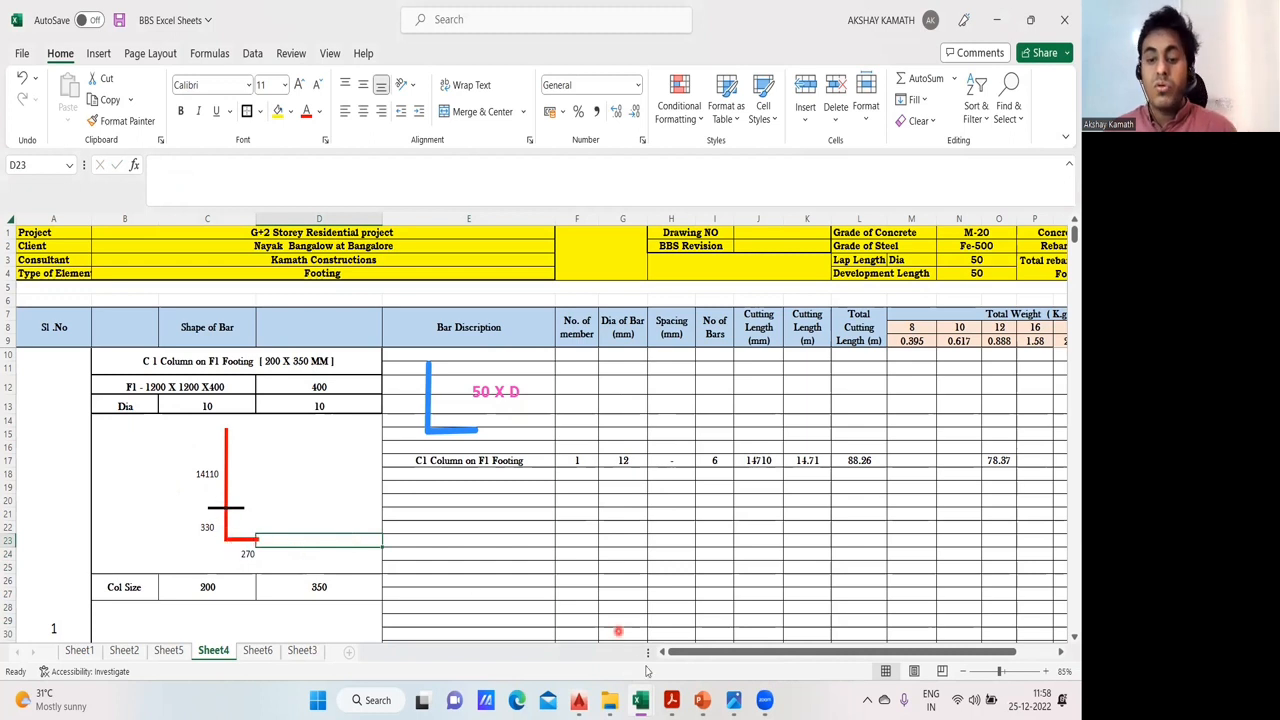
- Switch to AutoCAD and look through the open foundation drawings for the typical section for column schedule in S-01,FOUNDATION DETAILS R6(1)
{"action": "mouse_move", "coordinate": [578, 700]}
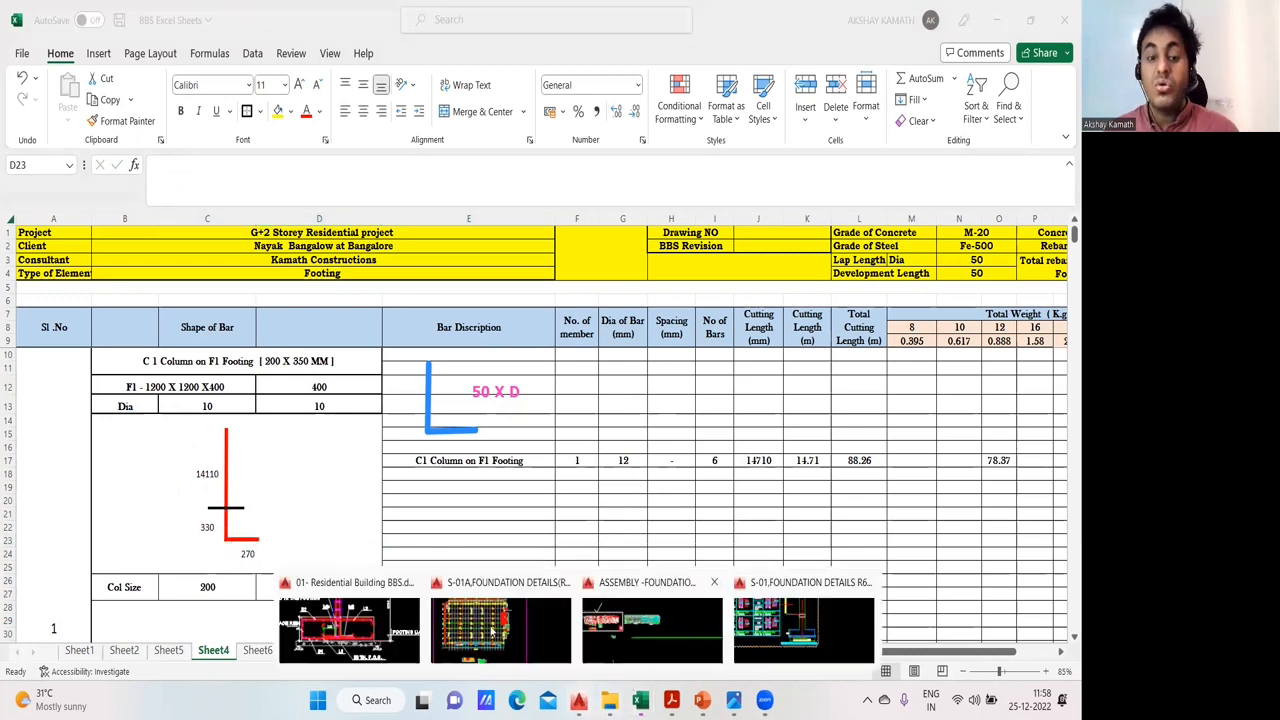
{"action": "left_click", "coordinate": [371, 637]}
{"action": "scroll", "coordinate": [653, 372], "scroll_direction": "down", "scroll_amount": 3}
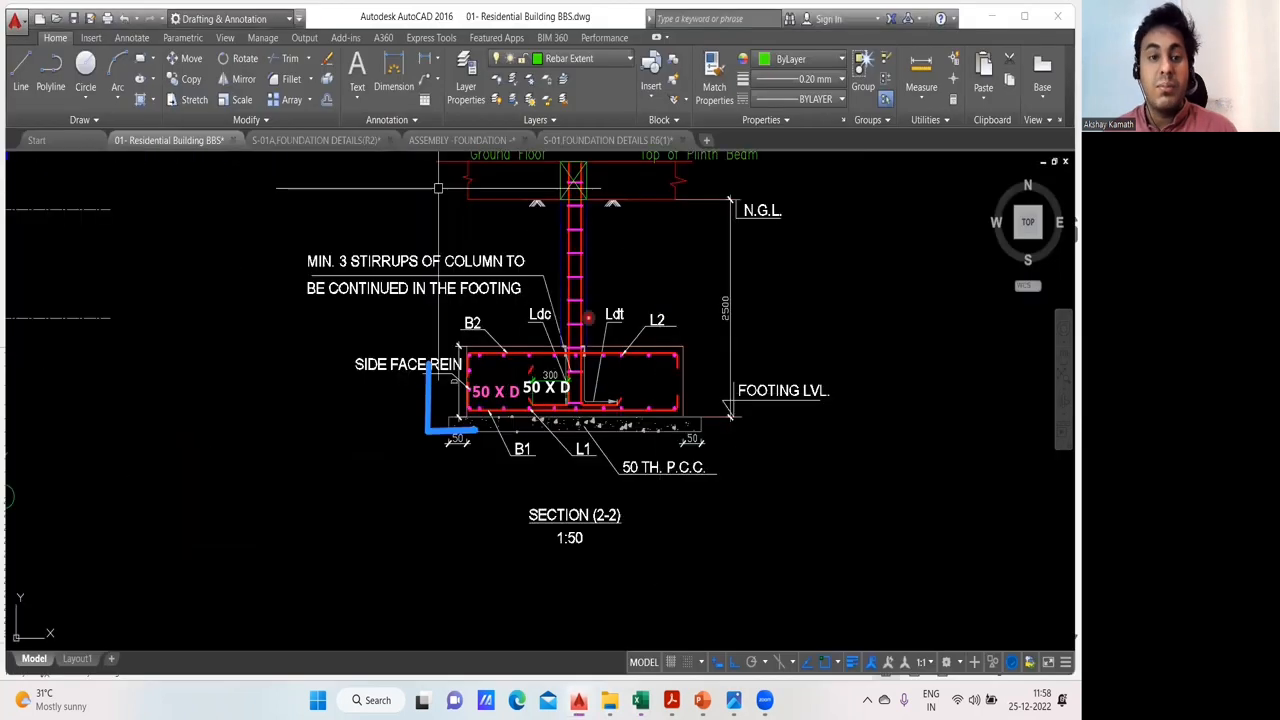
{"action": "left_click", "coordinate": [318, 146]}
{"action": "scroll", "coordinate": [620, 329], "scroll_direction": "down", "scroll_amount": 4}
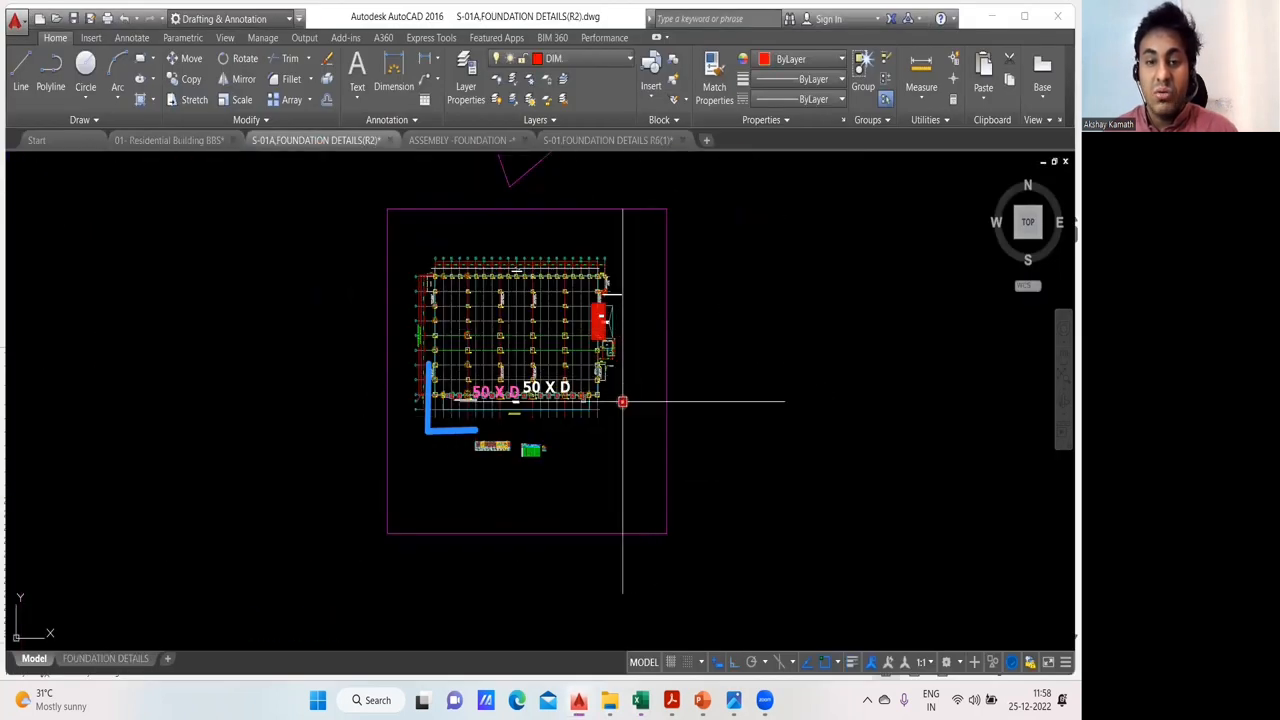
{"action": "scroll", "coordinate": [620, 400], "scroll_direction": "up", "scroll_amount": 2}
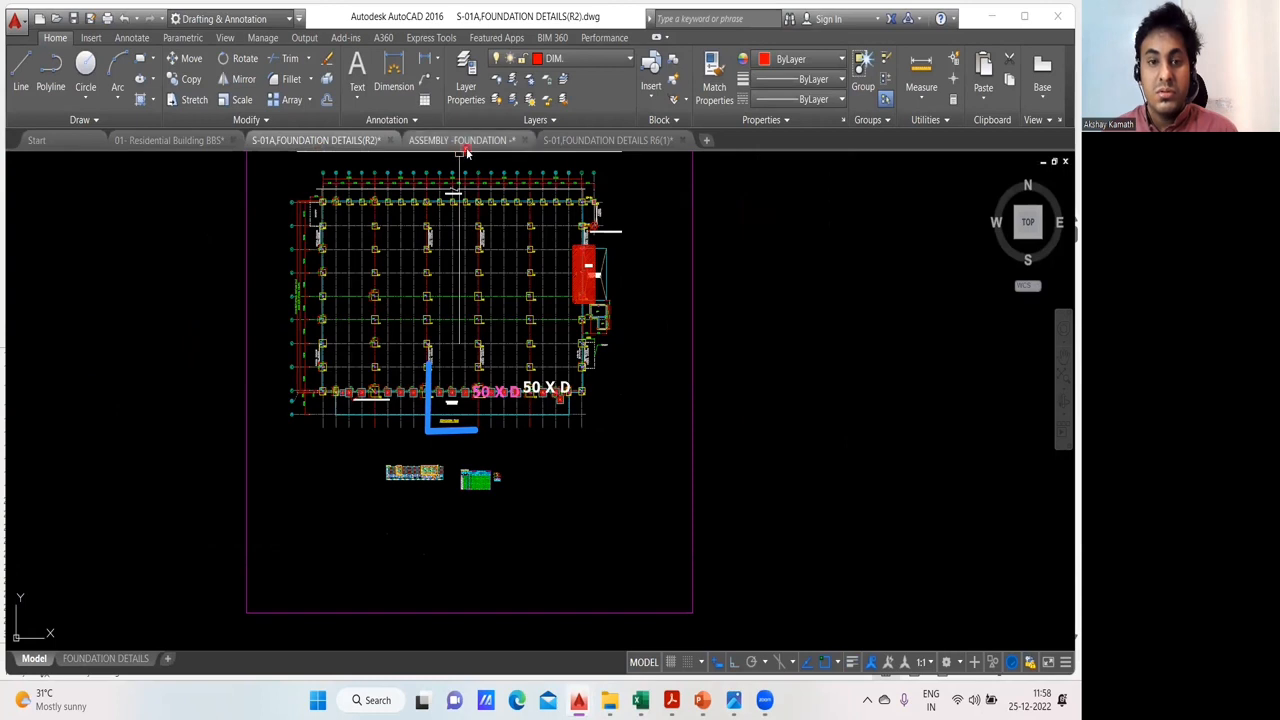
{"action": "scroll", "coordinate": [440, 444], "scroll_direction": "up", "scroll_amount": 4}
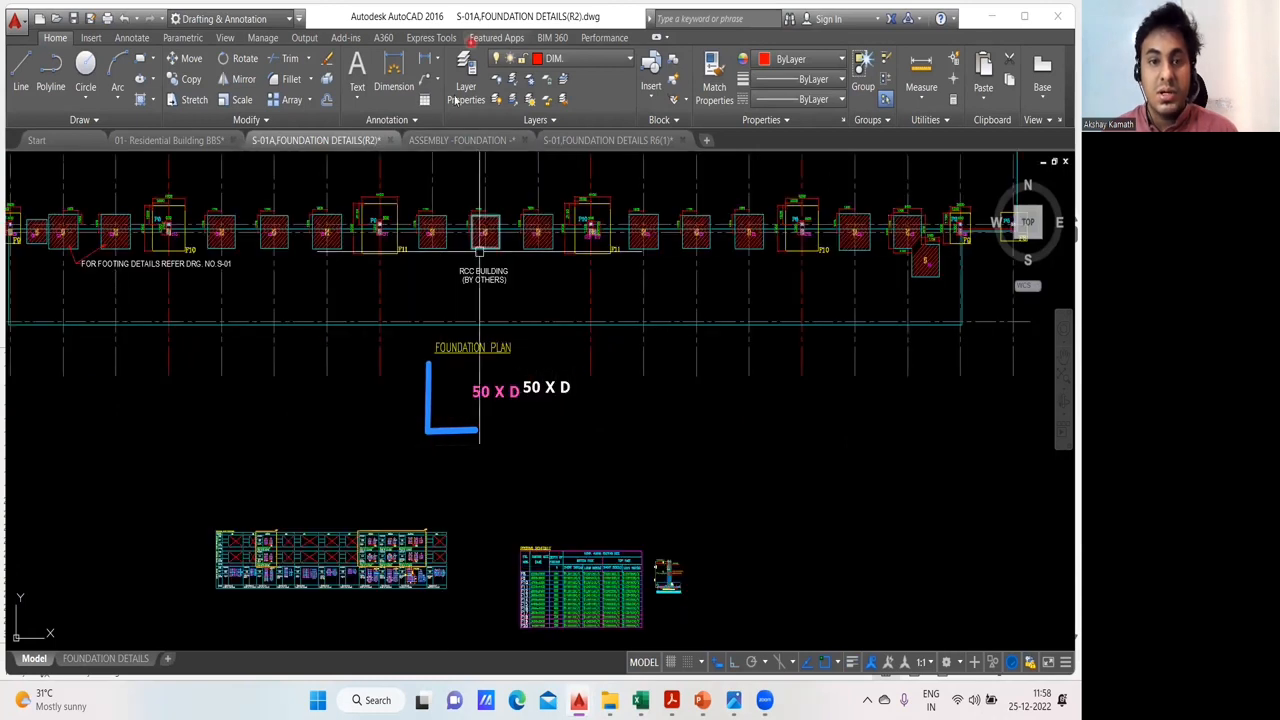
{"action": "left_click", "coordinate": [487, 137]}
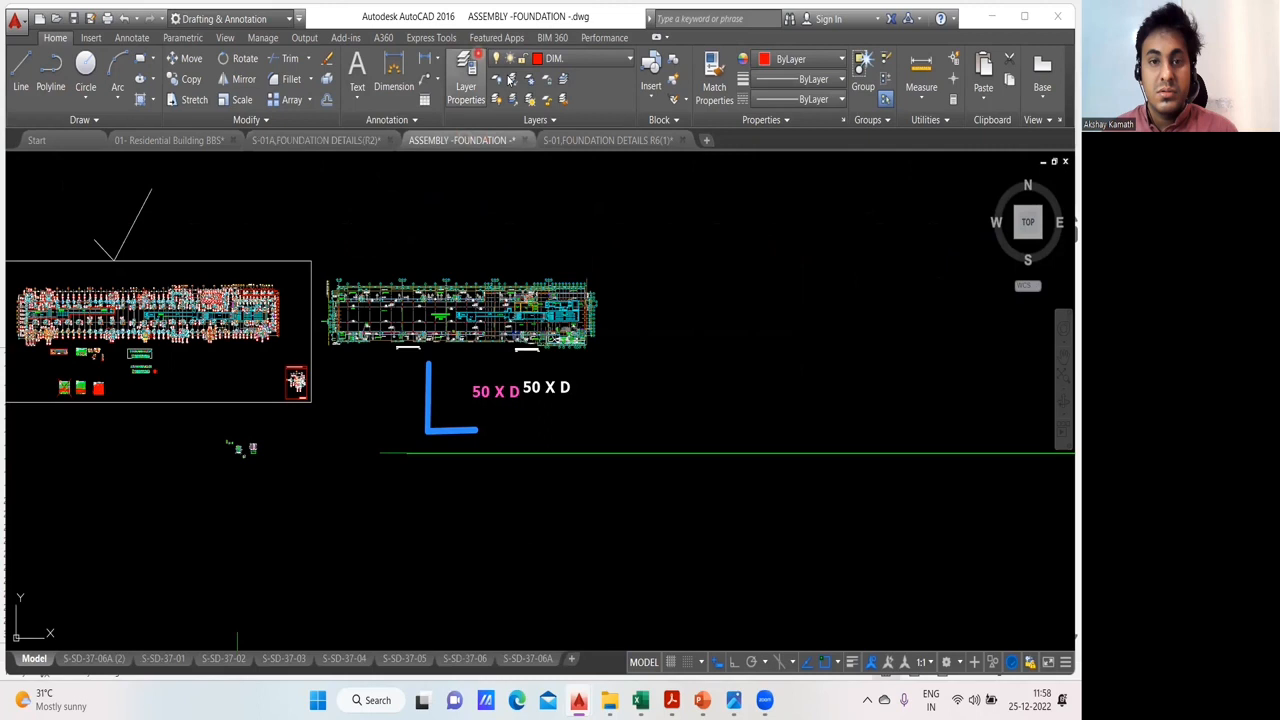
{"action": "scroll", "coordinate": [340, 370], "scroll_direction": "down", "scroll_amount": 2}
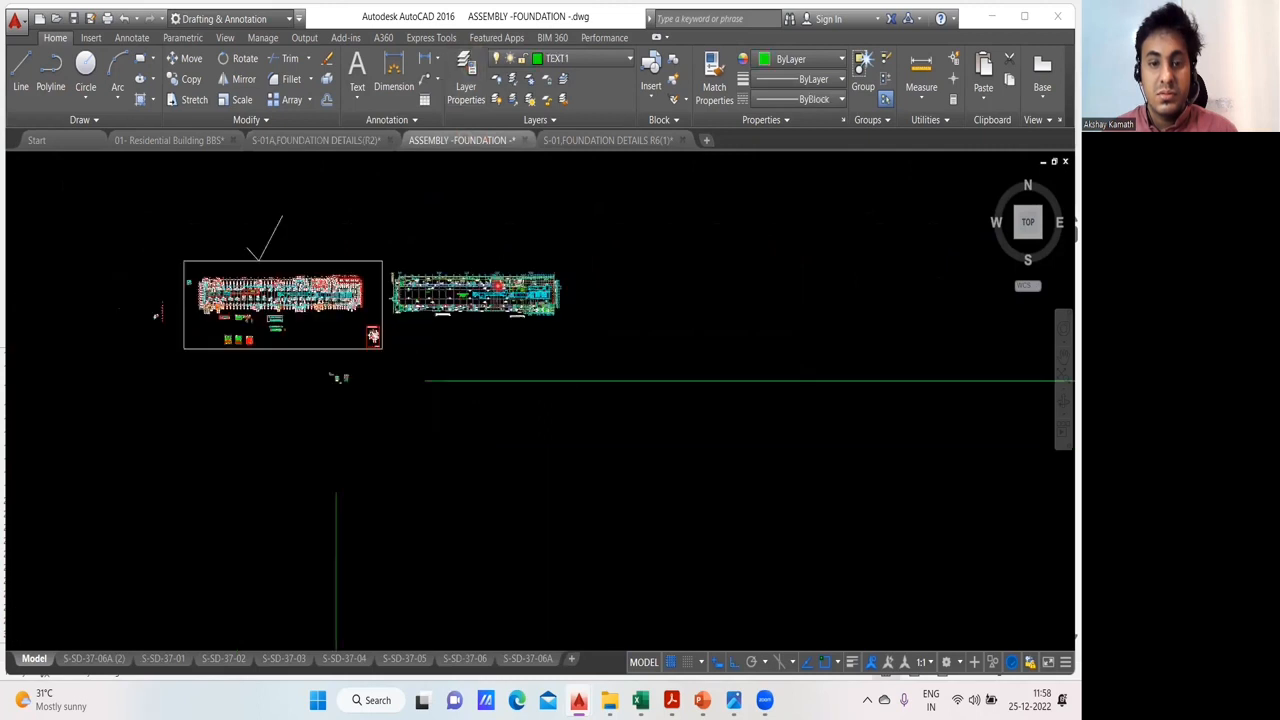
{"action": "left_click", "coordinate": [604, 140]}
{"action": "scroll", "coordinate": [530, 402], "scroll_direction": "up", "scroll_amount": 2}
{"action": "scroll", "coordinate": [530, 402], "scroll_direction": "down", "scroll_amount": 2}
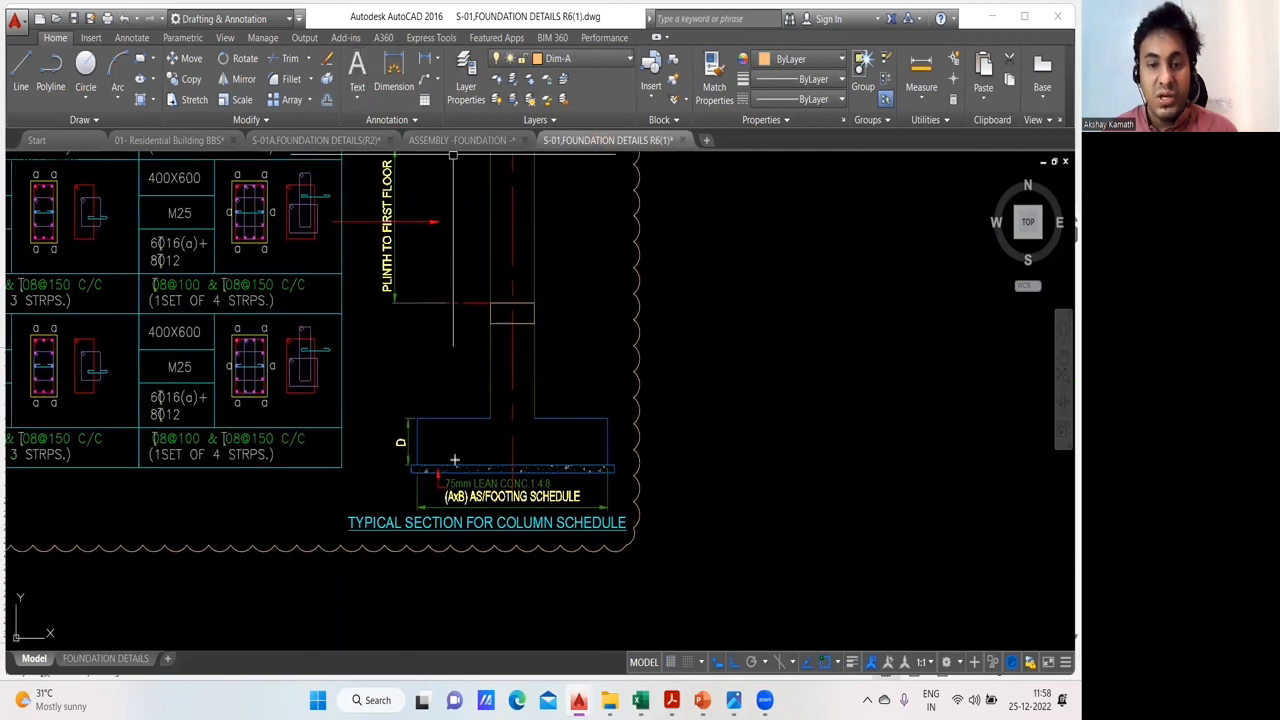
- Sketch an L-shaped bar in the footing and a vertical bar up the full column height on the typical section, and clear the markings
{"action": "mouse_move", "coordinate": [472, 457]}
{"action": "left_mouse_down"}
{"action": "mouse_move", "coordinate": [500, 460]}
{"action": "mouse_move", "coordinate": [501, 414]}
{"action": "left_mouse_up"}
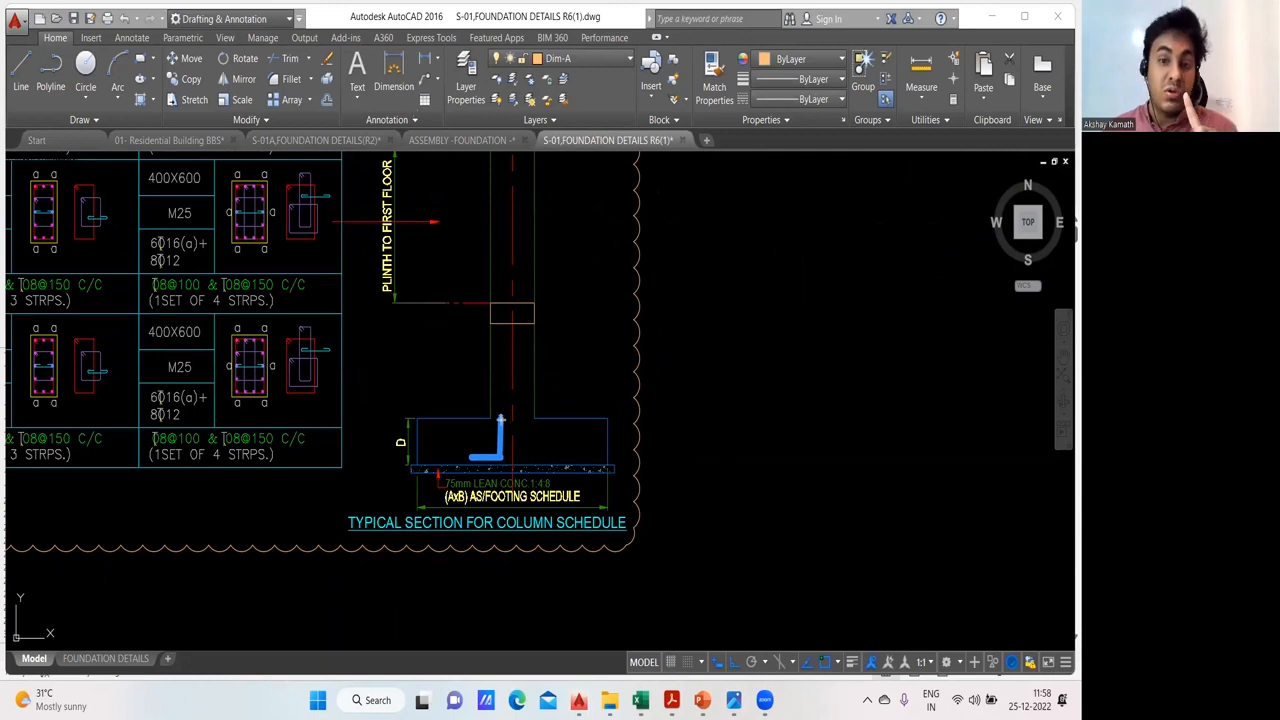
{"action": "left_click_drag", "start_coordinate": [502, 418], "coordinate": [500, 186]}
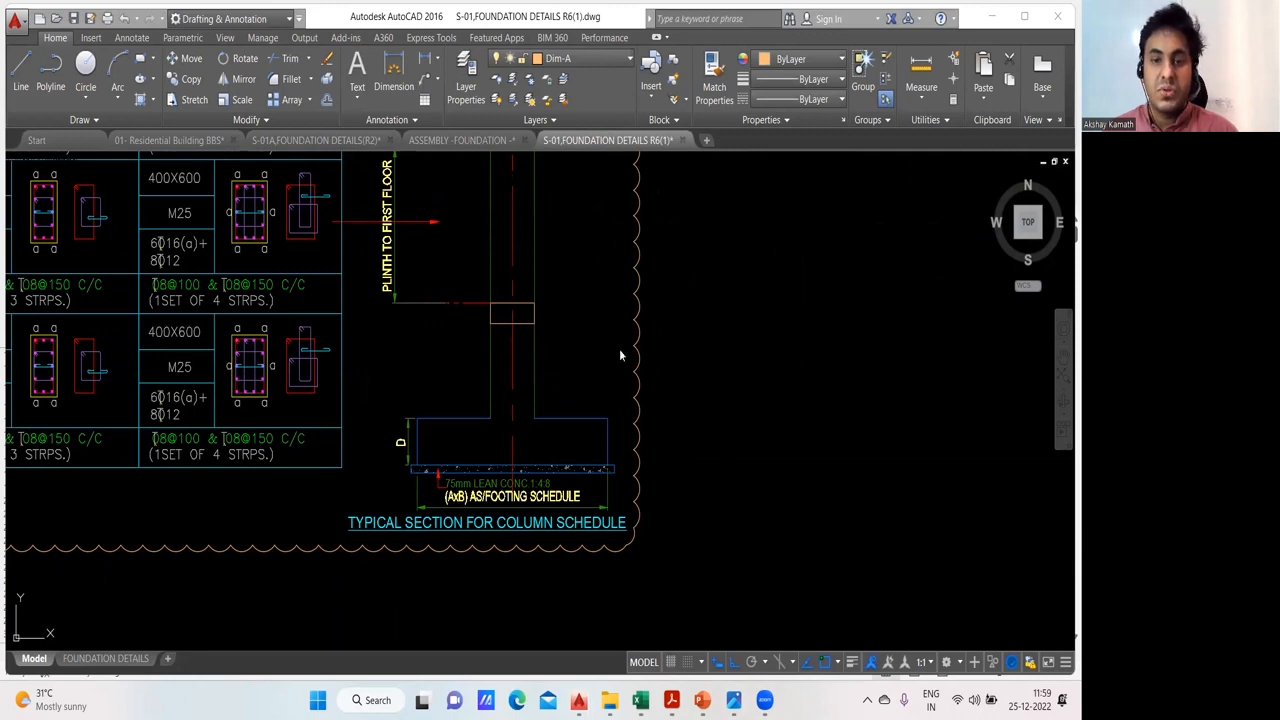
{"action": "scroll", "coordinate": [628, 364], "scroll_direction": "down", "scroll_amount": 4}
{"action": "scroll", "coordinate": [628, 364], "scroll_direction": "up", "scroll_amount": 2}
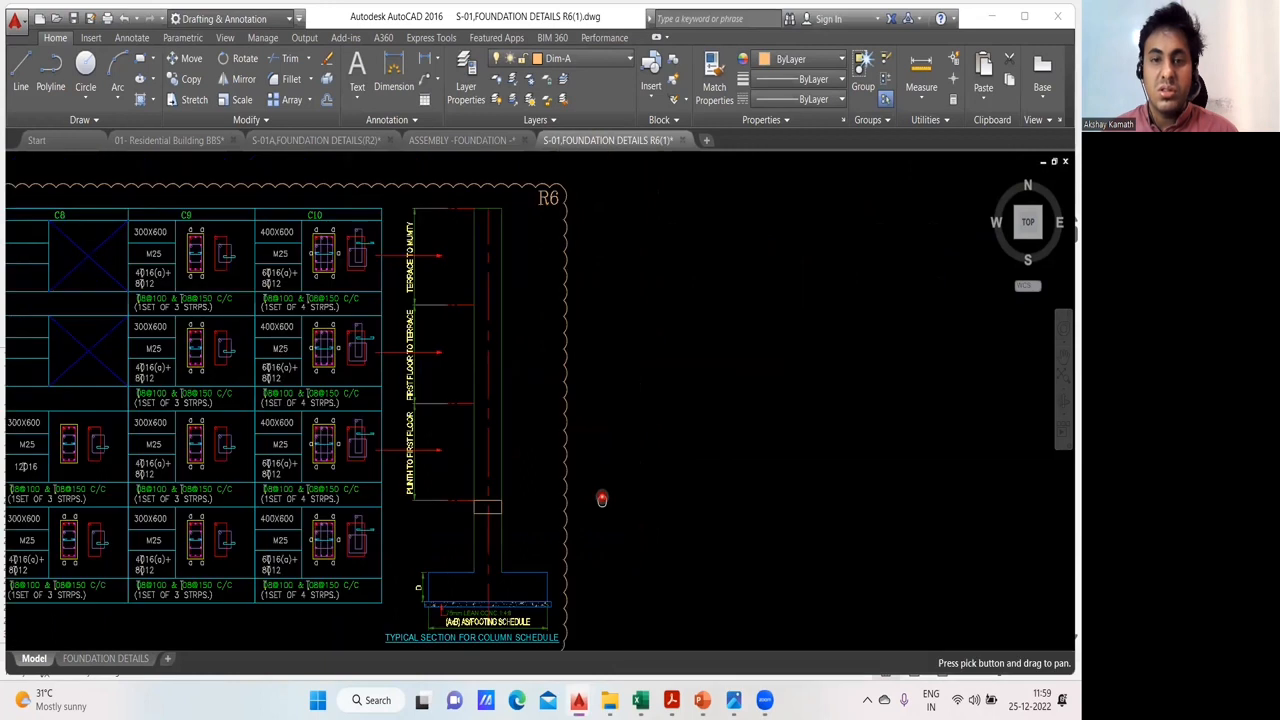
{"action": "left_click_drag", "start_coordinate": [602, 498], "coordinate": [622, 471]}
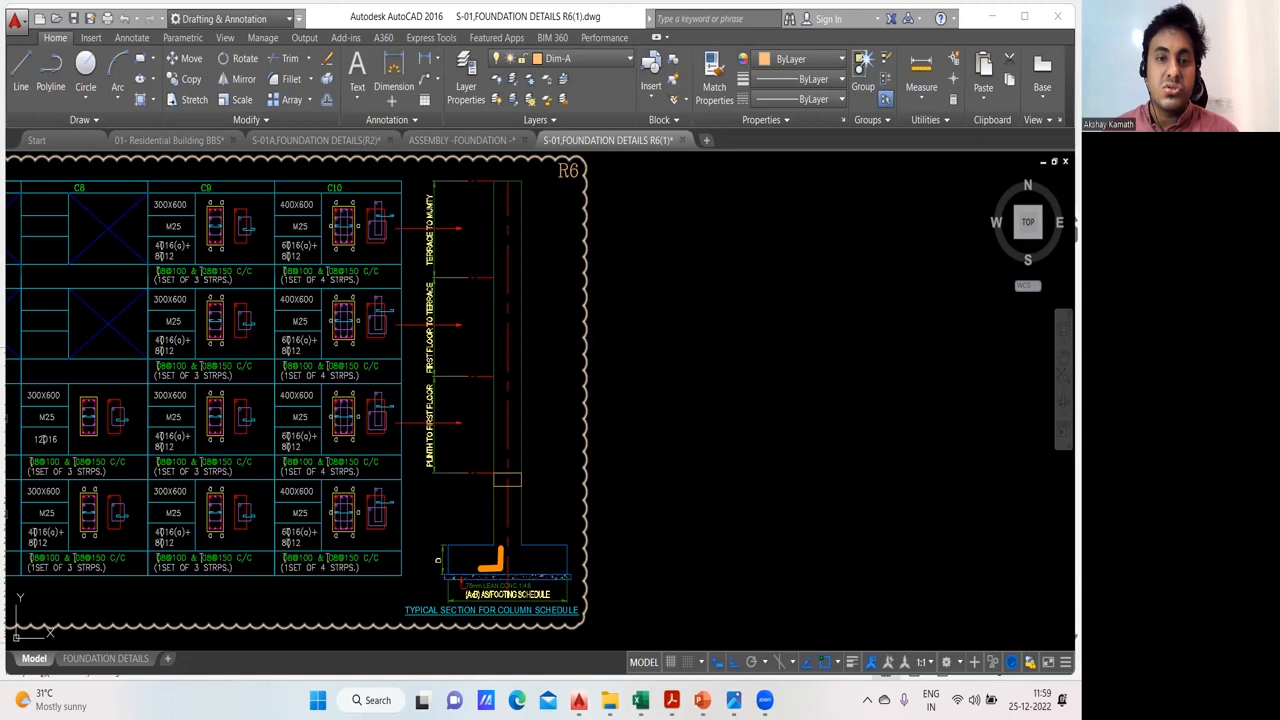
{"action": "left_click", "coordinate": [500, 548]}
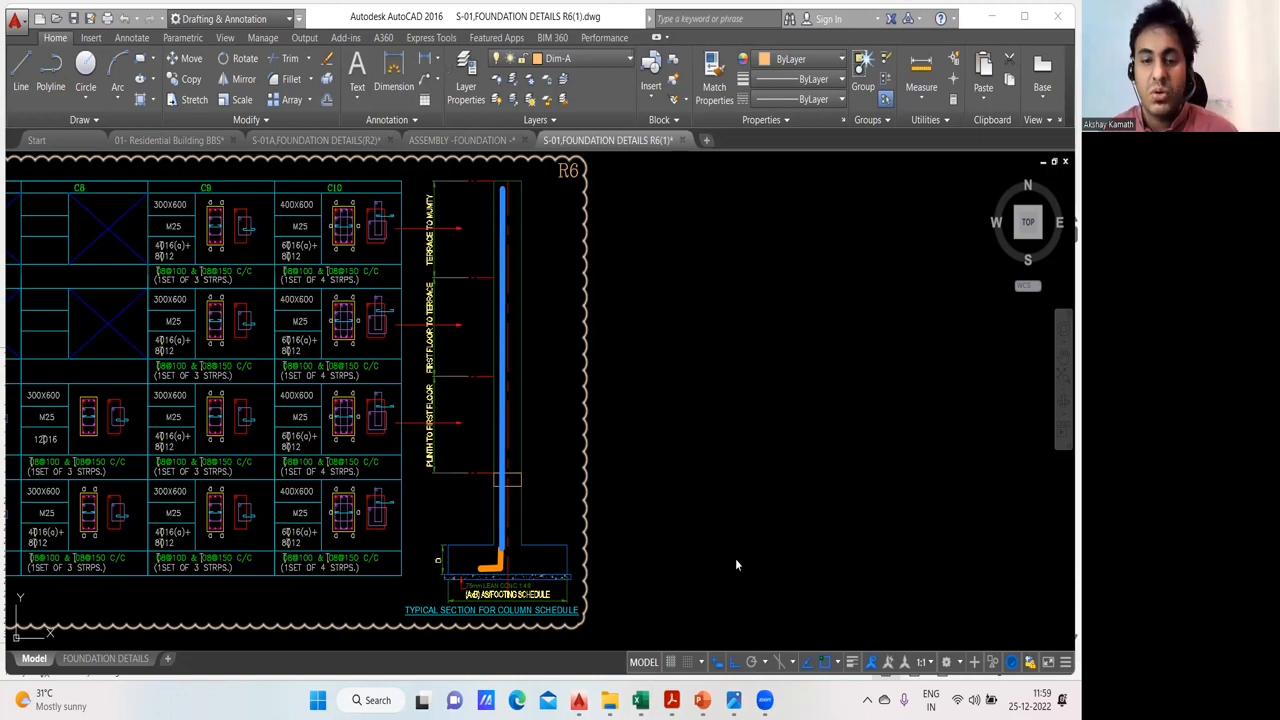
{"action": "key", "text": "Escape"}
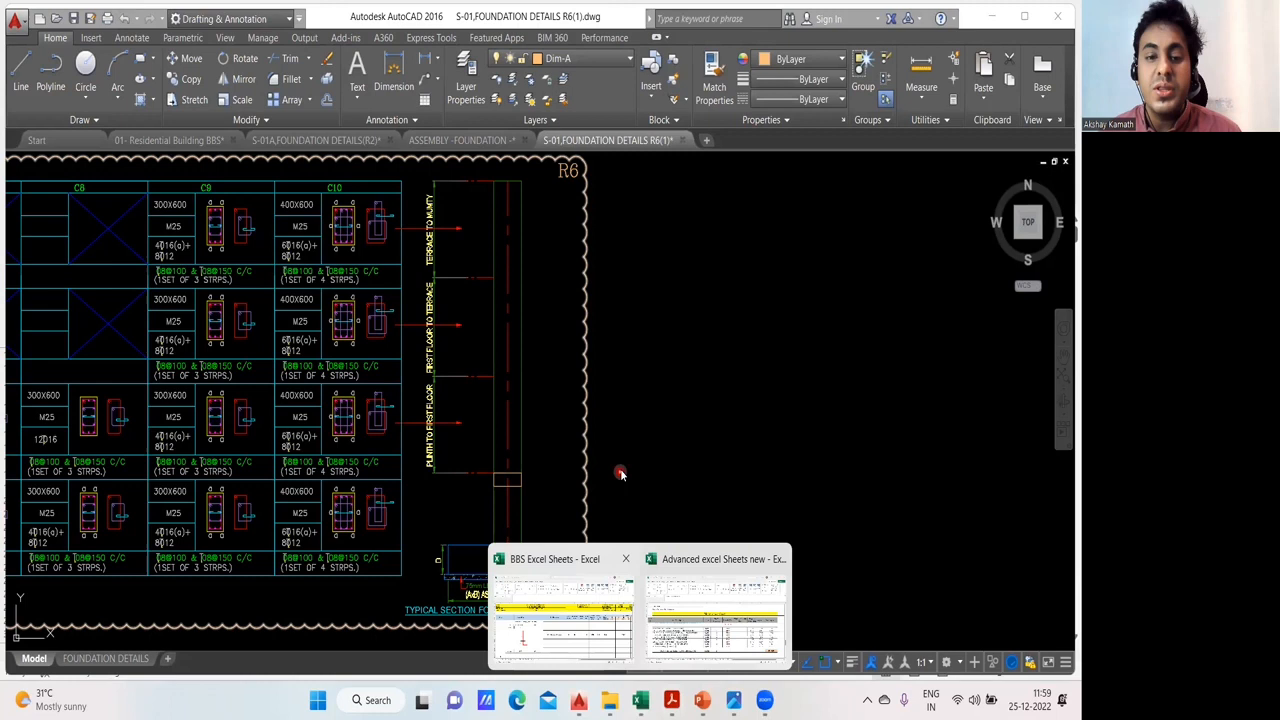
- Switch to the BBS Excel Sheets workbook to view the C1 on F1 bar shape on Sheet4
{"action": "mouse_move", "coordinate": [640, 700]}
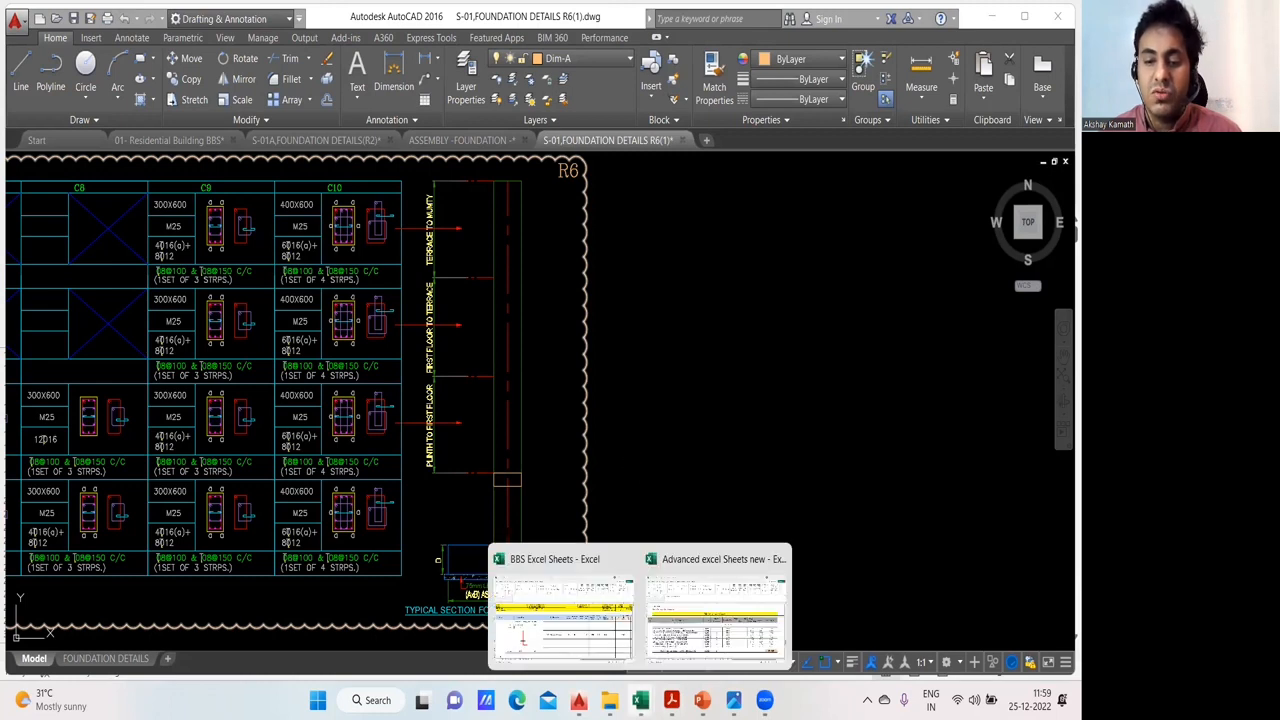
{"action": "left_click", "coordinate": [591, 634]}
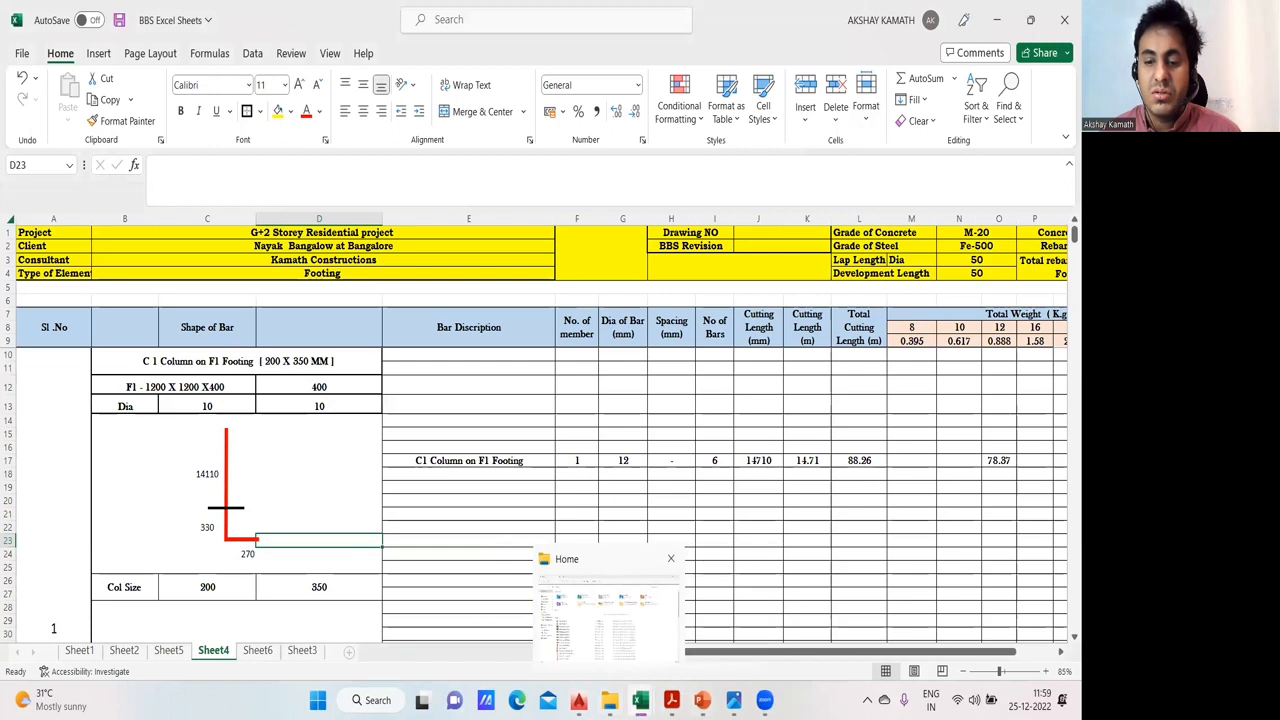
{"action": "mouse_move", "coordinate": [700, 698]}
{"action": "mouse_move", "coordinate": [640, 700]}
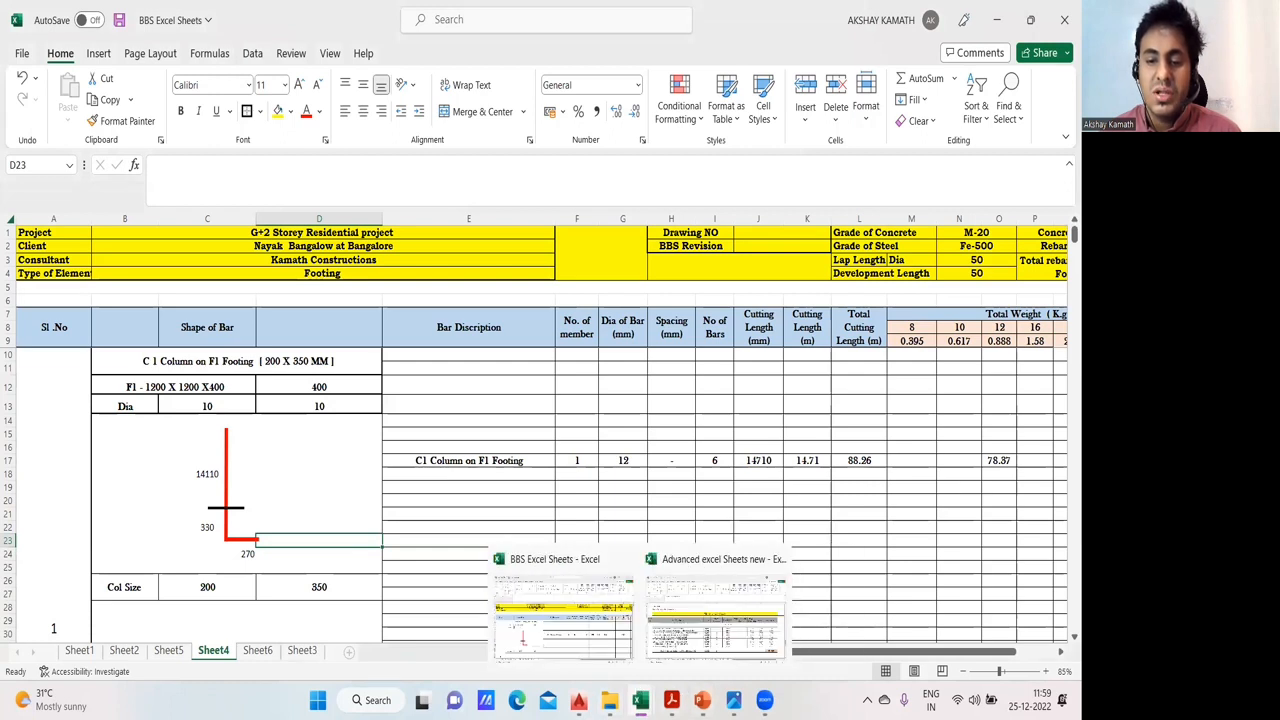
{"action": "left_click", "coordinate": [588, 646]}
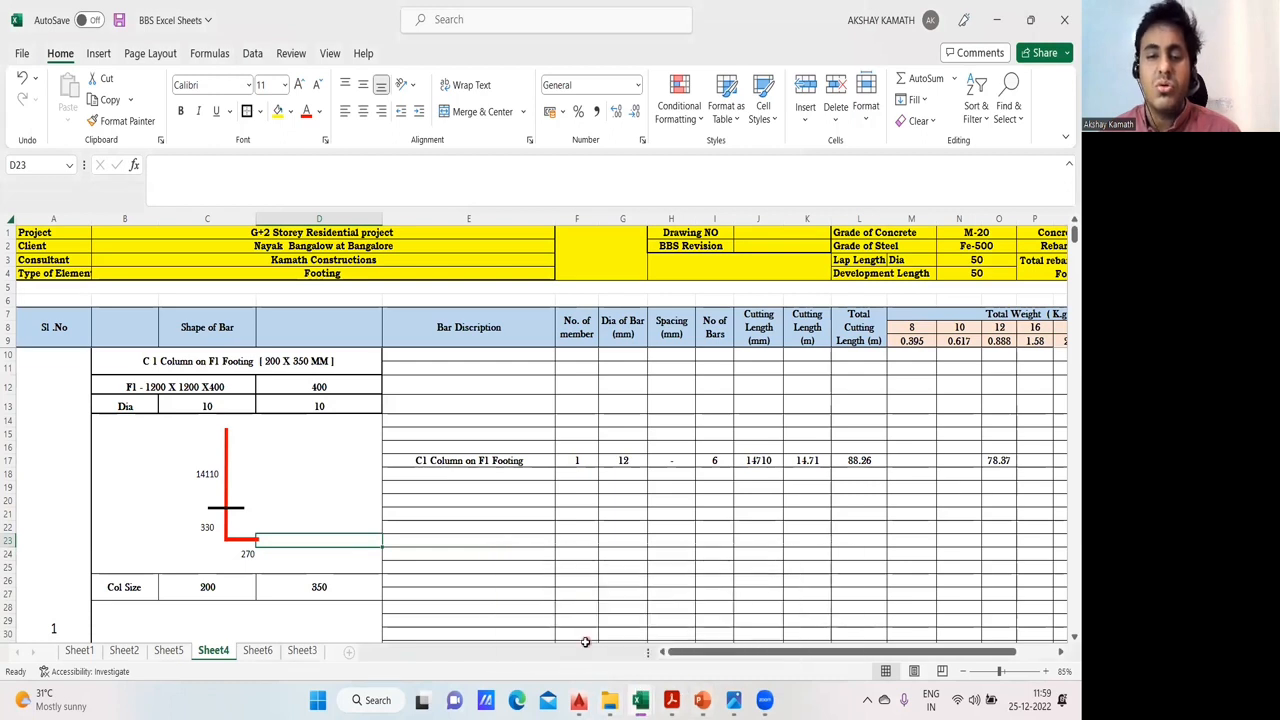
- Return to the S-01 drawing in AutoCAD, draw a thick blue horizontal line just below the plinth, and label it "GL"
{"action": "mouse_move", "coordinate": [578, 700]}
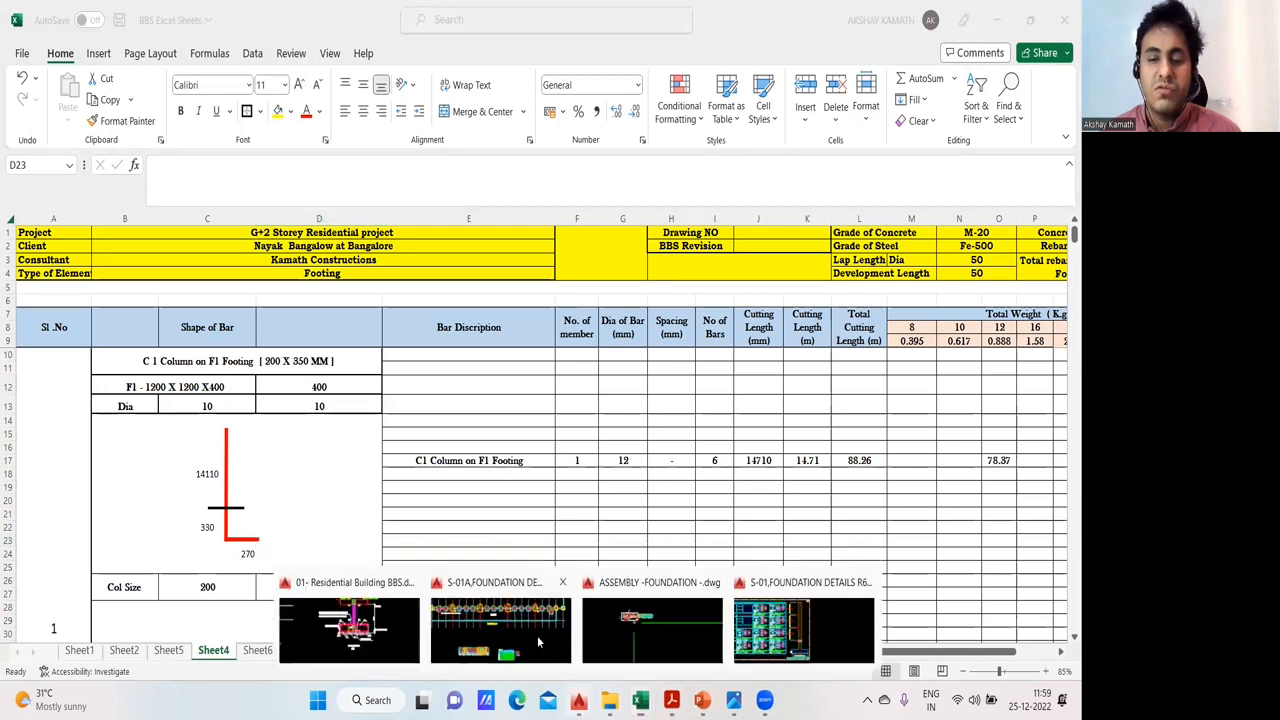
{"action": "left_click", "coordinate": [818, 631]}
{"action": "scroll", "coordinate": [512, 499], "scroll_direction": "up", "scroll_amount": 3}
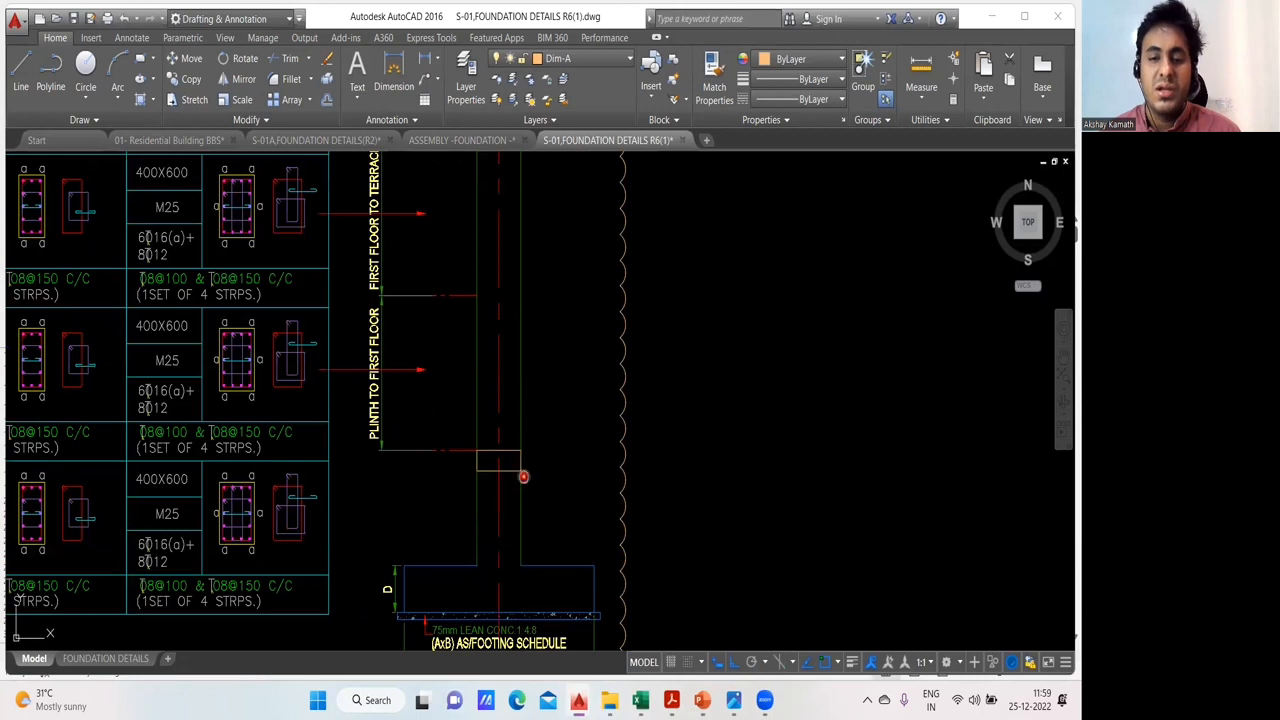
{"action": "mouse_move", "coordinate": [553, 524]}
{"action": "left_mouse_down"}
{"action": "mouse_move", "coordinate": [536, 462]}
{"action": "mouse_move", "coordinate": [513, 467]}
{"action": "left_mouse_up"}
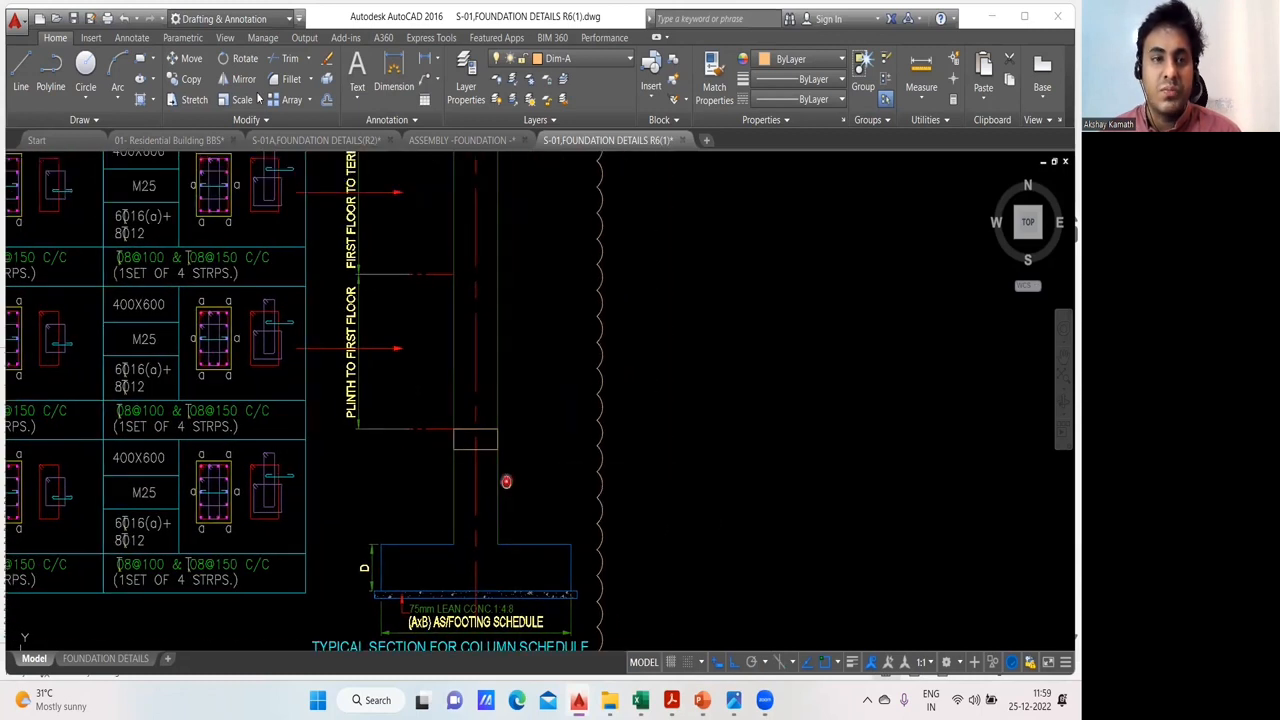
{"action": "left_click_drag", "start_coordinate": [506, 481], "coordinate": [507, 482]}
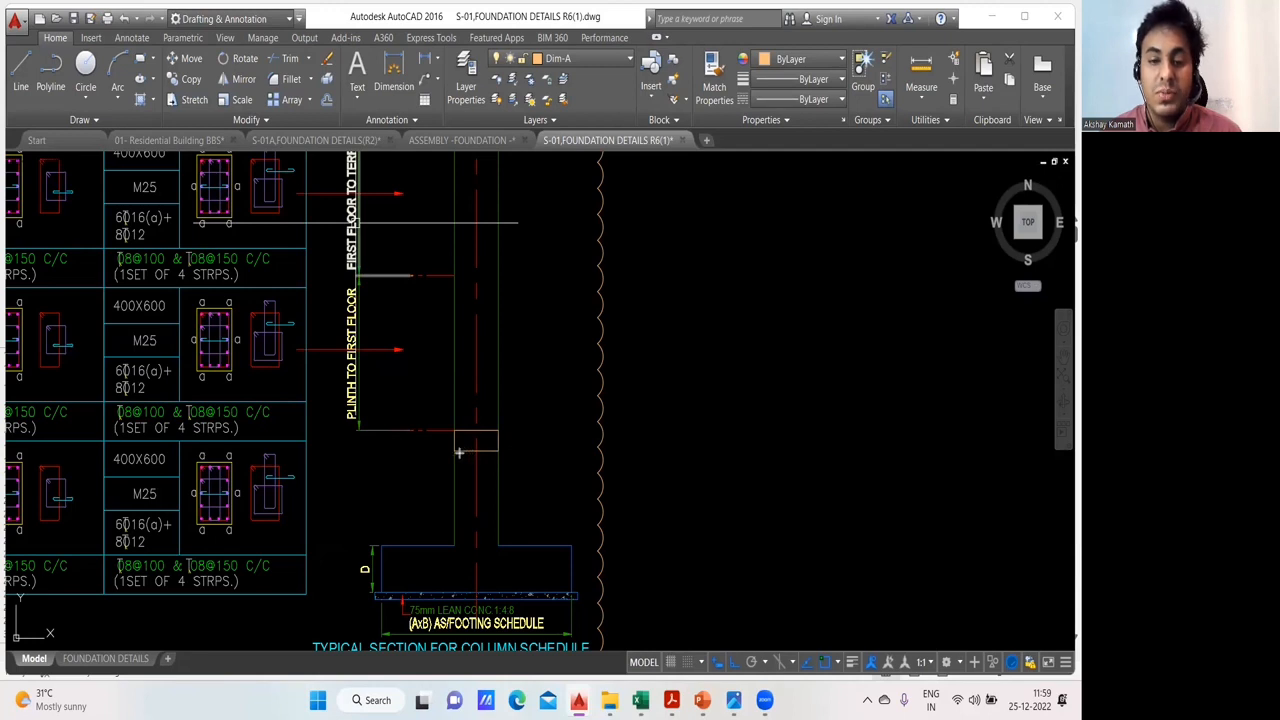
{"action": "left_click_drag", "start_coordinate": [455, 450], "coordinate": [642, 450]}
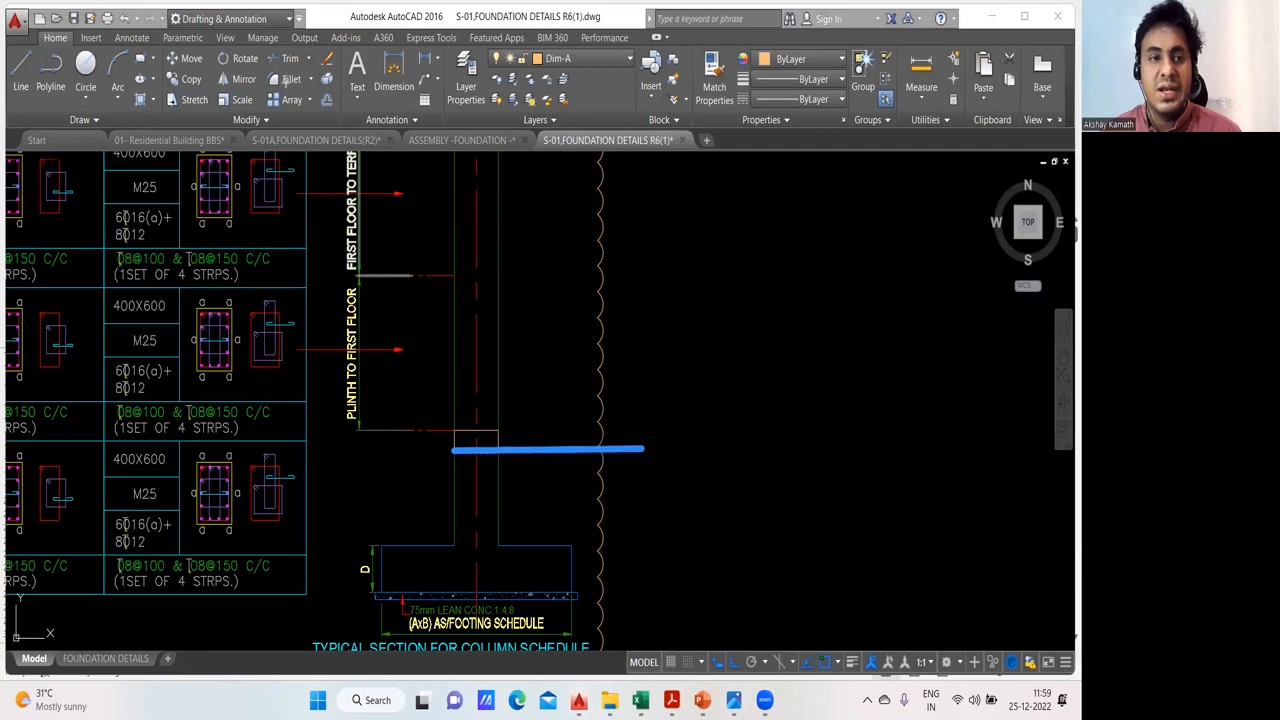
{"action": "left_click", "coordinate": [530, 421]}
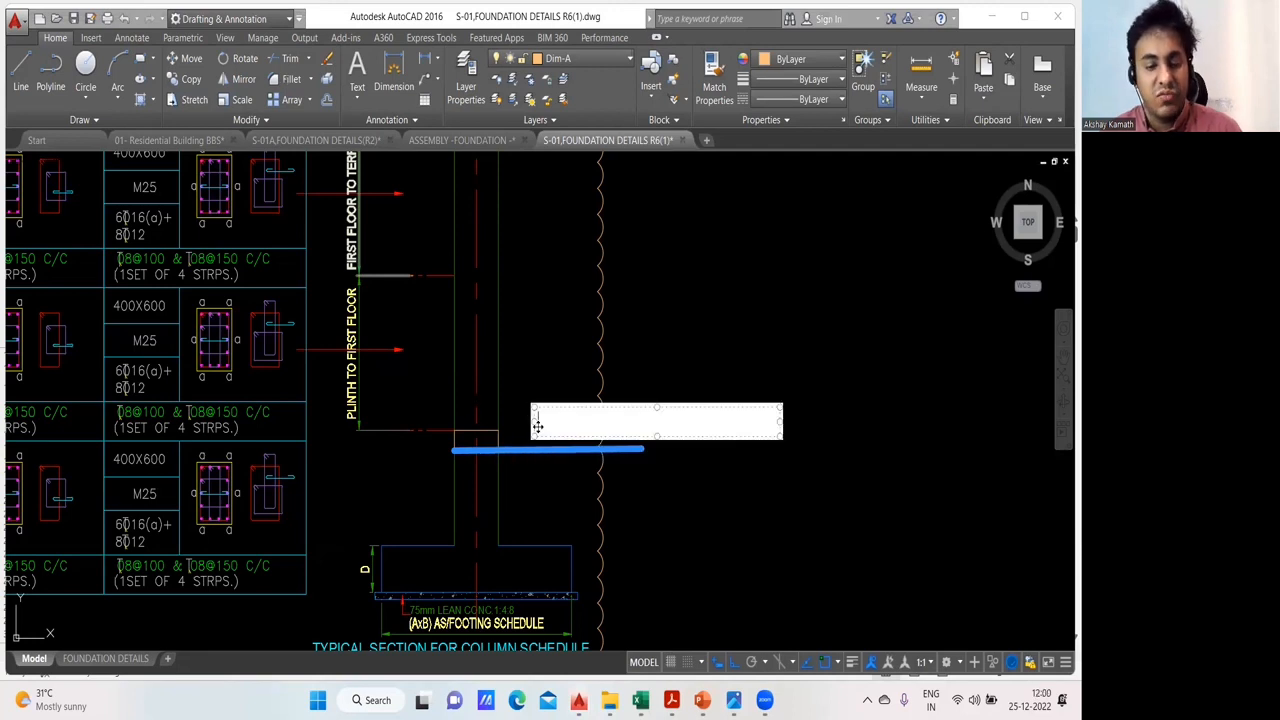
{"action": "type", "text": "GL"}
{"action": "left_click", "coordinate": [573, 347]}
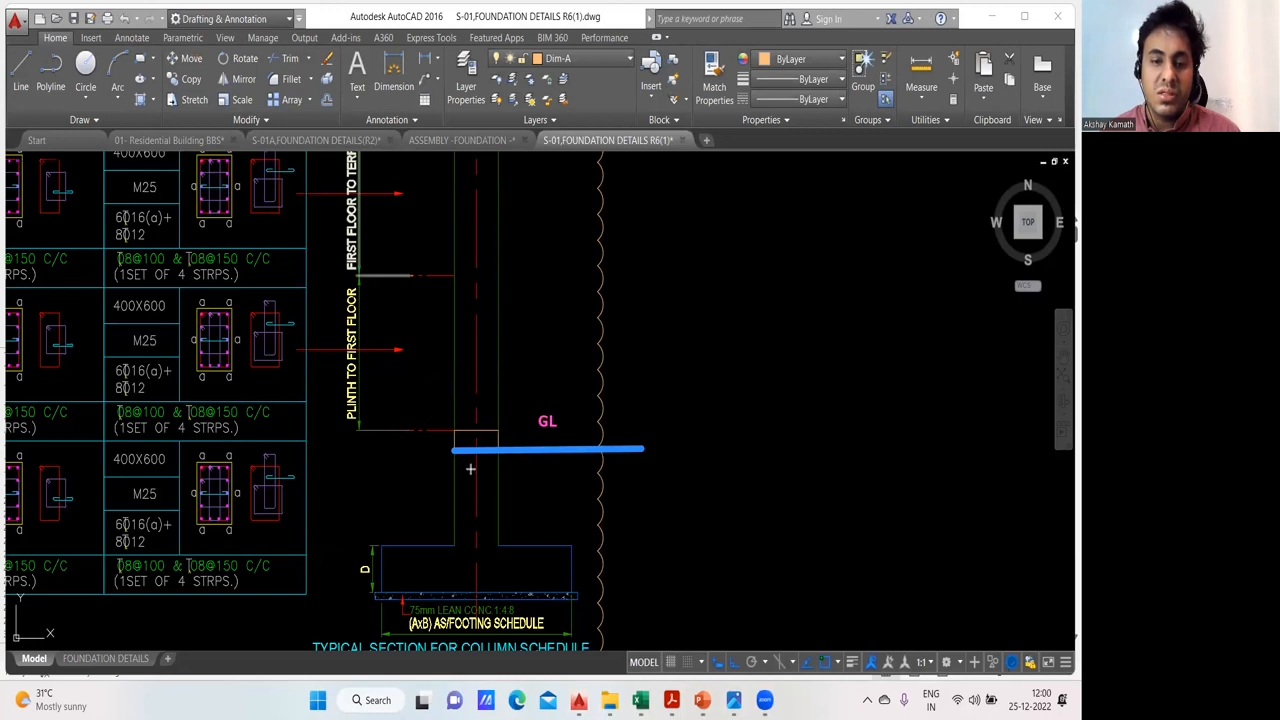
- Mark the column from GL to the footing top in orange and the depth to the footing base with a green double arrow labelled "2"
{"action": "left_click_drag", "start_coordinate": [465, 455], "coordinate": [464, 543]}
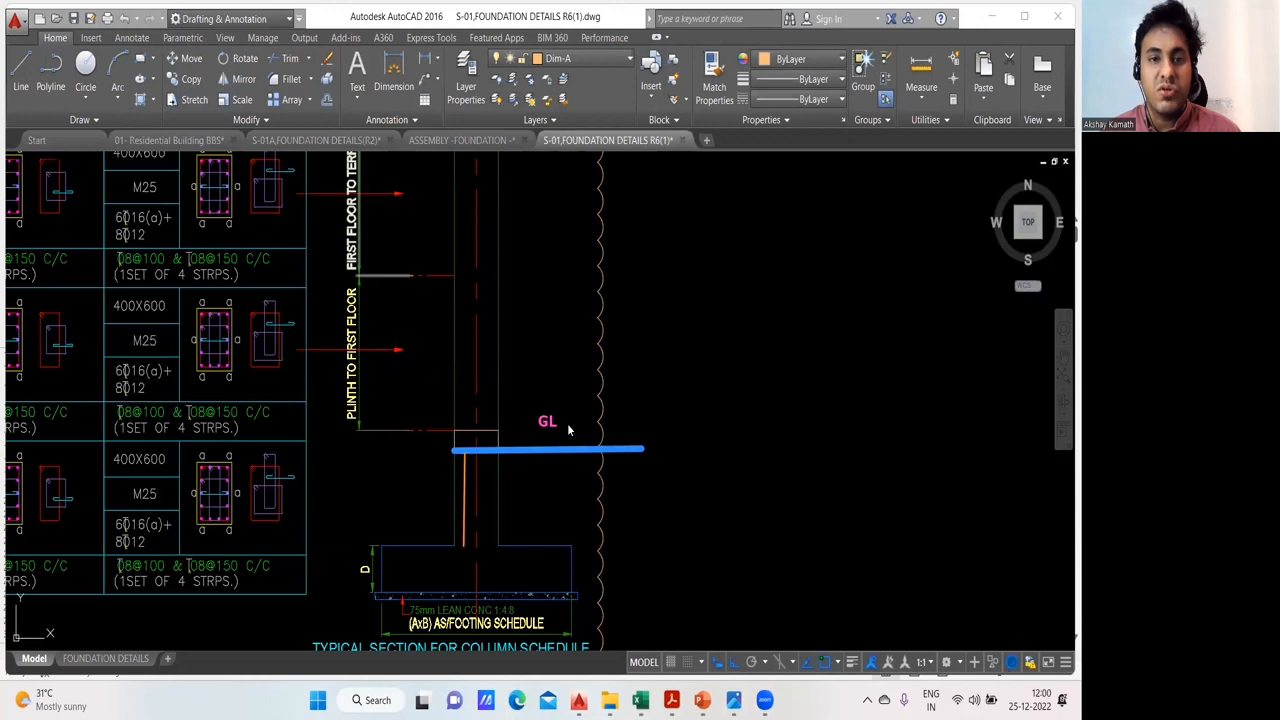
{"action": "left_click", "coordinate": [643, 457]}
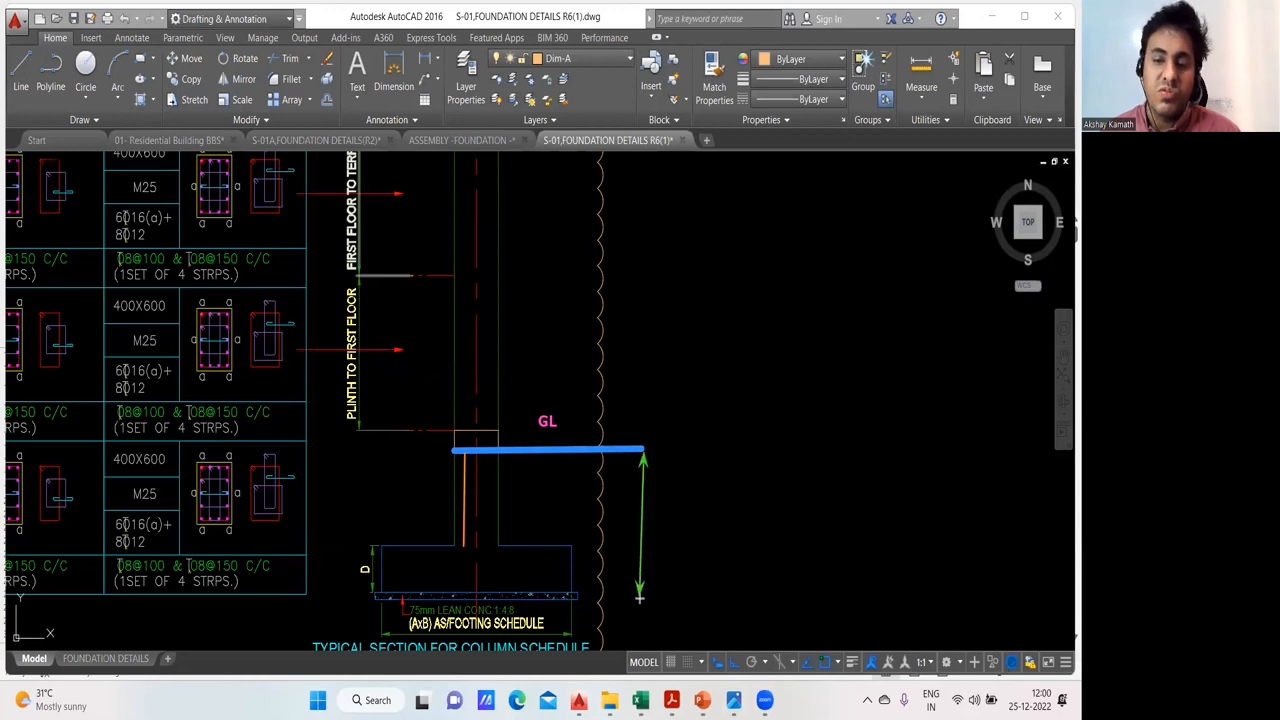
{"action": "left_click", "coordinate": [640, 597]}
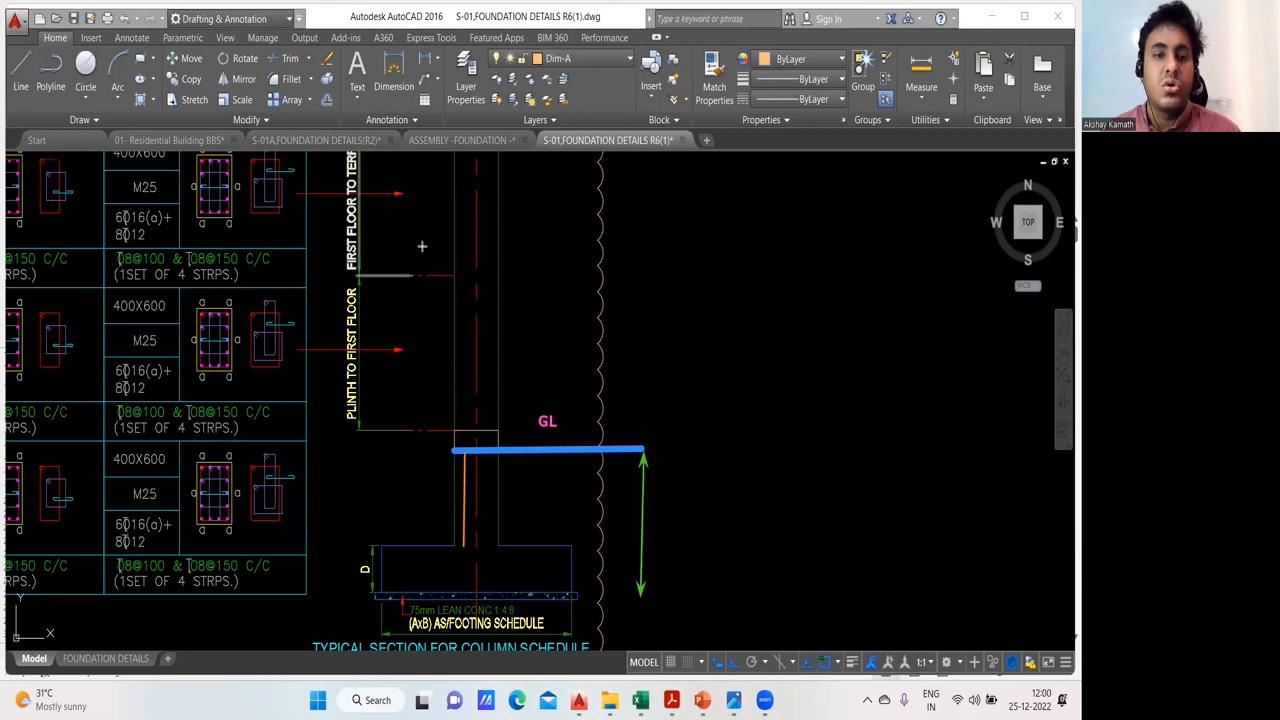
{"action": "left_click", "coordinate": [666, 542]}
{"action": "type", "text": "2"}
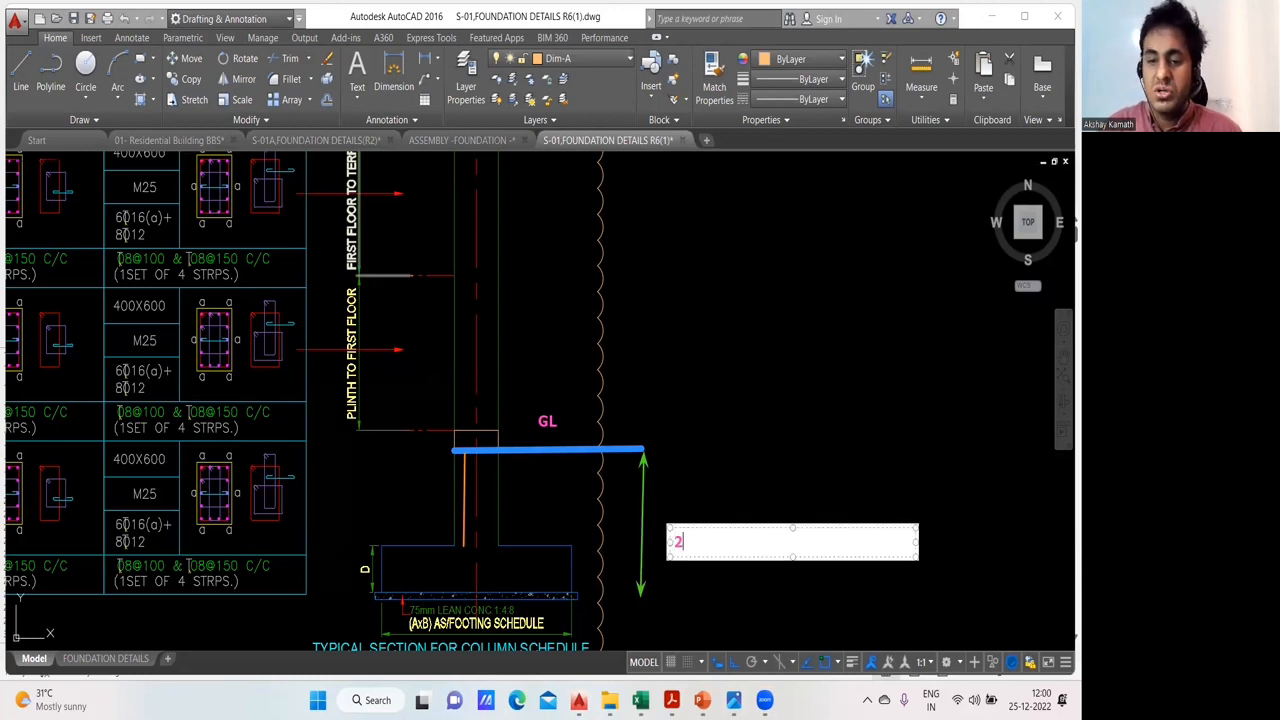
{"action": "left_click", "coordinate": [878, 434]}
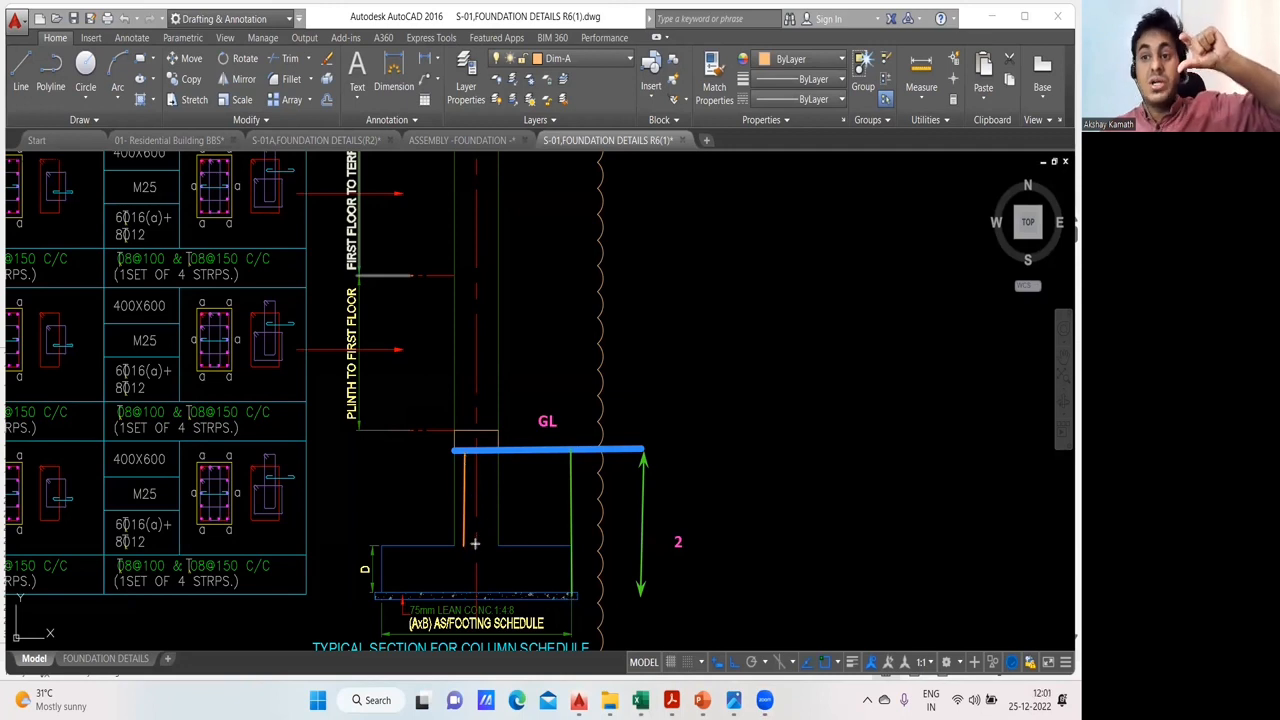
- Draw thin green vertical lines from GL to the footing base and through the footing's depth D
{"action": "left_click", "coordinate": [519, 593]}
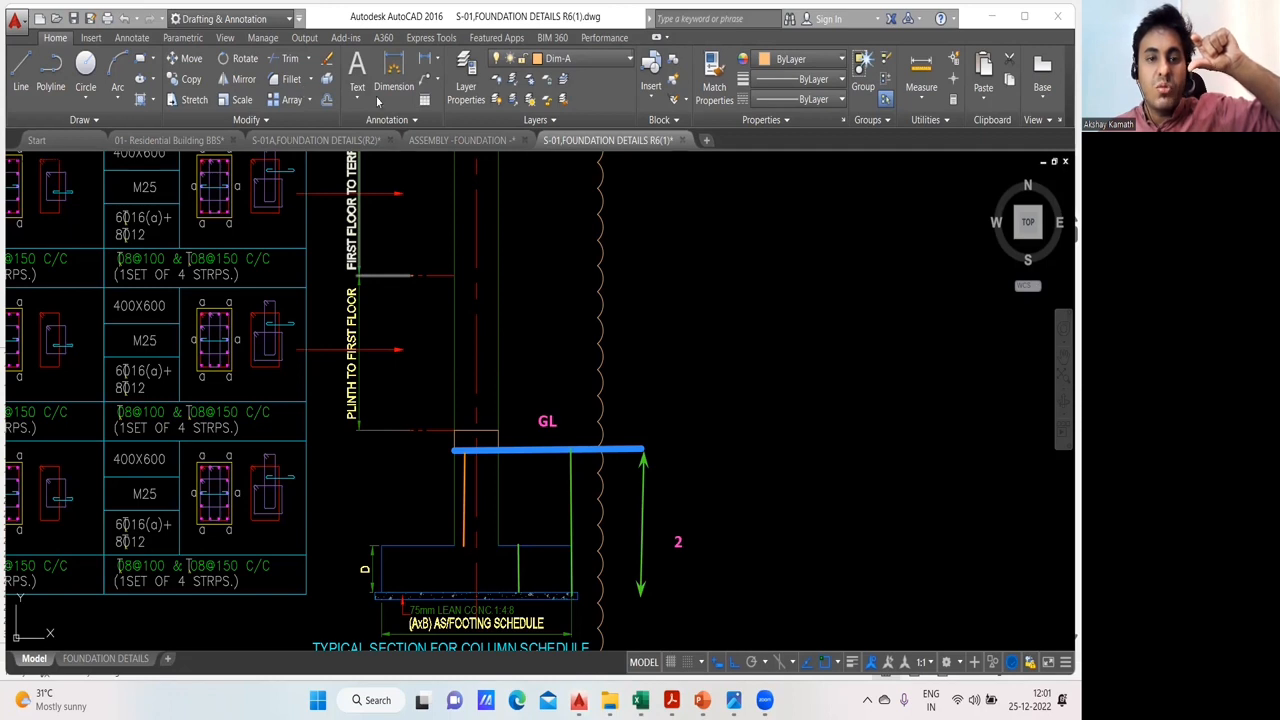
- Mark the column height from the footing top to GL with a pink double arrow, and clear all the markings from the section
{"action": "left_click_drag", "start_coordinate": [531, 546], "coordinate": [532, 452]}
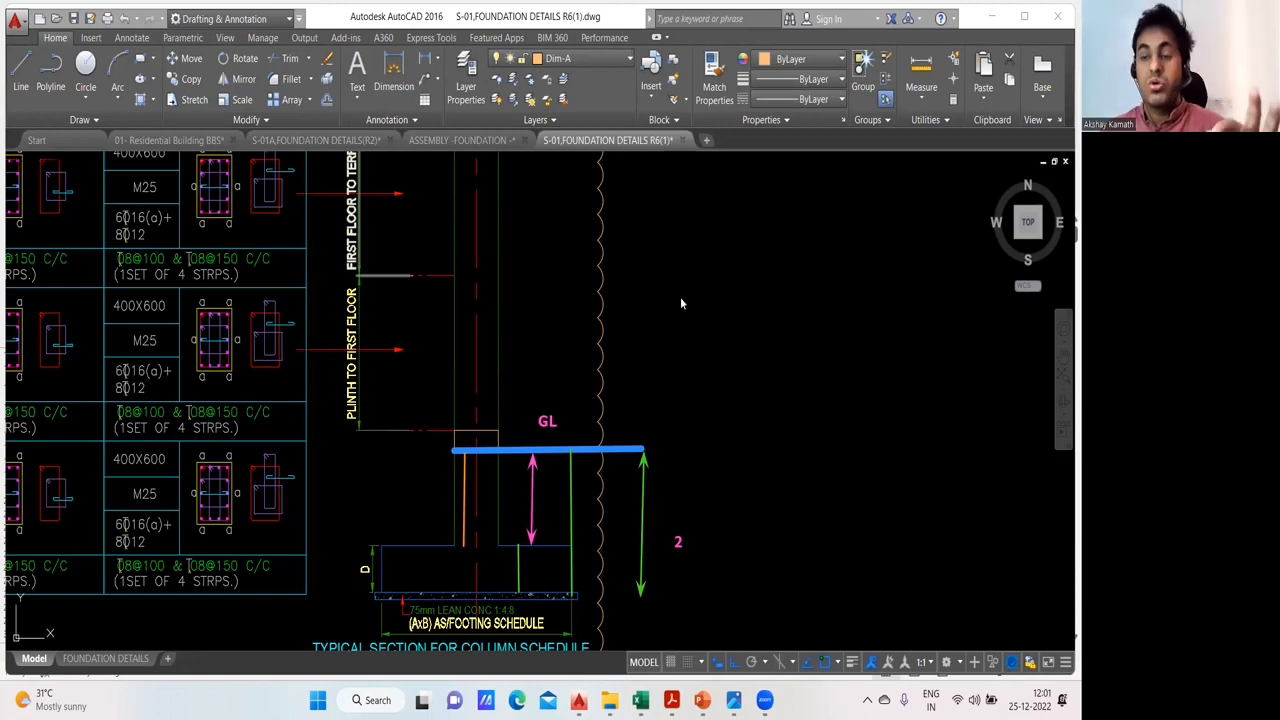
{"action": "left_click", "coordinate": [540, 106]}
- On Section 2-2 of the 01- Residential Building BBS drawing, trace the column bar above the footing in purple and mark column height and footing depth with orange double arrows
{"action": "mouse_move", "coordinate": [641, 700]}
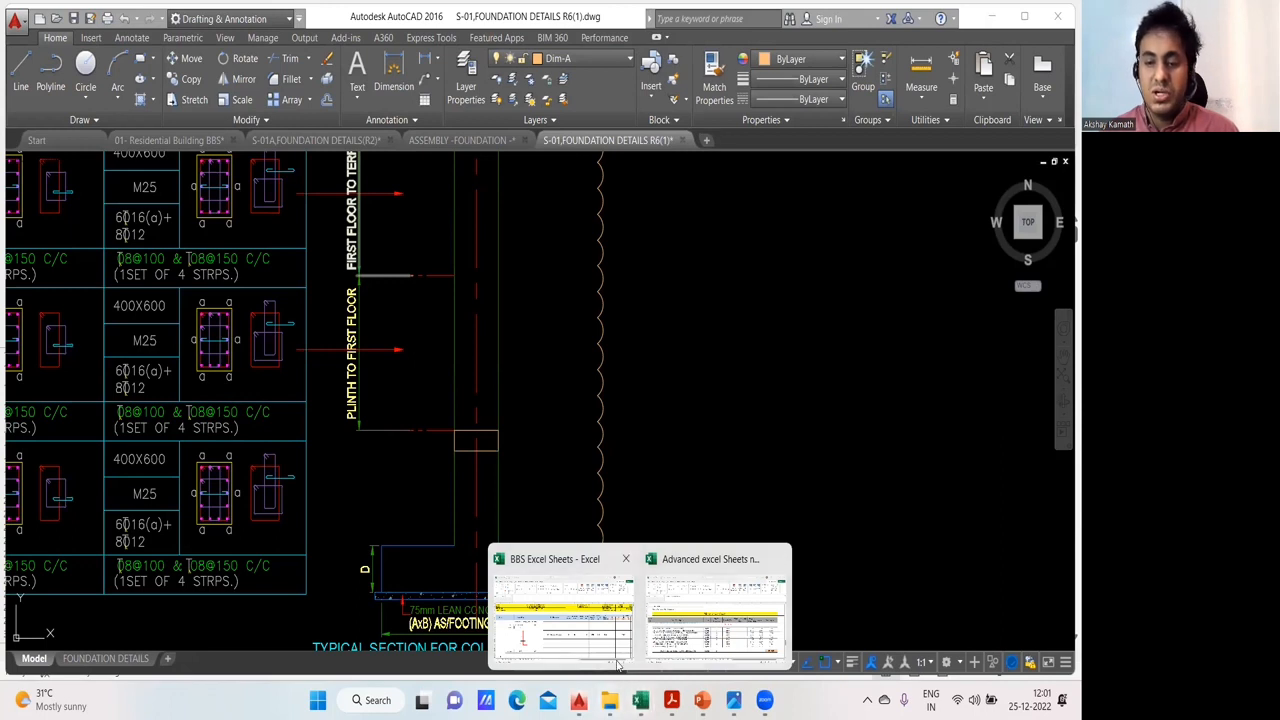
{"action": "mouse_move", "coordinate": [578, 700]}
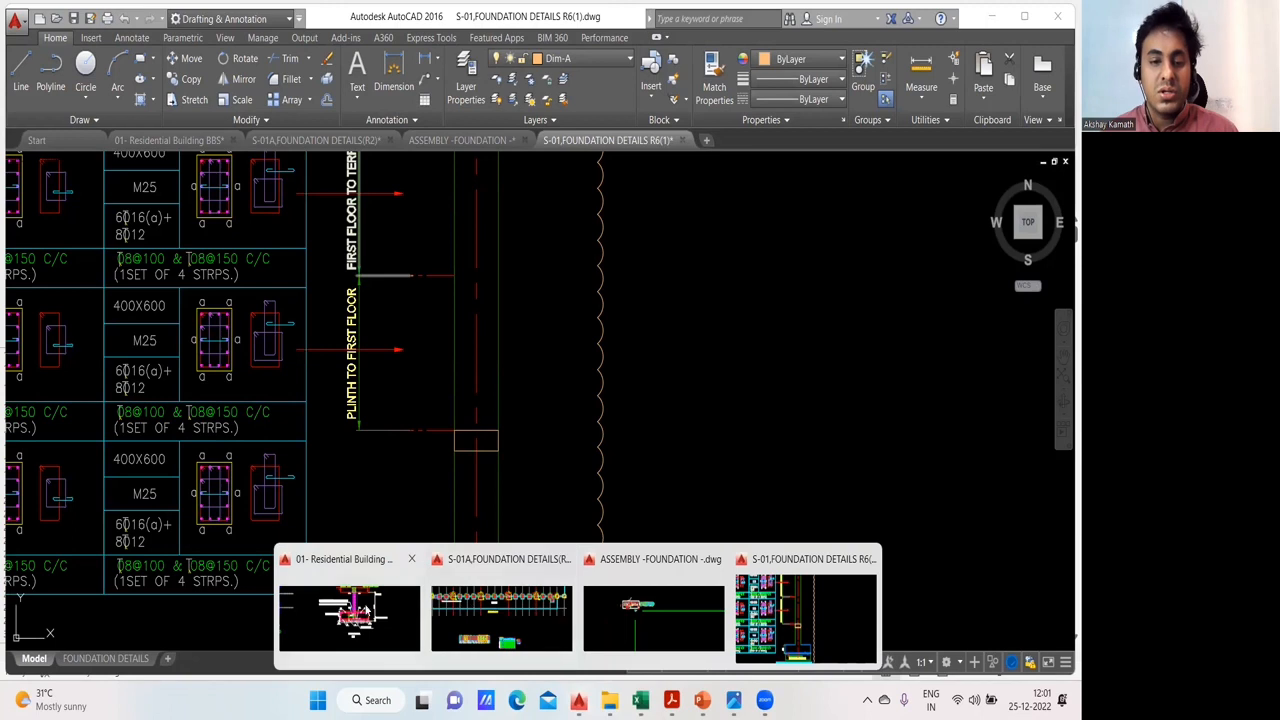
{"action": "left_click", "coordinate": [366, 612]}
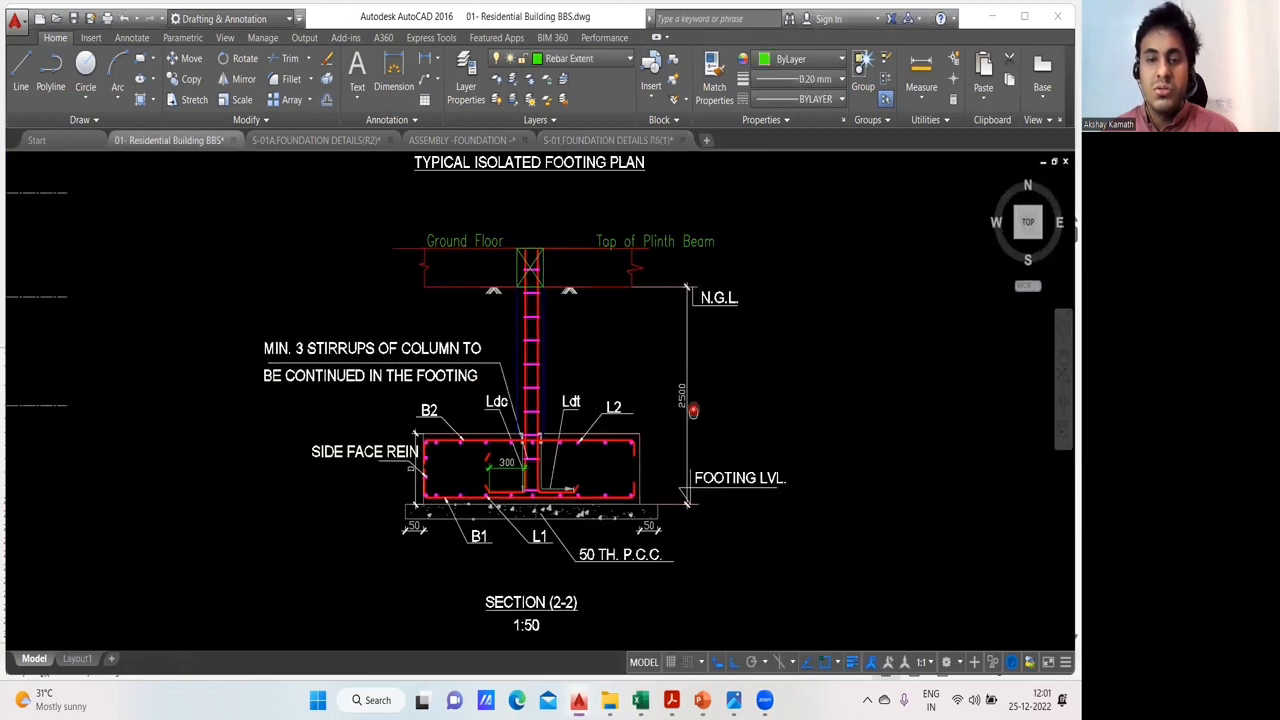
{"action": "scroll", "coordinate": [640, 385], "scroll_direction": "up", "scroll_amount": 4}
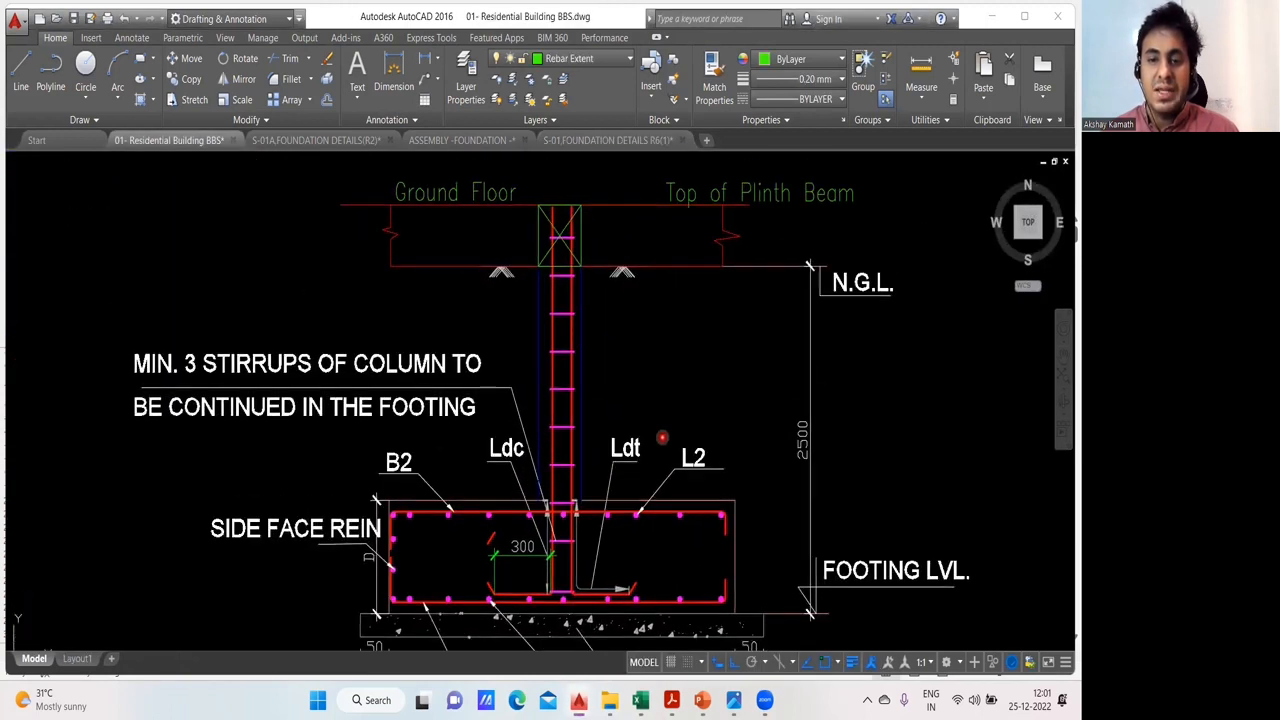
{"action": "mouse_move", "coordinate": [664, 429]}
{"action": "left_mouse_down"}
{"action": "mouse_move", "coordinate": [632, 405]}
{"action": "mouse_move", "coordinate": [588, 403]}
{"action": "left_mouse_up"}
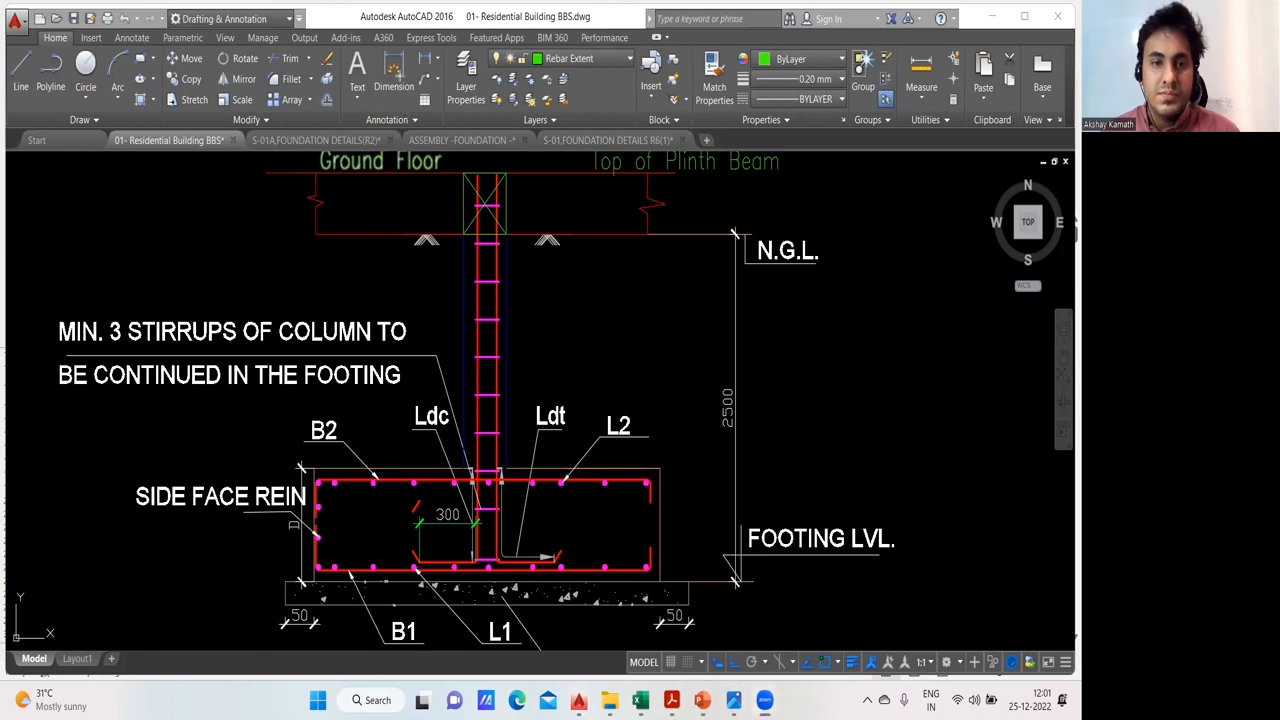
{"action": "left_click_drag", "start_coordinate": [480, 240], "coordinate": [478, 466]}
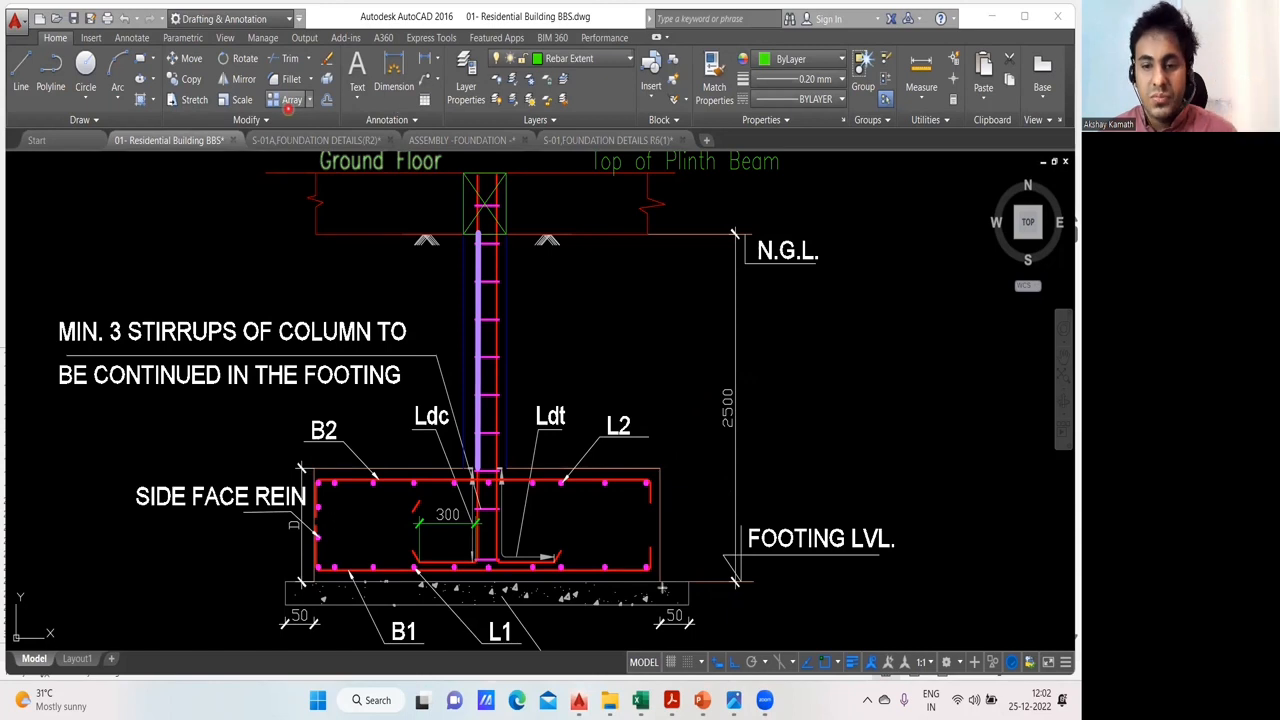
{"action": "left_click_drag", "start_coordinate": [660, 583], "coordinate": [642, 237]}
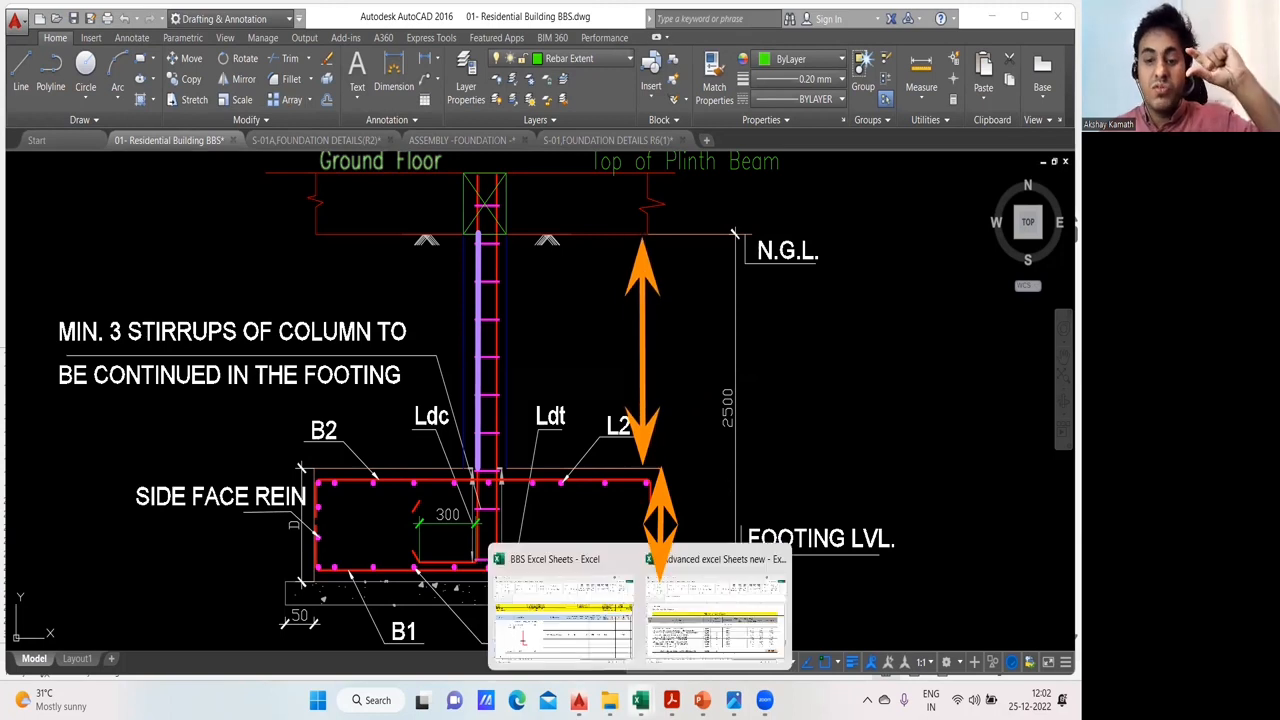
- Clear the markings from the footing section and return to Sheet4 of the BBS Excel Sheets workbook
{"action": "left_click", "coordinate": [595, 640]}
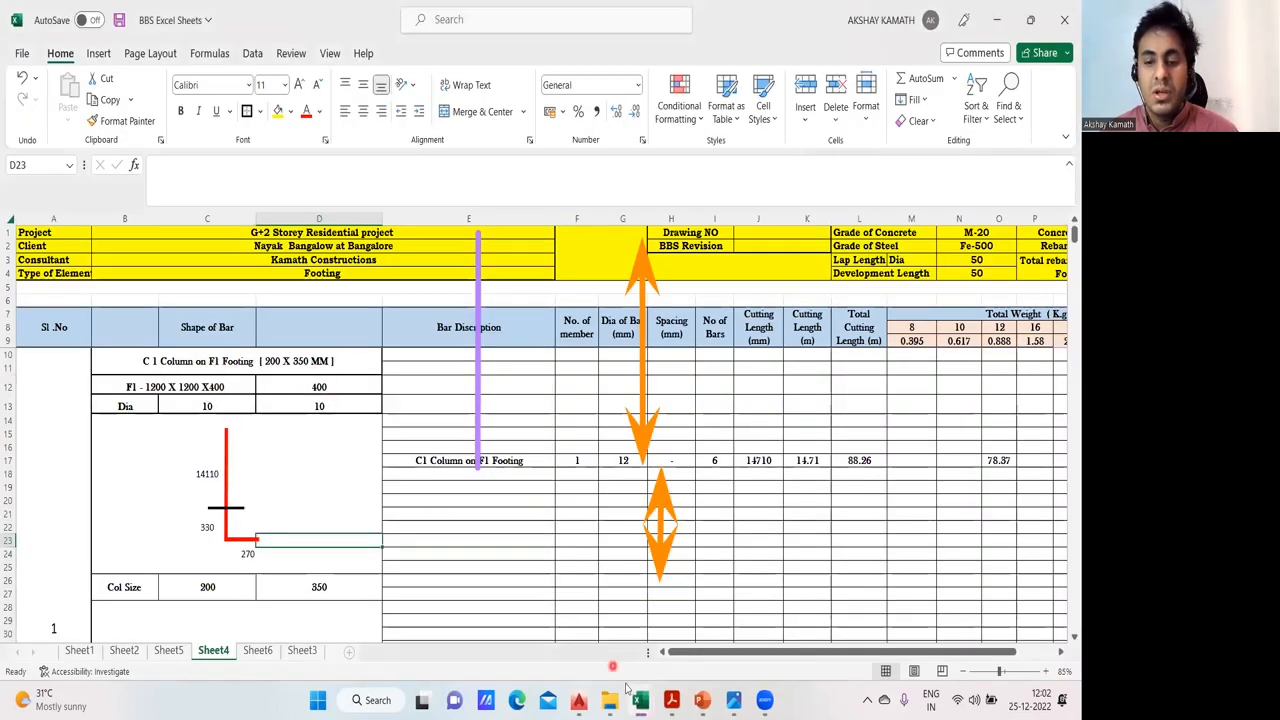
{"action": "mouse_move", "coordinate": [640, 700]}
{"action": "mouse_move", "coordinate": [578, 700]}
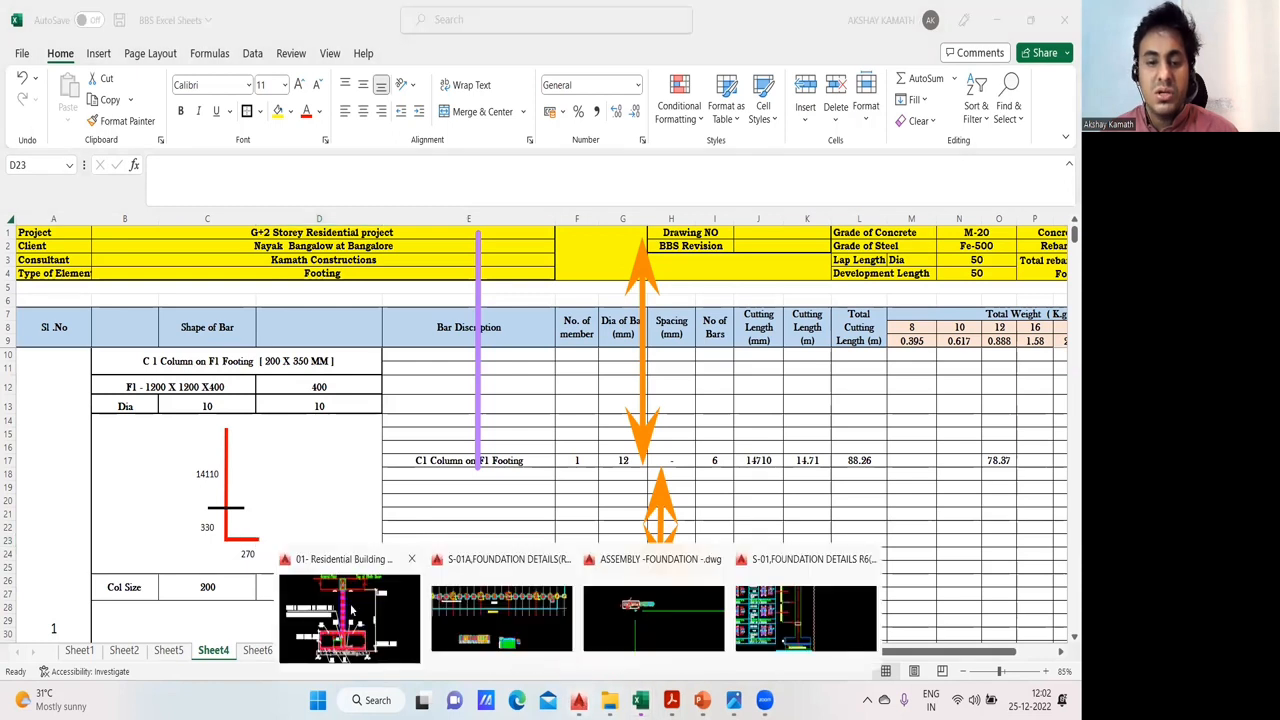
{"action": "left_click", "coordinate": [488, 590]}
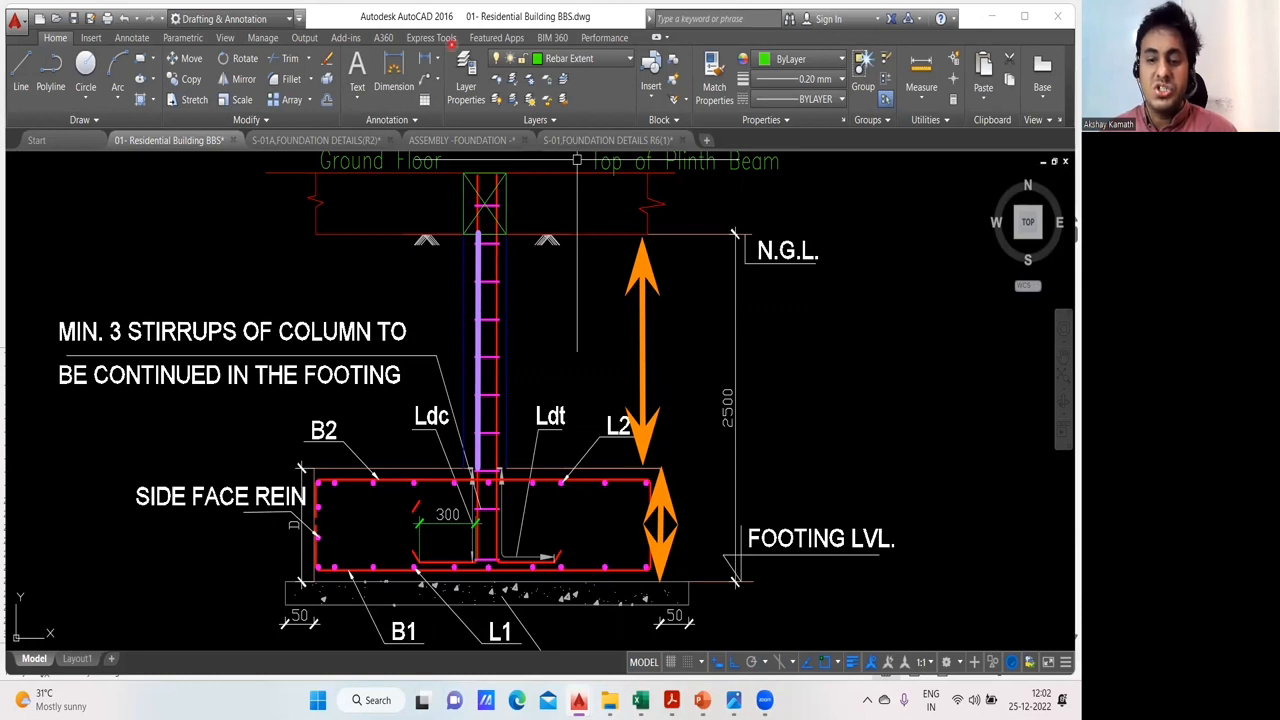
{"action": "mouse_move", "coordinate": [640, 700]}
{"action": "left_click", "coordinate": [626, 558]}
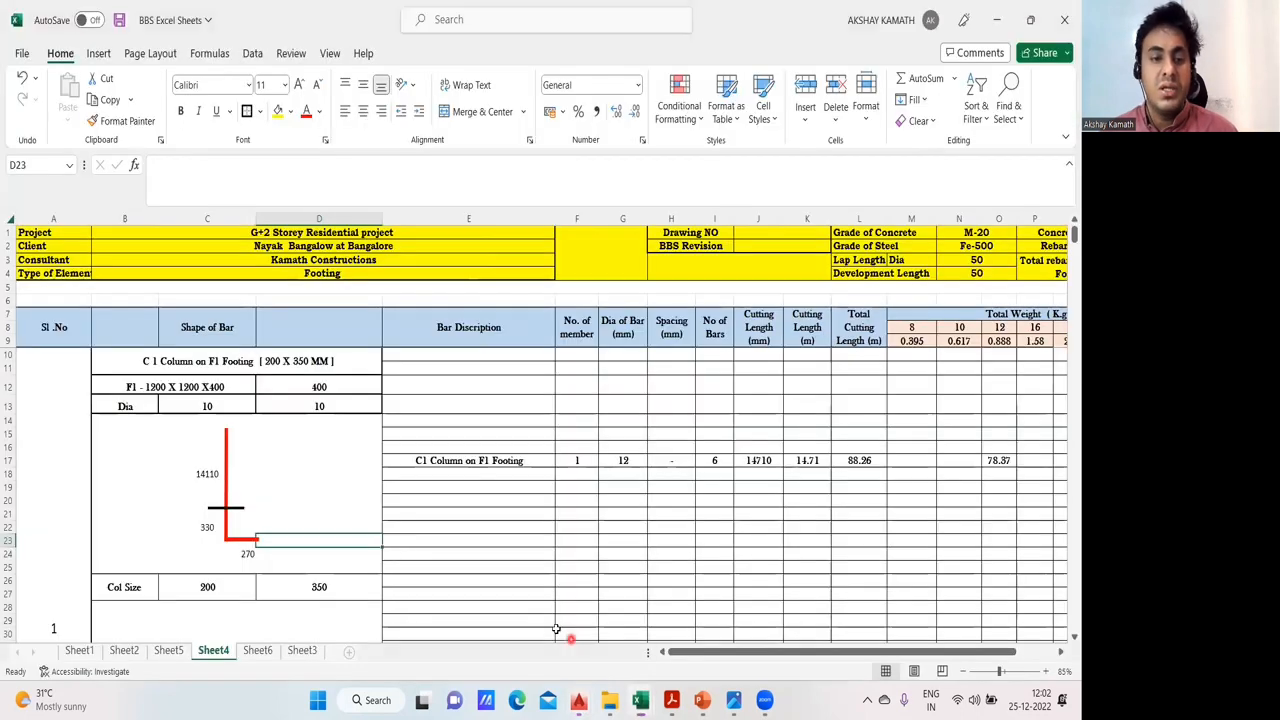
- Examine the formula in C18 that gives the vertical length of the C1 on F1 column bar
{"action": "left_click", "coordinate": [207, 474]}
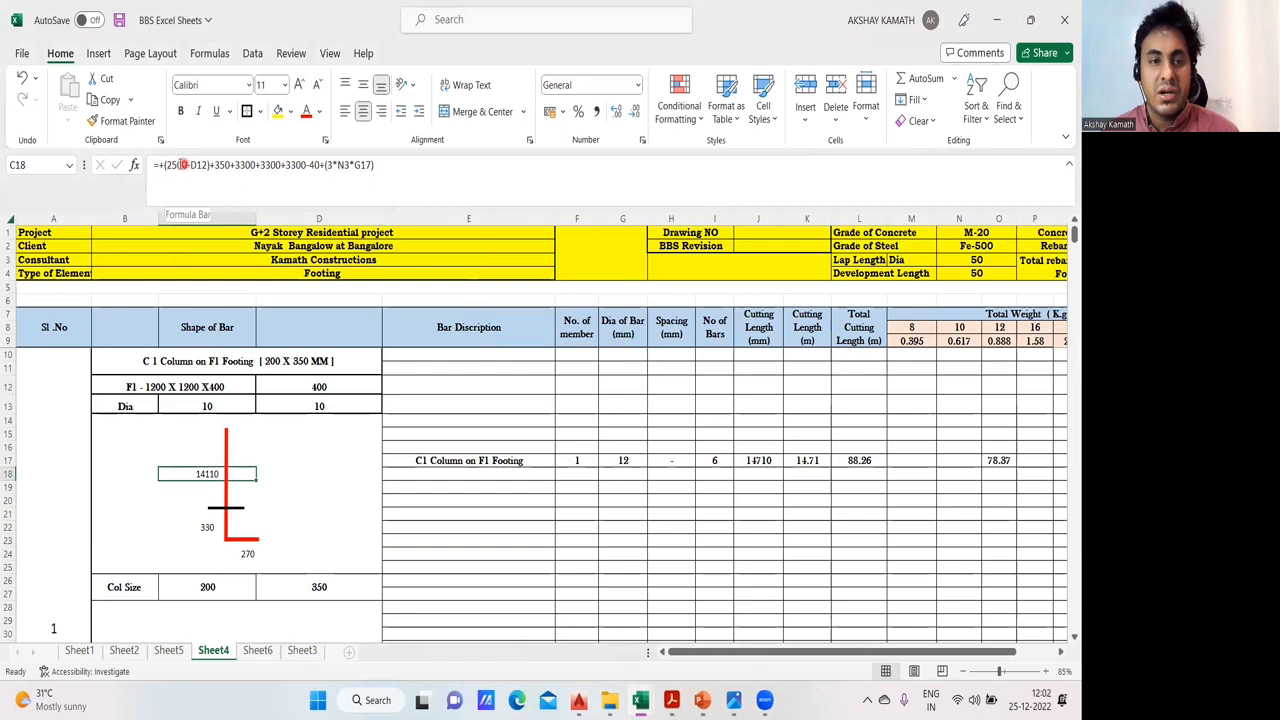
{"action": "double_click", "coordinate": [203, 474]}
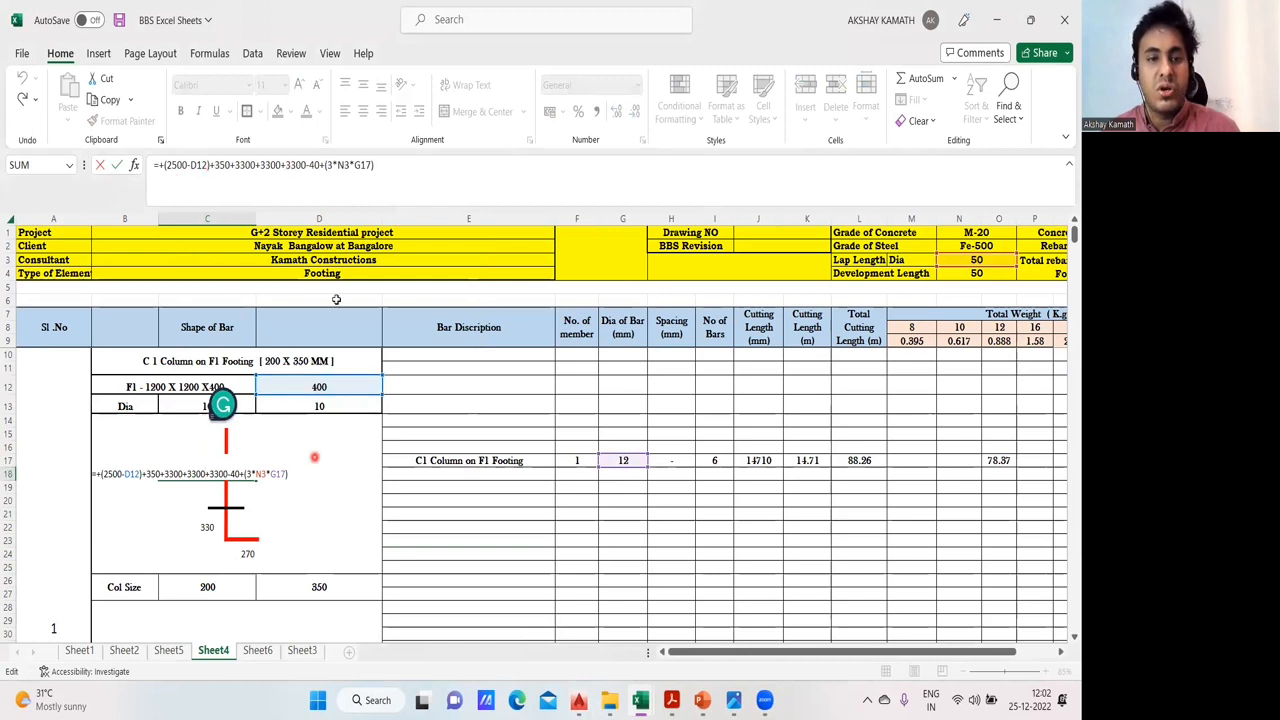
{"action": "left_click", "coordinate": [339, 516]}
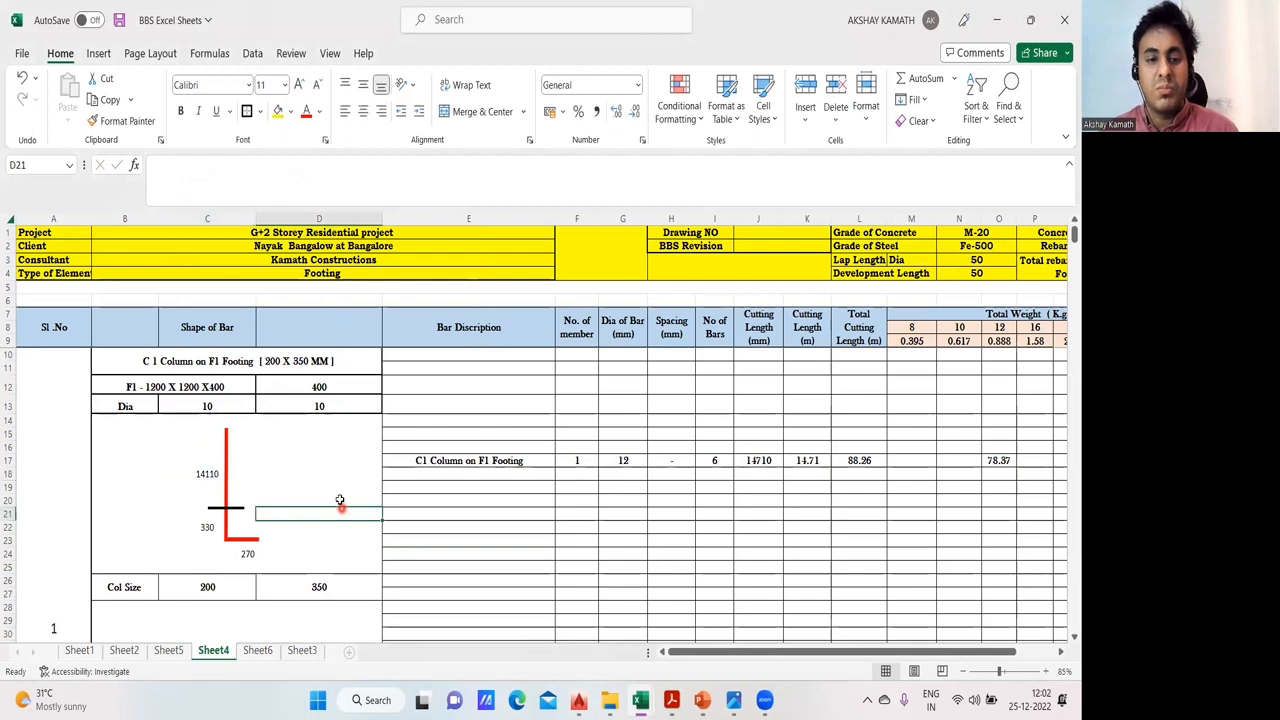
- Enter the formula 2500-D12 in D18 to work out the column height between the footing top and ground level
{"action": "left_click", "coordinate": [319, 474]}
{"action": "type", "text": "+("}
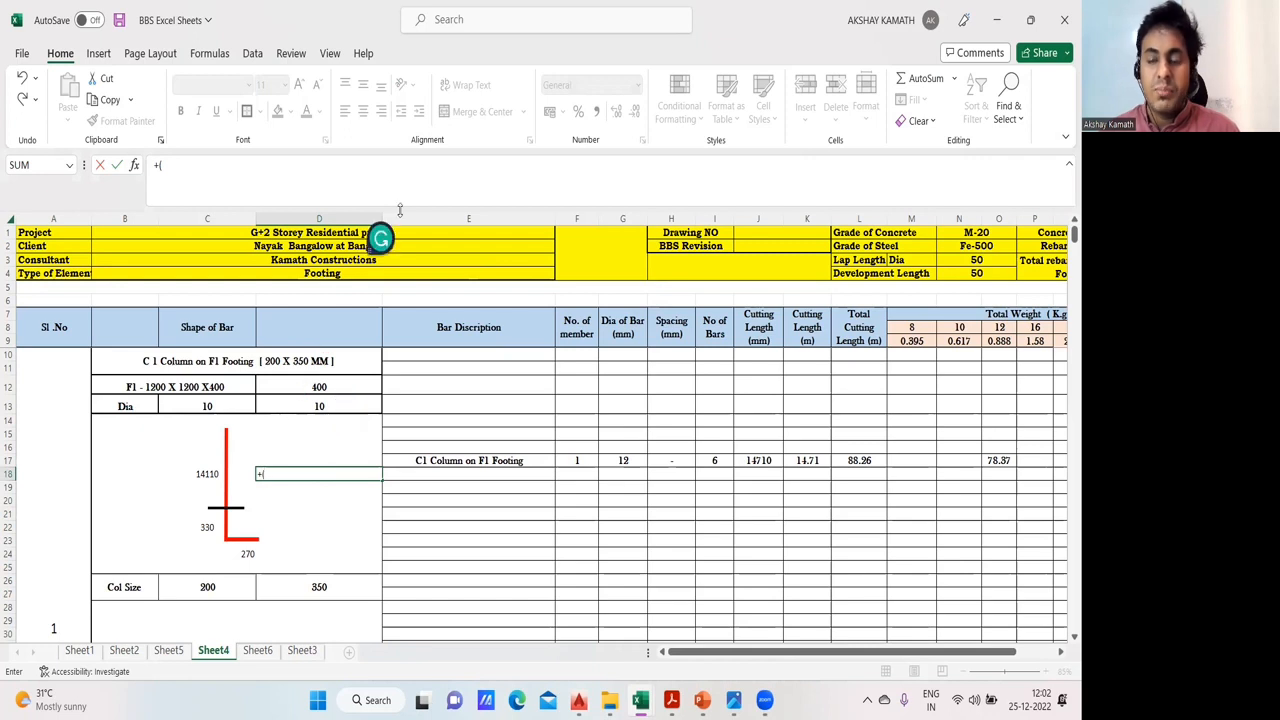
{"action": "type", "text": "2."}
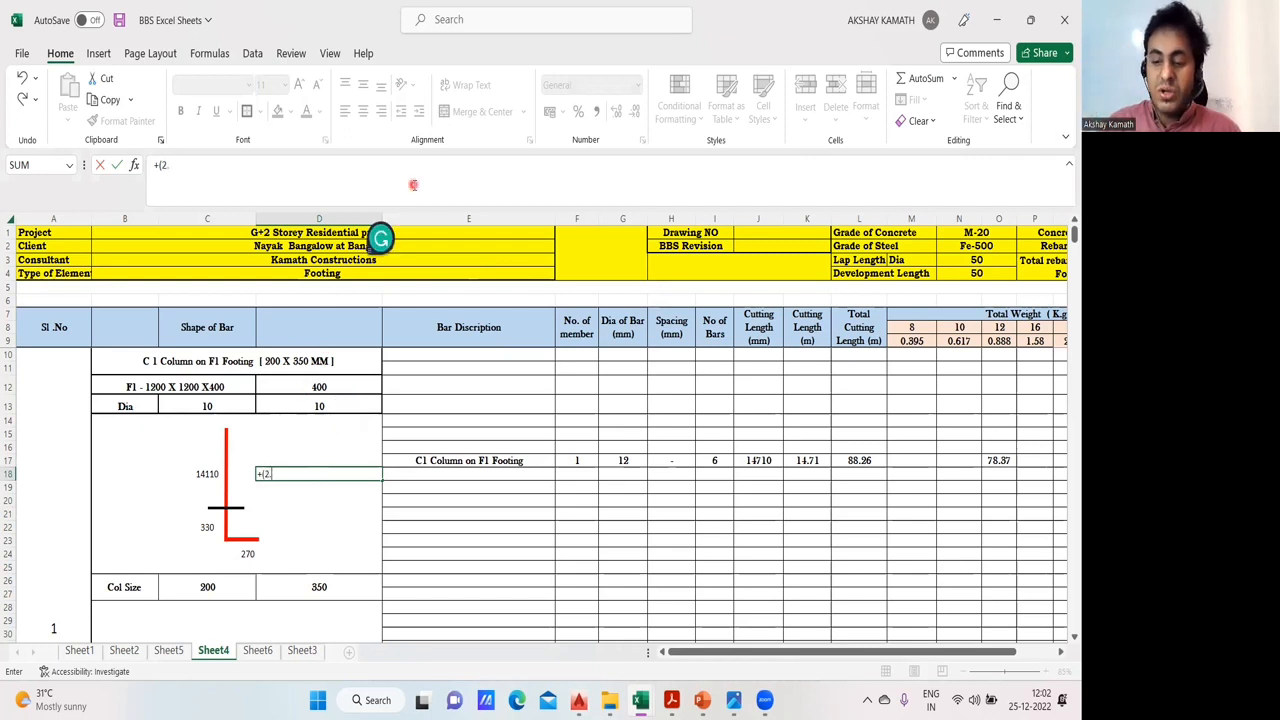
{"action": "key", "text": "BackSpace"}
{"action": "key", "text": "BackSpace"}
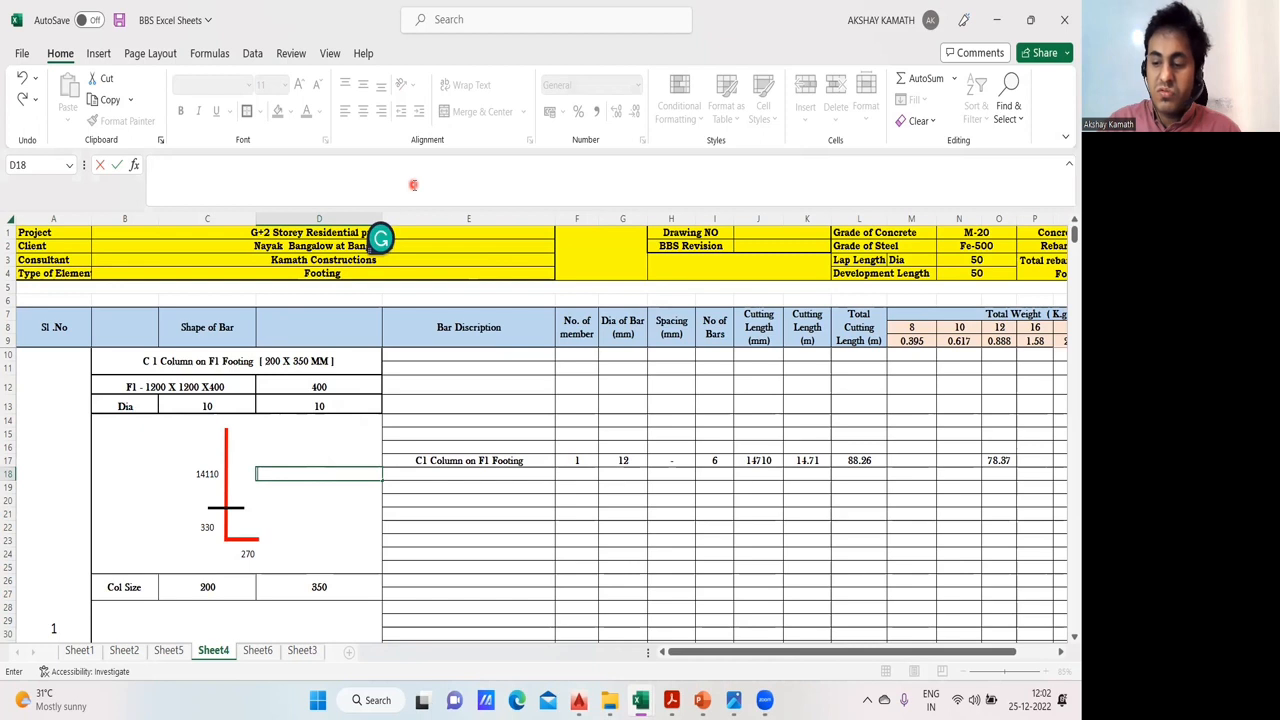
{"action": "type", "text": "2500-"}
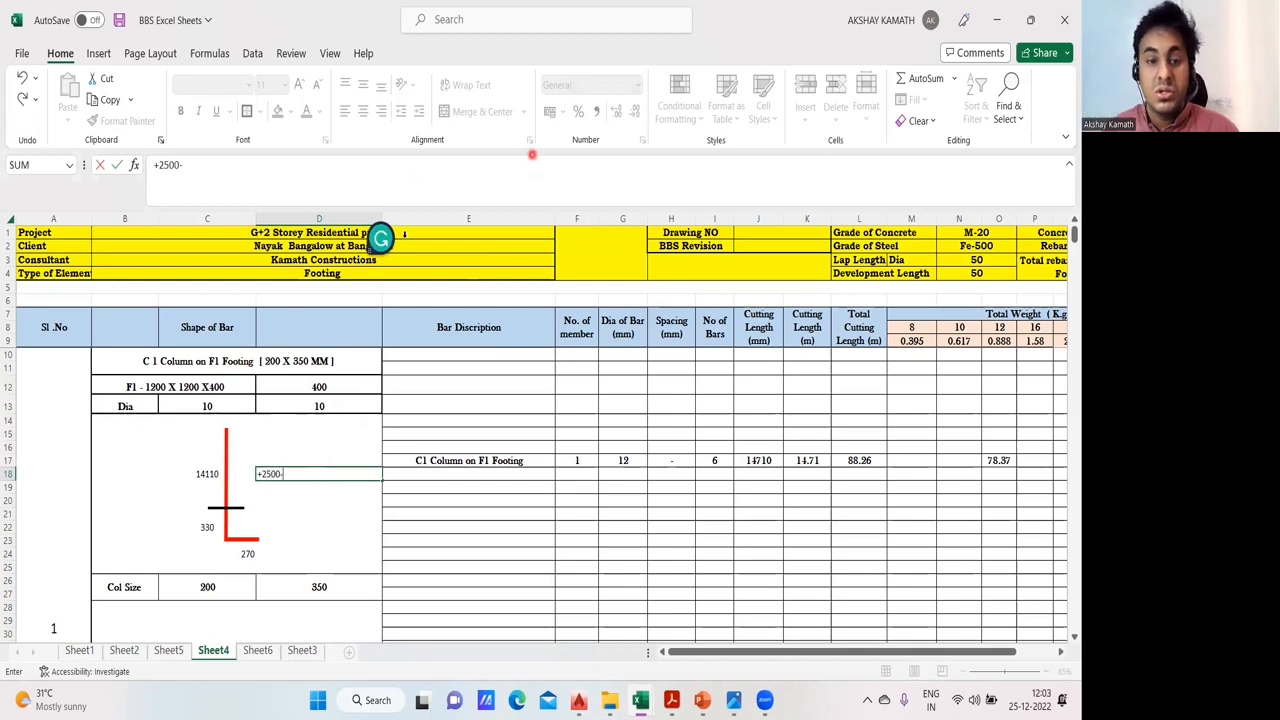
{"action": "left_click", "coordinate": [338, 391]}
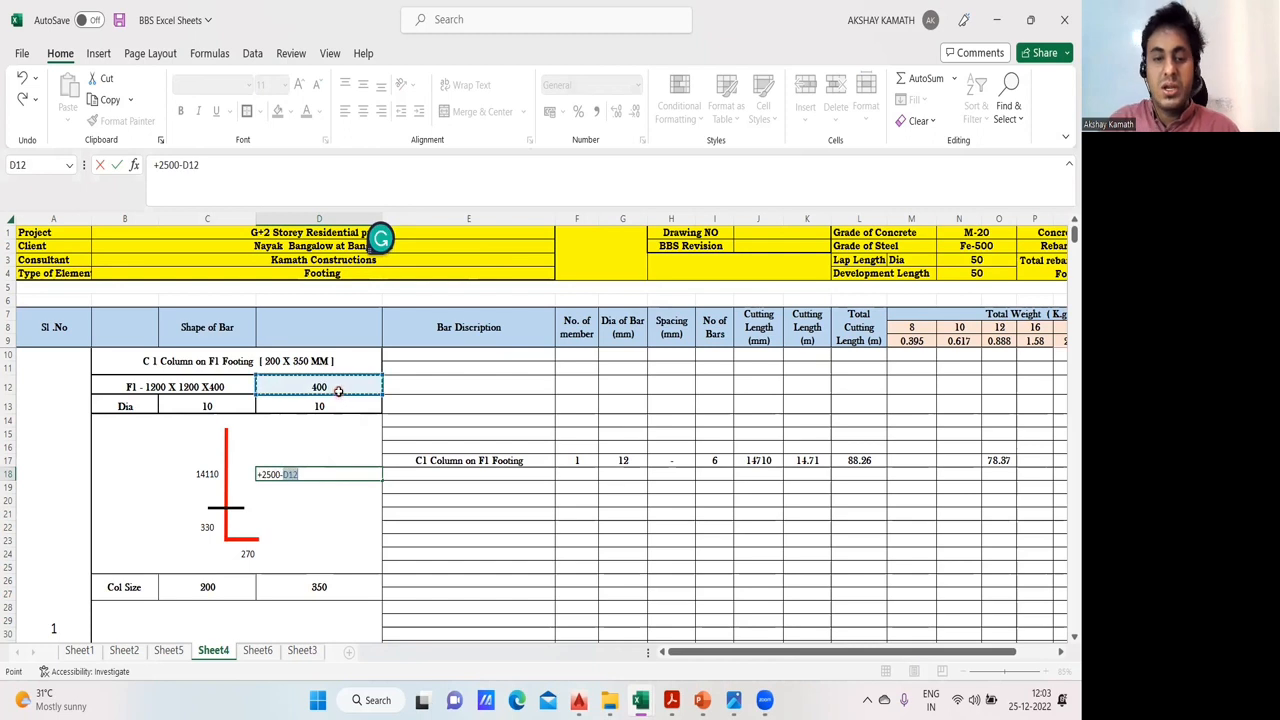
{"action": "key", "text": "Return"}
{"action": "left_click", "coordinate": [367, 473]}
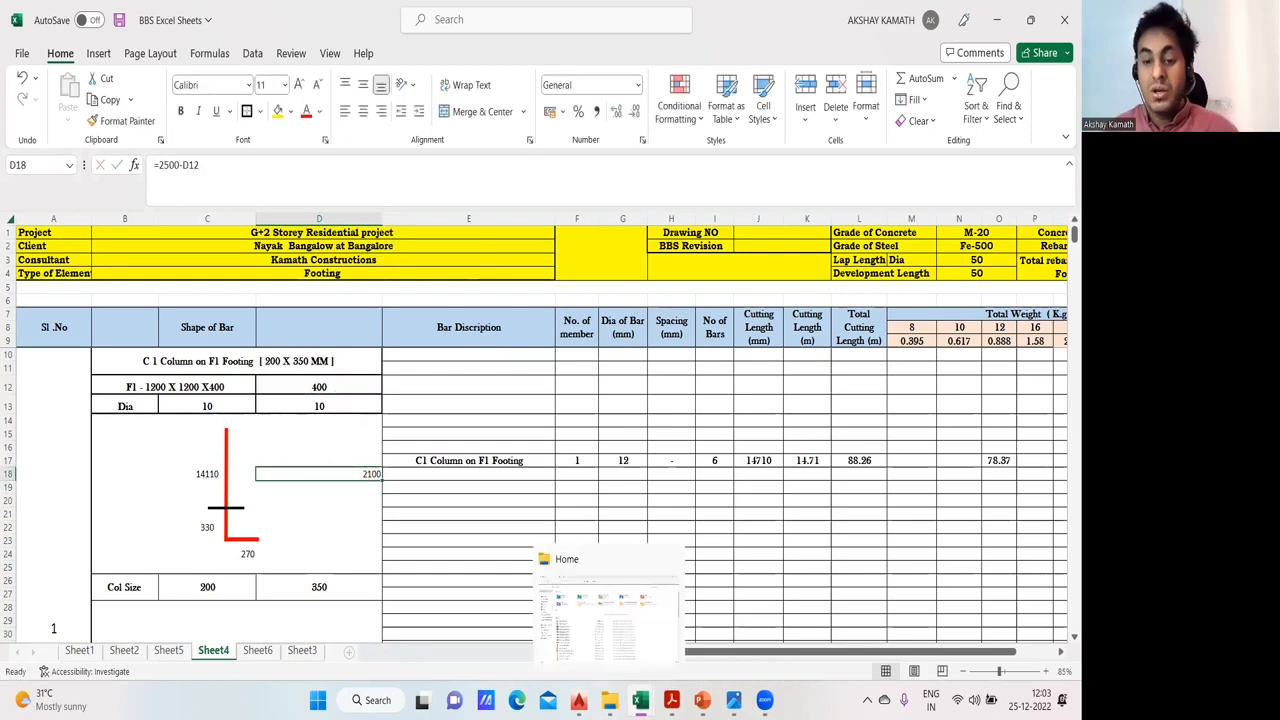
- Switch to AutoCAD, review Section 2-2 around the plinth beam, and go back to the column section in the S-01,FOUNDATION DETAILS R6(1) drawing
{"action": "left_click", "coordinate": [578, 700]}
{"action": "left_click", "coordinate": [350, 630]}
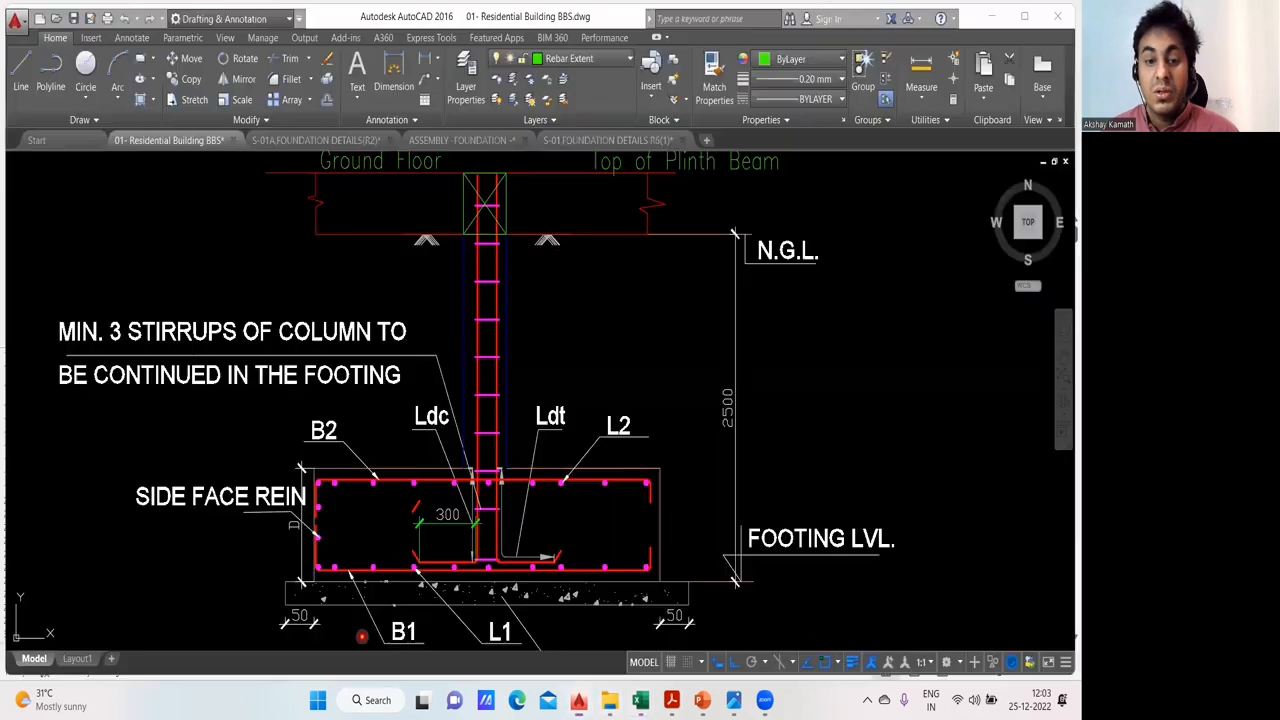
{"action": "scroll", "coordinate": [514, 400], "scroll_direction": "up", "scroll_amount": 2}
{"action": "left_click_drag", "start_coordinate": [514, 400], "coordinate": [514, 480]}
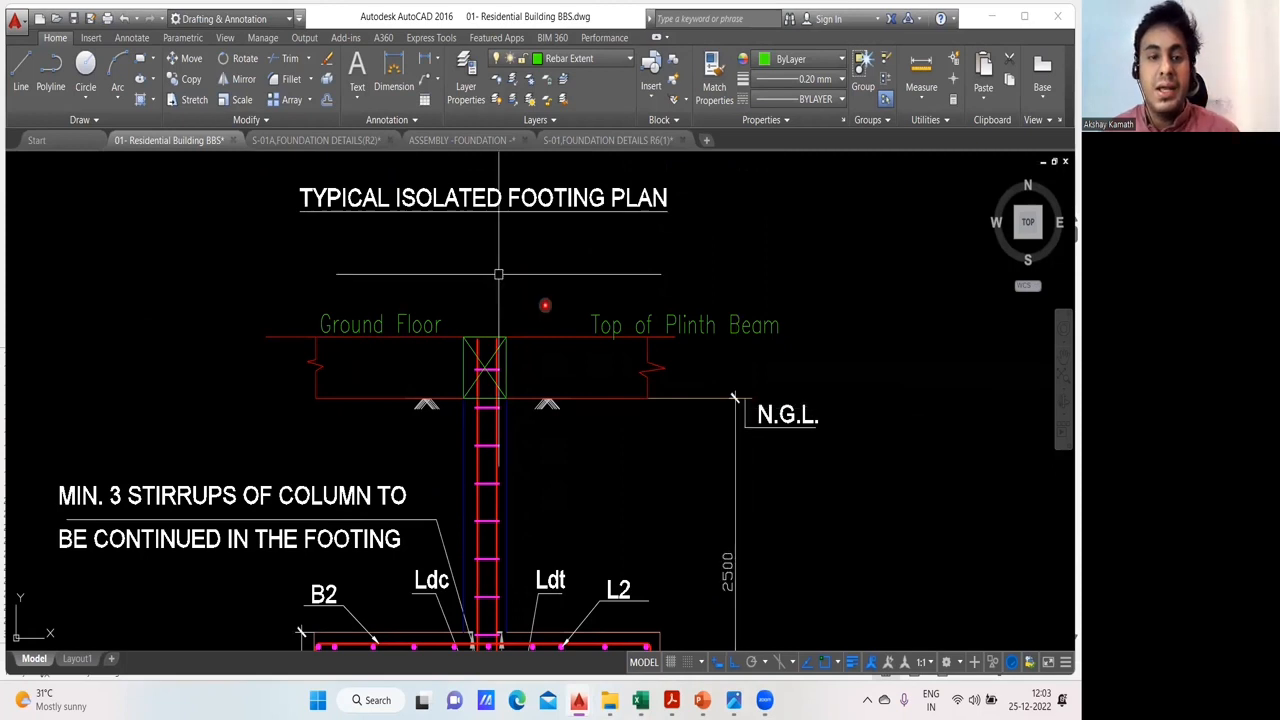
{"action": "left_click", "coordinate": [318, 140]}
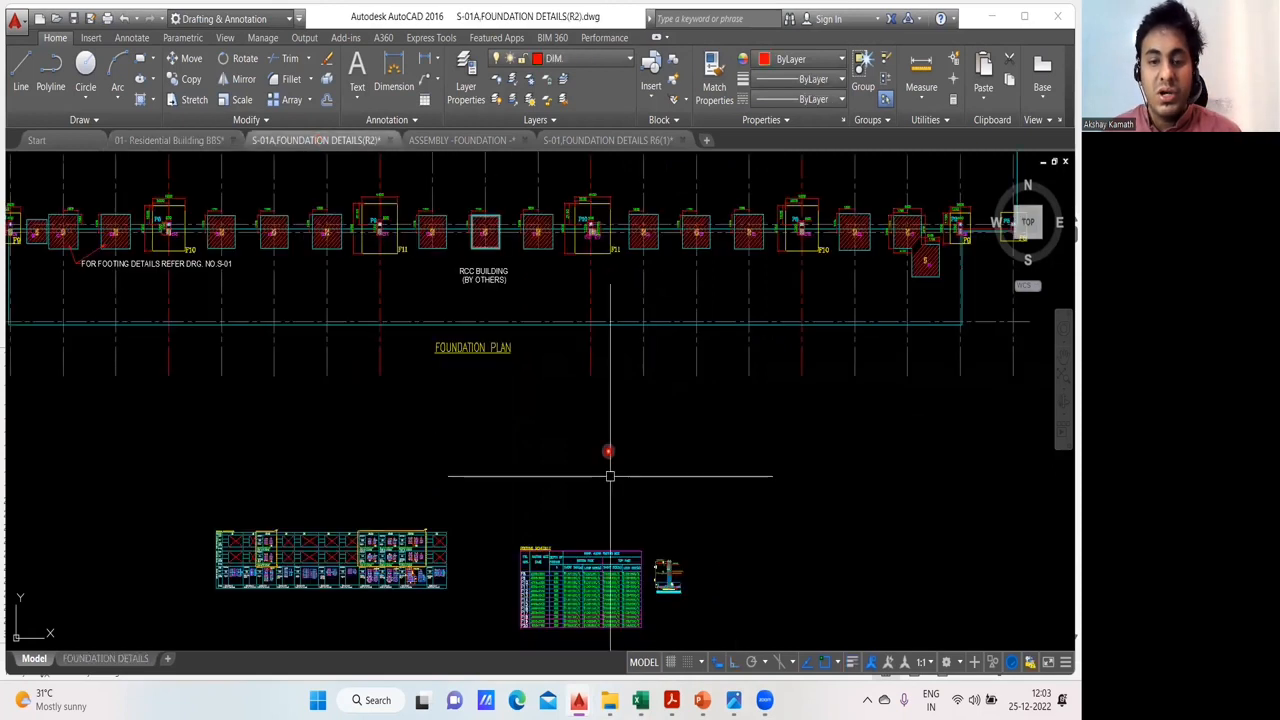
{"action": "left_click", "coordinate": [497, 141]}
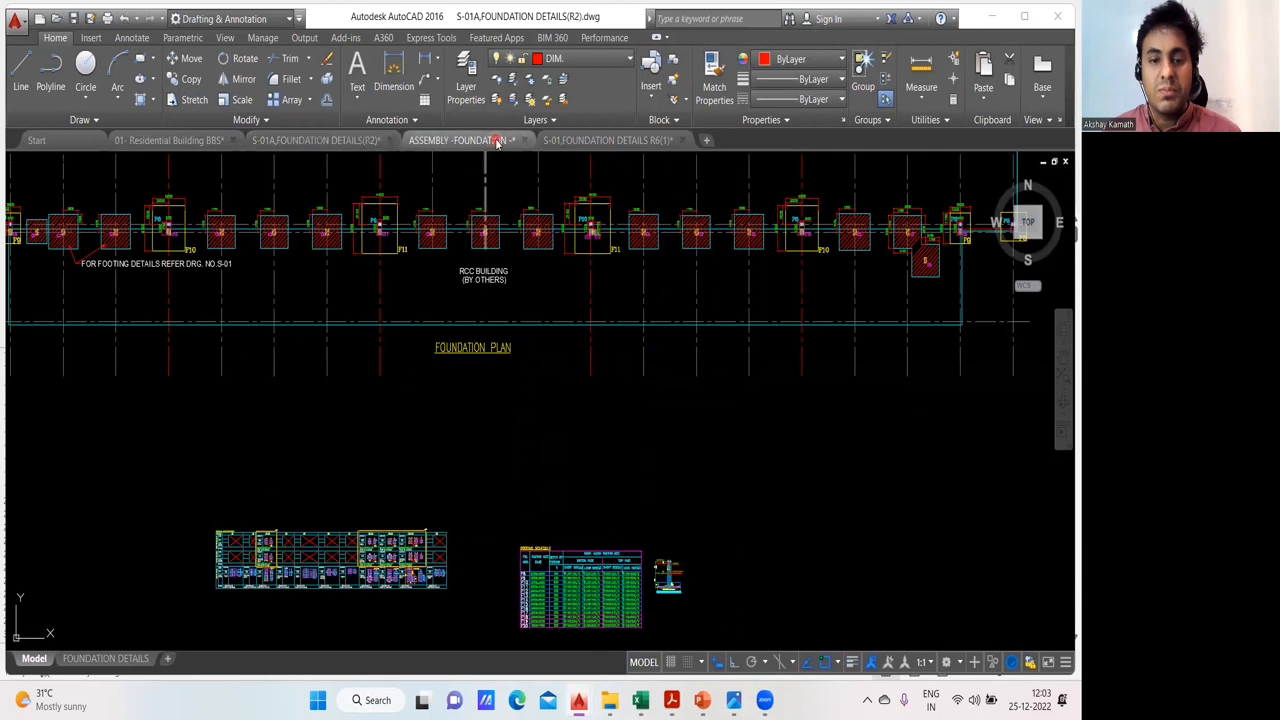
{"action": "left_click", "coordinate": [612, 141]}
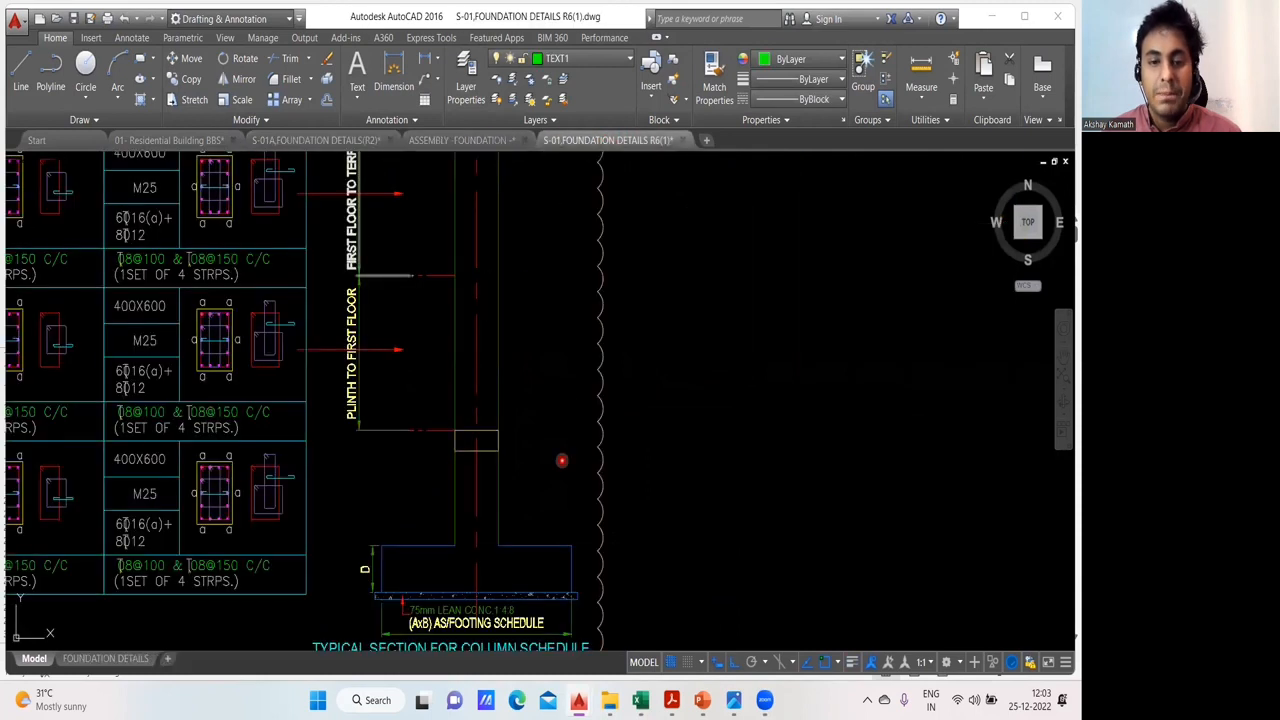
{"action": "scroll", "coordinate": [557, 446], "scroll_direction": "down", "scroll_amount": 4}
{"action": "scroll", "coordinate": [560, 429], "scroll_direction": "up", "scroll_amount": 2}
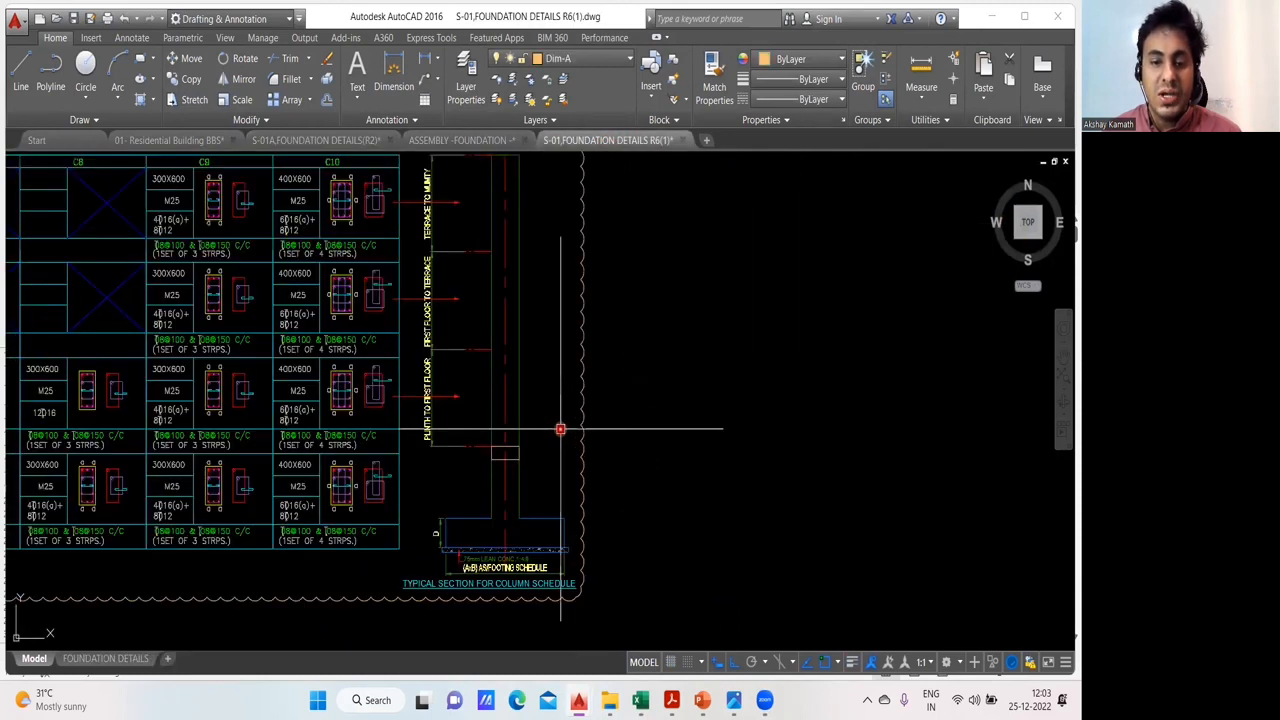
- Trace the L-shaped column bar in orange from the footing base to the plinth, and in green from there to the column top
{"action": "mouse_move", "coordinate": [560, 429]}
{"action": "left_mouse_down"}
{"action": "mouse_move", "coordinate": [543, 469]}
{"action": "mouse_move", "coordinate": [549, 441]}
{"action": "left_mouse_up"}
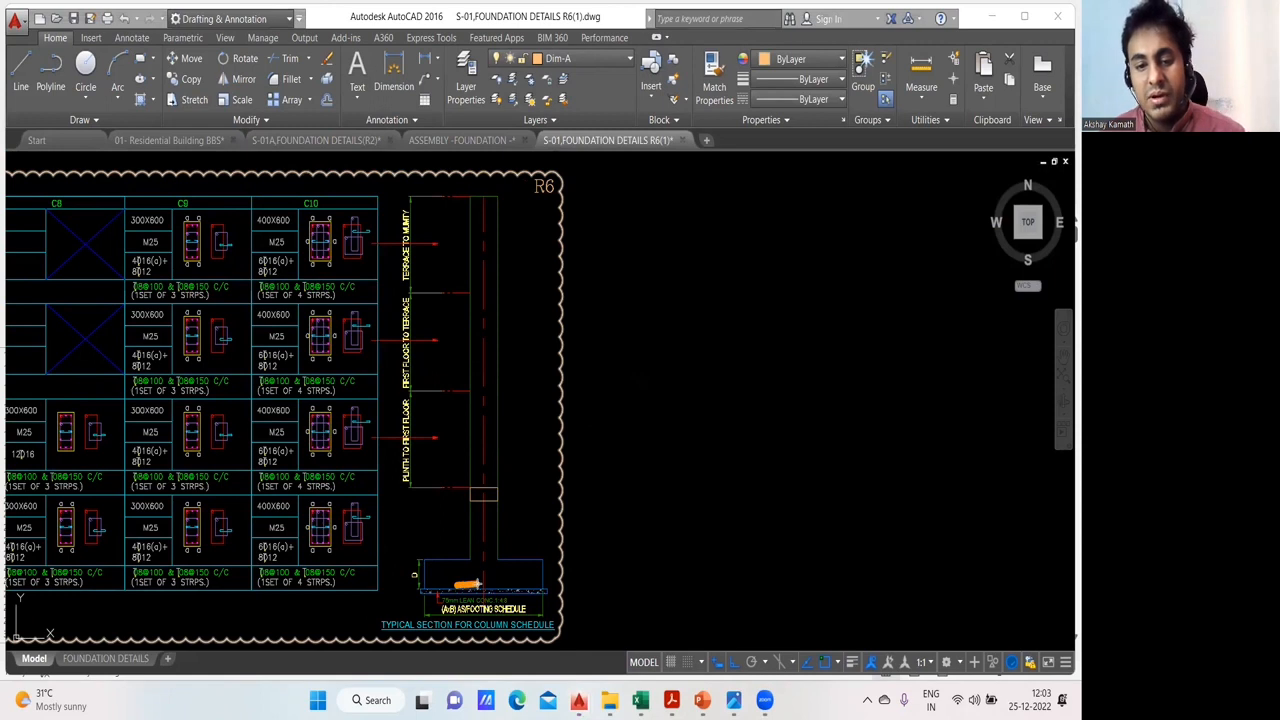
{"action": "left_click_drag", "start_coordinate": [478, 585], "coordinate": [478, 503]}
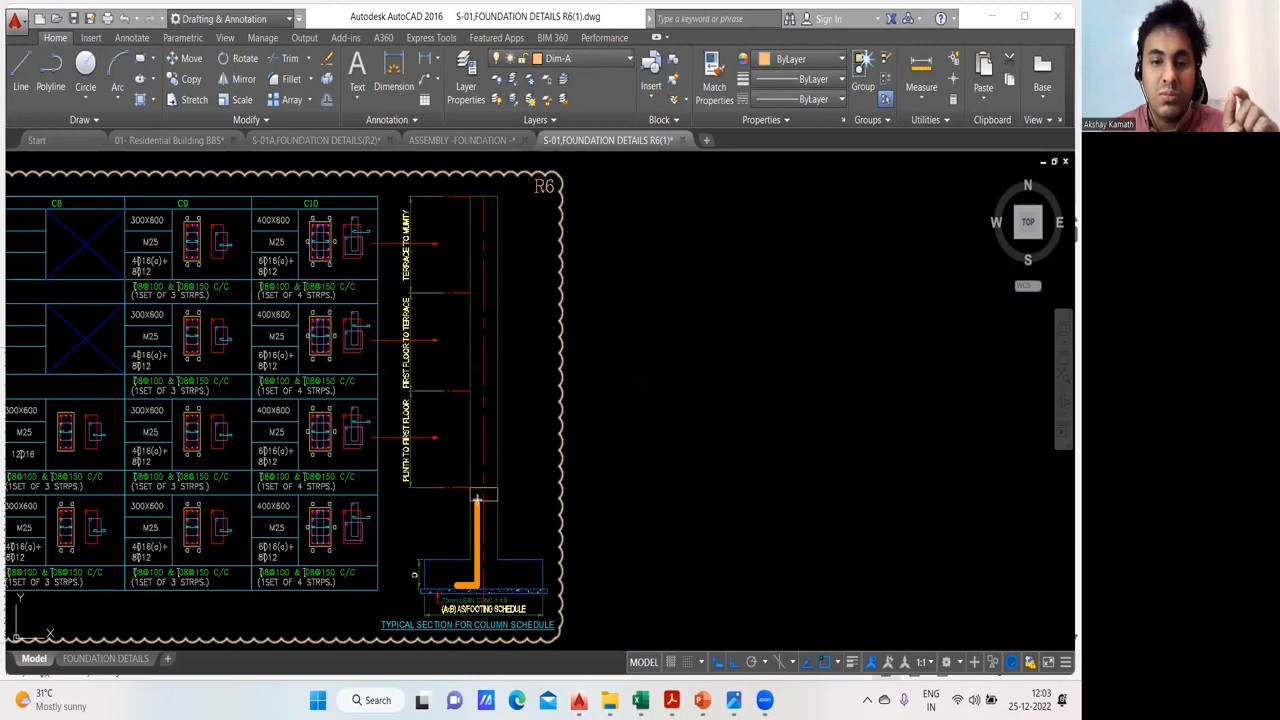
{"action": "left_click_drag", "start_coordinate": [477, 502], "coordinate": [476, 205]}
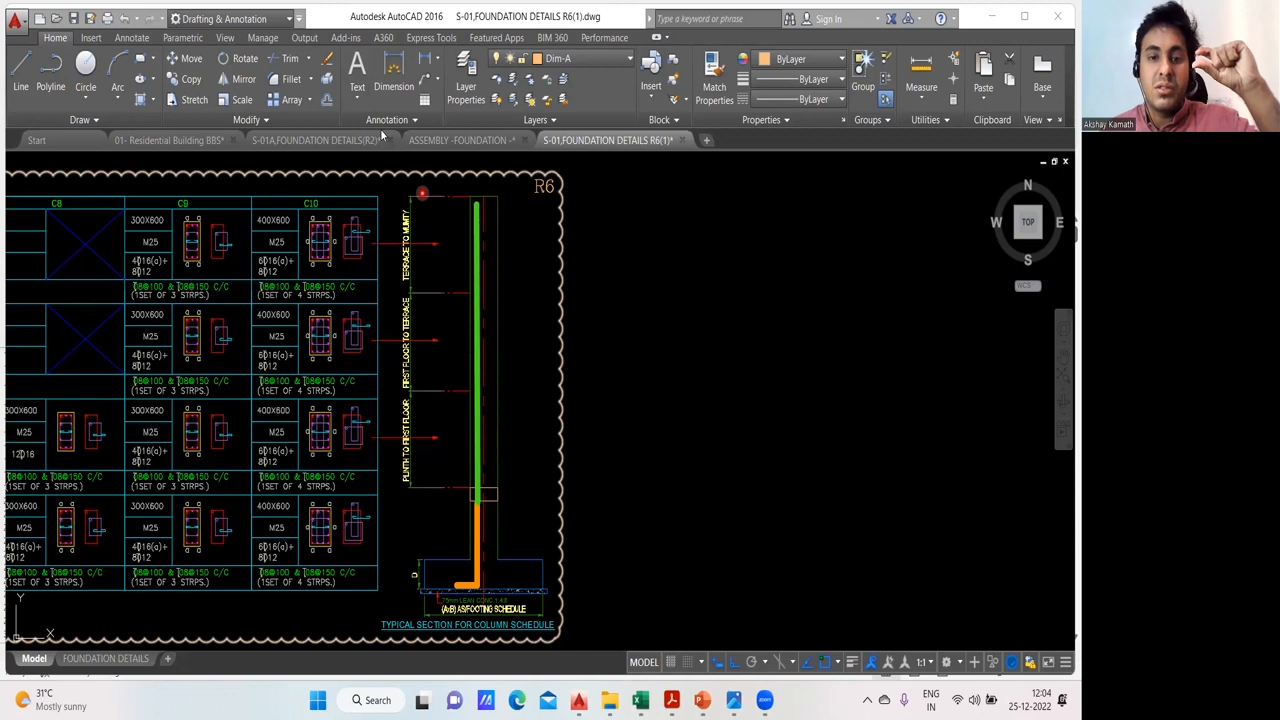
- Label each of the three storey heights from the plinth to the column top with a pink "3"
{"action": "left_click", "coordinate": [432, 430]}
{"action": "type", "text": "3"}
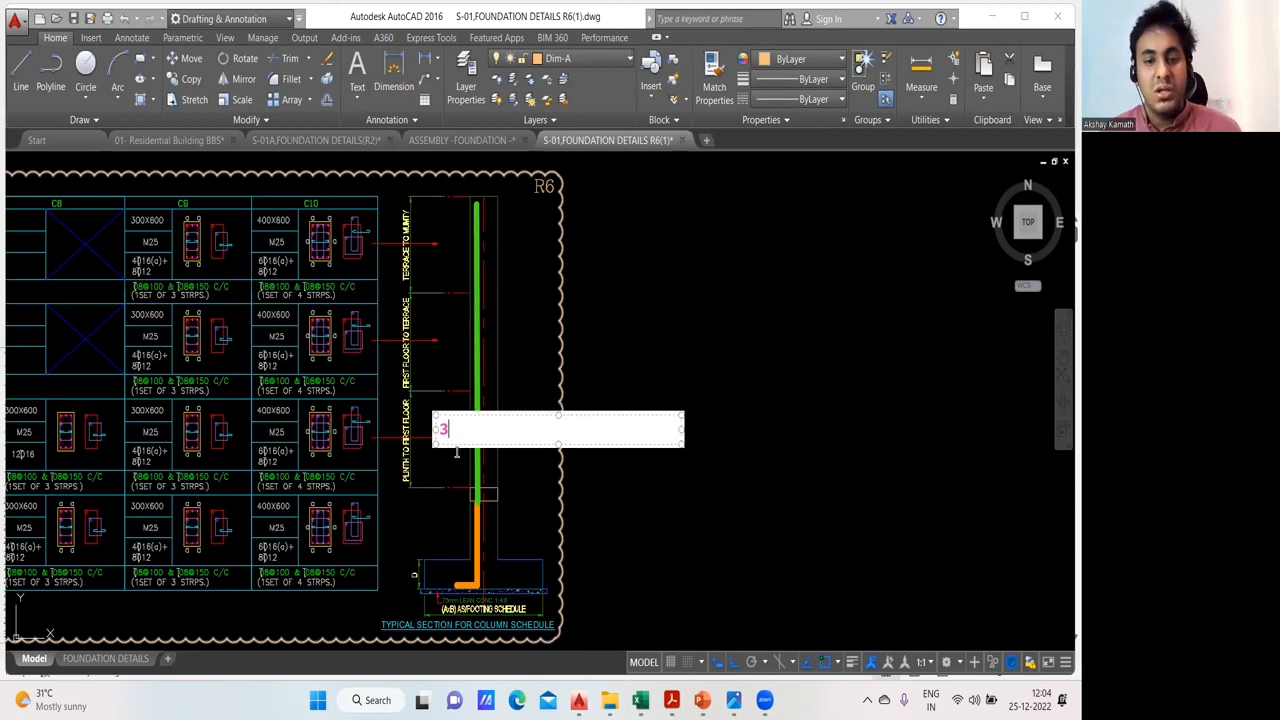
{"action": "left_click", "coordinate": [442, 336]}
{"action": "type", "text": "3"}
{"action": "left_click", "coordinate": [469, 414]}
{"action": "left_click", "coordinate": [447, 244]}
{"action": "type", "text": "3"}
{"action": "left_click", "coordinate": [520, 544]}
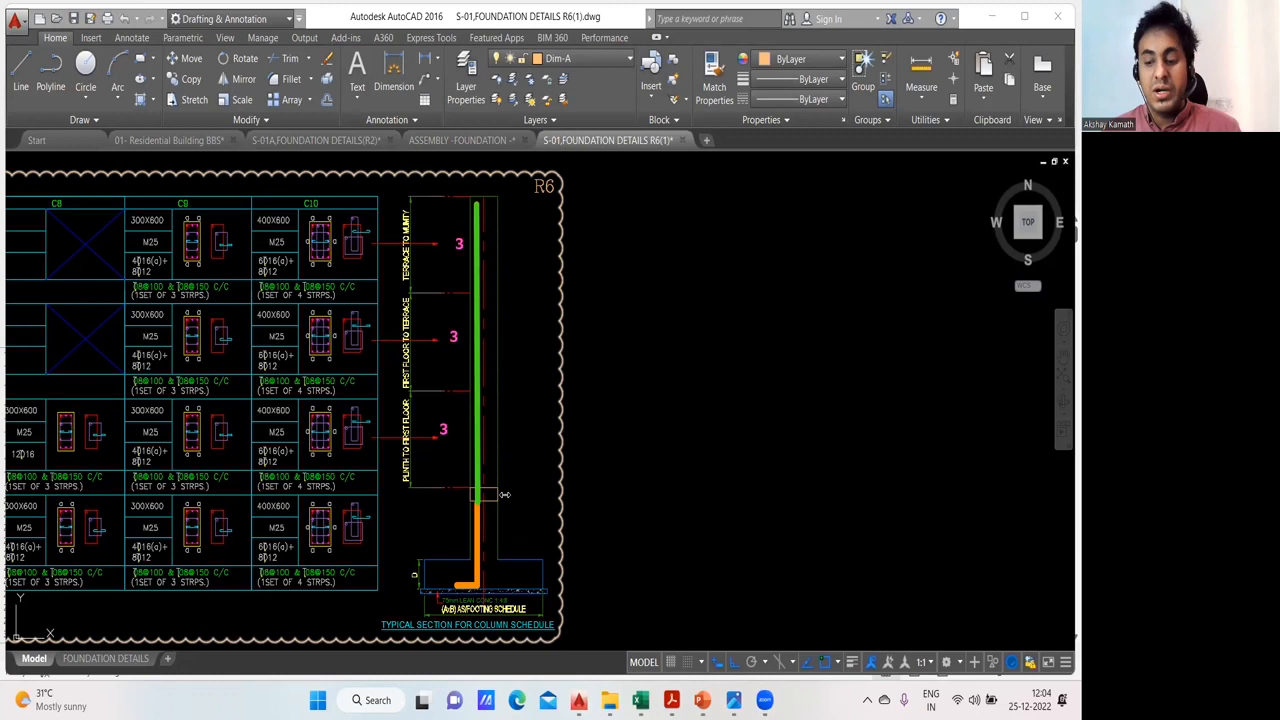
- Label the plinth beam depth beside the column as "0.45"
{"action": "left_click", "coordinate": [505, 494]}
{"action": "type", "text": "450"}
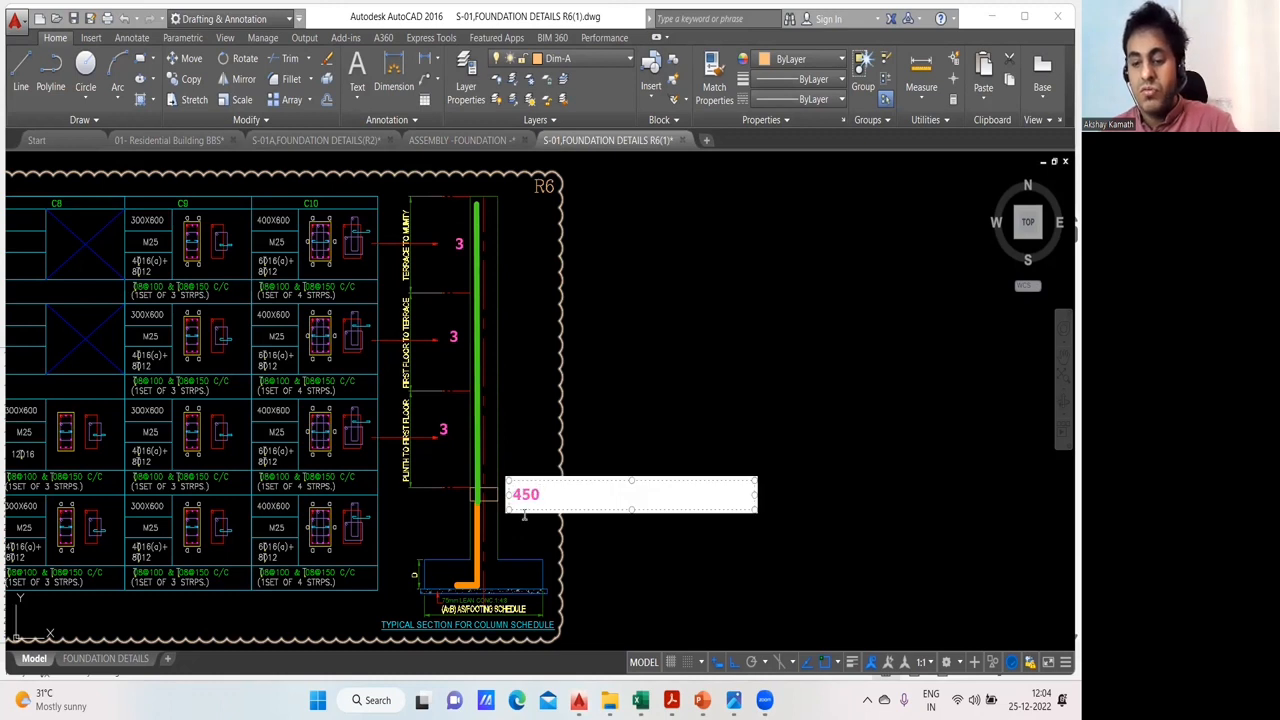
{"action": "key", "text": "BackSpace"}
{"action": "key", "text": "BackSpace"}
{"action": "key", "text": "BackSpace"}
{"action": "type", "text": "0.45"}
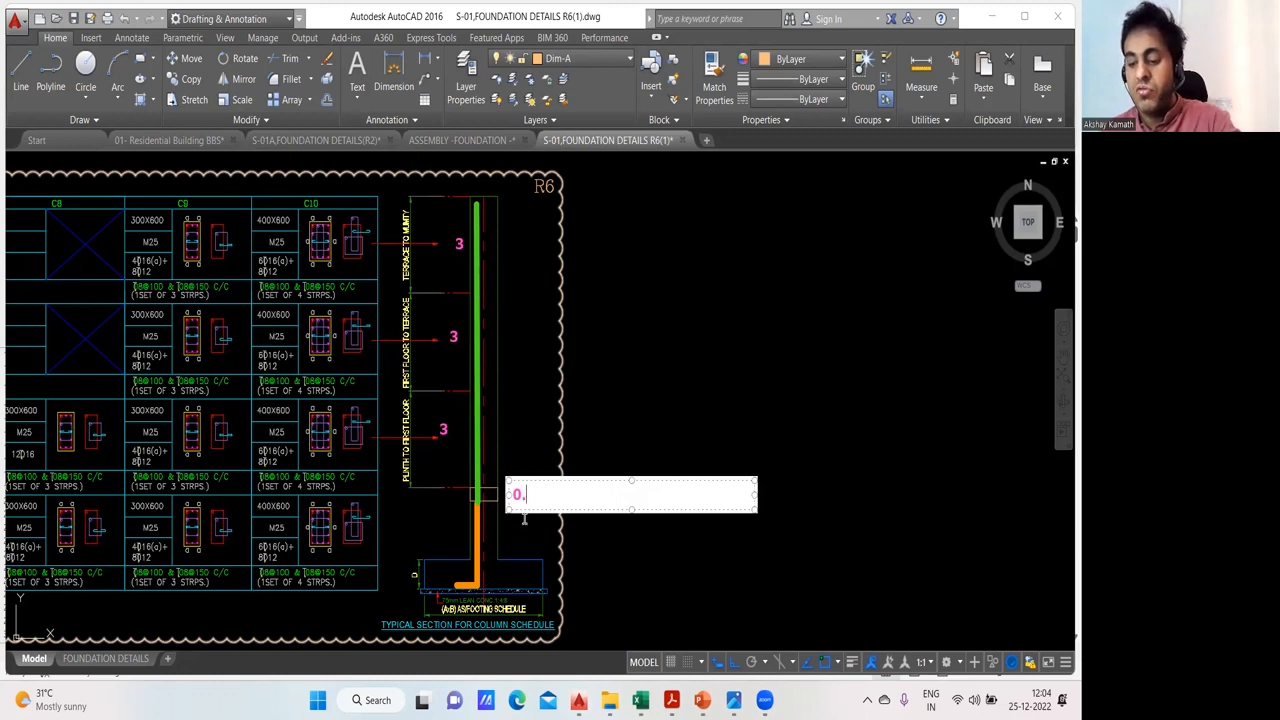
{"action": "left_click", "coordinate": [662, 424]}
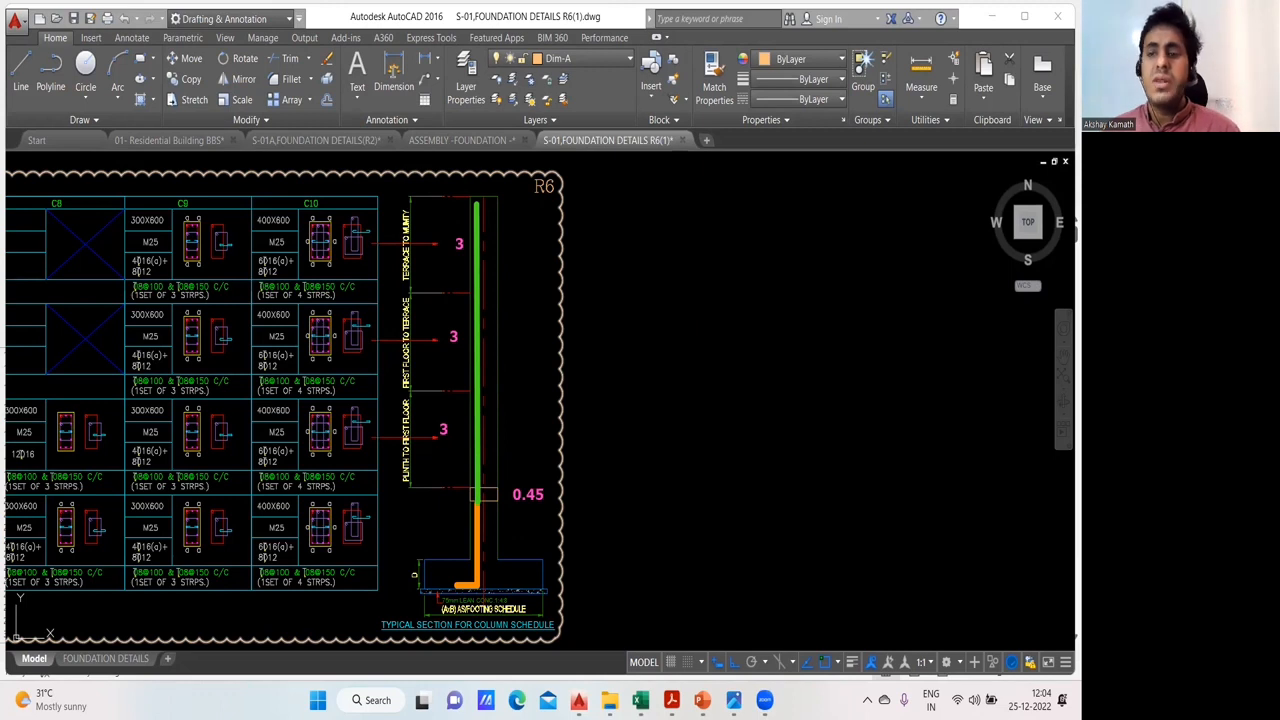
- Switch to the BBS Excel Sheets workbook and extend the formula in D18 of Sheet4 to =(2500-D12)+
{"action": "left_click", "coordinate": [661, 388]}
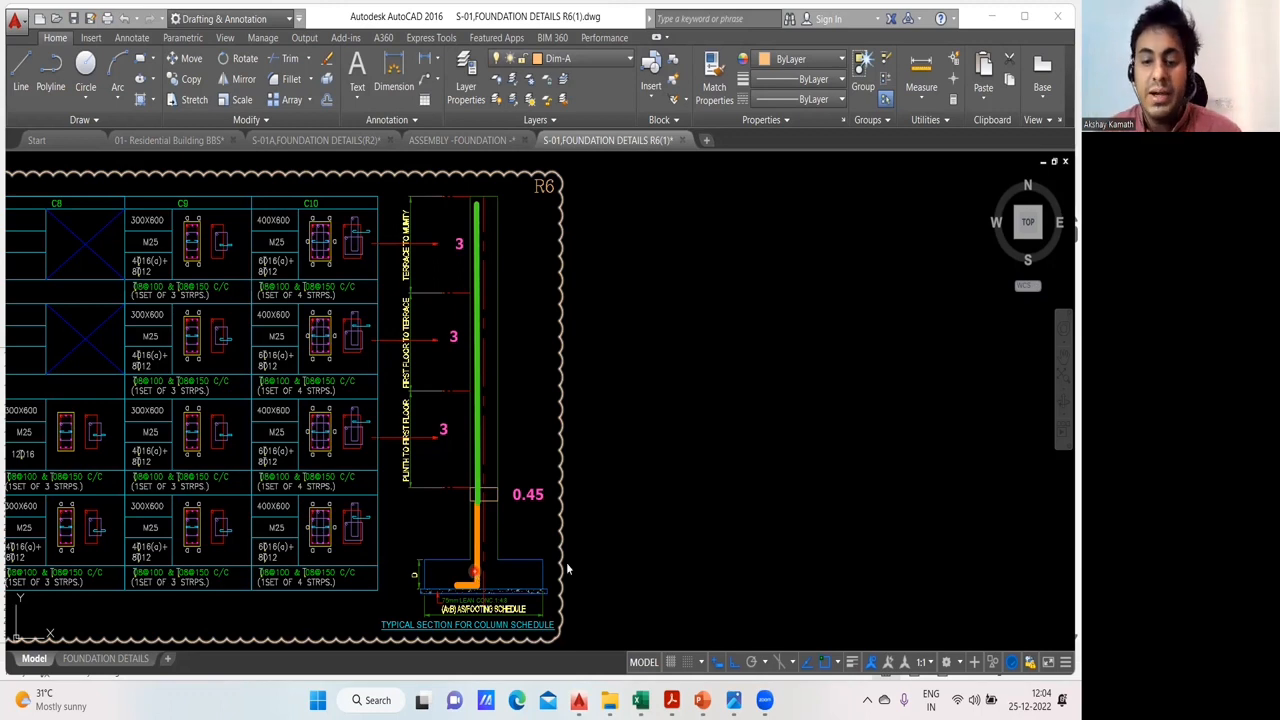
{"action": "mouse_move", "coordinate": [640, 700]}
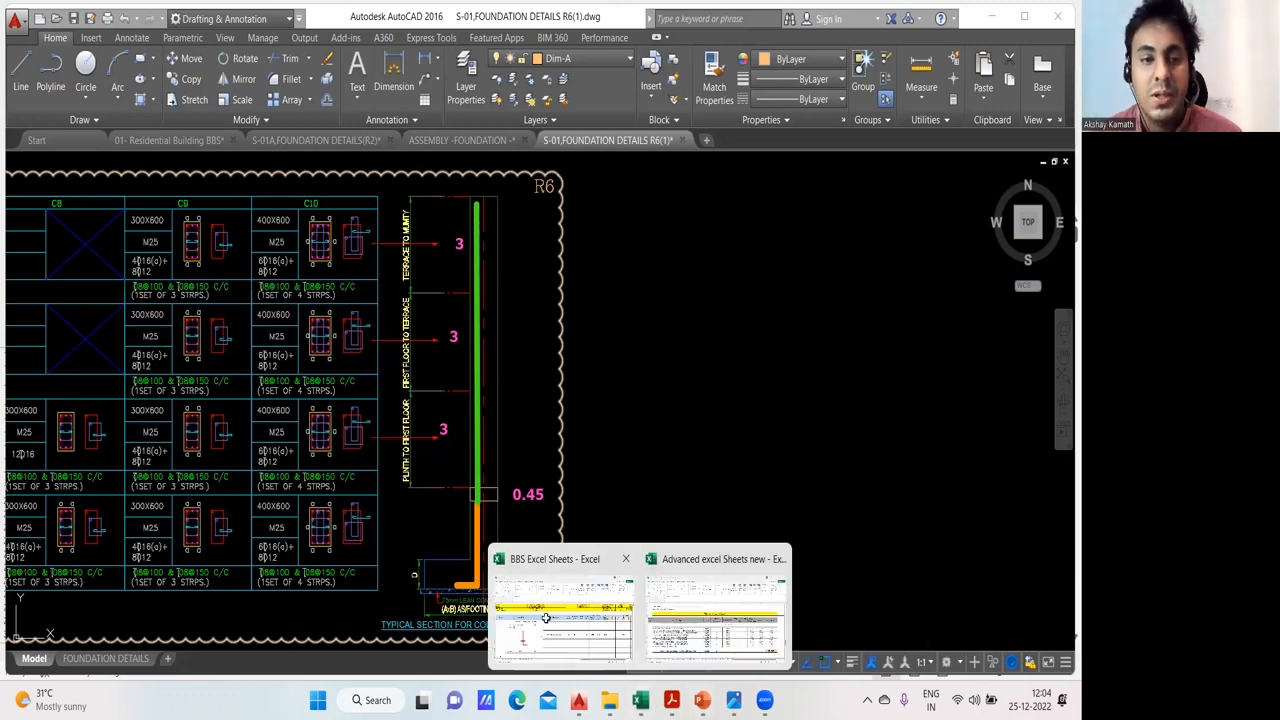
{"action": "left_click", "coordinate": [545, 618]}
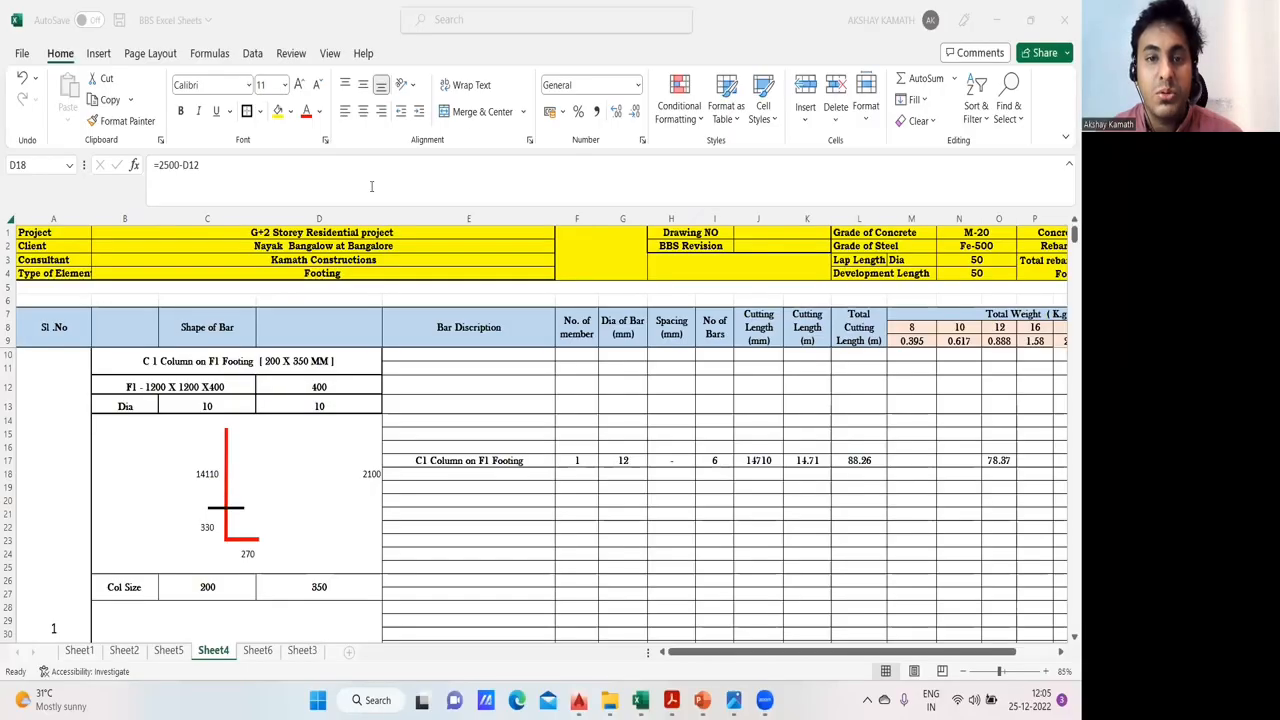
{"action": "left_click", "coordinate": [360, 477]}
{"action": "left_click", "coordinate": [165, 178]}
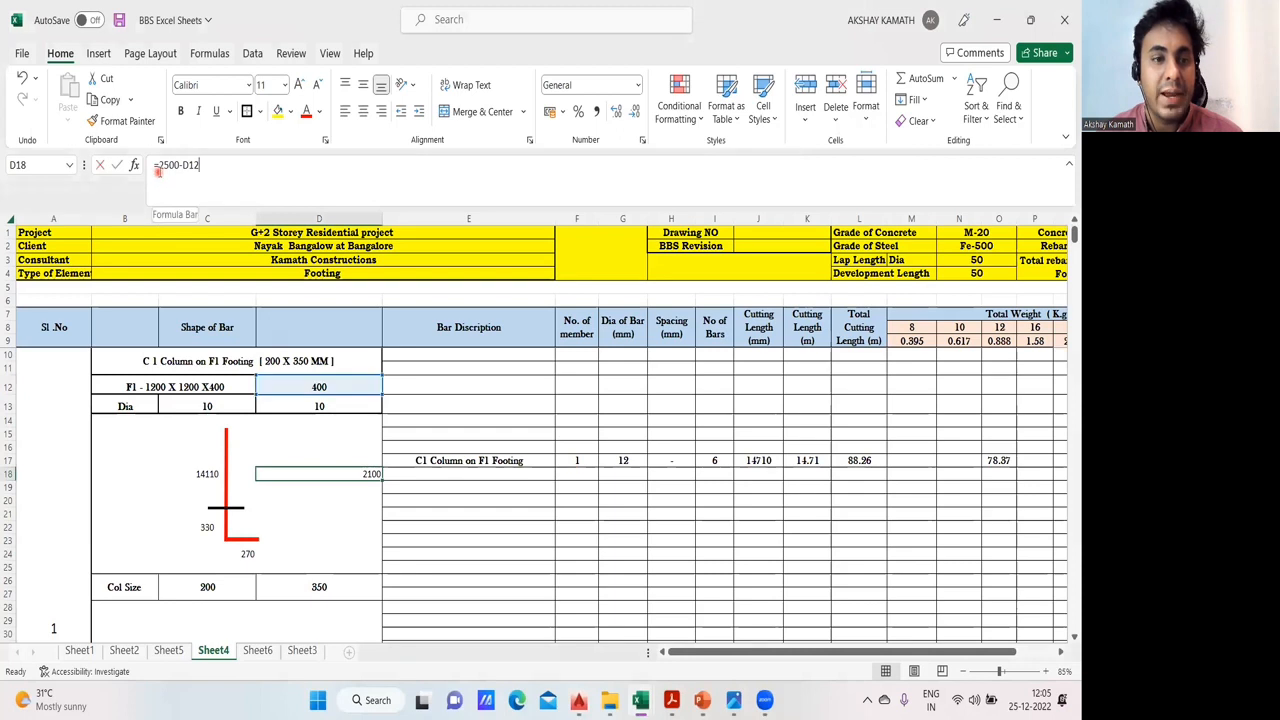
{"action": "type", "text": "("}
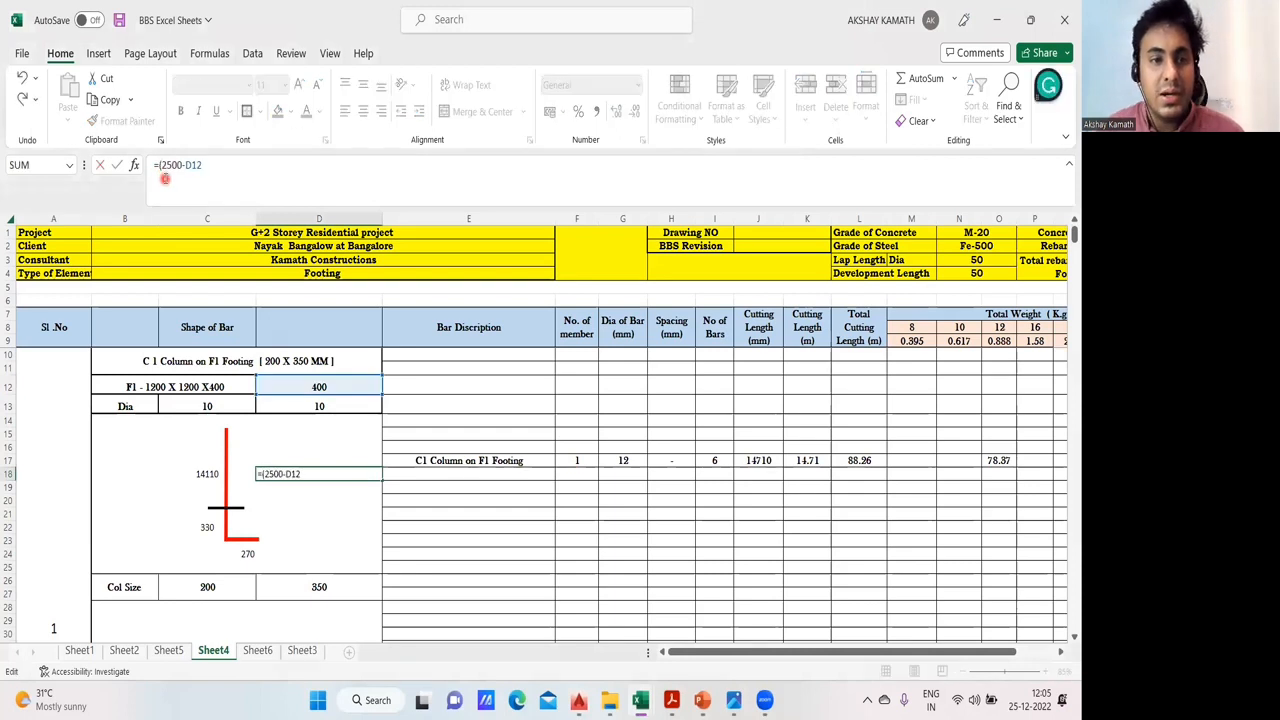
{"action": "type", "text": ")+"}
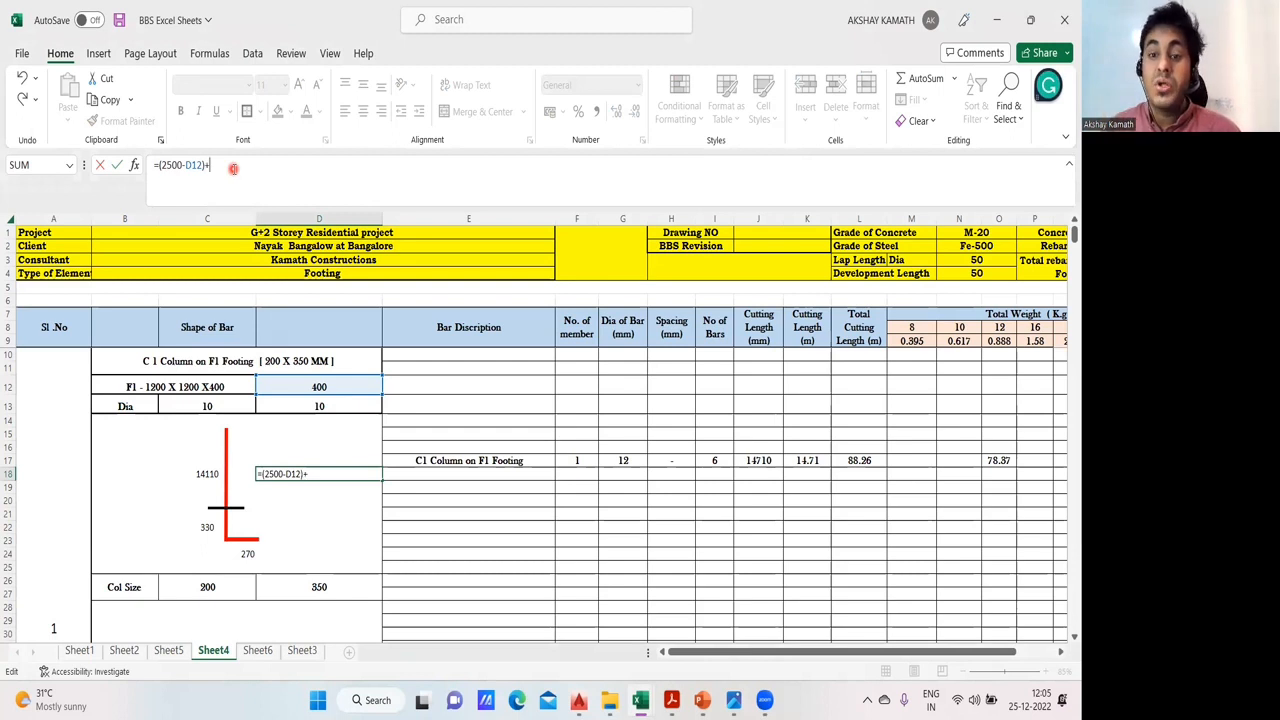
- Switch to the 01- Residential Building BBS drawing in AutoCAD and read the plinth beam depths in the ground floor beam schedule
{"action": "left_click", "coordinate": [578, 700]}
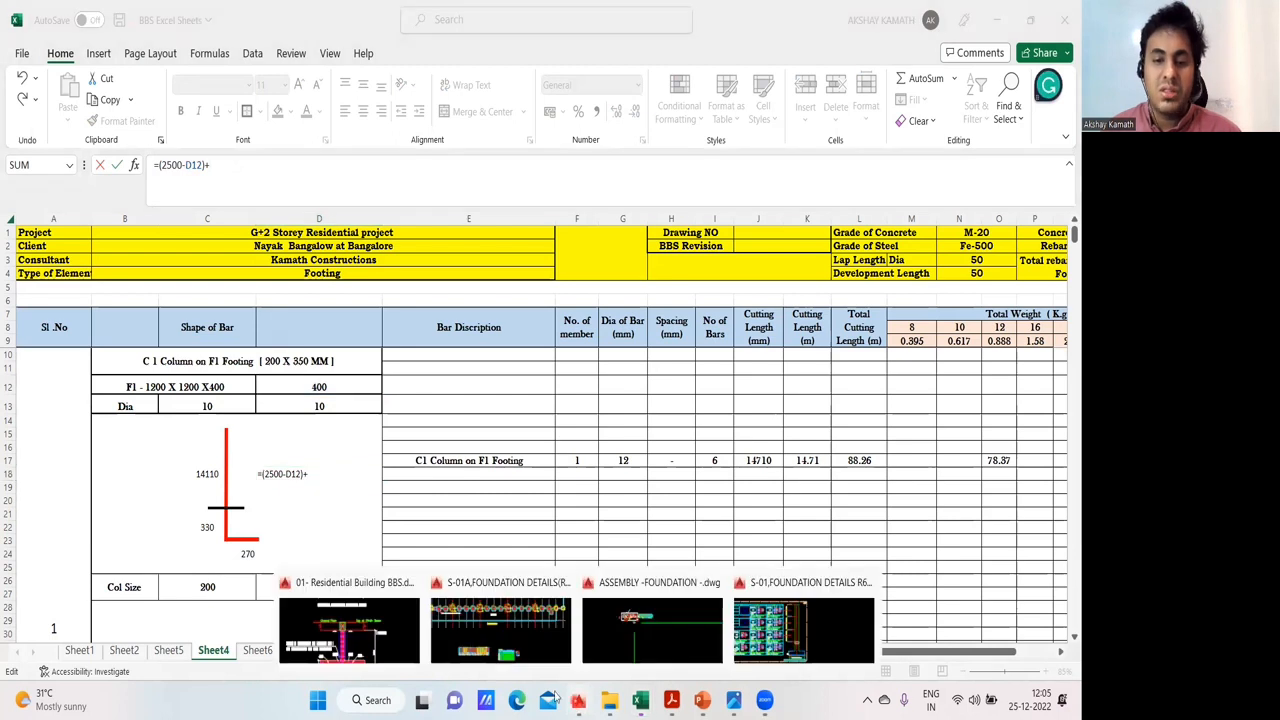
{"action": "left_click", "coordinate": [356, 648]}
{"action": "scroll", "coordinate": [735, 398], "scroll_direction": "down", "scroll_amount": 8}
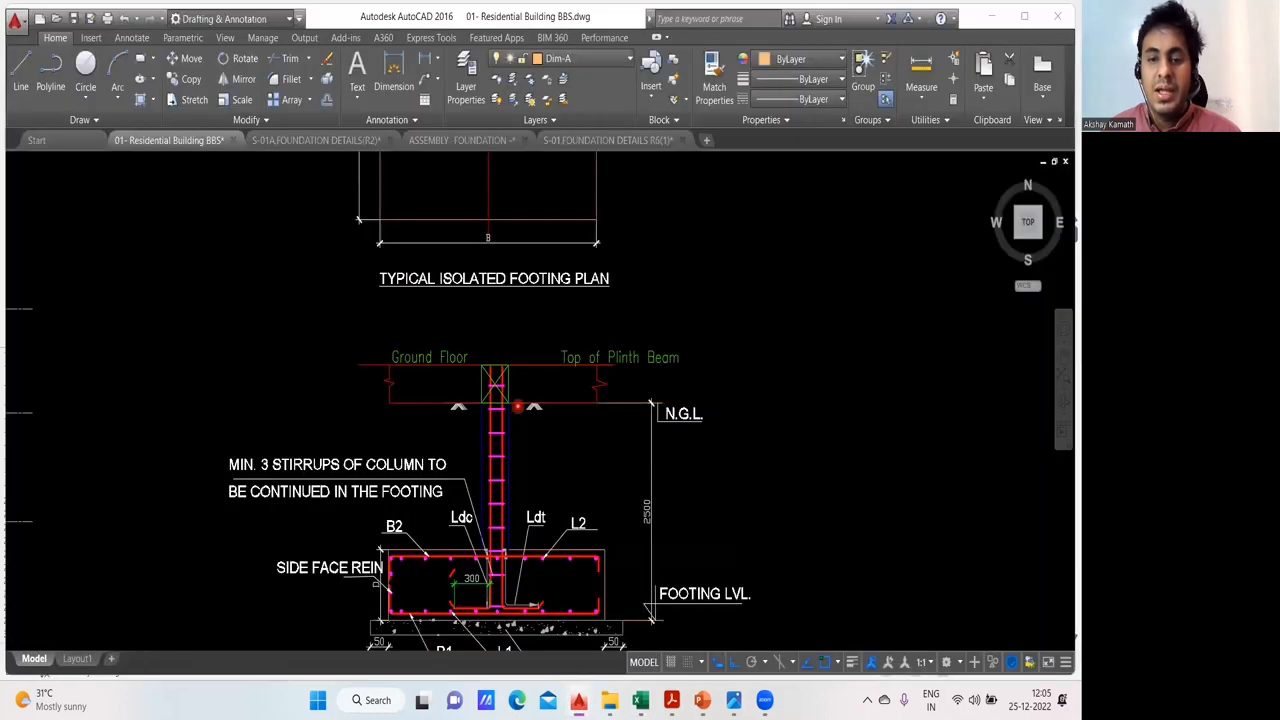
{"action": "mouse_move", "coordinate": [738, 364]}
{"action": "left_mouse_down"}
{"action": "mouse_move", "coordinate": [576, 378]}
{"action": "mouse_move", "coordinate": [185, 358]}
{"action": "left_mouse_up"}
{"action": "left_click_drag", "start_coordinate": [835, 463], "coordinate": [129, 443]}
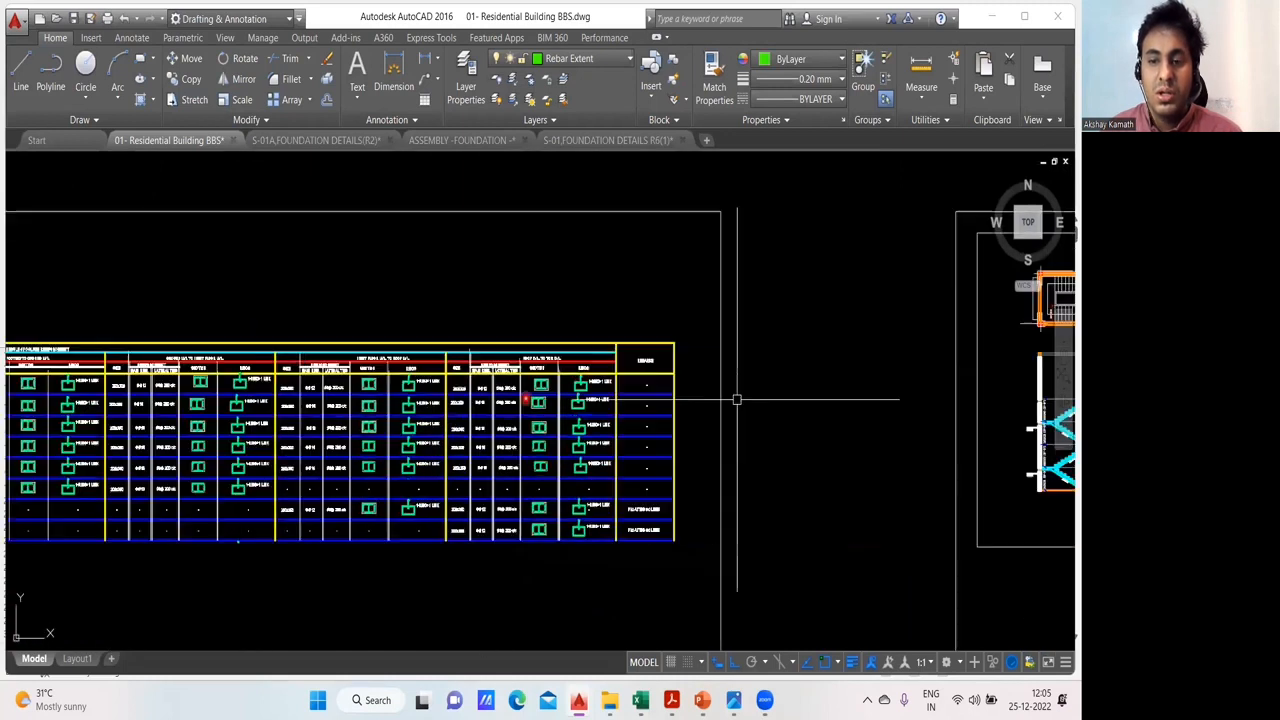
{"action": "left_click_drag", "start_coordinate": [765, 397], "coordinate": [319, 409]}
{"action": "scroll", "coordinate": [777, 394], "scroll_direction": "down", "scroll_amount": 2}
{"action": "mouse_move", "coordinate": [851, 446]}
{"action": "left_mouse_down"}
{"action": "mouse_move", "coordinate": [452, 277]}
{"action": "mouse_move", "coordinate": [163, 386]}
{"action": "left_mouse_up"}
{"action": "scroll", "coordinate": [644, 538], "scroll_direction": "up", "scroll_amount": 4}
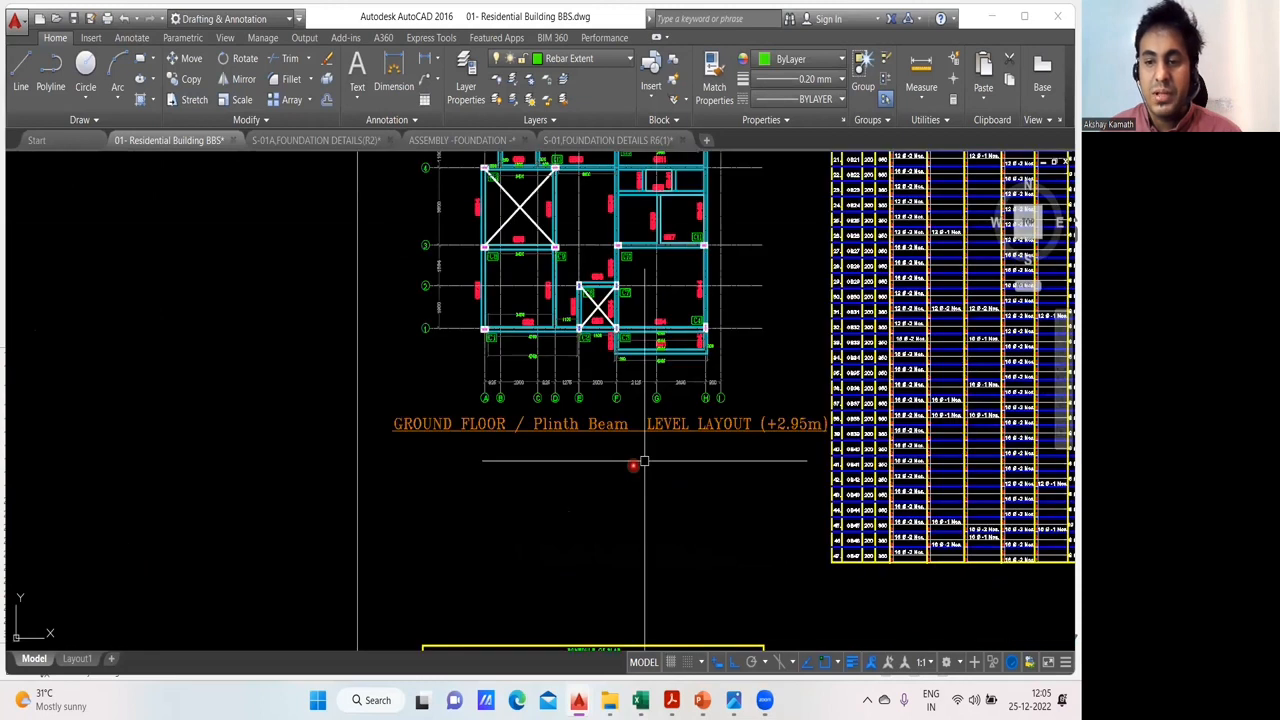
{"action": "mouse_move", "coordinate": [936, 153]}
{"action": "left_mouse_down"}
{"action": "mouse_move", "coordinate": [790, 334]}
{"action": "mouse_move", "coordinate": [708, 535]}
{"action": "left_mouse_up"}
{"action": "scroll", "coordinate": [651, 229], "scroll_direction": "up", "scroll_amount": 2}
{"action": "scroll", "coordinate": [650, 230], "scroll_direction": "up", "scroll_amount": 4}
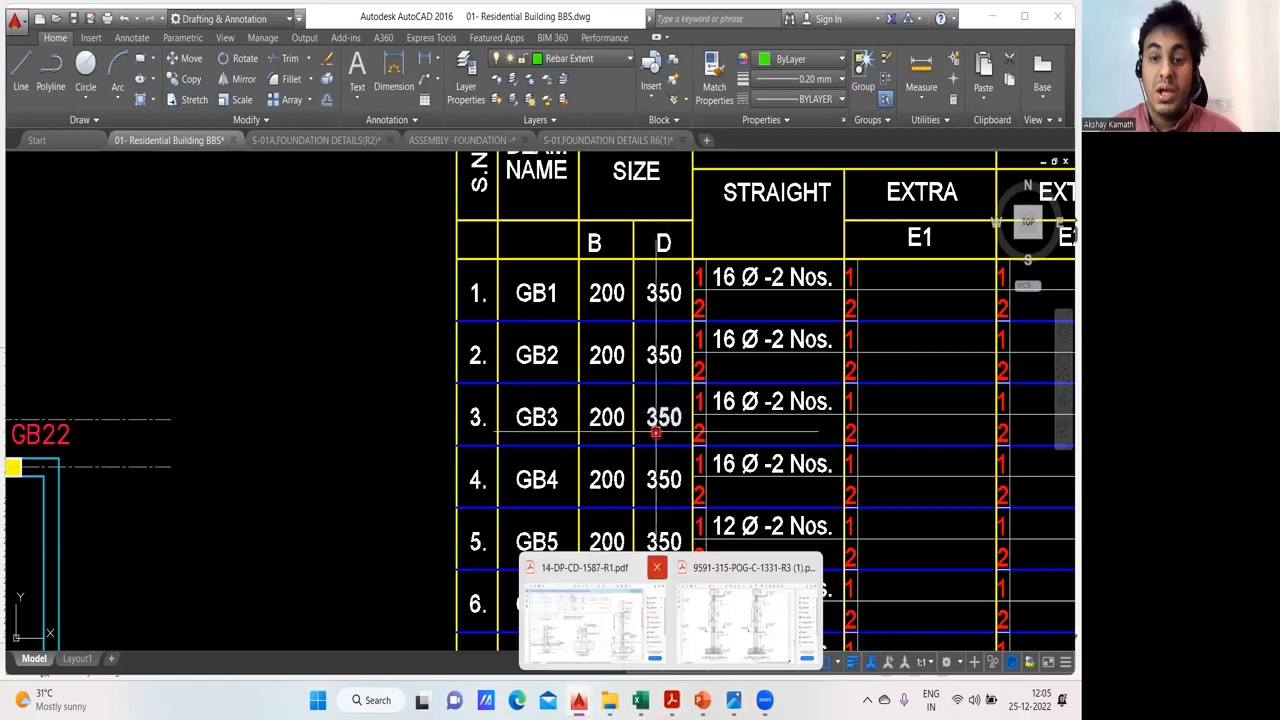
{"action": "scroll", "coordinate": [664, 330], "scroll_direction": "down", "scroll_amount": 4}
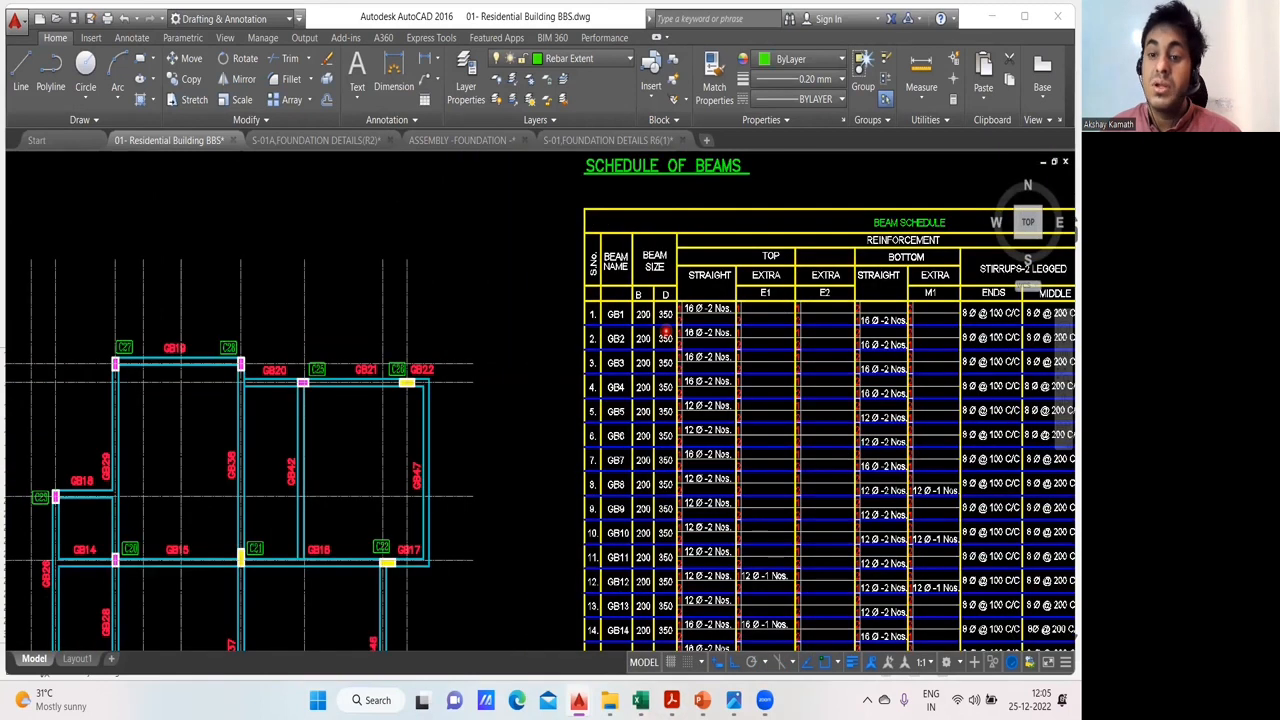
{"action": "scroll", "coordinate": [665, 331], "scroll_direction": "down", "scroll_amount": 2}
{"action": "scroll", "coordinate": [663, 496], "scroll_direction": "up", "scroll_amount": 4}
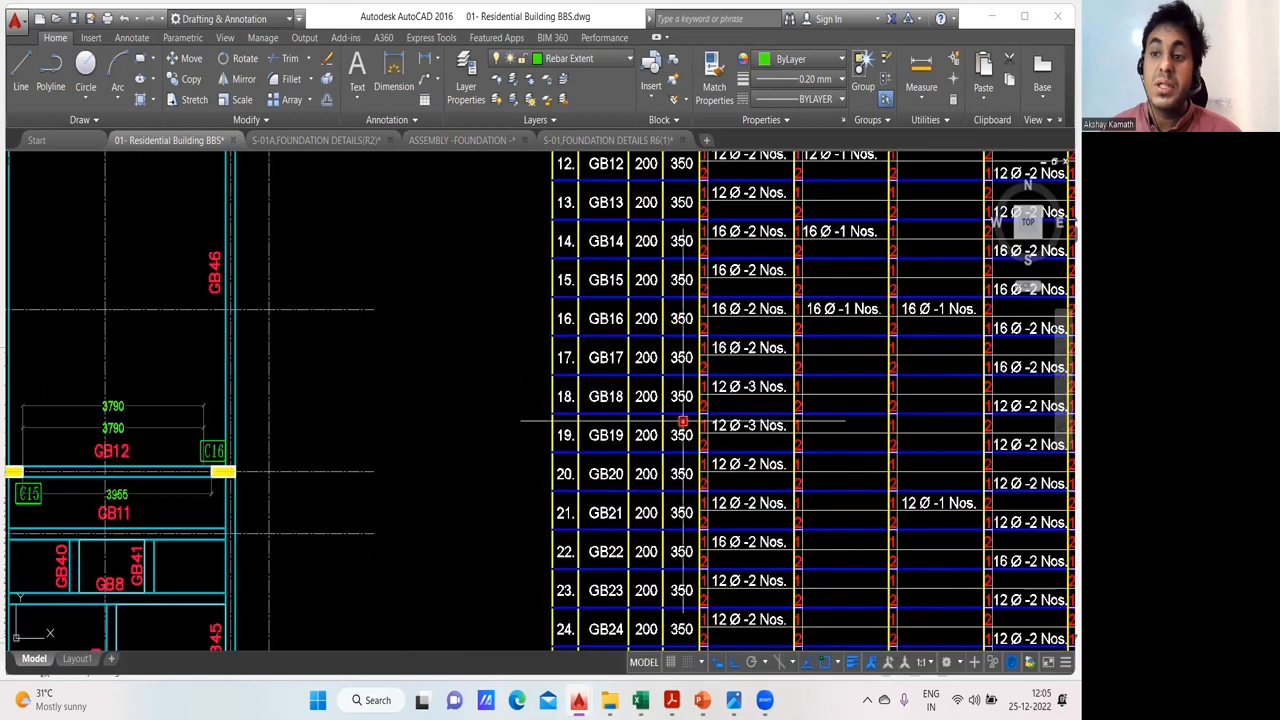
- Return to the BBS Excel Sheets workbook and add the plinth beam depth of 350 plus a trailing + to the D18 formula
{"action": "mouse_move", "coordinate": [645, 698]}
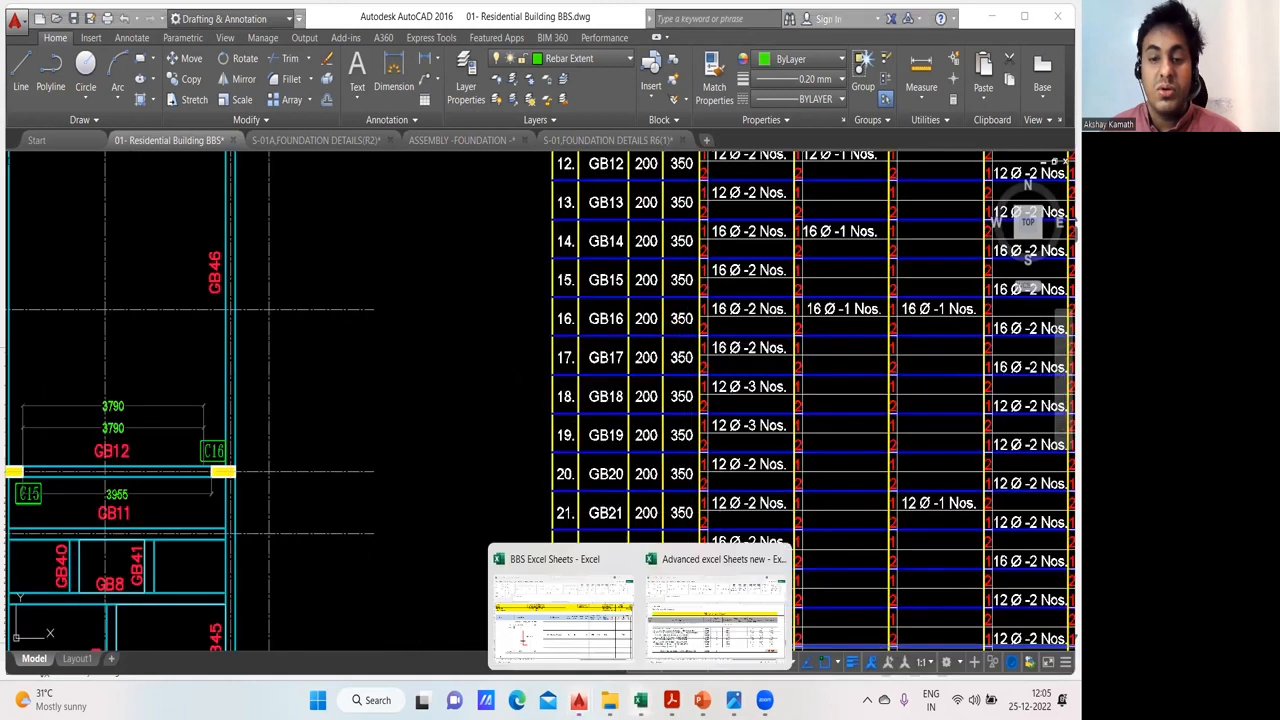
{"action": "left_click", "coordinate": [586, 650]}
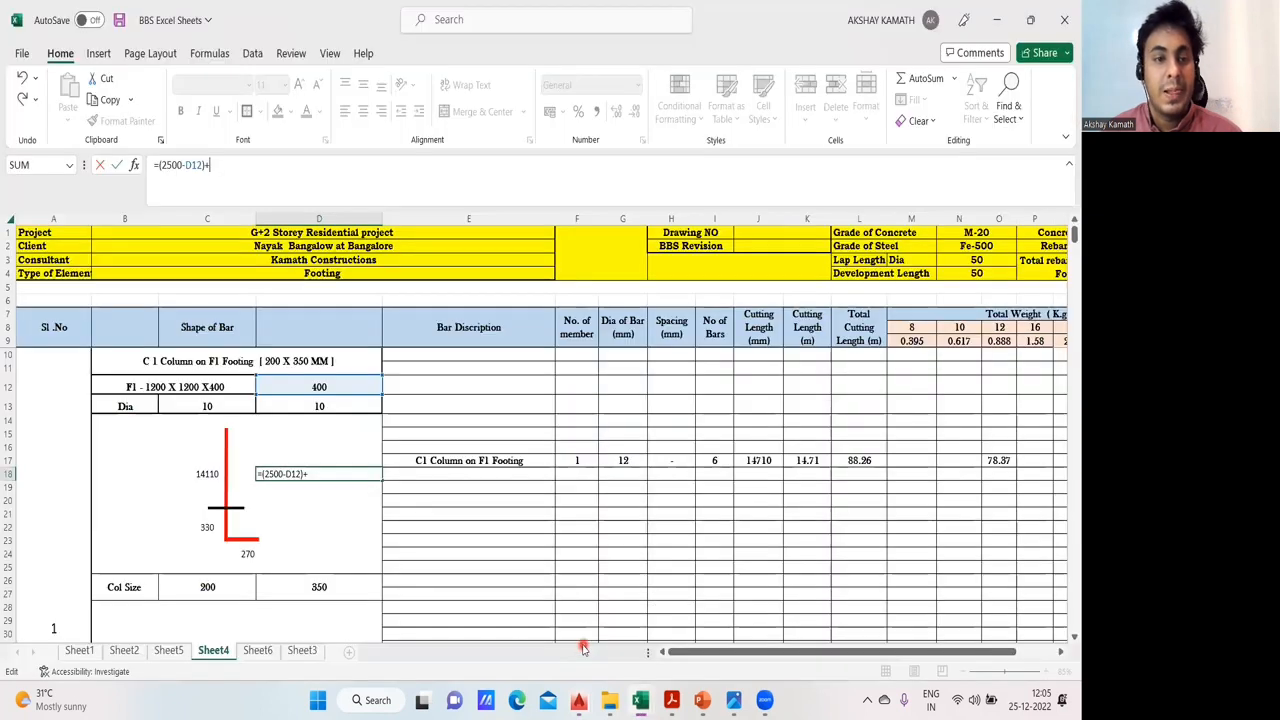
{"action": "type", "text": "350"}
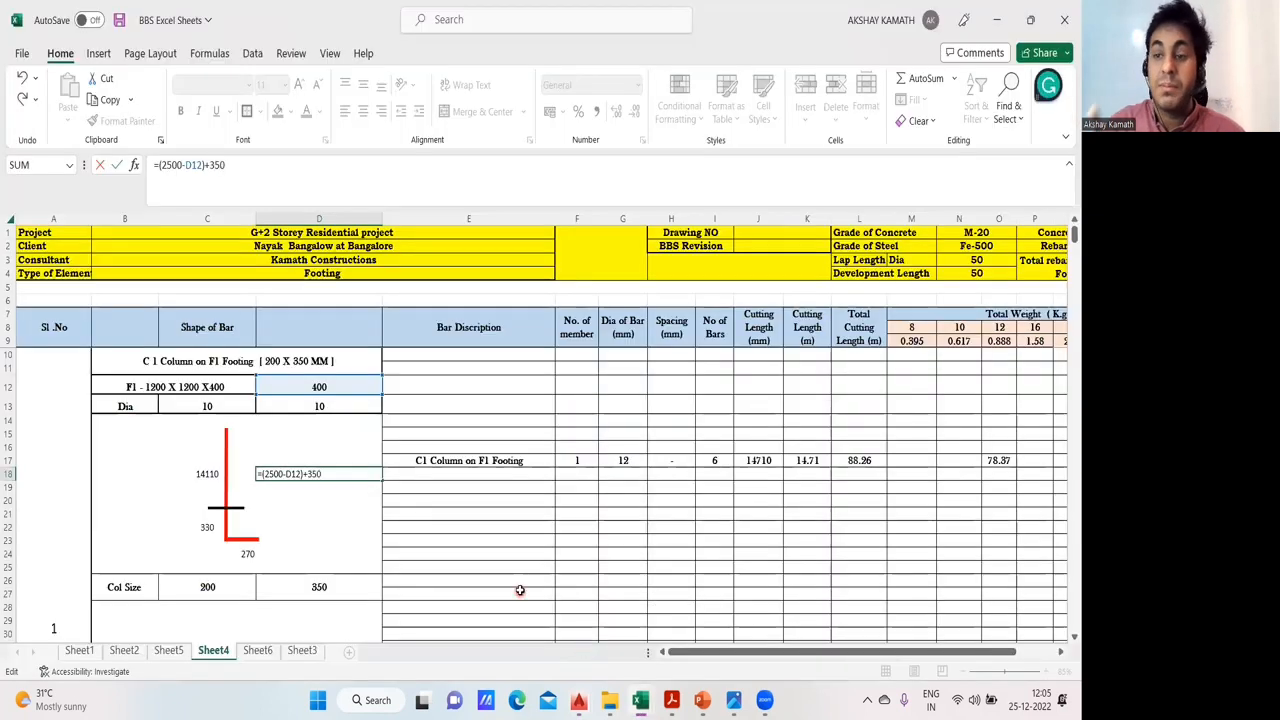
{"action": "type", "text": "+"}
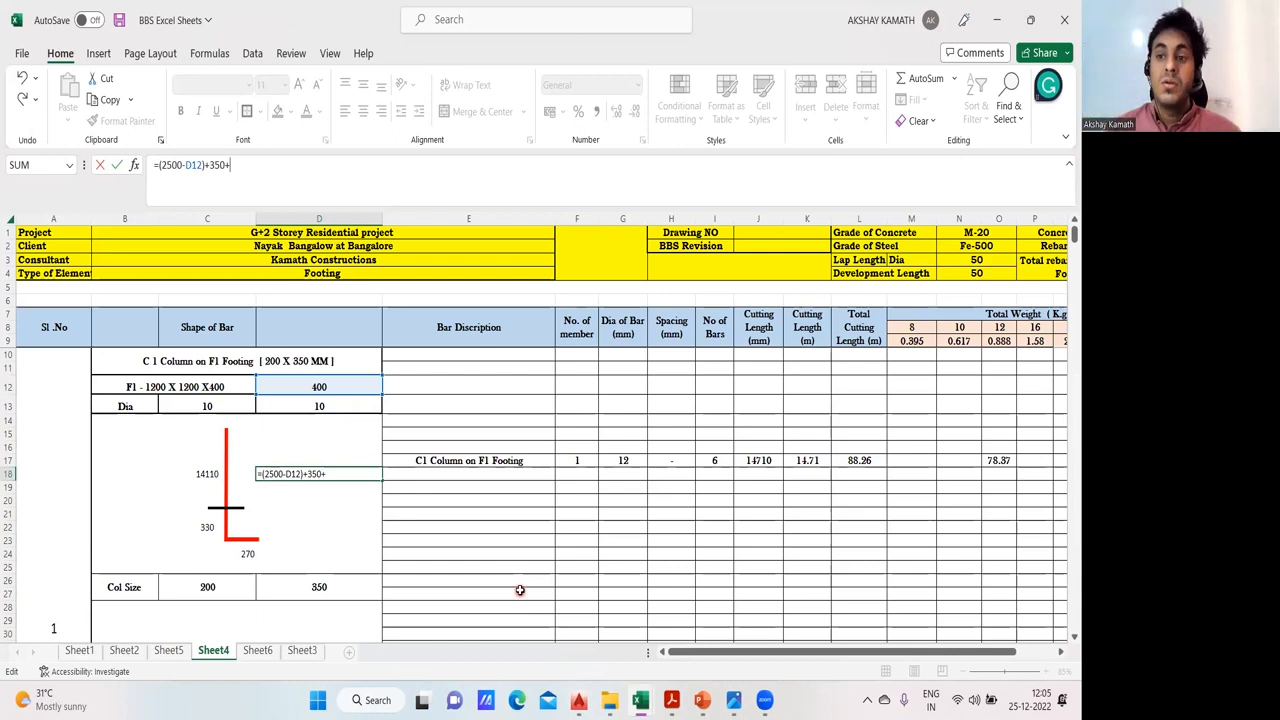
- Go back to the 01- Residential Building BBS drawing in AutoCAD and check the ground-to-first-floor height in the staircase detailing section
{"action": "left_click", "coordinate": [578, 699]}
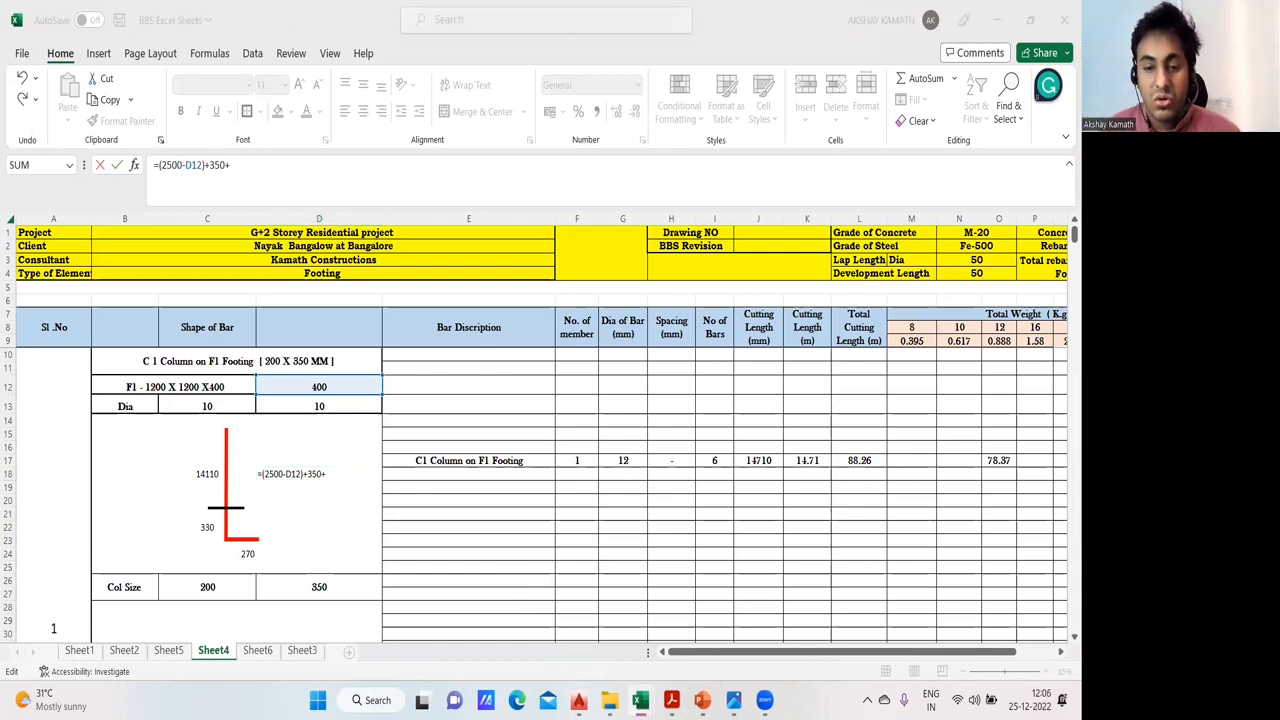
{"action": "left_click", "coordinate": [349, 630]}
{"action": "scroll", "coordinate": [543, 371], "scroll_direction": "down", "scroll_amount": 3}
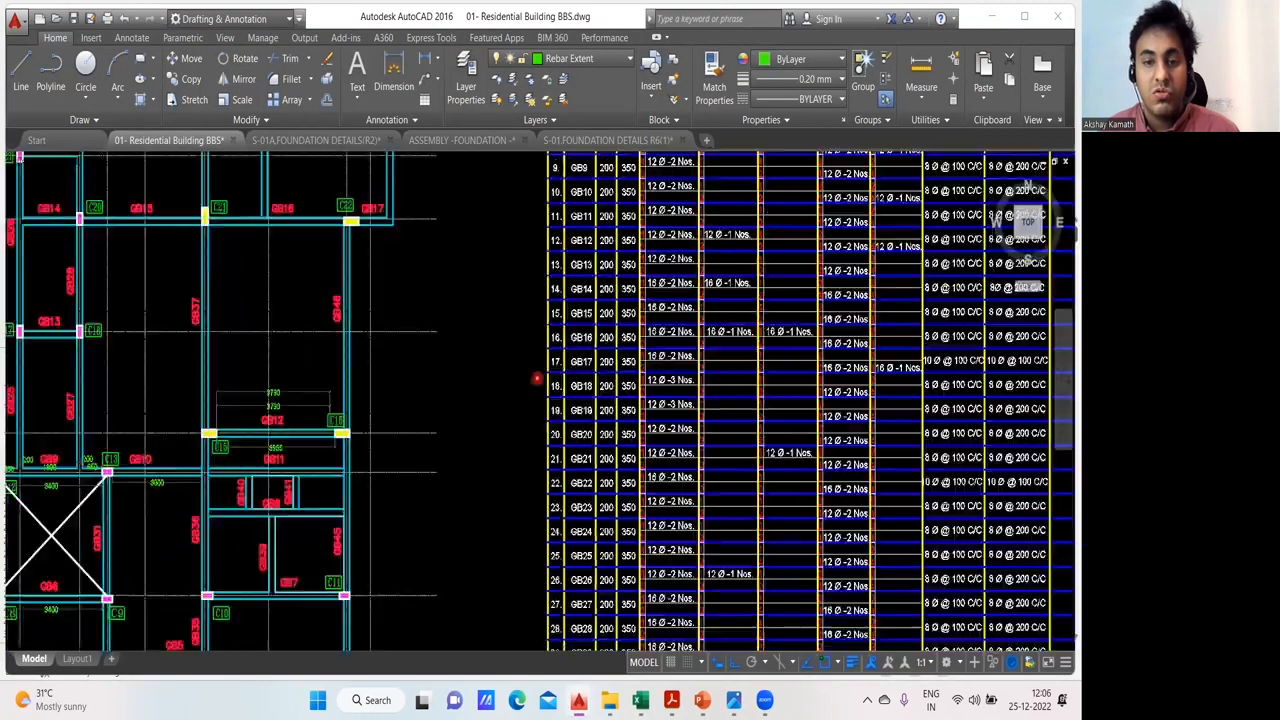
{"action": "scroll", "coordinate": [536, 378], "scroll_direction": "down", "scroll_amount": 4}
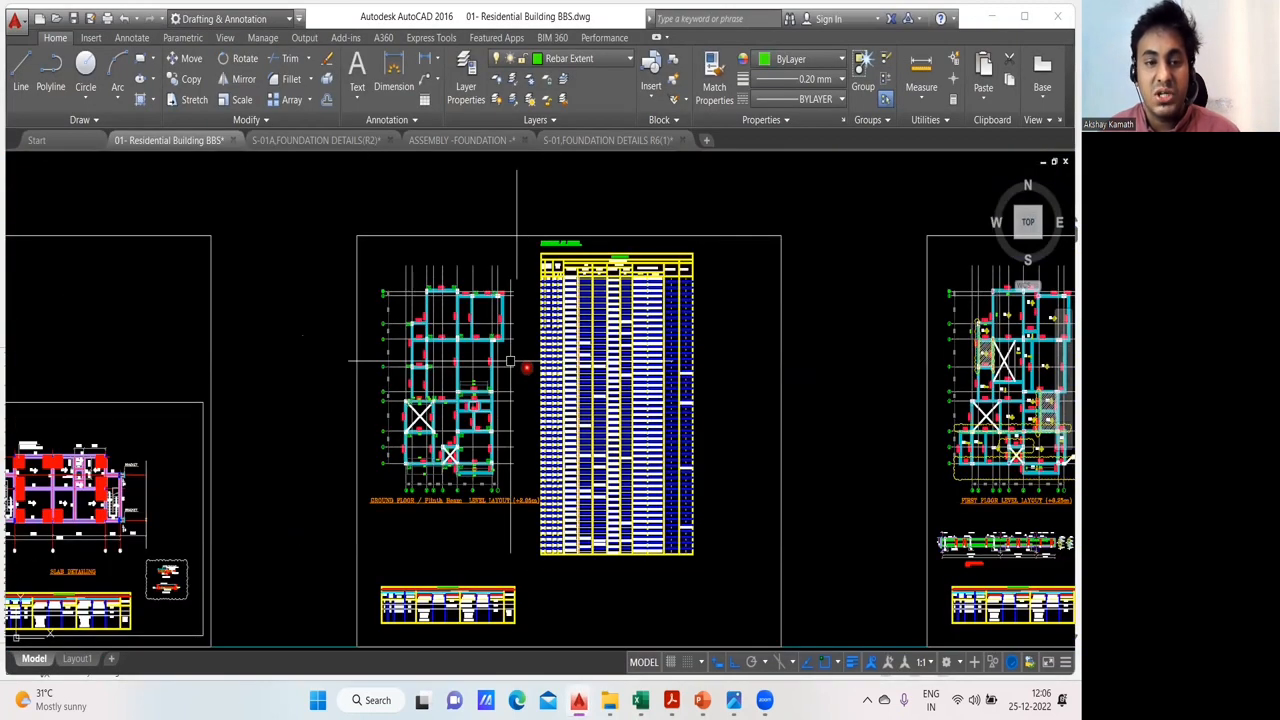
{"action": "scroll", "coordinate": [510, 362], "scroll_direction": "down", "scroll_amount": 5}
{"action": "scroll", "coordinate": [474, 363], "scroll_direction": "up", "scroll_amount": 6}
{"action": "left_click_drag", "start_coordinate": [681, 404], "coordinate": [313, 410]}
{"action": "scroll", "coordinate": [934, 423], "scroll_direction": "up", "scroll_amount": 5}
{"action": "left_click_drag", "start_coordinate": [880, 423], "coordinate": [3, 440]}
{"action": "scroll", "coordinate": [191, 364], "scroll_direction": "up", "scroll_amount": 3}
{"action": "left_click_drag", "start_coordinate": [287, 440], "coordinate": [405, 408]}
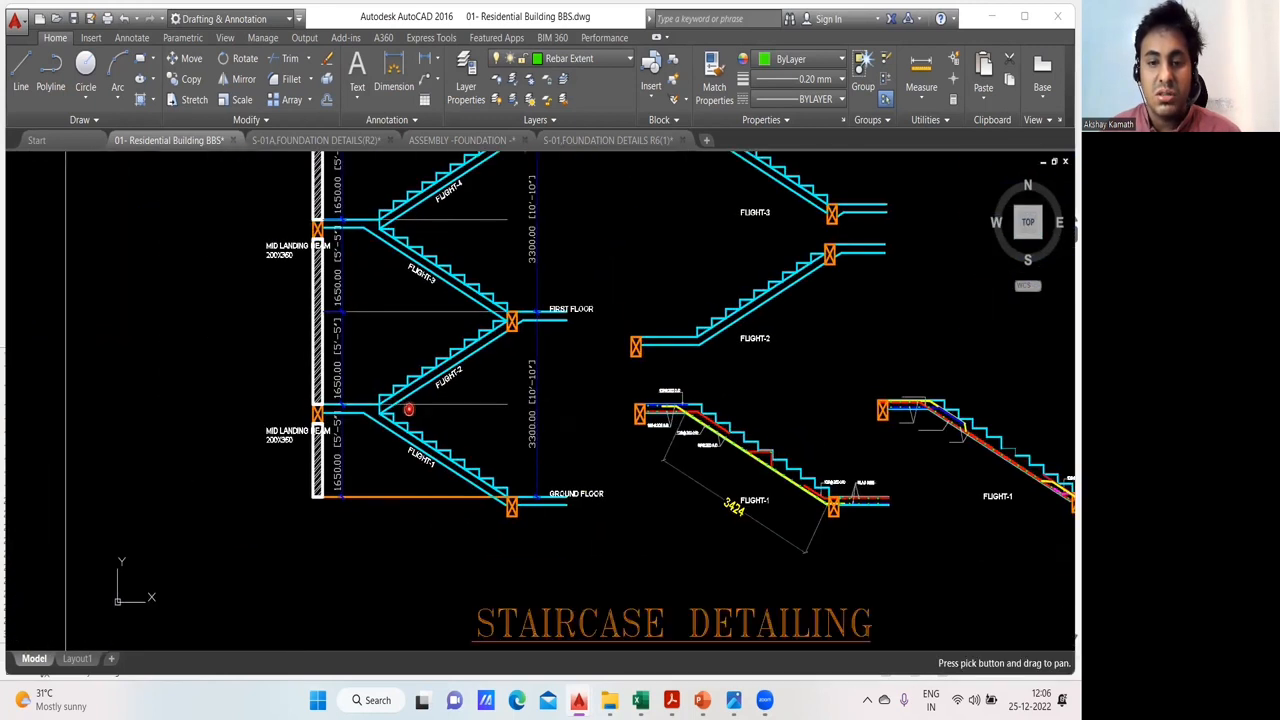
{"action": "scroll", "coordinate": [391, 440], "scroll_direction": "up", "scroll_amount": 2}
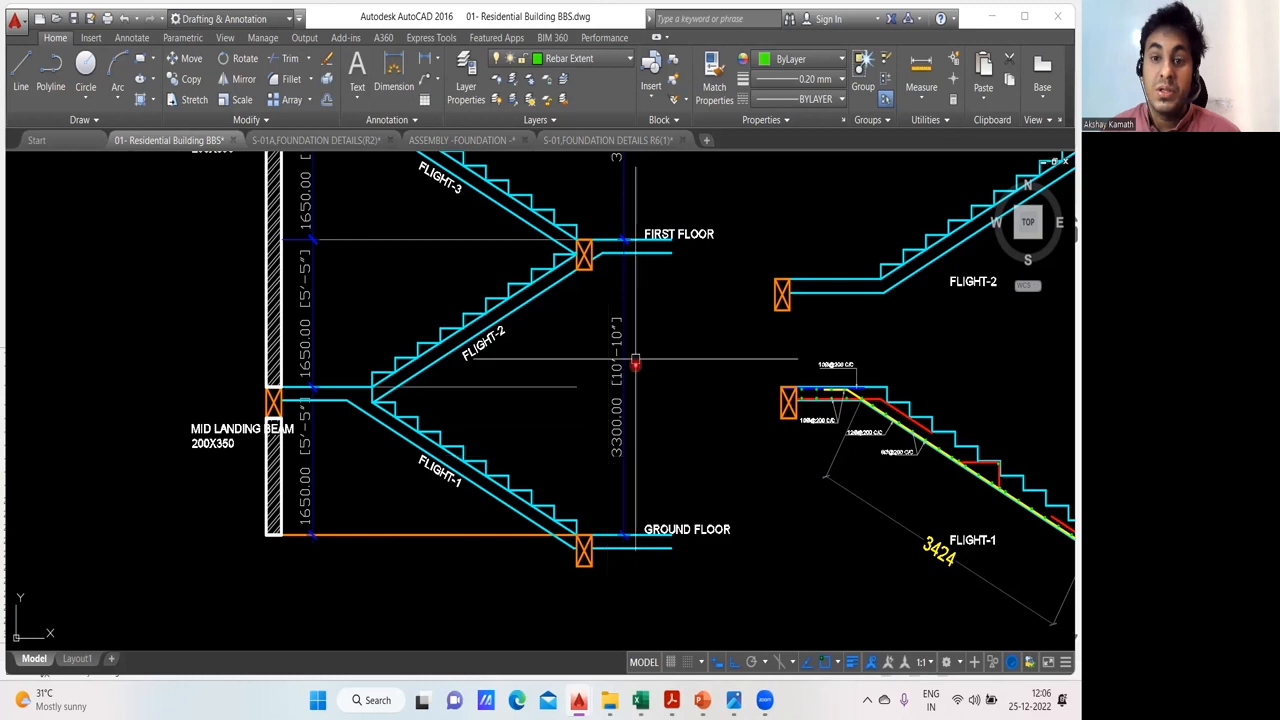
- Examine the storey heights from the first floor up to the top of roof in the staircase section
{"action": "scroll", "coordinate": [635, 362], "scroll_direction": "down", "scroll_amount": 2}
{"action": "scroll", "coordinate": [590, 490], "scroll_direction": "up", "scroll_amount": 2}
{"action": "left_click_drag", "start_coordinate": [590, 490], "coordinate": [588, 562]}
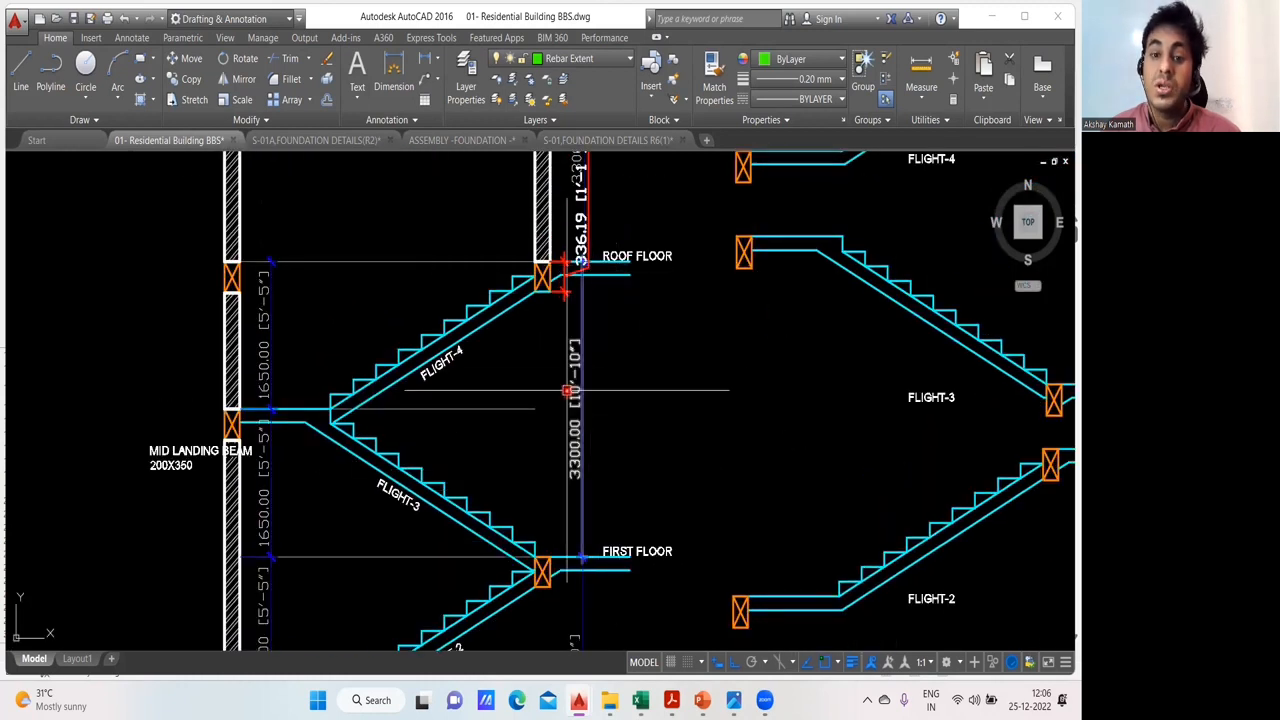
{"action": "left_click_drag", "start_coordinate": [586, 341], "coordinate": [566, 601]}
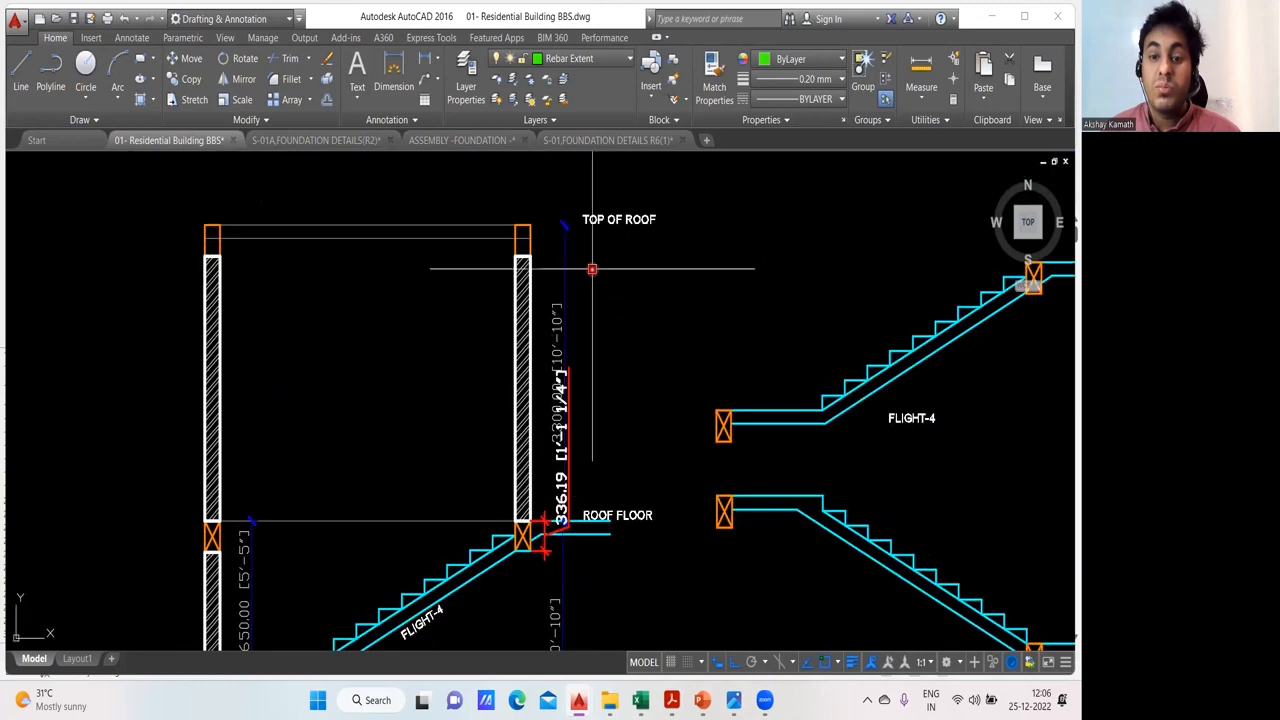
{"action": "scroll", "coordinate": [565, 428], "scroll_direction": "up", "scroll_amount": 5}
{"action": "scroll", "coordinate": [571, 420], "scroll_direction": "down", "scroll_amount": 3}
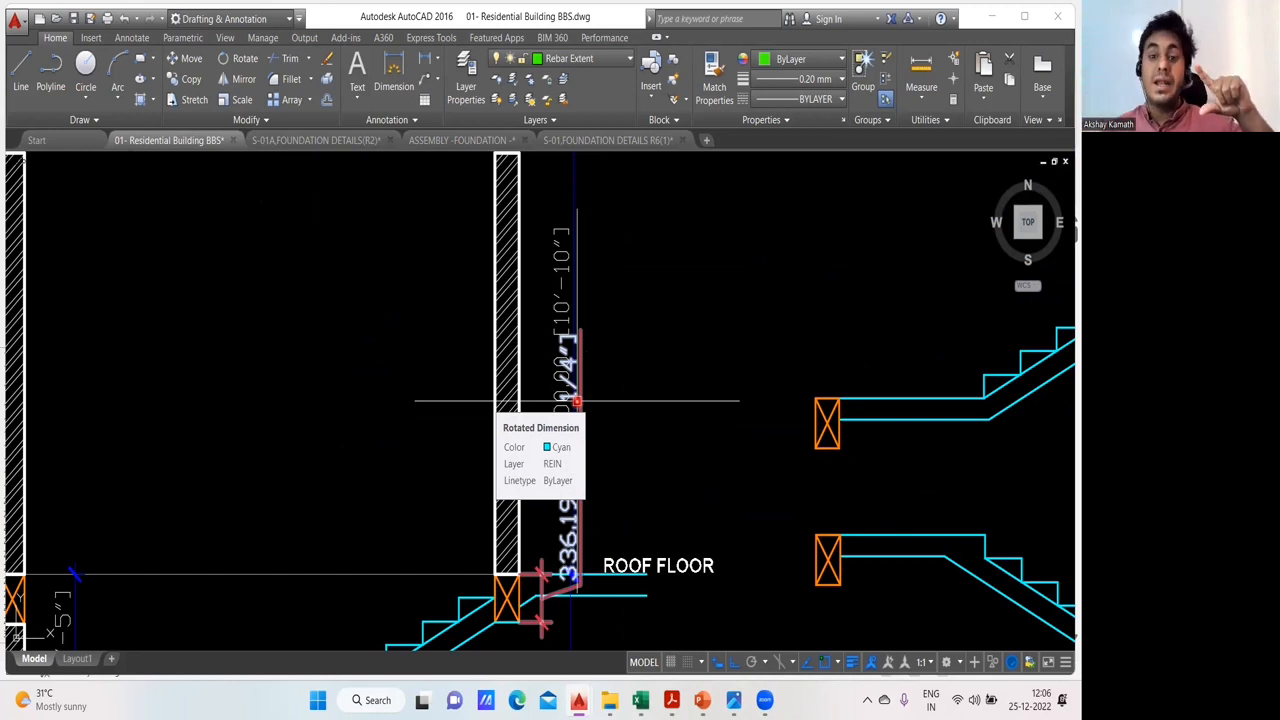
{"action": "scroll", "coordinate": [577, 401], "scroll_direction": "down", "scroll_amount": 3}
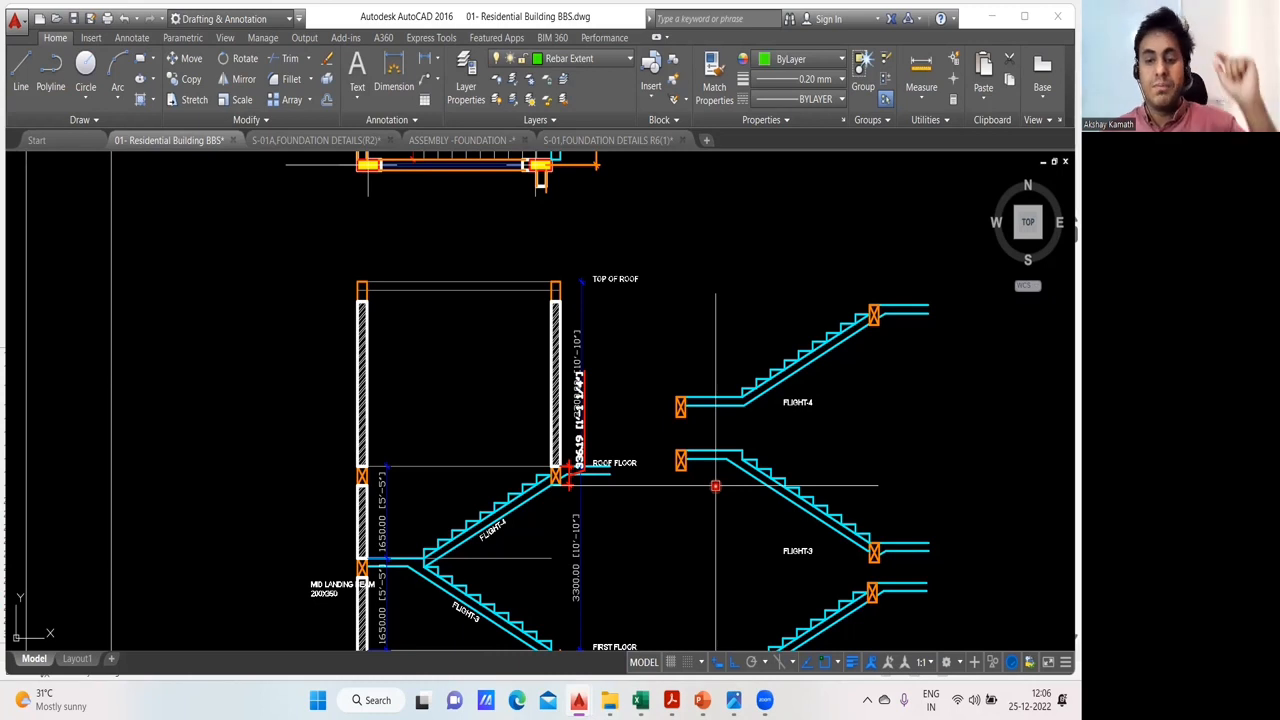
- Return to the BBS Excel Sheets workbook and complete D18 as =(2500-D12)+350+3300+3300+3300
{"action": "mouse_move", "coordinate": [640, 700]}
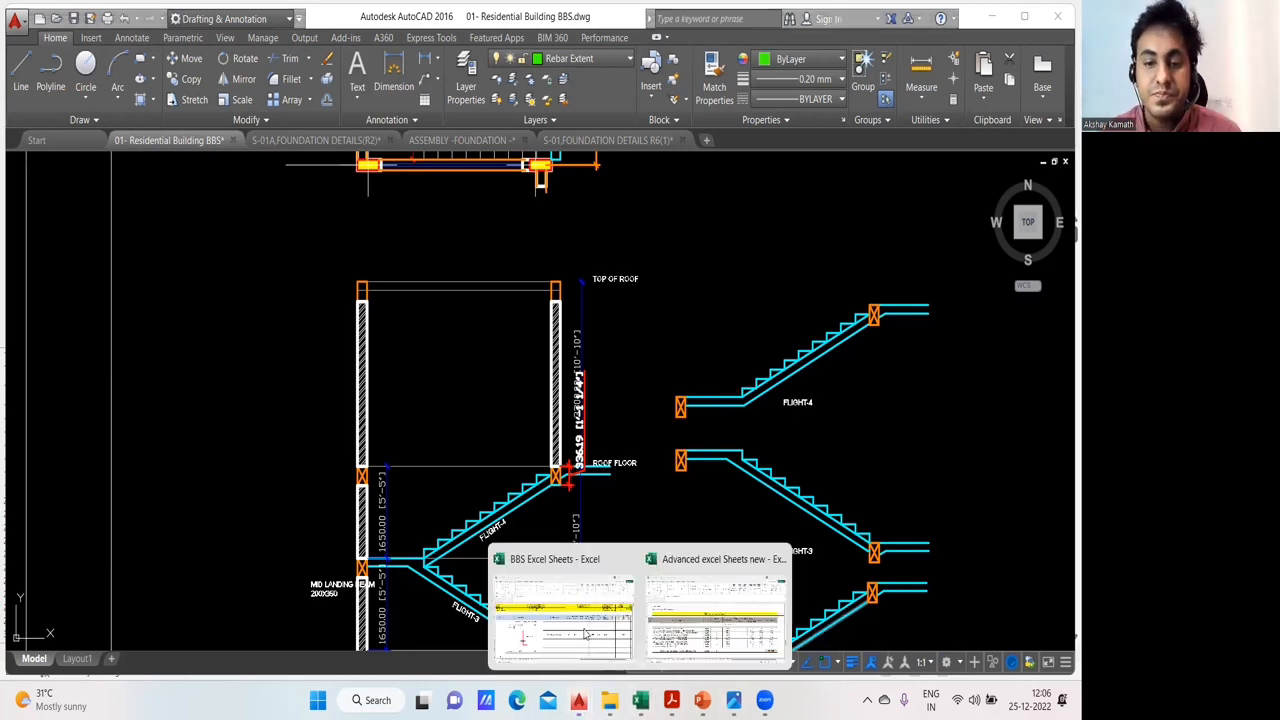
{"action": "left_click", "coordinate": [586, 632]}
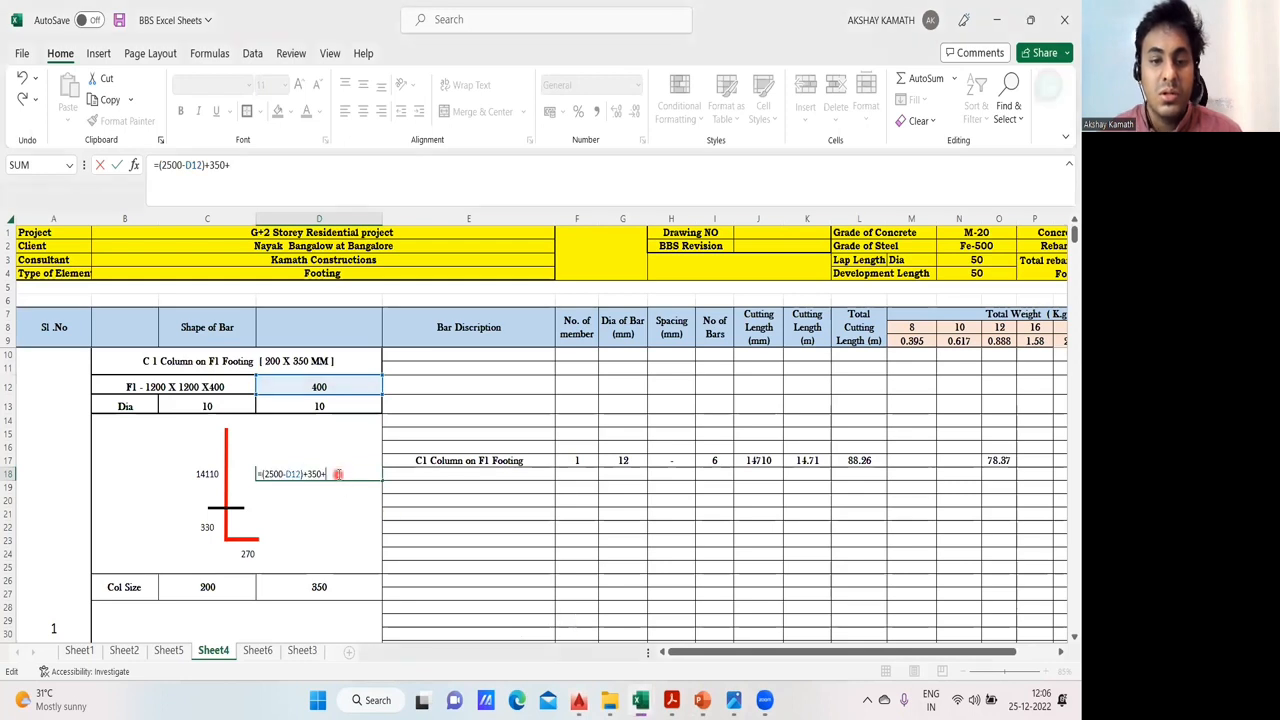
{"action": "type", "text": "3300+"}
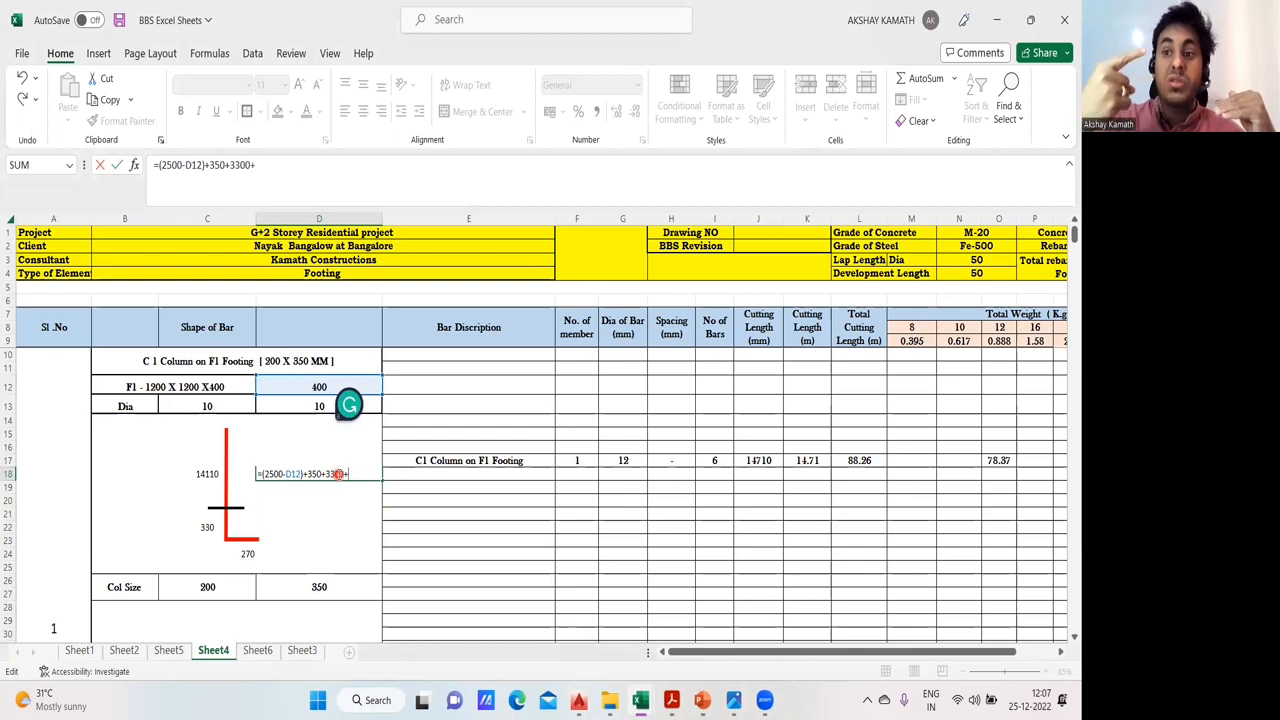
{"action": "type", "text": "3300"}
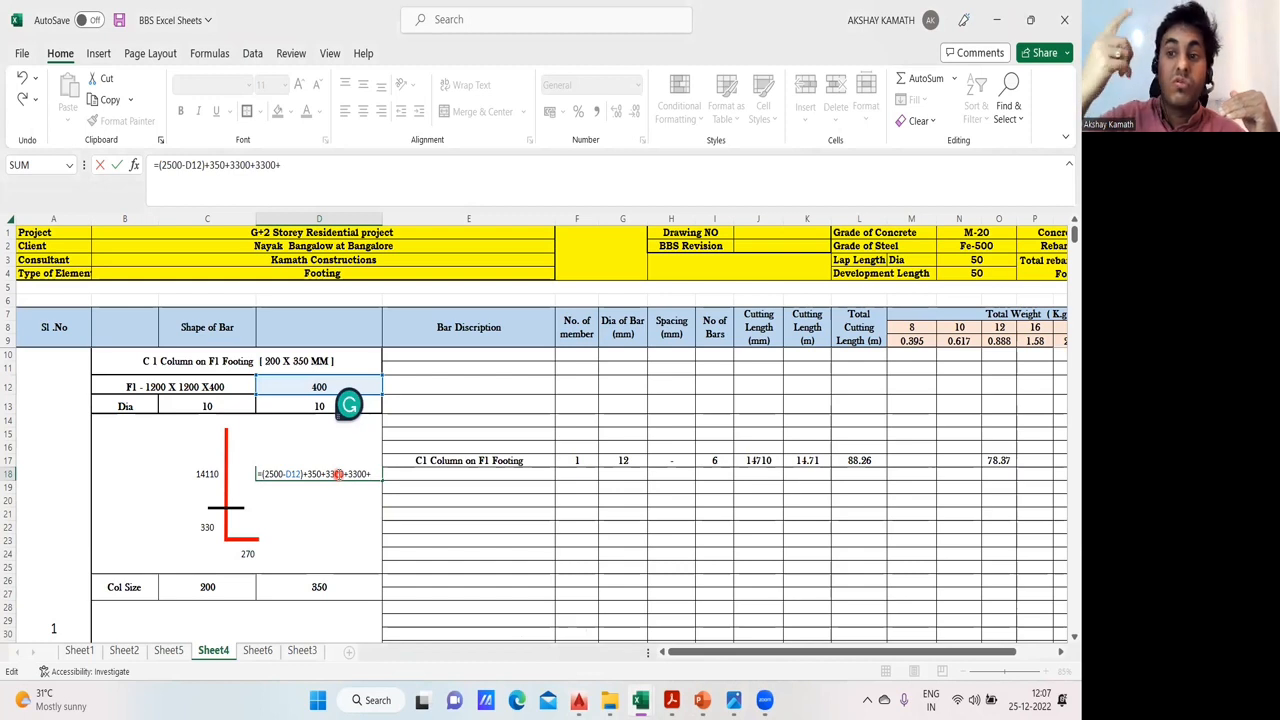
{"action": "type", "text": "+3300"}
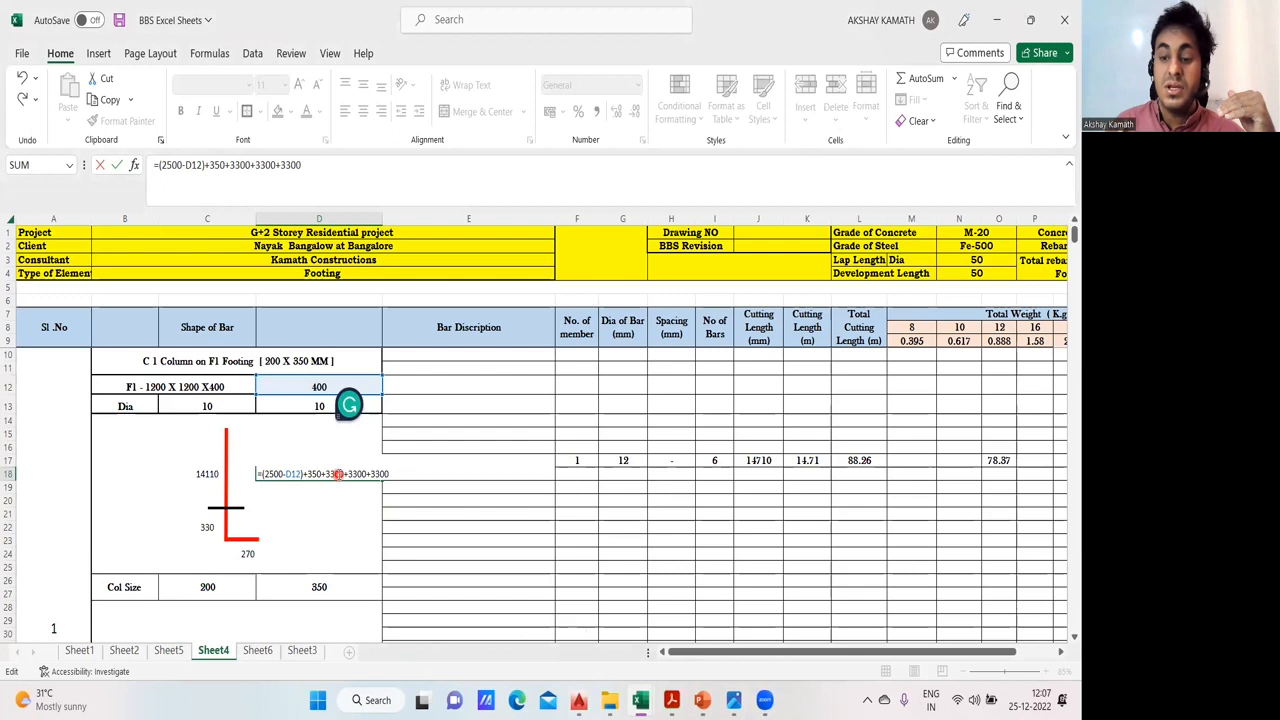
{"action": "key", "text": "Return"}
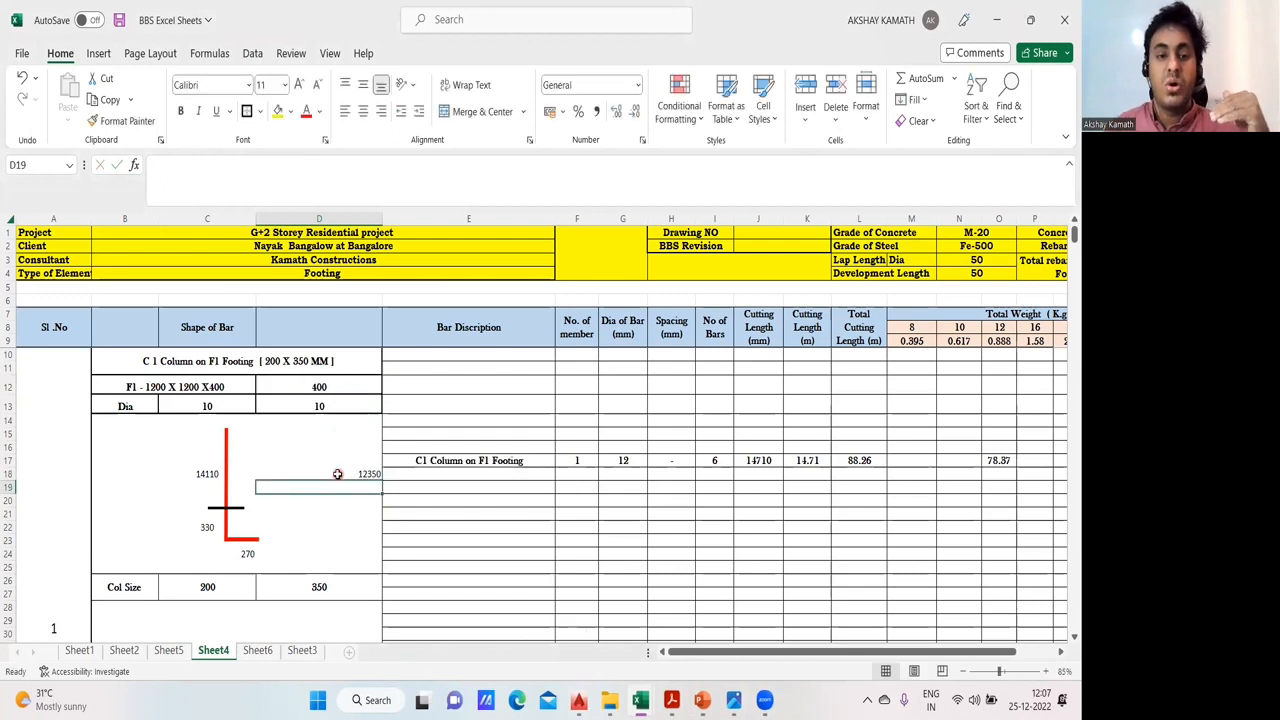
- Compare the formula in D18 with the full column bar length formula in C18
{"action": "left_click", "coordinate": [342, 472]}
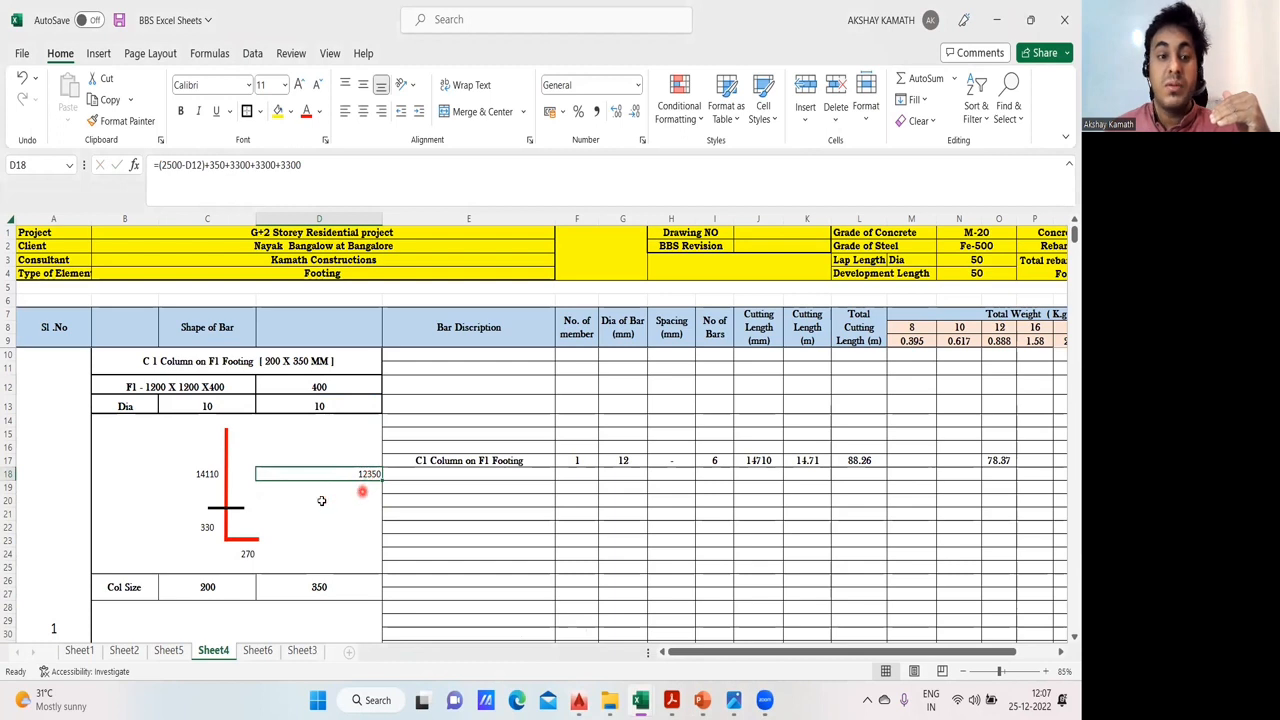
{"action": "left_click", "coordinate": [210, 484]}
{"action": "left_click", "coordinate": [209, 476]}
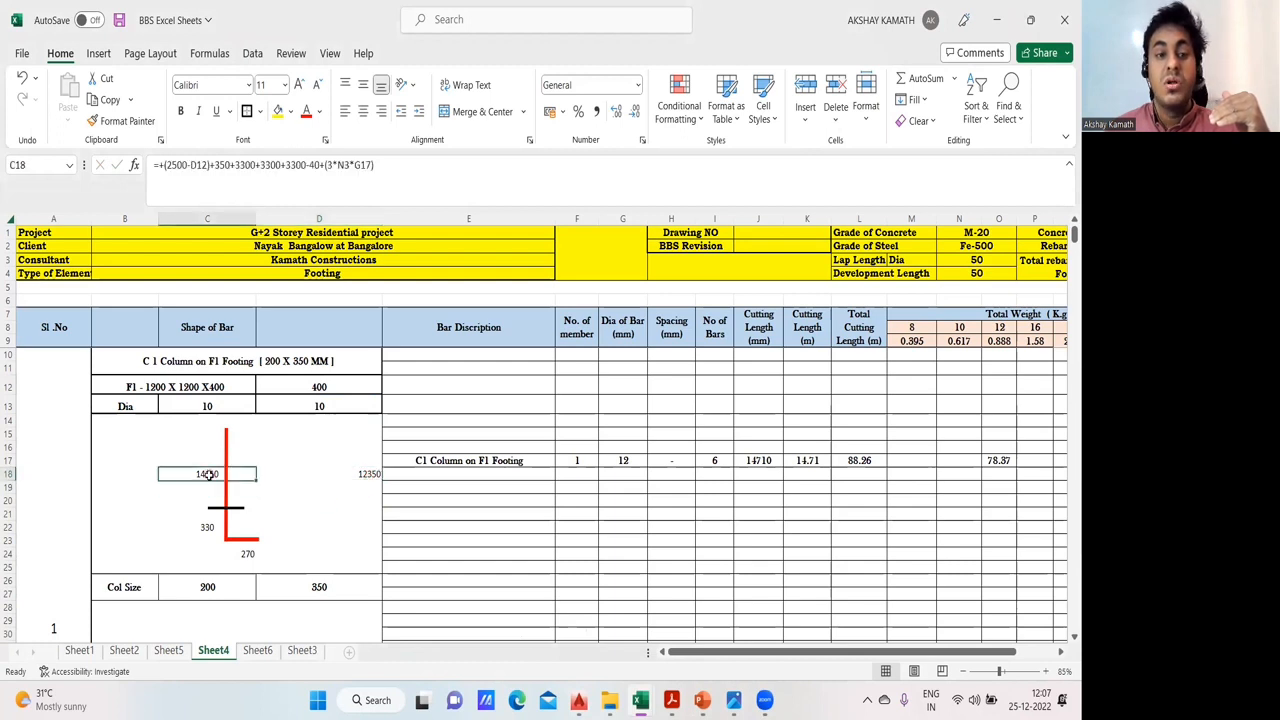
{"action": "left_click", "coordinate": [300, 501]}
{"action": "left_click", "coordinate": [357, 476]}
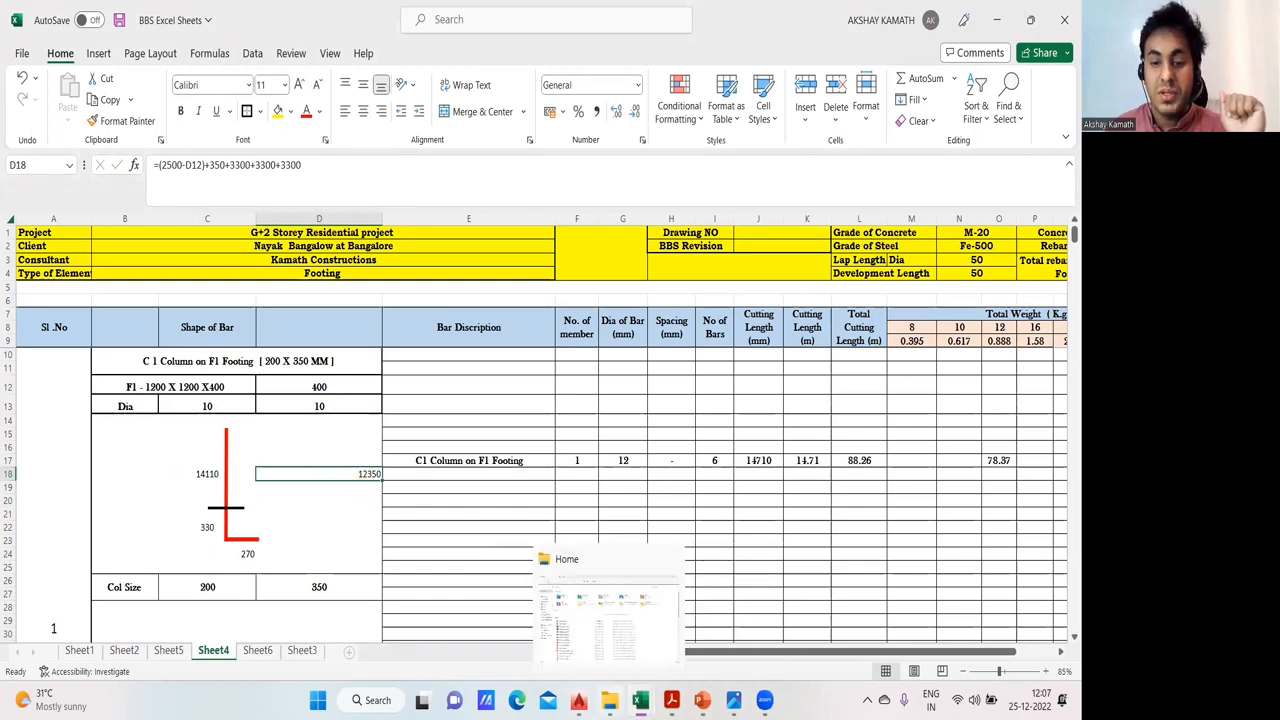
- Switch to the S-01 foundation details drawing in AutoCAD and trace the full column bar from footing to top on the typical column section
{"action": "mouse_move", "coordinate": [578, 700]}
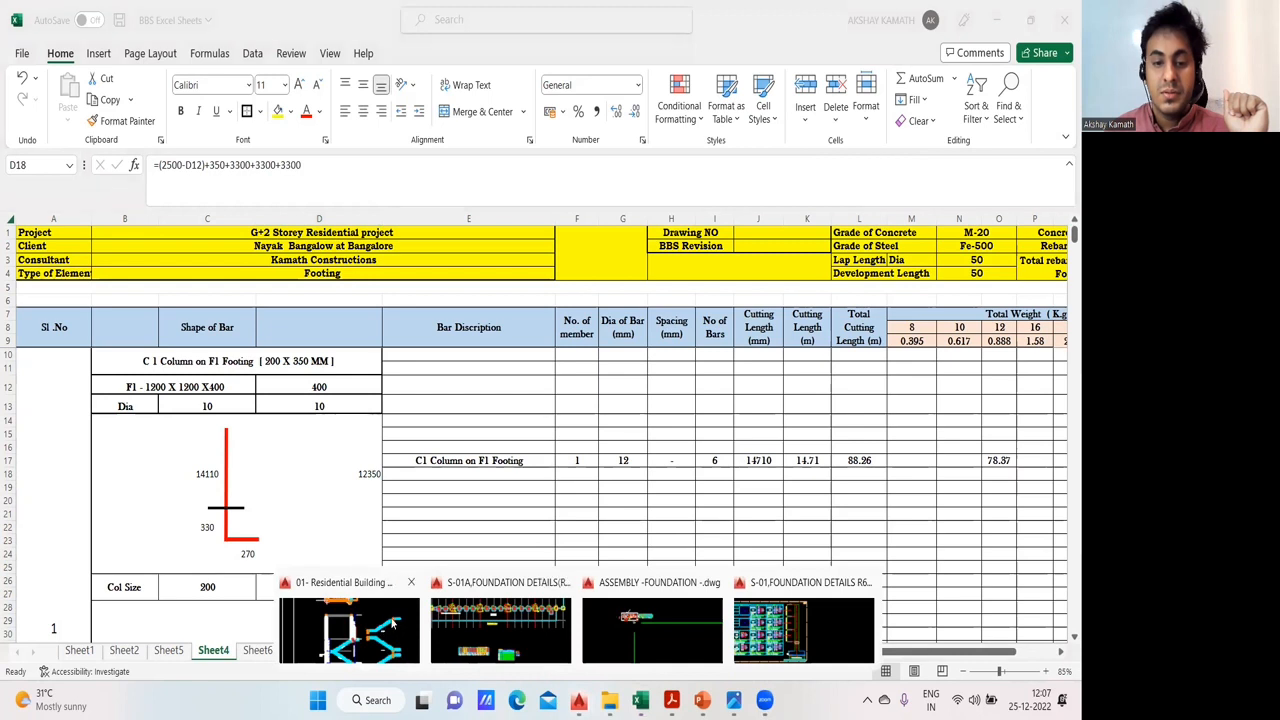
{"action": "left_click", "coordinate": [785, 632]}
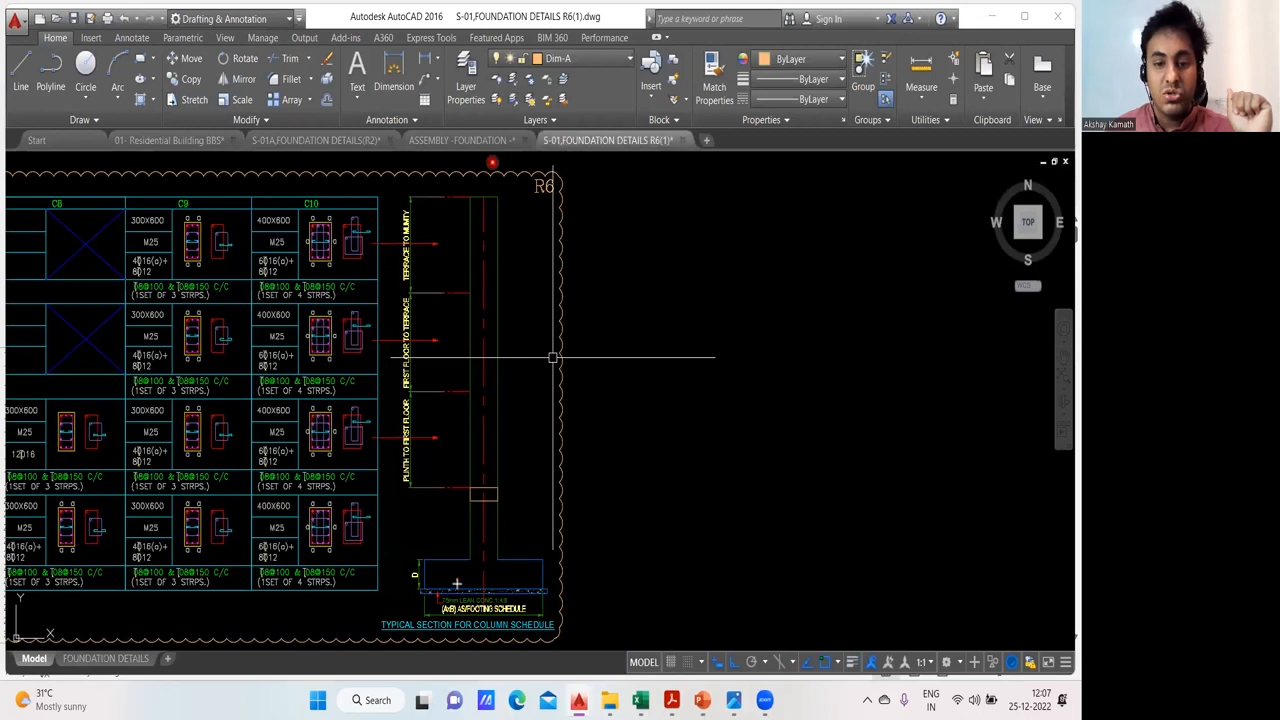
{"action": "mouse_move", "coordinate": [455, 584]}
{"action": "left_mouse_down"}
{"action": "mouse_move", "coordinate": [478, 584]}
{"action": "mouse_move", "coordinate": [475, 198]}
{"action": "mouse_move", "coordinate": [488, 198]}
{"action": "mouse_move", "coordinate": [476, 198]}
{"action": "left_mouse_up"}
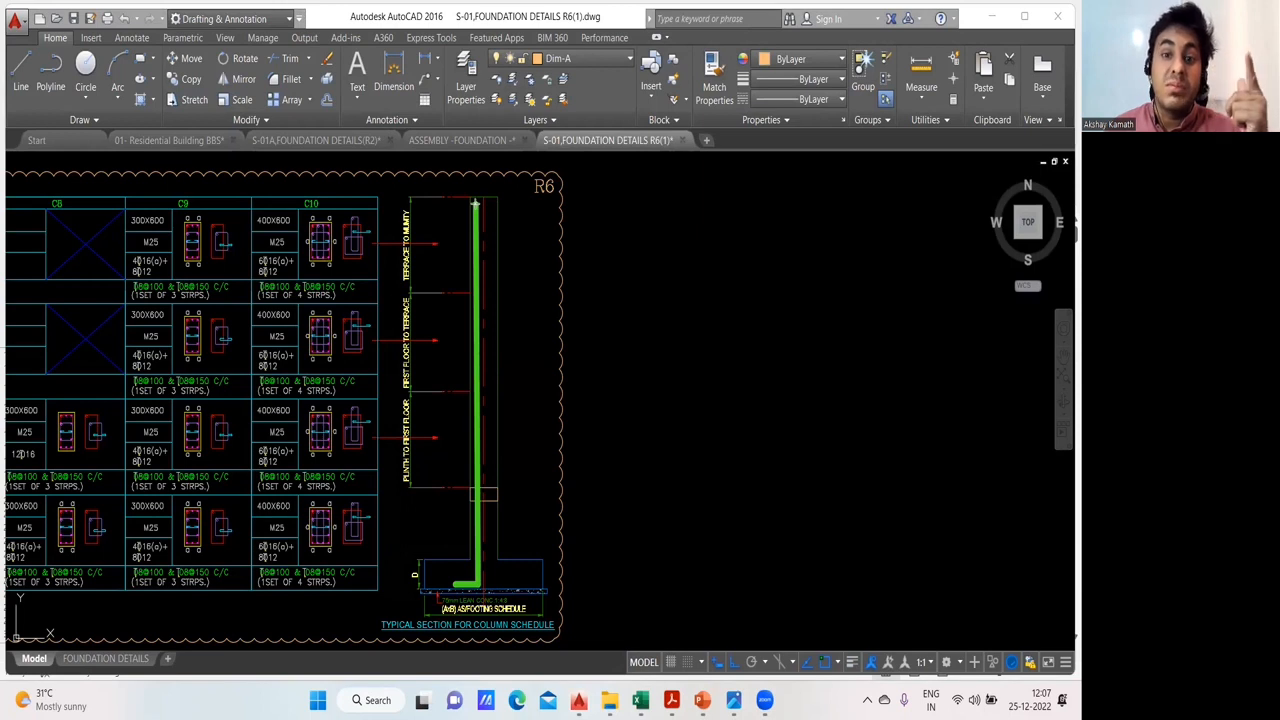
{"action": "left_click_drag", "start_coordinate": [475, 203], "coordinate": [478, 207]}
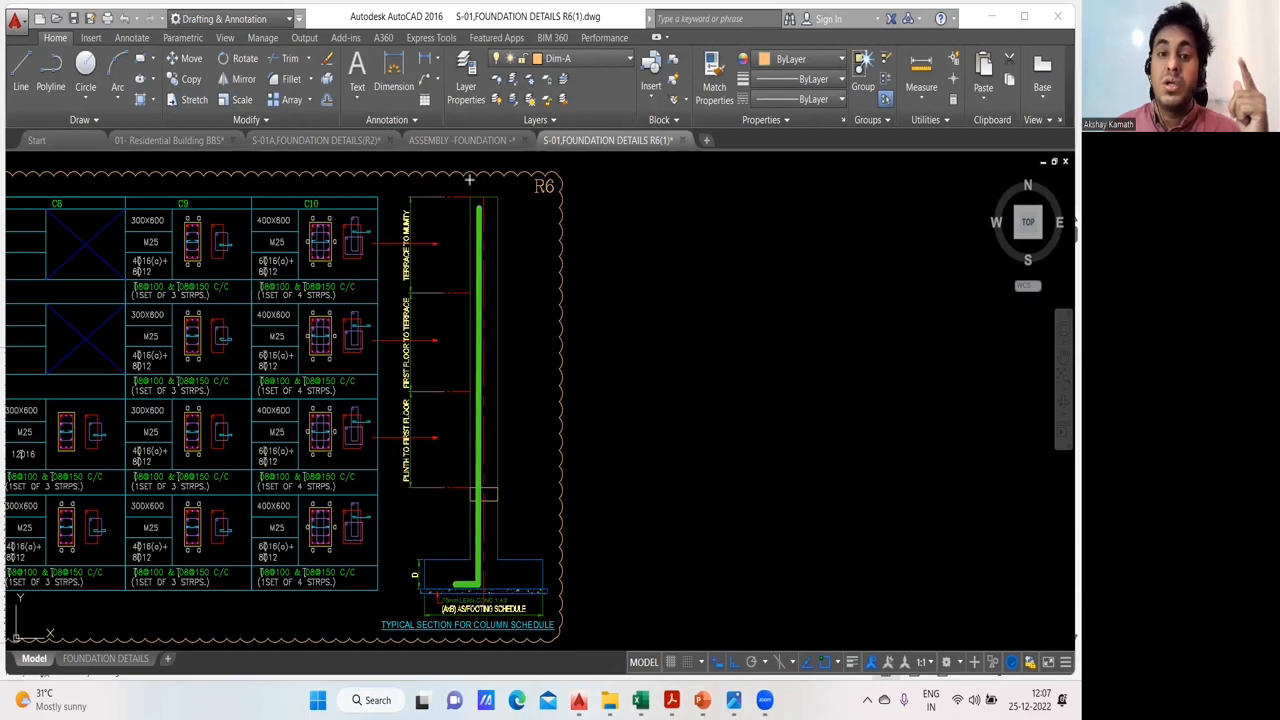
{"action": "left_click", "coordinate": [655, 271]}
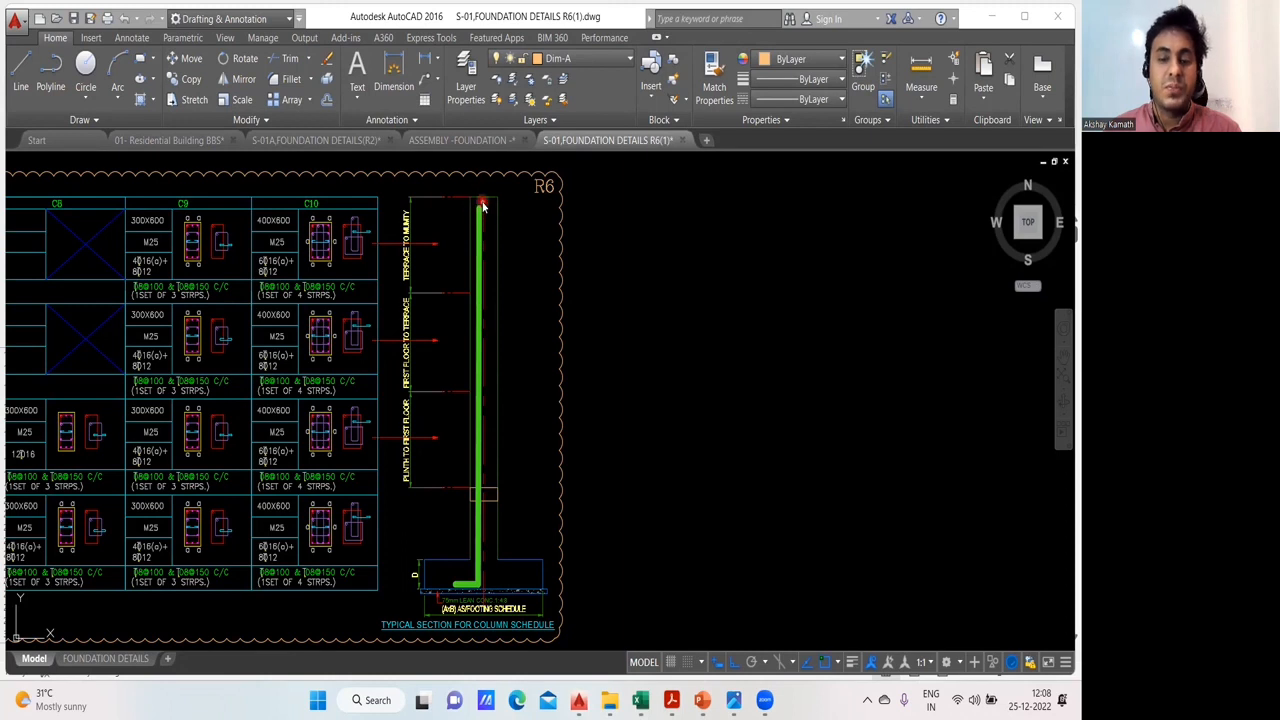
- Return to the BBS Excel Sheets workbook and subtract 40 at the end of the bar length formula in D18
{"action": "mouse_move", "coordinate": [640, 700]}
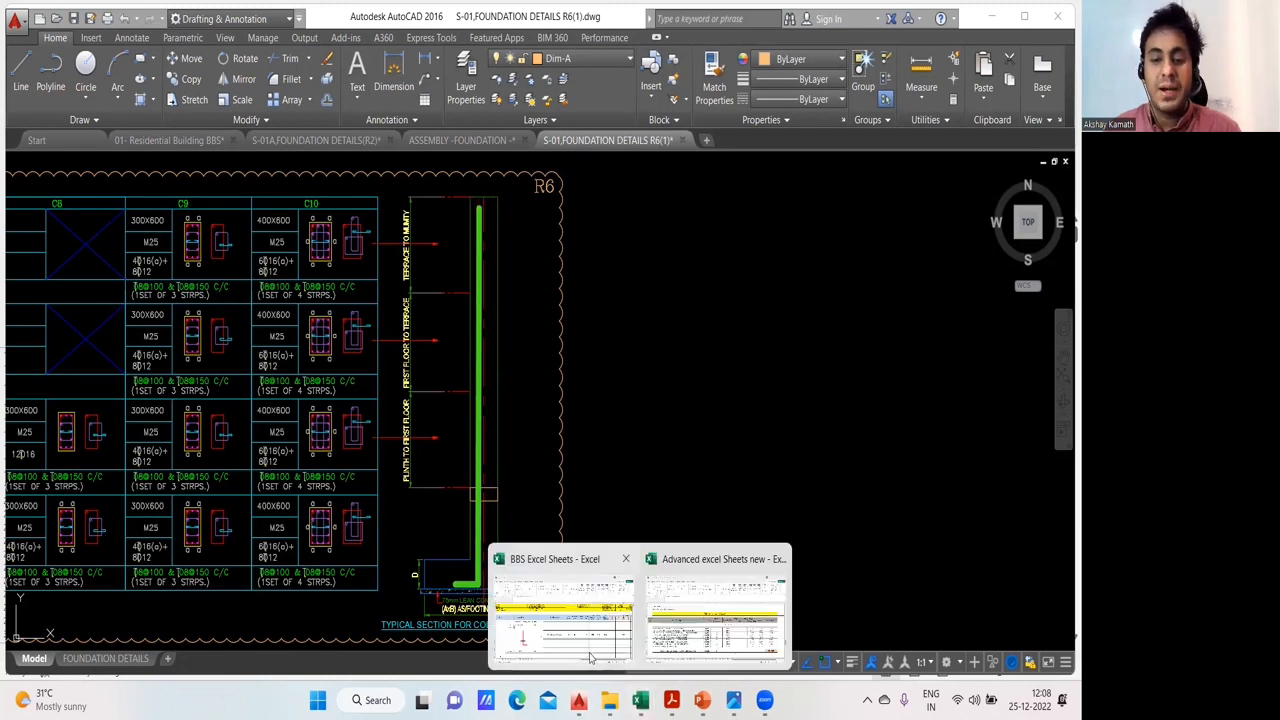
{"action": "left_click", "coordinate": [590, 655]}
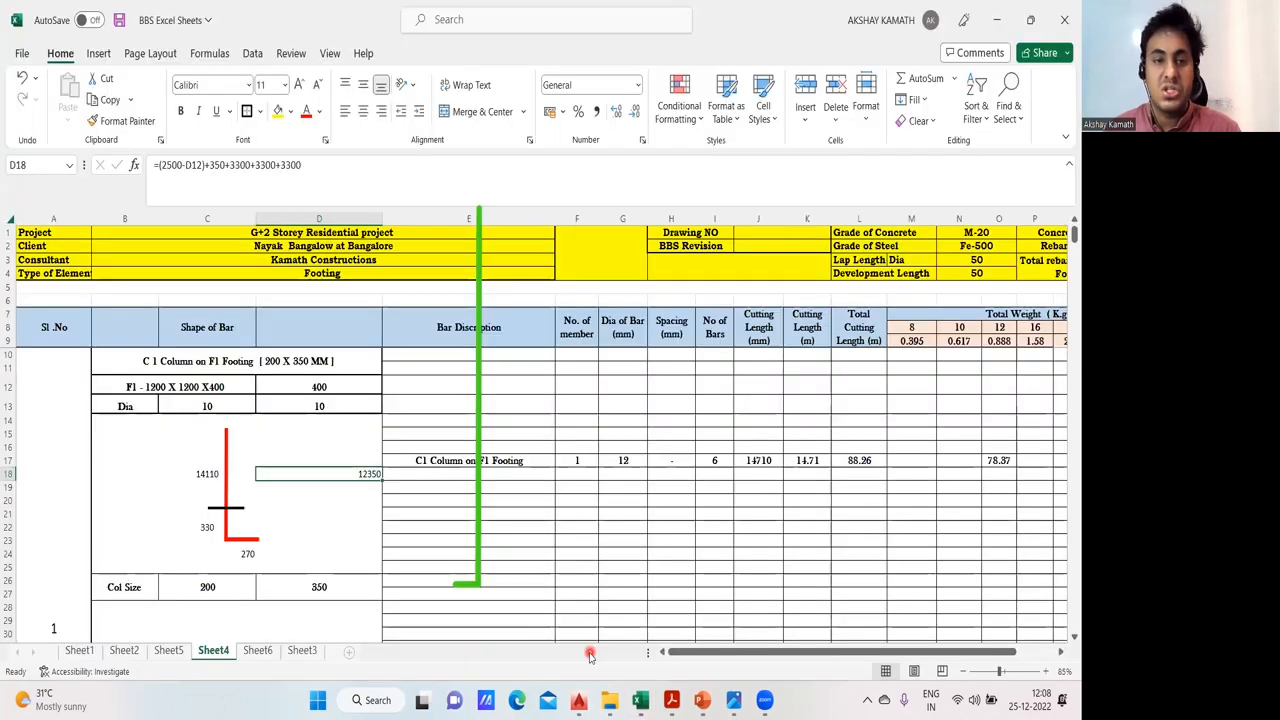
{"action": "left_click", "coordinate": [343, 172]}
{"action": "type", "text": "-40"}
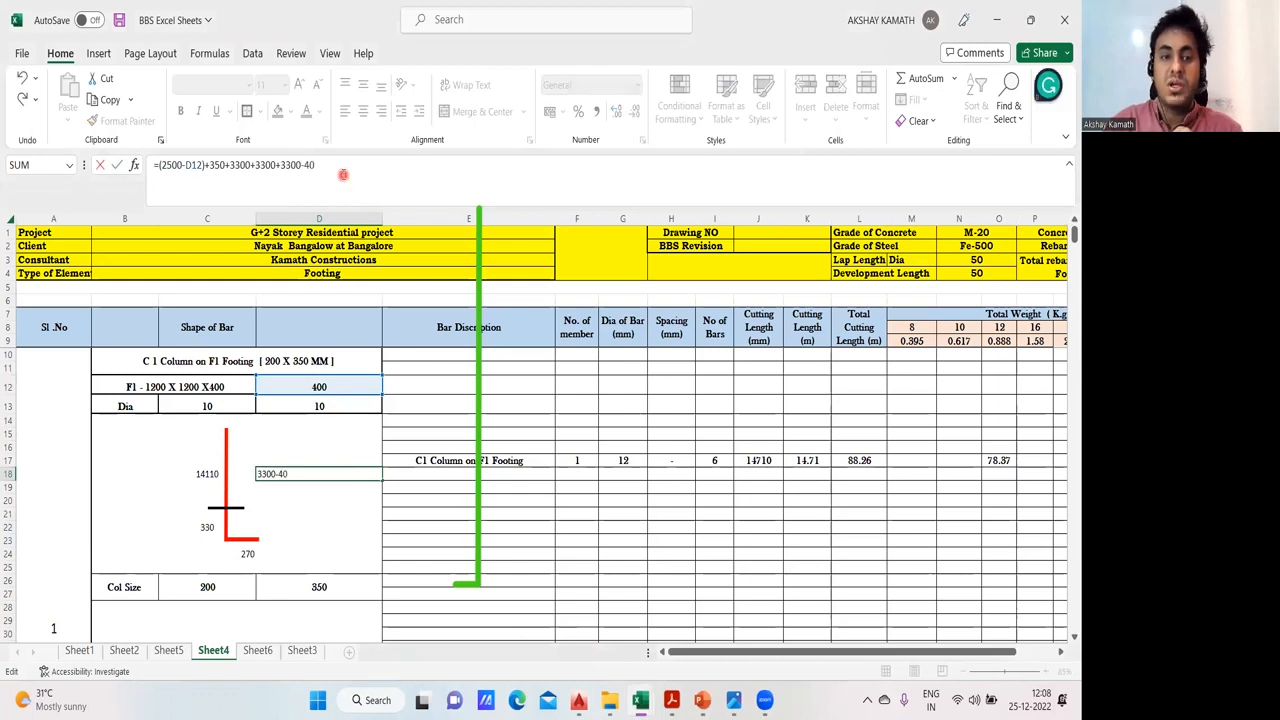
{"action": "key", "text": "Return"}
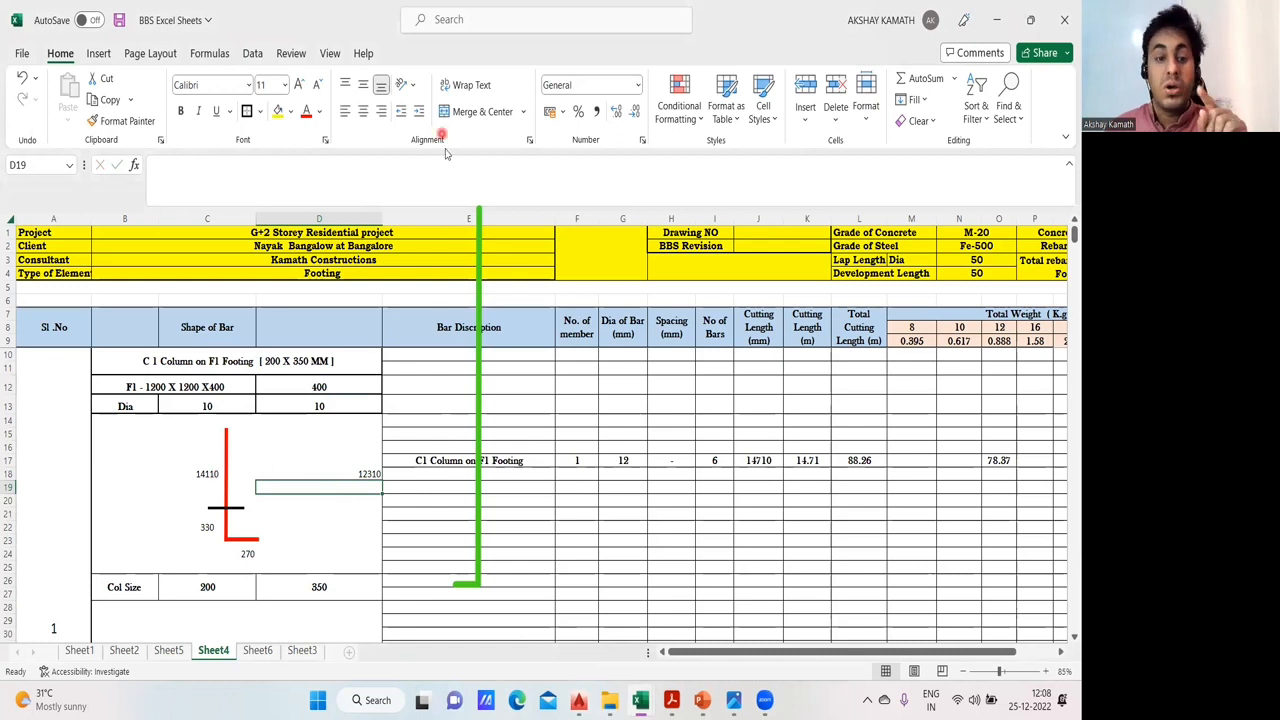
{"action": "left_click", "coordinate": [372, 476]}
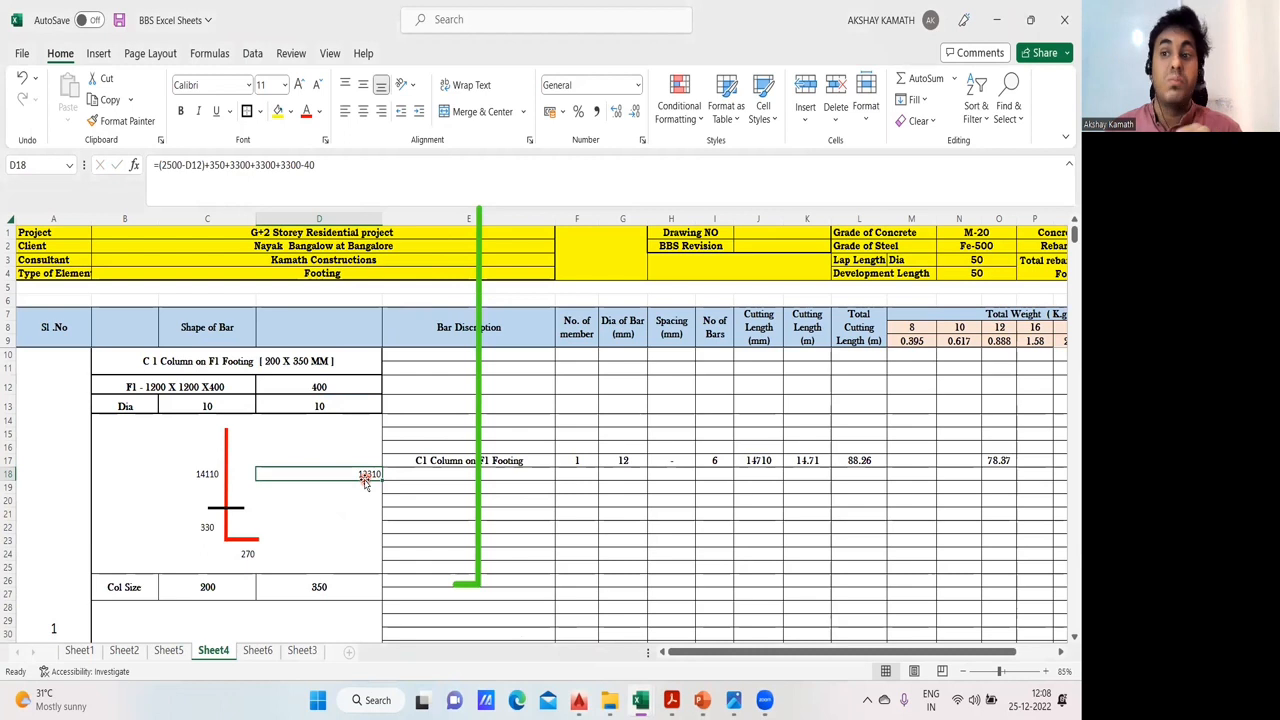
- Enter 12 as the Rebar Length in the schedule header
{"action": "left_click_drag", "start_coordinate": [975, 651], "coordinate": [1020, 651]}
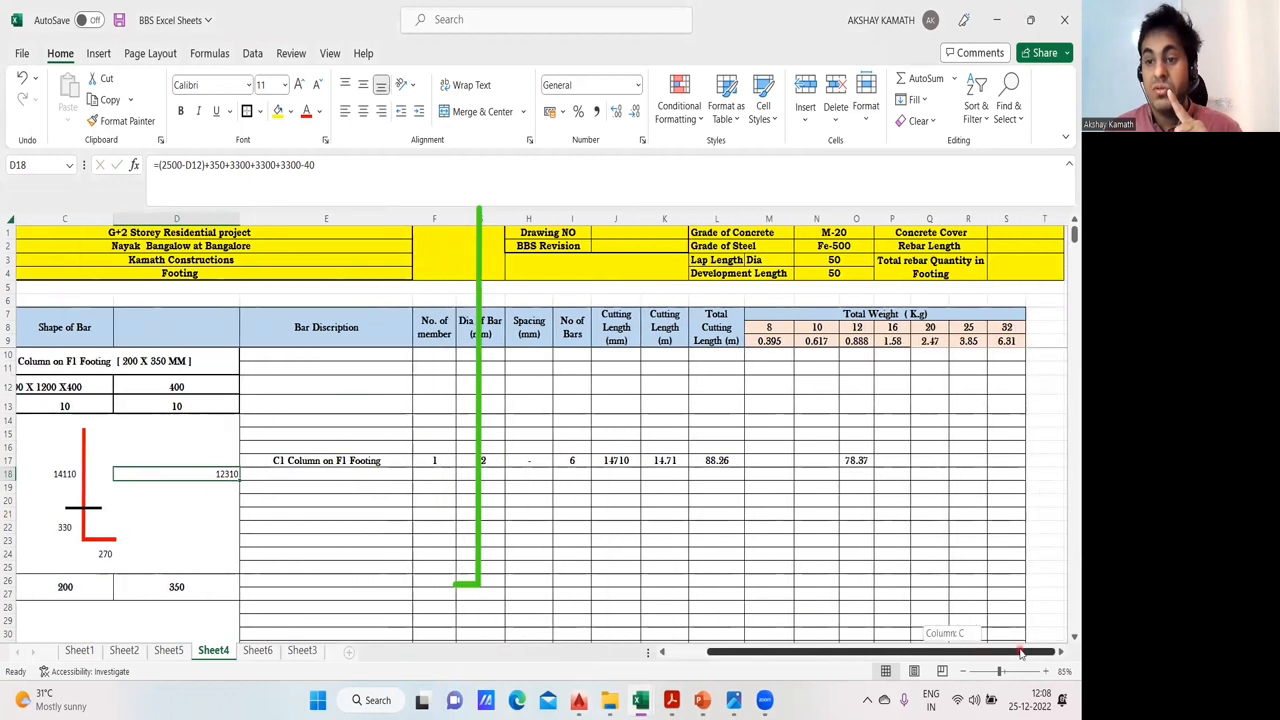
{"action": "left_click", "coordinate": [1012, 245]}
{"action": "type", "text": "1"}
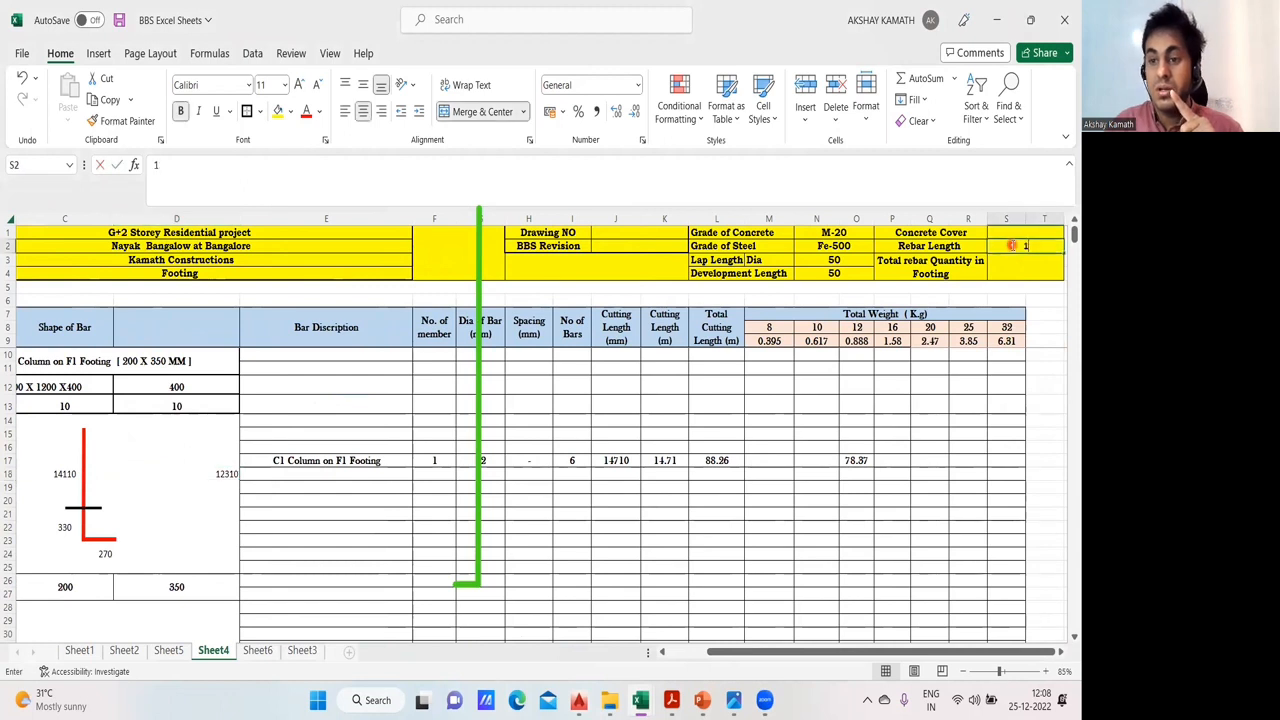
{"action": "type", "text": "2"}
{"action": "left_click", "coordinate": [1044, 300]}
{"action": "left_click_drag", "start_coordinate": [958, 652], "coordinate": [782, 652]}
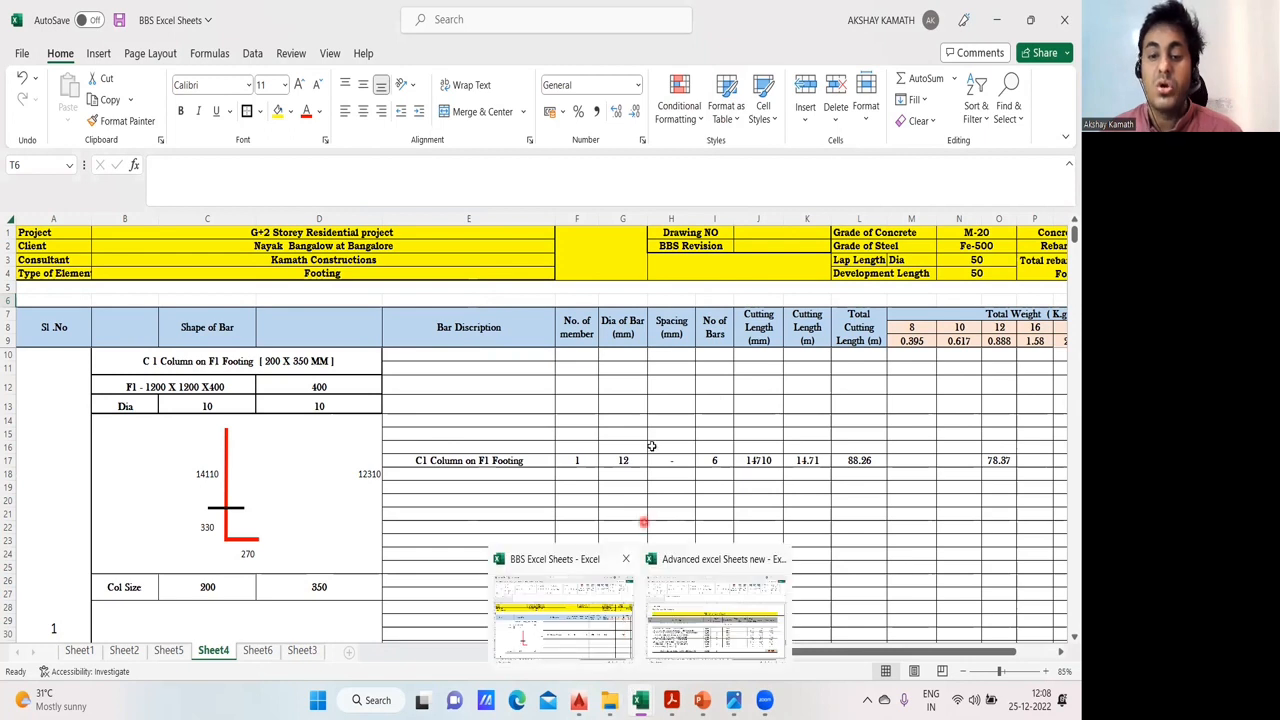
- Check the bar length formula in C18, and trace the lapped column bars on the typical column section in AutoCAD's S-01 foundation details drawing
{"action": "left_click", "coordinate": [204, 480]}
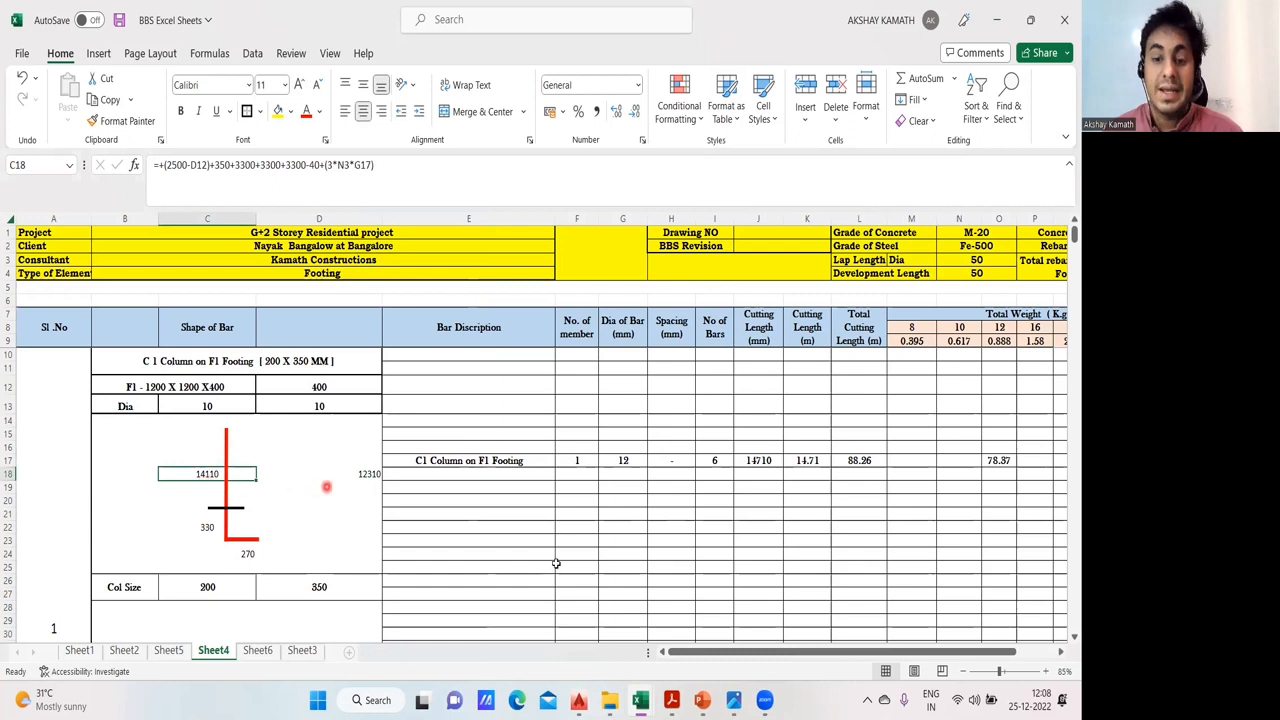
{"action": "left_click", "coordinate": [578, 700]}
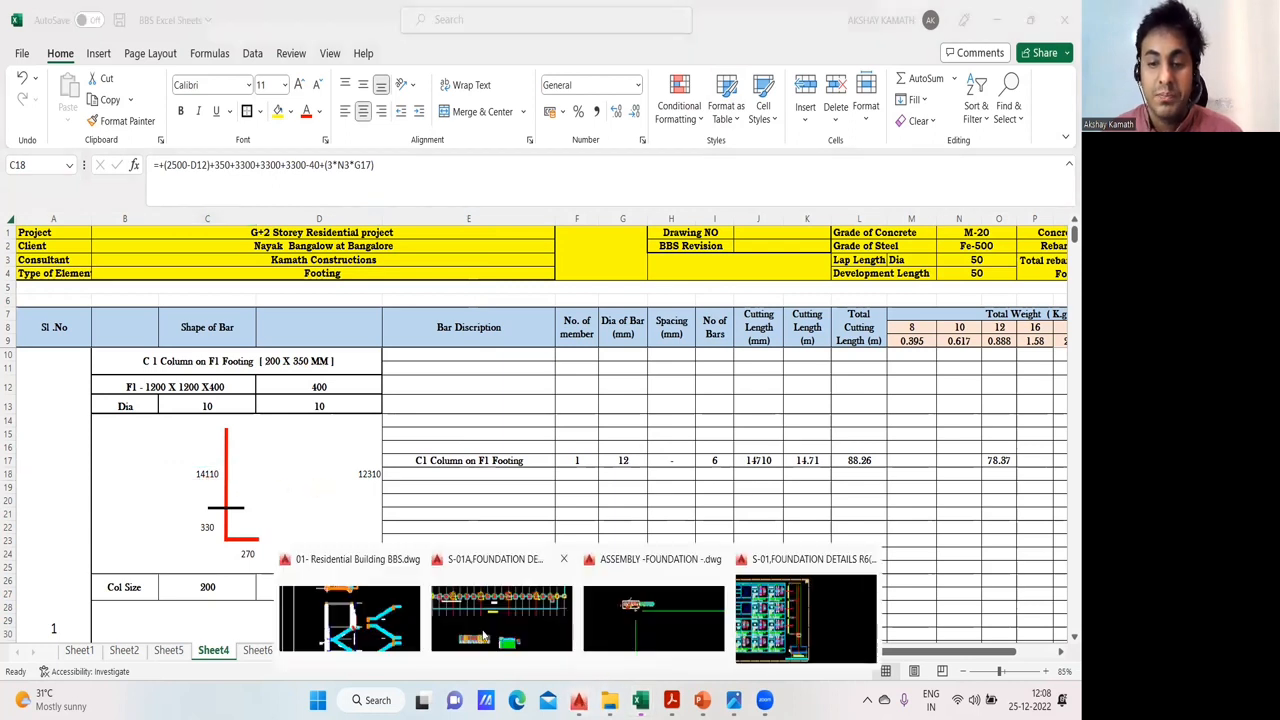
{"action": "left_click", "coordinate": [774, 629]}
{"action": "mouse_move", "coordinate": [525, 525]}
{"action": "left_mouse_down"}
{"action": "mouse_move", "coordinate": [570, 504]}
{"action": "mouse_move", "coordinate": [564, 526]}
{"action": "left_mouse_up"}
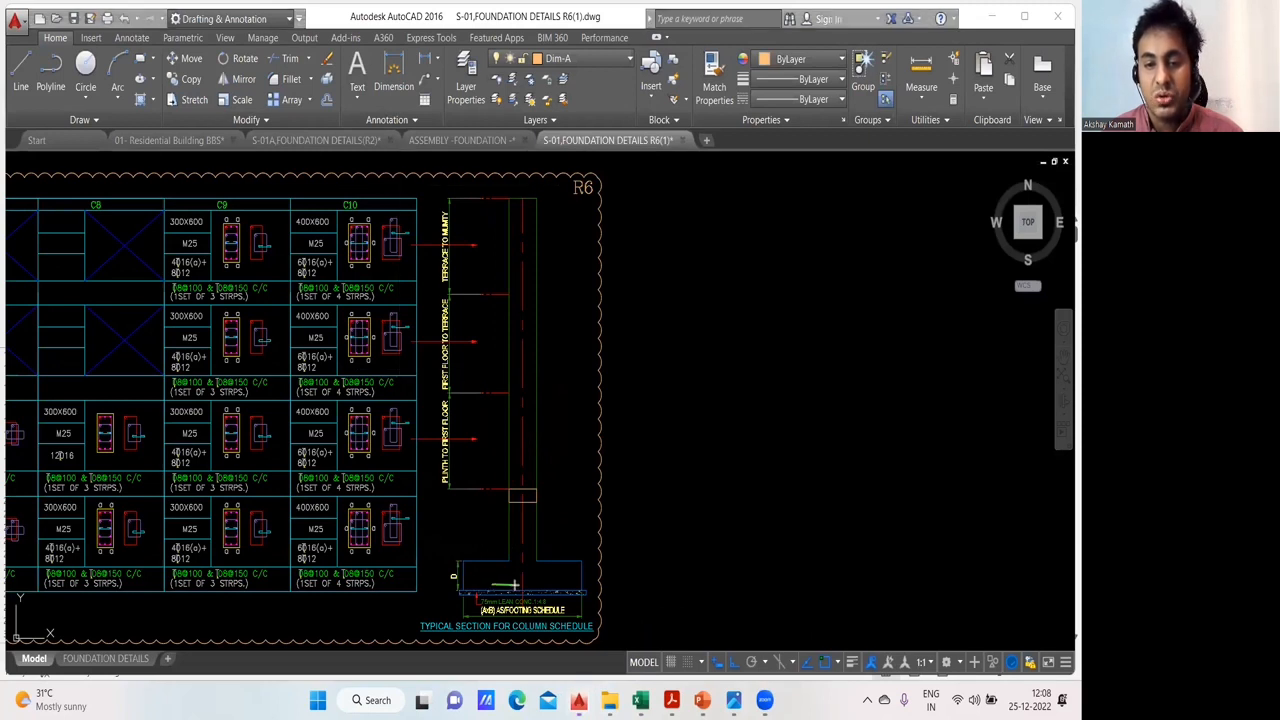
{"action": "left_click_drag", "start_coordinate": [516, 584], "coordinate": [516, 453]}
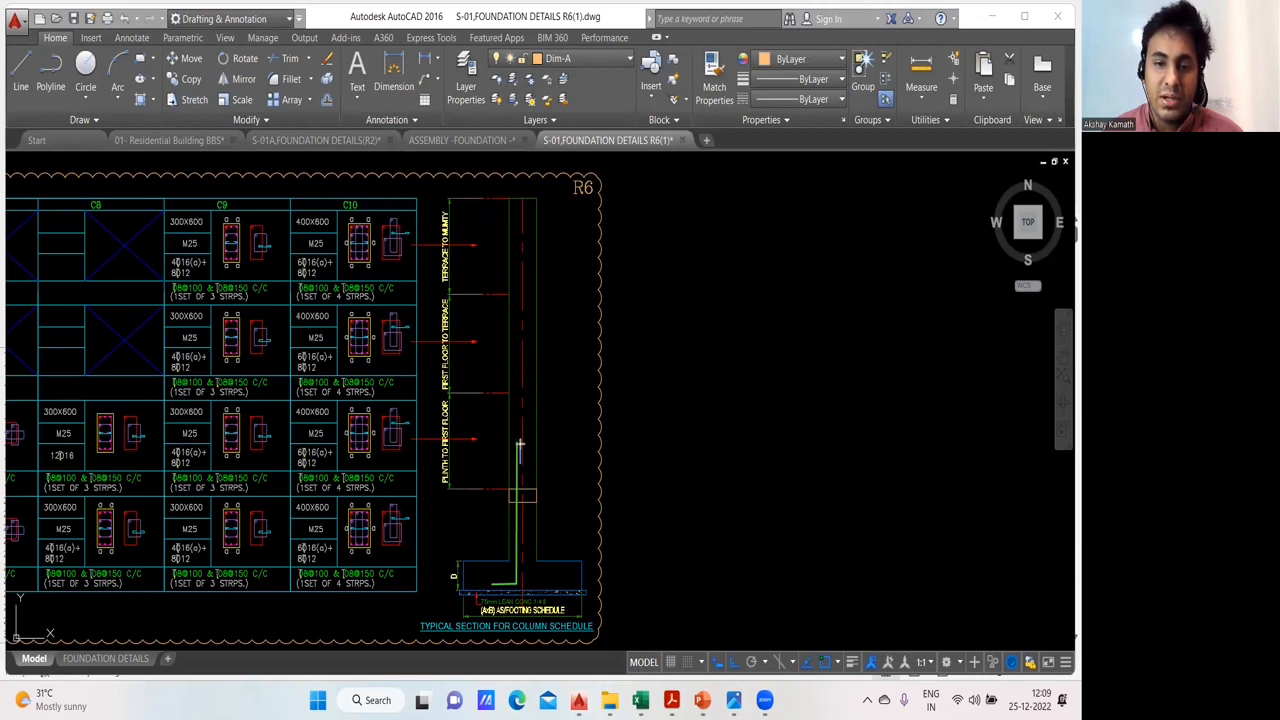
{"action": "left_click_drag", "start_coordinate": [515, 435], "coordinate": [515, 345]}
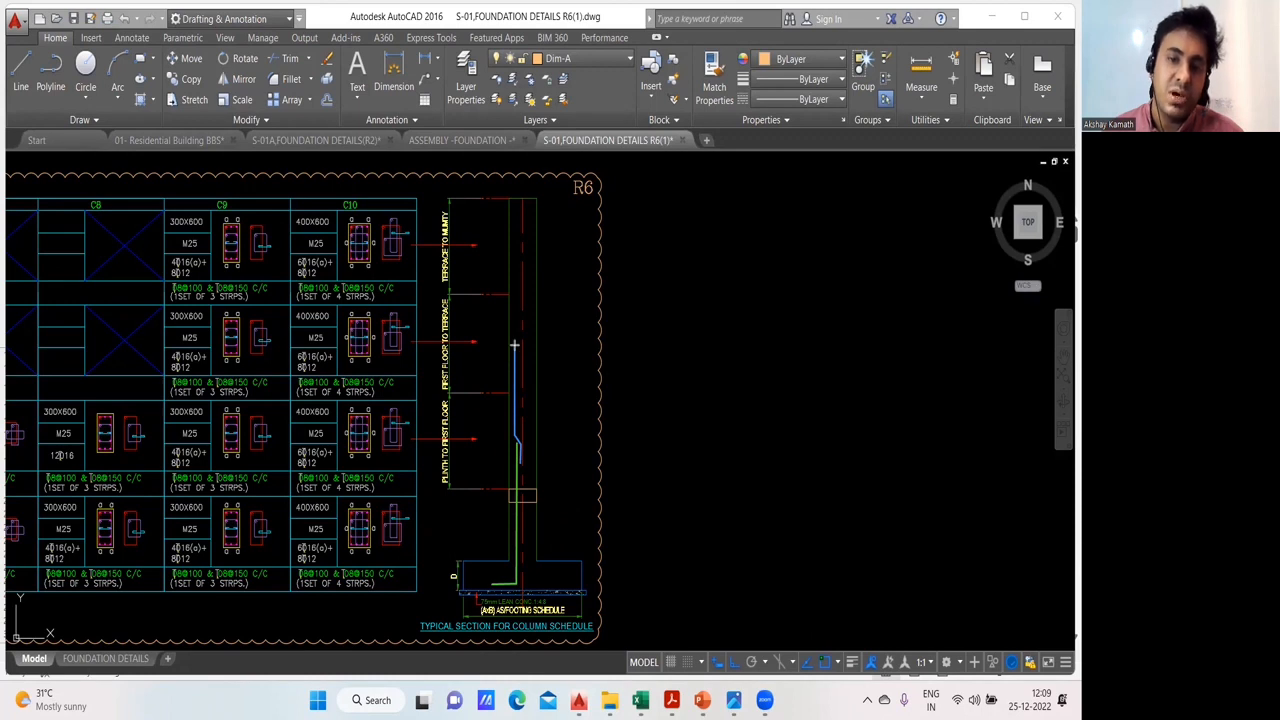
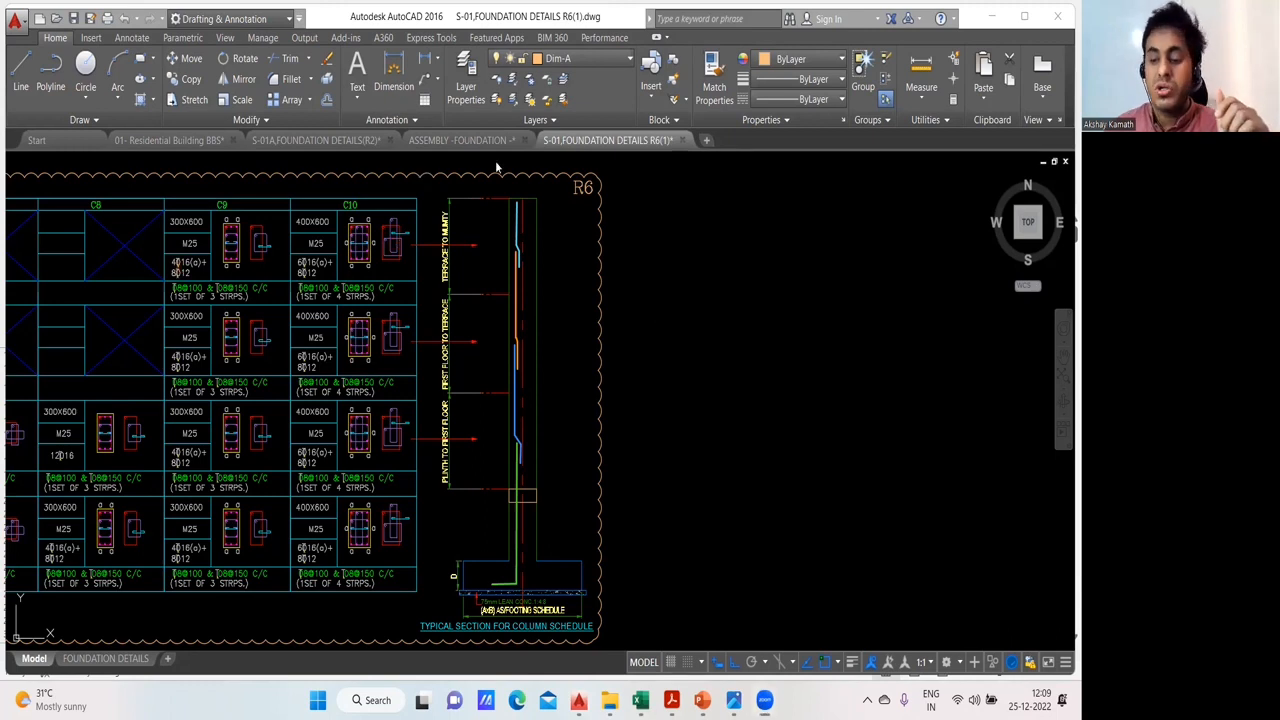
- Annotate the empty area beside the typical column section with the lap length notes "47 X D", "60 X D" and "50 X D"
{"action": "left_click", "coordinate": [727, 294]}
{"action": "type", "text": "478"}
{"action": "key", "text": "BackSpace"}
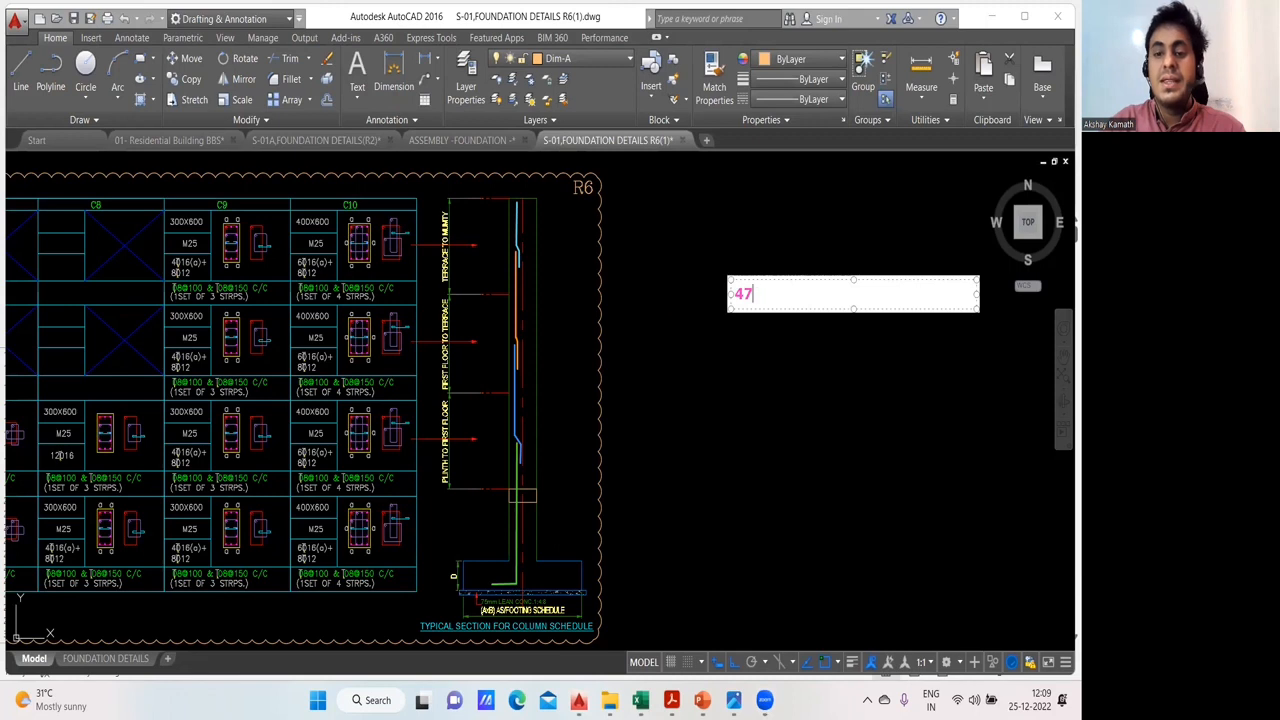
{"action": "type", "text": "X D"}
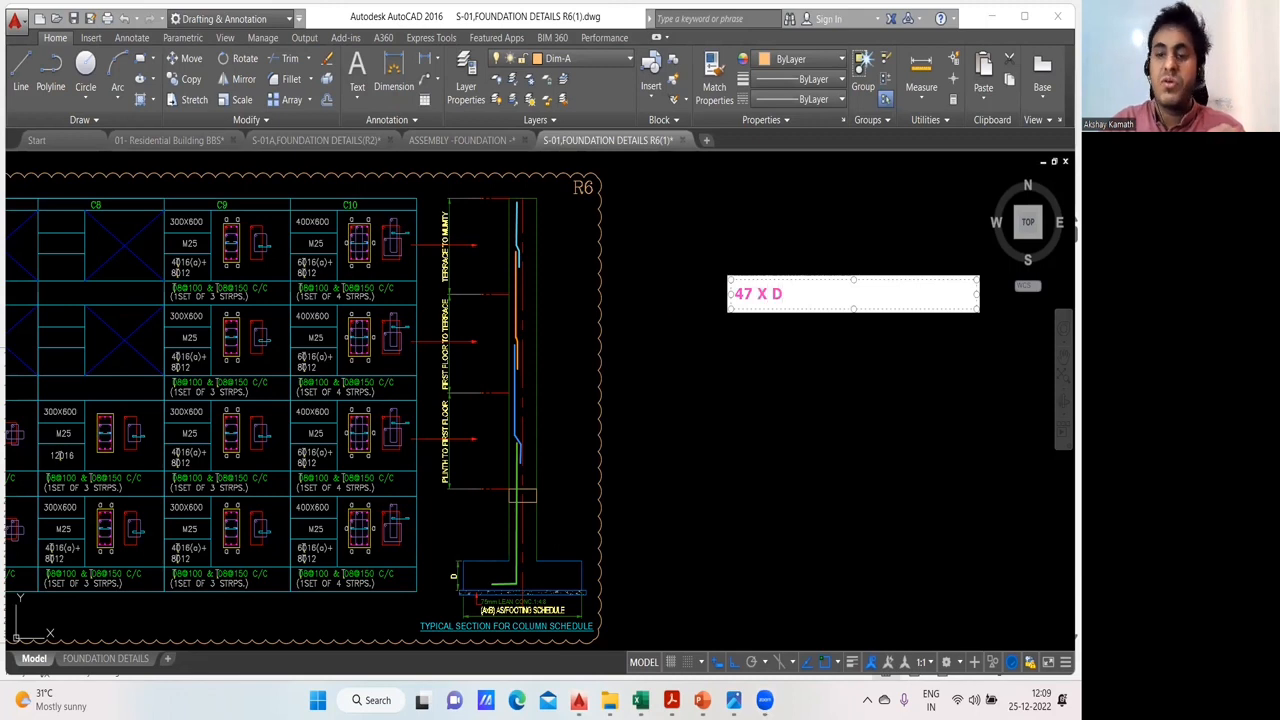
{"action": "key", "text": "Return"}
{"action": "type", "text": "60 X D"}
{"action": "key", "text": "Return"}
{"action": "type", "text": "50 X D"}
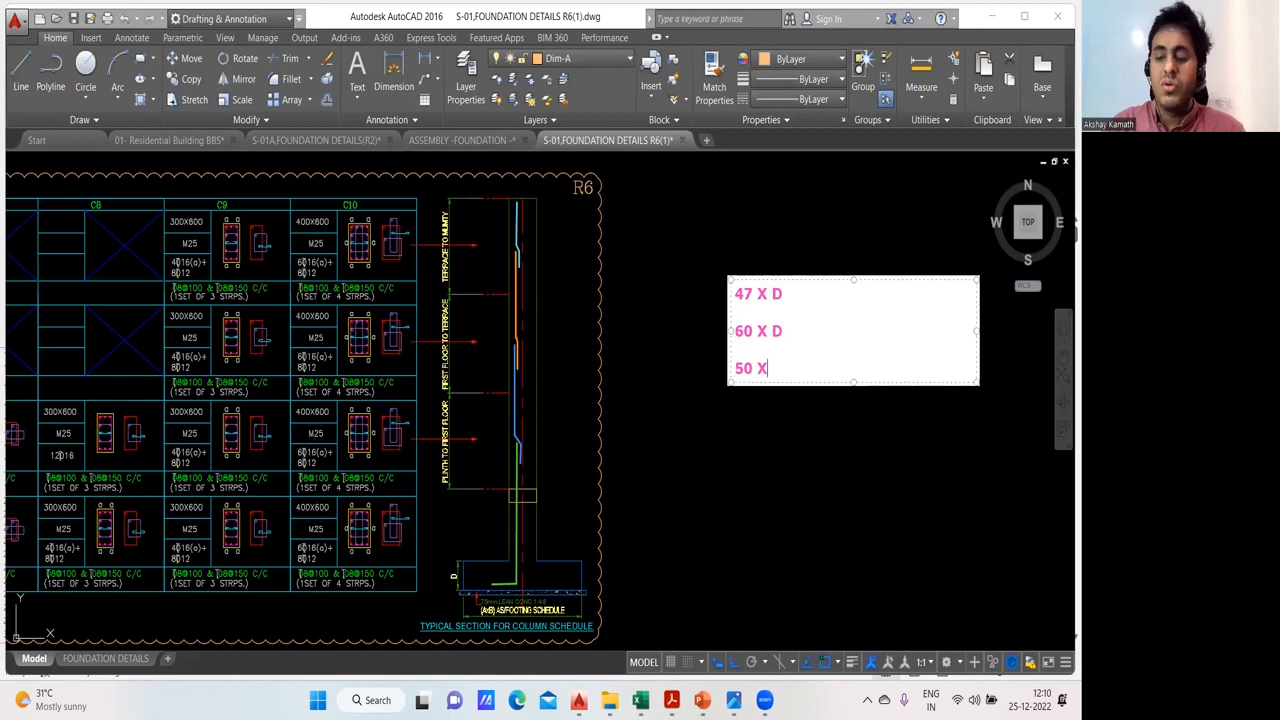
{"action": "left_click", "coordinate": [779, 416]}
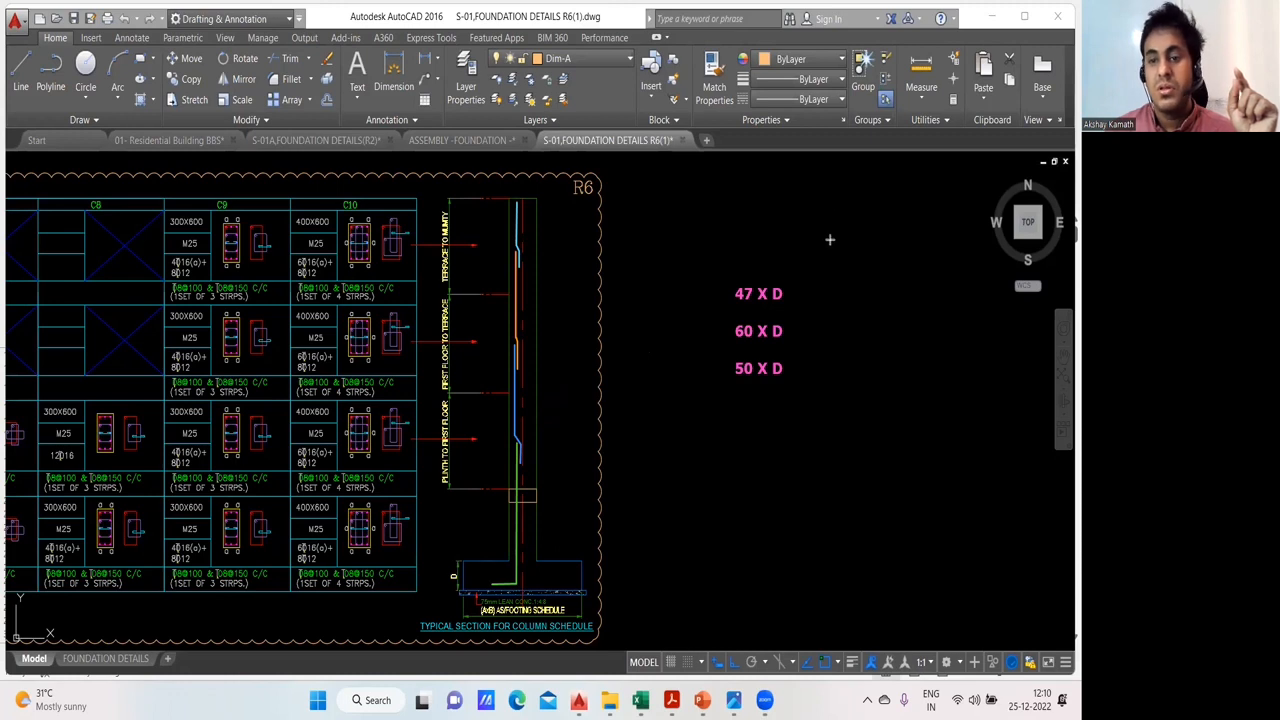
- Sketch a column block with a downward load arrow and a diagonal force diagram circled at mid-height, and clear all annotations from the drawing
{"action": "left_click_drag", "start_coordinate": [827, 226], "coordinate": [885, 481]}
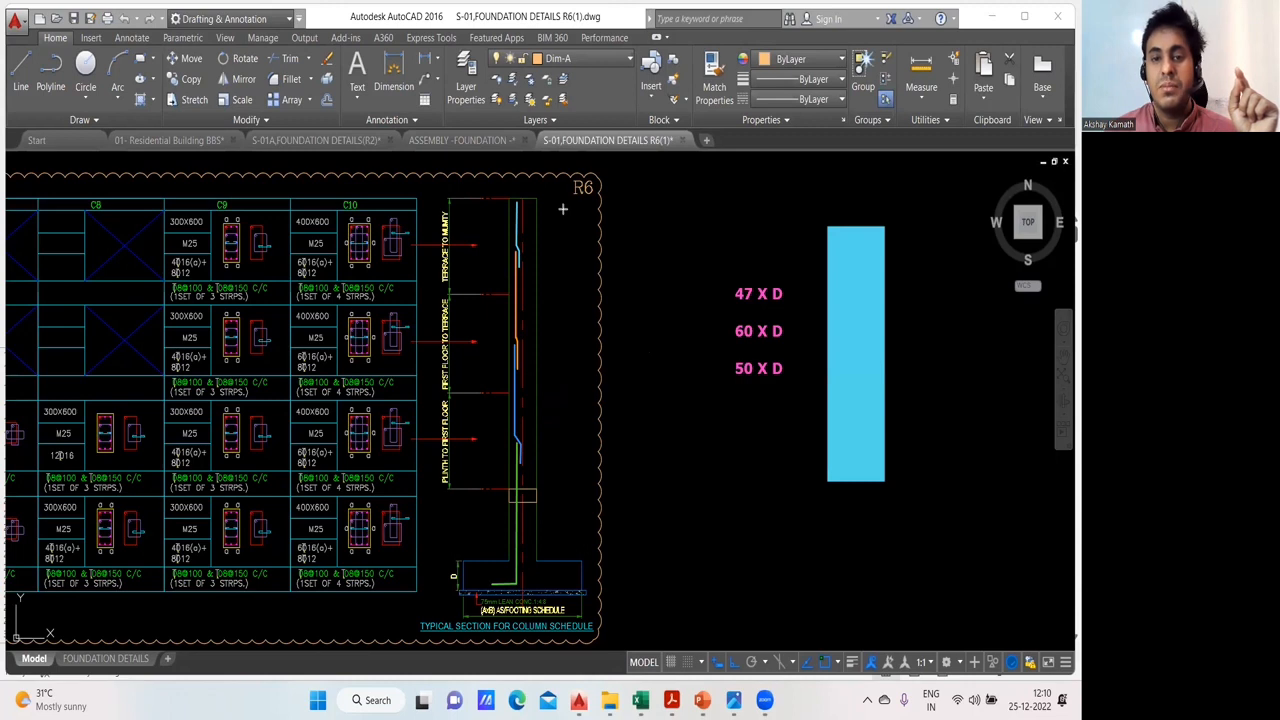
{"action": "left_click_drag", "start_coordinate": [849, 155], "coordinate": [849, 222]}
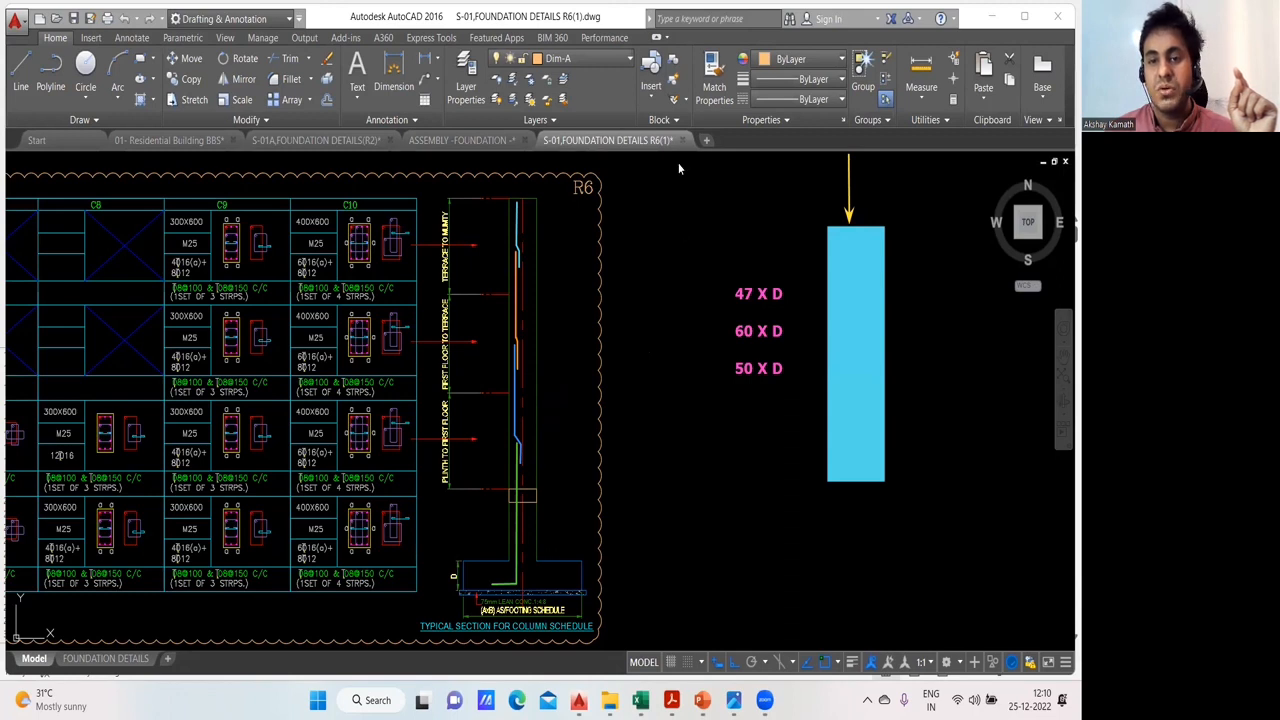
{"action": "left_click_drag", "start_coordinate": [928, 226], "coordinate": [933, 478]}
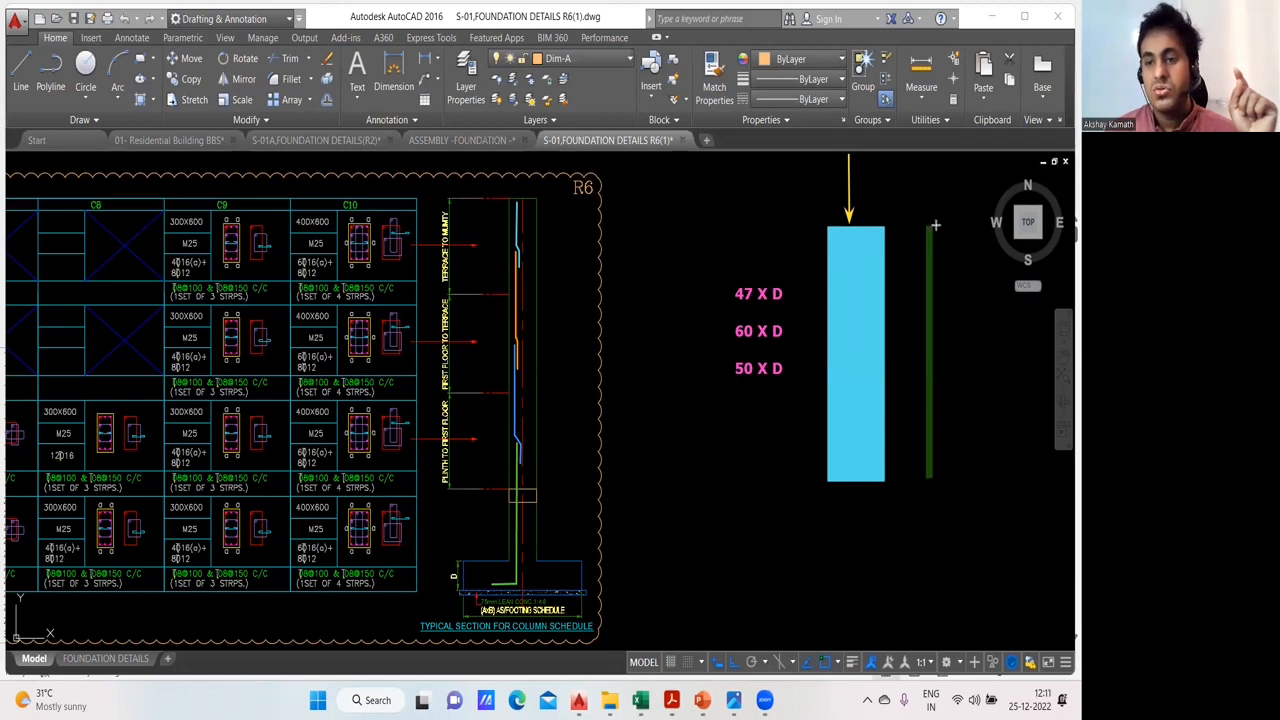
{"action": "left_click_drag", "start_coordinate": [928, 226], "coordinate": [1000, 225]}
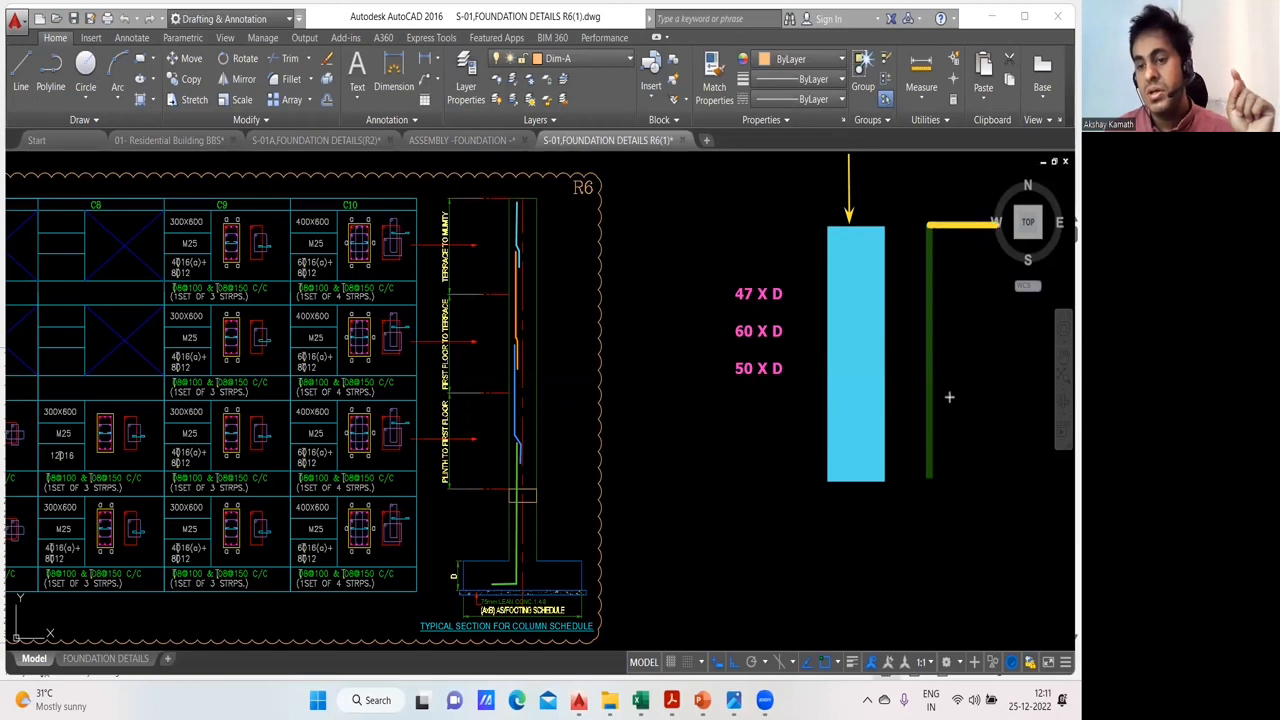
{"action": "mouse_move", "coordinate": [933, 476]}
{"action": "left_mouse_down"}
{"action": "mouse_move", "coordinate": [883, 474]}
{"action": "mouse_move", "coordinate": [998, 224]}
{"action": "left_mouse_up"}
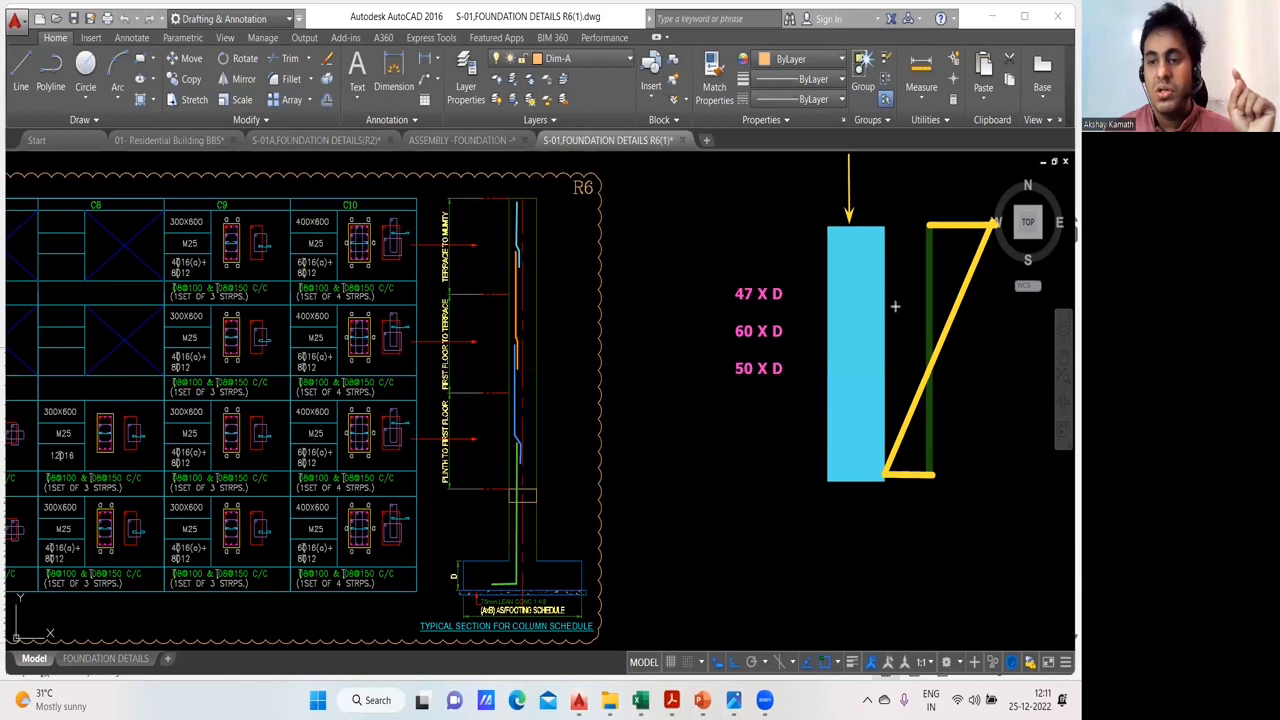
{"action": "left_click_drag", "start_coordinate": [896, 312], "coordinate": [970, 398]}
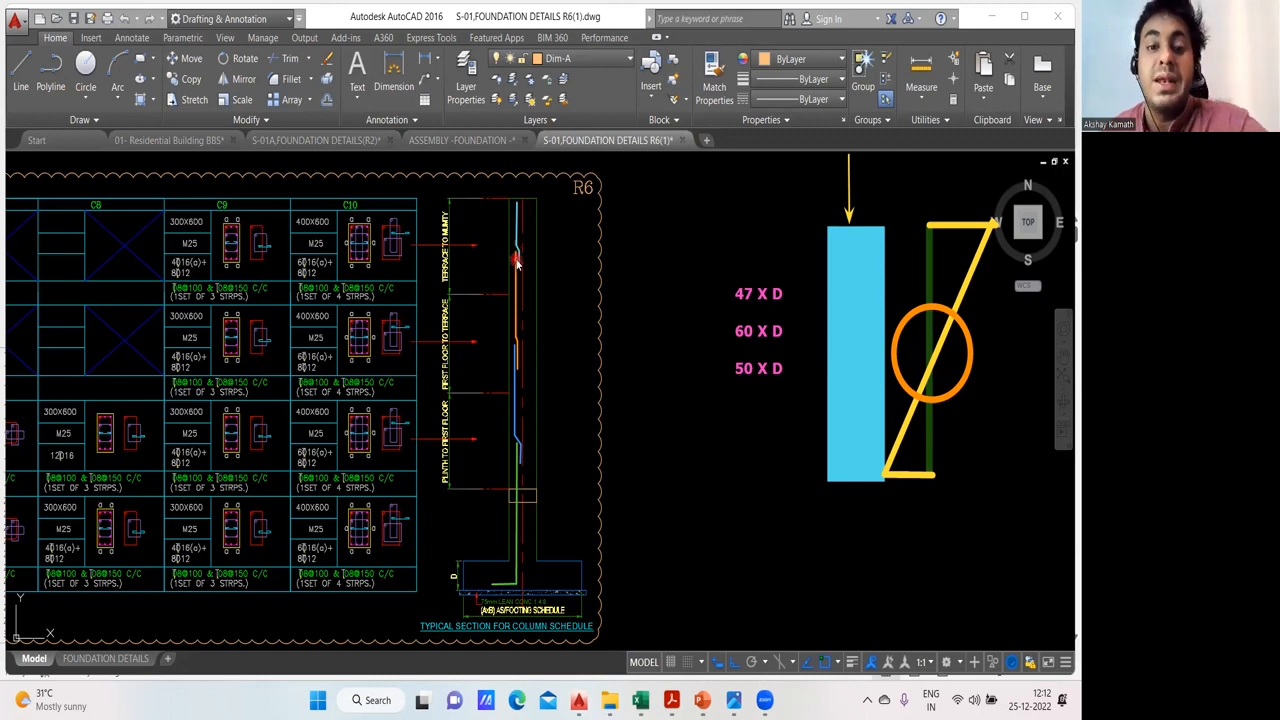
{"action": "left_click", "coordinate": [697, 151]}
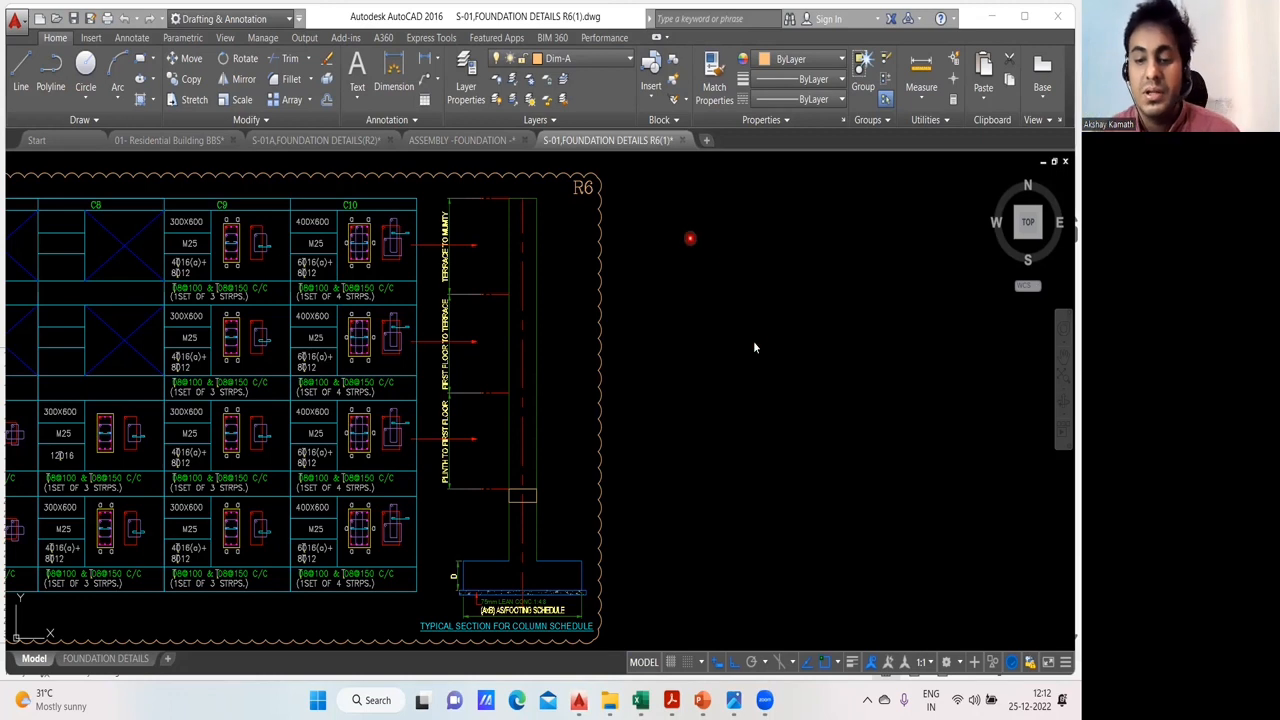
- Return to the BBS Excel Sheets workbook and append the lap allowance +(3*N3*G17) to the bar length formula in D18
{"action": "mouse_move", "coordinate": [640, 700]}
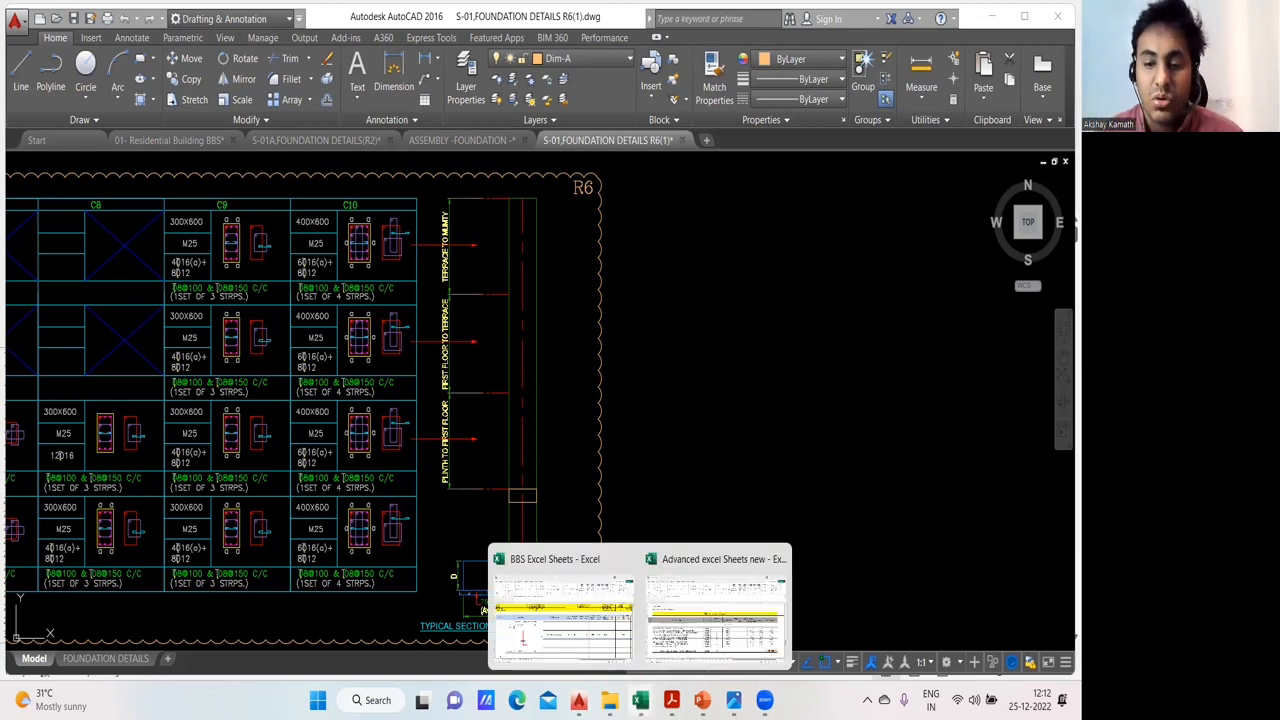
{"action": "left_click", "coordinate": [573, 626]}
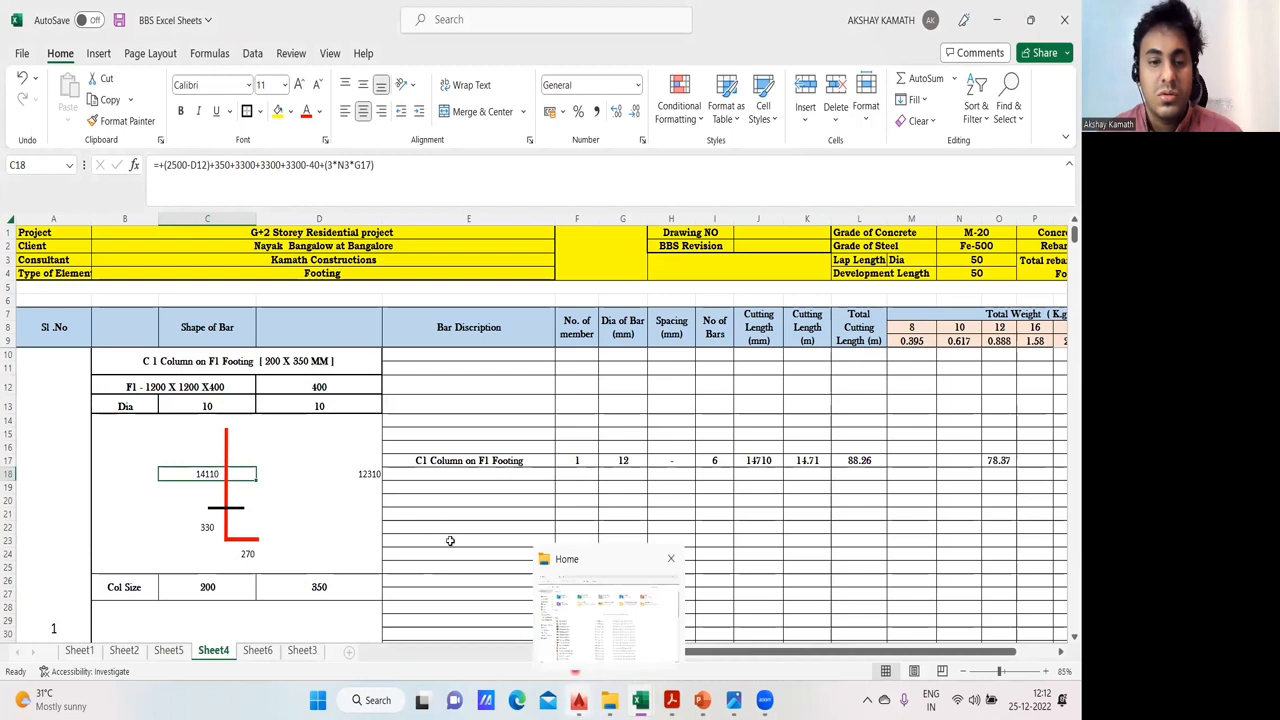
{"action": "left_click", "coordinate": [370, 478]}
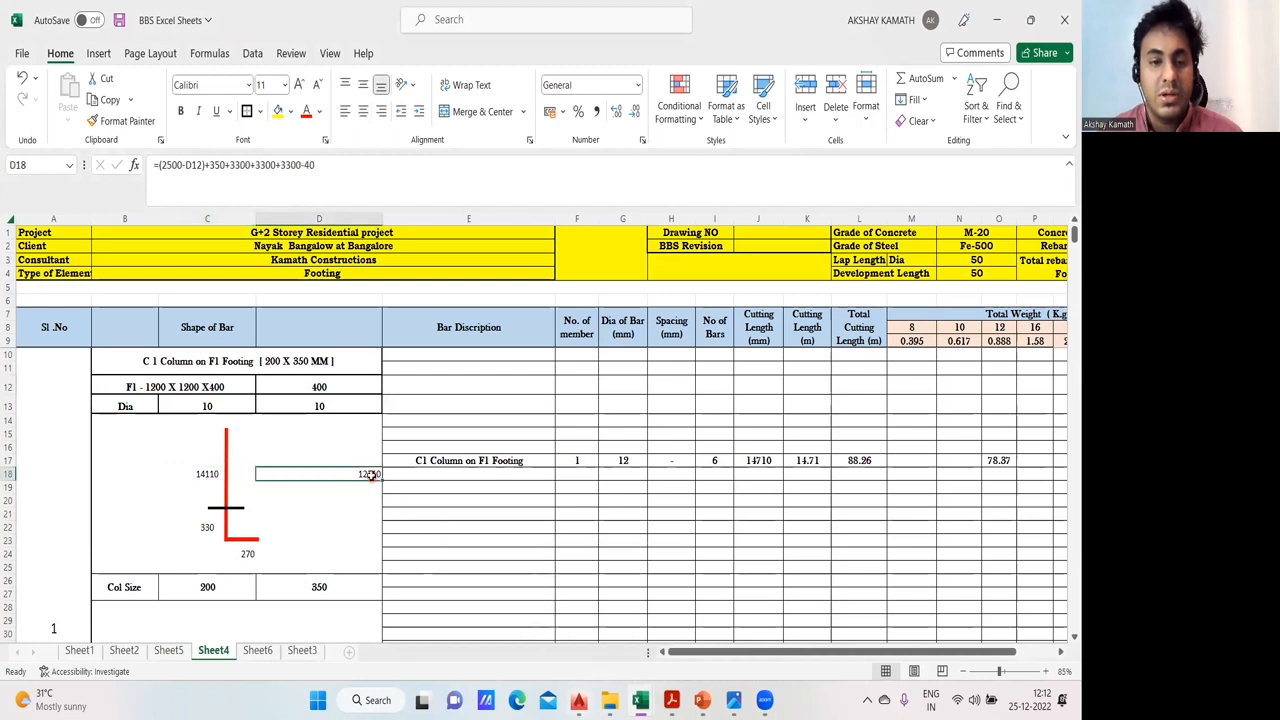
{"action": "left_click", "coordinate": [344, 172]}
{"action": "type", "text": "+"}
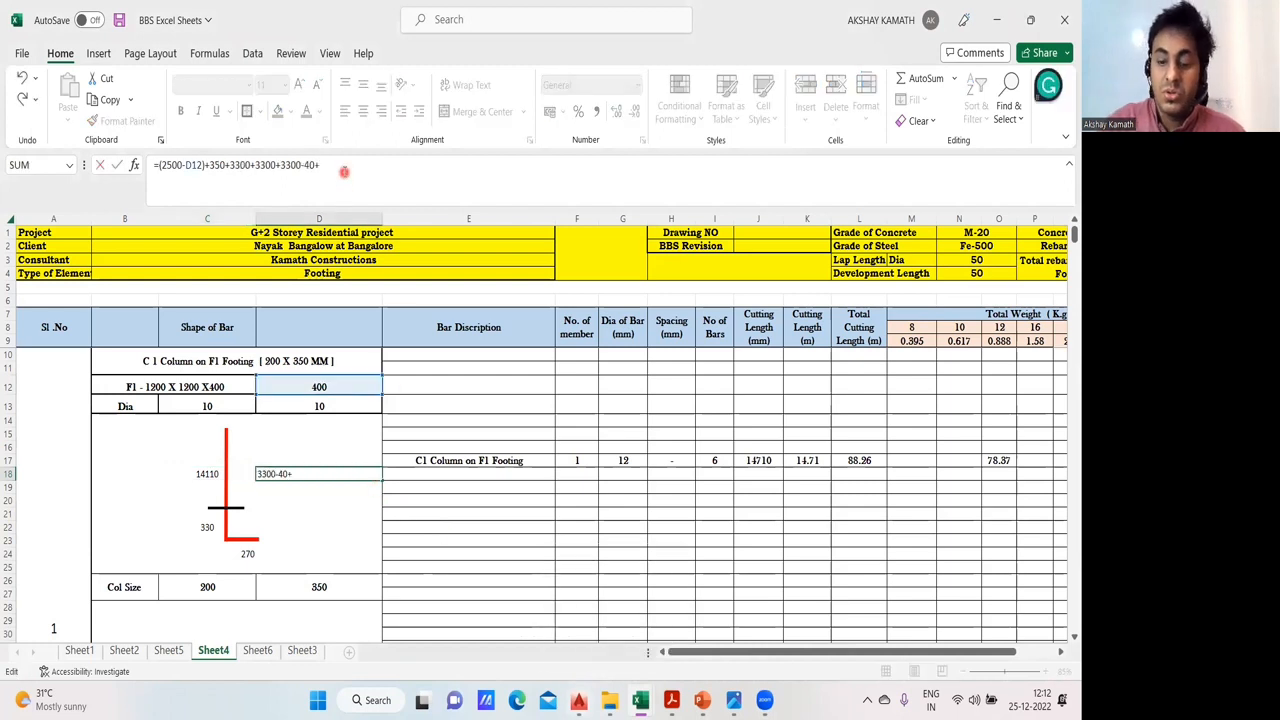
{"action": "type", "text": "("}
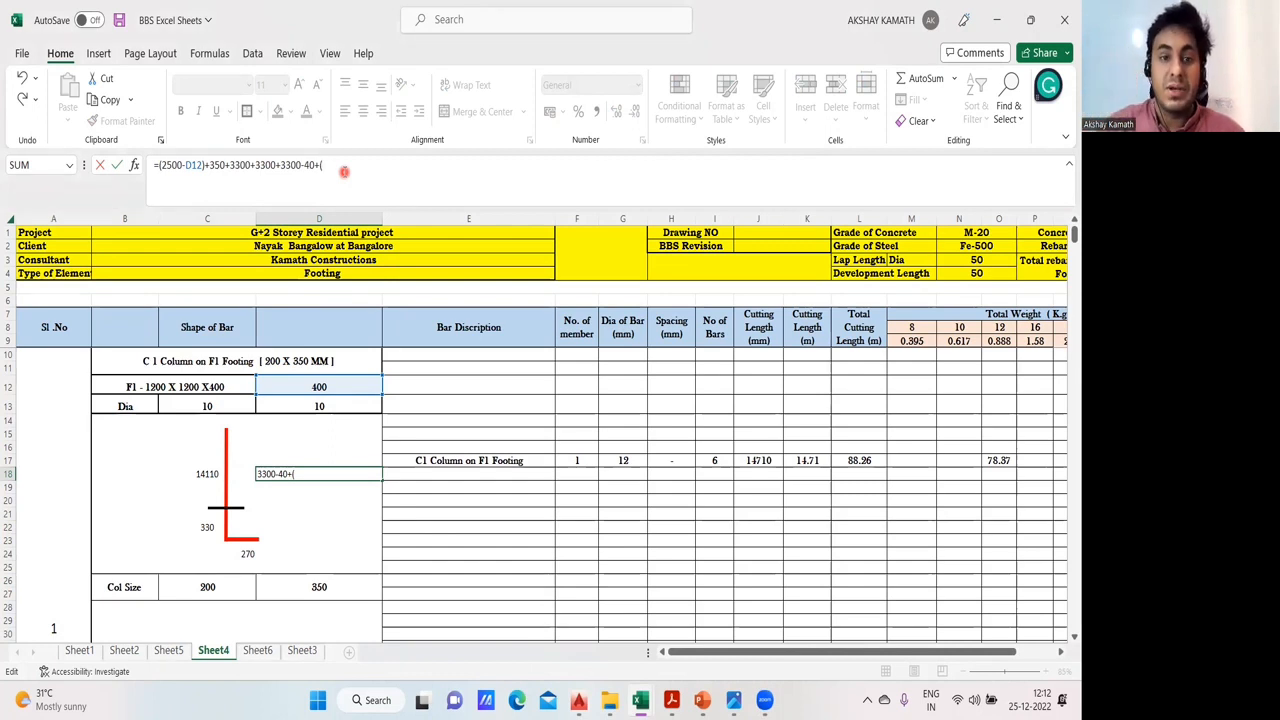
{"action": "type", "text": "X"}
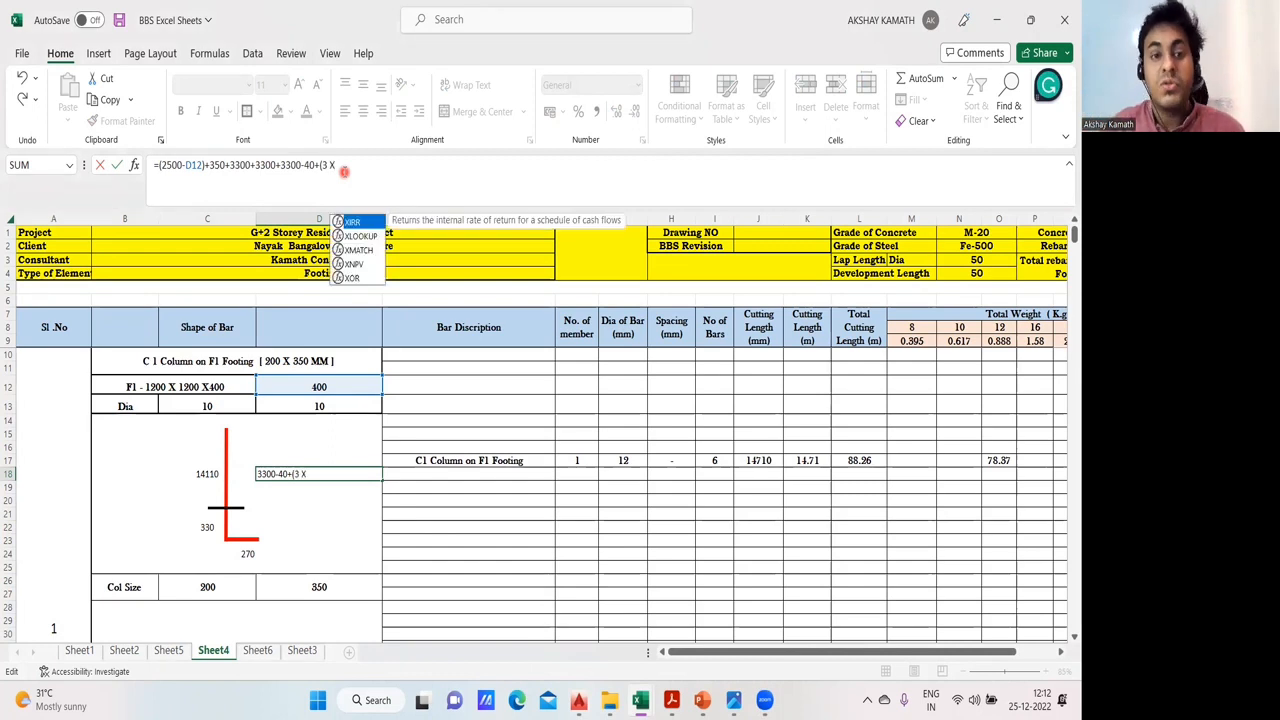
{"action": "key", "text": "BackSpace"}
{"action": "key", "text": "BackSpace"}
{"action": "key", "text": "BackSpace"}
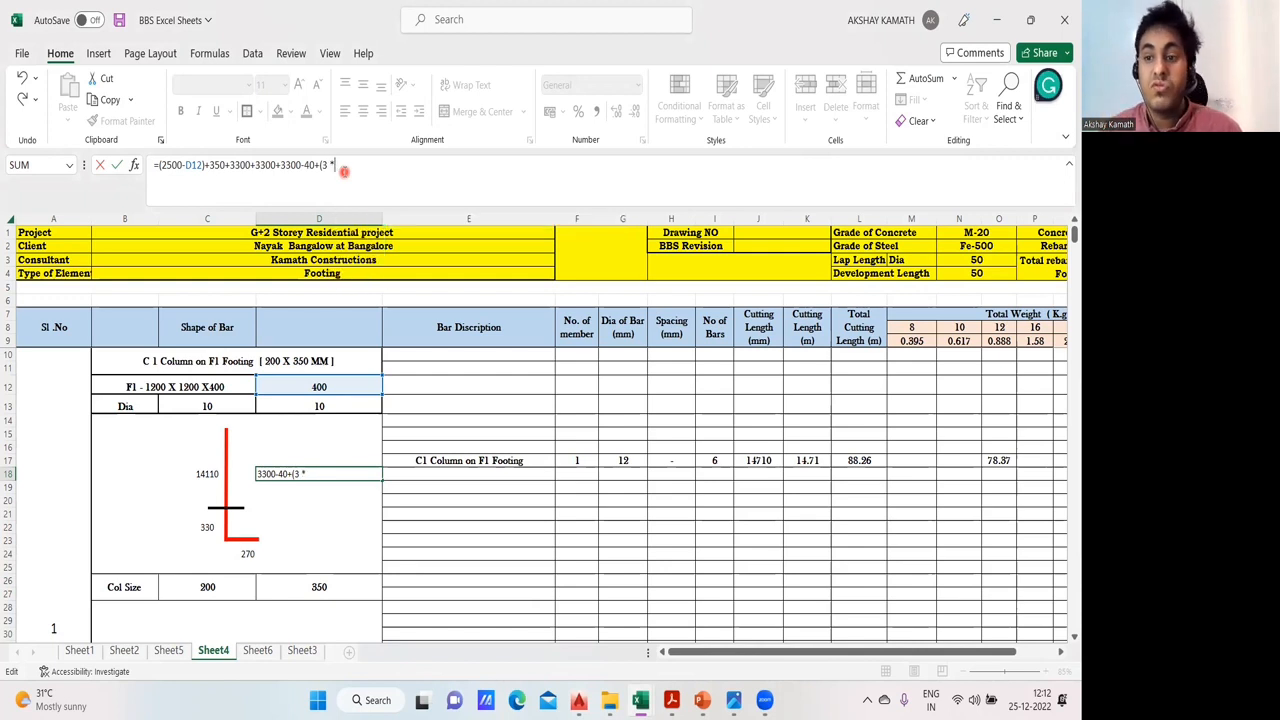
{"action": "type", "text": "*"}
{"action": "left_click", "coordinate": [988, 260]}
{"action": "type", "text": "*"}
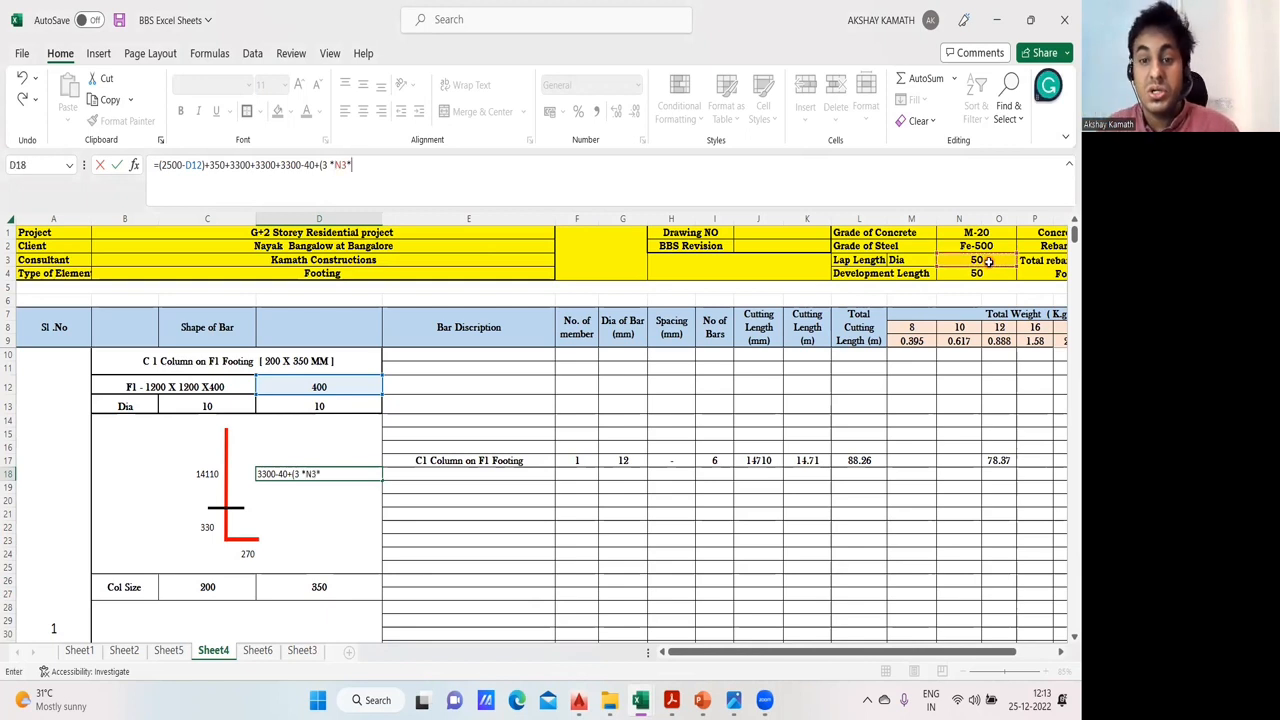
{"action": "left_click", "coordinate": [639, 462]}
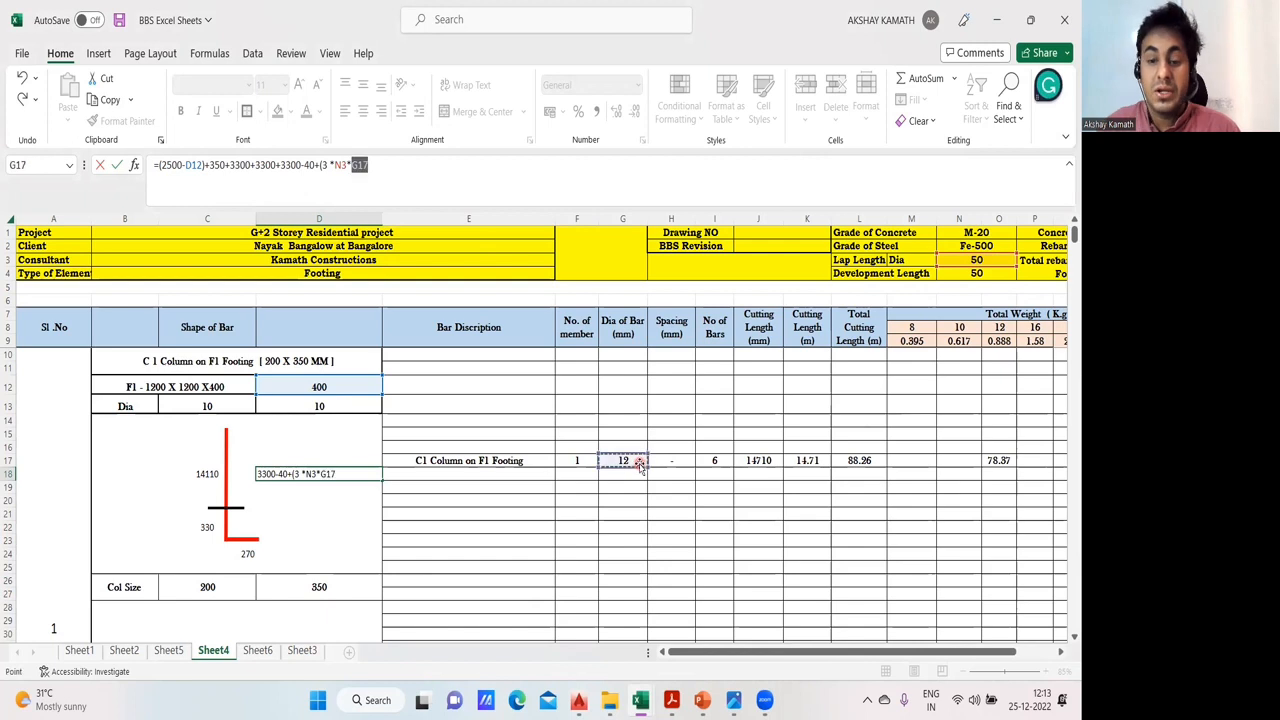
{"action": "type", "text": ")"}
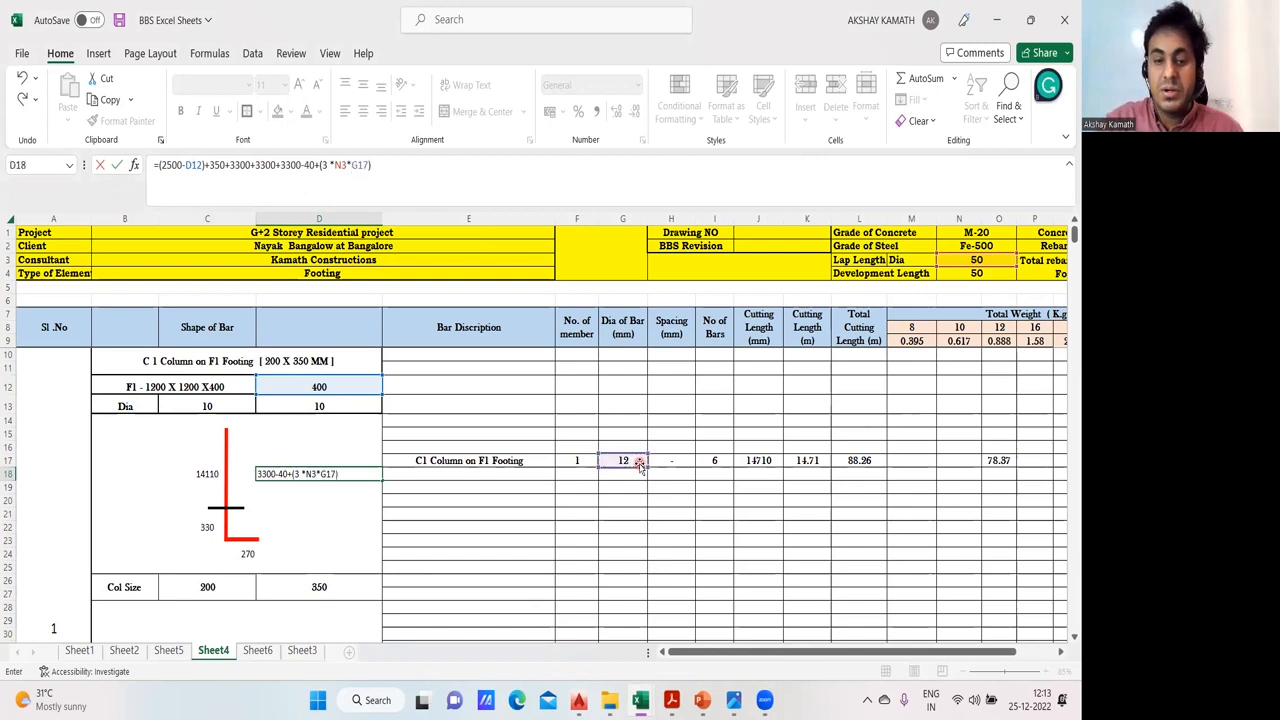
{"action": "key", "text": "Return"}
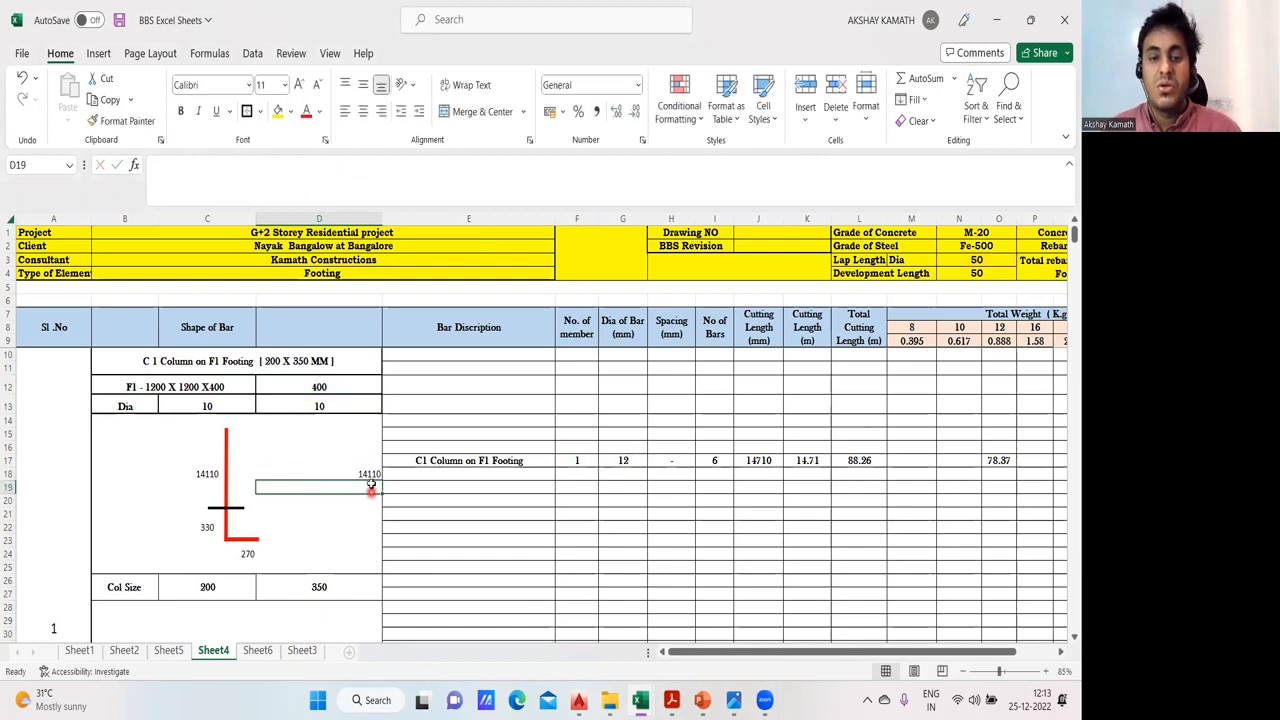
- Compare the bar length formulas in D18 and C18, and check the footing depth and bottom bend formulas in C22 and C24
{"action": "key", "text": "Up"}
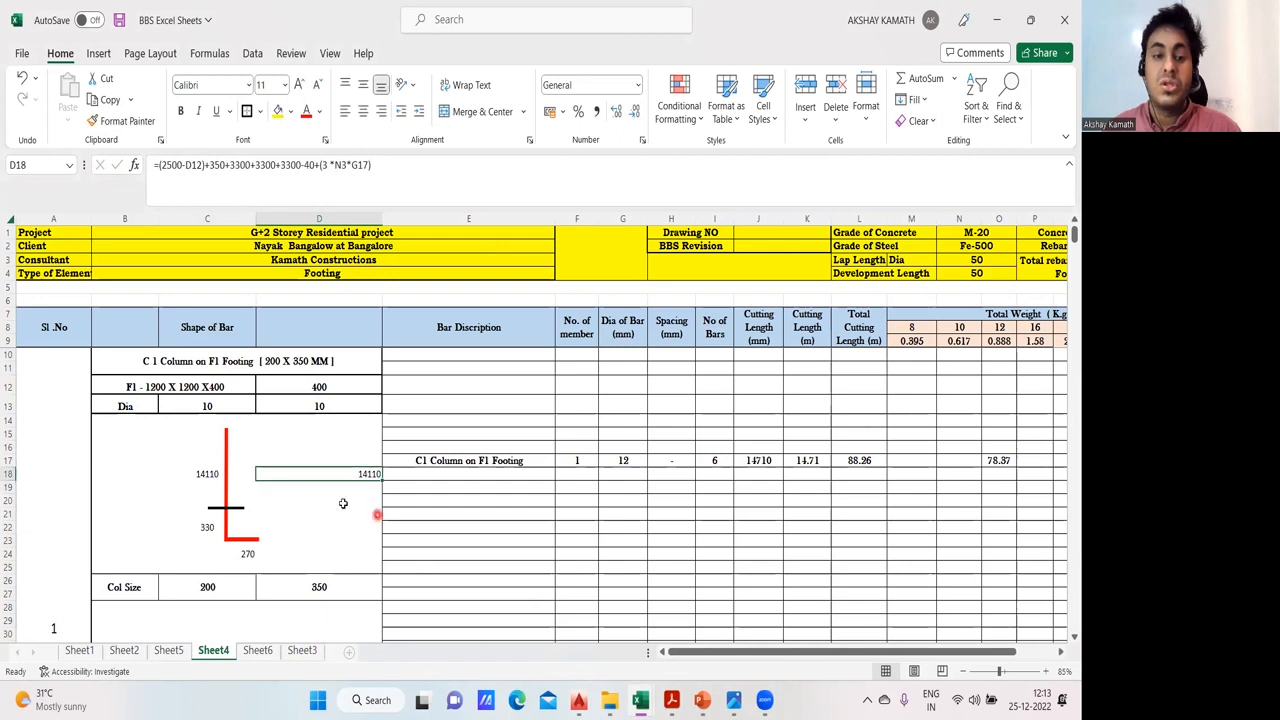
{"action": "left_click", "coordinate": [212, 476]}
{"action": "left_click", "coordinate": [291, 498]}
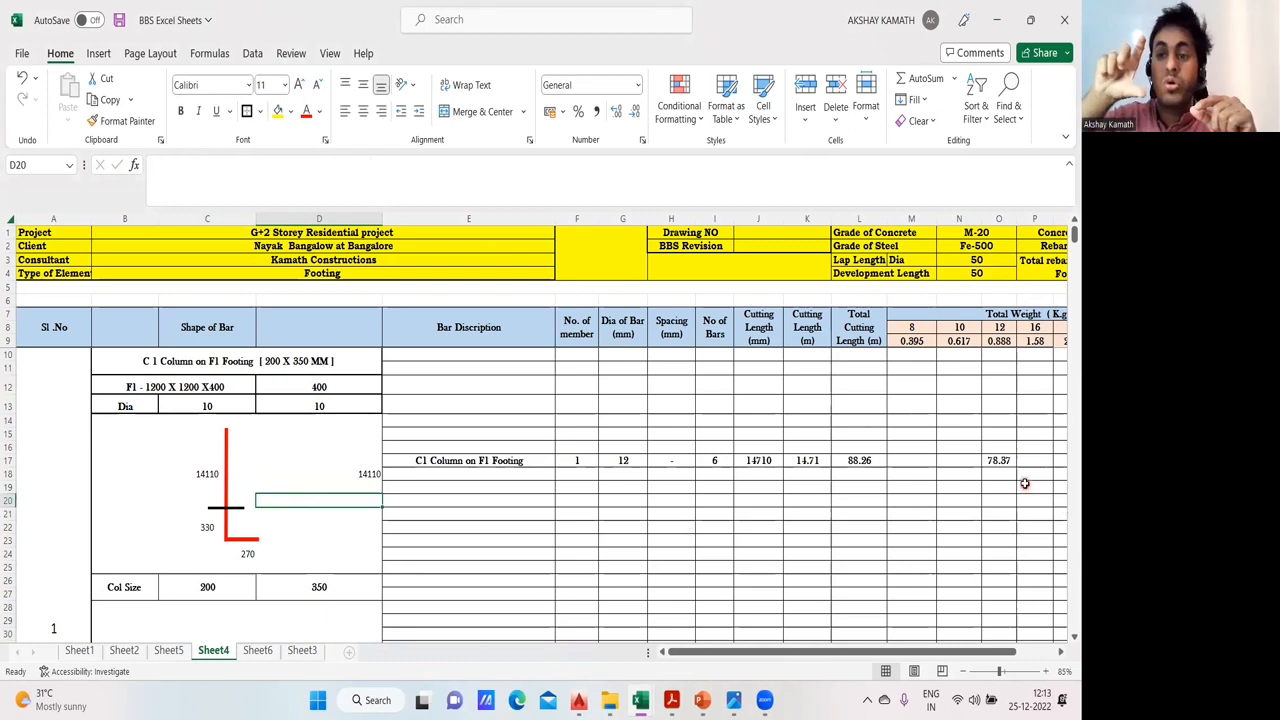
{"action": "right_click", "coordinate": [848, 356]}
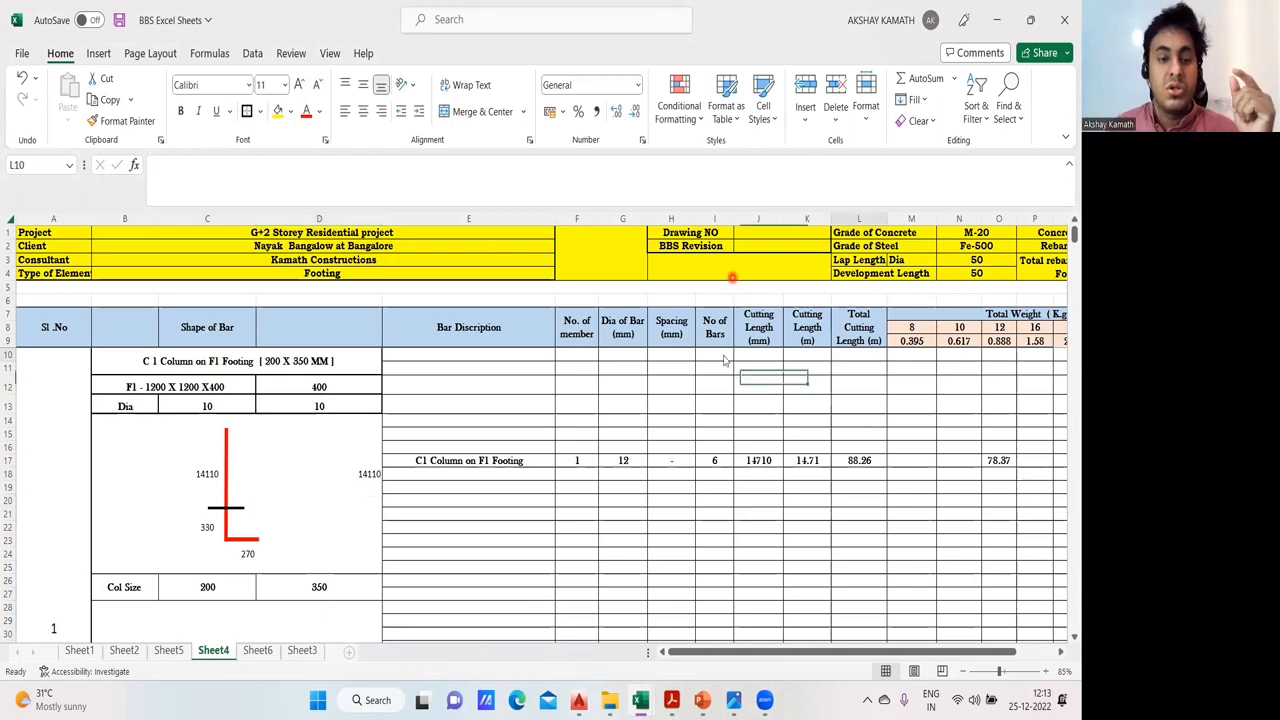
{"action": "left_click", "coordinate": [213, 478]}
{"action": "left_click", "coordinate": [208, 527]}
{"action": "left_click", "coordinate": [251, 553]}
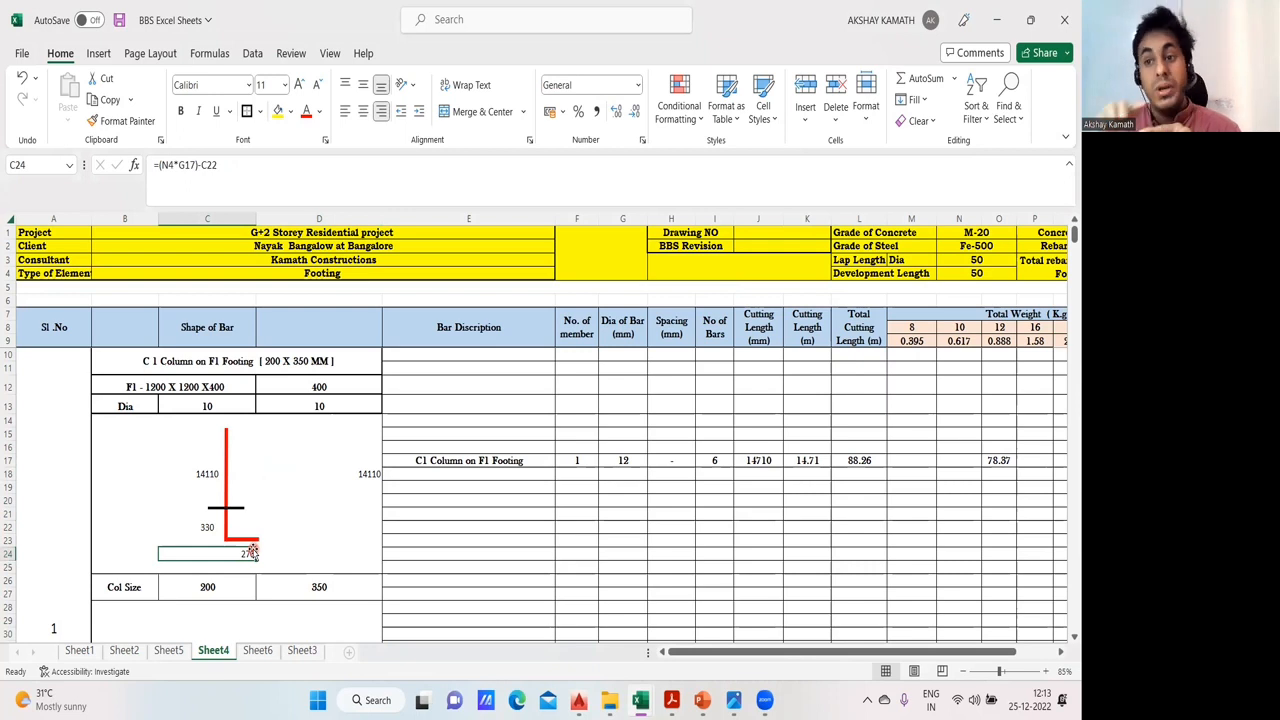
- Examine the C1 row of the column schedule in AutoCAD's 01- Residential Building BBS drawing, and return to the BBS Excel Sheets workbook
{"action": "left_click", "coordinate": [578, 700]}
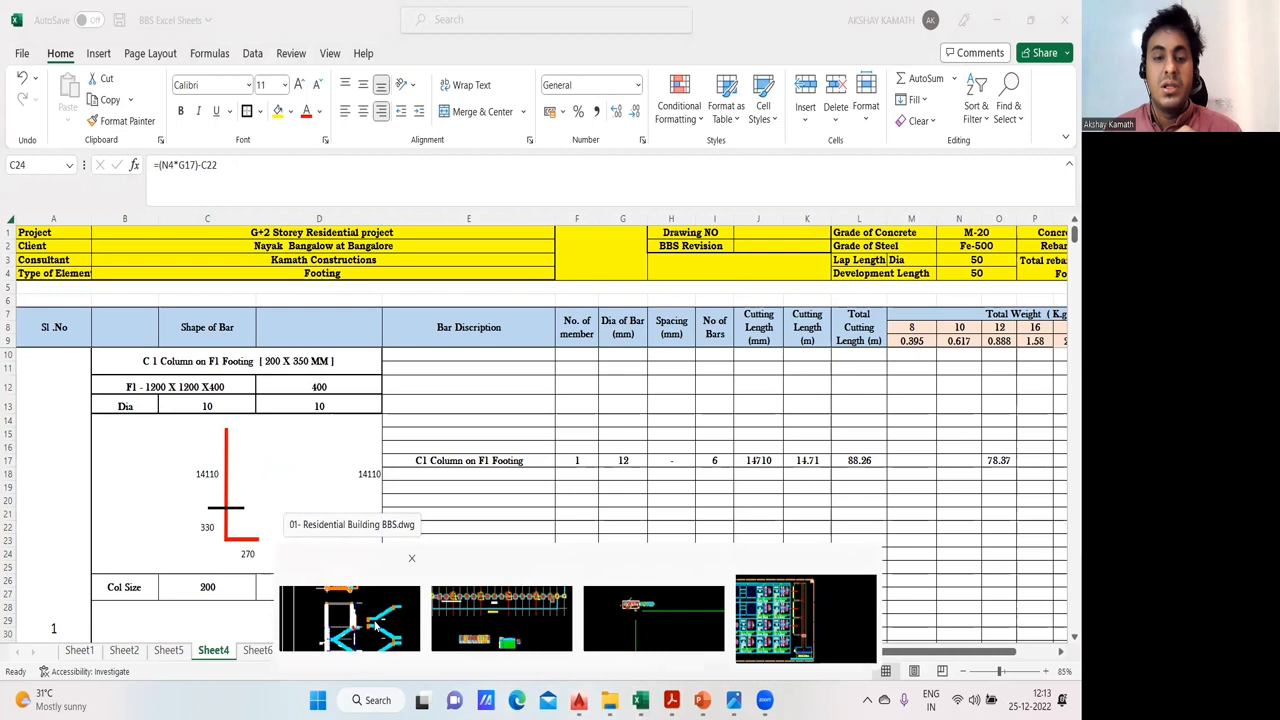
{"action": "left_click", "coordinate": [378, 622]}
{"action": "scroll", "coordinate": [568, 470], "scroll_direction": "down", "scroll_amount": 5}
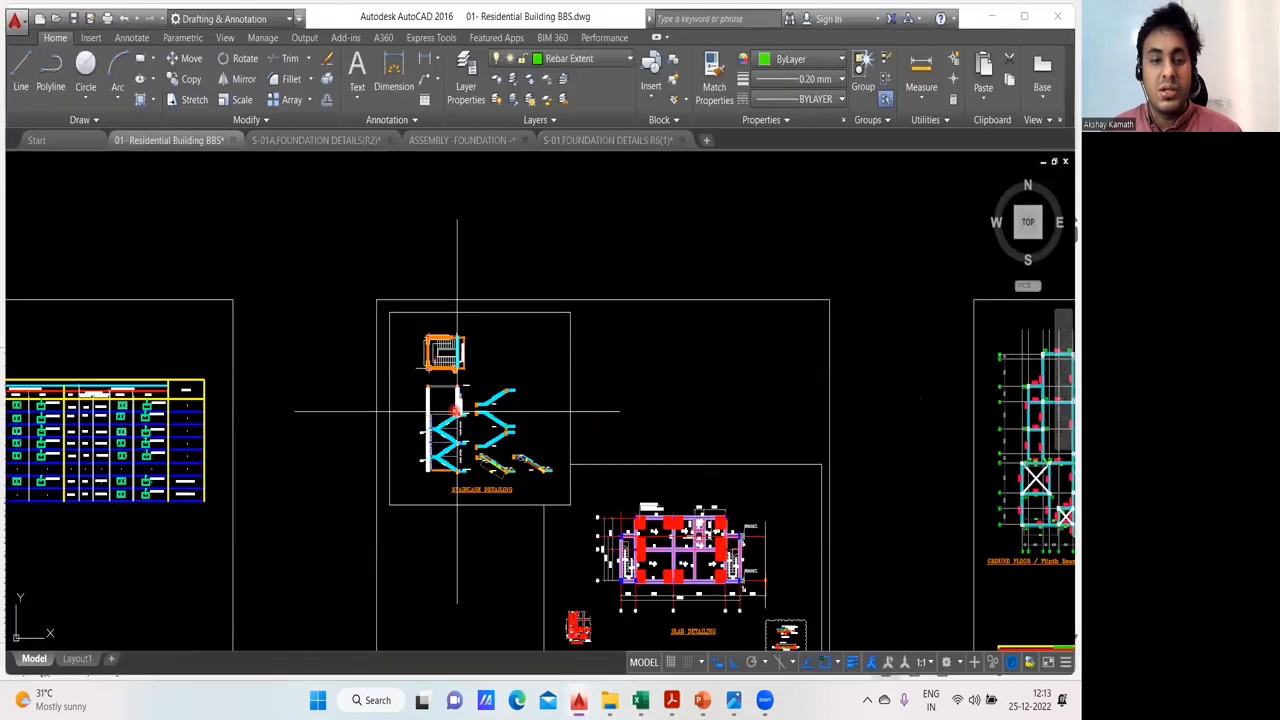
{"action": "left_click_drag", "start_coordinate": [241, 401], "coordinate": [530, 376]}
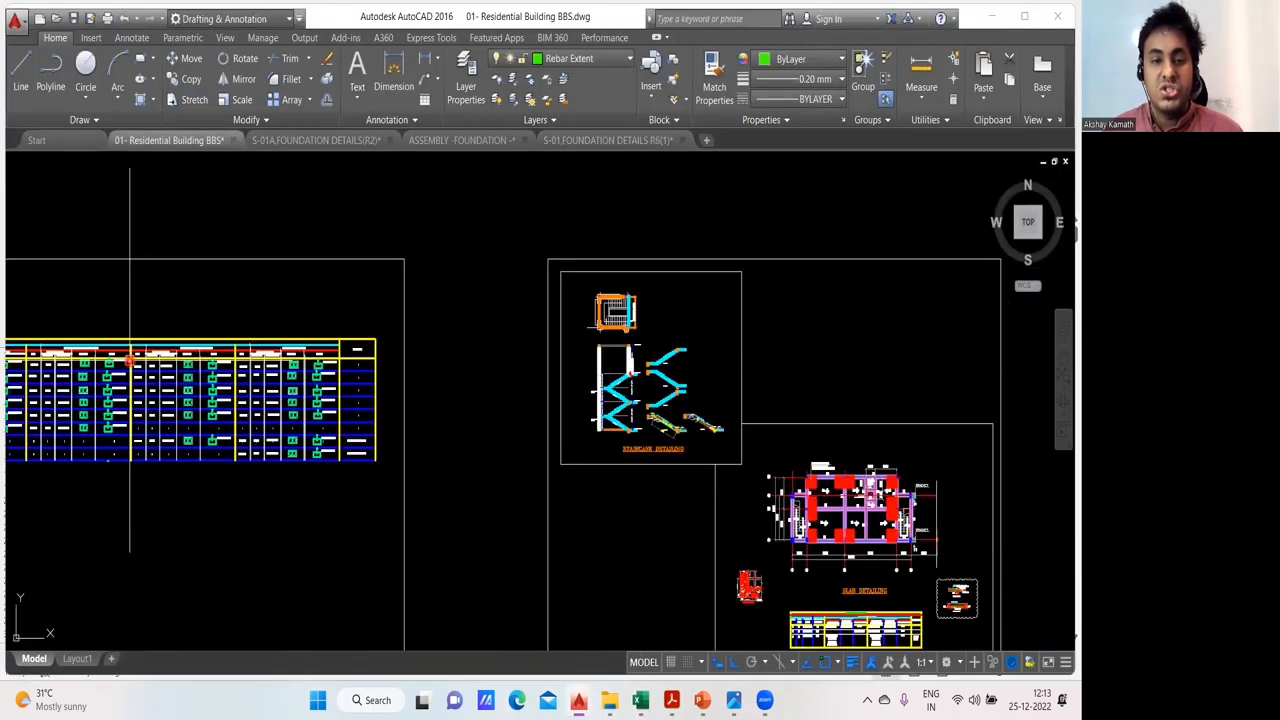
{"action": "scroll", "coordinate": [129, 358], "scroll_direction": "up", "scroll_amount": 5}
{"action": "scroll", "coordinate": [293, 390], "scroll_direction": "up", "scroll_amount": 6}
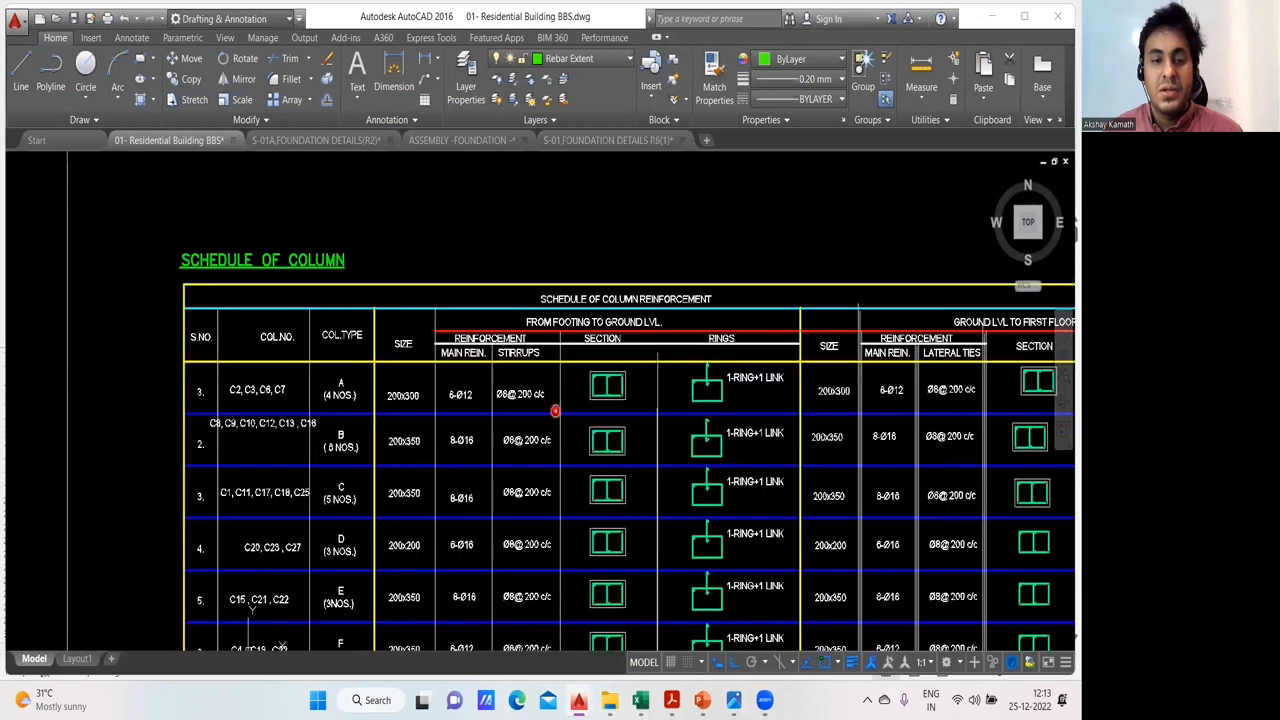
{"action": "scroll", "coordinate": [243, 440], "scroll_direction": "down", "scroll_amount": 4}
{"action": "left_click_drag", "start_coordinate": [243, 440], "coordinate": [226, 372]}
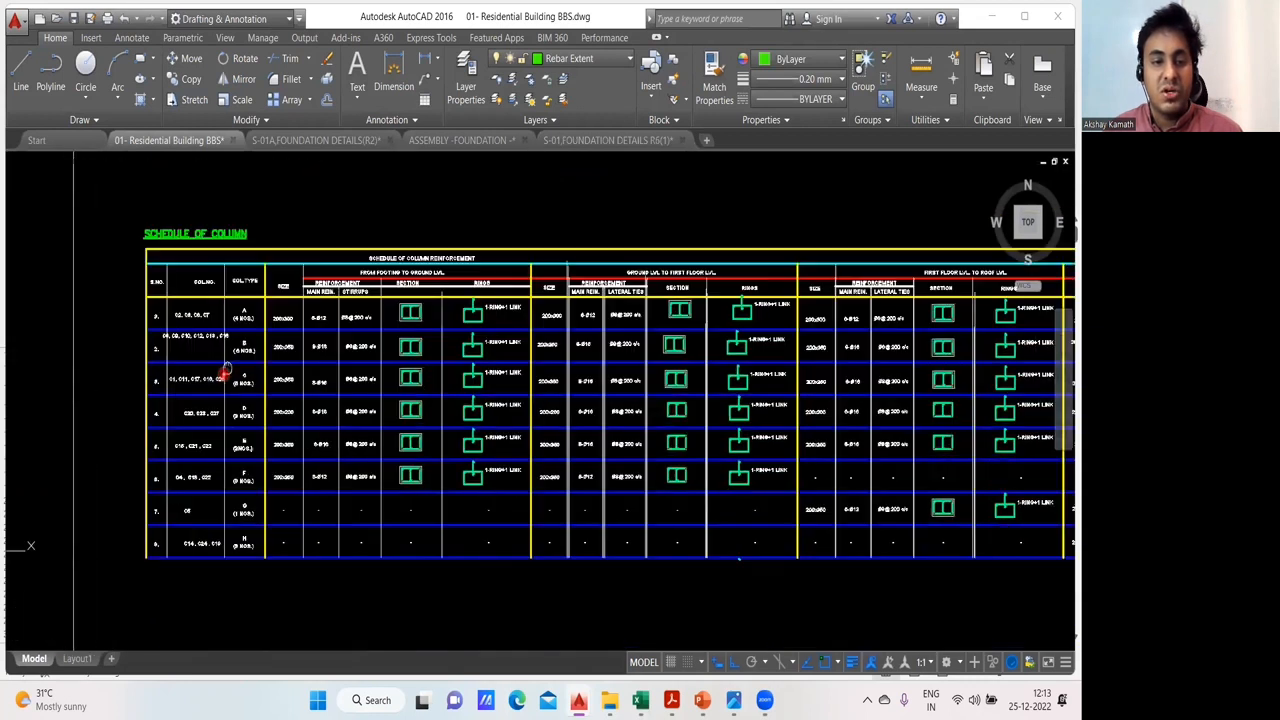
{"action": "scroll", "coordinate": [226, 372], "scroll_direction": "up", "scroll_amount": 4}
{"action": "scroll", "coordinate": [277, 486], "scroll_direction": "down", "scroll_amount": 1}
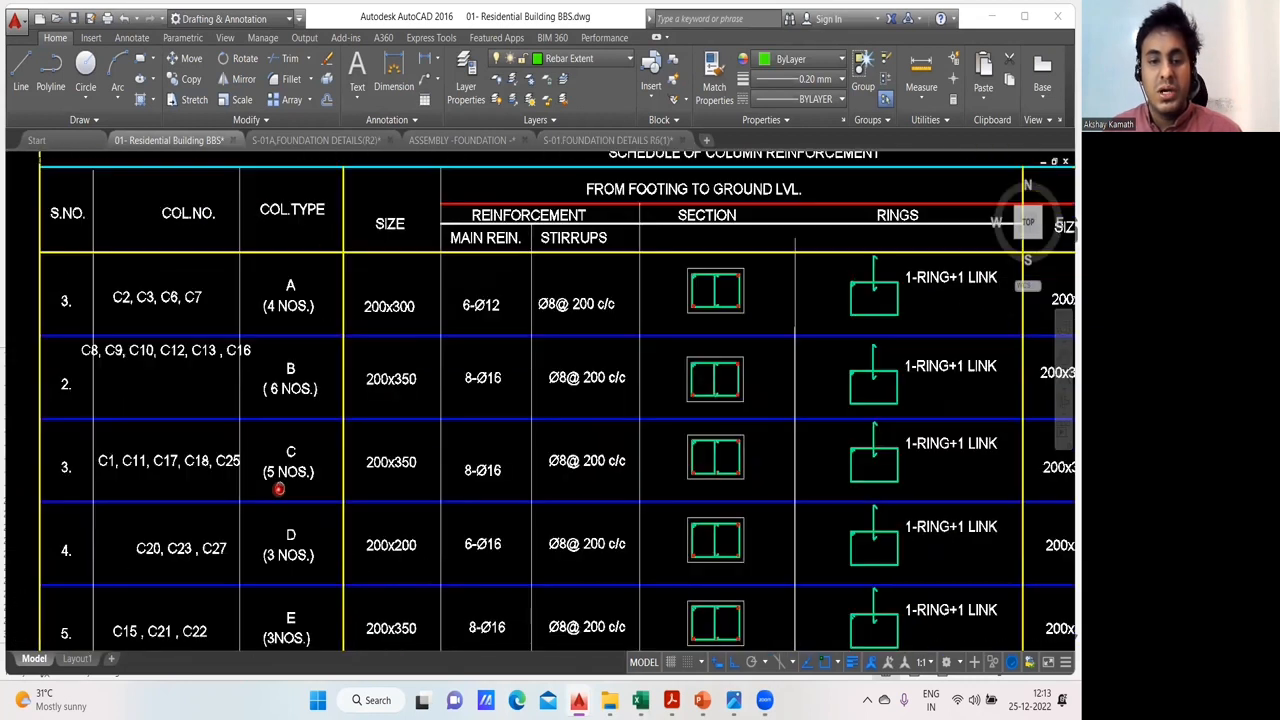
{"action": "scroll", "coordinate": [367, 470], "scroll_direction": "up", "scroll_amount": 1}
{"action": "left_click_drag", "start_coordinate": [402, 480], "coordinate": [328, 482]}
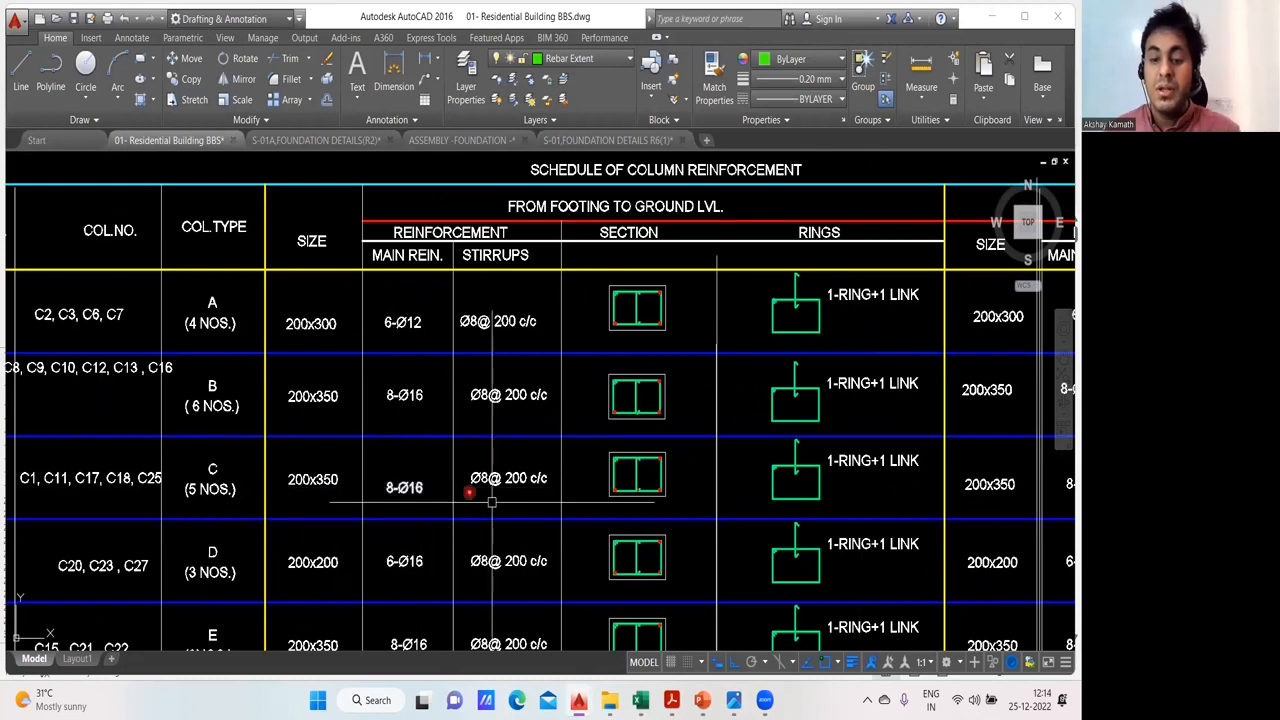
{"action": "mouse_move", "coordinate": [640, 700]}
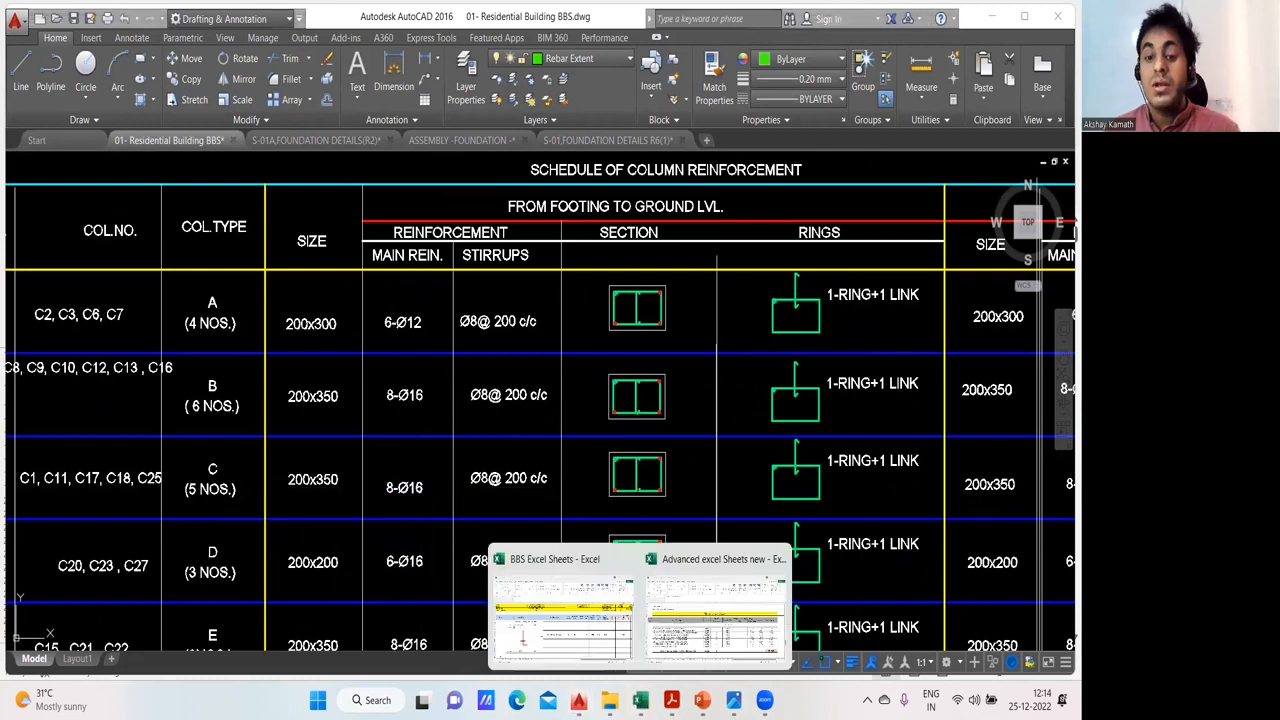
{"action": "left_click", "coordinate": [597, 639]}
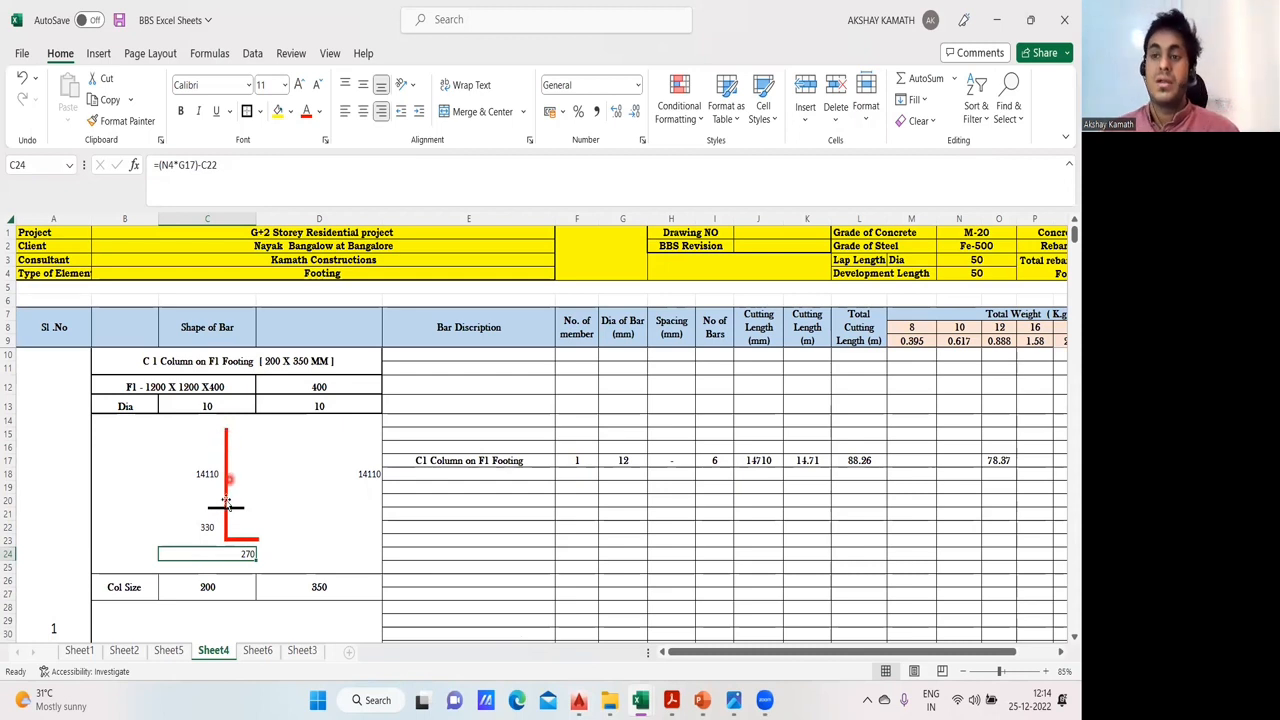
- Review the bar length formula in D18 and the cutting length formula in J17 for the C1 column on F1 footing
{"action": "left_click", "coordinate": [288, 527]}
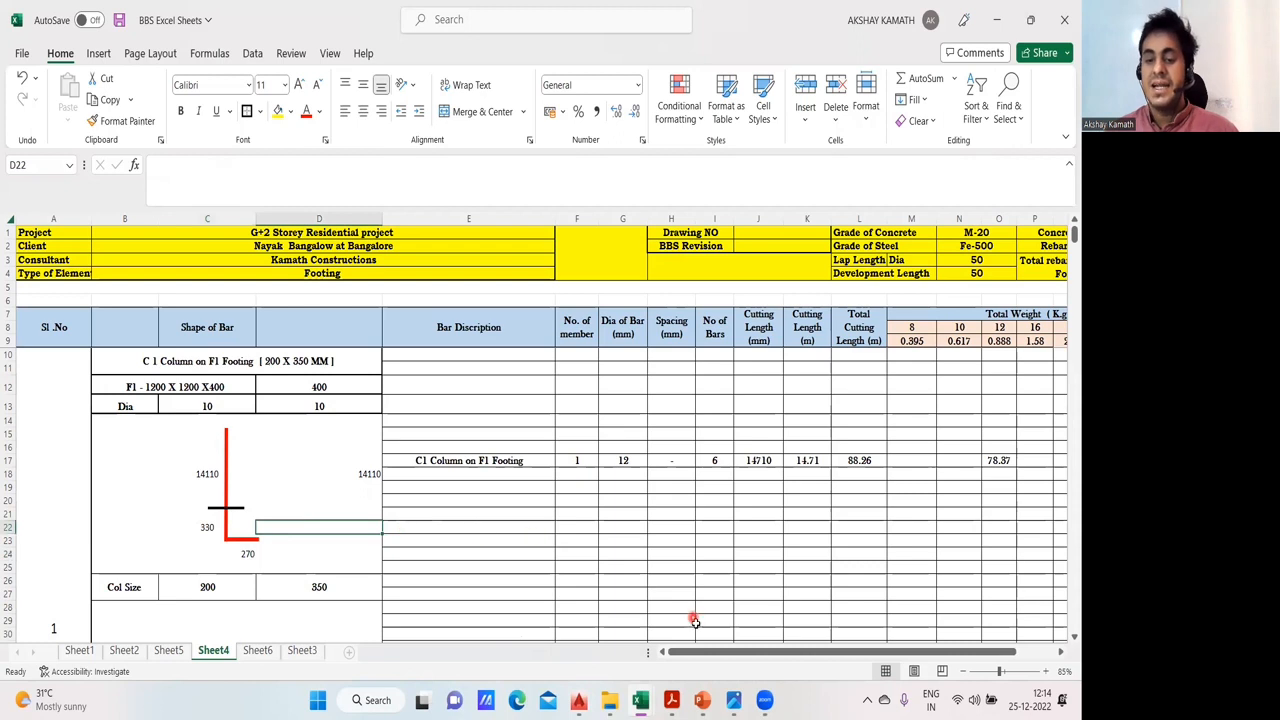
{"action": "left_click_drag", "start_coordinate": [712, 653], "coordinate": [724, 654]}
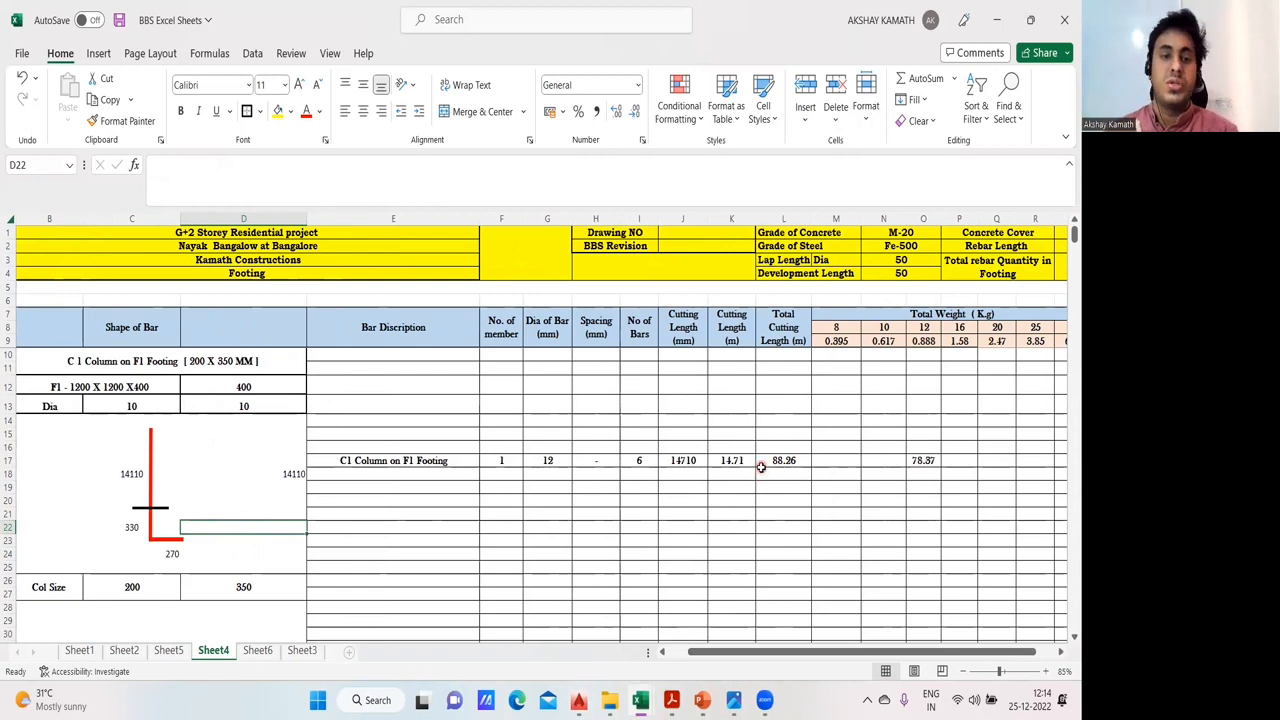
{"action": "left_click", "coordinate": [245, 471]}
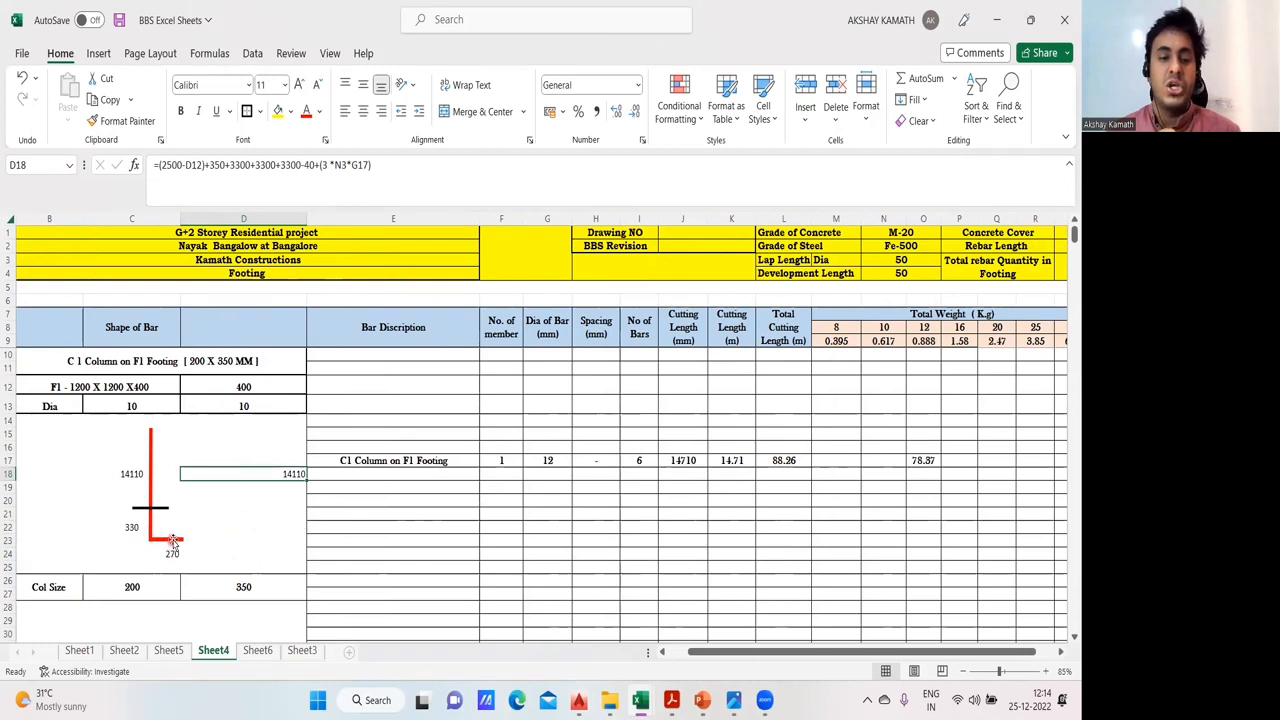
{"action": "left_click", "coordinate": [267, 521]}
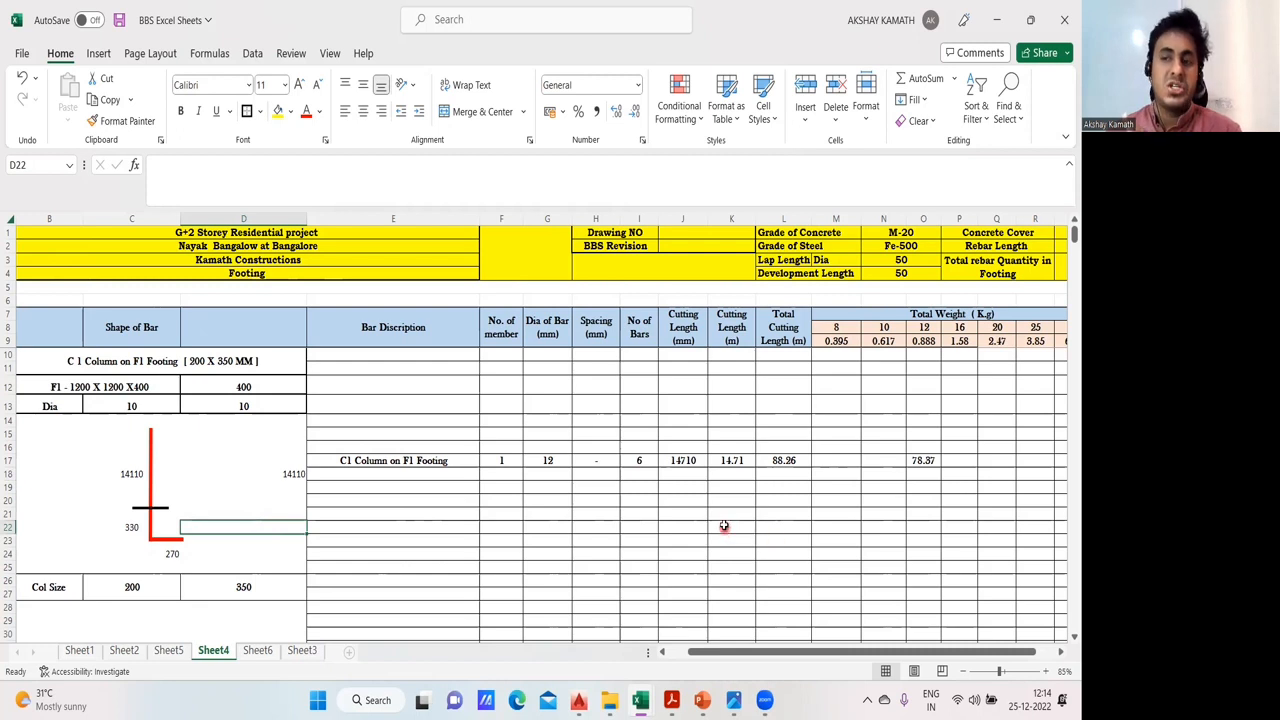
{"action": "left_click", "coordinate": [700, 462]}
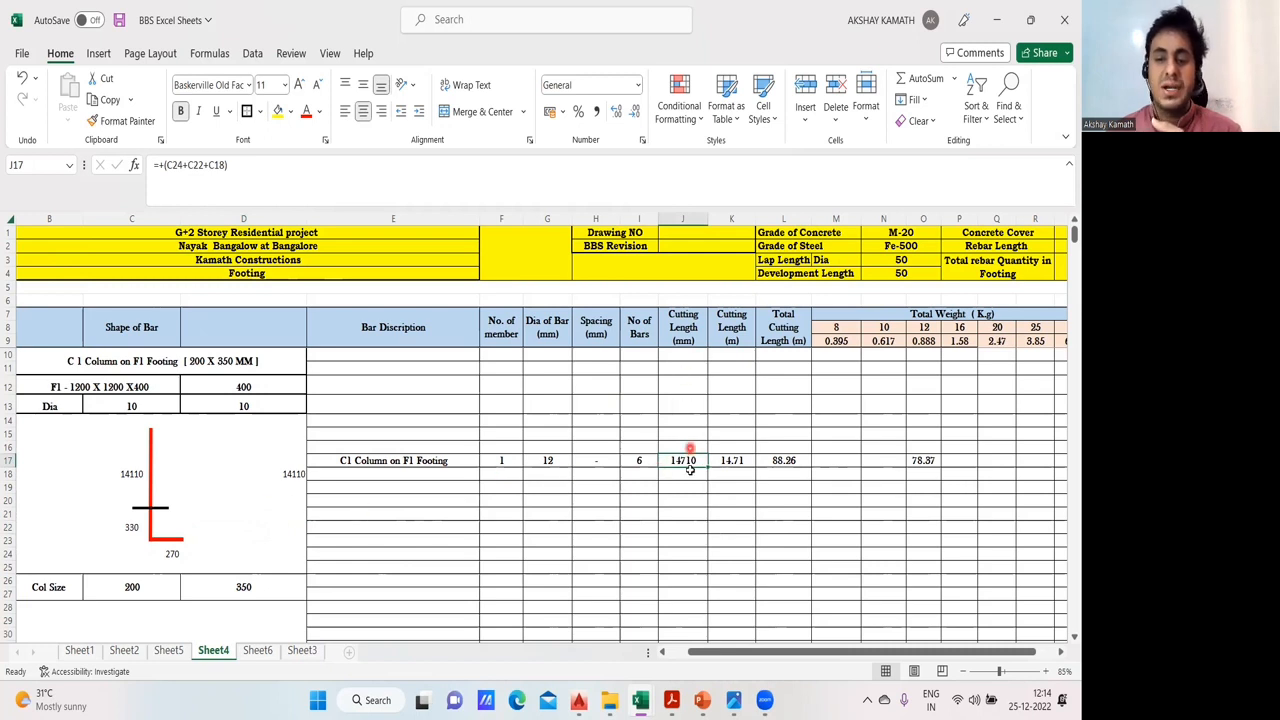
{"action": "left_click", "coordinate": [690, 487]}
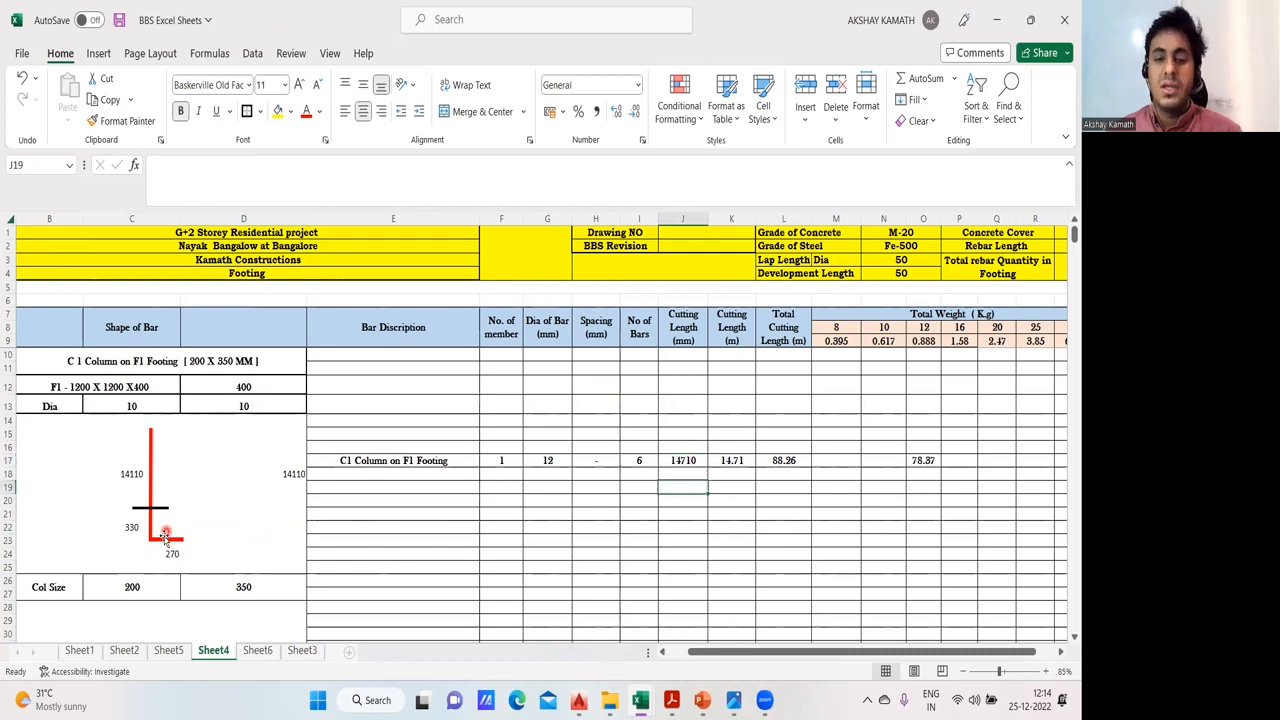
{"action": "left_click", "coordinate": [697, 463]}
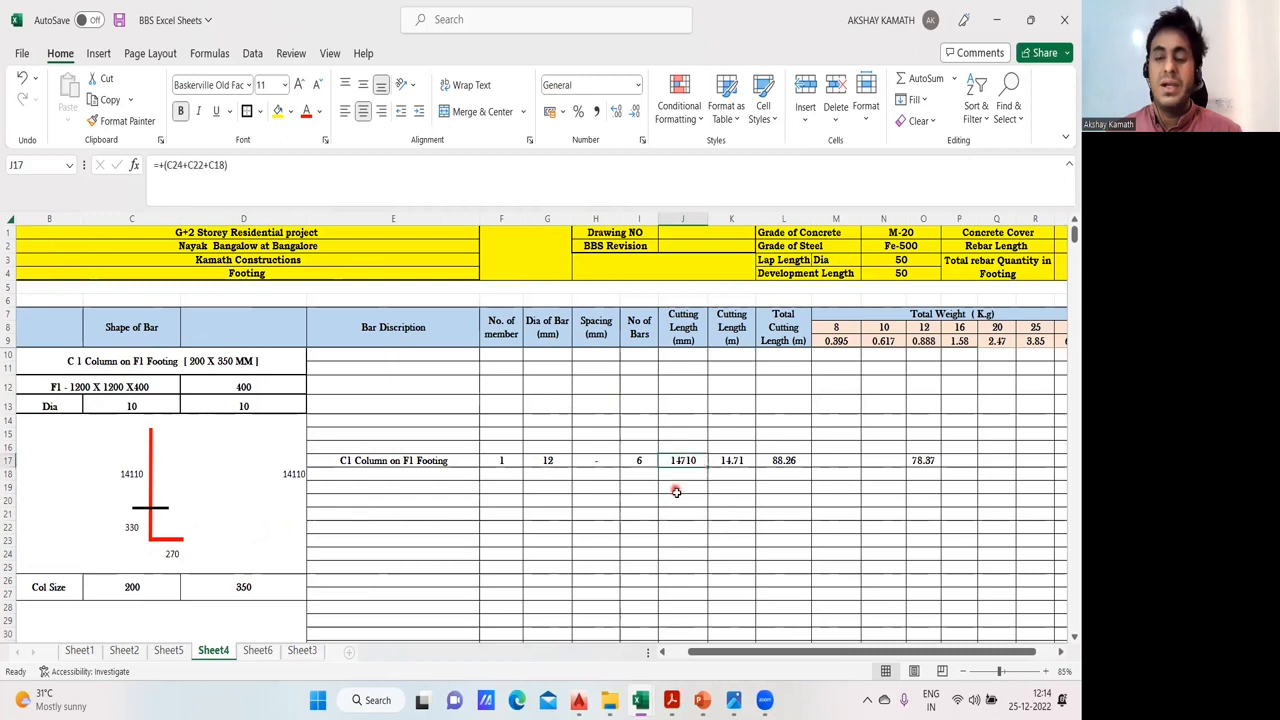
{"action": "left_click", "coordinate": [676, 492]}
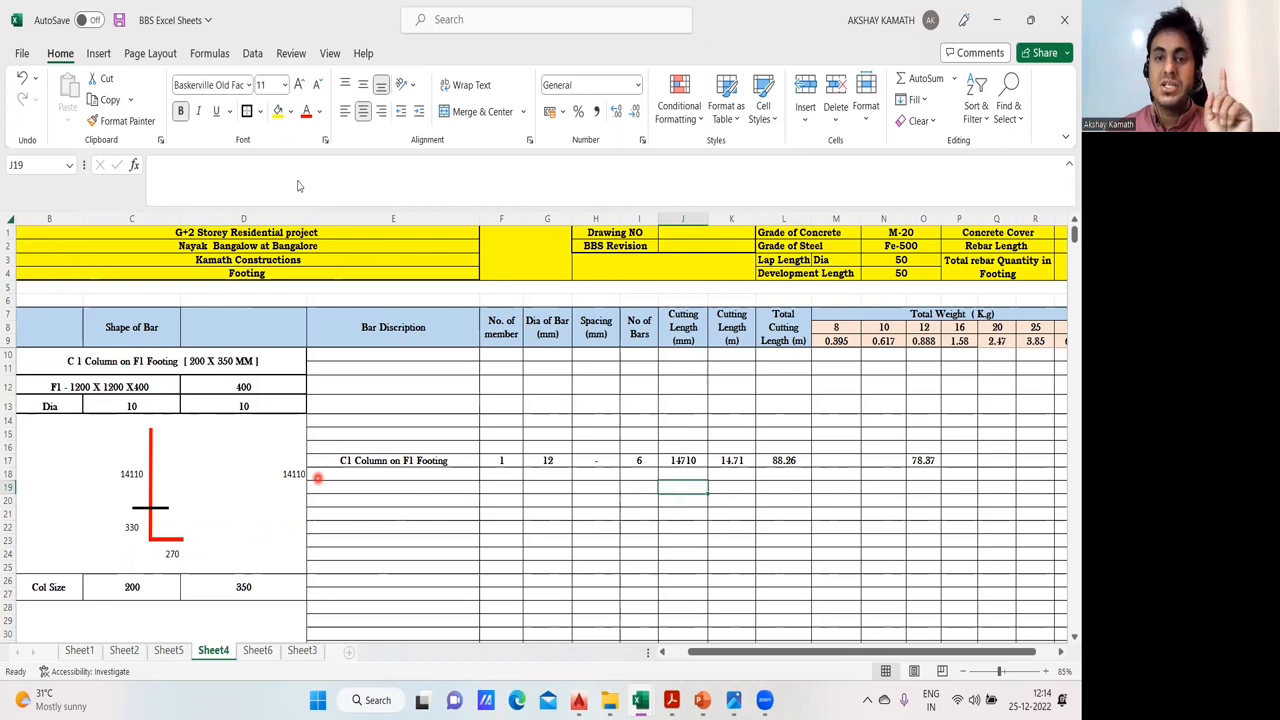
{"action": "left_click", "coordinate": [674, 84]}
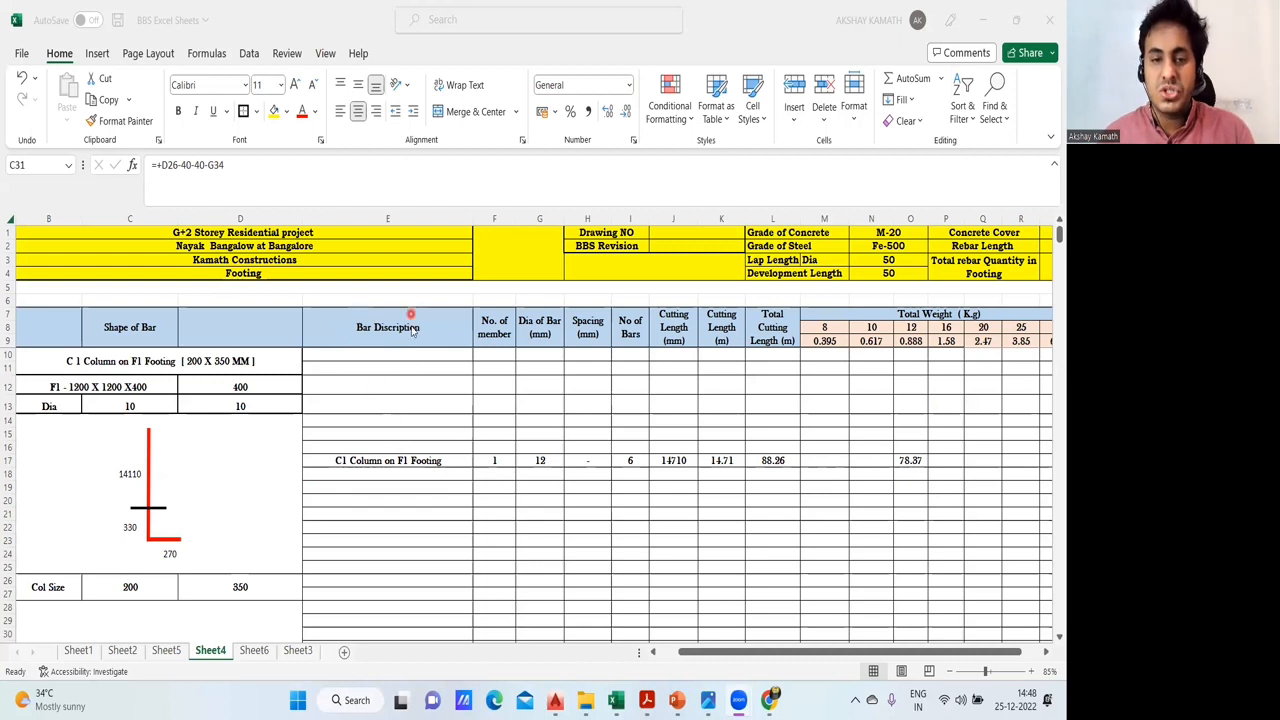
- Check the bar description in E17, and switch to AutoCAD's 01- Residential Building BBS drawing to locate the column reinforcement schedule
{"action": "left_click", "coordinate": [358, 461]}
{"action": "left_click", "coordinate": [358, 461]}
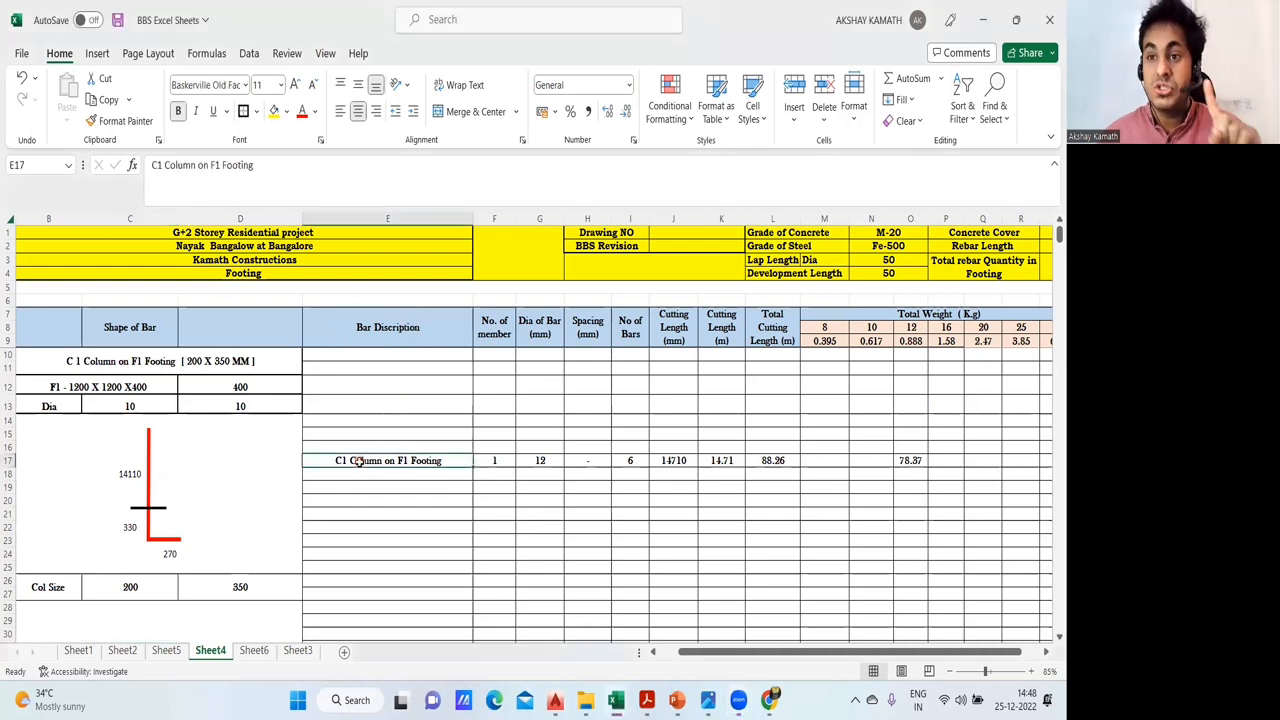
{"action": "left_click", "coordinate": [436, 475]}
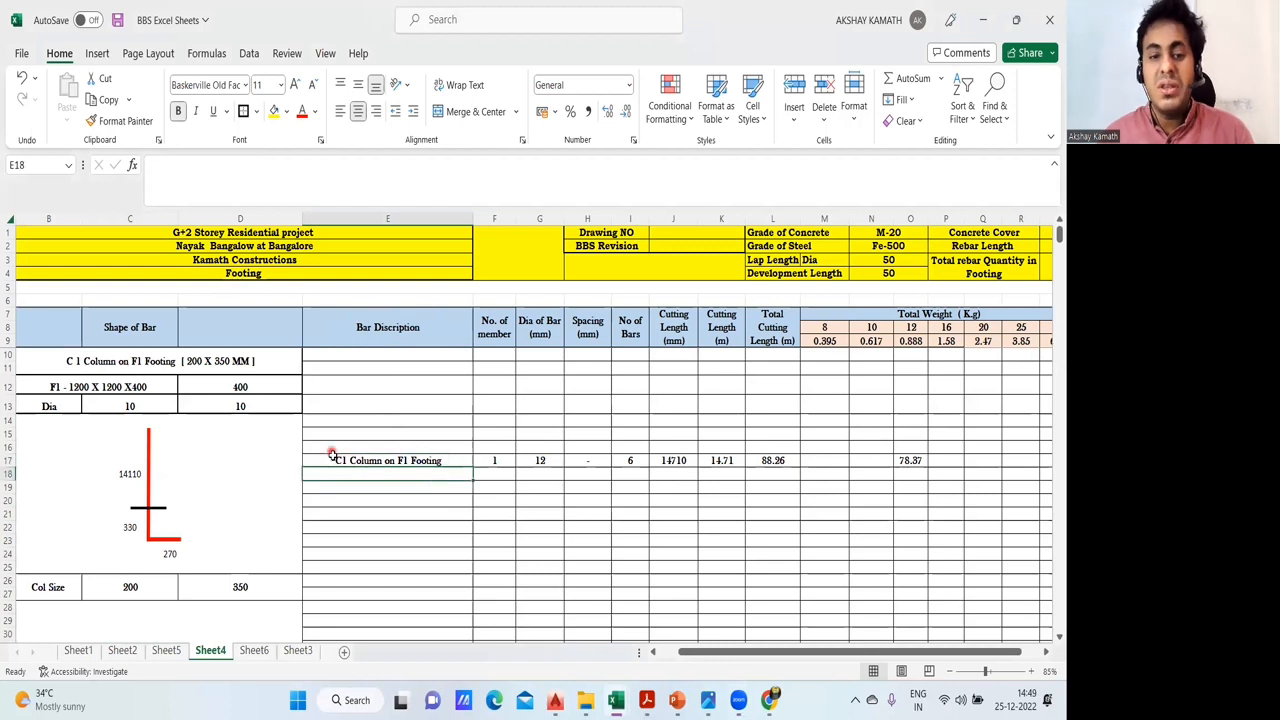
{"action": "left_click", "coordinate": [336, 460]}
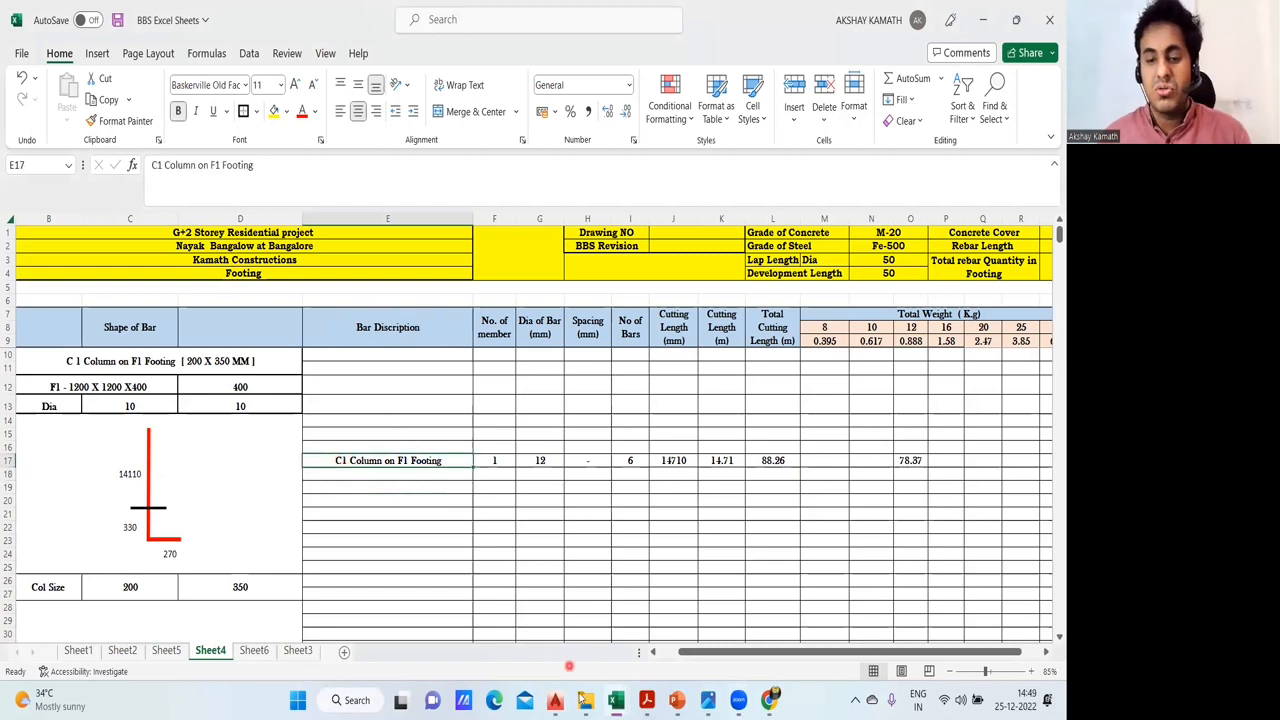
{"action": "mouse_move", "coordinate": [554, 700]}
{"action": "left_click", "coordinate": [346, 632]}
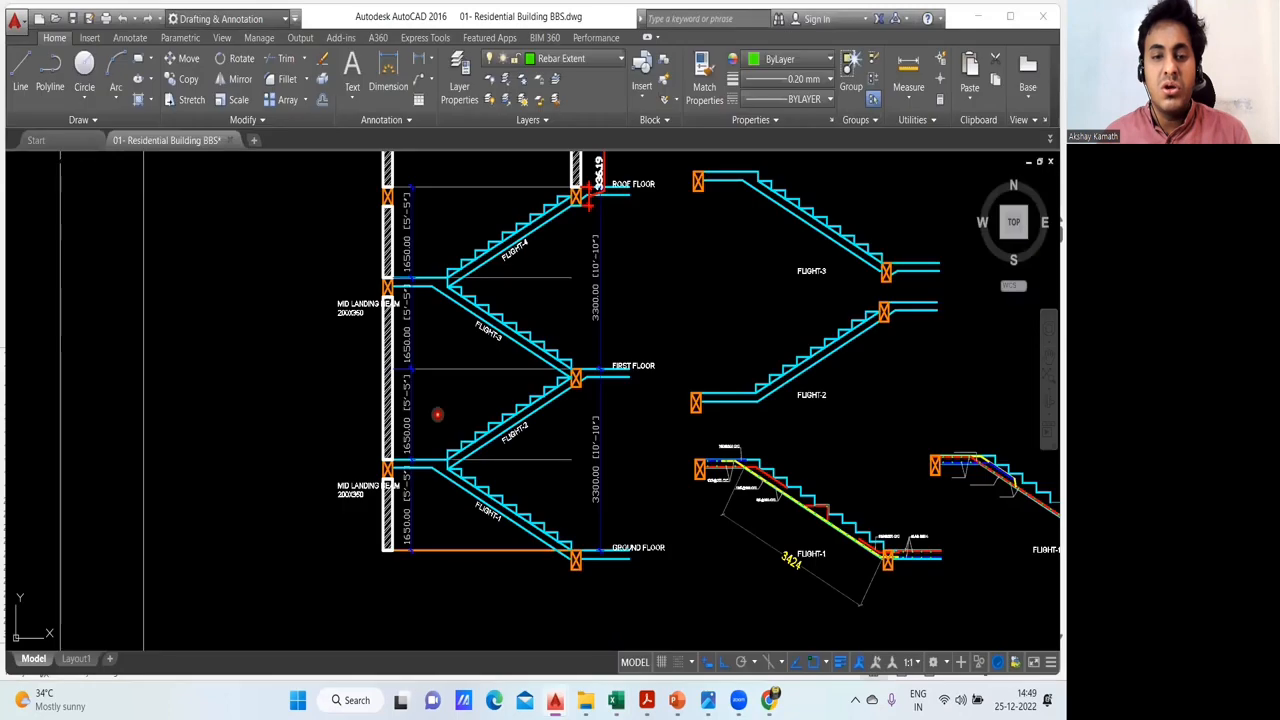
{"action": "scroll", "coordinate": [440, 416], "scroll_direction": "down", "scroll_amount": 8}
{"action": "left_click_drag", "start_coordinate": [446, 423], "coordinate": [724, 382]}
- Compare the C1 on F1 member count in D118 of the Advanced excel Sheets new workbook with F17 in BBS Excel Sheets
{"action": "mouse_move", "coordinate": [616, 700]}
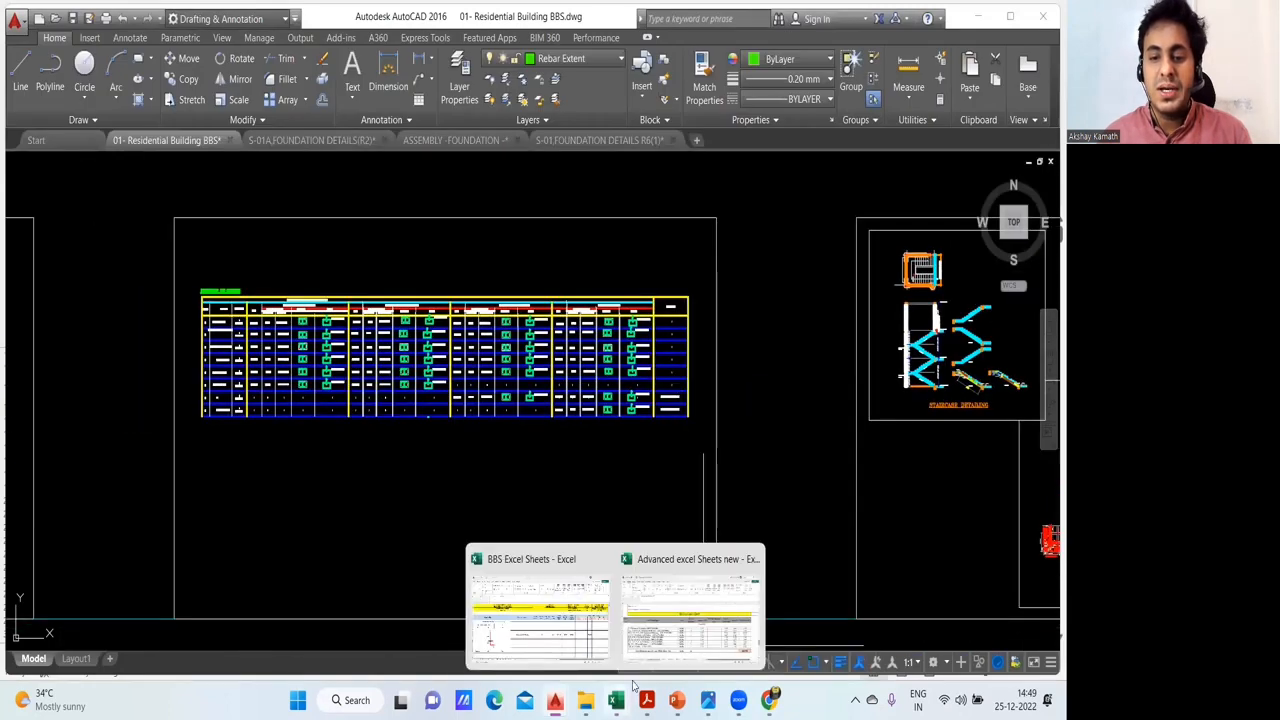
{"action": "left_click", "coordinate": [697, 612]}
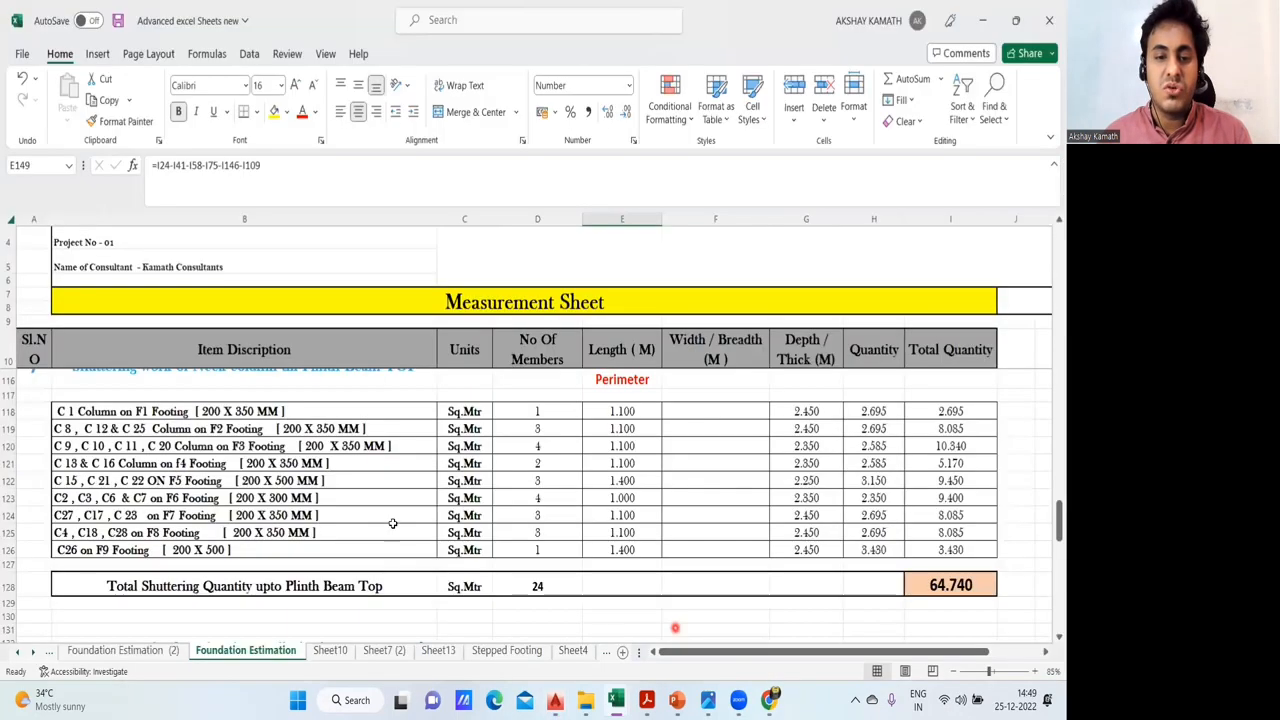
{"action": "left_click", "coordinate": [557, 411]}
{"action": "mouse_move", "coordinate": [616, 700]}
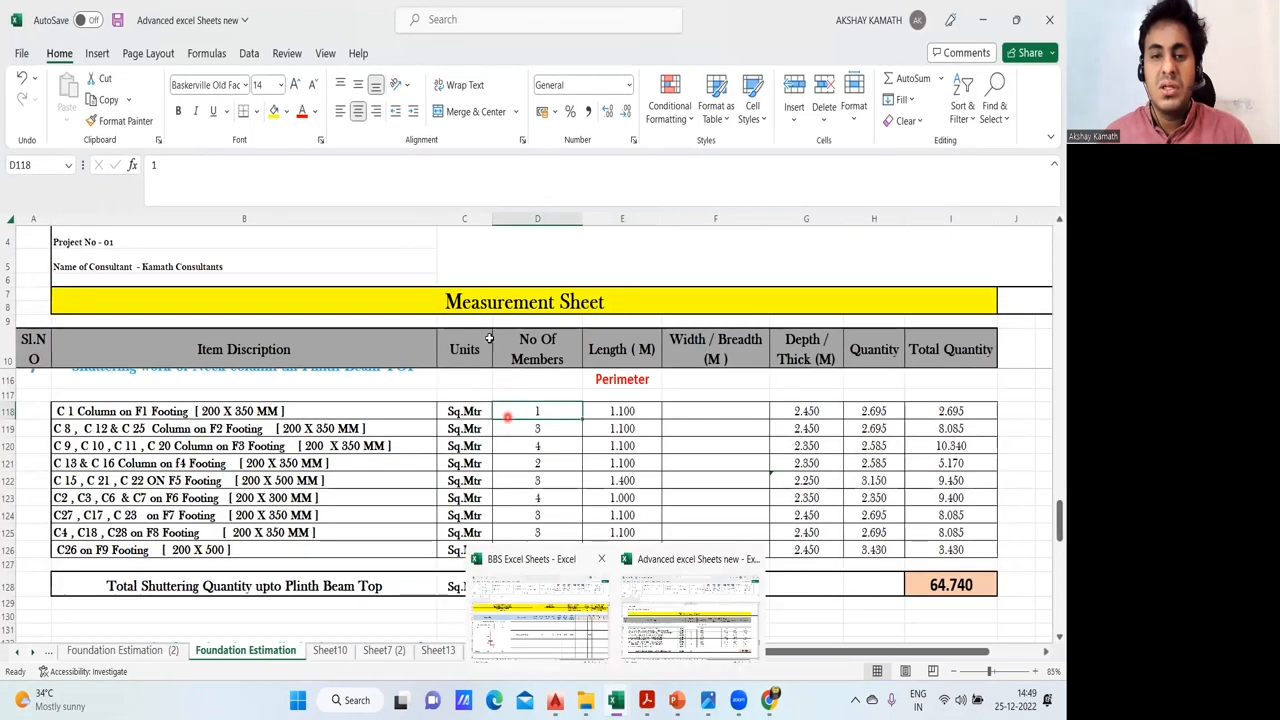
{"action": "left_click", "coordinate": [562, 630]}
{"action": "left_click", "coordinate": [500, 460]}
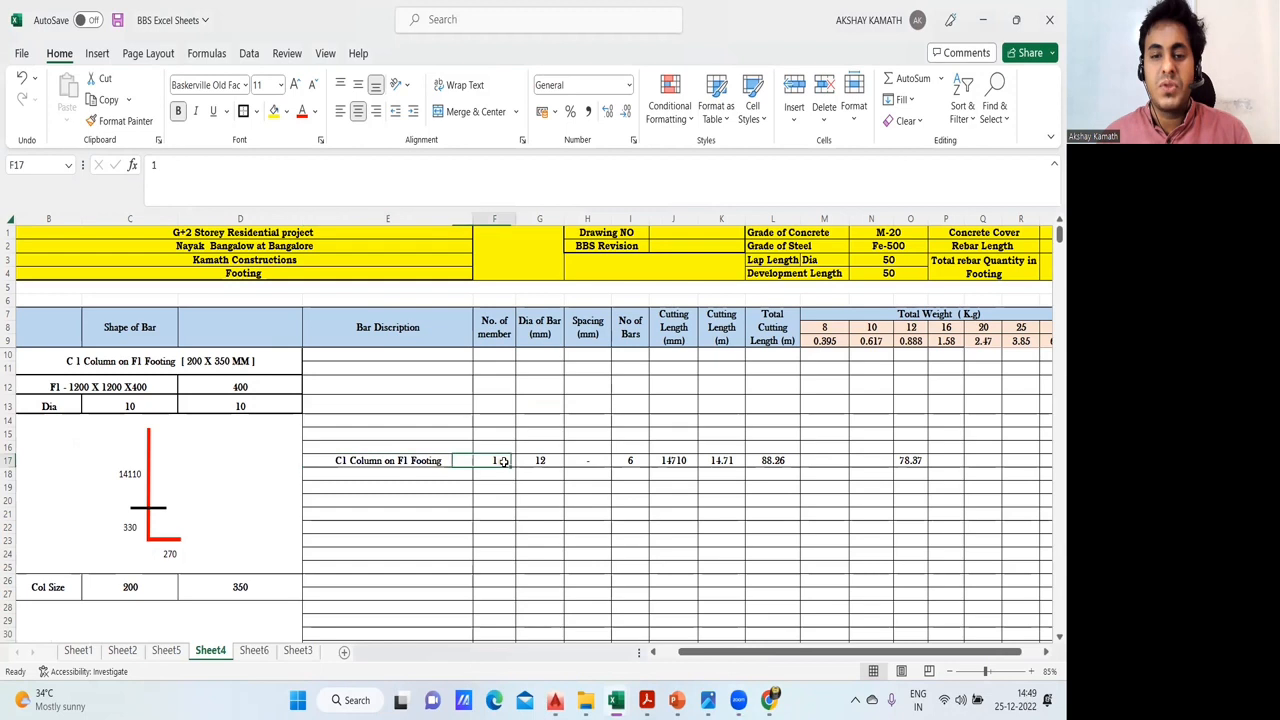
- Compare the bar diameter in G17 with the C1 row's main reinforcement in AutoCAD's column schedule, and return to the BBS Excel Sheets workbook
{"action": "left_click", "coordinate": [548, 461]}
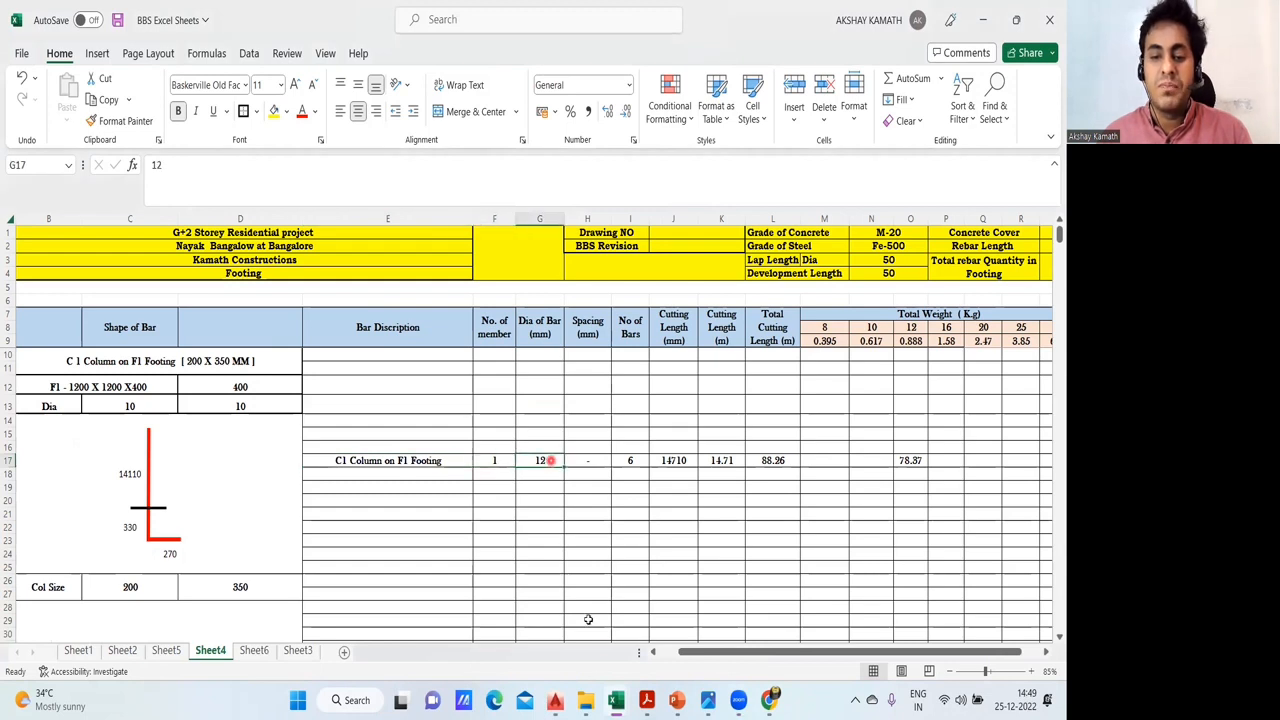
{"action": "mouse_move", "coordinate": [555, 700]}
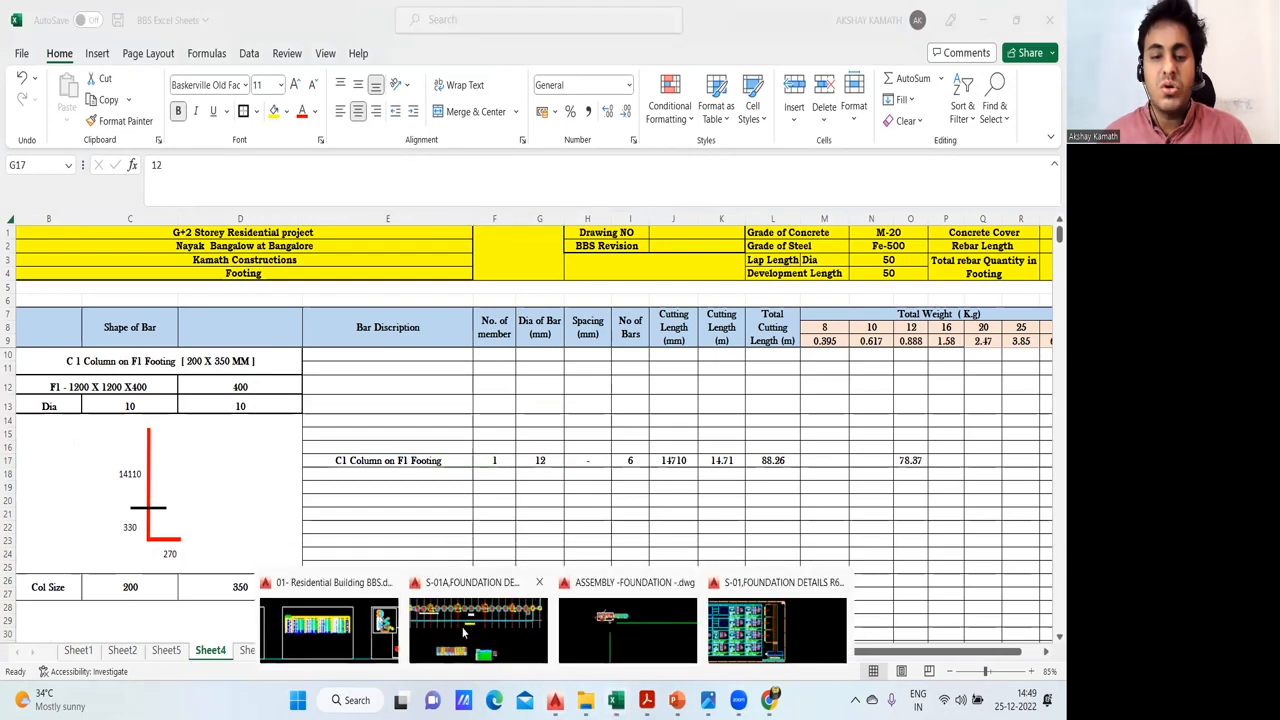
{"action": "left_click", "coordinate": [293, 630]}
{"action": "scroll", "coordinate": [429, 390], "scroll_direction": "down", "scroll_amount": 2}
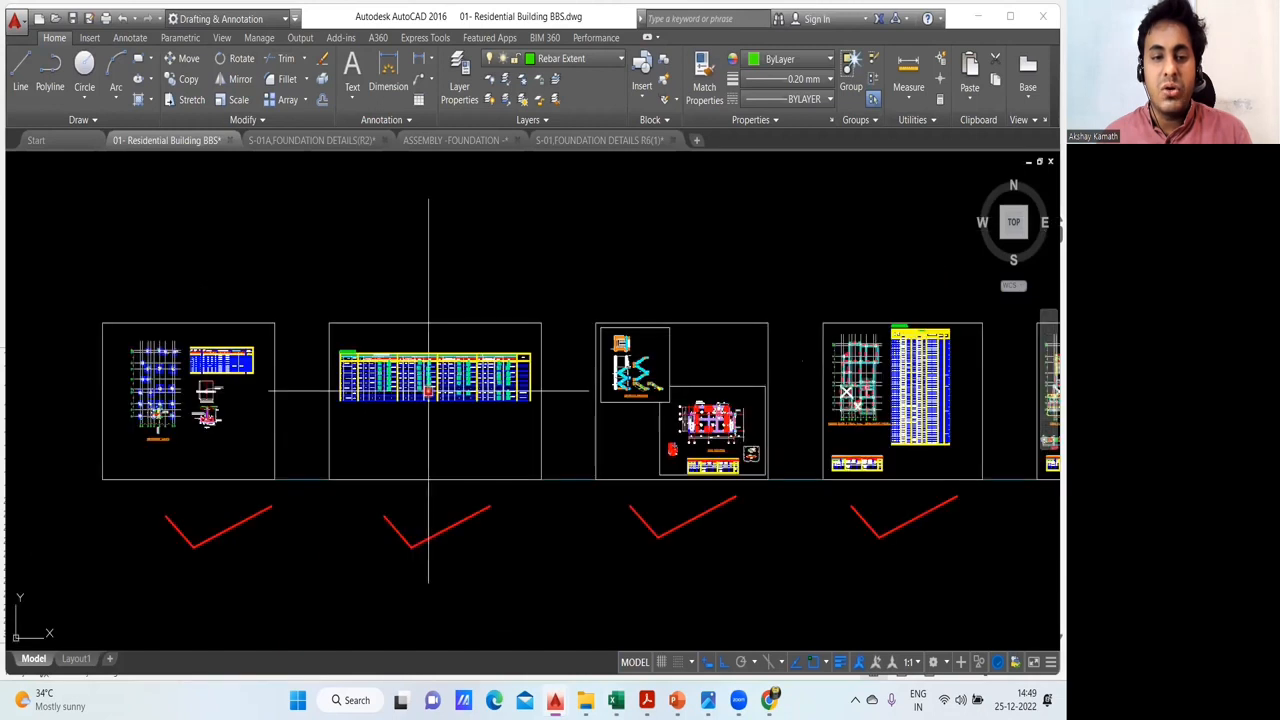
{"action": "scroll", "coordinate": [608, 405], "scroll_direction": "up", "scroll_amount": 4}
{"action": "scroll", "coordinate": [642, 347], "scroll_direction": "up", "scroll_amount": 3}
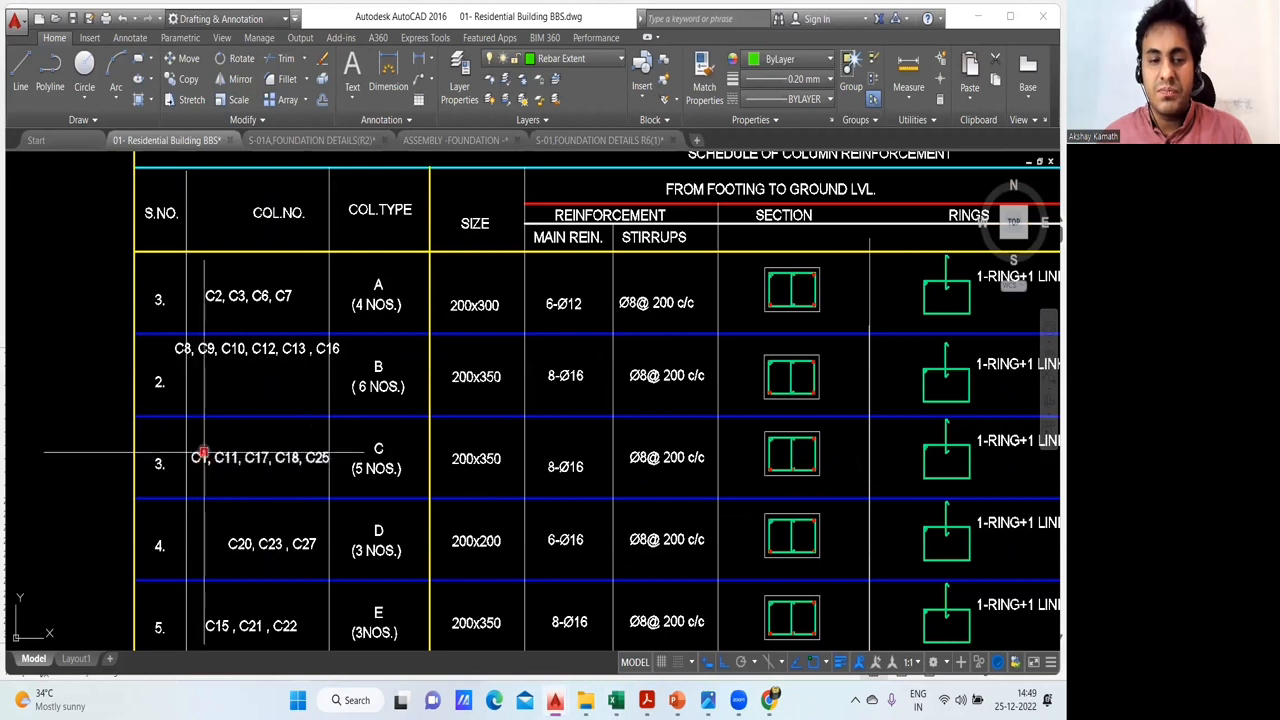
{"action": "left_click_drag", "start_coordinate": [380, 485], "coordinate": [253, 459]}
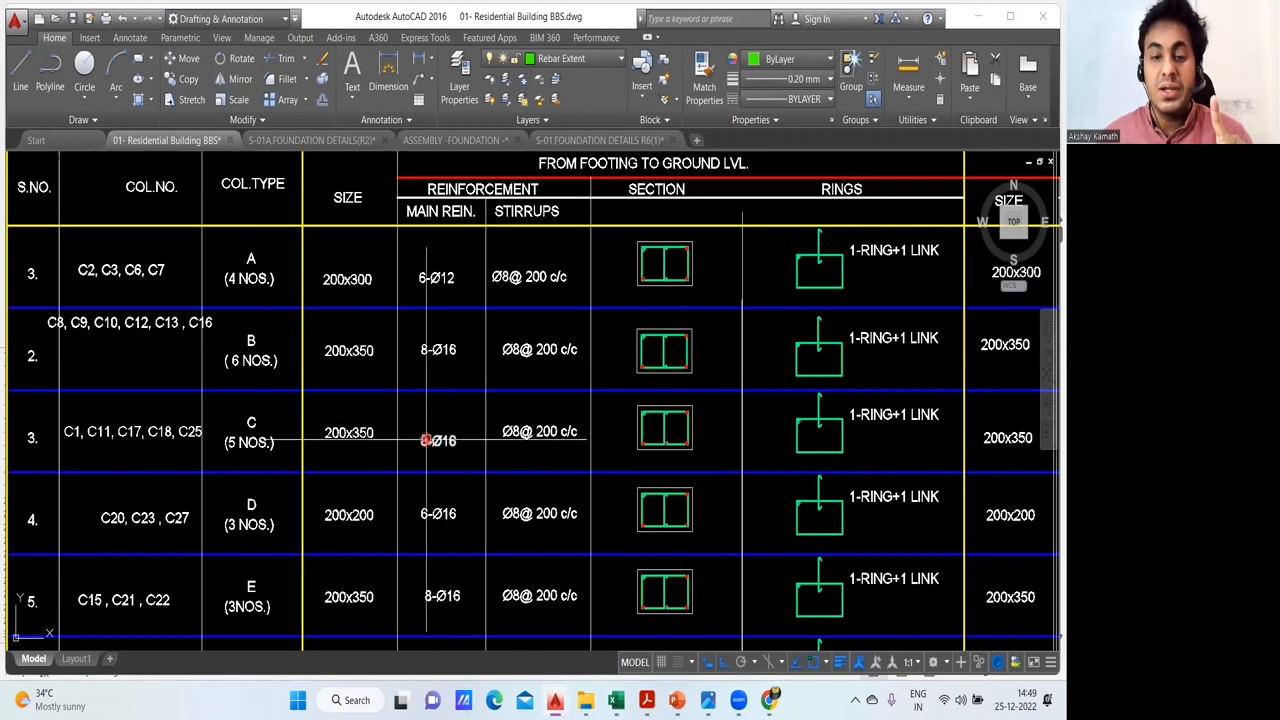
{"action": "mouse_move", "coordinate": [616, 700]}
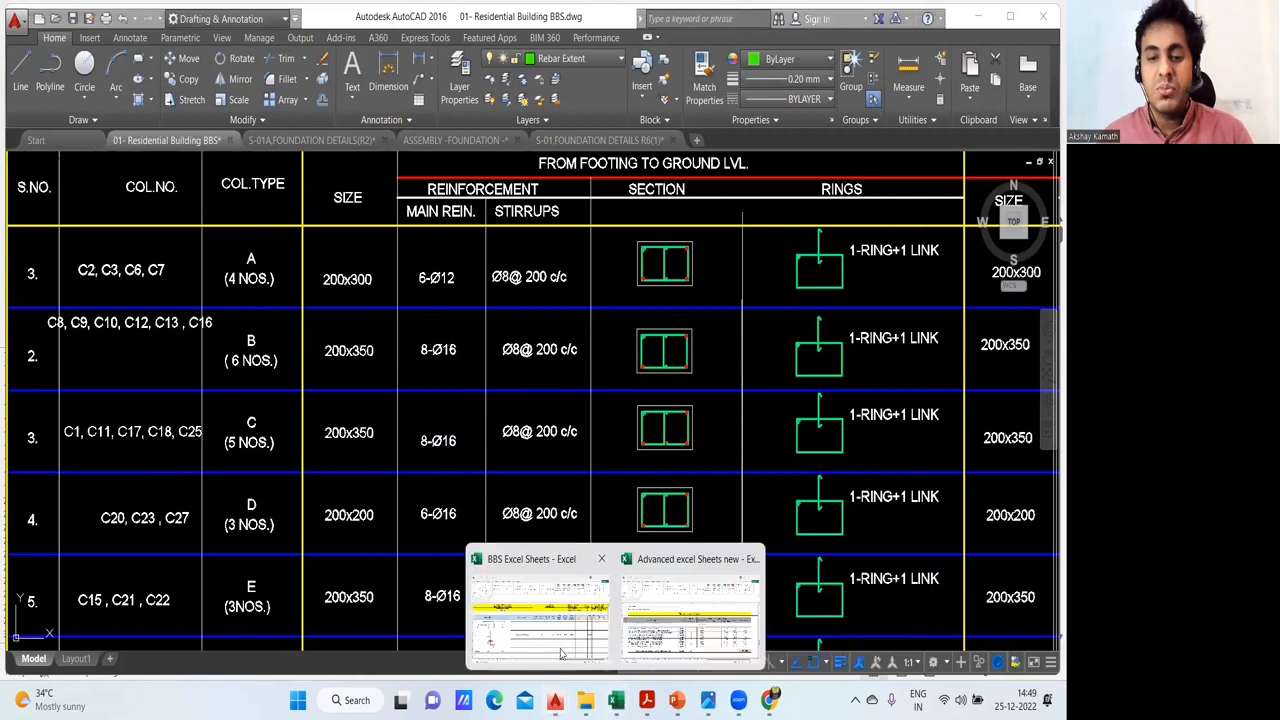
{"action": "left_click", "coordinate": [562, 652]}
{"action": "left_click", "coordinate": [548, 502]}
- Switch back to AutoCAD and re-examine the type C row containing C1 in the footing-to-ground-level column schedule
{"action": "mouse_move", "coordinate": [618, 695]}
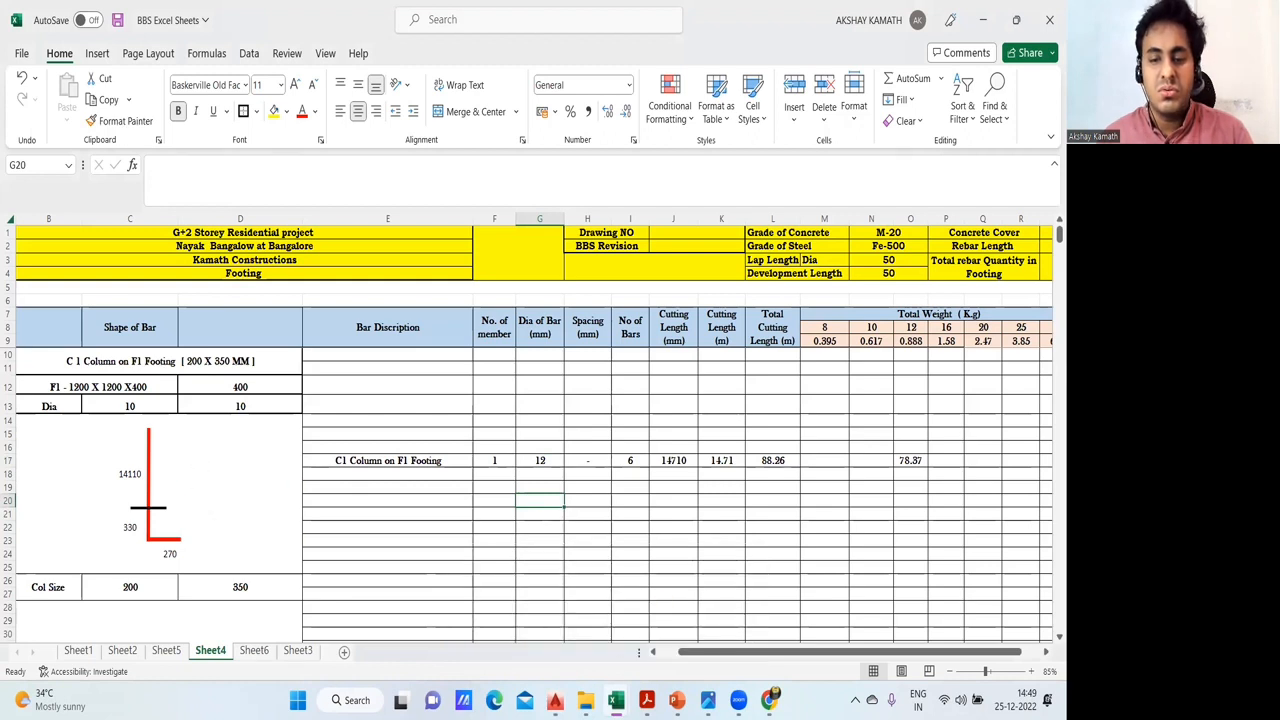
{"action": "mouse_move", "coordinate": [556, 700]}
{"action": "left_click", "coordinate": [358, 614]}
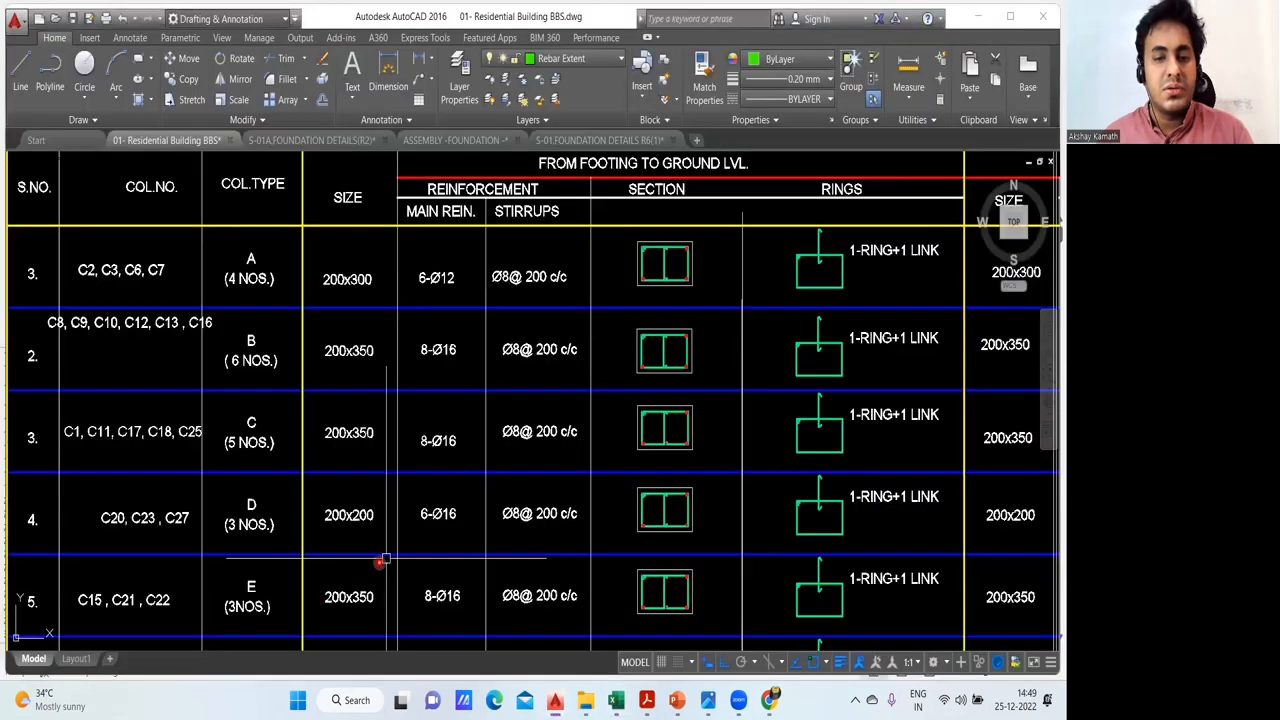
{"action": "scroll", "coordinate": [320, 448], "scroll_direction": "up", "scroll_amount": 2}
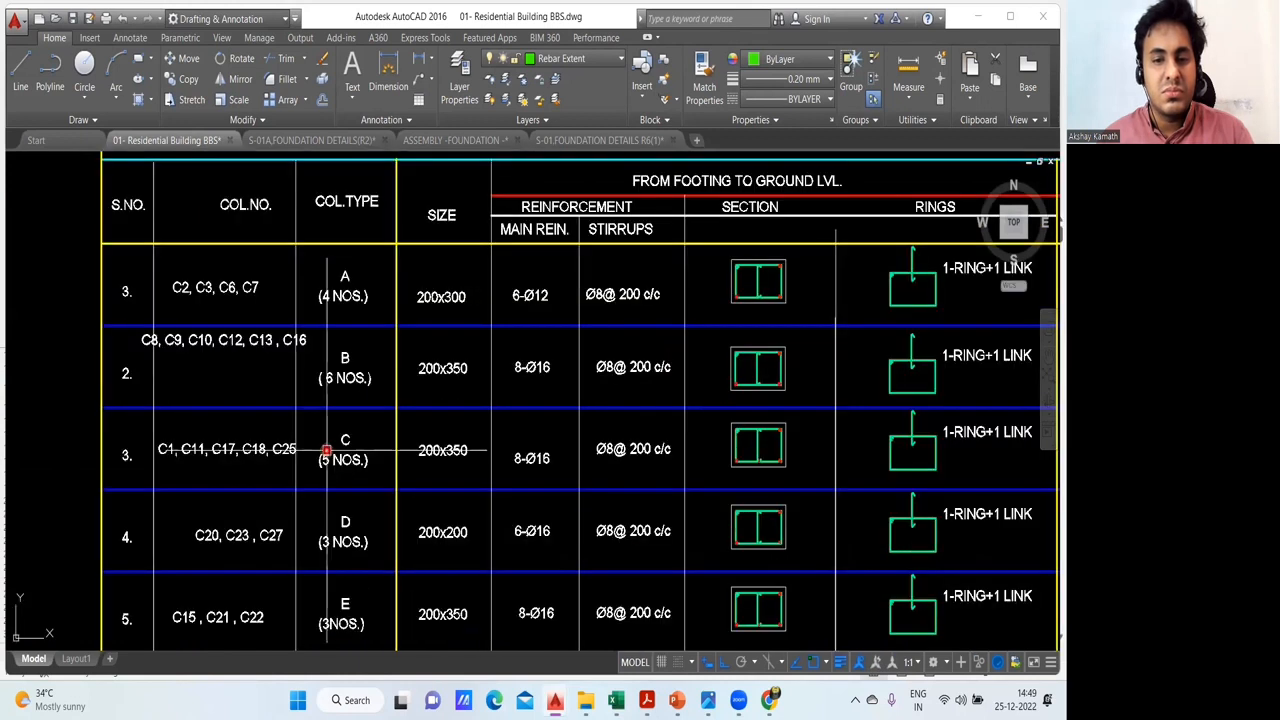
{"action": "scroll", "coordinate": [381, 455], "scroll_direction": "up", "scroll_amount": 2}
{"action": "left_click_drag", "start_coordinate": [283, 466], "coordinate": [289, 491]}
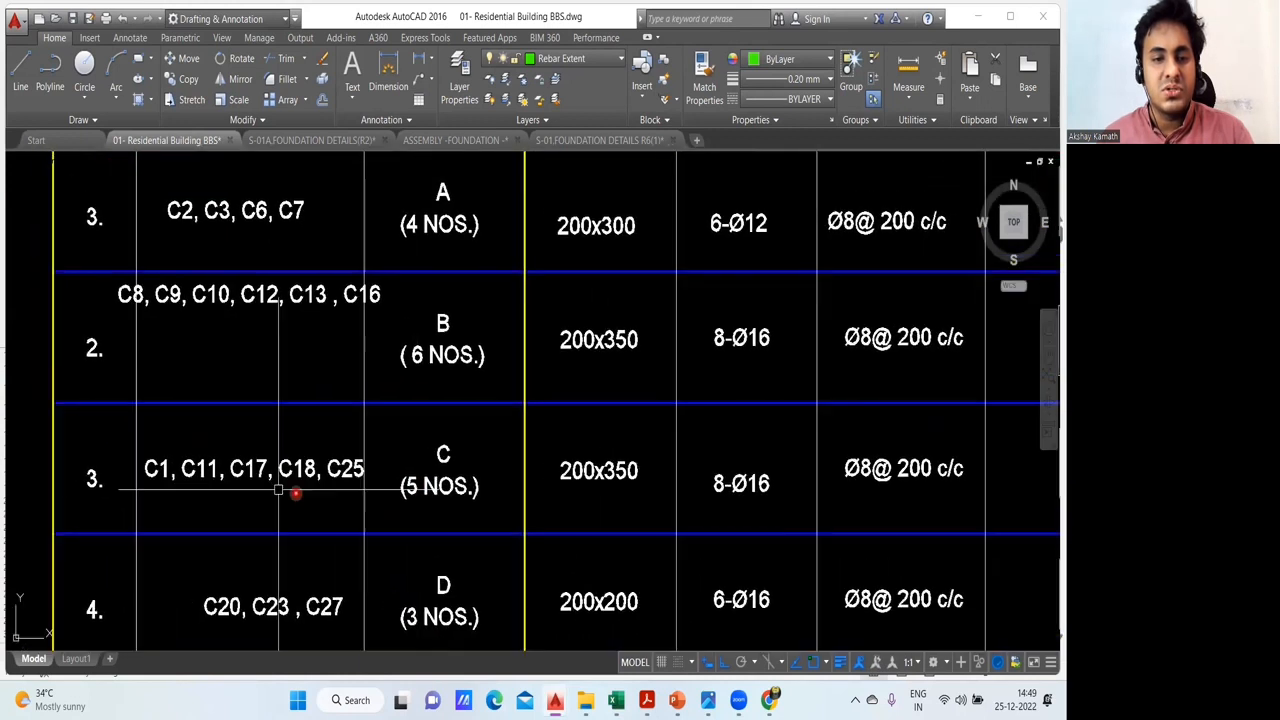
{"action": "scroll", "coordinate": [167, 476], "scroll_direction": "down", "scroll_amount": 2}
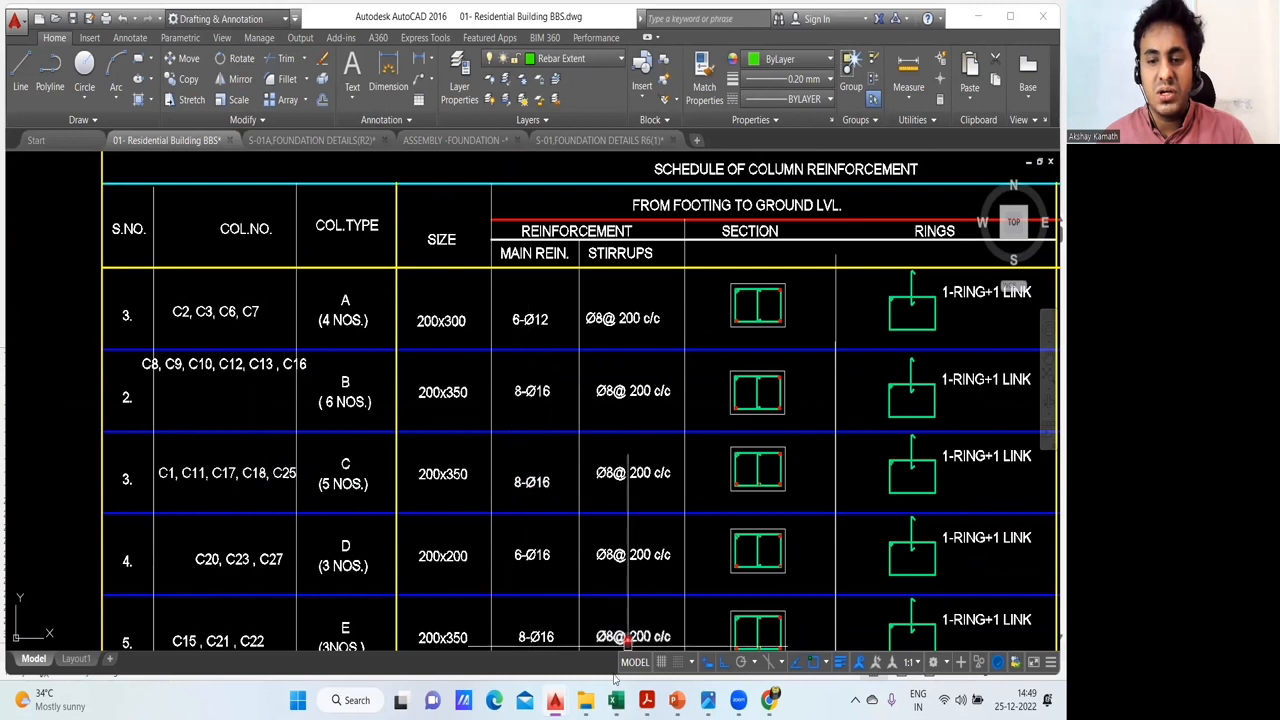
- Return to the BBS Excel Sheets workbook and set the C1 column's bar diameter in G17 to 16 mm
{"action": "mouse_move", "coordinate": [616, 700]}
{"action": "left_click", "coordinate": [562, 628]}
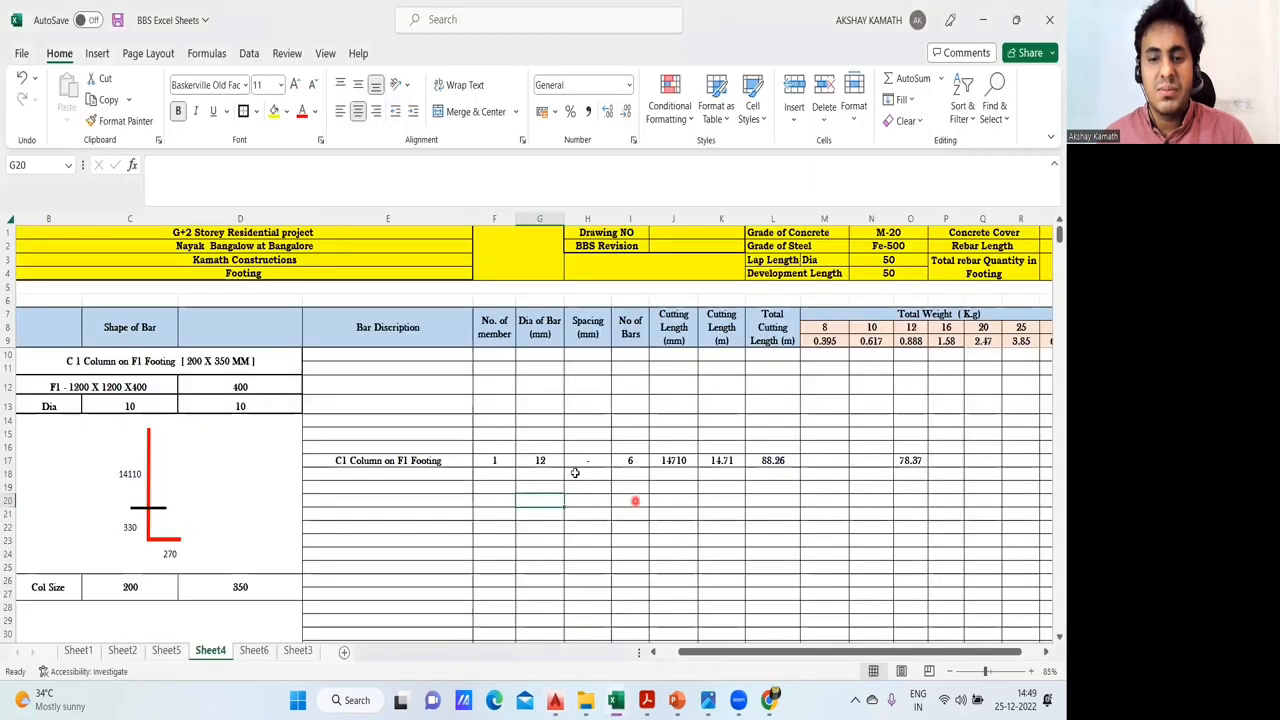
{"action": "left_click", "coordinate": [554, 460]}
{"action": "type", "text": "16"}
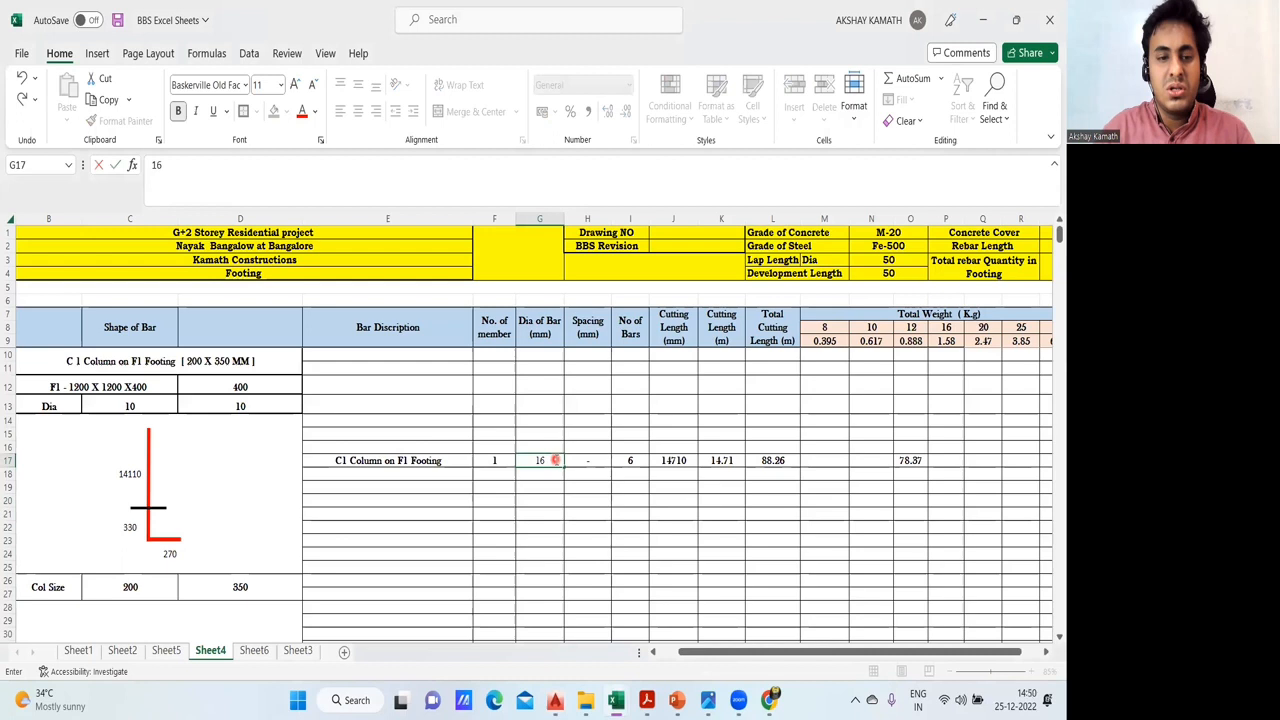
{"action": "key", "text": "Return"}
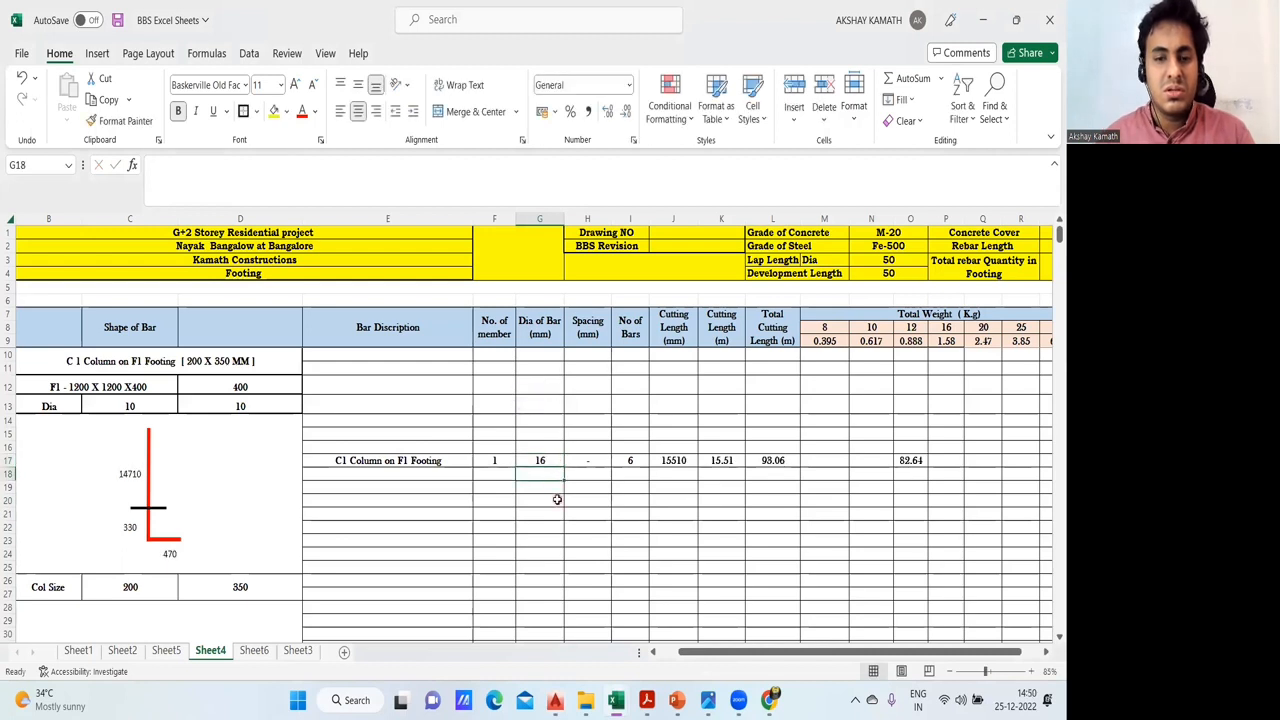
{"action": "left_click", "coordinate": [557, 499]}
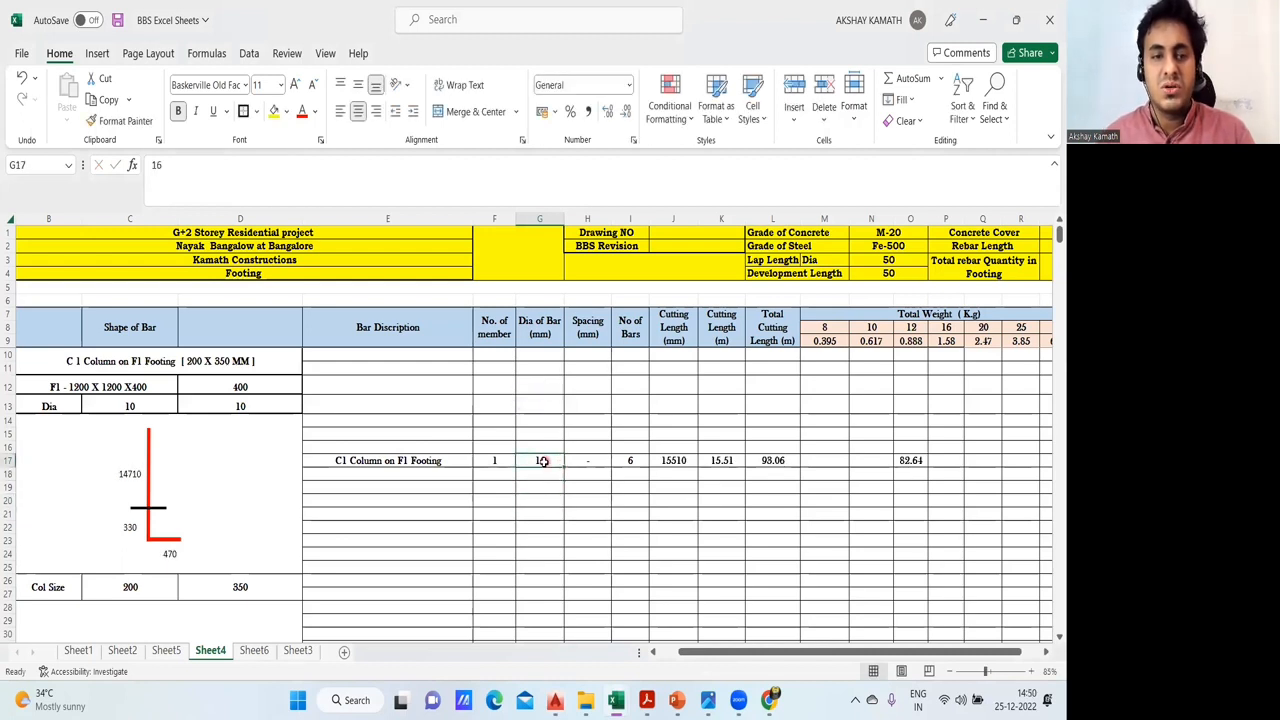
- Check how the bar length formula in C18 uses the bar diameter from G17
{"action": "left_click", "coordinate": [130, 476]}
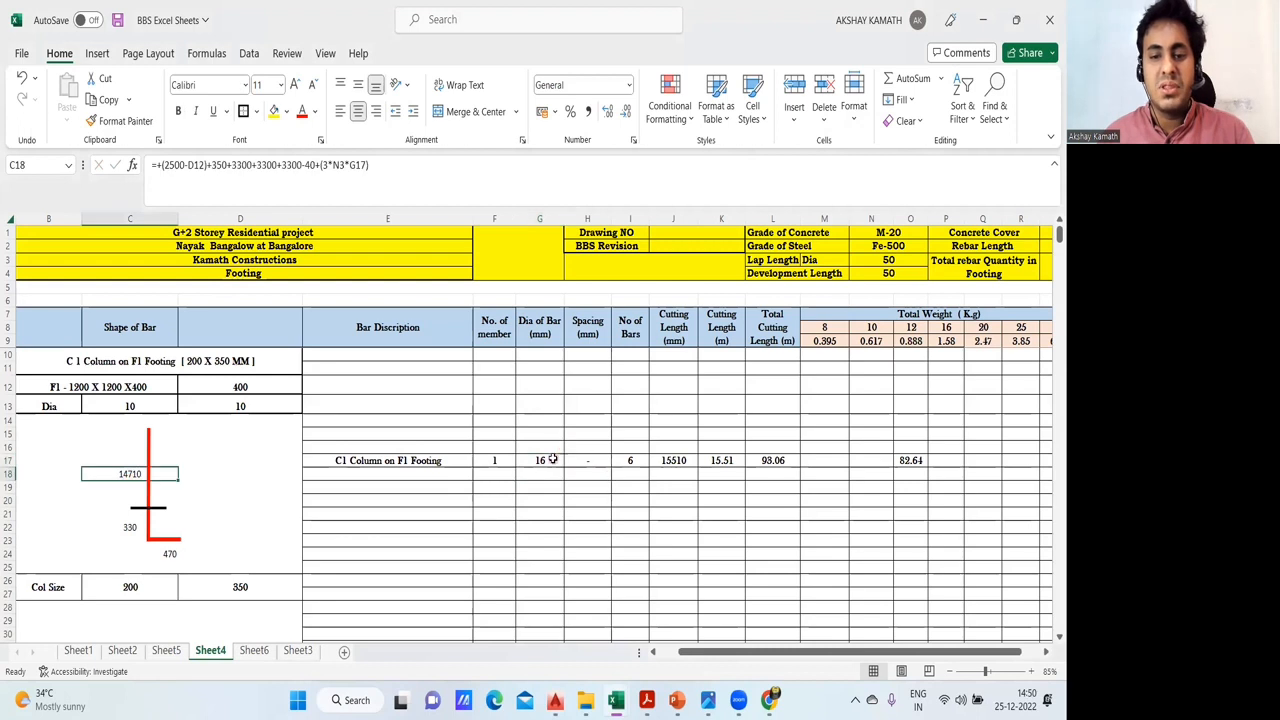
{"action": "left_click", "coordinate": [552, 459]}
{"action": "left_click", "coordinate": [130, 475]}
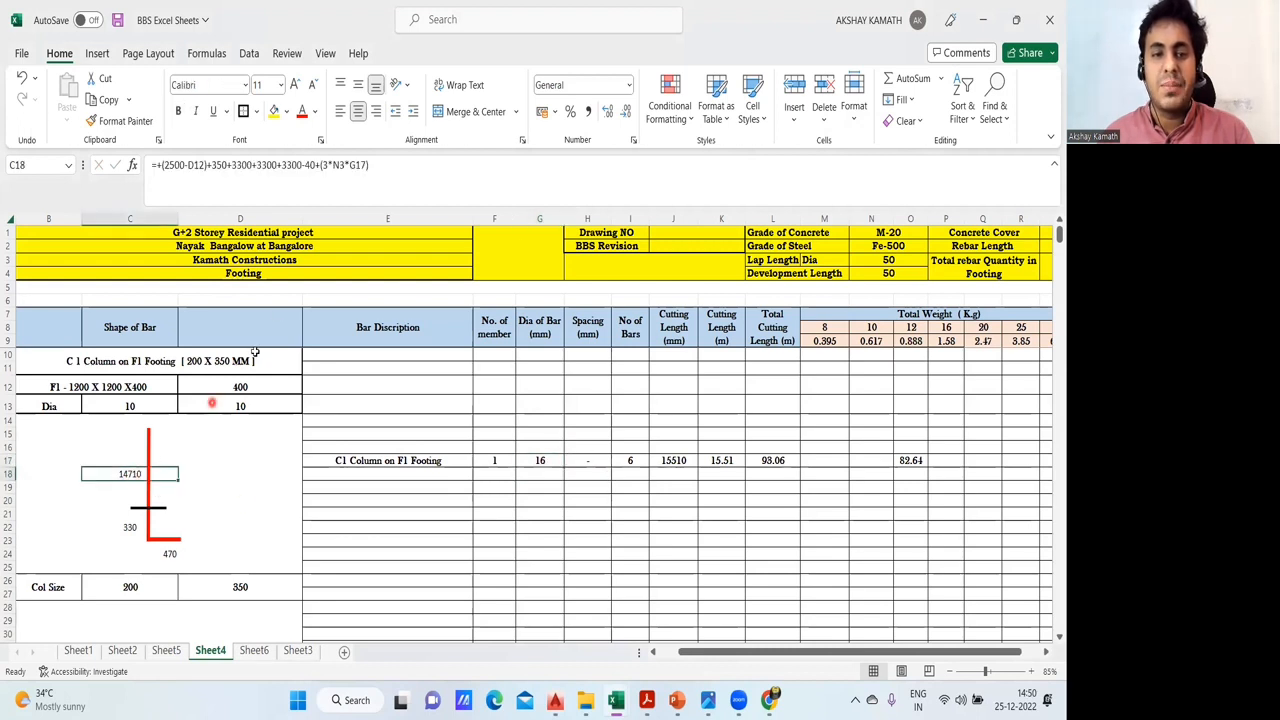
{"action": "left_click", "coordinate": [547, 460]}
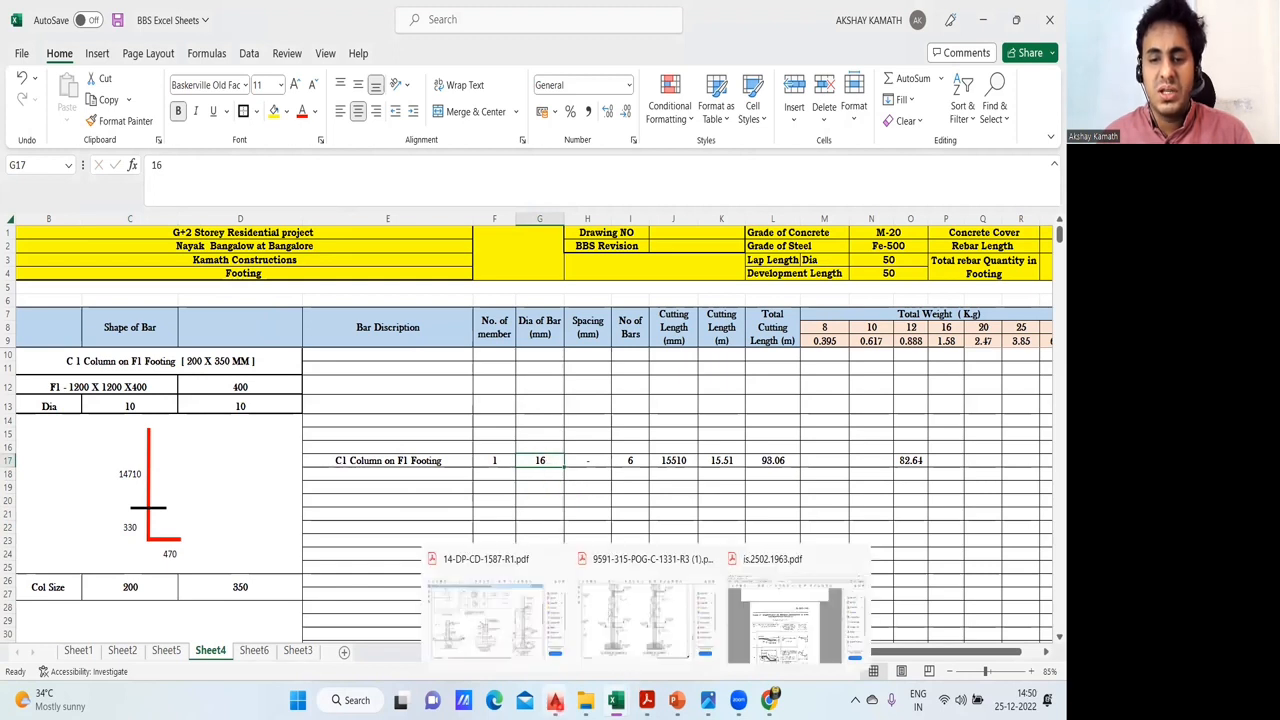
- Check the type C row's main reinforcement in AutoCAD's column schedule, and set the C1 column's number of bars in I17 to 8
{"action": "left_click", "coordinate": [335, 618]}
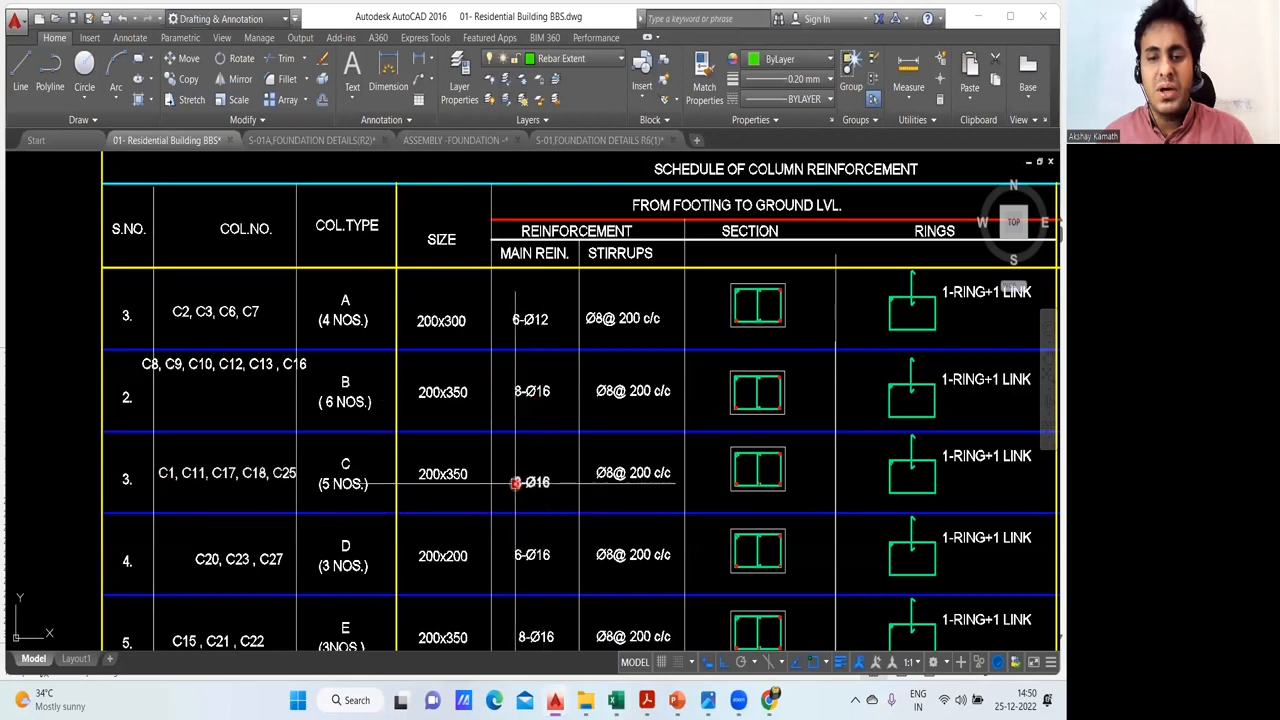
{"action": "mouse_move", "coordinate": [616, 700]}
{"action": "left_click", "coordinate": [560, 662]}
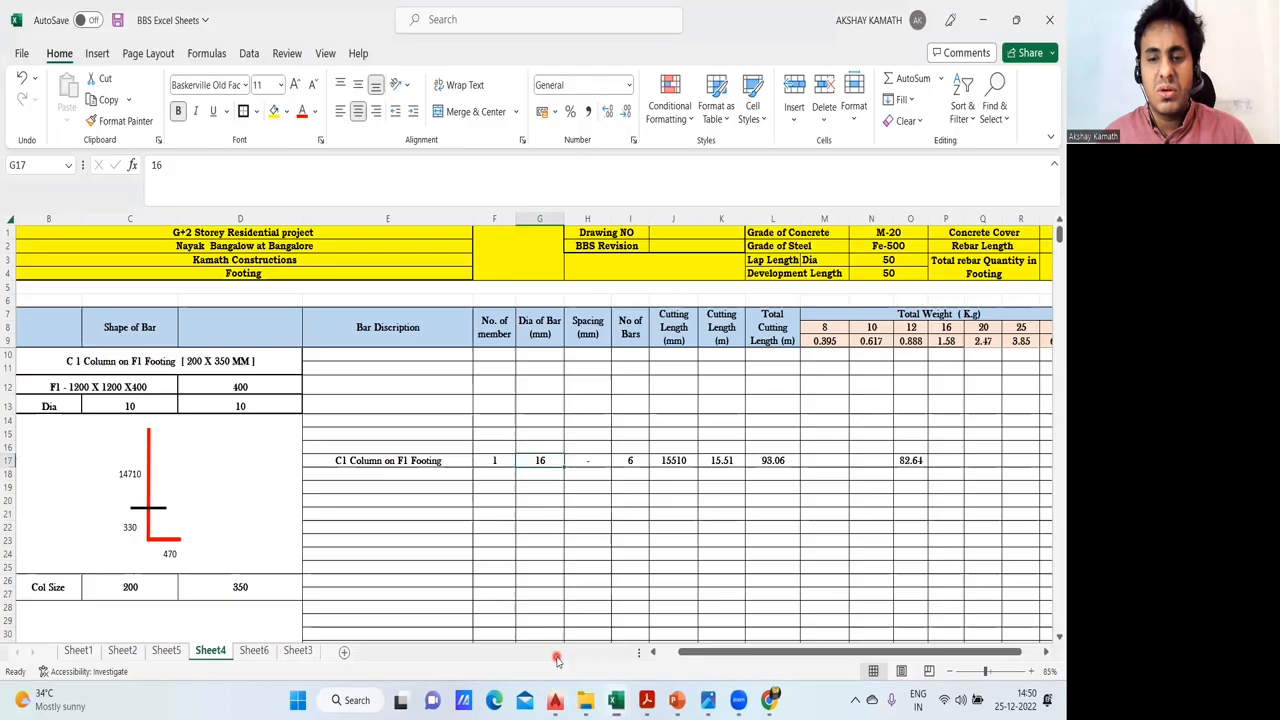
{"action": "left_click", "coordinate": [637, 462]}
{"action": "type", "text": "8"}
{"action": "key", "text": "Return"}
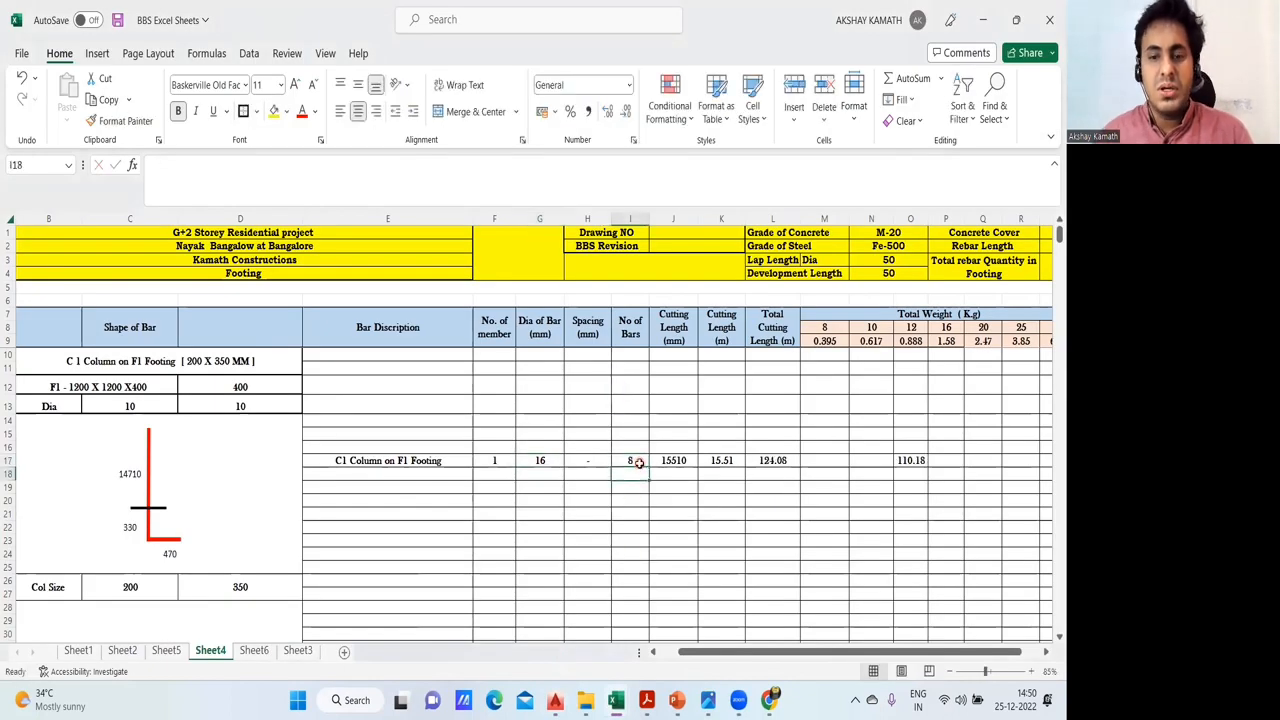
{"action": "left_click", "coordinate": [639, 458]}
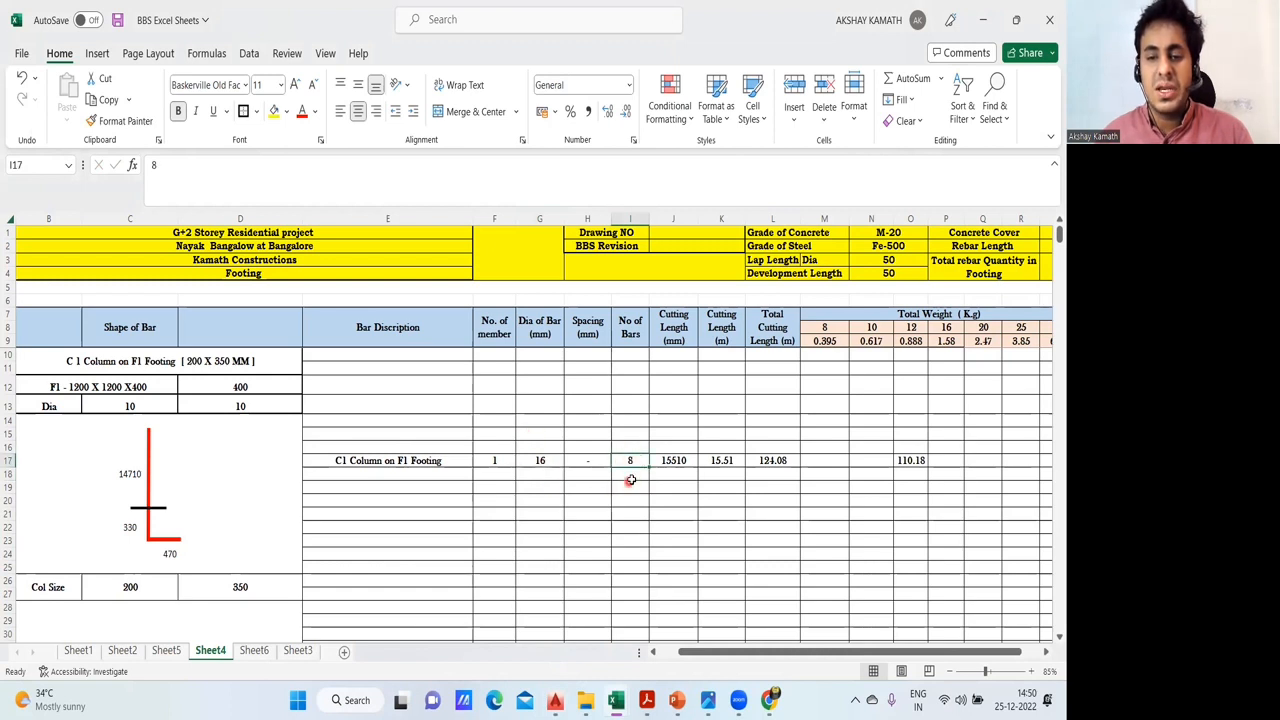
- Check which bar segment cells the cutting length formula in J17 adds together
{"action": "left_click", "coordinate": [655, 525]}
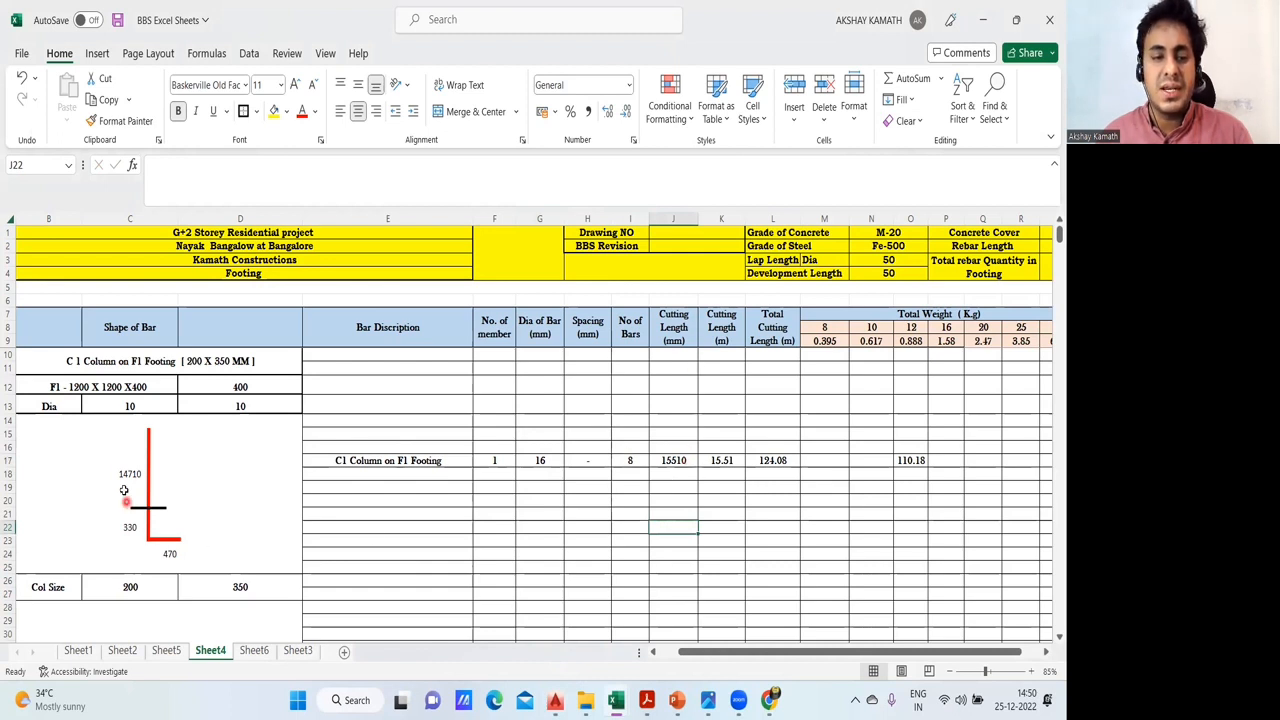
{"action": "double_click", "coordinate": [676, 462]}
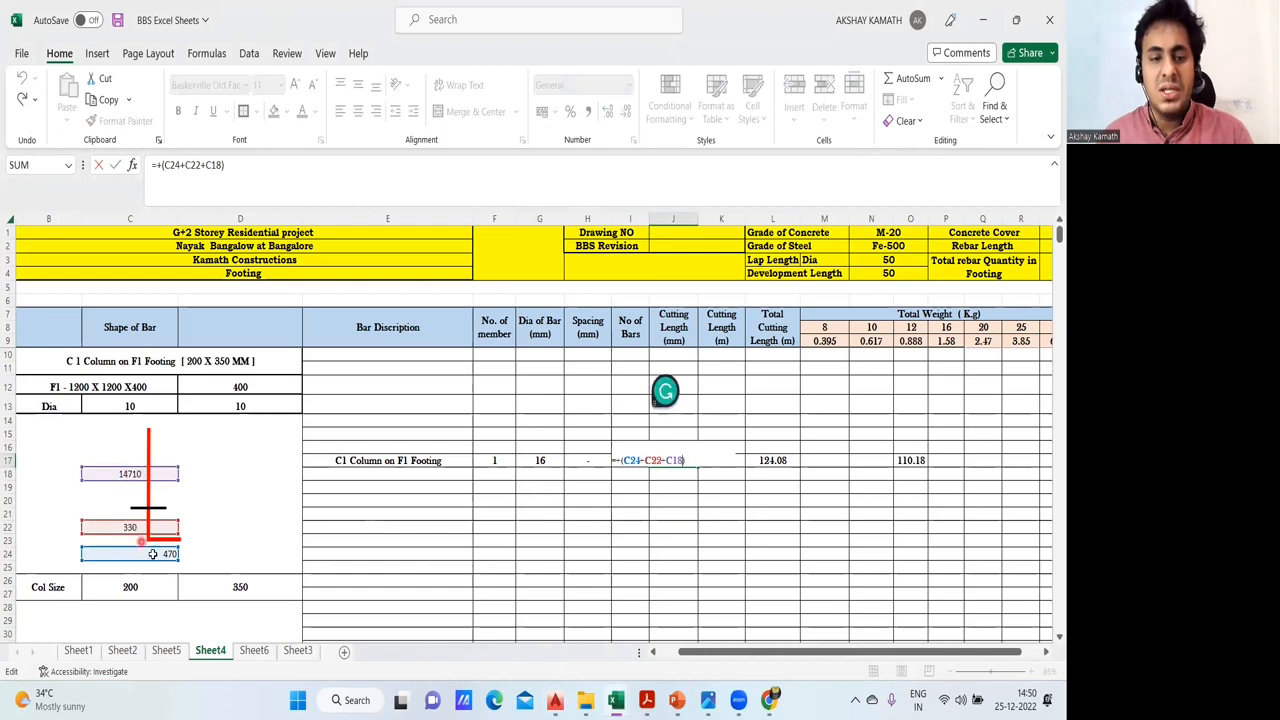
{"action": "key", "text": "Escape"}
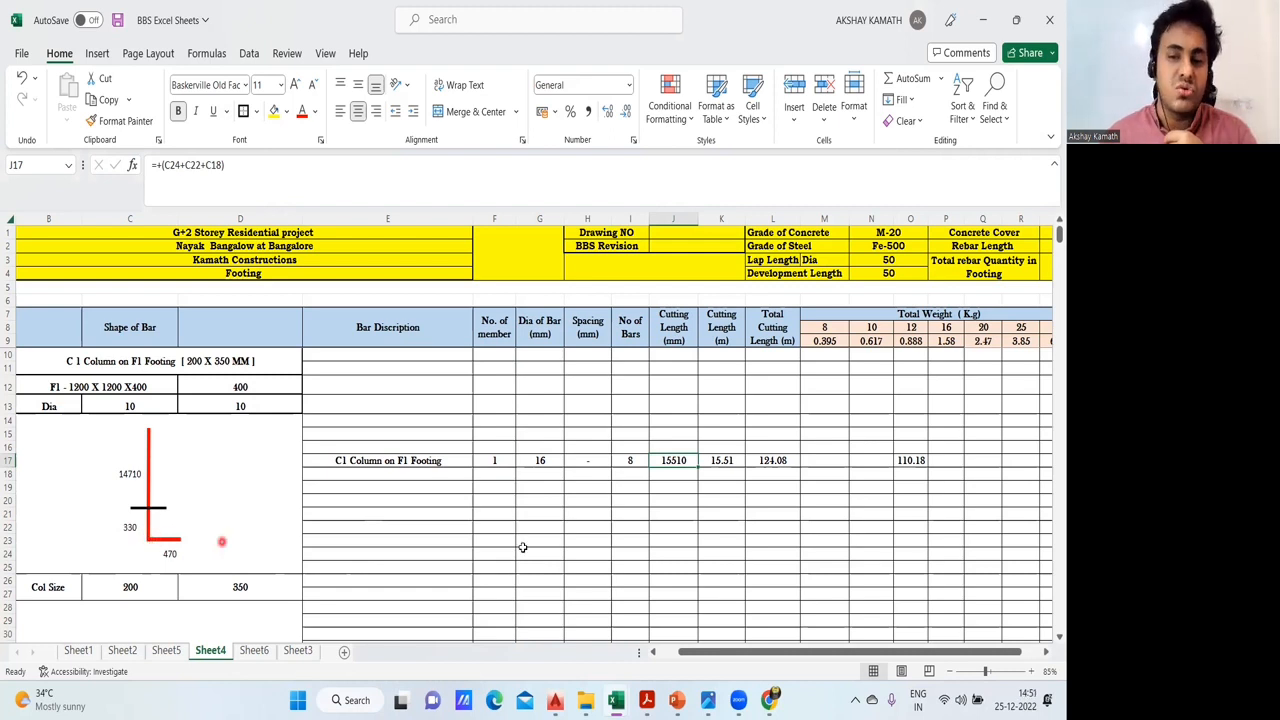
{"action": "left_click", "coordinate": [669, 538]}
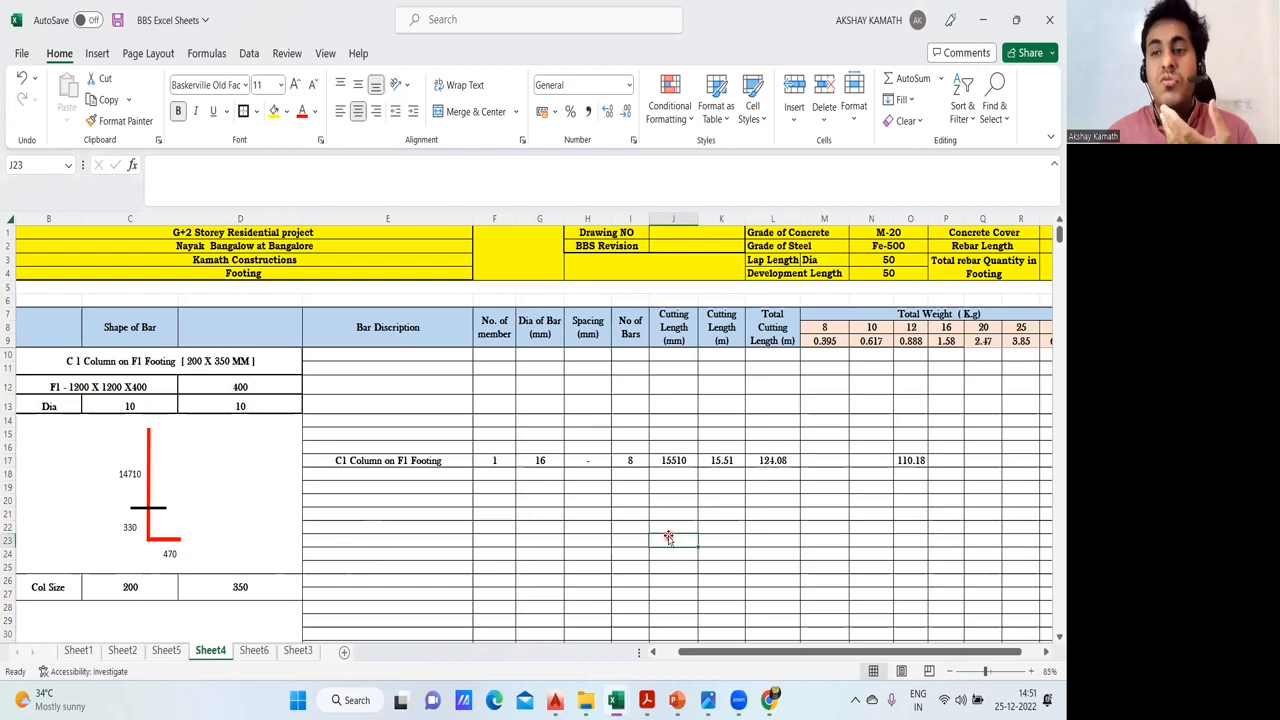
- Deduct twice the bar diameter in J17's cutting length, making the formula =+(C24+C22+C18)-2*G17
{"action": "left_click", "coordinate": [673, 461]}
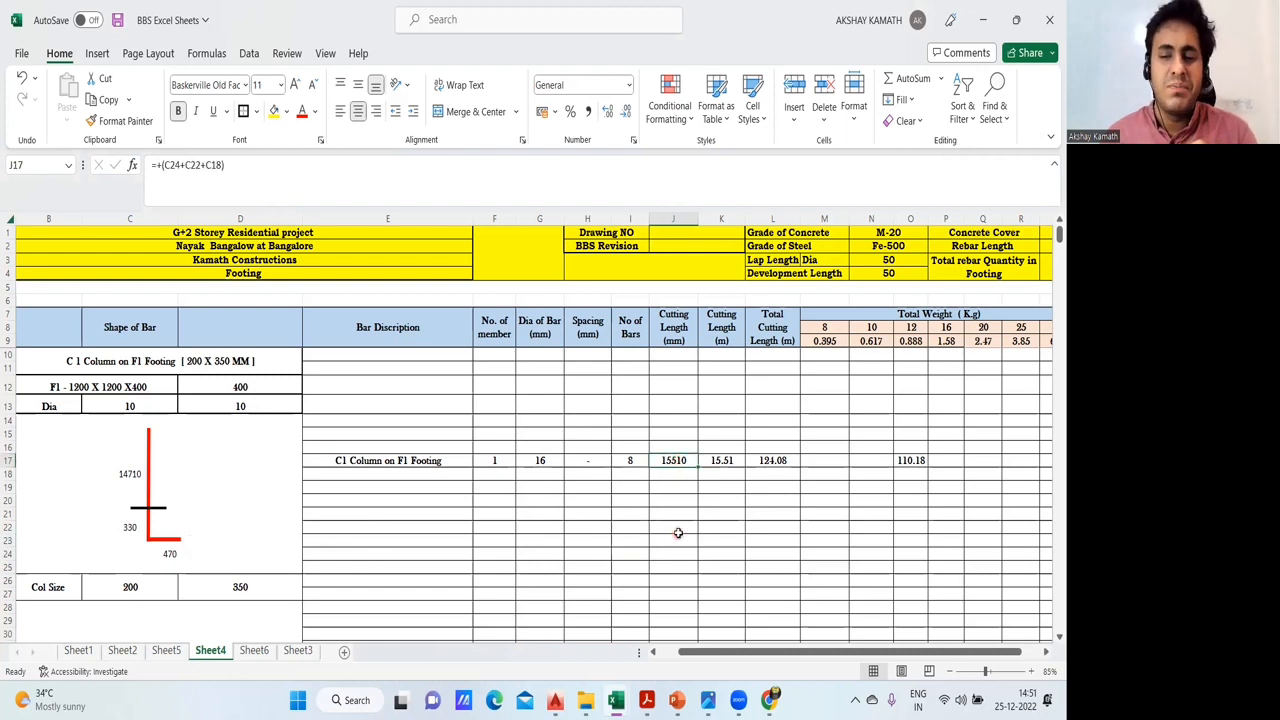
{"action": "left_click", "coordinate": [273, 171]}
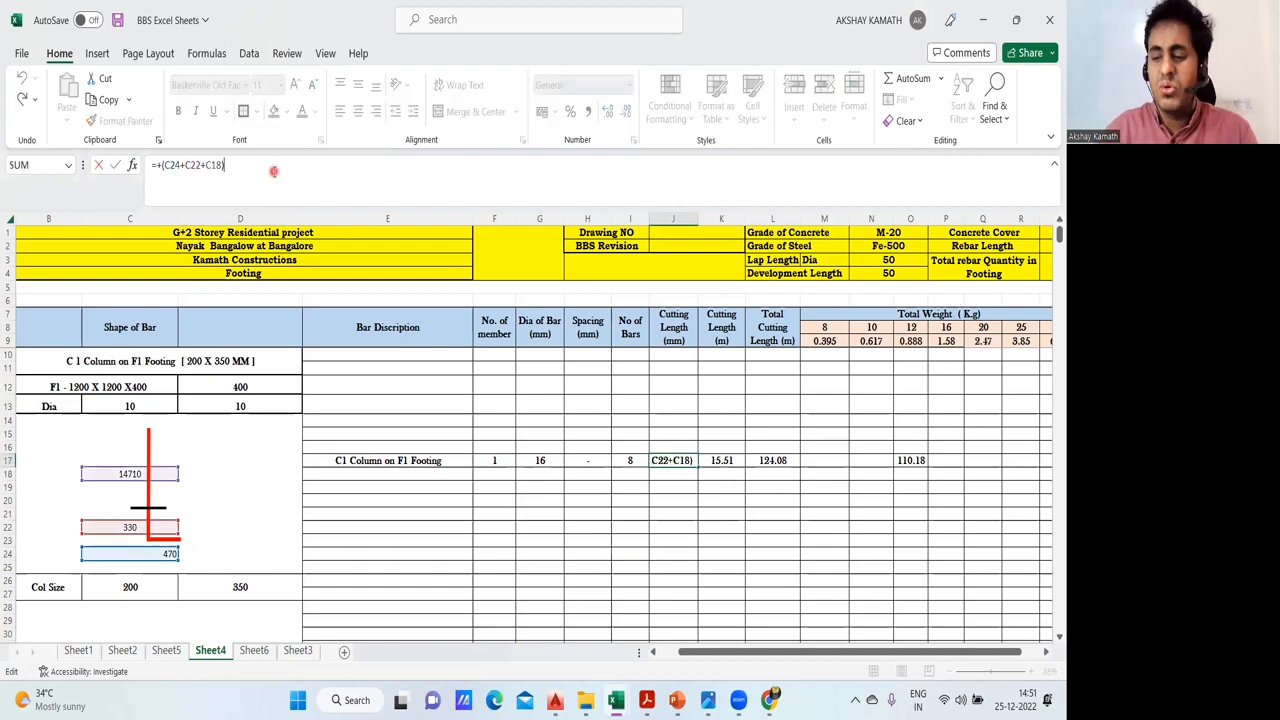
{"action": "type", "text": "-2*"}
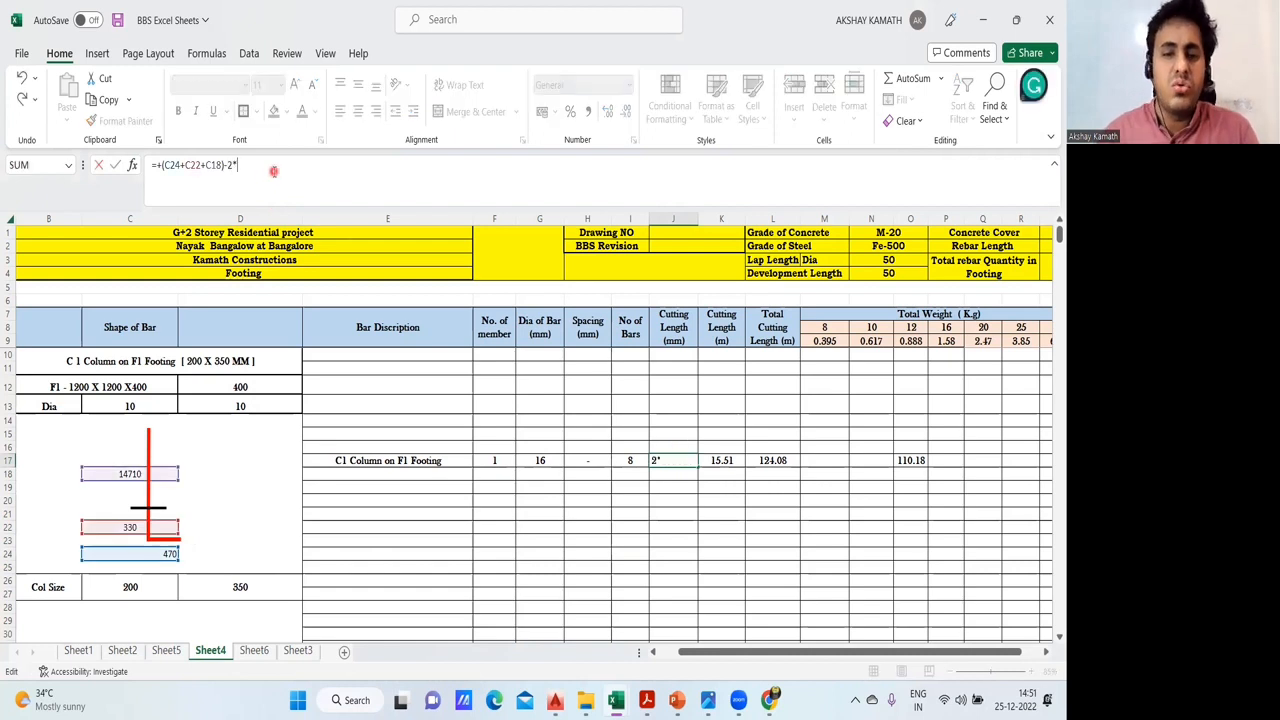
{"action": "left_click", "coordinate": [556, 459]}
{"action": "key", "text": "Return"}
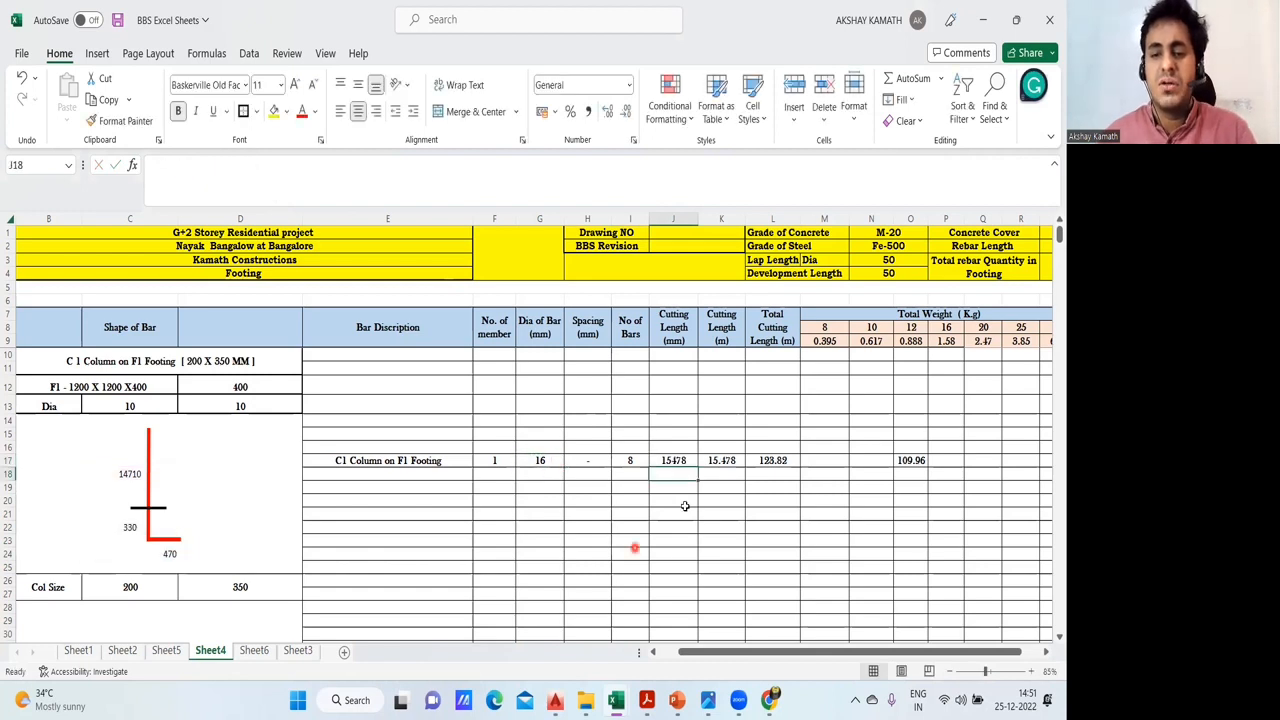
- Remove the 2*G17 deduction from the cutting length formula in J17, restoring =+(C24+C22+C18)
{"action": "left_click", "coordinate": [690, 460]}
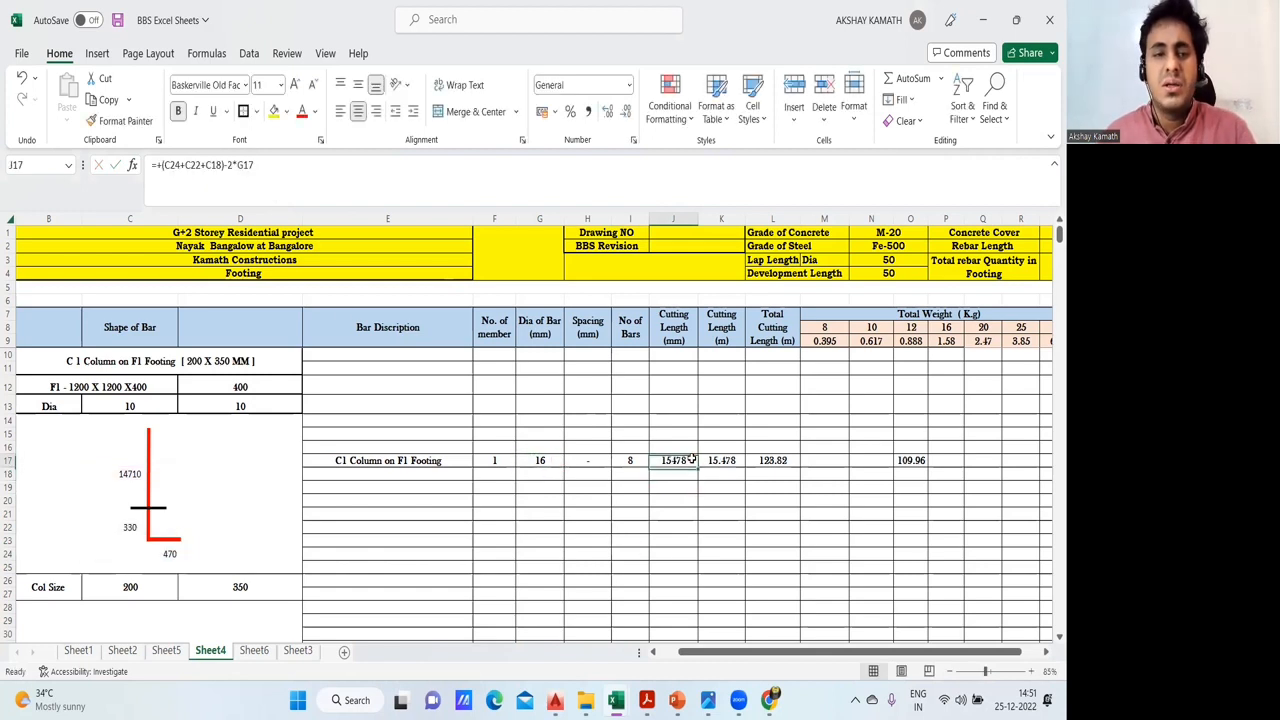
{"action": "left_click", "coordinate": [286, 166]}
{"action": "key", "text": "BackSpace"}
{"action": "key", "text": "BackSpace"}
{"action": "key", "text": "BackSpace"}
{"action": "key", "text": "BackSpace"}
{"action": "key", "text": "BackSpace"}
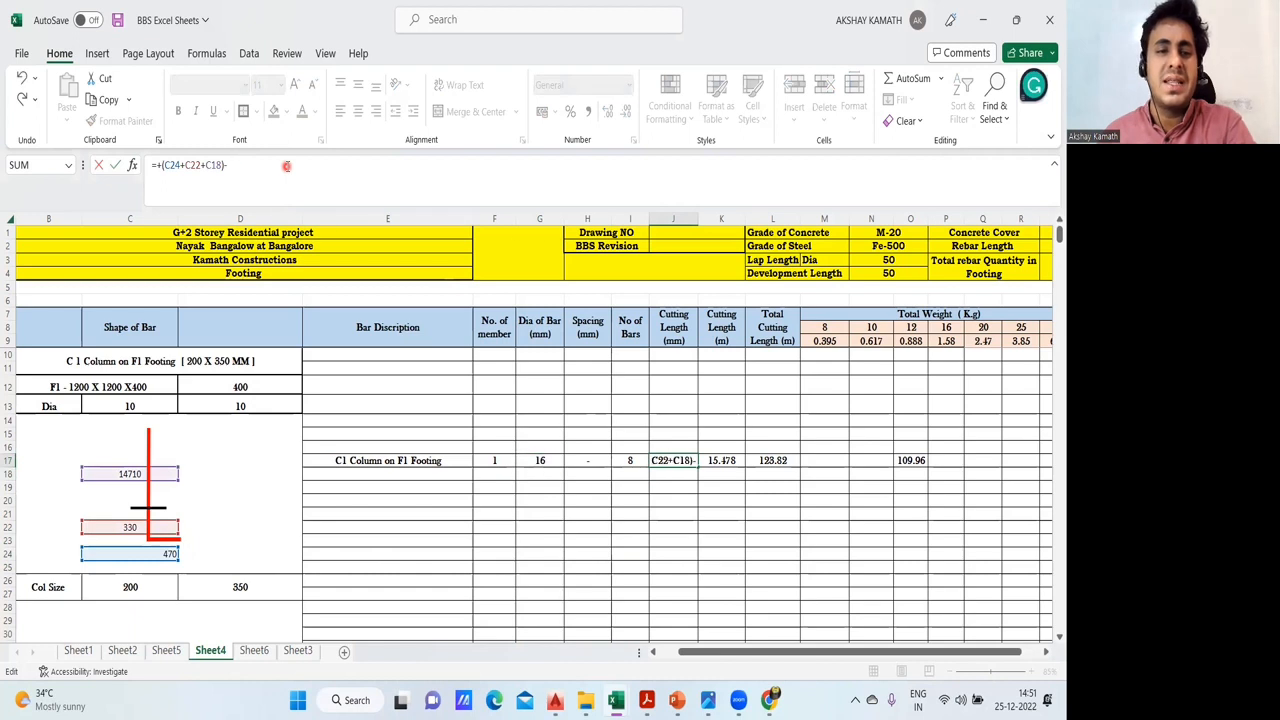
{"action": "key", "text": "Return"}
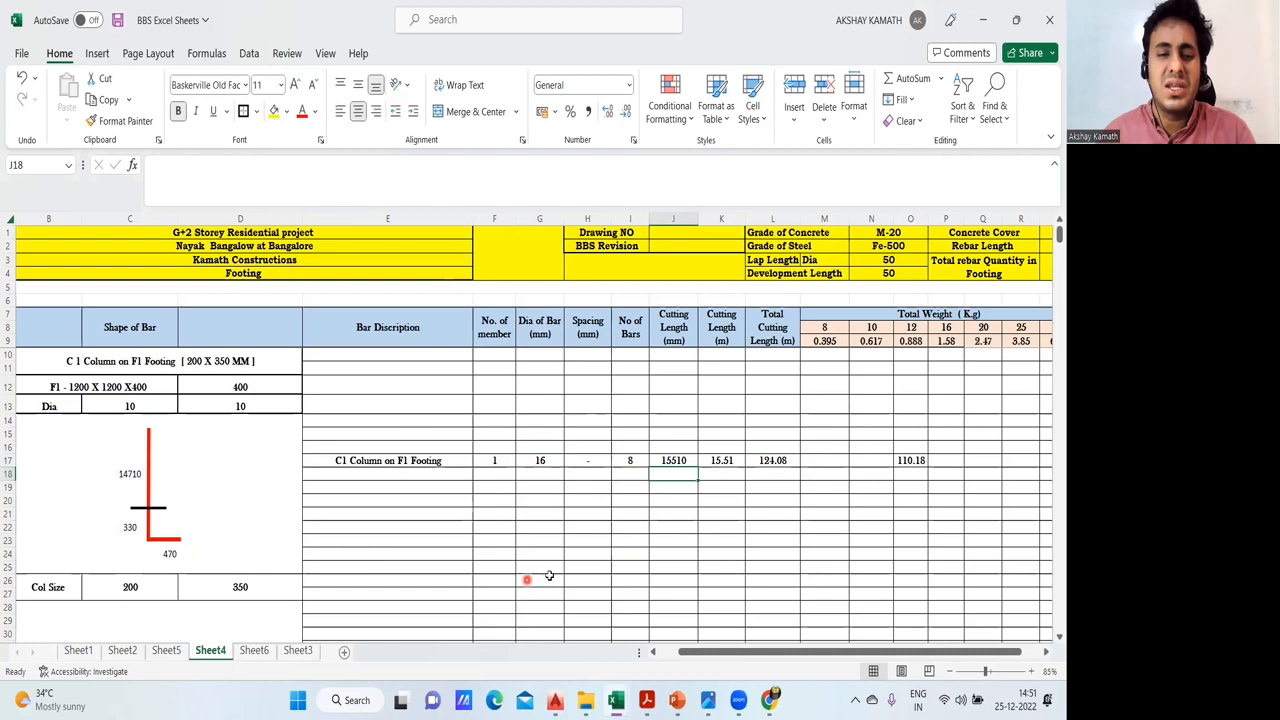
- Review the cutting length formula in J17 against the segment dimensions of the bar shape
{"action": "left_click", "coordinate": [681, 502]}
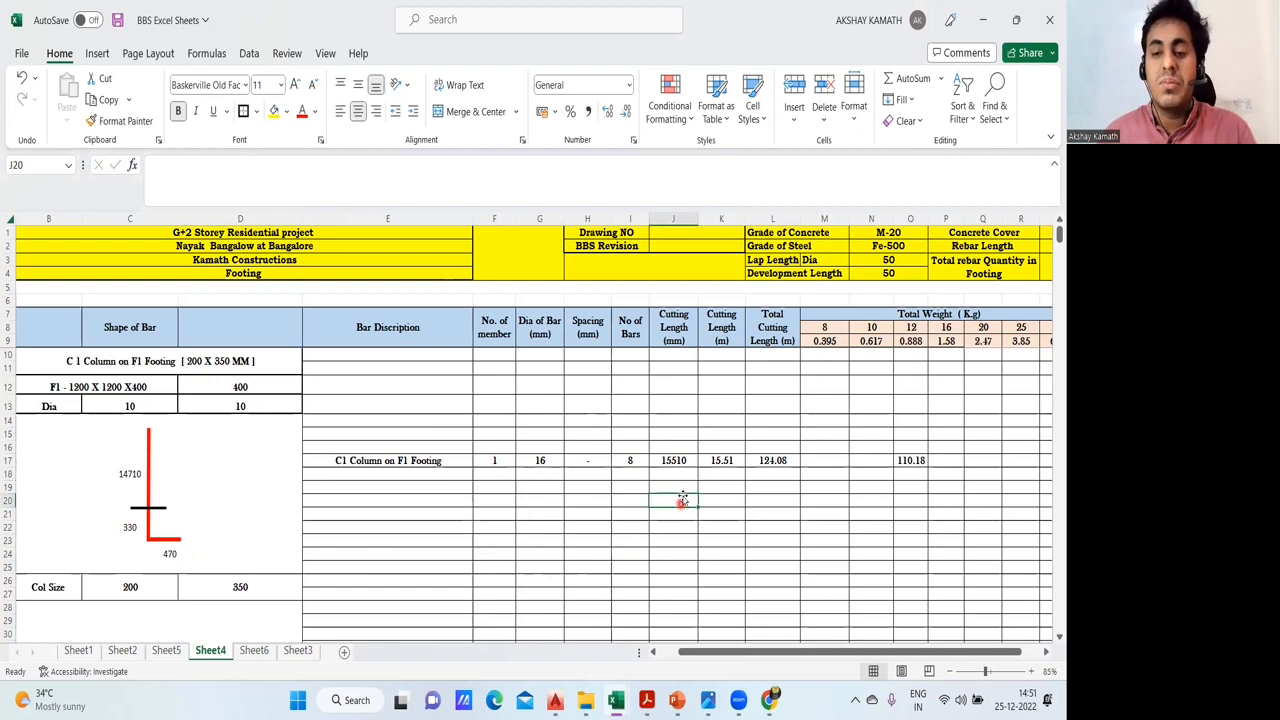
{"action": "left_click", "coordinate": [684, 487]}
{"action": "left_click", "coordinate": [677, 460]}
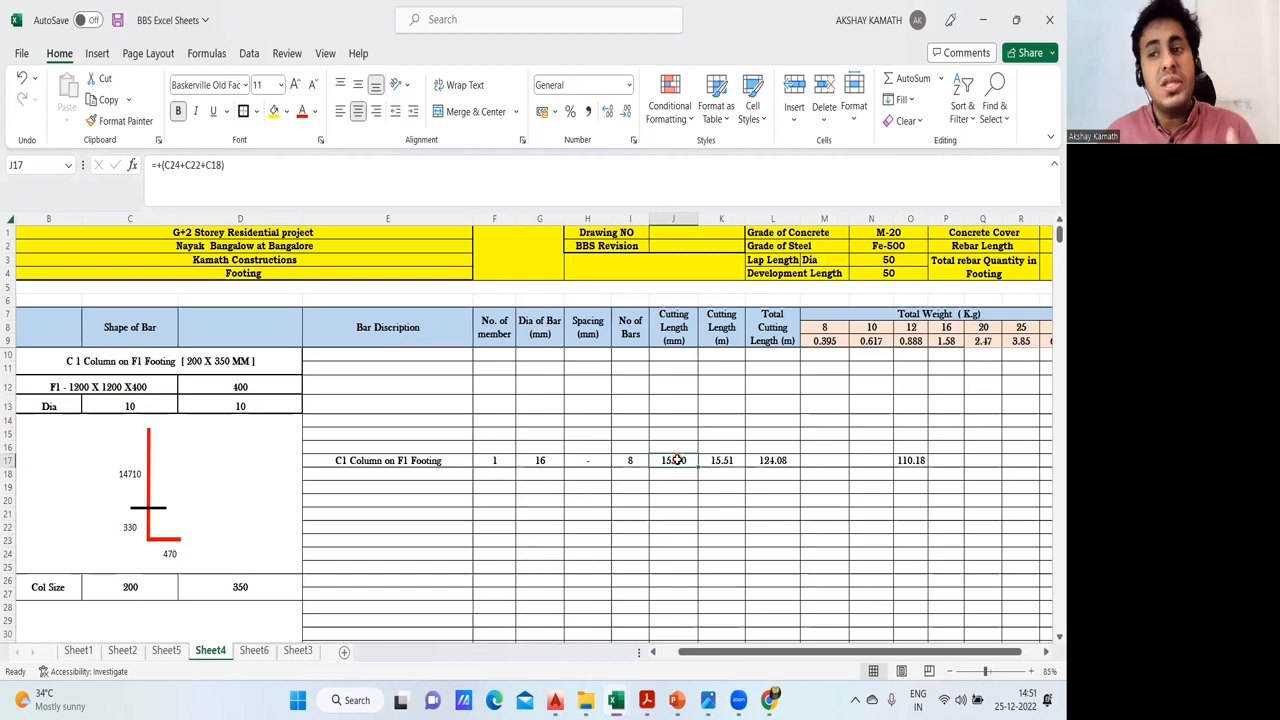
{"action": "left_click", "coordinate": [694, 515]}
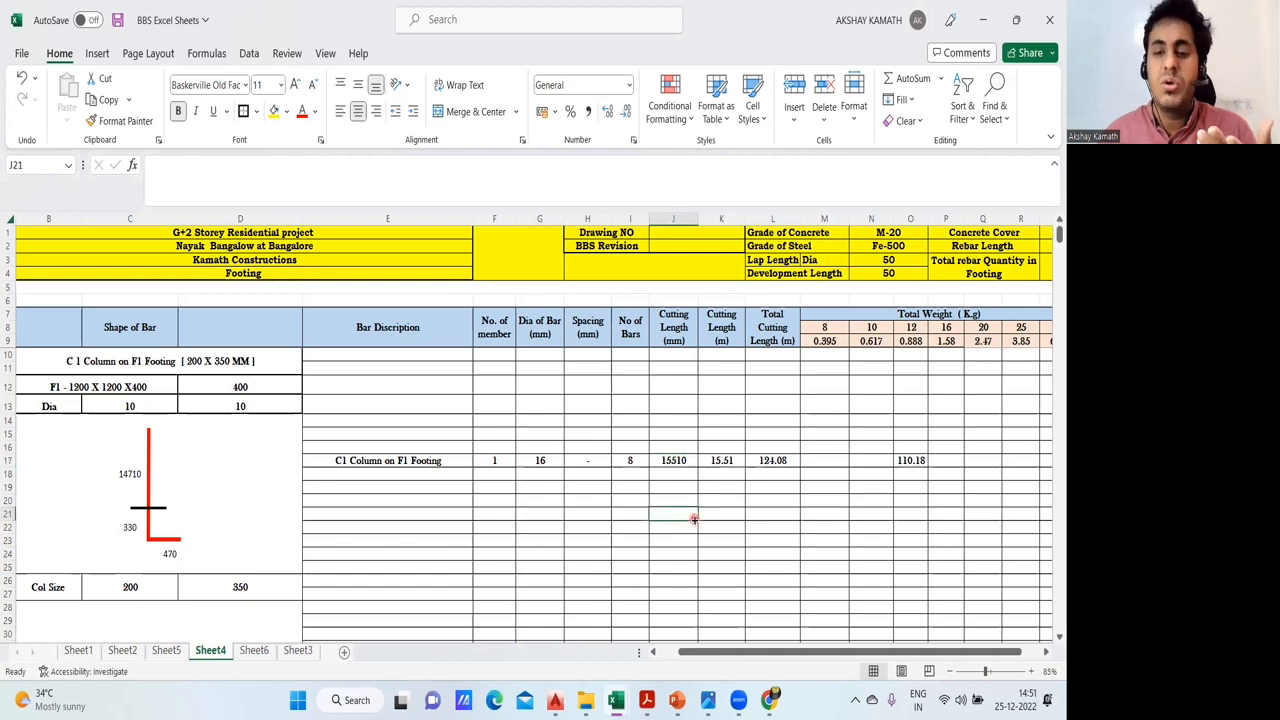
{"action": "left_click", "coordinate": [677, 460]}
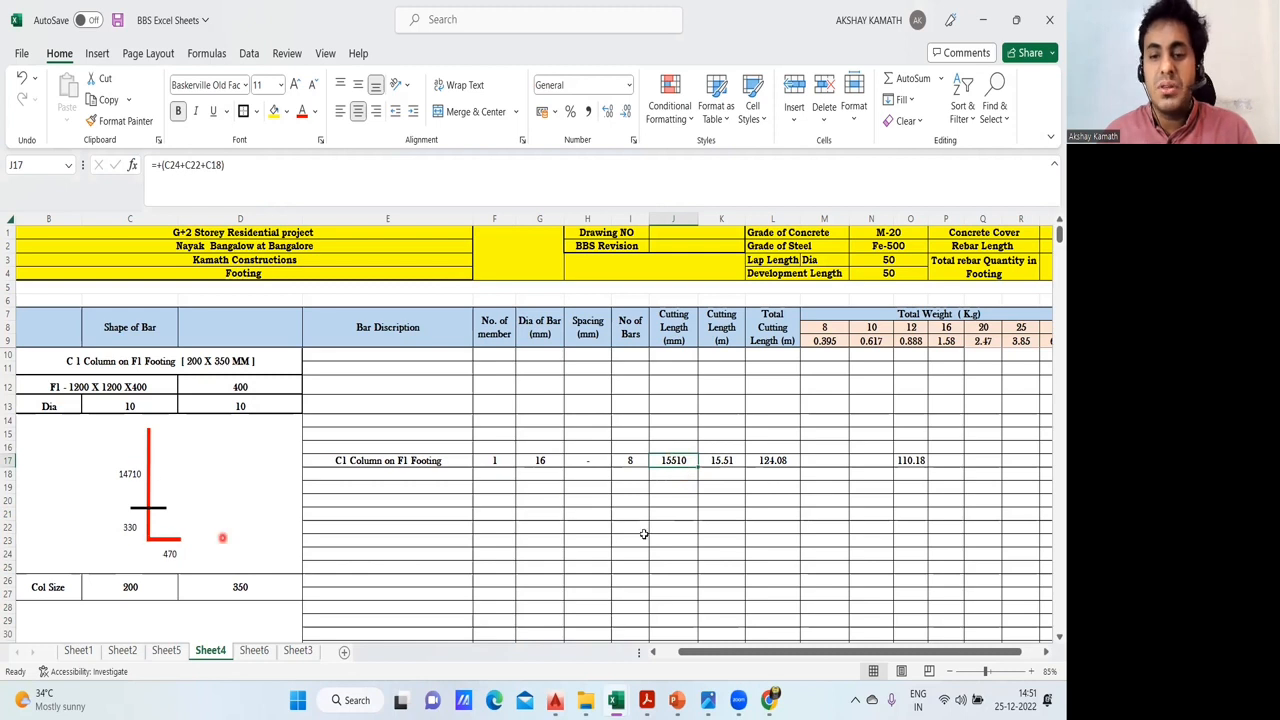
{"action": "left_click", "coordinate": [674, 516]}
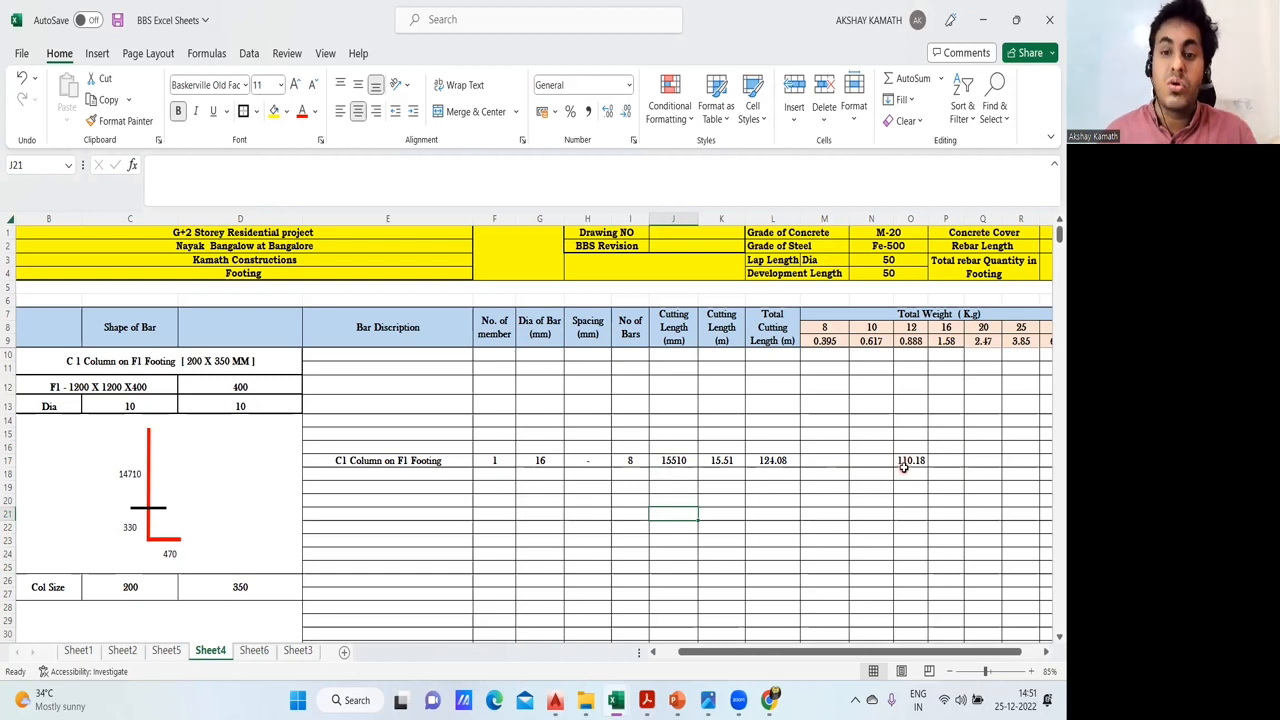
- Try the 2*G17 deduction in J17's cutting length formula once more and check its effect on the weight in O17
{"action": "left_click", "coordinate": [686, 463]}
{"action": "left_click", "coordinate": [325, 178]}
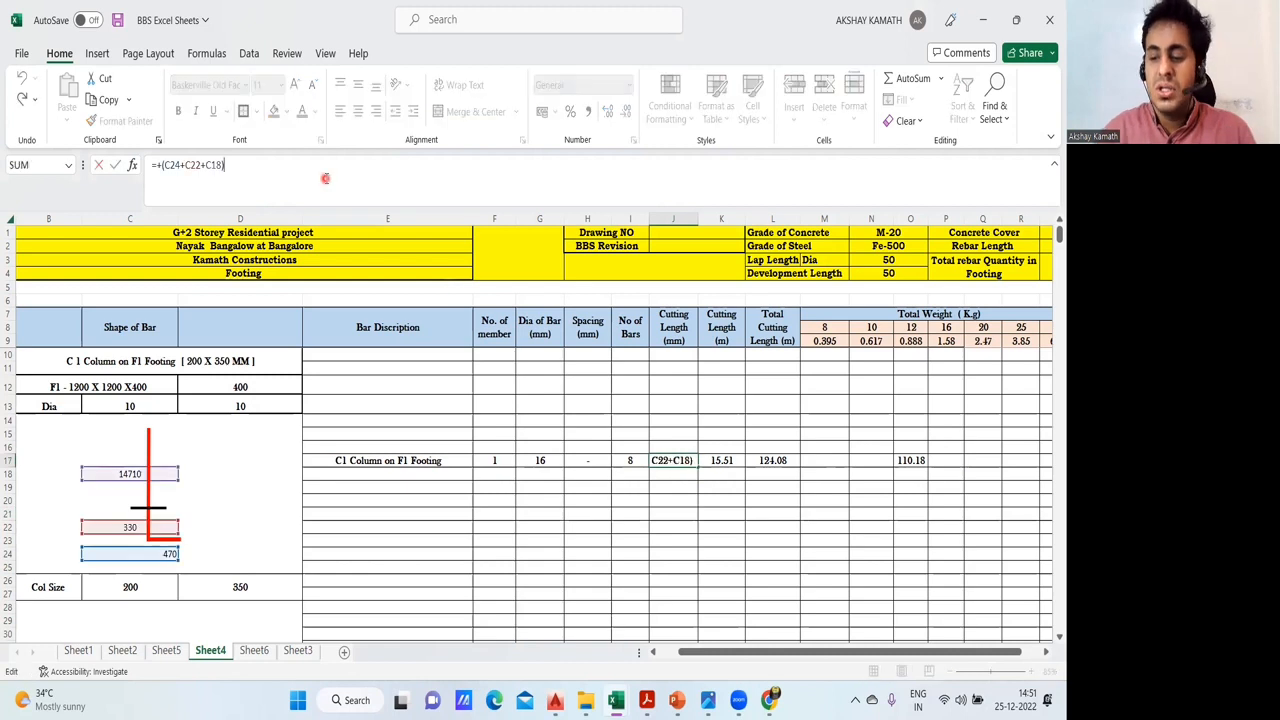
{"action": "type", "text": "-2"}
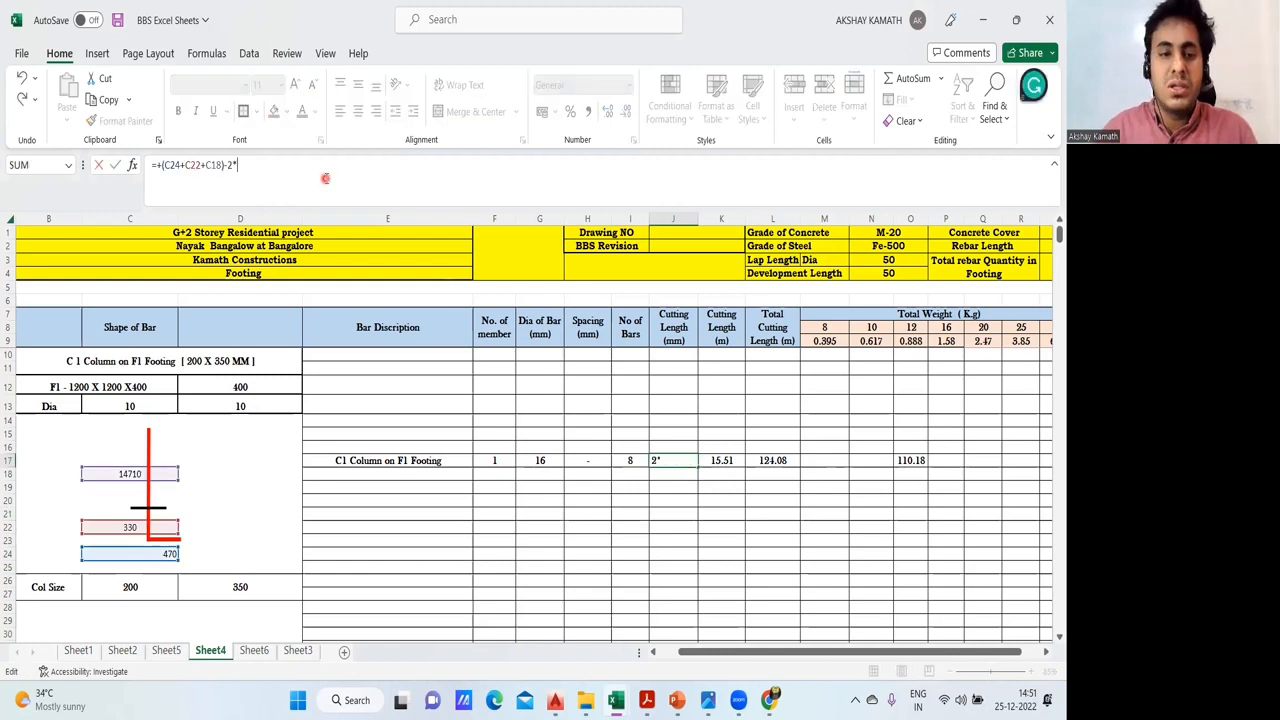
{"action": "type", "text": "*"}
{"action": "left_click", "coordinate": [546, 459]}
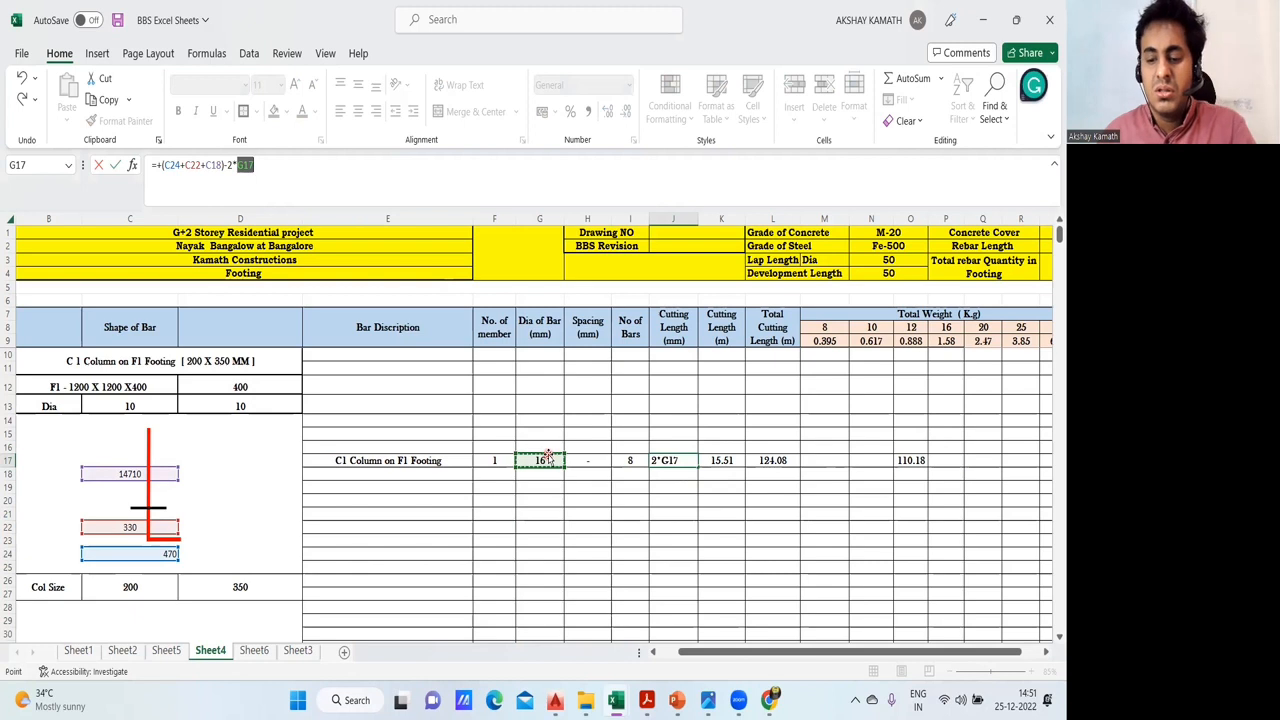
{"action": "key", "text": "Return"}
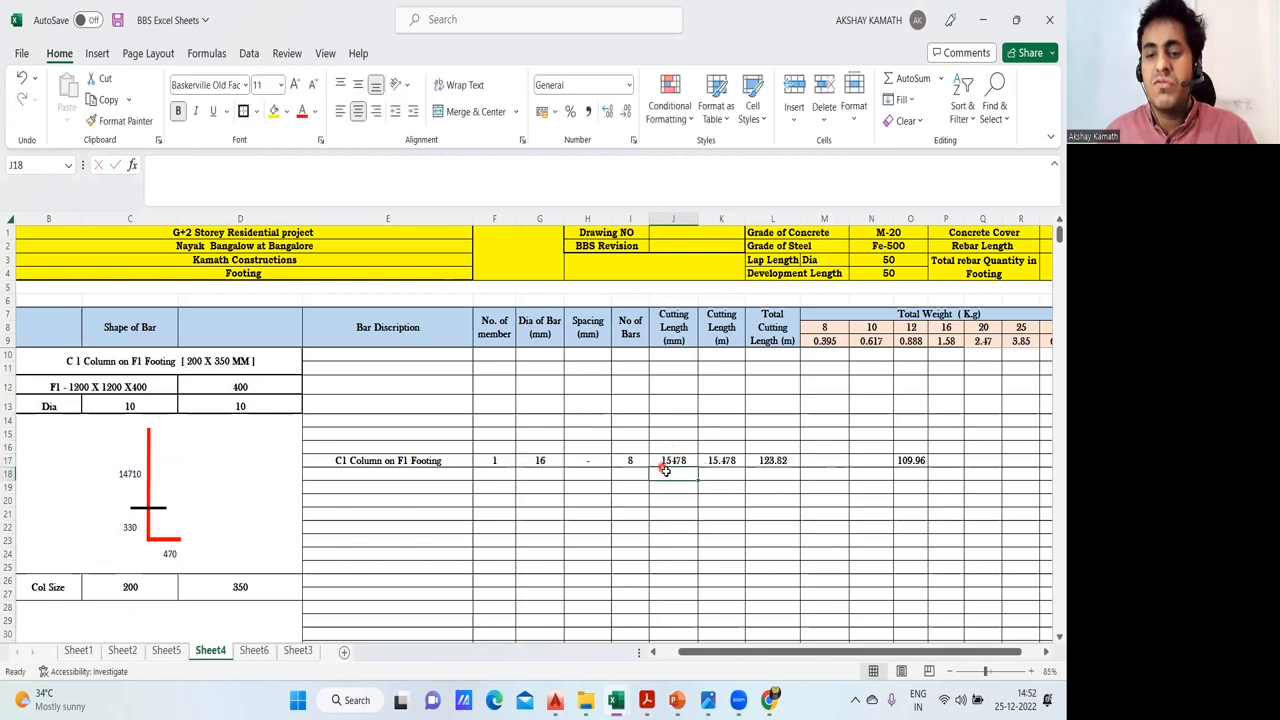
{"action": "left_click", "coordinate": [912, 460]}
{"action": "left_click", "coordinate": [900, 511]}
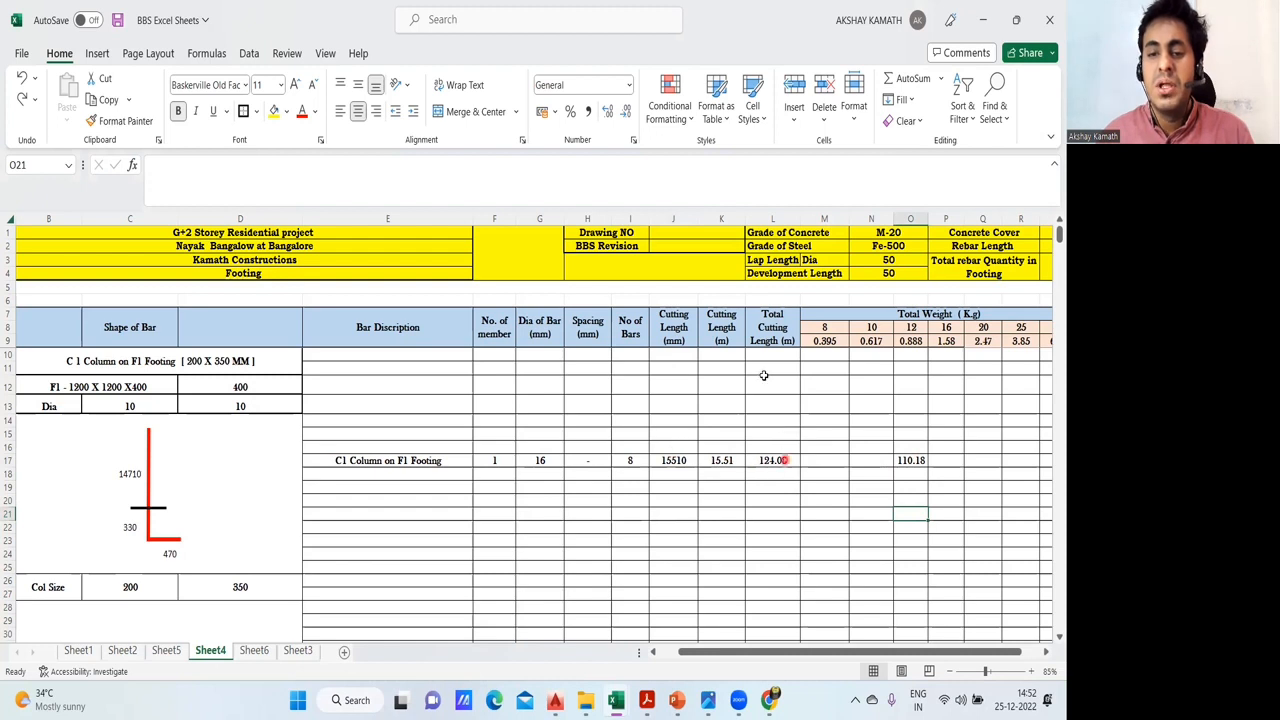
- Check how the formula in K17 converts the C1 cutting length from millimetres to metres
{"action": "double_click", "coordinate": [733, 460]}
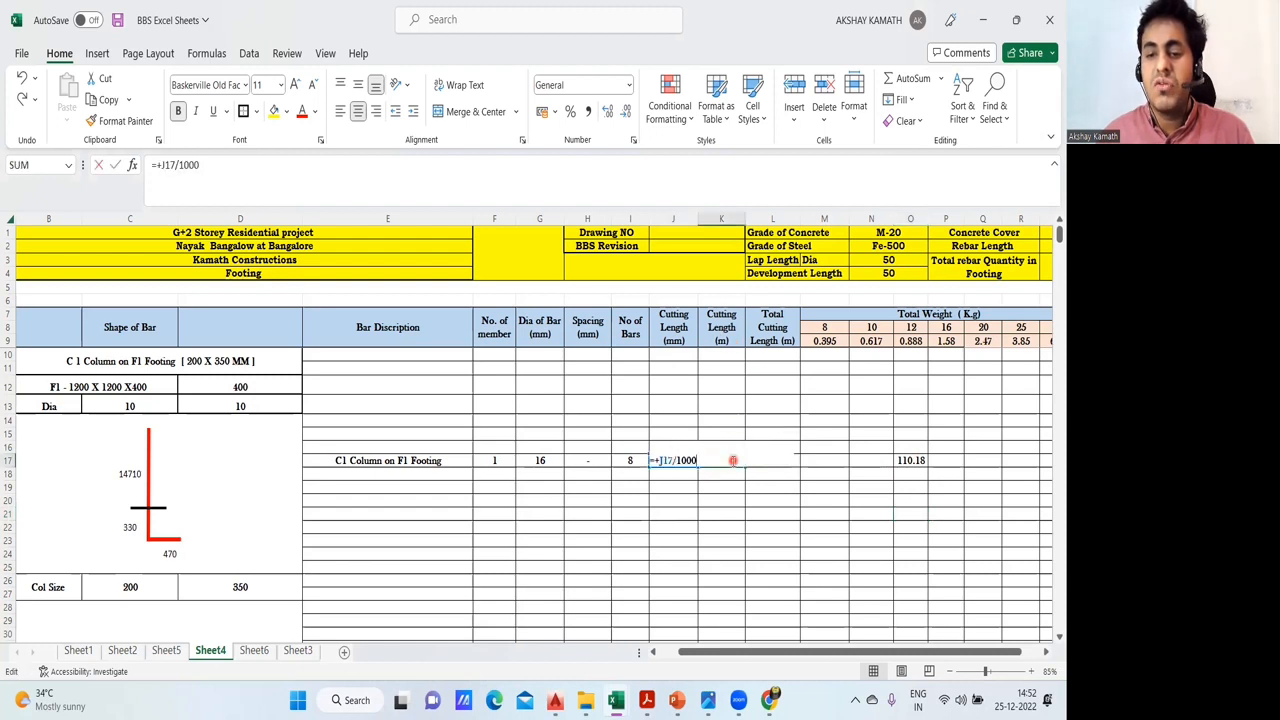
{"action": "key", "text": "Escape"}
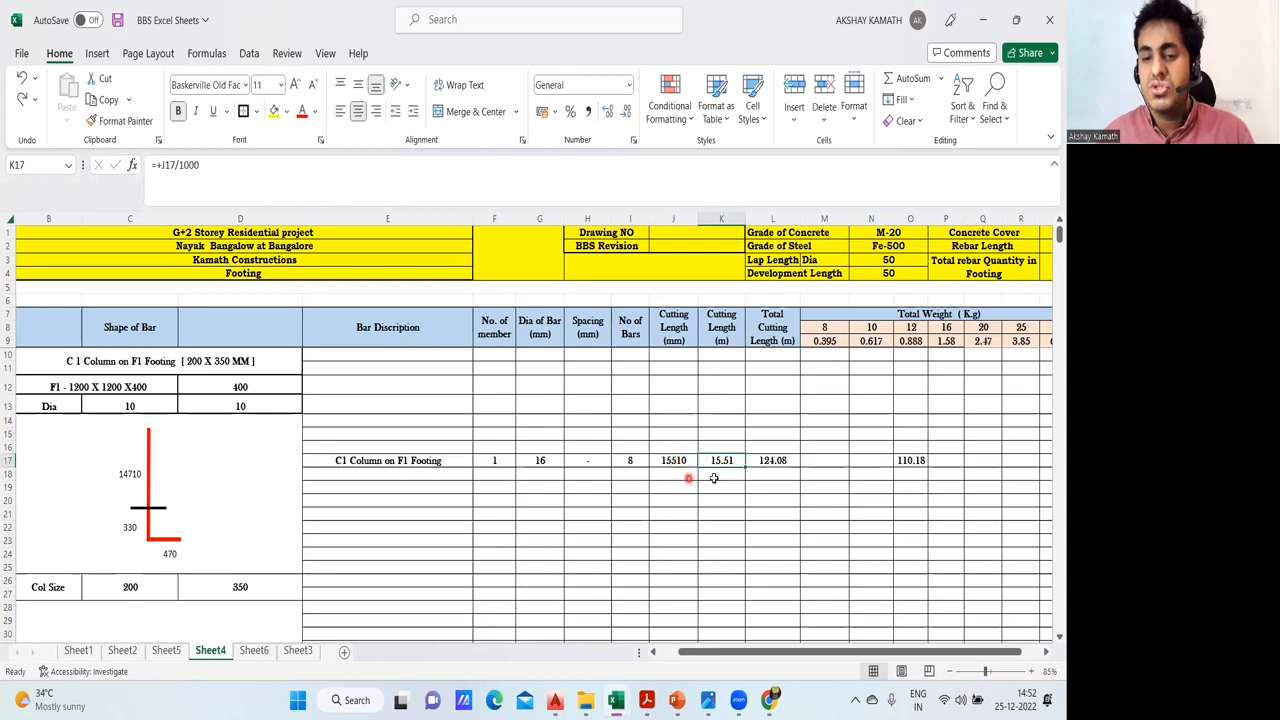
{"action": "left_click", "coordinate": [789, 511]}
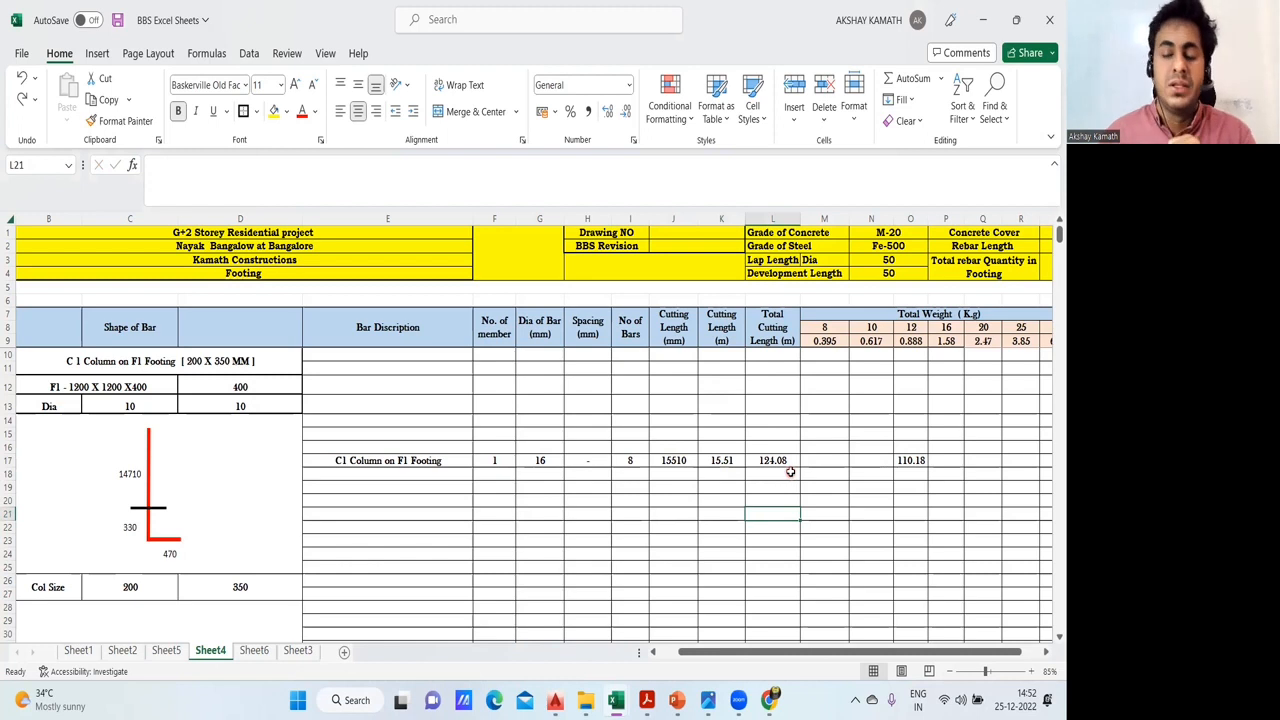
{"action": "left_click", "coordinate": [724, 464]}
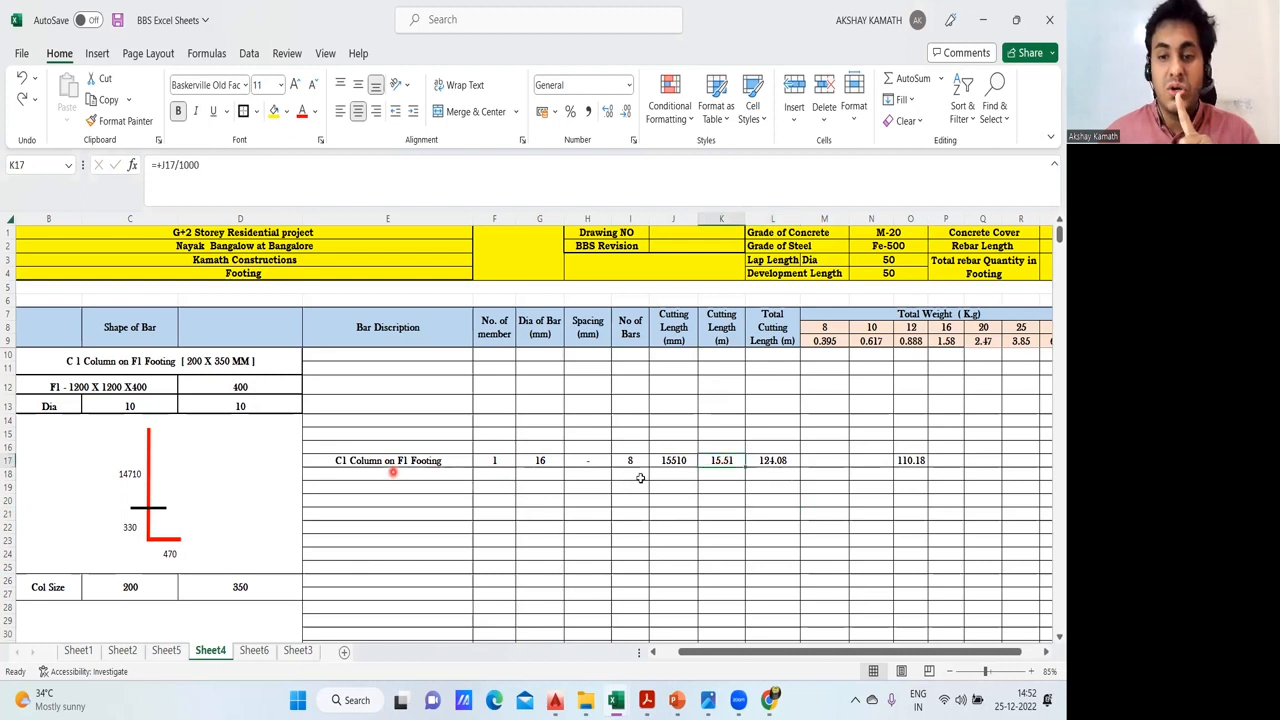
- Check how the total cutting length formula in L17 combines cutting length, number of bars and number of members
{"action": "double_click", "coordinate": [801, 461]}
{"action": "double_click", "coordinate": [794, 461]}
{"action": "left_click", "coordinate": [724, 460]}
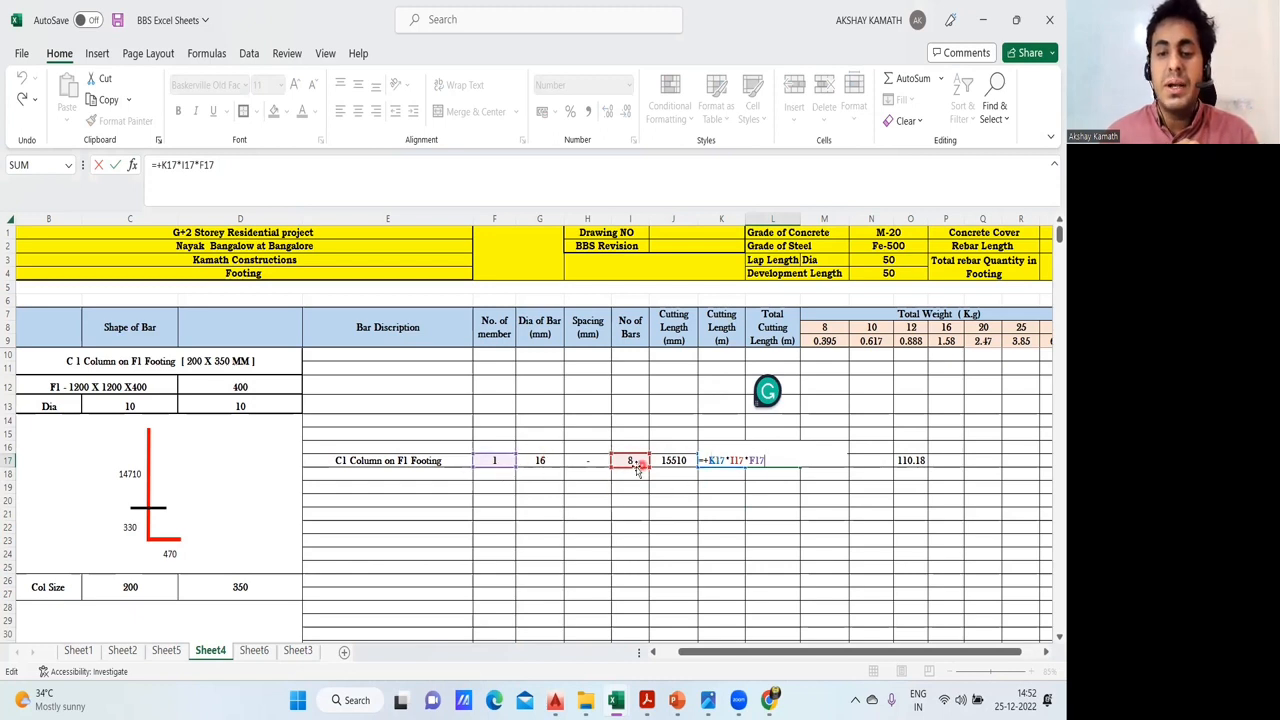
{"action": "key", "text": "Escape"}
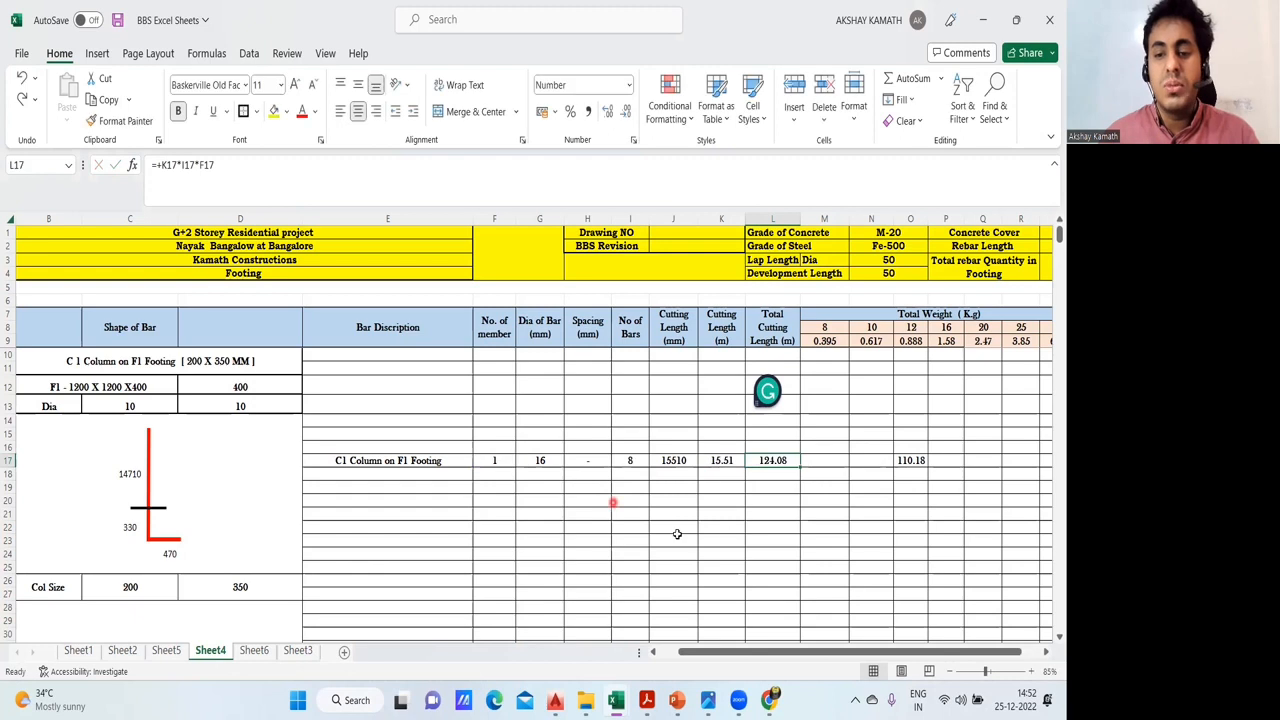
{"action": "left_click", "coordinate": [777, 514]}
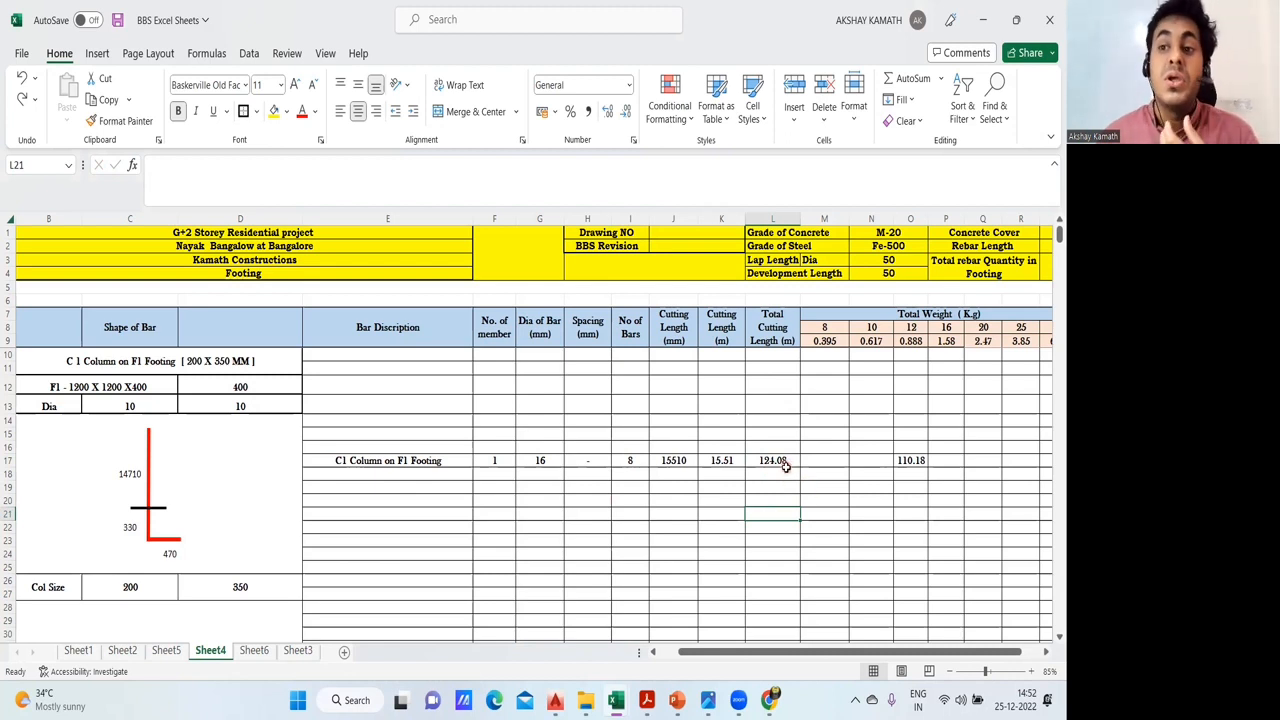
- Clear the C1 bar weight entered under the 12 mm diameter in O17
{"action": "left_click", "coordinate": [835, 488]}
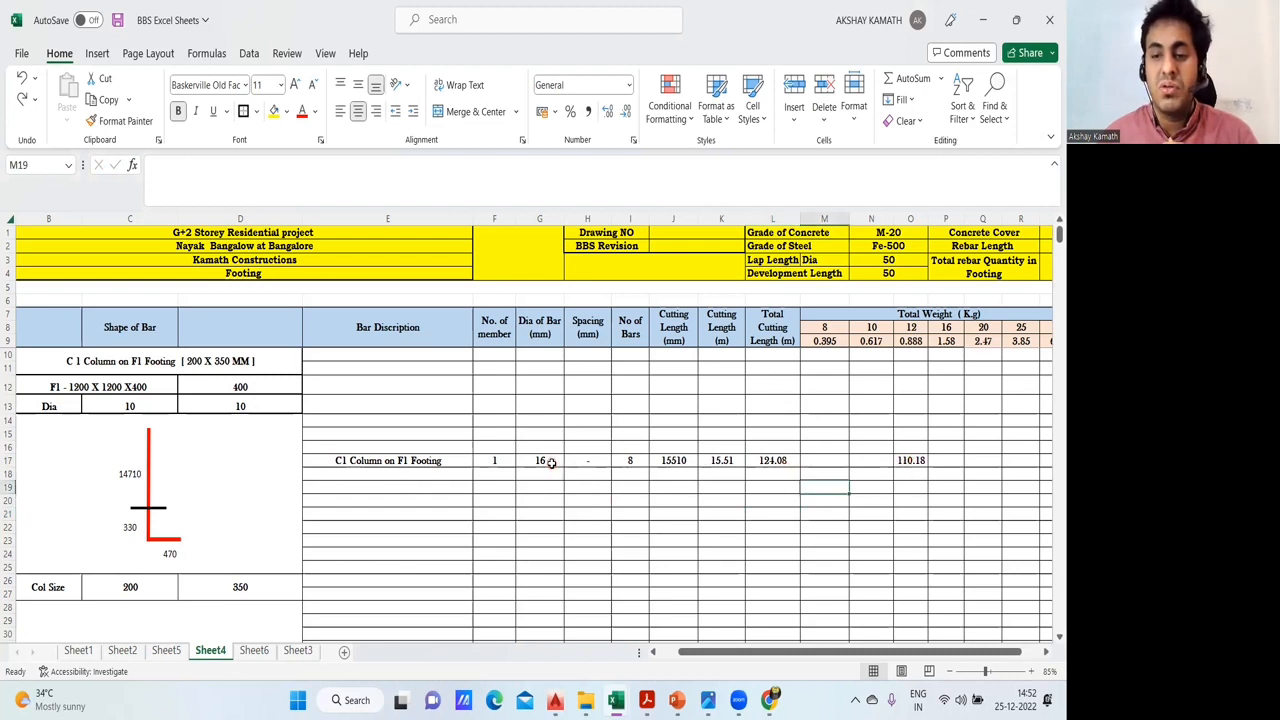
{"action": "left_click", "coordinate": [913, 460]}
{"action": "key", "text": "Delete"}
{"action": "left_click", "coordinate": [938, 526]}
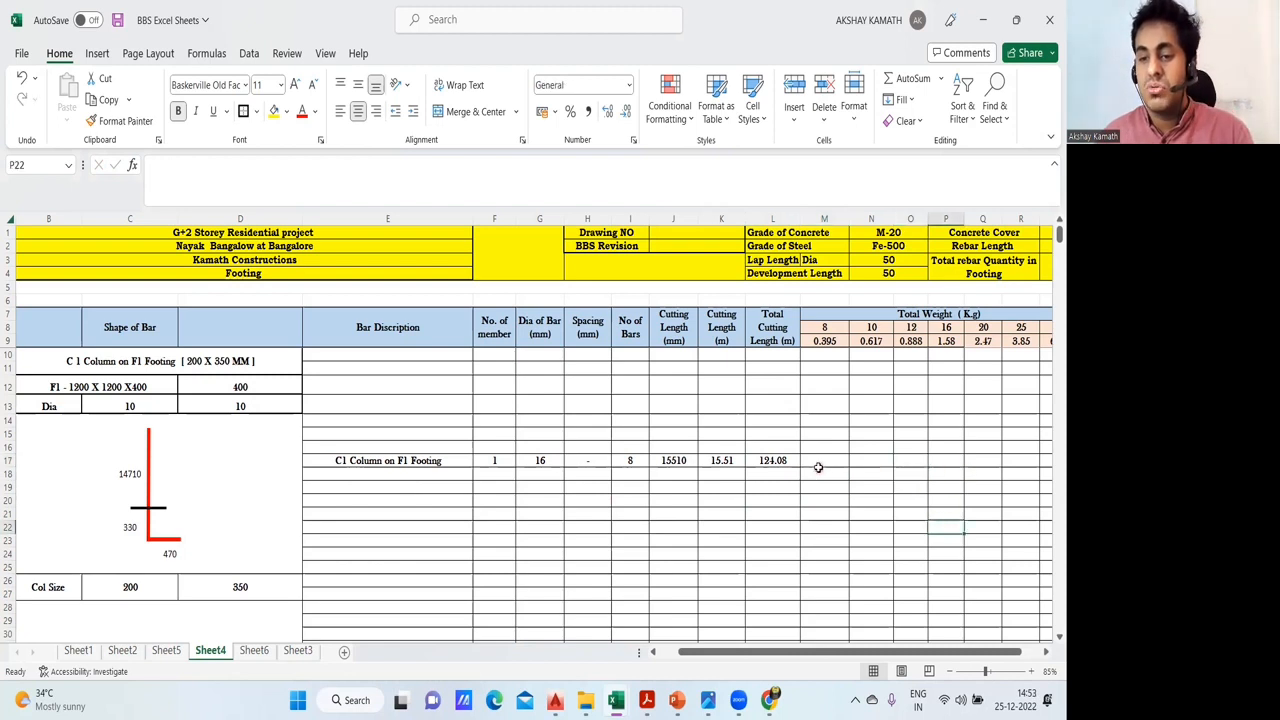
- Calculate the C1 bar weight under the 16 mm diameter in P17 with the formula +L17*P9
{"action": "left_click", "coordinate": [942, 459]}
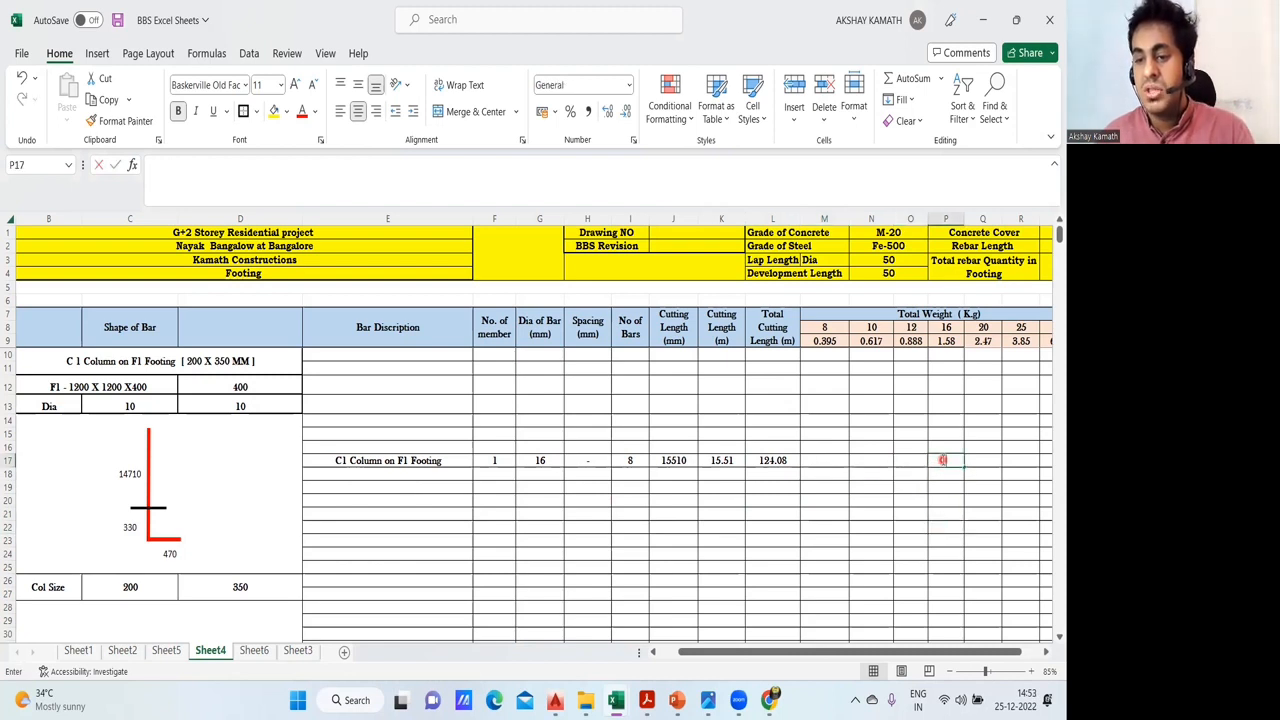
{"action": "type", "text": "+"}
{"action": "left_click", "coordinate": [786, 462]}
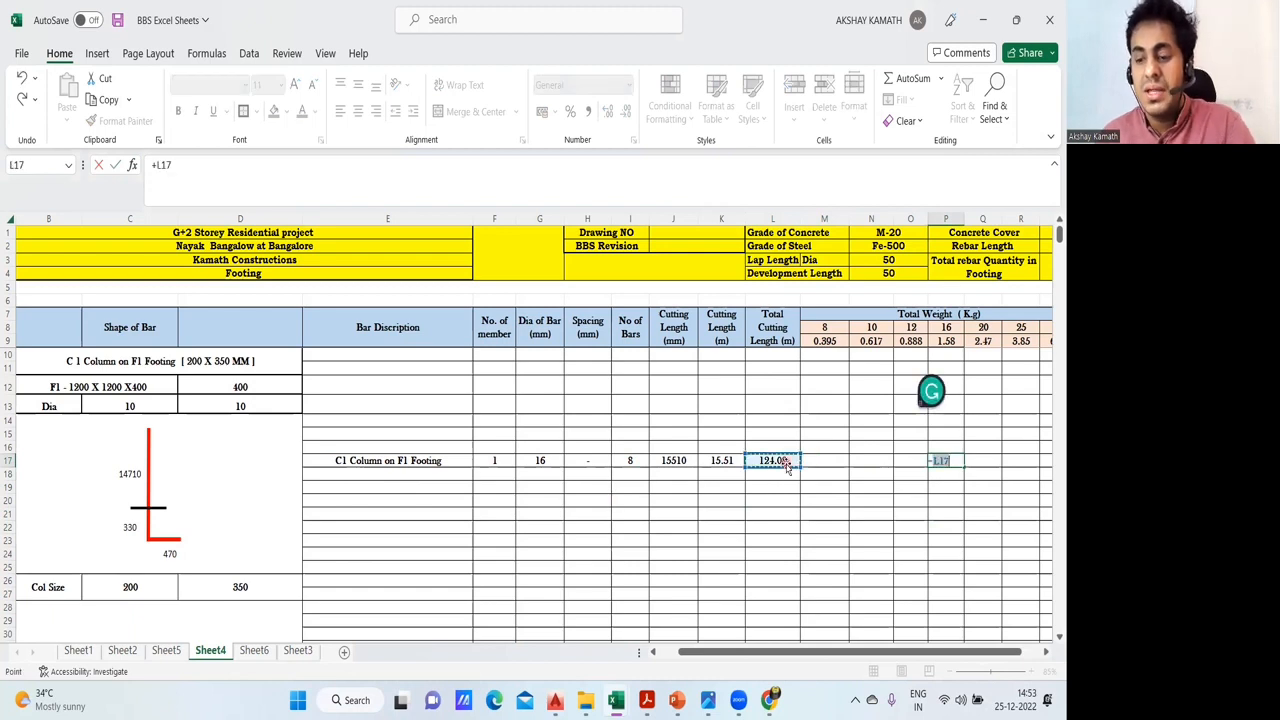
{"action": "type", "text": "*"}
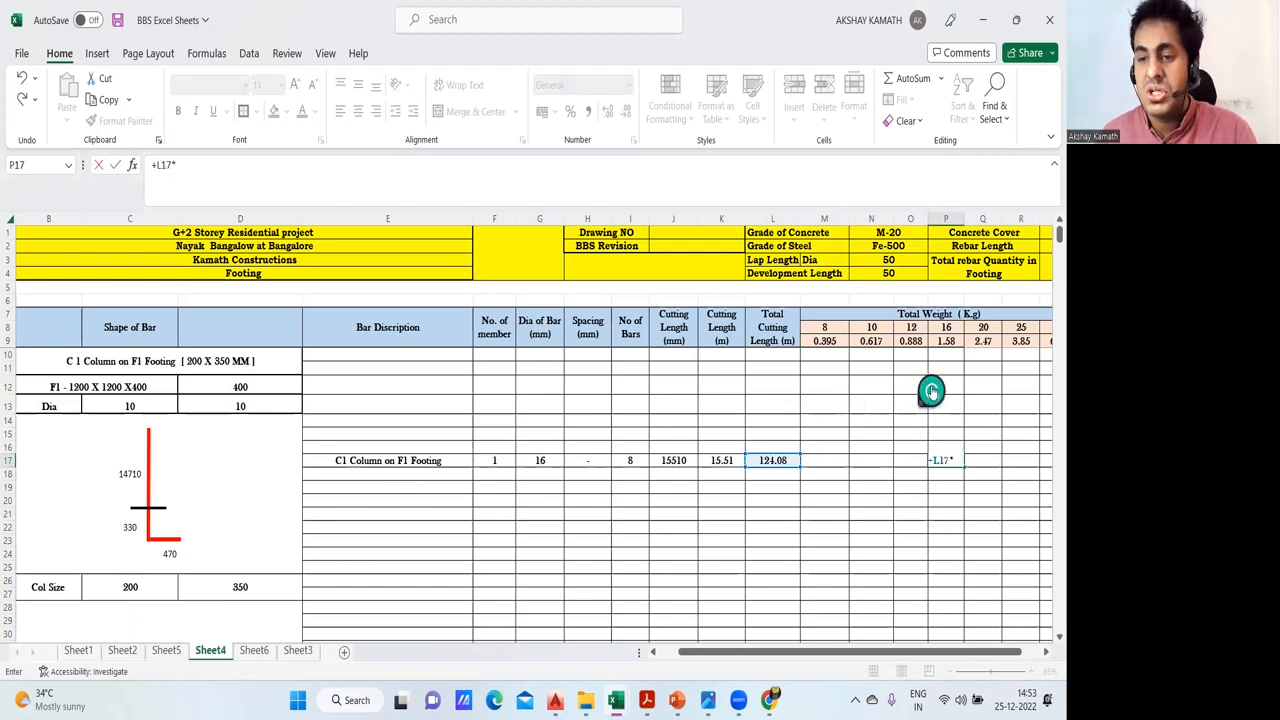
{"action": "left_click", "coordinate": [956, 341]}
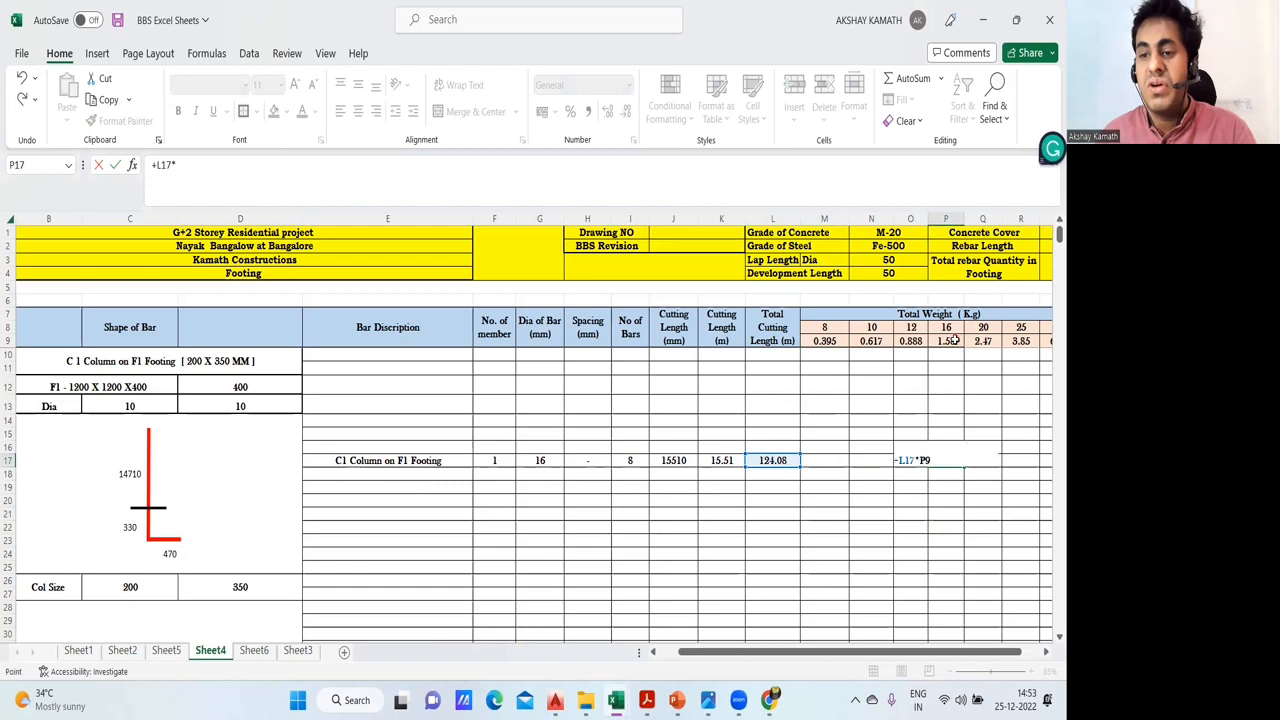
{"action": "key", "text": "Return"}
{"action": "left_click", "coordinate": [956, 462]}
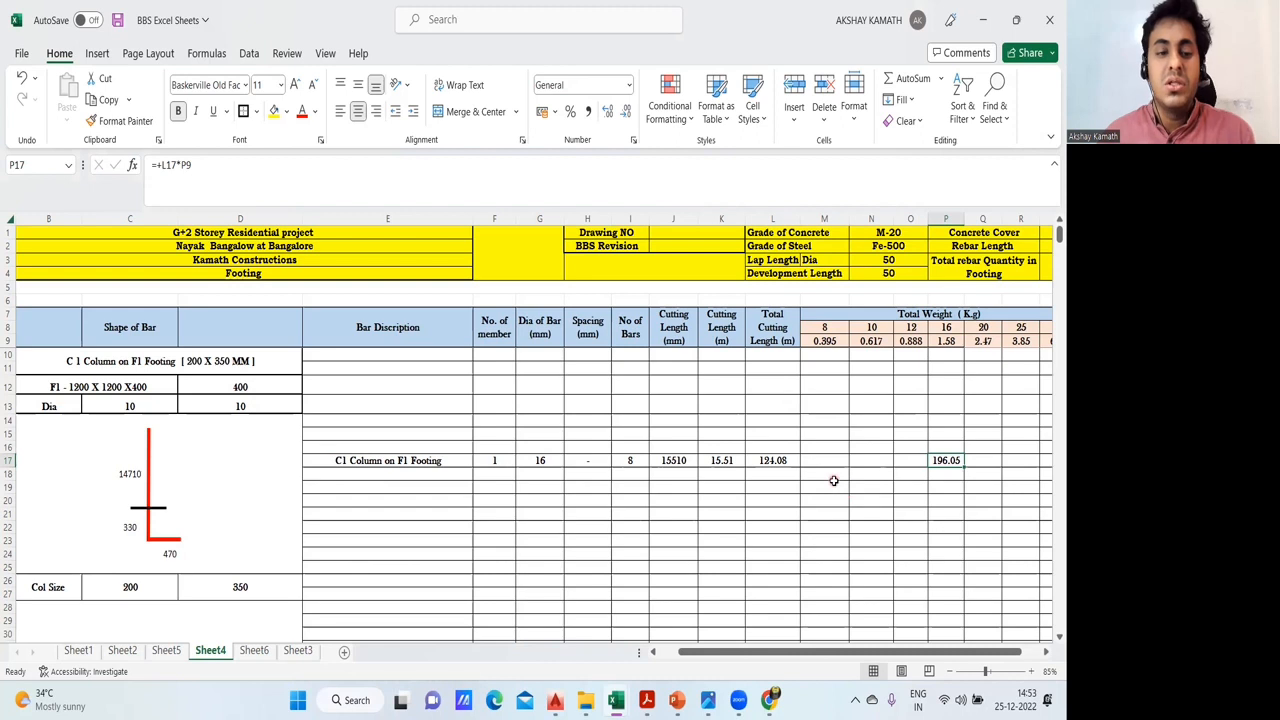
- Review the Ties and Links rows for the C1 column together with their bar shape sketches
{"action": "scroll", "coordinate": [363, 541], "scroll_direction": "down", "scroll_amount": 2}
{"action": "scroll", "coordinate": [366, 536], "scroll_direction": "down", "scroll_amount": 3}
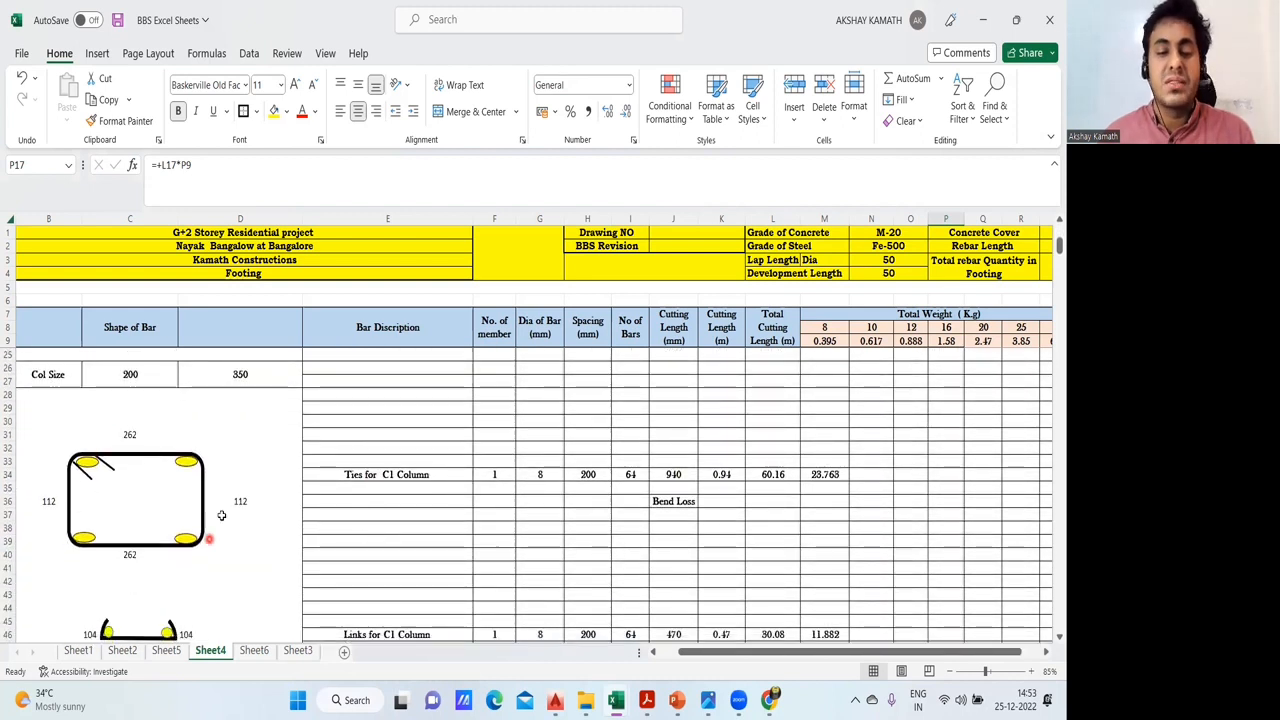
{"action": "scroll", "coordinate": [214, 482], "scroll_direction": "down", "scroll_amount": 1}
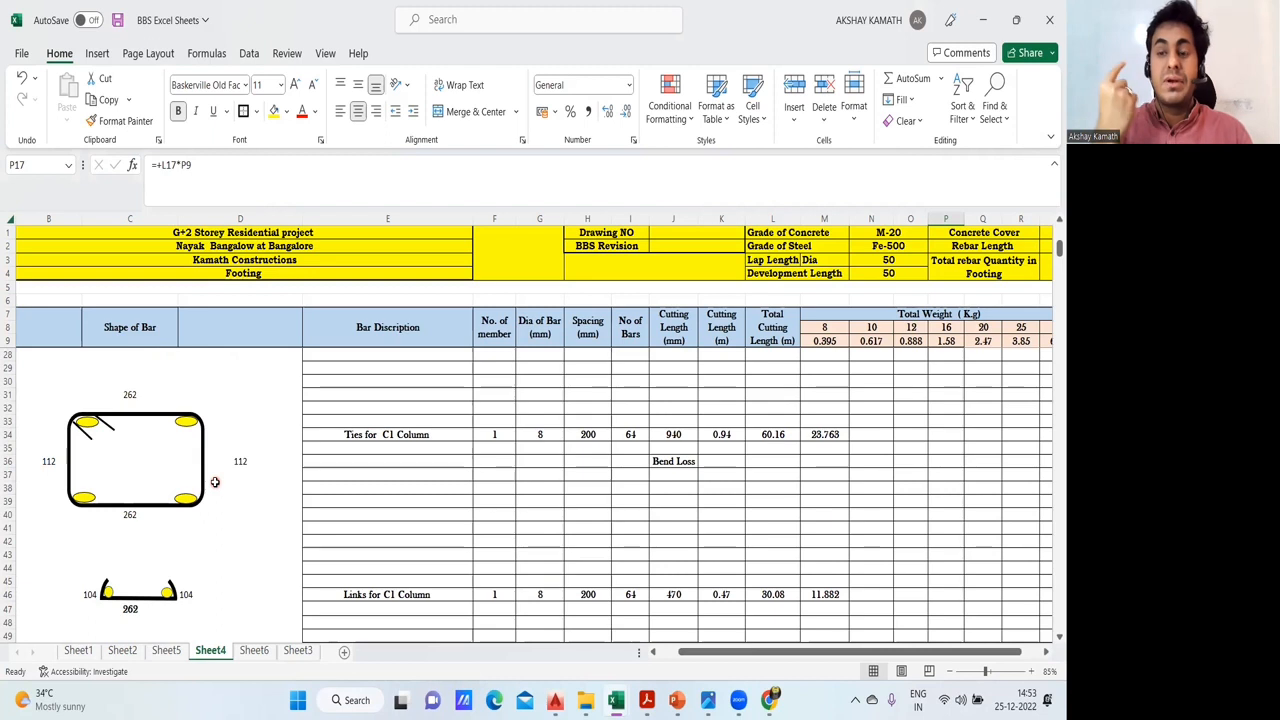
{"action": "scroll", "coordinate": [214, 482], "scroll_direction": "down", "scroll_amount": 1}
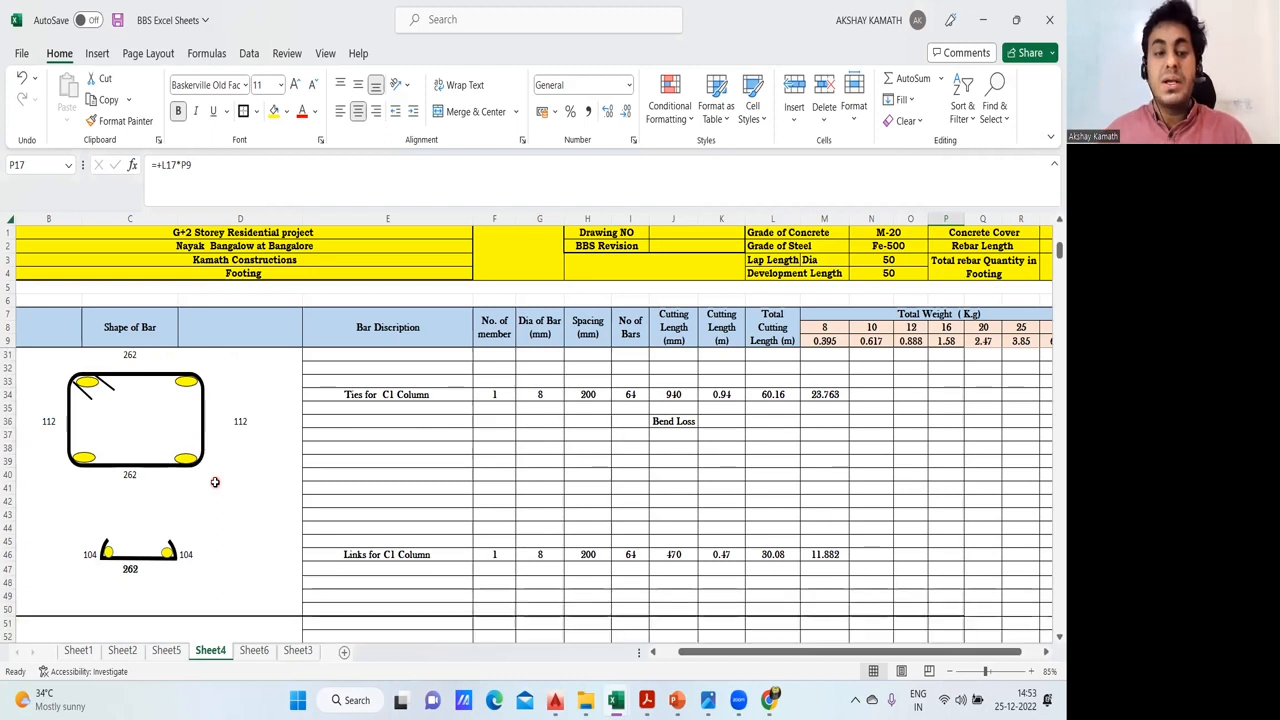
{"action": "scroll", "coordinate": [330, 510], "scroll_direction": "up", "scroll_amount": 3}
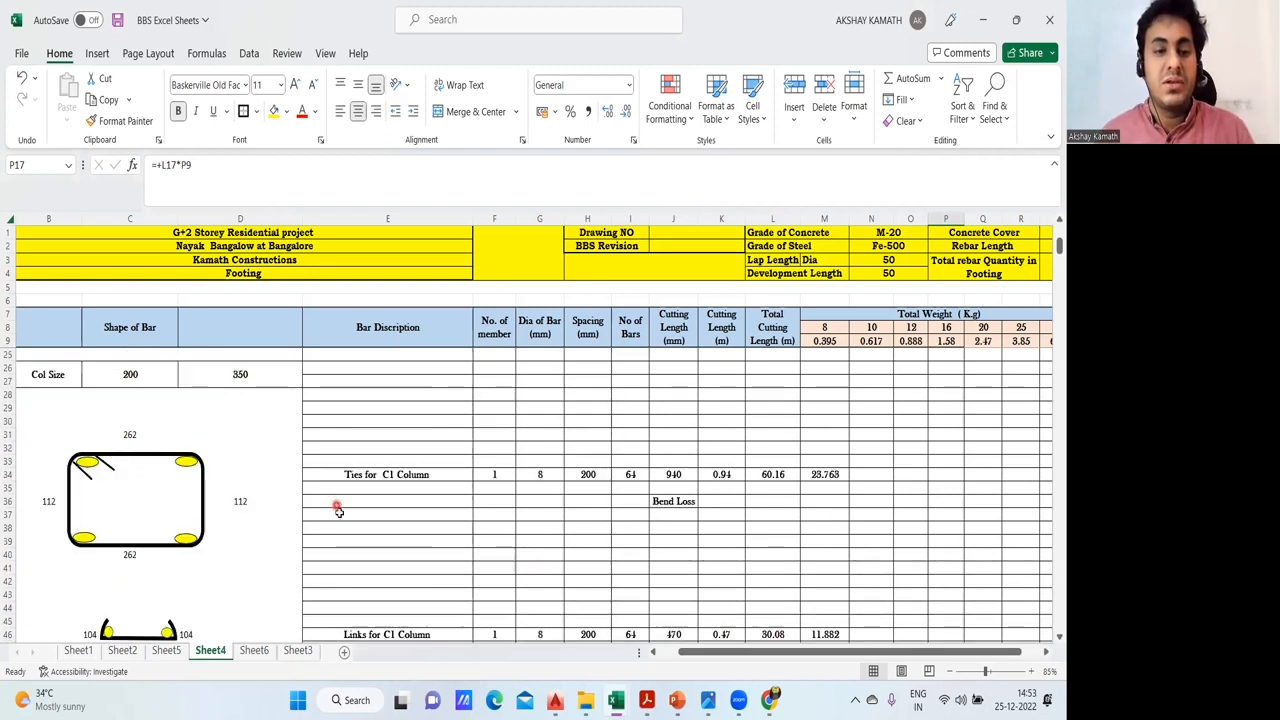
{"action": "scroll", "coordinate": [340, 515], "scroll_direction": "up", "scroll_amount": 5}
{"action": "scroll", "coordinate": [346, 518], "scroll_direction": "down", "scroll_amount": 4}
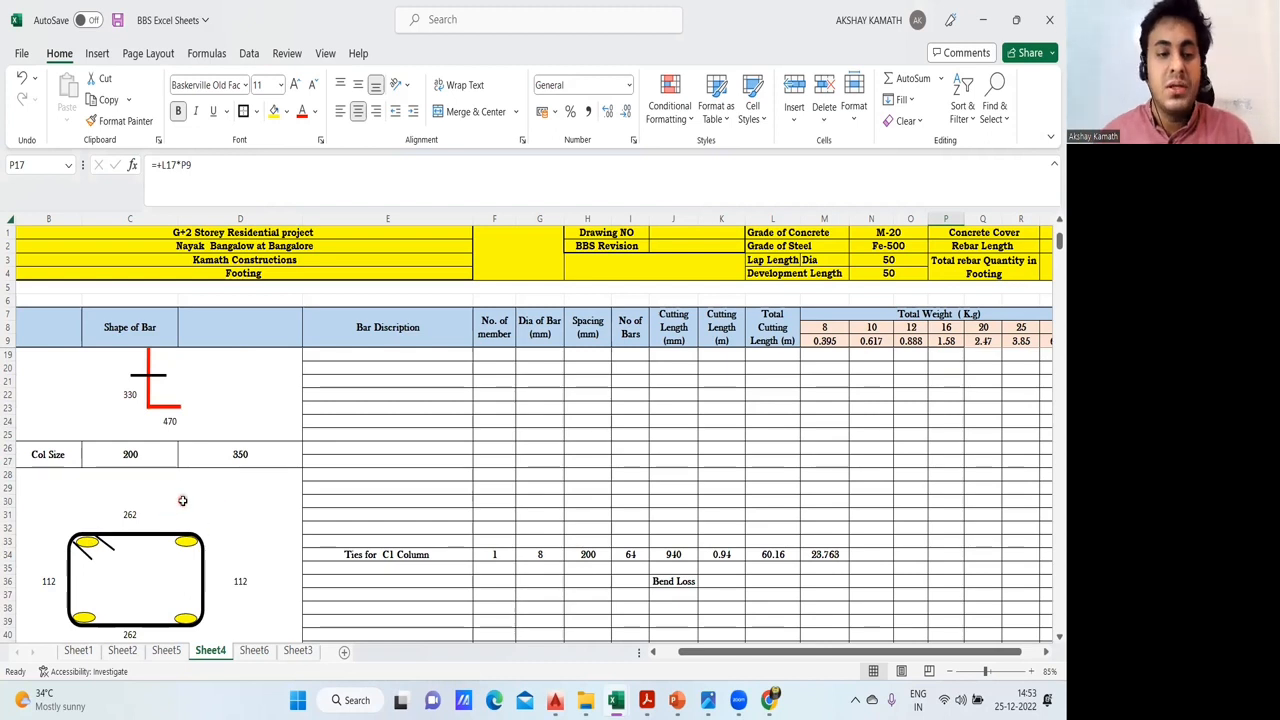
{"action": "scroll", "coordinate": [182, 500], "scroll_direction": "down", "scroll_amount": 1}
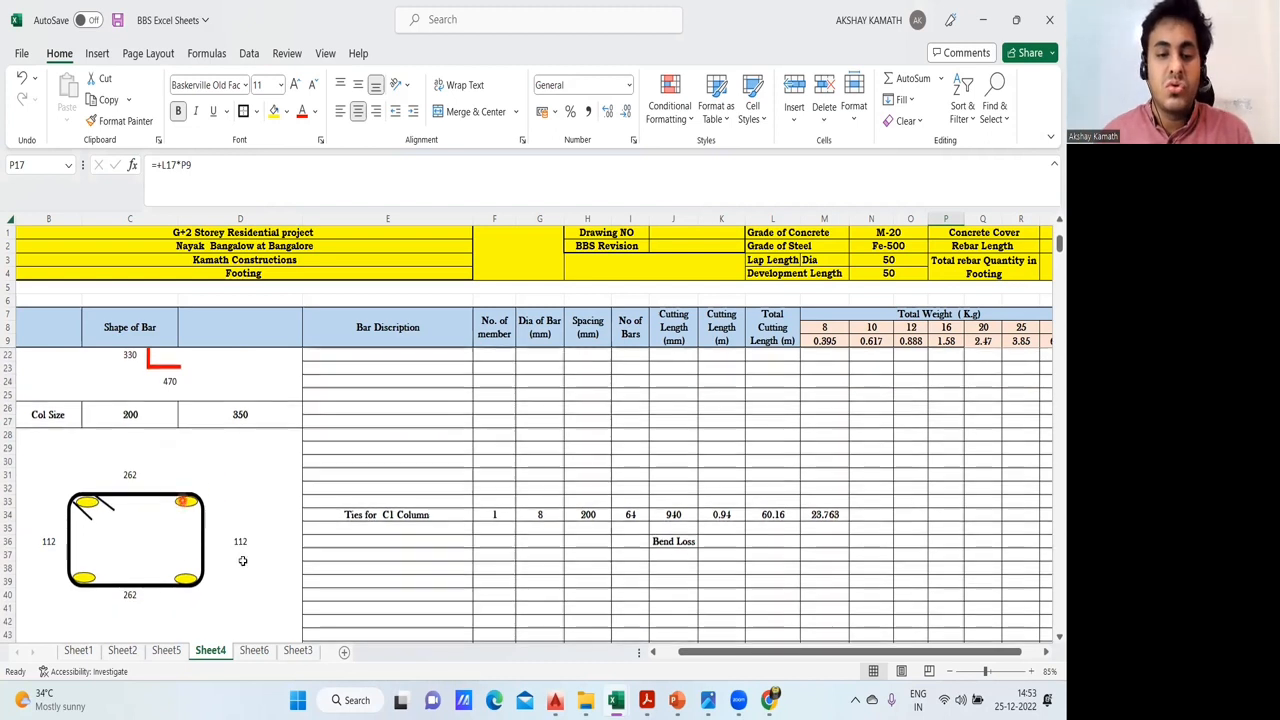
- Go to Sheet6 and cover the empty rows below the table header with a white filled rectangle as a sketching area
{"action": "left_click", "coordinate": [255, 655]}
{"action": "scroll", "coordinate": [397, 534], "scroll_direction": "down", "scroll_amount": 1}
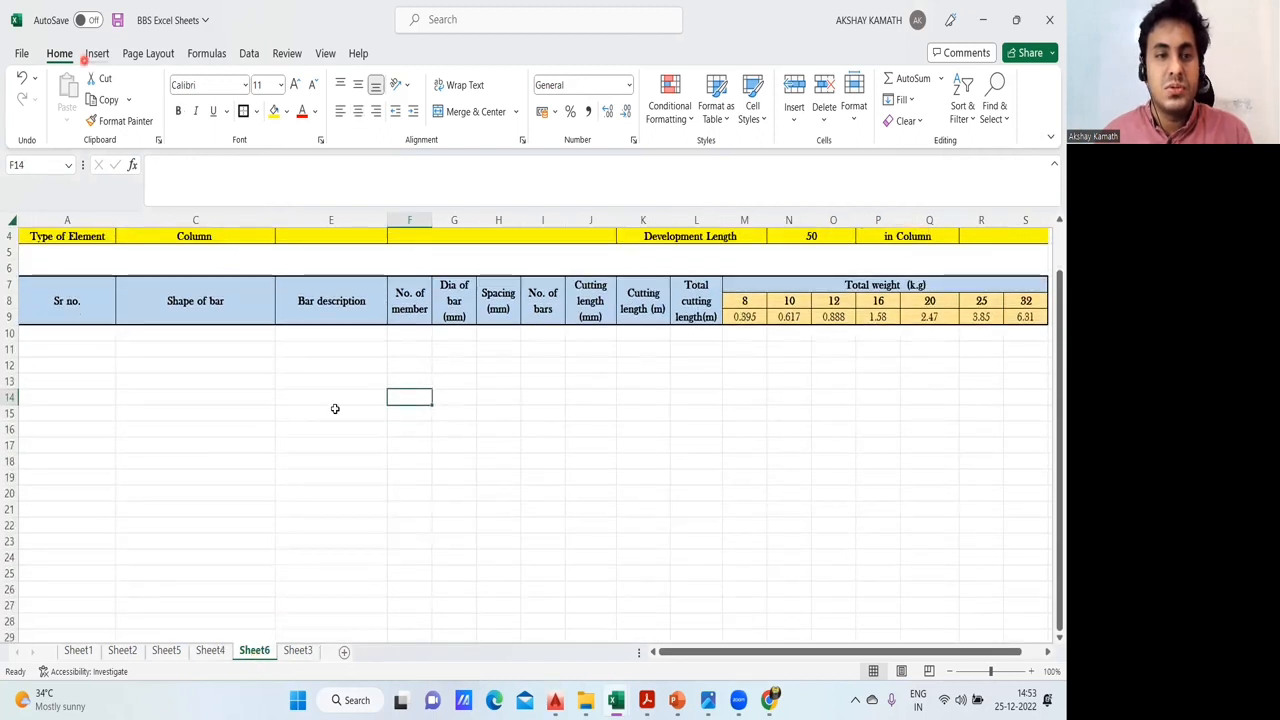
{"action": "left_click", "coordinate": [286, 142]}
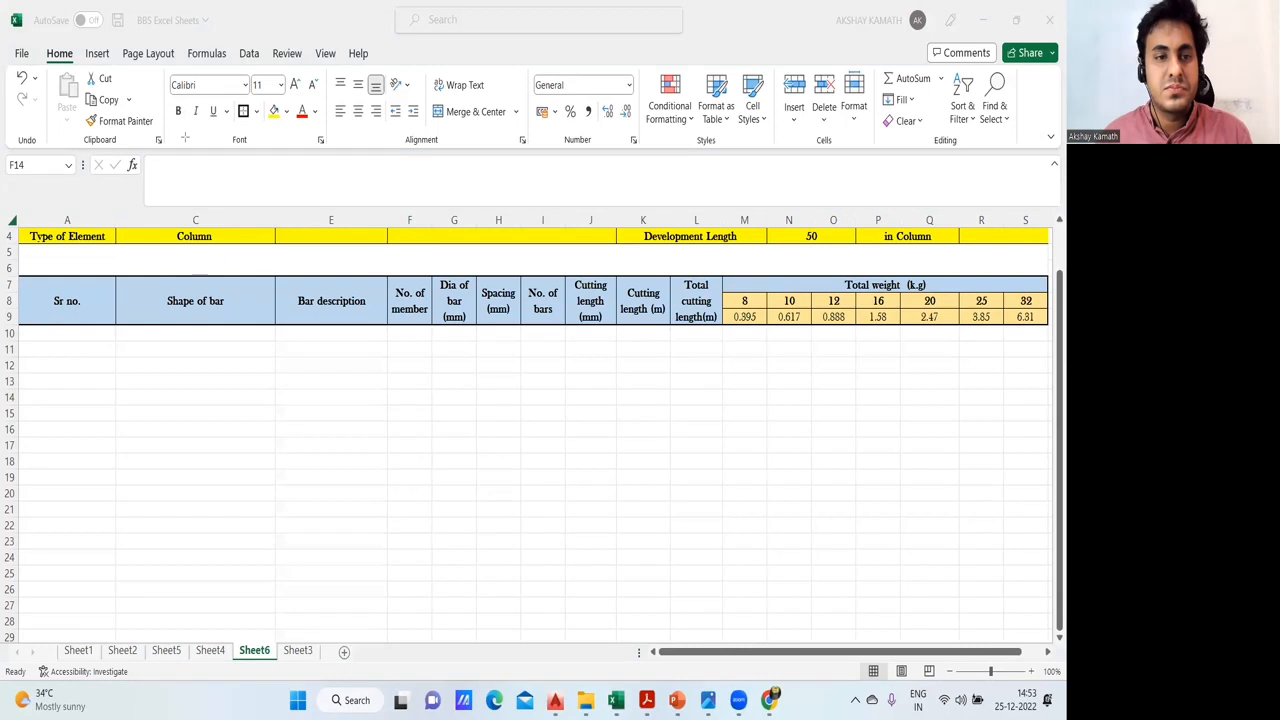
{"action": "left_click_drag", "start_coordinate": [20, 330], "coordinate": [1048, 637]}
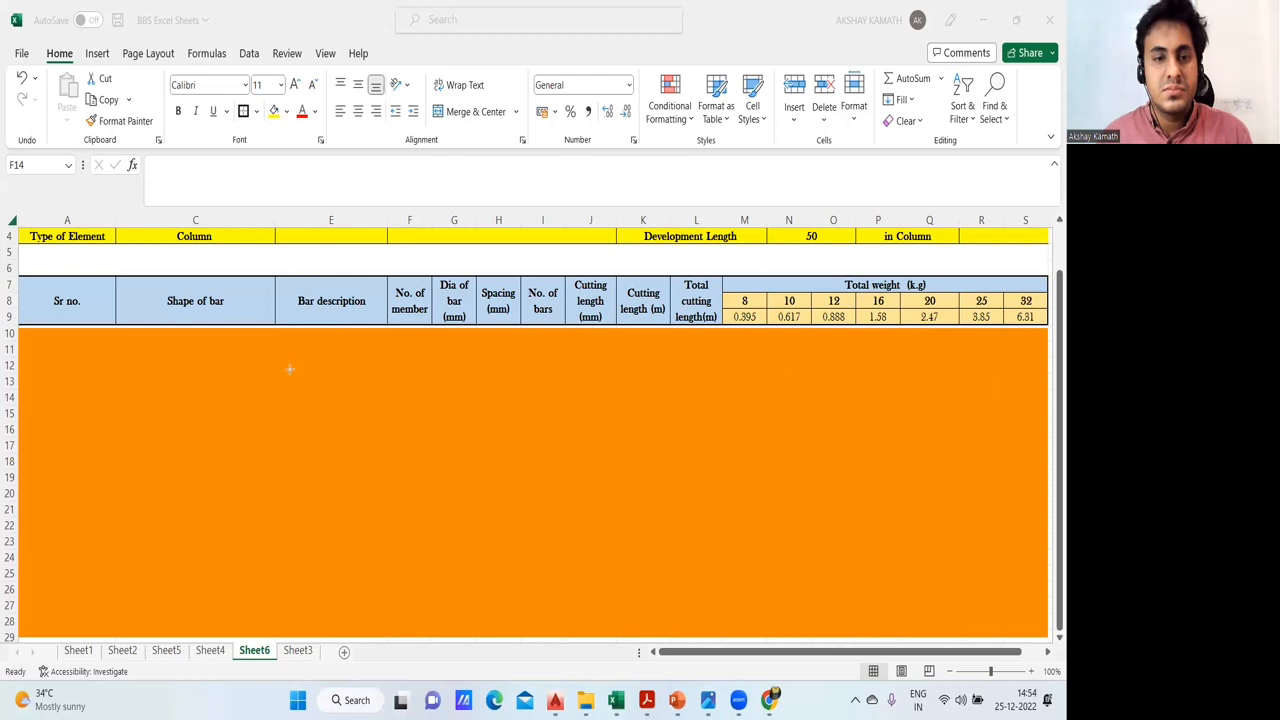
{"action": "left_click_drag", "start_coordinate": [156, 382], "coordinate": [1048, 636]}
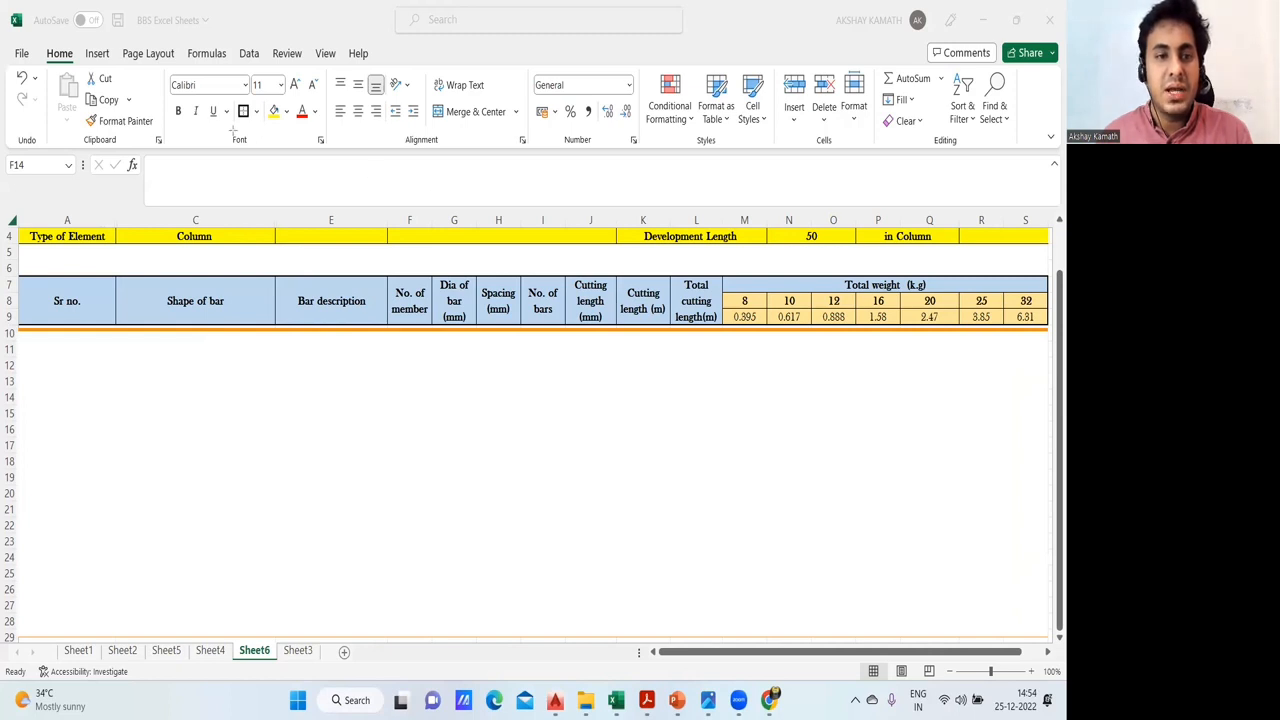
- Sketch a tall rectangular column tie in black with two short hooks at its upper-left corner
{"action": "mouse_move", "coordinate": [270, 368]}
{"action": "left_mouse_down"}
{"action": "mouse_move", "coordinate": [286, 434]}
{"action": "mouse_move", "coordinate": [348, 526]}
{"action": "left_mouse_up"}
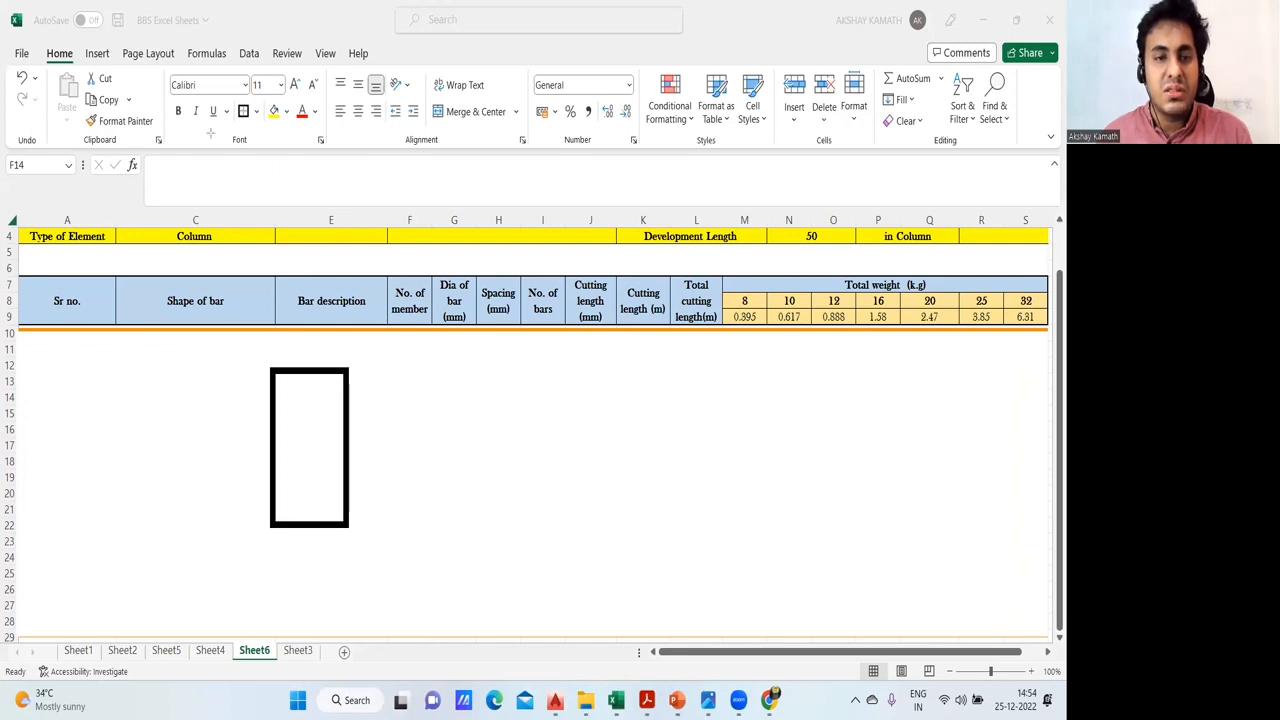
{"action": "left_click_drag", "start_coordinate": [301, 400], "coordinate": [286, 413]}
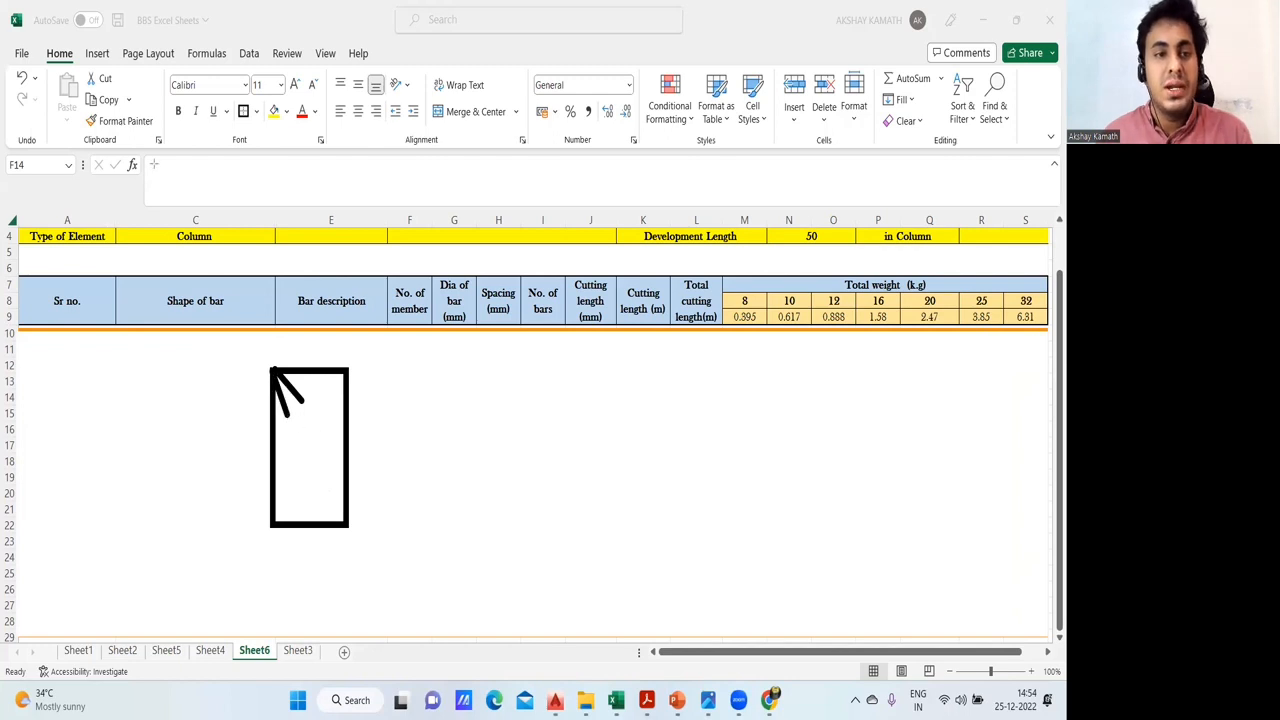
{"action": "left_click", "coordinate": [46, 360]}
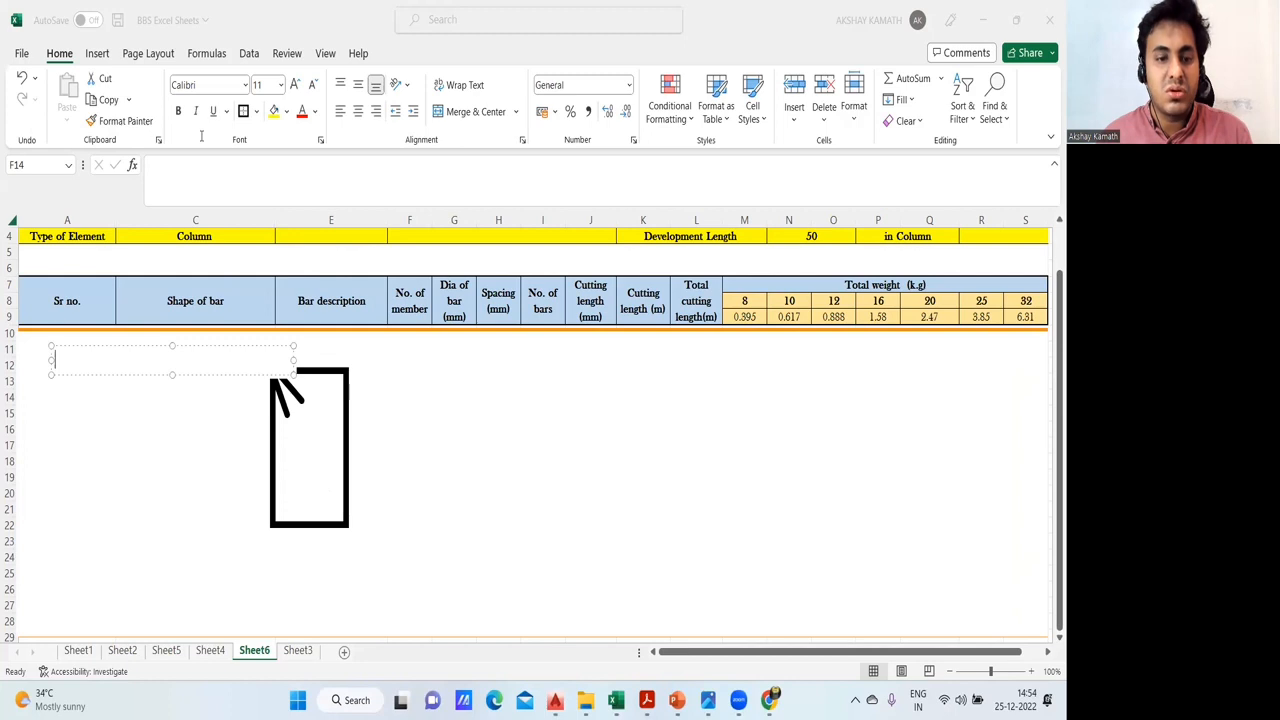
- Look up the C1 column size in AutoCAD's column reinforcement schedule and return to the BBS Excel Sheets workbook
{"action": "left_click", "coordinate": [212, 651]}
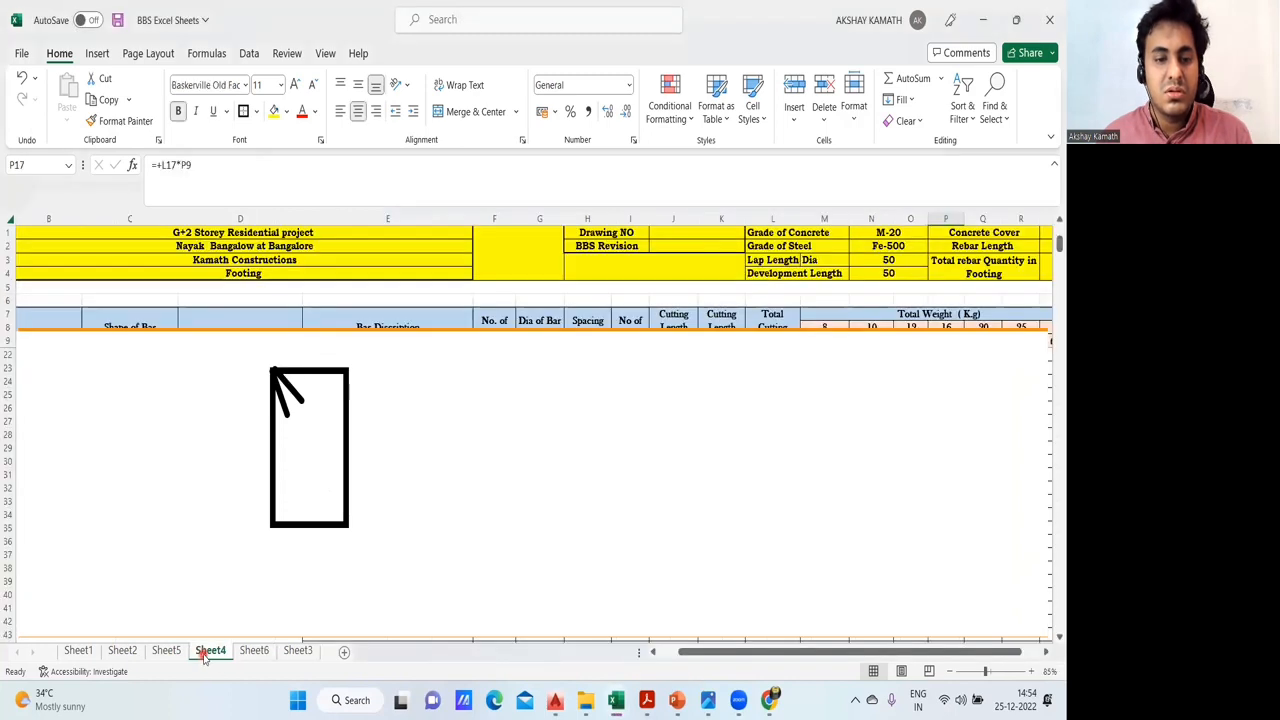
{"action": "left_click", "coordinate": [243, 651]}
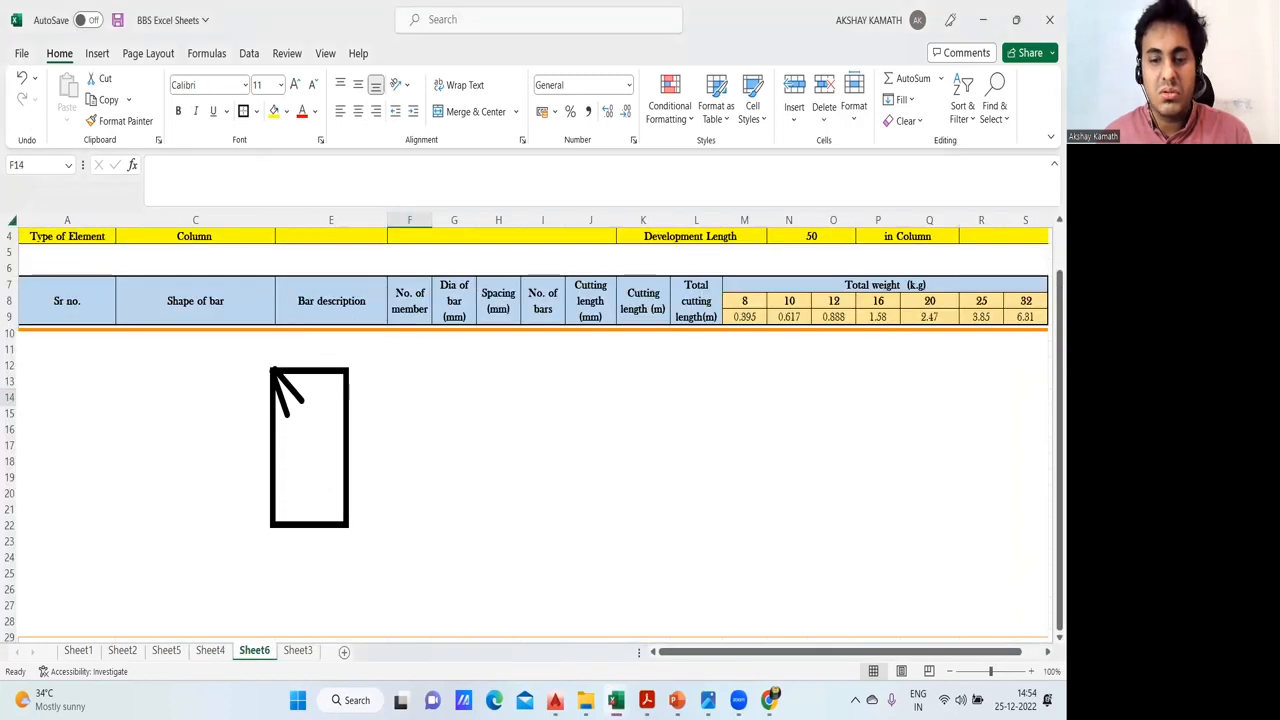
{"action": "left_click", "coordinate": [555, 700]}
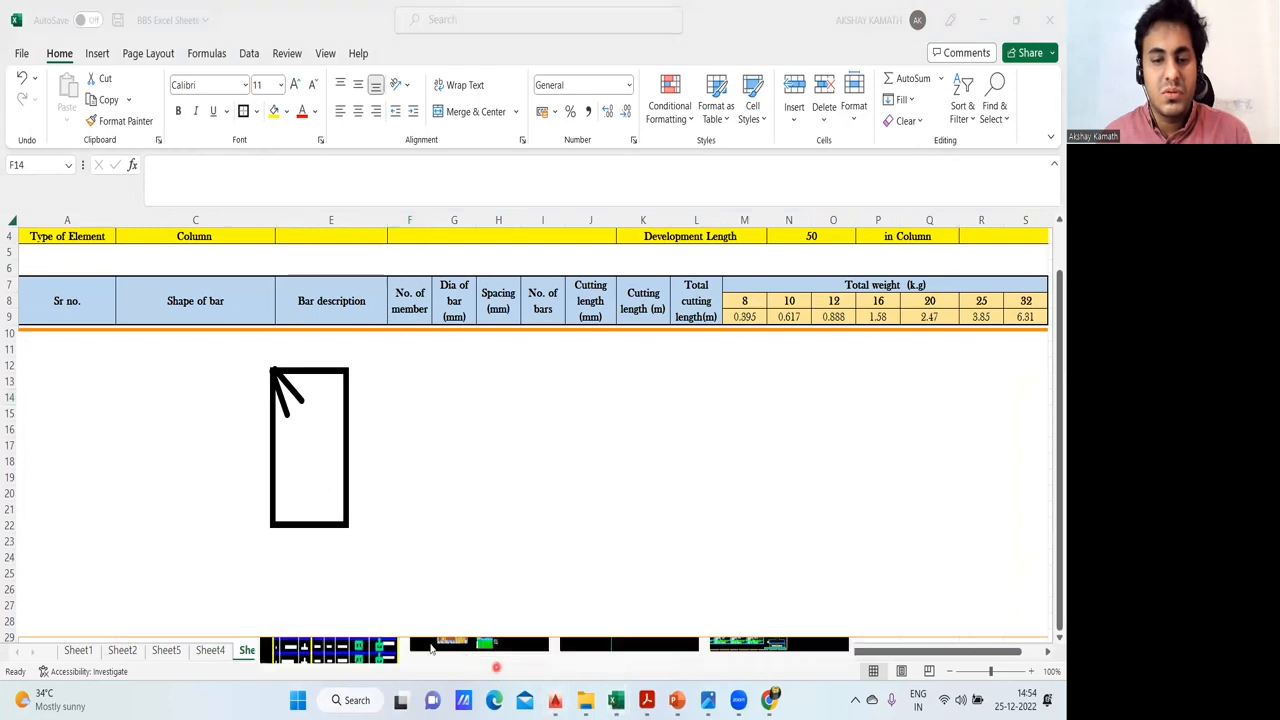
{"action": "left_click", "coordinate": [341, 650]}
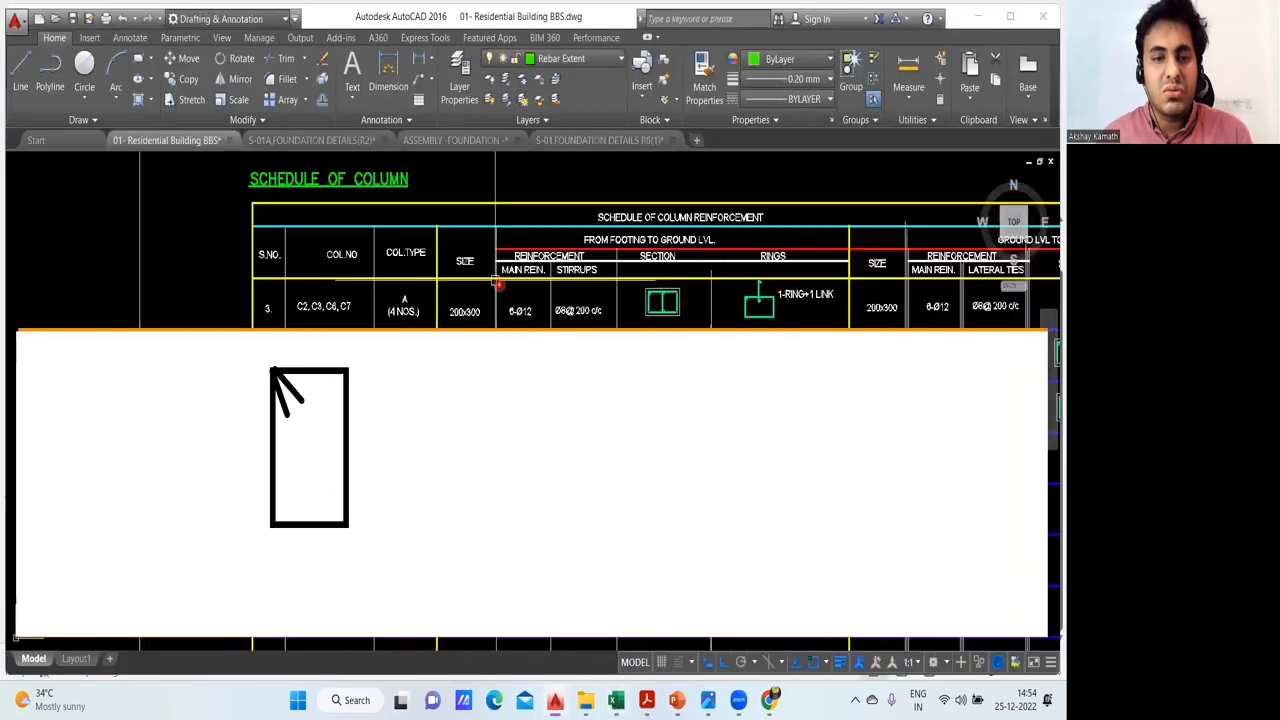
{"action": "left_click_drag", "start_coordinate": [495, 281], "coordinate": [440, 178]}
{"action": "left_click_drag", "start_coordinate": [428, 258], "coordinate": [428, 207]}
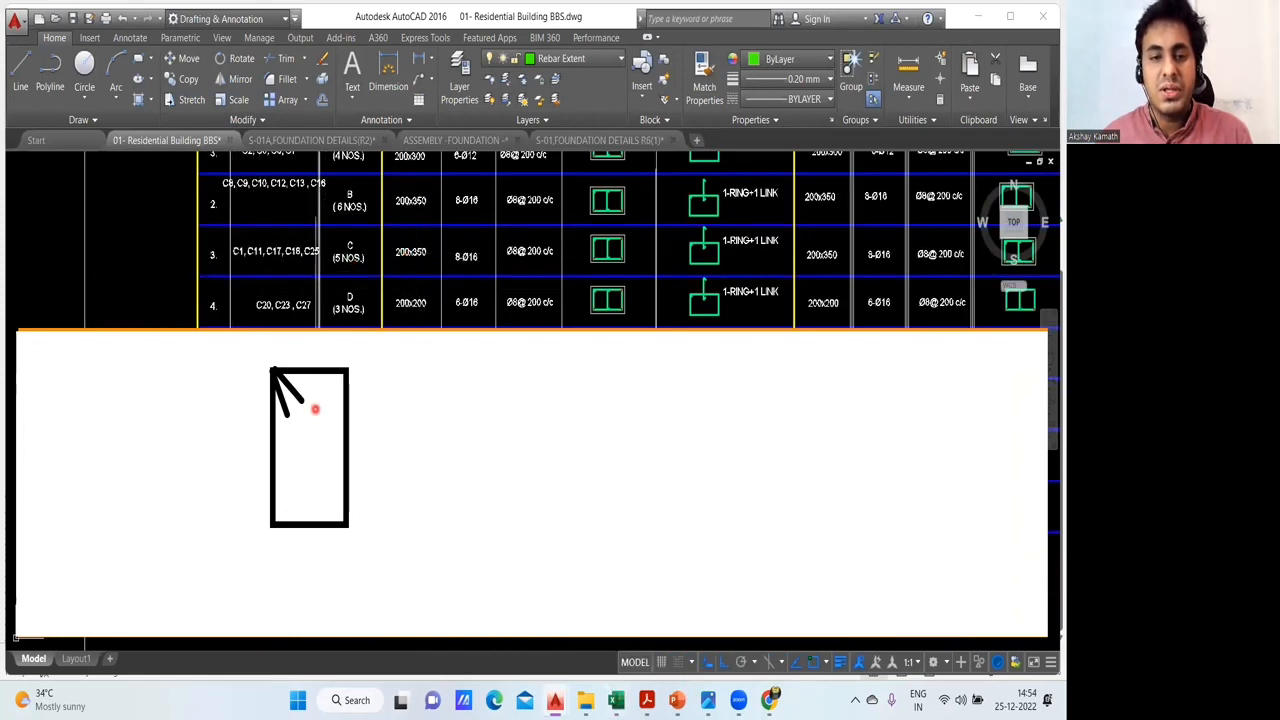
{"action": "left_click", "coordinate": [687, 700]}
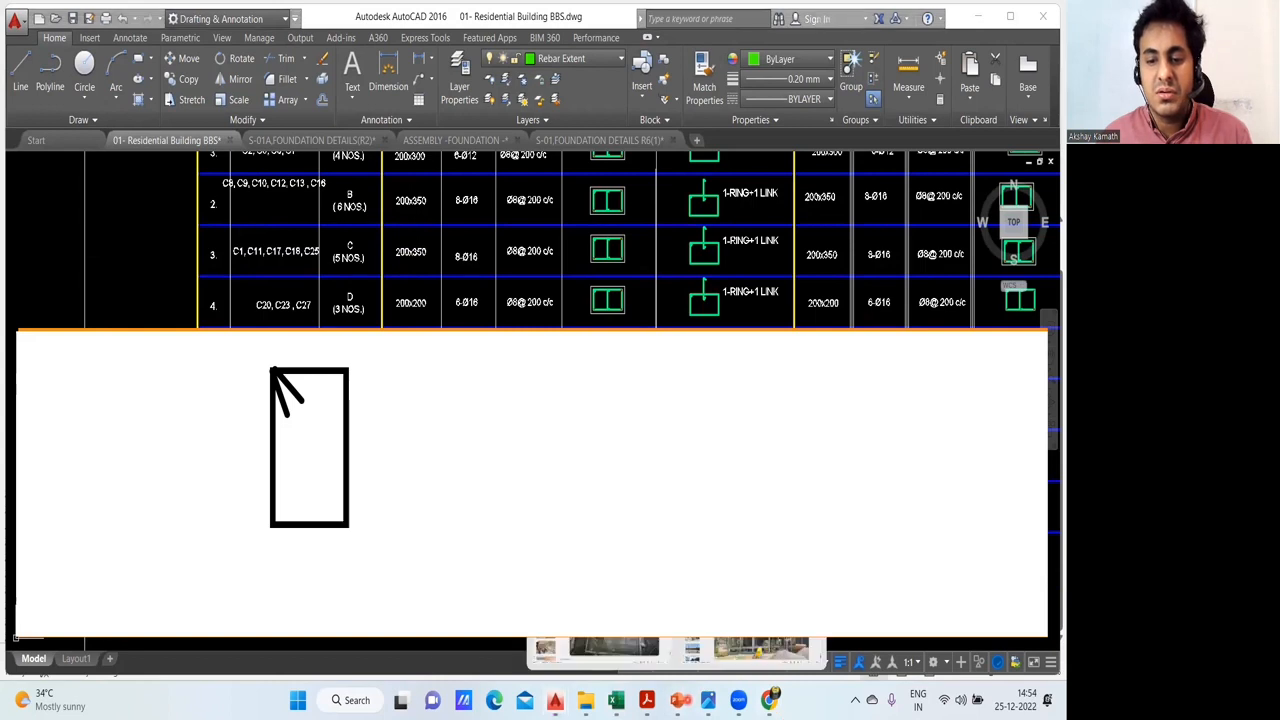
{"action": "left_click", "coordinate": [627, 699]}
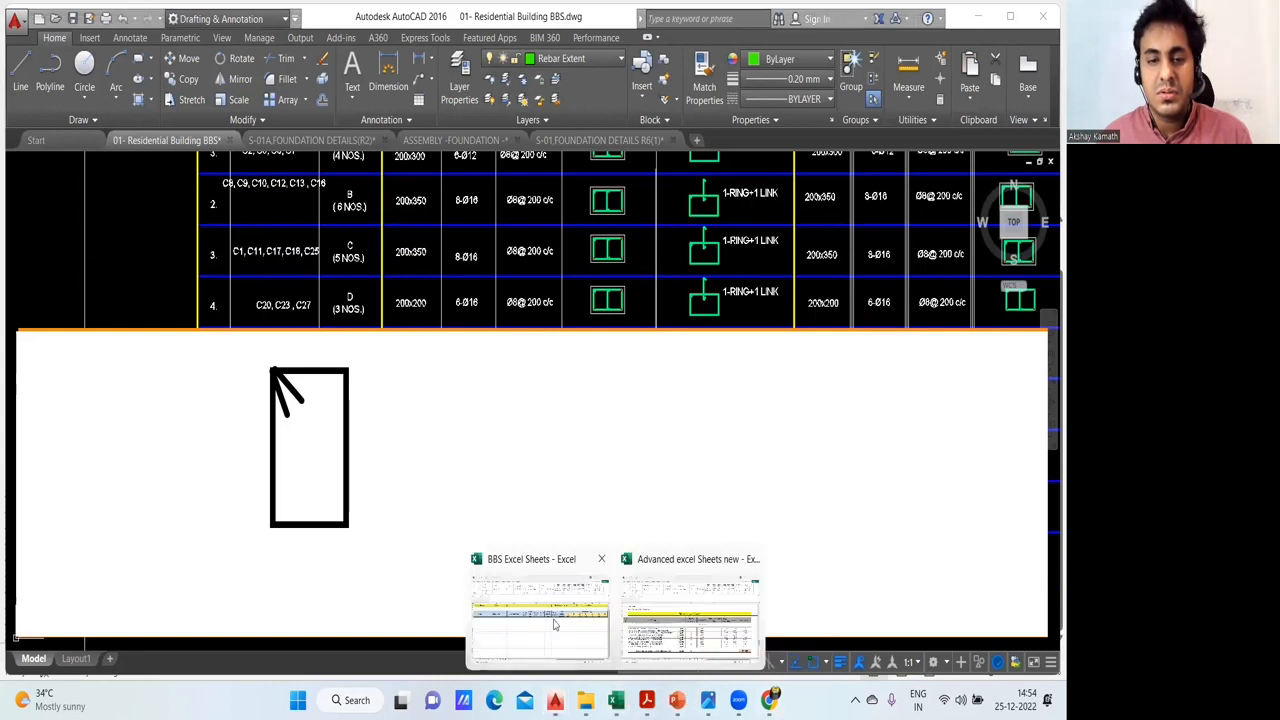
{"action": "left_click", "coordinate": [554, 624]}
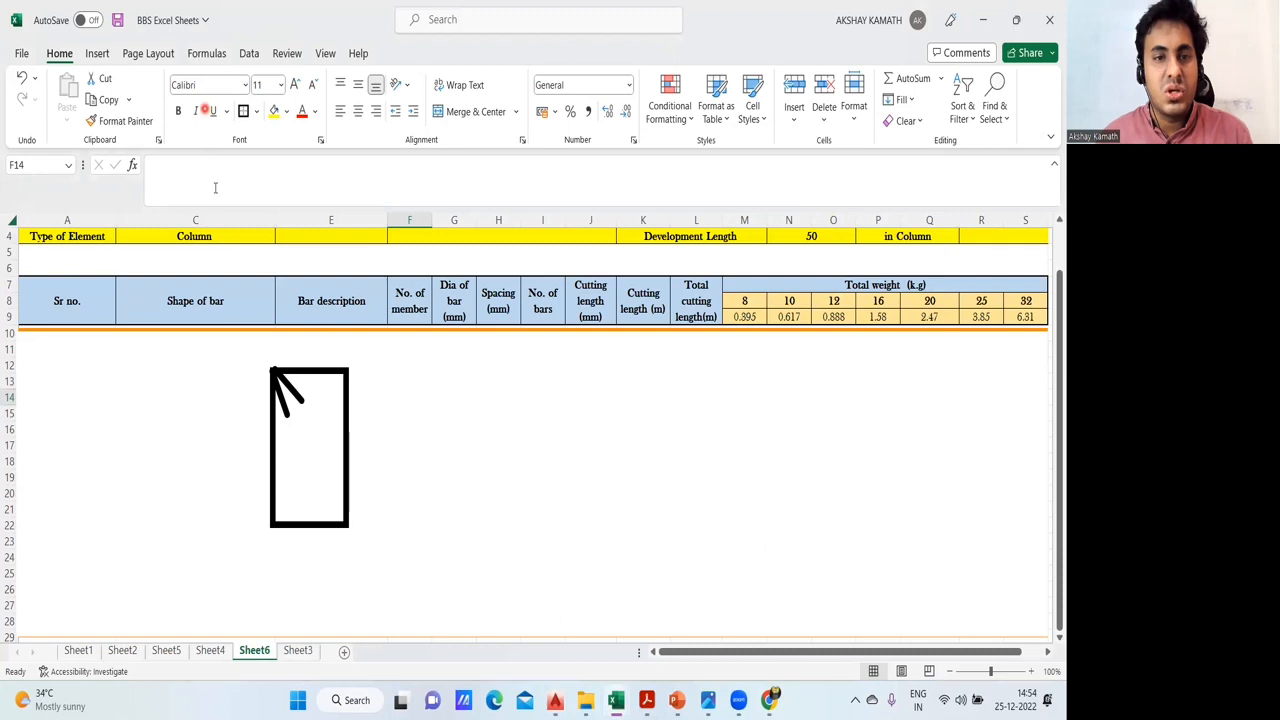
- Add the text label "200 x 350" beside the tie sketch
{"action": "left_click", "coordinate": [82, 375]}
{"action": "type", "text": "200 x 350"}
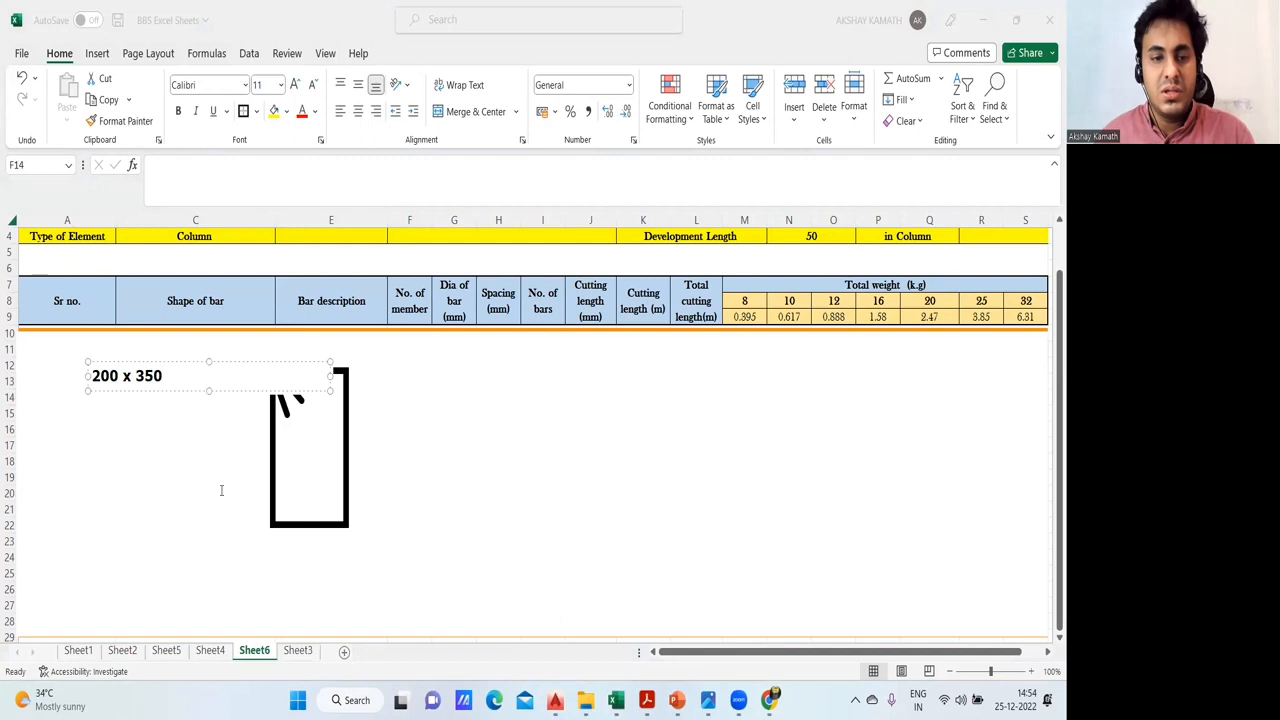
{"action": "left_click", "coordinate": [222, 490]}
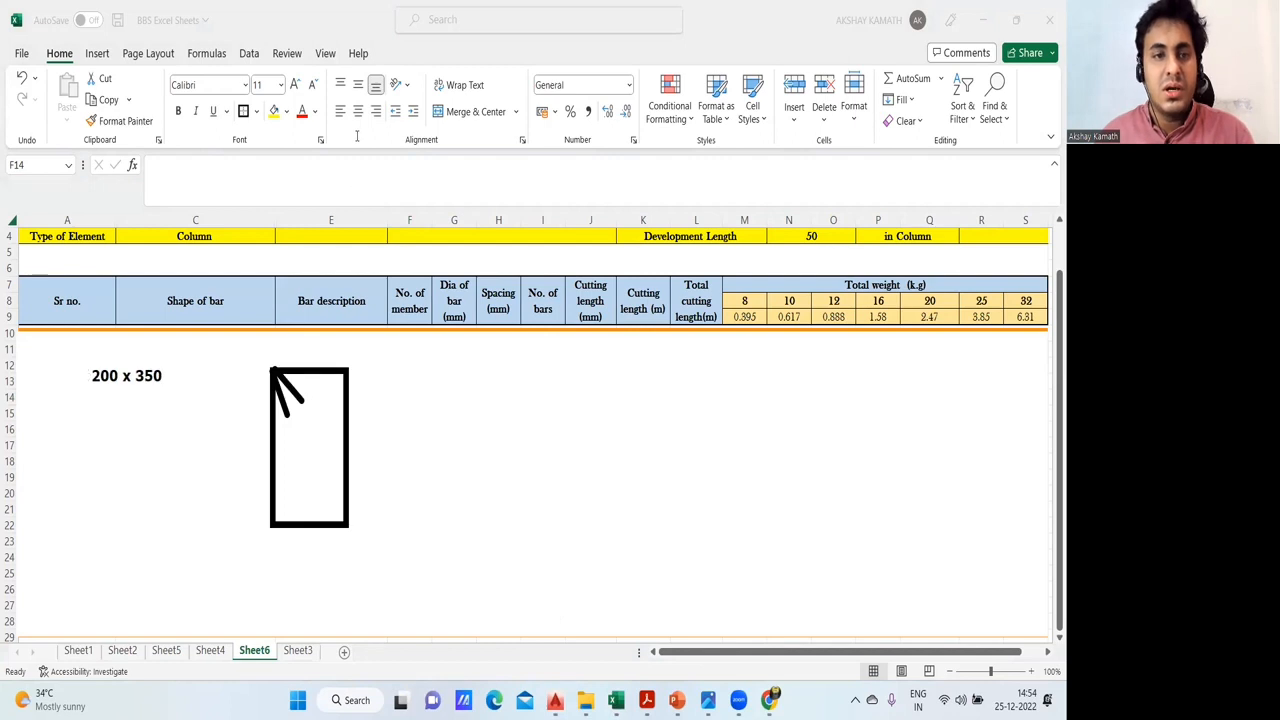
- Switch to AutoCAD and examine the section and ring-plus-link detail in the C1 row of the column schedule
{"action": "mouse_move", "coordinate": [555, 700]}
{"action": "left_click", "coordinate": [371, 628]}
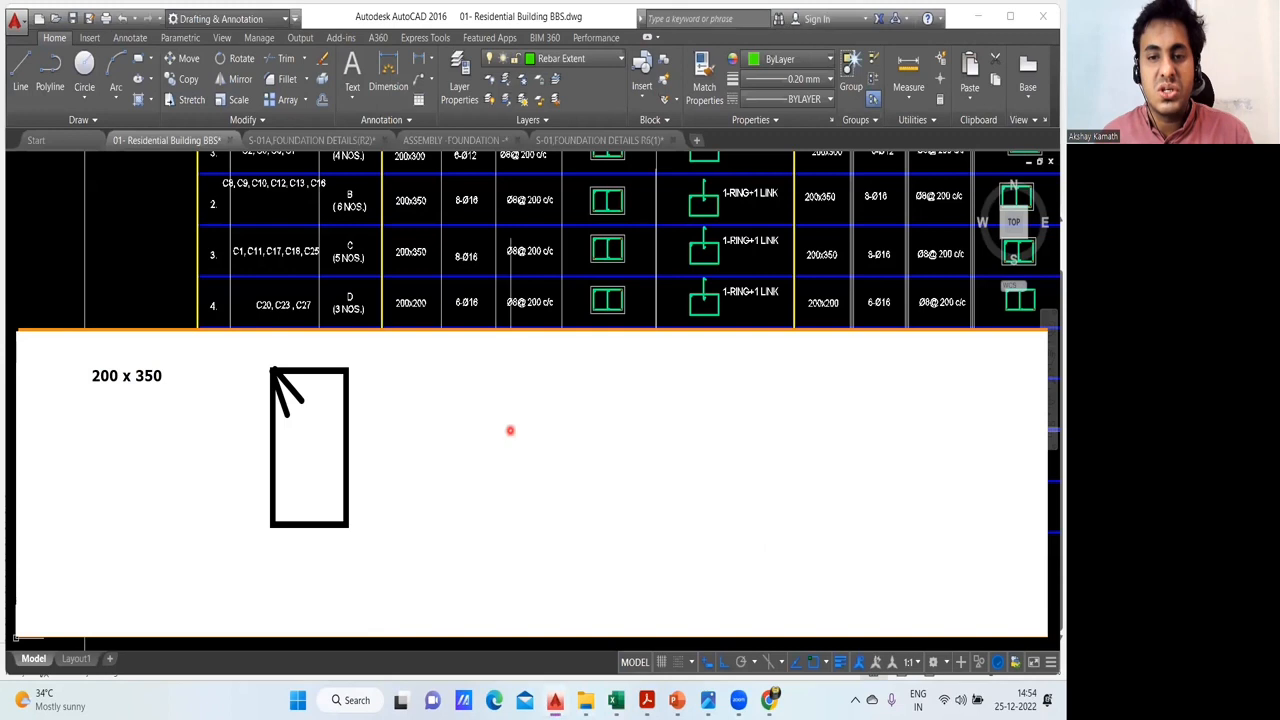
{"action": "mouse_move", "coordinate": [648, 234]}
{"action": "left_mouse_down"}
{"action": "mouse_move", "coordinate": [631, 211]}
{"action": "mouse_move", "coordinate": [599, 209]}
{"action": "mouse_move", "coordinate": [566, 257]}
{"action": "mouse_move", "coordinate": [577, 260]}
{"action": "mouse_move", "coordinate": [562, 251]}
{"action": "left_mouse_up"}
{"action": "scroll", "coordinate": [563, 225], "scroll_direction": "up", "scroll_amount": 2}
{"action": "scroll", "coordinate": [563, 256], "scroll_direction": "down", "scroll_amount": 2}
{"action": "scroll", "coordinate": [539, 258], "scroll_direction": "up", "scroll_amount": 2}
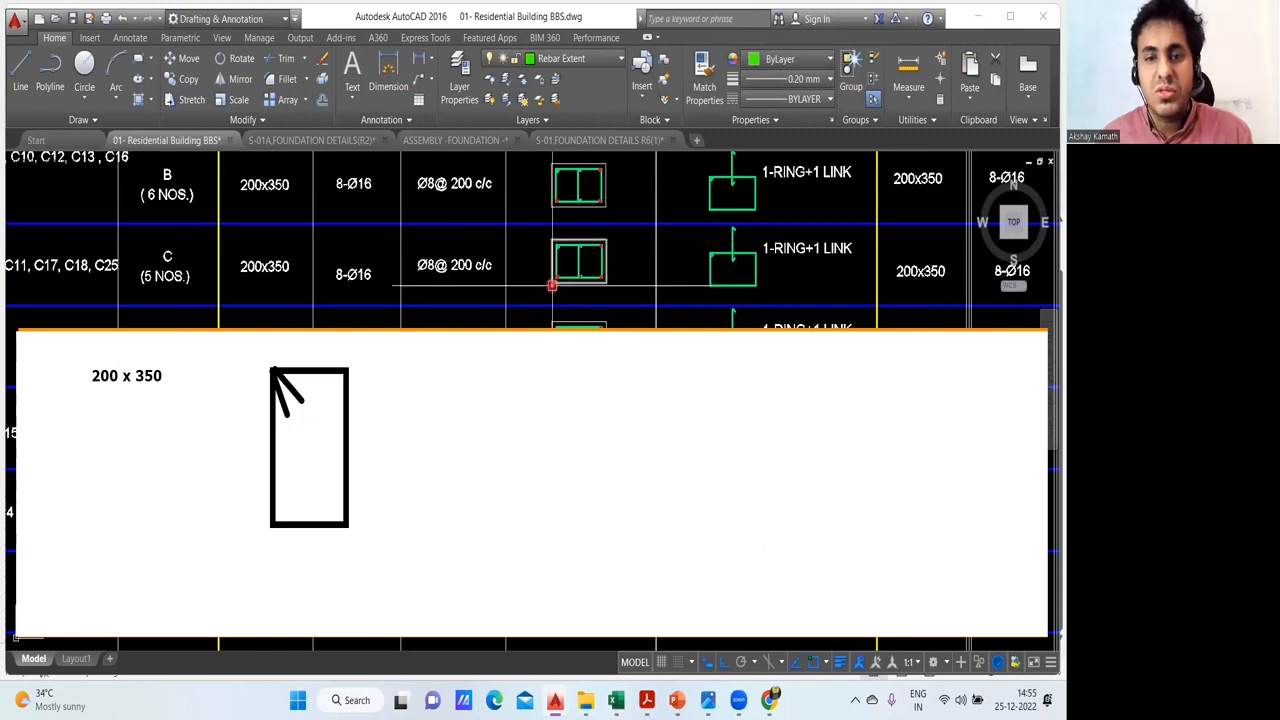
{"action": "scroll", "coordinate": [586, 263], "scroll_direction": "up", "scroll_amount": 5}
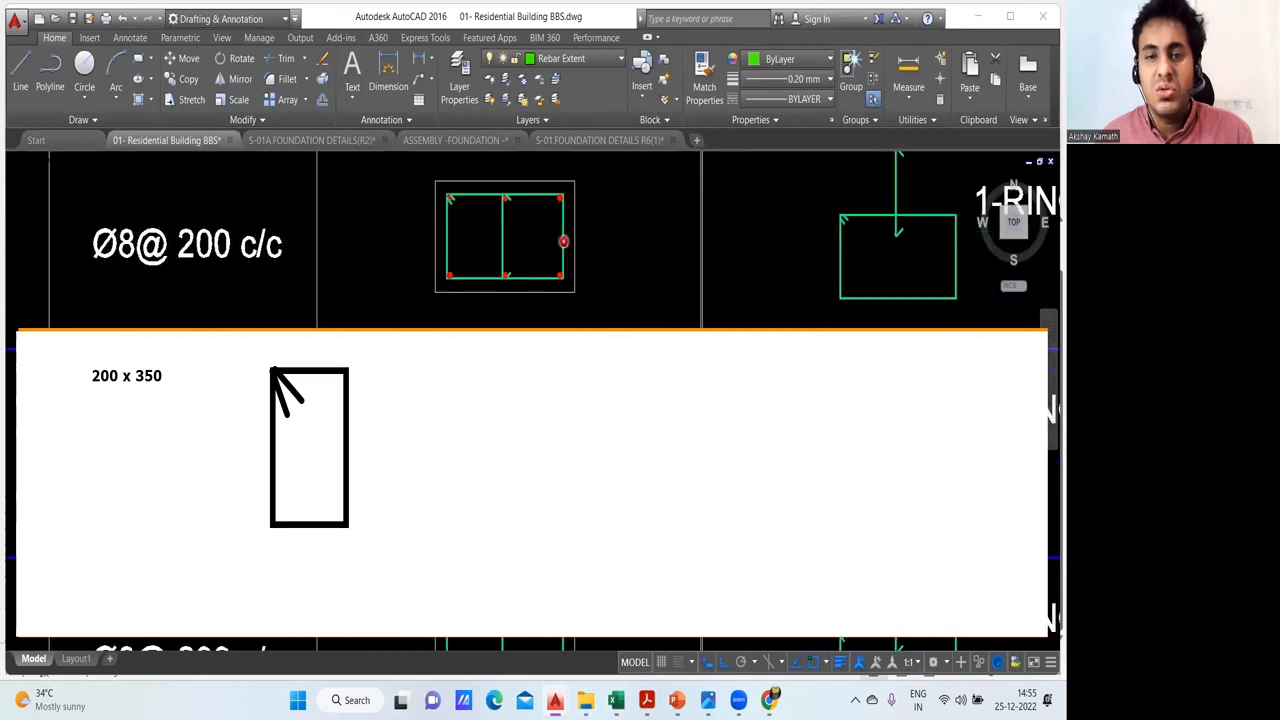
{"action": "scroll", "coordinate": [491, 248], "scroll_direction": "down", "scroll_amount": 2}
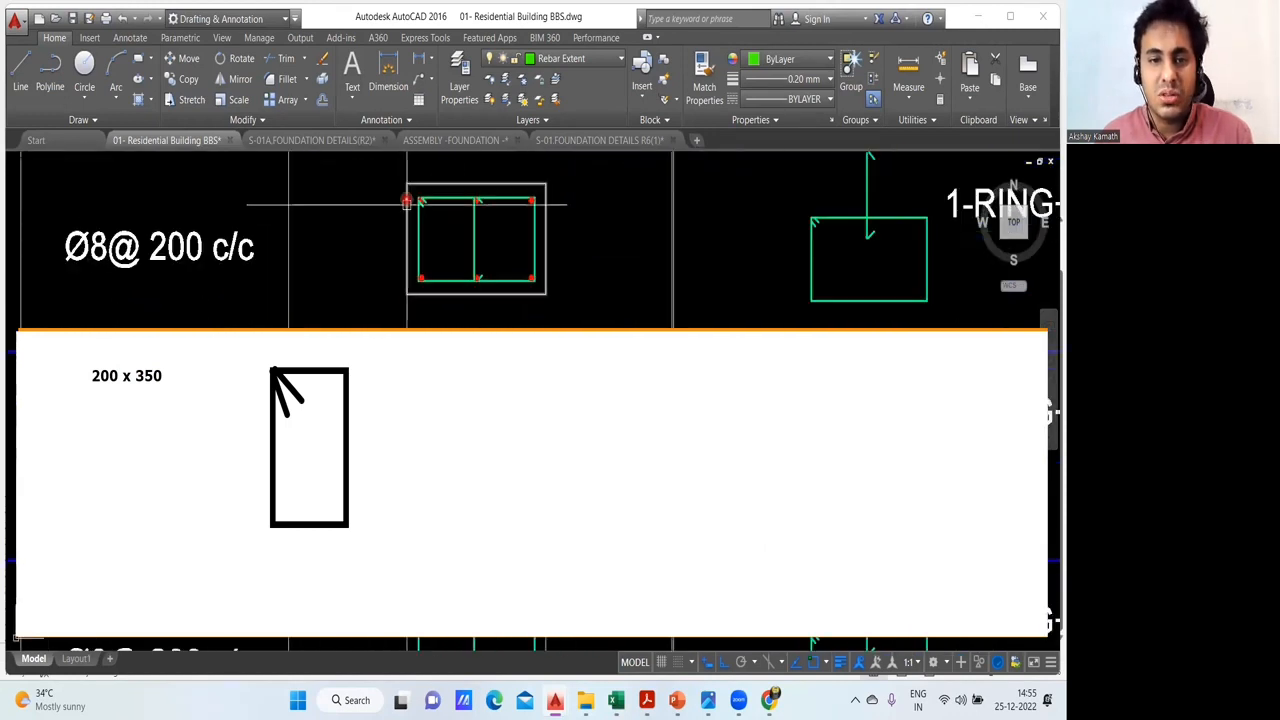
{"action": "scroll", "coordinate": [411, 260], "scroll_direction": "down", "scroll_amount": 2}
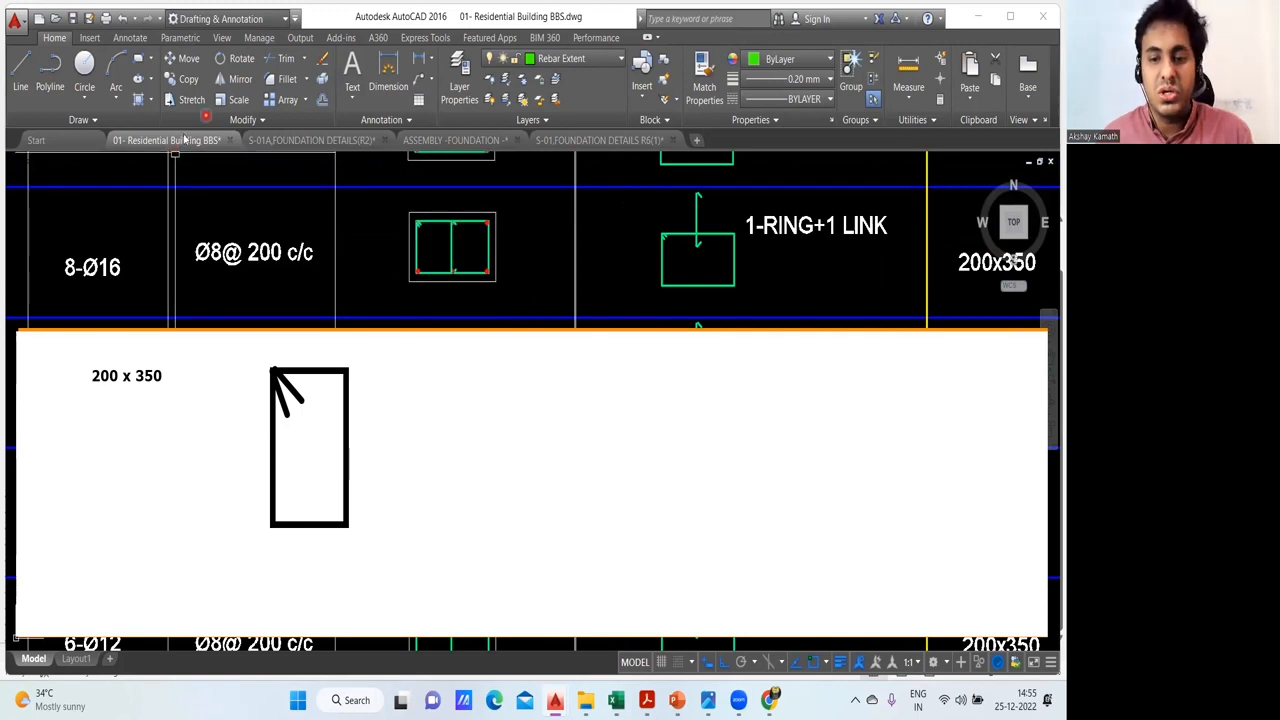
- Switch to the Site Engineer 2 PowerPoint presentation and view slide 64 with the reinforcement mesh photos
{"action": "mouse_move", "coordinate": [677, 700]}
{"action": "left_click", "coordinate": [605, 625]}
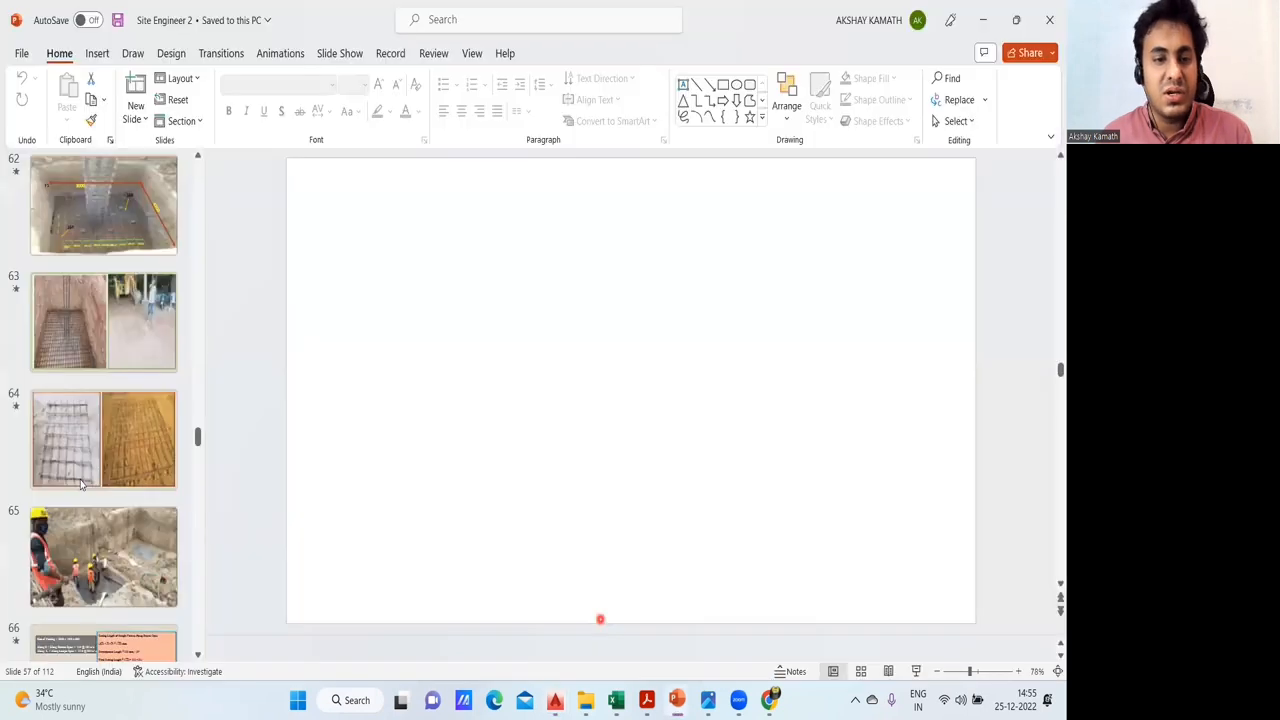
{"action": "left_click", "coordinate": [66, 449]}
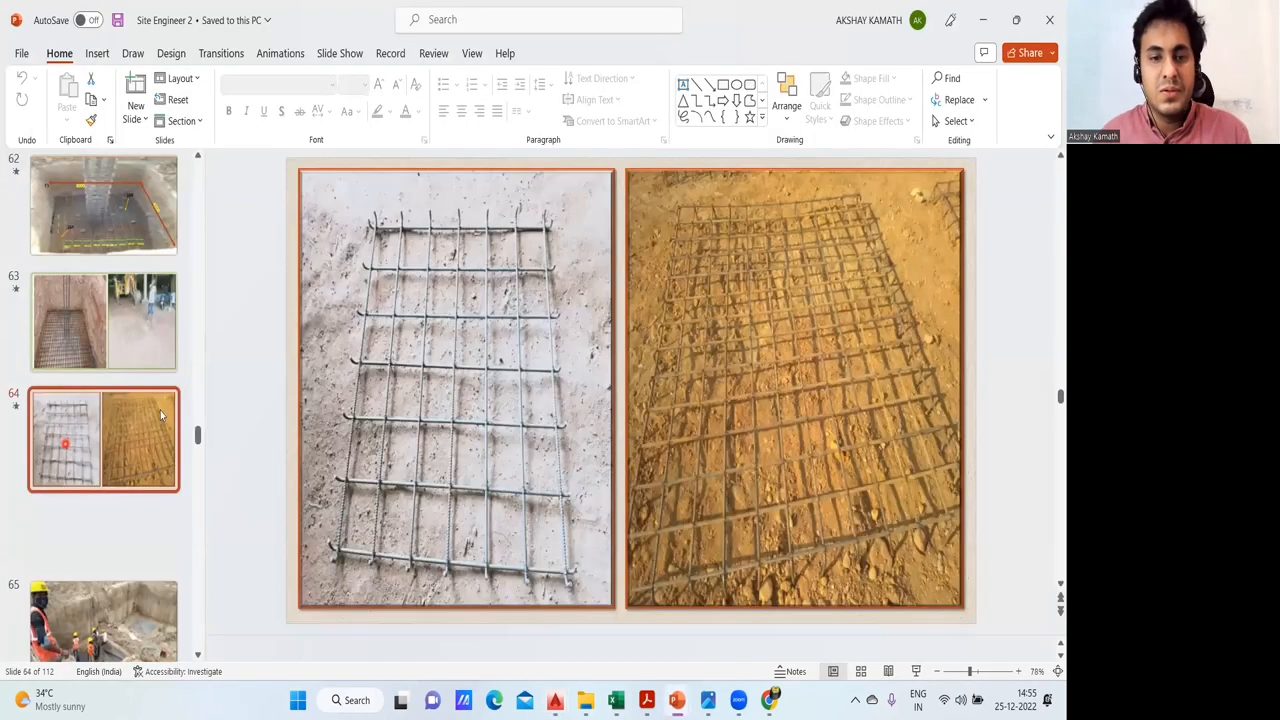
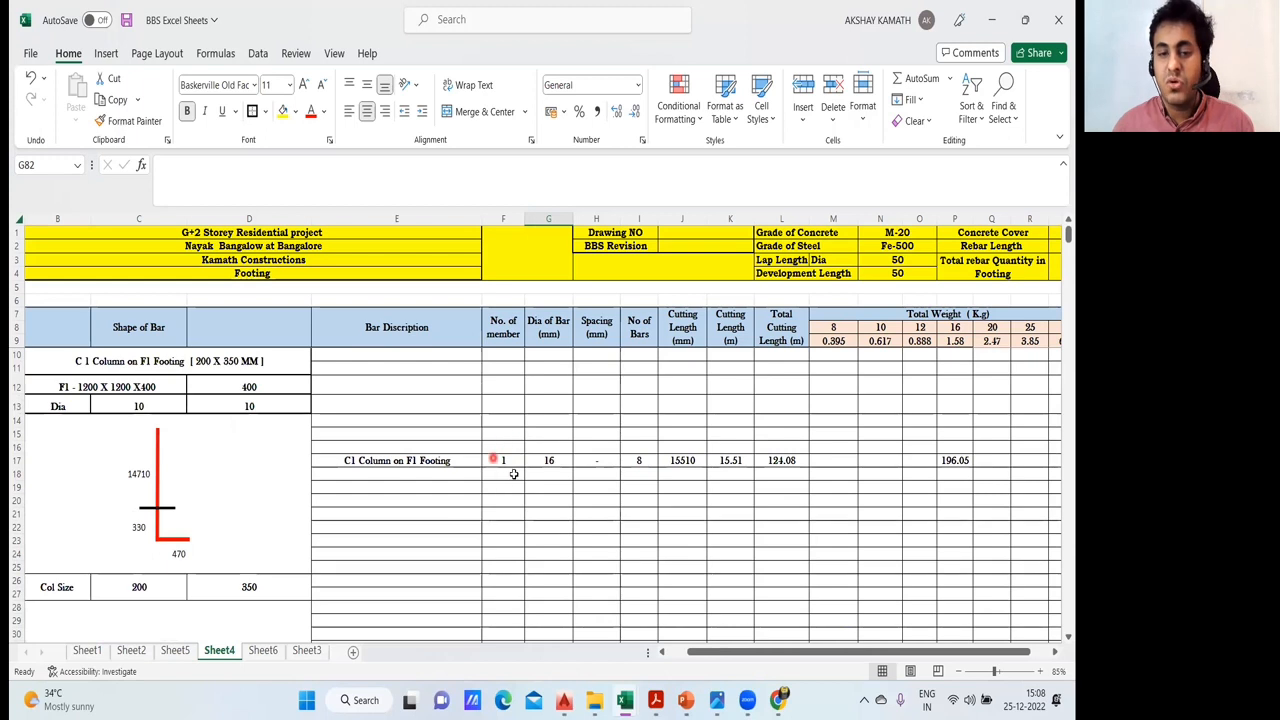
- Compare the C1 tie and link rows with the stirrup diameter and spacing in AutoCAD's column reinforcement schedule
{"action": "scroll", "coordinate": [508, 470], "scroll_direction": "down", "scroll_amount": 4}
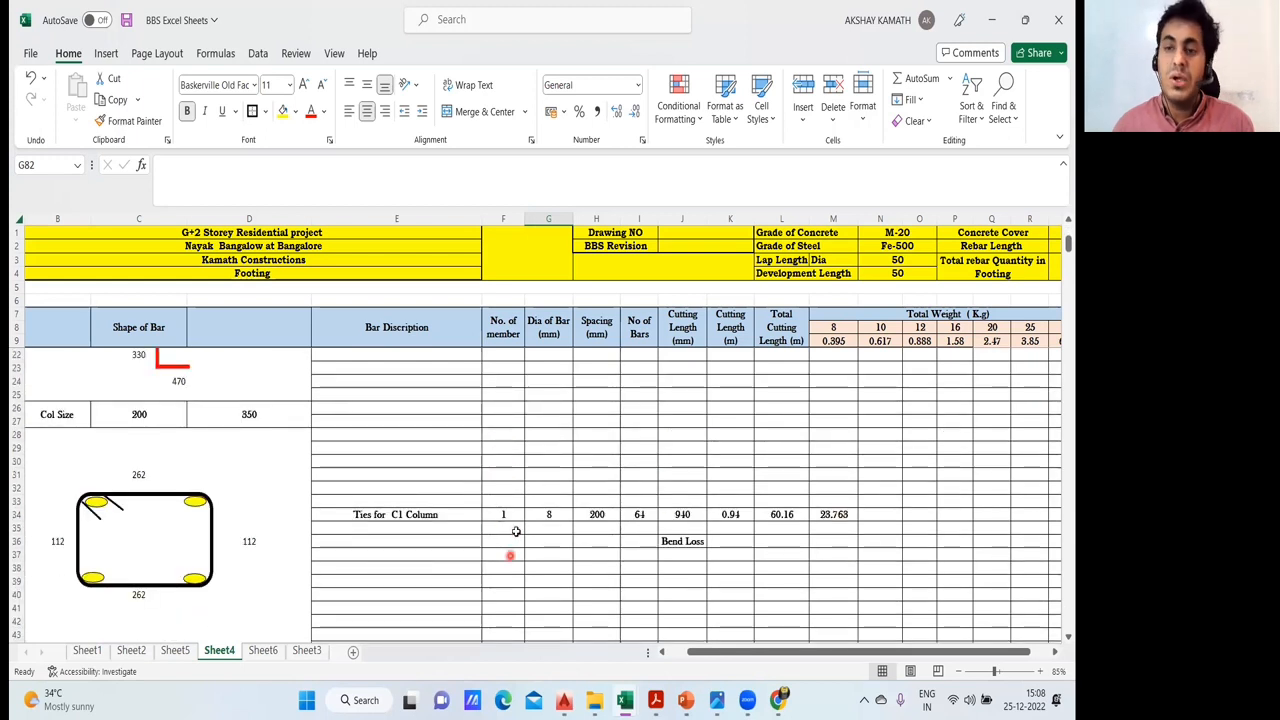
{"action": "scroll", "coordinate": [512, 533], "scroll_direction": "up", "scroll_amount": 4}
{"action": "scroll", "coordinate": [551, 489], "scroll_direction": "down", "scroll_amount": 6}
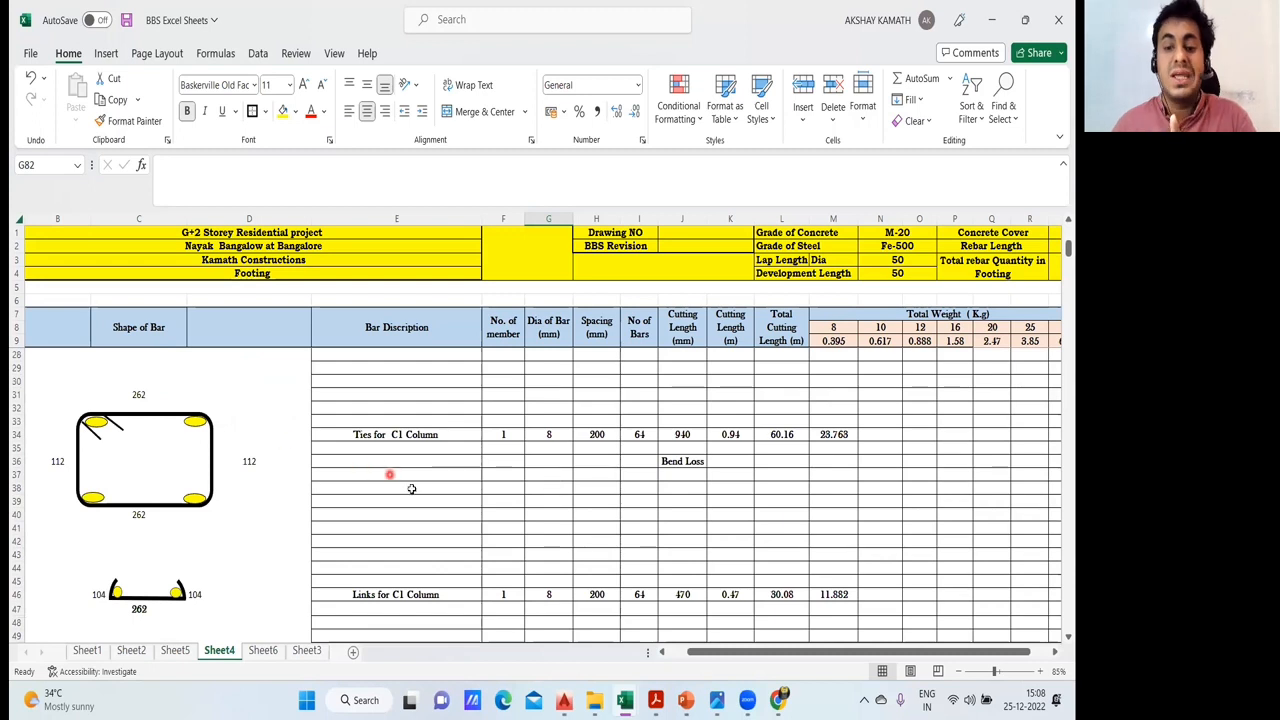
{"action": "mouse_move", "coordinate": [564, 700]}
{"action": "left_click", "coordinate": [363, 635]}
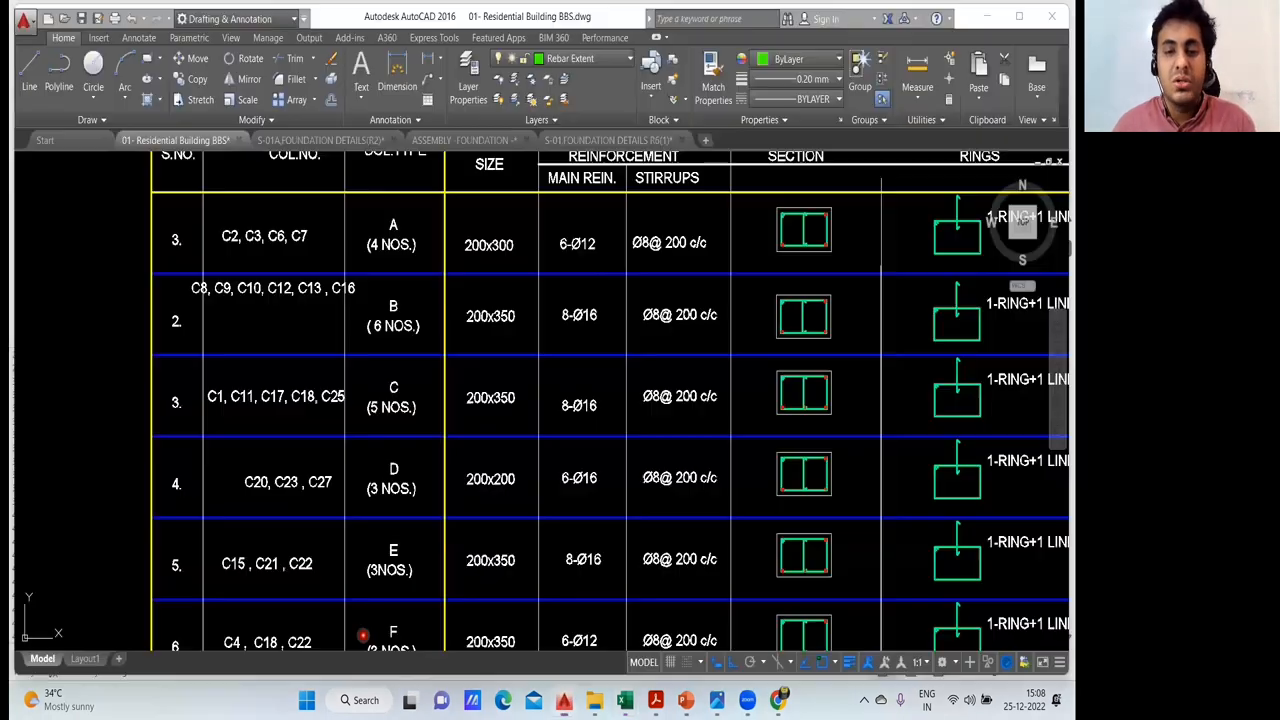
{"action": "left_click_drag", "start_coordinate": [589, 337], "coordinate": [585, 373]}
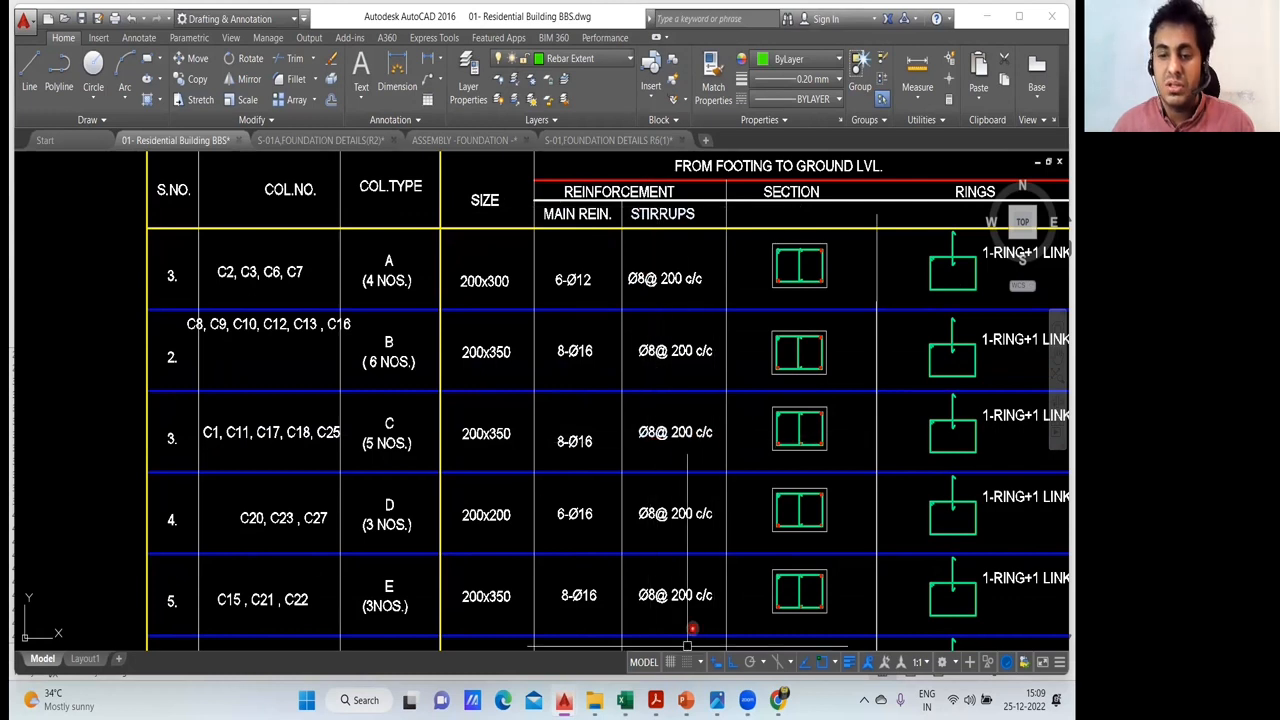
- Return to the BBS Excel Sheets workbook and review the C1 ties' bar diameter, spacing and tie length formula in C31
{"action": "mouse_move", "coordinate": [622, 700]}
{"action": "left_click", "coordinate": [565, 640]}
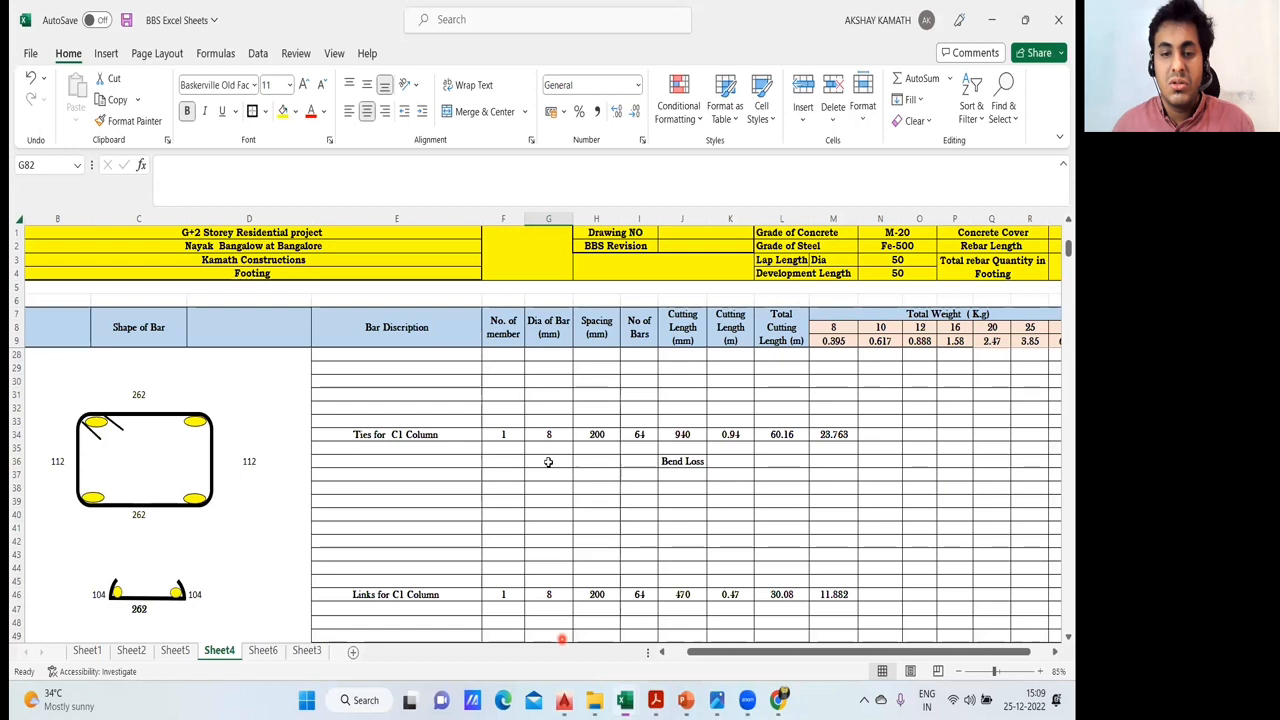
{"action": "left_click", "coordinate": [558, 435]}
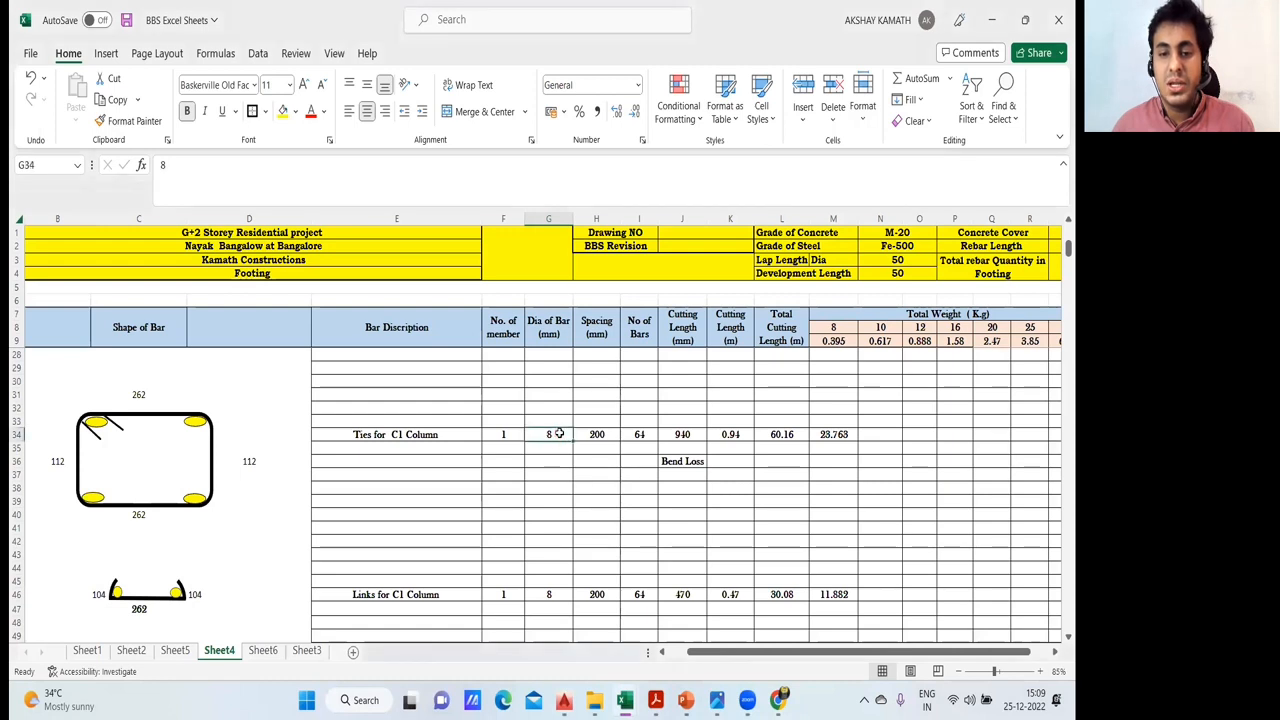
{"action": "left_click", "coordinate": [614, 434]}
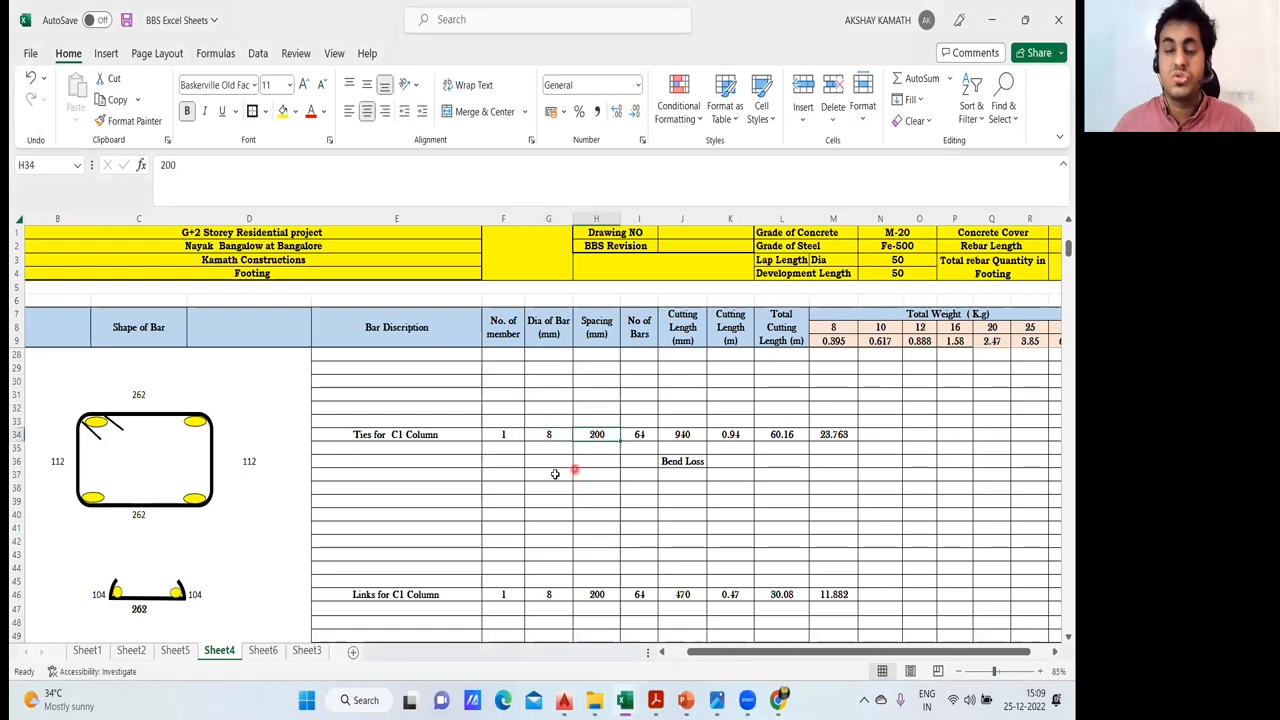
{"action": "left_click", "coordinate": [141, 394]}
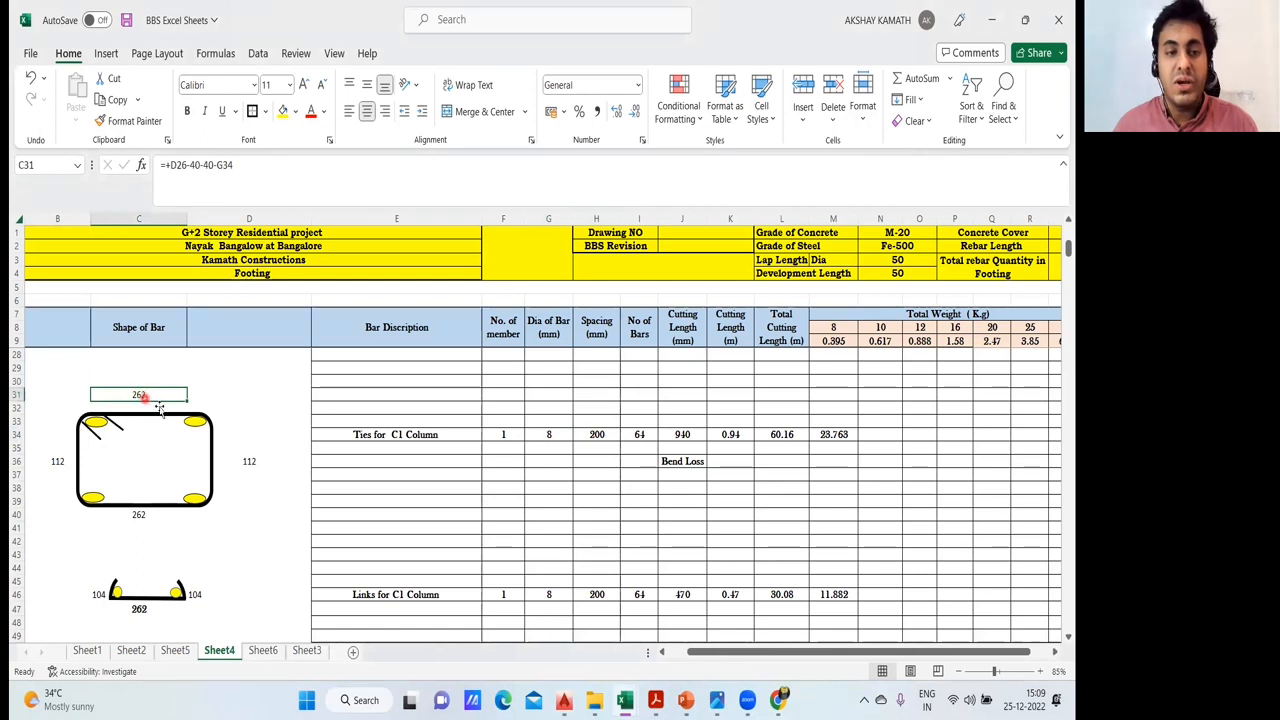
- Enter the tie length formula =+D26-40-40-G34 in cell C34 inside the tie sketch
{"action": "left_click", "coordinate": [212, 400]}
{"action": "left_click", "coordinate": [149, 433]}
{"action": "double_click", "coordinate": [142, 431]}
{"action": "left_click", "coordinate": [145, 432]}
{"action": "type", "text": "+"}
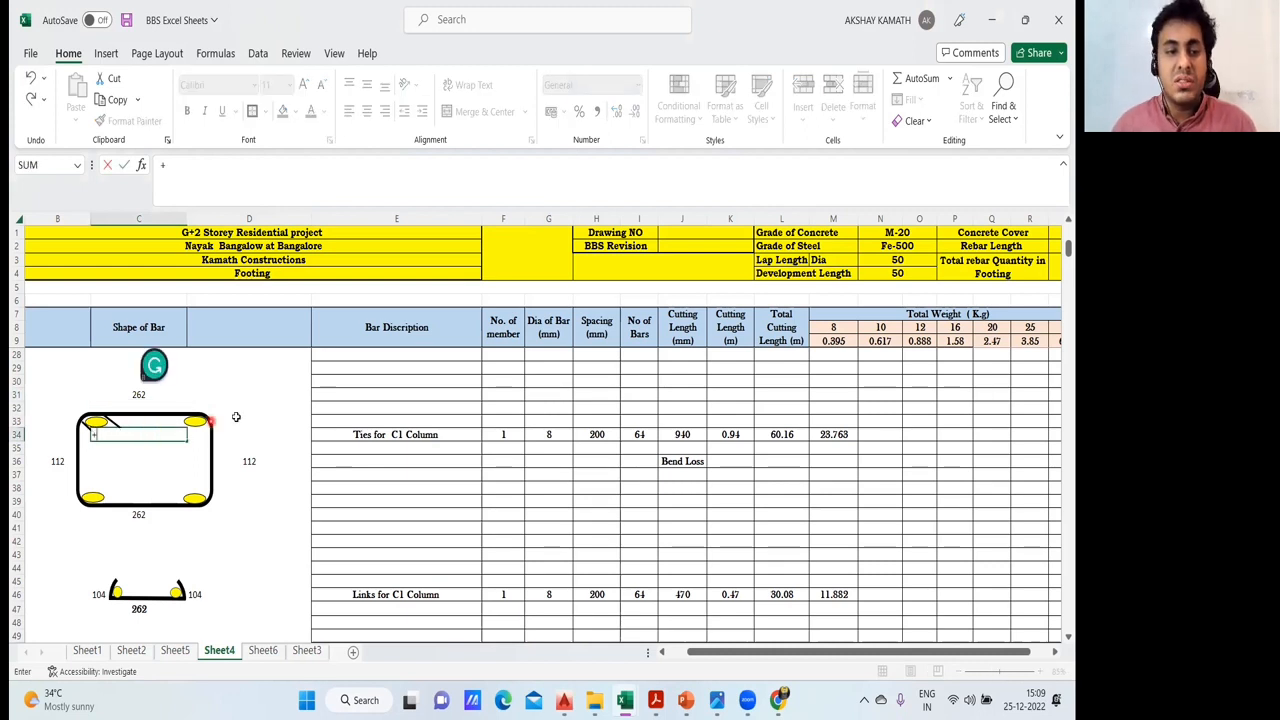
{"action": "scroll", "coordinate": [236, 418], "scroll_direction": "up", "scroll_amount": 2}
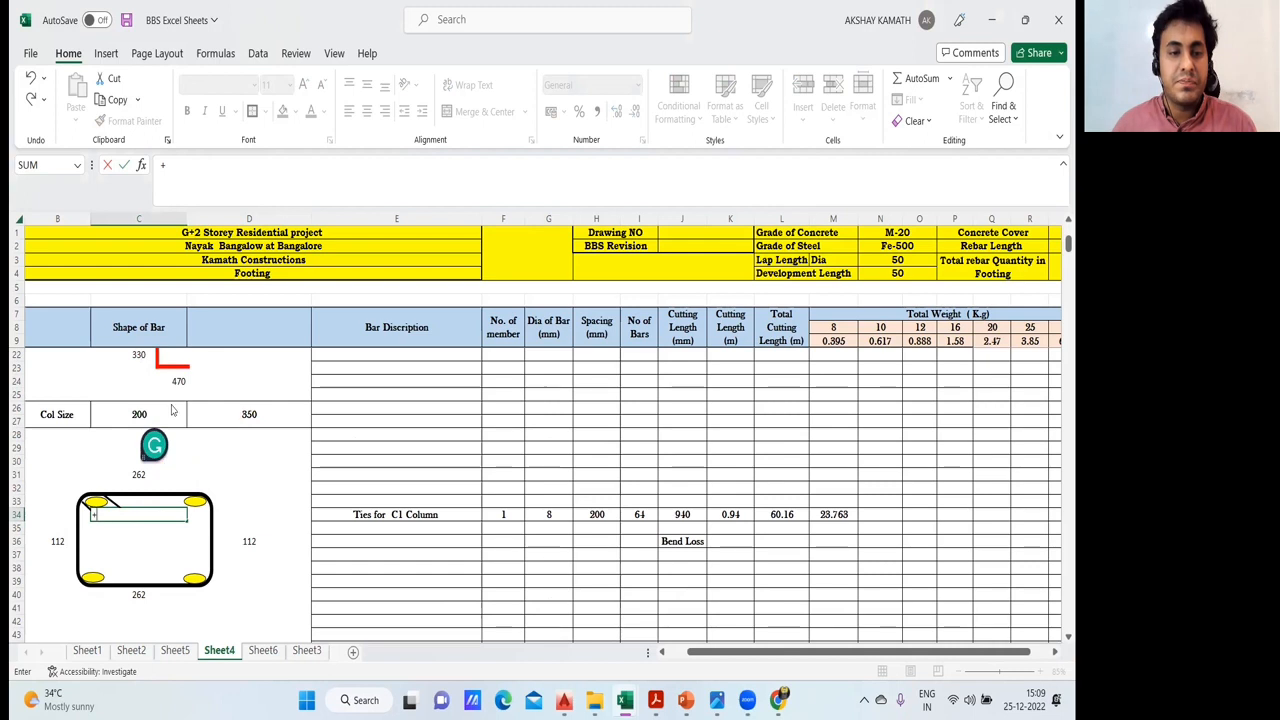
{"action": "left_click", "coordinate": [250, 413]}
{"action": "type", "text": "-40"}
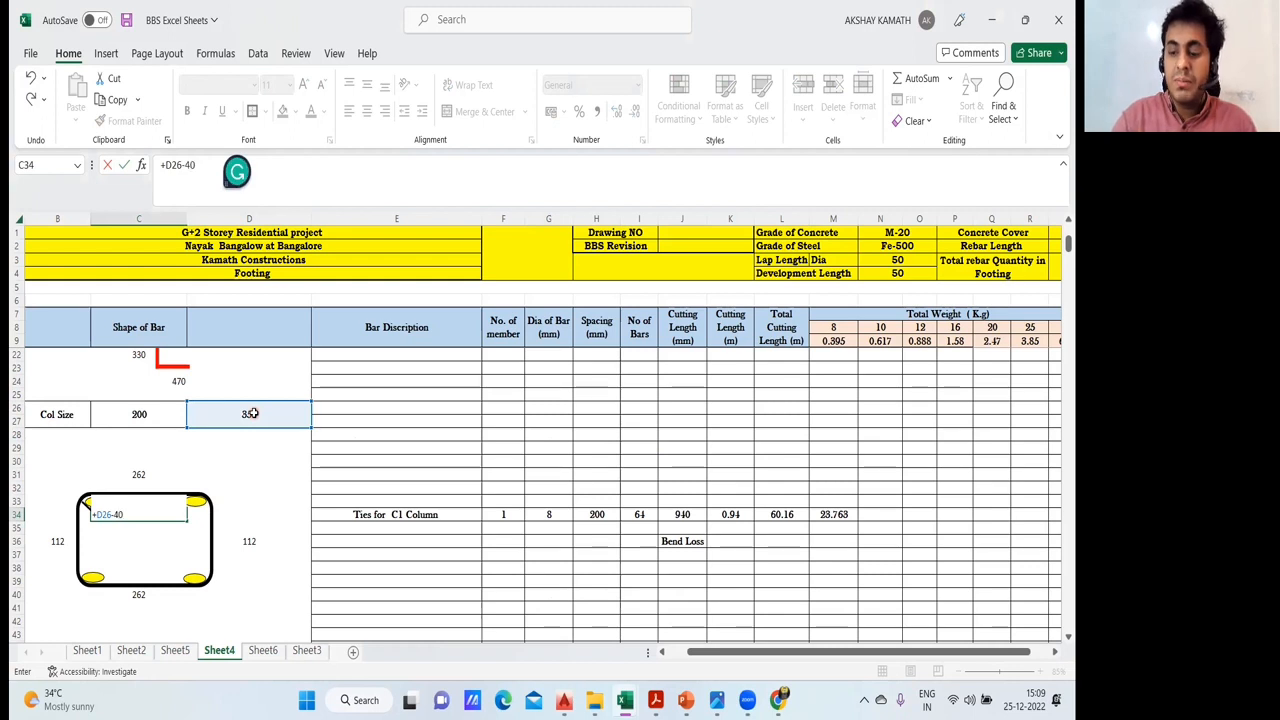
{"action": "type", "text": "-40-"}
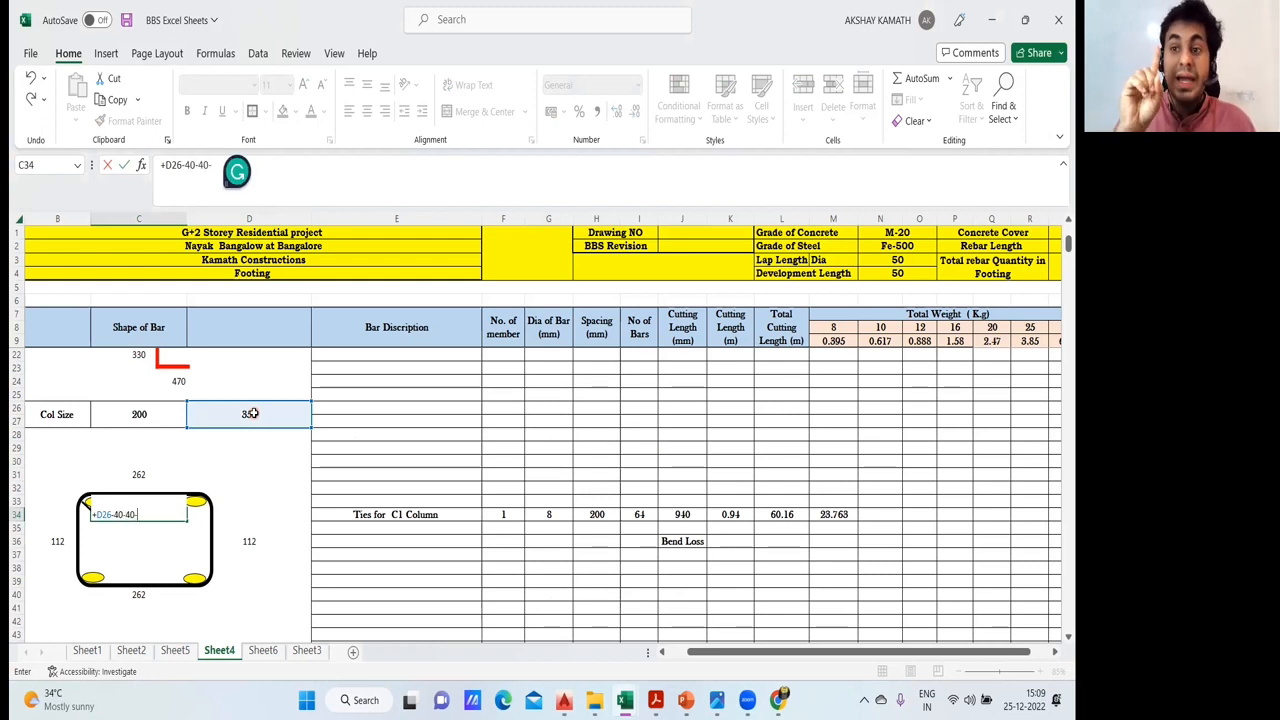
{"action": "left_click", "coordinate": [556, 513]}
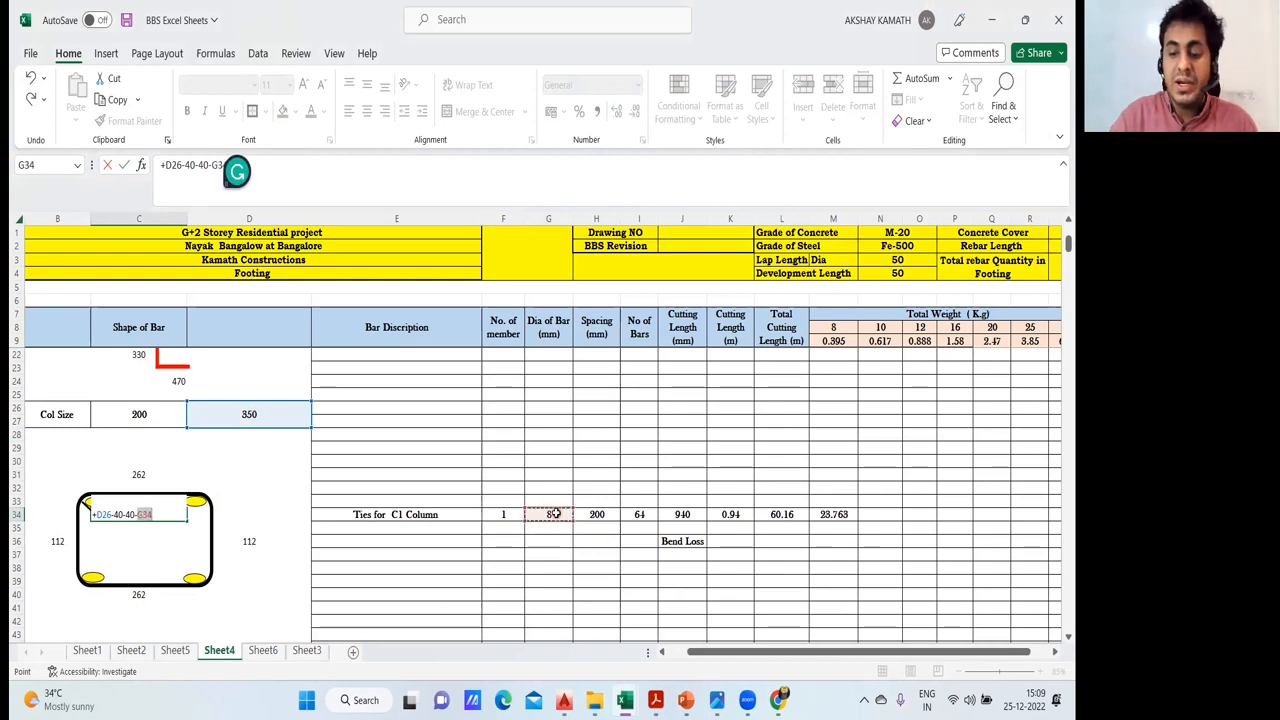
{"action": "key", "text": "Return"}
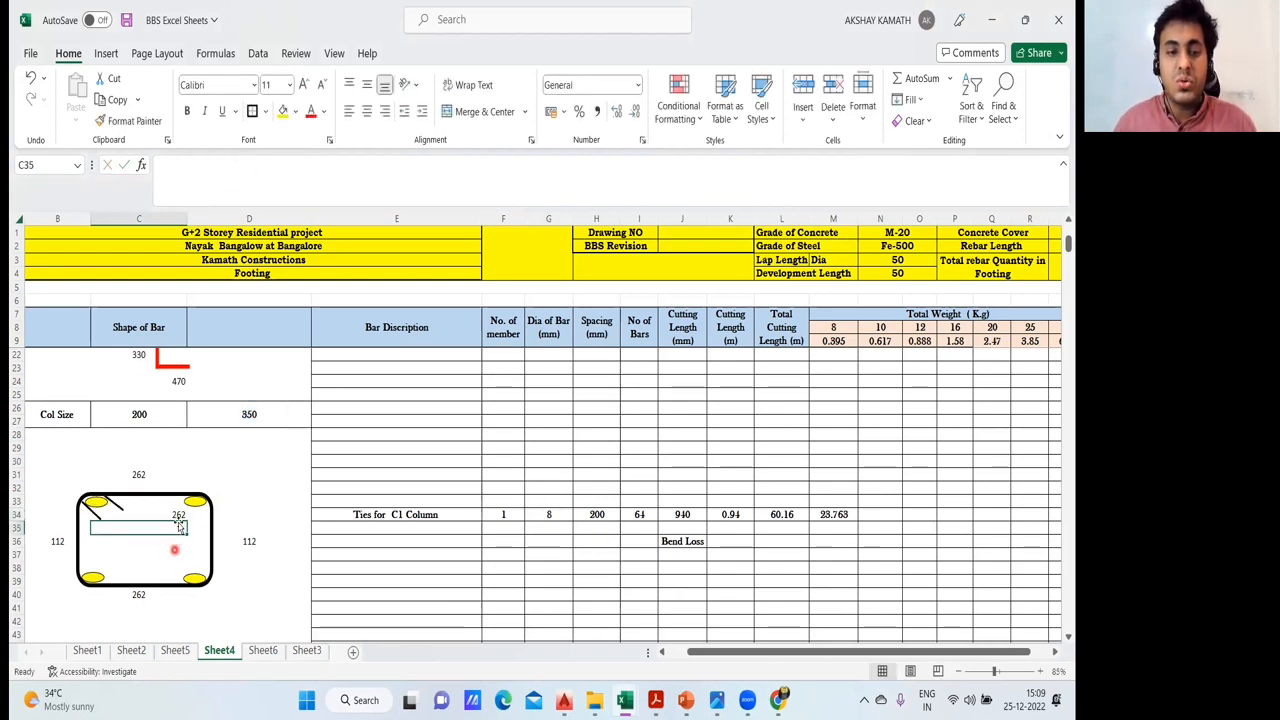
- Centre-align the trial value in C34 and take it out of the tie sketch's interior
{"action": "key", "text": "Up"}
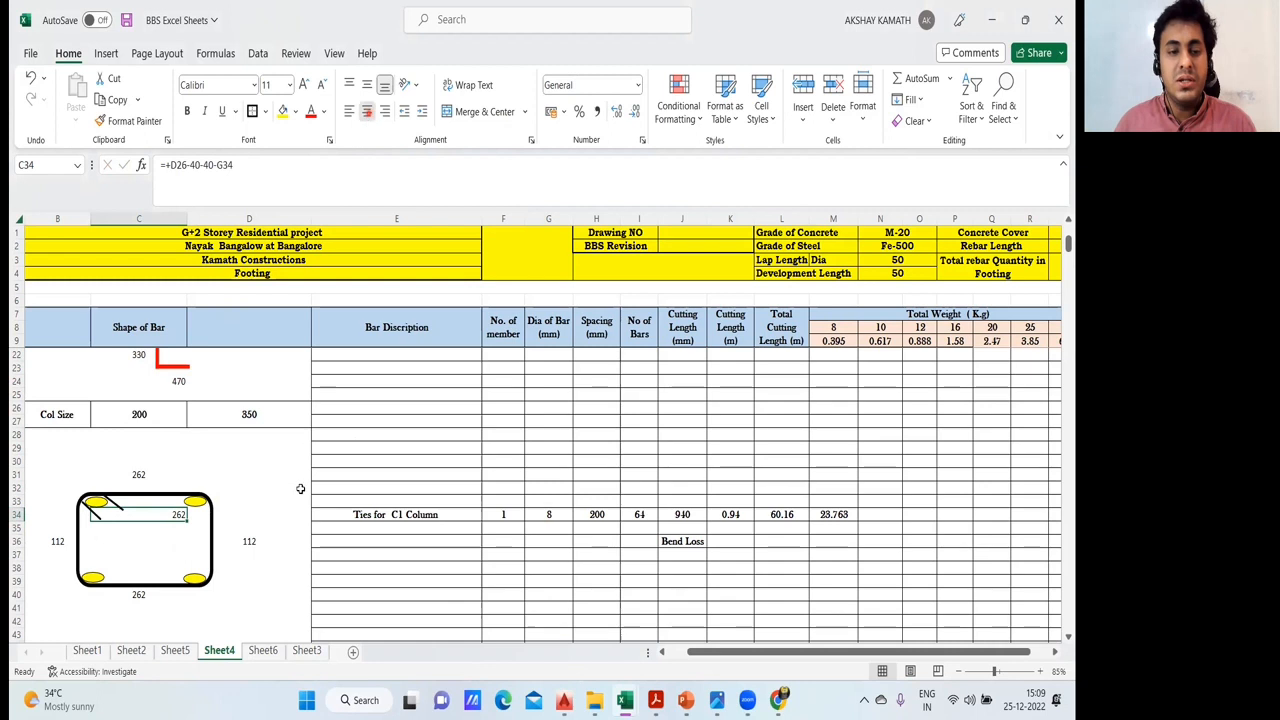
{"action": "left_click", "coordinate": [367, 111]}
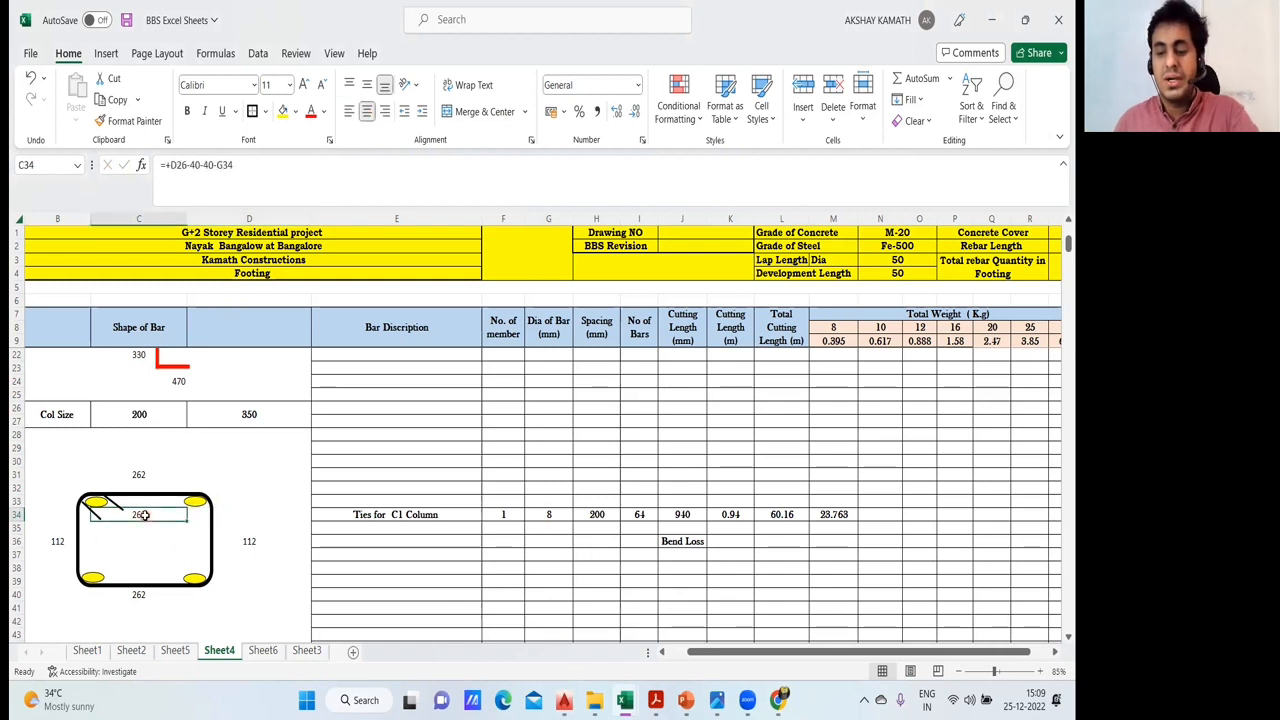
{"action": "left_click_drag", "start_coordinate": [144, 515], "coordinate": [150, 473]}
- Check the reference formula =+C31 in cell C40 below the tie sketch
{"action": "left_click", "coordinate": [146, 595]}
{"action": "type", "text": "=+C31"}
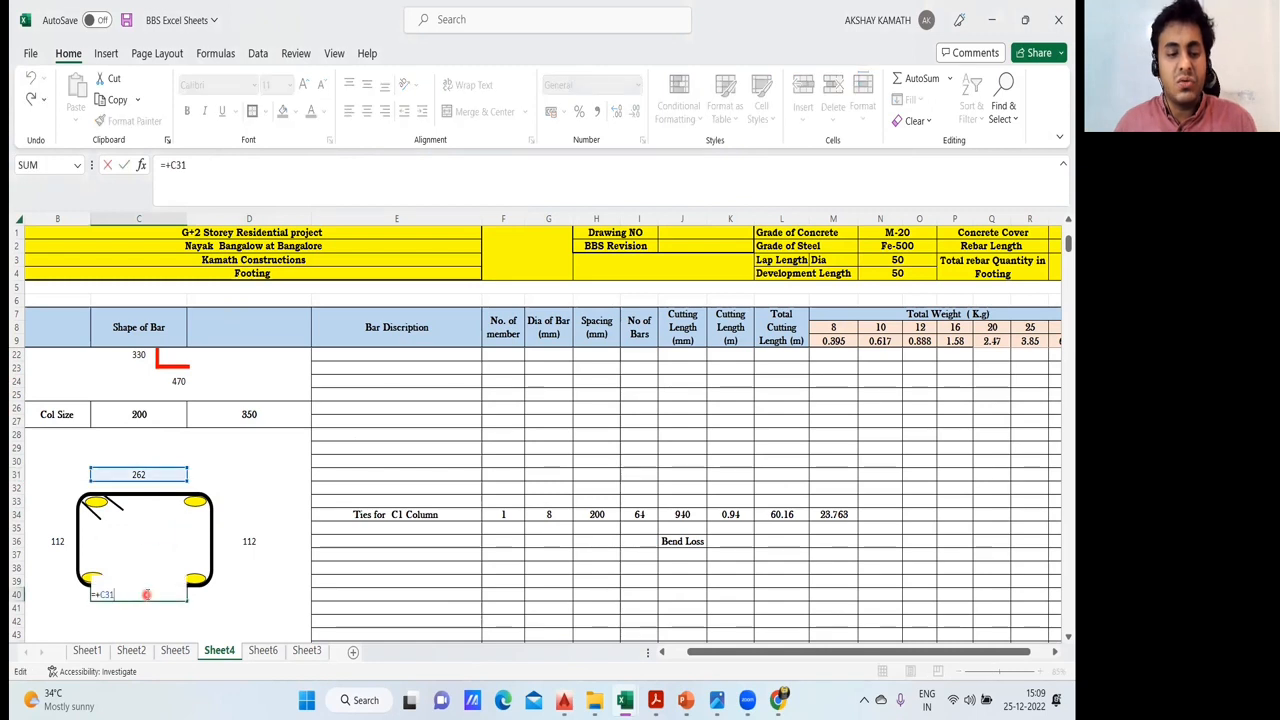
{"action": "key", "text": "ctrl+Return"}
{"action": "key", "text": "Up"}
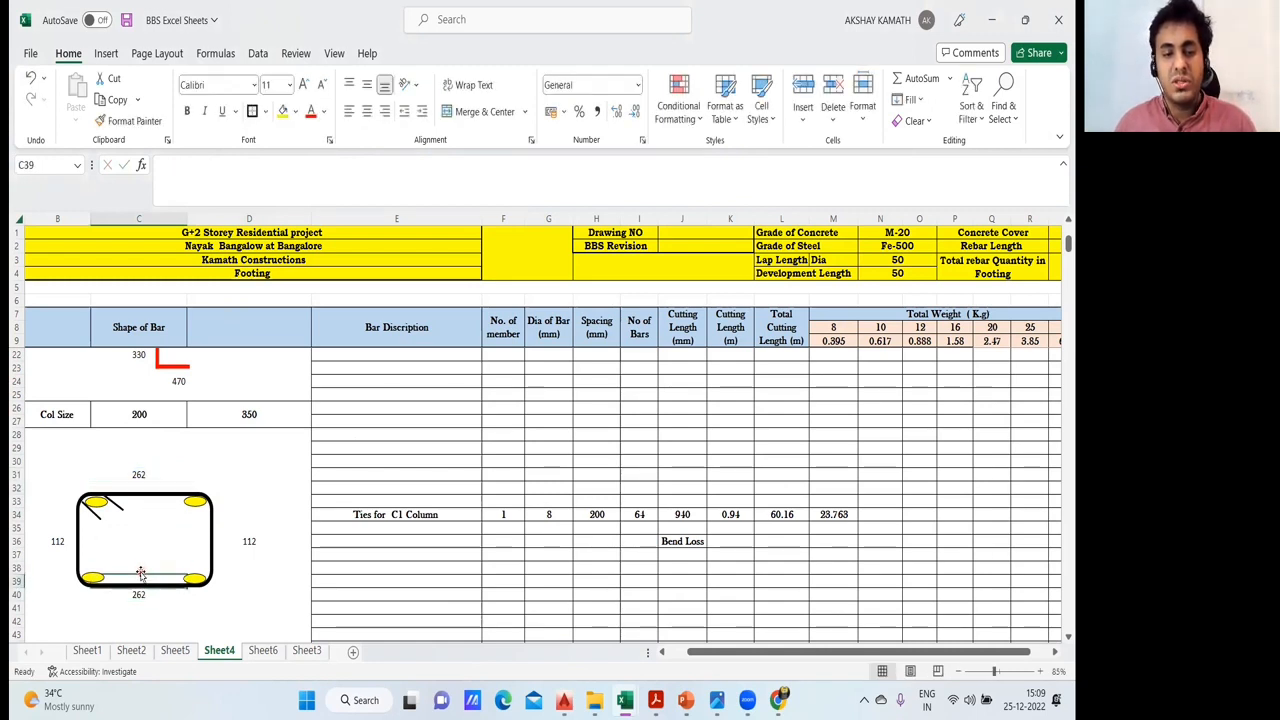
- Enter a trial reference to C31 in cell C38 inside the tie sketch and clear it again
{"action": "left_click", "coordinate": [145, 566]}
{"action": "double_click", "coordinate": [145, 566]}
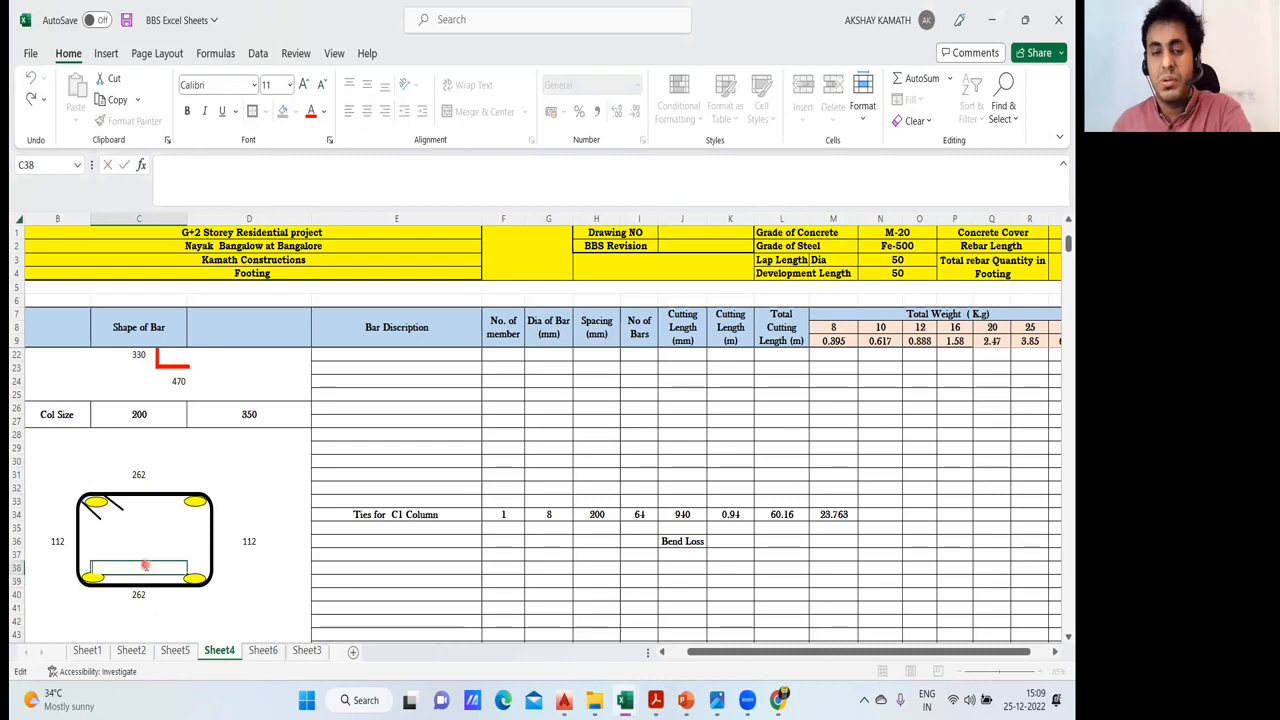
{"action": "type", "text": "+"}
{"action": "left_click", "coordinate": [139, 475]}
{"action": "key", "text": "Return"}
{"action": "left_click", "coordinate": [145, 494]}
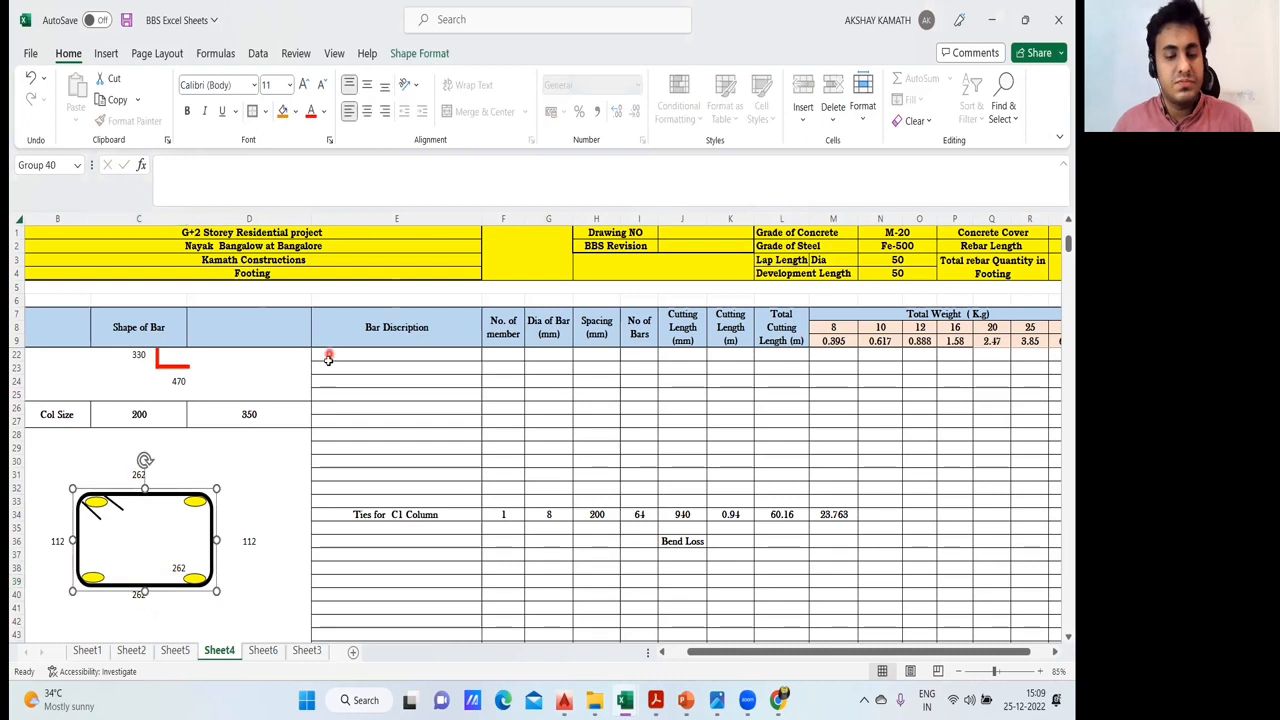
{"action": "left_click", "coordinate": [280, 552]}
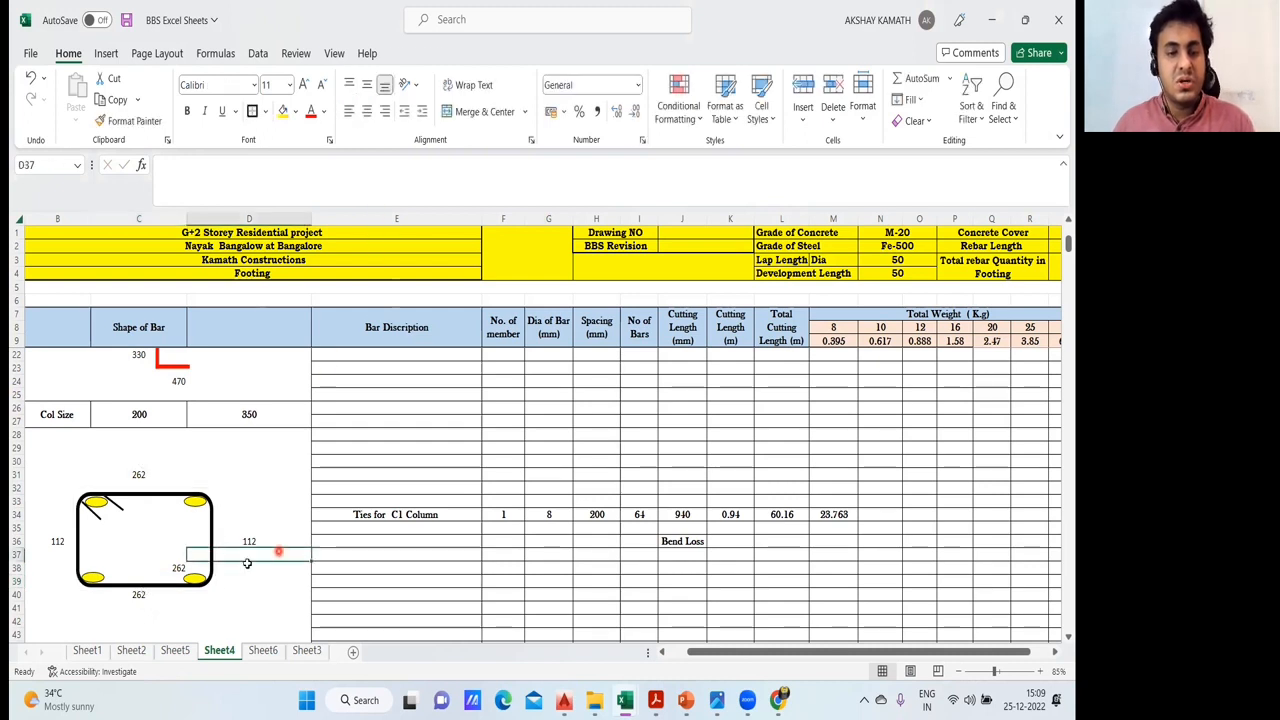
{"action": "left_click", "coordinate": [183, 568]}
{"action": "left_click", "coordinate": [302, 477]}
- Inspect the reference formula in the tie's short-side dimension cell D36 and cancel the edit
{"action": "left_click", "coordinate": [254, 544]}
{"action": "double_click", "coordinate": [252, 542]}
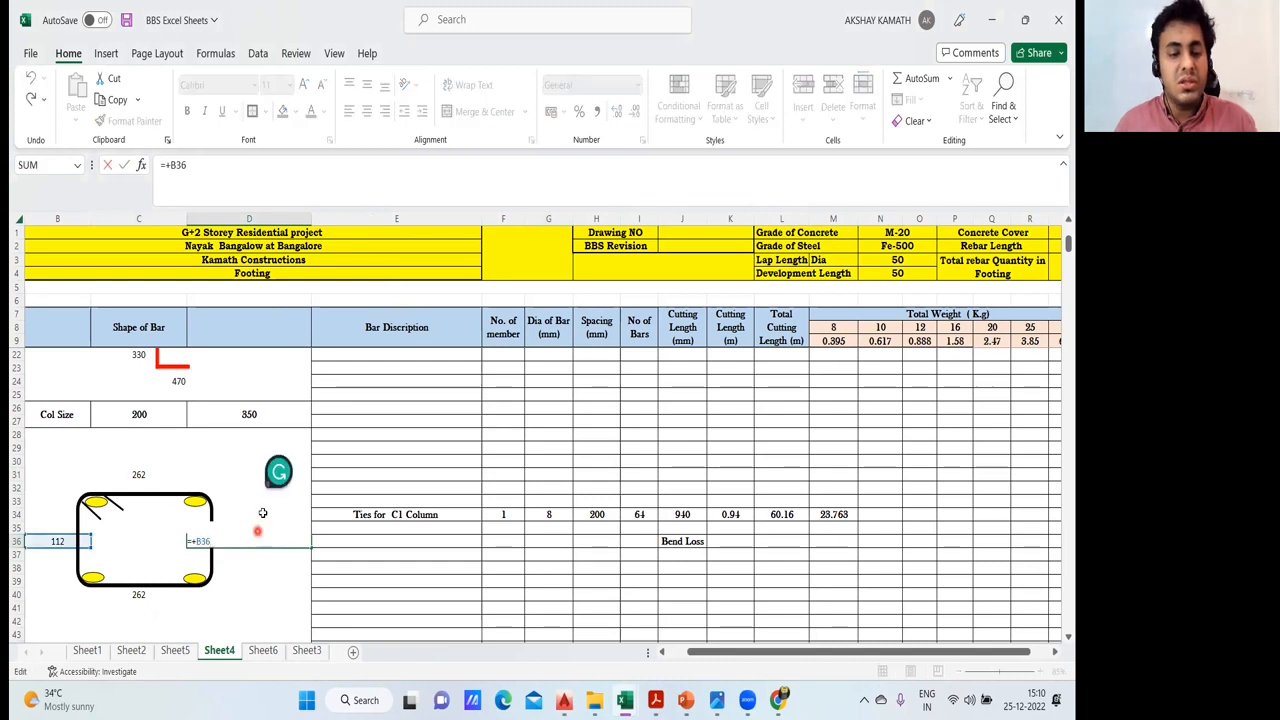
{"action": "double_click", "coordinate": [171, 540]}
{"action": "double_click", "coordinate": [199, 542]}
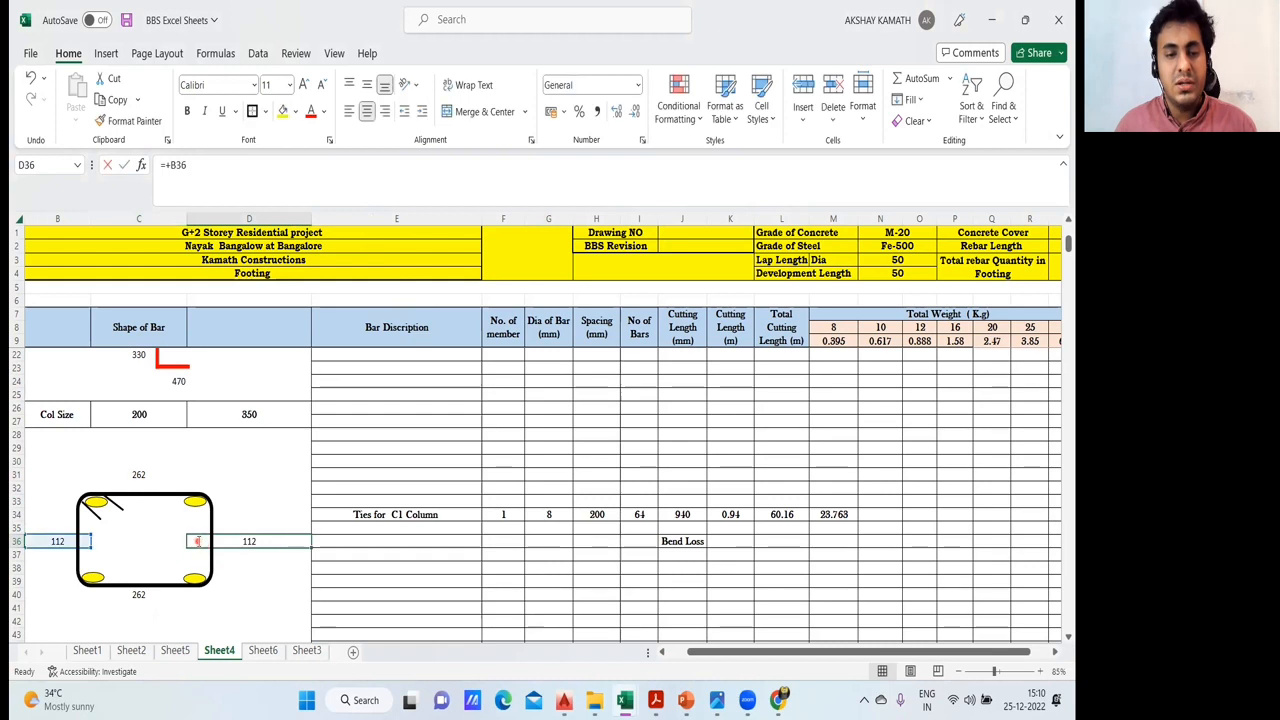
{"action": "left_click", "coordinate": [163, 551]}
{"action": "key", "text": "Escape"}
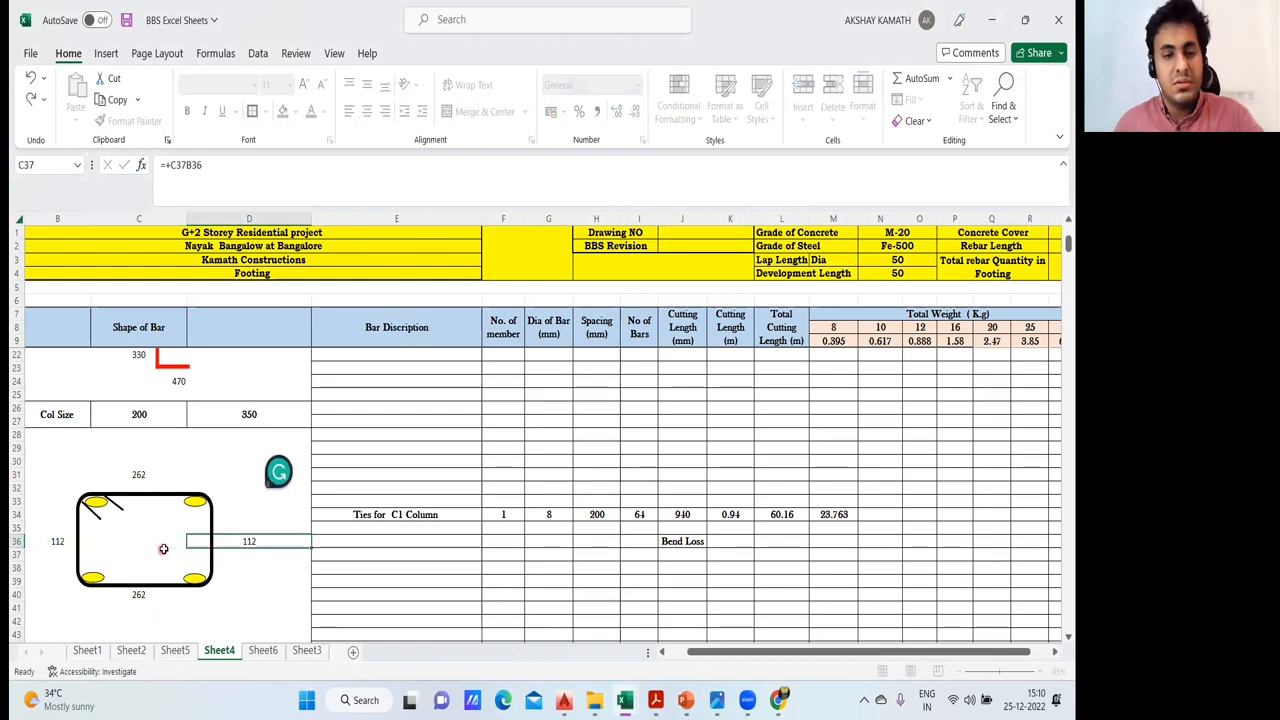
- Enter the short-side formula =+C26-40-40-G34 in cell C36 inside the tie sketch
{"action": "left_click", "coordinate": [177, 543]}
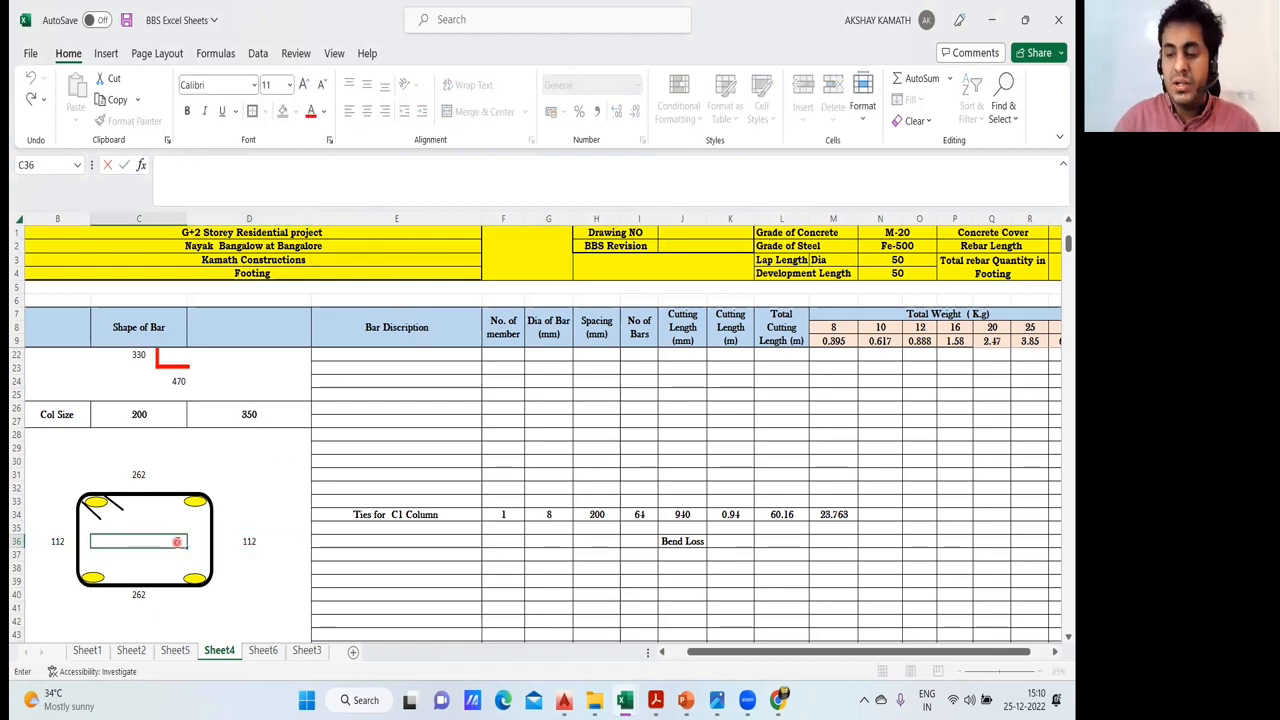
{"action": "type", "text": "+"}
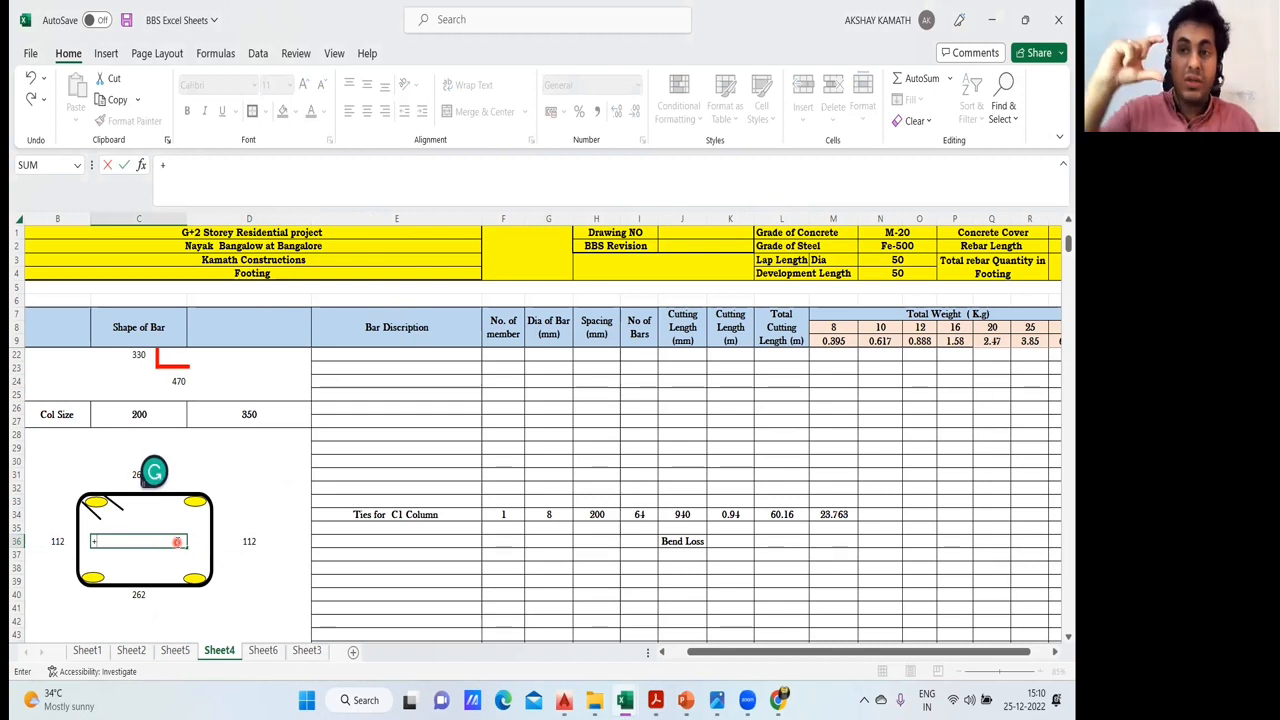
{"action": "left_click", "coordinate": [139, 414]}
{"action": "type", "text": "-"}
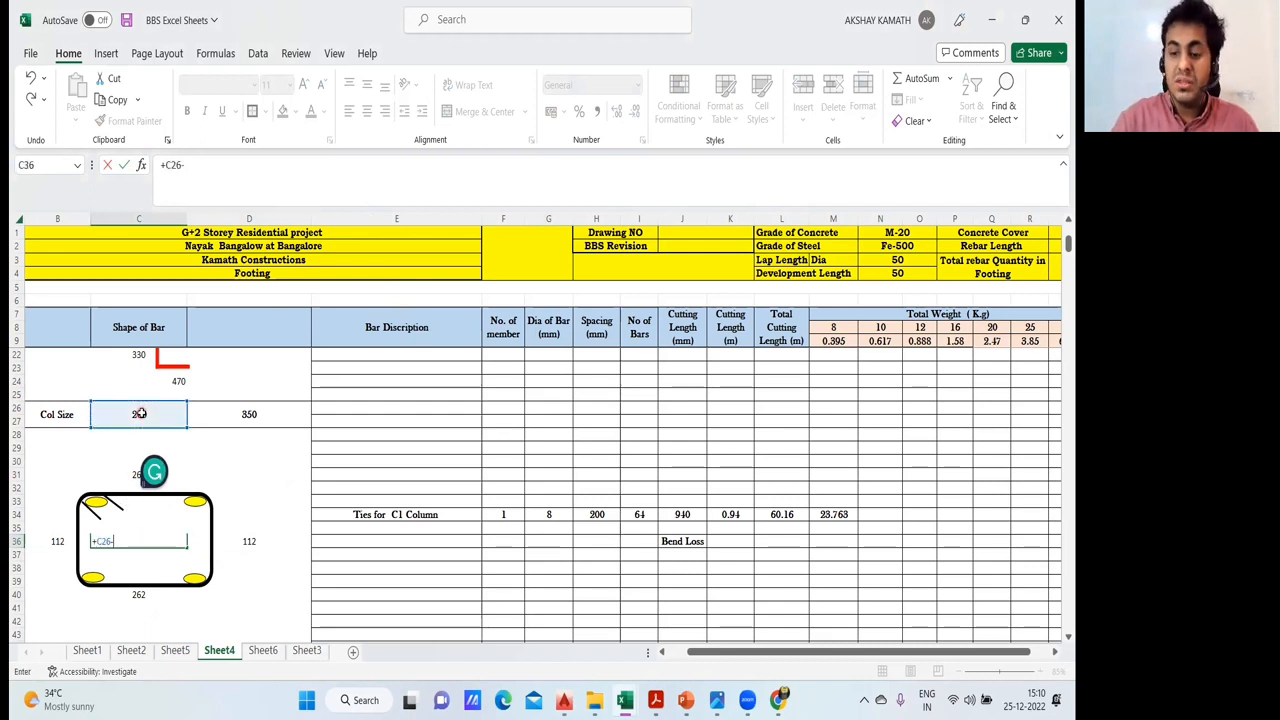
{"action": "type", "text": "40-40-"}
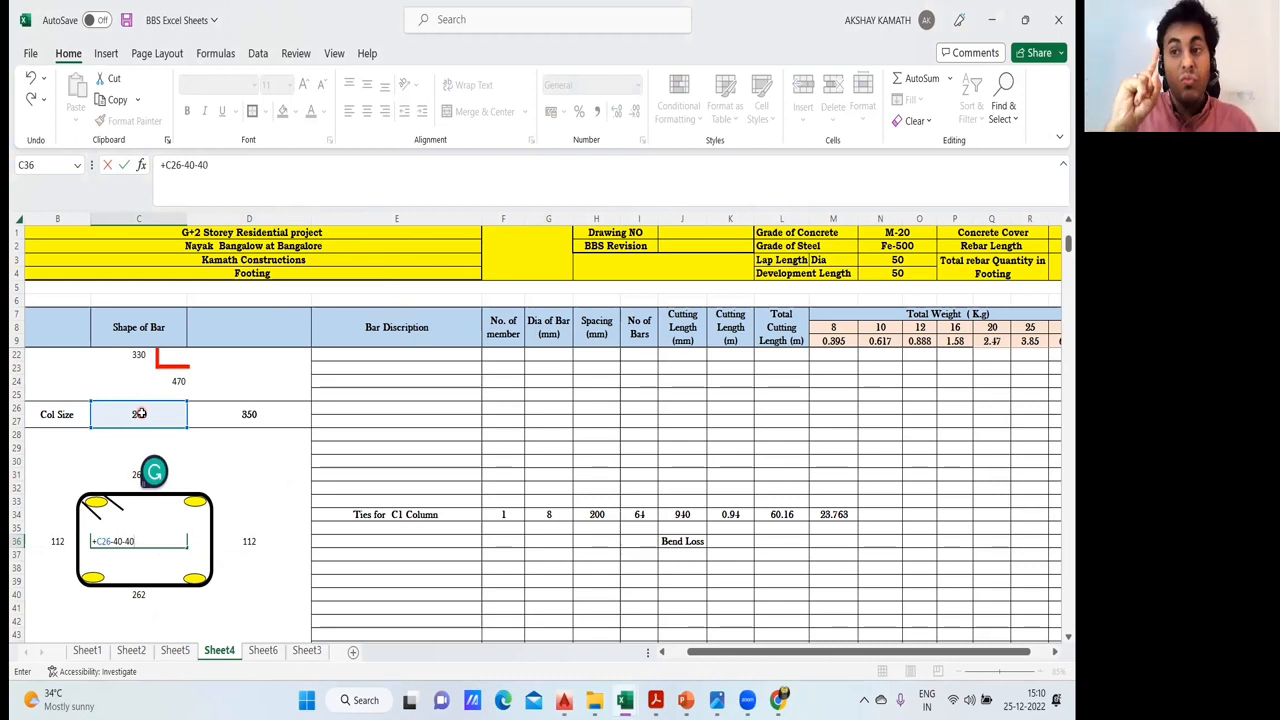
{"action": "left_click", "coordinate": [551, 515]}
{"action": "key", "text": "Return"}
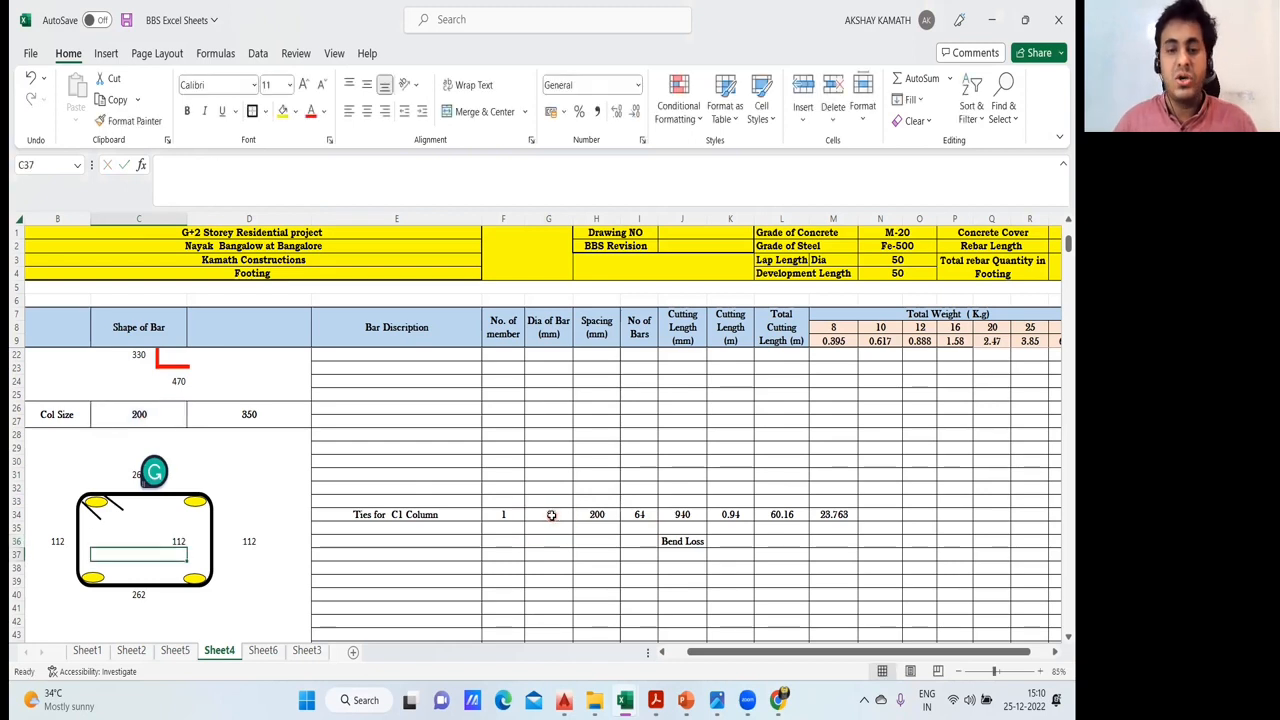
- Briefly show the annotated tie sketch with its cover deductions, and clear the trial formula from C36
{"action": "left_click", "coordinate": [751, 41]}
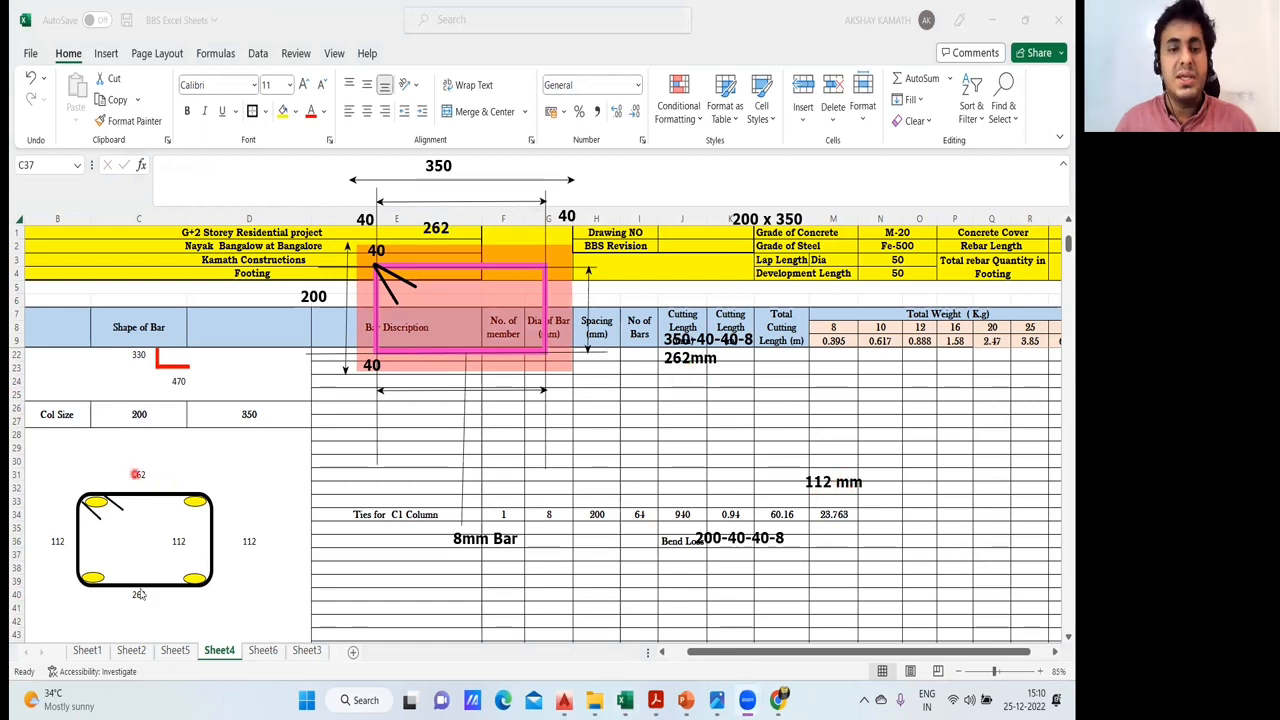
{"action": "left_click", "coordinate": [702, 73]}
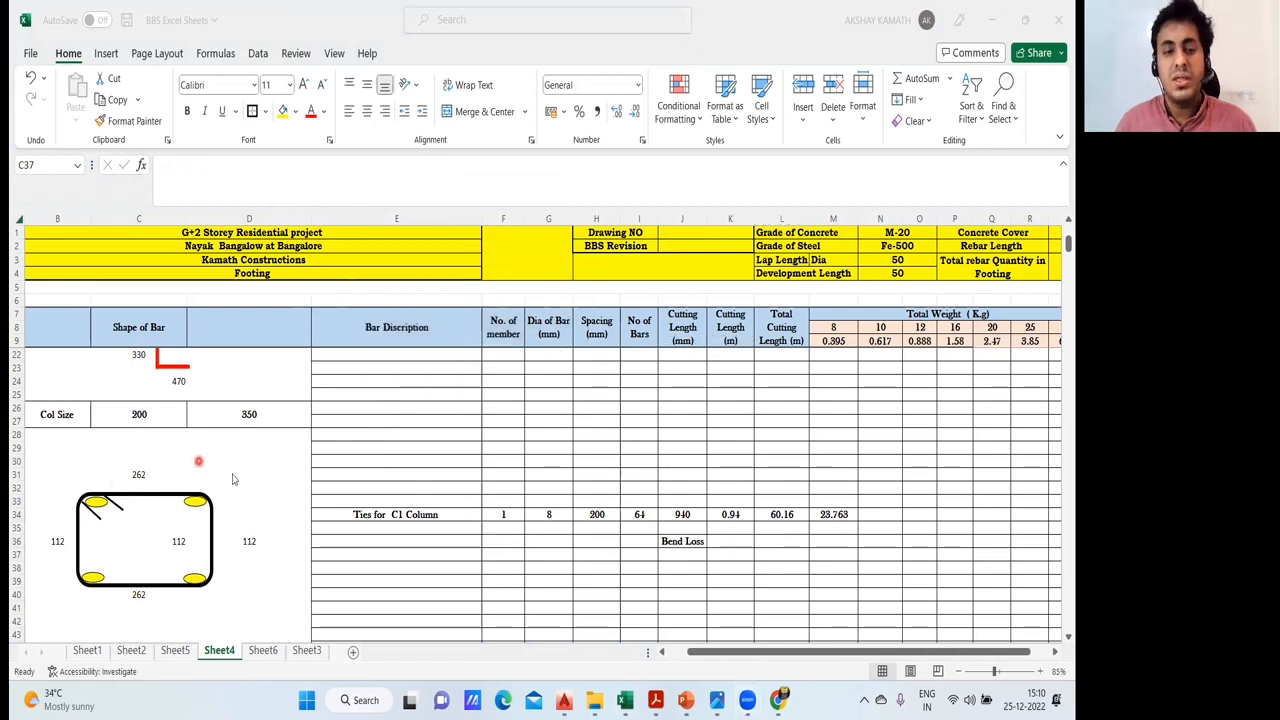
{"action": "left_click", "coordinate": [181, 542]}
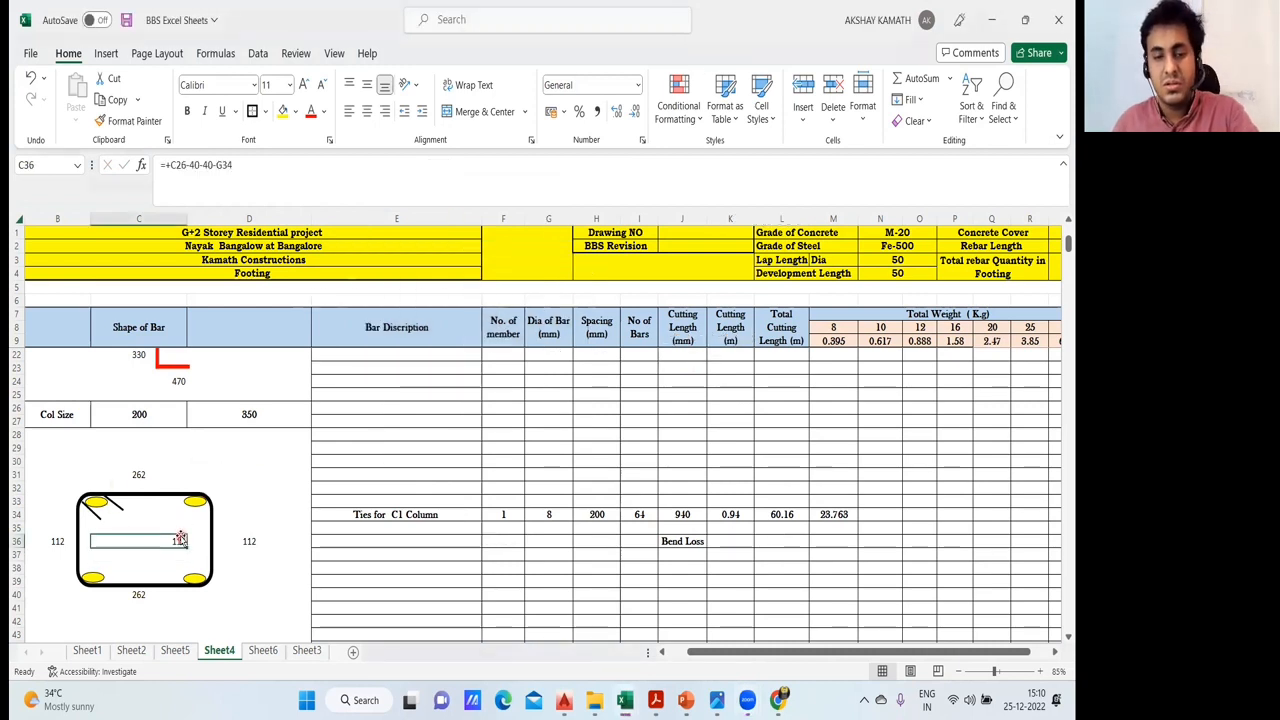
{"action": "left_click", "coordinate": [245, 490]}
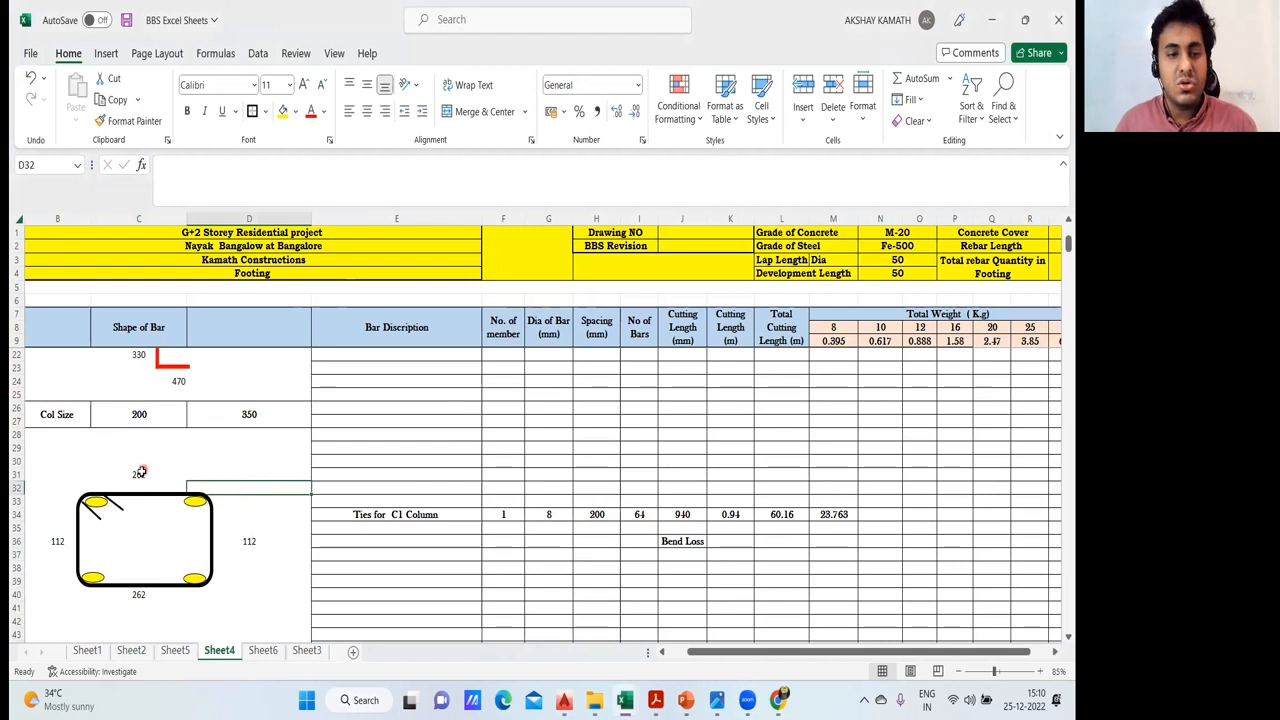
- Review the four tie side dimensions in turn: cells C31, D36, C40 and B36
{"action": "left_click", "coordinate": [142, 473]}
{"action": "left_click", "coordinate": [245, 540]}
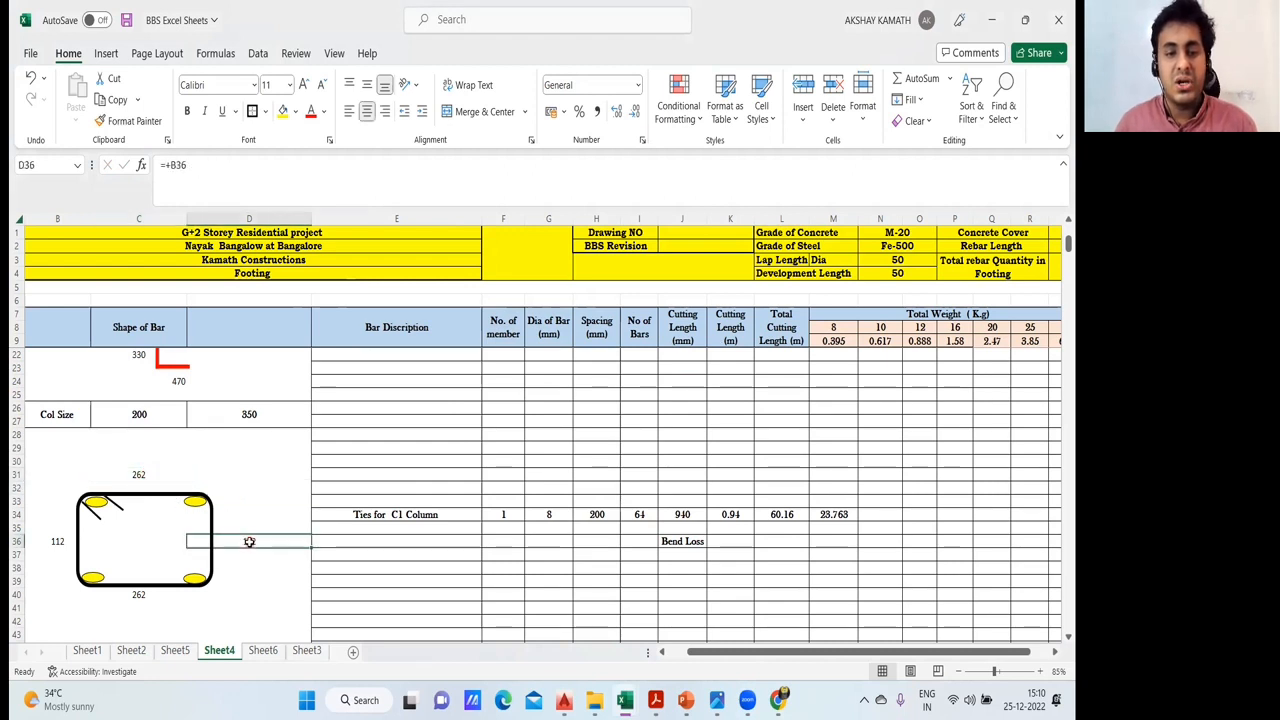
{"action": "left_click", "coordinate": [142, 595]}
{"action": "left_click", "coordinate": [60, 542]}
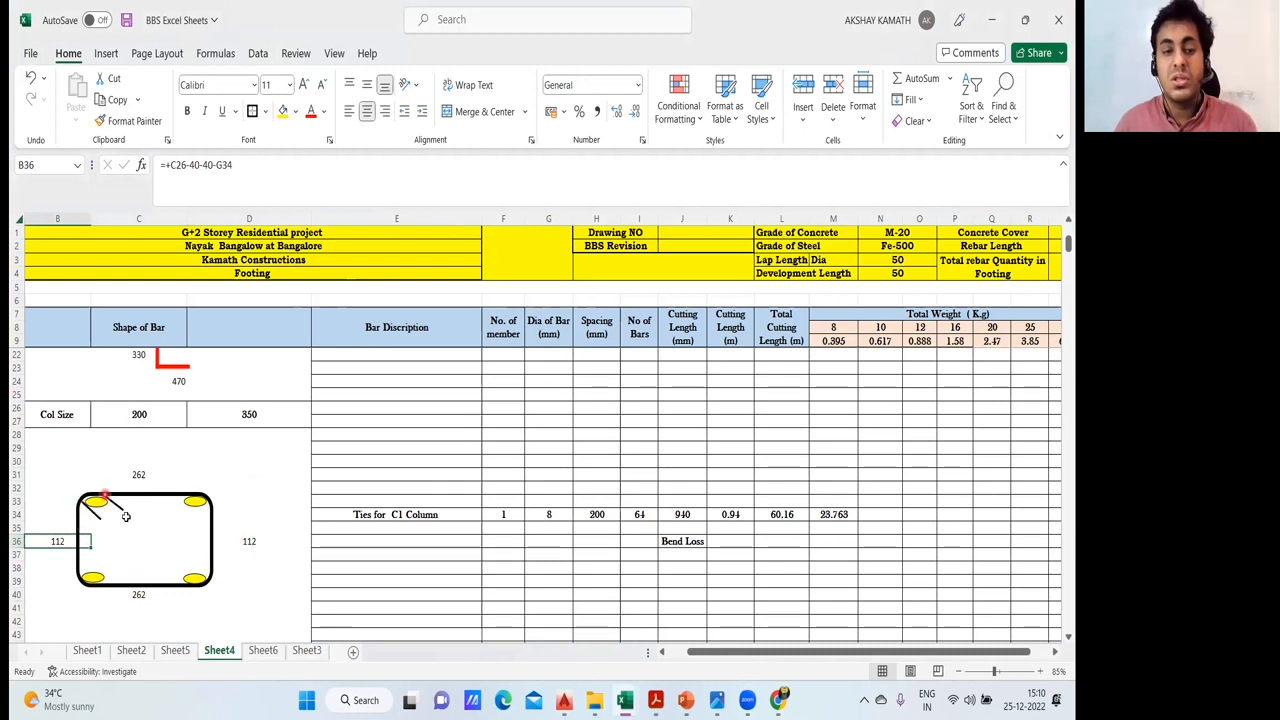
- Review the C1 column ties row: cutting length, bar diameter, spacing and the number-of-bars formula in I34
{"action": "left_click", "coordinate": [692, 514]}
{"action": "left_click", "coordinate": [424, 478]}
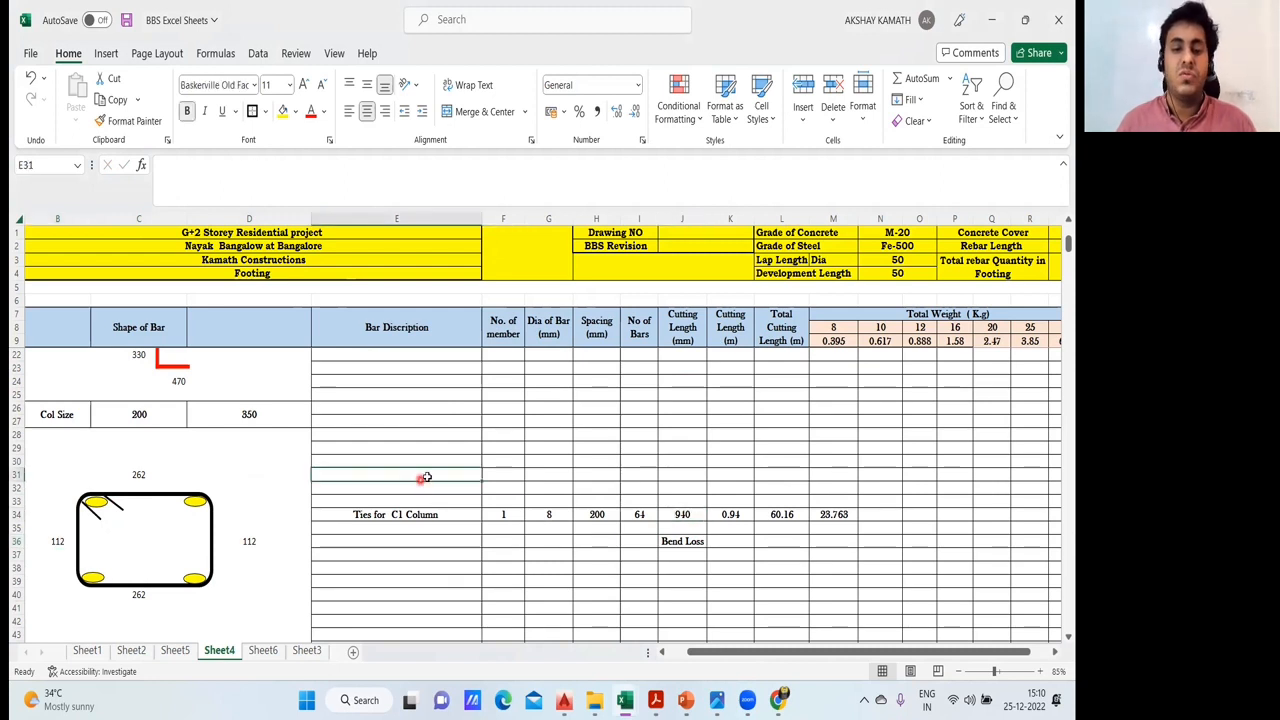
{"action": "left_click", "coordinate": [556, 514]}
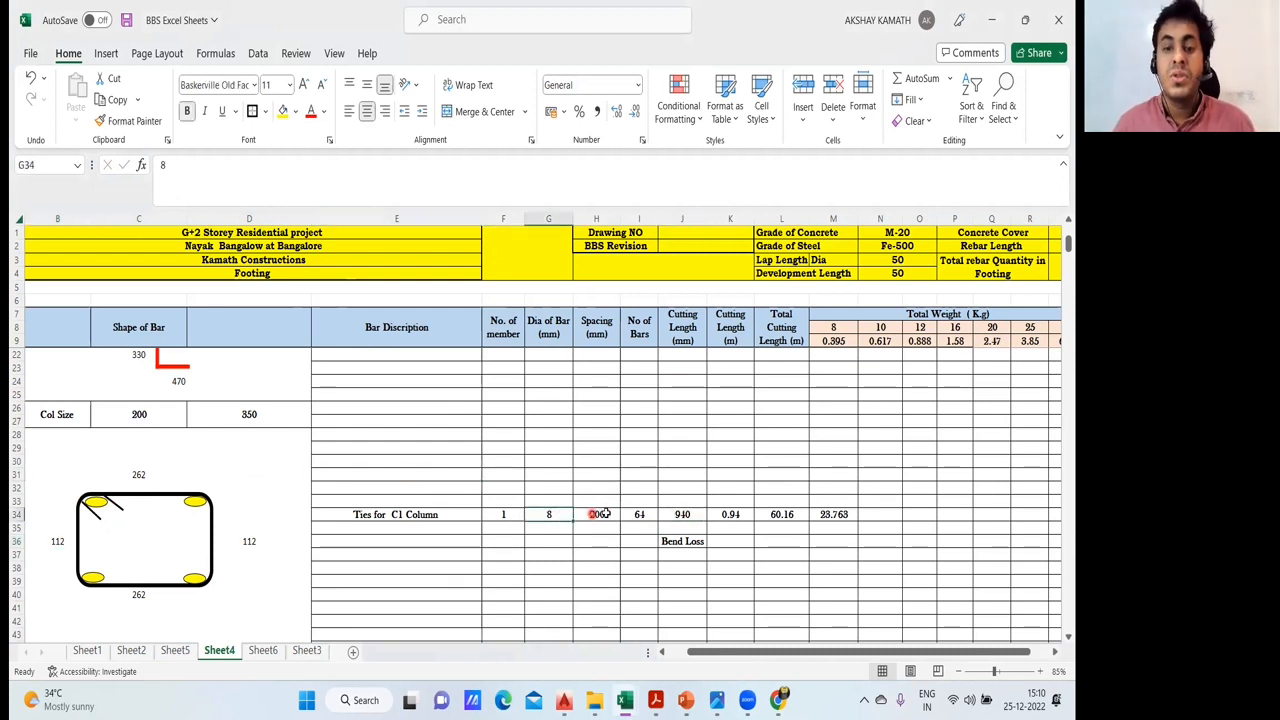
{"action": "left_click", "coordinate": [605, 513]}
{"action": "left_click", "coordinate": [639, 514]}
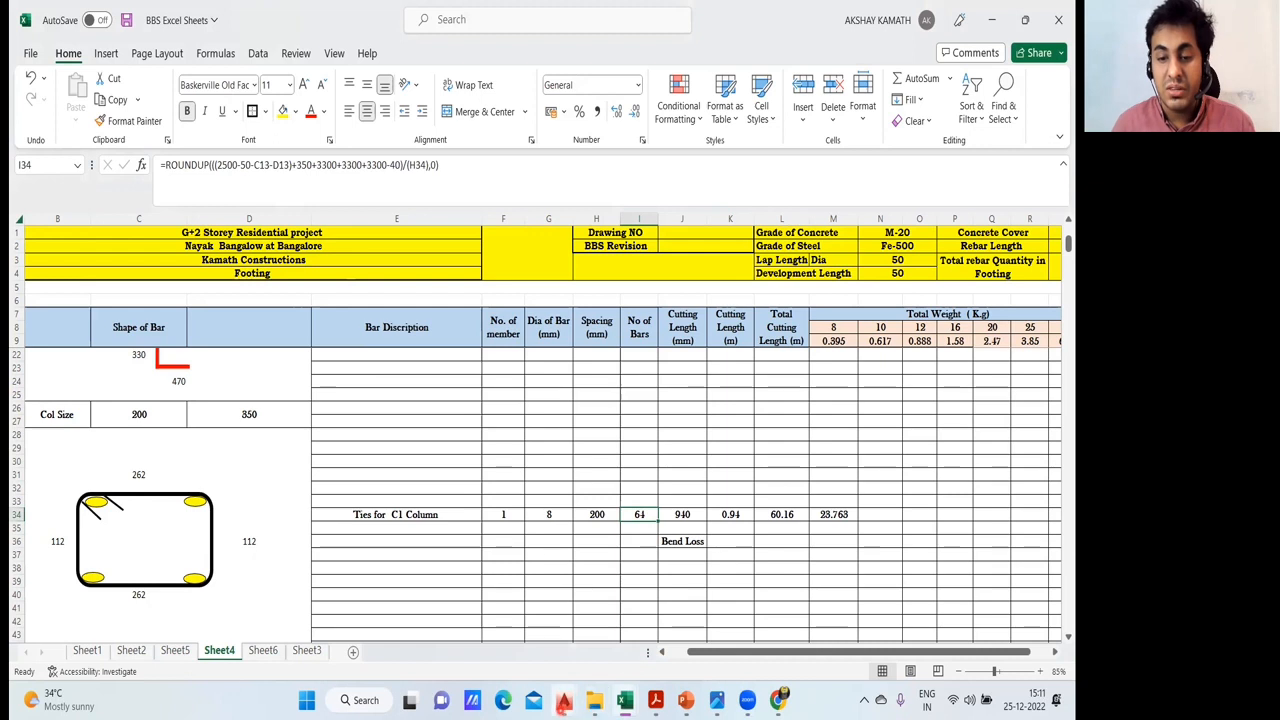
- Show the site photo IMG20220220103841.jpg of the column reinforcement in Photos, and return to the ties' number-of-bars formula in Excel cell I34
{"action": "mouse_move", "coordinate": [564, 700]}
{"action": "left_click", "coordinate": [686, 700]}
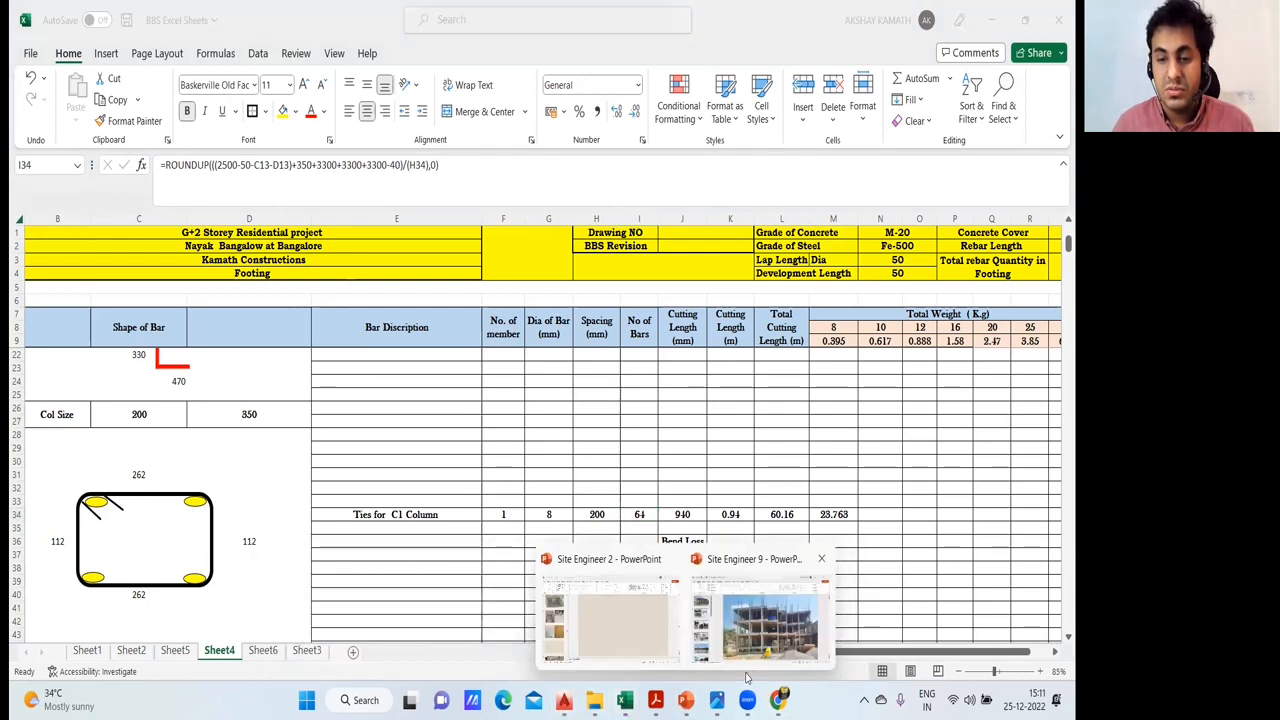
{"action": "mouse_move", "coordinate": [716, 700]}
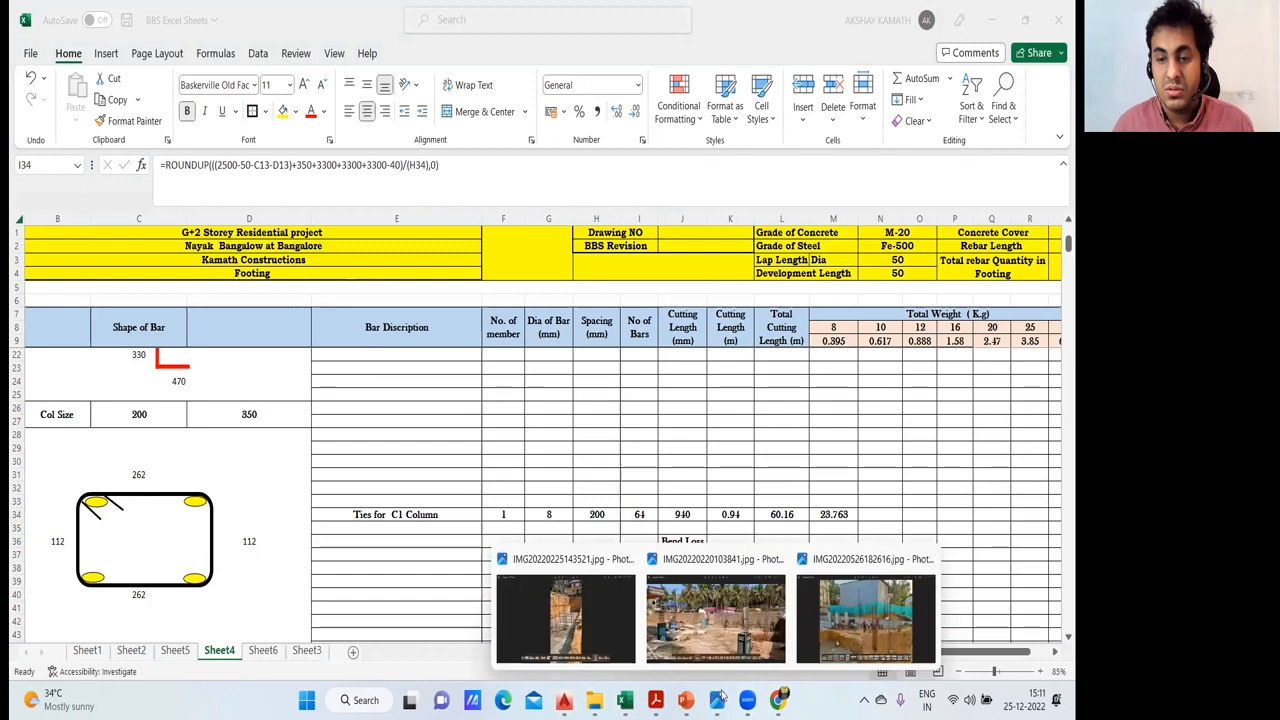
{"action": "left_click", "coordinate": [761, 631]}
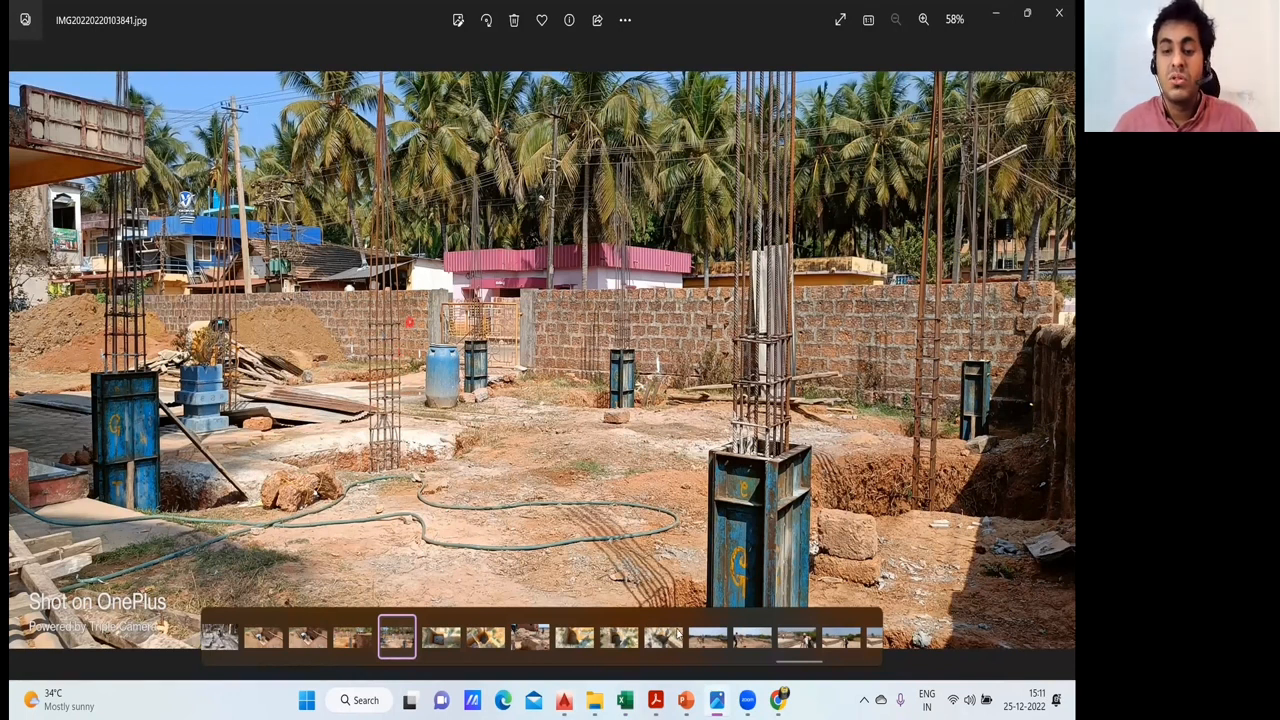
{"action": "mouse_move", "coordinate": [655, 700]}
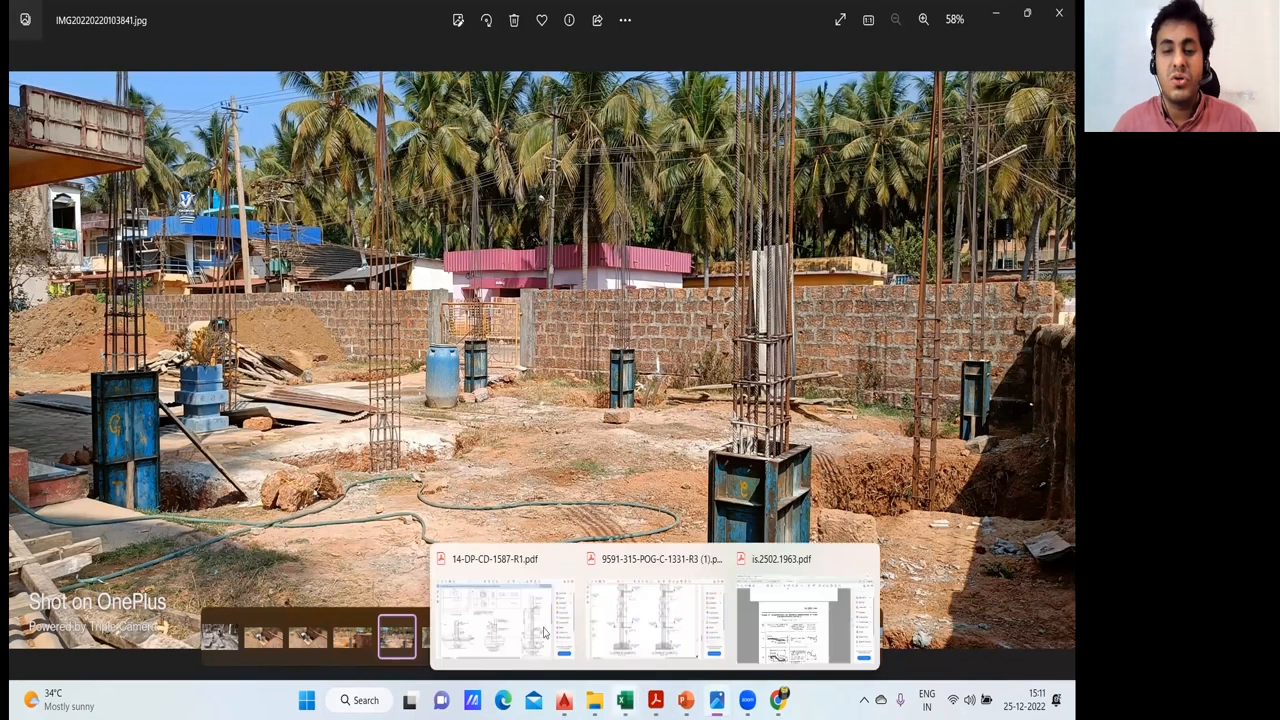
{"action": "left_click", "coordinate": [625, 700]}
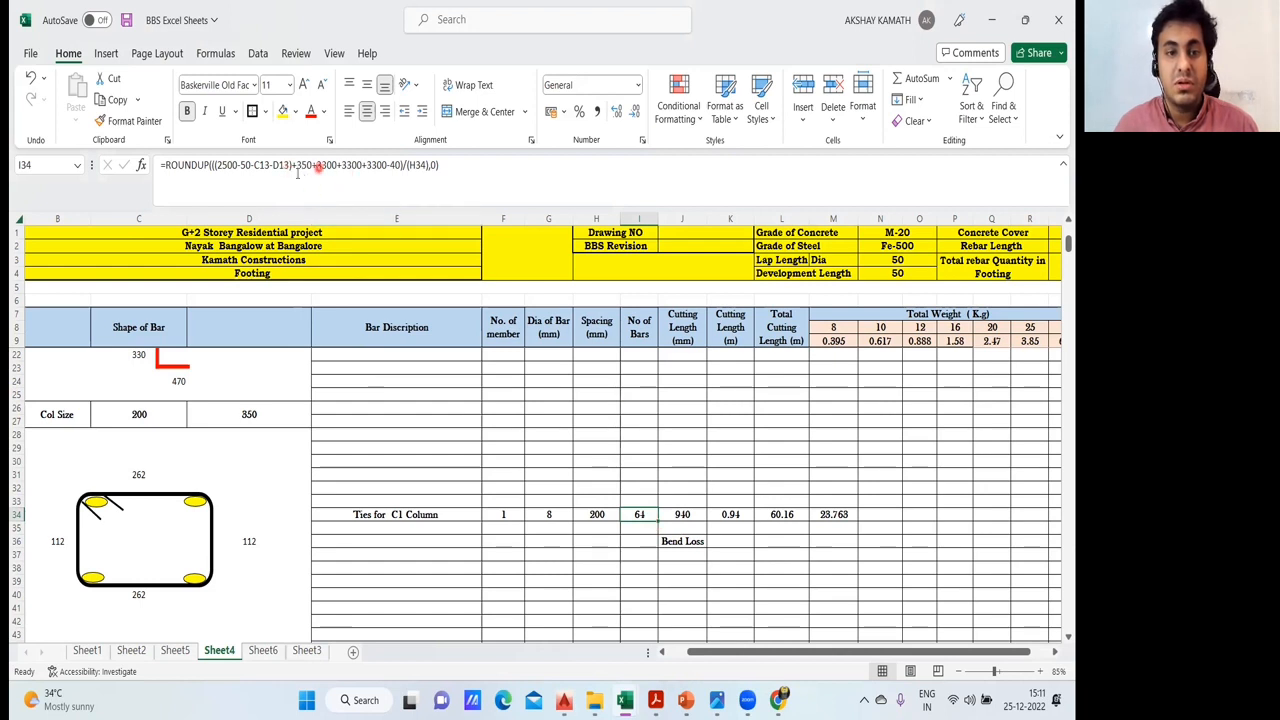
{"action": "left_click", "coordinate": [685, 489]}
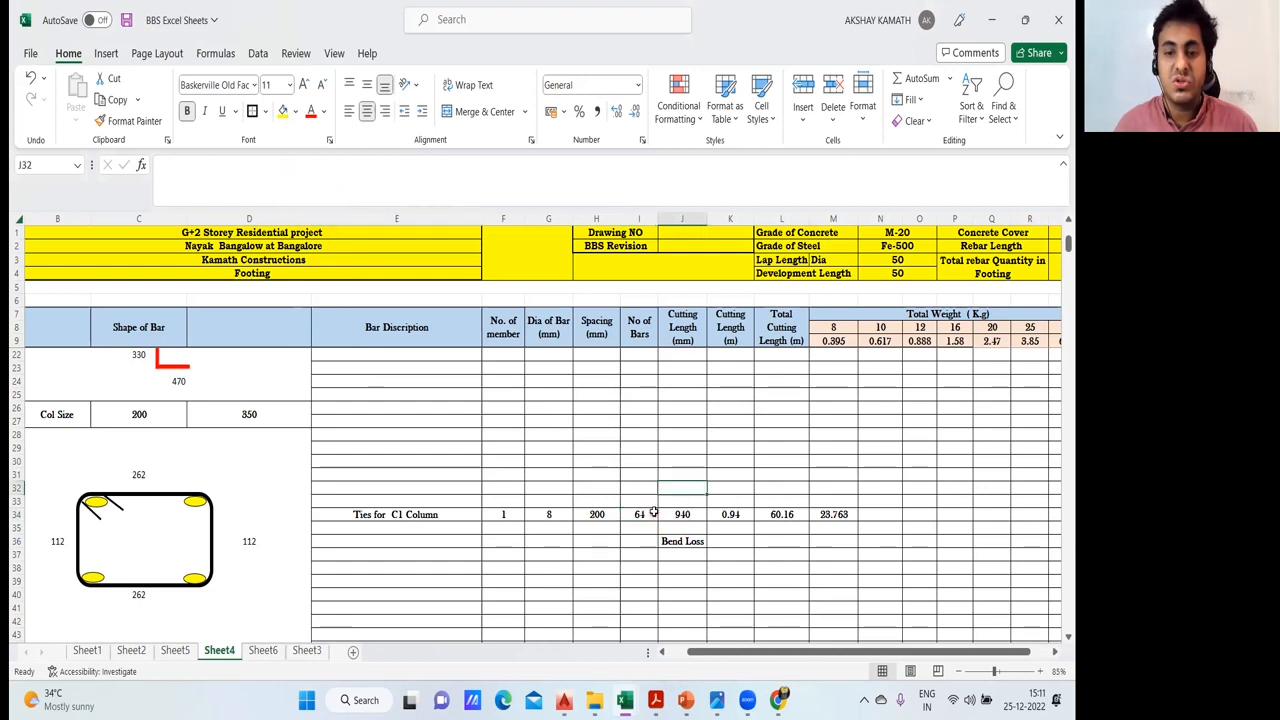
{"action": "left_click", "coordinate": [652, 513]}
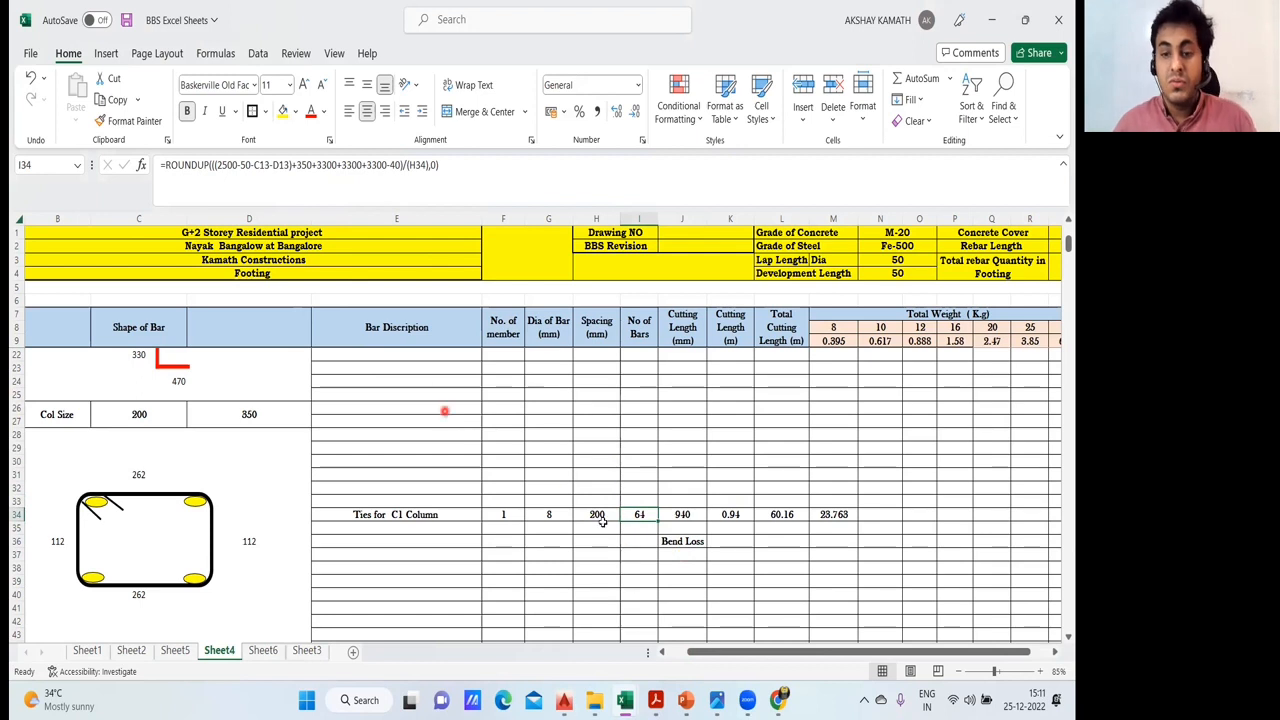
- Switch to the AutoCAD drawing S-01,FOUNDATION DETAILS R6(1).dwg and examine the typical section for column schedule from footing to plinth
{"action": "left_click", "coordinate": [564, 700]}
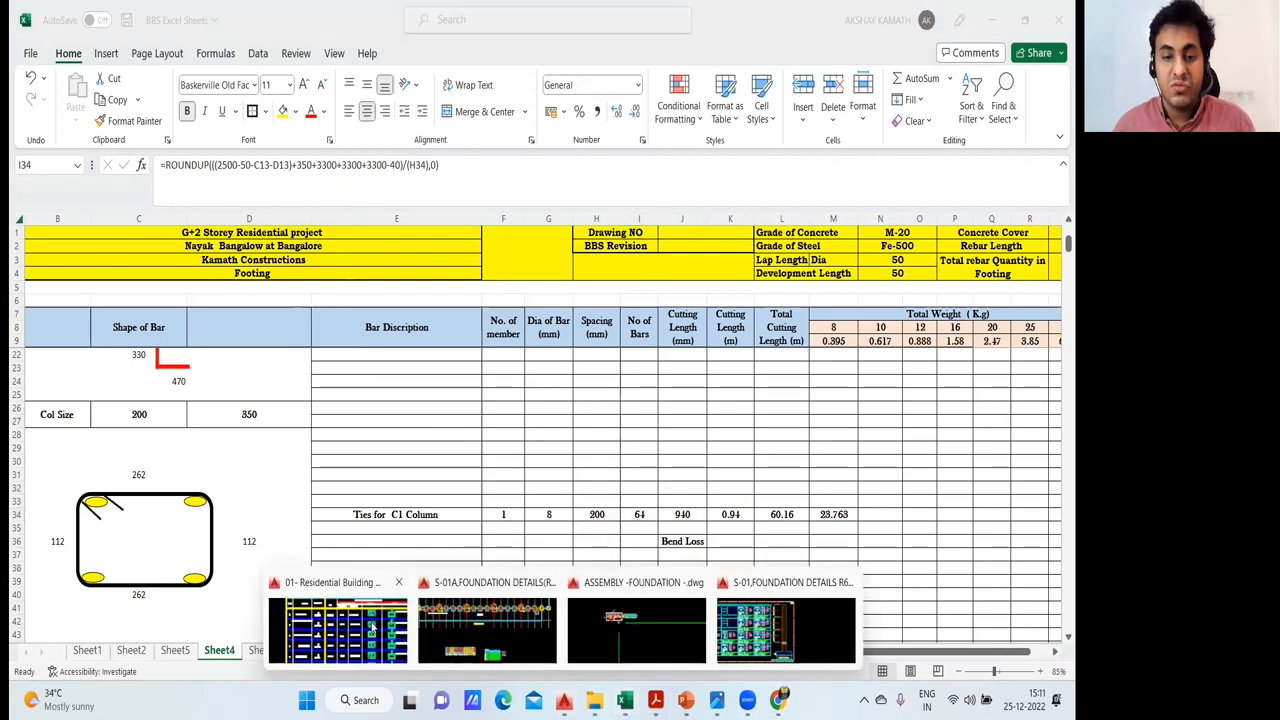
{"action": "left_click", "coordinate": [816, 624]}
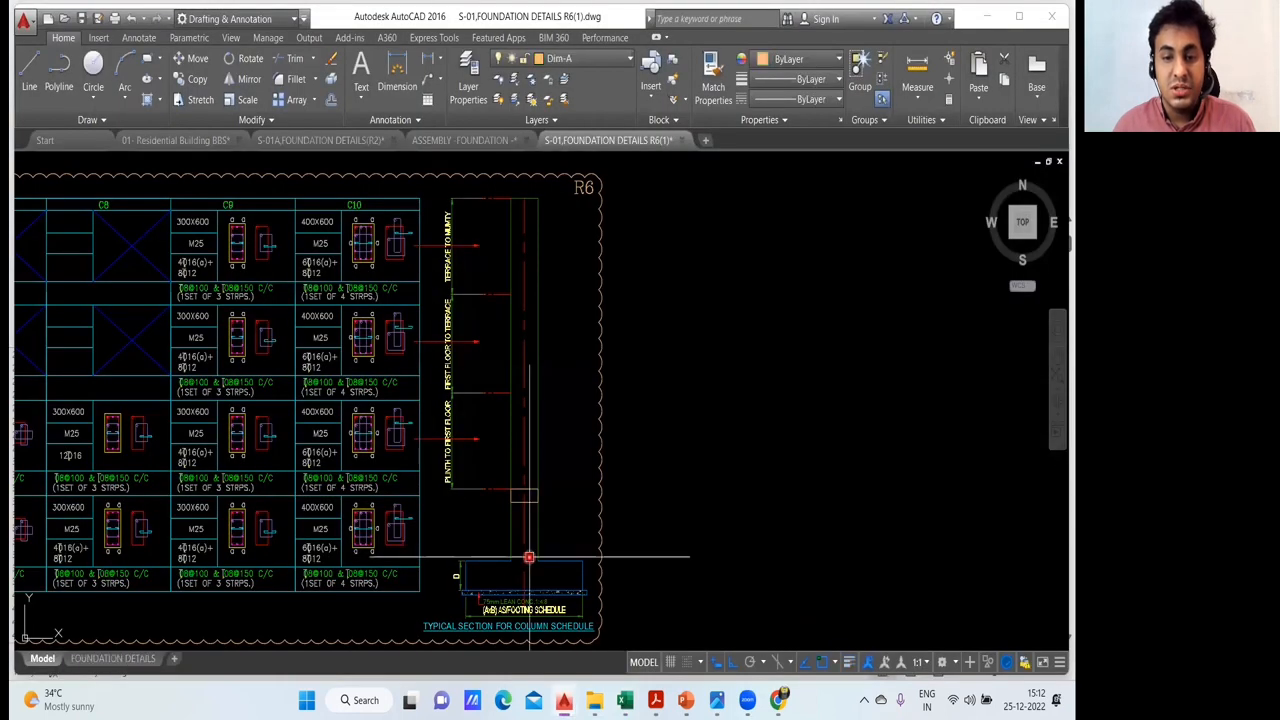
{"action": "scroll", "coordinate": [540, 549], "scroll_direction": "up", "scroll_amount": 3}
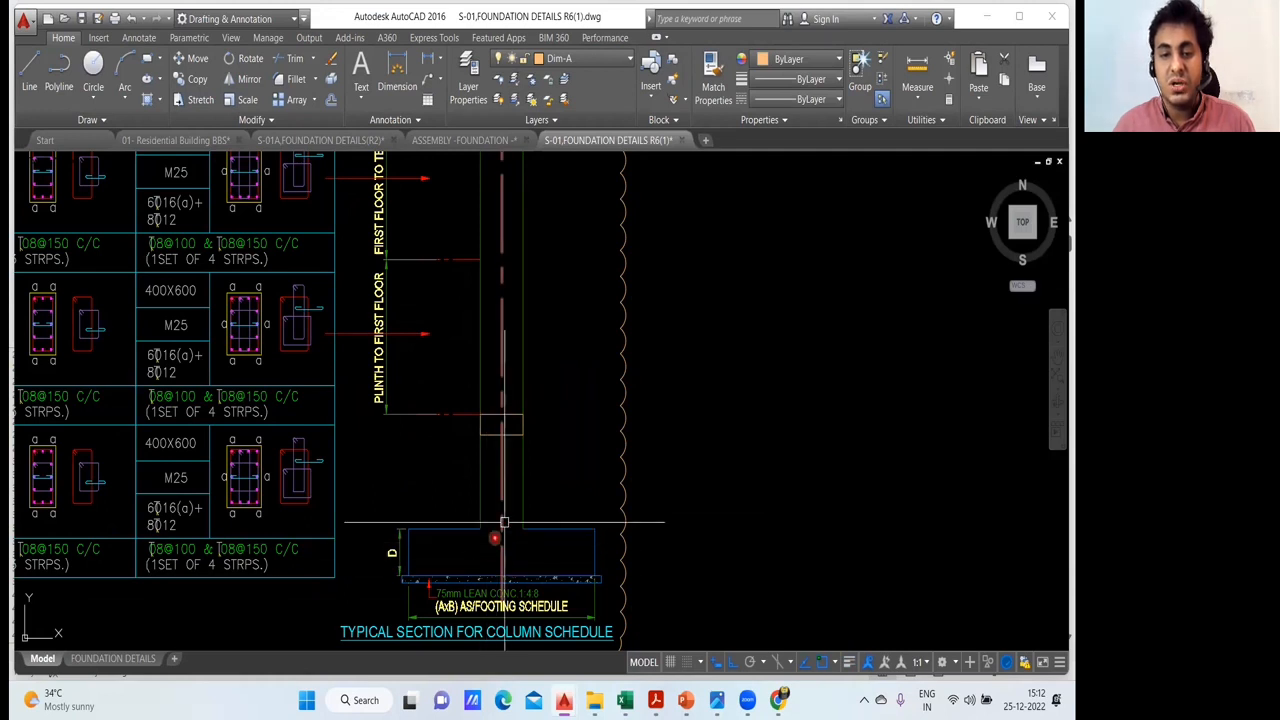
{"action": "left_click_drag", "start_coordinate": [516, 458], "coordinate": [513, 635]}
{"action": "left_click_drag", "start_coordinate": [527, 298], "coordinate": [524, 480]}
{"action": "scroll", "coordinate": [524, 478], "scroll_direction": "up", "scroll_amount": 2}
{"action": "scroll", "coordinate": [500, 331], "scroll_direction": "down", "scroll_amount": 4}
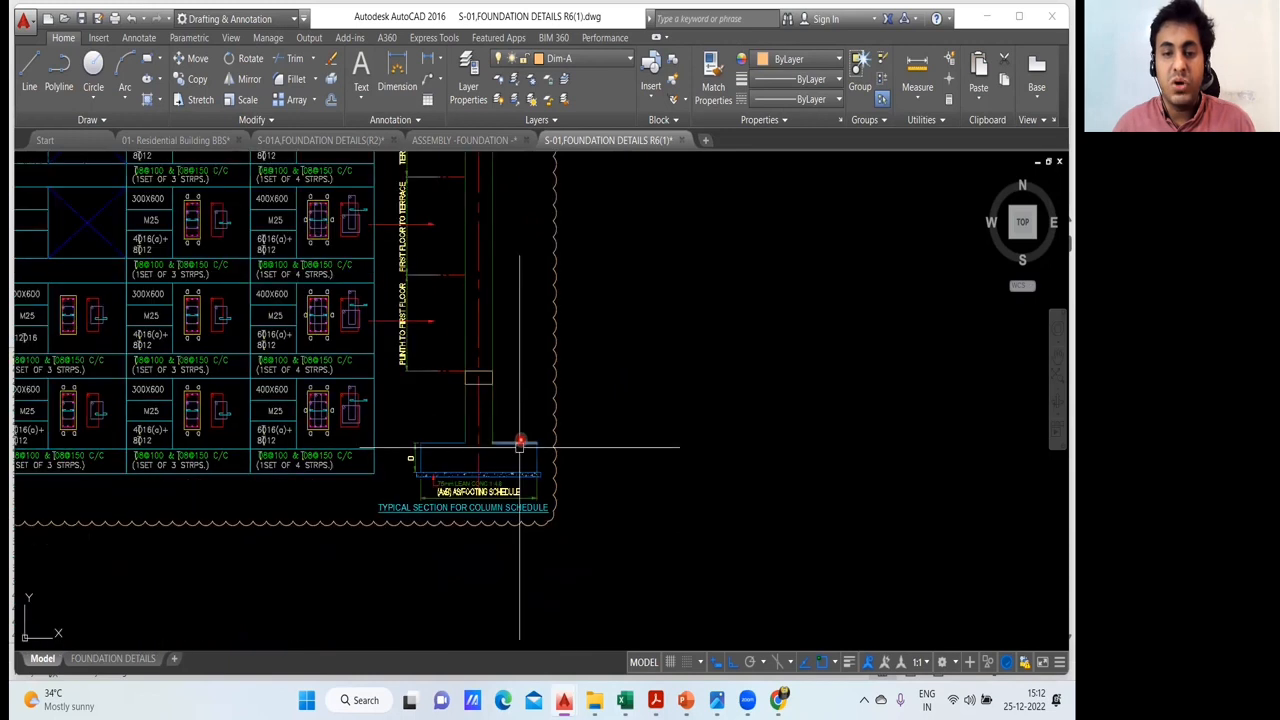
{"action": "scroll", "coordinate": [520, 443], "scroll_direction": "up", "scroll_amount": 2}
{"action": "left_click_drag", "start_coordinate": [489, 420], "coordinate": [566, 377]}
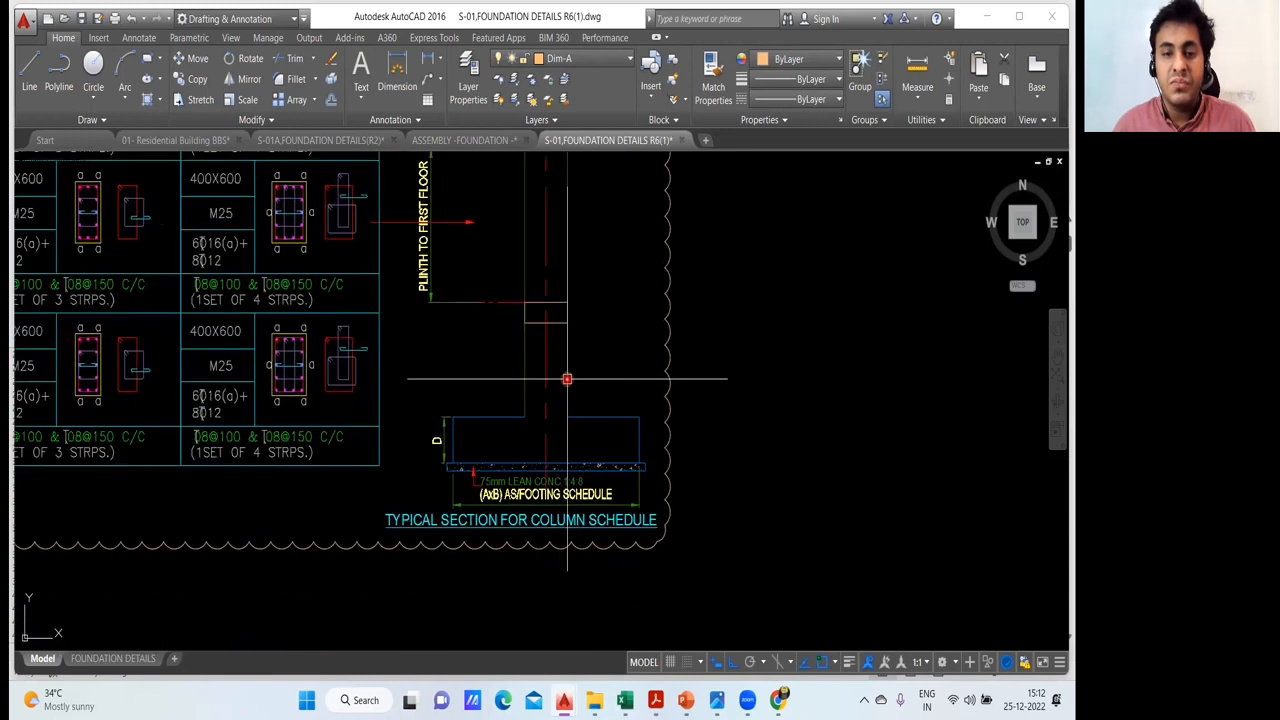
{"action": "scroll", "coordinate": [524, 388], "scroll_direction": "up", "scroll_amount": 2}
{"action": "mouse_move", "coordinate": [624, 700]}
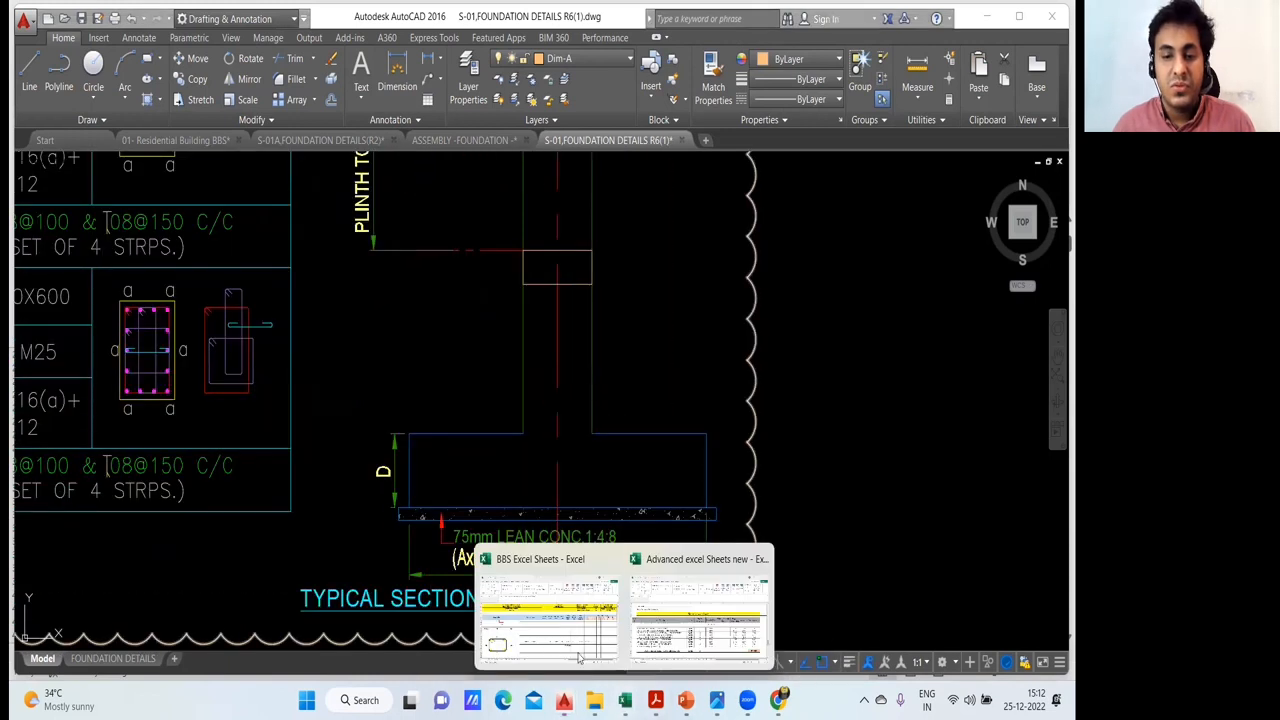
- Return to the BBS Excel Sheets workbook and inspect the ROUNDUP formula in I34 against the footing bar diameters in C13 and D13, leaving it unedited
{"action": "left_click", "coordinate": [548, 645]}
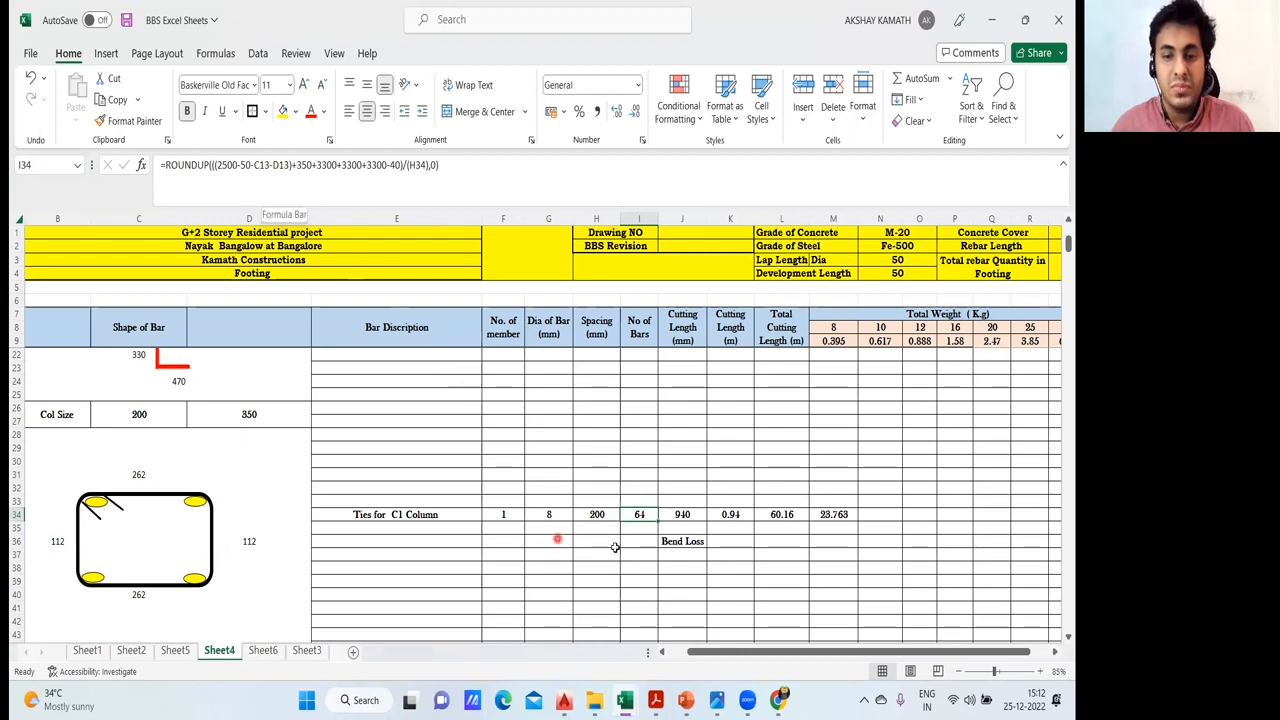
{"action": "double_click", "coordinate": [642, 514]}
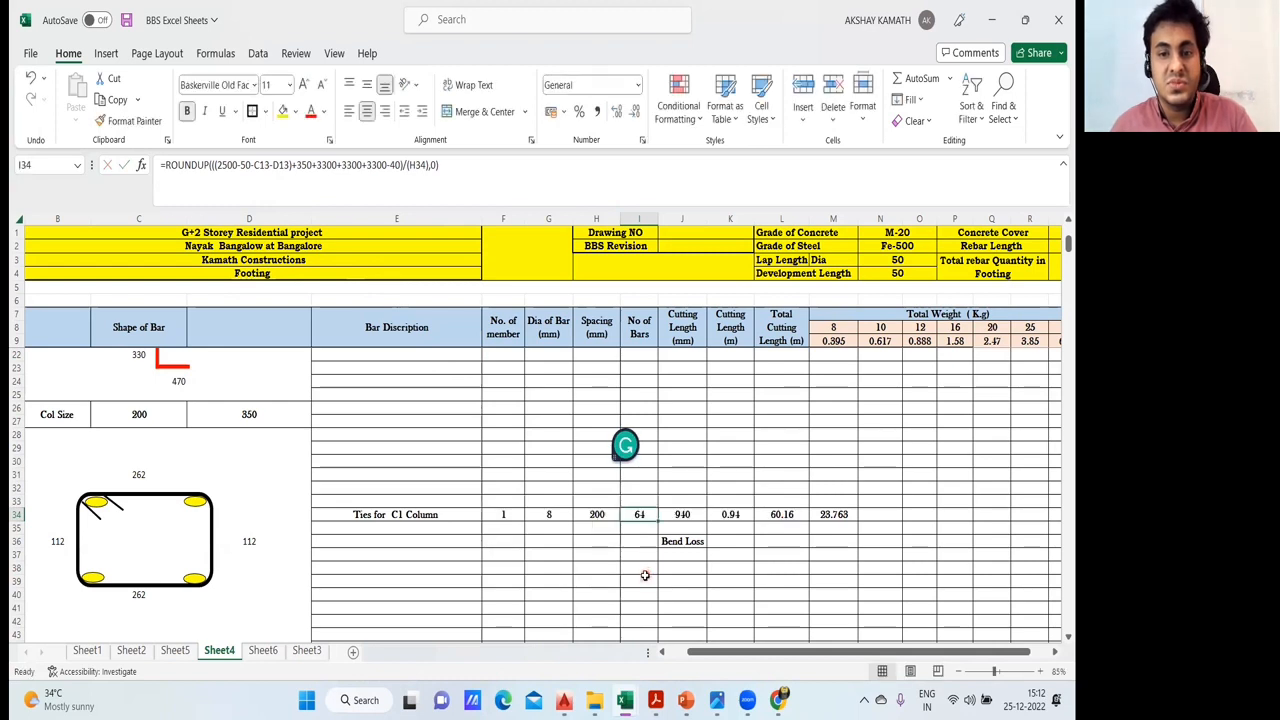
{"action": "key", "text": "Escape"}
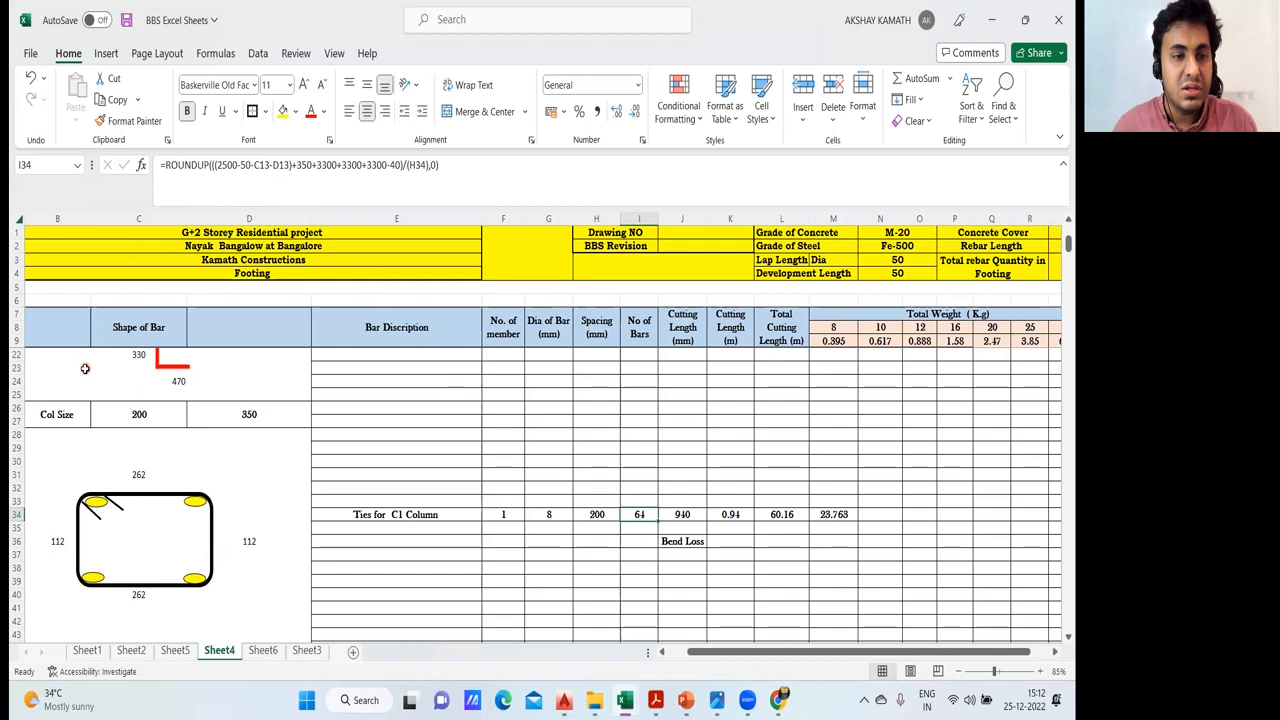
{"action": "left_click", "coordinate": [270, 166]}
{"action": "left_click_drag", "start_coordinate": [270, 167], "coordinate": [259, 167]}
{"action": "key", "text": "Escape"}
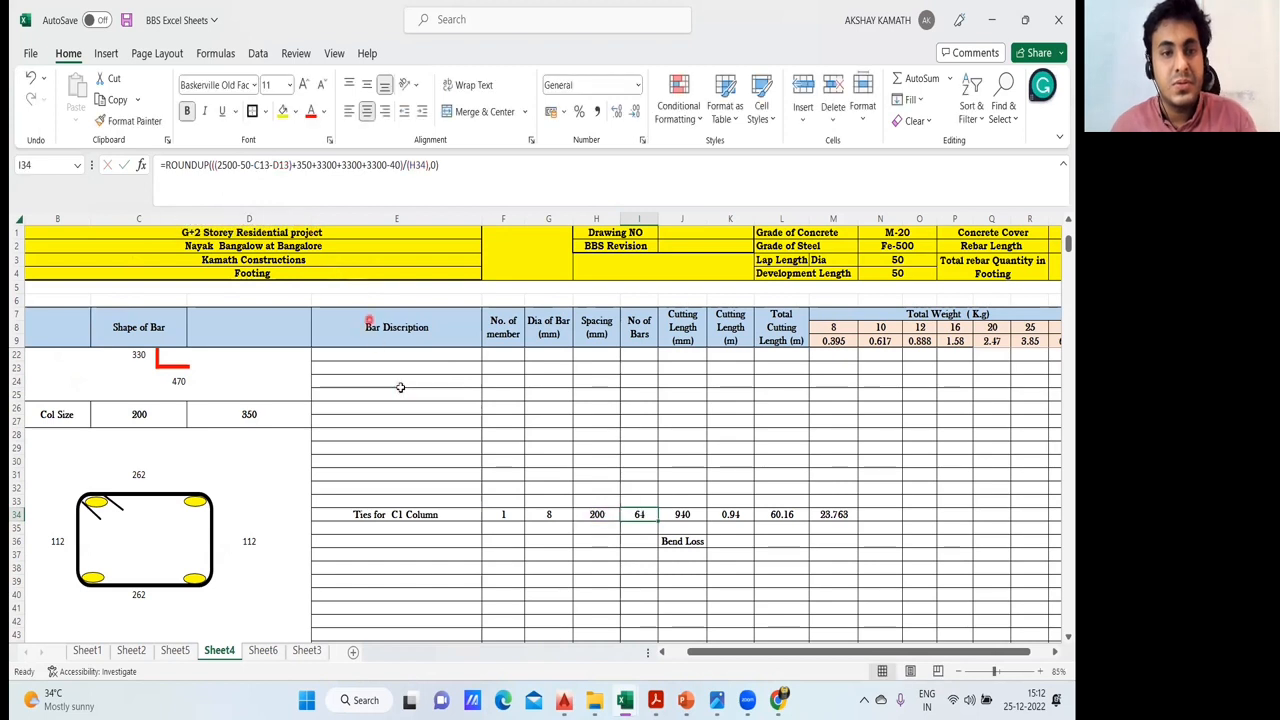
{"action": "scroll", "coordinate": [245, 420], "scroll_direction": "up", "scroll_amount": 4}
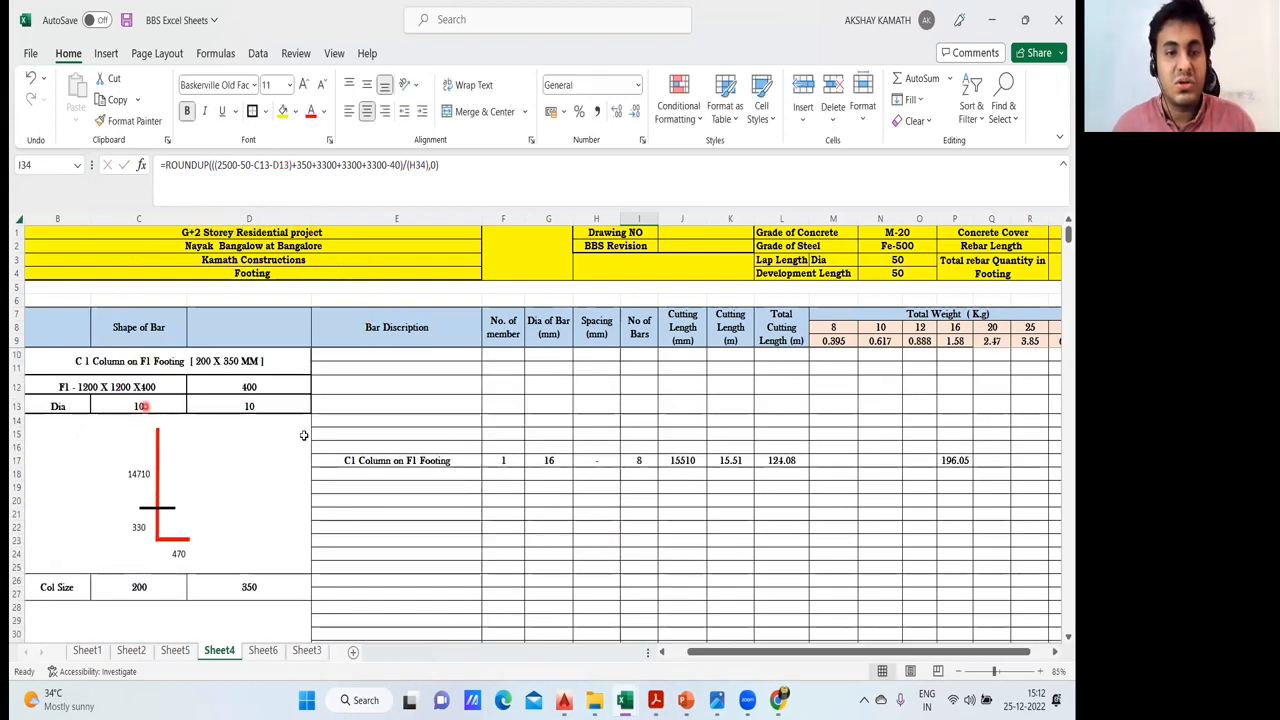
{"action": "scroll", "coordinate": [200, 408], "scroll_direction": "down", "scroll_amount": 3}
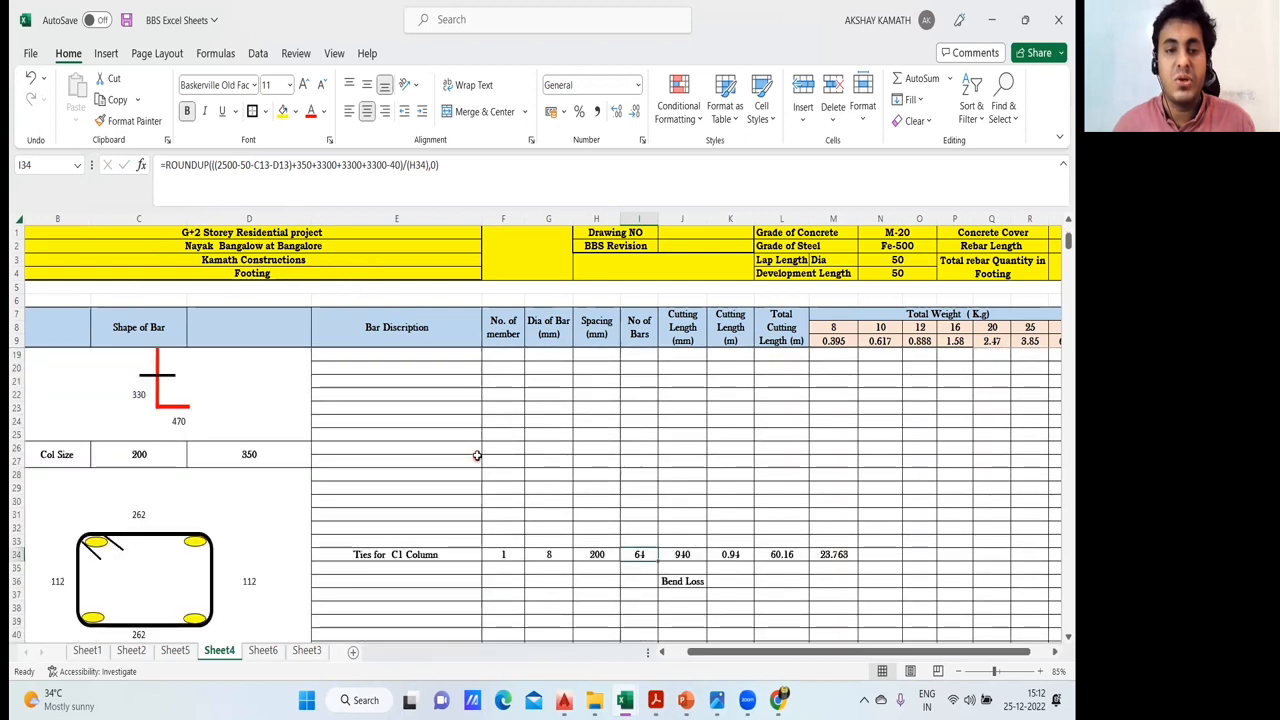
- Enter the below-ground height formula +(2500-50-C13-D13) in the blank cell E23
{"action": "double_click", "coordinate": [423, 406]}
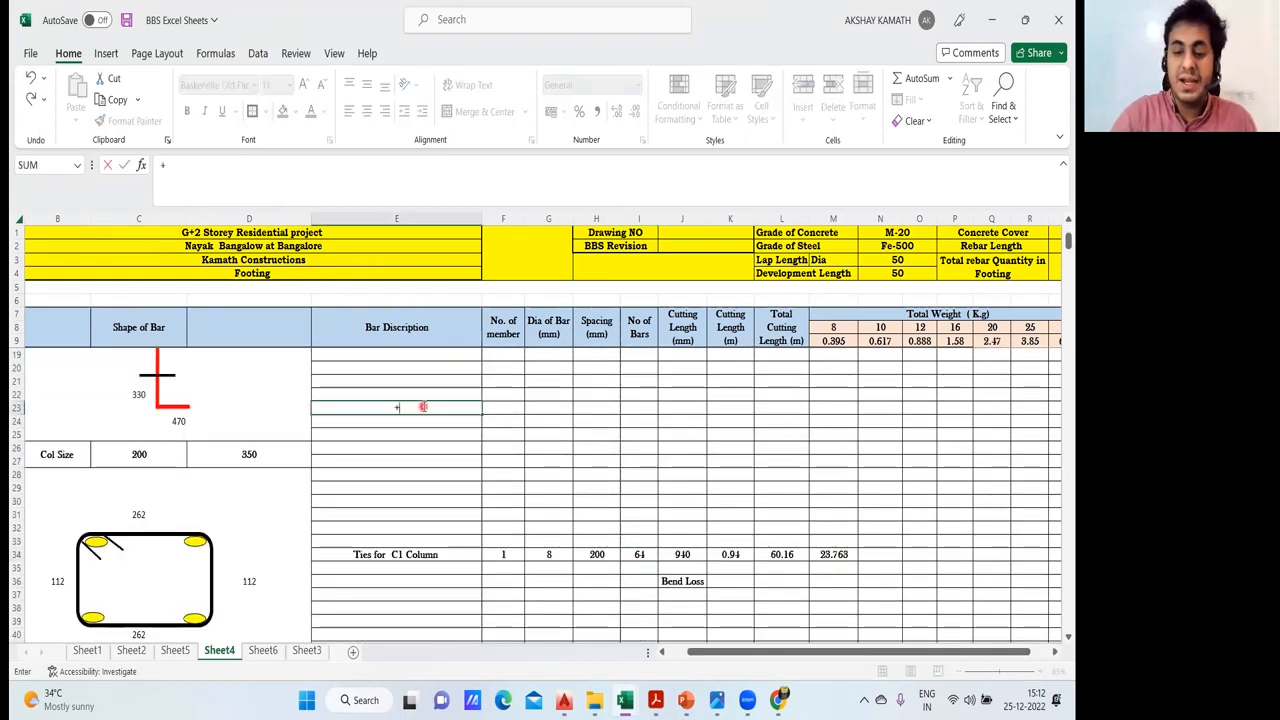
{"action": "type", "text": "+("}
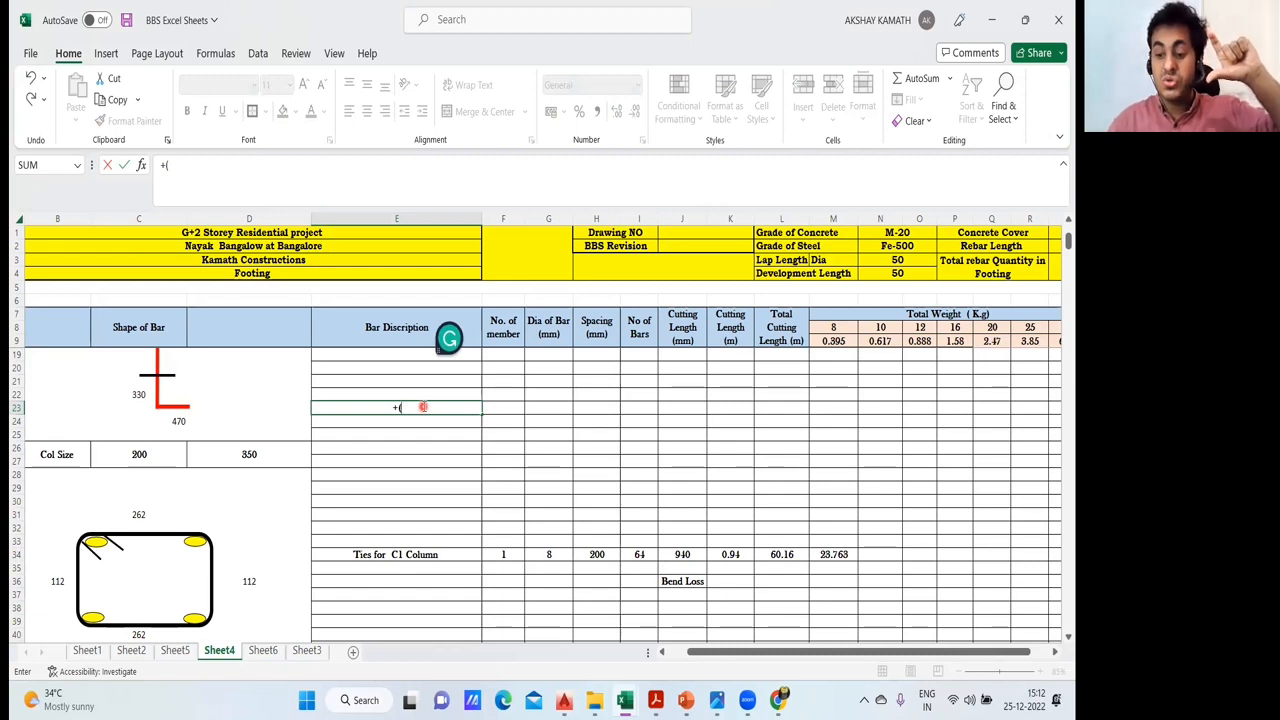
{"action": "type", "text": "2500"}
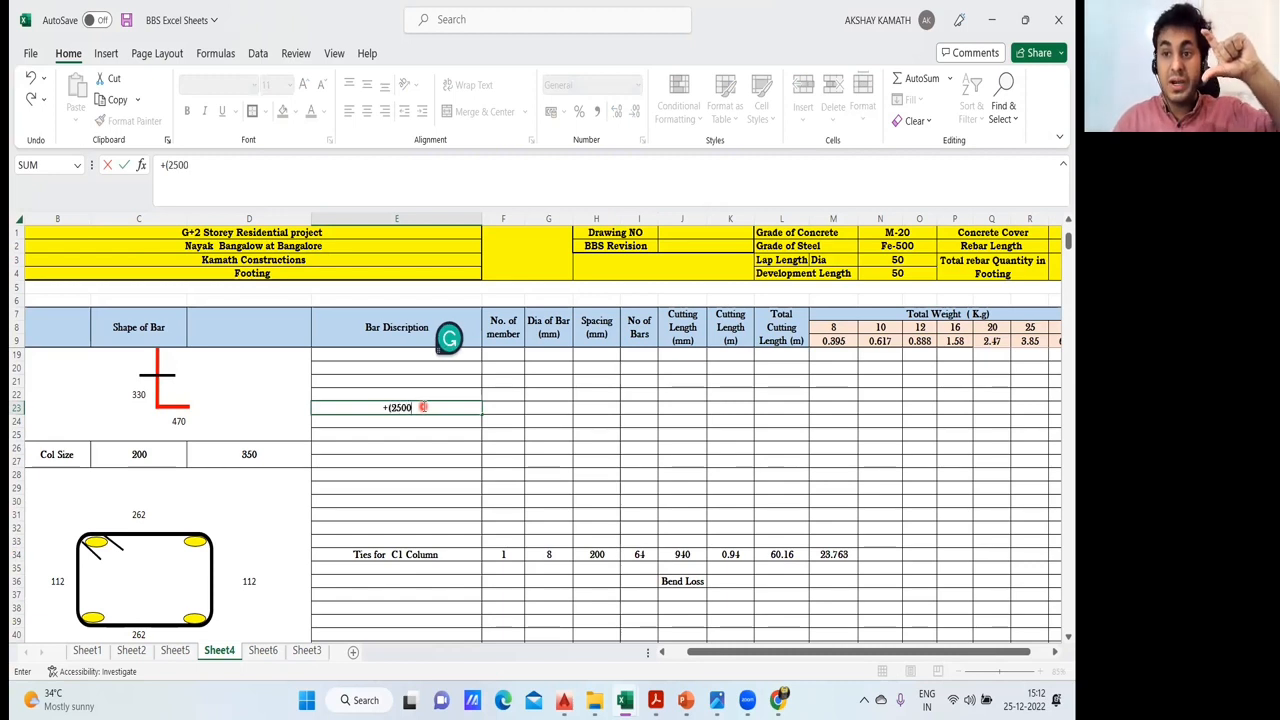
{"action": "type", "text": "-"}
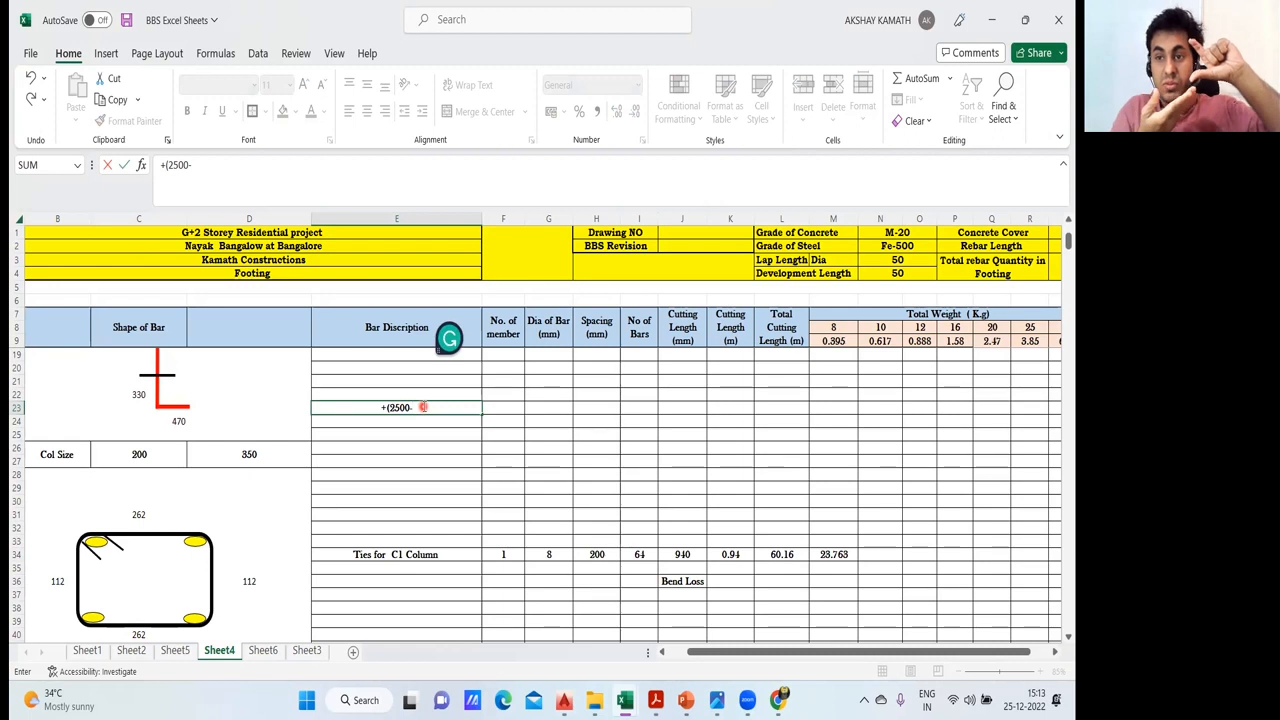
{"action": "type", "text": "50-"}
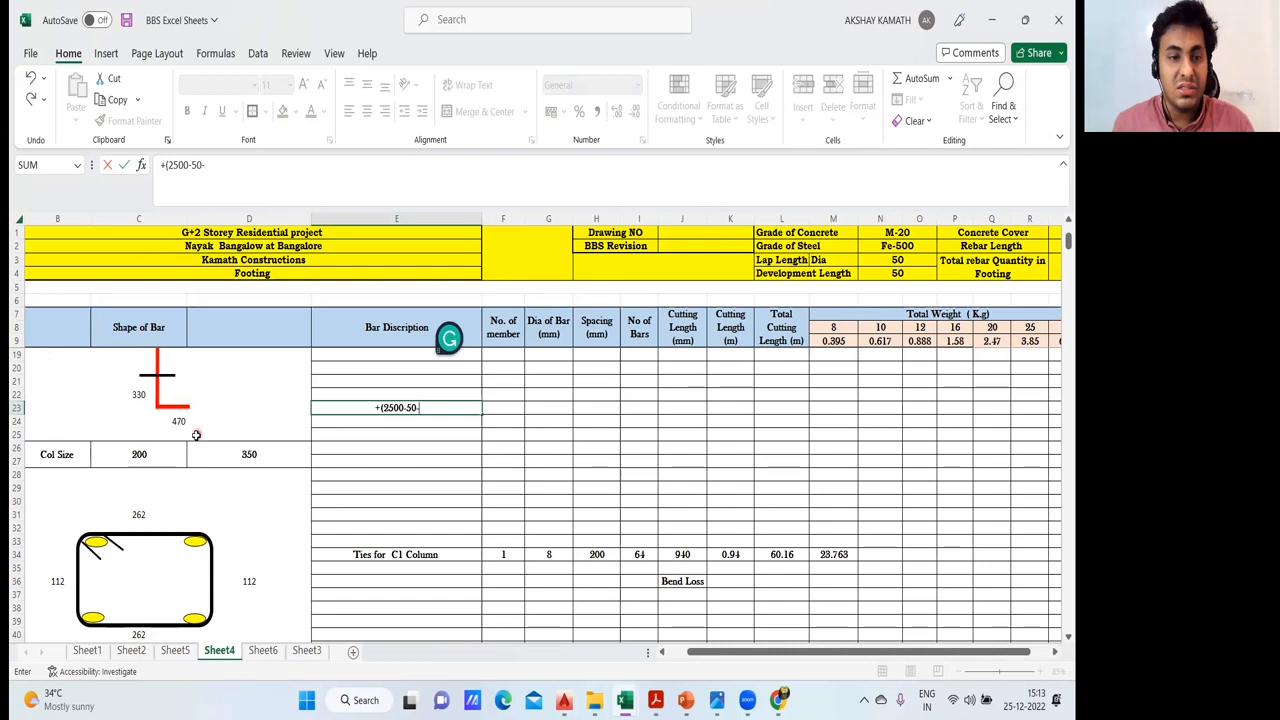
{"action": "scroll", "coordinate": [423, 407], "scroll_direction": "up", "scroll_amount": 3}
{"action": "left_click", "coordinate": [158, 406]}
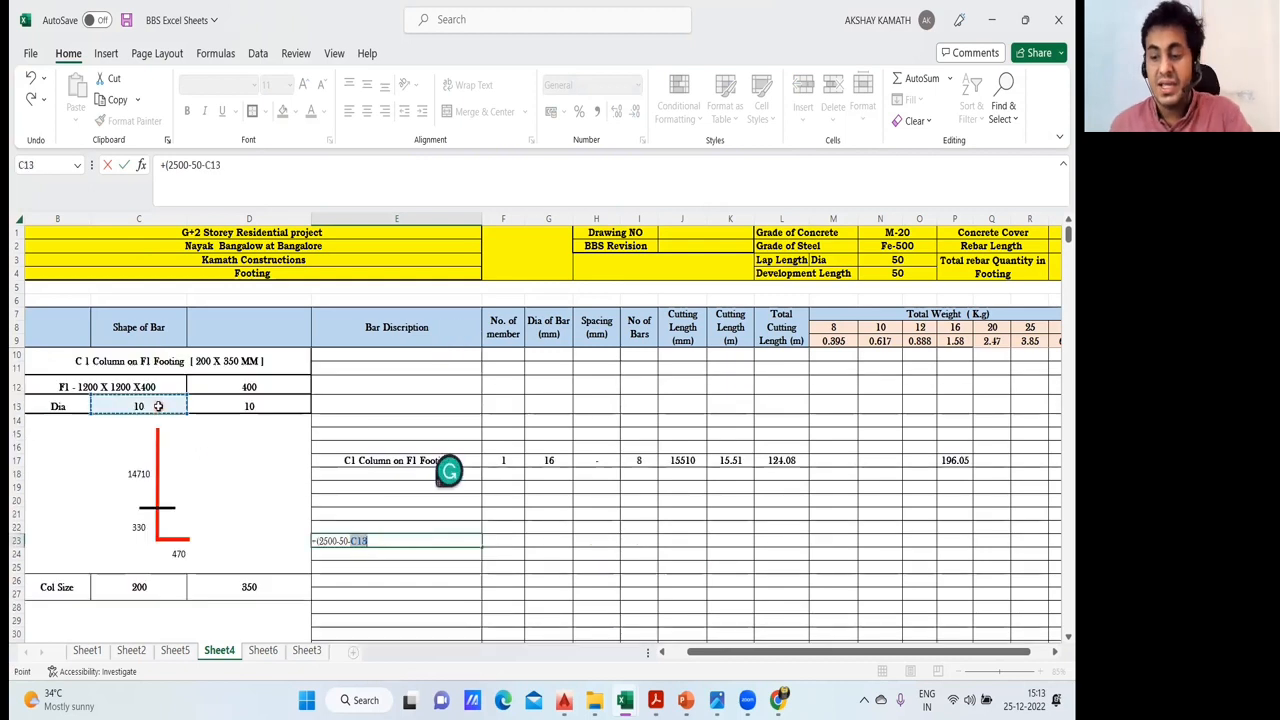
{"action": "type", "text": "-"}
{"action": "left_click", "coordinate": [227, 402]}
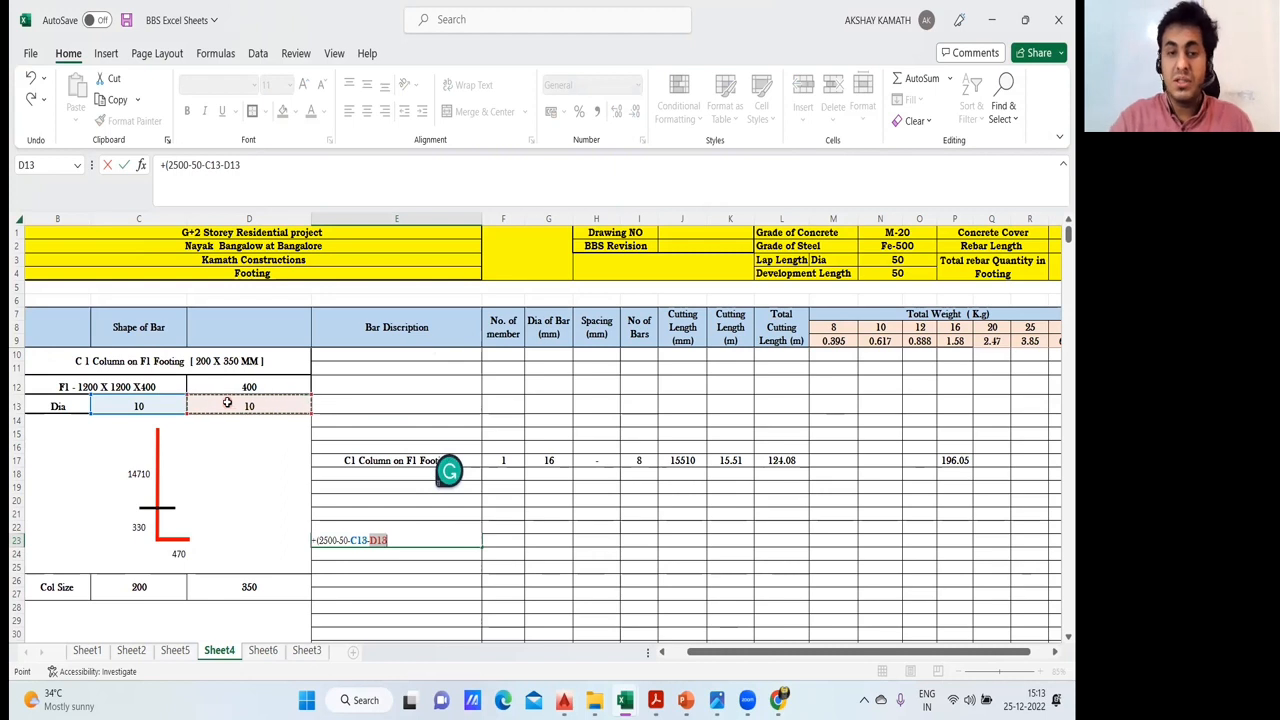
{"action": "type", "text": ")"}
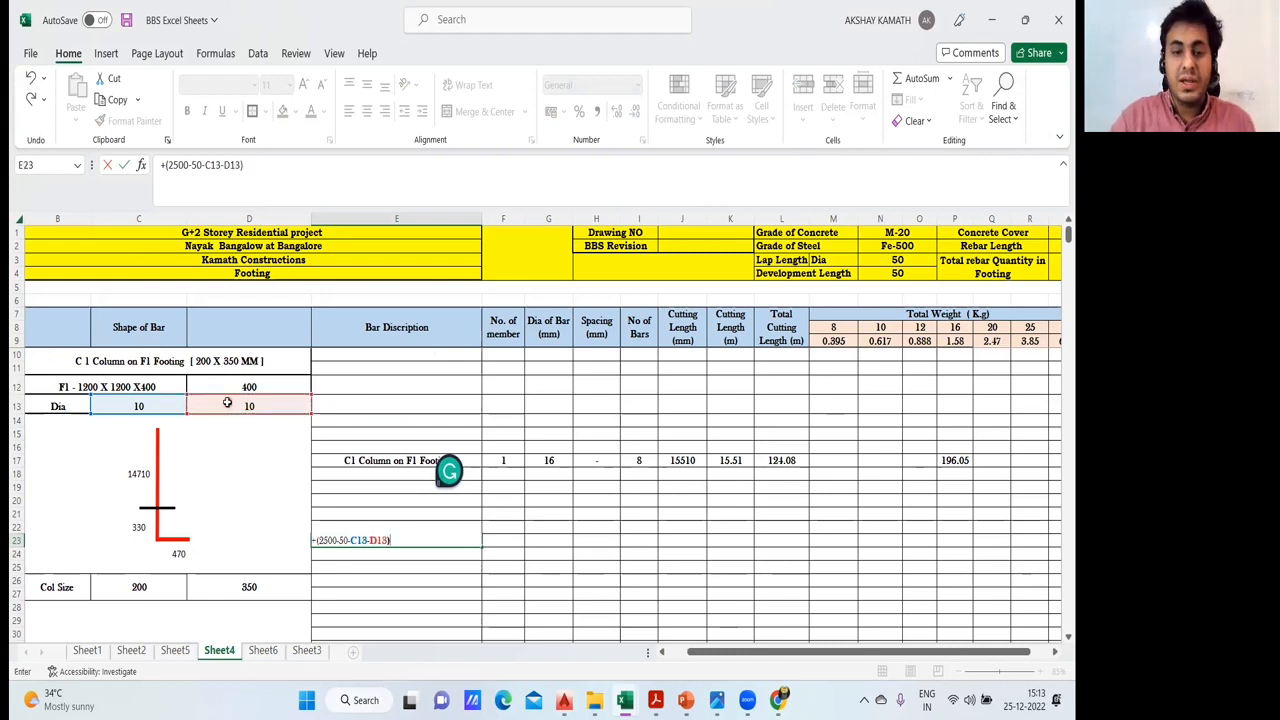
{"action": "key", "text": "Return"}
{"action": "left_click", "coordinate": [421, 540]}
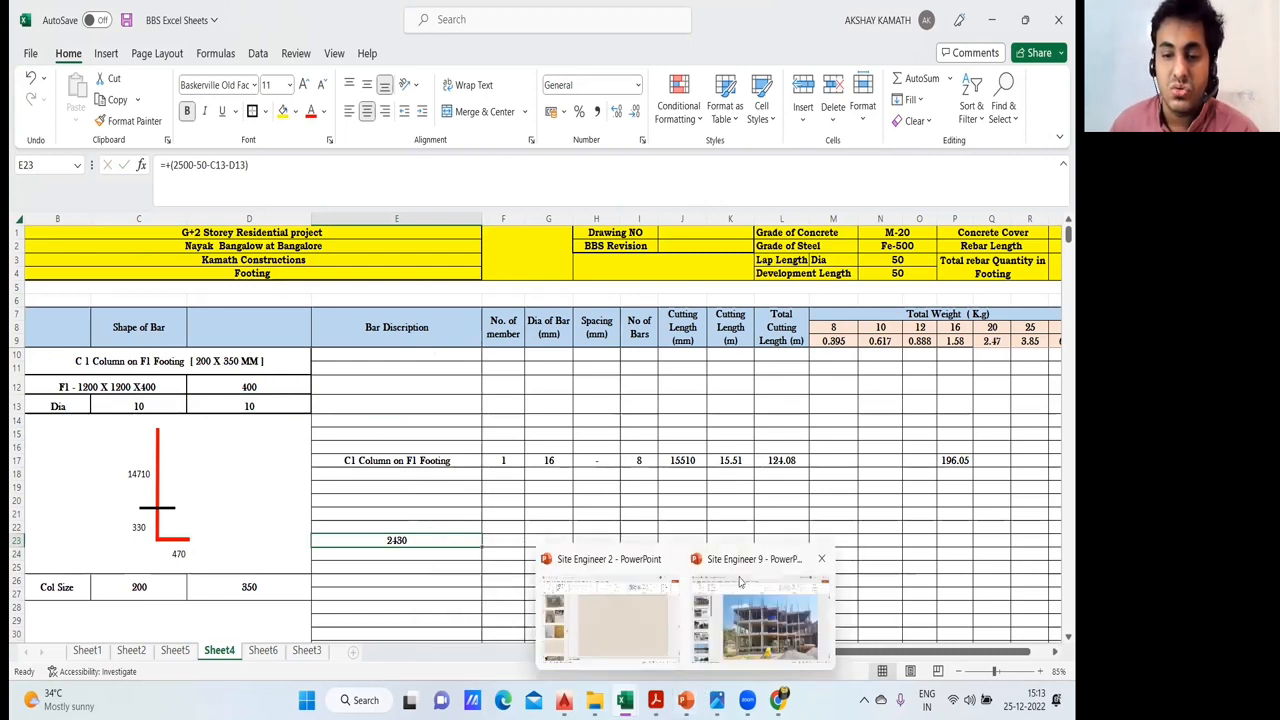
- On the footing column image in Chrome, mark the height from beam to footing and outline one column tie, and return to the Excel workbook
{"action": "mouse_move", "coordinate": [655, 700]}
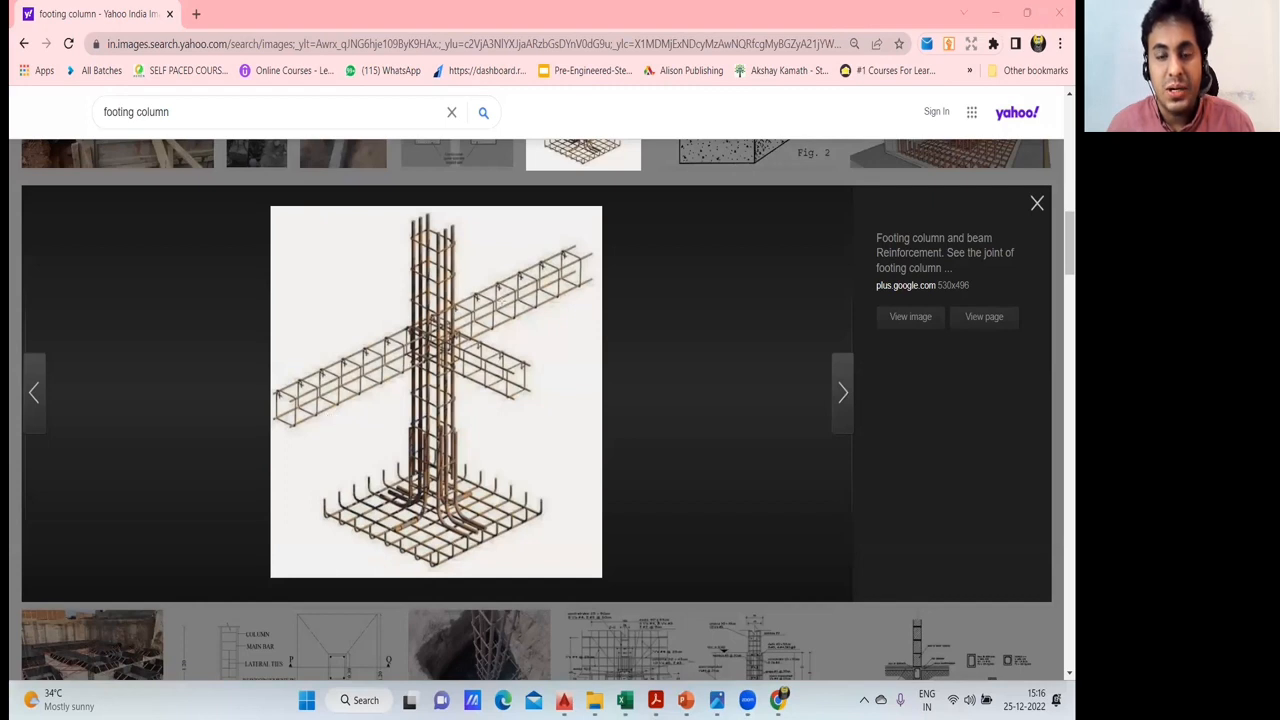
{"action": "mouse_move", "coordinate": [478, 316]}
{"action": "left_mouse_down"}
{"action": "mouse_move", "coordinate": [611, 316]}
{"action": "mouse_move", "coordinate": [562, 540]}
{"action": "mouse_move", "coordinate": [563, 528]}
{"action": "left_mouse_up"}
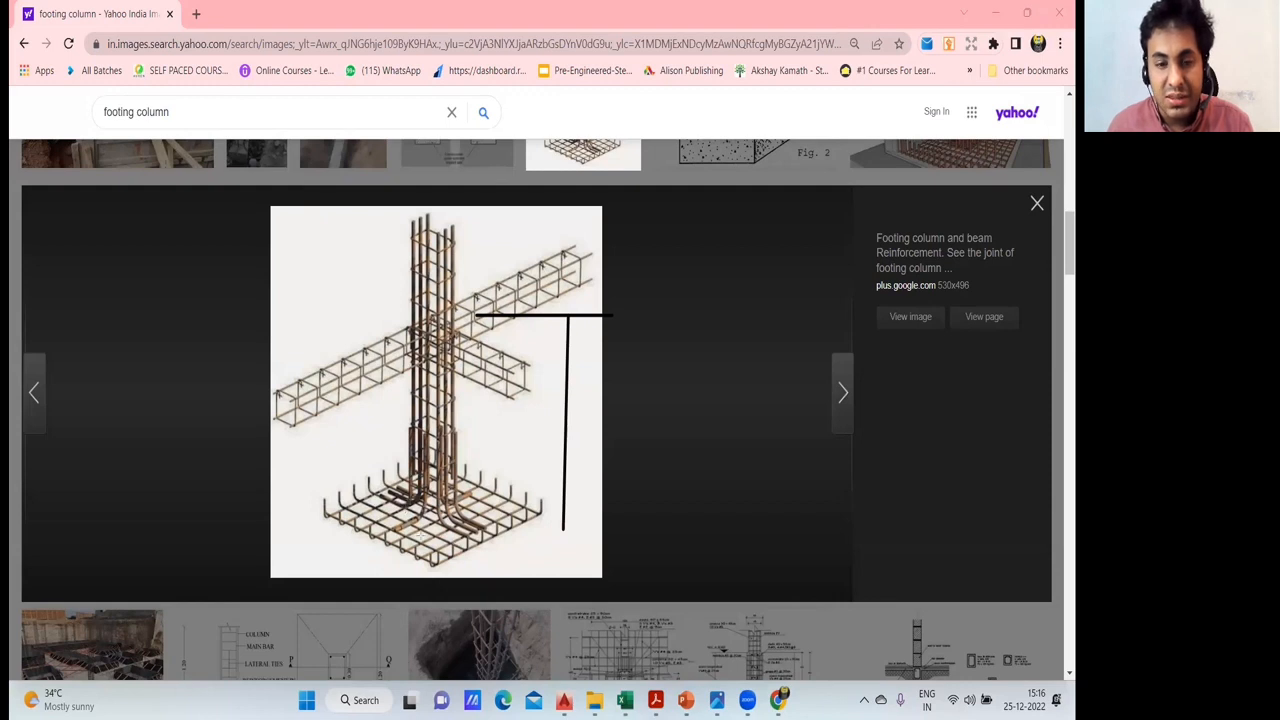
{"action": "mouse_move", "coordinate": [400, 468]}
{"action": "left_mouse_down"}
{"action": "mouse_move", "coordinate": [446, 490]}
{"action": "mouse_move", "coordinate": [464, 474]}
{"action": "mouse_move", "coordinate": [413, 455]}
{"action": "left_mouse_up"}
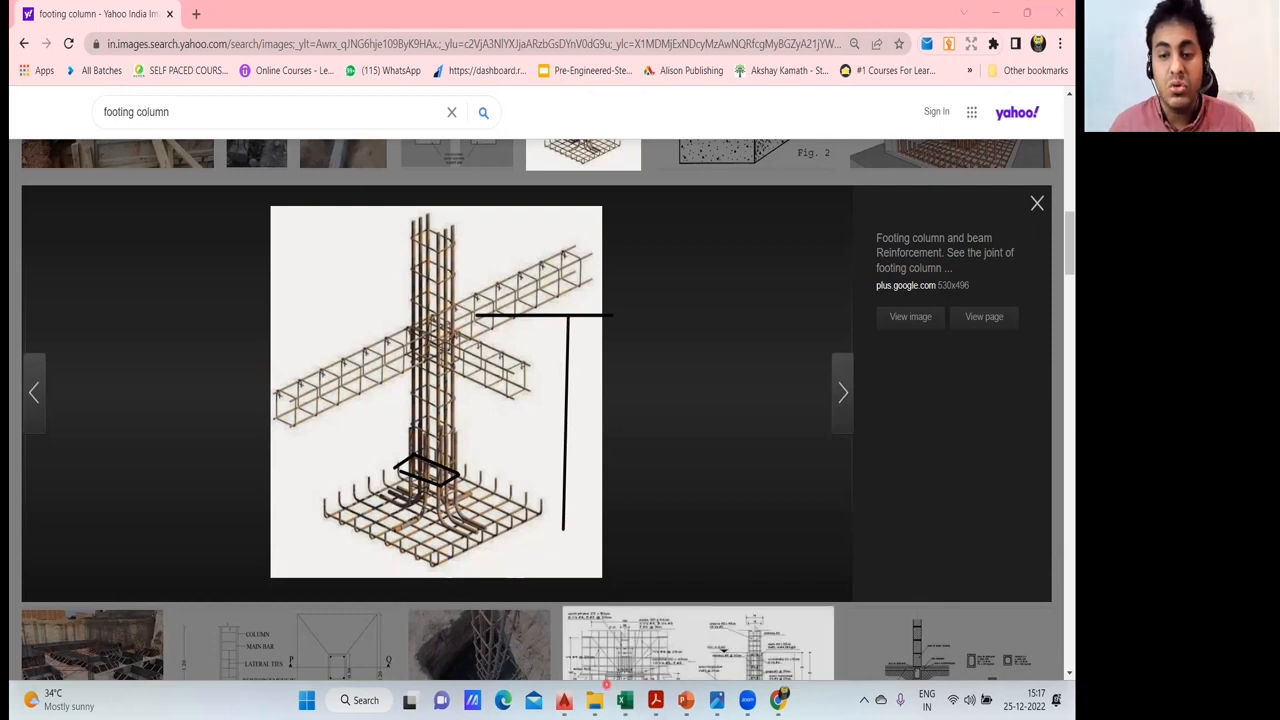
{"action": "mouse_move", "coordinate": [624, 700]}
{"action": "left_click", "coordinate": [571, 620]}
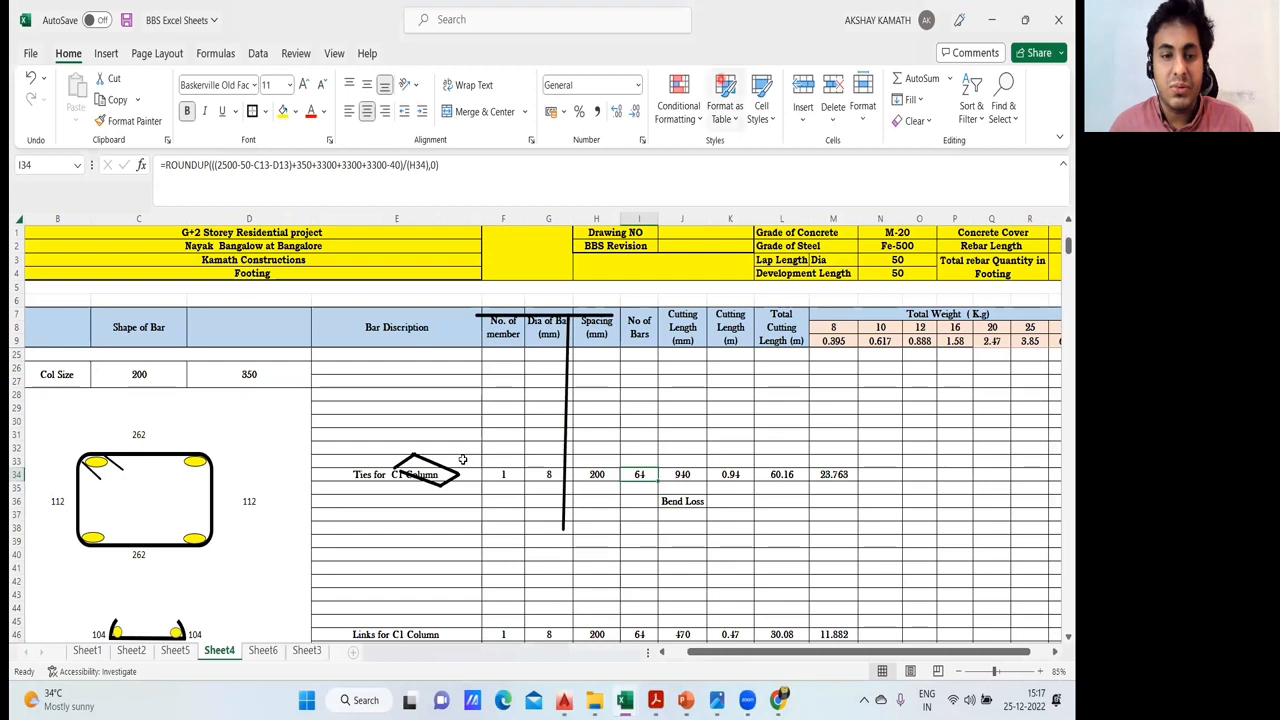
- Extend the height formula in E23 with +350+3300+3300+3300 after the existing (2500-50-C13-D13) term
{"action": "scroll", "coordinate": [406, 540], "scroll_direction": "up", "scroll_amount": 5}
{"action": "left_click", "coordinate": [406, 540]}
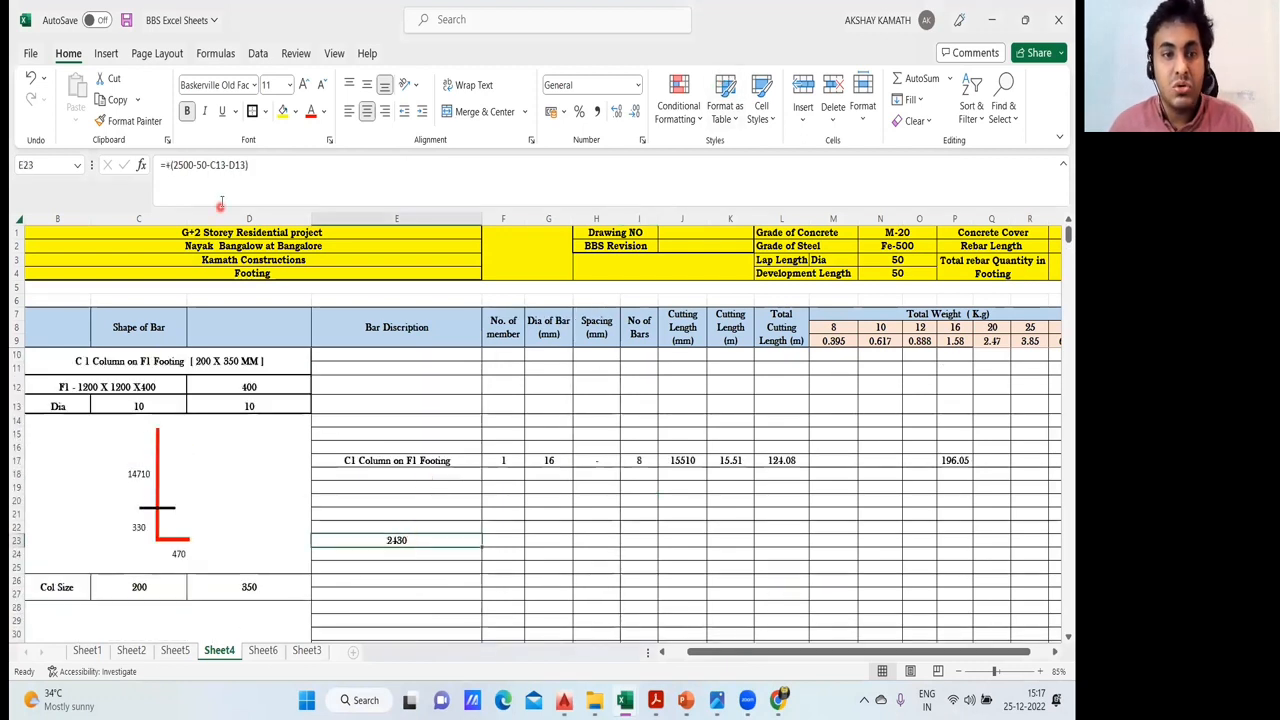
{"action": "left_click", "coordinate": [418, 298]}
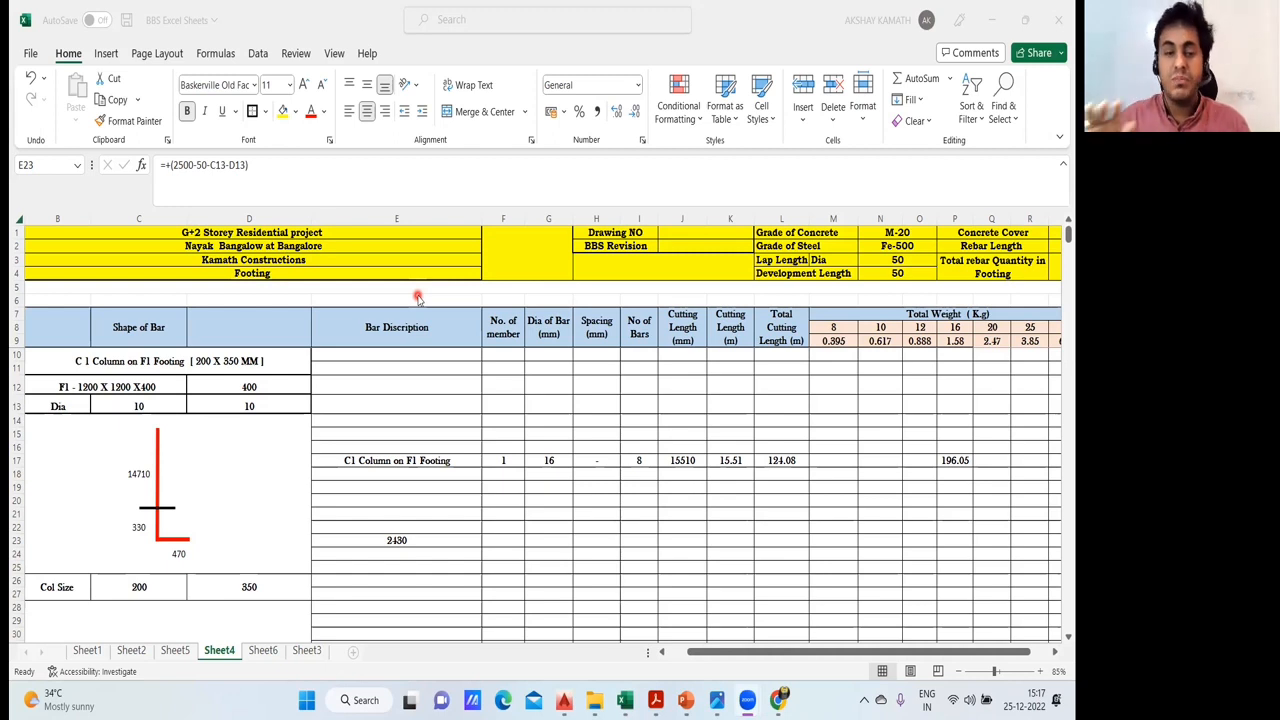
{"action": "left_click", "coordinate": [364, 169]}
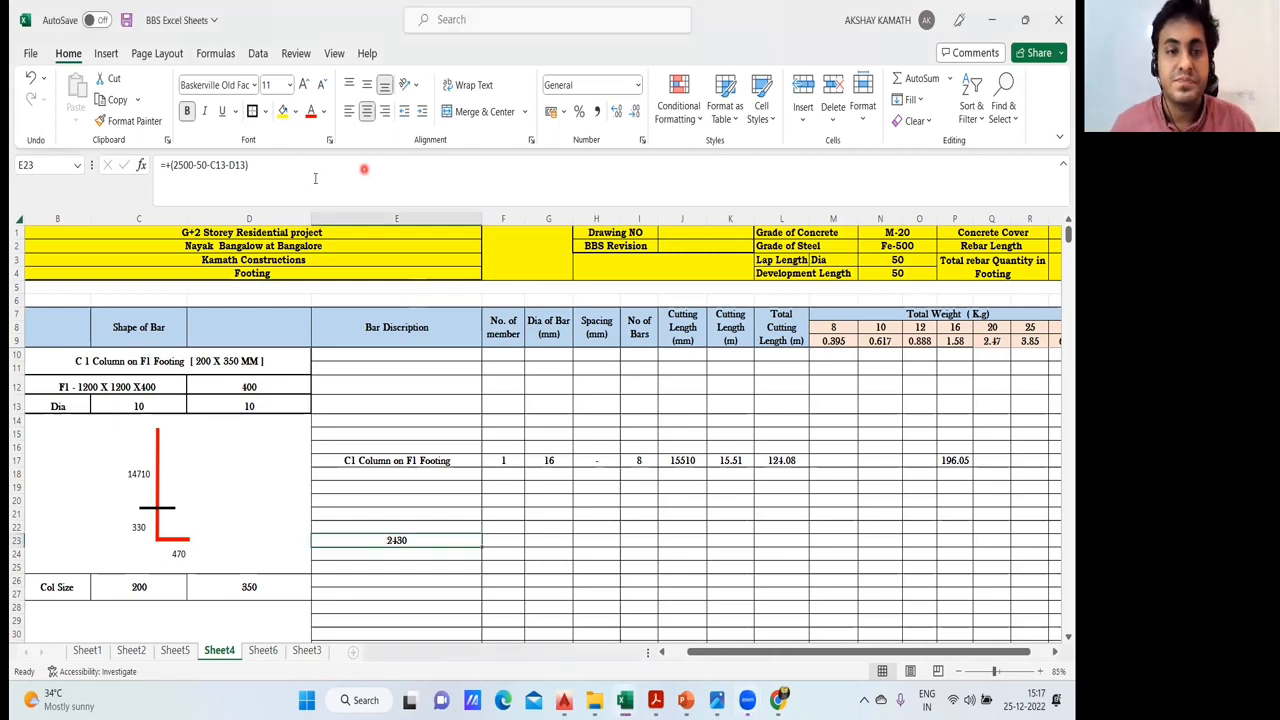
{"action": "left_click", "coordinate": [300, 173]}
{"action": "type", "text": "+350"}
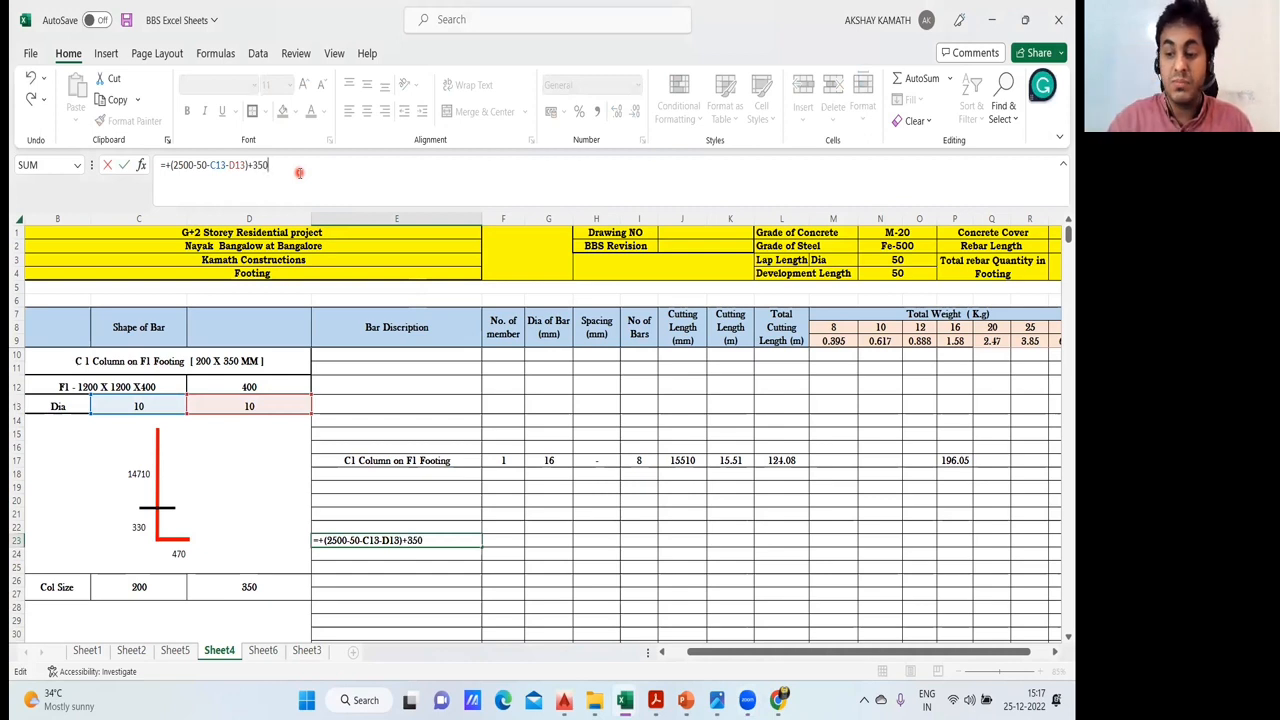
{"action": "type", "text": "+33"}
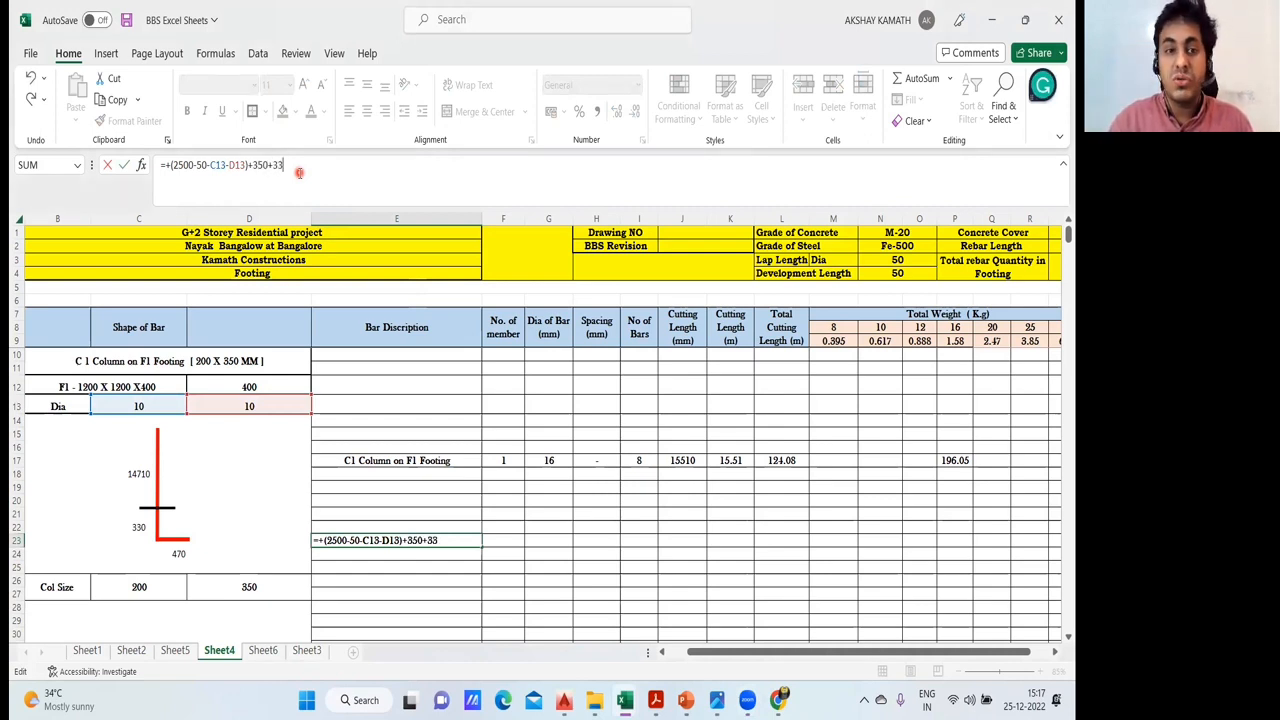
{"action": "type", "text": "00"}
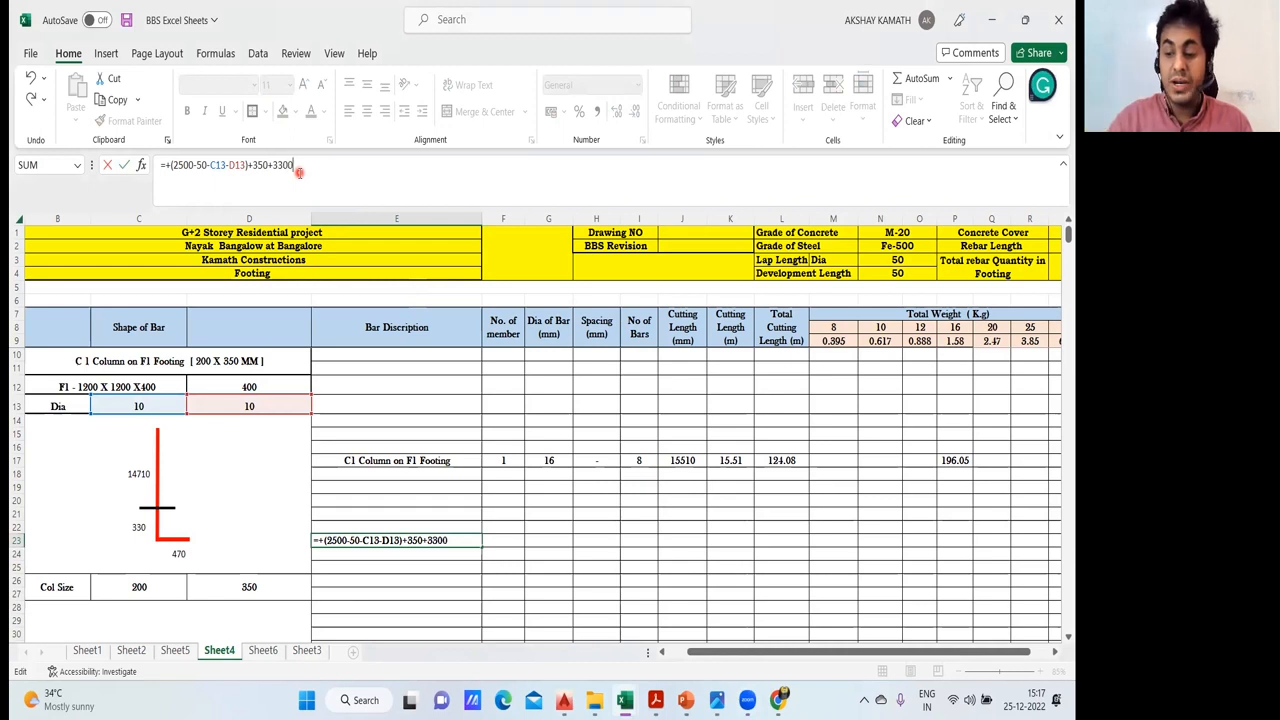
{"action": "type", "text": "+30"}
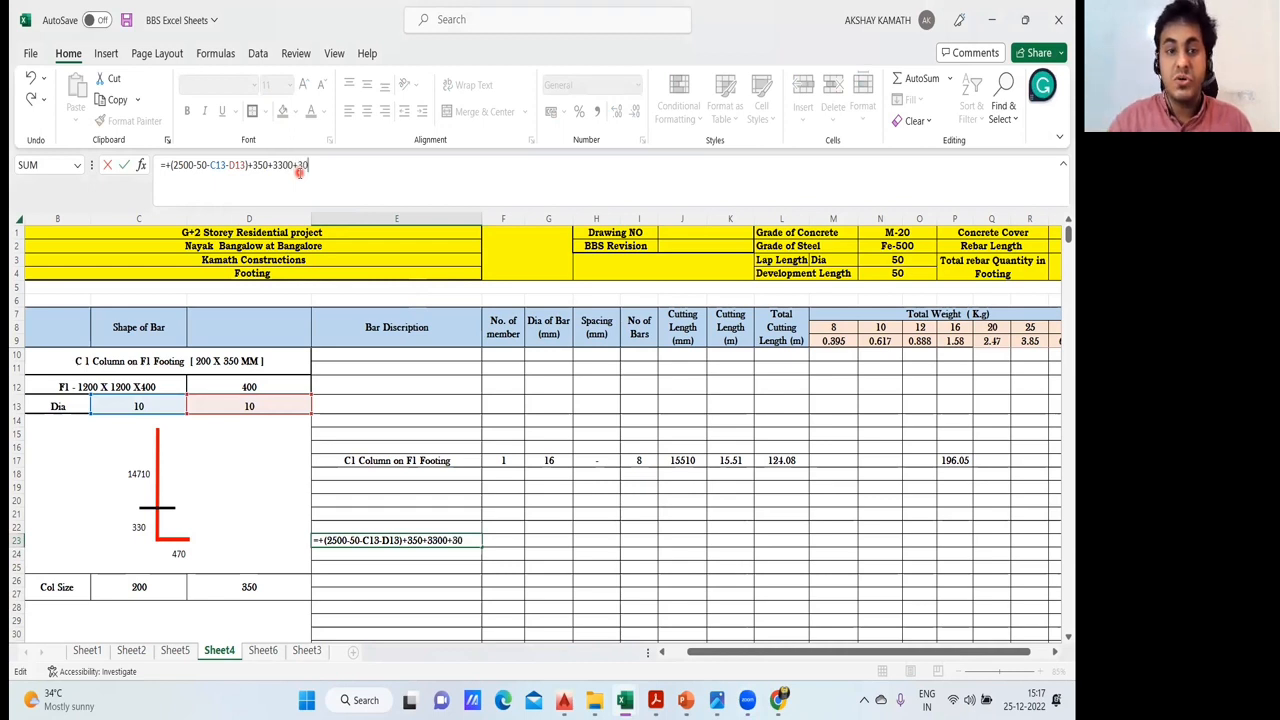
{"action": "type", "text": "00+30"}
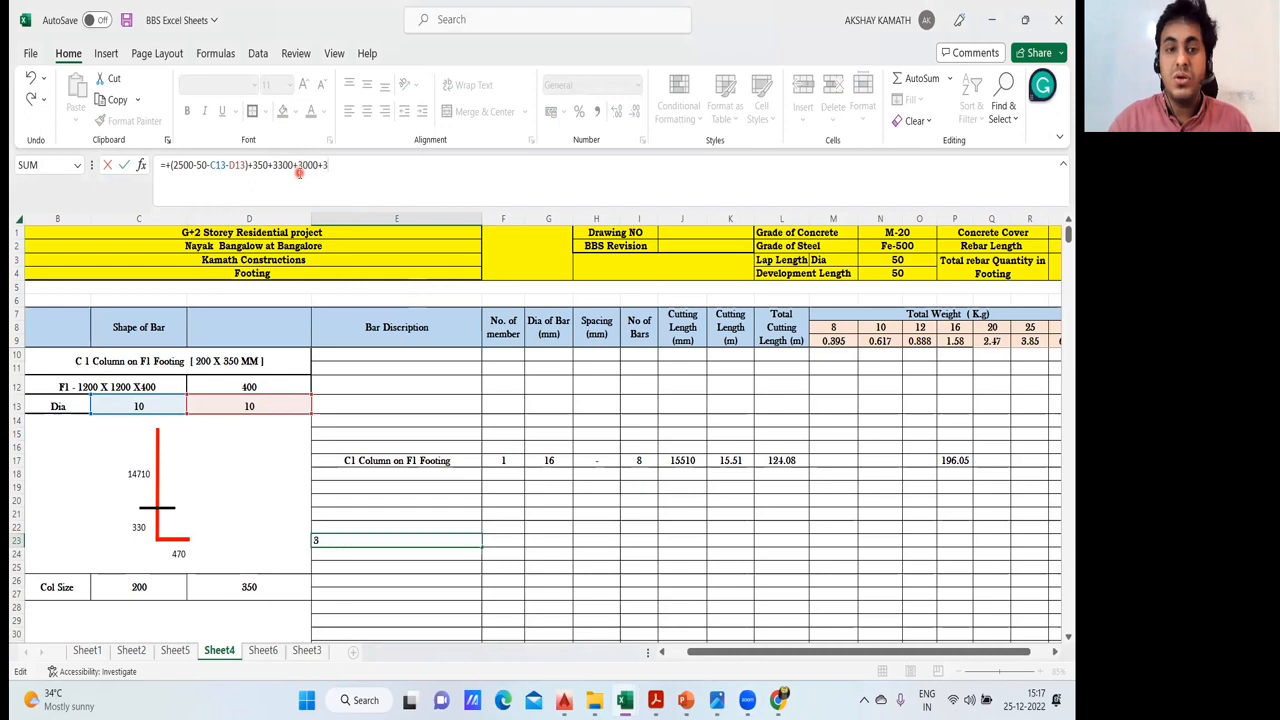
{"action": "key", "text": "BackSpace"}
{"action": "key", "text": "BackSpace"}
{"action": "key", "text": "BackSpace"}
{"action": "key", "text": "BackSpace"}
{"action": "key", "text": "BackSpace"}
{"action": "key", "text": "BackSpace"}
{"action": "type", "text": "300+3300"}
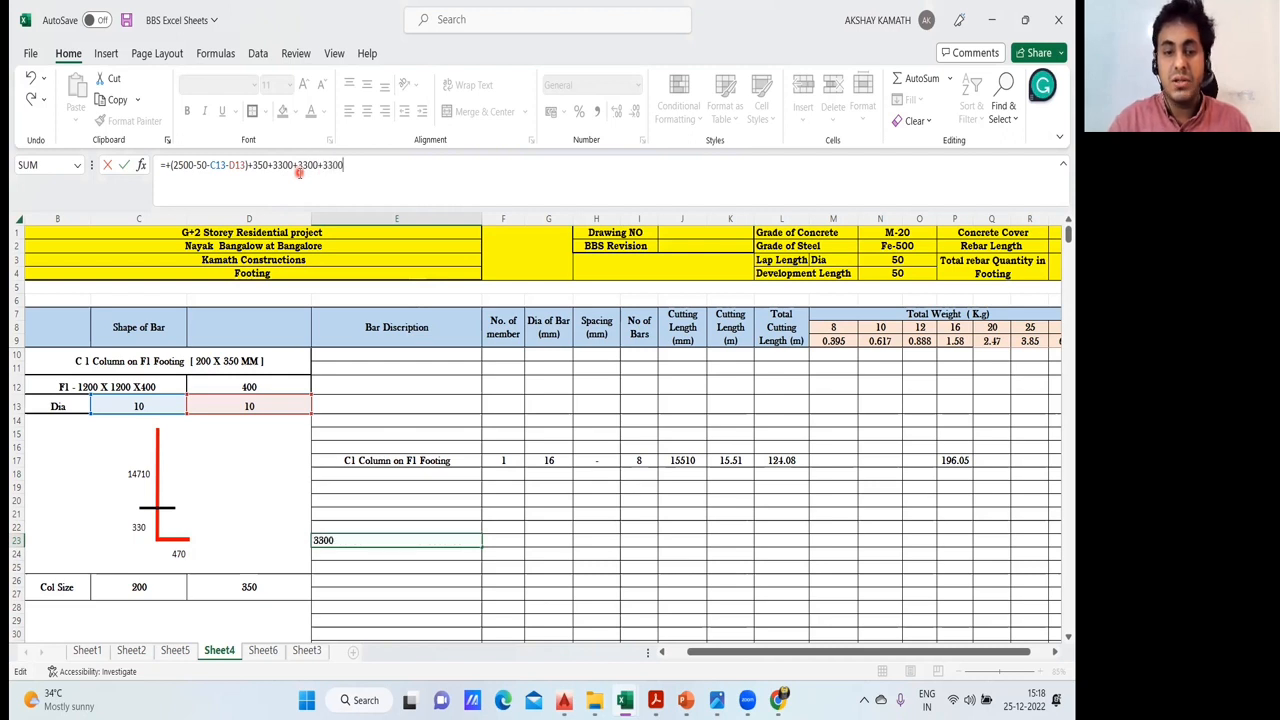
{"action": "key", "text": "Return"}
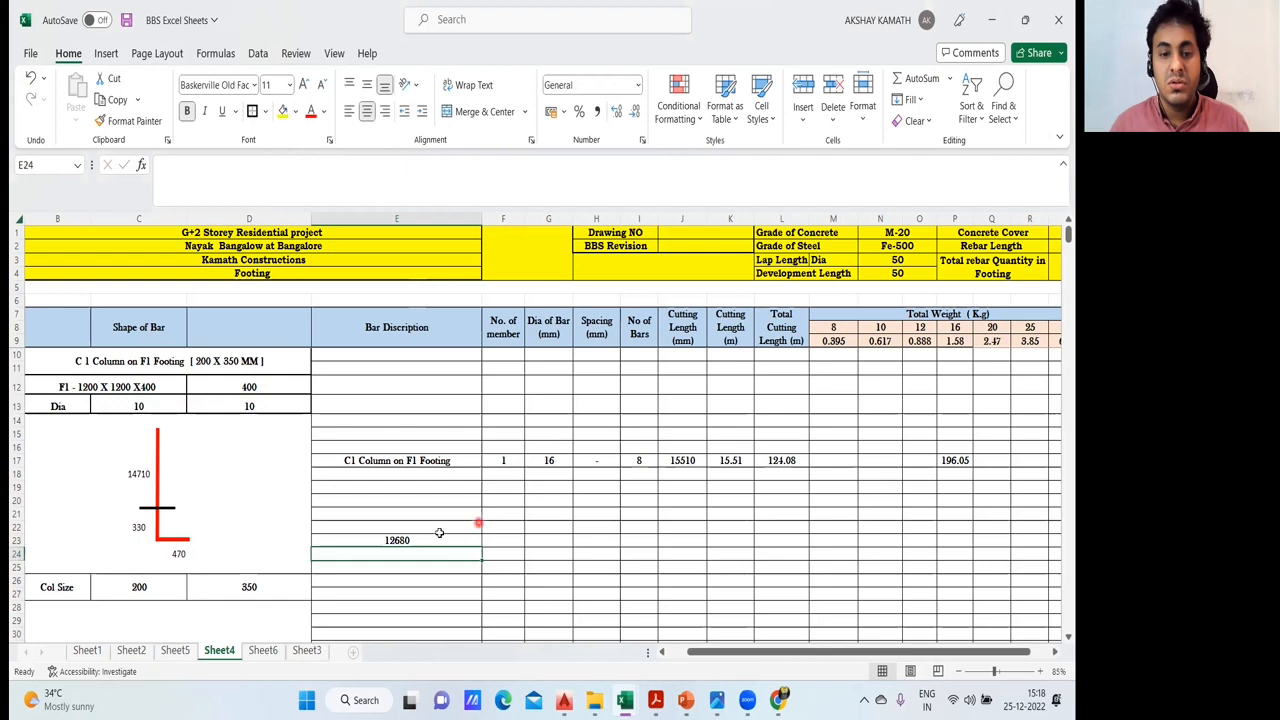
- Inspect the total height formula in E23, the column bar cutting length in J17 and the tie count formula in I34
{"action": "left_click", "coordinate": [428, 541]}
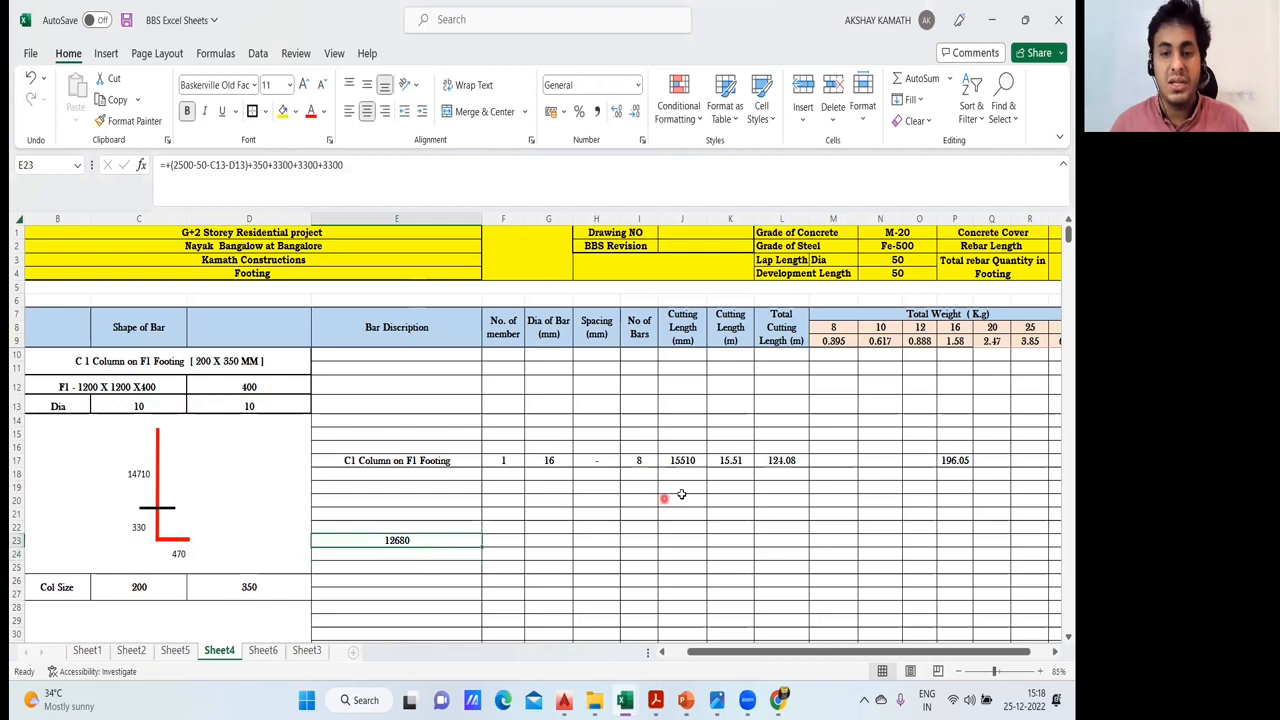
{"action": "left_click", "coordinate": [699, 461]}
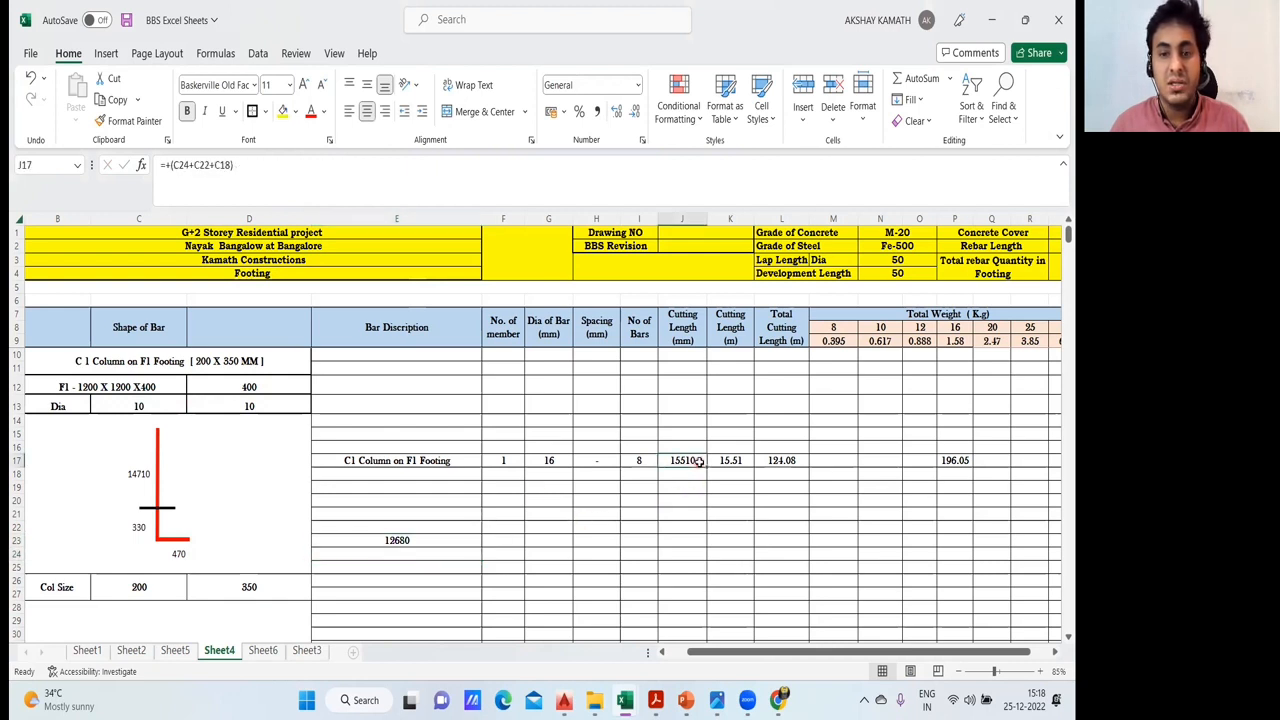
{"action": "scroll", "coordinate": [643, 496], "scroll_direction": "down", "scroll_amount": 2}
{"action": "left_click", "coordinate": [695, 515]}
{"action": "left_click", "coordinate": [643, 514]}
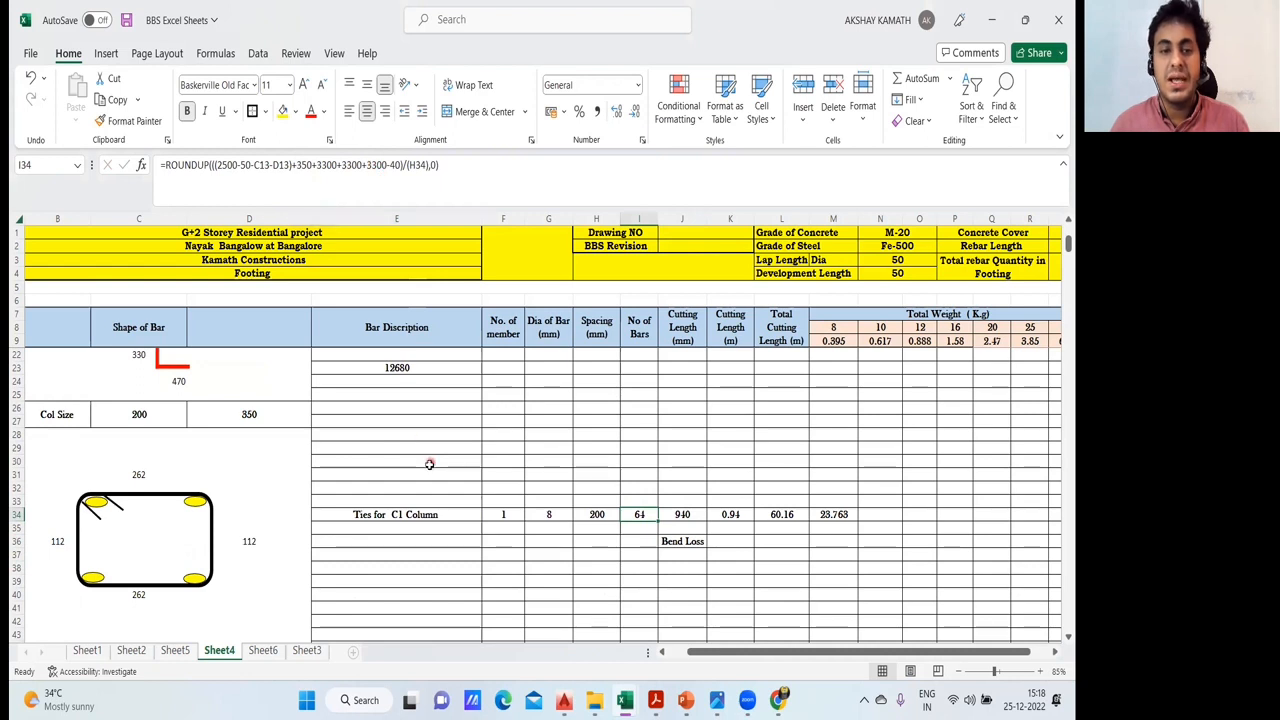
- Subtract 40 at the end of the total column height formula in E23
{"action": "scroll", "coordinate": [429, 464], "scroll_direction": "up", "scroll_amount": 4}
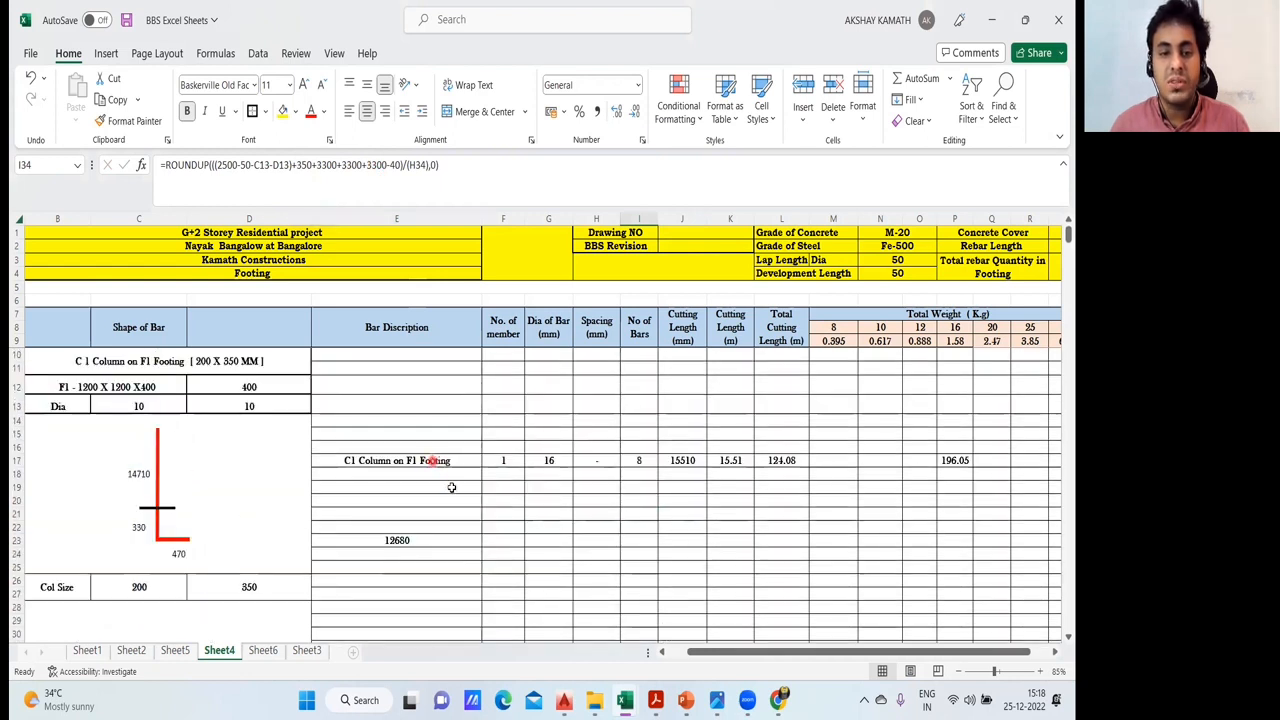
{"action": "left_click", "coordinate": [414, 540]}
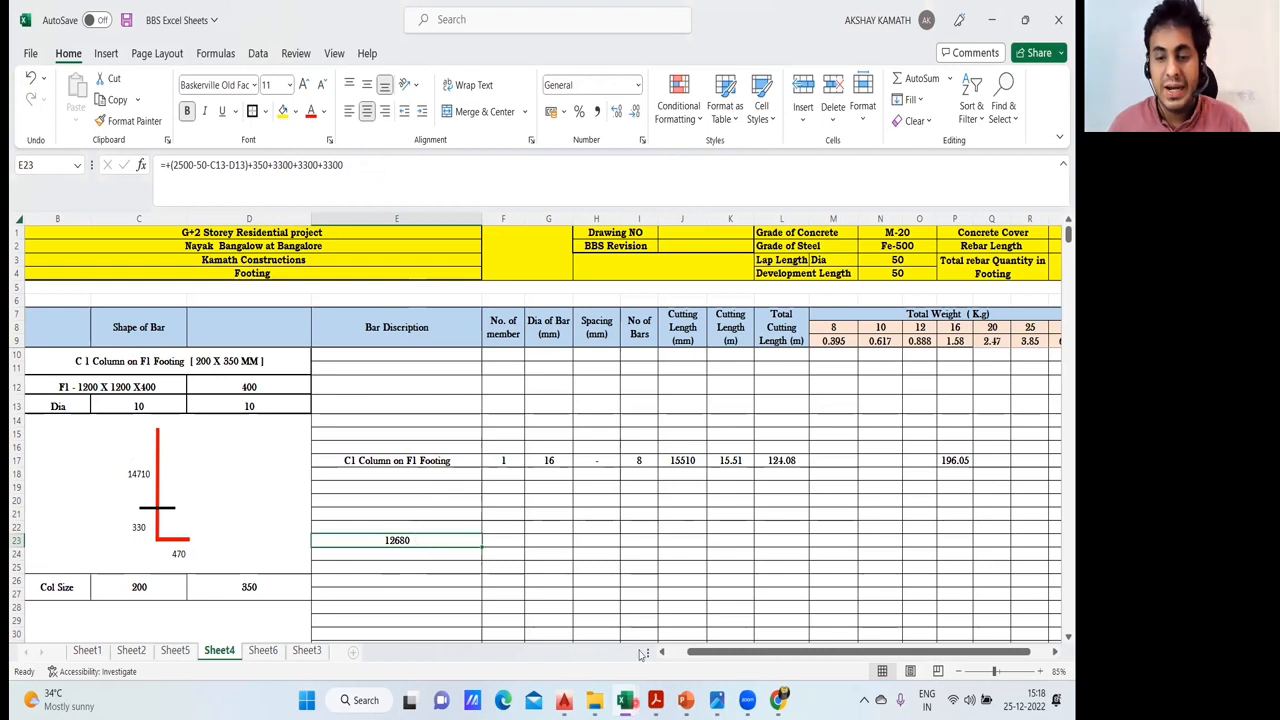
{"action": "mouse_move", "coordinate": [624, 700]}
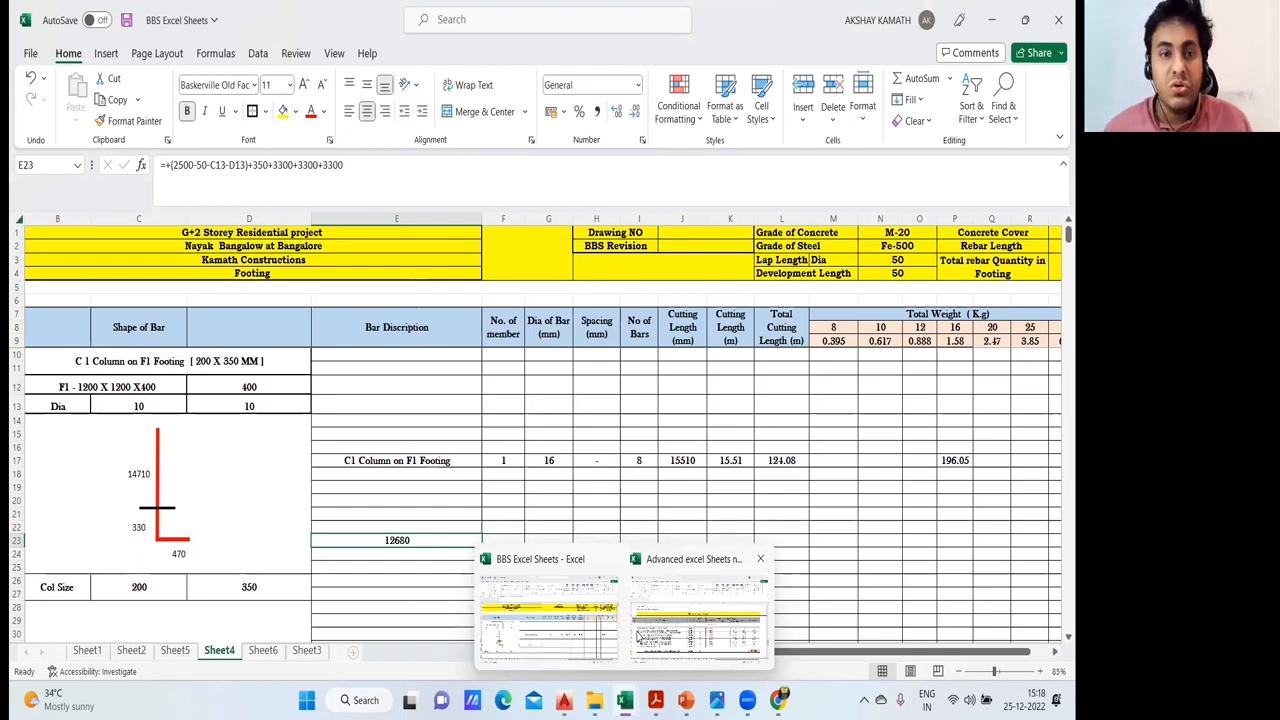
{"action": "left_click", "coordinate": [392, 173]}
{"action": "type", "text": "-40"}
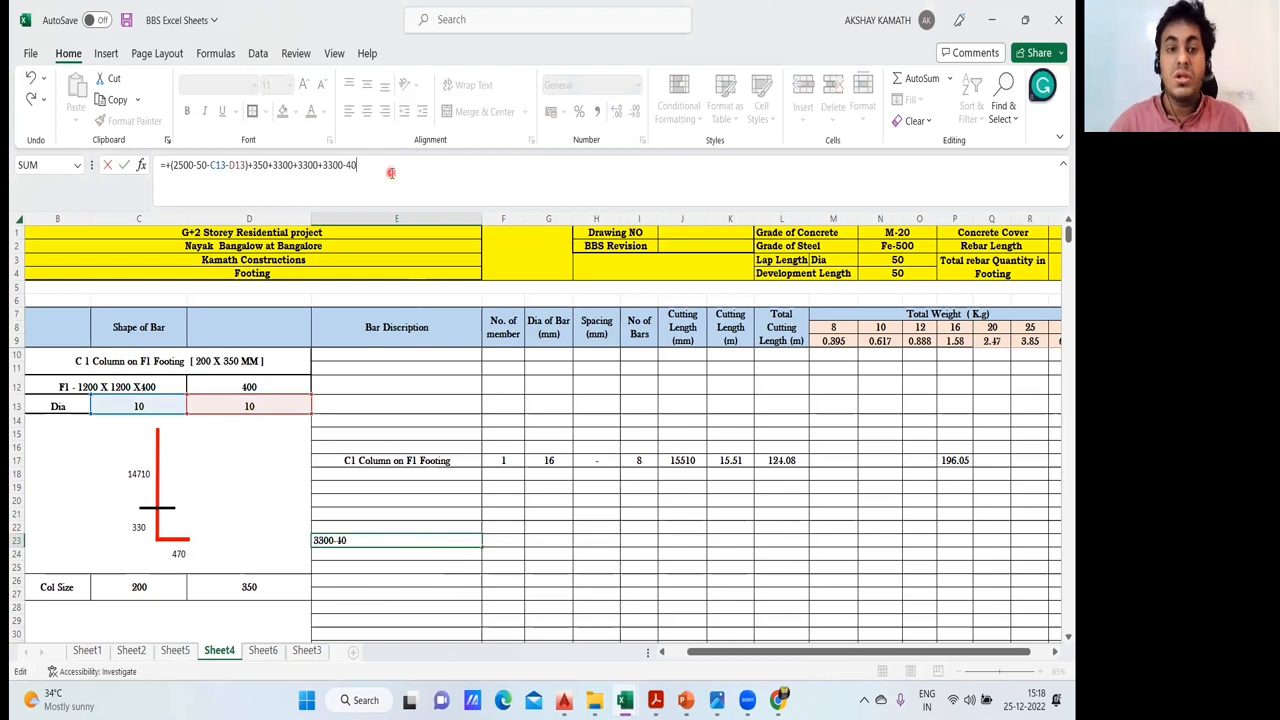
{"action": "key", "text": "Return"}
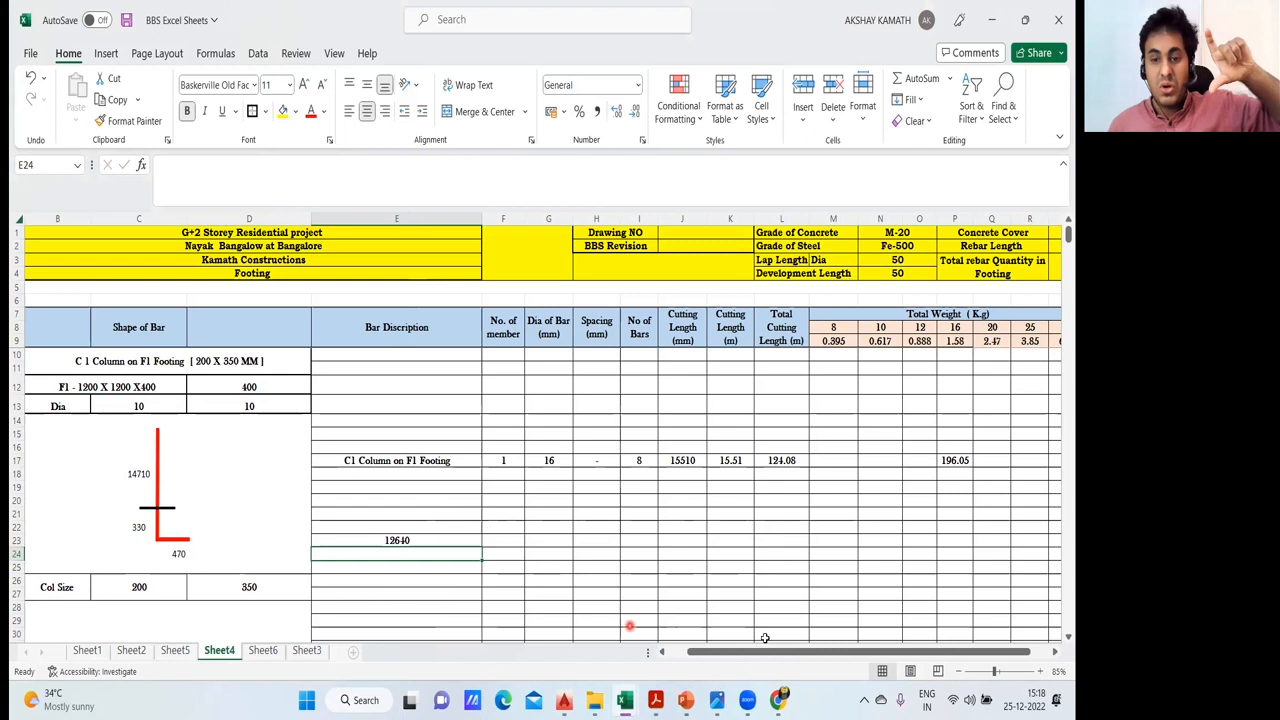
- Enter the tie count formula +(E23/H34)+1 in the blank cell E26, dividing the column height by the tie spacing
{"action": "scroll", "coordinate": [728, 568], "scroll_direction": "down", "scroll_amount": 2}
{"action": "scroll", "coordinate": [730, 558], "scroll_direction": "down", "scroll_amount": 1}
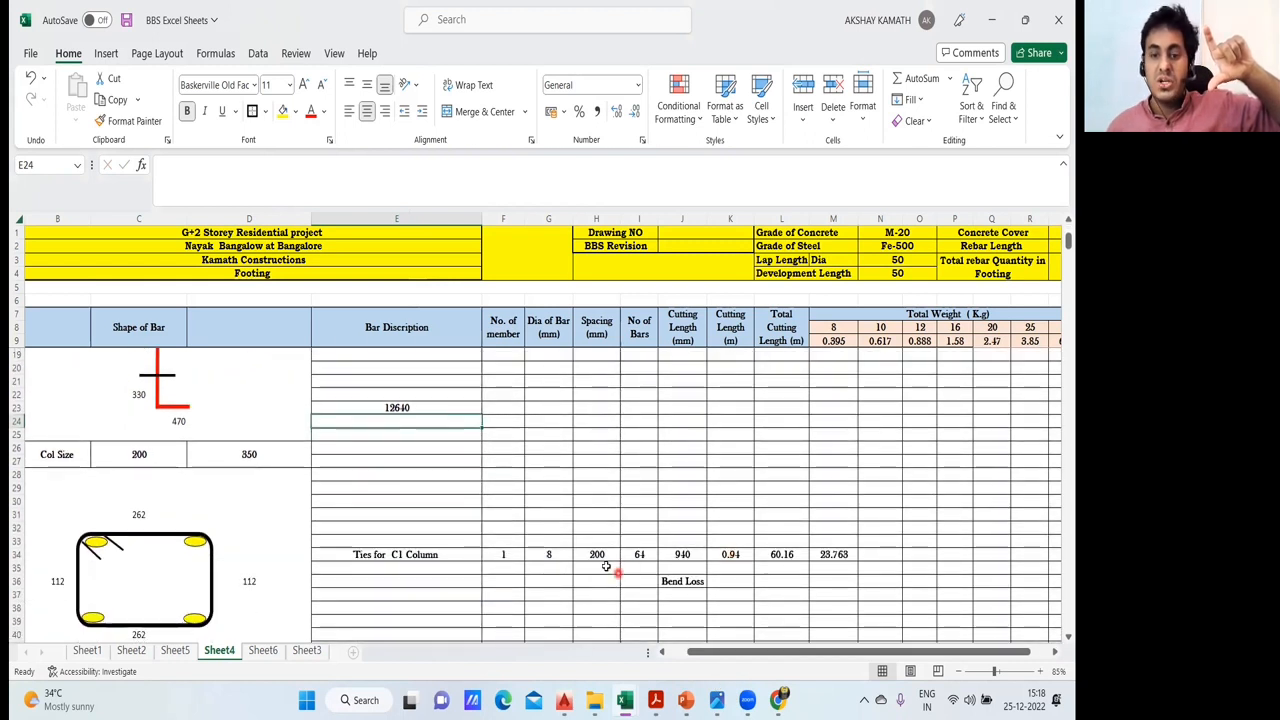
{"action": "left_click", "coordinate": [603, 558]}
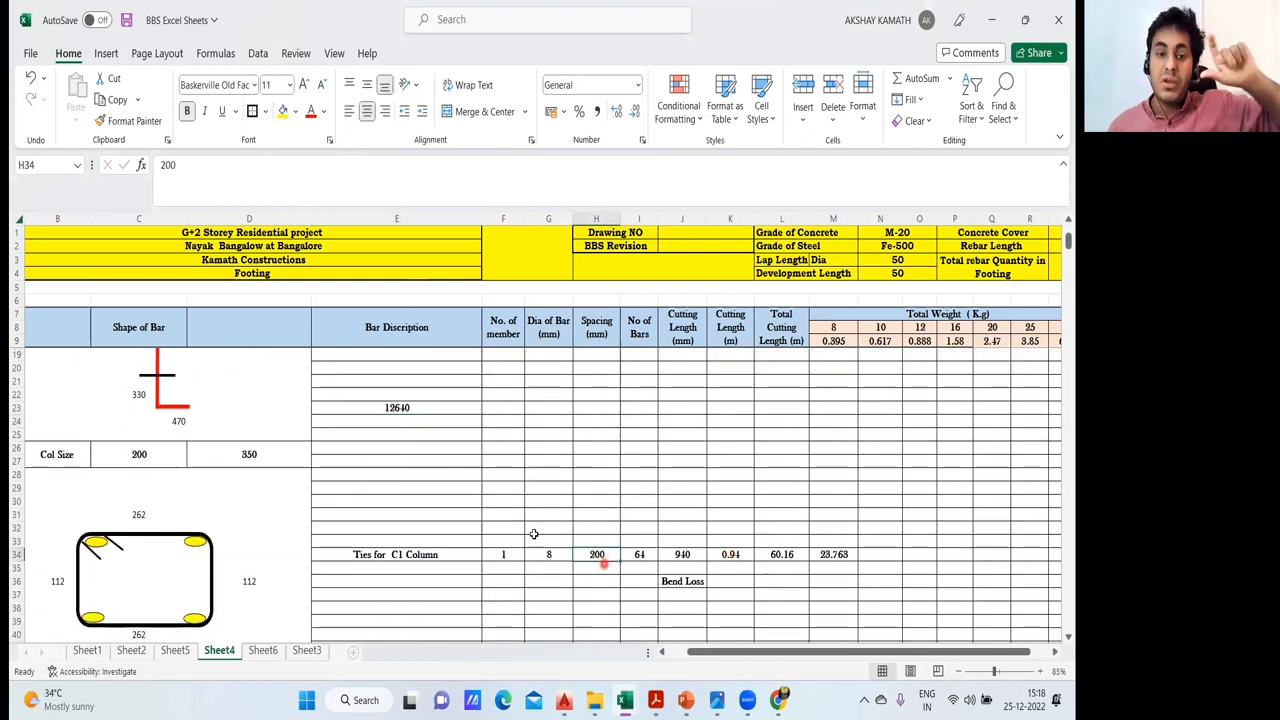
{"action": "left_click", "coordinate": [395, 407]}
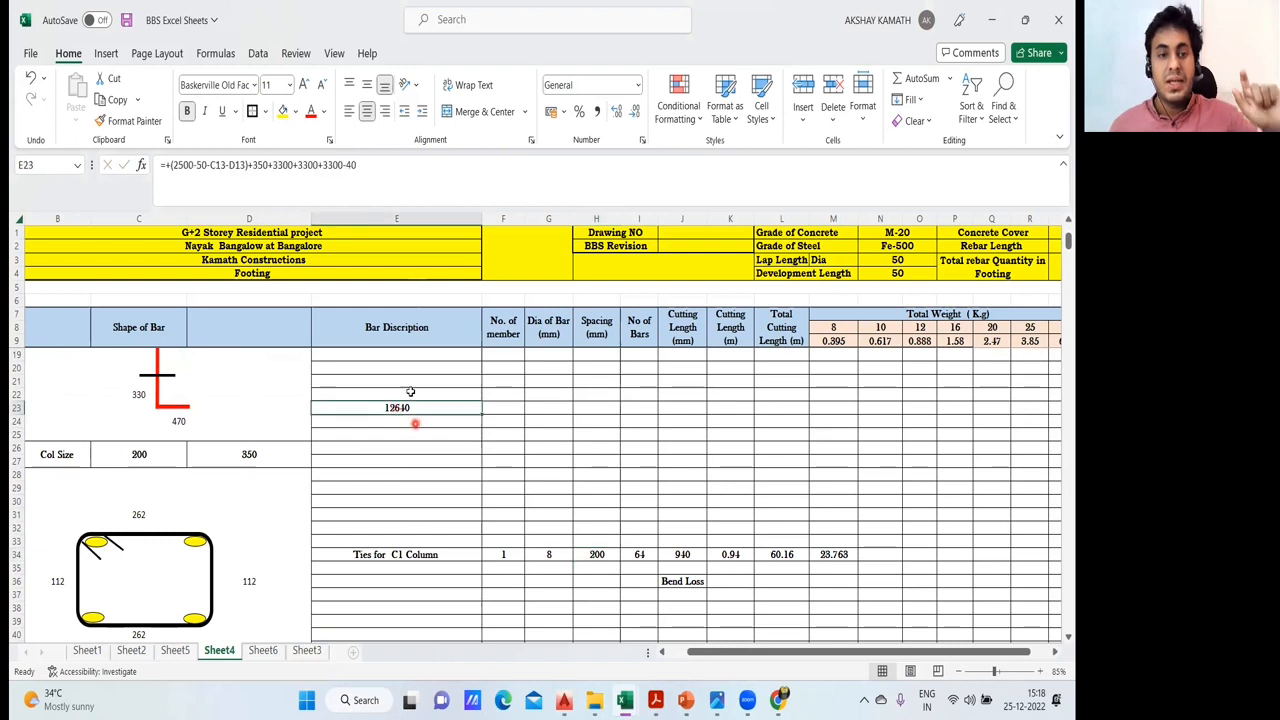
{"action": "left_click", "coordinate": [437, 450]}
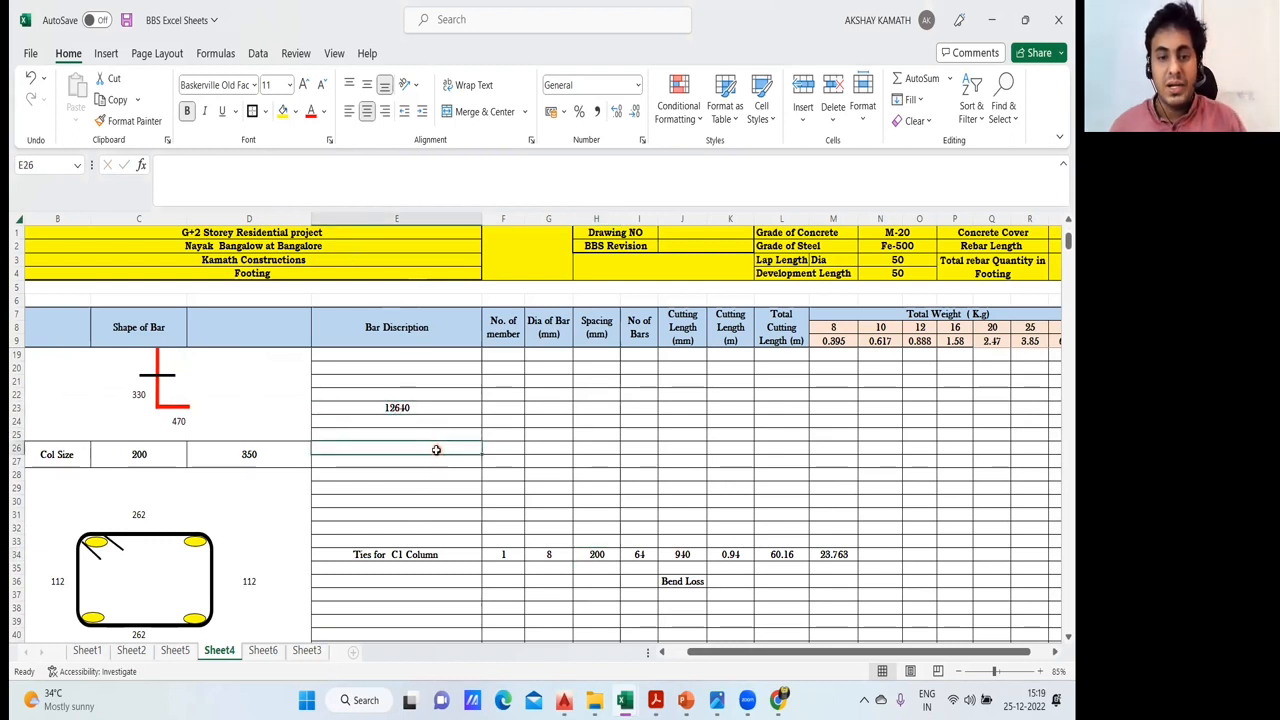
{"action": "double_click", "coordinate": [436, 450]}
{"action": "type", "text": "+("}
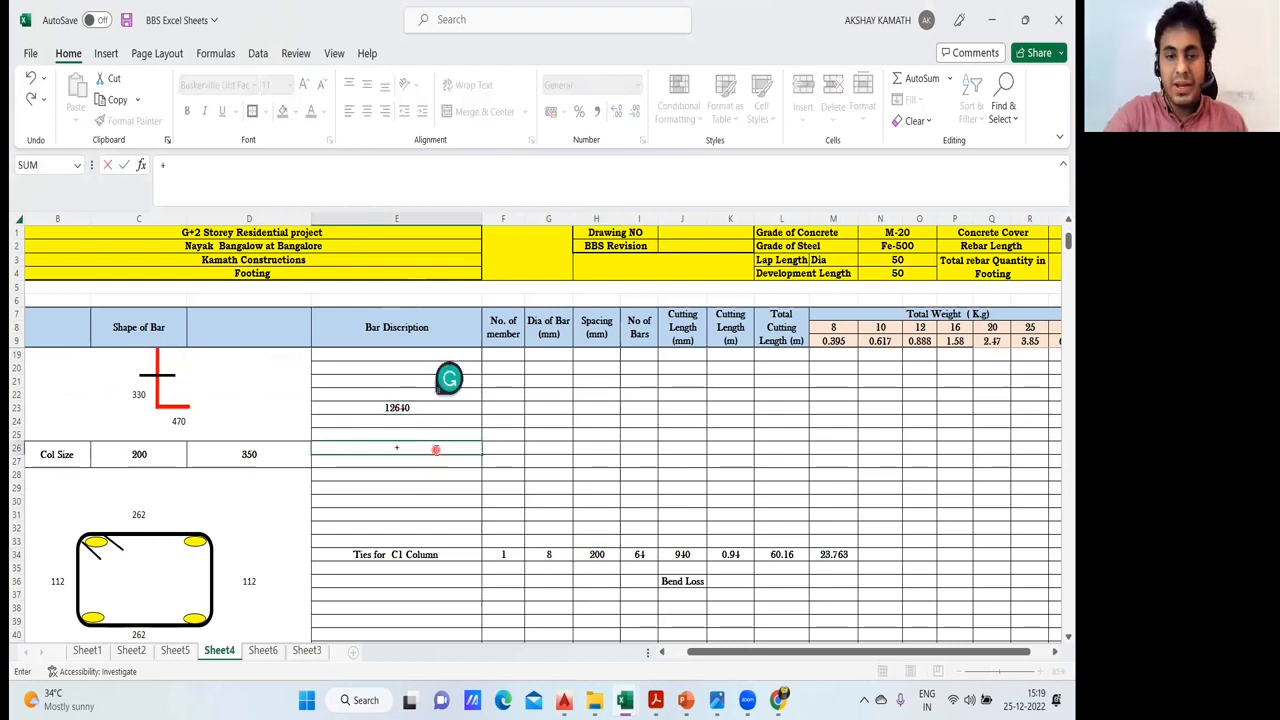
{"action": "left_click", "coordinate": [405, 407]}
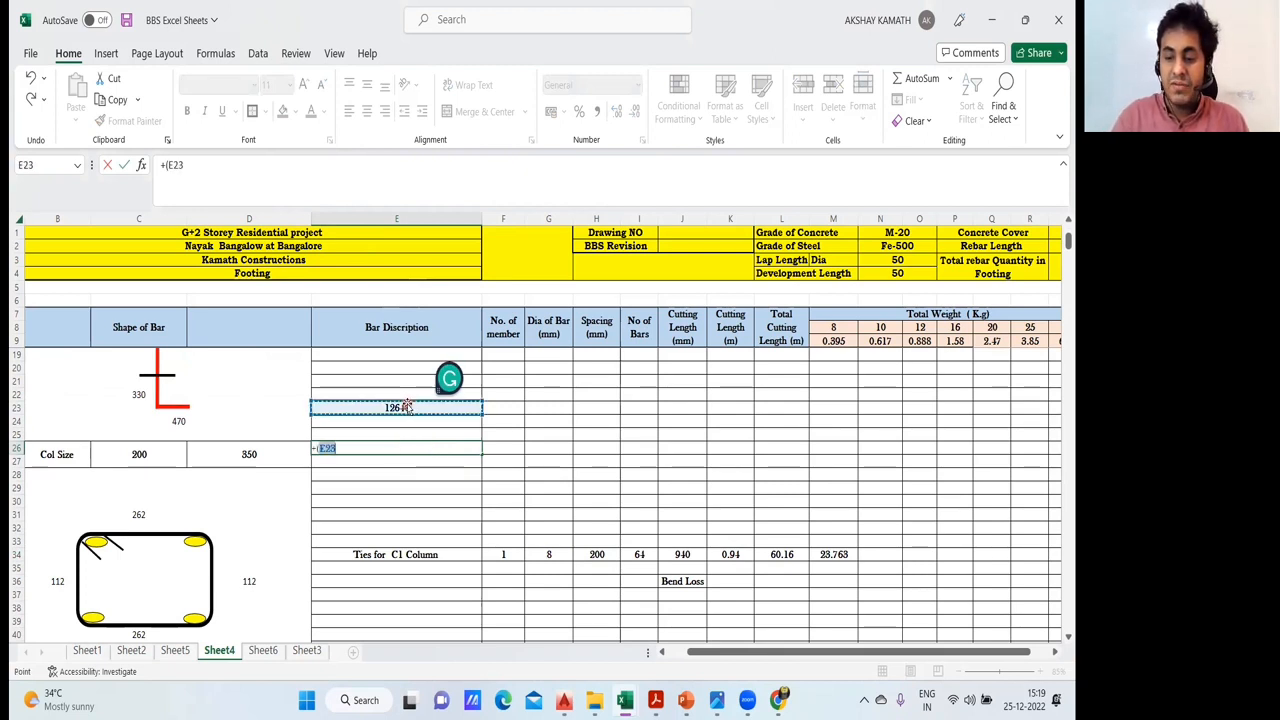
{"action": "type", "text": "/"}
{"action": "left_click", "coordinate": [597, 554]}
{"action": "type", "text": ")+1"}
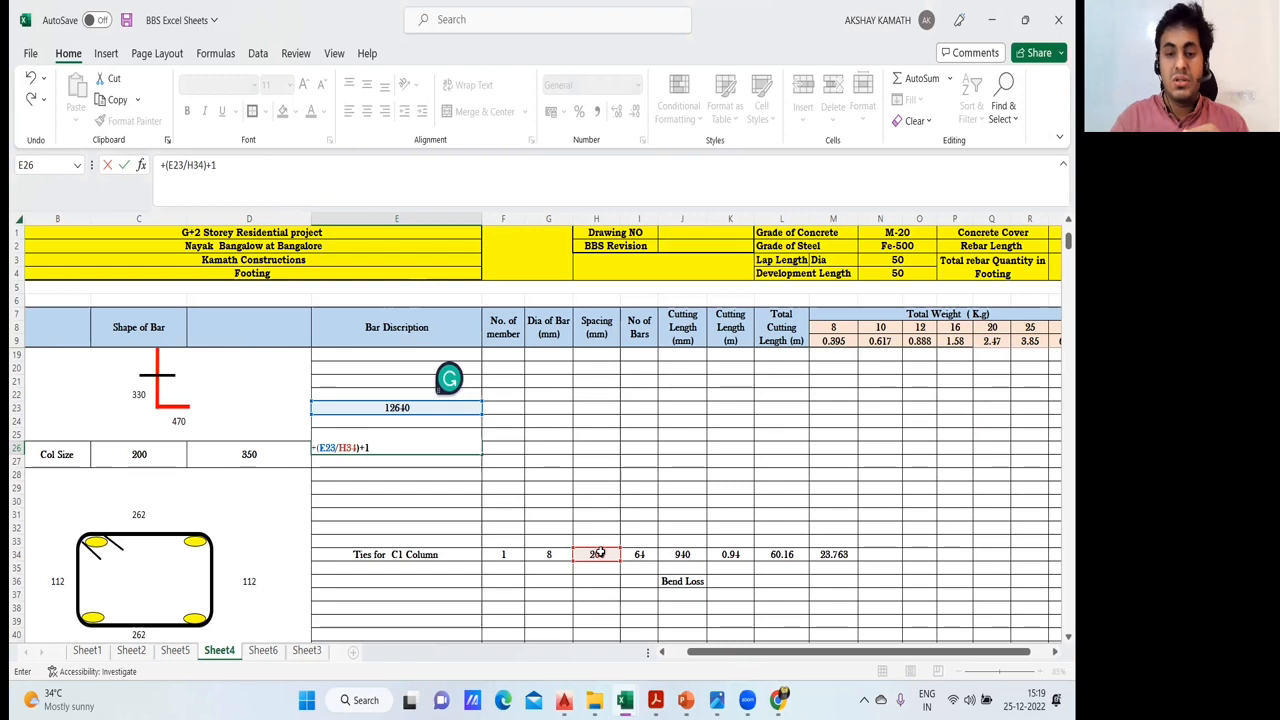
{"action": "key", "text": "Return"}
- Compare the trial tie count in E26 with the number of bars formula in I34
{"action": "left_click", "coordinate": [425, 447]}
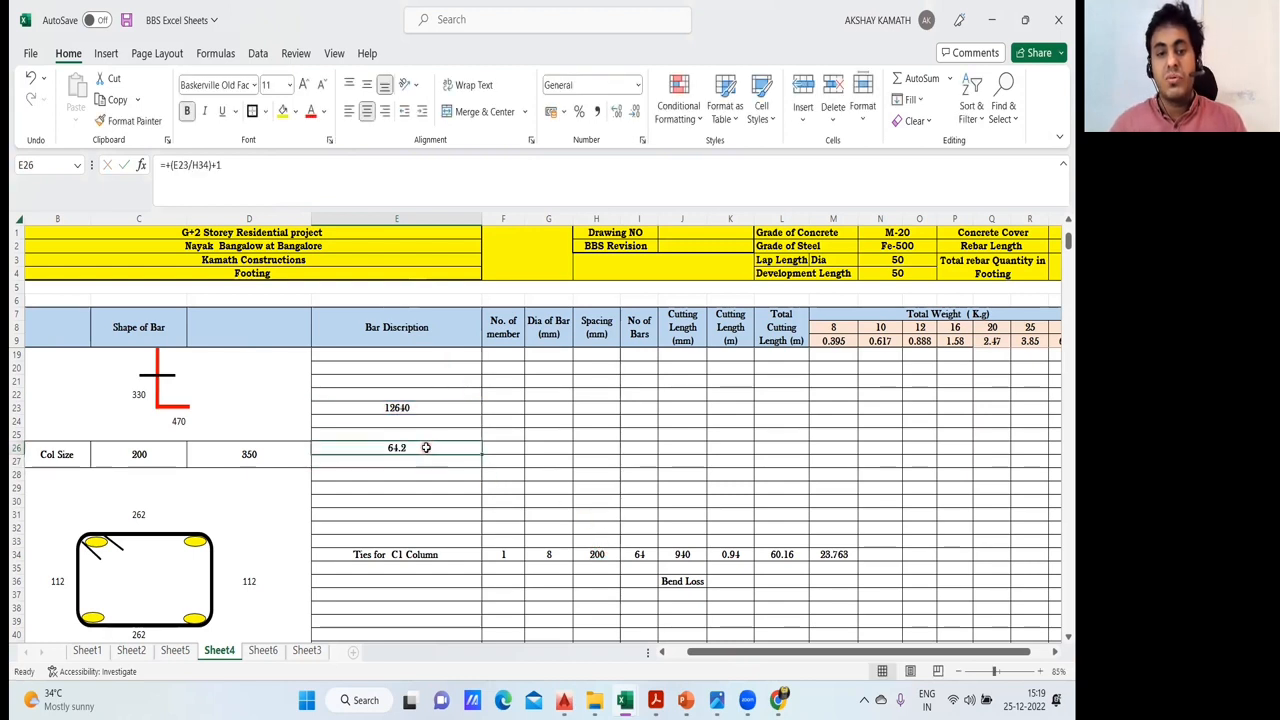
{"action": "left_click", "coordinate": [639, 554]}
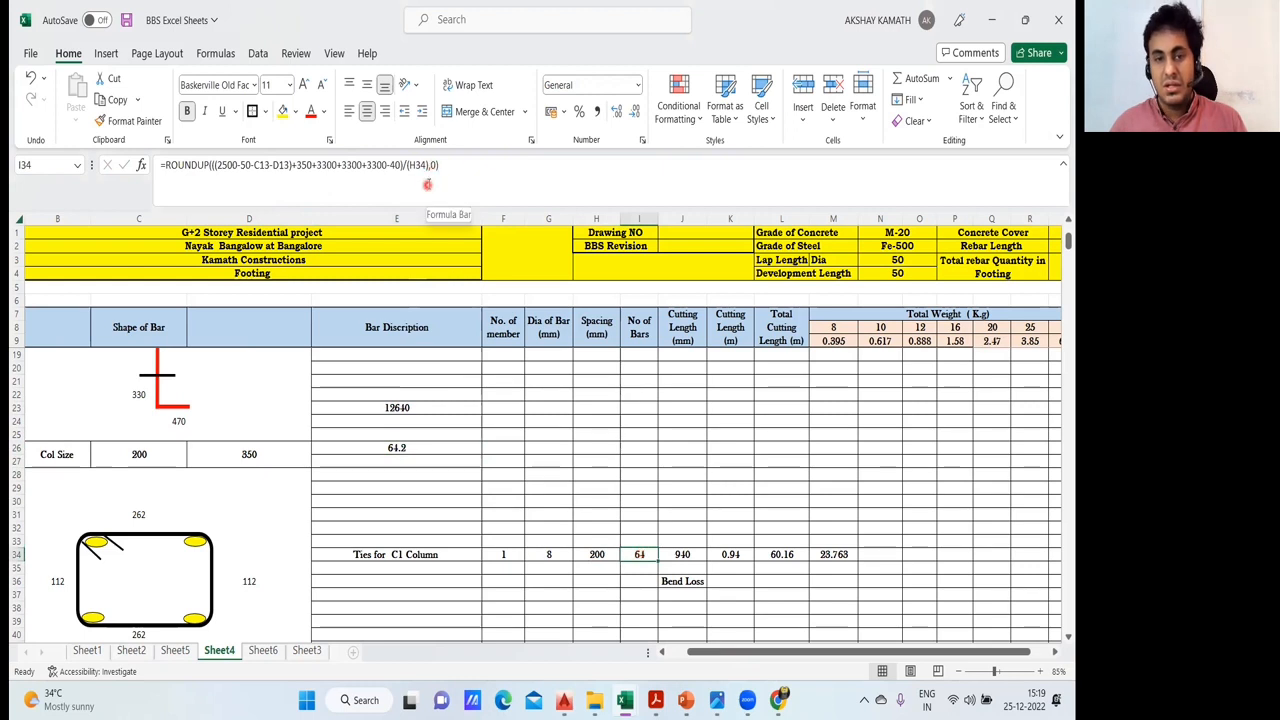
{"action": "left_click", "coordinate": [424, 447]}
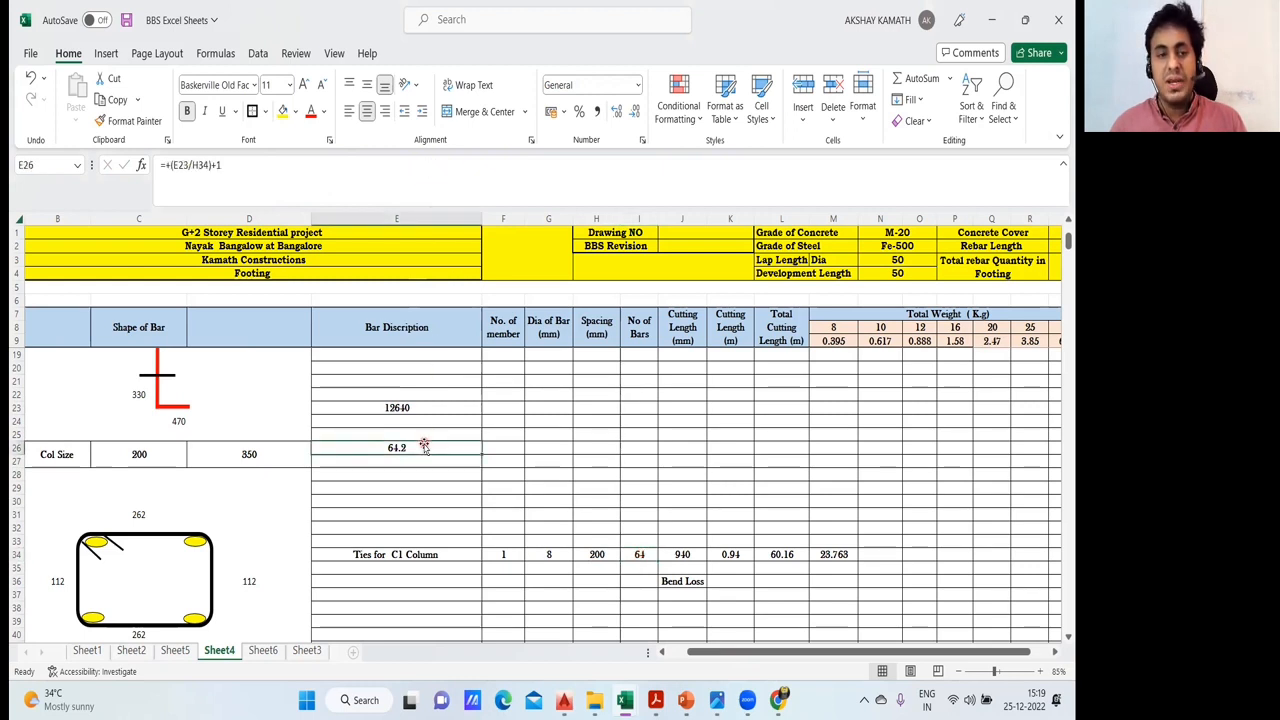
{"action": "left_click", "coordinate": [641, 556]}
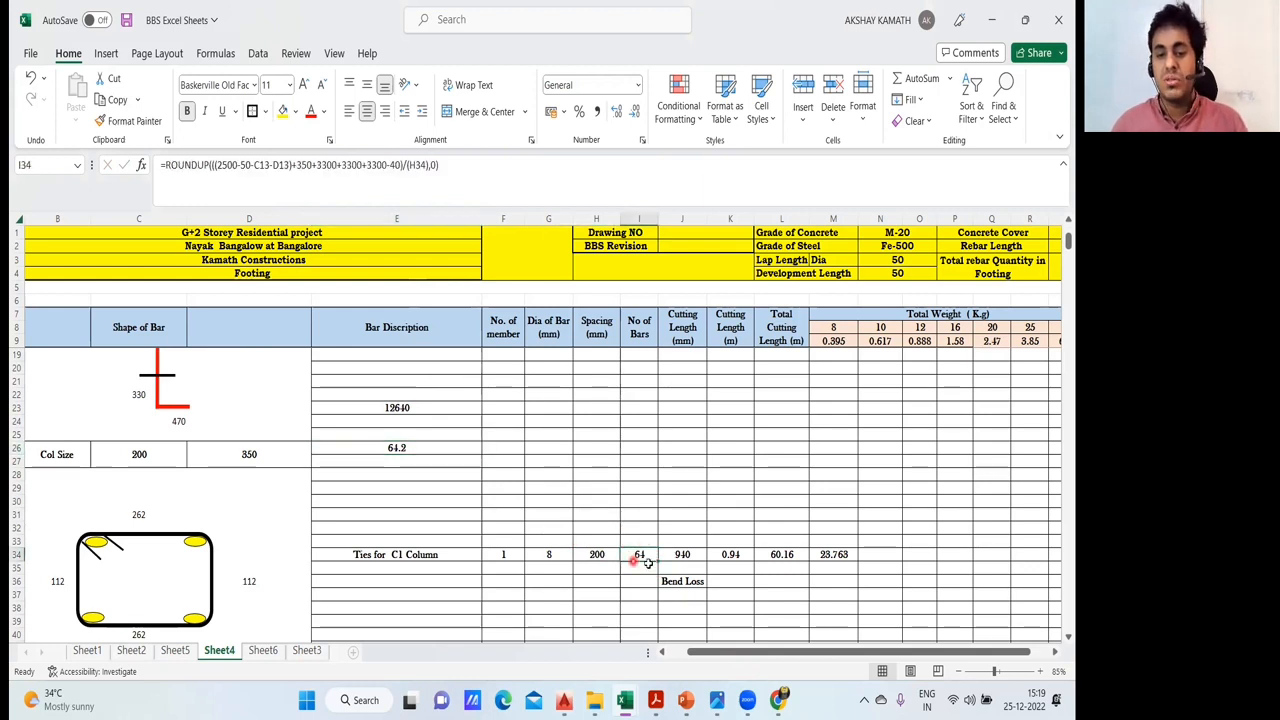
{"action": "left_click", "coordinate": [438, 452]}
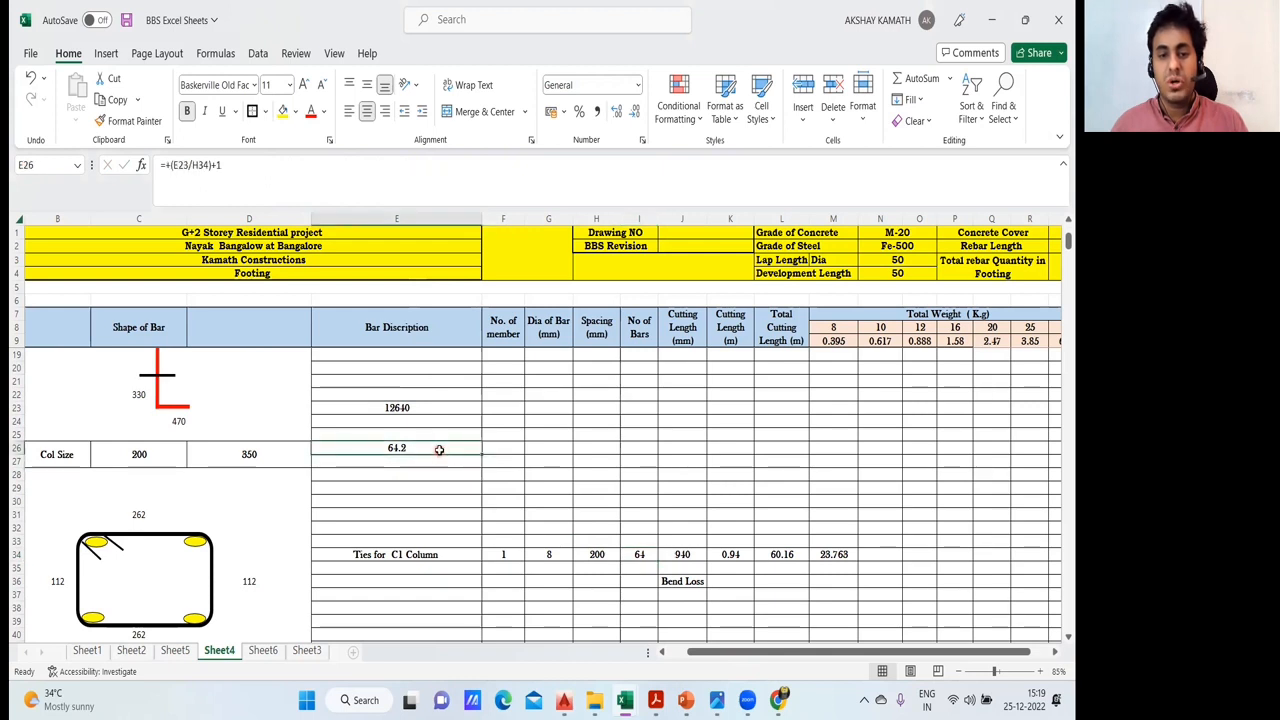
{"action": "left_click", "coordinate": [636, 553]}
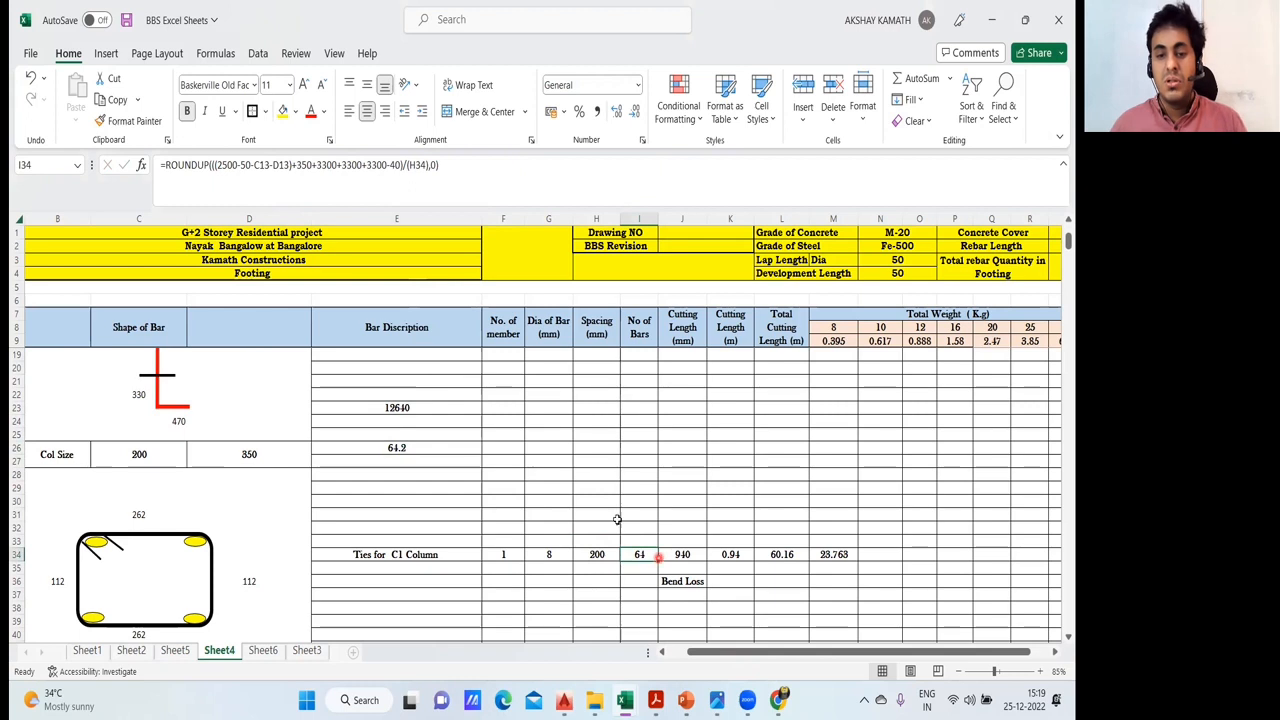
- Clear the trial column height in E23 and the trial tie count in E26
{"action": "left_click_drag", "start_coordinate": [378, 400], "coordinate": [418, 465]}
{"action": "key", "text": "Delete"}
{"action": "left_click", "coordinate": [647, 470]}
- Examine the ROUNDUP formula for the C1 column ties in I34 and leave it unedited
{"action": "double_click", "coordinate": [650, 554]}
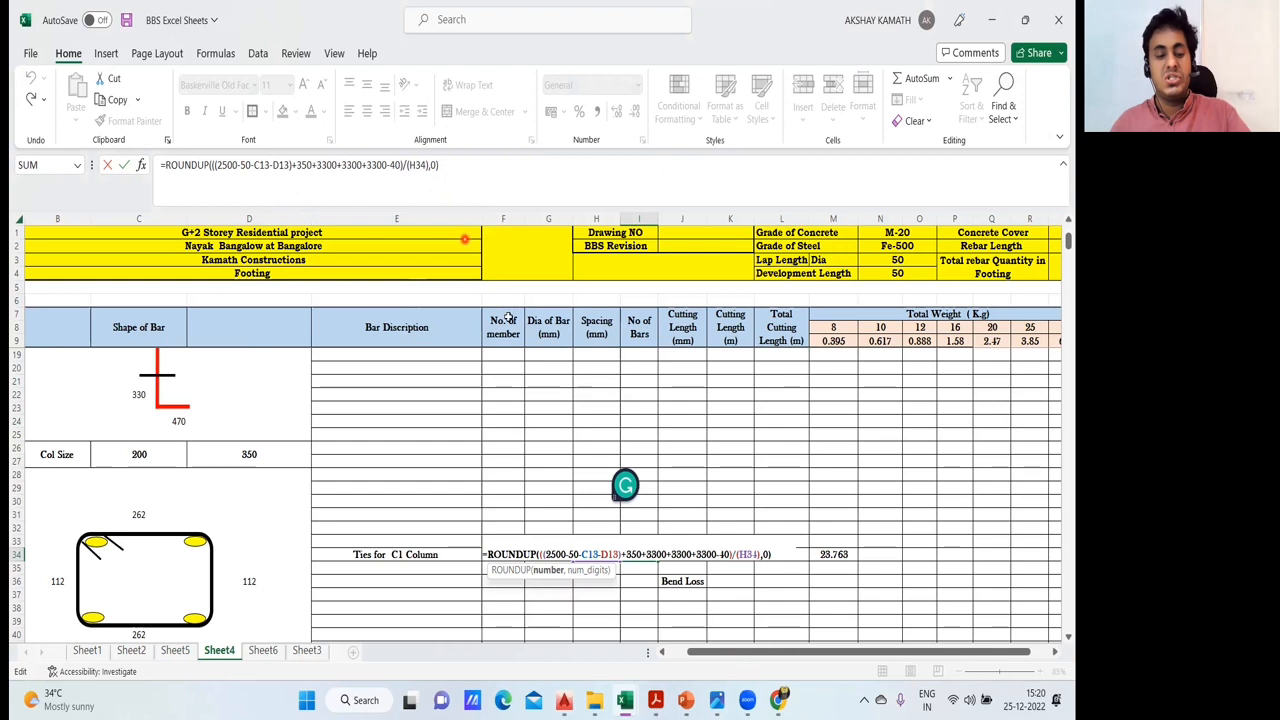
{"action": "key", "text": "Escape"}
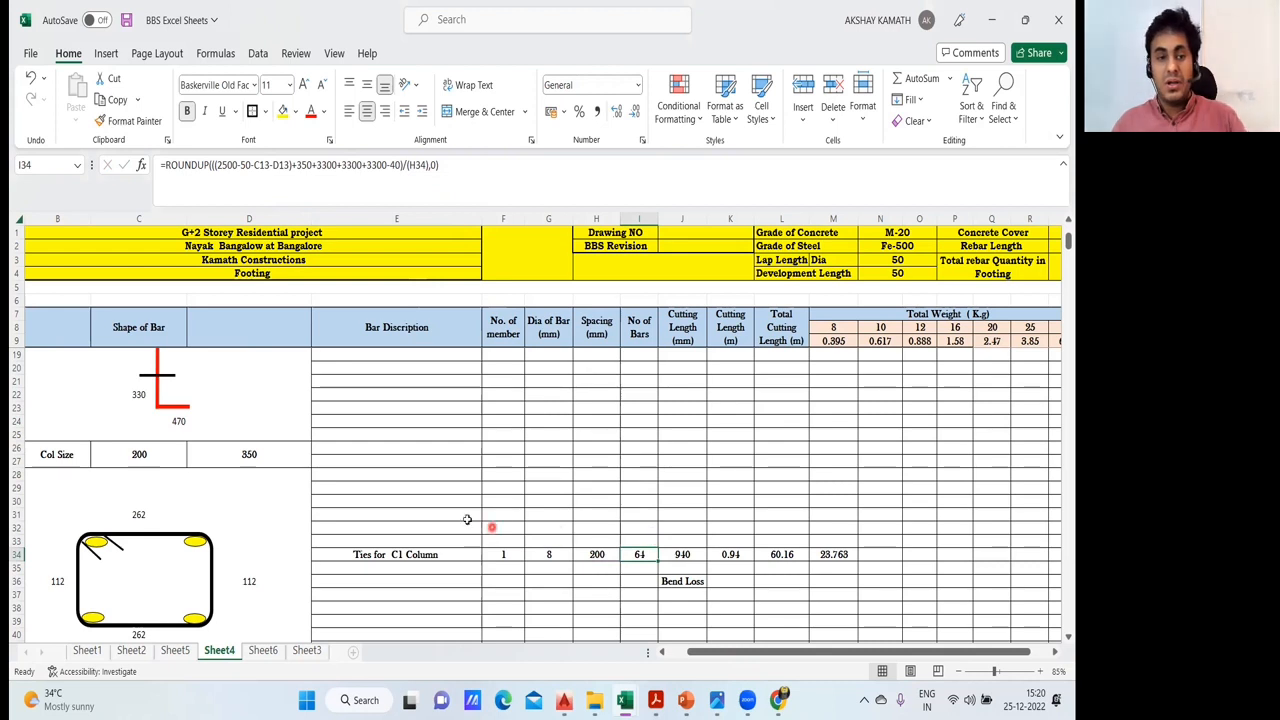
{"action": "scroll", "coordinate": [494, 523], "scroll_direction": "up", "scroll_amount": 3}
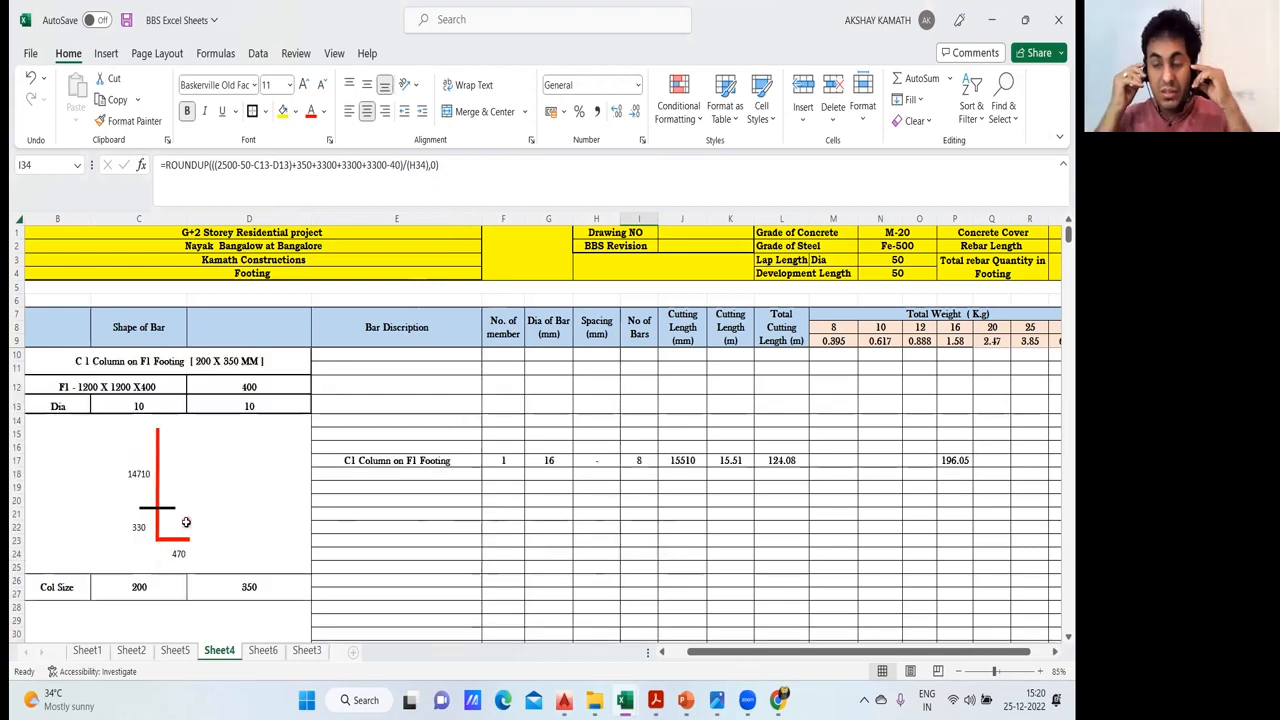
{"action": "scroll", "coordinate": [503, 503], "scroll_direction": "down", "scroll_amount": 4}
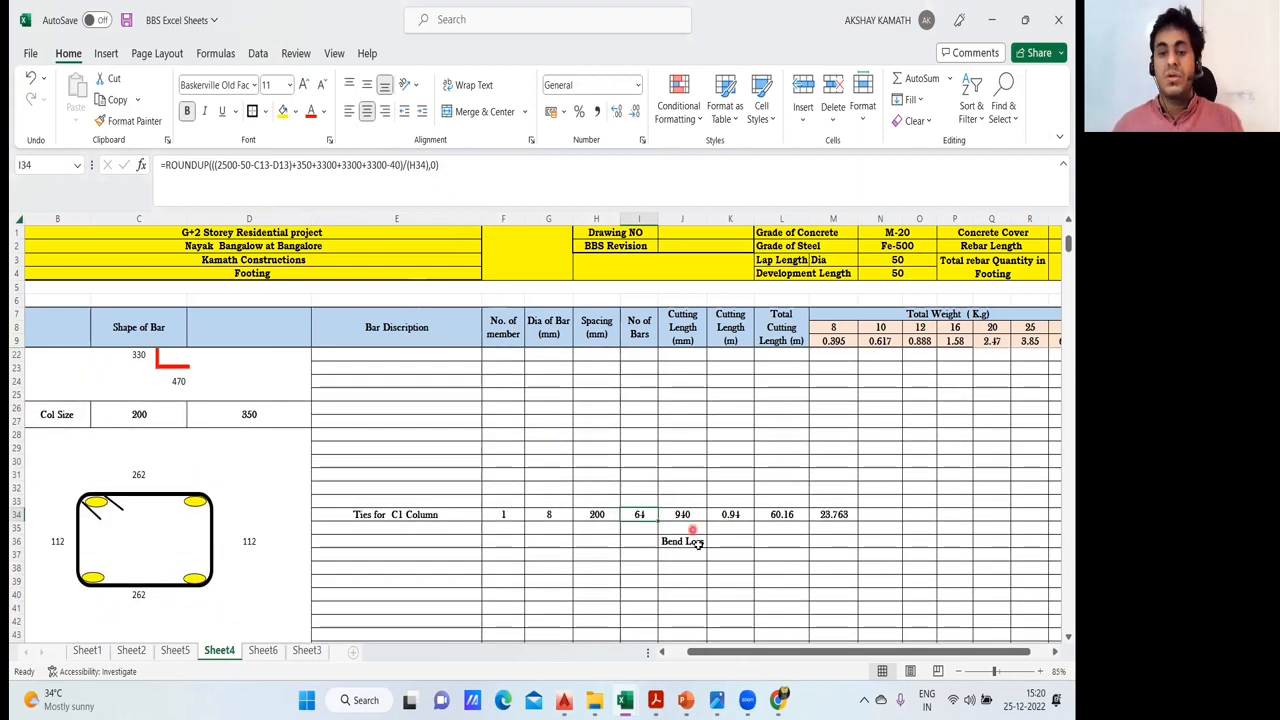
- Examine the cutting length formula for the C1 column ties in J34 and review the ties and links rows
{"action": "left_click", "coordinate": [664, 448]}
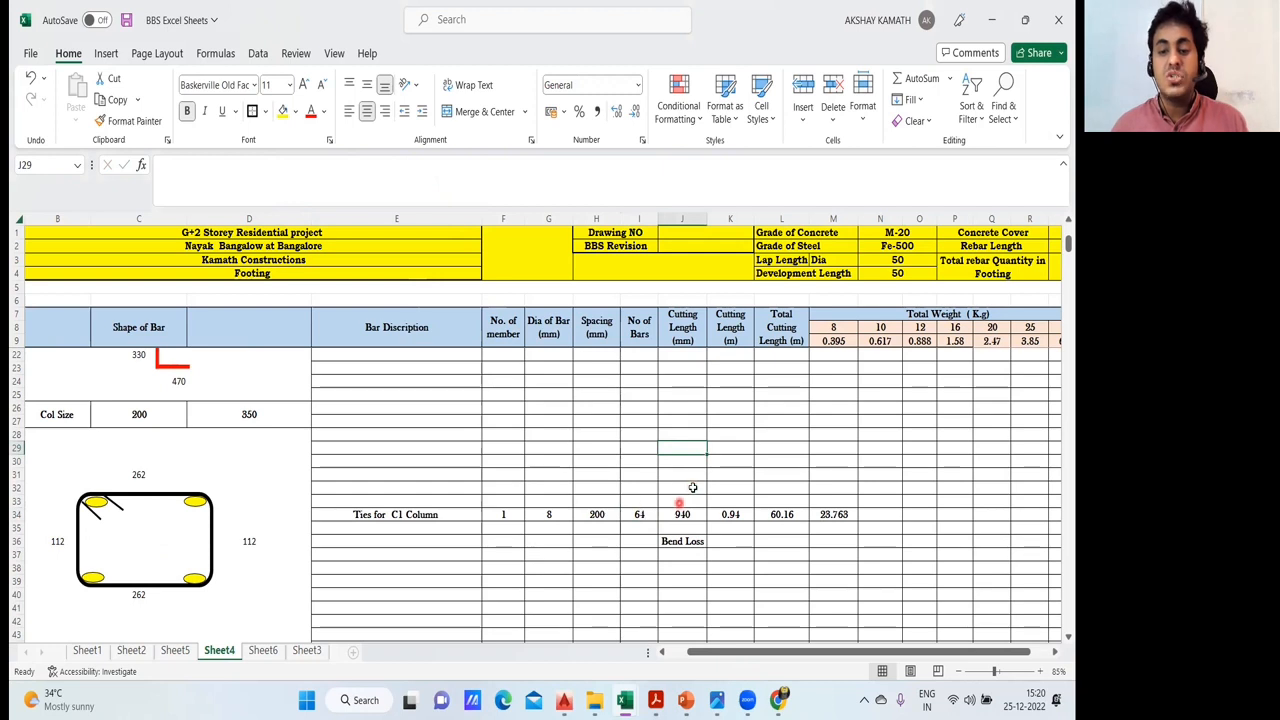
{"action": "scroll", "coordinate": [692, 482], "scroll_direction": "down", "scroll_amount": 1}
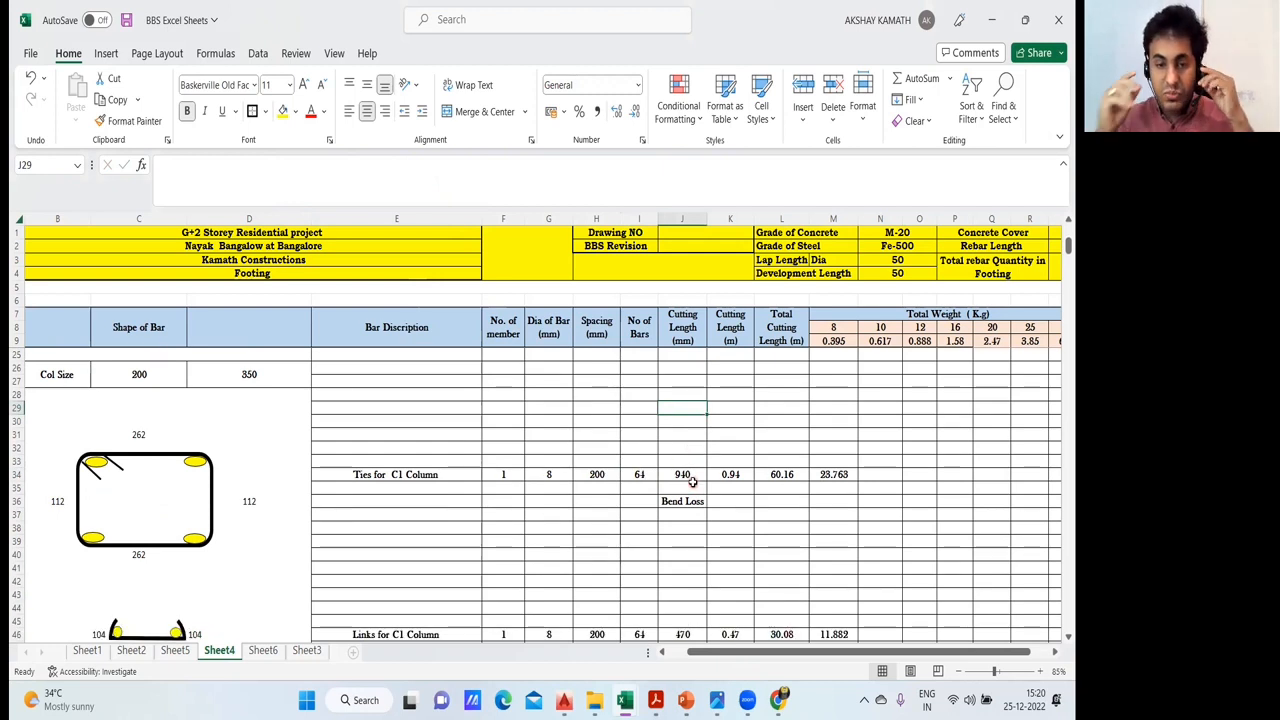
{"action": "left_click", "coordinate": [690, 476]}
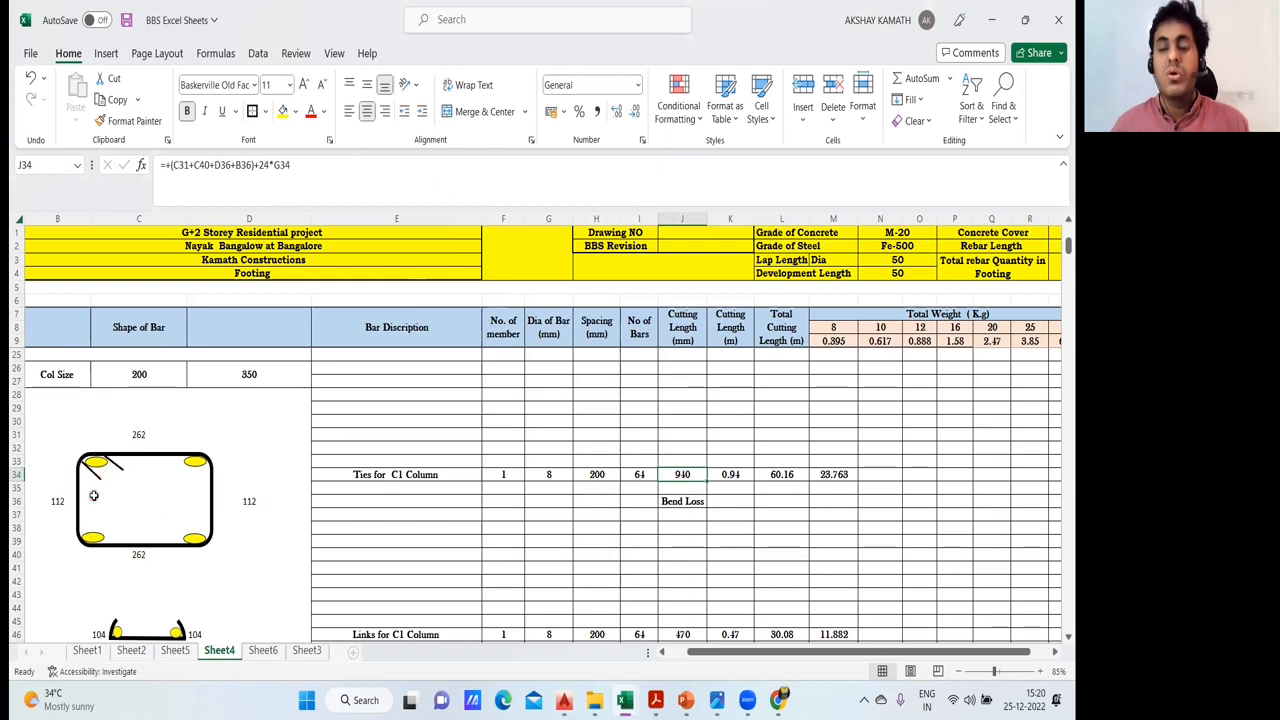
{"action": "left_click", "coordinate": [635, 553]}
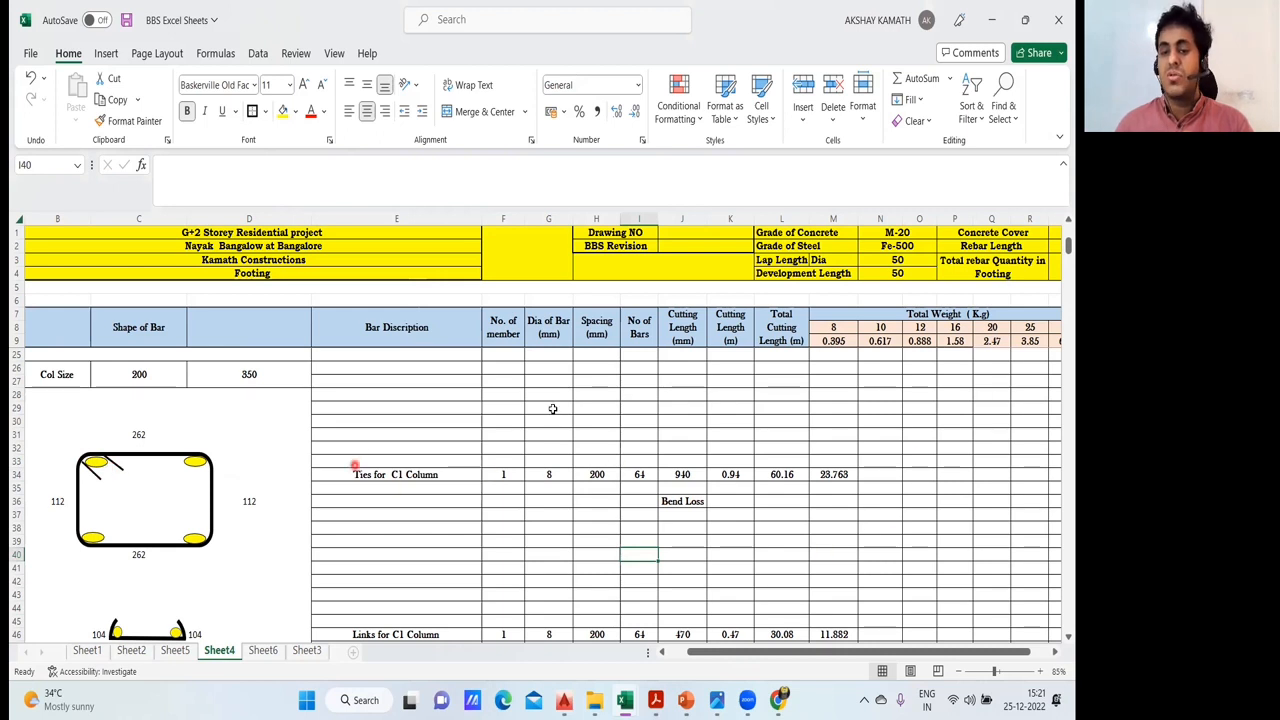
{"action": "scroll", "coordinate": [851, 467], "scroll_direction": "down", "scroll_amount": 3}
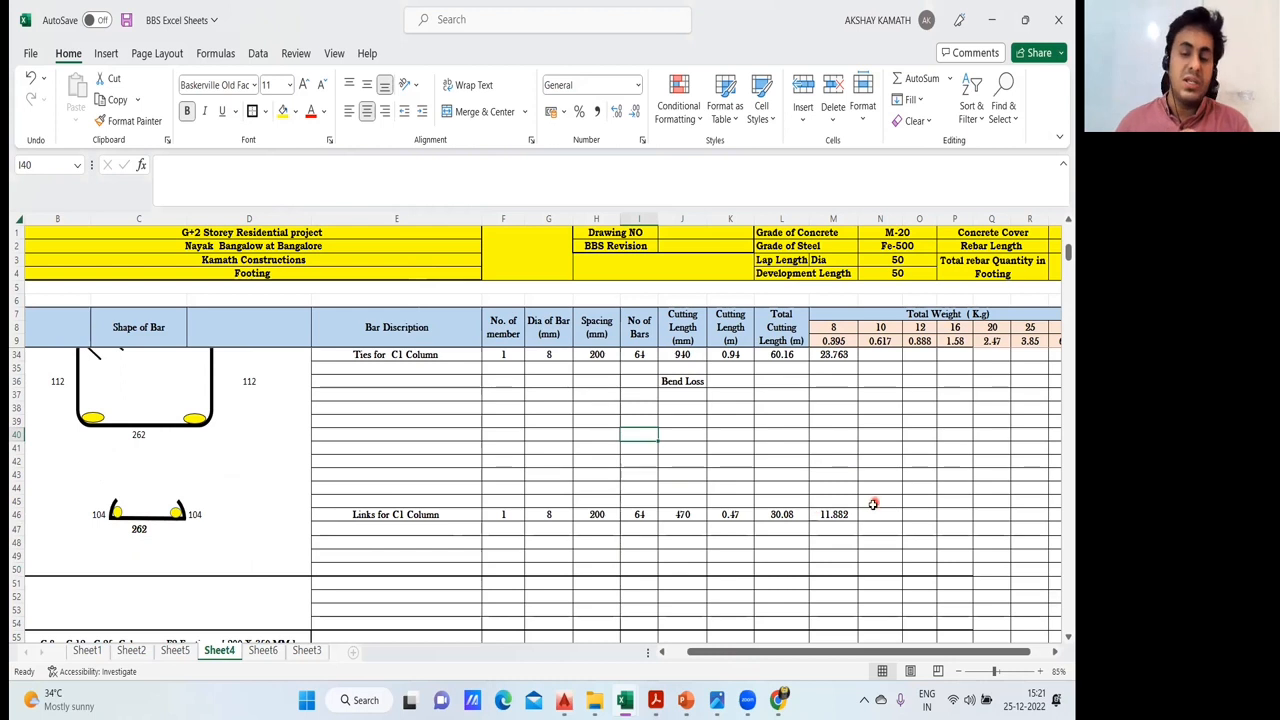
{"action": "scroll", "coordinate": [860, 520], "scroll_direction": "up", "scroll_amount": 7}
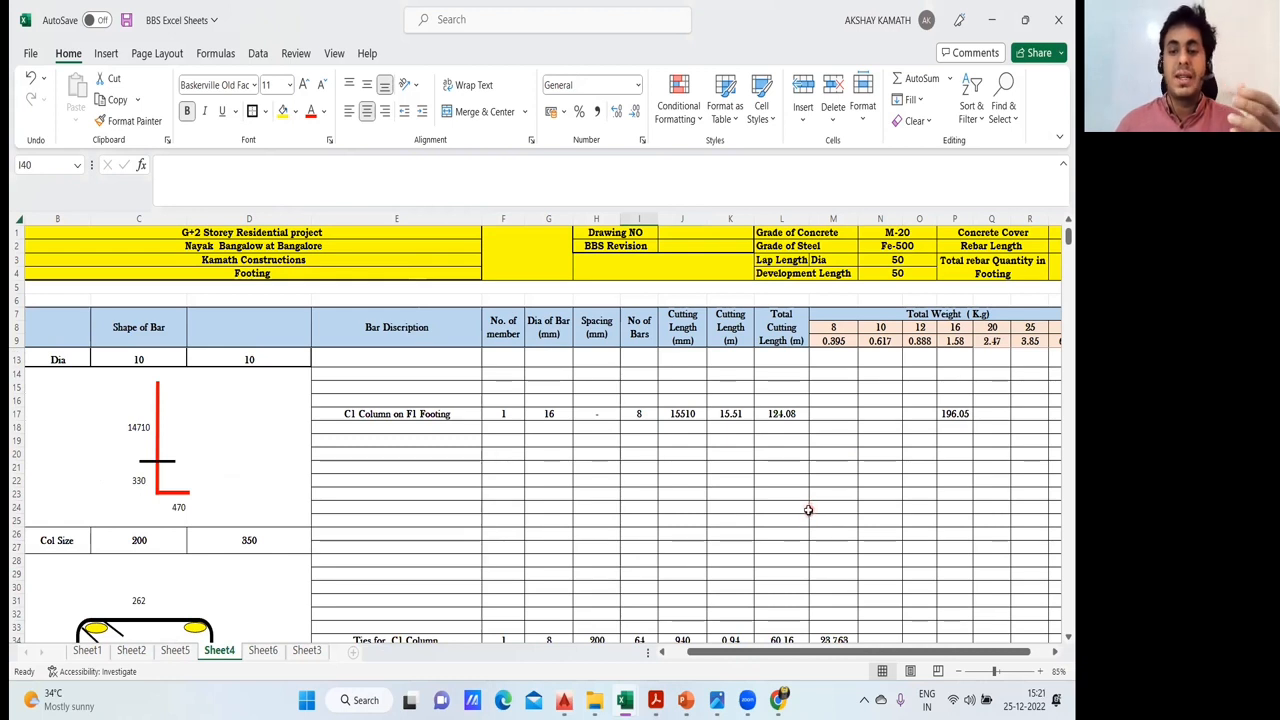
{"action": "scroll", "coordinate": [806, 507], "scroll_direction": "down", "scroll_amount": 3}
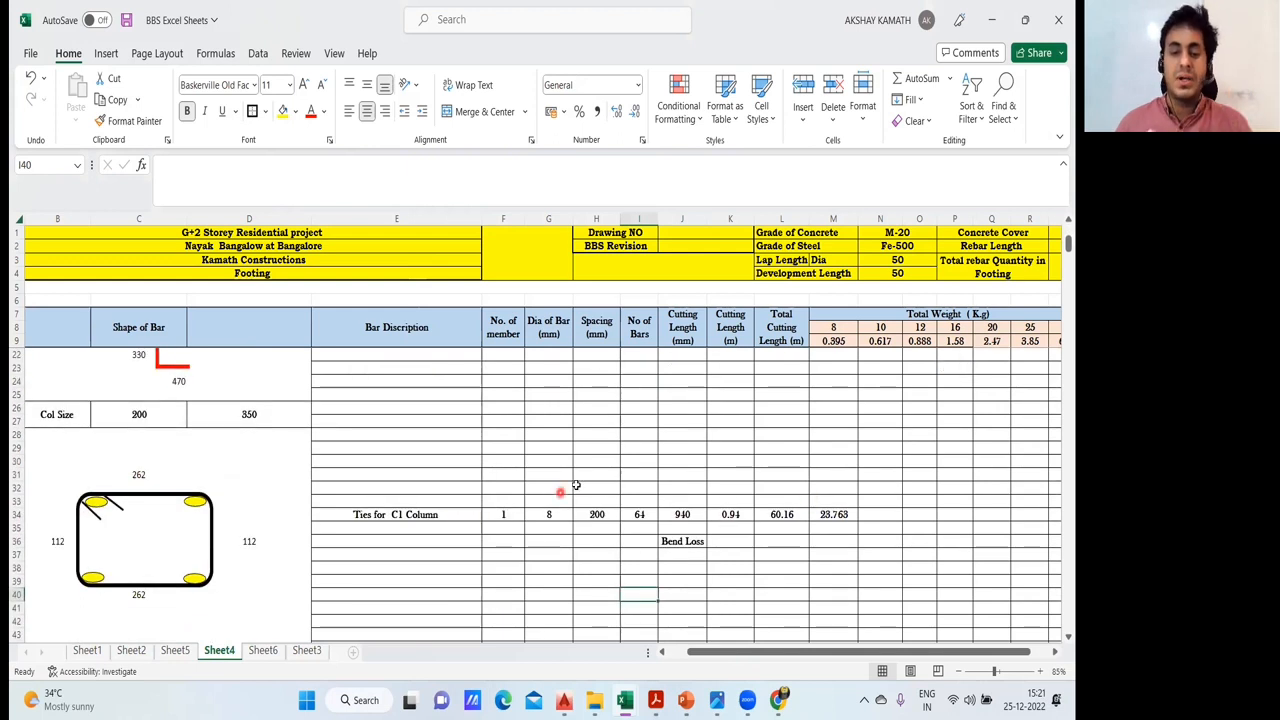
{"action": "scroll", "coordinate": [126, 498], "scroll_direction": "down", "scroll_amount": 1}
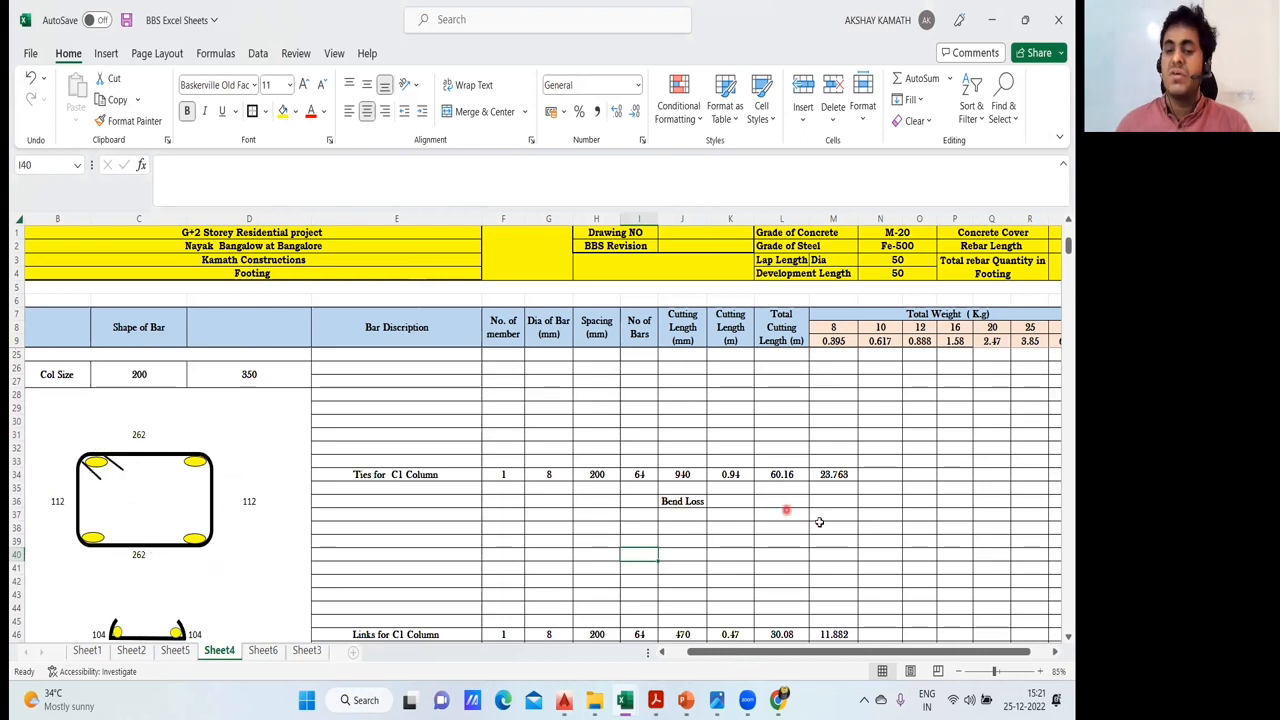
{"action": "scroll", "coordinate": [818, 517], "scroll_direction": "down", "scroll_amount": 2}
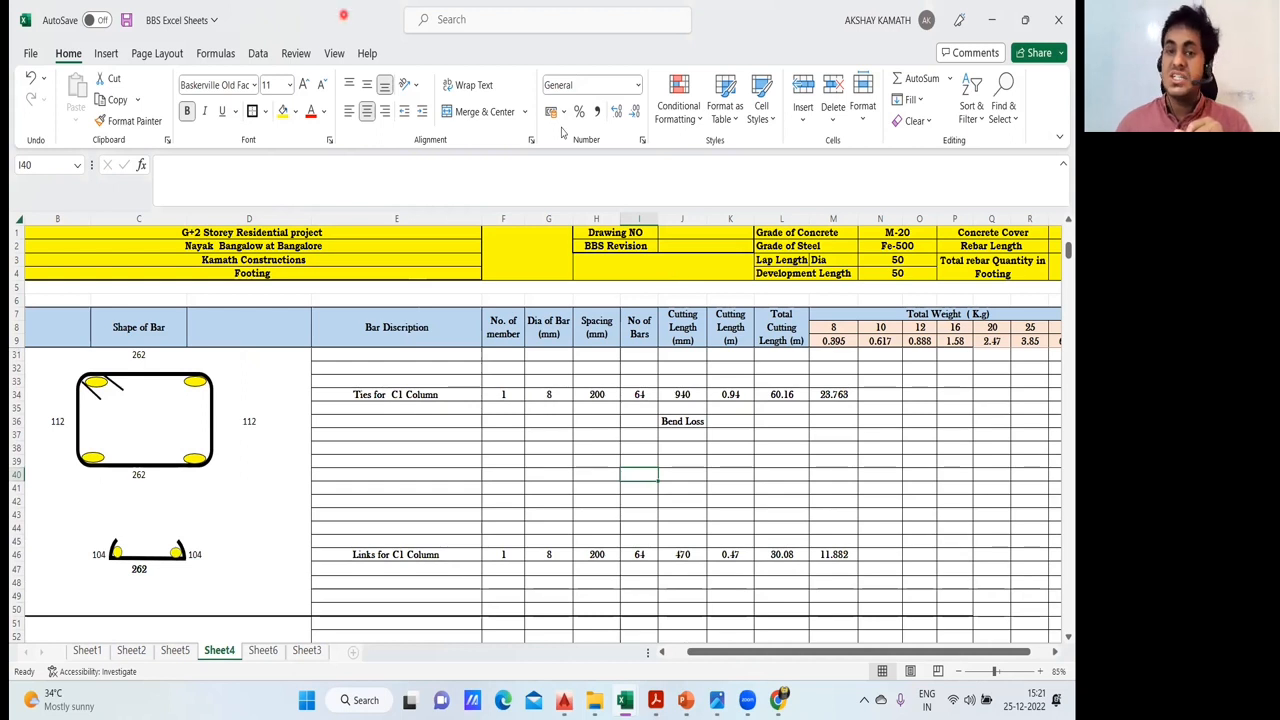
- Switch to is.2502.1963.pdf in Adobe Acrobat Reader and consult Table VIII on bending dimensions for binders, stirrups and links
{"action": "left_click", "coordinate": [599, 14]}
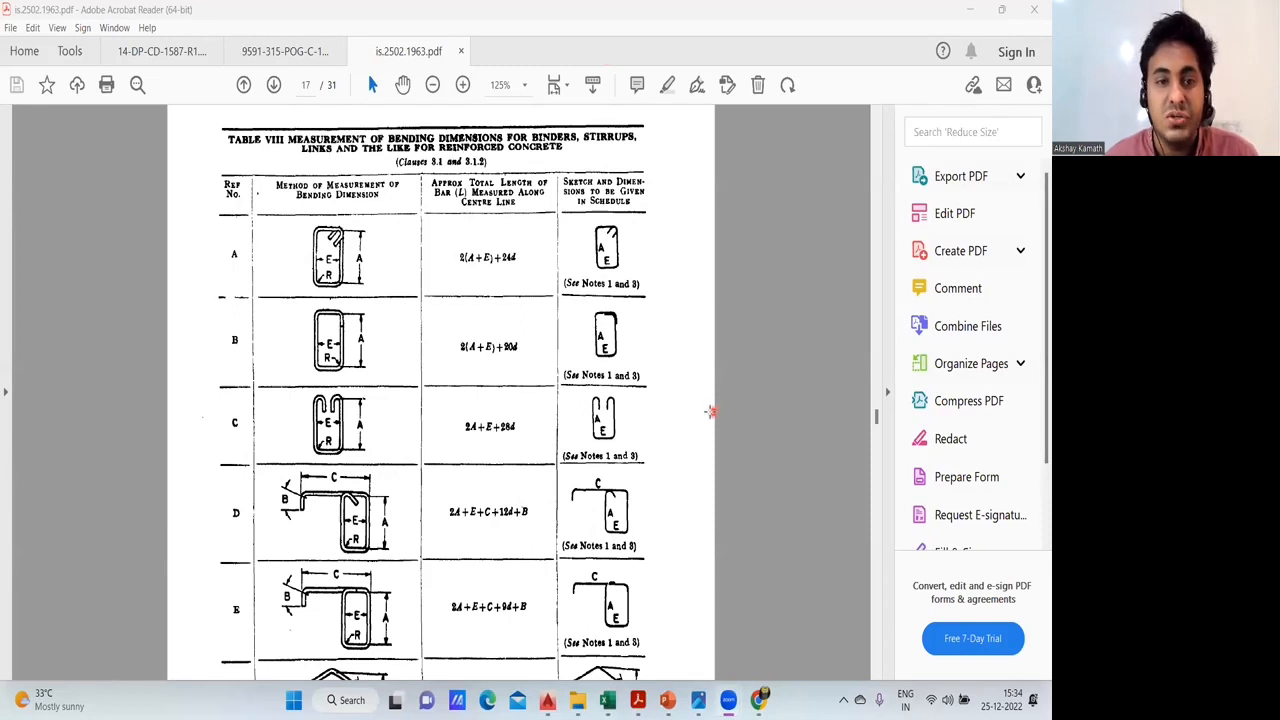
{"action": "scroll", "coordinate": [709, 405], "scroll_direction": "up", "scroll_amount": 4}
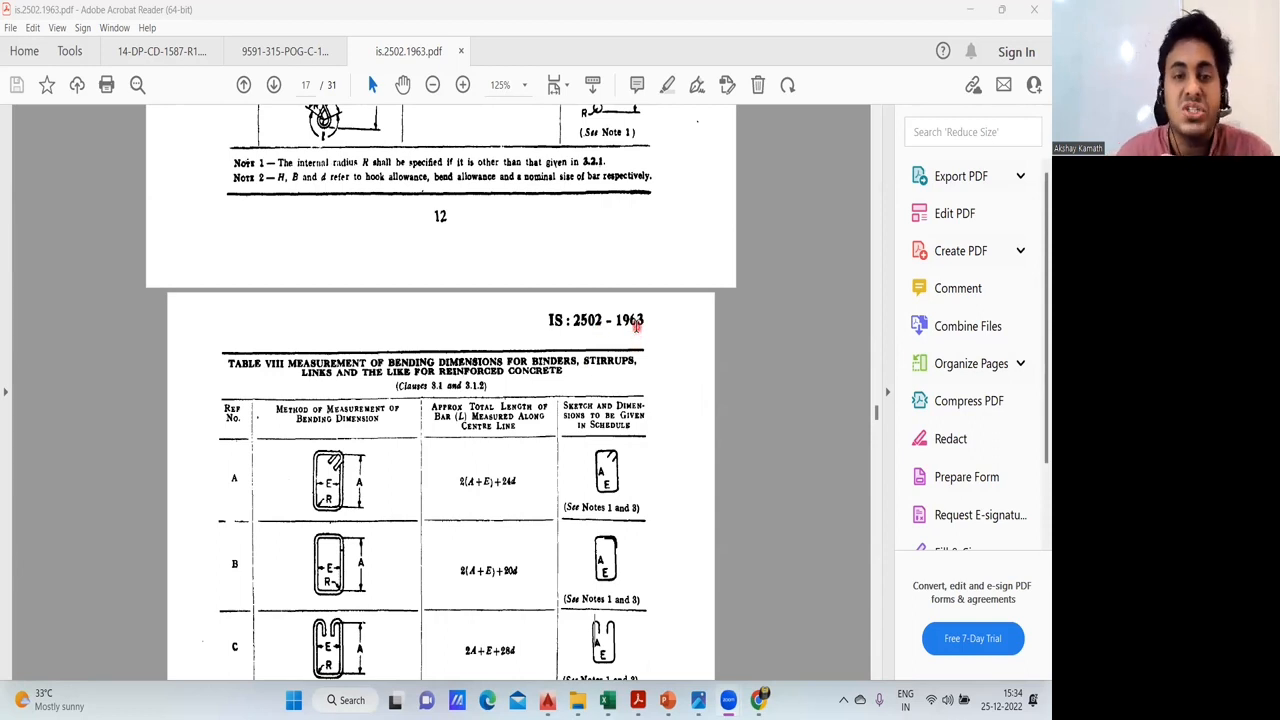
{"action": "scroll", "coordinate": [636, 320], "scroll_direction": "down", "scroll_amount": 4}
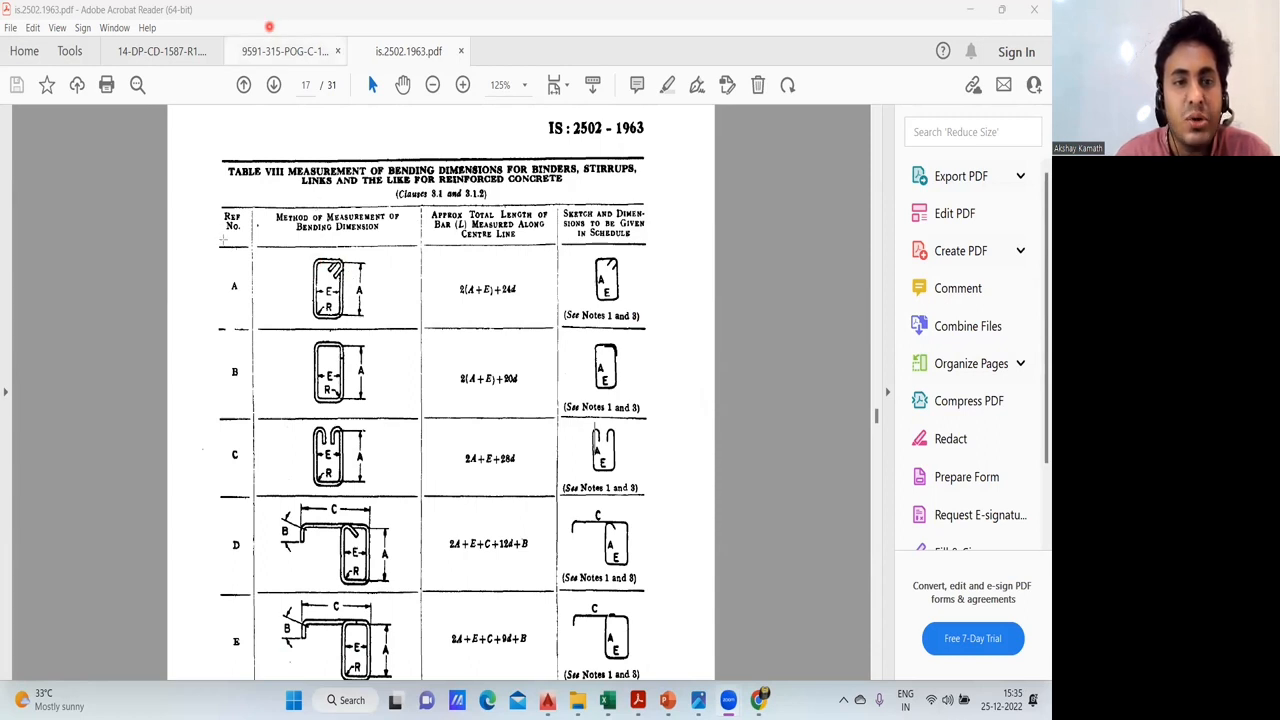
- Sketch a hooked rectangular tie beside reference A in Table VIII, and box its diagram and its length formula 2(A+E)+24d
{"action": "left_click_drag", "start_coordinate": [181, 241], "coordinate": [221, 327]}
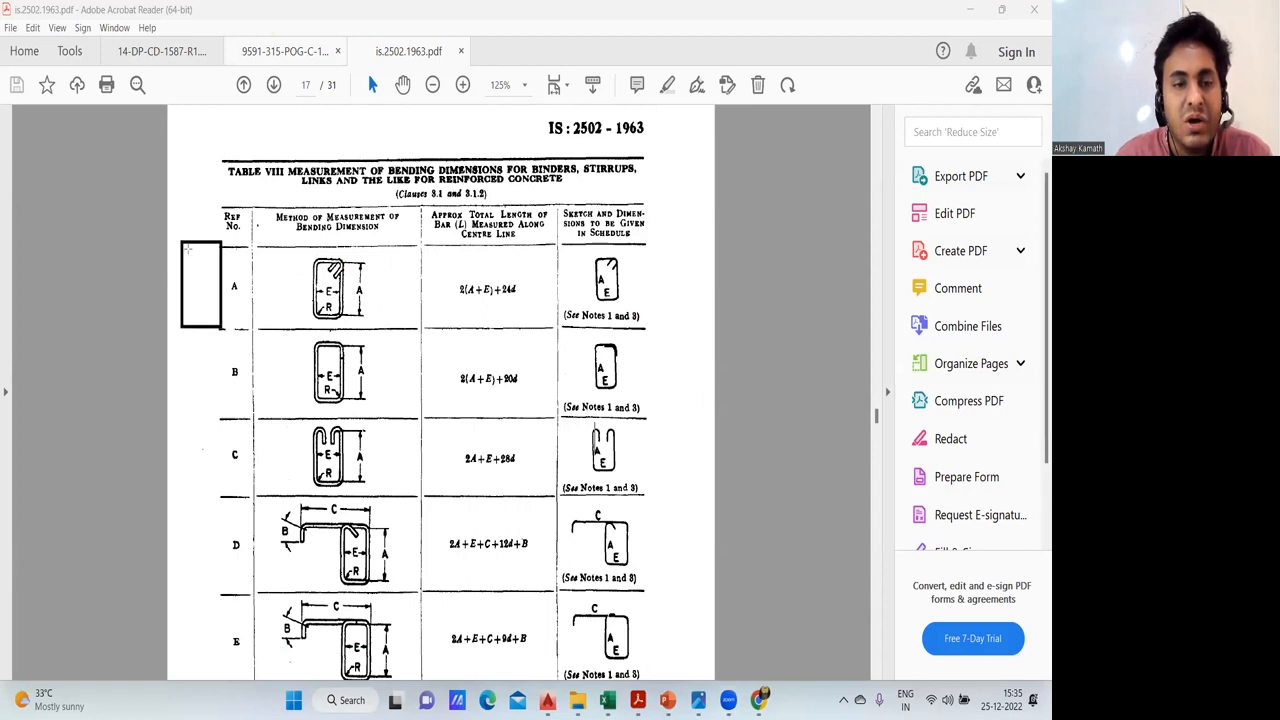
{"action": "left_click_drag", "start_coordinate": [182, 243], "coordinate": [193, 280]}
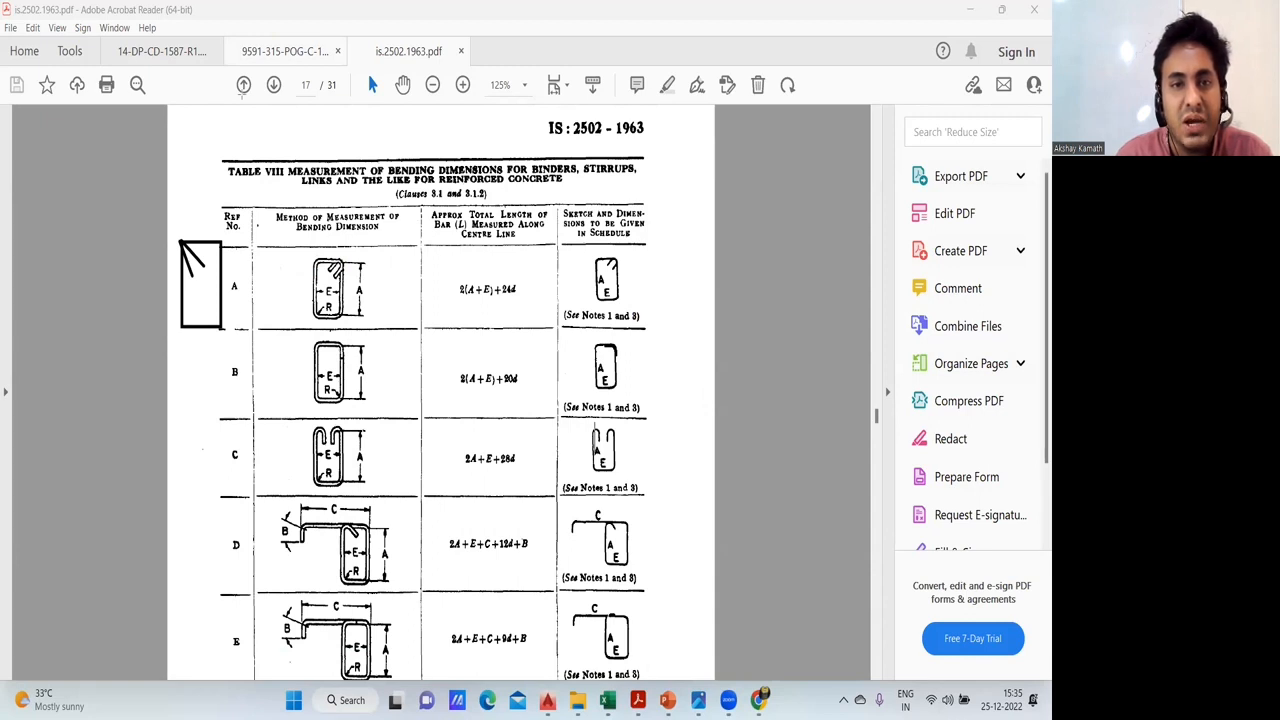
{"action": "left_click_drag", "start_coordinate": [294, 229], "coordinate": [363, 338]}
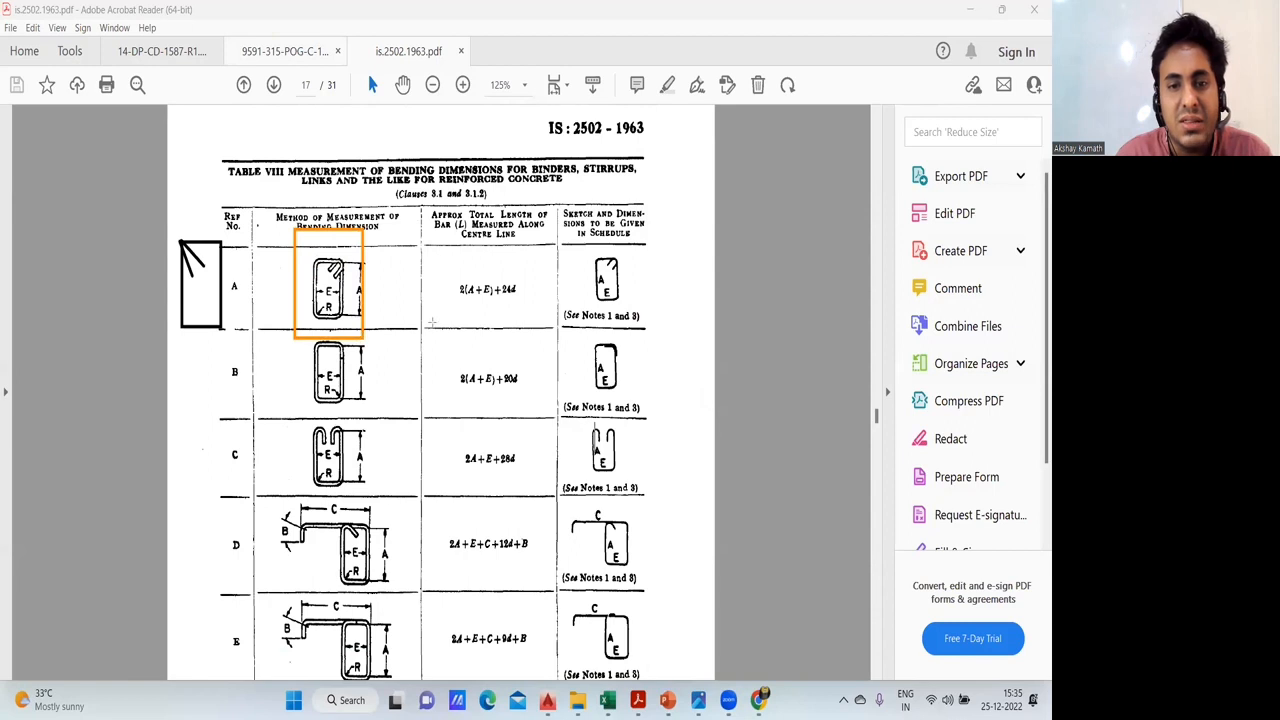
{"action": "left_click_drag", "start_coordinate": [458, 267], "coordinate": [524, 303]}
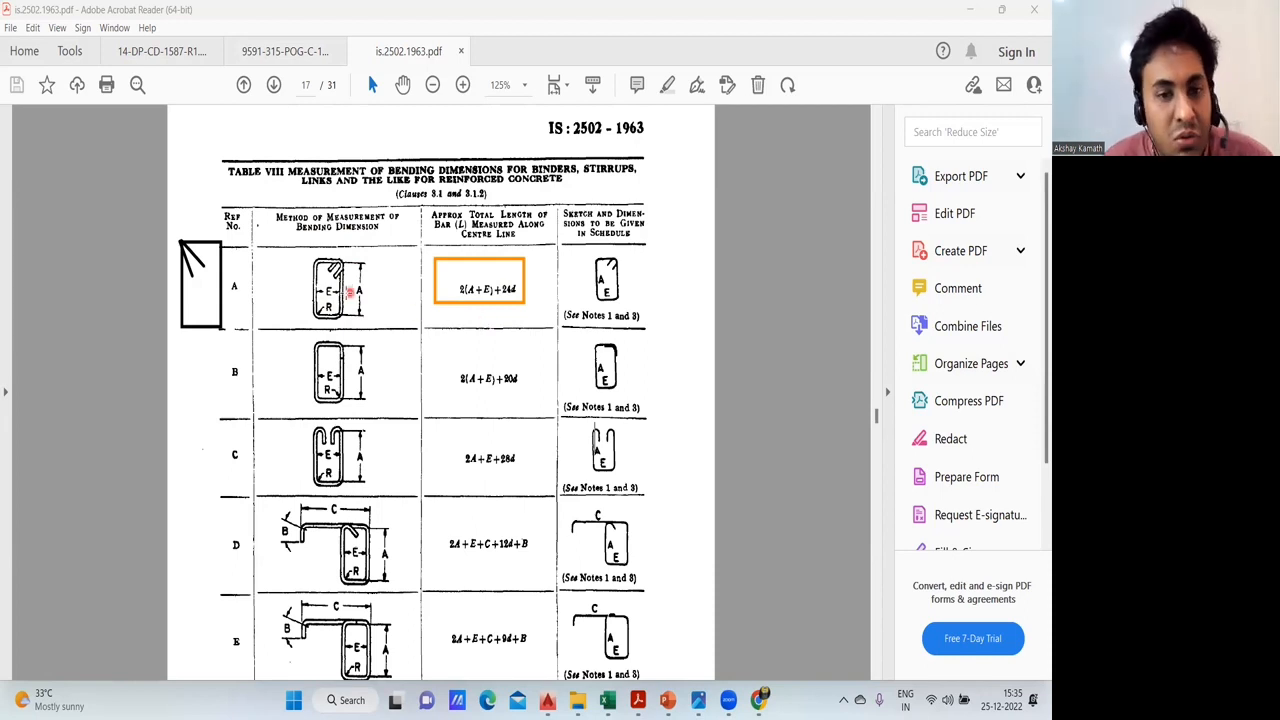
- Clear the markup and enlarge the reference A and B tie rows of Table VIII to 300%
{"action": "scroll", "coordinate": [347, 292], "scroll_direction": "up", "scroll_amount": 2}
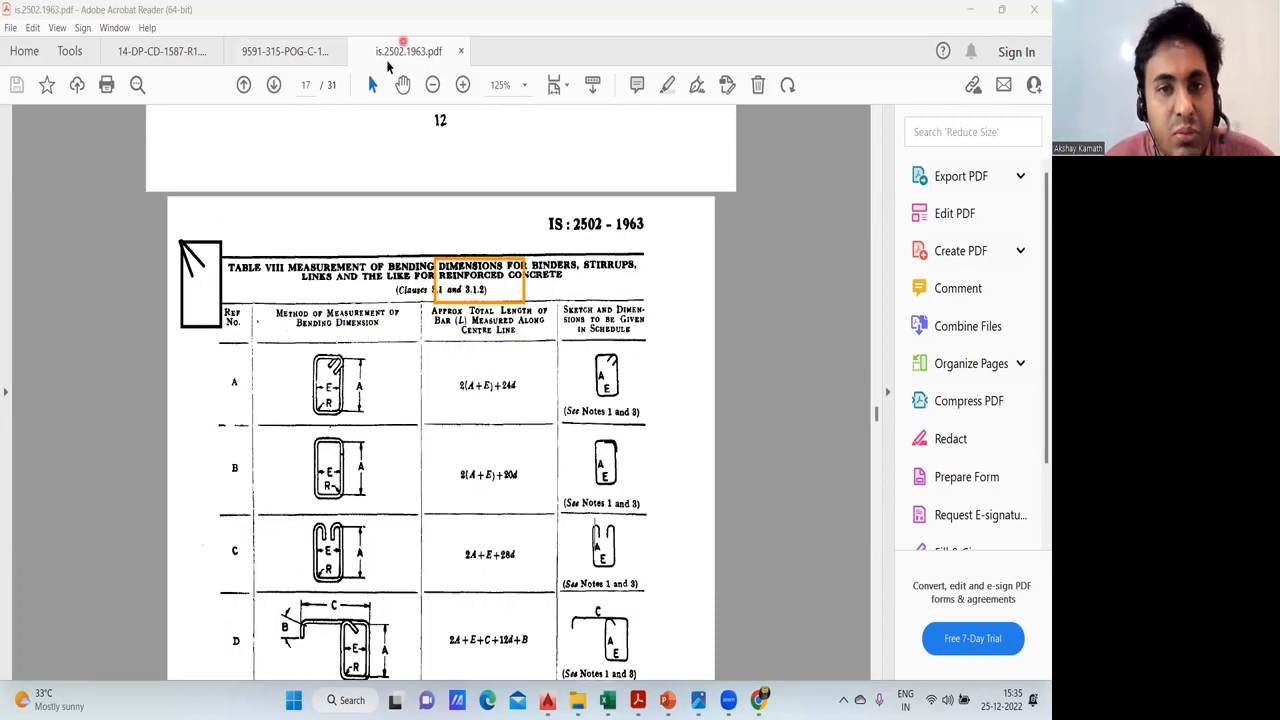
{"action": "scroll", "coordinate": [371, 395], "scroll_direction": "up", "scroll_amount": 2}
{"action": "scroll", "coordinate": [340, 380], "scroll_direction": "down", "scroll_amount": 4}
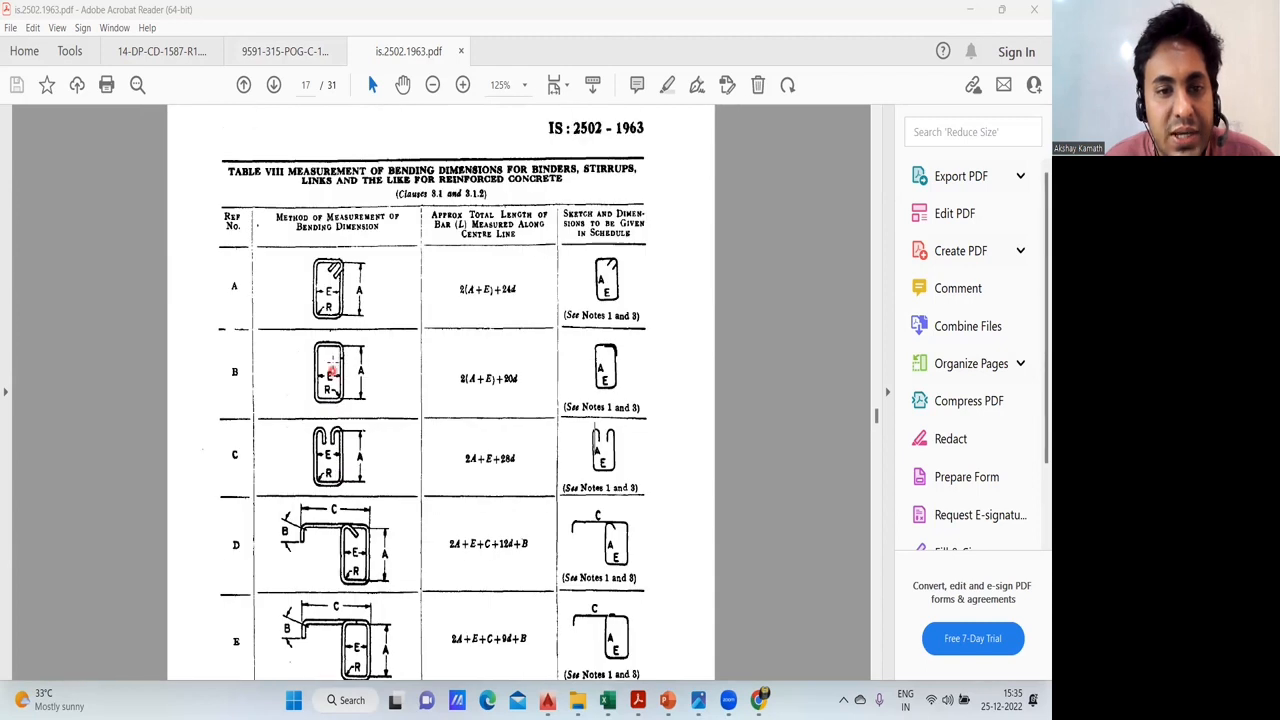
{"action": "left_click", "coordinate": [334, 360]}
{"action": "scroll", "coordinate": [336, 360], "scroll_direction": "up", "scroll_amount": 3}
{"action": "scroll", "coordinate": [396, 238], "scroll_direction": "up", "scroll_amount": 2}
{"action": "left_click", "coordinate": [424, 251]}
{"action": "left_click", "coordinate": [407, 234]}
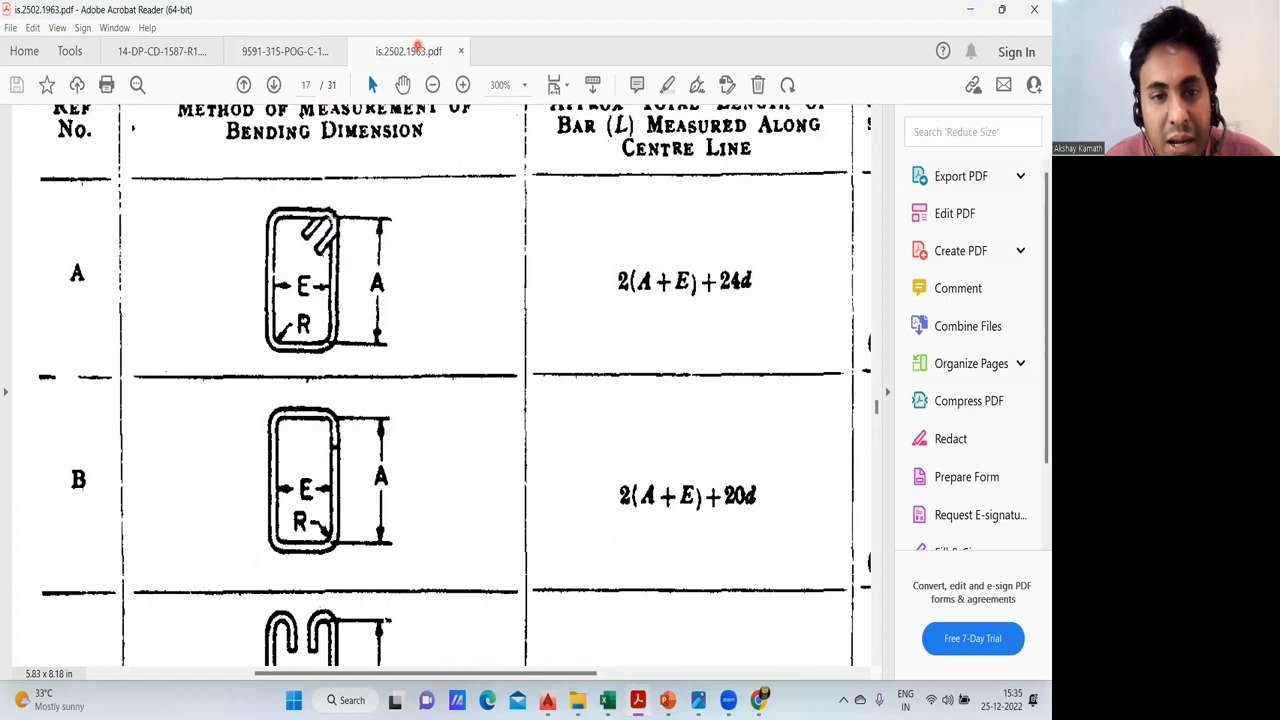
- Mark the extents of dimension A on the reference A tie diagram with straight lines, then remove the marks
{"action": "left_click_drag", "start_coordinate": [333, 217], "coordinate": [392, 217]}
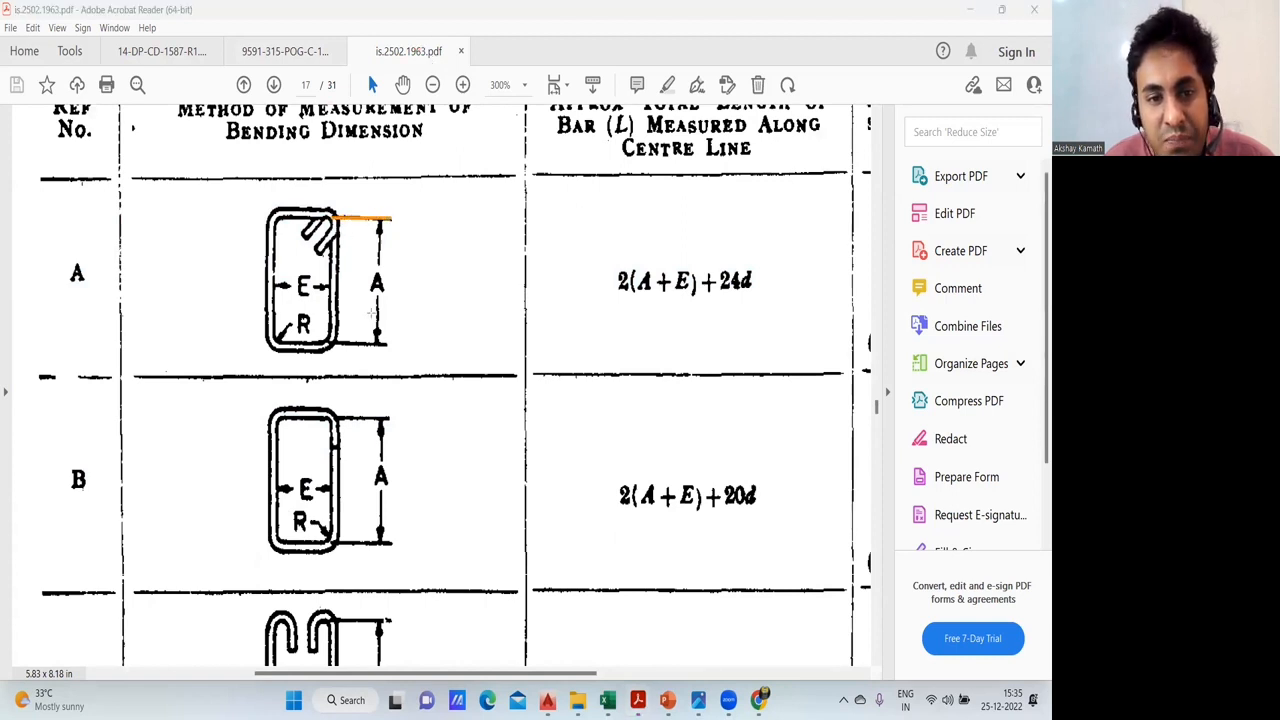
{"action": "left_click_drag", "start_coordinate": [335, 343], "coordinate": [390, 343]}
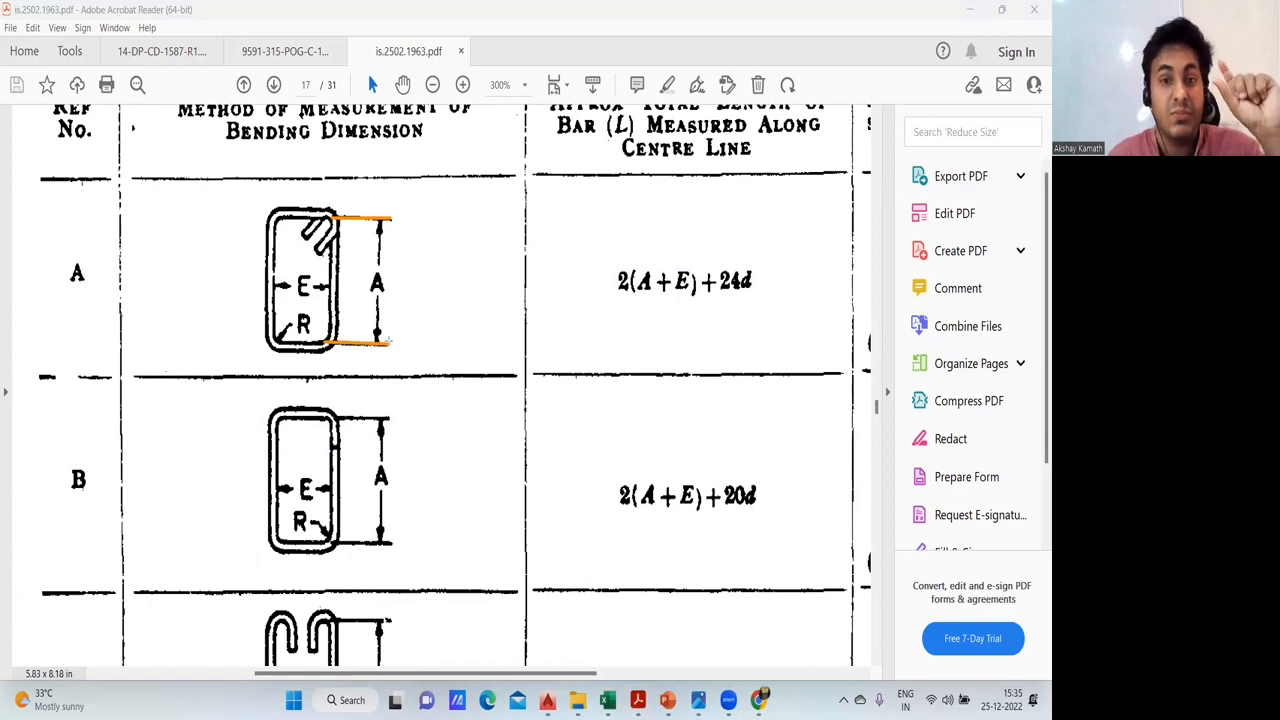
{"action": "left_click_drag", "start_coordinate": [379, 229], "coordinate": [376, 334]}
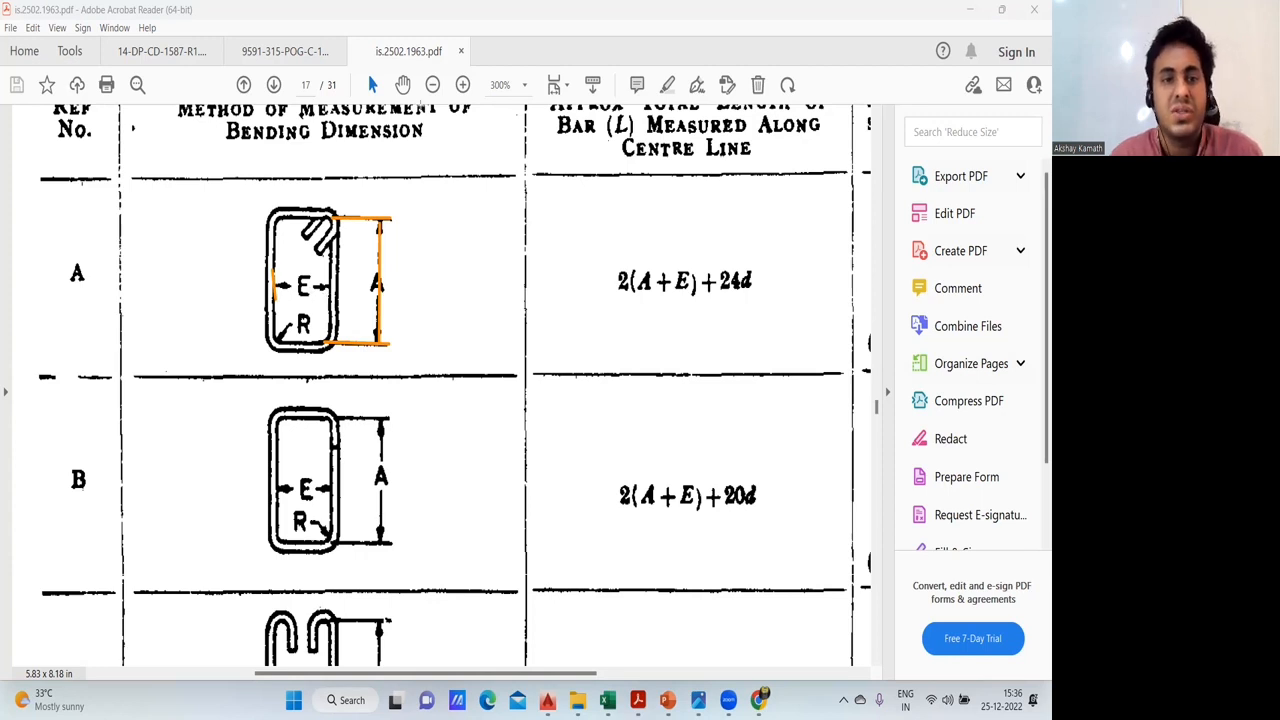
{"action": "key", "text": "Escape"}
- Reduce Table VIII to 150% and deselect the highlighted area around the reference A row
{"action": "left_click", "coordinate": [618, 295]}
{"action": "left_click", "coordinate": [593, 213]}
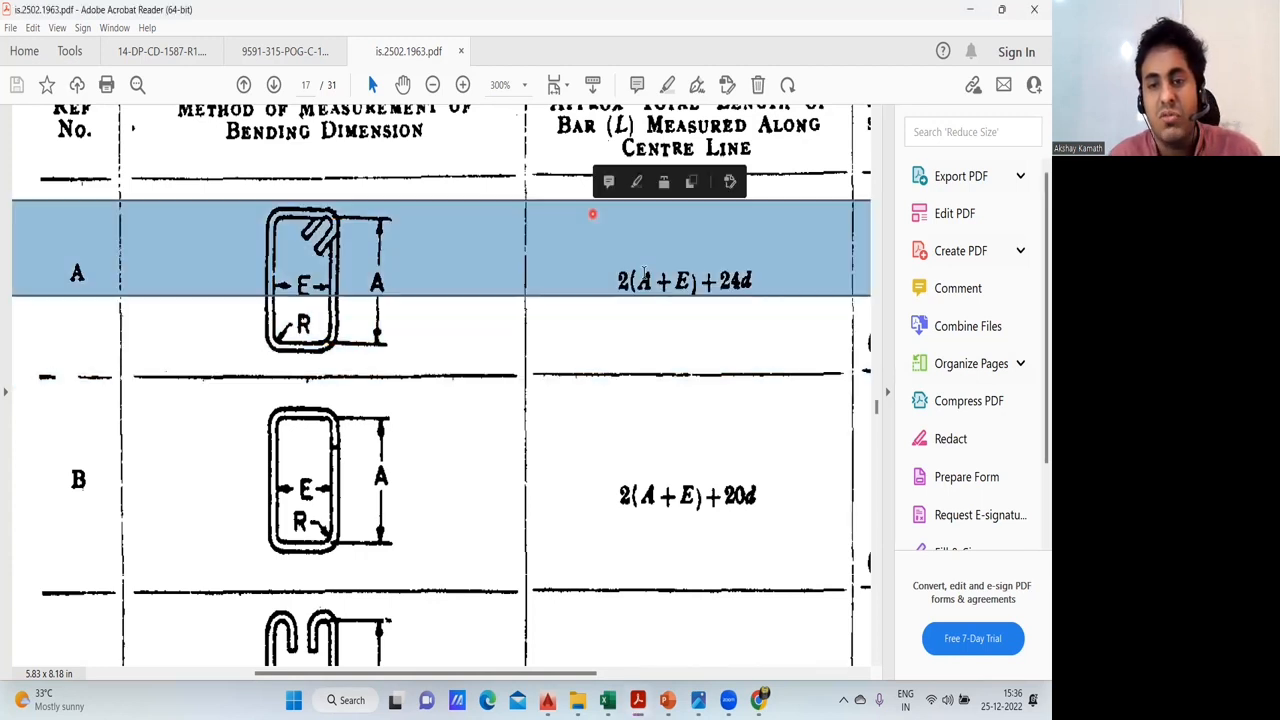
{"action": "scroll", "coordinate": [660, 287], "scroll_direction": "down", "scroll_amount": 1}
{"action": "scroll", "coordinate": [660, 287], "scroll_direction": "down", "scroll_amount": 2}
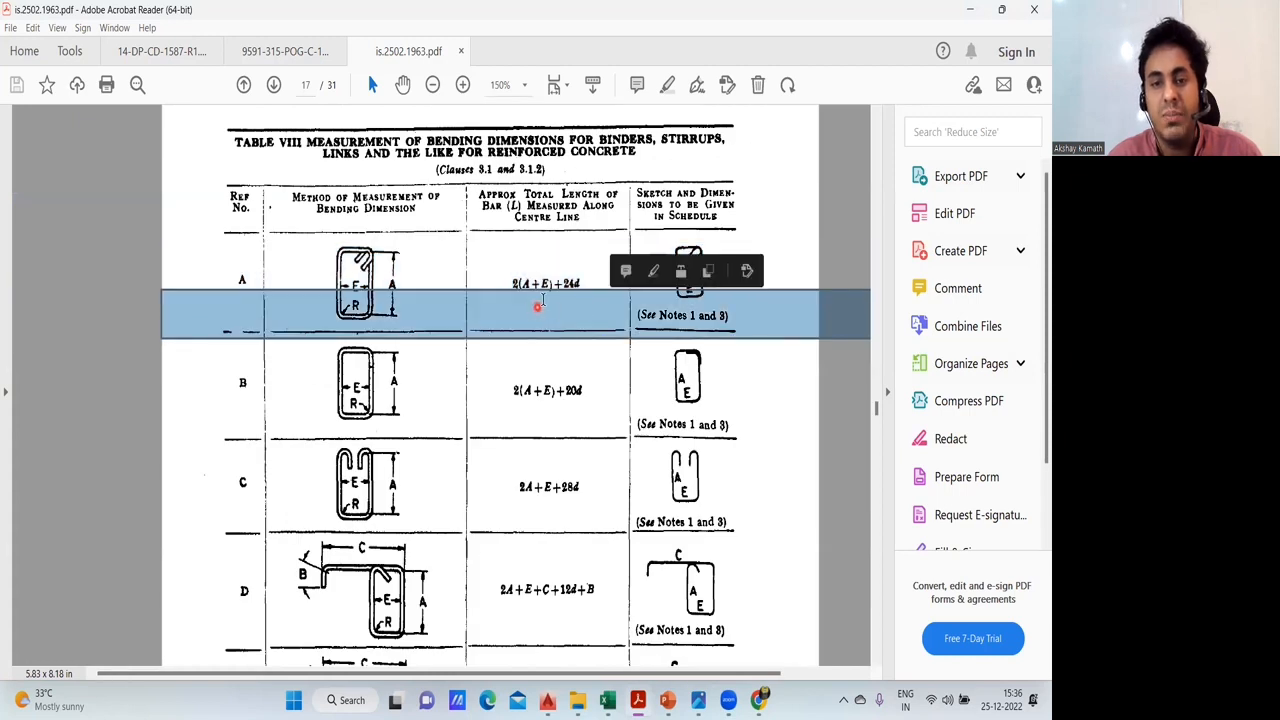
{"action": "left_click", "coordinate": [543, 297]}
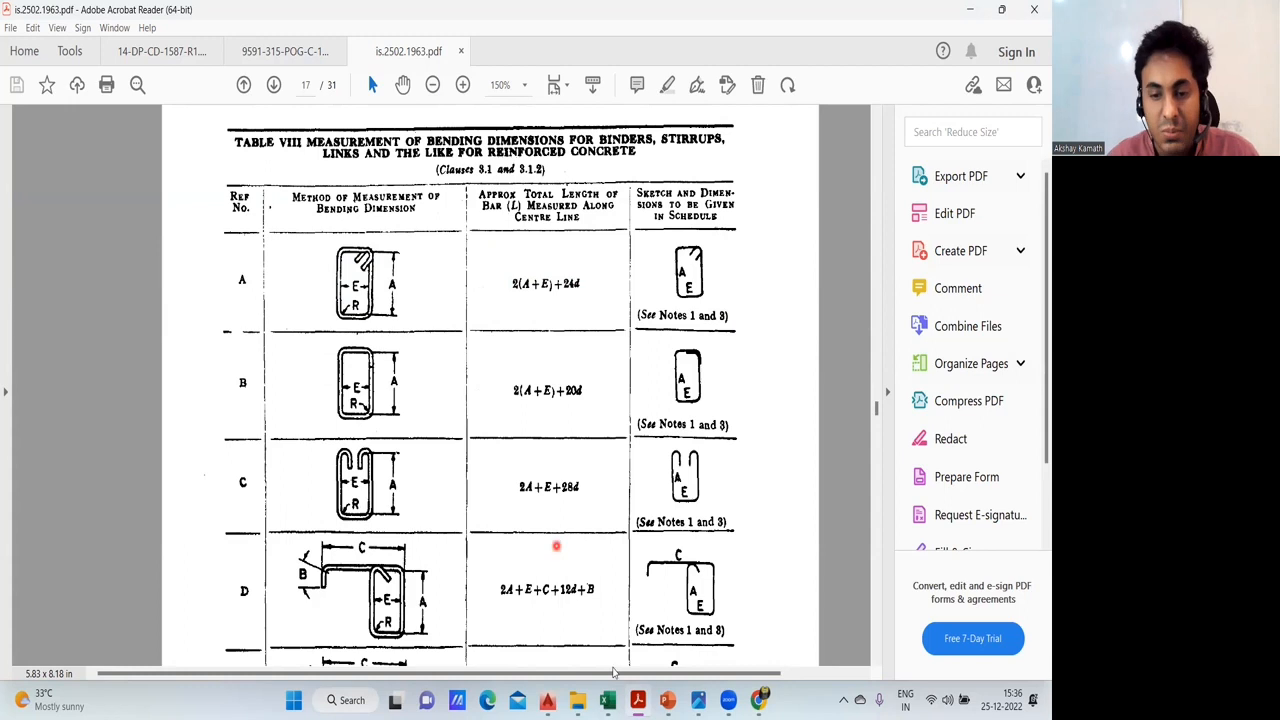
- Switch between the Excel schedule and Table VIII to compare the C1 ties row with the standard's tie formulas, ending in Excel
{"action": "mouse_move", "coordinate": [607, 700]}
{"action": "left_click", "coordinate": [546, 652]}
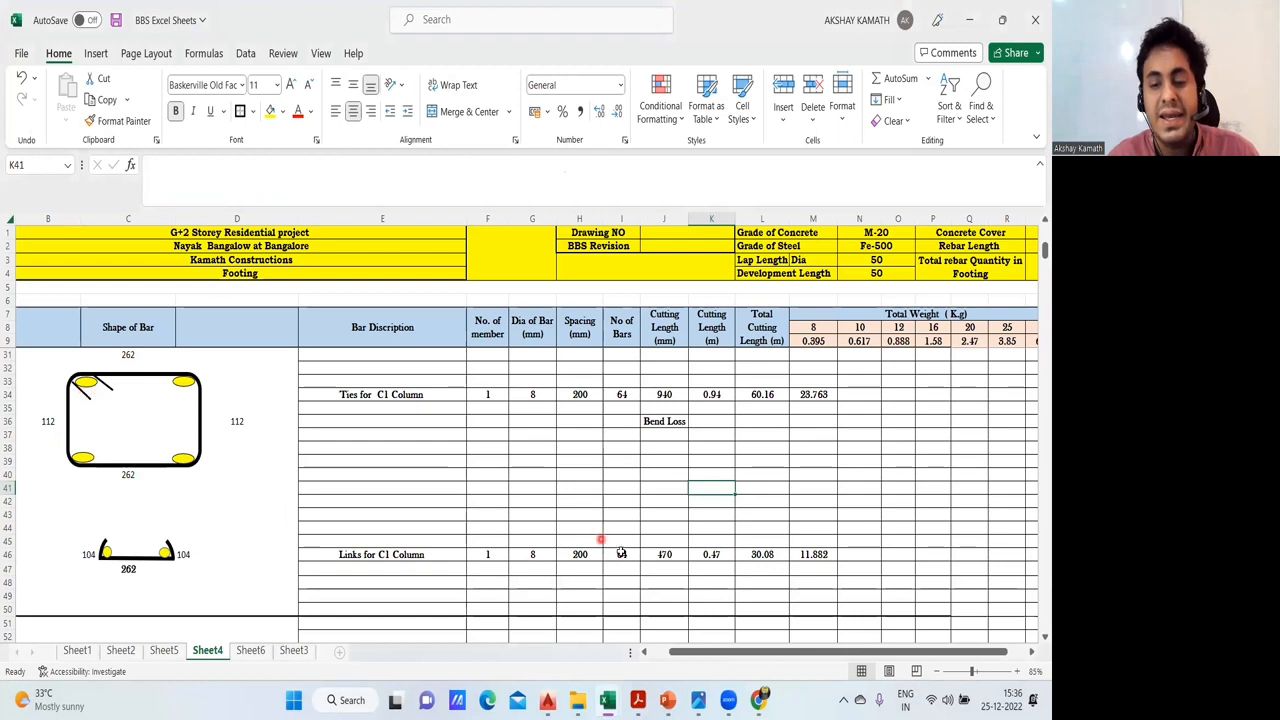
{"action": "mouse_move", "coordinate": [637, 700]}
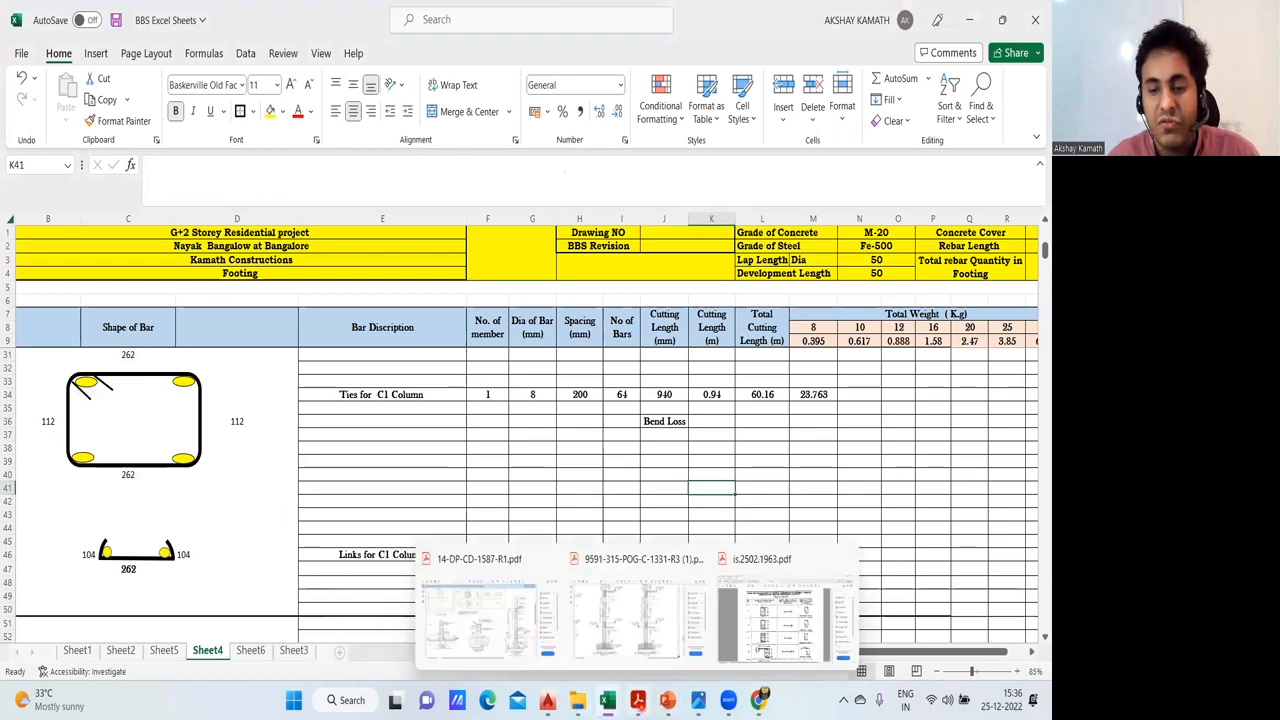
{"action": "left_click", "coordinate": [761, 632]}
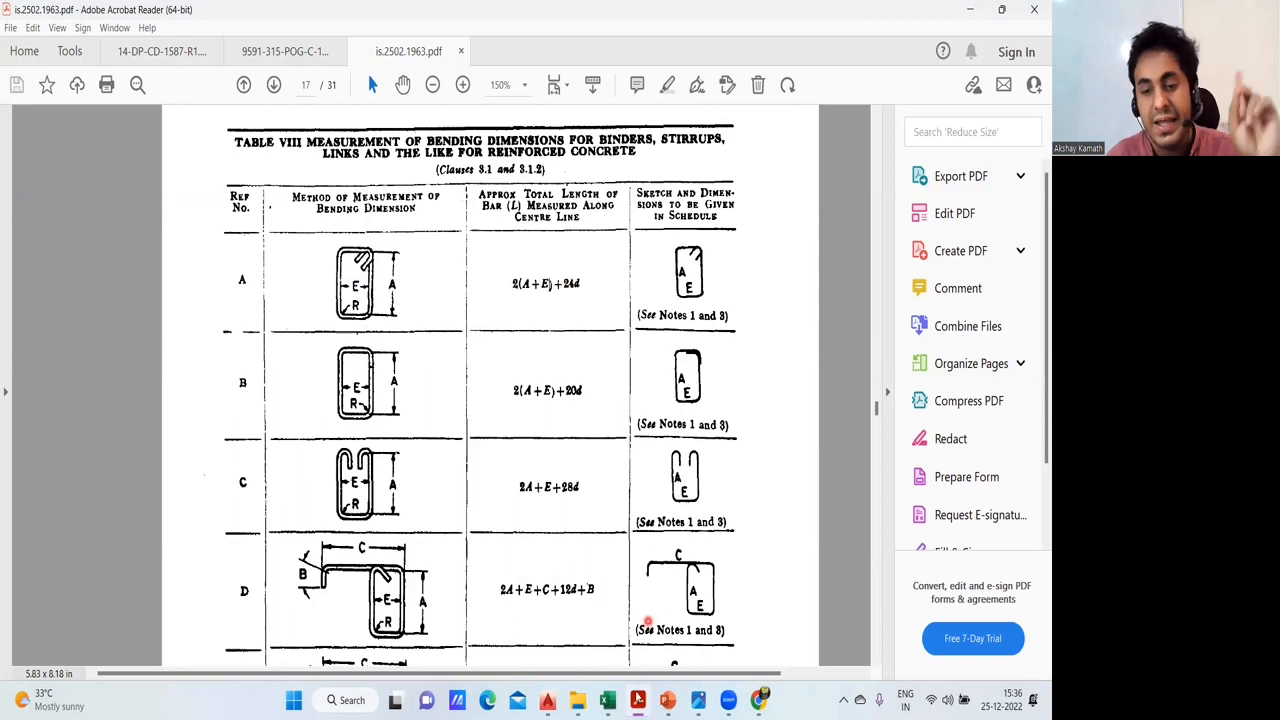
{"action": "mouse_move", "coordinate": [607, 700]}
{"action": "left_click", "coordinate": [572, 622]}
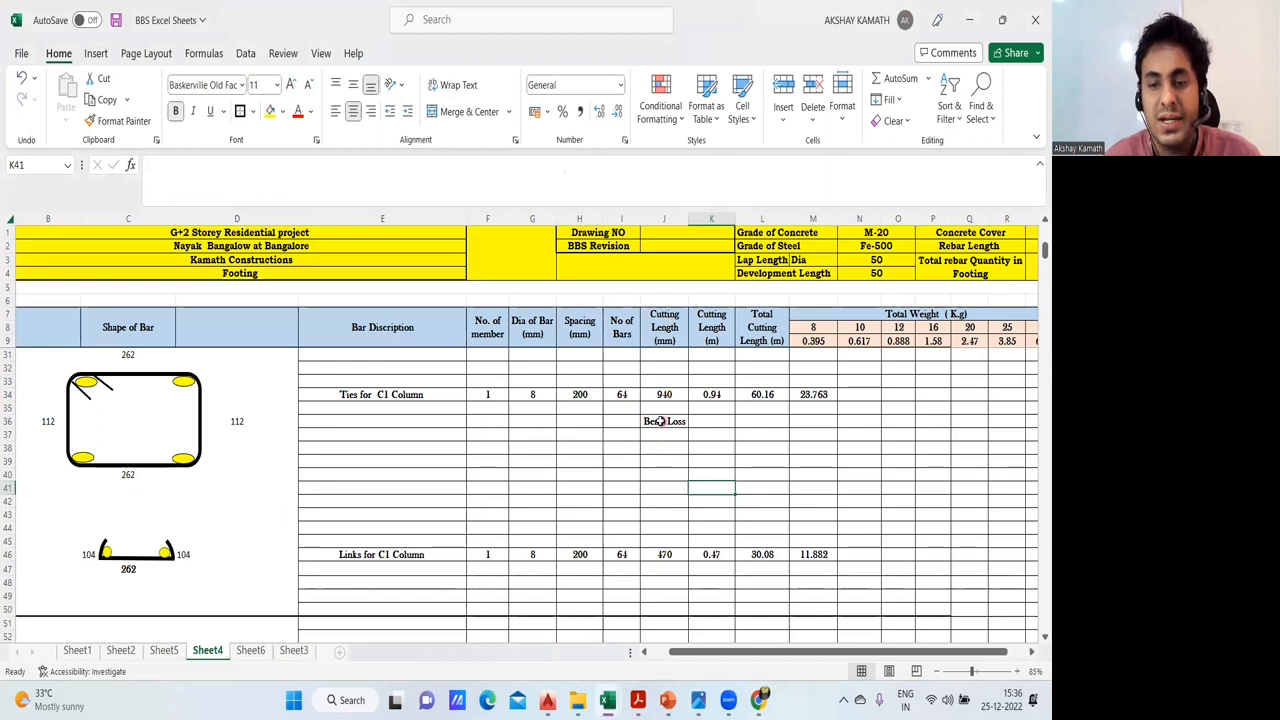
- Clear the Bend Loss label from J36 below the ties' cutting length
{"action": "left_click", "coordinate": [661, 421]}
{"action": "key", "text": "Delete"}
{"action": "key", "text": "BackSpace"}
- Start a check formula in J36 that adds the four tie side lengths C31, D36, C40 and B36
{"action": "type", "text": "+("}
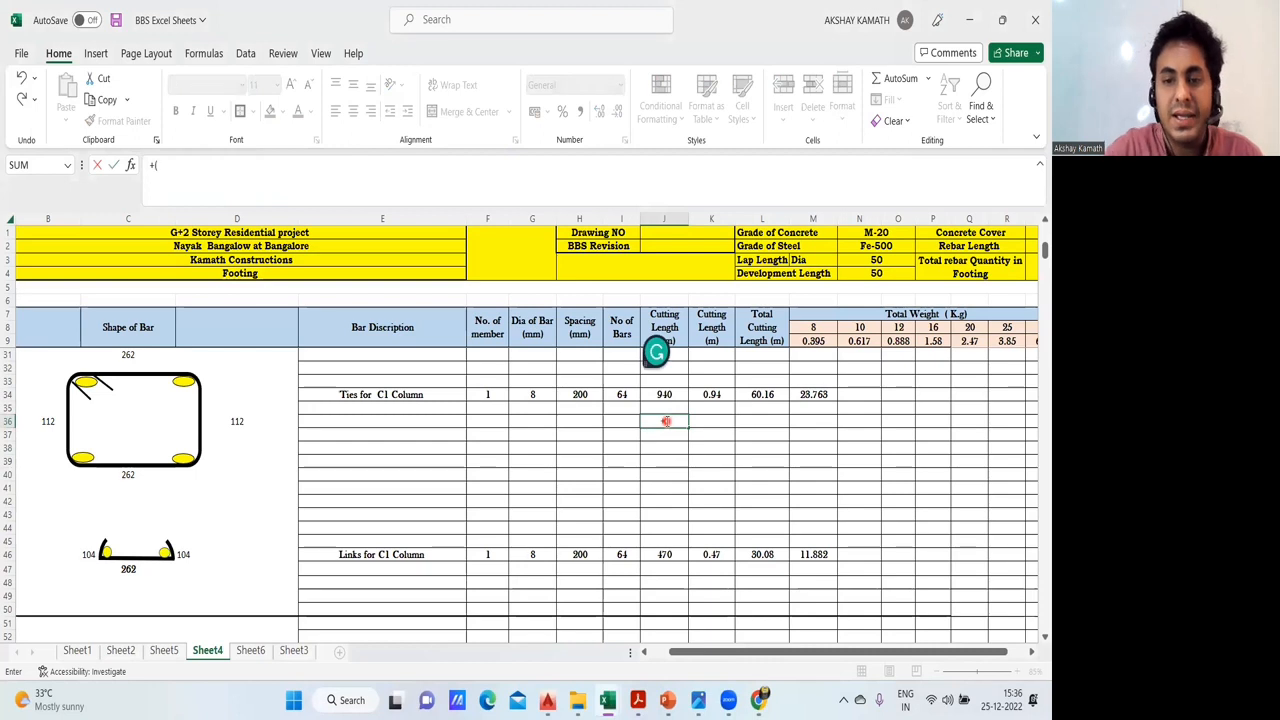
{"action": "left_click", "coordinate": [135, 356]}
{"action": "type", "text": "+"}
{"action": "left_click", "coordinate": [236, 421]}
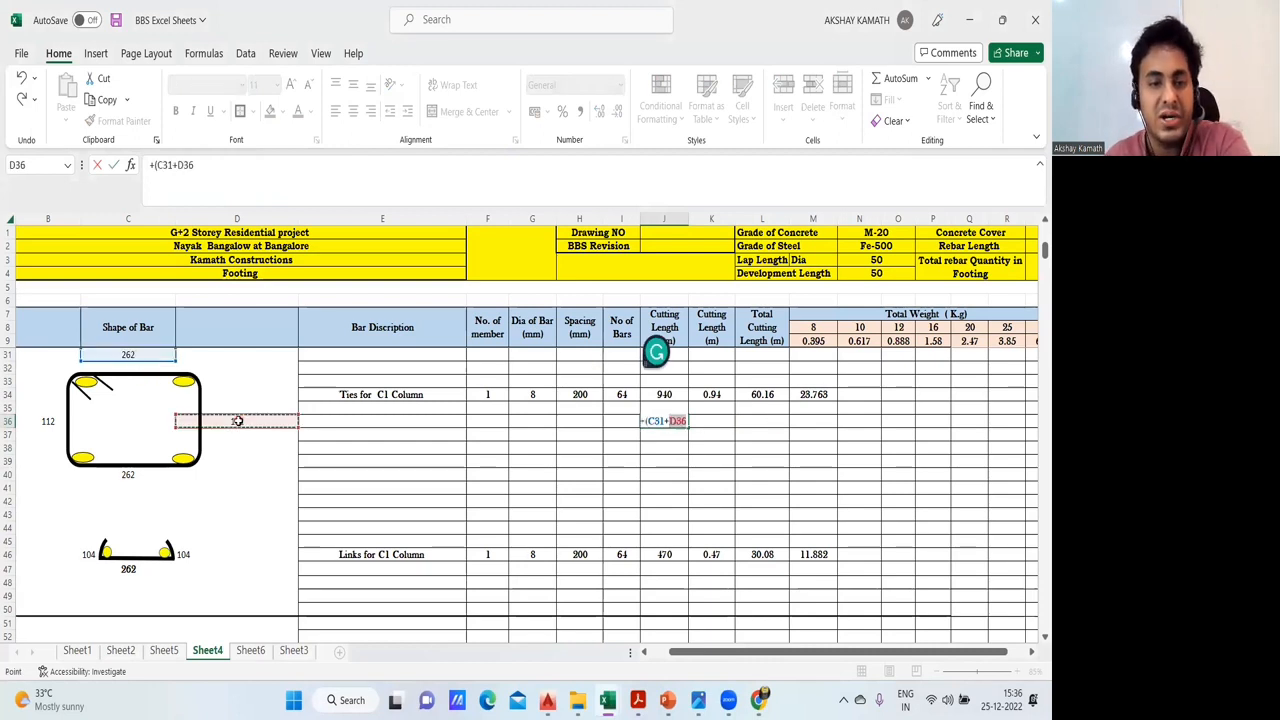
{"action": "type", "text": "+"}
{"action": "left_click", "coordinate": [128, 475]}
{"action": "type", "text": "+C40+"}
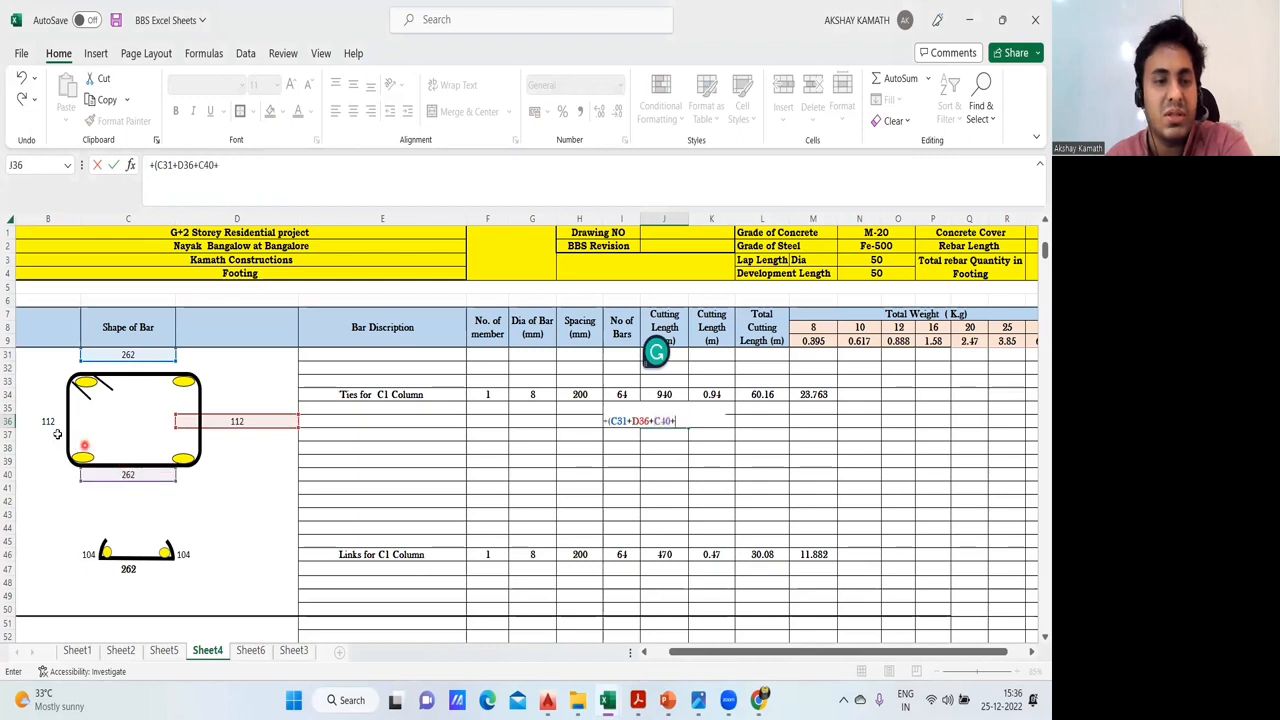
{"action": "left_click", "coordinate": [47, 426]}
{"action": "type", "text": "+"}
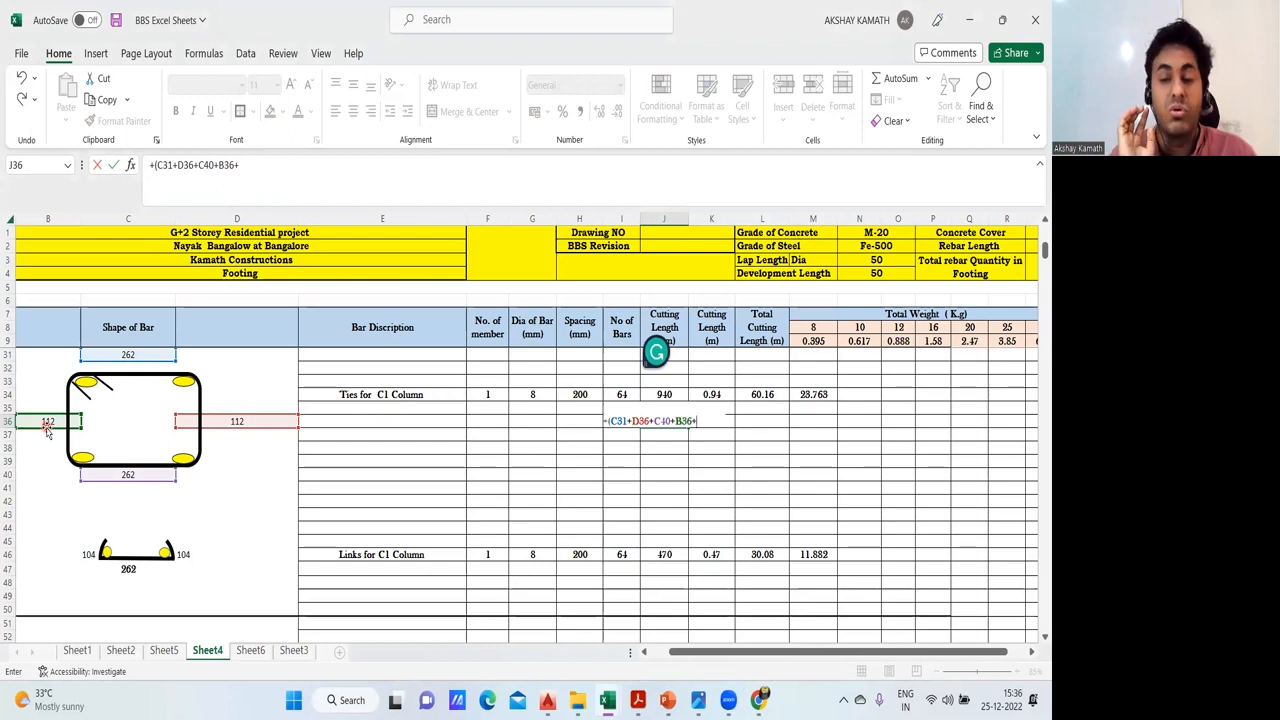
{"action": "type", "text": "24*"}
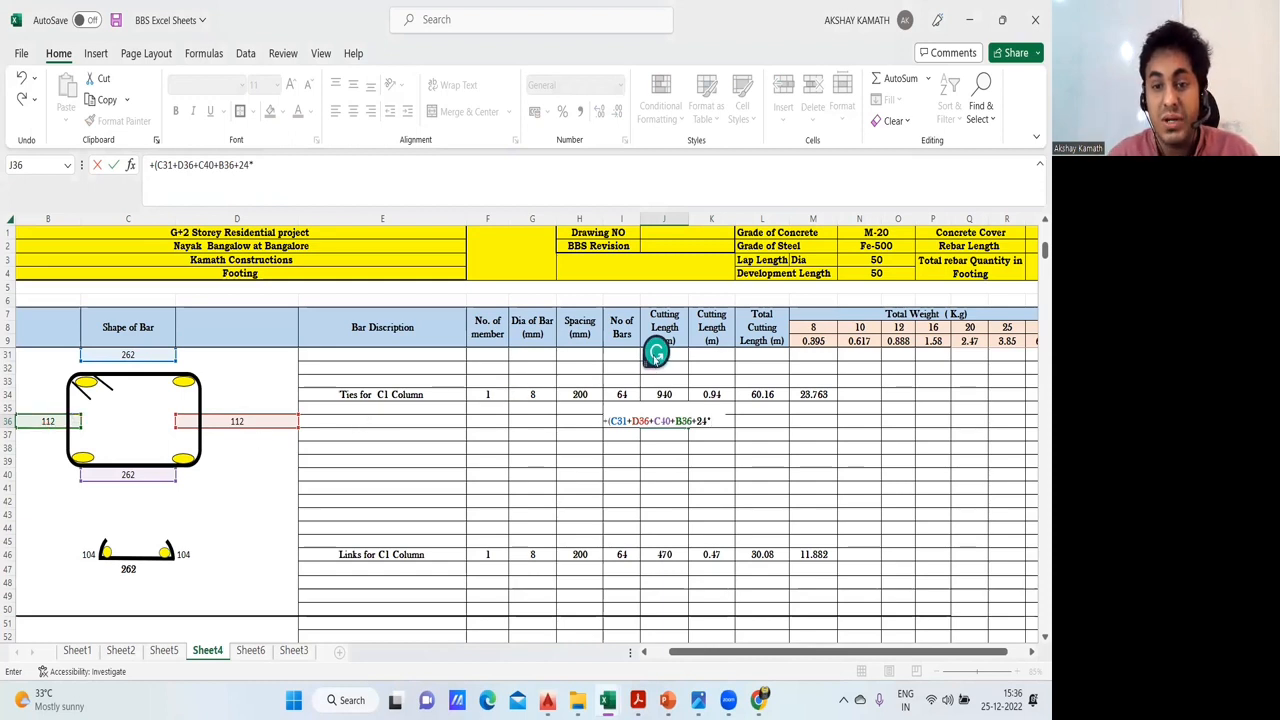
- Complete the J36 check formula by adding the bracketed hook allowance (24*G34), and enter it
{"action": "left_click", "coordinate": [548, 393]}
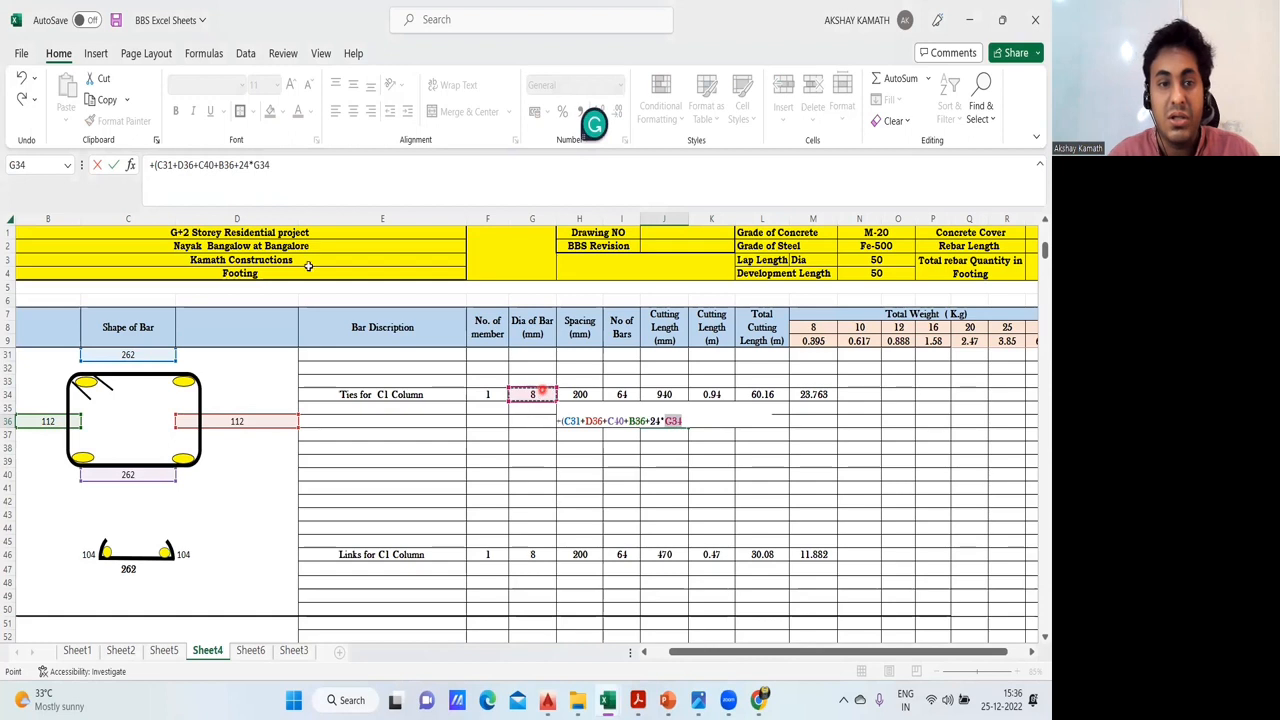
{"action": "left_click", "coordinate": [250, 182]}
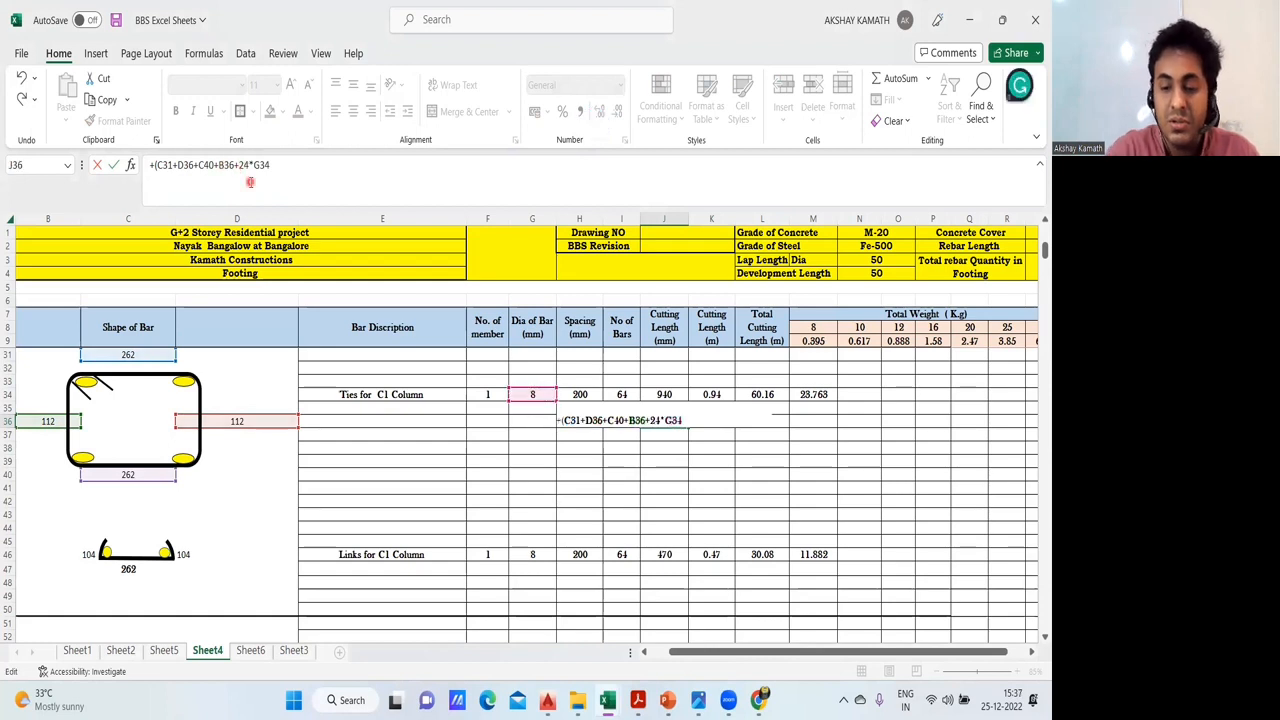
{"action": "type", "text": "("}
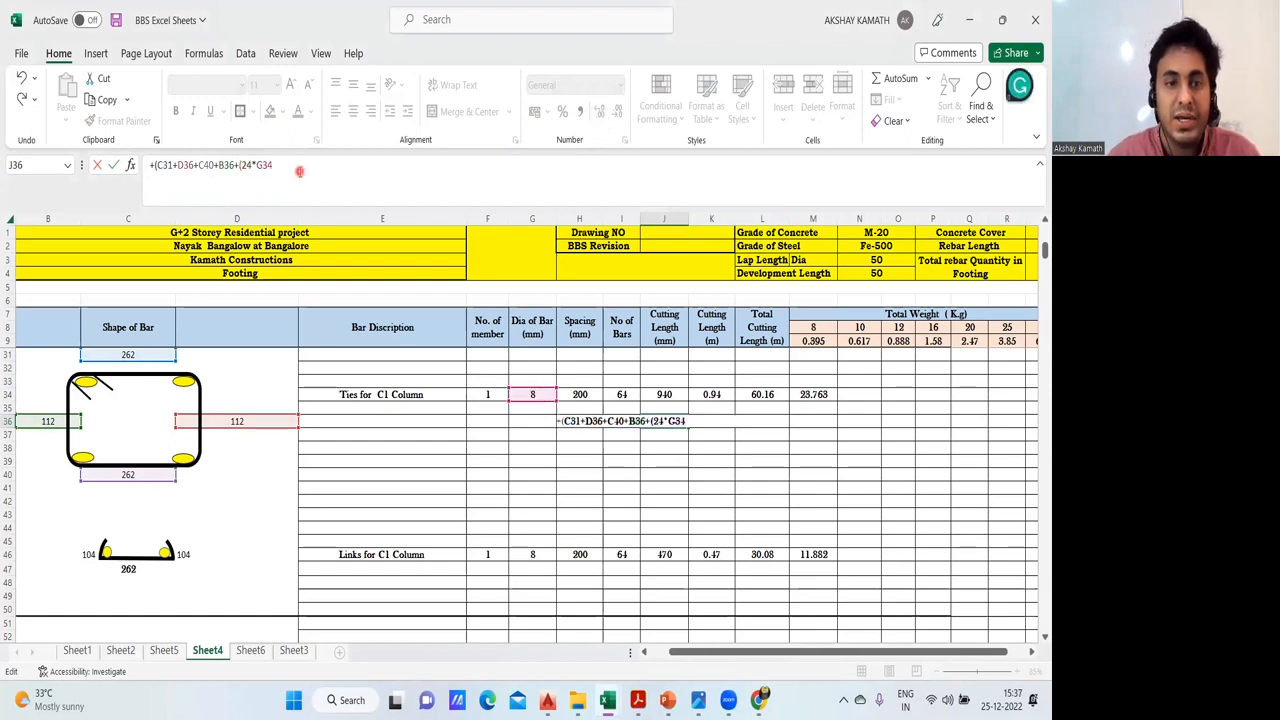
{"action": "type", "text": ")"}
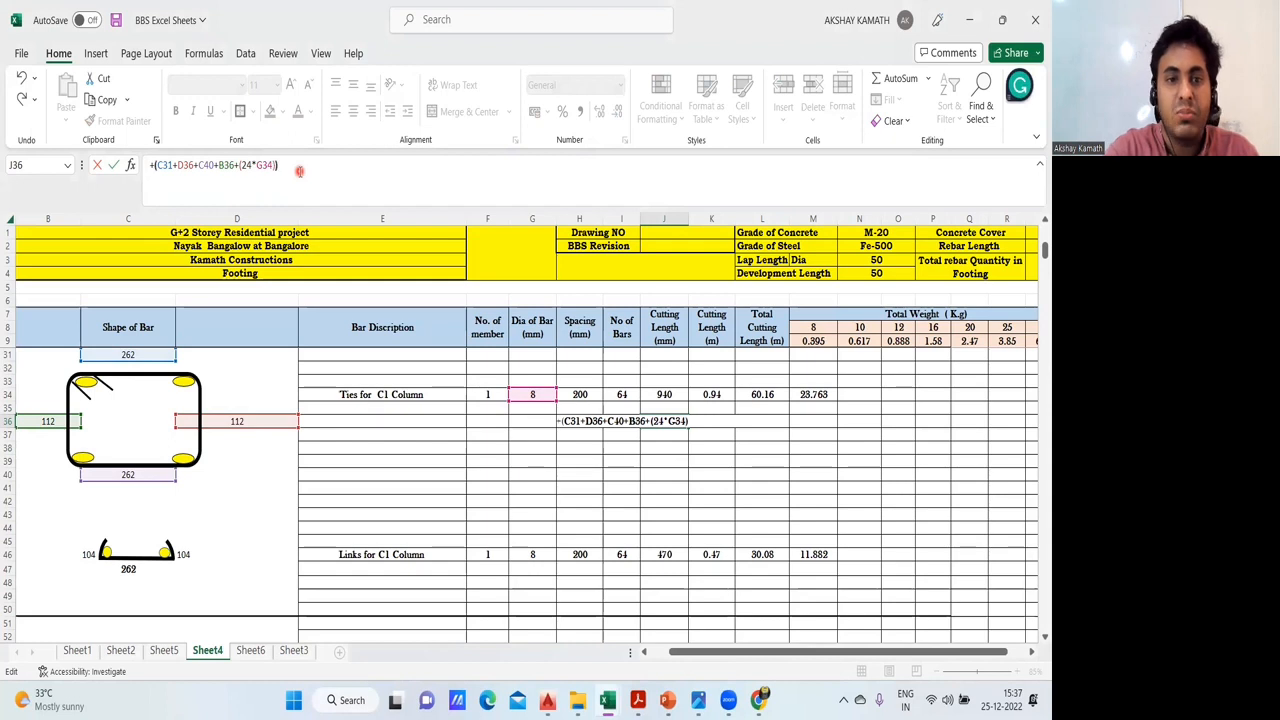
{"action": "key", "text": "Return"}
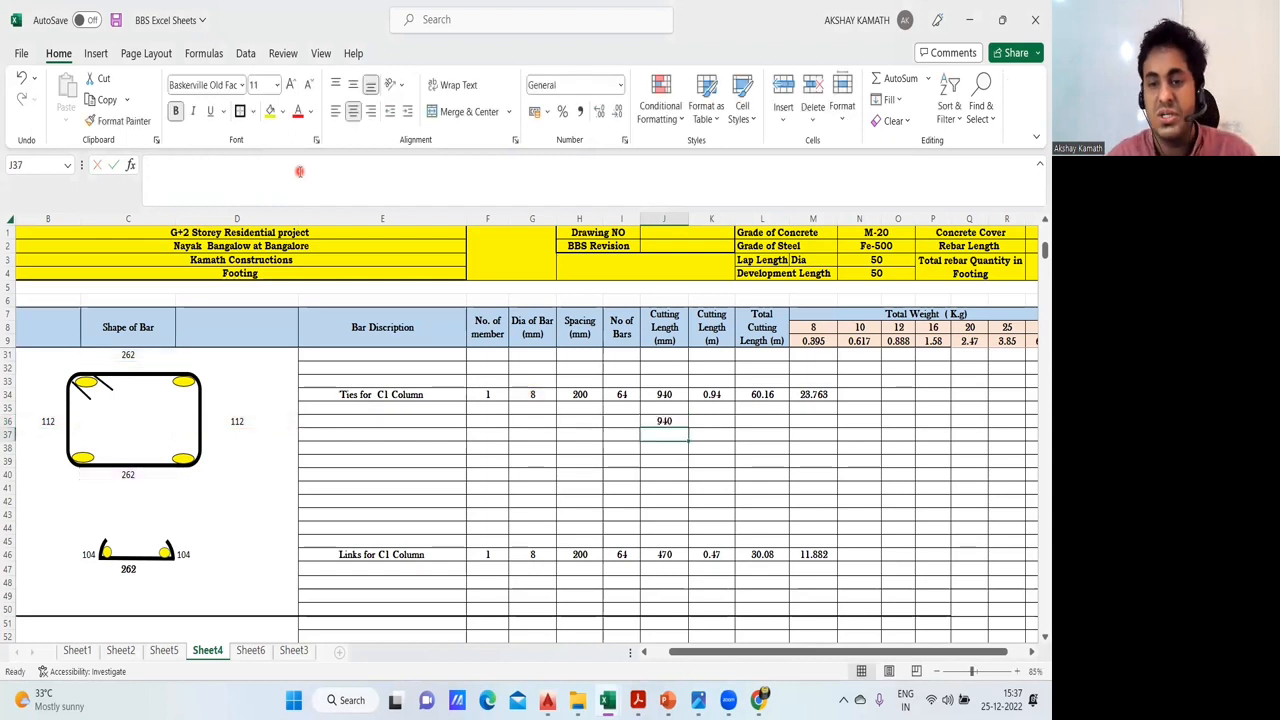
- Compare the J36 check with the ties' cutting length formula in J34 and the reference A formula in is.2502.1963.pdf, then return to the BBS workbook
{"action": "left_click", "coordinate": [656, 421]}
{"action": "left_click", "coordinate": [672, 395]}
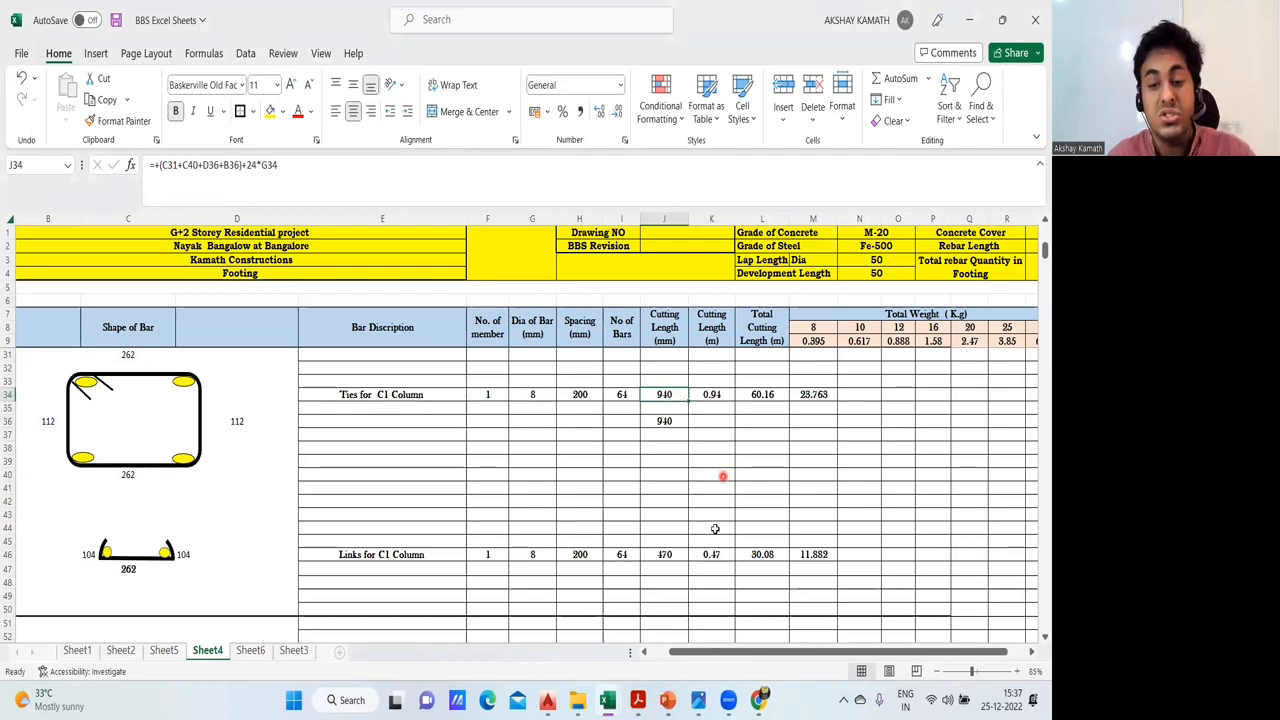
{"action": "mouse_move", "coordinate": [637, 699]}
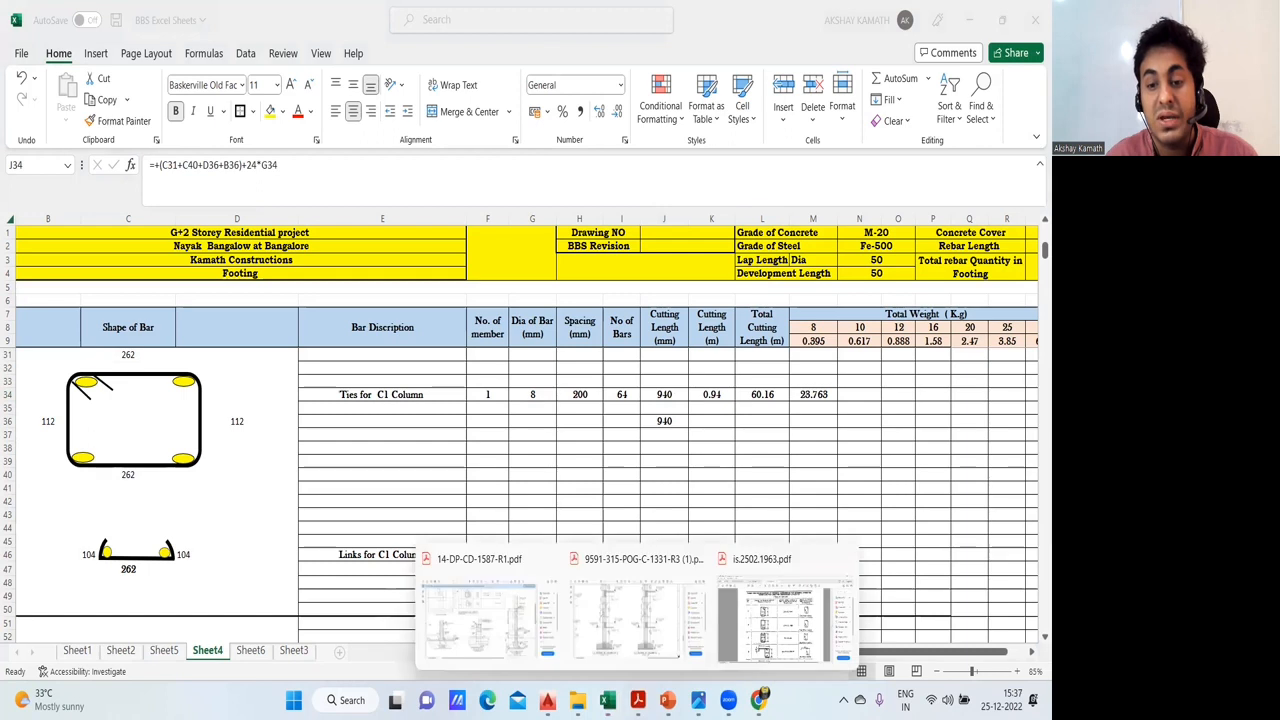
{"action": "left_click", "coordinate": [771, 630]}
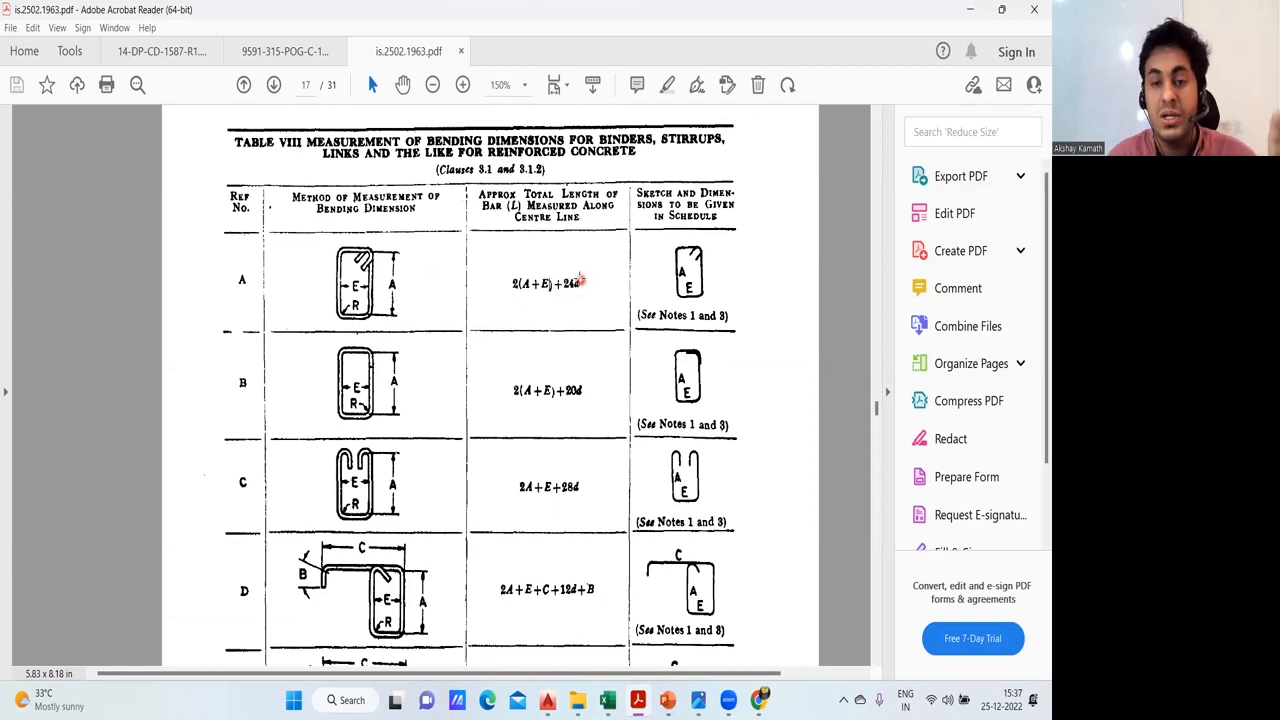
{"action": "mouse_move", "coordinate": [607, 700]}
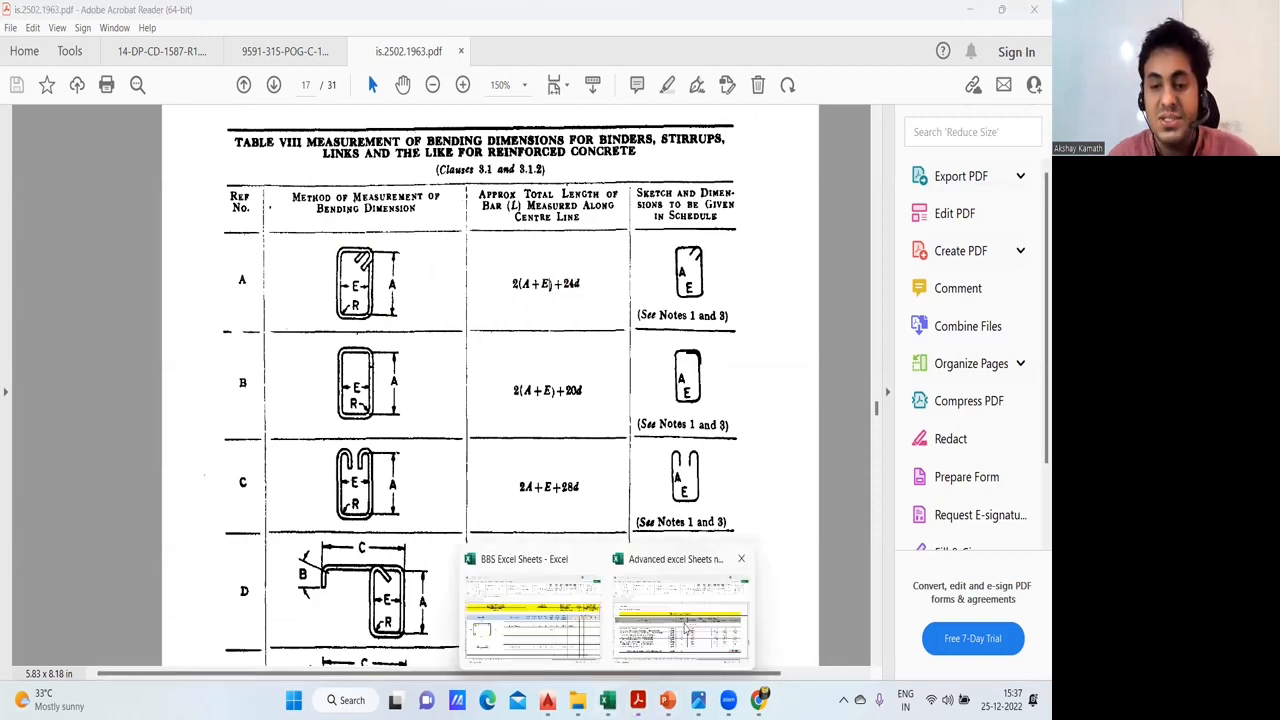
{"action": "left_click", "coordinate": [557, 631]}
- Clear the check formula from J36 below the ties' cutting length
{"action": "left_click", "coordinate": [672, 422]}
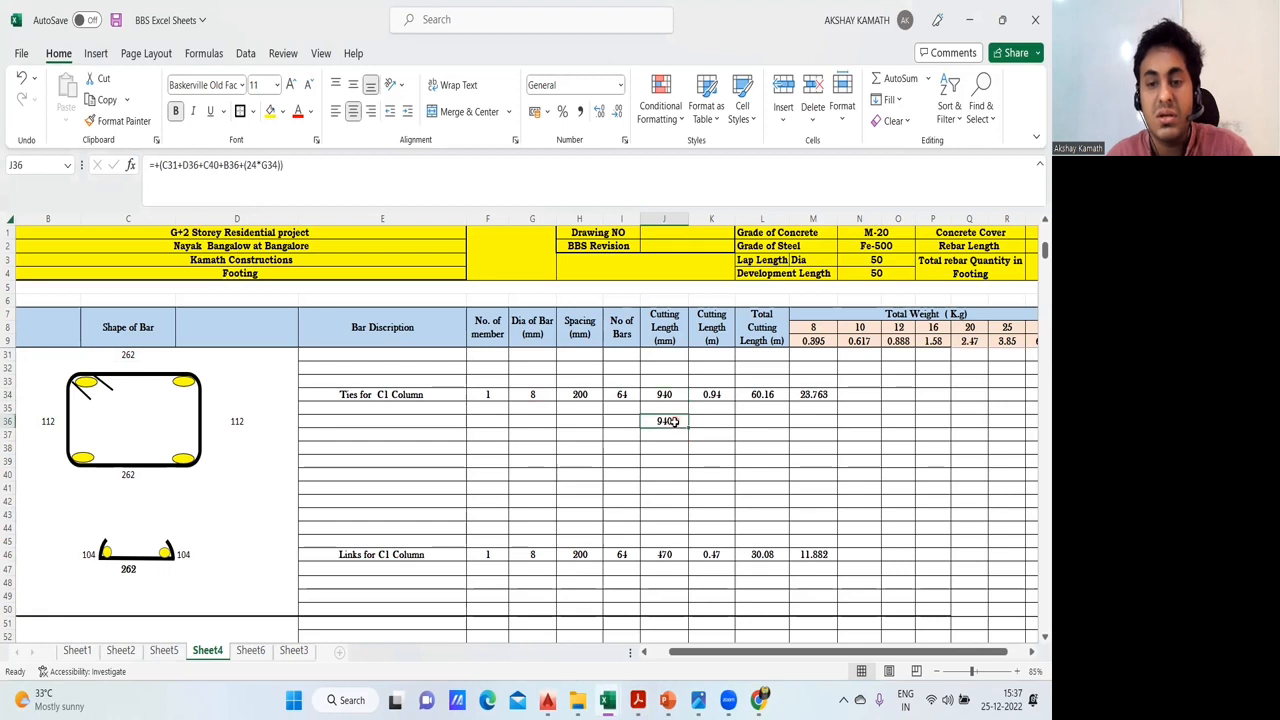
{"action": "left_click", "coordinate": [710, 446]}
- Review the C1 ties formulas for cutting length in metres, number of bars, total cutting length and 8 mm weight without changing them
{"action": "left_click", "coordinate": [727, 394]}
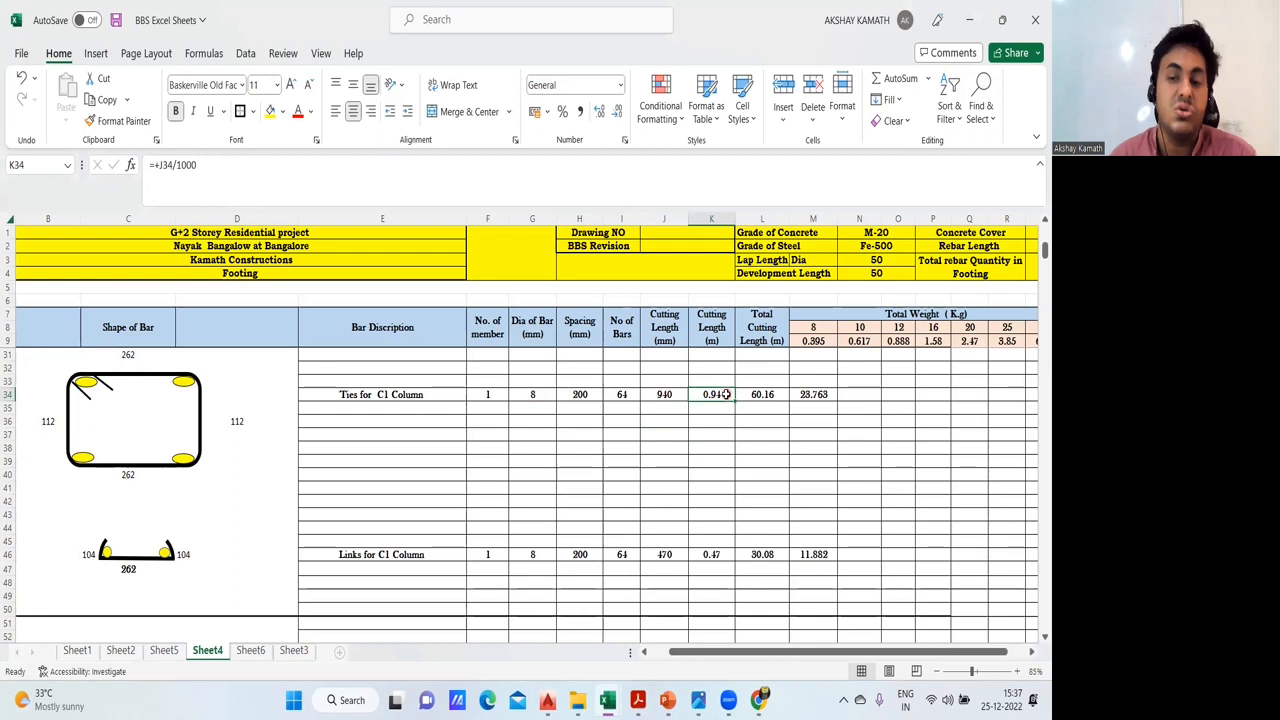
{"action": "left_click", "coordinate": [729, 444]}
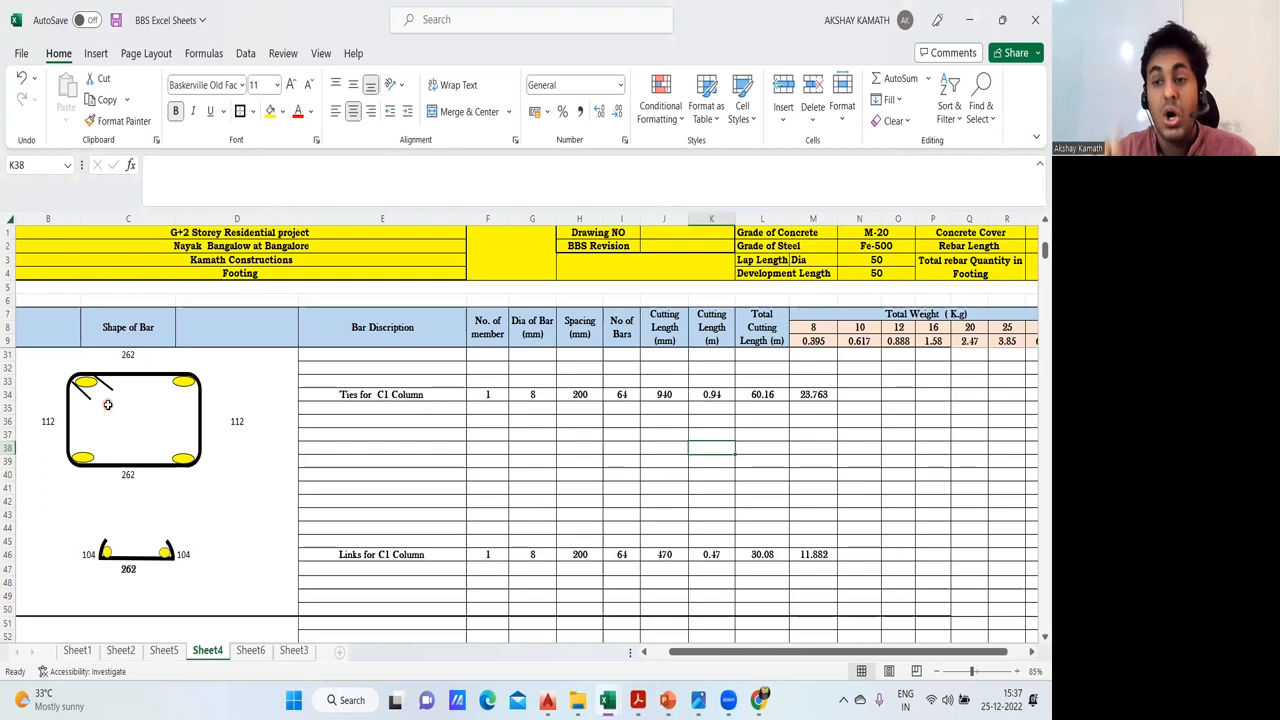
{"action": "left_click", "coordinate": [619, 399]}
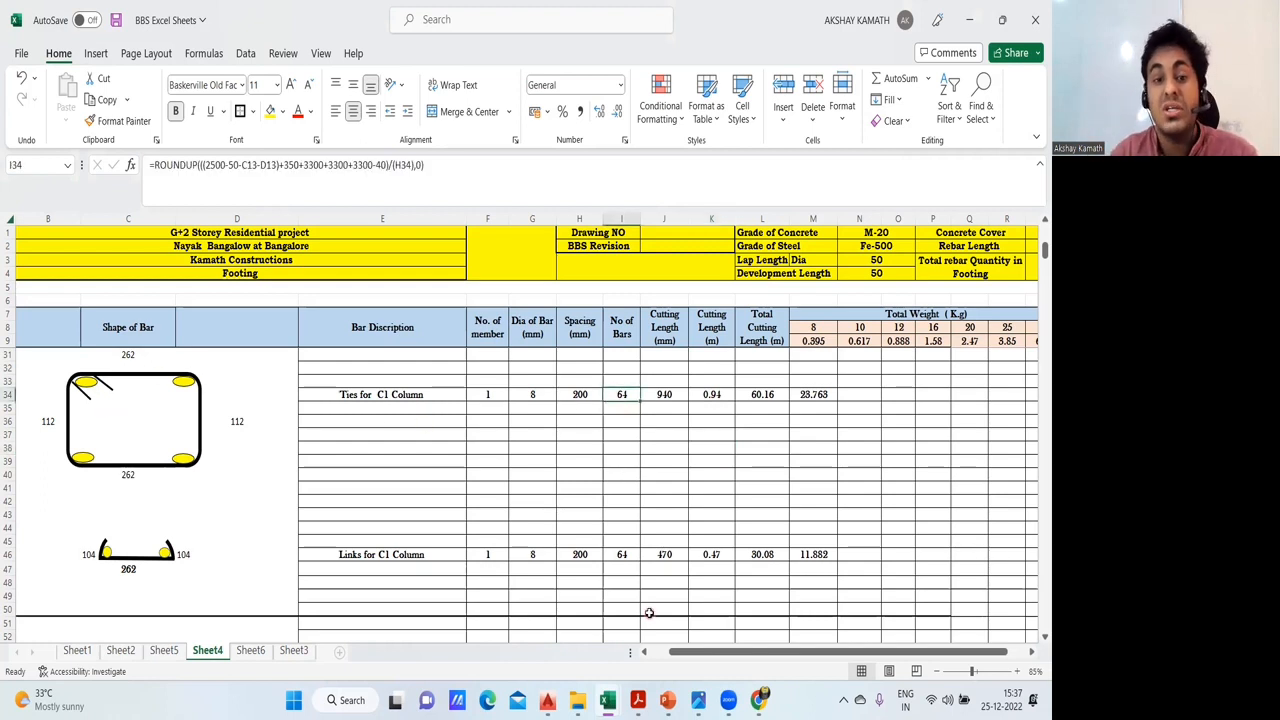
{"action": "left_click", "coordinate": [788, 394]}
{"action": "double_click", "coordinate": [776, 394]}
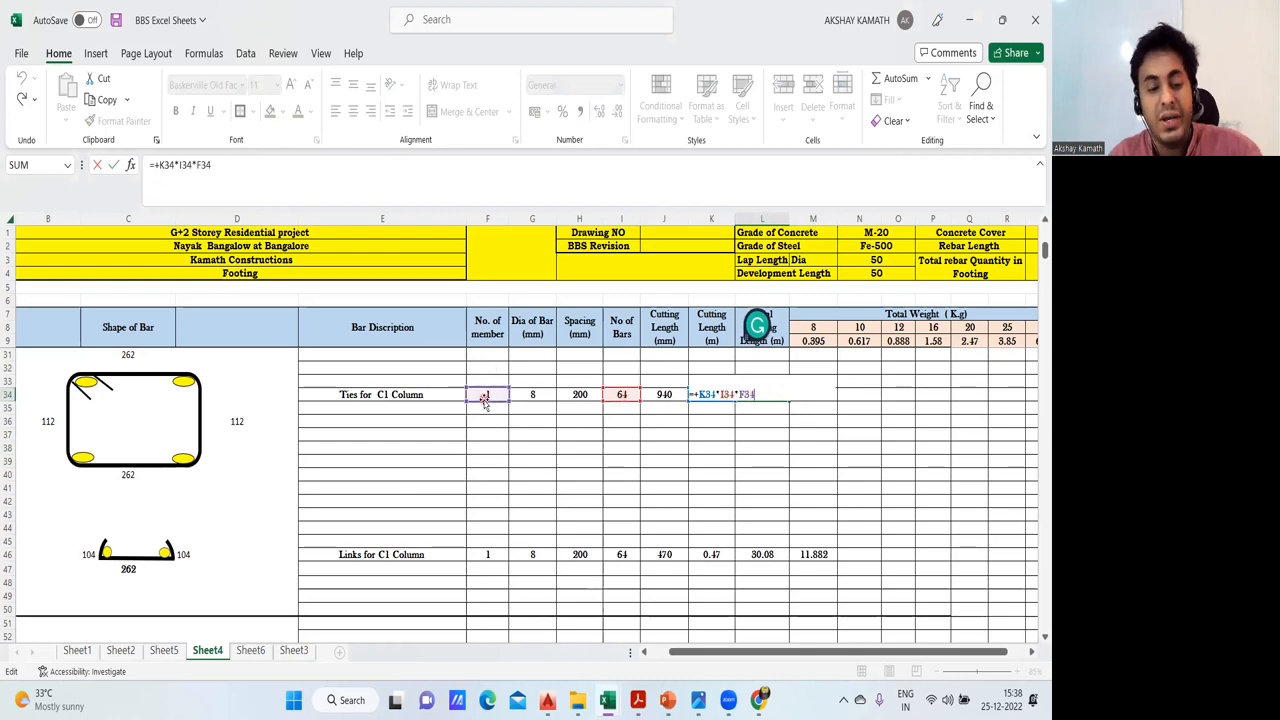
{"action": "key", "text": "Escape"}
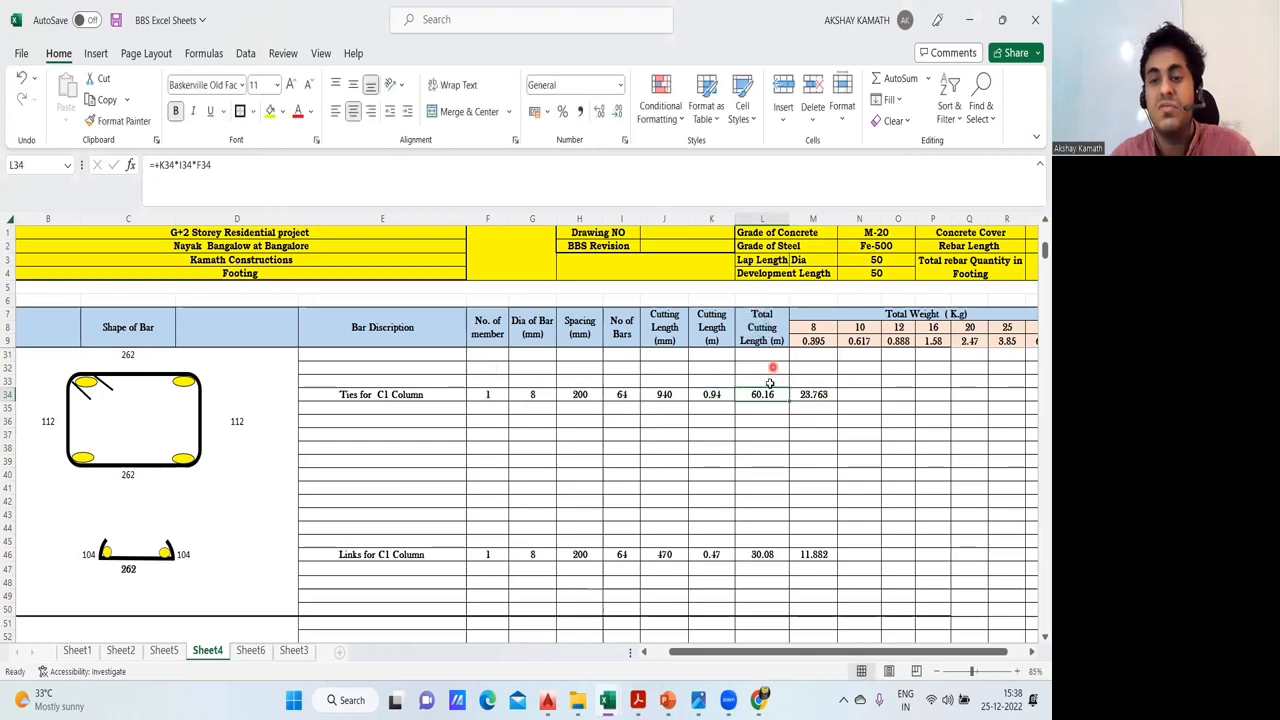
{"action": "left_click", "coordinate": [777, 450]}
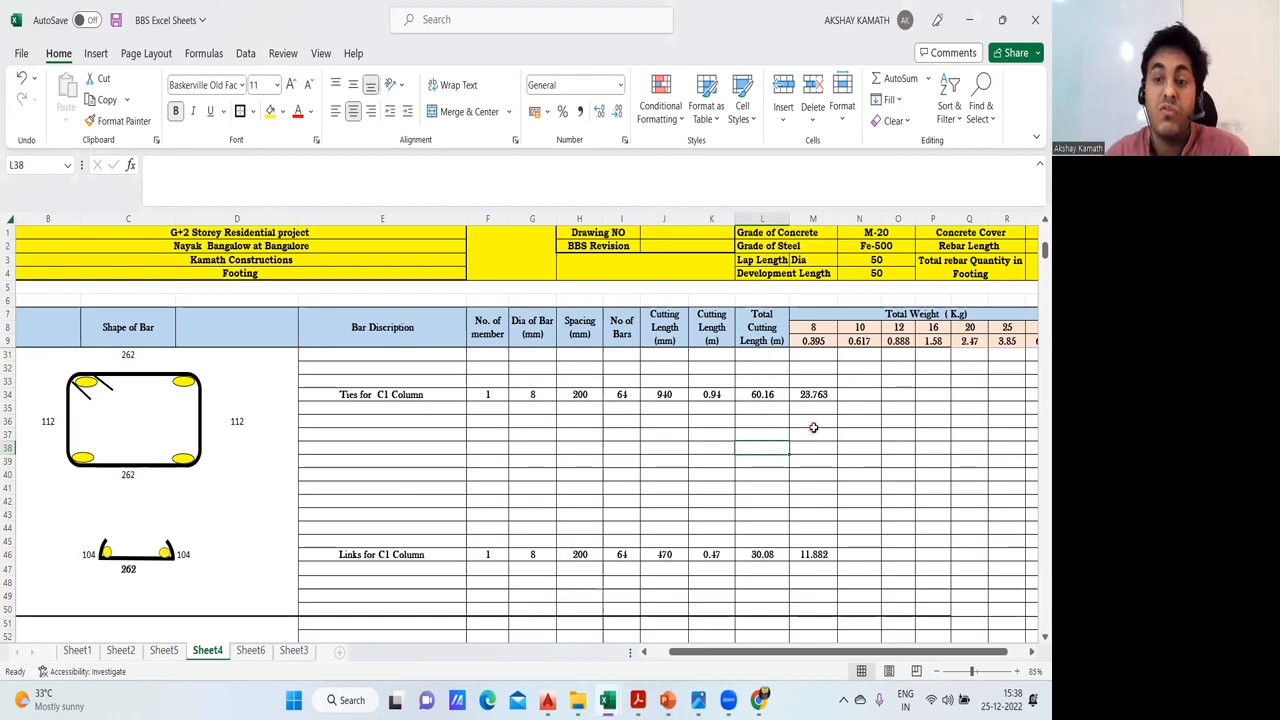
{"action": "double_click", "coordinate": [834, 396]}
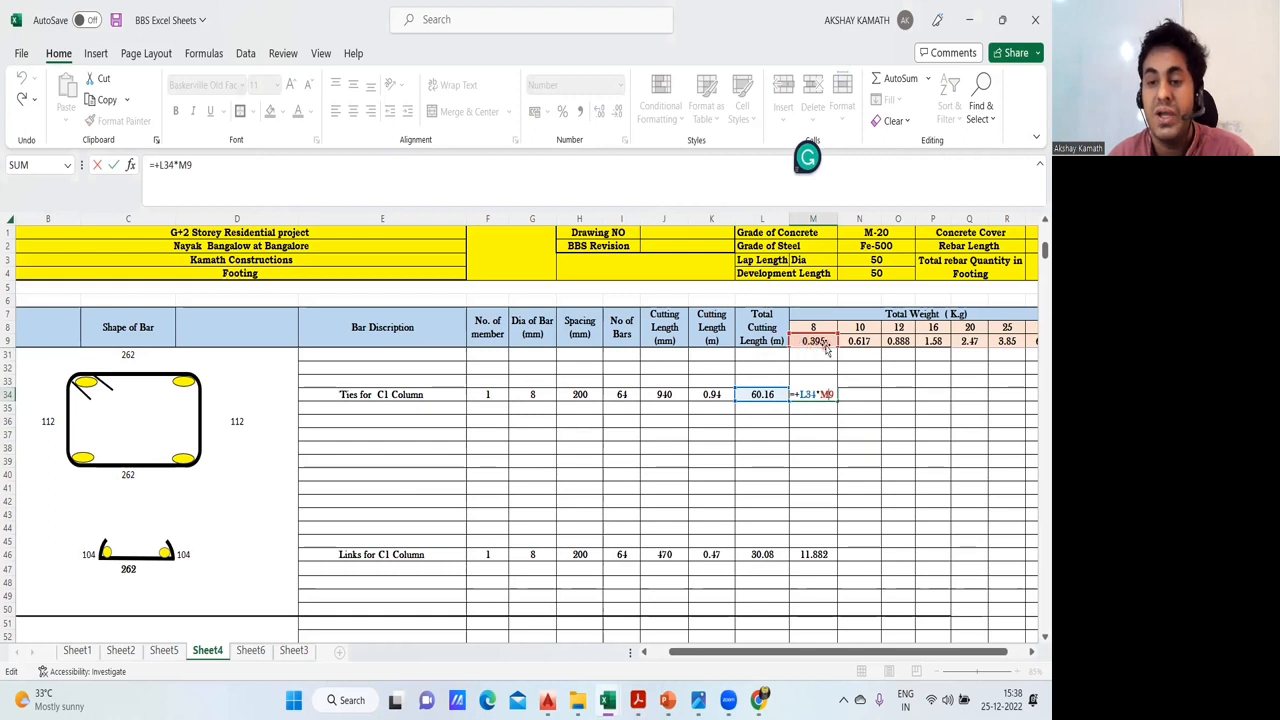
{"action": "key", "text": "Escape"}
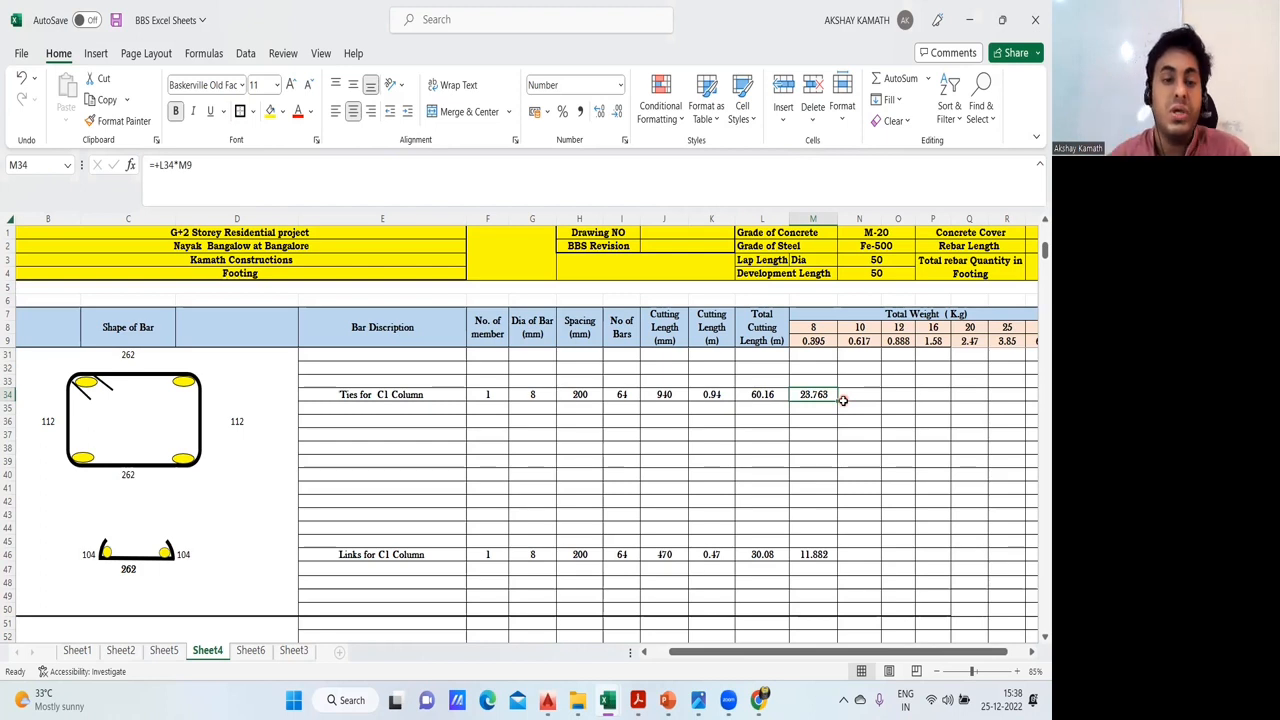
- Recheck the cutting length formula in J34 for the C1 ties
{"action": "left_click", "coordinate": [680, 394]}
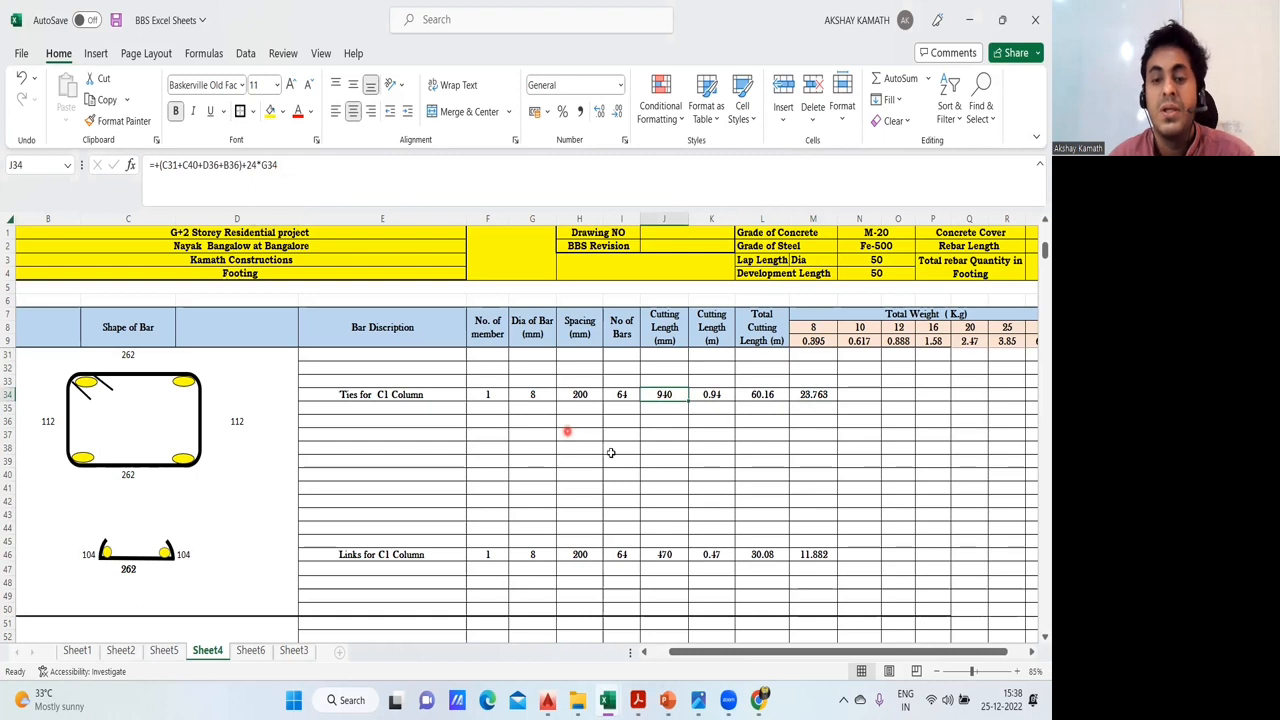
{"action": "left_click", "coordinate": [643, 466]}
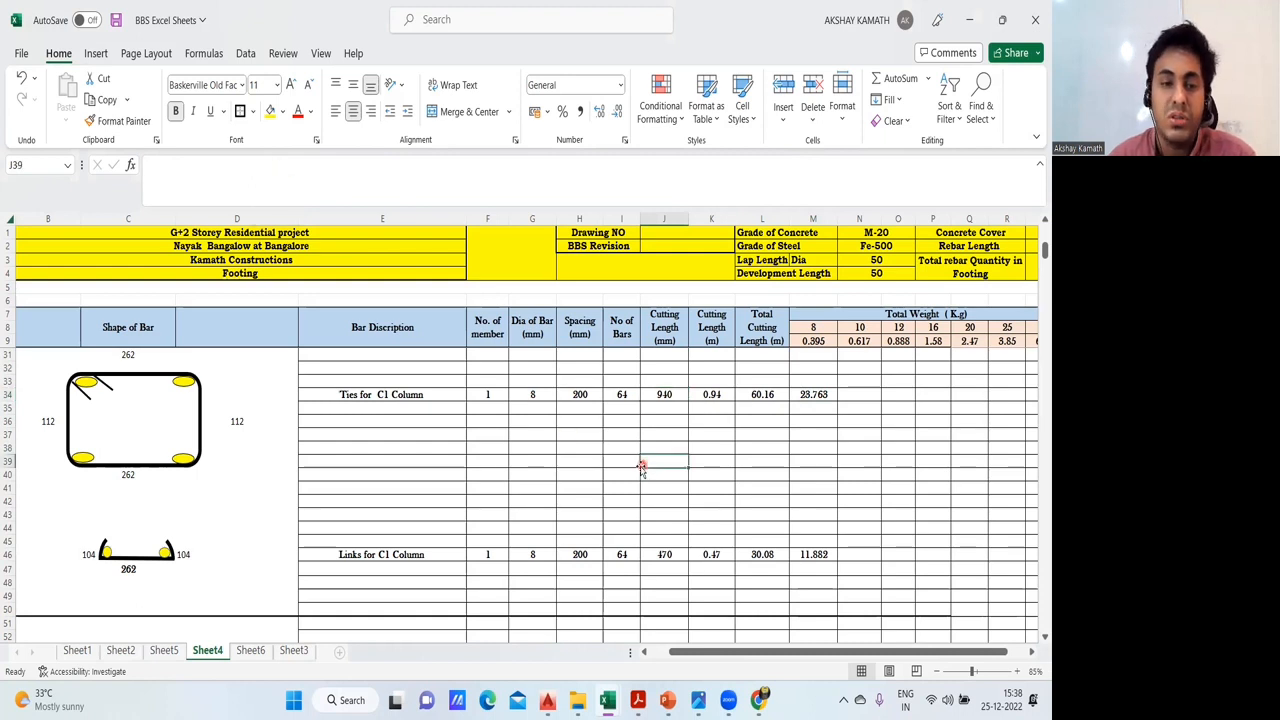
{"action": "left_click", "coordinate": [664, 394]}
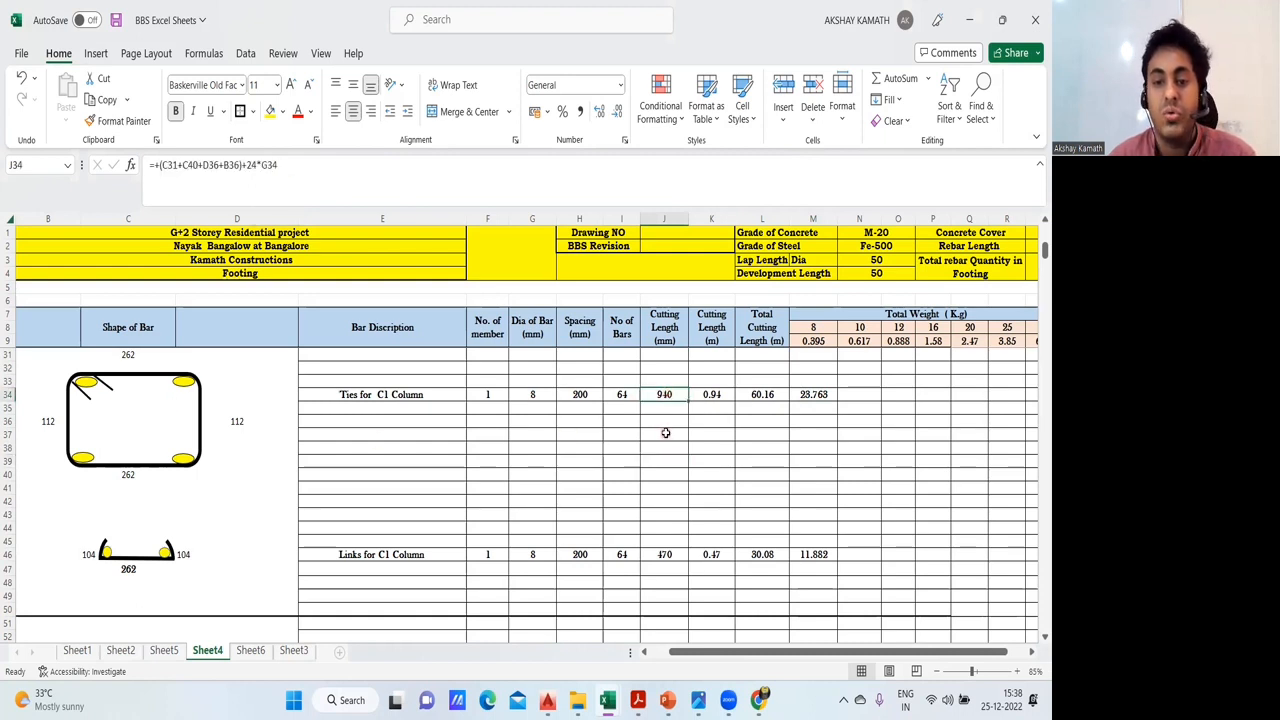
{"action": "left_click", "coordinate": [665, 432]}
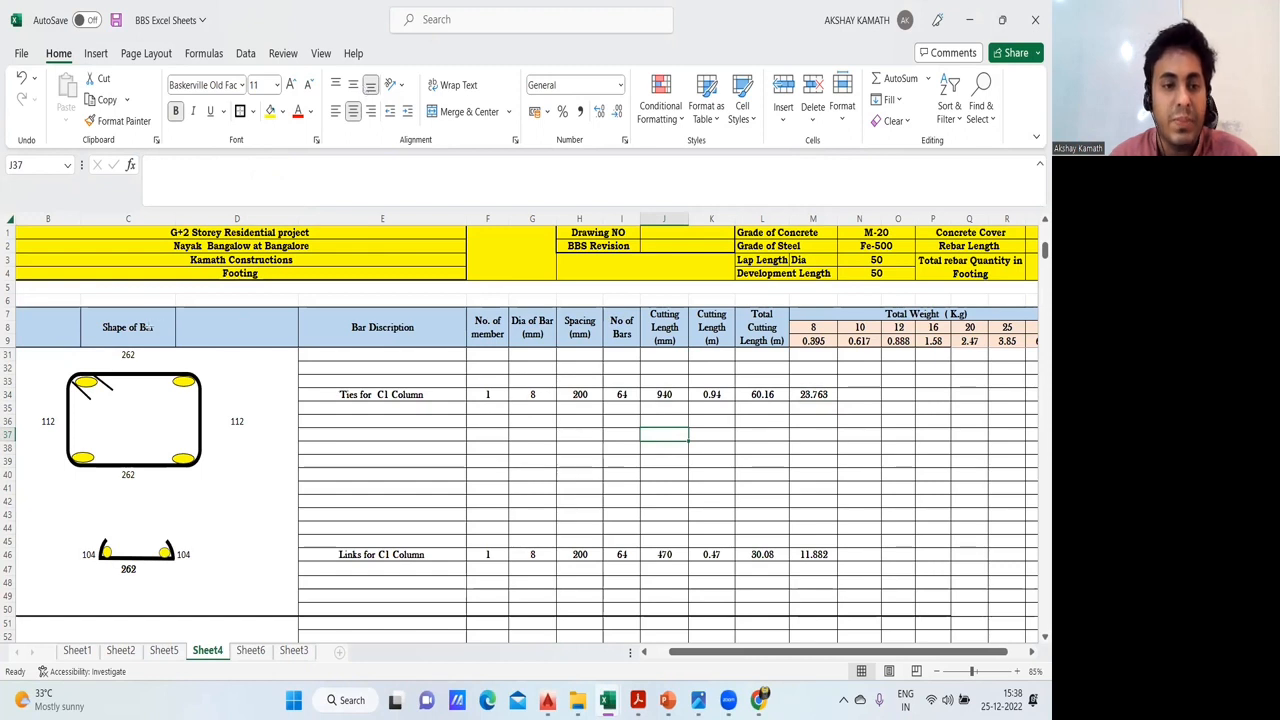
- Mark the tie's two hook ends with double-headed arrows and write a note beside the sketch reading "75 mm" and "10 D"
{"action": "mouse_move", "coordinate": [98, 360]}
{"action": "left_mouse_down"}
{"action": "mouse_move", "coordinate": [126, 389]}
{"action": "mouse_move", "coordinate": [80, 402]}
{"action": "mouse_move", "coordinate": [88, 411]}
{"action": "left_mouse_up"}
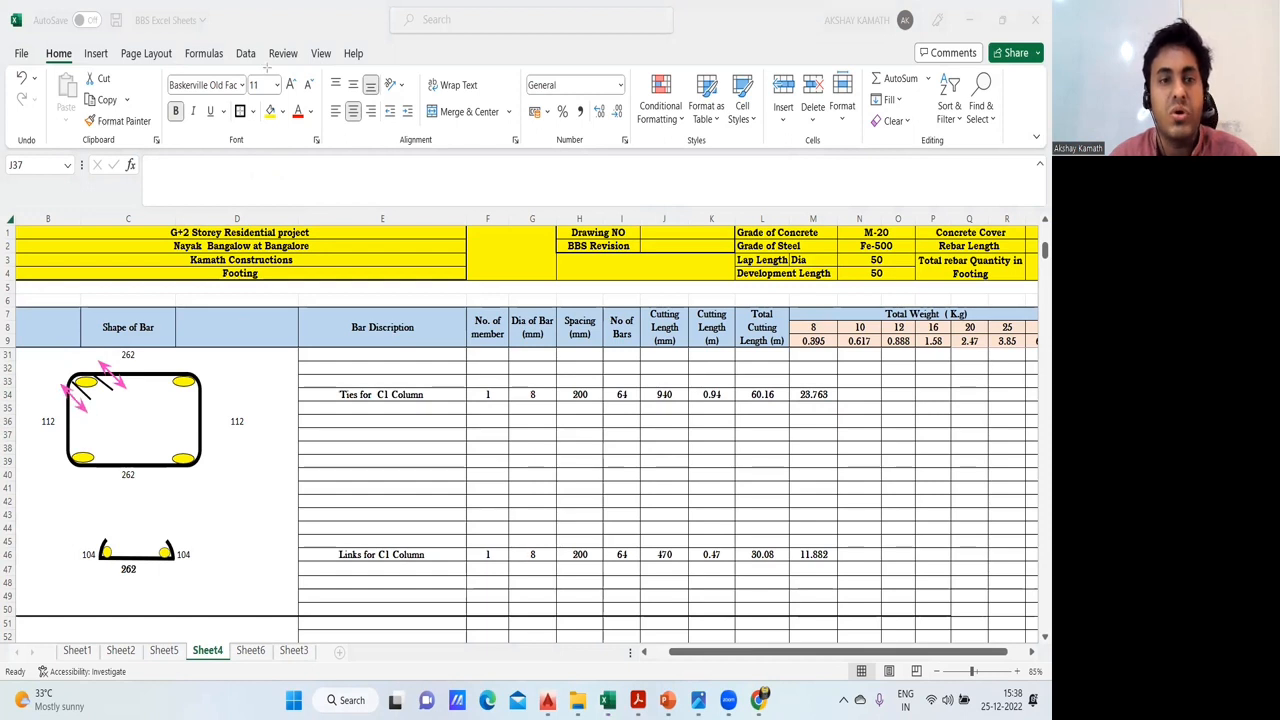
{"action": "left_click", "coordinate": [375, 449]}
{"action": "type", "text": "75 "}
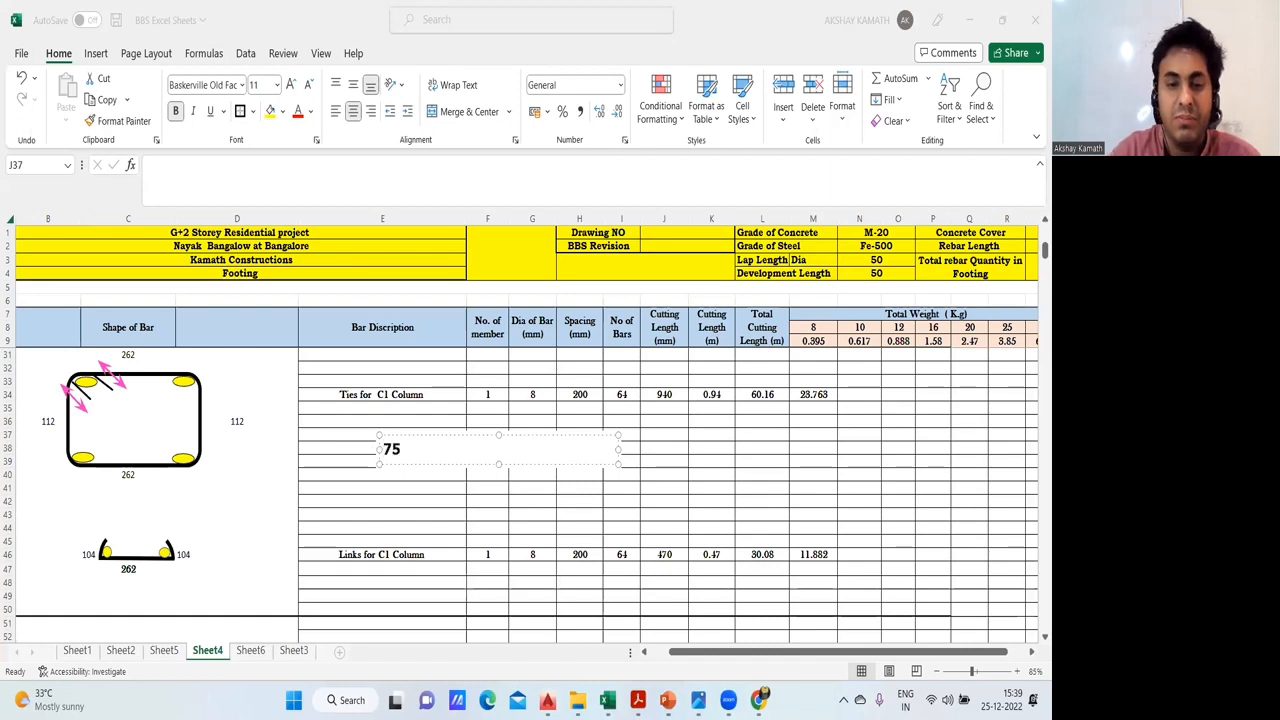
{"action": "type", "text": "mm"}
{"action": "key", "text": "Return"}
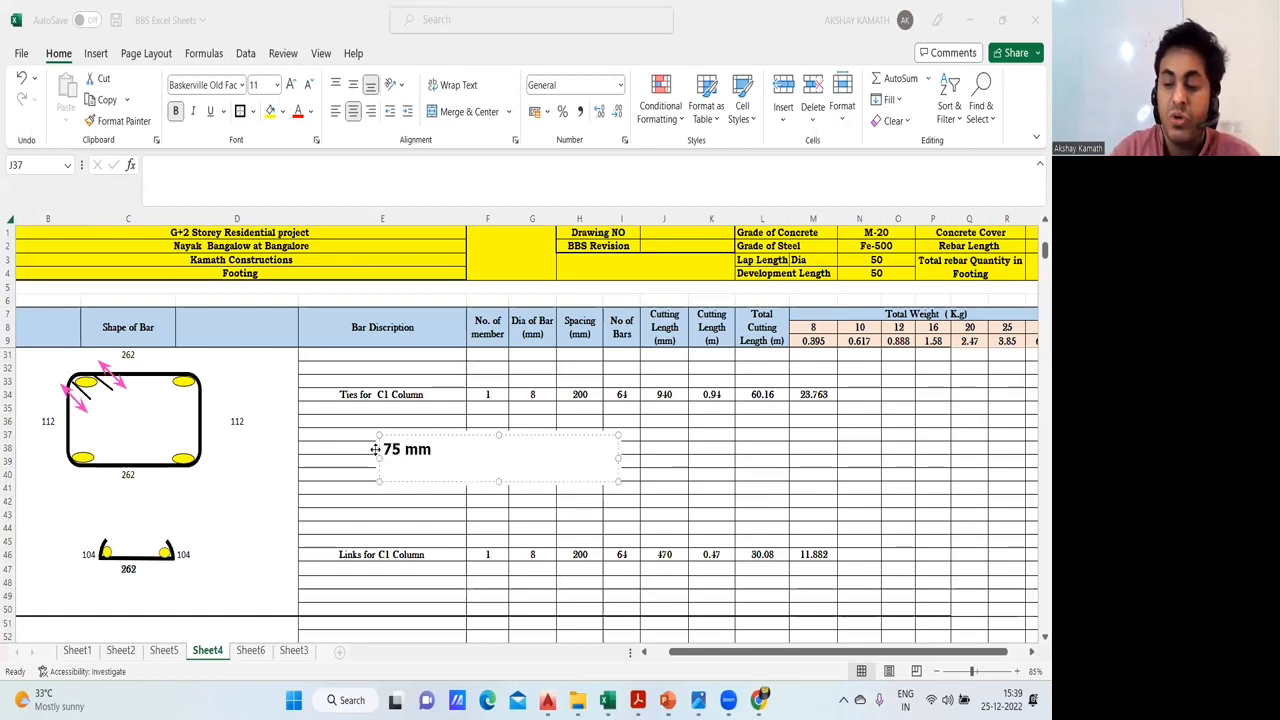
{"action": "type", "text": "10"}
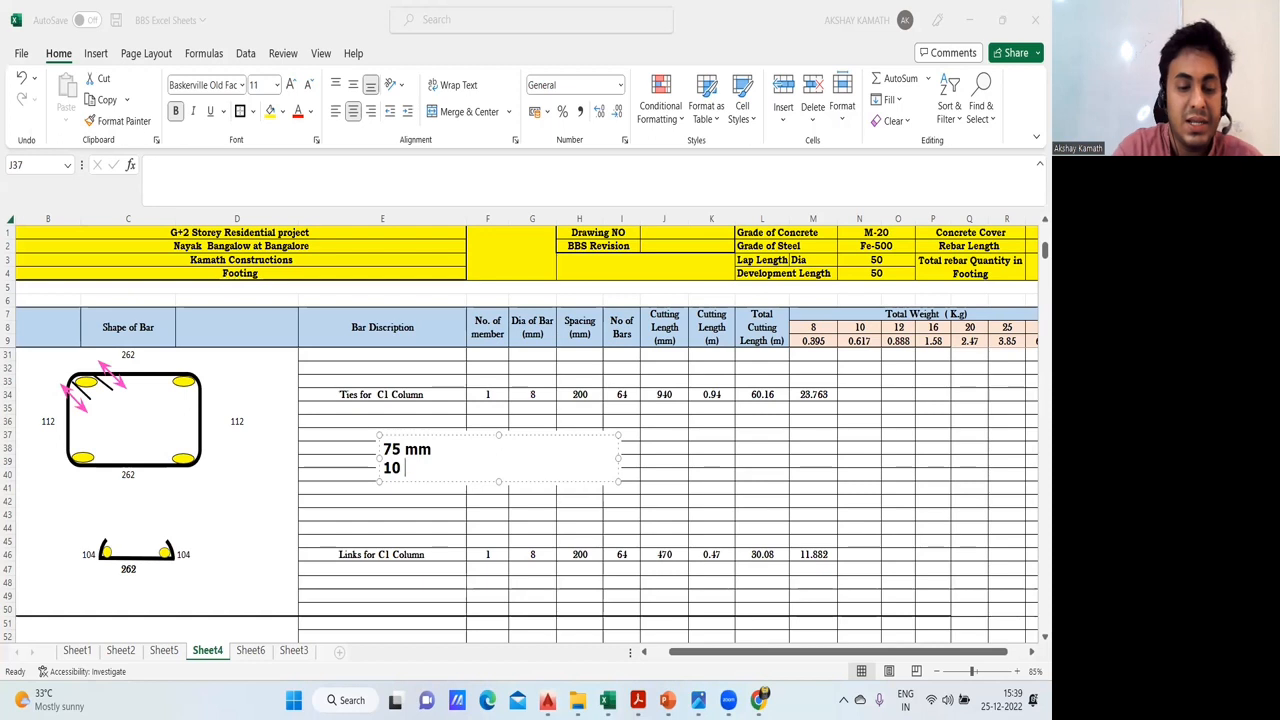
{"action": "type", "text": " D"}
{"action": "key", "text": "Return"}
{"action": "key", "text": "Return"}
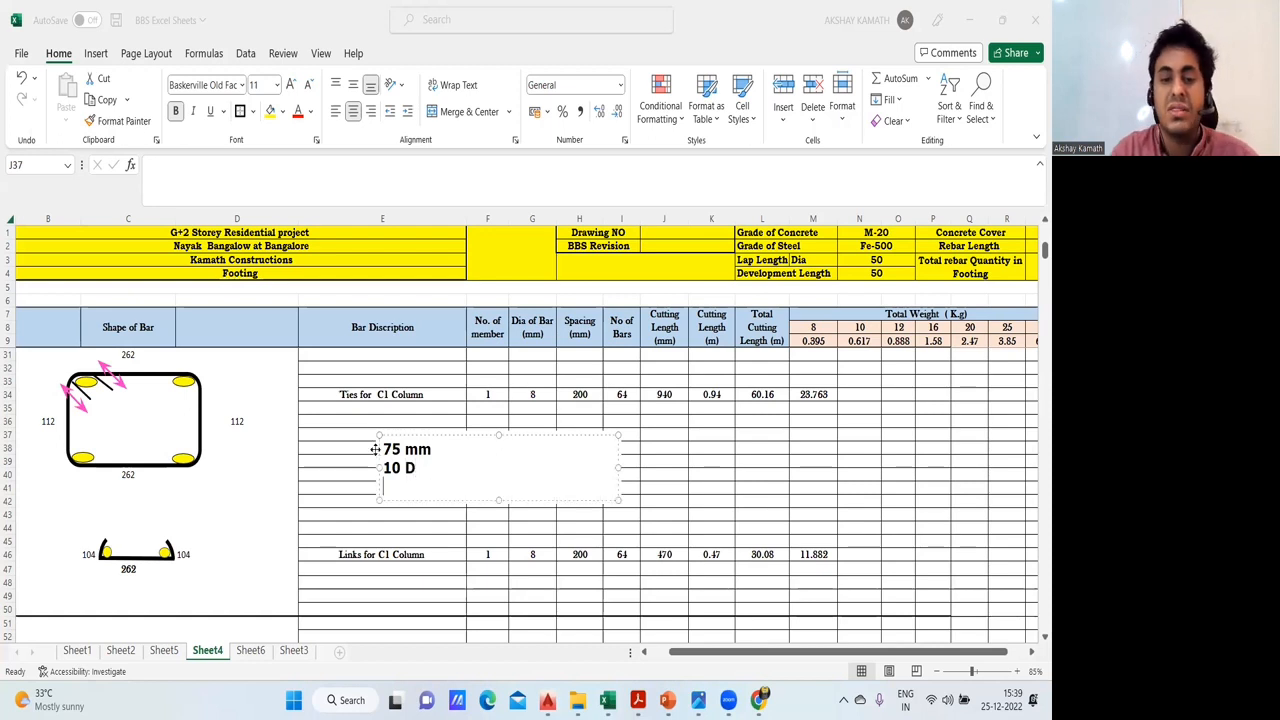
- Add the hook length calculation "10 X 8 =80" to the note and finish the text
{"action": "type", "text": "10 "}
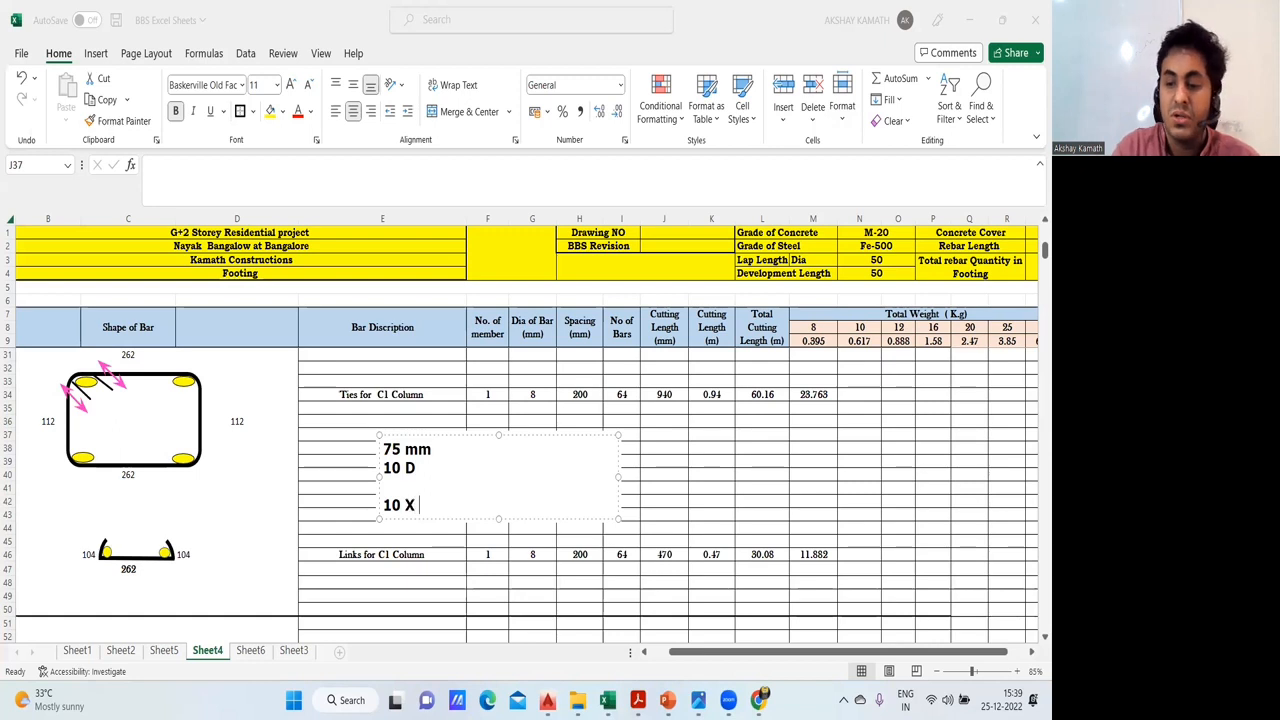
{"action": "type", "text": "X 8 =80"}
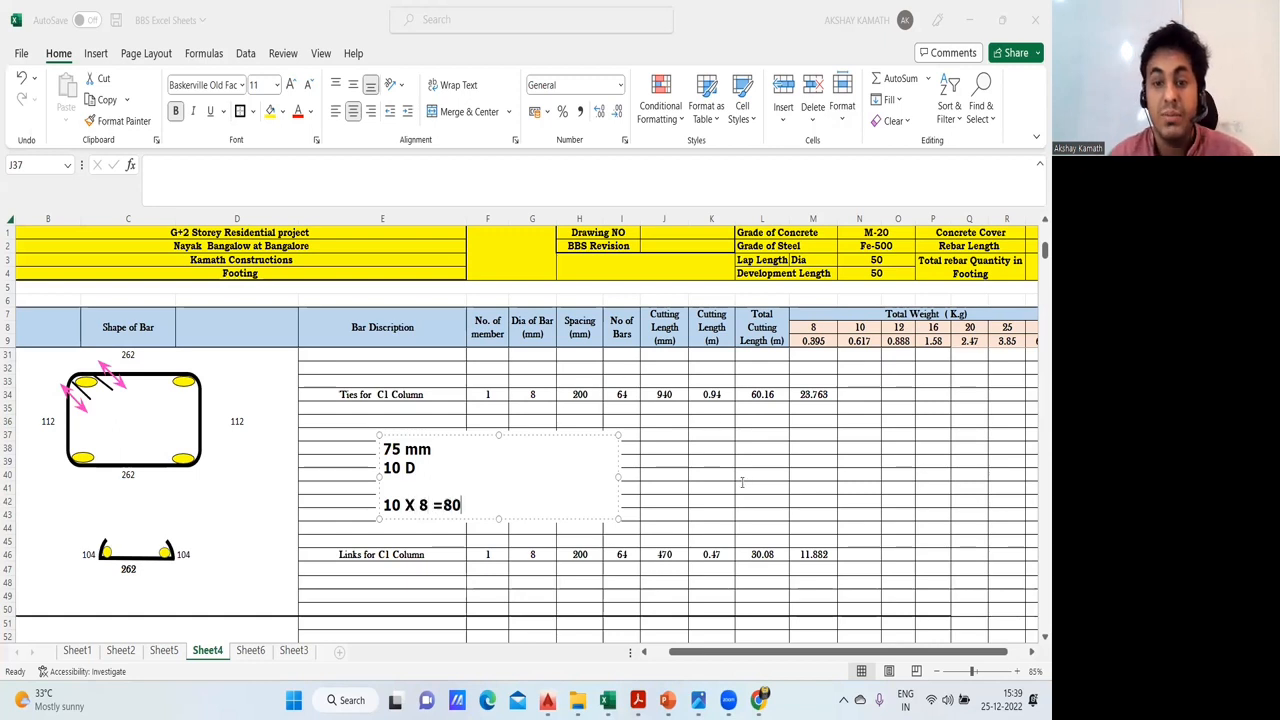
{"action": "key", "text": "Escape"}
{"action": "key", "text": "Escape"}
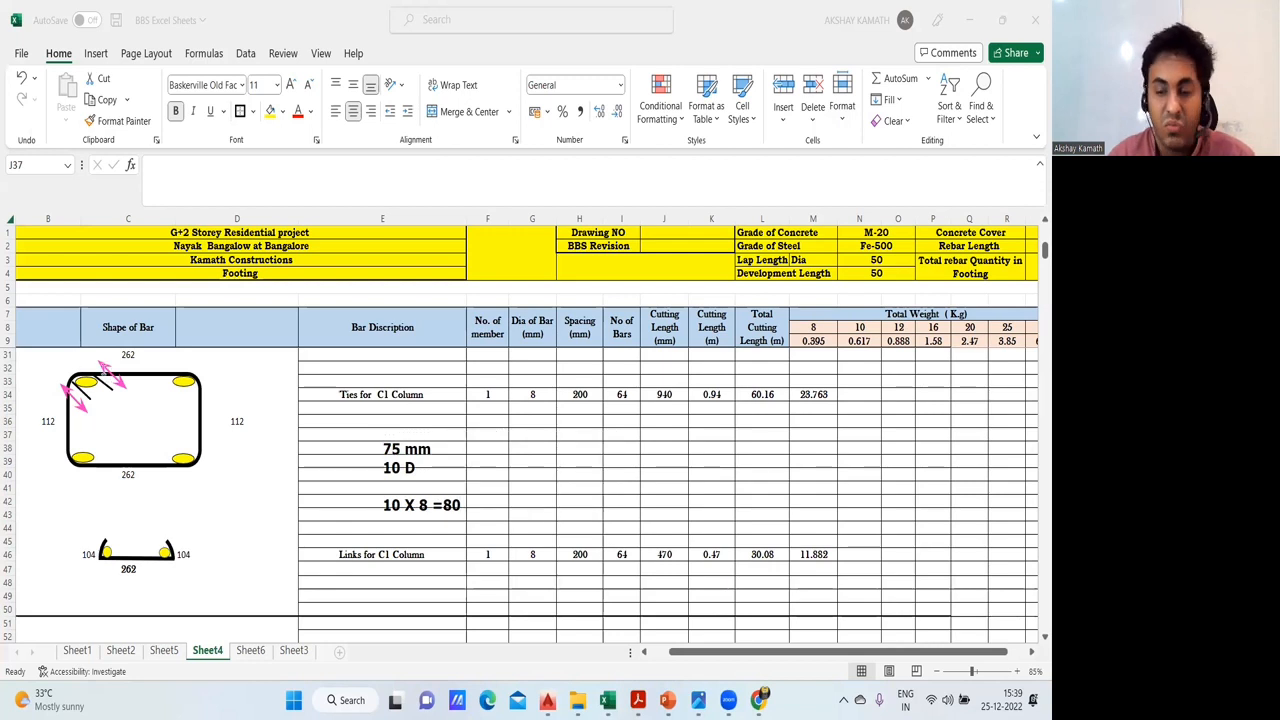
- Label both hook ends of the C1 tie sketch with the text "80"
{"action": "left_click_drag", "start_coordinate": [106, 355], "coordinate": [346, 384]}
{"action": "type", "text": "80"}
{"action": "left_click", "coordinate": [151, 434]}
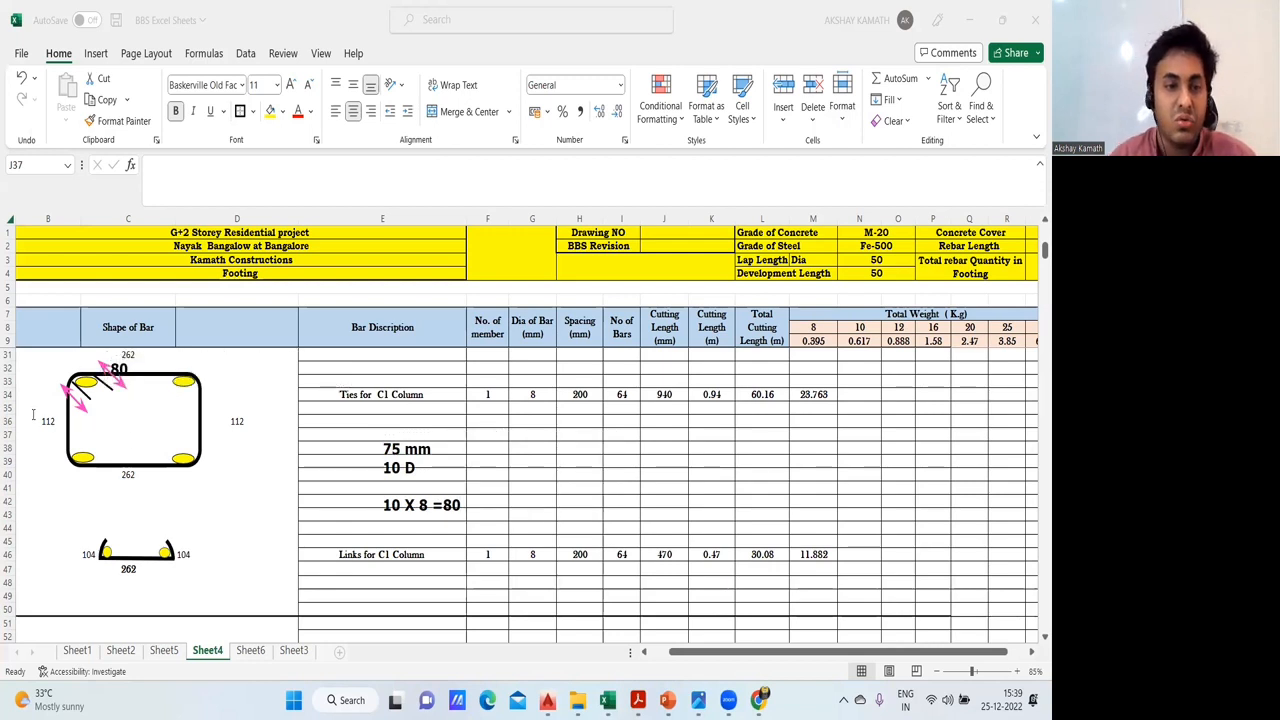
{"action": "left_click_drag", "start_coordinate": [58, 388], "coordinate": [298, 416]}
{"action": "type", "text": "80"}
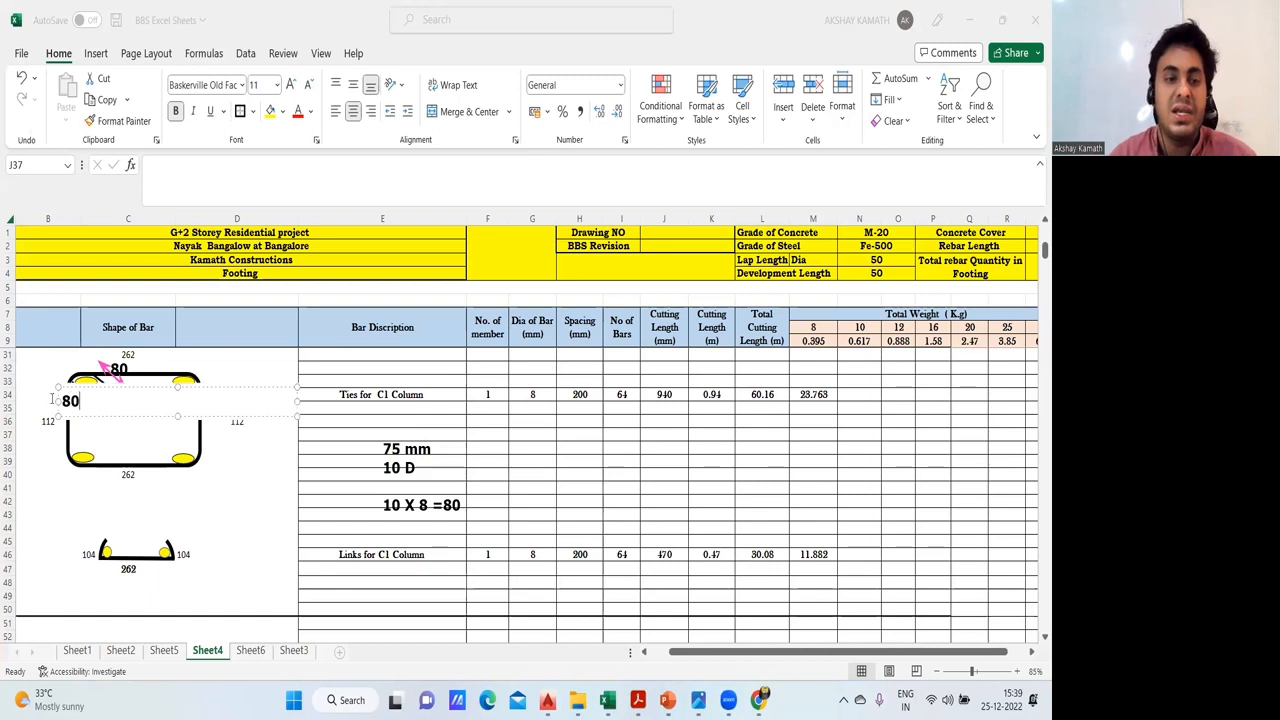
{"action": "left_click_drag", "start_coordinate": [95, 415], "coordinate": [88, 416]}
{"action": "left_click", "coordinate": [350, 455]}
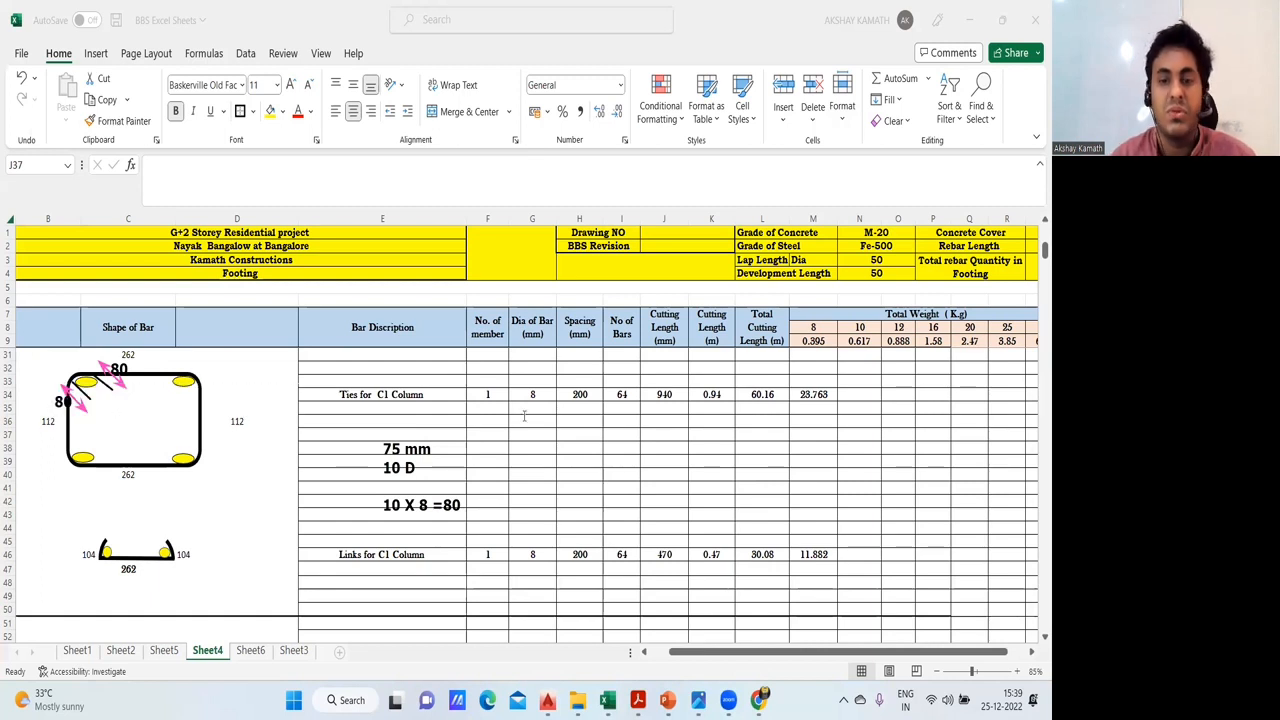
- Write the annotation "24 X 8=192MM" below the C1 ties' cutting length values
{"action": "left_click", "coordinate": [627, 437]}
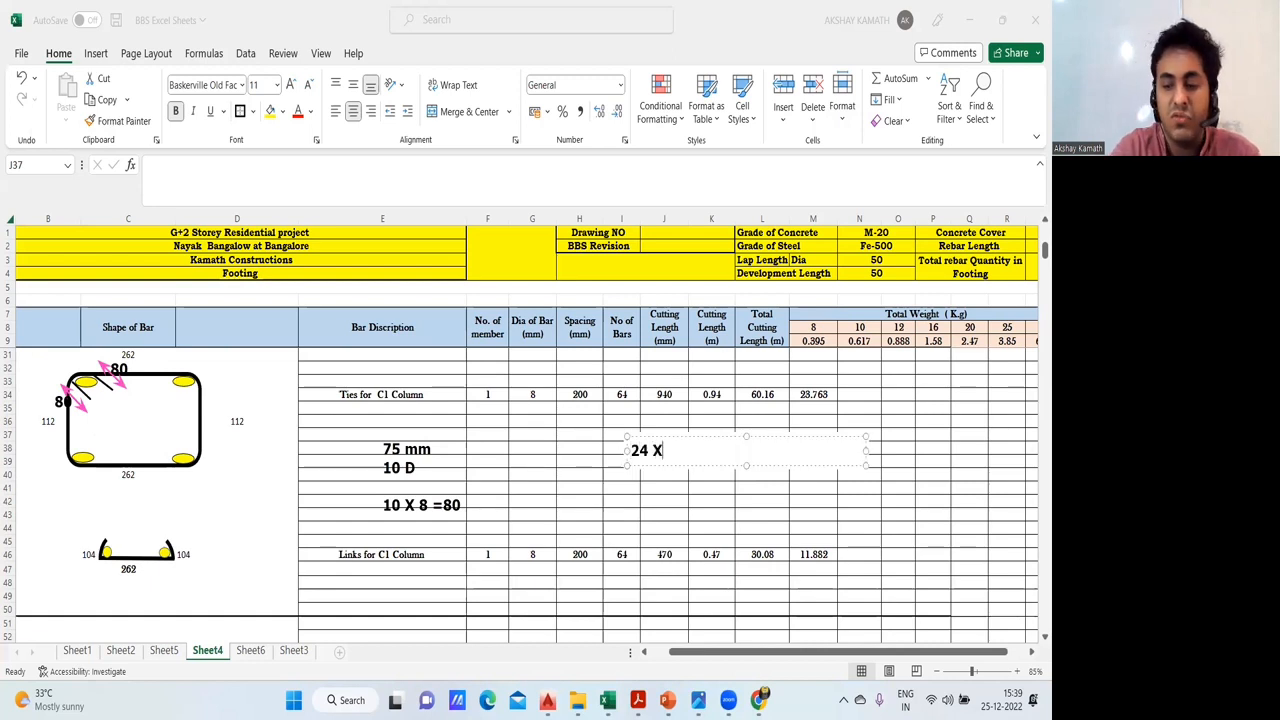
{"action": "type", "text": "24 X 8="}
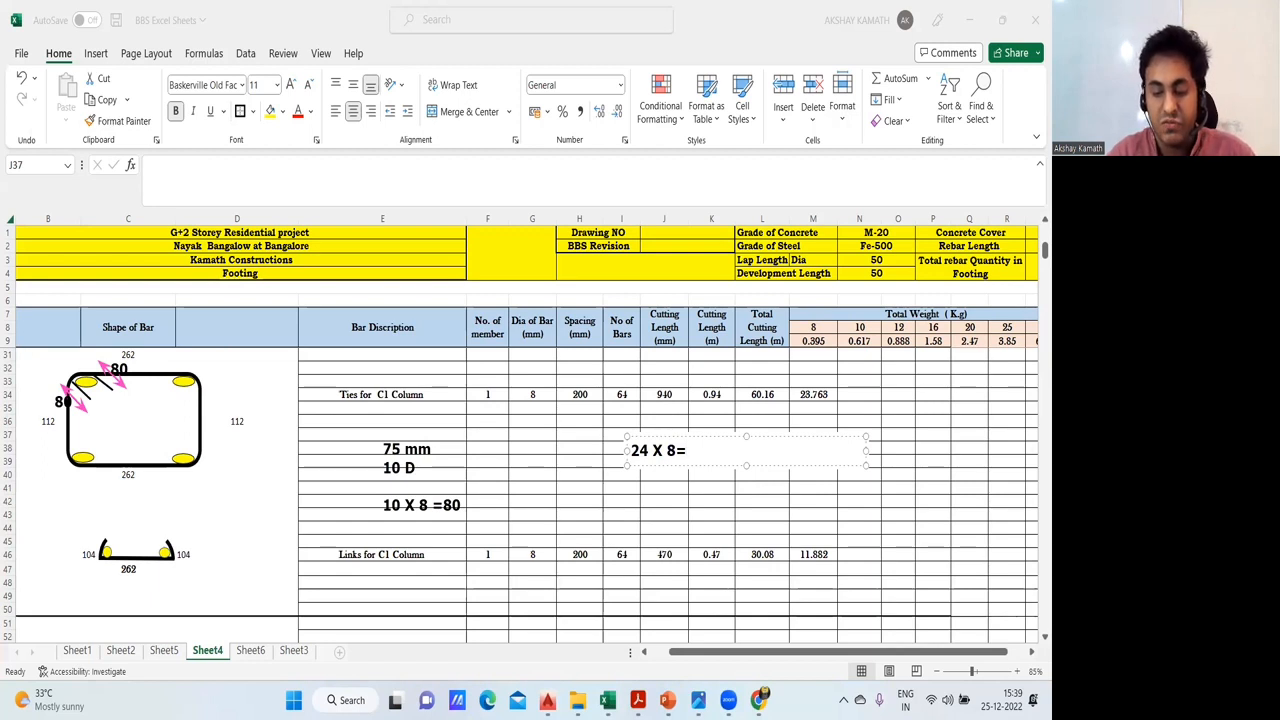
{"action": "type", "text": "192MM"}
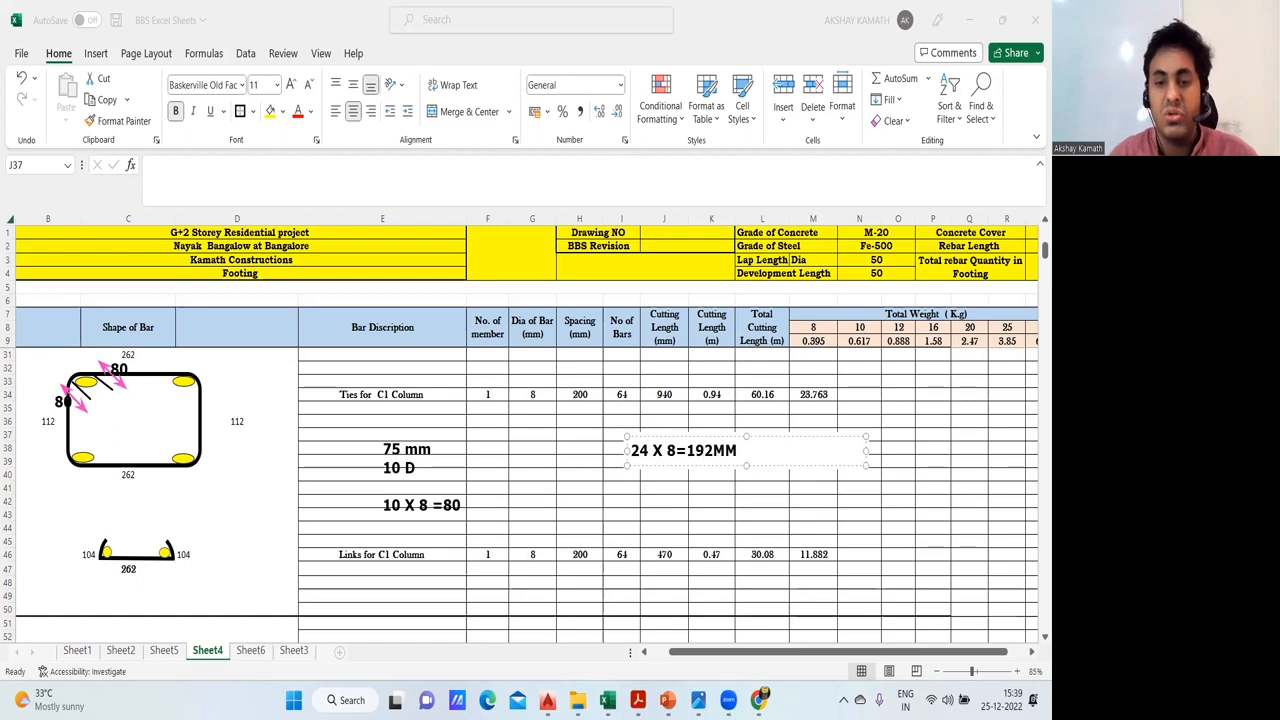
{"action": "left_click", "coordinate": [683, 522]}
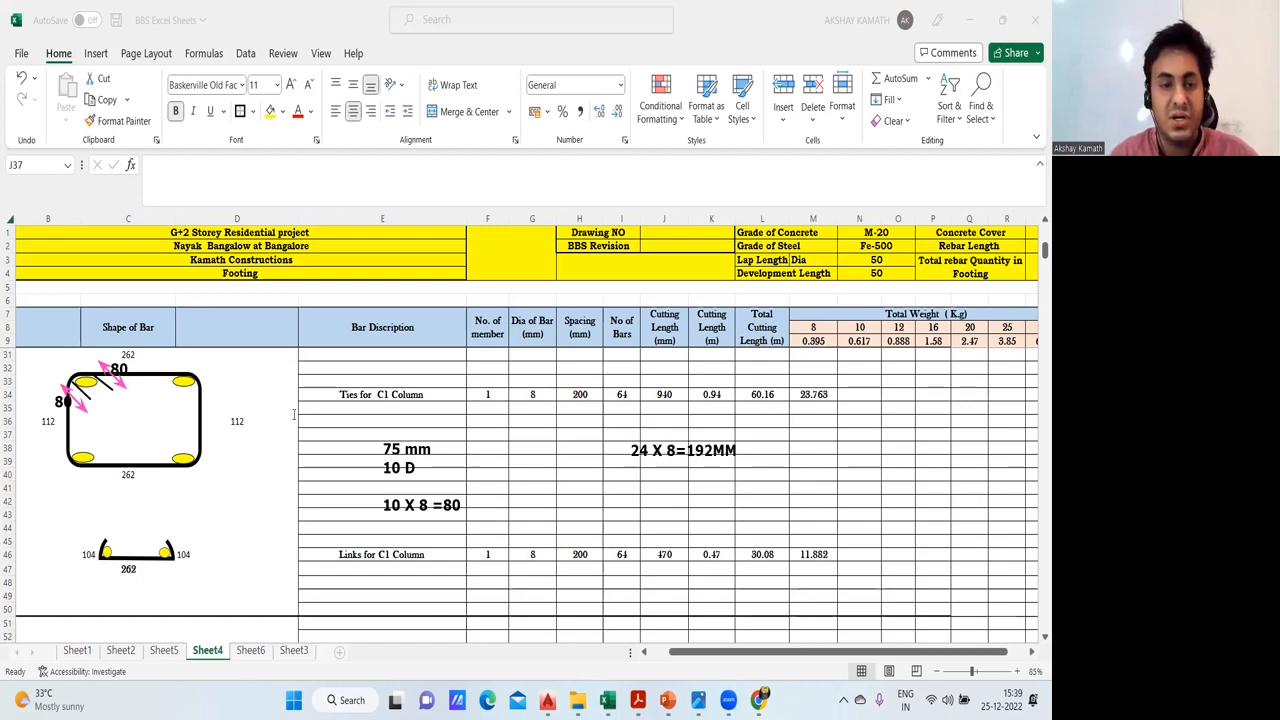
- Add the annotation "160 mm" under the 24 X 8 calculation, and clear all annotations from the sheet
{"action": "left_click", "coordinate": [663, 477]}
{"action": "type", "text": "160"}
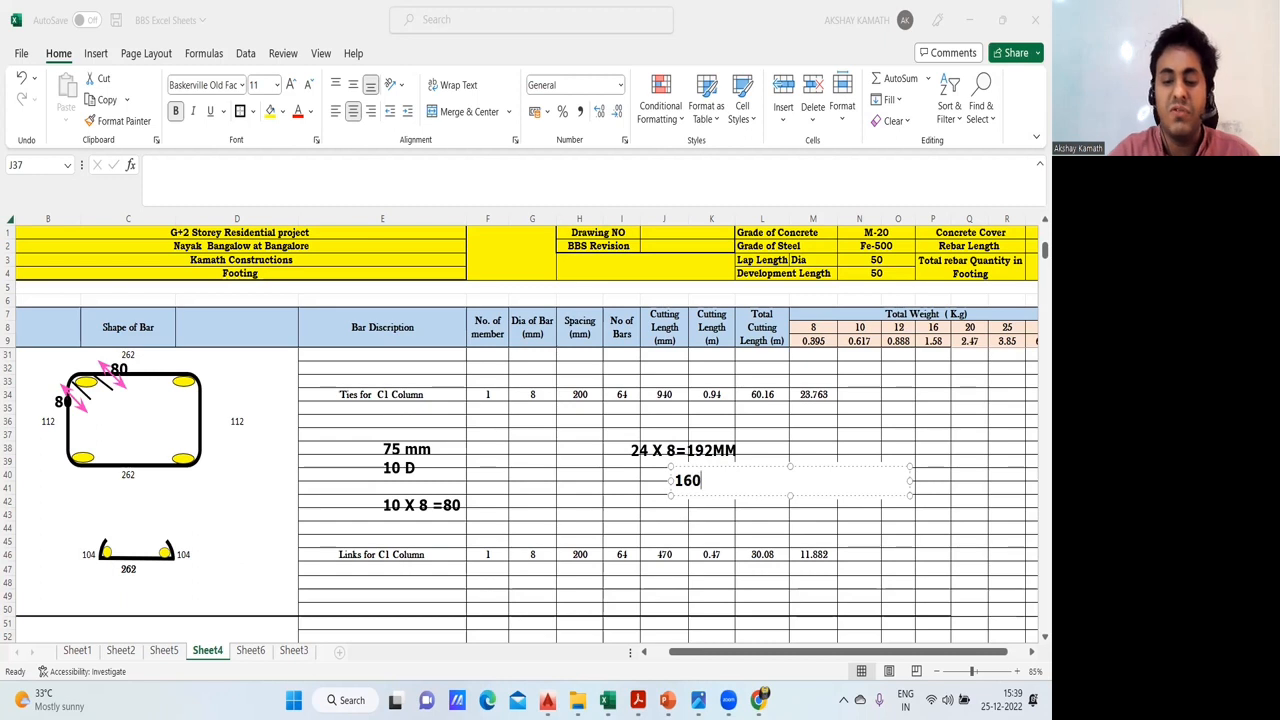
{"action": "type", "text": " MM"}
{"action": "key", "text": "BackSpace"}
{"action": "key", "text": "BackSpace"}
{"action": "key", "text": "BackSpace"}
{"action": "type", "text": "mm"}
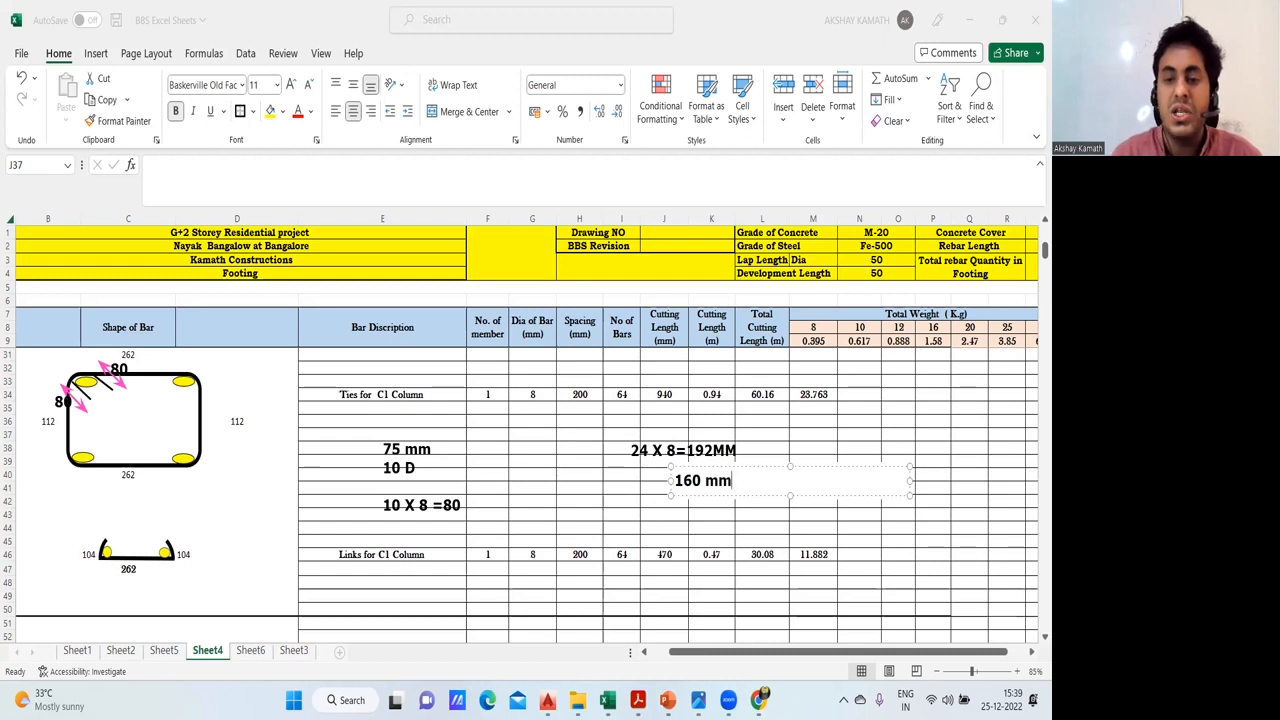
{"action": "key", "text": "Escape"}
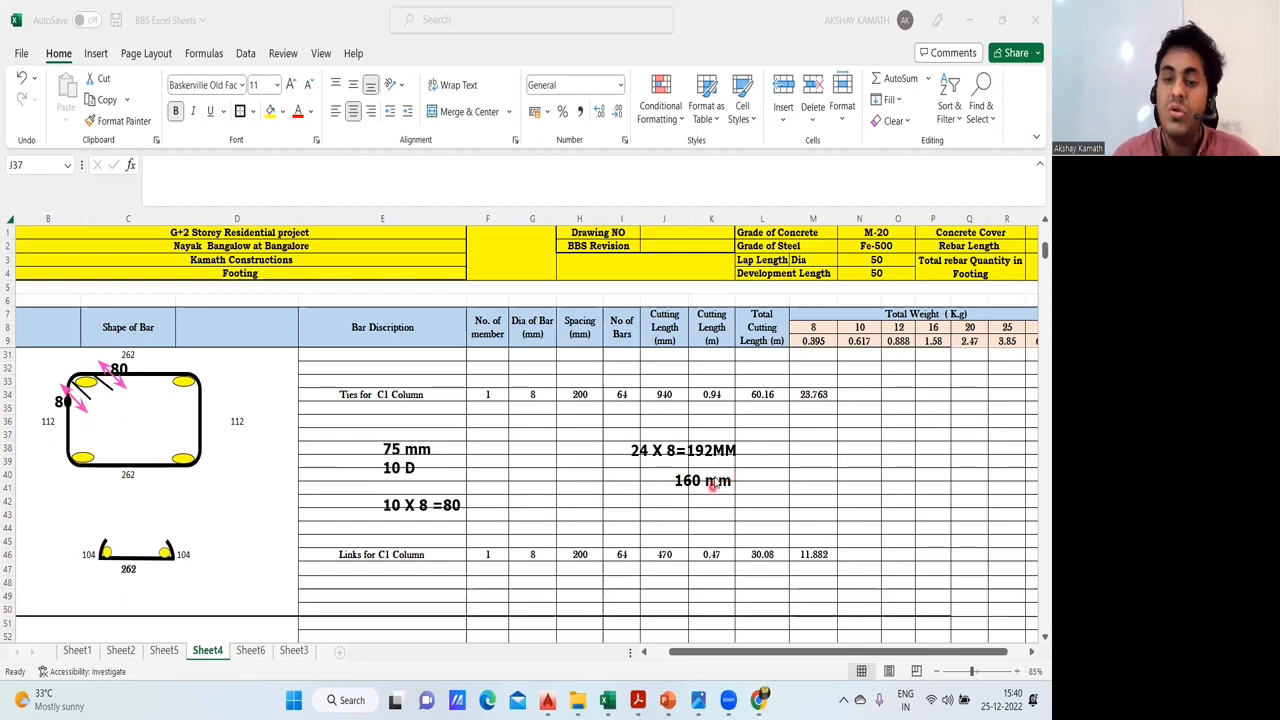
{"action": "left_click", "coordinate": [461, 67]}
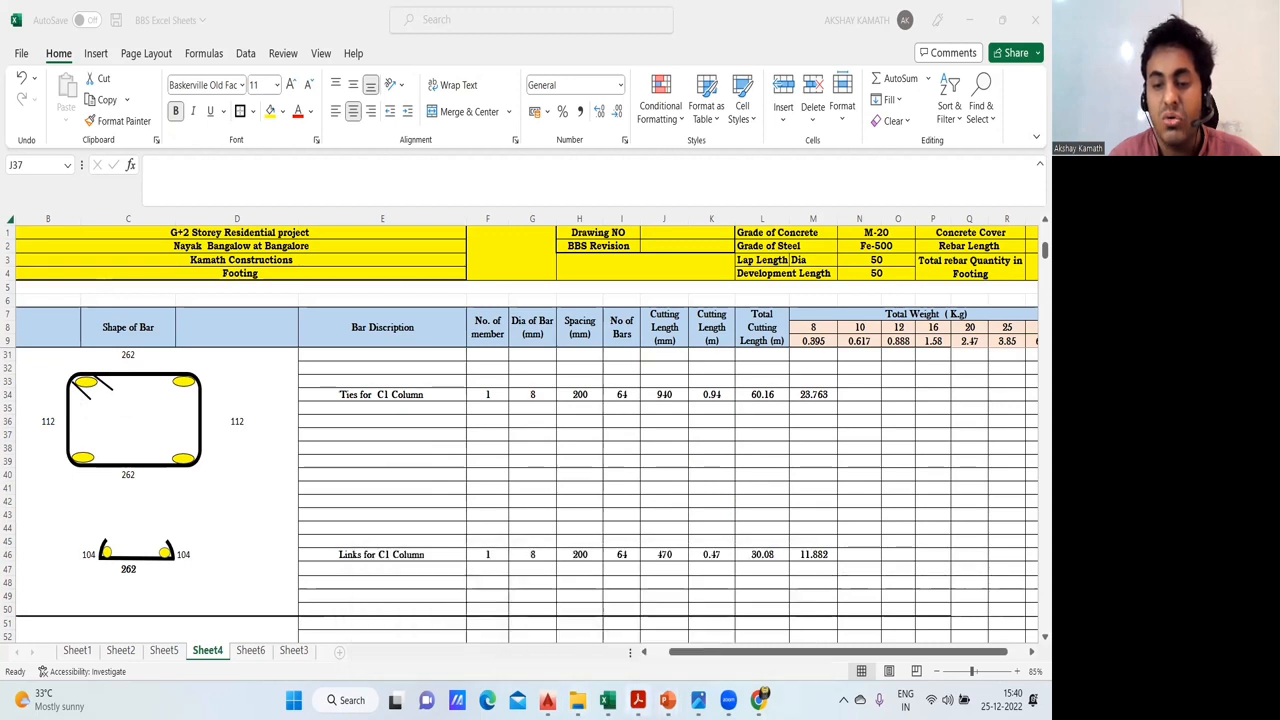
- Switch to the IS 2502 PDF in Acrobat Reader and examine the hook and bend allowance table and its notes
{"action": "mouse_move", "coordinate": [637, 700]}
{"action": "left_click", "coordinate": [800, 582]}
{"action": "scroll", "coordinate": [560, 300], "scroll_direction": "up", "scroll_amount": 10}
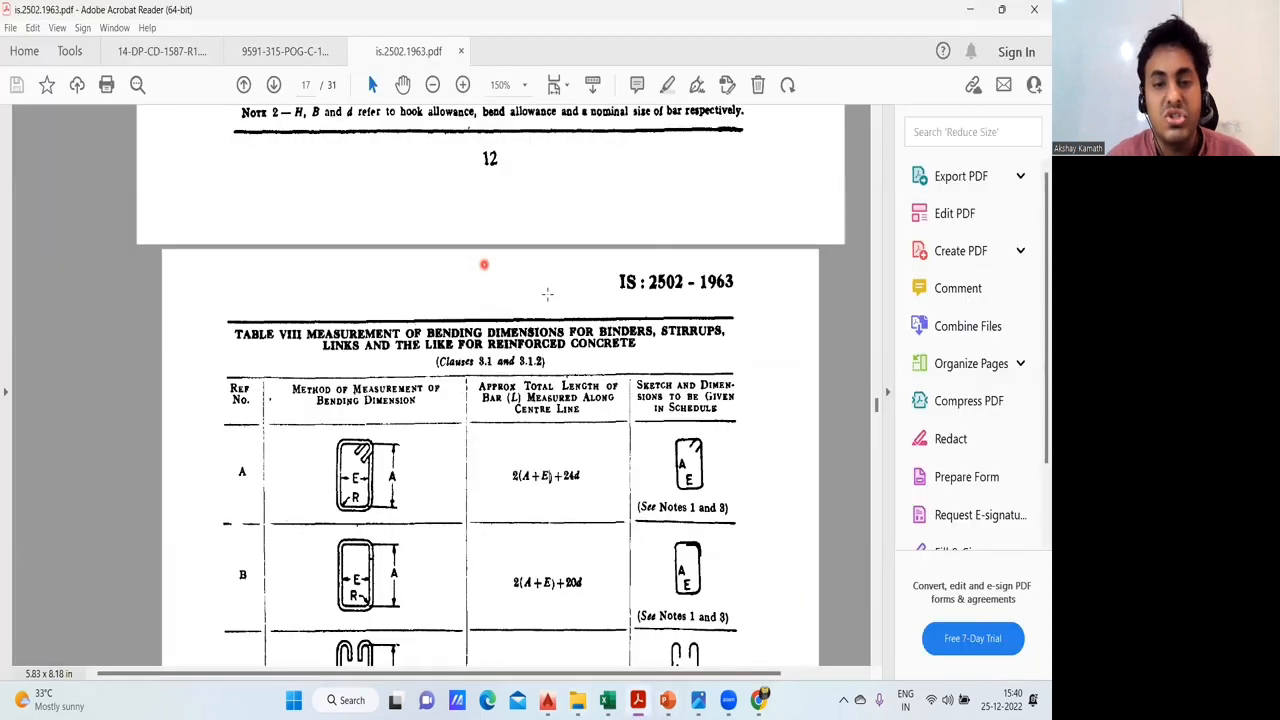
{"action": "scroll", "coordinate": [598, 299], "scroll_direction": "up", "scroll_amount": 15}
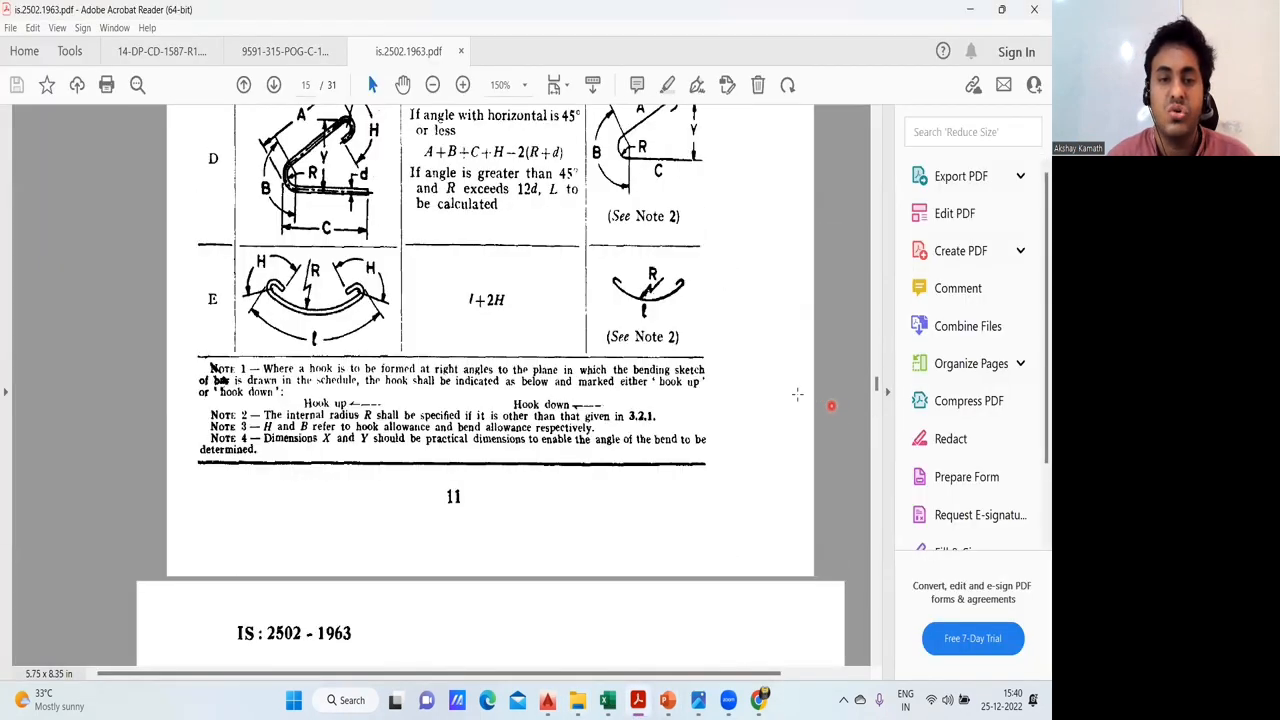
{"action": "scroll", "coordinate": [306, 398], "scroll_direction": "down", "scroll_amount": 3}
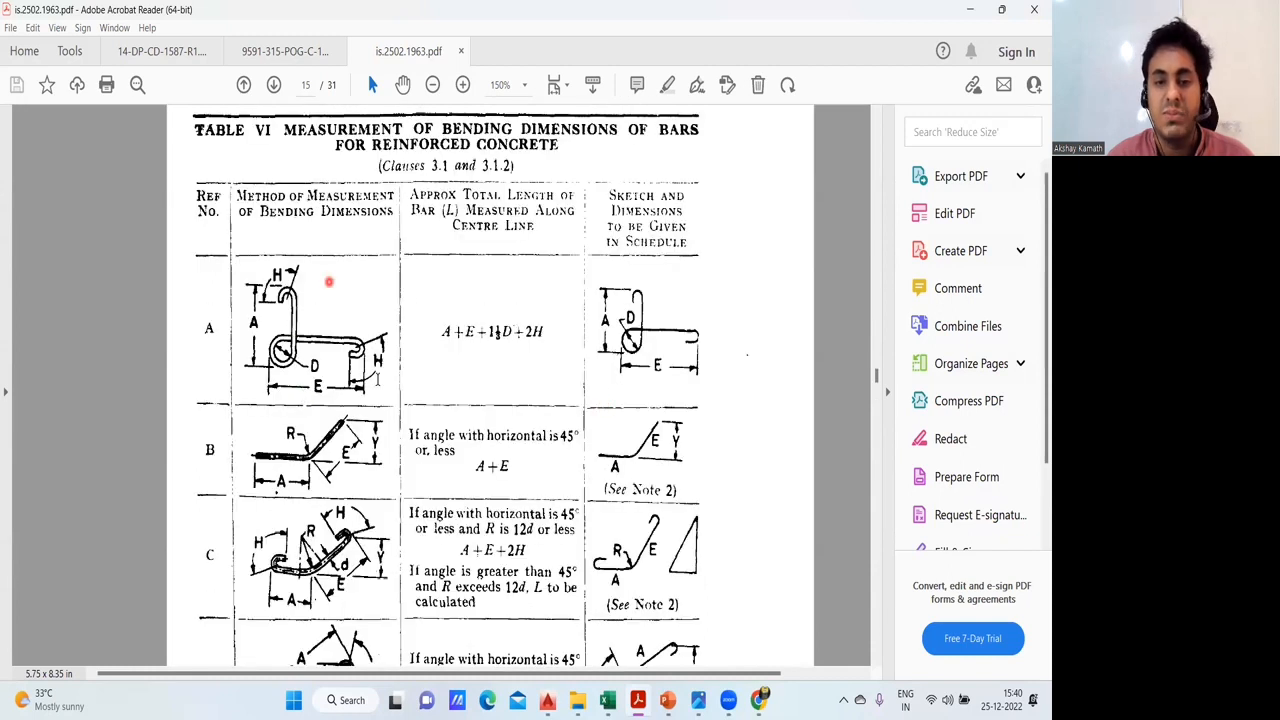
{"action": "scroll", "coordinate": [330, 281], "scroll_direction": "down", "scroll_amount": 2}
{"action": "scroll", "coordinate": [400, 510], "scroll_direction": "up", "scroll_amount": 10}
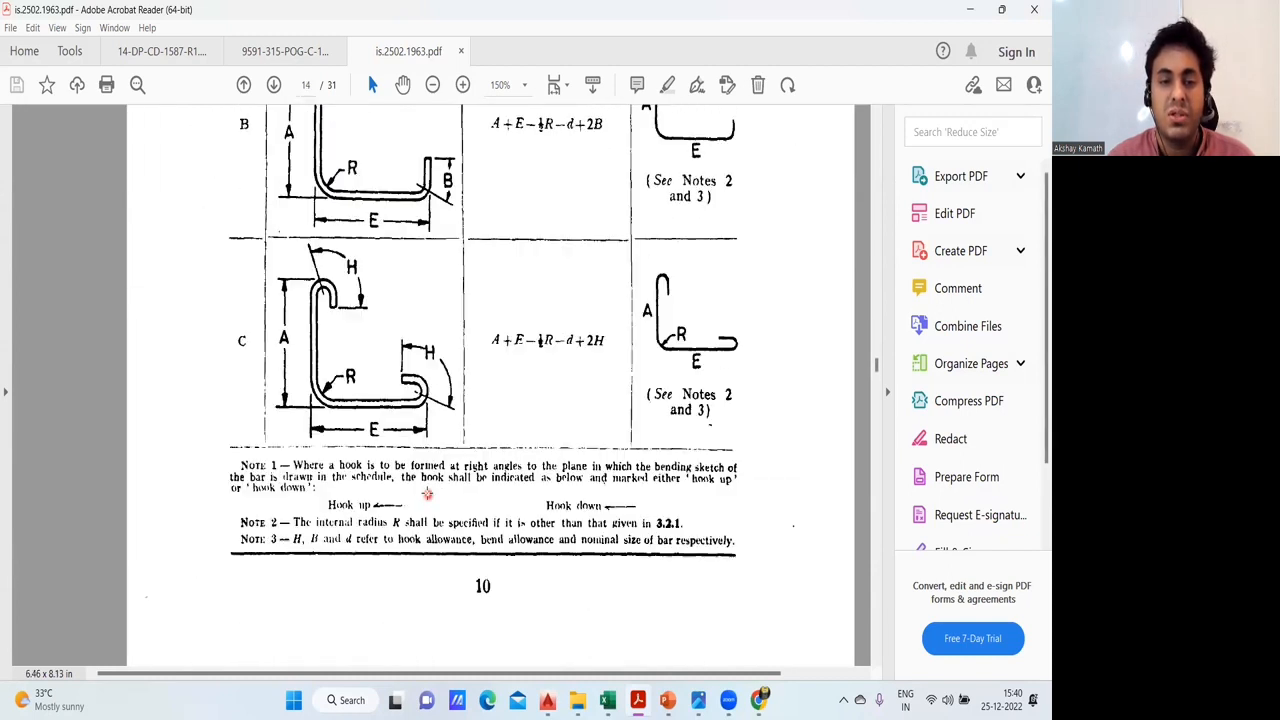
{"action": "scroll", "coordinate": [439, 490], "scroll_direction": "up", "scroll_amount": 4}
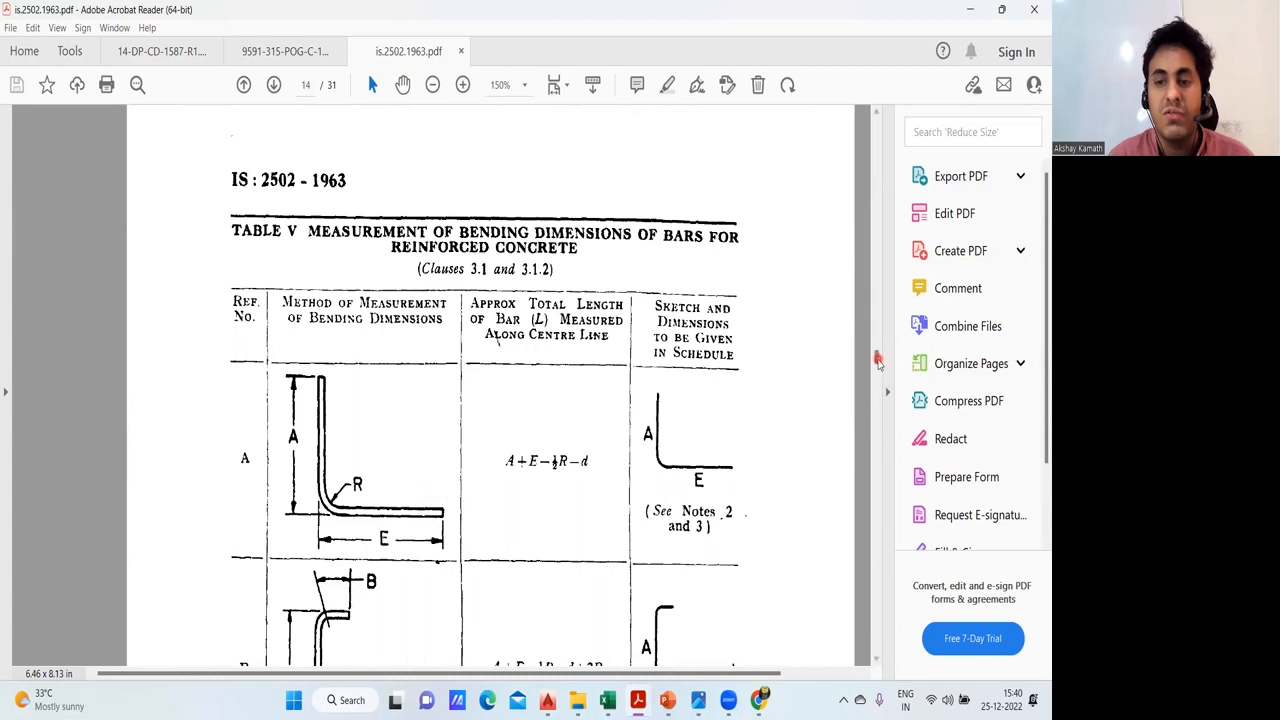
{"action": "scroll", "coordinate": [877, 357], "scroll_direction": "up", "scroll_amount": 5}
{"action": "left_click_drag", "start_coordinate": [877, 357], "coordinate": [881, 313]}
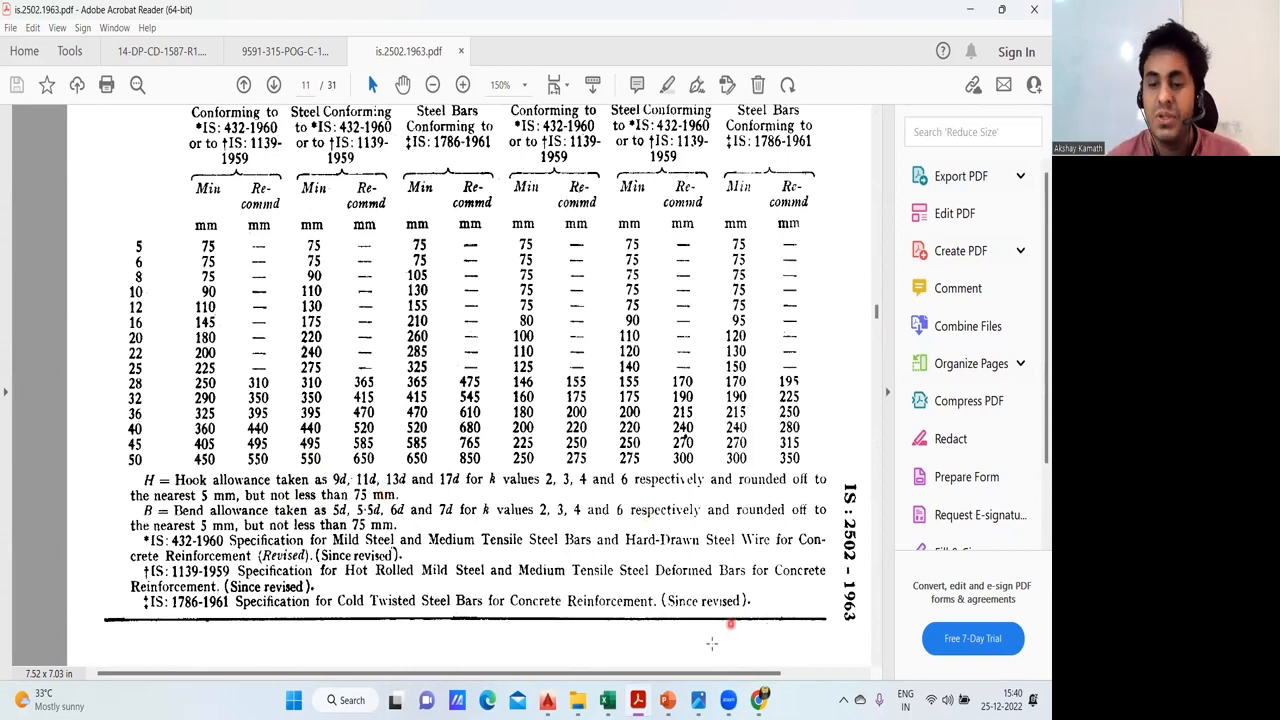
- Return to the BBS Excel Sheets workbook and start a formula in J36 adding the tie sides C31, D36, C40 and B36
{"action": "mouse_move", "coordinate": [607, 700]}
{"action": "left_click", "coordinate": [660, 645]}
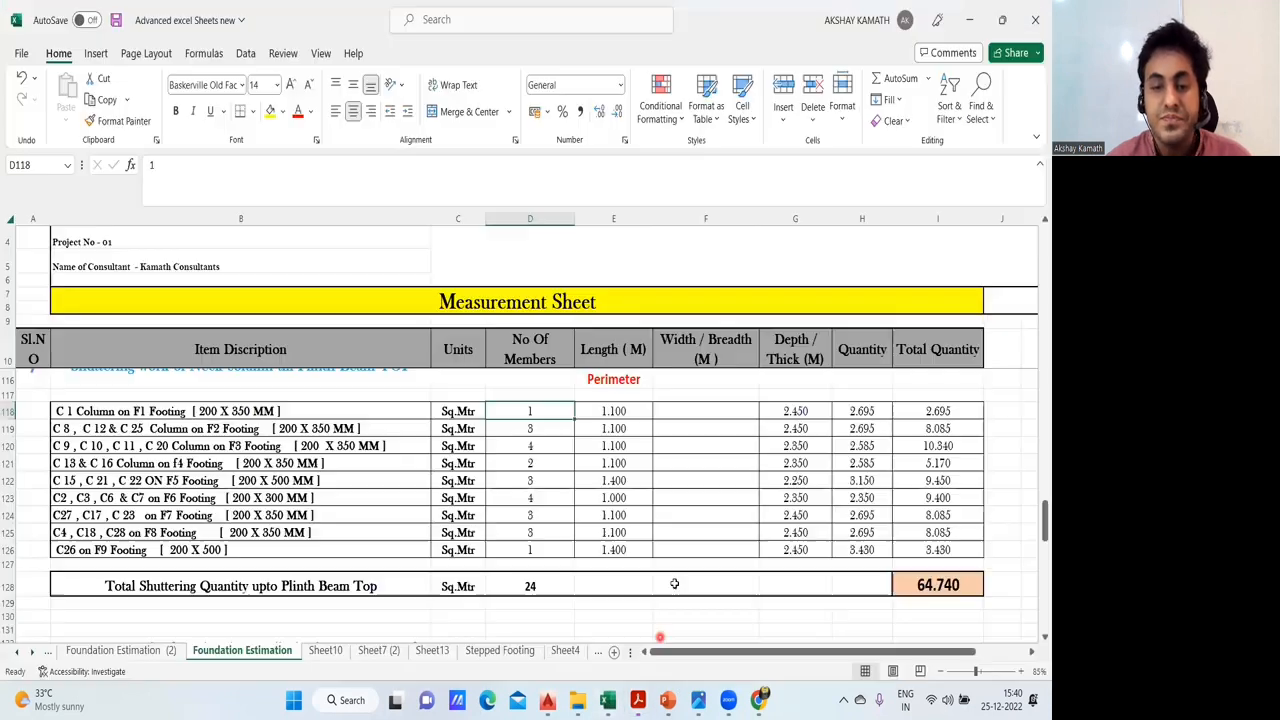
{"action": "left_click", "coordinate": [541, 622]}
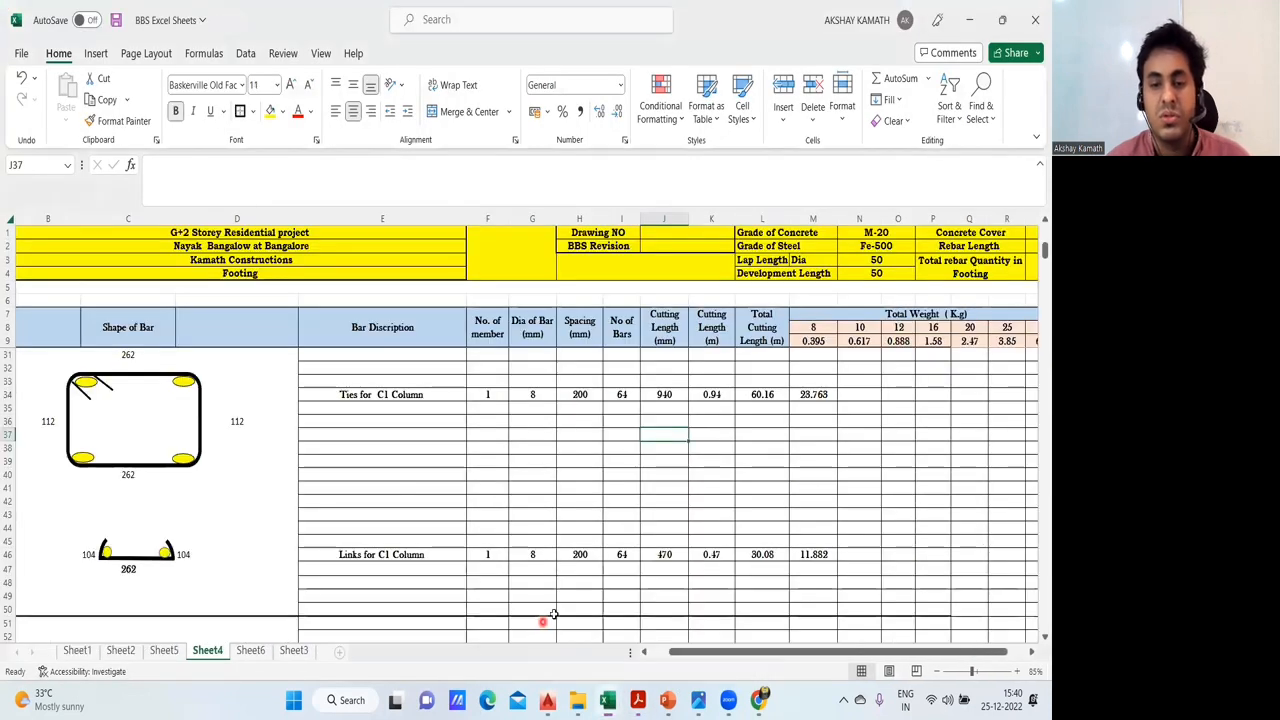
{"action": "left_click", "coordinate": [666, 422]}
{"action": "type", "text": "="}
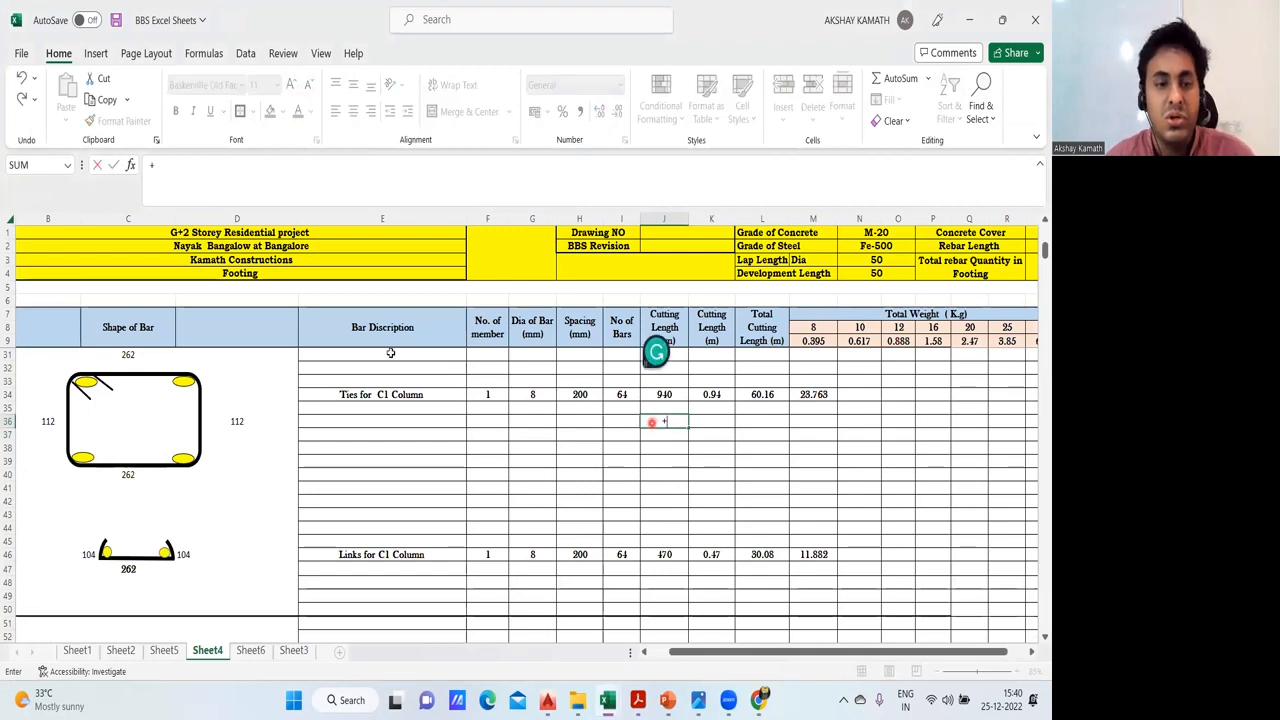
{"action": "left_click", "coordinate": [157, 349]}
{"action": "type", "text": "+"}
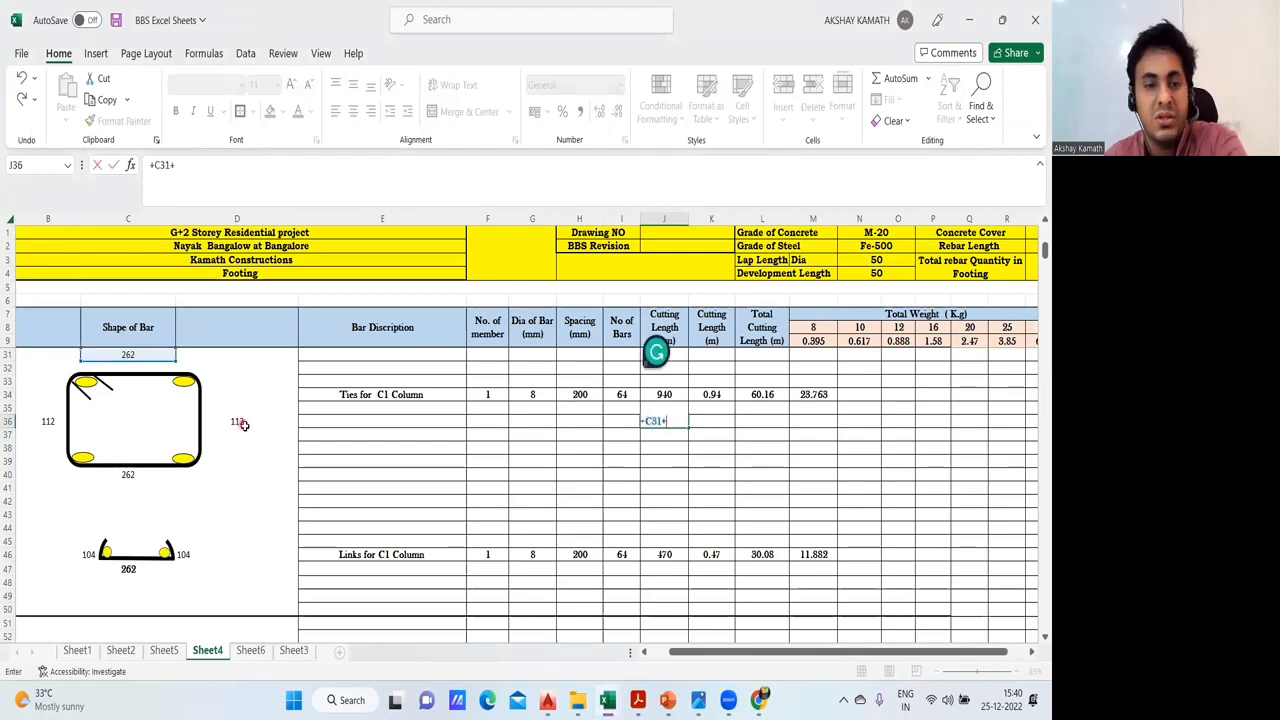
{"action": "left_click", "coordinate": [240, 425]}
{"action": "type", "text": "+"}
{"action": "key", "text": "Return"}
{"action": "left_click", "coordinate": [635, 311]}
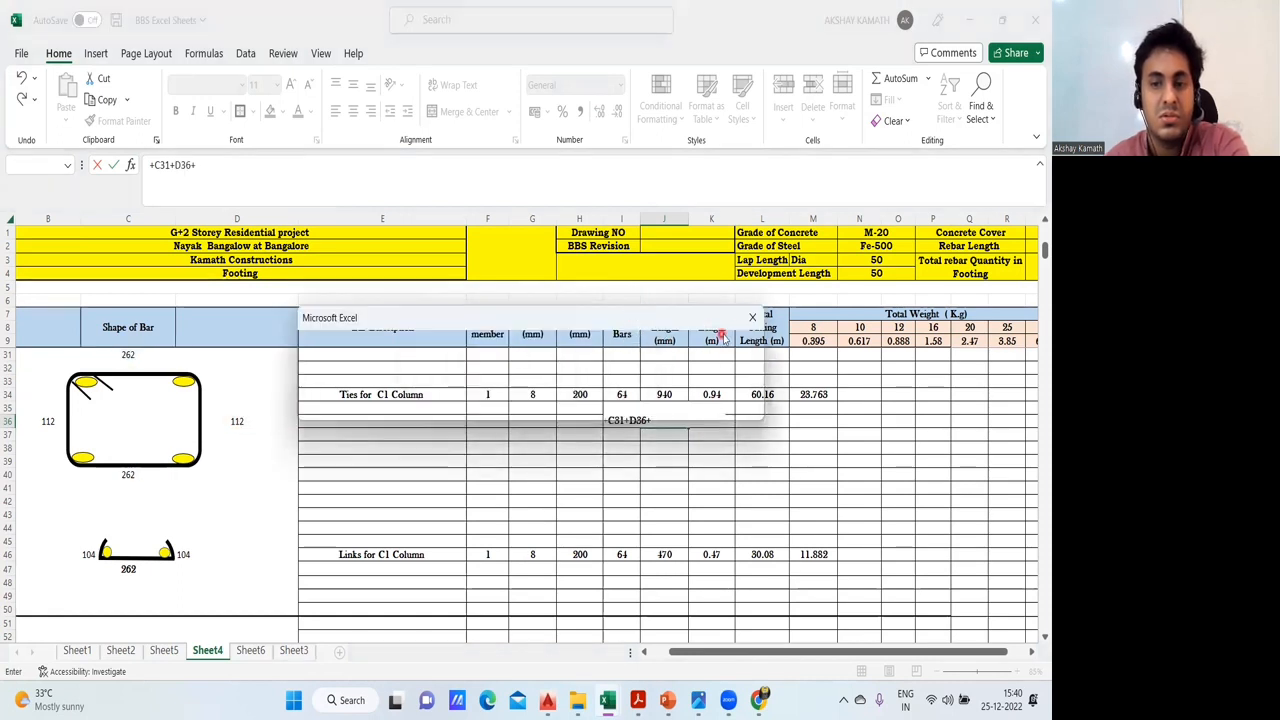
{"action": "left_click", "coordinate": [753, 320]}
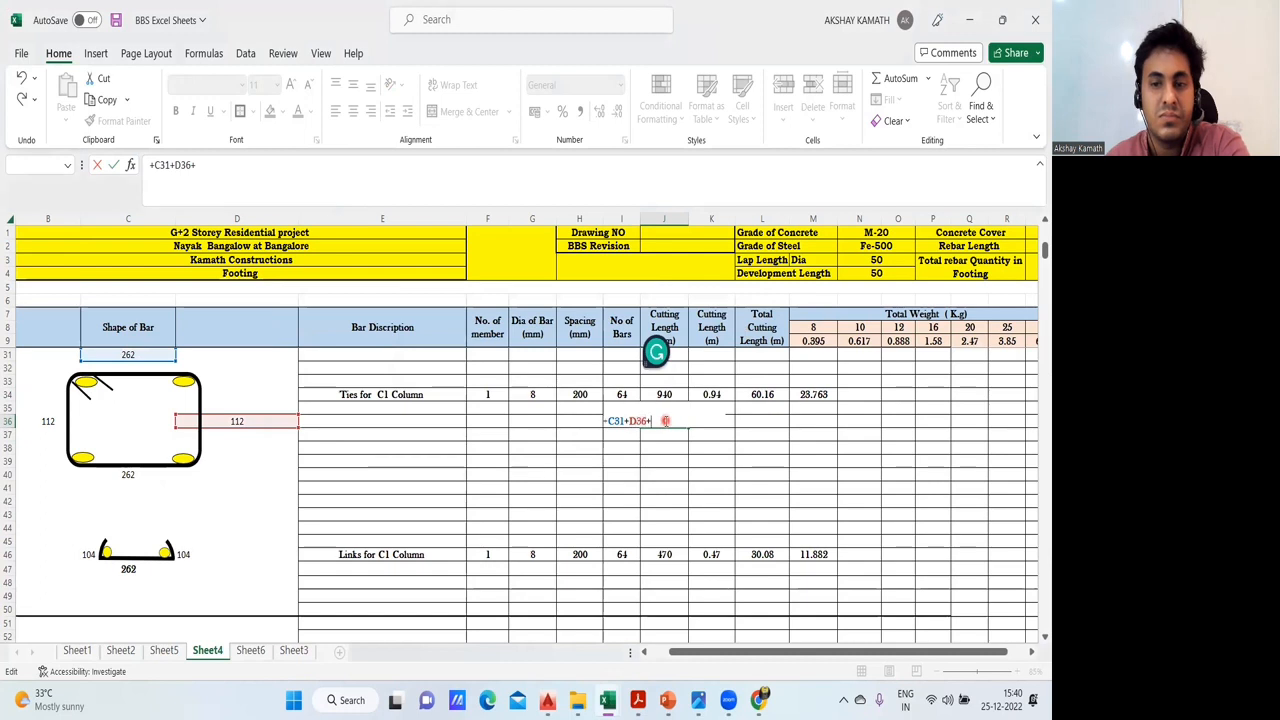
{"action": "left_click", "coordinate": [112, 475]}
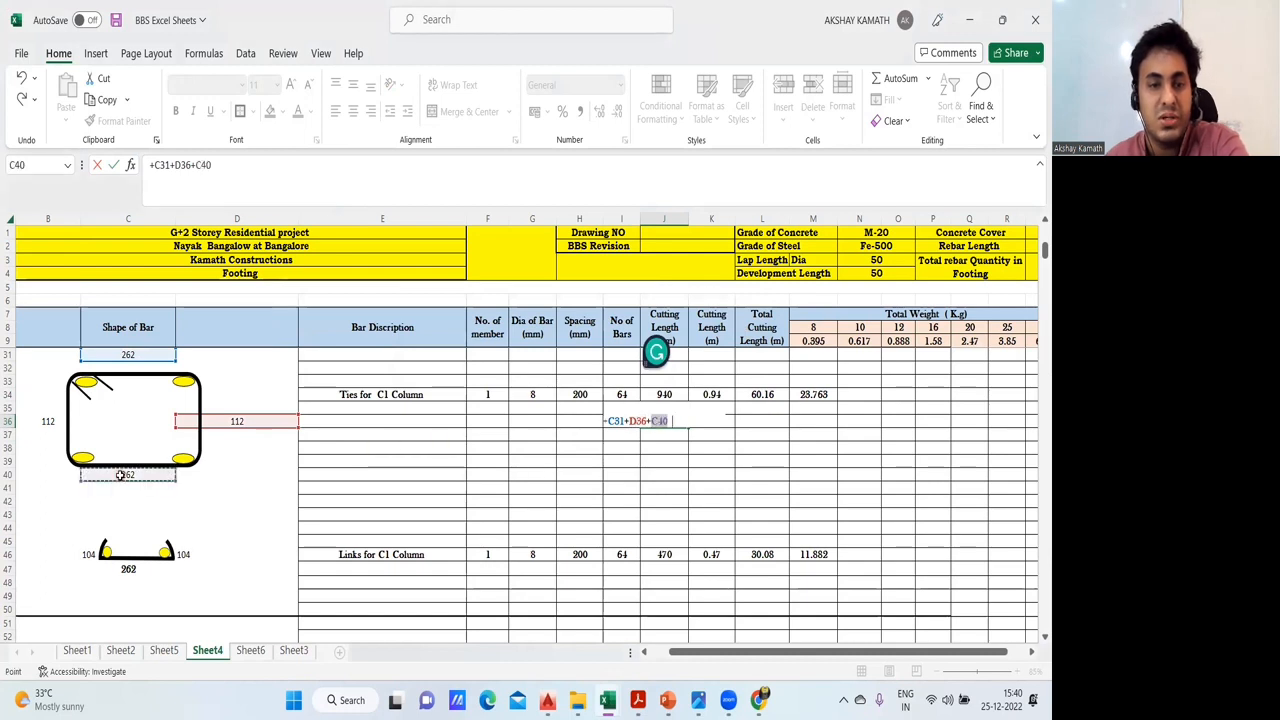
{"action": "left_click", "coordinate": [50, 421]}
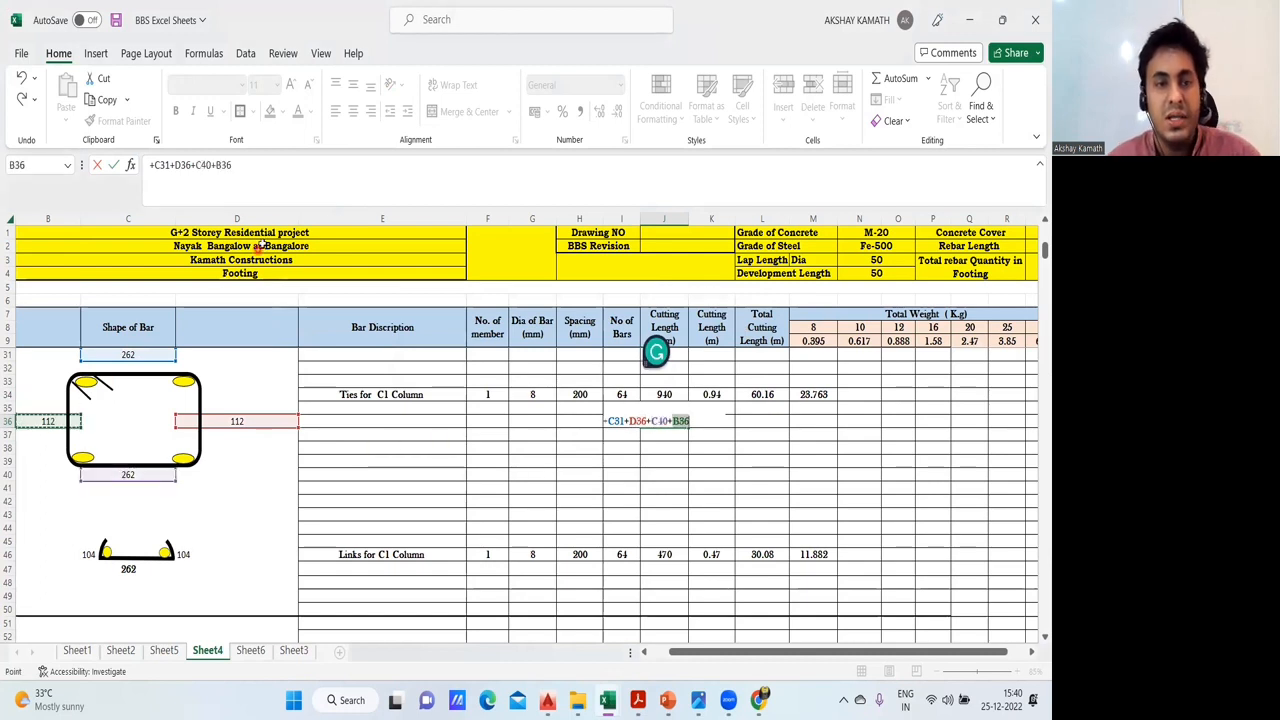
- Extend the J36 formula with both hook lengths as +10*G34+10*G34
{"action": "left_click", "coordinate": [266, 164]}
{"action": "type", "text": "+"}
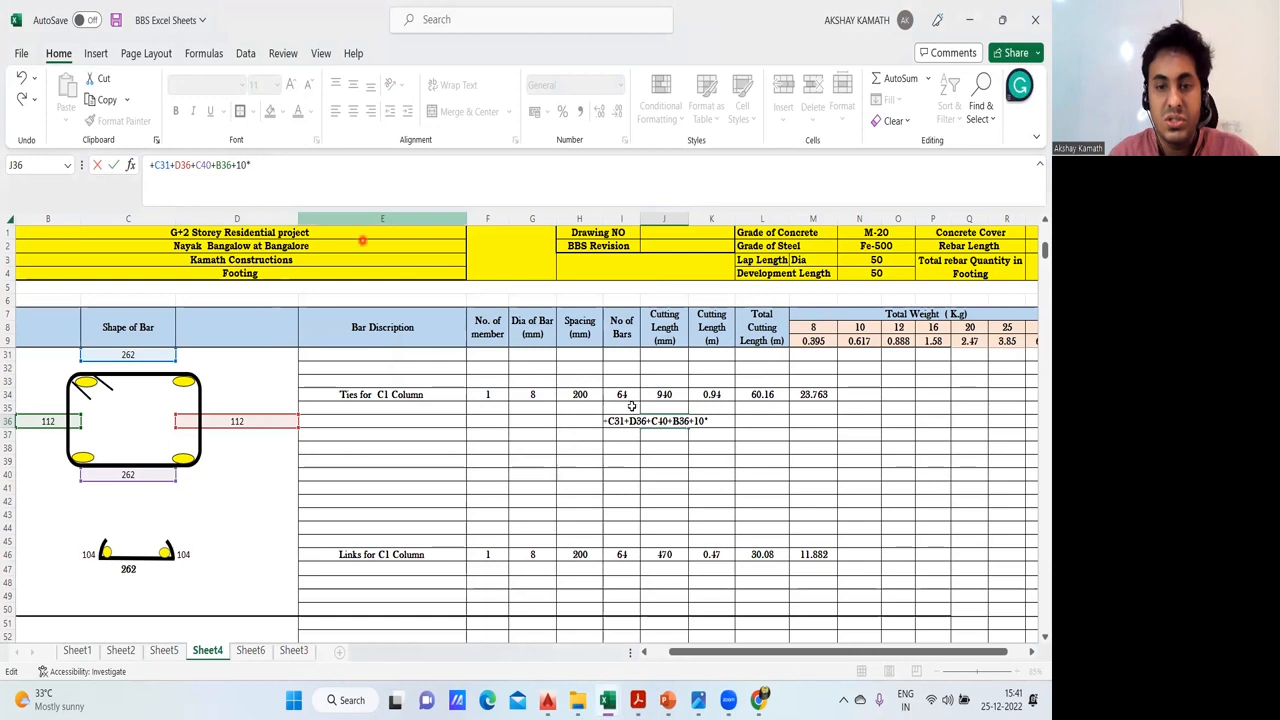
{"action": "type", "text": "10*"}
{"action": "left_click", "coordinate": [537, 394]}
{"action": "type", "text": "+10*"}
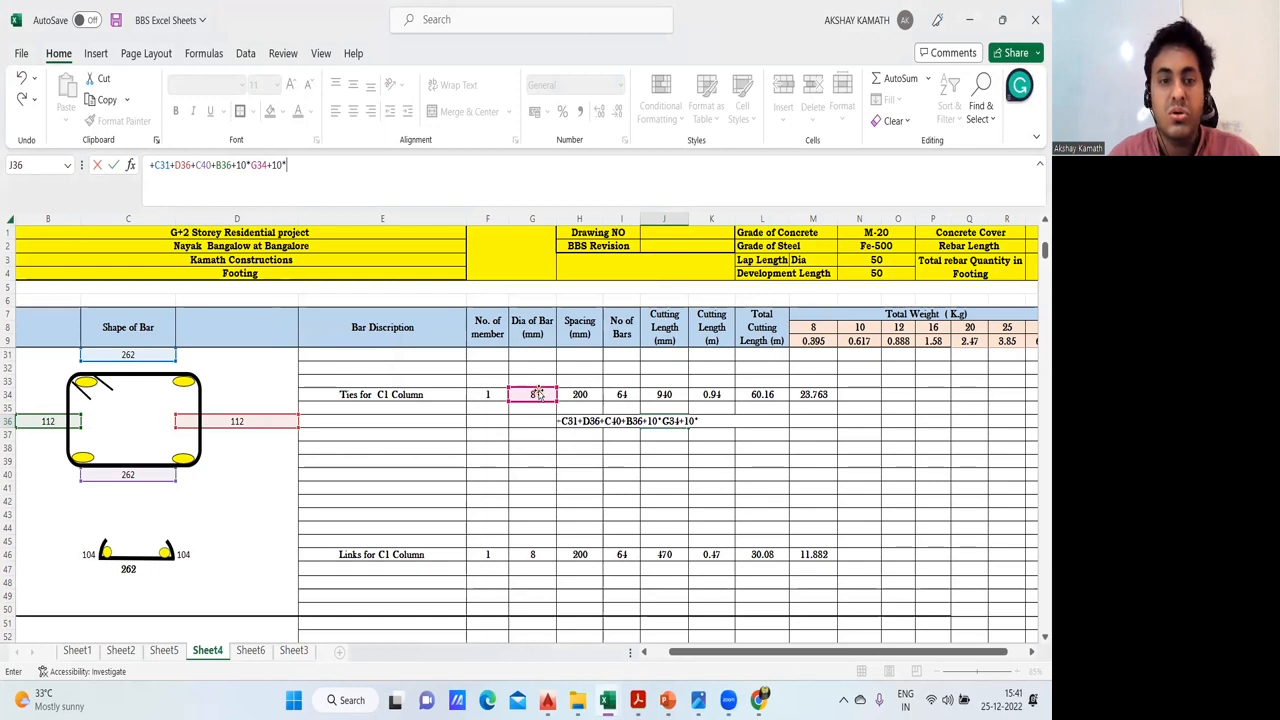
{"action": "left_click", "coordinate": [546, 394]}
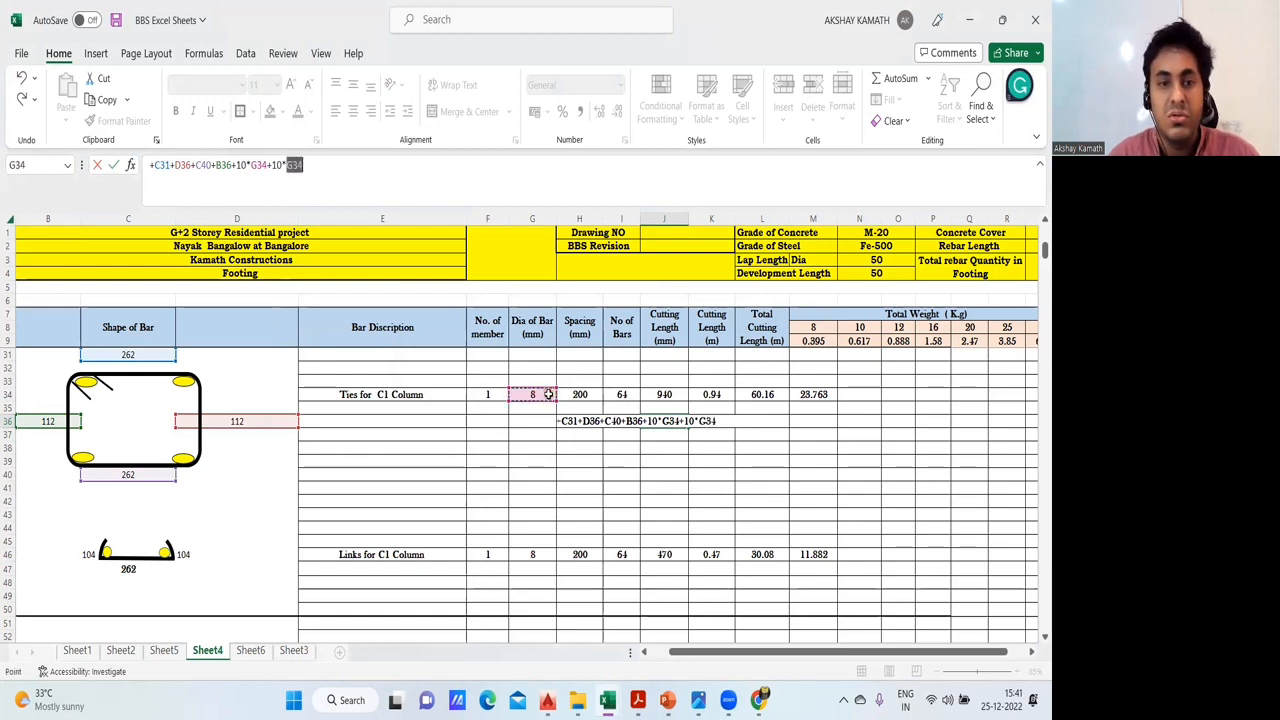
- Enclose the two hook terms in J36 in parentheses as (10*G34+10*G34), enter the formula and check its result
{"action": "type", "text": ")"}
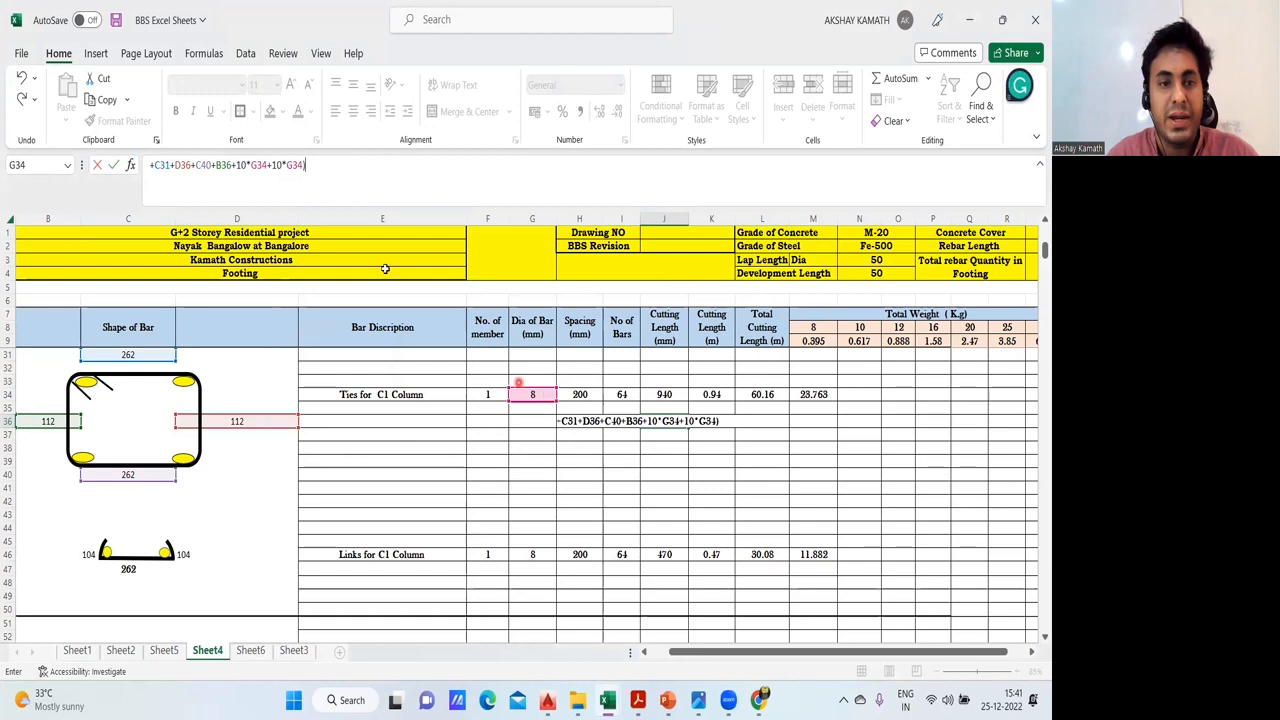
{"action": "left_click", "coordinate": [239, 168]}
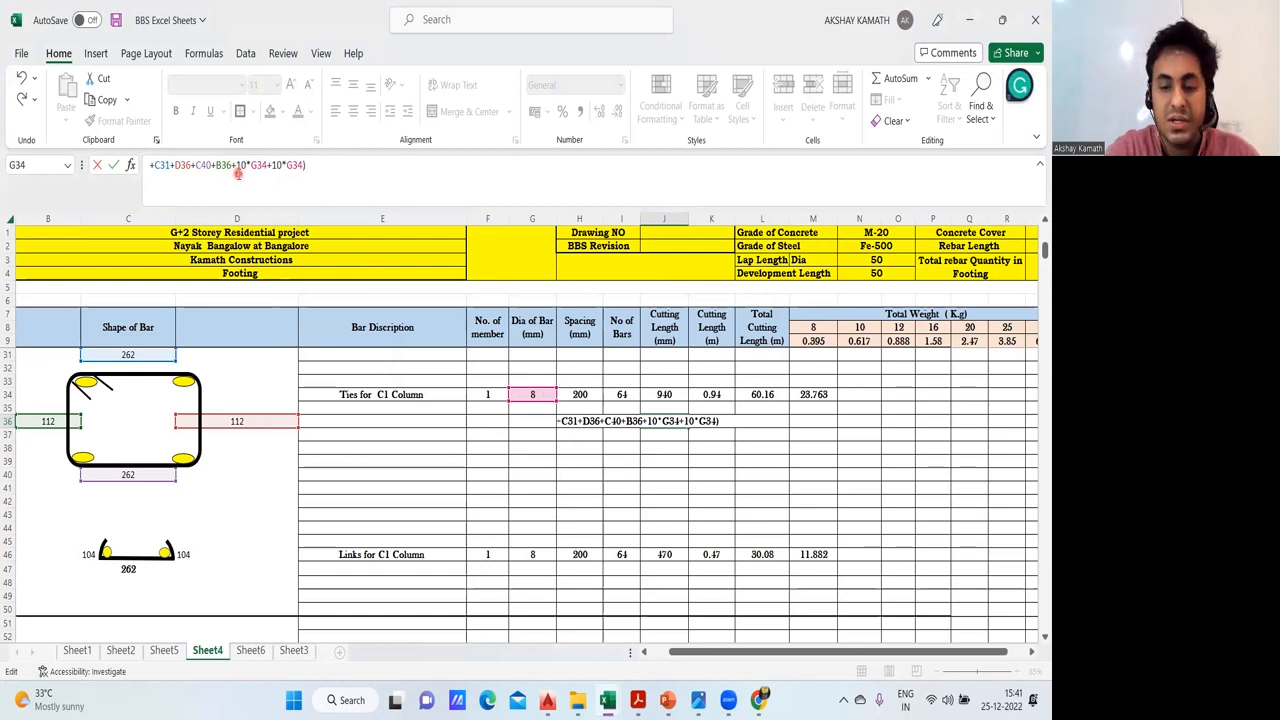
{"action": "type", "text": "("}
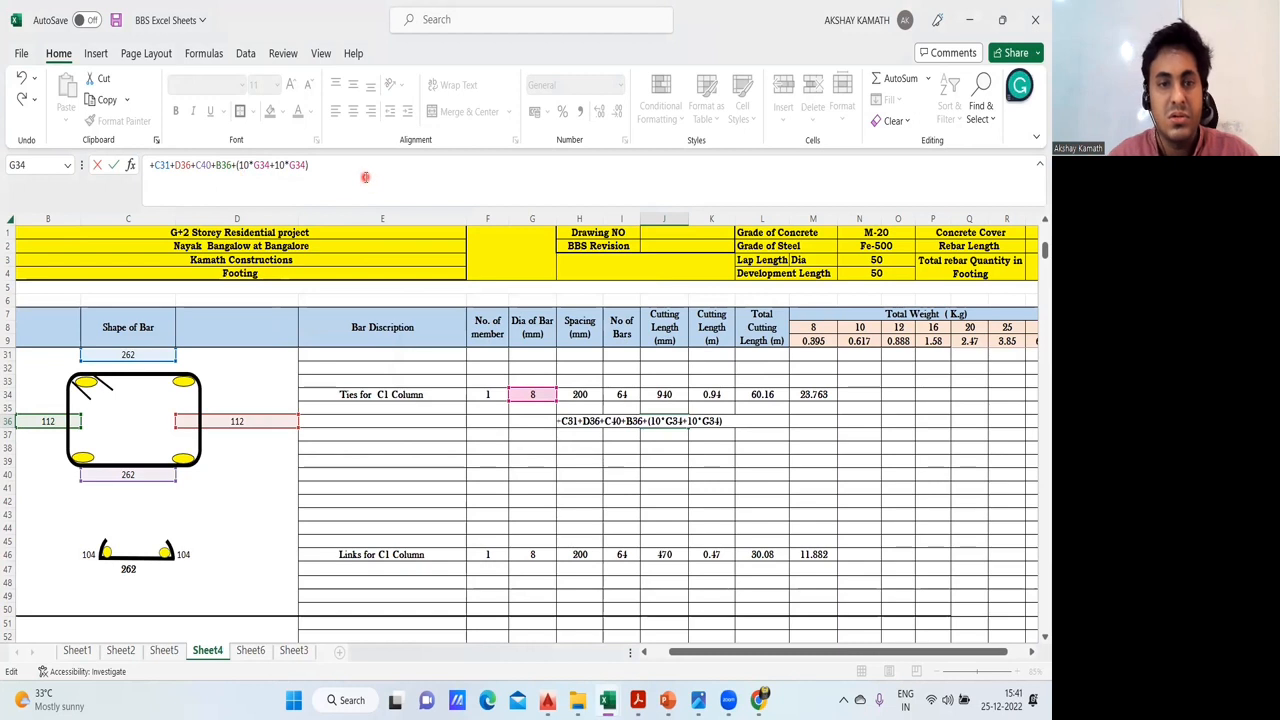
{"action": "key", "text": "Return"}
{"action": "left_click", "coordinate": [663, 460]}
{"action": "left_click", "coordinate": [670, 426]}
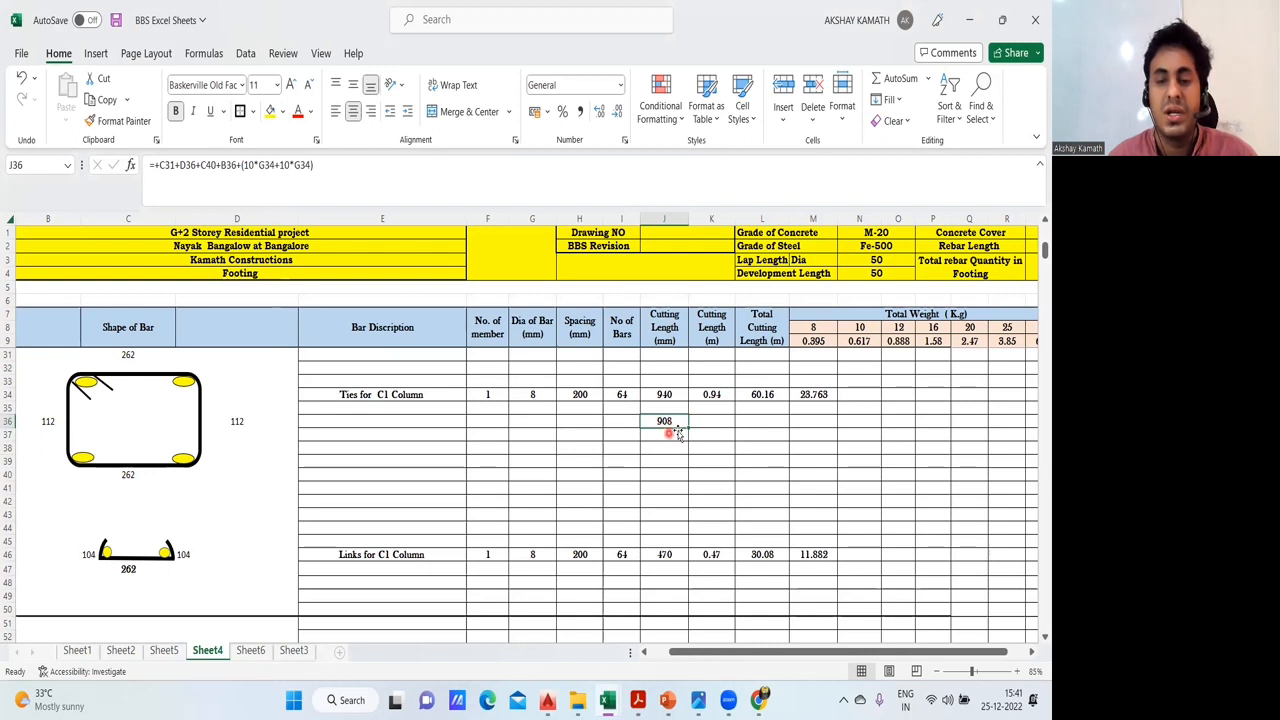
- Start a formula in J38 that sums the tie sides in parentheses as +(C31+D36+C40+B36)
{"action": "left_click", "coordinate": [669, 450]}
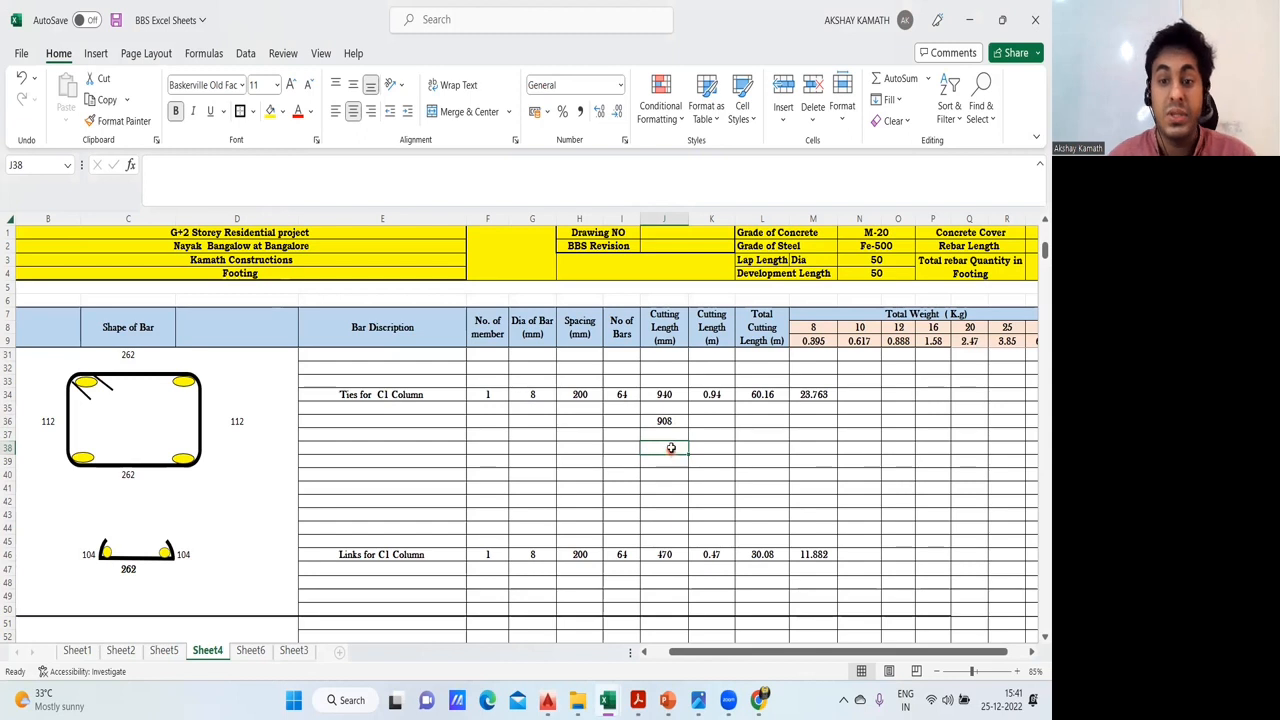
{"action": "double_click", "coordinate": [671, 448]}
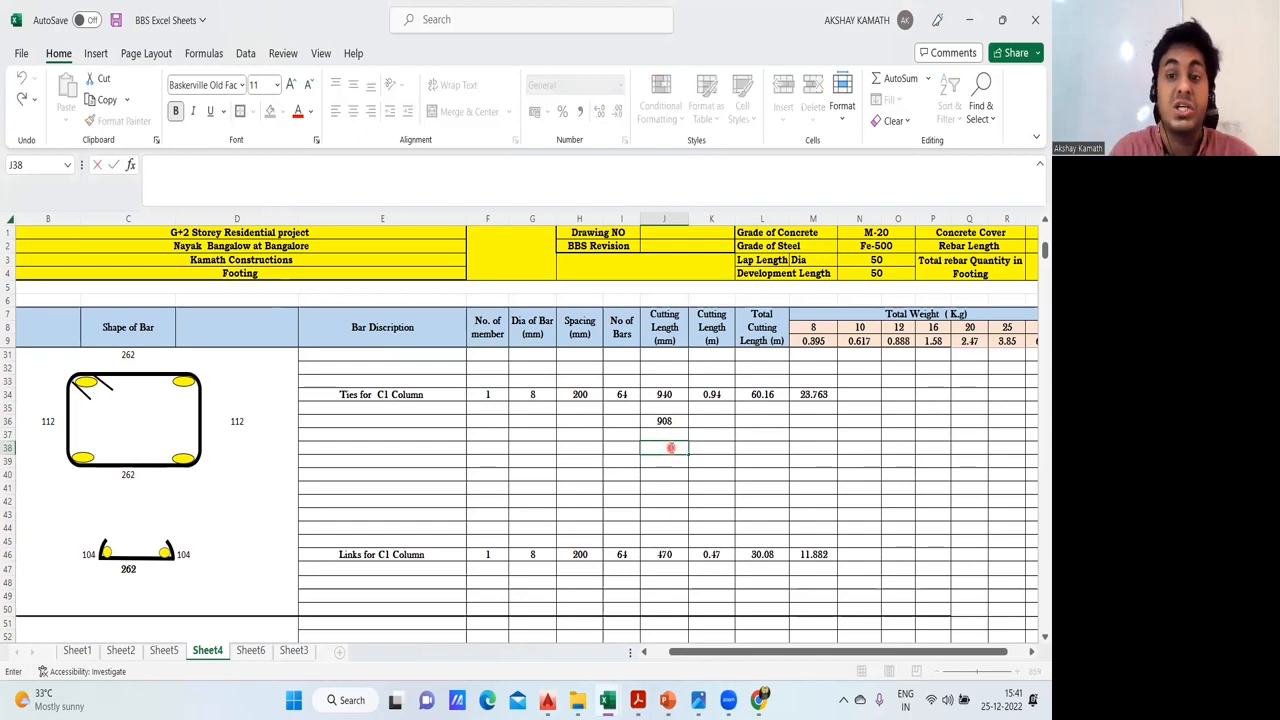
{"action": "type", "text": "+("}
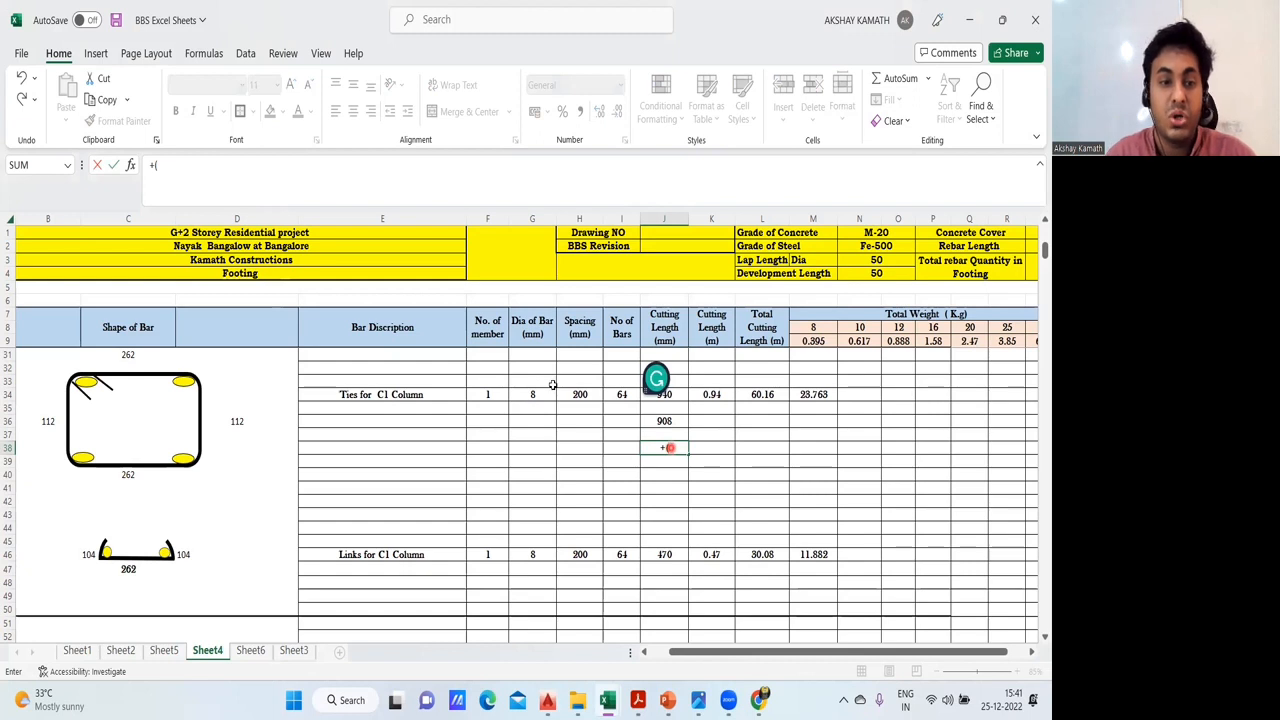
{"action": "left_click", "coordinate": [138, 357]}
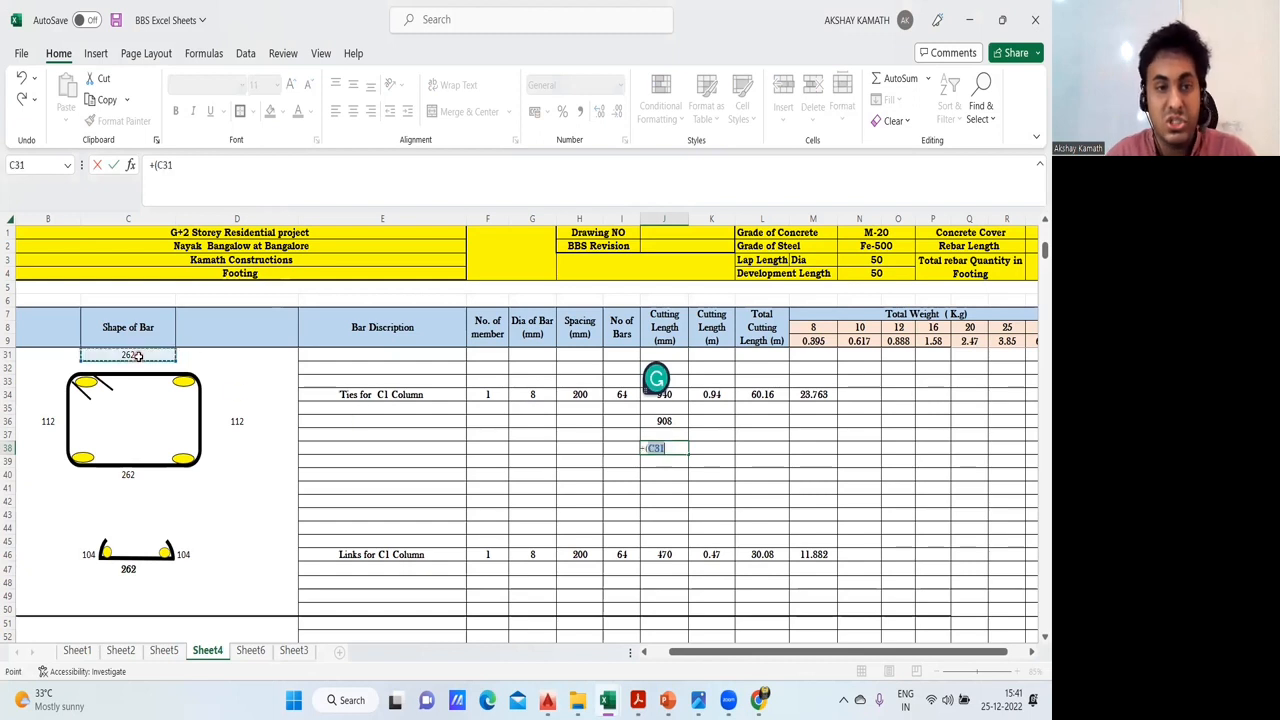
{"action": "type", "text": "+"}
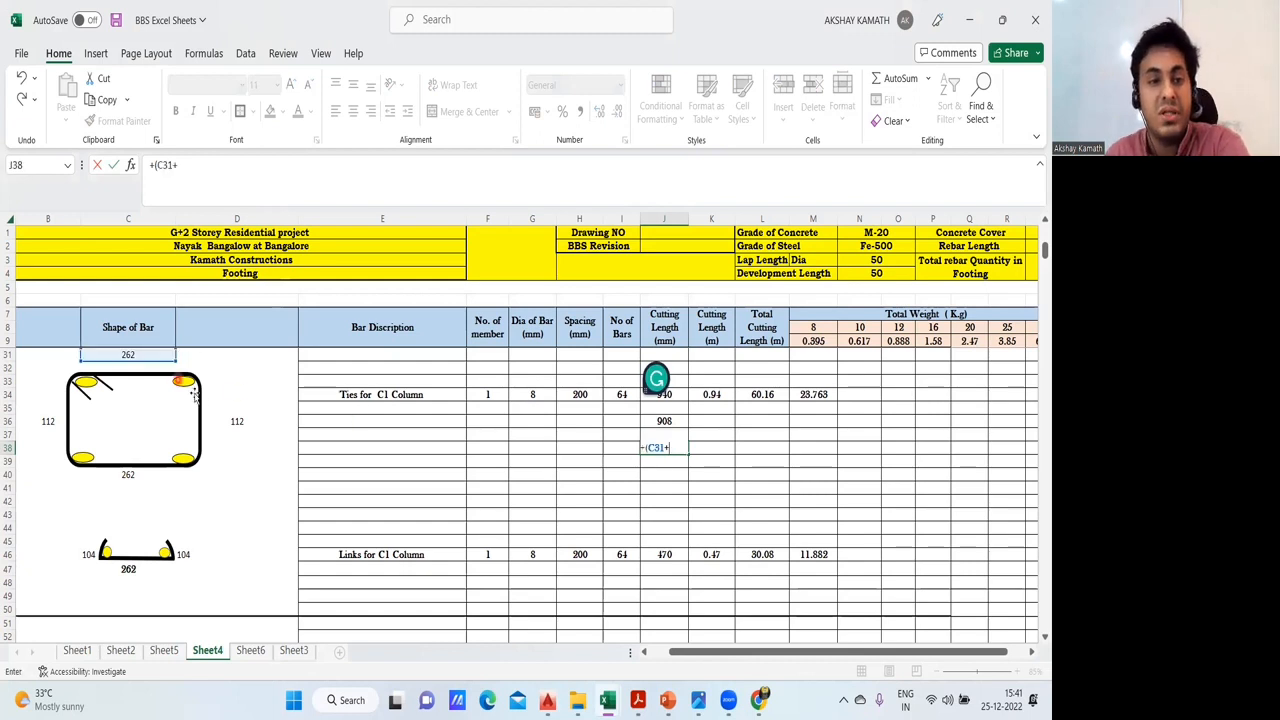
{"action": "left_click", "coordinate": [237, 421]}
{"action": "type", "text": "+"}
{"action": "left_click", "coordinate": [128, 474]}
{"action": "type", "text": "+"}
{"action": "left_click", "coordinate": [48, 422]}
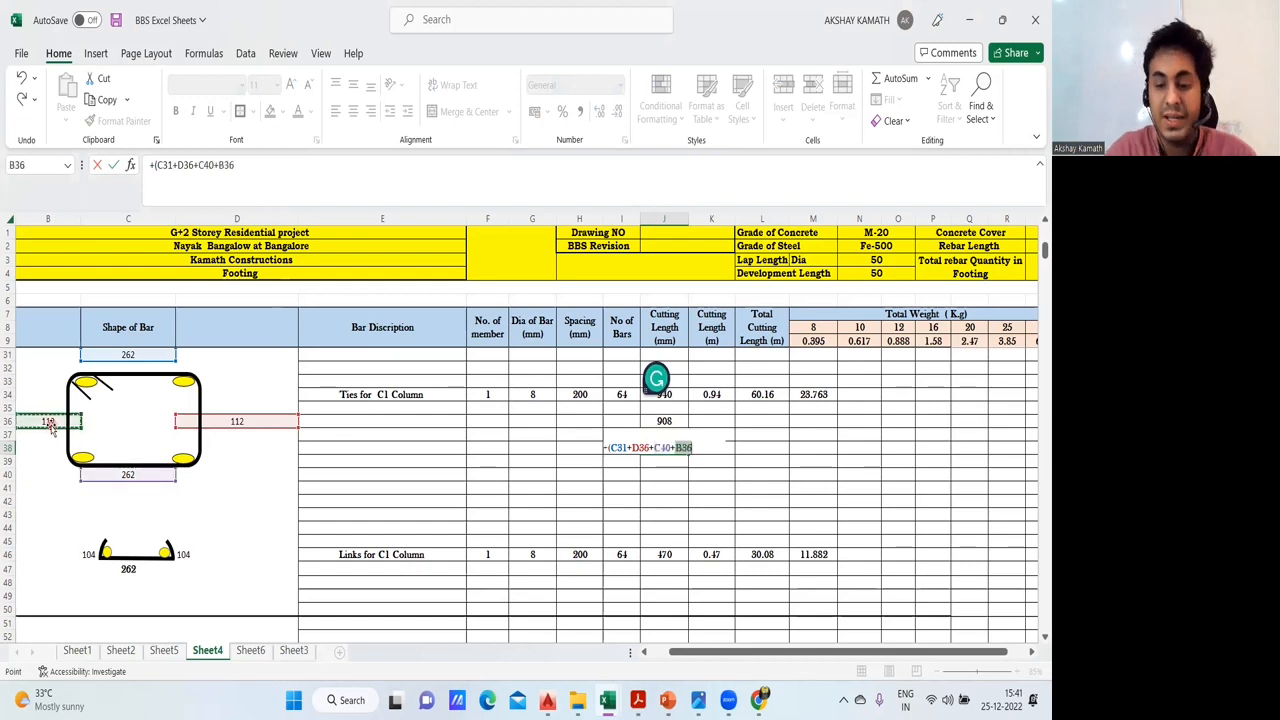
{"action": "type", "text": ")+(20*"}
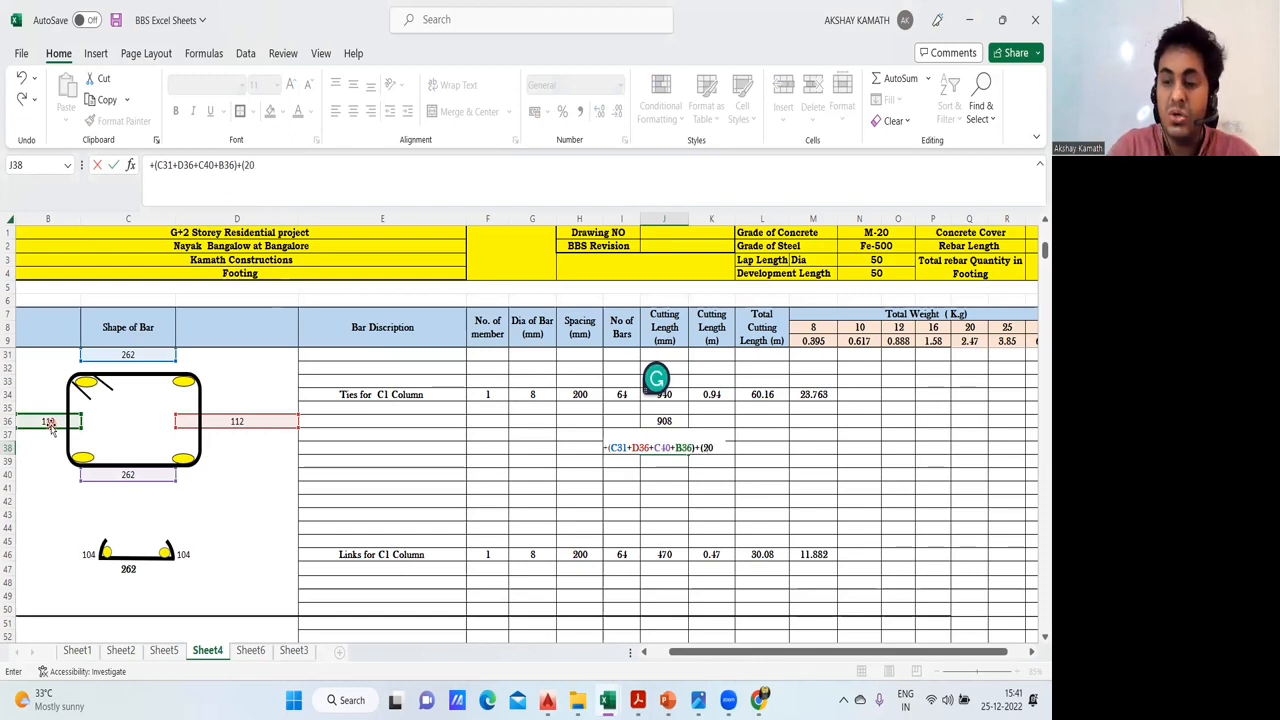
- Add the combined hook length to the J38 formula as +(20*G34)
{"action": "left_click", "coordinate": [541, 394]}
{"action": "type", "text": "20*G34"}
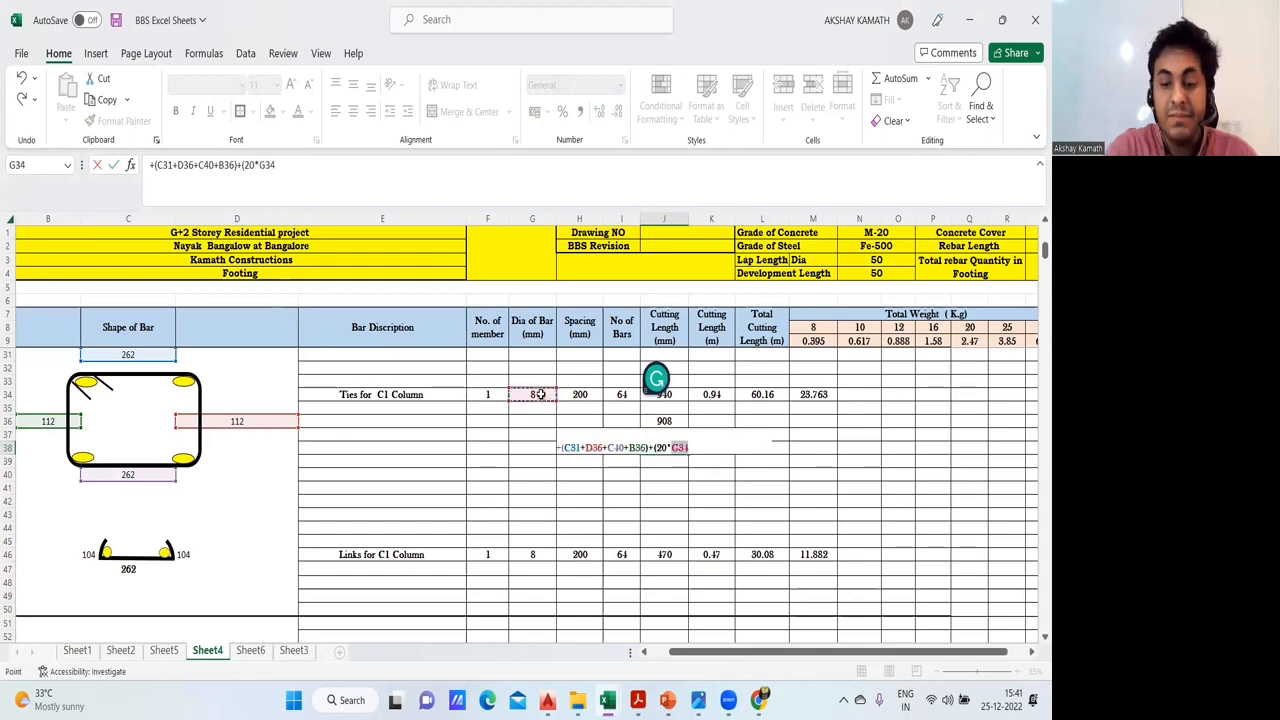
{"action": "type", "text": ")"}
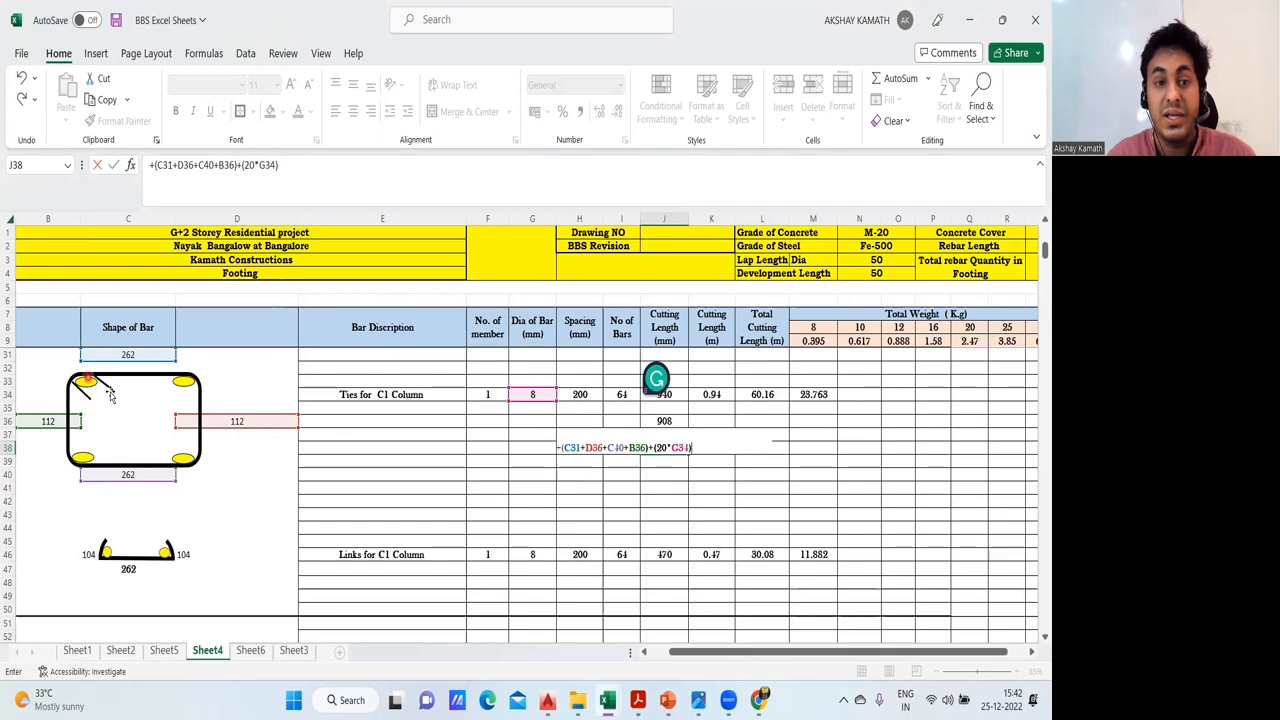
- Subtract the bend deductions in the J38 formula as -(6*G34)-(6*G34) and enter it
{"action": "left_click", "coordinate": [320, 166]}
{"action": "type", "text": "-"}
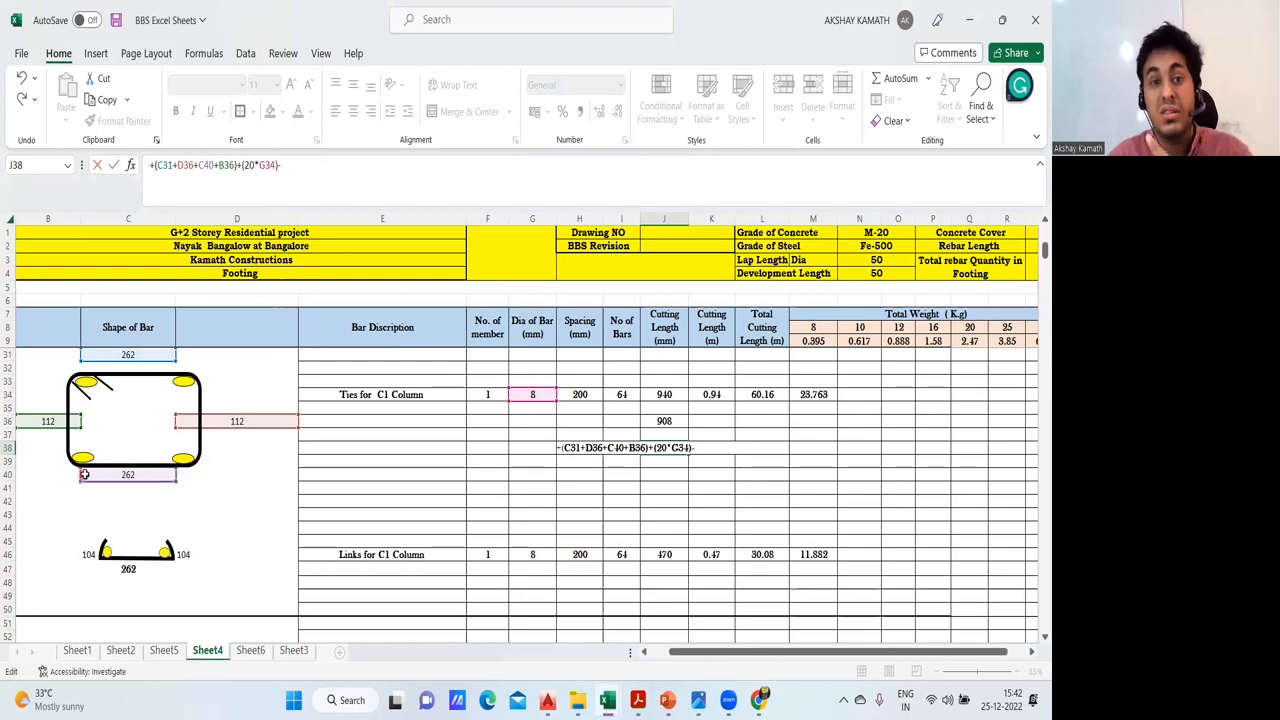
{"action": "type", "text": "*"}
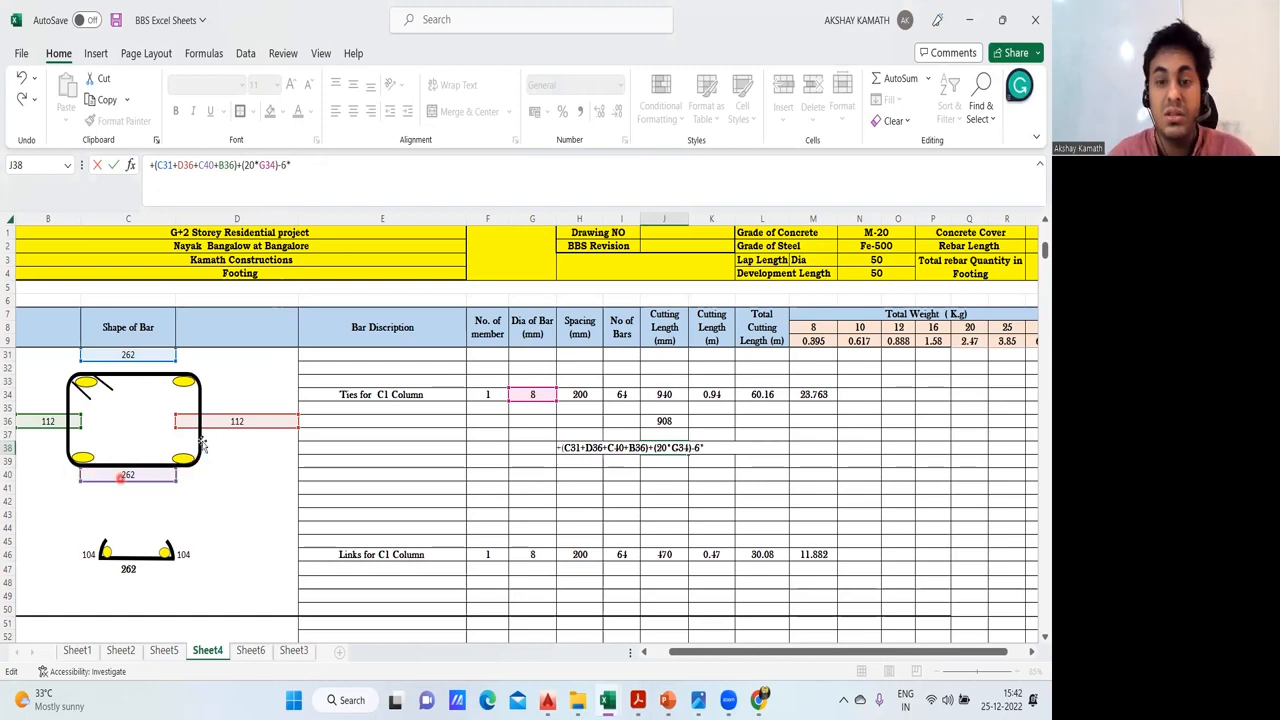
{"action": "left_click", "coordinate": [534, 394]}
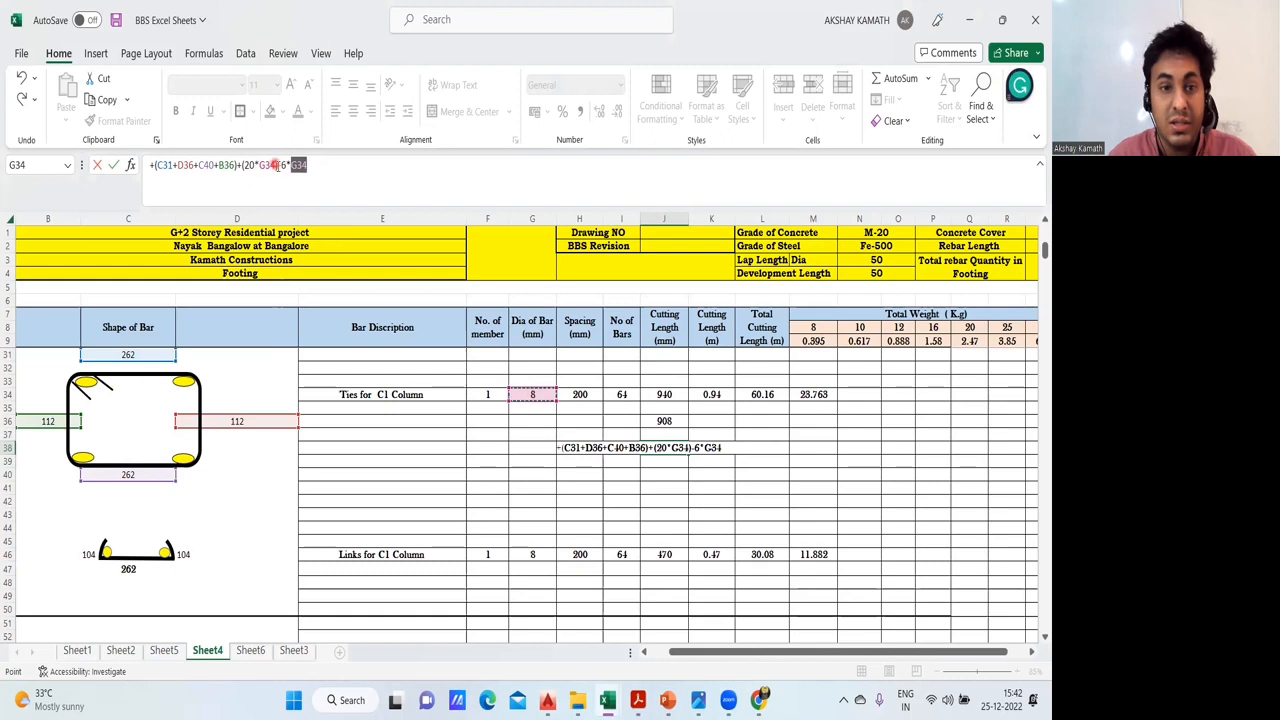
{"action": "left_click", "coordinate": [285, 170]}
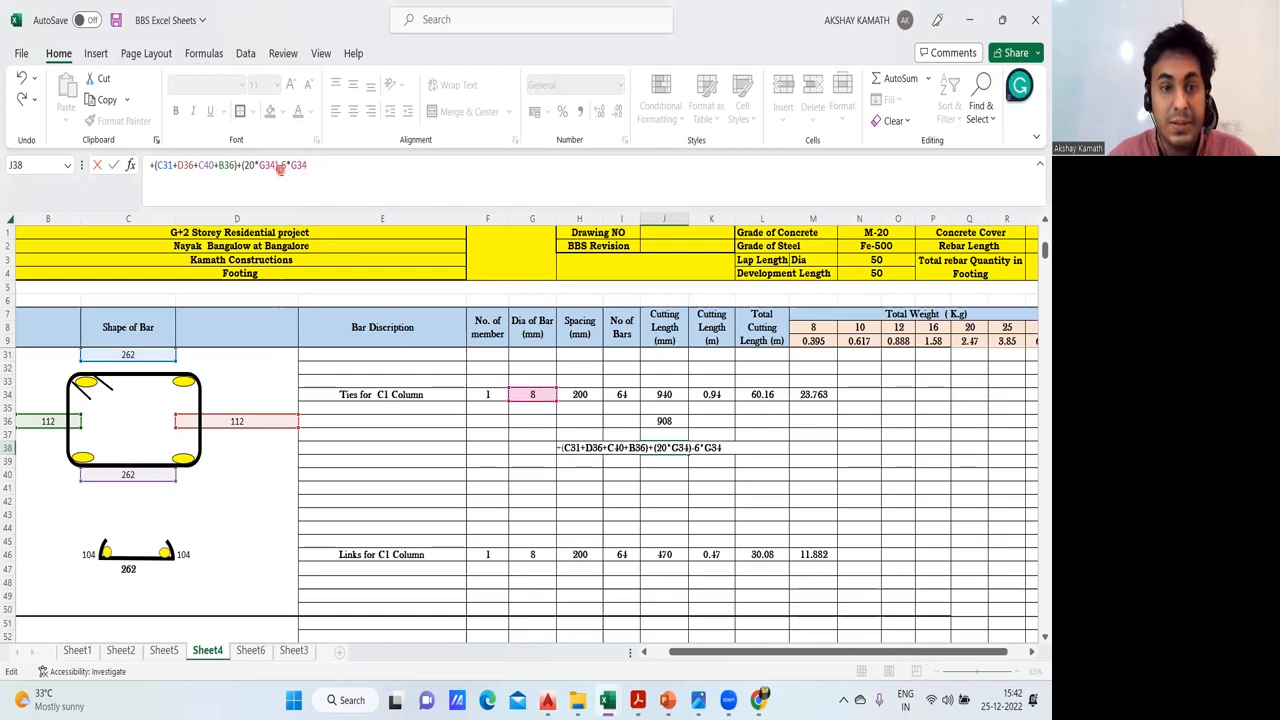
{"action": "type", "text": "("}
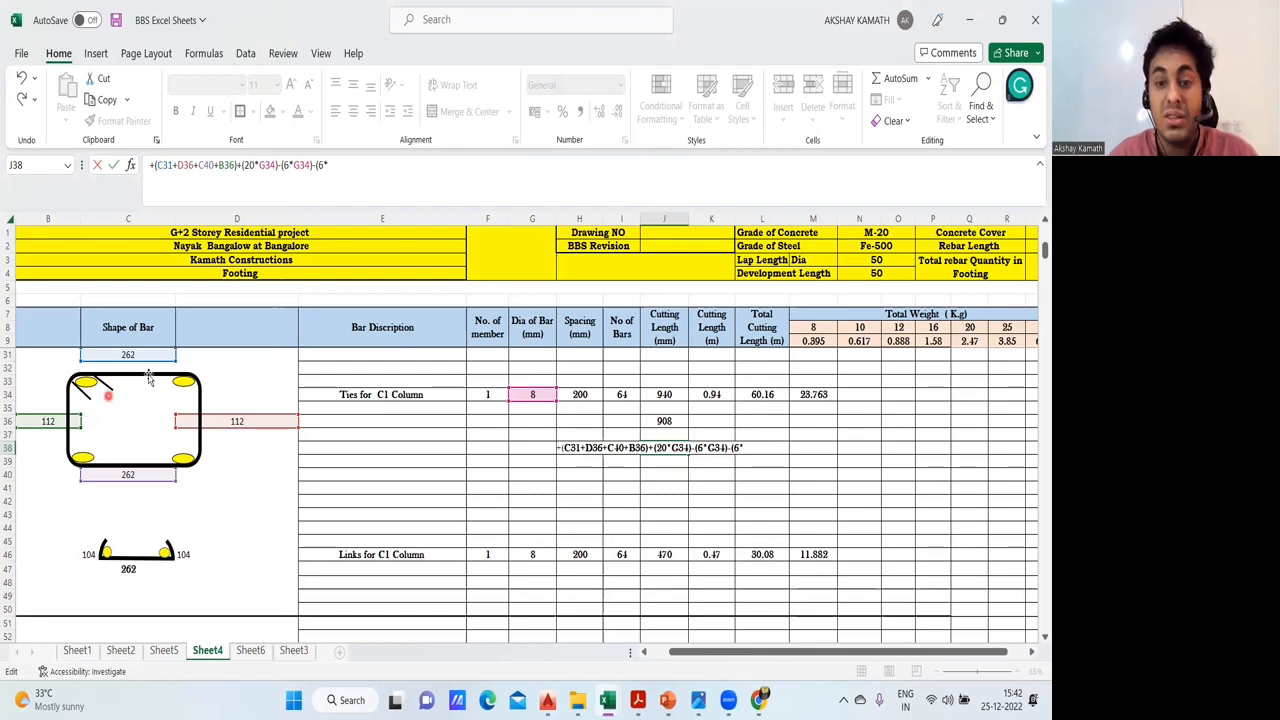
{"action": "left_click", "coordinate": [530, 394]}
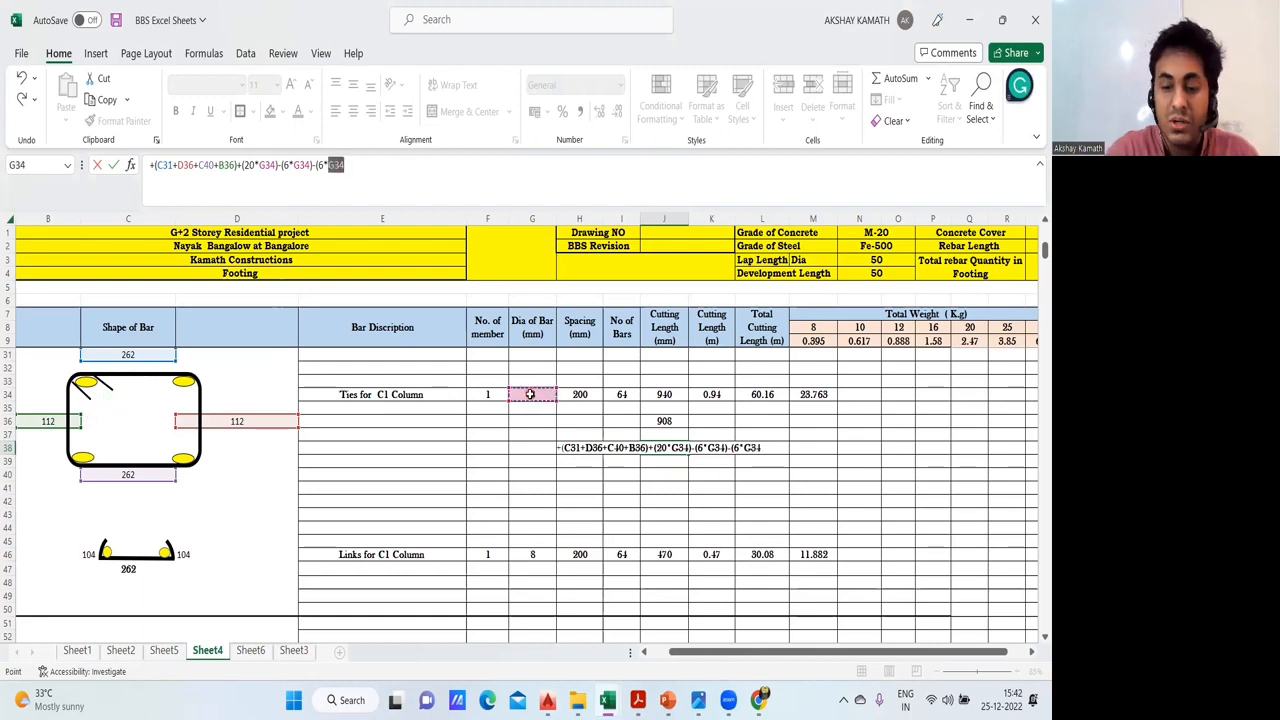
{"action": "type", "text": ")"}
{"action": "key", "text": "Return"}
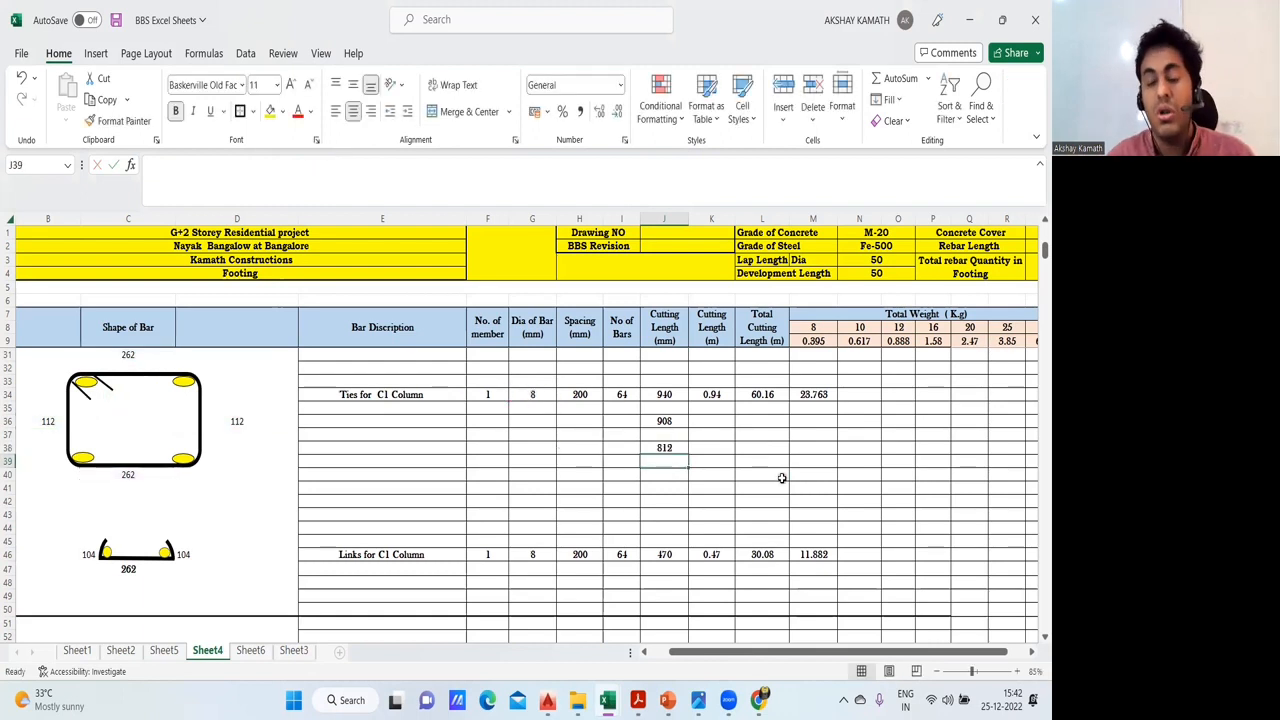
- Compare the tie cutting lengths and their formulas in J34, J36 and J38
{"action": "scroll", "coordinate": [780, 478], "scroll_direction": "up", "scroll_amount": 1}
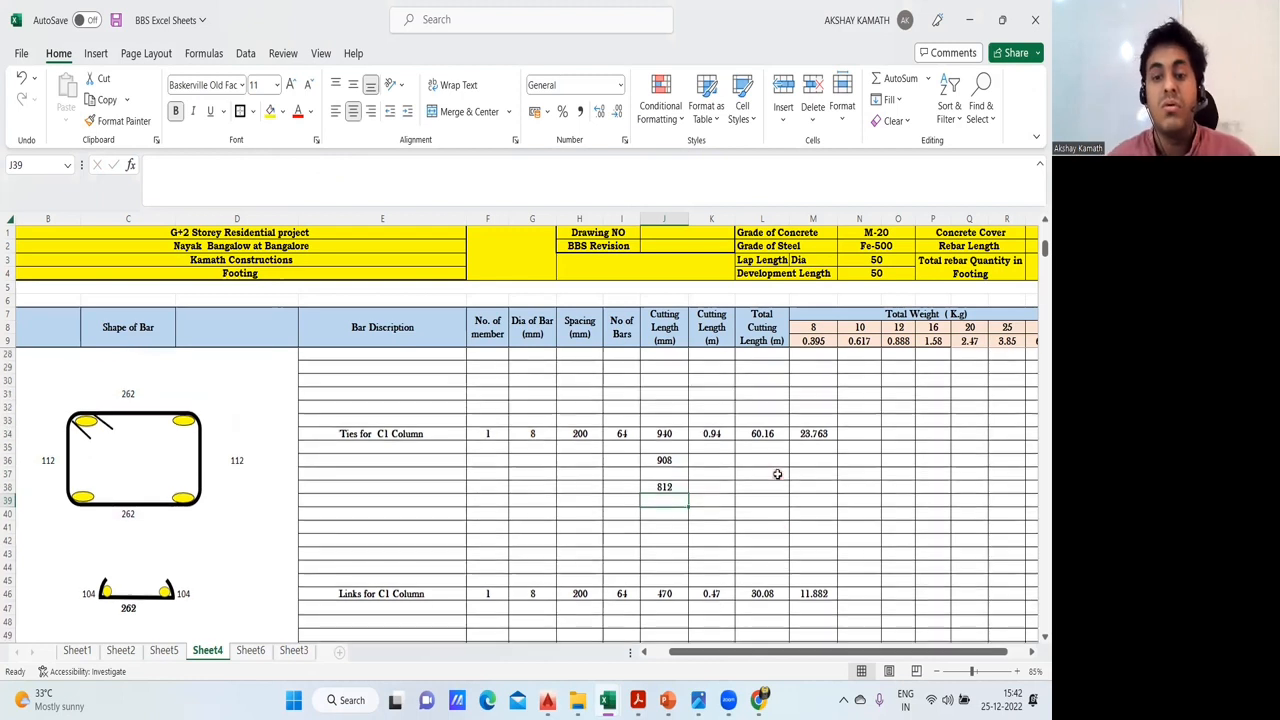
{"action": "left_click", "coordinate": [773, 505]}
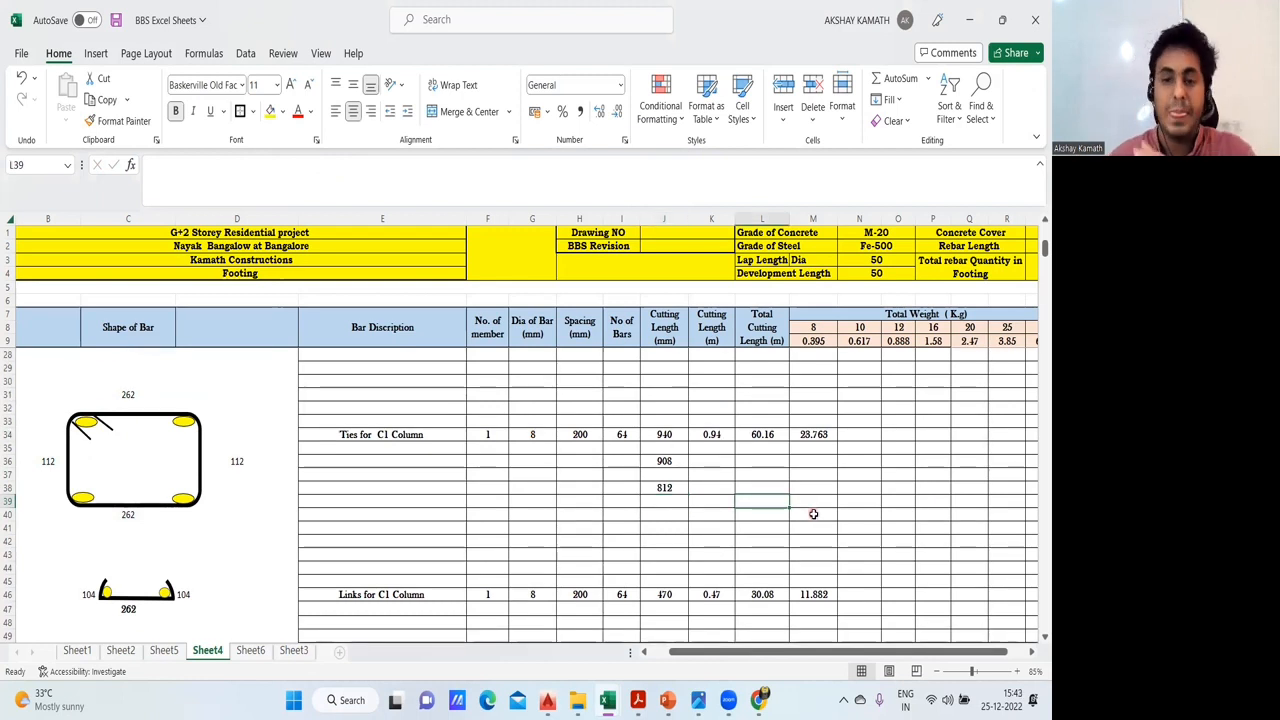
{"action": "left_click", "coordinate": [676, 434]}
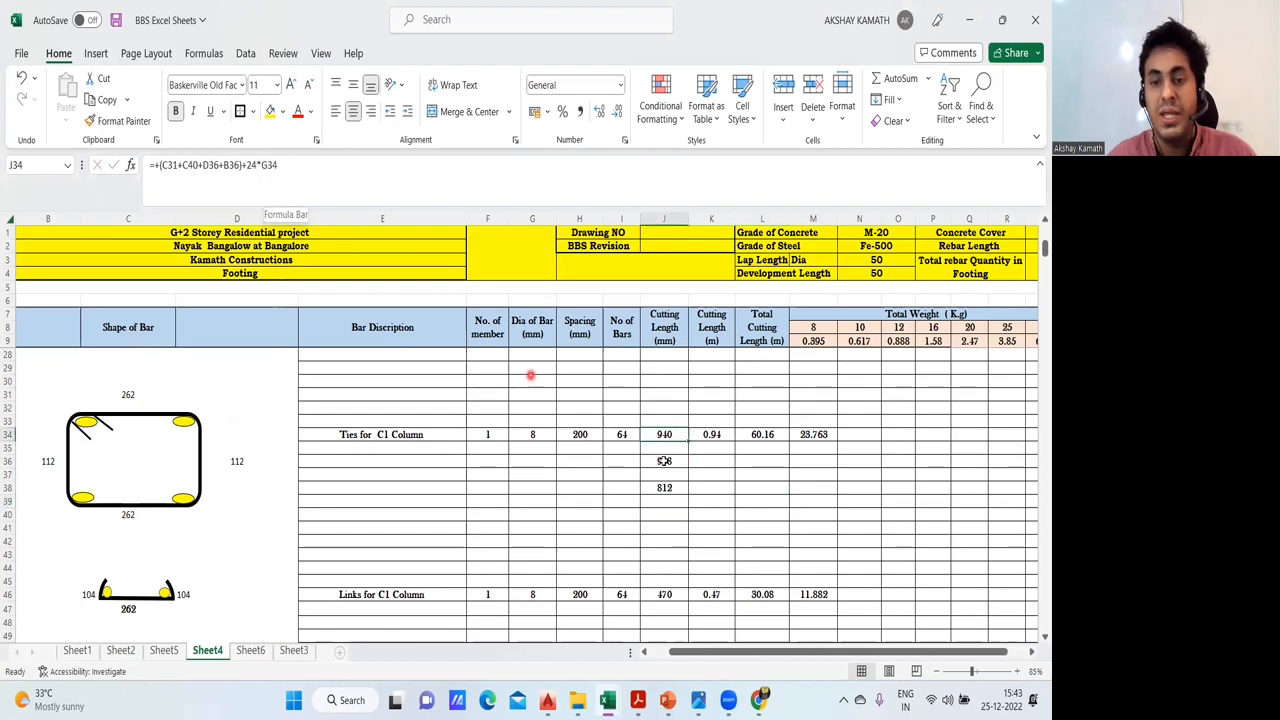
{"action": "left_click", "coordinate": [712, 487]}
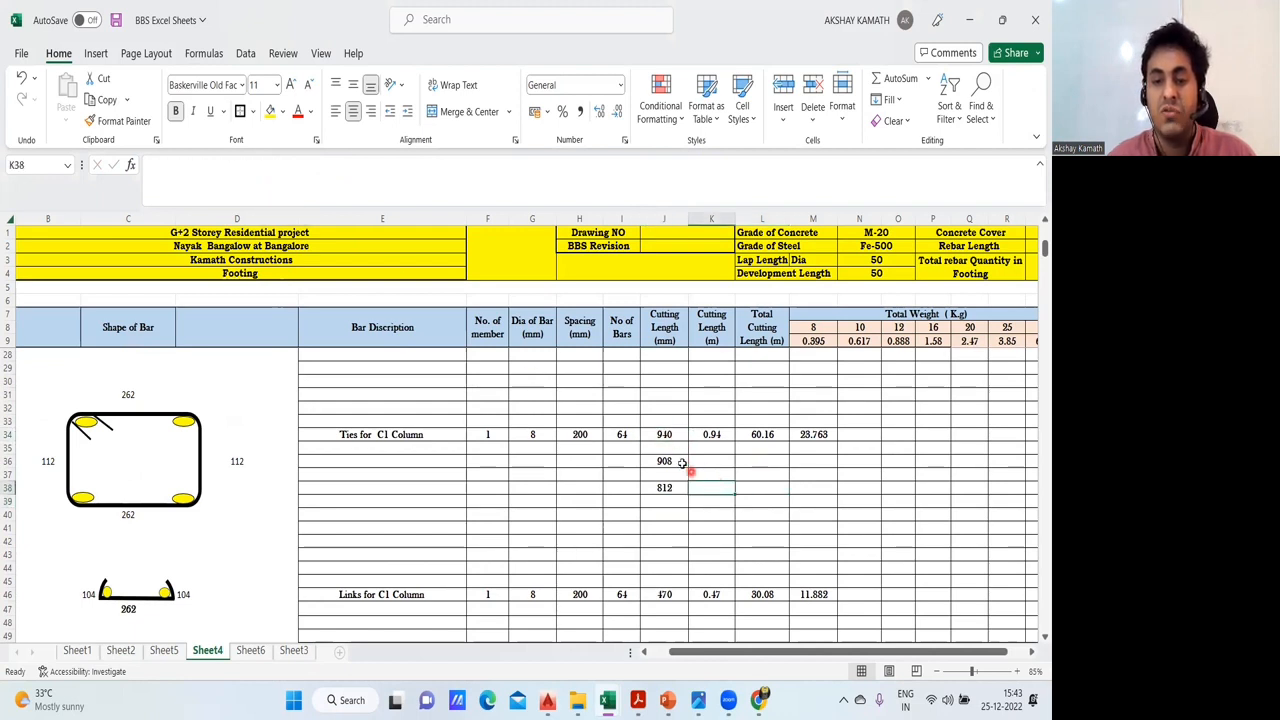
{"action": "left_click", "coordinate": [680, 462]}
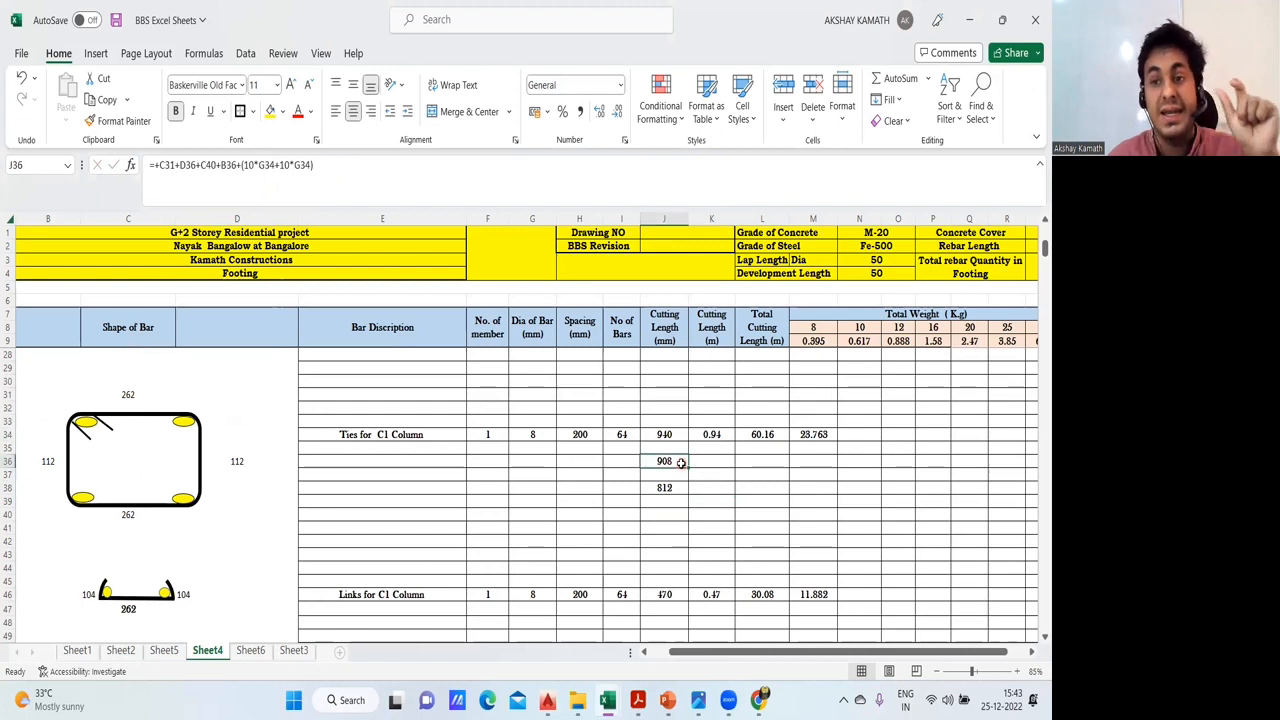
{"action": "left_click", "coordinate": [738, 504]}
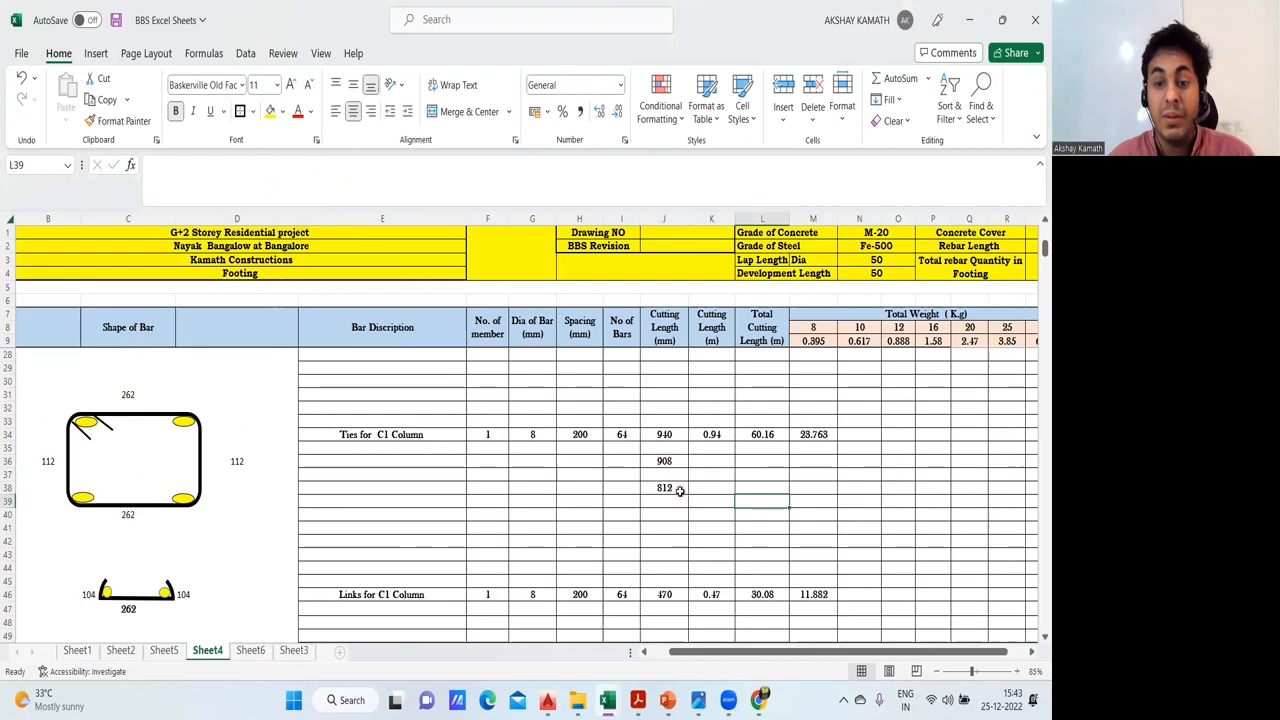
{"action": "left_click", "coordinate": [679, 490]}
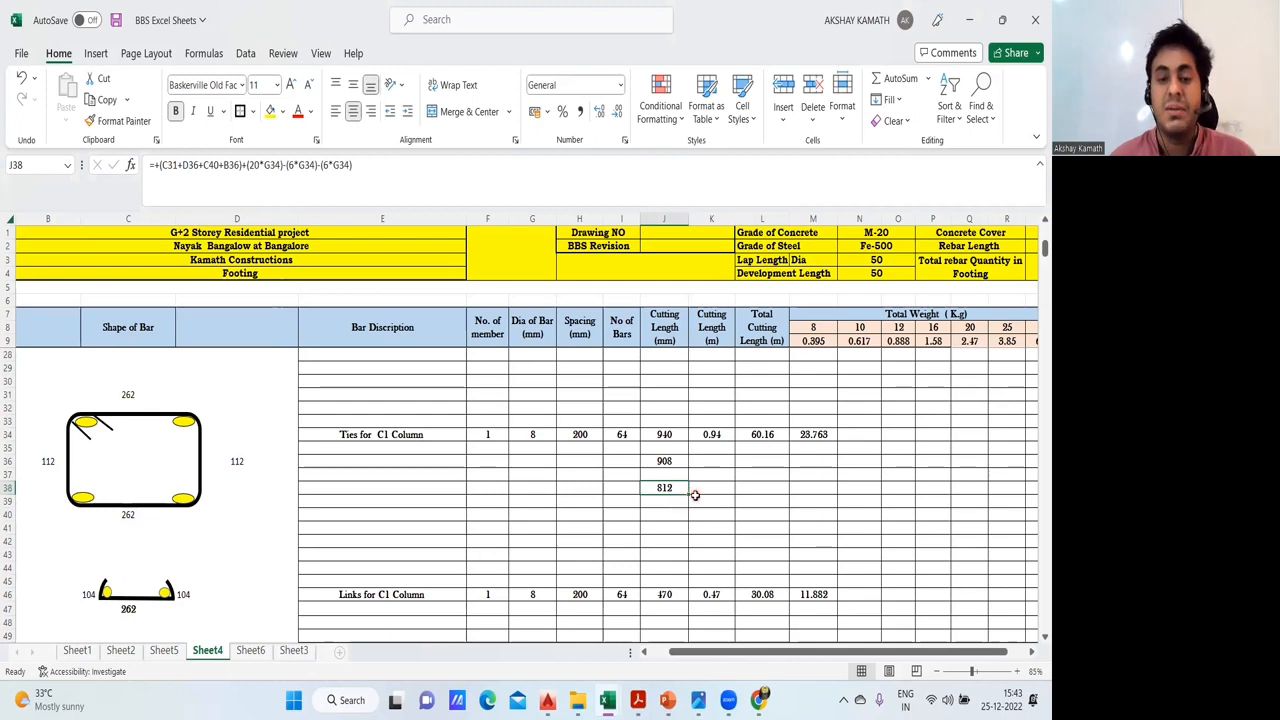
{"action": "left_click", "coordinate": [677, 461]}
{"action": "left_click", "coordinate": [677, 487]}
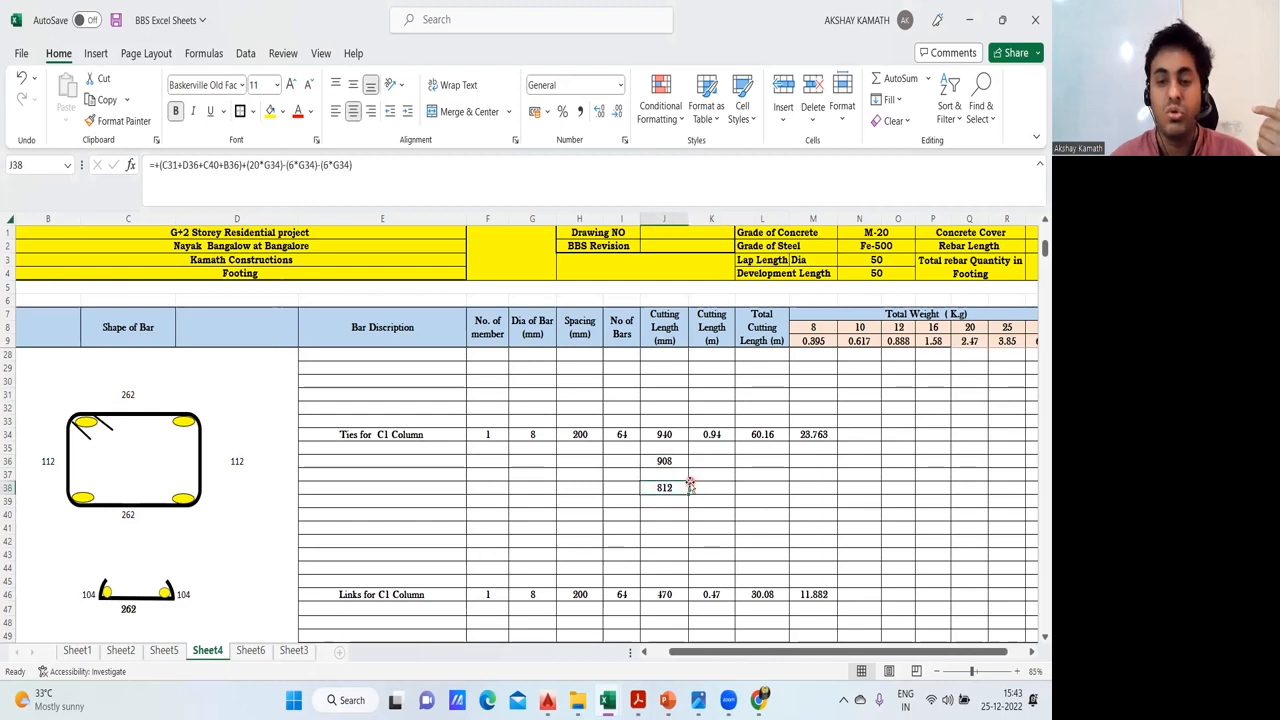
{"action": "left_click", "coordinate": [627, 515]}
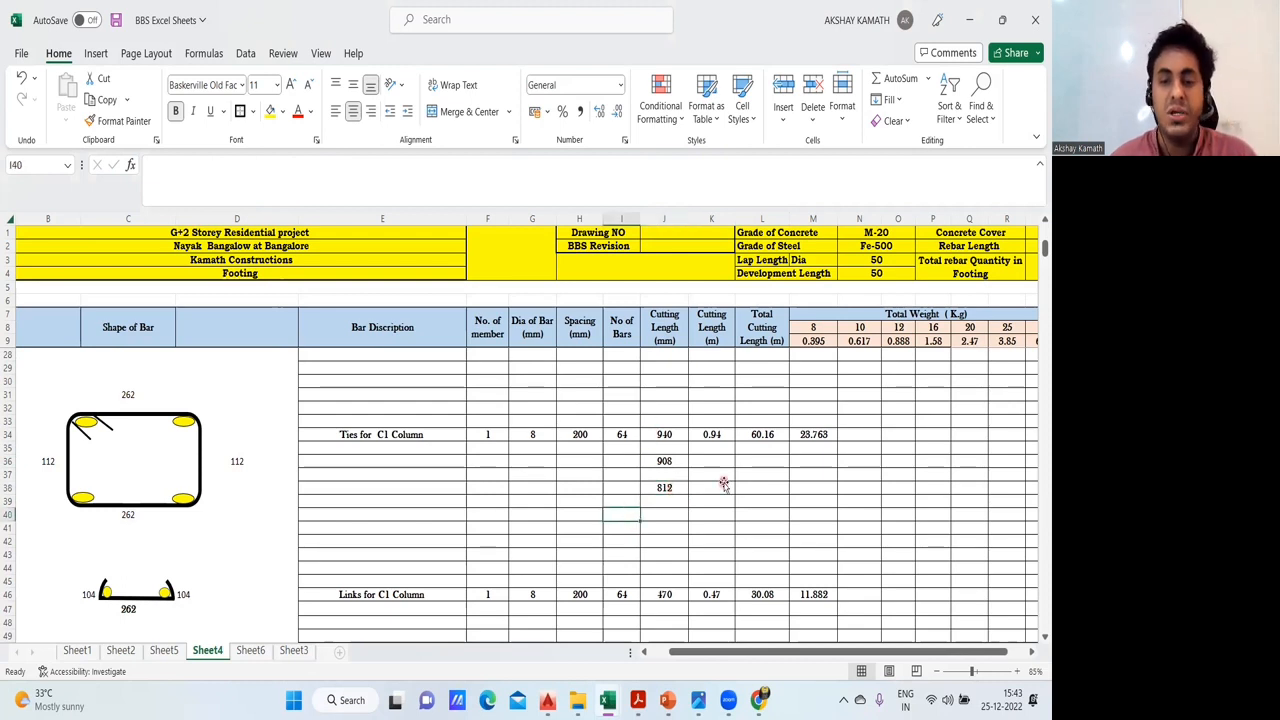
{"action": "left_click", "coordinate": [676, 436]}
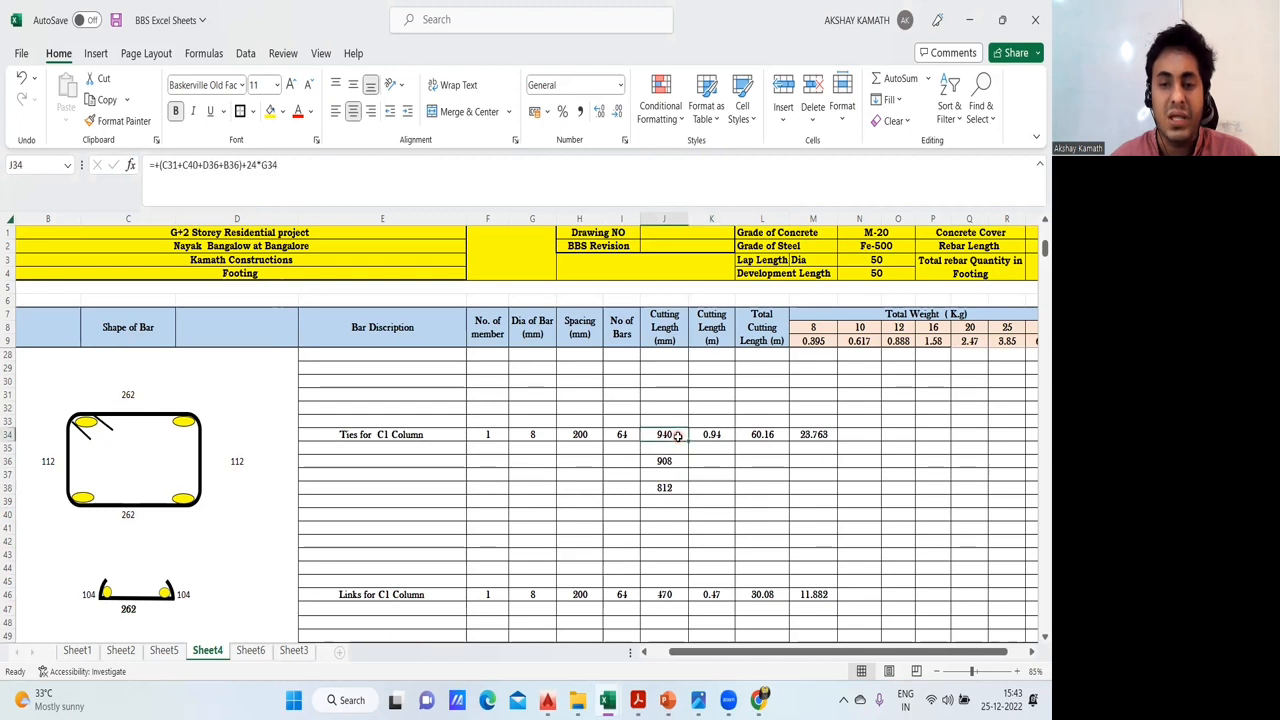
- Switch to the is.2502.1963.pdf in Acrobat Reader and examine the stirrup length formulas in Table VIII
{"action": "mouse_move", "coordinate": [637, 699]}
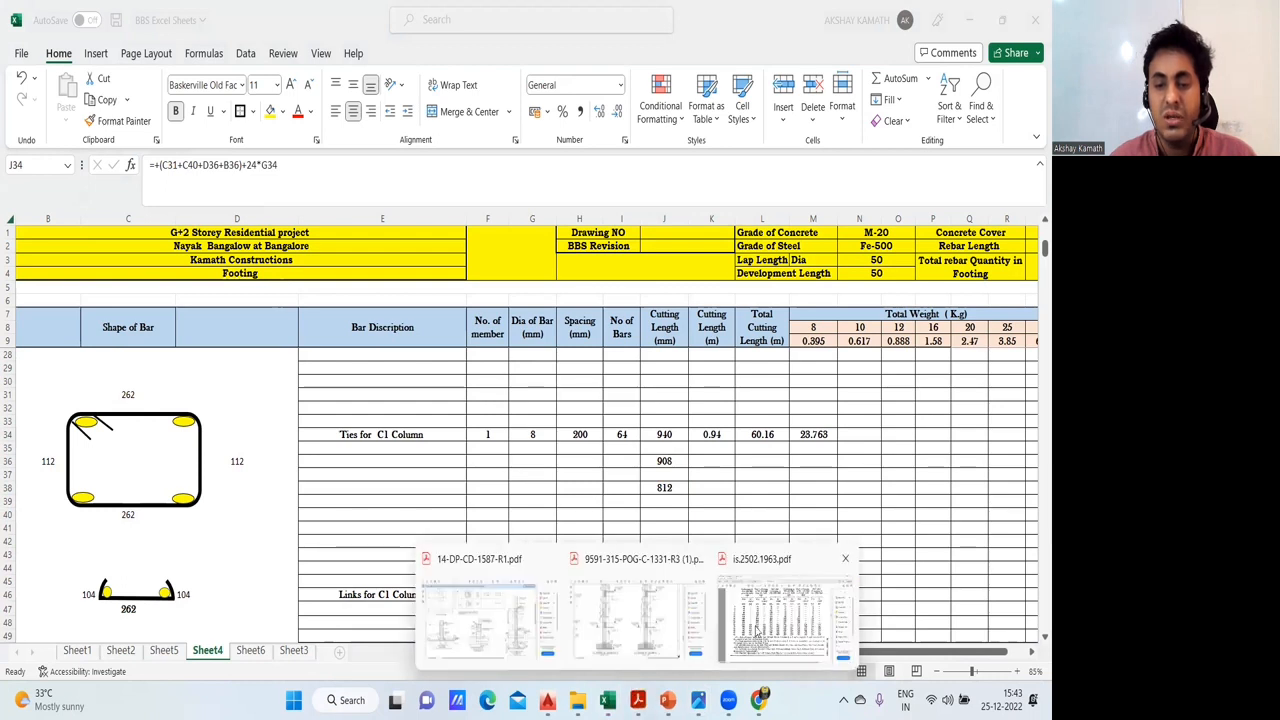
{"action": "left_click", "coordinate": [757, 628]}
{"action": "scroll", "coordinate": [547, 430], "scroll_direction": "down", "scroll_amount": 3}
{"action": "scroll", "coordinate": [877, 322], "scroll_direction": "down", "scroll_amount": 10}
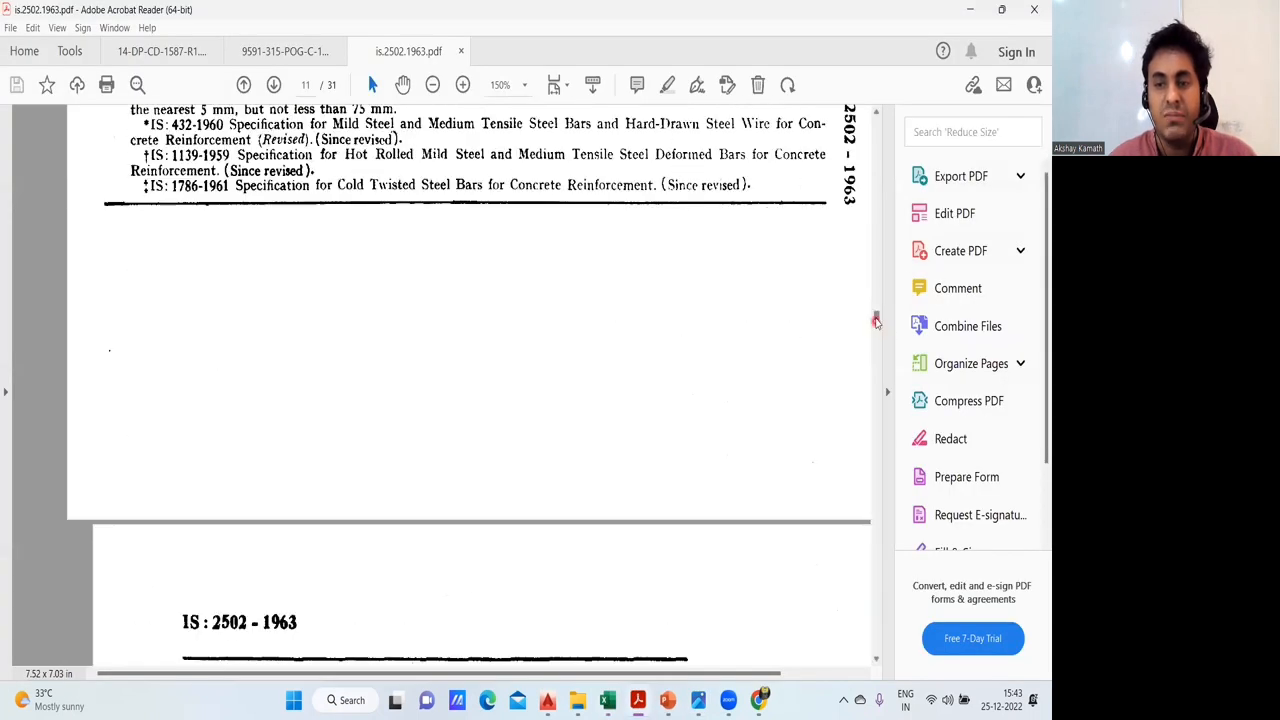
{"action": "scroll", "coordinate": [881, 341], "scroll_direction": "down", "scroll_amount": 8}
{"action": "left_click_drag", "start_coordinate": [881, 340], "coordinate": [891, 410]}
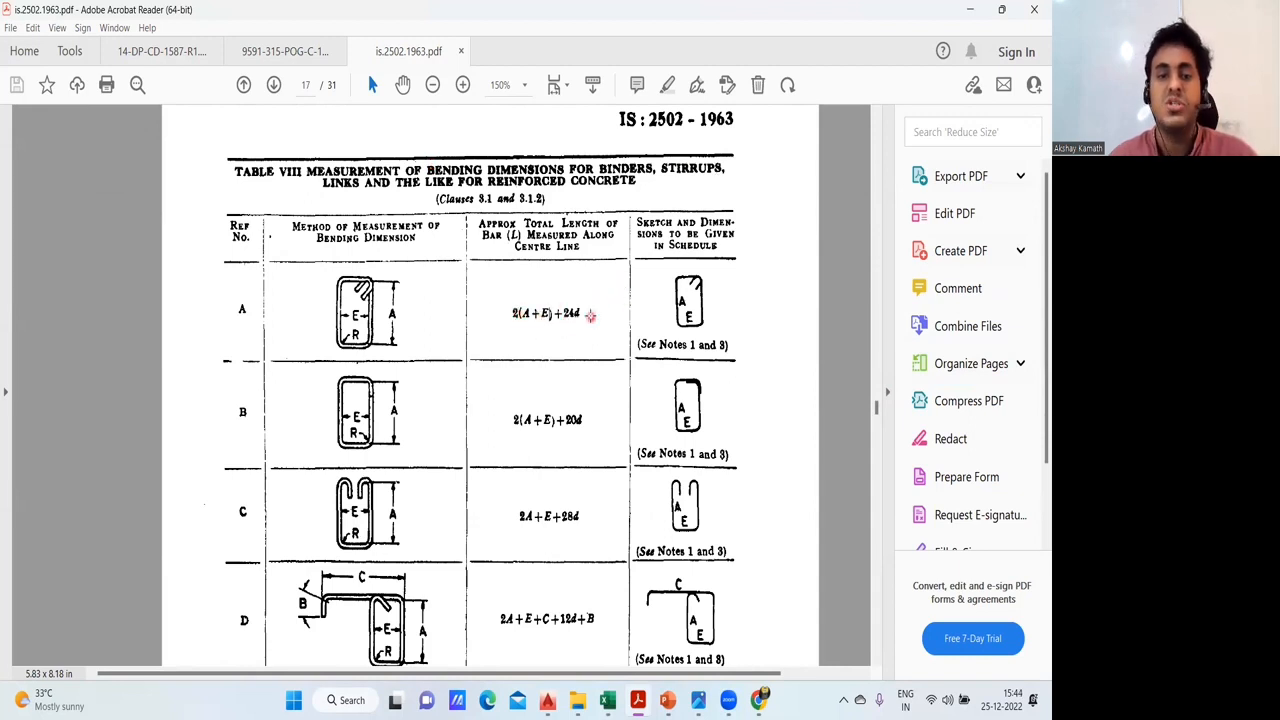
- Return to the BBS Excel Sheets workbook in Excel and review the alternative tie cutting length formulas in J36 and J38
{"action": "left_click", "coordinate": [607, 700]}
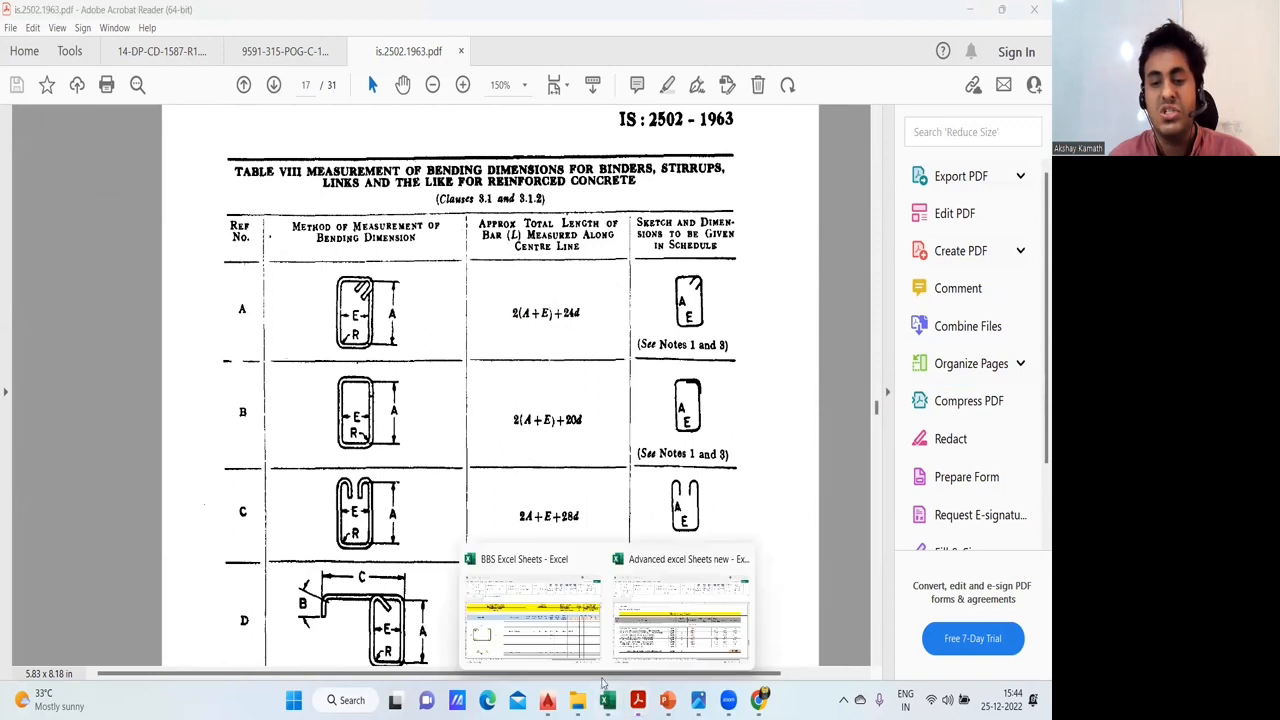
{"action": "left_click", "coordinate": [545, 641]}
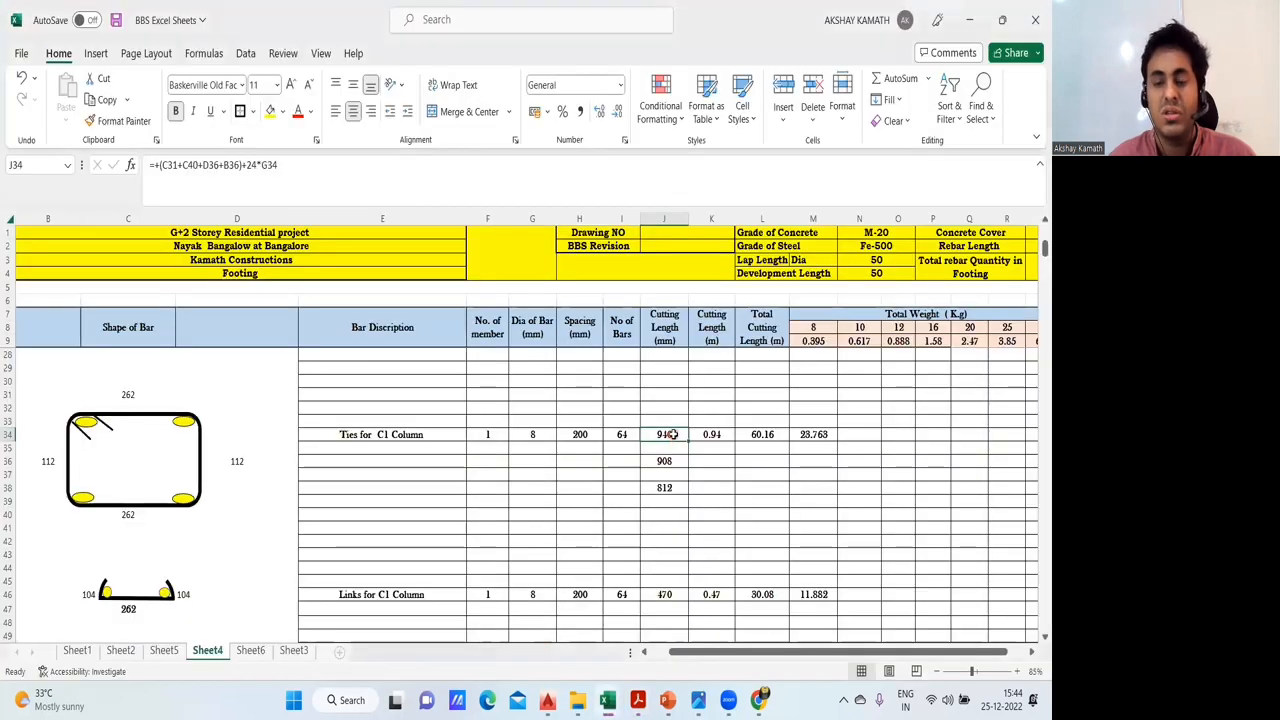
{"action": "left_click", "coordinate": [670, 461]}
{"action": "left_click", "coordinate": [670, 488]}
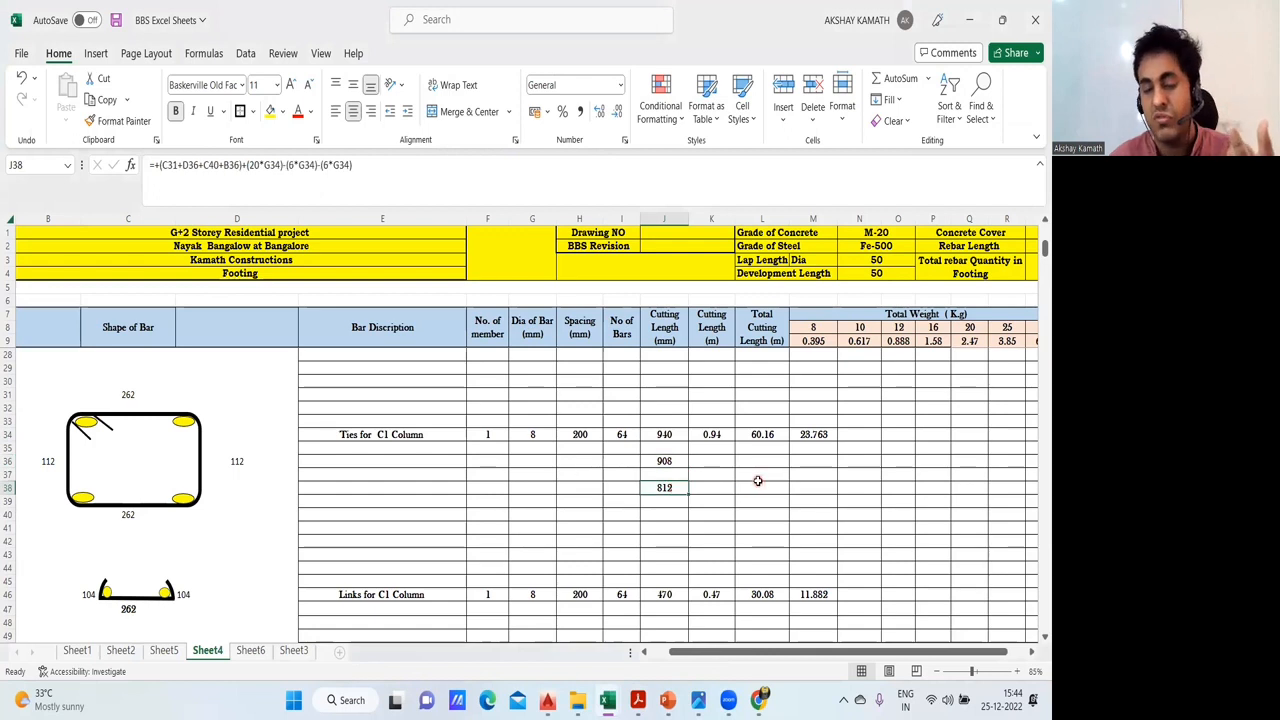
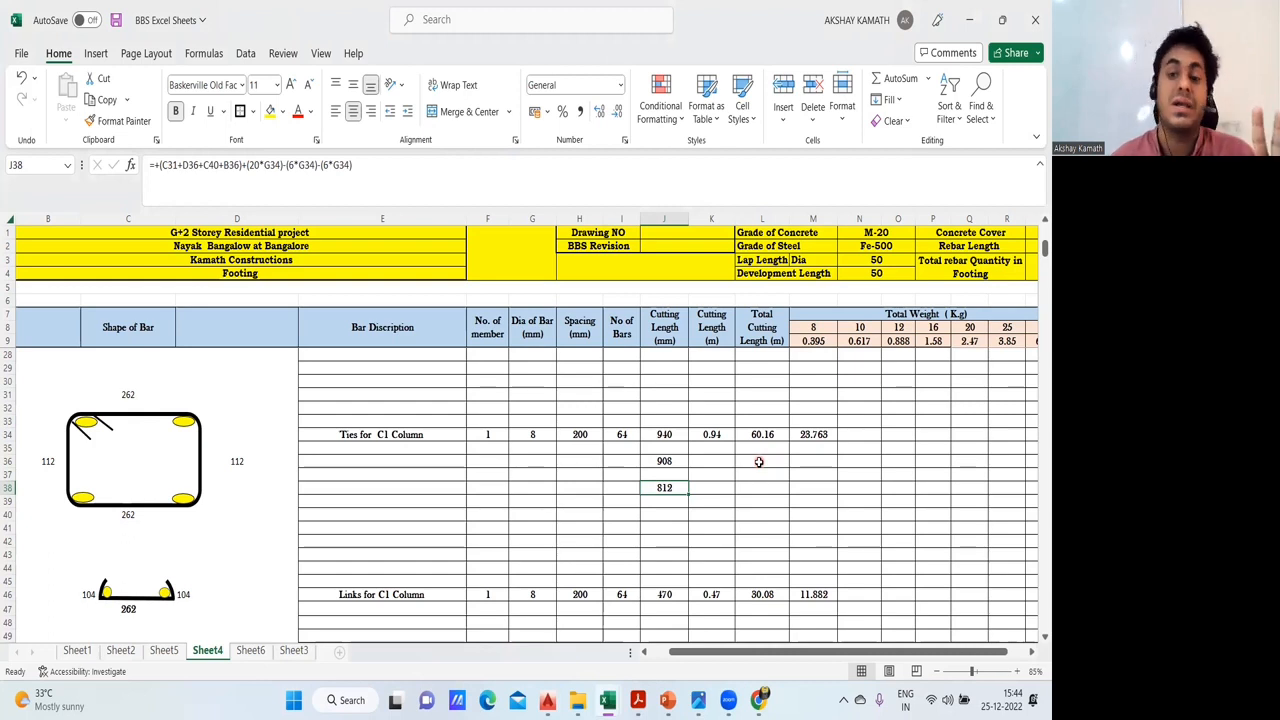
- Compare the three cutting length formulas for the C1 column ties in cells J34, J36 and J38
{"action": "left_click", "coordinate": [759, 461]}
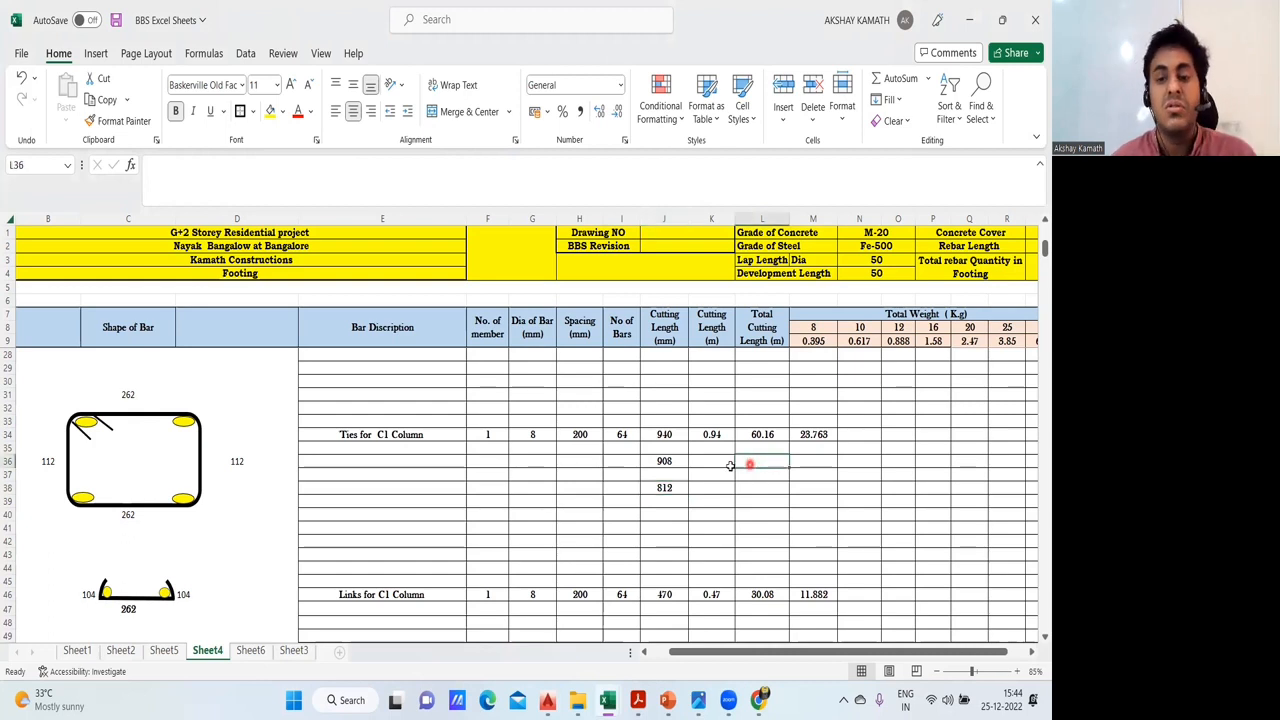
{"action": "left_click", "coordinate": [672, 488]}
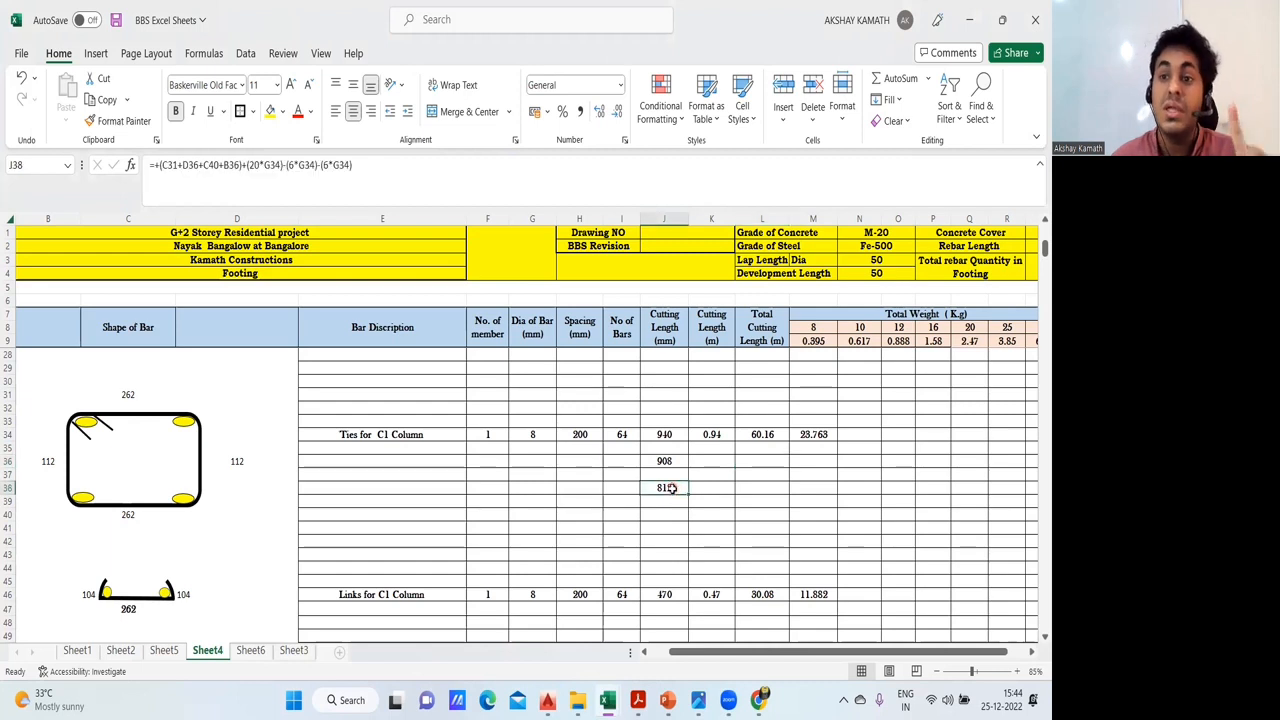
{"action": "left_click", "coordinate": [665, 434]}
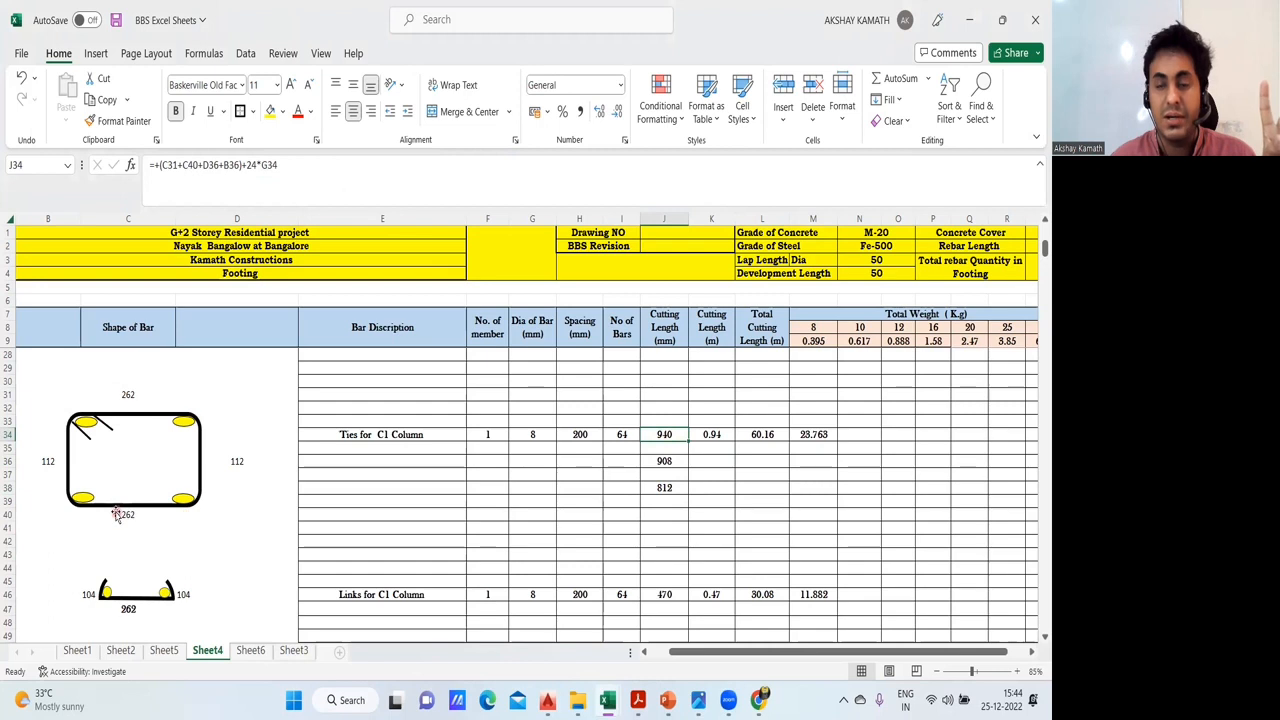
{"action": "left_click", "coordinate": [664, 461]}
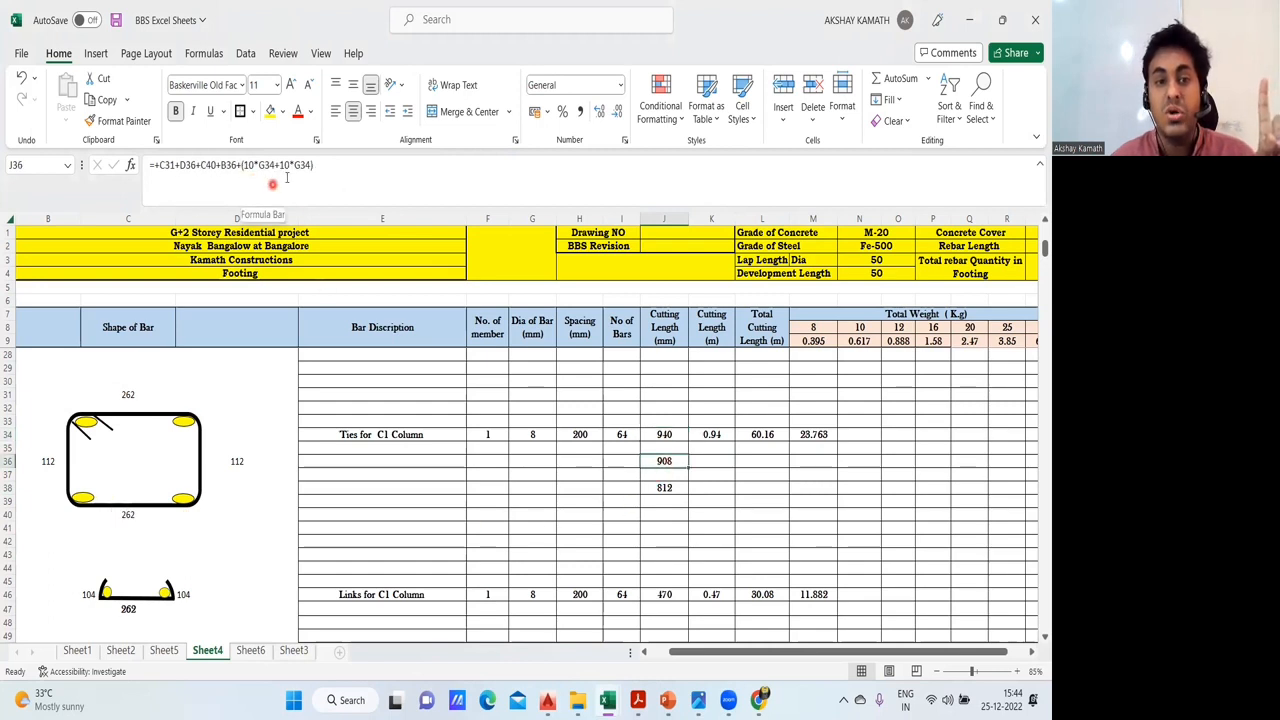
{"action": "left_click", "coordinate": [666, 487]}
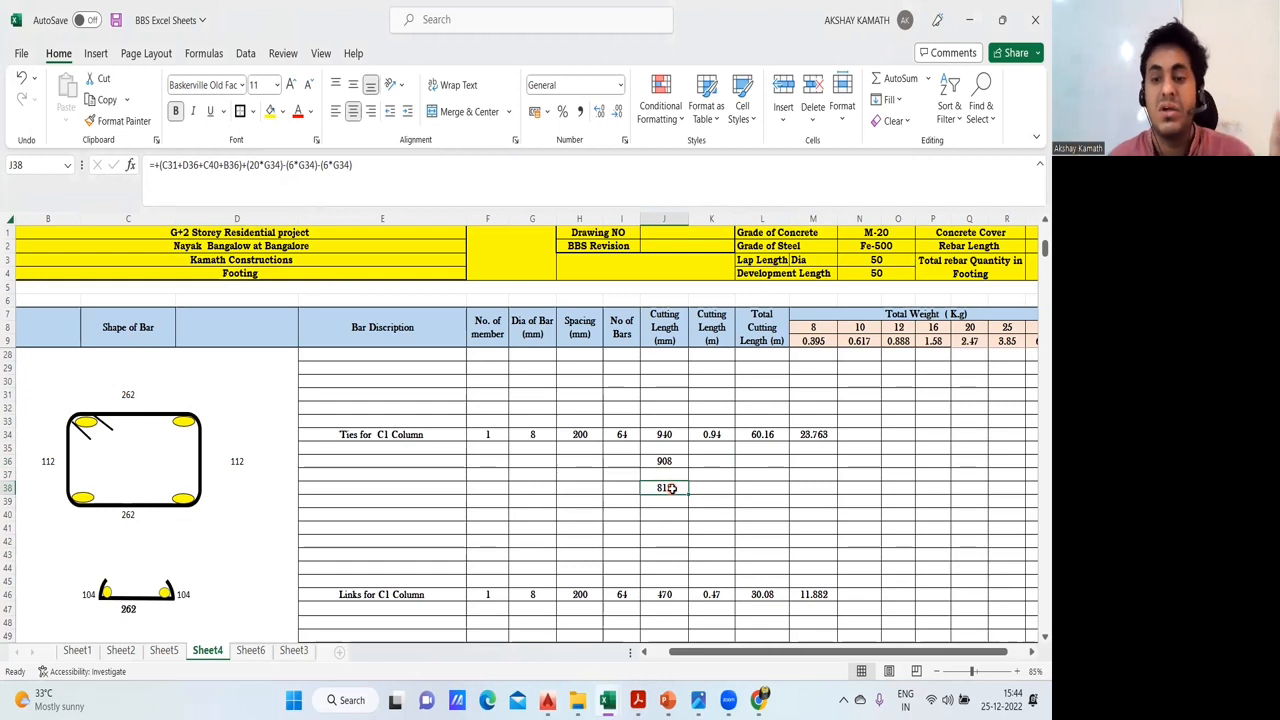
- Delete the two extra cutting length calculations below the Ties for C1 Column row
{"action": "left_click", "coordinate": [853, 500]}
{"action": "left_click_drag", "start_coordinate": [697, 531], "coordinate": [639, 463]}
{"action": "key", "text": "Delete"}
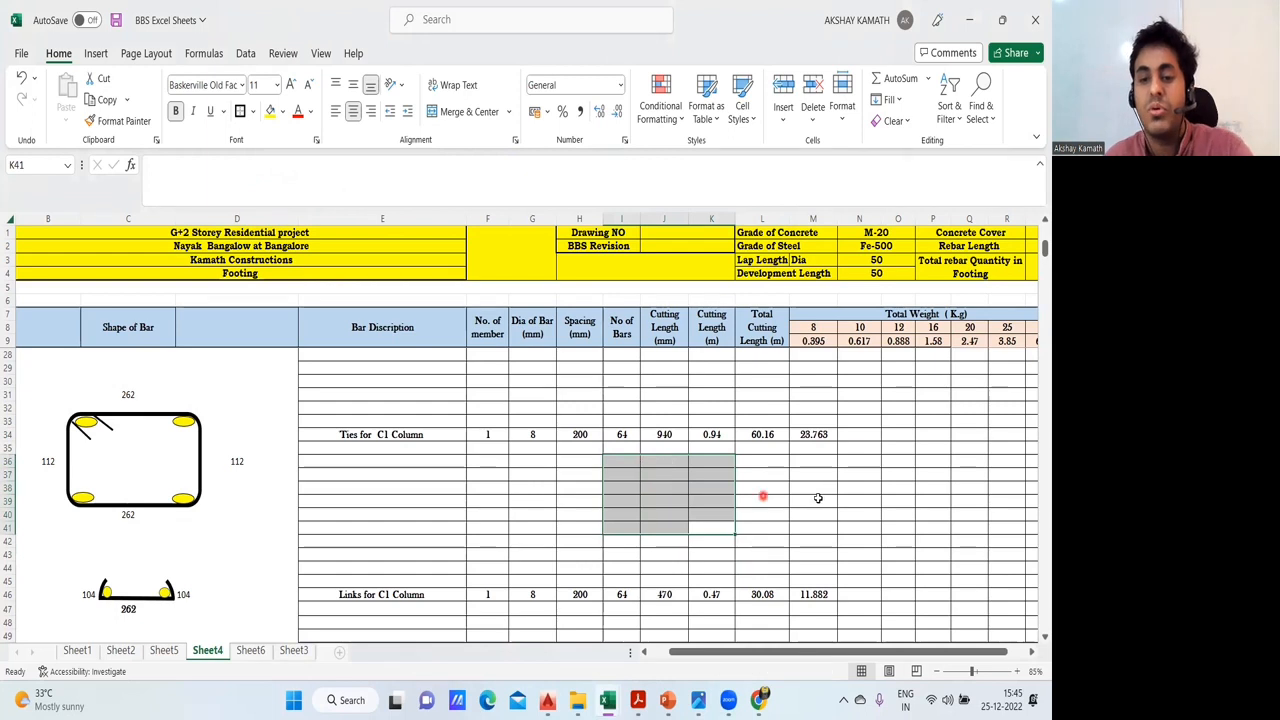
{"action": "left_click", "coordinate": [810, 500]}
- Check the Links for C1 Column entry and the formula of the link's base dimension in cell C47
{"action": "scroll", "coordinate": [871, 507], "scroll_direction": "down", "scroll_amount": 1}
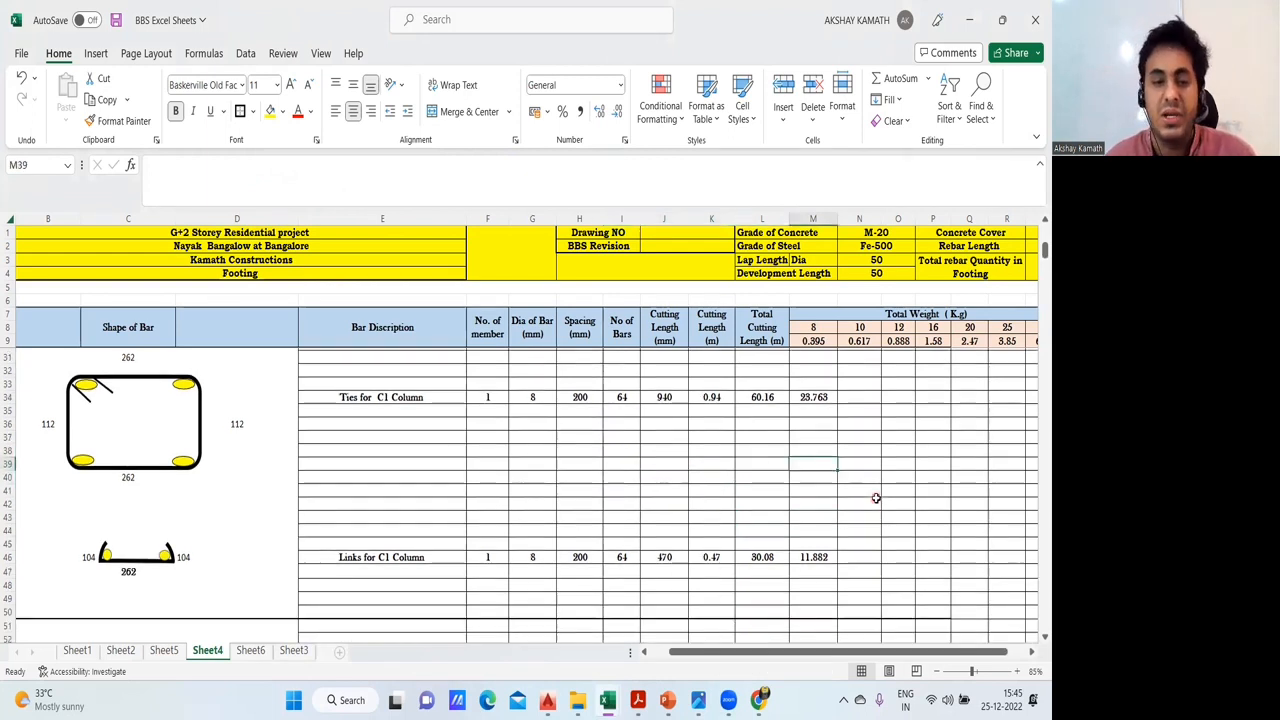
{"action": "scroll", "coordinate": [314, 543], "scroll_direction": "down", "scroll_amount": 1}
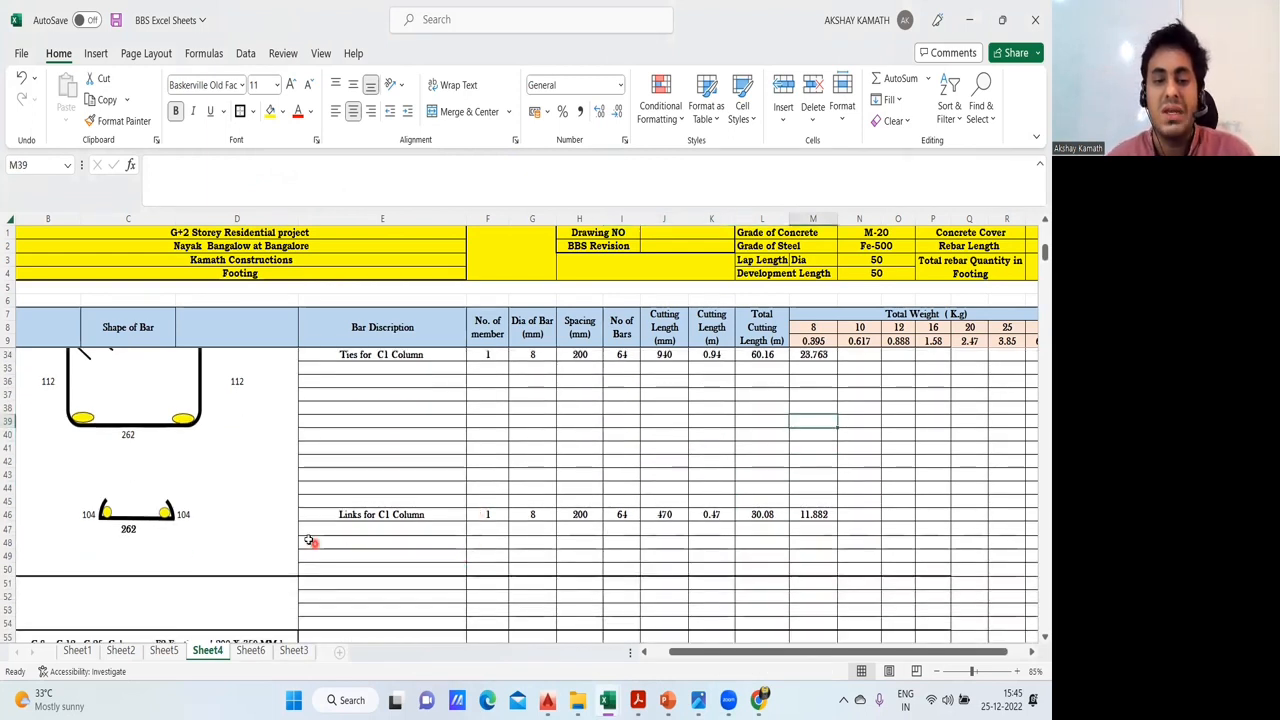
{"action": "left_click", "coordinate": [365, 515]}
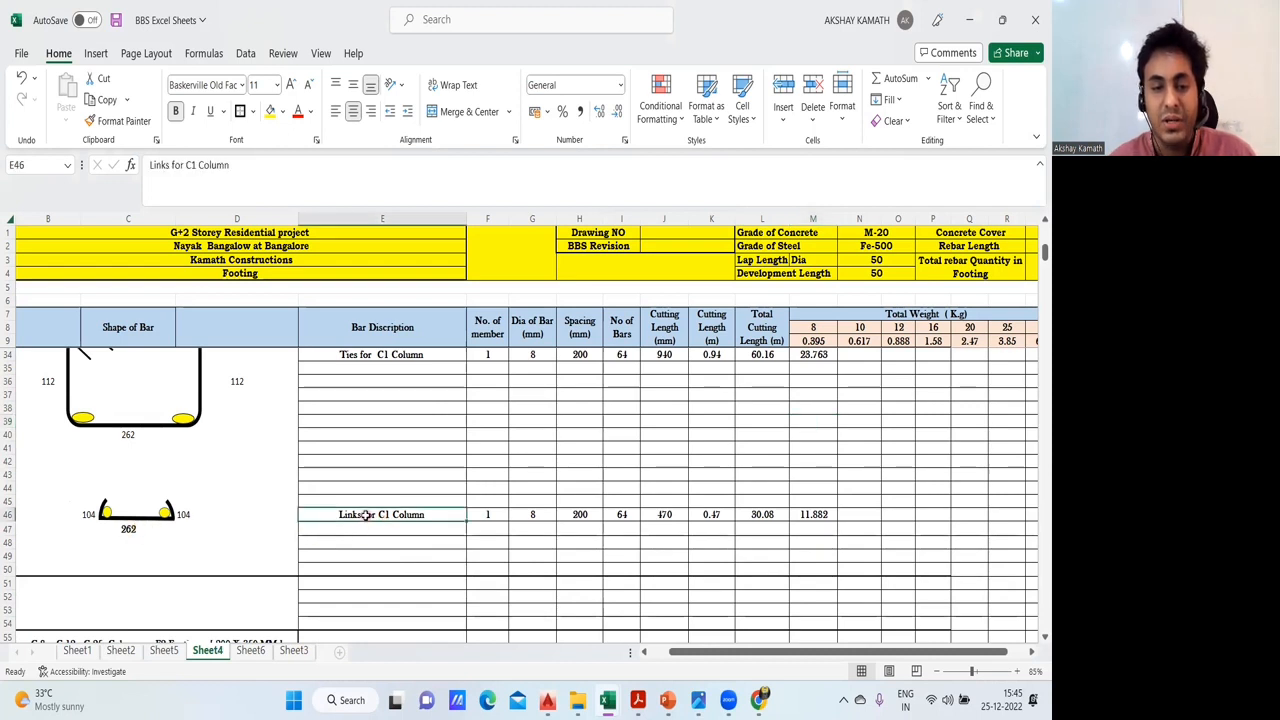
{"action": "left_click", "coordinate": [142, 531]}
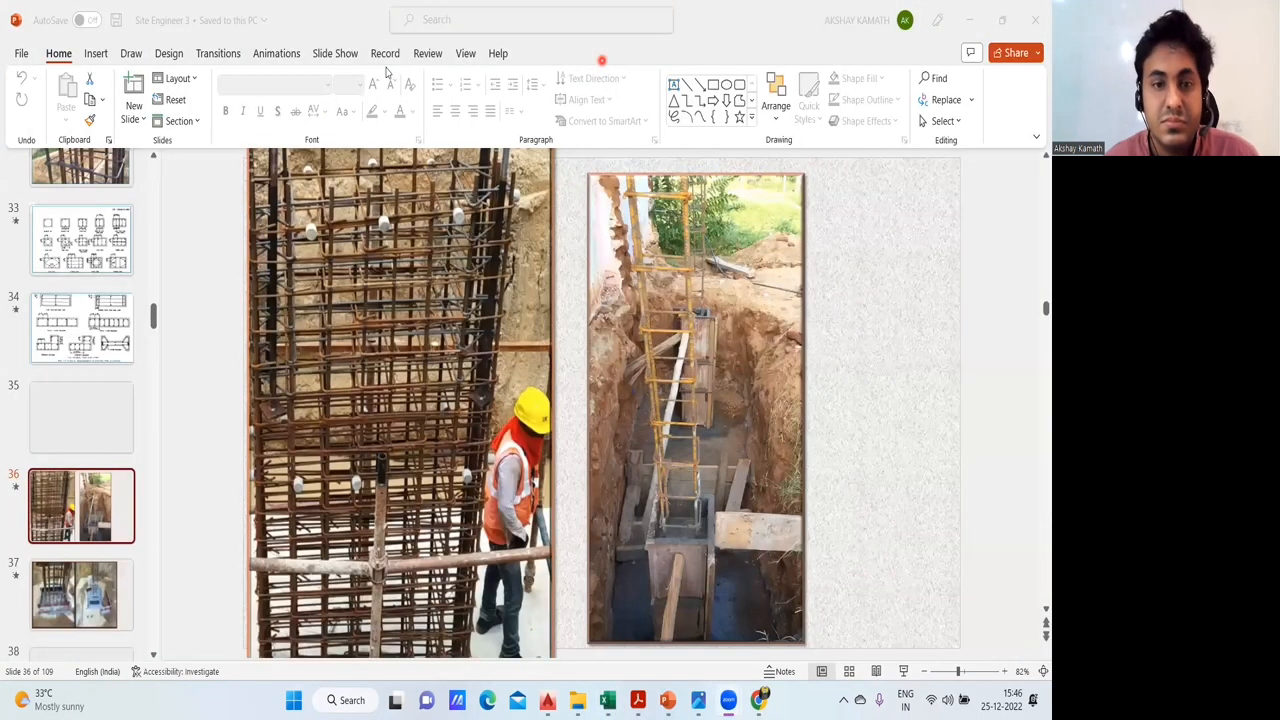
- Switch to the AutoCAD drawing 01- Residential Building BBS.dwg and mark the middle link in the 6-Ø12 column section
{"action": "mouse_move", "coordinate": [547, 700]}
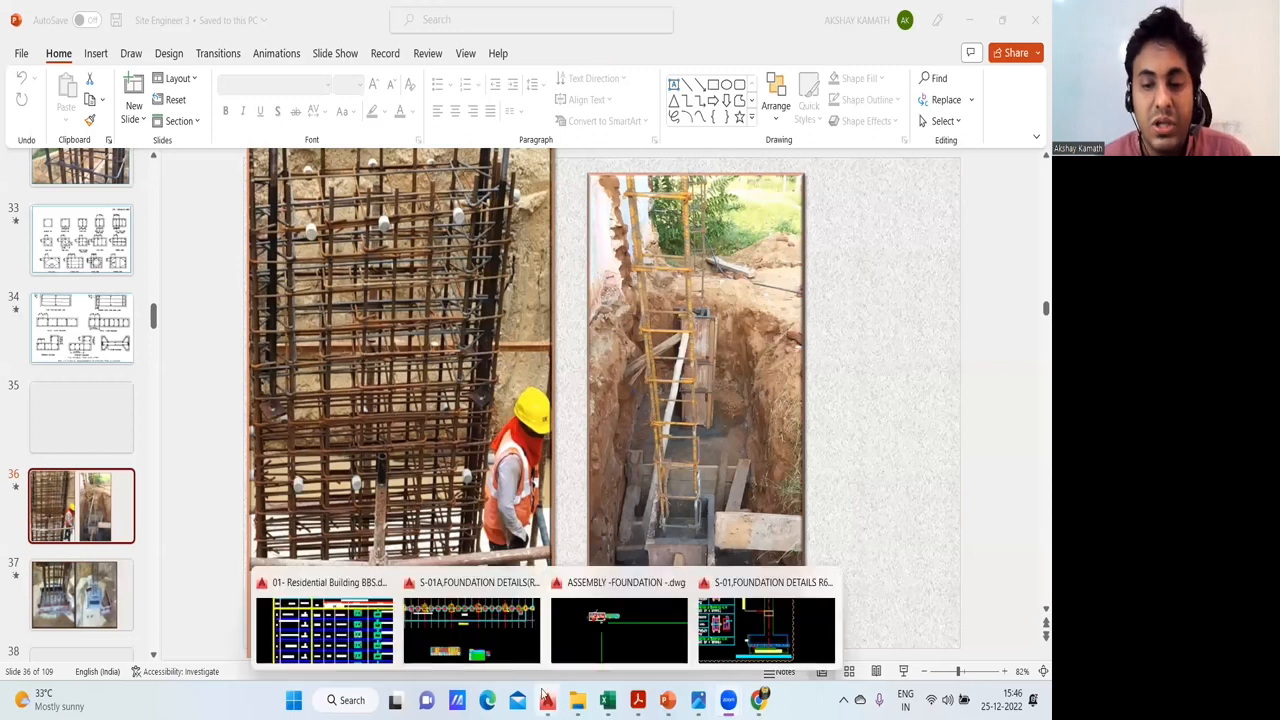
{"action": "left_click", "coordinate": [328, 632]}
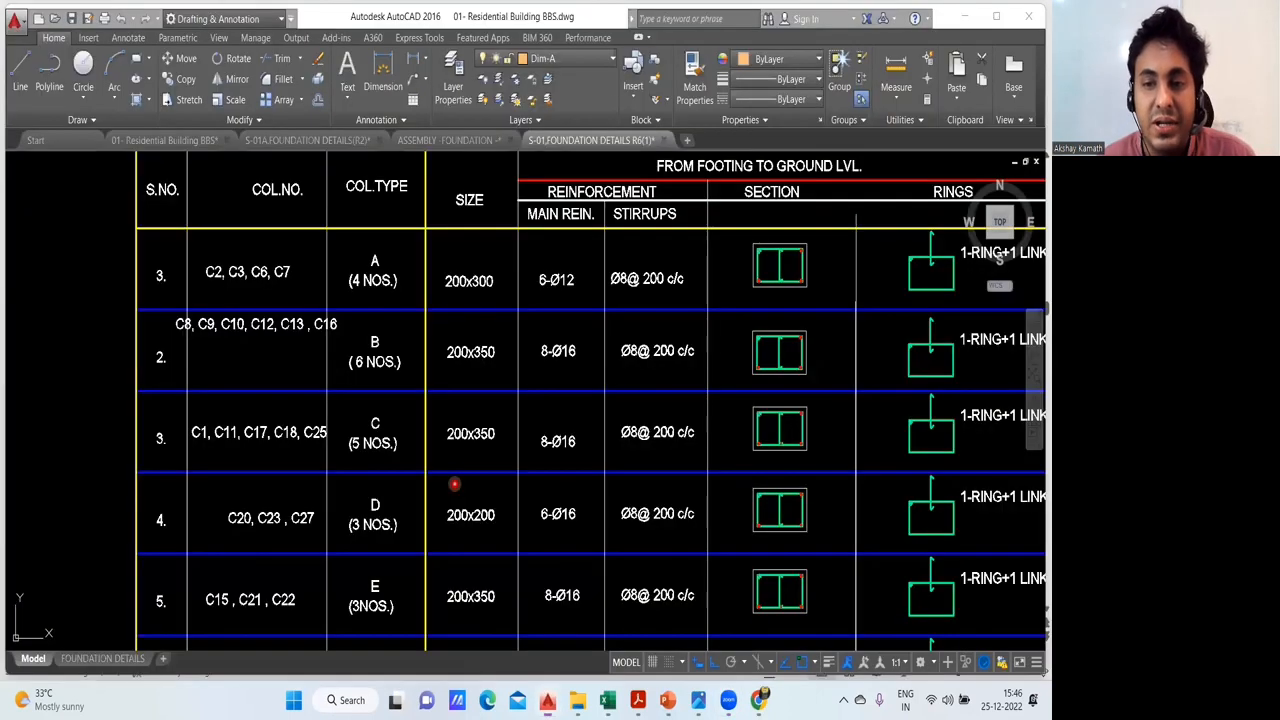
{"action": "scroll", "coordinate": [645, 323], "scroll_direction": "up", "scroll_amount": 4}
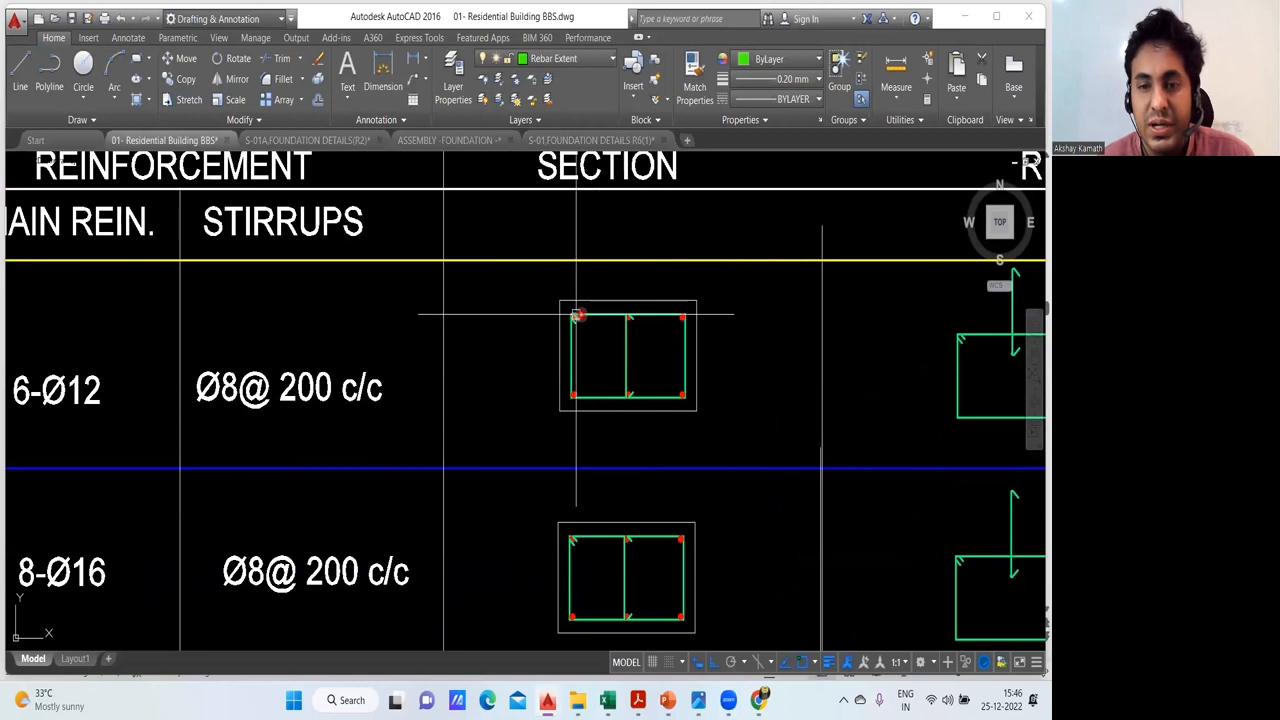
{"action": "scroll", "coordinate": [644, 329], "scroll_direction": "up", "scroll_amount": 3}
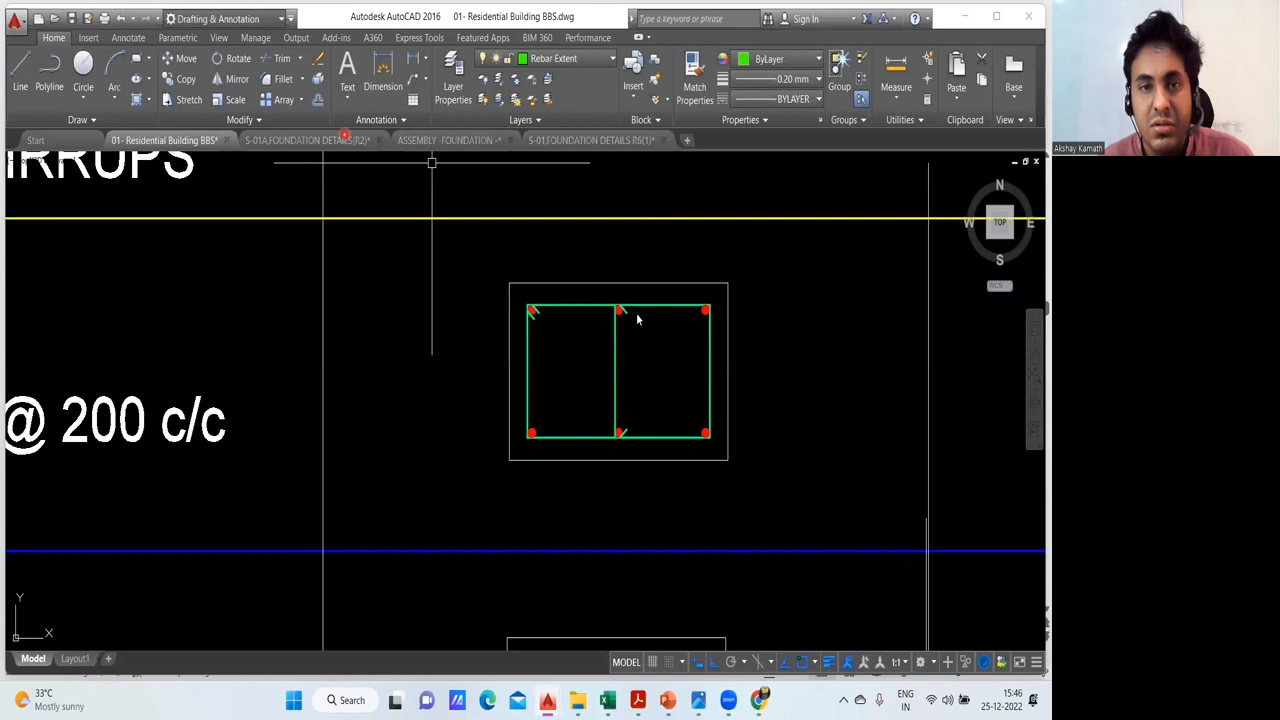
{"action": "left_click_drag", "start_coordinate": [622, 305], "coordinate": [624, 434]}
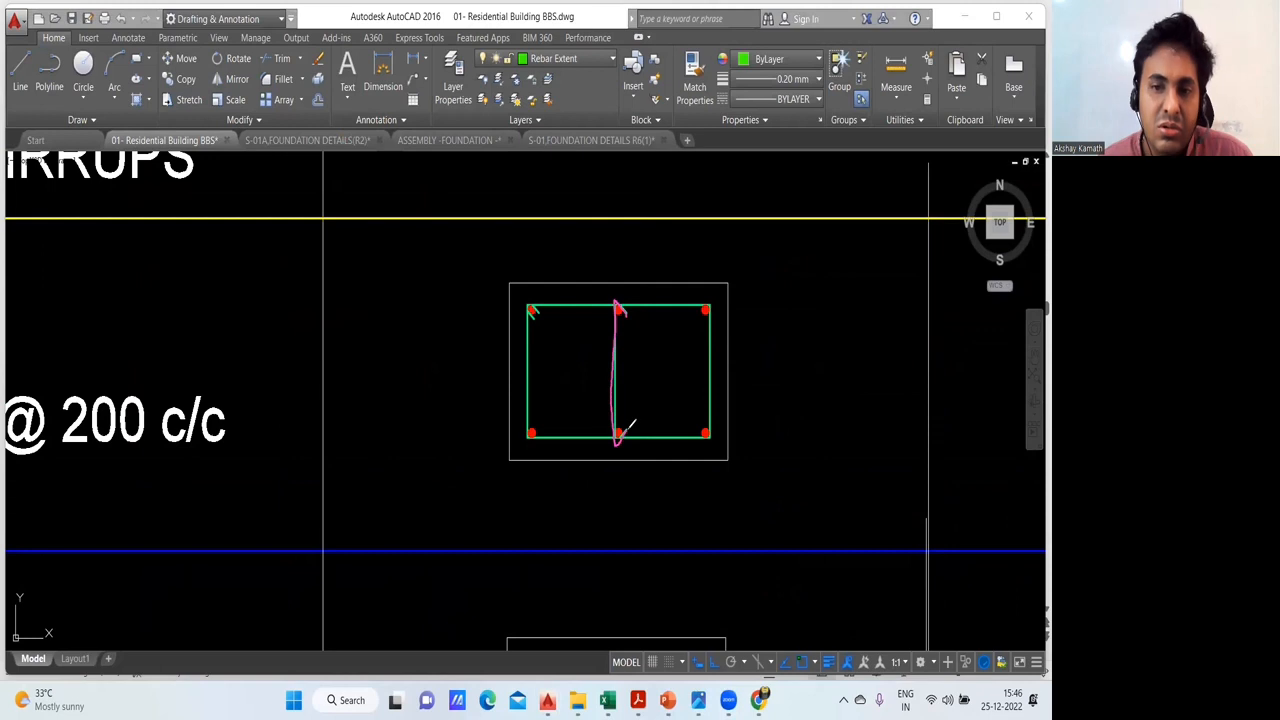
{"action": "mouse_move", "coordinate": [621, 277]}
{"action": "left_mouse_down"}
{"action": "mouse_move", "coordinate": [604, 464]}
{"action": "mouse_move", "coordinate": [660, 320]}
{"action": "mouse_move", "coordinate": [622, 292]}
{"action": "left_mouse_up"}
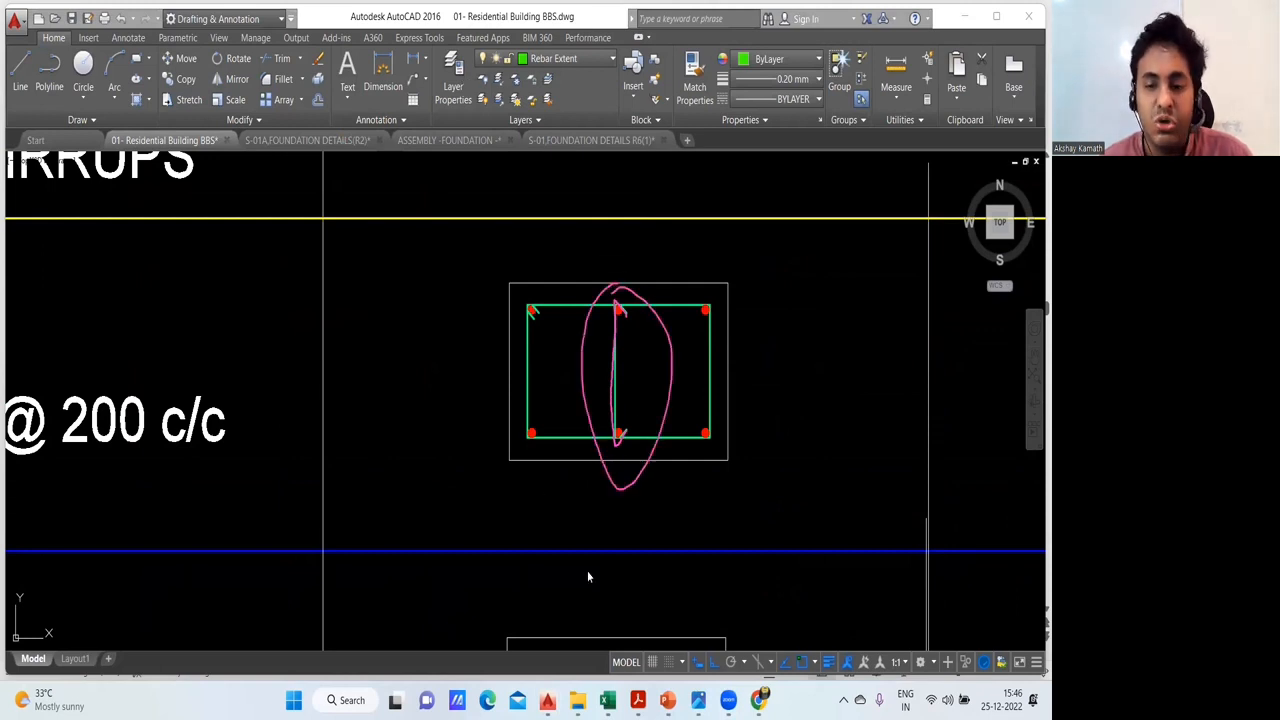
- Switch to the PowerPoint presentation and trace a link on slide 36's photo of the tall reinforcement cage
{"action": "mouse_move", "coordinate": [667, 700]}
{"action": "left_click", "coordinate": [805, 630]}
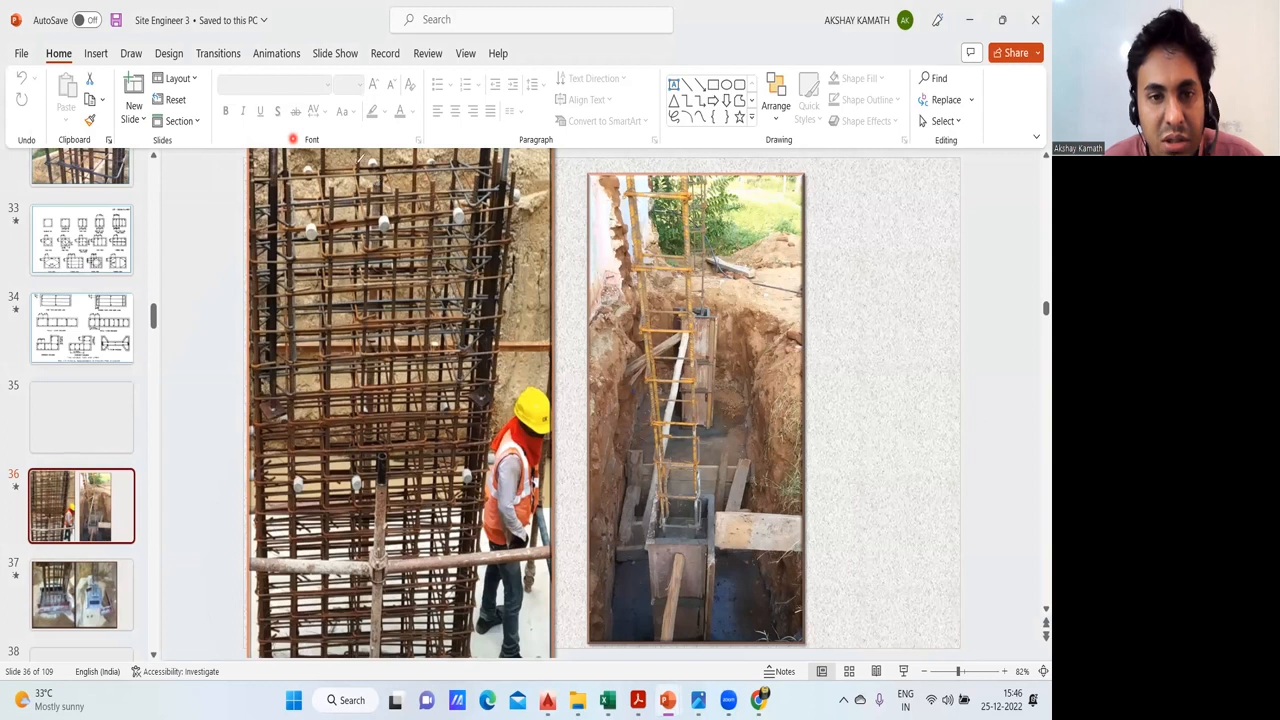
{"action": "mouse_move", "coordinate": [348, 163]}
{"action": "left_mouse_down"}
{"action": "mouse_move", "coordinate": [380, 210]}
{"action": "mouse_move", "coordinate": [368, 240]}
{"action": "left_mouse_up"}
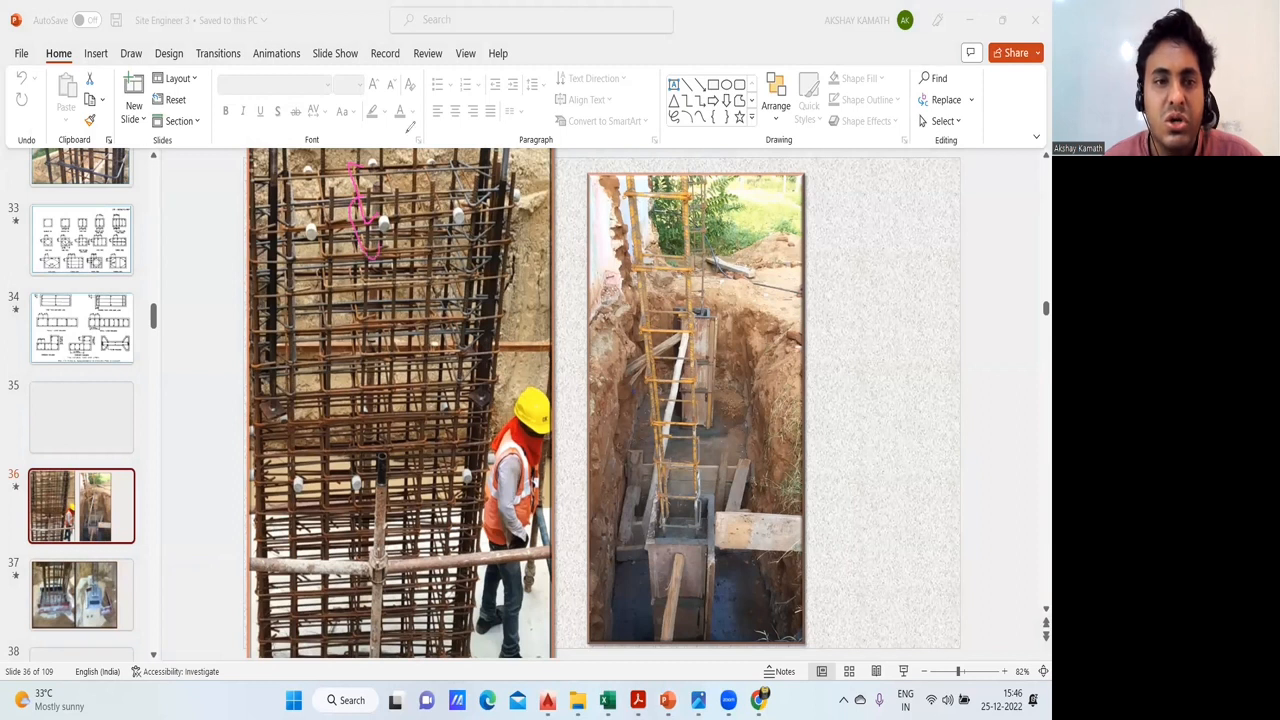
- Clear the annotation and show slide 33 with the SP : 34(S&T)-1987 tie and link arrangements
{"action": "left_click", "coordinate": [96, 323]}
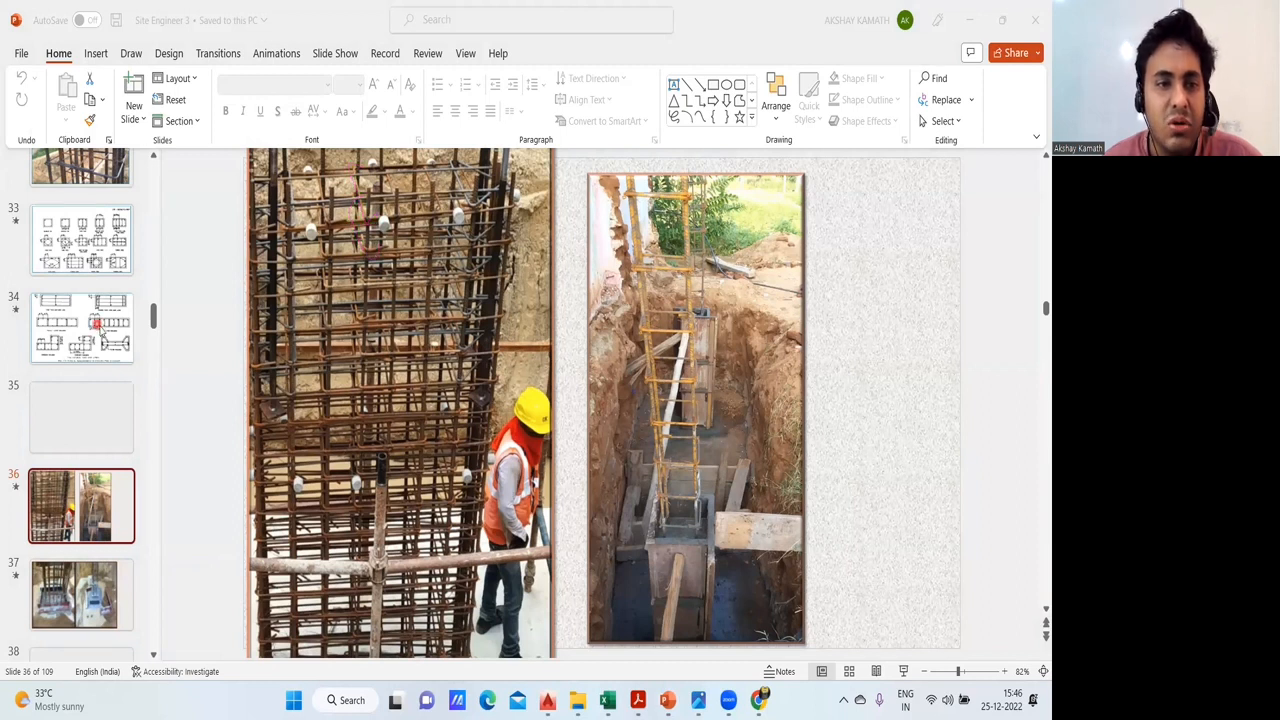
{"action": "scroll", "coordinate": [91, 397], "scroll_direction": "up", "scroll_amount": 2}
{"action": "left_click", "coordinate": [91, 397]}
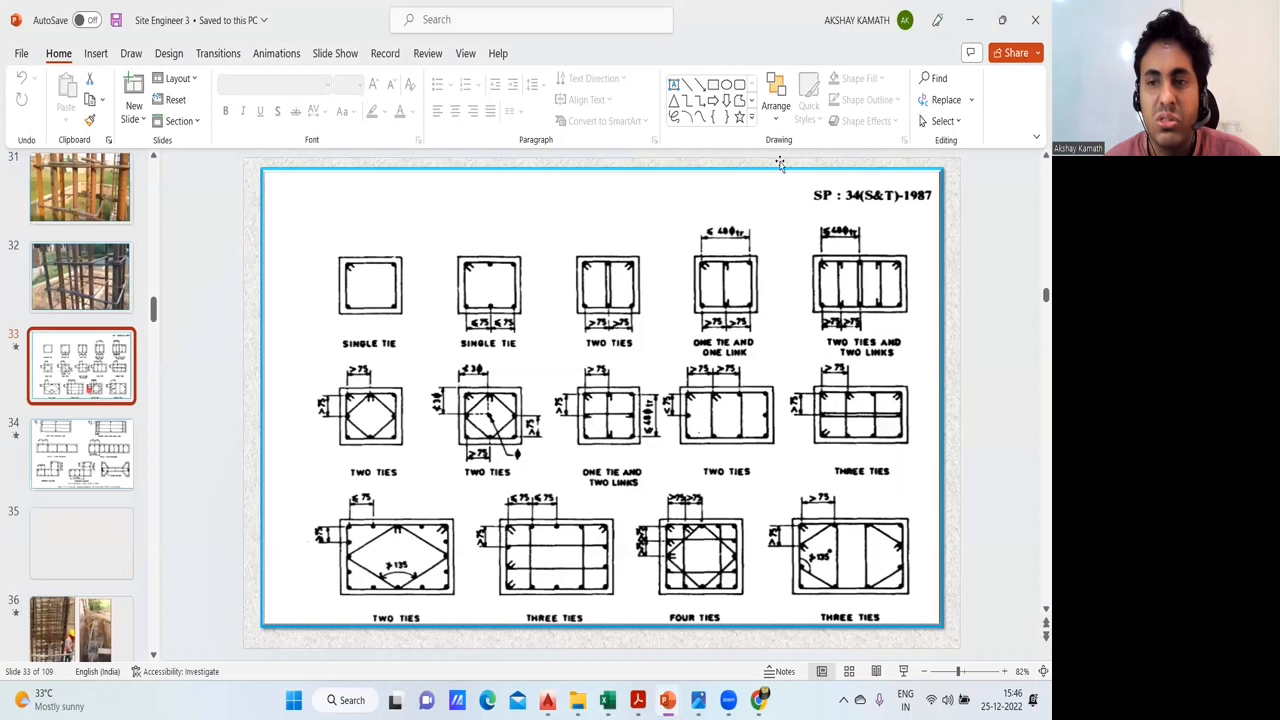
{"action": "left_click", "coordinate": [827, 197]}
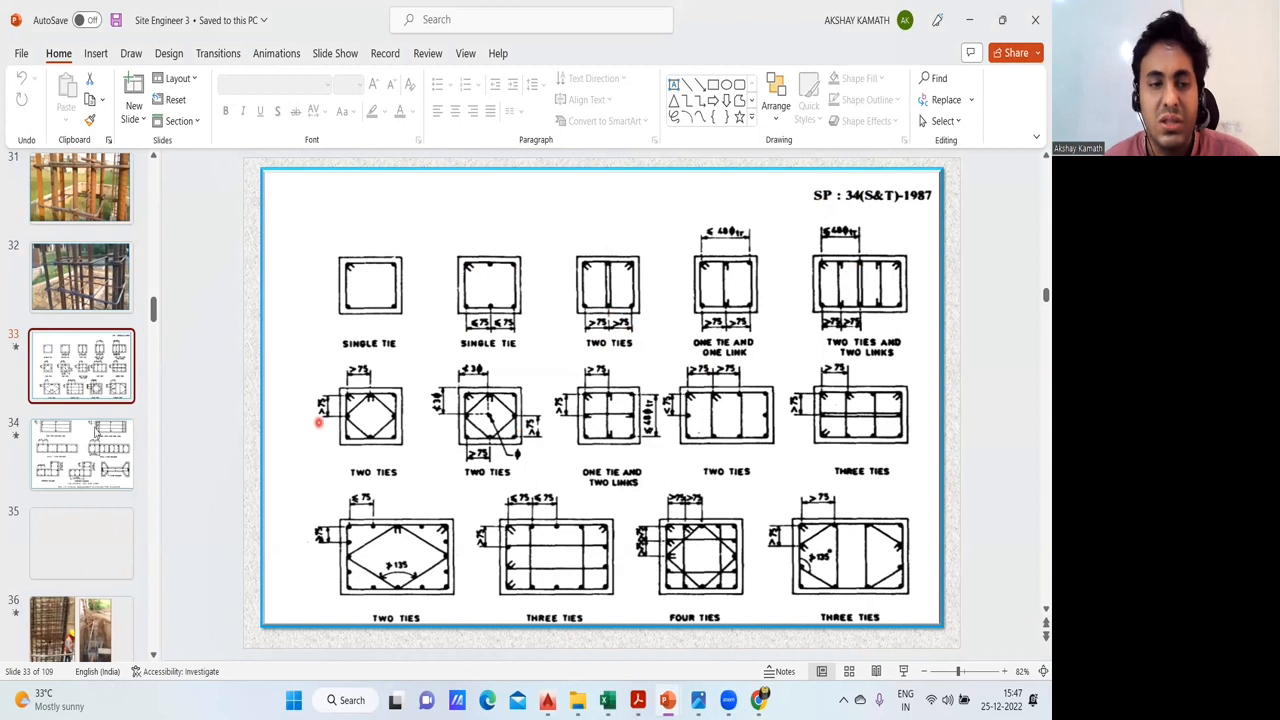
- Trace the lower and upper links on slide 32's column reinforcement photo, and show the similar photo on slide 31
{"action": "scroll", "coordinate": [88, 372], "scroll_direction": "up", "scroll_amount": 1}
{"action": "left_click", "coordinate": [90, 375]}
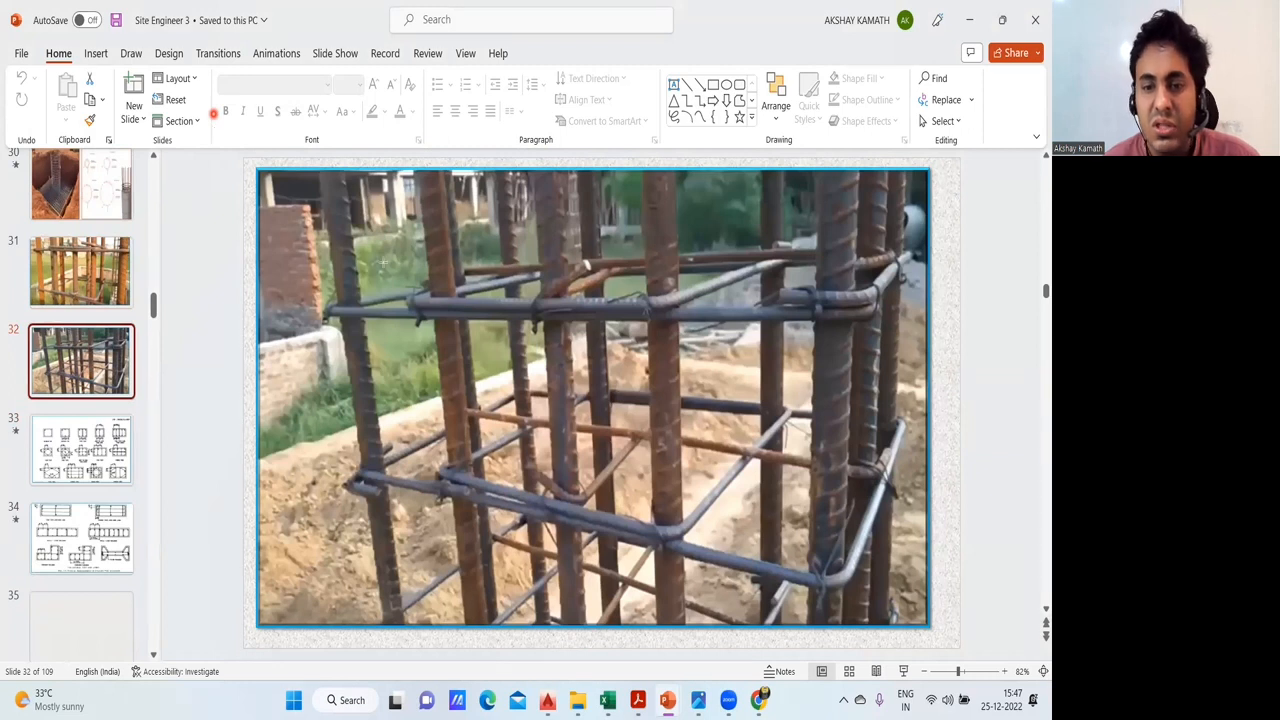
{"action": "mouse_move", "coordinate": [525, 465]}
{"action": "left_mouse_down"}
{"action": "mouse_move", "coordinate": [580, 496]}
{"action": "mouse_move", "coordinate": [678, 396]}
{"action": "left_mouse_up"}
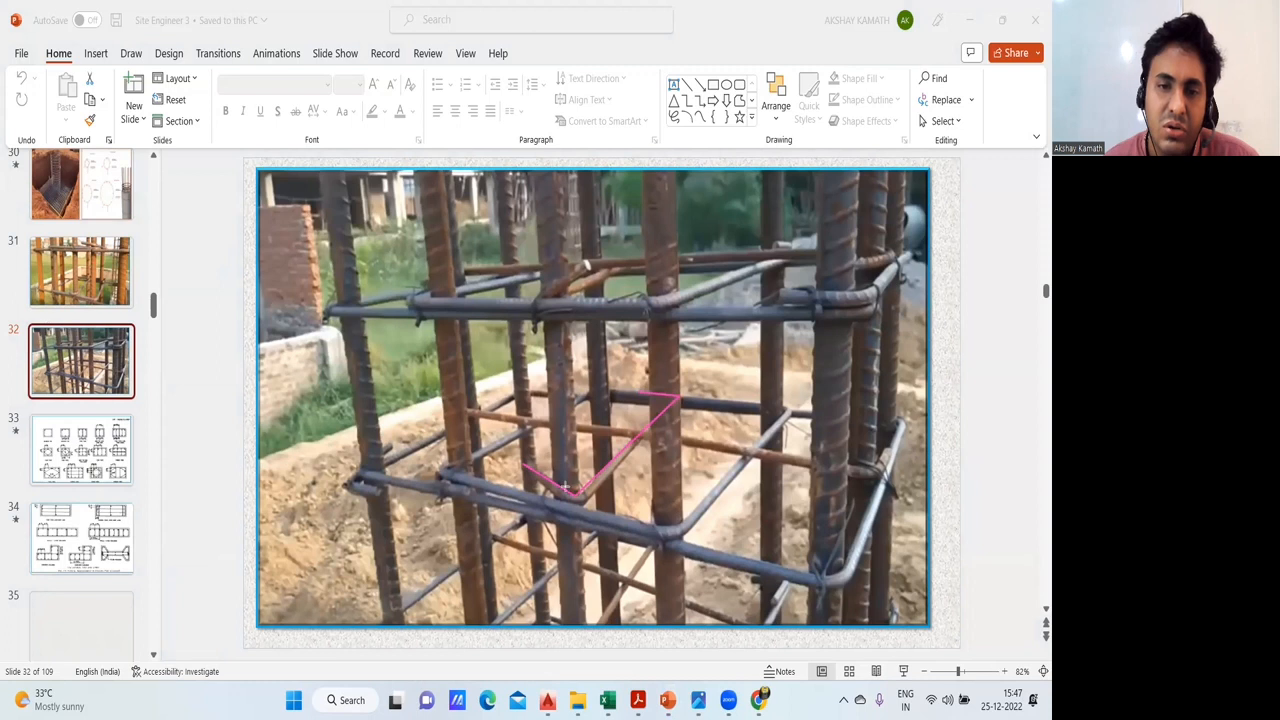
{"action": "mouse_move", "coordinate": [646, 243]}
{"action": "left_mouse_down"}
{"action": "mouse_move", "coordinate": [542, 292]}
{"action": "mouse_move", "coordinate": [595, 301]}
{"action": "left_mouse_up"}
{"action": "left_click_drag", "start_coordinate": [647, 242], "coordinate": [644, 270]}
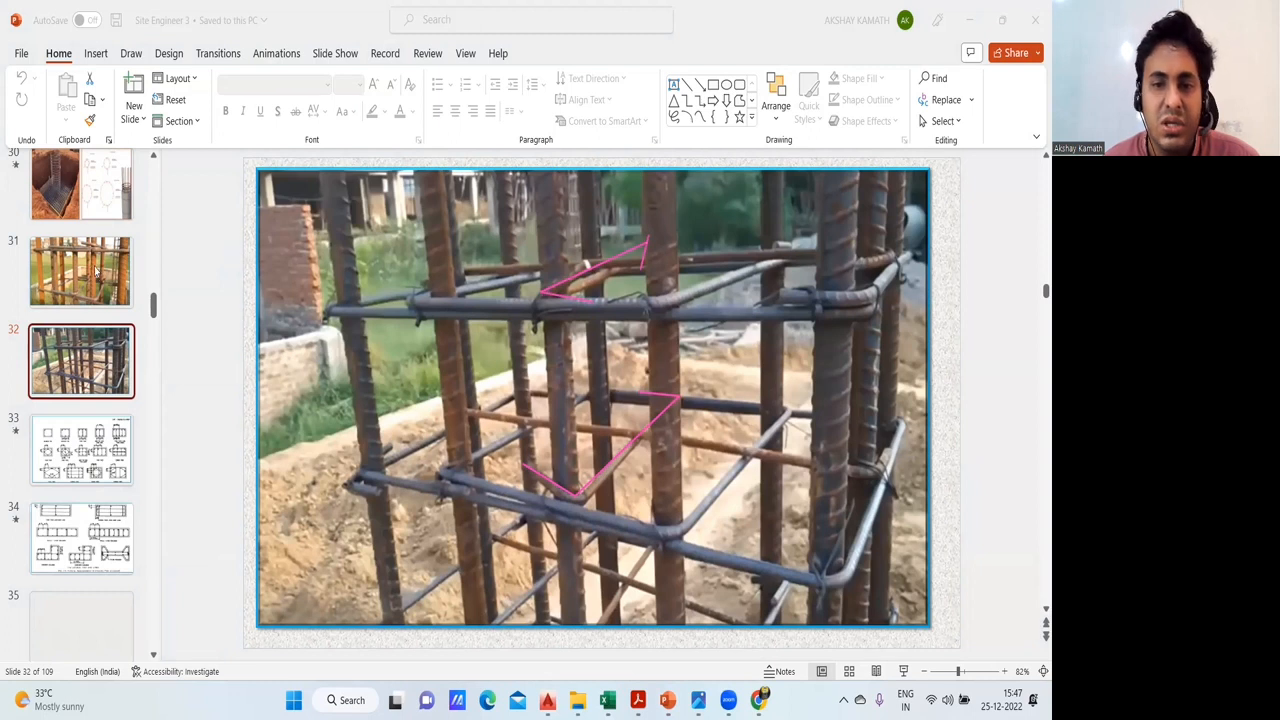
{"action": "left_click", "coordinate": [97, 270]}
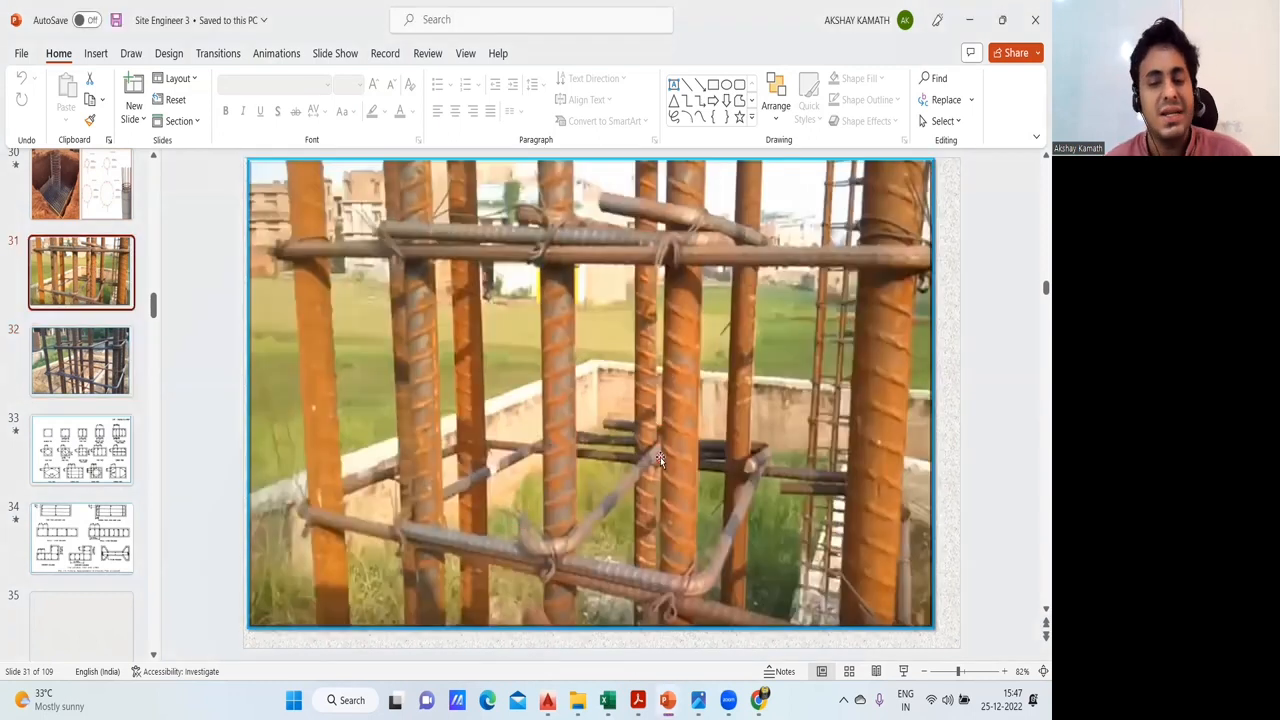
- Switch to the Excel BBS sheet and compare the tie's lower dimension in C40 with the link's base dimension in C47
{"action": "left_click", "coordinate": [542, 656]}
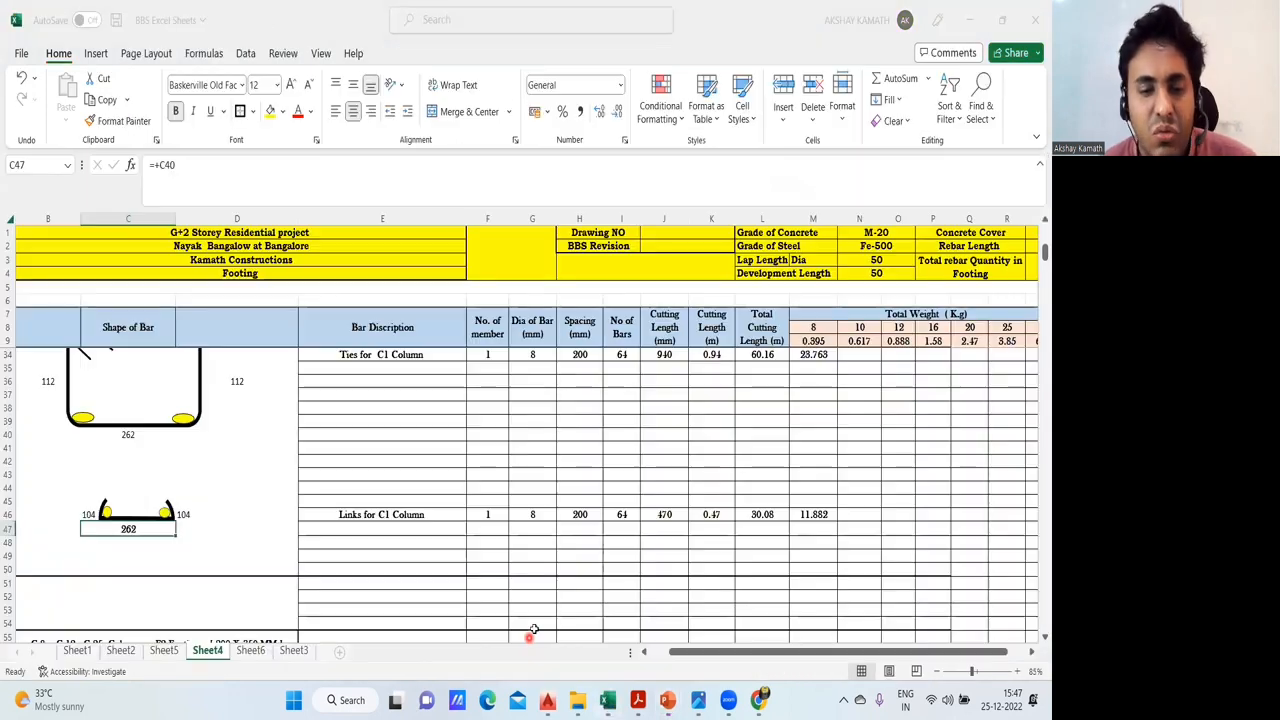
{"action": "scroll", "coordinate": [125, 555], "scroll_direction": "up", "scroll_amount": 3}
{"action": "left_click", "coordinate": [125, 555]}
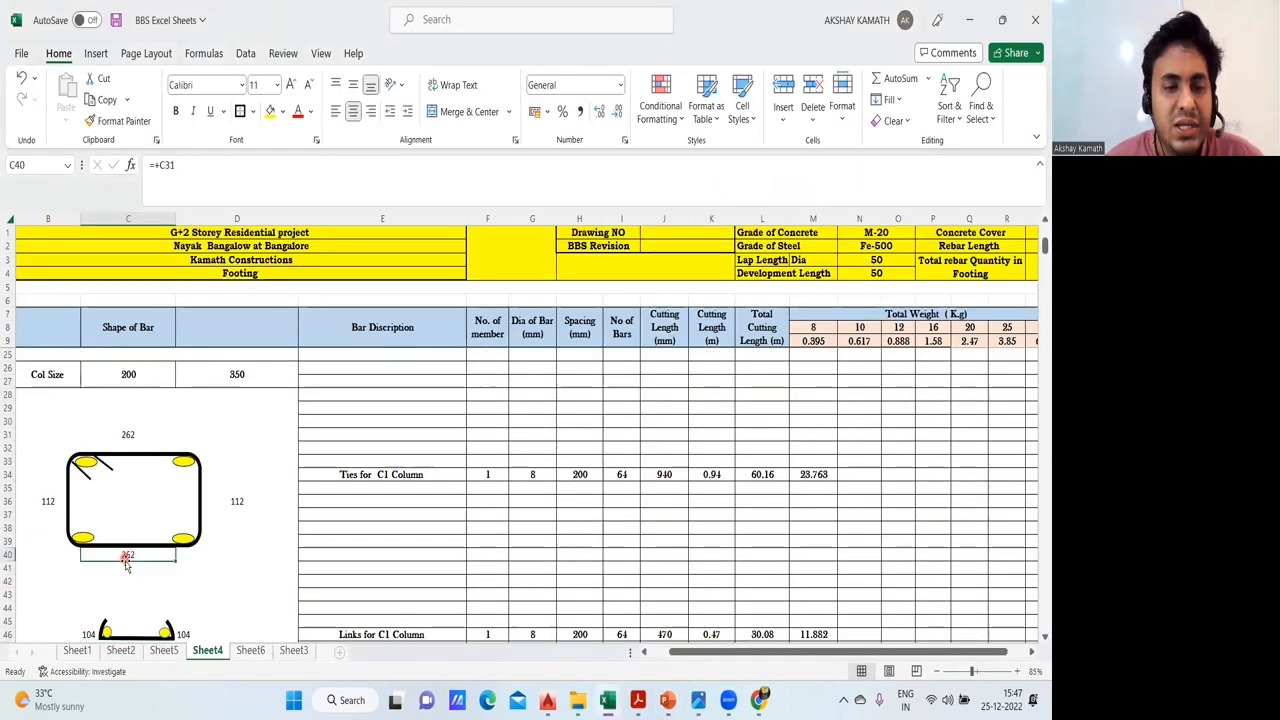
{"action": "scroll", "coordinate": [128, 545], "scroll_direction": "down", "scroll_amount": 3}
{"action": "left_click", "coordinate": [129, 532]}
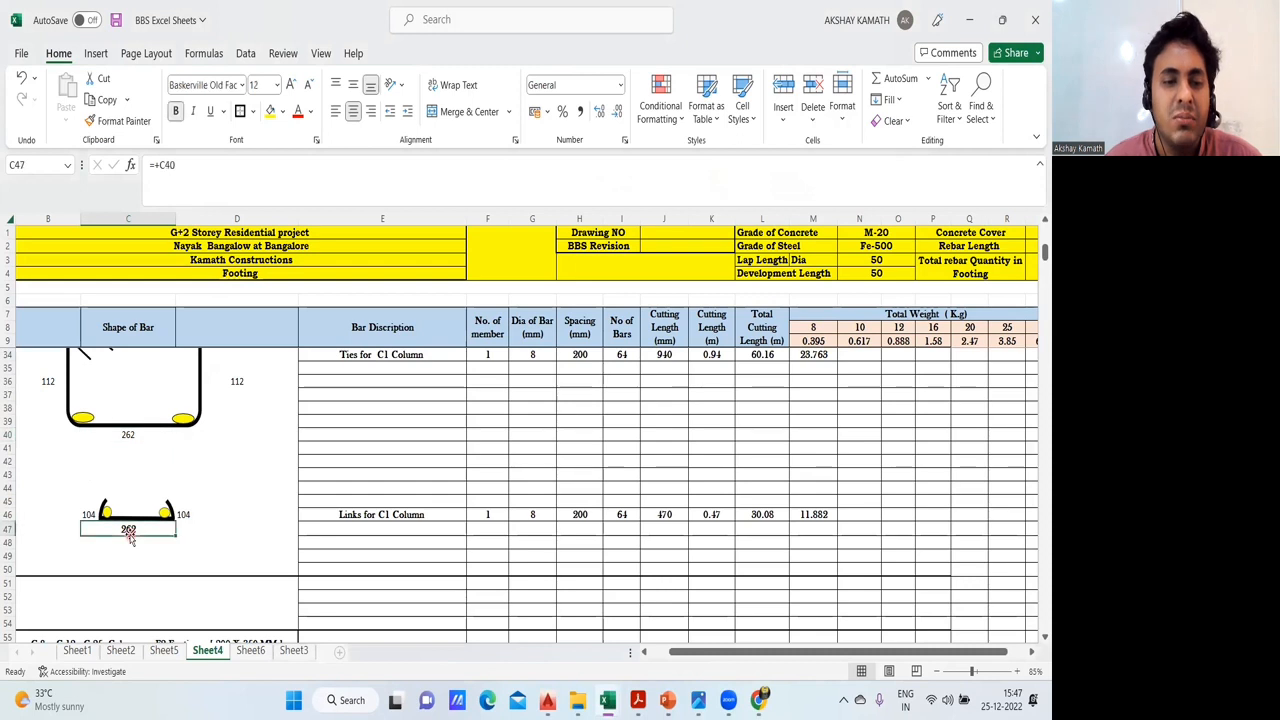
{"action": "scroll", "coordinate": [130, 537], "scroll_direction": "up", "scroll_amount": 2}
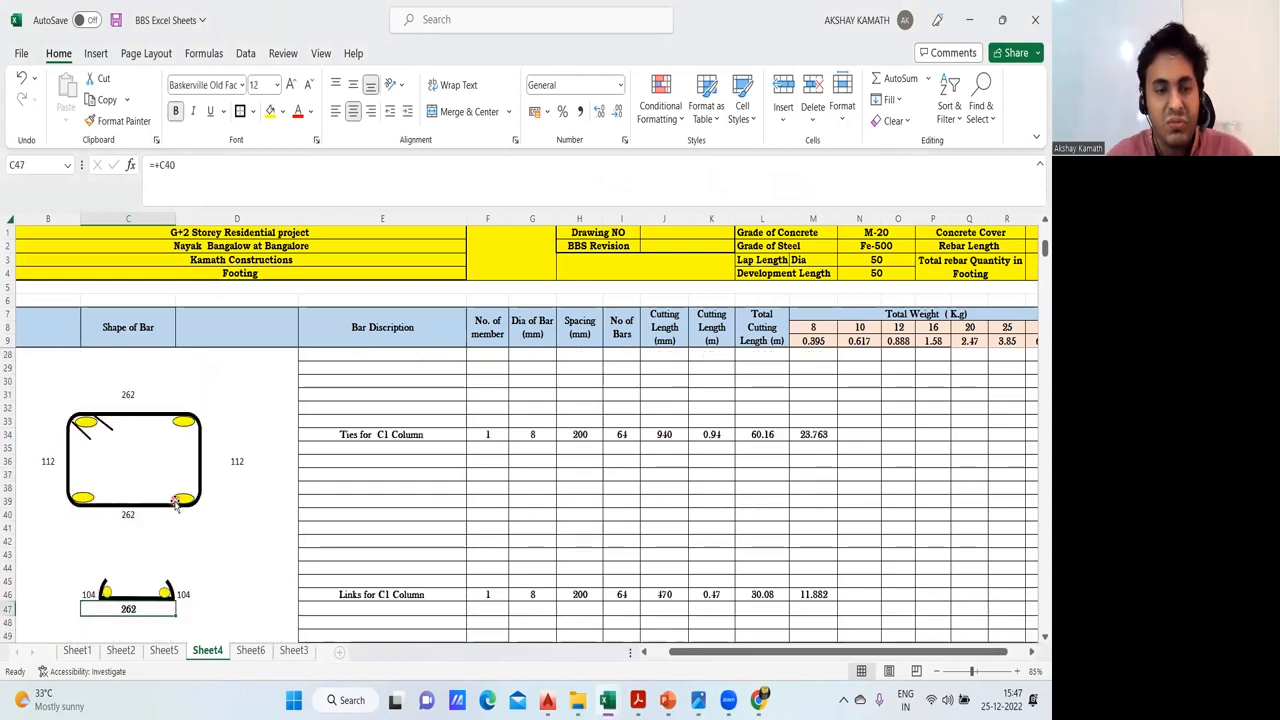
{"action": "scroll", "coordinate": [168, 505], "scroll_direction": "down", "scroll_amount": 2}
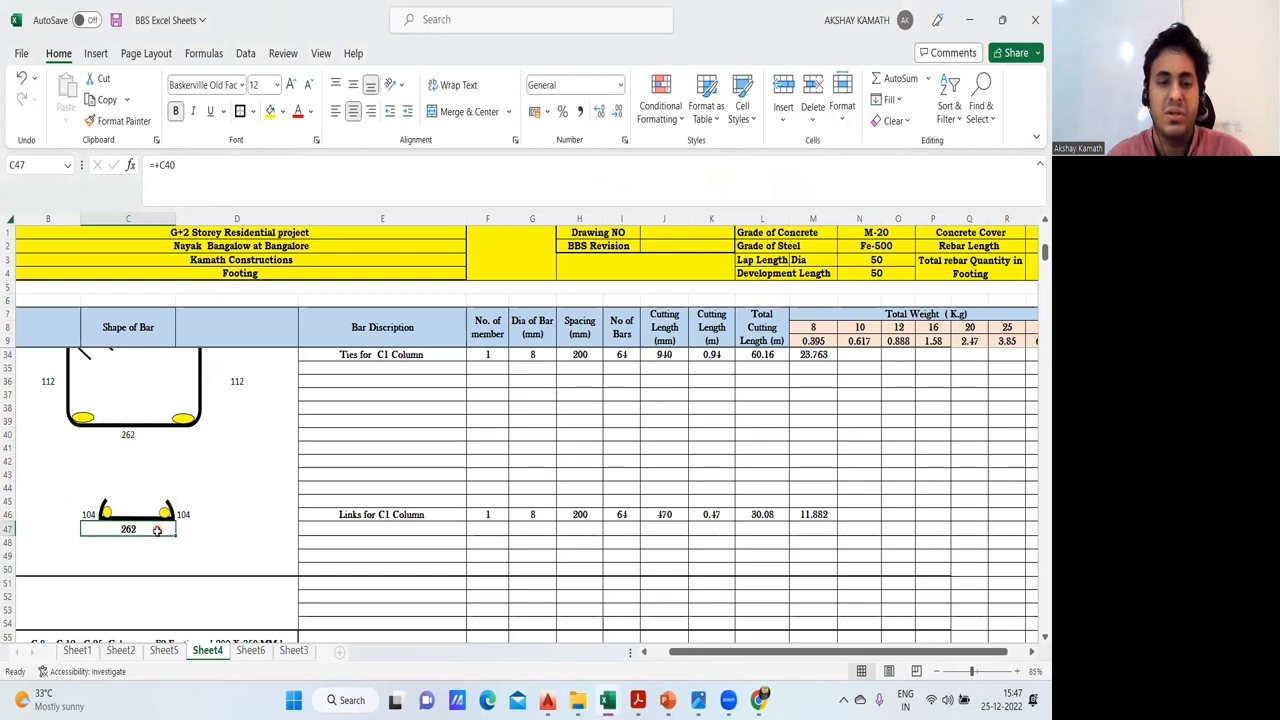
{"action": "scroll", "coordinate": [160, 535], "scroll_direction": "up", "scroll_amount": 1}
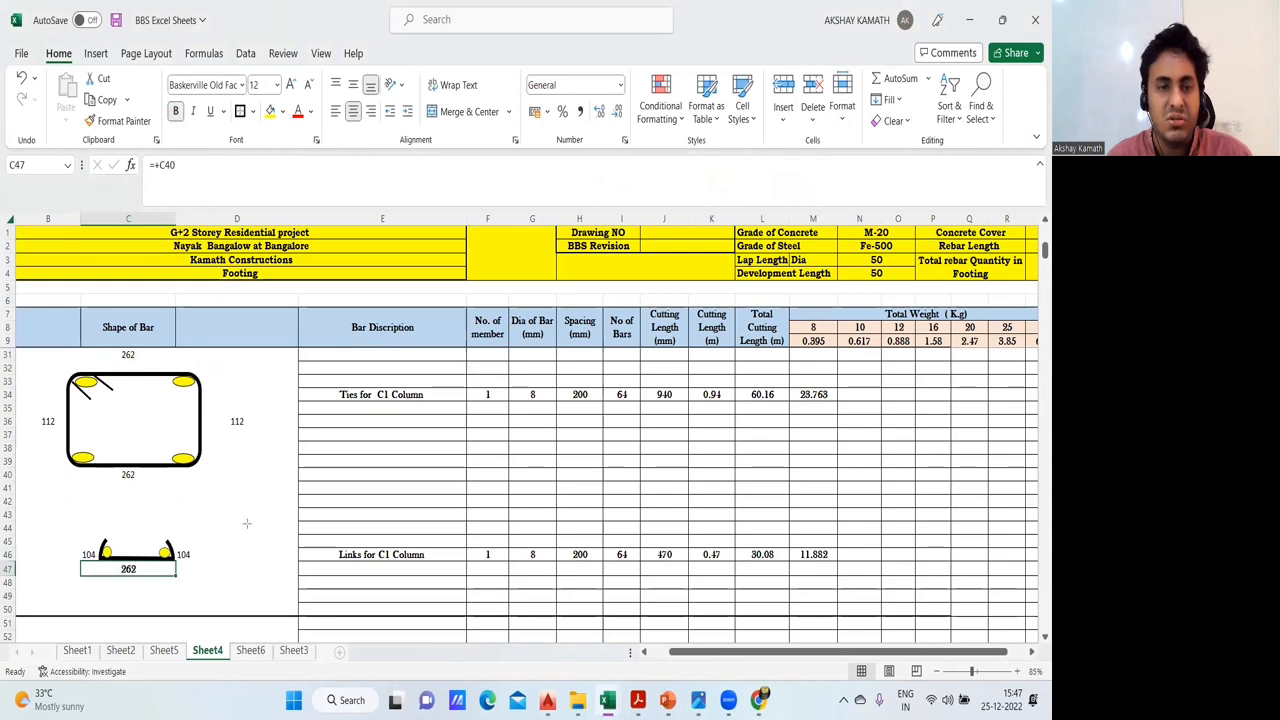
- Sketch a filled column rectangle with an inner tie outline and a vertical hooked link between the two bar shapes
{"action": "left_click_drag", "start_coordinate": [202, 484], "coordinate": [328, 539]}
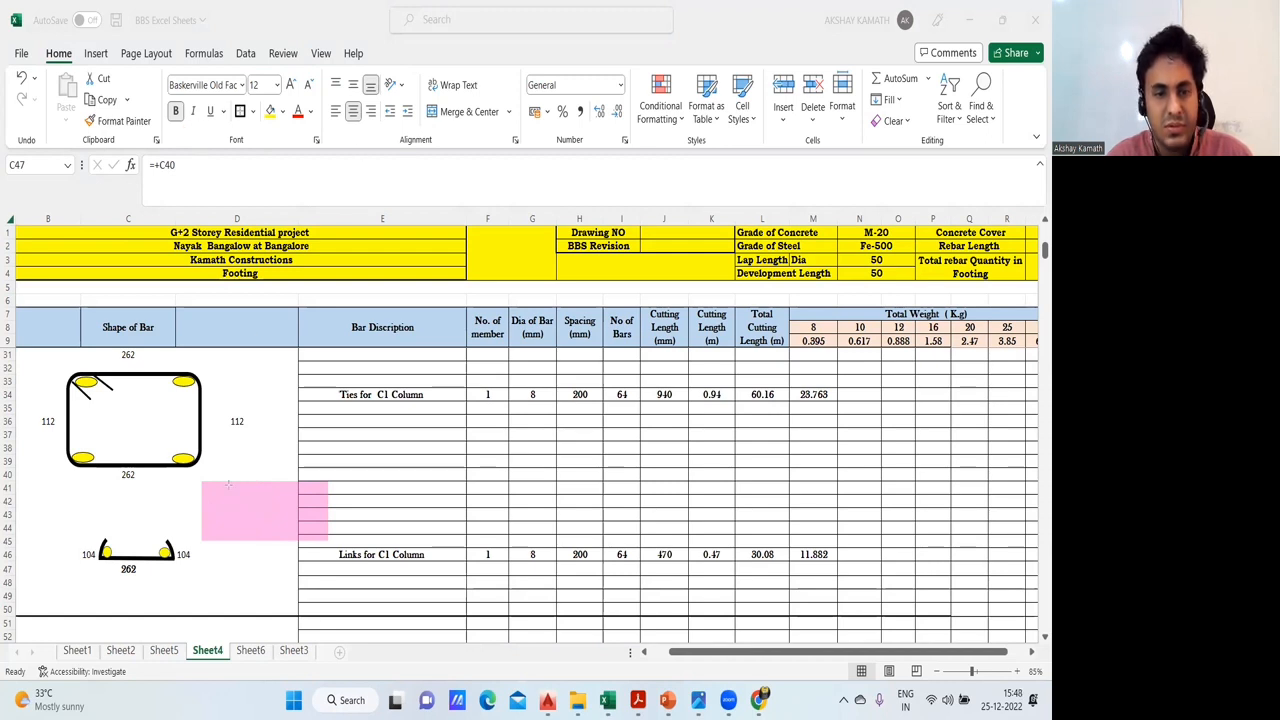
{"action": "left_click_drag", "start_coordinate": [222, 487], "coordinate": [294, 533]}
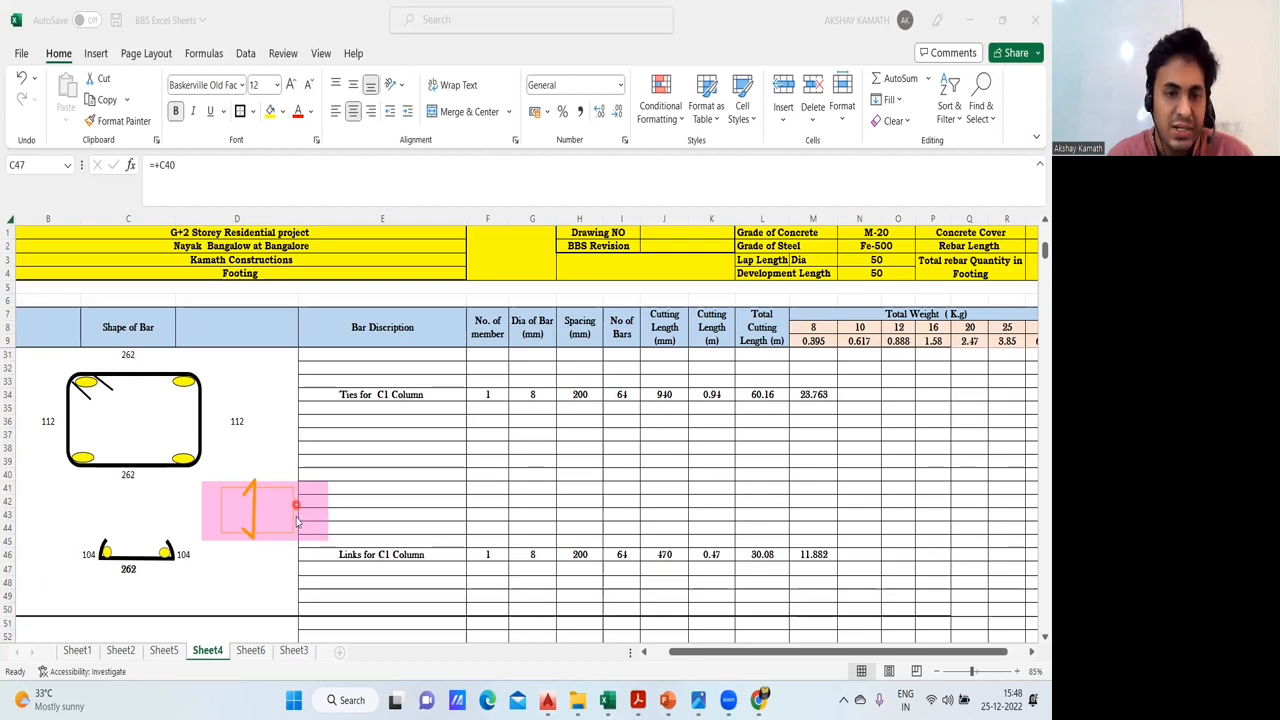
- Change the link's base dimension in C47 to reference the tie's short side dimension in D36
{"action": "left_click", "coordinate": [130, 572]}
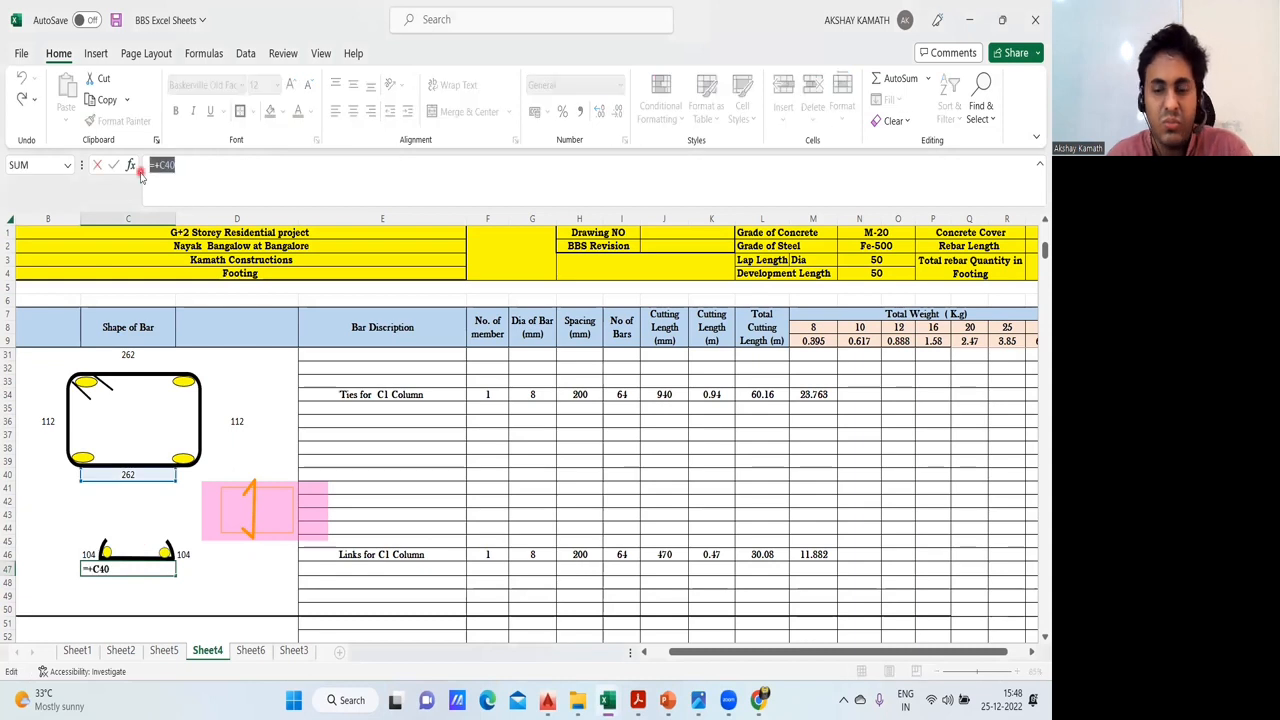
{"action": "type", "text": "+"}
{"action": "left_click", "coordinate": [235, 425]}
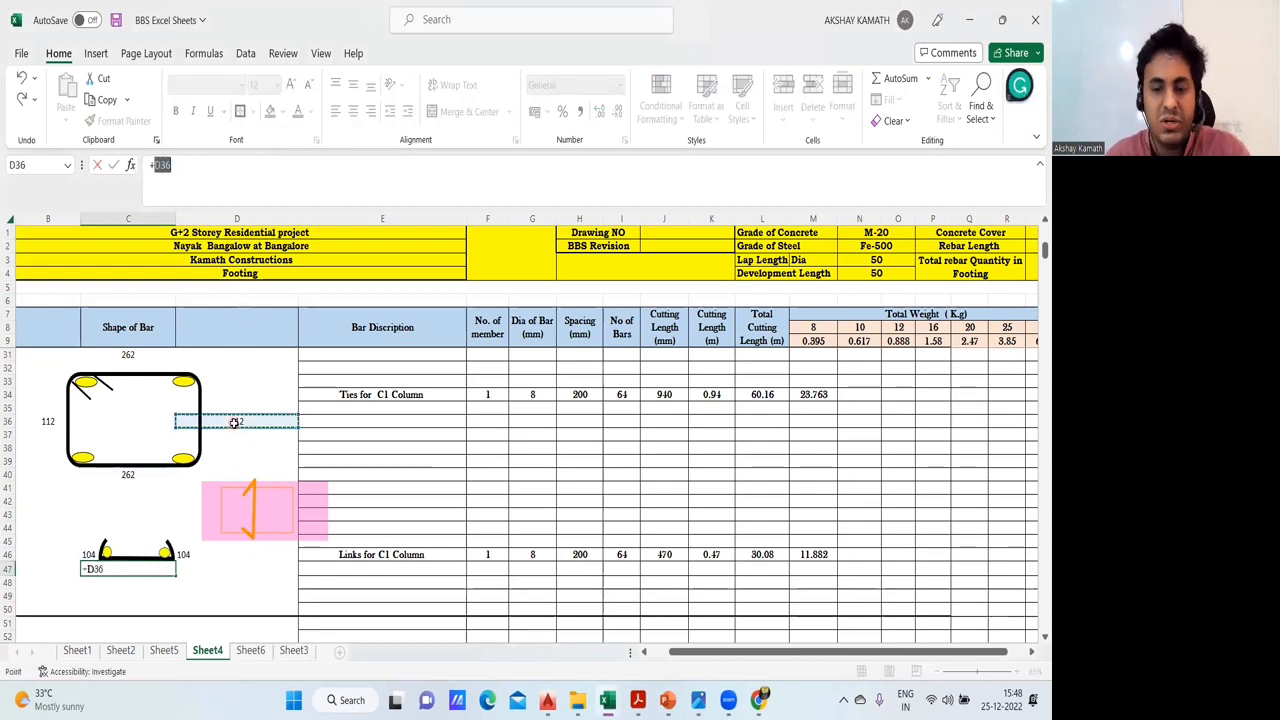
{"action": "key", "text": "Return"}
{"action": "left_click", "coordinate": [224, 607]}
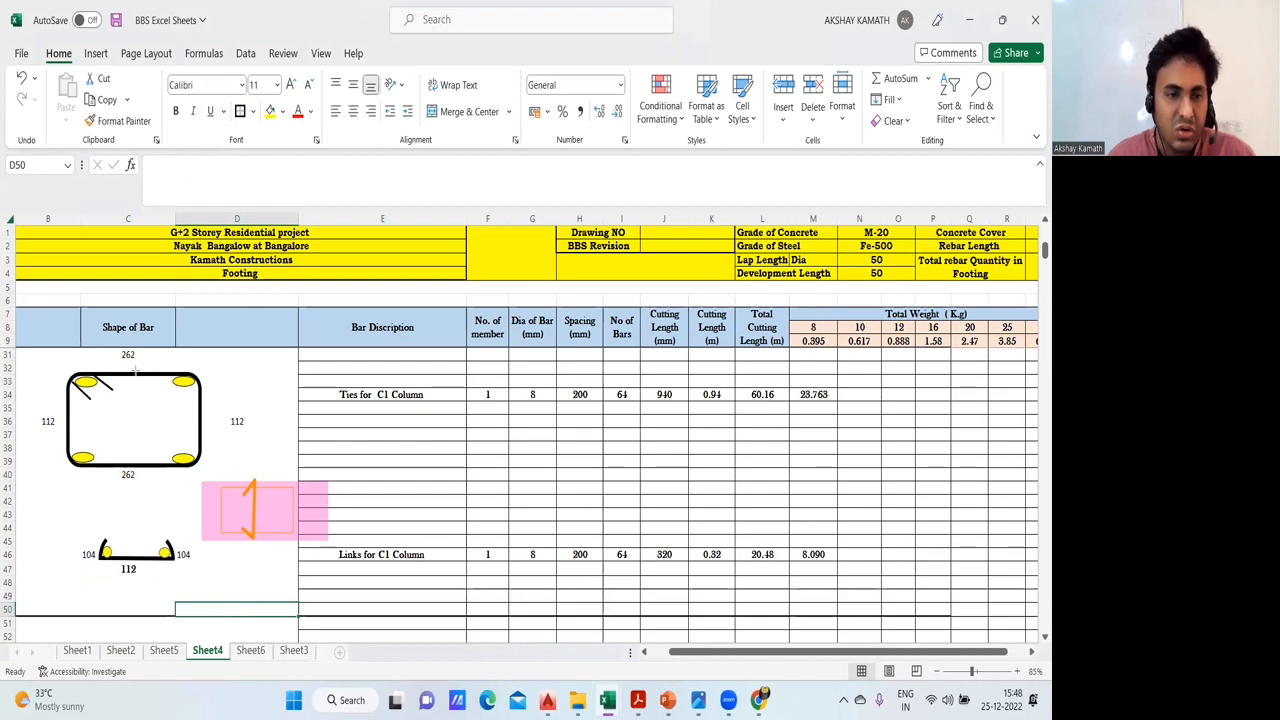
- Sketch a vertical link with hooked ends inside the tie shape, and select the link's base dimension in C47
{"action": "mouse_move", "coordinate": [135, 371]}
{"action": "left_mouse_down"}
{"action": "mouse_move", "coordinate": [134, 468]}
{"action": "mouse_move", "coordinate": [114, 444]}
{"action": "left_mouse_up"}
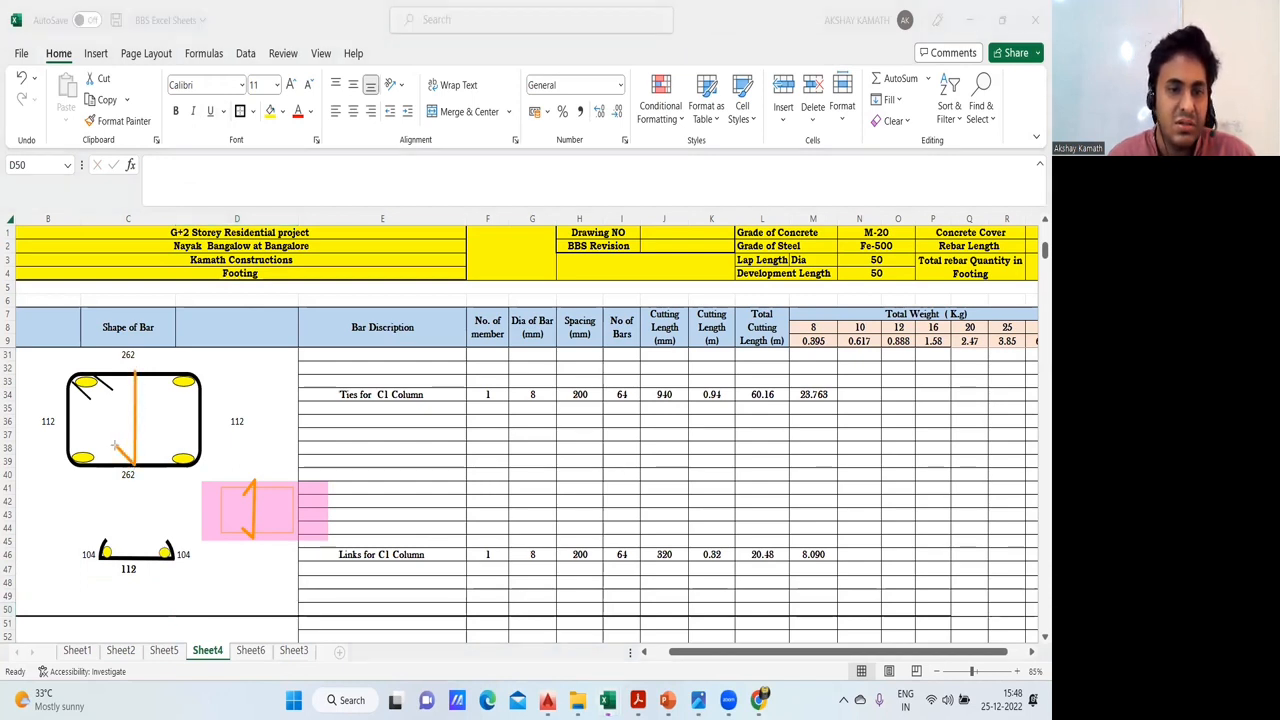
{"action": "left_click_drag", "start_coordinate": [125, 381], "coordinate": [119, 394]}
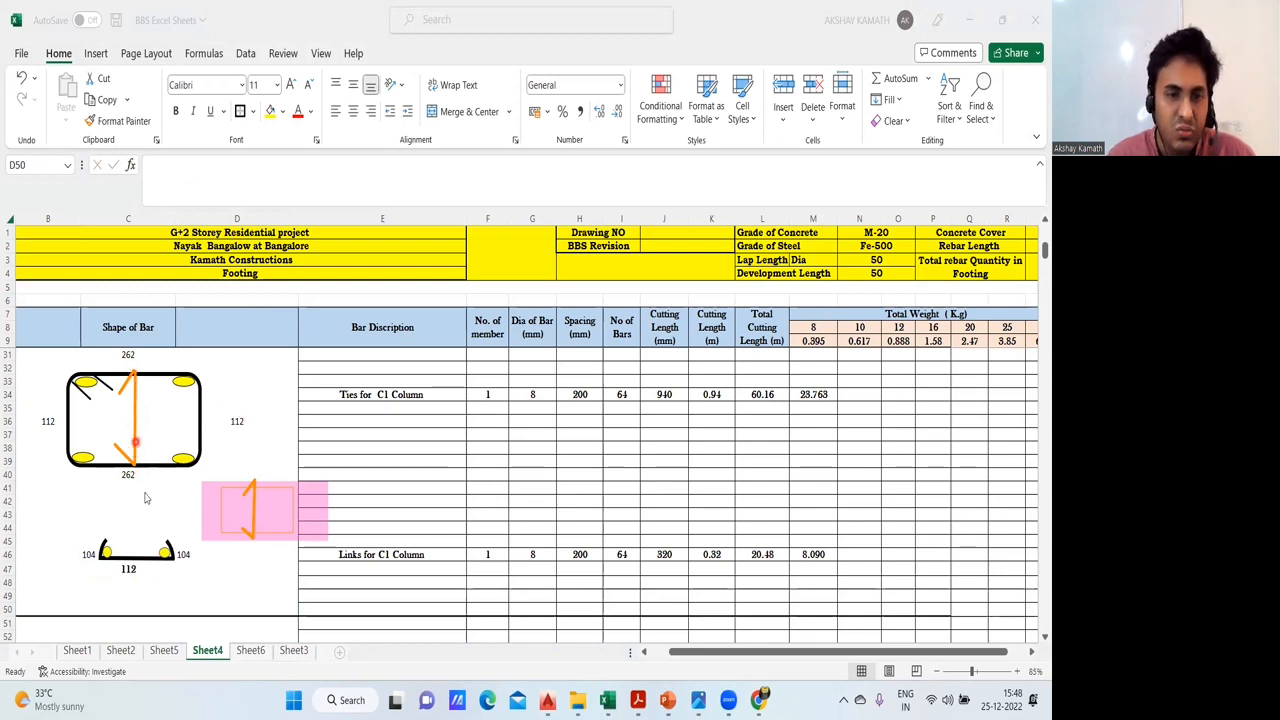
{"action": "left_click", "coordinate": [137, 571]}
{"action": "left_click", "coordinate": [128, 569]}
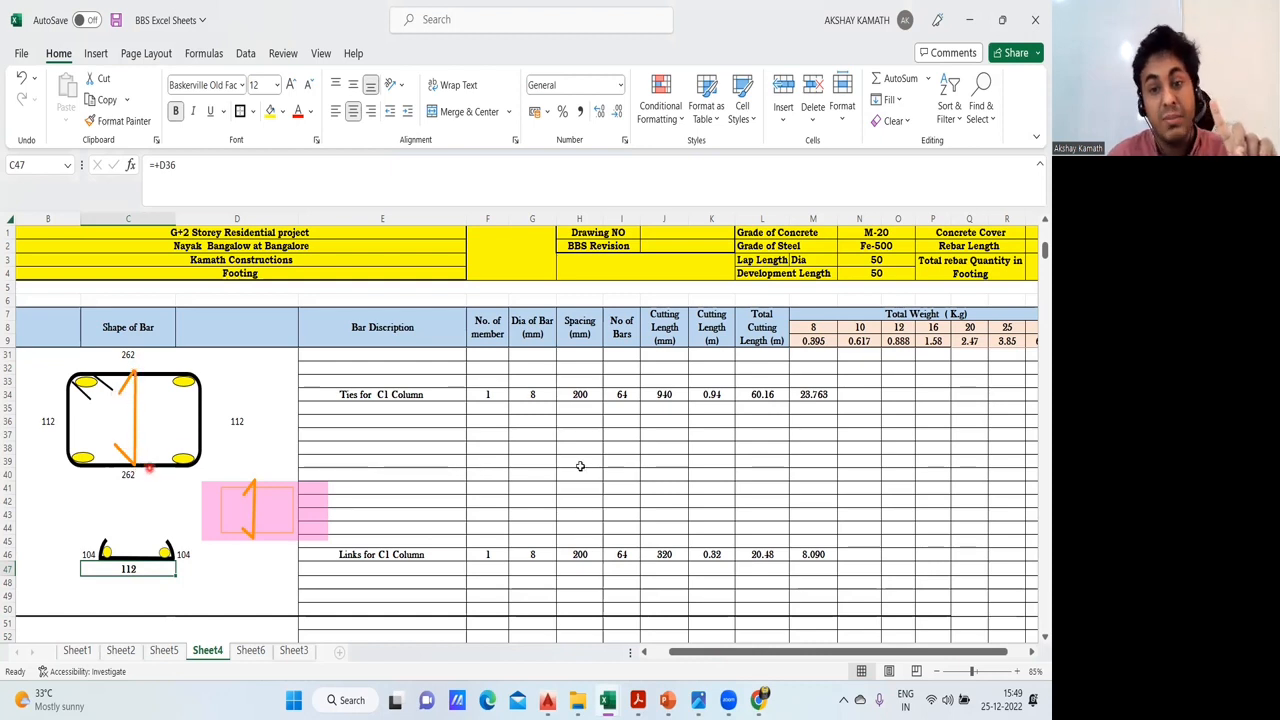
- Compare the bar diameter, spacing and number of bars of the links in row 46 with those of the ties in row 34
{"action": "left_click", "coordinate": [626, 394]}
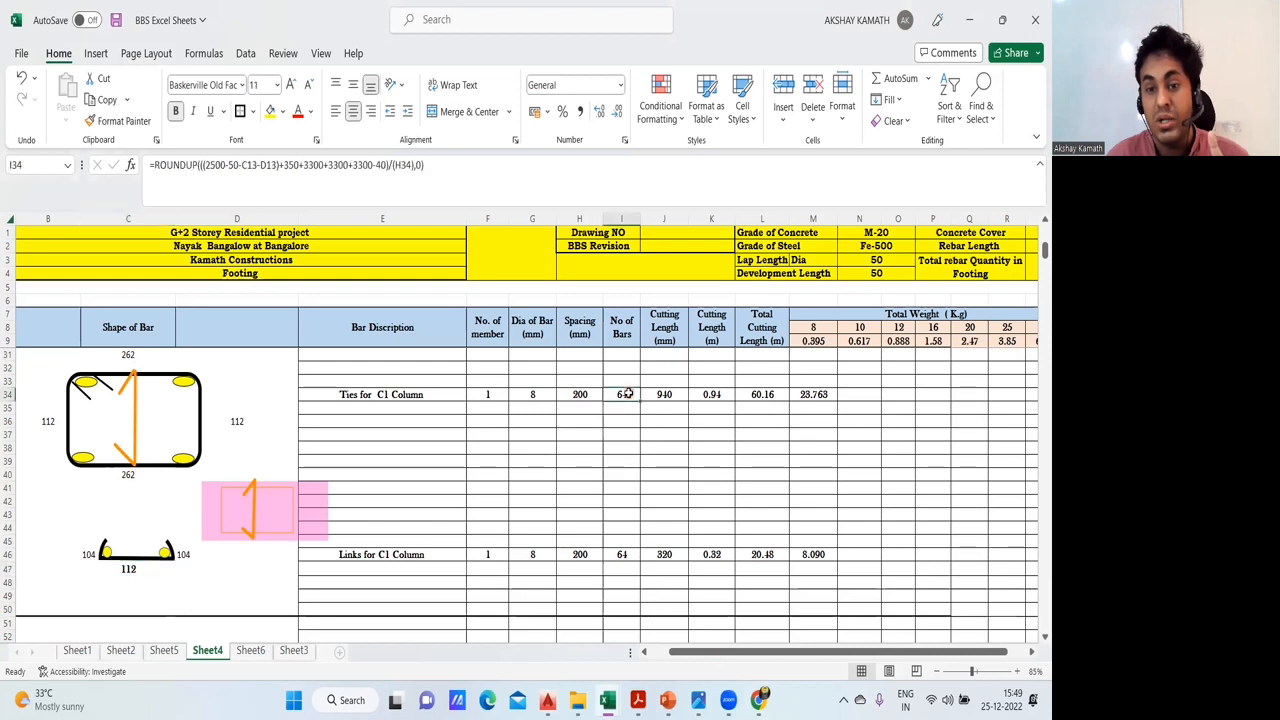
{"action": "left_click", "coordinate": [626, 555]}
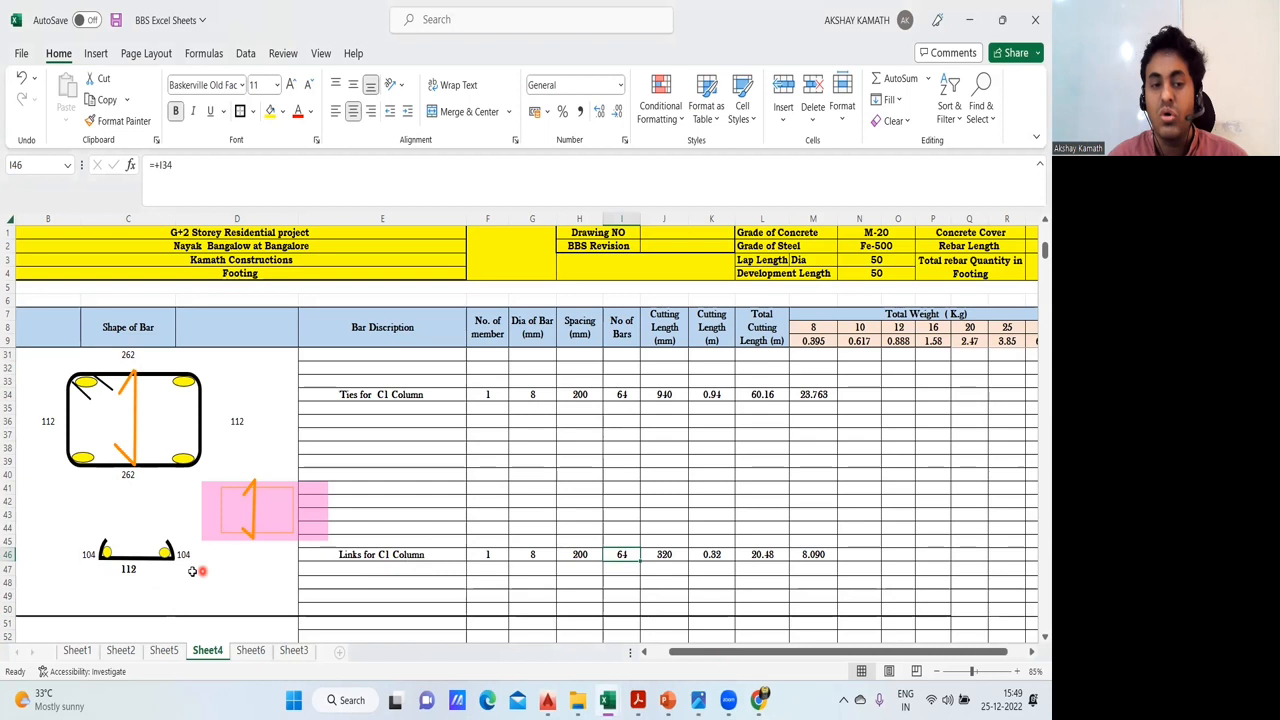
{"action": "left_click", "coordinate": [540, 393]}
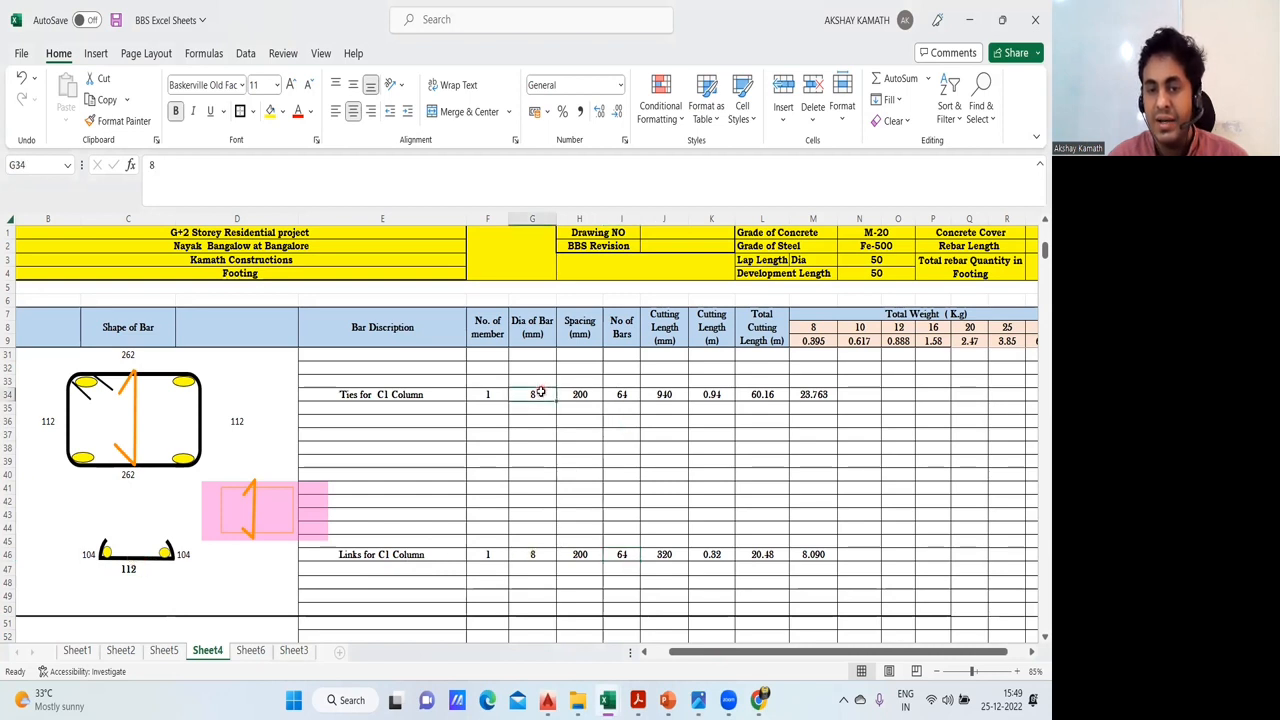
{"action": "double_click", "coordinate": [540, 556]}
{"action": "key", "text": "Escape"}
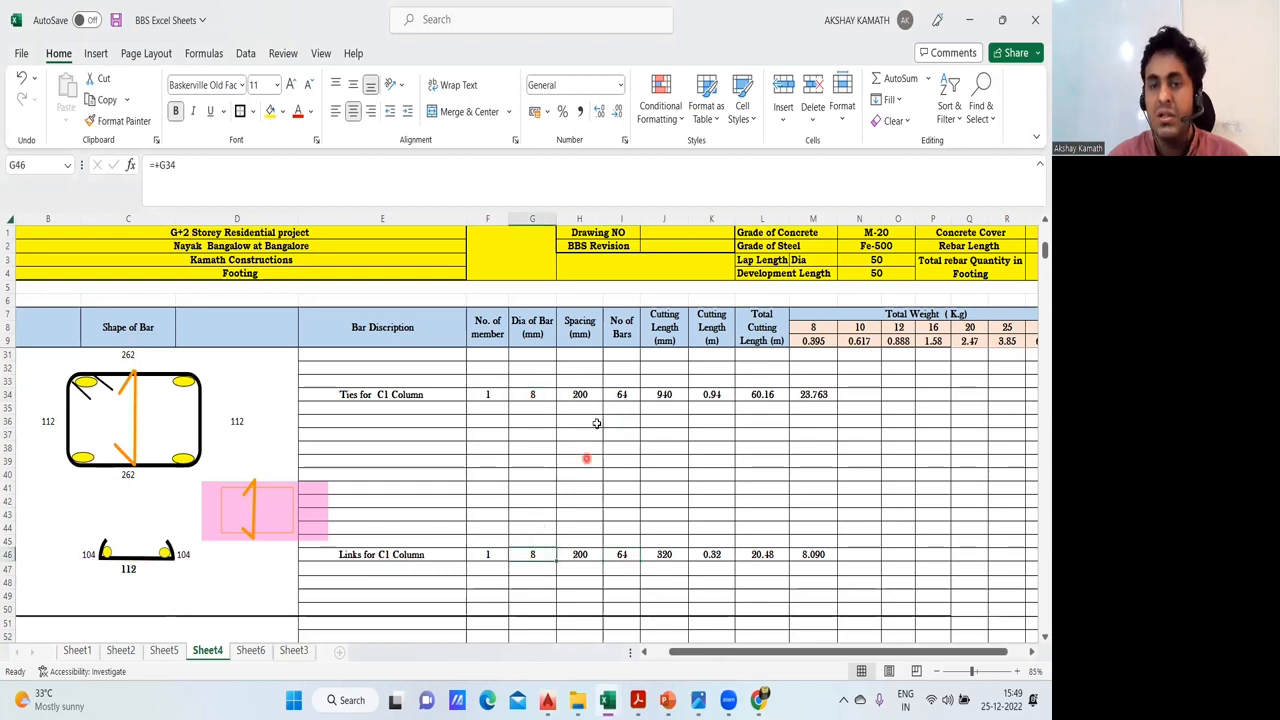
{"action": "left_click", "coordinate": [589, 391]}
{"action": "left_click", "coordinate": [582, 550]}
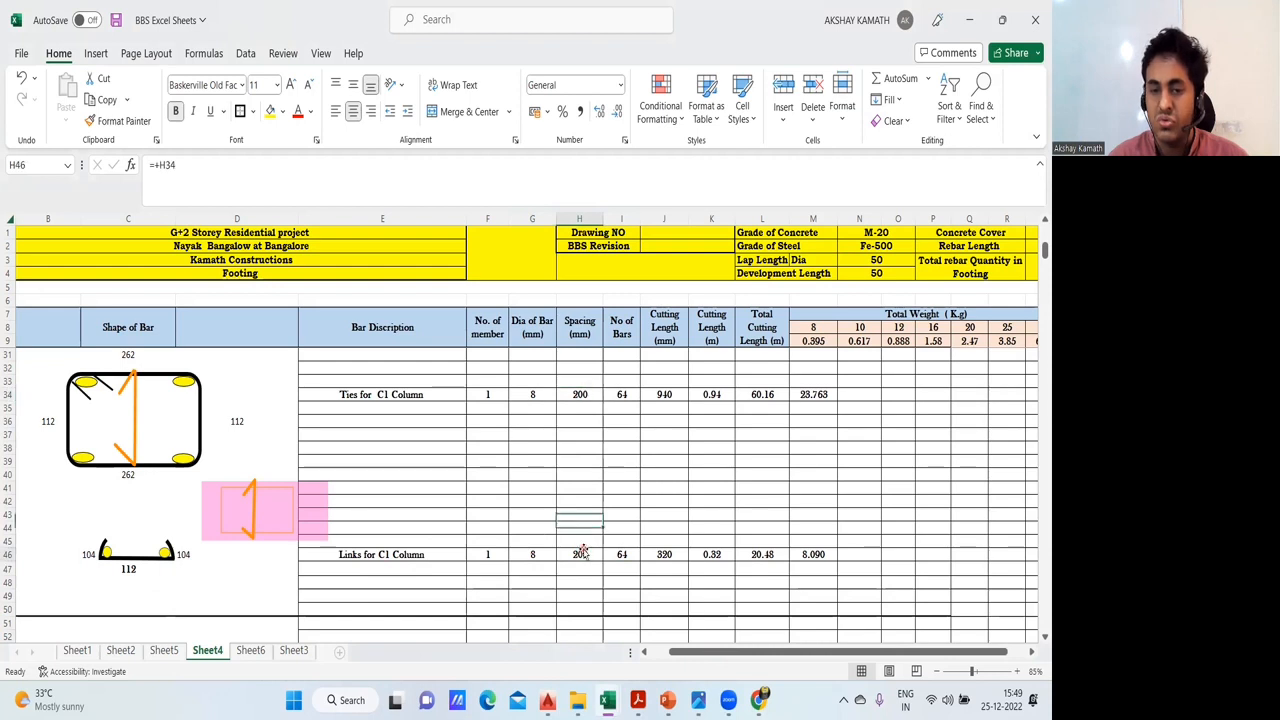
{"action": "left_click", "coordinate": [622, 394]}
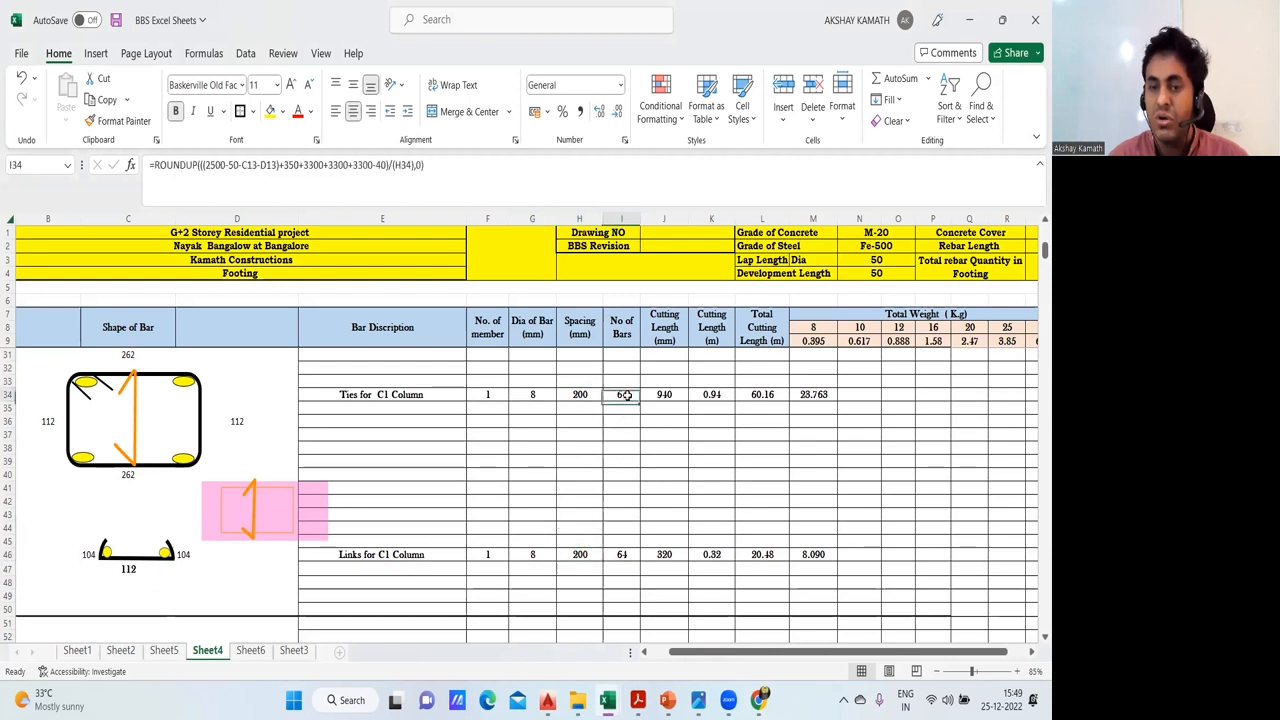
{"action": "left_click", "coordinate": [618, 556]}
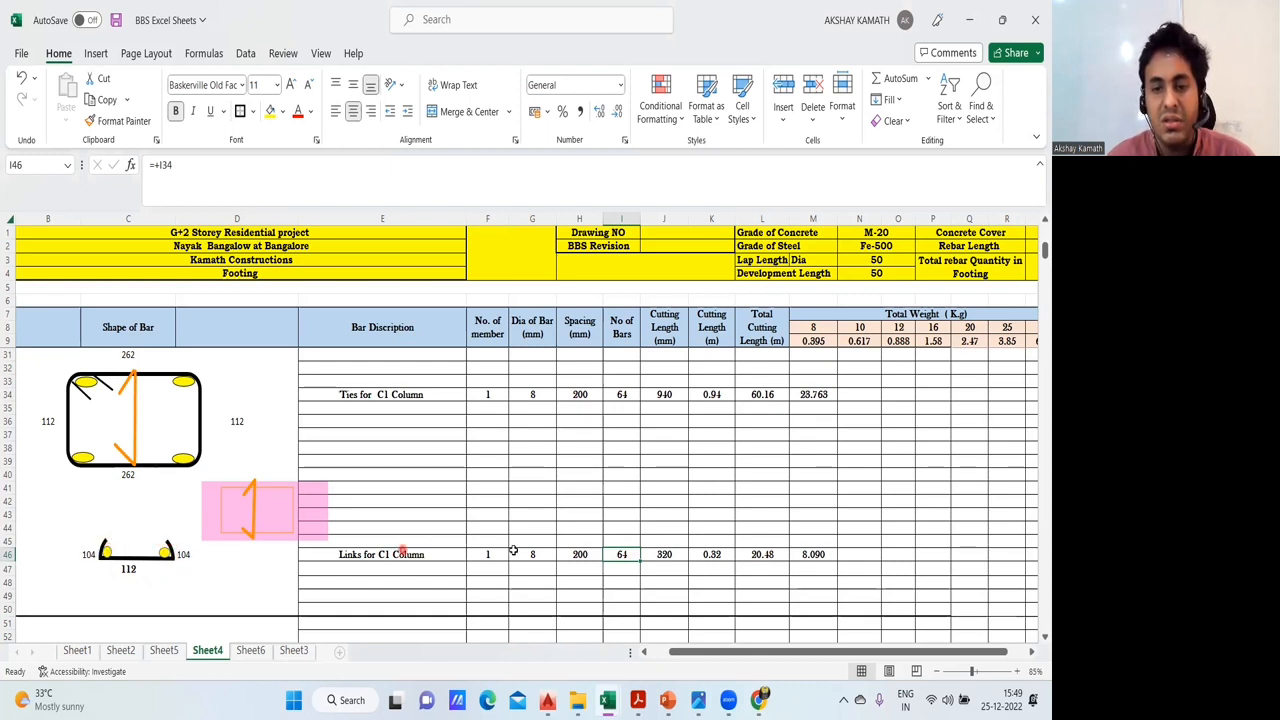
- Examine the cutting length formula of the C1 column links in J46
{"action": "left_click", "coordinate": [669, 554]}
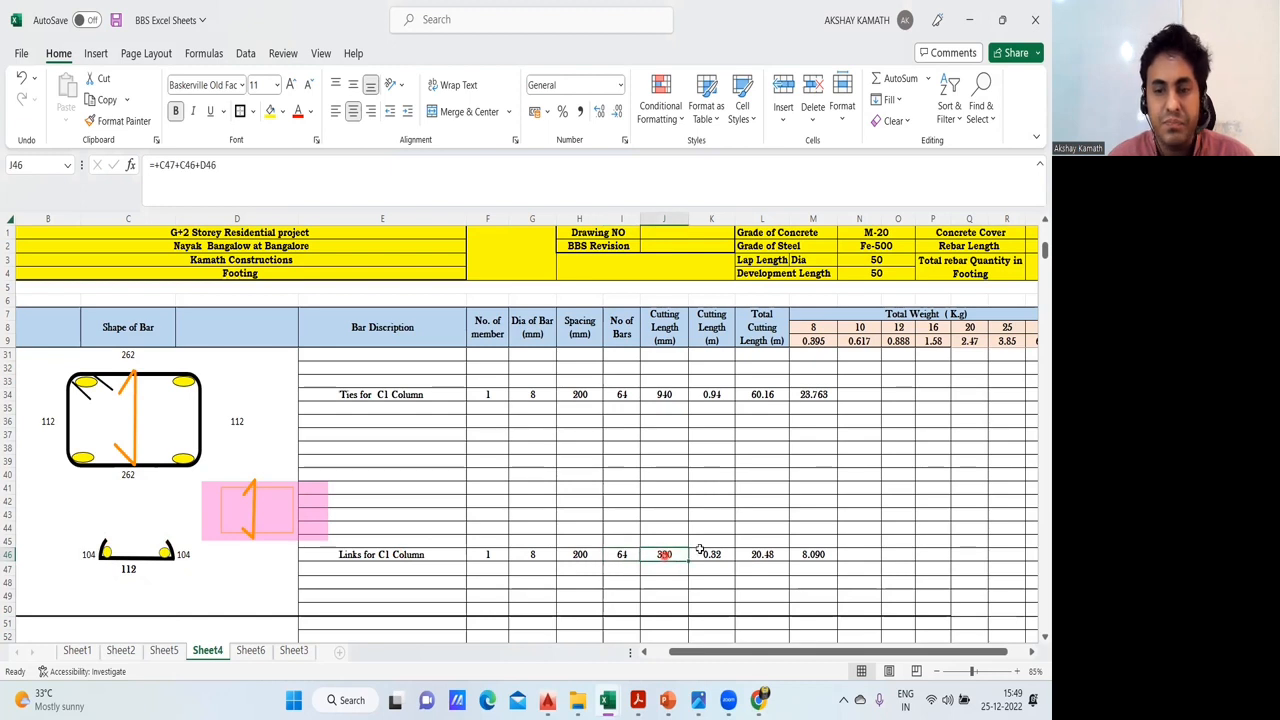
{"action": "left_click", "coordinate": [704, 550]}
{"action": "double_click", "coordinate": [665, 554]}
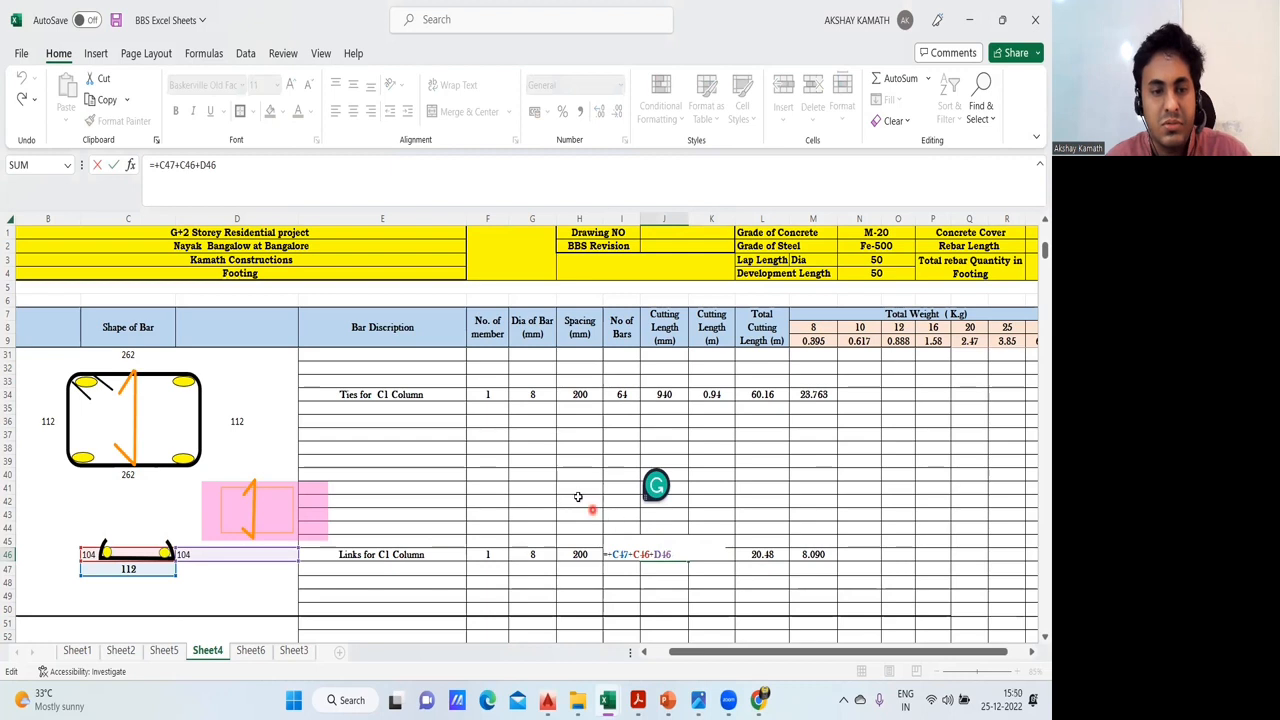
{"action": "key", "text": "Return"}
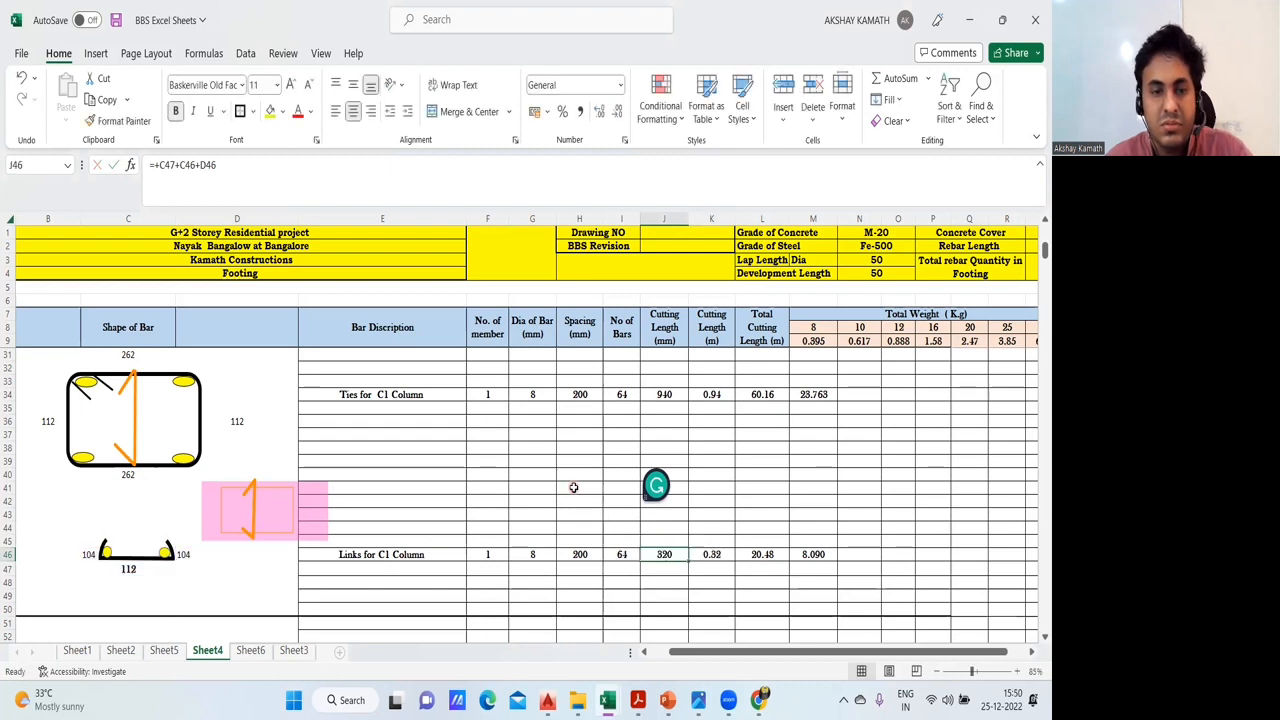
- Check the link's hook lengths in D46 and C46, and sketch a horizontal link with two inclined hooks below the ties row
{"action": "left_click", "coordinate": [190, 554]}
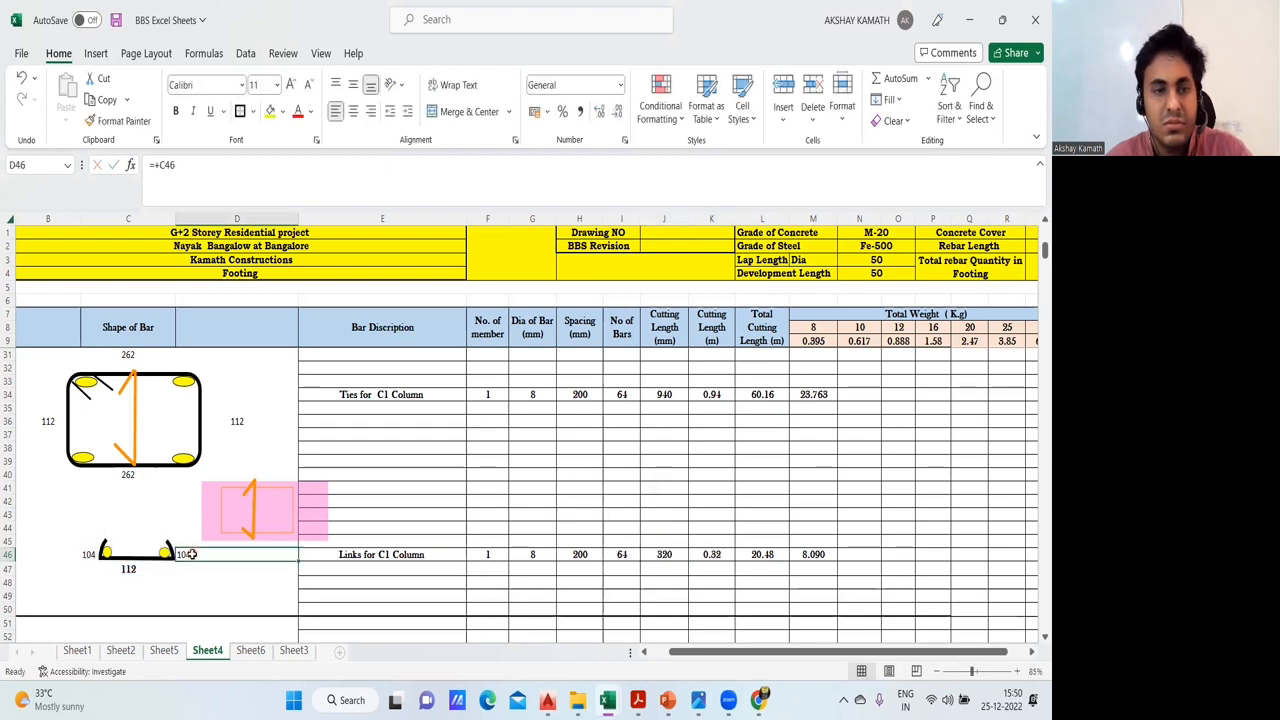
{"action": "left_click", "coordinate": [88, 556]}
{"action": "left_click", "coordinate": [444, 472]}
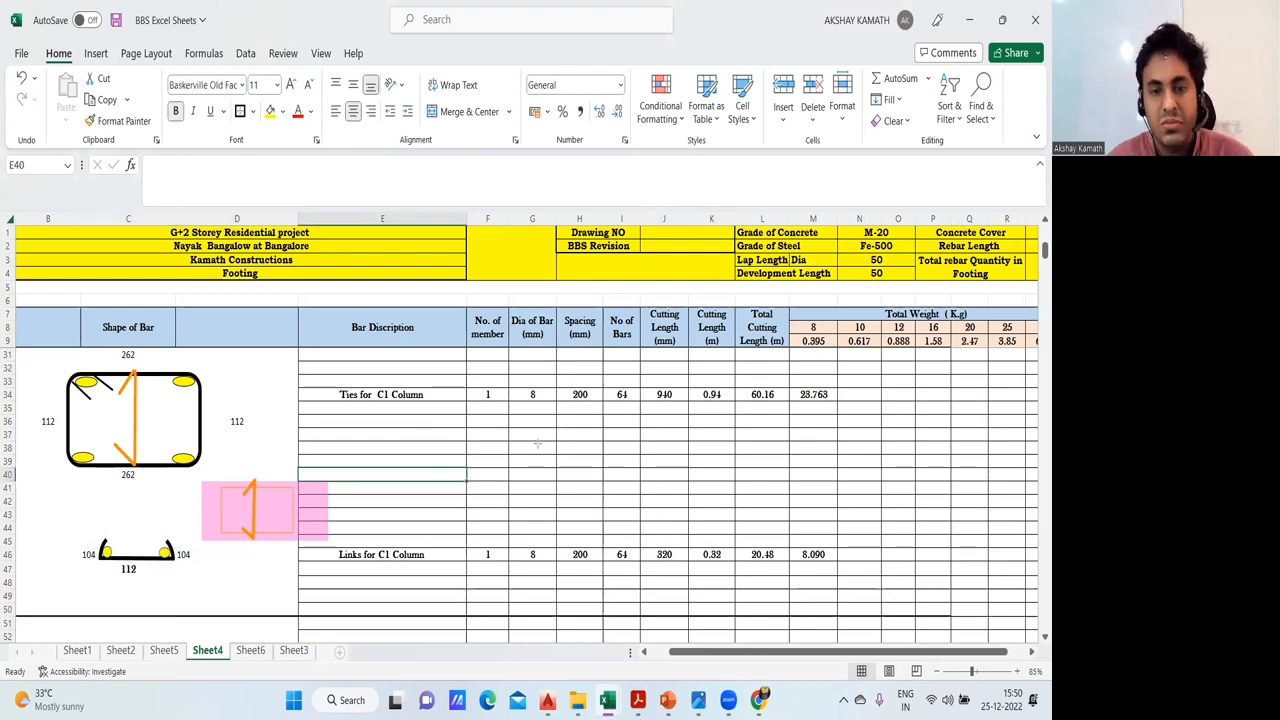
{"action": "mouse_move", "coordinate": [426, 442]}
{"action": "left_mouse_down"}
{"action": "mouse_move", "coordinate": [591, 443]}
{"action": "mouse_move", "coordinate": [559, 411]}
{"action": "left_mouse_up"}
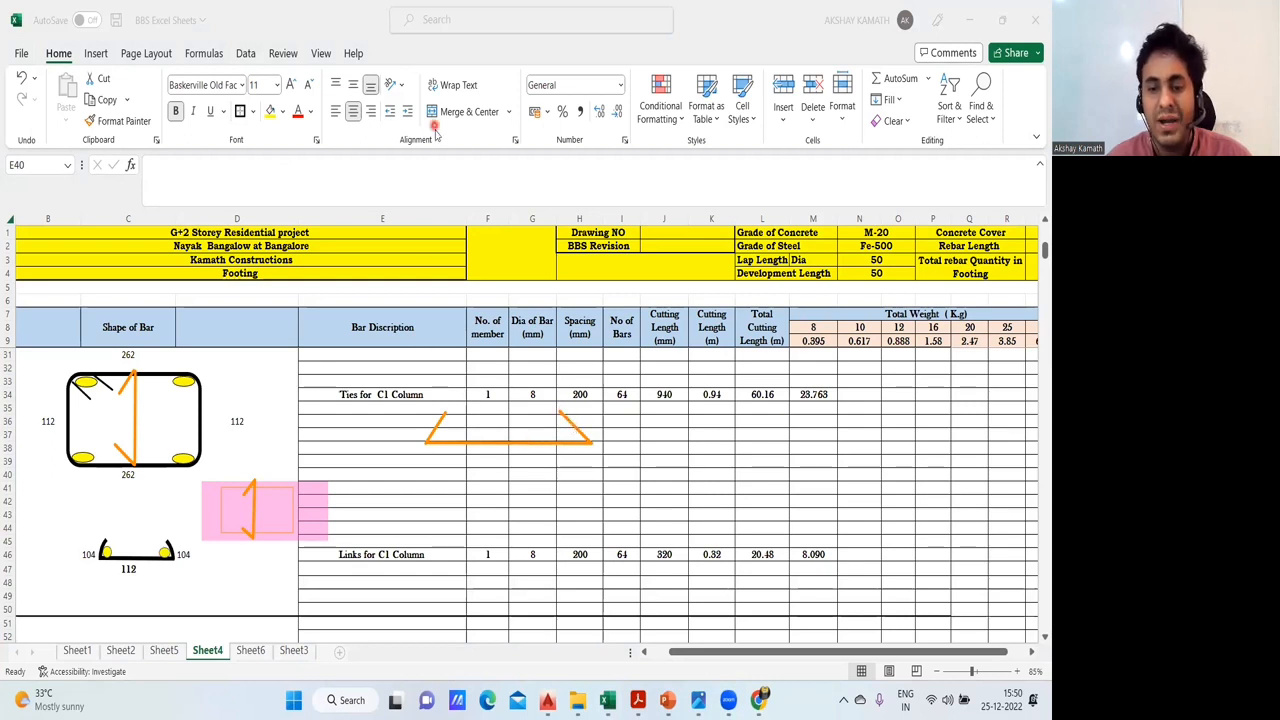
- Switch to is.2502.1963.pdf in Acrobat Reader and examine Table III's bending dimensions for hooked and bent bars
{"action": "mouse_move", "coordinate": [637, 700]}
{"action": "left_click", "coordinate": [776, 635]}
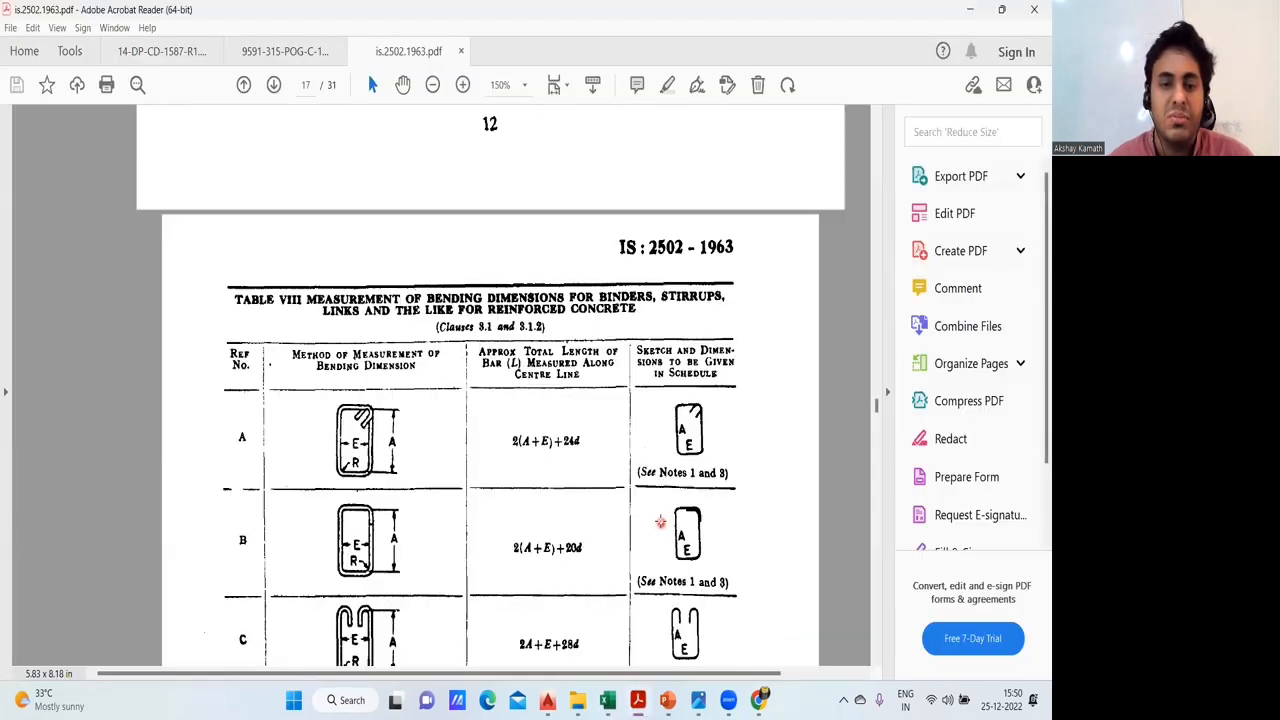
{"action": "scroll", "coordinate": [663, 509], "scroll_direction": "up", "scroll_amount": 3}
{"action": "left_click_drag", "start_coordinate": [877, 403], "coordinate": [877, 332]}
{"action": "scroll", "coordinate": [875, 333], "scroll_direction": "down", "scroll_amount": 2}
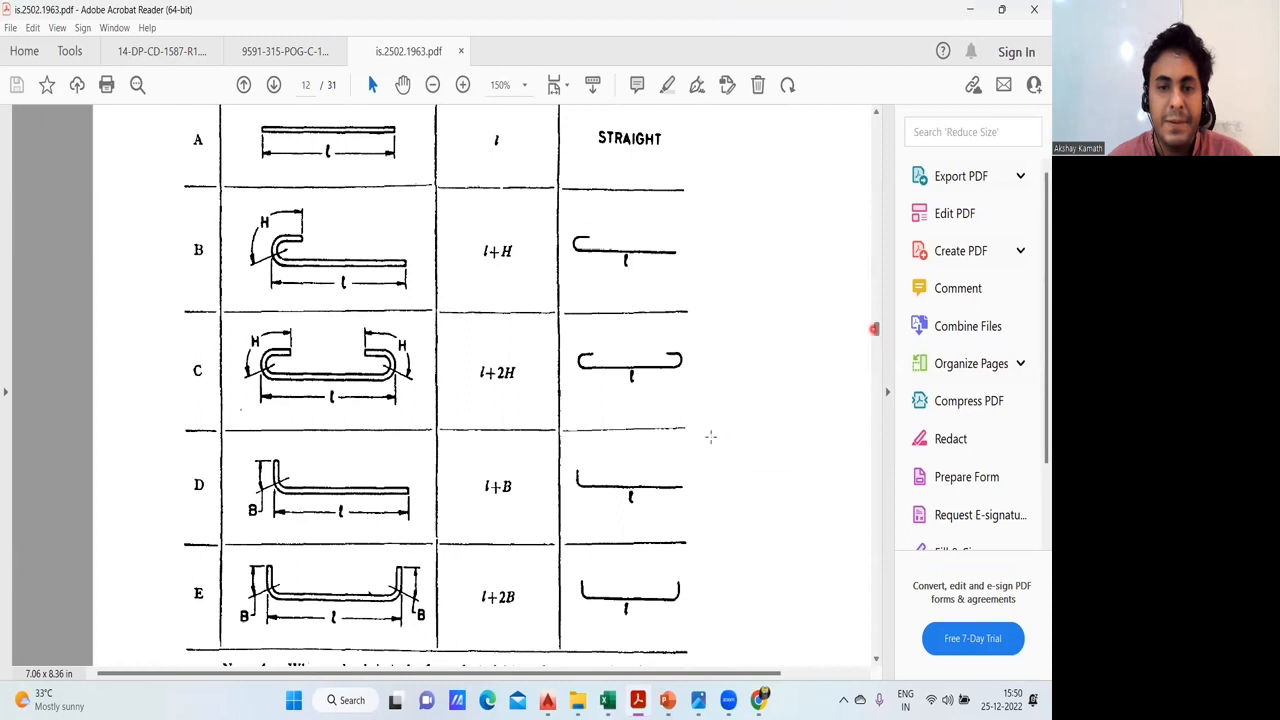
{"action": "scroll", "coordinate": [634, 490], "scroll_direction": "down", "scroll_amount": 1}
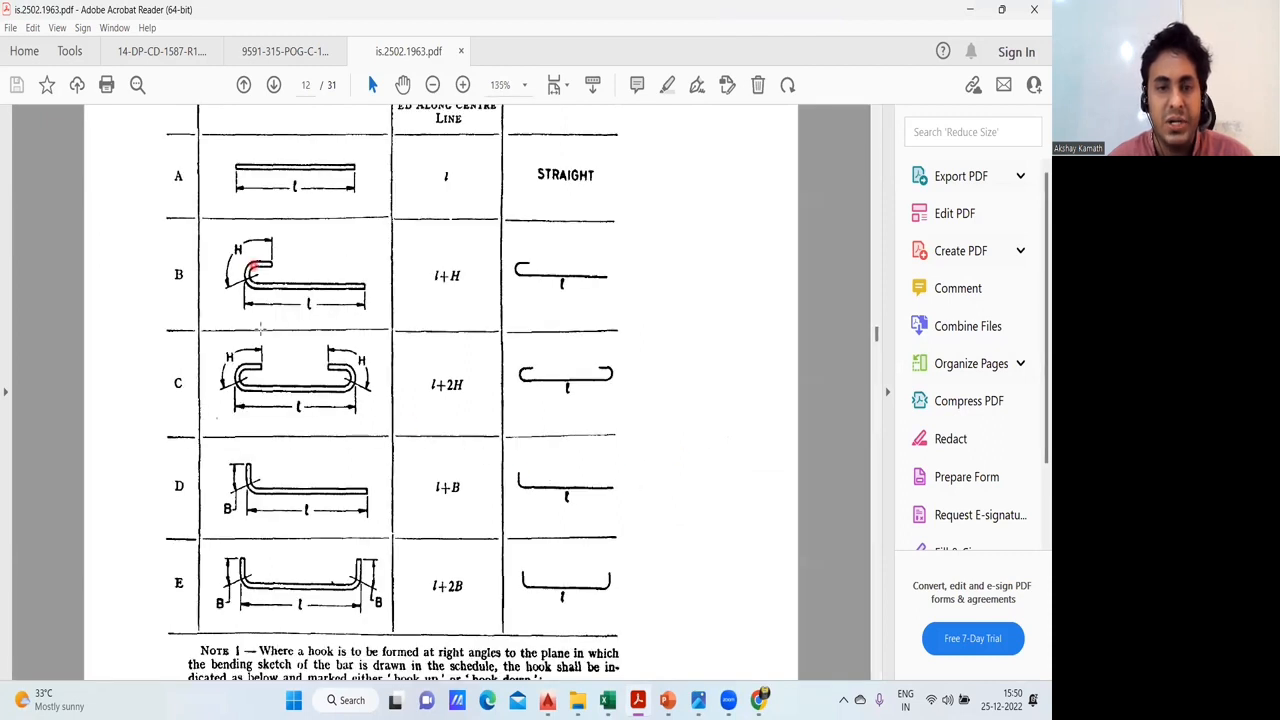
{"action": "scroll", "coordinate": [261, 387], "scroll_direction": "up", "scroll_amount": 1}
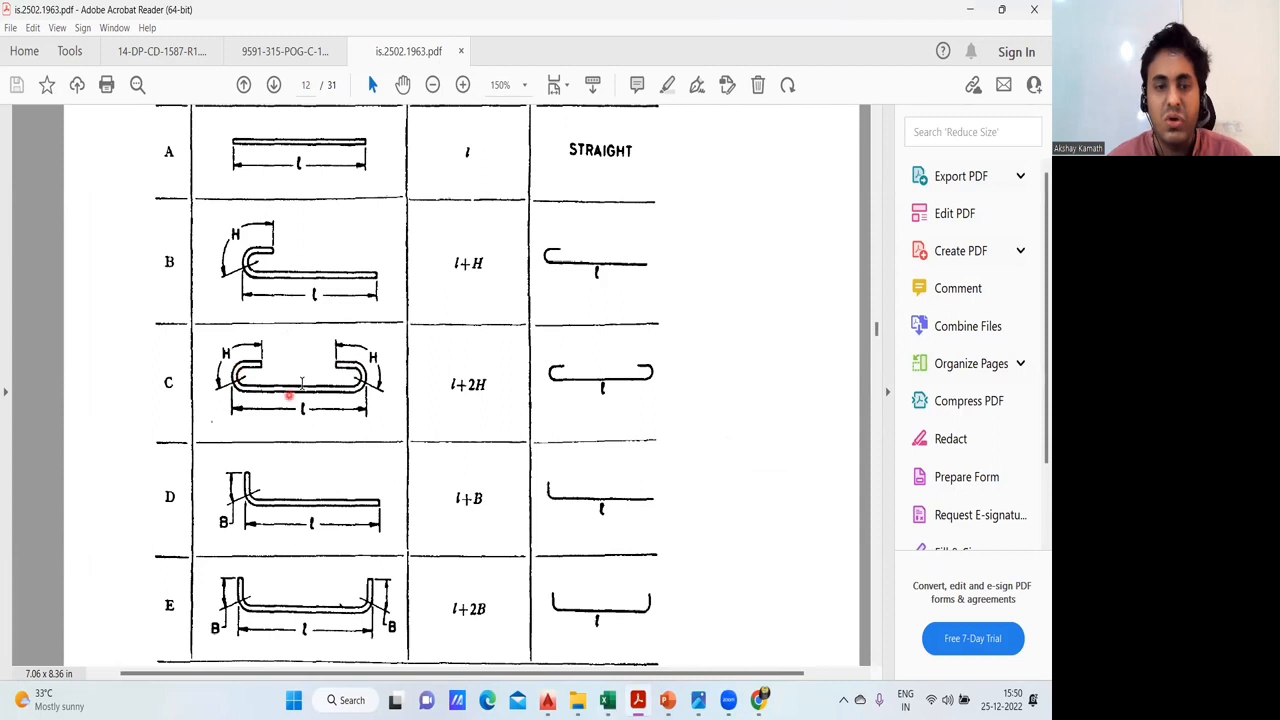
{"action": "scroll", "coordinate": [290, 392], "scroll_direction": "down", "scroll_amount": 2}
{"action": "scroll", "coordinate": [362, 578], "scroll_direction": "up", "scroll_amount": 8}
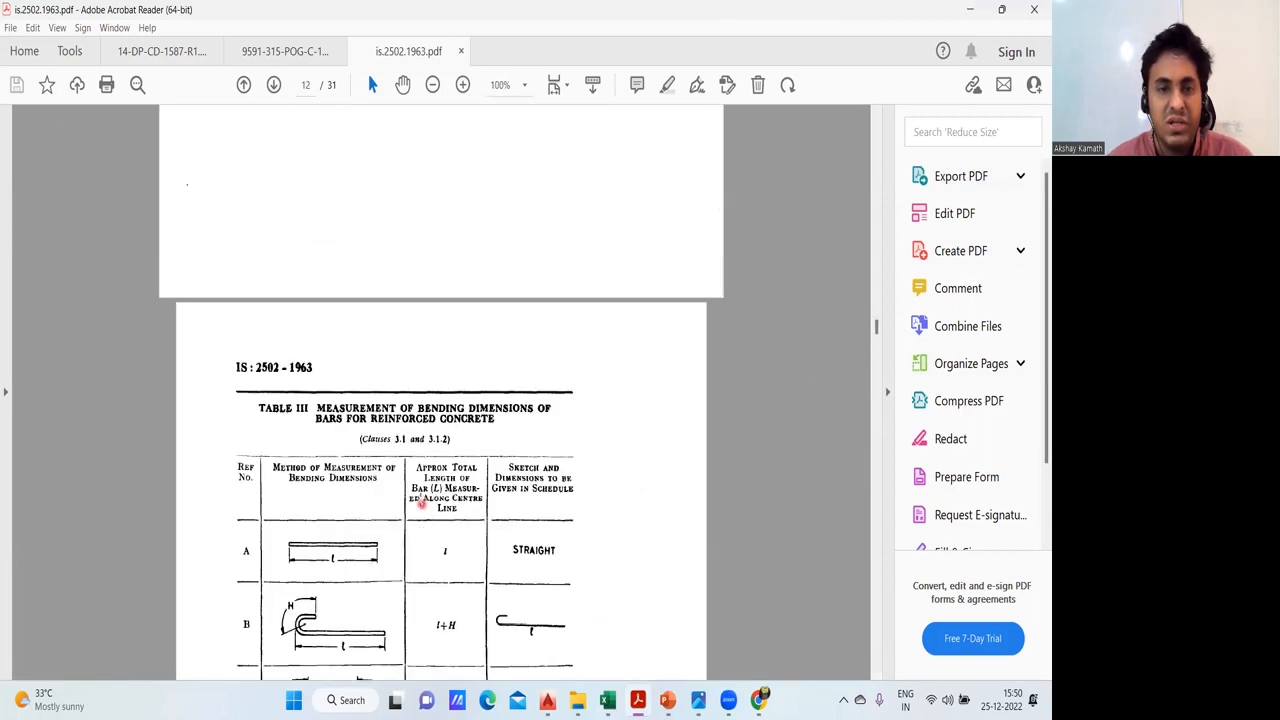
- Find Table II, Hook and Bend Allowances, and read its hook allowance note
{"action": "scroll", "coordinate": [367, 463], "scroll_direction": "up", "scroll_amount": 1}
{"action": "scroll", "coordinate": [368, 463], "scroll_direction": "up", "scroll_amount": 3}
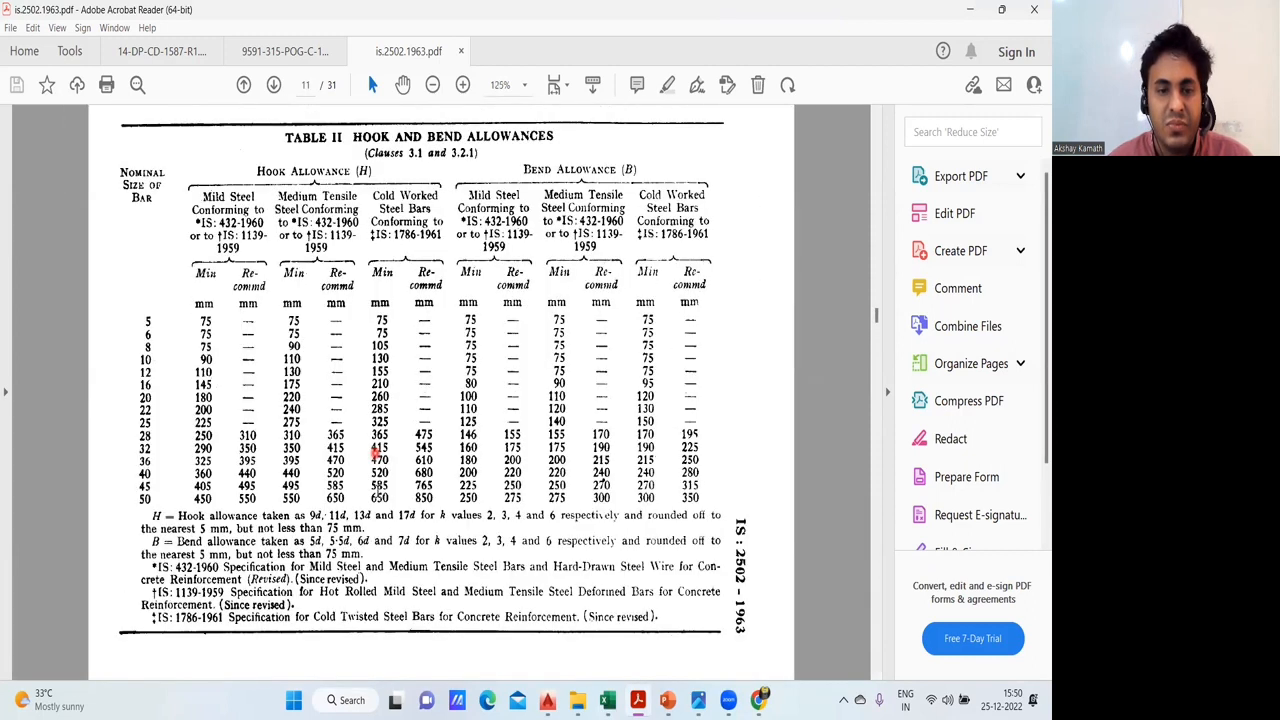
{"action": "scroll", "coordinate": [368, 549], "scroll_direction": "up", "scroll_amount": 1}
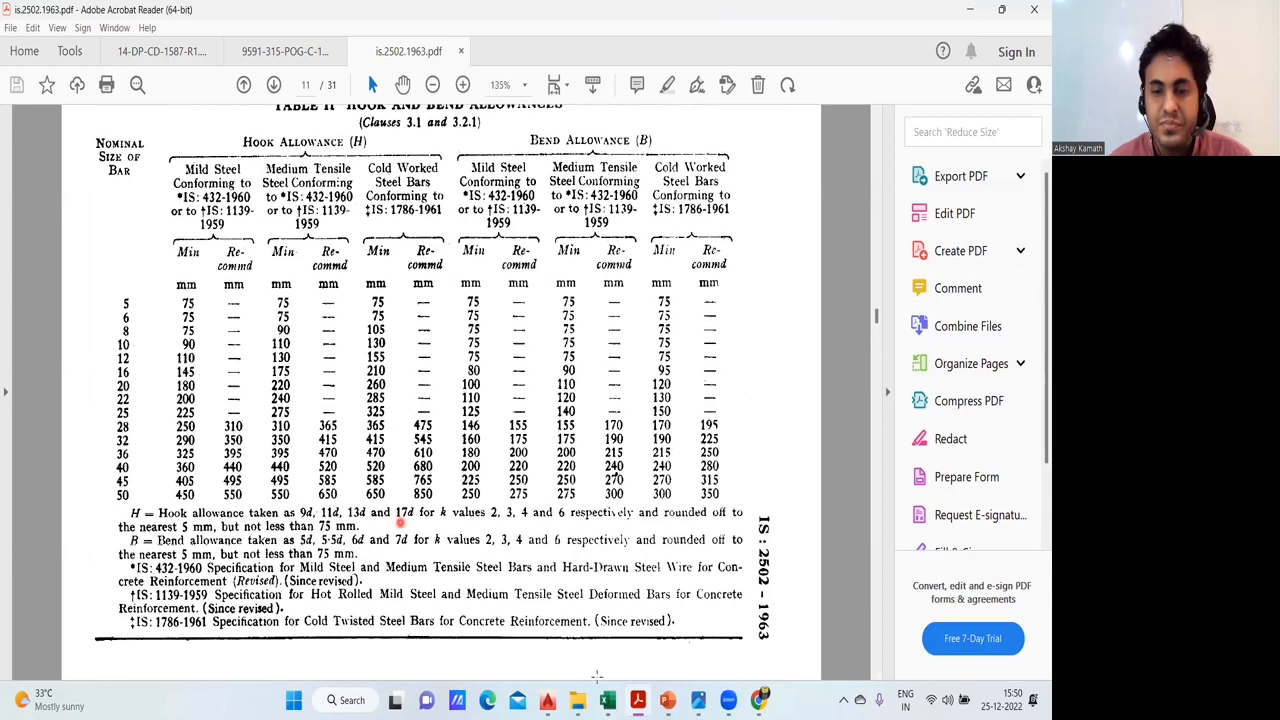
- Switch back to the Excel BBS sheet and inspect the link's hook length formula in C46
{"action": "mouse_move", "coordinate": [608, 699]}
{"action": "left_click", "coordinate": [532, 625]}
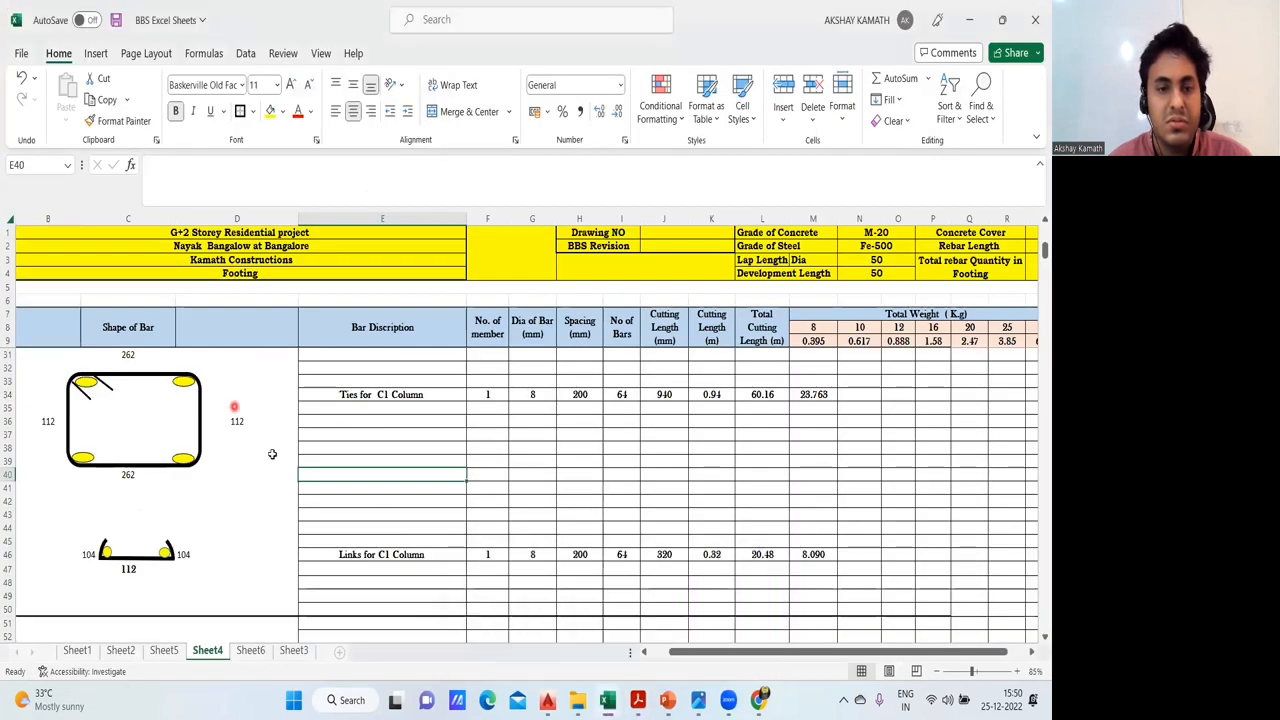
{"action": "left_click", "coordinate": [89, 551]}
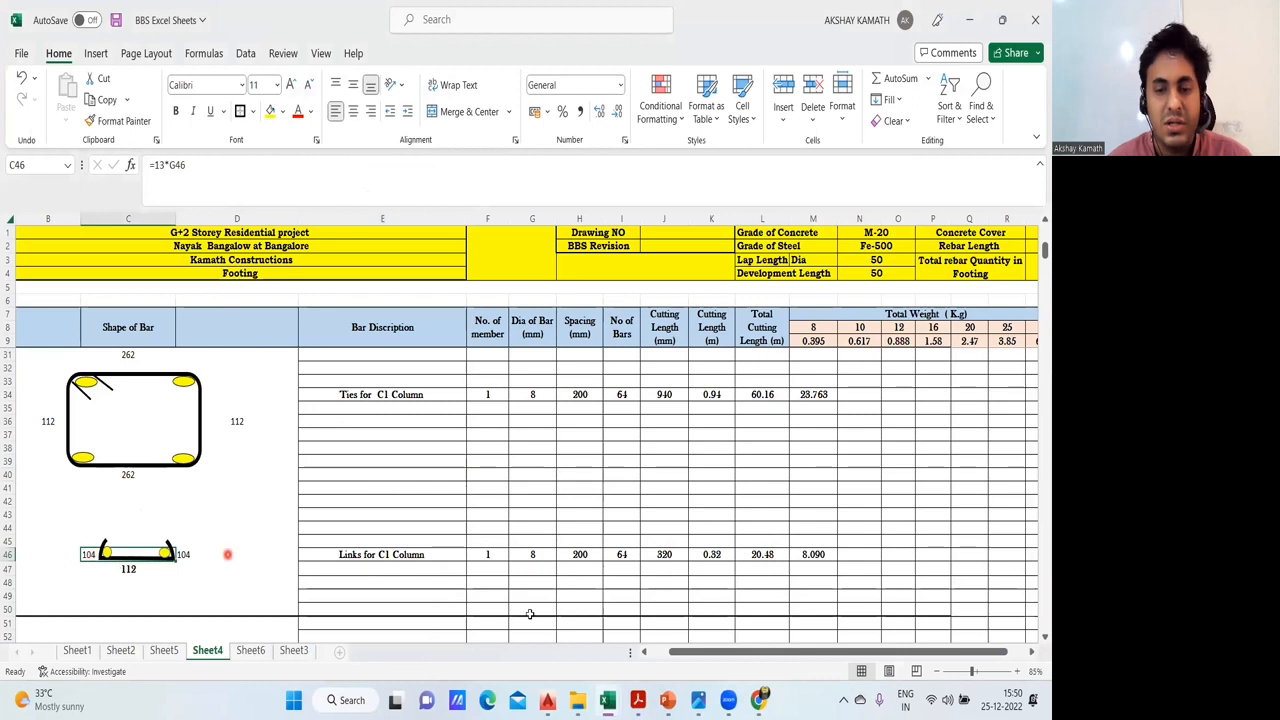
- Return to is.2502.1963.pdf and read how Table II's hook allowance multiples correspond to the k values
{"action": "mouse_move", "coordinate": [638, 699]}
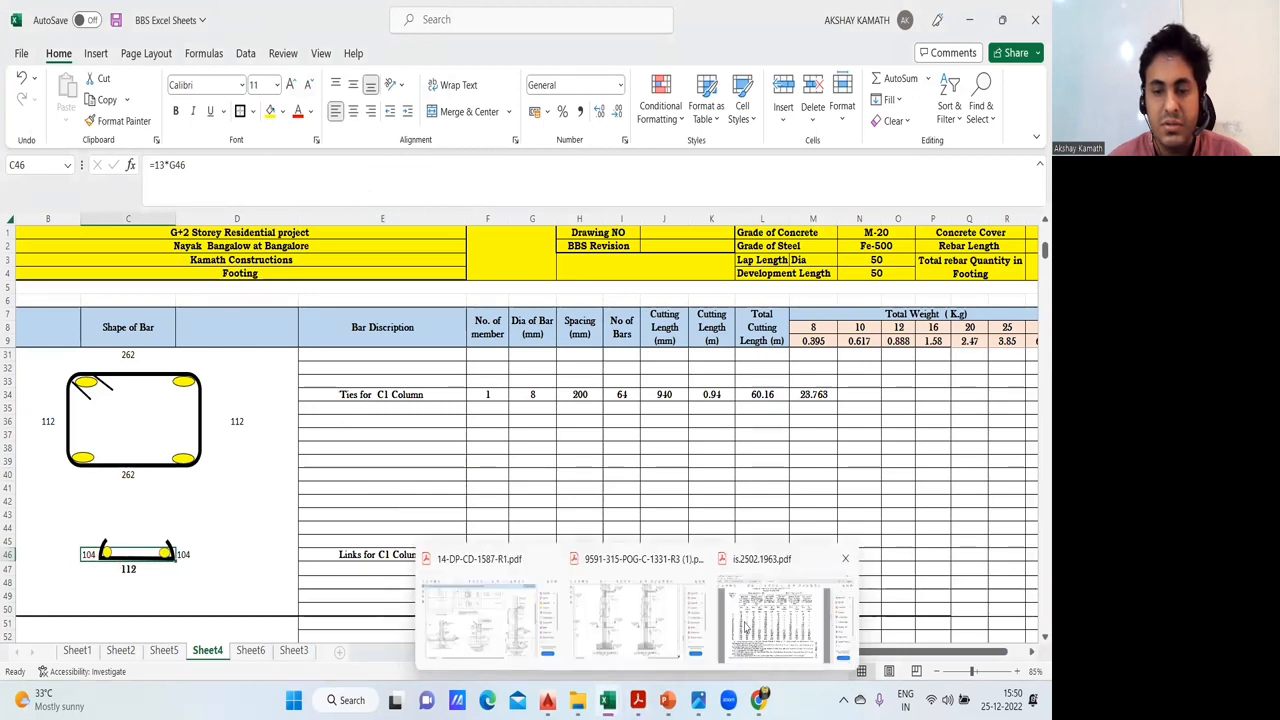
{"action": "left_click", "coordinate": [745, 627]}
{"action": "scroll", "coordinate": [213, 530], "scroll_direction": "up", "scroll_amount": 1}
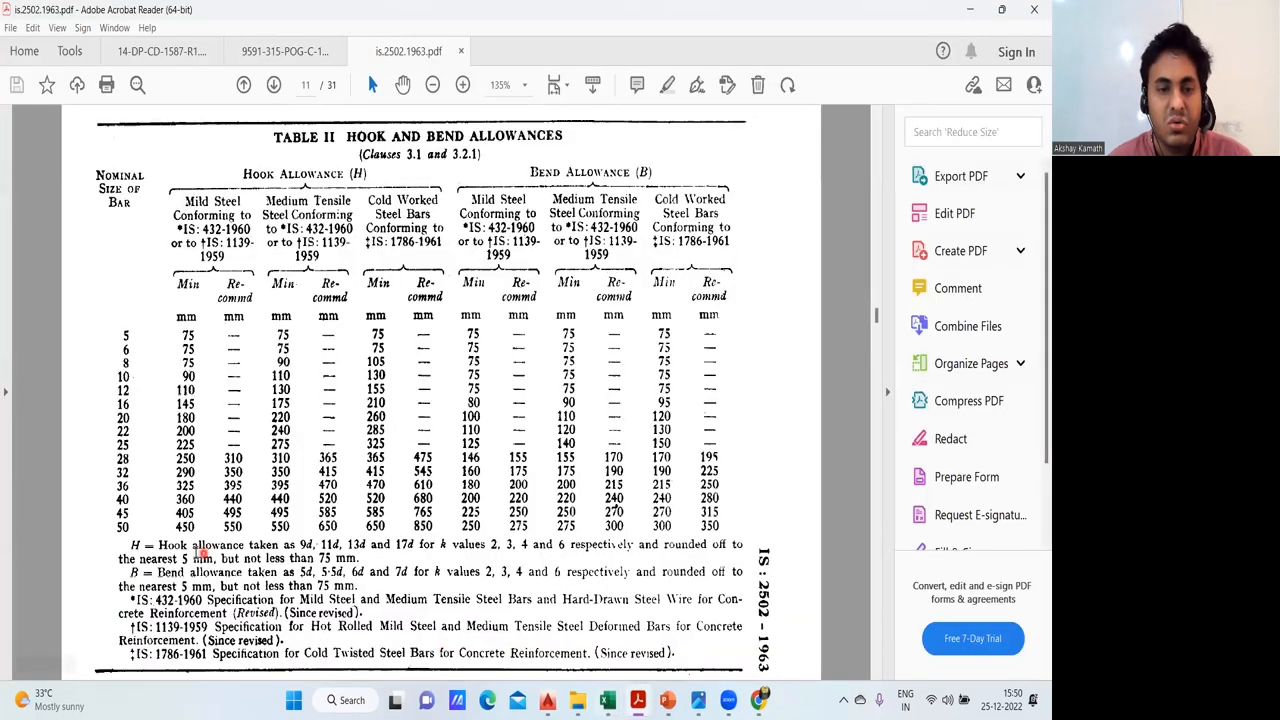
{"action": "scroll", "coordinate": [184, 560], "scroll_direction": "up", "scroll_amount": 1}
{"action": "scroll", "coordinate": [175, 547], "scroll_direction": "down", "scroll_amount": 1}
{"action": "scroll", "coordinate": [178, 544], "scroll_direction": "up", "scroll_amount": 1}
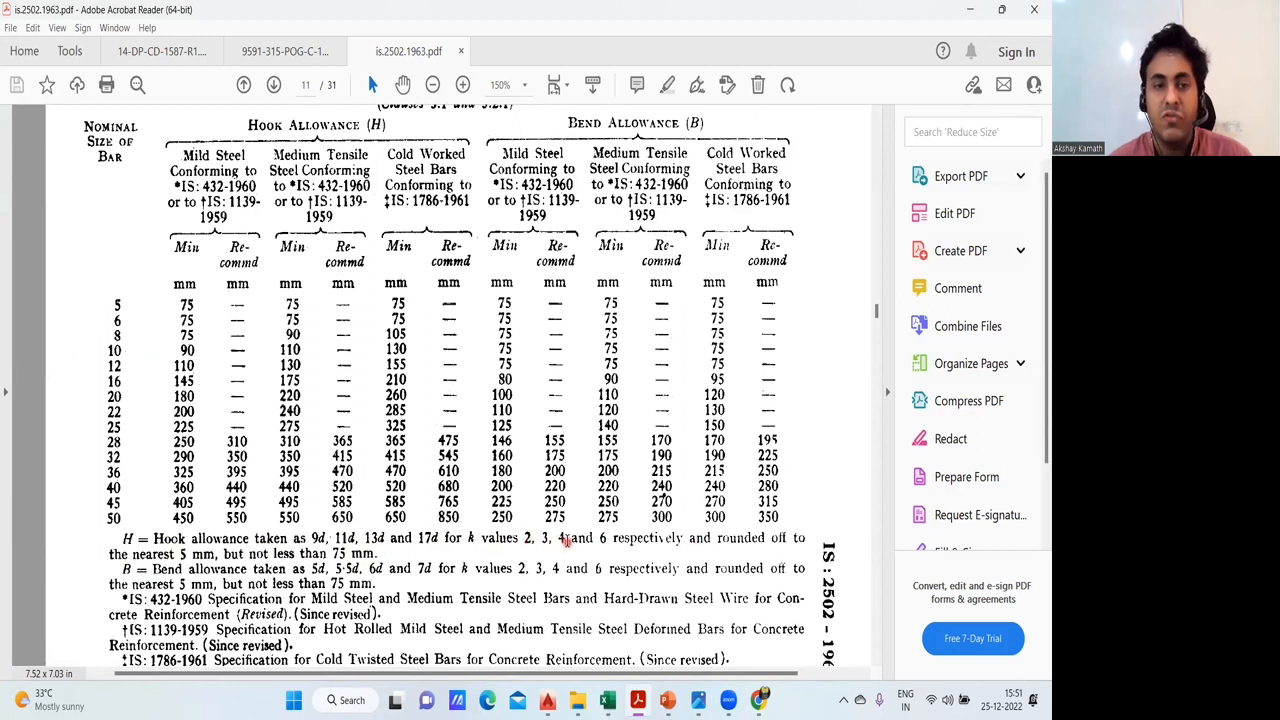
- Read the k value notes under Fig. 1 Standard Hook and Bend, and return to Table II's hook allowance columns
{"action": "scroll", "coordinate": [530, 536], "scroll_direction": "up", "scroll_amount": 8}
{"action": "scroll", "coordinate": [549, 520], "scroll_direction": "up", "scroll_amount": 10}
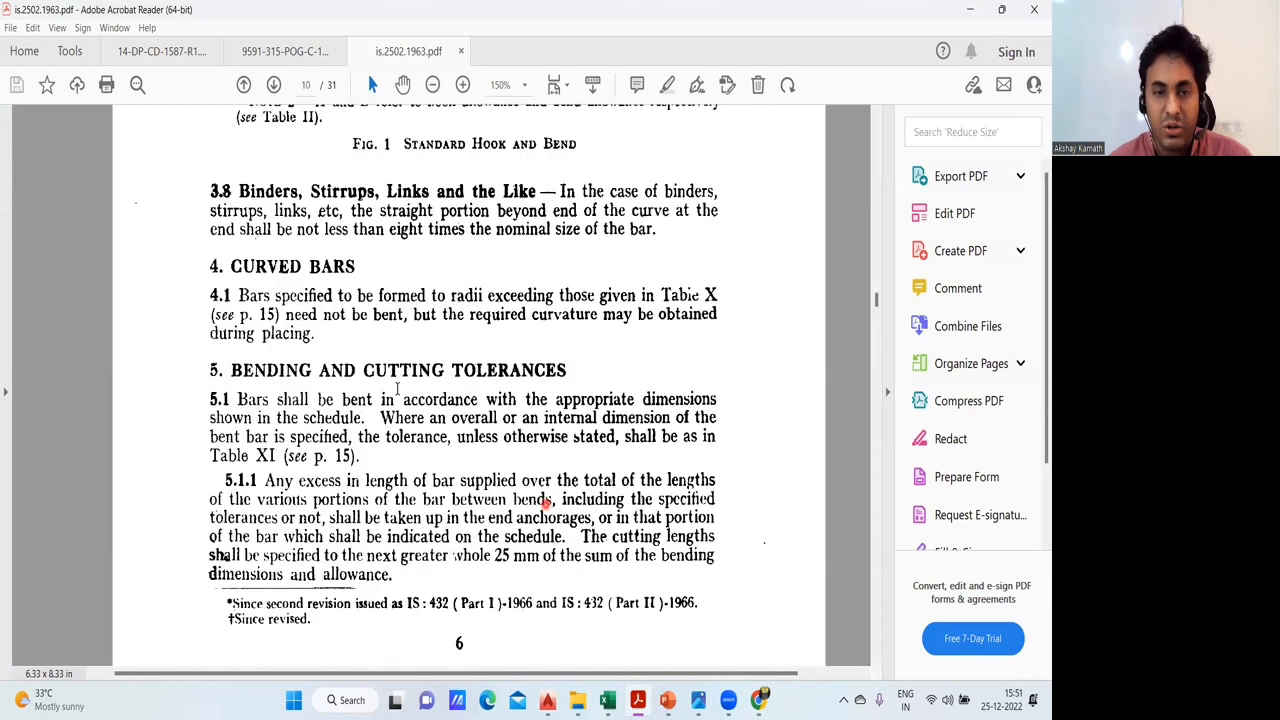
{"action": "scroll", "coordinate": [504, 440], "scroll_direction": "up", "scroll_amount": 6}
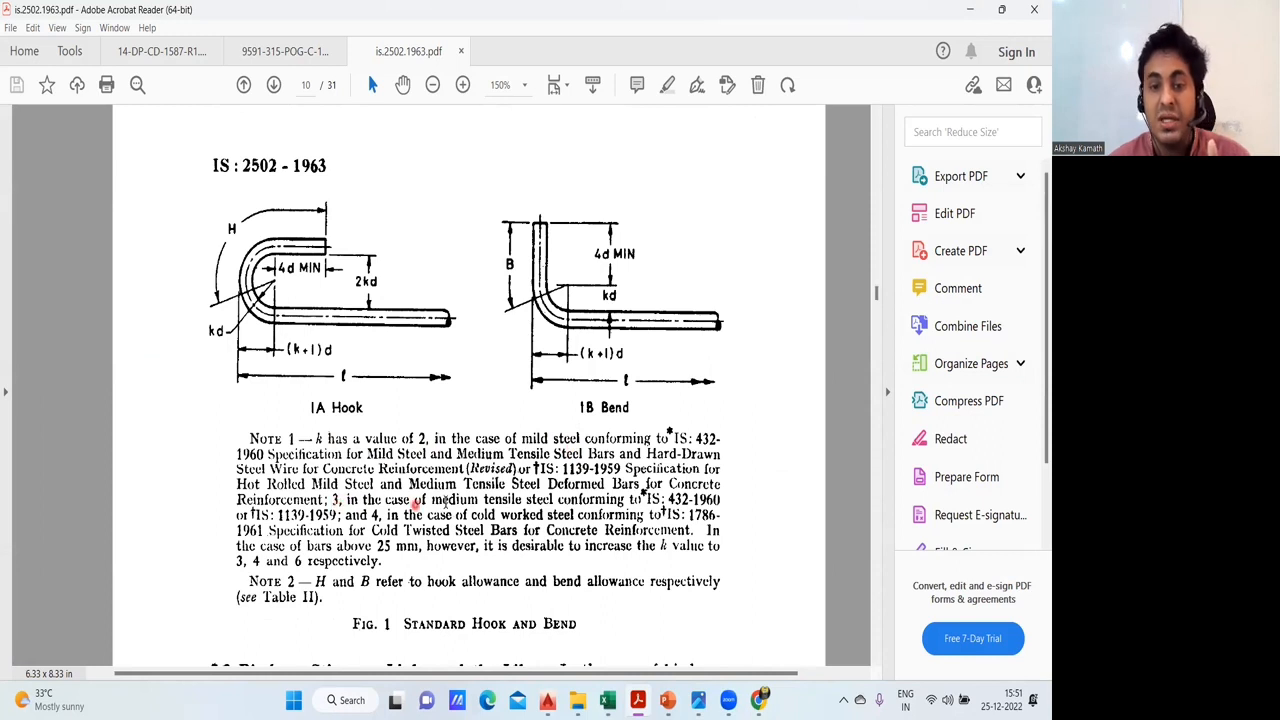
{"action": "scroll", "coordinate": [474, 506], "scroll_direction": "down", "scroll_amount": 1}
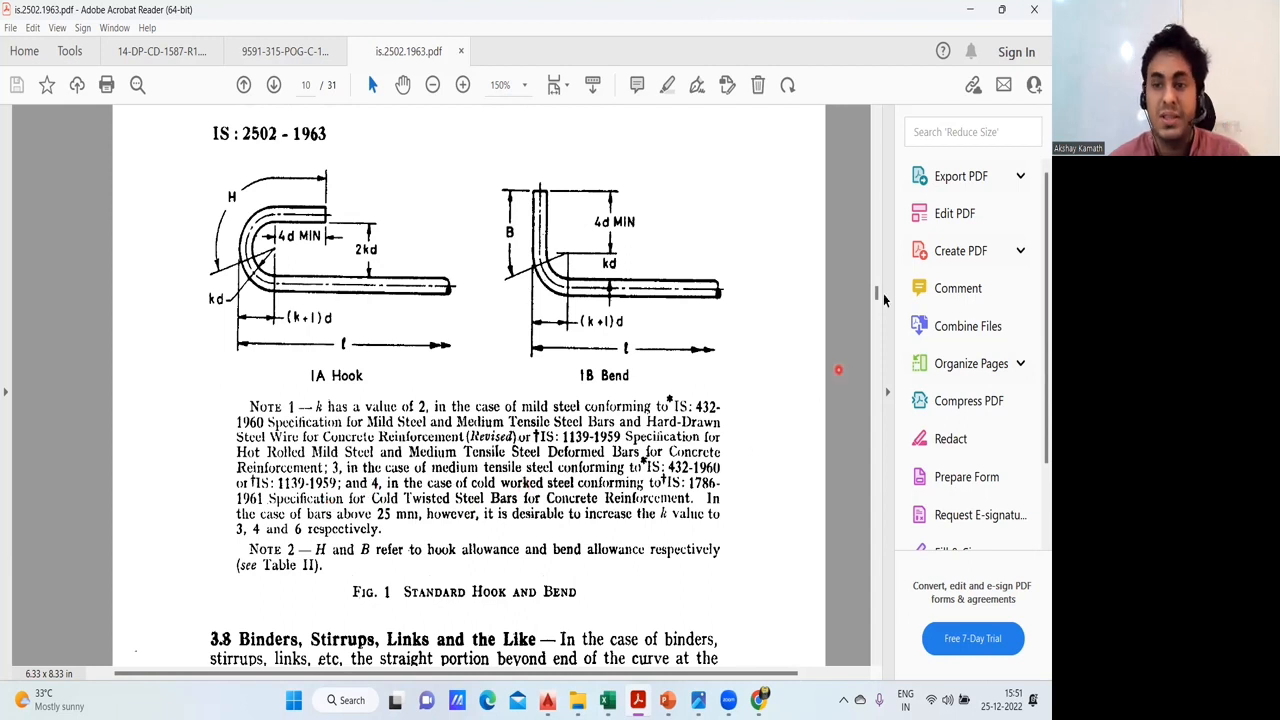
{"action": "left_click_drag", "start_coordinate": [877, 292], "coordinate": [879, 315]}
{"action": "scroll", "coordinate": [581, 362], "scroll_direction": "up", "scroll_amount": 1}
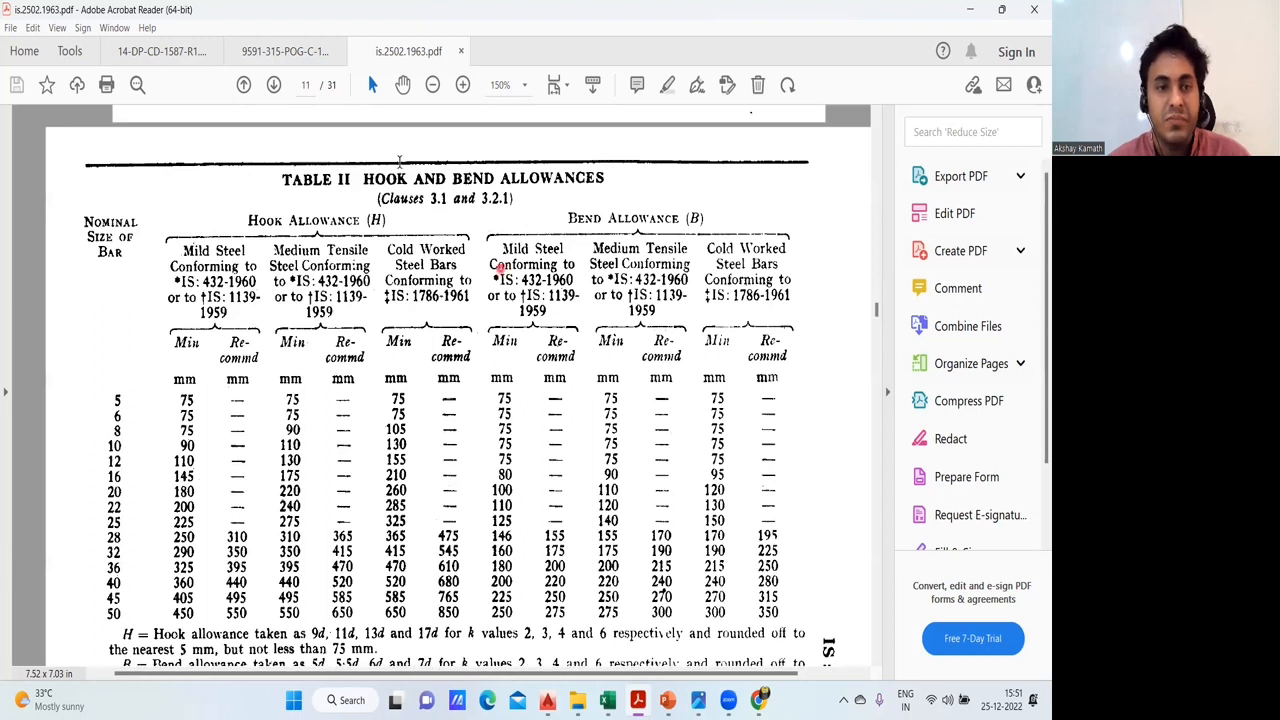
- Highlight Table II's Hook Allowance columns: mild steel in orange, medium tensile steel in green and cold worked steel bars in blue
{"action": "mouse_move", "coordinate": [147, 211]}
{"action": "left_mouse_down"}
{"action": "mouse_move", "coordinate": [232, 620]}
{"action": "mouse_move", "coordinate": [263, 620]}
{"action": "left_mouse_up"}
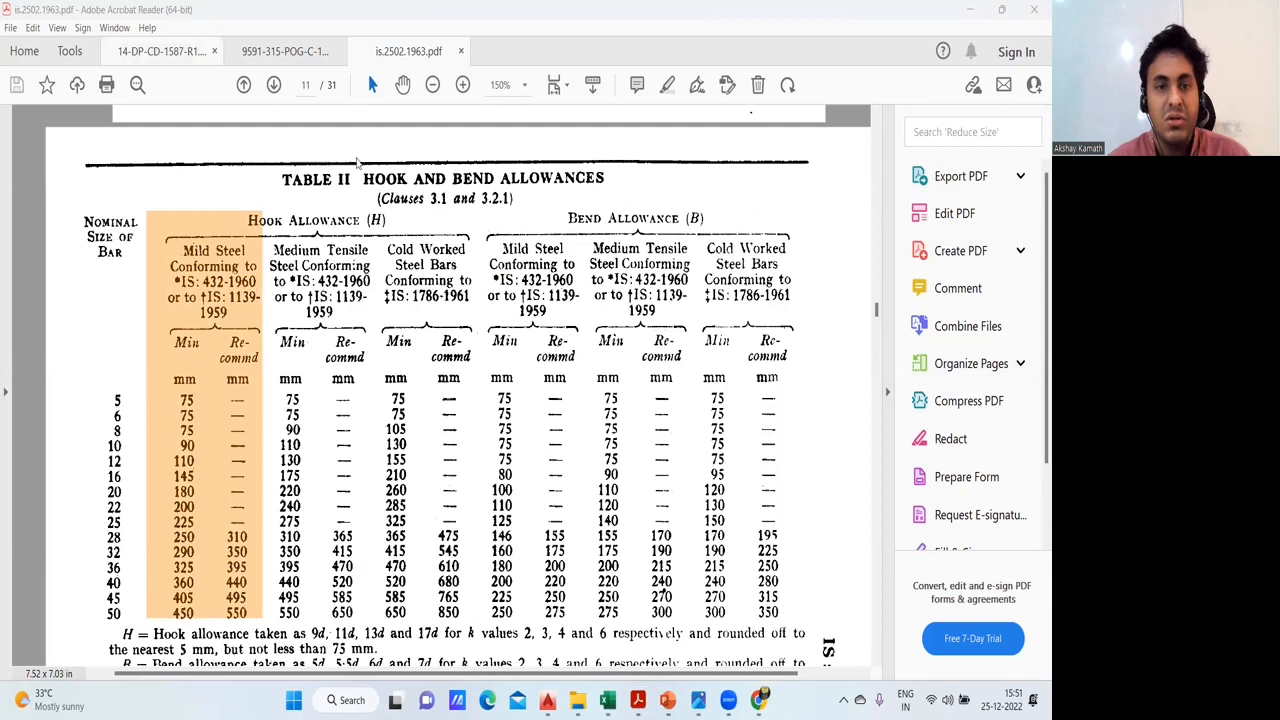
{"action": "left_click_drag", "start_coordinate": [266, 232], "coordinate": [381, 618]}
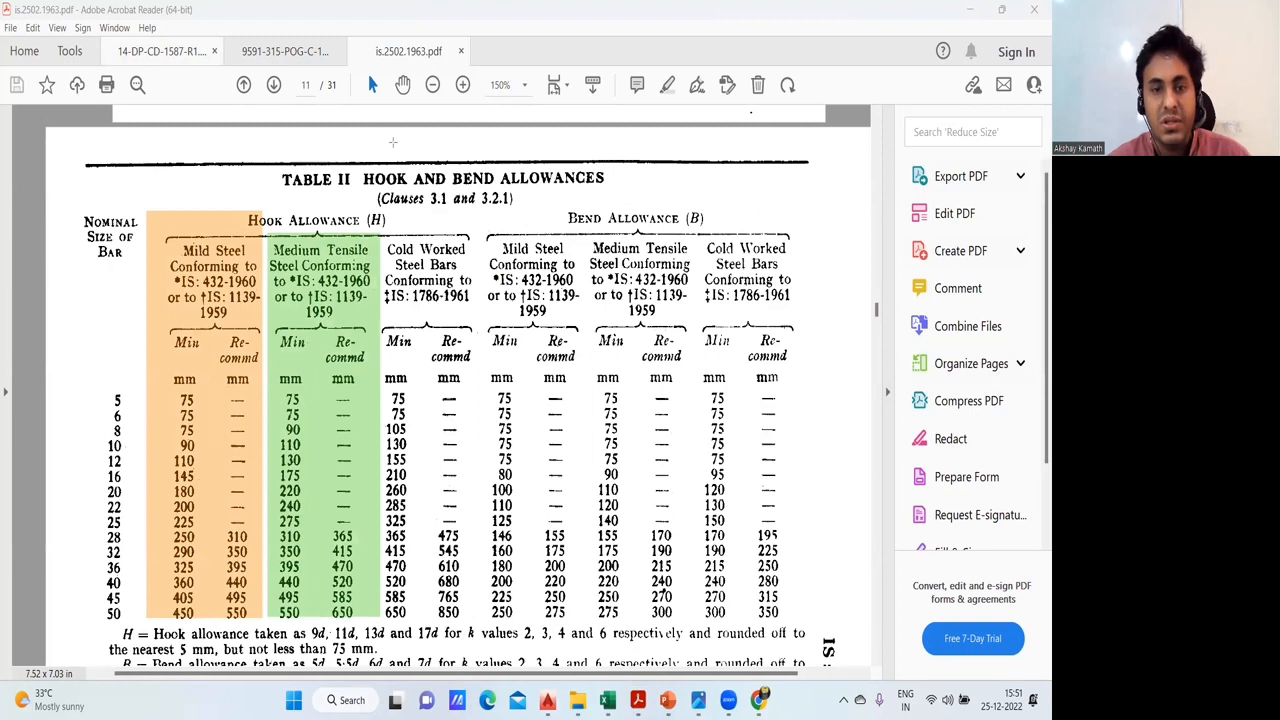
{"action": "left_click_drag", "start_coordinate": [380, 232], "coordinate": [482, 626]}
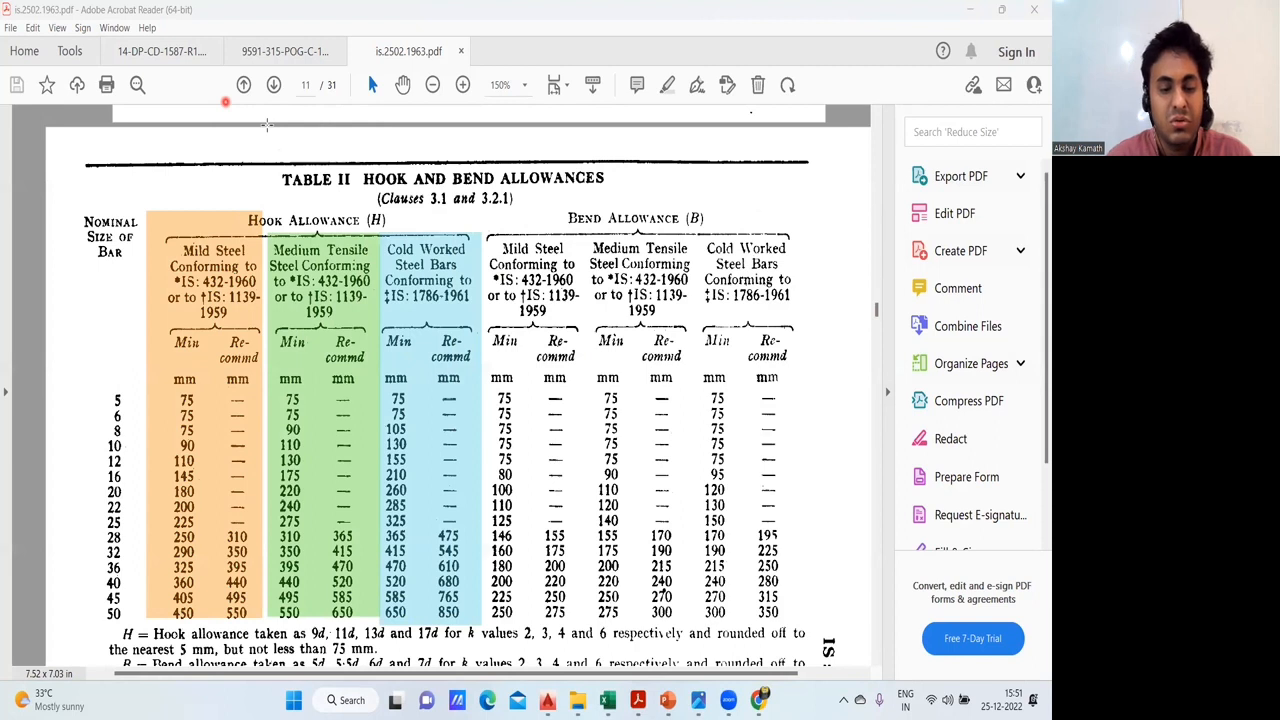
- Add the text annotation "CTD" above the Table II heading, over the hook allowance columns
{"action": "left_click", "coordinate": [266, 124]}
{"action": "type", "text": "CTD"}
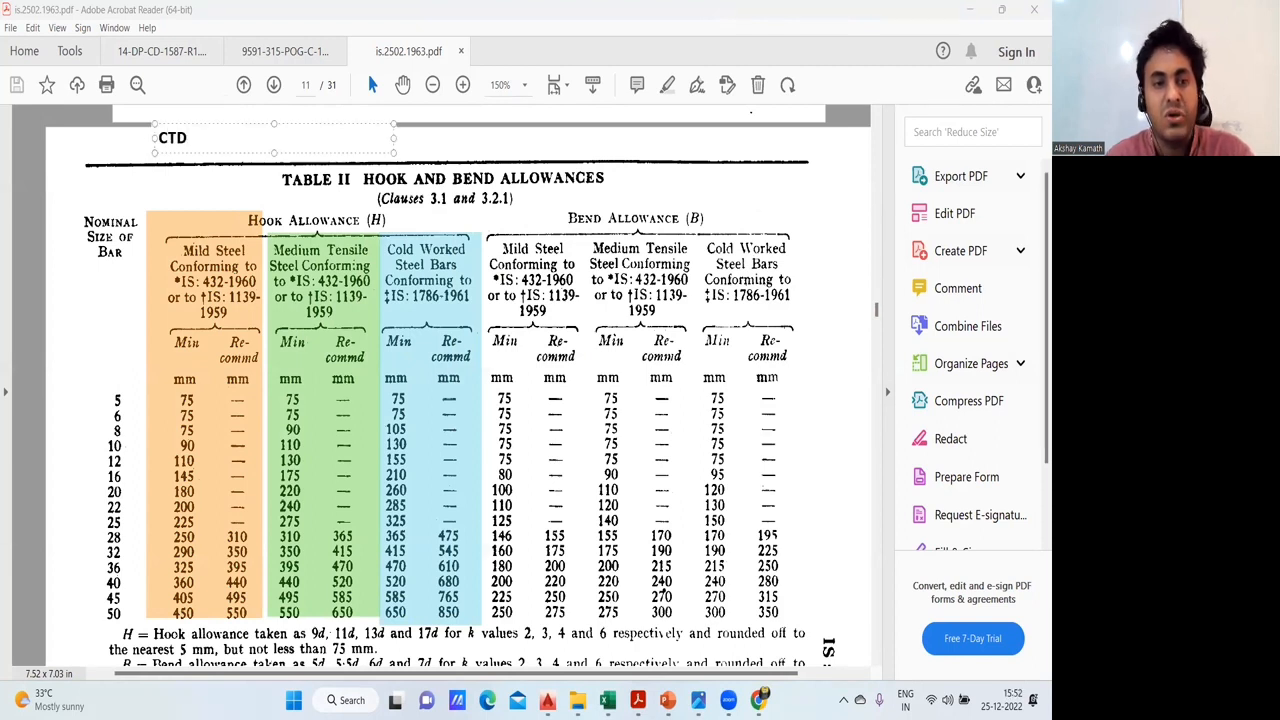
{"action": "key", "text": "Escape"}
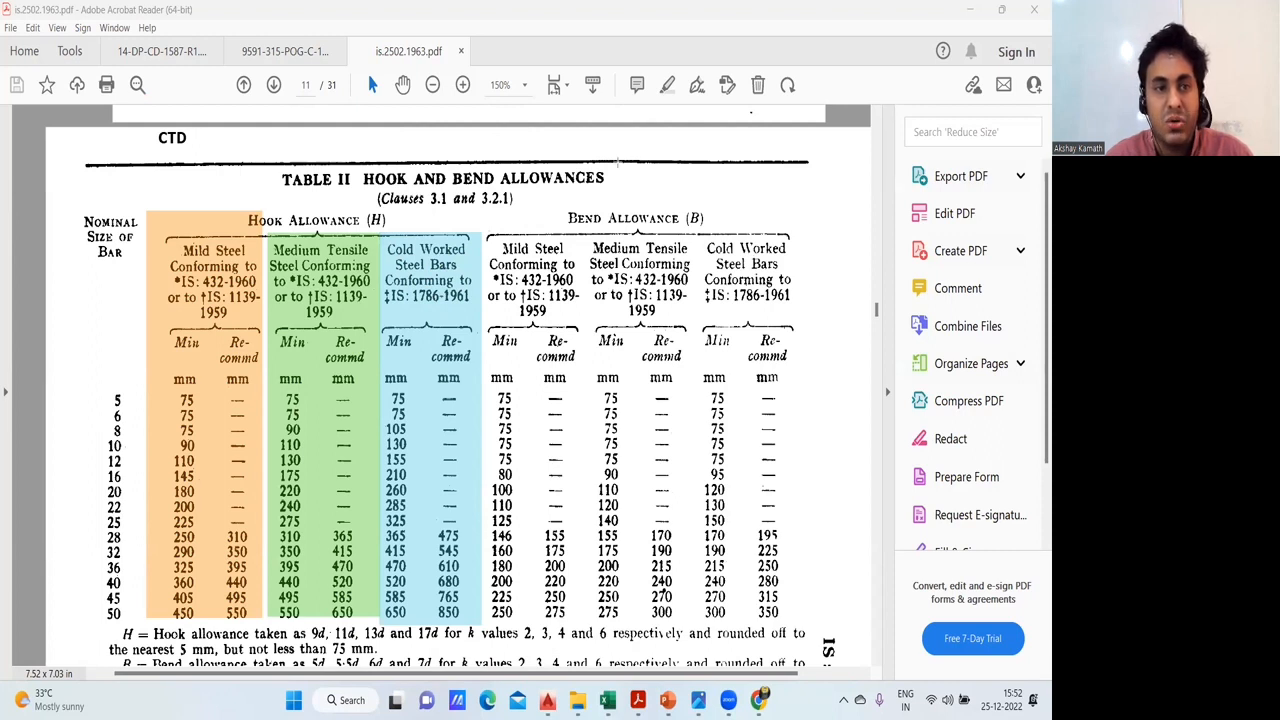
- Draw a blue rectangle beside the bend allowance columns and split it into two columns with a near-vertical centre line
{"action": "left_click_drag", "start_coordinate": [785, 381], "coordinate": [861, 541]}
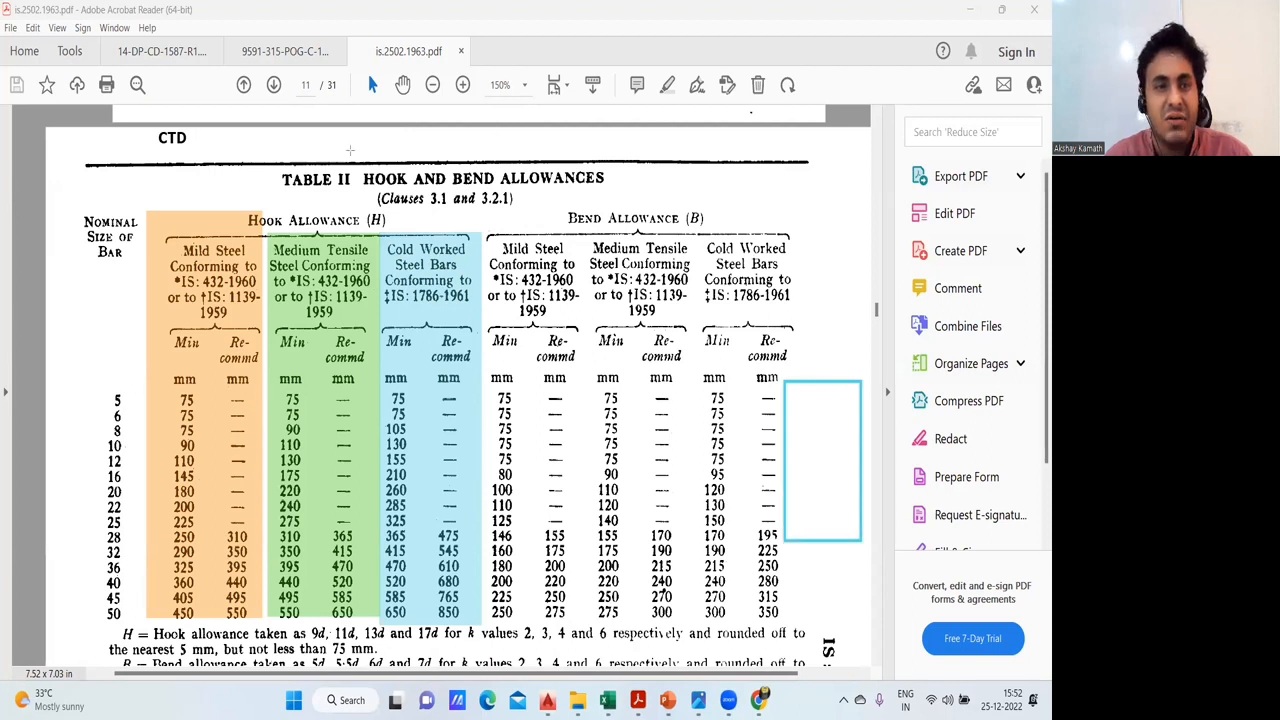
{"action": "left_click_drag", "start_coordinate": [813, 382], "coordinate": [818, 540]}
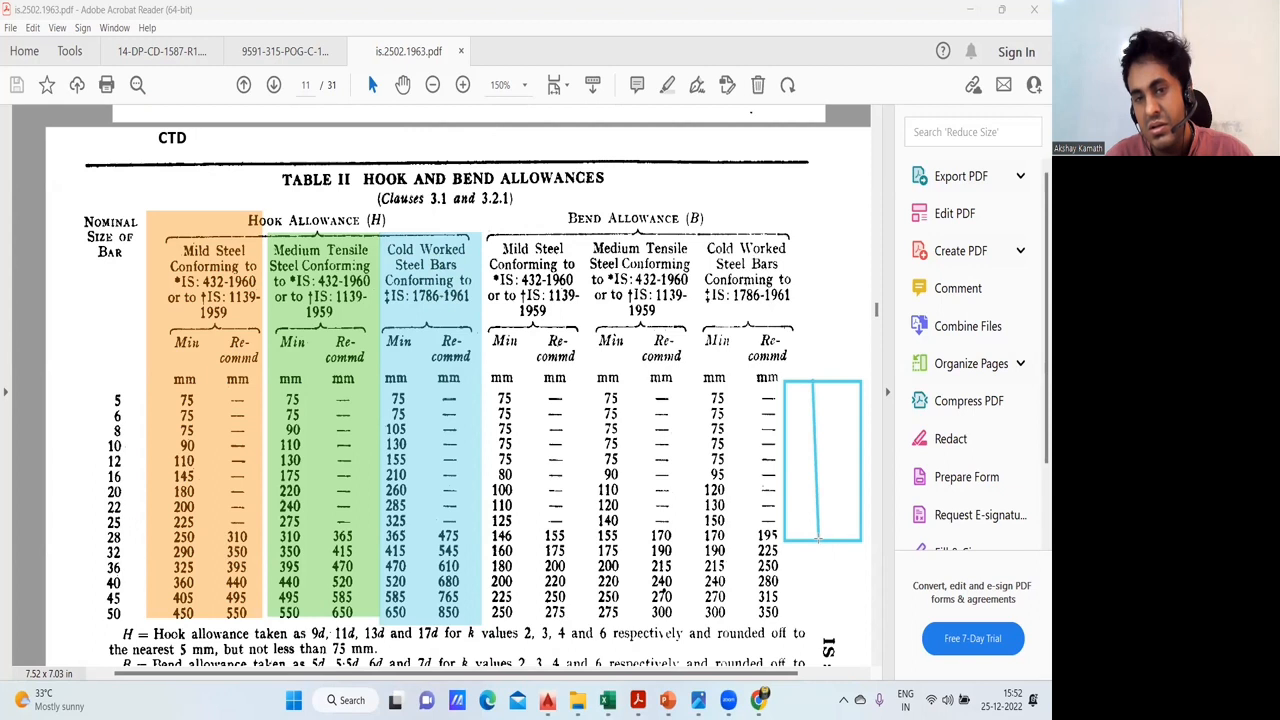
{"action": "key", "text": "ctrl+z"}
{"action": "left_click_drag", "start_coordinate": [821, 382], "coordinate": [824, 533]}
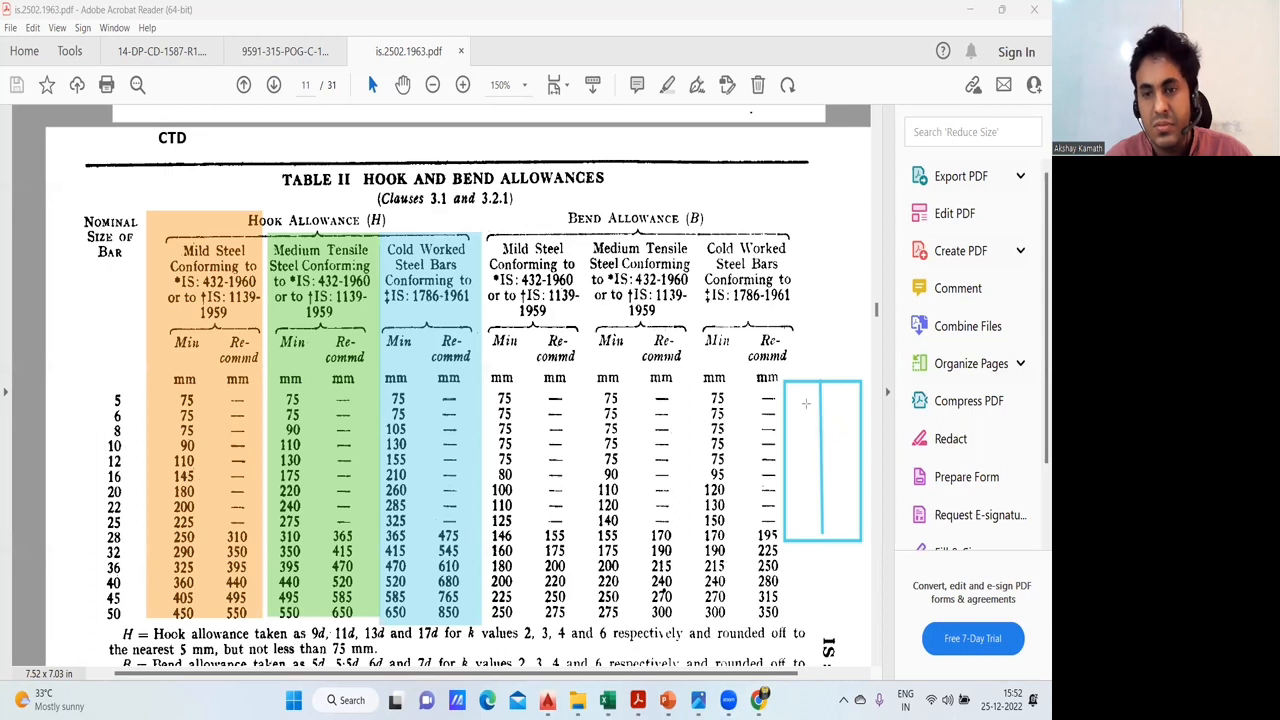
- Divide the blue rectangle into four equal rows using stacked pink rectangles
{"action": "left_click_drag", "start_coordinate": [783, 379], "coordinate": [860, 420]}
{"action": "left_click_drag", "start_coordinate": [783, 420], "coordinate": [861, 462]}
{"action": "left_click_drag", "start_coordinate": [783, 460], "coordinate": [860, 497]}
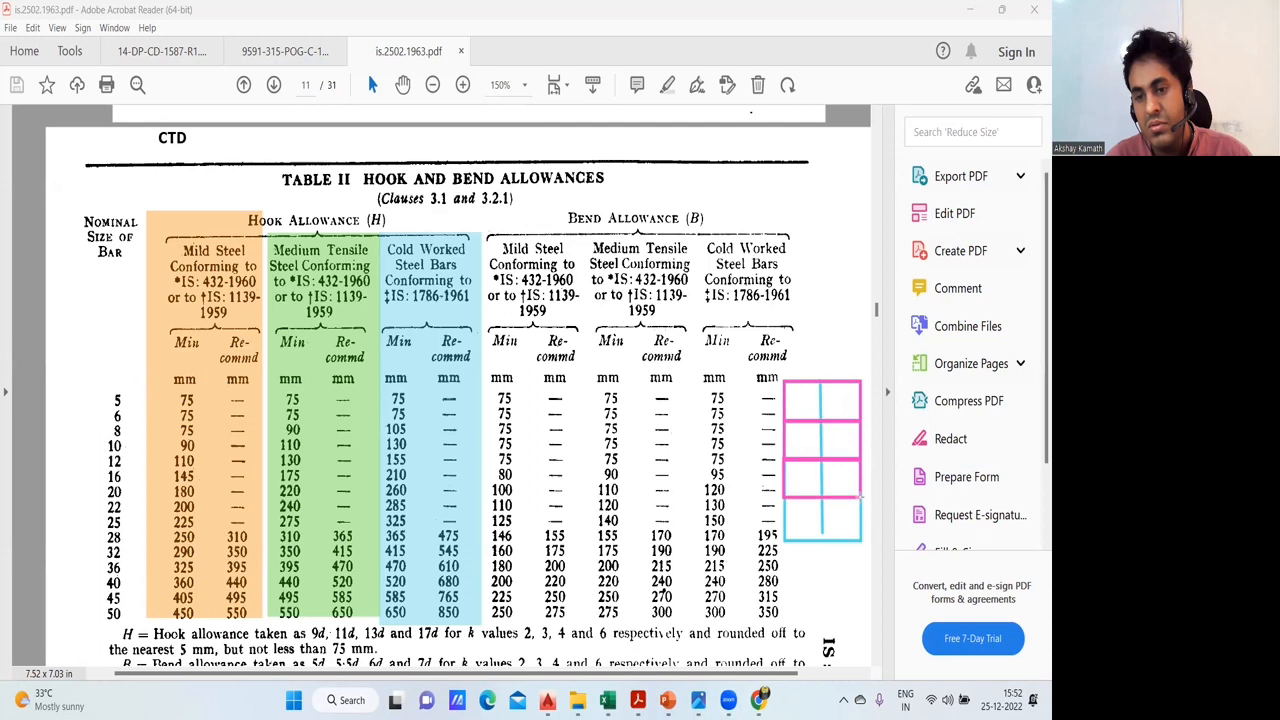
{"action": "left_click_drag", "start_coordinate": [783, 498], "coordinate": [860, 540]}
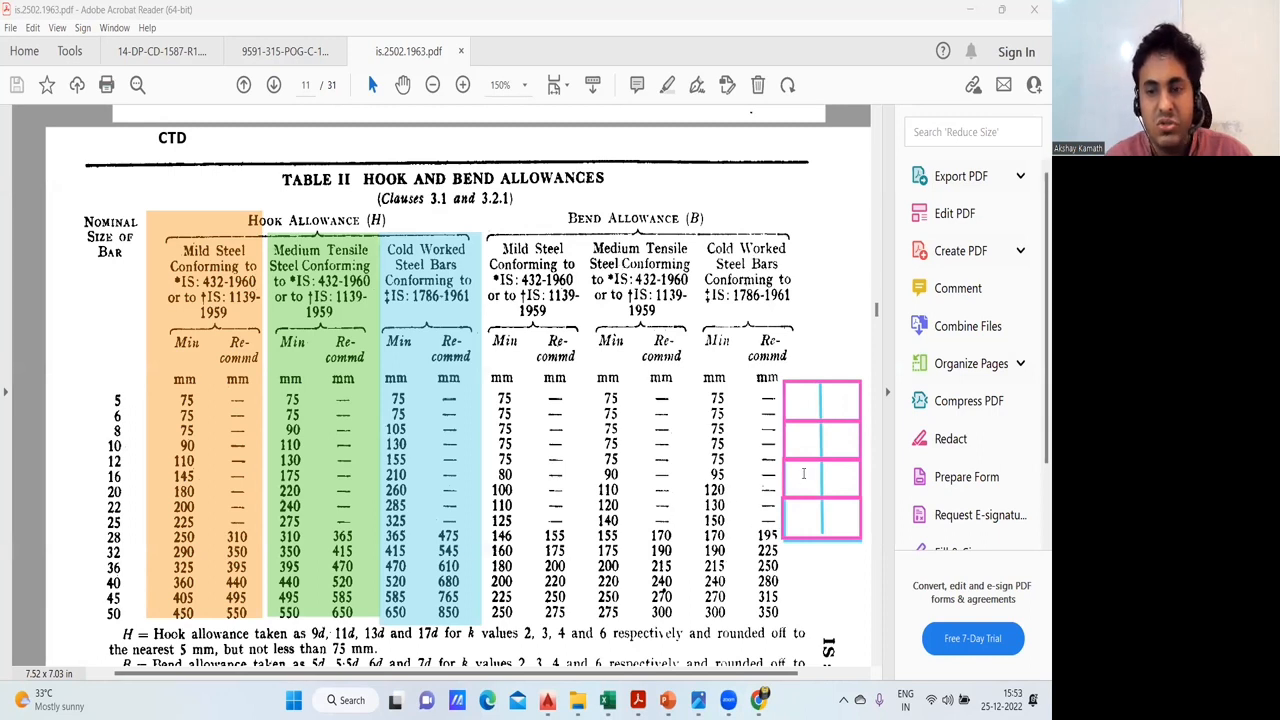
- Fill the first column of the drawn grid with the k values 2, 3, 4 and 6, one per row
{"action": "left_click", "coordinate": [795, 398]}
{"action": "type", "text": "2"}
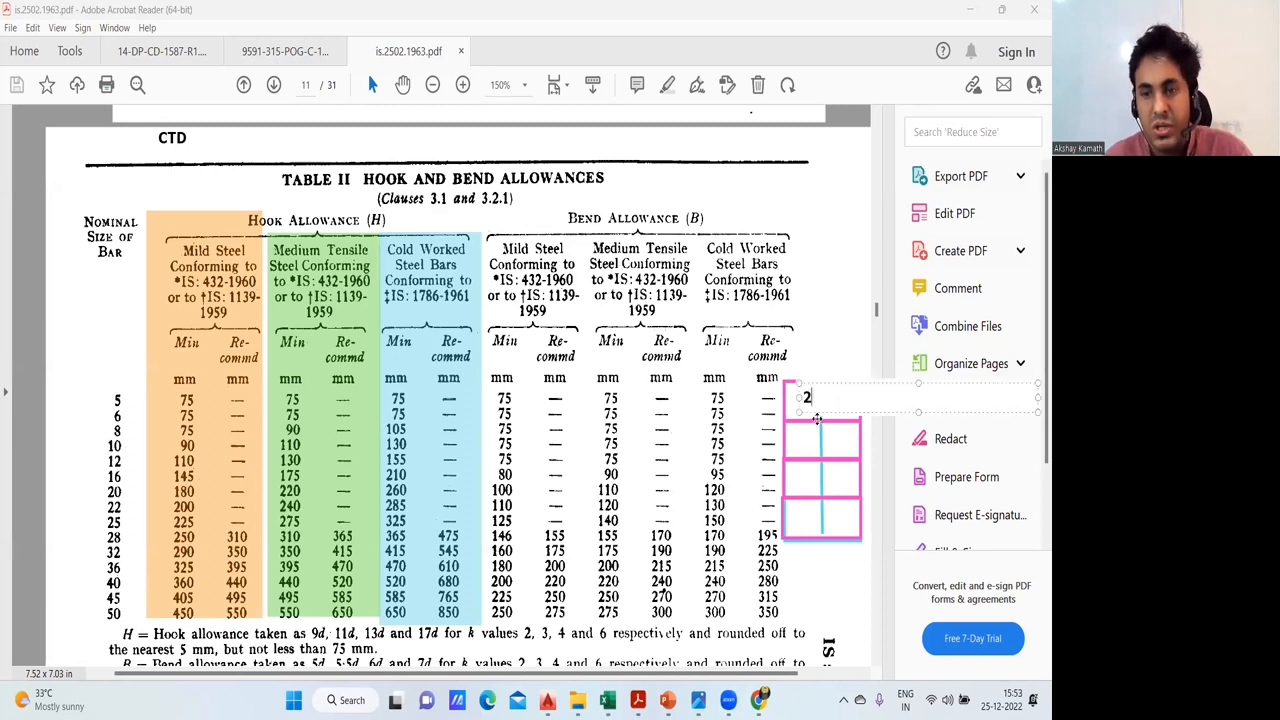
{"action": "left_click", "coordinate": [802, 441]}
{"action": "left_click", "coordinate": [794, 437]}
{"action": "type", "text": "3"}
{"action": "left_click", "coordinate": [801, 472]}
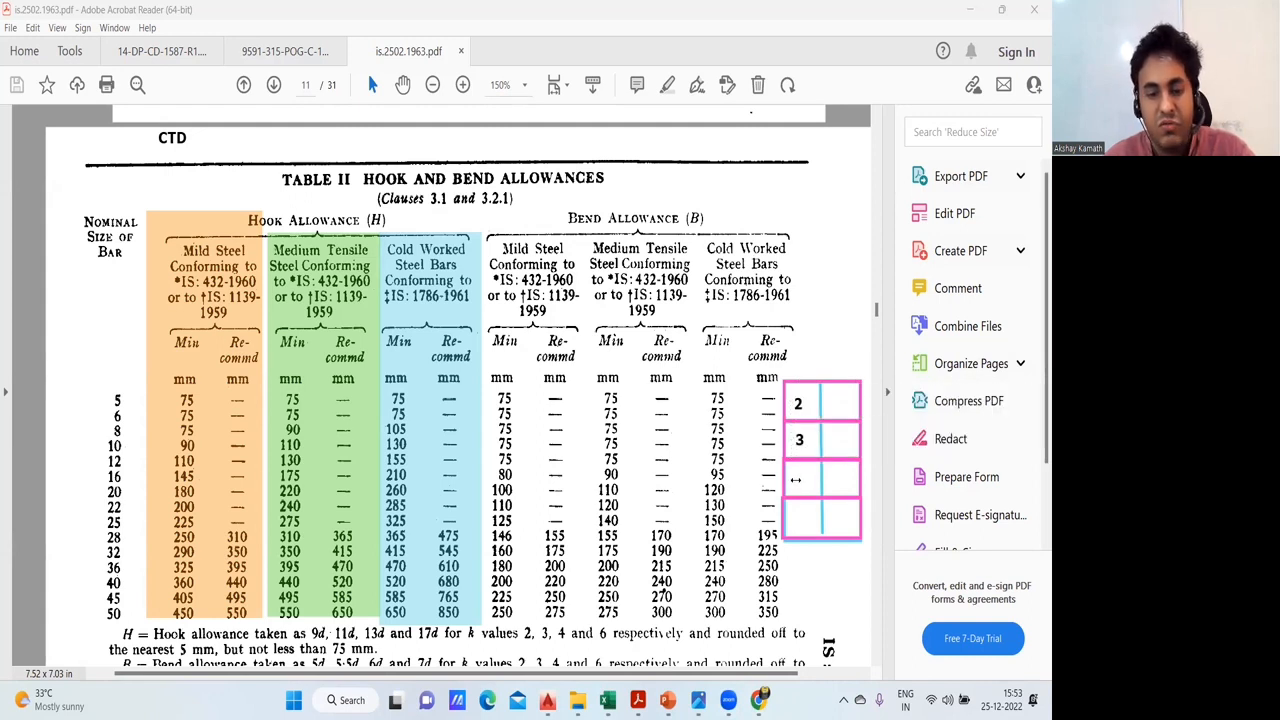
{"action": "left_click", "coordinate": [795, 480]}
{"action": "type", "text": "4"}
{"action": "left_click", "coordinate": [797, 522]}
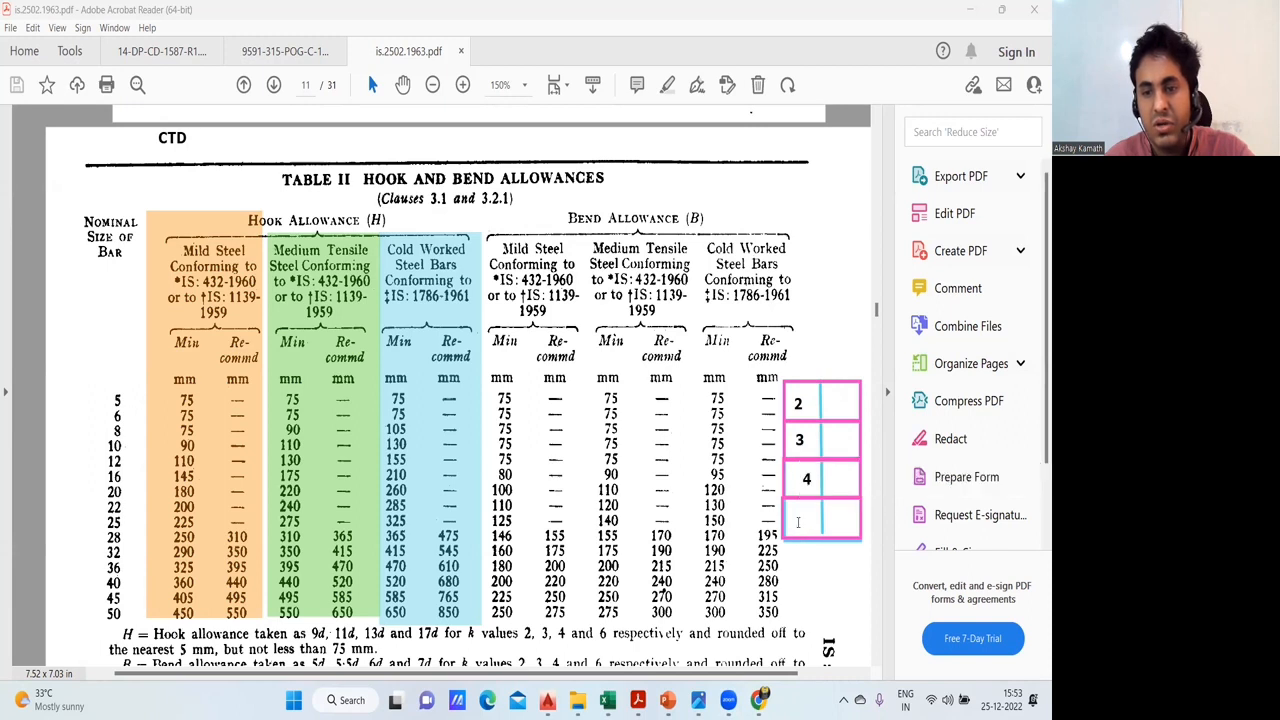
{"action": "left_click", "coordinate": [797, 522]}
{"action": "type", "text": "6"}
{"action": "left_click", "coordinate": [804, 416]}
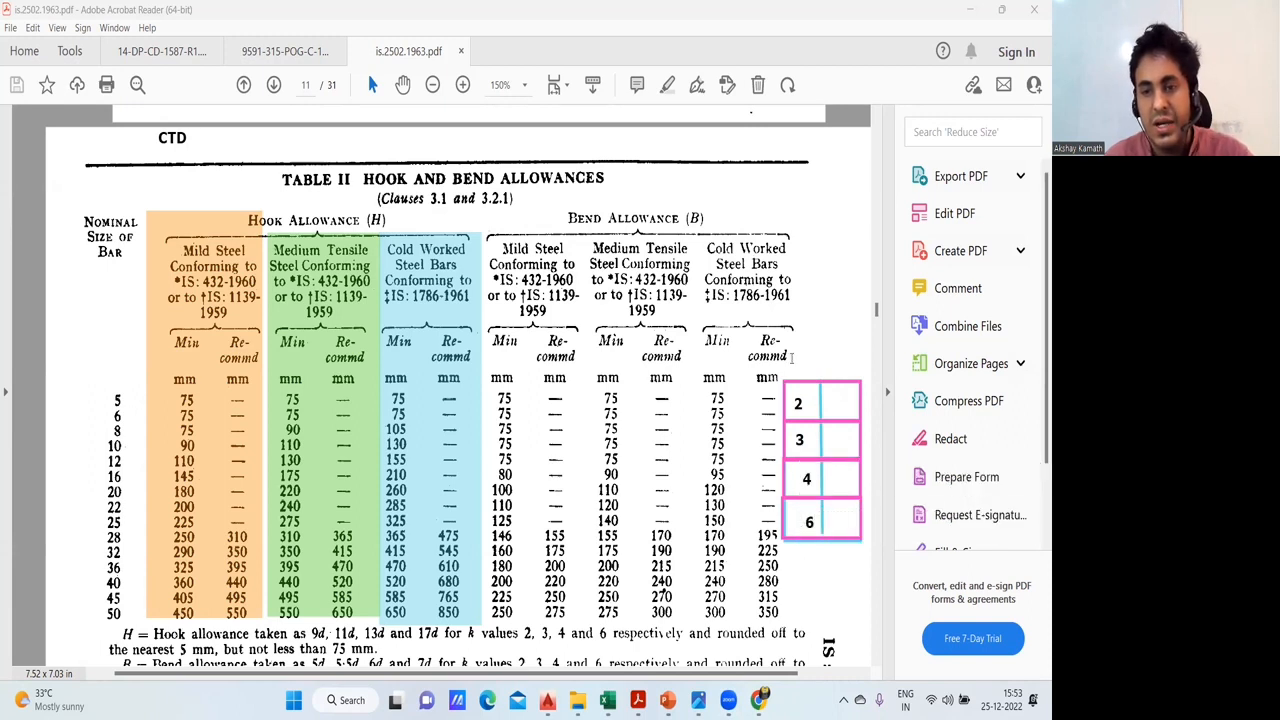
- Label the grid's two columns "K" and "H" above its first row
{"action": "left_click", "coordinate": [791, 358]}
{"action": "type", "text": "K"}
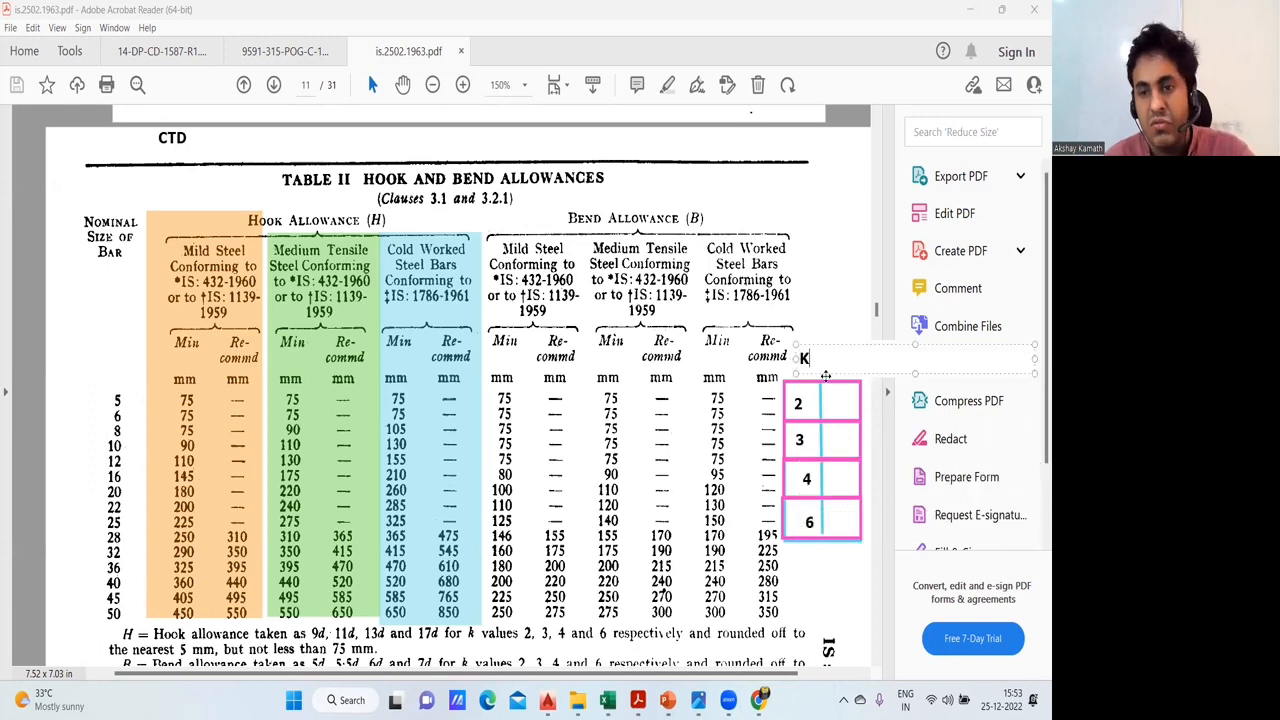
{"action": "left_click", "coordinate": [817, 428]}
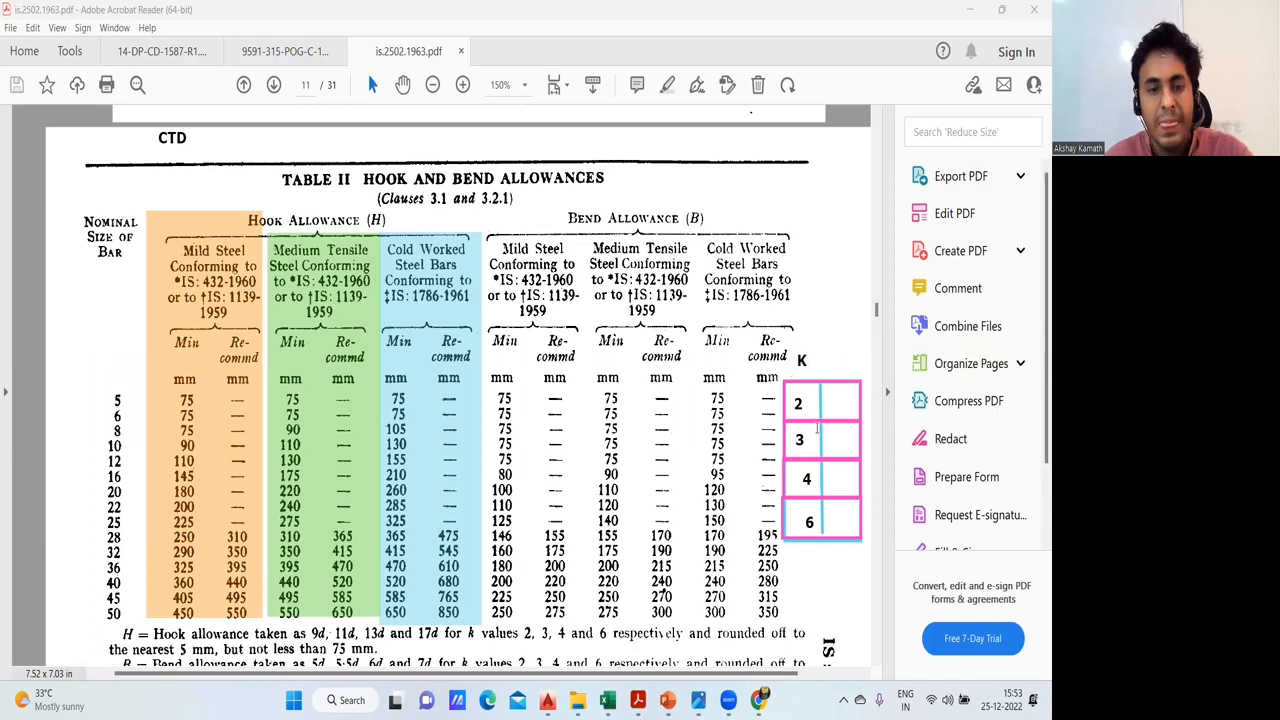
{"action": "left_click", "coordinate": [831, 361]}
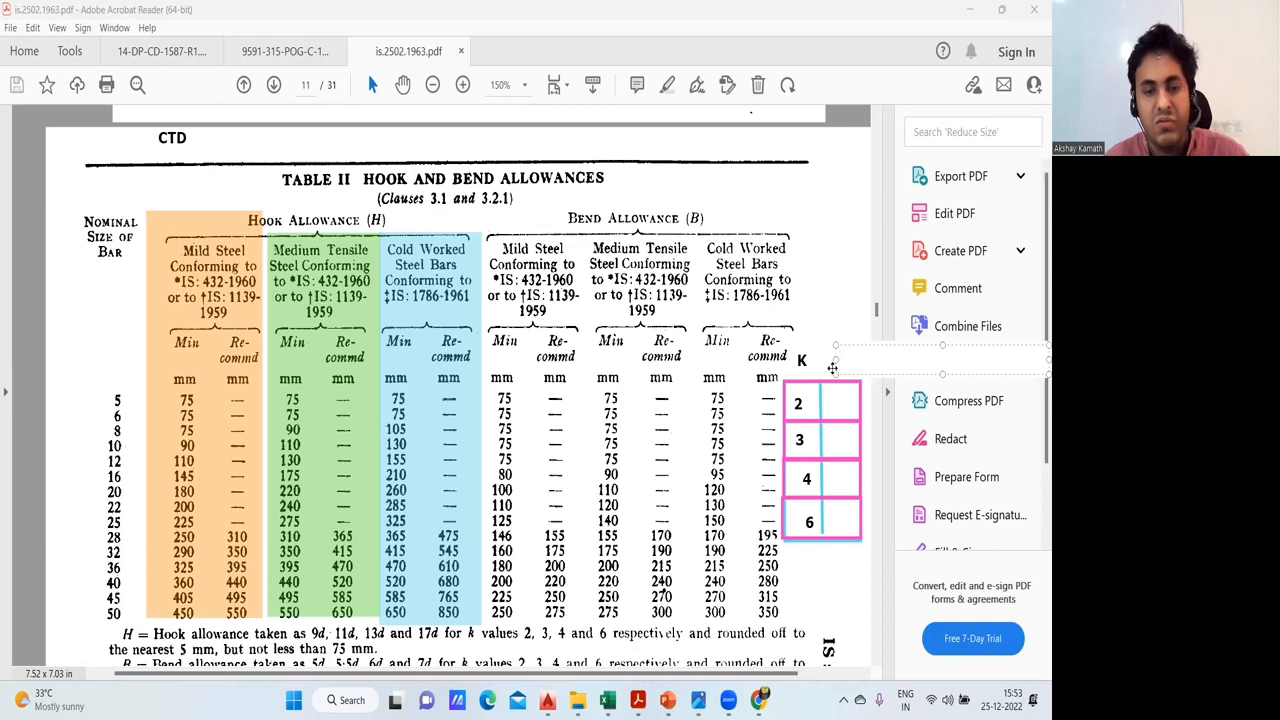
{"action": "type", "text": "H"}
{"action": "left_click", "coordinate": [824, 393]}
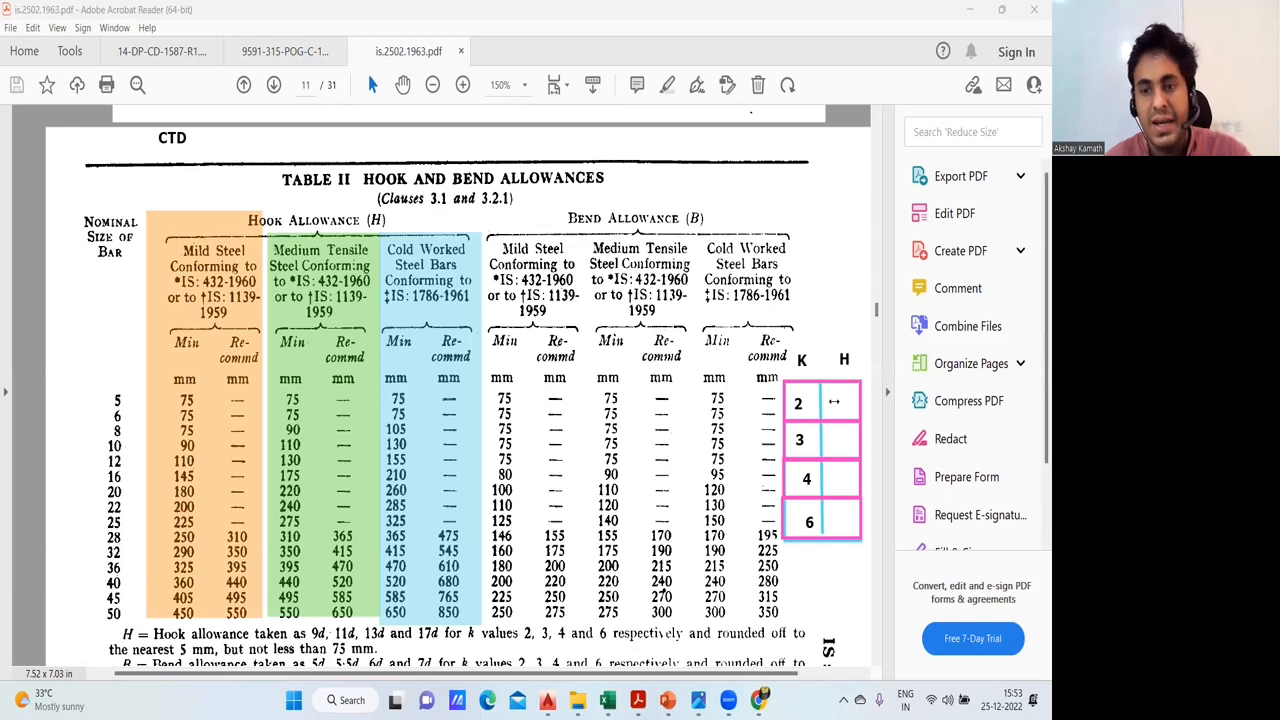
- Fill the grid's H column with the hook allowances 9D, 11D, 13D and 17D for k values 2, 3, 4 and 6
{"action": "left_click", "coordinate": [835, 403]}
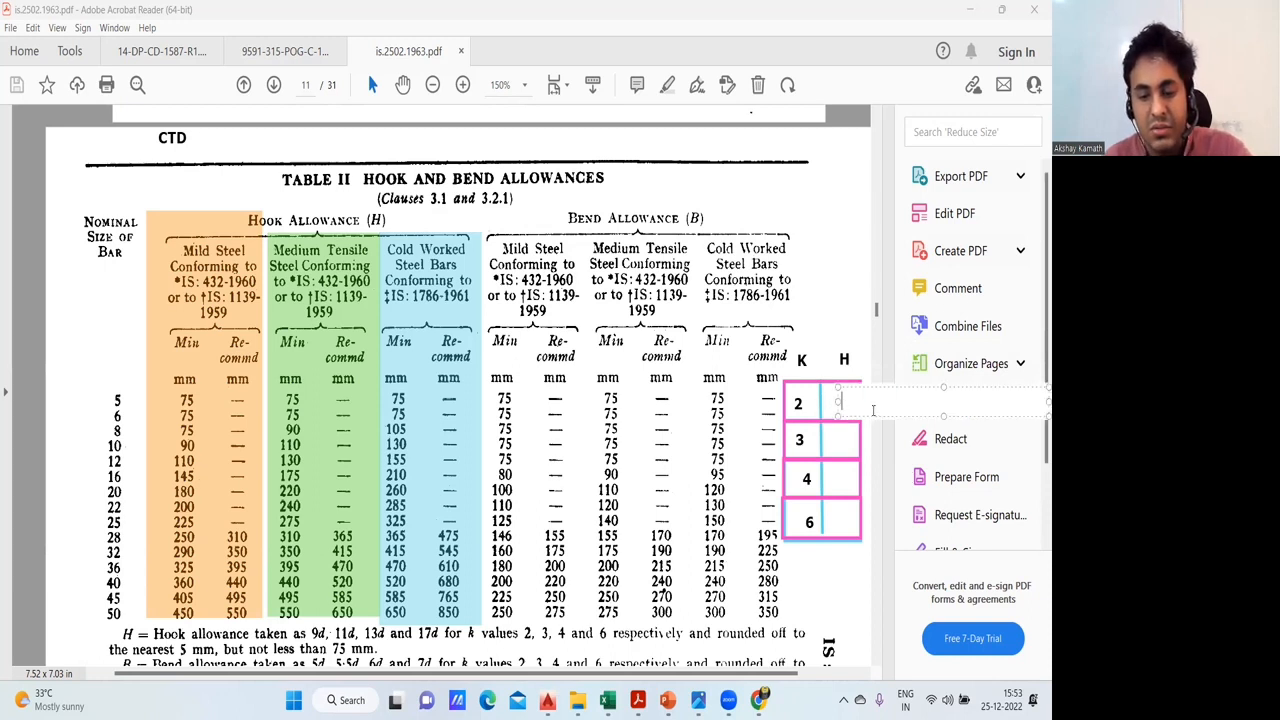
{"action": "type", "text": "9D"}
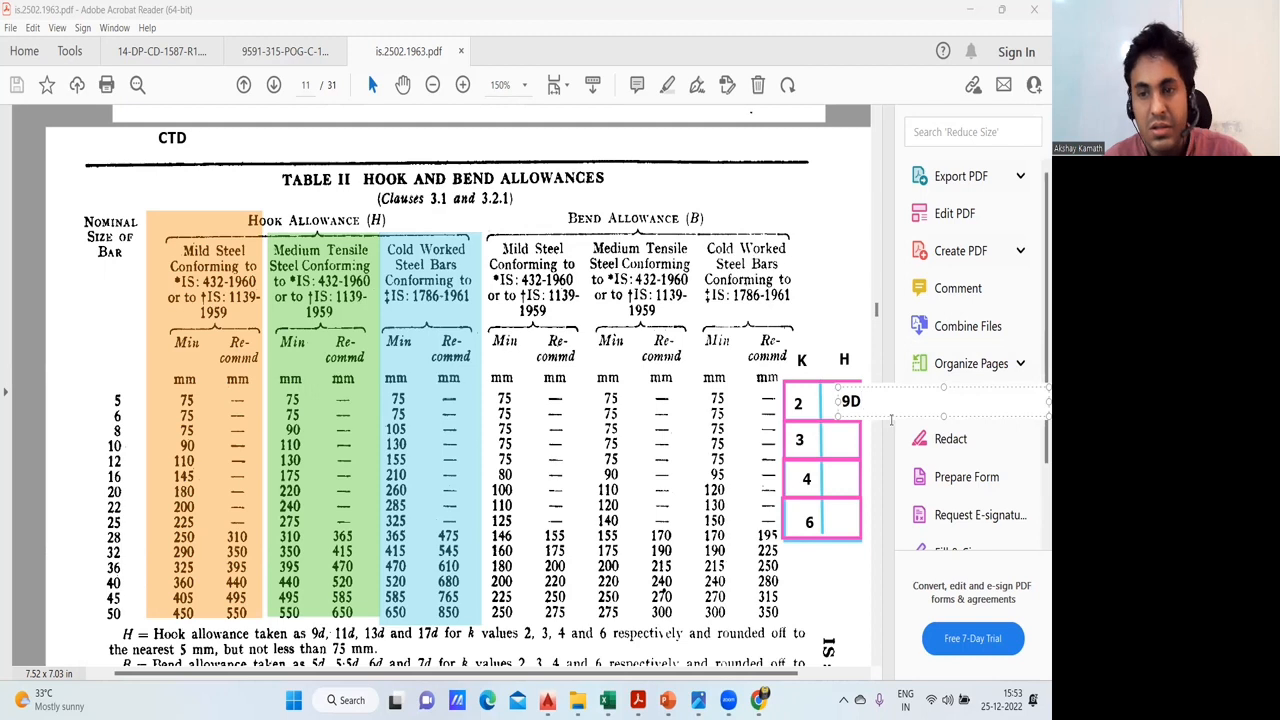
{"action": "left_click", "coordinate": [829, 440]}
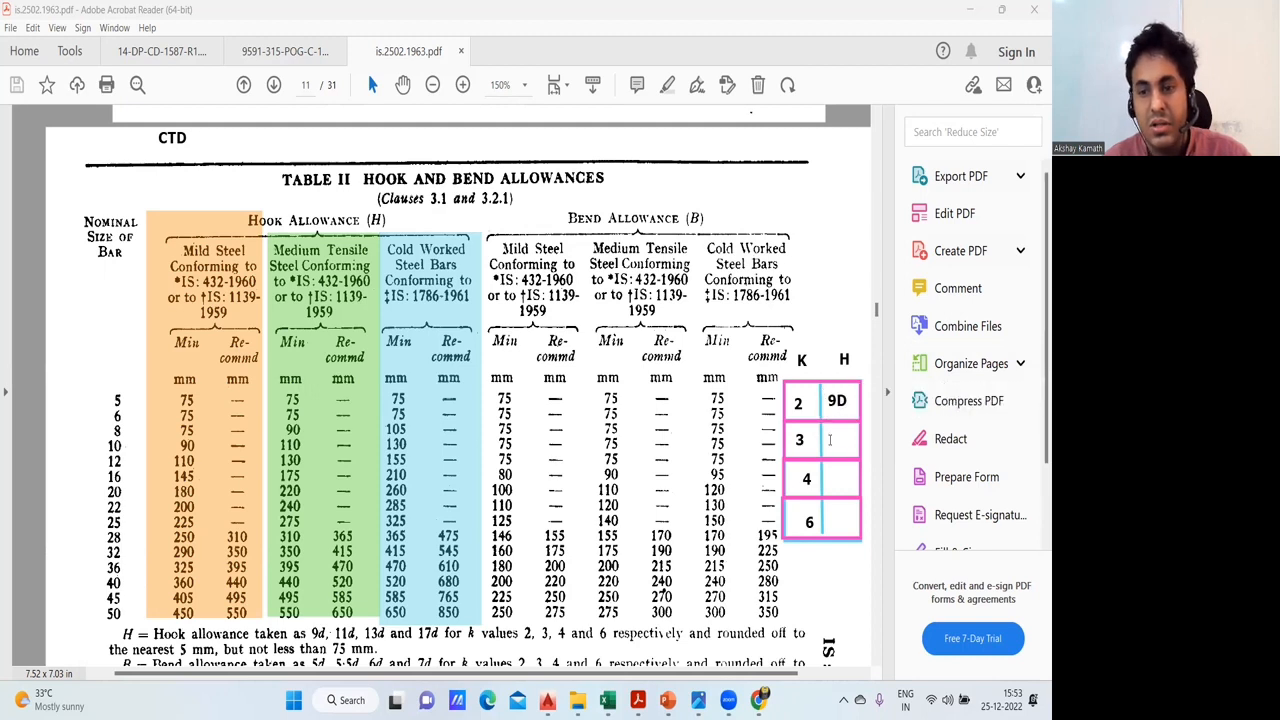
{"action": "left_click", "coordinate": [829, 440]}
{"action": "type", "text": "11D"}
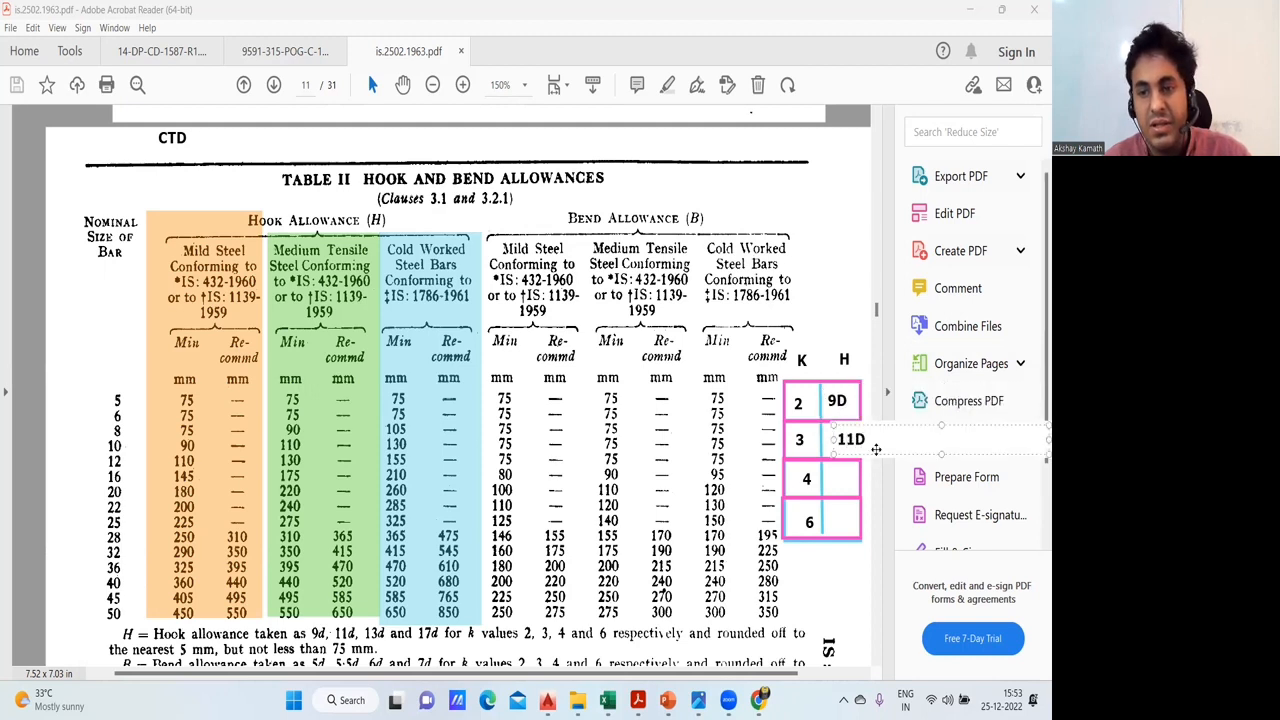
{"action": "left_click", "coordinate": [828, 478]}
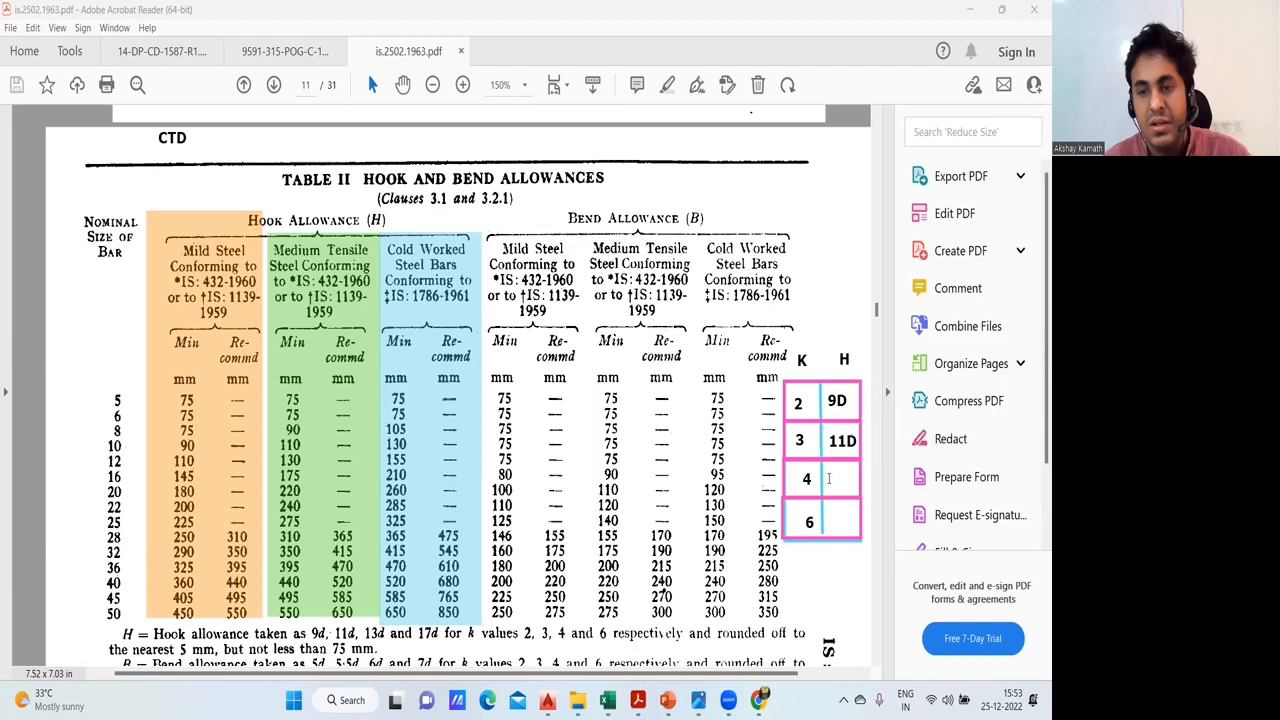
{"action": "left_click", "coordinate": [828, 478]}
{"action": "type", "text": "13D"}
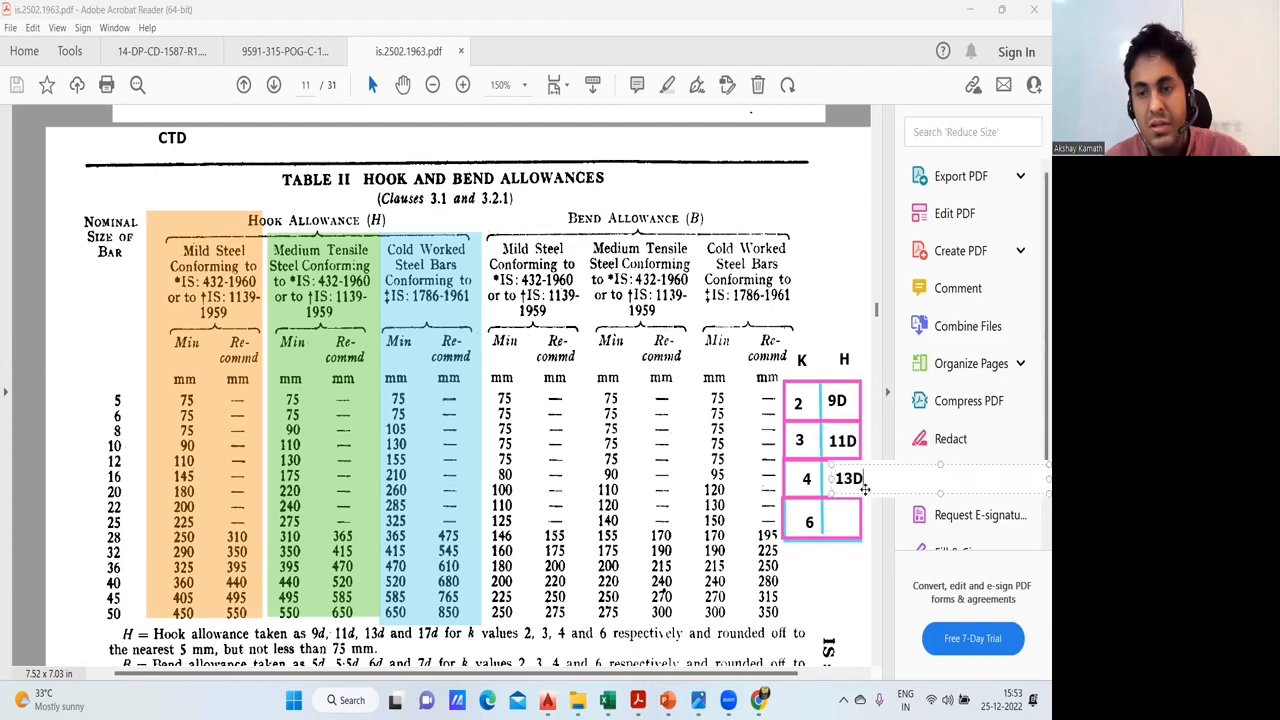
{"action": "left_click", "coordinate": [849, 513]}
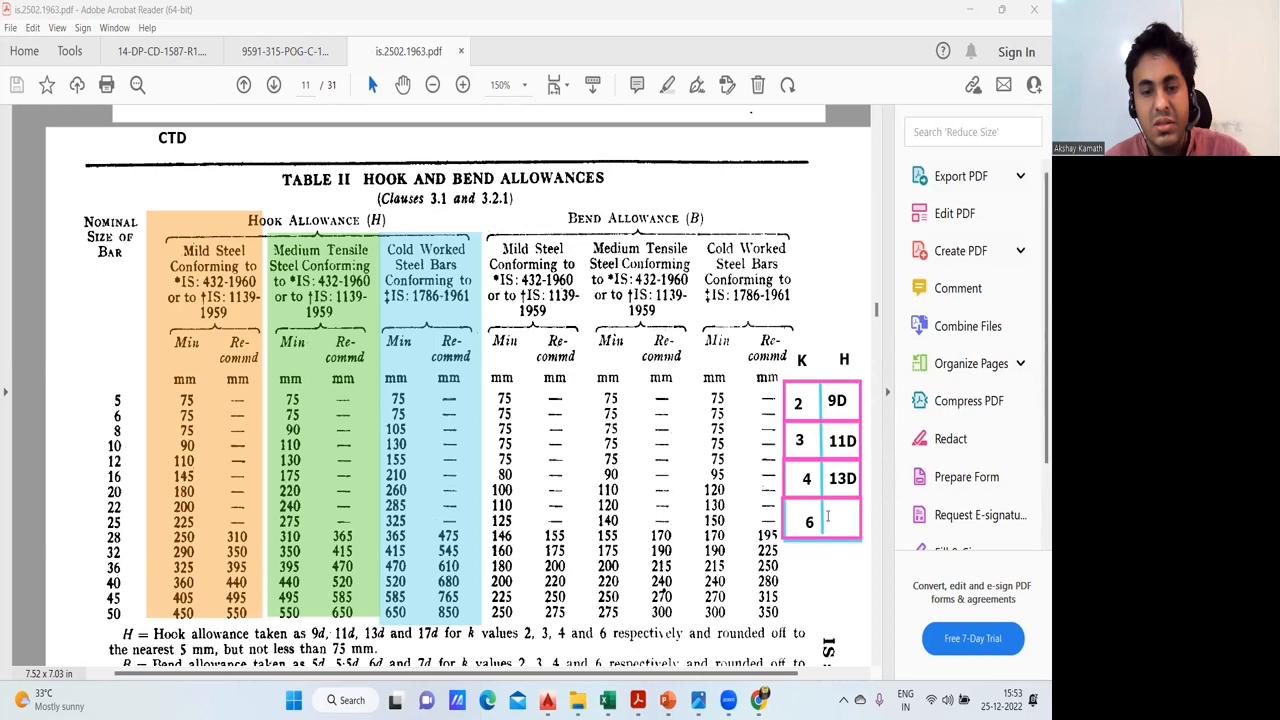
{"action": "type", "text": "17D"}
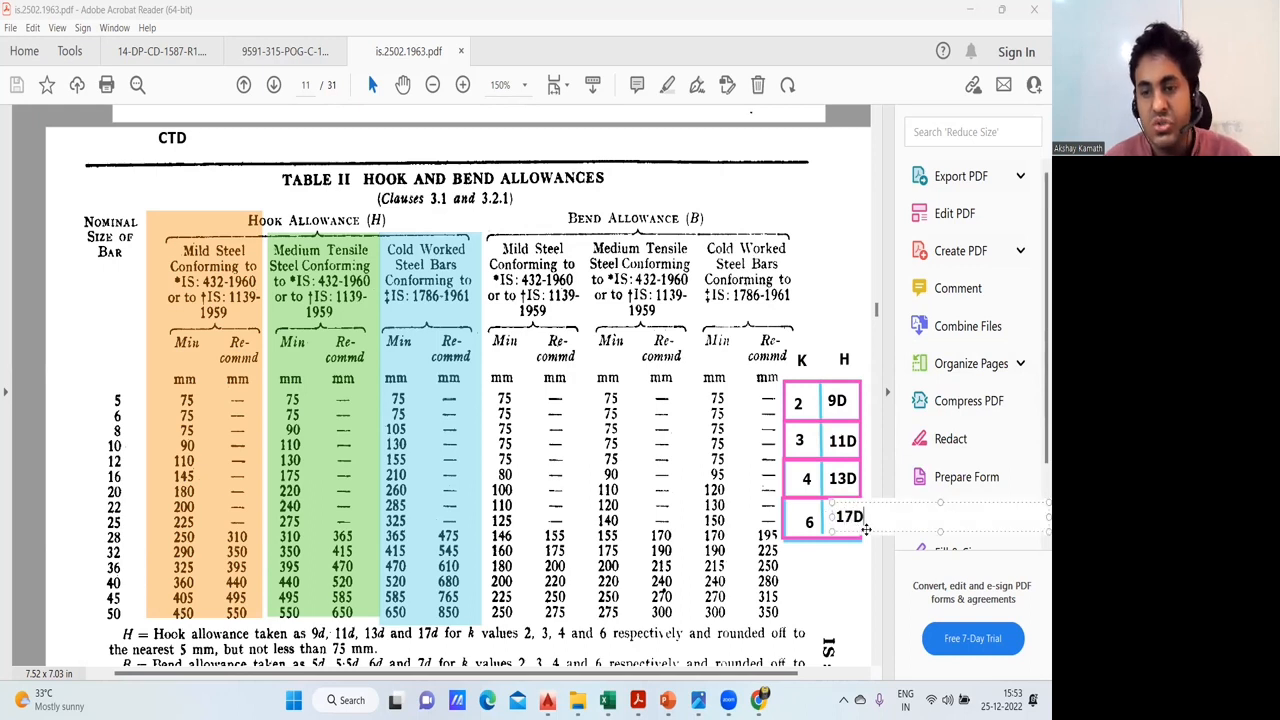
{"action": "left_click", "coordinate": [867, 532]}
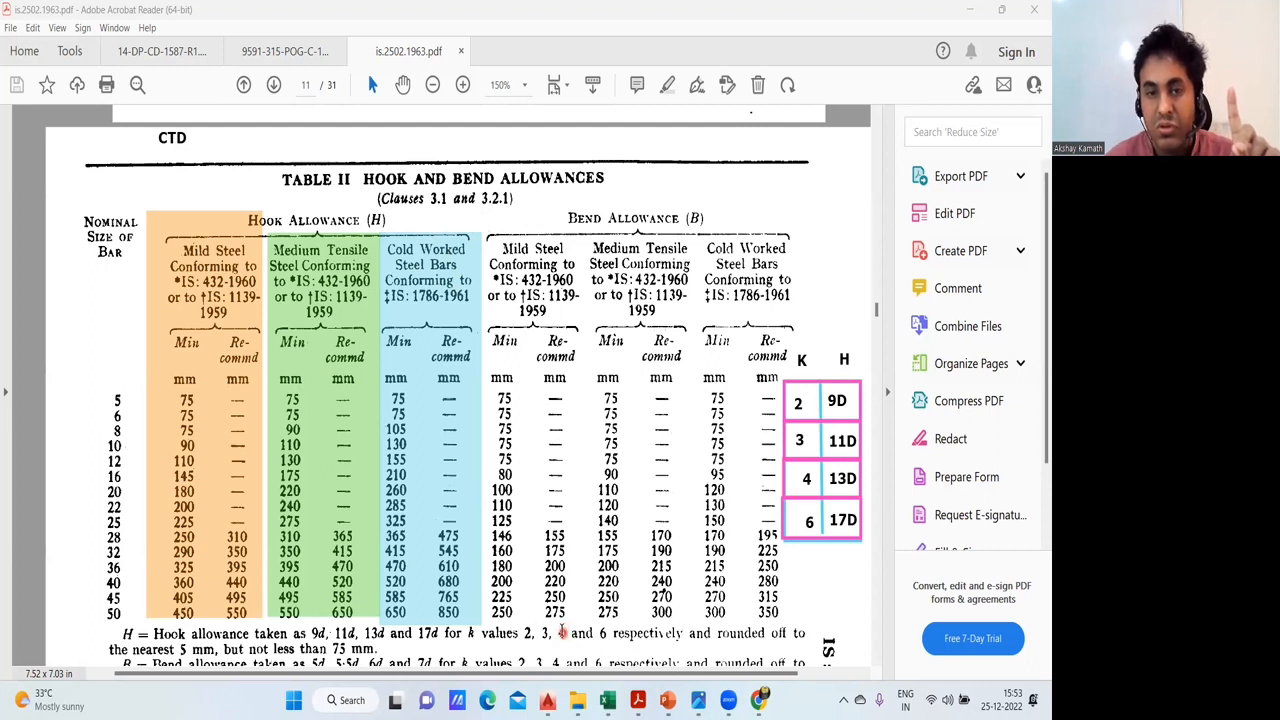
- Check the k value for cold worked steel in Note 1 under Fig. 1, and return to Table II
{"action": "scroll", "coordinate": [546, 495], "scroll_direction": "up", "scroll_amount": 6}
{"action": "scroll", "coordinate": [550, 465], "scroll_direction": "up", "scroll_amount": 4}
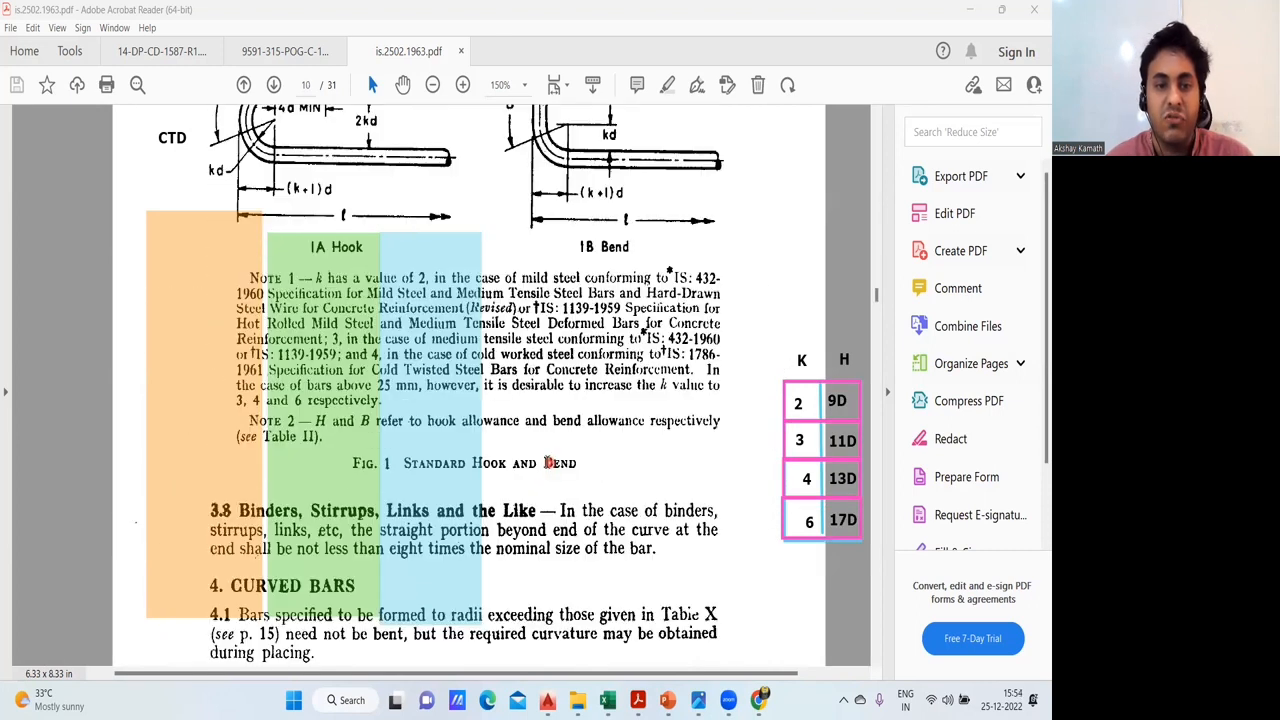
{"action": "scroll", "coordinate": [378, 425], "scroll_direction": "up", "scroll_amount": 1}
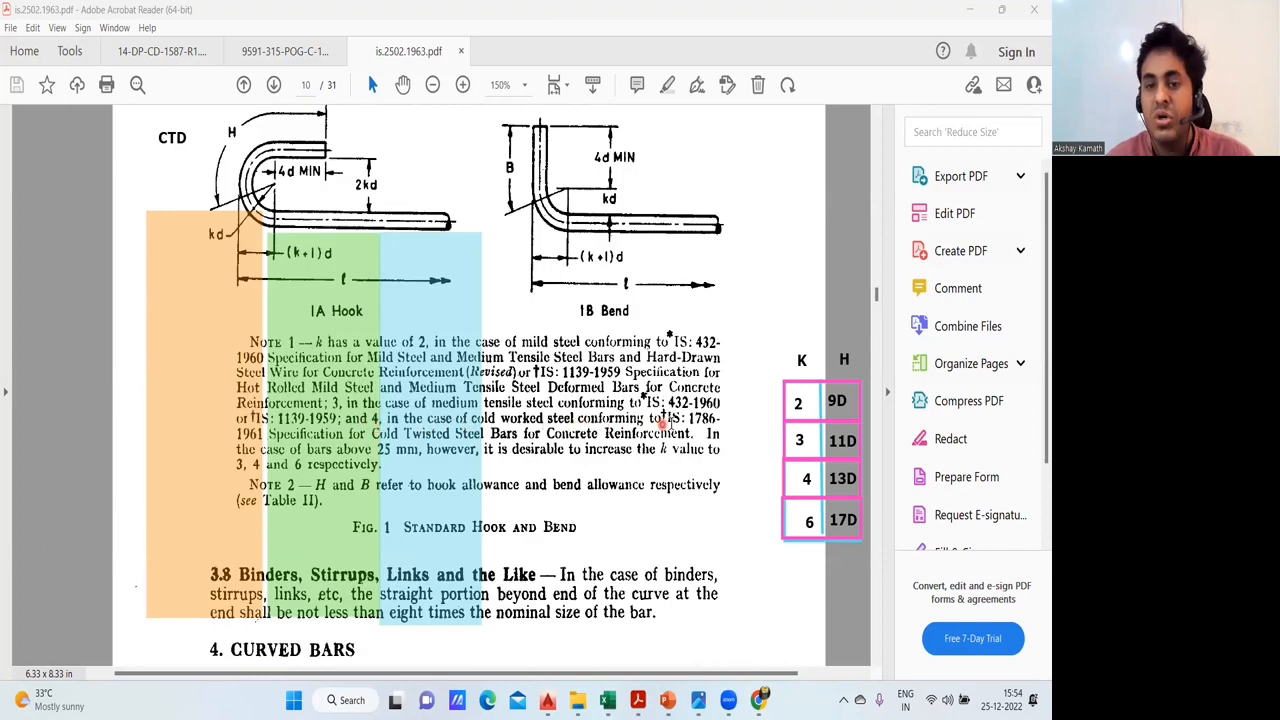
{"action": "scroll", "coordinate": [701, 425], "scroll_direction": "down", "scroll_amount": 5}
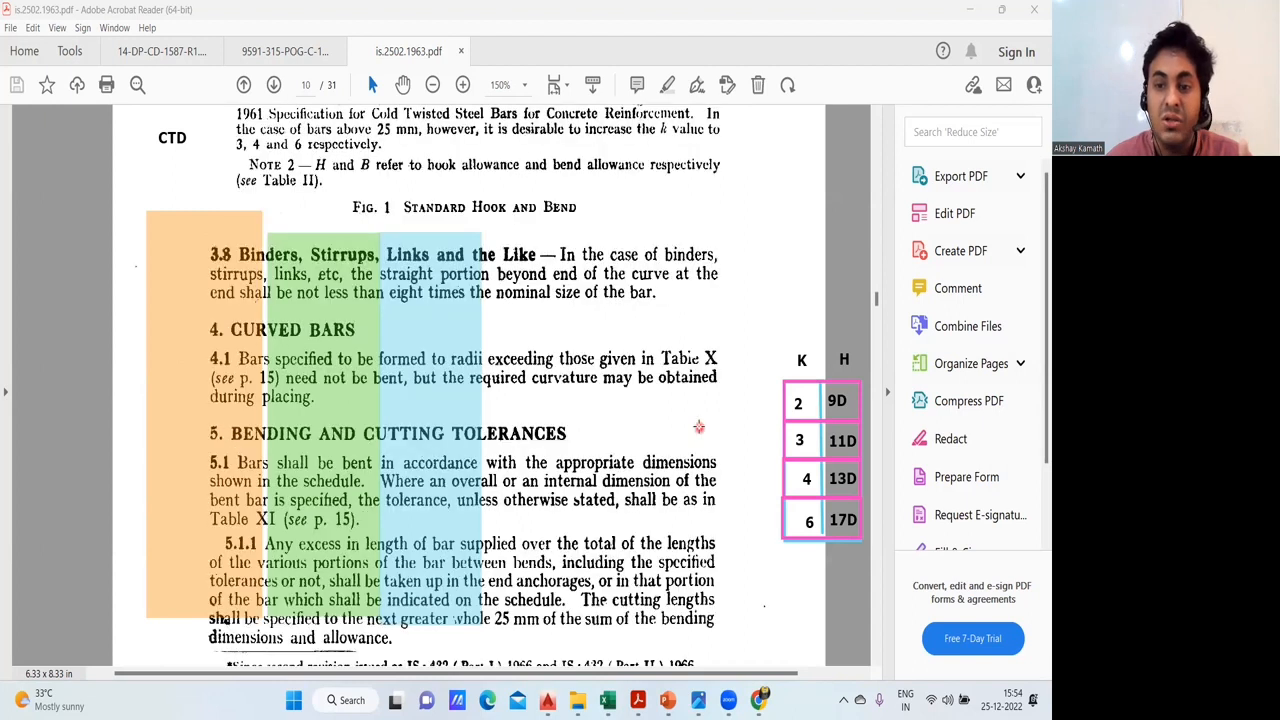
{"action": "scroll", "coordinate": [699, 428], "scroll_direction": "down", "scroll_amount": 8}
{"action": "scroll", "coordinate": [698, 430], "scroll_direction": "down", "scroll_amount": 1}
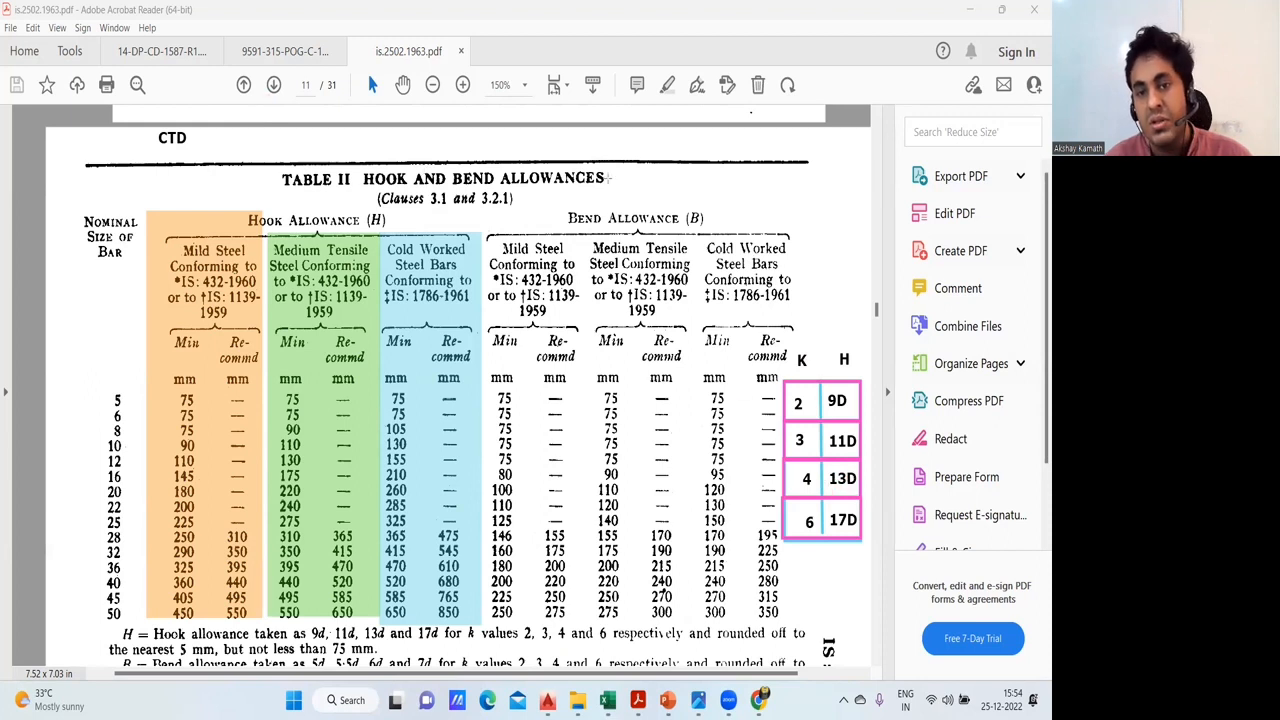
- Sketch a pink bar with two upturned ends beside the Table II title and label each end "13D"
{"action": "left_click_drag", "start_coordinate": [616, 177], "coordinate": [617, 179]}
{"action": "mouse_move", "coordinate": [617, 179]}
{"action": "left_mouse_down"}
{"action": "mouse_move", "coordinate": [720, 180]}
{"action": "mouse_move", "coordinate": [731, 148]}
{"action": "left_mouse_up"}
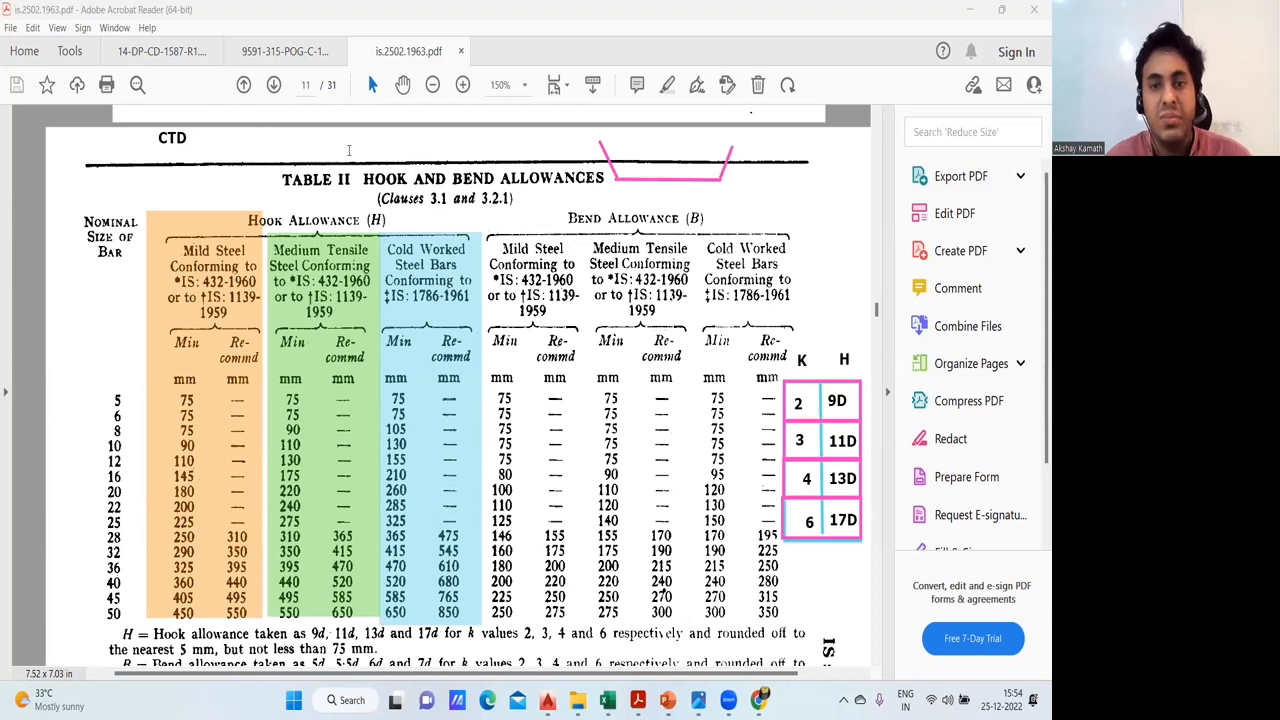
{"action": "left_click", "coordinate": [543, 160]}
{"action": "type", "text": "13D"}
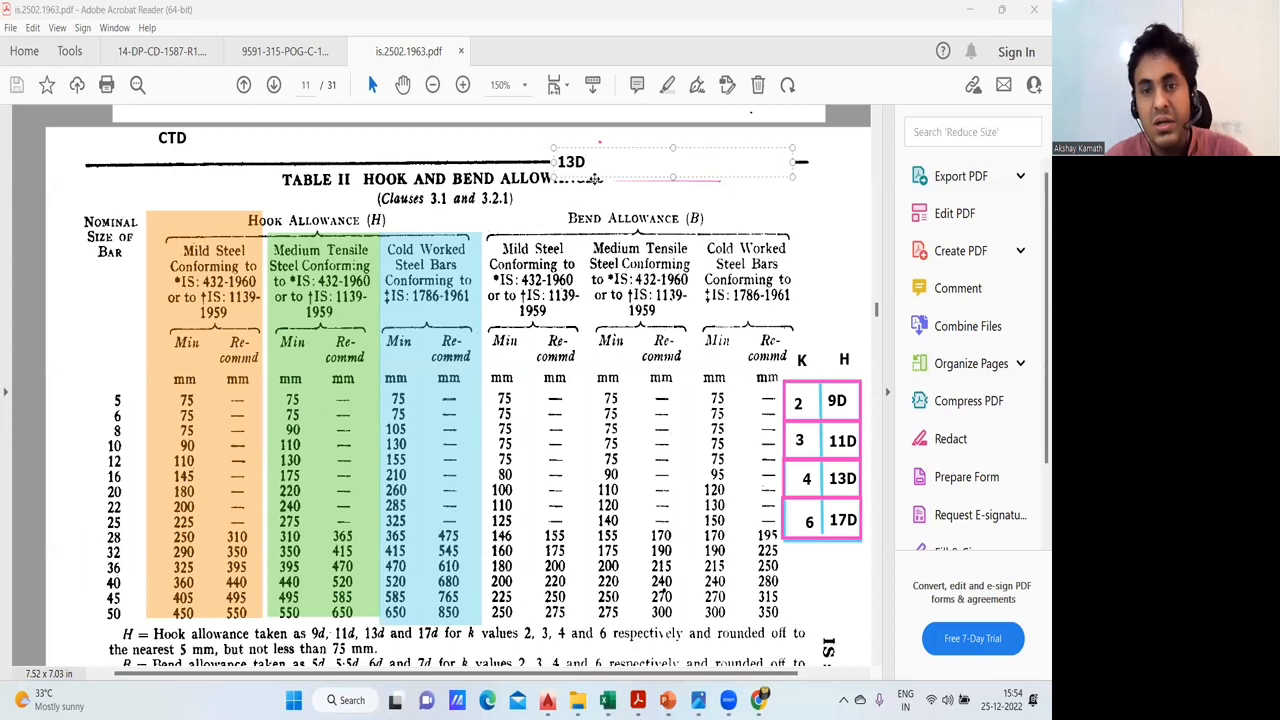
{"action": "left_click", "coordinate": [695, 175]}
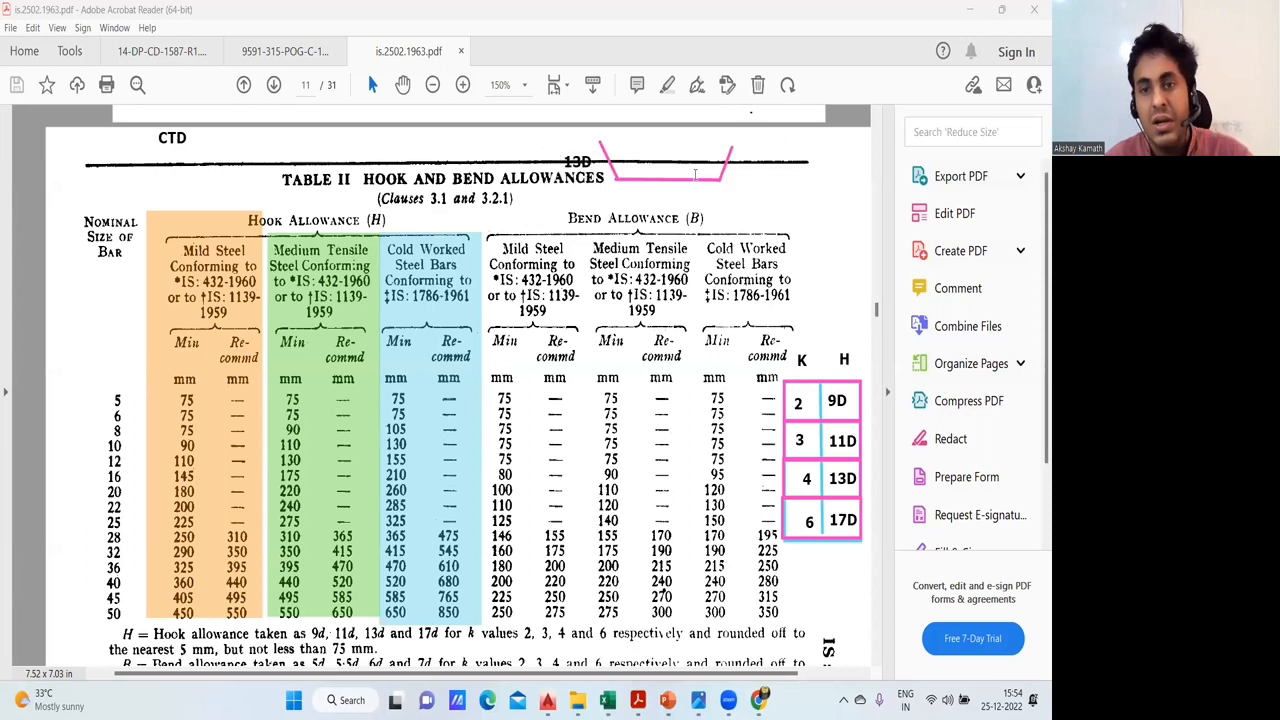
{"action": "left_click", "coordinate": [741, 147]}
{"action": "type", "text": "13D"}
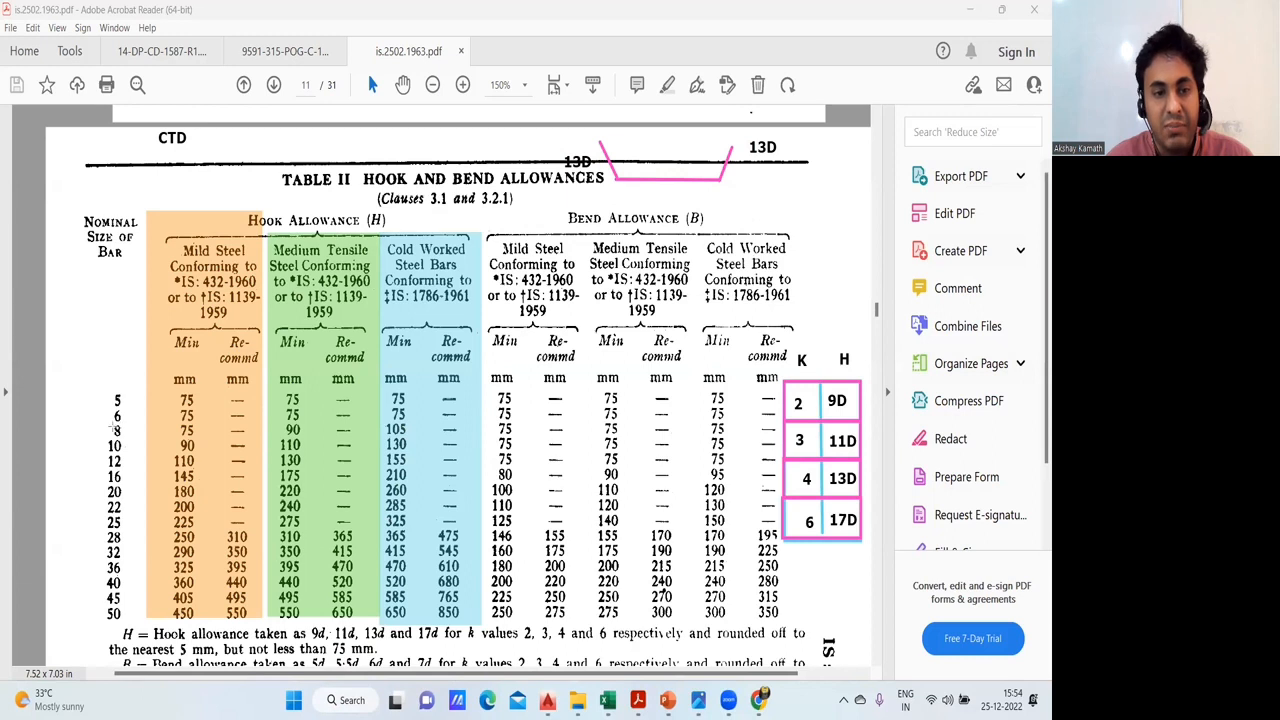
{"action": "left_click_drag", "start_coordinate": [92, 431], "coordinate": [433, 438]}
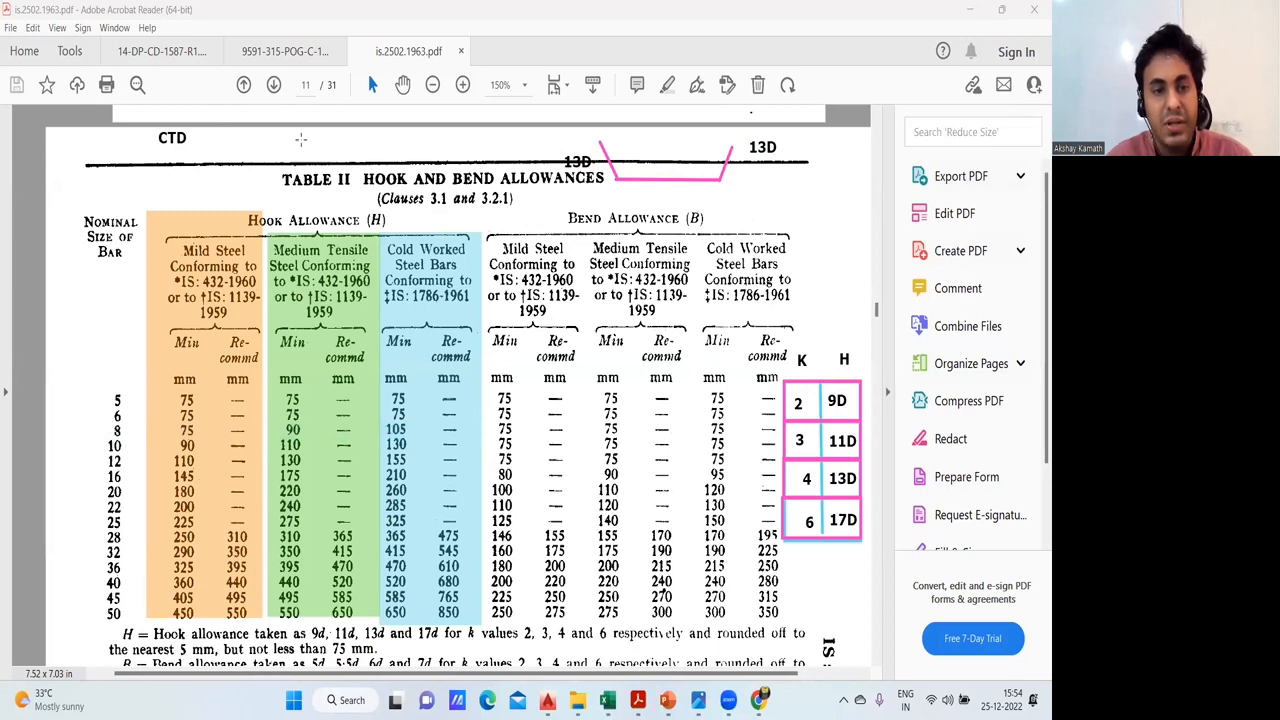
{"action": "left_click_drag", "start_coordinate": [96, 426], "coordinate": [291, 427]}
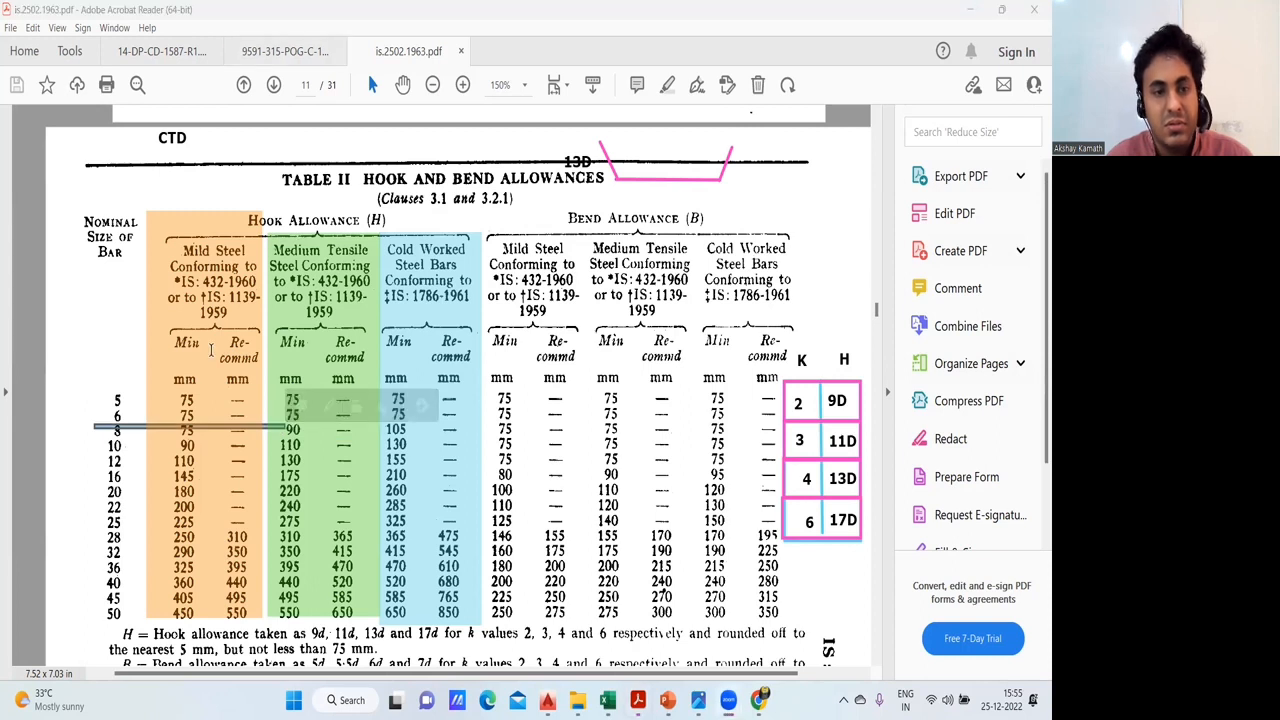
{"action": "mouse_move", "coordinate": [94, 424]}
{"action": "left_mouse_down"}
{"action": "mouse_move", "coordinate": [284, 444]}
{"action": "mouse_move", "coordinate": [287, 428]}
{"action": "left_mouse_up"}
{"action": "left_click", "coordinate": [56, 360]}
{"action": "left_click", "coordinate": [60, 292]}
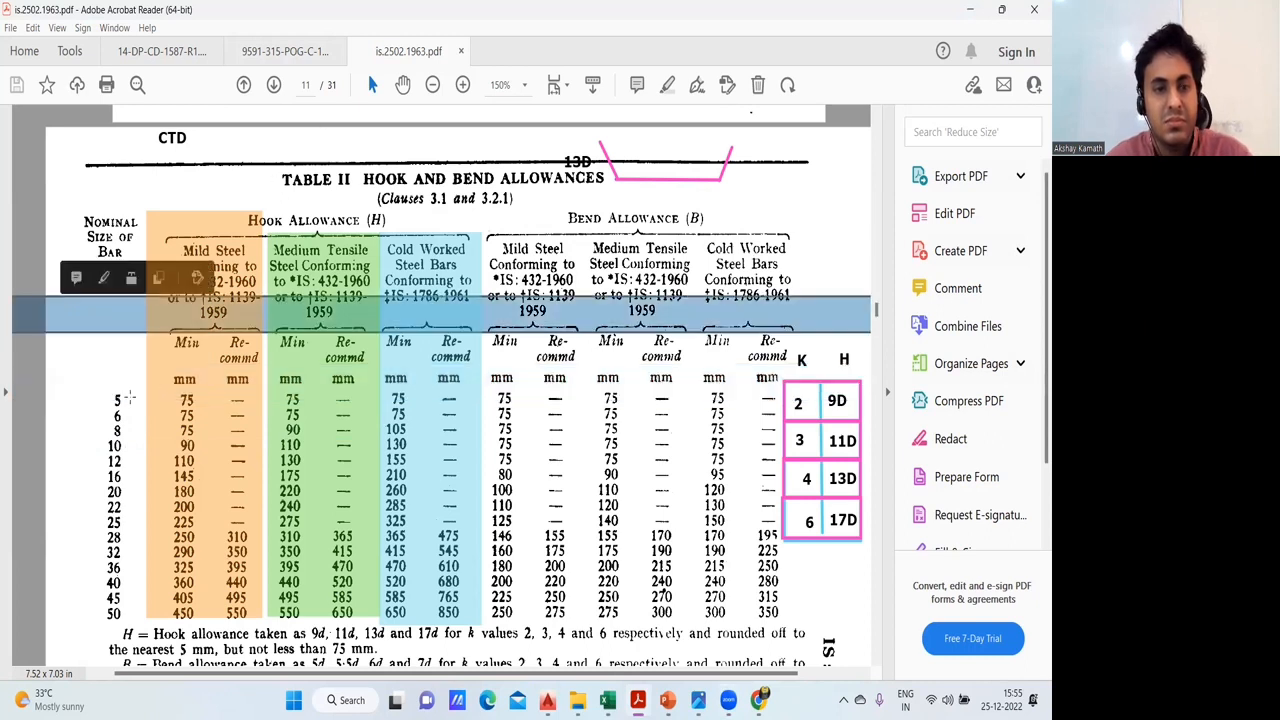
{"action": "left_click_drag", "start_coordinate": [100, 422], "coordinate": [296, 435]}
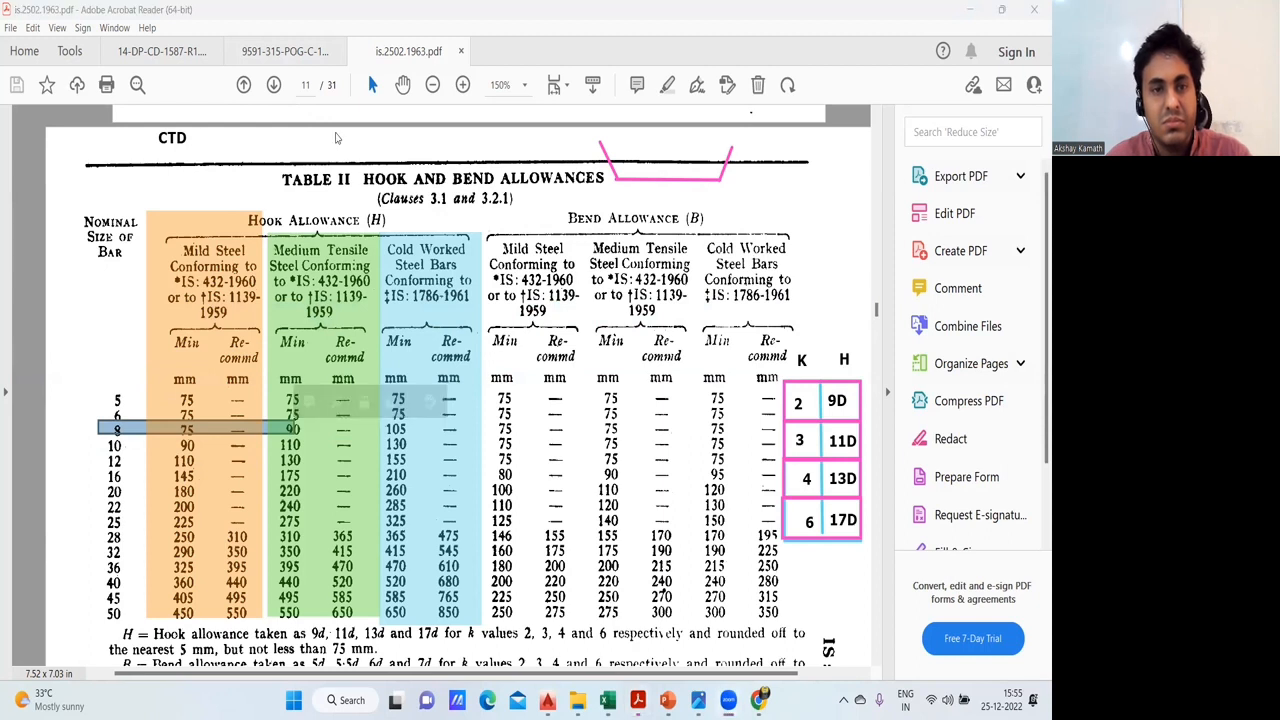
{"action": "left_click", "coordinate": [336, 138]}
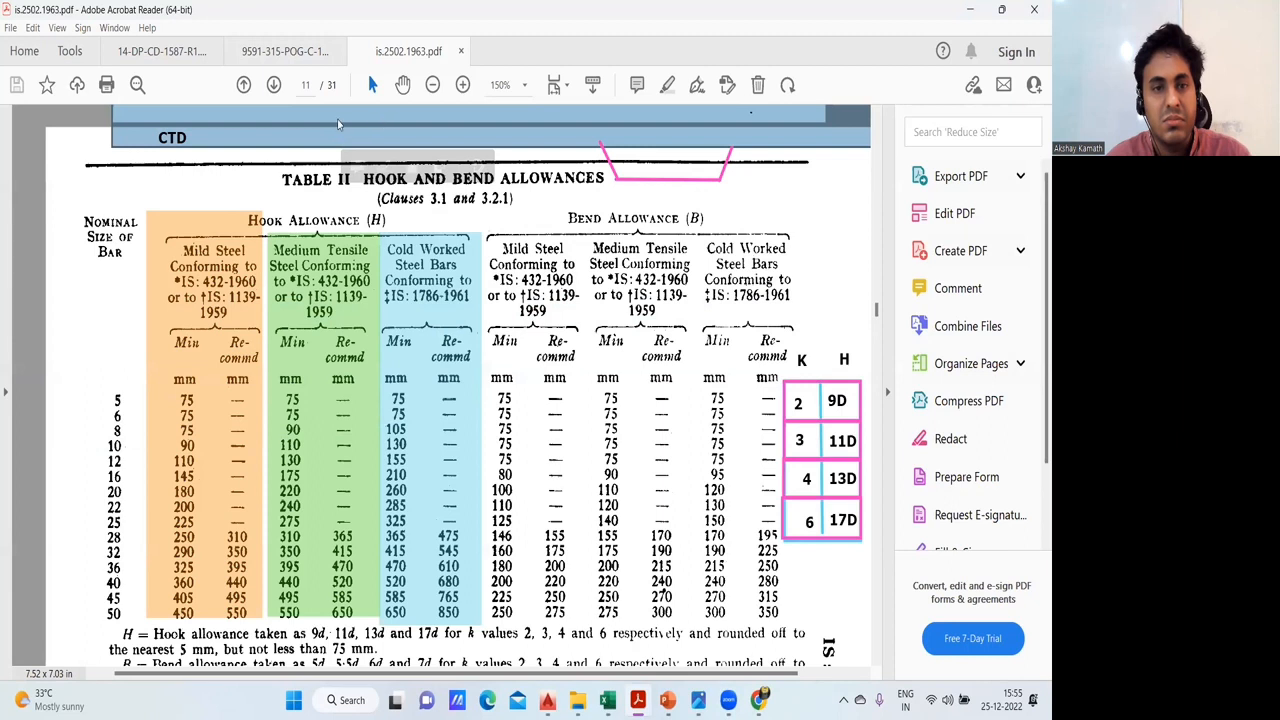
{"action": "left_click", "coordinate": [336, 118]}
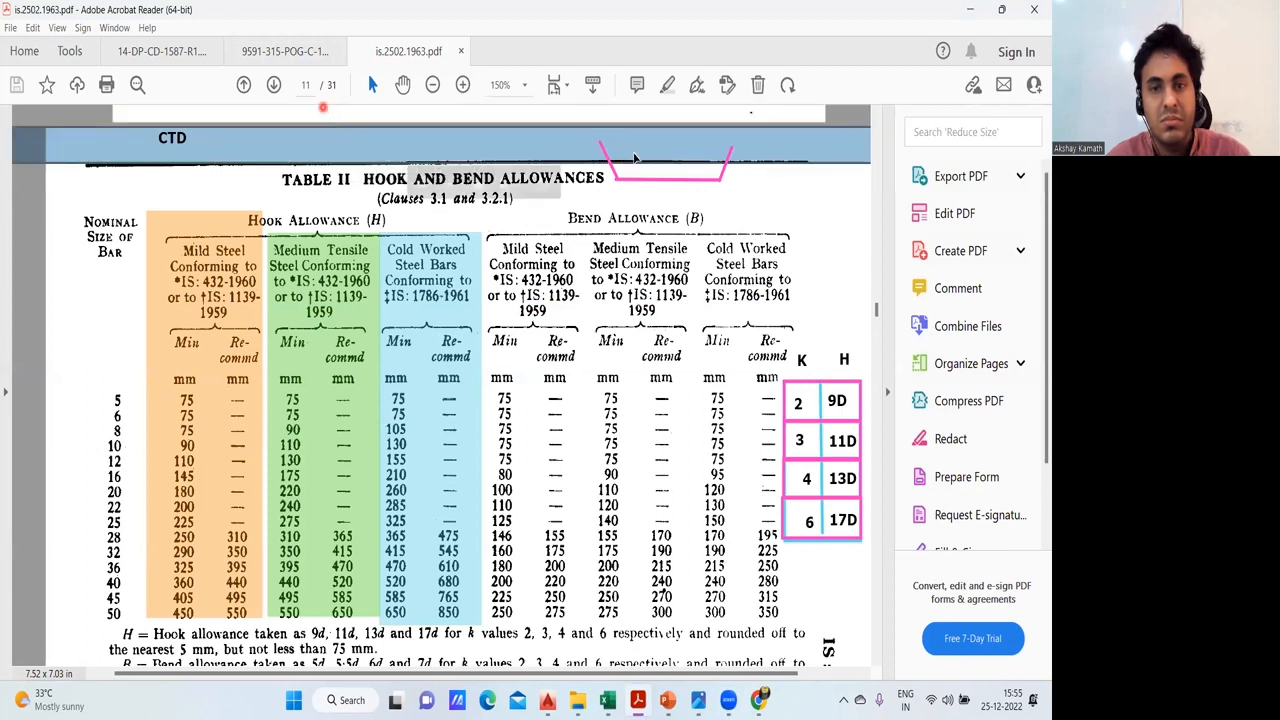
{"action": "left_click", "coordinate": [380, 131]}
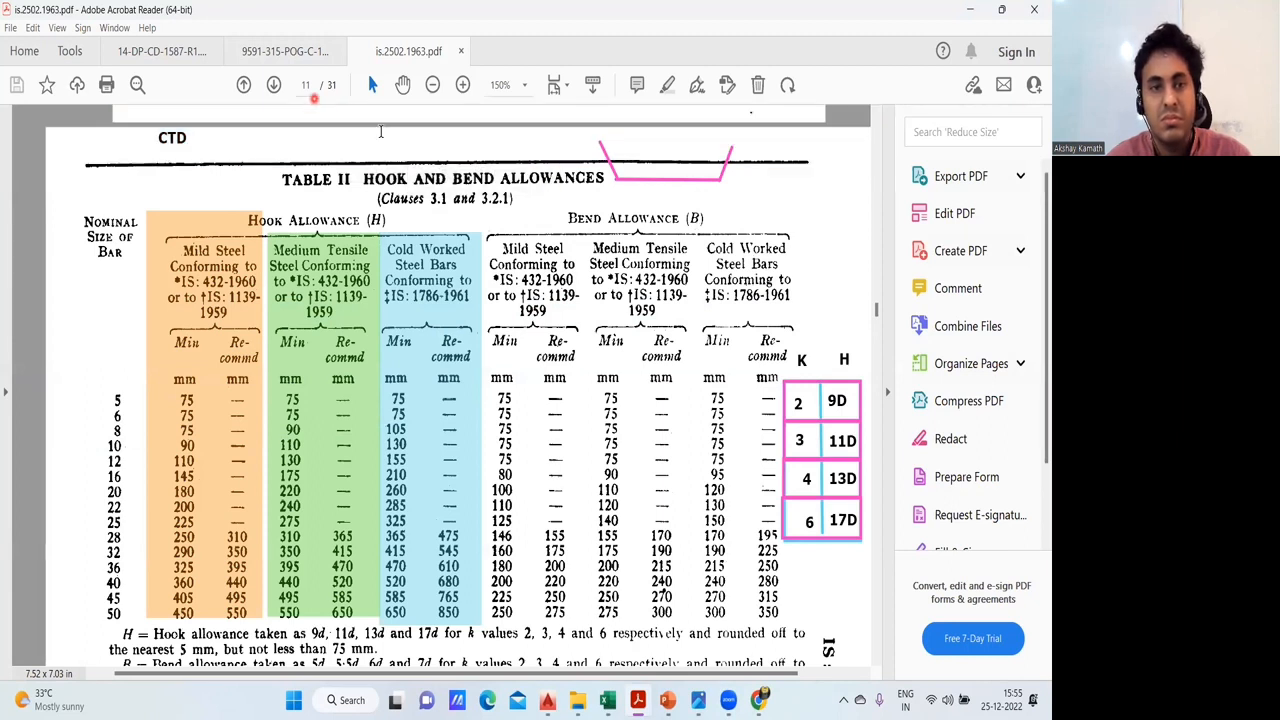
{"action": "left_click", "coordinate": [380, 131]}
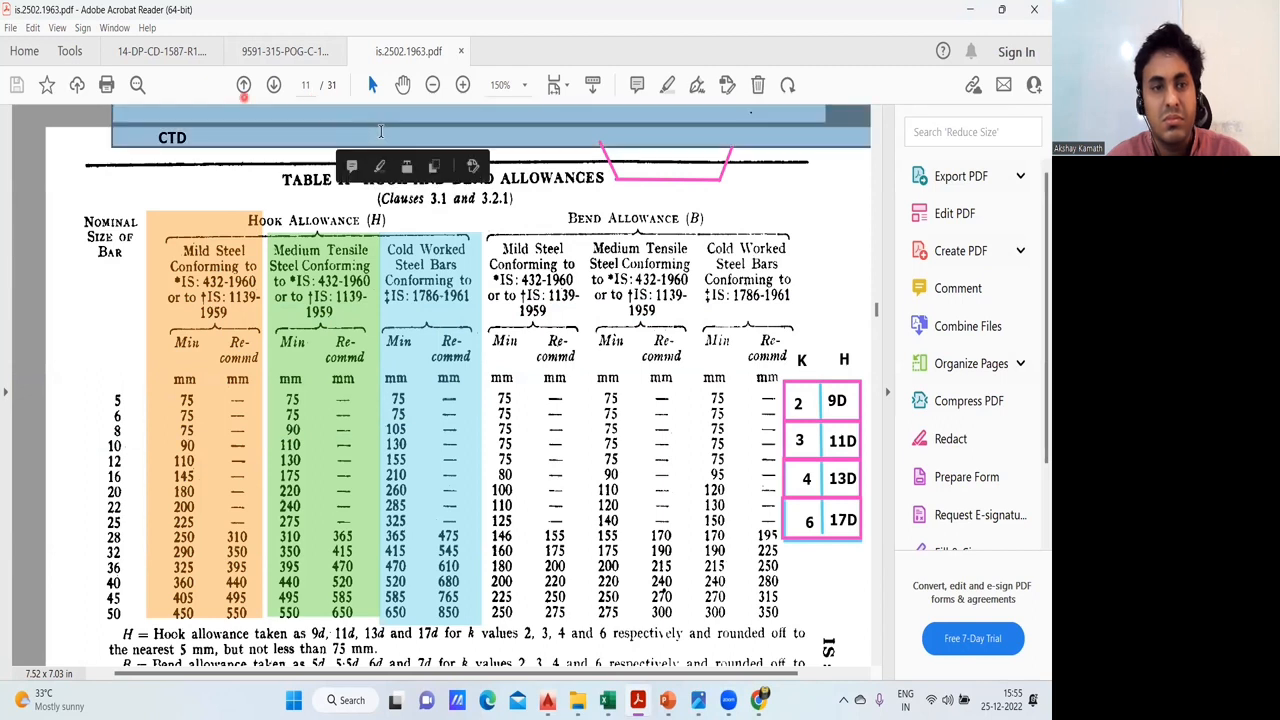
- Highlight Table II's 8 mm bar row in red up to the cold worked hook allowance and annotate "13 X 8=104" above the bend allowance columns
{"action": "left_click_drag", "start_coordinate": [102, 430], "coordinate": [416, 443]}
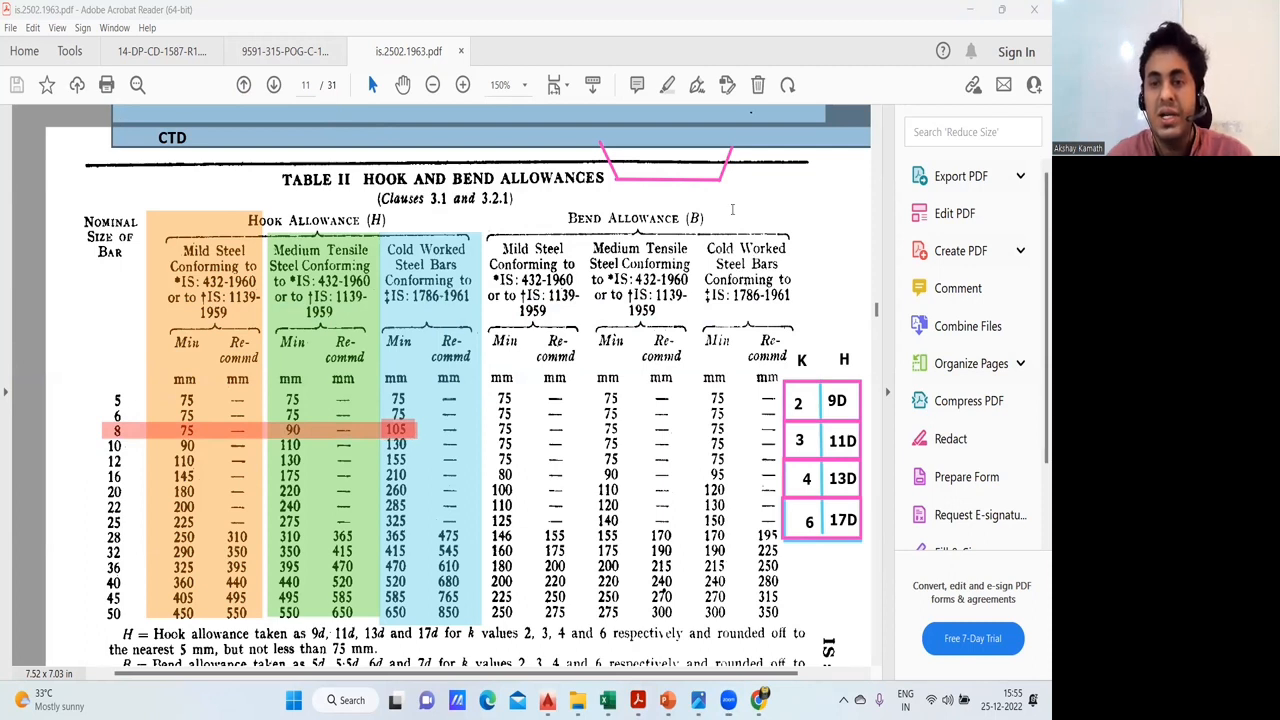
{"action": "left_click", "coordinate": [732, 209]}
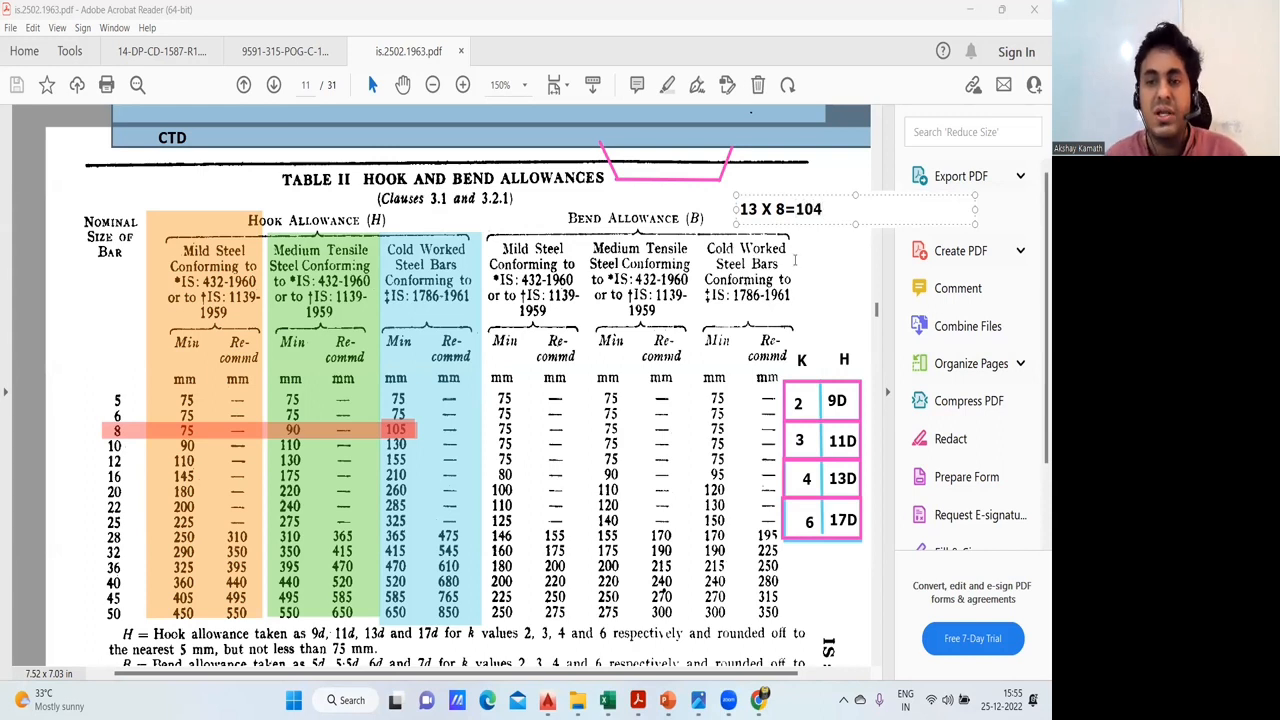
{"action": "left_click", "coordinate": [545, 153]}
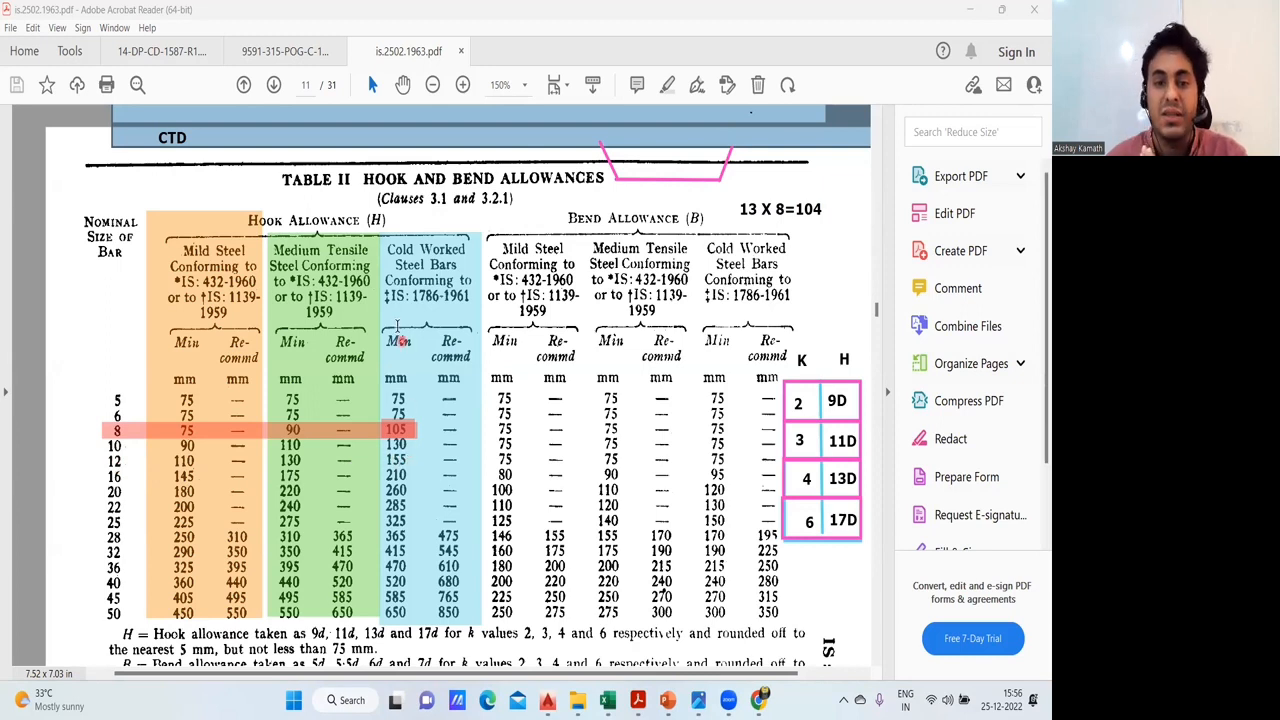
- Clear all drawn annotations from Table II and switch to the BBS Excel Sheets workbook
{"action": "left_click", "coordinate": [421, 117]}
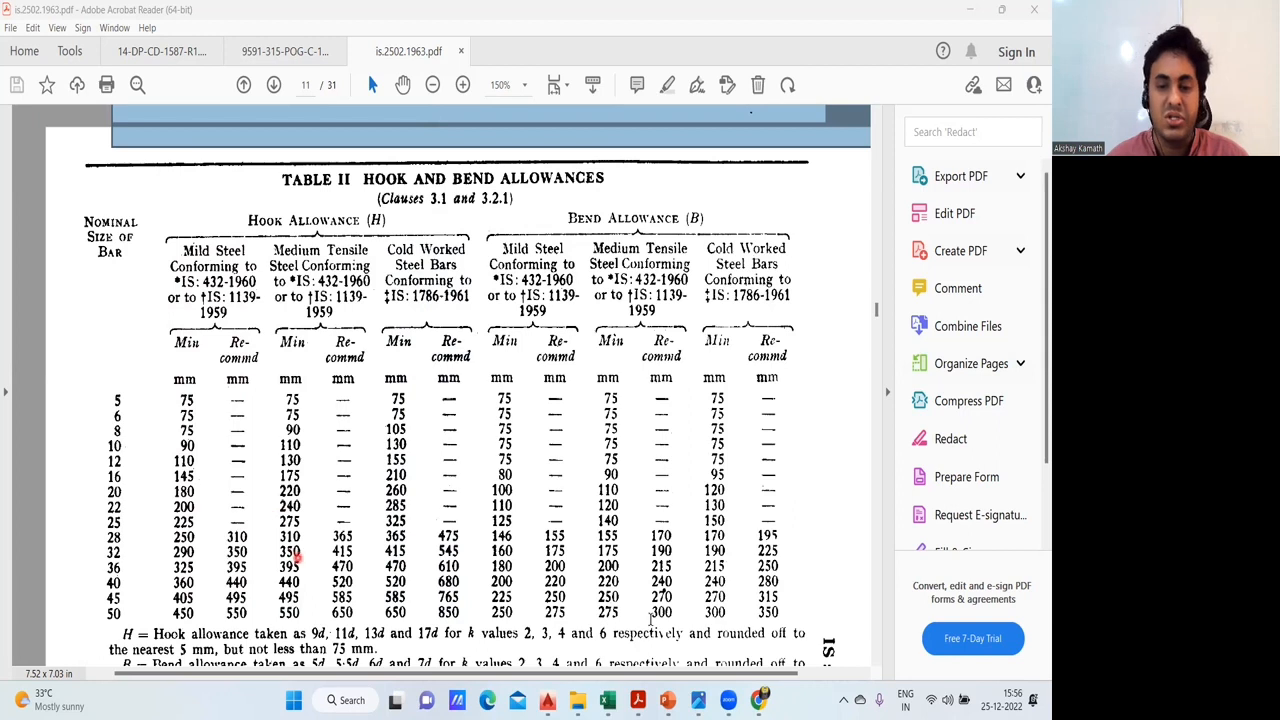
{"action": "left_click", "coordinate": [525, 600]}
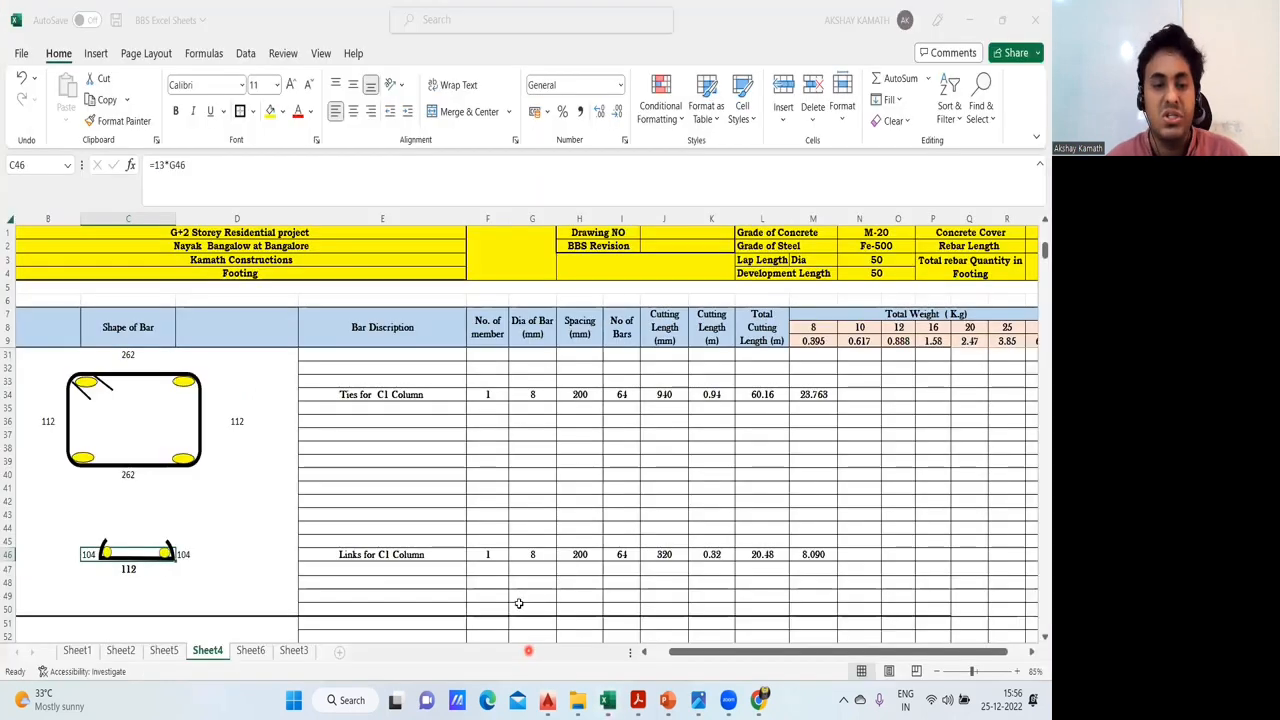
{"action": "left_click", "coordinate": [232, 605]}
{"action": "left_click", "coordinate": [610, 602]}
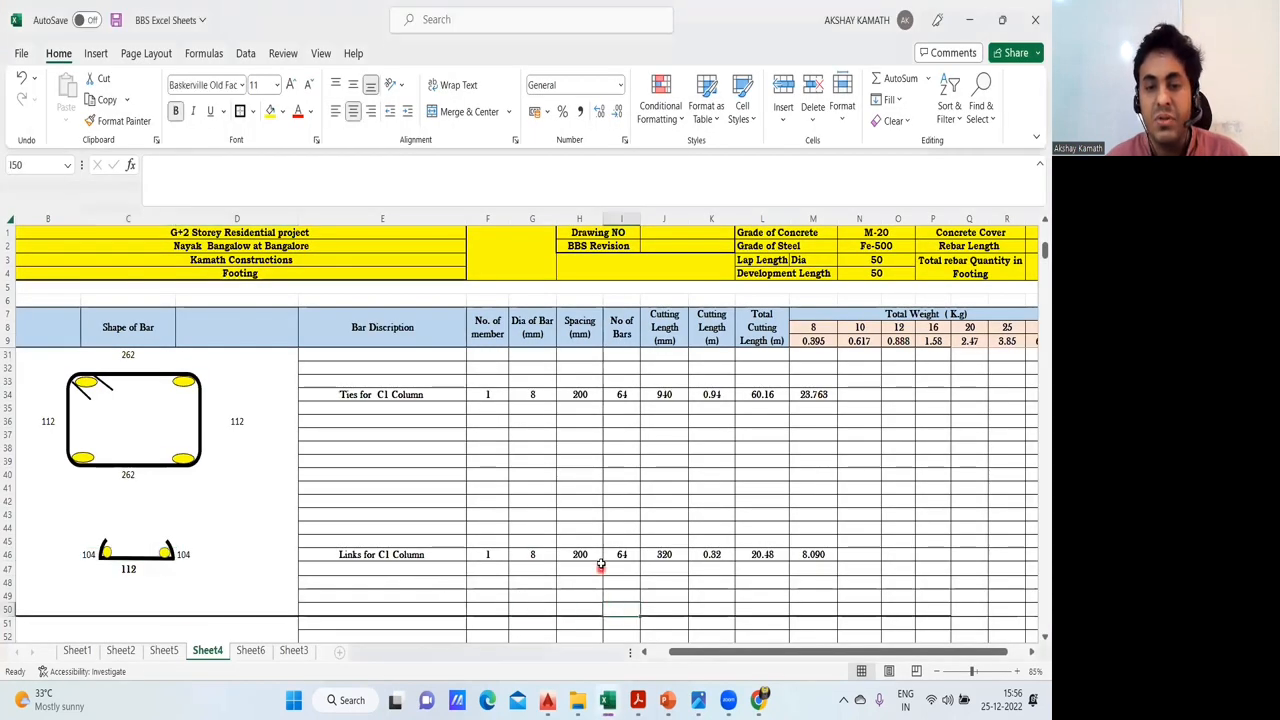
- Inspect the formulas behind the C1 links' cutting length in J46 and the hook allowance in C46
{"action": "left_click", "coordinate": [677, 554]}
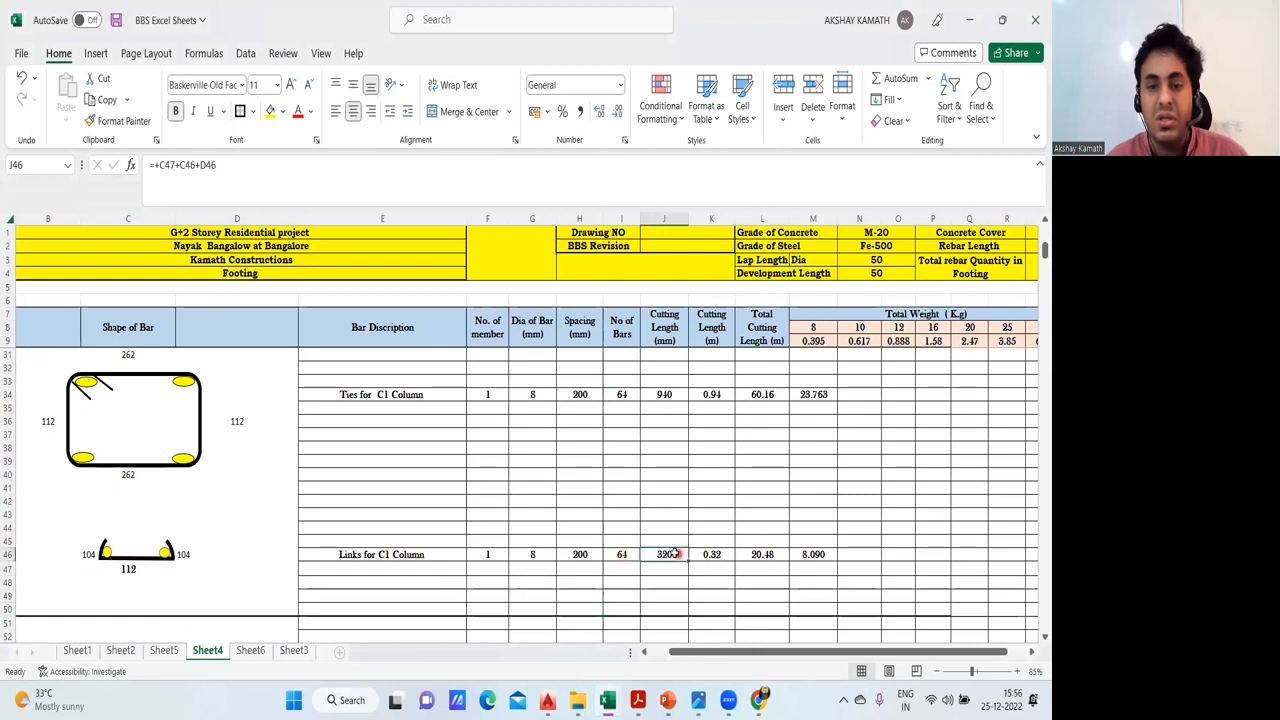
{"action": "left_click", "coordinate": [89, 557]}
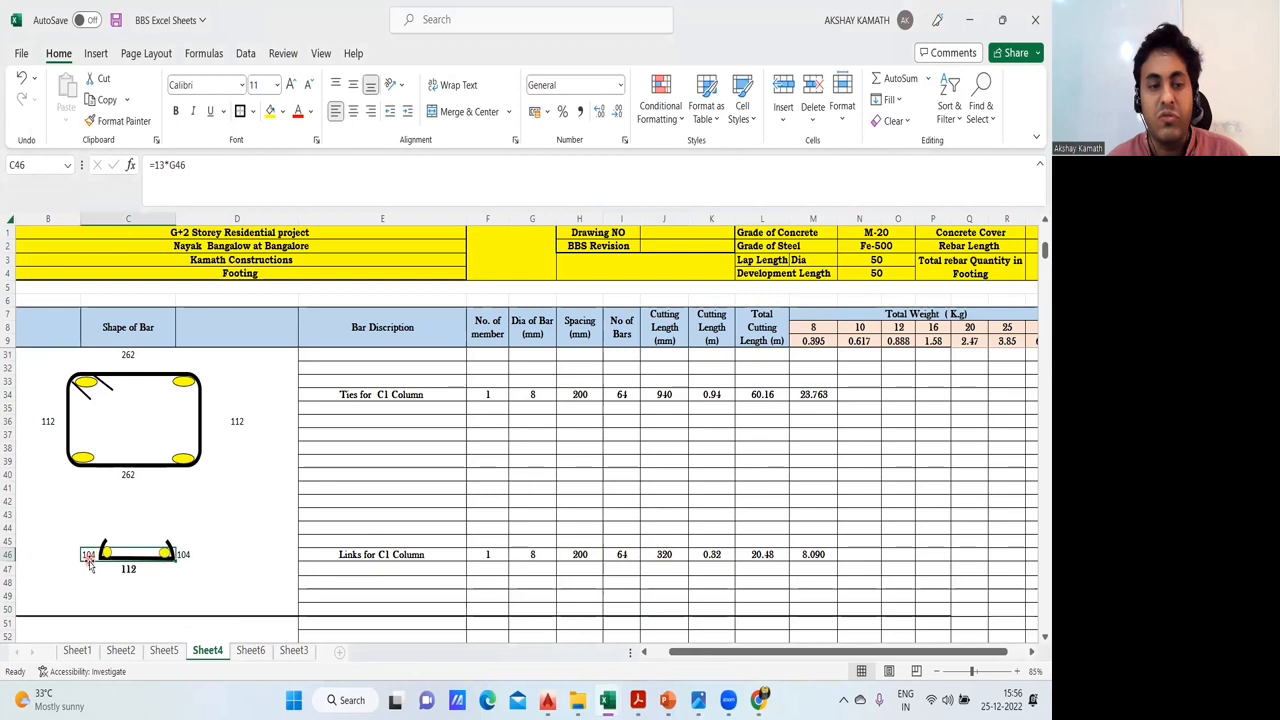
{"action": "double_click", "coordinate": [89, 557]}
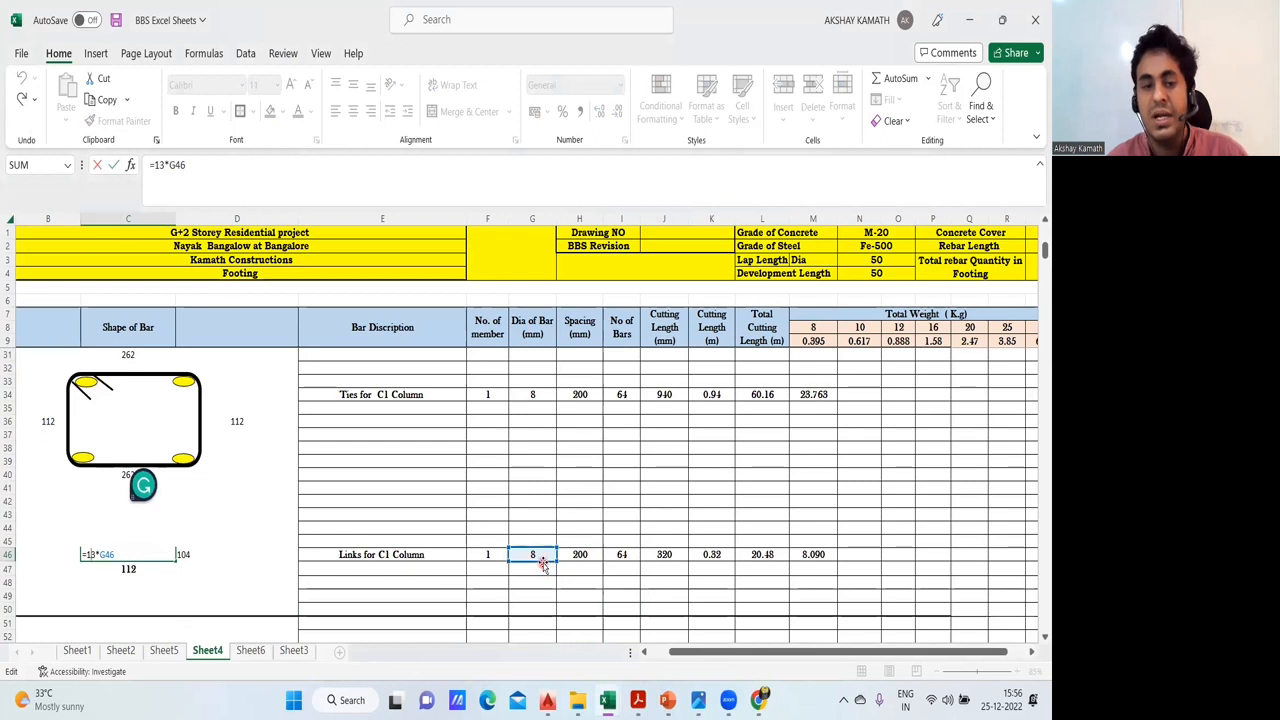
{"action": "key", "text": "ctrl+Return"}
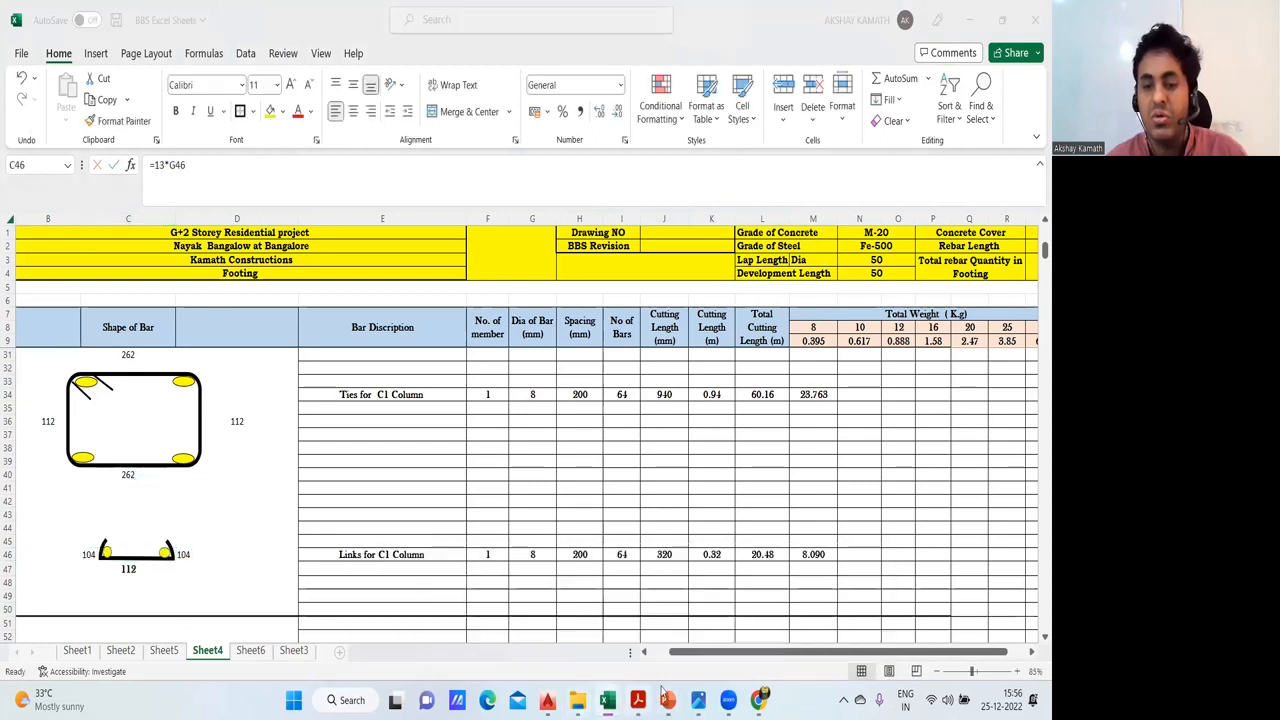
- Check Table II's hook allowances in the IS 2502 PDF again and return to the BBS Excel Sheets workbook
{"action": "mouse_move", "coordinate": [637, 700]}
{"action": "left_click", "coordinate": [776, 614]}
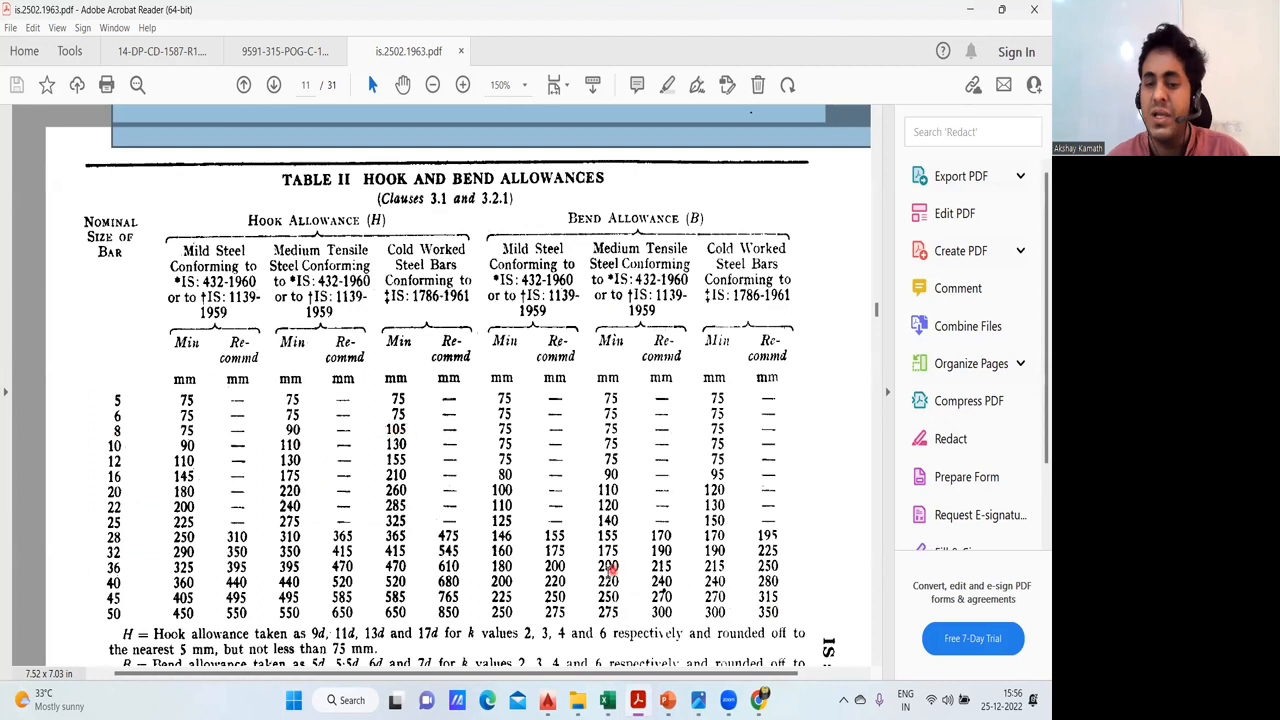
{"action": "mouse_move", "coordinate": [607, 698]}
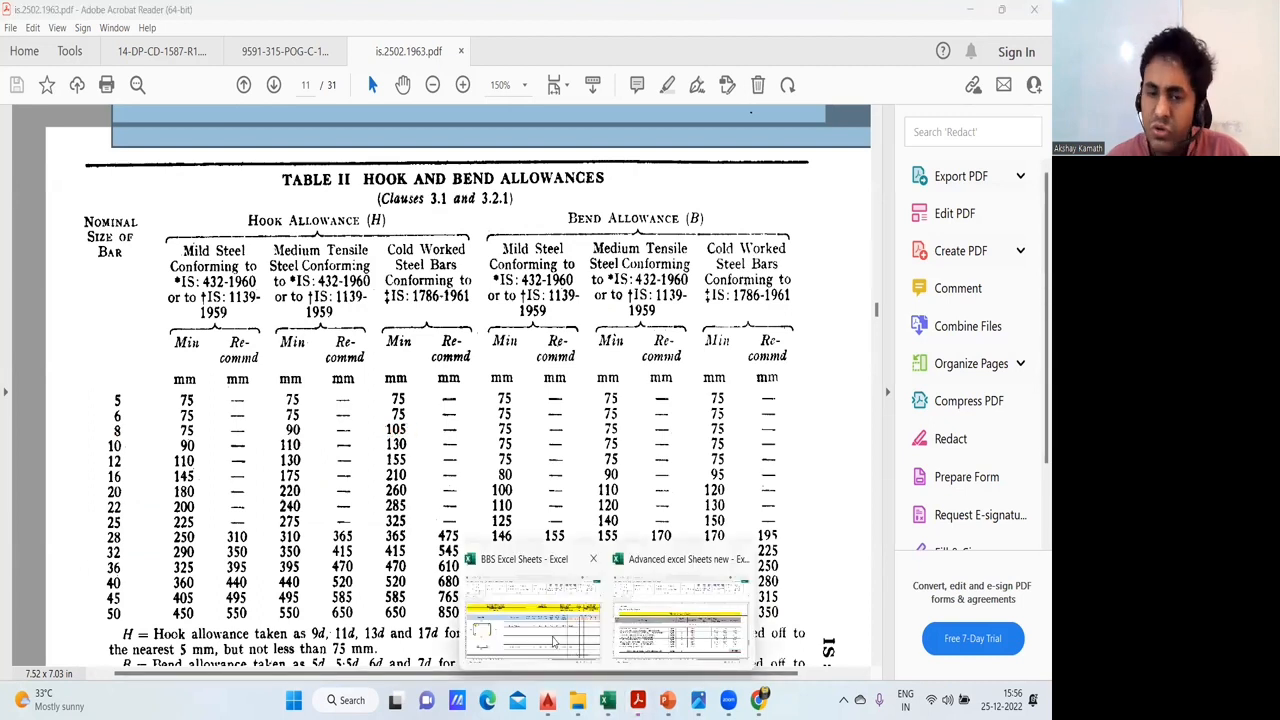
{"action": "left_click", "coordinate": [553, 641]}
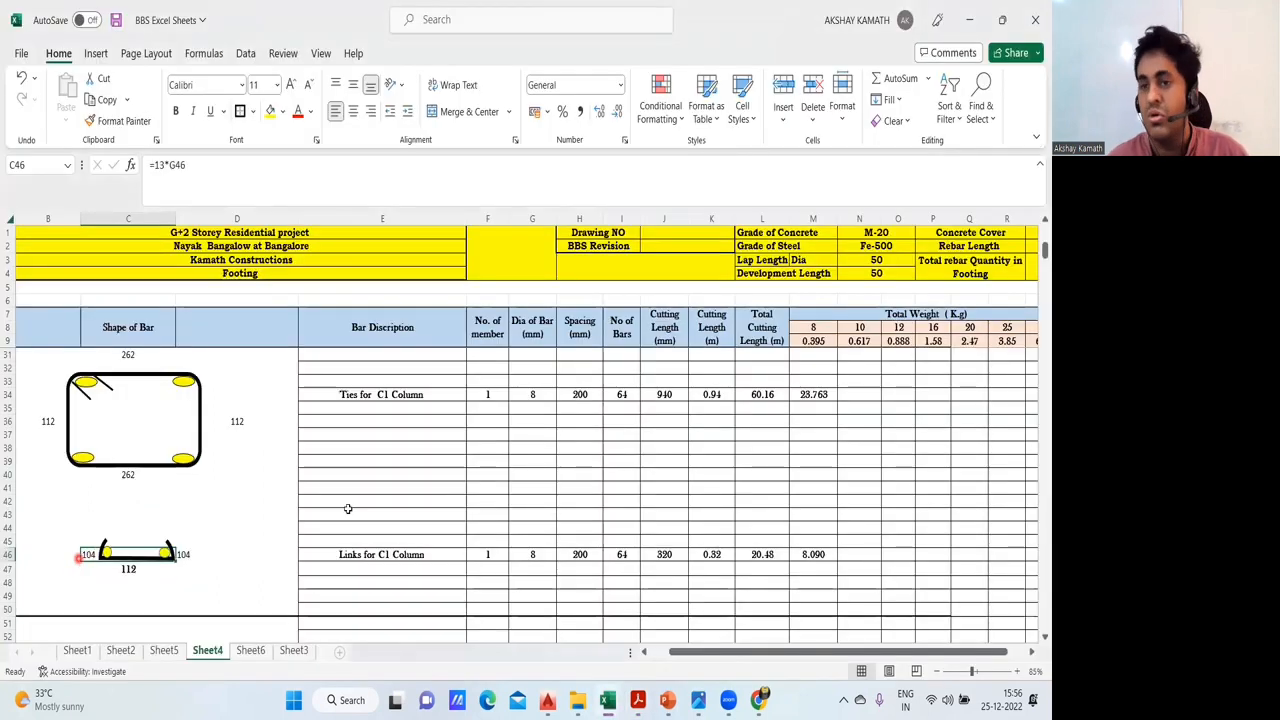
- Examine how the C1 links' cutting length combines the straight length in C47 with the two hook allowances
{"action": "left_click", "coordinate": [320, 533]}
{"action": "left_click", "coordinate": [88, 556]}
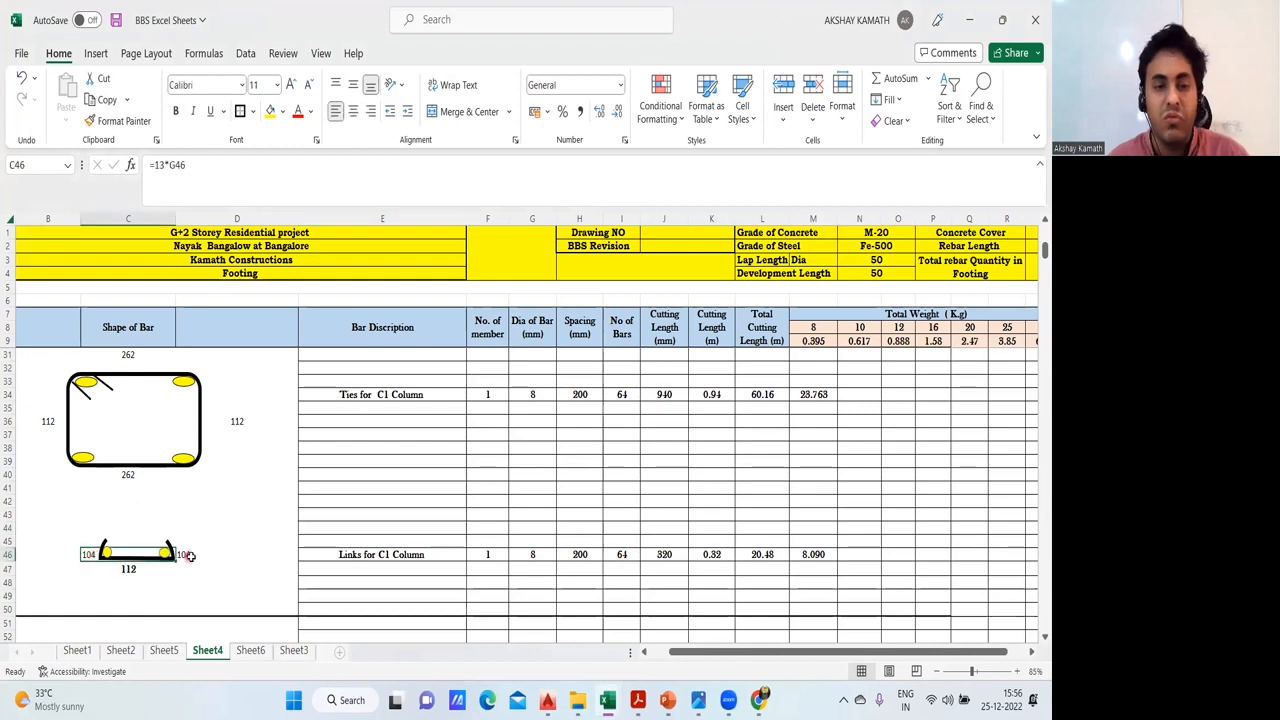
{"action": "left_click", "coordinate": [152, 569]}
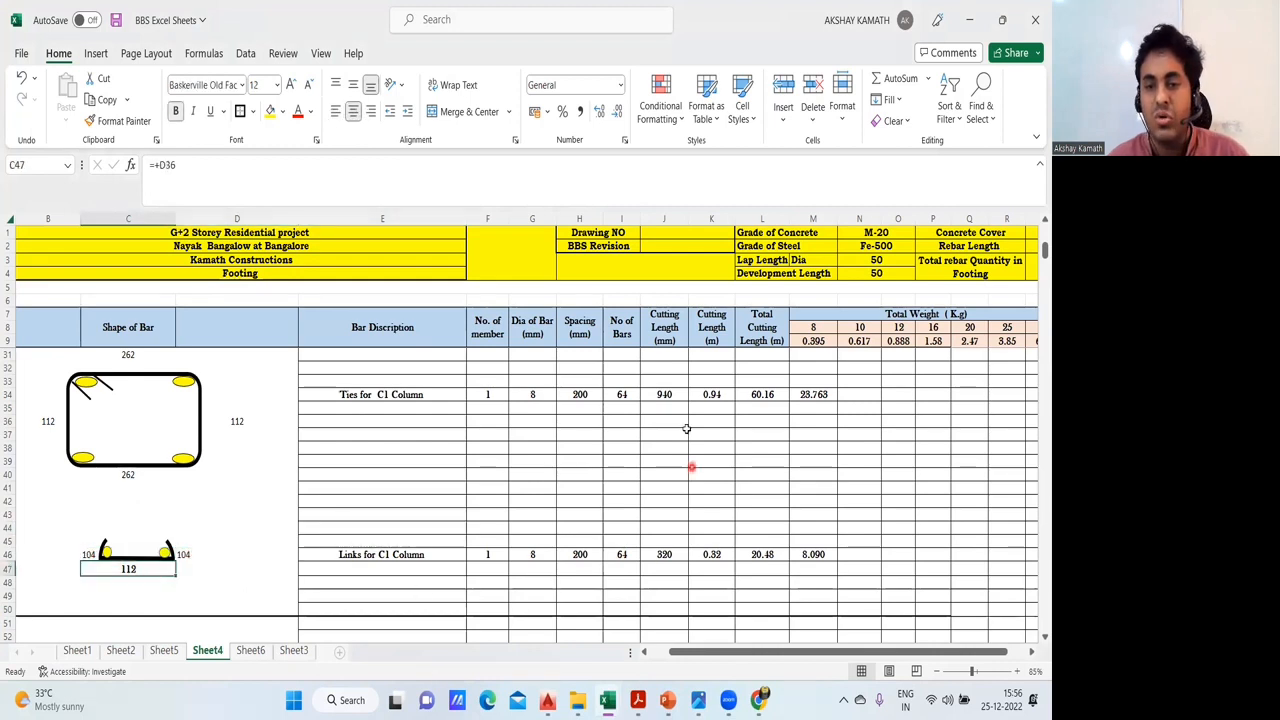
{"action": "double_click", "coordinate": [679, 551]}
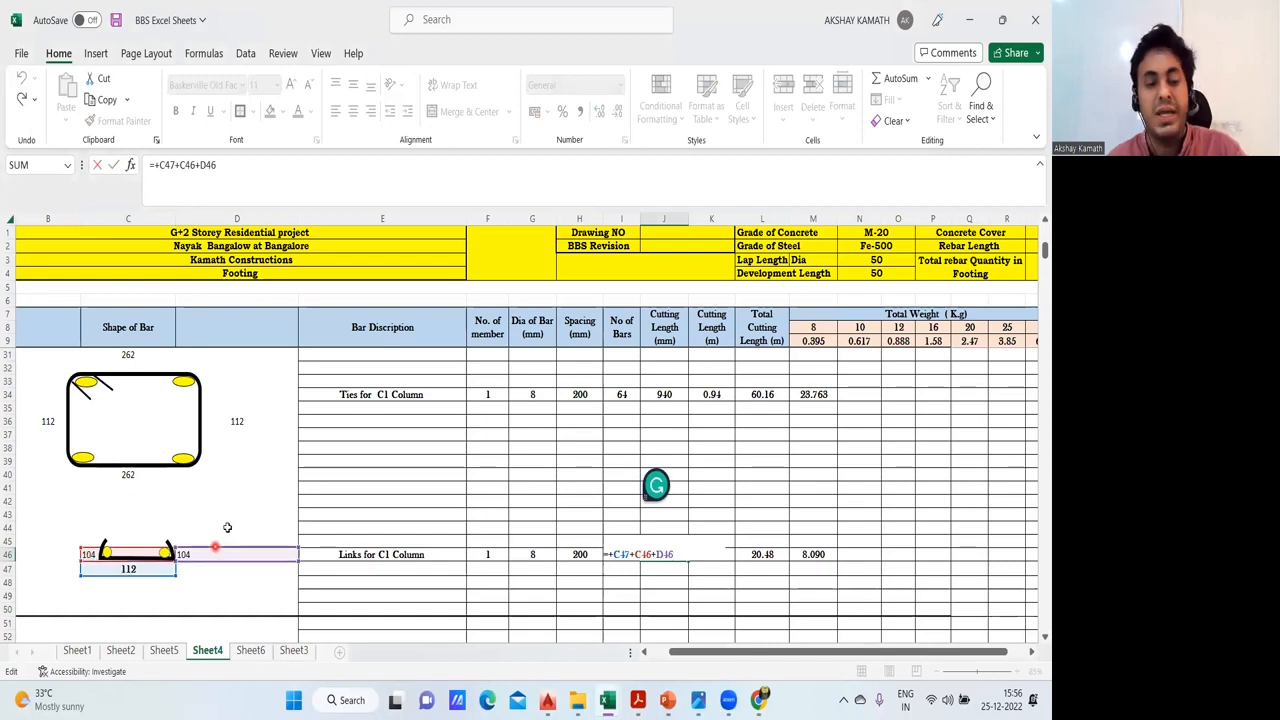
{"action": "key", "text": "Escape"}
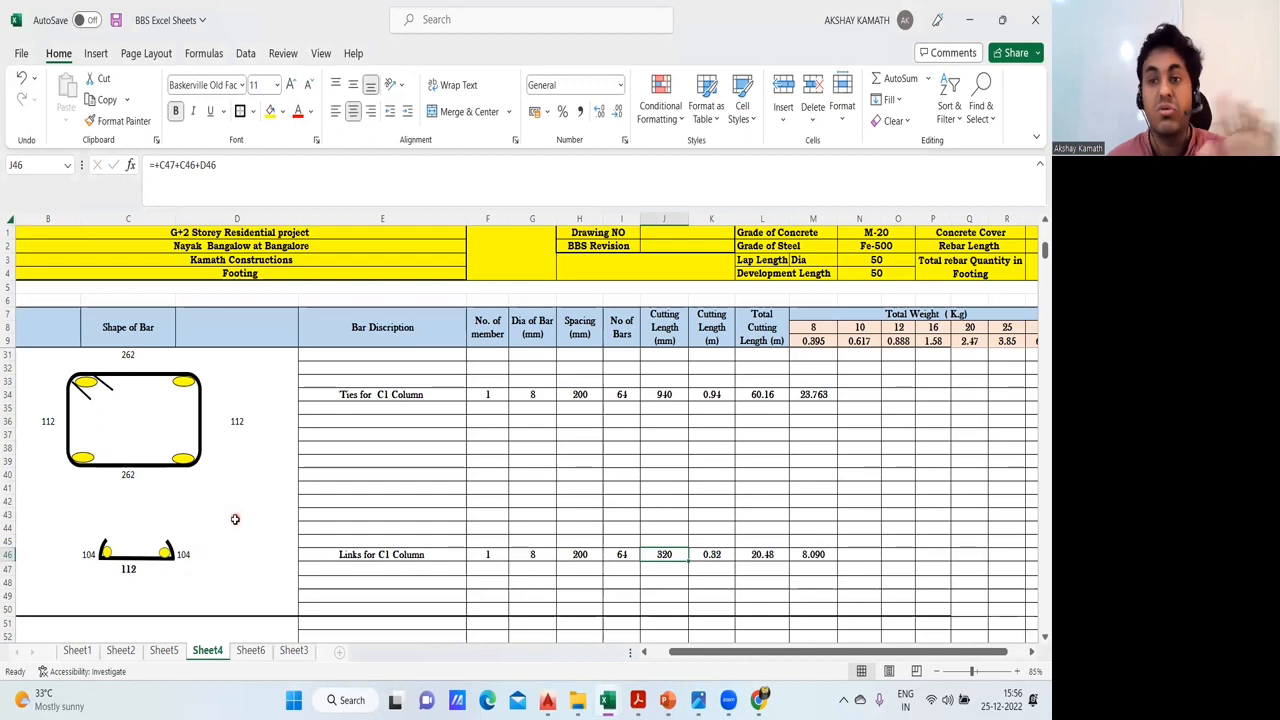
- Inspect the C1 links' formulas for cutting length in metres, total cutting length and 8 mm bar weight without changing them
{"action": "left_click", "coordinate": [779, 525]}
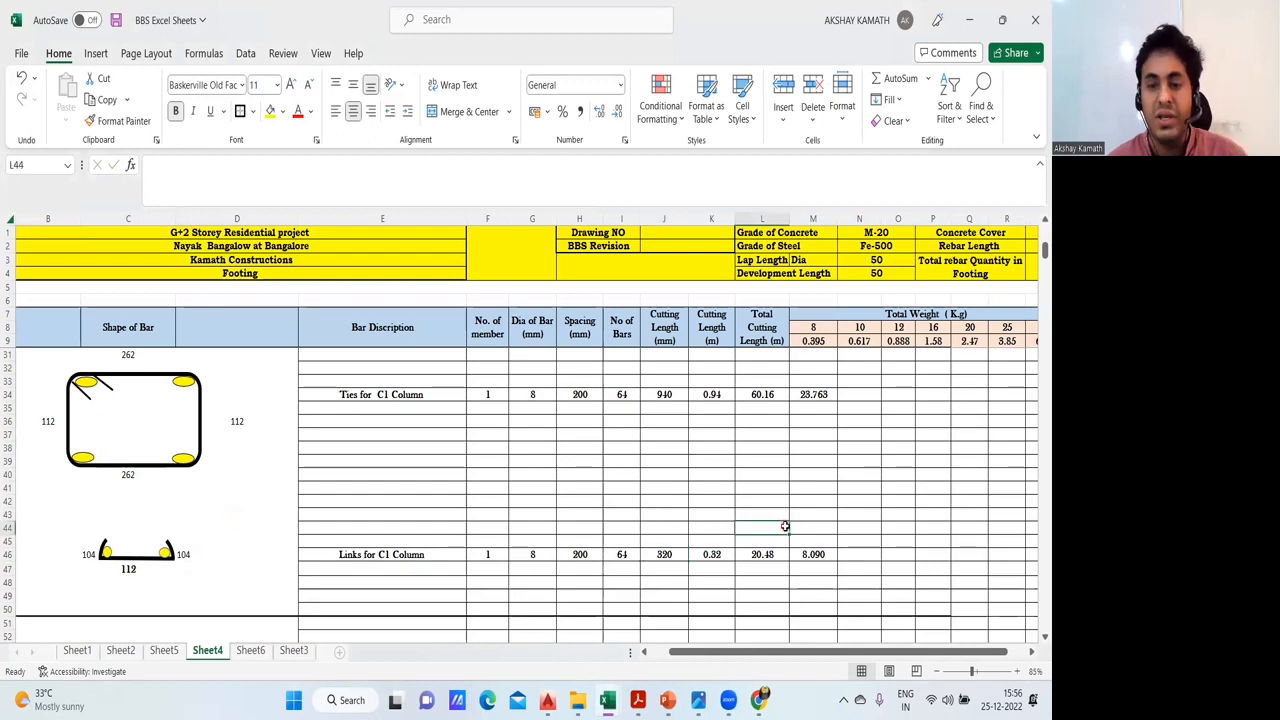
{"action": "double_click", "coordinate": [718, 554]}
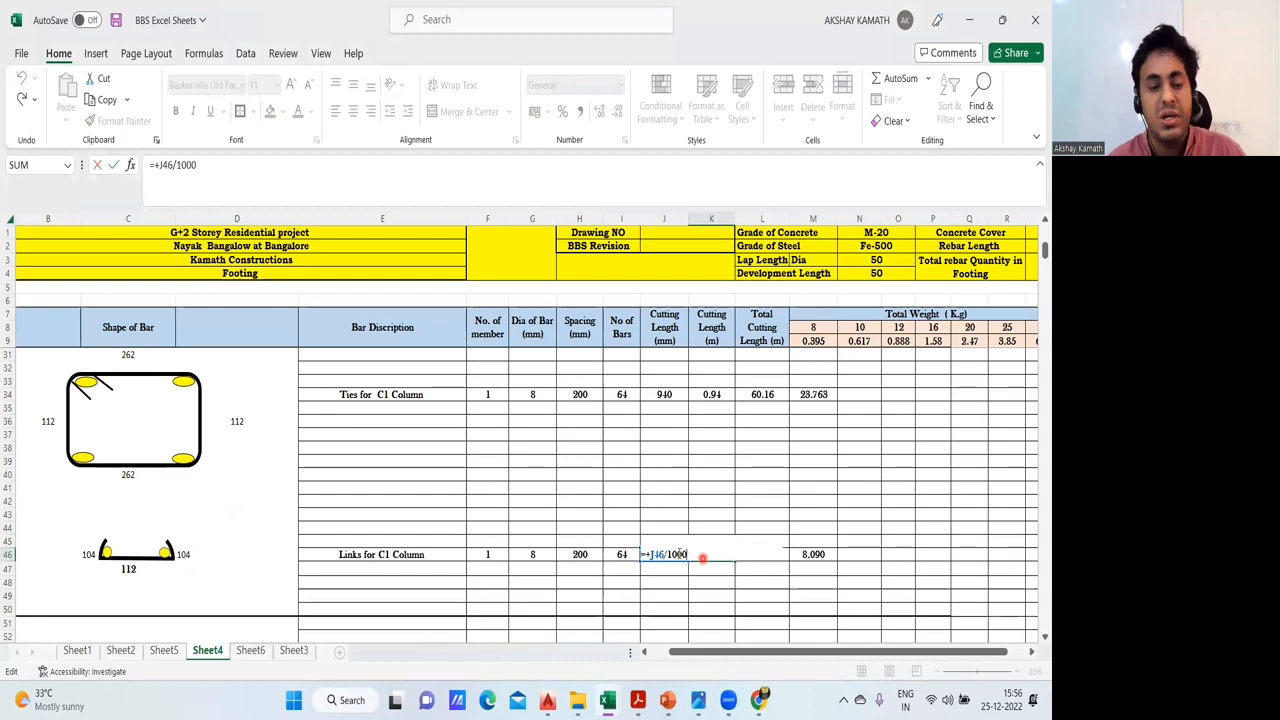
{"action": "key", "text": "Escape"}
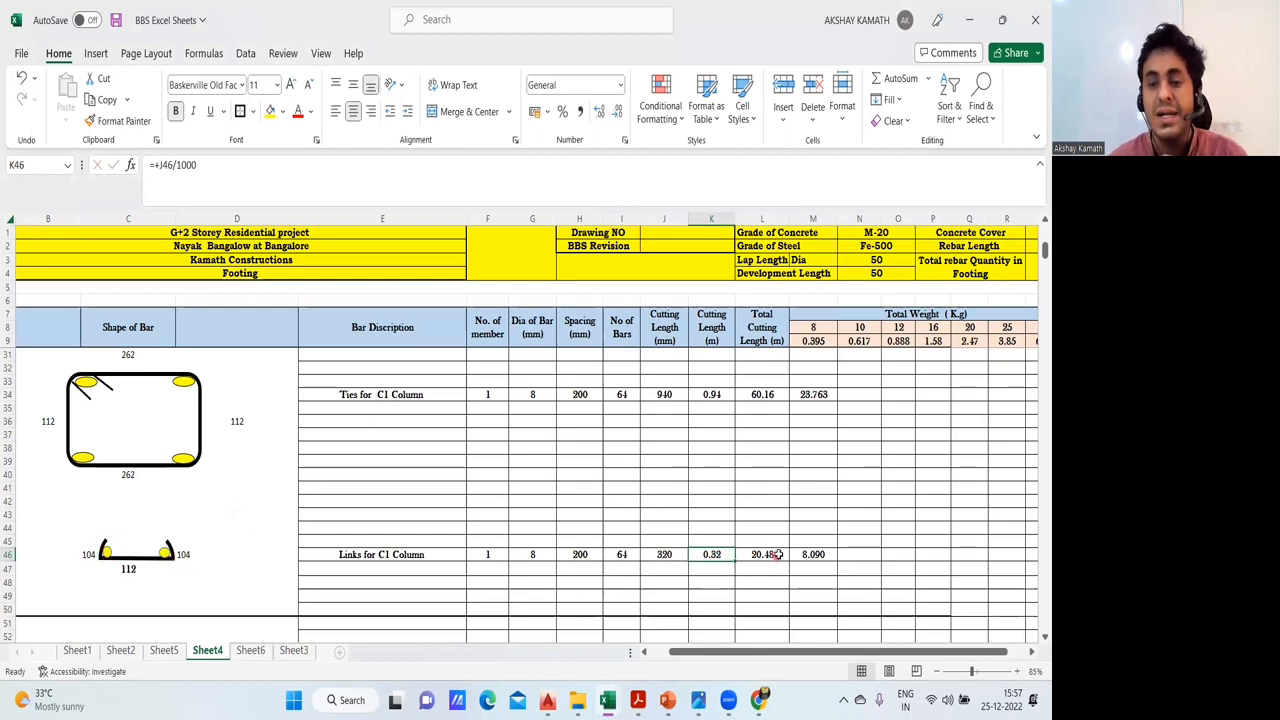
{"action": "double_click", "coordinate": [740, 558]}
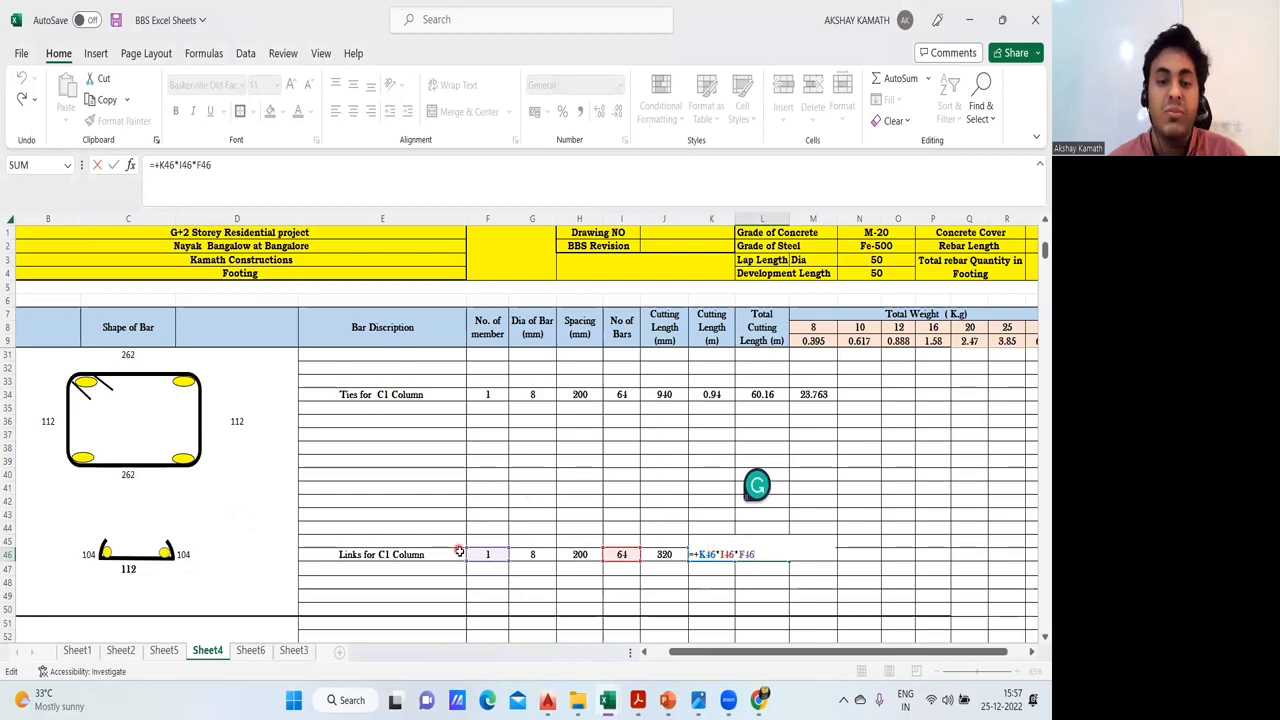
{"action": "key", "text": "Escape"}
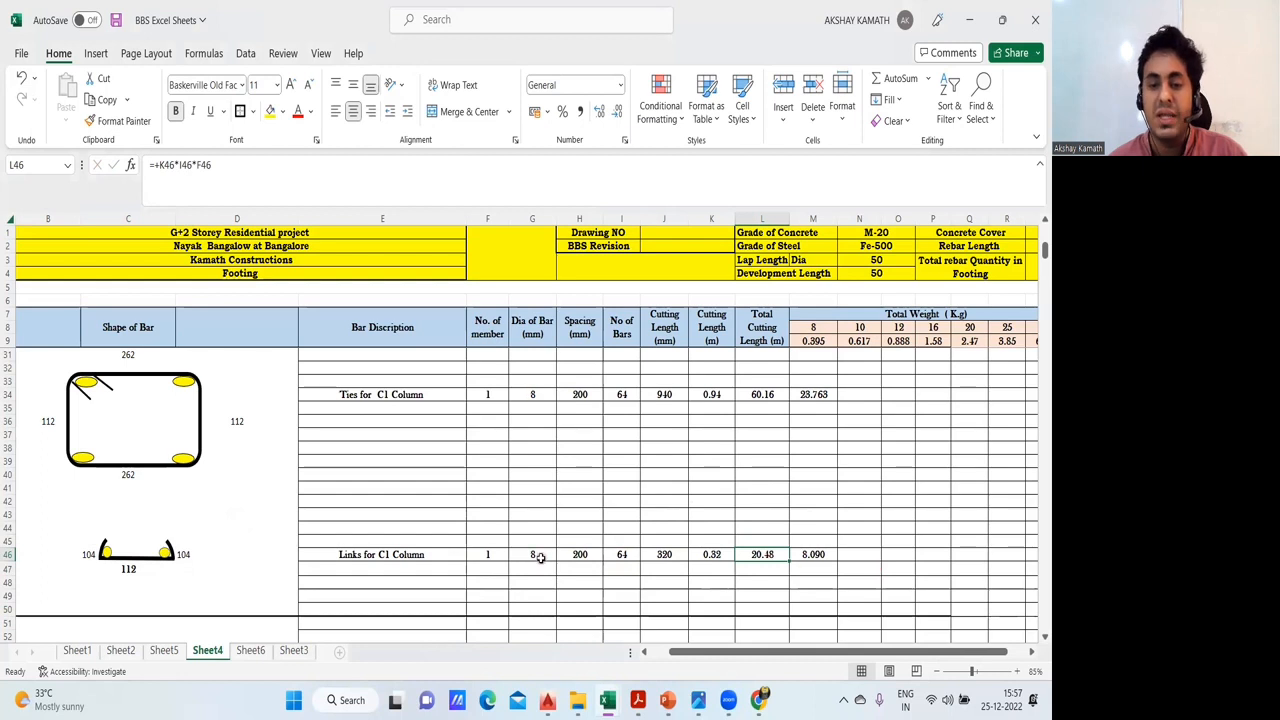
{"action": "double_click", "coordinate": [828, 554]}
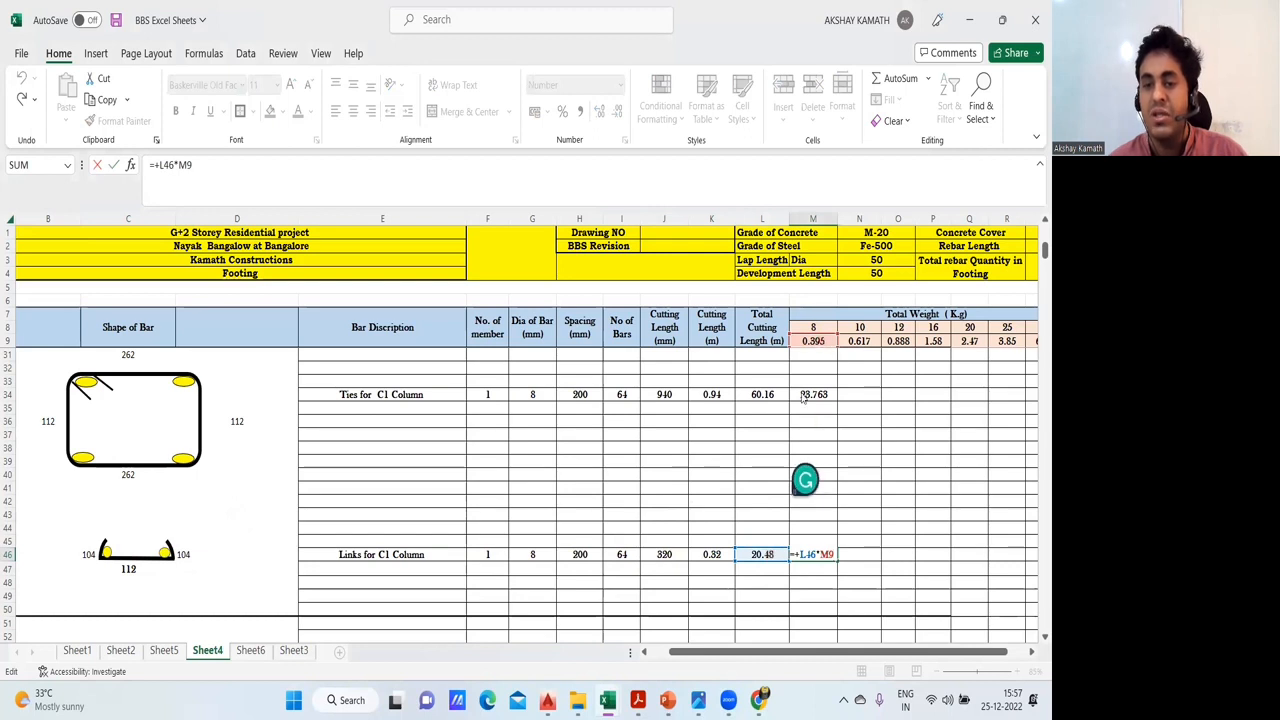
{"action": "key", "text": "Escape"}
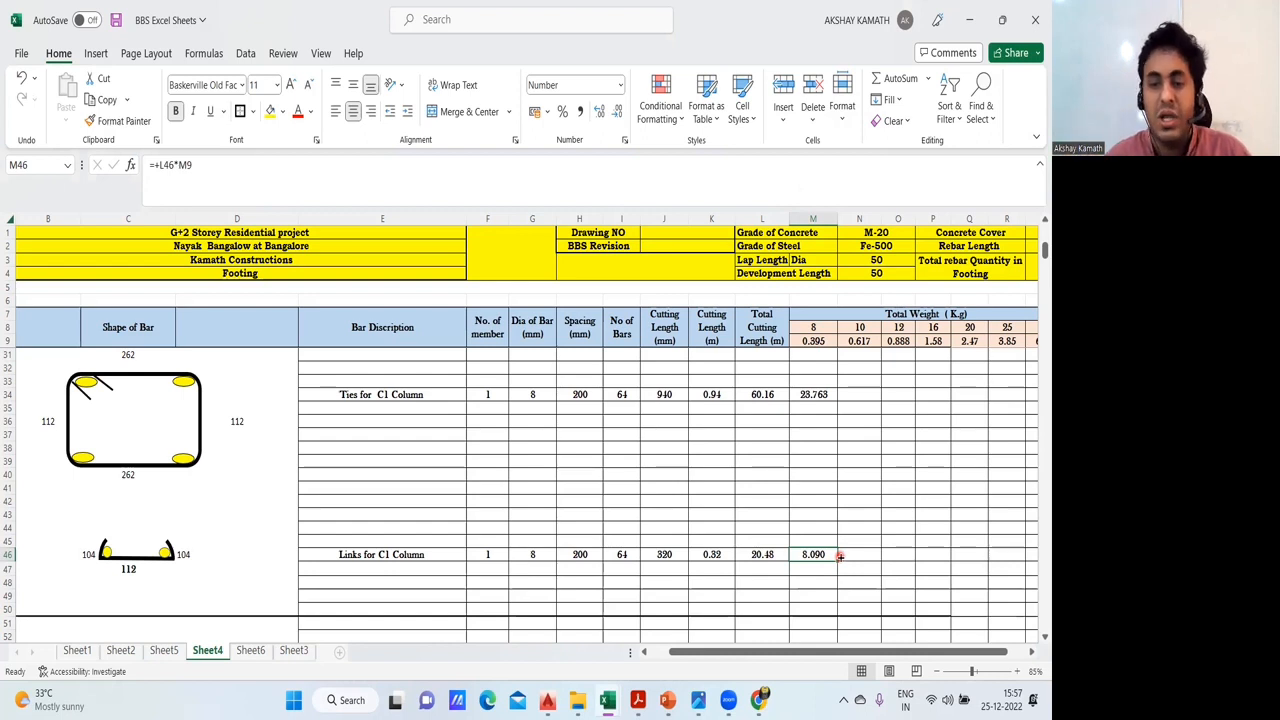
{"action": "scroll", "coordinate": [834, 556], "scroll_direction": "up", "scroll_amount": 7}
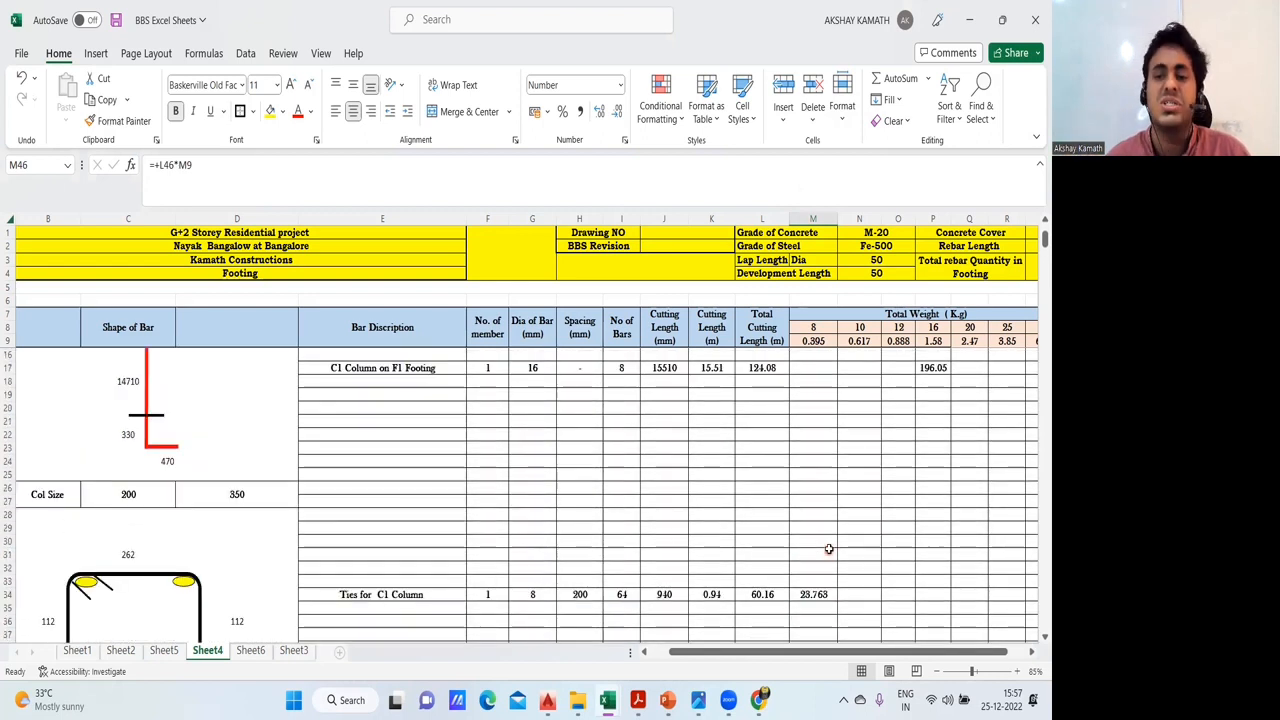
{"action": "scroll", "coordinate": [810, 532], "scroll_direction": "down", "scroll_amount": 9}
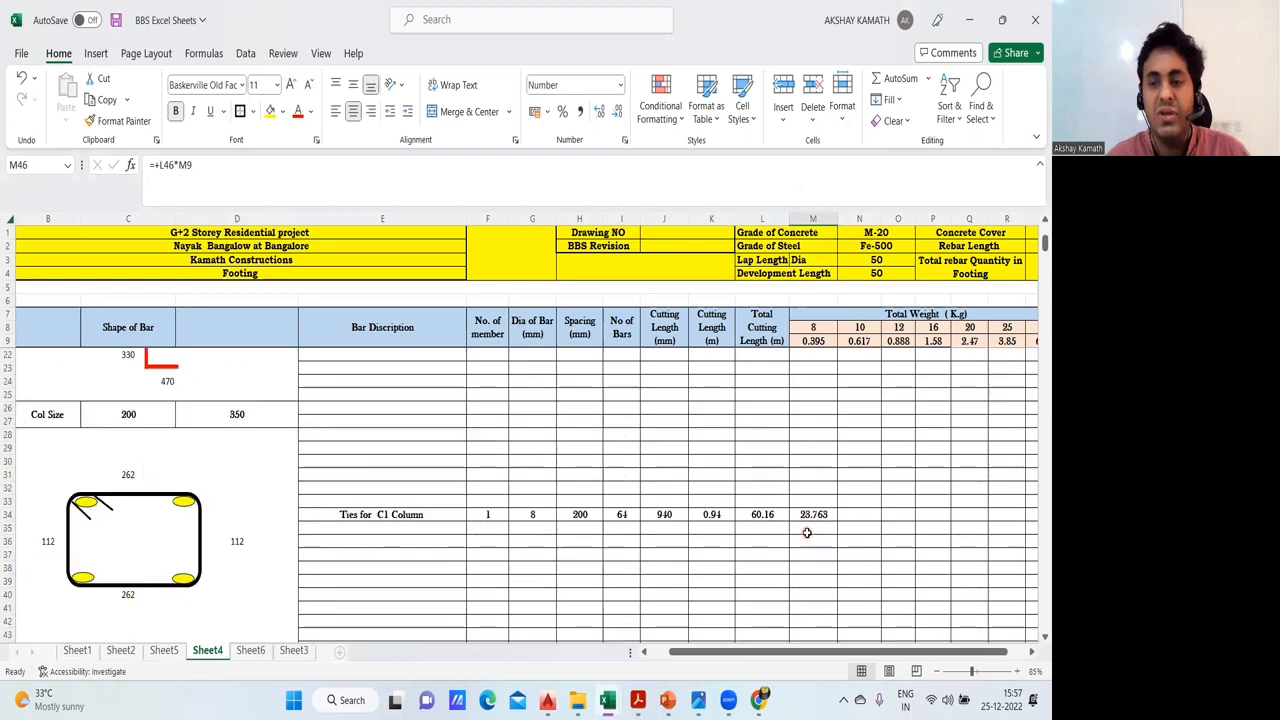
{"action": "scroll", "coordinate": [494, 478], "scroll_direction": "up", "scroll_amount": 8}
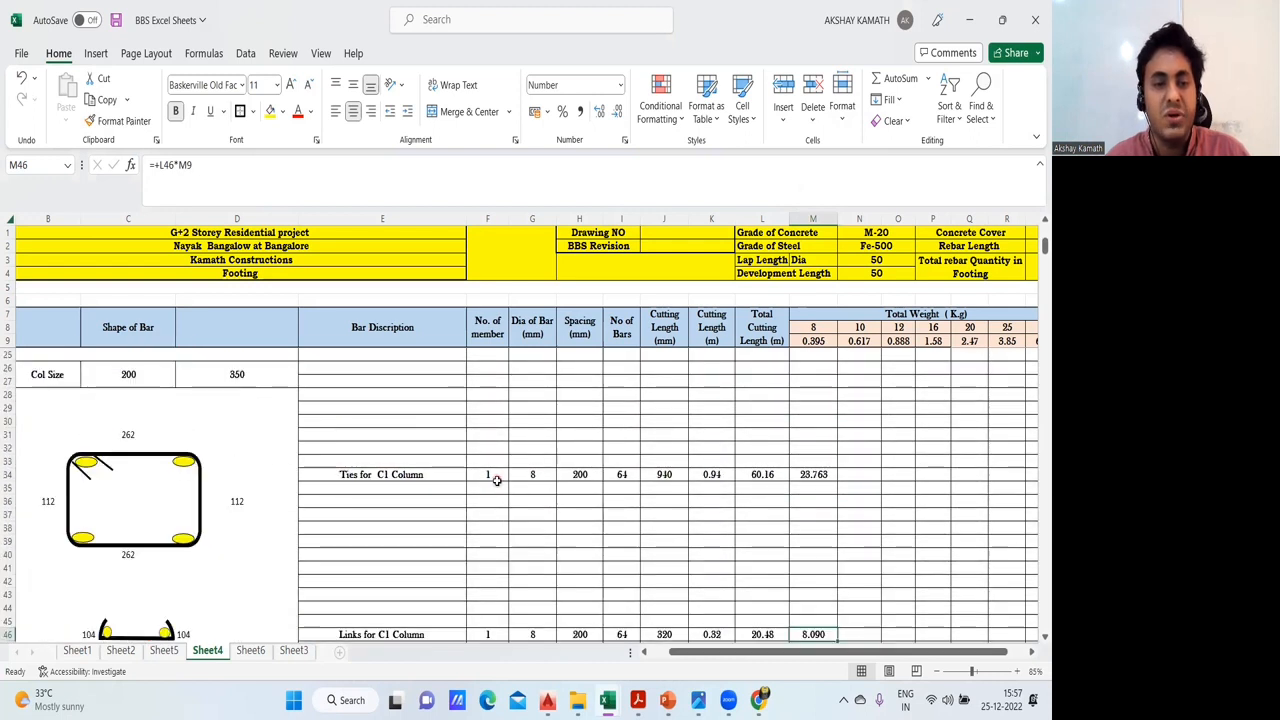
- Merge and center cells L49:M50 below the C1 links row
{"action": "scroll", "coordinate": [131, 416], "scroll_direction": "up", "scroll_amount": 1}
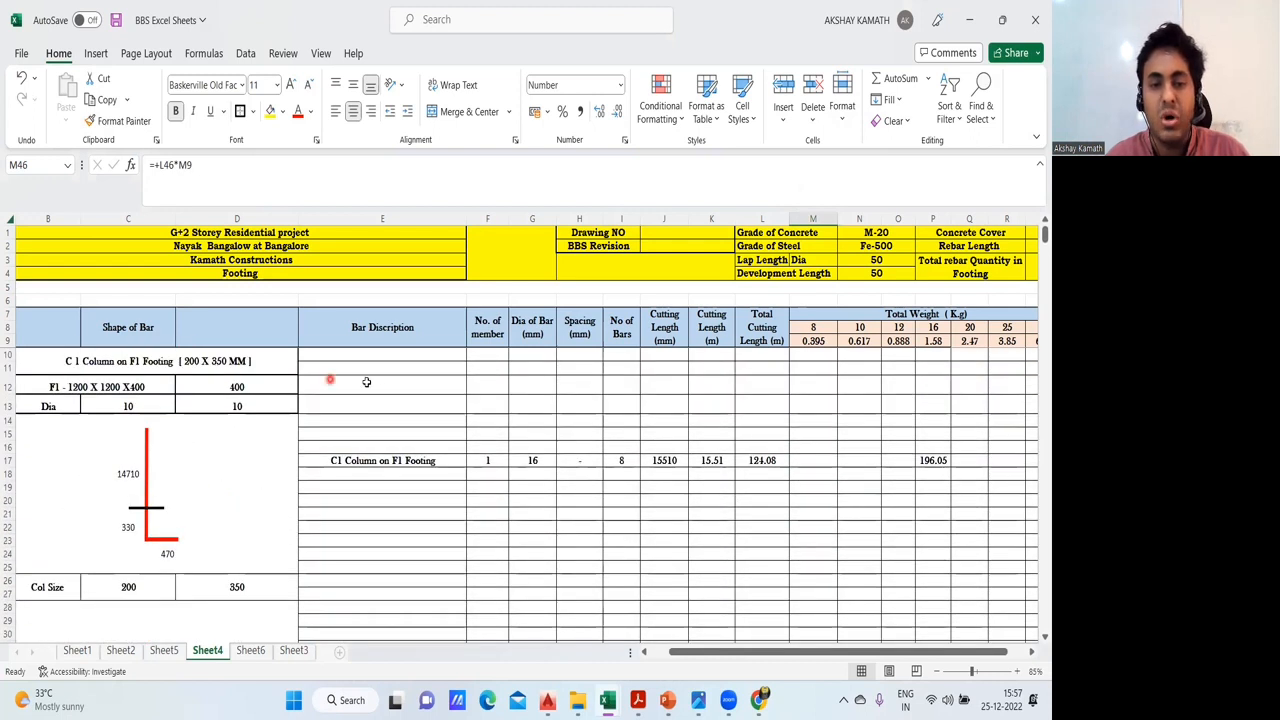
{"action": "scroll", "coordinate": [330, 379], "scroll_direction": "down", "scroll_amount": 7}
{"action": "scroll", "coordinate": [442, 410], "scroll_direction": "down", "scroll_amount": 2}
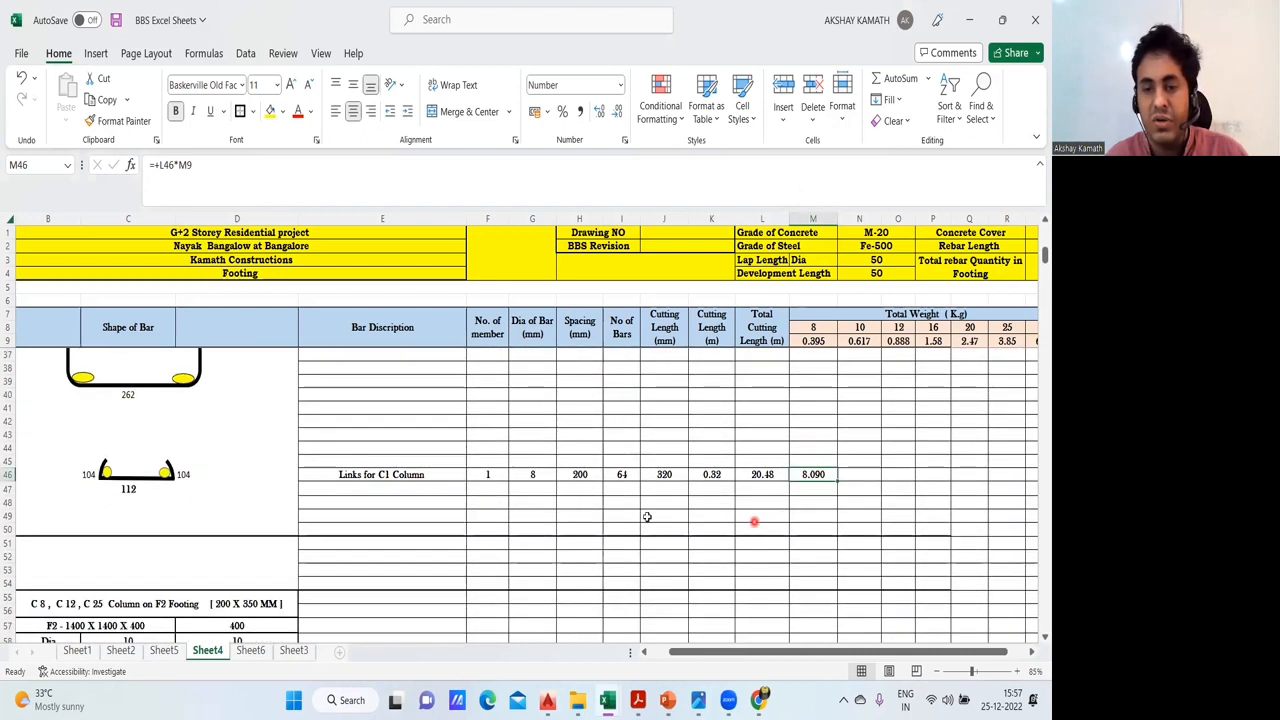
{"action": "left_click", "coordinate": [761, 515]}
{"action": "left_click_drag", "start_coordinate": [761, 515], "coordinate": [828, 530]}
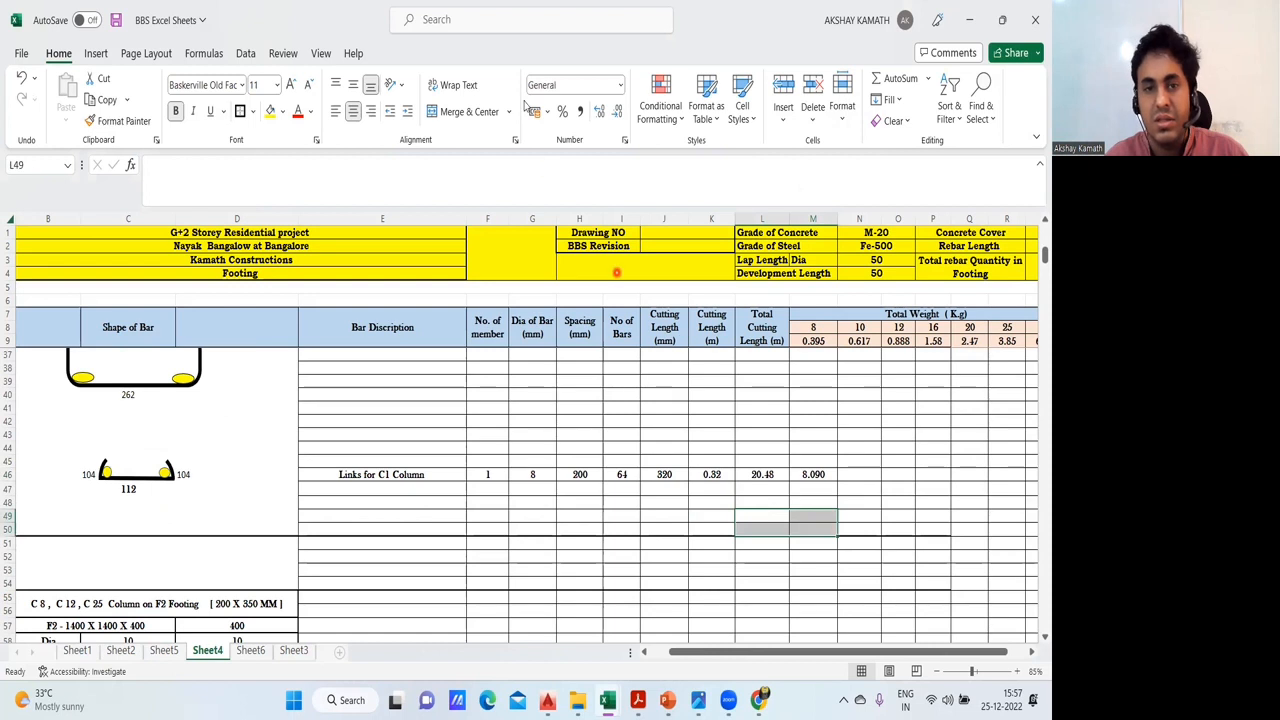
{"action": "left_click", "coordinate": [467, 111]}
- Enter a formula in the merged cell L49 adding the C1 weights of ties, links and longitudinal bars: M34+M46+P17
{"action": "double_click", "coordinate": [794, 517]}
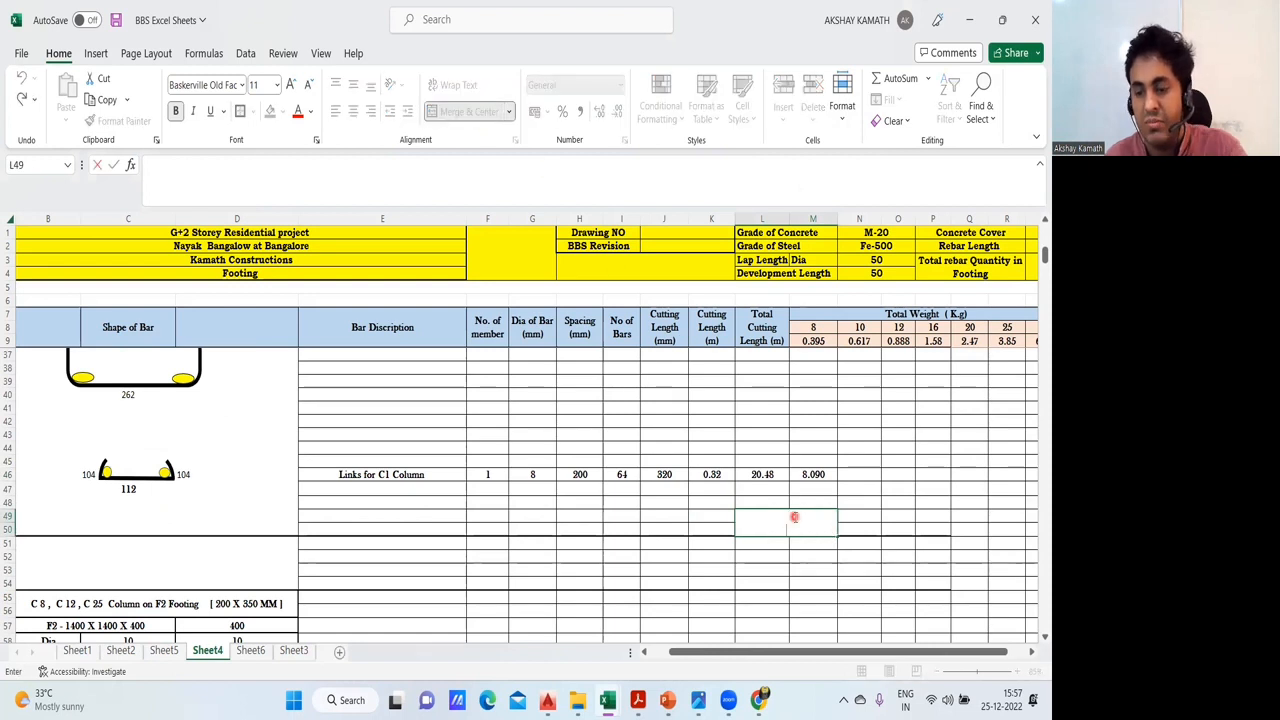
{"action": "type", "text": "+"}
{"action": "left_click", "coordinate": [812, 474]}
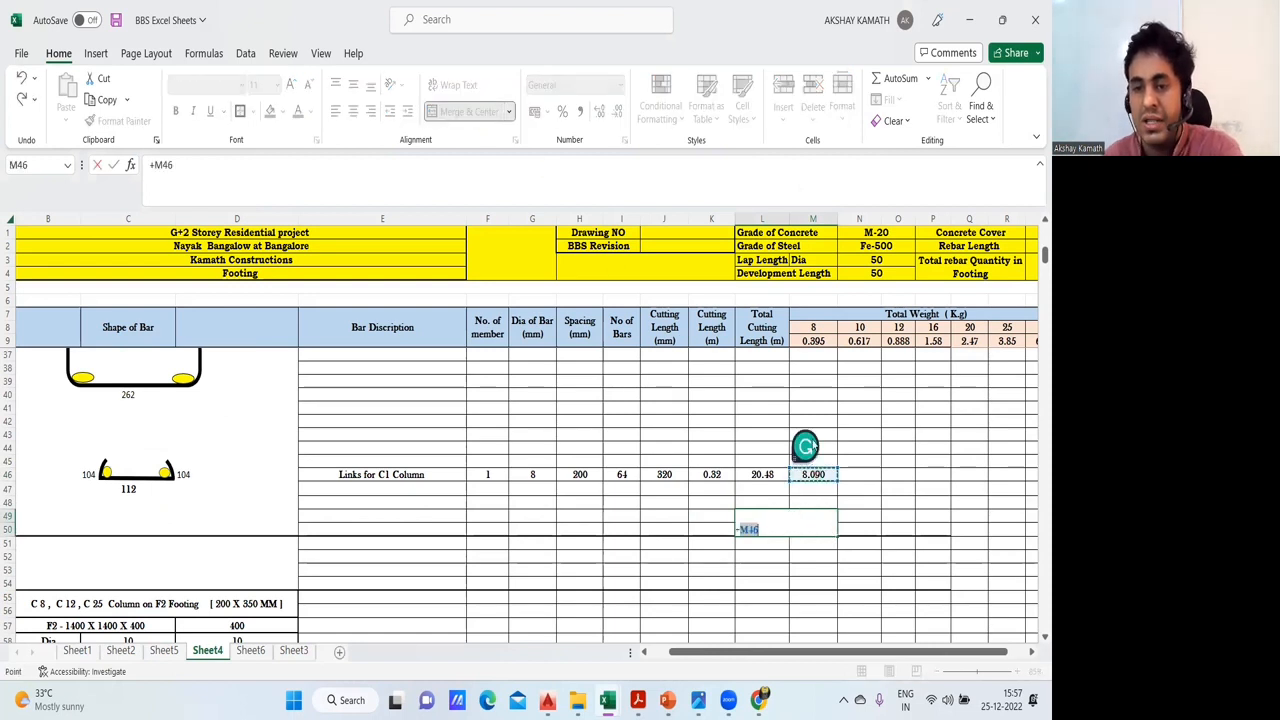
{"action": "scroll", "coordinate": [873, 520], "scroll_direction": "up", "scroll_amount": 2}
{"action": "scroll", "coordinate": [837, 480], "scroll_direction": "up", "scroll_amount": 2}
{"action": "left_click", "coordinate": [828, 474]}
{"action": "type", "text": "+"}
{"action": "scroll", "coordinate": [846, 537], "scroll_direction": "down", "scroll_amount": 1}
{"action": "left_click", "coordinate": [829, 592]}
{"action": "type", "text": "+"}
{"action": "scroll", "coordinate": [856, 531], "scroll_direction": "up", "scroll_amount": 6}
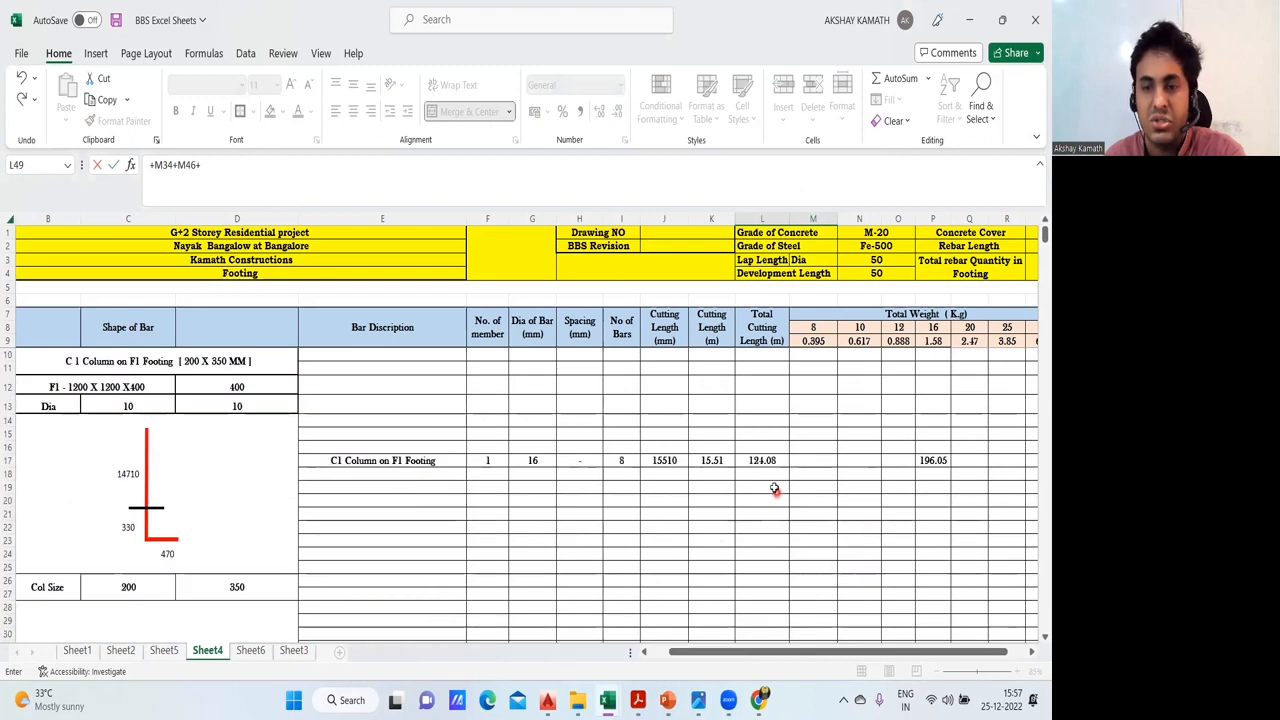
{"action": "left_click", "coordinate": [940, 460]}
{"action": "scroll", "coordinate": [931, 516], "scroll_direction": "down", "scroll_amount": 2}
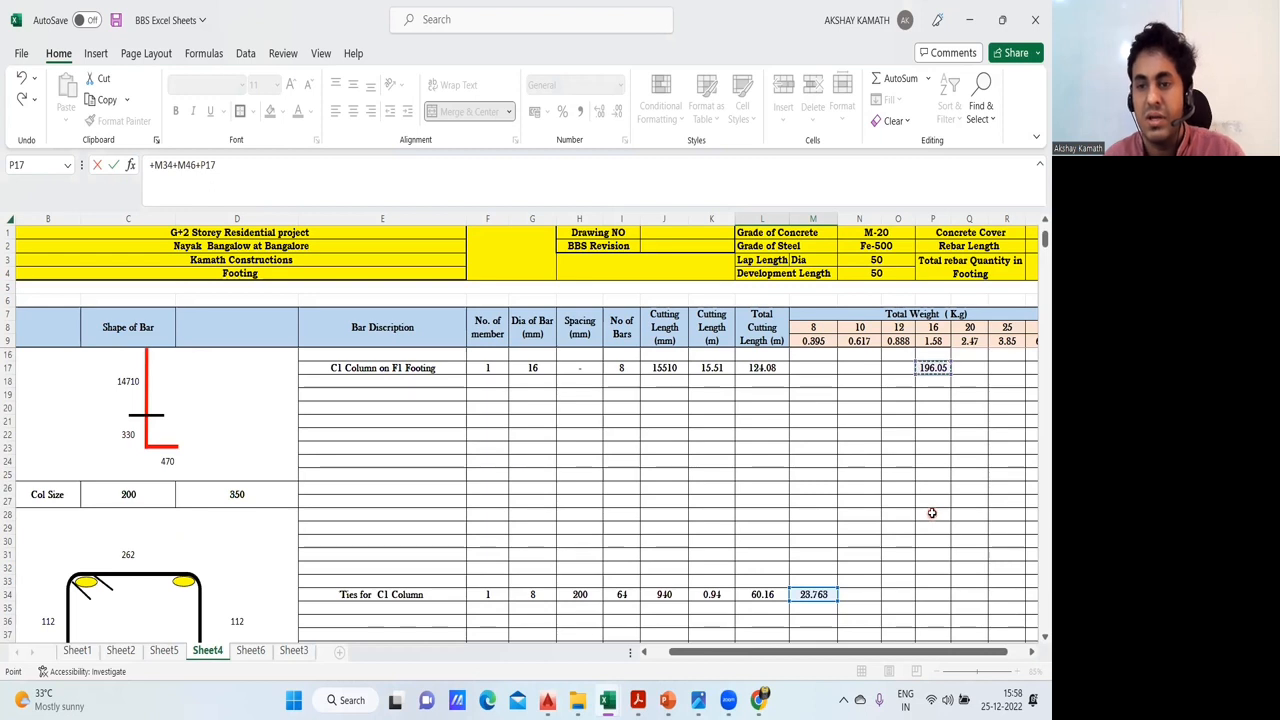
{"action": "key", "text": "Return"}
{"action": "scroll", "coordinate": [889, 507], "scroll_direction": "down", "scroll_amount": 2}
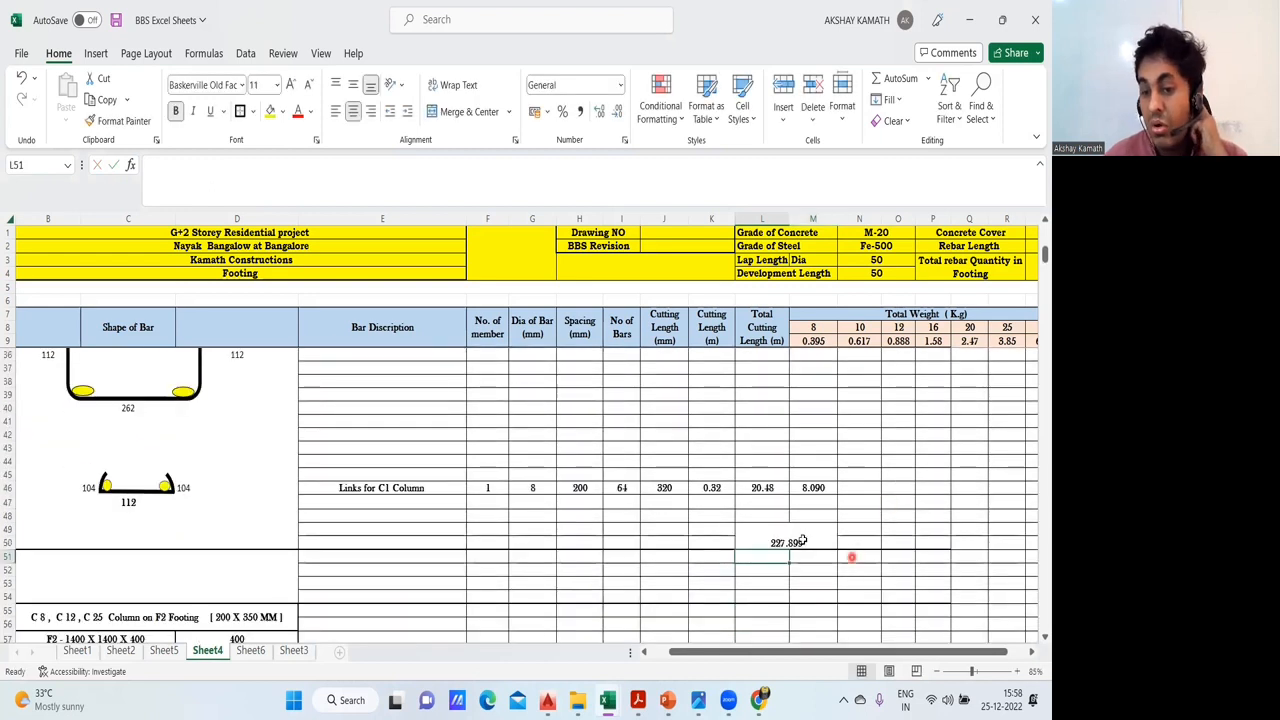
- Middle-align the C1 total weight in L49 and enlarge its font by two increments
{"action": "left_click", "coordinate": [801, 538]}
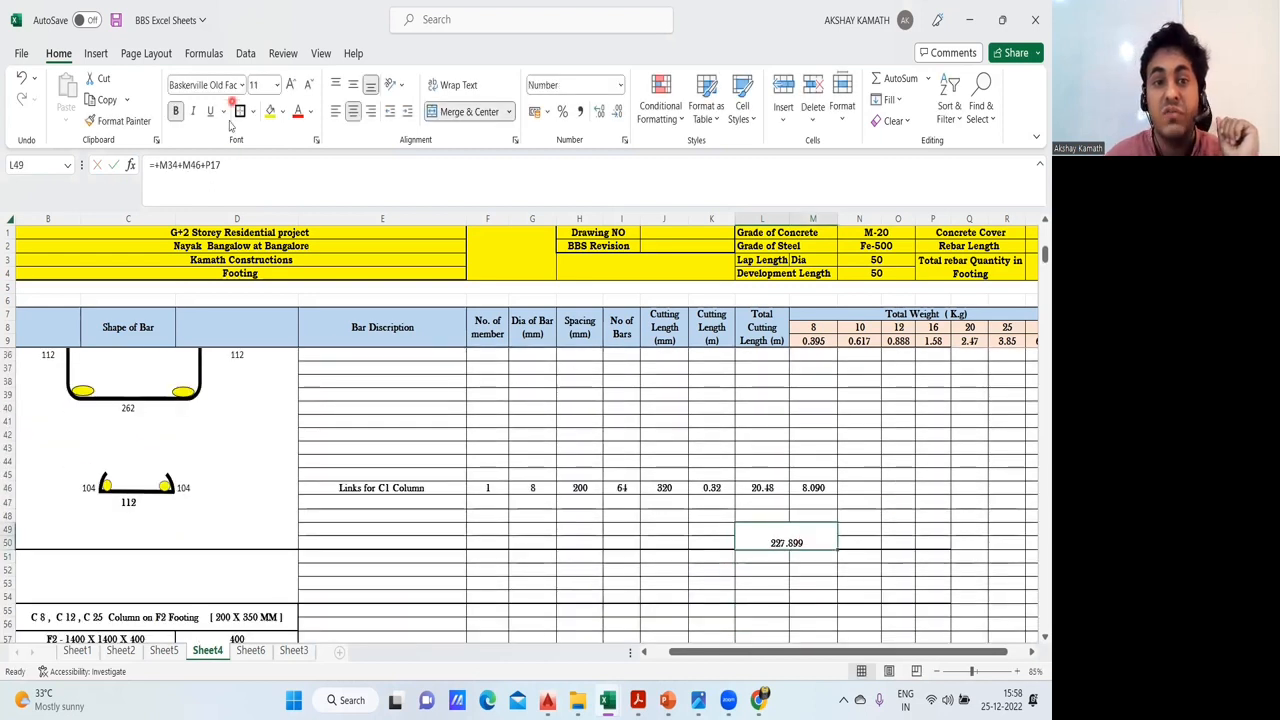
{"action": "left_click", "coordinate": [353, 85]}
{"action": "left_click", "coordinate": [292, 85]}
{"action": "left_click", "coordinate": [292, 85]}
{"action": "left_click", "coordinate": [905, 527]}
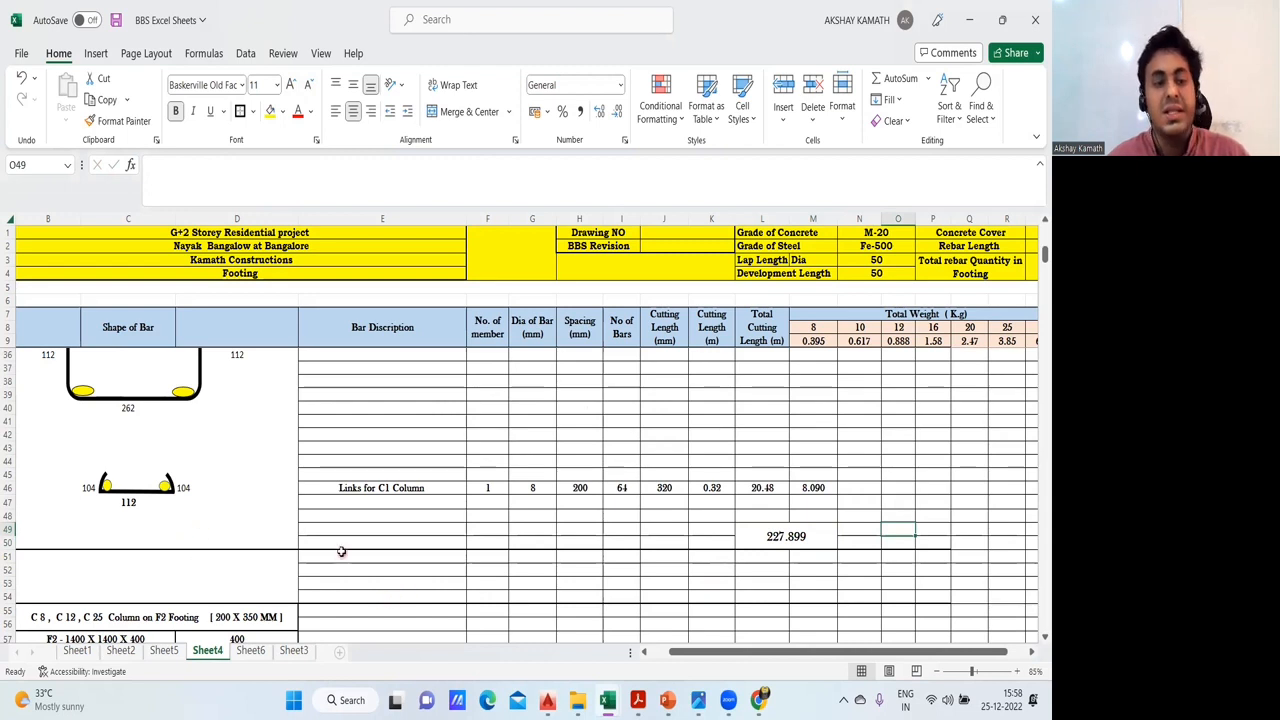
- Compare the C1 column block with the blocks for the columns on the F2 and F3 footings
{"action": "scroll", "coordinate": [340, 551], "scroll_direction": "down", "scroll_amount": 5}
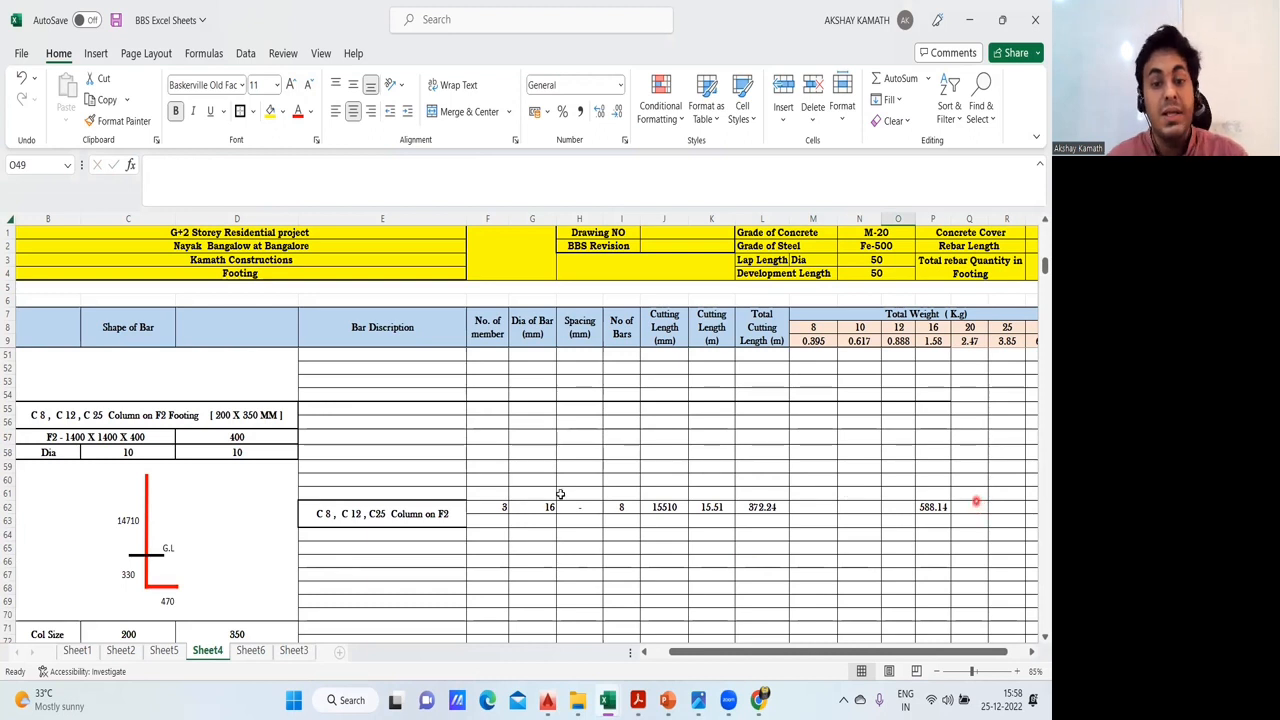
{"action": "scroll", "coordinate": [242, 410], "scroll_direction": "down", "scroll_amount": 17}
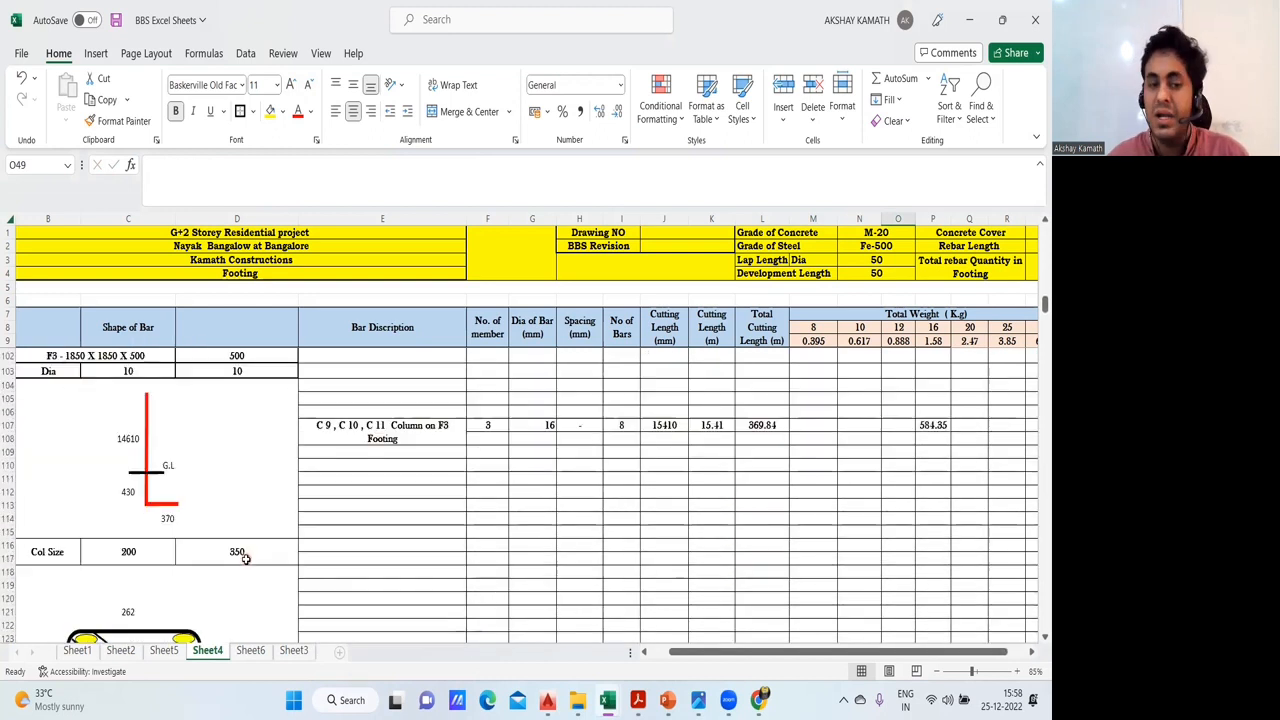
{"action": "scroll", "coordinate": [245, 558], "scroll_direction": "down", "scroll_amount": 11}
{"action": "scroll", "coordinate": [256, 556], "scroll_direction": "up", "scroll_amount": 20}
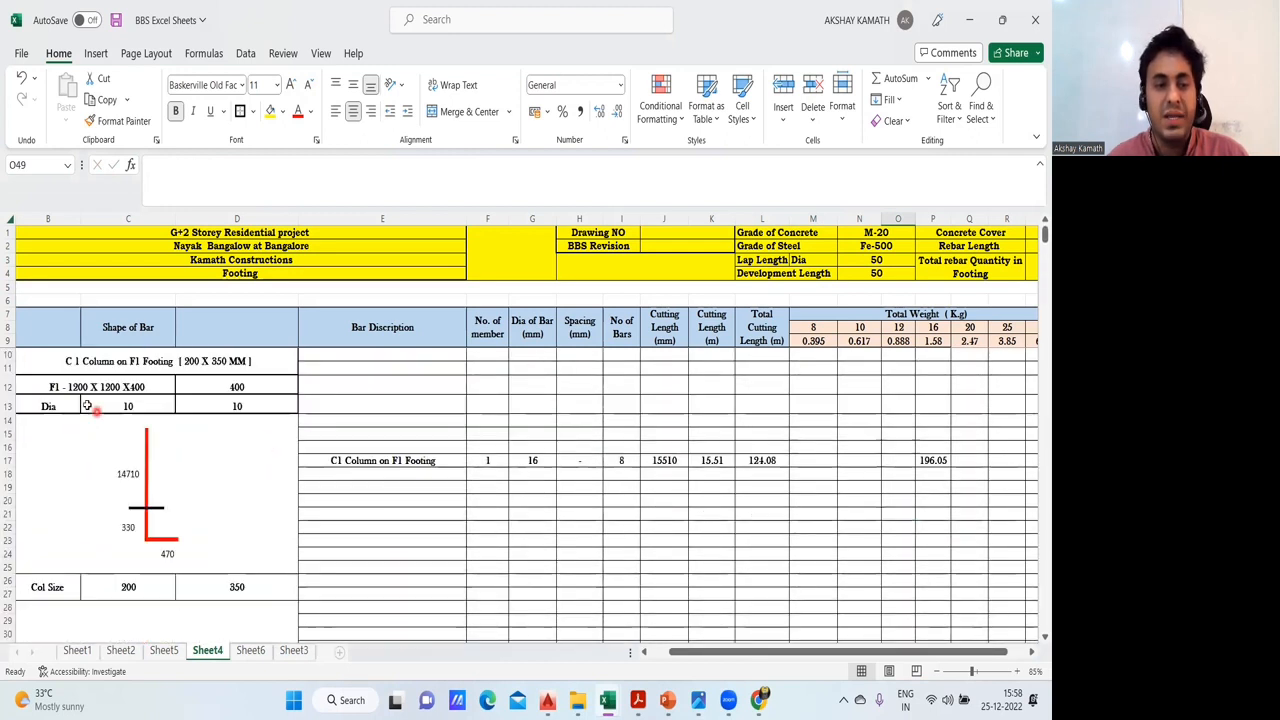
{"action": "left_click_drag", "start_coordinate": [52, 361], "coordinate": [974, 354]}
{"action": "key", "text": "ctrl+c"}
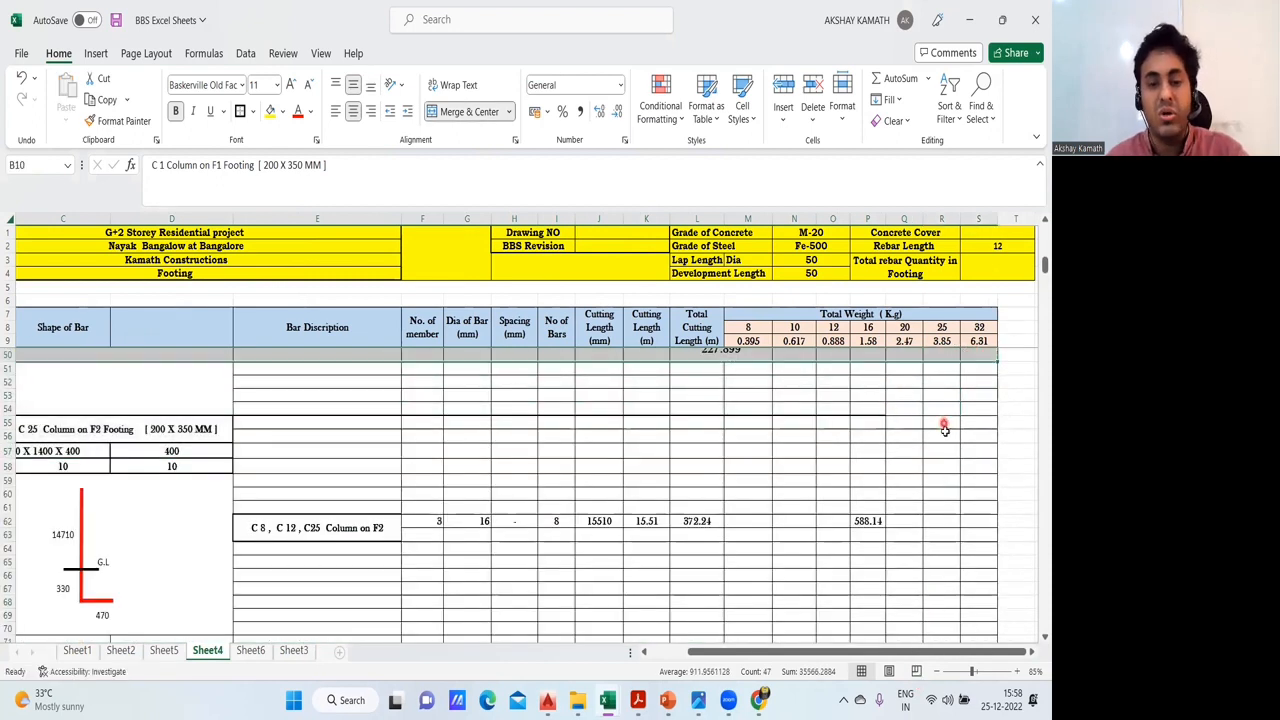
{"action": "key", "text": "Escape"}
{"action": "left_click", "coordinate": [1016, 466]}
- Switch to the Advanced excel Sheets new workbook and check the C8, C12 & C25 entry in the Foundation Estimation sheet
{"action": "mouse_move", "coordinate": [607, 700]}
{"action": "left_click", "coordinate": [681, 645]}
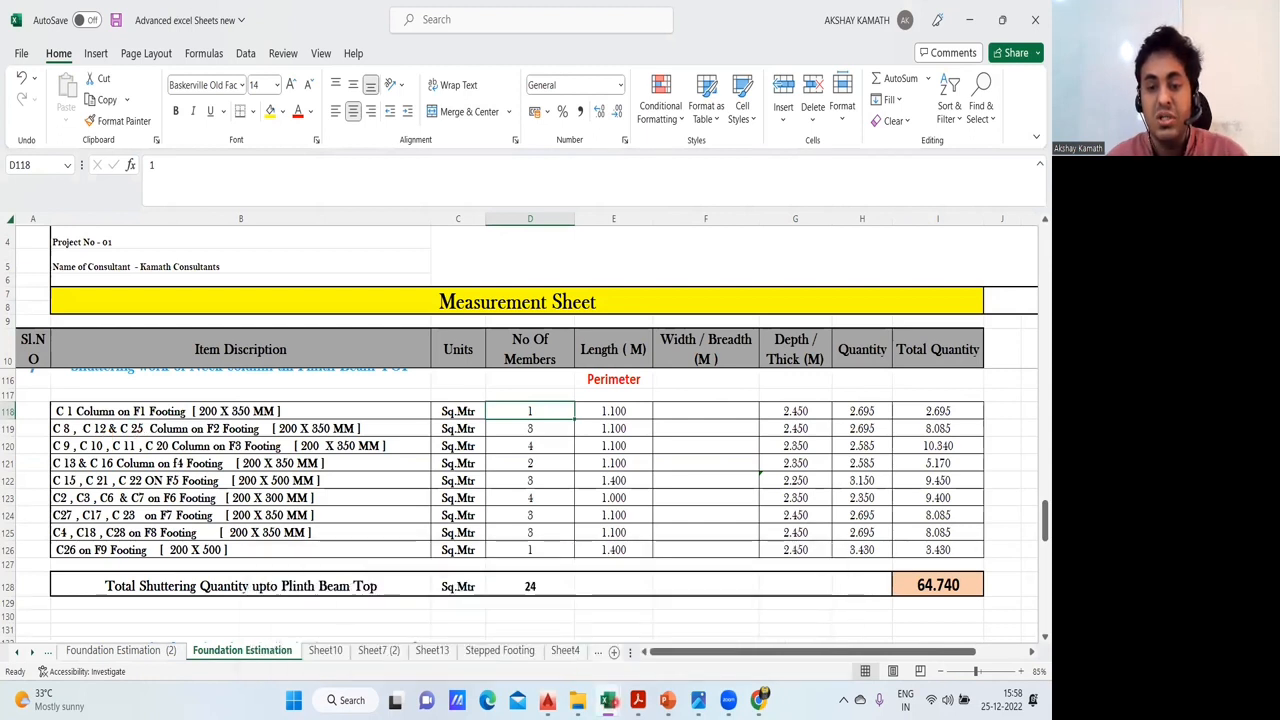
{"action": "left_click", "coordinate": [938, 428]}
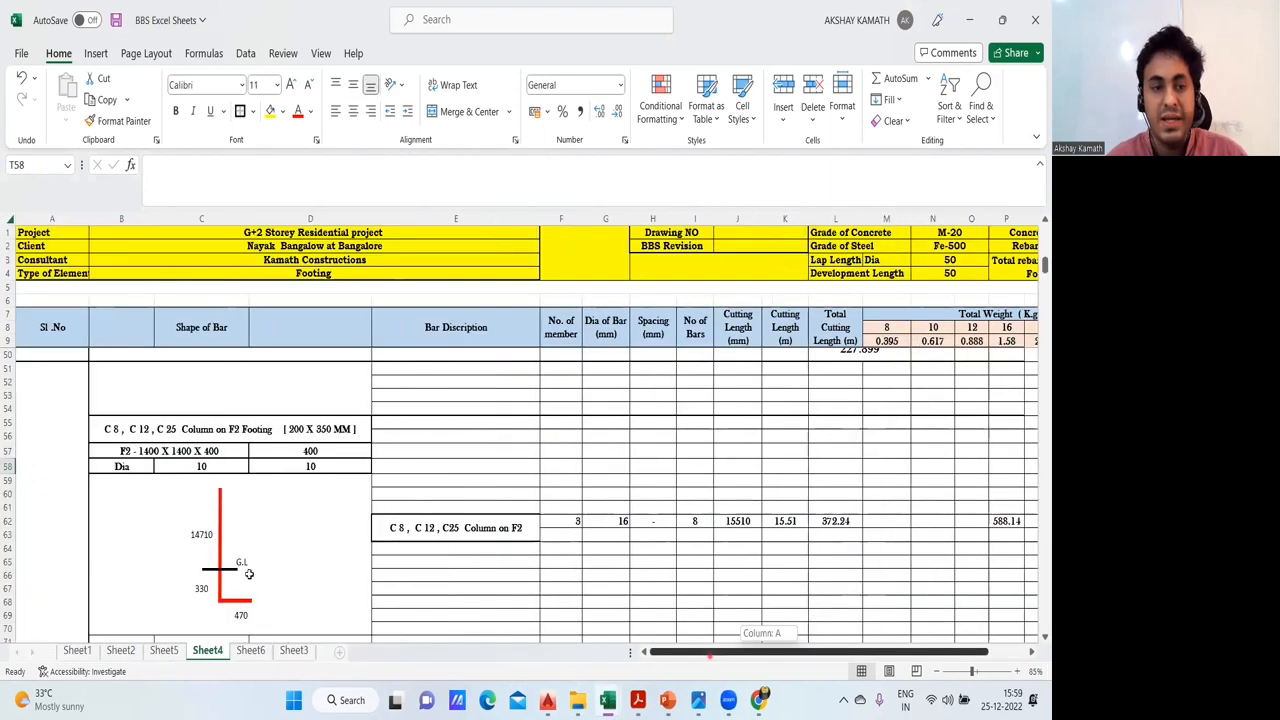
- Return to the BBS Excel Sheets workbook and review the column blocks from C8, C12, C25 on F2 to C13 & C16 on F4
{"action": "scroll", "coordinate": [243, 566], "scroll_direction": "left", "scroll_amount": 1}
{"action": "scroll", "coordinate": [157, 500], "scroll_direction": "up", "scroll_amount": 2}
{"action": "scroll", "coordinate": [148, 522], "scroll_direction": "down", "scroll_amount": 3}
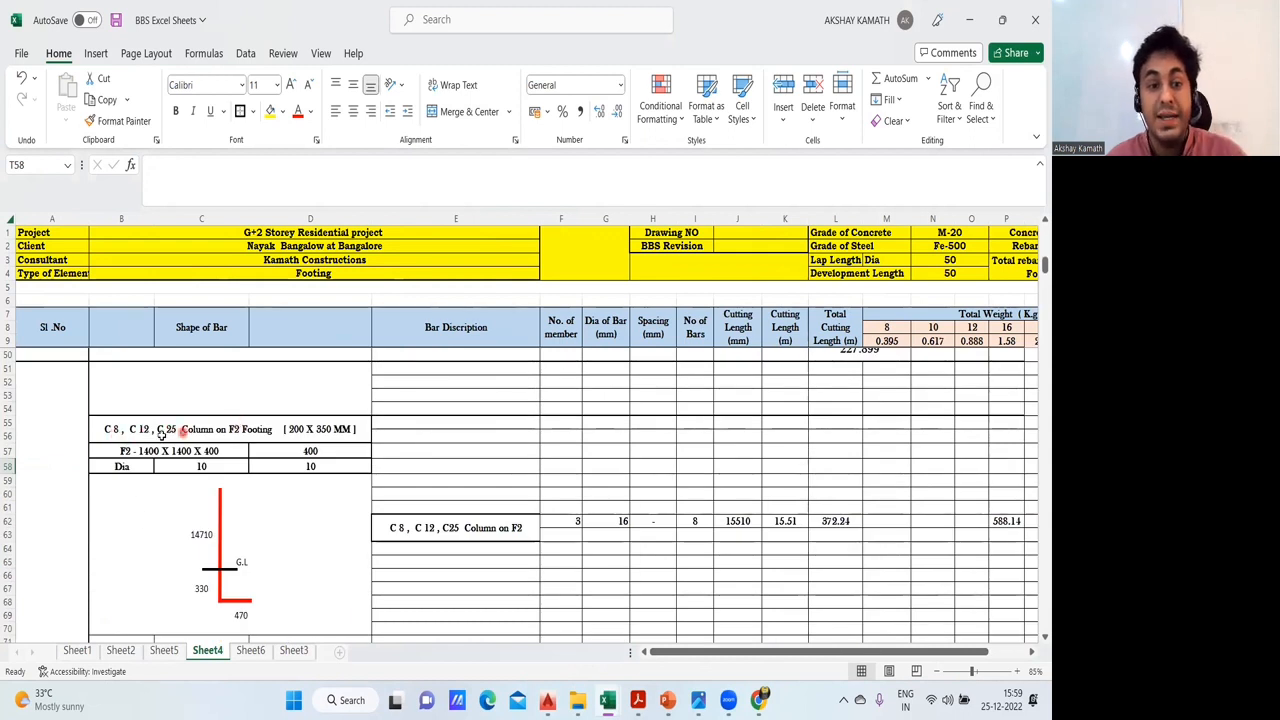
{"action": "left_click", "coordinate": [571, 523]}
{"action": "left_click", "coordinate": [617, 575]}
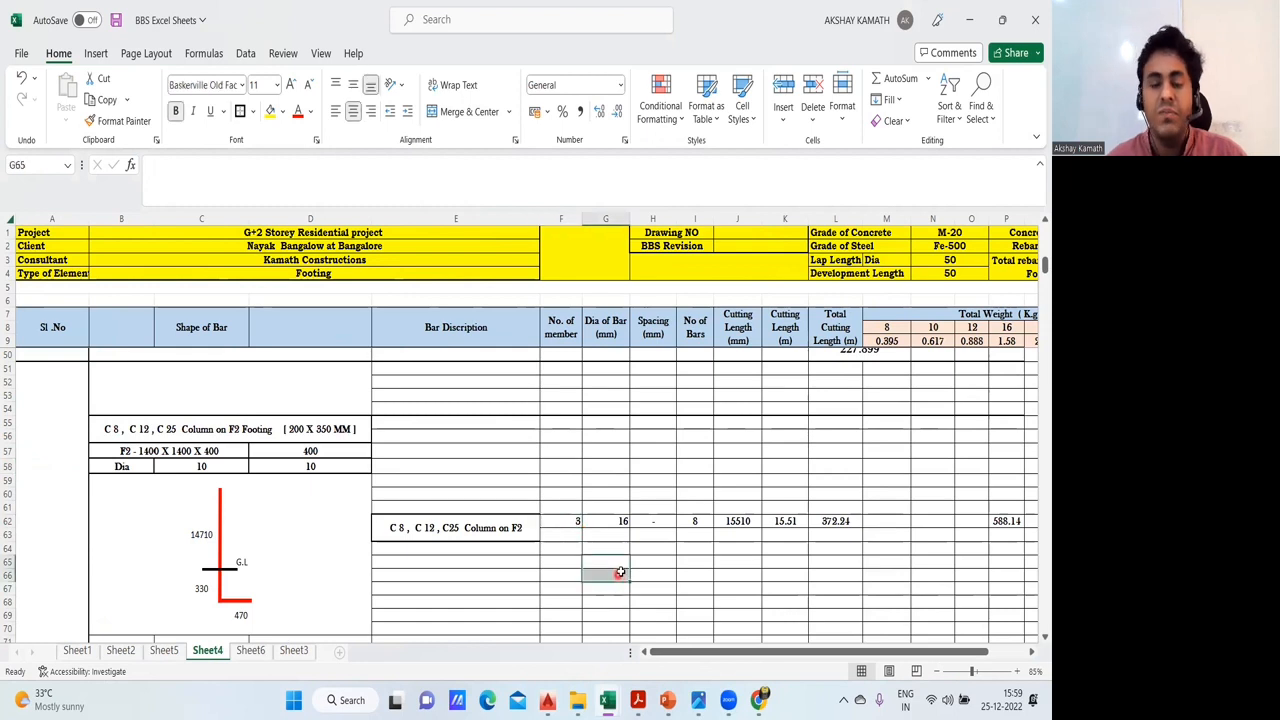
{"action": "scroll", "coordinate": [620, 572], "scroll_direction": "down", "scroll_amount": 17}
{"action": "scroll", "coordinate": [626, 573], "scroll_direction": "down", "scroll_amount": 20}
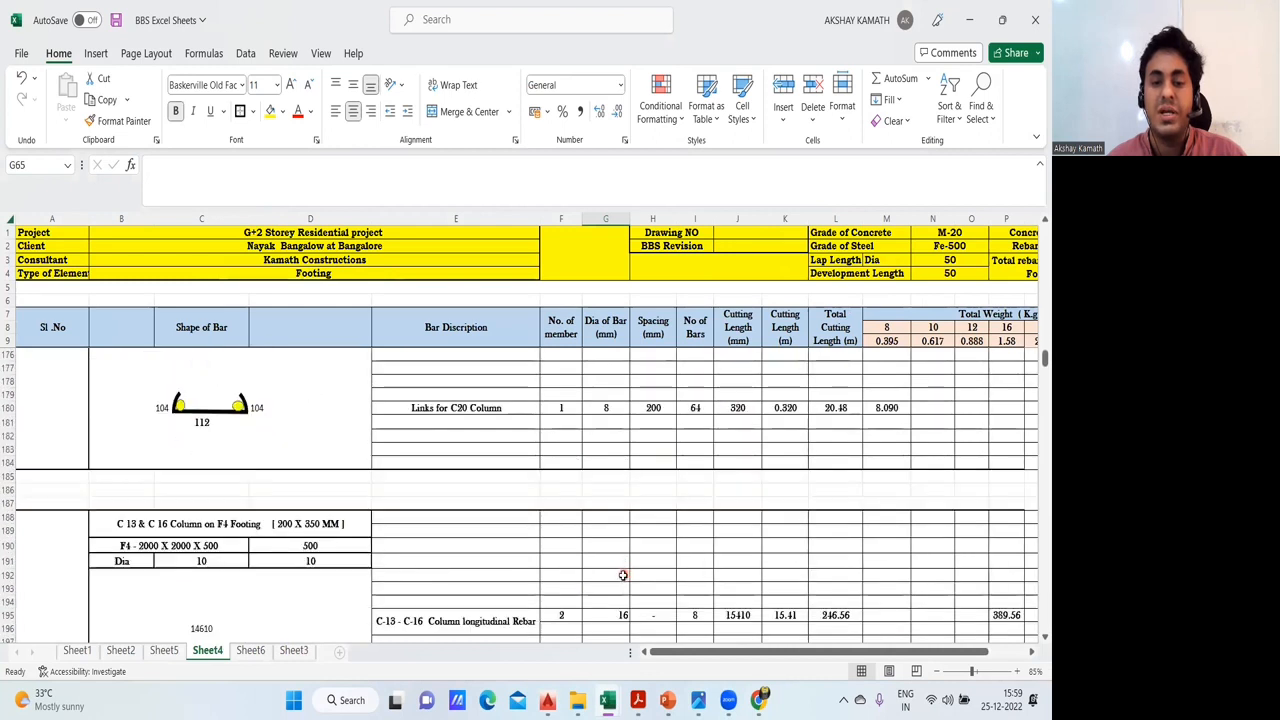
{"action": "scroll", "coordinate": [622, 575], "scroll_direction": "down", "scroll_amount": 5}
- Switch to the 01- Residential Building BBS drawing in AutoCAD and examine the schedule of column reinforcement across all levels
{"action": "mouse_move", "coordinate": [548, 699]}
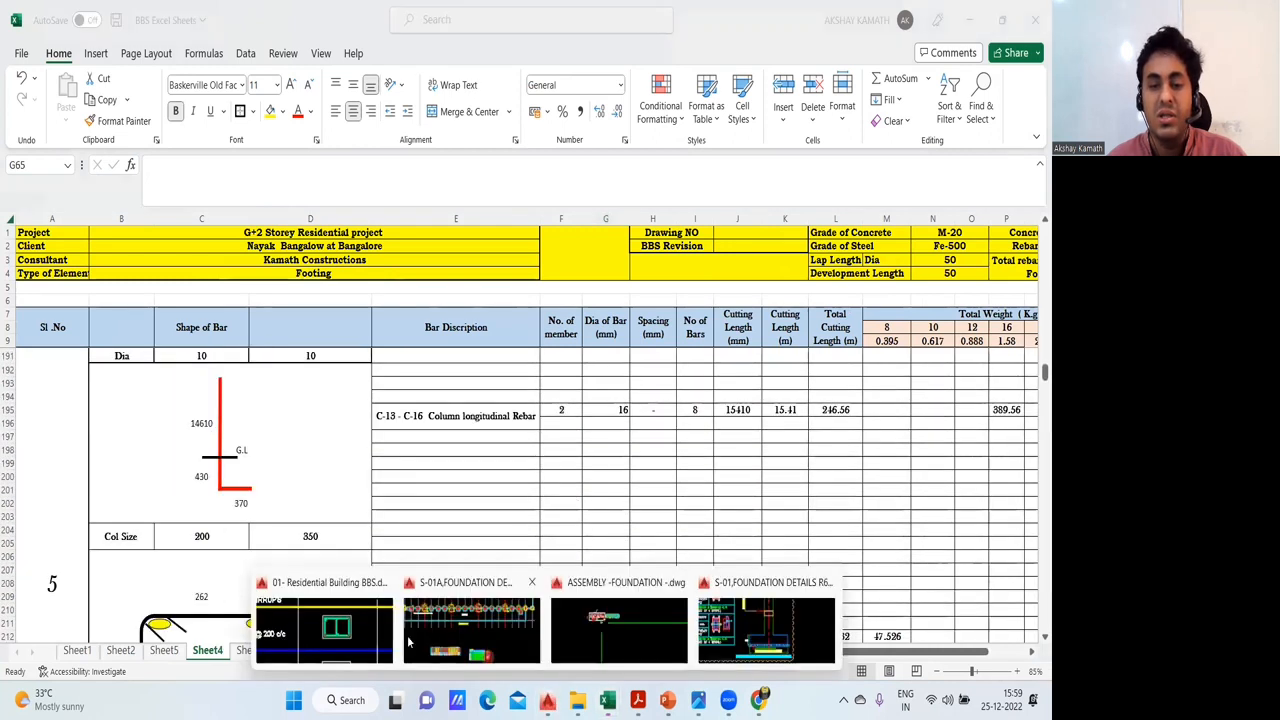
{"action": "left_click", "coordinate": [360, 630]}
{"action": "scroll", "coordinate": [503, 484], "scroll_direction": "down", "scroll_amount": 5}
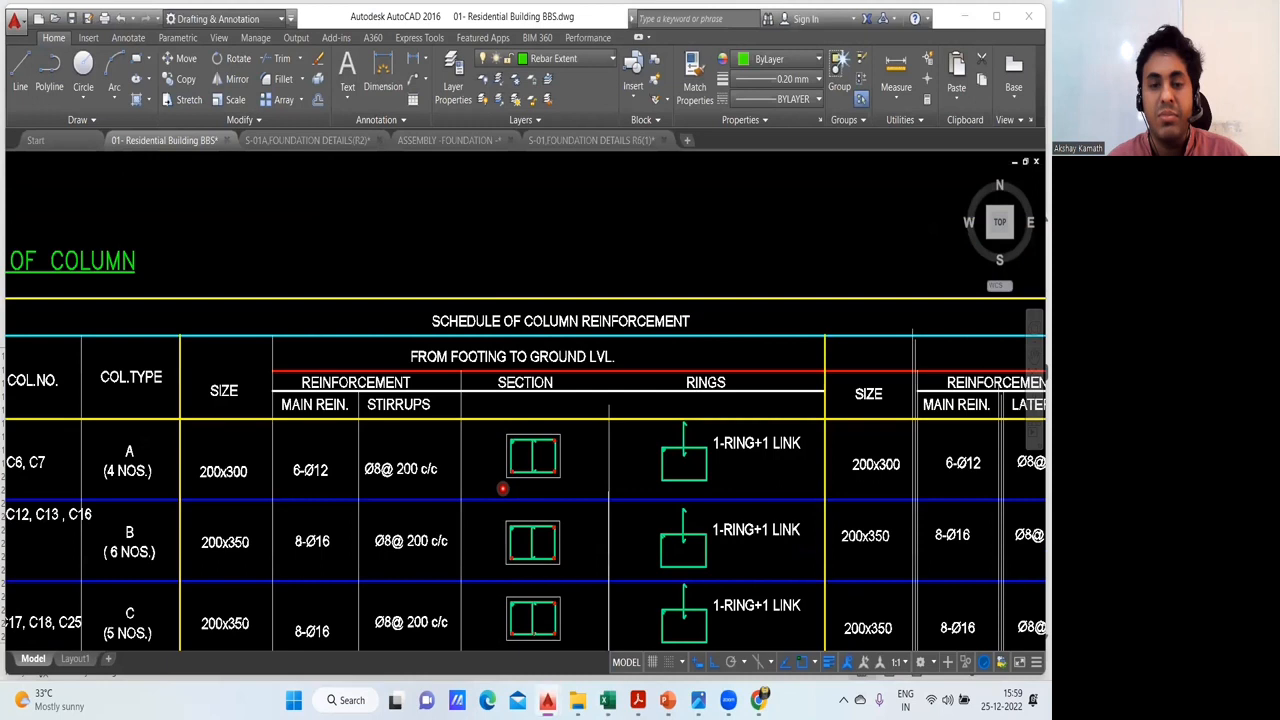
{"action": "scroll", "coordinate": [503, 488], "scroll_direction": "down", "scroll_amount": 6}
{"action": "left_click_drag", "start_coordinate": [482, 506], "coordinate": [311, 403]}
{"action": "scroll", "coordinate": [338, 428], "scroll_direction": "up", "scroll_amount": 3}
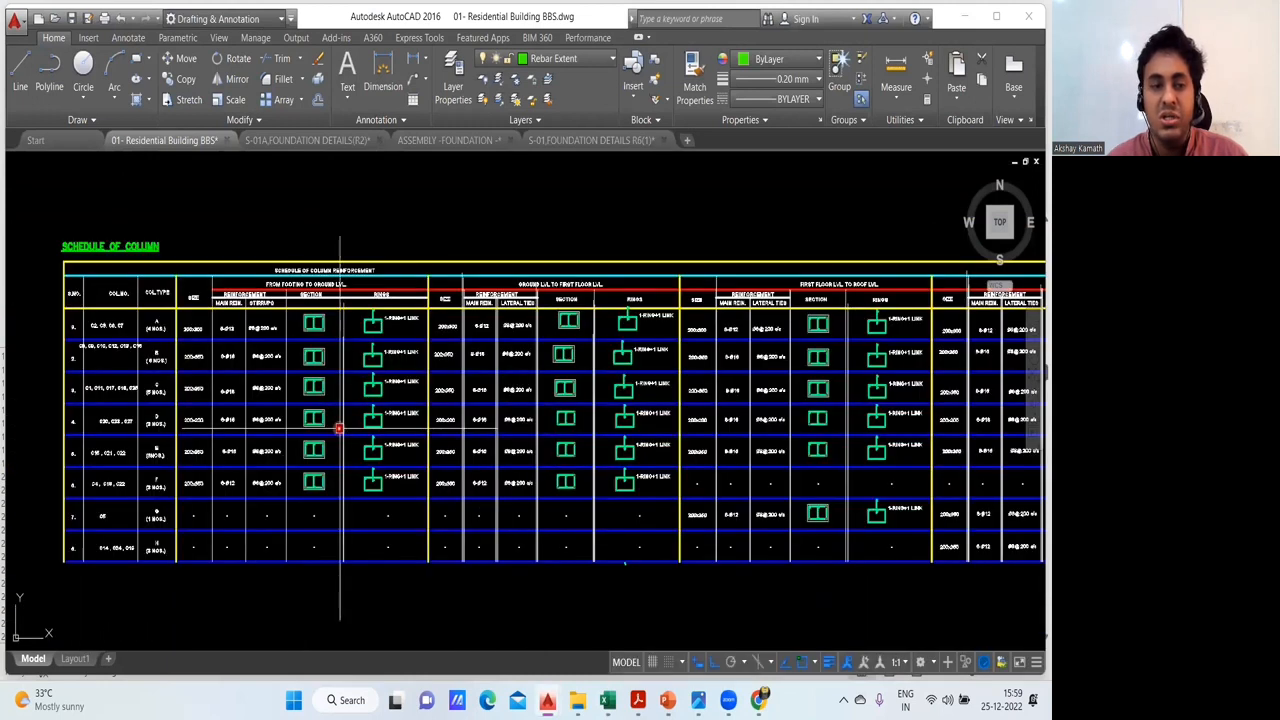
{"action": "scroll", "coordinate": [371, 443], "scroll_direction": "up", "scroll_amount": 1}
{"action": "scroll", "coordinate": [371, 445], "scroll_direction": "down", "scroll_amount": 4}
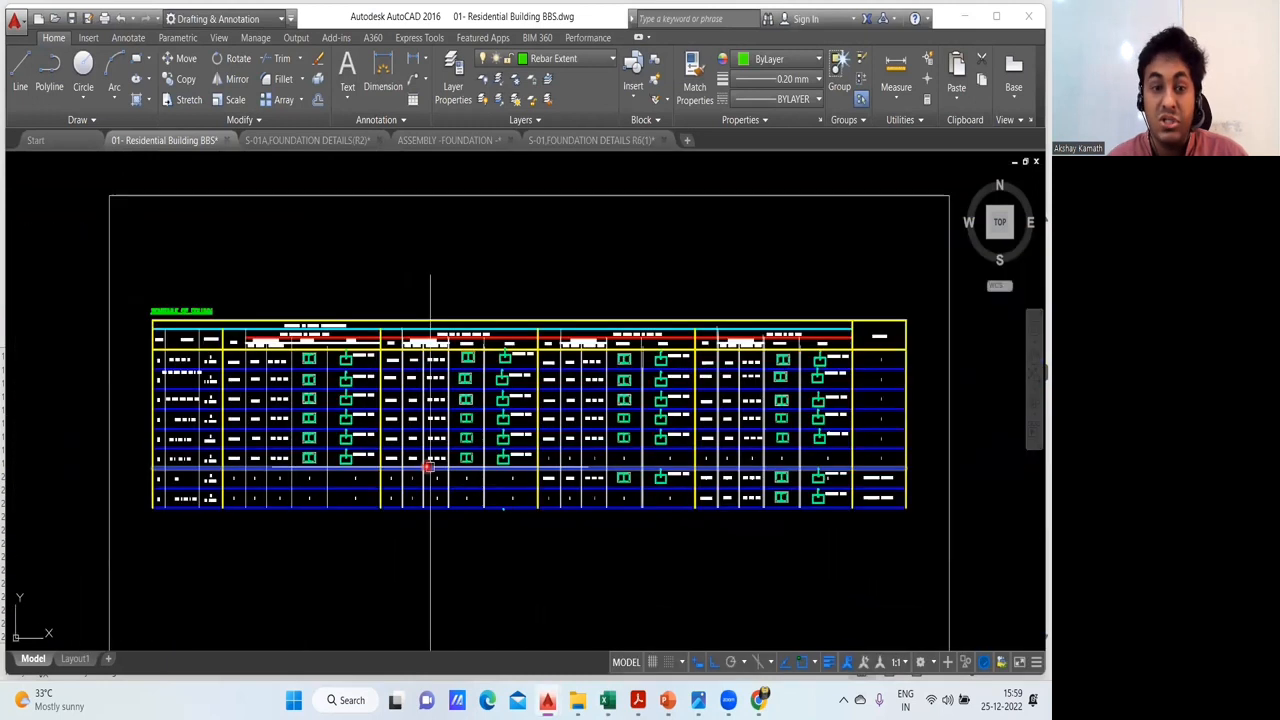
{"action": "scroll", "coordinate": [417, 453], "scroll_direction": "up", "scroll_amount": 3}
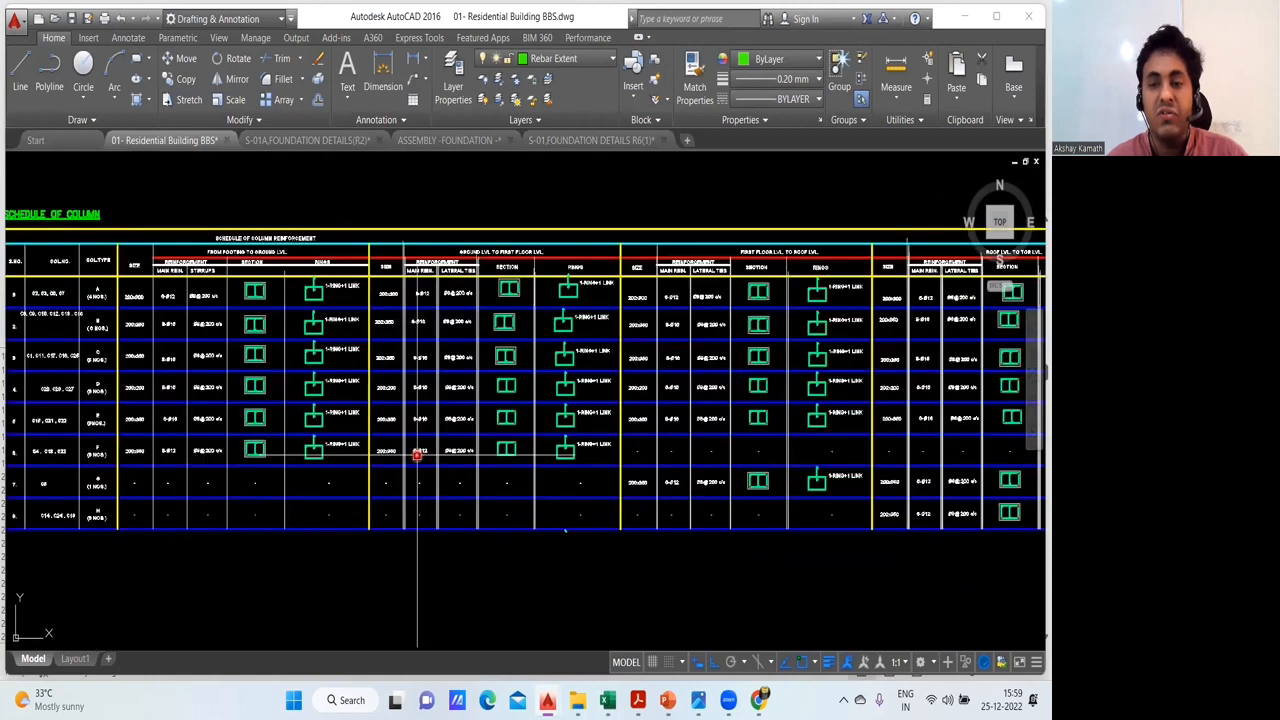
{"action": "left_click_drag", "start_coordinate": [462, 473], "coordinate": [598, 507]}
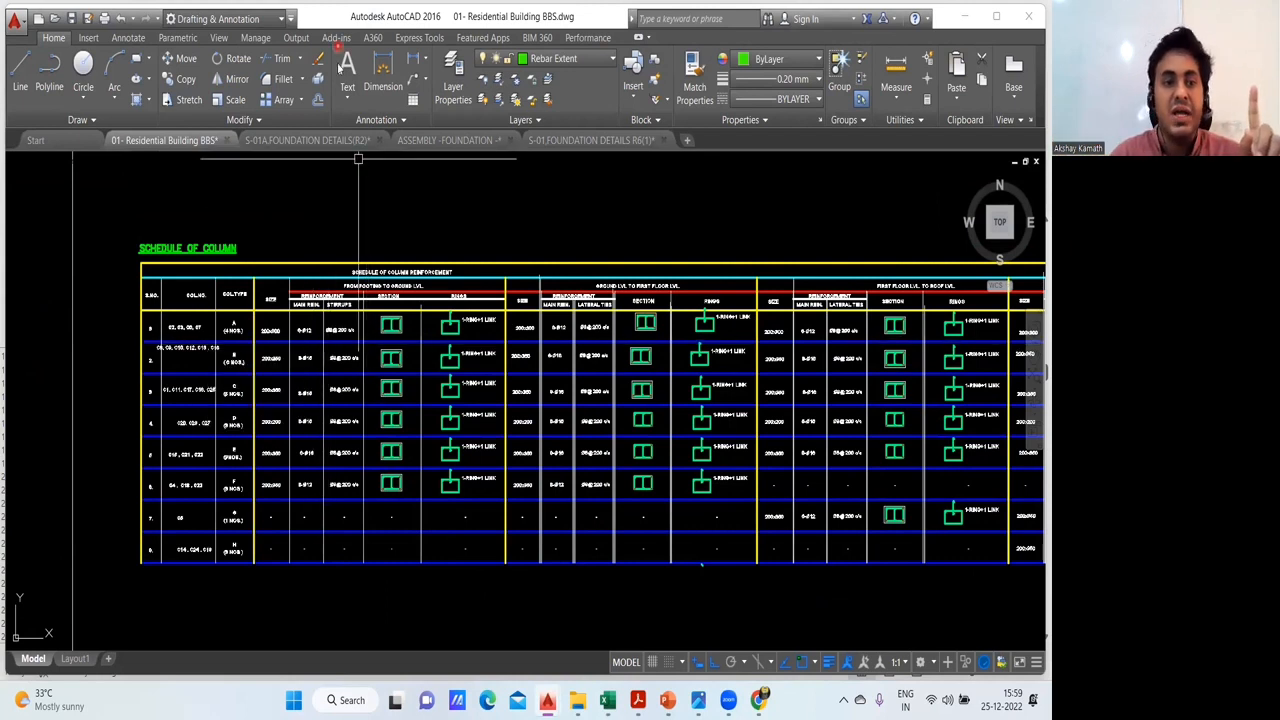
- Write a text annotation above the column schedule with the instructor's phone number and, below it, the e-mail address
{"action": "left_click", "coordinate": [593, 181]}
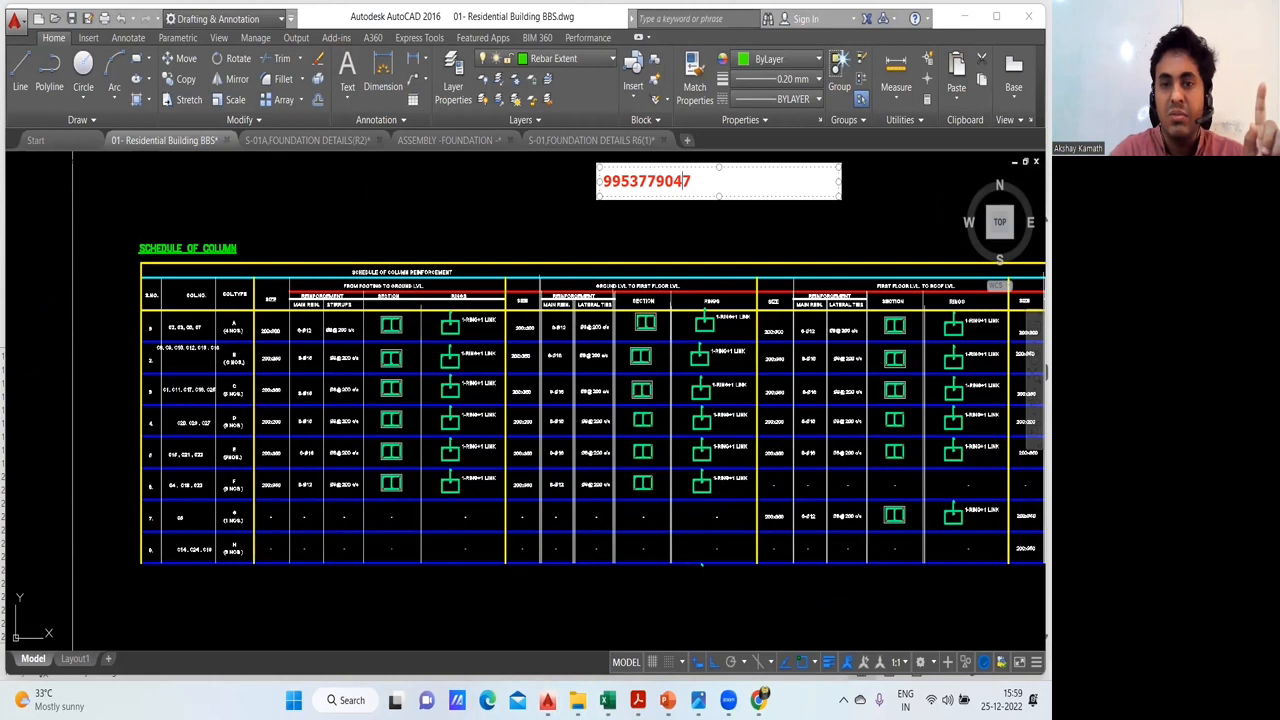
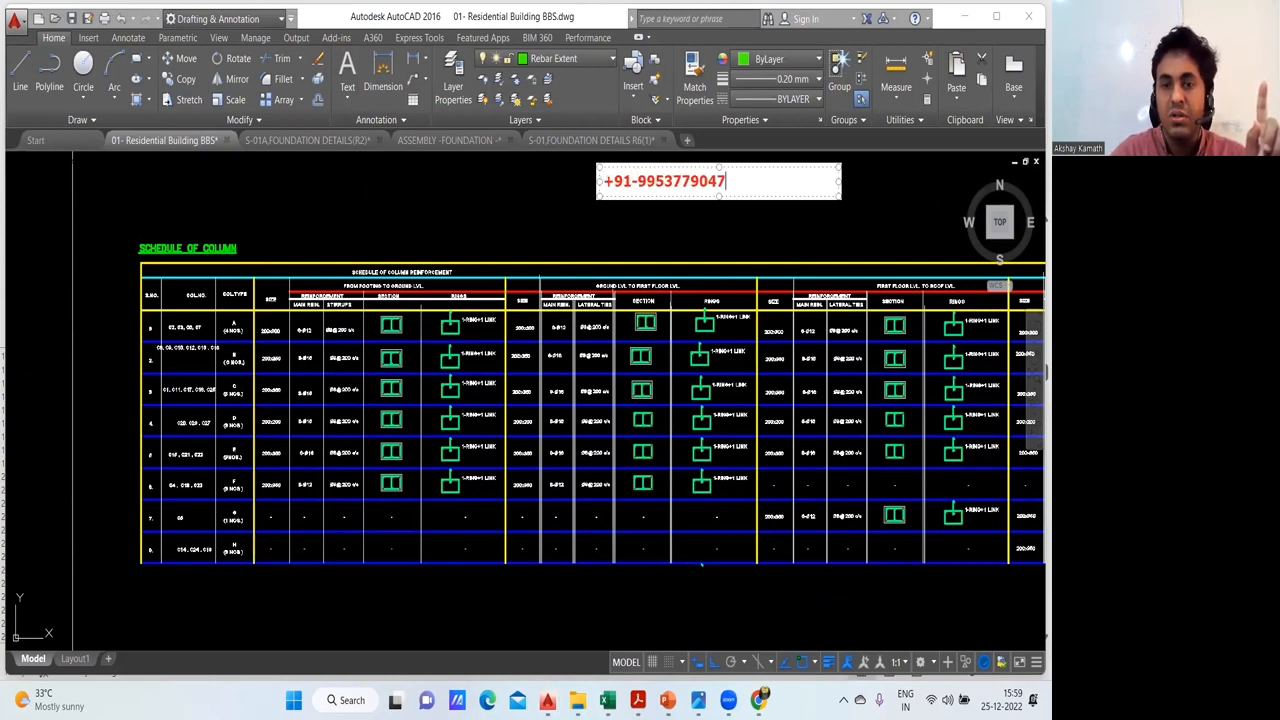
{"action": "key", "text": "Return"}
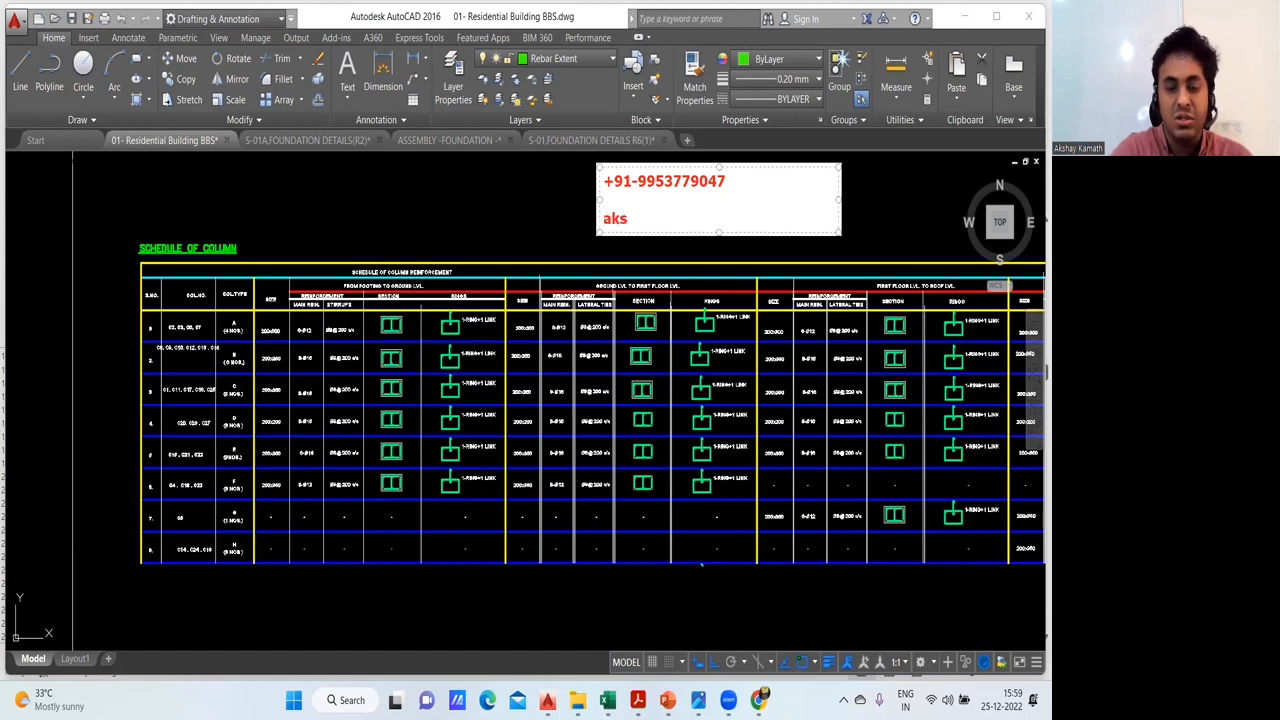
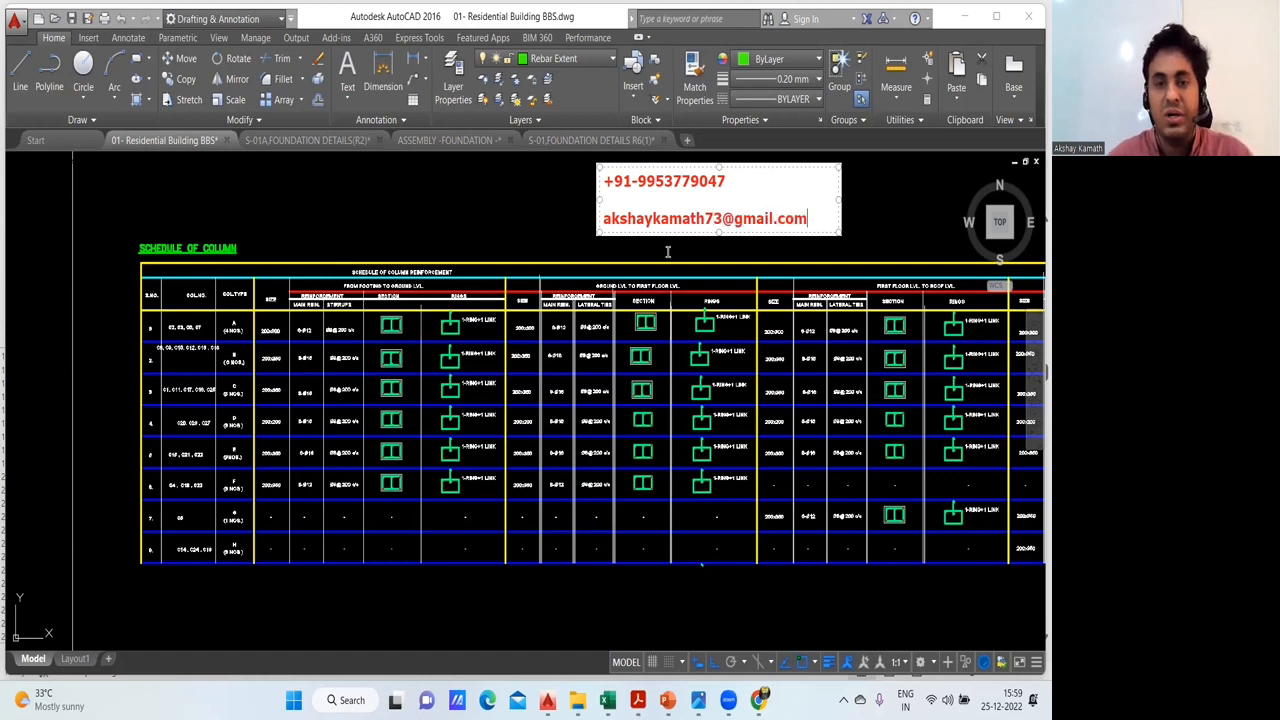
{"action": "left_click", "coordinate": [634, 264]}
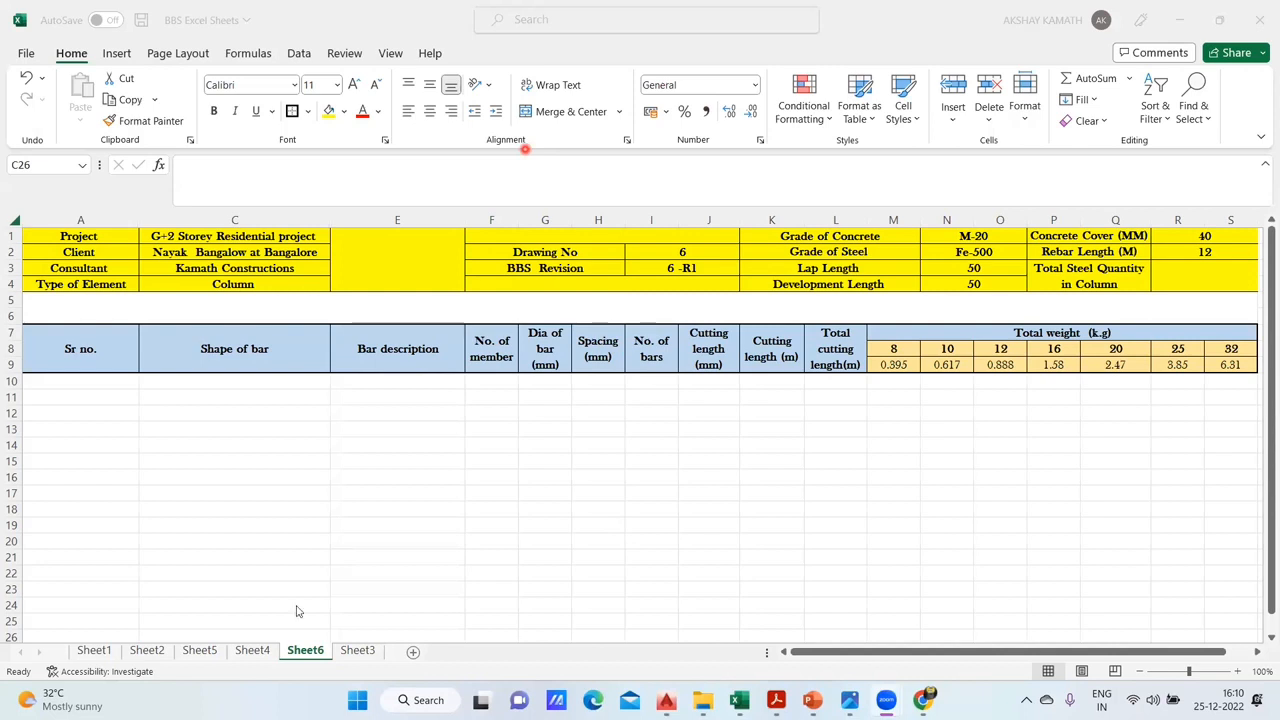
- Compare the footing schedule on Sheet4 with the empty column schedule on Sheet6, then select Sheet6's Shape of bar heading
{"action": "left_click", "coordinate": [349, 578]}
{"action": "left_click", "coordinate": [251, 650]}
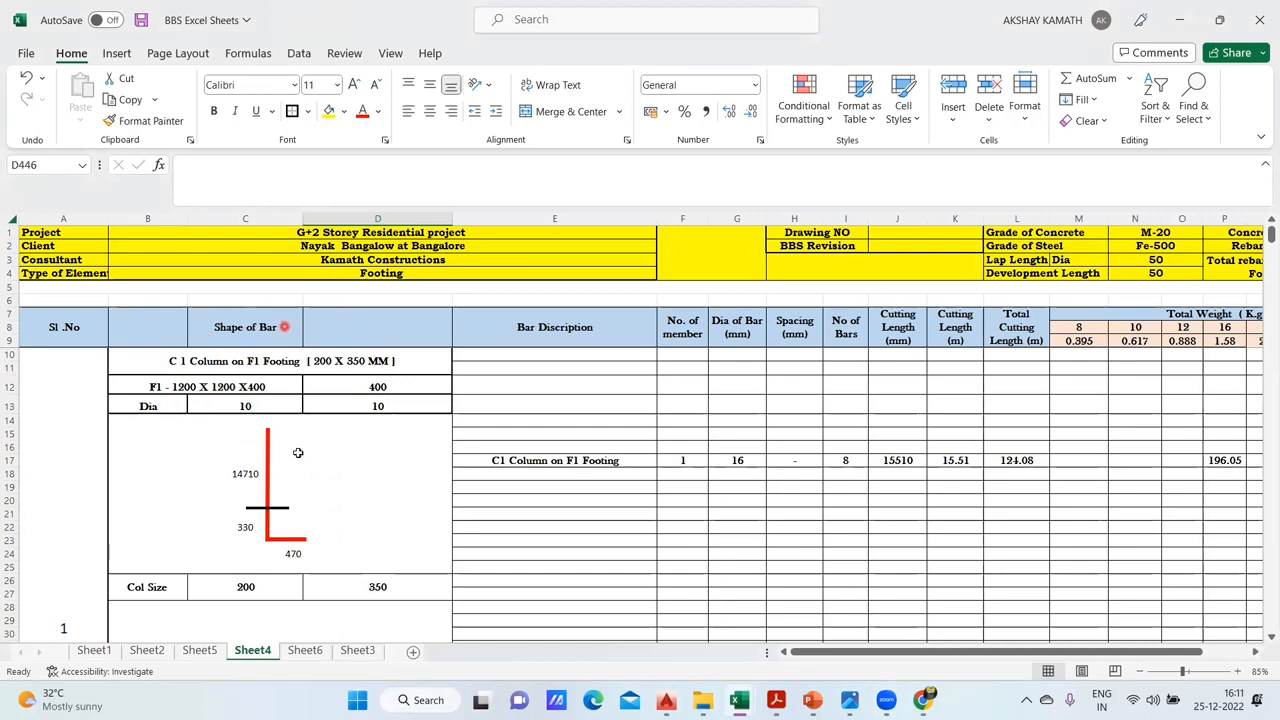
{"action": "left_click", "coordinate": [311, 650]}
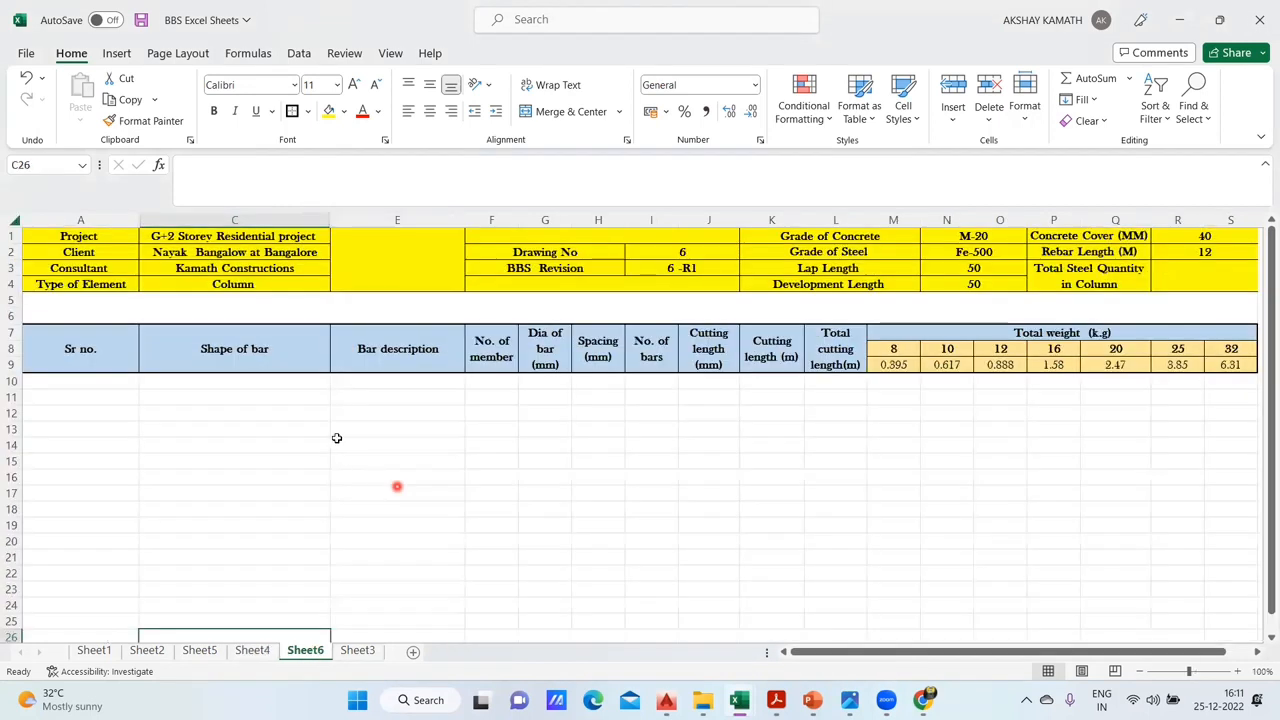
{"action": "left_click", "coordinate": [279, 355]}
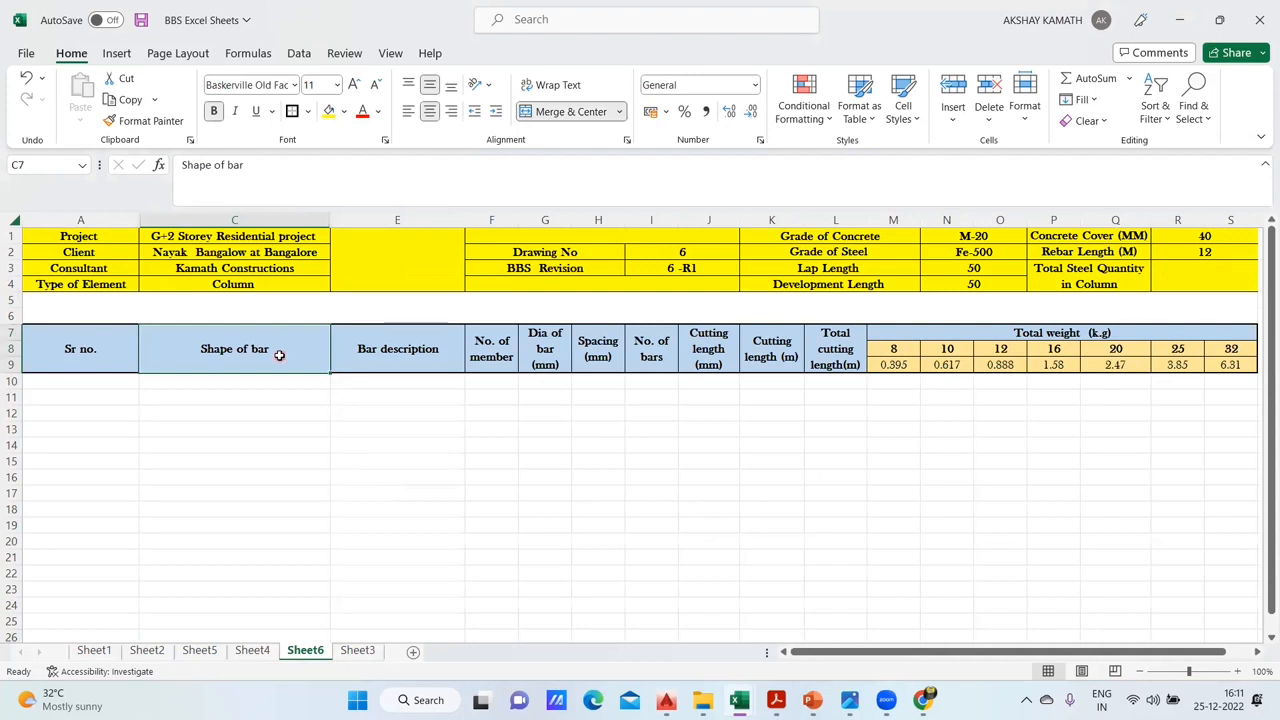
- Insert a blank column between the Shape of bar and Bar description columns on Sheet6
{"action": "left_click", "coordinate": [366, 222]}
{"action": "right_click", "coordinate": [366, 224]}
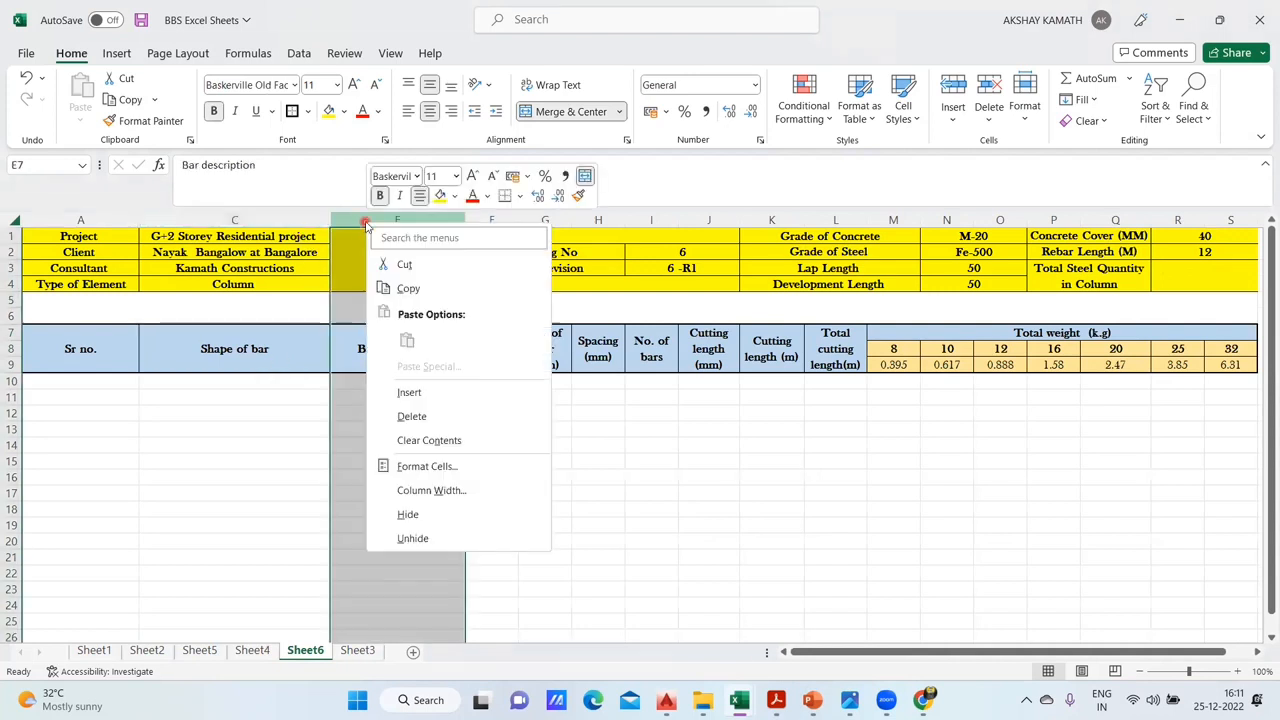
{"action": "left_click", "coordinate": [420, 392]}
{"action": "left_click", "coordinate": [449, 475]}
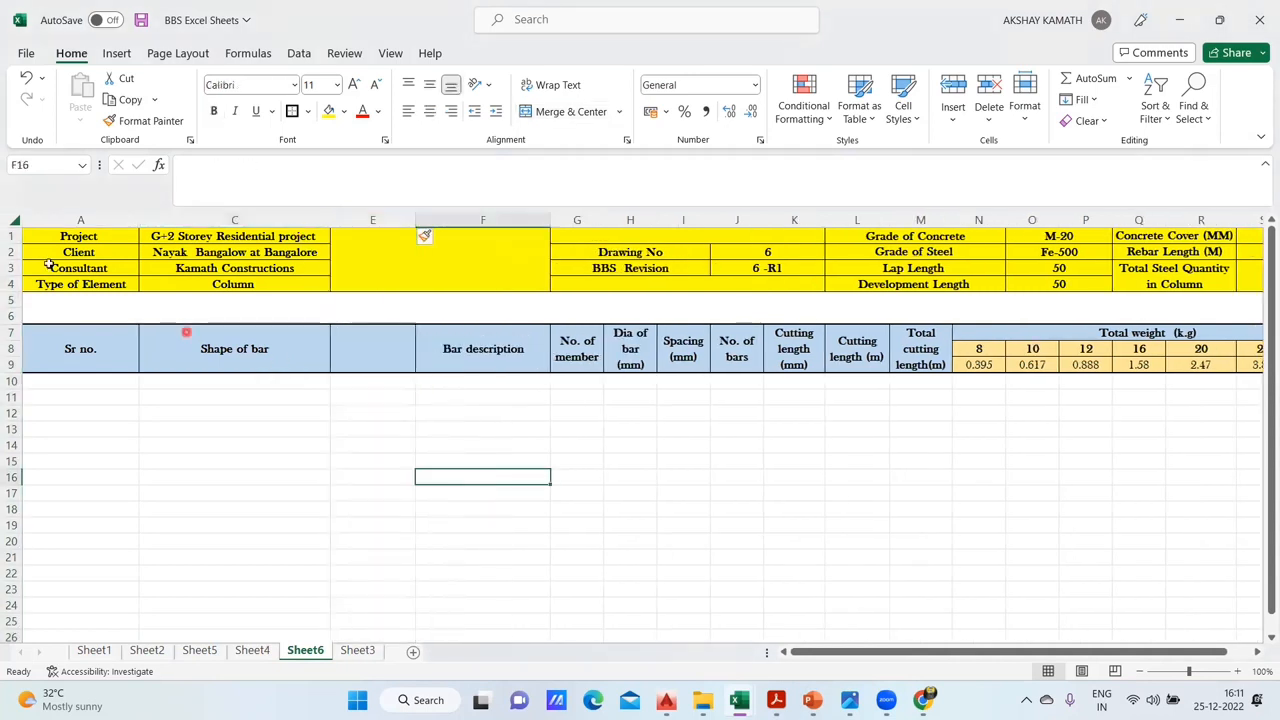
{"action": "left_click", "coordinate": [115, 224]}
{"action": "right_click", "coordinate": [115, 224]}
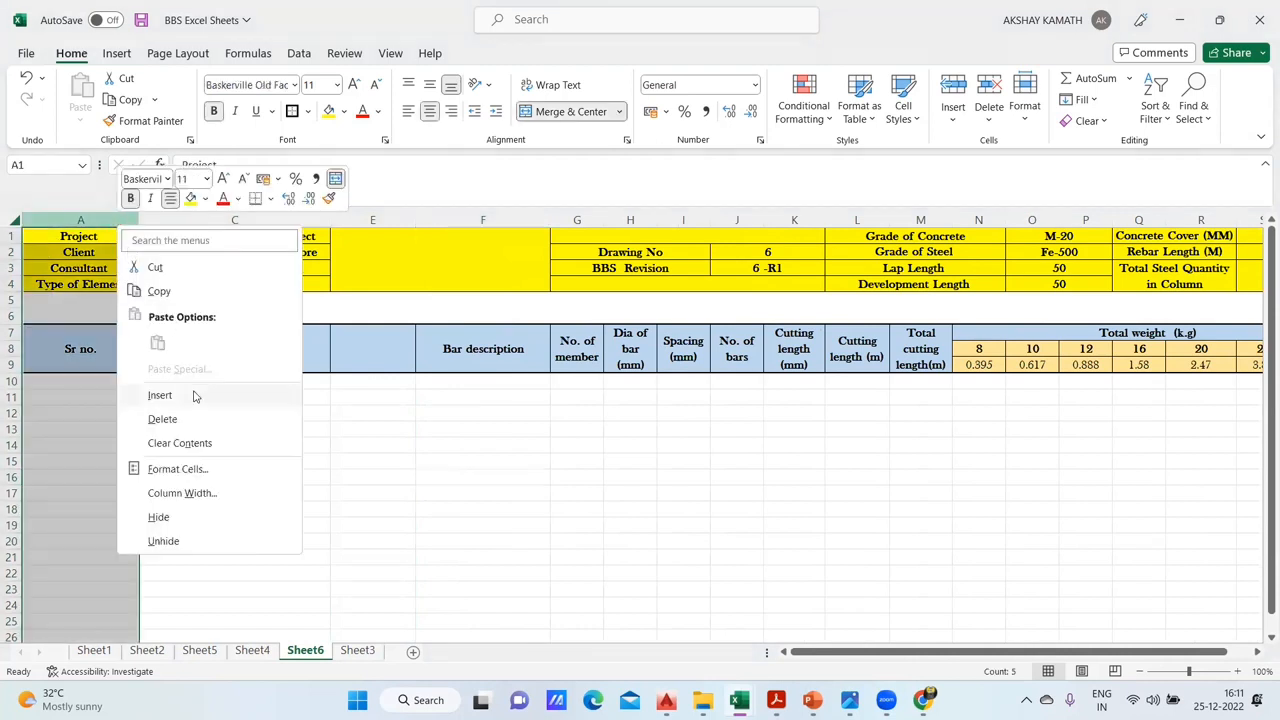
{"action": "left_click", "coordinate": [204, 397]}
{"action": "key", "text": "ctrl+z"}
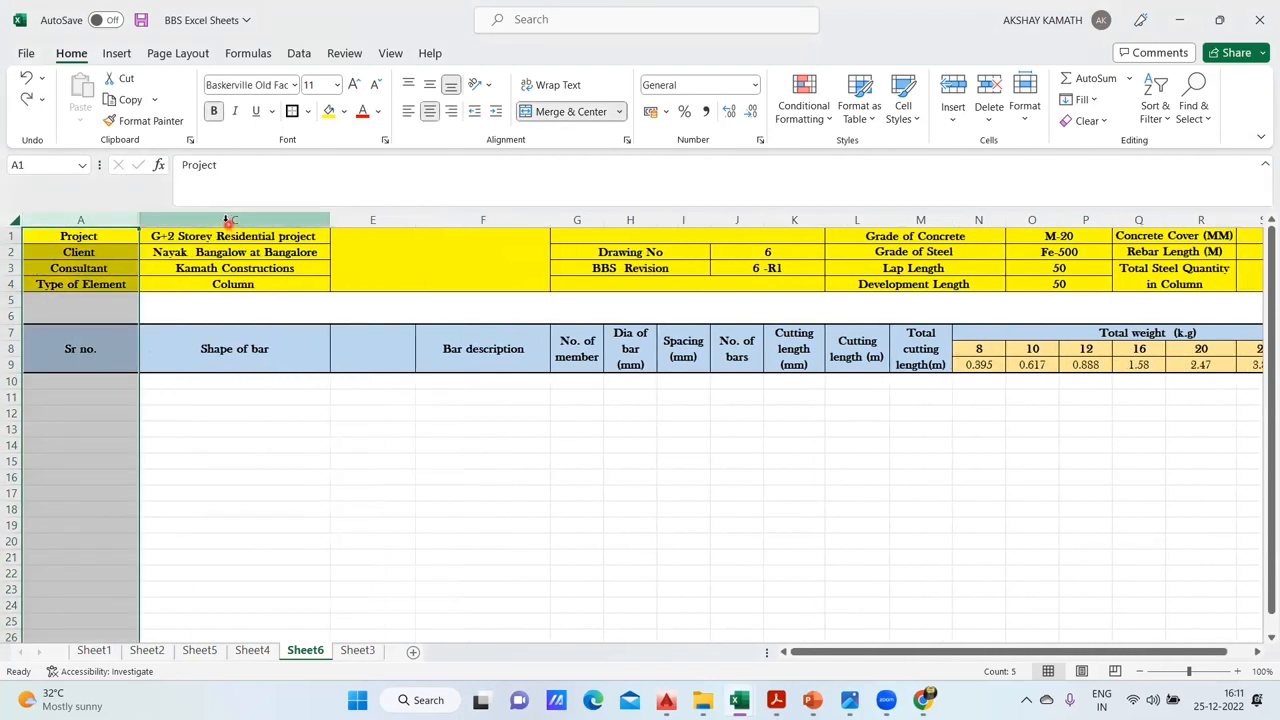
- Insert a blank column between the Sr no. and Shape of bar columns
{"action": "left_click", "coordinate": [228, 220]}
{"action": "right_click", "coordinate": [228, 220]}
{"action": "left_click", "coordinate": [268, 387]}
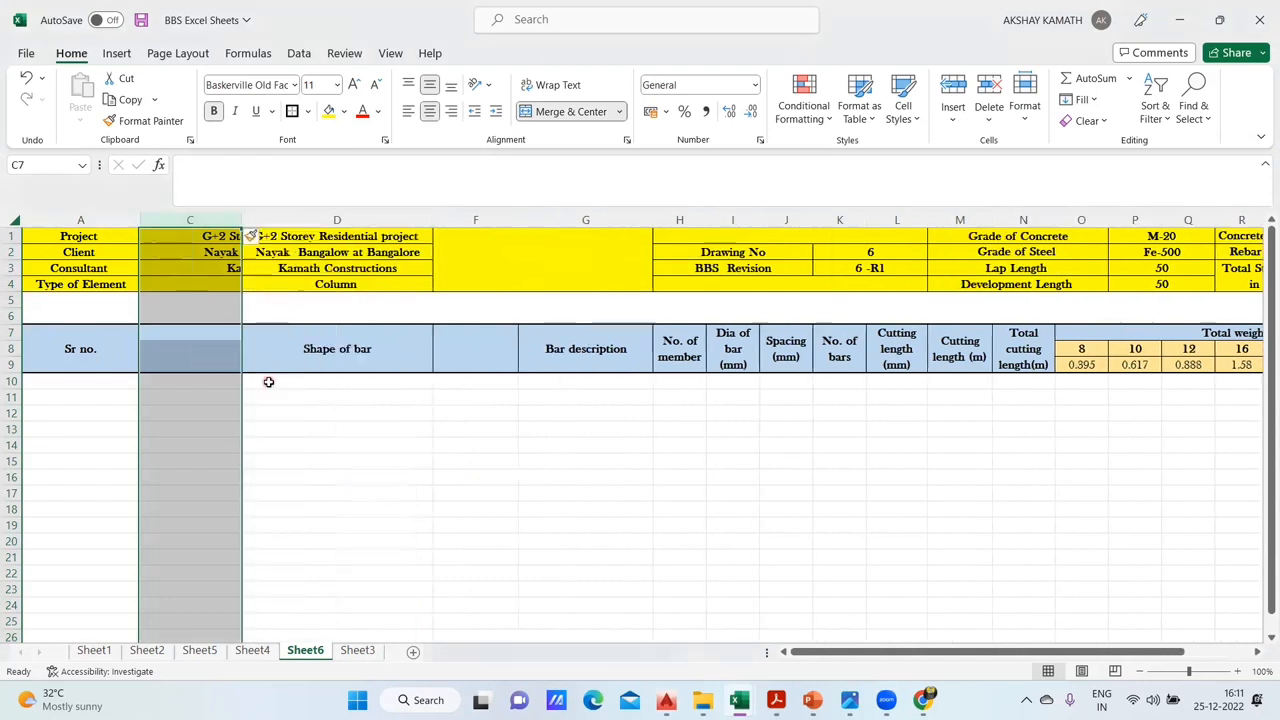
{"action": "left_click", "coordinate": [323, 429]}
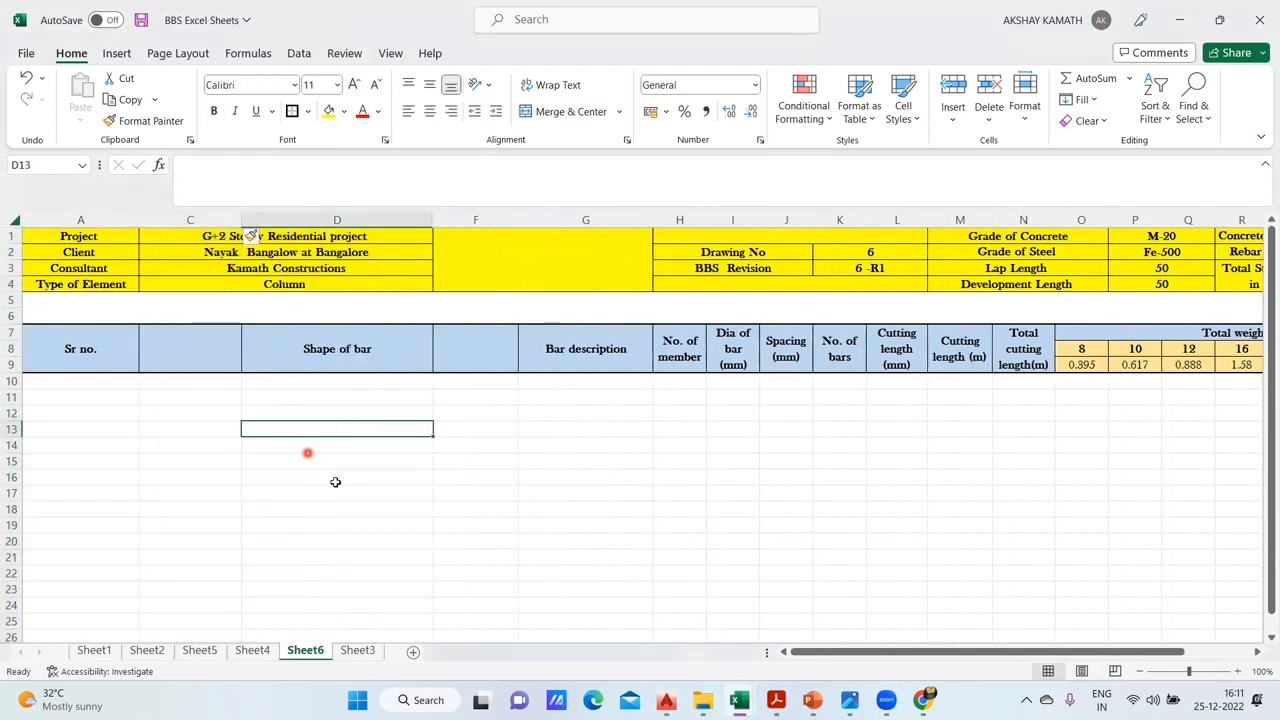
- Merge and center C10:F11 and C12:F13 as two separate blocks, and narrow the Shape of bar column slightly
{"action": "left_click_drag", "start_coordinate": [204, 383], "coordinate": [452, 384]}
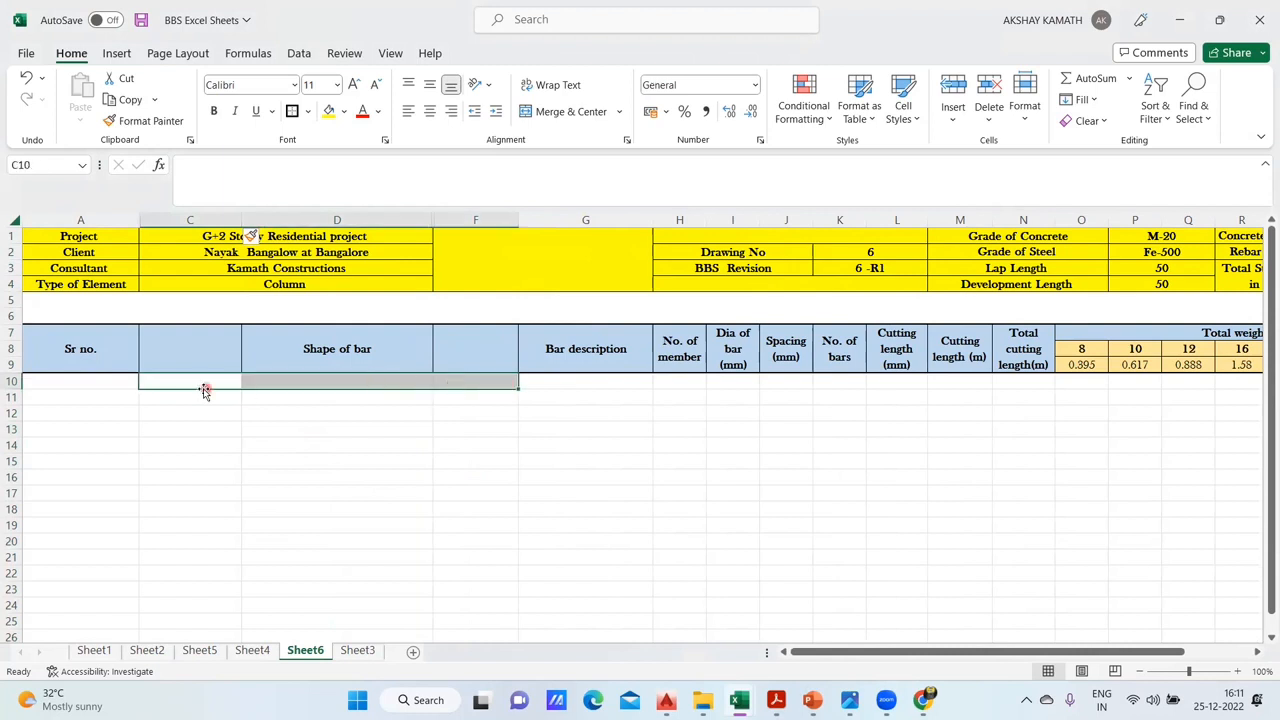
{"action": "left_click_drag", "start_coordinate": [164, 382], "coordinate": [466, 397]}
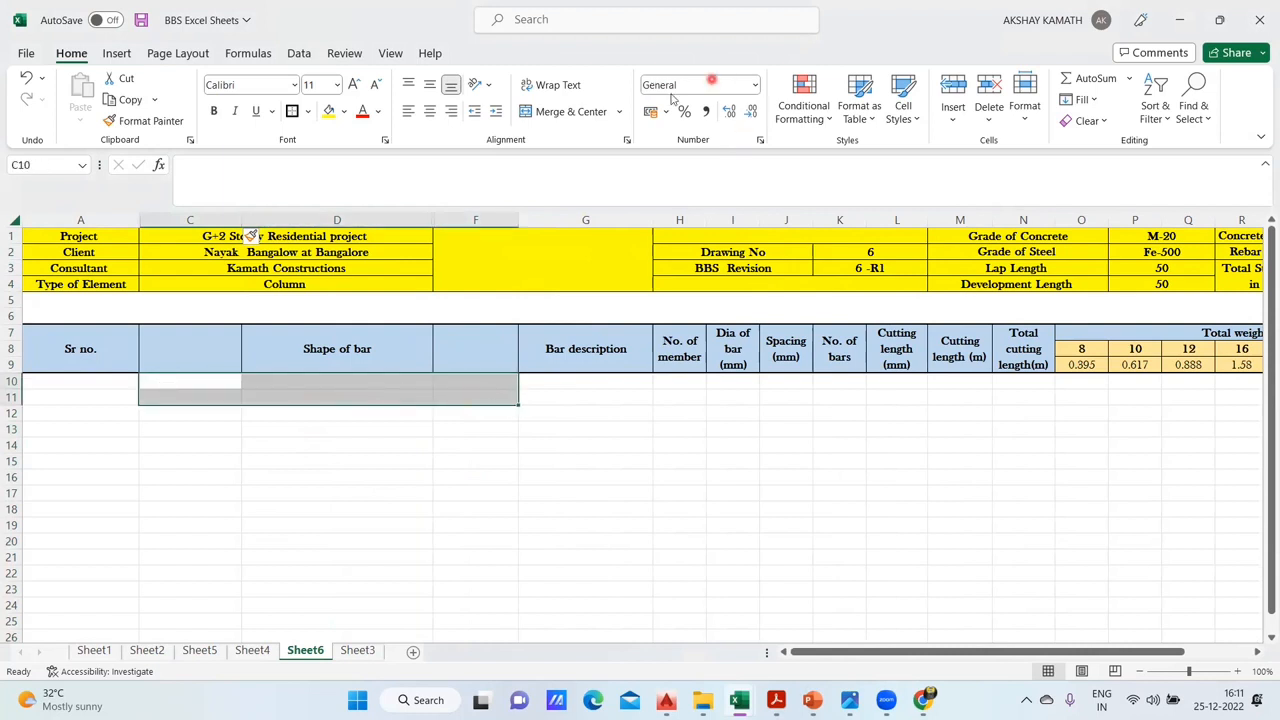
{"action": "left_click", "coordinate": [550, 111]}
{"action": "left_click", "coordinate": [462, 490]}
{"action": "left_click_drag", "start_coordinate": [176, 415], "coordinate": [446, 424]}
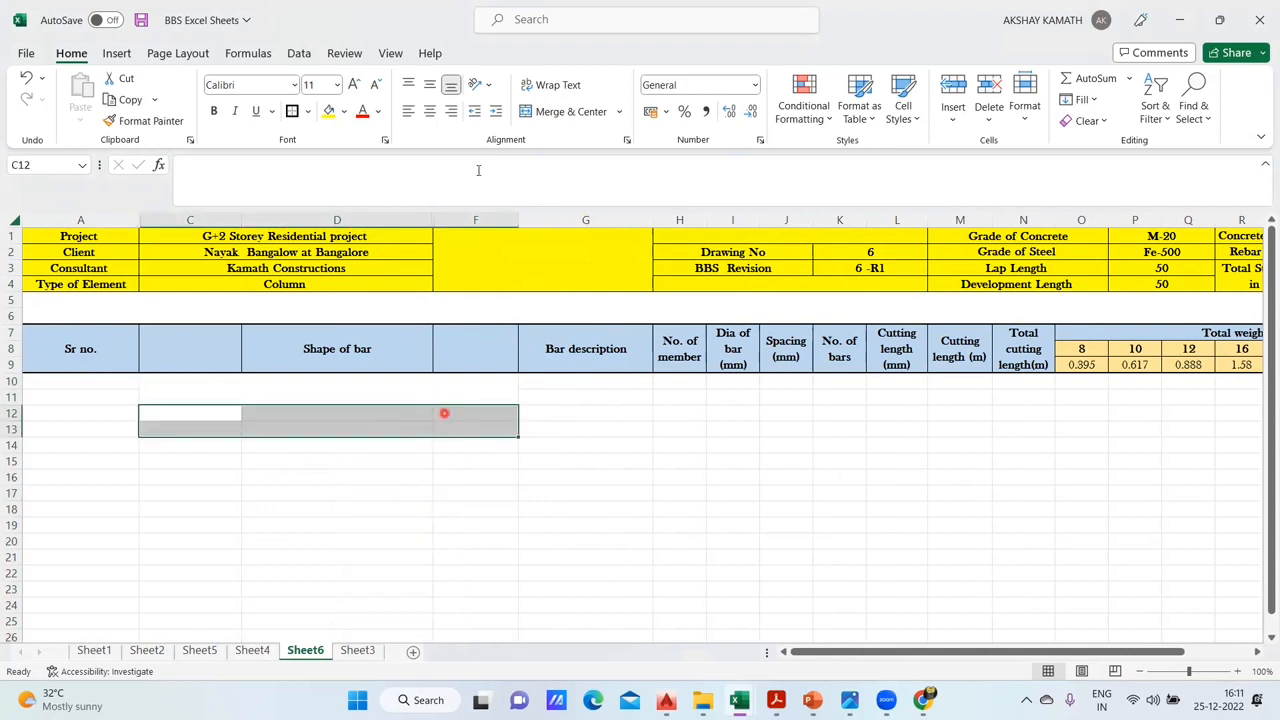
{"action": "left_click", "coordinate": [550, 111]}
{"action": "left_click", "coordinate": [388, 542]}
{"action": "left_click_drag", "start_coordinate": [432, 219], "coordinate": [391, 219]}
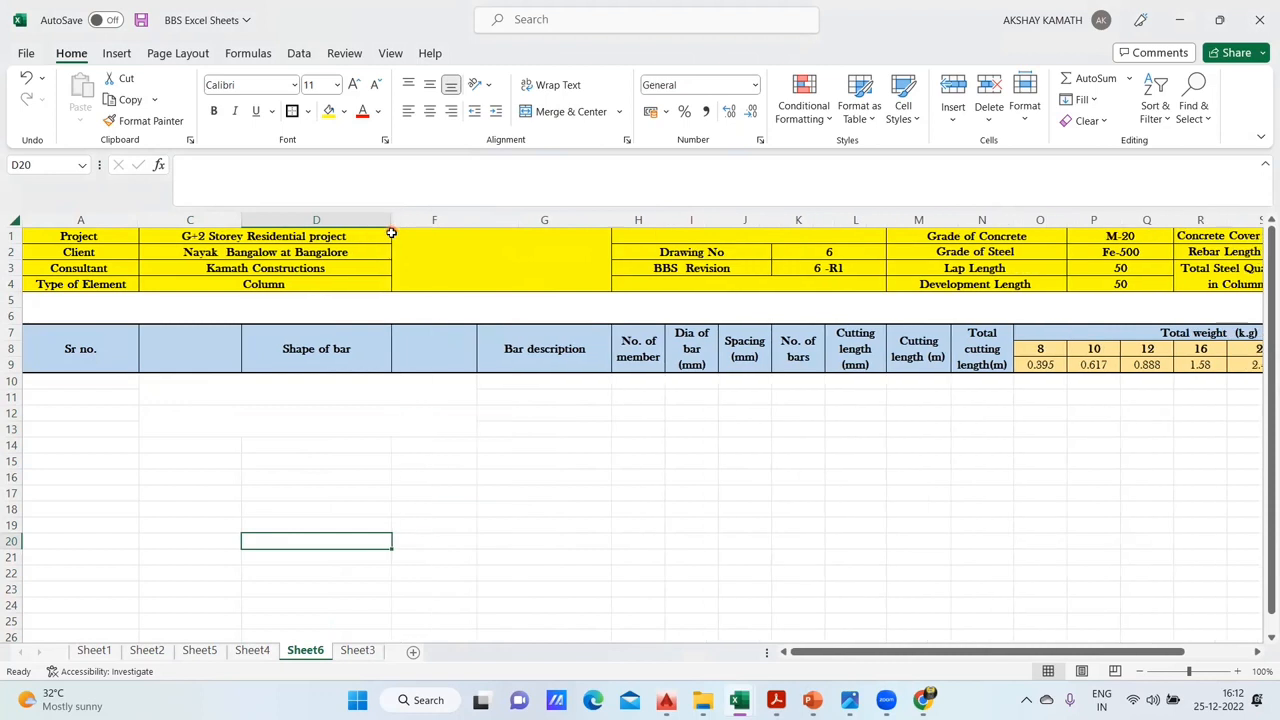
- Enter "C1 Colummn on F1 Footing - [ 200 x 350 mm]" in the merged block C10:F11
{"action": "double_click", "coordinate": [193, 390]}
{"action": "type", "text": "C1 Colummn on F!"}
{"action": "key", "text": "BackSpace"}
{"action": "type", "text": "1 Footing -"}
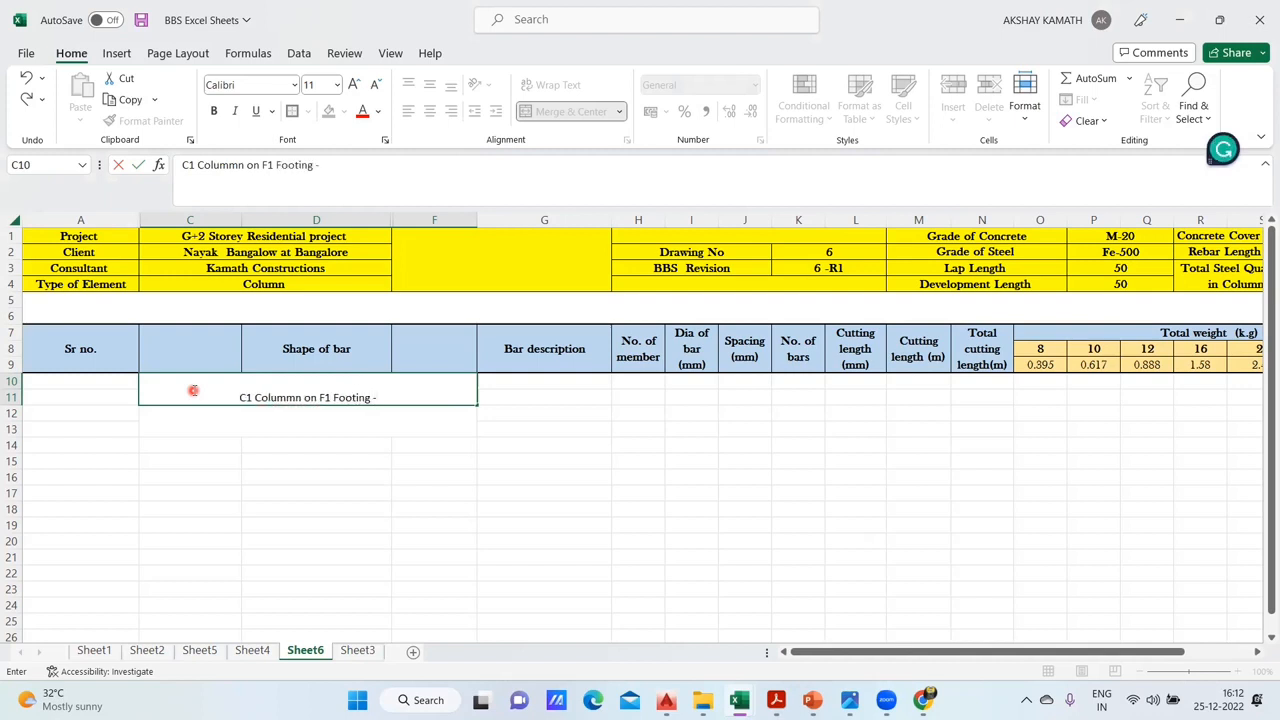
{"action": "type", "text": " ["}
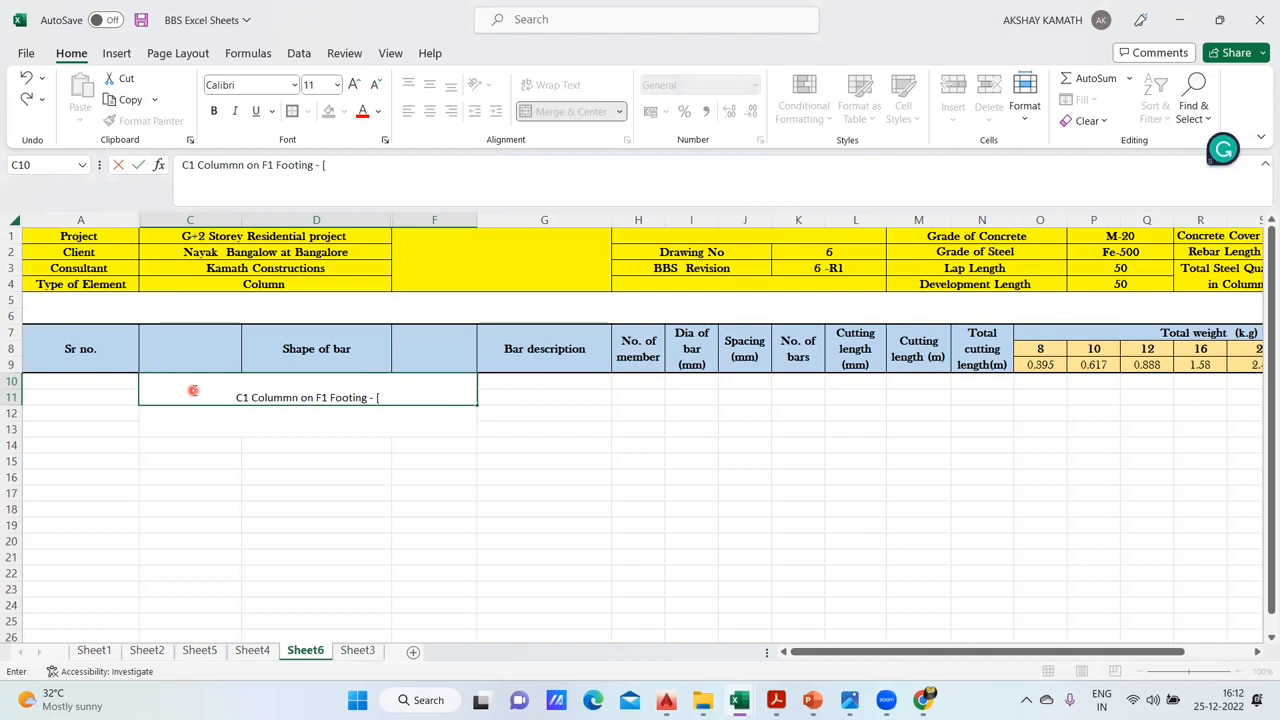
{"action": "type", "text": " 200 x 3"}
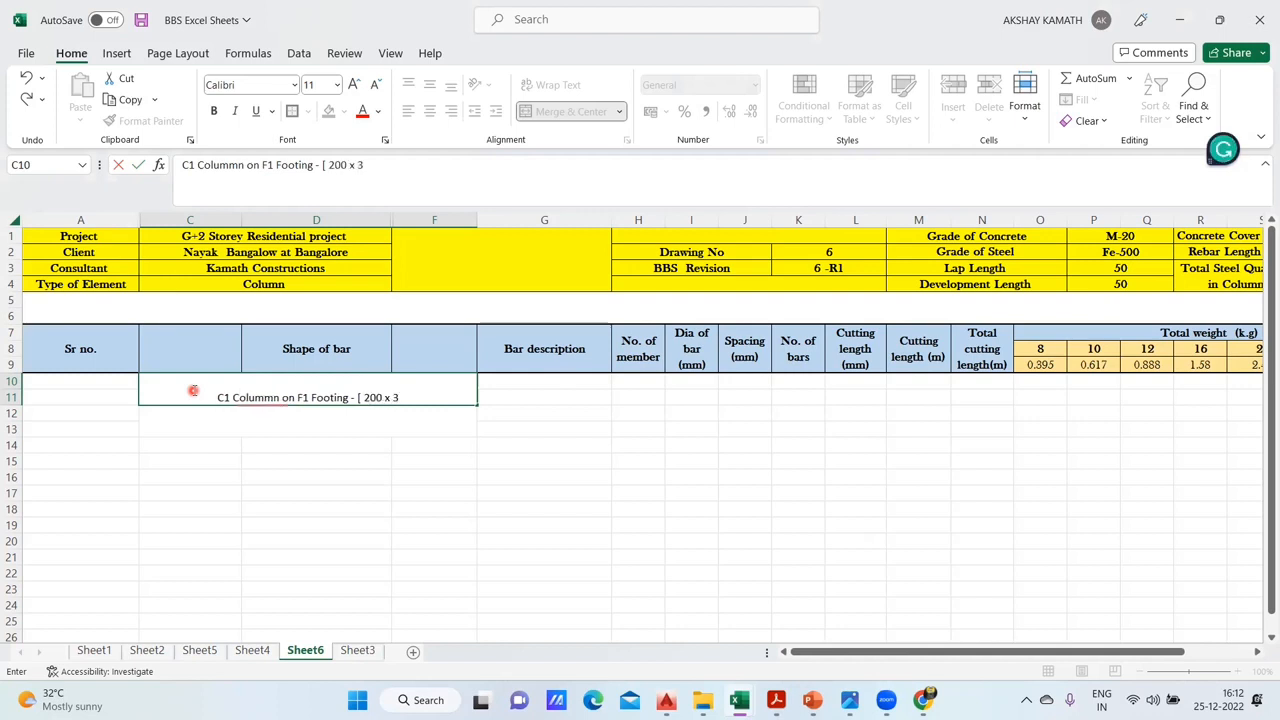
{"action": "type", "text": "50 mm"}
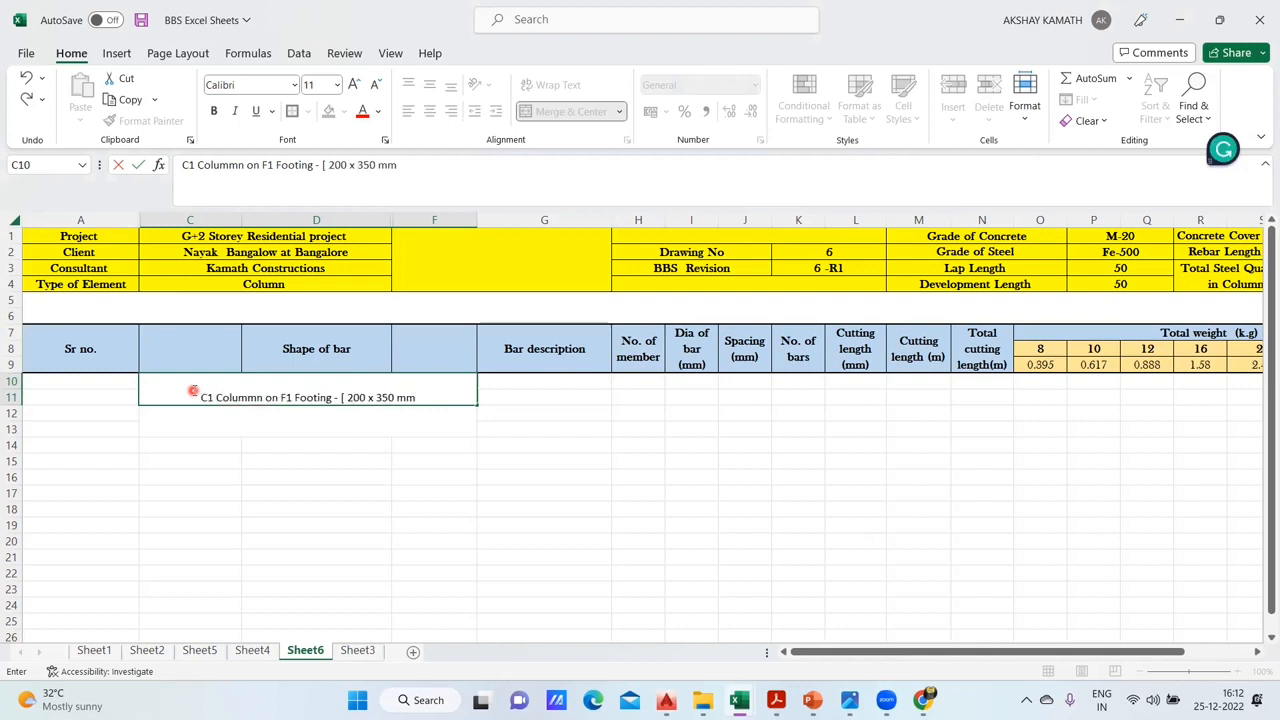
{"action": "type", "text": "]"}
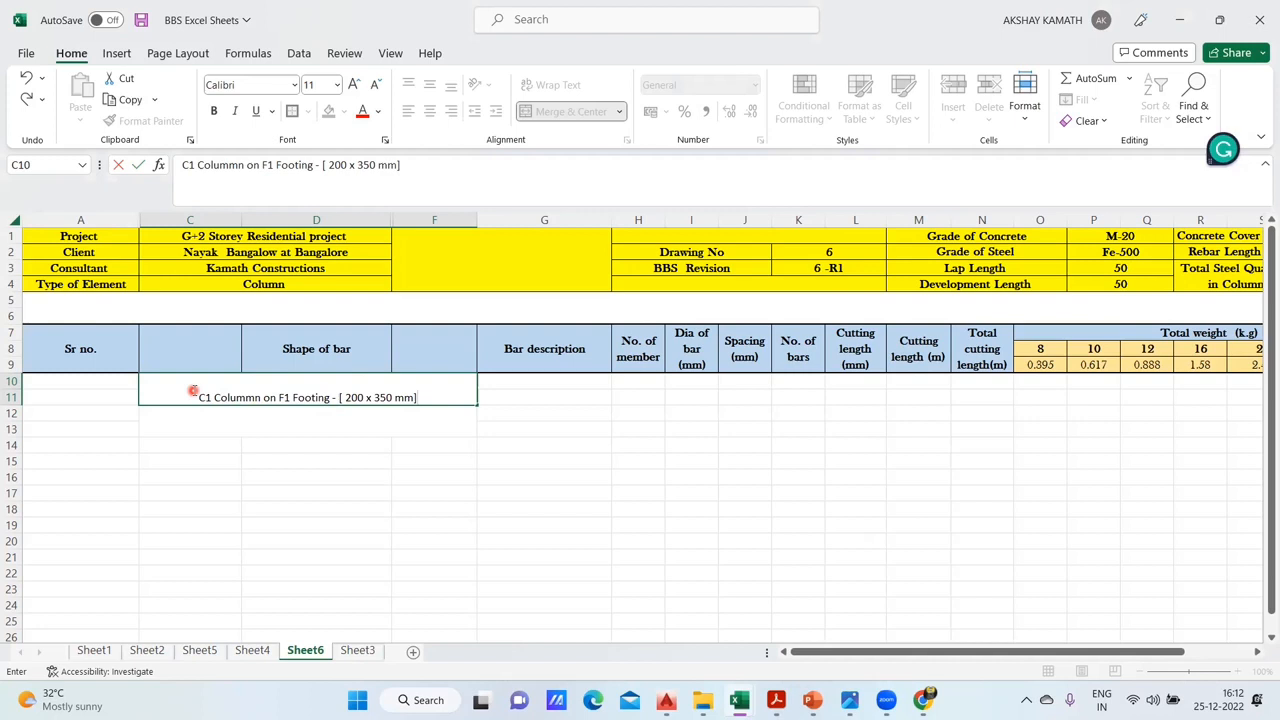
{"action": "left_click", "coordinate": [452, 488]}
- Format the C1 column title as middle-aligned, bold Baskerville Old Face text
{"action": "left_click", "coordinate": [306, 400]}
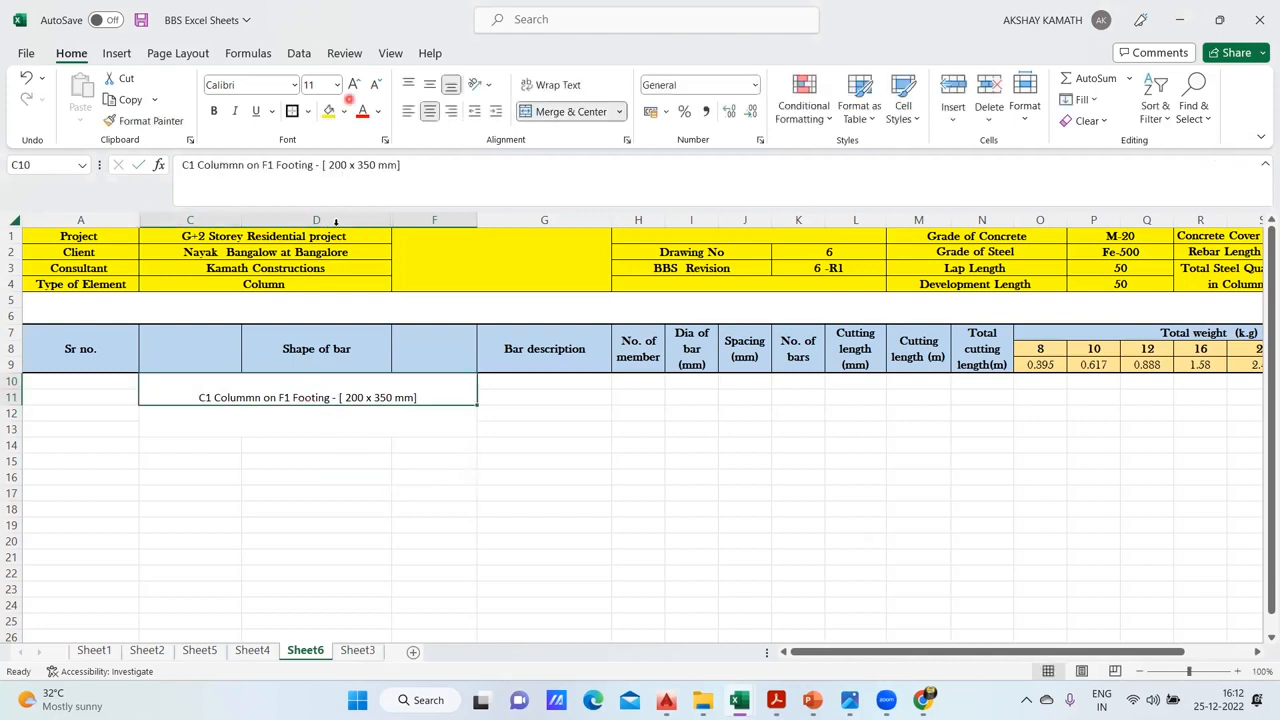
{"action": "left_click", "coordinate": [430, 86]}
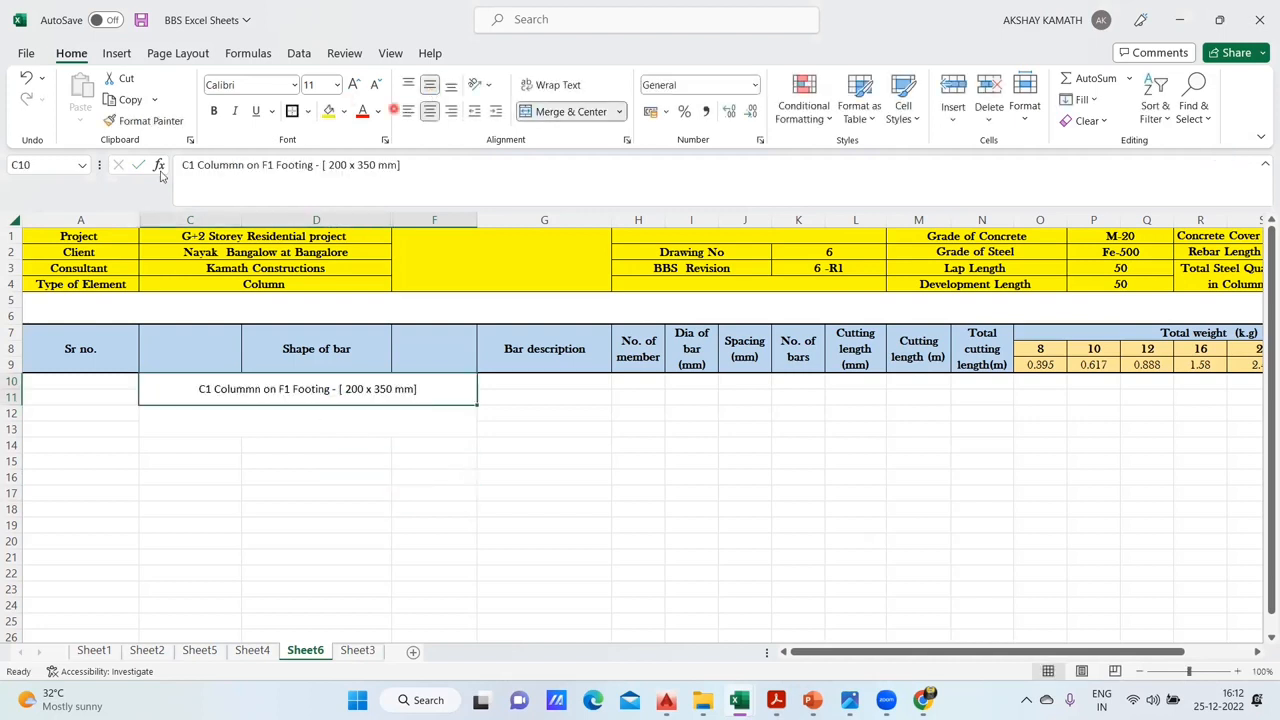
{"action": "left_click", "coordinate": [213, 111]}
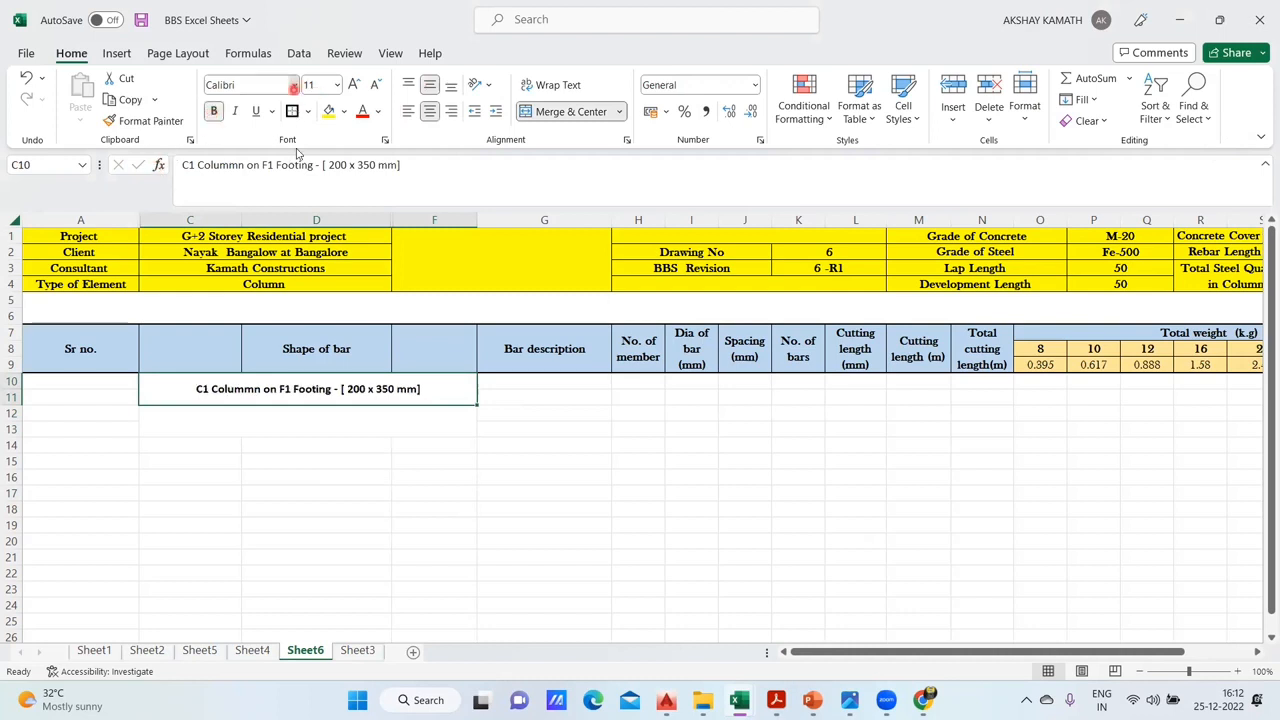
{"action": "left_click", "coordinate": [294, 85]}
{"action": "scroll", "coordinate": [287, 400], "scroll_direction": "down", "scroll_amount": 5}
{"action": "left_click", "coordinate": [286, 437]}
{"action": "left_click", "coordinate": [366, 494]}
- Enter "F1- 1200 X 1200 X 400" in the merged block C12:F13, checking the footing size on Sheet4
{"action": "left_click", "coordinate": [222, 427]}
{"action": "double_click", "coordinate": [222, 427]}
{"action": "type", "text": "F1-"}
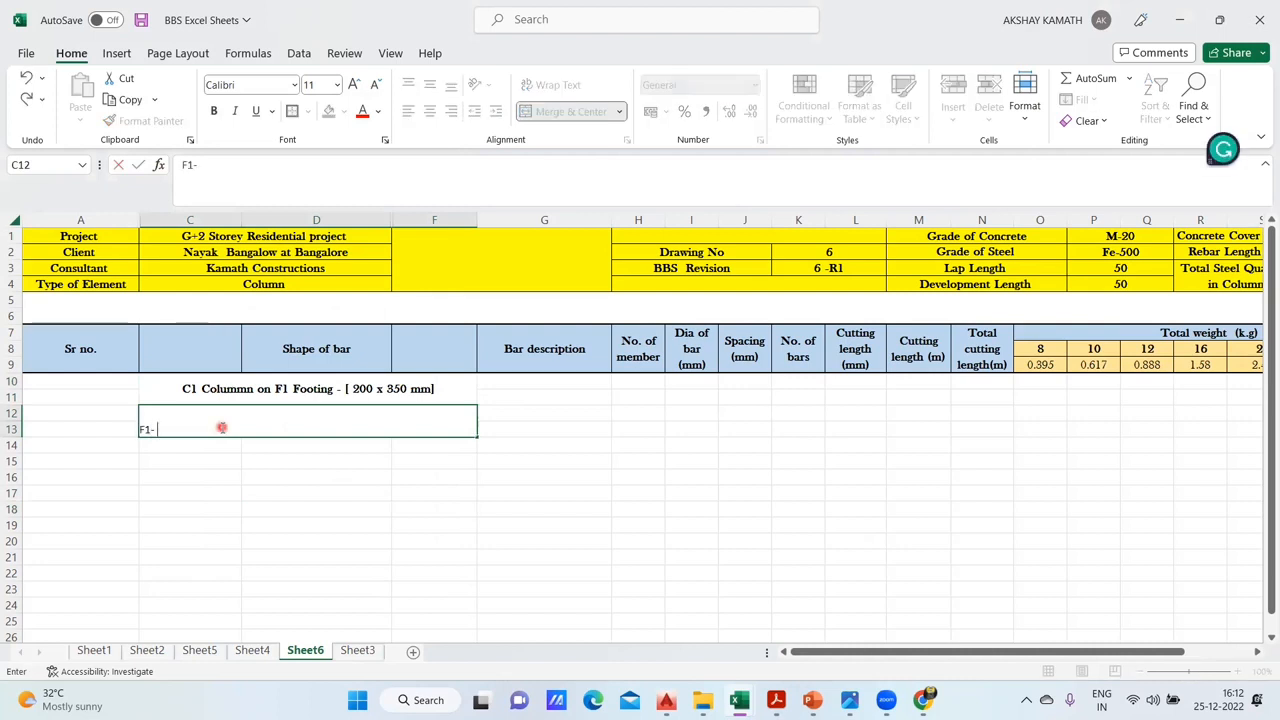
{"action": "left_click", "coordinate": [199, 650]}
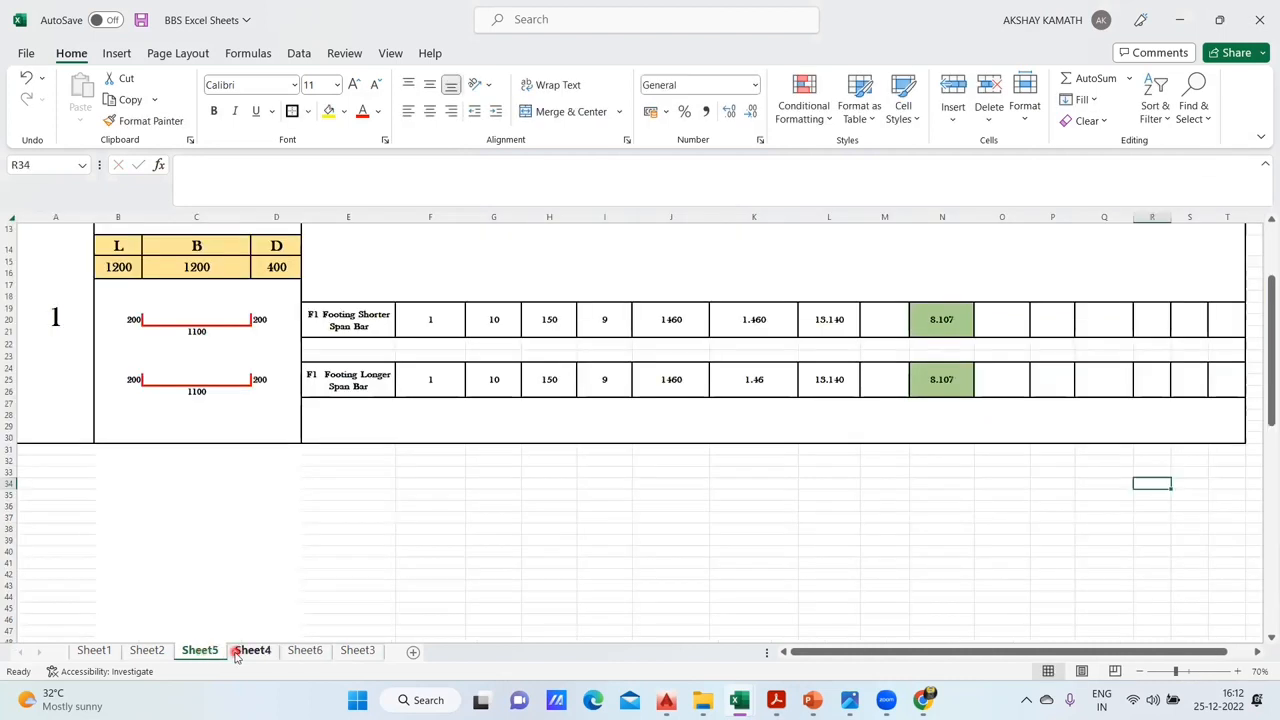
{"action": "left_click", "coordinate": [252, 650]}
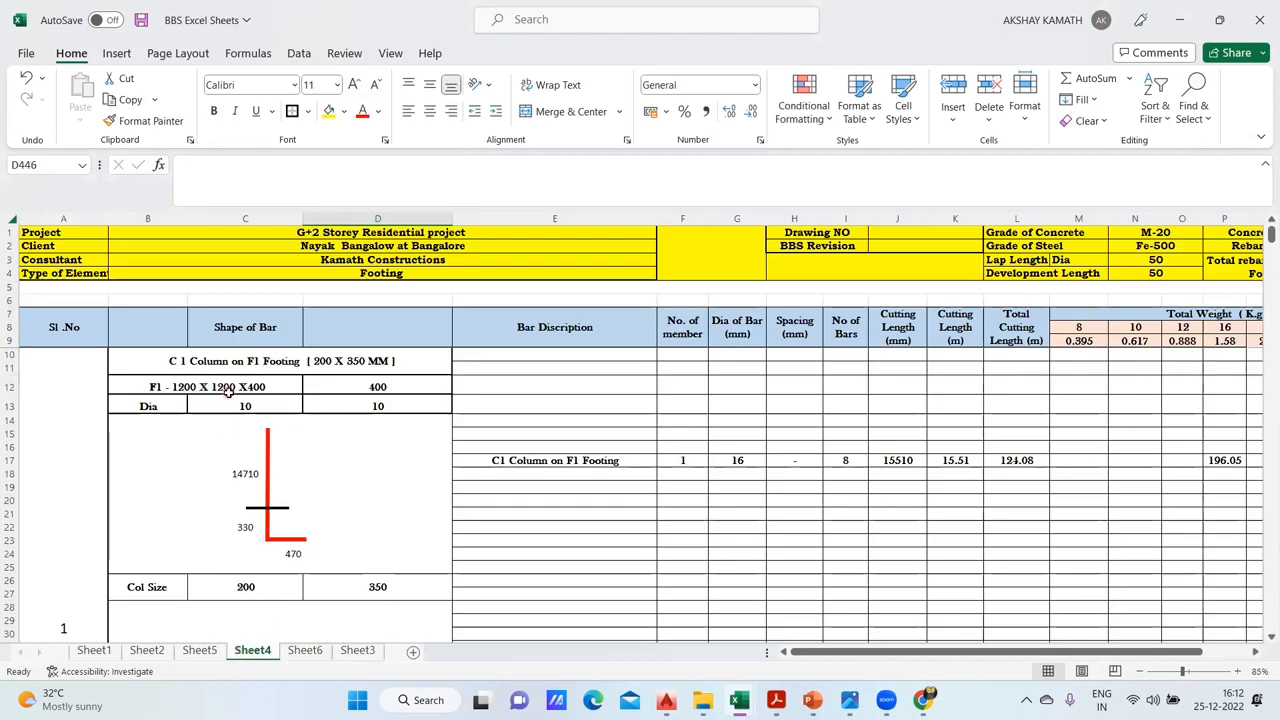
{"action": "left_click", "coordinate": [307, 650]}
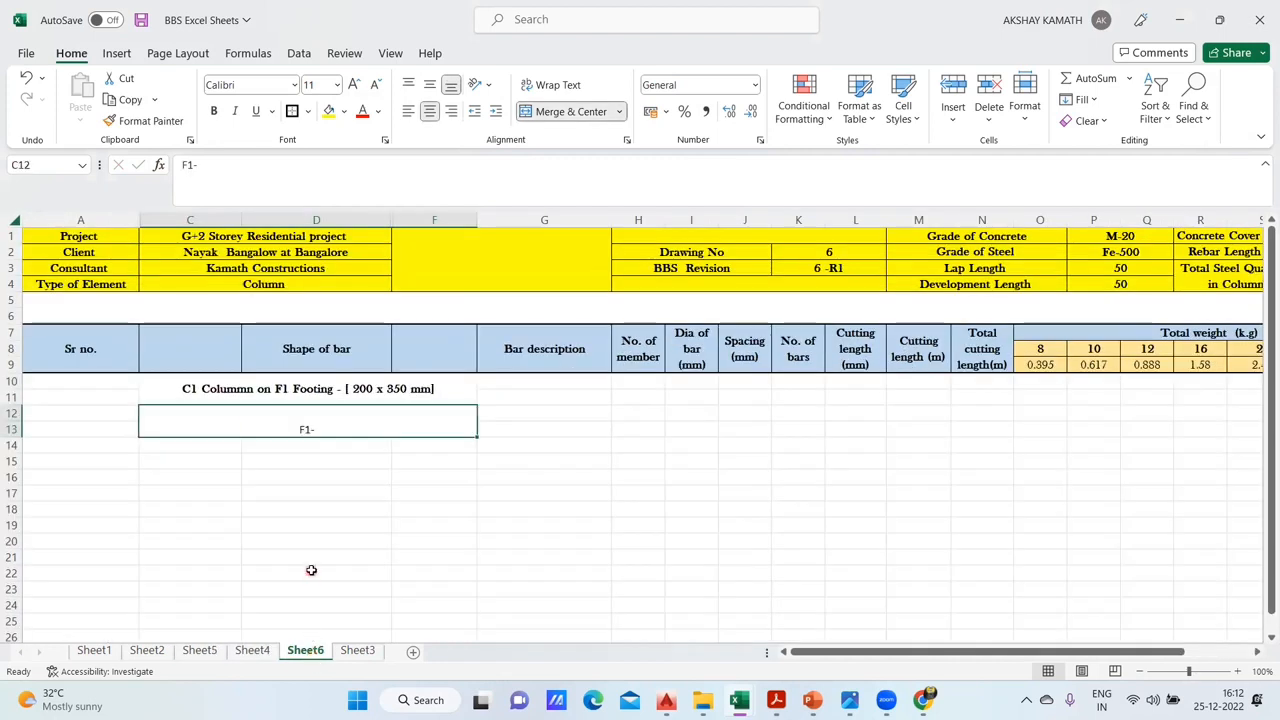
{"action": "type", "text": "1200"}
{"action": "key", "text": "BackSpace"}
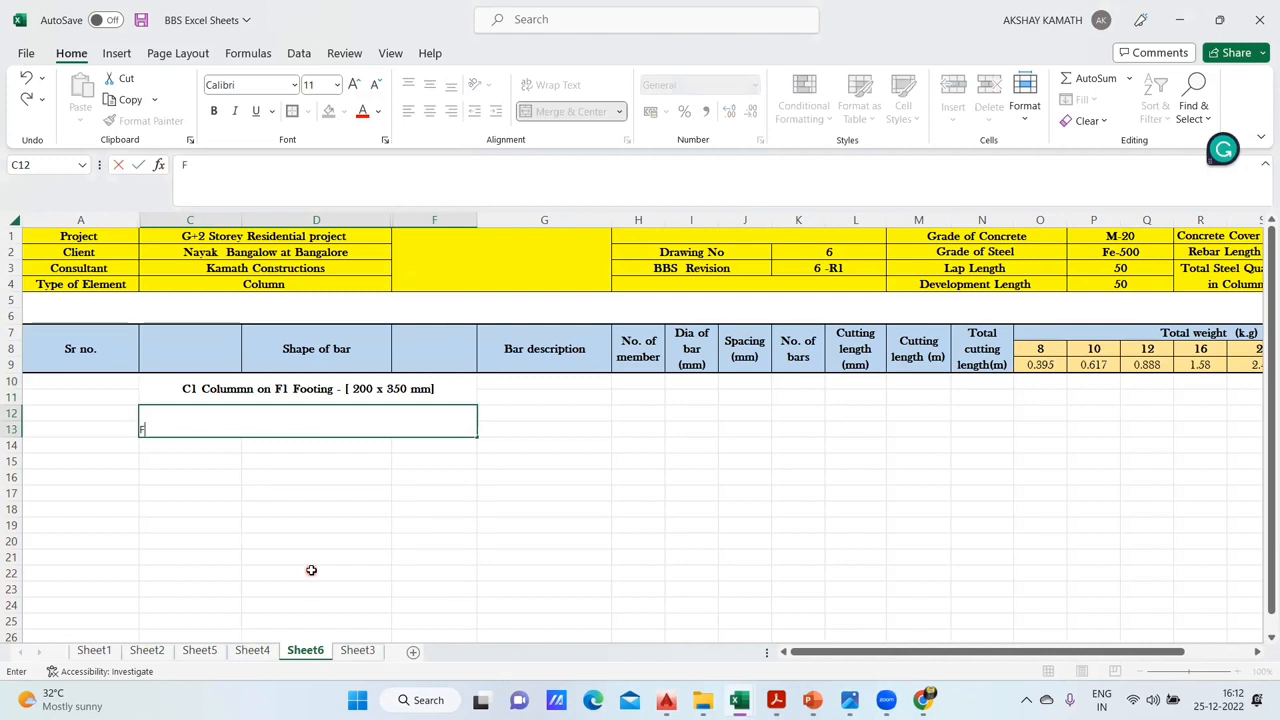
{"action": "type", "text": "X 1200 X 400"}
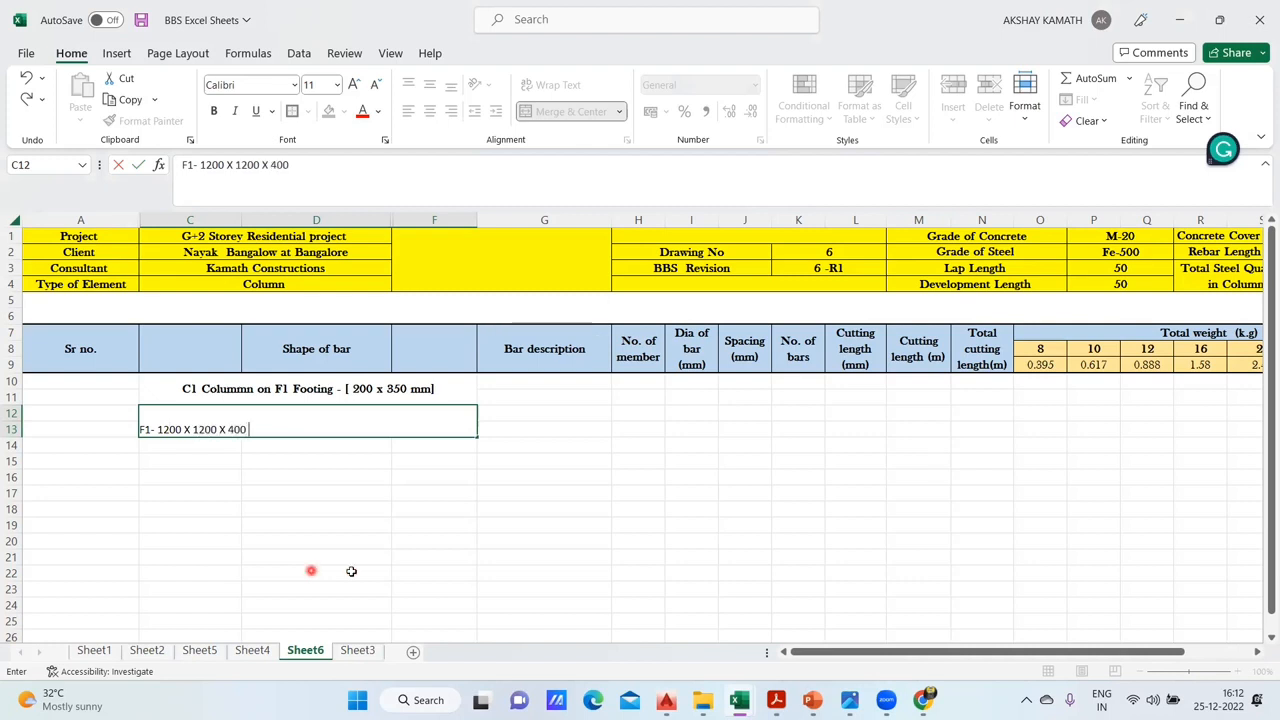
{"action": "left_click", "coordinate": [311, 570]}
- Format the F1 footing size as middle-aligned, bold Baskerville Old Face text in a larger font size
{"action": "left_click", "coordinate": [309, 423]}
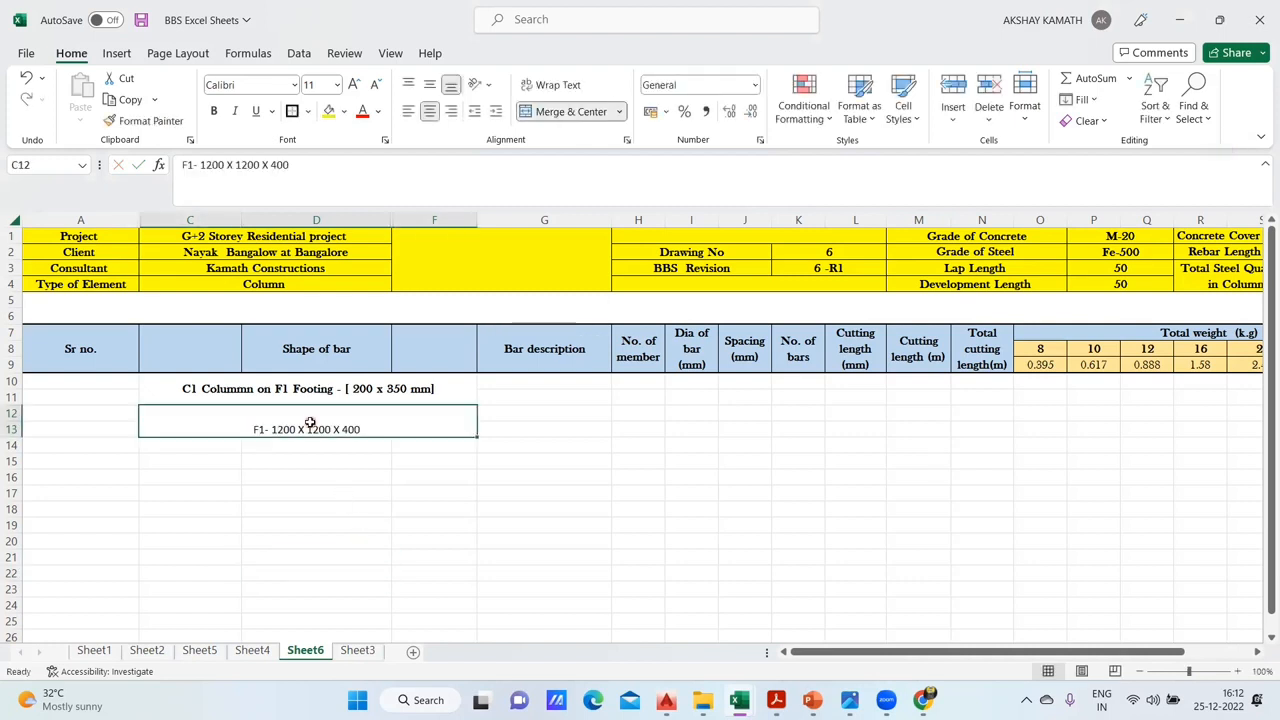
{"action": "left_click", "coordinate": [430, 85]}
{"action": "left_click", "coordinate": [213, 110]}
{"action": "left_click", "coordinate": [293, 85]}
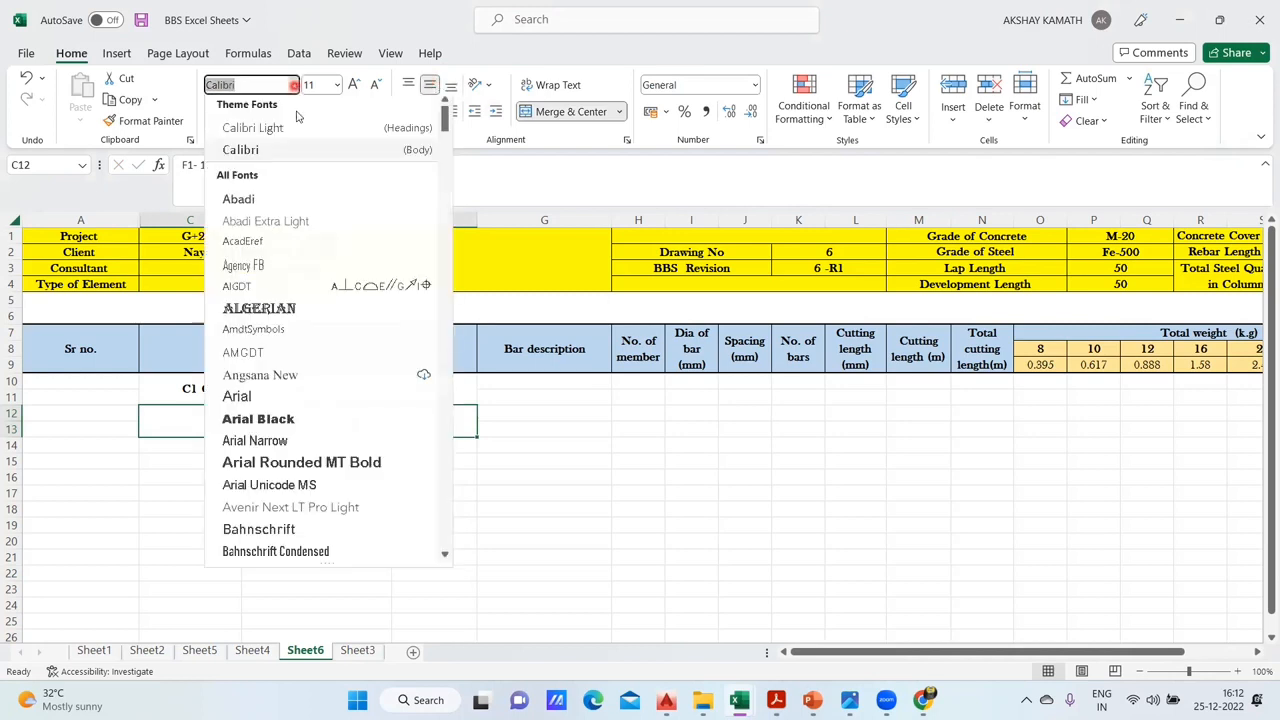
{"action": "scroll", "coordinate": [307, 467], "scroll_direction": "down", "scroll_amount": 7}
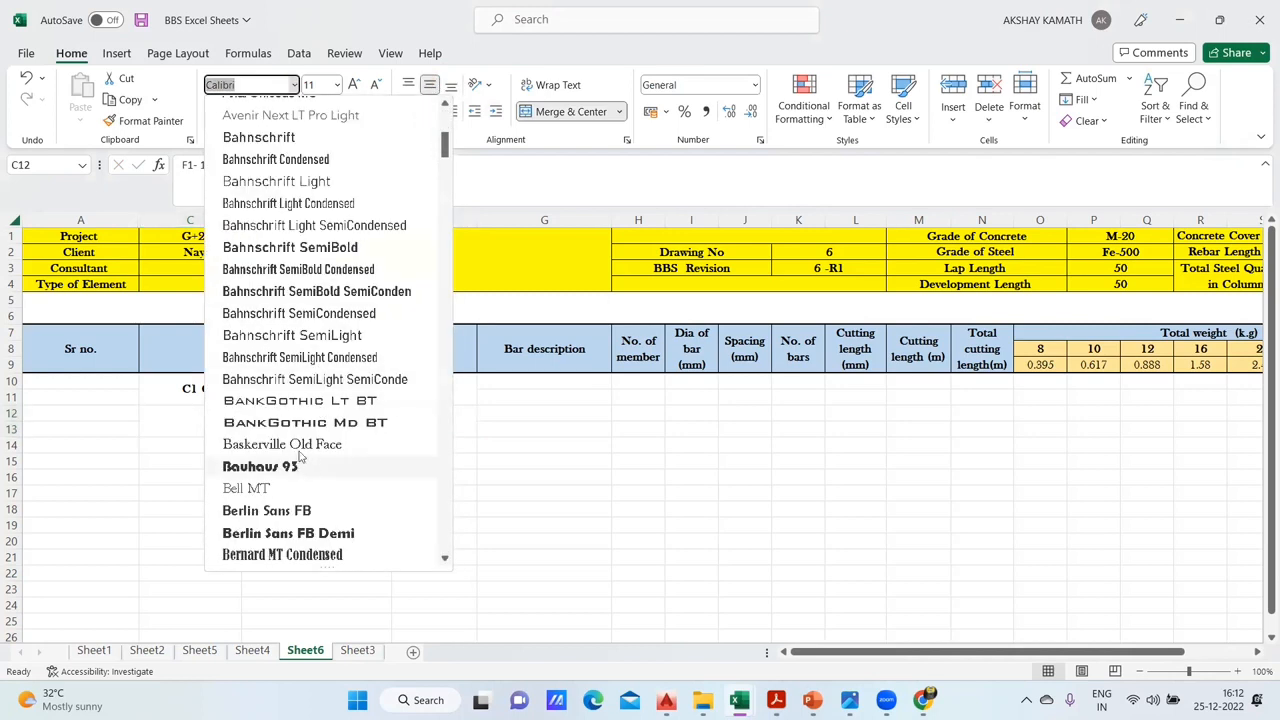
{"action": "left_click", "coordinate": [300, 443]}
{"action": "left_click", "coordinate": [354, 84]}
{"action": "left_click", "coordinate": [354, 84]}
{"action": "left_click", "coordinate": [440, 478]}
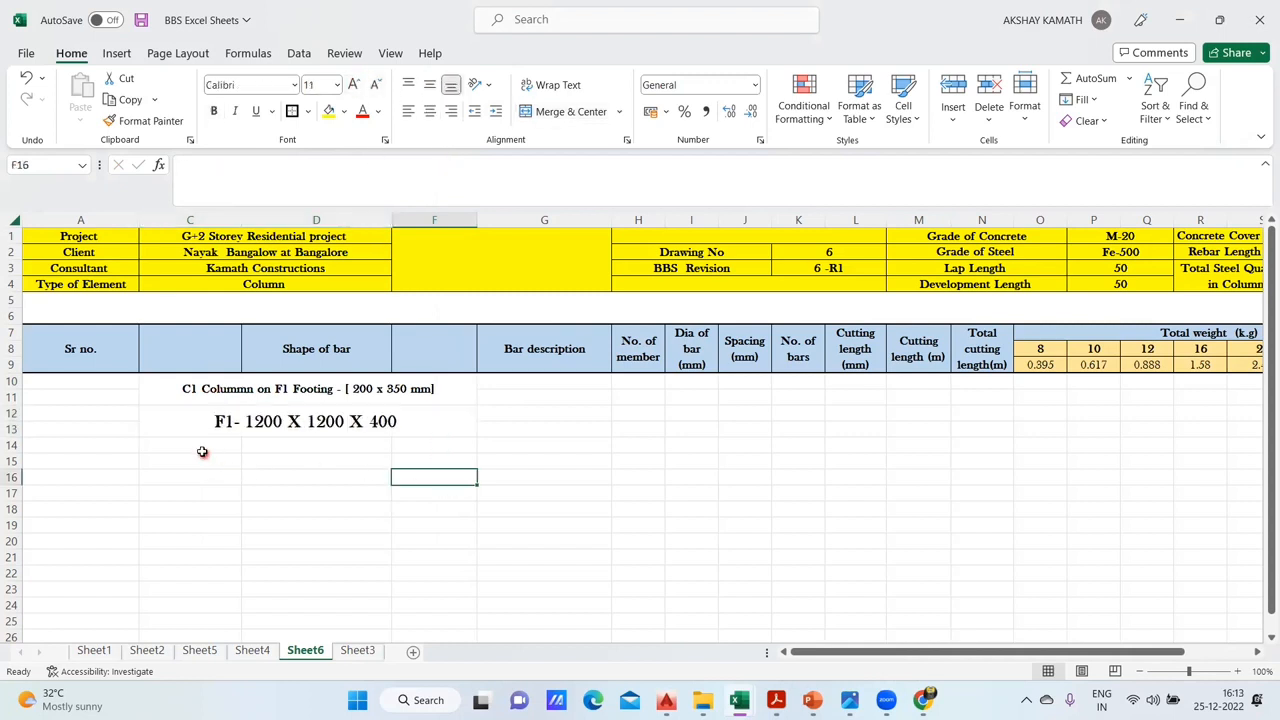
- Merge C14:C15, D14:D15 and F14:F15 into three separate cells and apply borders to them
{"action": "left_click_drag", "start_coordinate": [209, 447], "coordinate": [222, 467]}
{"action": "left_click_drag", "start_coordinate": [290, 446], "coordinate": [297, 462]}
{"action": "left_click_drag", "start_coordinate": [441, 442], "coordinate": [443, 463]}
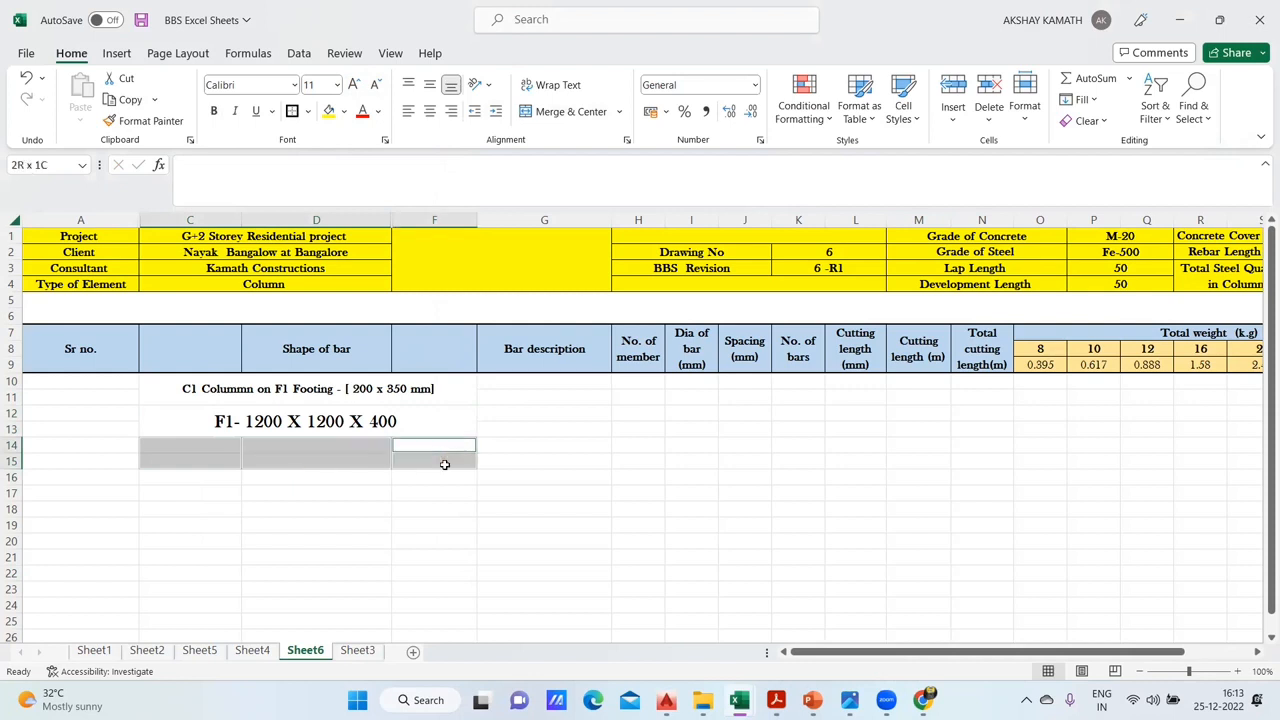
{"action": "left_click", "coordinate": [590, 112]}
{"action": "left_click", "coordinate": [291, 111]}
{"action": "left_click", "coordinate": [608, 547]}
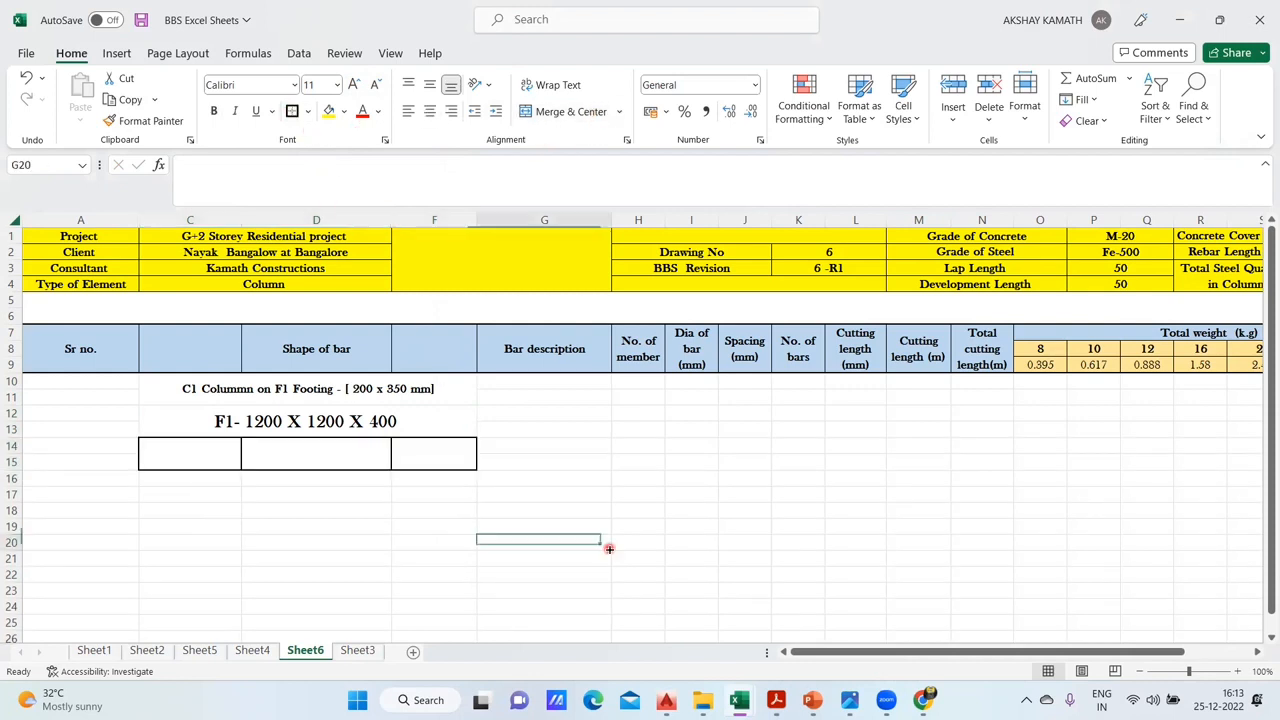
- Enter the F1 footing dimensions 1200, 1200 and 400 in the three bordered cells in row 14
{"action": "double_click", "coordinate": [203, 454]}
{"action": "type", "text": "1200"}
{"action": "left_click", "coordinate": [294, 466]}
{"action": "double_click", "coordinate": [297, 450]}
{"action": "type", "text": "1200"}
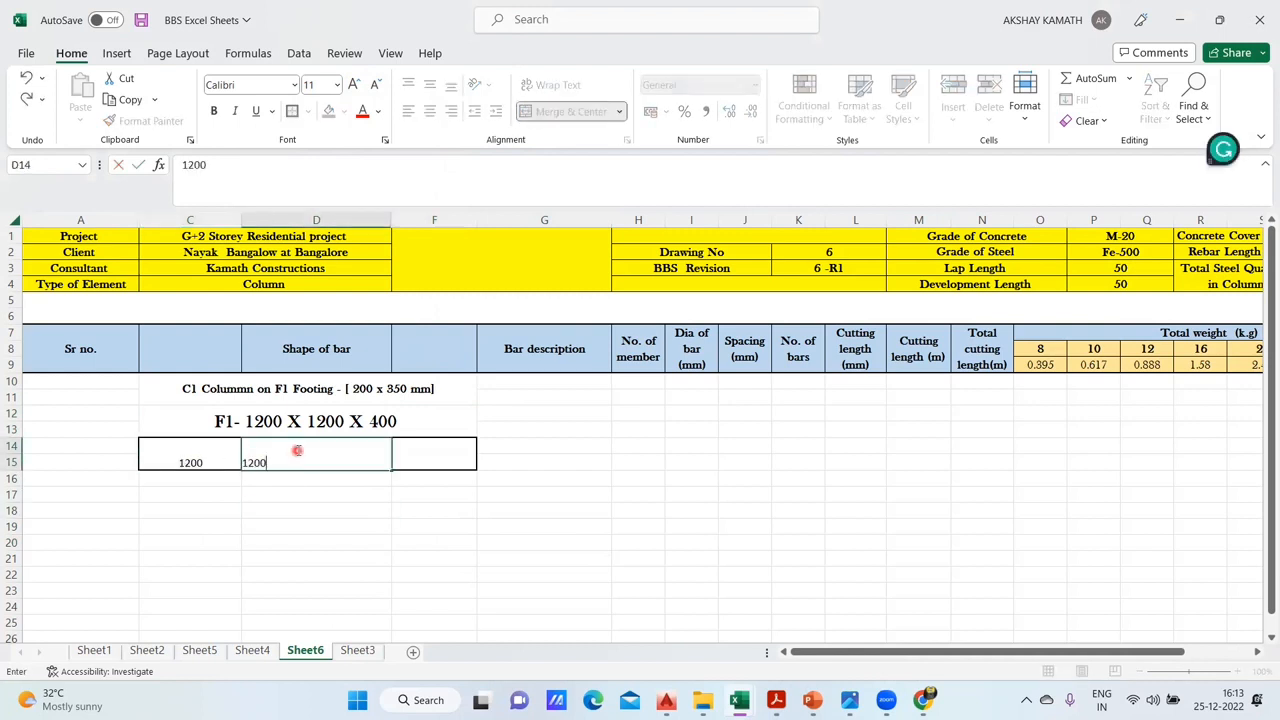
{"action": "left_click", "coordinate": [507, 552]}
{"action": "left_click", "coordinate": [461, 452]}
{"action": "type", "text": "4"}
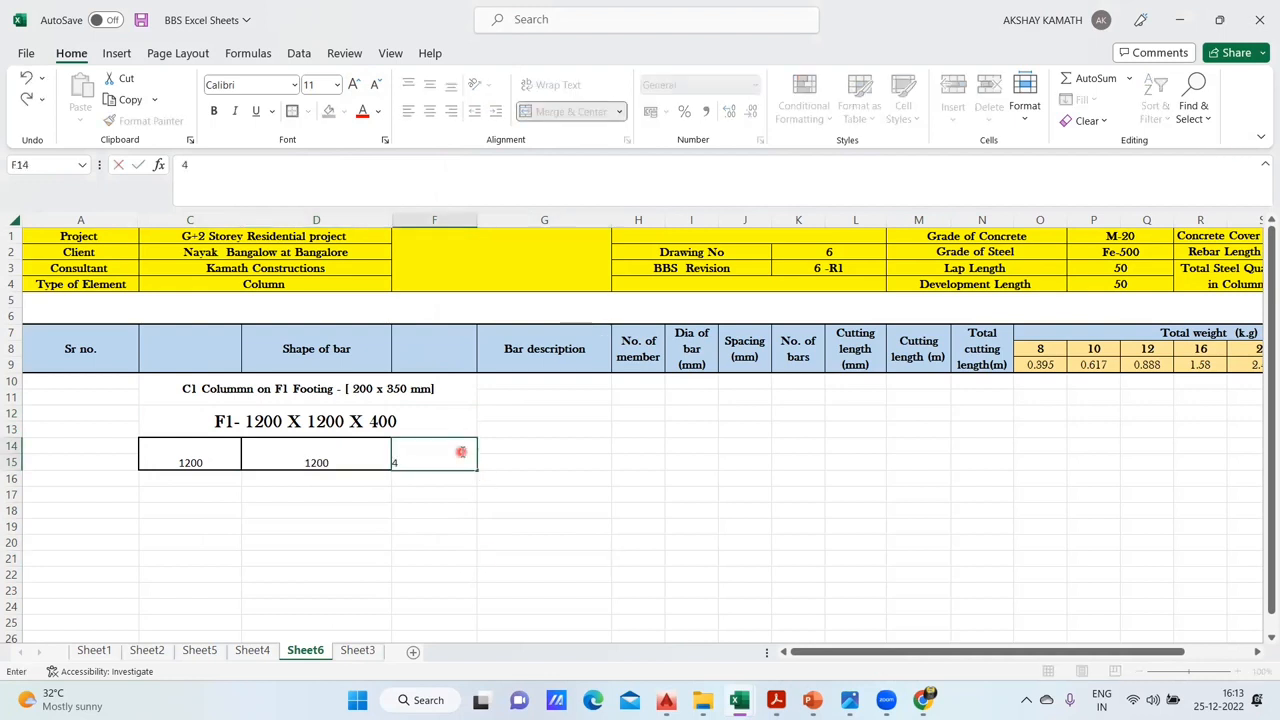
{"action": "type", "text": "00"}
{"action": "left_click", "coordinate": [655, 492]}
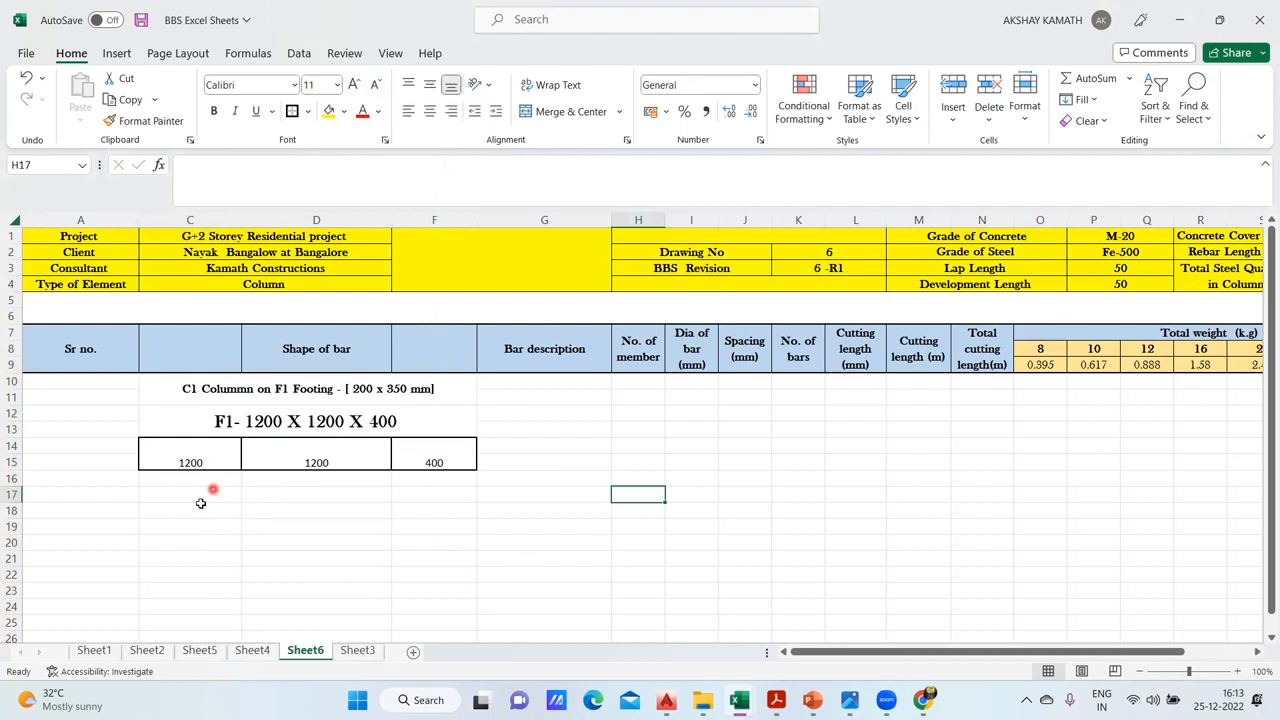
- Check the layout of the C1 column block on Sheet4 and return to Sheet6
{"action": "left_click", "coordinate": [252, 650]}
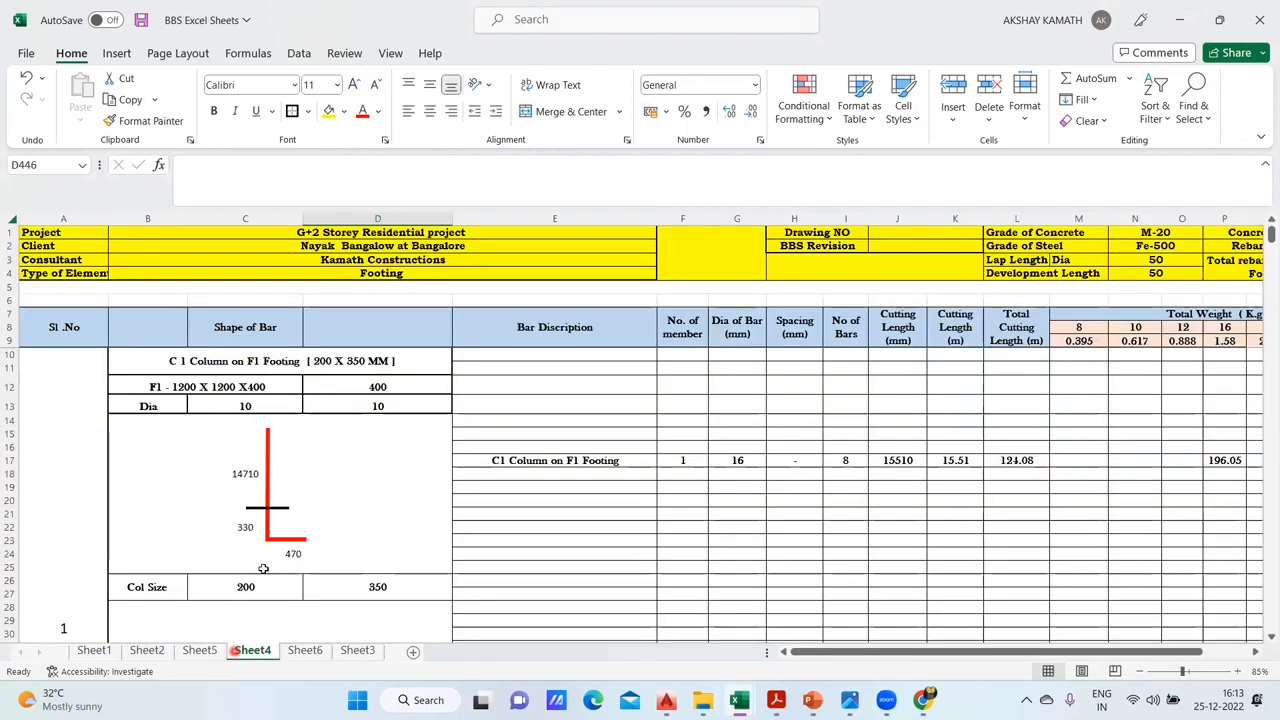
{"action": "left_click", "coordinate": [305, 650]}
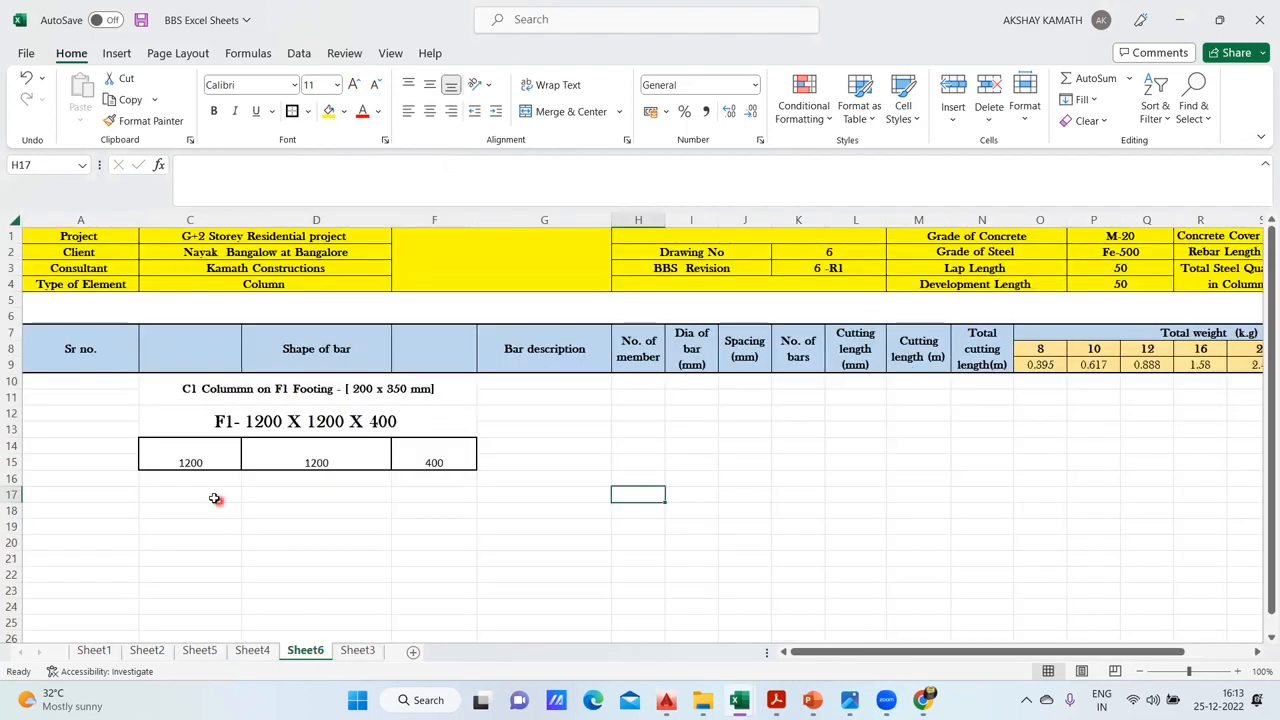
- Merge C16:C17, D16:D17 and F16:F17 into three separate cells and apply borders to them
{"action": "left_click_drag", "start_coordinate": [180, 480], "coordinate": [186, 489]}
{"action": "left_click_drag", "start_coordinate": [271, 477], "coordinate": [296, 491]}
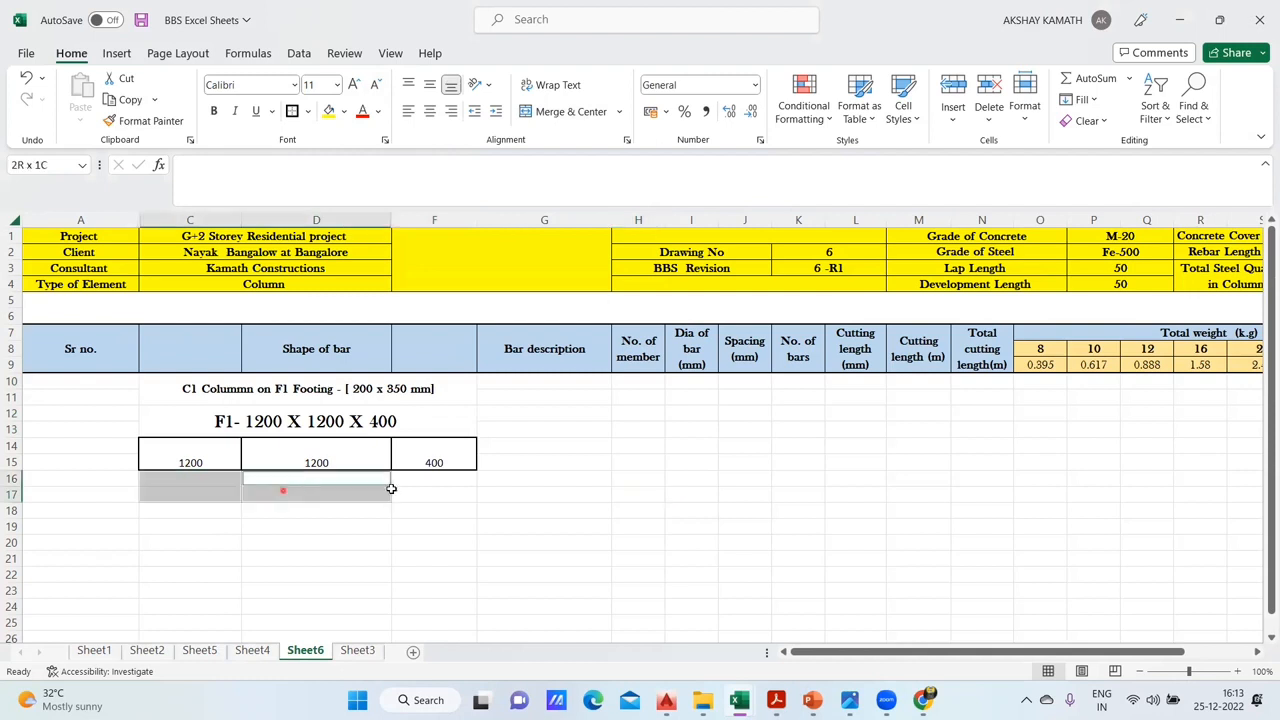
{"action": "left_click_drag", "start_coordinate": [414, 478], "coordinate": [430, 490]}
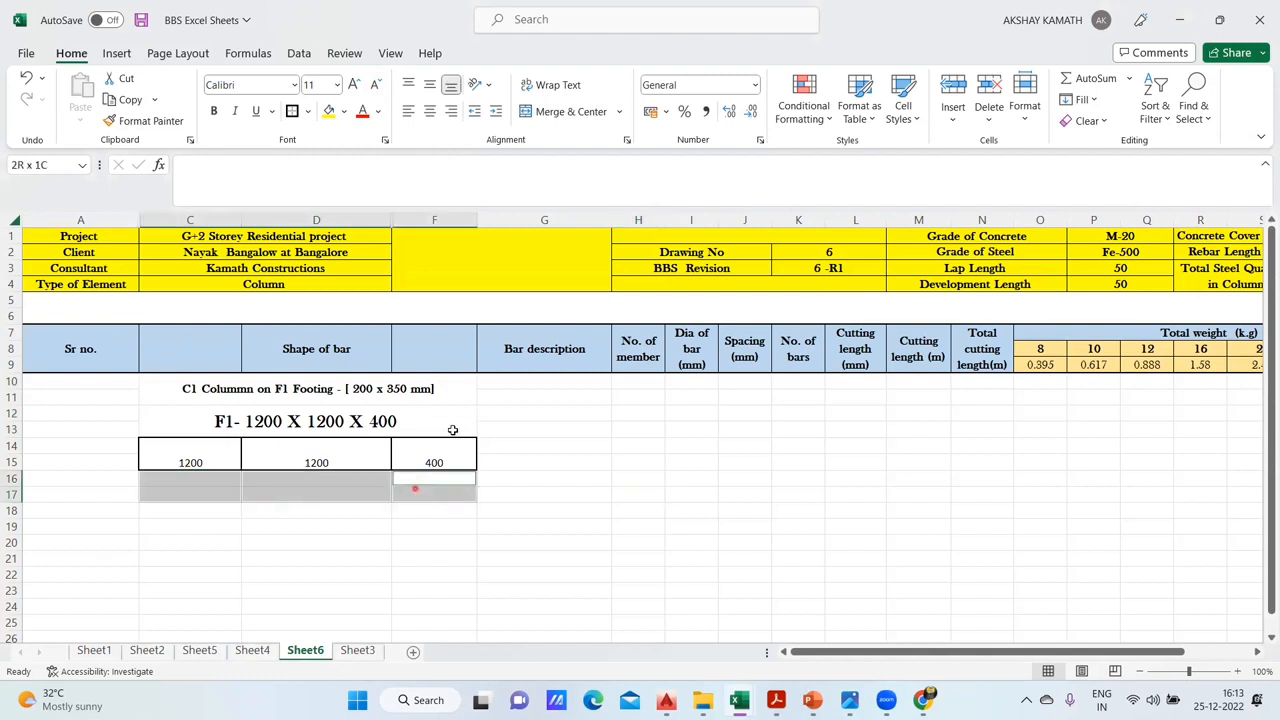
{"action": "left_click", "coordinate": [576, 112]}
{"action": "left_click", "coordinate": [291, 111]}
{"action": "left_click", "coordinate": [430, 573]}
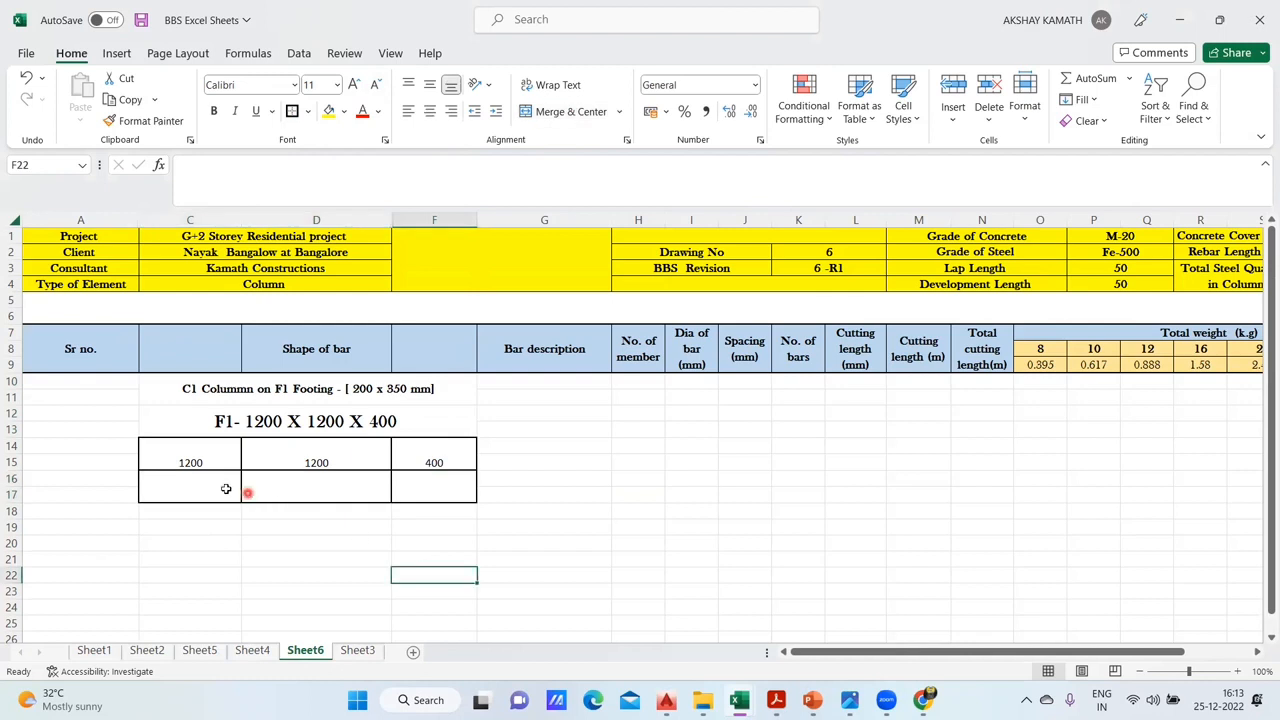
- Enter the label Dia and the bar diameters 10 and 10 in the three bordered cells of row 16
{"action": "double_click", "coordinate": [221, 487]}
{"action": "type", "text": "Dia"}
{"action": "left_click", "coordinate": [334, 540]}
{"action": "left_click", "coordinate": [331, 484]}
{"action": "double_click", "coordinate": [331, 484]}
{"action": "type", "text": "10"}
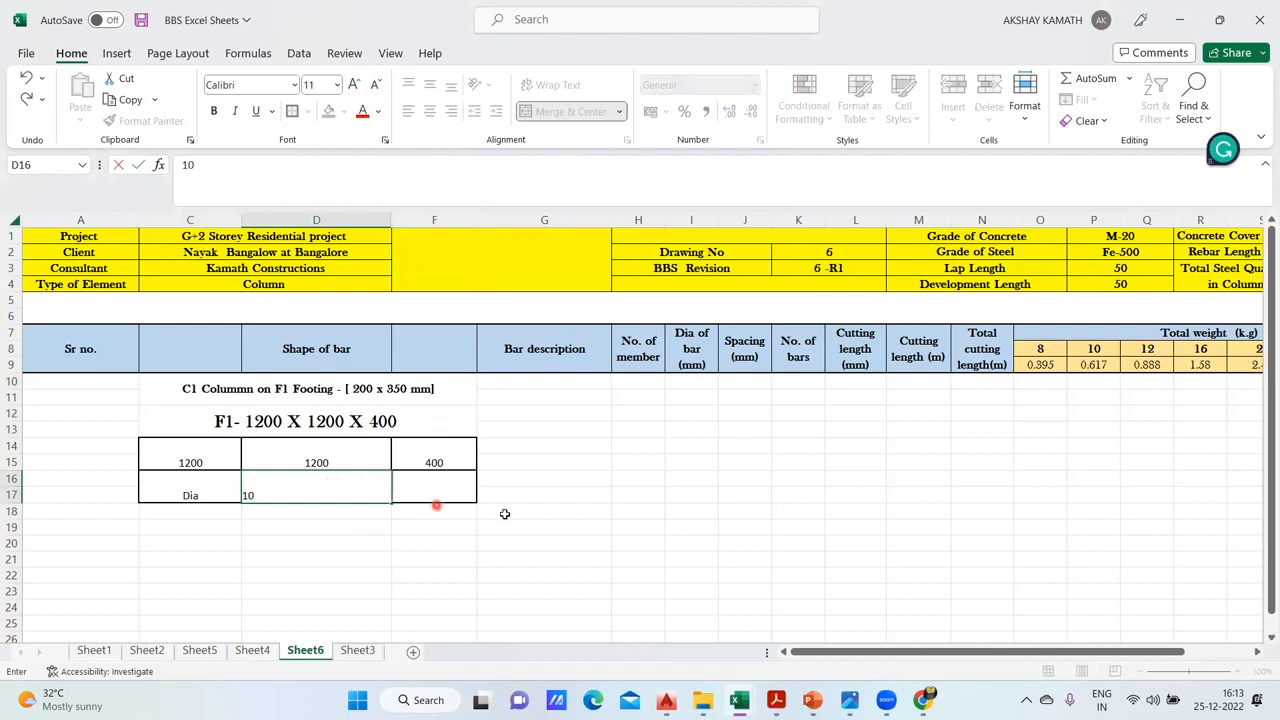
{"action": "left_click", "coordinate": [494, 515]}
{"action": "left_click", "coordinate": [437, 482]}
{"action": "double_click", "coordinate": [437, 482]}
{"action": "type", "text": "1"}
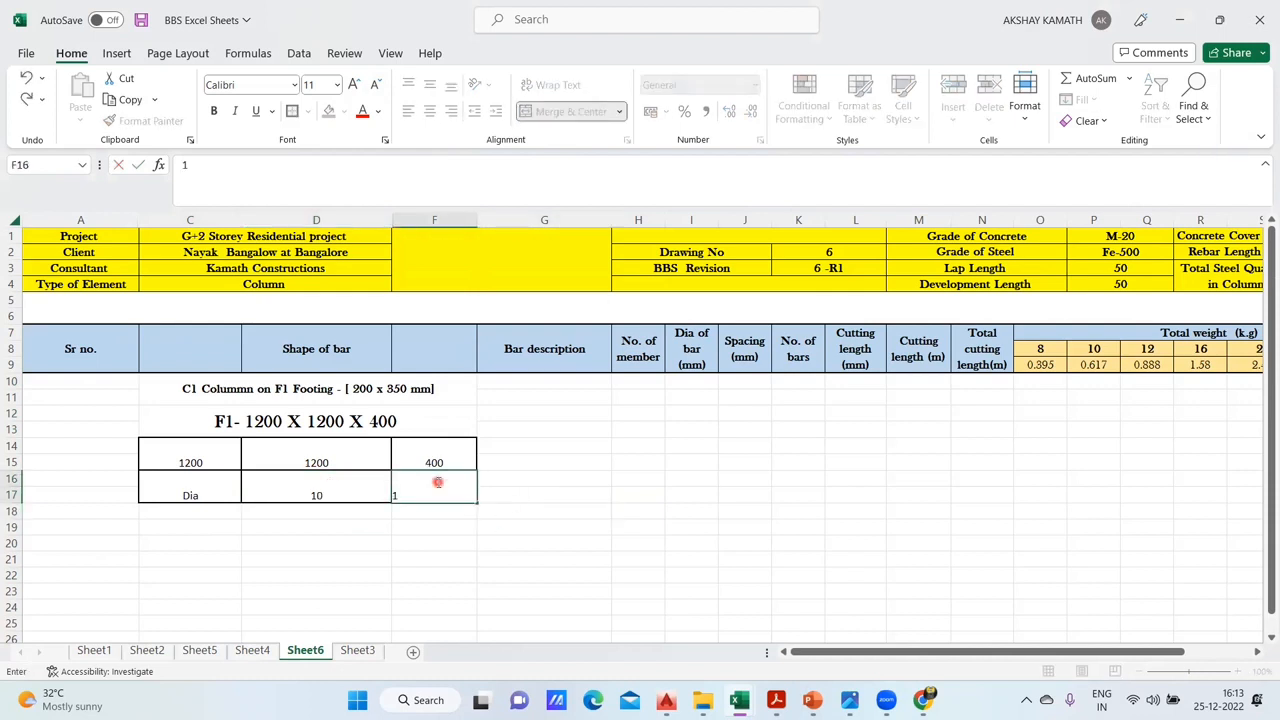
{"action": "type", "text": "0"}
{"action": "left_click", "coordinate": [536, 490]}
- Format the whole C1 column block C10:F17 as middle-aligned Baskerville Old Face text at size 12
{"action": "left_click_drag", "start_coordinate": [190, 455], "coordinate": [429, 486]}
{"action": "left_click_drag", "start_coordinate": [189, 392], "coordinate": [374, 500]}
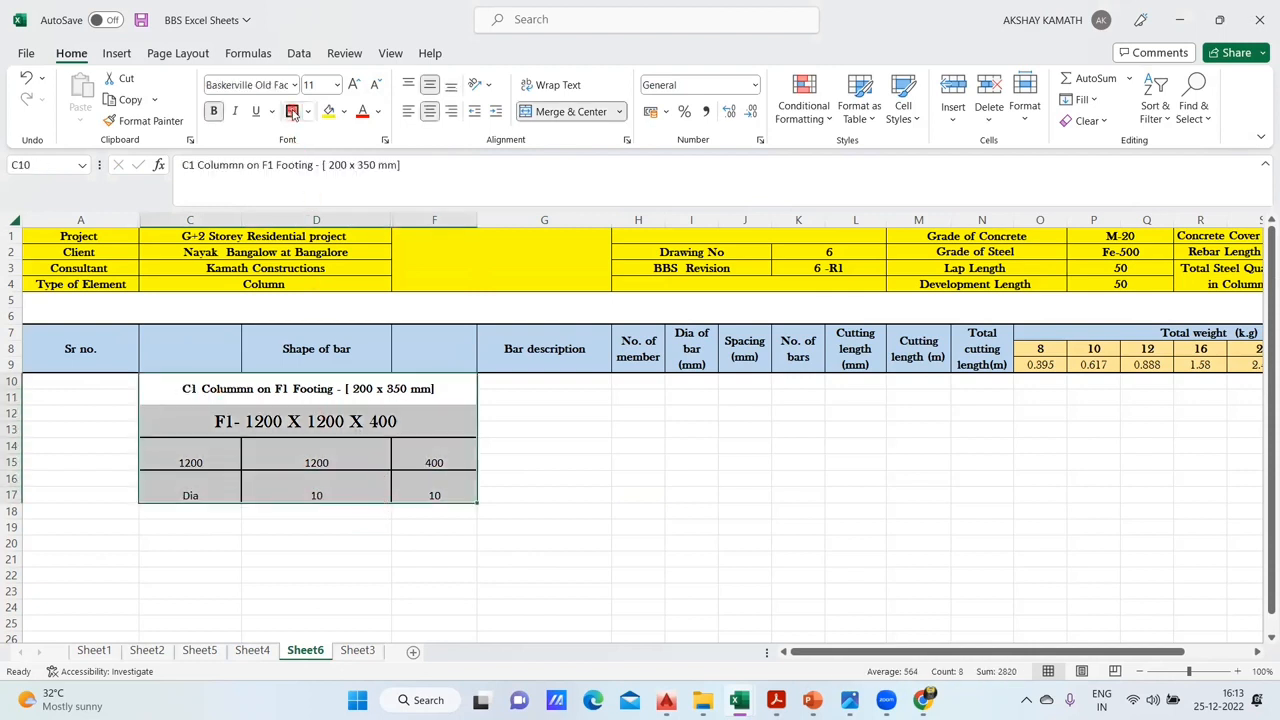
{"action": "left_click", "coordinate": [431, 86]}
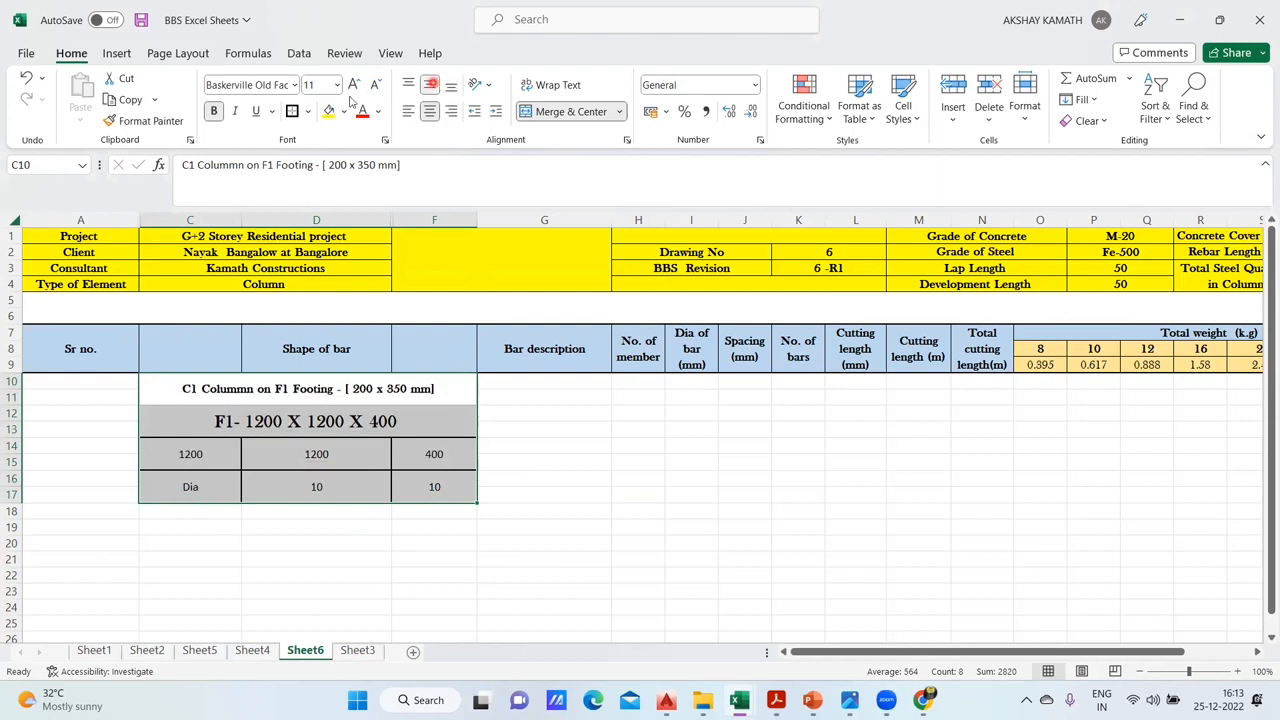
{"action": "left_click", "coordinate": [293, 86]}
{"action": "scroll", "coordinate": [285, 275], "scroll_direction": "down", "scroll_amount": 6}
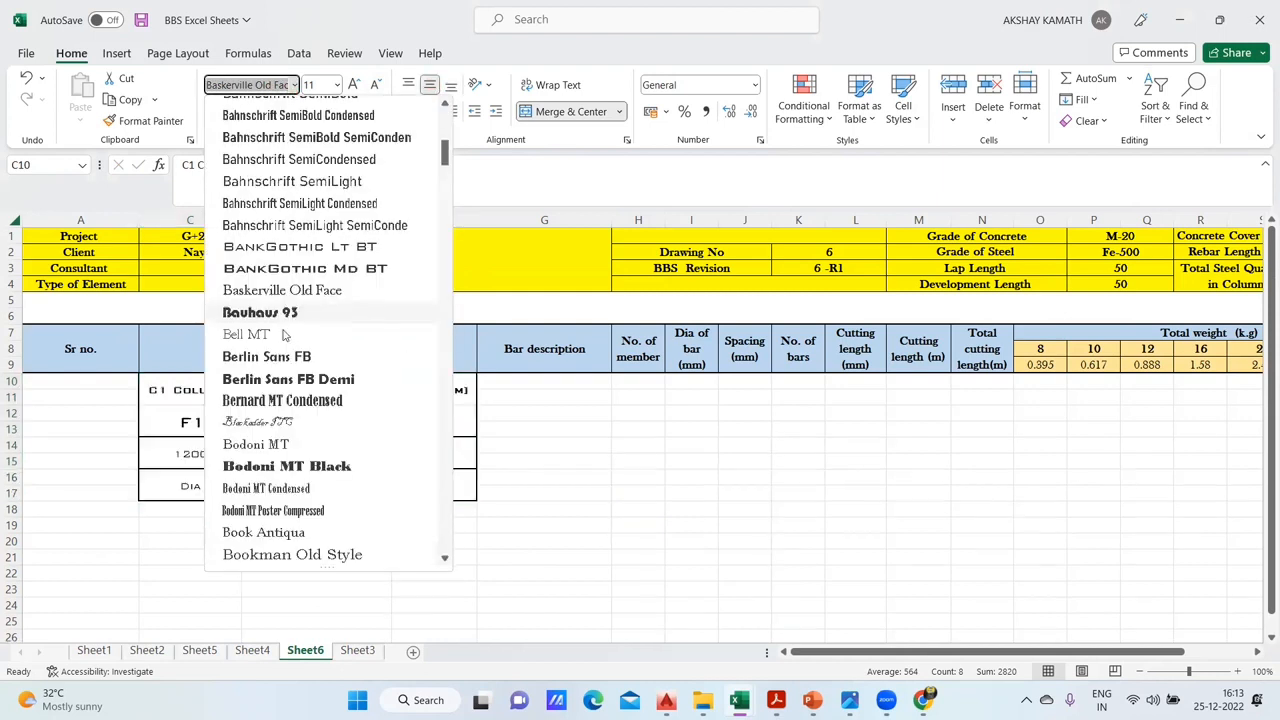
{"action": "scroll", "coordinate": [285, 275], "scroll_direction": "up", "scroll_amount": 3}
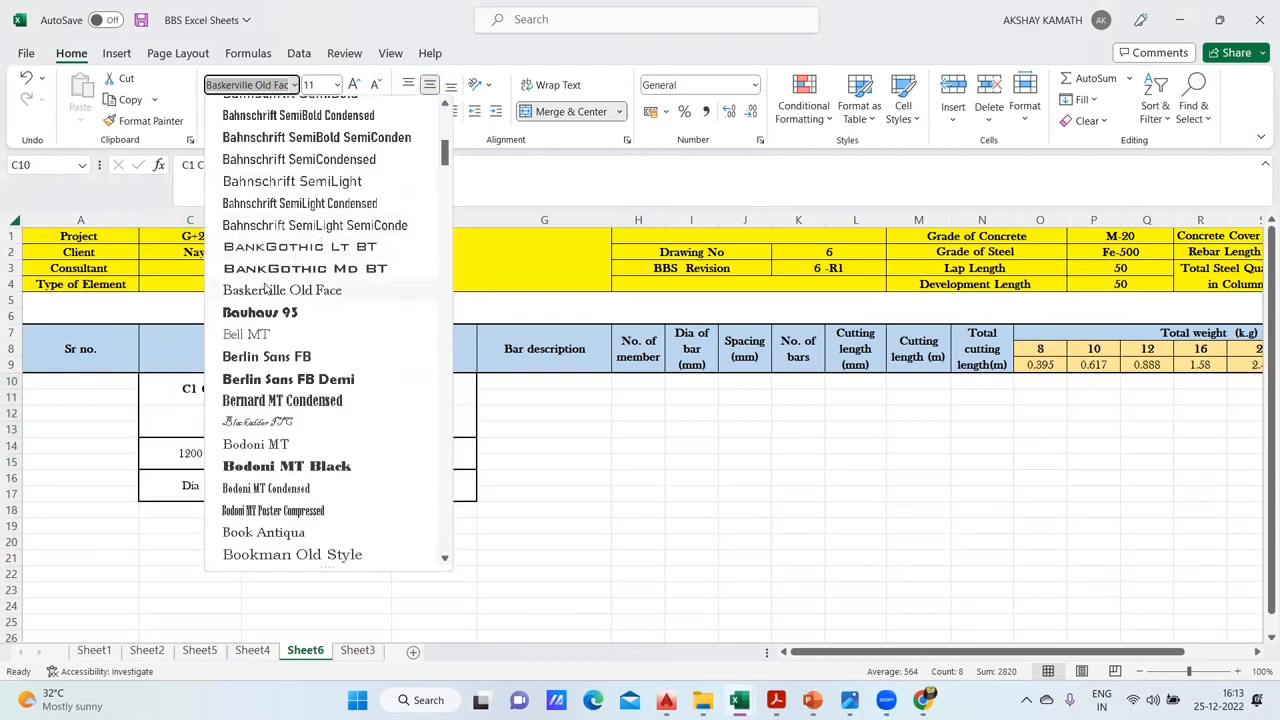
{"action": "left_click", "coordinate": [282, 290]}
{"action": "double_click", "coordinate": [349, 85]}
{"action": "left_click", "coordinate": [374, 85]}
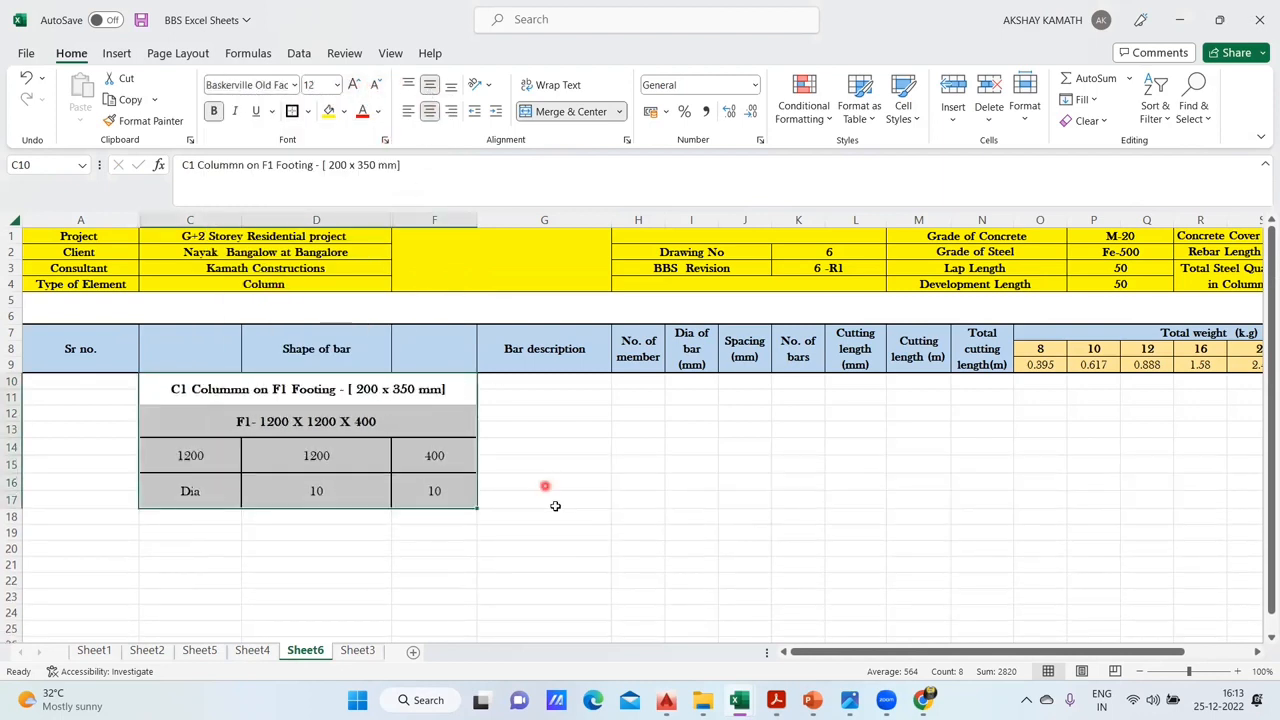
{"action": "left_click", "coordinate": [555, 503]}
- Make all text in the C1 column block C10:F17 bold
{"action": "left_click_drag", "start_coordinate": [199, 392], "coordinate": [369, 489]}
{"action": "left_click_drag", "start_coordinate": [217, 389], "coordinate": [352, 483]}
{"action": "left_click", "coordinate": [214, 112]}
{"action": "left_click", "coordinate": [213, 112]}
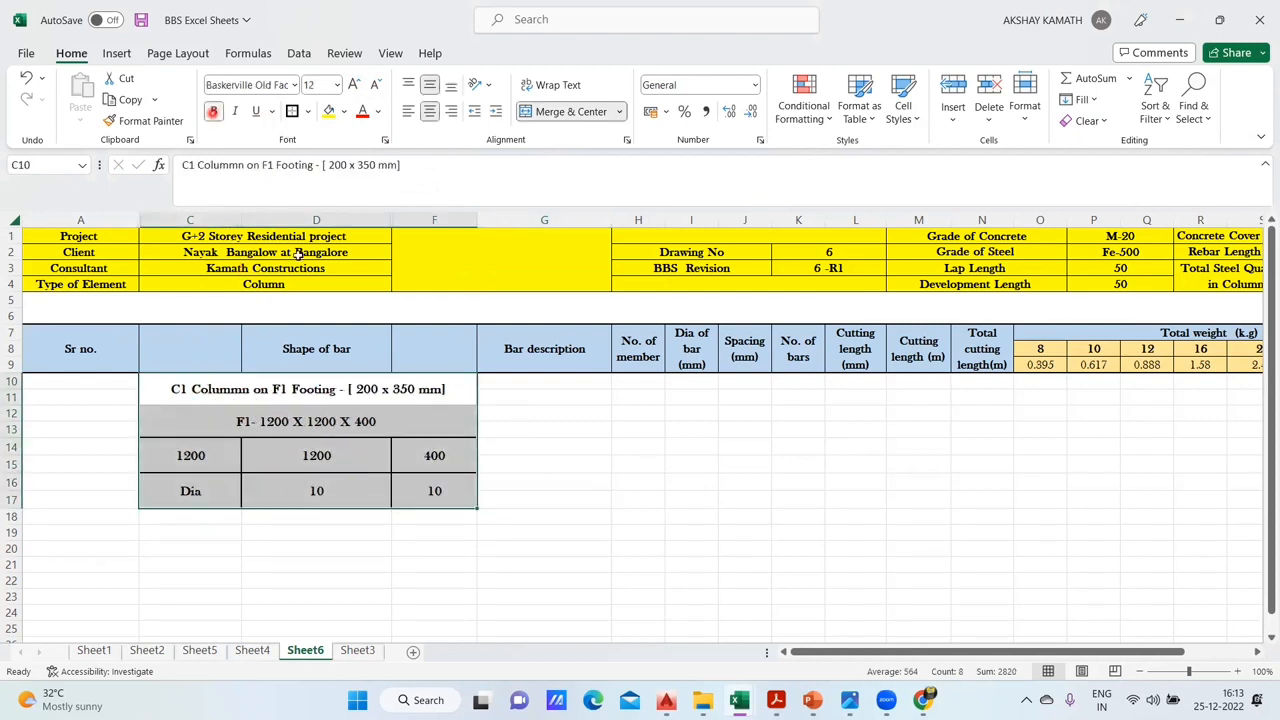
{"action": "left_click", "coordinate": [524, 452]}
{"action": "left_click", "coordinate": [321, 388]}
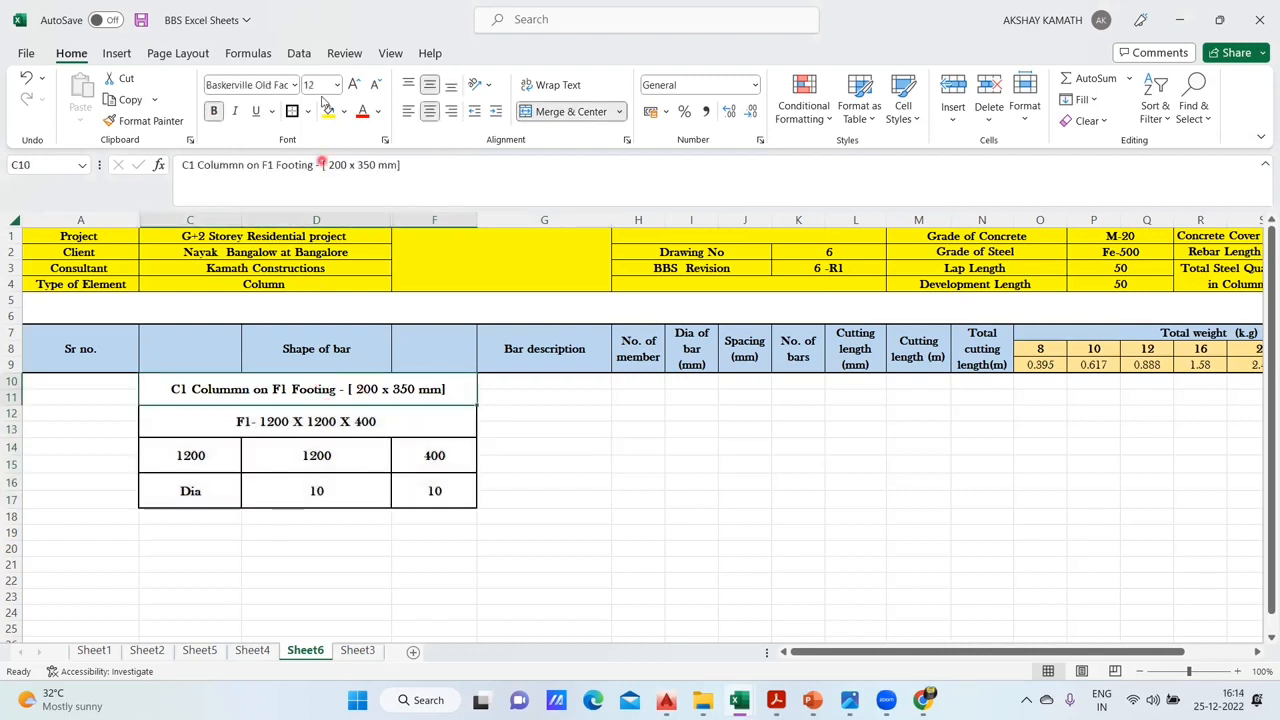
{"action": "left_click", "coordinate": [678, 504]}
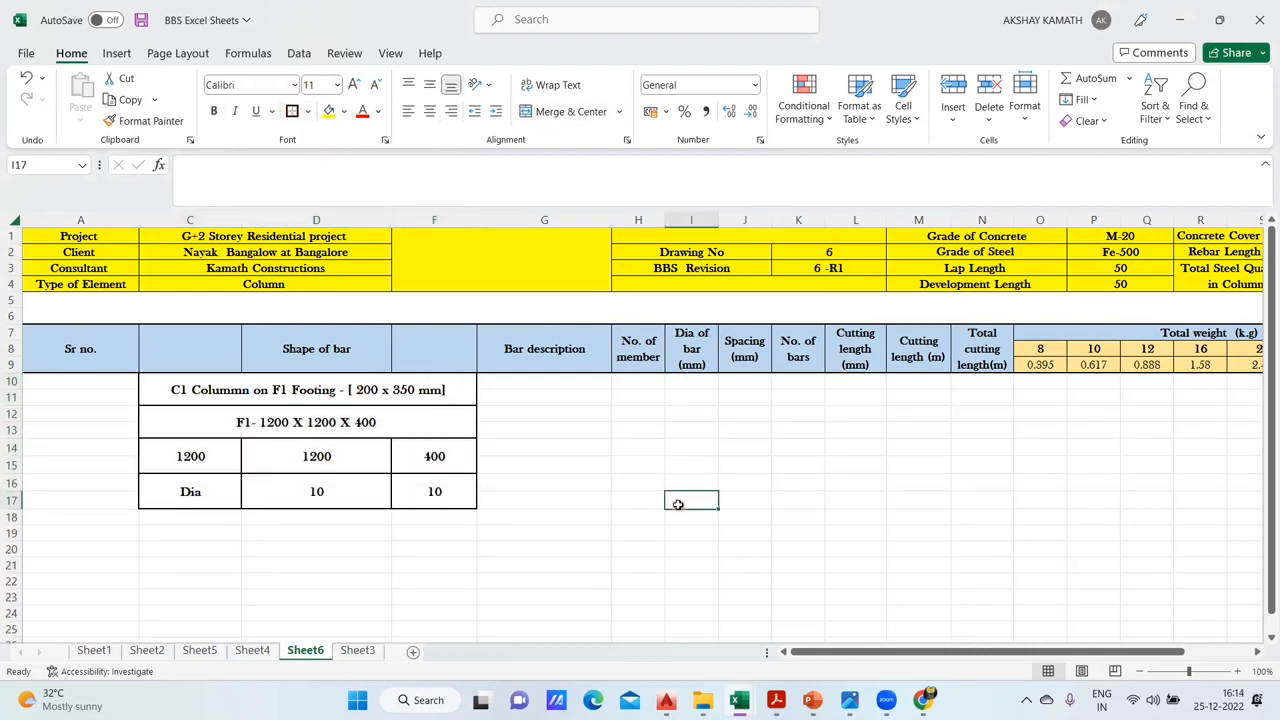
- Check the bar shape sketch and the column size row under the C1 heading on Sheet4, and return to Sheet6
{"action": "scroll", "coordinate": [613, 480], "scroll_direction": "down", "scroll_amount": 1}
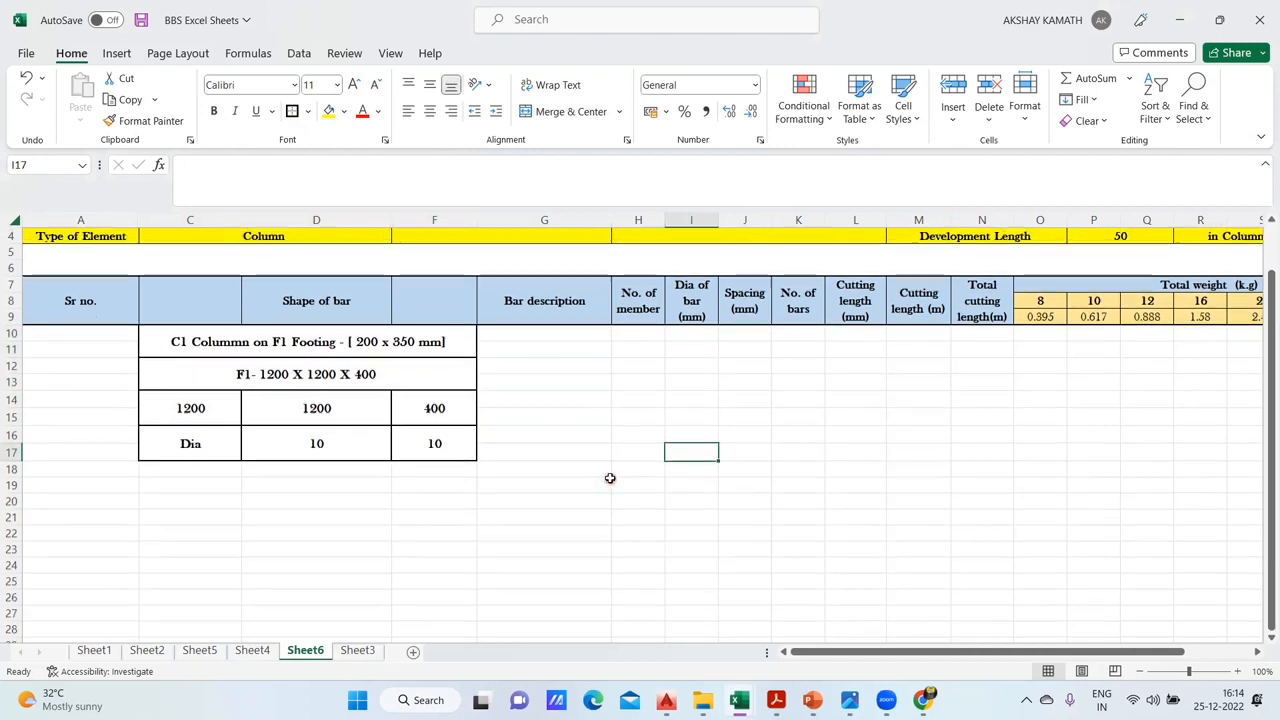
{"action": "scroll", "coordinate": [300, 495], "scroll_direction": "down", "scroll_amount": 1}
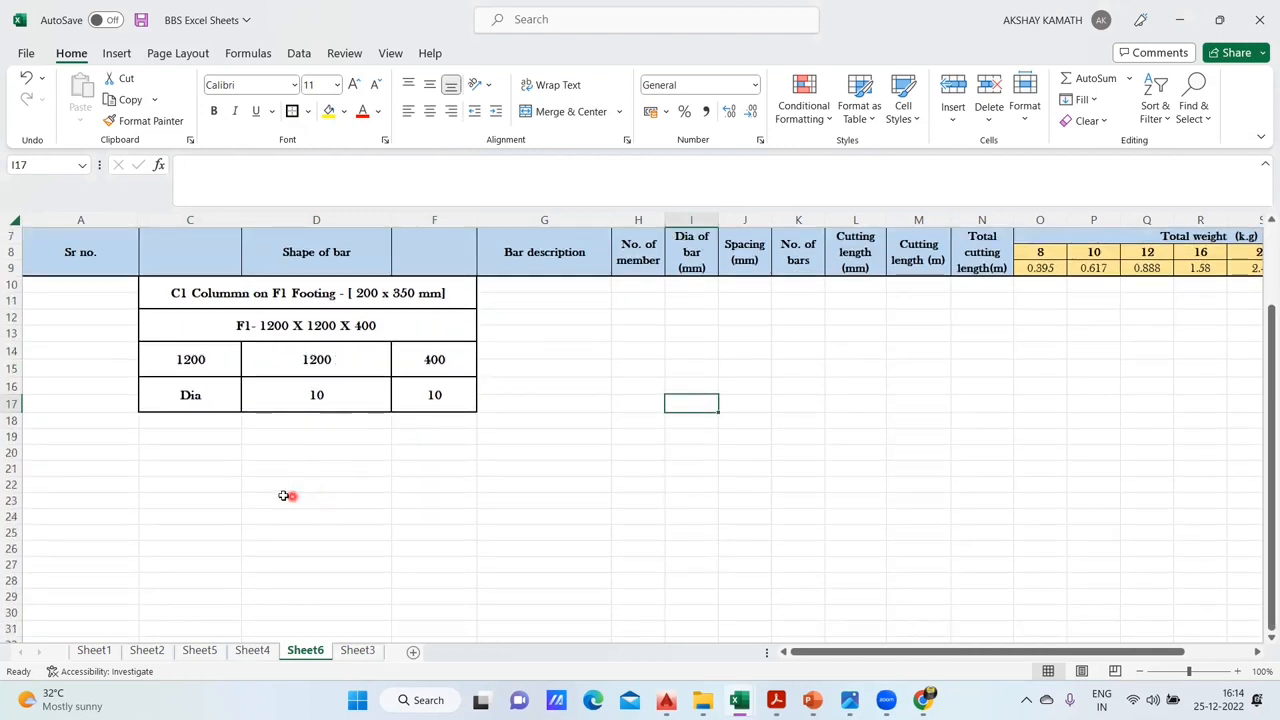
{"action": "left_click", "coordinate": [252, 650]}
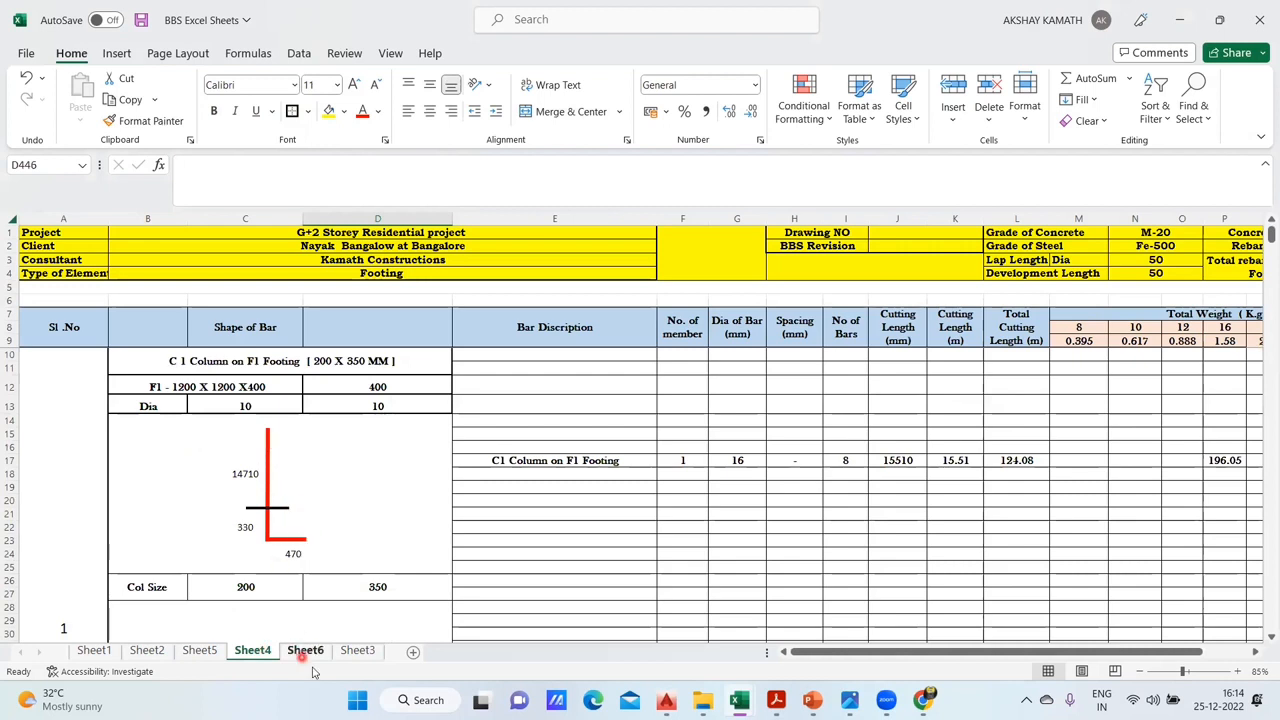
{"action": "scroll", "coordinate": [338, 555], "scroll_direction": "down", "scroll_amount": 2}
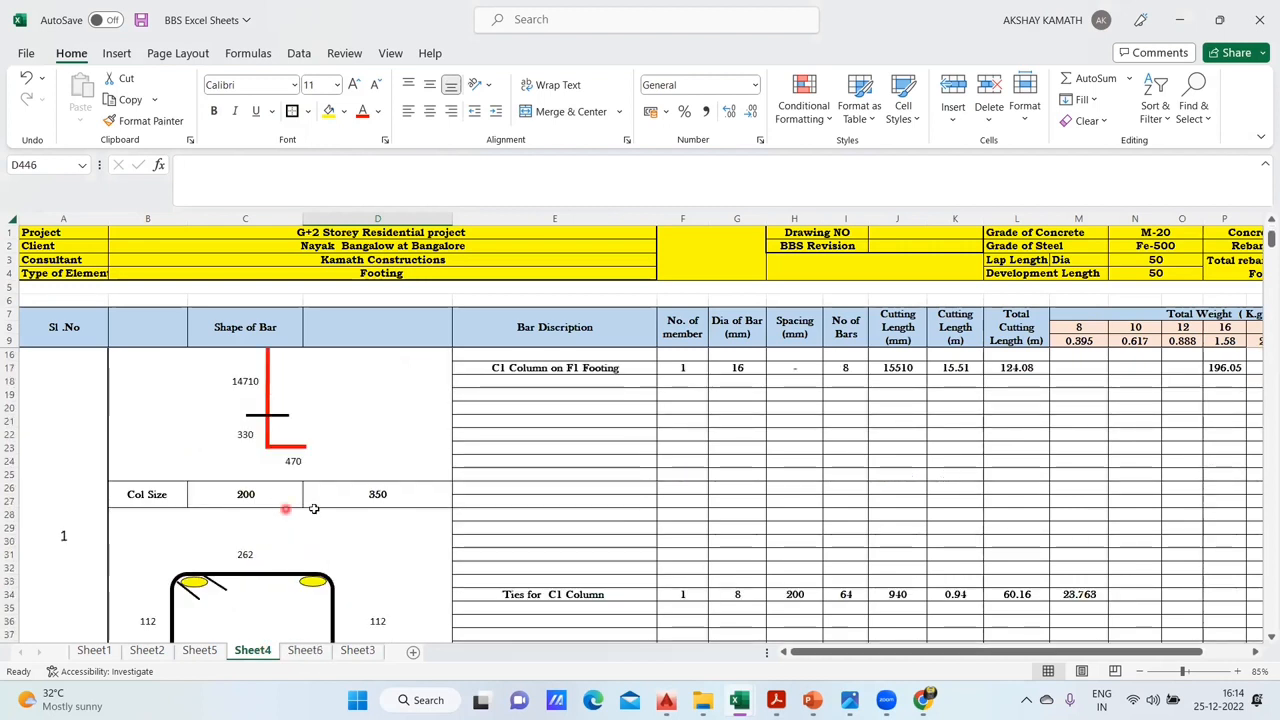
{"action": "left_click", "coordinate": [306, 651]}
- Fill columns C to F below the Dia row with white to hide the gridlines
{"action": "left_click_drag", "start_coordinate": [159, 425], "coordinate": [426, 648]}
{"action": "scroll", "coordinate": [414, 530], "scroll_direction": "up", "scroll_amount": 6}
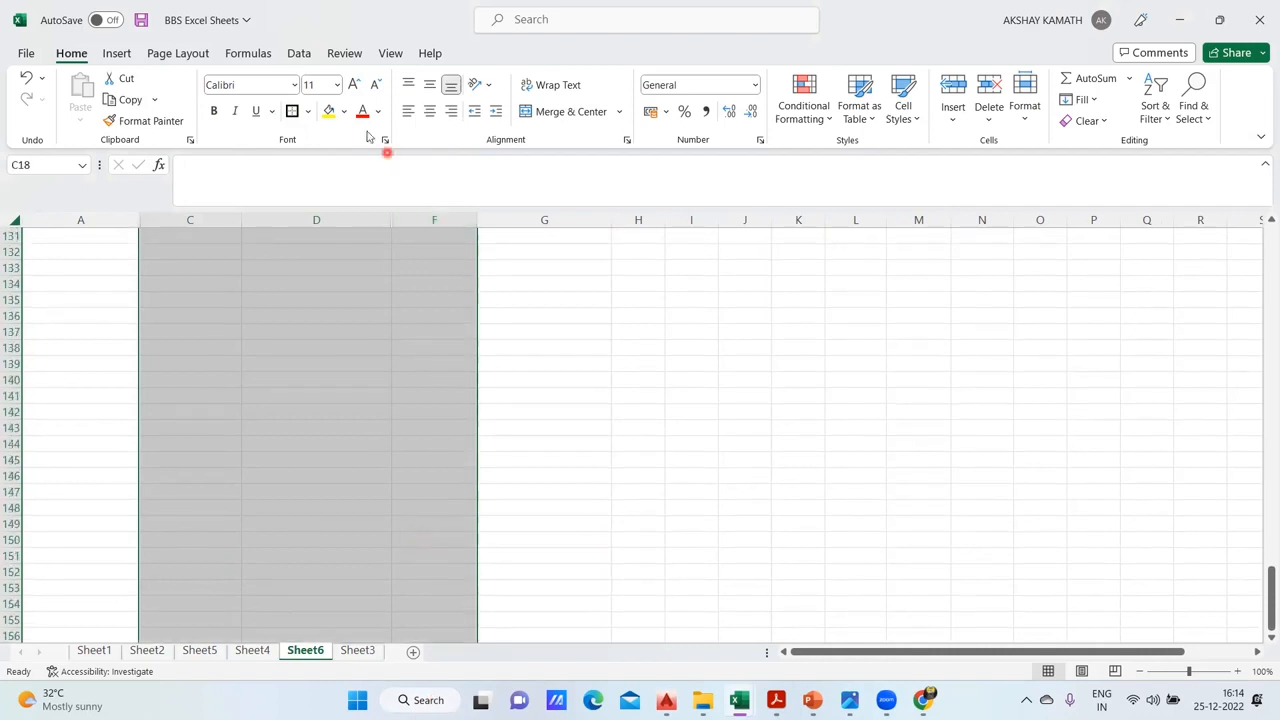
{"action": "left_click", "coordinate": [343, 111]}
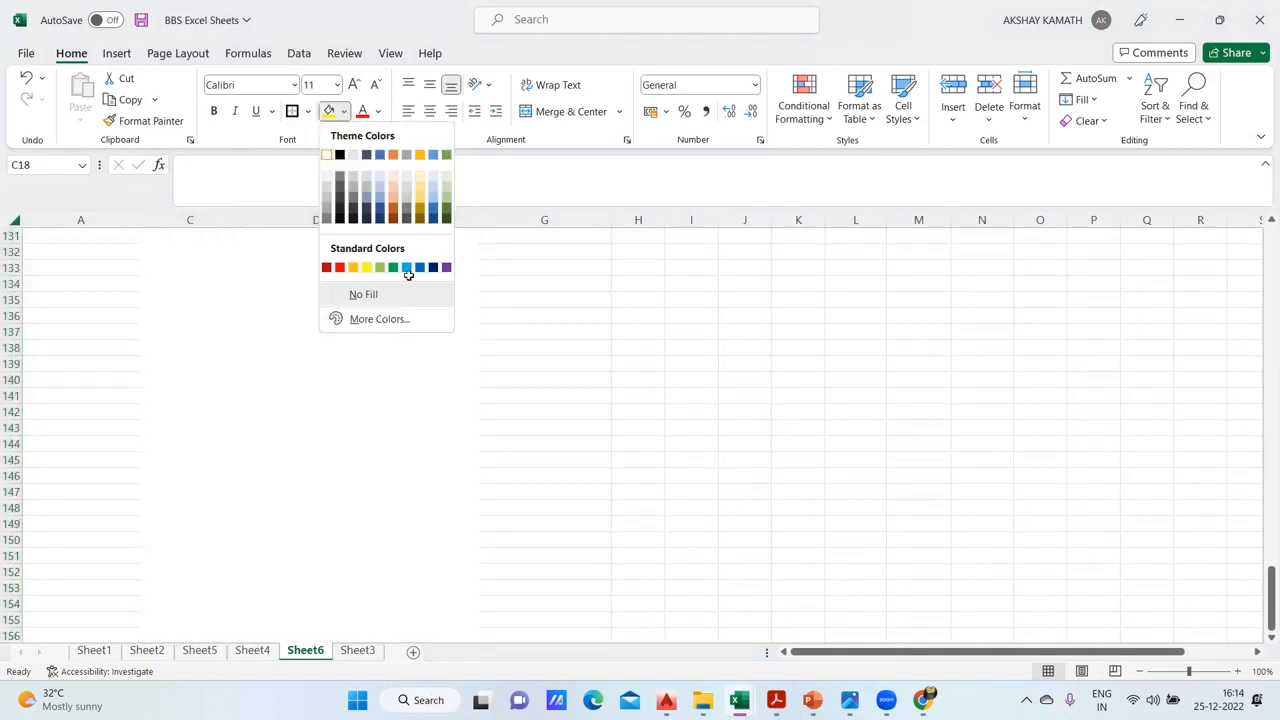
{"action": "left_click", "coordinate": [330, 156]}
{"action": "left_click", "coordinate": [634, 505]}
{"action": "scroll", "coordinate": [638, 494], "scroll_direction": "down", "scroll_amount": 2}
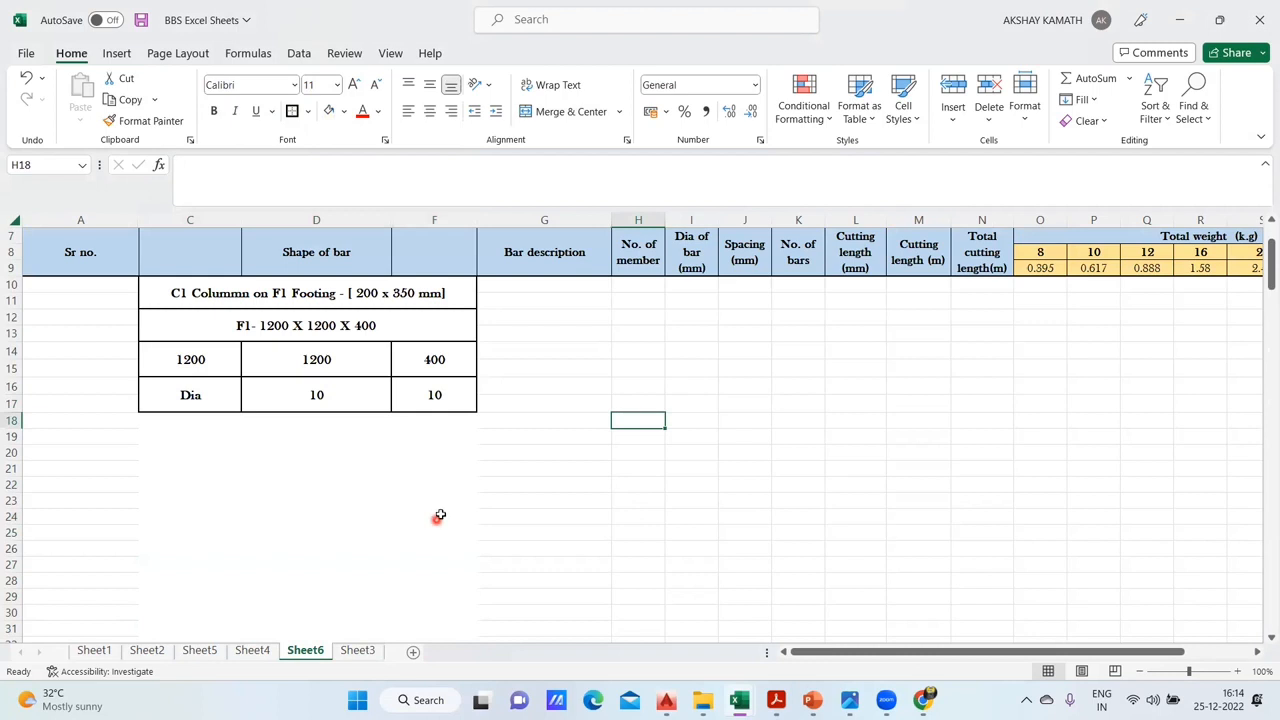
{"action": "scroll", "coordinate": [400, 505], "scroll_direction": "down", "scroll_amount": 1}
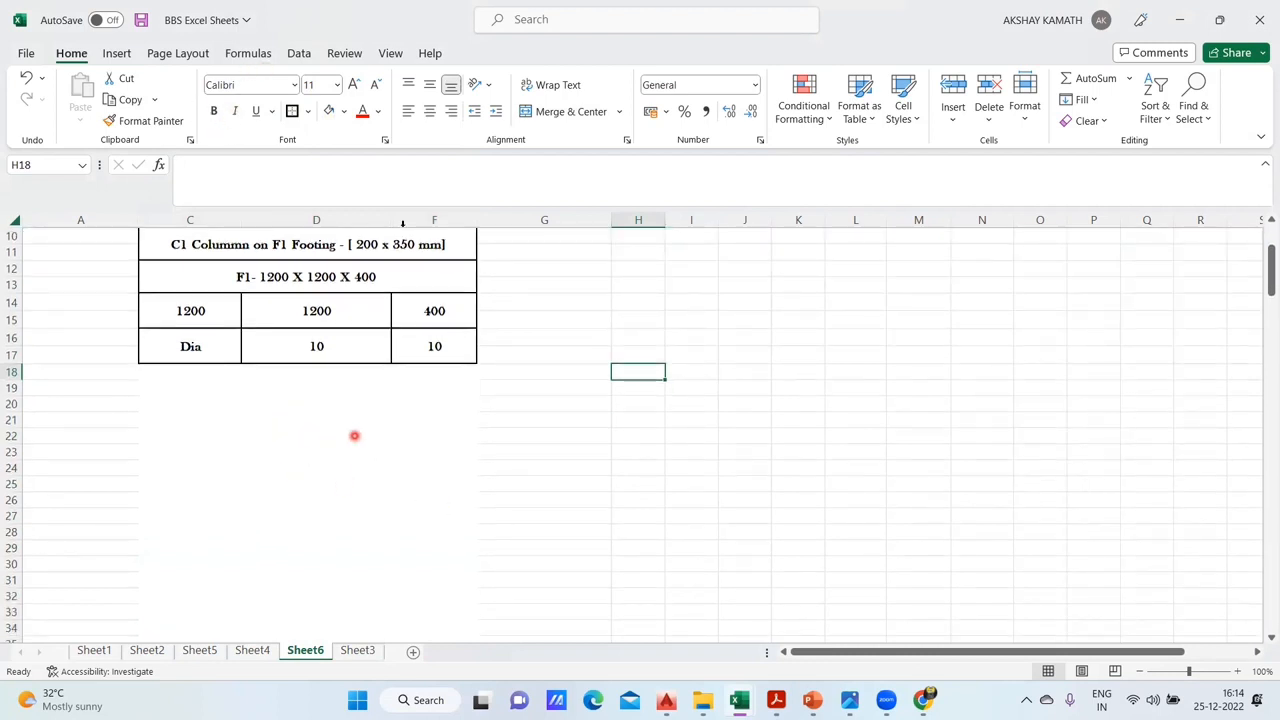
- Try to draw an L-shaped bar with border lines along the left edge of D19:D25 and under D25
{"action": "left_click", "coordinate": [344, 112]}
{"action": "left_click", "coordinate": [308, 111]}
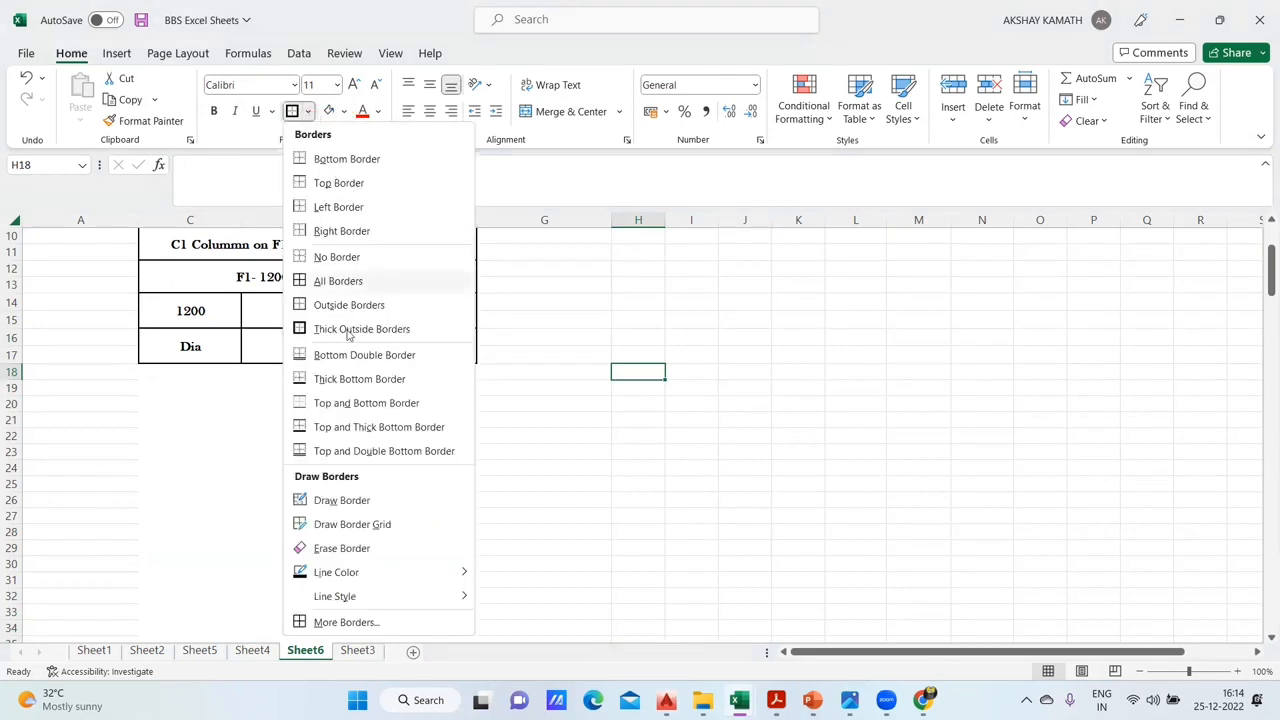
{"action": "left_click", "coordinate": [363, 501]}
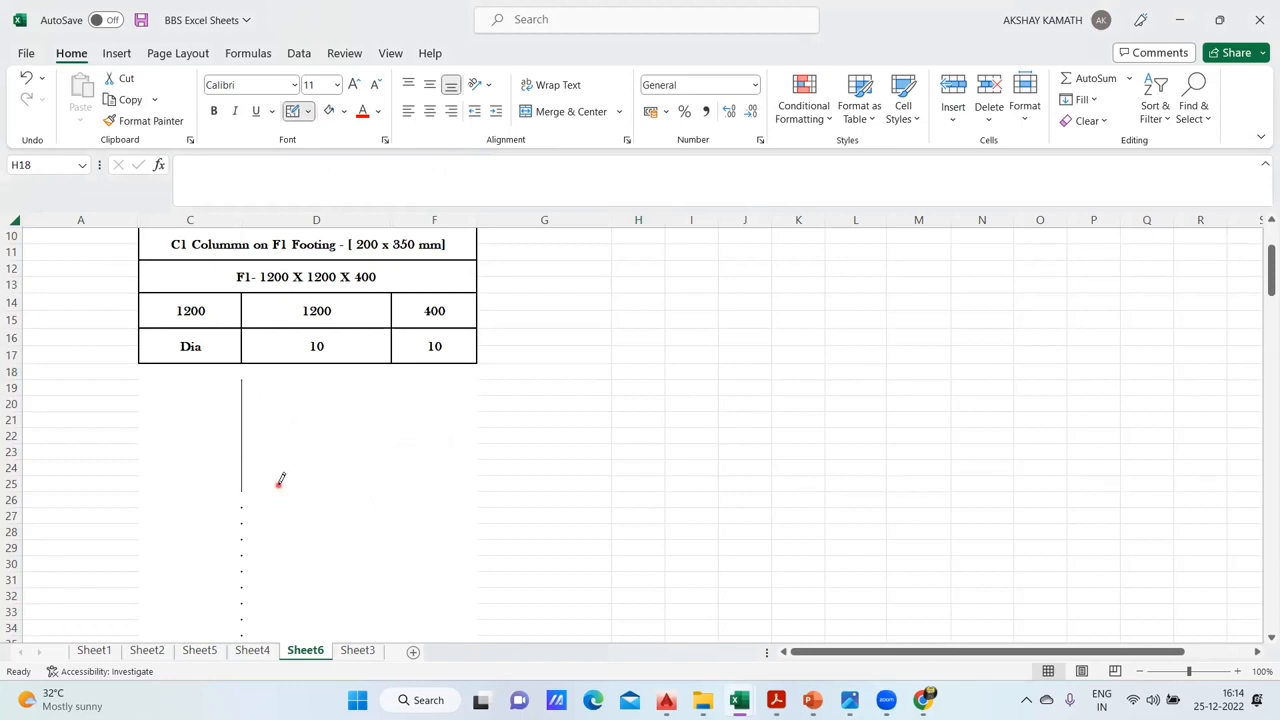
{"action": "left_click", "coordinate": [254, 489]}
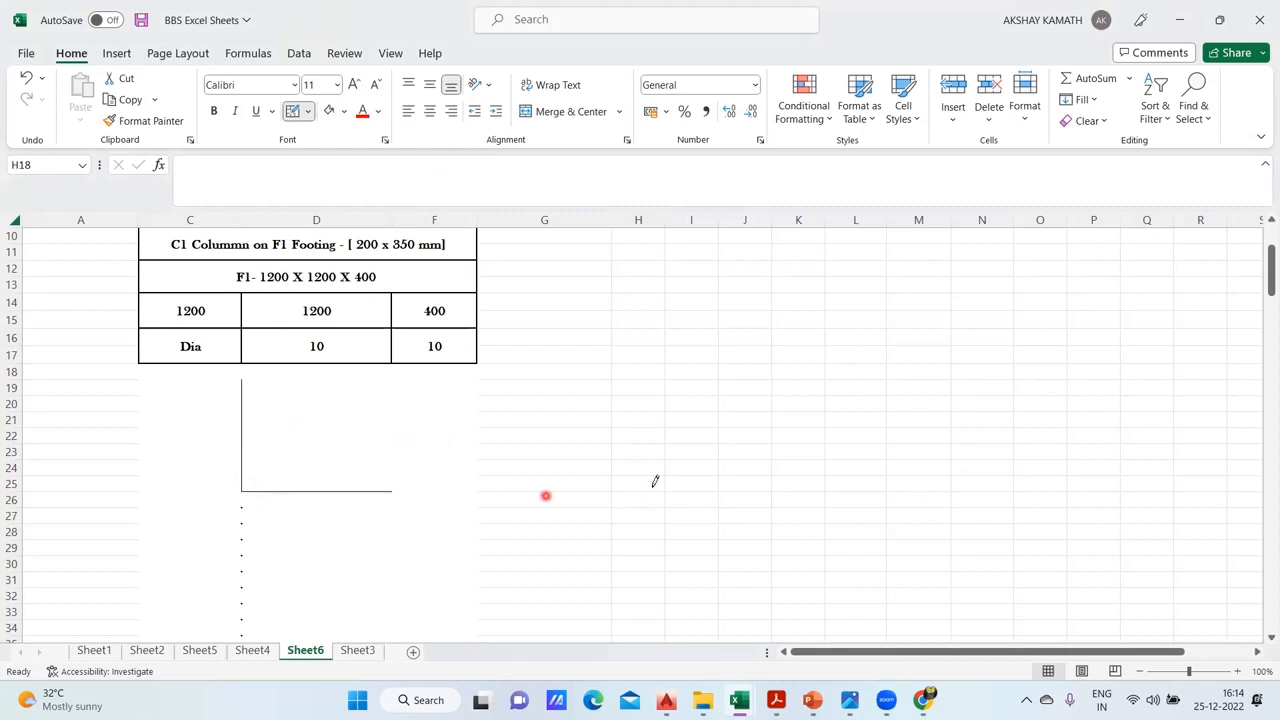
{"action": "key", "text": "Escape"}
{"action": "key", "text": "Down"}
{"action": "key", "text": "Down"}
{"action": "key", "text": "Down"}
{"action": "key", "text": "Down"}
{"action": "key", "text": "Down"}
{"action": "key", "text": "Down"}
{"action": "key", "text": "Down"}
{"action": "left_click", "coordinate": [365, 489]}
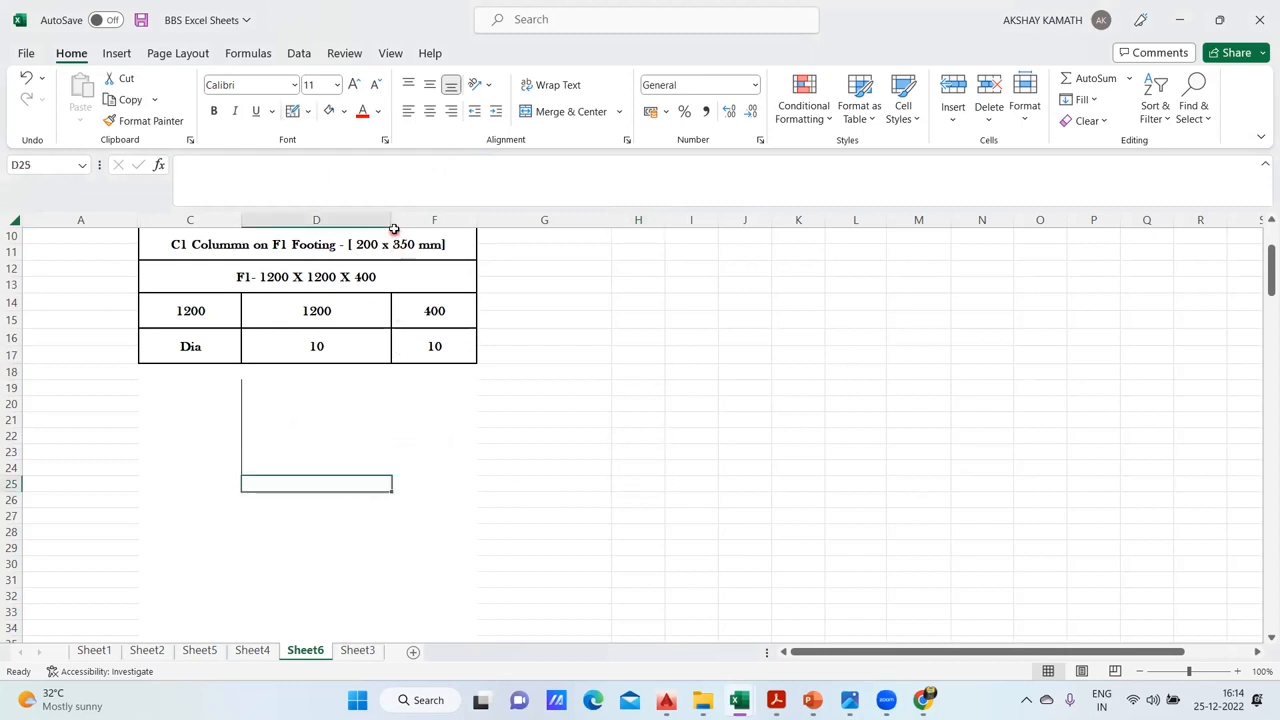
- Try a narrower column D, and undo it together with the drawn border lines
{"action": "left_click_drag", "start_coordinate": [393, 220], "coordinate": [352, 220]}
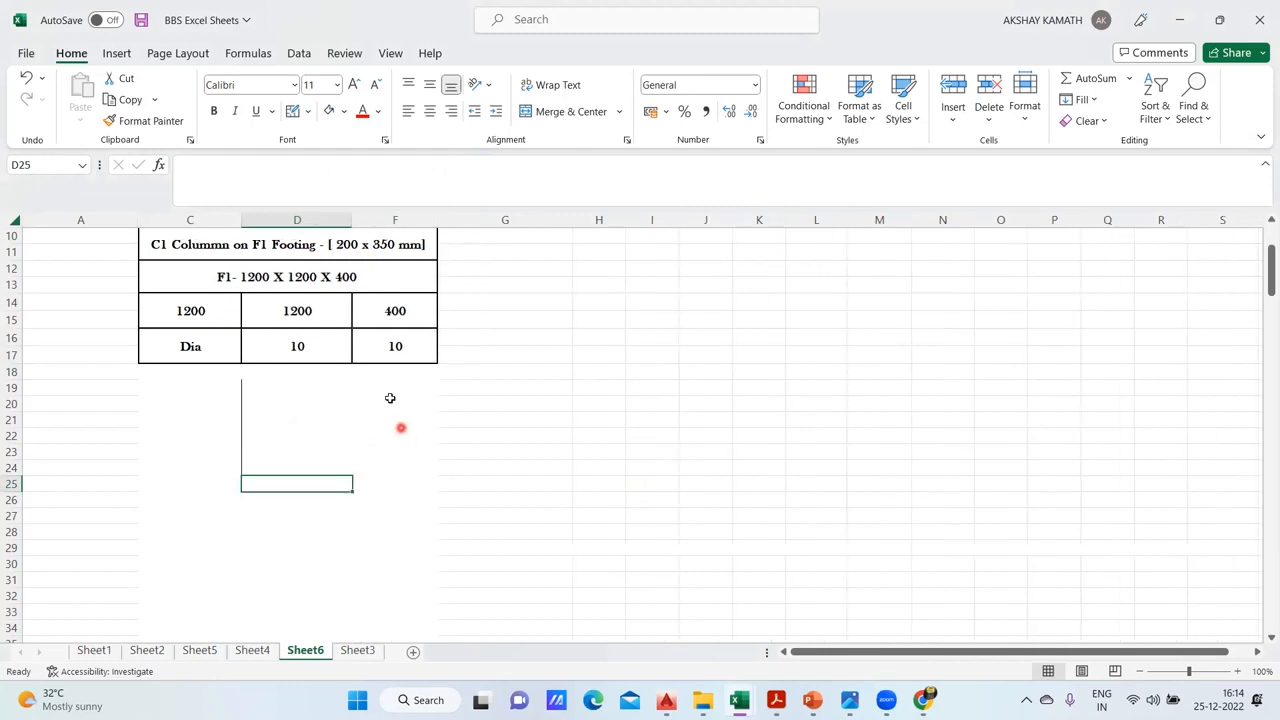
{"action": "left_click", "coordinate": [400, 482]}
{"action": "left_click", "coordinate": [484, 536]}
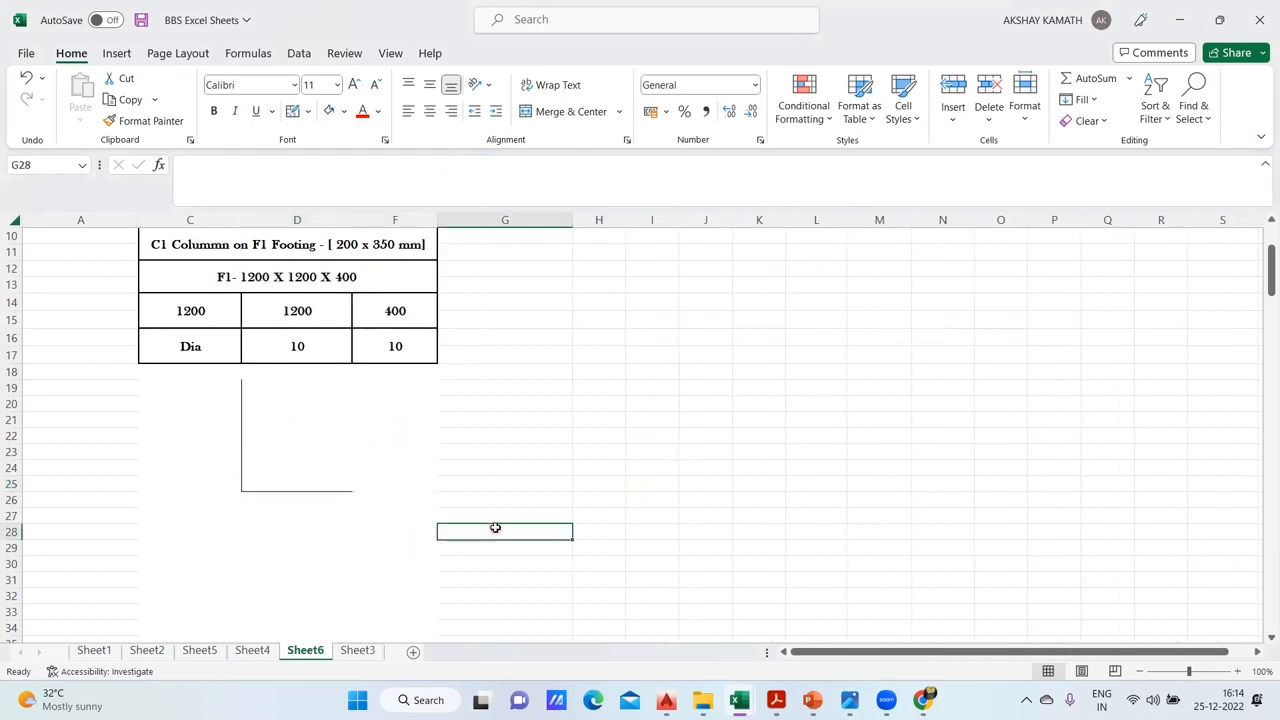
{"action": "key", "text": "ctrl+z"}
{"action": "left_click", "coordinate": [607, 500]}
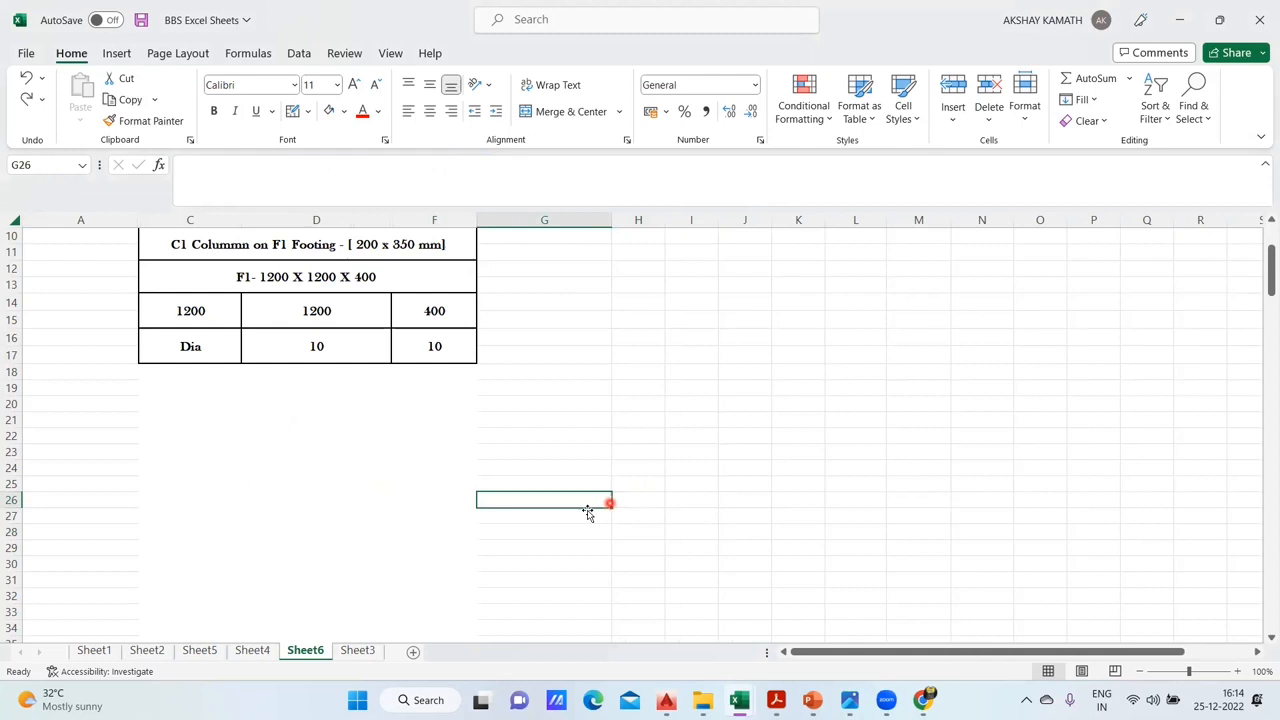
- Insert a straight vertical line shape about 3.47 cm long in column D below the Dia row
{"action": "left_click", "coordinate": [117, 53]}
{"action": "left_click", "coordinate": [211, 97]}
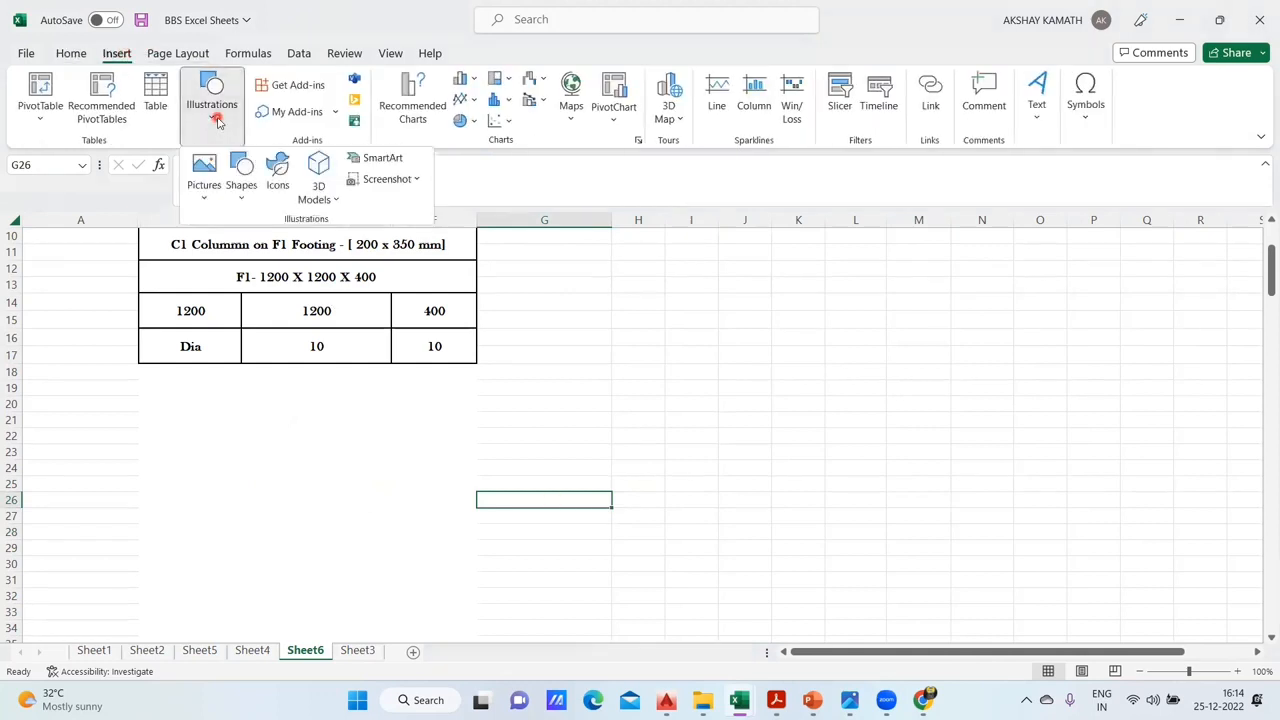
{"action": "left_click", "coordinate": [240, 185]}
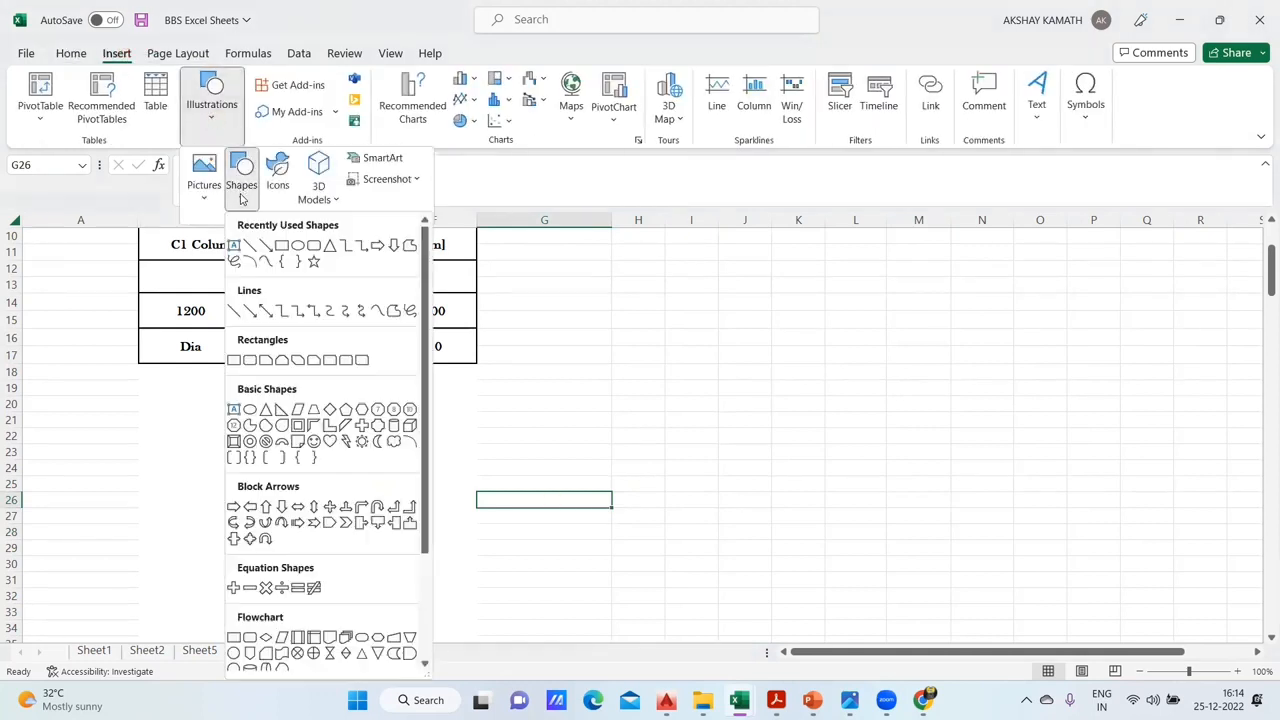
{"action": "left_click", "coordinate": [250, 246]}
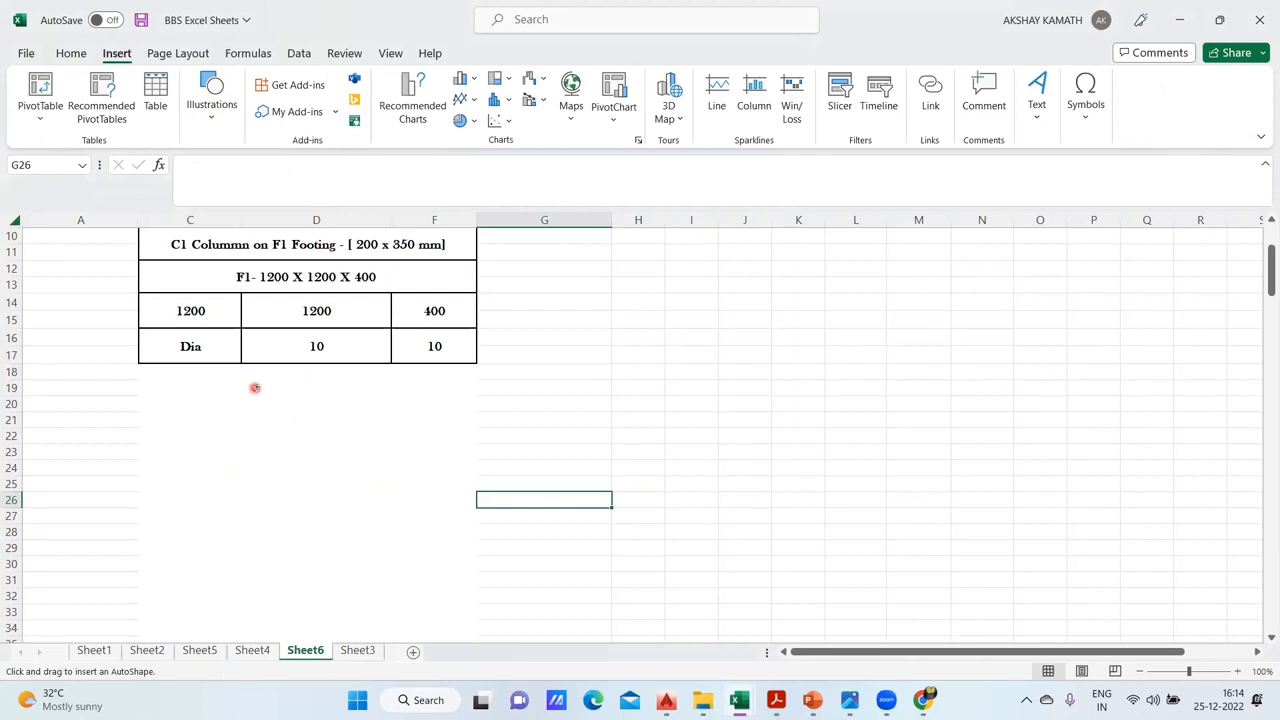
{"action": "left_click_drag", "start_coordinate": [269, 409], "coordinate": [262, 503]}
{"action": "left_click_drag", "start_coordinate": [267, 517], "coordinate": [269, 517]}
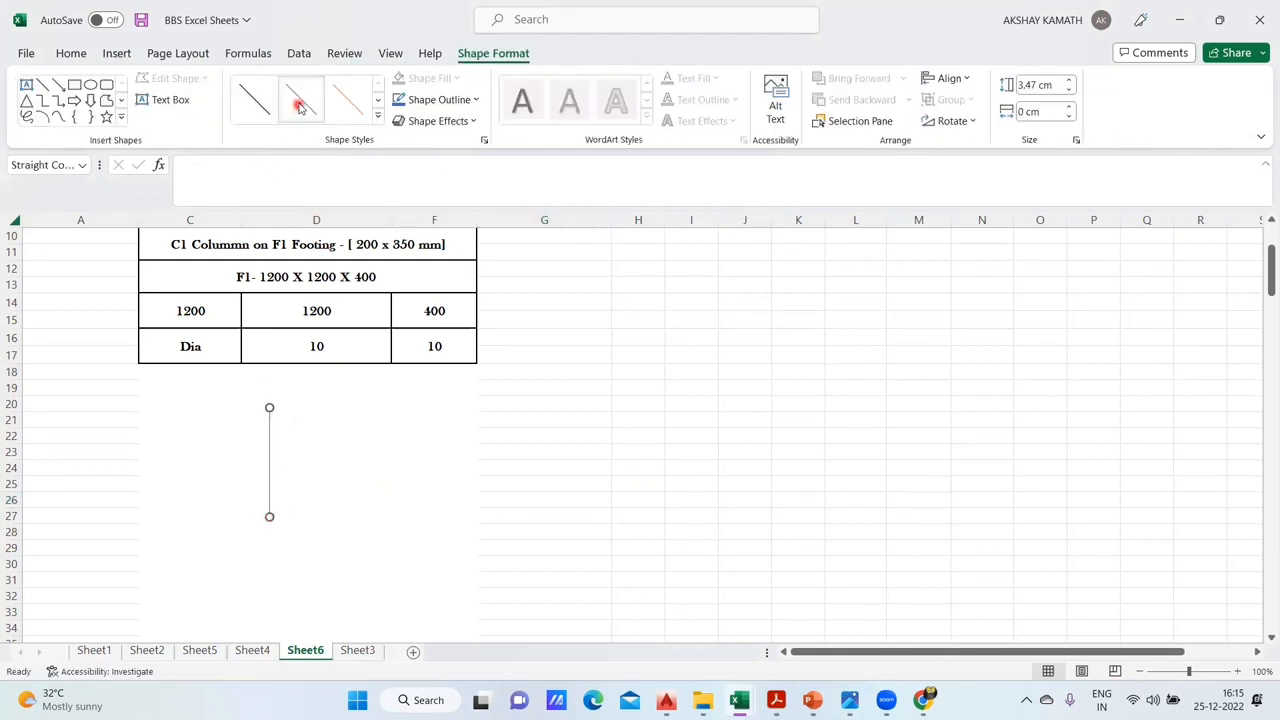
- Apply the blue line style to the vertical line and add a short horizontal line from its lower end to form an L
{"action": "left_click_drag", "start_coordinate": [270, 478], "coordinate": [305, 502]}
{"action": "left_click_drag", "start_coordinate": [303, 438], "coordinate": [314, 520]}
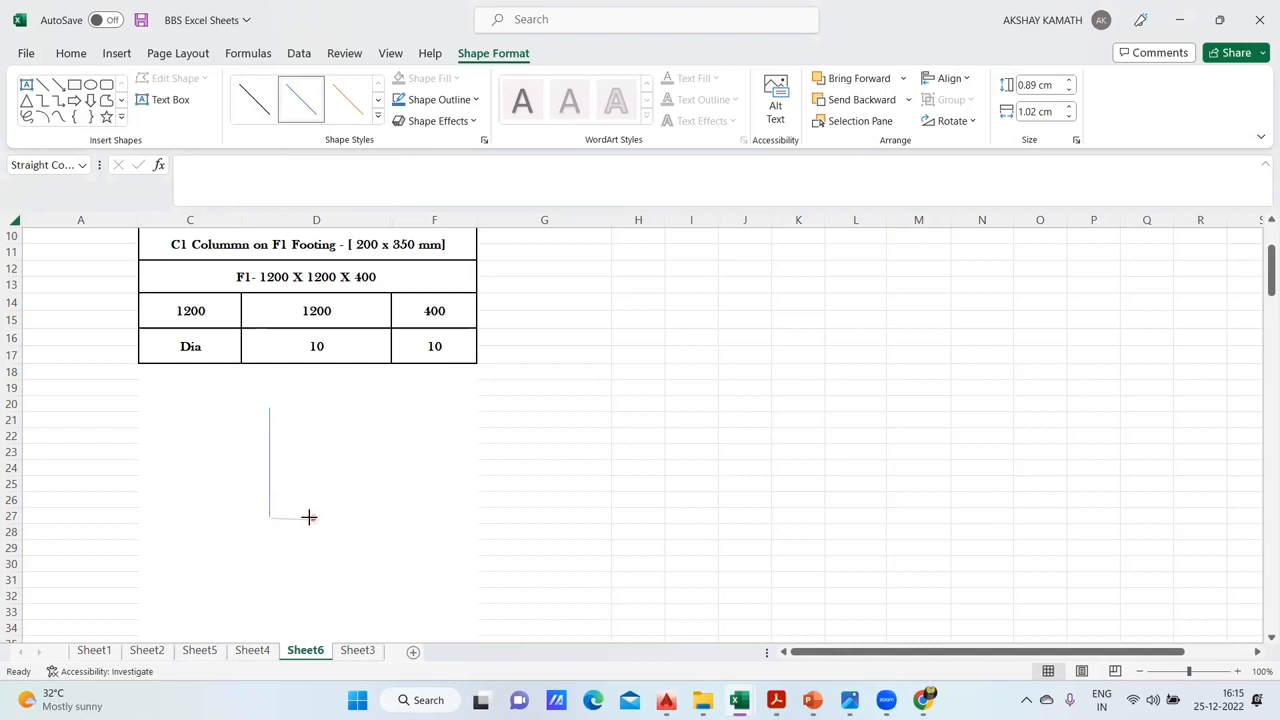
{"action": "left_click_drag", "start_coordinate": [307, 521], "coordinate": [310, 518]}
{"action": "left_click", "coordinate": [330, 520]}
{"action": "left_click", "coordinate": [500, 574]}
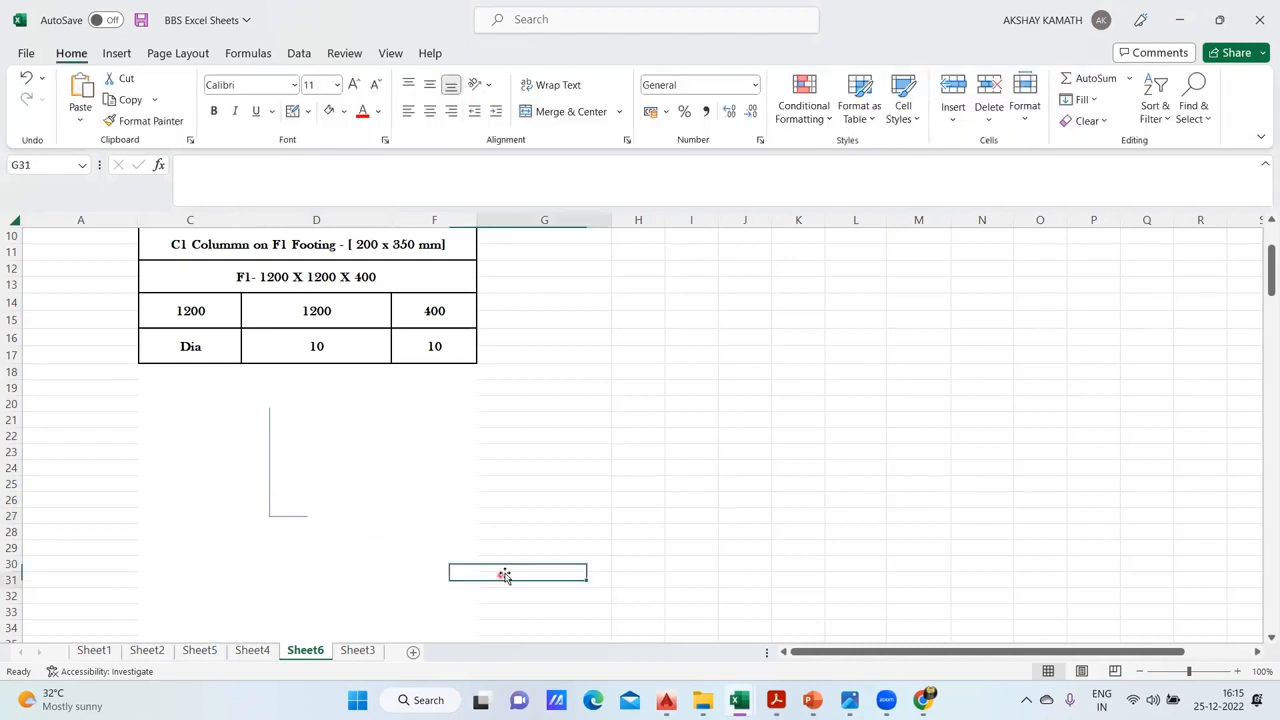
{"action": "left_click", "coordinate": [902, 497]}
{"action": "left_click", "coordinate": [269, 430]}
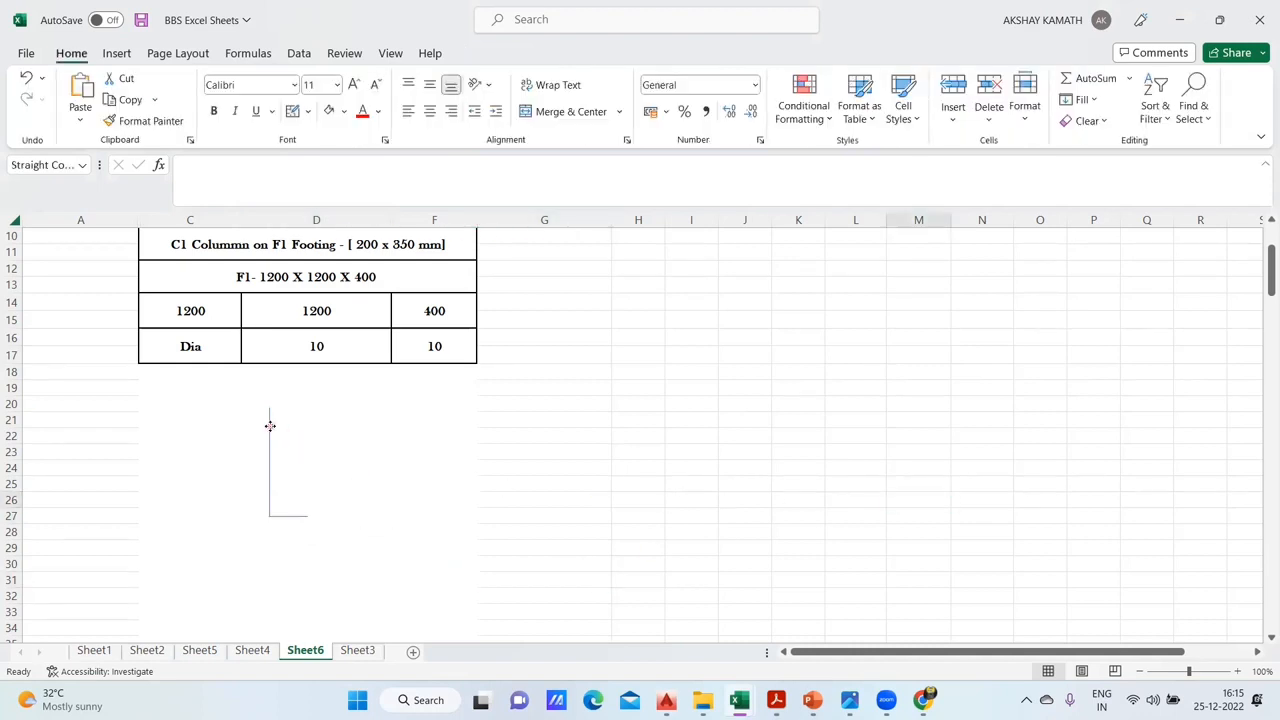
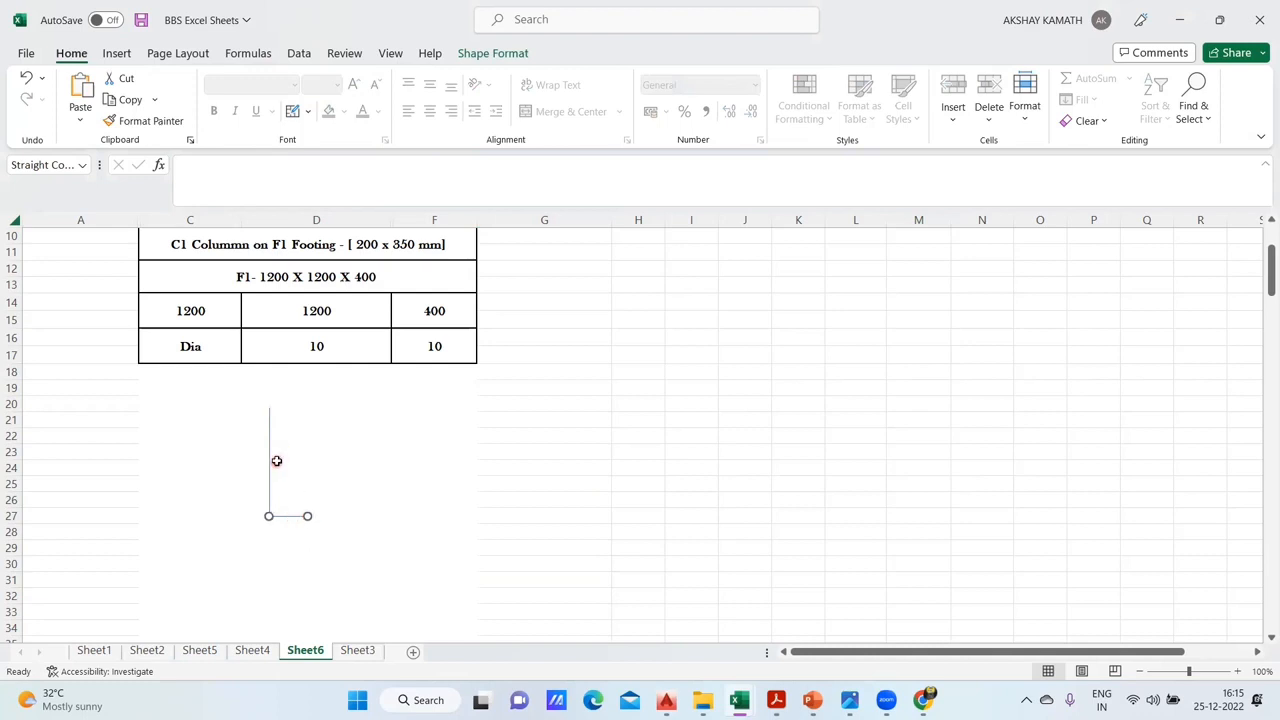
- Set both lines of the L in column D to a 6 pt outline weight with a light blue outline colour
{"action": "left_click", "coordinate": [270, 444], "text": "shift"}
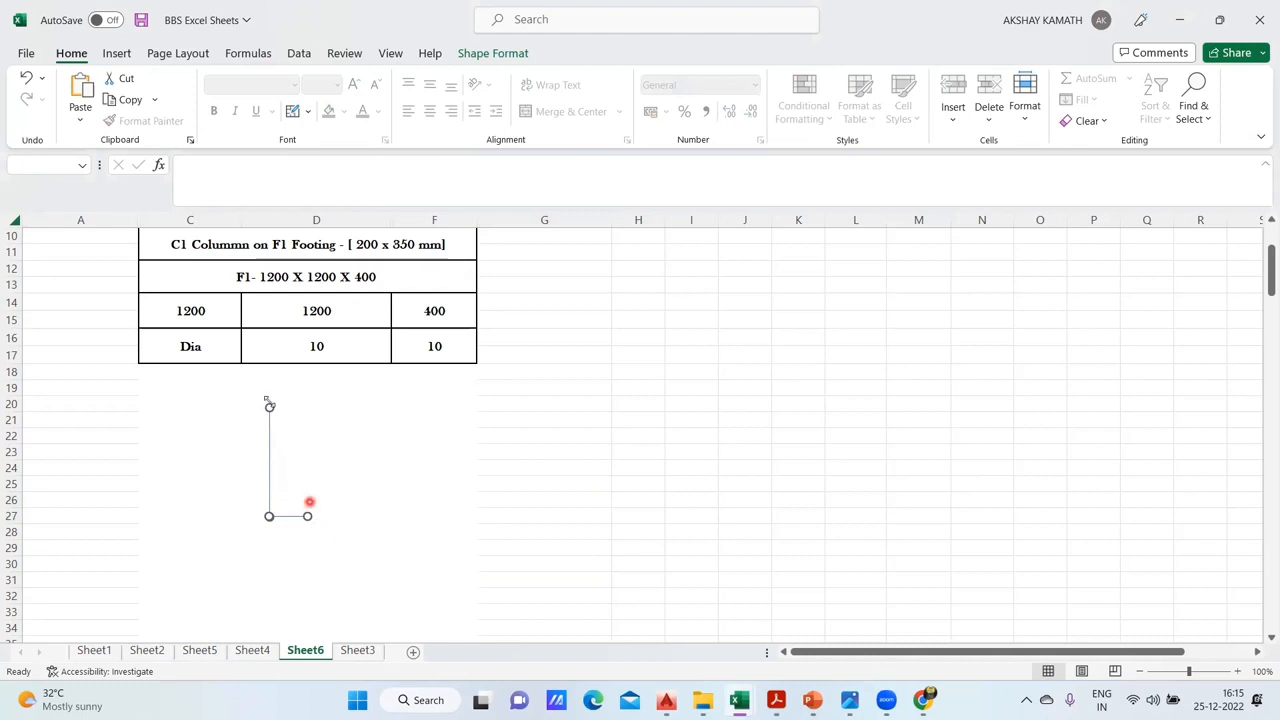
{"action": "left_click", "coordinate": [471, 53]}
{"action": "left_click", "coordinate": [428, 100]}
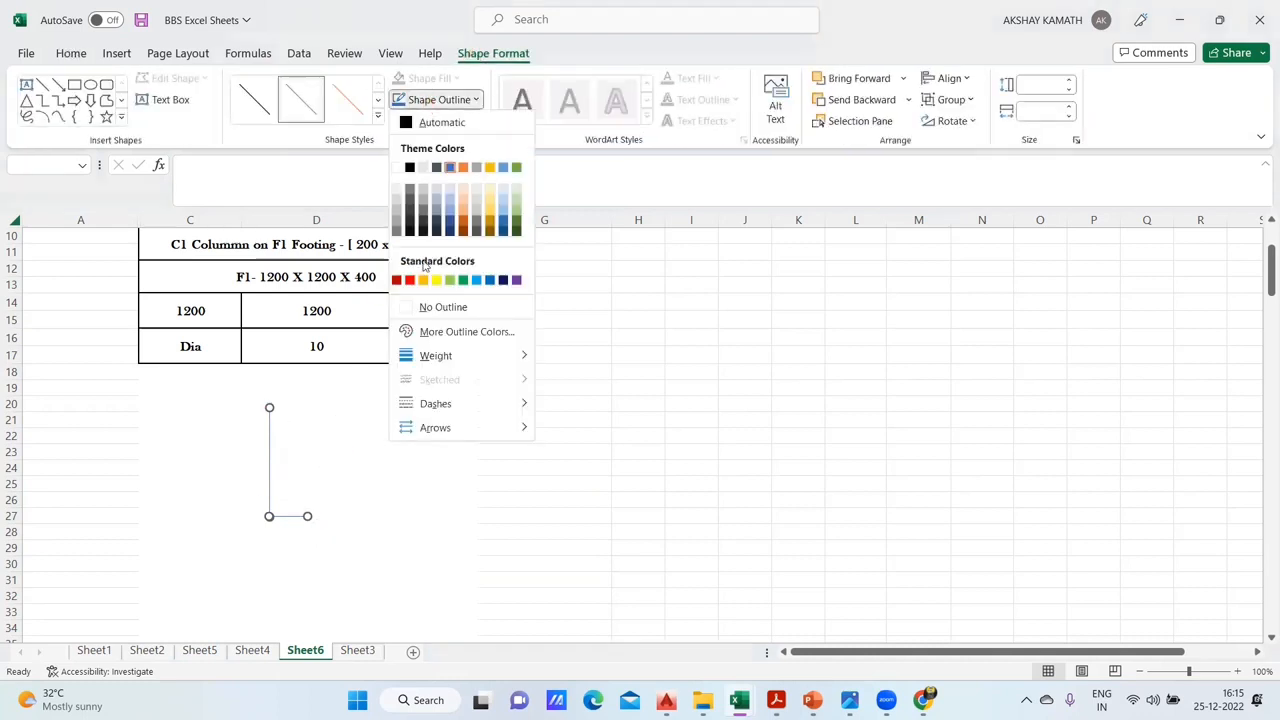
{"action": "mouse_move", "coordinate": [470, 362]}
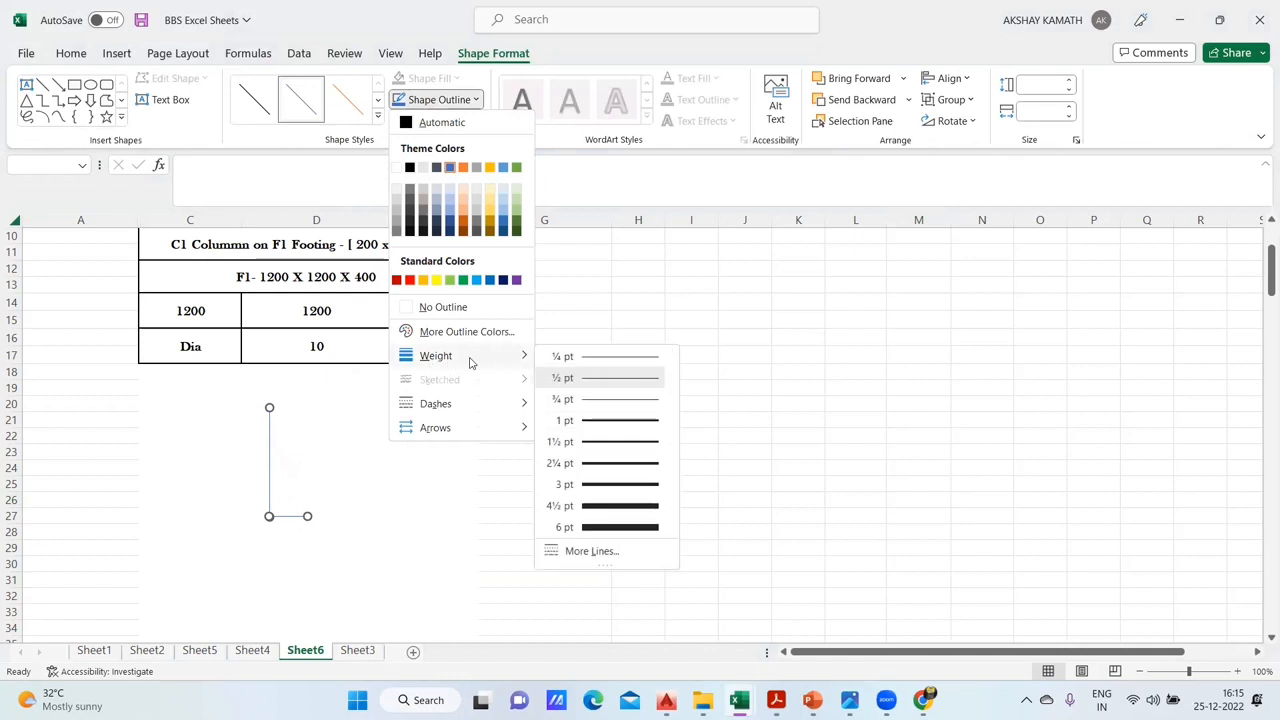
{"action": "left_click", "coordinate": [620, 527]}
{"action": "left_click", "coordinate": [440, 100]}
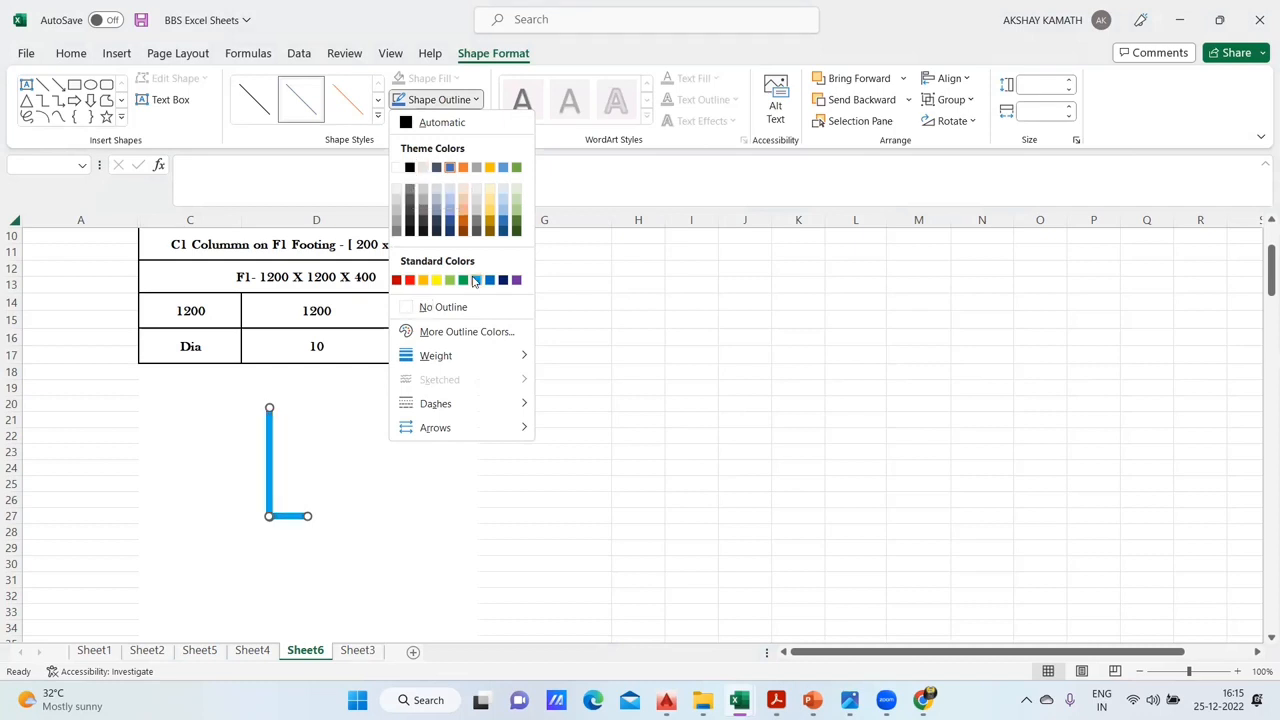
{"action": "left_click", "coordinate": [468, 283]}
{"action": "left_click", "coordinate": [386, 449]}
{"action": "left_click", "coordinate": [683, 466]}
- Nudge the horizontal and vertical lines so their ends meet flush at the lower corner of the L
{"action": "left_click", "coordinate": [289, 515]}
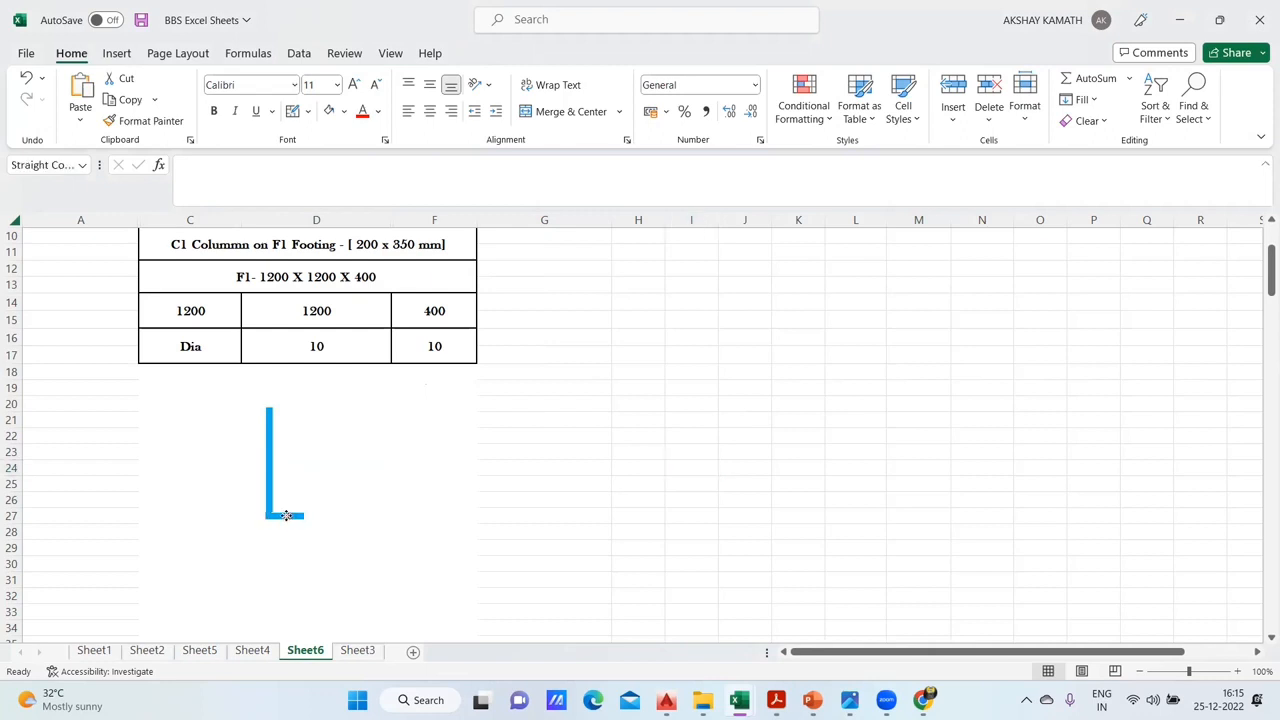
{"action": "left_click", "coordinate": [291, 516]}
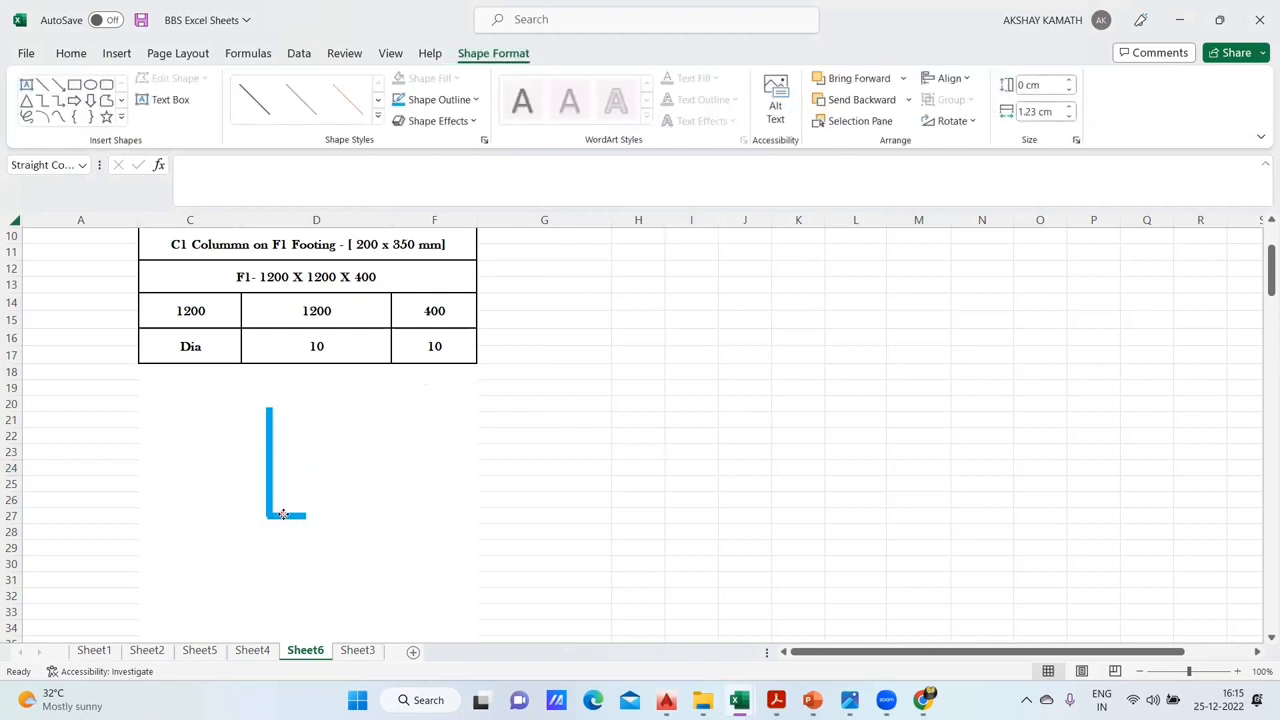
{"action": "left_click", "coordinate": [354, 500]}
{"action": "left_click_drag", "start_coordinate": [236, 388], "coordinate": [410, 540]}
{"action": "left_click", "coordinate": [486, 545]}
{"action": "mouse_move", "coordinate": [270, 455]}
{"action": "left_mouse_down"}
{"action": "mouse_move", "coordinate": [256, 450]}
{"action": "mouse_move", "coordinate": [270, 462]}
{"action": "left_mouse_up"}
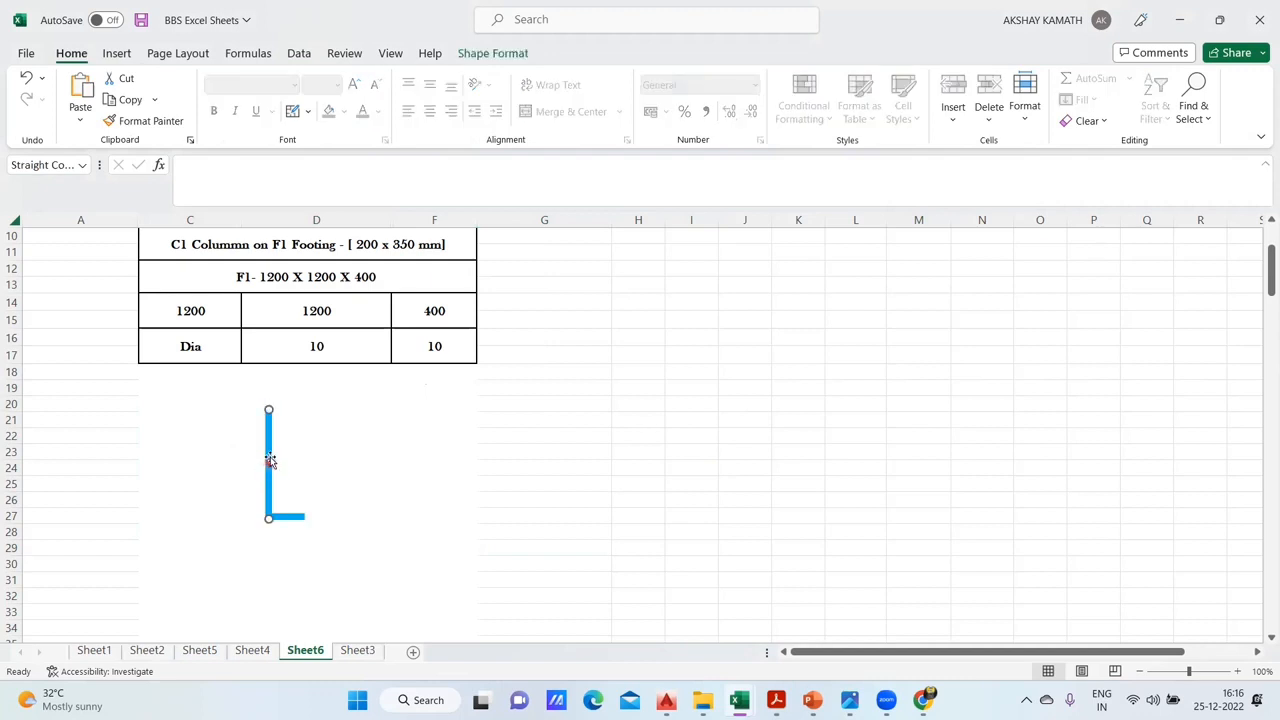
- Group the vertical and horizontal lines into a single L-shaped object
{"action": "left_click", "coordinate": [297, 517], "text": "ctrl"}
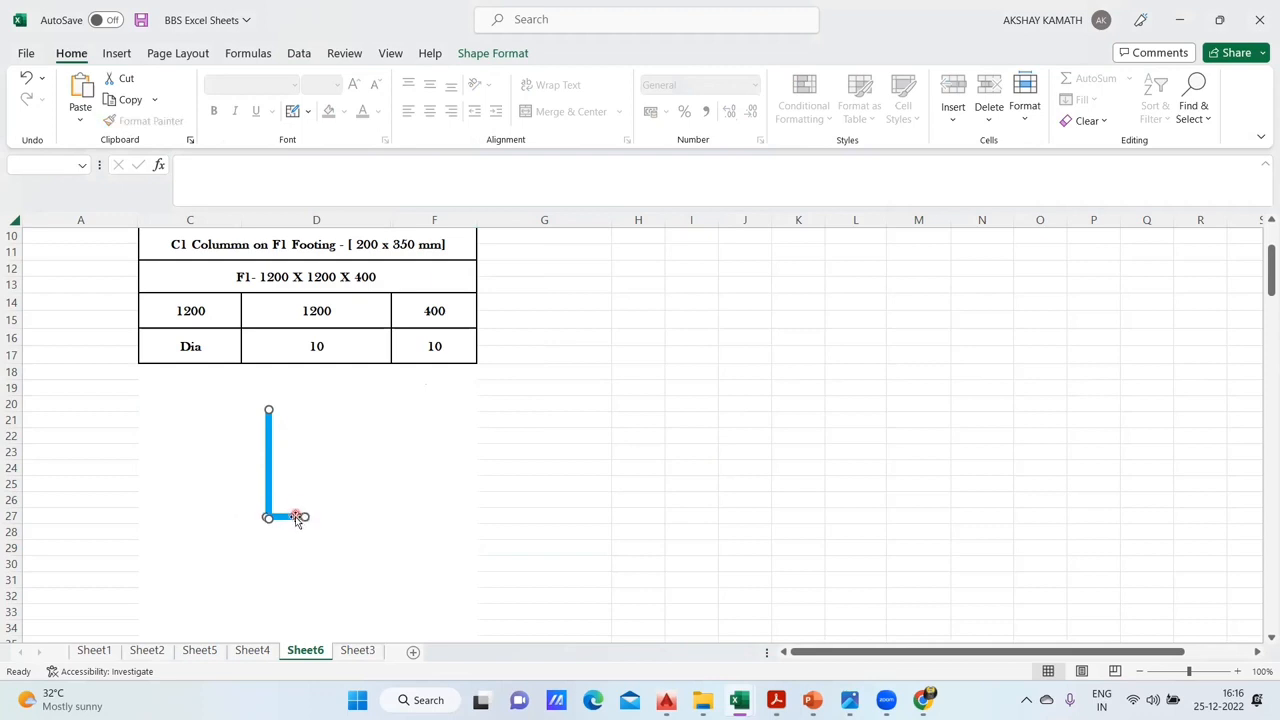
{"action": "right_click", "coordinate": [297, 518]}
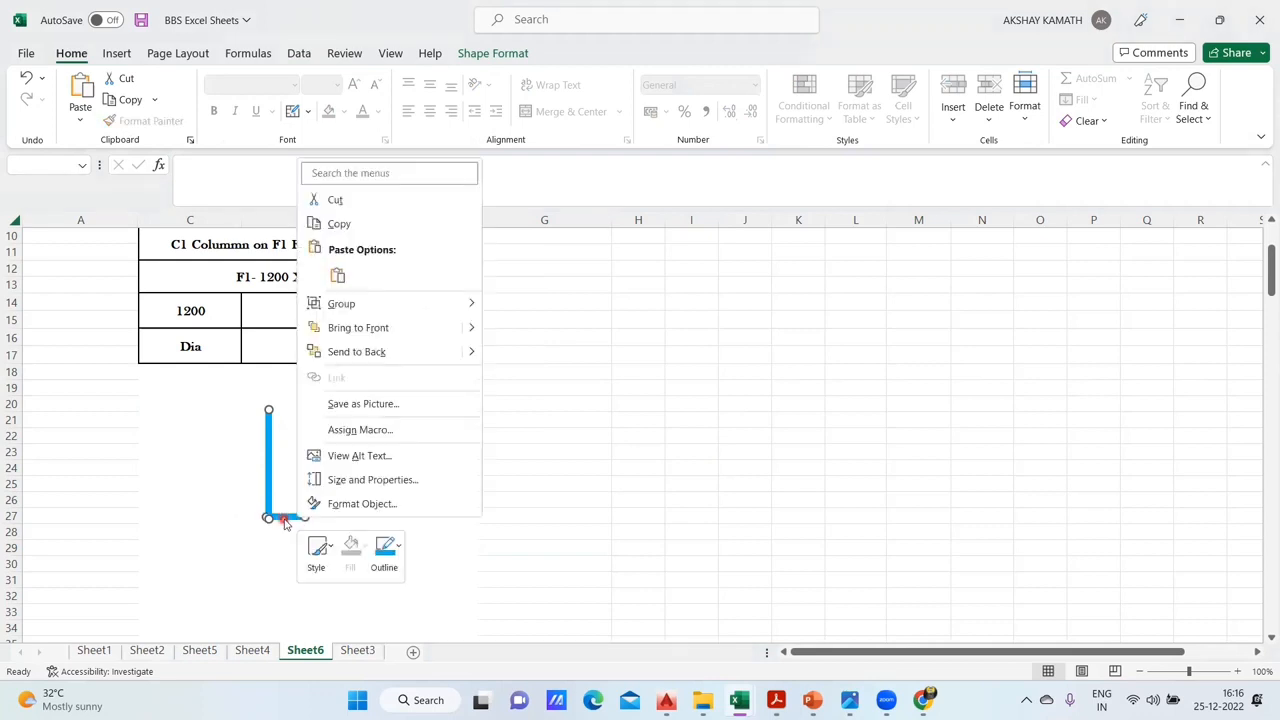
{"action": "mouse_move", "coordinate": [354, 305]}
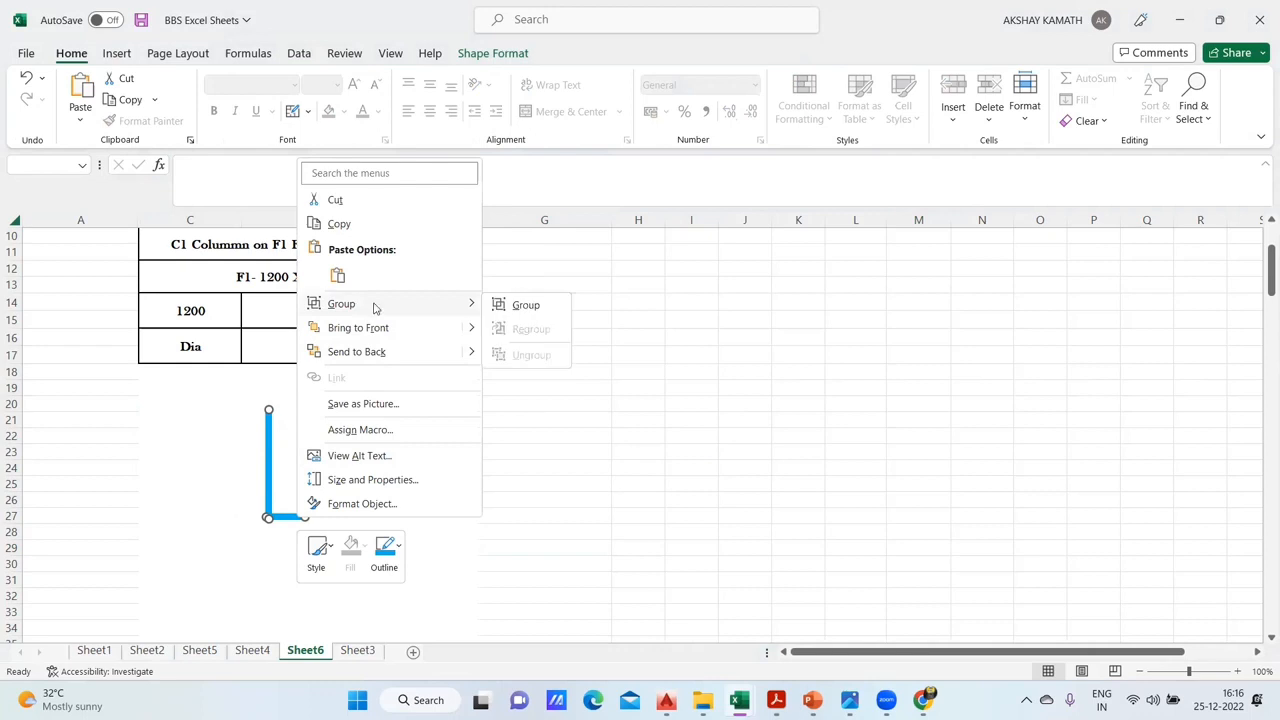
{"action": "left_click", "coordinate": [514, 305]}
{"action": "left_click", "coordinate": [403, 511]}
{"action": "left_click", "coordinate": [274, 466]}
{"action": "left_click", "coordinate": [276, 442]}
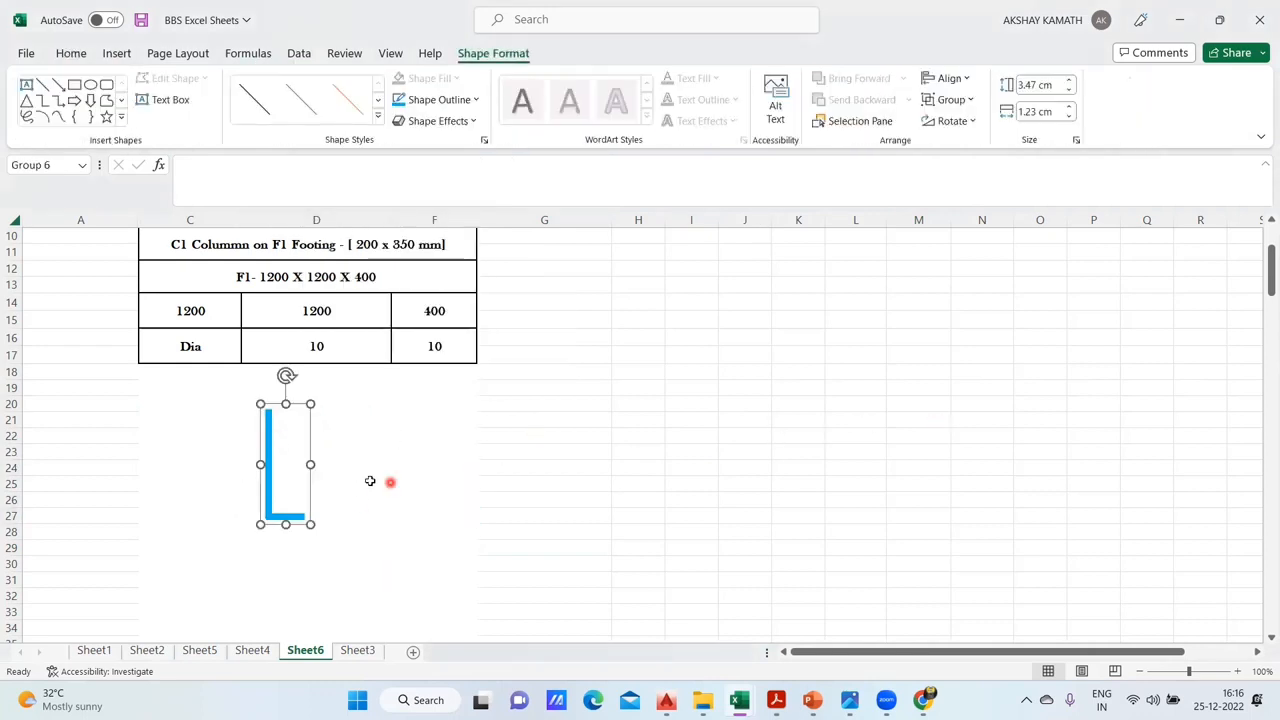
{"action": "left_click", "coordinate": [735, 424]}
- Try placing a copy of the L-shaped group around column G, and delete the copy
{"action": "left_click", "coordinate": [277, 441]}
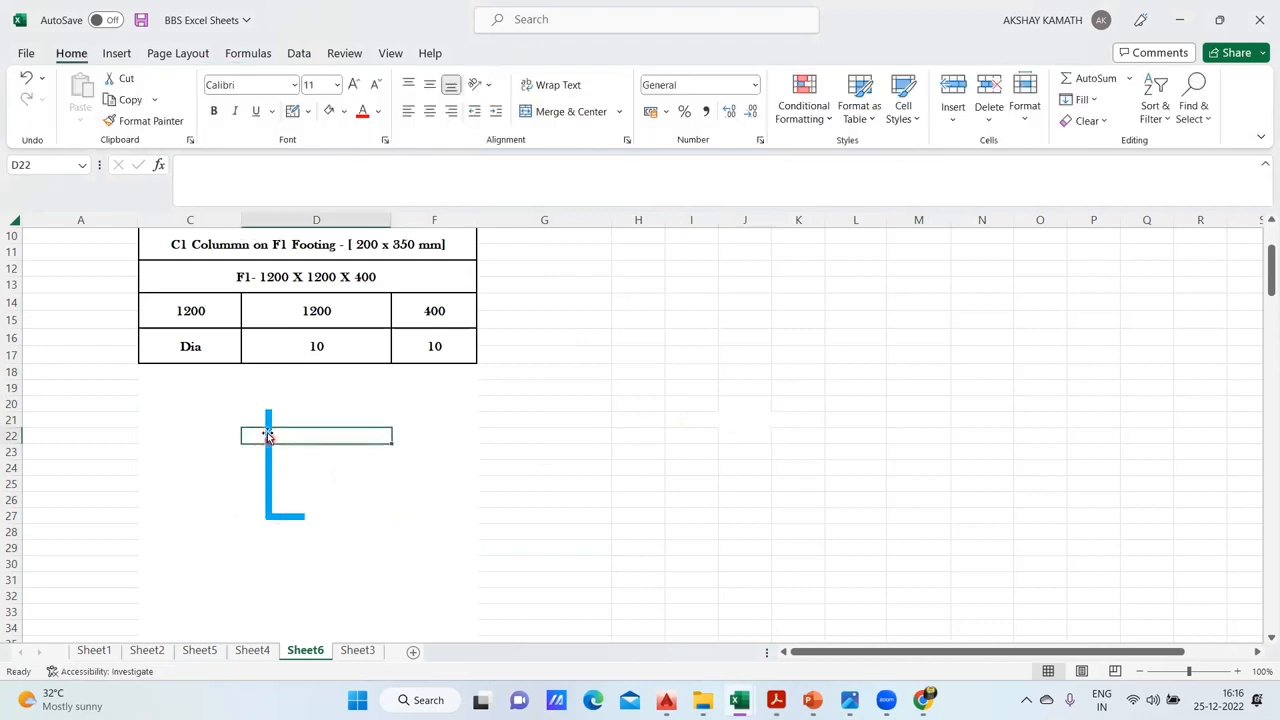
{"action": "left_click", "coordinate": [267, 434]}
{"action": "left_click_drag", "start_coordinate": [267, 431], "coordinate": [311, 580]}
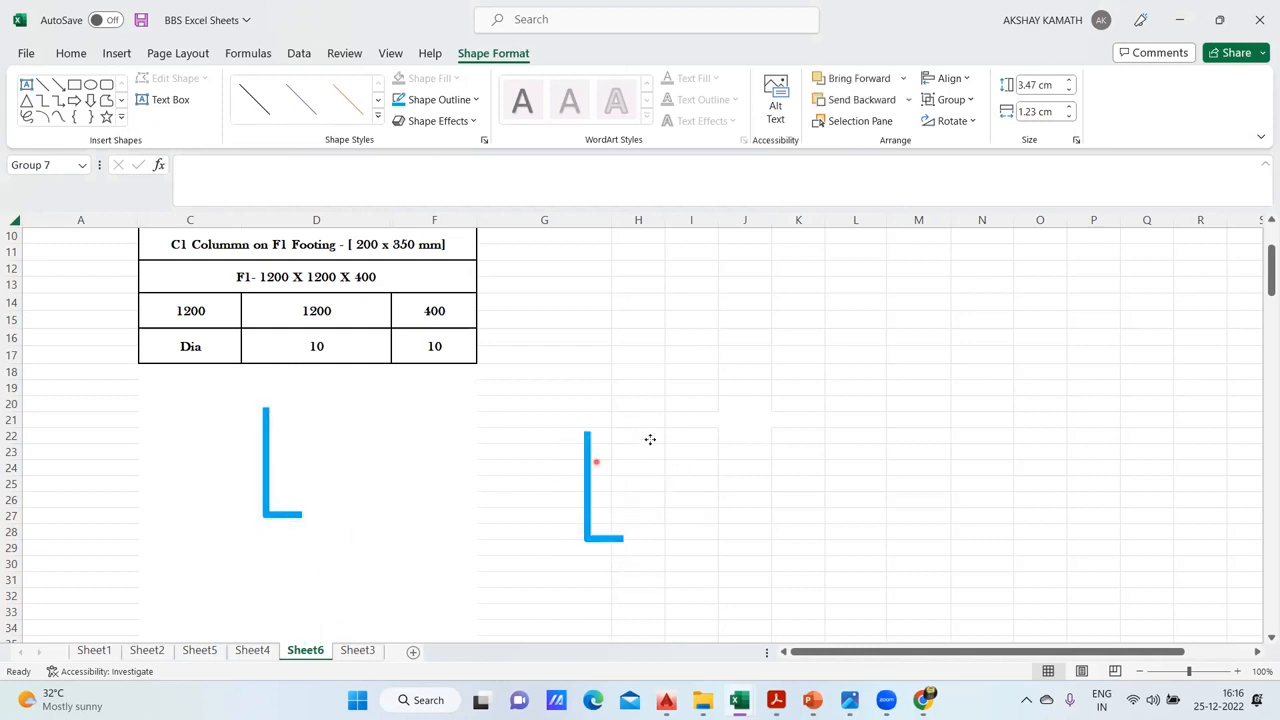
{"action": "left_click_drag", "start_coordinate": [643, 443], "coordinate": [648, 443]}
{"action": "key", "text": "Delete"}
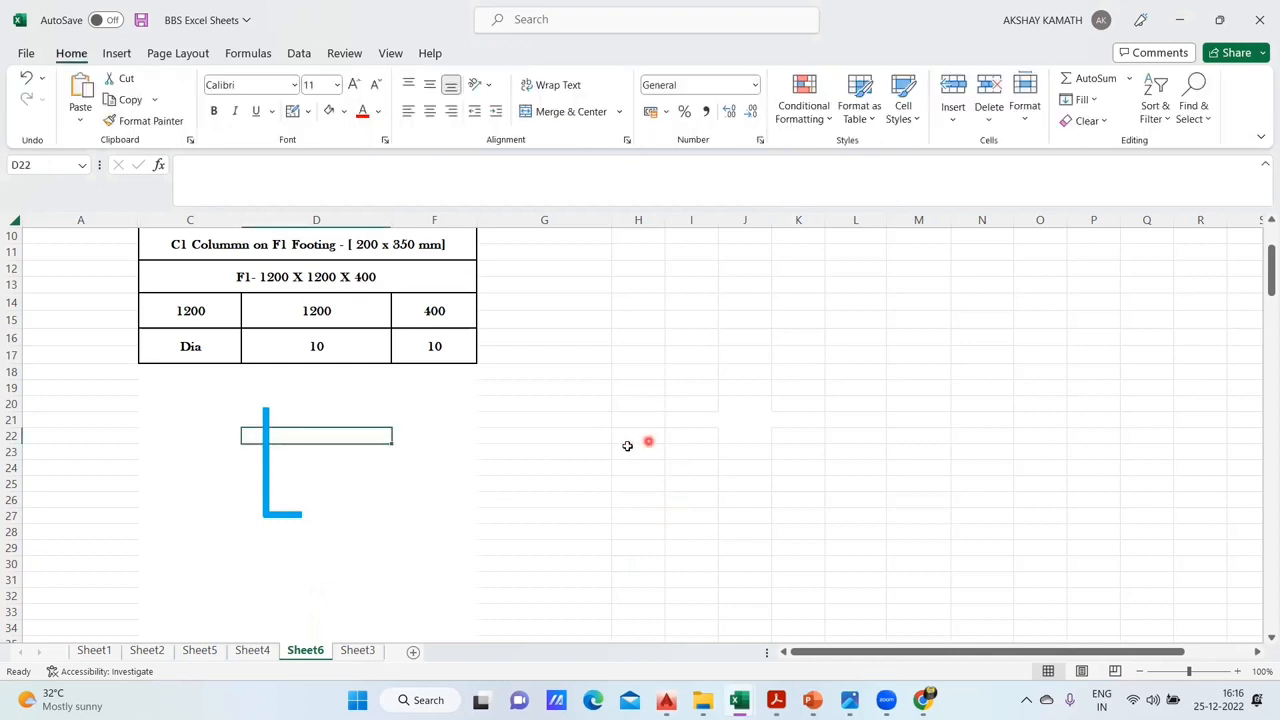
- Insert a short horizontal line shape across the lower part of the L's vertical leg, at about row 25
{"action": "left_click", "coordinate": [359, 519]}
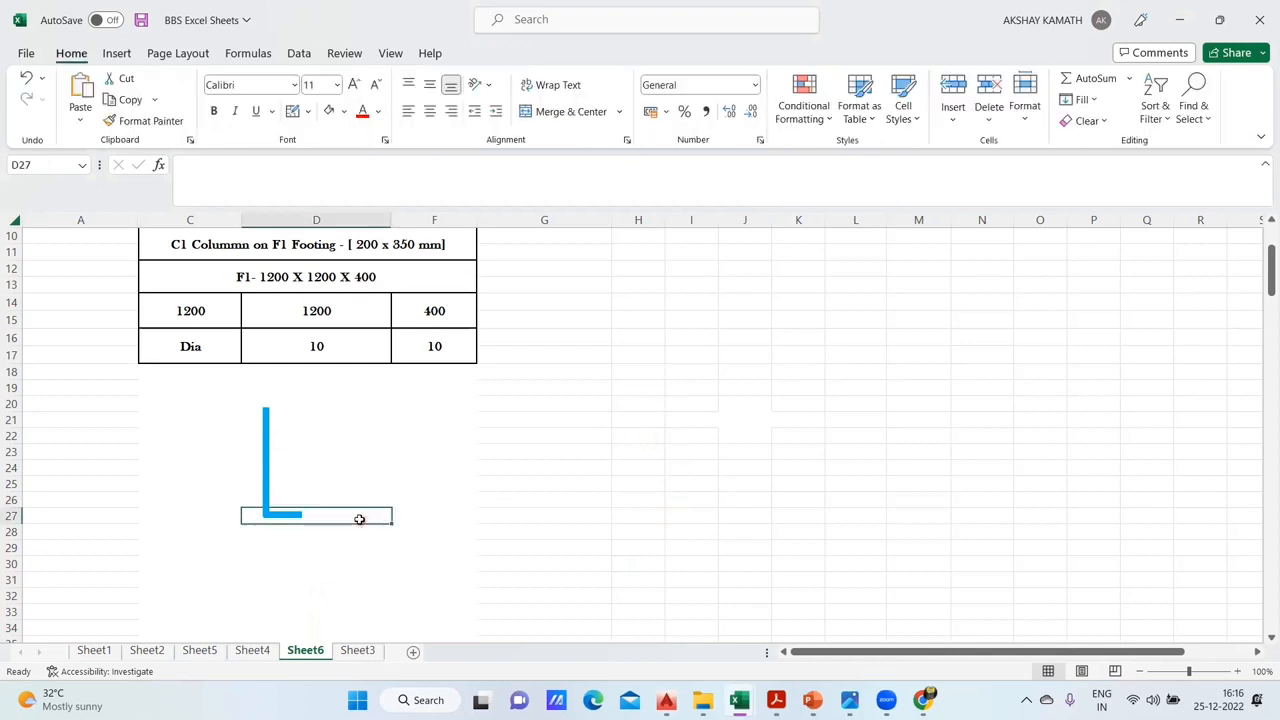
{"action": "left_click", "coordinate": [116, 53]}
{"action": "left_click", "coordinate": [211, 100]}
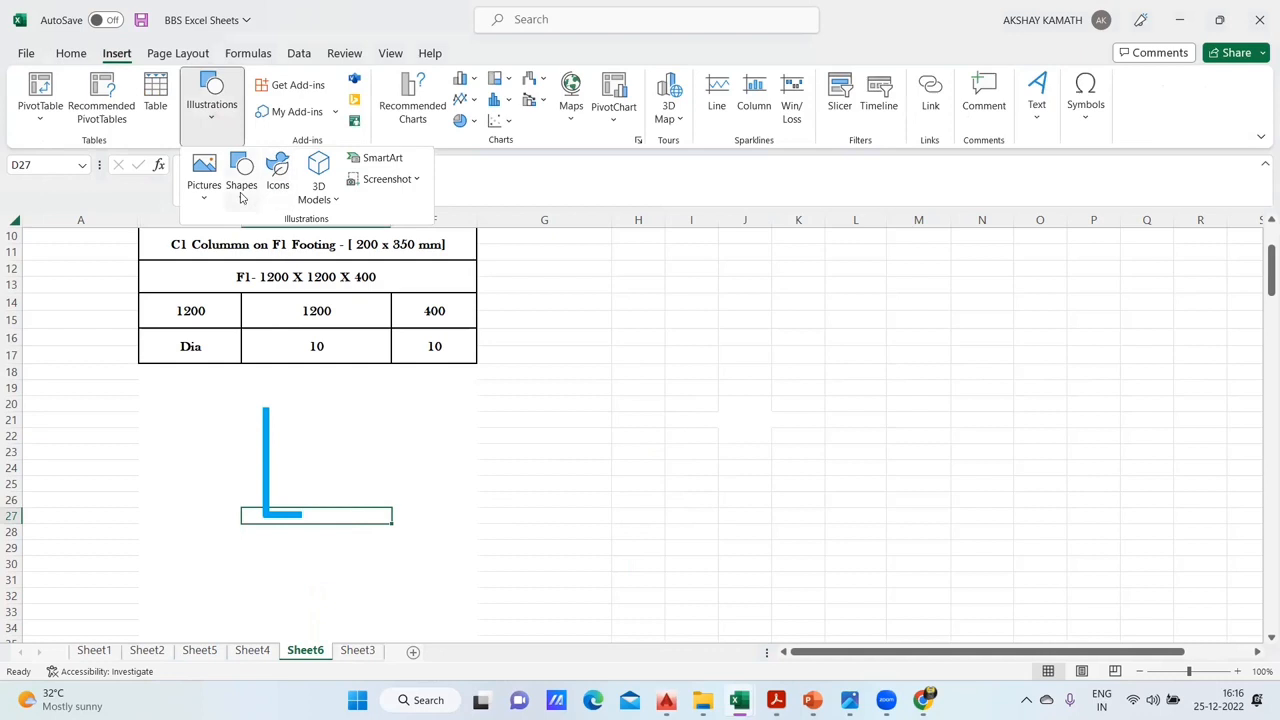
{"action": "left_click", "coordinate": [241, 180]}
{"action": "left_click", "coordinate": [250, 247]}
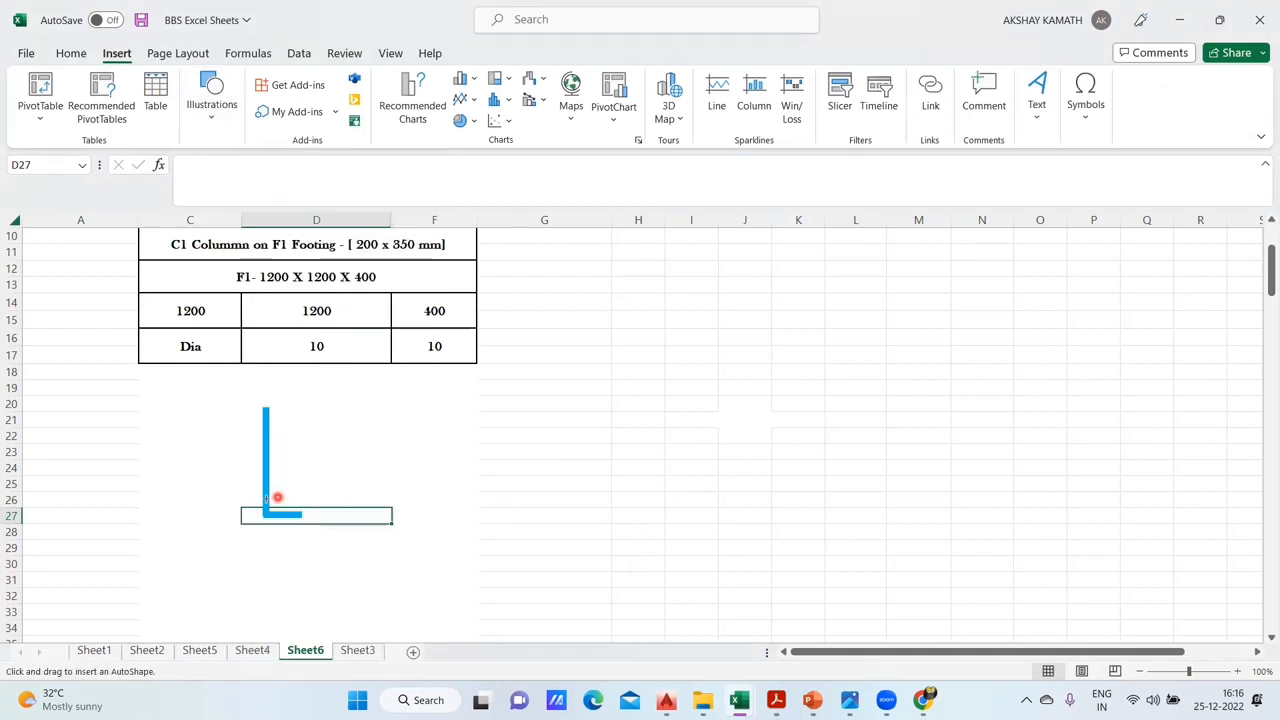
{"action": "mouse_move", "coordinate": [229, 468]}
{"action": "left_mouse_down"}
{"action": "mouse_move", "coordinate": [321, 468]}
{"action": "mouse_move", "coordinate": [298, 484]}
{"action": "mouse_move", "coordinate": [234, 481]}
{"action": "mouse_move", "coordinate": [282, 494]}
{"action": "left_mouse_up"}
{"action": "left_click", "coordinate": [298, 555]}
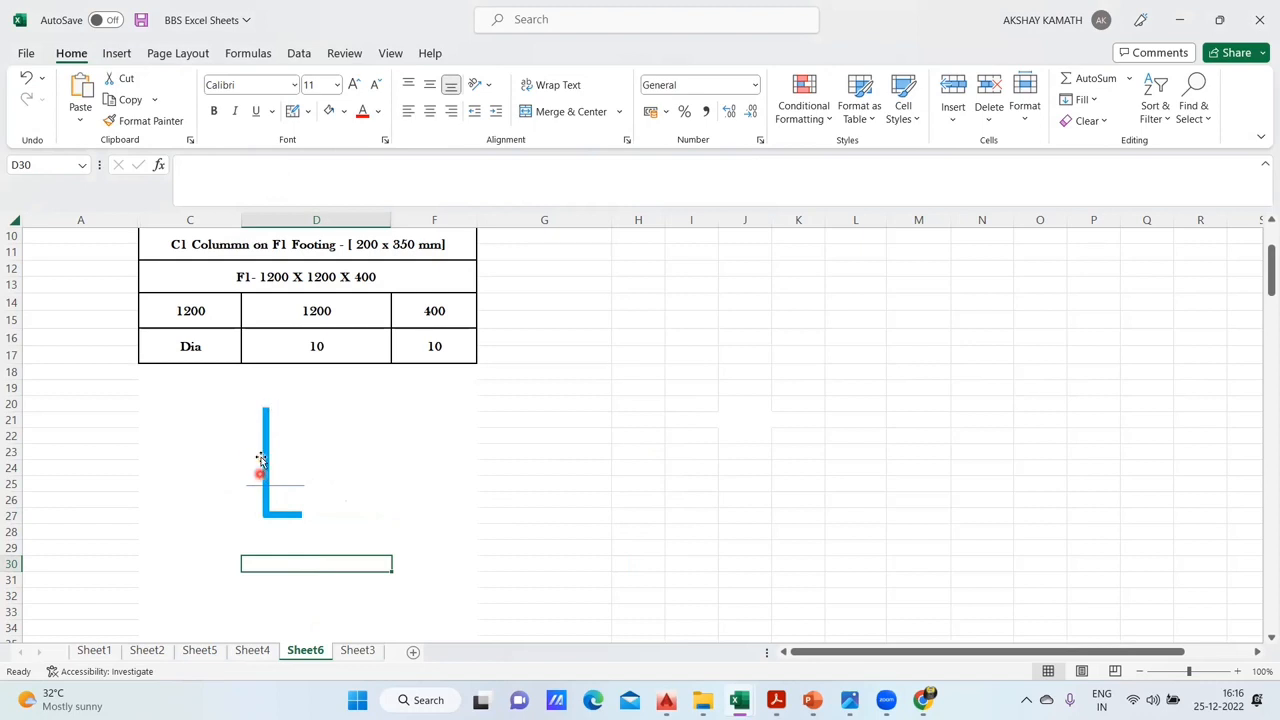
{"action": "left_click", "coordinate": [569, 530]}
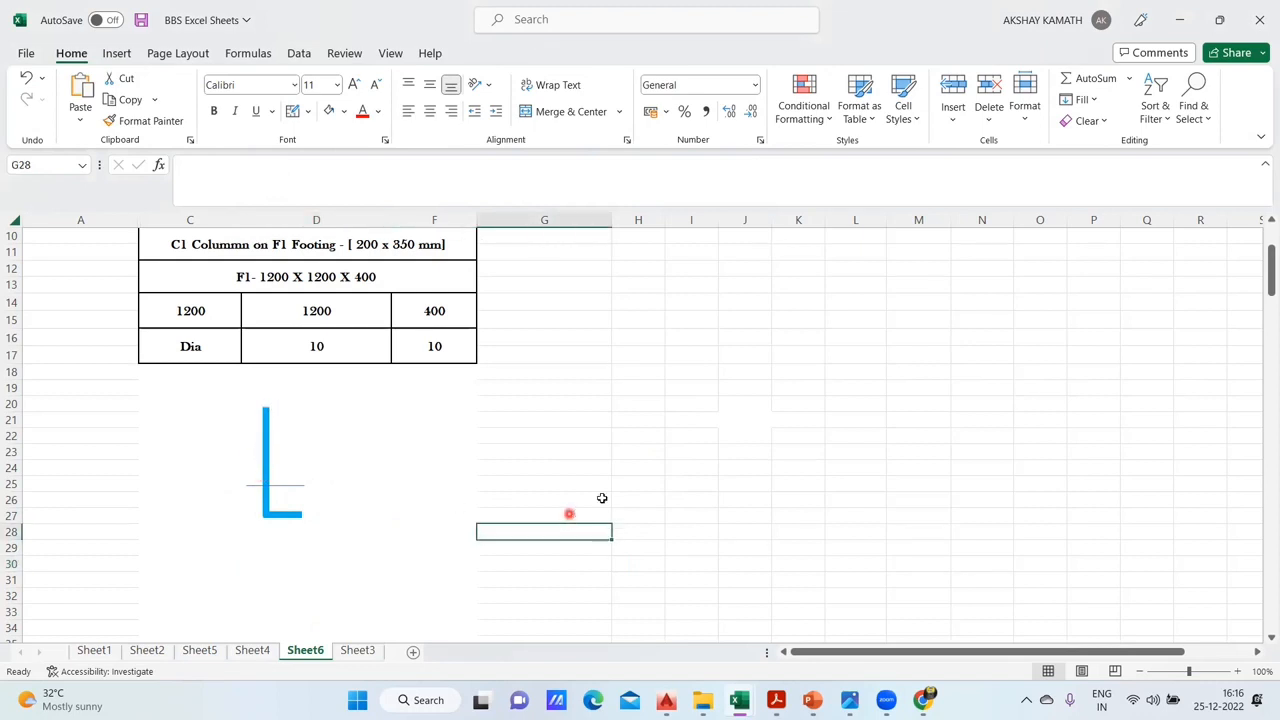
- Remove the borders from cells G10:G32 in the Bar description column
{"action": "scroll", "coordinate": [576, 512], "scroll_direction": "up", "scroll_amount": 3}
{"action": "scroll", "coordinate": [600, 490], "scroll_direction": "down", "scroll_amount": 2}
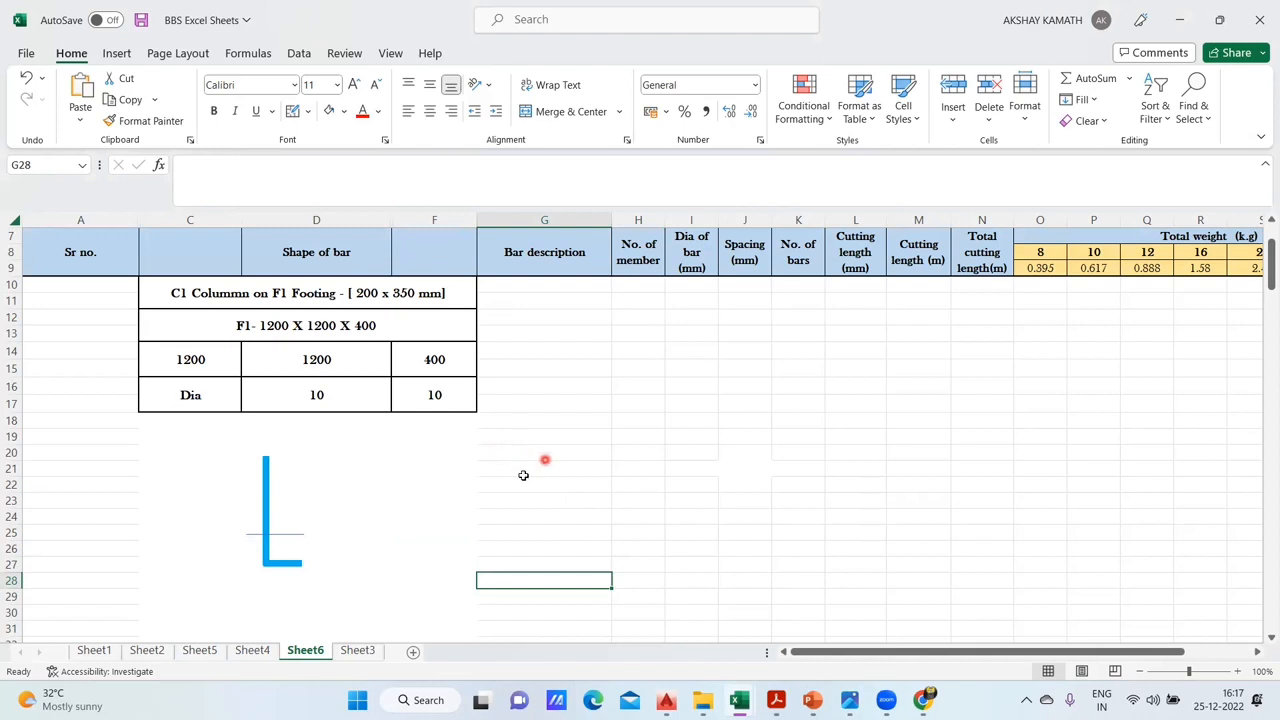
{"action": "left_click_drag", "start_coordinate": [508, 284], "coordinate": [519, 640]}
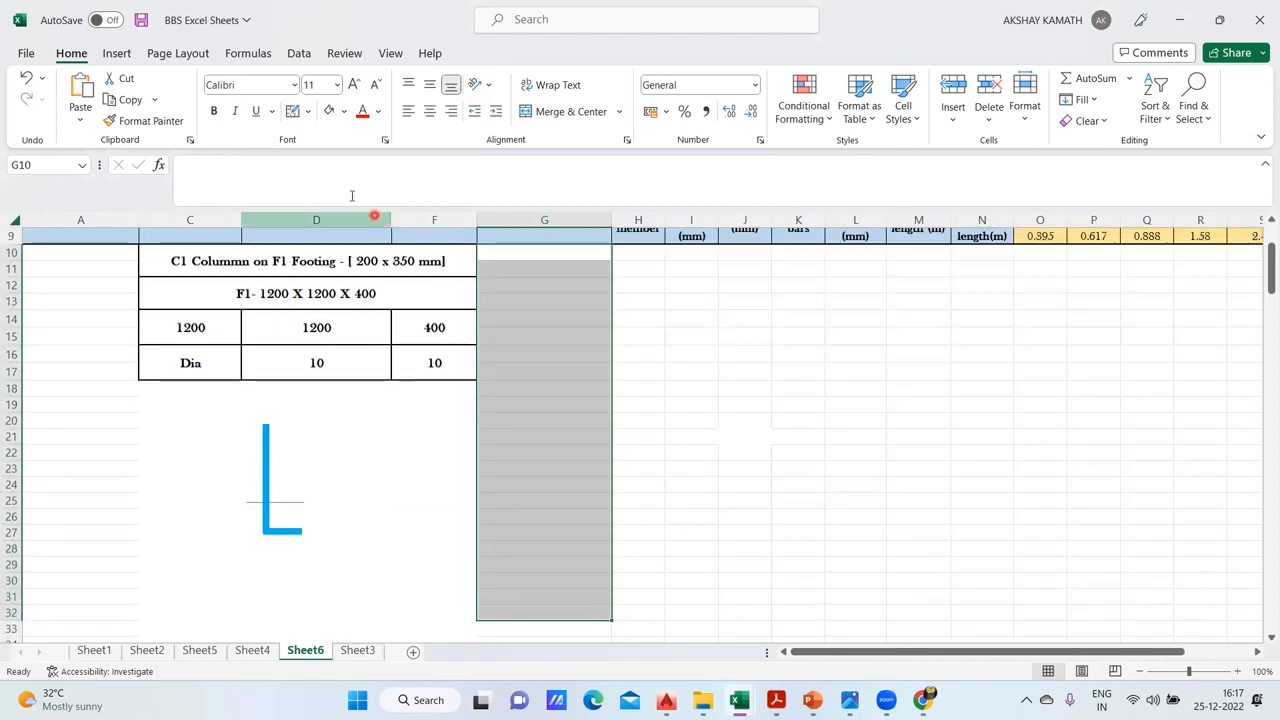
{"action": "left_click", "coordinate": [308, 111]}
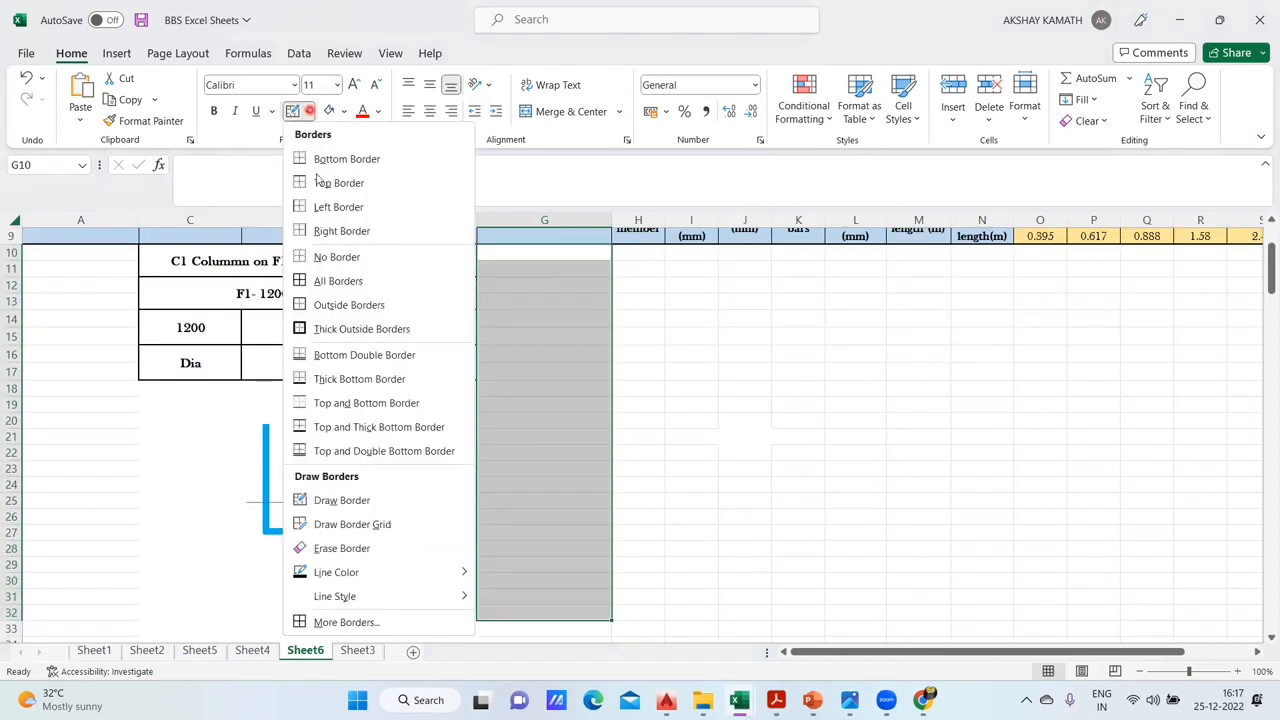
{"action": "left_click", "coordinate": [351, 262]}
{"action": "left_click", "coordinate": [797, 434]}
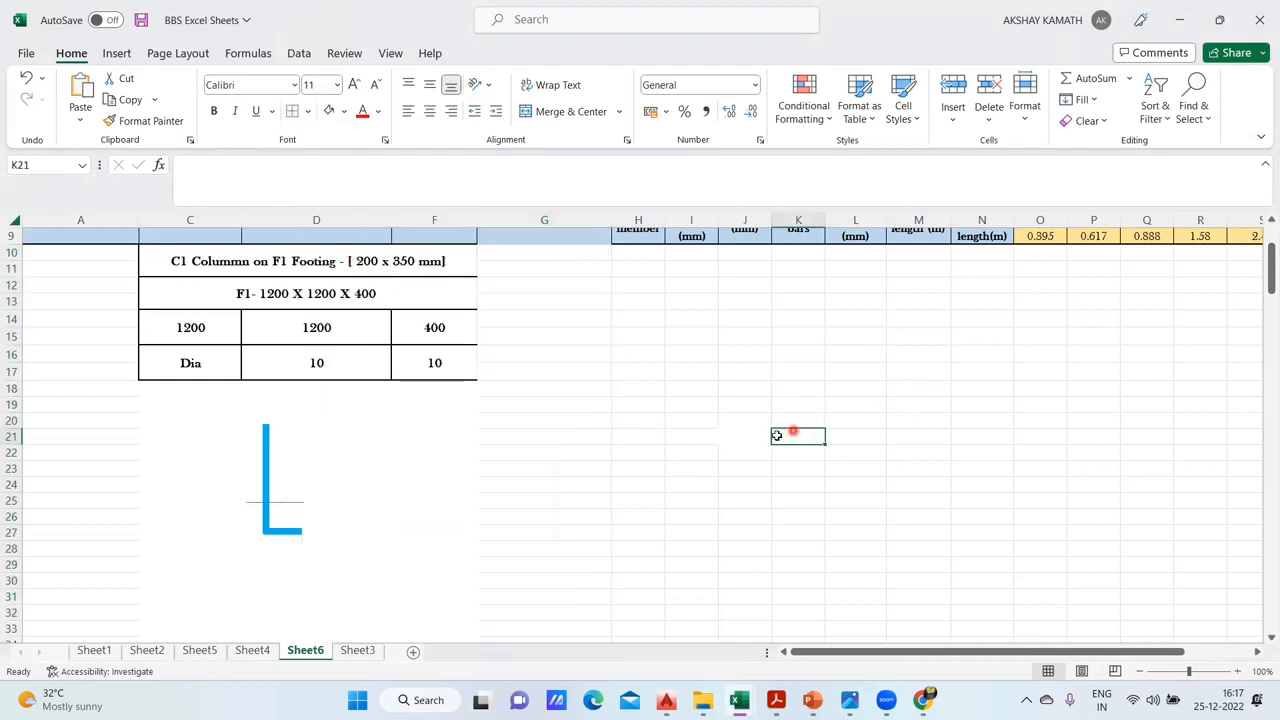
- Apply all borders to cells G10:G31 in the Bar description column
{"action": "left_click_drag", "start_coordinate": [507, 260], "coordinate": [530, 600]}
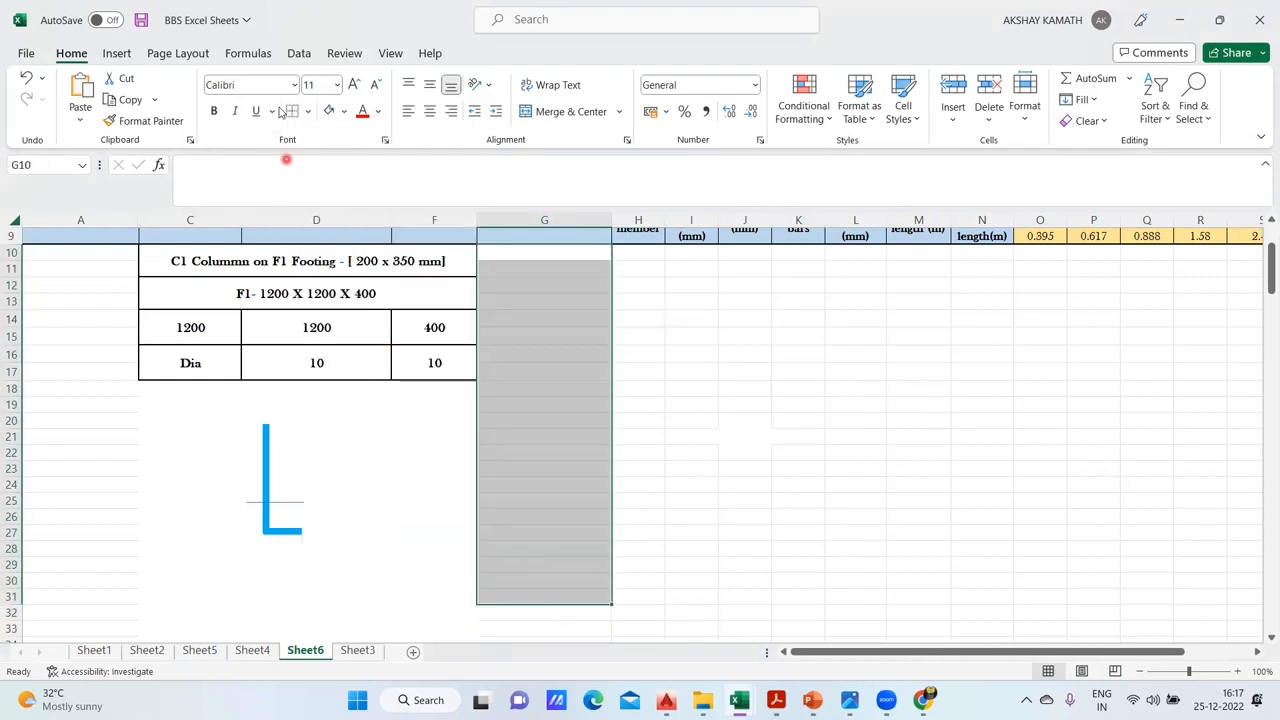
{"action": "left_click", "coordinate": [308, 111]}
{"action": "left_click", "coordinate": [338, 281]}
{"action": "left_click", "coordinate": [664, 372]}
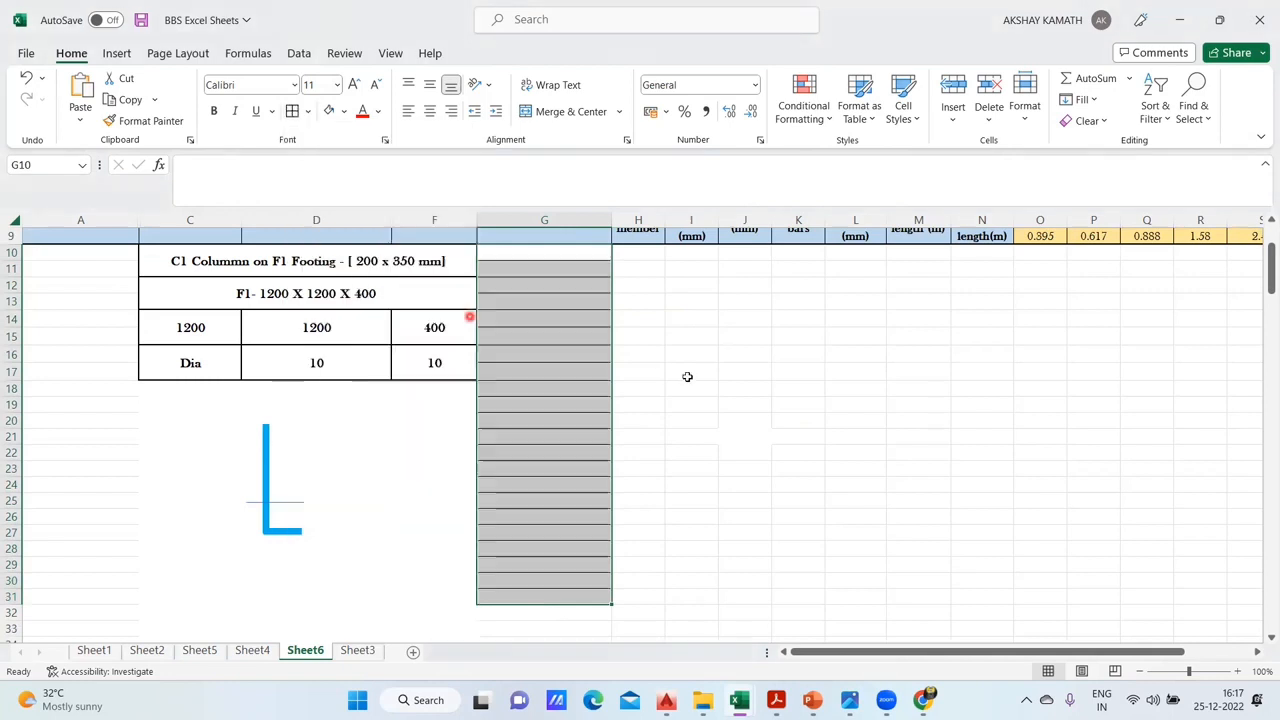
- Merge and center cells G20:G22 in the Bar description column
{"action": "scroll", "coordinate": [713, 400], "scroll_direction": "up", "scroll_amount": 1}
{"action": "scroll", "coordinate": [715, 405], "scroll_direction": "up", "scroll_amount": 1}
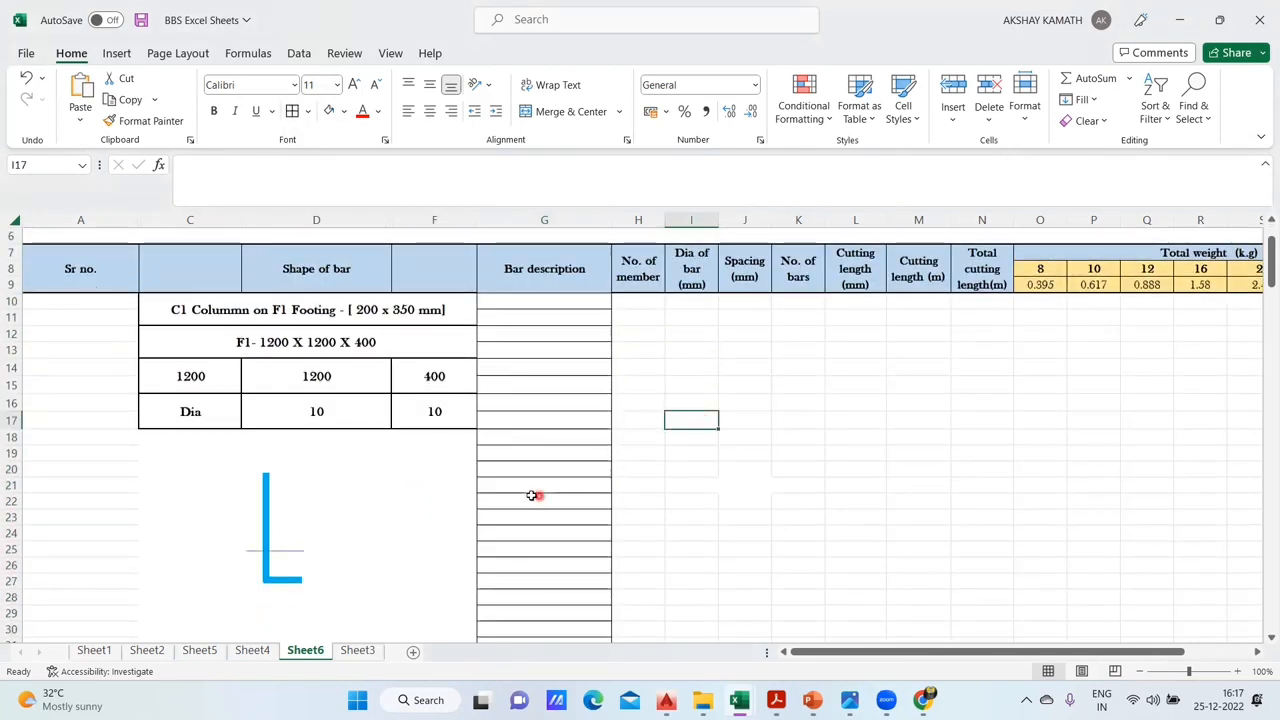
{"action": "left_click_drag", "start_coordinate": [495, 466], "coordinate": [574, 503]}
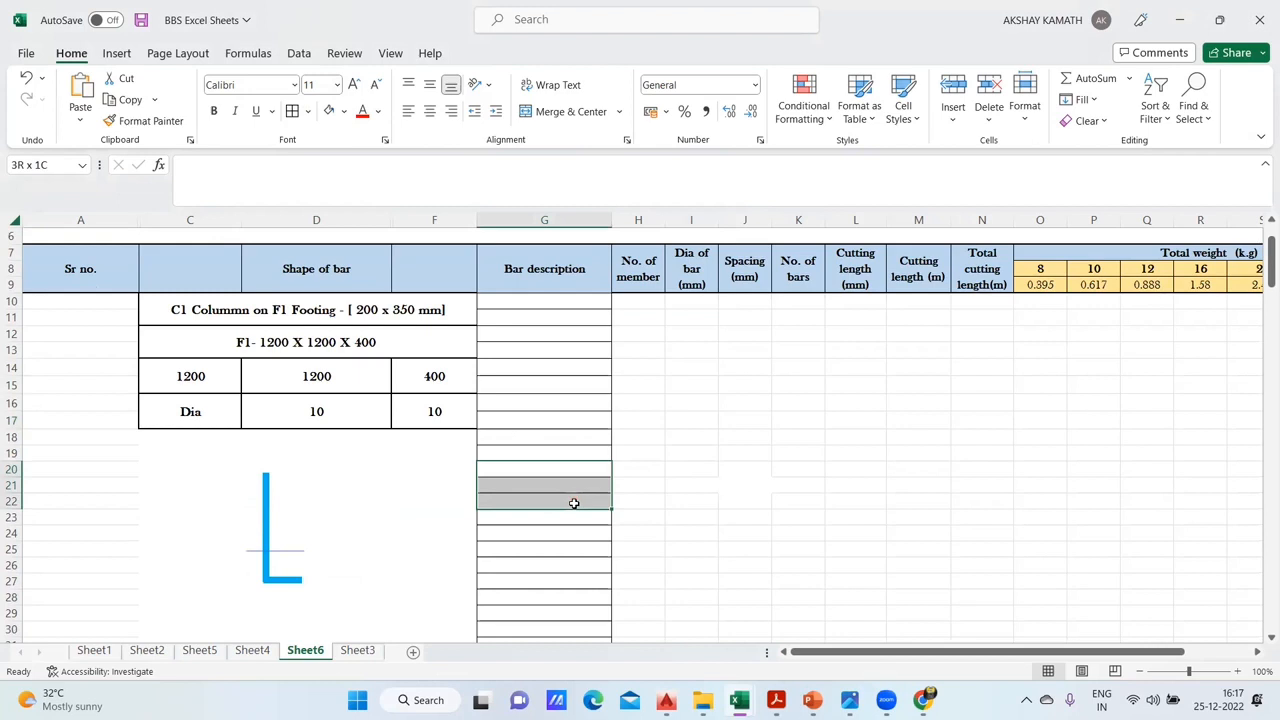
{"action": "left_click", "coordinate": [560, 111]}
{"action": "left_click", "coordinate": [722, 452]}
{"action": "left_click_drag", "start_coordinate": [633, 467], "coordinate": [643, 497]}
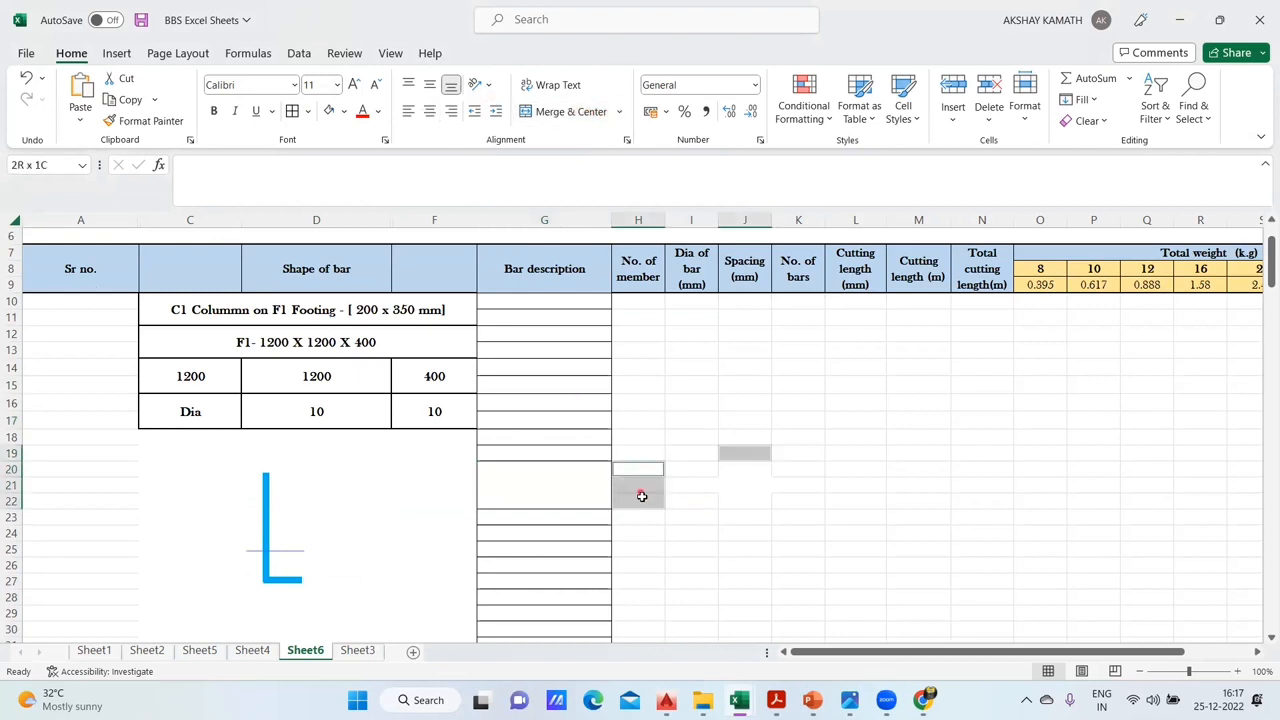
{"action": "left_click", "coordinate": [735, 505]}
- Enter "C1 Column Longitudinal Bar" as the bar description in the merged cell G20:G22
{"action": "left_click", "coordinate": [561, 486]}
{"action": "double_click", "coordinate": [561, 486]}
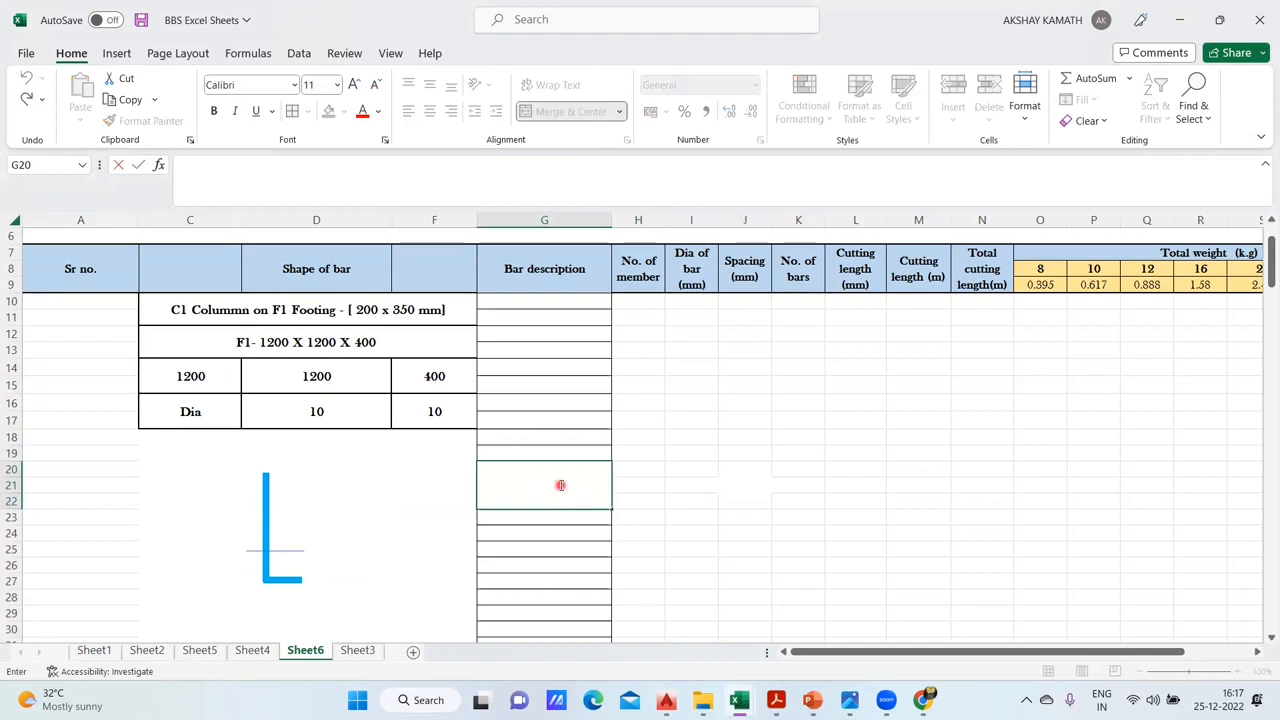
{"action": "type", "text": "C1"}
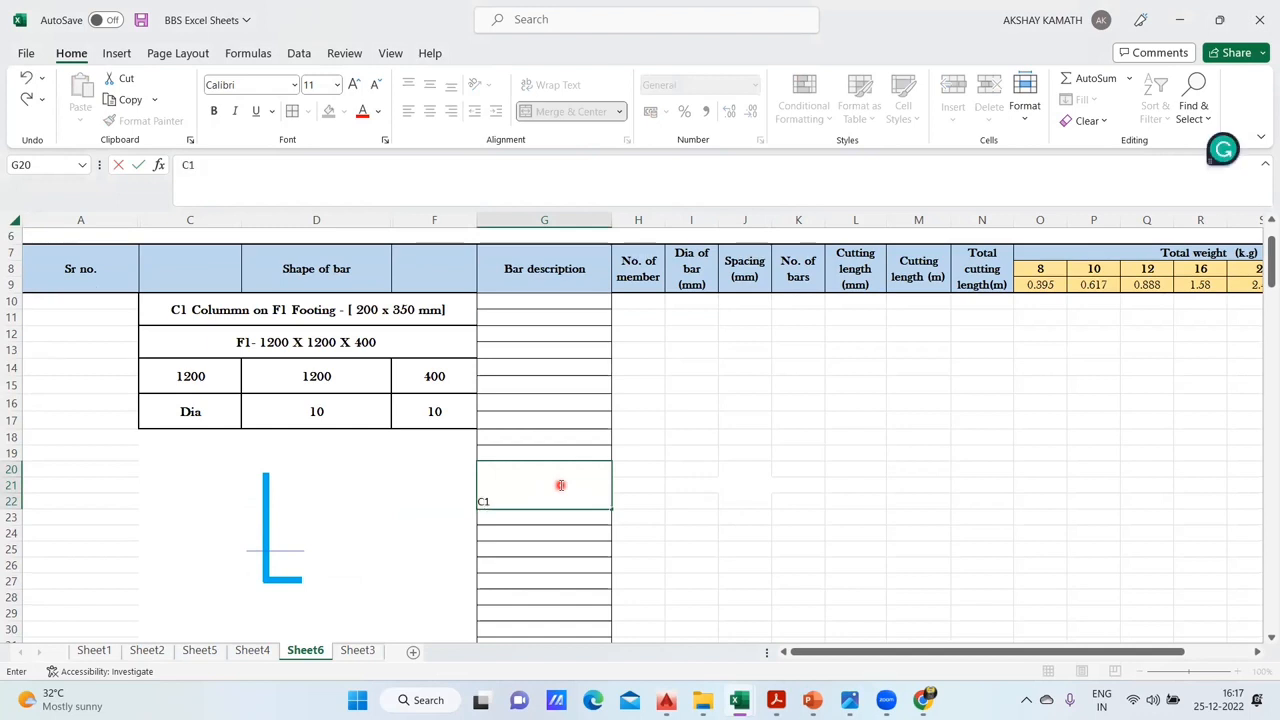
{"action": "type", "text": " Colukn"}
{"action": "key", "text": "F12"}
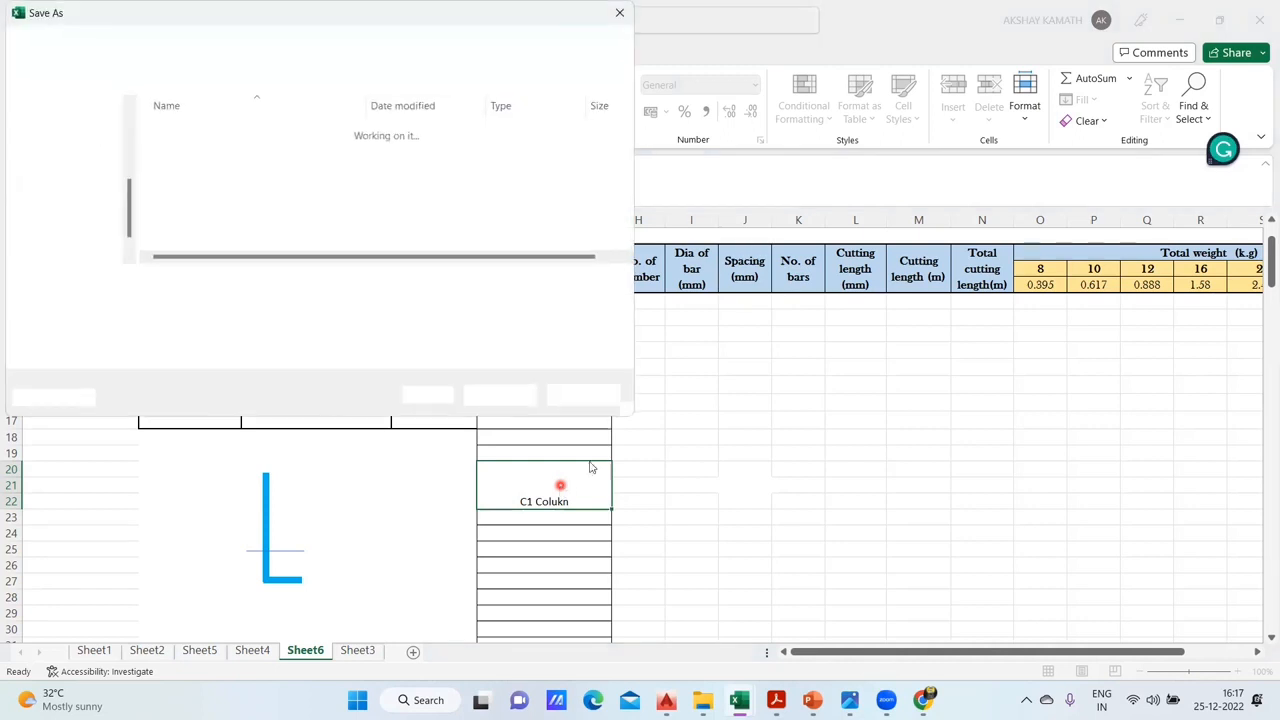
{"action": "left_click", "coordinate": [619, 13]}
{"action": "double_click", "coordinate": [572, 500]}
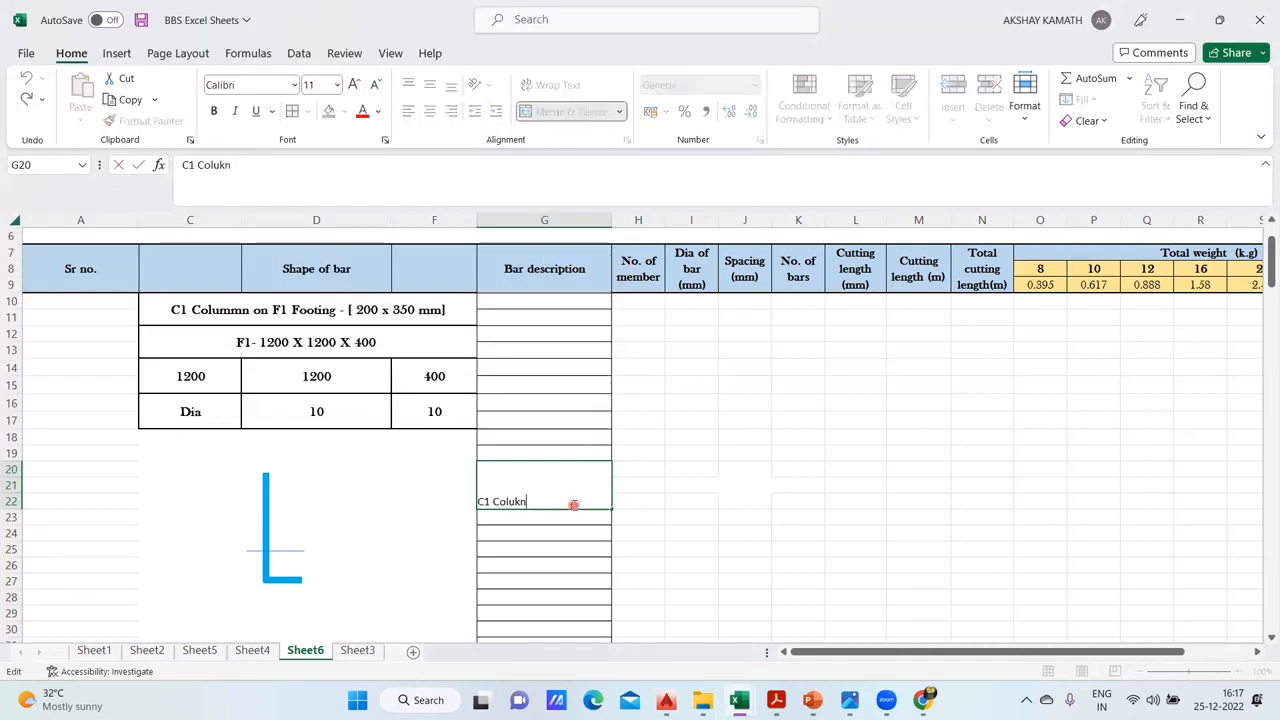
{"action": "key", "text": "BackSpace"}
{"action": "key", "text": "BackSpace"}
{"action": "type", "text": "mn Lomgi"}
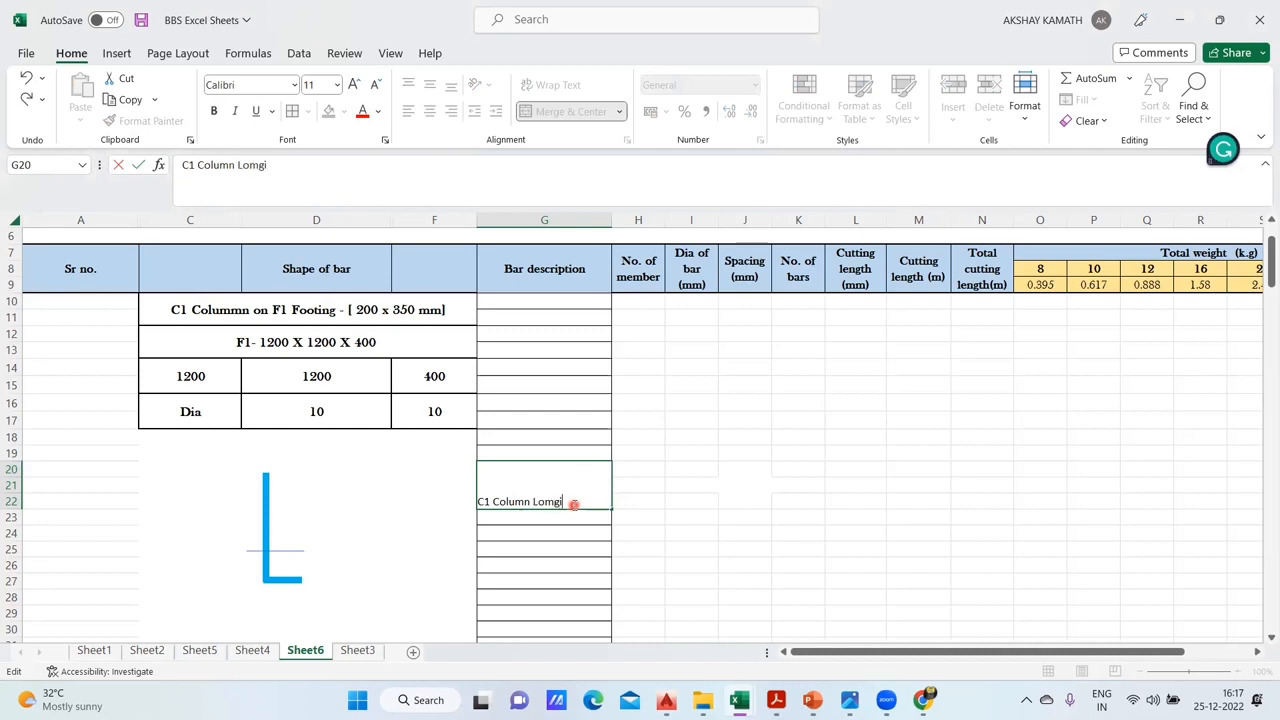
{"action": "key", "text": "BackSpace"}
{"action": "key", "text": "BackSpace"}
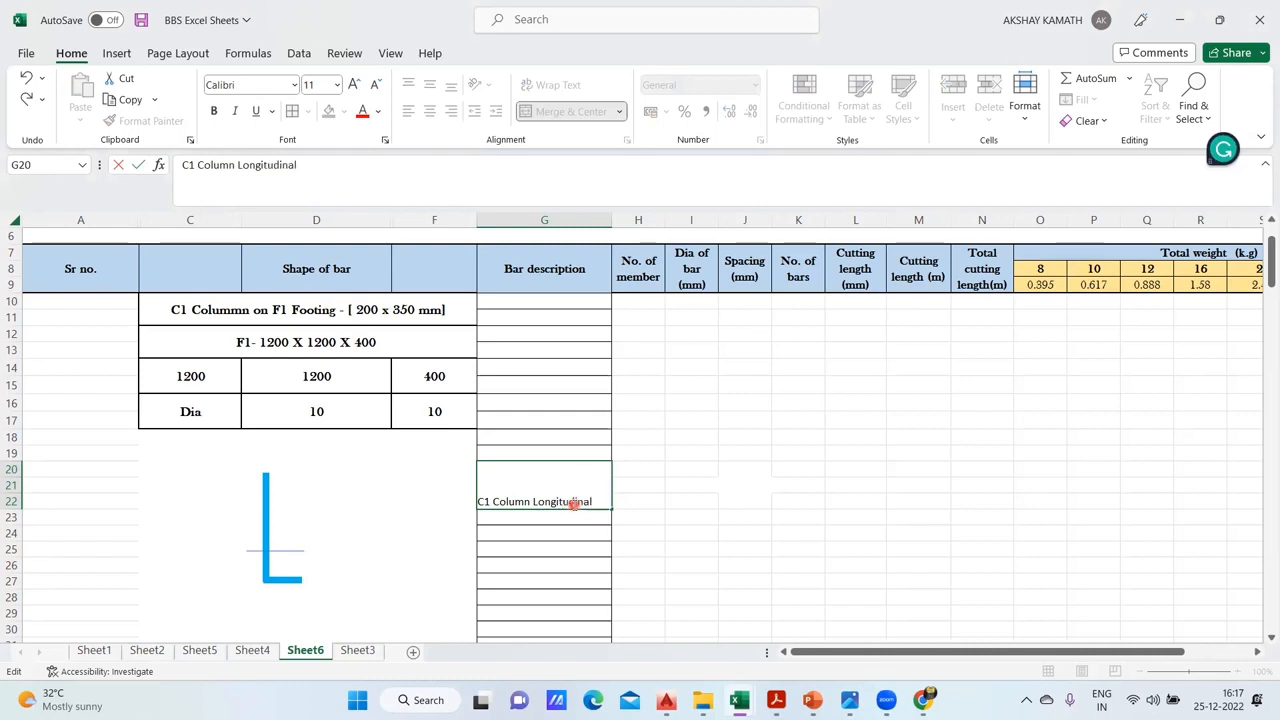
{"action": "type", "text": "r"}
{"action": "left_click", "coordinate": [706, 477]}
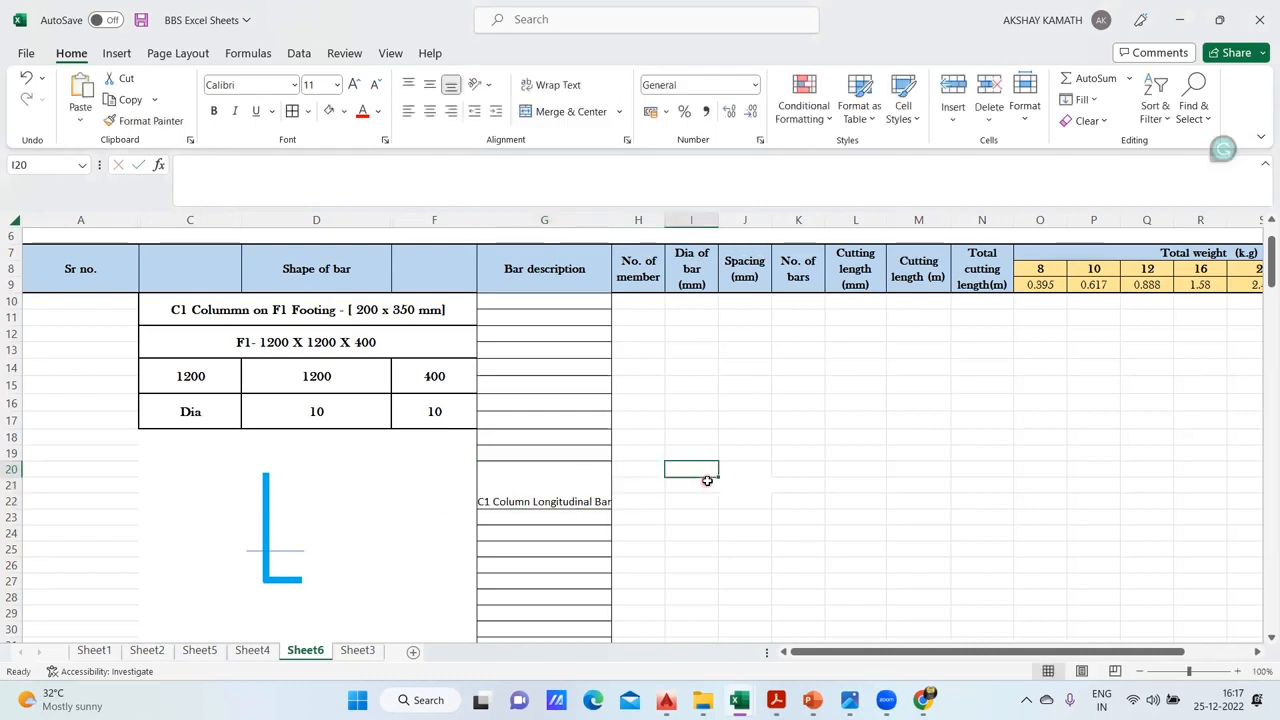
- Wrap the text in the merged C1 Column Longitudinal Bar description cell G20:G22 and make it bold
{"action": "left_click", "coordinate": [563, 486]}
{"action": "left_click", "coordinate": [552, 85]}
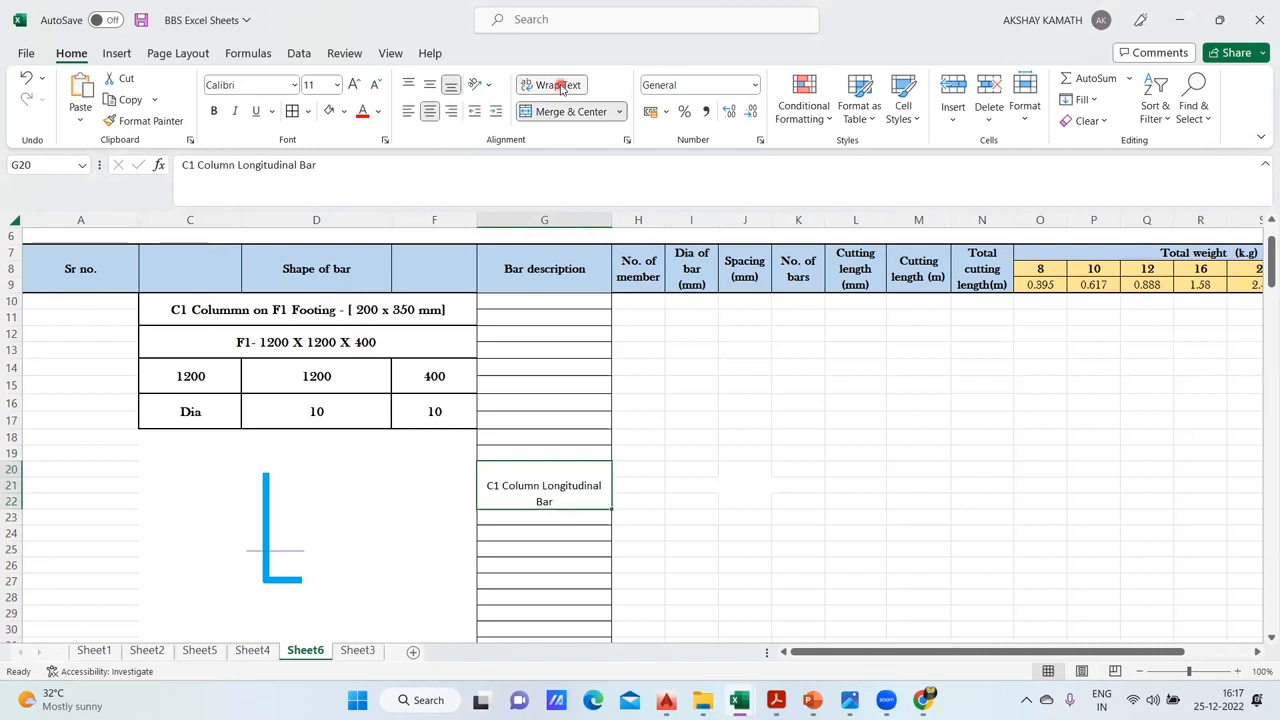
{"action": "left_click", "coordinate": [213, 111]}
- Try a Bahnschrift SemiBold font on the C1 Column Longitudinal Bar description
{"action": "left_click", "coordinate": [294, 85]}
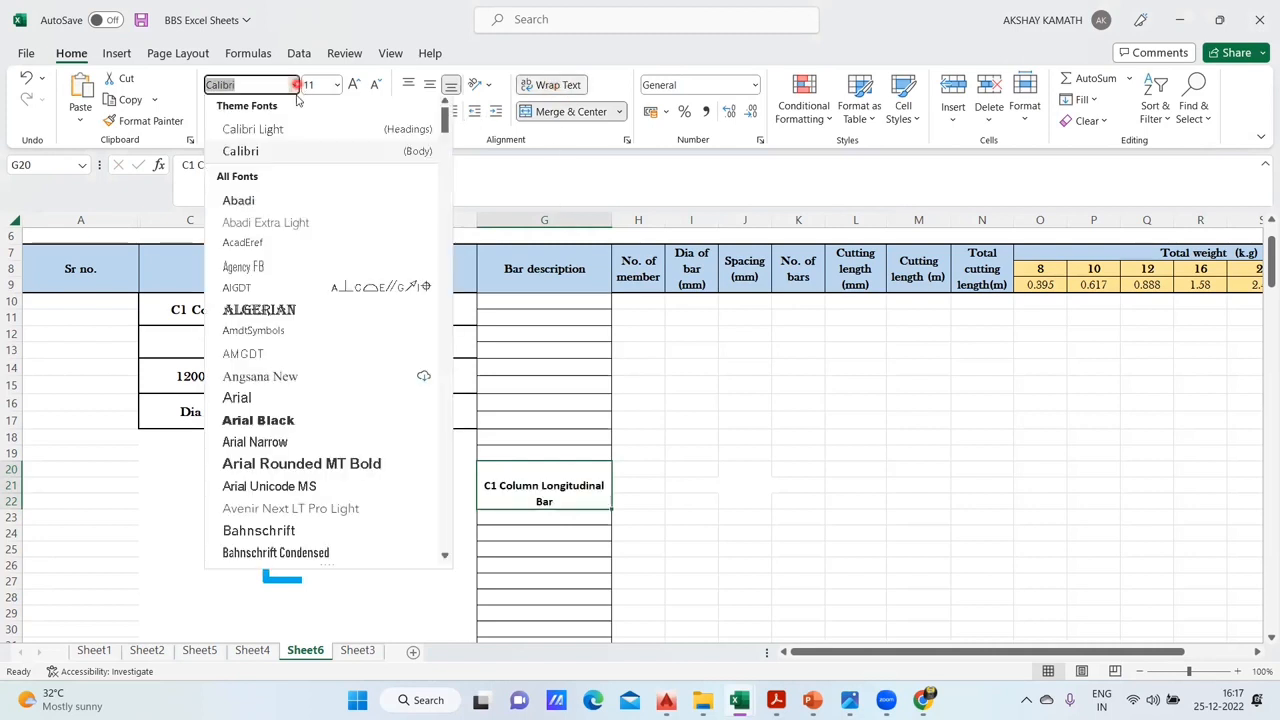
{"action": "scroll", "coordinate": [338, 366], "scroll_direction": "down", "scroll_amount": 2}
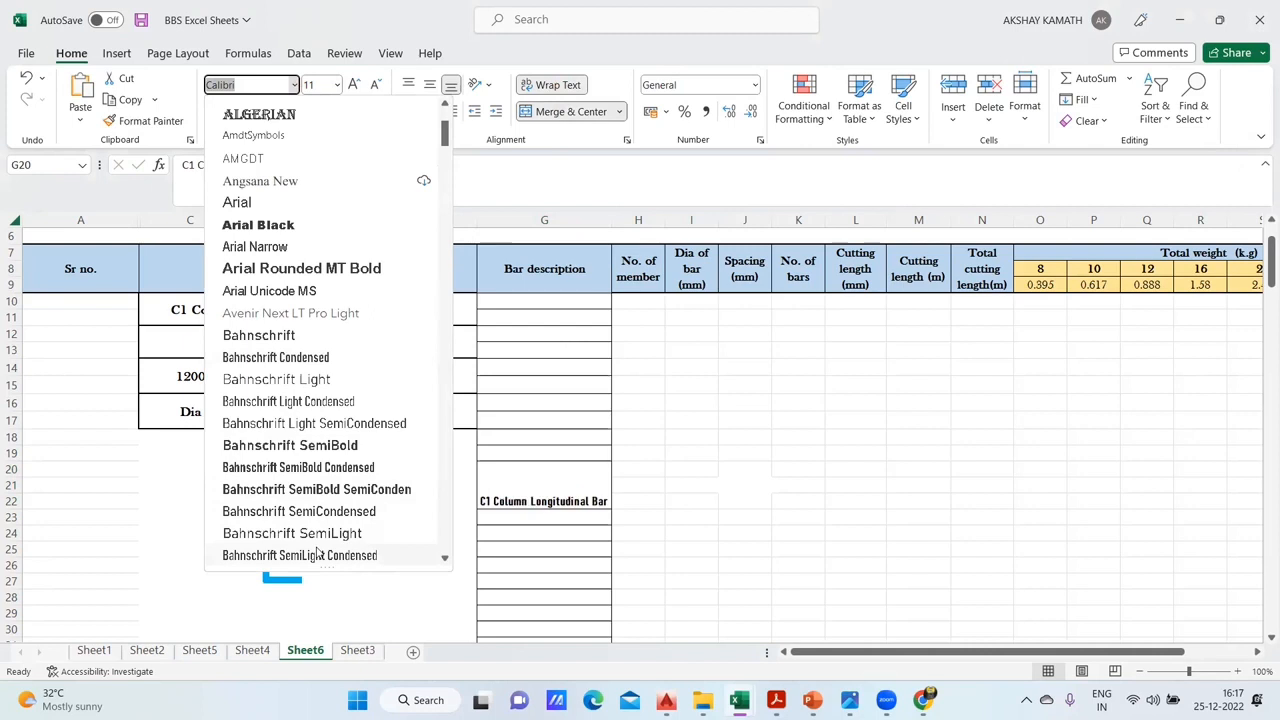
{"action": "left_click", "coordinate": [330, 489]}
{"action": "scroll", "coordinate": [337, 471], "scroll_direction": "down", "scroll_amount": 1}
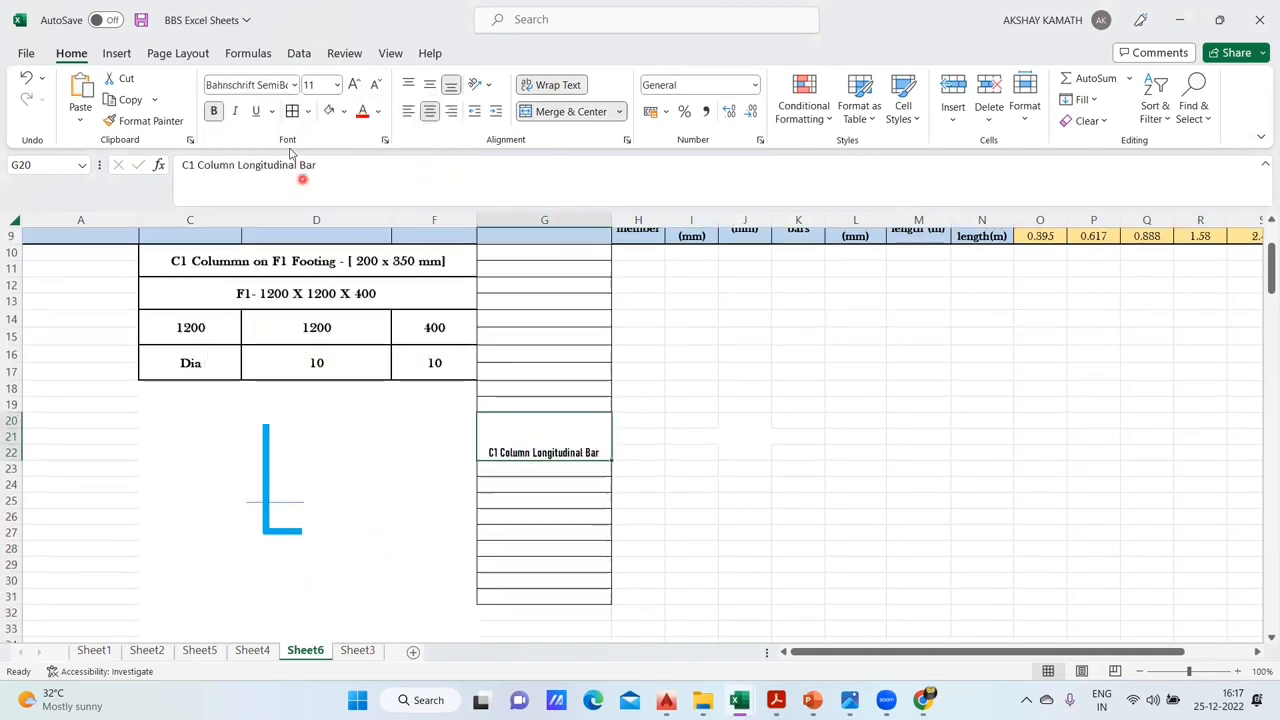
- Set the font of the C1 Column Longitudinal Bar description to Baskerville Old Face
{"action": "left_click", "coordinate": [294, 85]}
{"action": "scroll", "coordinate": [309, 400], "scroll_direction": "down", "scroll_amount": 4}
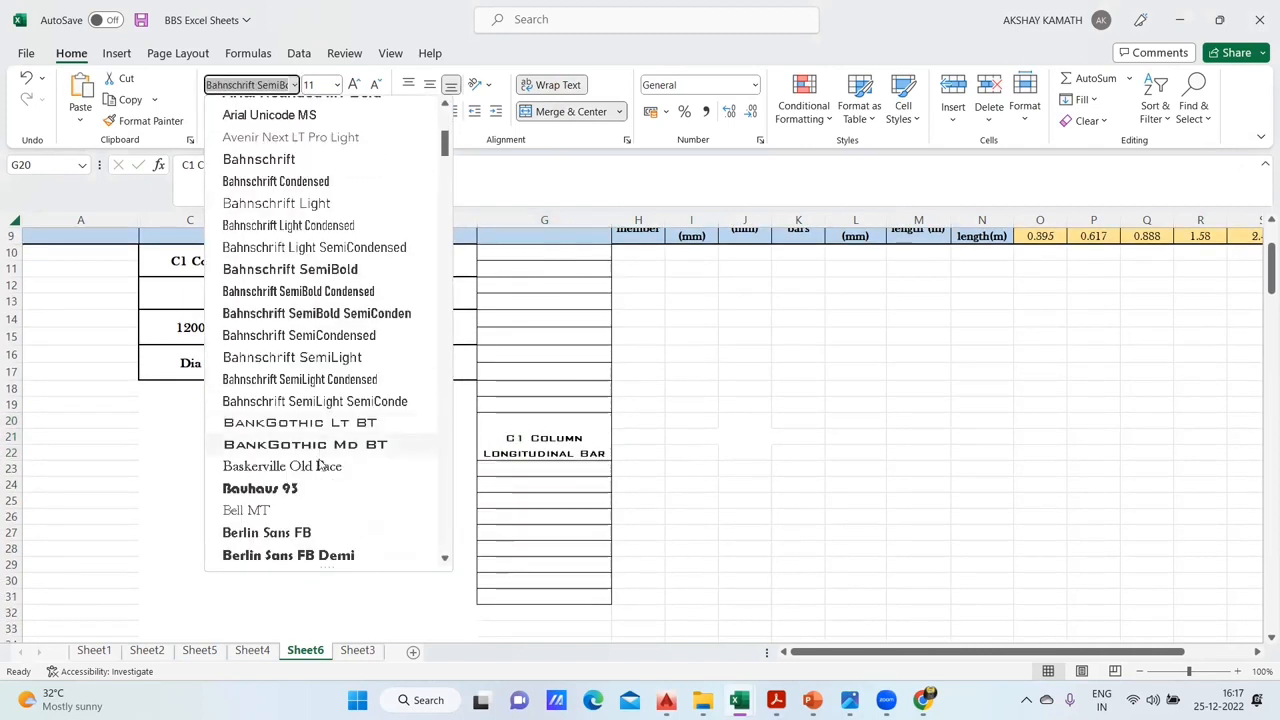
{"action": "left_click", "coordinate": [731, 474]}
{"action": "scroll", "coordinate": [700, 490], "scroll_direction": "up", "scroll_amount": 1}
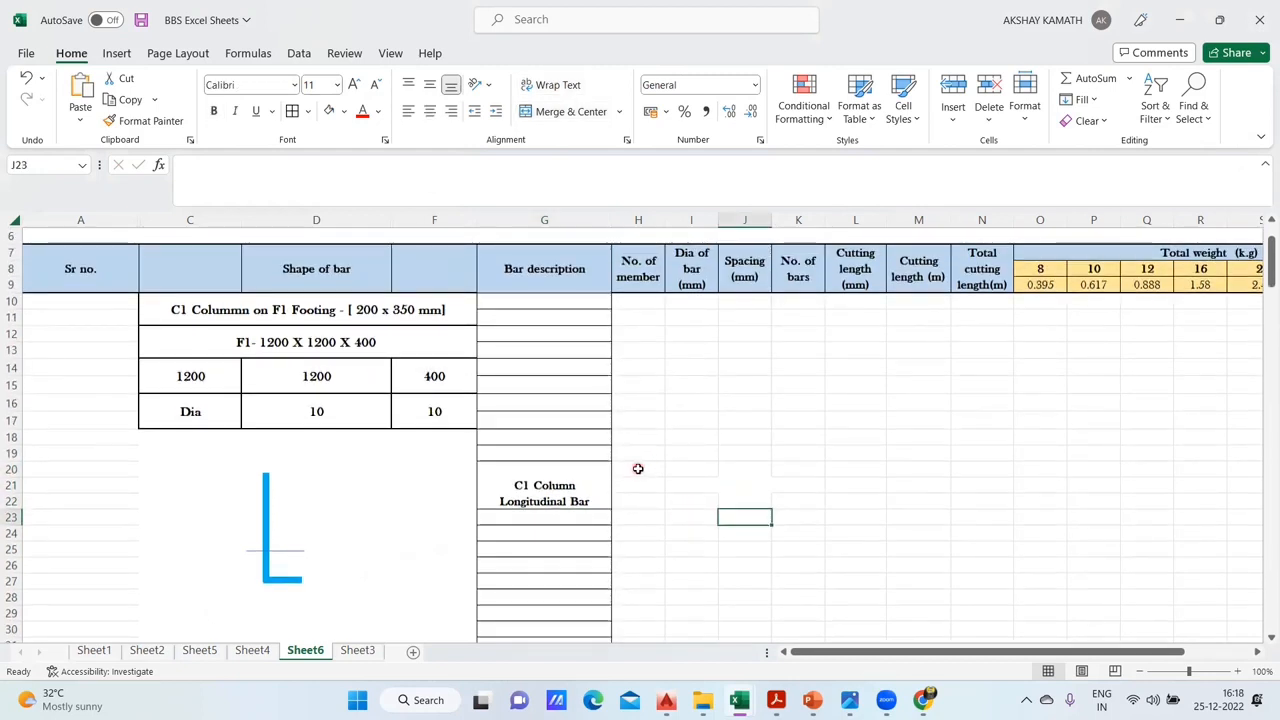
- Unmerge cells G20:G22 and turn off text wrapping for the bar description in G20
{"action": "left_click", "coordinate": [636, 483]}
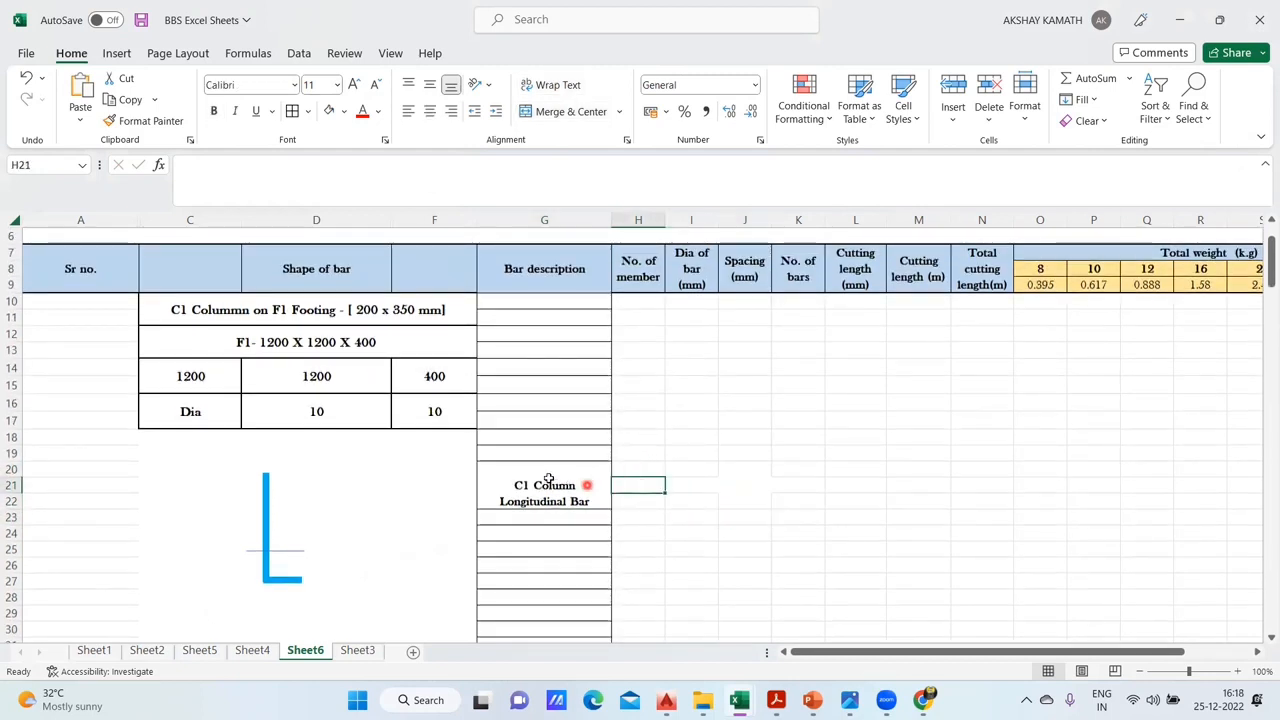
{"action": "left_click", "coordinate": [514, 480]}
{"action": "left_click", "coordinate": [573, 112]}
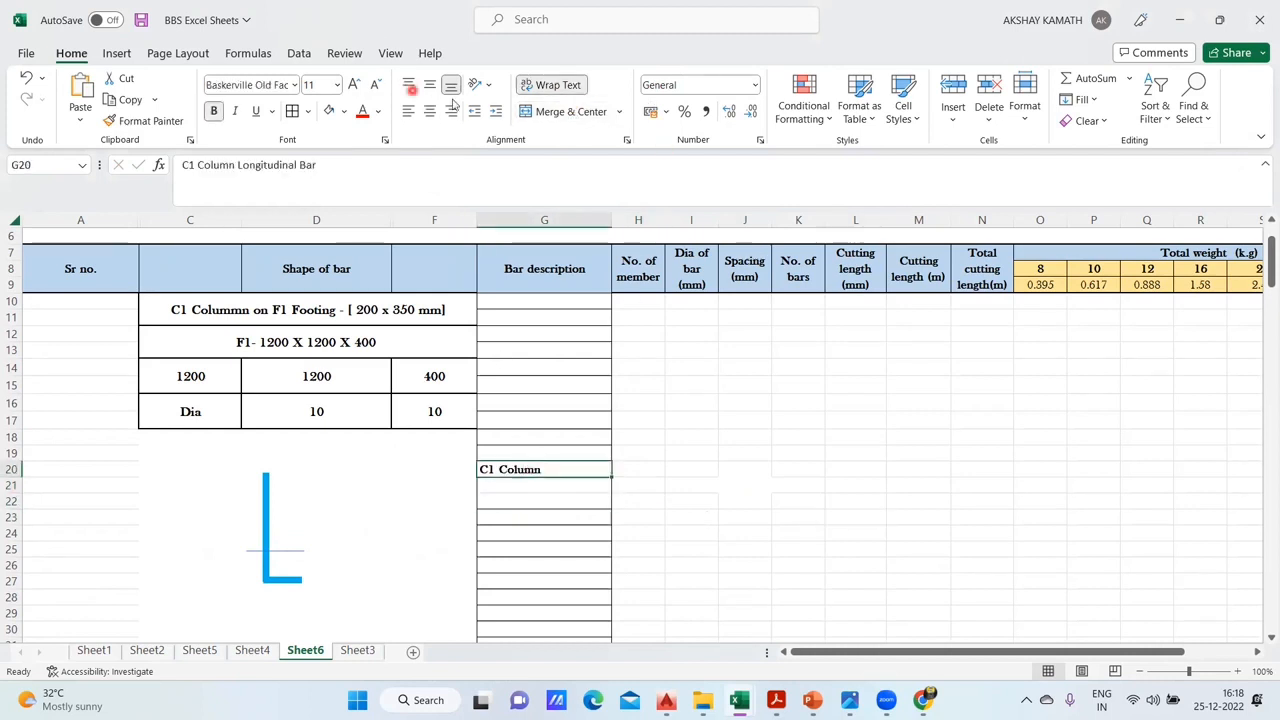
{"action": "left_click", "coordinate": [548, 85]}
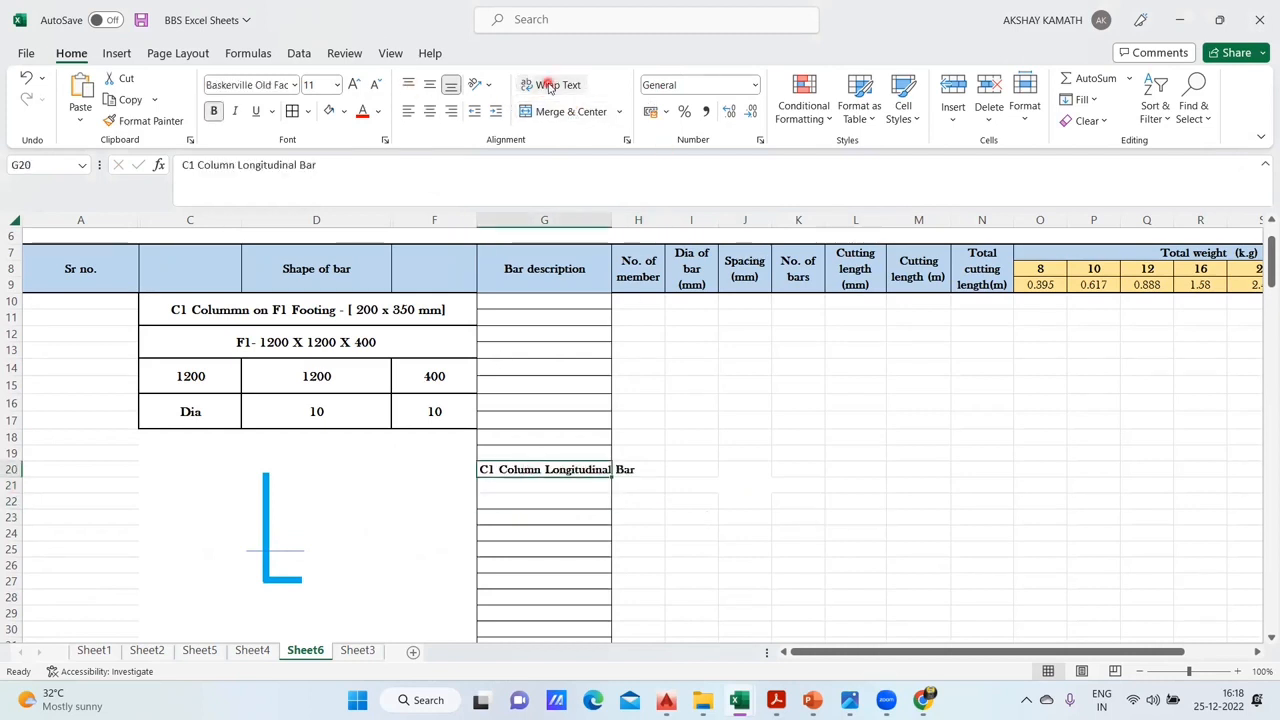
{"action": "left_click", "coordinate": [658, 516]}
{"action": "left_click", "coordinate": [589, 473]}
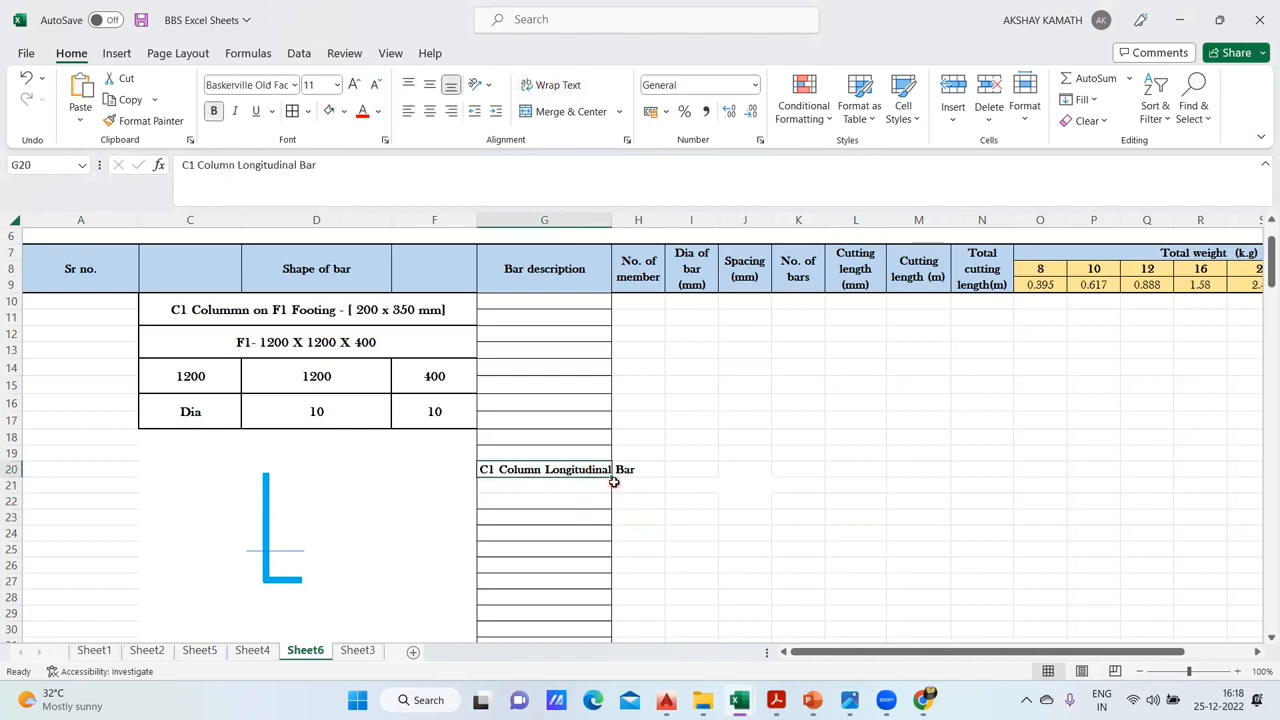
{"action": "left_click", "coordinate": [558, 86]}
{"action": "left_click", "coordinate": [558, 86]}
{"action": "left_click", "coordinate": [708, 546]}
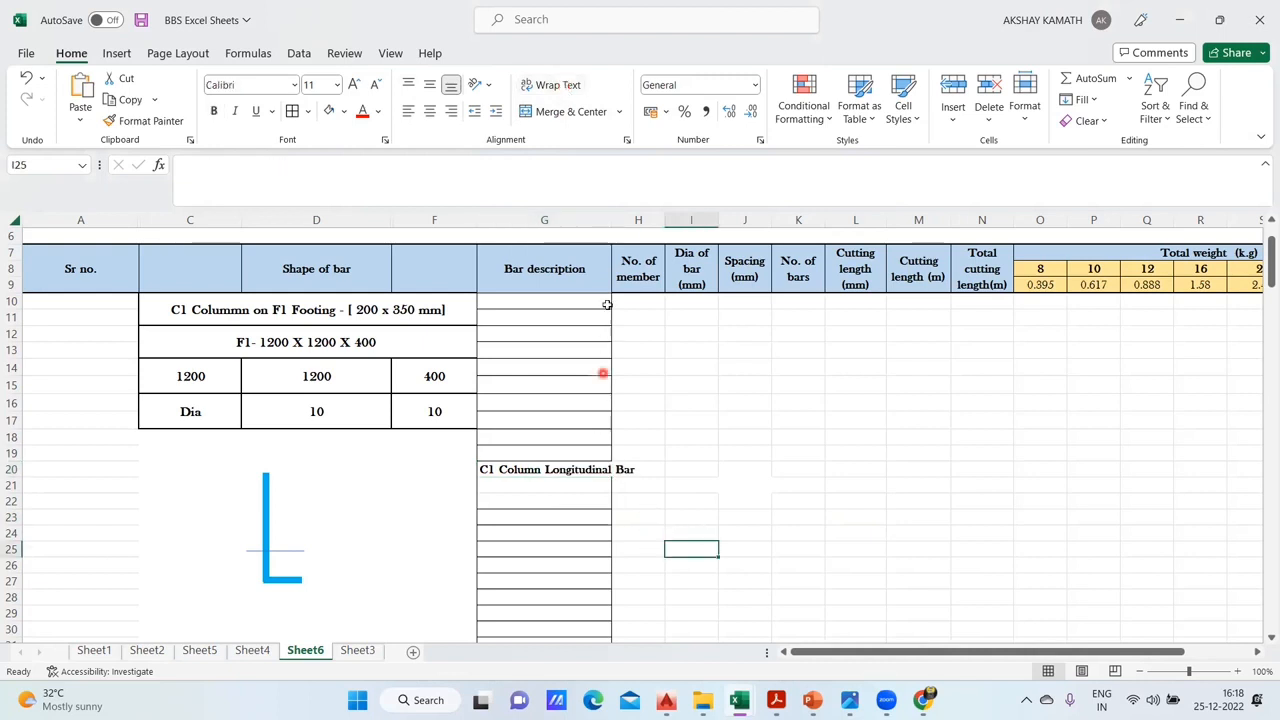
- Widen the Bar description column G to fit its text on one line, and narrow columns A and F
{"action": "left_click_drag", "start_coordinate": [612, 222], "coordinate": [644, 222]}
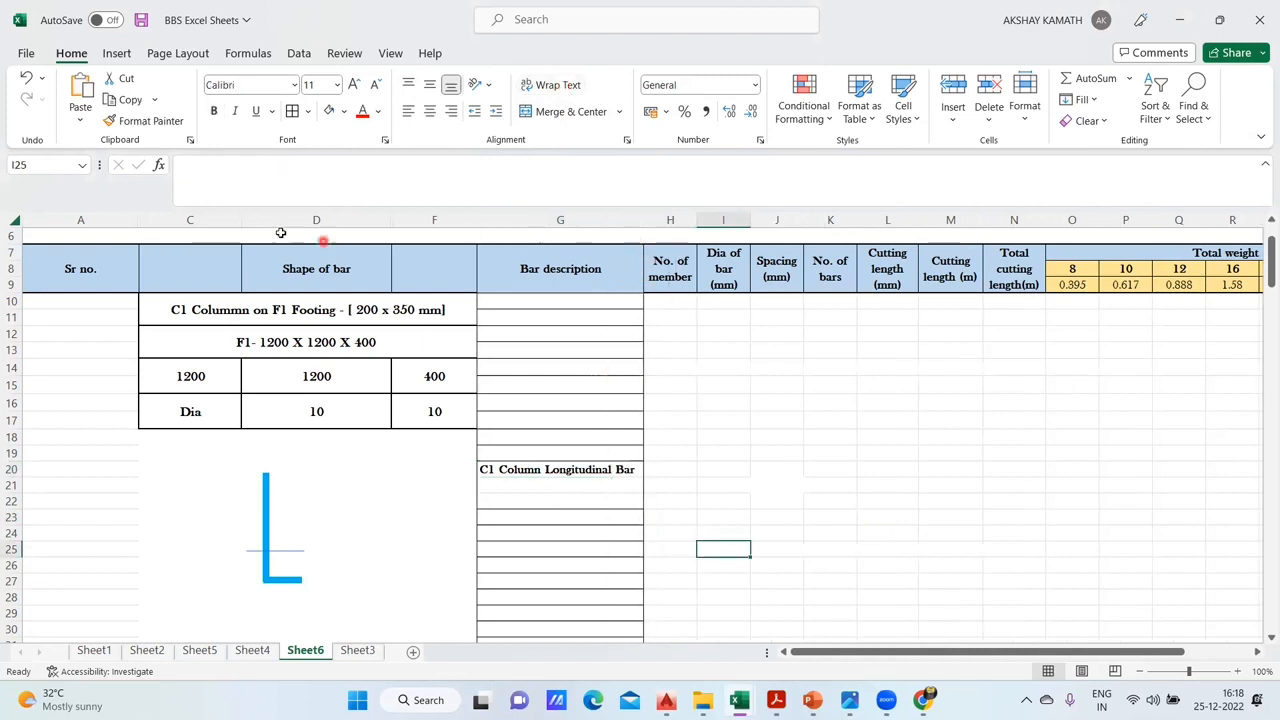
{"action": "left_click_drag", "start_coordinate": [137, 221], "coordinate": [102, 221]}
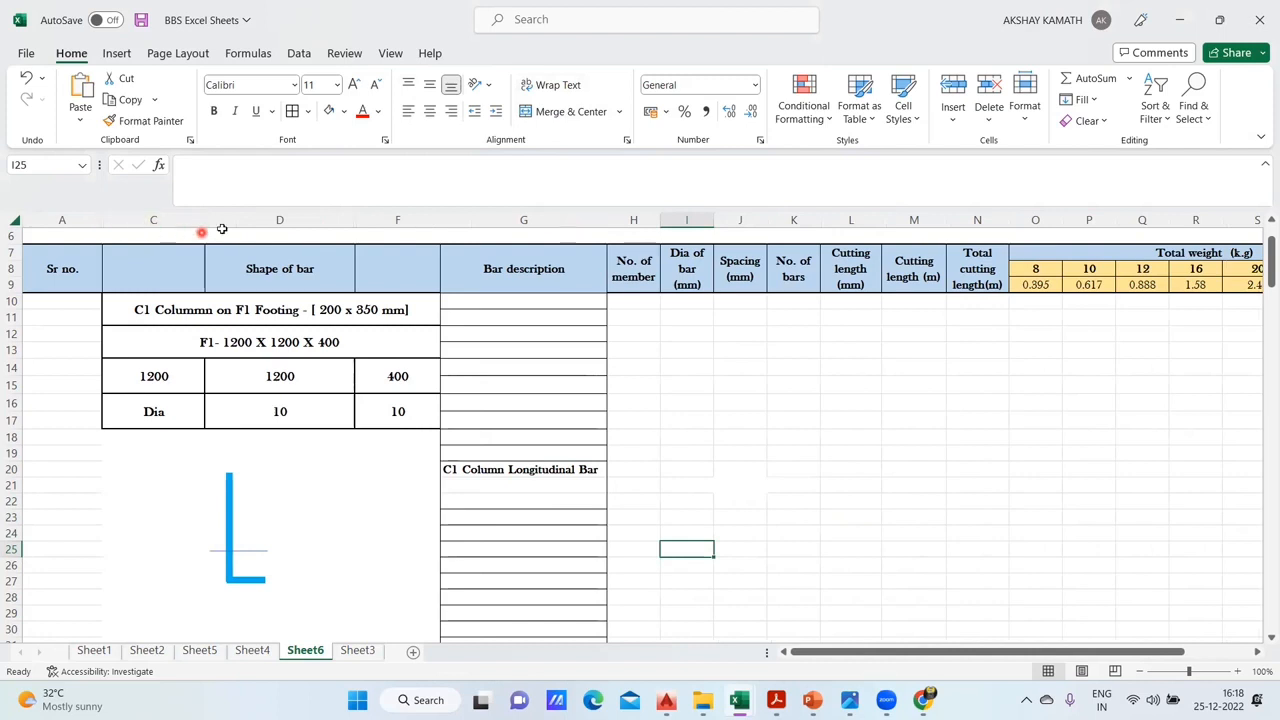
{"action": "left_click_drag", "start_coordinate": [438, 219], "coordinate": [409, 220]}
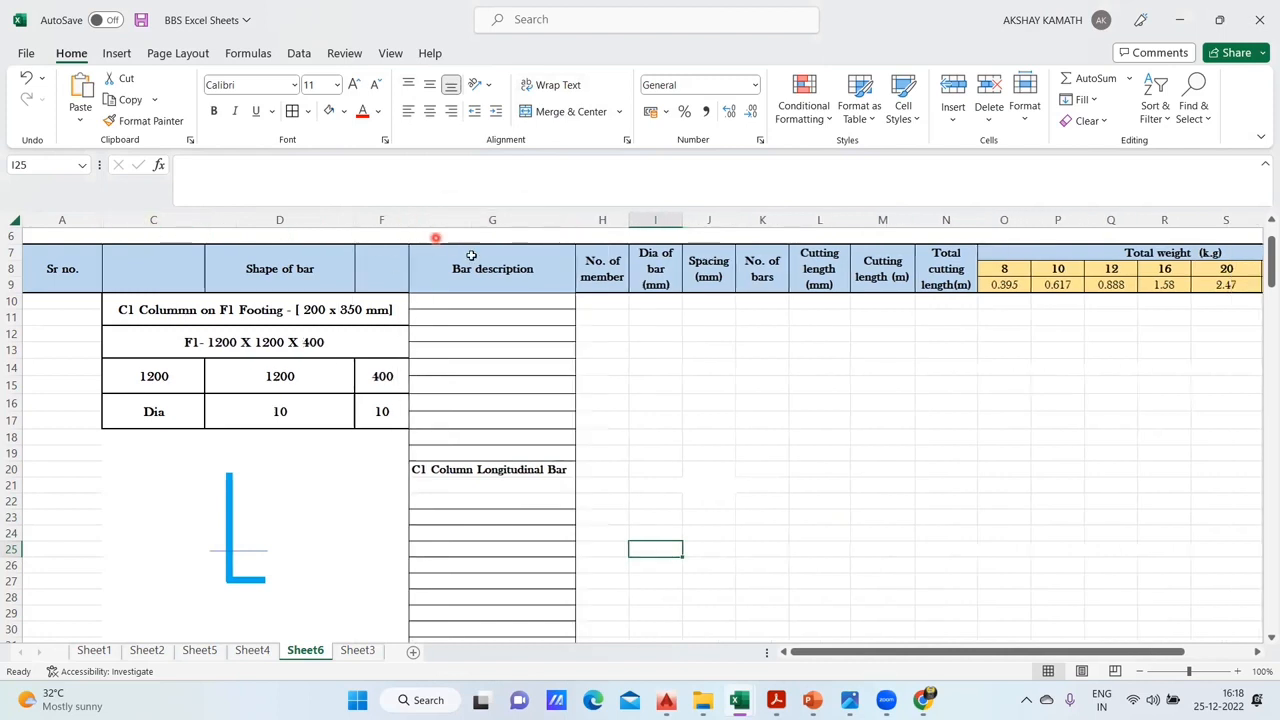
{"action": "left_click_drag", "start_coordinate": [574, 220], "coordinate": [592, 220]}
{"action": "left_click", "coordinate": [674, 469]}
{"action": "left_click", "coordinate": [706, 503]}
- Enter 1 as the number of members in H20 and 16 as the bar diameter in I20
{"action": "left_click", "coordinate": [618, 467]}
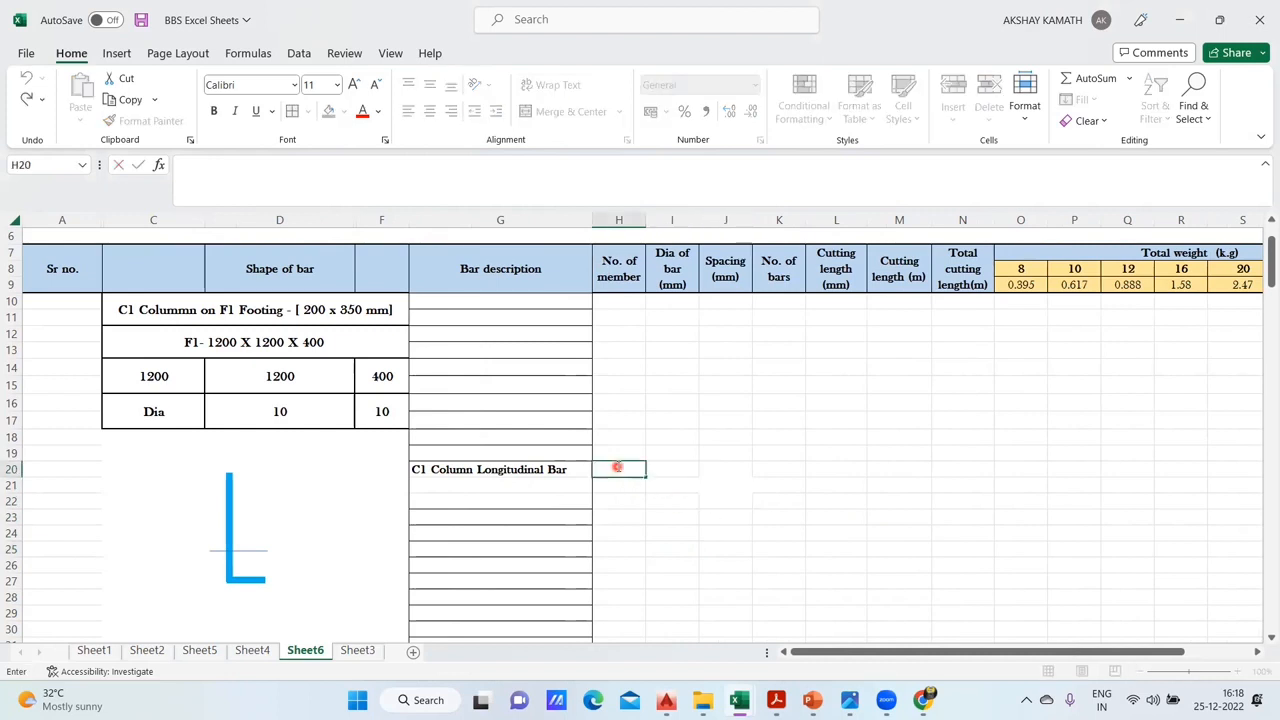
{"action": "type", "text": "1"}
{"action": "left_click", "coordinate": [806, 509]}
{"action": "left_click", "coordinate": [676, 469]}
{"action": "double_click", "coordinate": [676, 469]}
{"action": "type", "text": "1"}
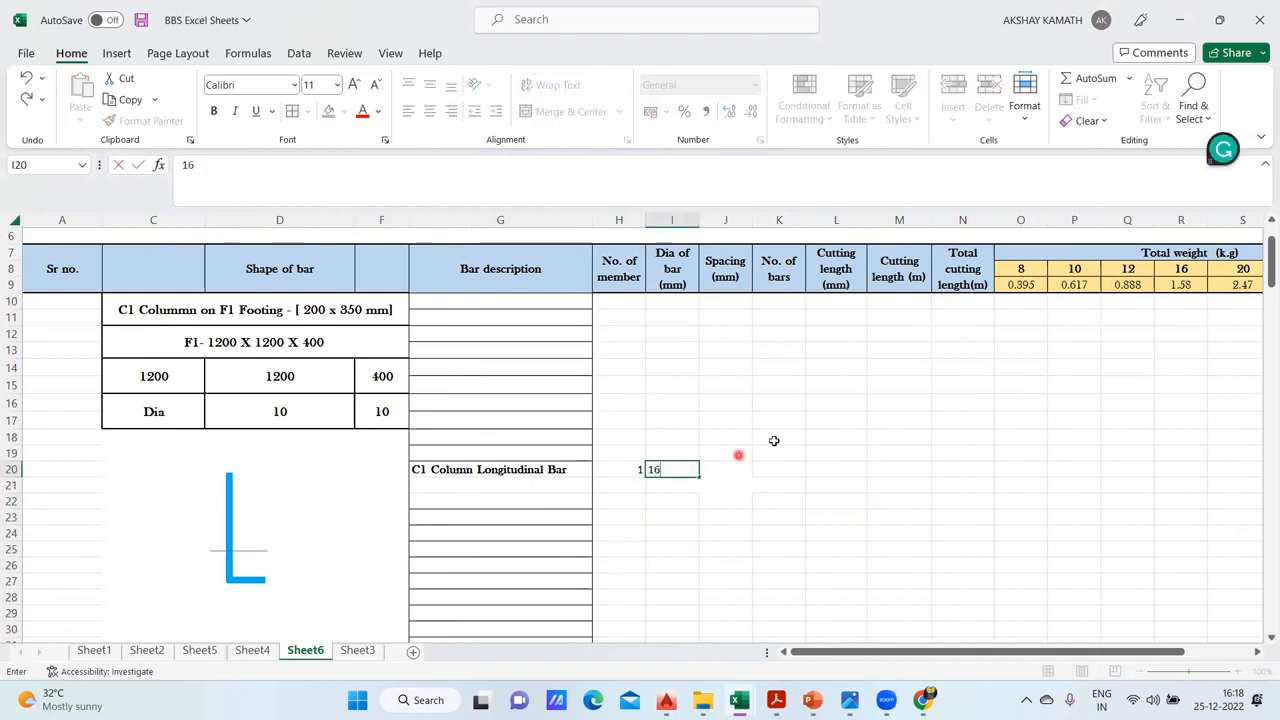
{"action": "type", "text": "6"}
{"action": "left_click", "coordinate": [774, 440]}
- Look up the C1 main reinforcement in the AutoCAD column schedule and enter 8 as the number of bars in K20 of the Excel sheet
{"action": "mouse_move", "coordinate": [666, 700]}
{"action": "left_click", "coordinate": [435, 630]}
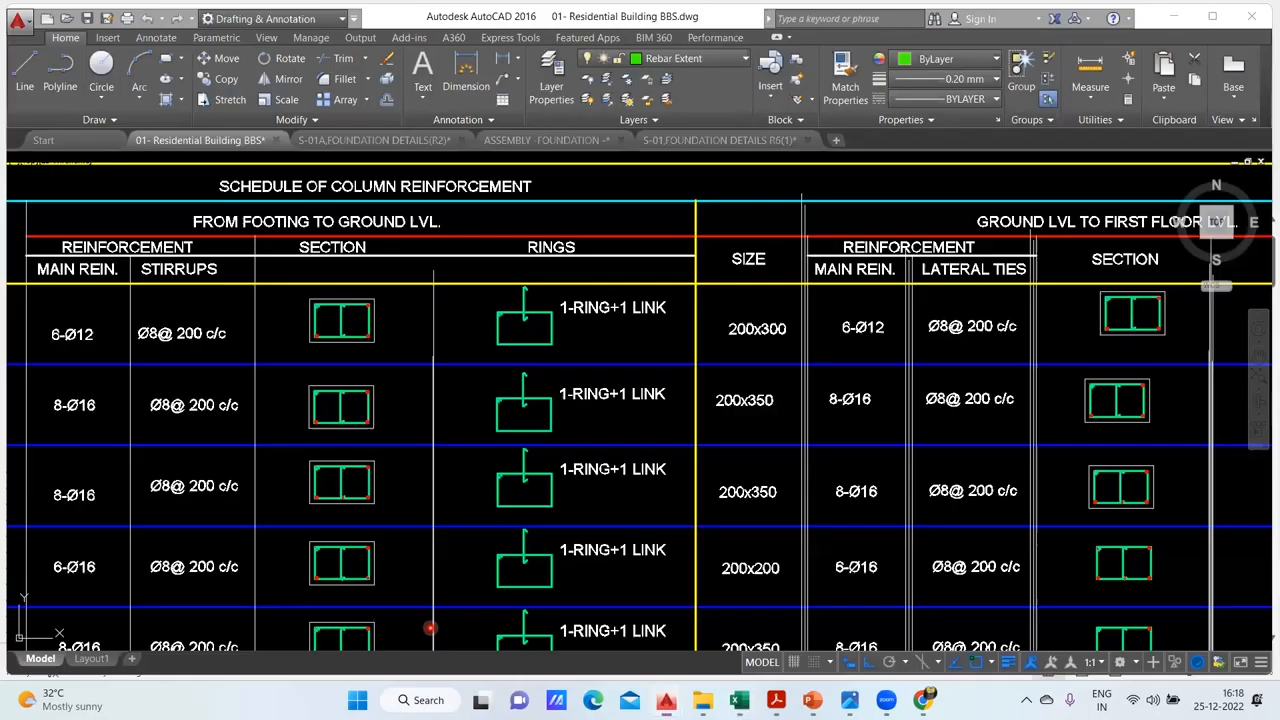
{"action": "mouse_move", "coordinate": [435, 394]}
{"action": "left_mouse_down"}
{"action": "mouse_move", "coordinate": [489, 400]}
{"action": "mouse_move", "coordinate": [1052, 329]}
{"action": "left_mouse_up"}
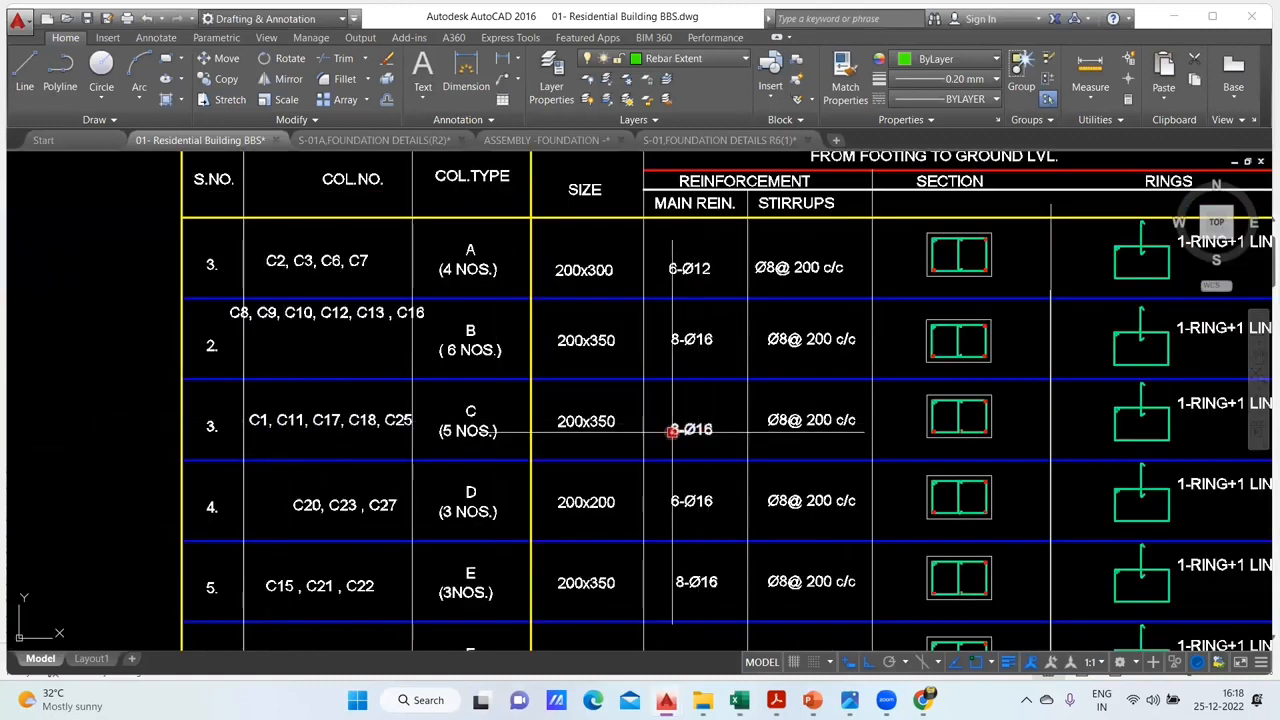
{"action": "mouse_move", "coordinate": [738, 700]}
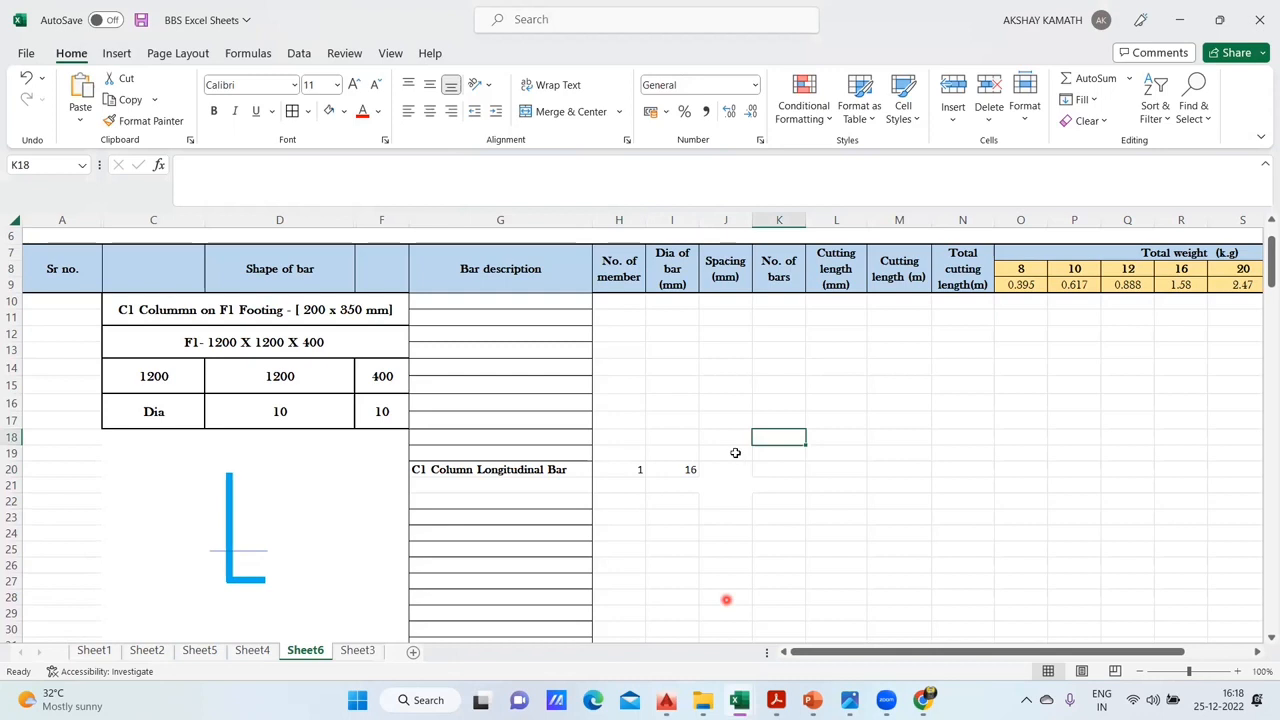
{"action": "left_click", "coordinate": [650, 620]}
{"action": "left_click", "coordinate": [773, 470]}
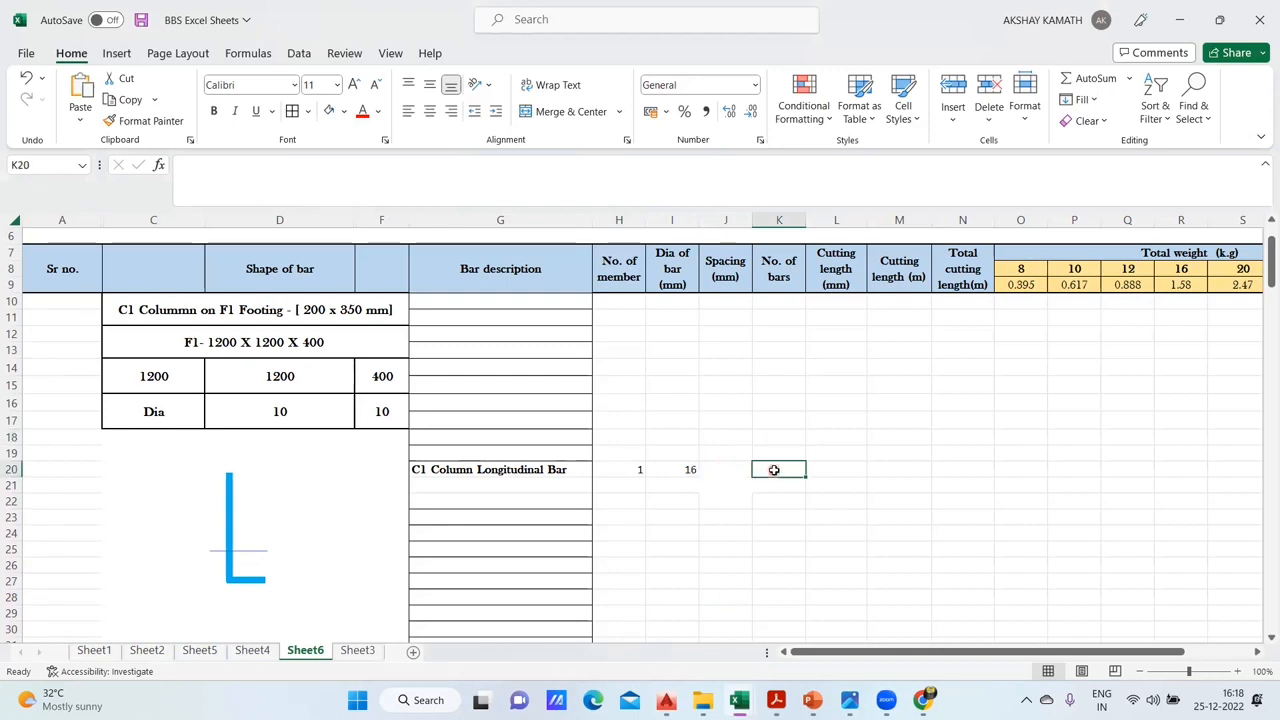
{"action": "type", "text": "8"}
{"action": "left_click", "coordinate": [922, 443]}
- Enter a dash as the spacing of the C1 longitudinal bar in J20
{"action": "left_click", "coordinate": [726, 470]}
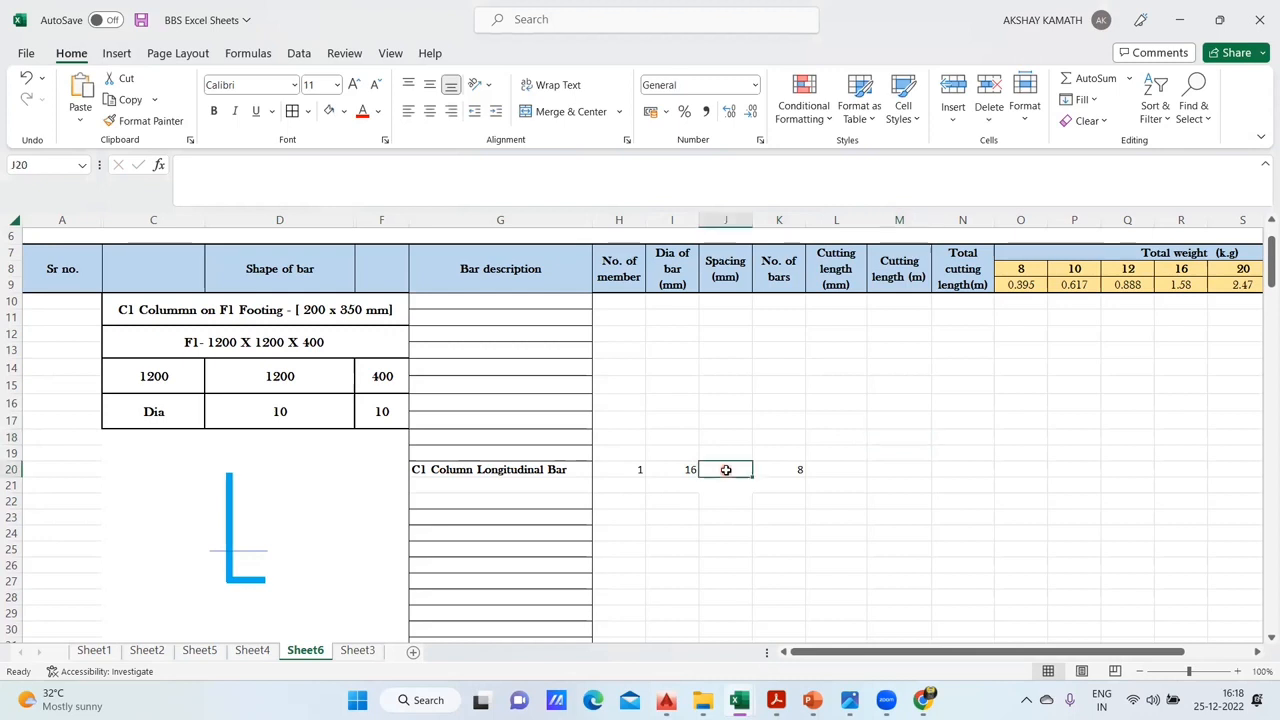
{"action": "type", "text": "-"}
{"action": "left_click", "coordinate": [830, 420]}
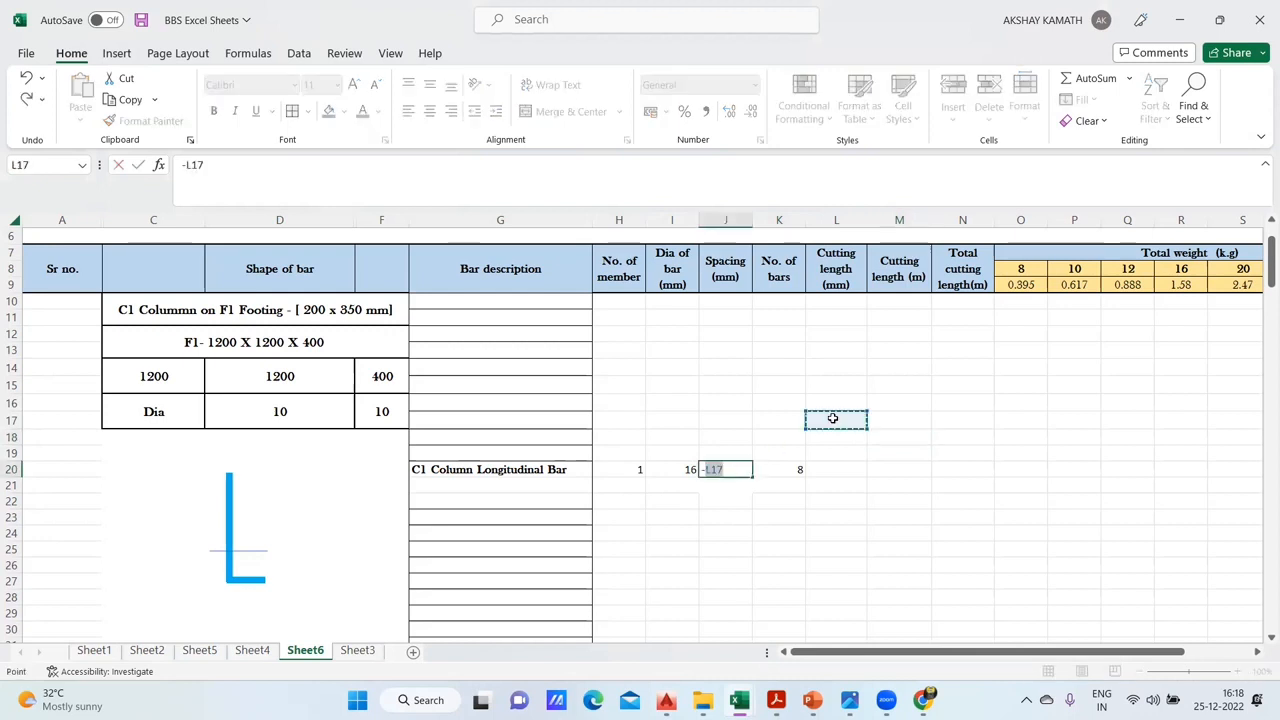
{"action": "key", "text": "Escape"}
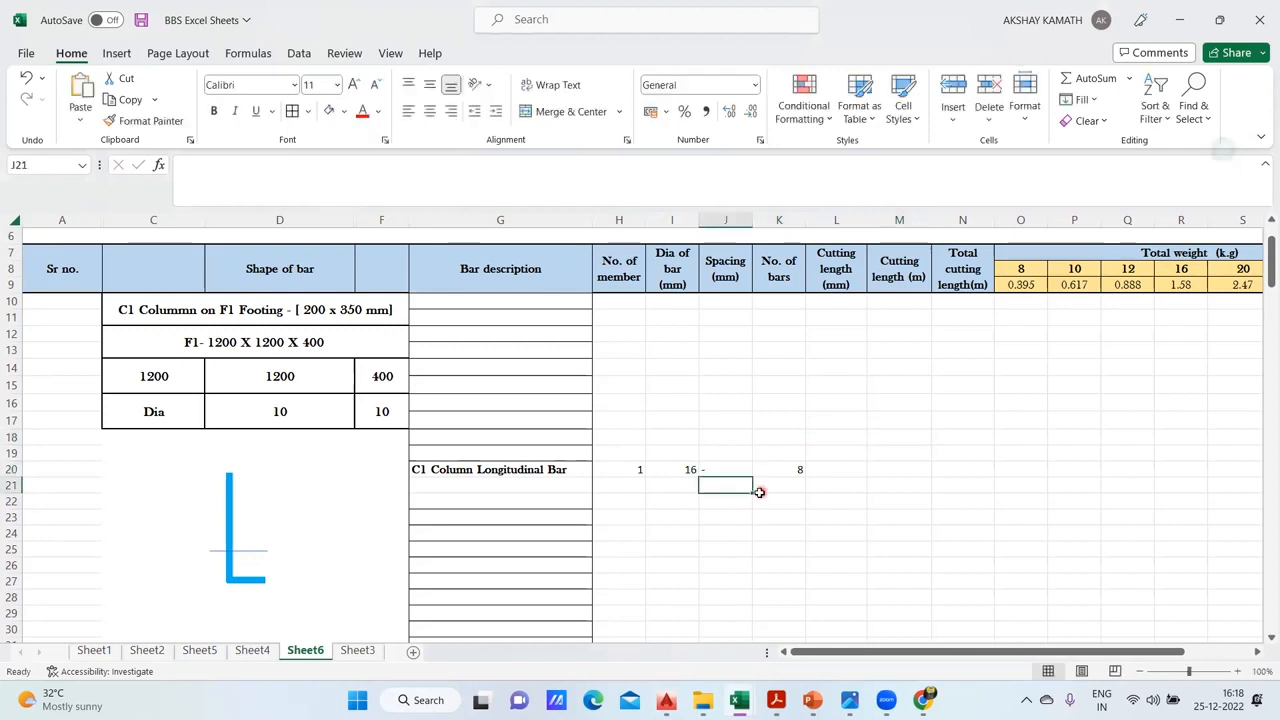
{"action": "double_click", "coordinate": [719, 470]}
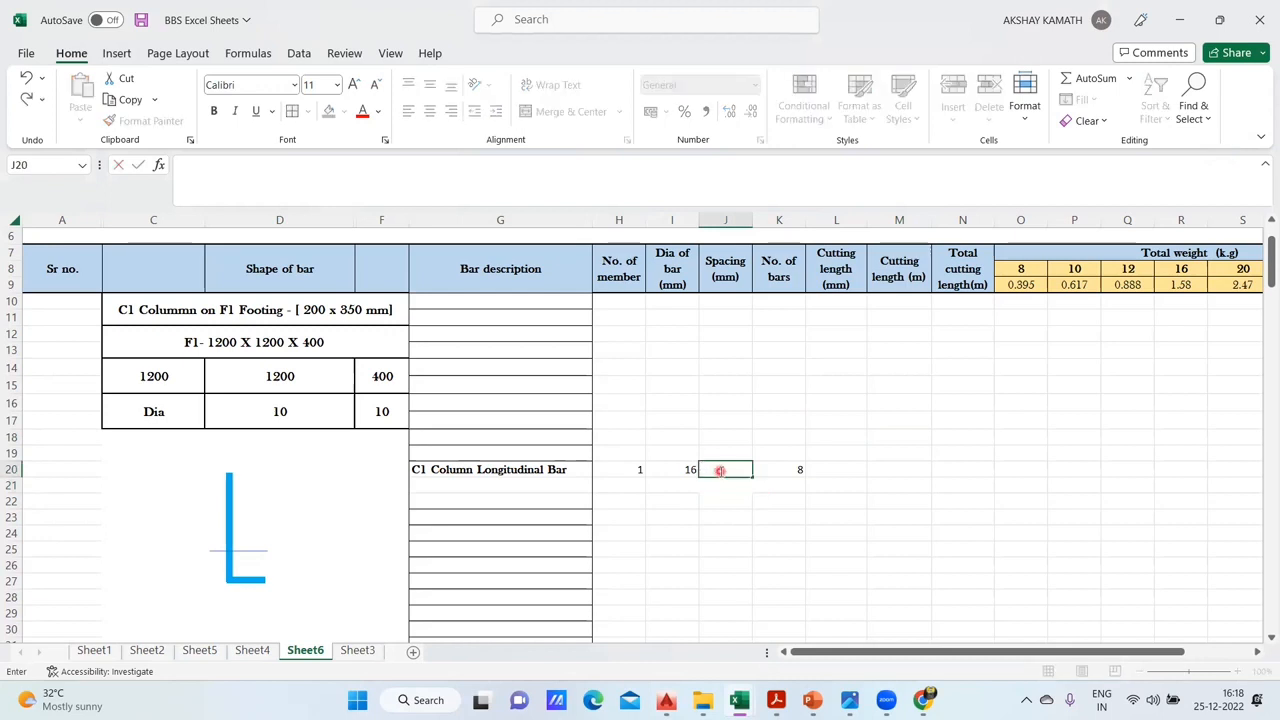
{"action": "left_click", "coordinate": [776, 514]}
{"action": "key", "text": "Escape"}
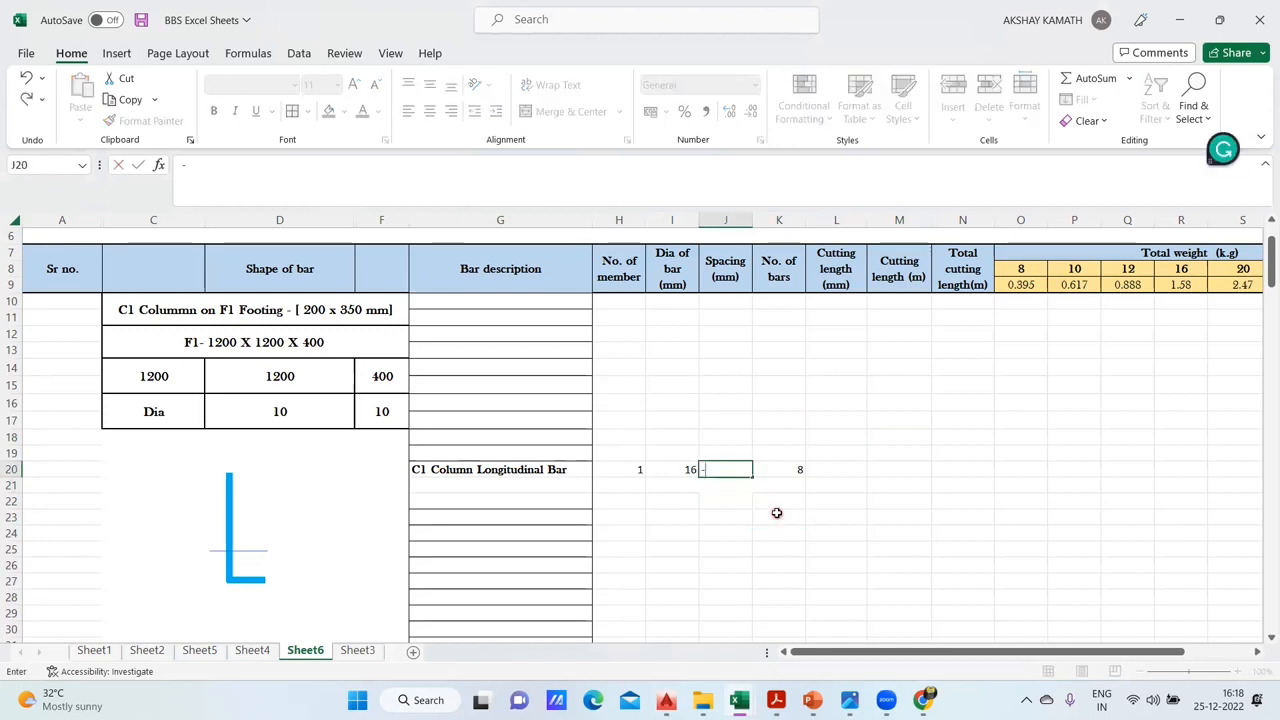
{"action": "left_click", "coordinate": [838, 502]}
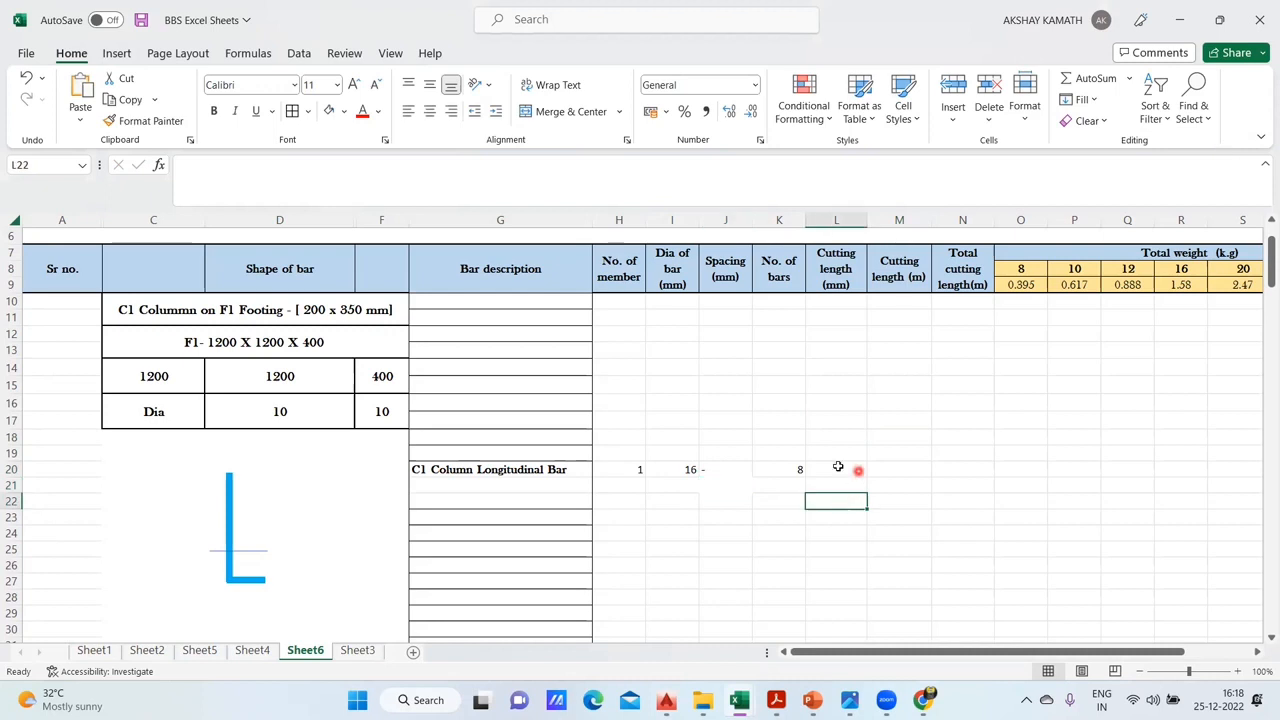
{"action": "double_click", "coordinate": [835, 467]}
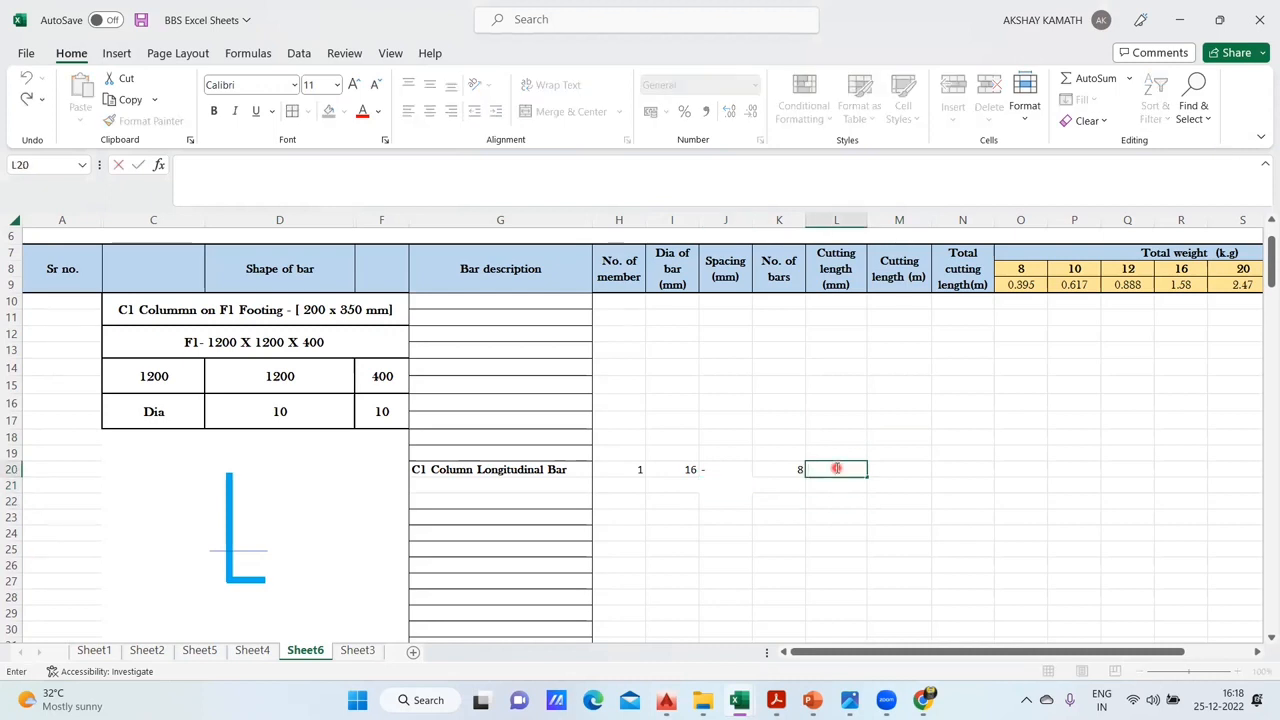
{"action": "type", "text": "+"}
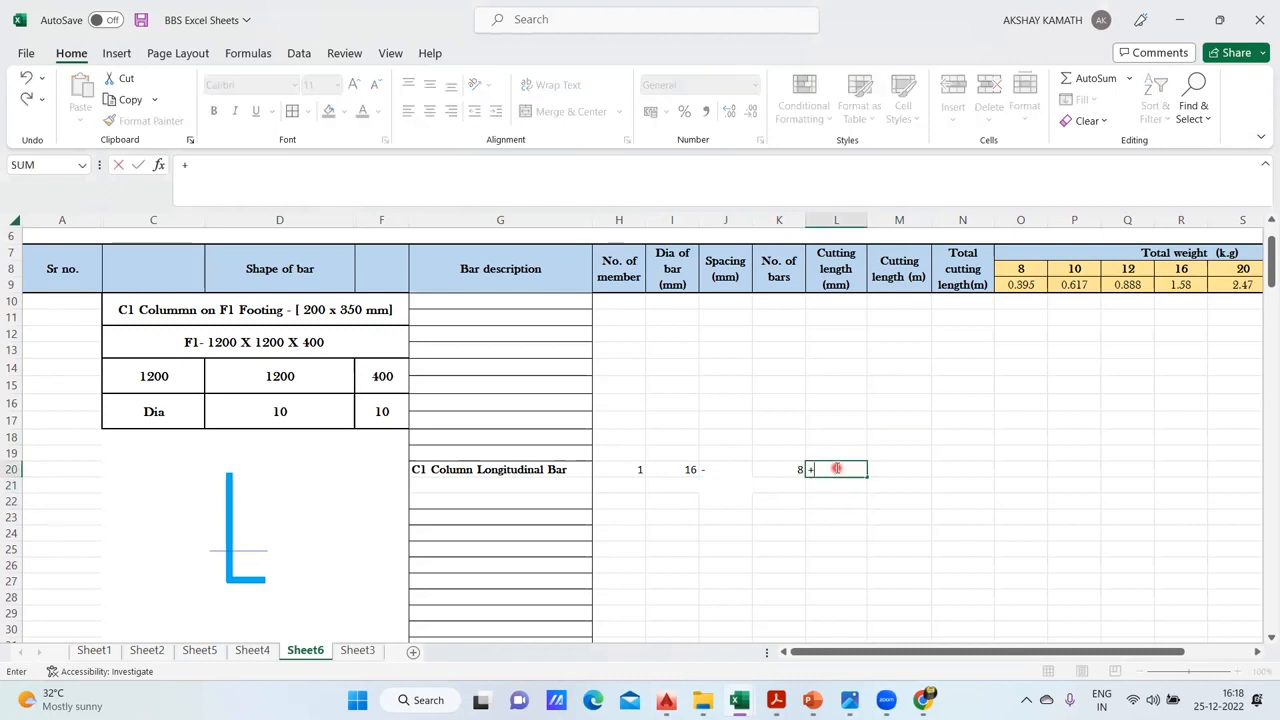
{"action": "key", "text": "Escape"}
{"action": "left_click", "coordinate": [910, 449]}
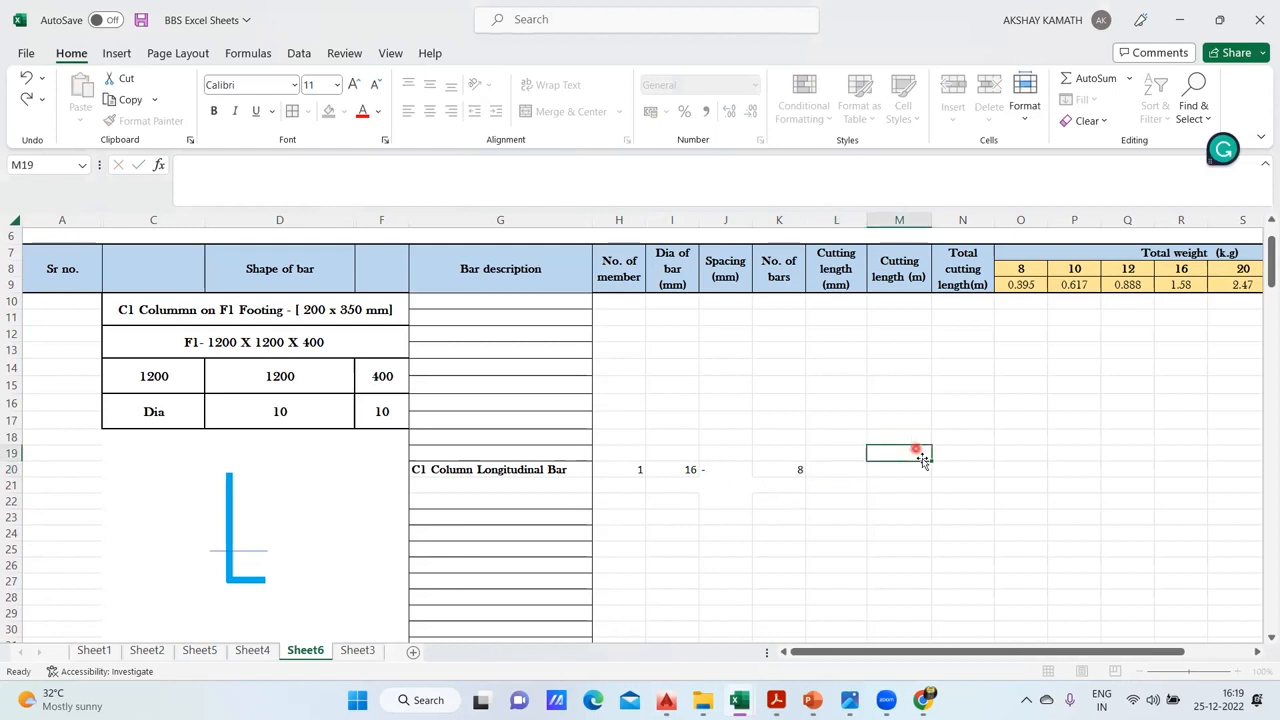
{"action": "left_click", "coordinate": [230, 565]}
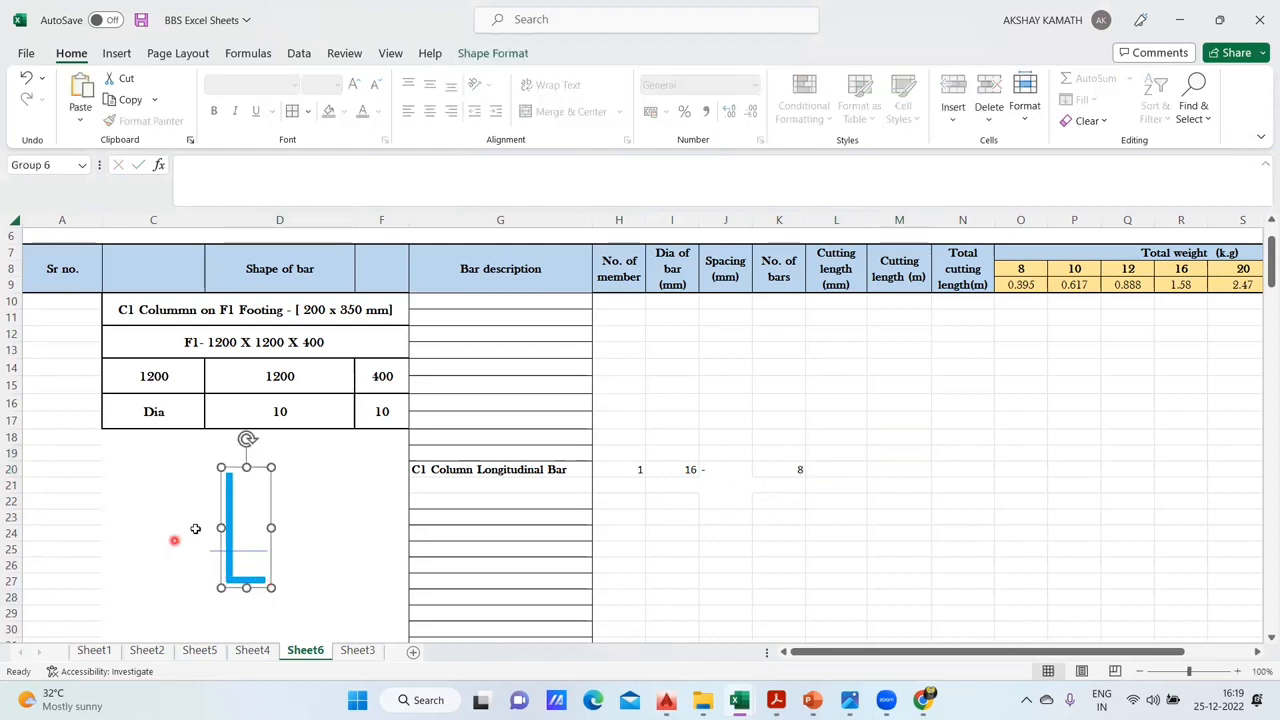
{"action": "left_click", "coordinate": [175, 535]}
{"action": "left_click", "coordinate": [214, 514]}
{"action": "left_click", "coordinate": [268, 608]}
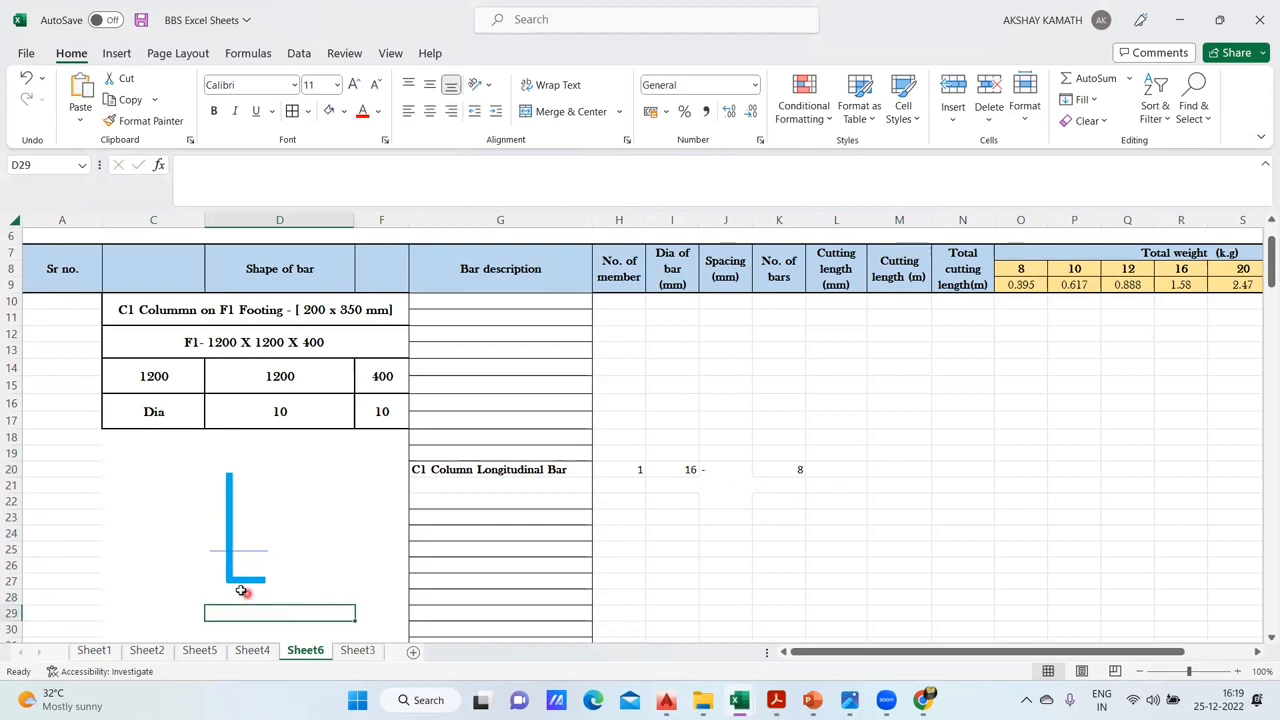
{"action": "left_click", "coordinate": [243, 585]}
{"action": "left_click", "coordinate": [242, 600]}
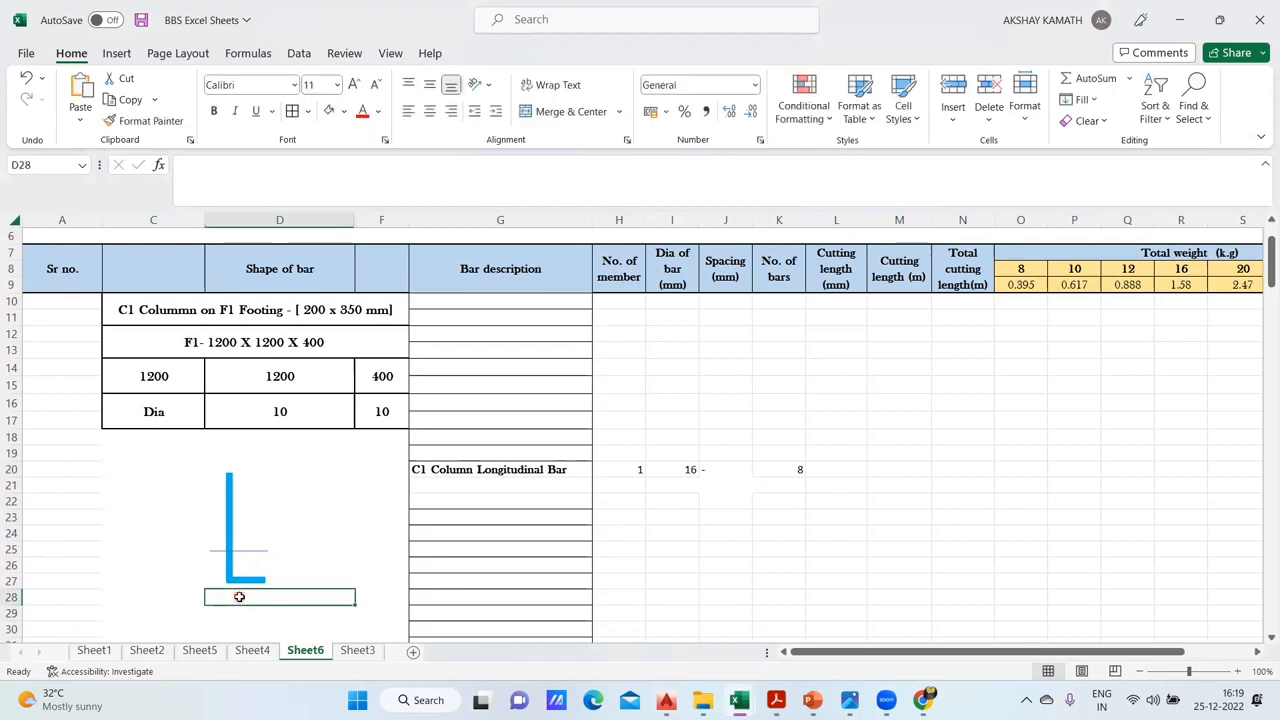
{"action": "left_click", "coordinate": [214, 567]}
{"action": "left_click", "coordinate": [200, 567]}
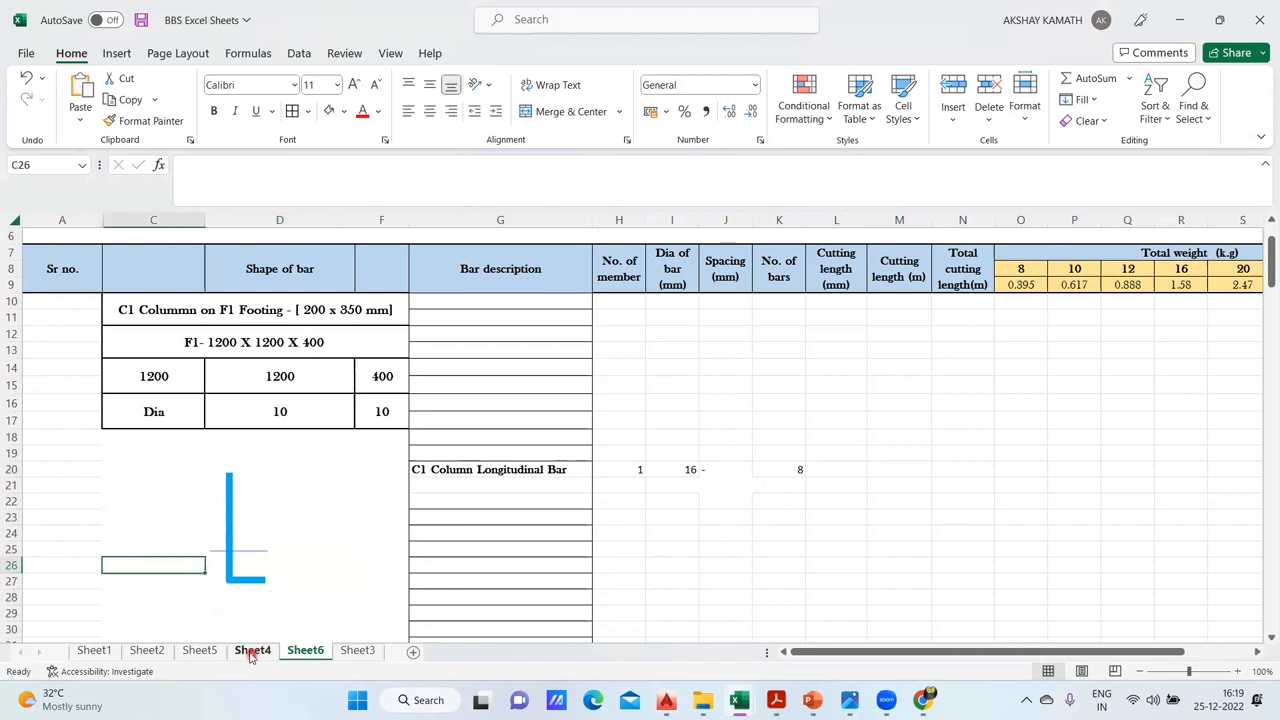
- Look through the schedules on Sheet3 and Sheet5, and open the C1 column schedule on Sheet4 for reference
{"action": "left_click", "coordinate": [357, 650]}
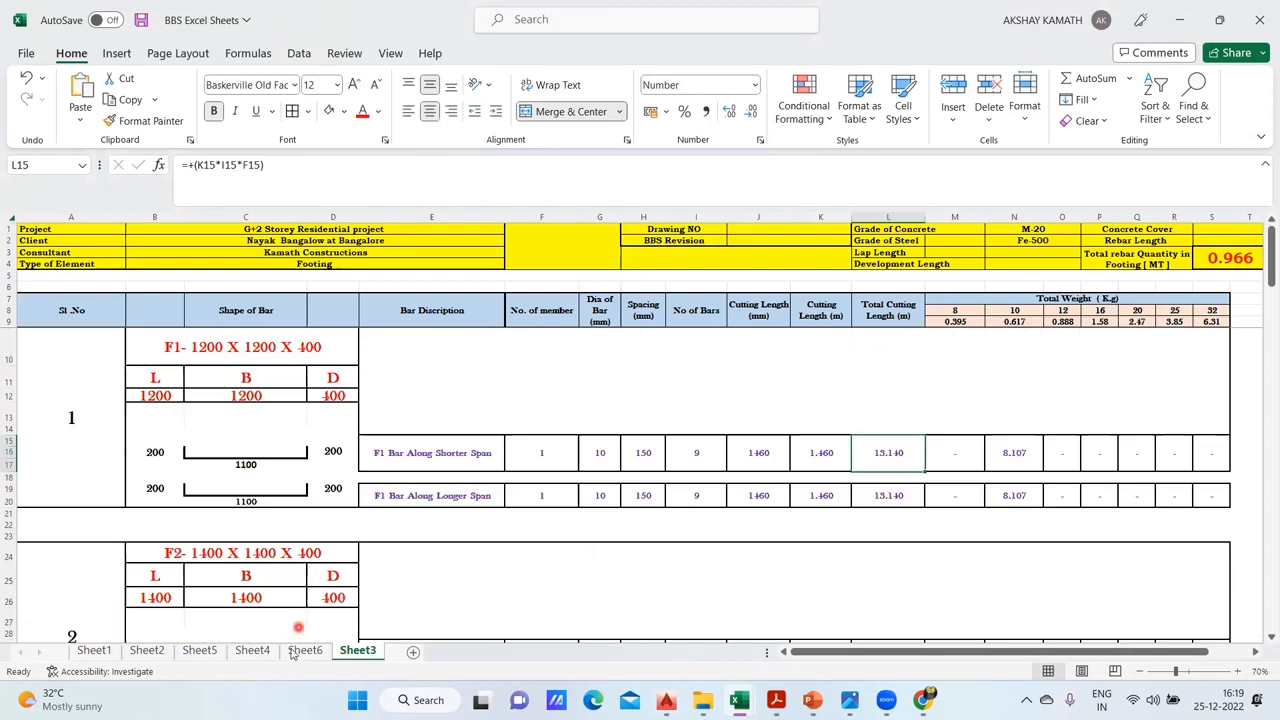
{"action": "left_click", "coordinate": [301, 638]}
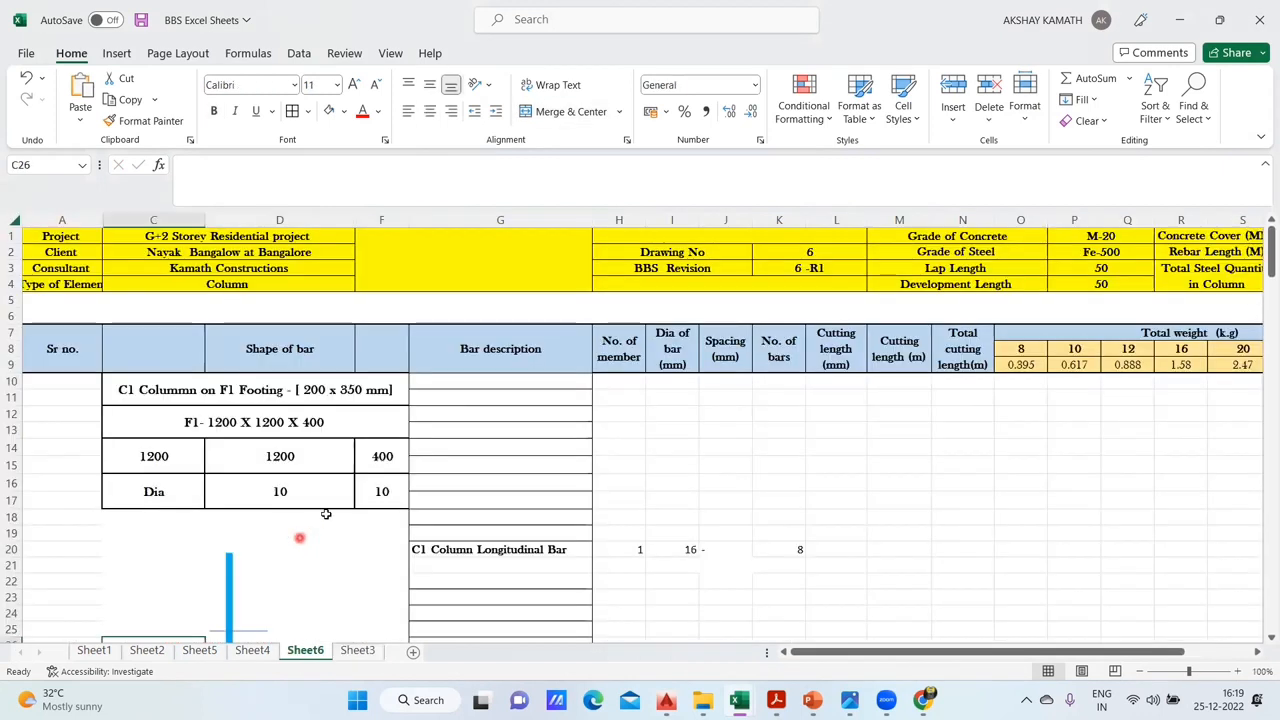
{"action": "scroll", "coordinate": [326, 513], "scroll_direction": "down", "scroll_amount": 4}
{"action": "left_click", "coordinate": [199, 650]}
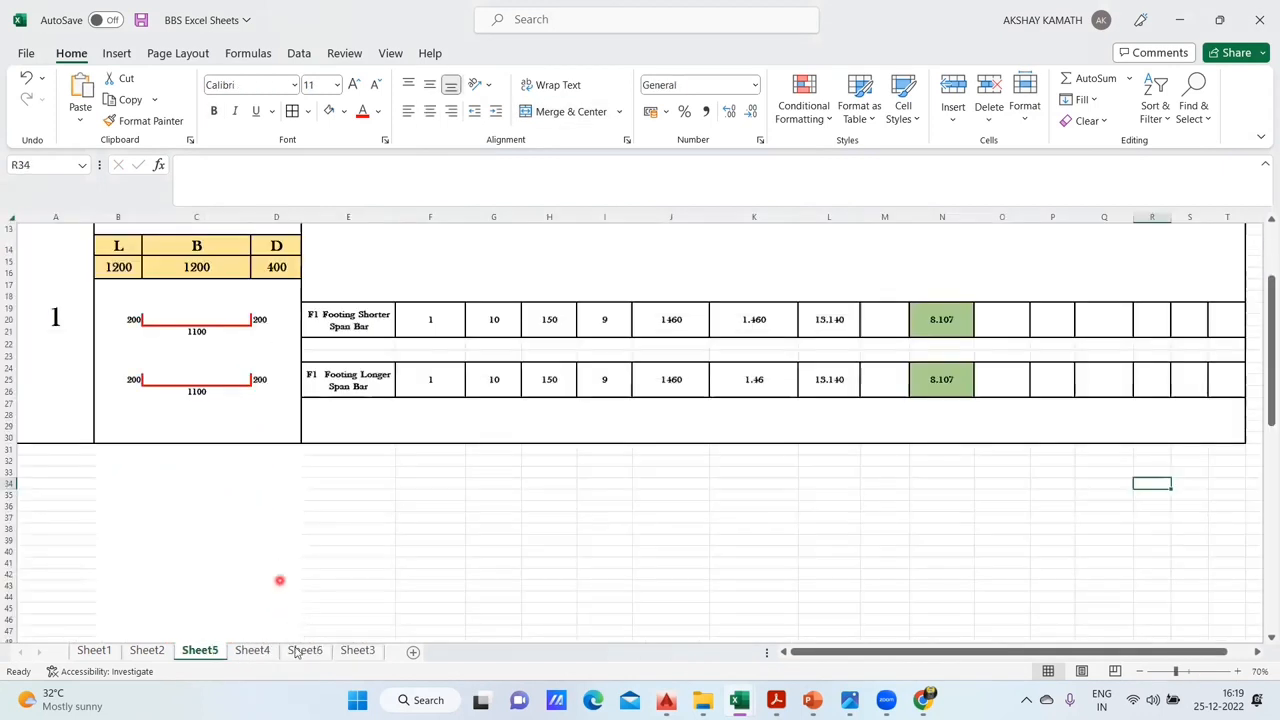
{"action": "left_click", "coordinate": [255, 651]}
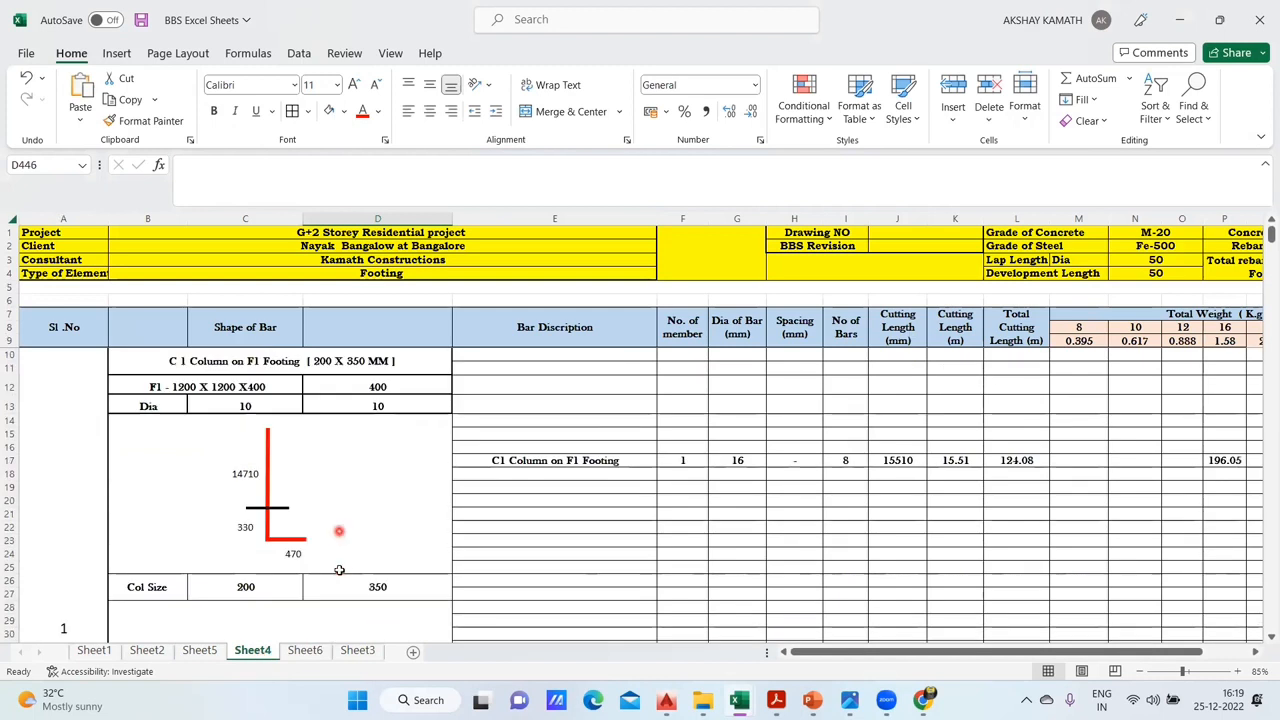
- Check the bend length of the C1 bar on Sheet4 and enter 470 in D28 beneath the L-shaped bar on Sheet6
{"action": "left_click", "coordinate": [296, 556]}
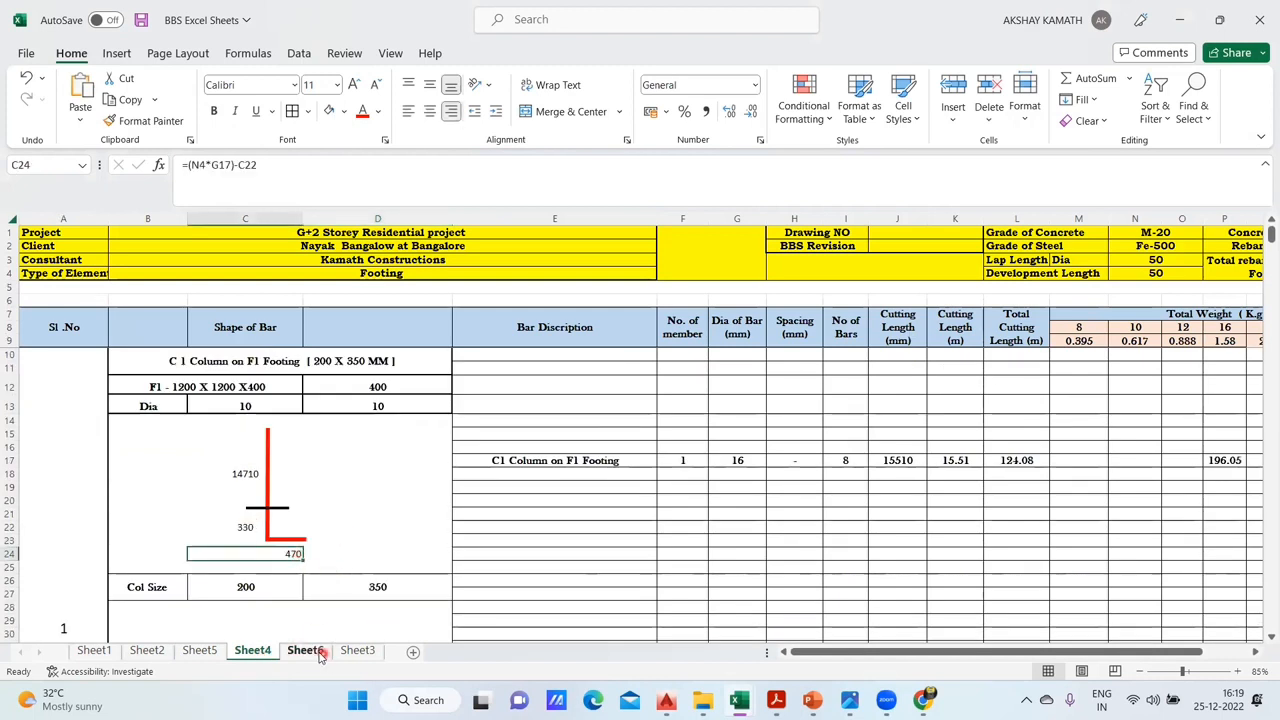
{"action": "left_click", "coordinate": [305, 651]}
{"action": "left_click", "coordinate": [248, 480]}
{"action": "type", "text": "470"}
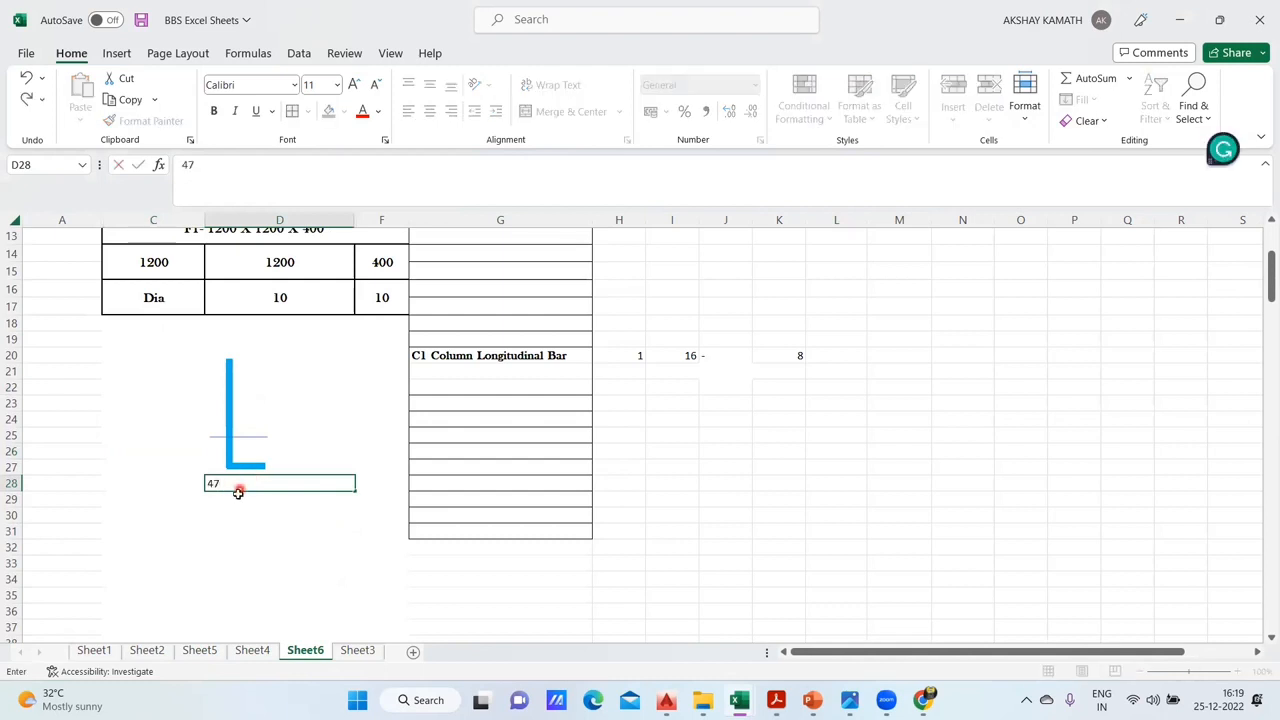
{"action": "key", "text": "Escape"}
{"action": "left_click", "coordinate": [266, 545]}
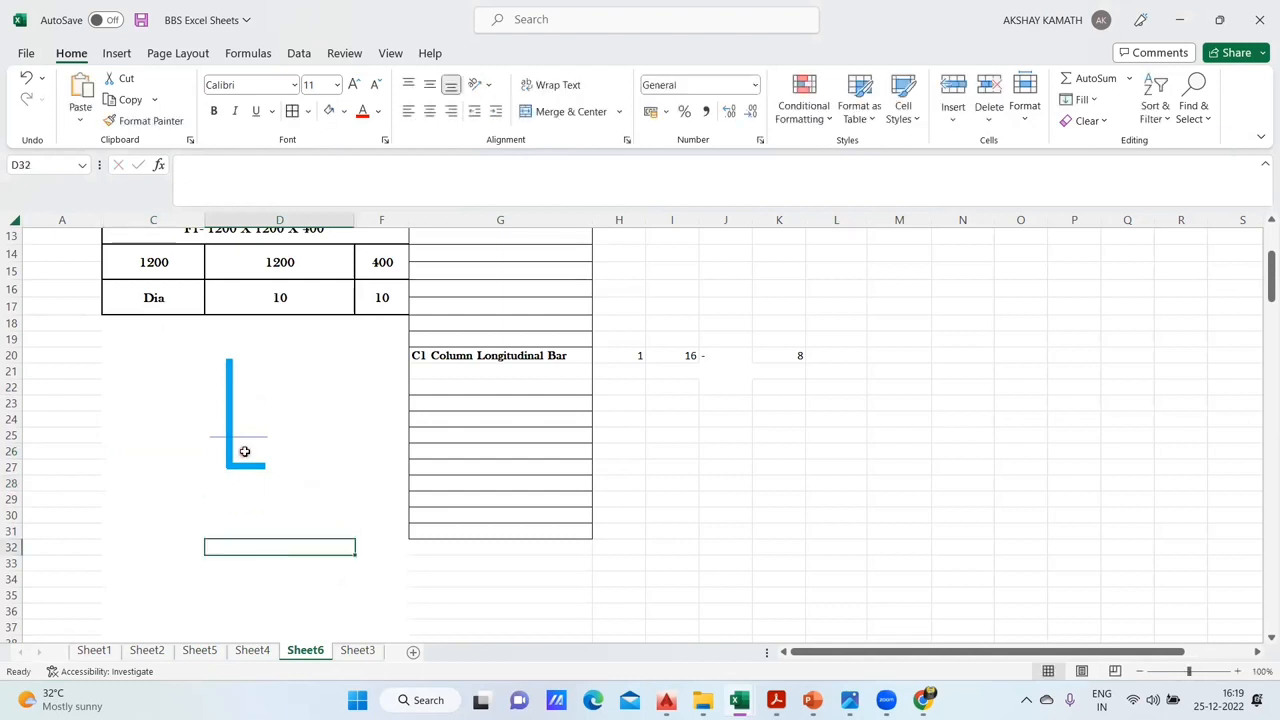
{"action": "left_click", "coordinate": [247, 467]}
{"action": "left_click", "coordinate": [248, 488]}
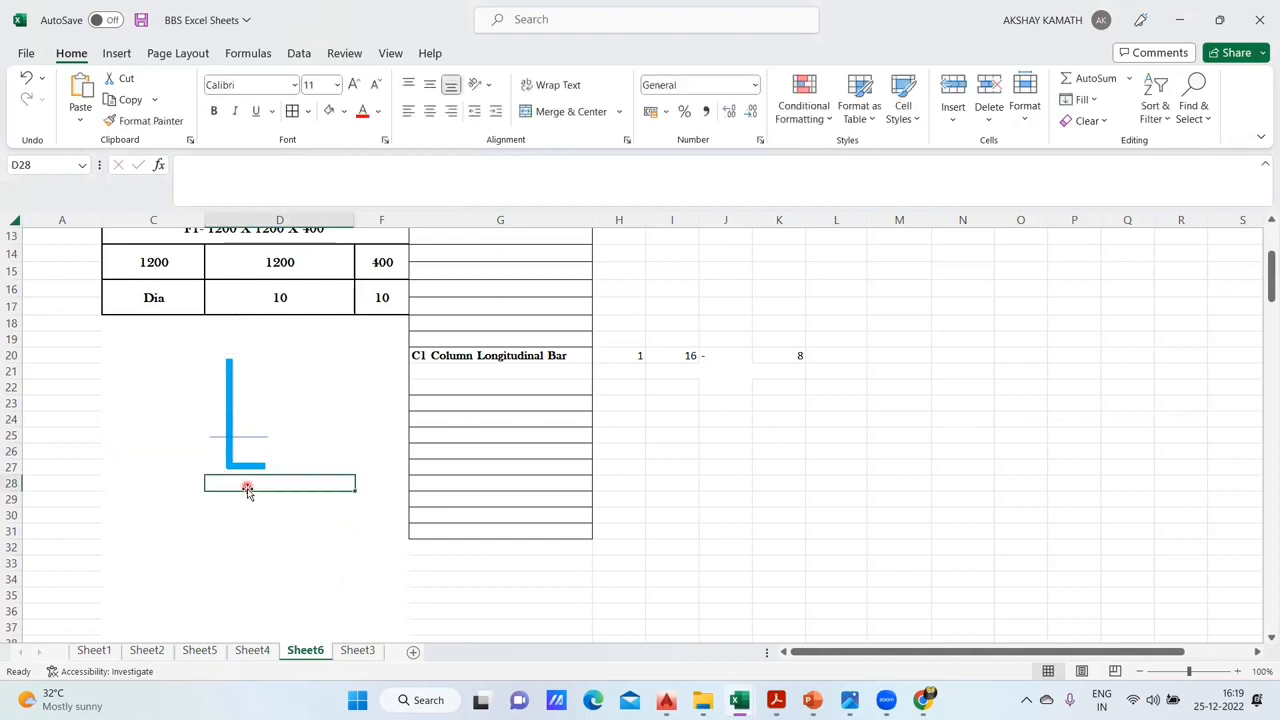
{"action": "type", "text": "470"}
{"action": "key", "text": "Return"}
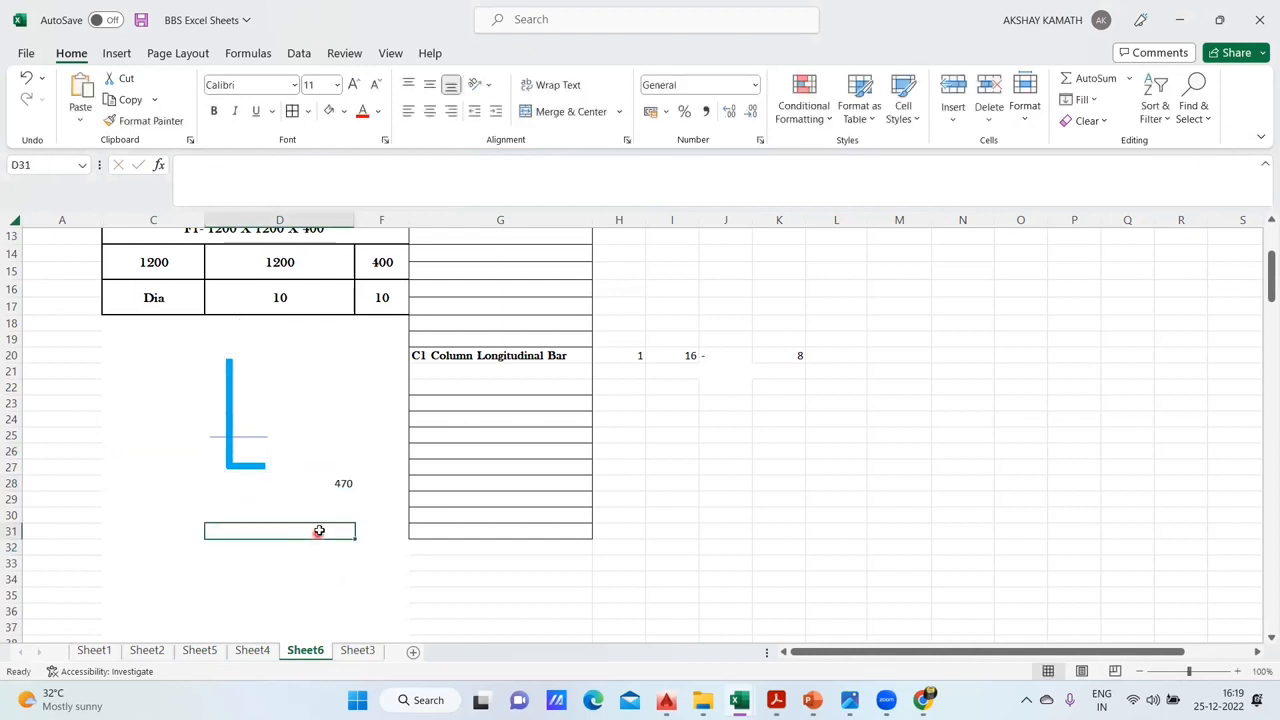
- Left-align the 470 in D28 after trying it centred
{"action": "left_click", "coordinate": [350, 484]}
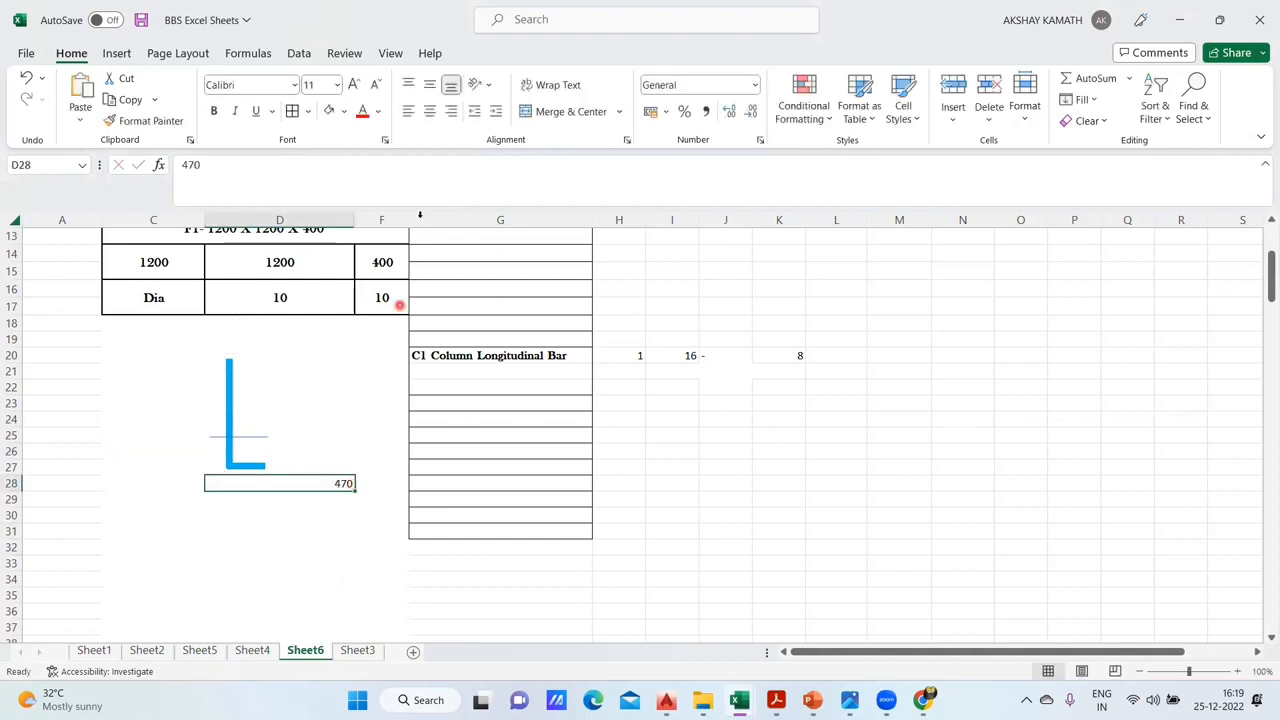
{"action": "left_click", "coordinate": [409, 111]}
{"action": "left_click", "coordinate": [429, 111]}
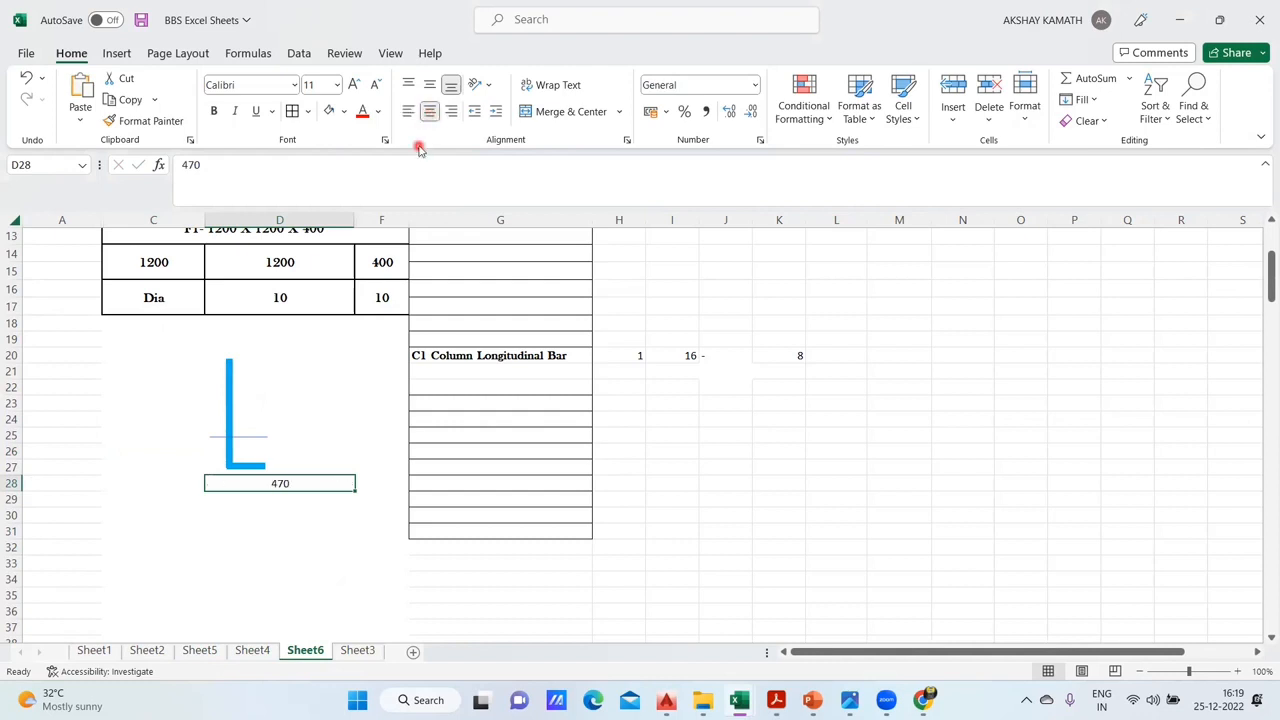
{"action": "left_click", "coordinate": [412, 112]}
{"action": "left_click", "coordinate": [310, 564]}
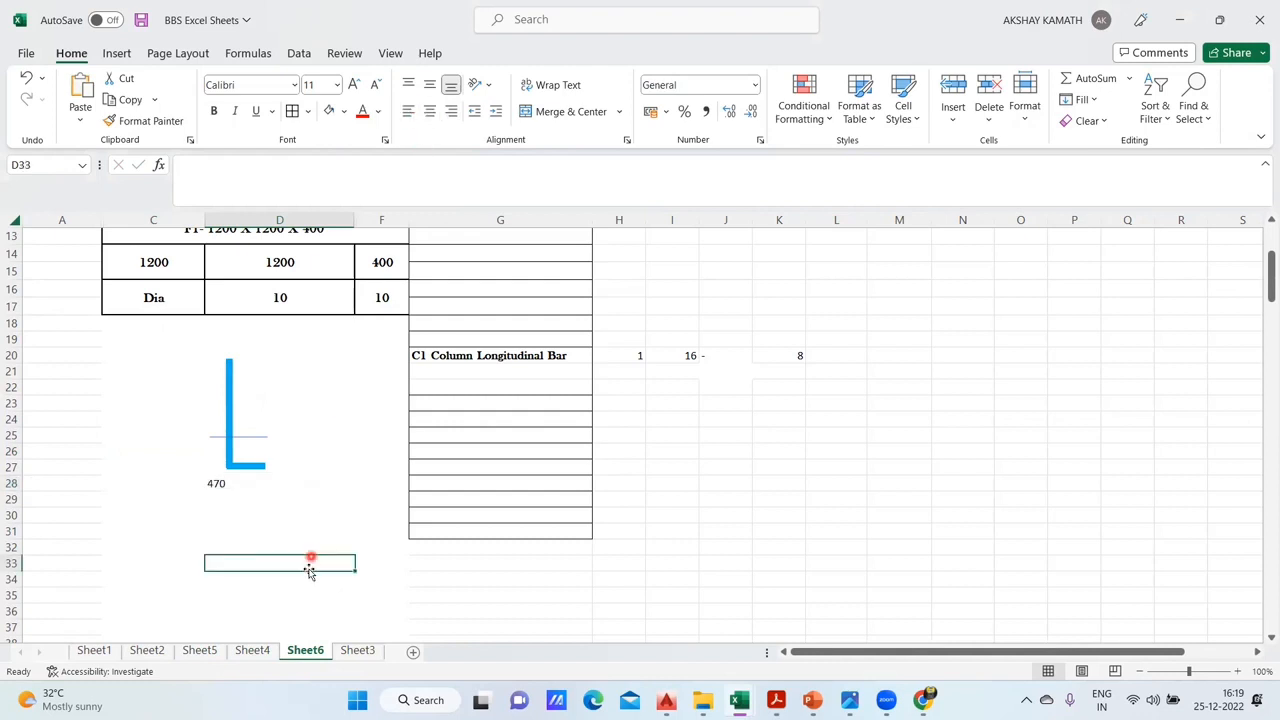
{"action": "left_click", "coordinate": [216, 485]}
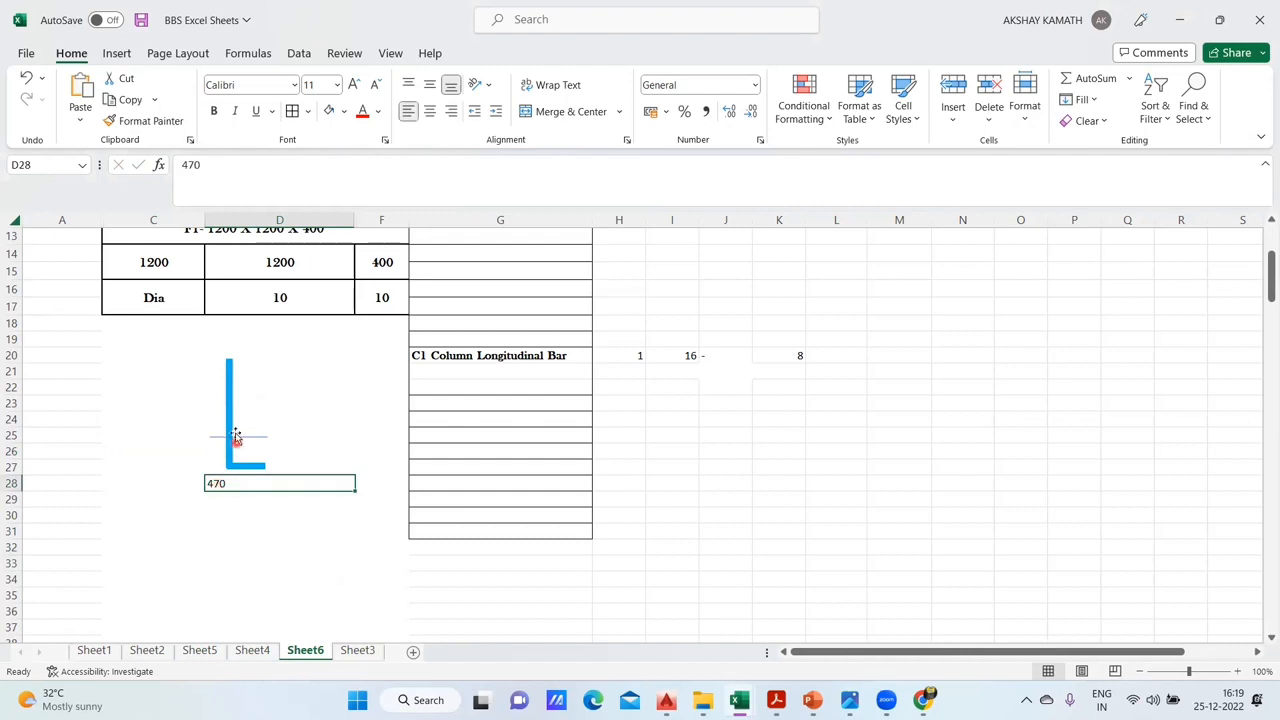
- Move the L-shaped bar to the boundary of columns C and D and place the thin horizontal line across its vertical leg
{"action": "left_click", "coordinate": [233, 413]}
{"action": "left_click_drag", "start_coordinate": [233, 413], "coordinate": [201, 420]}
{"action": "left_click_drag", "start_coordinate": [203, 420], "coordinate": [207, 420]}
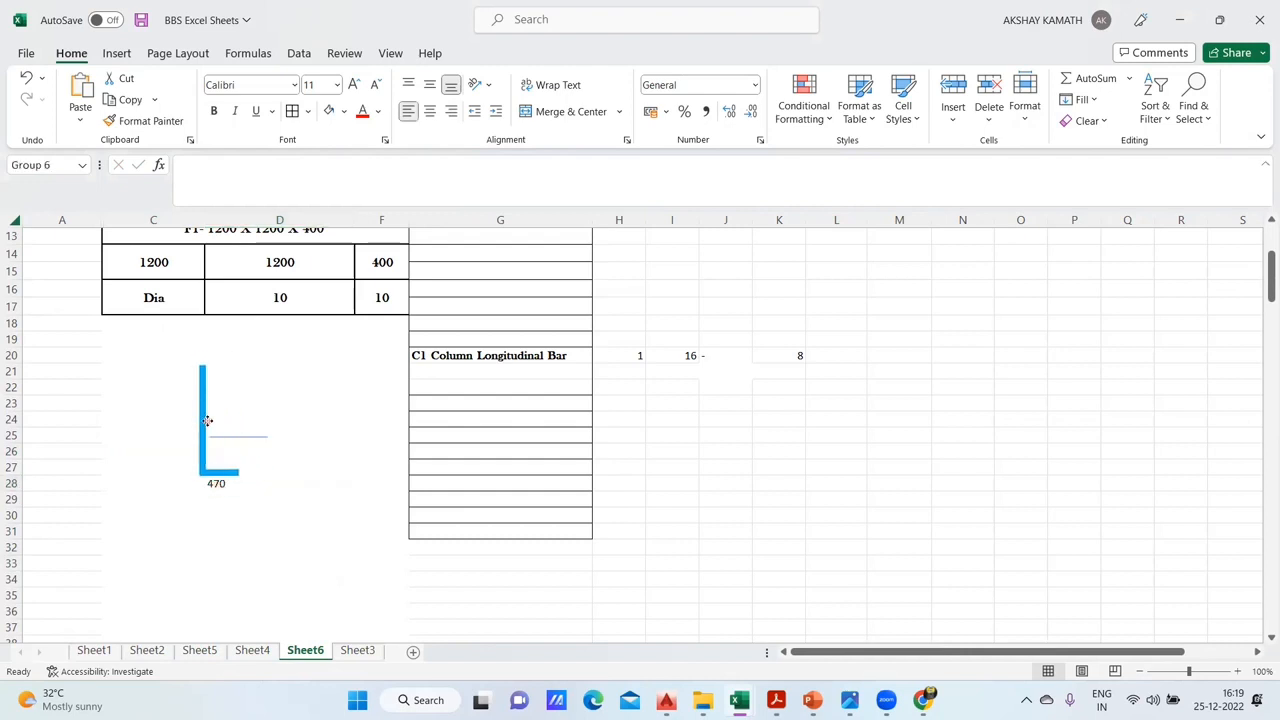
{"action": "left_click", "coordinate": [259, 438]}
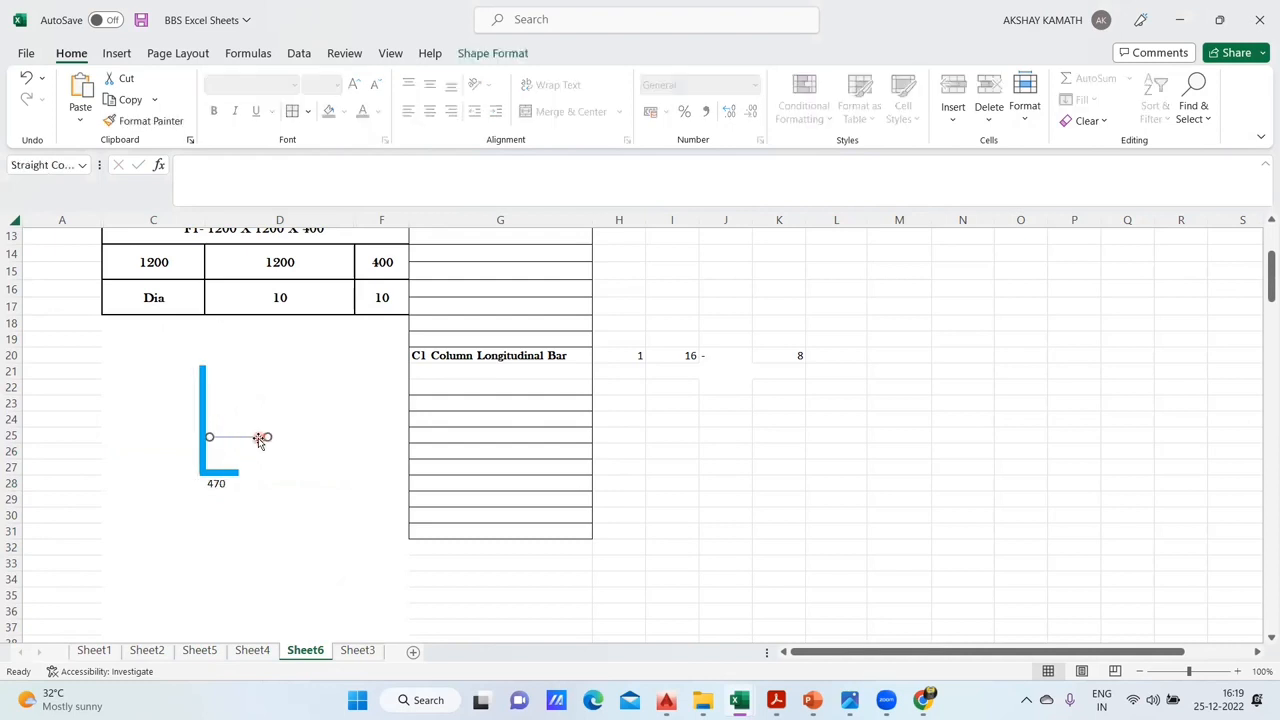
{"action": "left_click_drag", "start_coordinate": [229, 438], "coordinate": [210, 436]}
{"action": "left_click", "coordinate": [190, 454]}
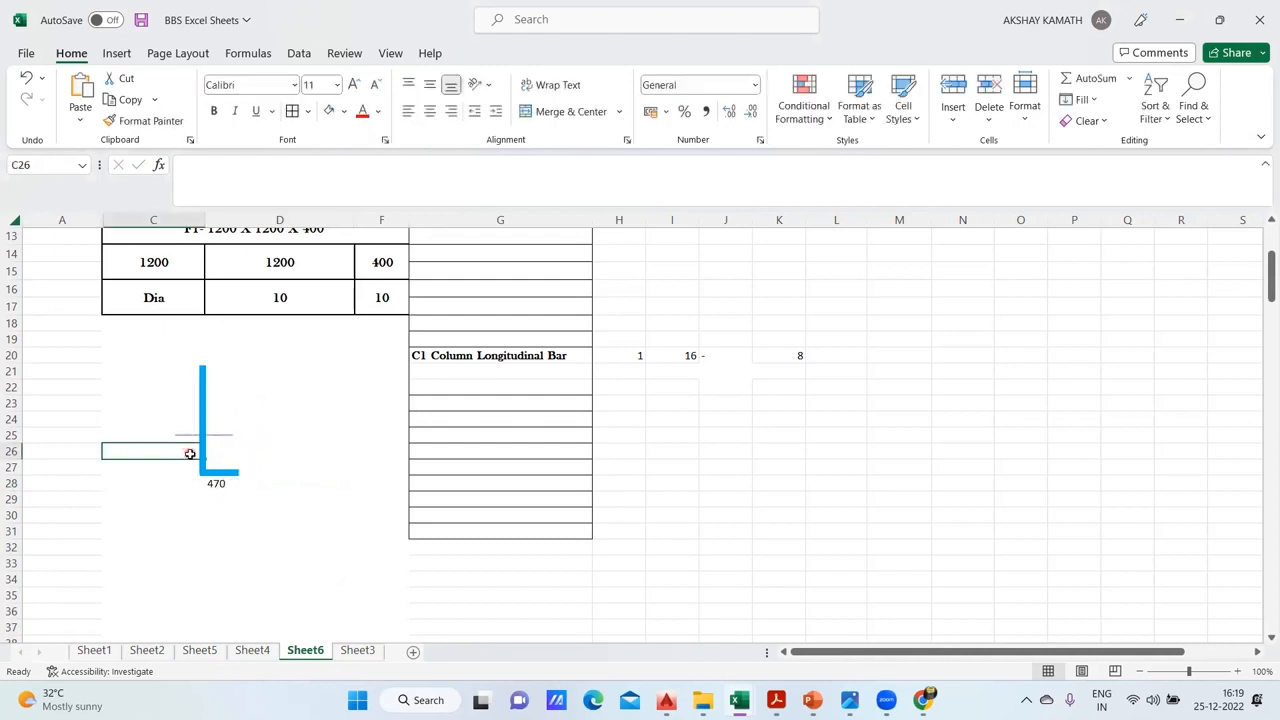
- Check the lower leg length on Sheet4, then enter 330 in C26 beside the bar on Sheet6 and right-align it
{"action": "left_click", "coordinate": [254, 650]}
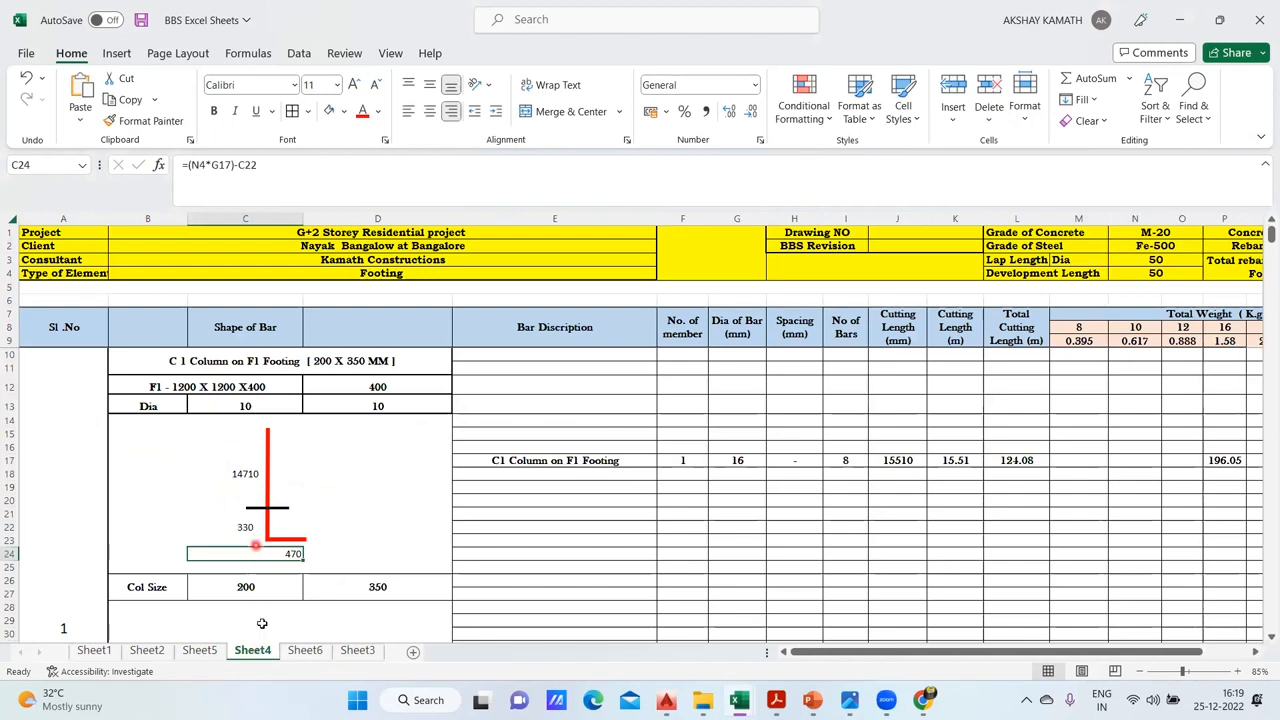
{"action": "left_click", "coordinate": [296, 652]}
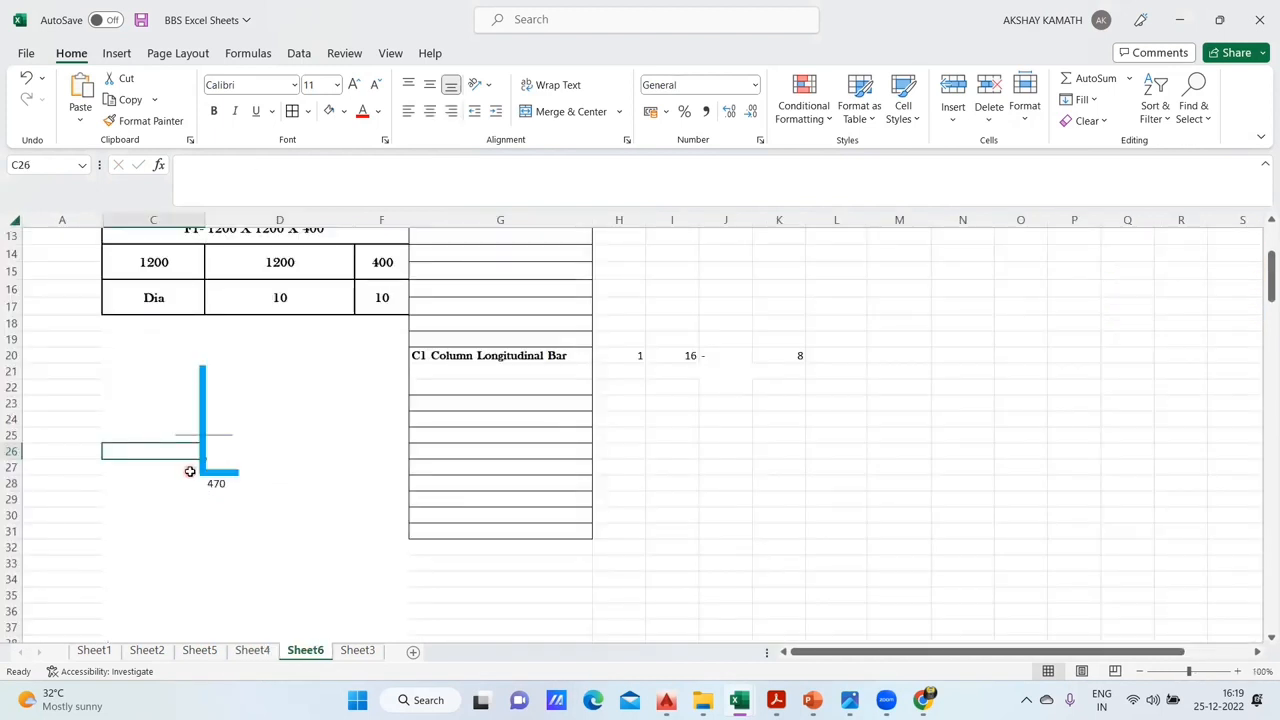
{"action": "type", "text": "330"}
{"action": "key", "text": "Return"}
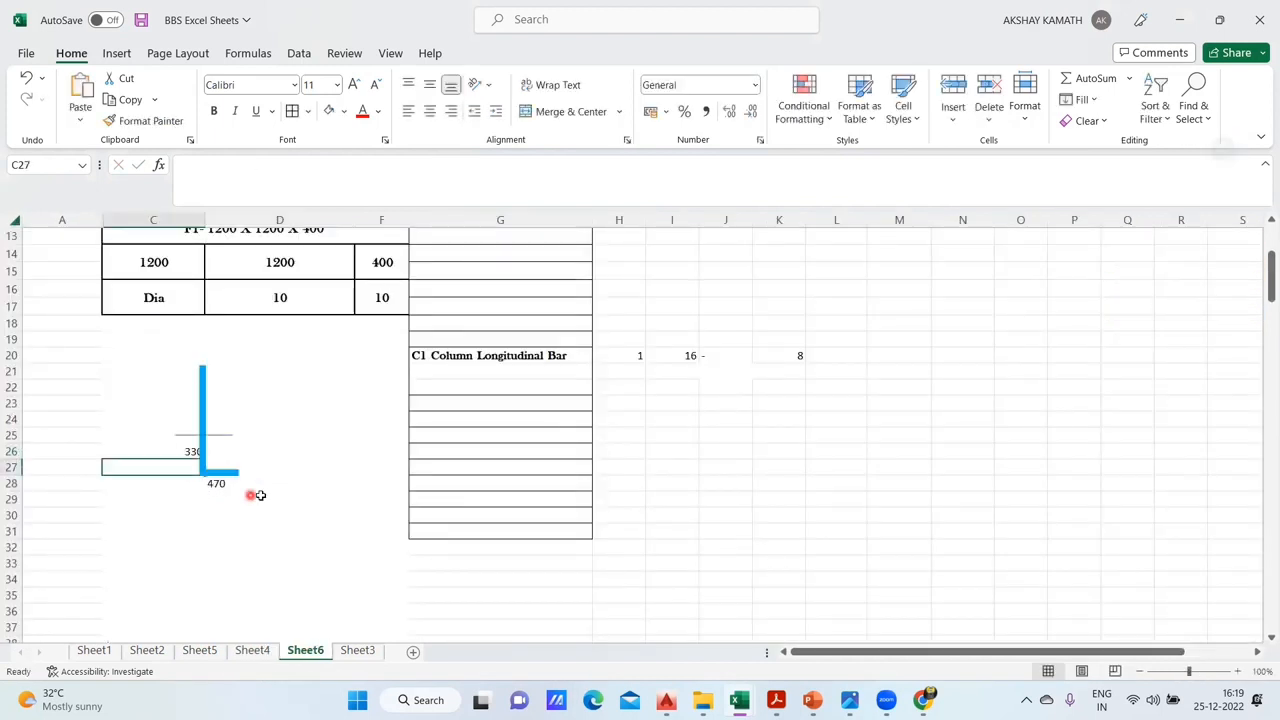
{"action": "left_click", "coordinate": [188, 451]}
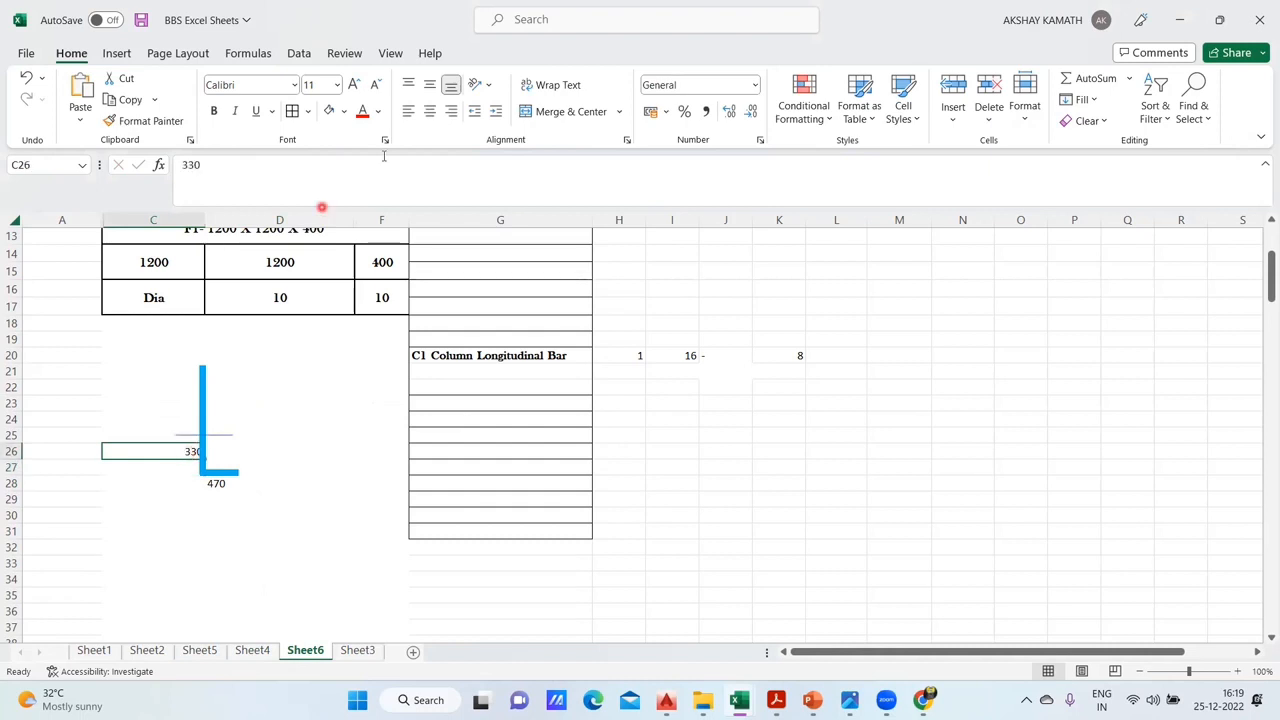
{"action": "left_click", "coordinate": [429, 111]}
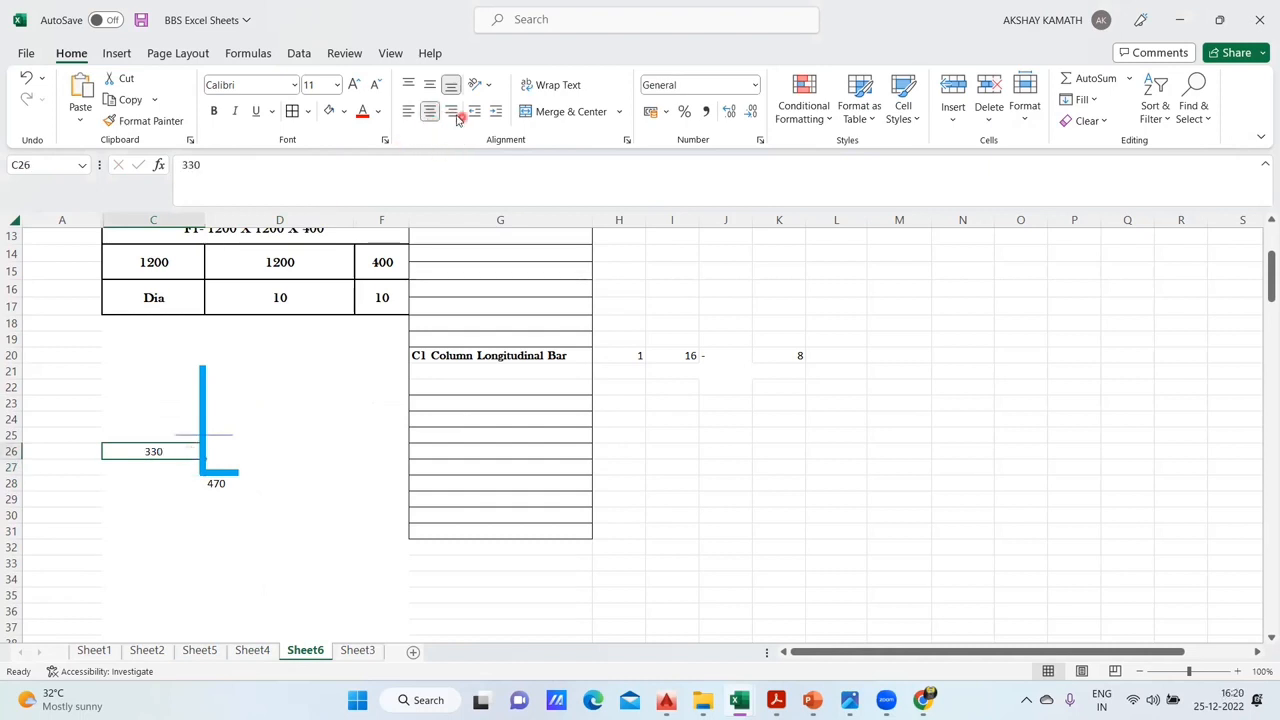
{"action": "left_click", "coordinate": [453, 114]}
{"action": "left_click", "coordinate": [337, 467]}
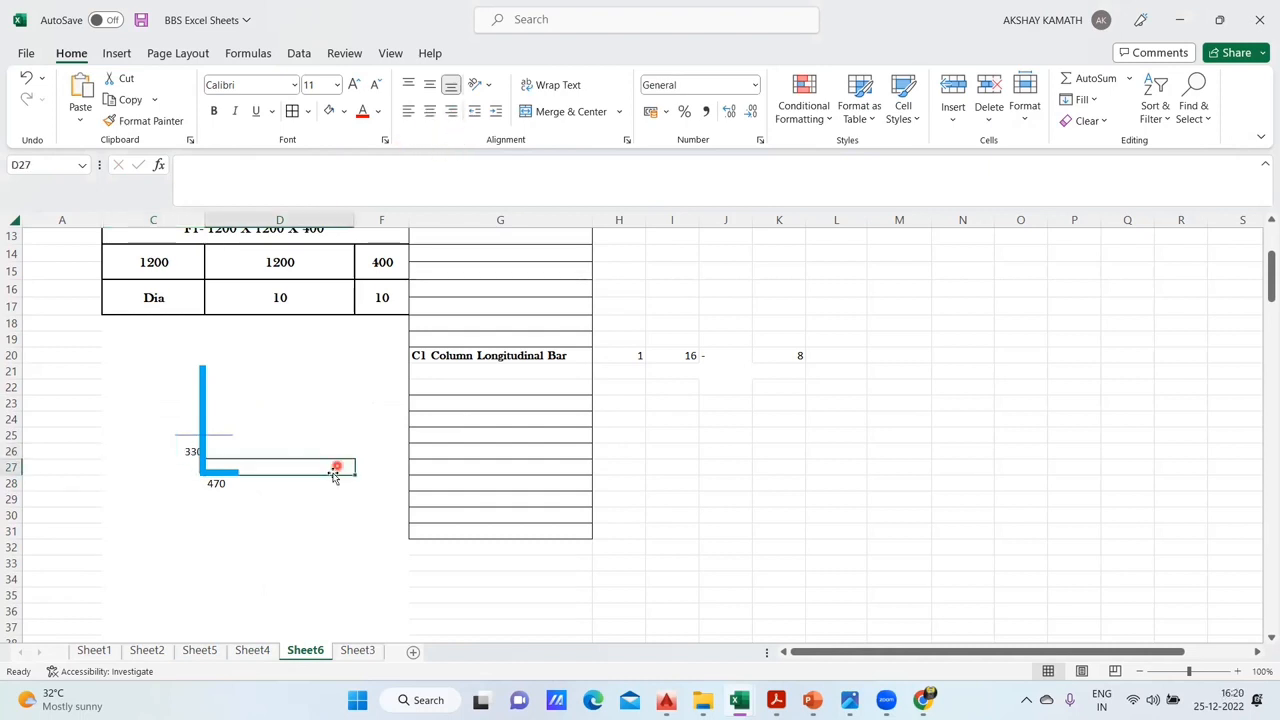
{"action": "left_click", "coordinate": [179, 449]}
- Centre the 470 in D28 and move the L-shaped bar to the middle of column D above it
{"action": "left_click_drag", "start_coordinate": [204, 401], "coordinate": [213, 401]}
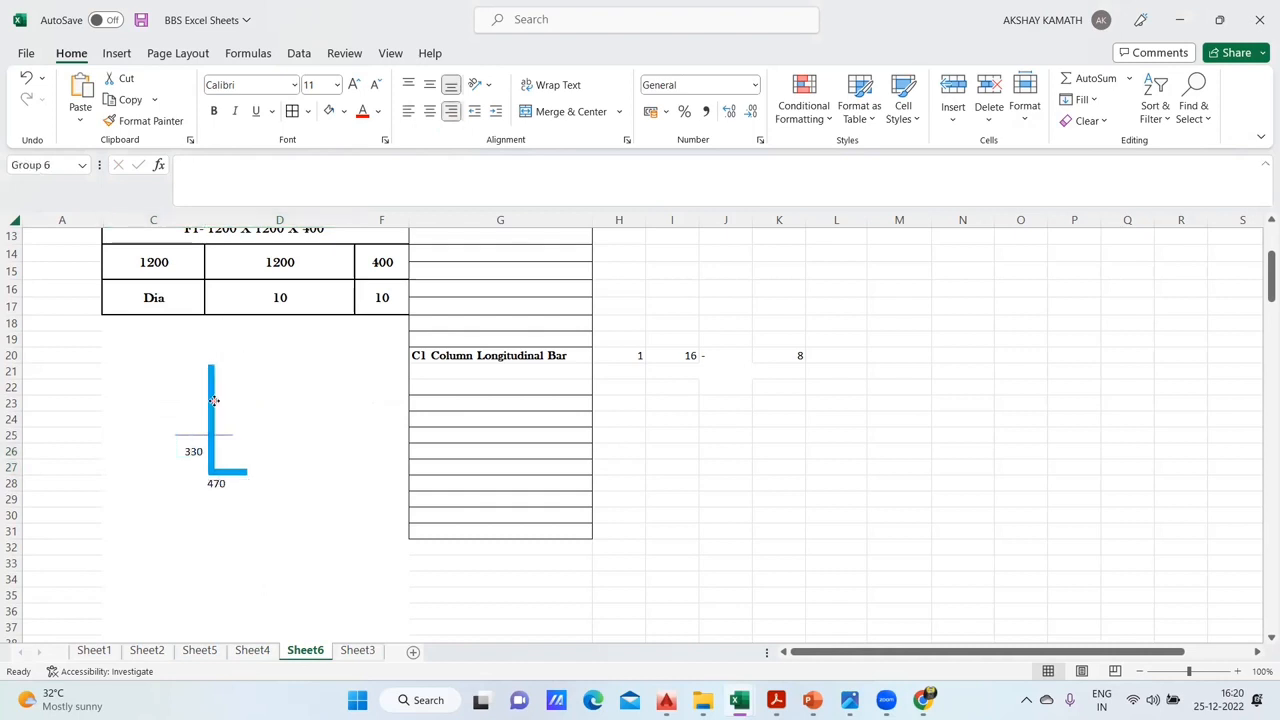
{"action": "left_click", "coordinate": [212, 483]}
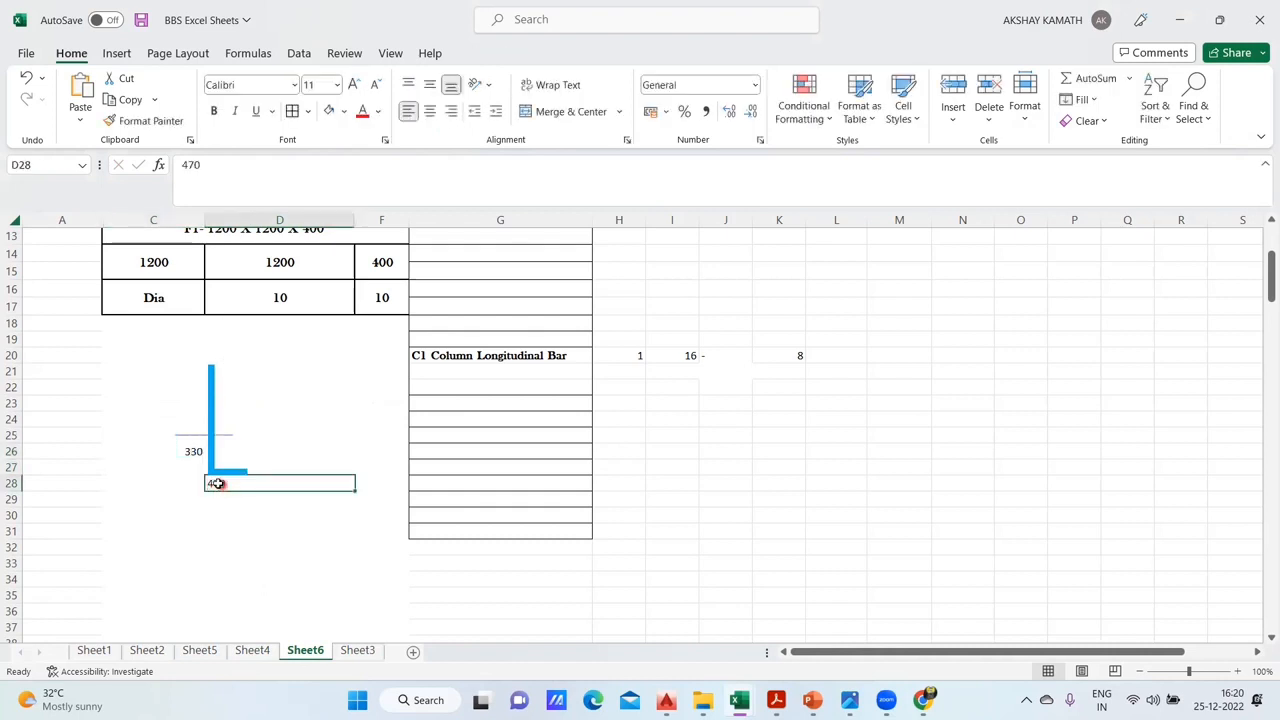
{"action": "left_click", "coordinate": [430, 111]}
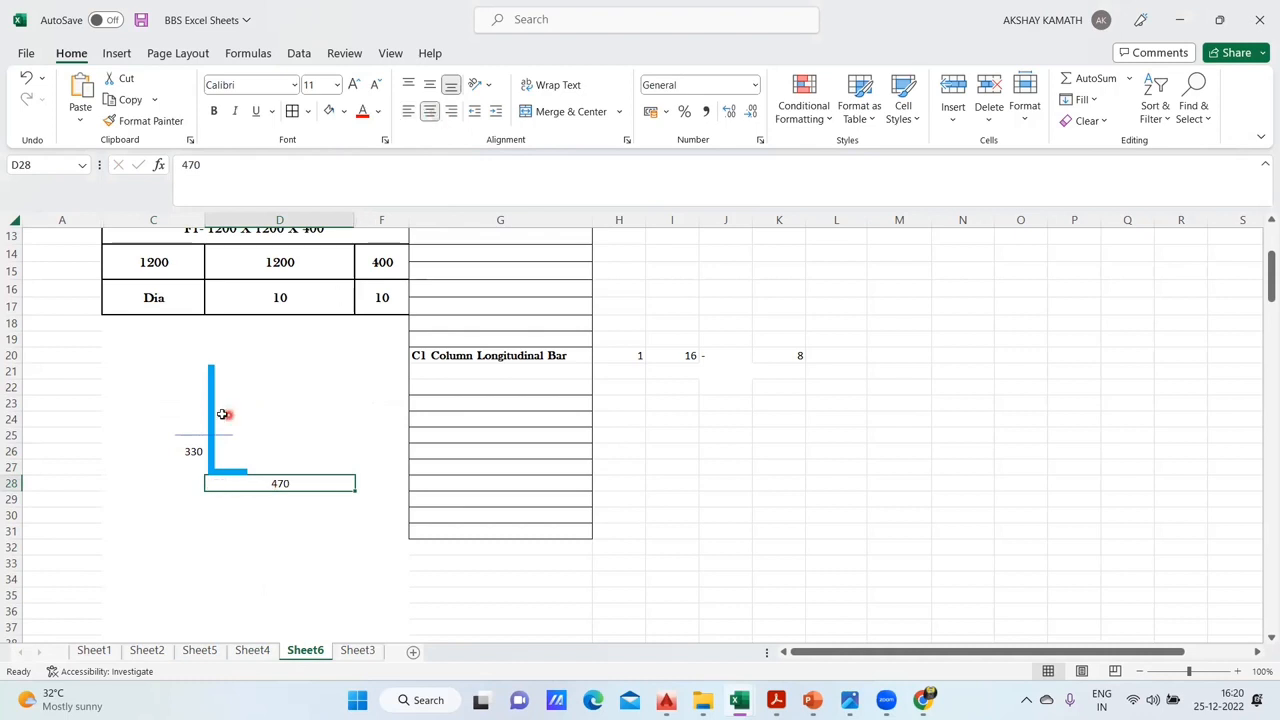
{"action": "left_click_drag", "start_coordinate": [221, 403], "coordinate": [276, 402]}
- Try left-aligning the 330 in C26 and adding a second, left-aligned 330 in D26
{"action": "left_click", "coordinate": [196, 450]}
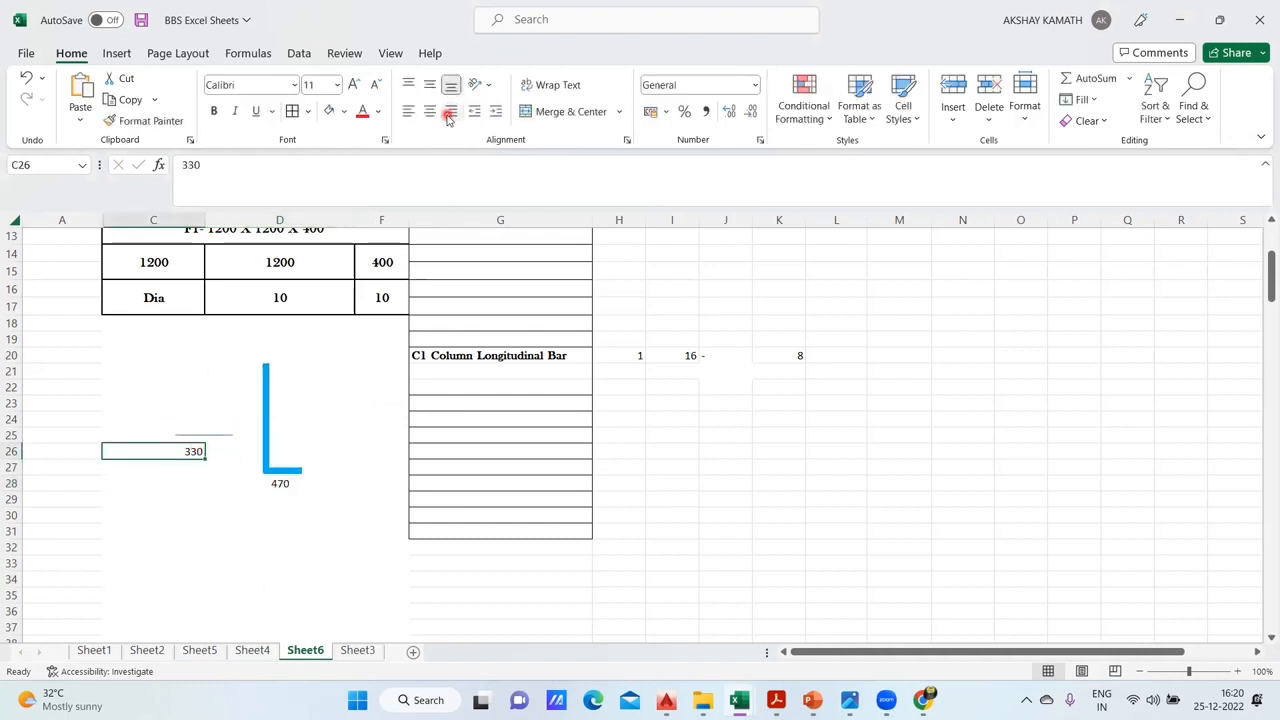
{"action": "left_click", "coordinate": [408, 111]}
{"action": "left_click", "coordinate": [340, 632]}
{"action": "left_click", "coordinate": [250, 451]}
{"action": "type", "text": "330"}
{"action": "left_click", "coordinate": [292, 572]}
{"action": "left_click", "coordinate": [346, 451]}
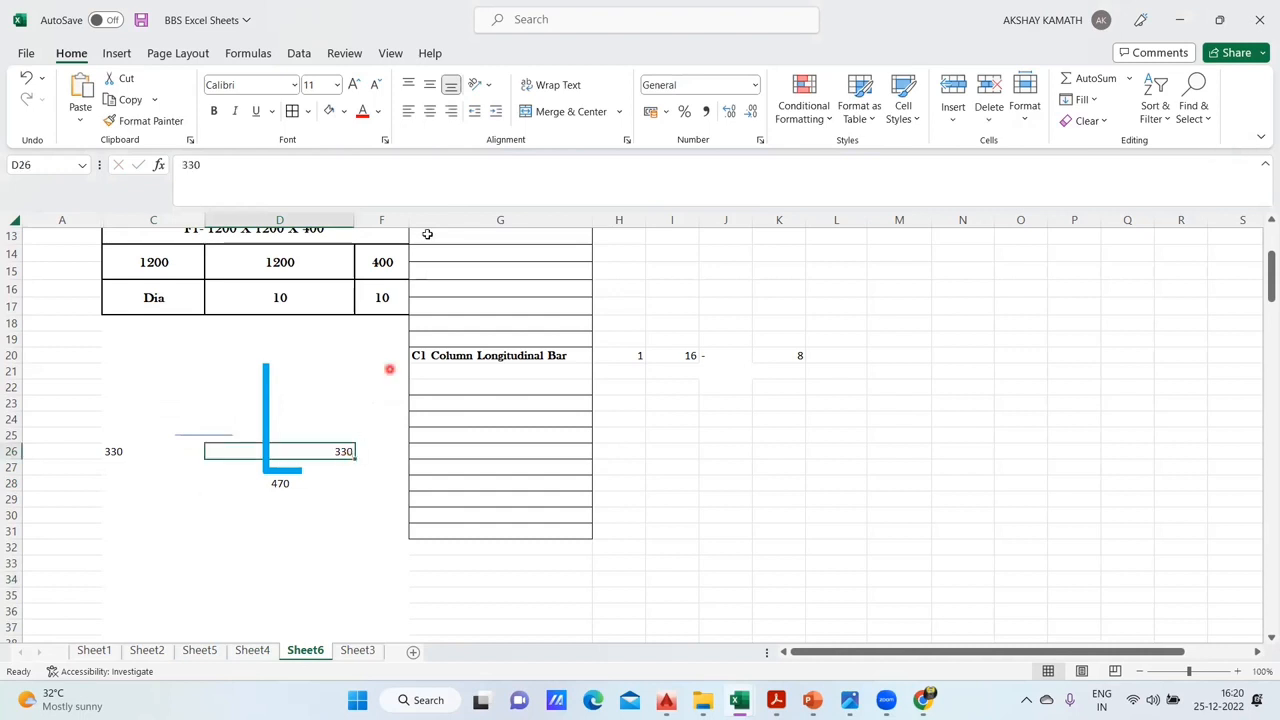
{"action": "left_click", "coordinate": [430, 112]}
{"action": "left_click", "coordinate": [410, 113]}
{"action": "left_click", "coordinate": [353, 566]}
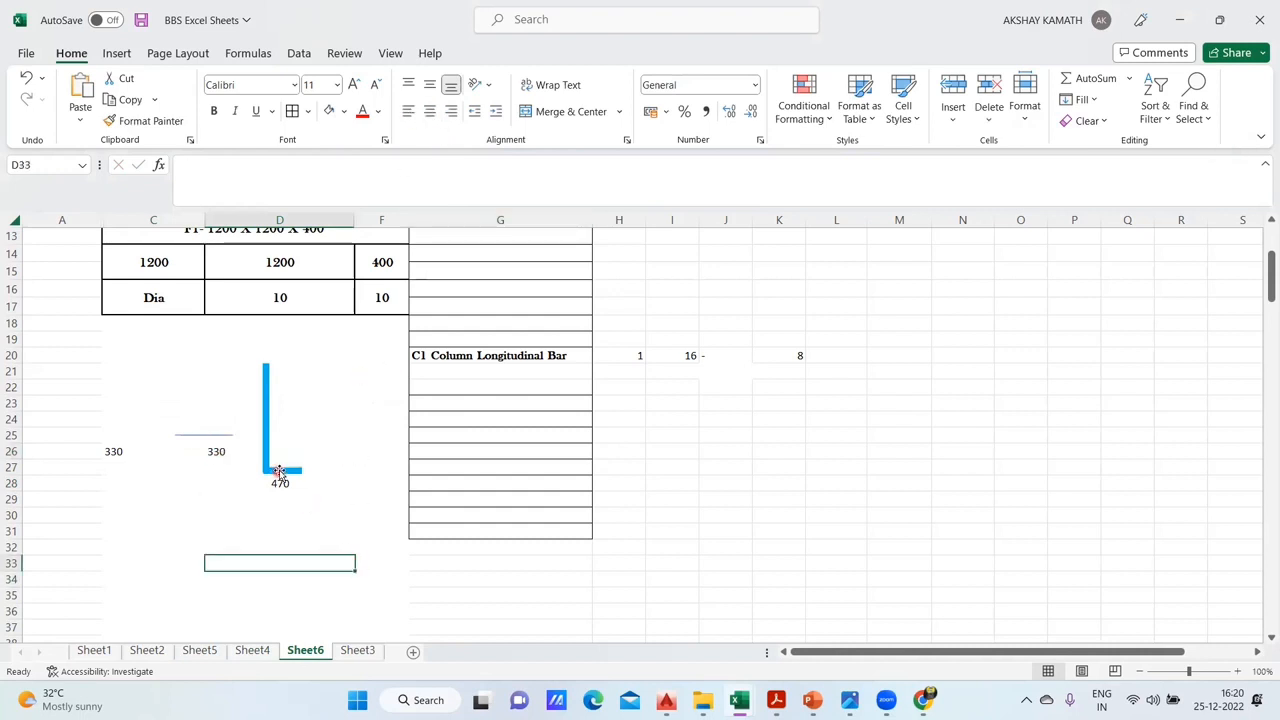
- Undo the extra 330 in D26 and the alignment changes to the 330 labels
{"action": "key", "text": "ctrl+z"}
{"action": "key", "text": "ctrl+z"}
{"action": "key", "text": "ctrl+z"}
{"action": "key", "text": "ctrl+z"}
{"action": "left_click", "coordinate": [302, 520]}
{"action": "left_click", "coordinate": [209, 451]}
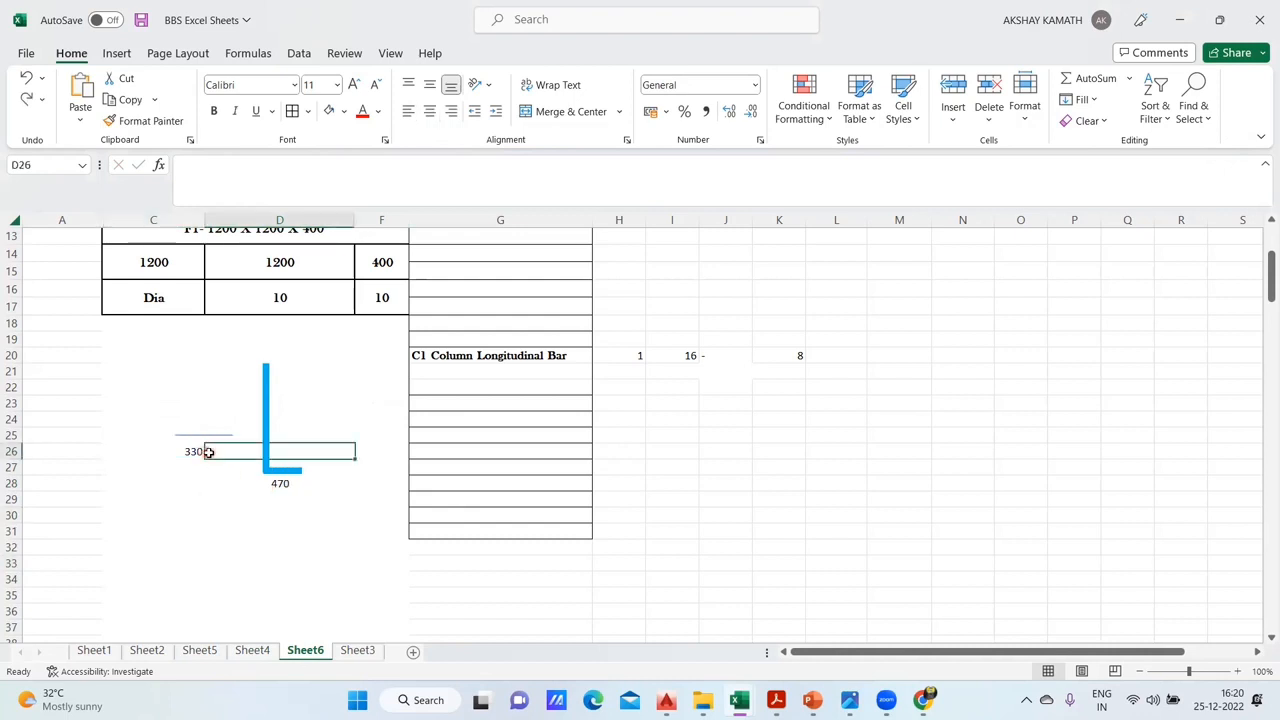
{"action": "left_click", "coordinate": [203, 451]}
- Move the L-shaped bar toward column C so its vertical leg meets the end of the thin horizontal line
{"action": "left_click", "coordinate": [265, 443]}
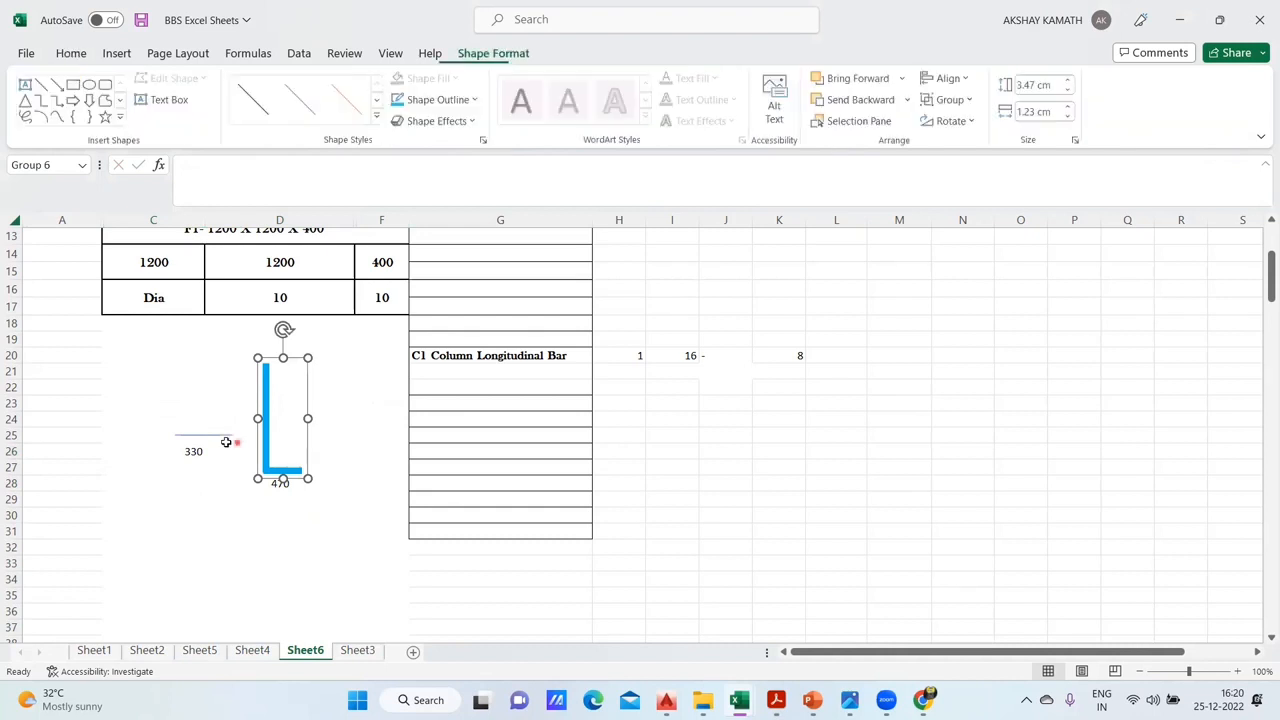
{"action": "left_click_drag", "start_coordinate": [242, 444], "coordinate": [208, 444]}
{"action": "left_click", "coordinate": [196, 451]}
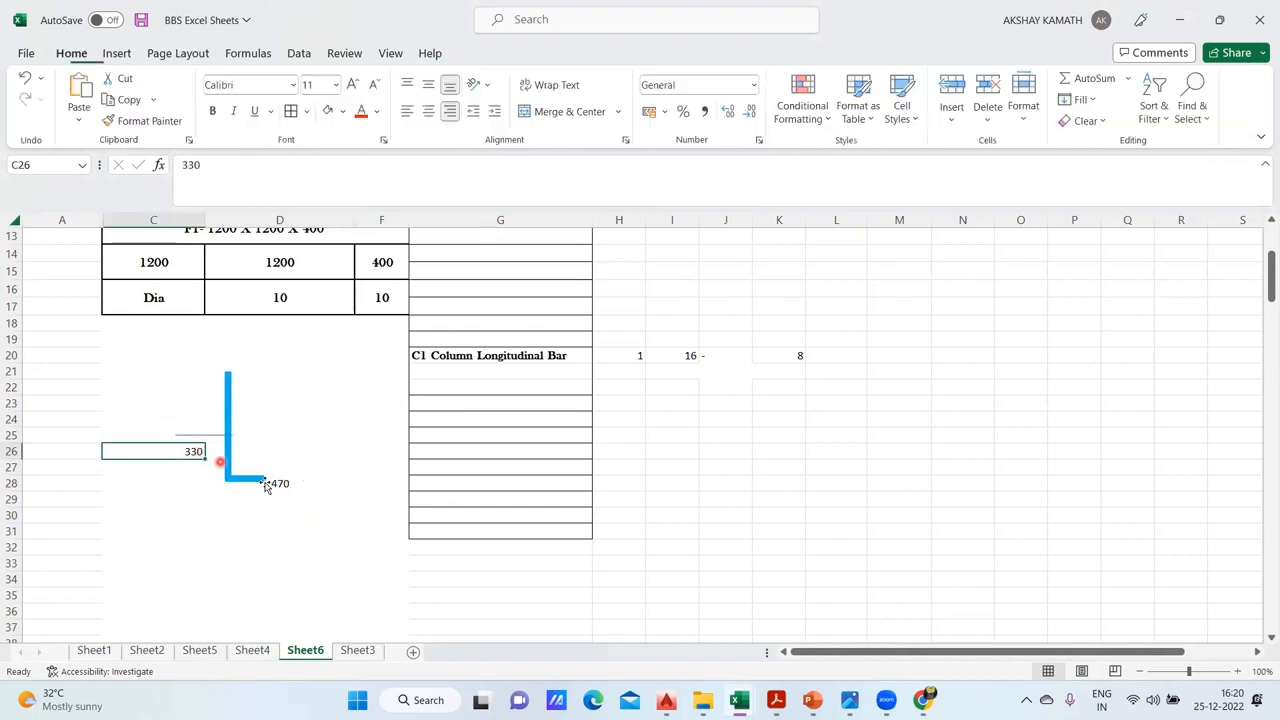
- Try left-aligning the 470 in D28, and centre it again
{"action": "left_click", "coordinate": [272, 546]}
{"action": "left_click", "coordinate": [283, 485]}
{"action": "left_click", "coordinate": [408, 111]}
{"action": "left_click", "coordinate": [246, 481]}
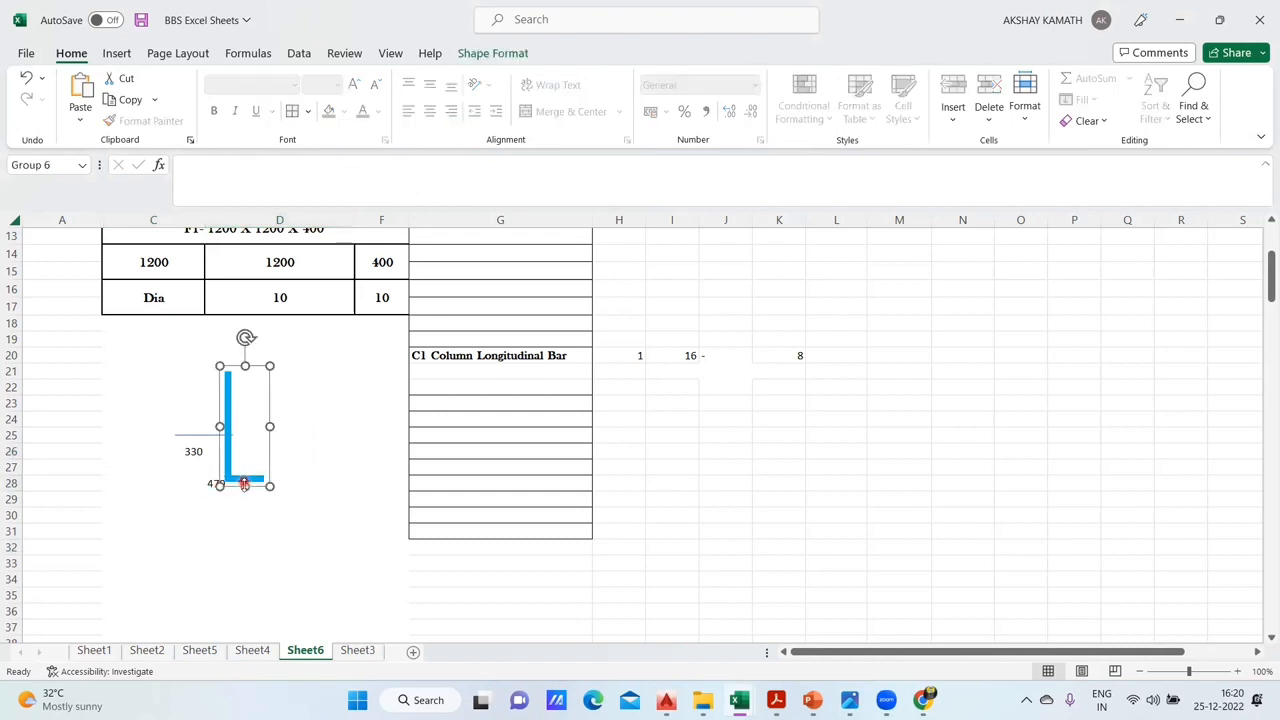
{"action": "left_click", "coordinate": [265, 612]}
{"action": "left_click", "coordinate": [231, 437]}
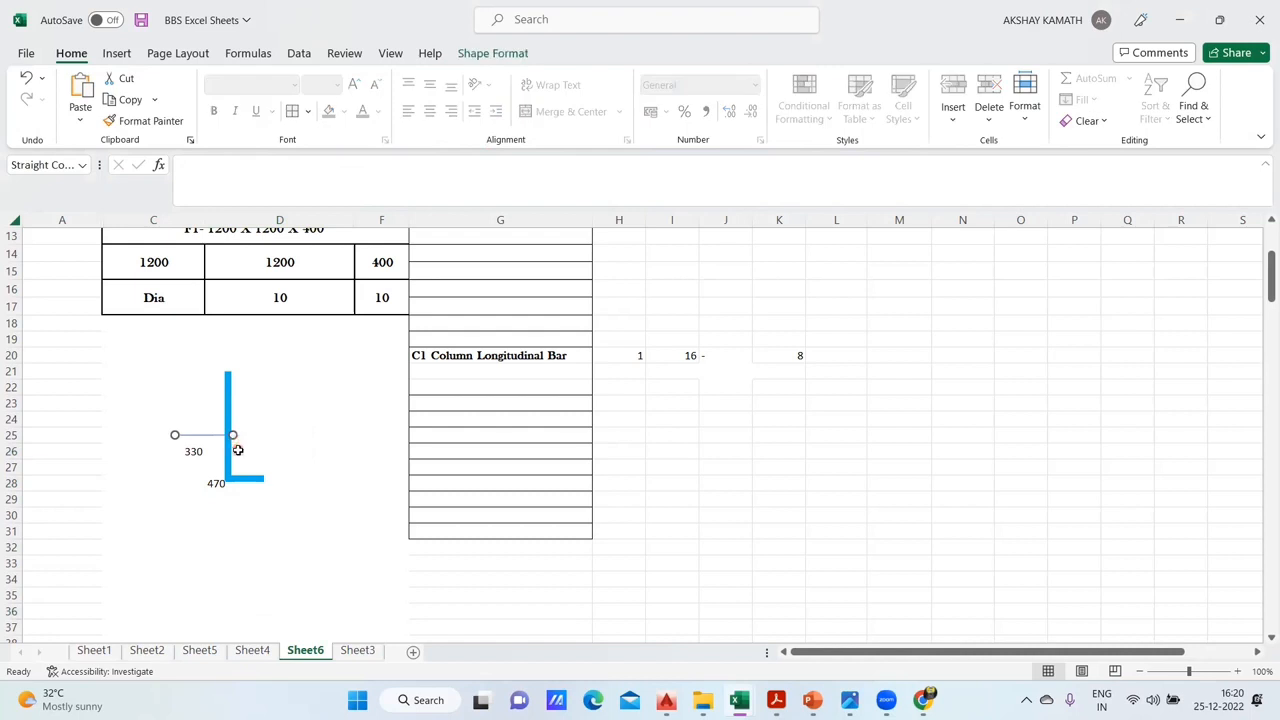
{"action": "left_click", "coordinate": [215, 488]}
{"action": "left_click", "coordinate": [430, 111]}
- Stretch the L-shaped bar's bottom leg past the middle of column D and nudge its vertical leg to the corner
{"action": "left_click", "coordinate": [262, 481]}
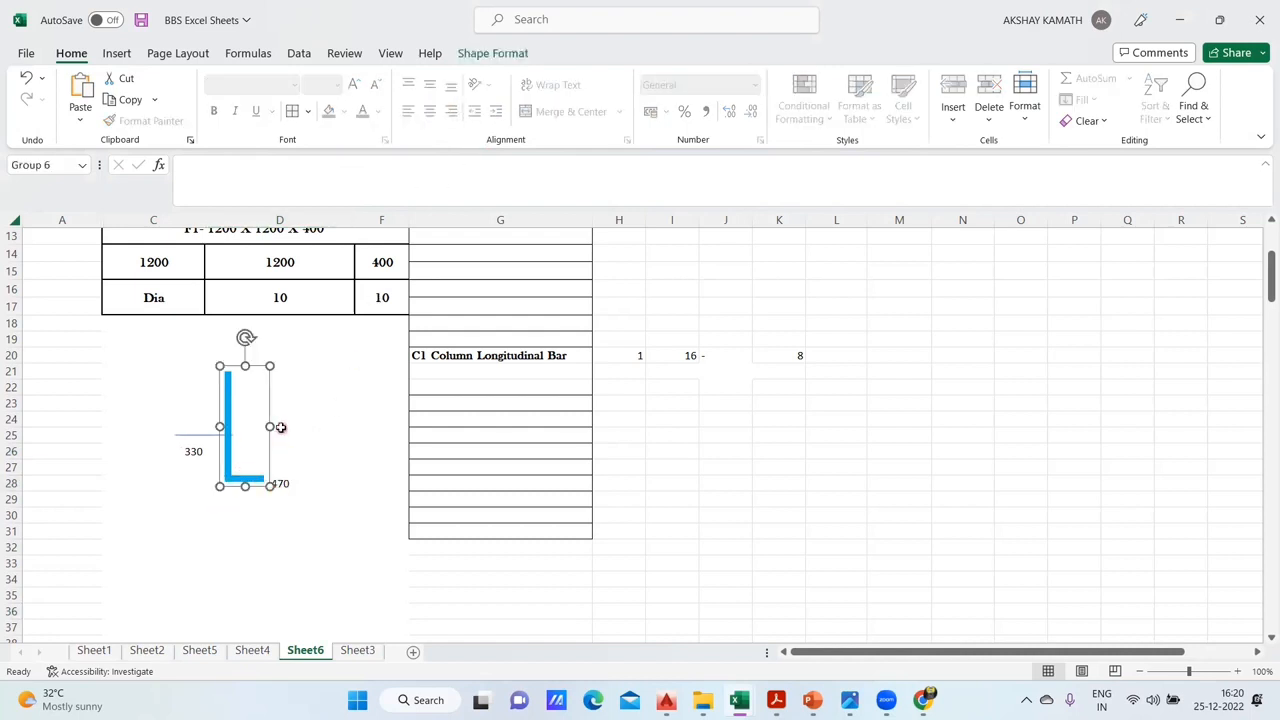
{"action": "left_click_drag", "start_coordinate": [271, 426], "coordinate": [303, 426]}
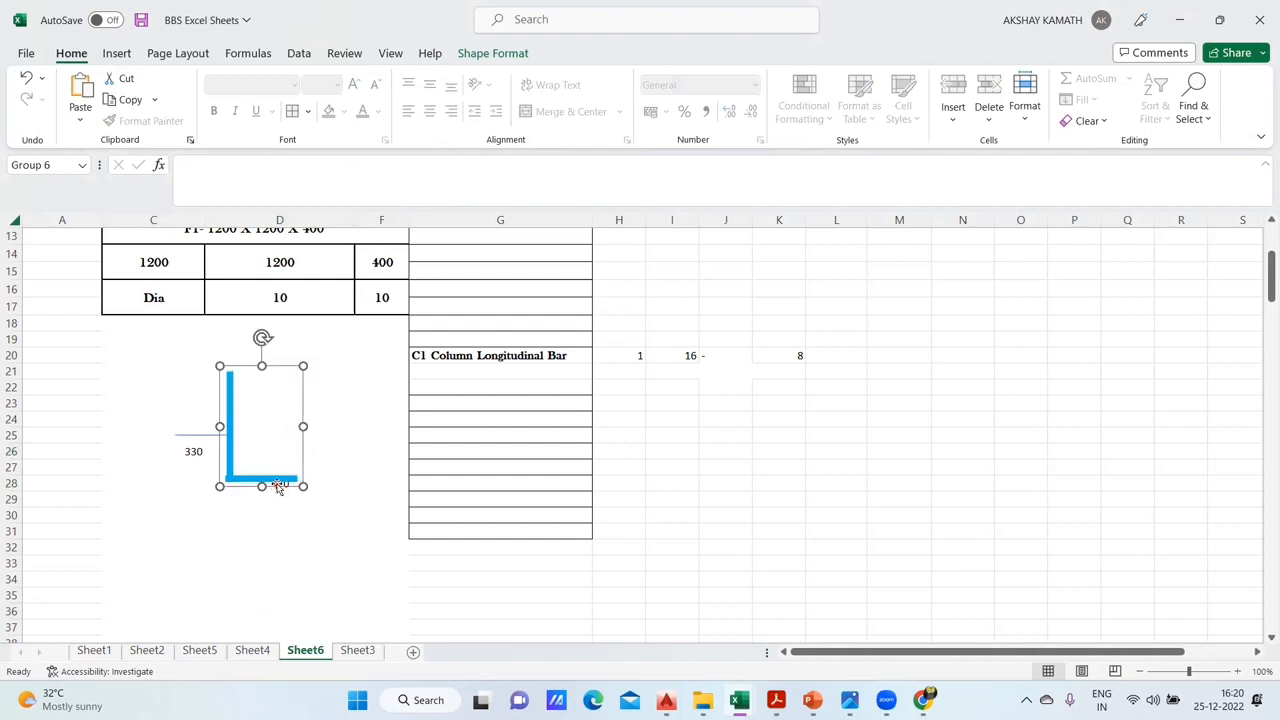
{"action": "left_click", "coordinate": [233, 410]}
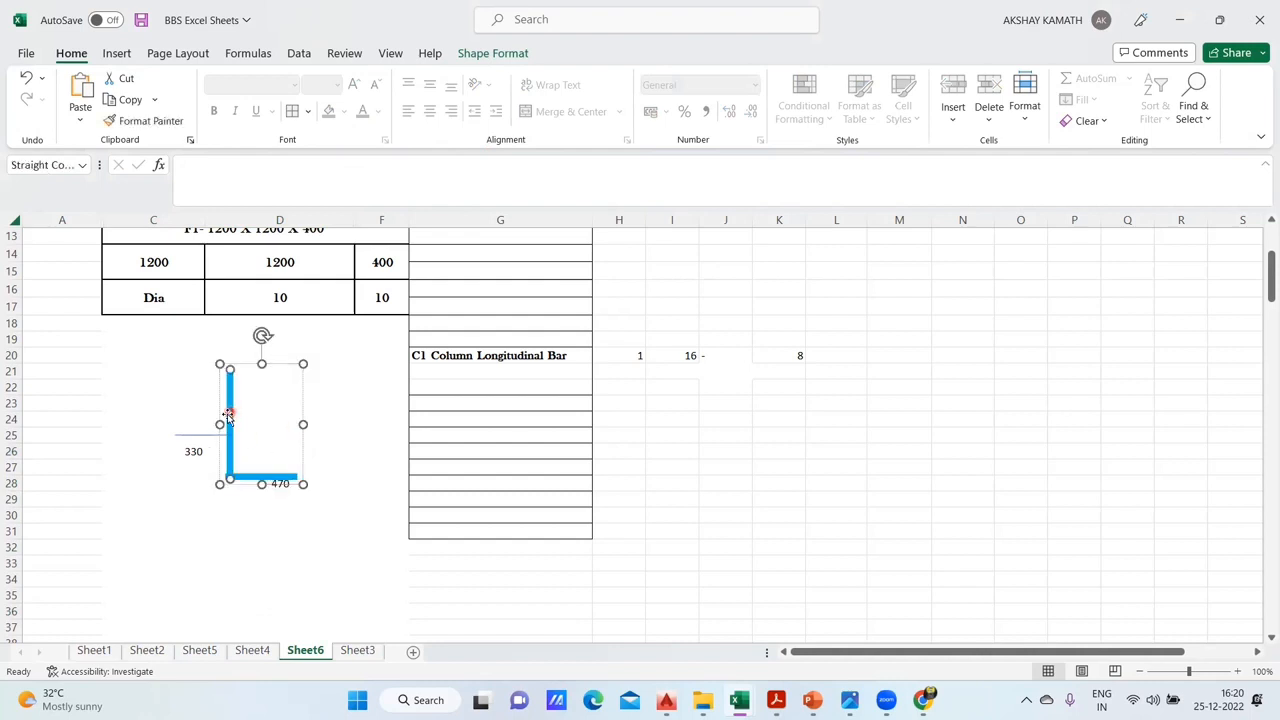
{"action": "left_click_drag", "start_coordinate": [235, 410], "coordinate": [231, 411]}
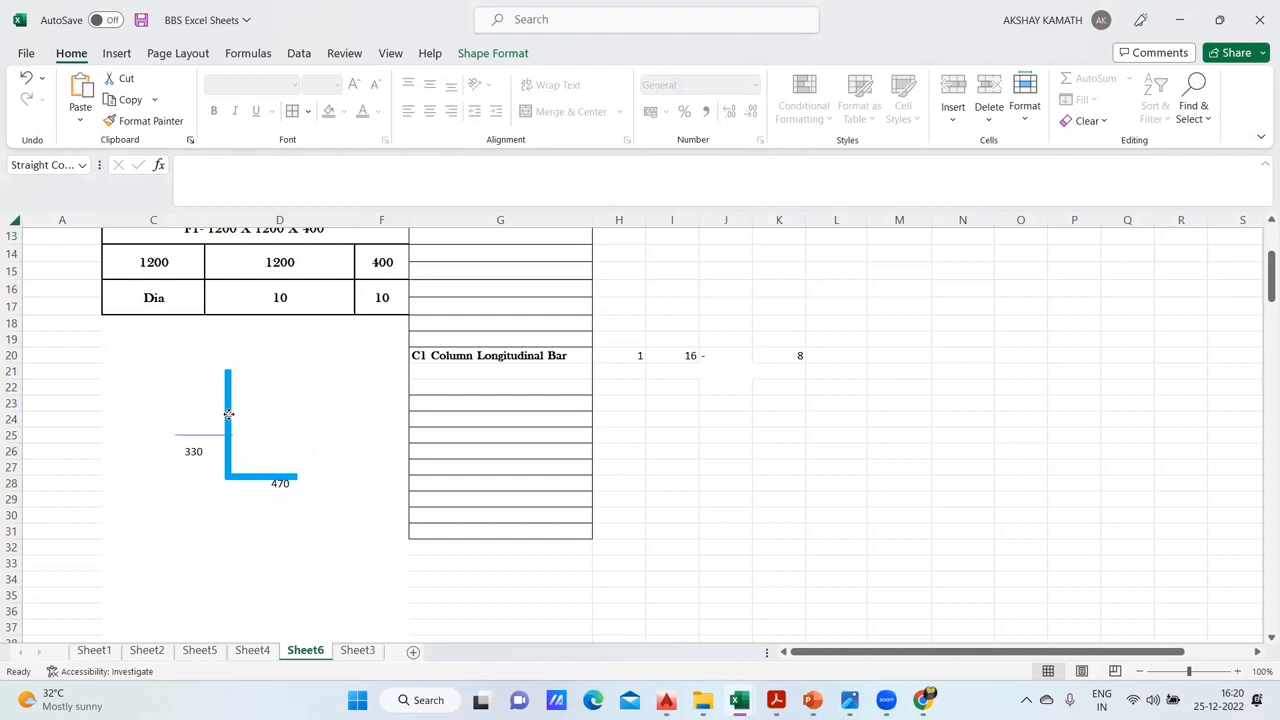
- Left-align the 470 in D28, and delete it from the cell beneath the bar
{"action": "left_click", "coordinate": [277, 511]}
{"action": "left_click", "coordinate": [280, 483]}
{"action": "left_click", "coordinate": [414, 113]}
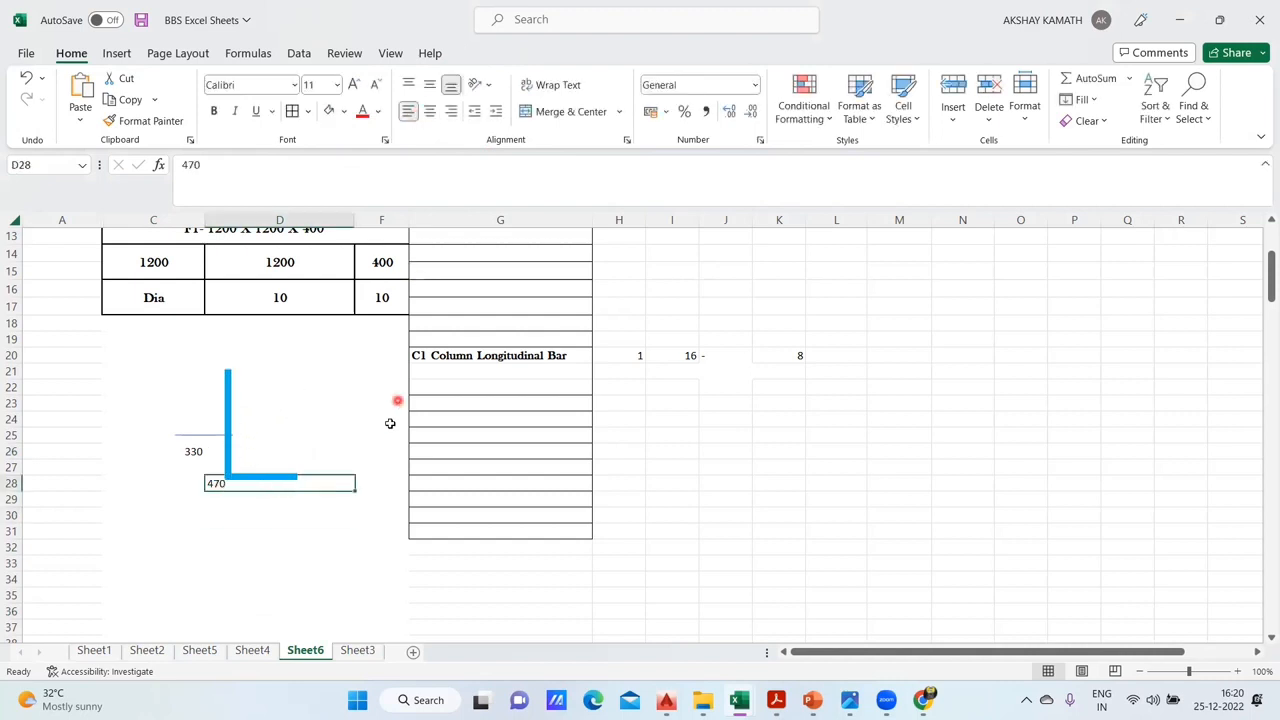
{"action": "left_click", "coordinate": [231, 497]}
{"action": "left_click", "coordinate": [216, 486]}
{"action": "key", "text": "Delete"}
{"action": "left_click", "coordinate": [240, 499]}
{"action": "left_click", "coordinate": [250, 487]}
{"action": "left_click", "coordinate": [257, 497]}
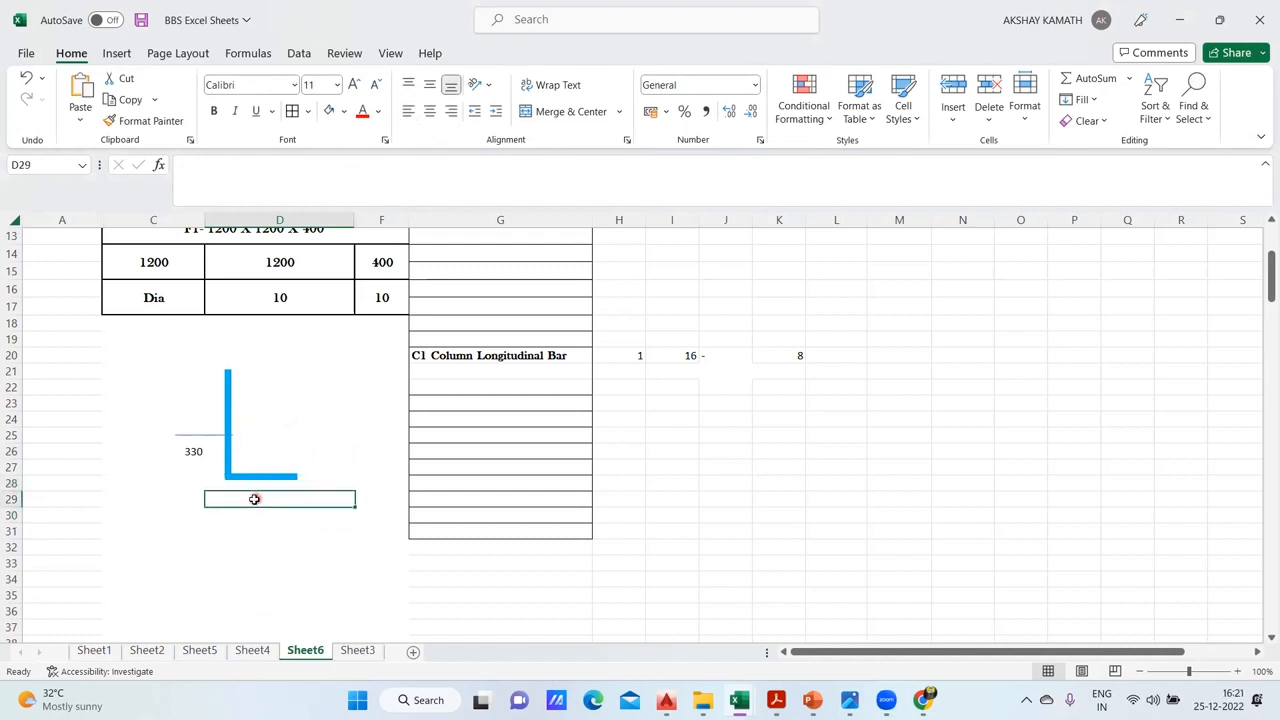
- Enter 470 in D29 as the length label for the L-shaped bar's bottom leg and centre it in the cell
{"action": "type", "text": "470"}
{"action": "key", "text": "Return"}
{"action": "left_click", "coordinate": [343, 501]}
{"action": "left_click", "coordinate": [431, 112]}
{"action": "left_click", "coordinate": [328, 562]}
- Stretch the L-shaped bar downward so its bottom leg sits just above the 470 label
{"action": "left_click", "coordinate": [260, 477]}
{"action": "left_click_drag", "start_coordinate": [259, 487], "coordinate": [280, 494]}
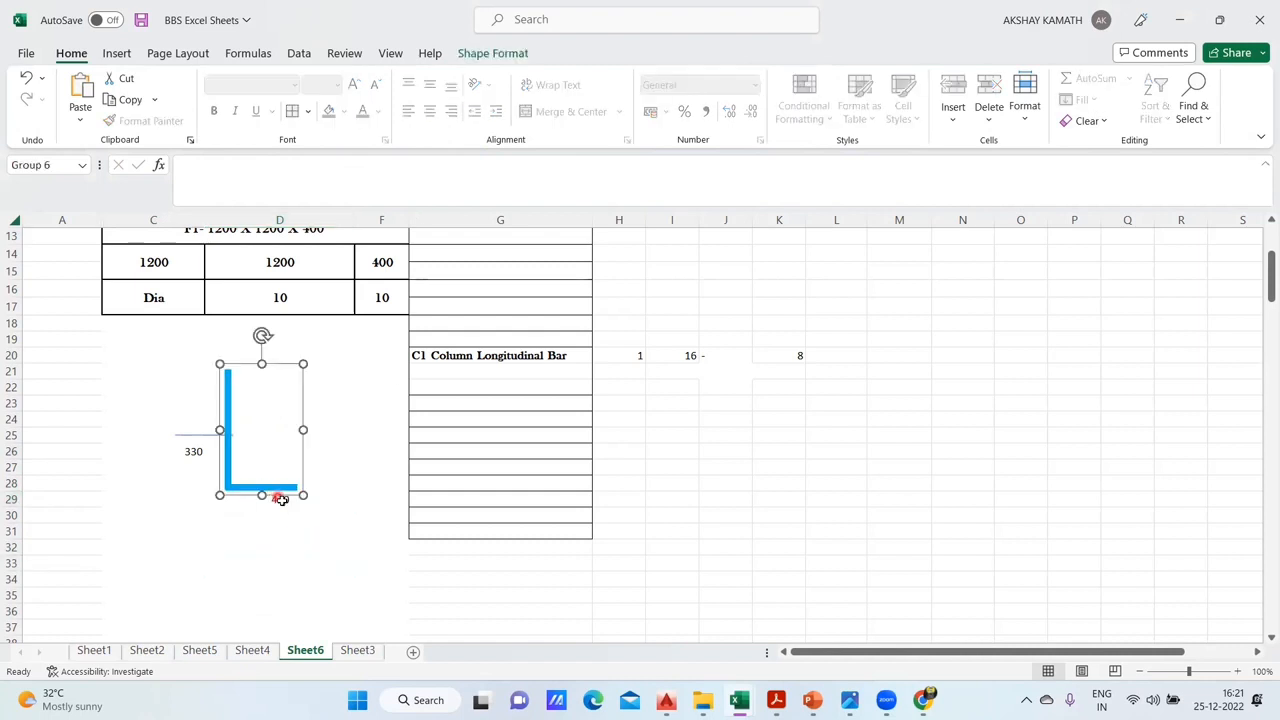
{"action": "left_click", "coordinate": [287, 531]}
{"action": "left_click", "coordinate": [282, 504]}
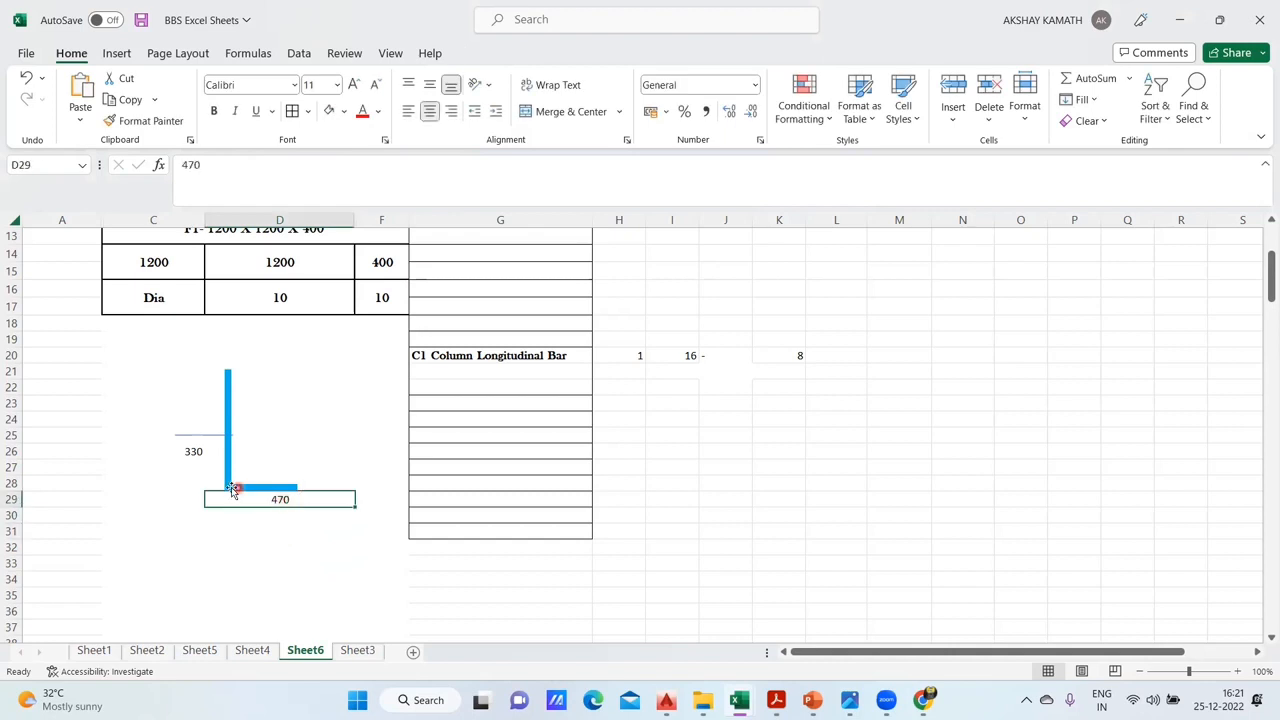
{"action": "key", "text": "Down"}
{"action": "key", "text": "Down"}
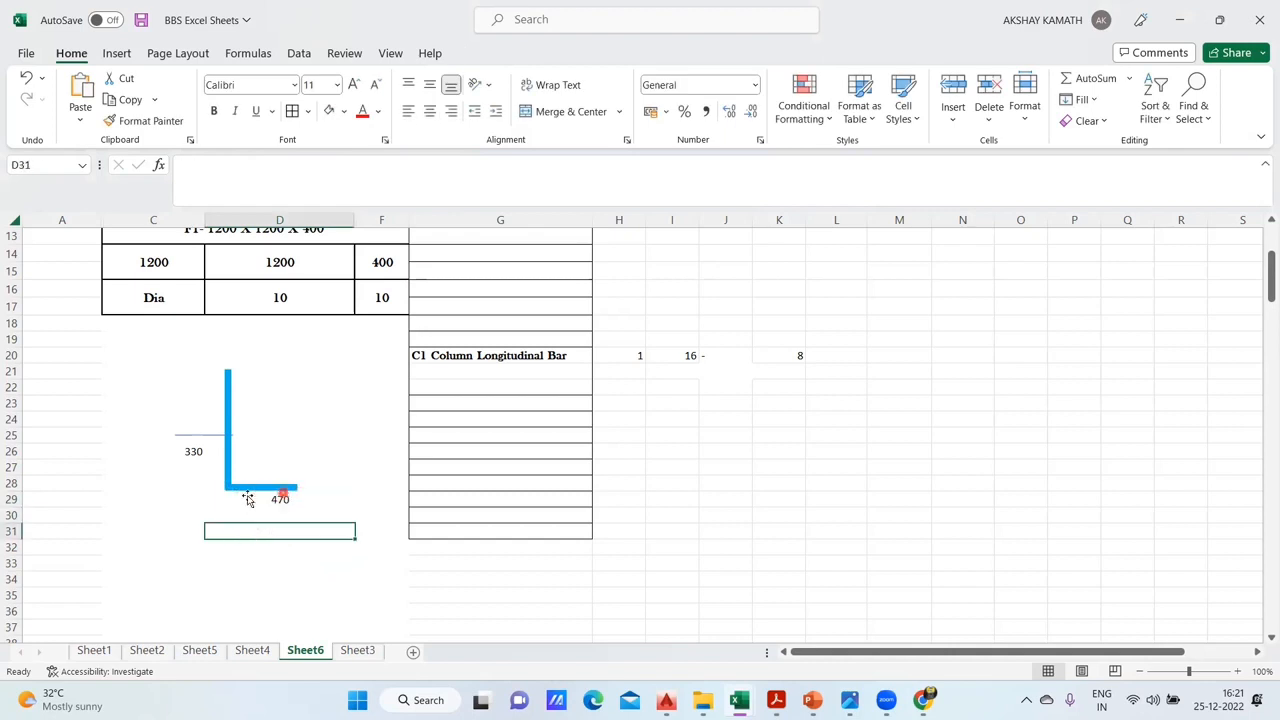
- Move the 330 label from C26 to D27 and left-align it beside the vertical leg
{"action": "left_click", "coordinate": [198, 455]}
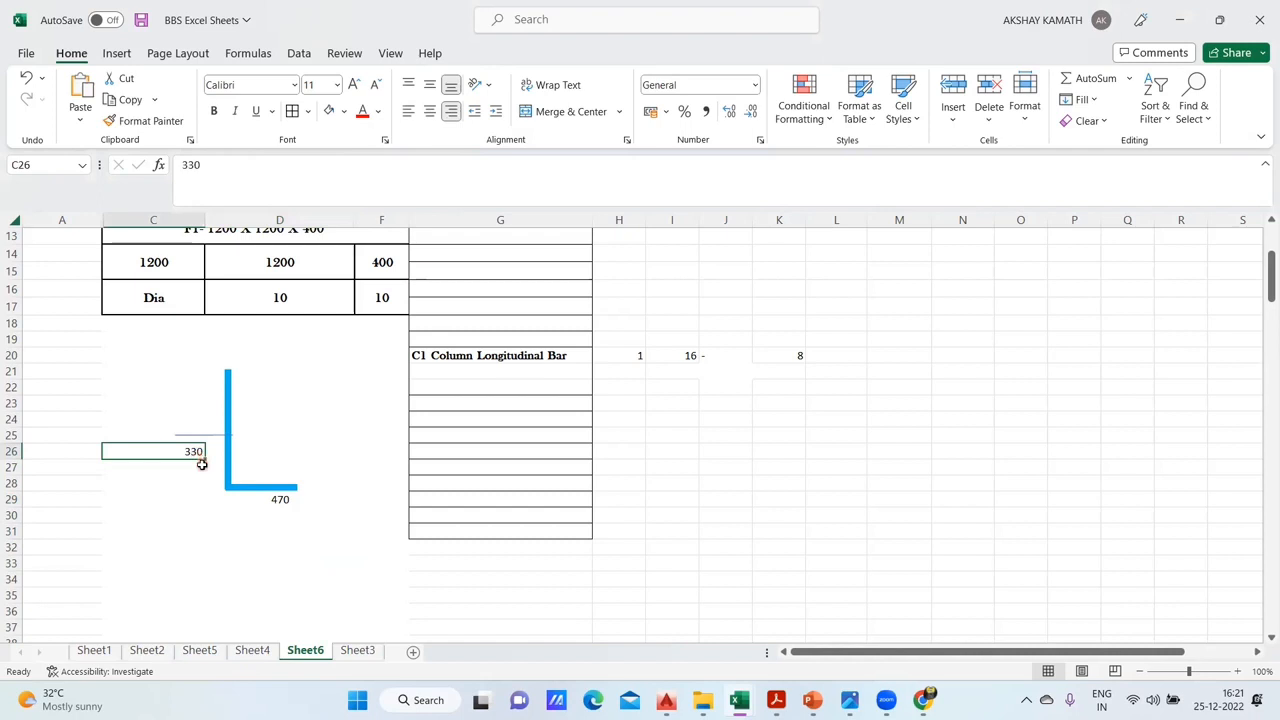
{"action": "mouse_move", "coordinate": [192, 461]}
{"action": "left_mouse_down"}
{"action": "mouse_move", "coordinate": [252, 486]}
{"action": "mouse_move", "coordinate": [183, 466]}
{"action": "left_mouse_up"}
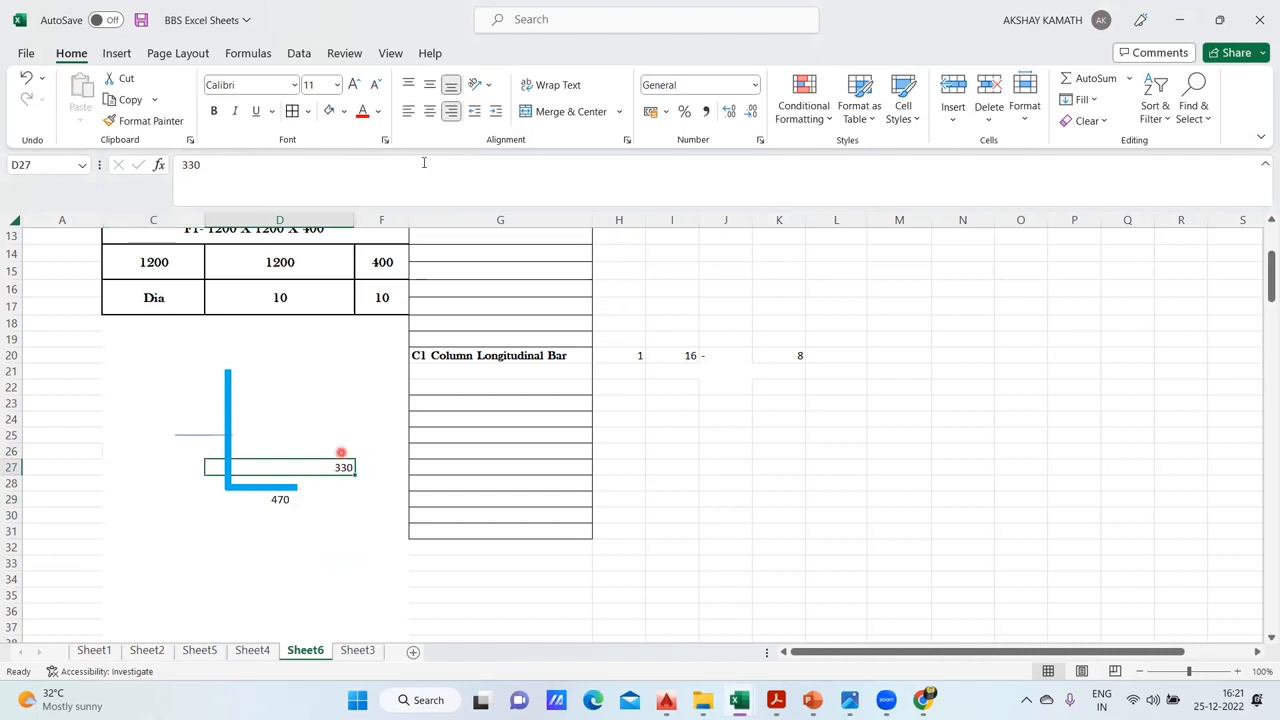
{"action": "left_click", "coordinate": [430, 111]}
{"action": "left_click", "coordinate": [408, 111]}
{"action": "left_click", "coordinate": [311, 563]}
- Shift the L-shaped bar and thin horizontal line so the line crosses the vertical leg just above the 330 label
{"action": "left_click", "coordinate": [228, 430]}
{"action": "left_click", "coordinate": [312, 537]}
{"action": "mouse_move", "coordinate": [196, 437]}
{"action": "left_mouse_down"}
{"action": "mouse_move", "coordinate": [226, 442]}
{"action": "mouse_move", "coordinate": [215, 449]}
{"action": "left_mouse_up"}
{"action": "left_click", "coordinate": [290, 425]}
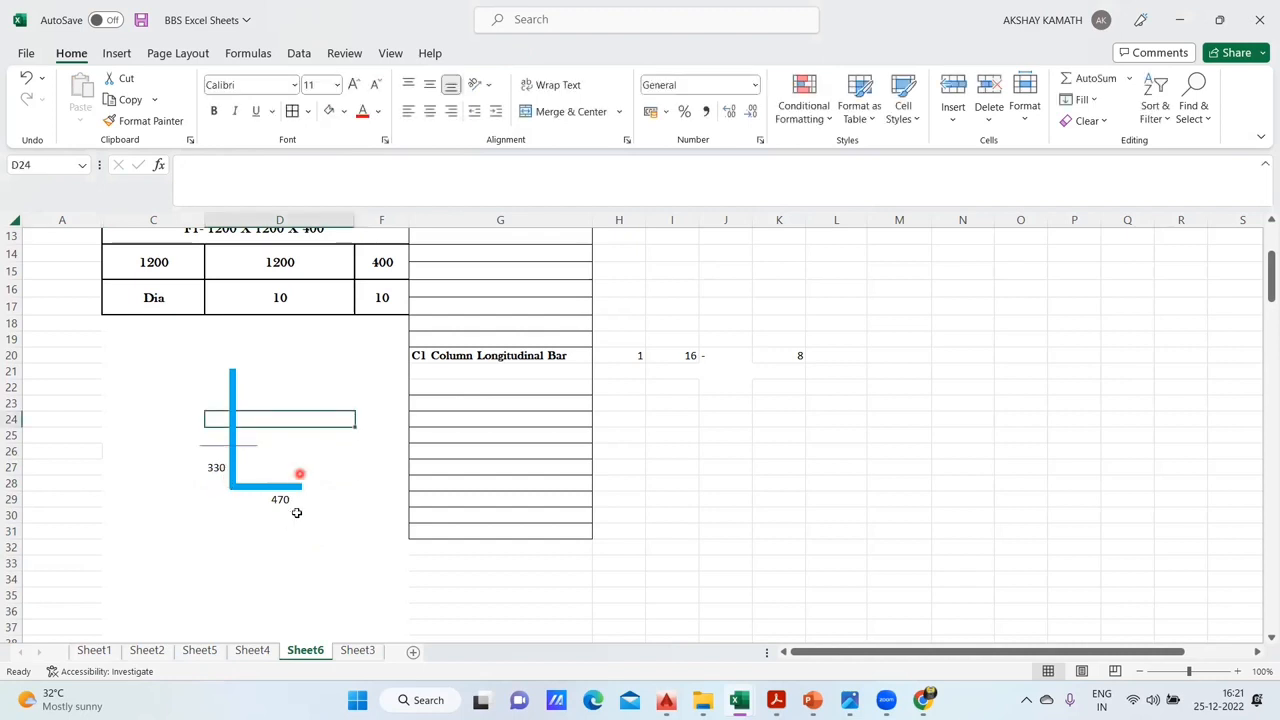
{"action": "left_click", "coordinate": [343, 545]}
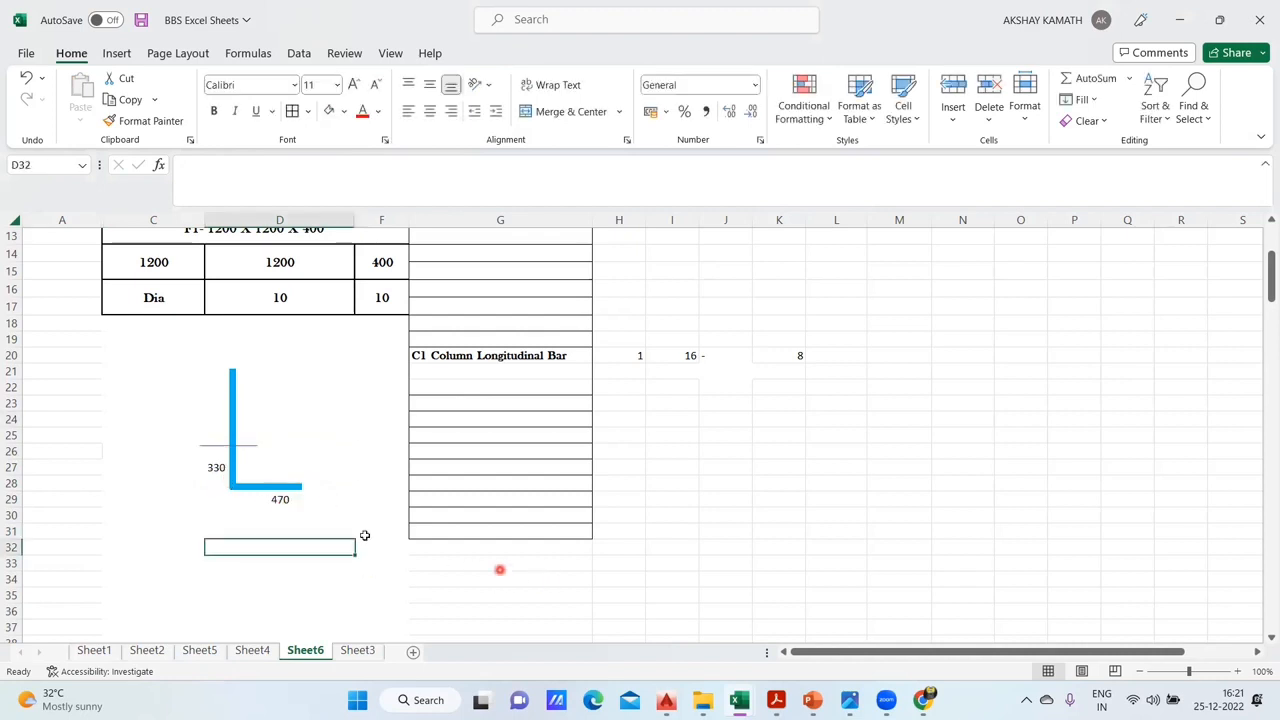
- Look up the vertical leg's length on Sheet4, enter 14710 in D24 on Sheet6 and left-align it
{"action": "left_click", "coordinate": [220, 410]}
{"action": "left_click", "coordinate": [210, 416]}
{"action": "left_click", "coordinate": [195, 404]}
{"action": "left_click", "coordinate": [208, 415]}
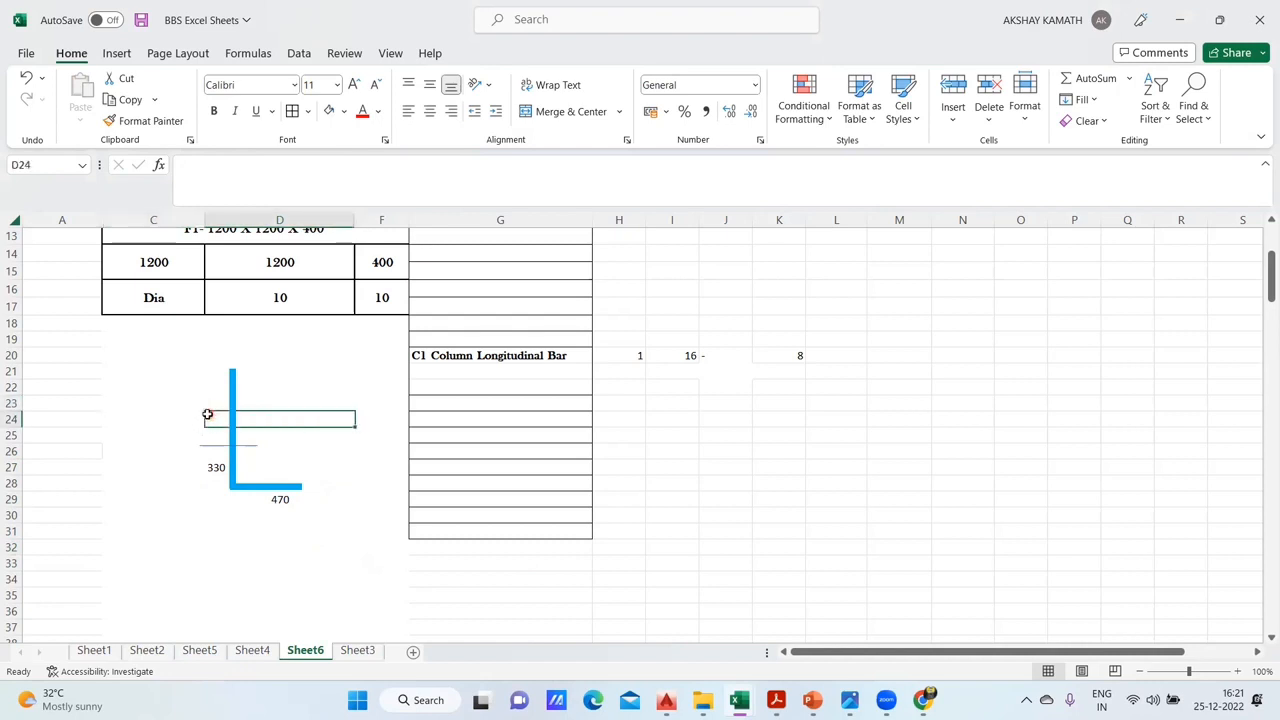
{"action": "left_click", "coordinate": [252, 650]}
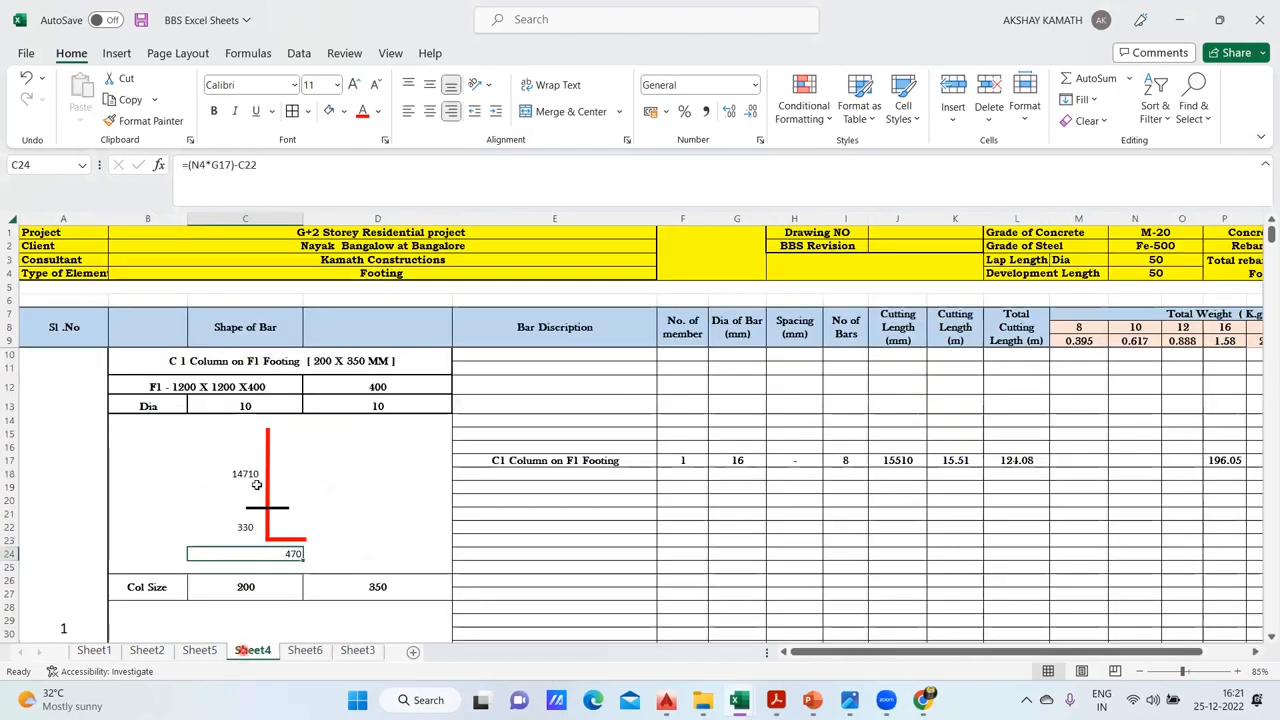
{"action": "left_click", "coordinate": [305, 650]}
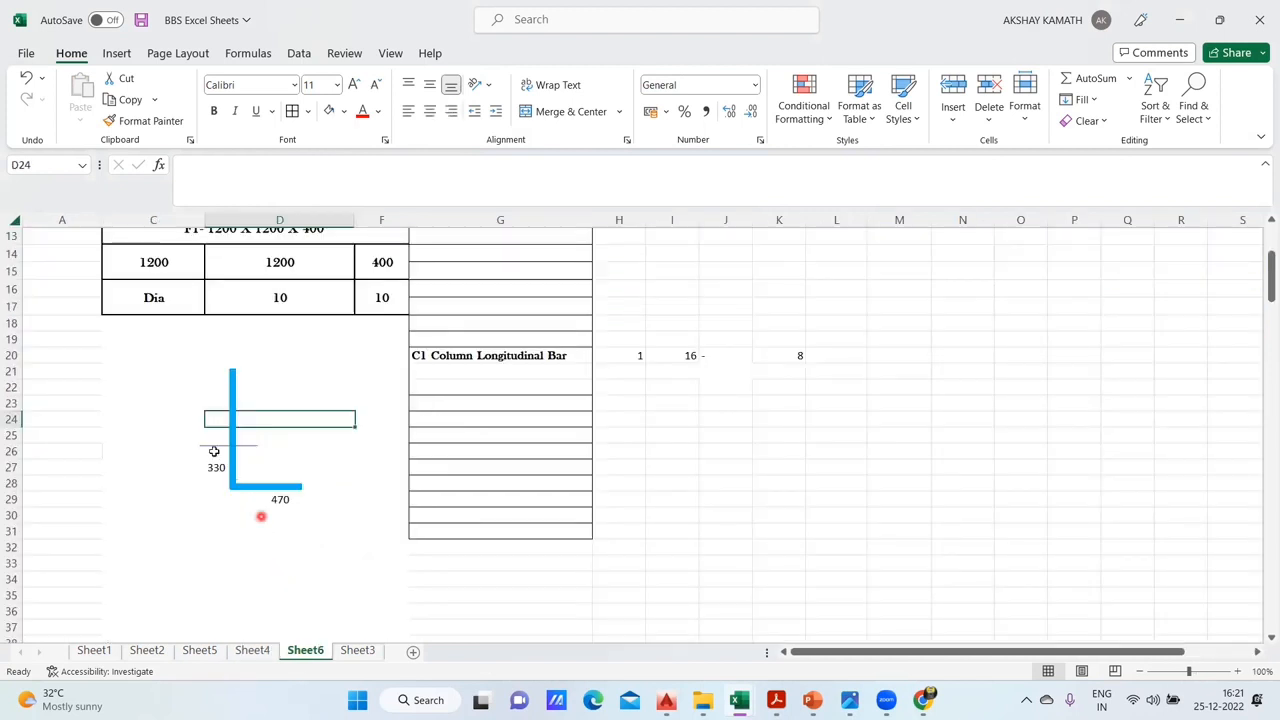
{"action": "double_click", "coordinate": [215, 418]}
{"action": "type", "text": "14710"}
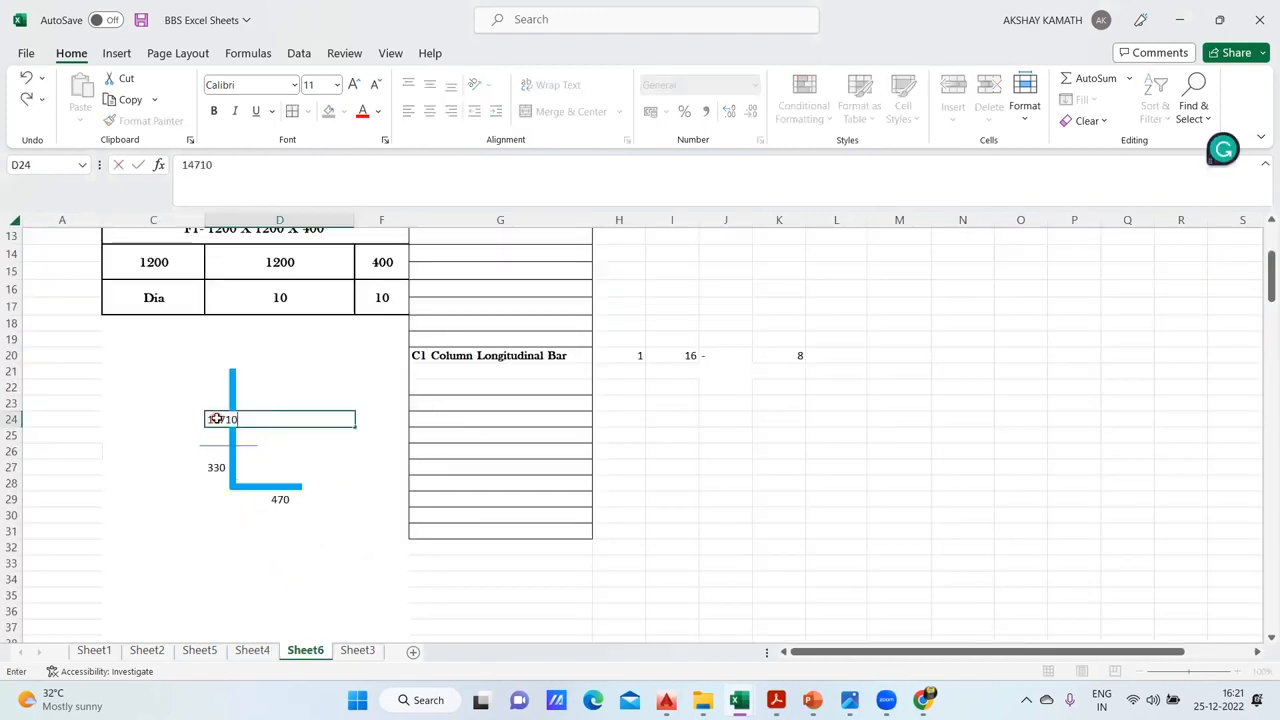
{"action": "key", "text": "ctrl+Return"}
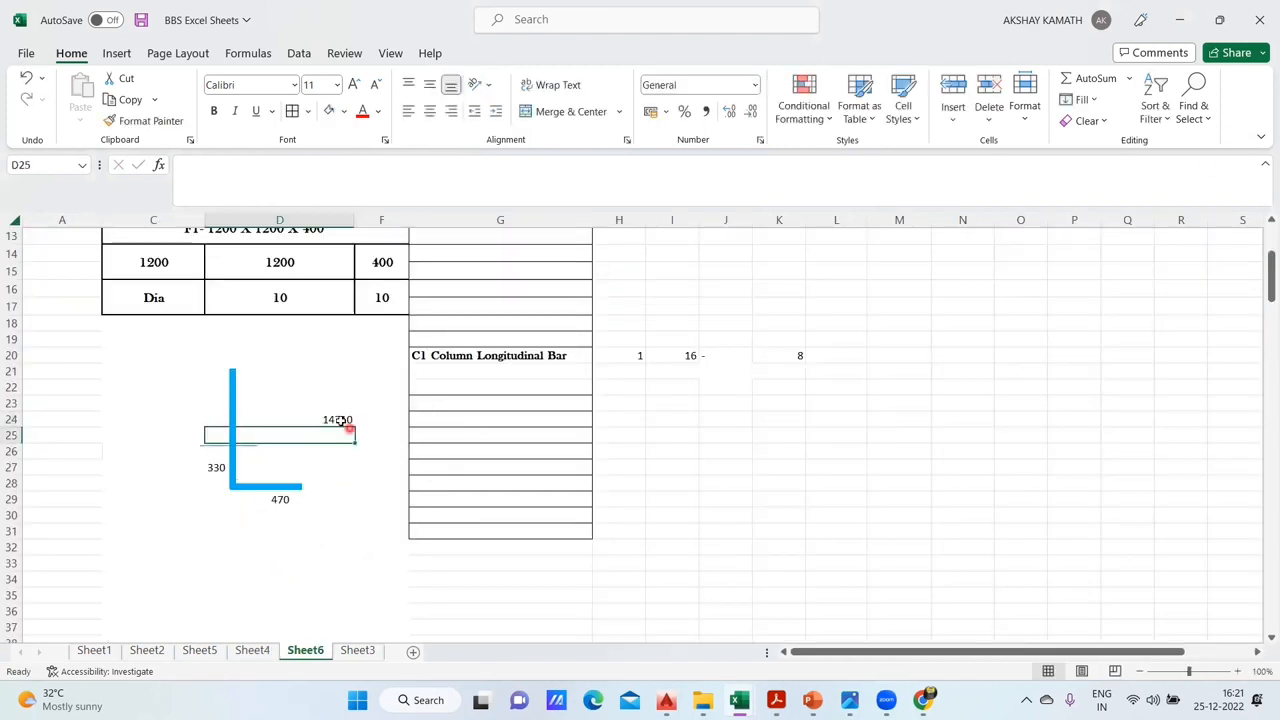
{"action": "left_click", "coordinate": [408, 111]}
- Nudge the thin horizontal line and L-shaped bar rightward so the vertical leg clears the 14710 label
{"action": "left_click", "coordinate": [286, 462]}
{"action": "left_click", "coordinate": [236, 446]}
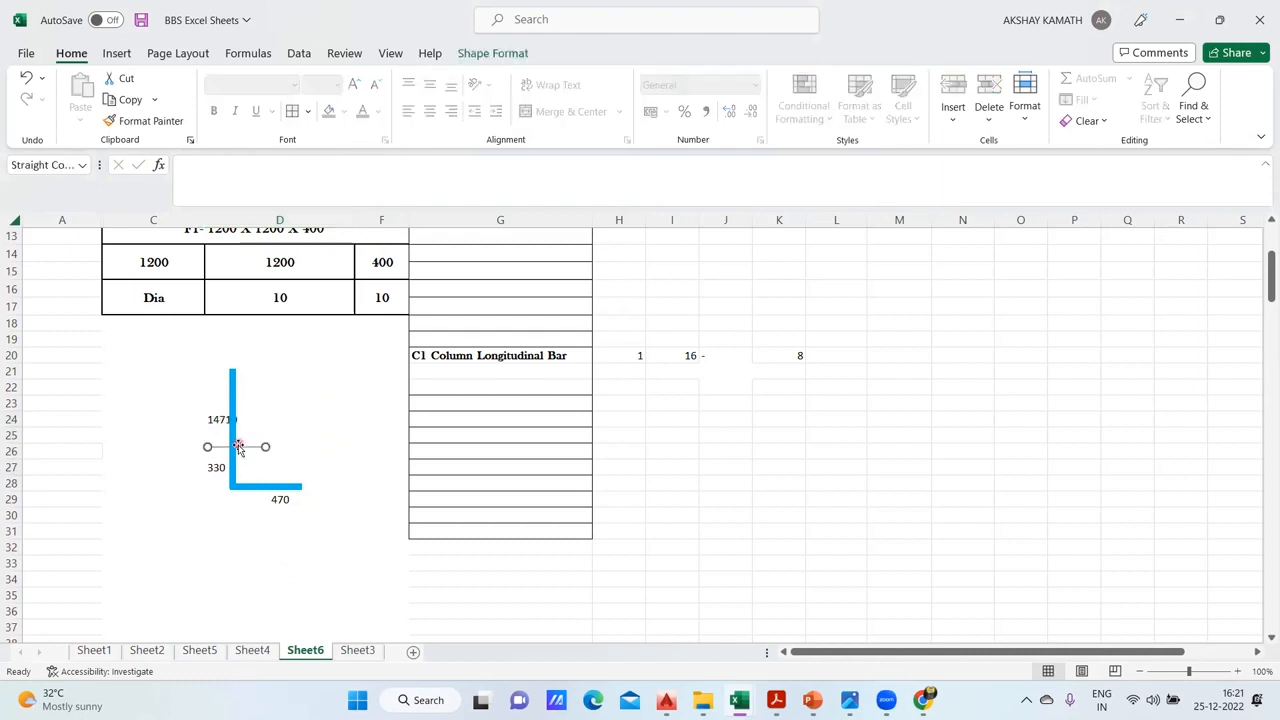
{"action": "left_click_drag", "start_coordinate": [233, 442], "coordinate": [249, 438]}
{"action": "left_click", "coordinate": [283, 552]}
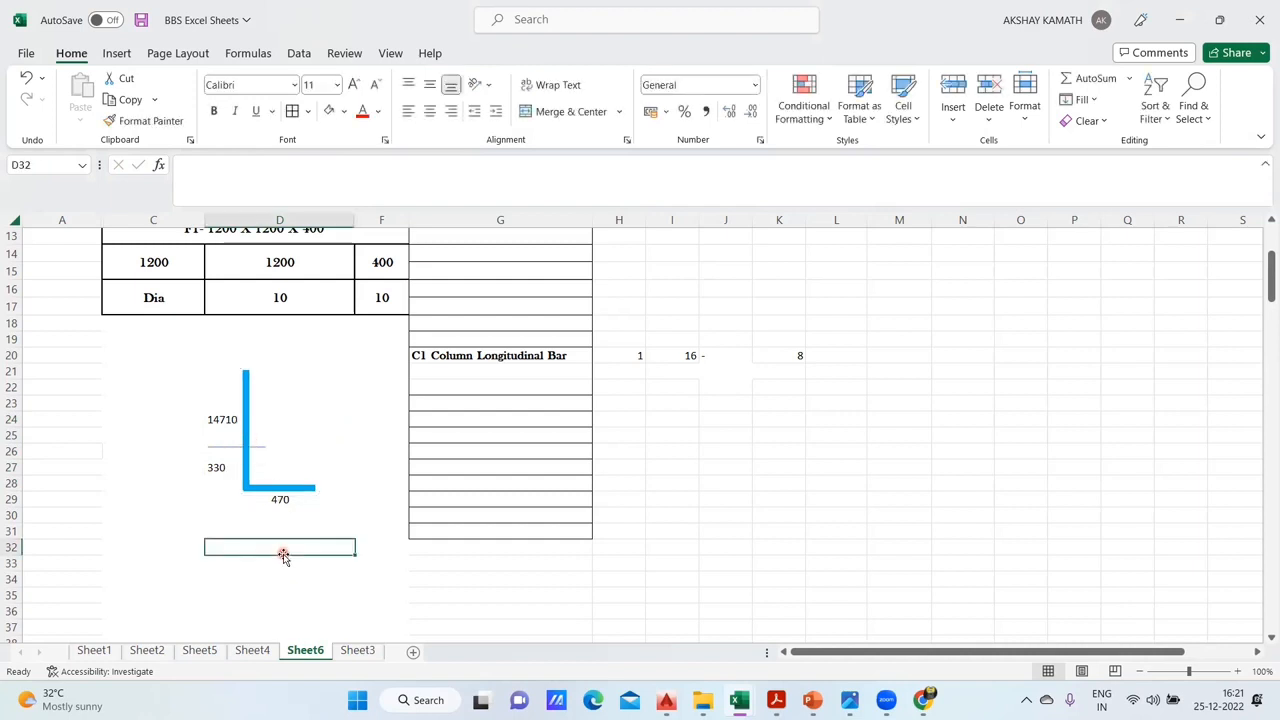
{"action": "left_click", "coordinate": [206, 467]}
{"action": "left_click", "coordinate": [251, 531]}
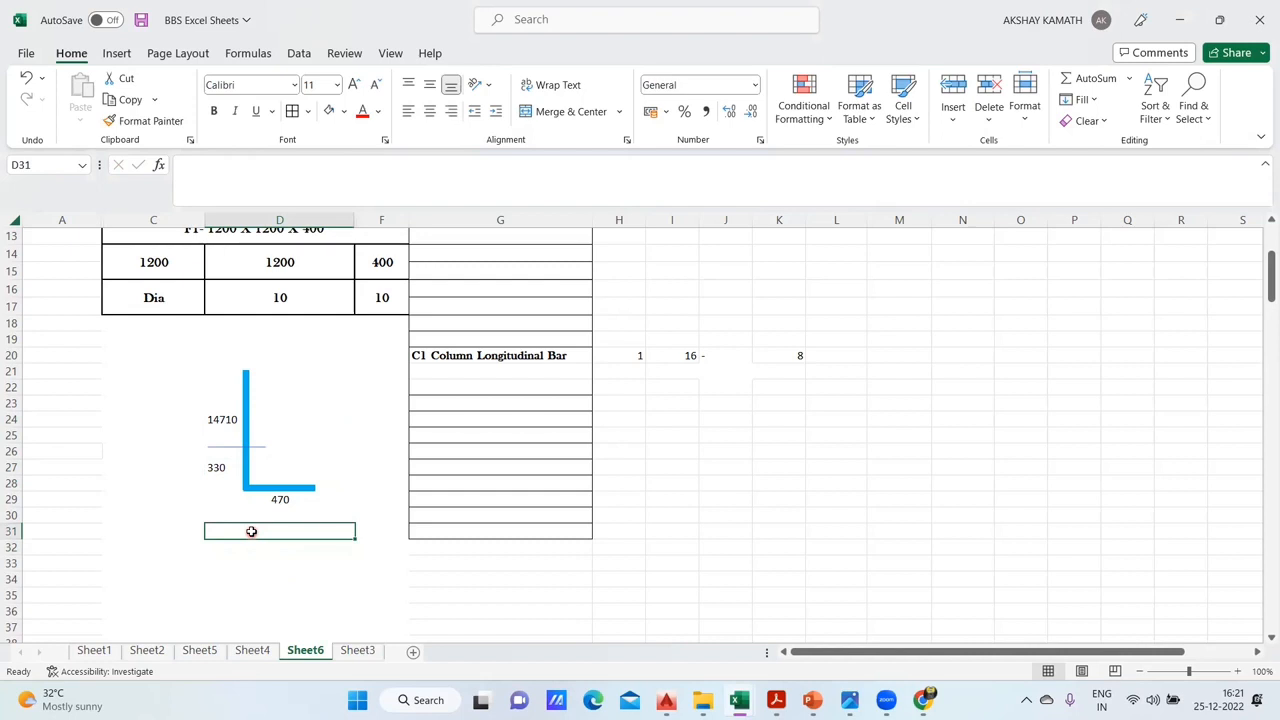
- Compare the labelled L-bar sketch with the C1 column reference on Sheet4 and review the column headings on Sheet6
{"action": "left_click", "coordinate": [825, 512]}
{"action": "left_click", "coordinate": [252, 650]}
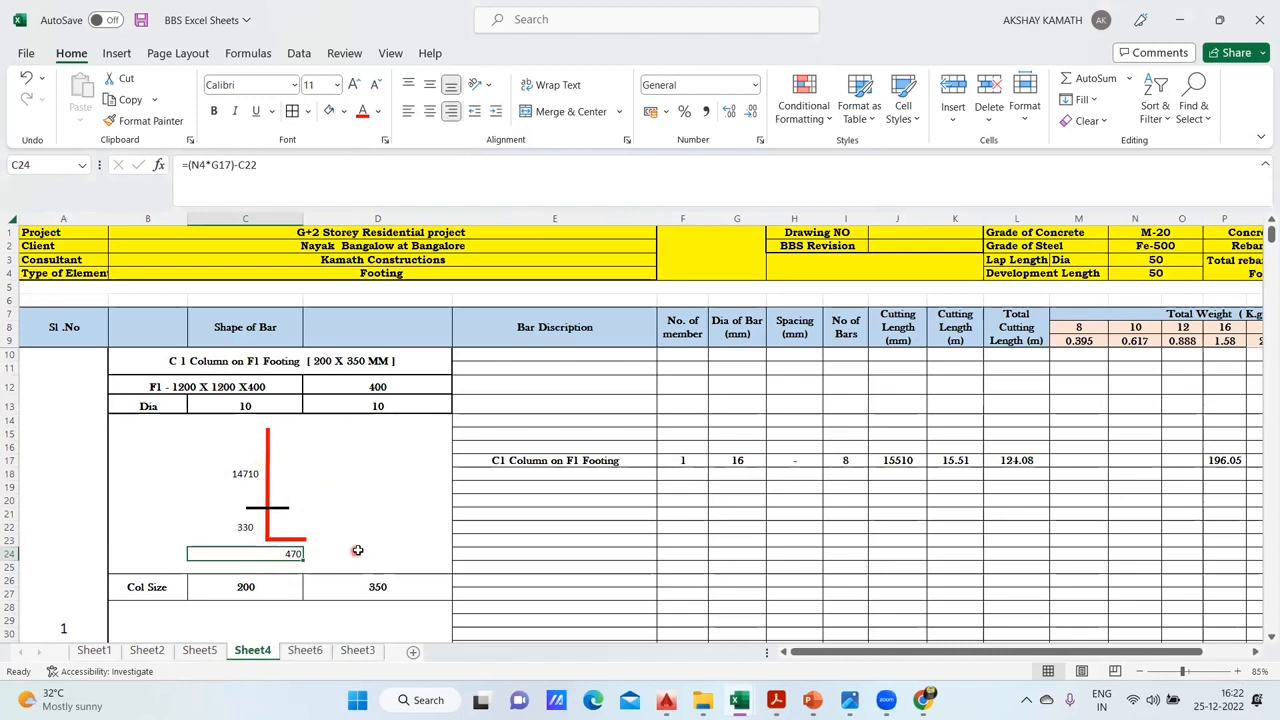
{"action": "key", "text": "Right"}
{"action": "left_click", "coordinate": [306, 652]}
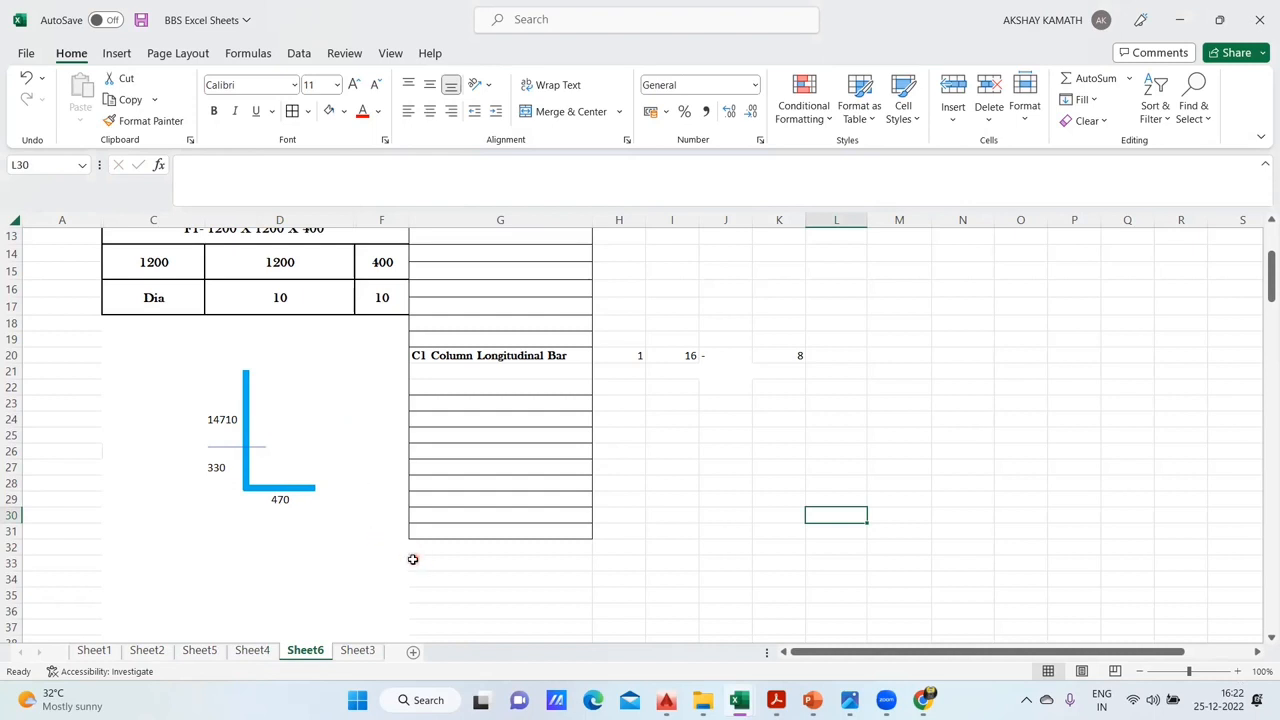
{"action": "scroll", "coordinate": [412, 559], "scroll_direction": "up", "scroll_amount": 1}
{"action": "left_click", "coordinate": [750, 498]}
{"action": "scroll", "coordinate": [777, 500], "scroll_direction": "up", "scroll_amount": 3}
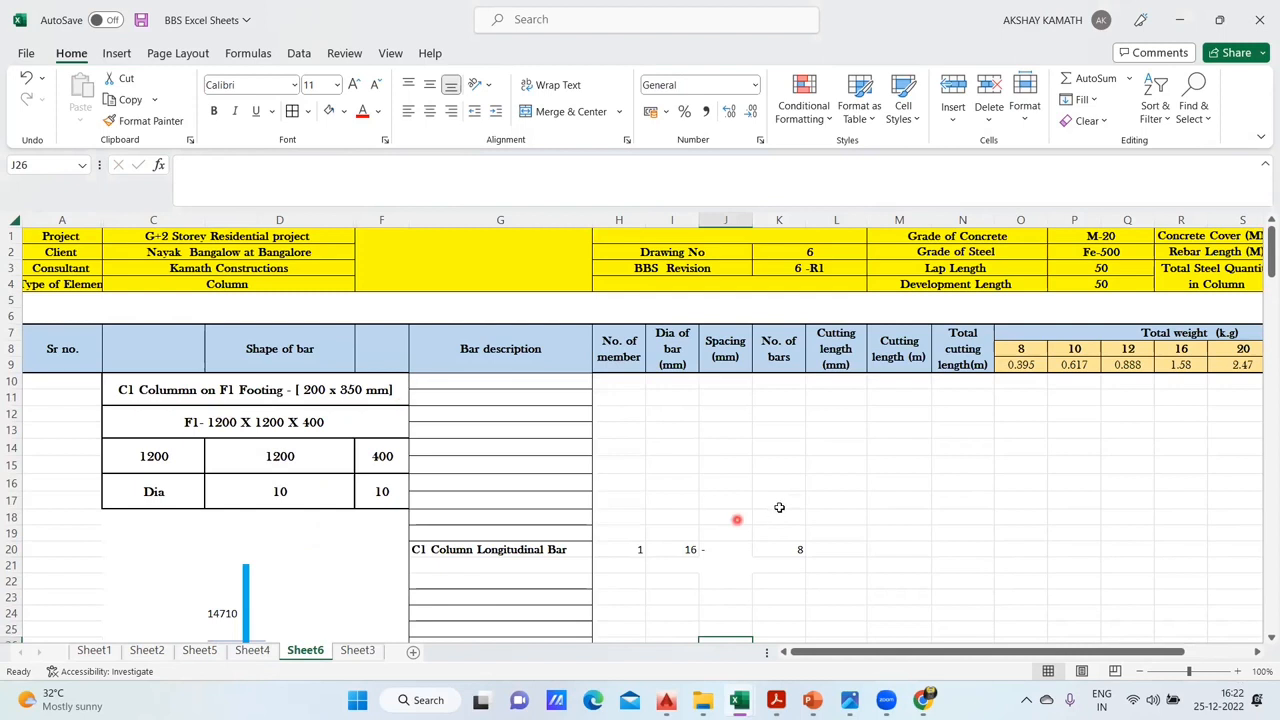
{"action": "scroll", "coordinate": [772, 510], "scroll_direction": "down", "scroll_amount": 3}
{"action": "scroll", "coordinate": [740, 330], "scroll_direction": "down", "scroll_amount": 2}
{"action": "scroll", "coordinate": [747, 362], "scroll_direction": "up", "scroll_amount": 5}
- Freeze the header rows above row 10 on Sheet6 and check them against the C1 longitudinal bar row
{"action": "left_click", "coordinate": [51, 381]}
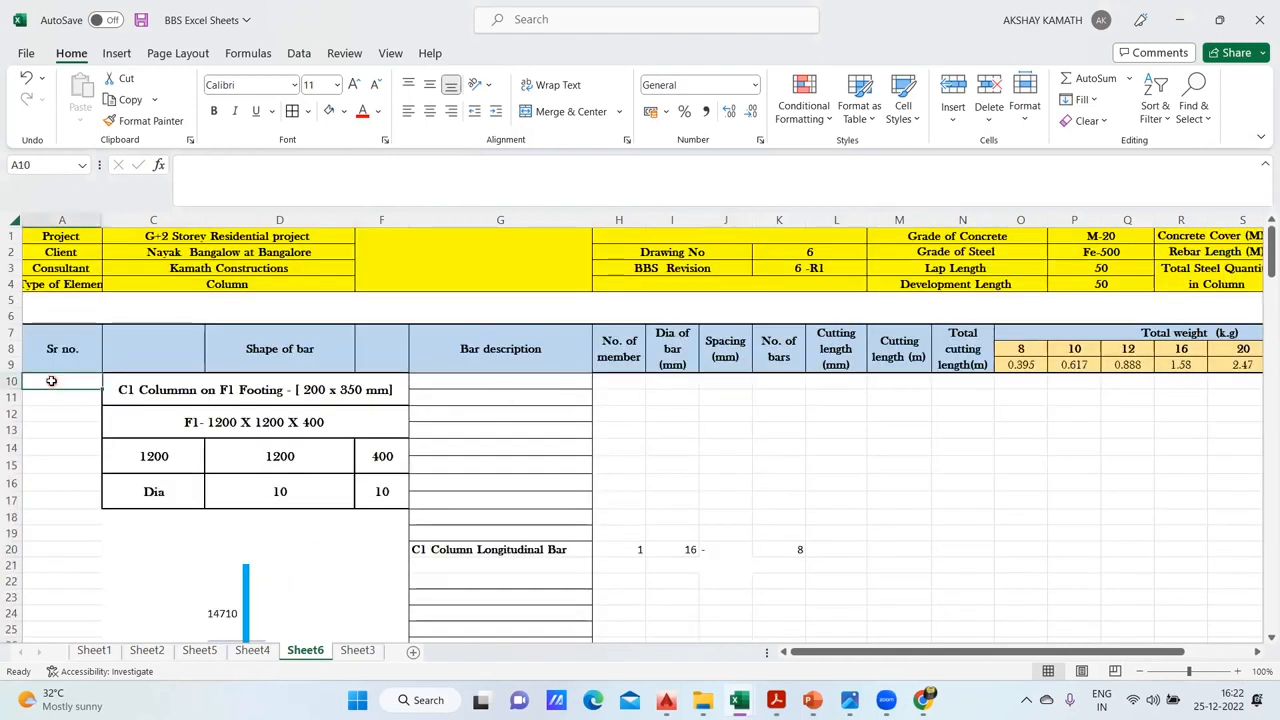
{"action": "left_click", "coordinate": [388, 54]}
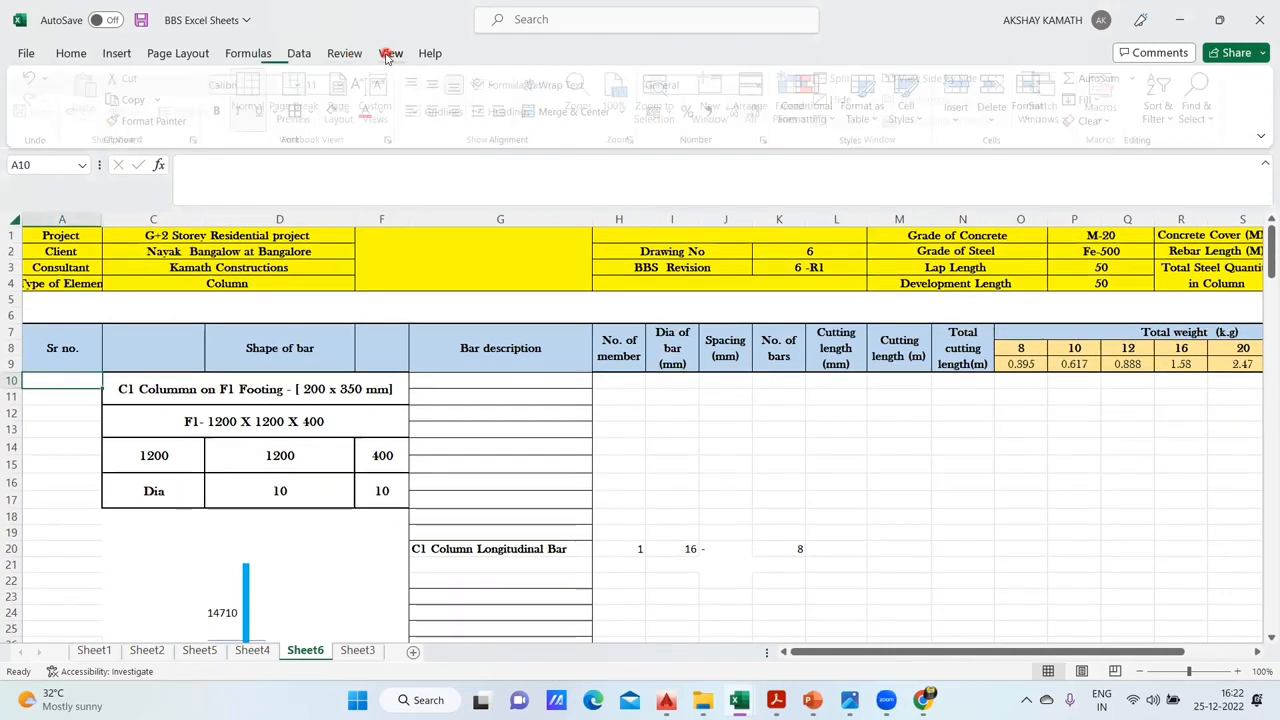
{"action": "left_click", "coordinate": [796, 100]}
{"action": "left_click", "coordinate": [826, 156]}
{"action": "scroll", "coordinate": [770, 462], "scroll_direction": "down", "scroll_amount": 3}
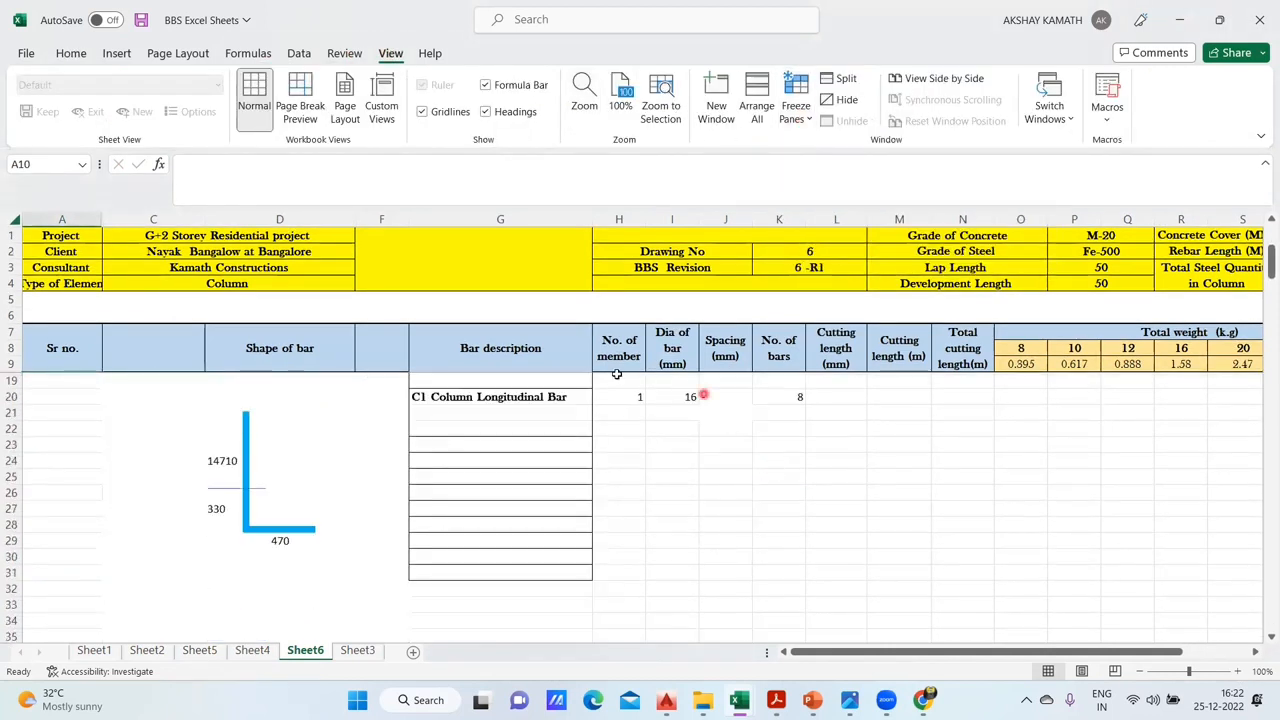
{"action": "scroll", "coordinate": [749, 400], "scroll_direction": "up", "scroll_amount": 1}
{"action": "left_click", "coordinate": [760, 486]}
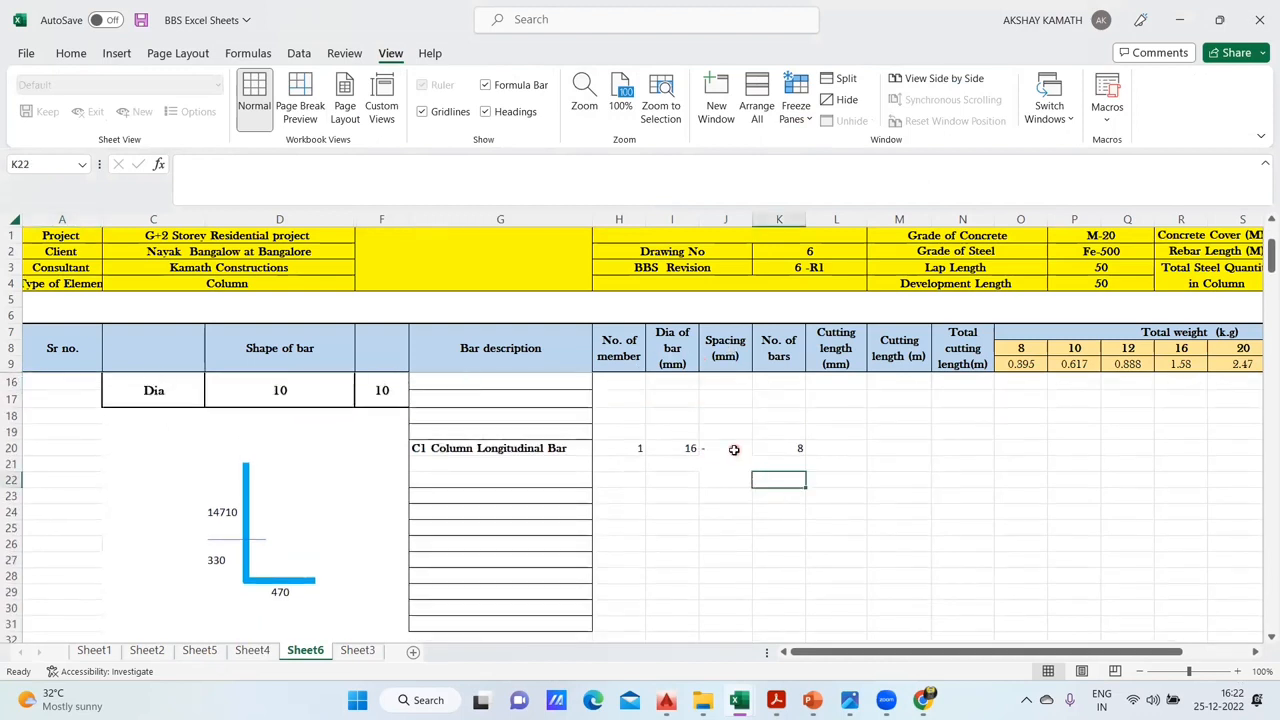
- Enter =+D24+D27+D29 in L20 as the cutting length in mm, and check it against the reference on Sheet4
{"action": "left_click", "coordinate": [838, 442]}
{"action": "double_click", "coordinate": [838, 444]}
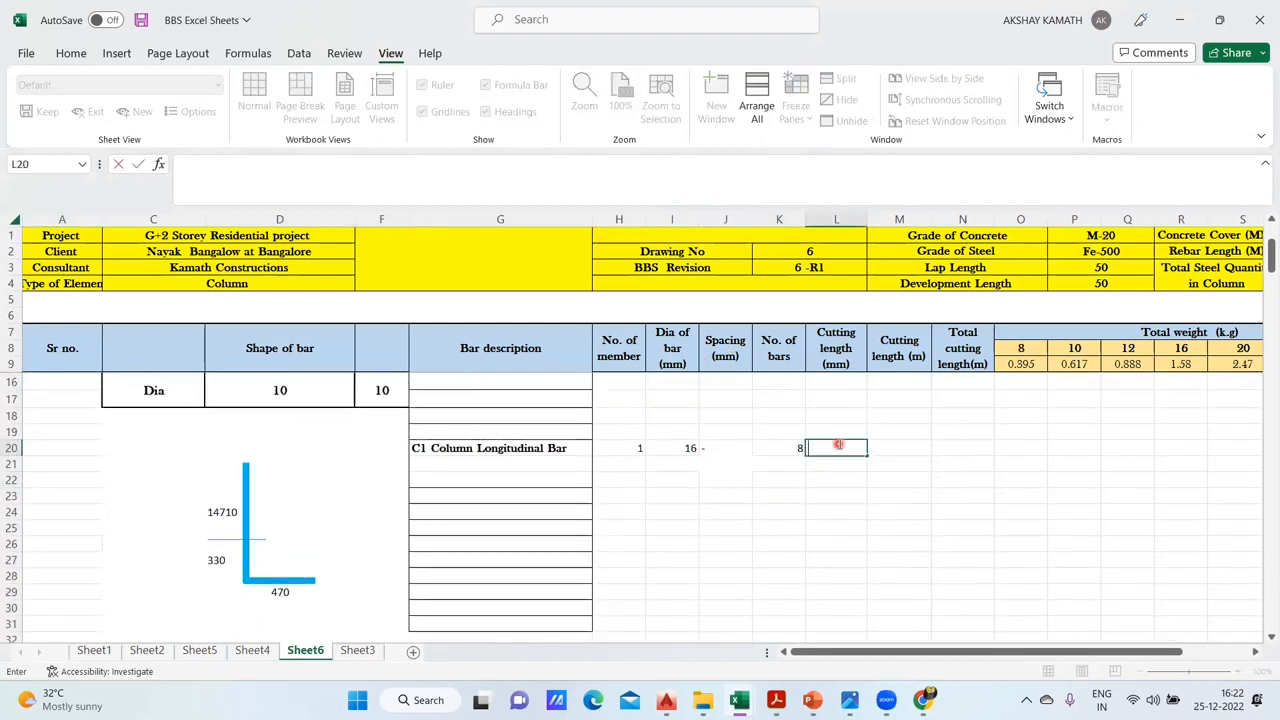
{"action": "type", "text": "+"}
{"action": "left_click", "coordinate": [216, 512]}
{"action": "type", "text": "+"}
{"action": "left_click", "coordinate": [216, 558]}
{"action": "type", "text": "+"}
{"action": "left_click", "coordinate": [280, 592]}
{"action": "key", "text": "Return"}
{"action": "left_click", "coordinate": [834, 512]}
{"action": "left_click", "coordinate": [851, 450]}
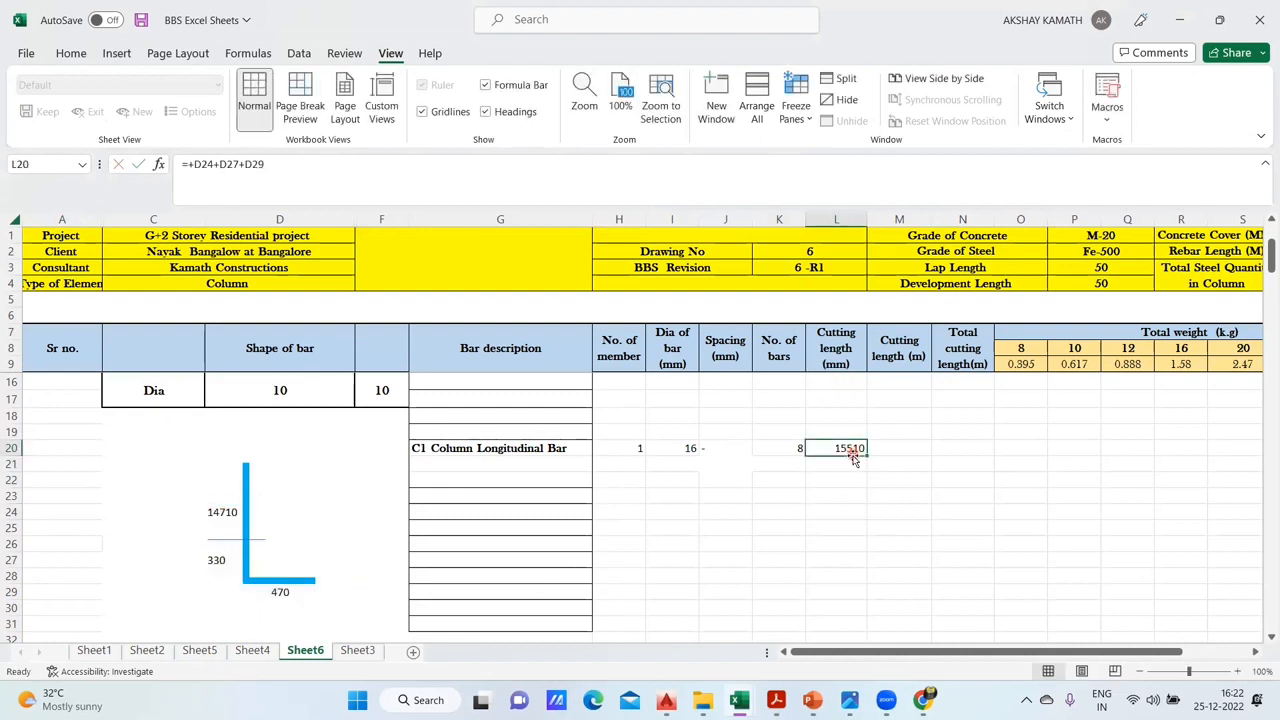
{"action": "left_click", "coordinate": [252, 650]}
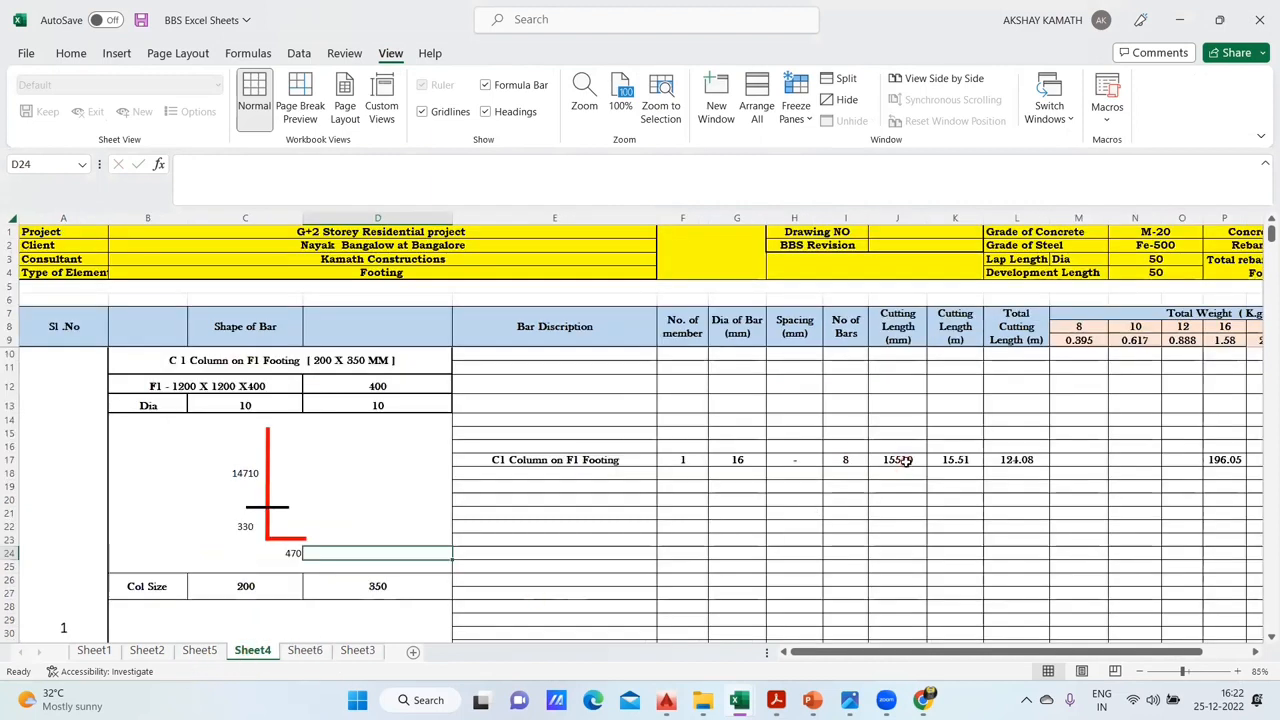
{"action": "left_click", "coordinate": [306, 650]}
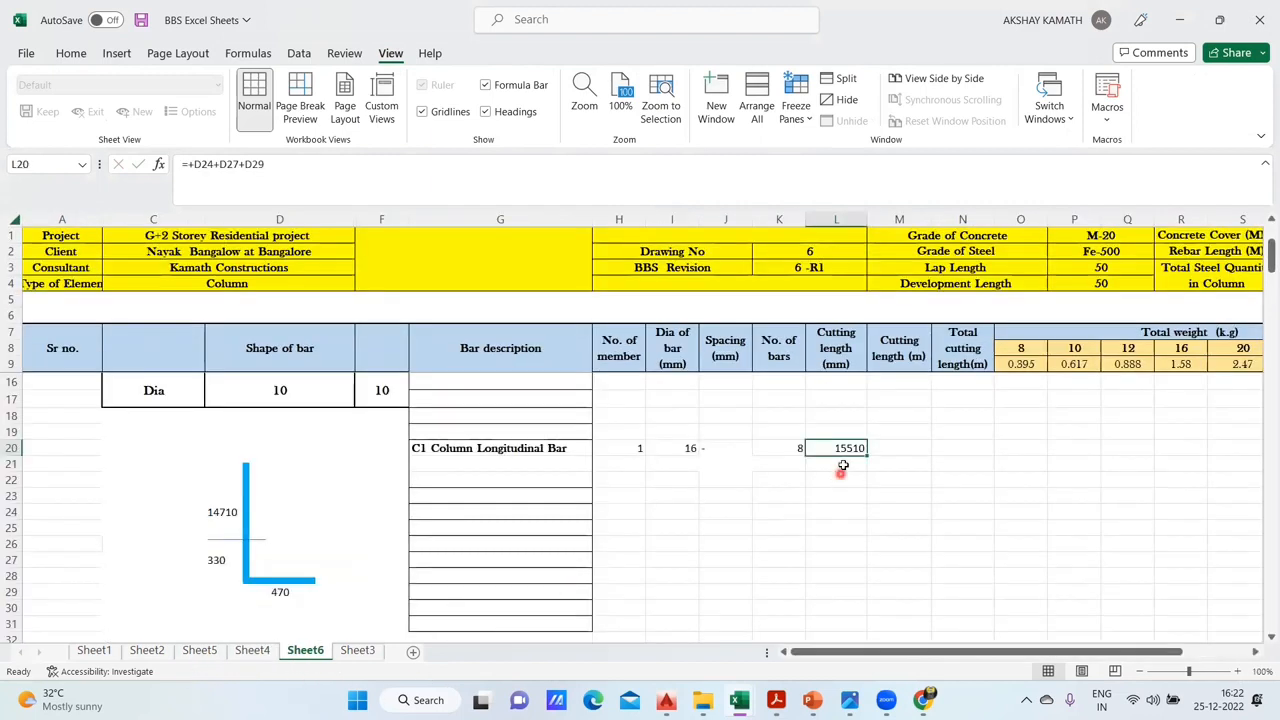
- Convert the longitudinal bar's cutting length to metres in M20 with the formula +L20/1000
{"action": "double_click", "coordinate": [908, 448]}
{"action": "type", "text": "+"}
{"action": "left_click", "coordinate": [851, 448]}
{"action": "type", "text": "/"}
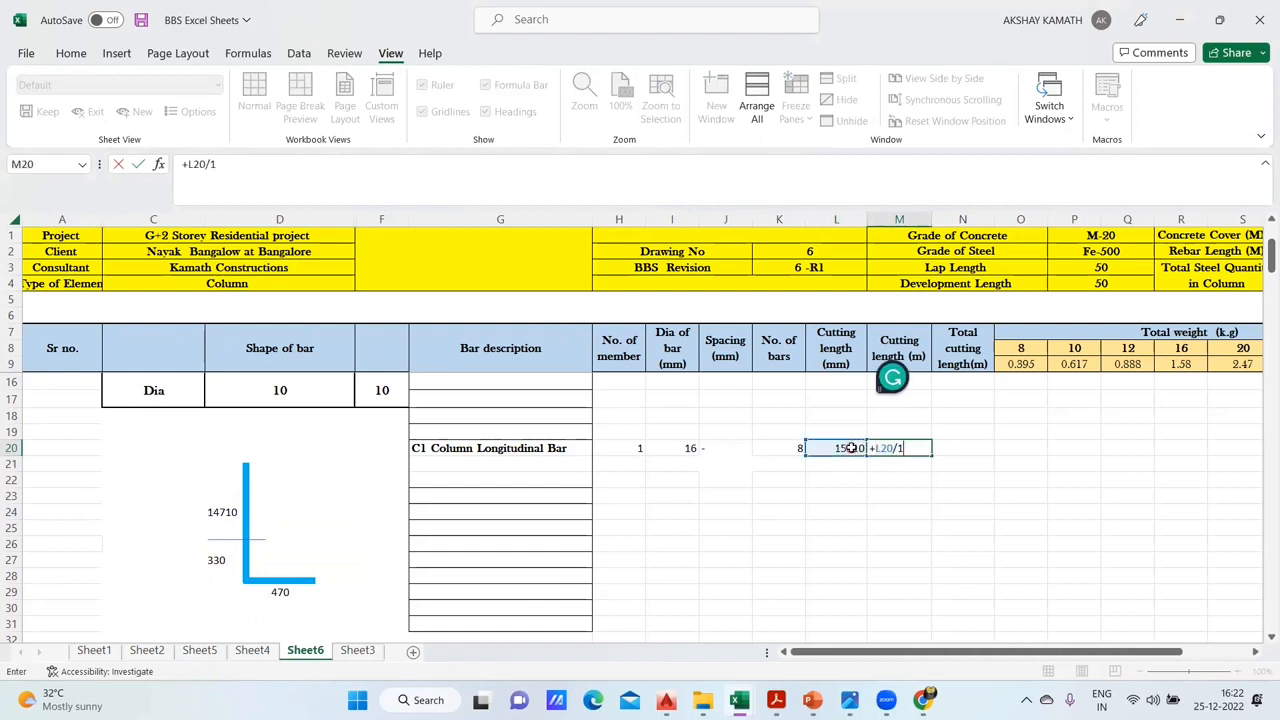
{"action": "type", "text": "1000"}
{"action": "key", "text": "Return"}
{"action": "left_click", "coordinate": [917, 450]}
- Enter +M20+K20+H20 in N20 as the longitudinal bar's total cutting length formula
{"action": "double_click", "coordinate": [970, 447]}
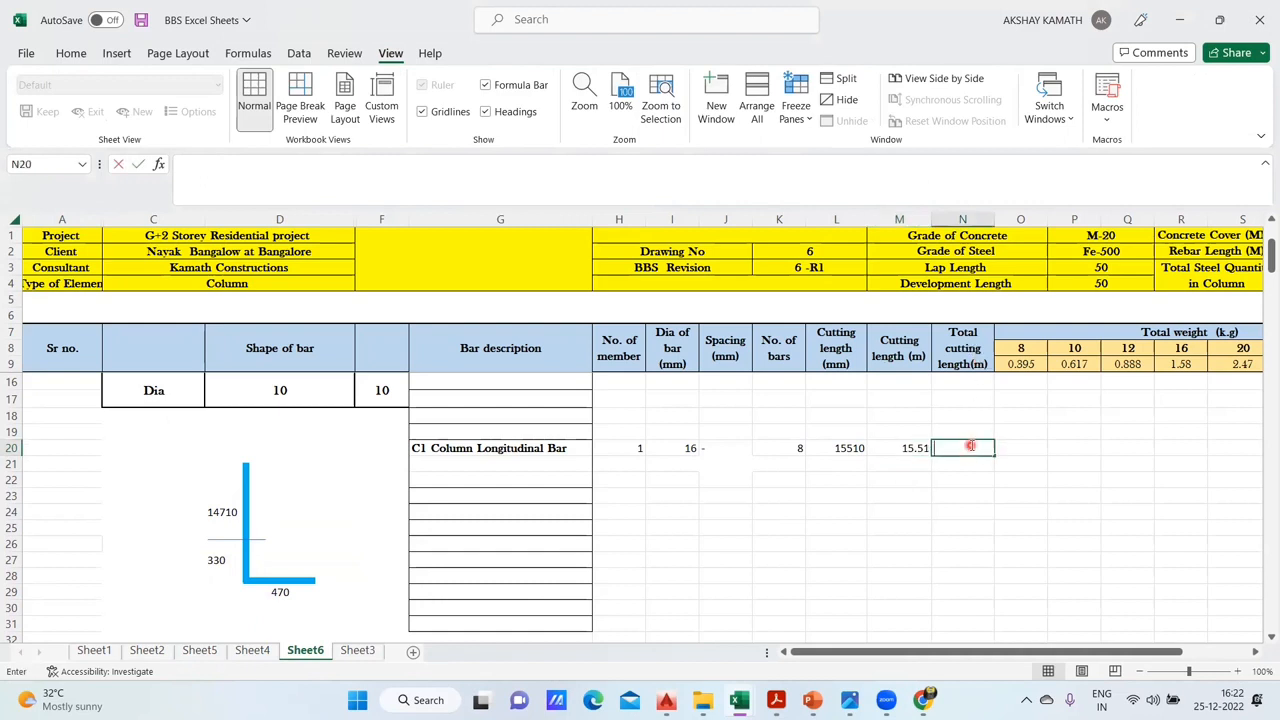
{"action": "type", "text": "+"}
{"action": "left_click", "coordinate": [917, 449]}
{"action": "type", "text": "+"}
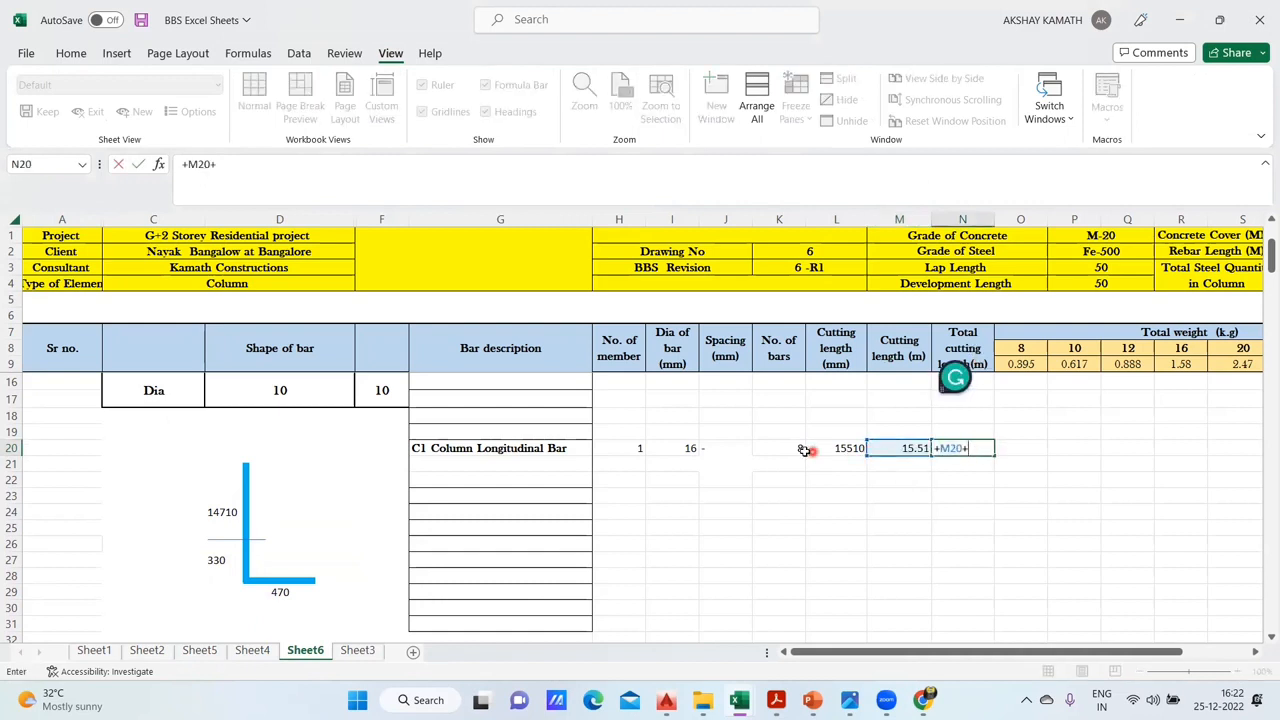
{"action": "left_click", "coordinate": [787, 448]}
{"action": "type", "text": "+"}
{"action": "left_click", "coordinate": [633, 448]}
{"action": "key", "text": "Return"}
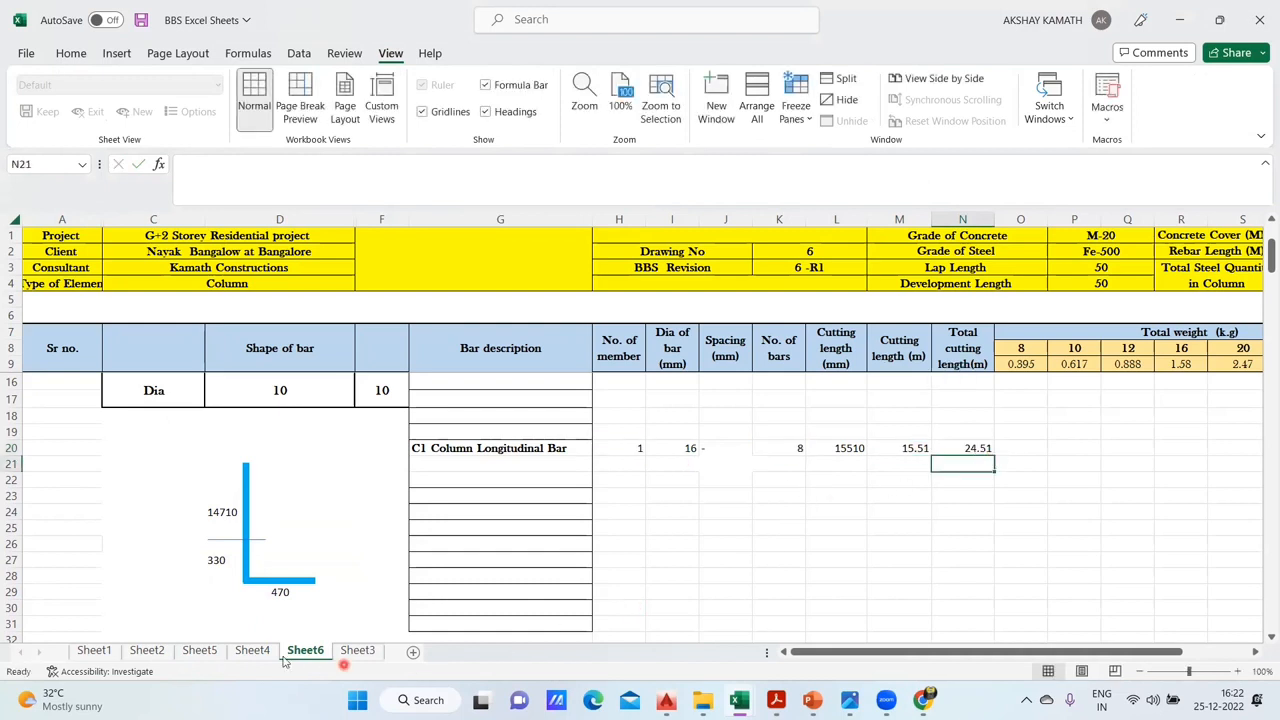
- Compare the total cutting length formula in L17 on Sheet4 with the one in N20 on Sheet6
{"action": "left_click", "coordinate": [252, 650]}
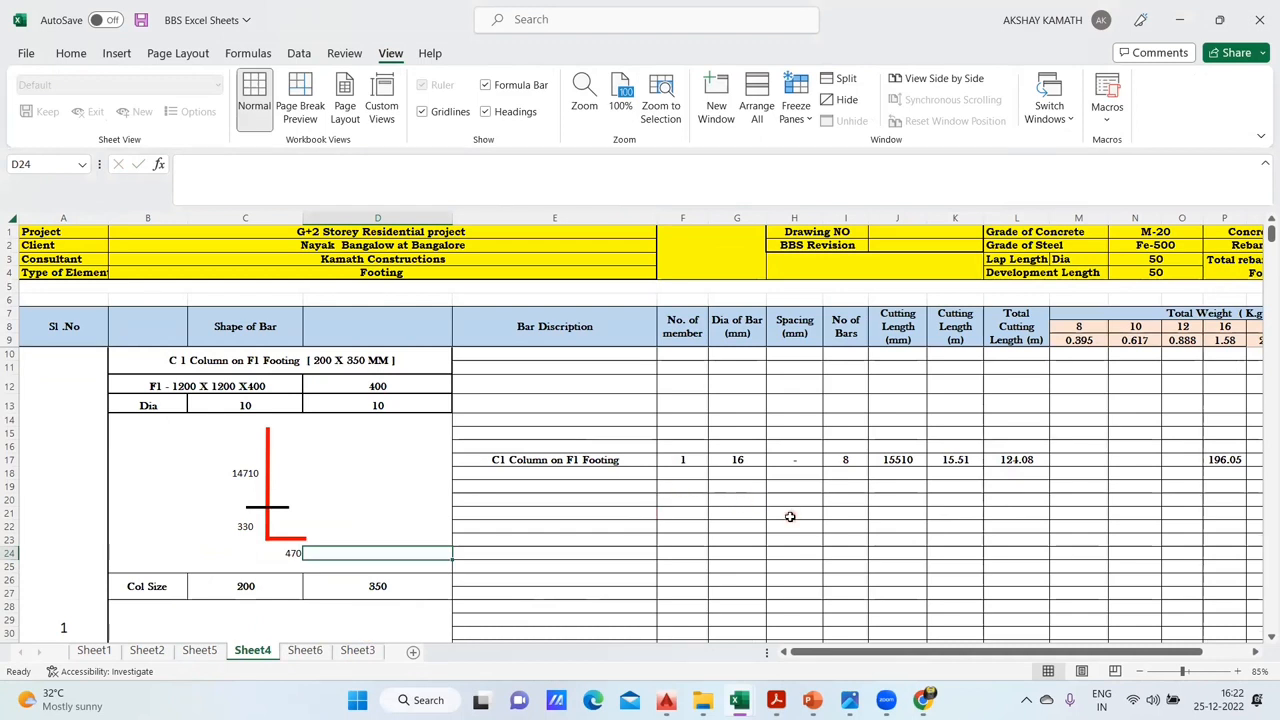
{"action": "double_click", "coordinate": [1037, 460]}
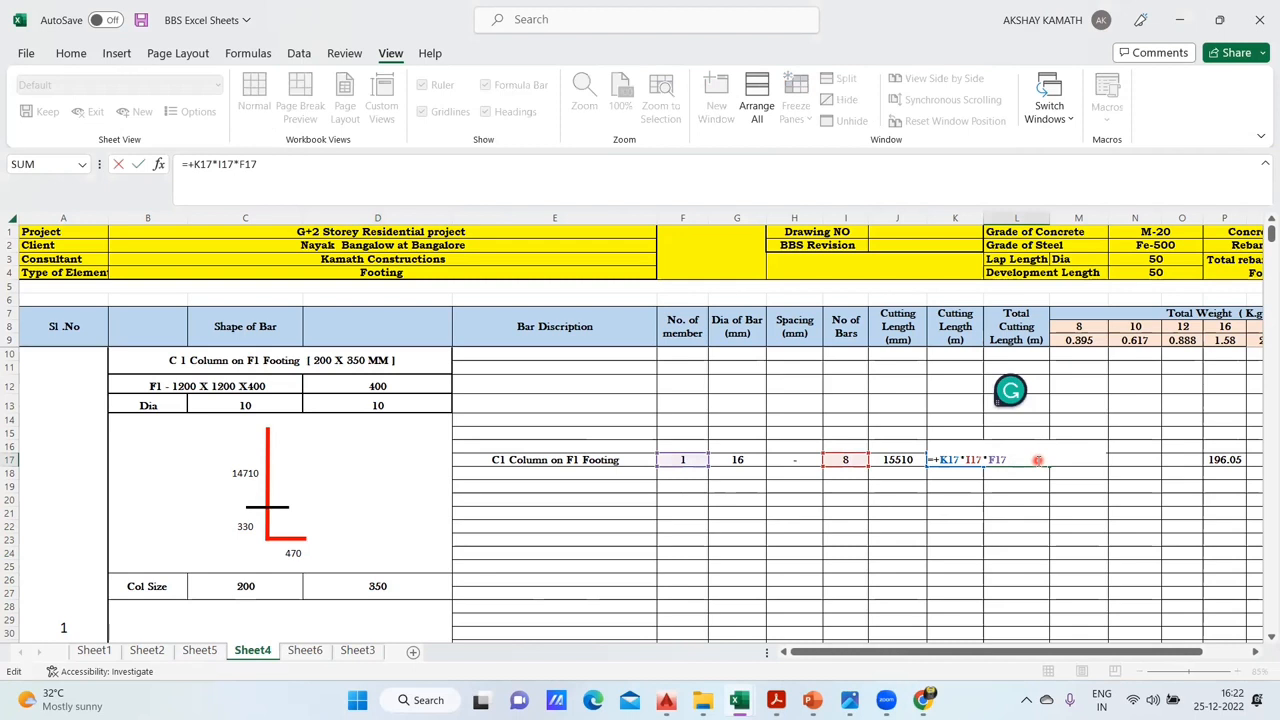
{"action": "key", "text": "Return"}
{"action": "left_click", "coordinate": [305, 650]}
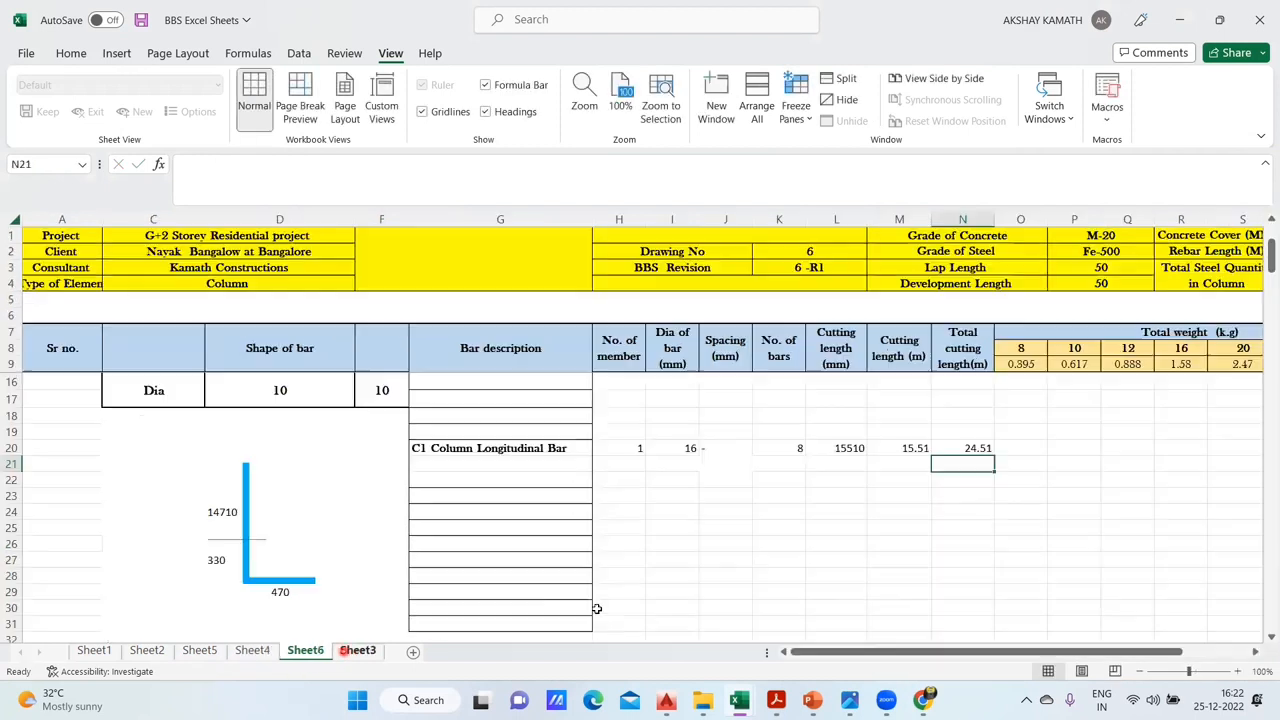
{"action": "double_click", "coordinate": [976, 448]}
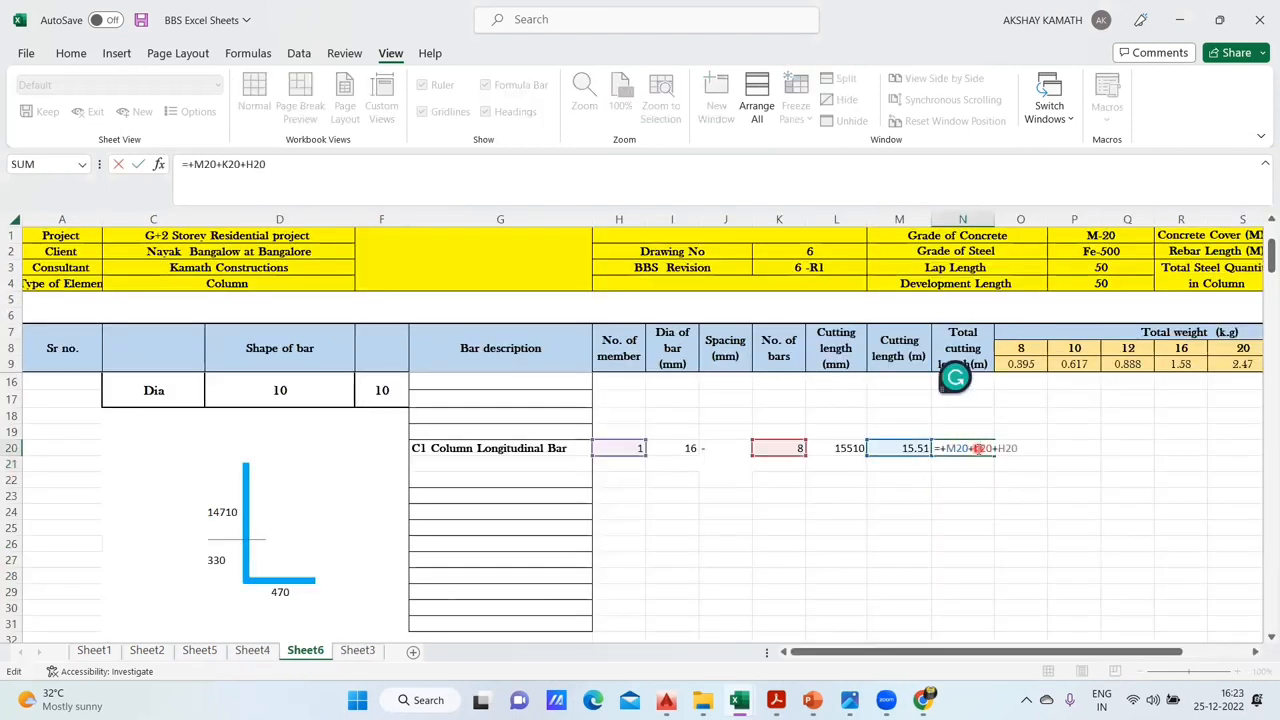
{"action": "key", "text": "ctrl+Return"}
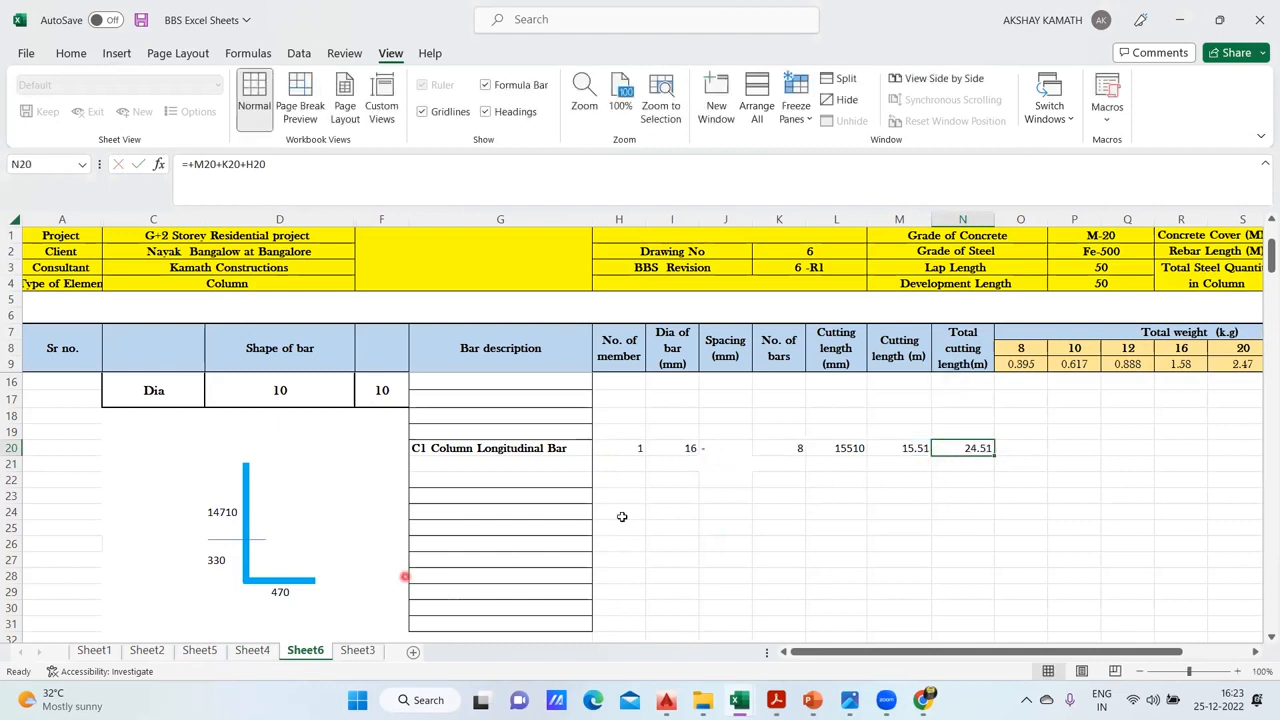
- Recheck which cells the total cutting length formula in L17 on Sheet4 uses, and return to N20 on Sheet6
{"action": "left_click", "coordinate": [243, 651]}
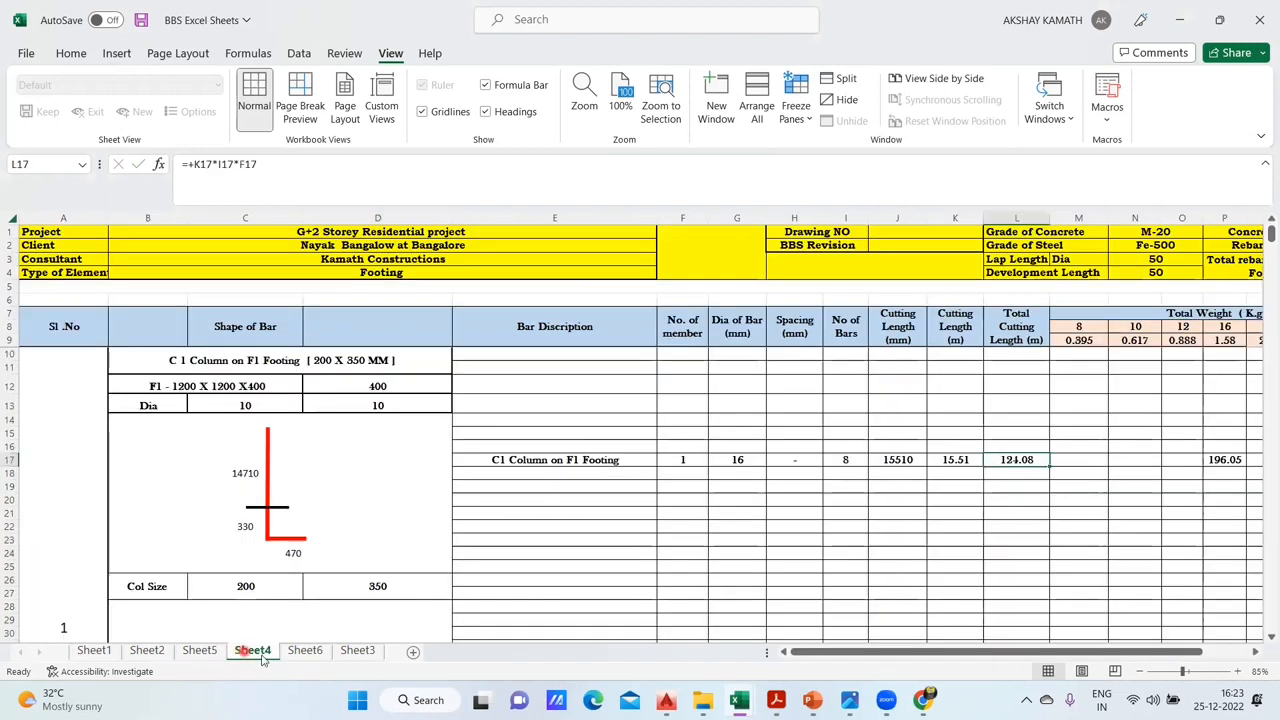
{"action": "left_click", "coordinate": [305, 651]}
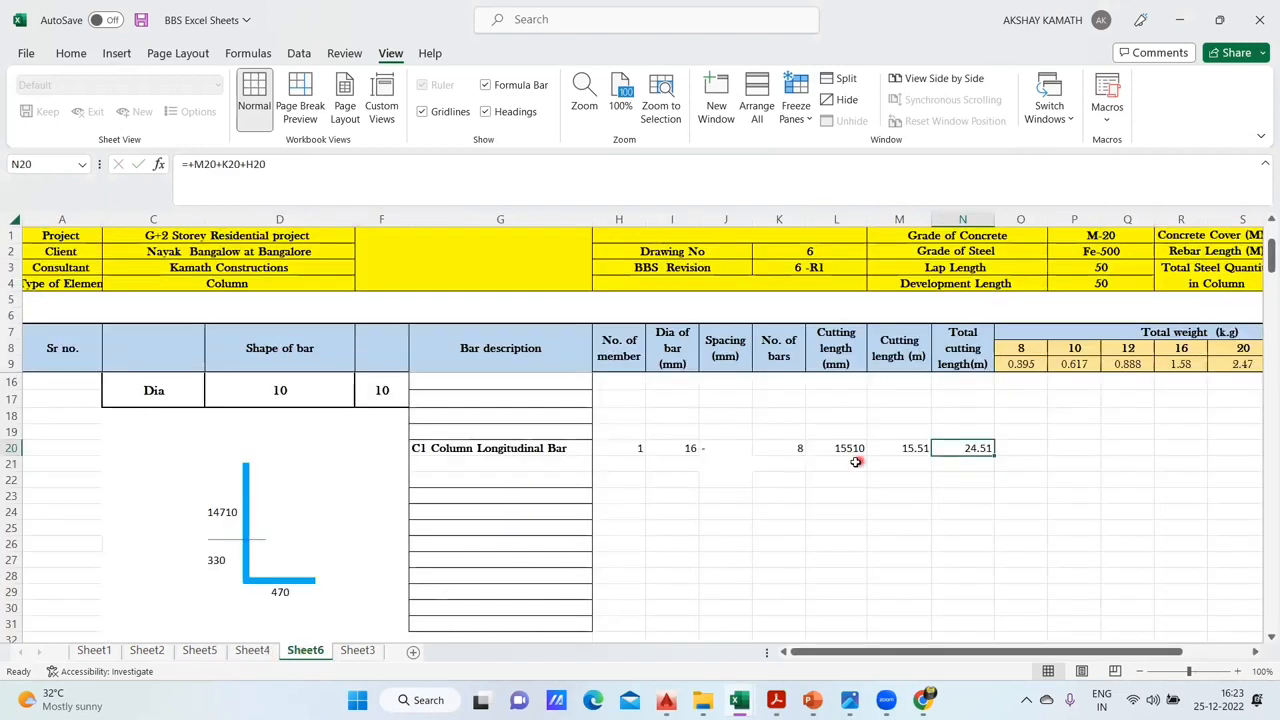
{"action": "left_click", "coordinate": [252, 651]}
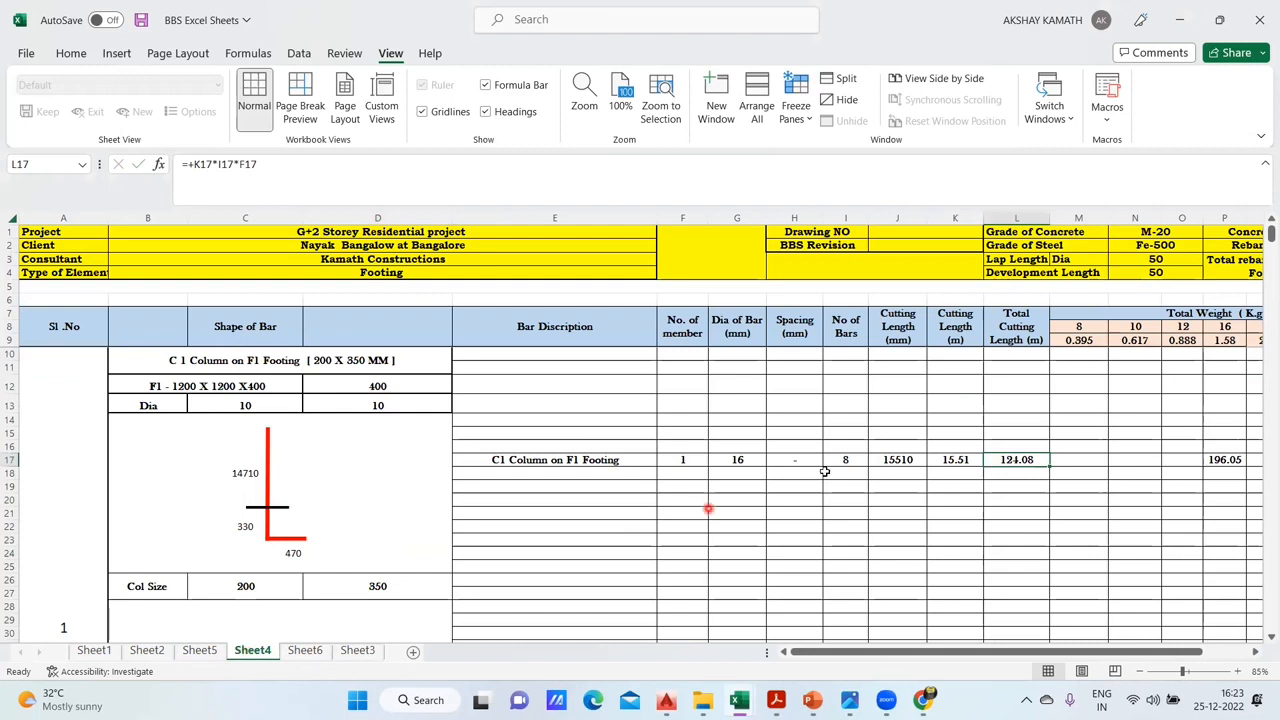
{"action": "double_click", "coordinate": [1016, 460]}
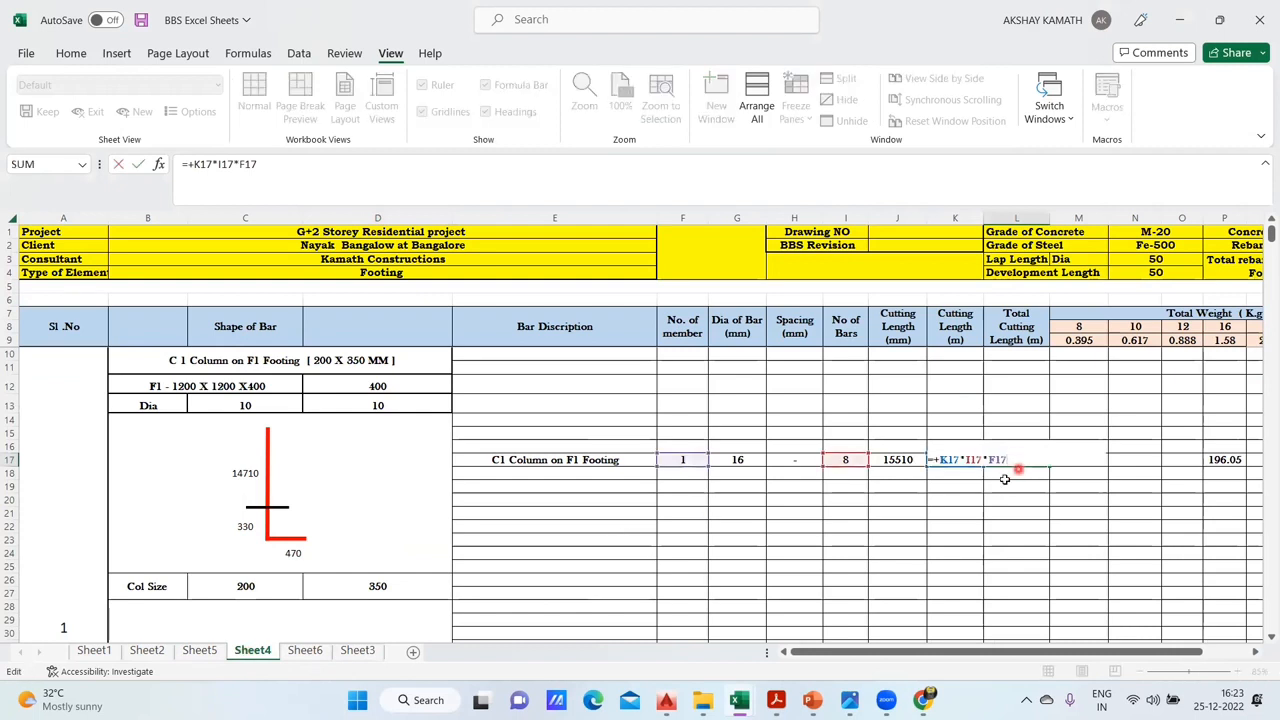
{"action": "key", "text": "Escape"}
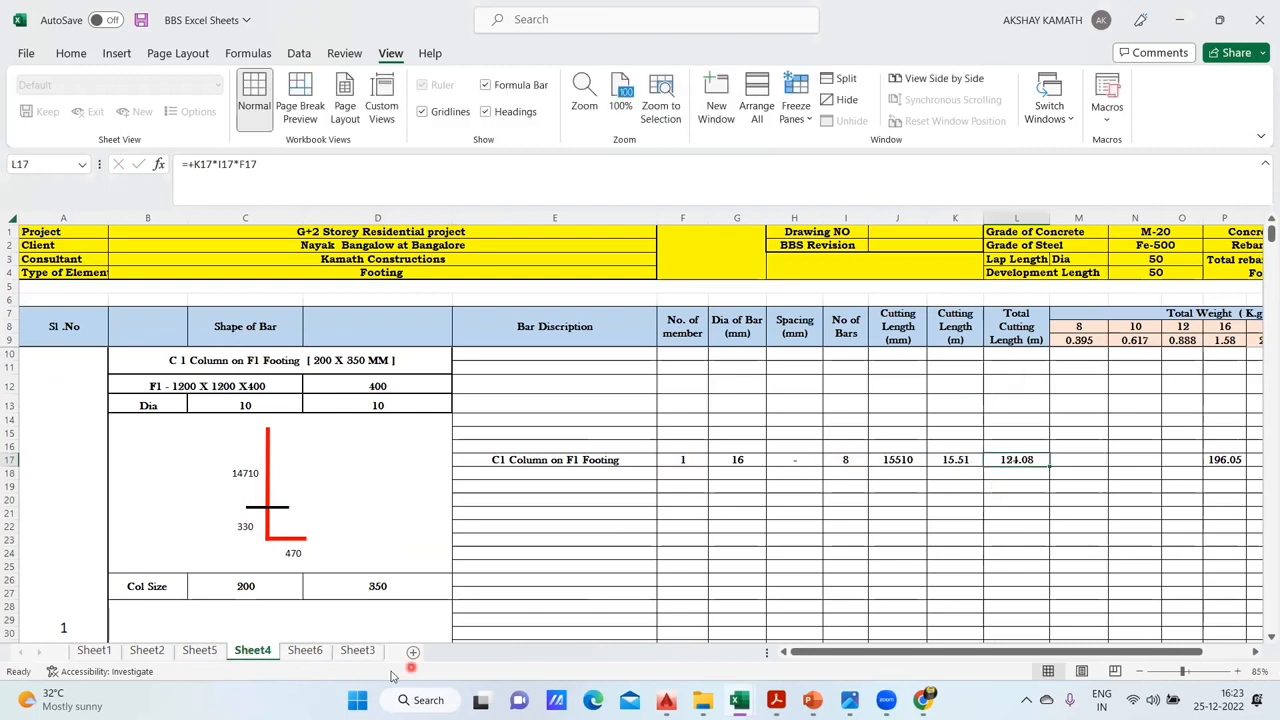
{"action": "left_click", "coordinate": [293, 651]}
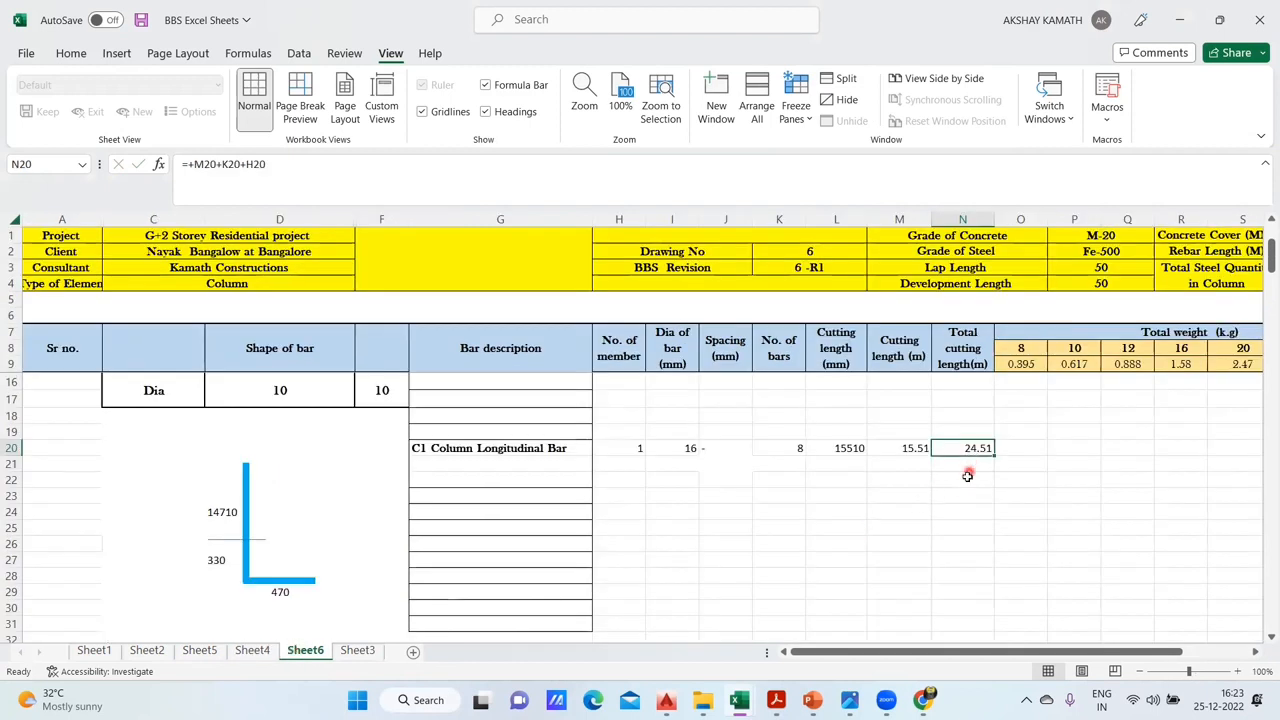
- Replace the total cutting length formula in N20 with +M20*K20*H20, and check the result against L17 on Sheet4
{"action": "triple_click", "coordinate": [321, 164]}
{"action": "type", "text": "+"}
{"action": "left_click", "coordinate": [899, 449]}
{"action": "type", "text": "*"}
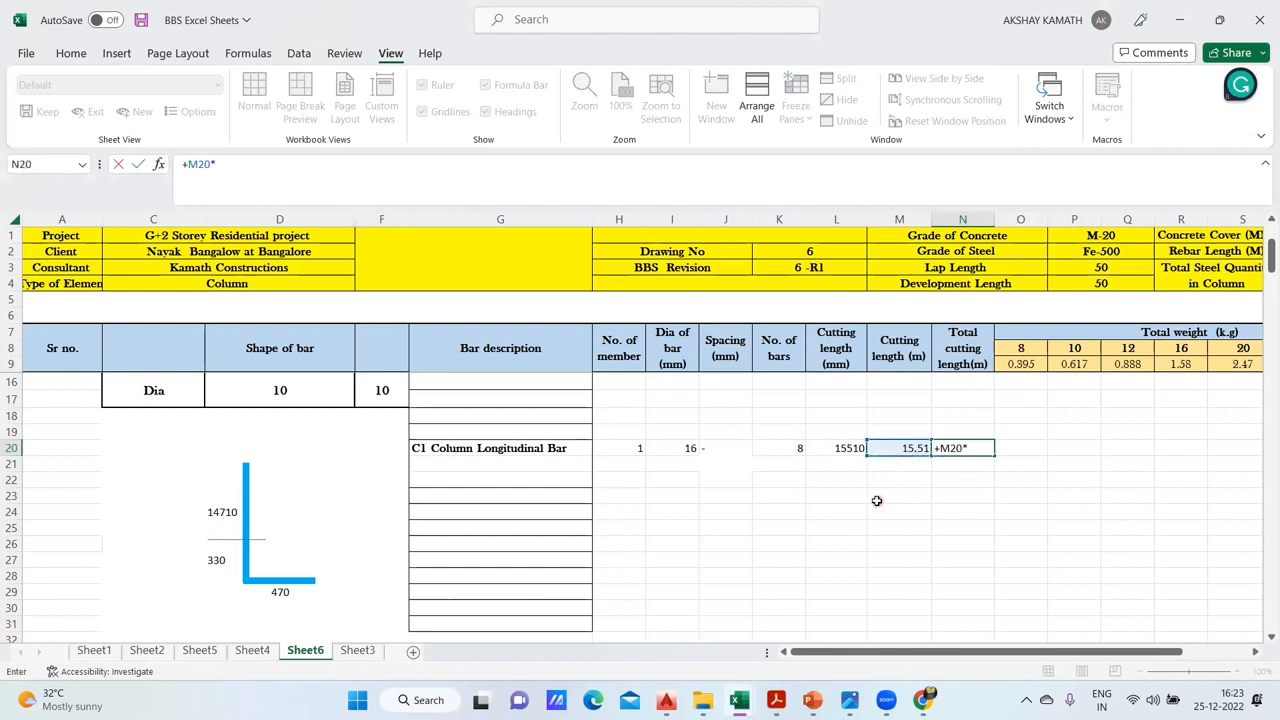
{"action": "left_click", "coordinate": [796, 448]}
{"action": "type", "text": "*"}
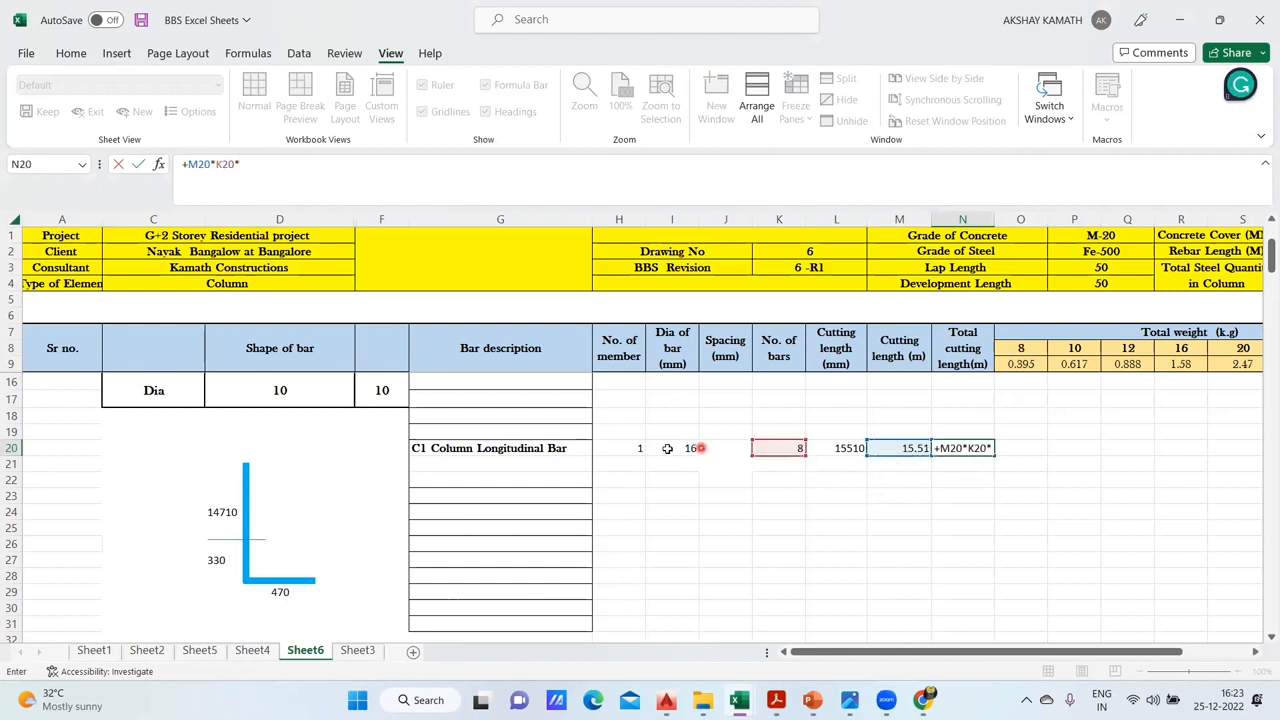
{"action": "left_click", "coordinate": [626, 448]}
{"action": "key", "text": "Return"}
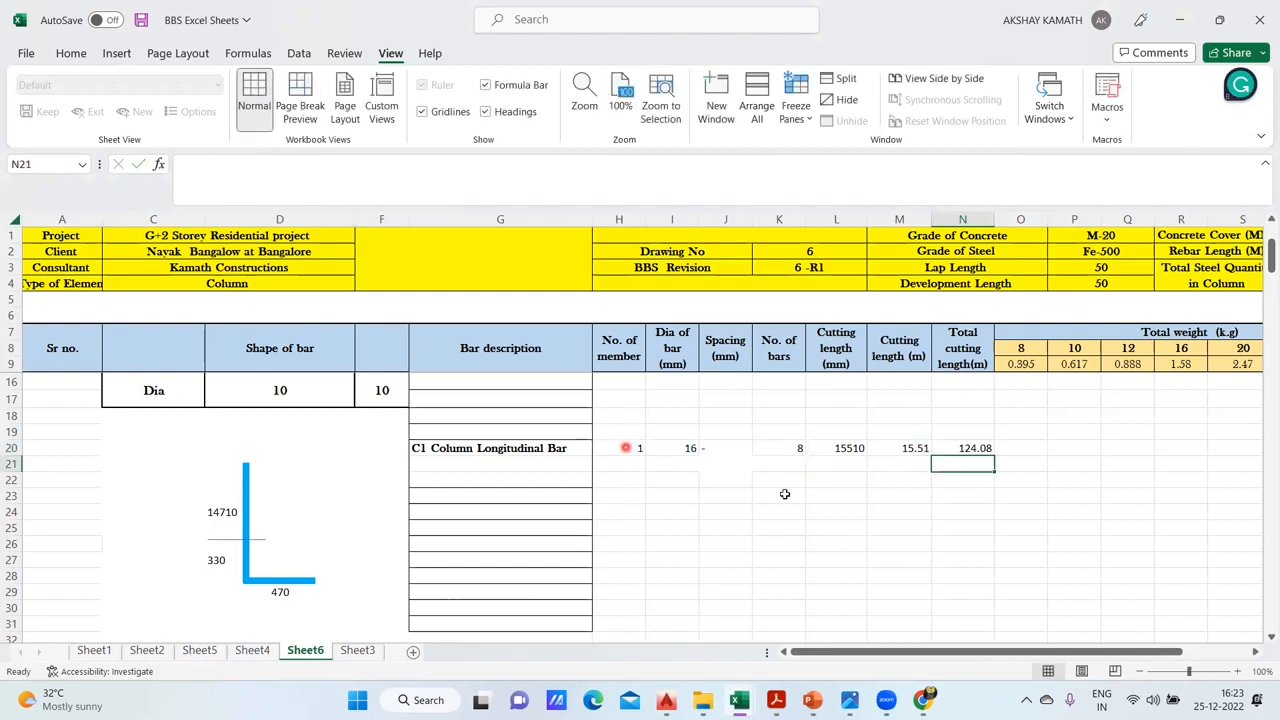
{"action": "left_click", "coordinate": [977, 448]}
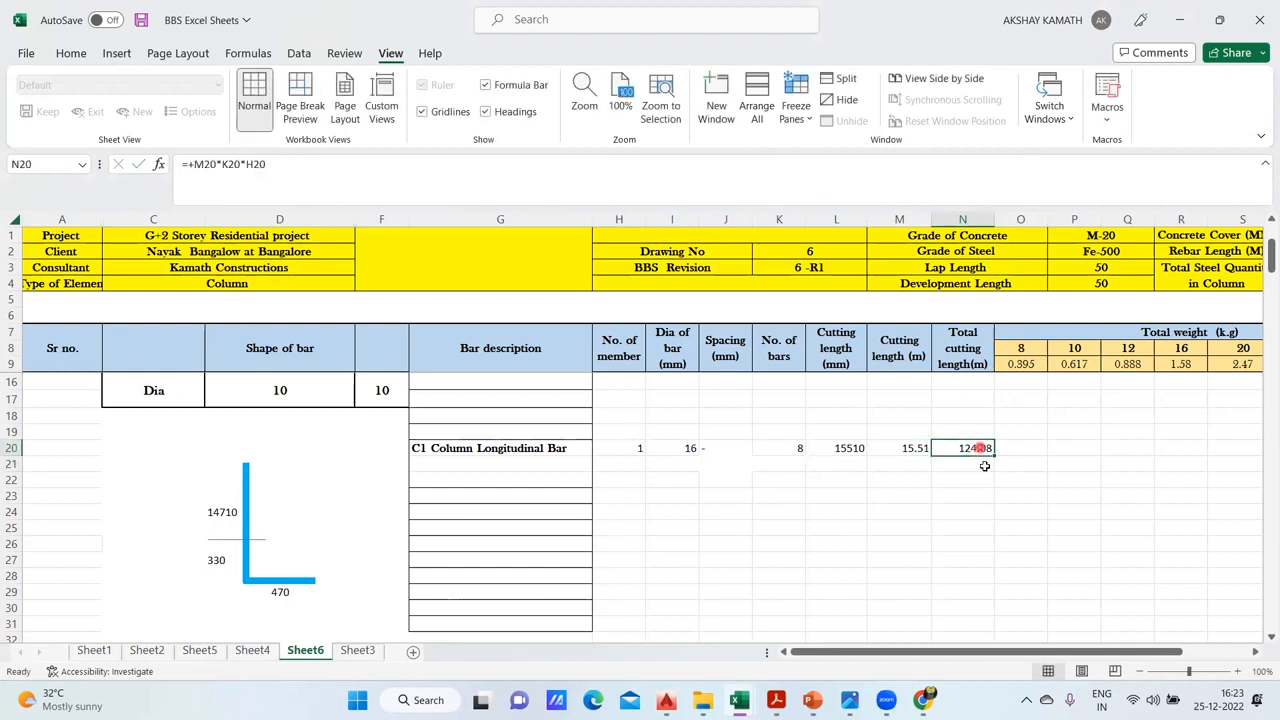
{"action": "left_click", "coordinate": [257, 654]}
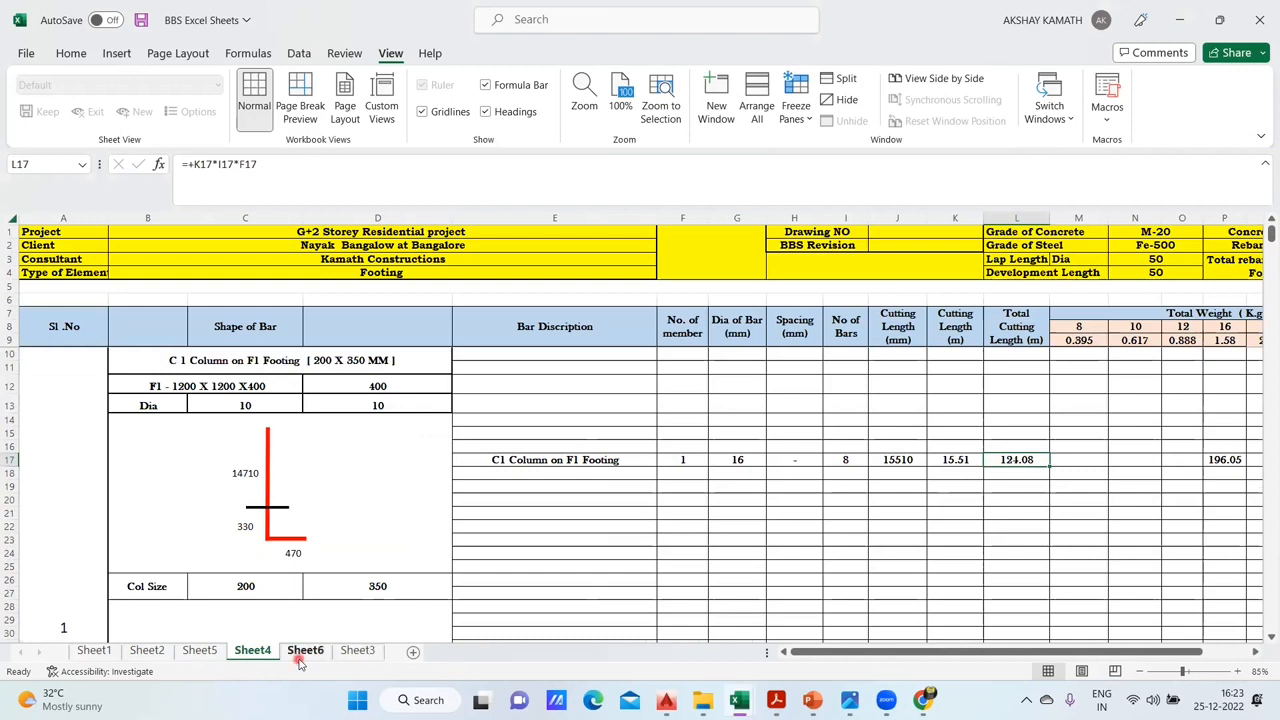
{"action": "left_click", "coordinate": [305, 651]}
{"action": "left_click", "coordinate": [995, 510]}
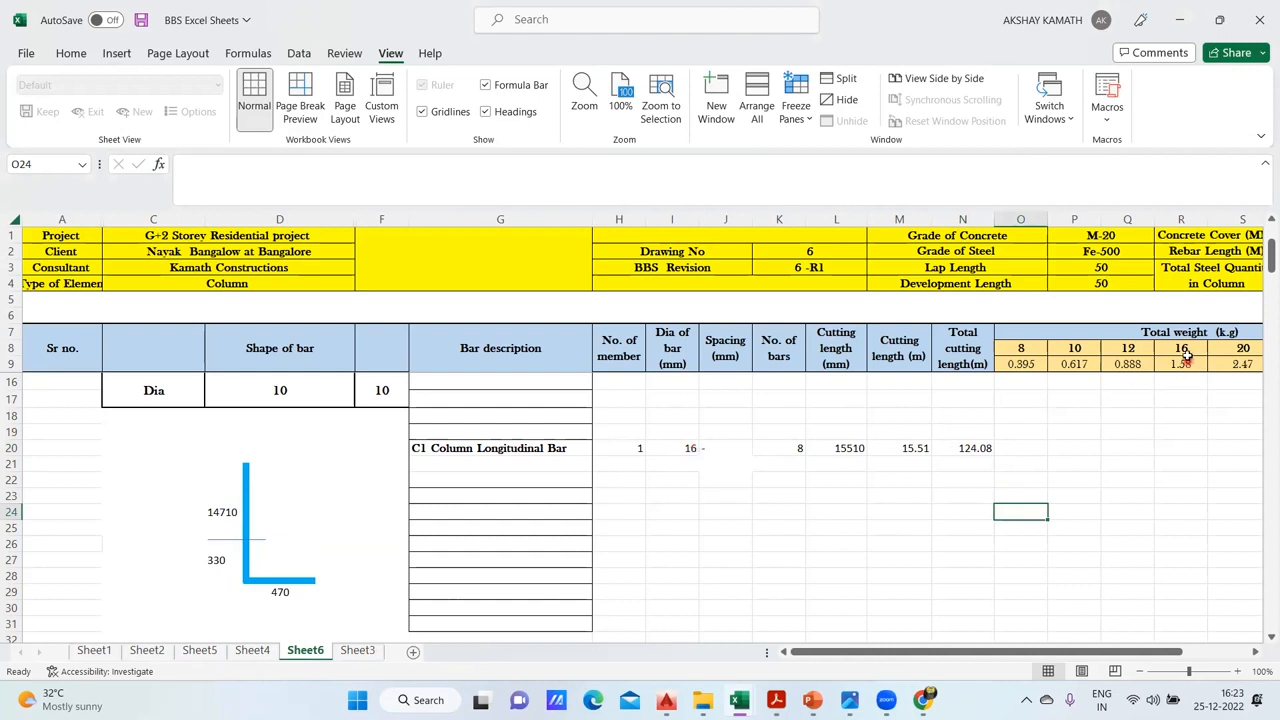
- Enter +N20*R9 in R20 as the longitudinal bar's weight in the 16 mm column, and check it against Sheet4
{"action": "left_click", "coordinate": [1181, 445]}
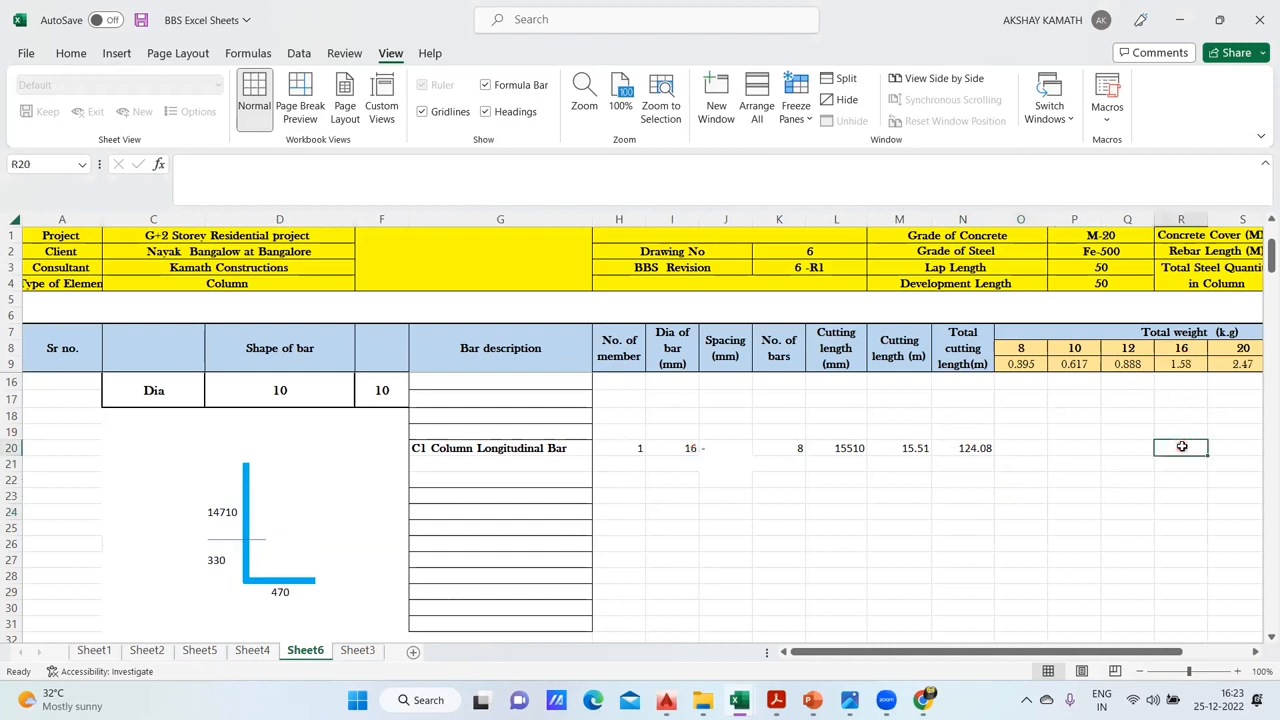
{"action": "double_click", "coordinate": [1181, 447]}
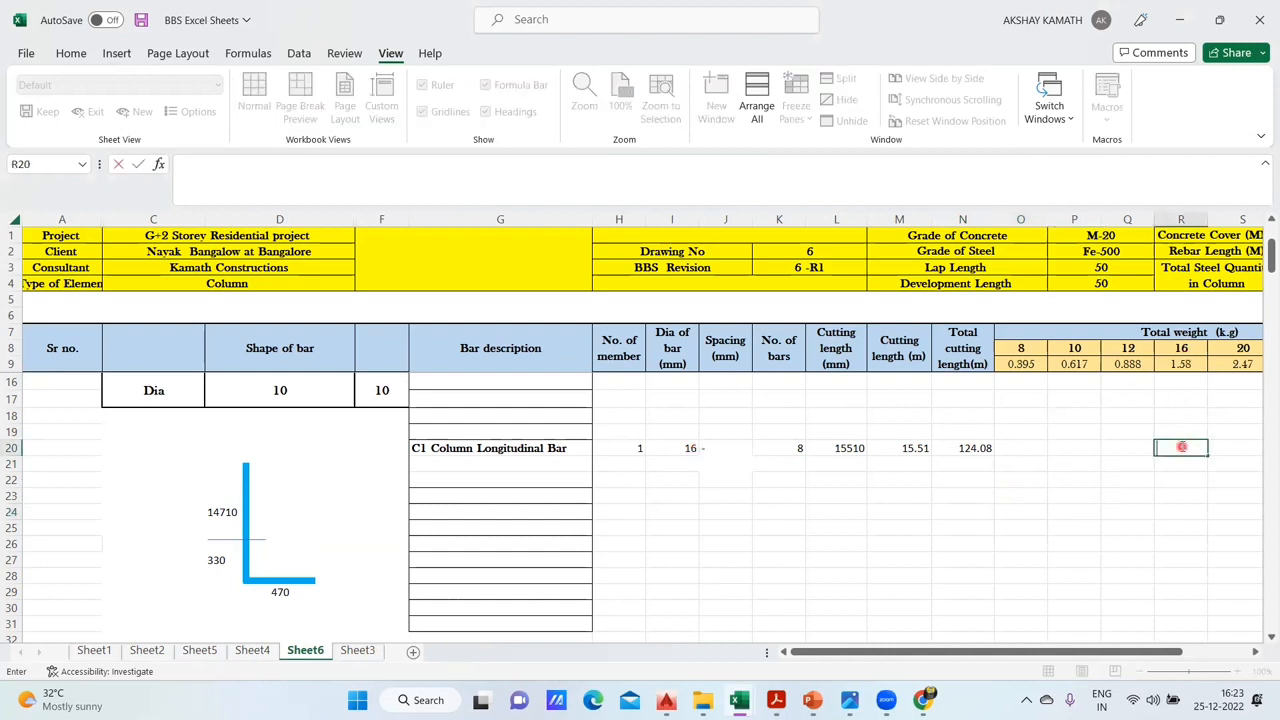
{"action": "left_click", "coordinate": [980, 447]}
{"action": "type", "text": "*"}
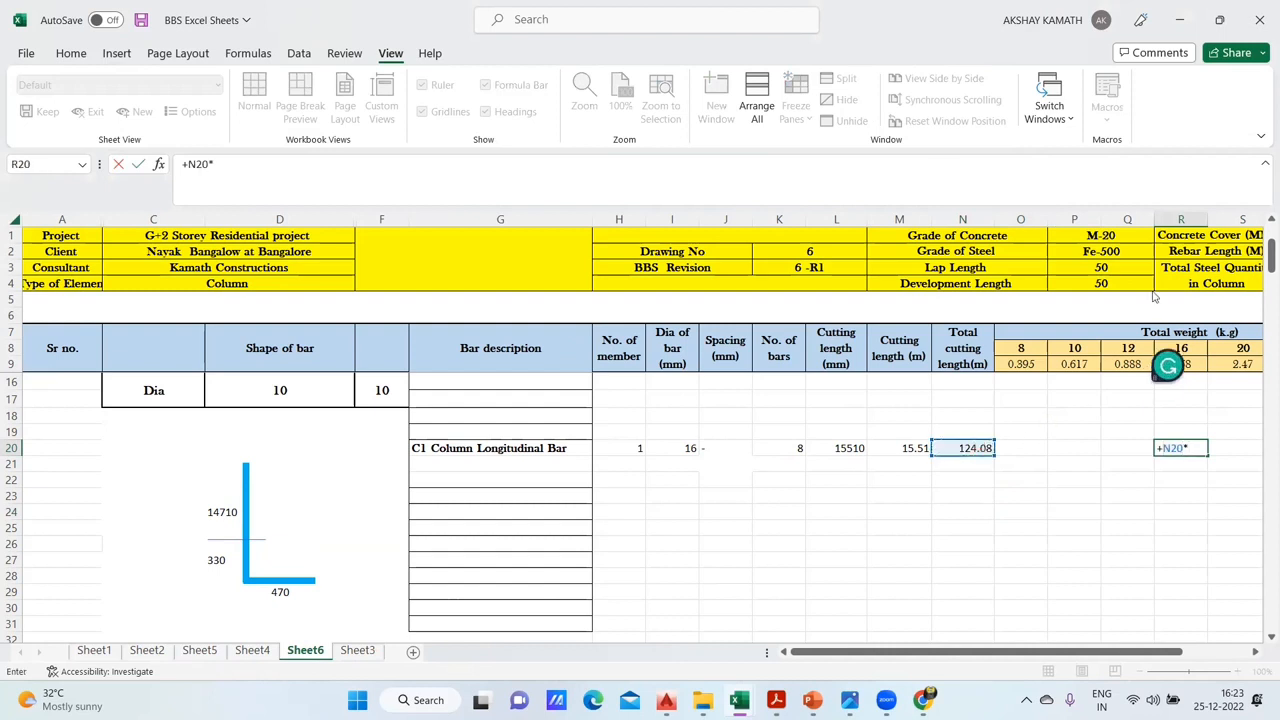
{"action": "left_click", "coordinate": [1195, 362]}
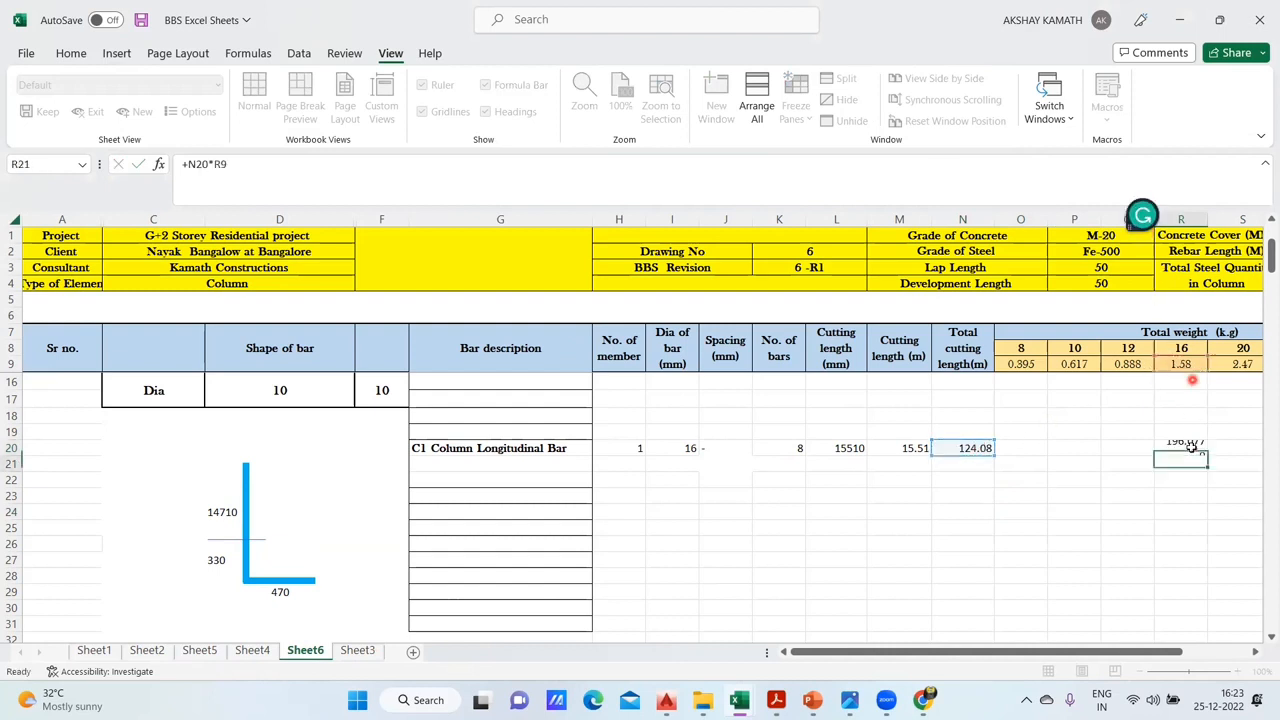
{"action": "key", "text": "Return"}
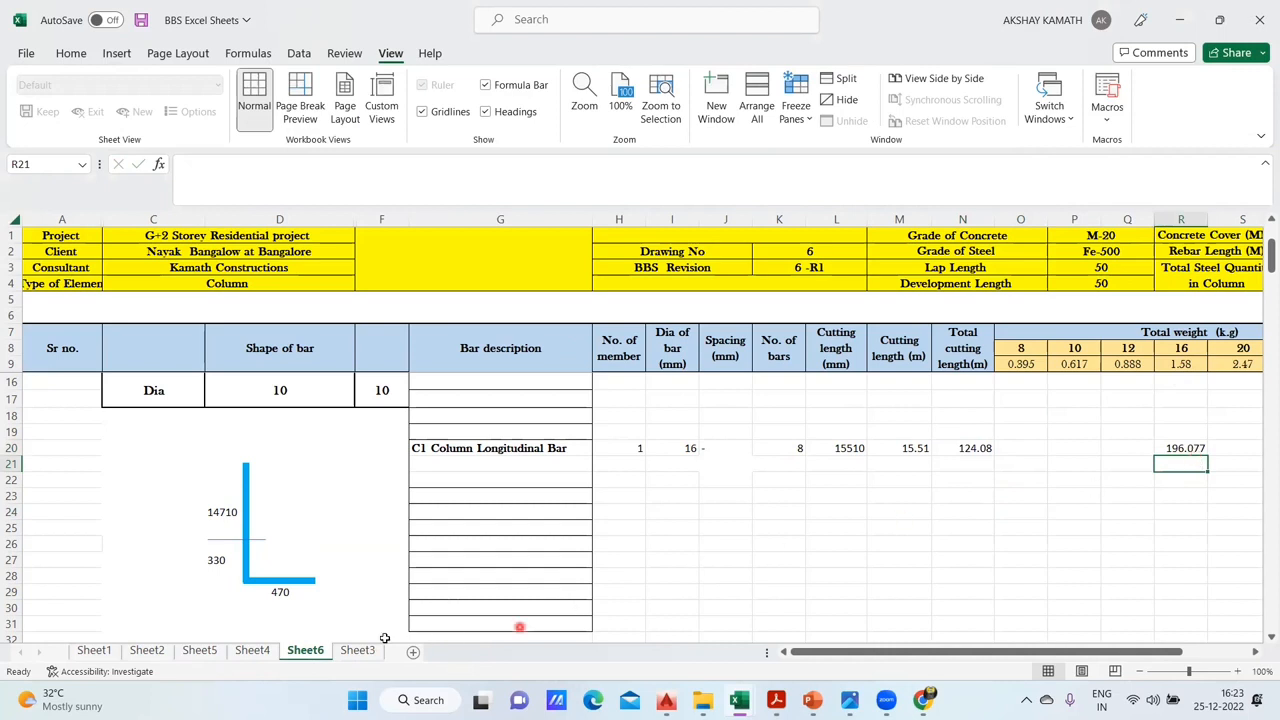
{"action": "left_click", "coordinate": [252, 650]}
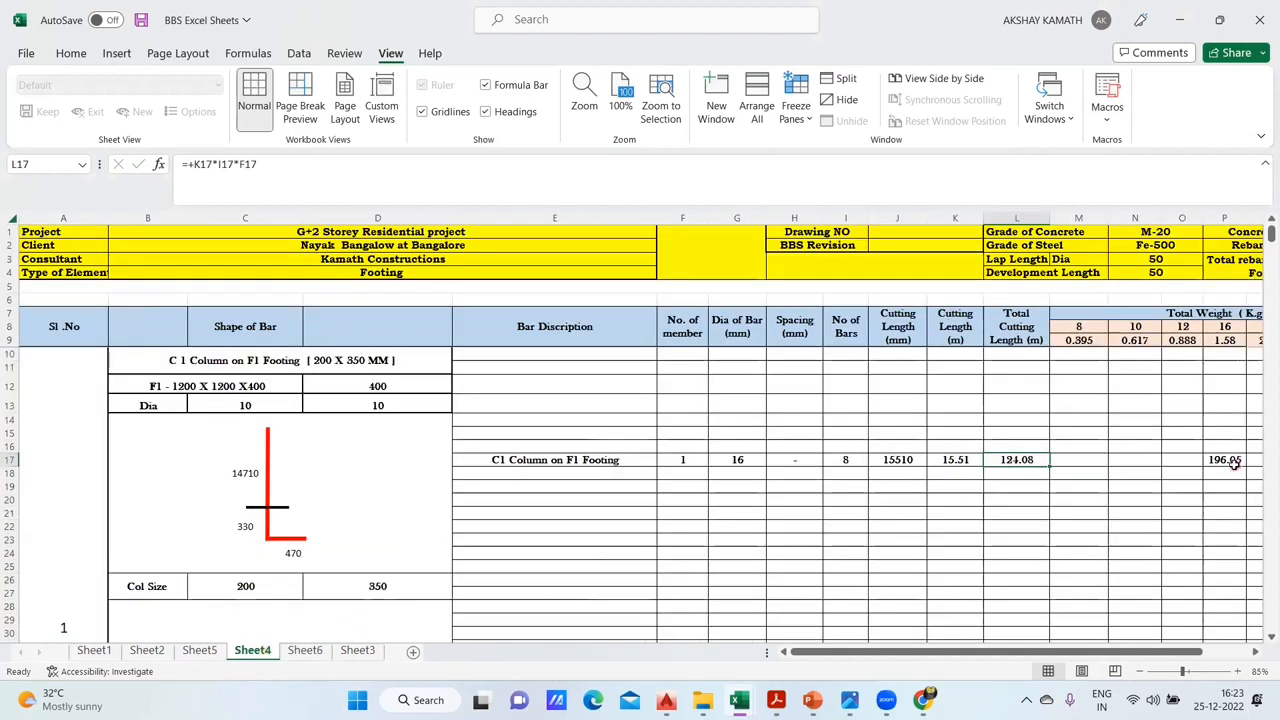
{"action": "left_click", "coordinate": [305, 650]}
{"action": "left_click", "coordinate": [1187, 448]}
{"action": "left_click", "coordinate": [755, 562]}
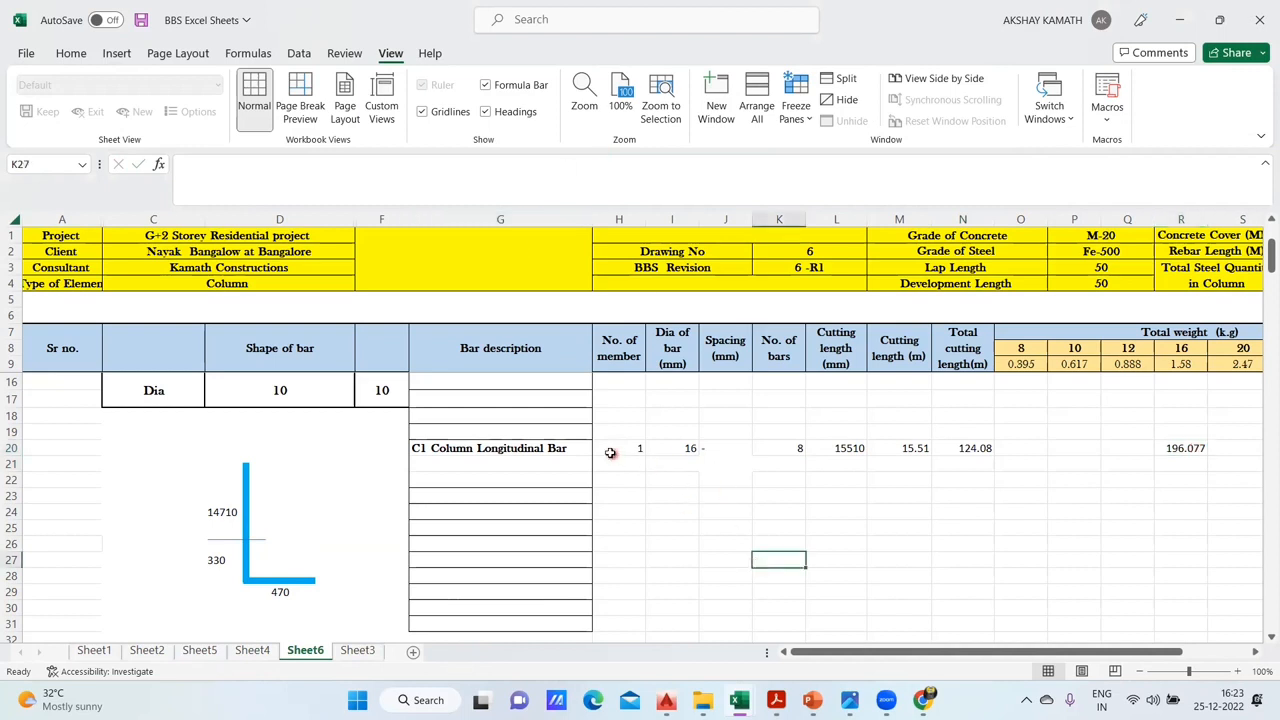
- Format the longitudinal bar entries in G20:R20 as bold, horizontally centred Baskerville Old Face
{"action": "left_click_drag", "start_coordinate": [481, 448], "coordinate": [1205, 448]}
{"action": "left_click", "coordinate": [71, 53]}
{"action": "left_click", "coordinate": [213, 111]}
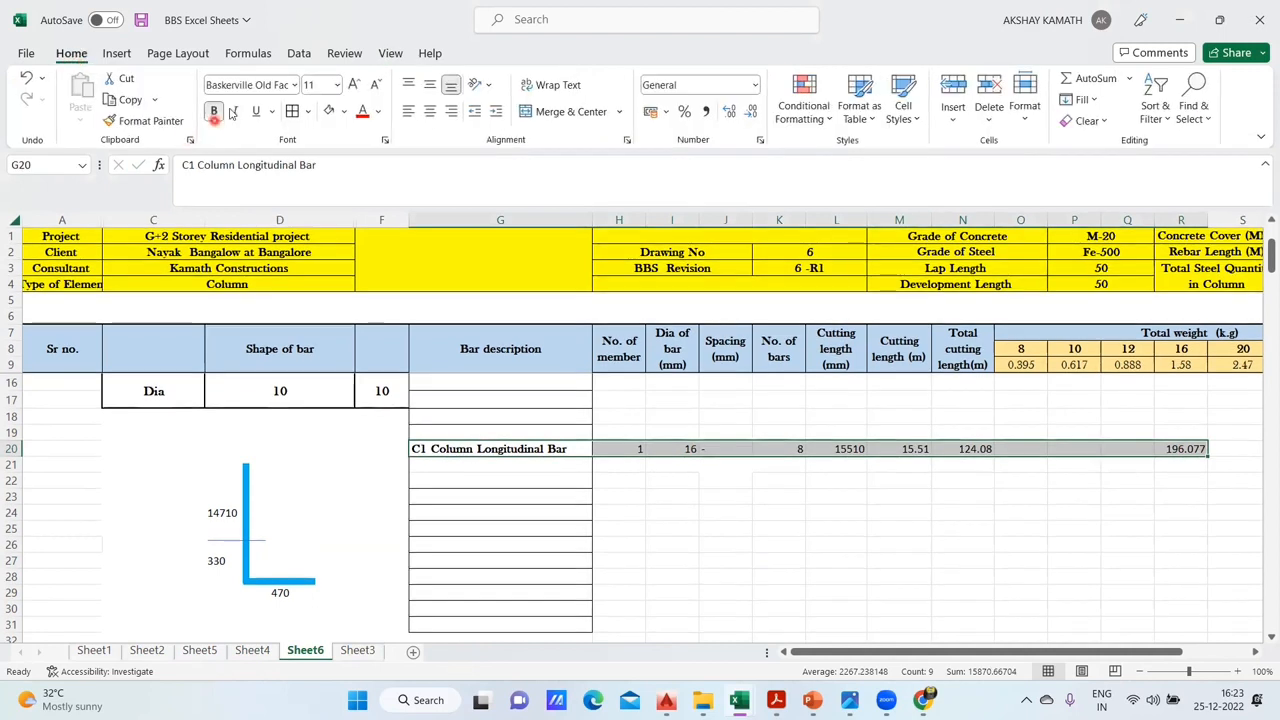
{"action": "left_click", "coordinate": [294, 85]}
{"action": "scroll", "coordinate": [291, 300], "scroll_direction": "down", "scroll_amount": 5}
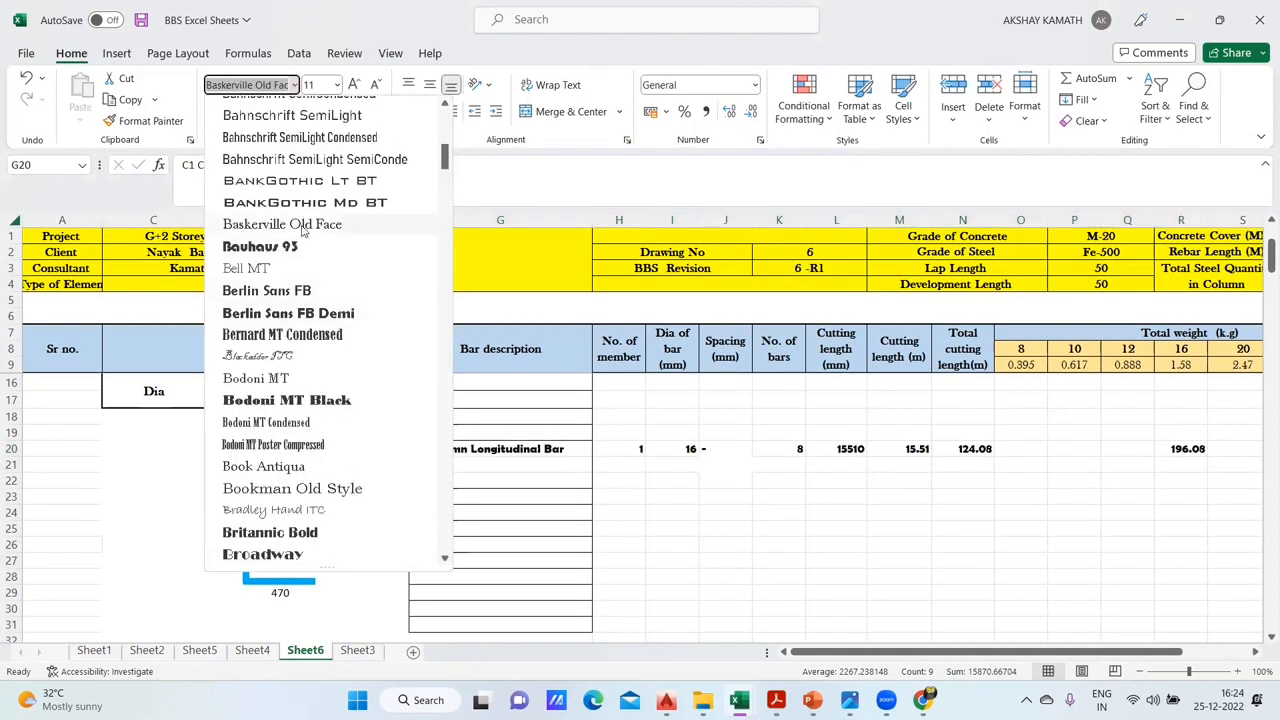
{"action": "left_click", "coordinate": [330, 219]}
{"action": "left_click", "coordinate": [430, 113]}
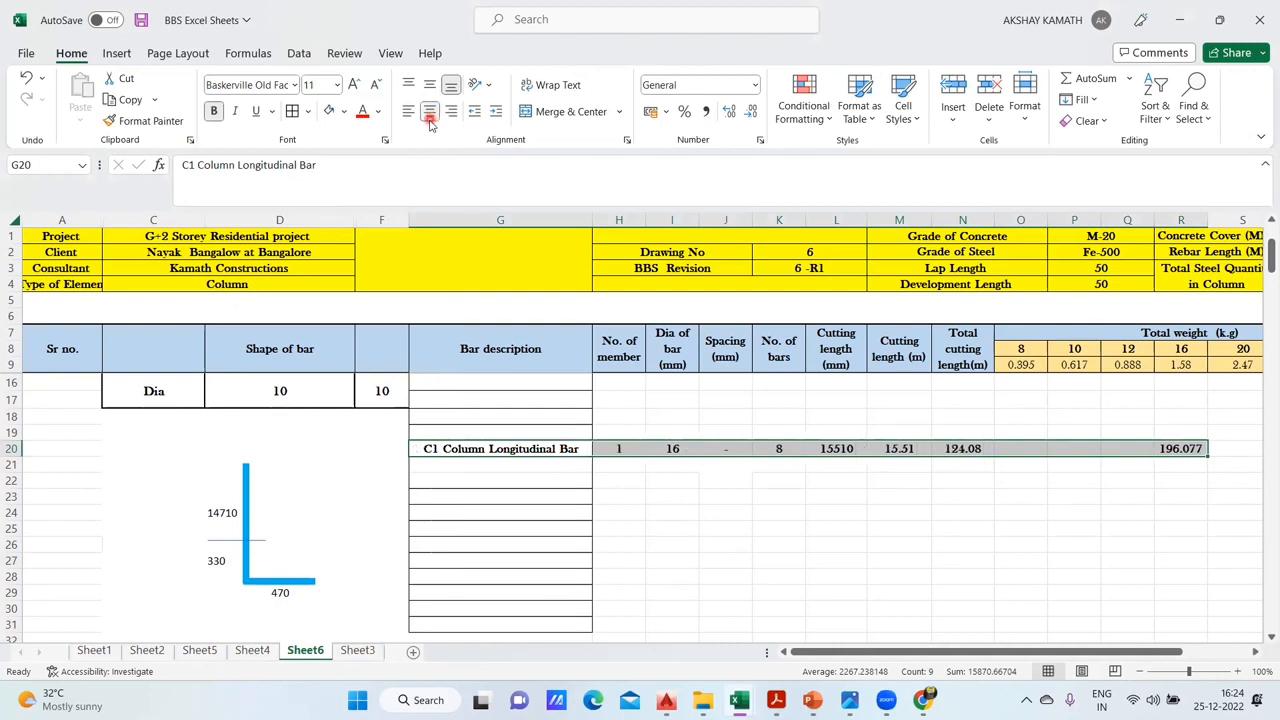
{"action": "left_click", "coordinate": [840, 560]}
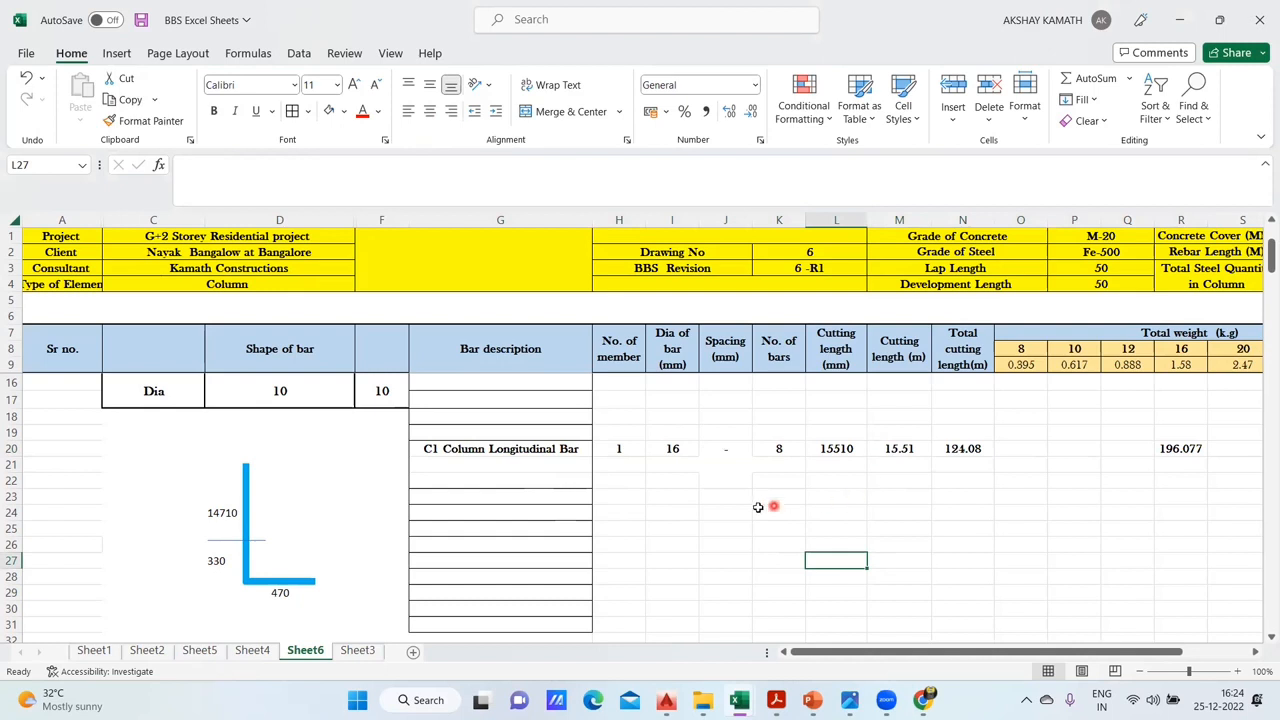
- Merge and center rows 20 and 21 separately in each column from G to U for the longitudinal bar entry
{"action": "left_click", "coordinate": [688, 510]}
{"action": "left_click", "coordinate": [620, 447]}
{"action": "type", "text": "1"}
{"action": "left_click_drag", "start_coordinate": [563, 449], "coordinate": [555, 468]}
{"action": "left_click_drag", "start_coordinate": [686, 449], "coordinate": [903, 463]}
{"action": "left_click_drag", "start_coordinate": [980, 449], "coordinate": [978, 463]}
{"action": "left_click_drag", "start_coordinate": [1187, 447], "coordinate": [1026, 465]}
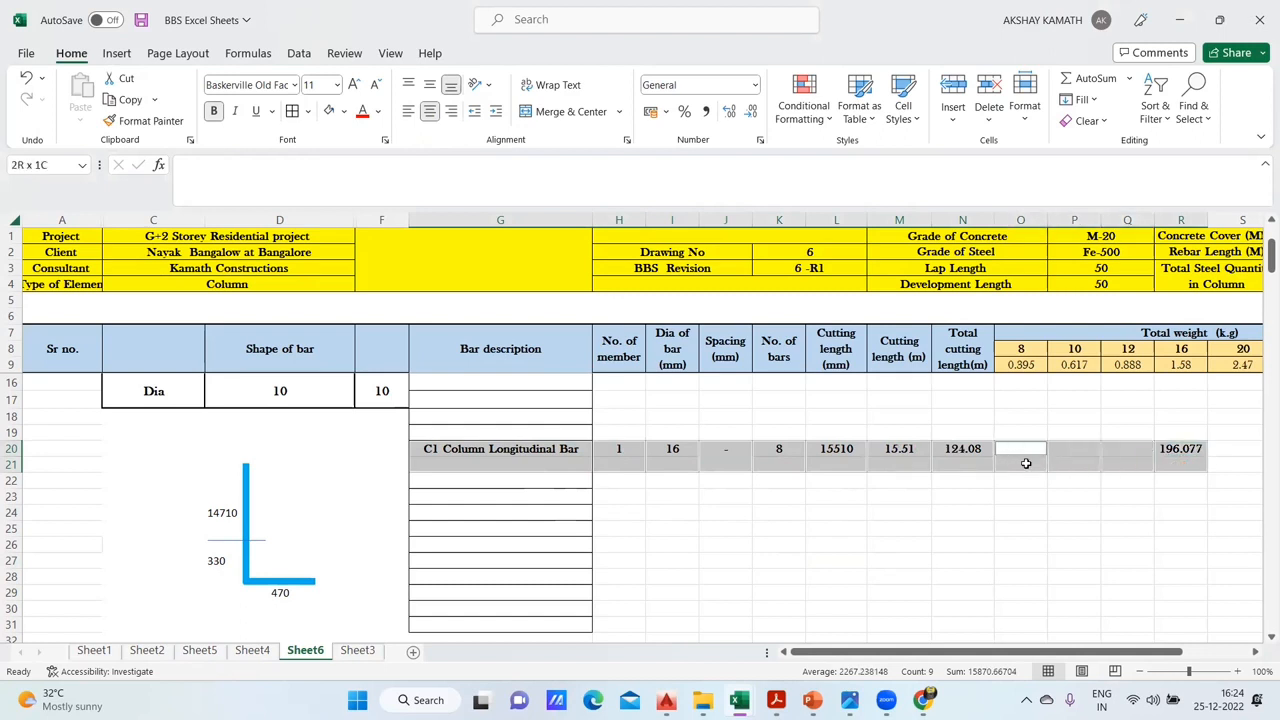
{"action": "left_click_drag", "start_coordinate": [1222, 448], "coordinate": [1226, 482]}
{"action": "left_click_drag", "start_coordinate": [1160, 645], "coordinate": [1219, 651]}
{"action": "left_click", "coordinate": [1124, 450]}
{"action": "left_click", "coordinate": [1166, 449]}
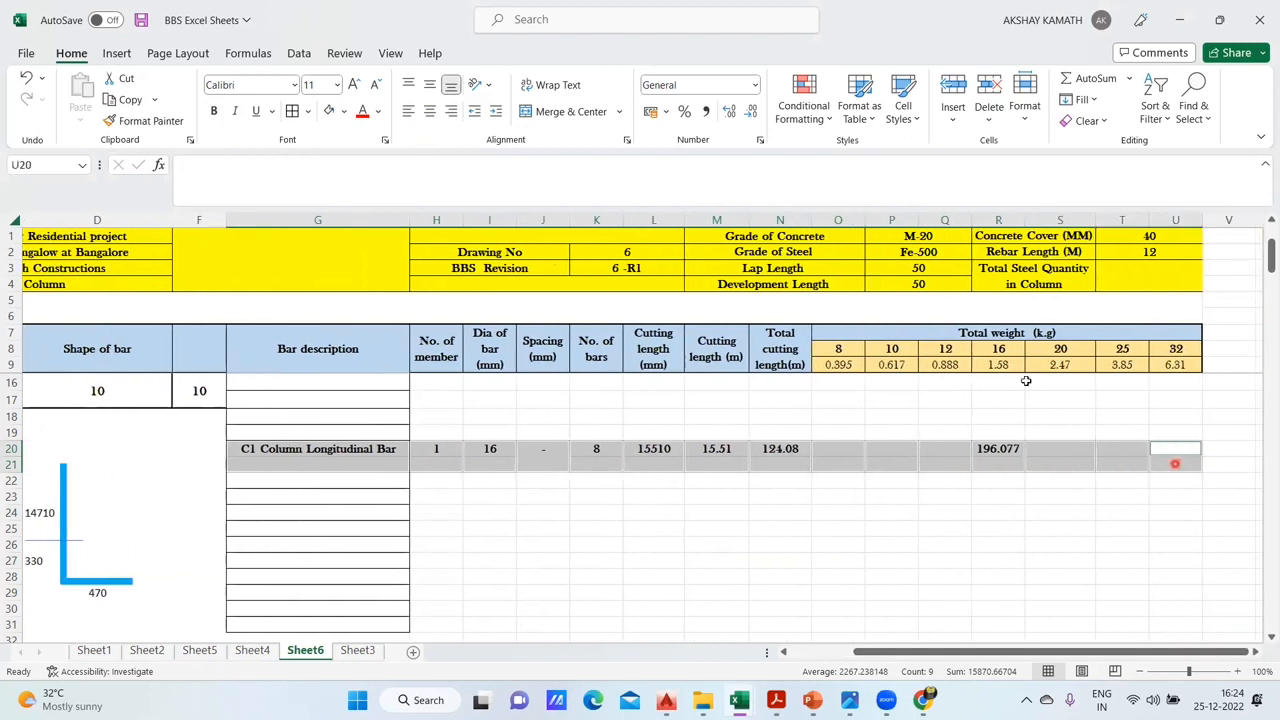
{"action": "left_click", "coordinate": [555, 110]}
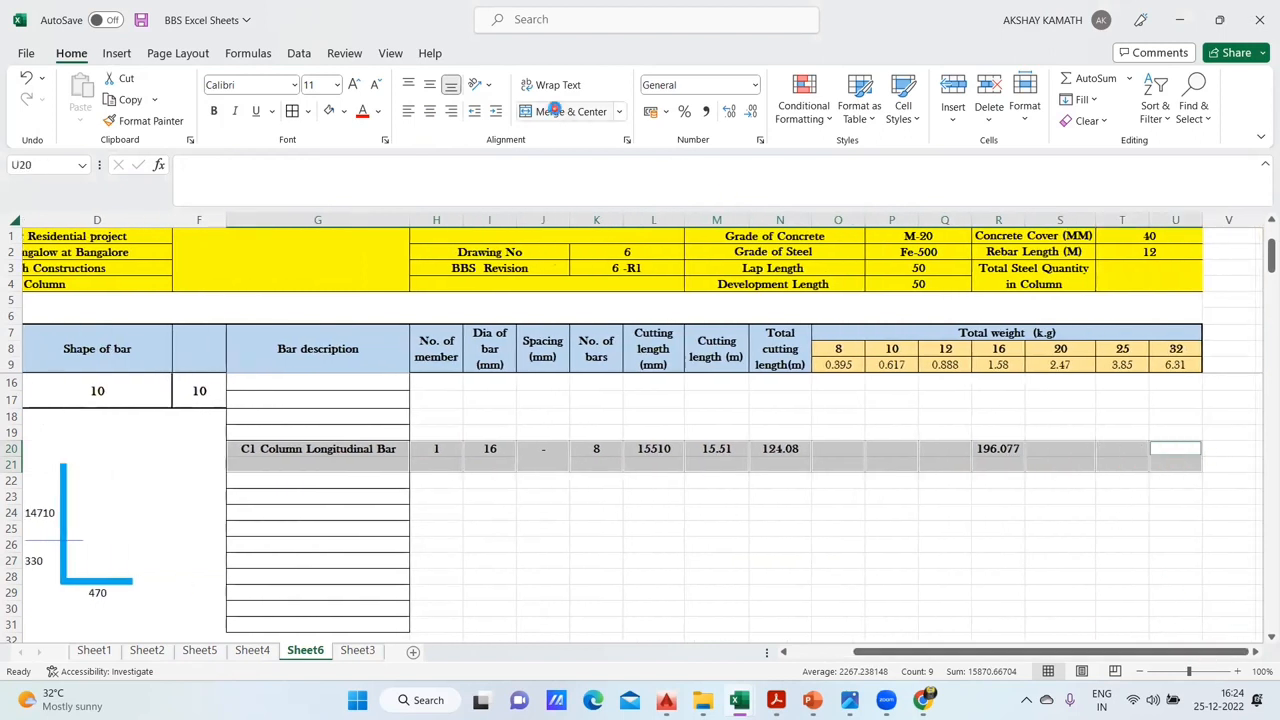
- Middle-align the merged longitudinal bar cells vertically and set their font to Baskerville Old Face
{"action": "left_click", "coordinate": [430, 86]}
{"action": "left_click", "coordinate": [294, 85]}
{"action": "scroll", "coordinate": [322, 400], "scroll_direction": "down", "scroll_amount": 2}
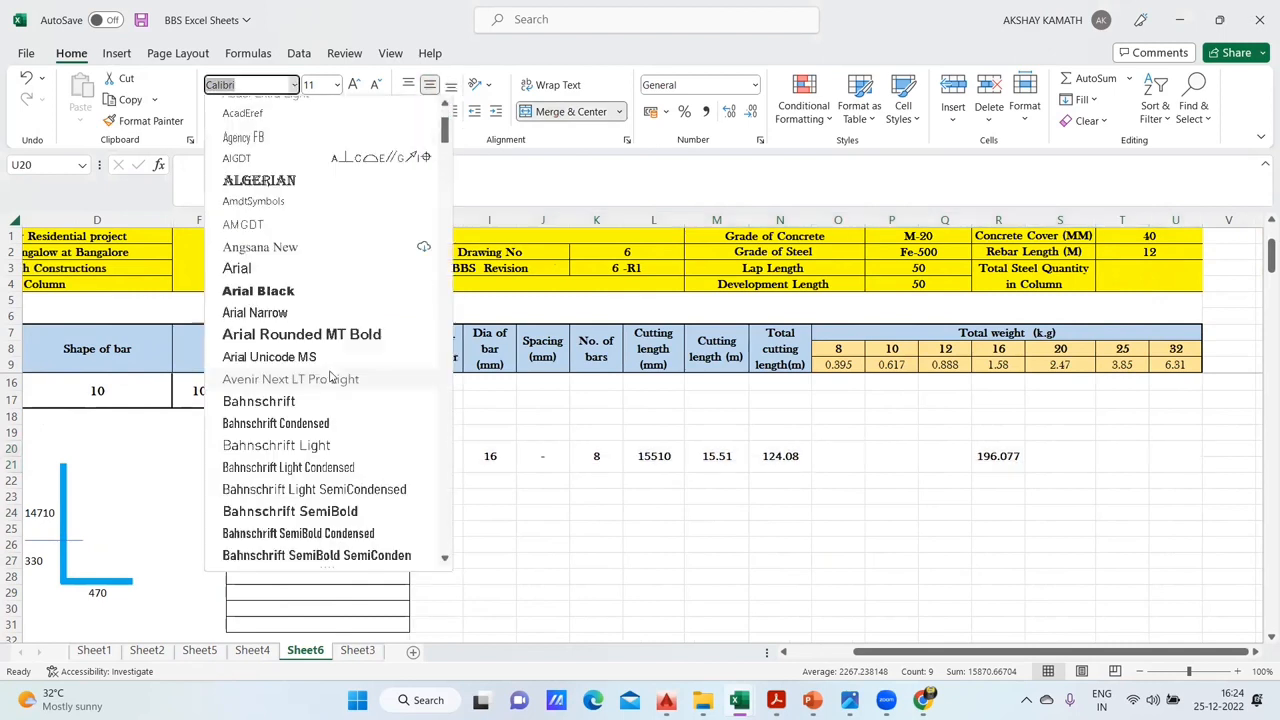
{"action": "scroll", "coordinate": [320, 418], "scroll_direction": "down", "scroll_amount": 2}
{"action": "left_click", "coordinate": [310, 510]}
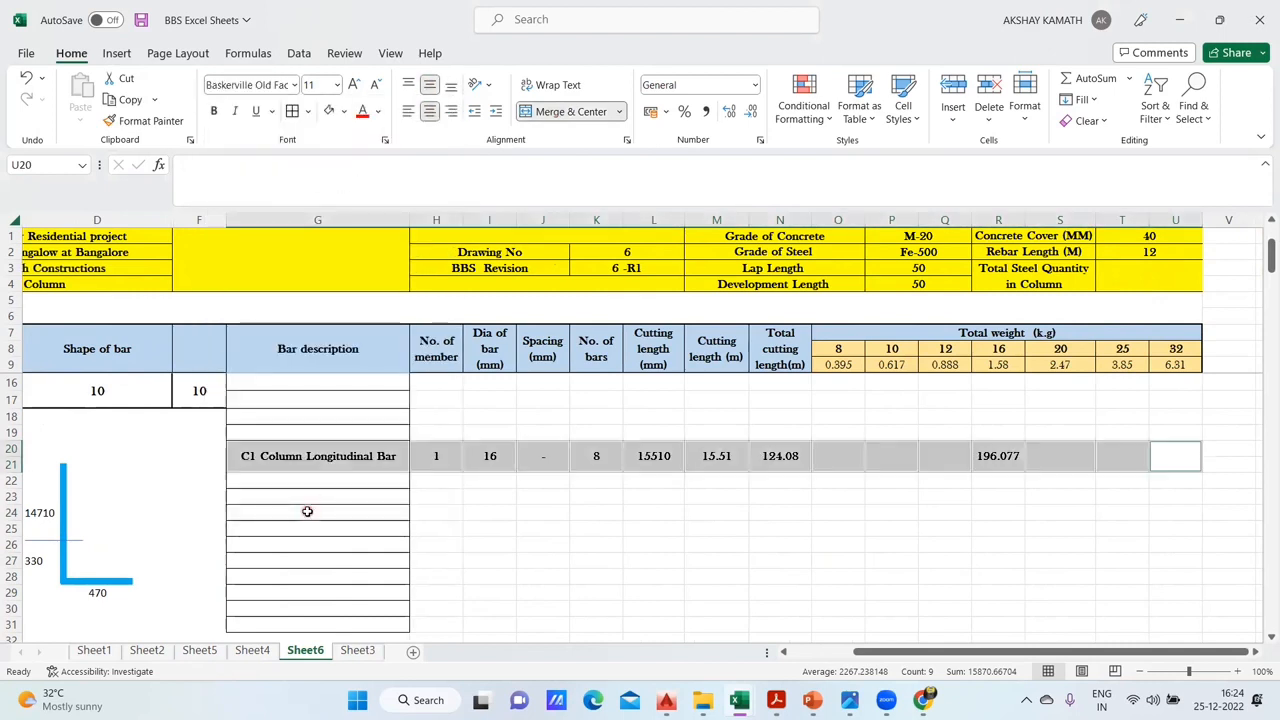
- Apply thick outside borders to each merged cell of the longitudinal bar row from G to U
{"action": "left_click", "coordinate": [308, 112]}
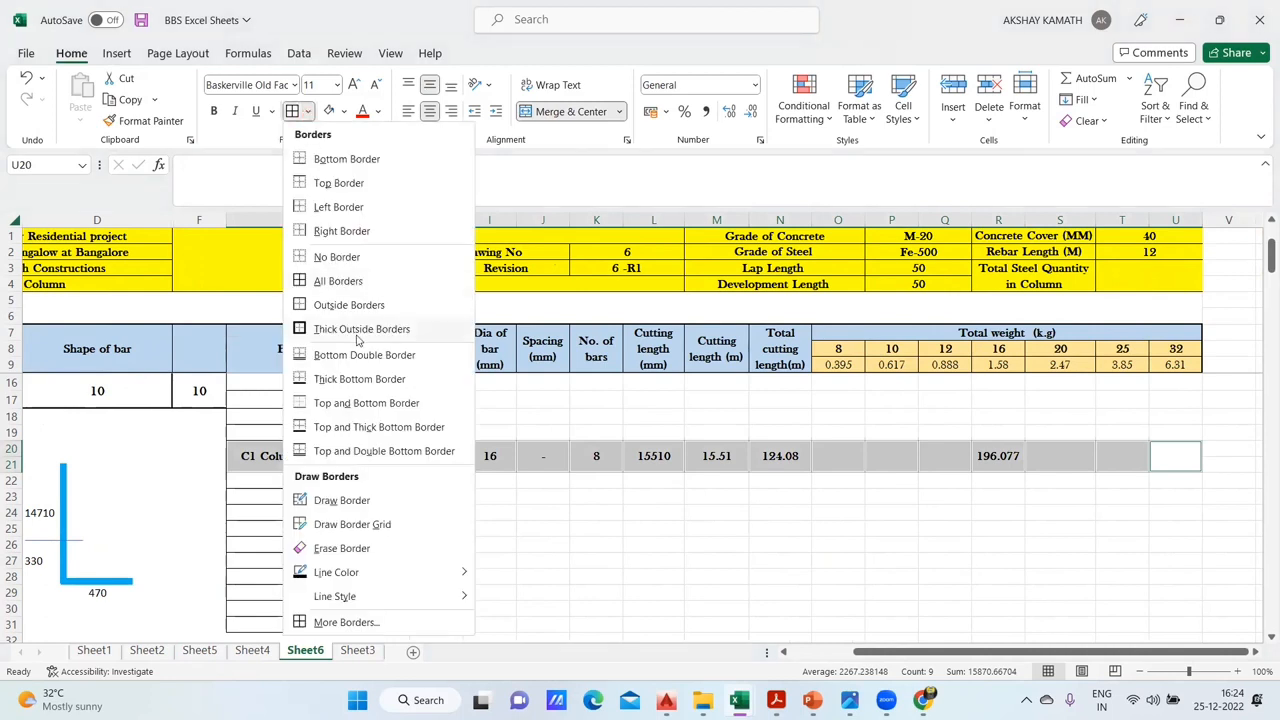
{"action": "left_click", "coordinate": [353, 331]}
{"action": "left_click", "coordinate": [643, 528]}
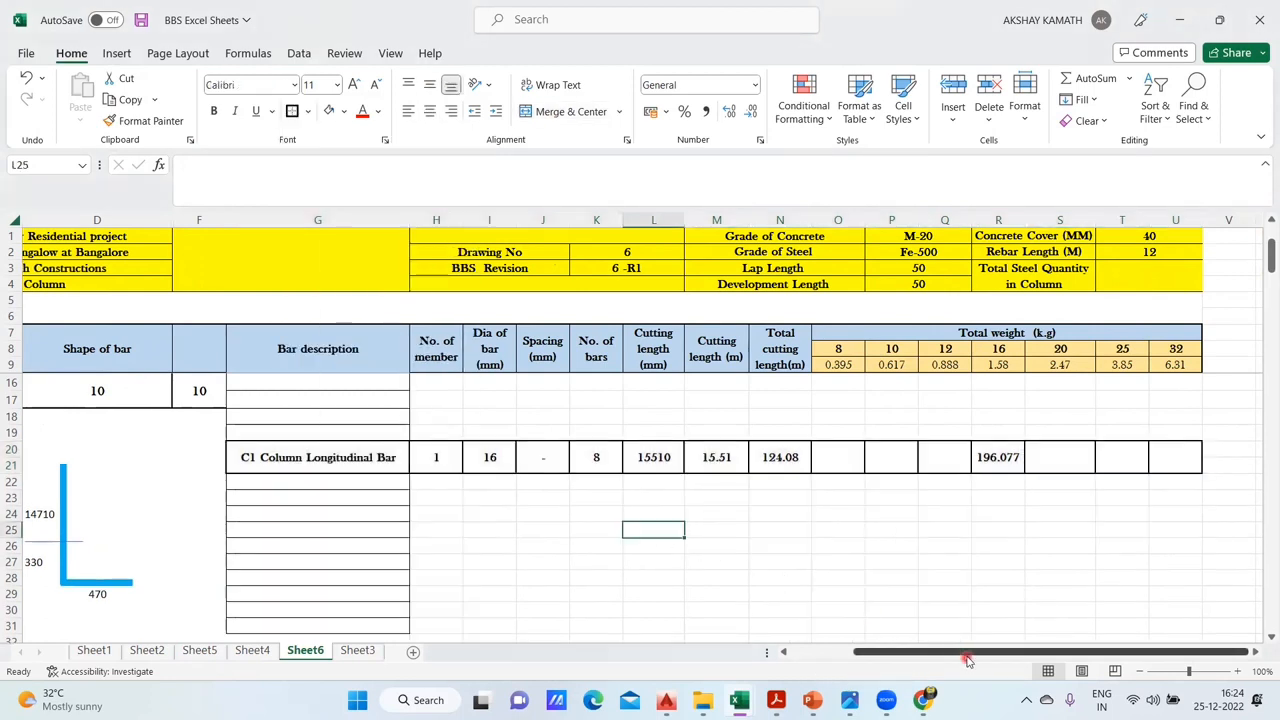
- Remove all borders from the empty bar description cells G22:G31 below the longitudinal bar entry
{"action": "left_click_drag", "start_coordinate": [966, 652], "coordinate": [928, 670]}
{"action": "left_click", "coordinate": [560, 560]}
{"action": "scroll", "coordinate": [565, 549], "scroll_direction": "down", "scroll_amount": 2}
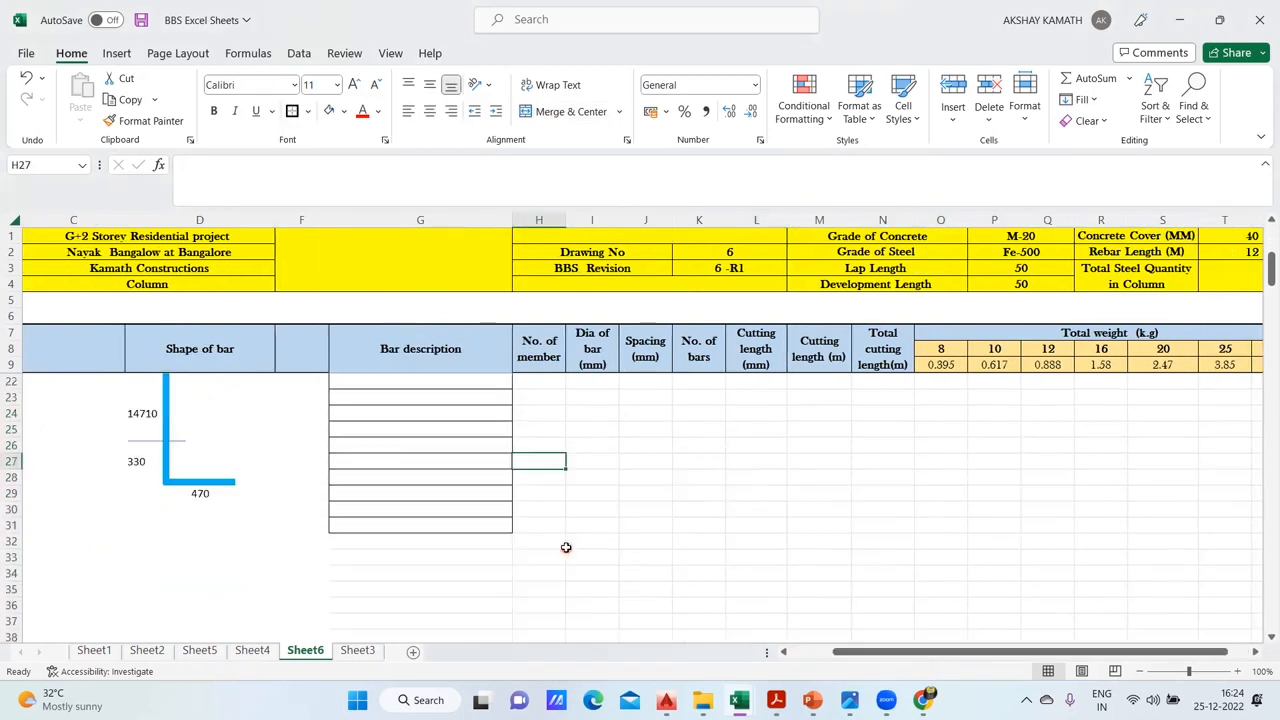
{"action": "scroll", "coordinate": [565, 547], "scroll_direction": "up", "scroll_amount": 2}
{"action": "scroll", "coordinate": [567, 550], "scroll_direction": "down", "scroll_amount": 1}
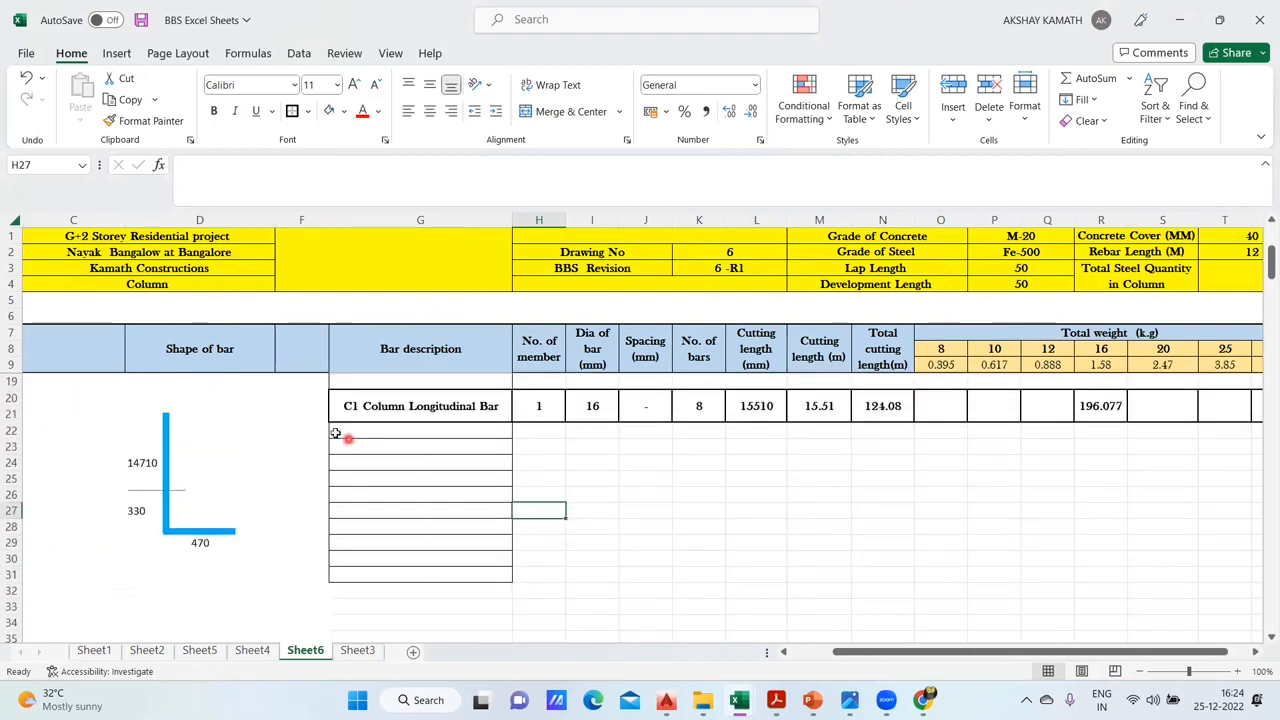
{"action": "left_click_drag", "start_coordinate": [390, 438], "coordinate": [491, 573]}
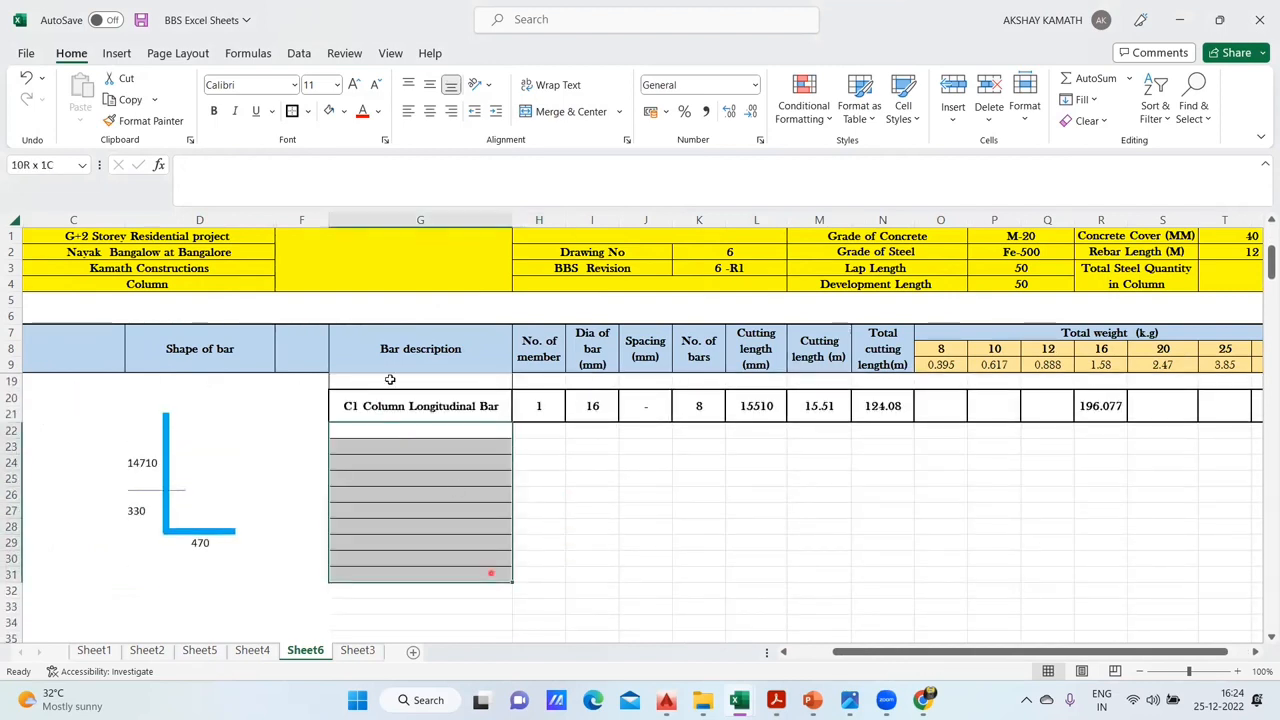
{"action": "left_click", "coordinate": [309, 112]}
{"action": "left_click", "coordinate": [340, 257]}
{"action": "left_click", "coordinate": [700, 558]}
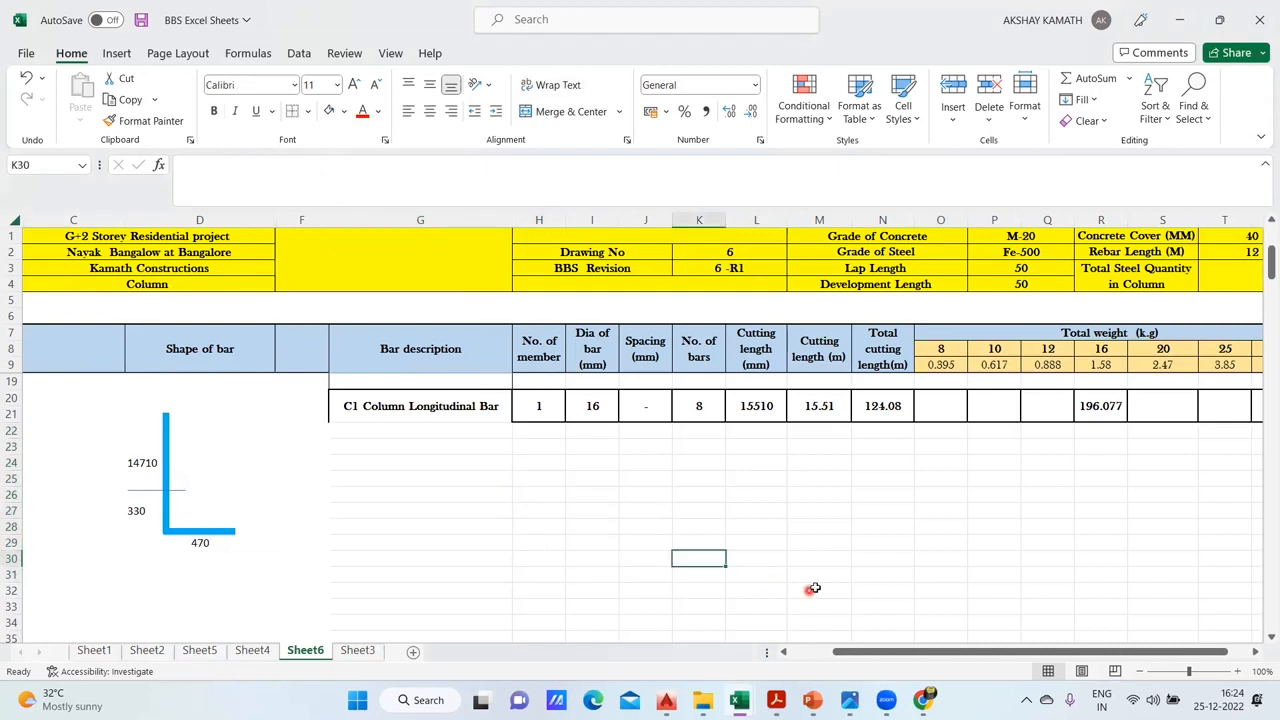
- Apply a thick outside border to the C1 Column Longitudinal Bar description cell
{"action": "scroll", "coordinate": [810, 583], "scroll_direction": "up", "scroll_amount": 1}
{"action": "left_click", "coordinate": [436, 458]}
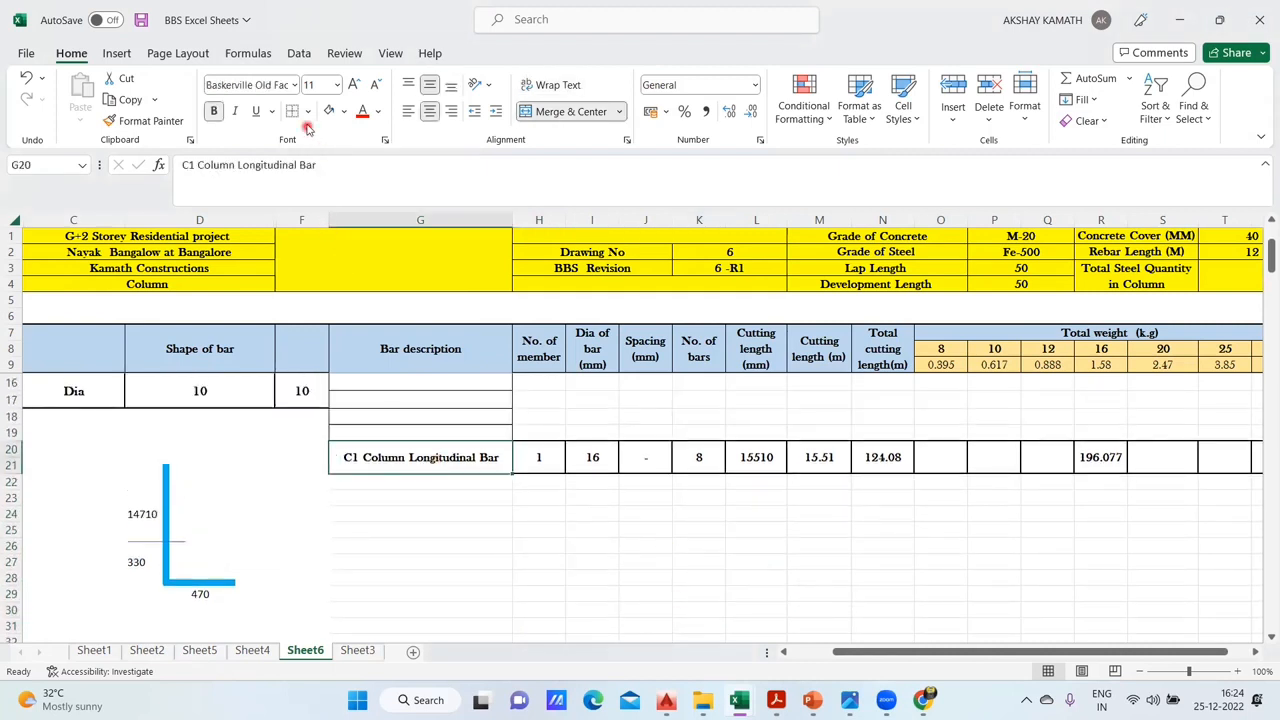
{"action": "left_click", "coordinate": [308, 112]}
{"action": "left_click", "coordinate": [340, 329]}
{"action": "left_click", "coordinate": [688, 623]}
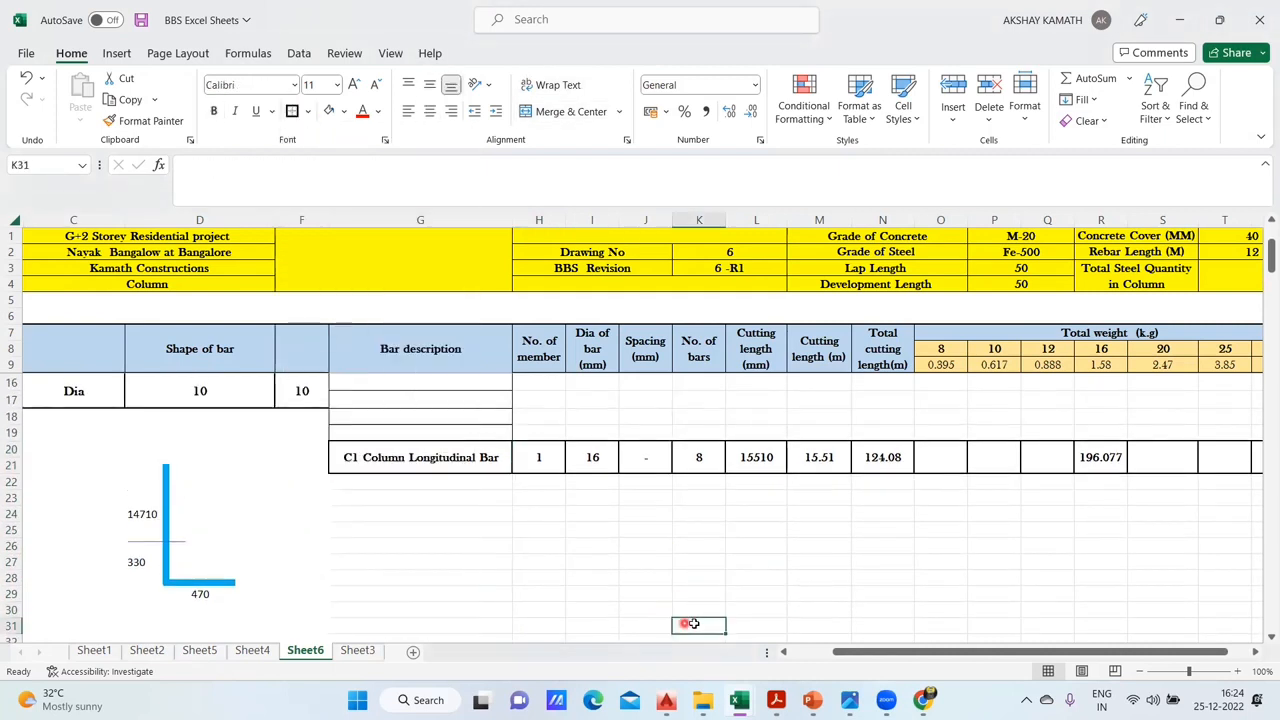
- Fill the empty cells G10:U19 above the longitudinal bar entry with white
{"action": "scroll", "coordinate": [715, 600], "scroll_direction": "up", "scroll_amount": 2}
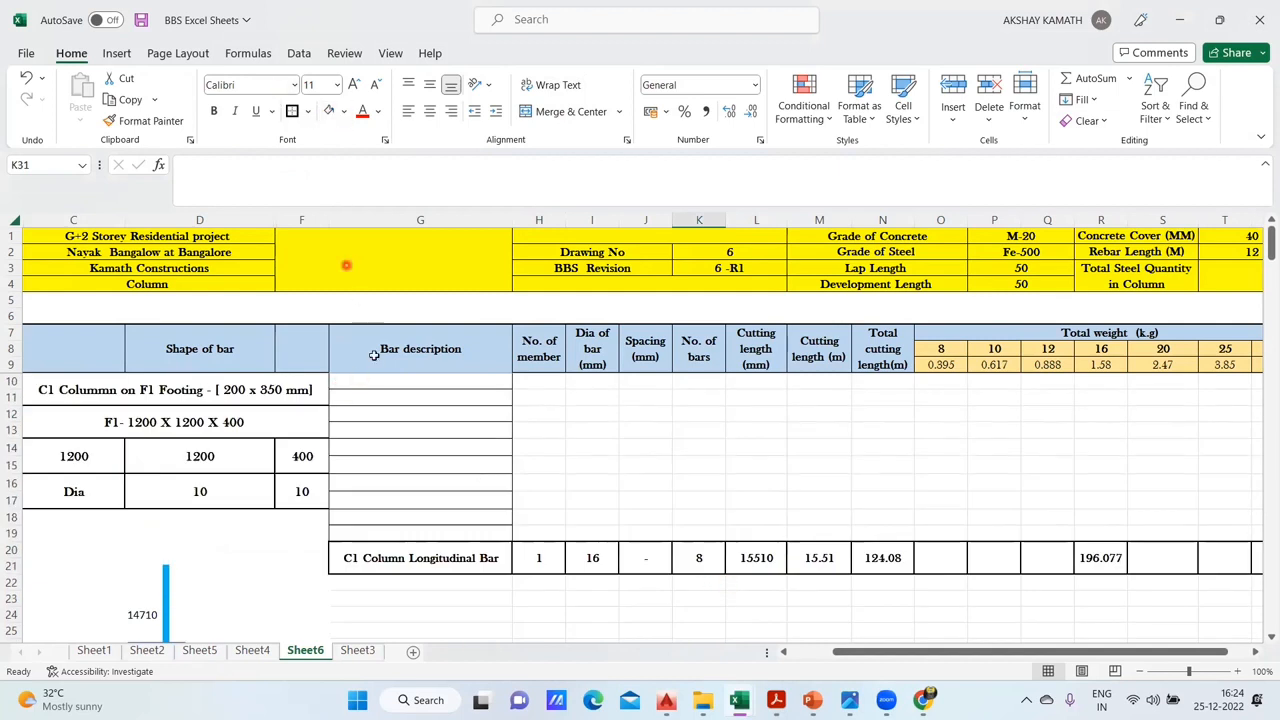
{"action": "left_click_drag", "start_coordinate": [366, 382], "coordinate": [1195, 532]}
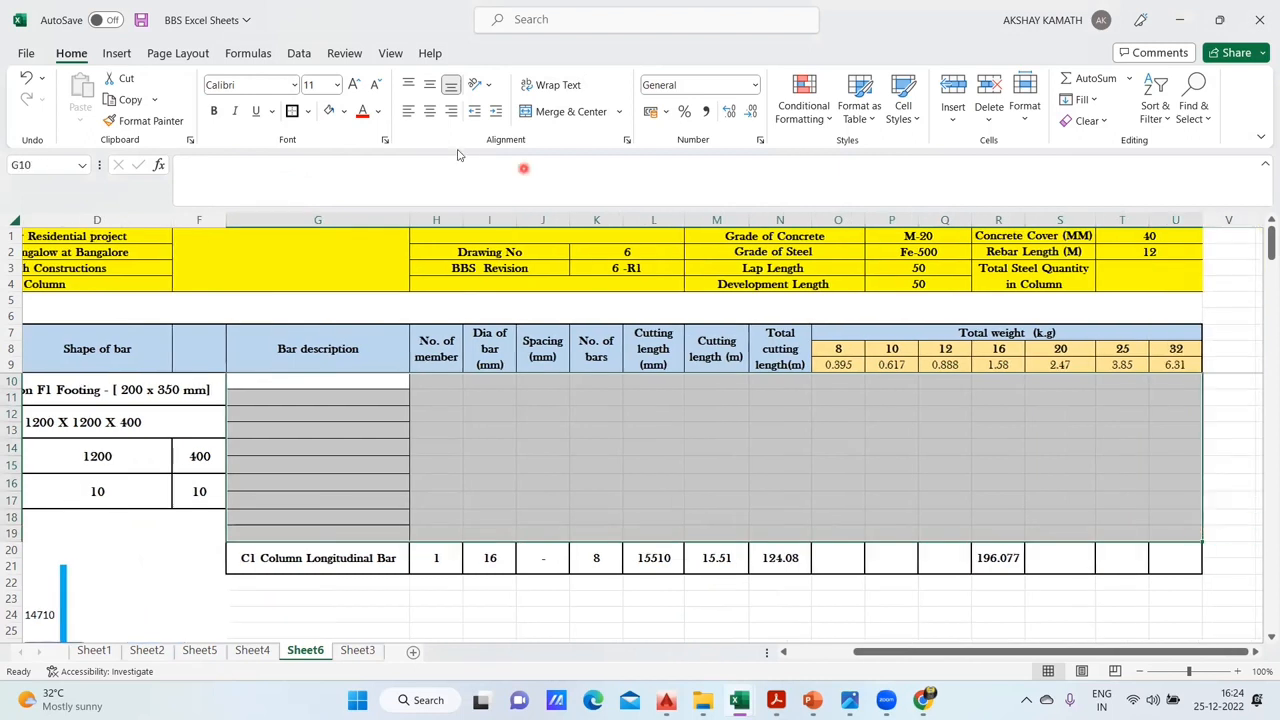
{"action": "left_click", "coordinate": [343, 111]}
{"action": "left_click", "coordinate": [328, 156]}
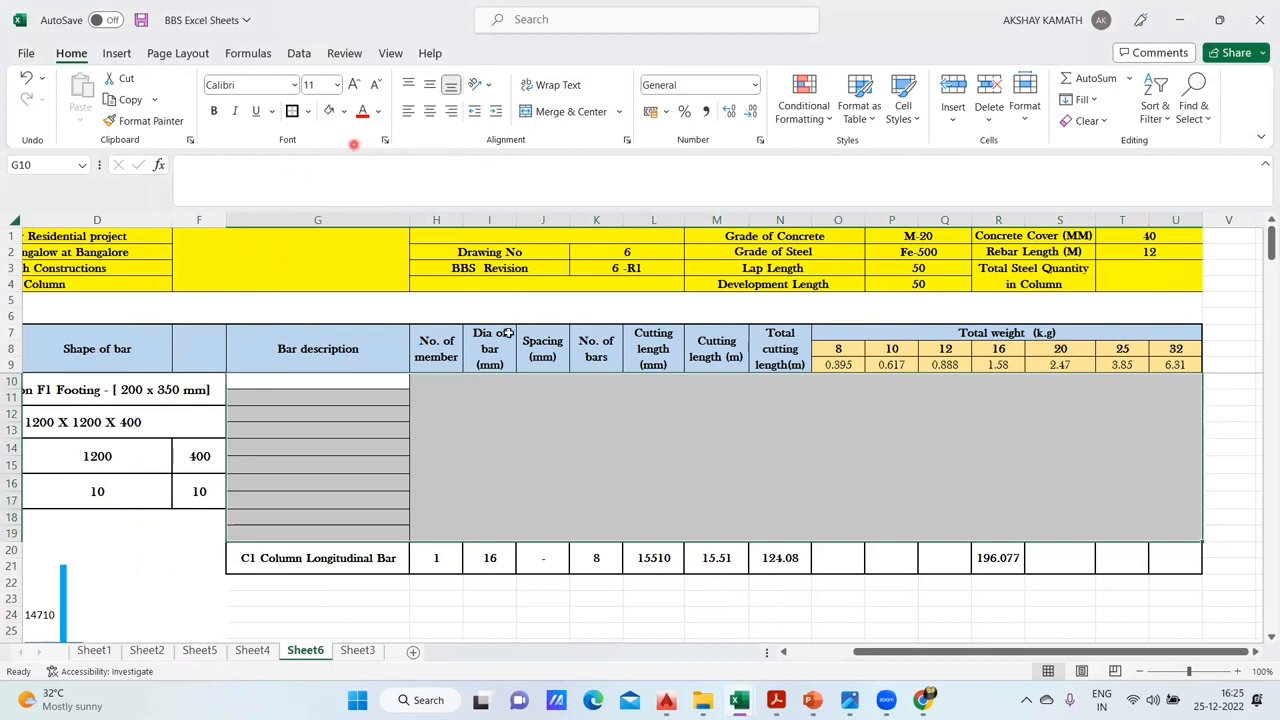
{"action": "left_click", "coordinate": [343, 111]}
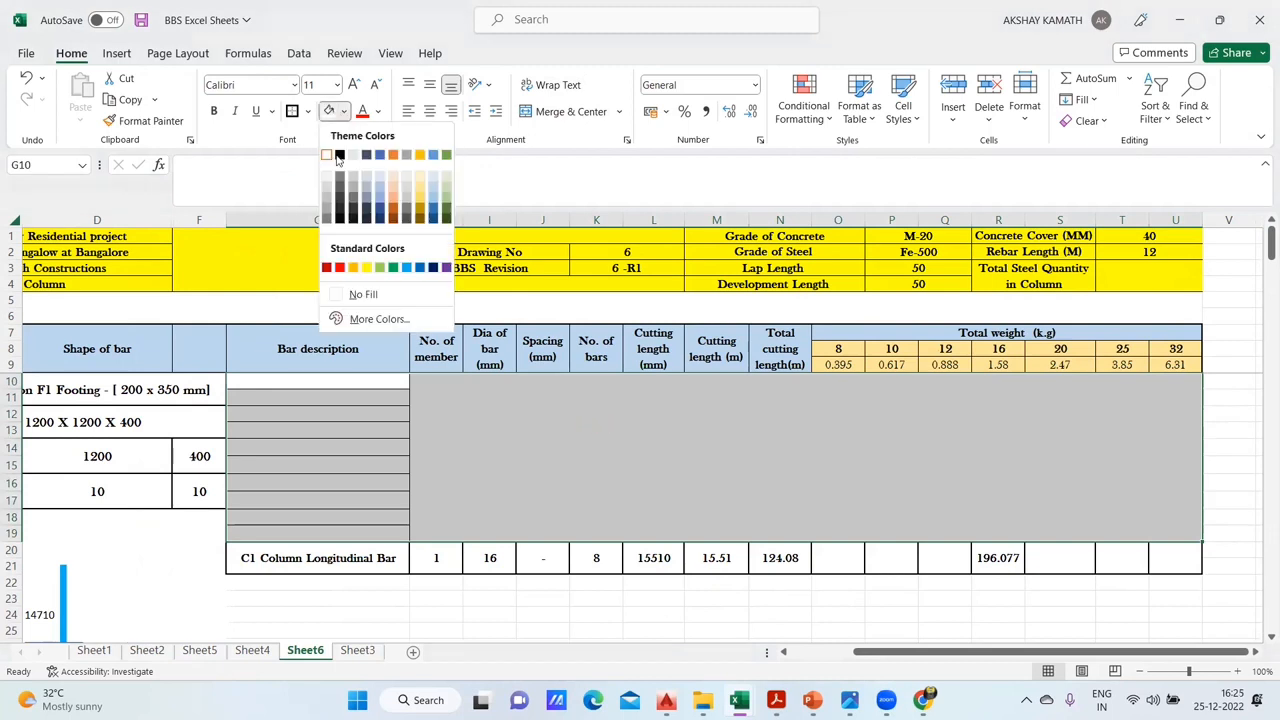
{"action": "left_click", "coordinate": [326, 155]}
{"action": "left_click", "coordinate": [638, 462]}
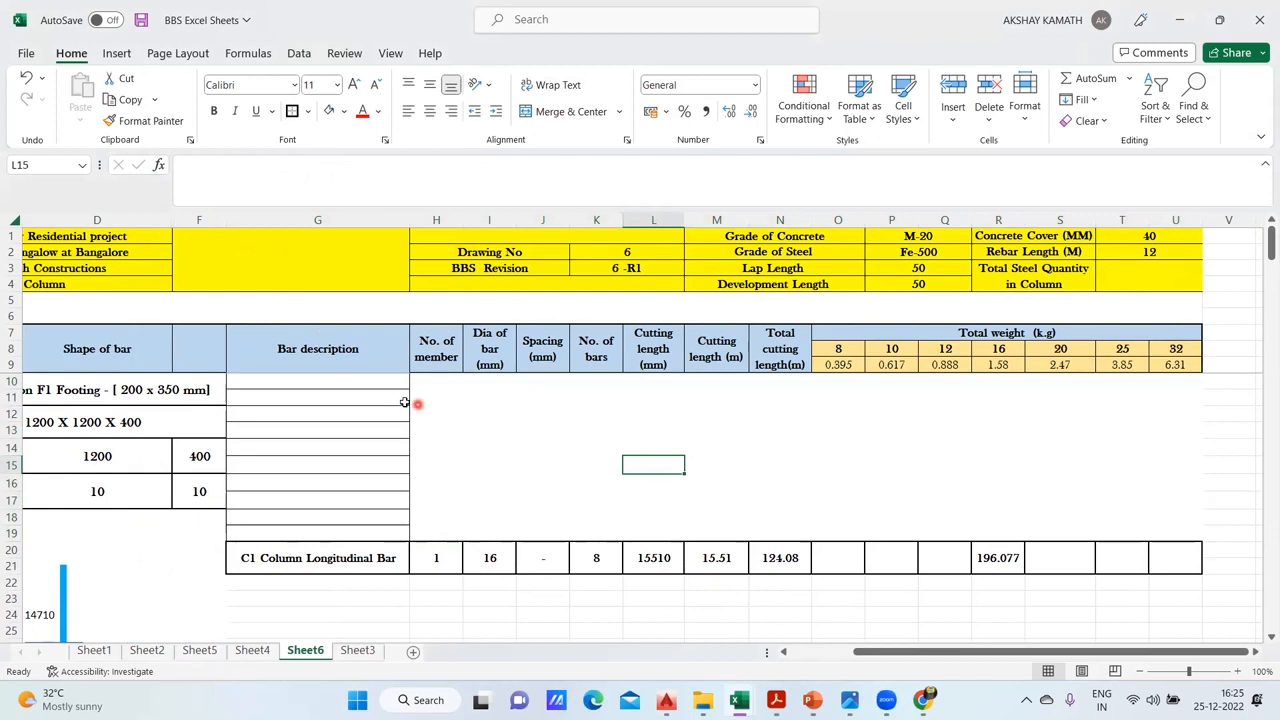
- Remove all borders from the empty bar description cells G10:G19
{"action": "left_click_drag", "start_coordinate": [383, 381], "coordinate": [400, 531]}
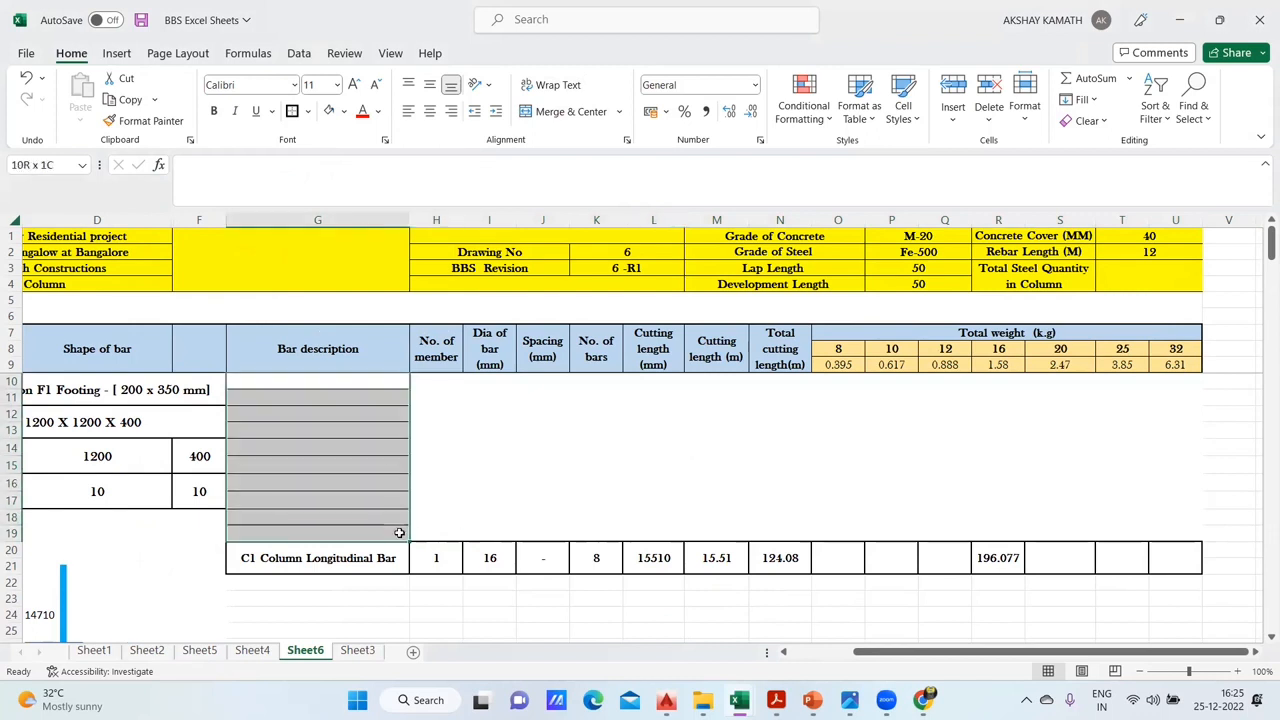
{"action": "left_click", "coordinate": [307, 111]}
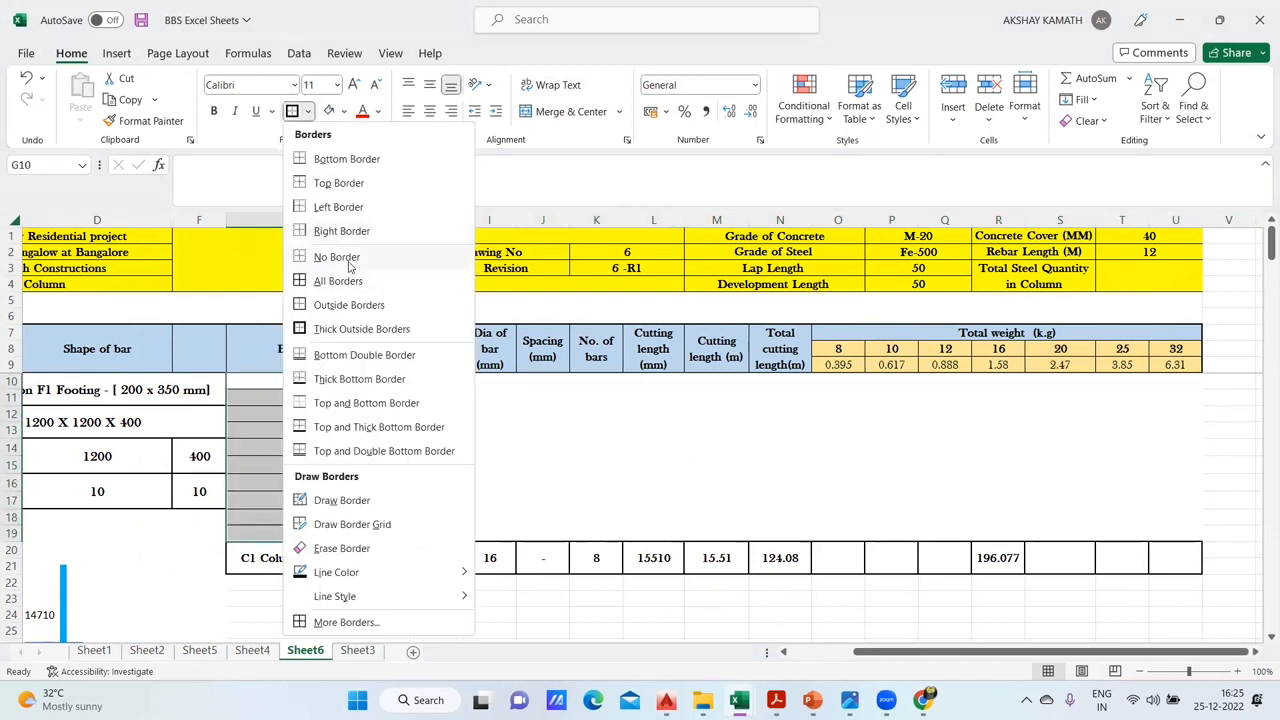
{"action": "left_click", "coordinate": [330, 254]}
{"action": "left_click", "coordinate": [535, 450]}
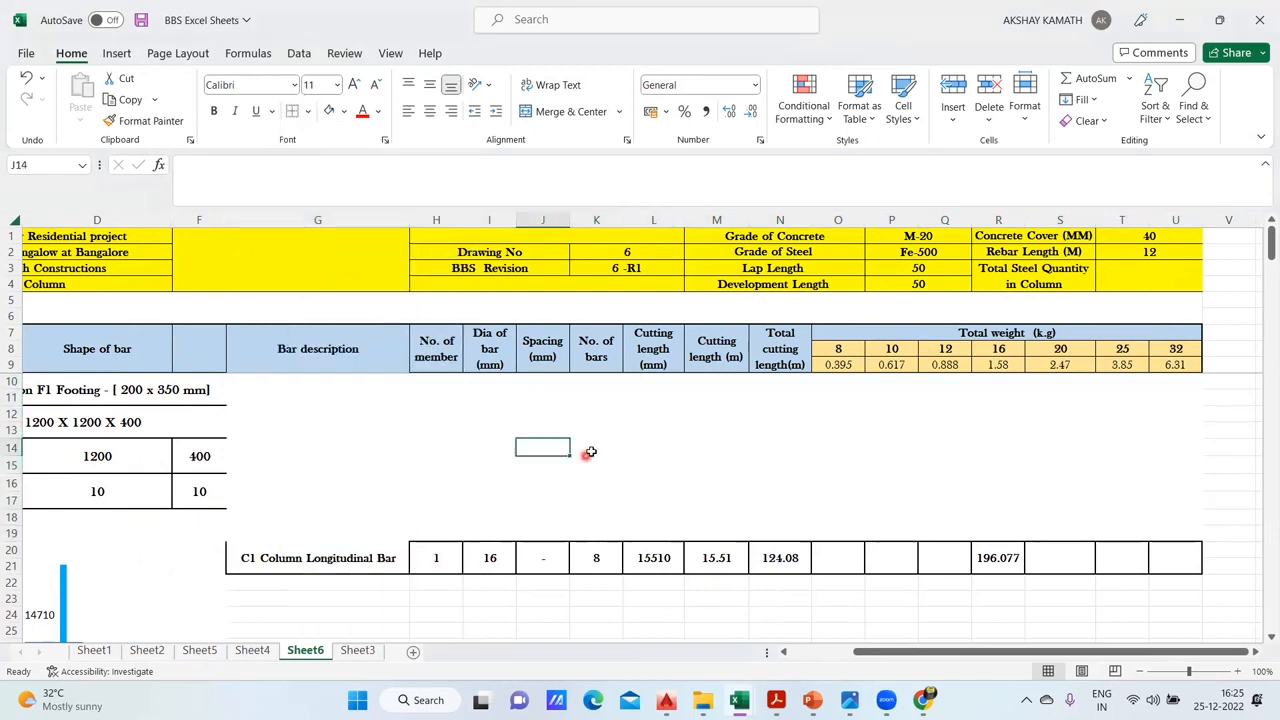
- Reapply the thick outside border around the longitudinal bar description cell G20
{"action": "left_click", "coordinate": [310, 566]}
{"action": "left_click", "coordinate": [307, 111]}
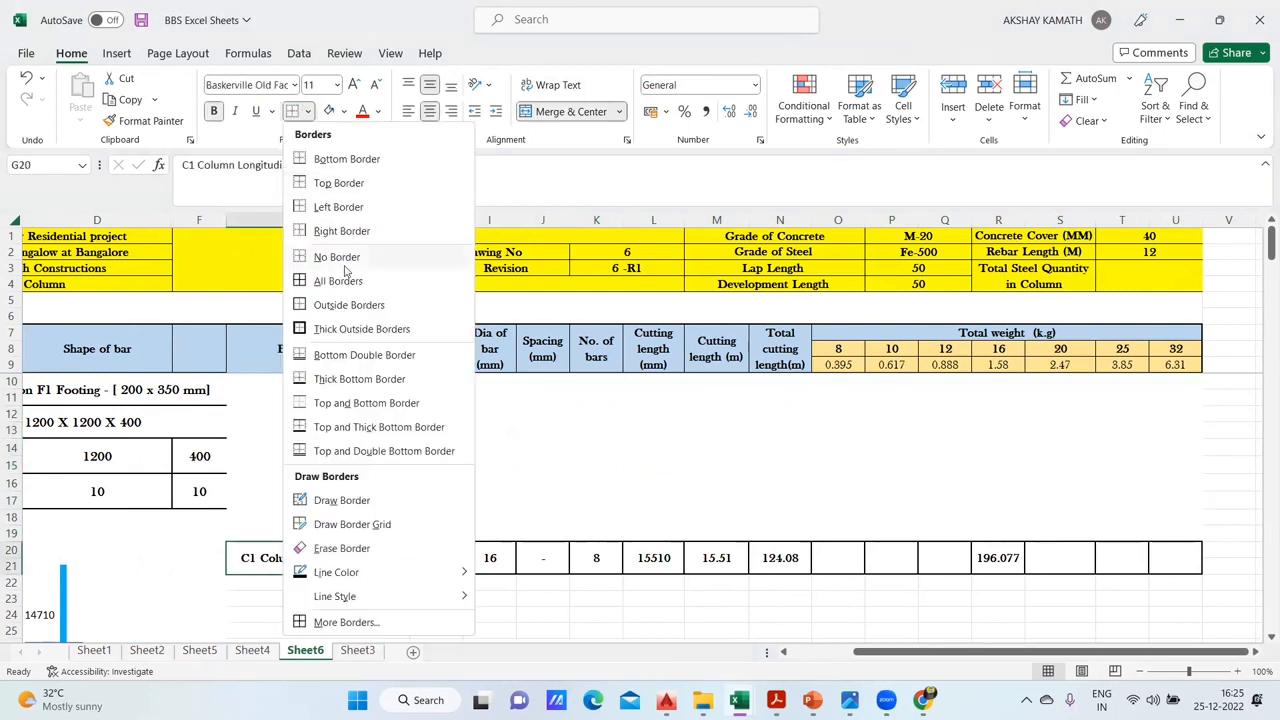
{"action": "left_click", "coordinate": [358, 325]}
{"action": "left_click", "coordinate": [658, 536]}
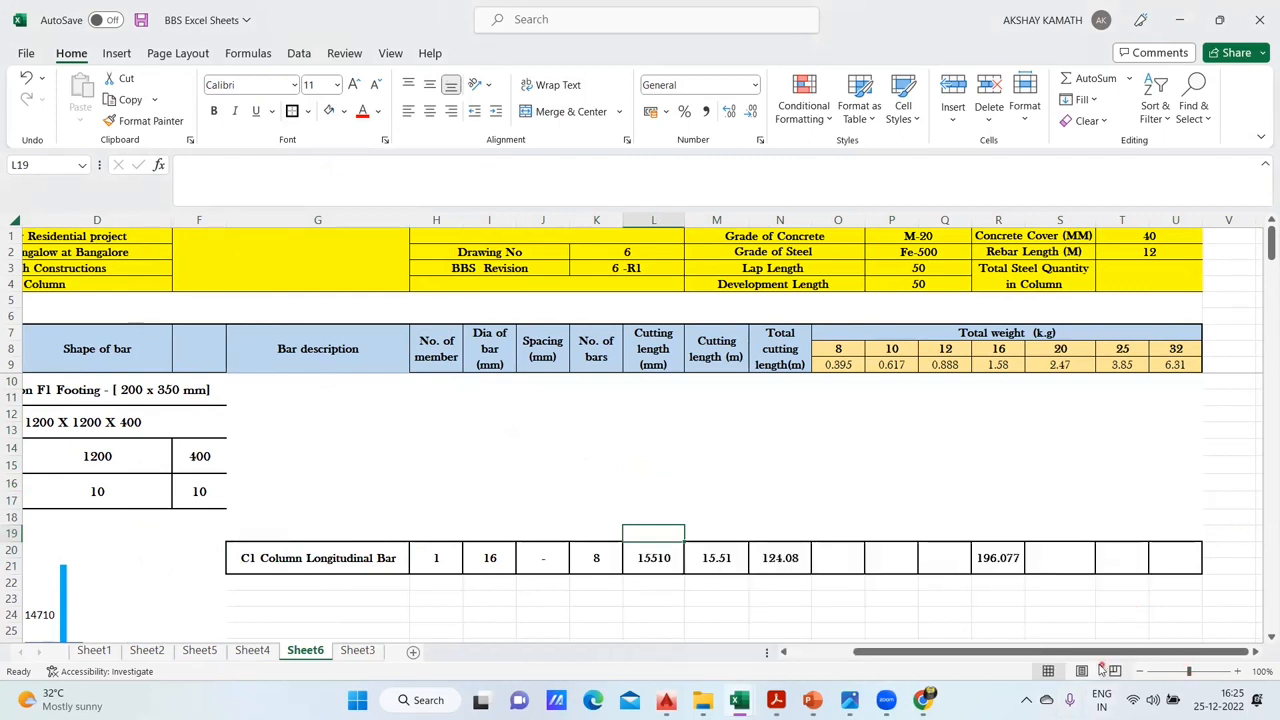
- Review the C1 footing dimensions and diameters in C10:F17 alongside the lengths on the longitudinal bar shape
{"action": "left_click_drag", "start_coordinate": [998, 653], "coordinate": [852, 648]}
{"action": "left_click_drag", "start_coordinate": [176, 397], "coordinate": [336, 480]}
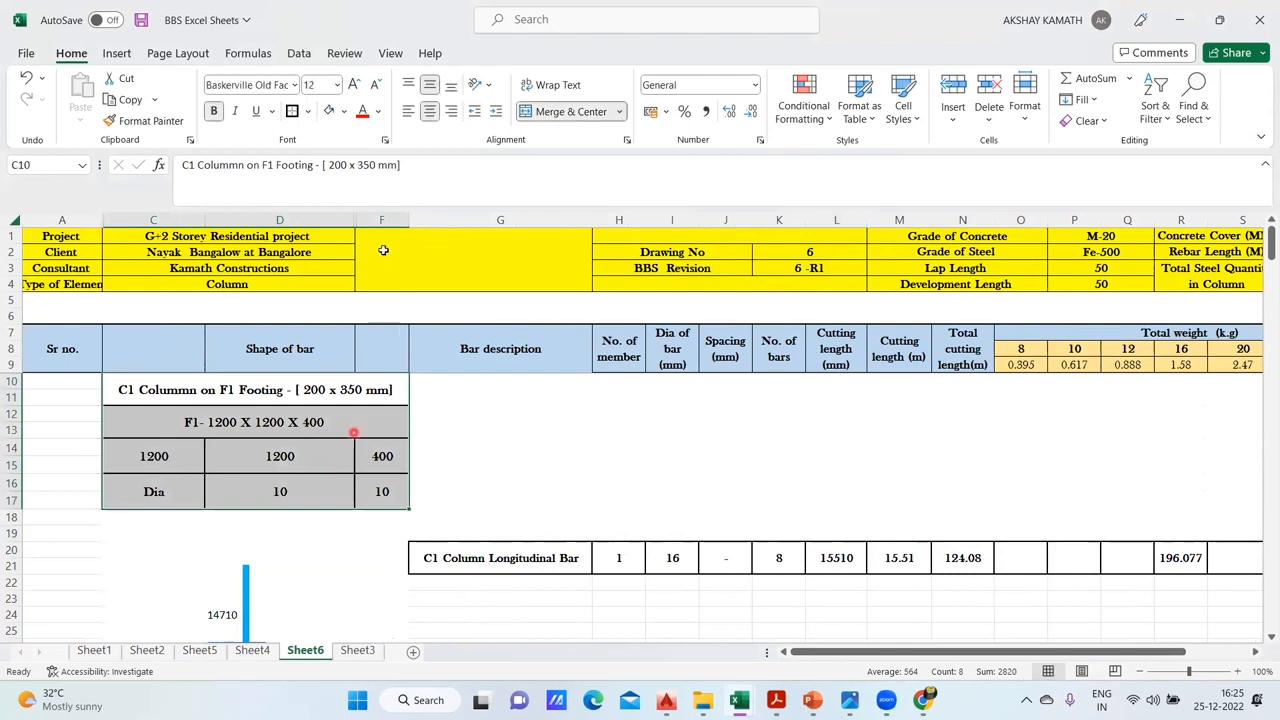
{"action": "left_click", "coordinate": [577, 446]}
{"action": "scroll", "coordinate": [543, 537], "scroll_direction": "down", "scroll_amount": 3}
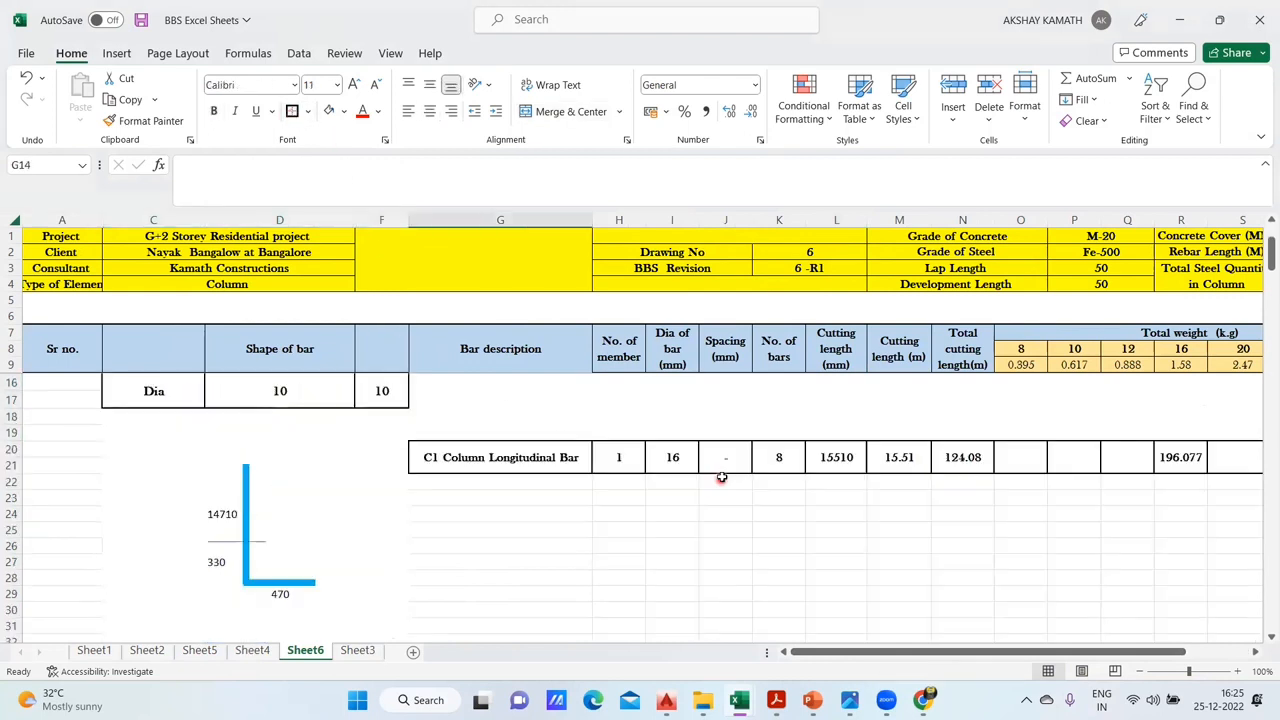
{"action": "scroll", "coordinate": [454, 567], "scroll_direction": "up", "scroll_amount": 2}
{"action": "scroll", "coordinate": [458, 571], "scroll_direction": "up", "scroll_amount": 1}
{"action": "scroll", "coordinate": [543, 560], "scroll_direction": "down", "scroll_amount": 2}
{"action": "scroll", "coordinate": [323, 509], "scroll_direction": "up", "scroll_amount": 2}
{"action": "left_click", "coordinate": [286, 493]}
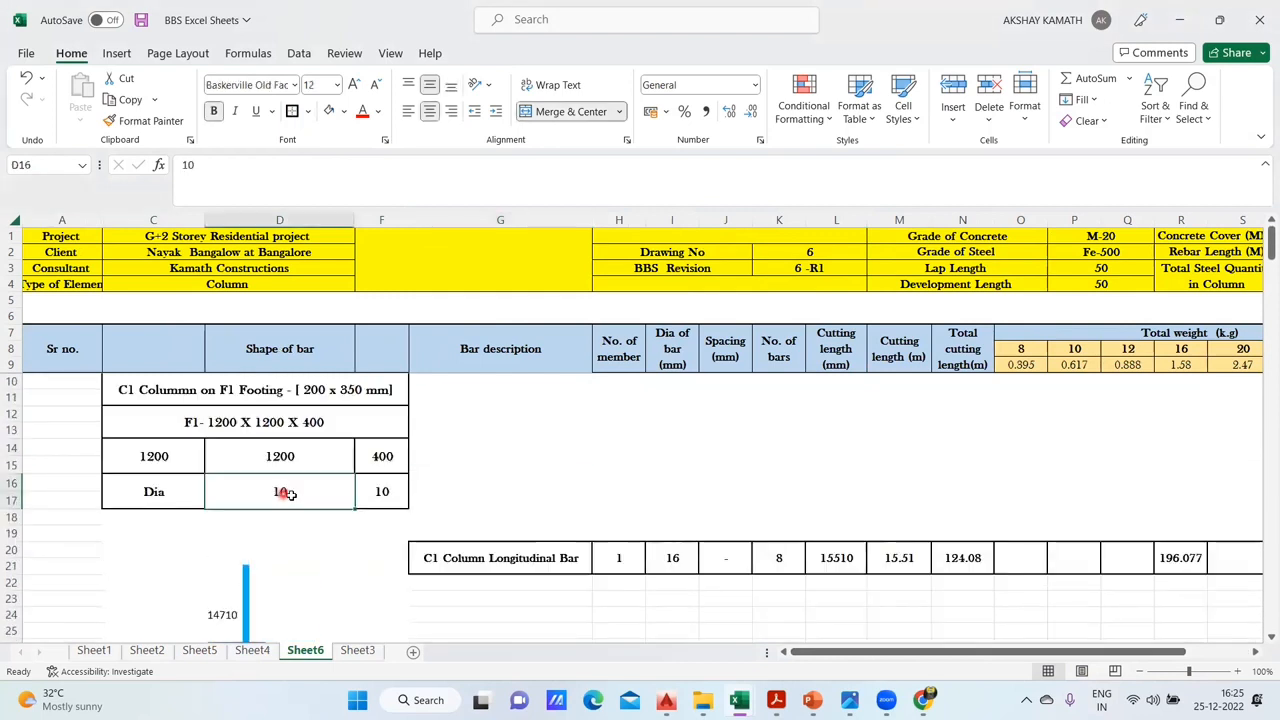
{"action": "scroll", "coordinate": [390, 494], "scroll_direction": "down", "scroll_amount": 2}
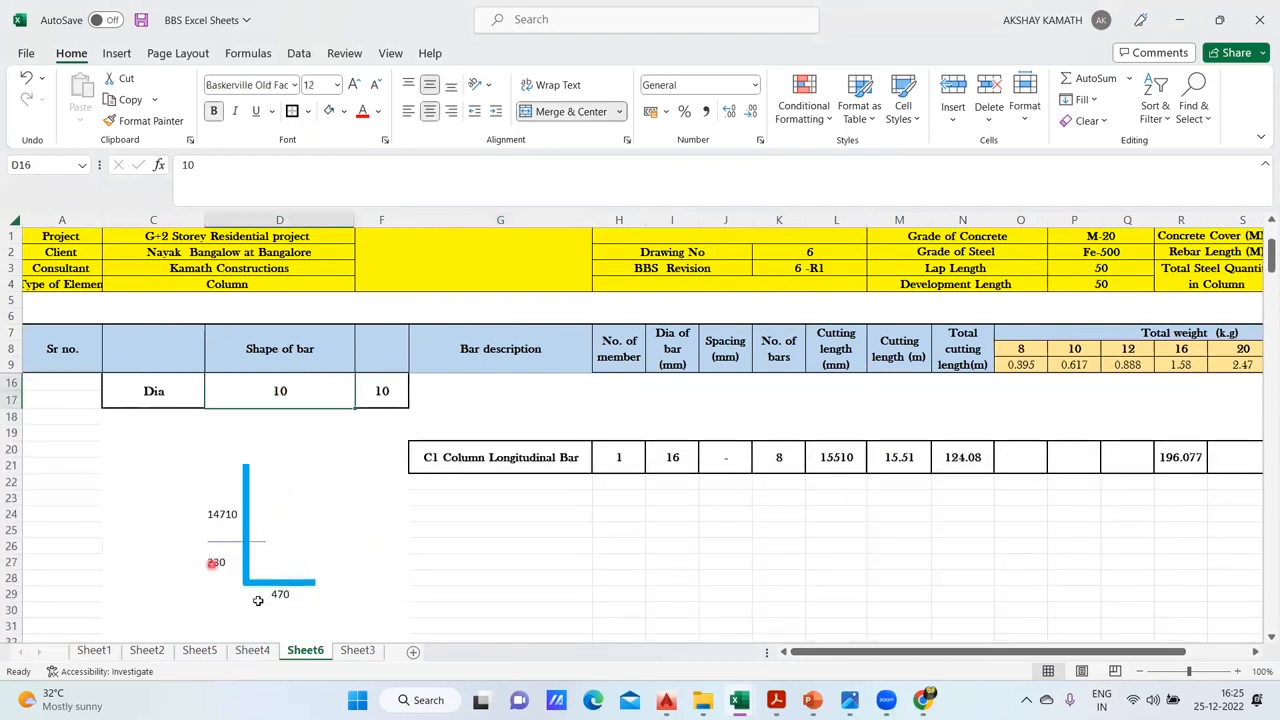
{"action": "scroll", "coordinate": [300, 591], "scroll_direction": "up", "scroll_amount": 2}
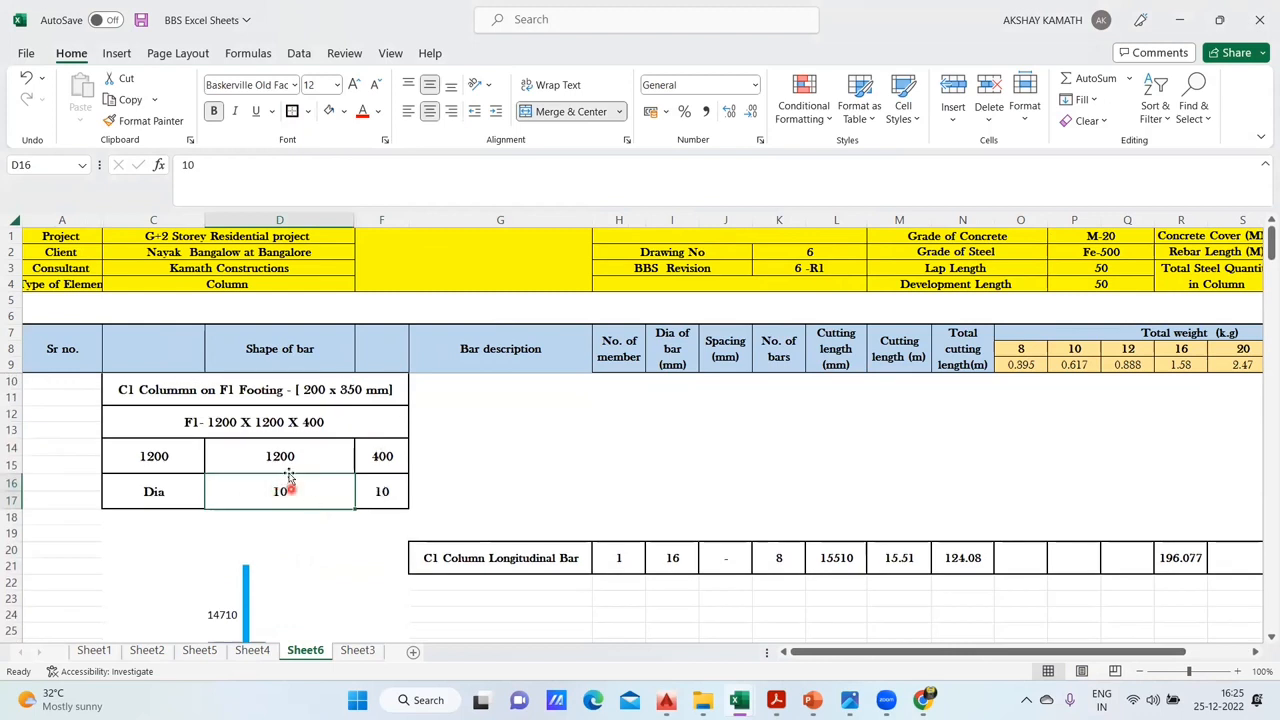
{"action": "left_click", "coordinate": [166, 464]}
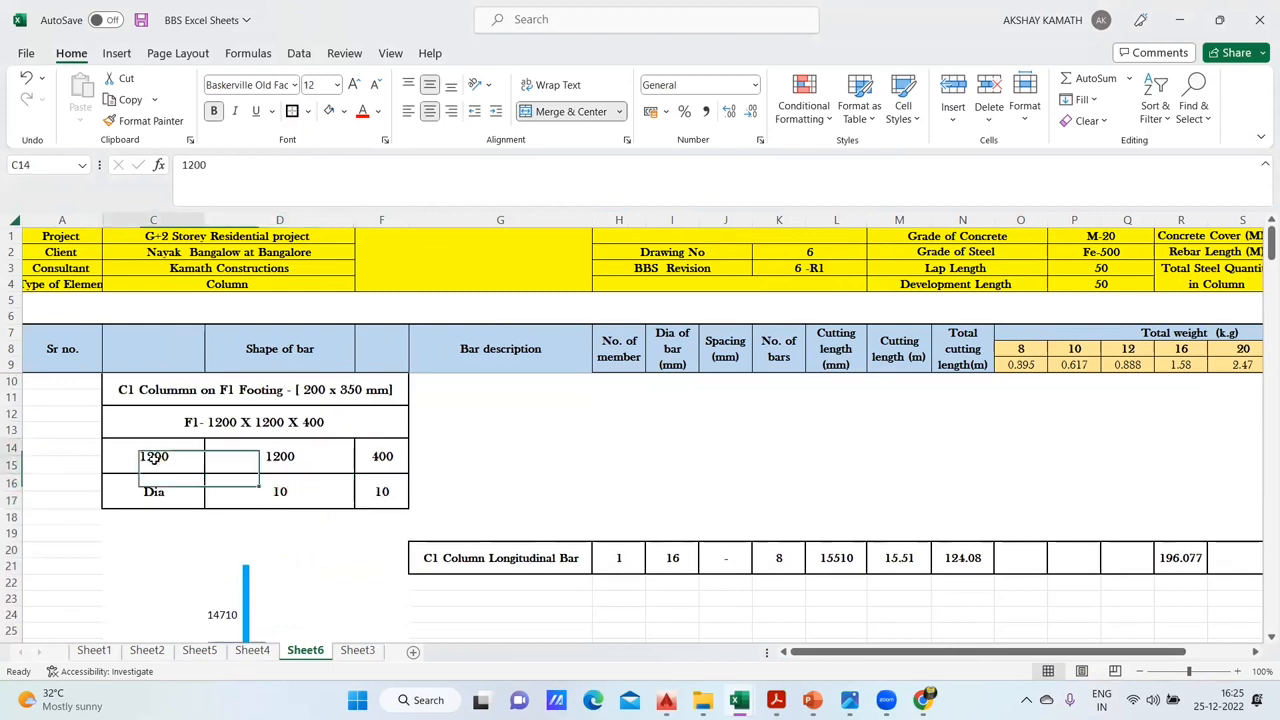
{"action": "left_click", "coordinate": [395, 459]}
{"action": "scroll", "coordinate": [290, 452], "scroll_direction": "down", "scroll_amount": 1}
{"action": "scroll", "coordinate": [380, 455], "scroll_direction": "down", "scroll_amount": 2}
{"action": "left_click", "coordinate": [277, 543]}
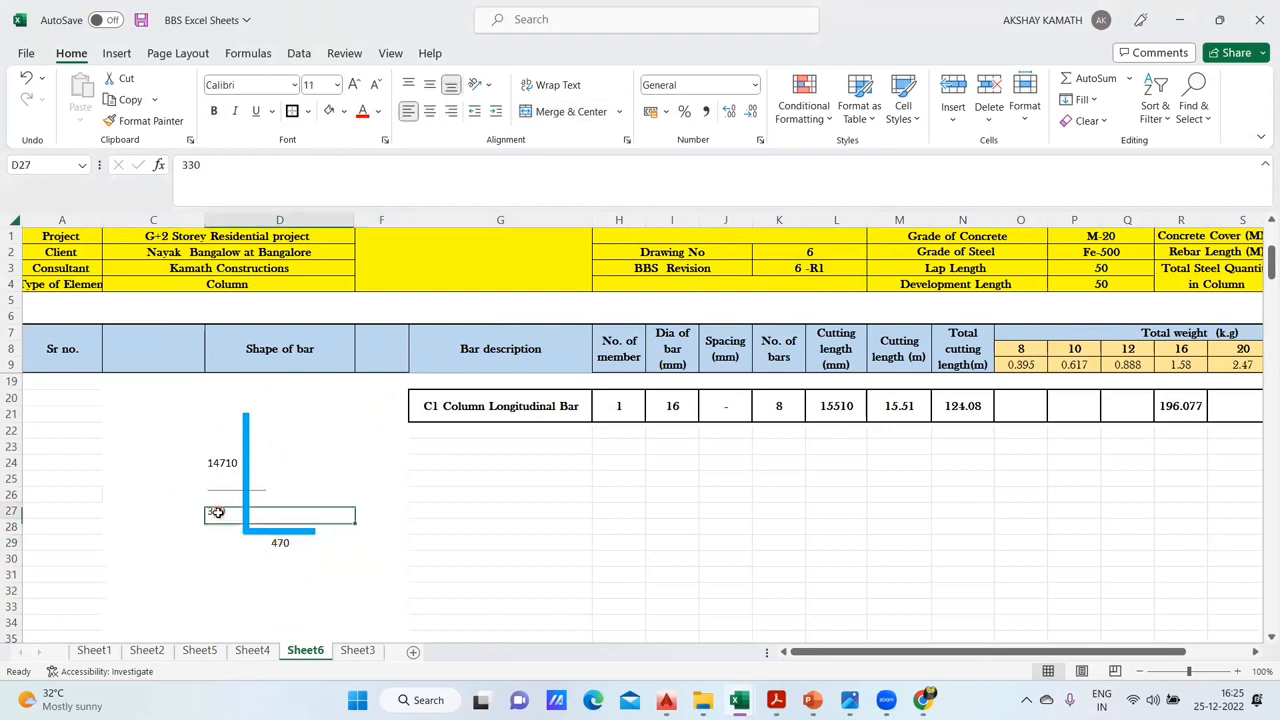
{"action": "scroll", "coordinate": [366, 548], "scroll_direction": "up", "scroll_amount": 3}
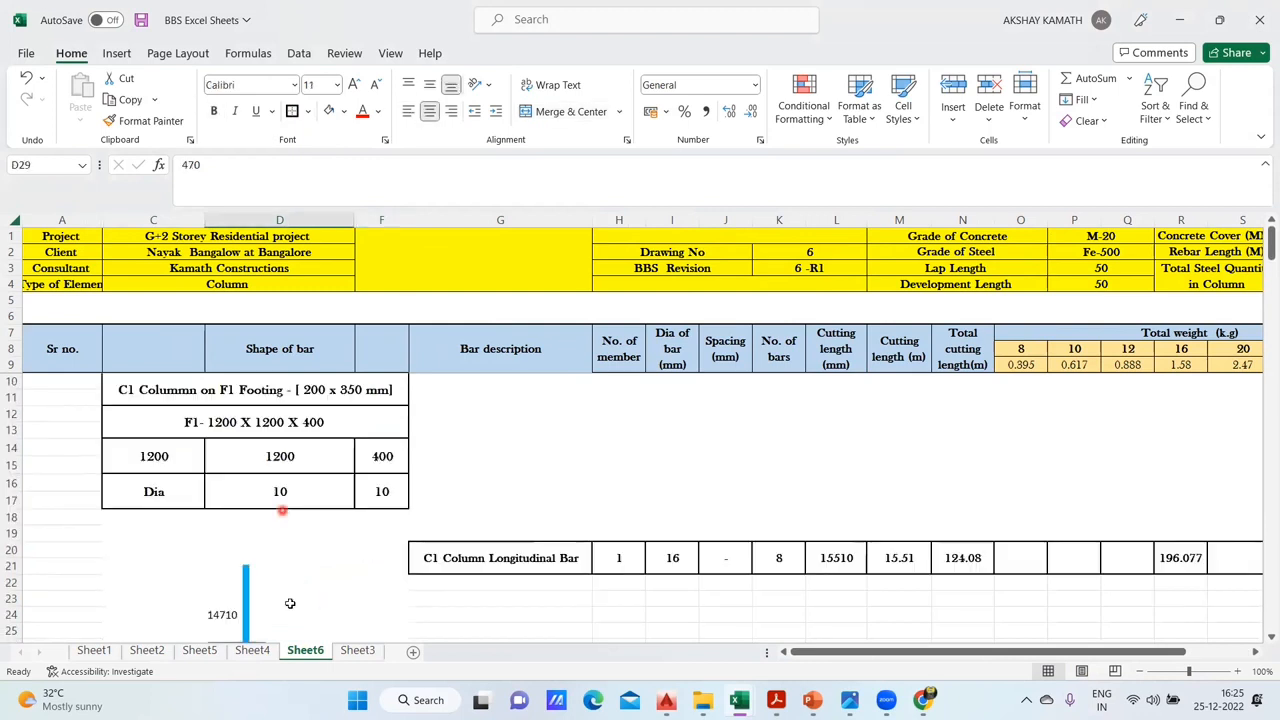
- Examine the Sheet4 formulas behind the bar shape's lower vertical length and bottom bend length
{"action": "left_click", "coordinate": [254, 651]}
{"action": "left_click", "coordinate": [234, 528]}
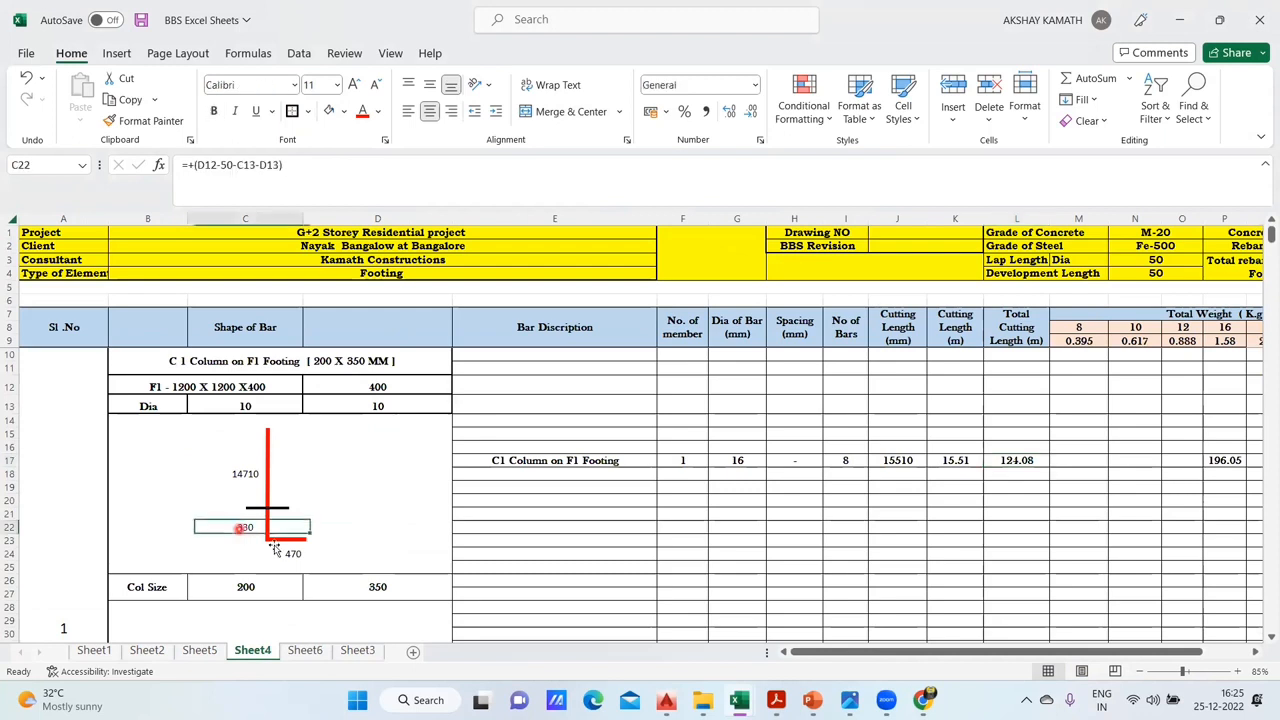
{"action": "left_click", "coordinate": [298, 557]}
{"action": "double_click", "coordinate": [298, 556]}
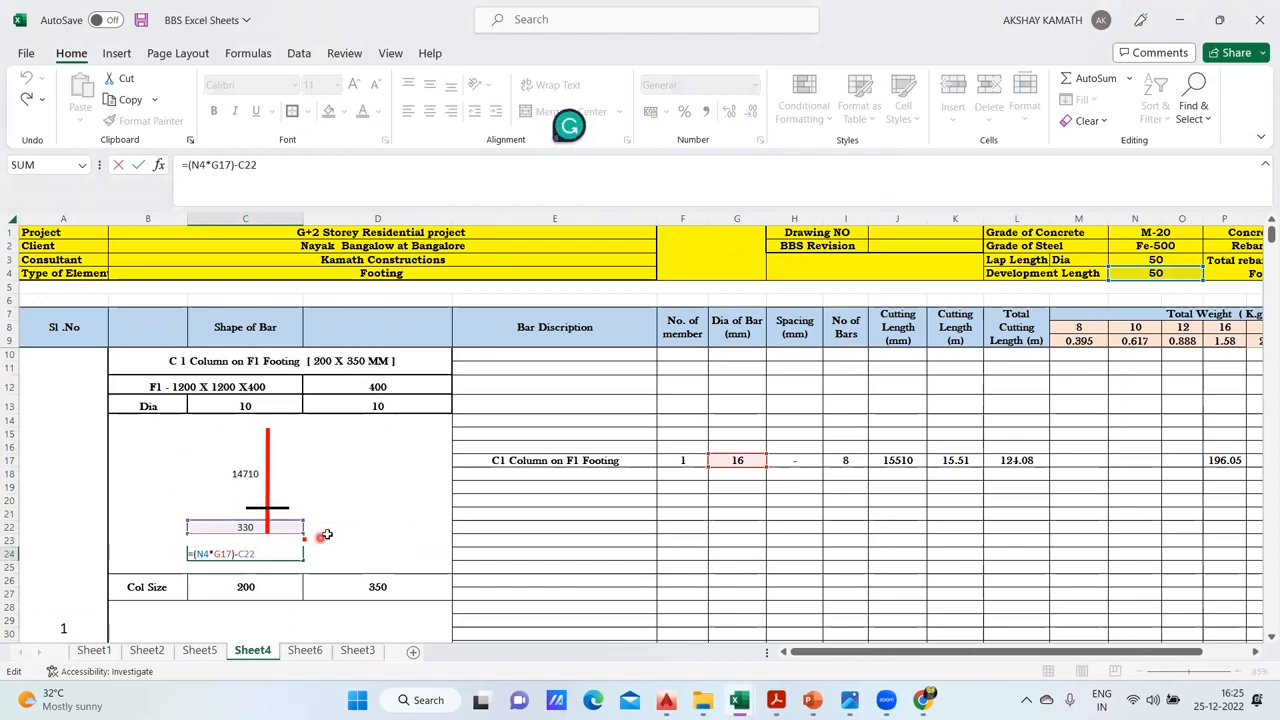
{"action": "key", "text": "Escape"}
- On Sheet6, clear the typed bend length in D29 and lower vertical length in D27 of the bar shape
{"action": "left_click", "coordinate": [304, 651]}
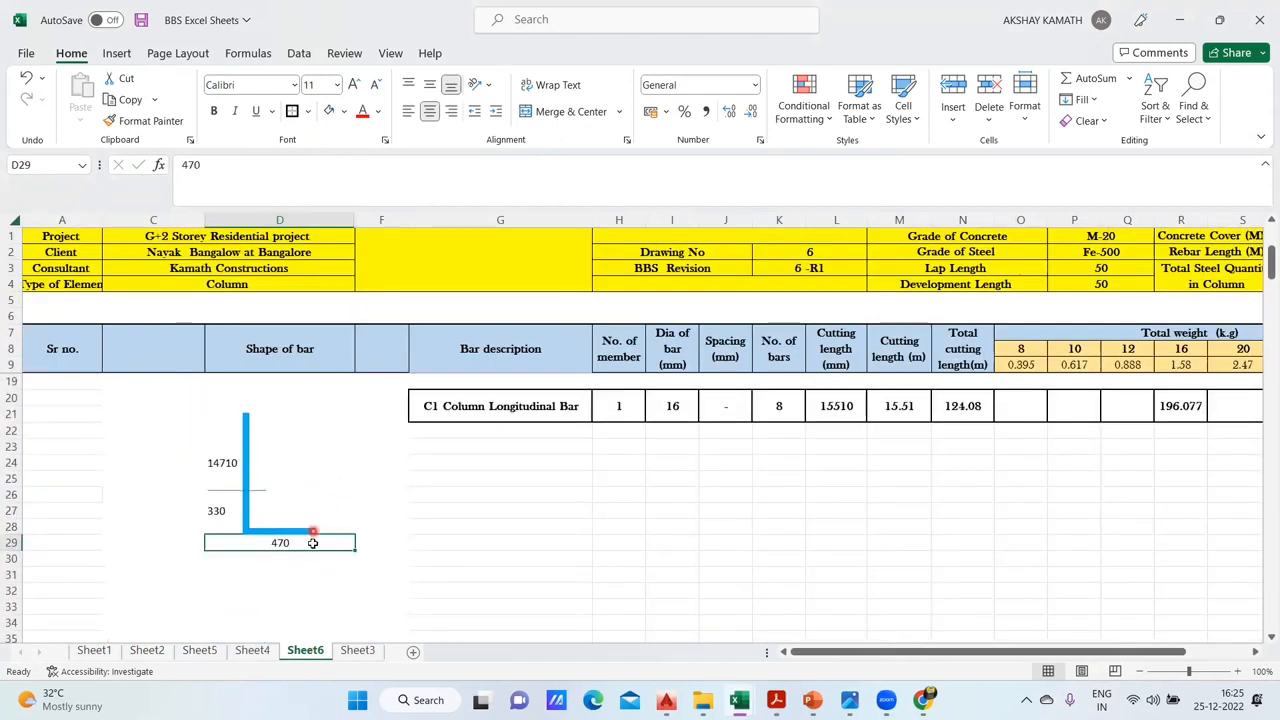
{"action": "double_click", "coordinate": [308, 544]}
{"action": "left_click_drag", "start_coordinate": [306, 547], "coordinate": [221, 555]}
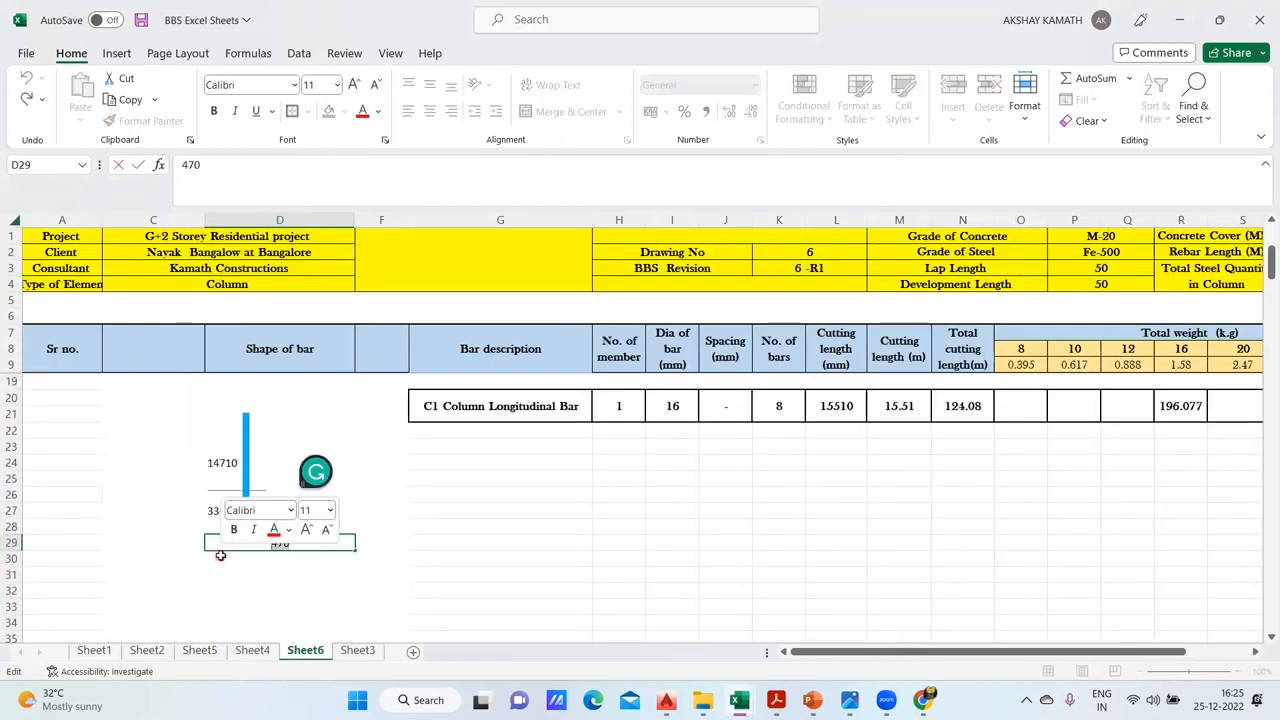
{"action": "key", "text": "BackSpace"}
{"action": "left_click", "coordinate": [222, 515]}
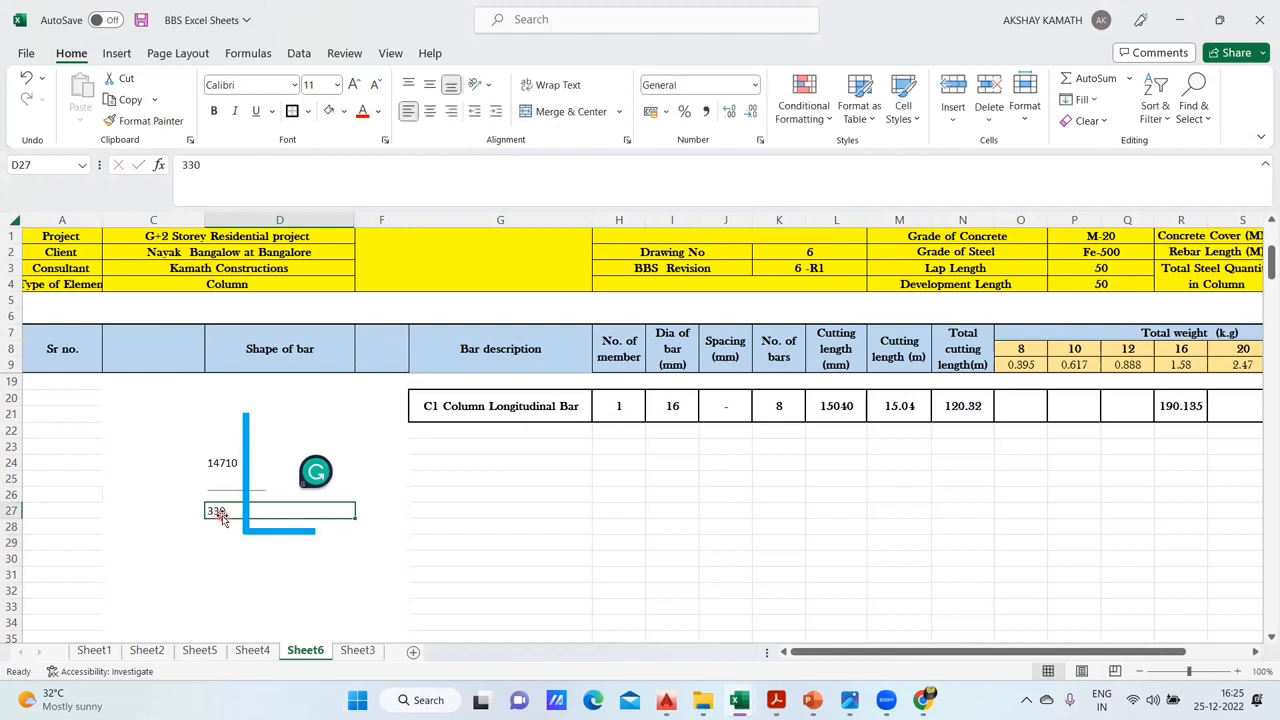
{"action": "key", "text": "Delete"}
{"action": "left_click", "coordinate": [363, 558]}
- Enter the formula +(F14-50-D16-F16) in D27 for the bar's lower vertical length
{"action": "scroll", "coordinate": [366, 565], "scroll_direction": "up", "scroll_amount": 1}
{"action": "scroll", "coordinate": [350, 572], "scroll_direction": "up", "scroll_amount": 2}
{"action": "double_click", "coordinate": [226, 563]}
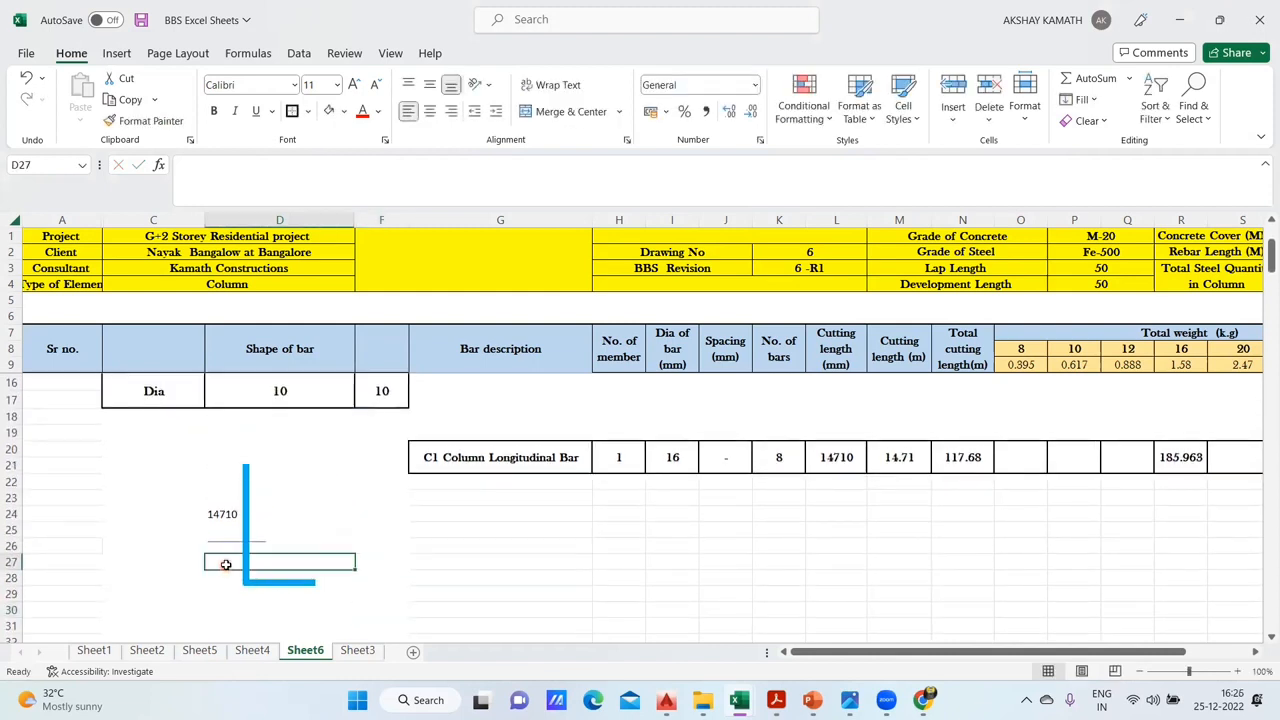
{"action": "type", "text": "+"}
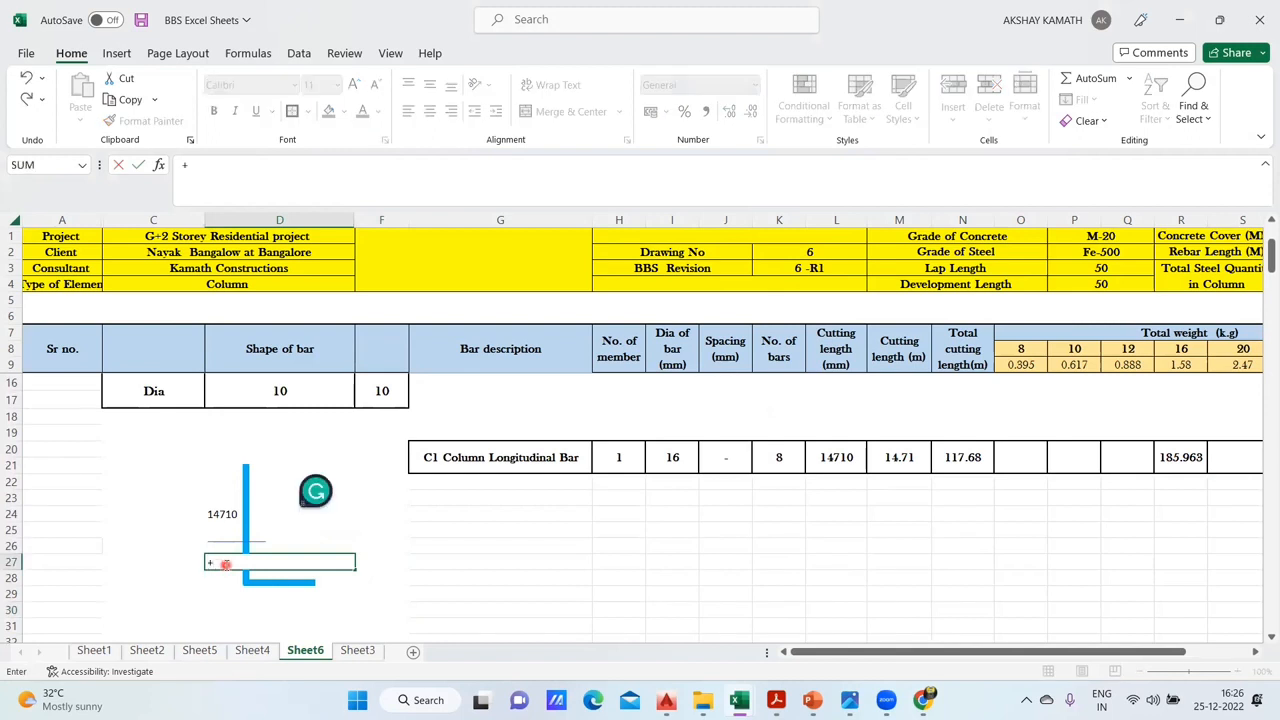
{"action": "type", "text": "("}
{"action": "scroll", "coordinate": [340, 525], "scroll_direction": "up", "scroll_amount": 2}
{"action": "left_click", "coordinate": [388, 455]}
{"action": "type", "text": "-"}
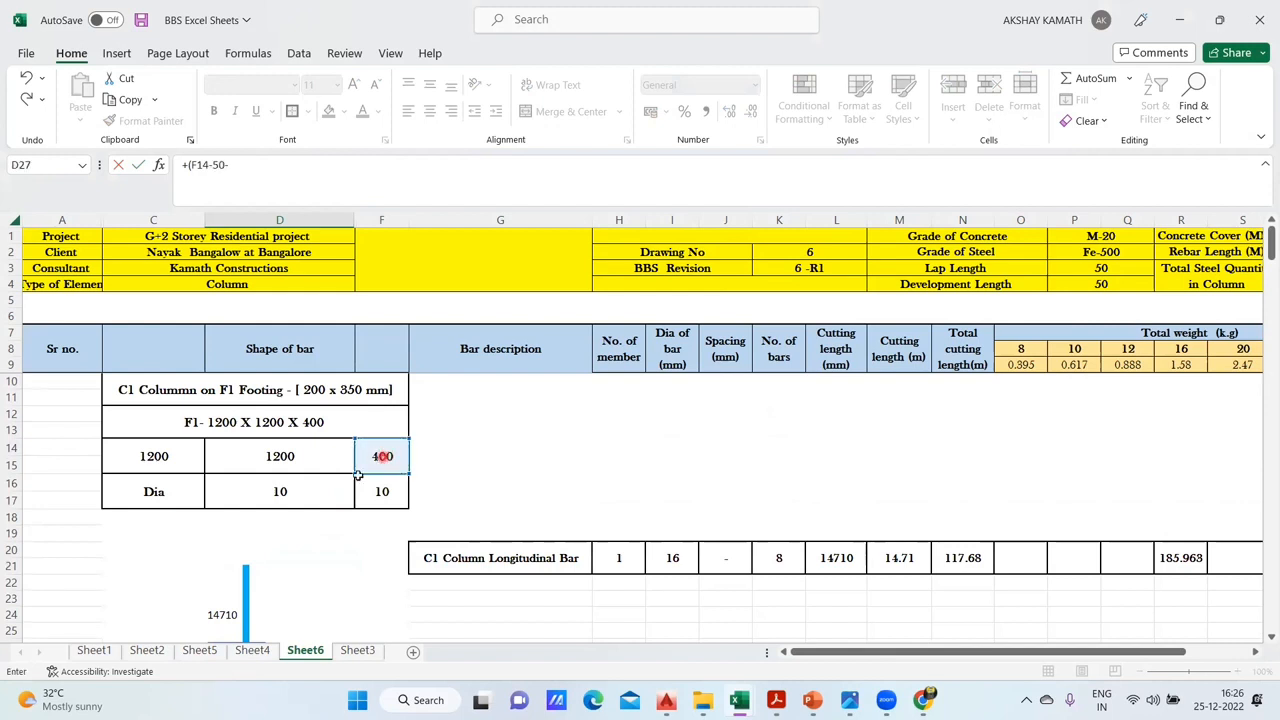
{"action": "type", "text": "50-"}
{"action": "left_click", "coordinate": [320, 487]}
{"action": "type", "text": "-"}
{"action": "left_click", "coordinate": [387, 501]}
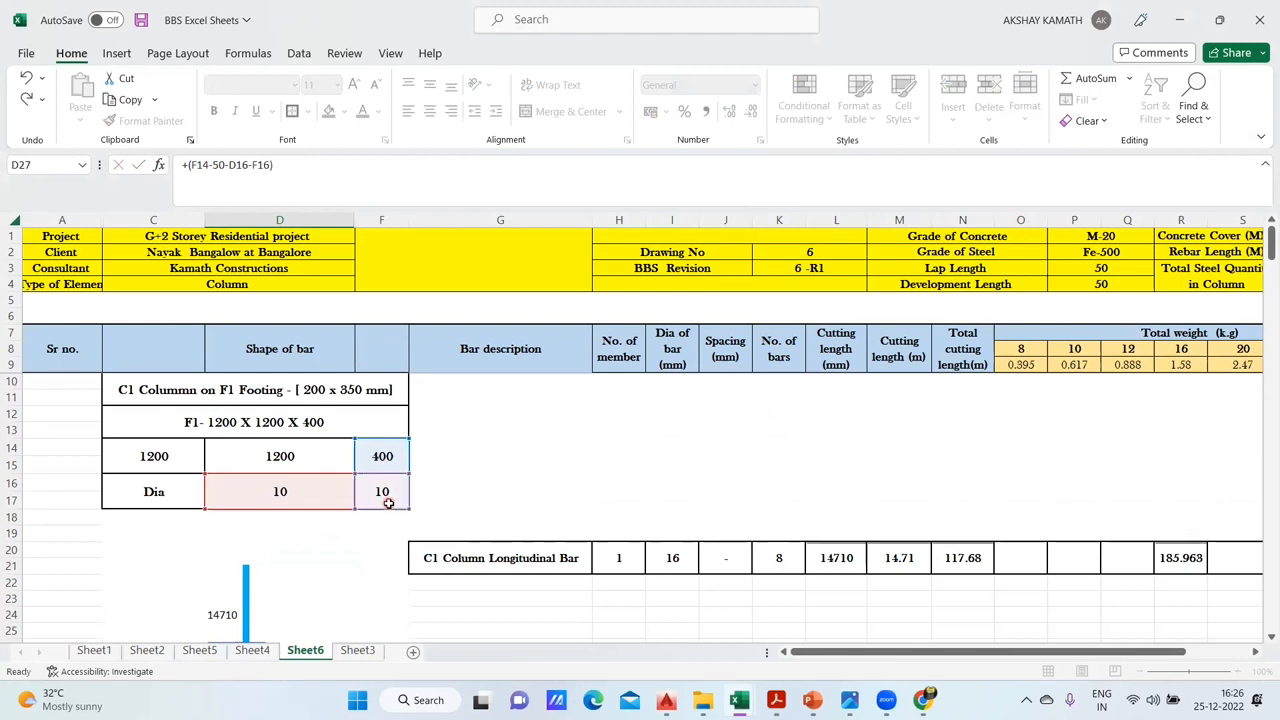
{"action": "key", "text": "Return"}
- Following the Sheet4 bend length formula, enter +(P4*I20)-D27 in D29 on Sheet6 for the bar shape's bottom bend length
{"action": "left_click", "coordinate": [252, 651]}
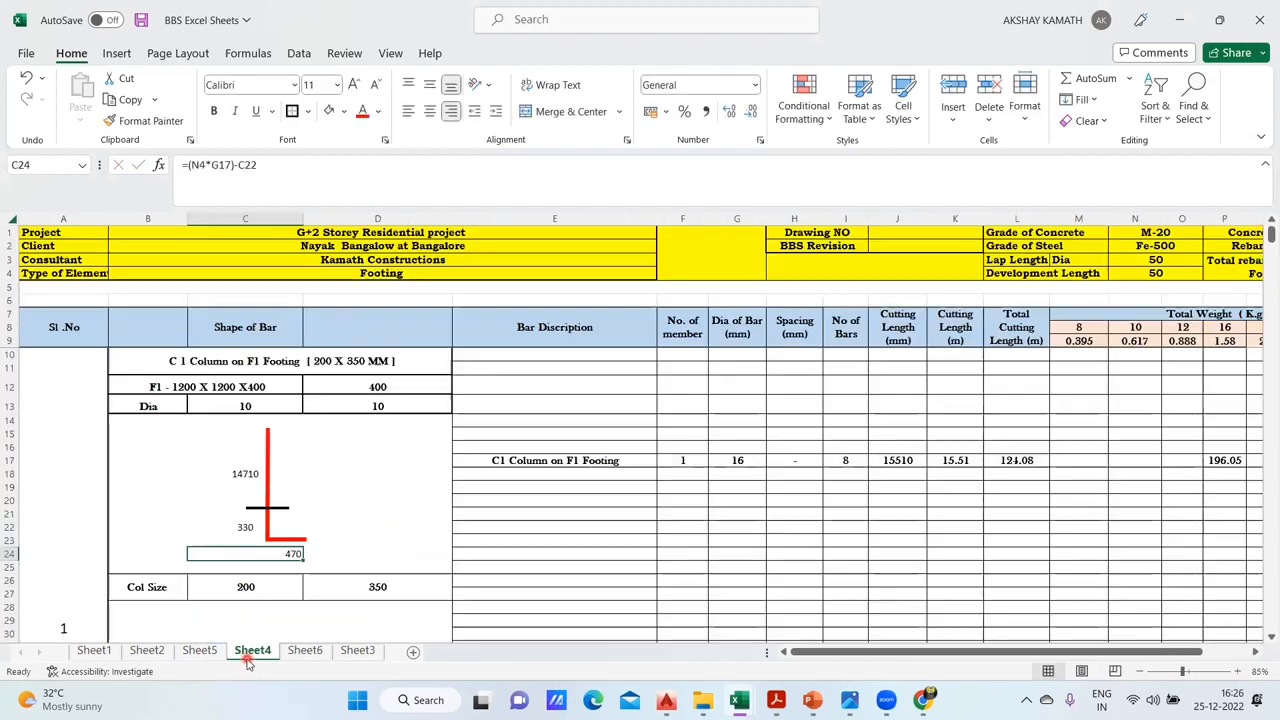
{"action": "left_click", "coordinate": [307, 651]}
{"action": "left_click", "coordinate": [286, 550]}
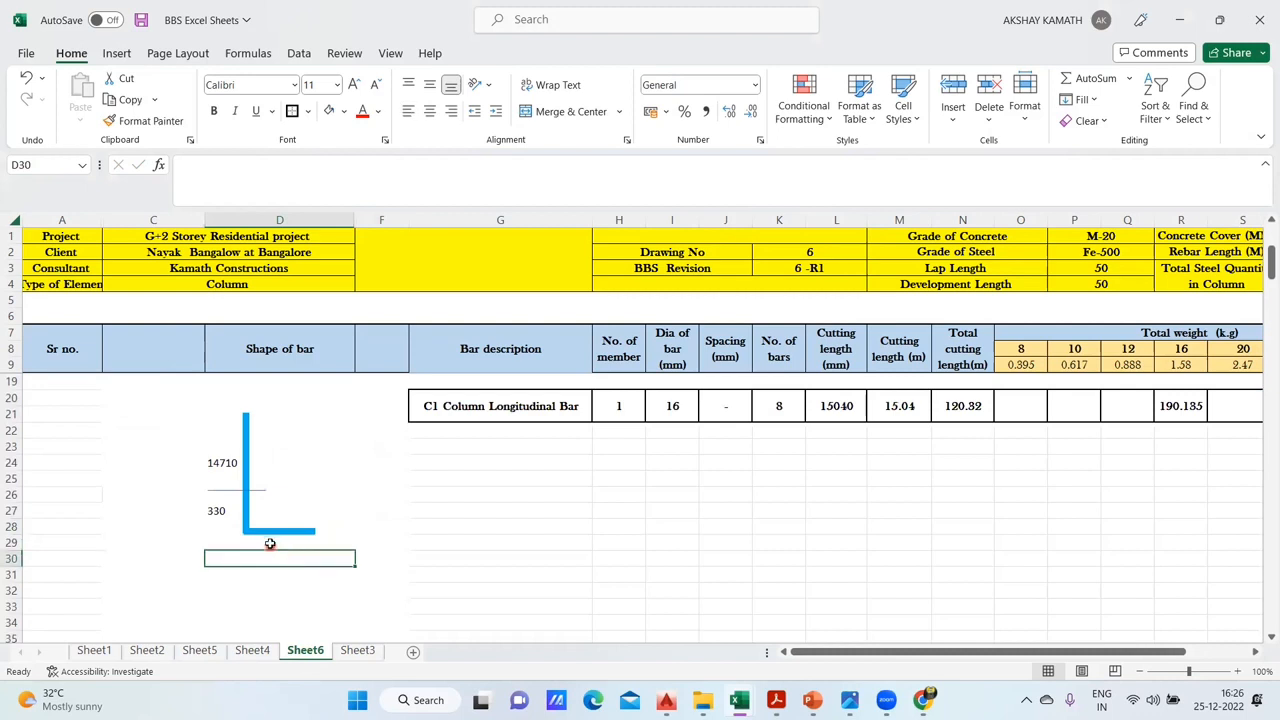
{"action": "double_click", "coordinate": [286, 552]}
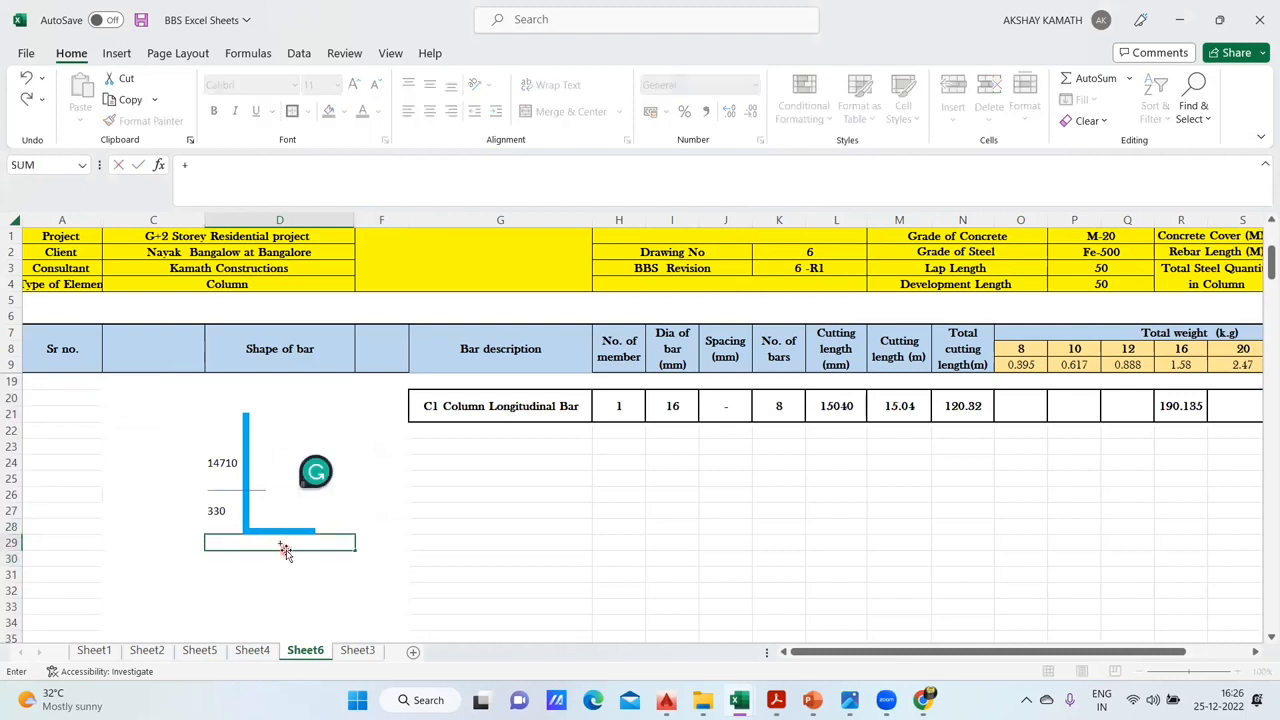
{"action": "type", "text": "+("}
{"action": "left_click", "coordinate": [1127, 290]}
{"action": "type", "text": "*"}
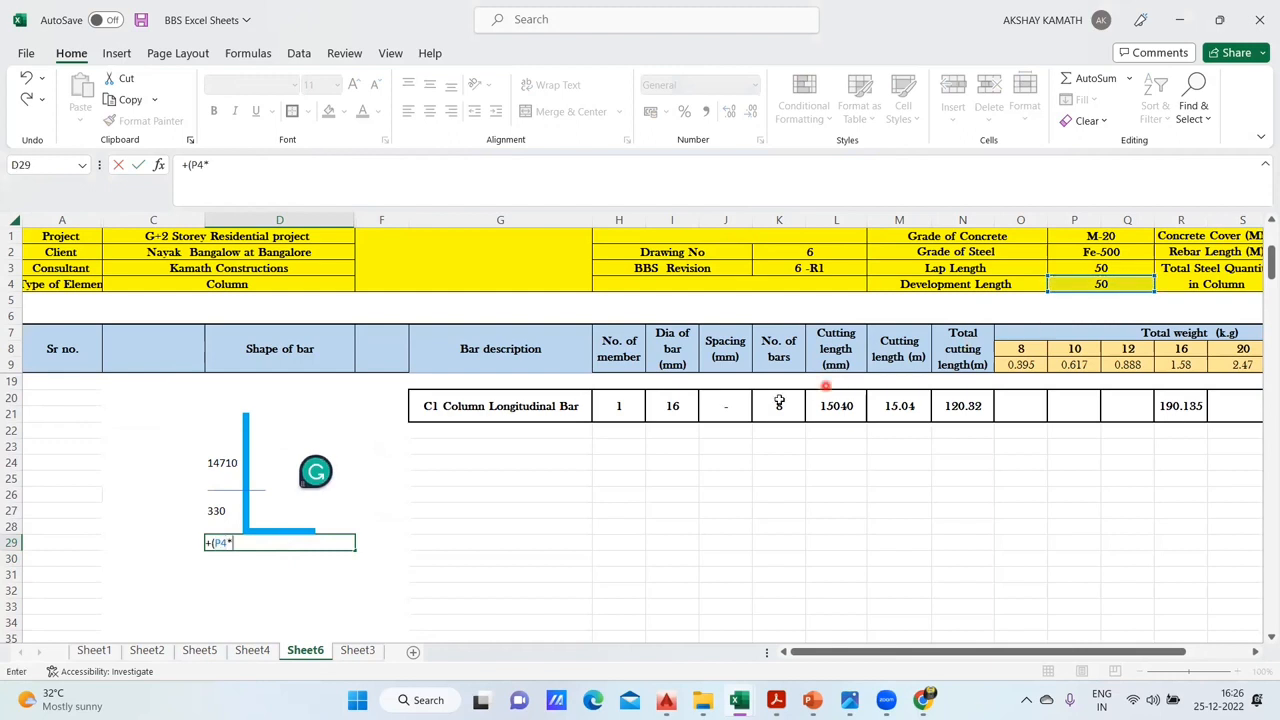
{"action": "left_click", "coordinate": [689, 411]}
{"action": "type", "text": ")-"}
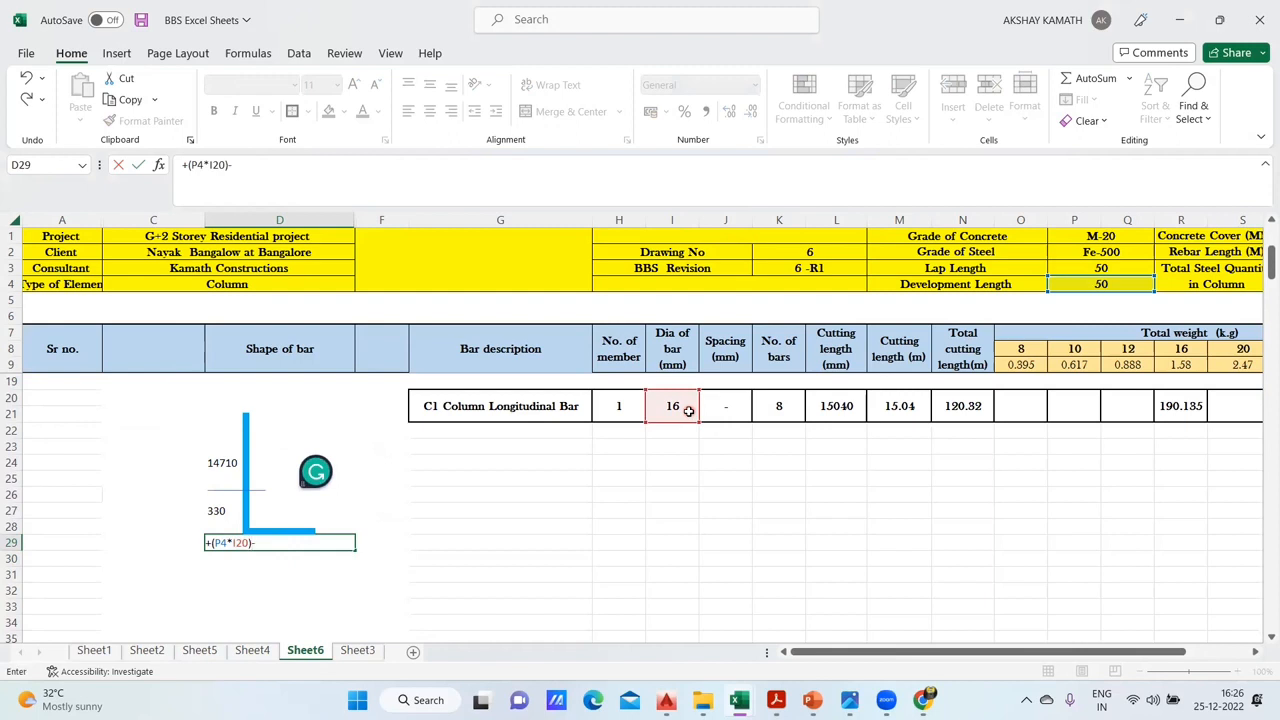
{"action": "left_click", "coordinate": [207, 511]}
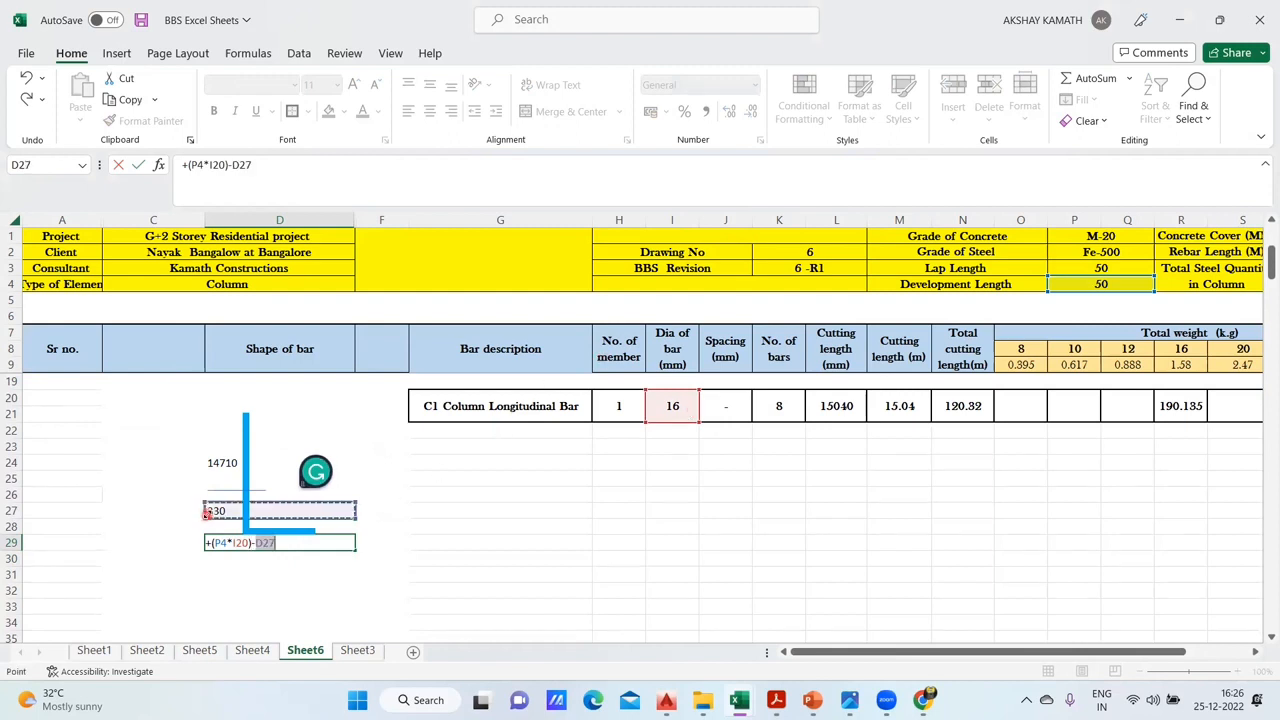
{"action": "key", "text": "Return"}
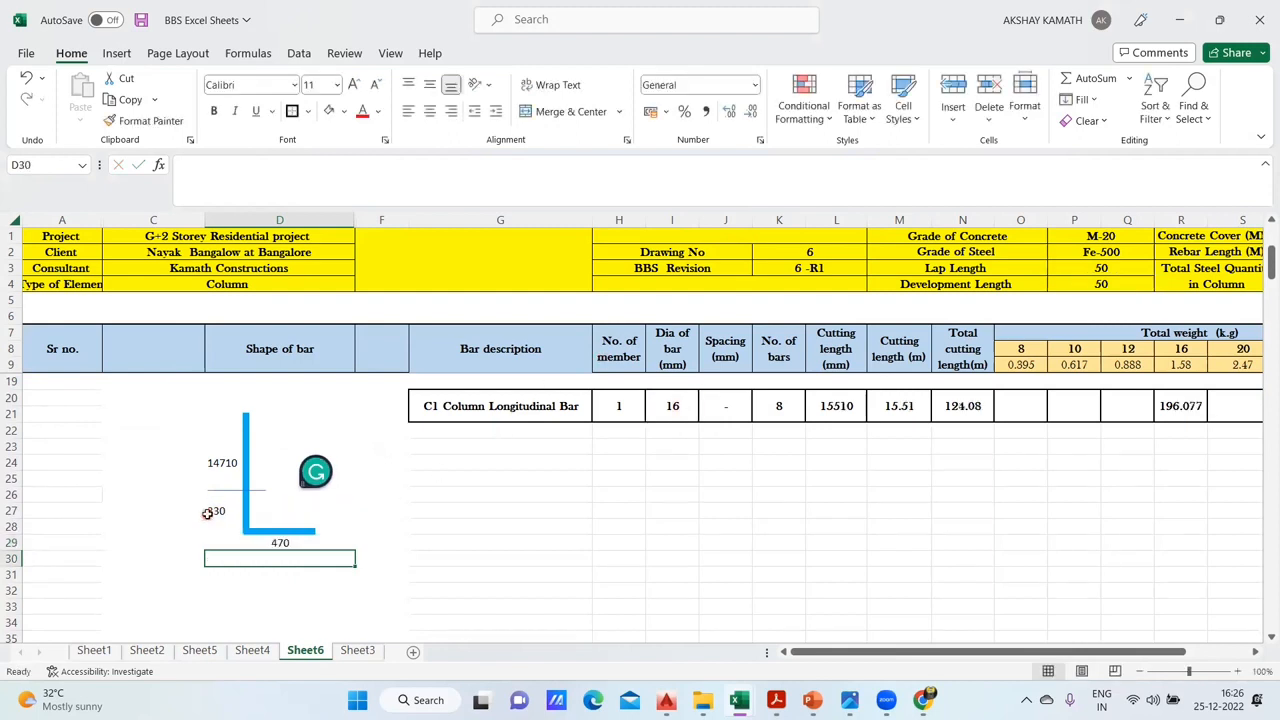
- Compare Sheet6's bottom bend and lower vertical lengths with the Sheet4 bar shape and check the bend formula in D29
{"action": "left_click", "coordinate": [253, 656]}
{"action": "left_click", "coordinate": [305, 651]}
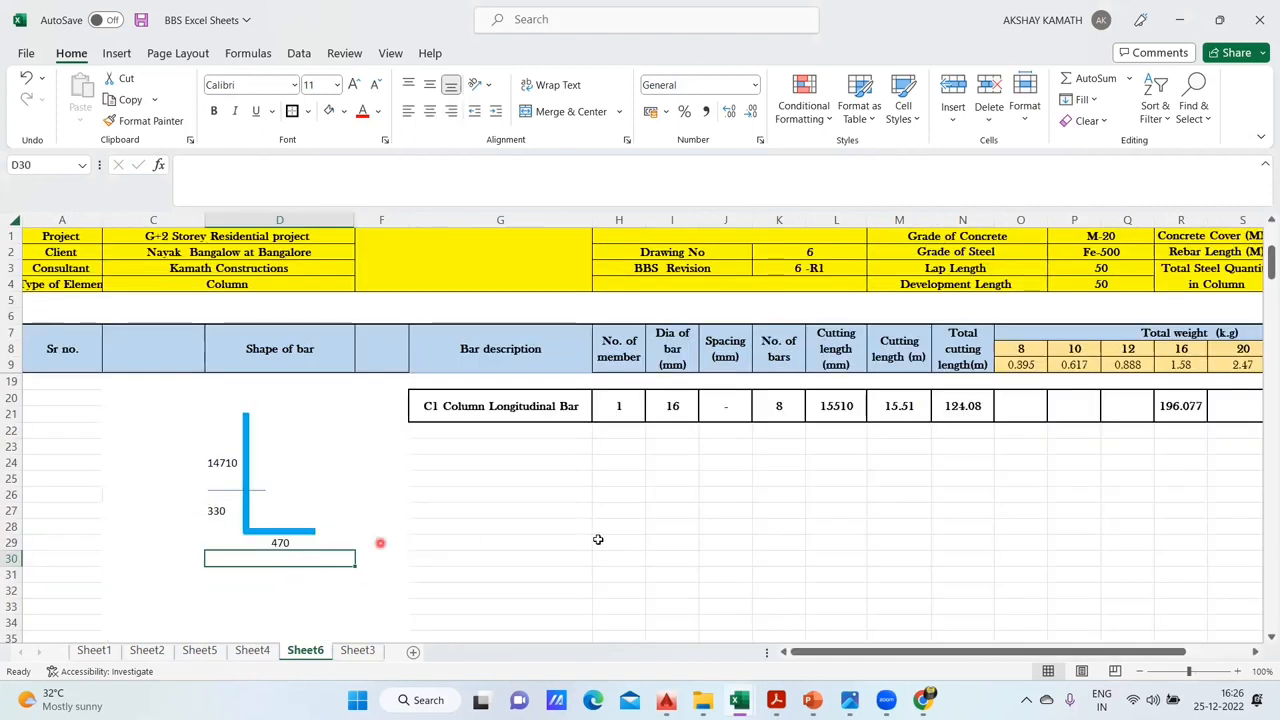
{"action": "left_click", "coordinate": [501, 565]}
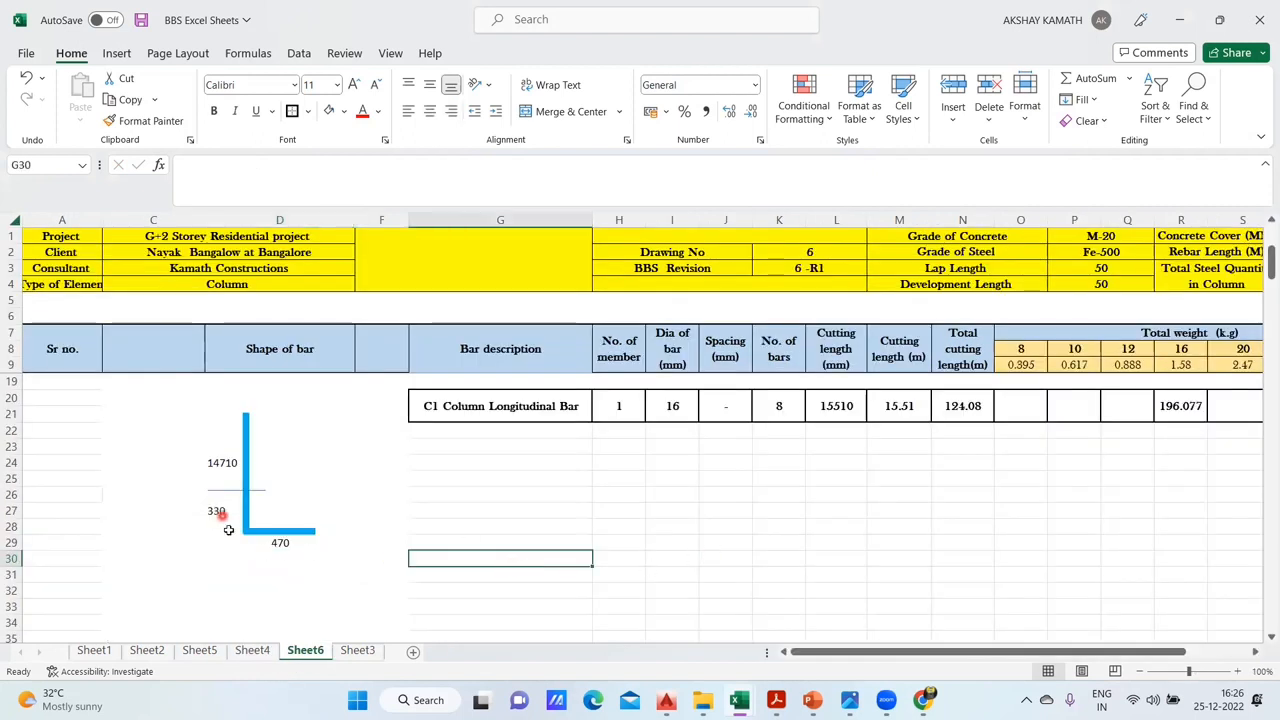
{"action": "left_click", "coordinate": [287, 542]}
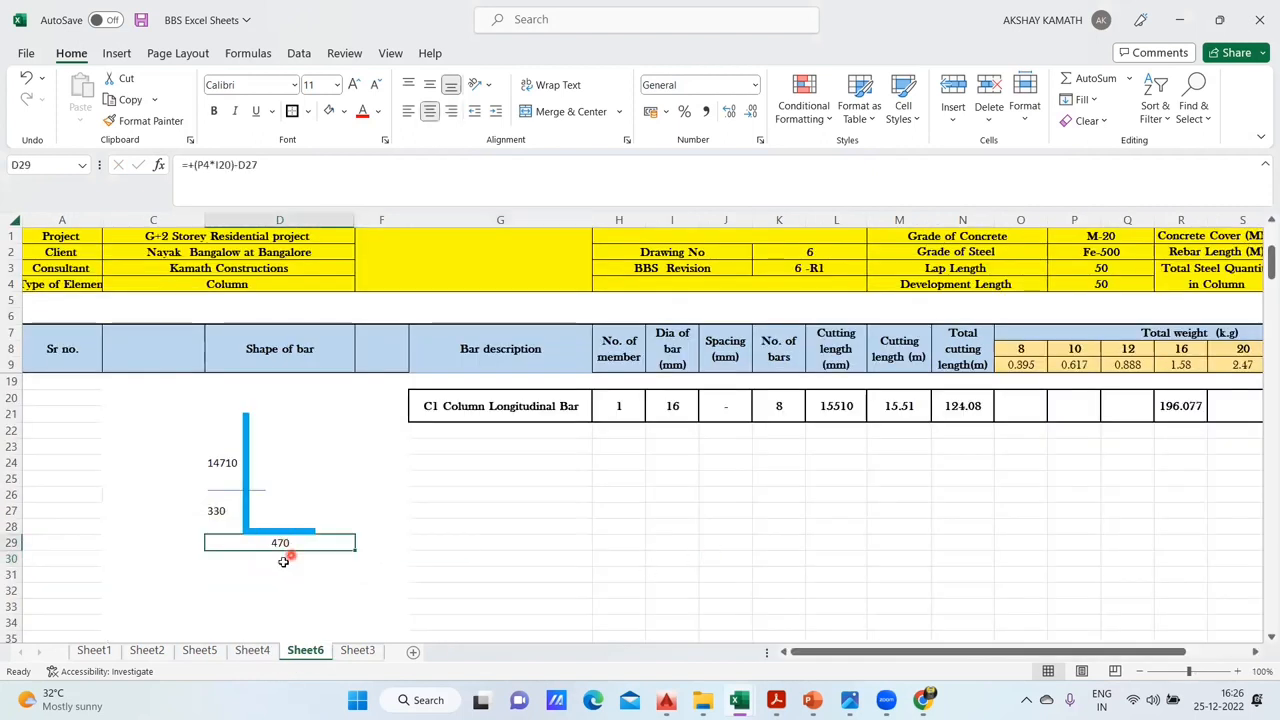
{"action": "left_click", "coordinate": [216, 511]}
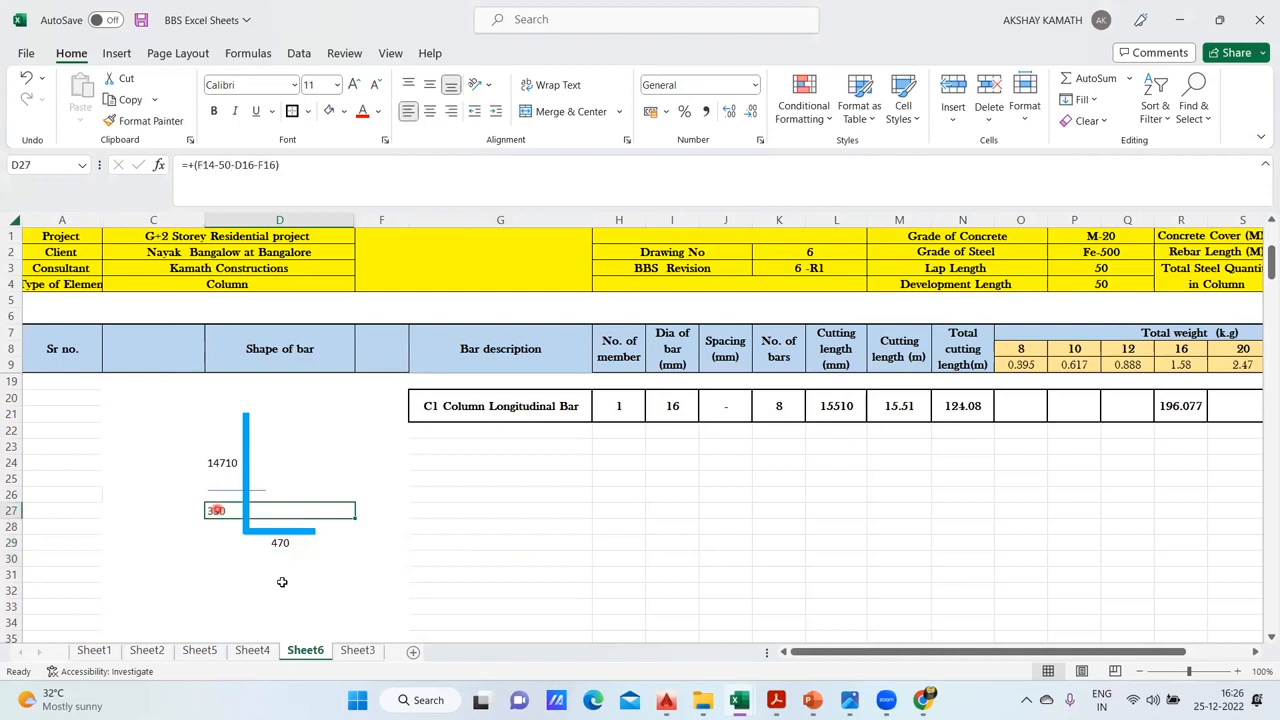
- Replace the typed upper vertical length in D24 with the formula +(2500-F14)+350+3300+3300+3300
{"action": "left_click", "coordinate": [230, 463]}
{"action": "scroll", "coordinate": [230, 463], "scroll_direction": "up", "scroll_amount": 1}
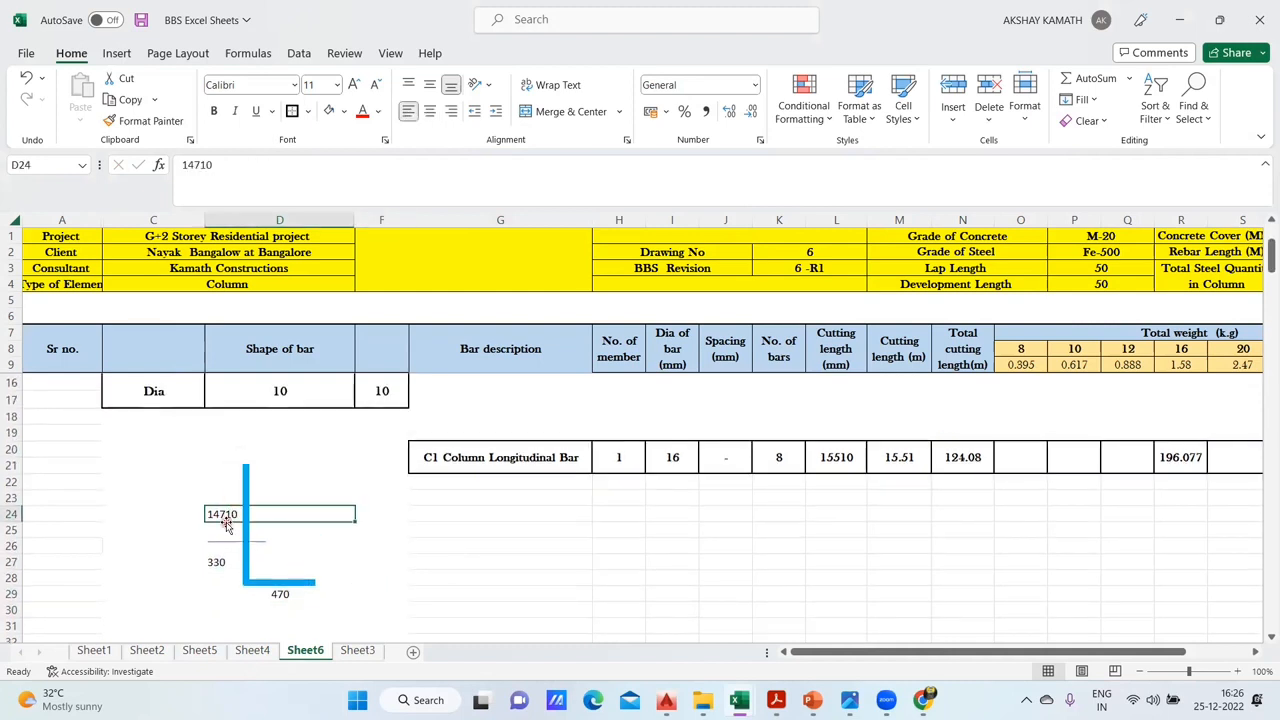
{"action": "double_click", "coordinate": [203, 165]}
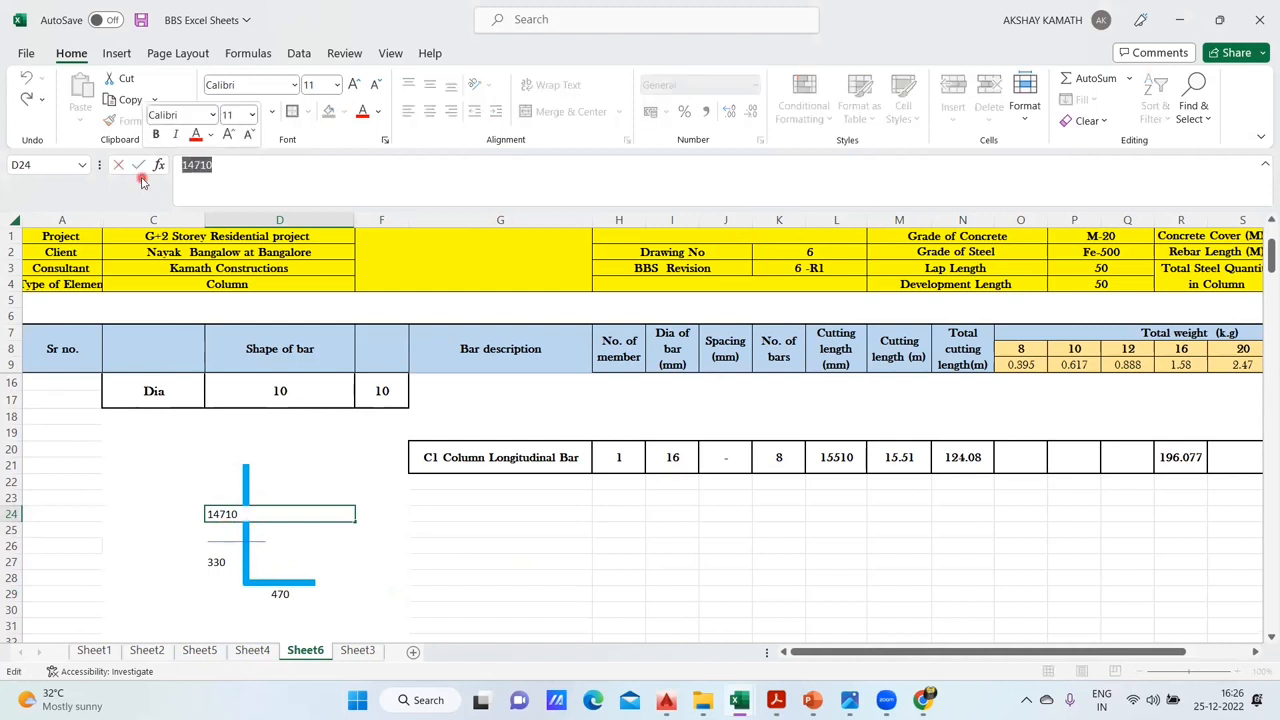
{"action": "key", "text": "BackSpace"}
{"action": "type", "text": "+"}
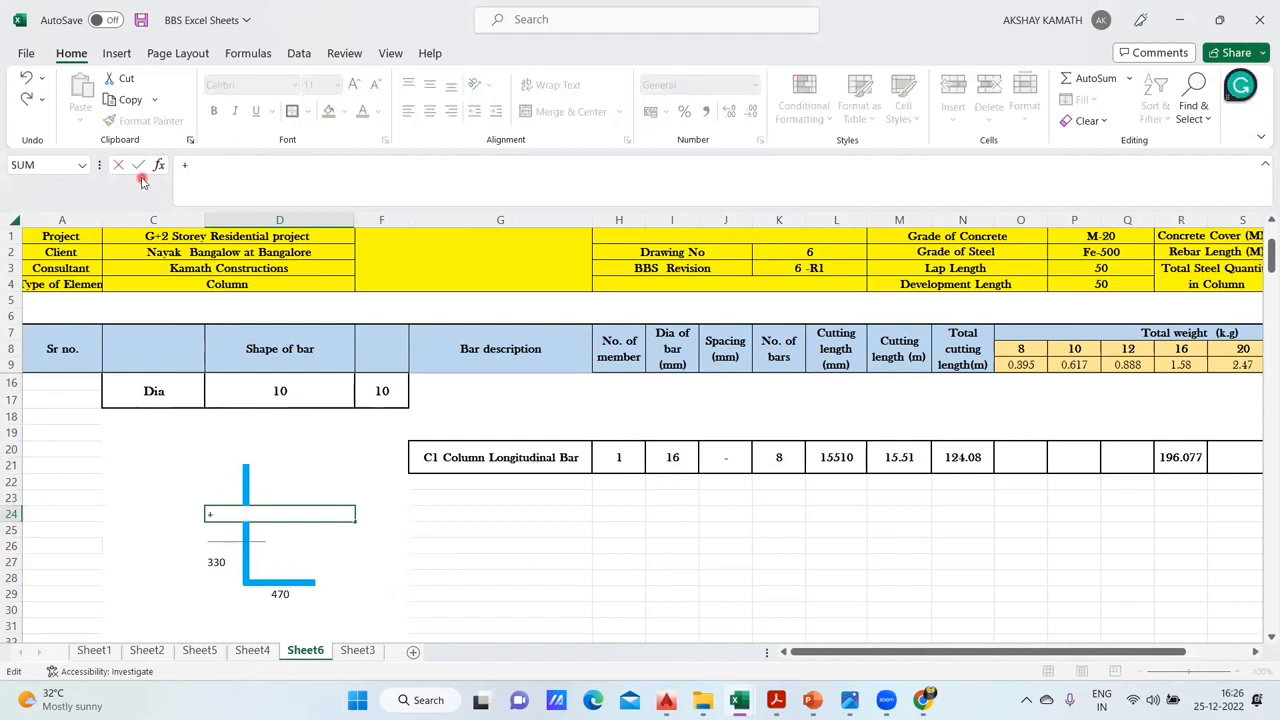
{"action": "type", "text": "("}
{"action": "scroll", "coordinate": [445, 494], "scroll_direction": "up", "scroll_amount": 1}
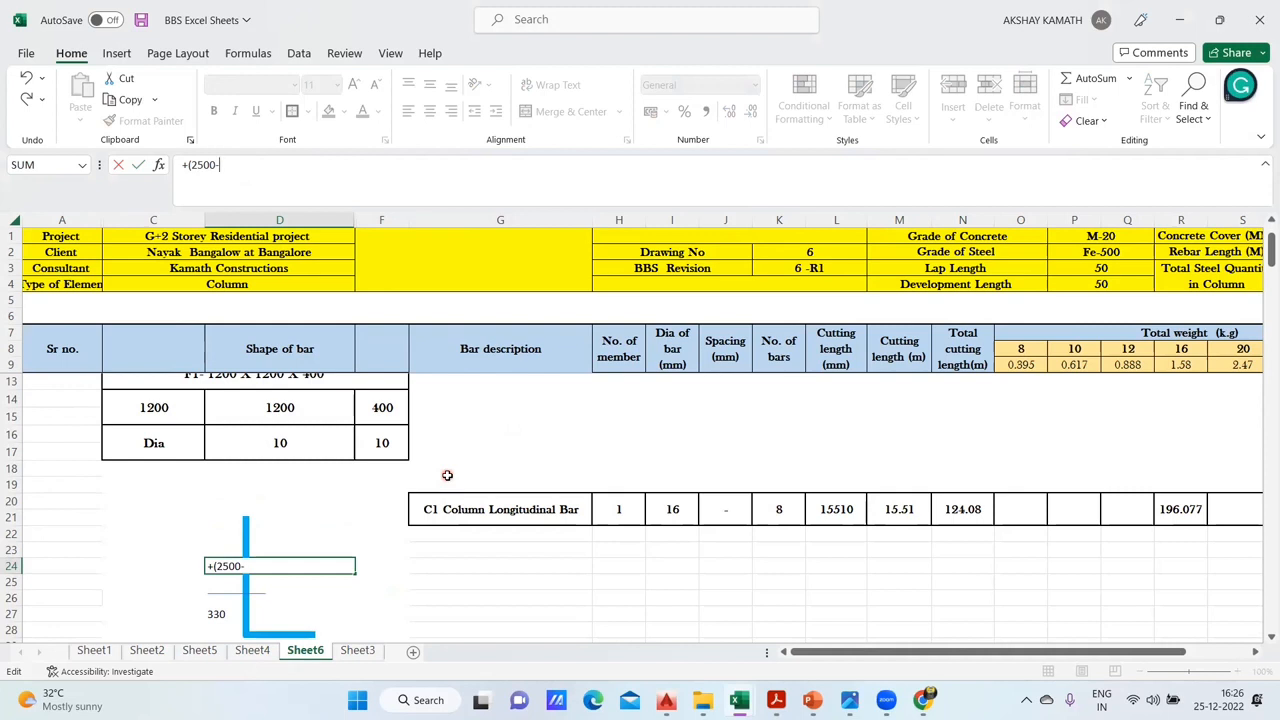
{"action": "type", "text": "2500-"}
{"action": "scroll", "coordinate": [432, 443], "scroll_direction": "up", "scroll_amount": 1}
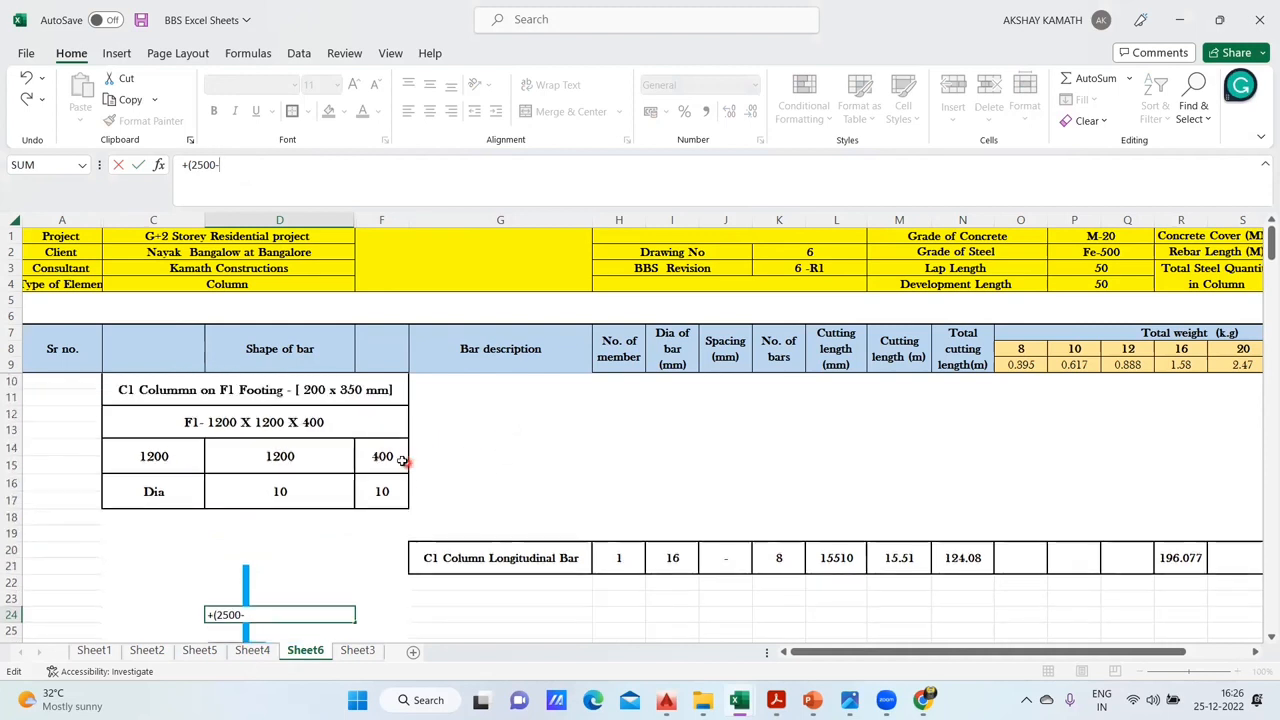
{"action": "left_click", "coordinate": [390, 456]}
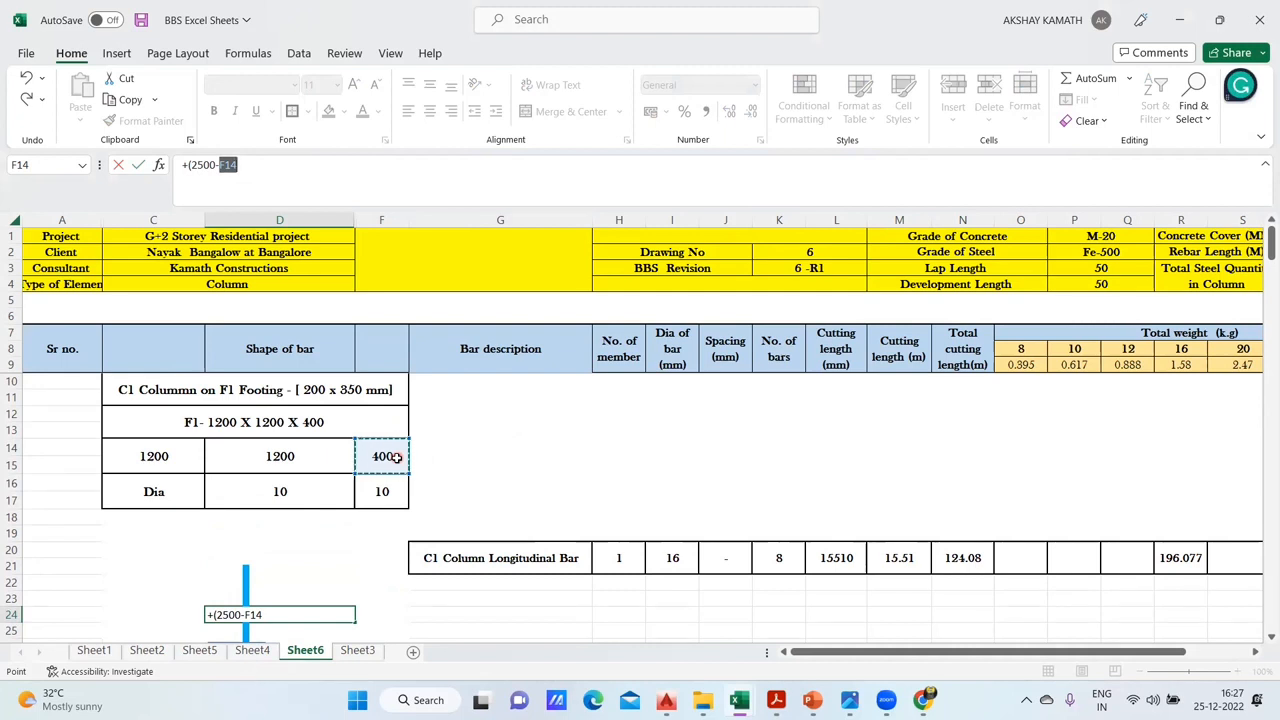
{"action": "type", "text": ")"}
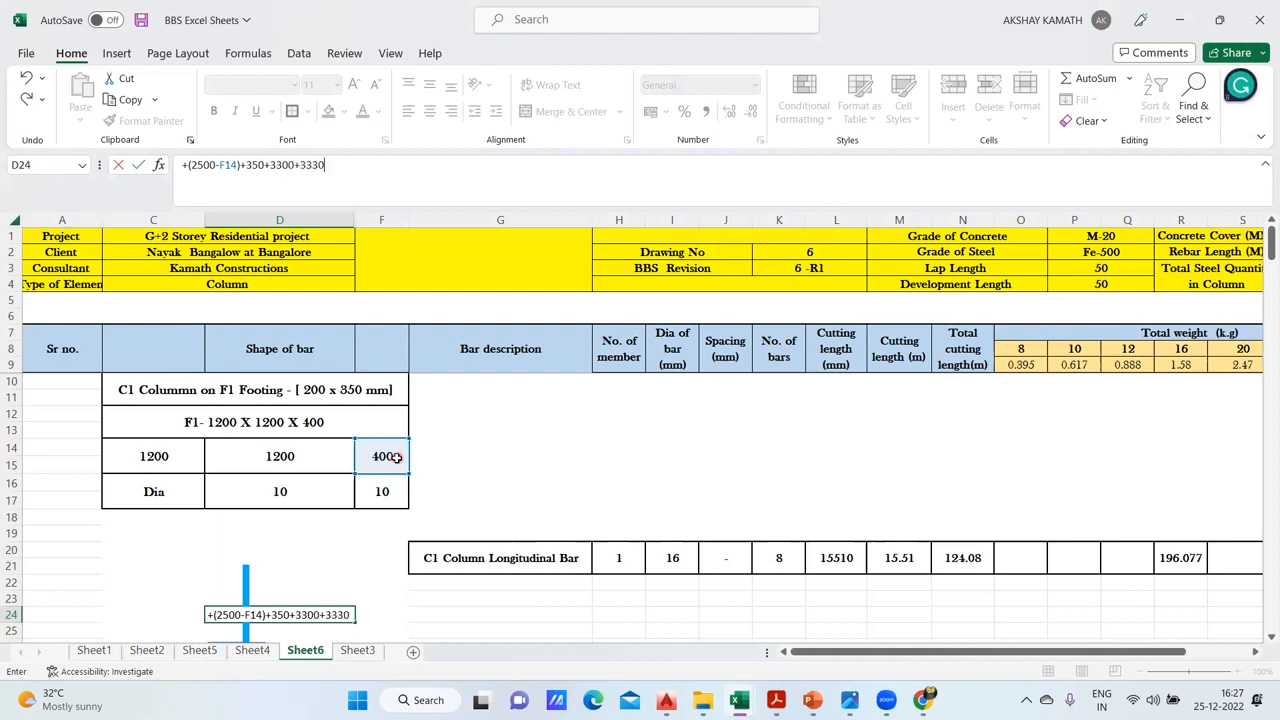
{"action": "type", "text": "+350+3300+3300+3300-40+(3*"}
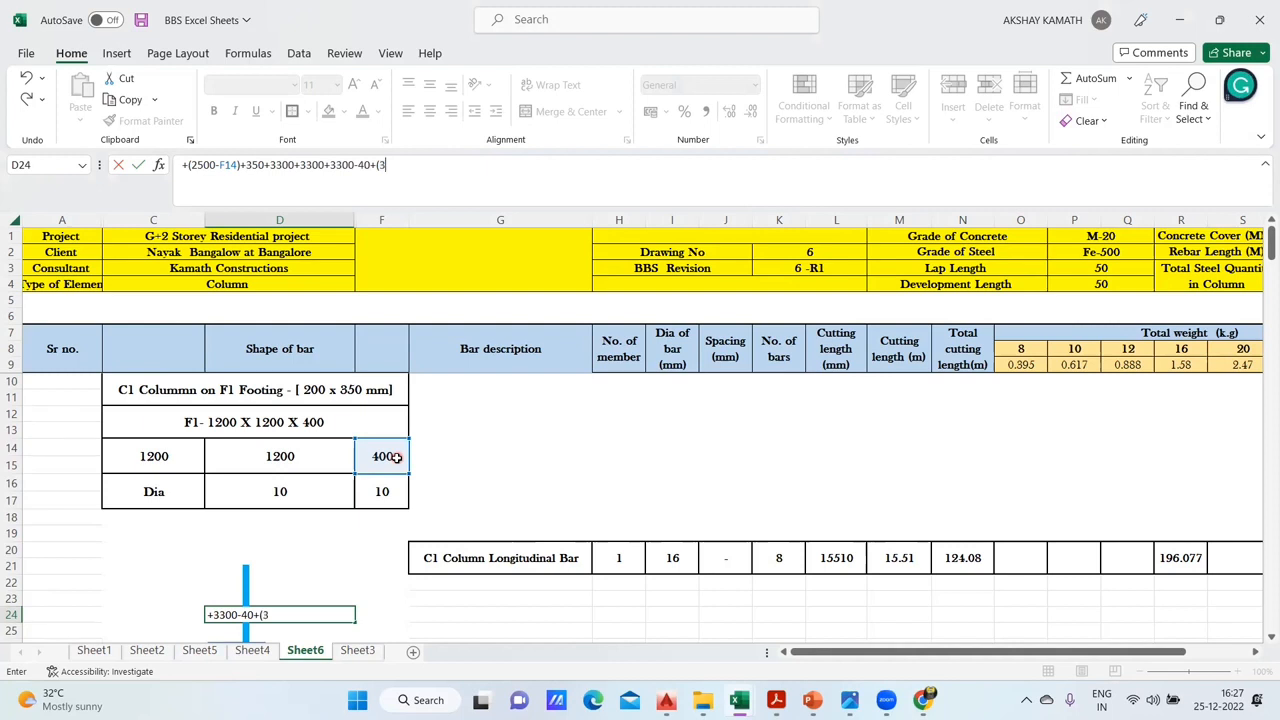
- Complete the upper vertical length formula in D24 by appending -40+(3*P3*I20), using the lap length and bar diameter cells
{"action": "left_click", "coordinate": [1121, 267]}
{"action": "type", "text": "*"}
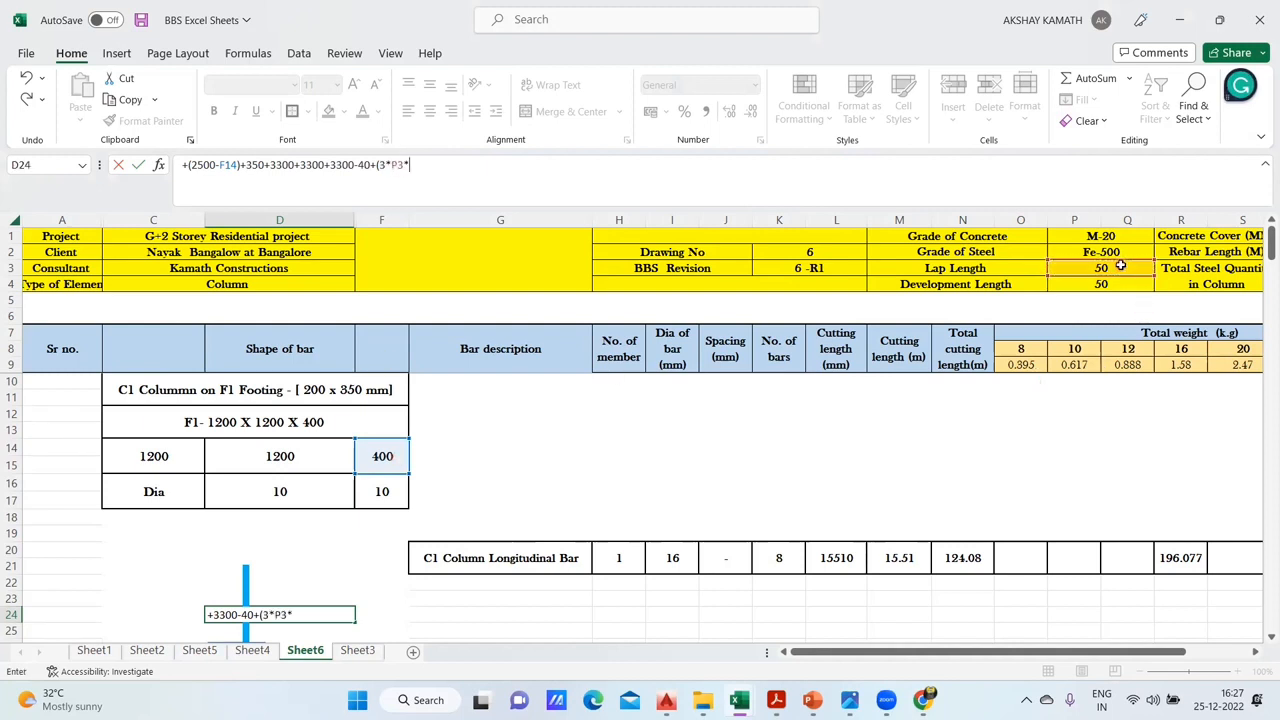
{"action": "left_click", "coordinate": [680, 556]}
{"action": "type", "text": ")"}
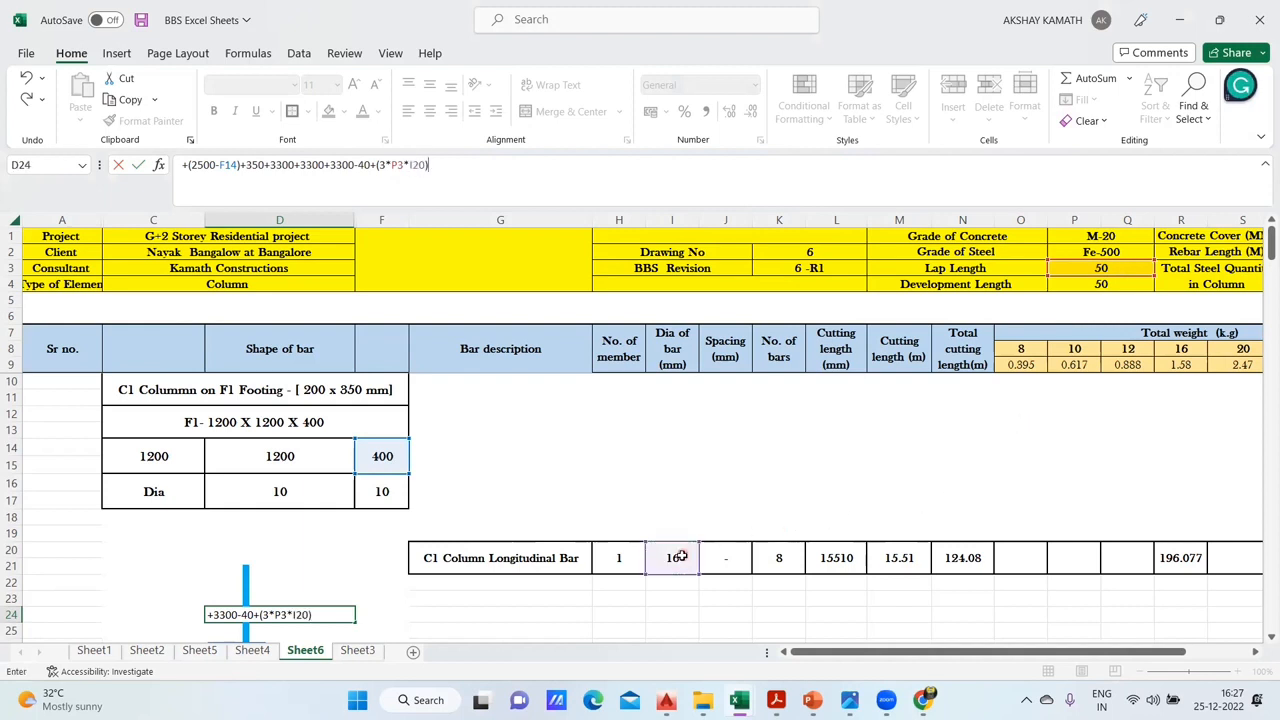
{"action": "key", "text": "Return"}
- Compare the upper length formula in D24 on Sheet6 with C18 on Sheet4, along with both sheets' longitudinal bar rows
{"action": "scroll", "coordinate": [598, 545], "scroll_direction": "down", "scroll_amount": 2}
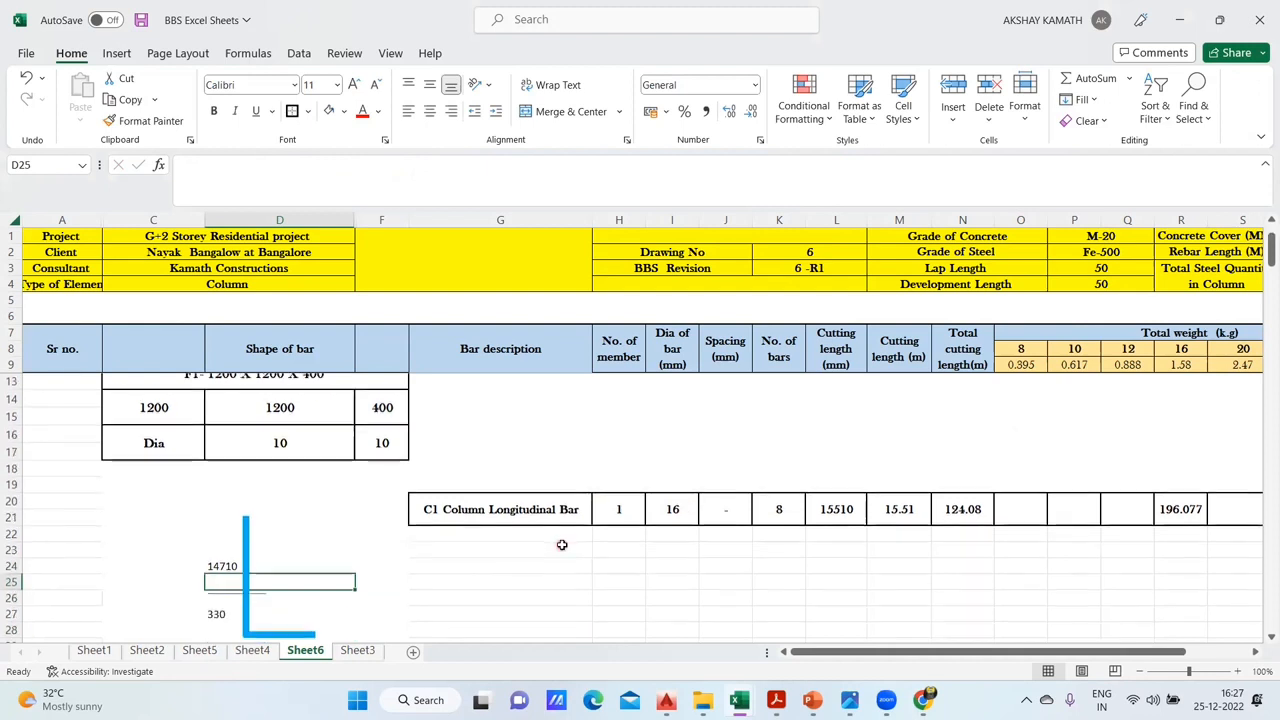
{"action": "left_click", "coordinate": [252, 650]}
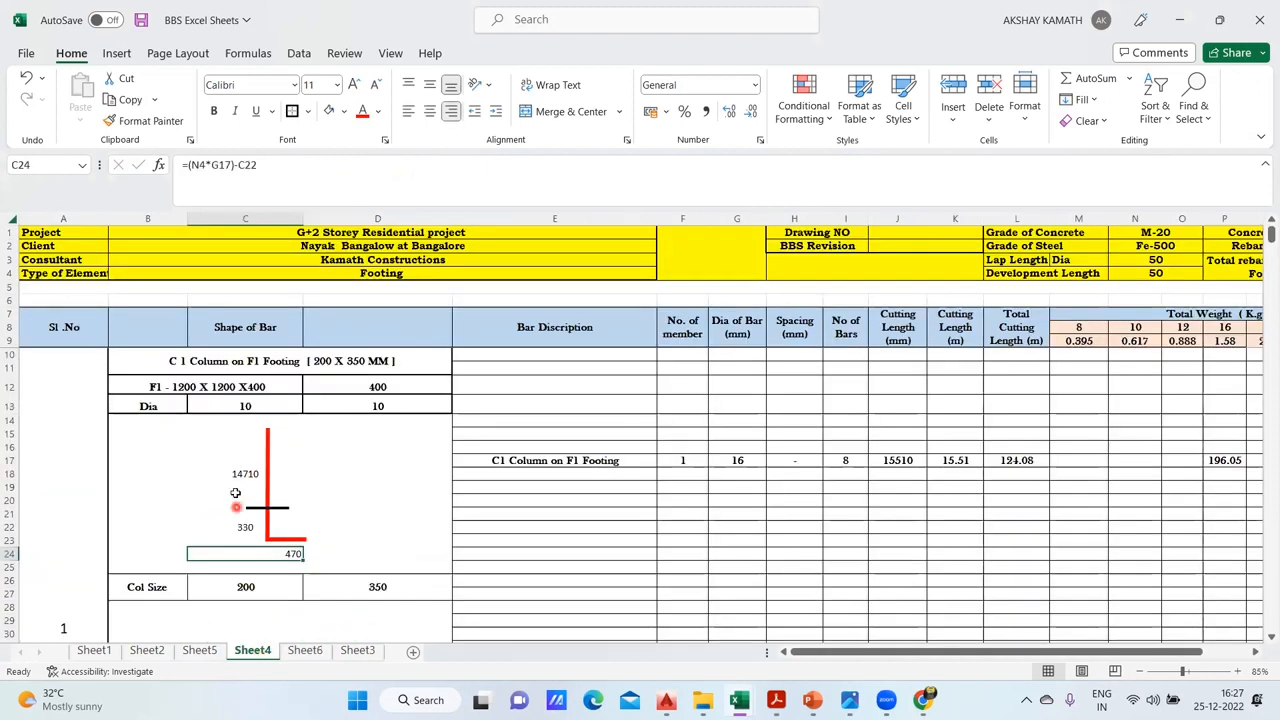
{"action": "left_click", "coordinate": [305, 650]}
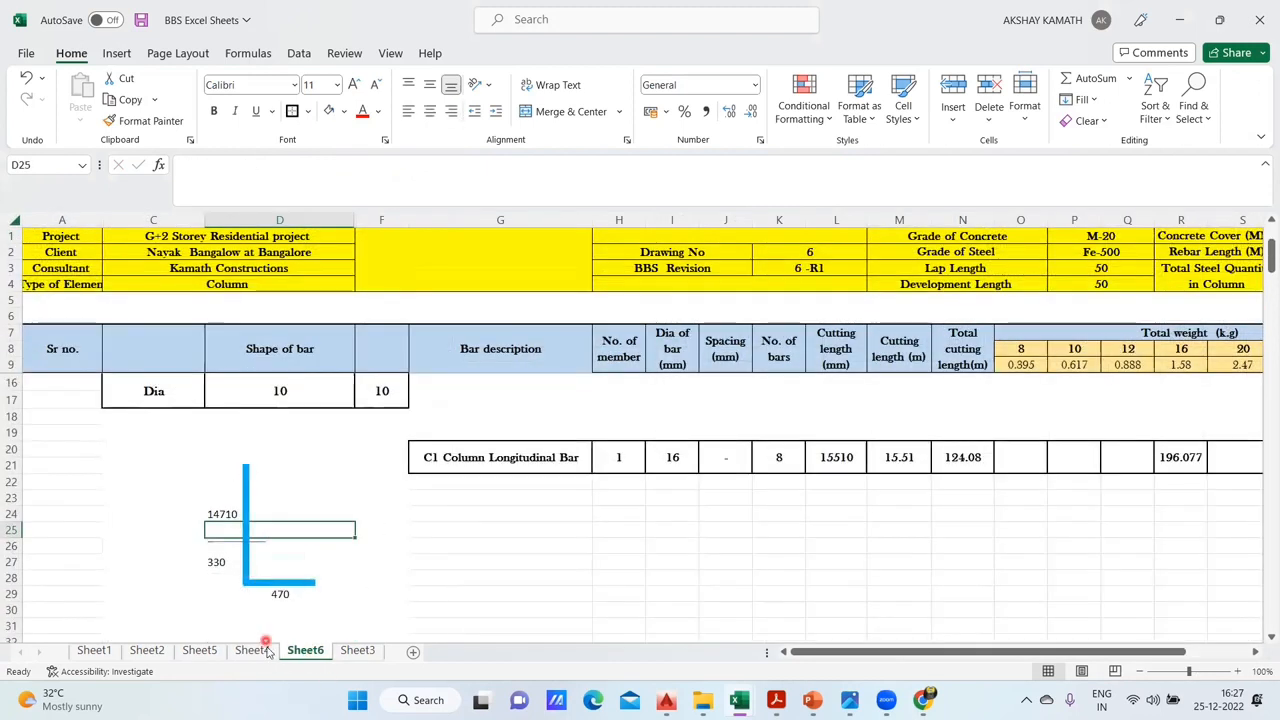
{"action": "left_click", "coordinate": [252, 650]}
{"action": "left_click", "coordinate": [245, 476]}
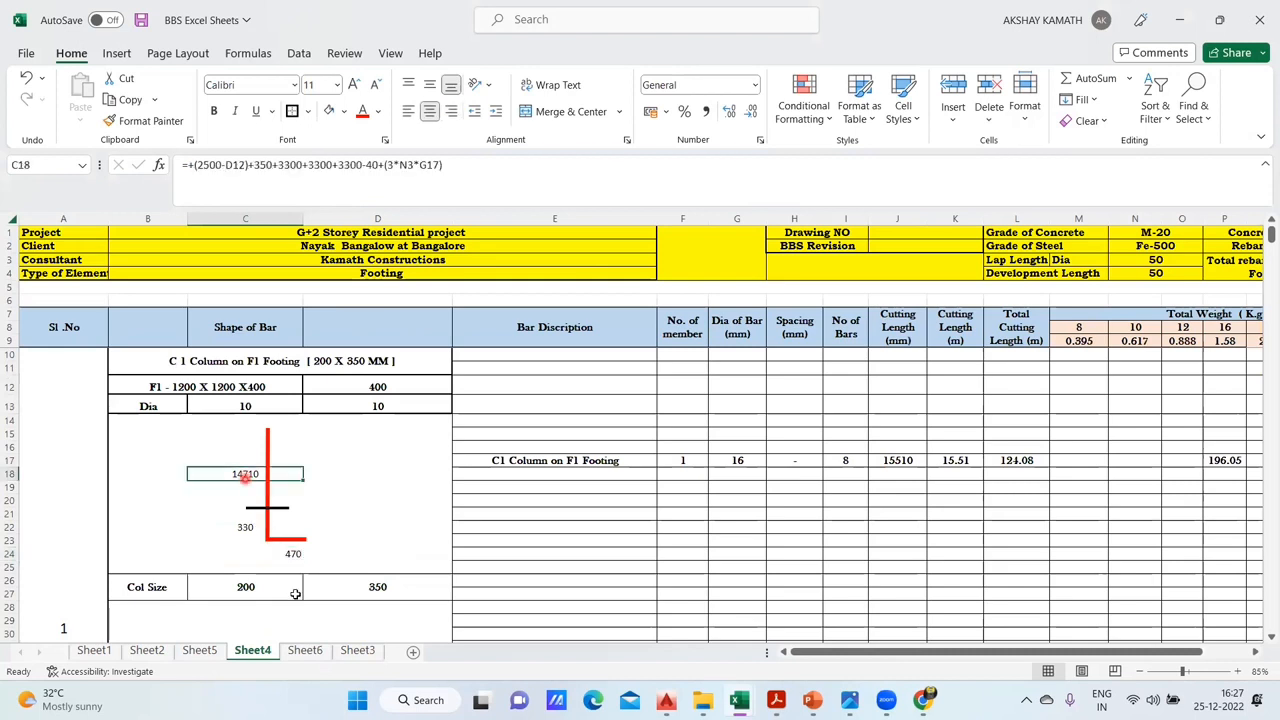
{"action": "left_click", "coordinate": [305, 650]}
{"action": "left_click", "coordinate": [230, 514]}
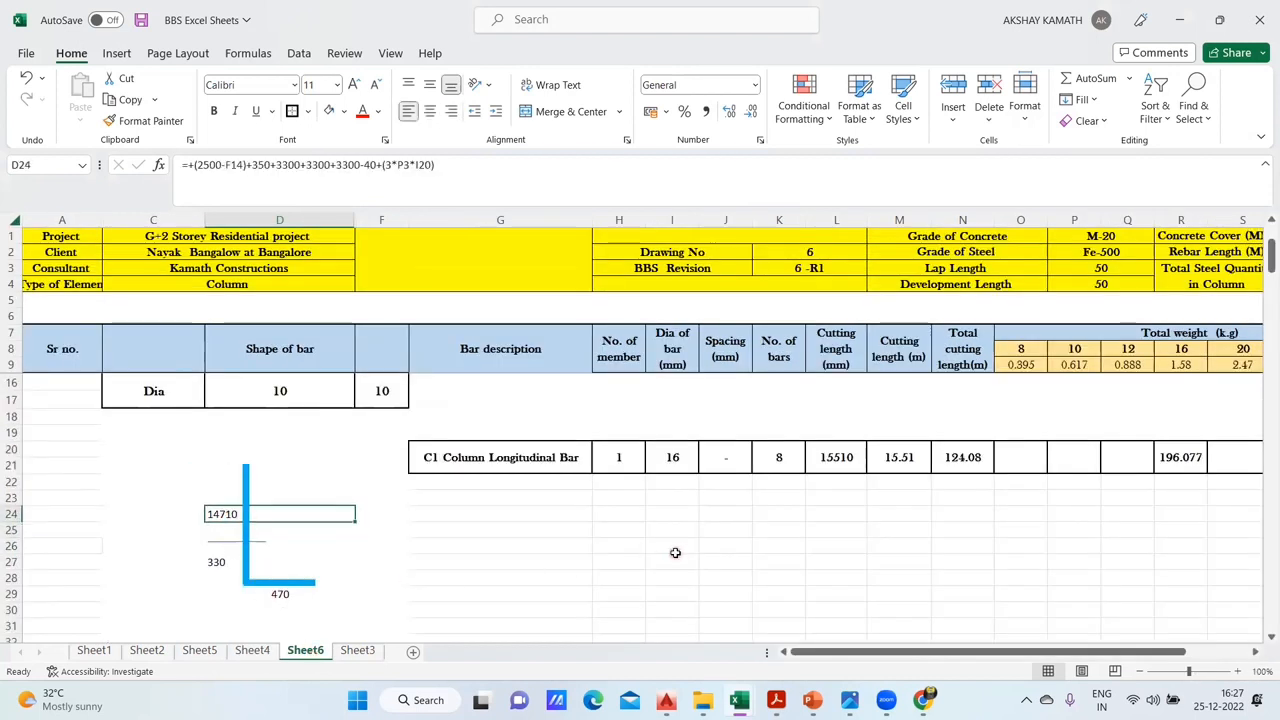
{"action": "left_click", "coordinate": [252, 650]}
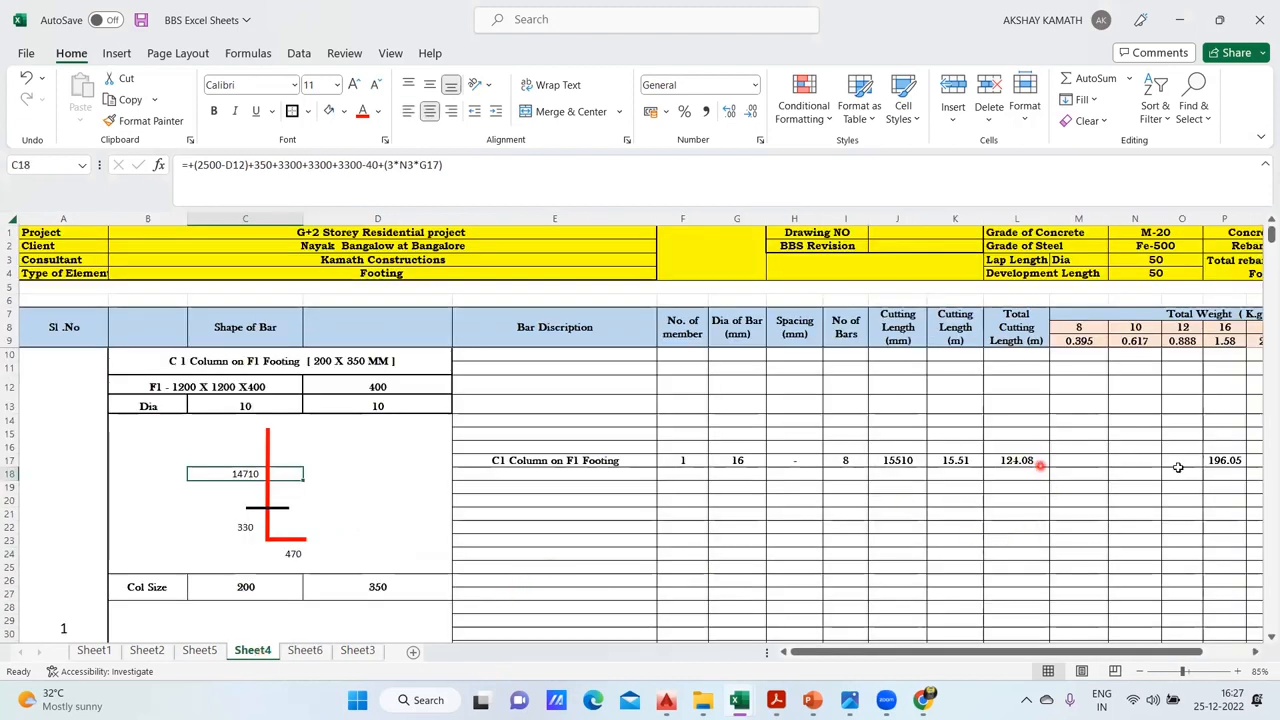
{"action": "left_click", "coordinate": [305, 650]}
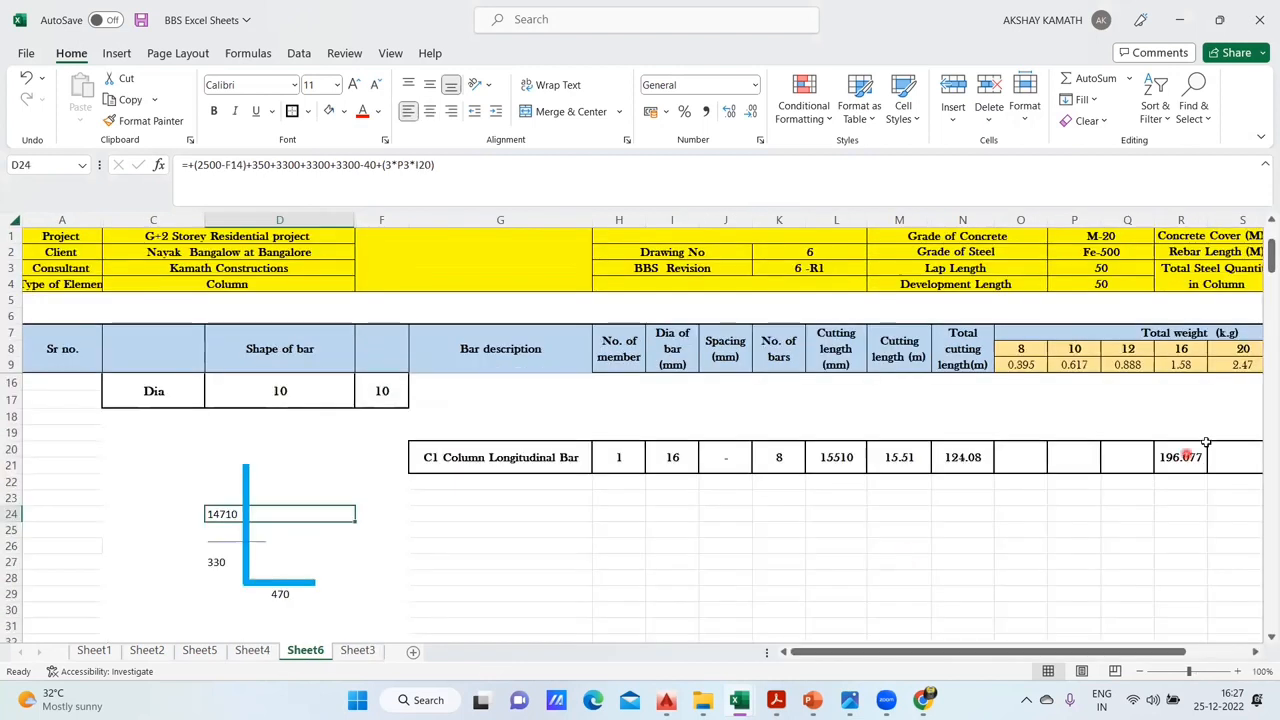
- Examine the column size row and tie shape on Sheet4 against the empty rows below the longitudinal bar shape on Sheet6
{"action": "scroll", "coordinate": [740, 568], "scroll_direction": "down", "scroll_amount": 1}
{"action": "left_click", "coordinate": [678, 570]}
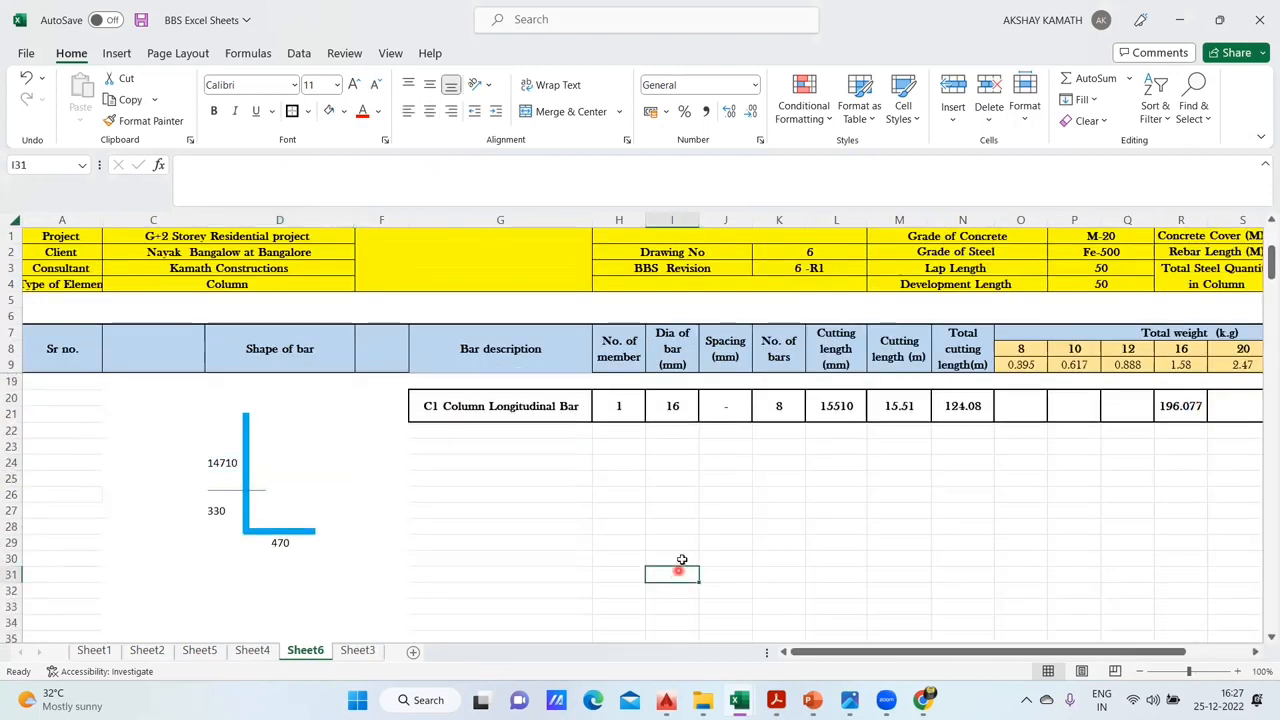
{"action": "scroll", "coordinate": [679, 570], "scroll_direction": "up", "scroll_amount": 3}
{"action": "scroll", "coordinate": [694, 551], "scroll_direction": "down", "scroll_amount": 2}
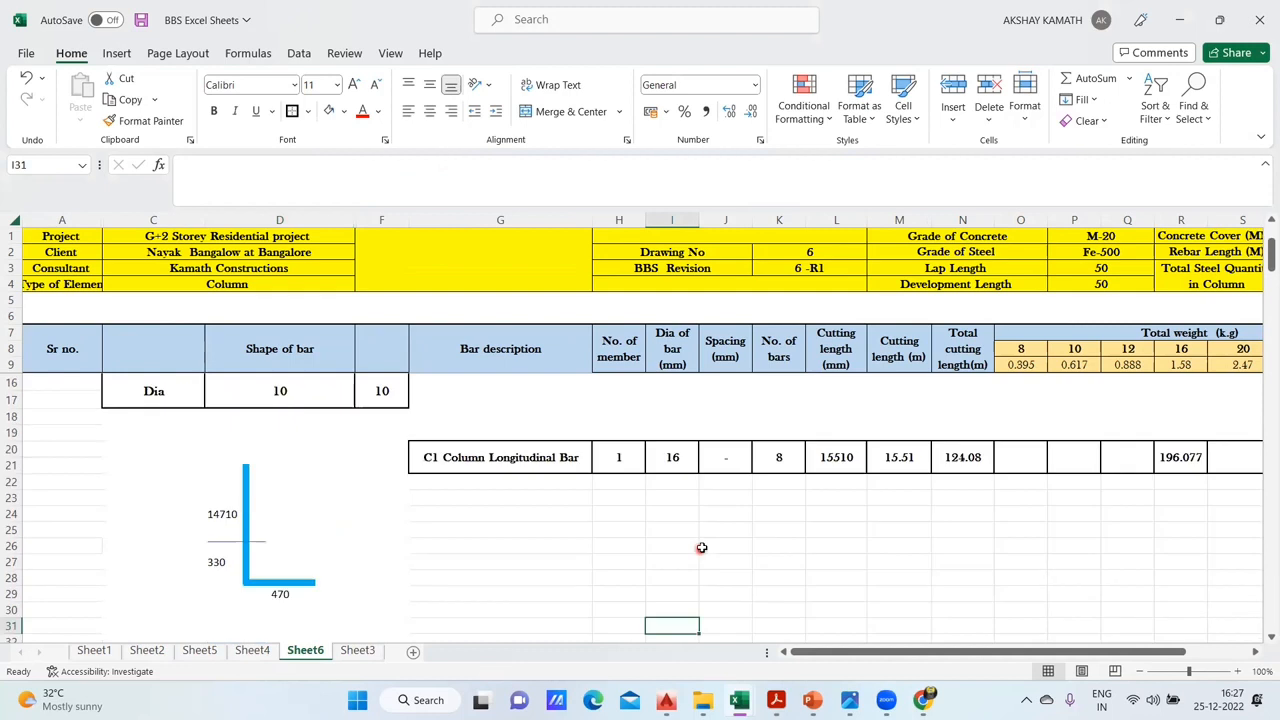
{"action": "scroll", "coordinate": [640, 468], "scroll_direction": "down", "scroll_amount": 2}
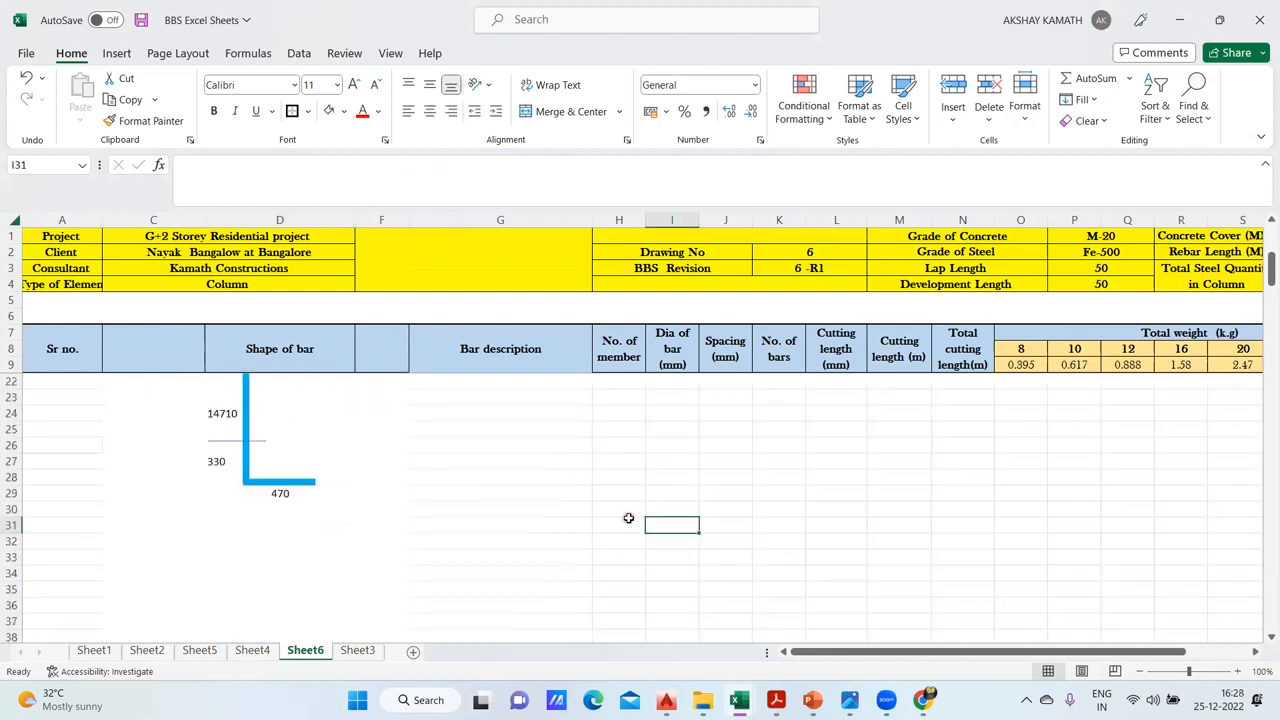
{"action": "scroll", "coordinate": [629, 515], "scroll_direction": "down", "scroll_amount": 4}
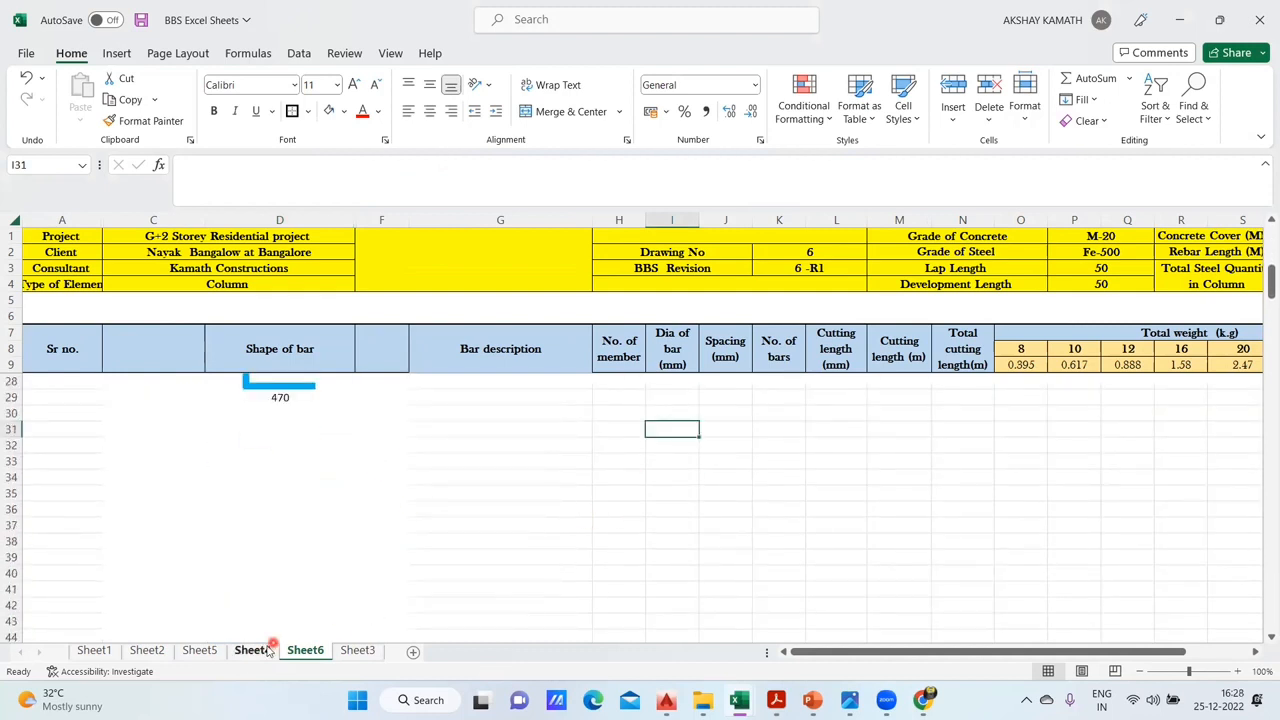
{"action": "left_click", "coordinate": [252, 651]}
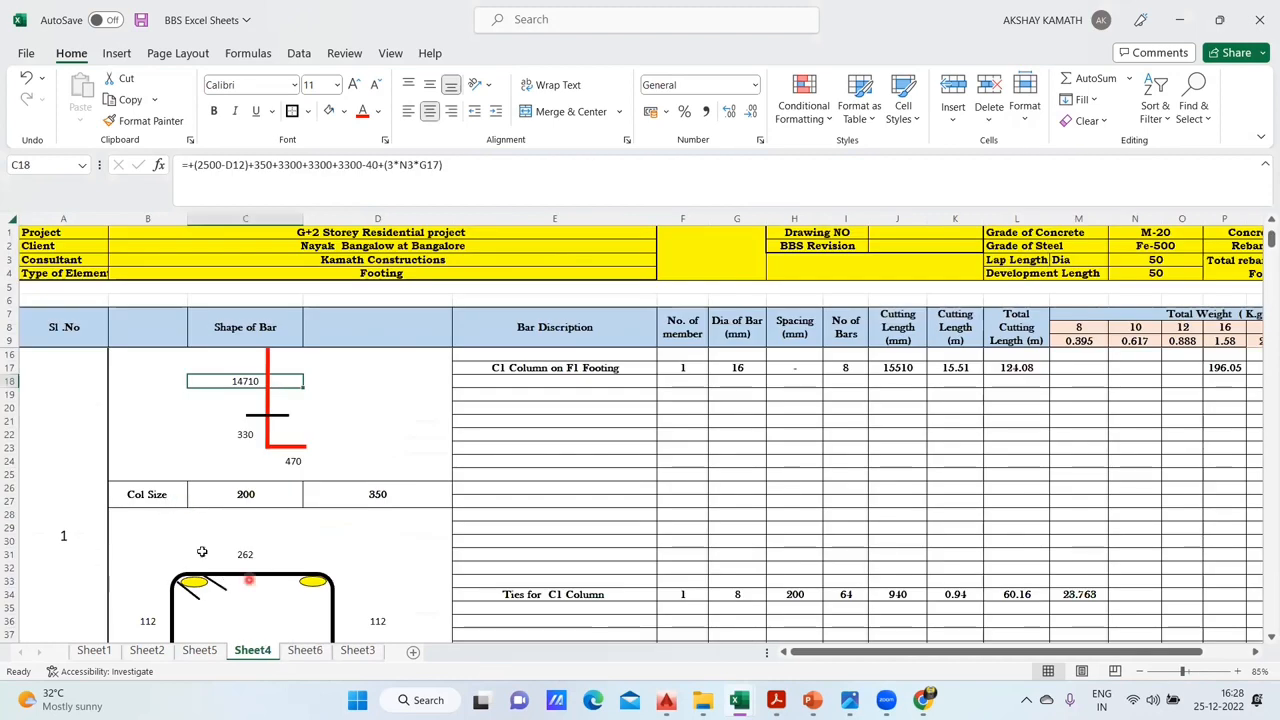
{"action": "scroll", "coordinate": [200, 520], "scroll_direction": "down", "scroll_amount": 2}
{"action": "left_click", "coordinate": [305, 651]}
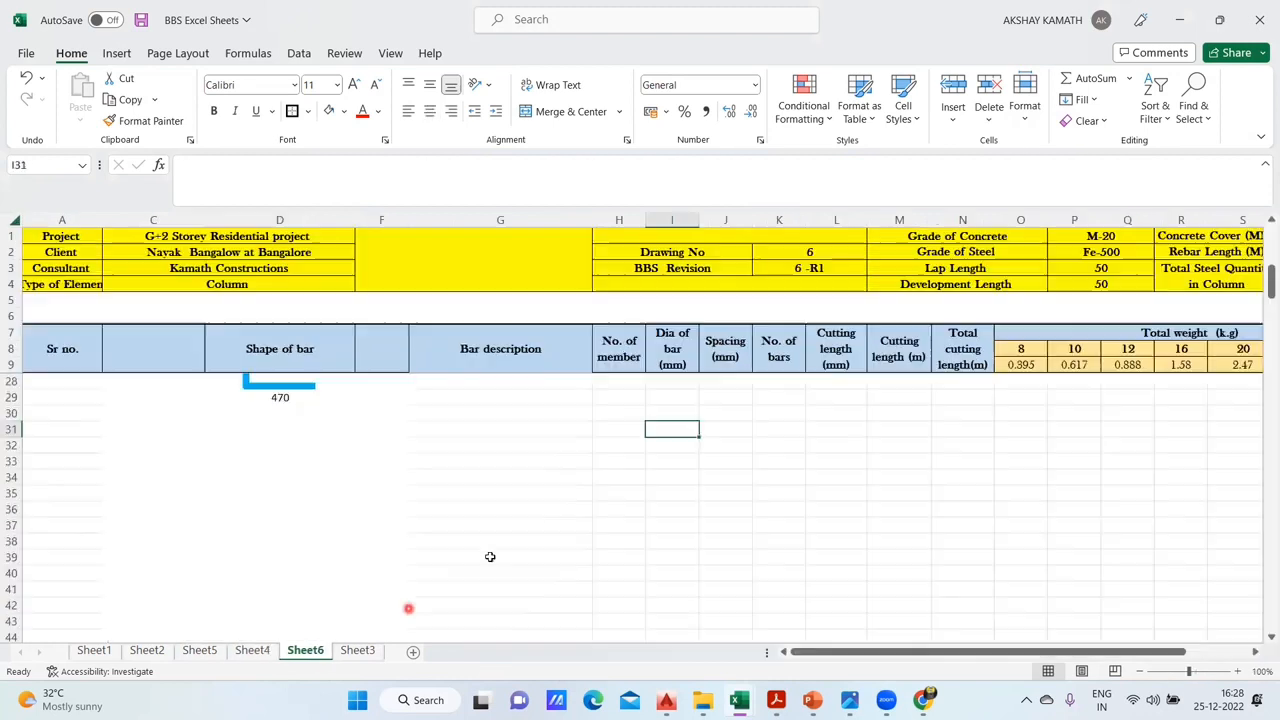
{"action": "scroll", "coordinate": [494, 558], "scroll_direction": "up", "scroll_amount": 5}
{"action": "scroll", "coordinate": [494, 558], "scroll_direction": "down", "scroll_amount": 5}
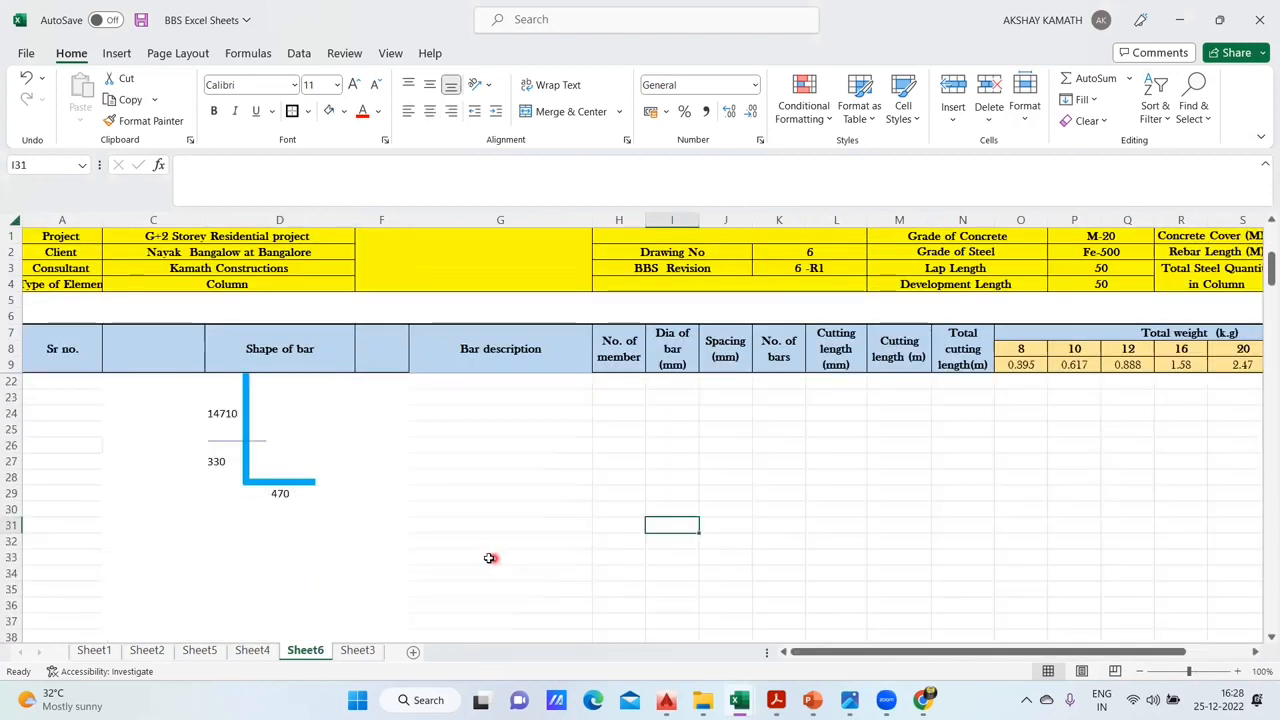
{"action": "left_click_drag", "start_coordinate": [130, 477], "coordinate": [378, 493]}
{"action": "left_click", "coordinate": [560, 111]}
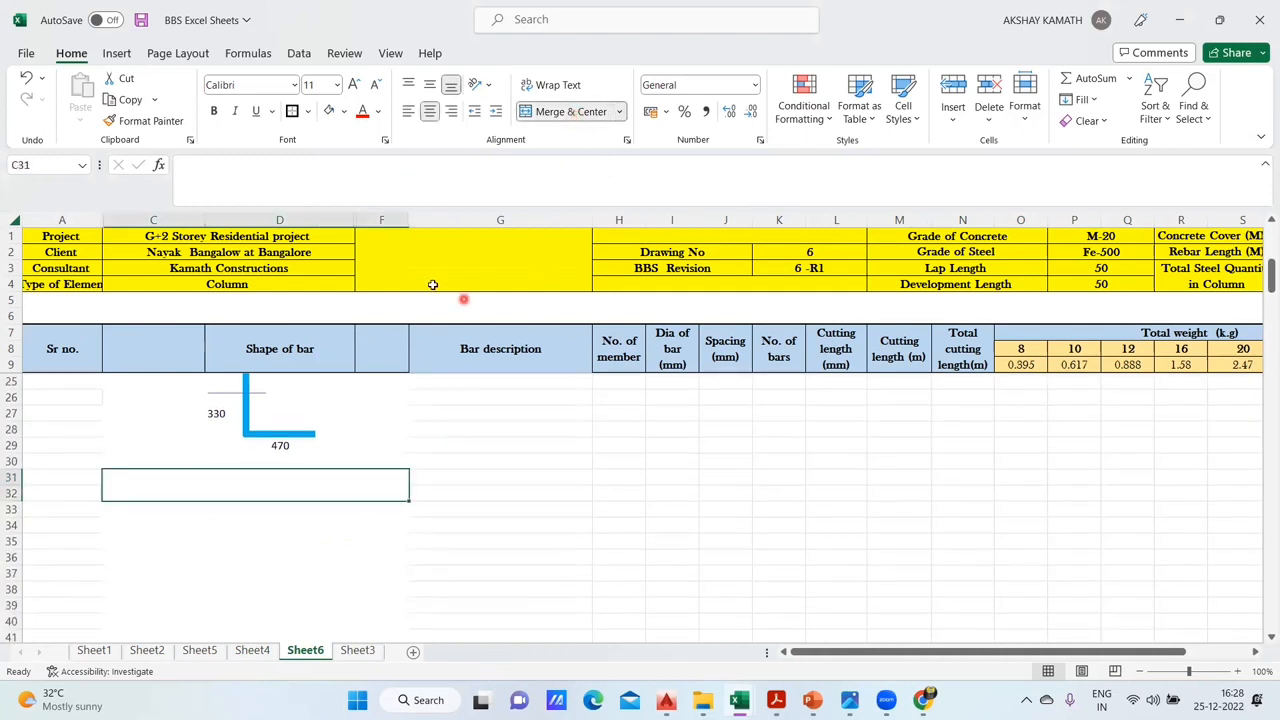
{"action": "left_click", "coordinate": [560, 505]}
{"action": "left_click", "coordinate": [124, 494]}
{"action": "key", "text": "ctrl+z"}
- Following Sheet4's column size row, add borders around the cell pairs C31:C32, D31:D32 and F31:F32 on Sheet6
{"action": "left_click", "coordinate": [180, 527]}
{"action": "left_click", "coordinate": [174, 477]}
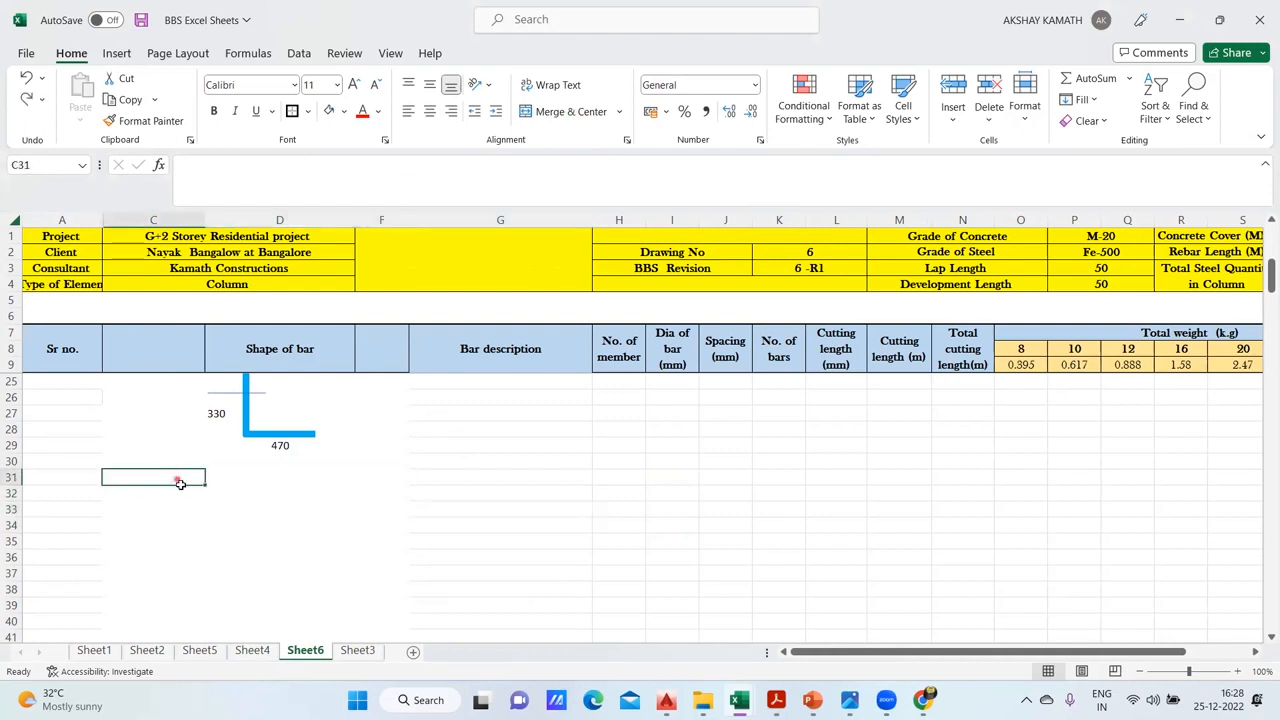
{"action": "left_click", "coordinate": [252, 650]}
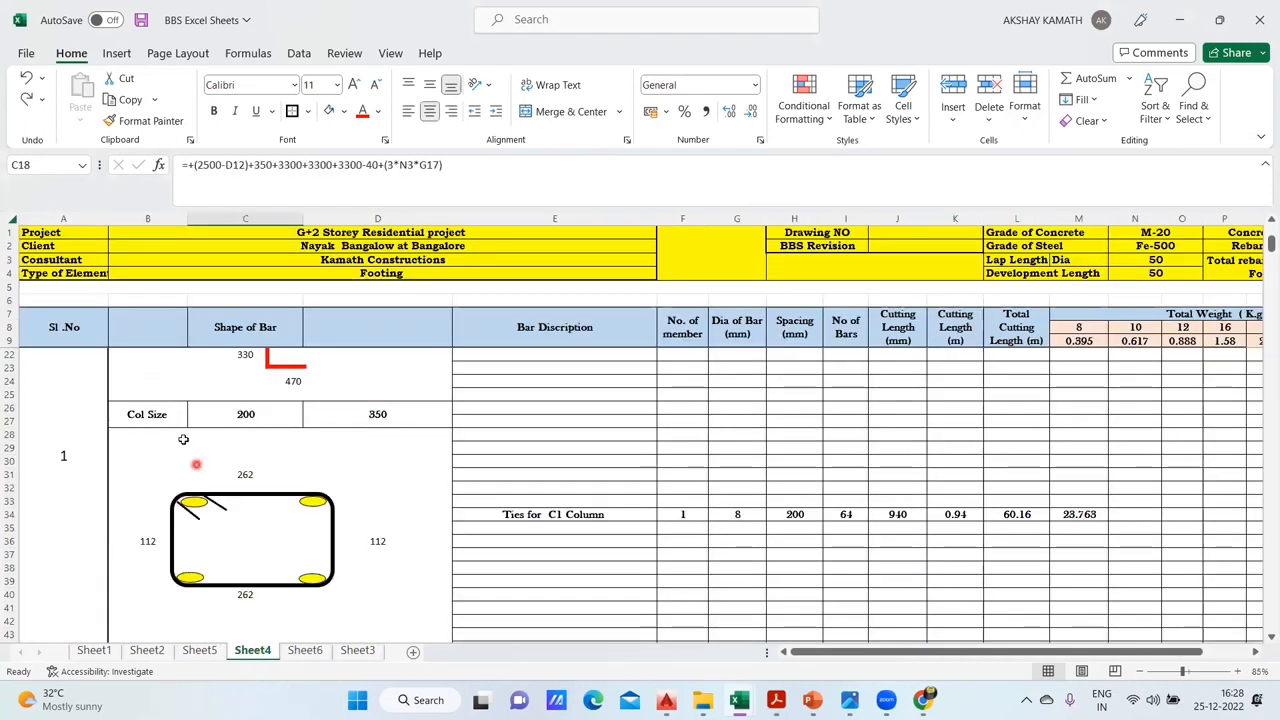
{"action": "left_click", "coordinate": [306, 652]}
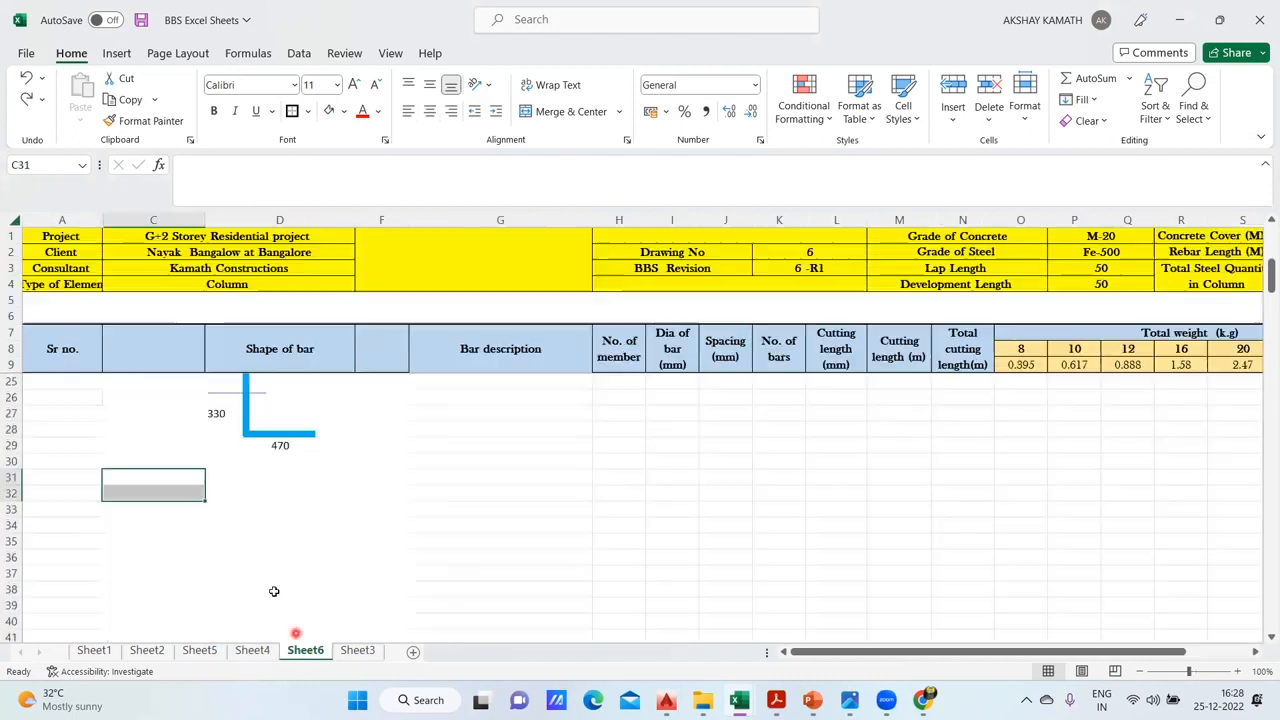
{"action": "left_click", "coordinate": [251, 509]}
{"action": "left_click_drag", "start_coordinate": [147, 477], "coordinate": [240, 486]}
{"action": "left_click", "coordinate": [385, 478], "text": "ctrl"}
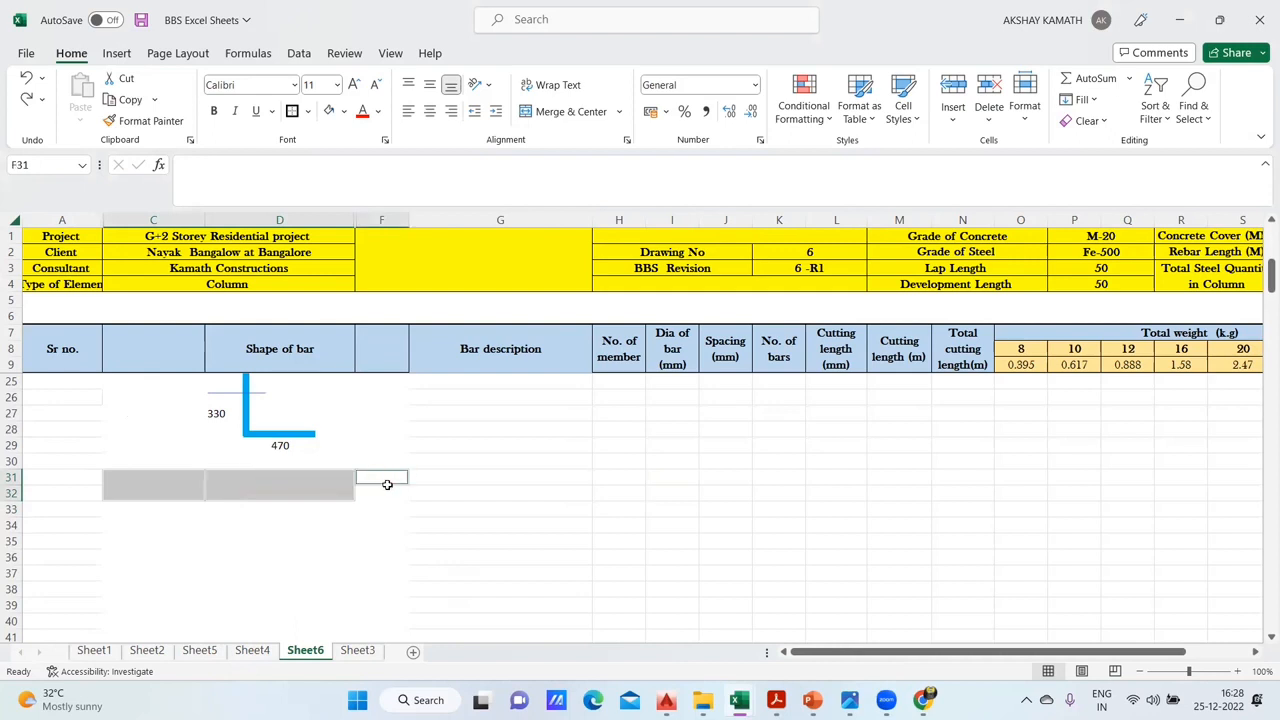
{"action": "left_click_drag", "start_coordinate": [386, 485], "coordinate": [388, 490]}
{"action": "left_click", "coordinate": [292, 112]}
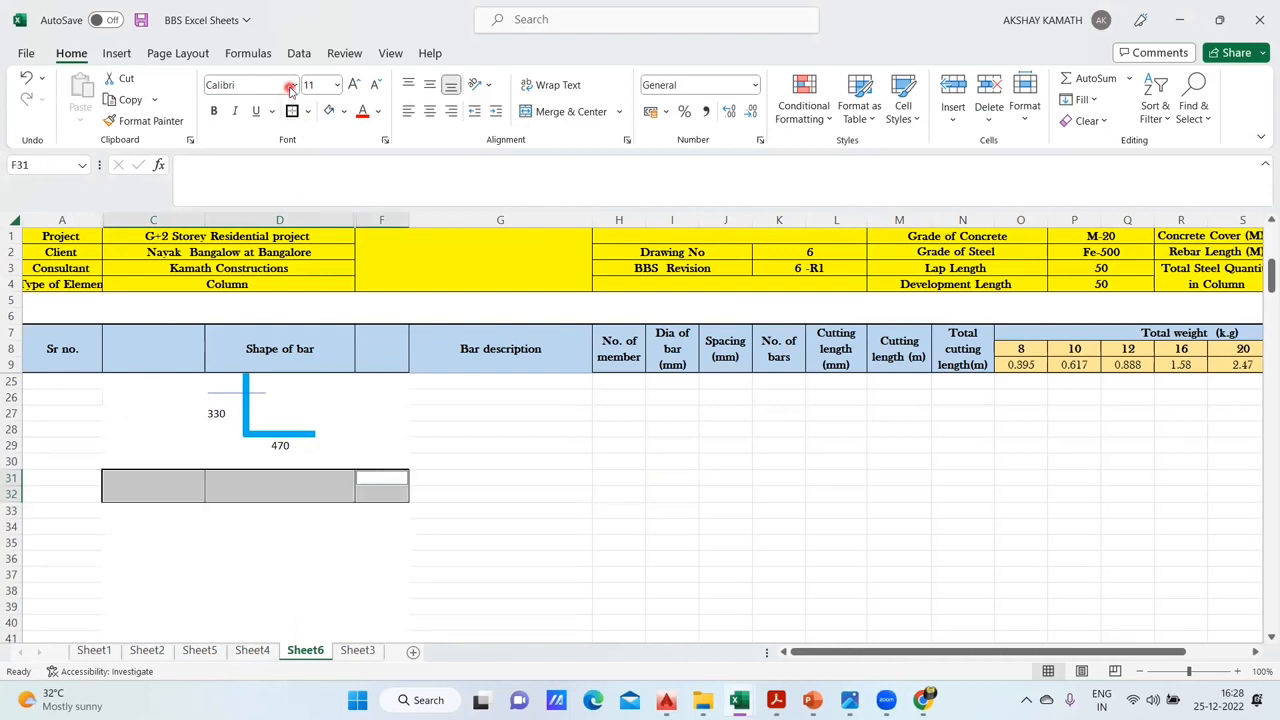
- Set the font of the bordered cells in rows 31 and 32 to Baskerville Old Face
{"action": "left_click", "coordinate": [291, 86]}
{"action": "scroll", "coordinate": [300, 500], "scroll_direction": "down", "scroll_amount": 4}
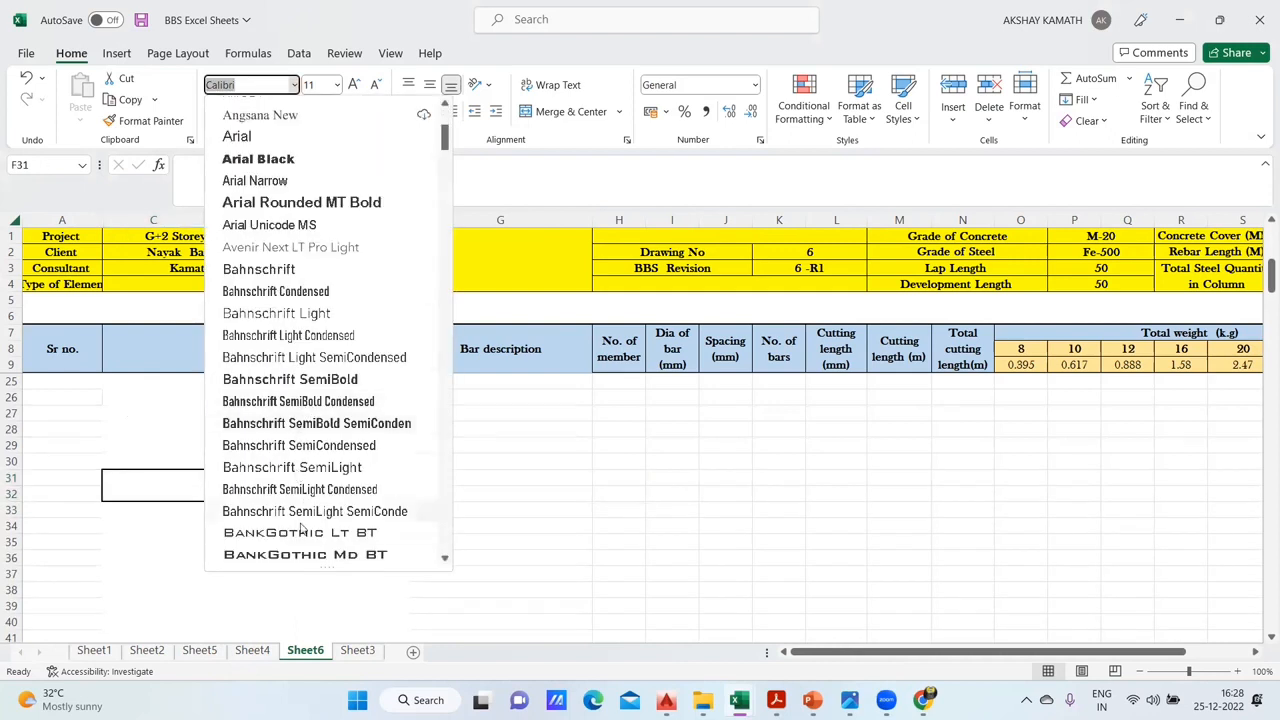
{"action": "scroll", "coordinate": [300, 528], "scroll_direction": "down", "scroll_amount": 1}
{"action": "left_click", "coordinate": [290, 507]}
- Merge and centre each of the cell pairs C31:C32, D31:D32 and F31:F32
{"action": "left_click", "coordinate": [156, 489]}
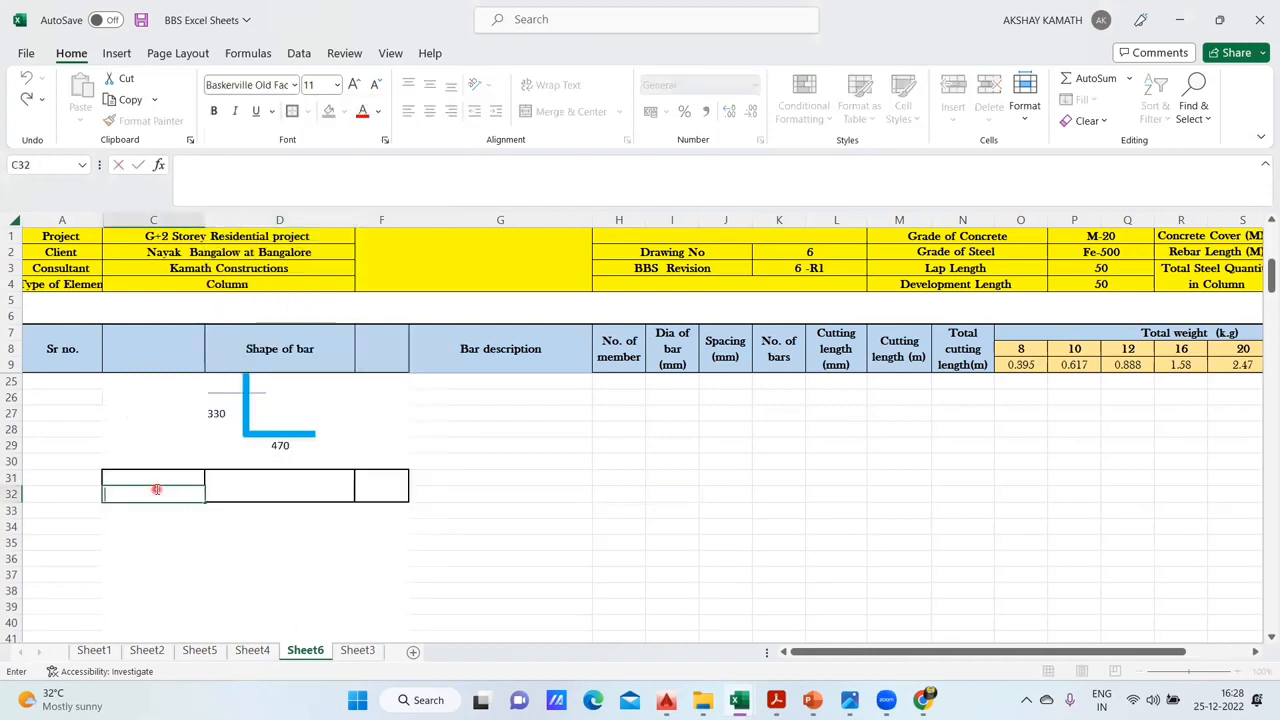
{"action": "left_click", "coordinate": [254, 545]}
{"action": "left_click_drag", "start_coordinate": [154, 482], "coordinate": [371, 480]}
{"action": "left_click", "coordinate": [575, 112]}
- Enter the column size row in the merged cells: C1 Column in C31, 200 in D31 and 350 in F31
{"action": "double_click", "coordinate": [132, 481]}
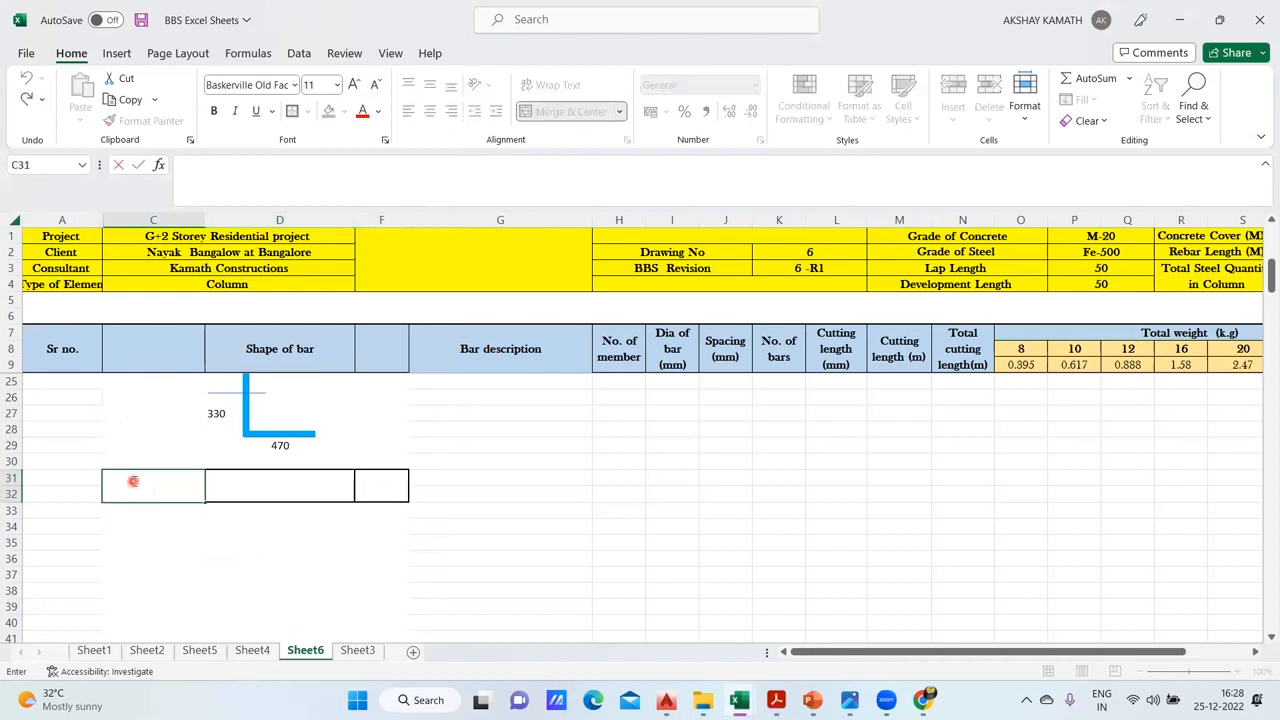
{"action": "type", "text": "C1 Column"}
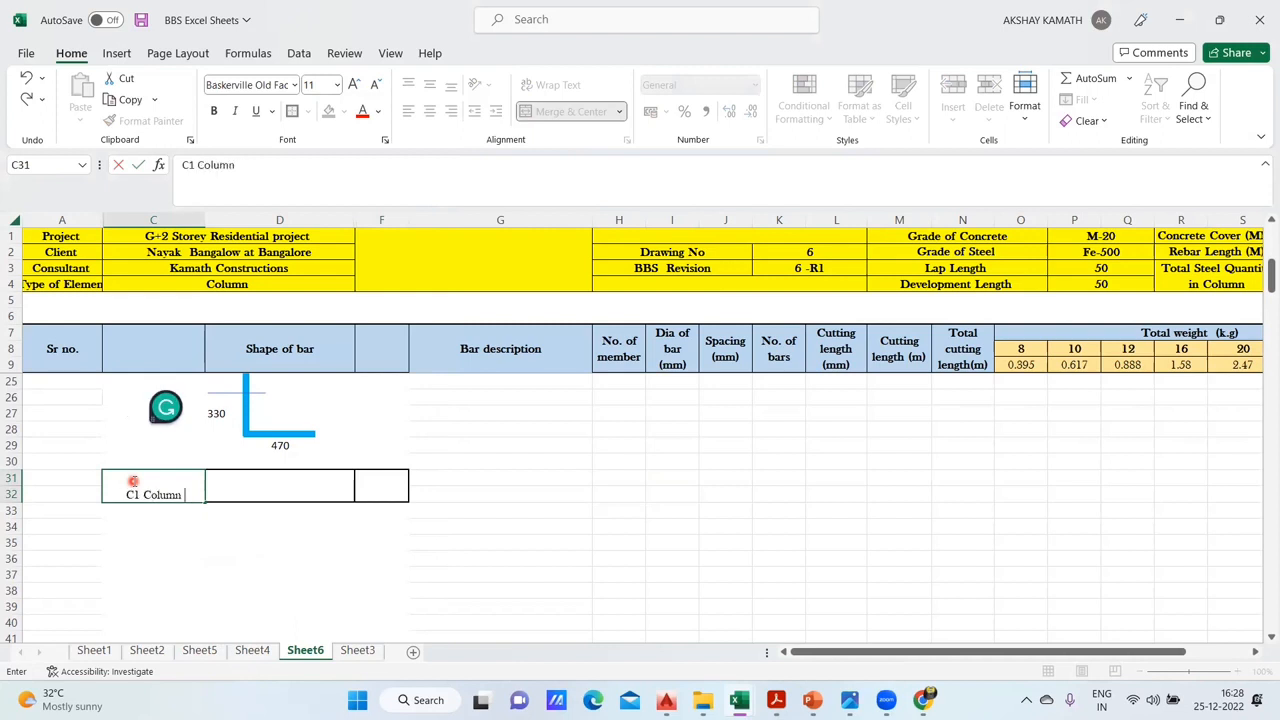
{"action": "left_click", "coordinate": [243, 509]}
{"action": "double_click", "coordinate": [248, 491]}
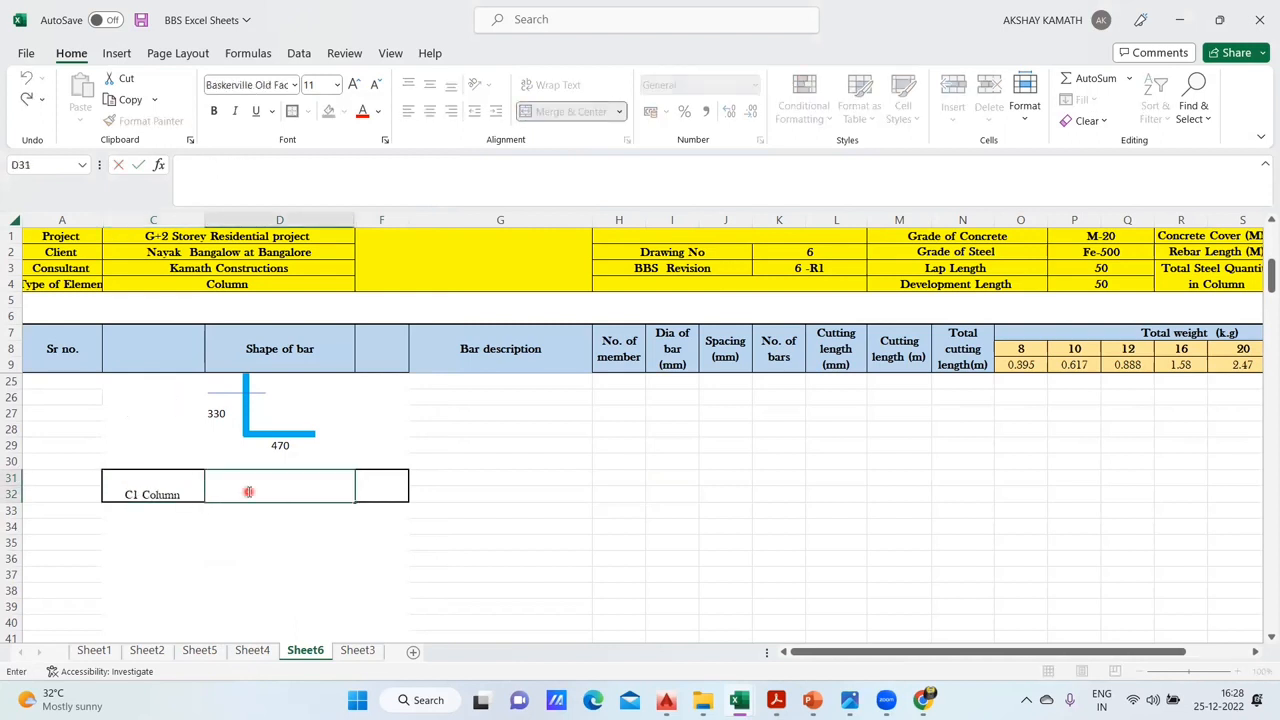
{"action": "type", "text": "200"}
{"action": "left_click", "coordinate": [298, 488]}
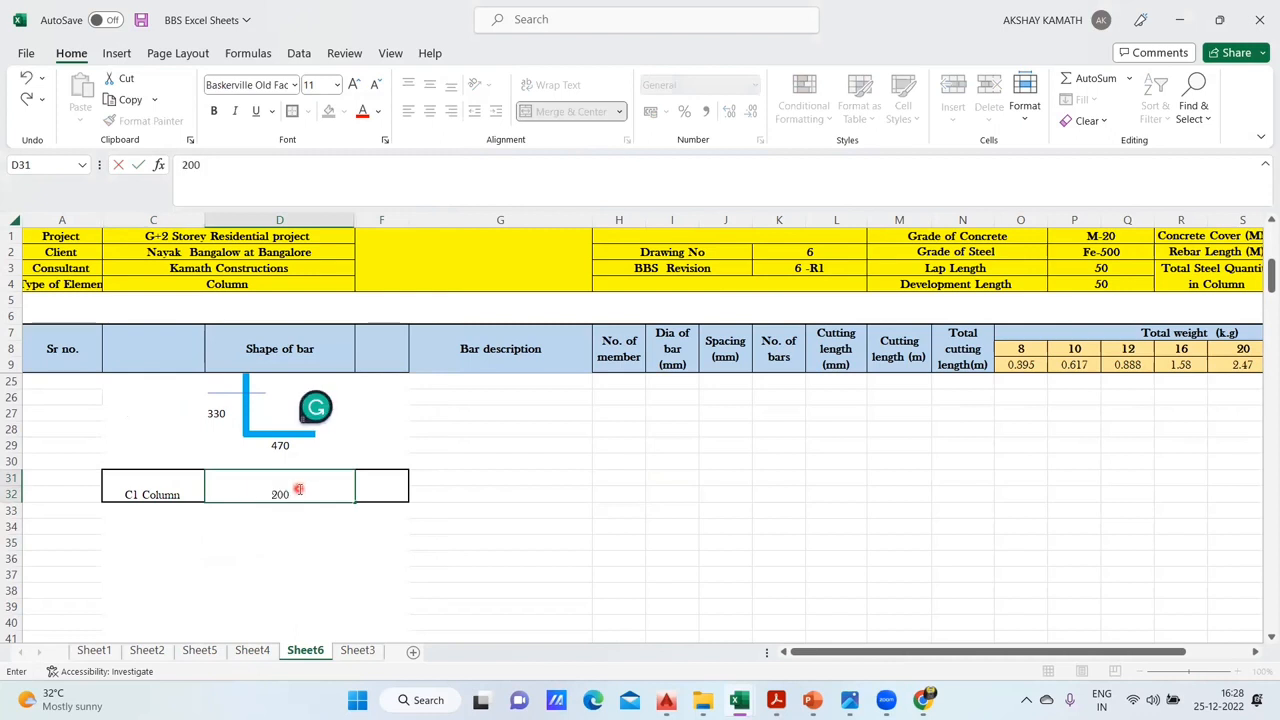
{"action": "left_click", "coordinate": [393, 490]}
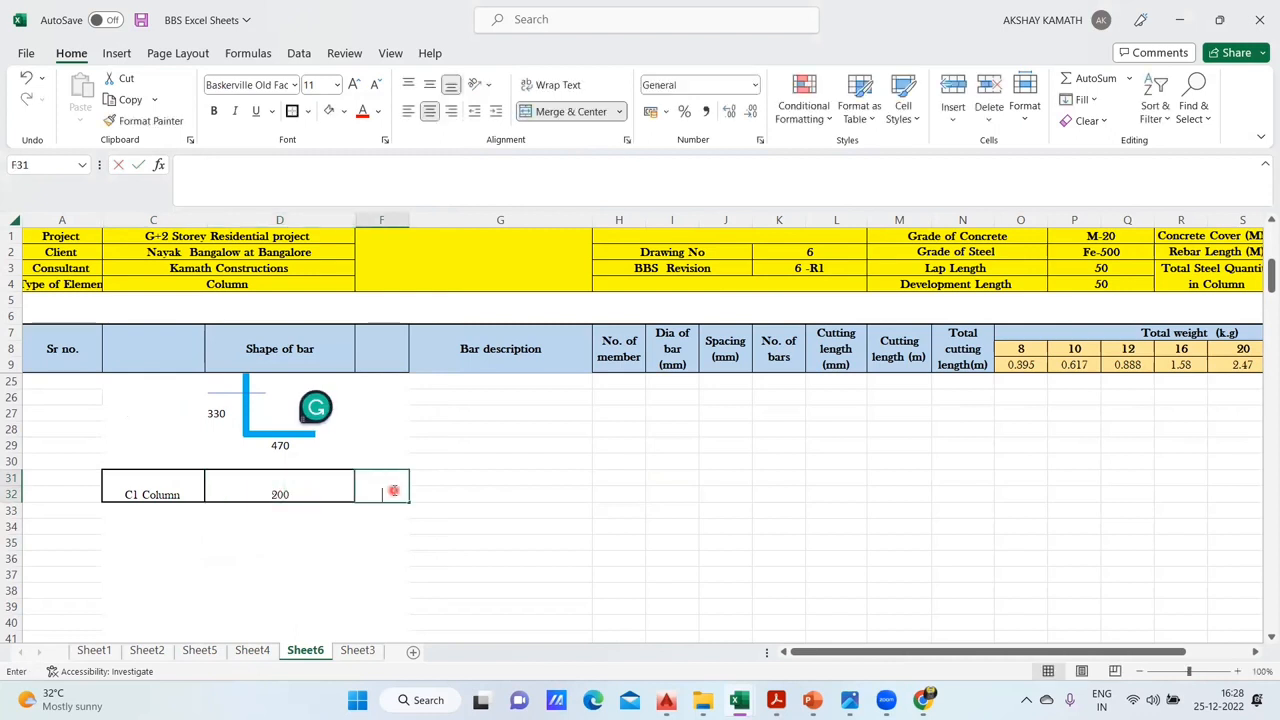
{"action": "type", "text": "350"}
{"action": "left_click", "coordinate": [799, 558]}
- Following Sheet4's tie shape, draw a rounded rectangle about 3.01 cm high and 5.29 cm wide below the C1 Column size row on Sheet6
{"action": "scroll", "coordinate": [410, 545], "scroll_direction": "down", "scroll_amount": 1}
{"action": "left_click", "coordinate": [252, 650]}
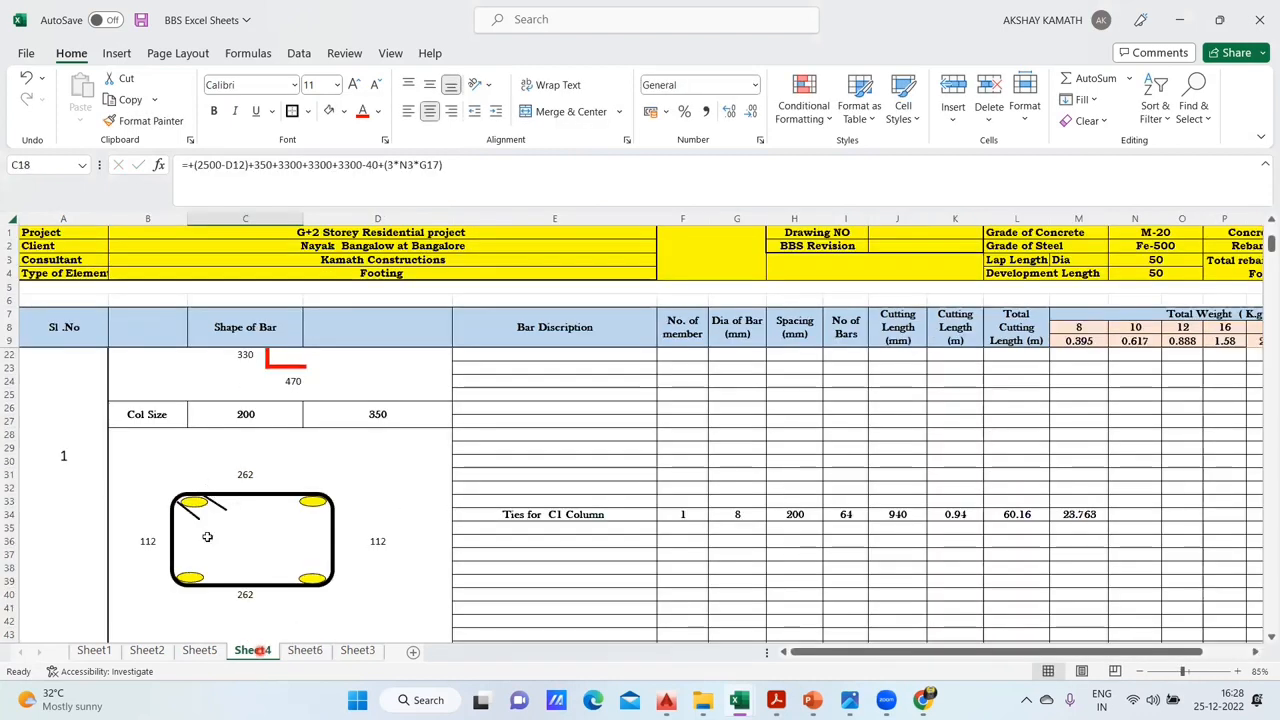
{"action": "left_click", "coordinate": [308, 651]}
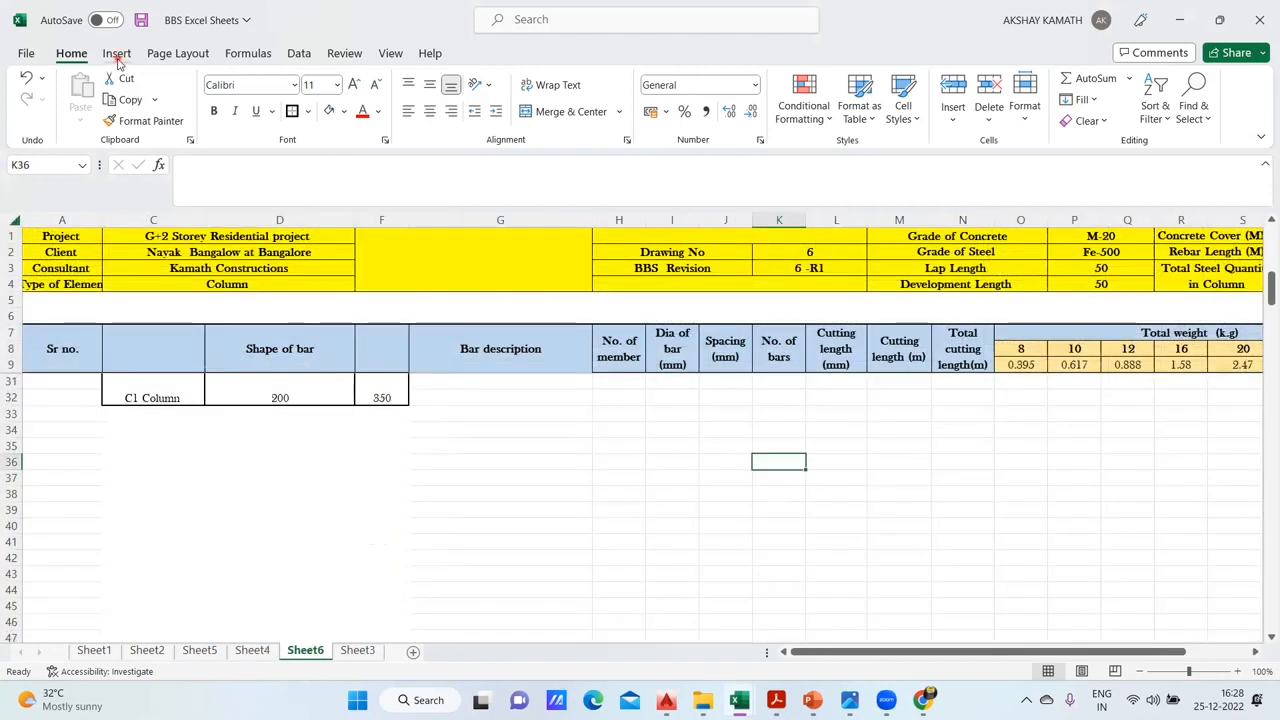
{"action": "left_click", "coordinate": [116, 53]}
{"action": "left_click", "coordinate": [212, 110]}
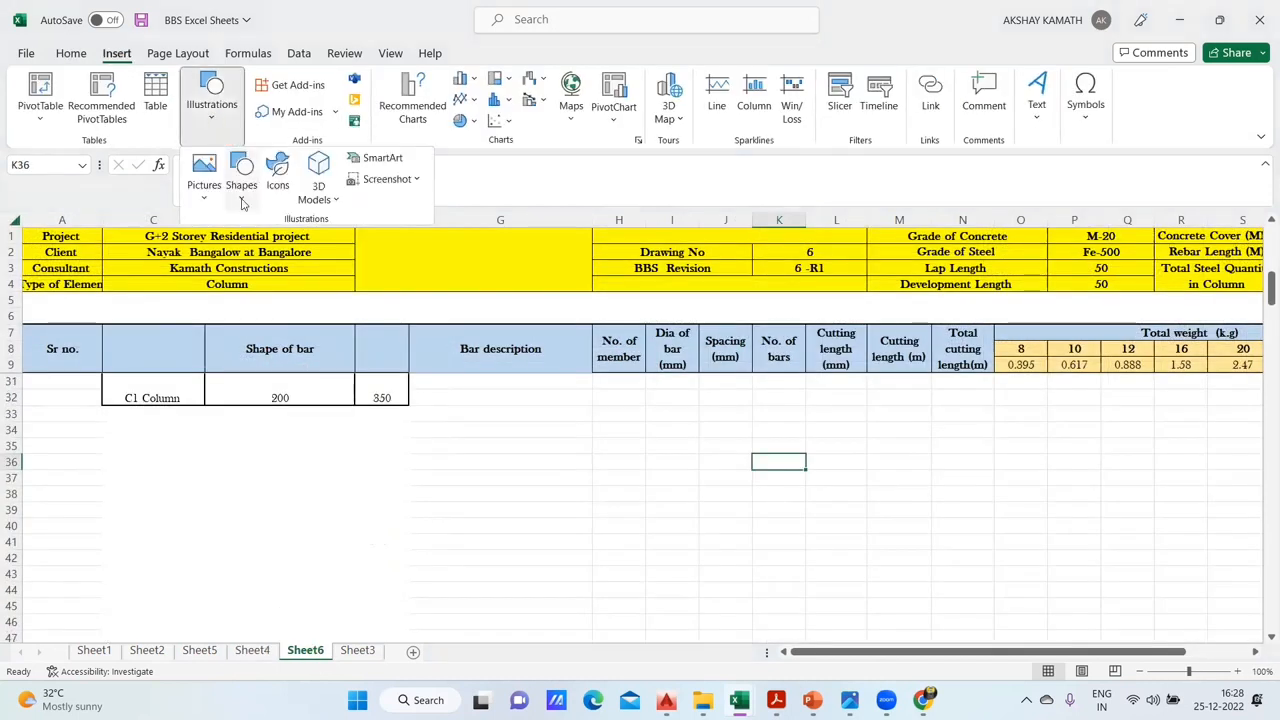
{"action": "left_click", "coordinate": [242, 182]}
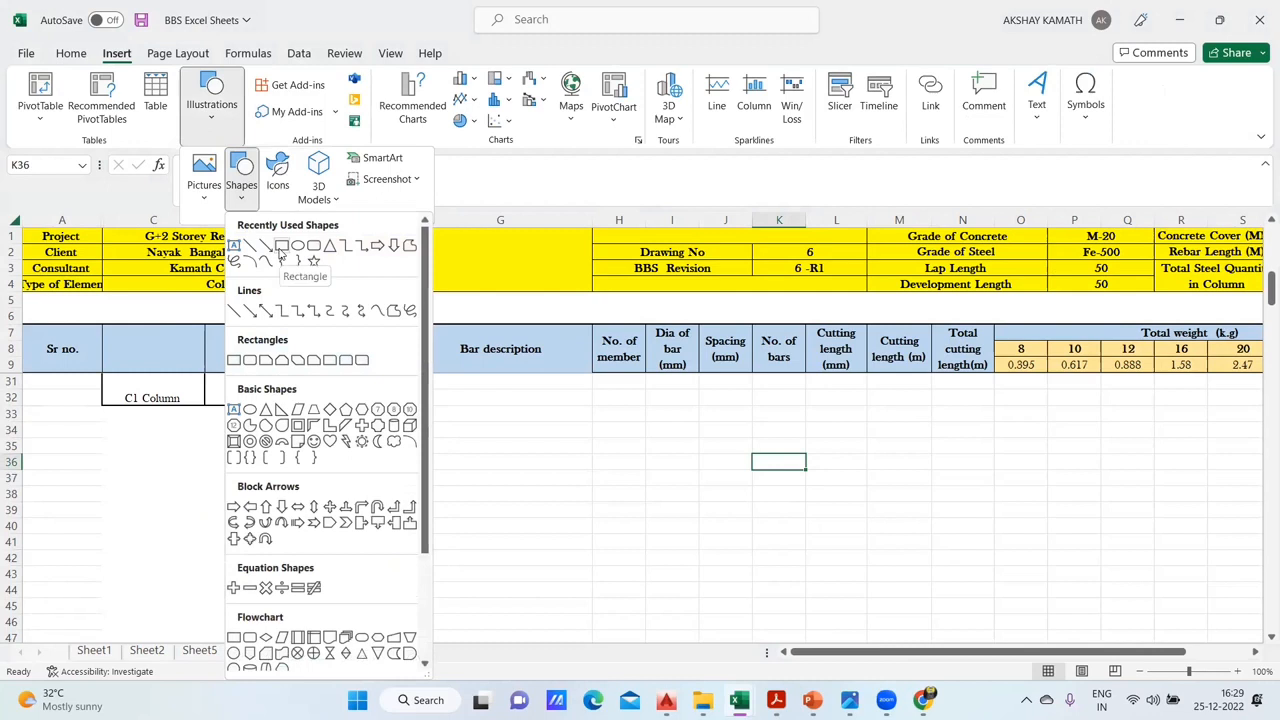
{"action": "left_click", "coordinate": [313, 246]}
{"action": "left_click_drag", "start_coordinate": [171, 460], "coordinate": [290, 530]}
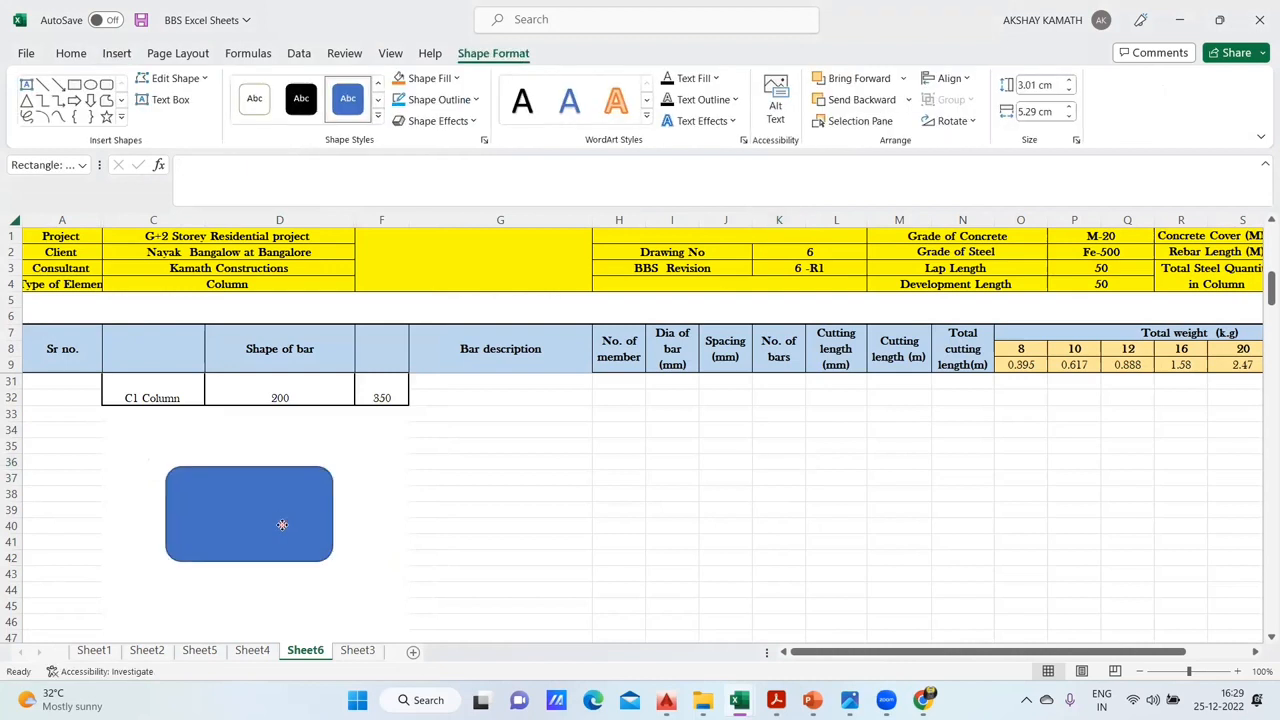
- Fill the rounded rectangle with white and set its outline weight to 4½ pt
{"action": "left_click", "coordinate": [434, 79]}
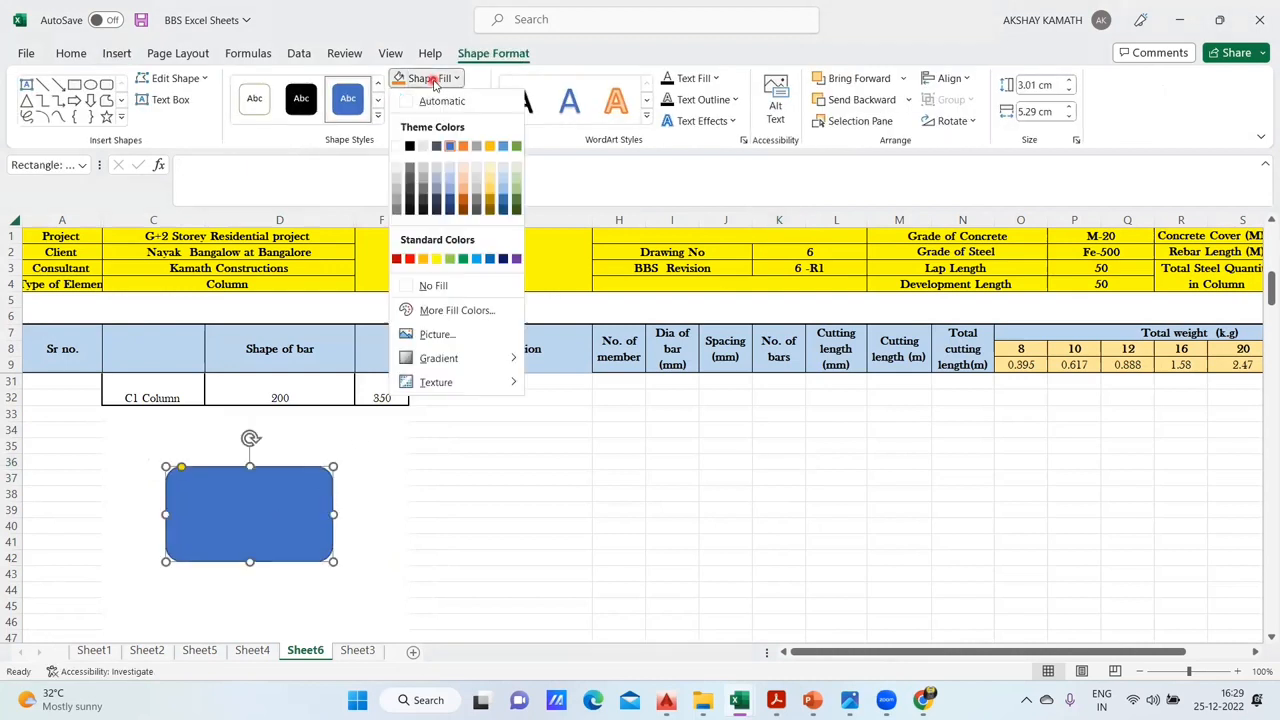
{"action": "left_click", "coordinate": [397, 147]}
{"action": "left_click", "coordinate": [438, 108]}
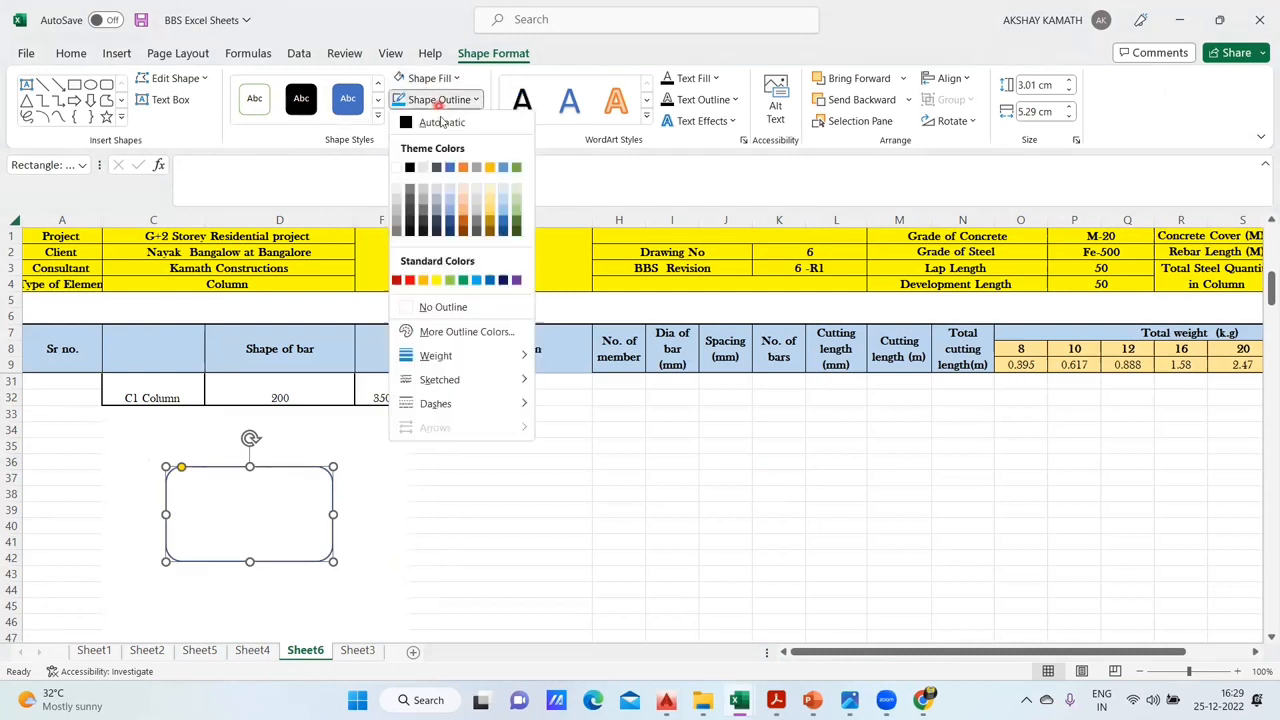
{"action": "mouse_move", "coordinate": [455, 363]}
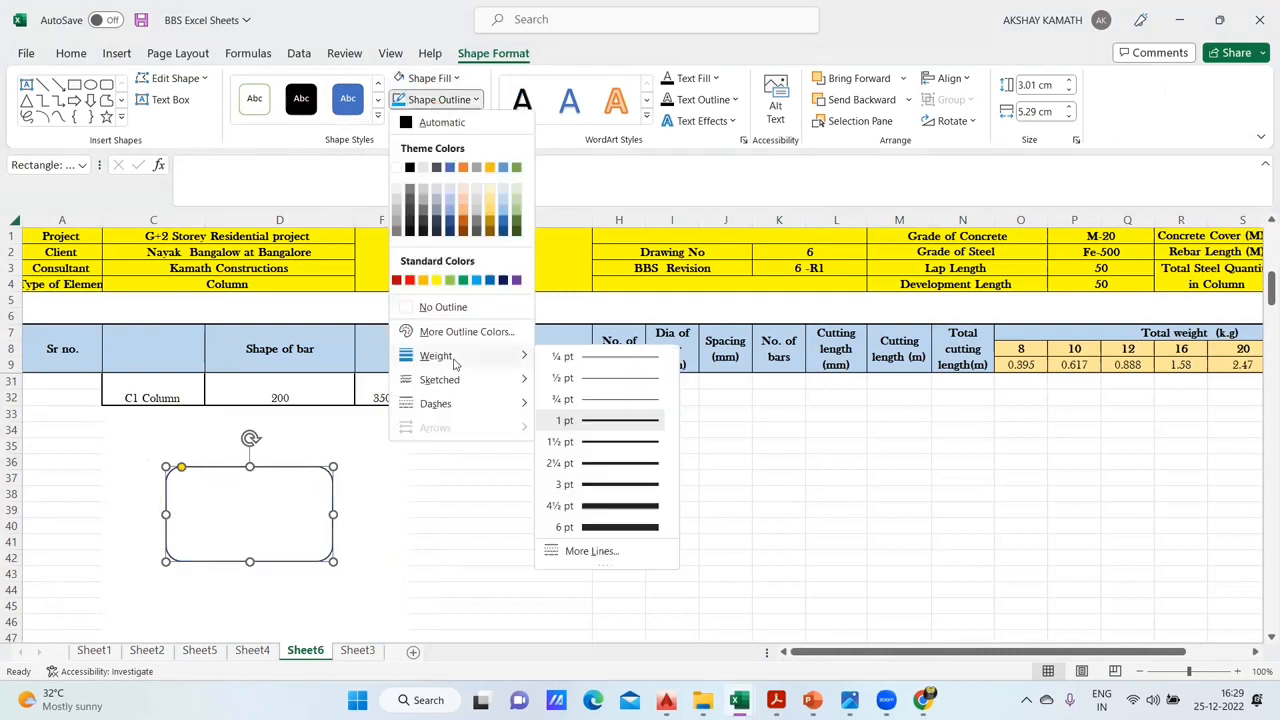
{"action": "left_click", "coordinate": [632, 515]}
{"action": "left_click", "coordinate": [546, 542]}
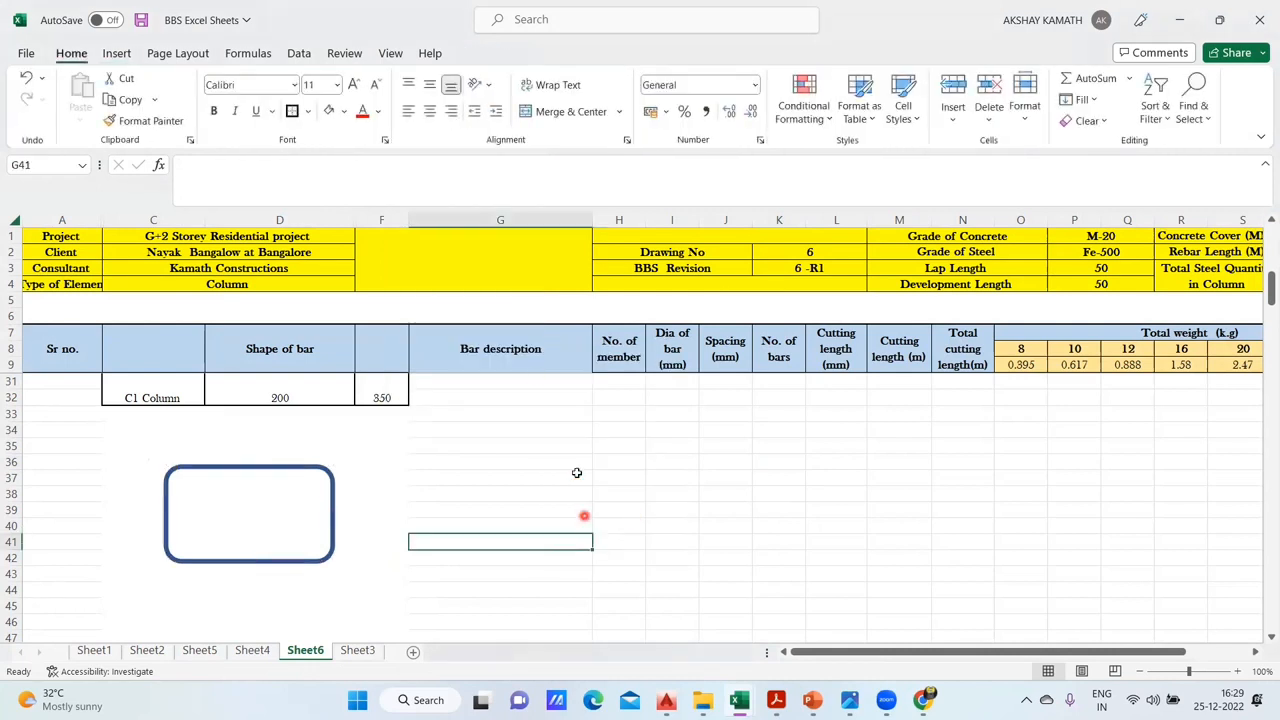
- Nudge the tie rectangle slightly and draw an oval about 0.47 cm high and 0.57 cm wide inside its upper-left corner
{"action": "left_click", "coordinate": [251, 509]}
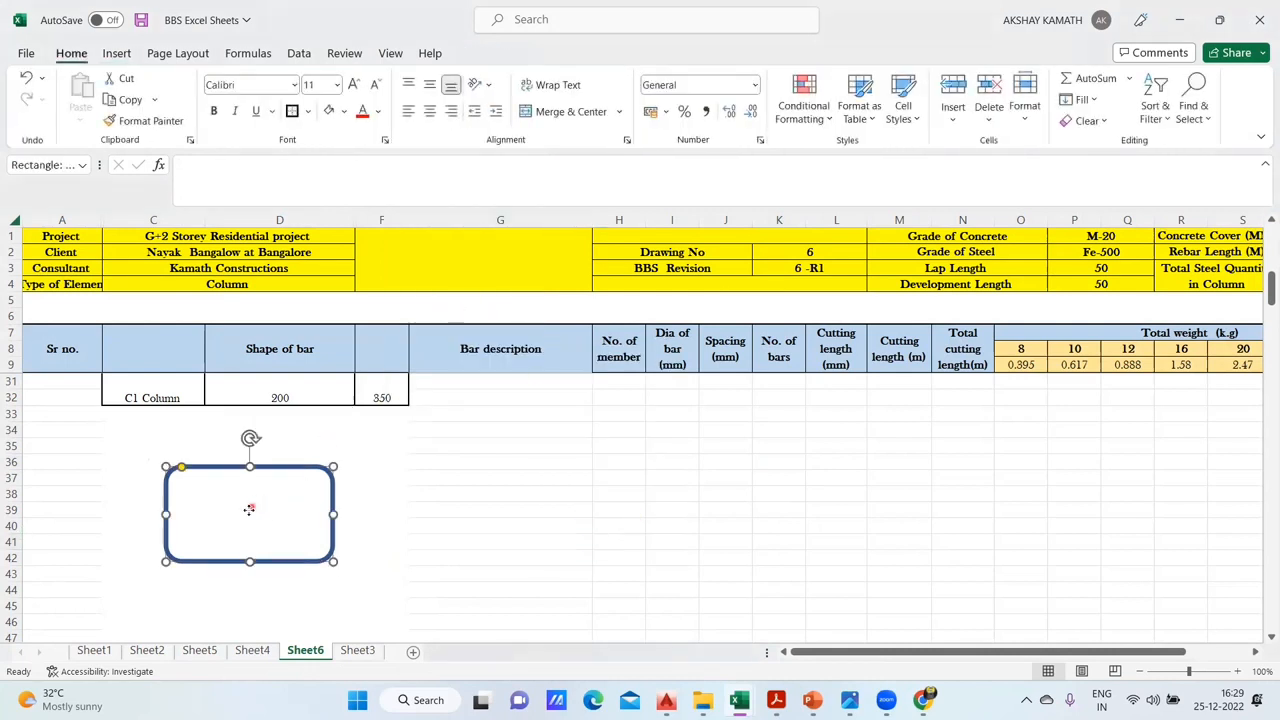
{"action": "left_click", "coordinate": [117, 54]}
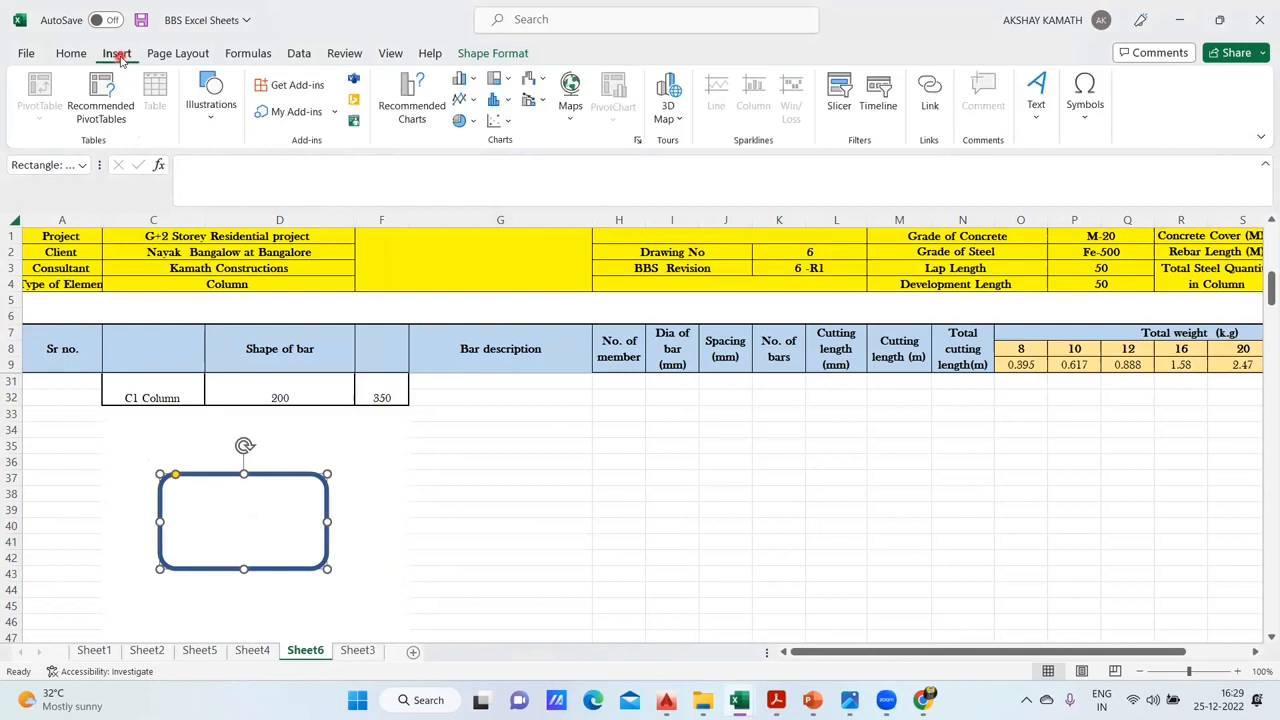
{"action": "left_click", "coordinate": [214, 112]}
{"action": "left_click", "coordinate": [245, 200]}
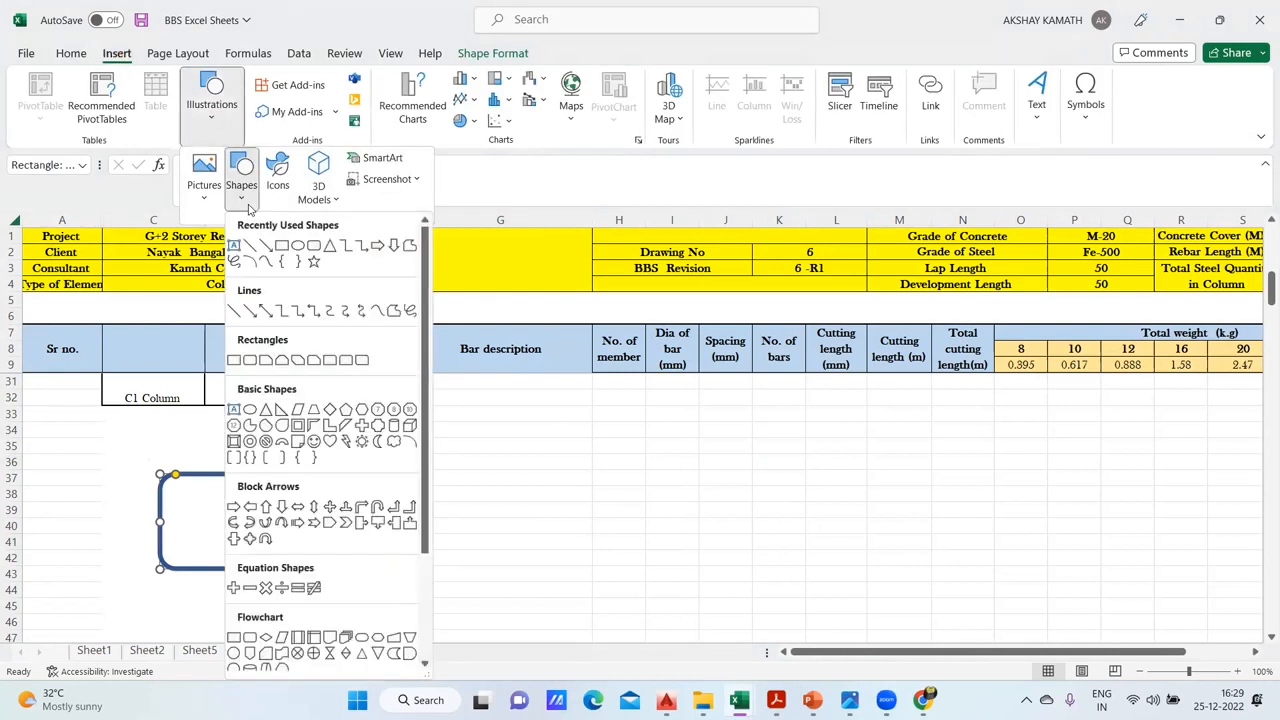
{"action": "left_click", "coordinate": [300, 247]}
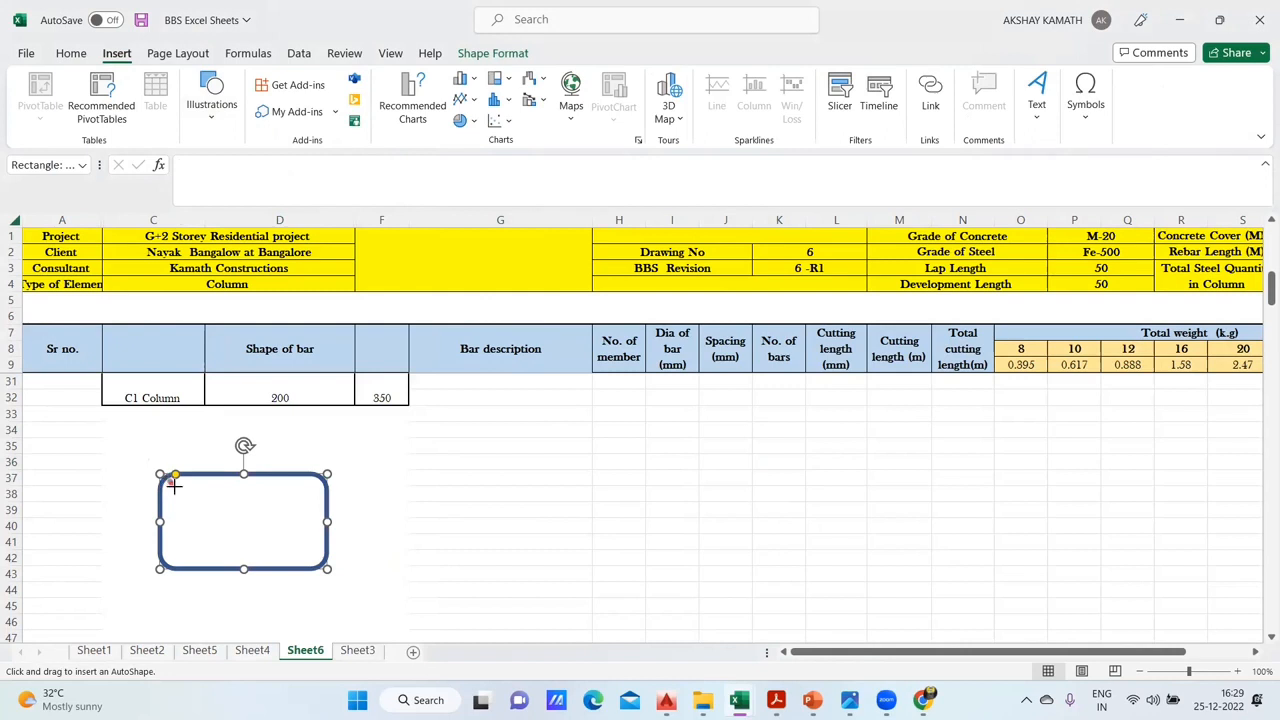
{"action": "left_click_drag", "start_coordinate": [185, 494], "coordinate": [185, 495]}
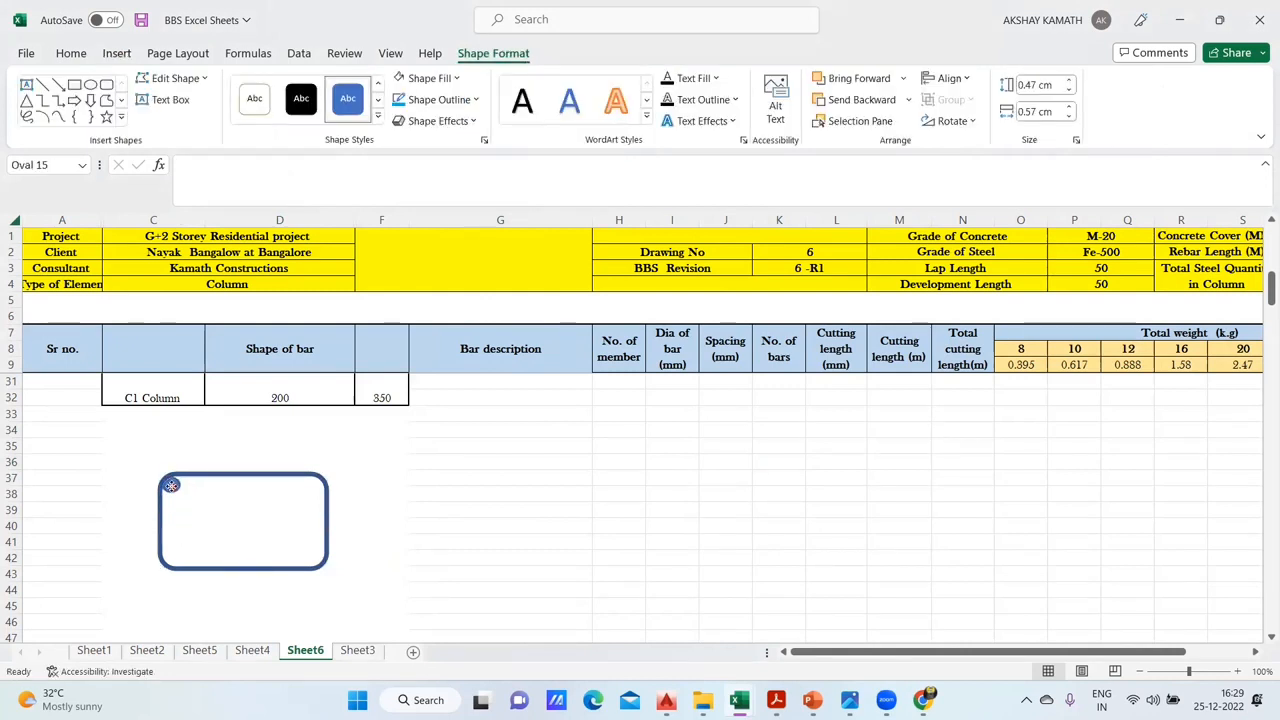
- Copy the small oval to the other three inside corners of the tie rectangle
{"action": "left_click_drag", "start_coordinate": [171, 486], "coordinate": [314, 558]}
{"action": "left_click_drag", "start_coordinate": [314, 558], "coordinate": [186, 558]}
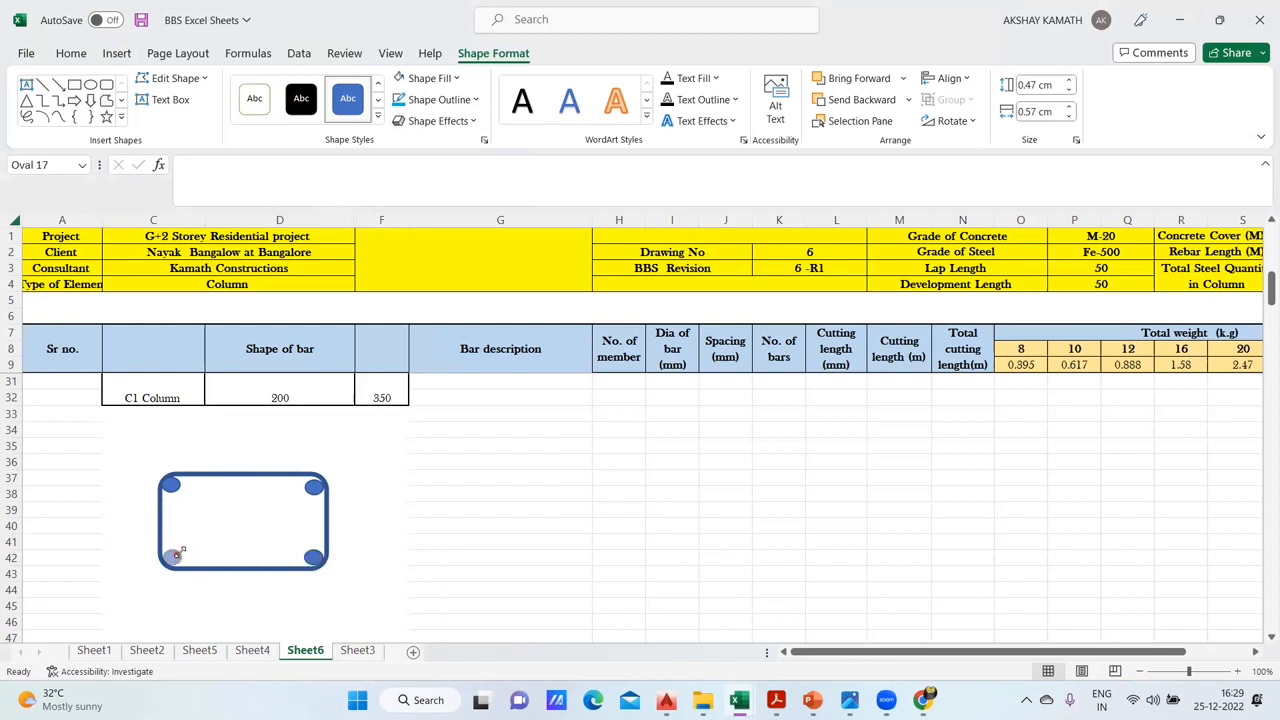
{"action": "left_click_drag", "start_coordinate": [176, 558], "coordinate": [173, 558]}
- Fill all four corner ovals of the tie shape with red
{"action": "left_click", "coordinate": [171, 486], "text": "ctrl"}
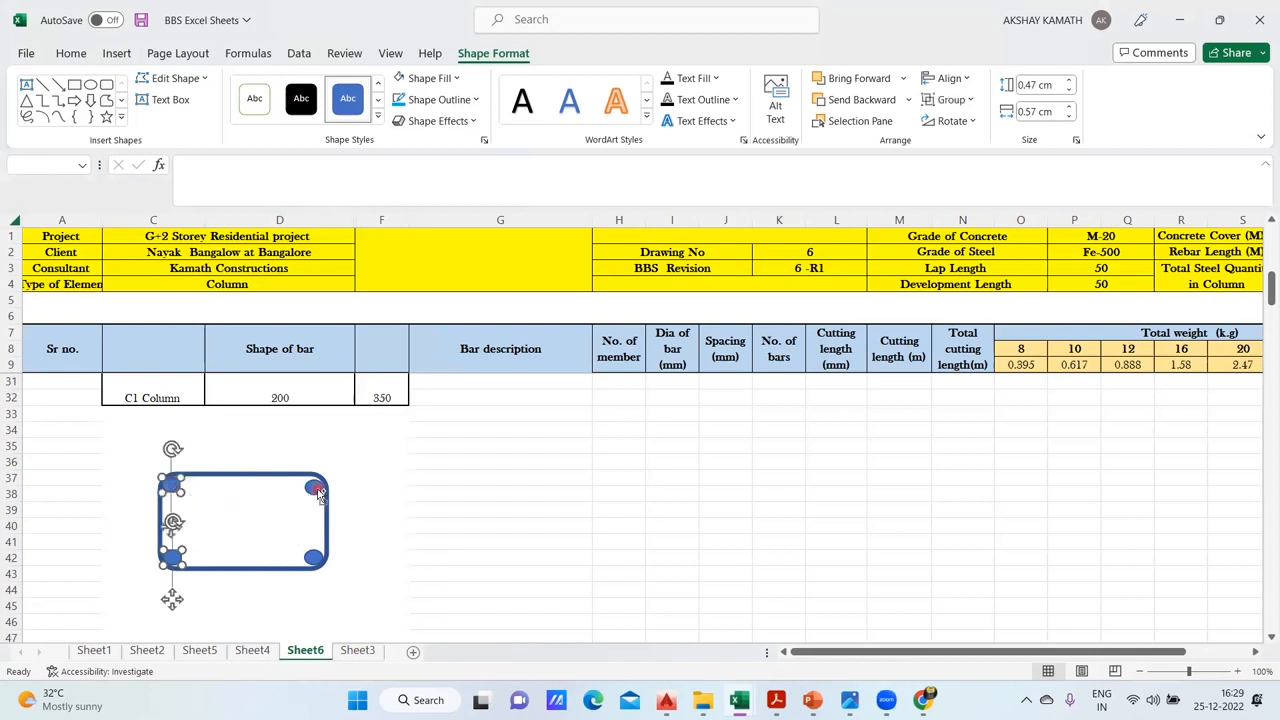
{"action": "left_click", "coordinate": [316, 489], "text": "ctrl"}
{"action": "left_click", "coordinate": [314, 557], "text": "ctrl"}
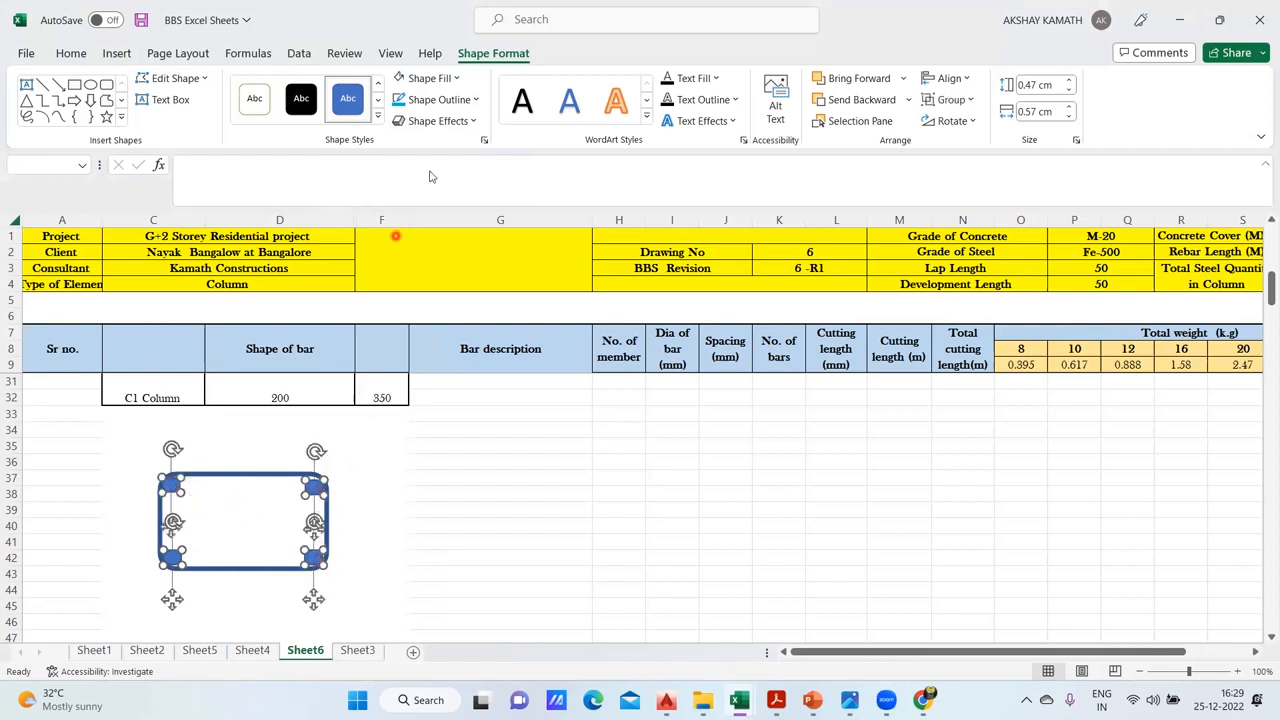
{"action": "left_click", "coordinate": [443, 80]}
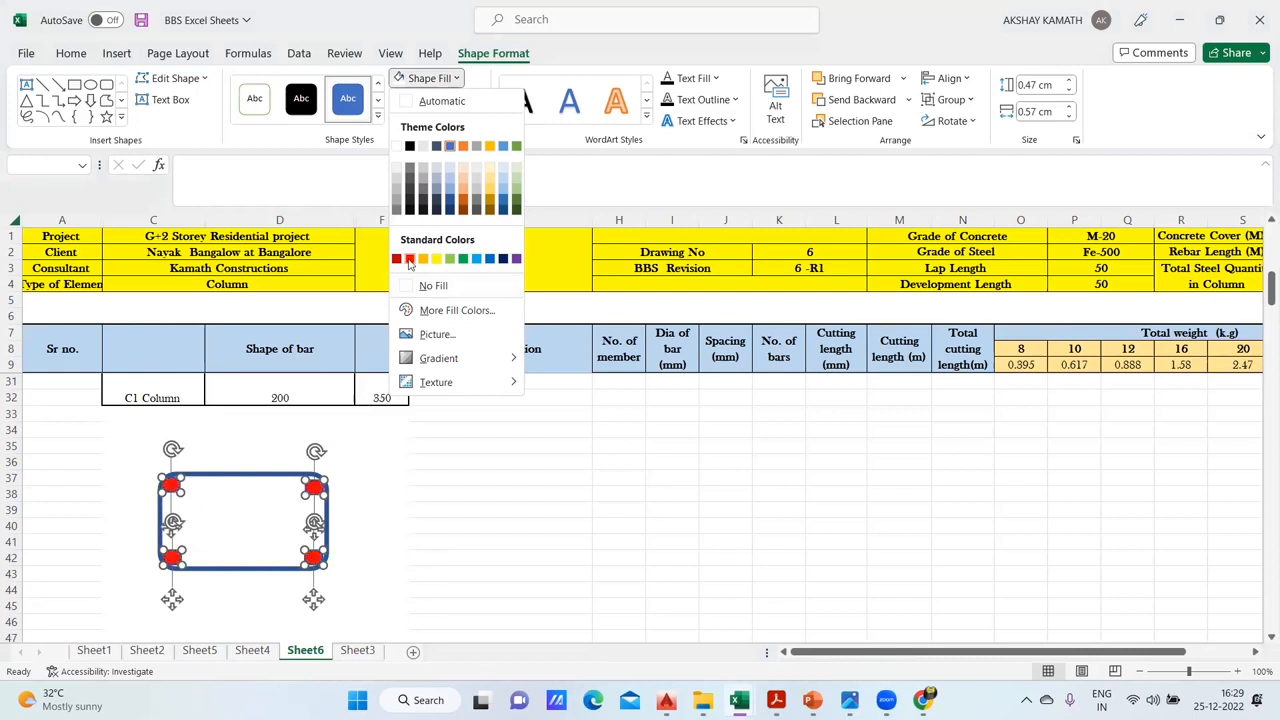
{"action": "left_click", "coordinate": [409, 259]}
{"action": "left_click", "coordinate": [475, 538]}
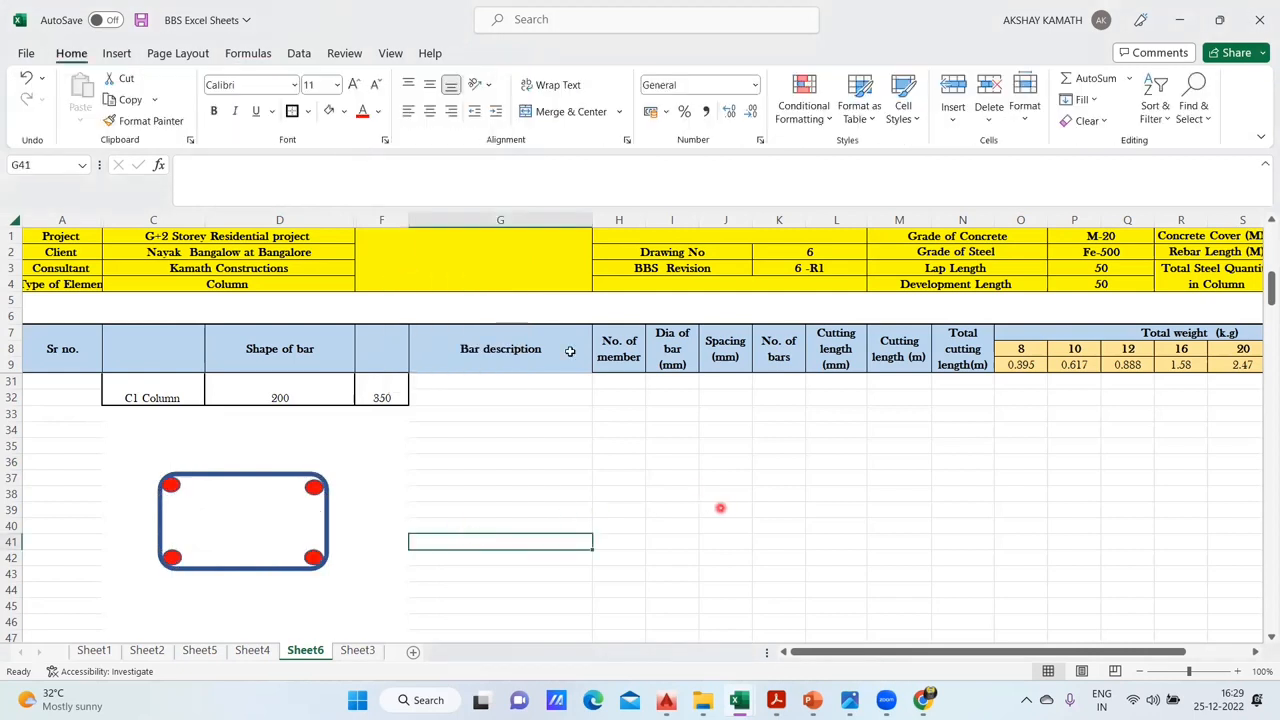
- Draw a diagonal hook line about 0.89 cm high and 0.74 cm wide from the tie's upper-left corner inward, with a 6 pt outline
{"action": "left_click", "coordinate": [120, 55]}
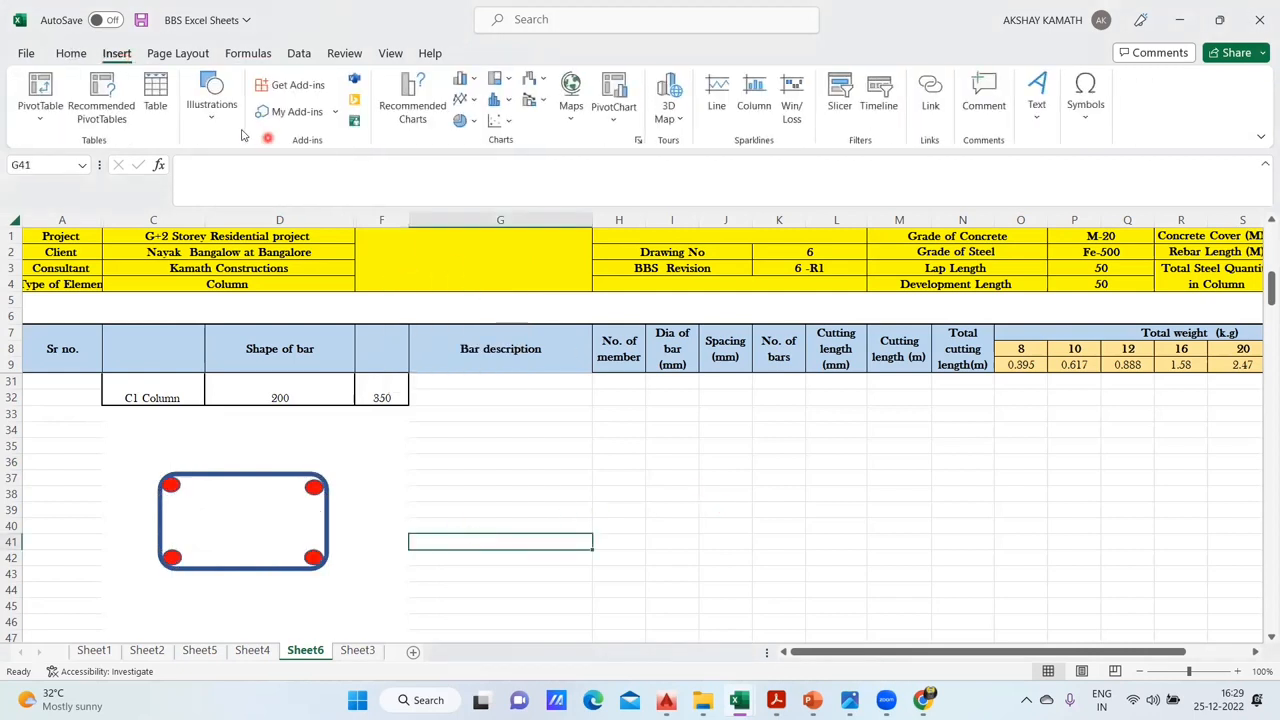
{"action": "left_click", "coordinate": [210, 115]}
{"action": "left_click", "coordinate": [244, 190]}
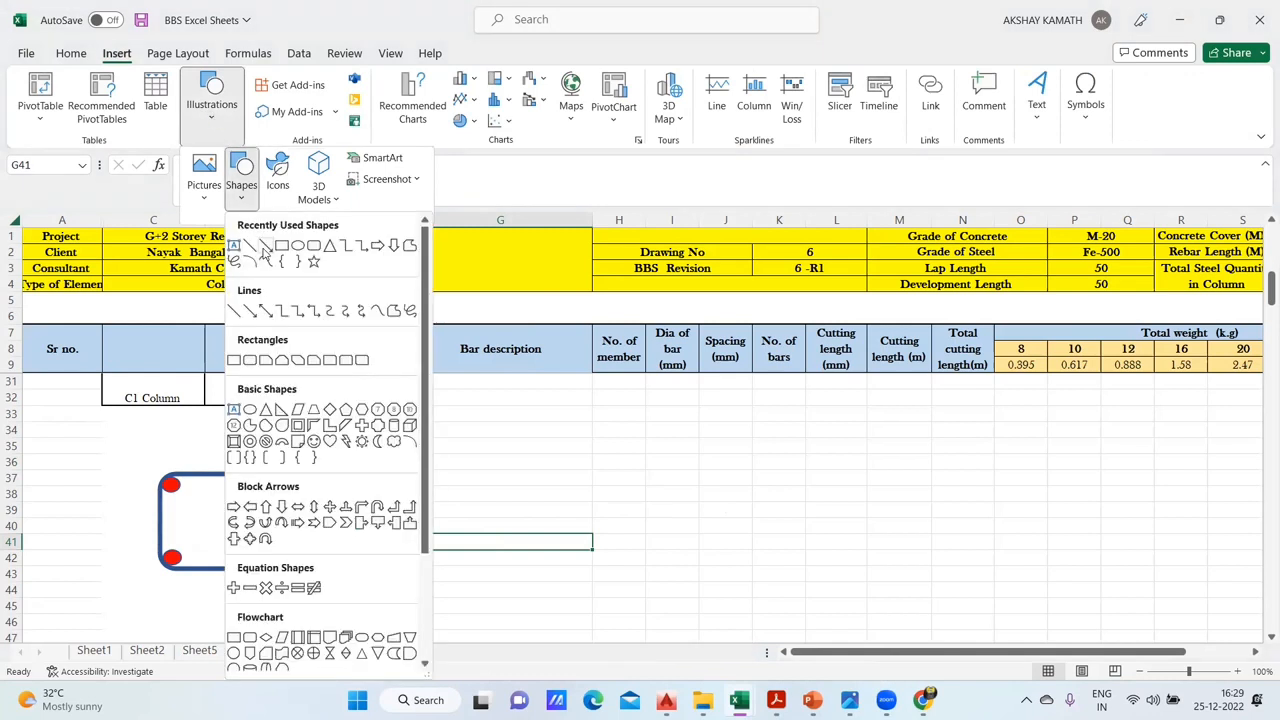
{"action": "left_click", "coordinate": [249, 245]}
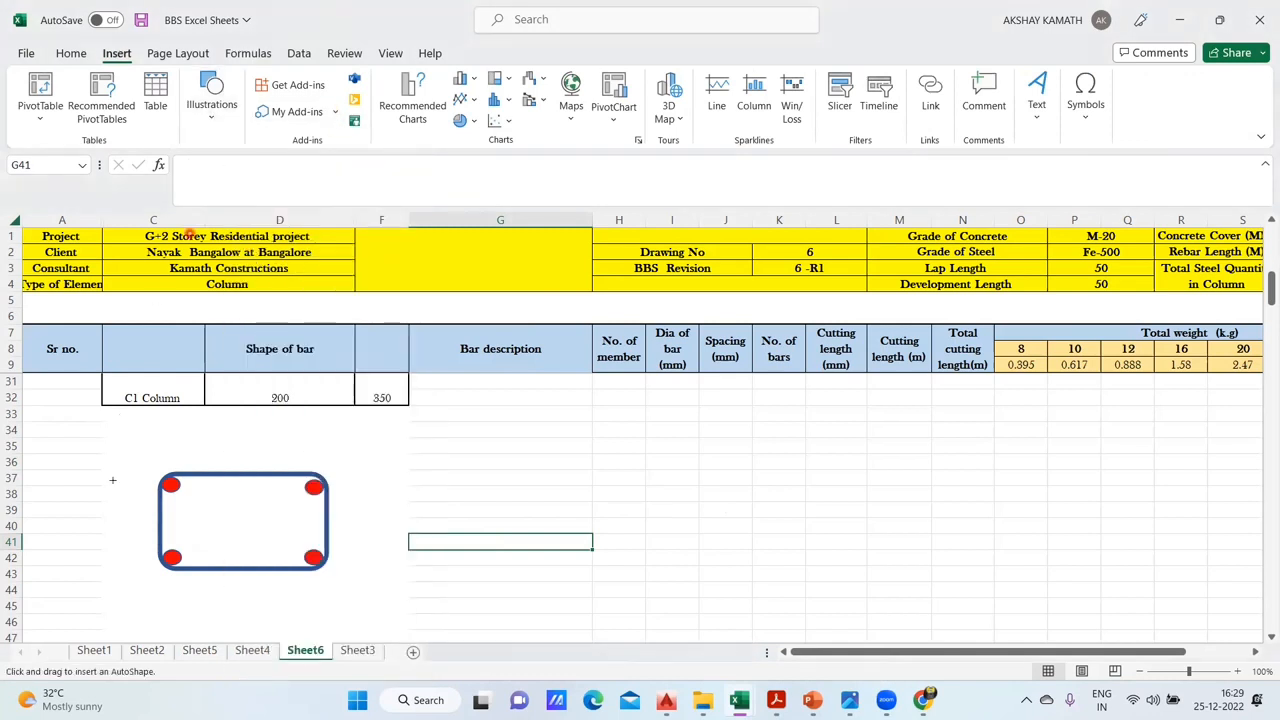
{"action": "left_click_drag", "start_coordinate": [176, 480], "coordinate": [198, 500]}
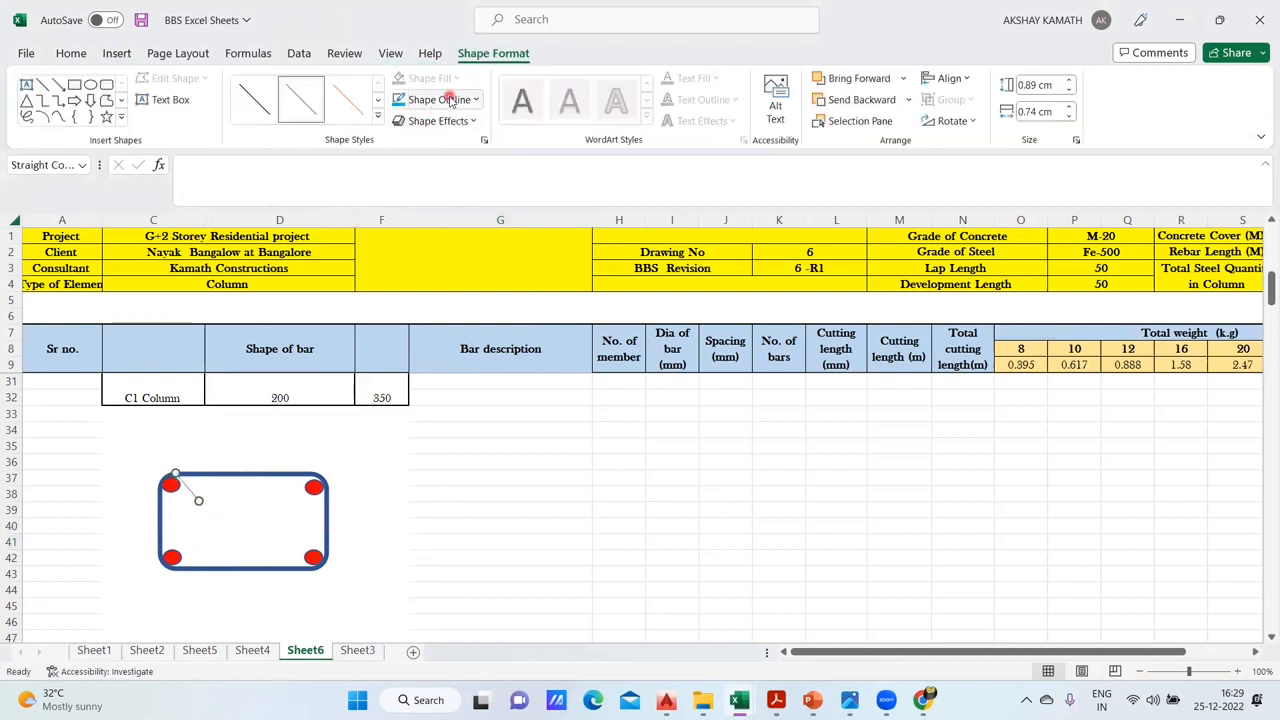
{"action": "left_click", "coordinate": [440, 99]}
{"action": "mouse_move", "coordinate": [471, 357]}
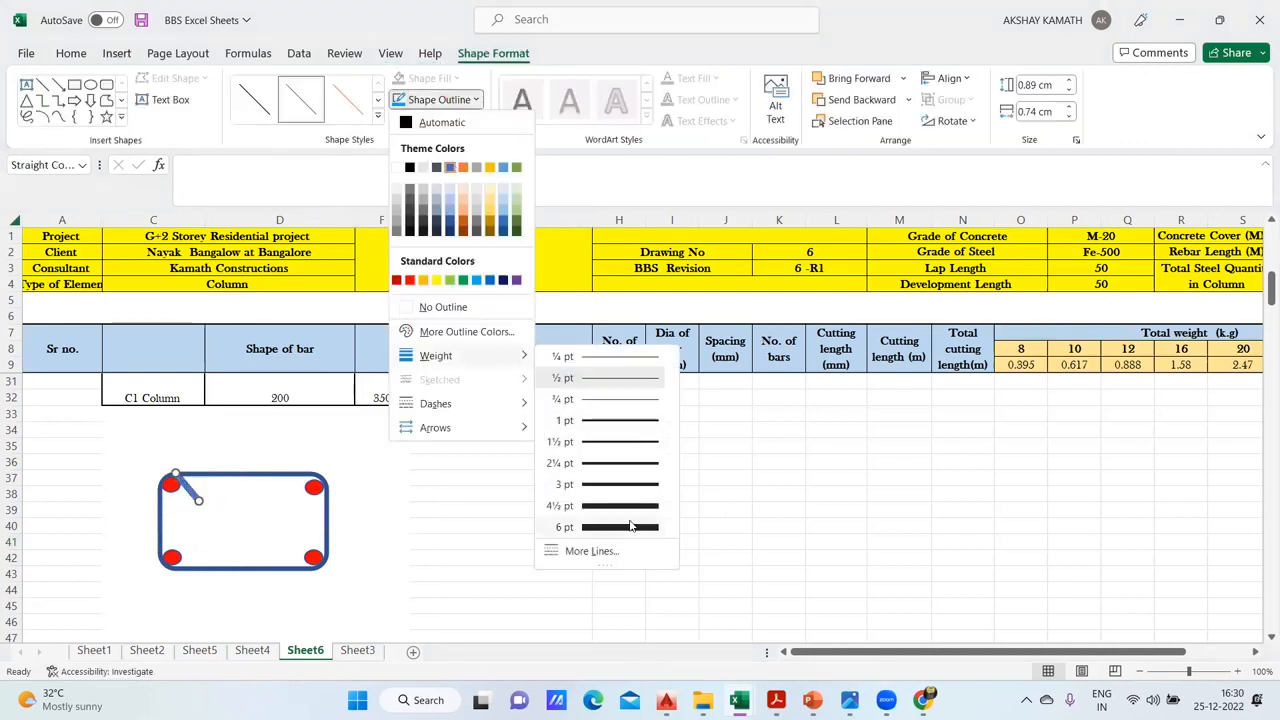
{"action": "left_click", "coordinate": [421, 523]}
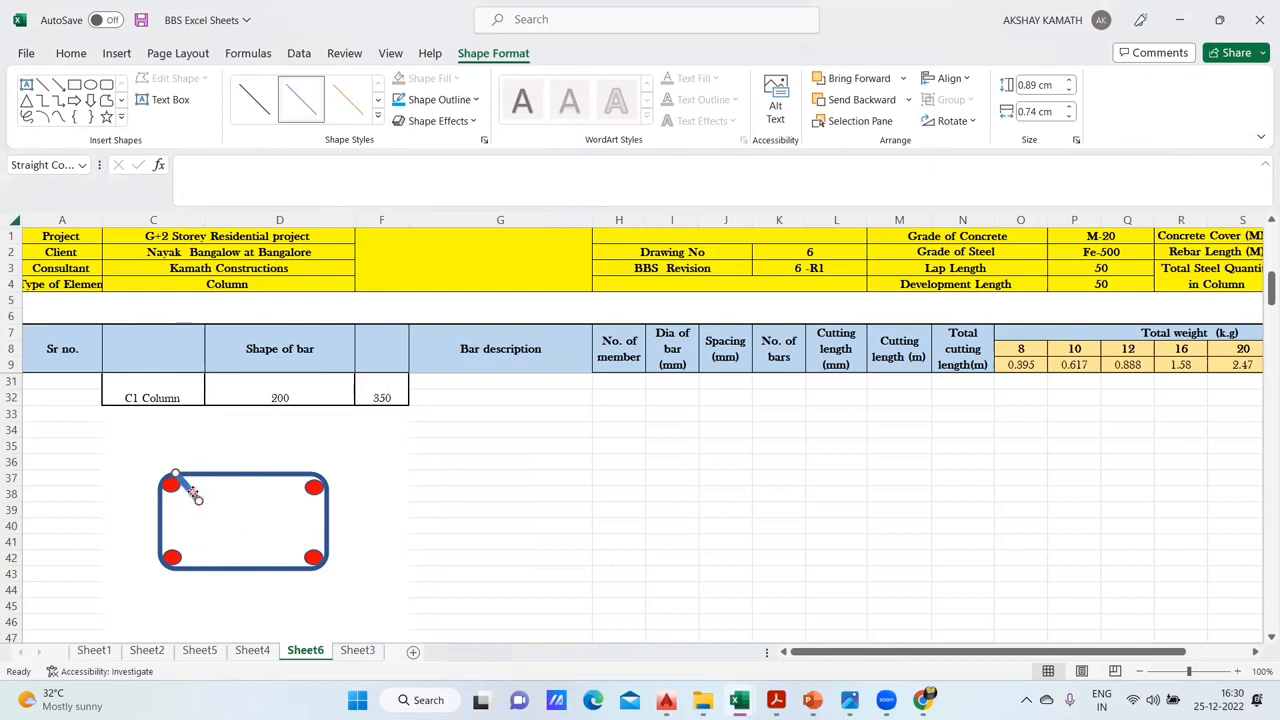
{"action": "key", "text": "Escape"}
- Copy the hook line and place the duplicate parallel to it on the other side of the upper-left oval
{"action": "left_click", "coordinate": [198, 497]}
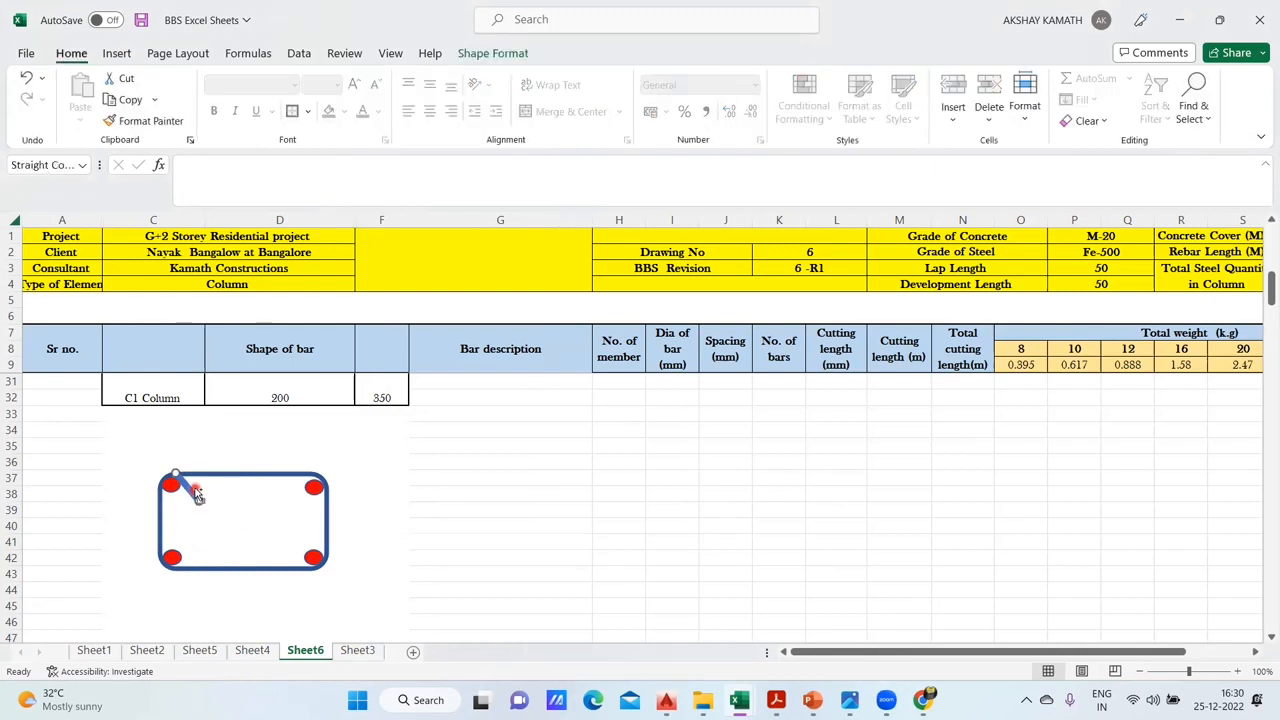
{"action": "left_click_drag", "start_coordinate": [208, 500], "coordinate": [180, 508]}
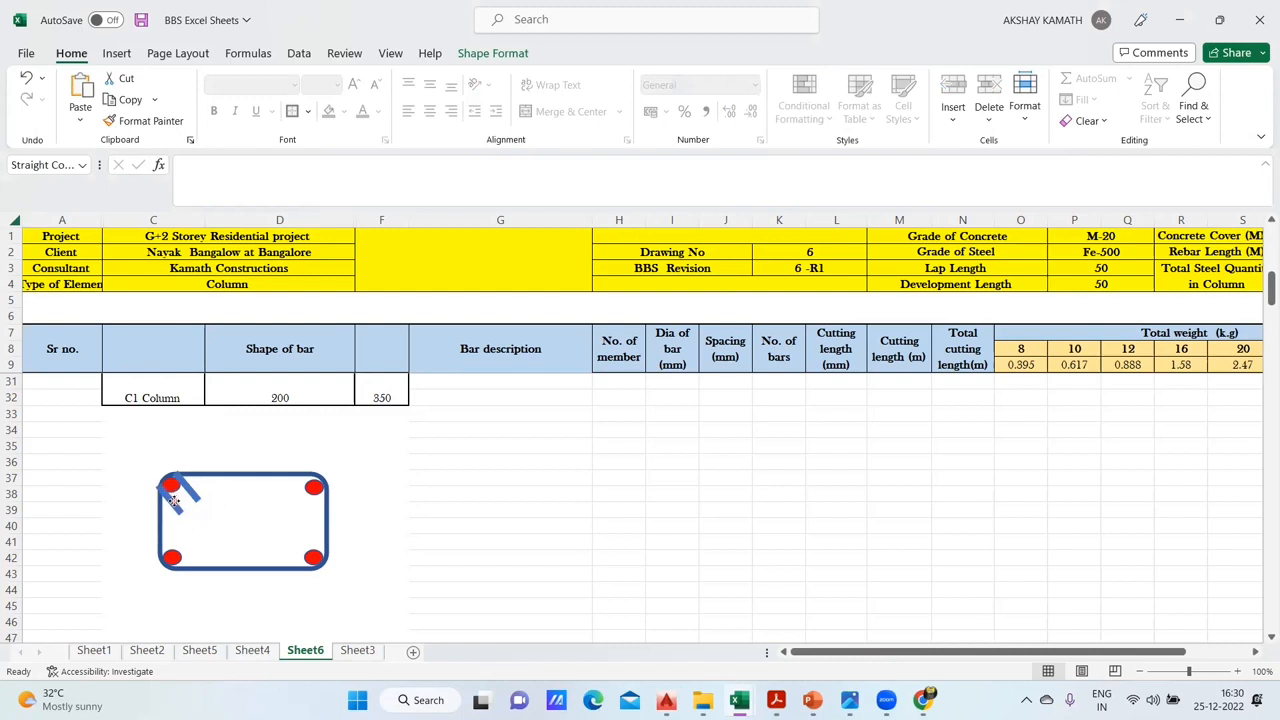
{"action": "left_click_drag", "start_coordinate": [185, 487], "coordinate": [190, 490]}
{"action": "left_click", "coordinate": [539, 538]}
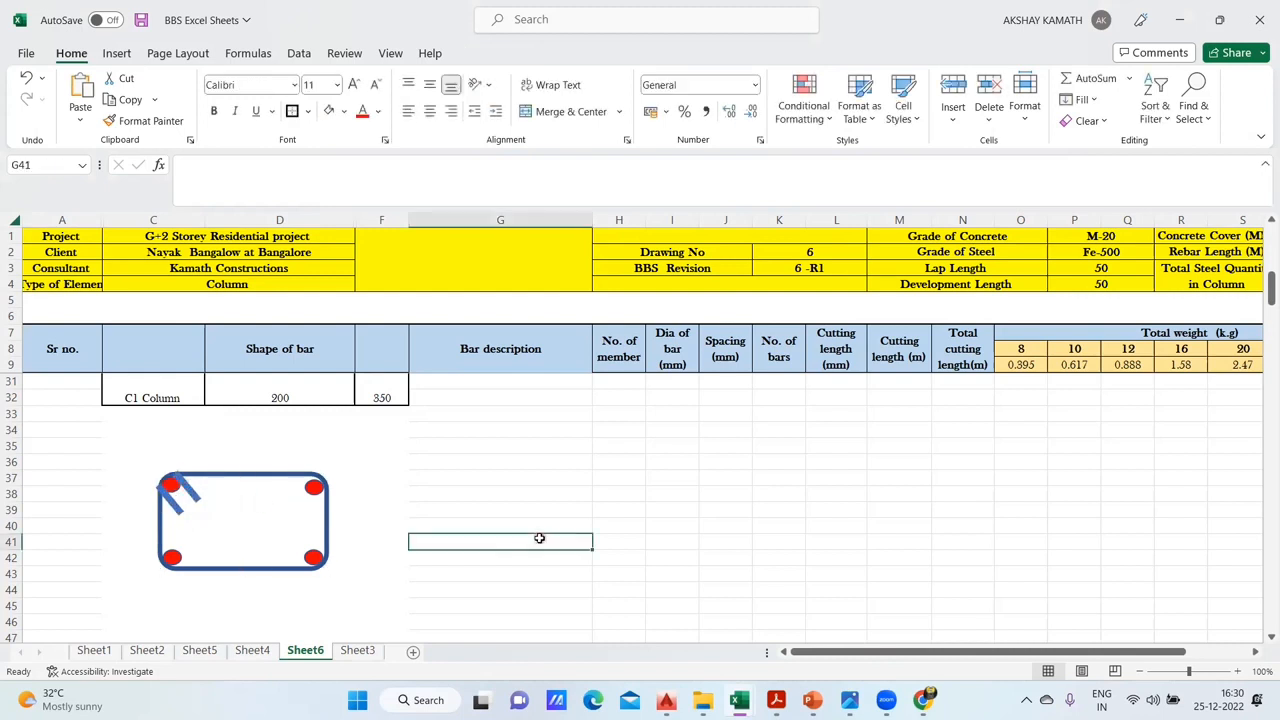
- Reduce the outline weight of both hook lines and nudge the upper one slightly closer to the corner oval
{"action": "left_click", "coordinate": [176, 507]}
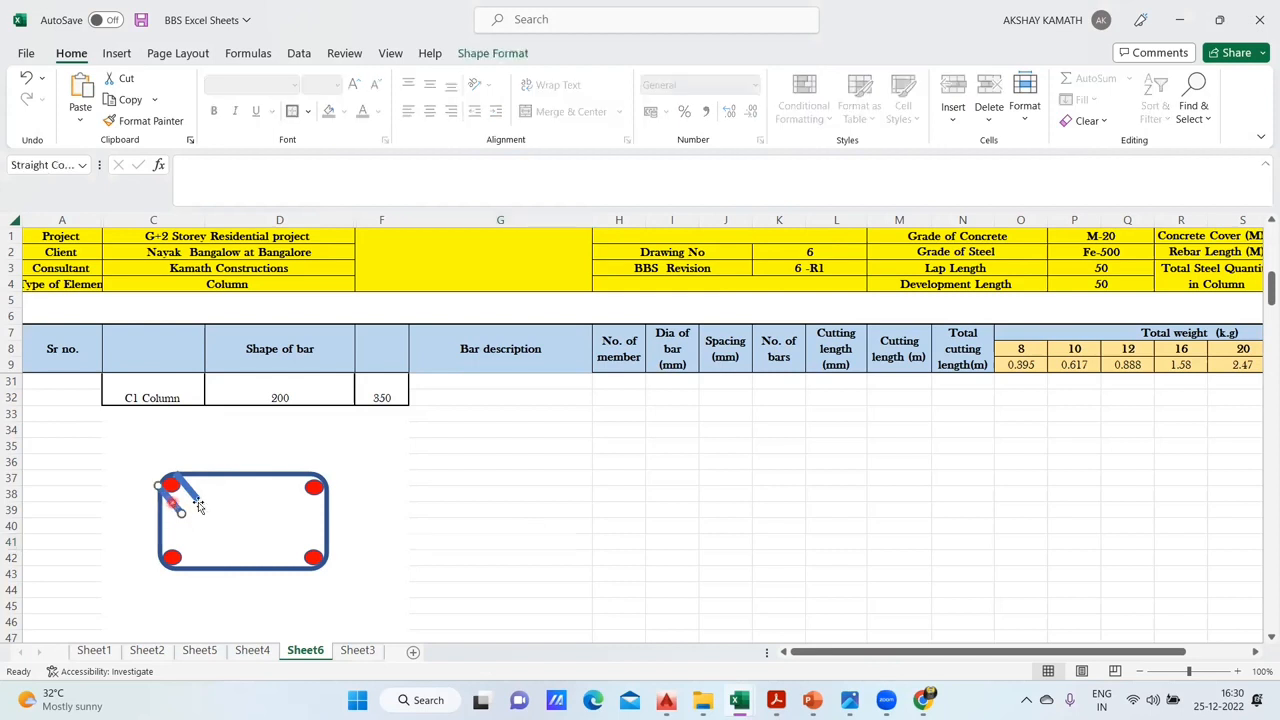
{"action": "left_click", "coordinate": [490, 53]}
{"action": "left_click", "coordinate": [438, 99]}
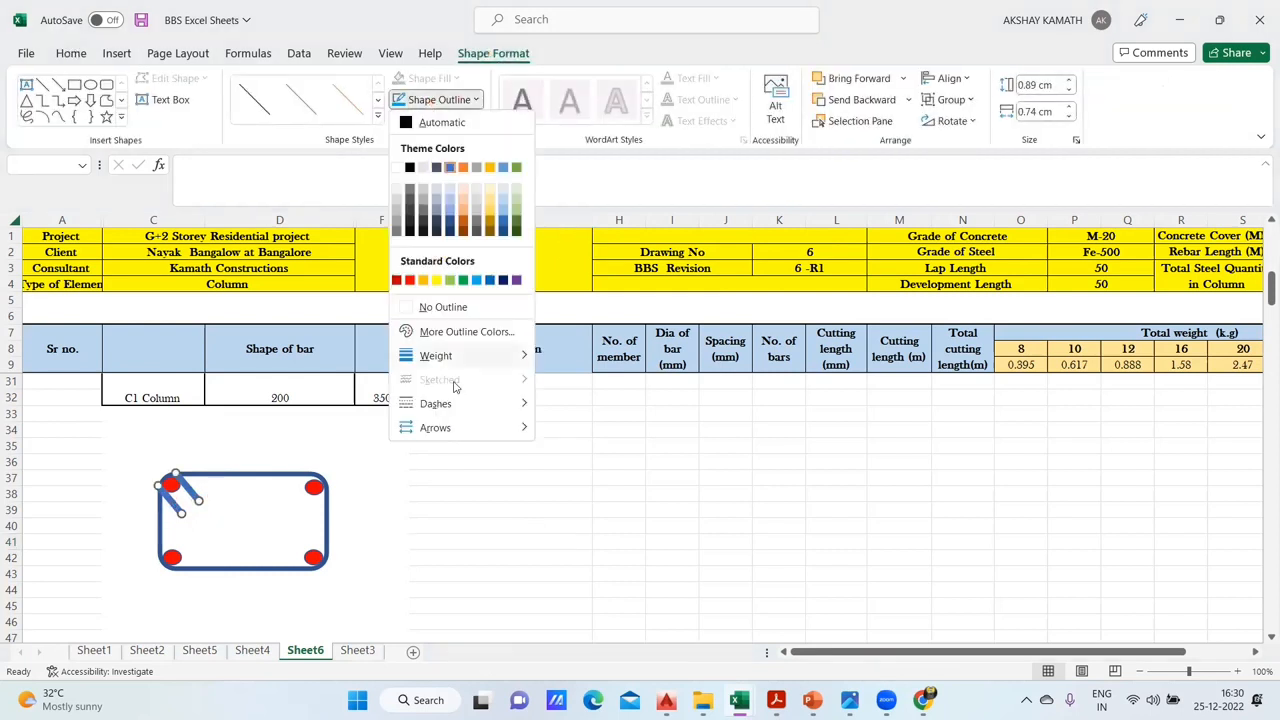
{"action": "mouse_move", "coordinate": [466, 358]}
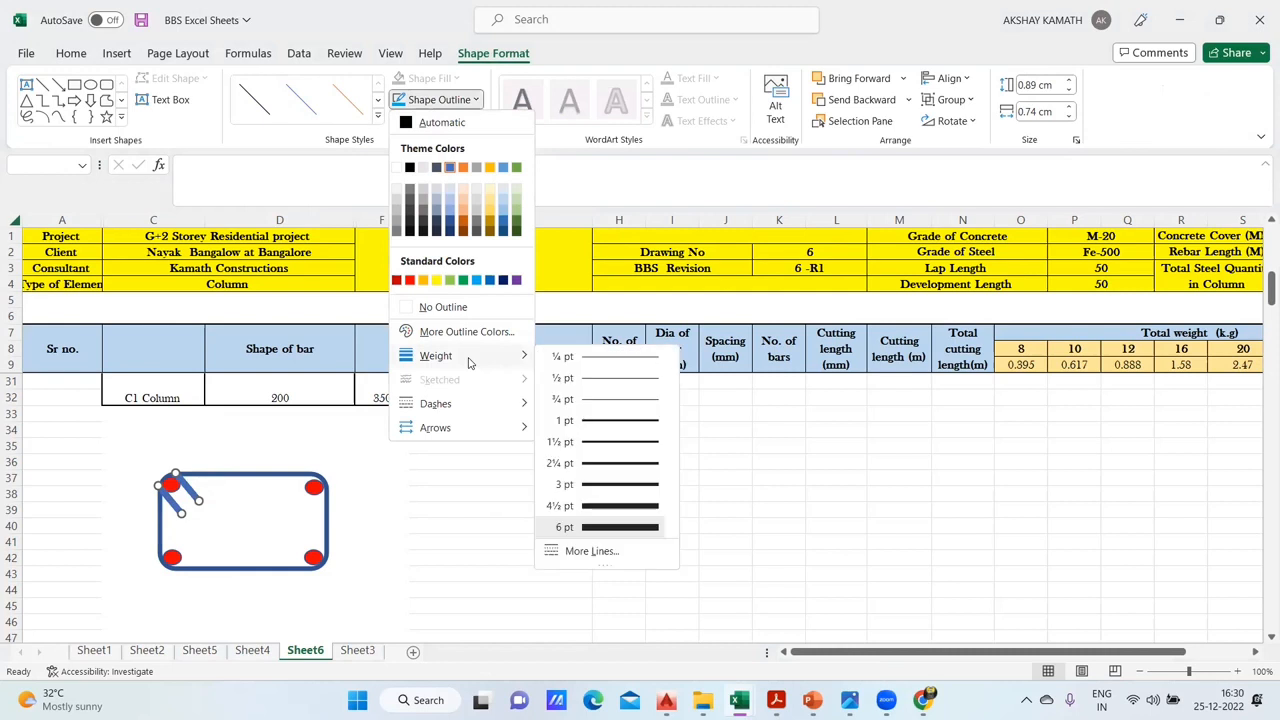
{"action": "left_click", "coordinate": [621, 505]}
{"action": "left_click", "coordinate": [621, 507]}
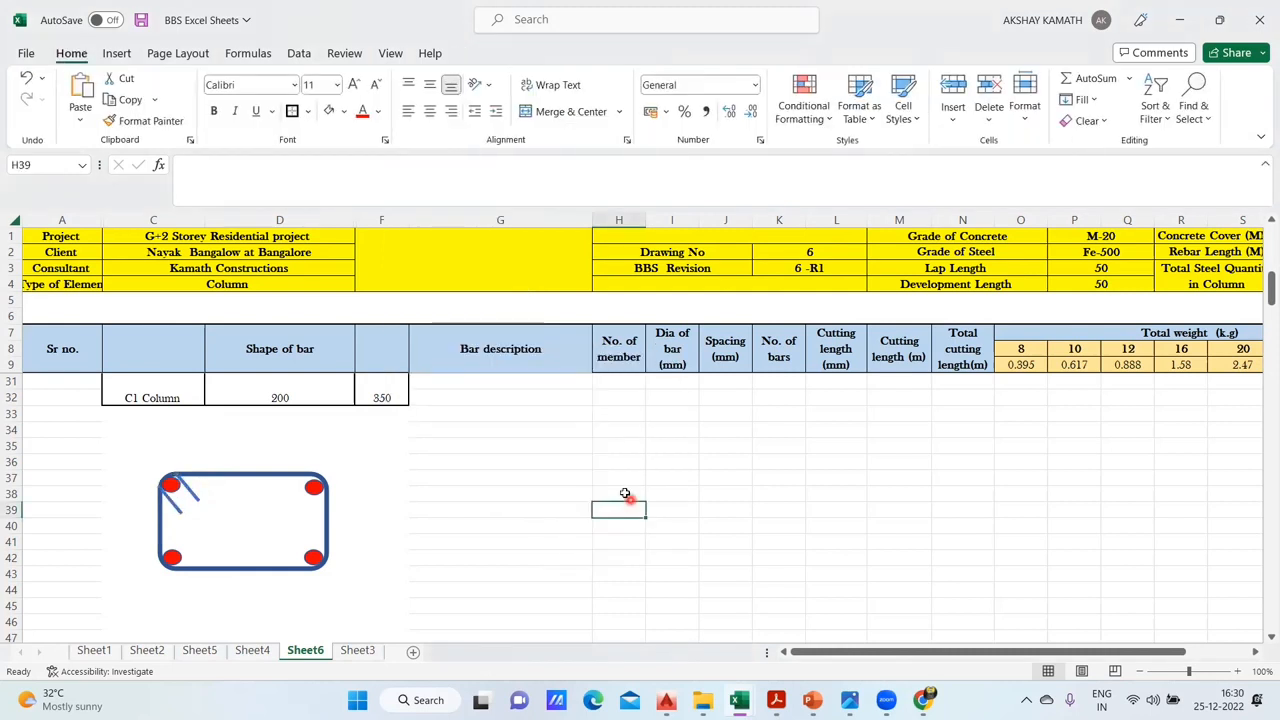
{"action": "left_click", "coordinate": [187, 490]}
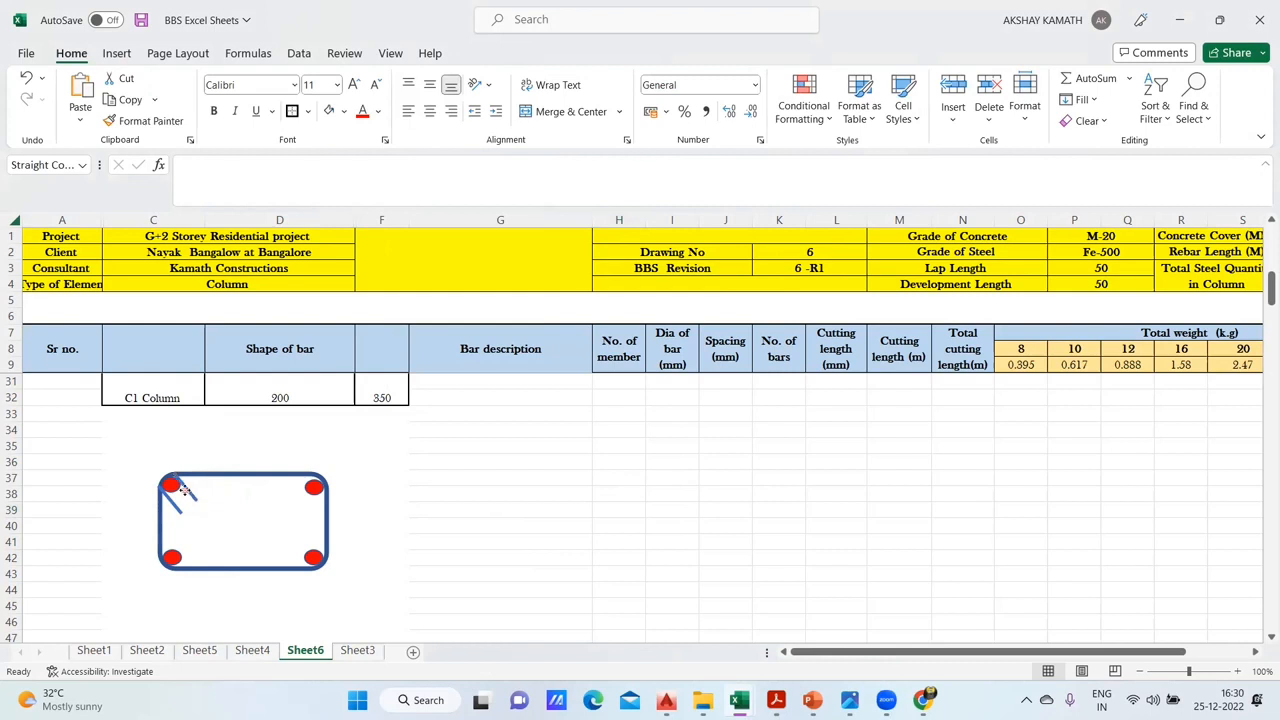
{"action": "left_click", "coordinate": [643, 547]}
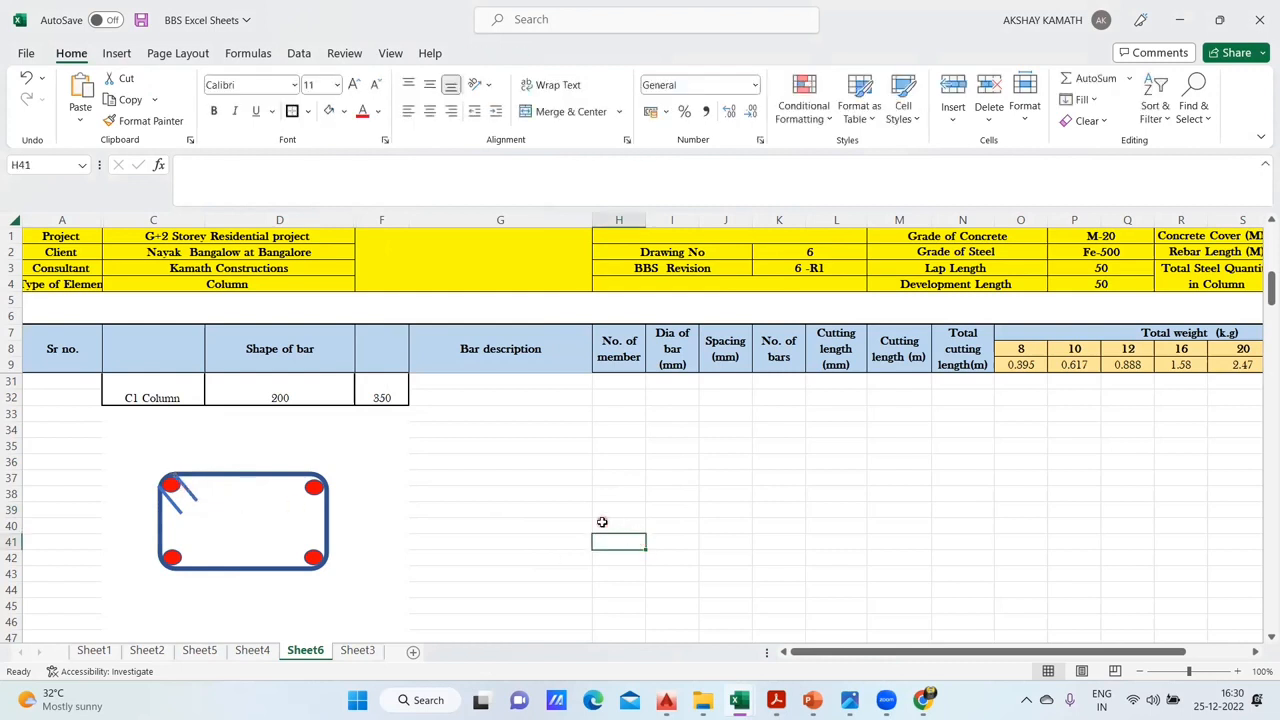
{"action": "left_click", "coordinate": [262, 458]}
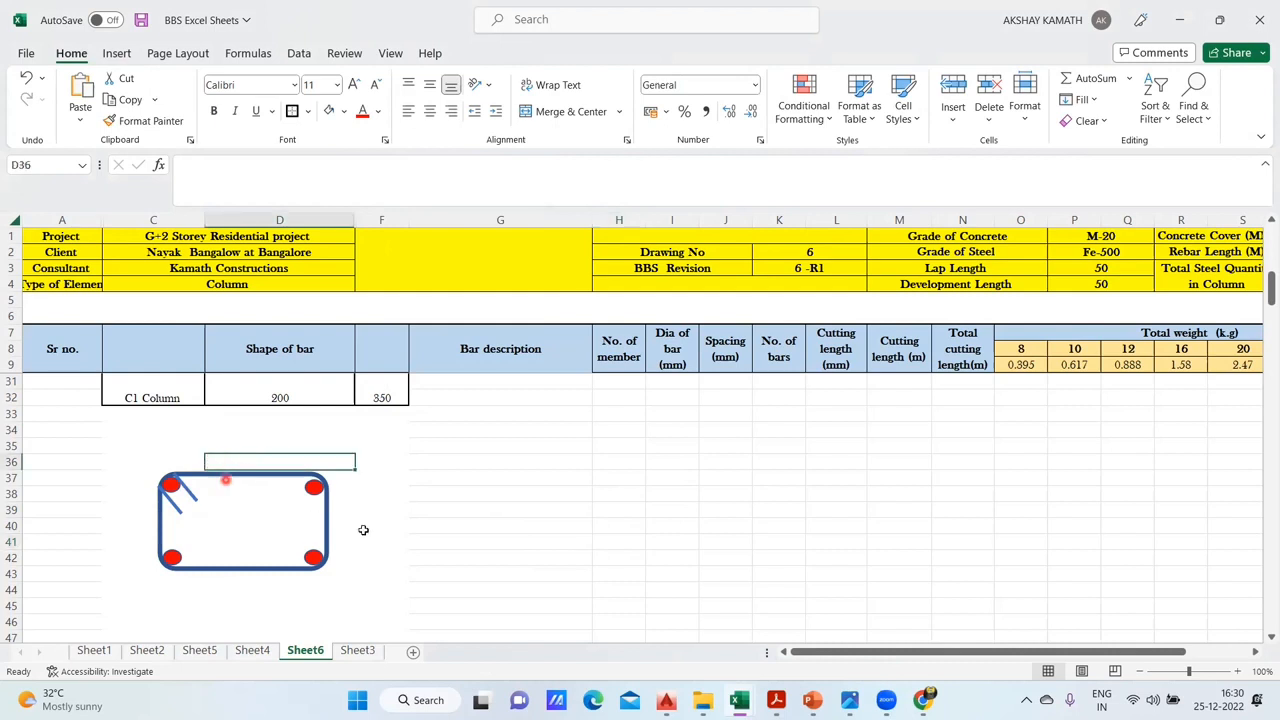
{"action": "left_click", "coordinate": [476, 506]}
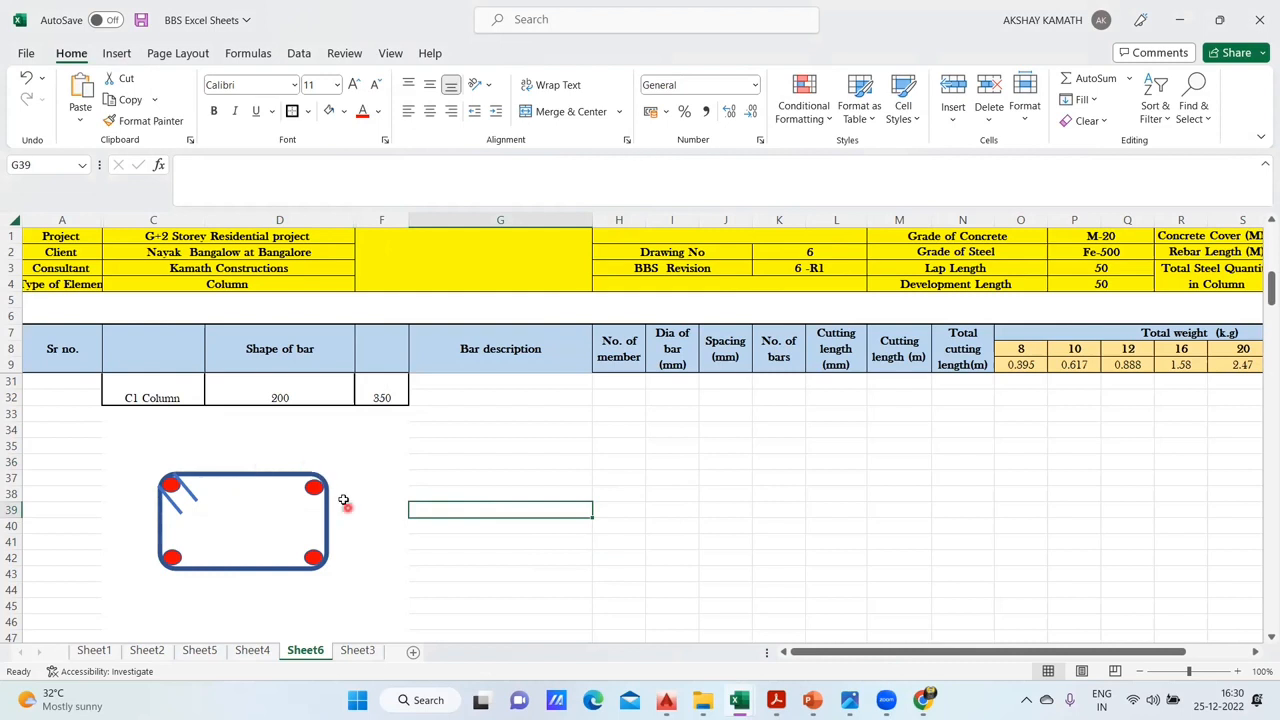
{"action": "left_click", "coordinate": [240, 463]}
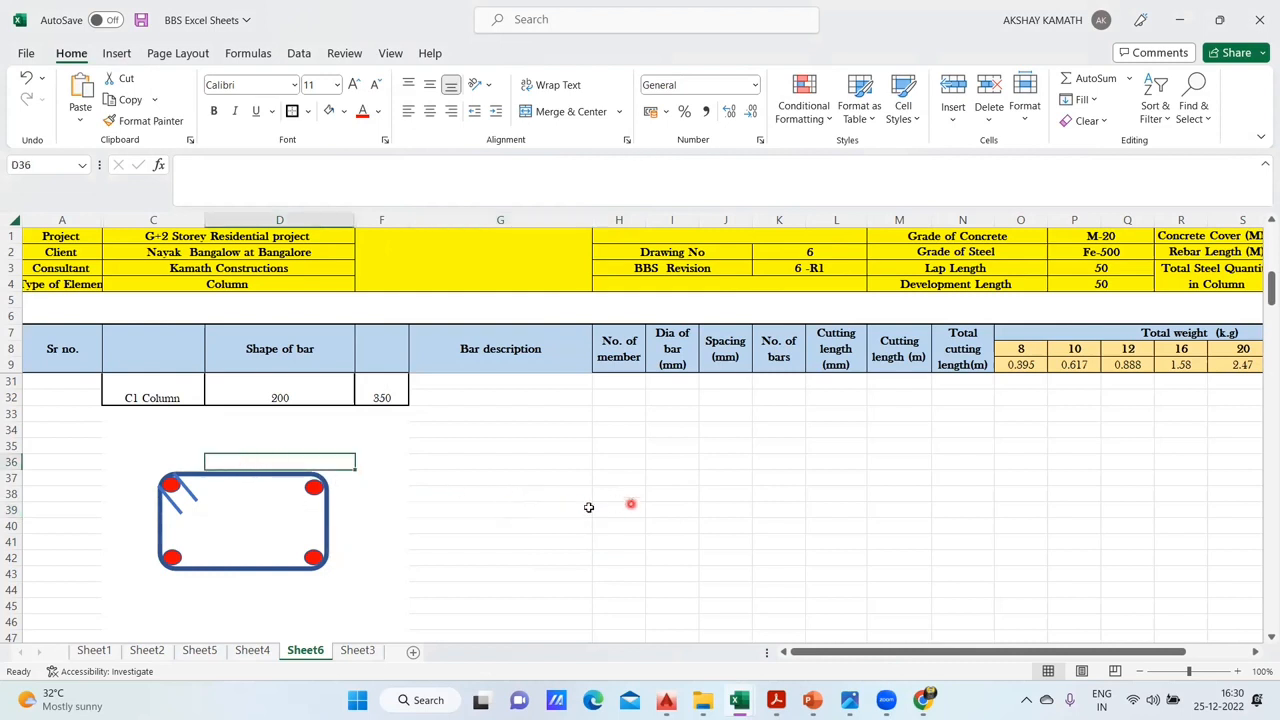
{"action": "mouse_move", "coordinate": [450, 381]}
{"action": "left_mouse_down"}
{"action": "mouse_move", "coordinate": [471, 677]}
{"action": "mouse_move", "coordinate": [466, 398]}
{"action": "left_mouse_up"}
{"action": "scroll", "coordinate": [470, 470], "scroll_direction": "up", "scroll_amount": 7}
{"action": "scroll", "coordinate": [490, 471], "scroll_direction": "down", "scroll_amount": 7}
- Enter the bar description Ties for C1 Column in G39 beside the tie shape
{"action": "left_click", "coordinate": [460, 511]}
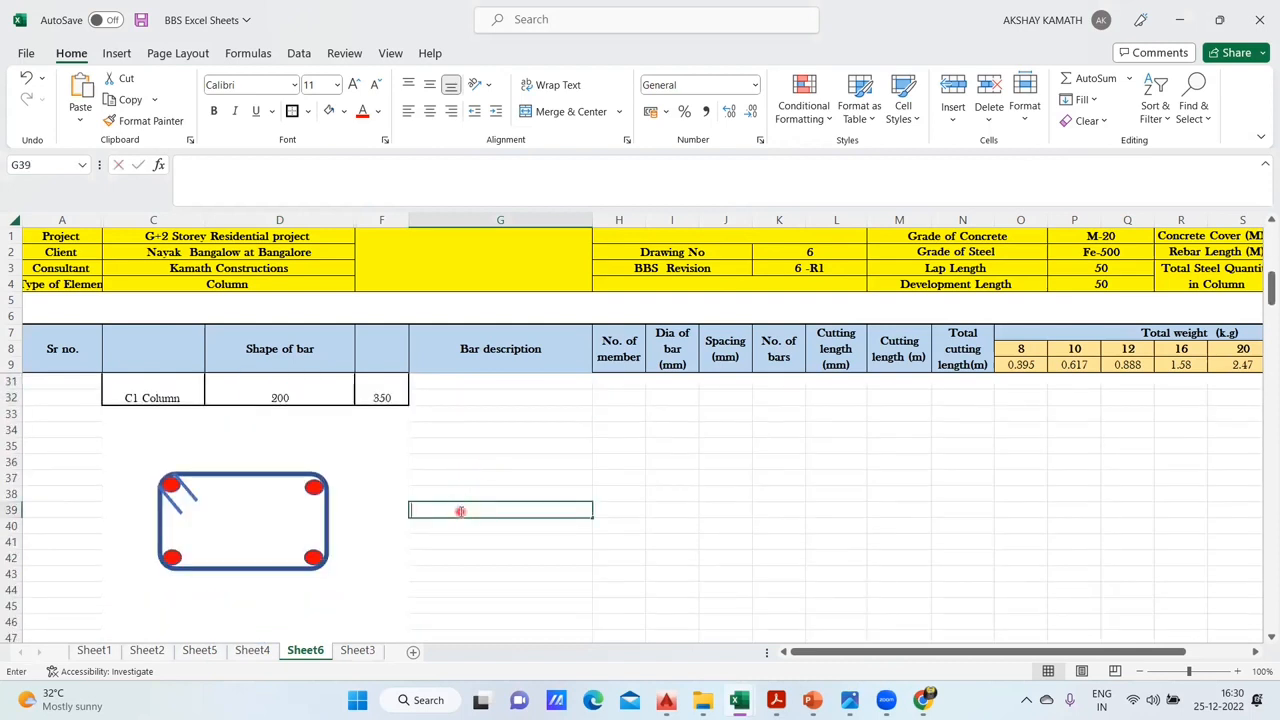
{"action": "double_click", "coordinate": [460, 511]}
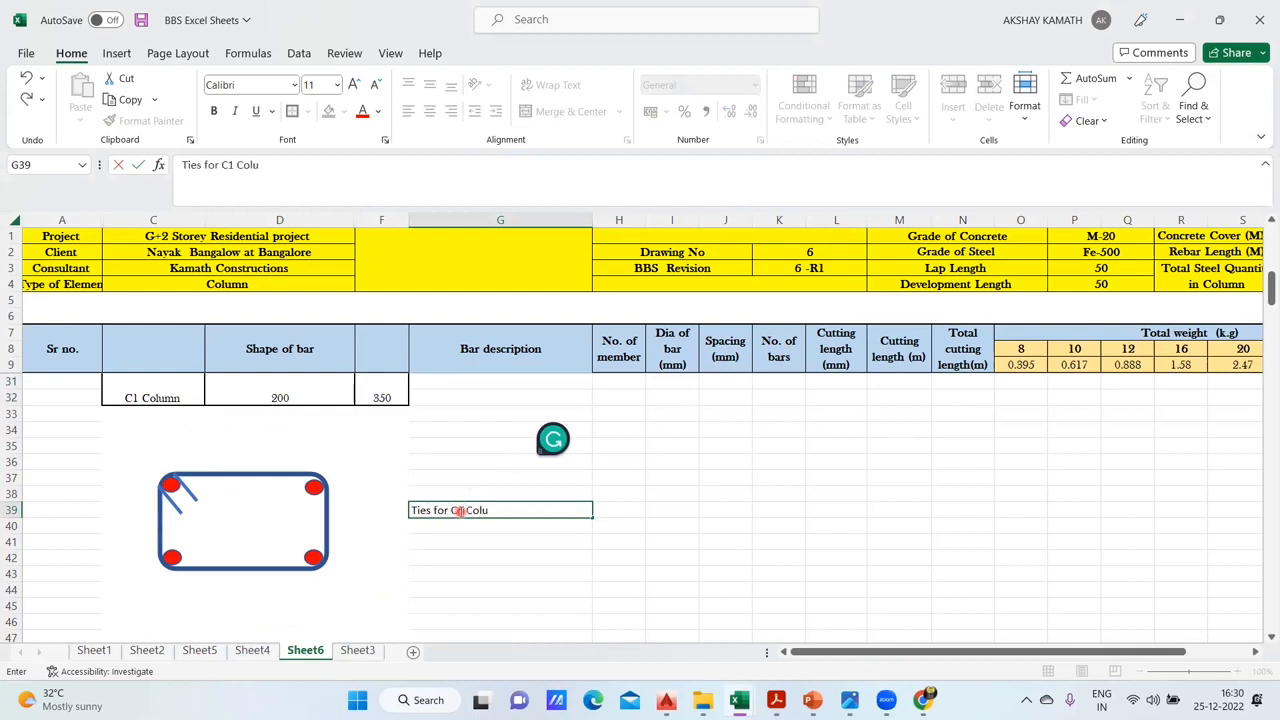
{"action": "left_click", "coordinate": [621, 508]}
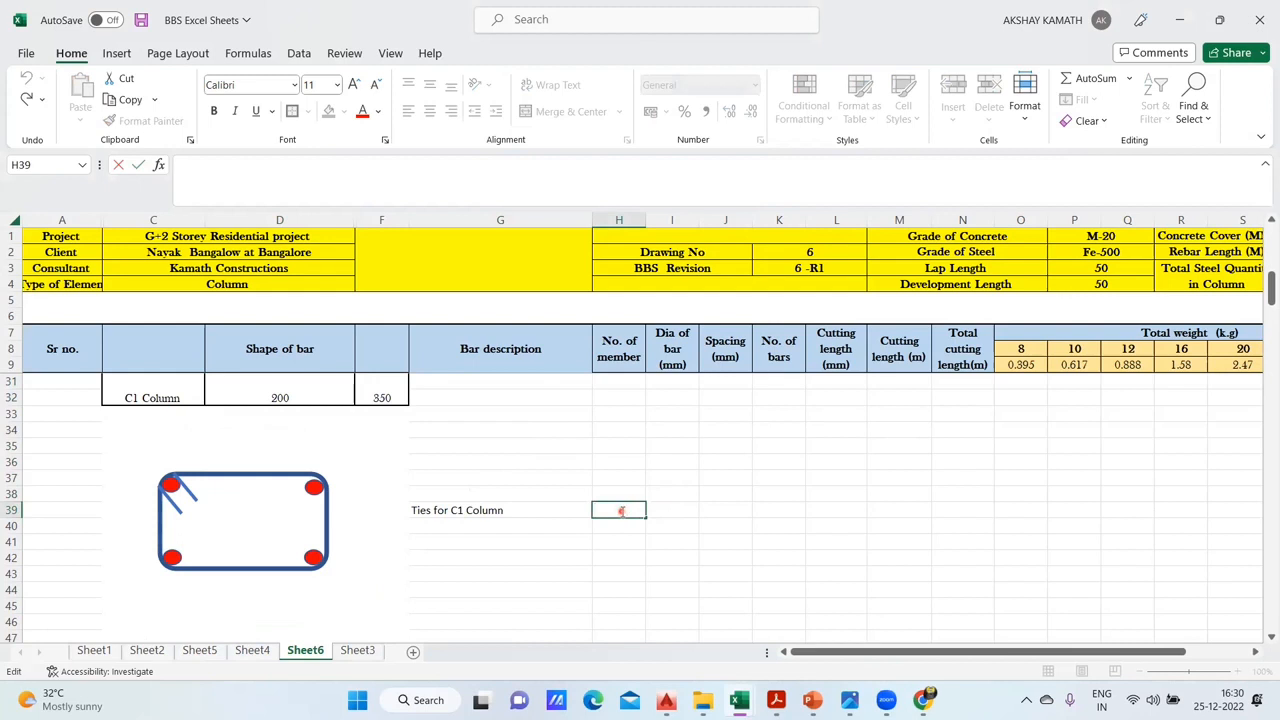
- Enter a formula in H39 that takes the number of members from H20
{"action": "type", "text": "+"}
{"action": "scroll", "coordinate": [617, 483], "scroll_direction": "up", "scroll_amount": 5}
{"action": "left_click", "coordinate": [614, 467]}
{"action": "scroll", "coordinate": [620, 440], "scroll_direction": "down", "scroll_amount": 3}
{"action": "key", "text": "Return"}
{"action": "left_click", "coordinate": [618, 508]}
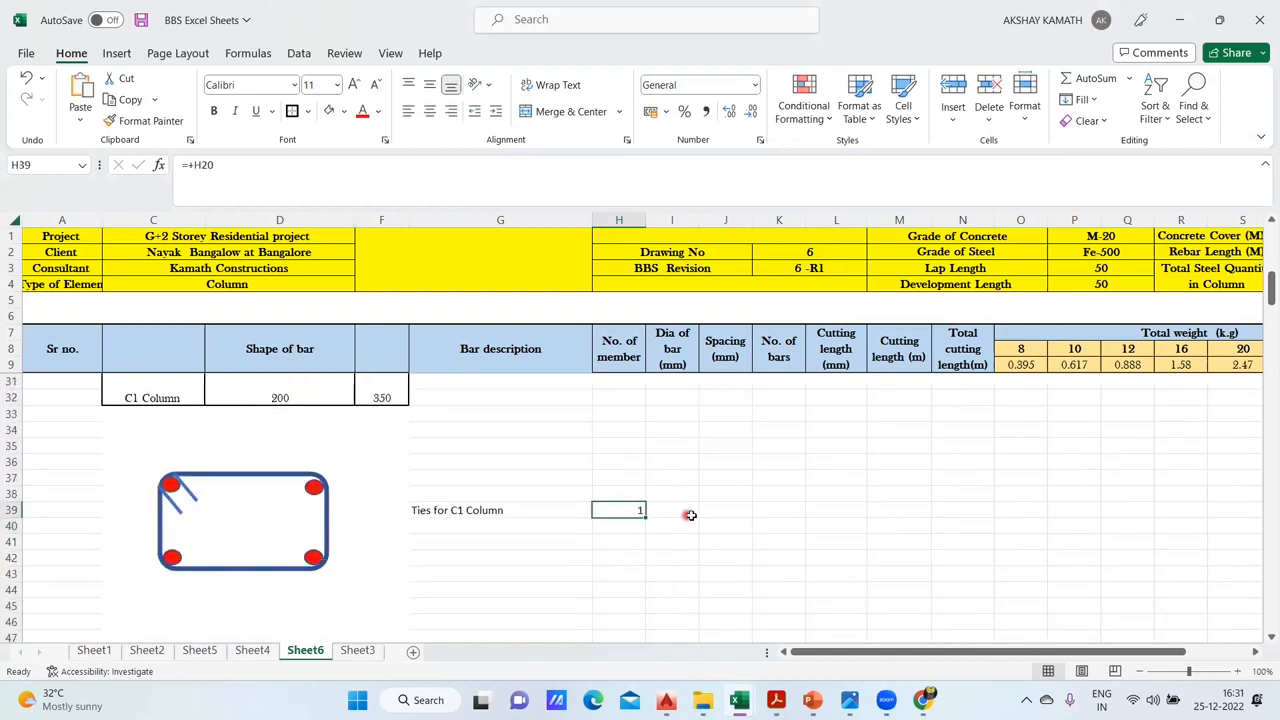
- Enter a bar diameter of 8 in I39 and a spacing of 200 in J39 for the C1 ties
{"action": "double_click", "coordinate": [679, 508]}
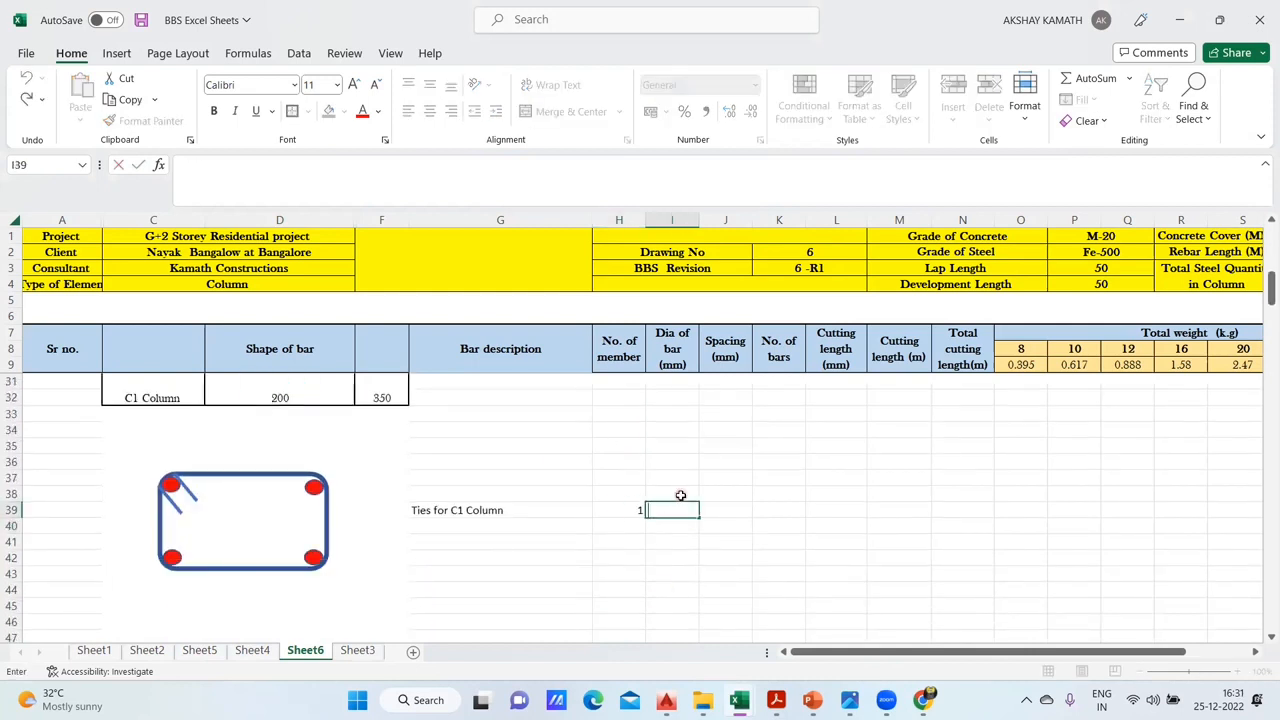
{"action": "scroll", "coordinate": [678, 470], "scroll_direction": "up", "scroll_amount": 6}
{"action": "scroll", "coordinate": [678, 475], "scroll_direction": "down", "scroll_amount": 5}
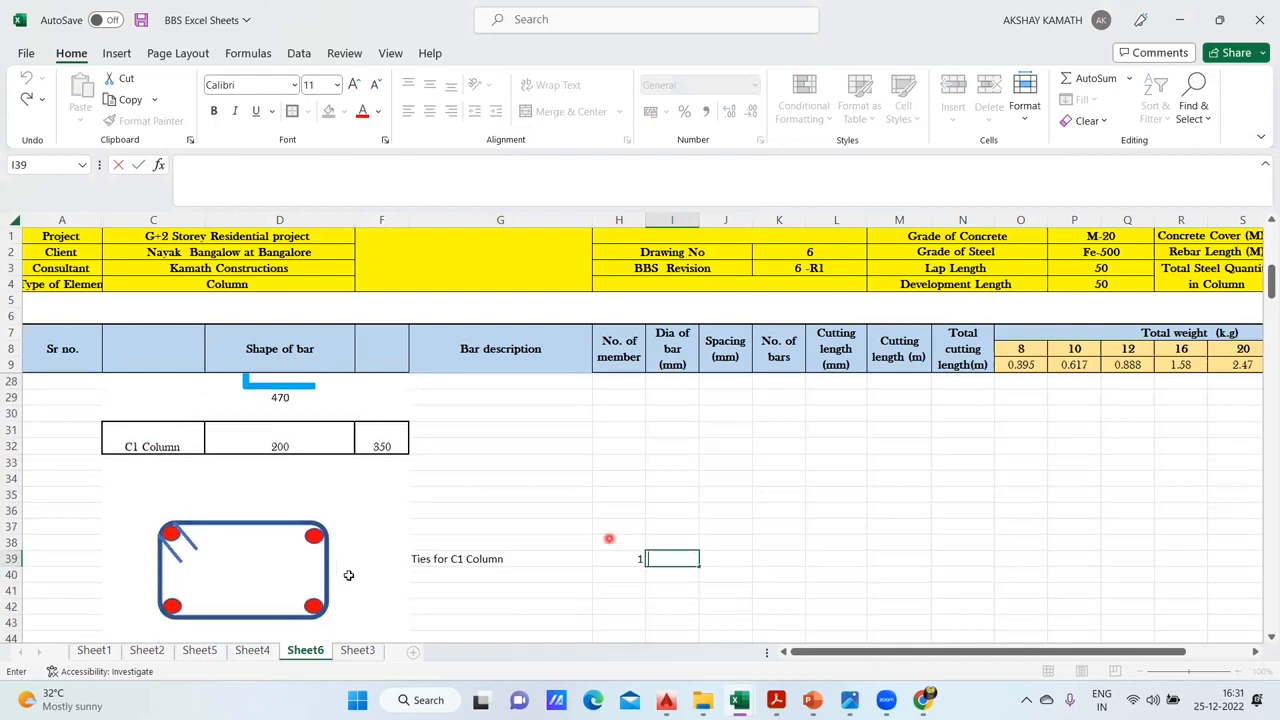
{"action": "scroll", "coordinate": [343, 549], "scroll_direction": "down", "scroll_amount": 2}
{"action": "type", "text": "8"}
{"action": "left_click", "coordinate": [818, 556]}
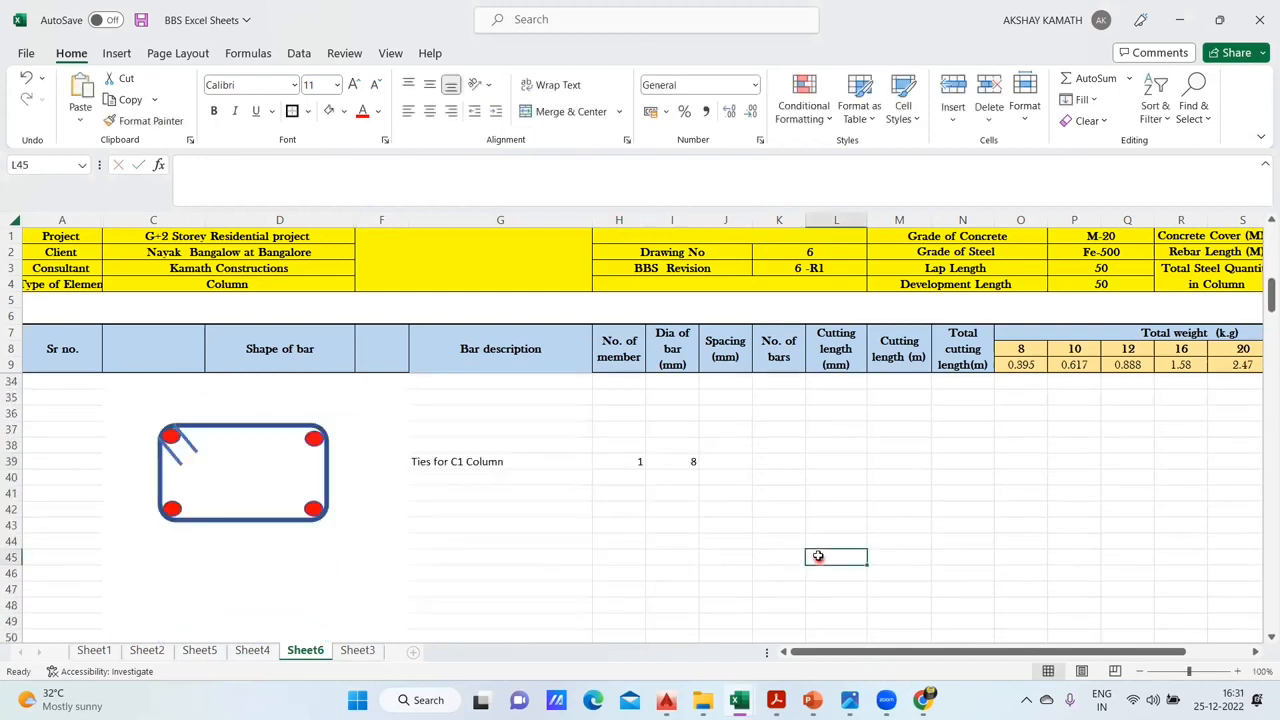
{"action": "left_click", "coordinate": [733, 458]}
{"action": "type", "text": "200"}
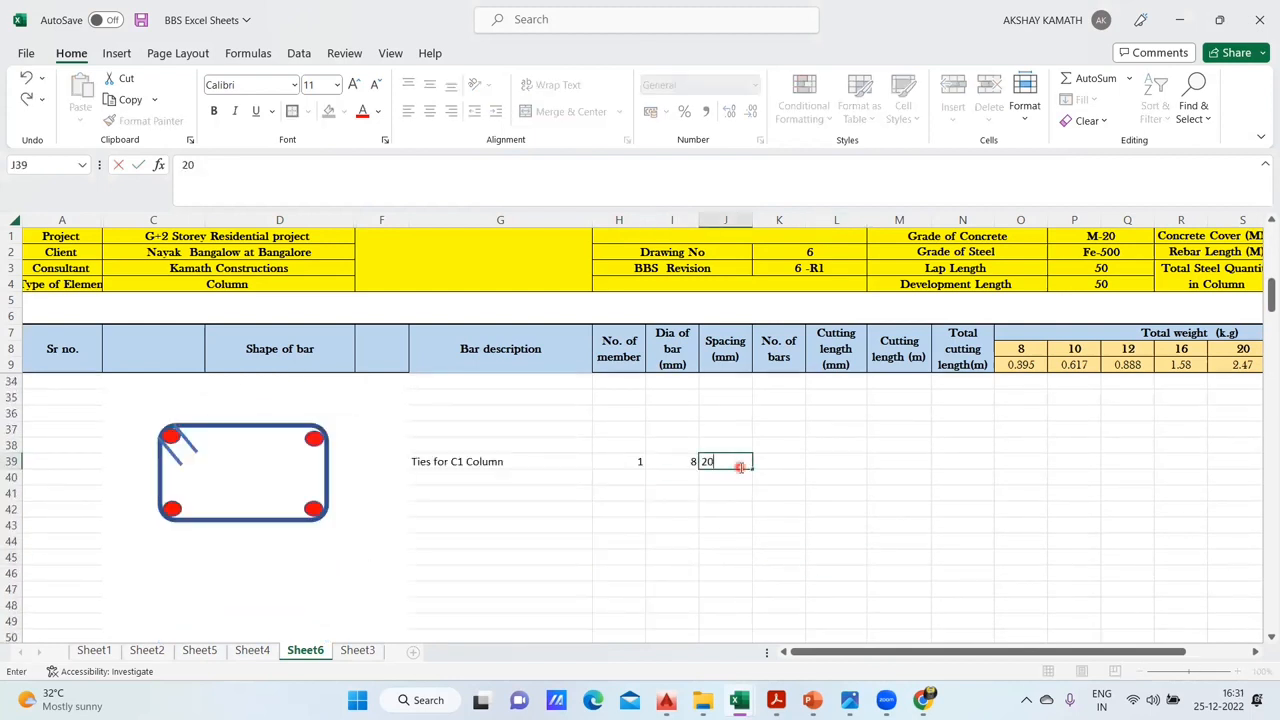
{"action": "left_click", "coordinate": [818, 498]}
- Calculate the tie's long side in D36 above the shape with the formula +(F31-40-40-I39)
{"action": "scroll", "coordinate": [466, 511], "scroll_direction": "up", "scroll_amount": 3}
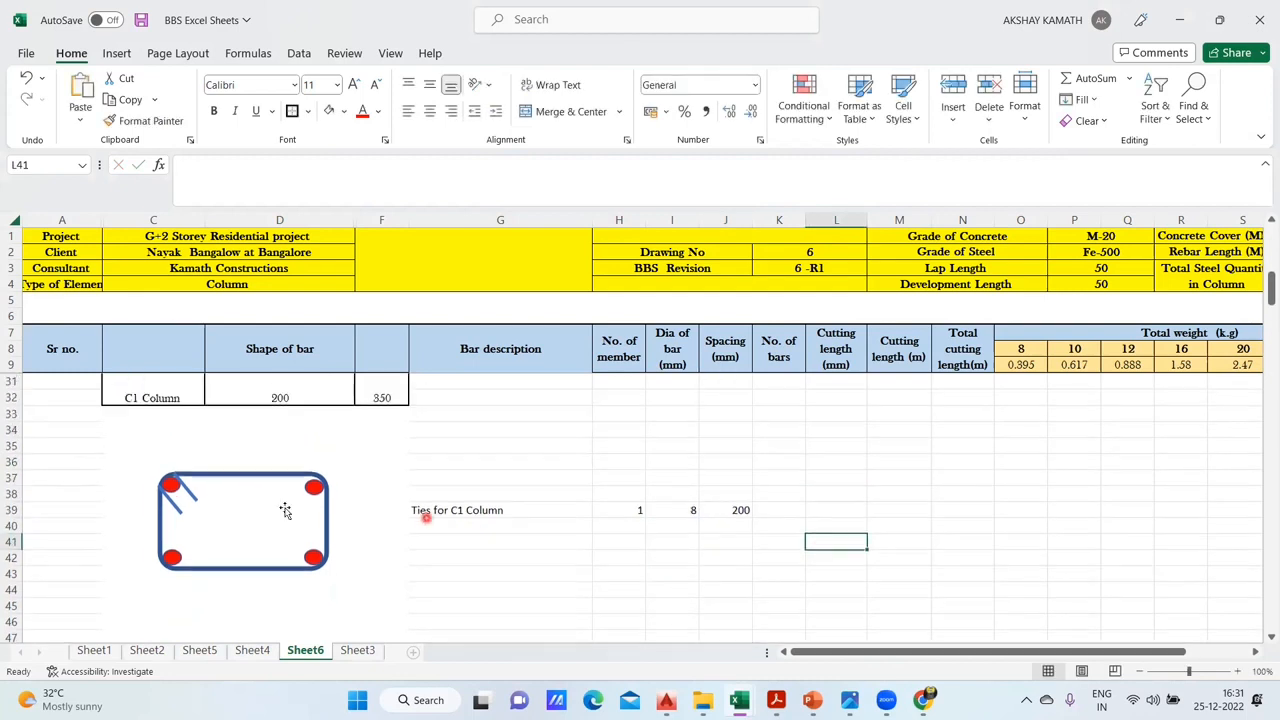
{"action": "scroll", "coordinate": [261, 532], "scroll_direction": "down", "scroll_amount": 1}
{"action": "double_click", "coordinate": [244, 511]}
{"action": "type", "text": "+("}
{"action": "left_click", "coordinate": [390, 441]}
{"action": "type", "text": "-40"}
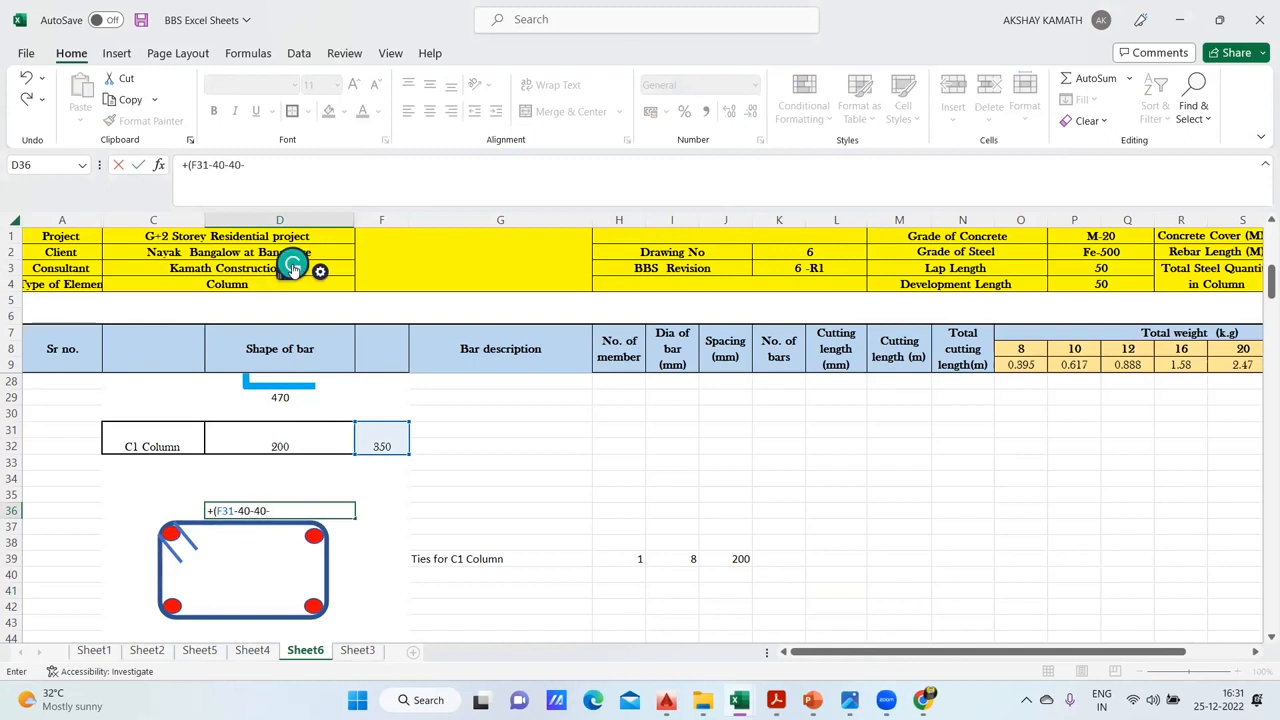
{"action": "type", "text": "-40-"}
{"action": "left_click", "coordinate": [685, 560]}
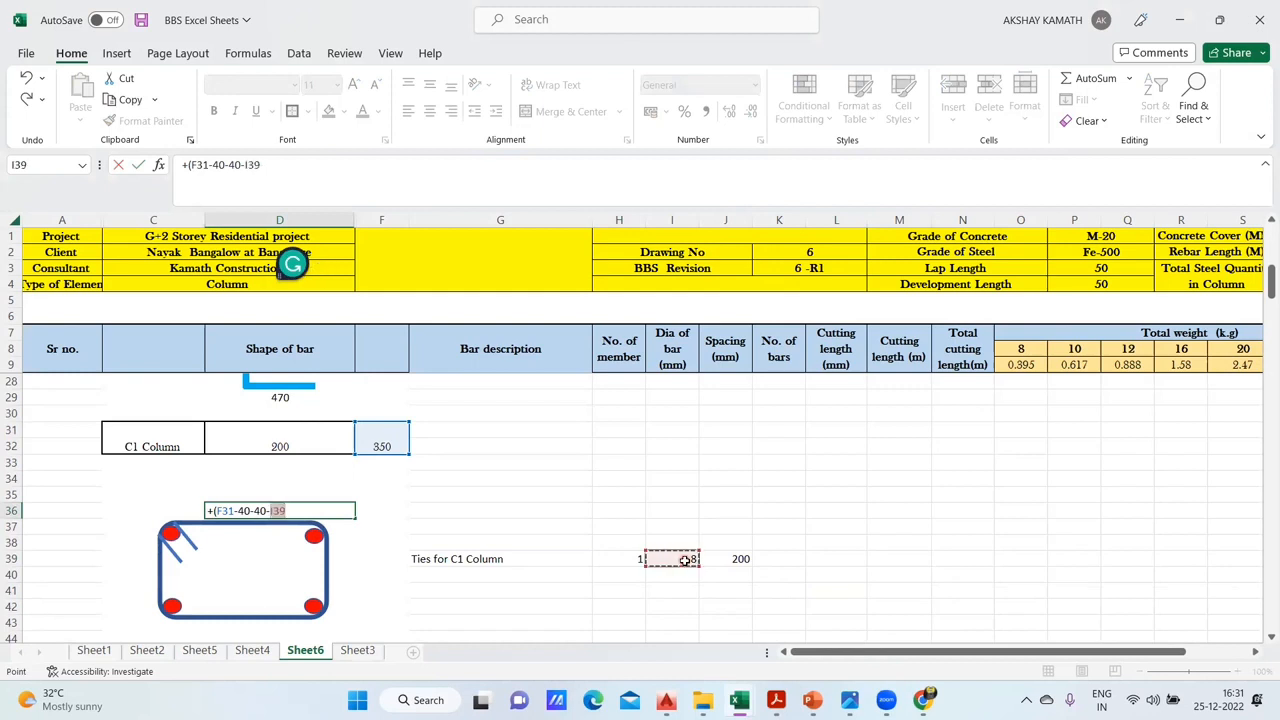
{"action": "type", "text": ")"}
{"action": "key", "text": "Return"}
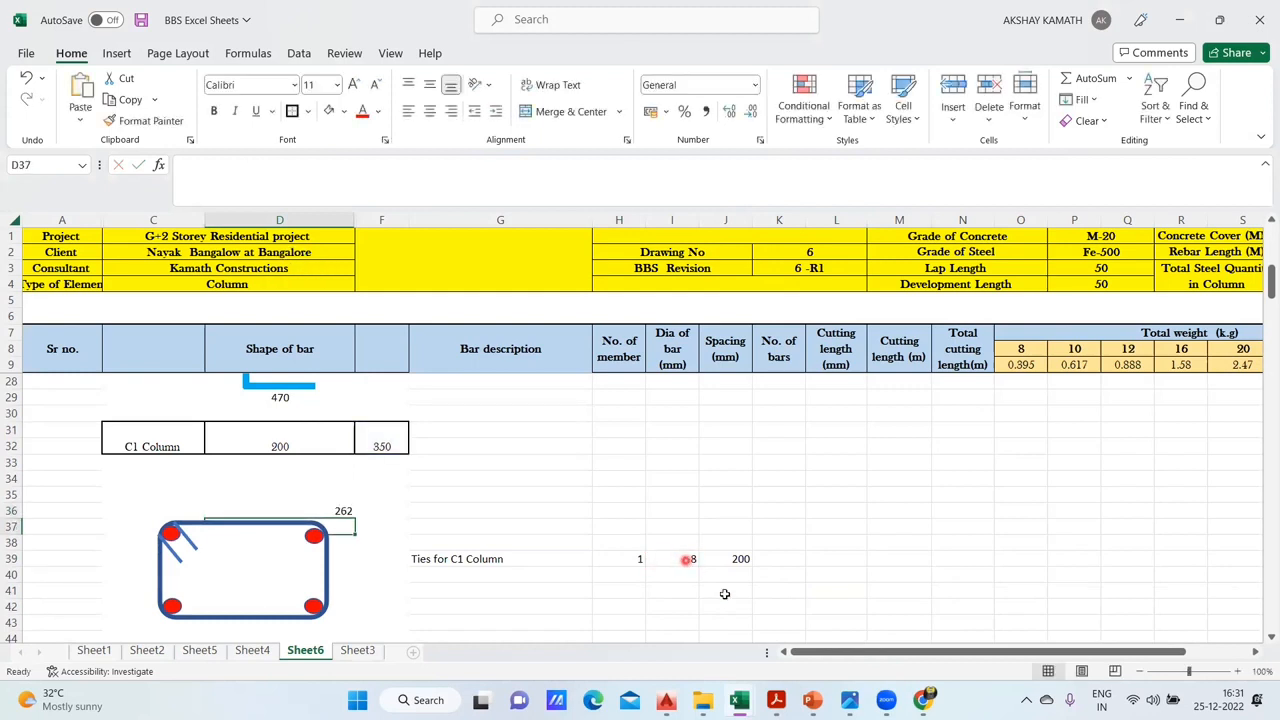
- Check the tie's dimension layout on Sheet4 and left-align the long-side dimension in D36 on Sheet6
{"action": "left_click", "coordinate": [260, 650]}
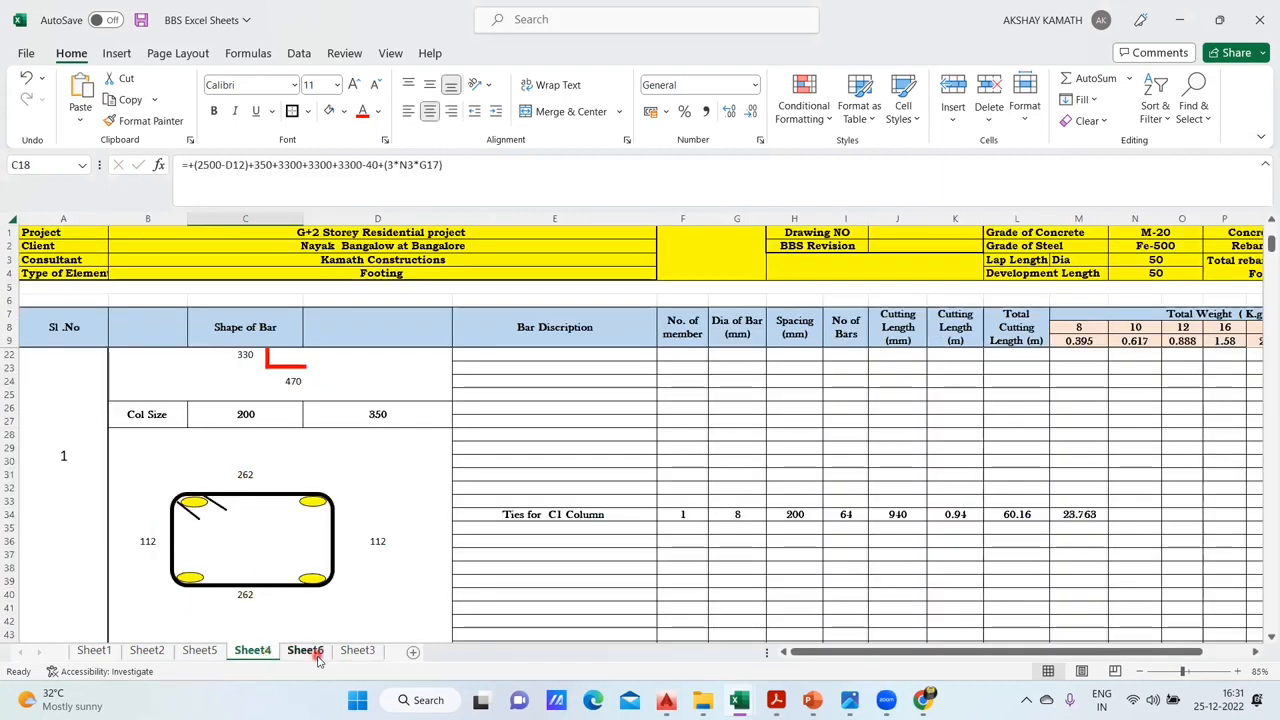
{"action": "left_click", "coordinate": [316, 653]}
{"action": "left_click", "coordinate": [342, 510]}
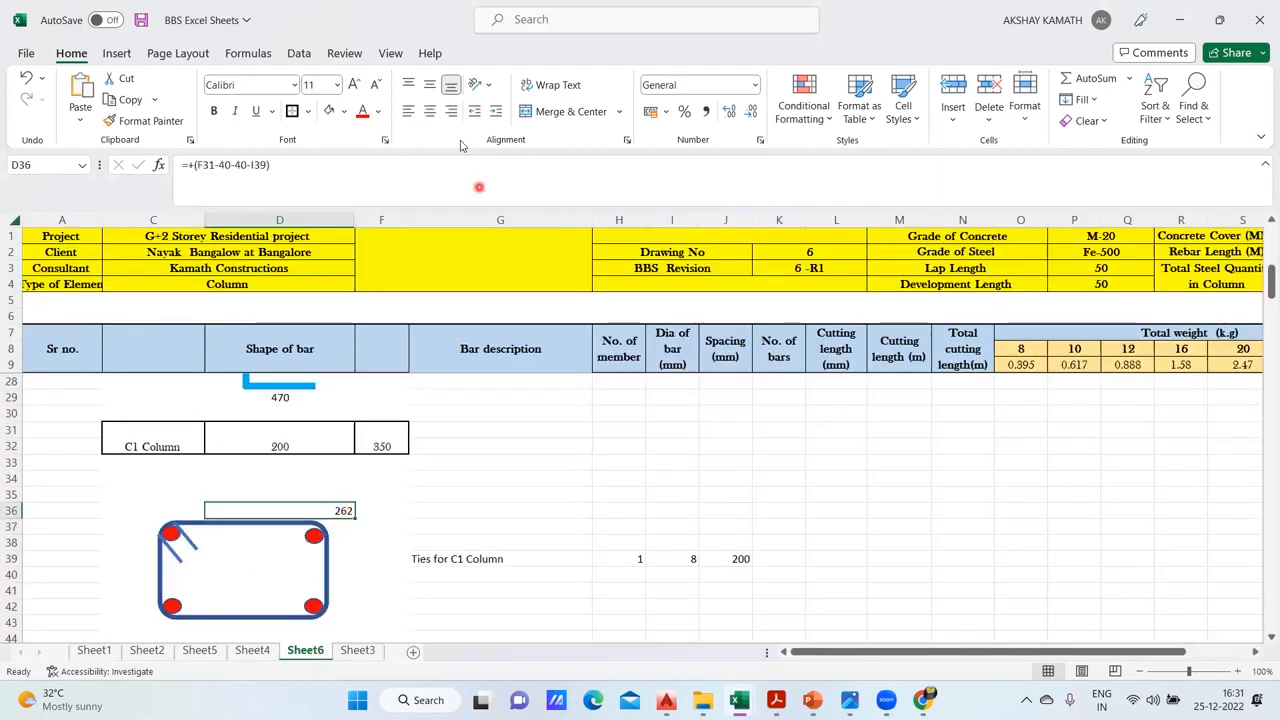
{"action": "left_click", "coordinate": [408, 113]}
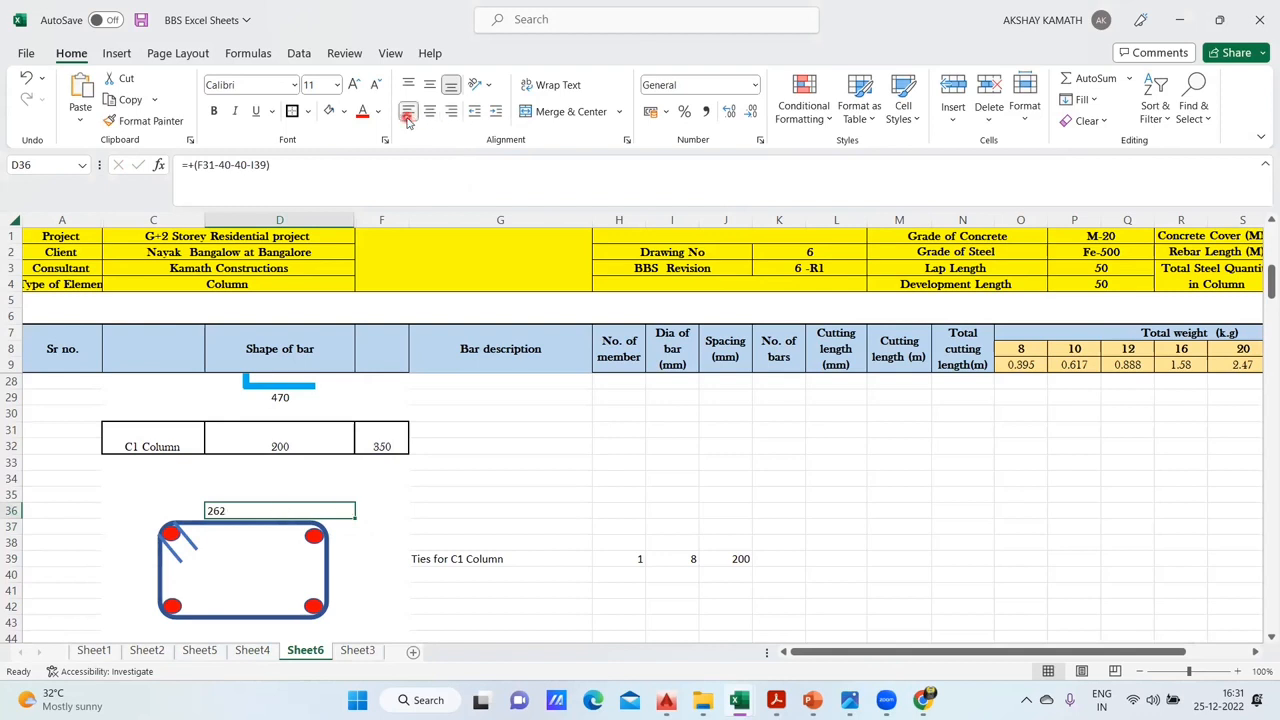
{"action": "left_click", "coordinate": [430, 114]}
{"action": "left_click", "coordinate": [434, 498]}
{"action": "scroll", "coordinate": [590, 537], "scroll_direction": "down", "scroll_amount": 2}
{"action": "scroll", "coordinate": [590, 537], "scroll_direction": "up", "scroll_amount": 1}
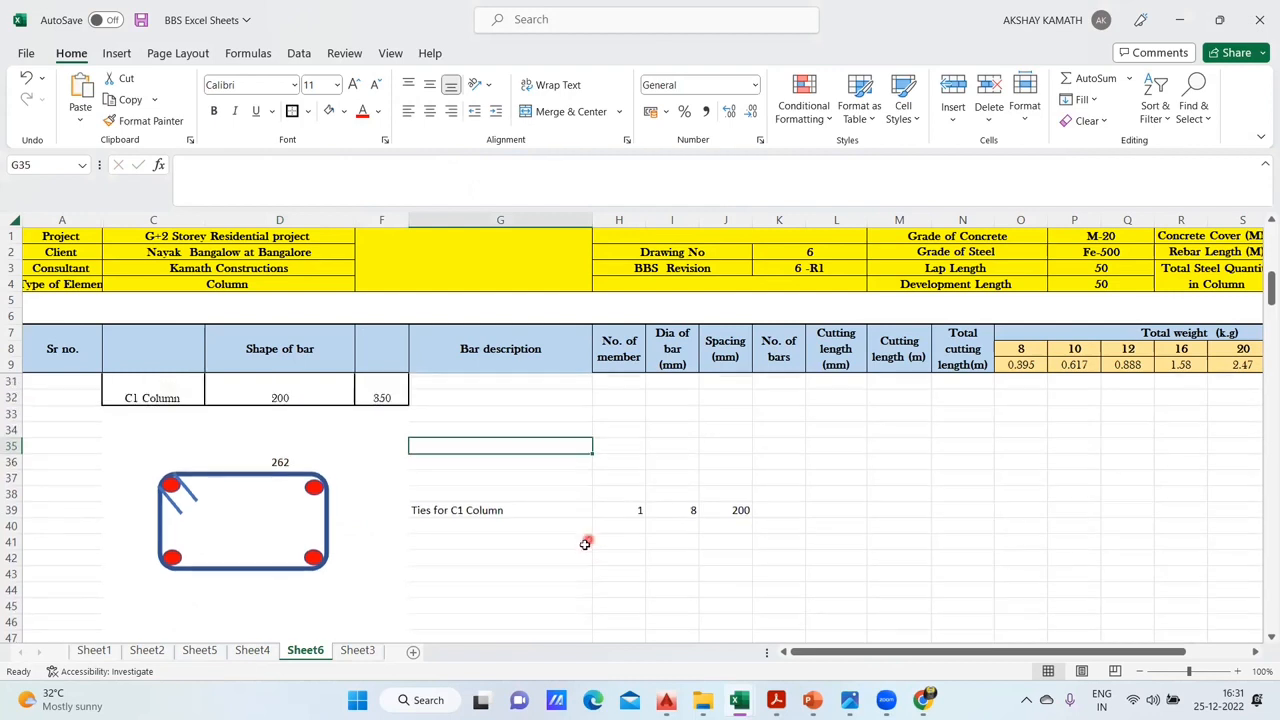
{"action": "left_click", "coordinate": [218, 481]}
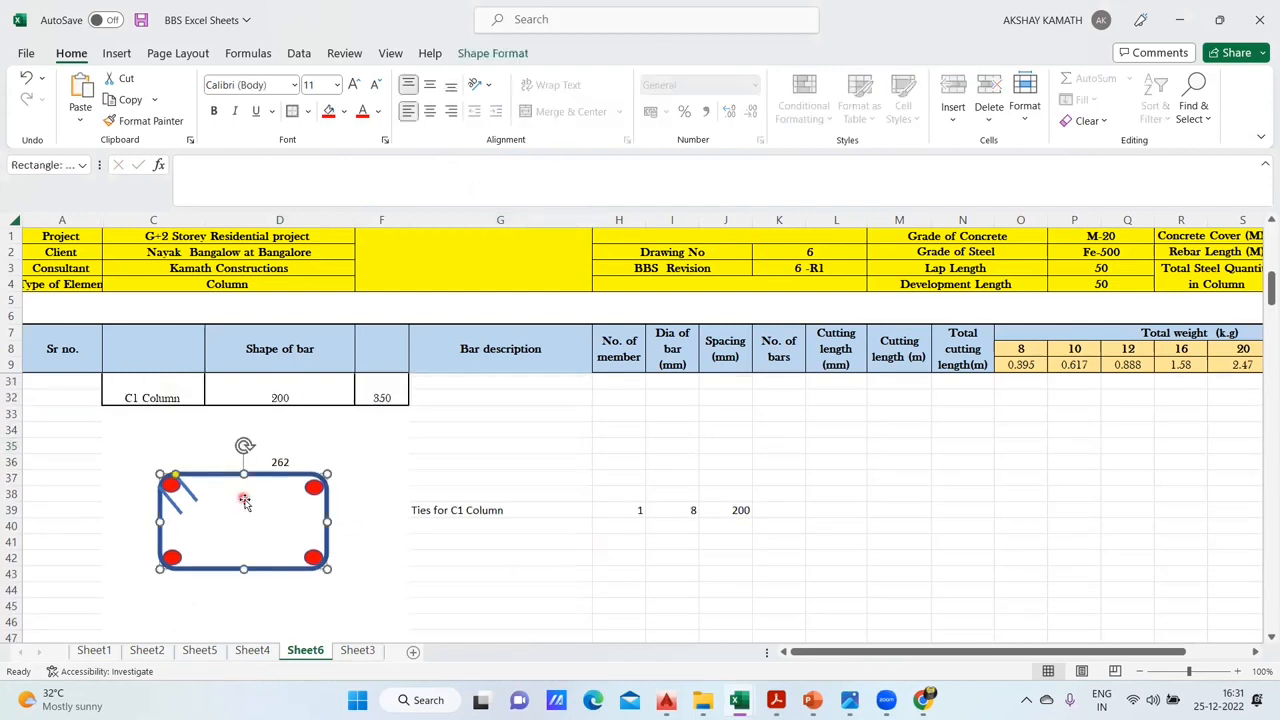
{"action": "mouse_move", "coordinate": [225, 477]}
{"action": "left_mouse_down"}
{"action": "mouse_move", "coordinate": [195, 524]}
{"action": "mouse_move", "coordinate": [224, 472]}
{"action": "left_mouse_up"}
{"action": "left_click", "coordinate": [384, 541]}
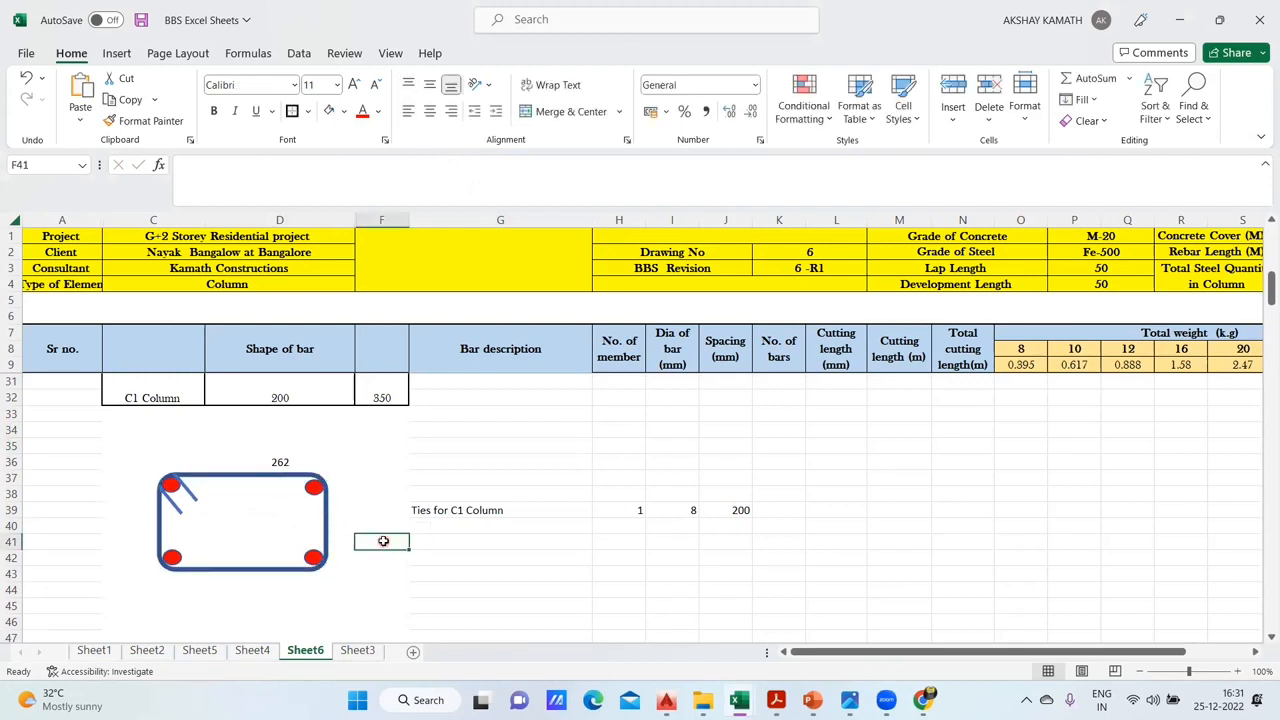
{"action": "key", "text": "ctrl+z"}
{"action": "key", "text": "ctrl+z"}
- Group the tie rectangle with its four corner ovals and two hook lines, and move the group left to centre it below the D36 dimension
{"action": "left_click", "coordinate": [378, 552]}
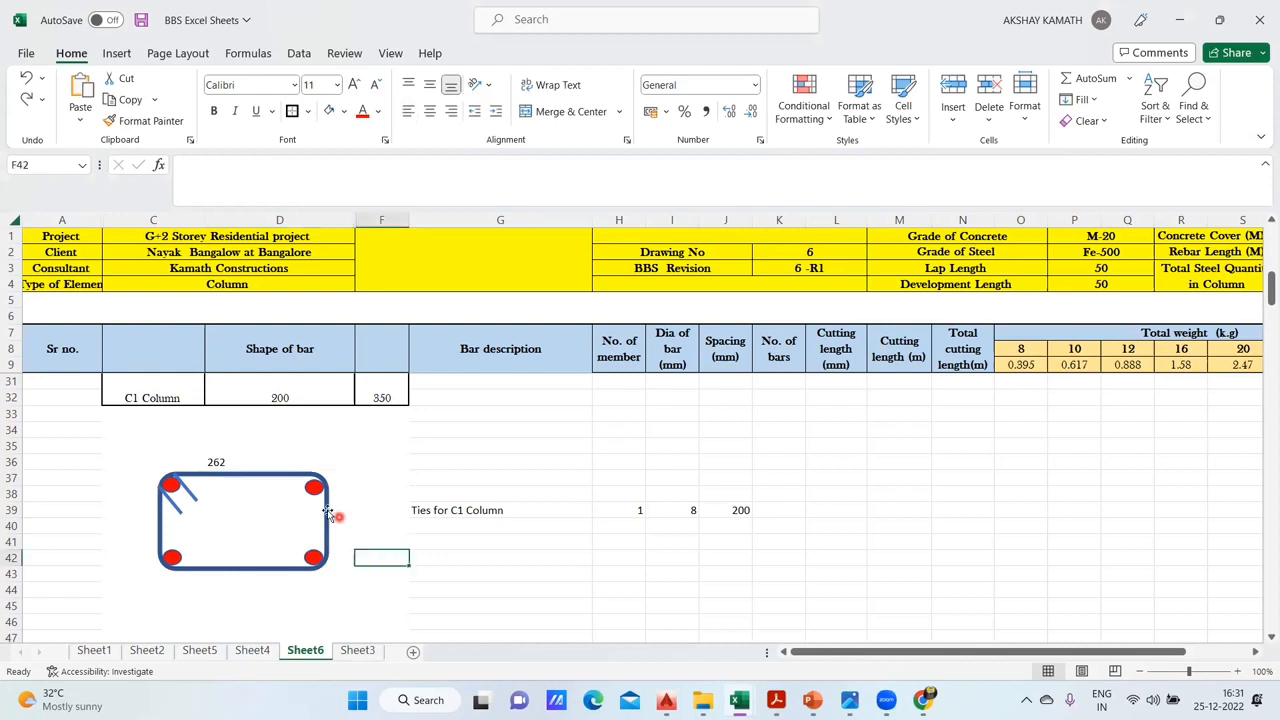
{"action": "left_click", "coordinate": [327, 513]}
{"action": "left_click", "coordinate": [318, 494], "text": "shift"}
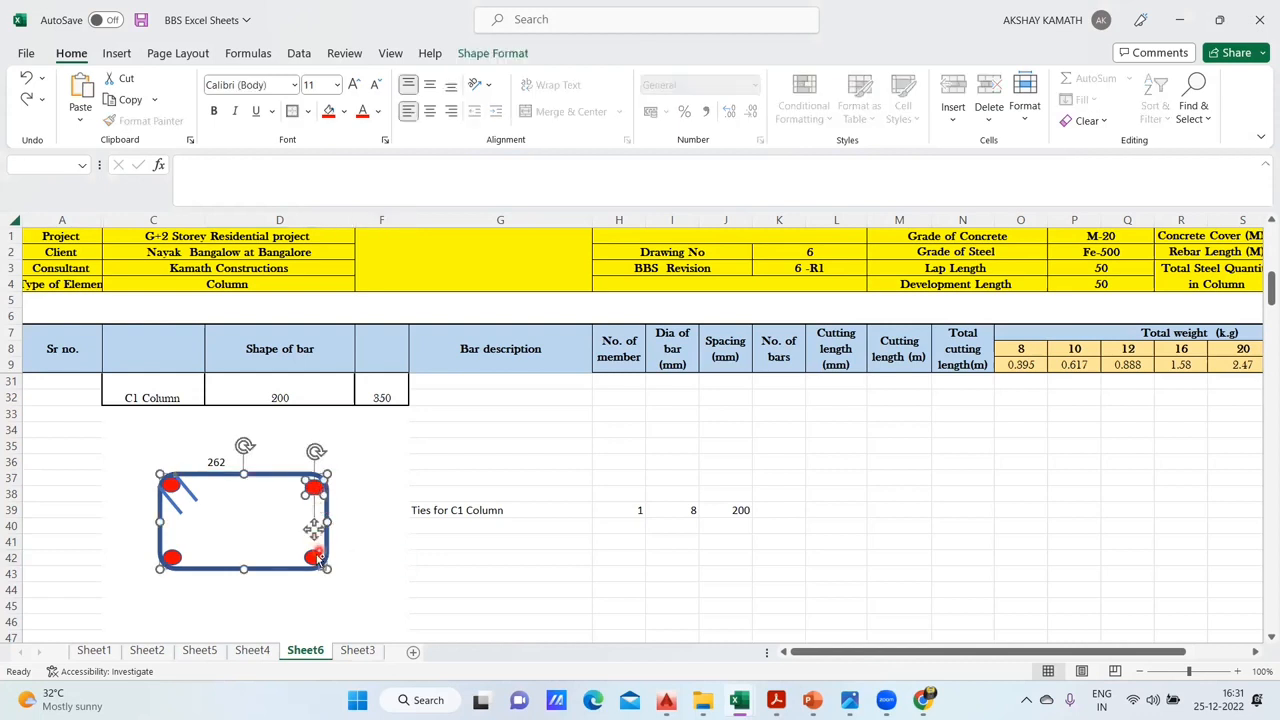
{"action": "left_click", "coordinate": [175, 557], "text": "shift"}
{"action": "left_click", "coordinate": [188, 497], "text": "shift"}
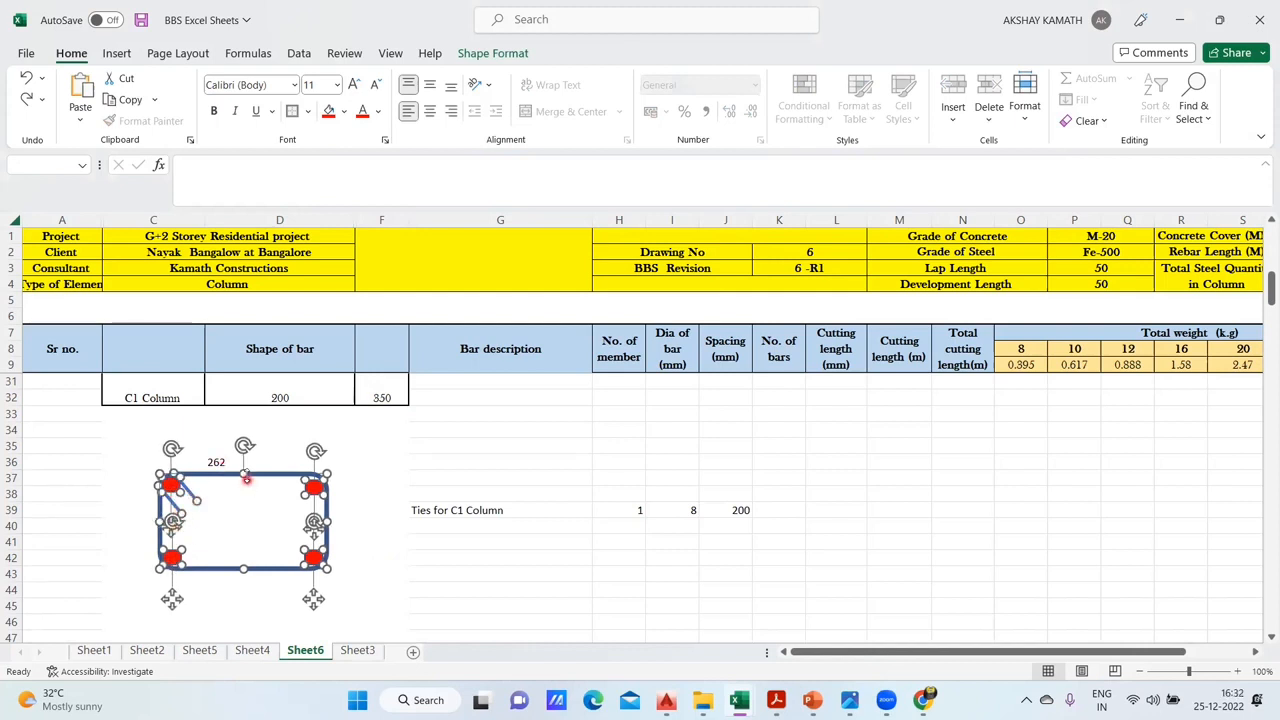
{"action": "right_click", "coordinate": [249, 480]}
{"action": "mouse_move", "coordinate": [294, 260]}
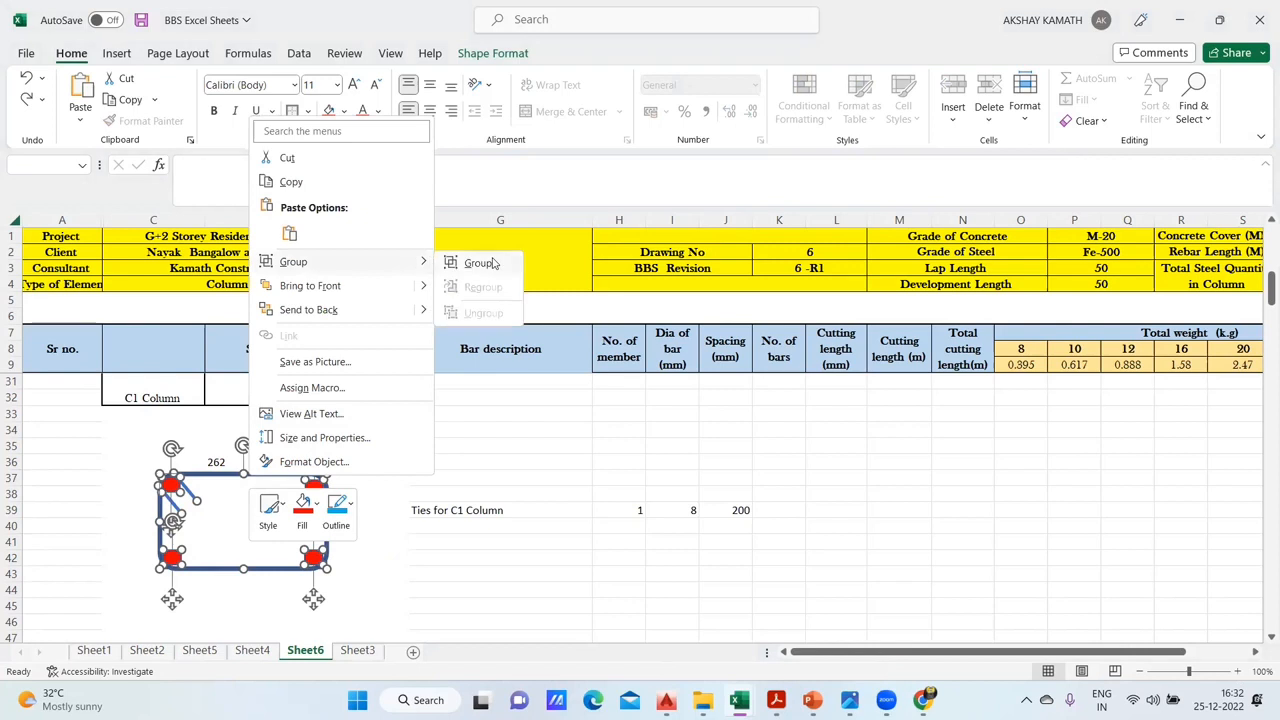
{"action": "left_click", "coordinate": [491, 258]}
{"action": "mouse_move", "coordinate": [250, 478]}
{"action": "left_mouse_down"}
{"action": "mouse_move", "coordinate": [190, 530]}
{"action": "mouse_move", "coordinate": [835, 372]}
{"action": "mouse_move", "coordinate": [272, 521]}
{"action": "mouse_move", "coordinate": [235, 487]}
{"action": "left_mouse_up"}
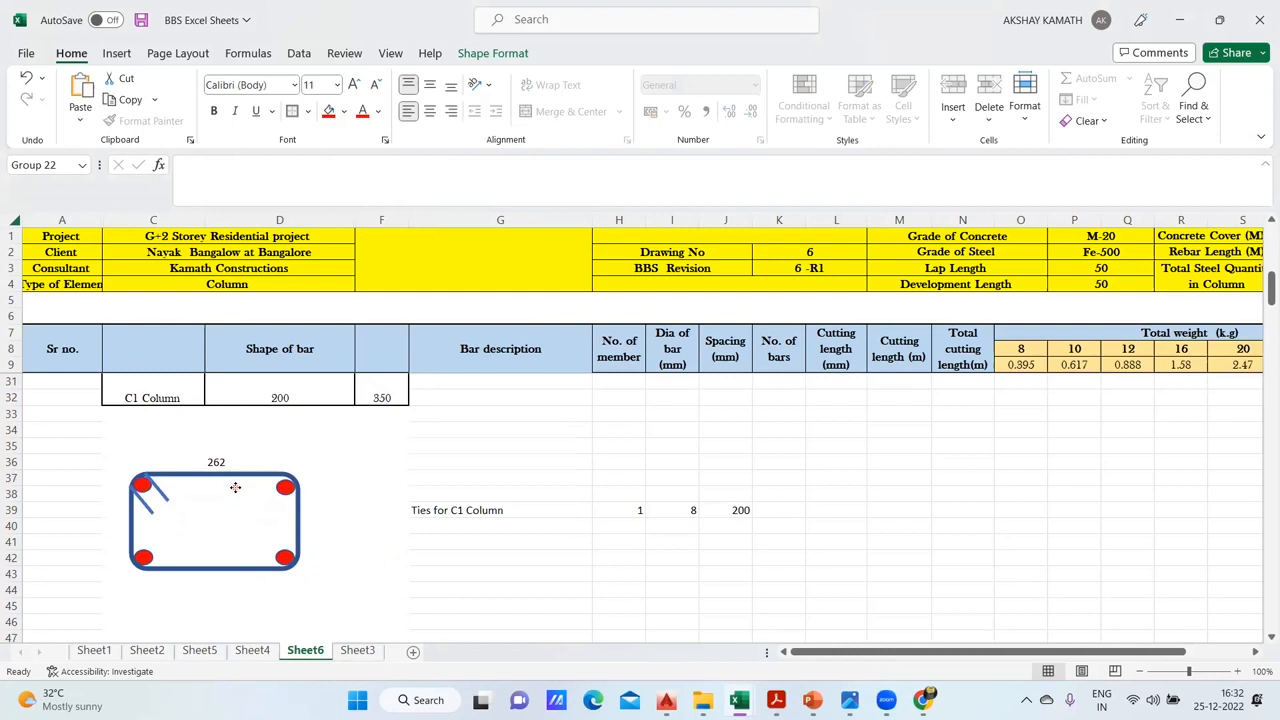
{"action": "left_click", "coordinate": [443, 606]}
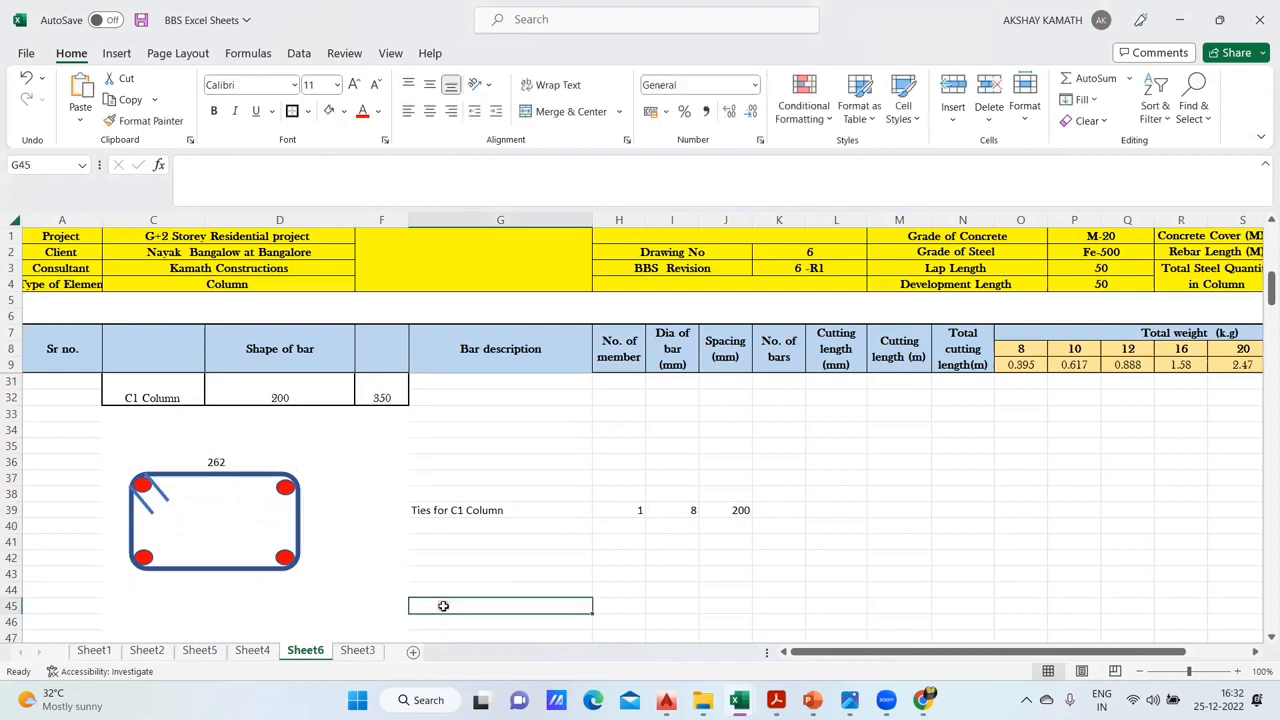
- Repeat the long-side dimension below the tie shape by entering a reference to D36 in D43
{"action": "left_click", "coordinate": [207, 577]}
{"action": "left_click", "coordinate": [210, 580]}
{"action": "left_click", "coordinate": [206, 588]}
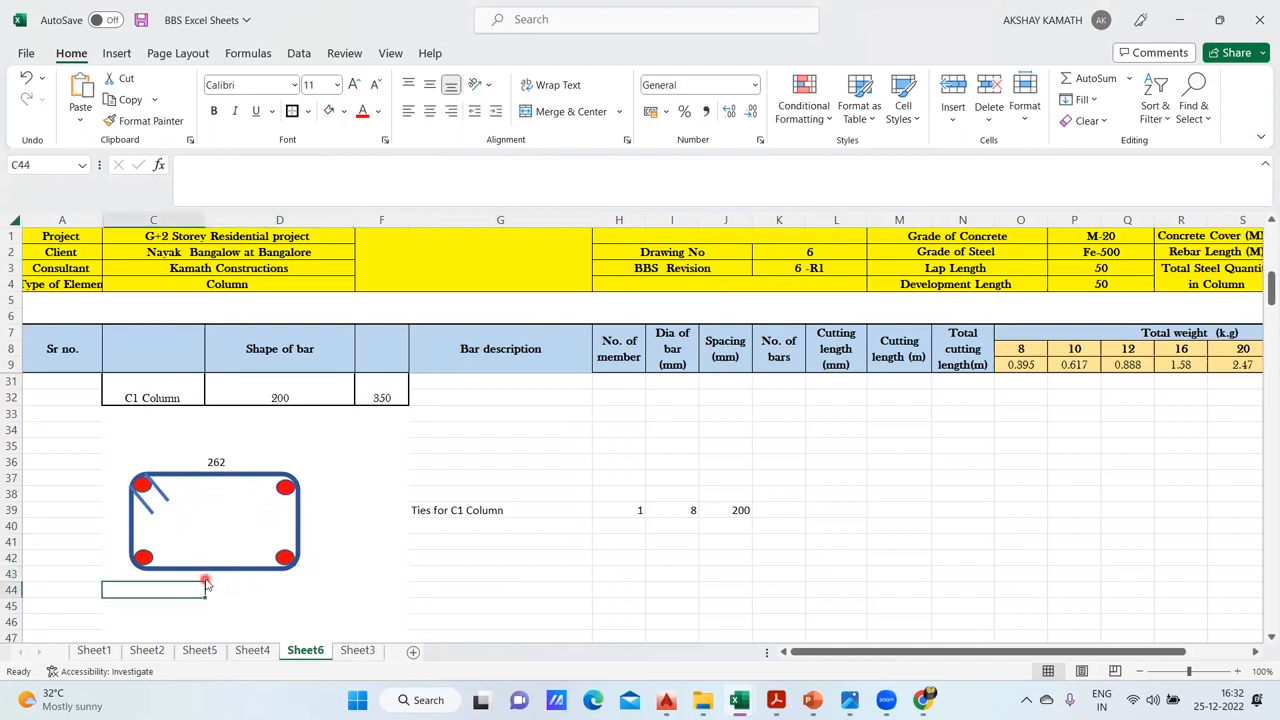
{"action": "left_click", "coordinate": [212, 586]}
{"action": "left_click", "coordinate": [203, 578]}
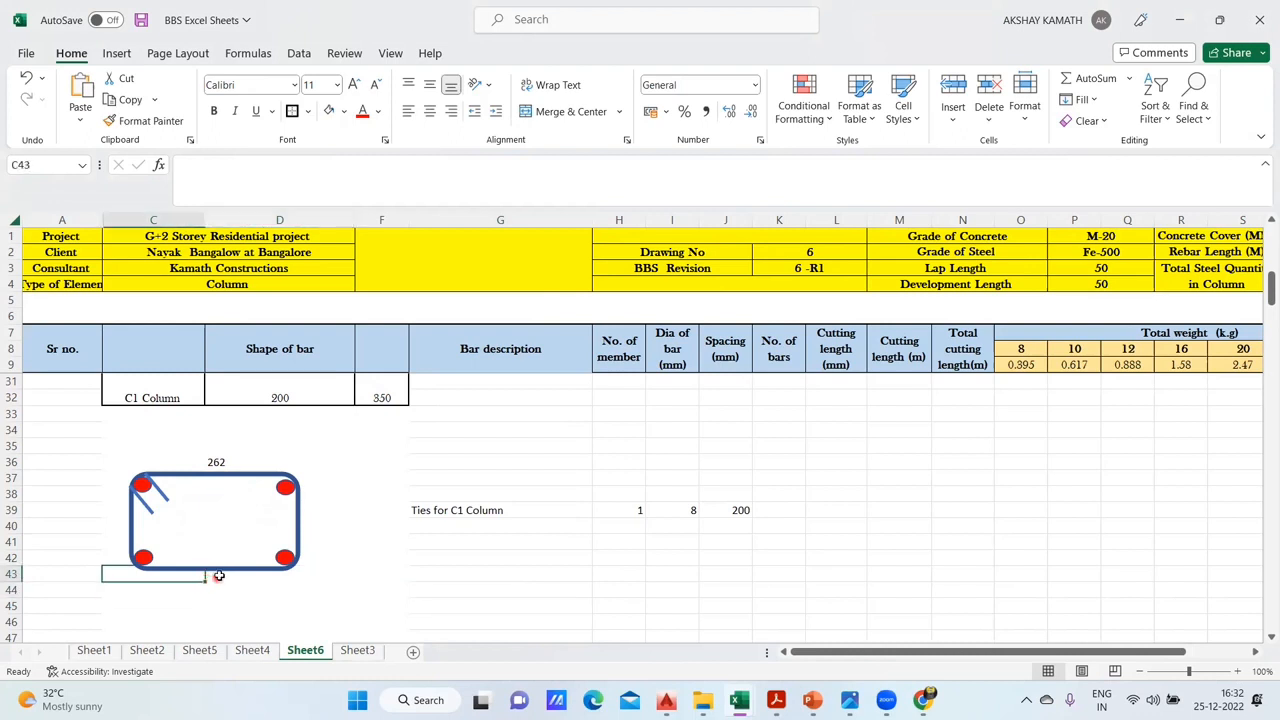
{"action": "double_click", "coordinate": [219, 576]}
{"action": "type", "text": "="}
{"action": "left_click", "coordinate": [222, 464]}
{"action": "key", "text": "Return"}
- Left-align the lower long-side dimension in D43 and move it one row down to D44
{"action": "left_click", "coordinate": [342, 576]}
{"action": "left_click", "coordinate": [430, 112]}
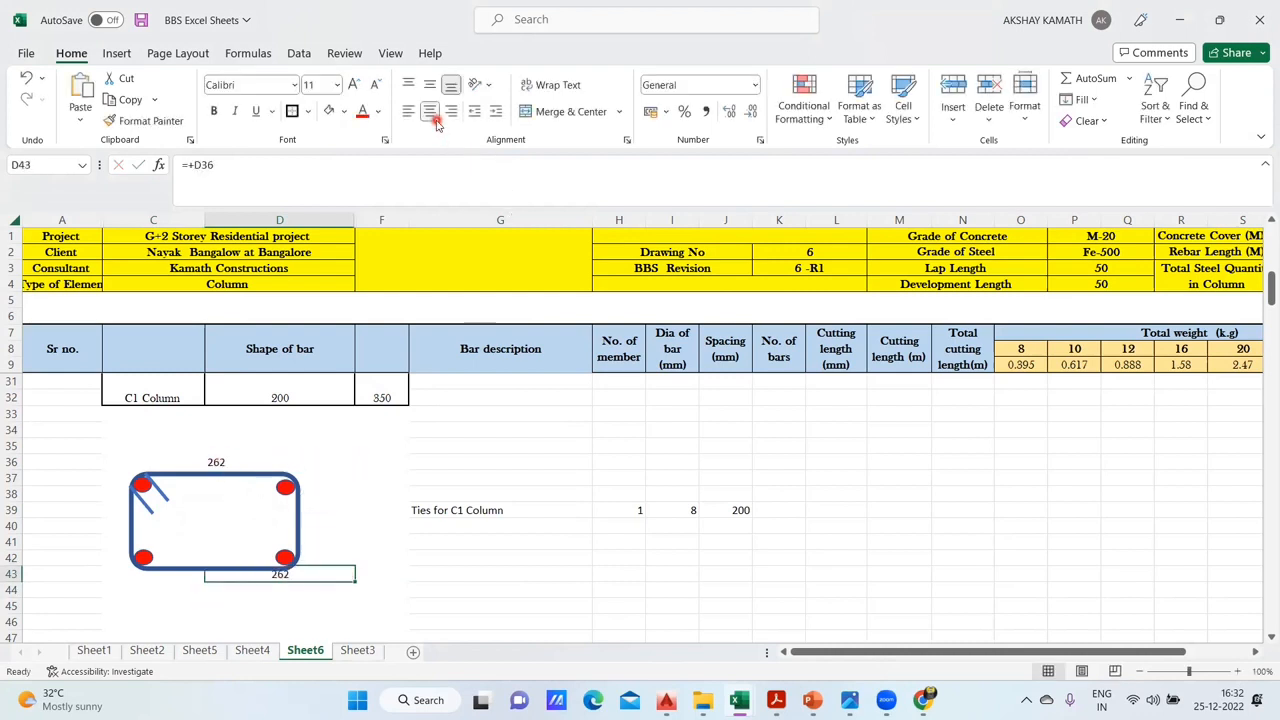
{"action": "left_click", "coordinate": [410, 113]}
{"action": "left_click", "coordinate": [541, 603]}
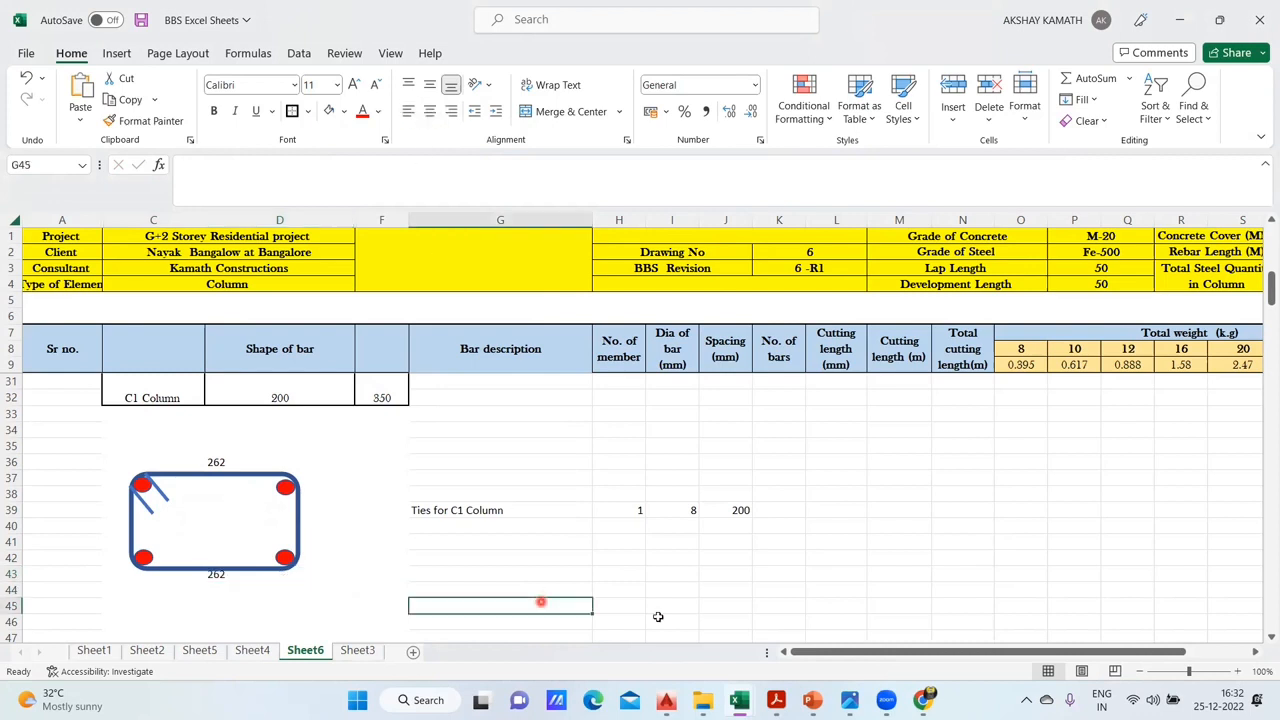
{"action": "left_click", "coordinate": [228, 575]}
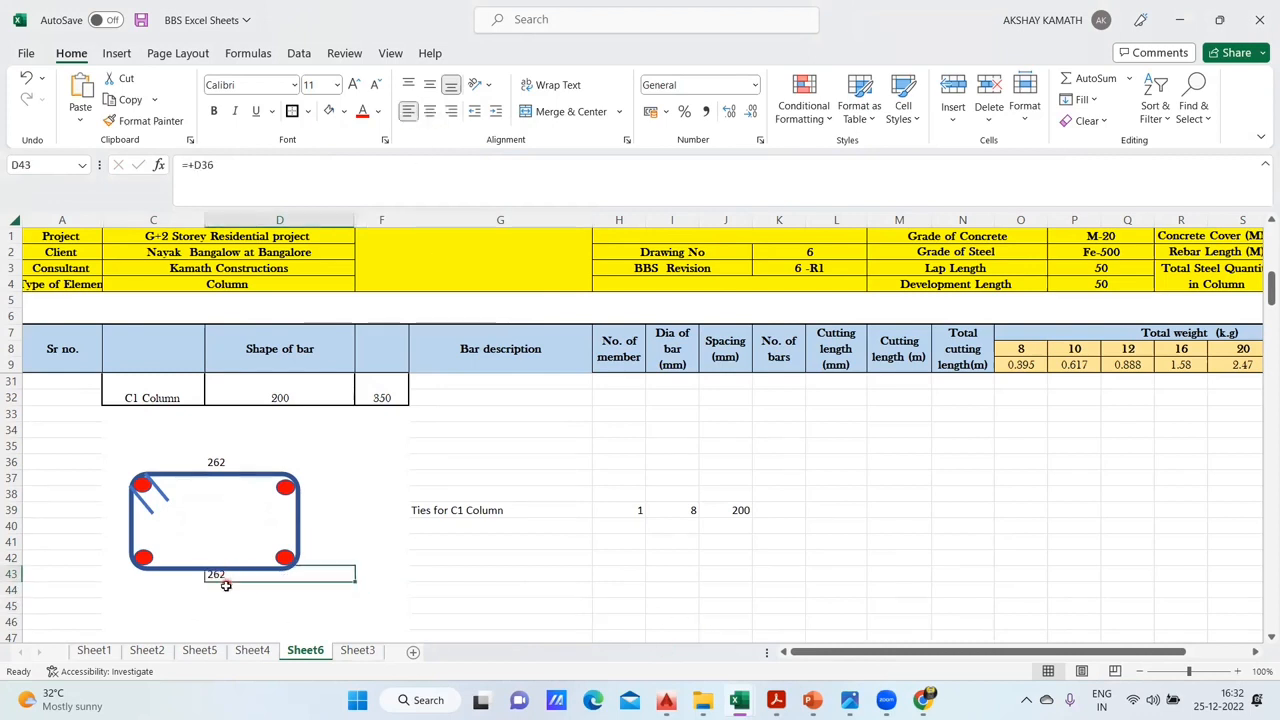
{"action": "mouse_move", "coordinate": [230, 582]}
{"action": "left_mouse_down"}
{"action": "mouse_move", "coordinate": [203, 603]}
{"action": "mouse_move", "coordinate": [228, 600]}
{"action": "left_mouse_up"}
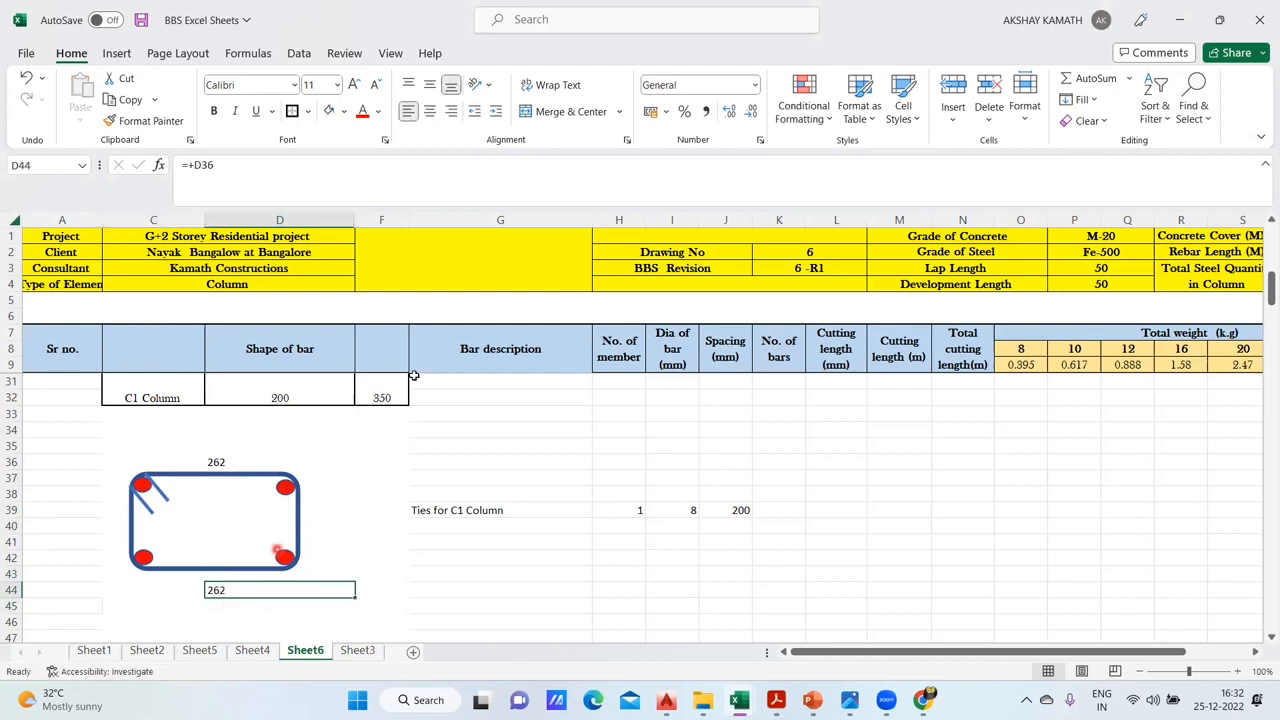
- Move the grouped tie shape slightly down so it sits midway between the dimensions above and below it
{"action": "left_click", "coordinate": [425, 700]}
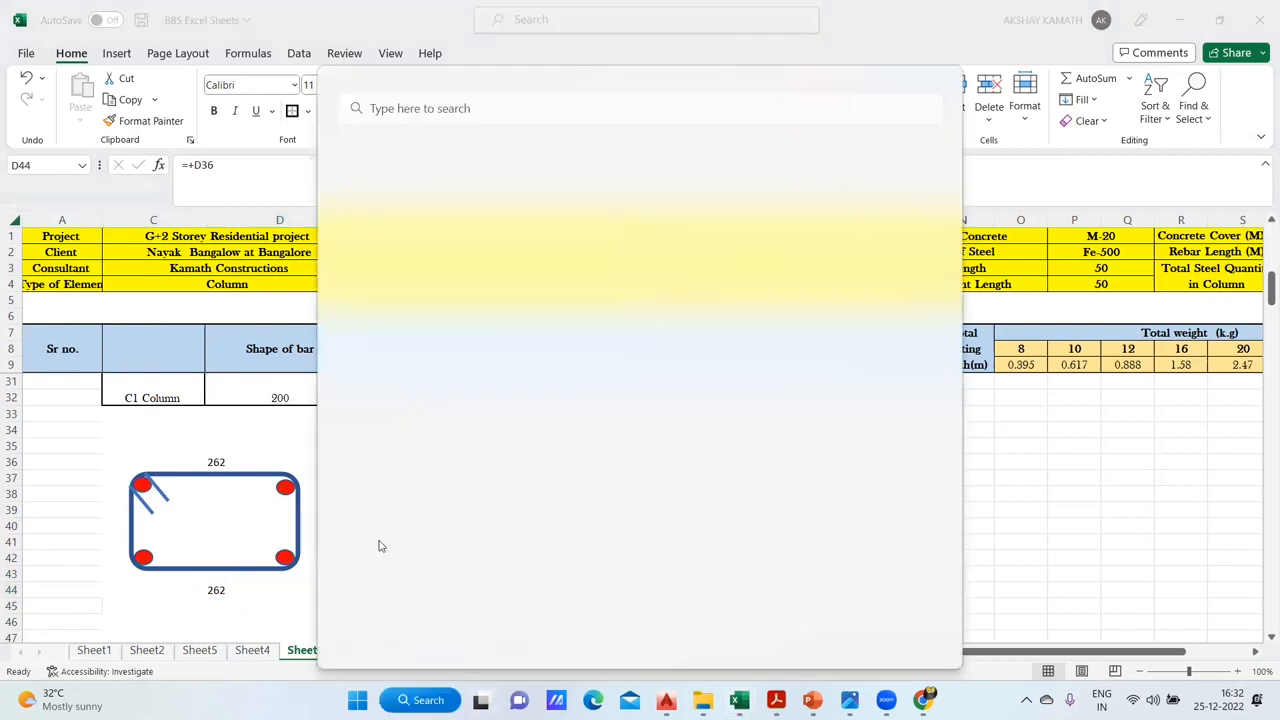
{"action": "left_click", "coordinate": [995, 424]}
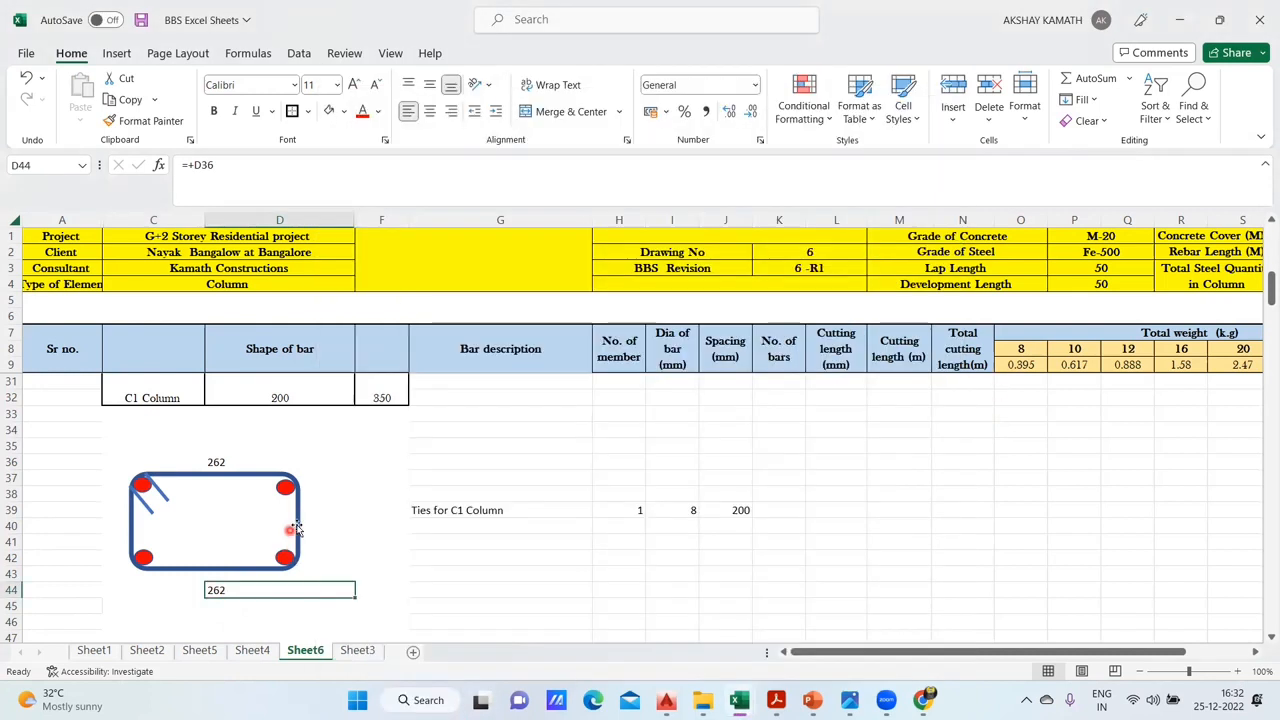
{"action": "left_click_drag", "start_coordinate": [298, 525], "coordinate": [299, 534]}
{"action": "left_click", "coordinate": [357, 543]}
- Calculate the tie's short side in D41 beside the shape with the formula +(D31-40-40-I39)
{"action": "left_click", "coordinate": [316, 537]}
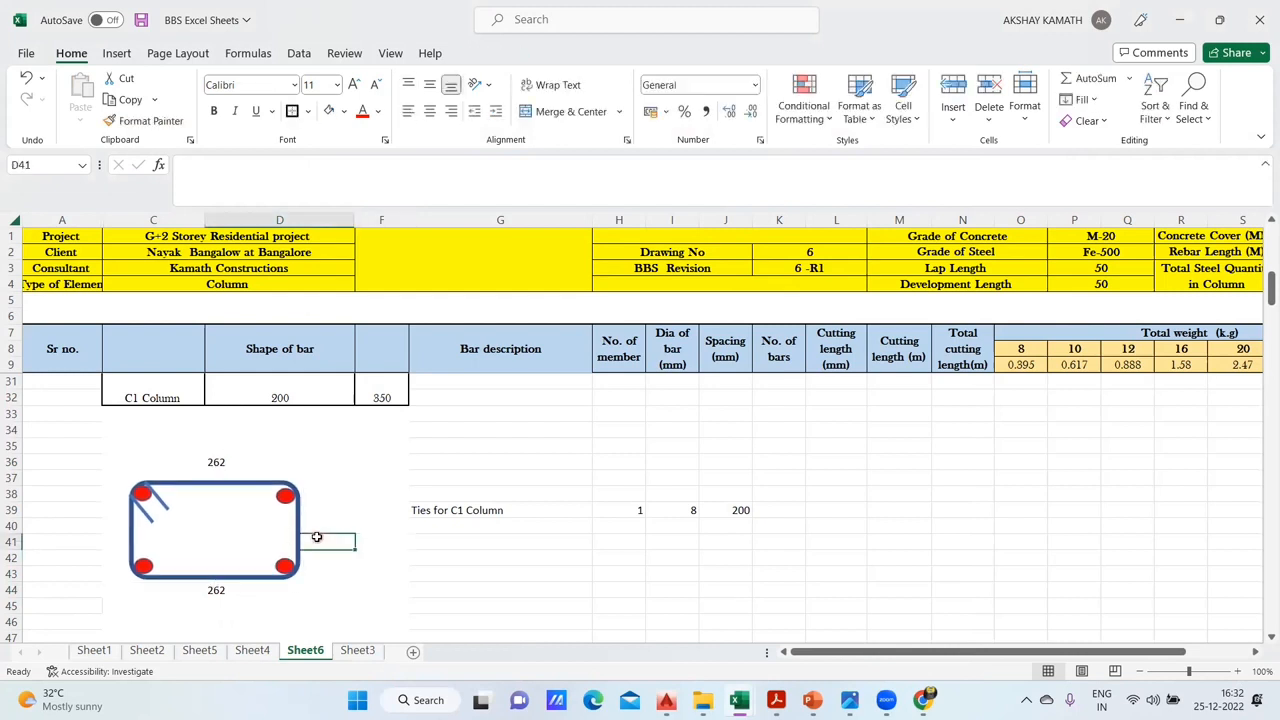
{"action": "double_click", "coordinate": [325, 539]}
{"action": "type", "text": "+"}
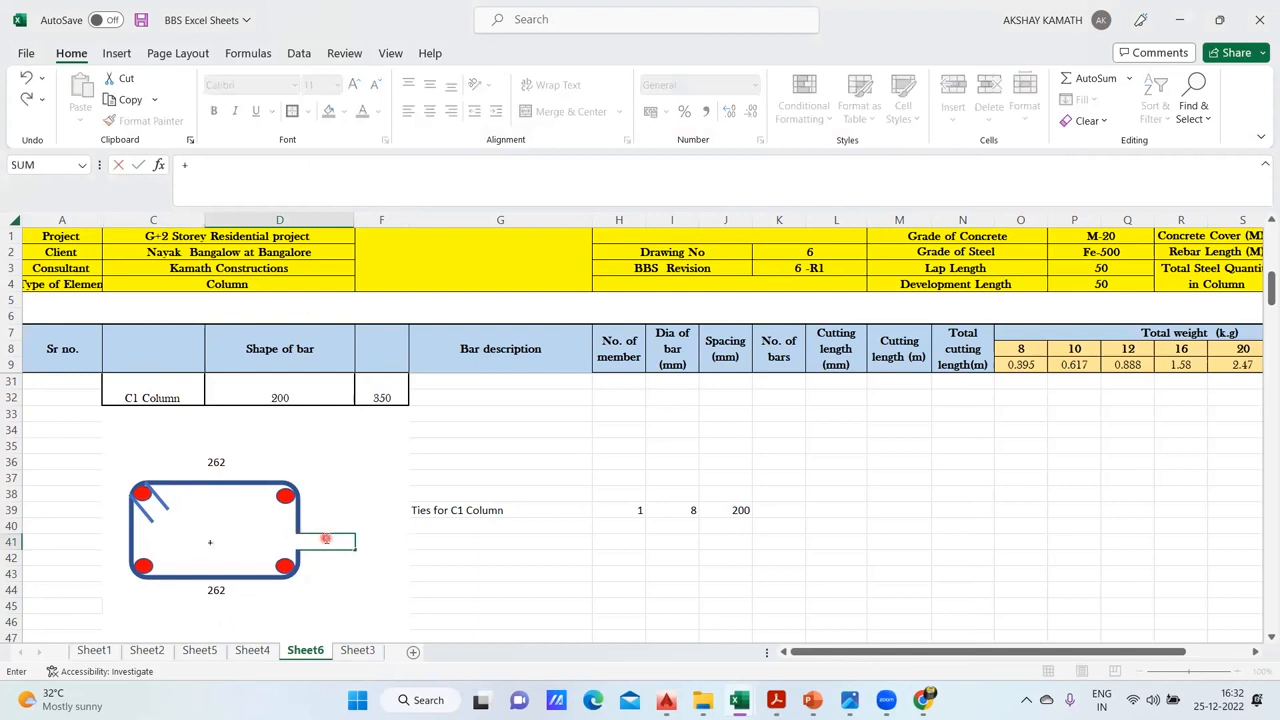
{"action": "type", "text": "(D31"}
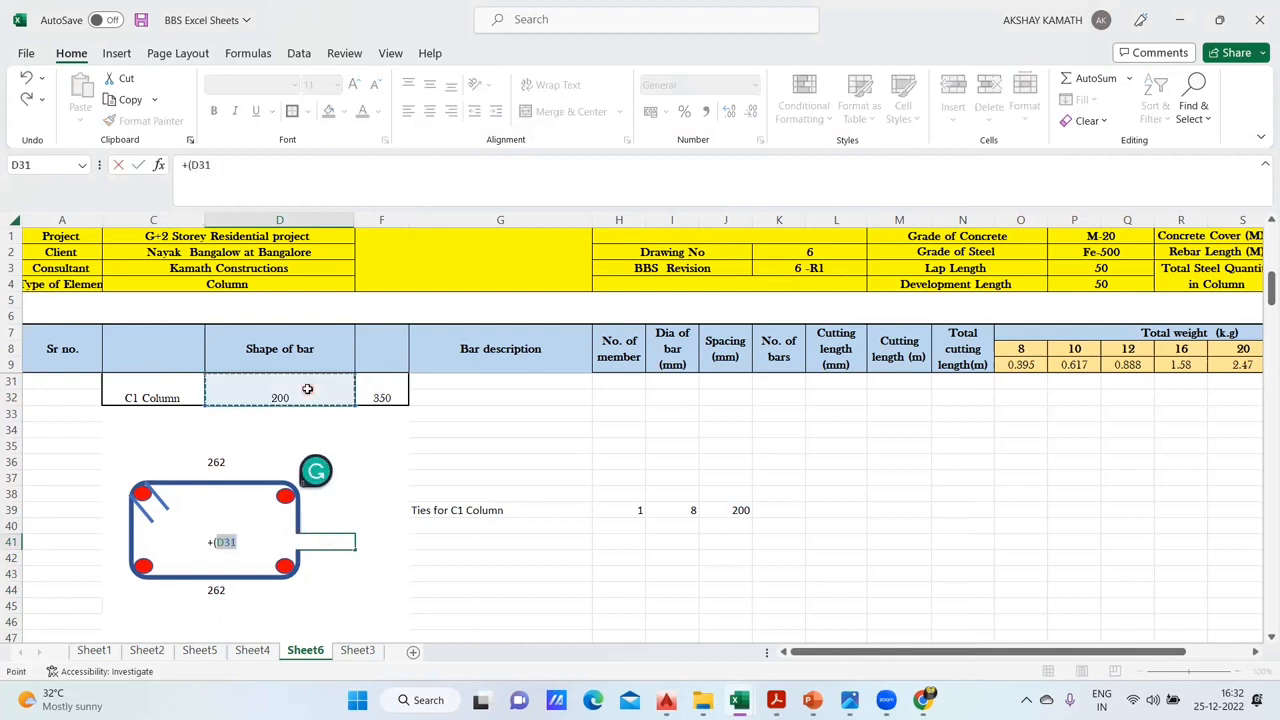
{"action": "left_click", "coordinate": [307, 389]}
{"action": "type", "text": "-40"}
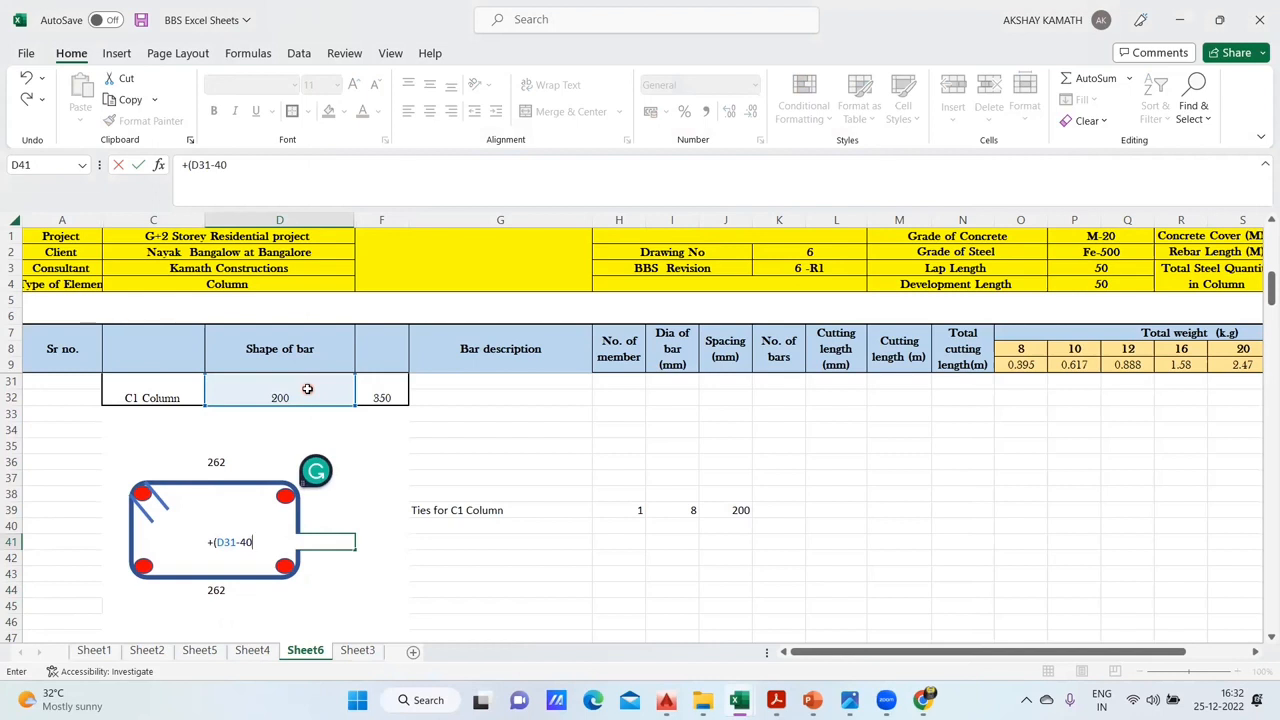
{"action": "type", "text": "-40-"}
{"action": "left_click", "coordinate": [688, 508]}
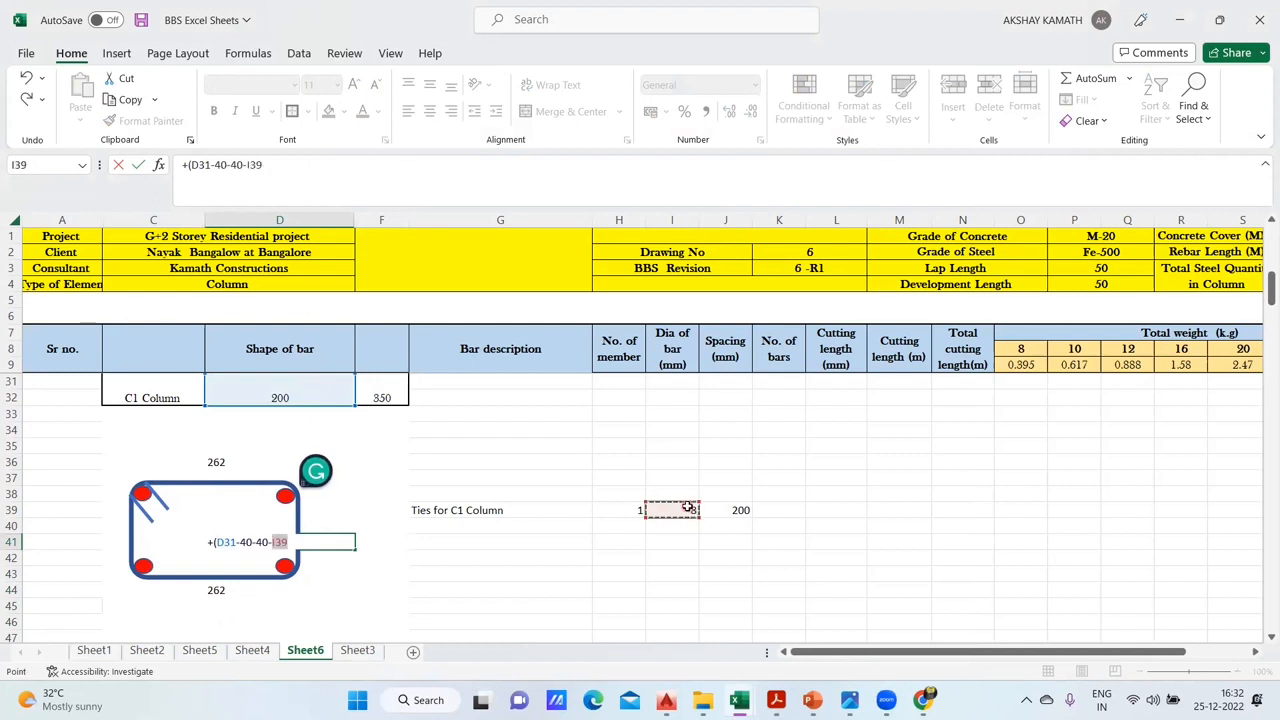
{"action": "key", "text": "Return"}
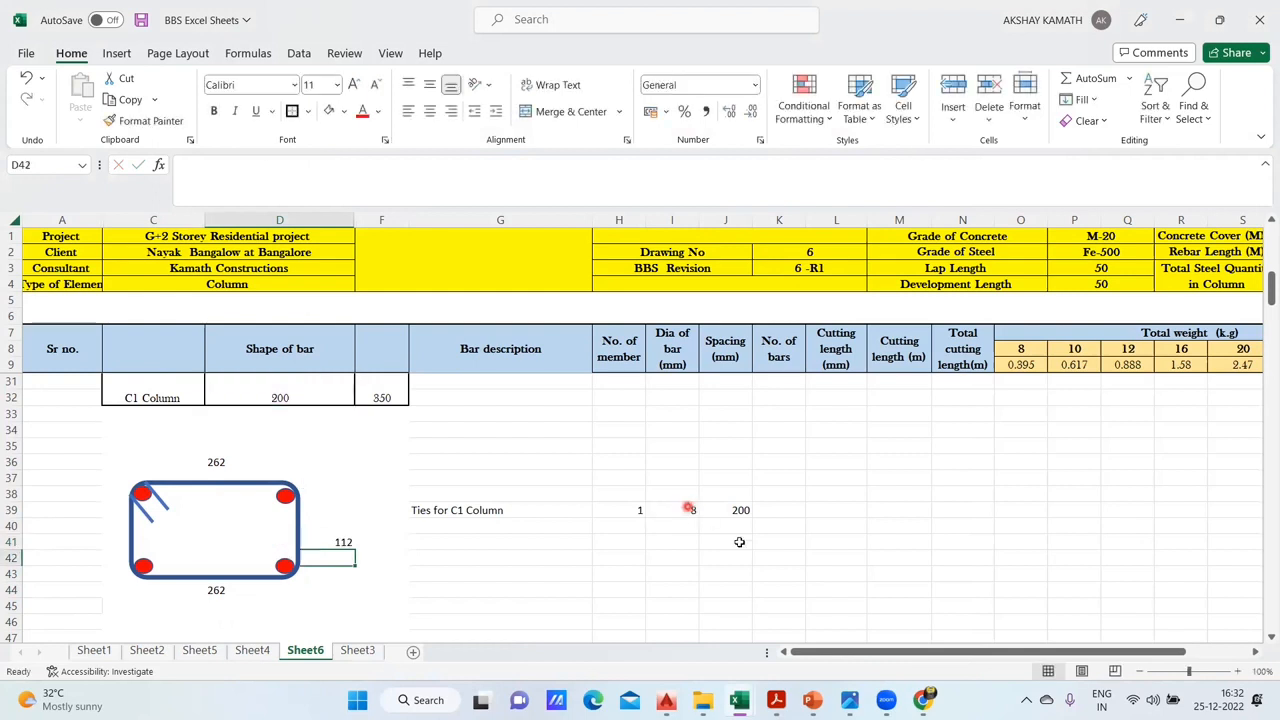
{"action": "left_click", "coordinate": [308, 545]}
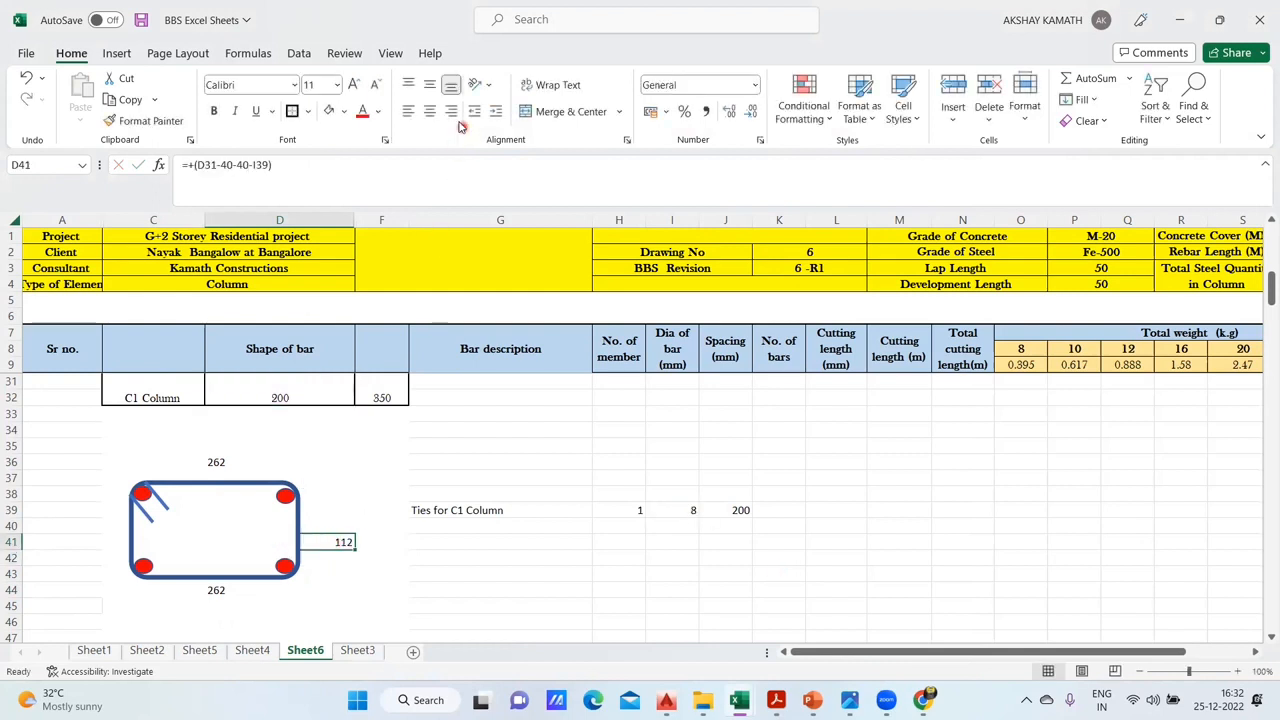
- Right-align the tie's short-side dimension in D41
{"action": "left_click", "coordinate": [430, 111]}
{"action": "left_click", "coordinate": [451, 111]}
{"action": "left_click", "coordinate": [494, 541]}
{"action": "left_click", "coordinate": [343, 542]}
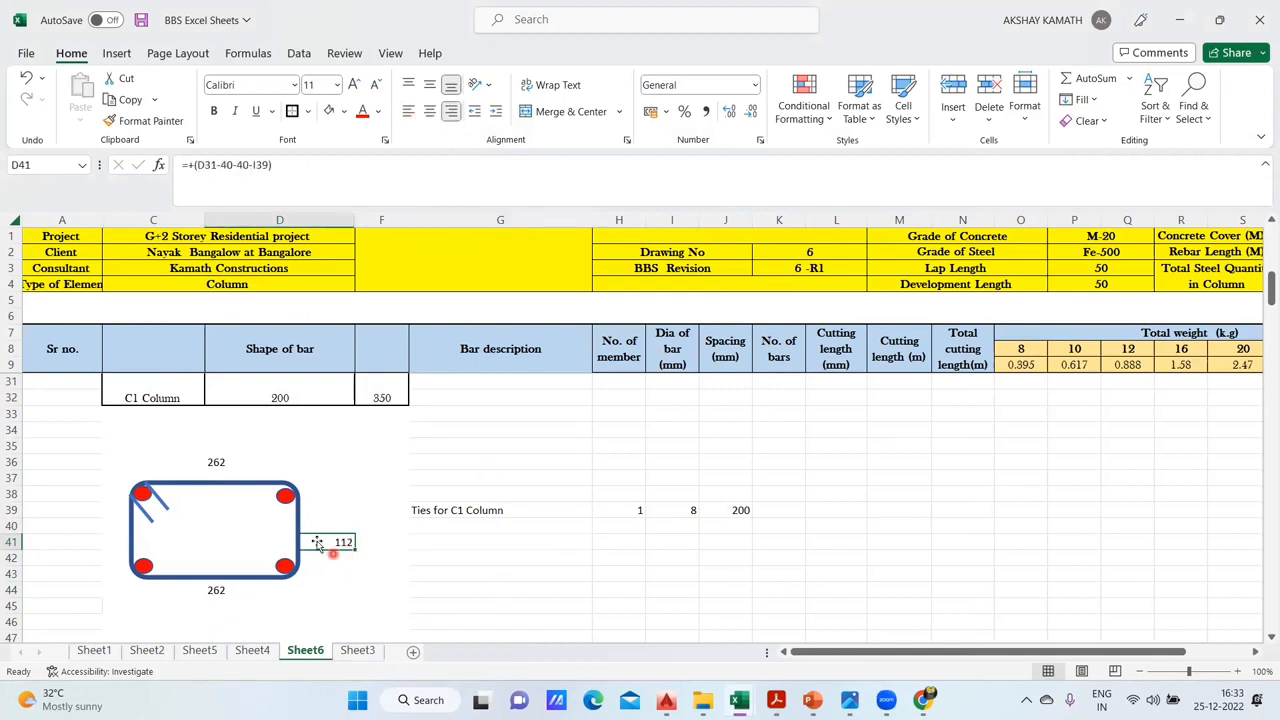
- Move the short-side dimension one row up to D40 and widen the tie shape slightly towards it
{"action": "left_click", "coordinate": [308, 533]}
{"action": "left_click_drag", "start_coordinate": [310, 530], "coordinate": [348, 526]}
{"action": "left_click", "coordinate": [352, 548]}
{"action": "left_click", "coordinate": [381, 541]}
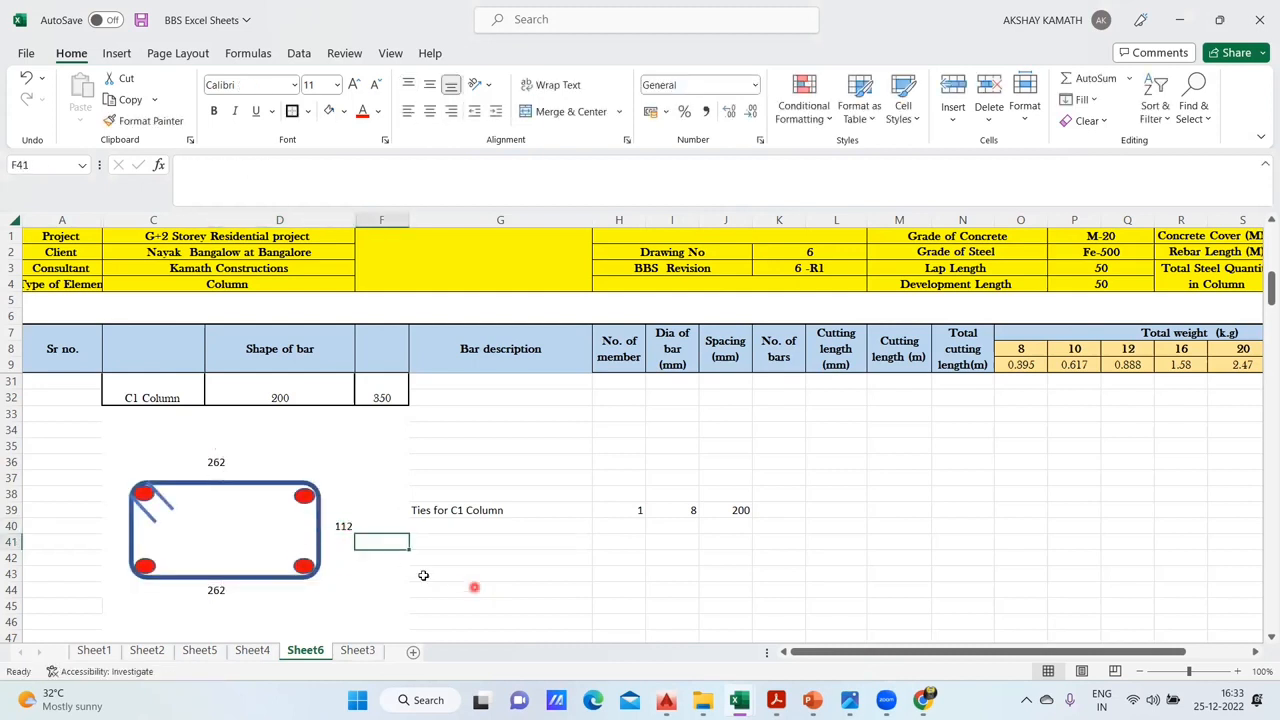
- Repeat the short-side dimension on the tie's other side with the reference +D40 in C40, and left-align it
{"action": "left_click", "coordinate": [117, 527]}
{"action": "double_click", "coordinate": [118, 527]}
{"action": "type", "text": "+"}
{"action": "left_click", "coordinate": [343, 527]}
{"action": "key", "text": "Return"}
{"action": "left_click", "coordinate": [437, 574]}
{"action": "left_click", "coordinate": [114, 526]}
{"action": "left_click", "coordinate": [407, 111]}
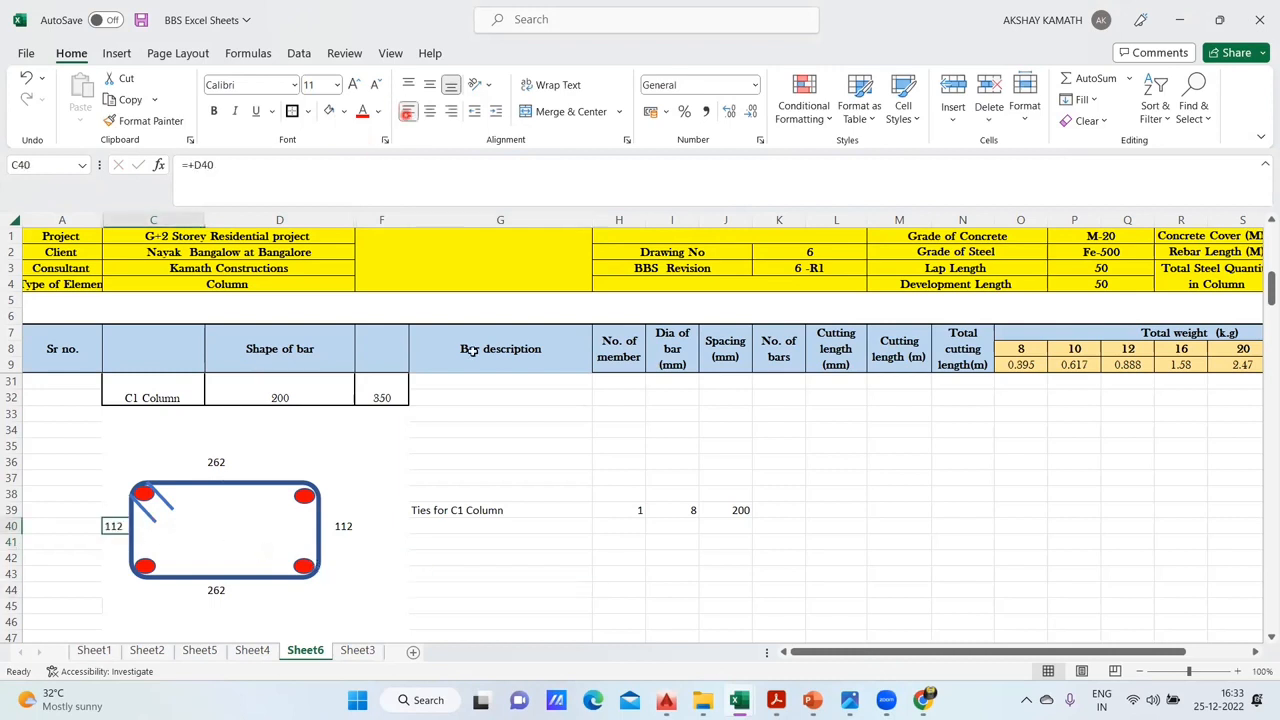
{"action": "left_click", "coordinate": [566, 525]}
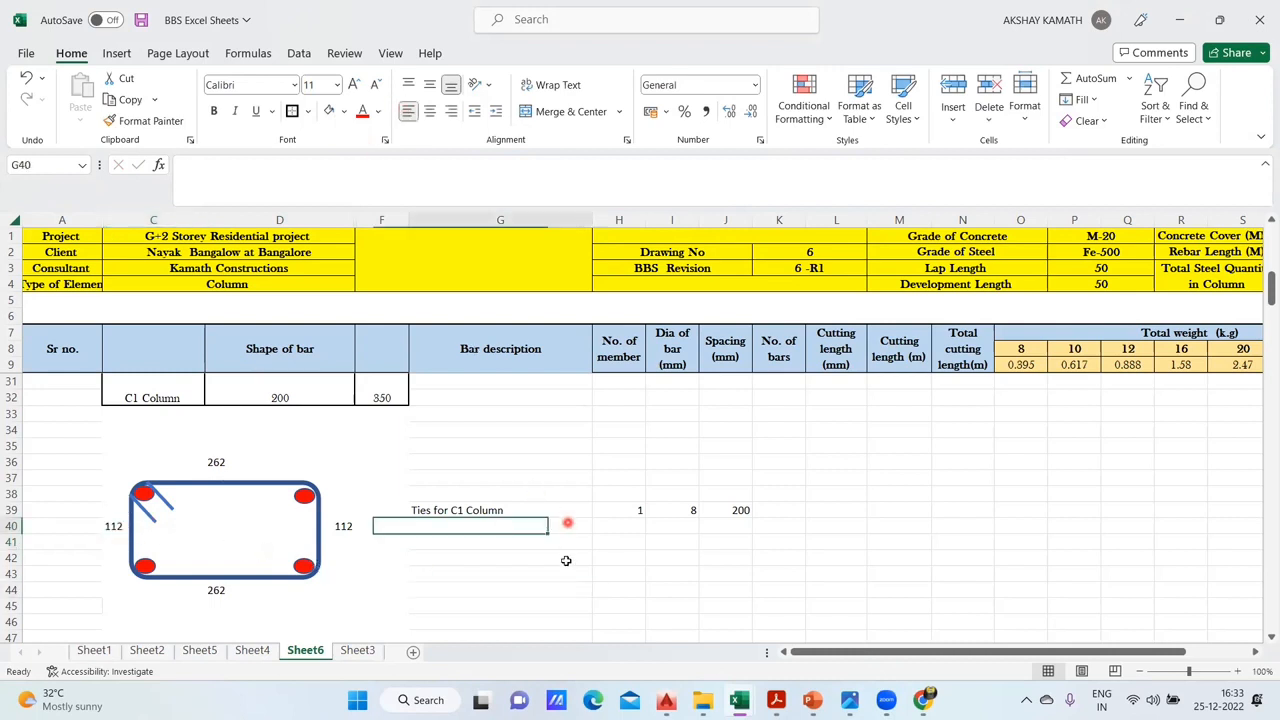
- Stretch the grouped tie shape slightly upwards and to the right so it fills the space between its four dimensions
{"action": "left_click", "coordinate": [250, 483]}
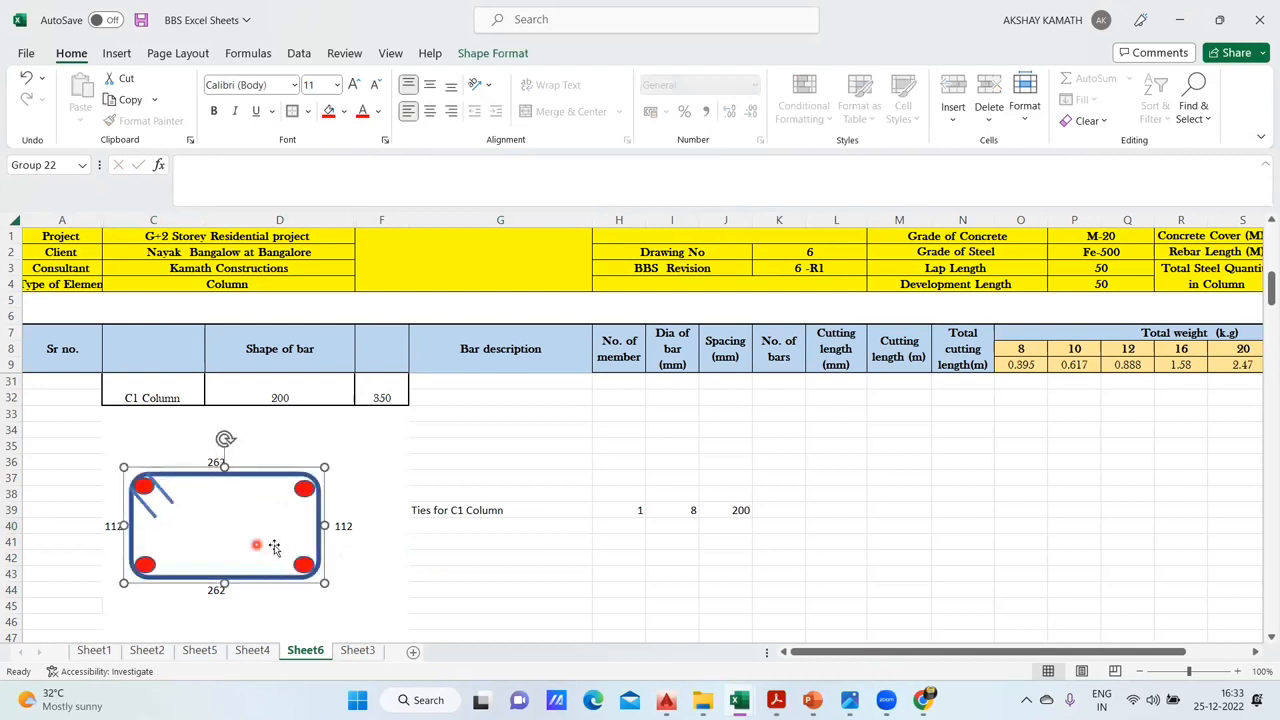
{"action": "left_click_drag", "start_coordinate": [331, 526], "coordinate": [334, 526]}
{"action": "left_click", "coordinate": [547, 606]}
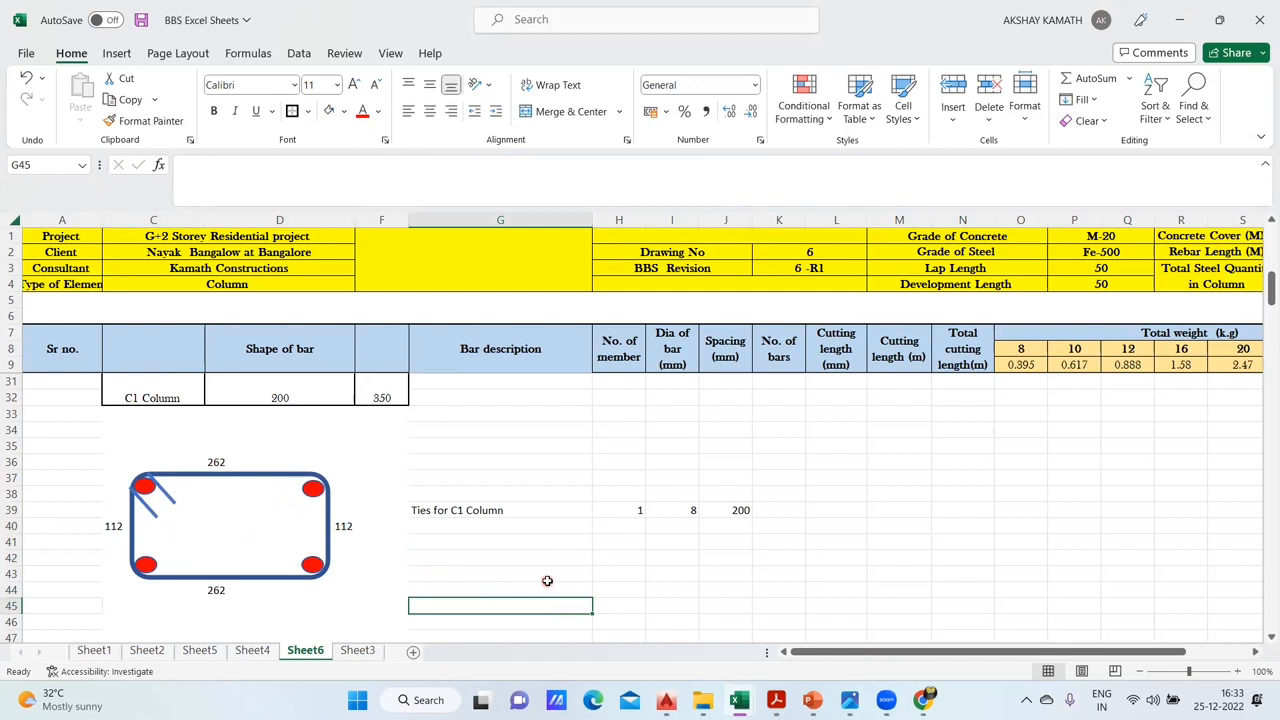
{"action": "left_click", "coordinate": [229, 449]}
{"action": "left_click", "coordinate": [228, 459]}
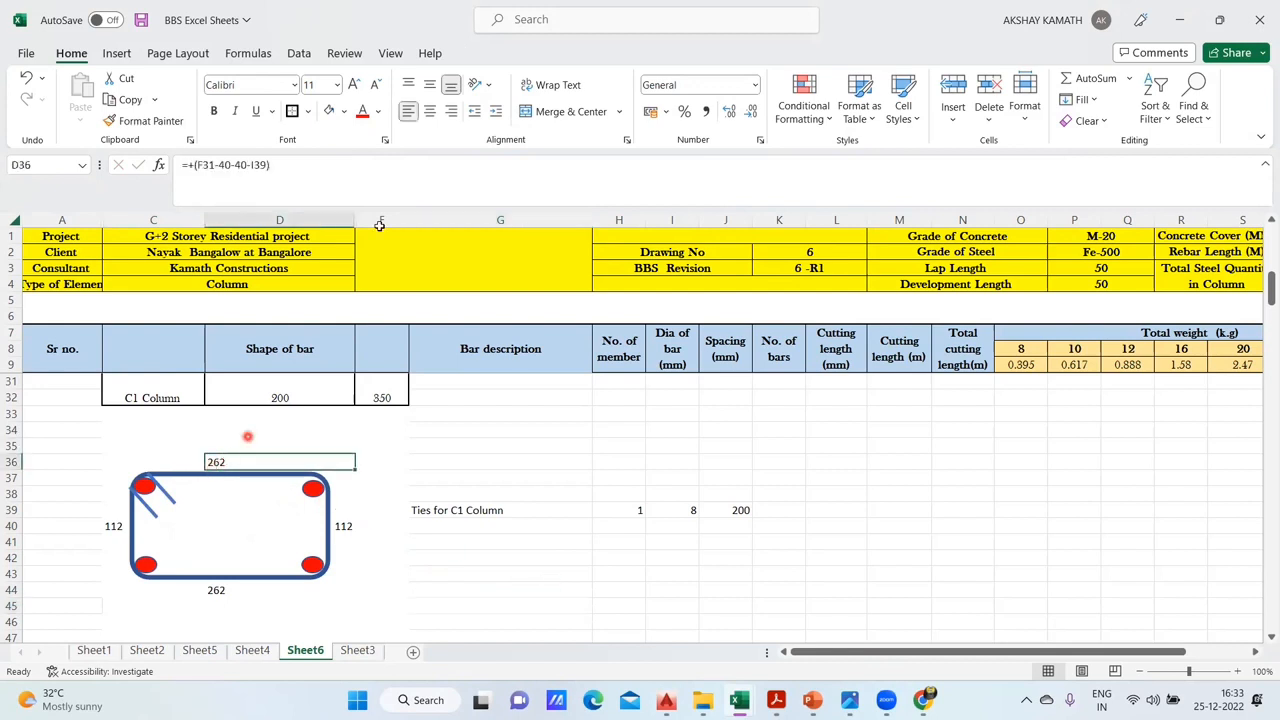
{"action": "left_click", "coordinate": [428, 112]}
{"action": "left_click", "coordinate": [412, 111]}
{"action": "left_click", "coordinate": [522, 560]}
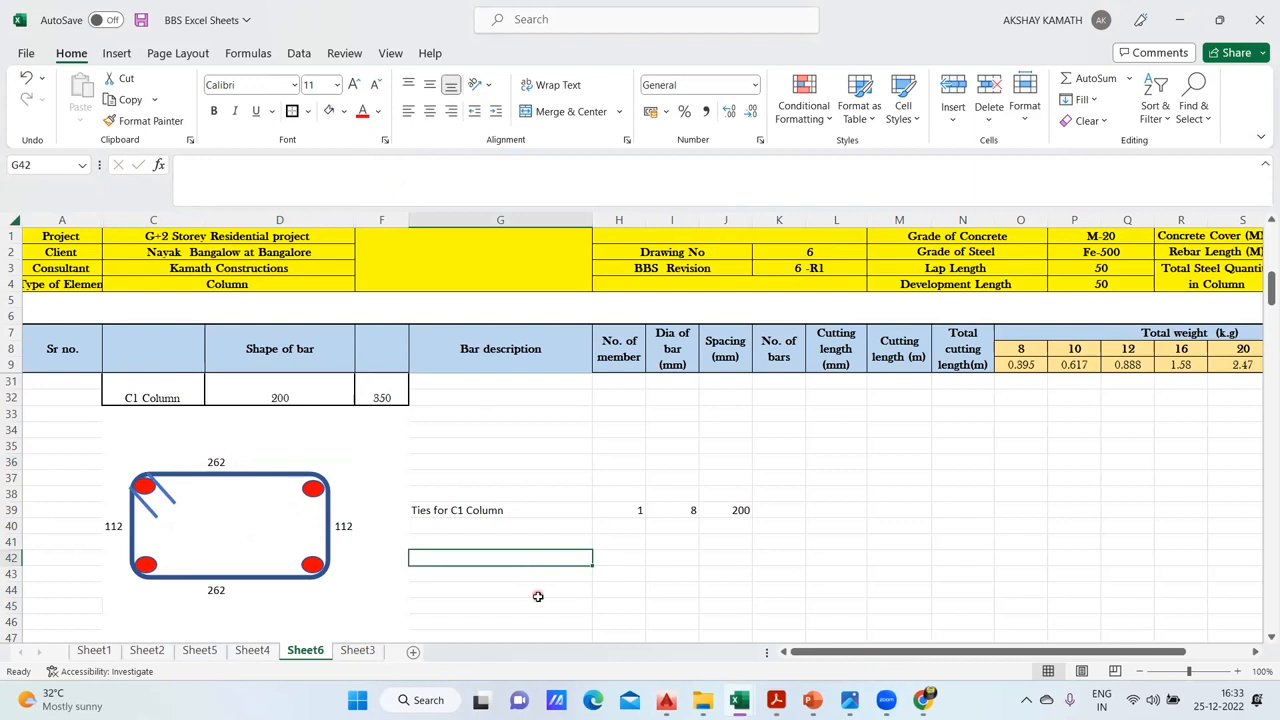
- Make the four tie dimensions in D36, D40, D44 and C40 bold
{"action": "left_click", "coordinate": [226, 460], "text": "ctrl"}
{"action": "left_click", "coordinate": [340, 527], "text": "ctrl"}
{"action": "left_click", "coordinate": [226, 592], "text": "ctrl"}
{"action": "left_click", "coordinate": [114, 527], "text": "ctrl"}
{"action": "left_click", "coordinate": [211, 111]}
- Set the font of the four tie dimensions to Baskerville Old Face at size 14
{"action": "left_click", "coordinate": [294, 85]}
{"action": "scroll", "coordinate": [333, 425], "scroll_direction": "down", "scroll_amount": 5}
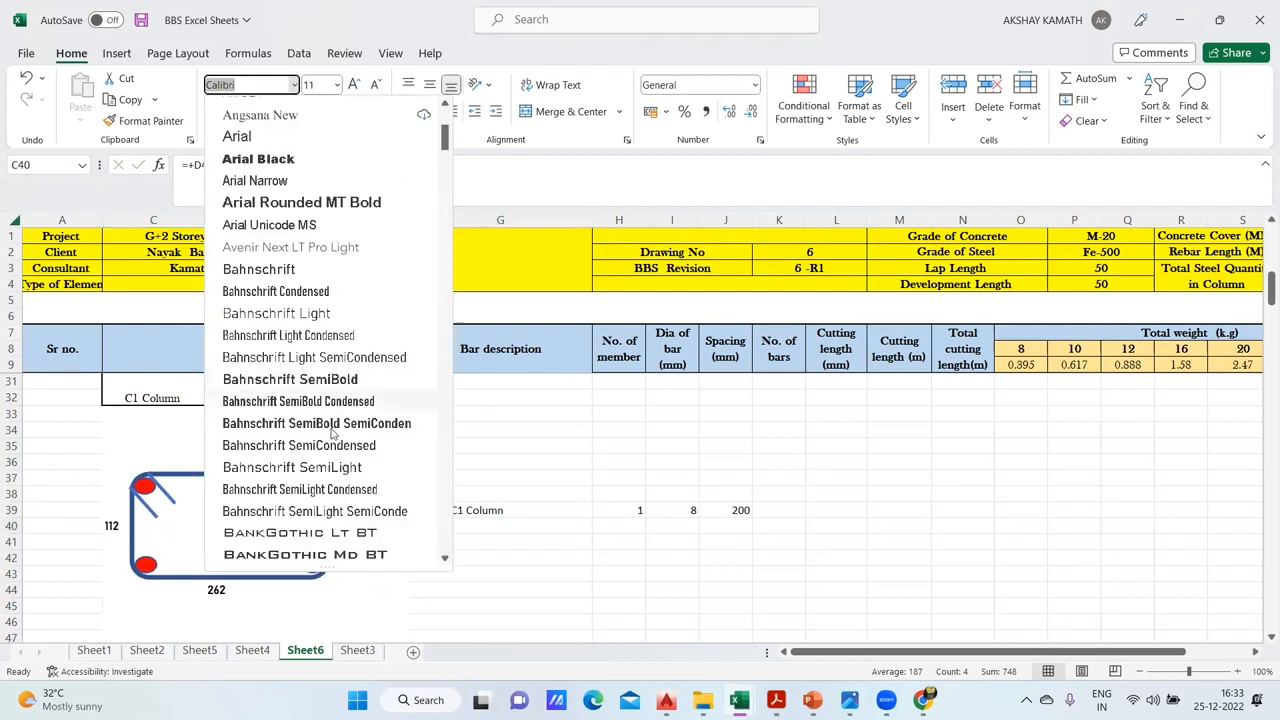
{"action": "scroll", "coordinate": [333, 425], "scroll_direction": "down", "scroll_amount": 3}
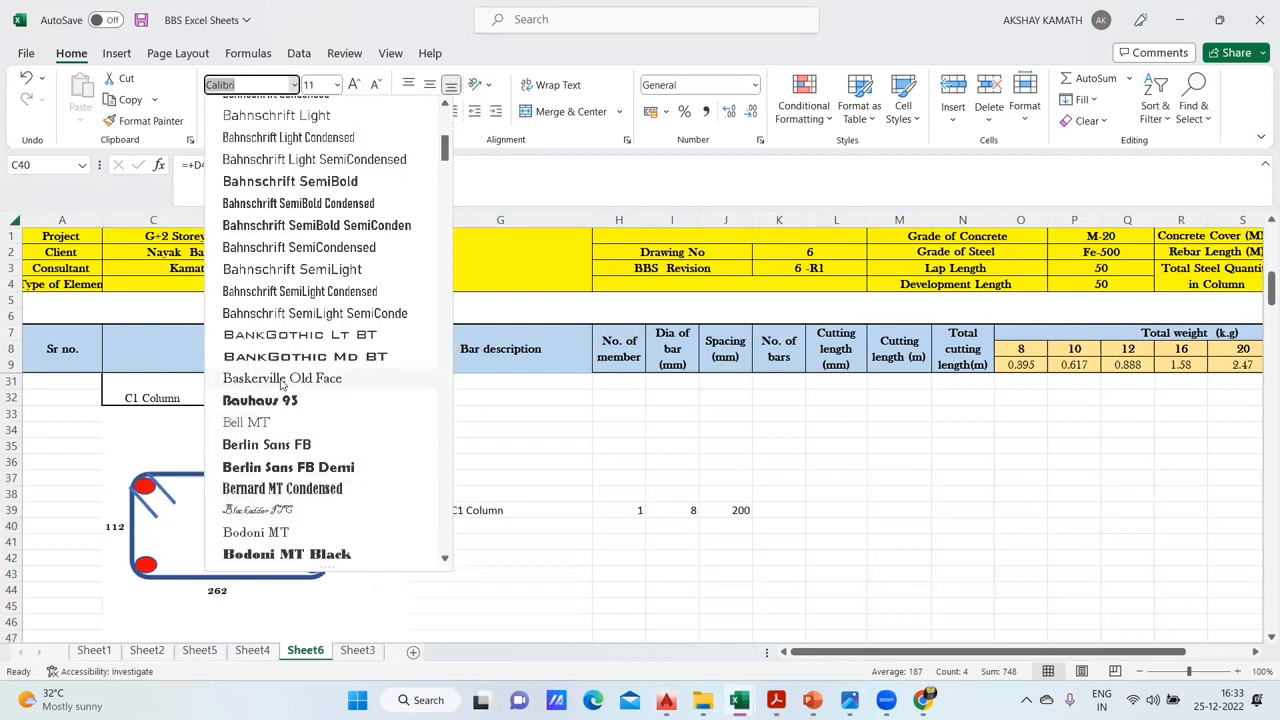
{"action": "left_click", "coordinate": [282, 379]}
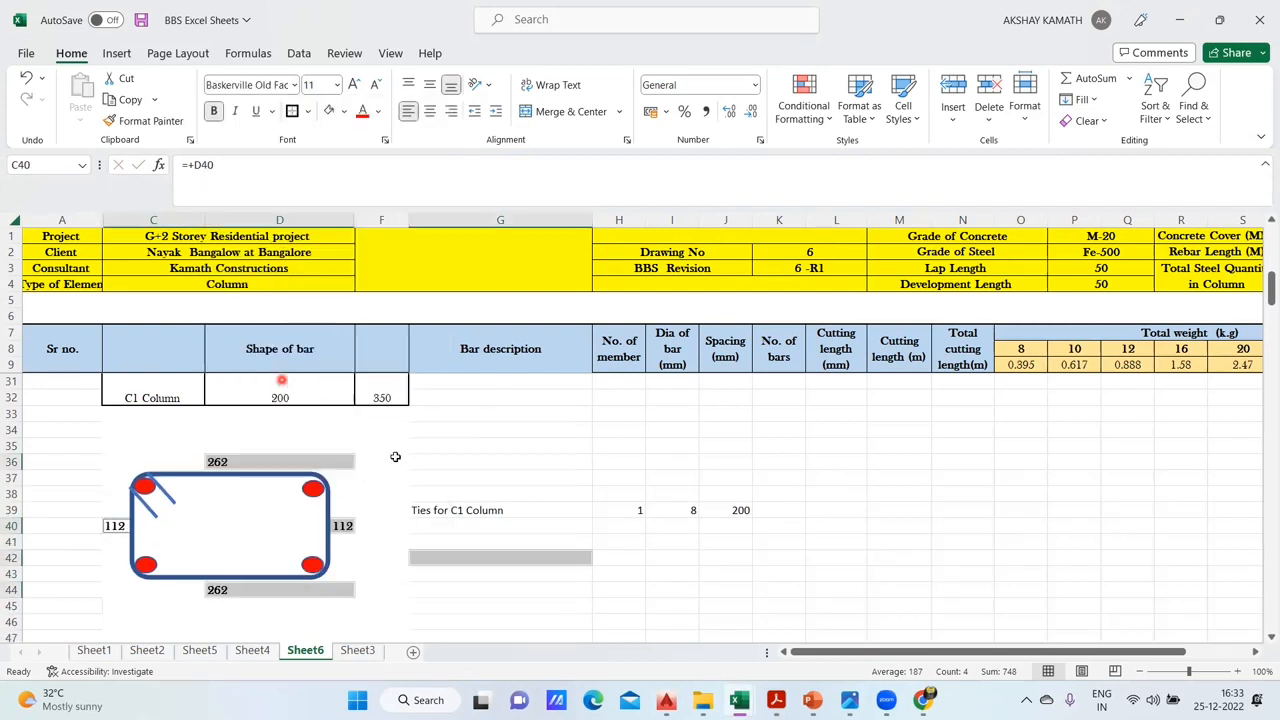
{"action": "left_click", "coordinate": [355, 84]}
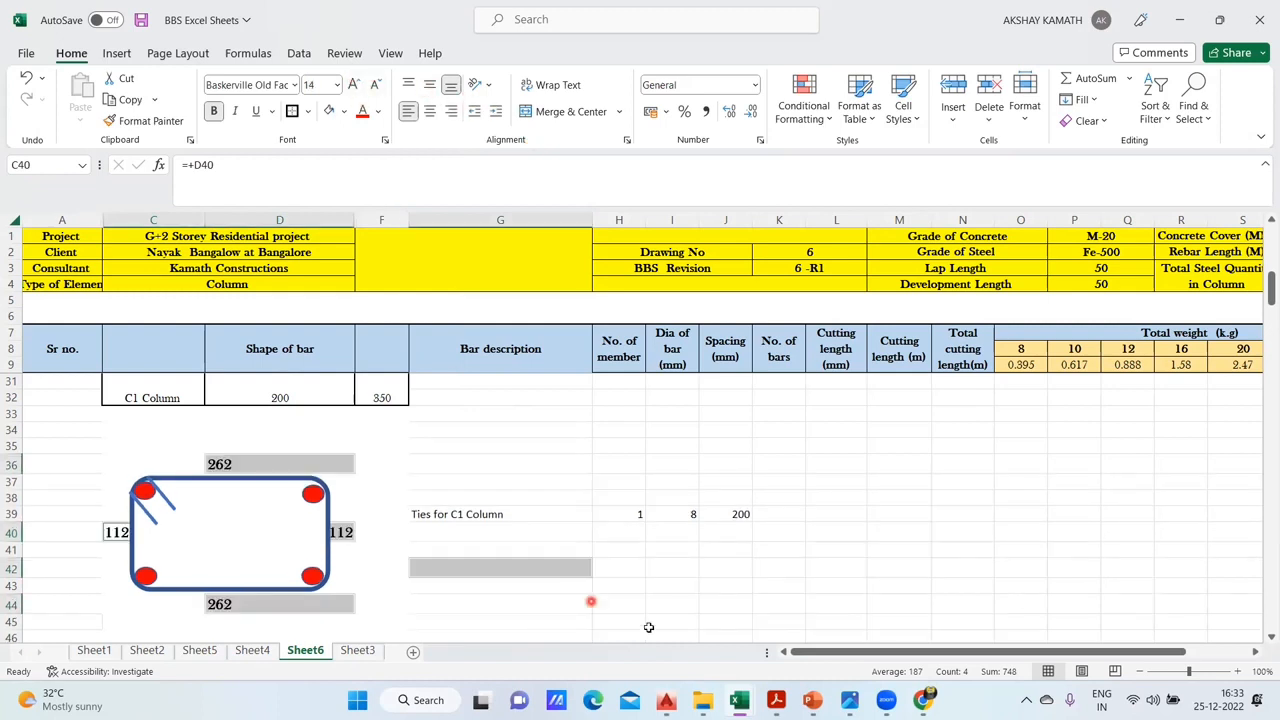
{"action": "left_click", "coordinate": [765, 588]}
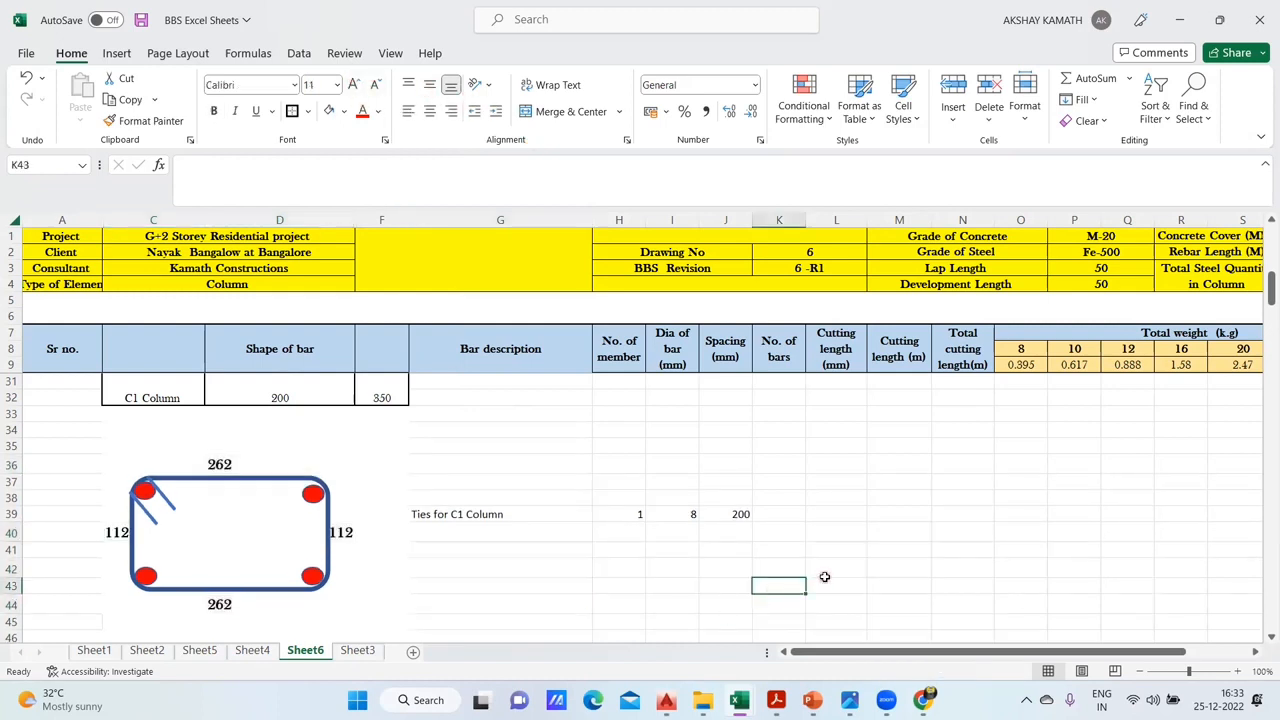
- Examine the number-of-bars formula for the C1 column ties in I34 on Sheet4
{"action": "left_click", "coordinate": [787, 514]}
{"action": "double_click", "coordinate": [787, 514]}
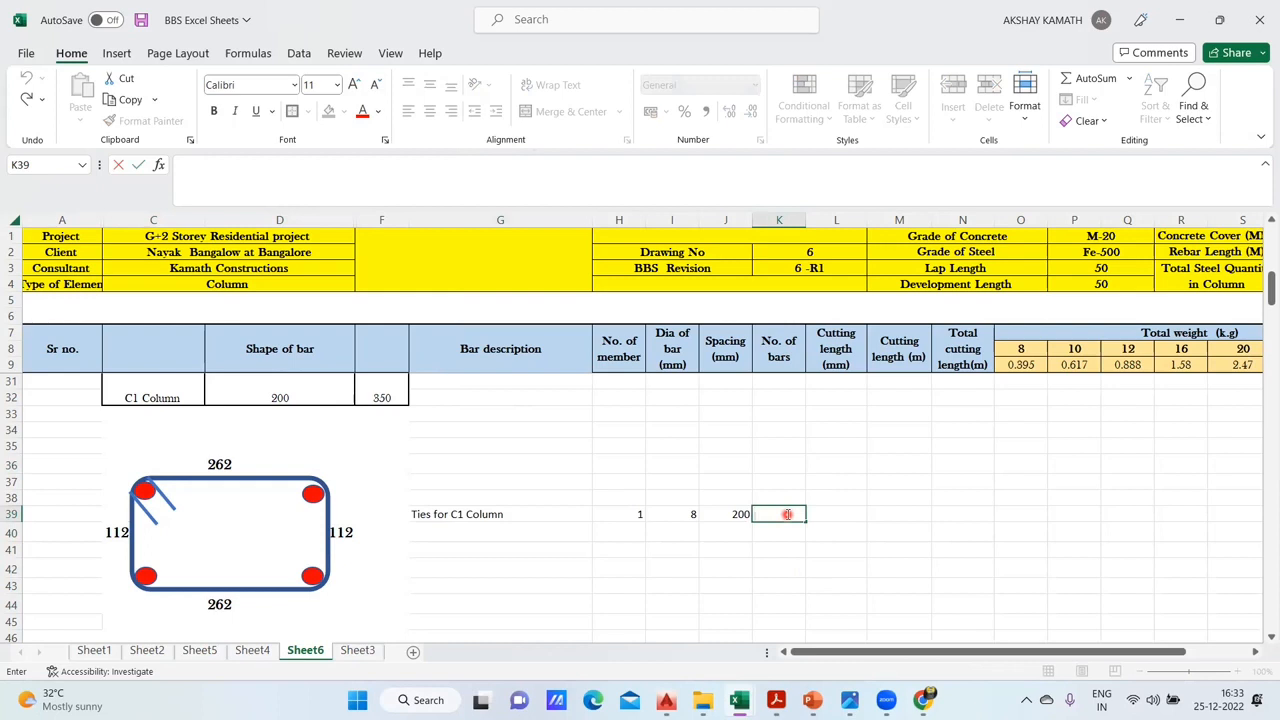
{"action": "scroll", "coordinate": [900, 534], "scroll_direction": "up", "scroll_amount": 3}
{"action": "scroll", "coordinate": [900, 534], "scroll_direction": "down", "scroll_amount": 2}
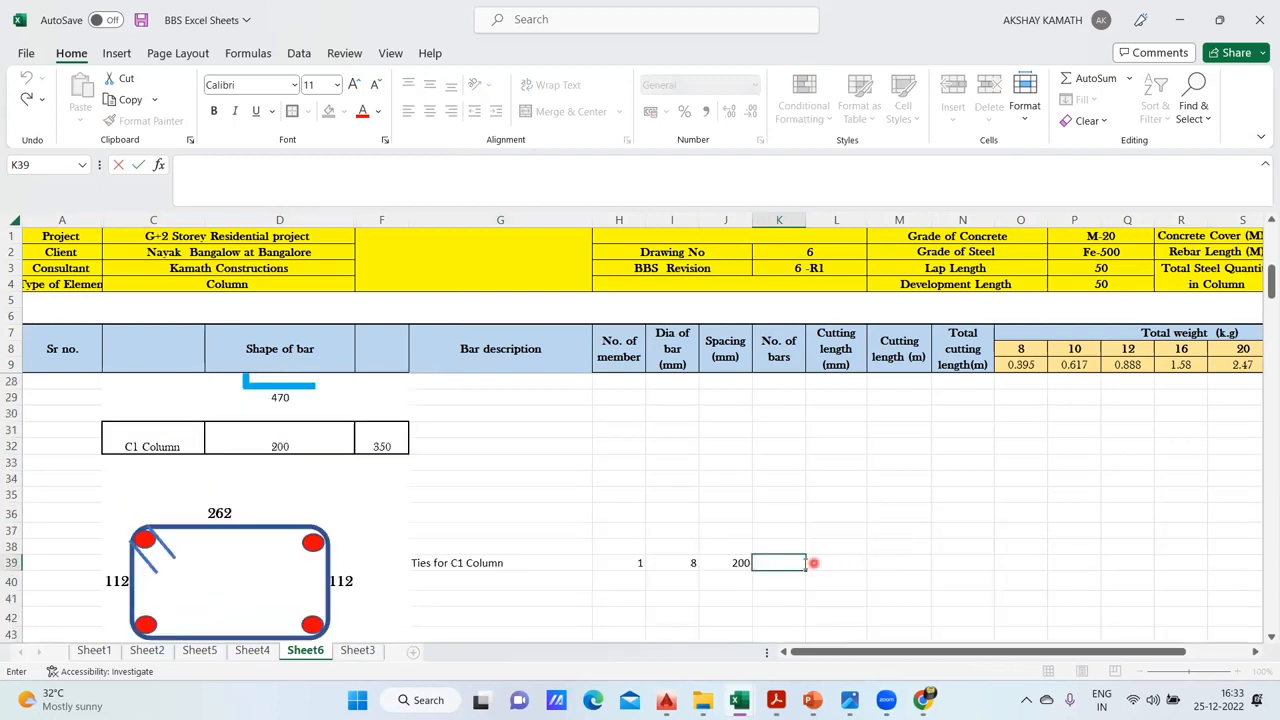
{"action": "left_click", "coordinate": [253, 651]}
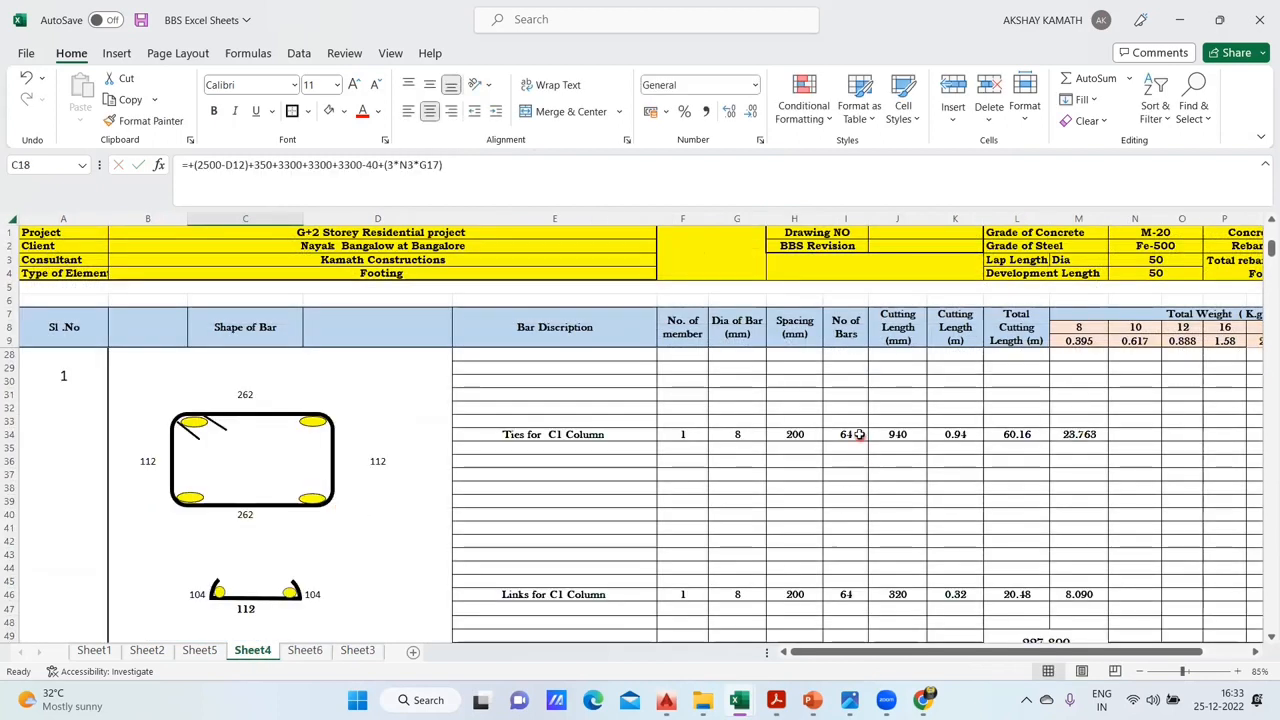
{"action": "left_click", "coordinate": [857, 434]}
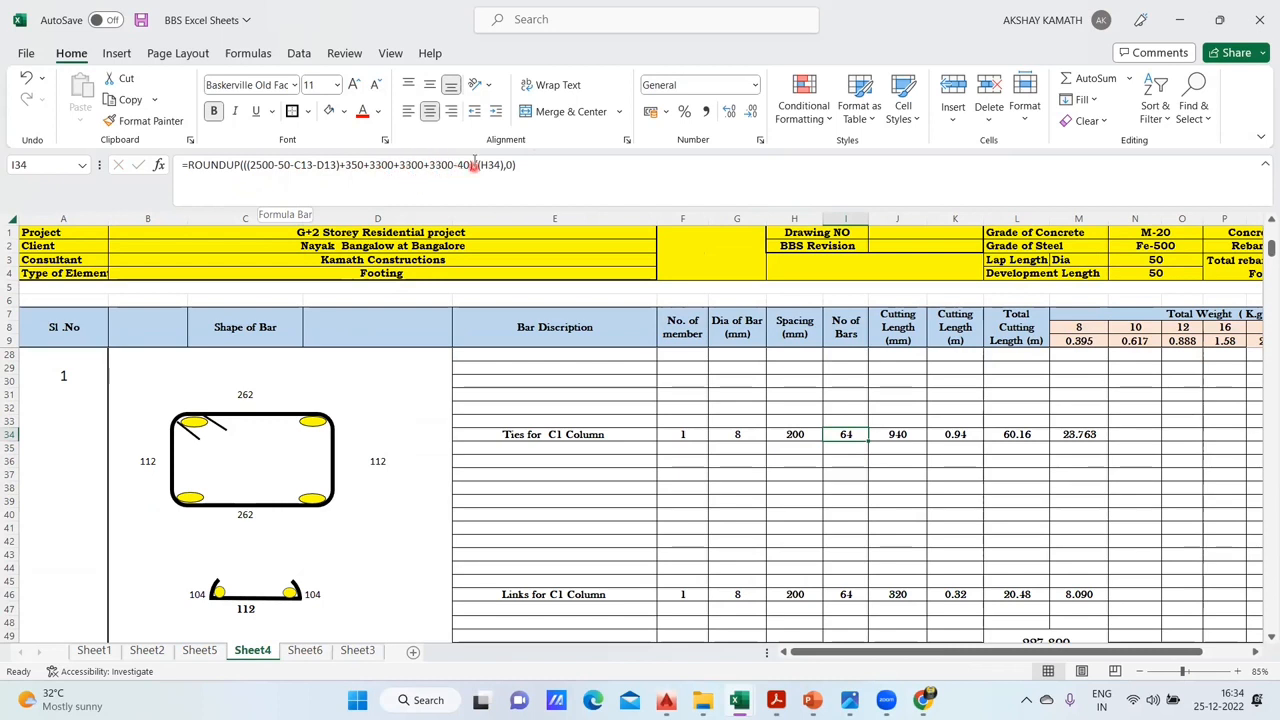
- Enter the tie distribution length in K39 on Sheet6 with the formula +(2500-50-D16-F16)+350+3300+3300+3300-40
{"action": "left_click", "coordinate": [305, 650]}
{"action": "left_click", "coordinate": [777, 563]}
{"action": "type", "text": "="}
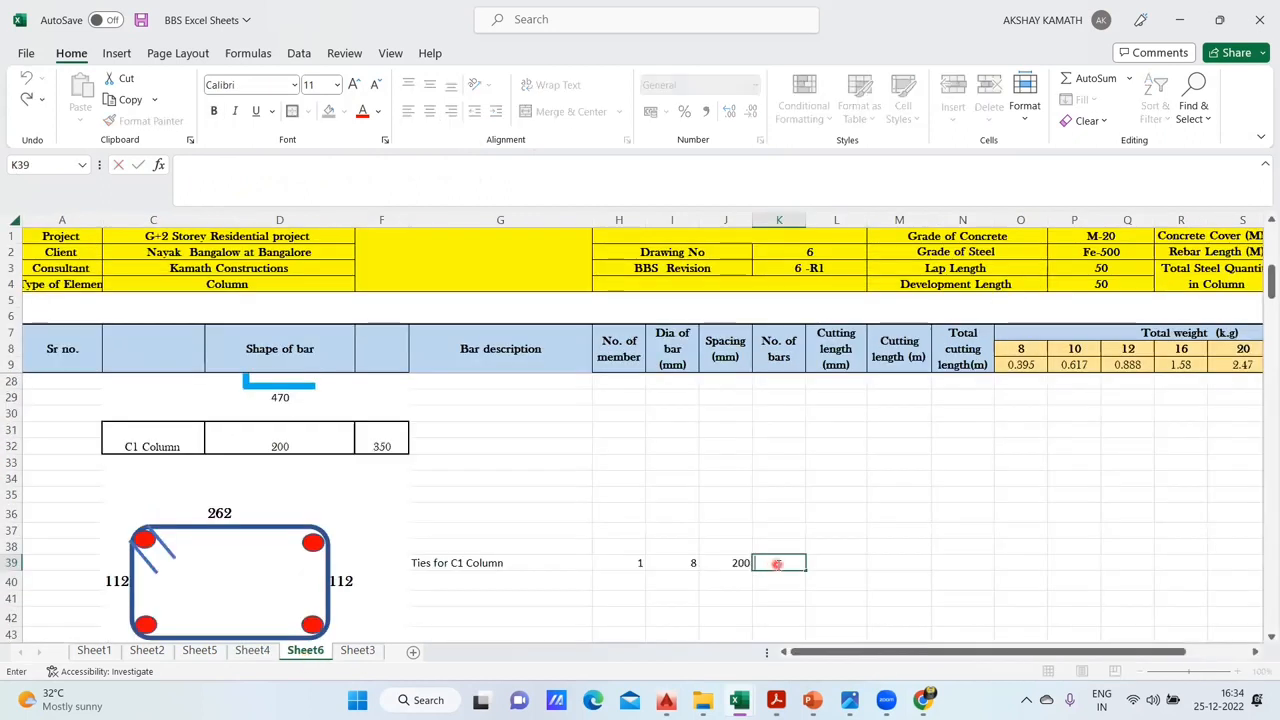
{"action": "type", "text": "+"}
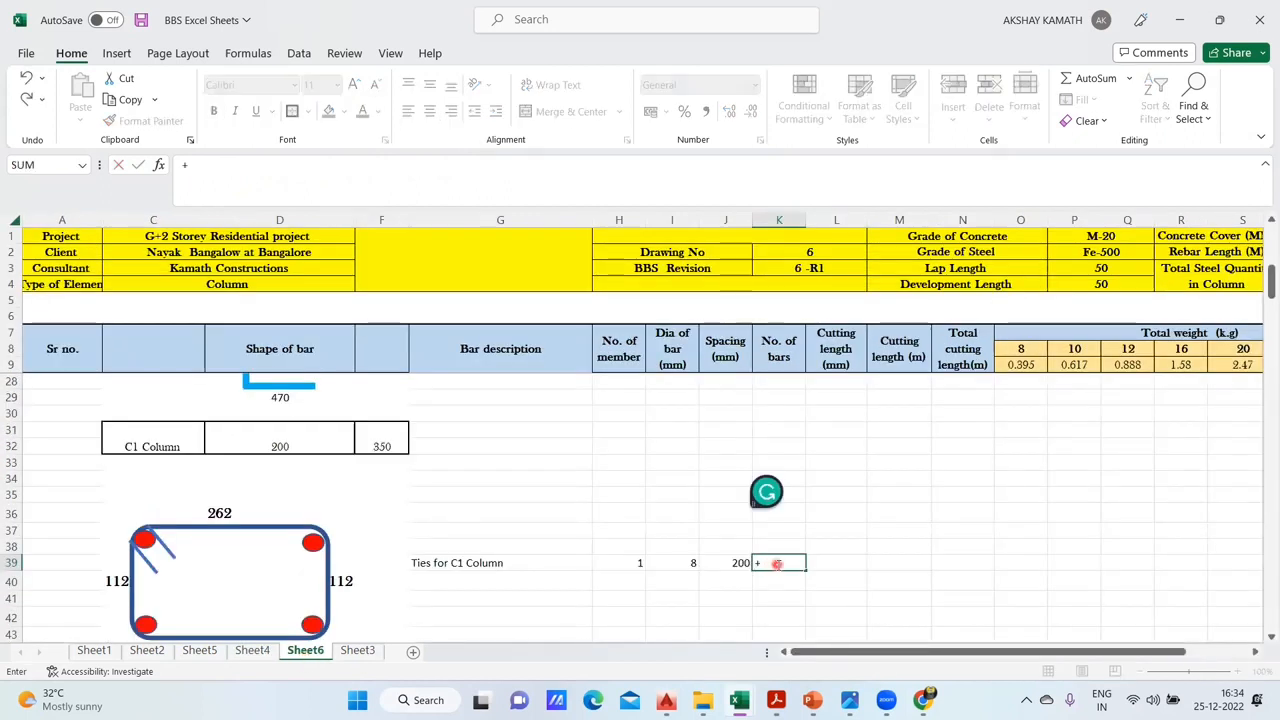
{"action": "type", "text": "(2500-50-"}
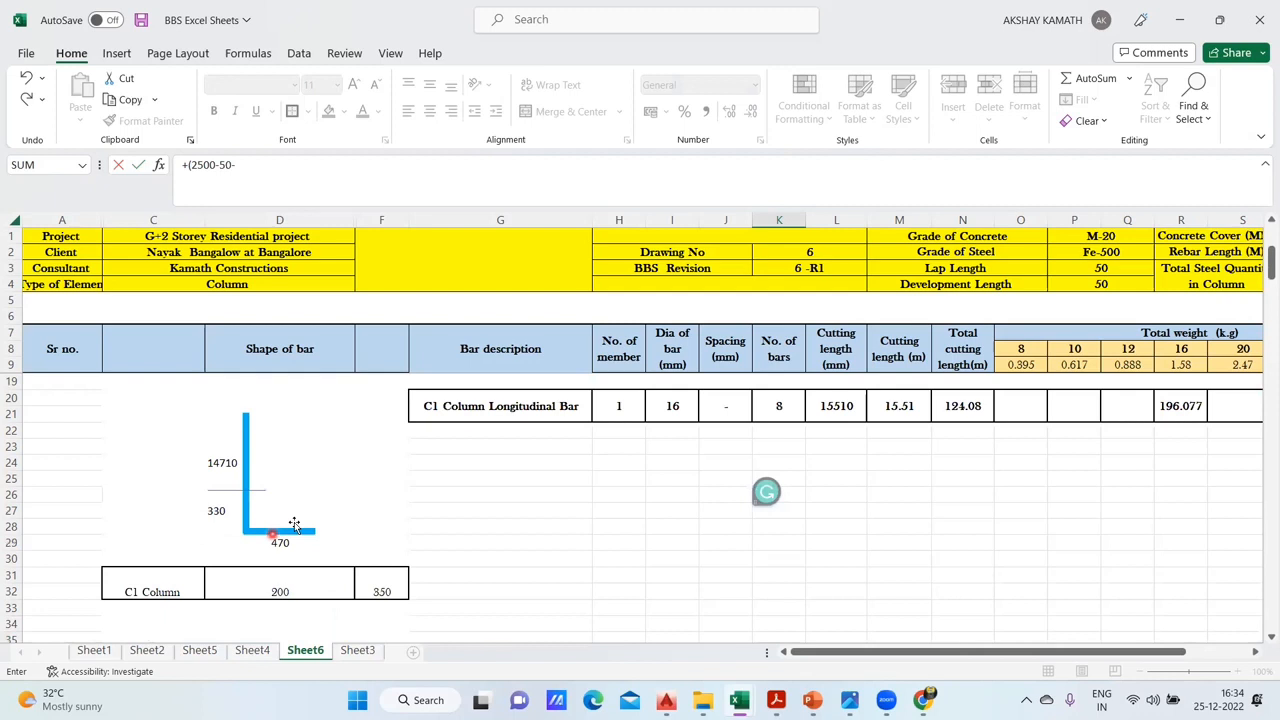
{"action": "scroll", "coordinate": [296, 500], "scroll_direction": "up", "scroll_amount": 5}
{"action": "left_click", "coordinate": [293, 443]}
{"action": "type", "text": "-"}
{"action": "left_click", "coordinate": [374, 443]}
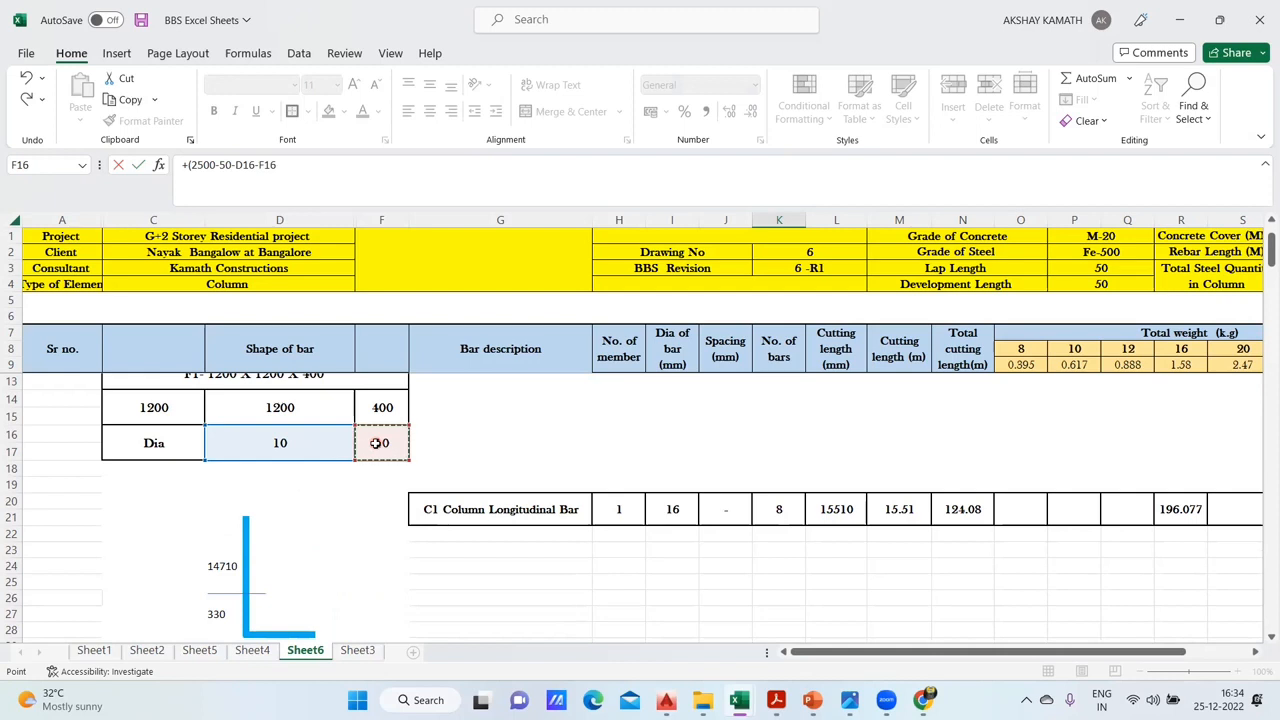
{"action": "type", "text": ")+350+3300+3300+3300-40"}
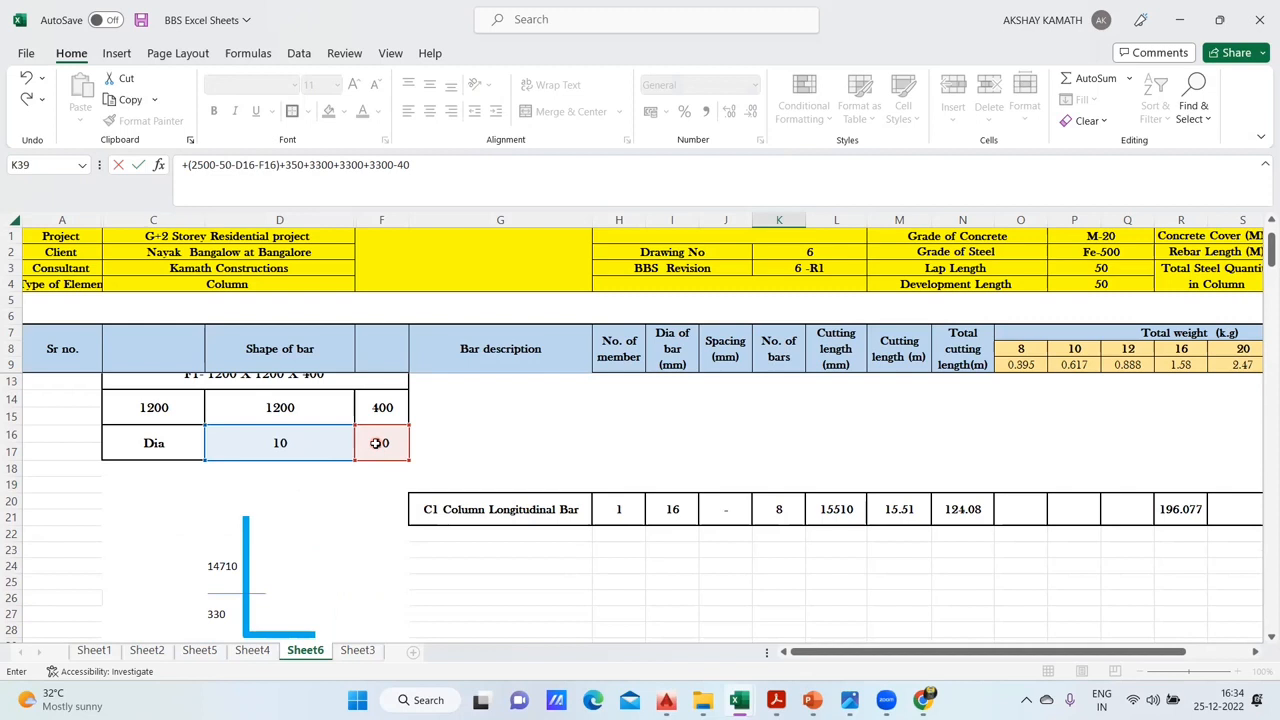
{"action": "key", "text": "Return"}
{"action": "scroll", "coordinate": [834, 477], "scroll_direction": "down", "scroll_amount": 4}
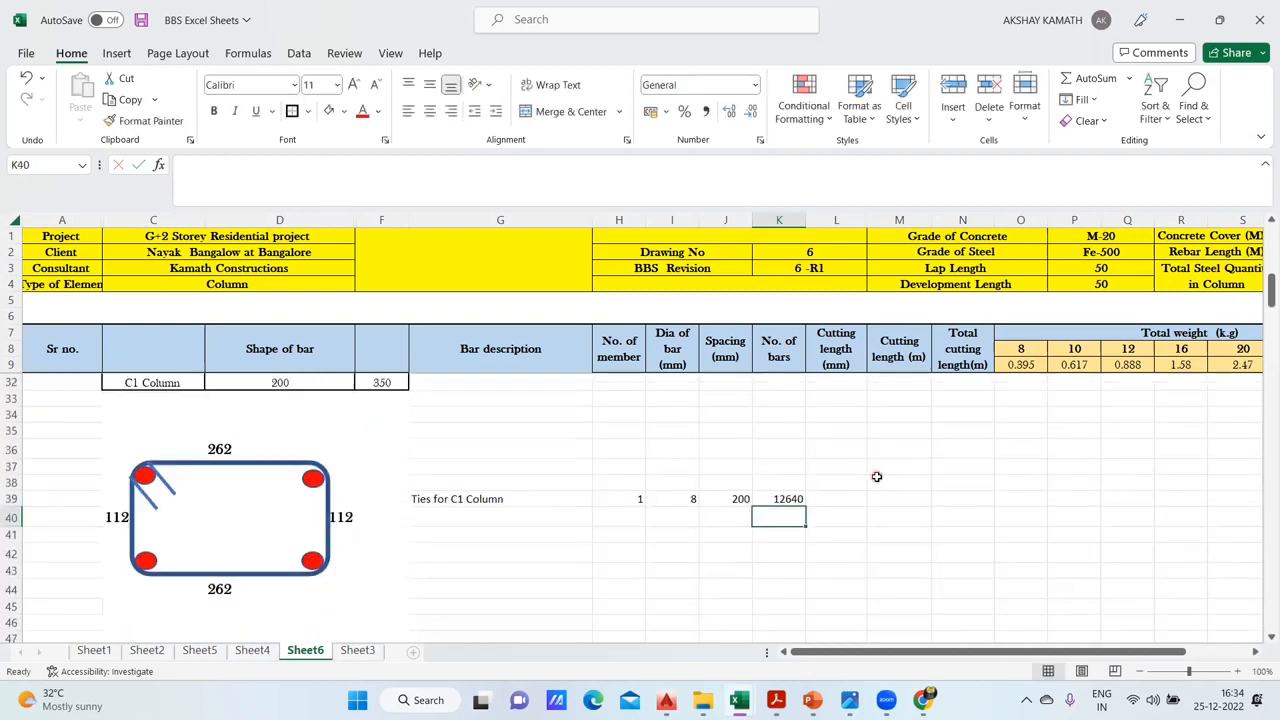
- Recheck the tie count formula on Sheet4 and extend K39's formula on Sheet6 with a closing bracket and division by the spacing in J39
{"action": "scroll", "coordinate": [875, 487], "scroll_direction": "up", "scroll_amount": 1}
{"action": "key", "text": "Up"}
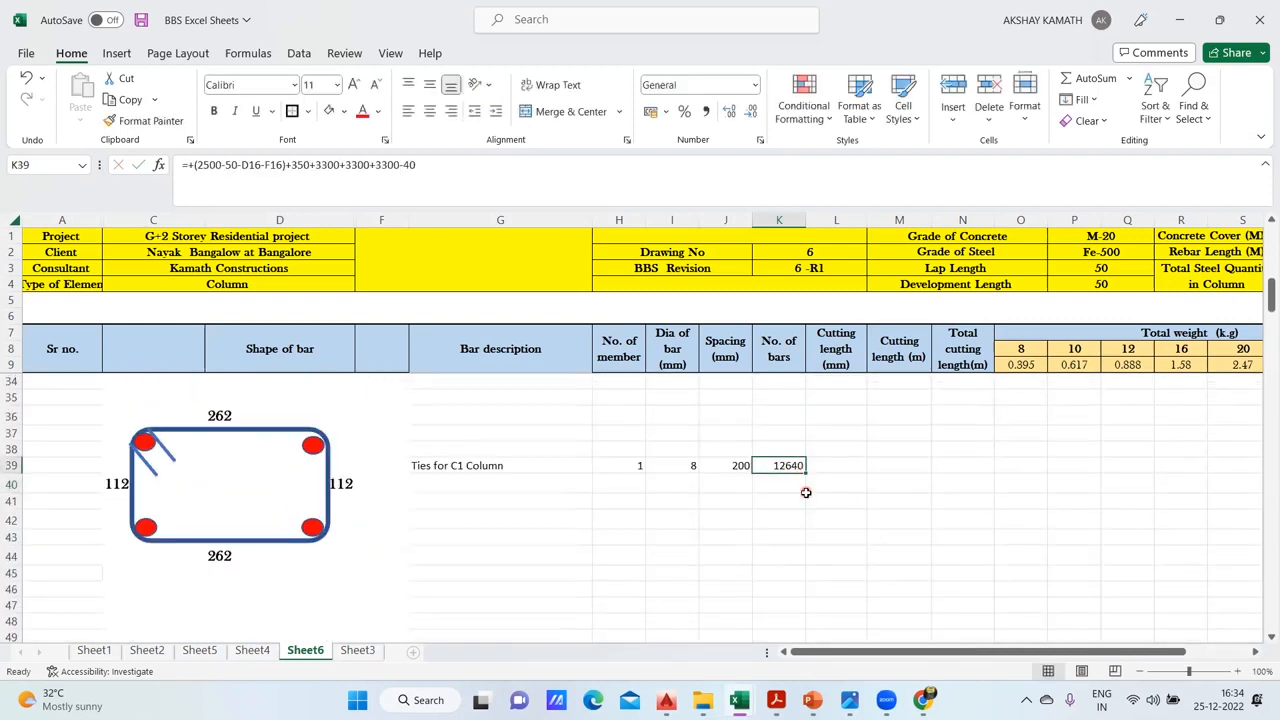
{"action": "left_click", "coordinate": [252, 650]}
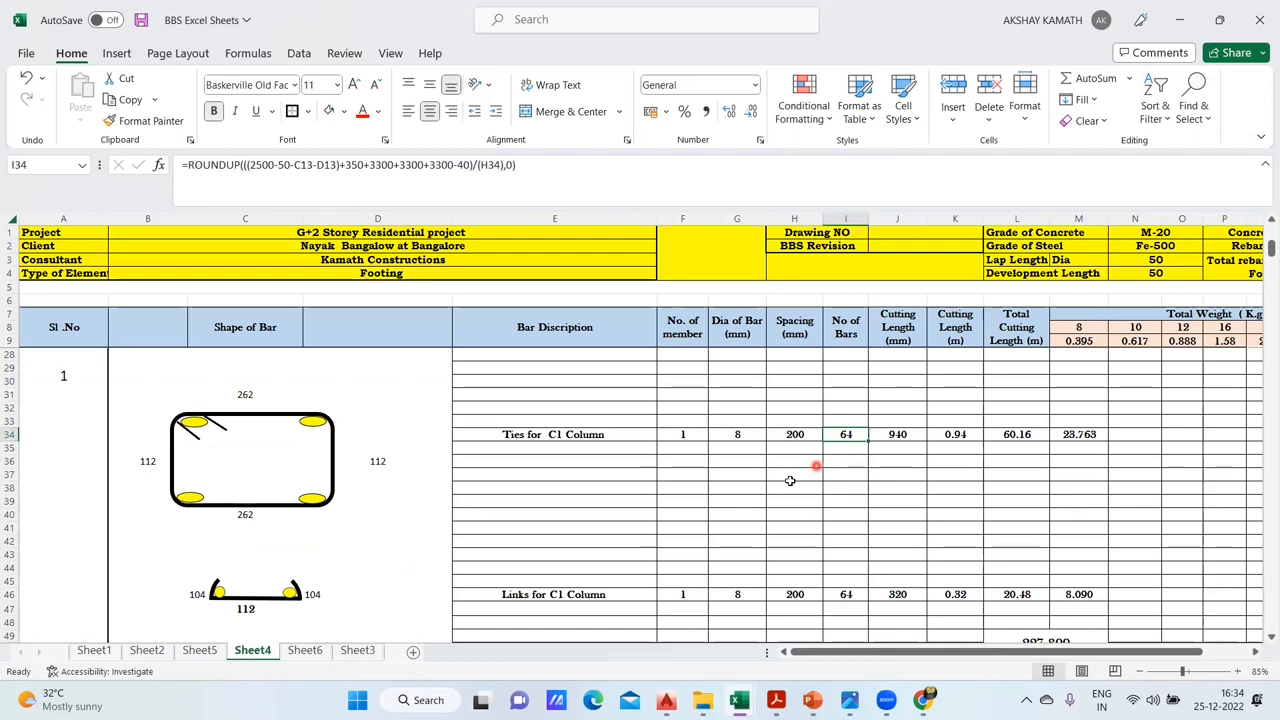
{"action": "left_click", "coordinate": [306, 652]}
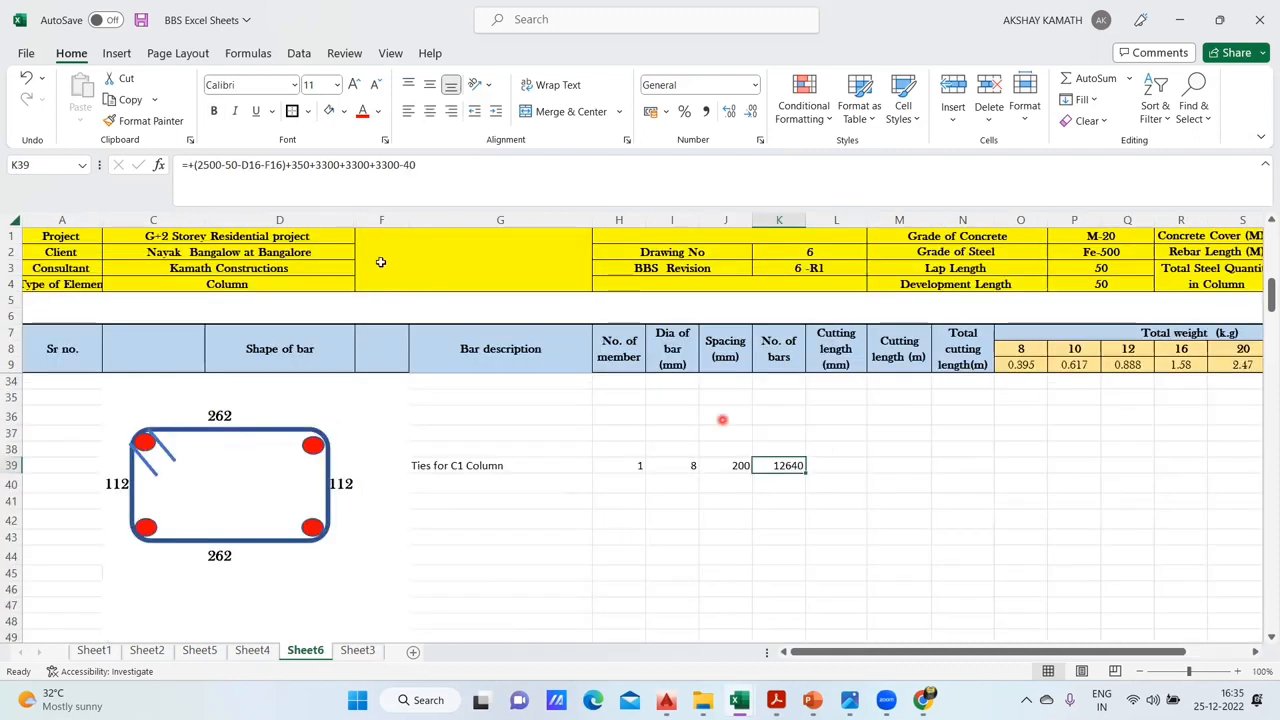
{"action": "left_click", "coordinate": [461, 166]}
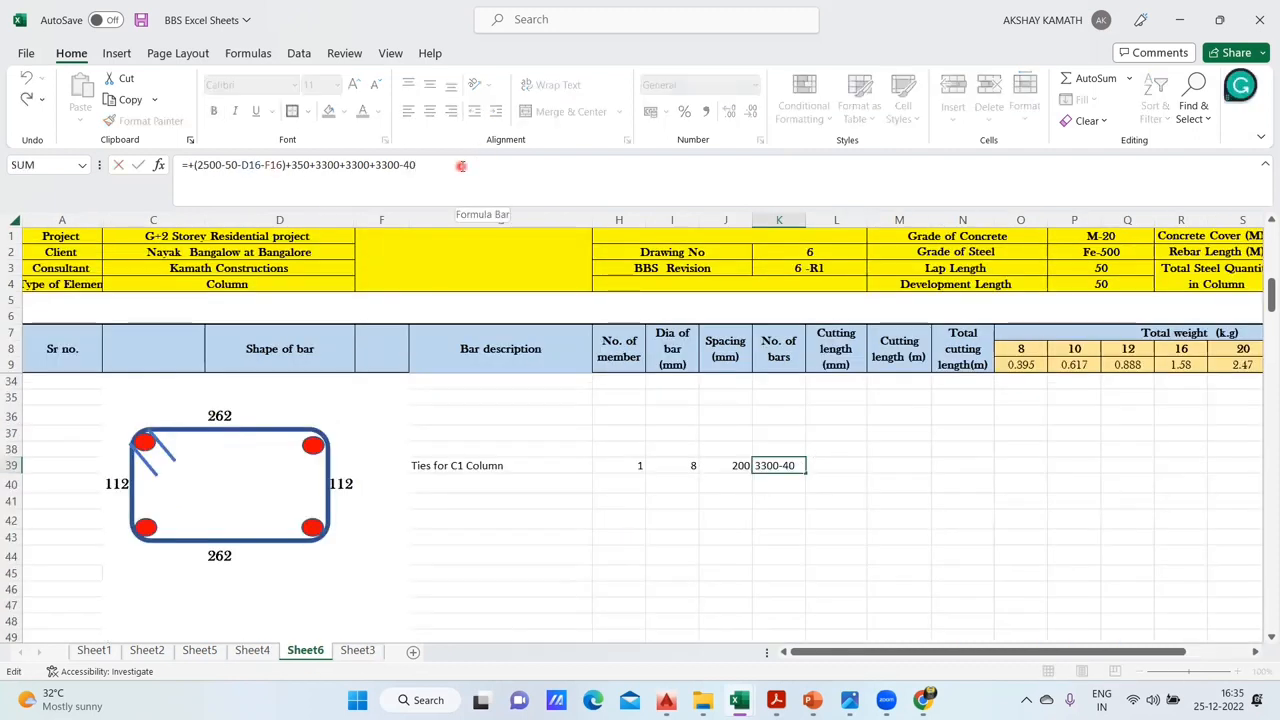
{"action": "type", "text": ")"}
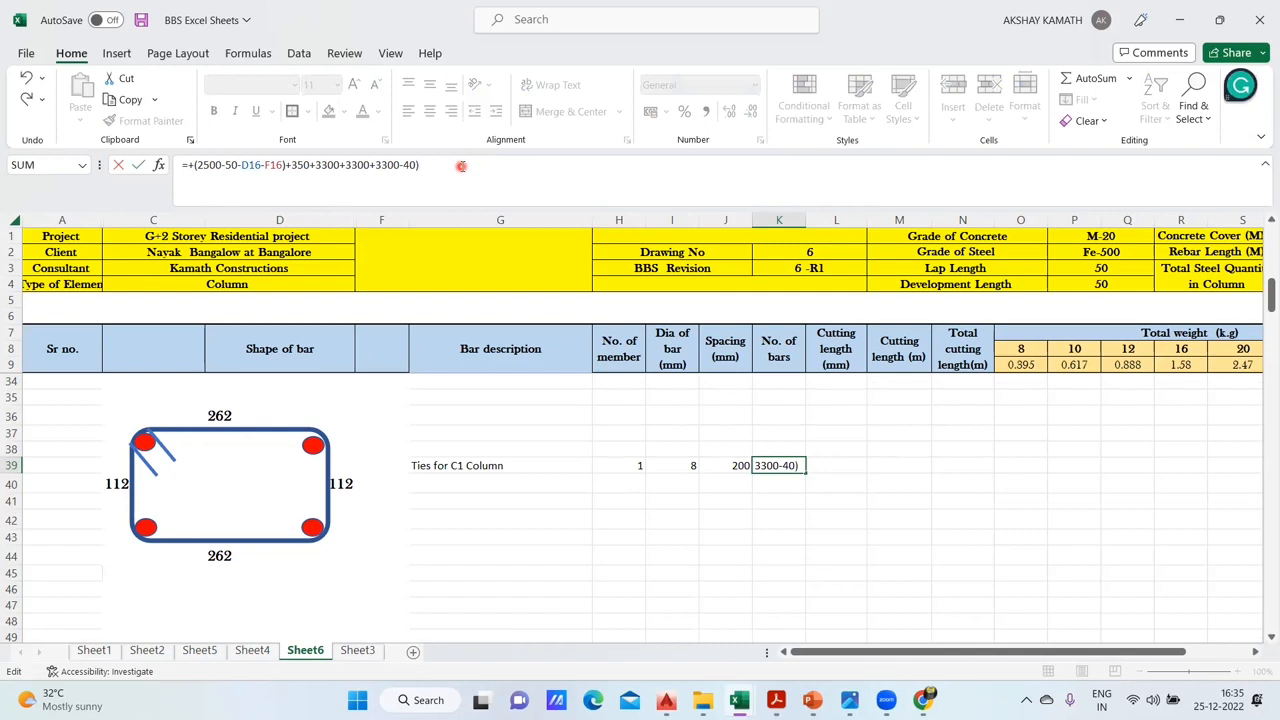
{"action": "type", "text": "/("}
{"action": "left_click", "coordinate": [732, 465]}
{"action": "type", "text": ")"}
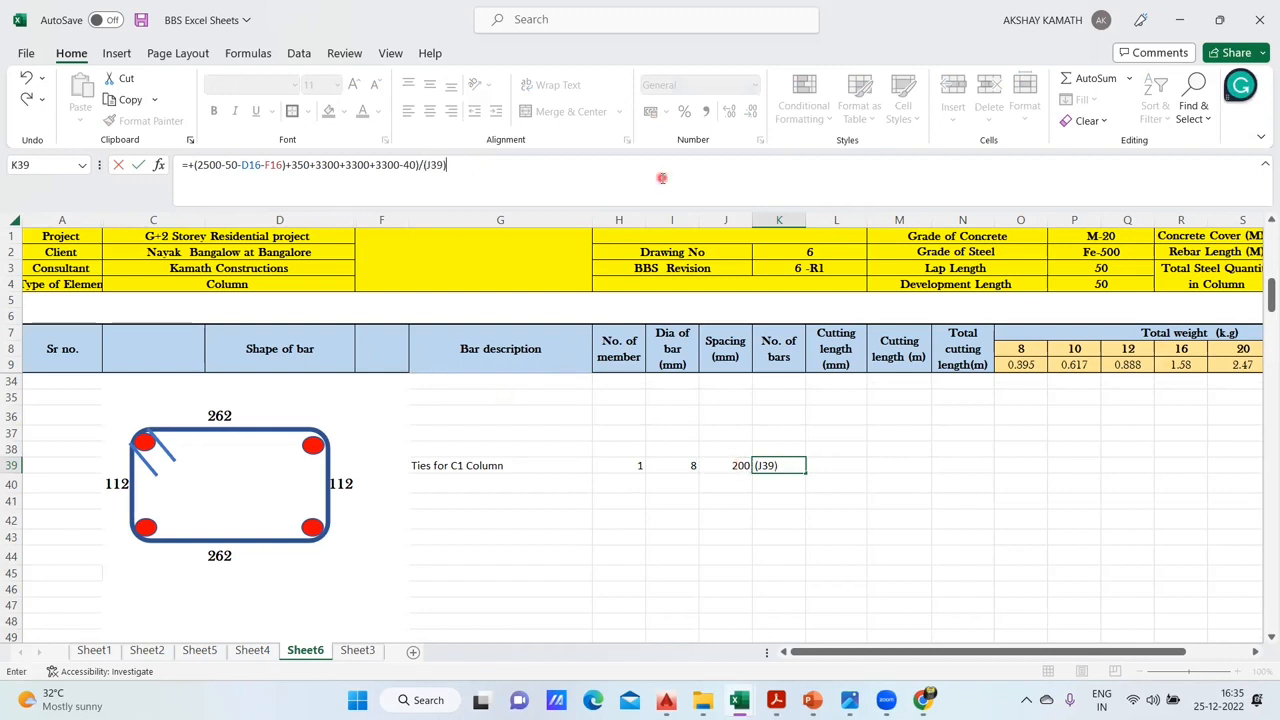
{"action": "key", "text": "Return"}
{"action": "left_click", "coordinate": [827, 286]}
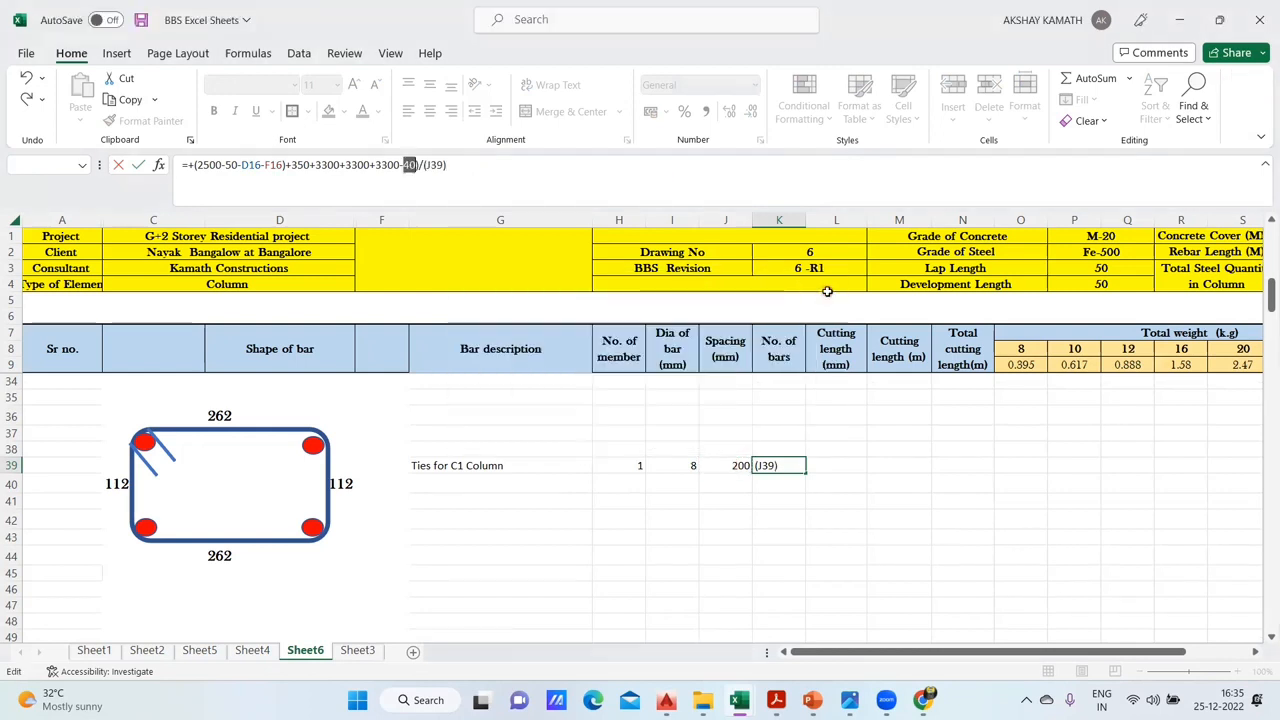
- Add the missing opening bracket before 2500 in K39's formula
{"action": "left_click", "coordinate": [196, 165]}
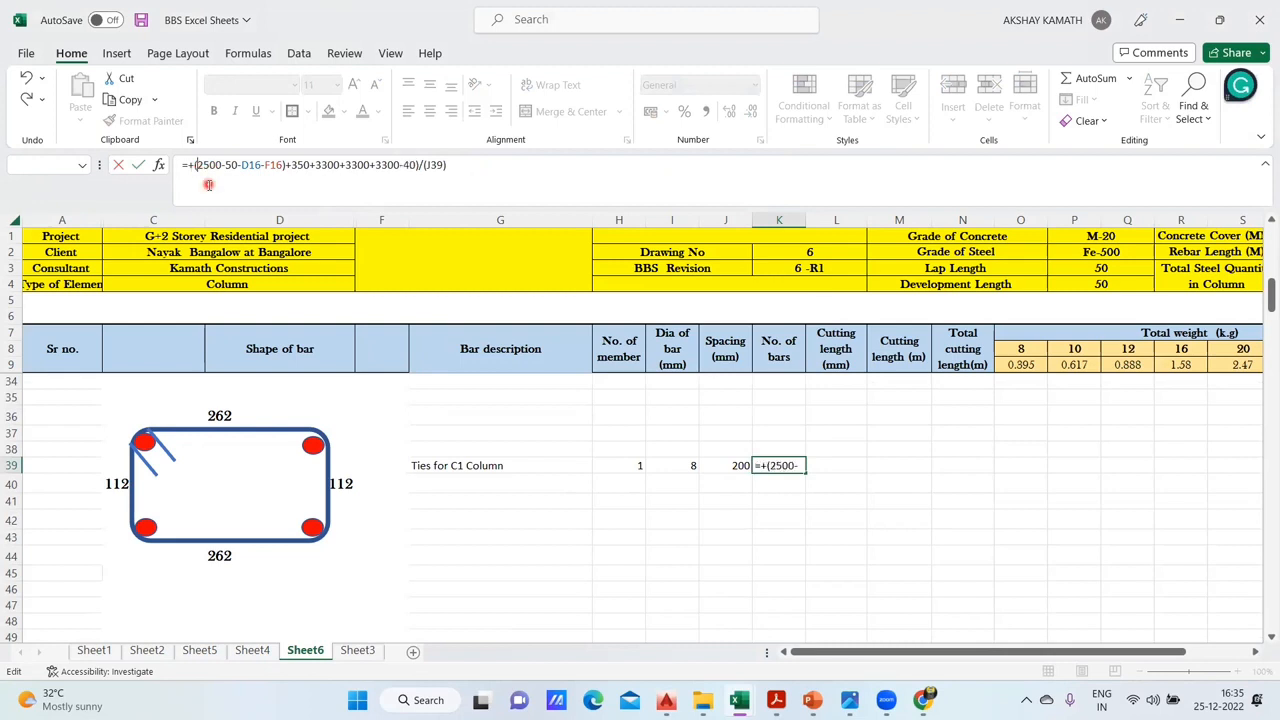
{"action": "type", "text": "("}
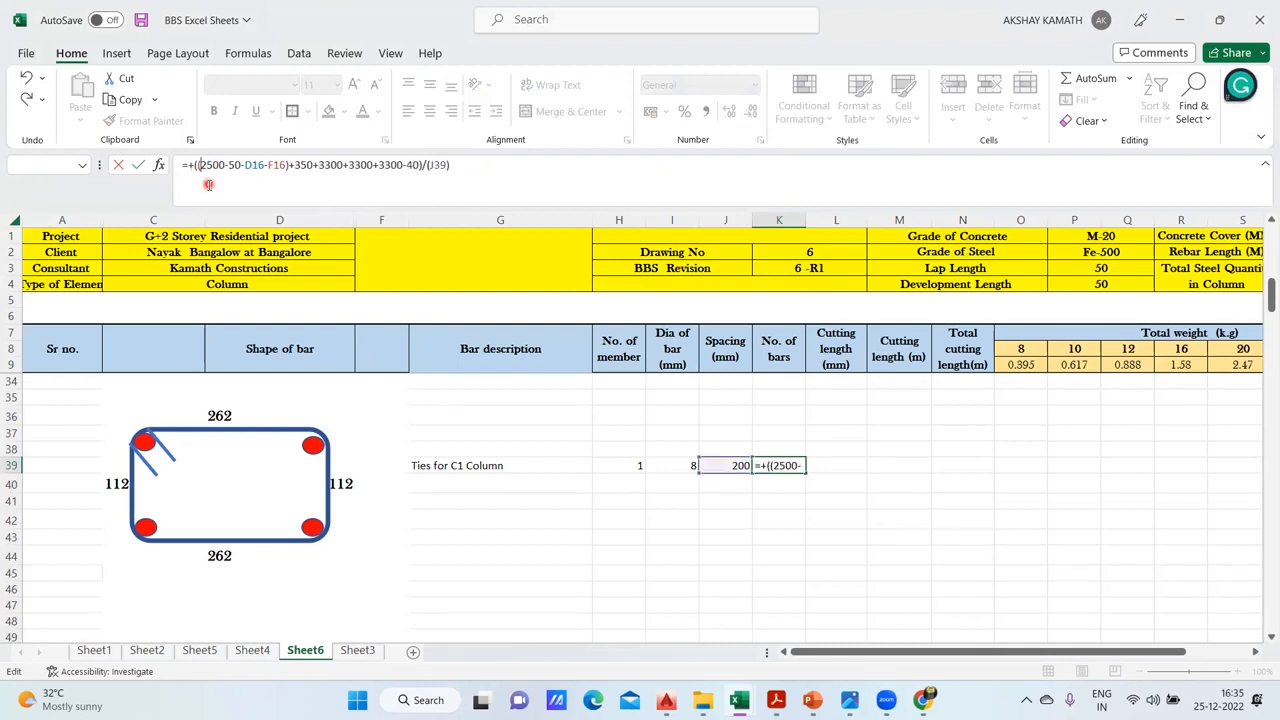
{"action": "key", "text": "Return"}
- Wrap K39's tie count formula in a round-up function, adding 1 bar and rounding to 0 decimals
{"action": "left_click", "coordinate": [779, 466]}
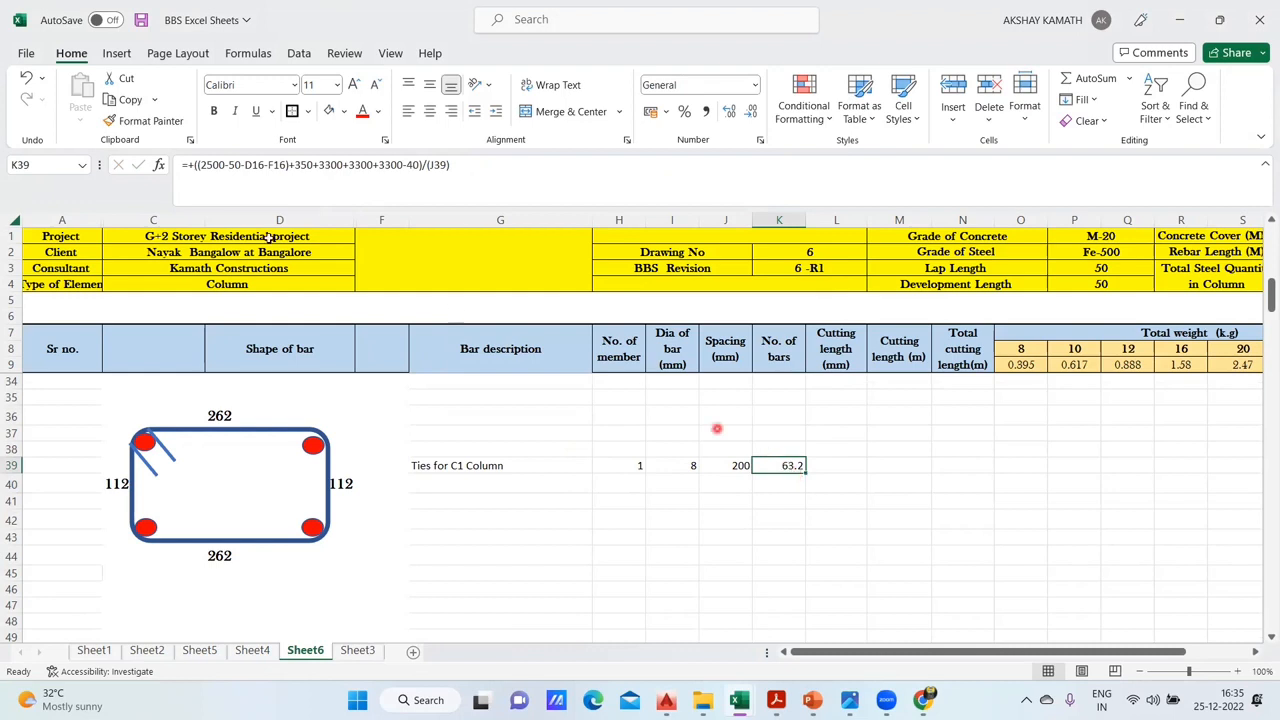
{"action": "left_click", "coordinate": [190, 165]}
{"action": "key", "text": "BackSpace"}
{"action": "type", "text": "ROUUNDUP("}
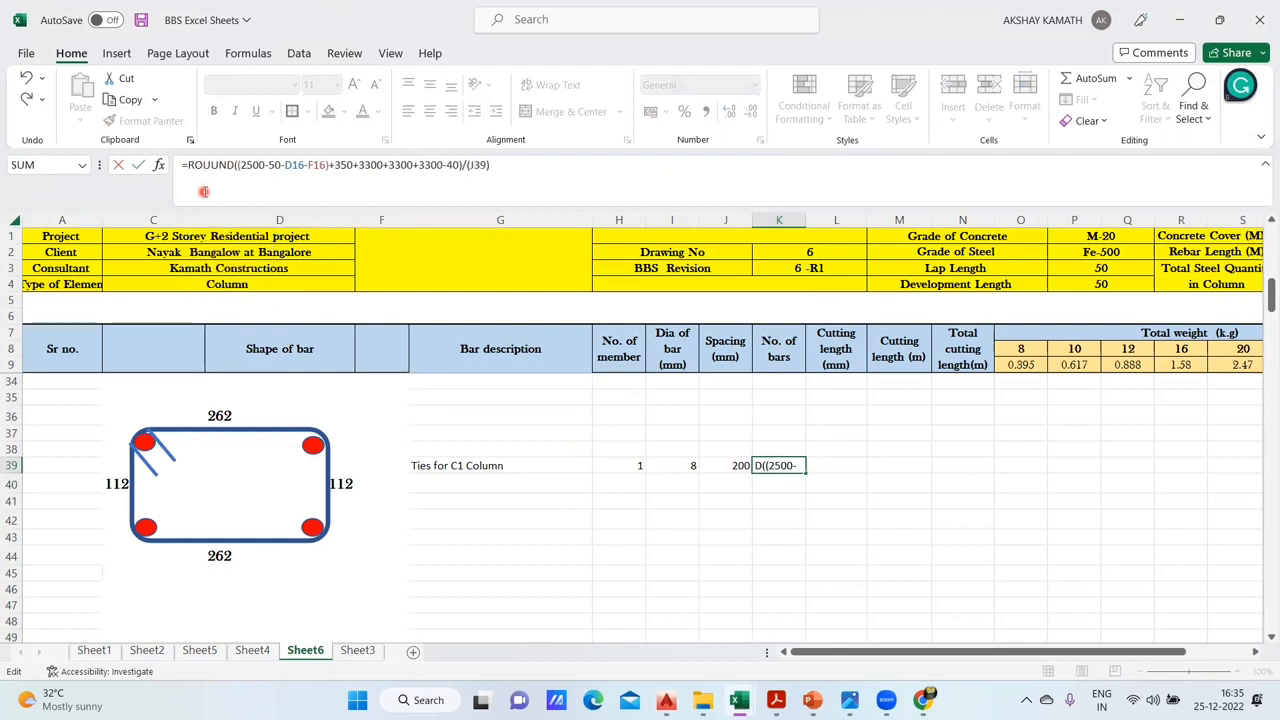
{"action": "left_click", "coordinate": [519, 167]}
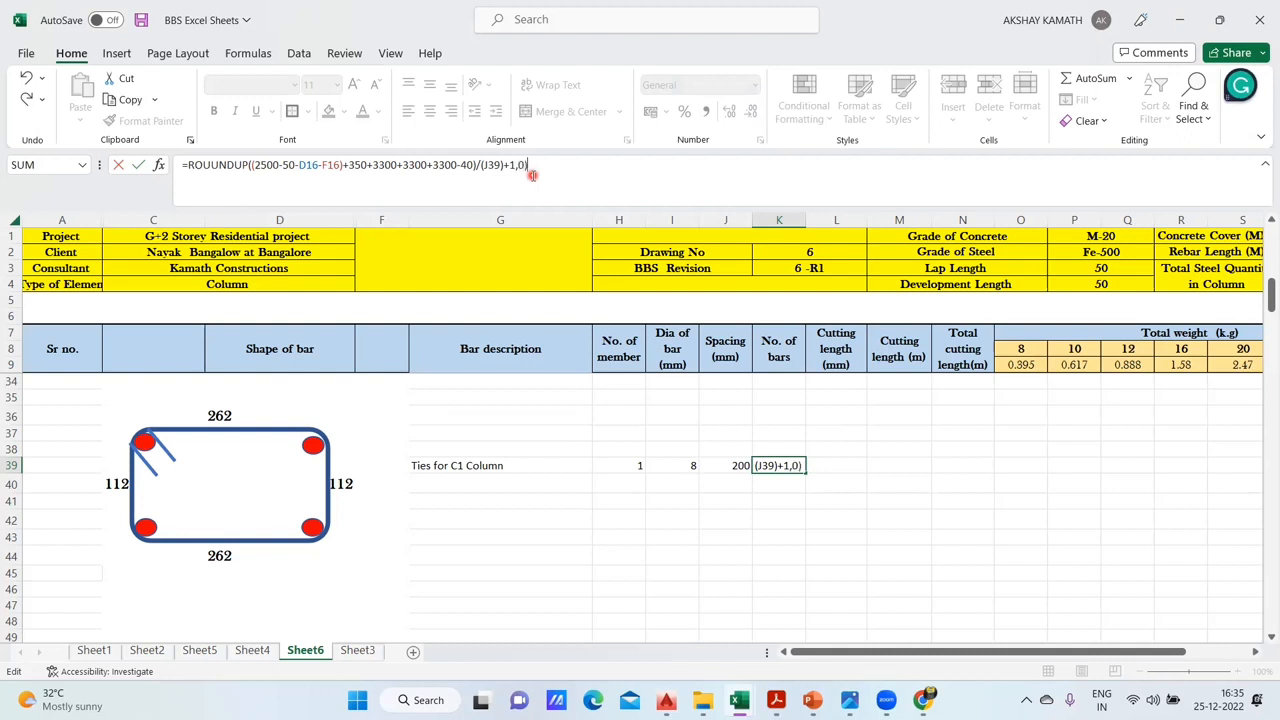
{"action": "key", "text": "Return"}
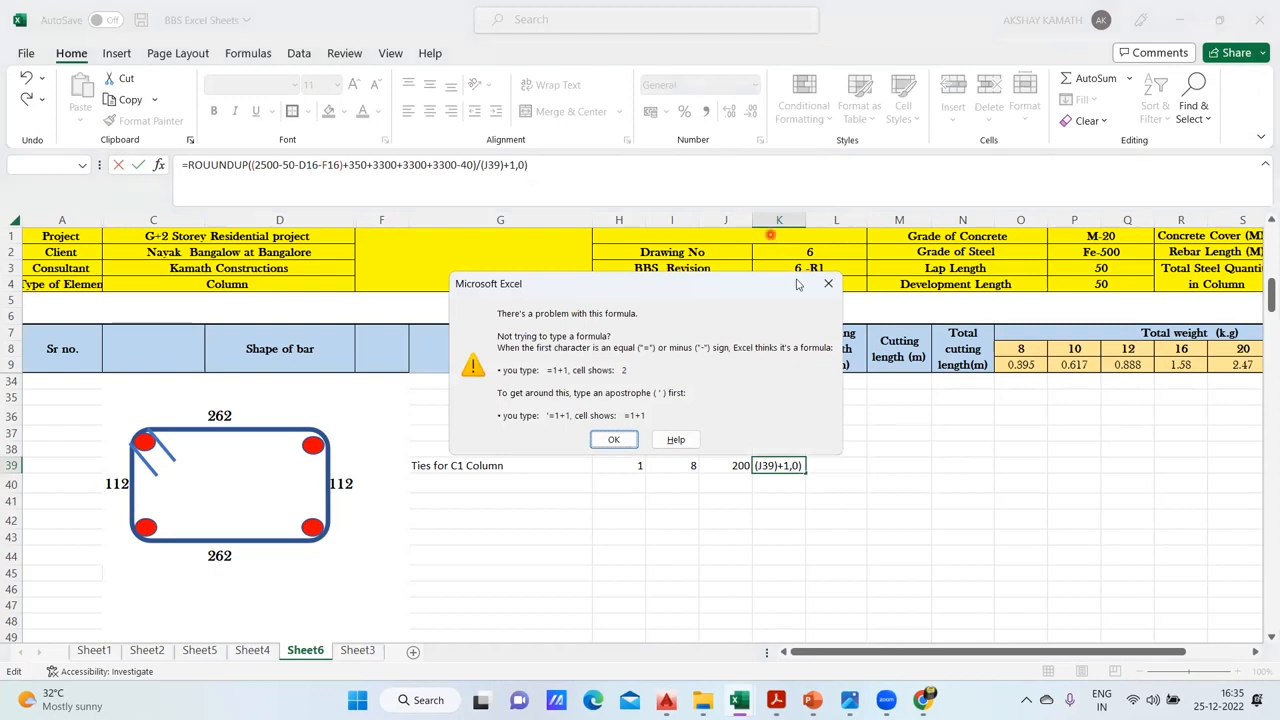
{"action": "left_click", "coordinate": [828, 279]}
- Try K39's formula with an extra closing bracket at the end, and remove that bracket again
{"action": "left_click", "coordinate": [580, 175]}
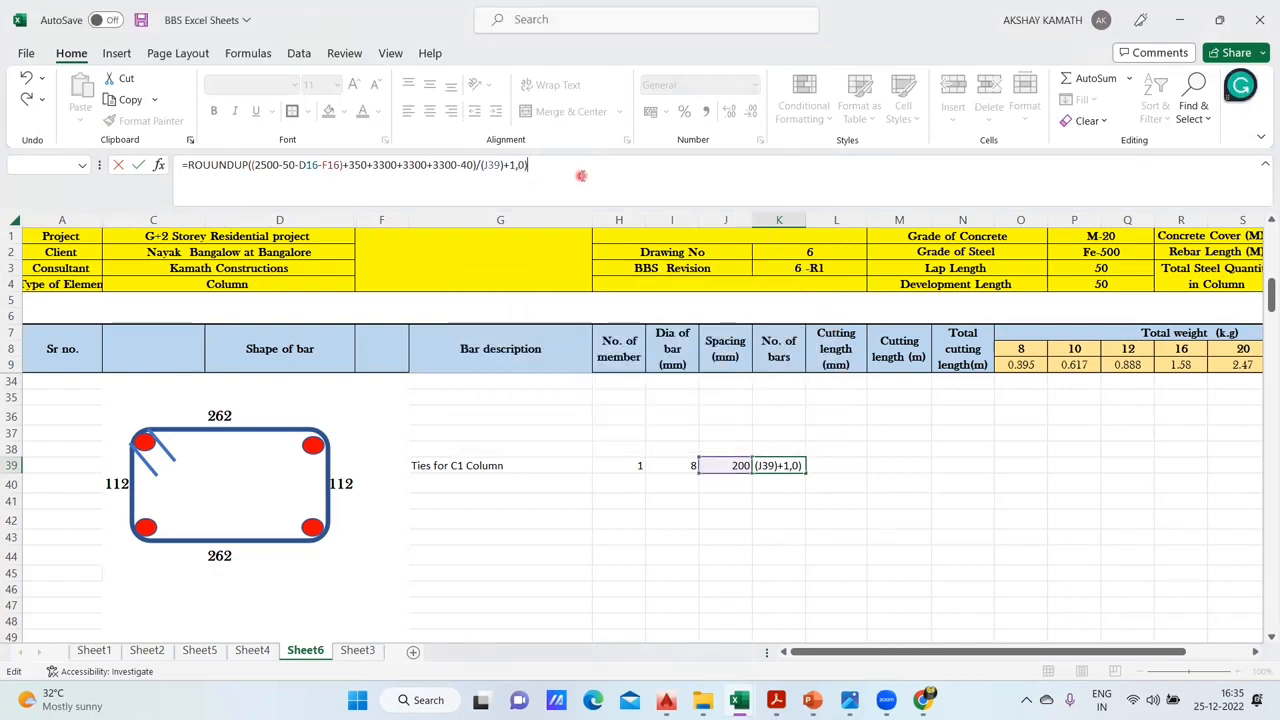
{"action": "type", "text": ")"}
{"action": "key", "text": "Return"}
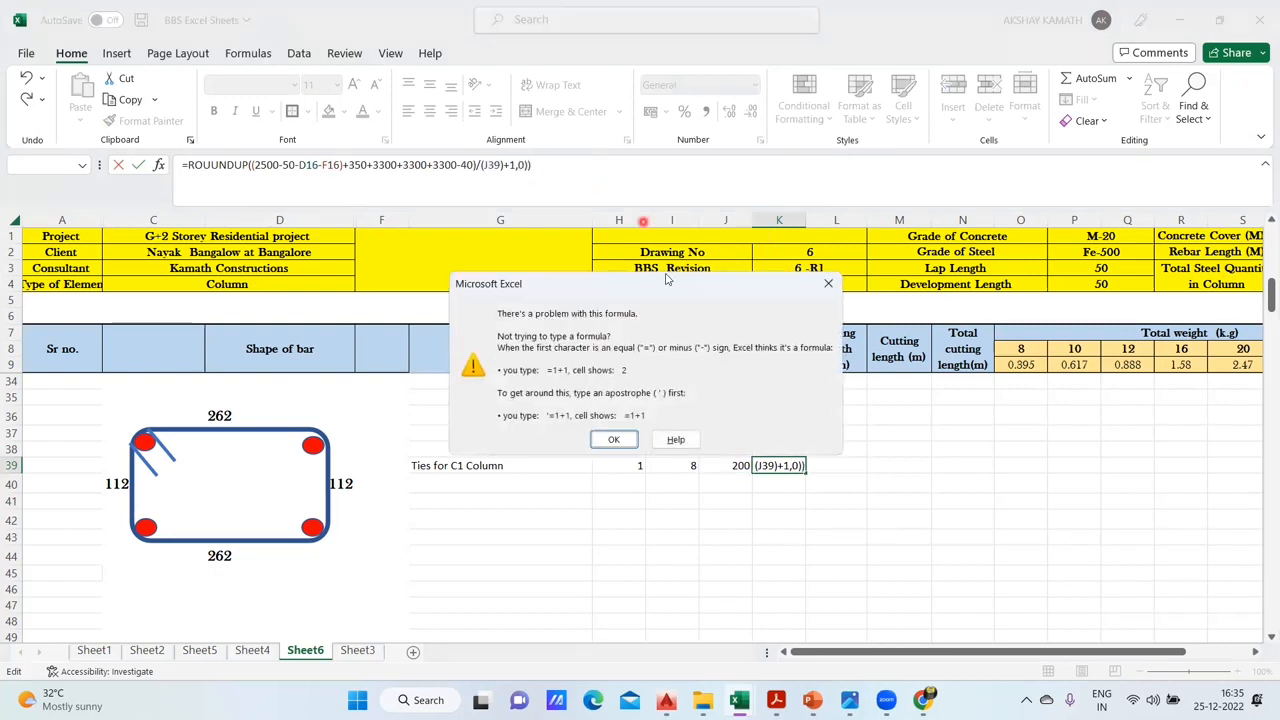
{"action": "left_click", "coordinate": [622, 437]}
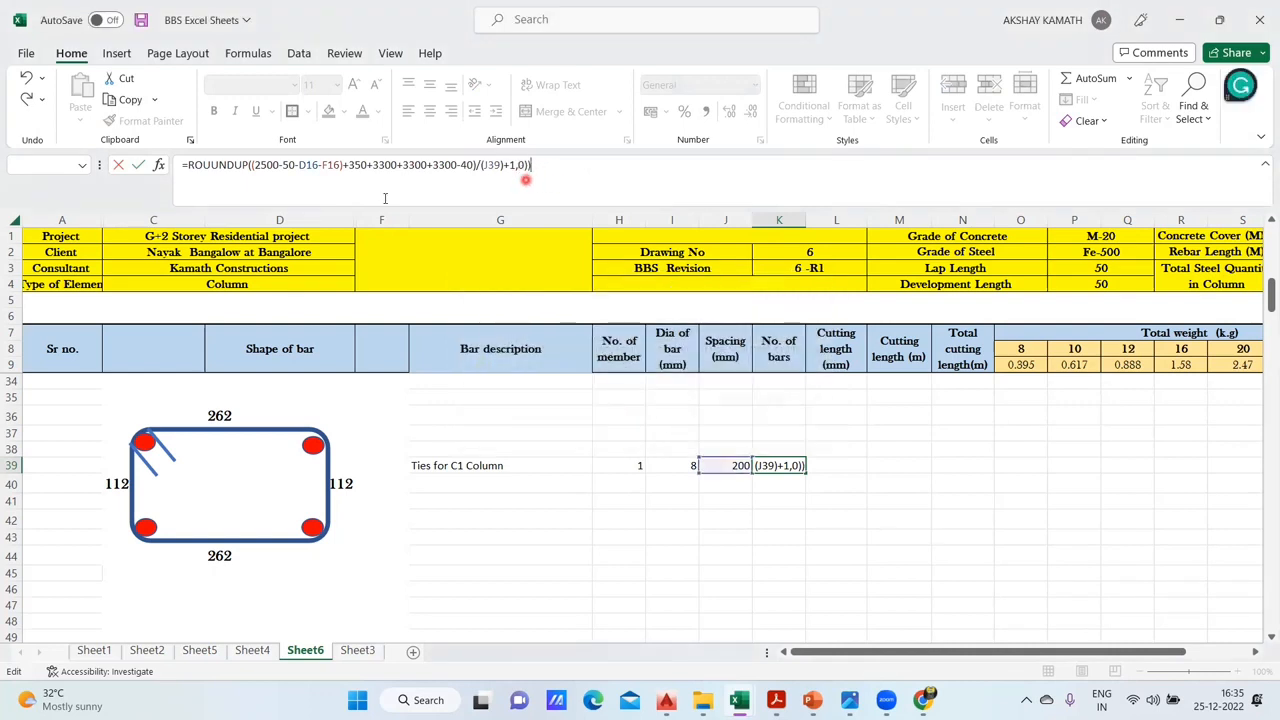
{"action": "left_click", "coordinate": [253, 166]}
{"action": "left_click", "coordinate": [487, 180]}
{"action": "left_click", "coordinate": [518, 174]}
{"action": "left_click", "coordinate": [343, 168]}
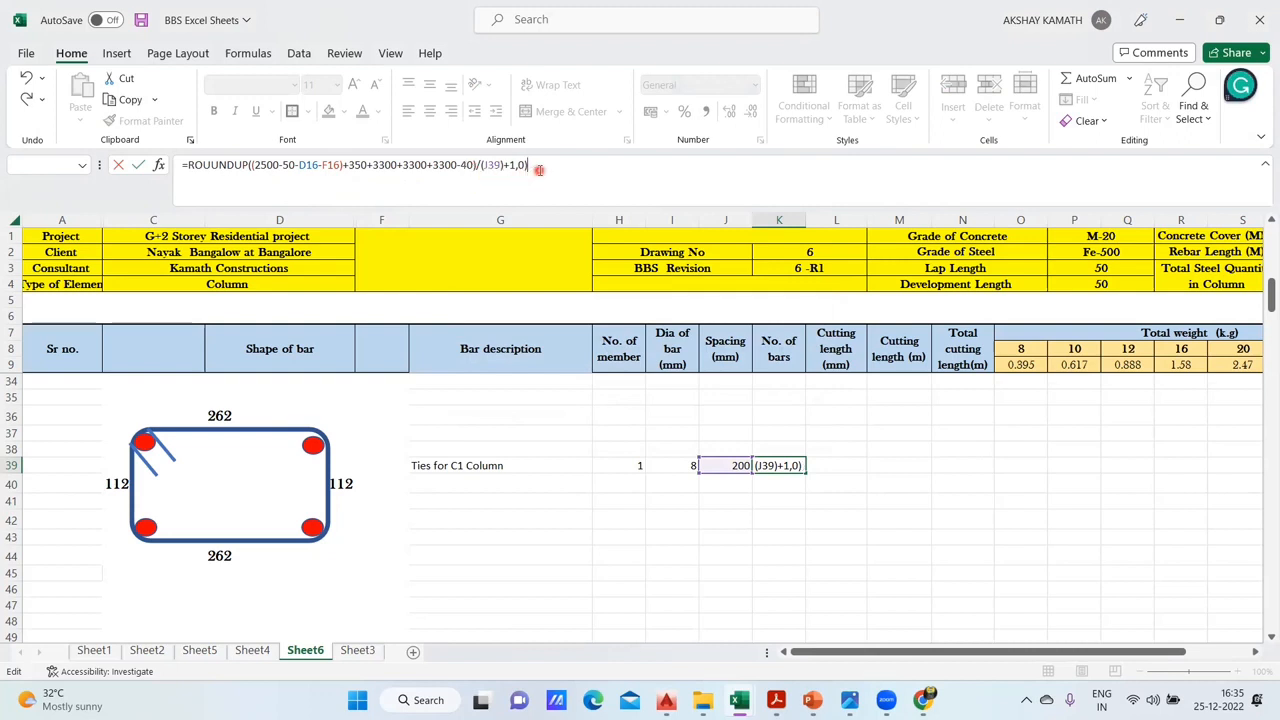
{"action": "key", "text": "Return"}
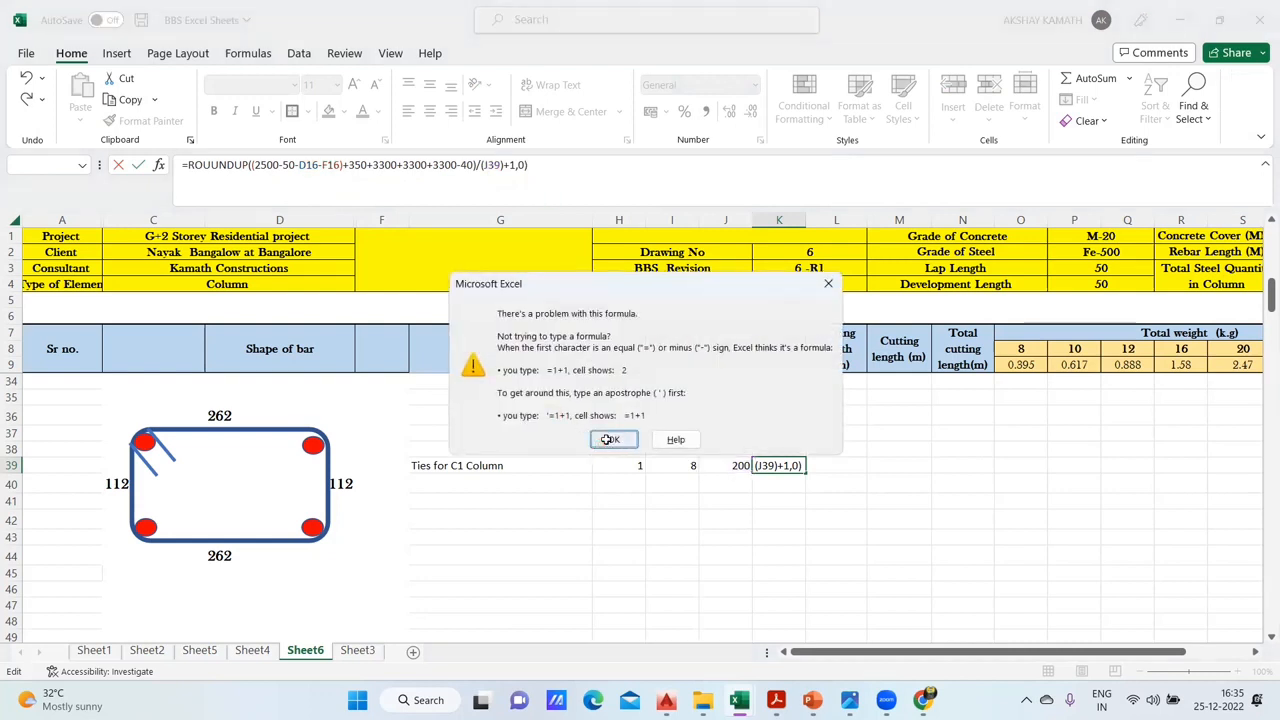
{"action": "left_click", "coordinate": [607, 440]}
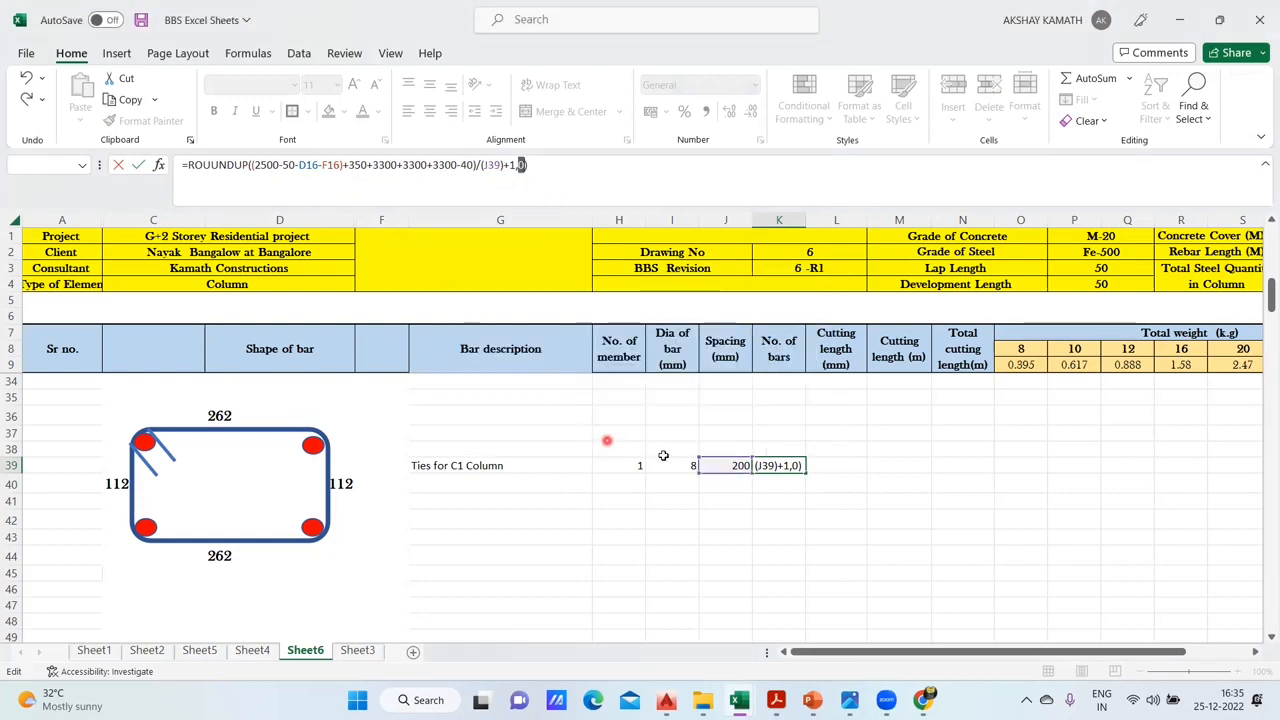
- Correct the misspelled function name in K39's formula to ROUNDUP
{"action": "left_click", "coordinate": [541, 168]}
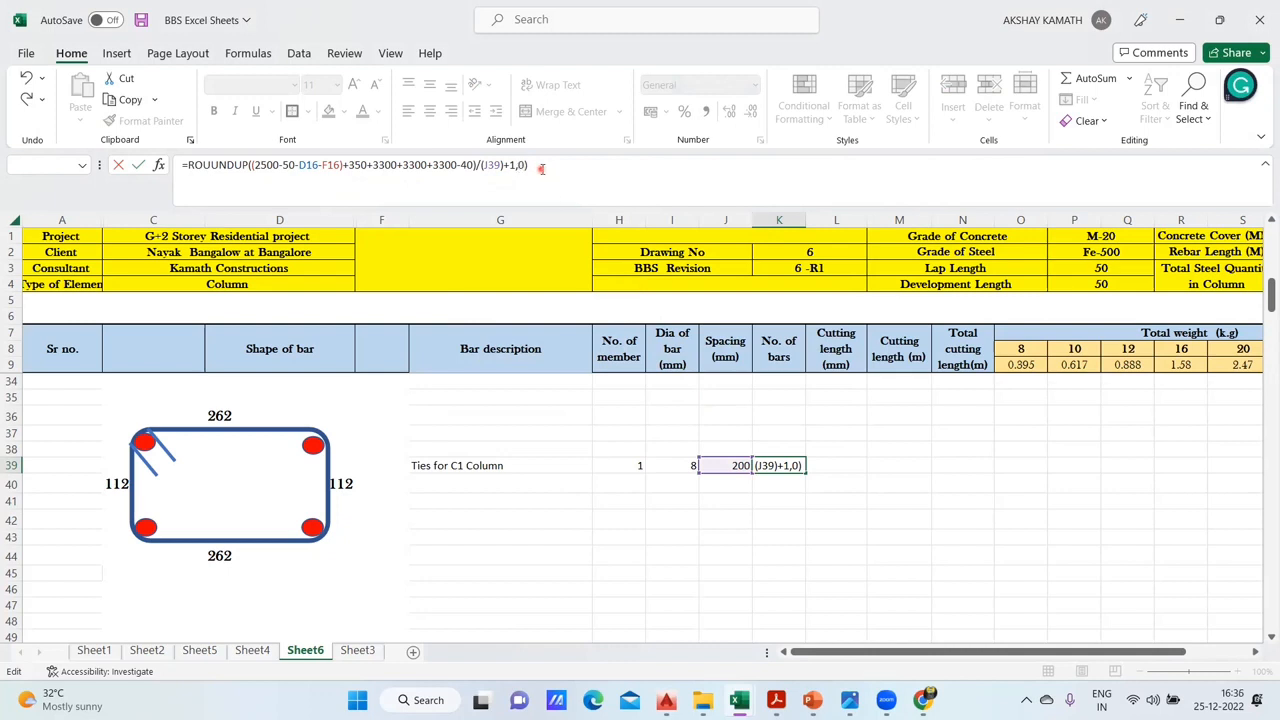
{"action": "left_click", "coordinate": [224, 180]}
{"action": "key", "text": "BackSpace"}
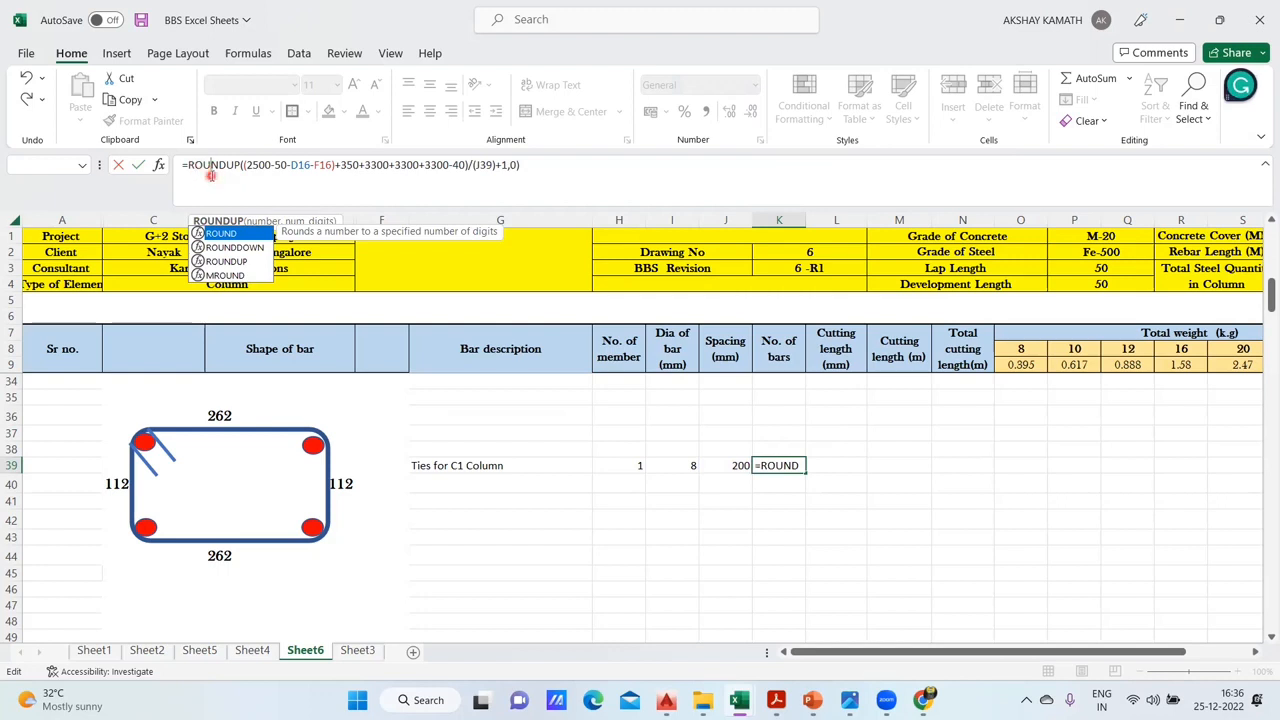
{"action": "left_click", "coordinate": [555, 170]}
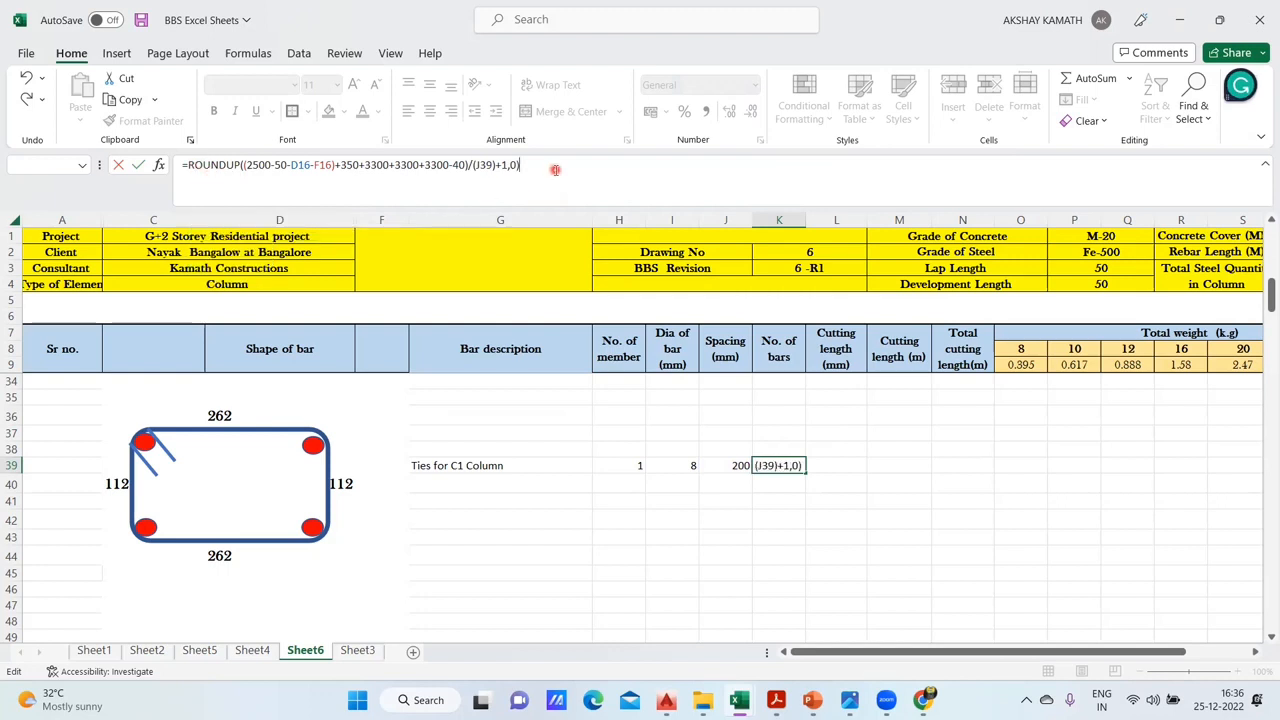
{"action": "key", "text": "Return"}
{"action": "left_click", "coordinate": [759, 327]}
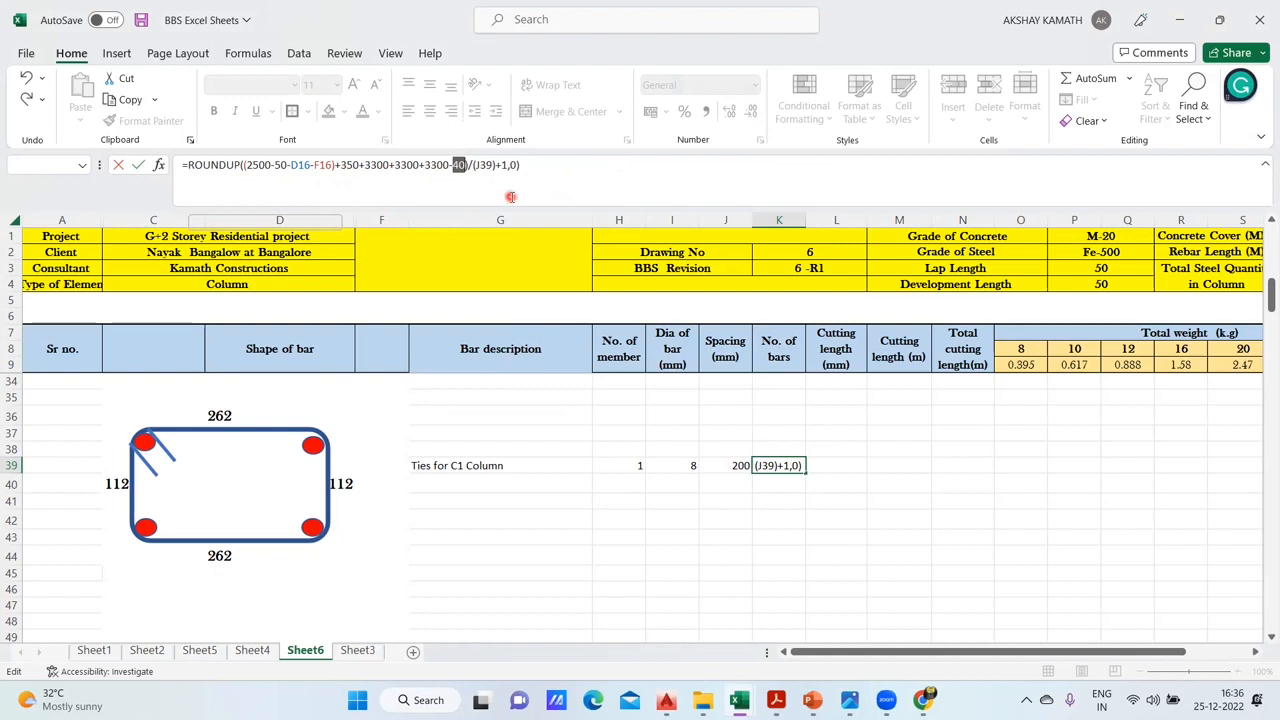
- Delete the closing bracket after F16 in K39 so the formula reads =ROUNDUP((2500-50-D16-F16+350+3300+3300+3300-40)/(J39)+1,0)
{"action": "left_click", "coordinate": [333, 165]}
{"action": "key", "text": "Delete"}
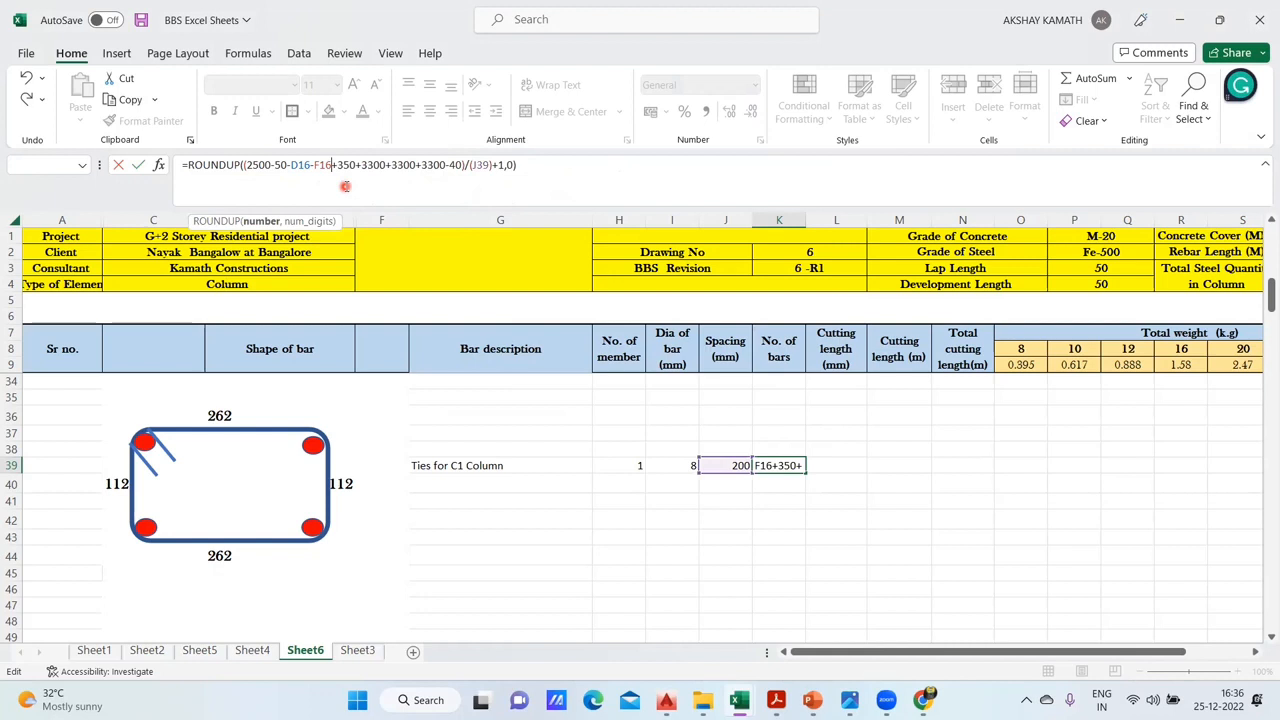
{"action": "left_click", "coordinate": [544, 172]}
{"action": "key", "text": "Return"}
{"action": "left_click", "coordinate": [800, 465]}
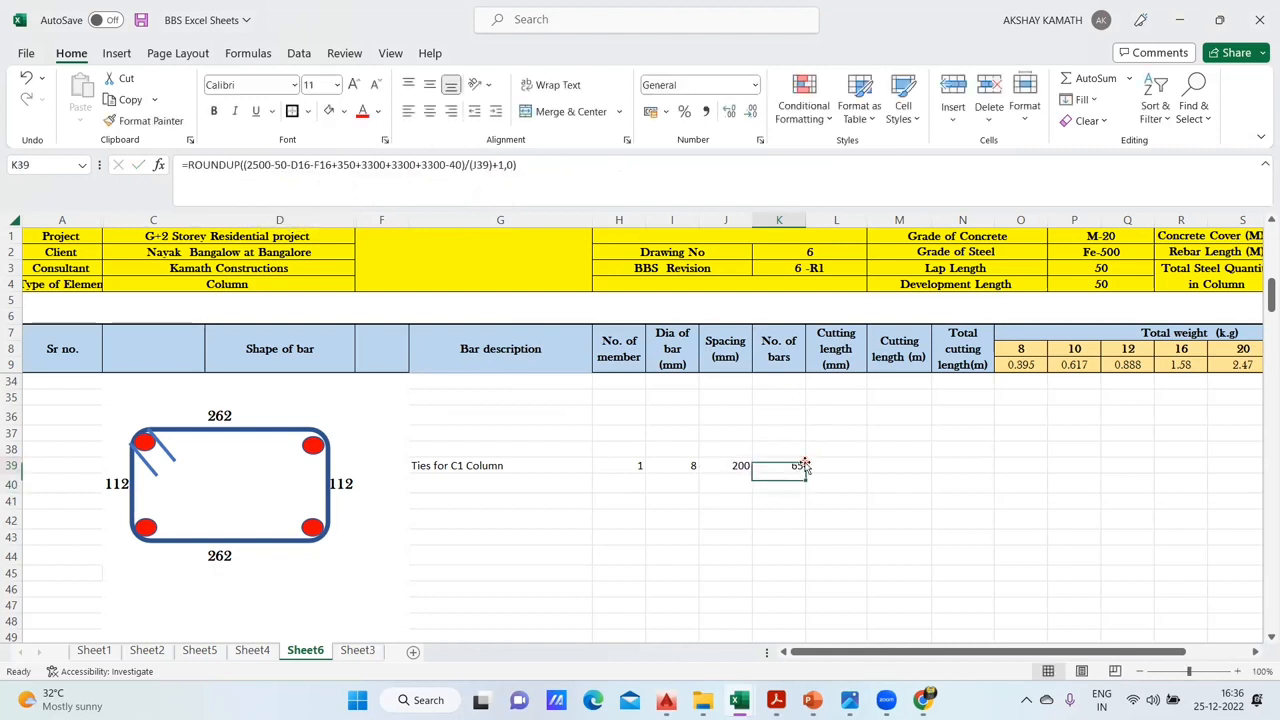
- Add +1 after (H34) in the C1 tie count formula in I34 on Sheet4
{"action": "left_click", "coordinate": [252, 650]}
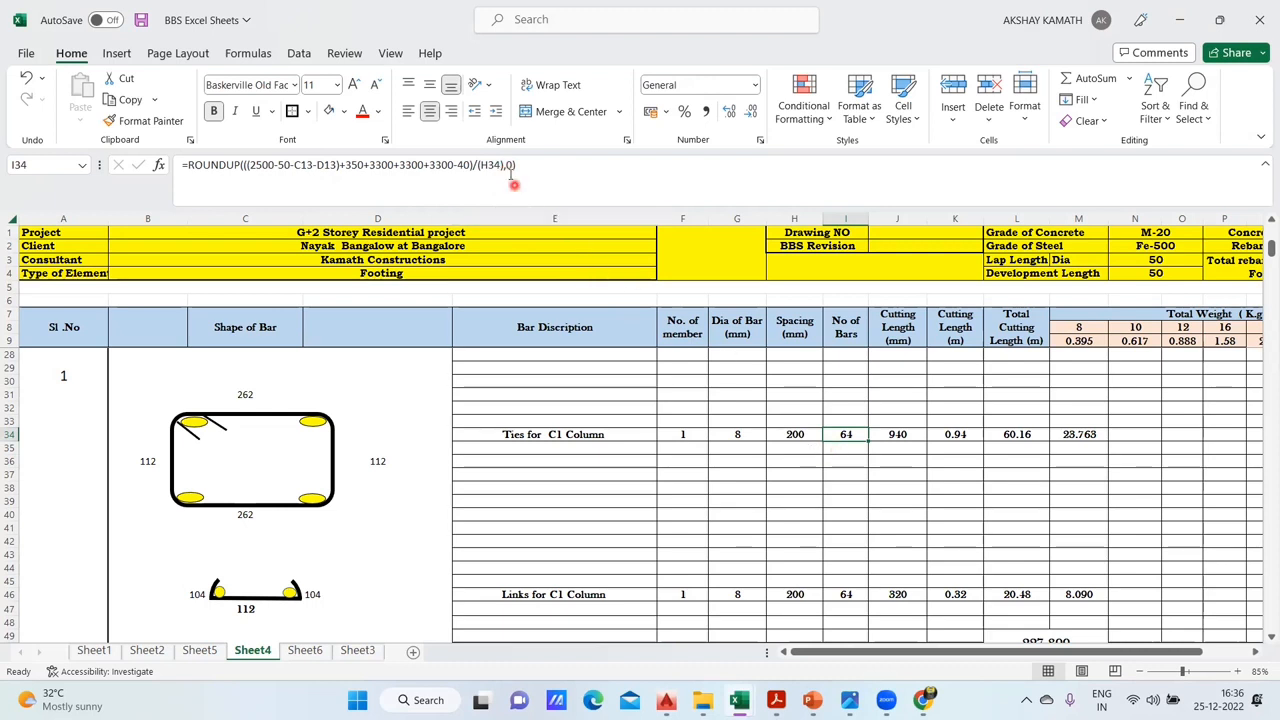
{"action": "left_click", "coordinate": [503, 165]}
{"action": "type", "text": "+1"}
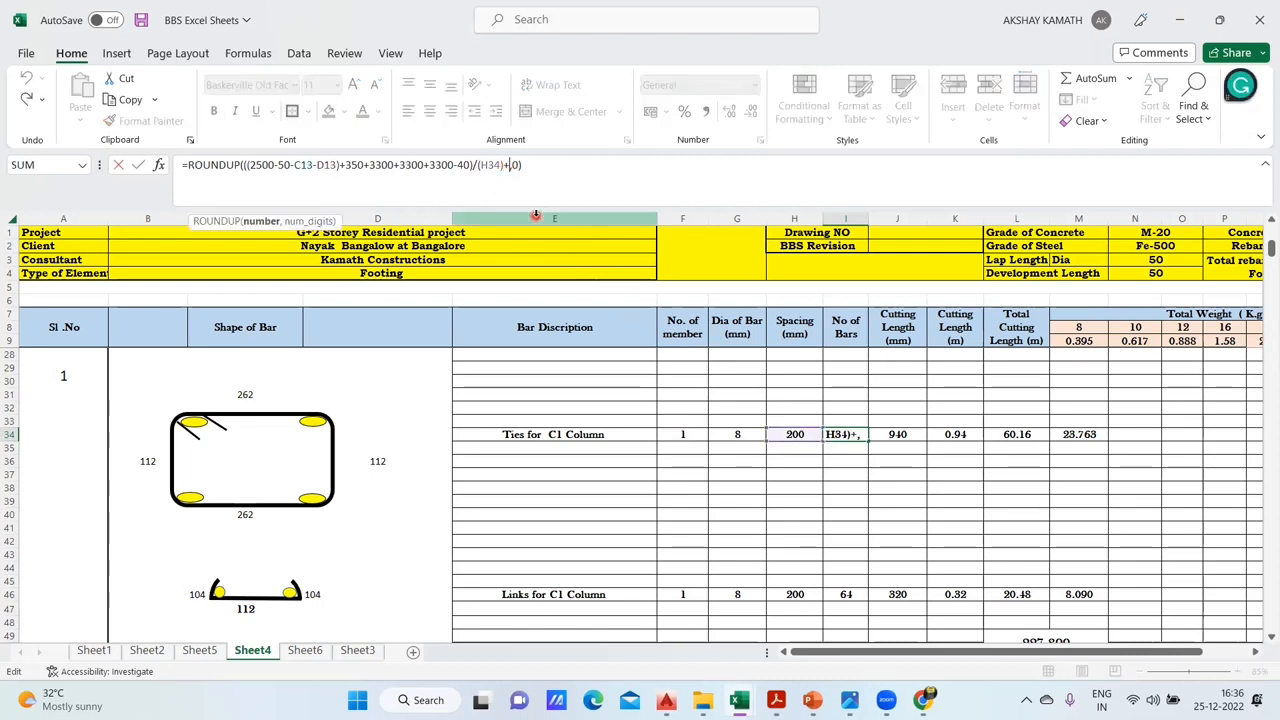
{"action": "left_click", "coordinate": [553, 166]}
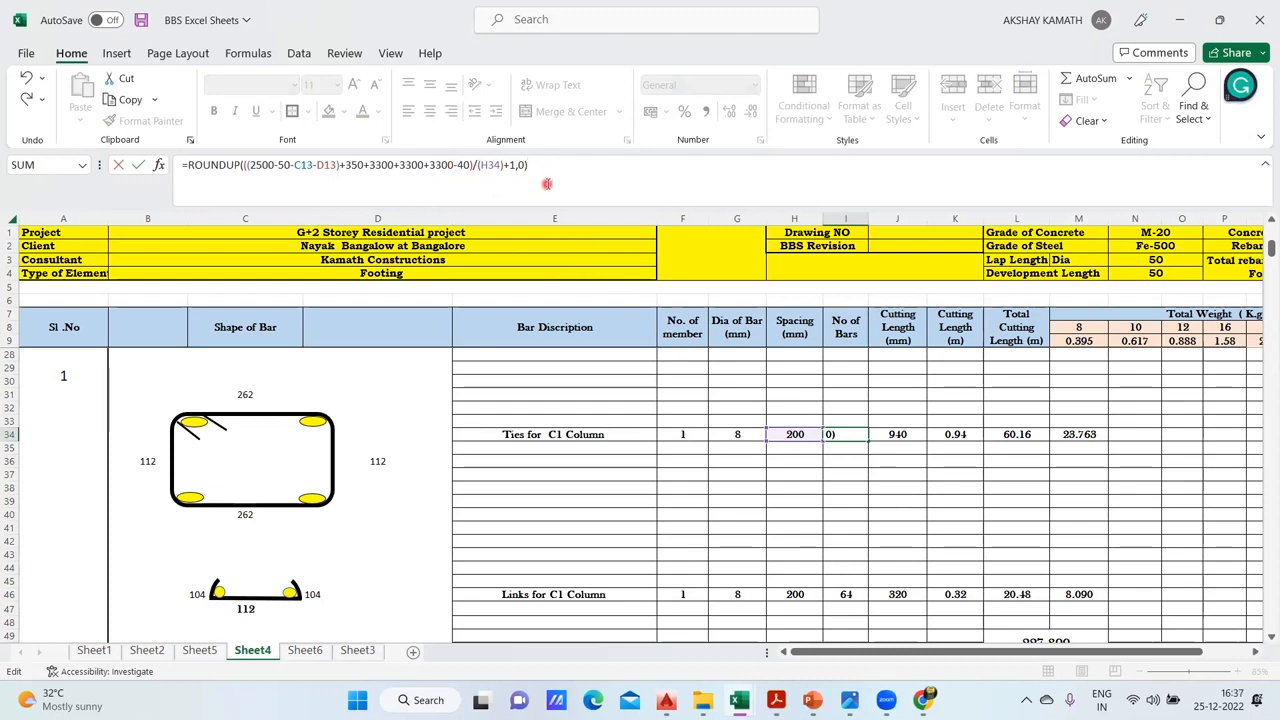
{"action": "key", "text": "Return"}
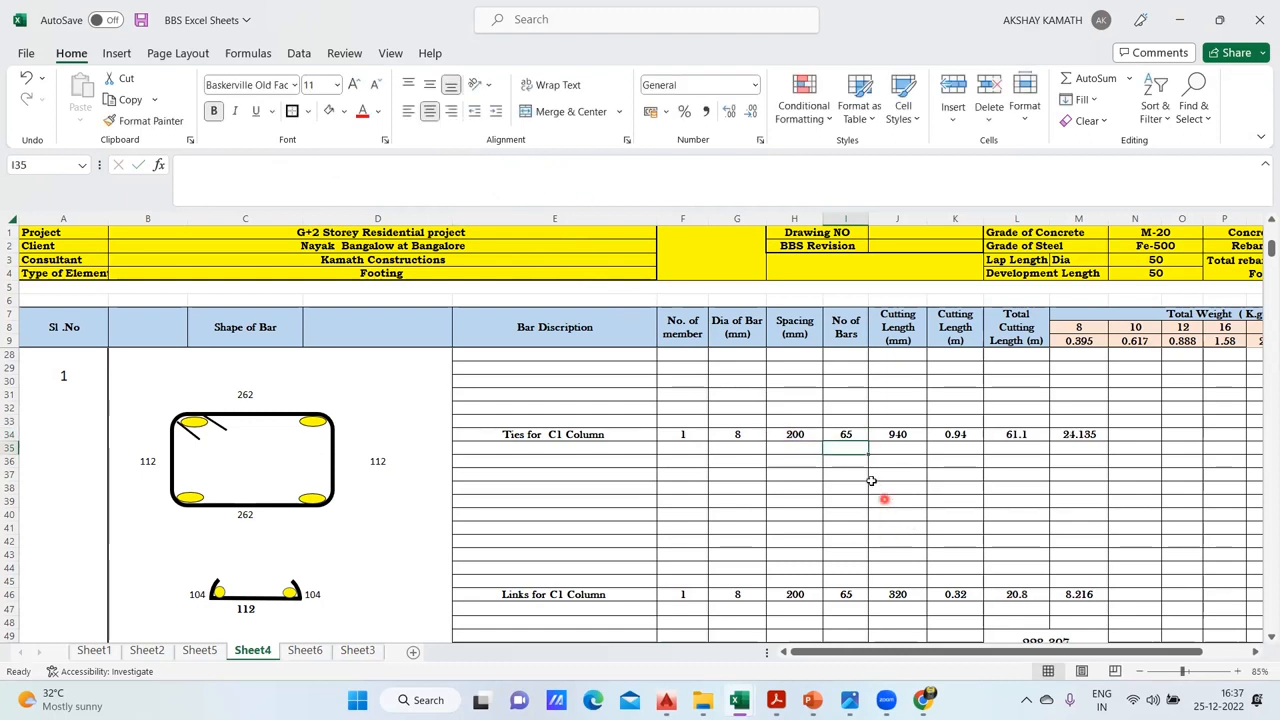
- Start the C1 tie's cutting length formula in L39 on Sheet6 with +D36+F40+D40
{"action": "left_click", "coordinate": [305, 650]}
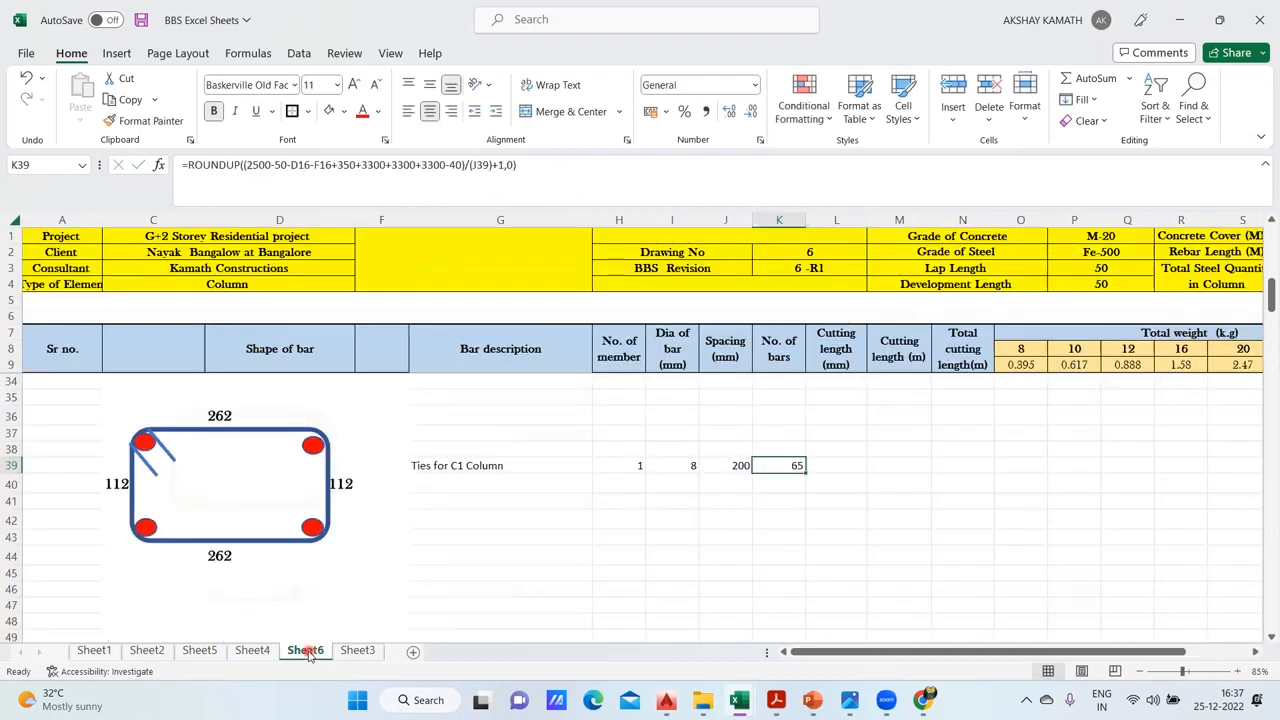
{"action": "left_click", "coordinate": [832, 487]}
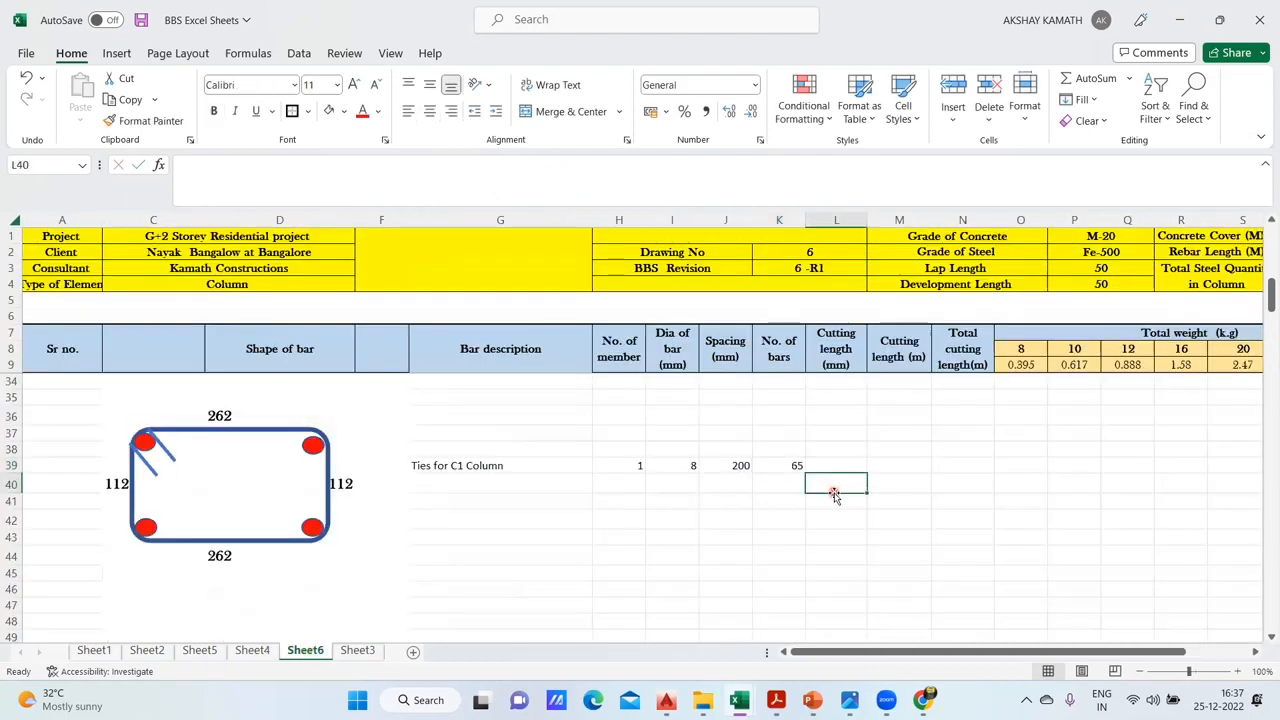
{"action": "left_click", "coordinate": [800, 466]}
{"action": "left_click", "coordinate": [851, 478]}
{"action": "double_click", "coordinate": [841, 465]}
{"action": "type", "text": "+"}
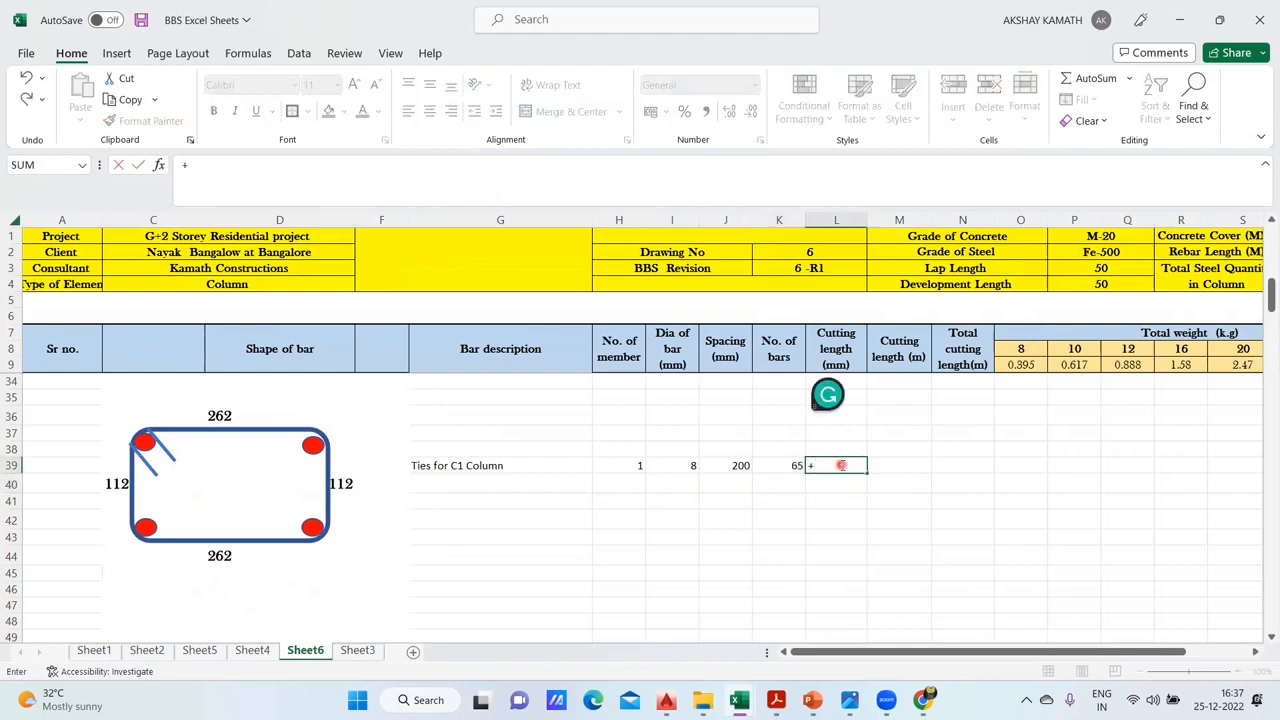
{"action": "left_click", "coordinate": [232, 416]}
{"action": "type", "text": "+"}
{"action": "left_click", "coordinate": [352, 483]}
{"action": "type", "text": "+F40+"}
{"action": "left_click", "coordinate": [343, 483]}
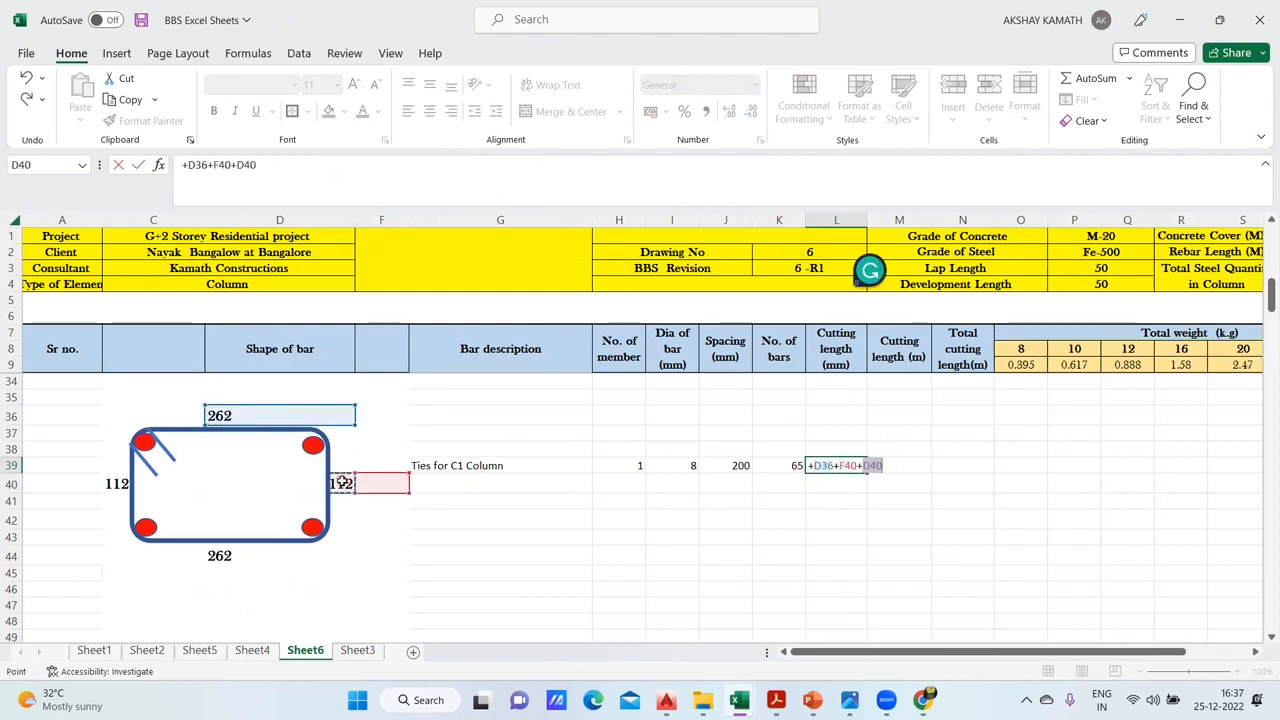
- Remove the wrong references from L39's formula, cutting it back to =+D36+
{"action": "key", "text": "BackSpace"}
{"action": "key", "text": "BackSpace"}
{"action": "key", "text": "BackSpace"}
{"action": "key", "text": "BackSpace"}
{"action": "key", "text": "BackSpace"}
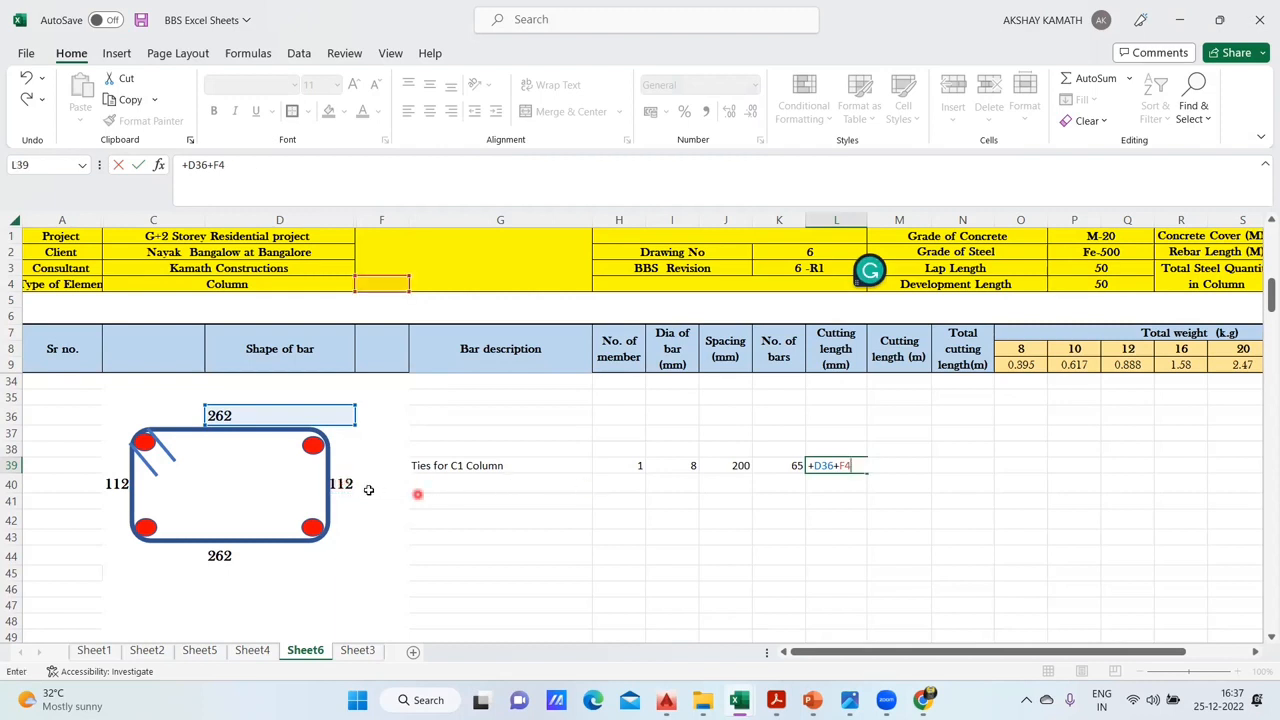
{"action": "left_click", "coordinate": [343, 483]}
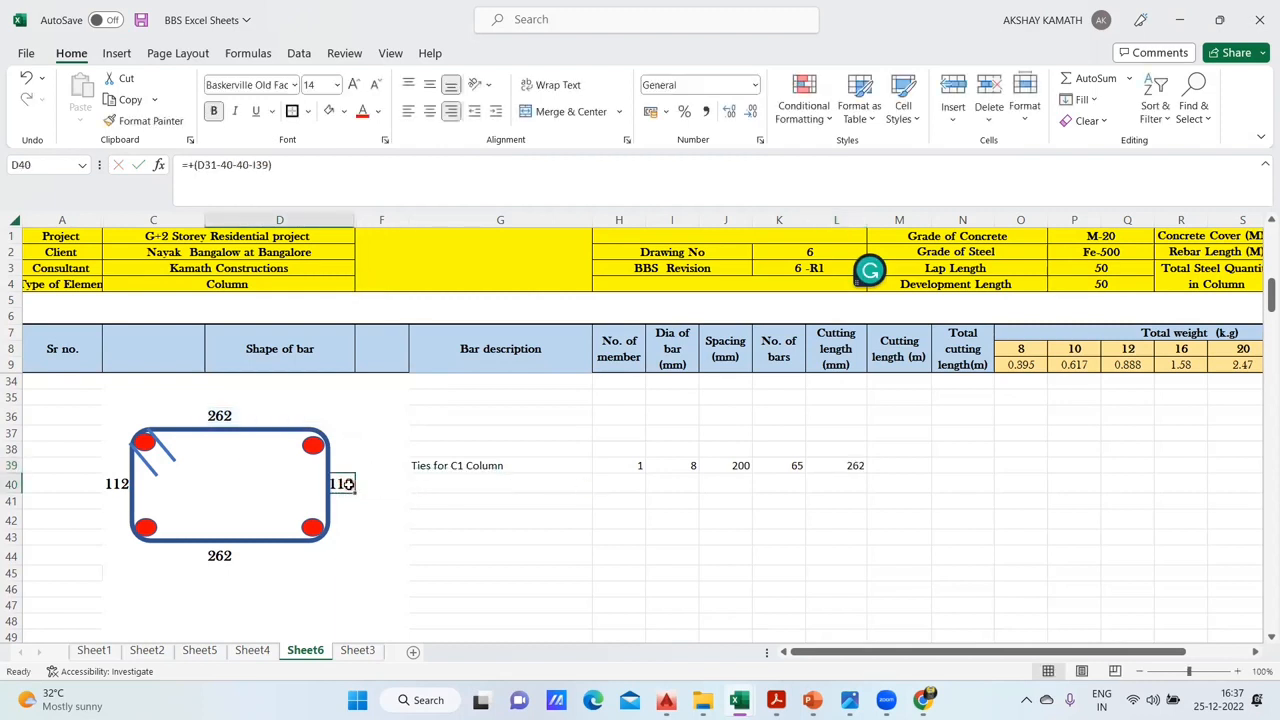
{"action": "left_click", "coordinate": [851, 465]}
{"action": "left_click", "coordinate": [312, 178]}
{"action": "key", "text": "BackSpace"}
{"action": "key", "text": "BackSpace"}
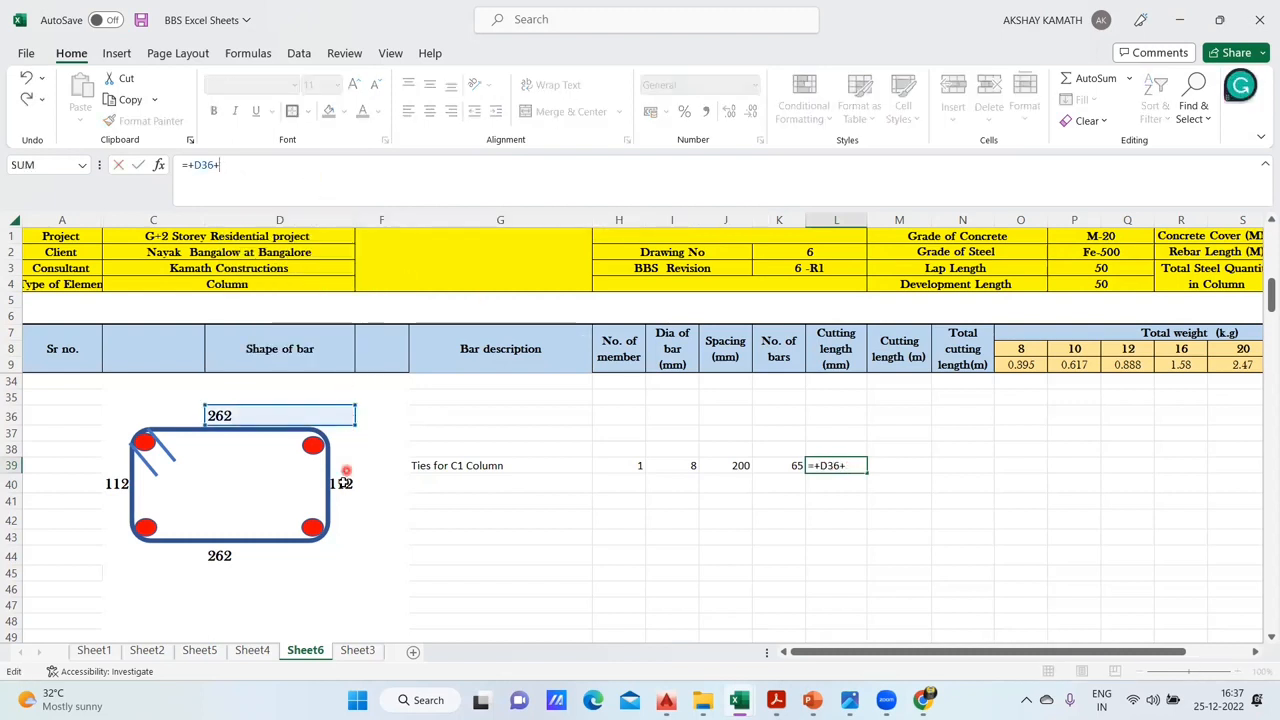
- Complete L39's cutting length formula as =+D36+D40+D44+C40+24*I39, accepting the correction for the stray bracket
{"action": "left_click", "coordinate": [343, 483]}
{"action": "type", "text": "+"}
{"action": "left_click", "coordinate": [240, 554]}
{"action": "type", "text": "+"}
{"action": "left_click", "coordinate": [121, 483]}
{"action": "type", "text": "+"}
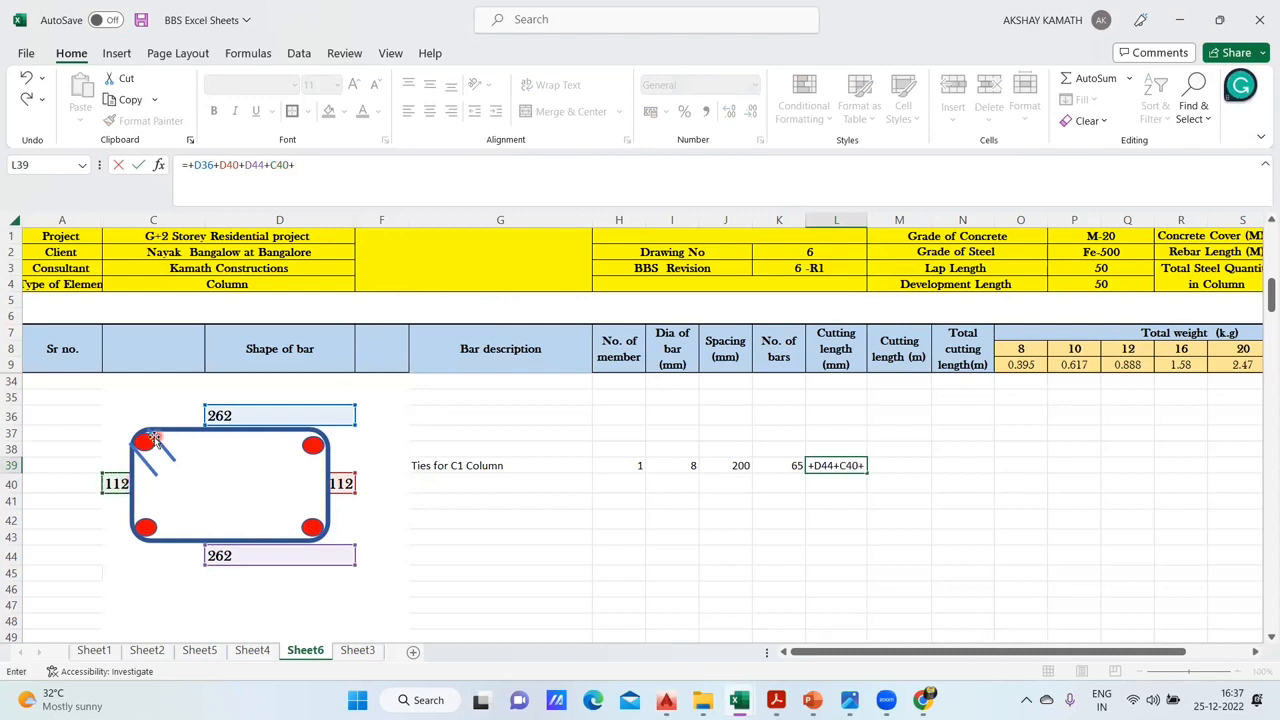
{"action": "type", "text": "24*"}
{"action": "left_click", "coordinate": [689, 465]}
{"action": "type", "text": ")"}
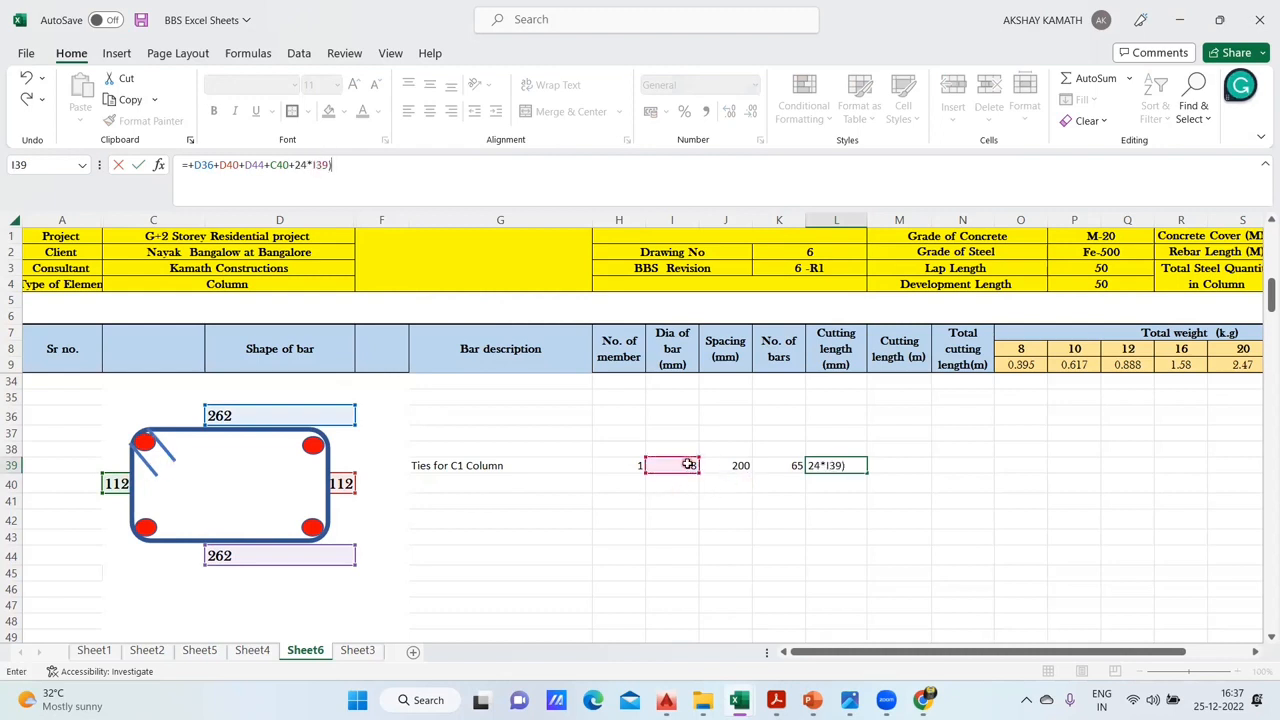
{"action": "key", "text": "Return"}
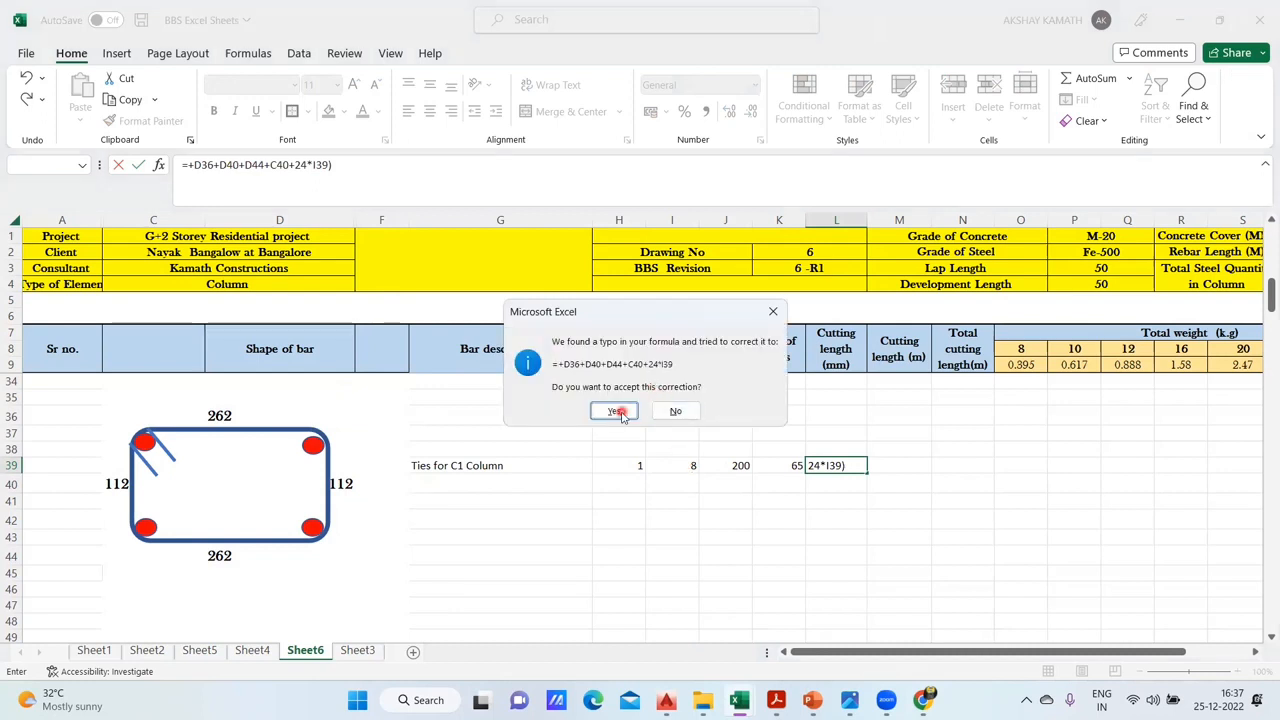
{"action": "left_click", "coordinate": [616, 411]}
- Compare L39's cutting length formula with the C1 tie formula in J34 on Sheet4
{"action": "left_click", "coordinate": [855, 463]}
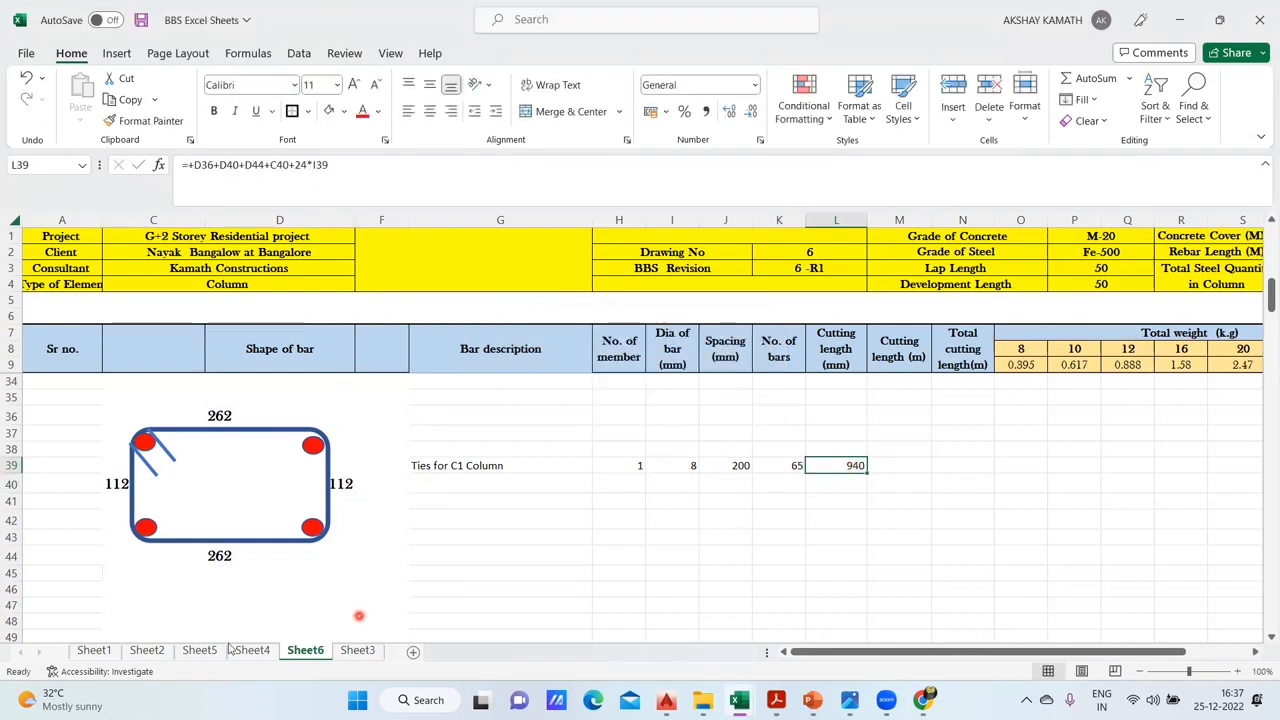
{"action": "left_click", "coordinate": [252, 650]}
{"action": "left_click", "coordinate": [900, 436]}
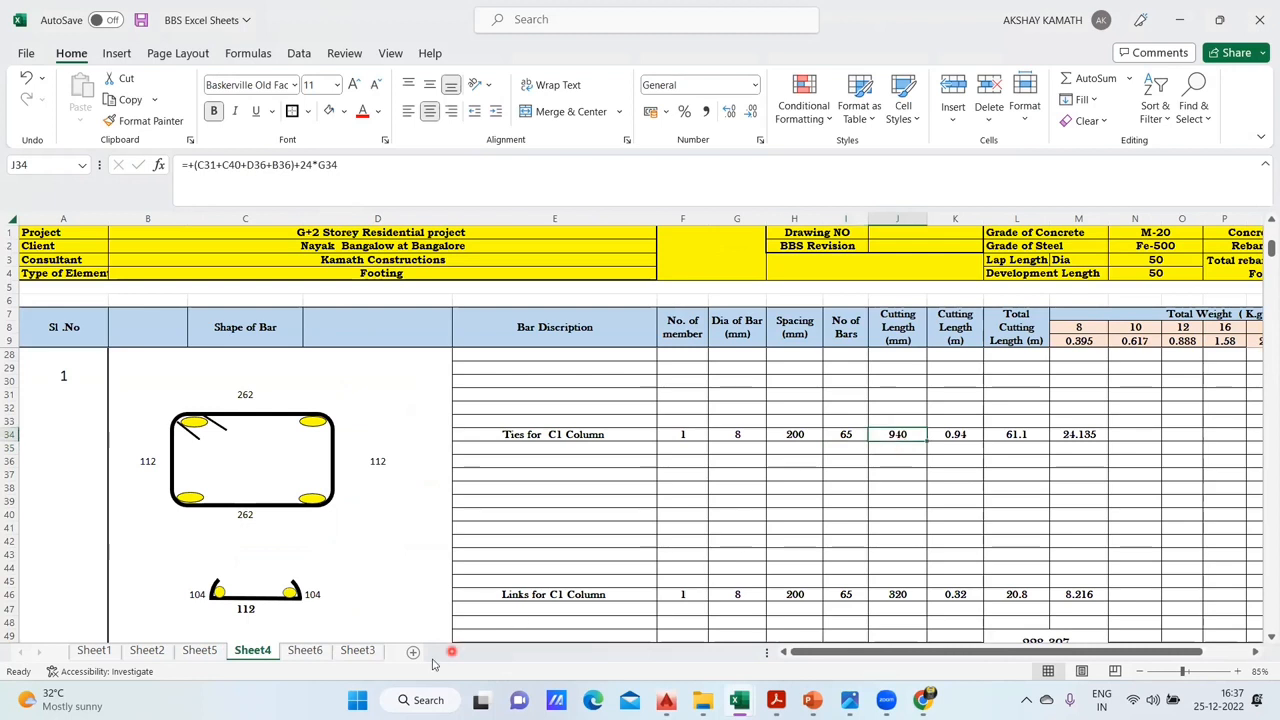
- Convert the tie's cutting length to metres in M39 on Sheet6 with the formula +L39/1000
{"action": "left_click", "coordinate": [305, 650]}
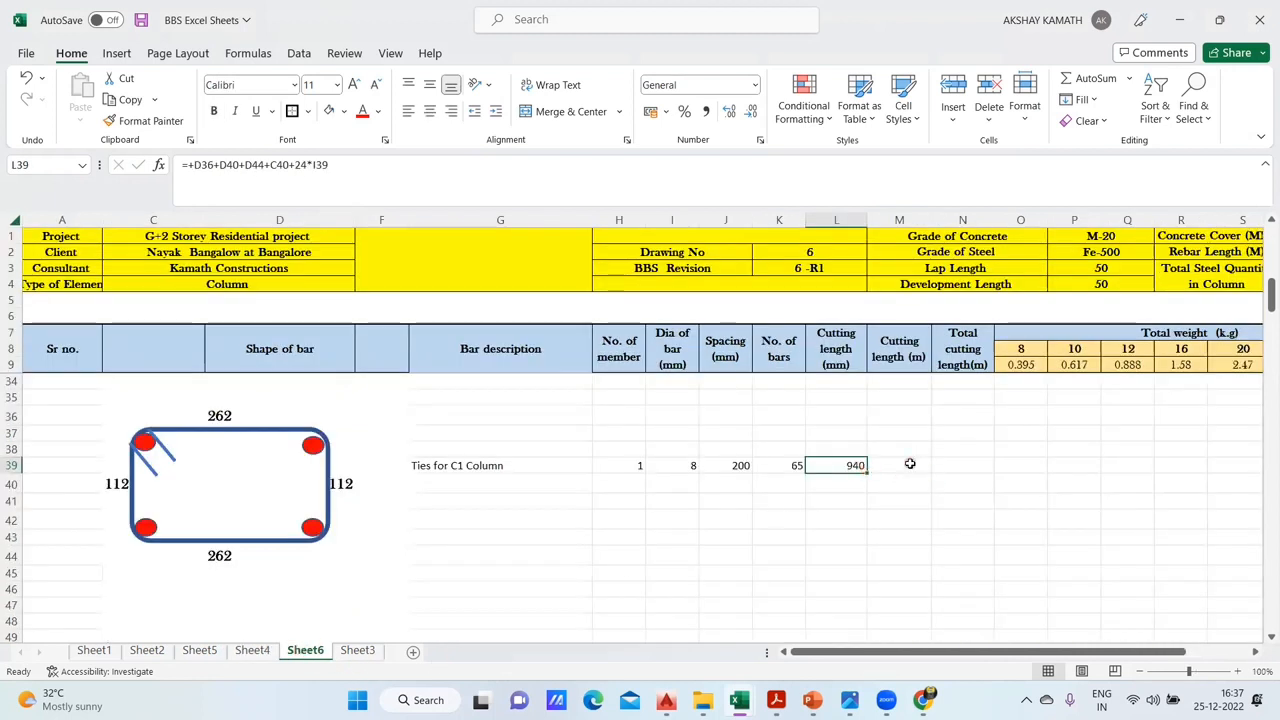
{"action": "left_click", "coordinate": [906, 465]}
{"action": "type", "text": "+"}
{"action": "left_click", "coordinate": [838, 467]}
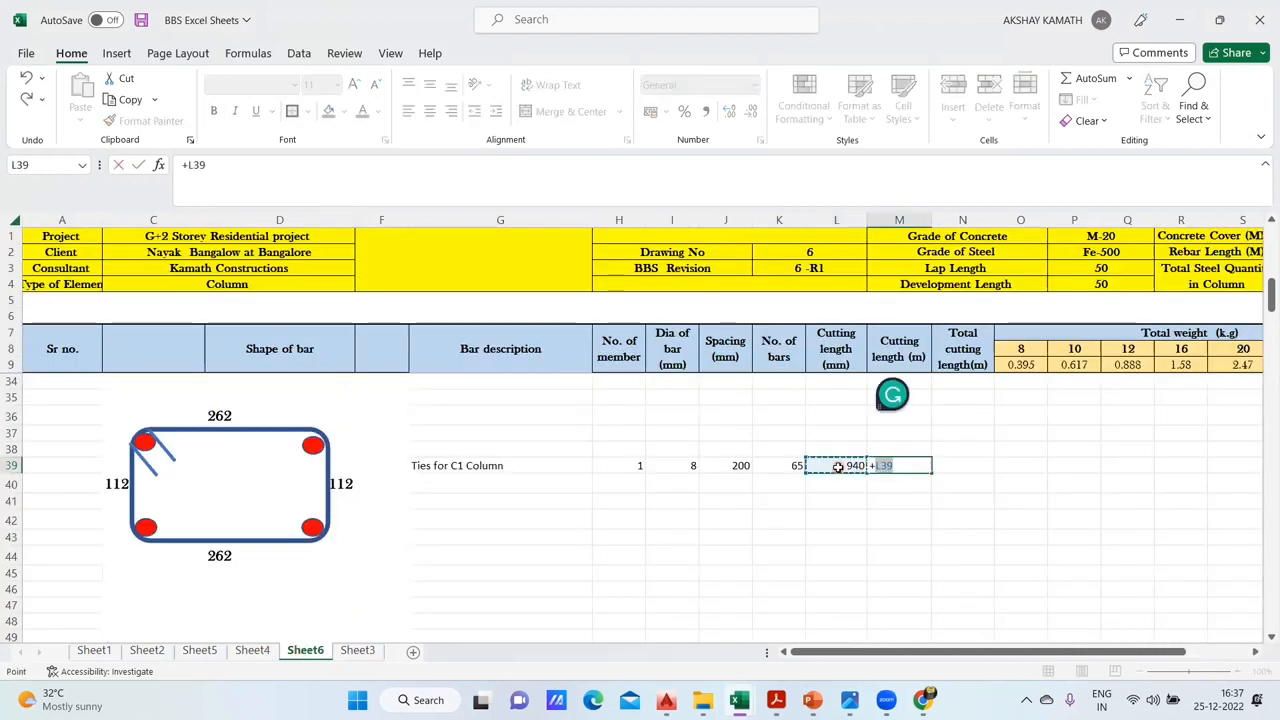
{"action": "type", "text": "/1000"}
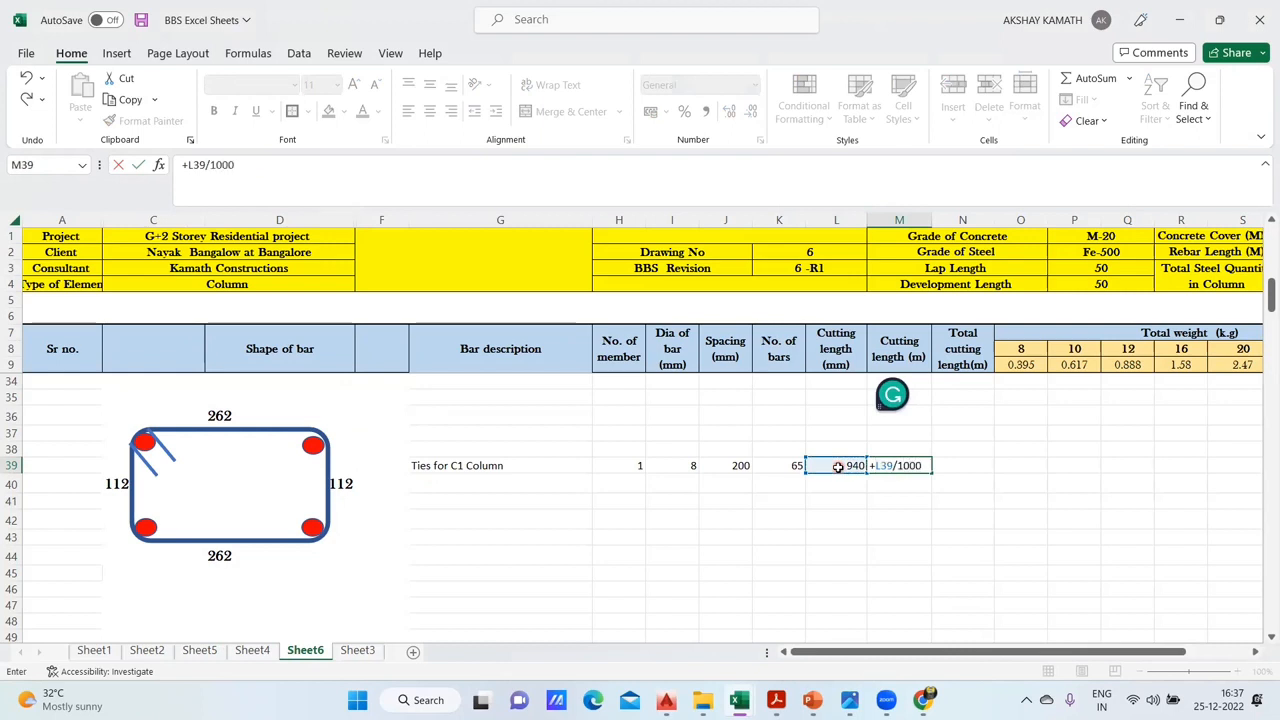
{"action": "key", "text": "Return"}
{"action": "left_click", "coordinate": [960, 465]}
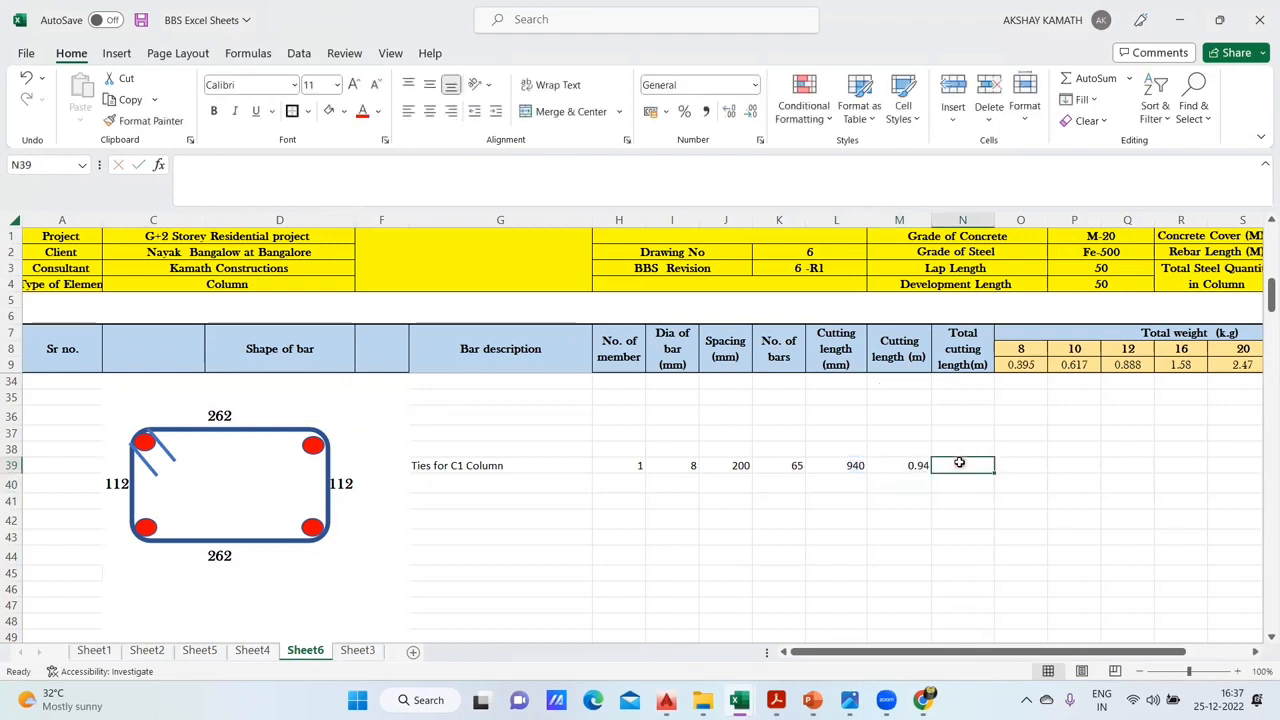
- Try to compute the C1 tie's total cutting length in N39 with the formula +M39+K39+H39
{"action": "type", "text": "+"}
{"action": "left_click", "coordinate": [917, 465]}
{"action": "type", "text": "+"}
{"action": "left_click", "coordinate": [796, 467]}
{"action": "type", "text": "+"}
{"action": "left_click", "coordinate": [638, 466]}
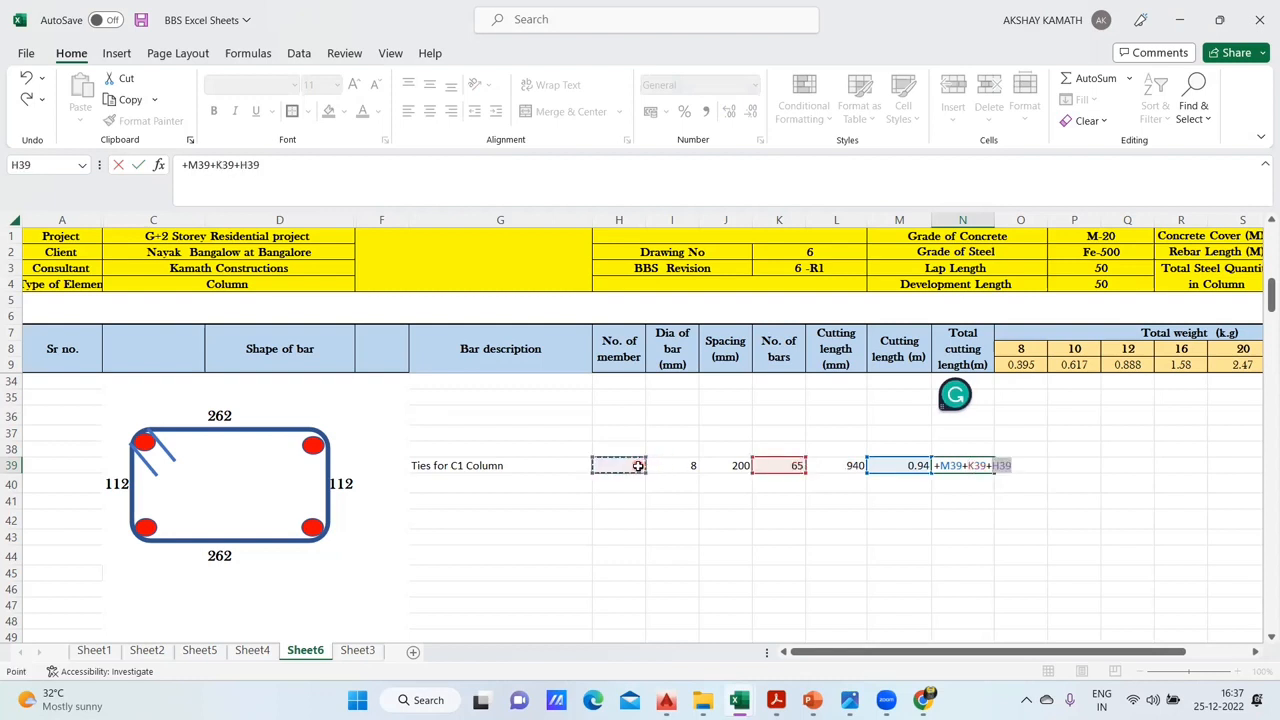
{"action": "key", "text": "Return"}
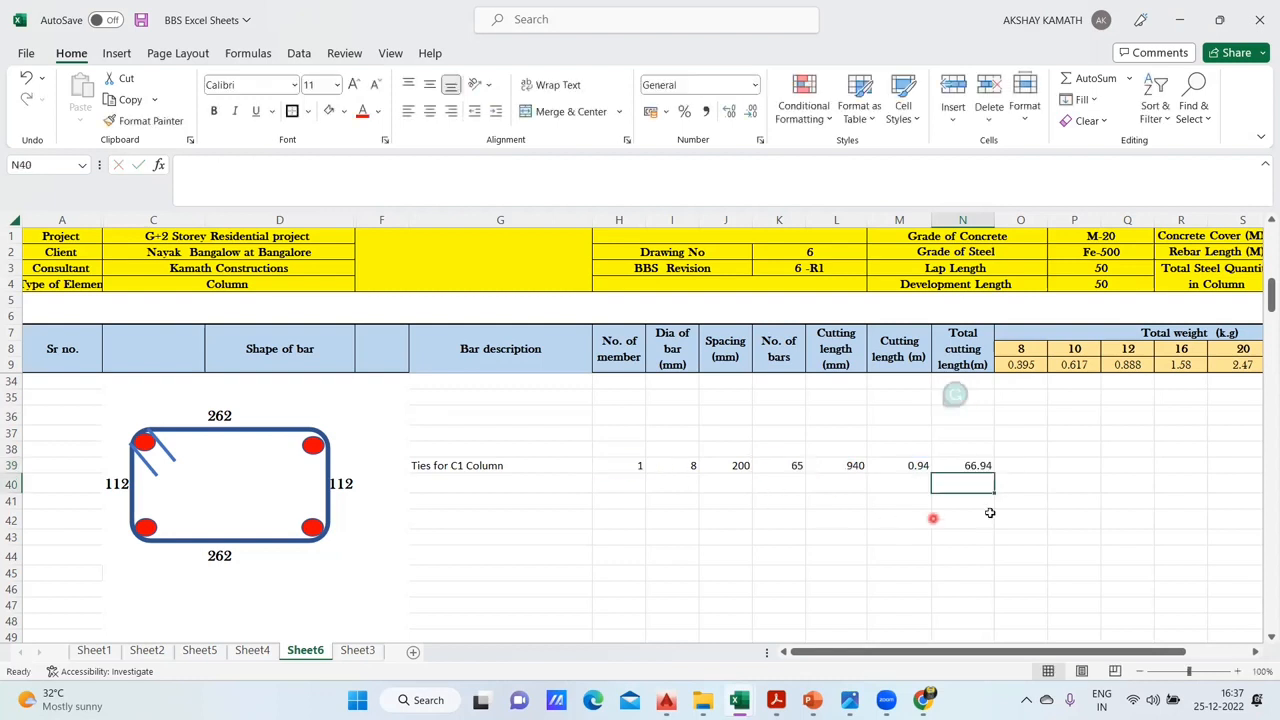
- Compare the tie's total cutting length formula in L34 on Sheet4 with the formula in N39 on Sheet6
{"action": "left_click", "coordinate": [245, 648]}
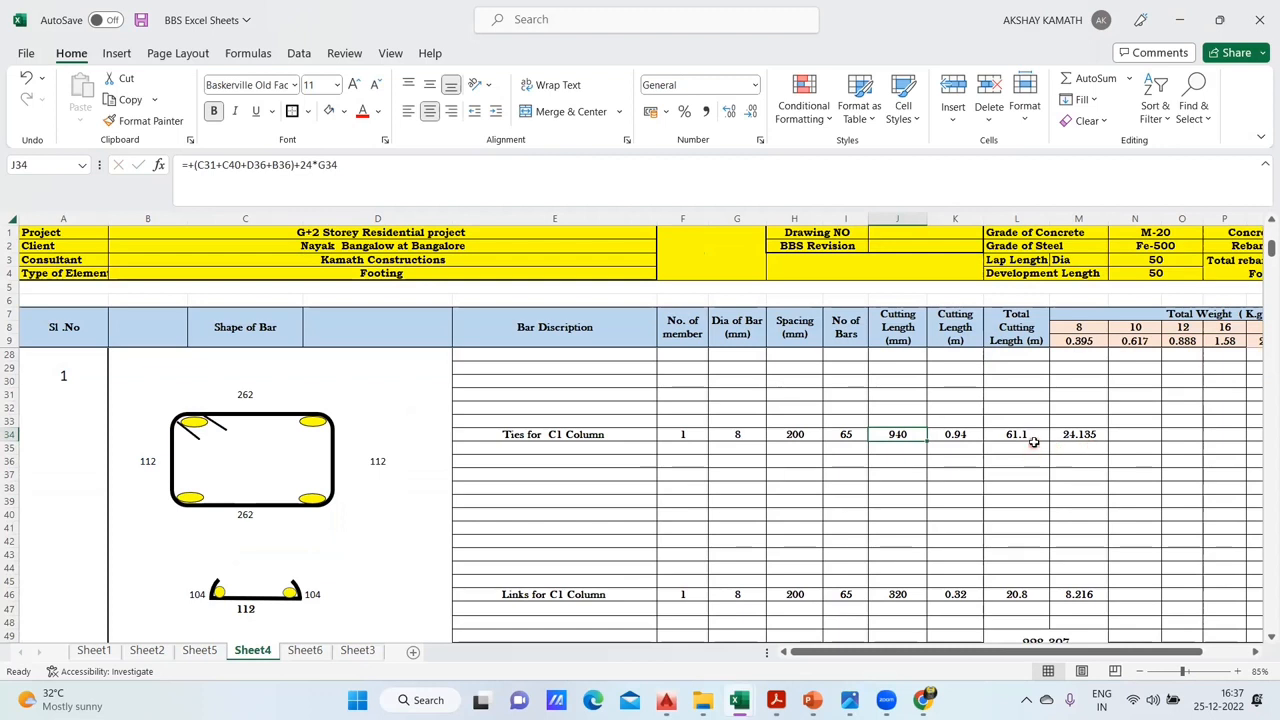
{"action": "left_click", "coordinate": [1032, 434]}
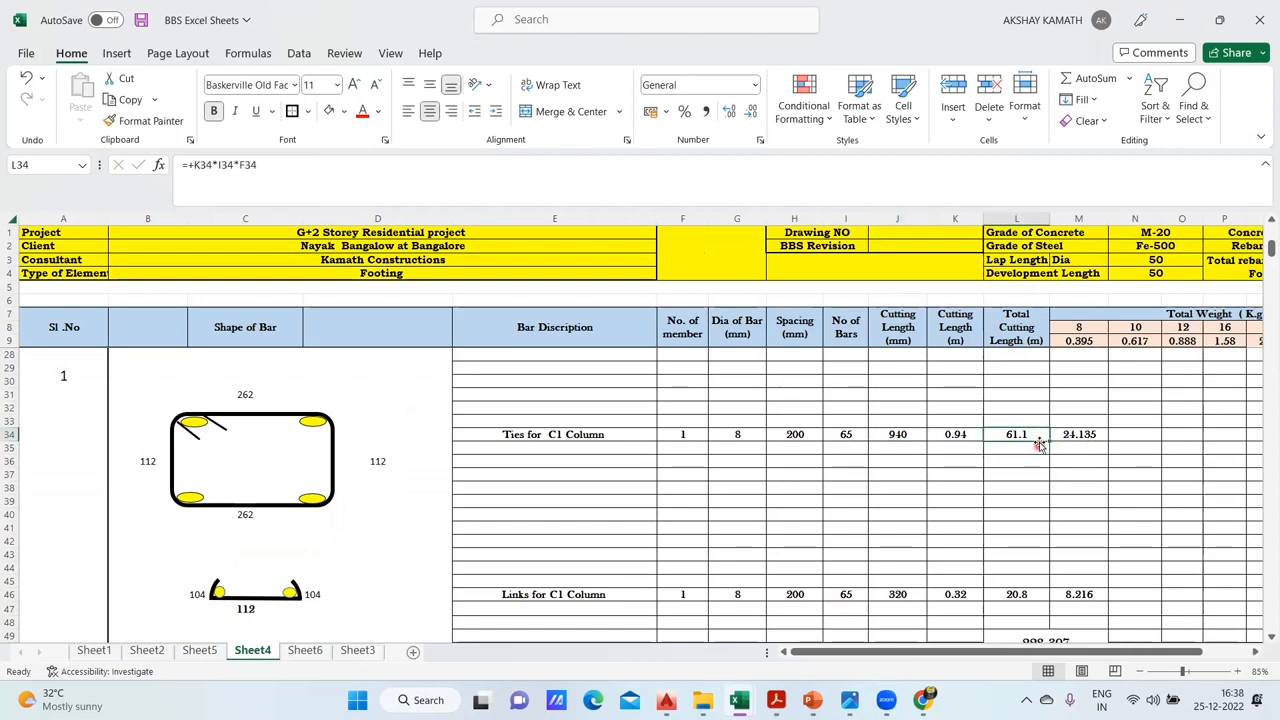
{"action": "left_click", "coordinate": [306, 651]}
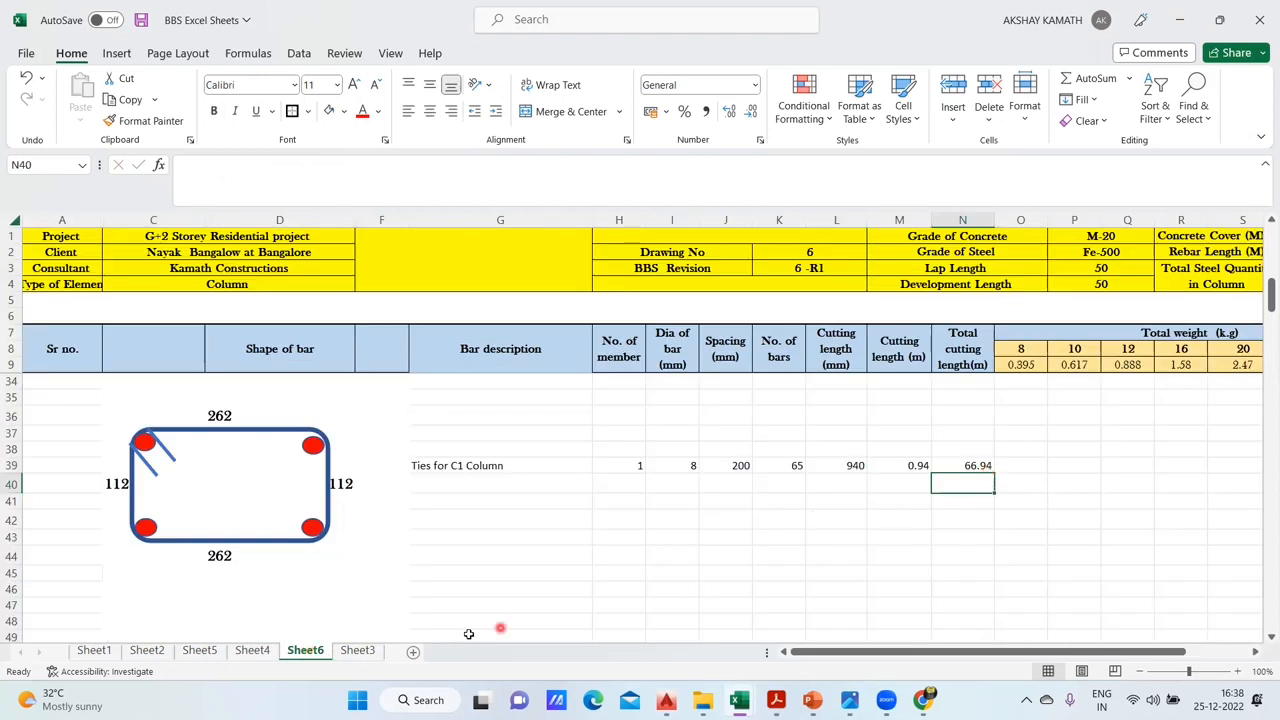
{"action": "double_click", "coordinate": [982, 466]}
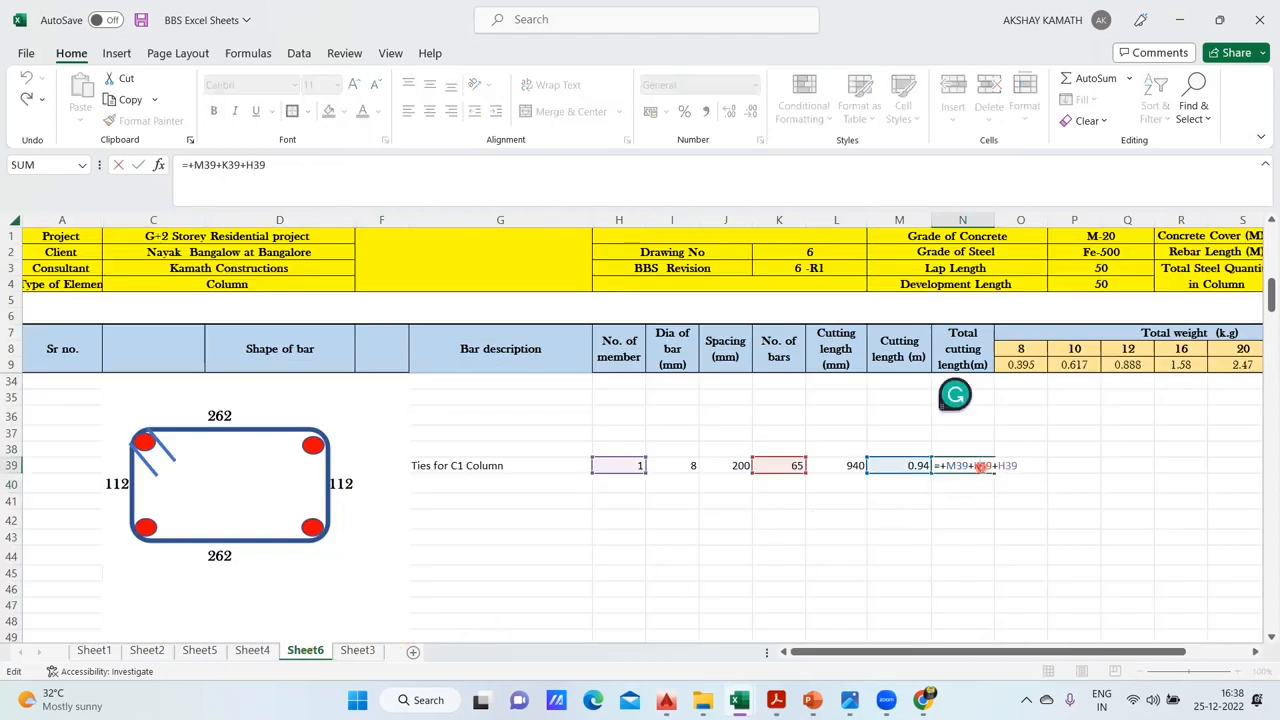
{"action": "key", "text": "Escape"}
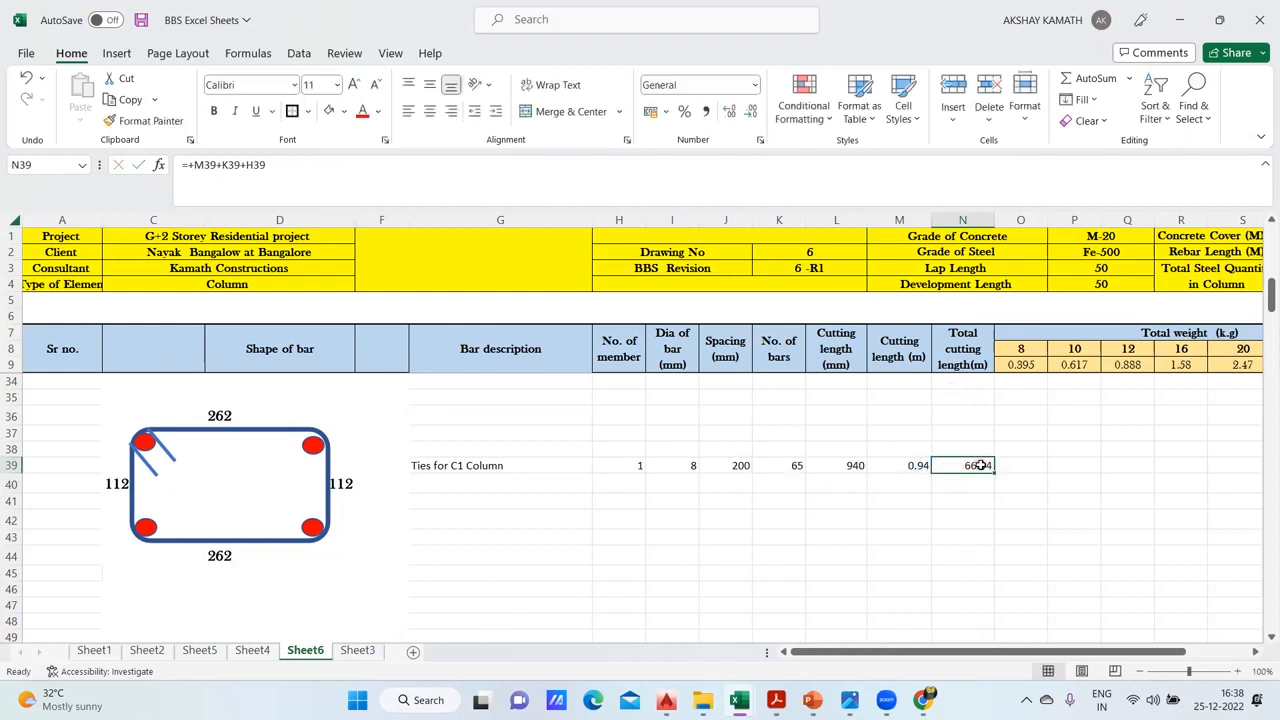
- Replace N39's total cutting length formula with =+(M39*K39*H39), accepting the correction for the missing bracket
{"action": "left_click", "coordinate": [348, 174]}
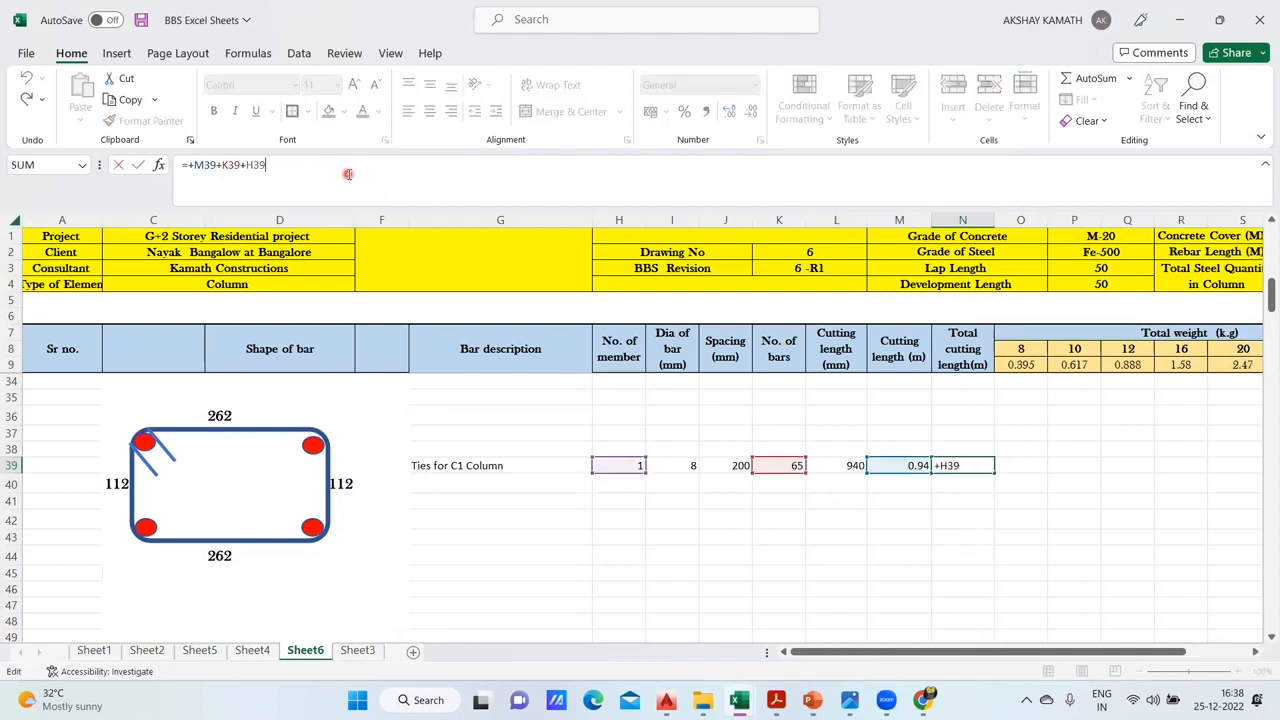
{"action": "key", "text": "BackSpace"}
{"action": "key", "text": "BackSpace"}
{"action": "key", "text": "BackSpace"}
{"action": "key", "text": "BackSpace"}
{"action": "key", "text": "BackSpace"}
{"action": "key", "text": "BackSpace"}
{"action": "key", "text": "BackSpace"}
{"action": "key", "text": "BackSpace"}
{"action": "key", "text": "BackSpace"}
{"action": "key", "text": "BackSpace"}
{"action": "key", "text": "BackSpace"}
{"action": "key", "text": "BackSpace"}
{"action": "key", "text": "BackSpace"}
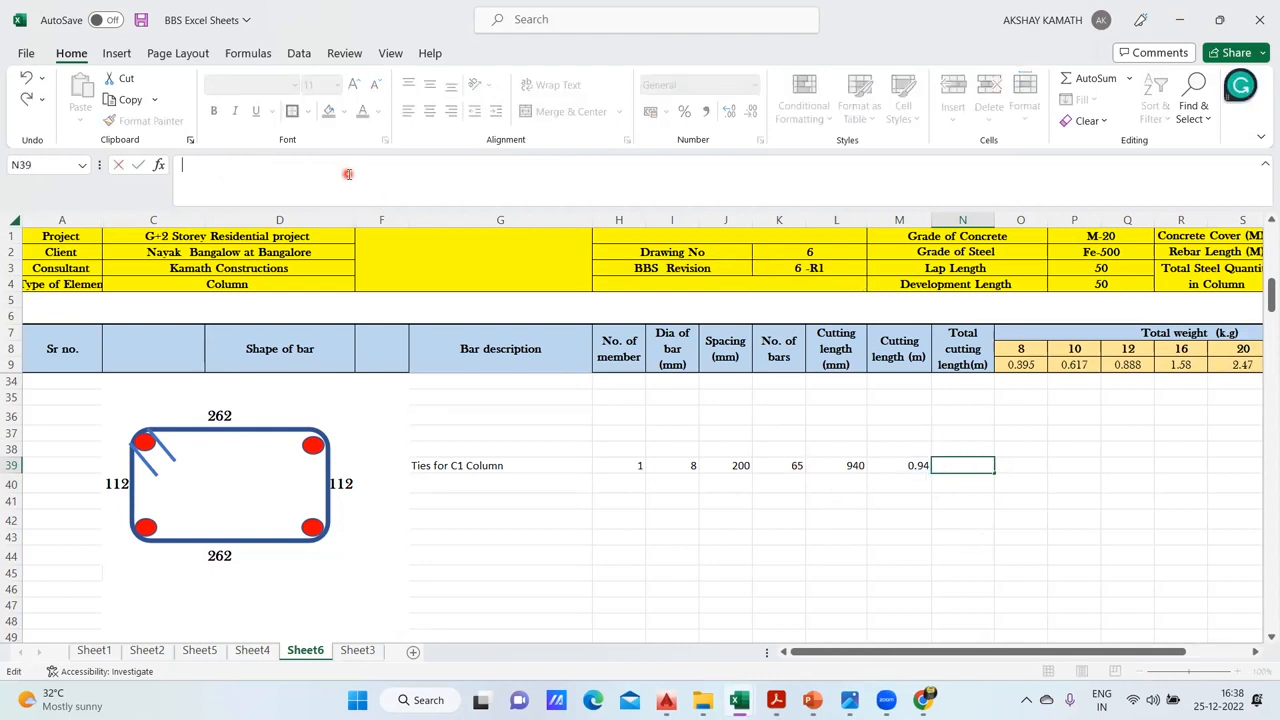
{"action": "type", "text": "+("}
{"action": "left_click", "coordinate": [915, 467]}
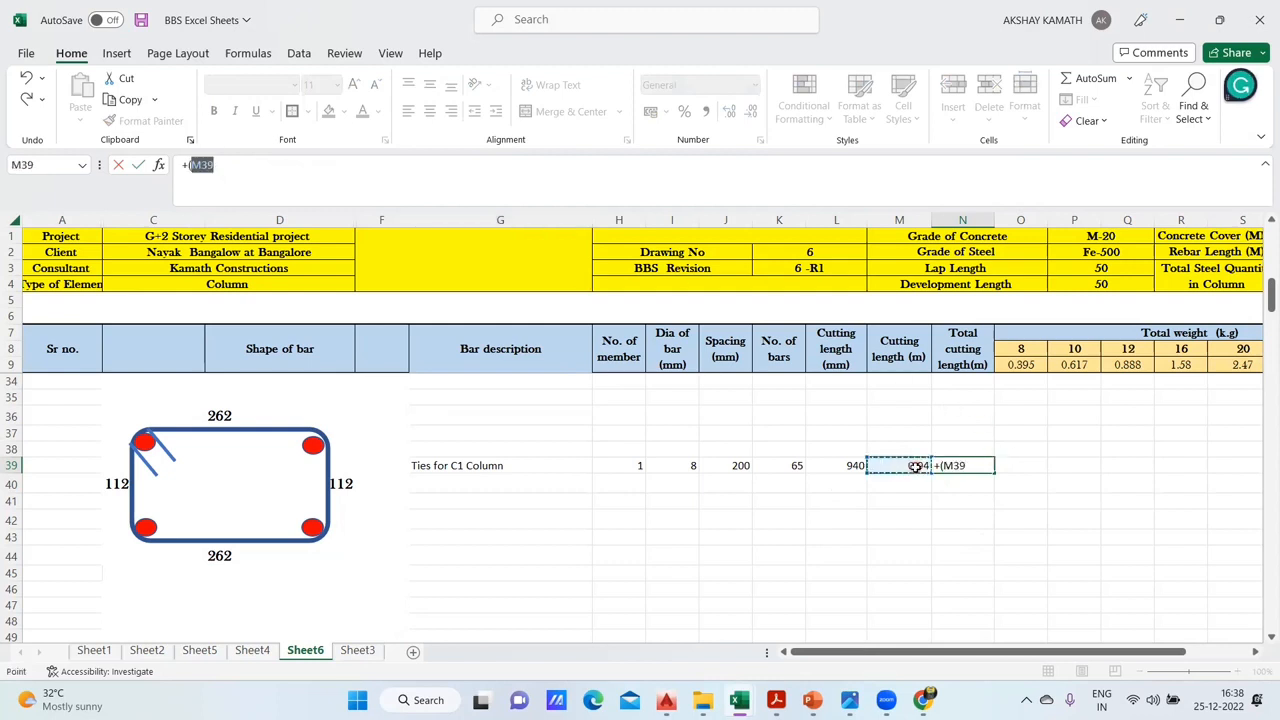
{"action": "type", "text": "*"}
{"action": "left_click", "coordinate": [798, 465]}
{"action": "type", "text": "*"}
{"action": "left_click", "coordinate": [630, 465]}
{"action": "key", "text": "Return"}
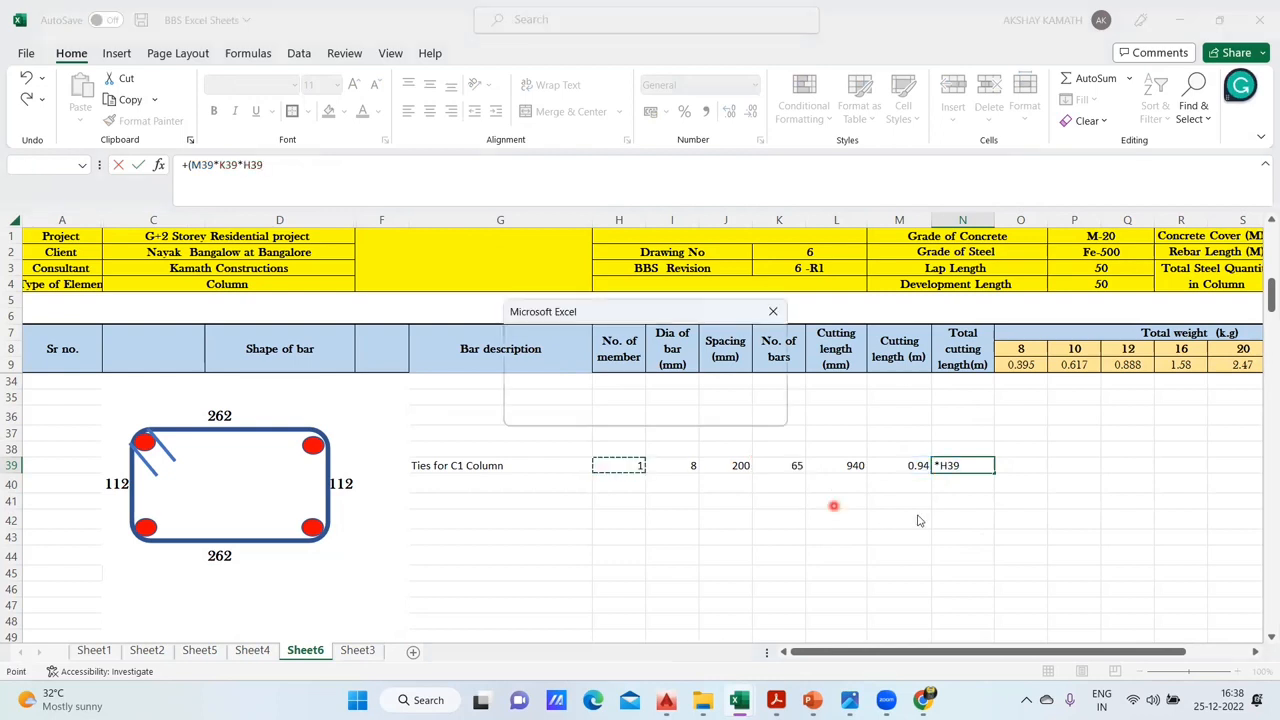
{"action": "left_click", "coordinate": [614, 411]}
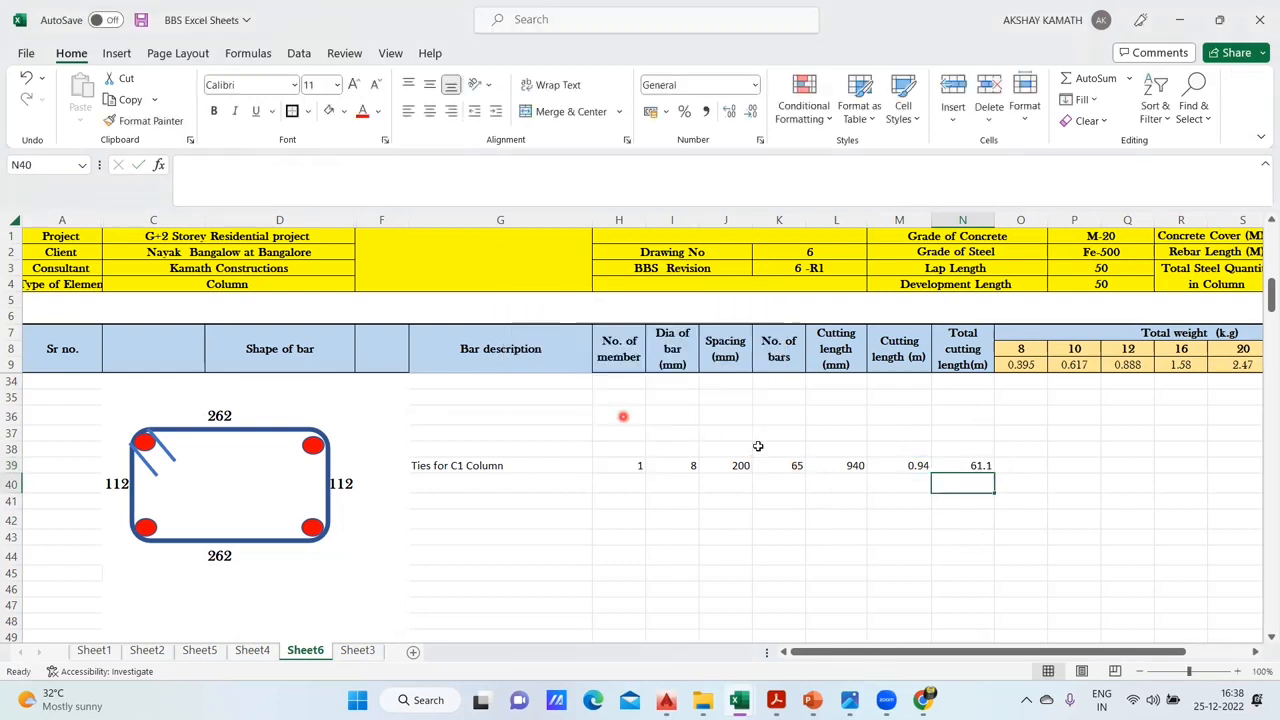
- Calculate the tie's total weight for 8 mm bars in O39 on Sheet6 with the formula +N39*O9
{"action": "left_click", "coordinate": [262, 651]}
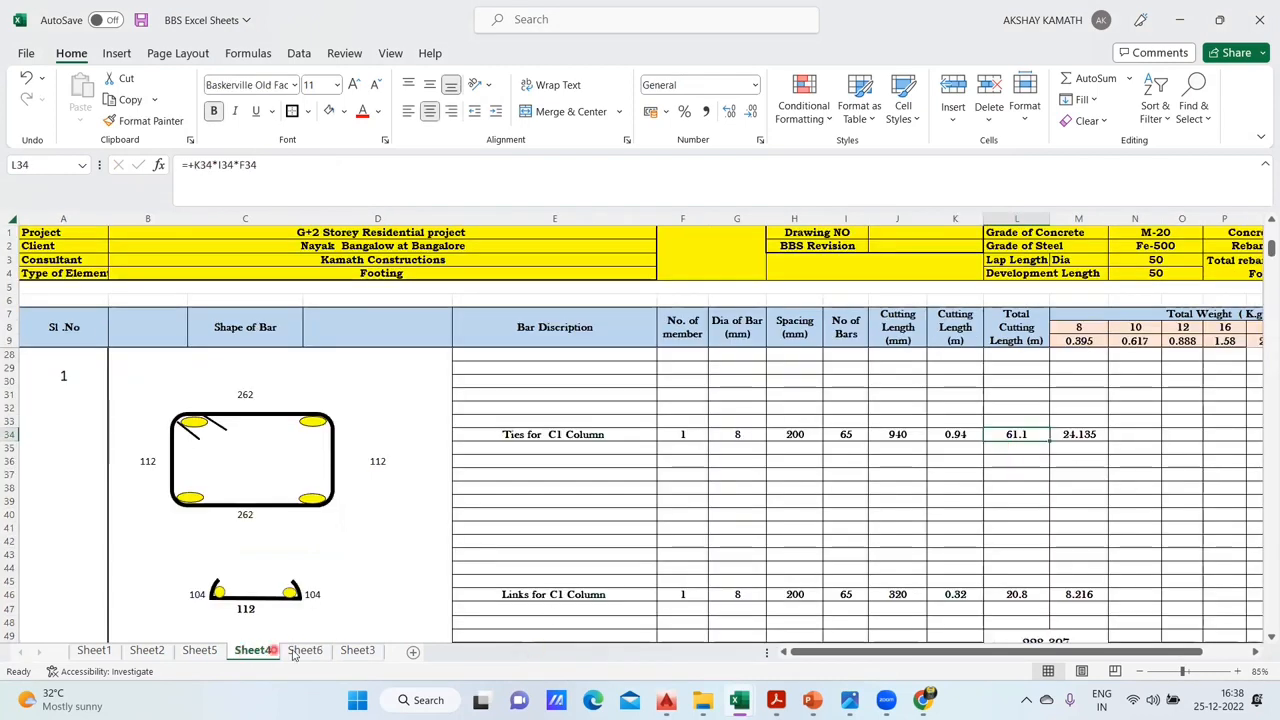
{"action": "left_click", "coordinate": [303, 651]}
{"action": "left_click", "coordinate": [1010, 495]}
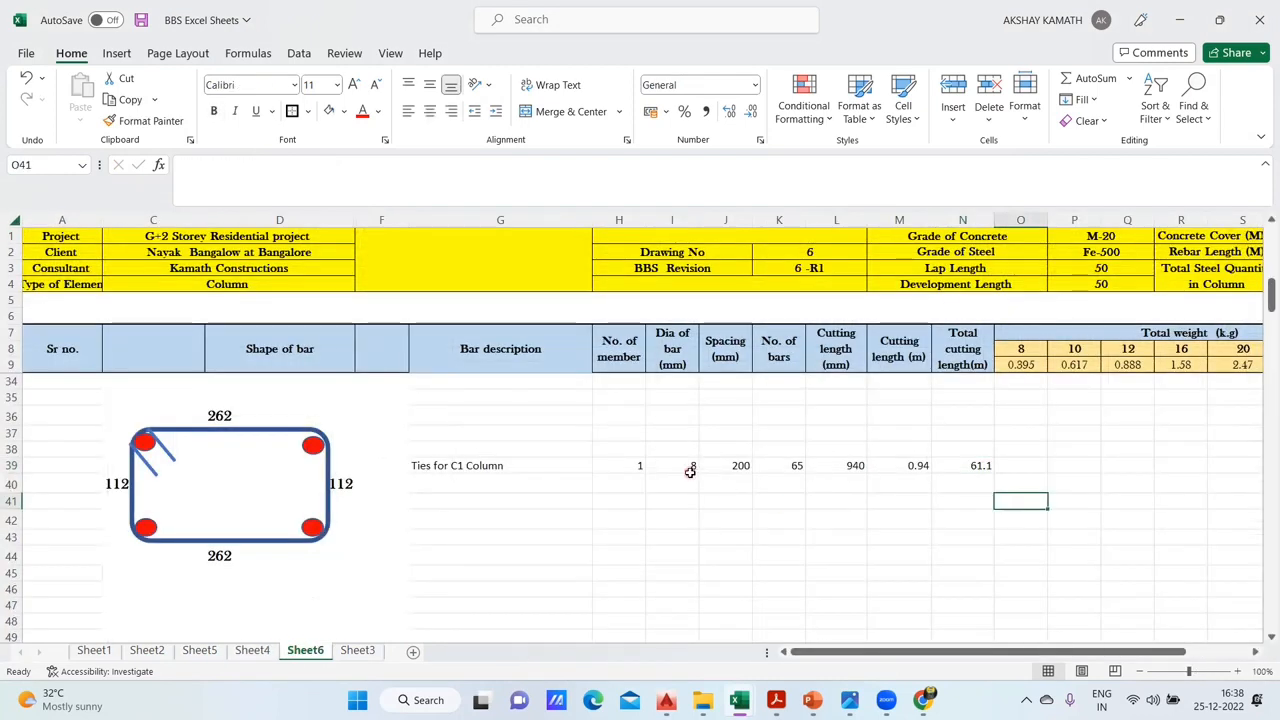
{"action": "left_click", "coordinate": [1020, 466]}
{"action": "type", "text": "+"}
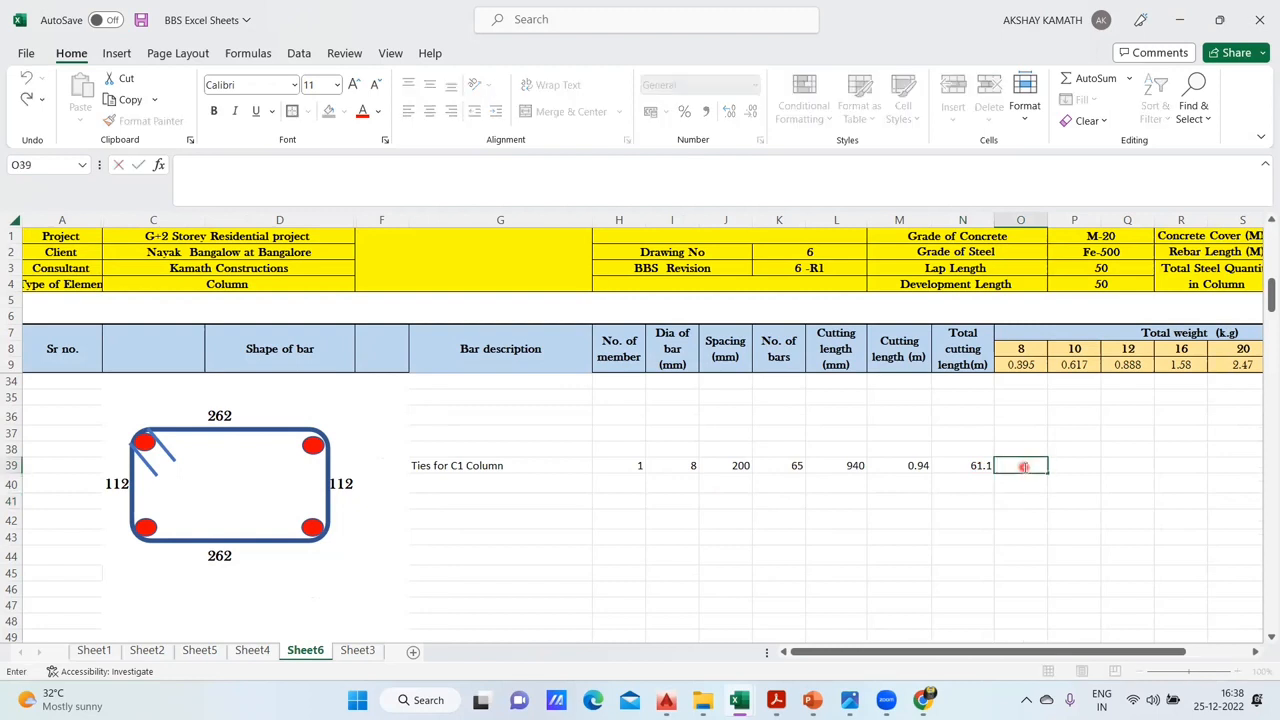
{"action": "left_click", "coordinate": [977, 466]}
{"action": "type", "text": "*"}
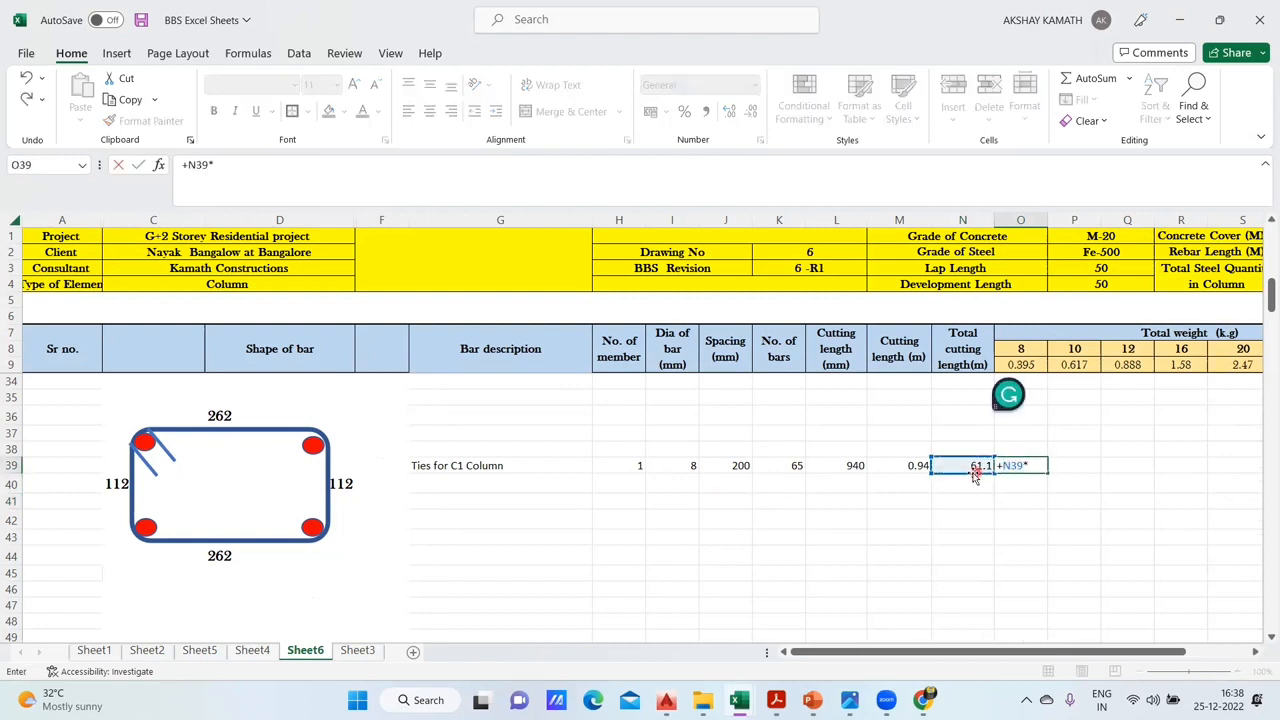
{"action": "left_click", "coordinate": [1025, 365]}
{"action": "key", "text": "Return"}
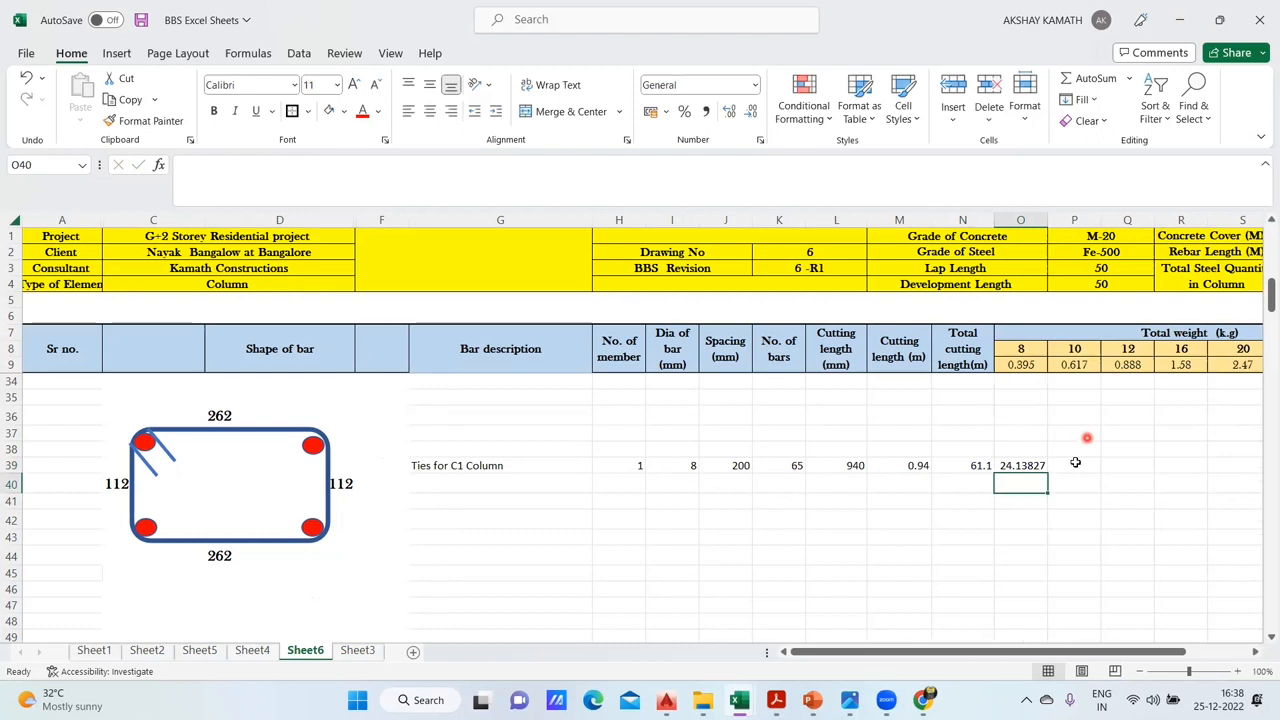
- Reduce the displayed precision of the tie weight in O39 to three decimal places
{"action": "left_click", "coordinate": [1030, 466]}
{"action": "left_click", "coordinate": [752, 112]}
{"action": "left_click", "coordinate": [752, 112]}
{"action": "left_click", "coordinate": [752, 112]}
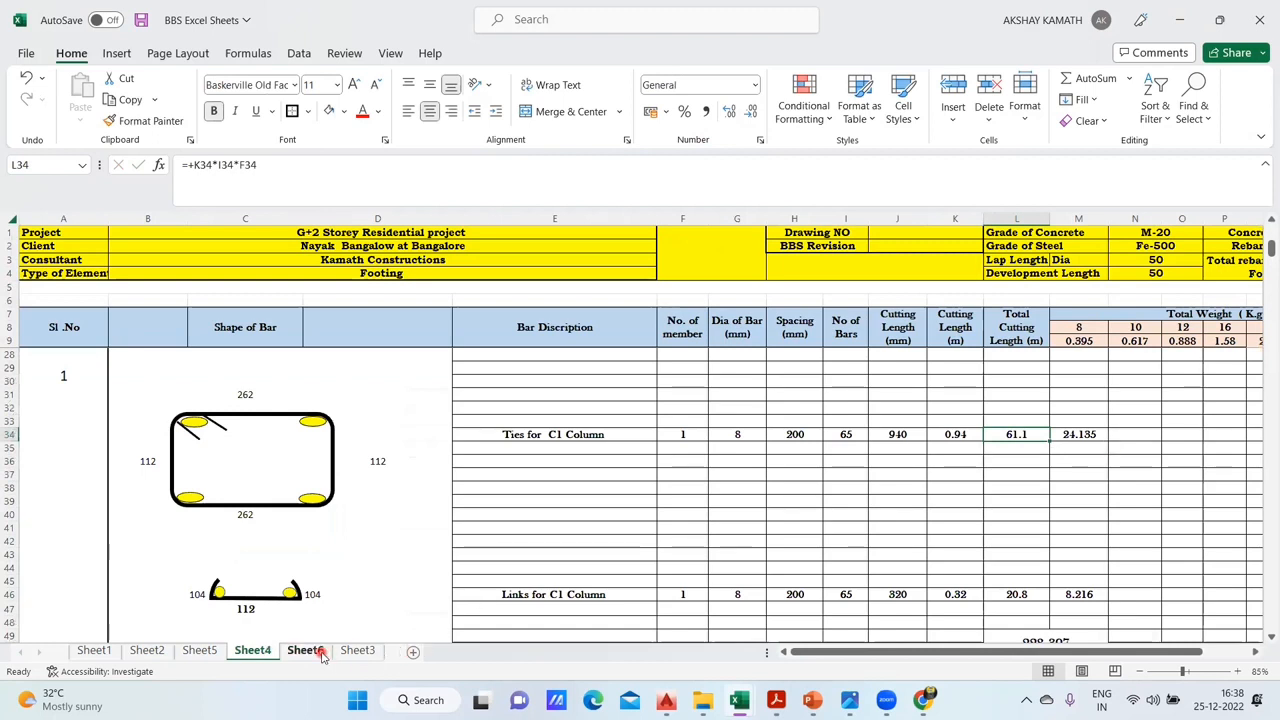
- Compare the completed C1 tie row on Sheet6, including its 8 mm bar weight, with the tie row on Sheet4
{"action": "left_click", "coordinate": [305, 650]}
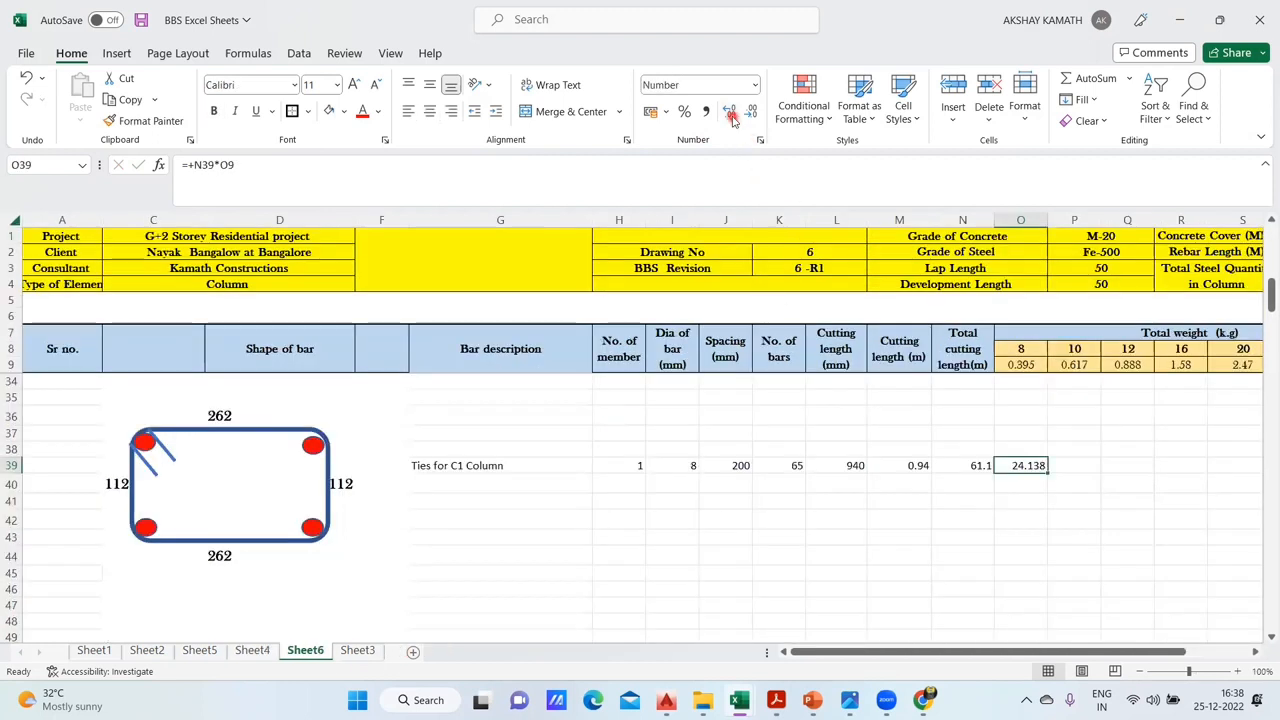
{"action": "left_click", "coordinate": [1234, 486]}
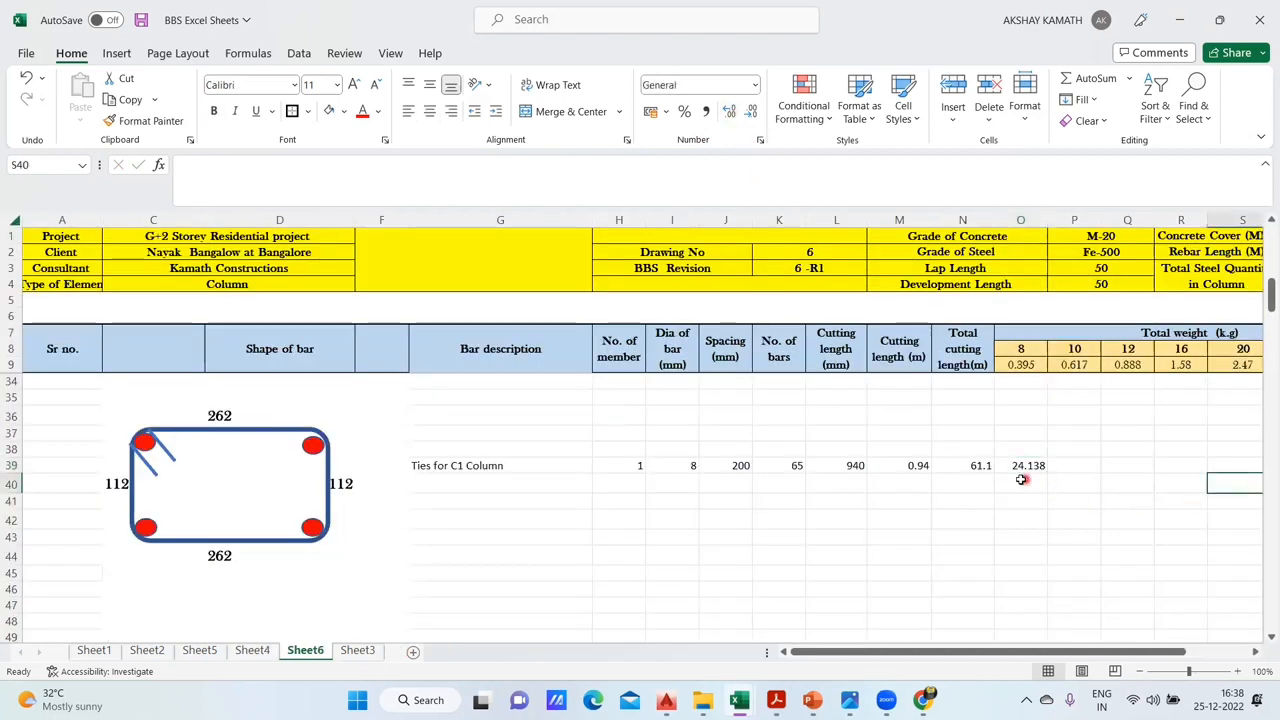
{"action": "left_click", "coordinate": [252, 650]}
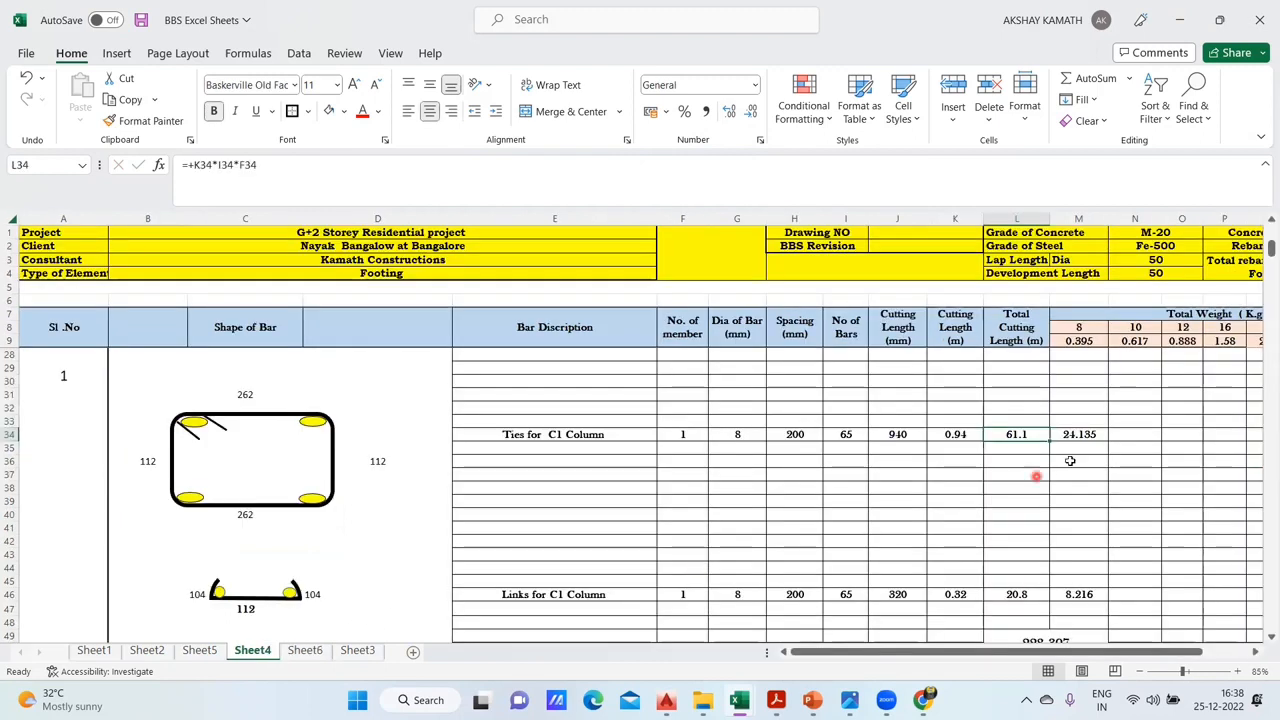
{"action": "left_click", "coordinate": [305, 650]}
{"action": "left_click", "coordinate": [712, 553]}
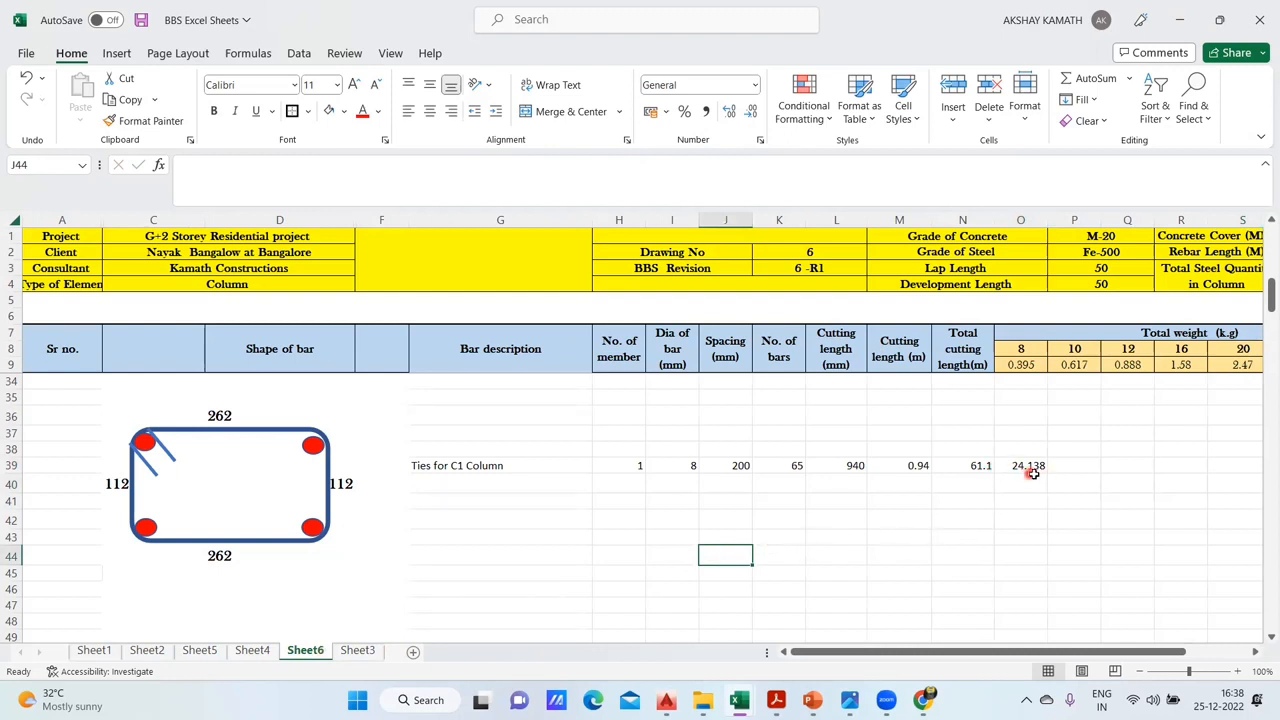
{"action": "left_click", "coordinate": [252, 650]}
{"action": "left_click", "coordinate": [305, 650]}
- Try to draw a straight line about 4.55 cm long below the tie sketch on Sheet6
{"action": "scroll", "coordinate": [1100, 486], "scroll_direction": "down", "scroll_amount": 2}
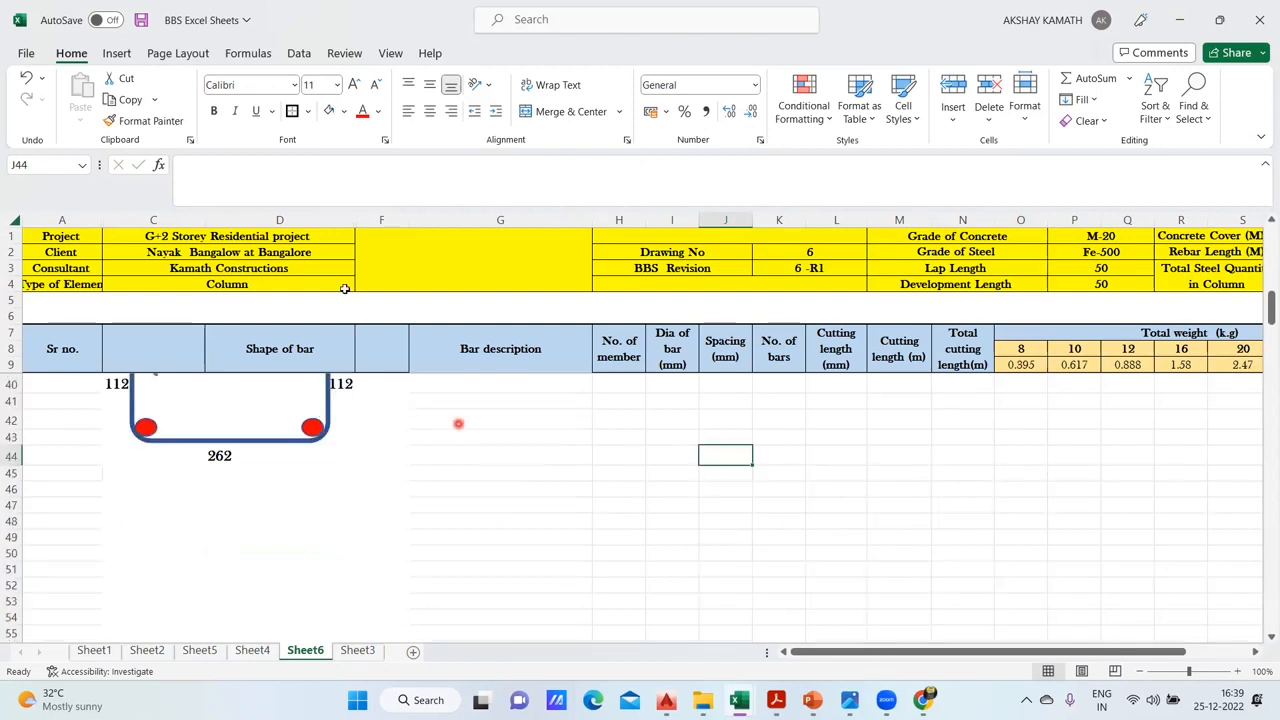
{"action": "left_click", "coordinate": [117, 54]}
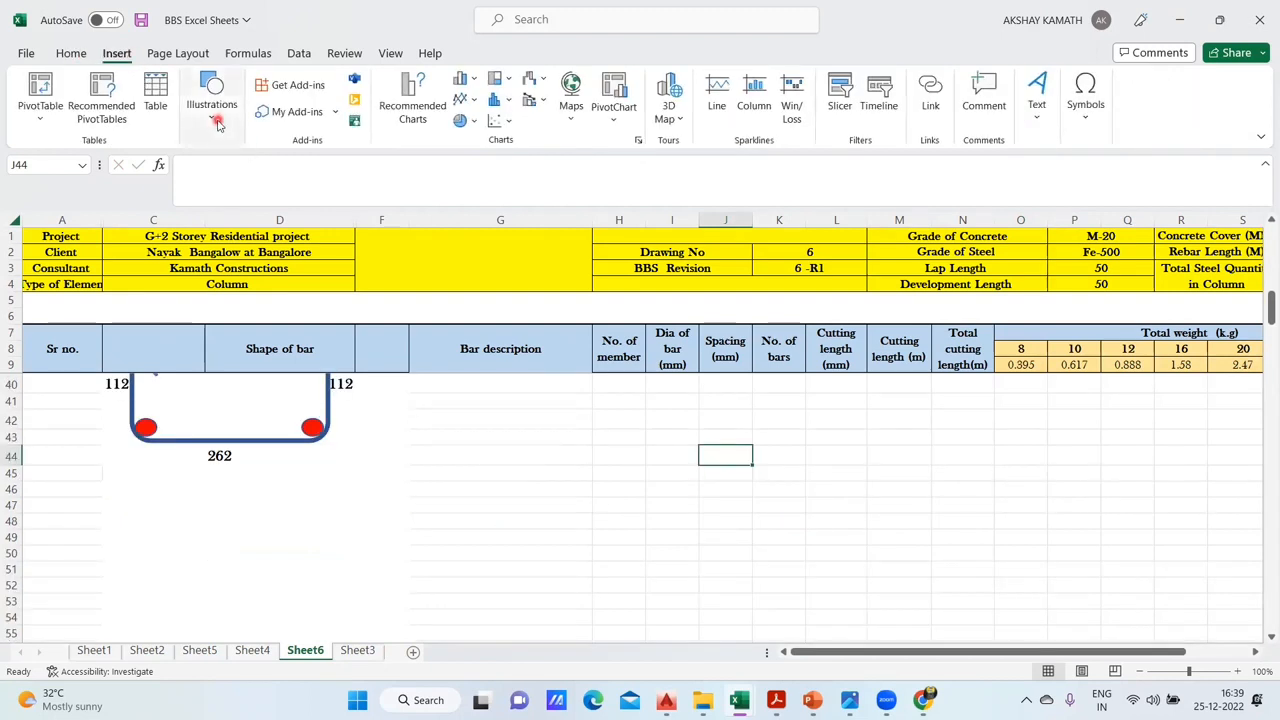
{"action": "left_click", "coordinate": [216, 120]}
{"action": "left_click", "coordinate": [240, 190]}
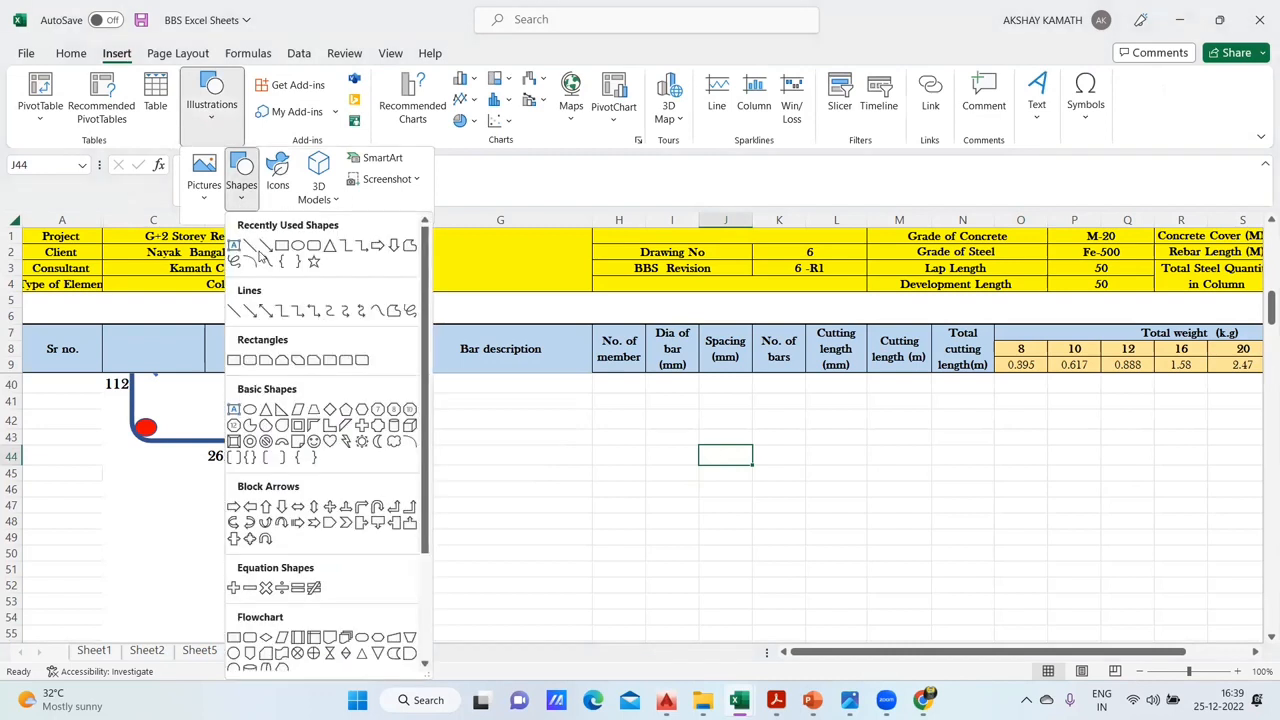
{"action": "left_click", "coordinate": [249, 246]}
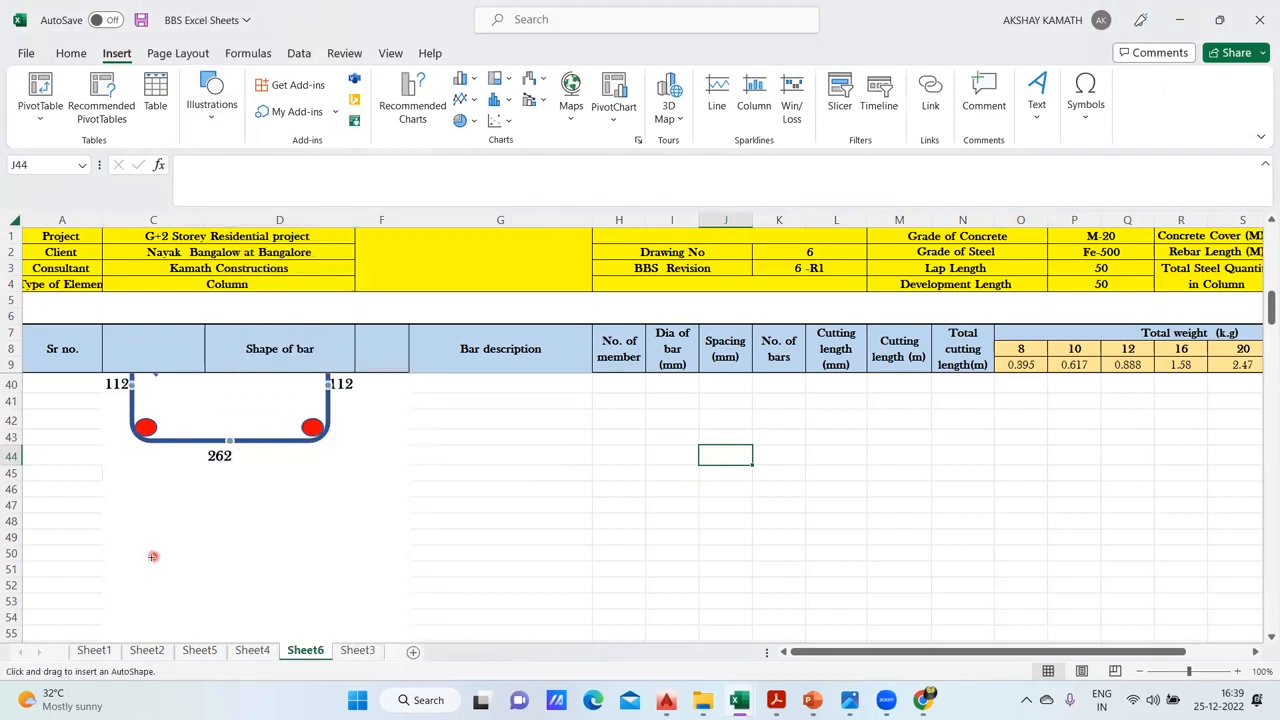
{"action": "left_click_drag", "start_coordinate": [144, 558], "coordinate": [288, 557]}
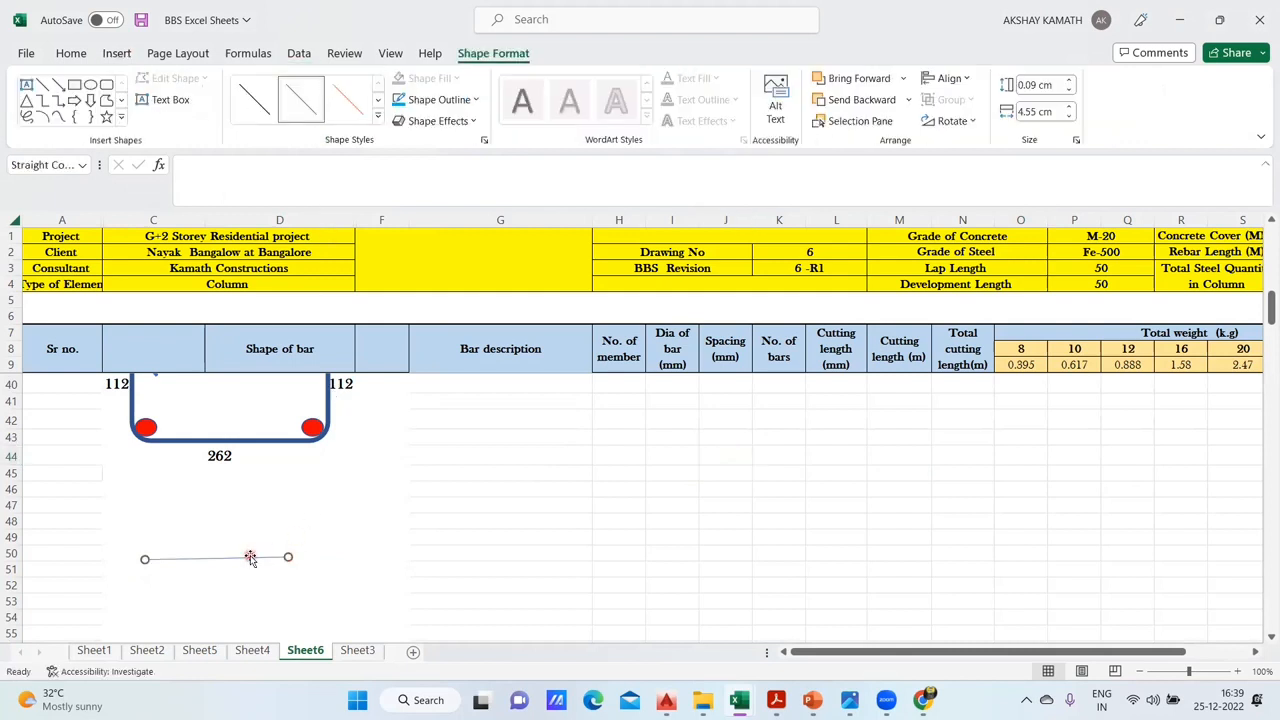
{"action": "key", "text": "Delete"}
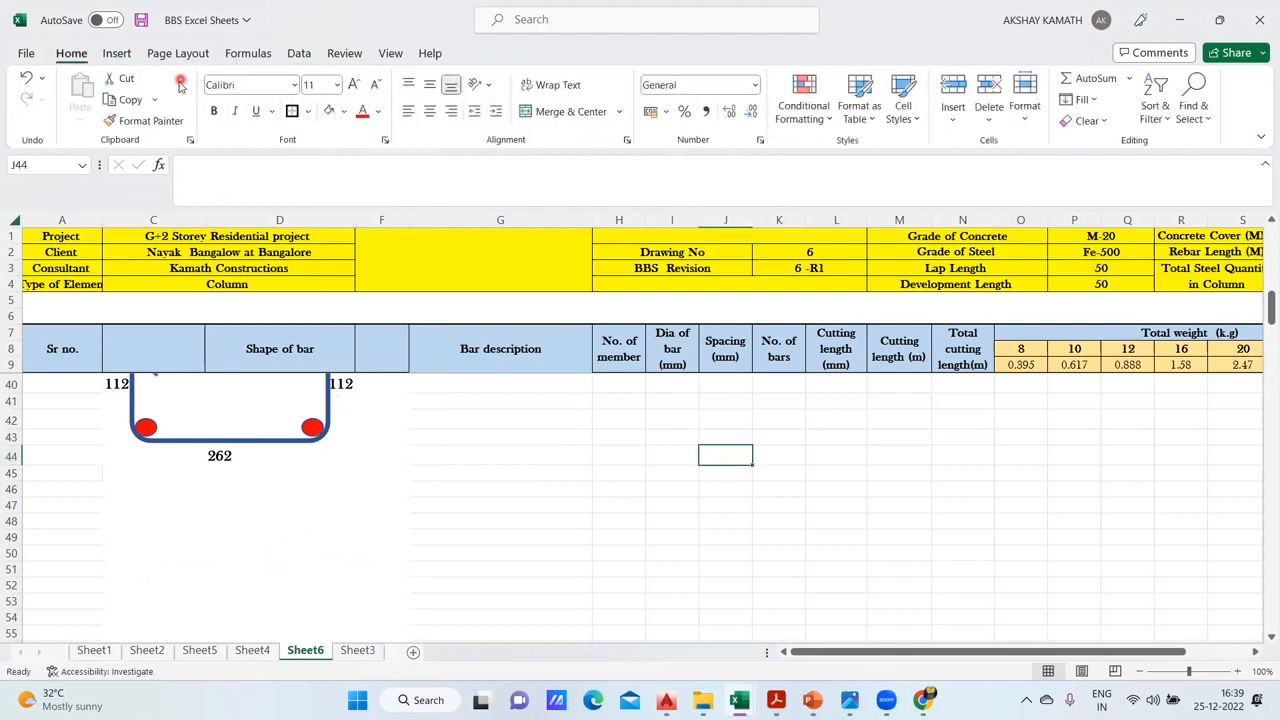
- Switch to AutoCAD and examine the column section and ring-and-link details in the first row of the column reinforcement schedule
{"action": "scroll", "coordinate": [318, 452], "scroll_direction": "up", "scroll_amount": 2}
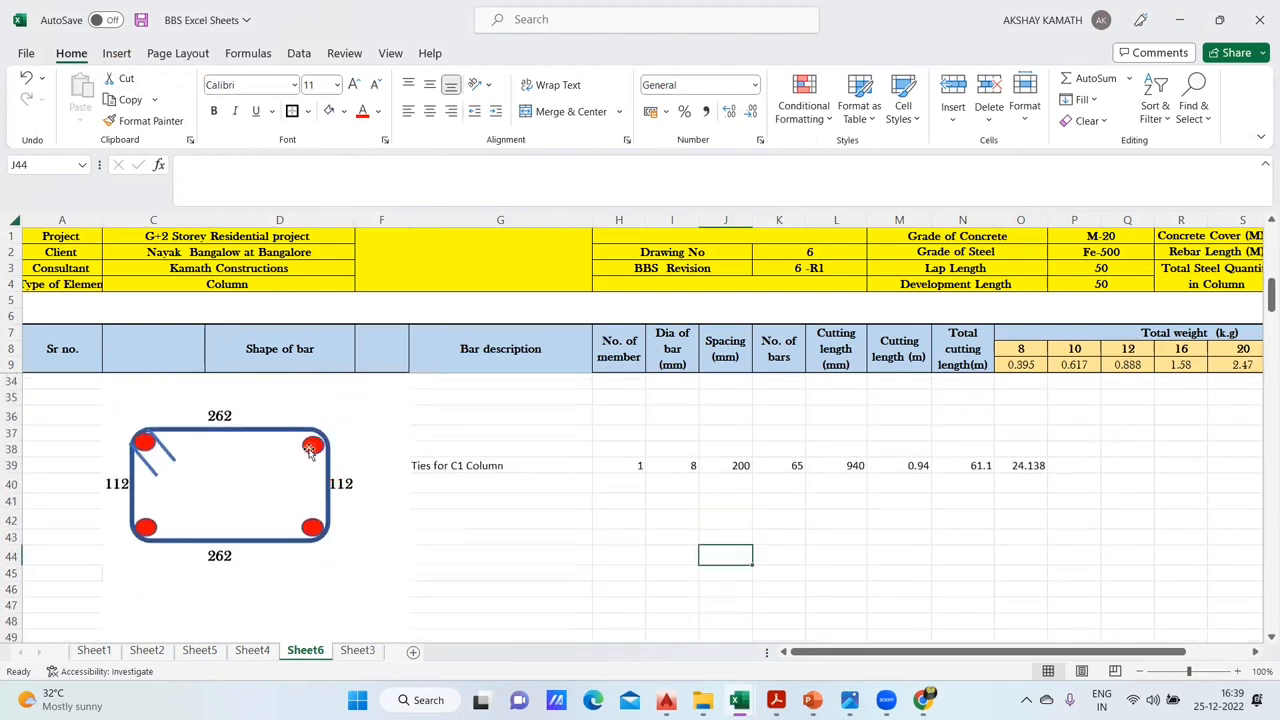
{"action": "mouse_move", "coordinate": [665, 700]}
{"action": "left_click", "coordinate": [422, 629]}
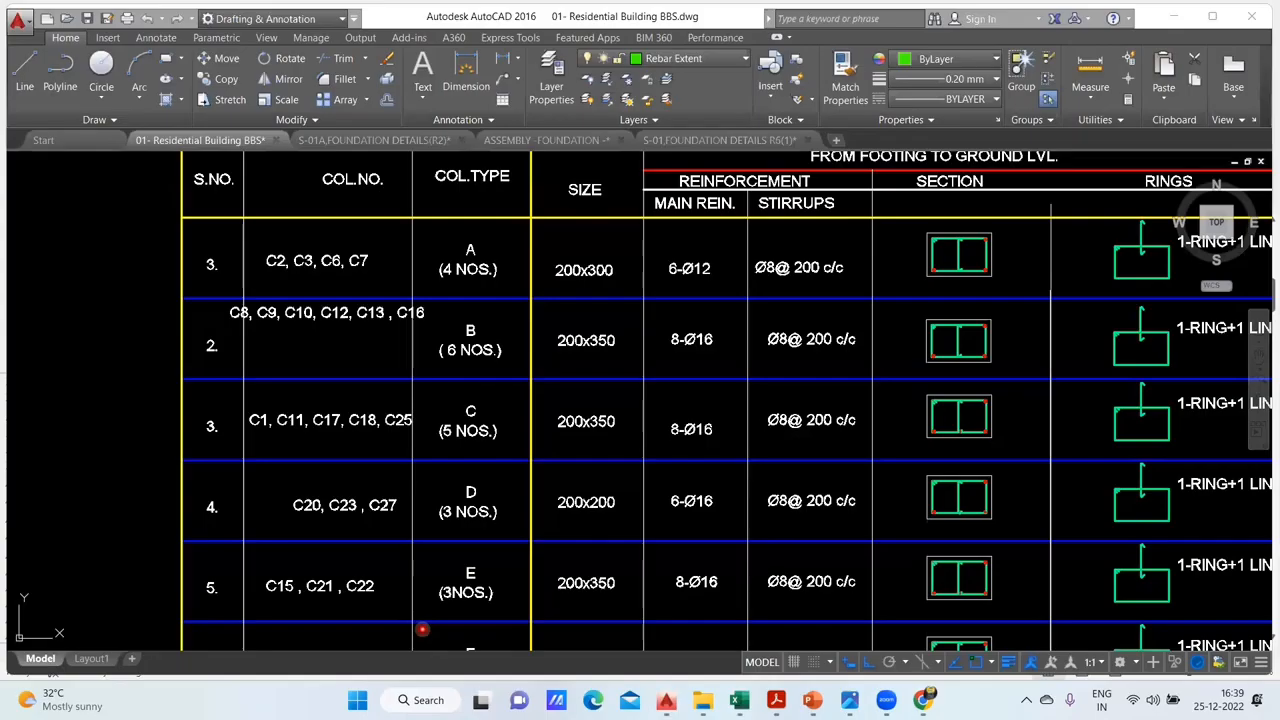
{"action": "scroll", "coordinate": [775, 375], "scroll_direction": "up", "scroll_amount": 5}
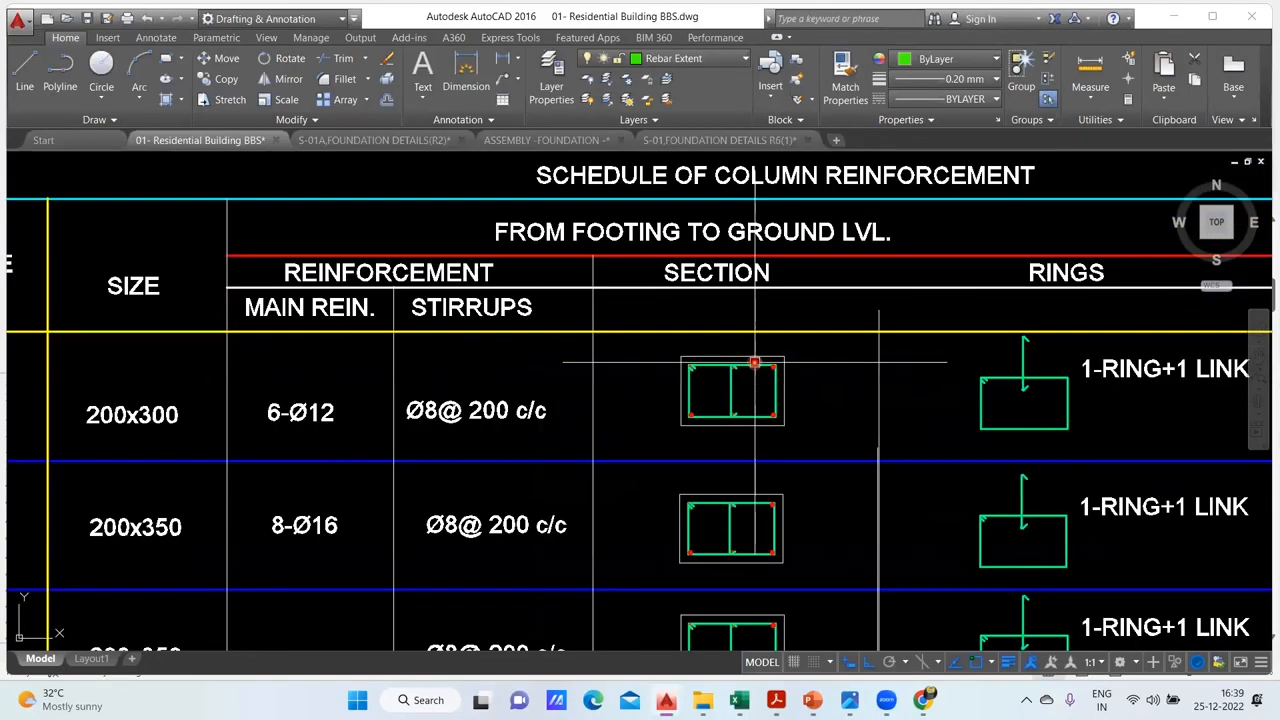
{"action": "left_click_drag", "start_coordinate": [796, 386], "coordinate": [710, 402]}
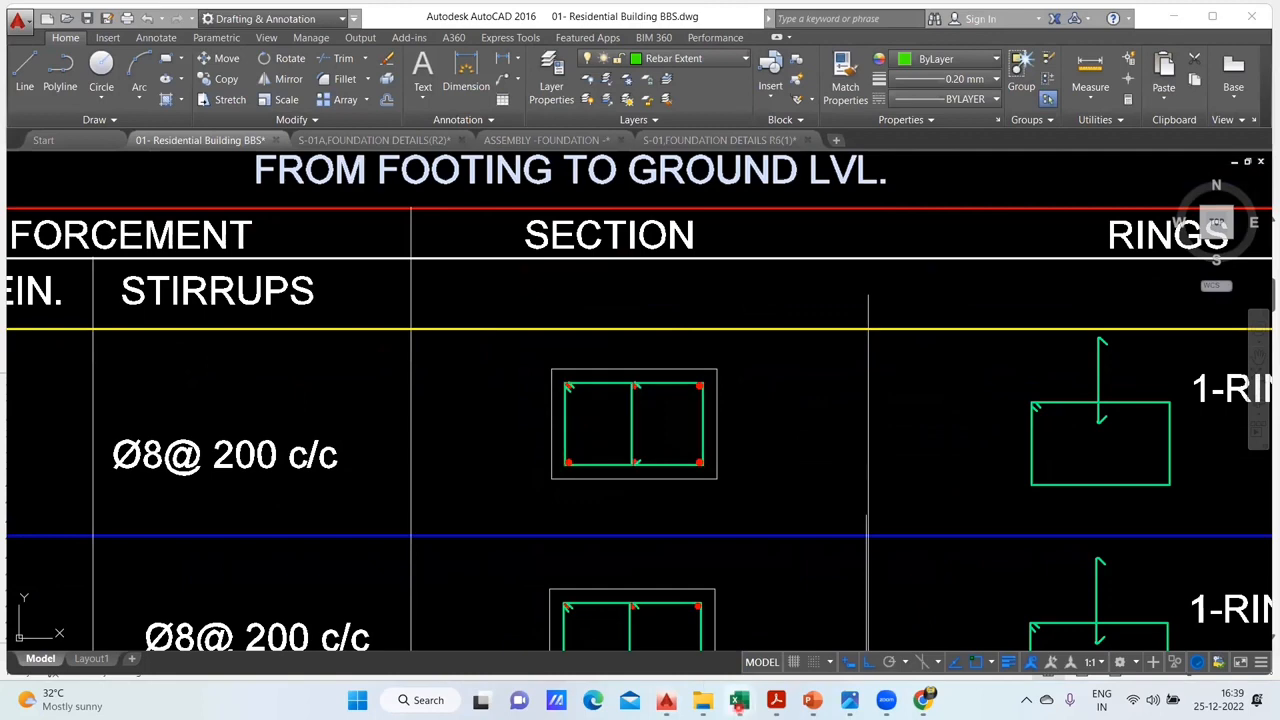
- Return to the Excel workbook and compare the C1 link sketch on Sheet4 with the blank area below Sheet6's tie sketch
{"action": "mouse_move", "coordinate": [739, 700]}
{"action": "left_click", "coordinate": [595, 625]}
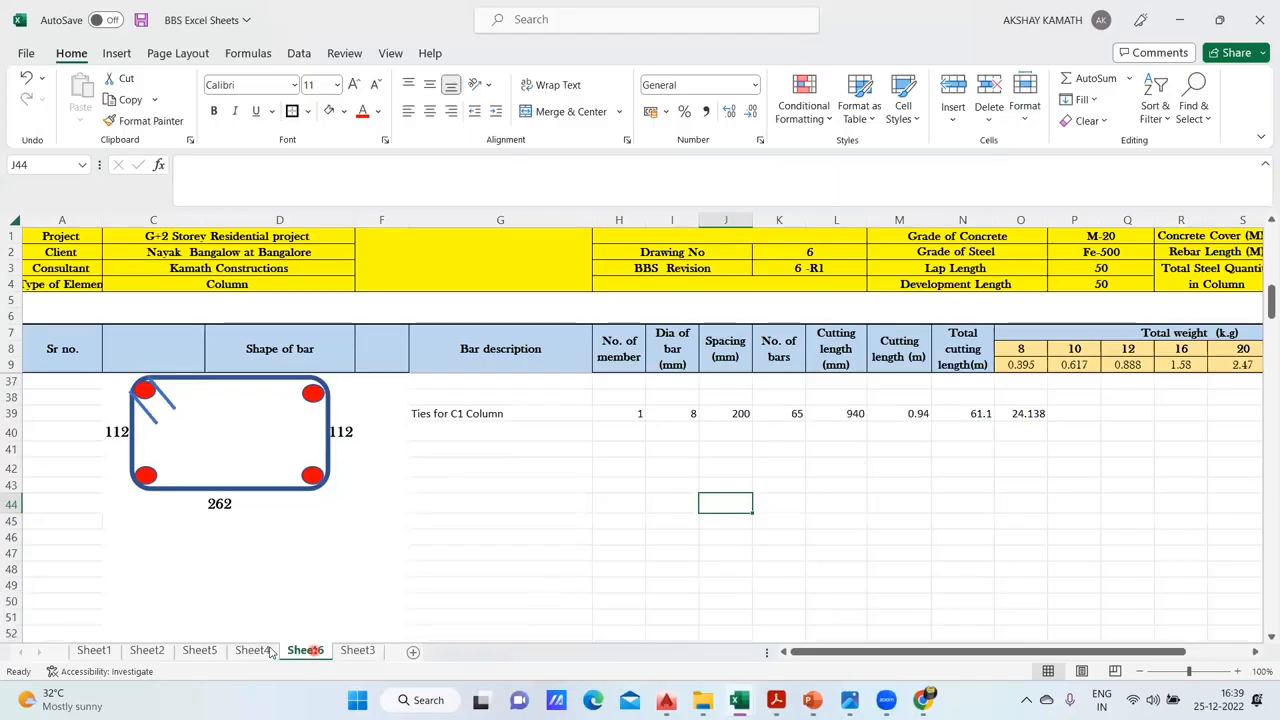
{"action": "left_click", "coordinate": [252, 650]}
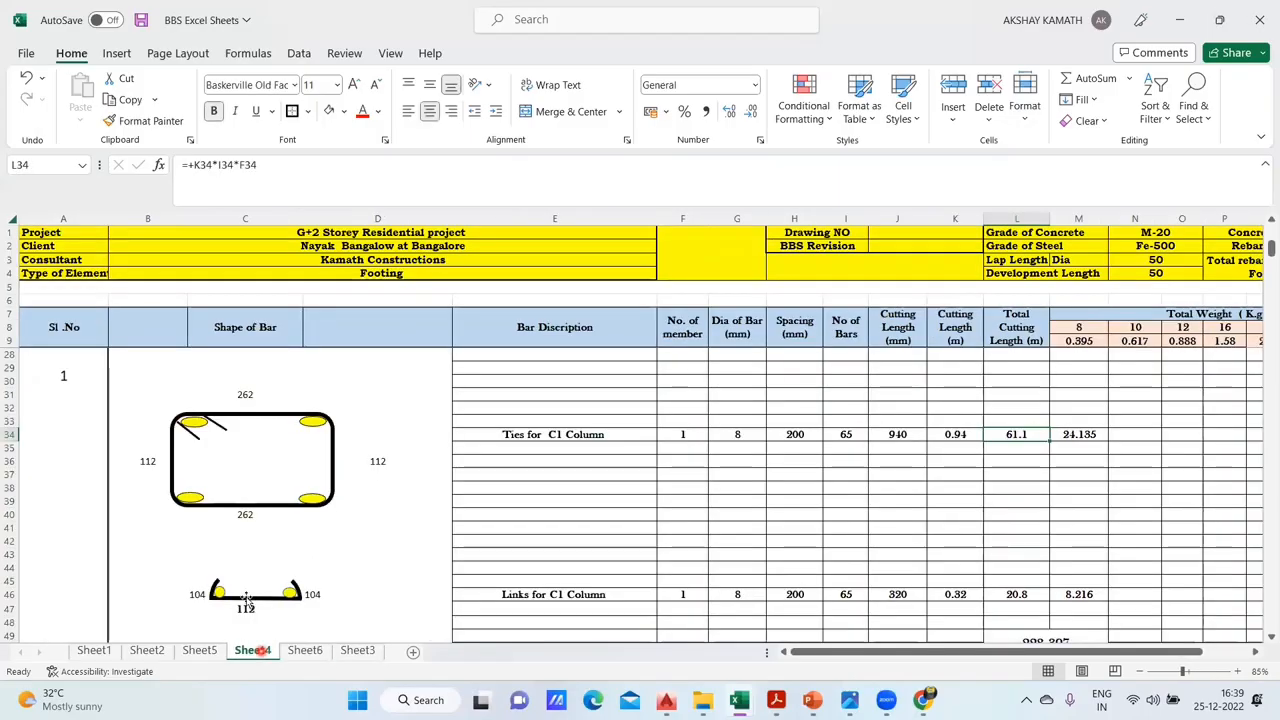
{"action": "left_click", "coordinate": [304, 650]}
{"action": "scroll", "coordinate": [421, 250], "scroll_direction": "down", "scroll_amount": 1}
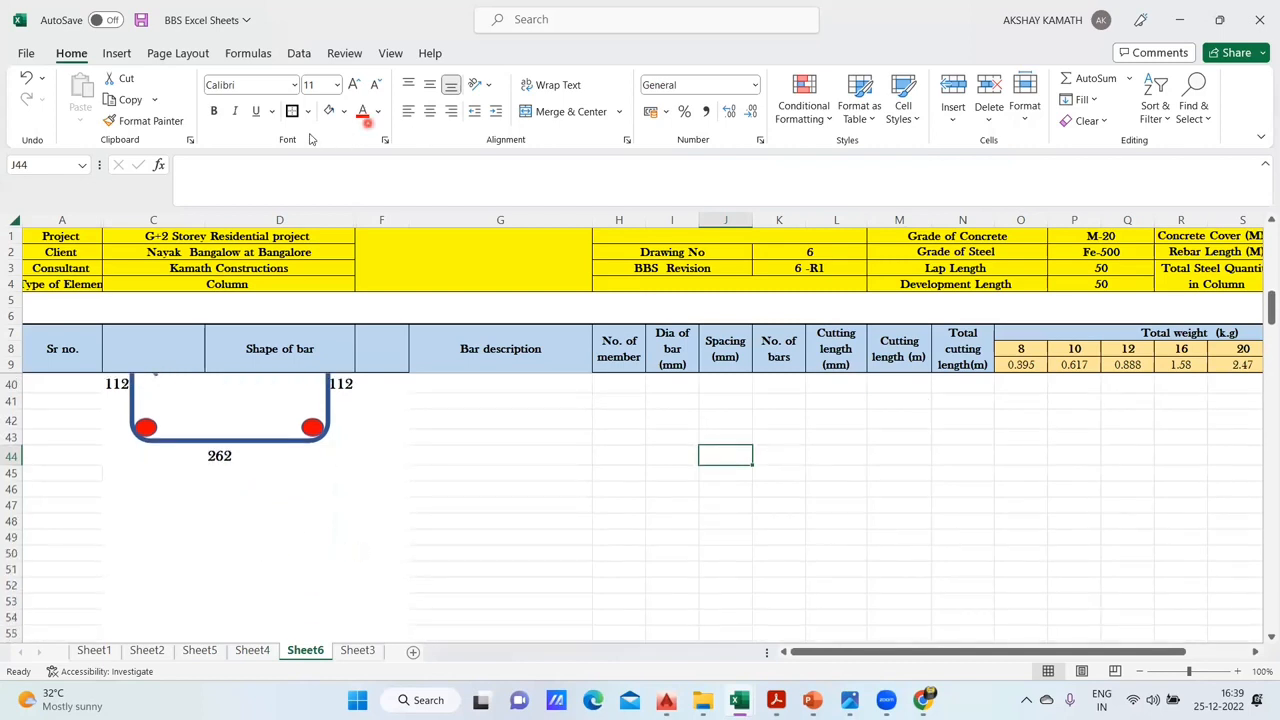
- Draw a vertical line about 2.69 cm long below Sheet6's tie sketch and set its outline weight to 4½ pt
{"action": "left_click", "coordinate": [117, 54]}
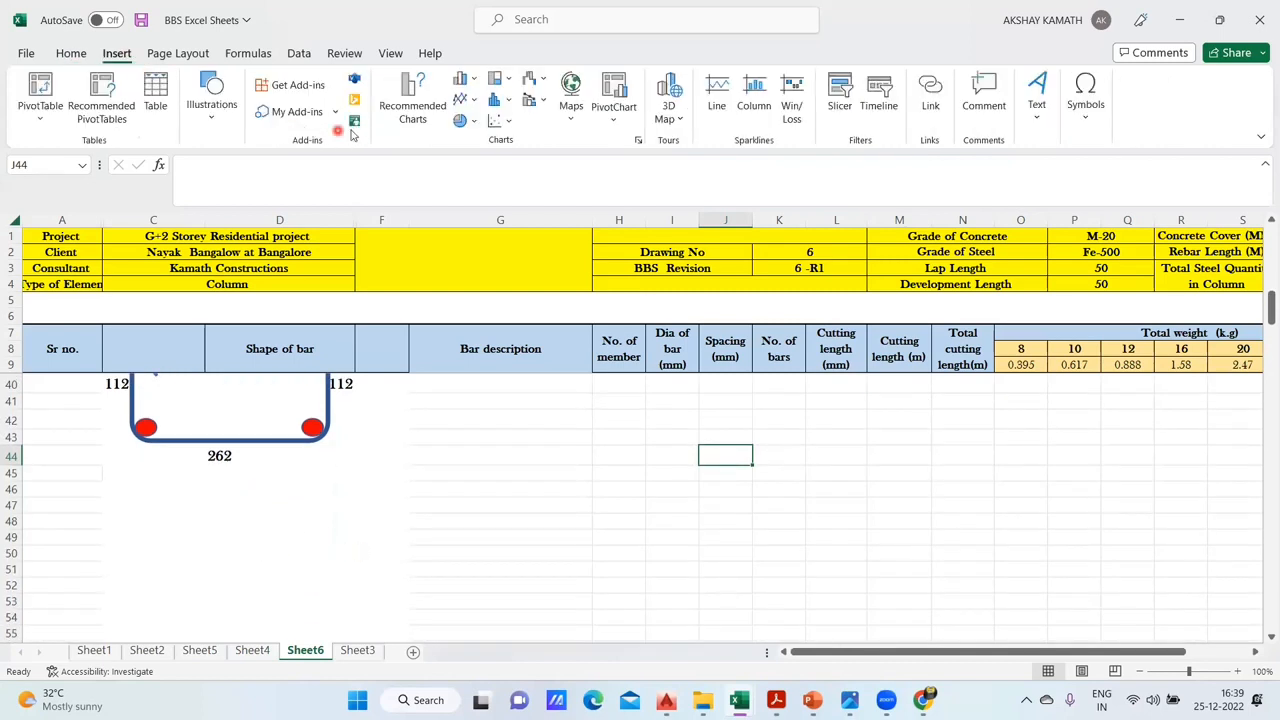
{"action": "left_click", "coordinate": [211, 100]}
{"action": "left_click", "coordinate": [242, 178]}
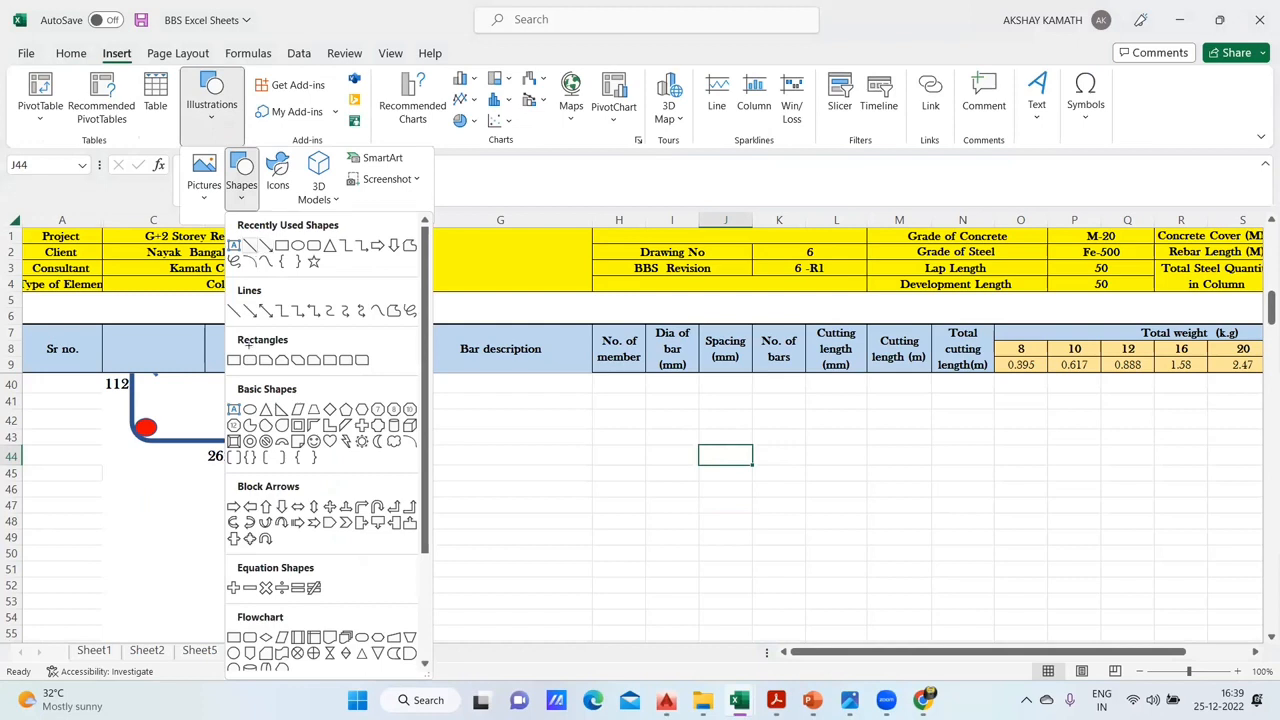
{"action": "left_click", "coordinate": [250, 246]}
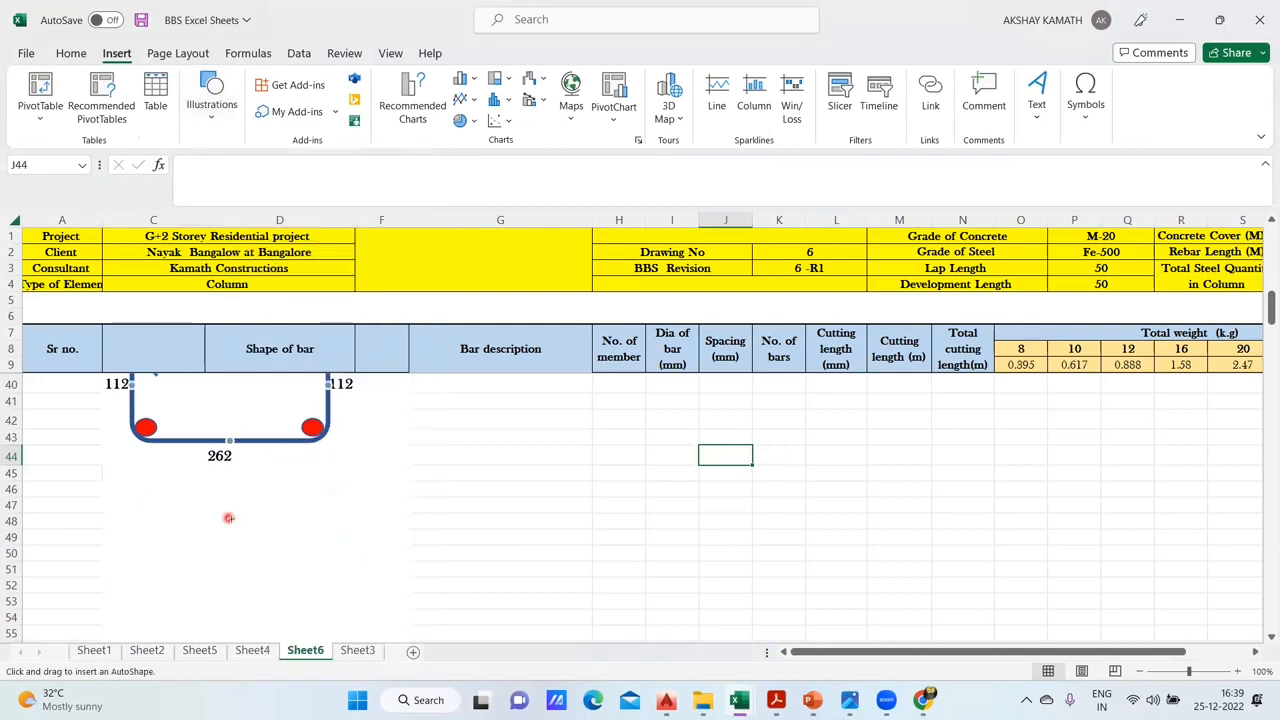
{"action": "left_click_drag", "start_coordinate": [224, 504], "coordinate": [224, 586]}
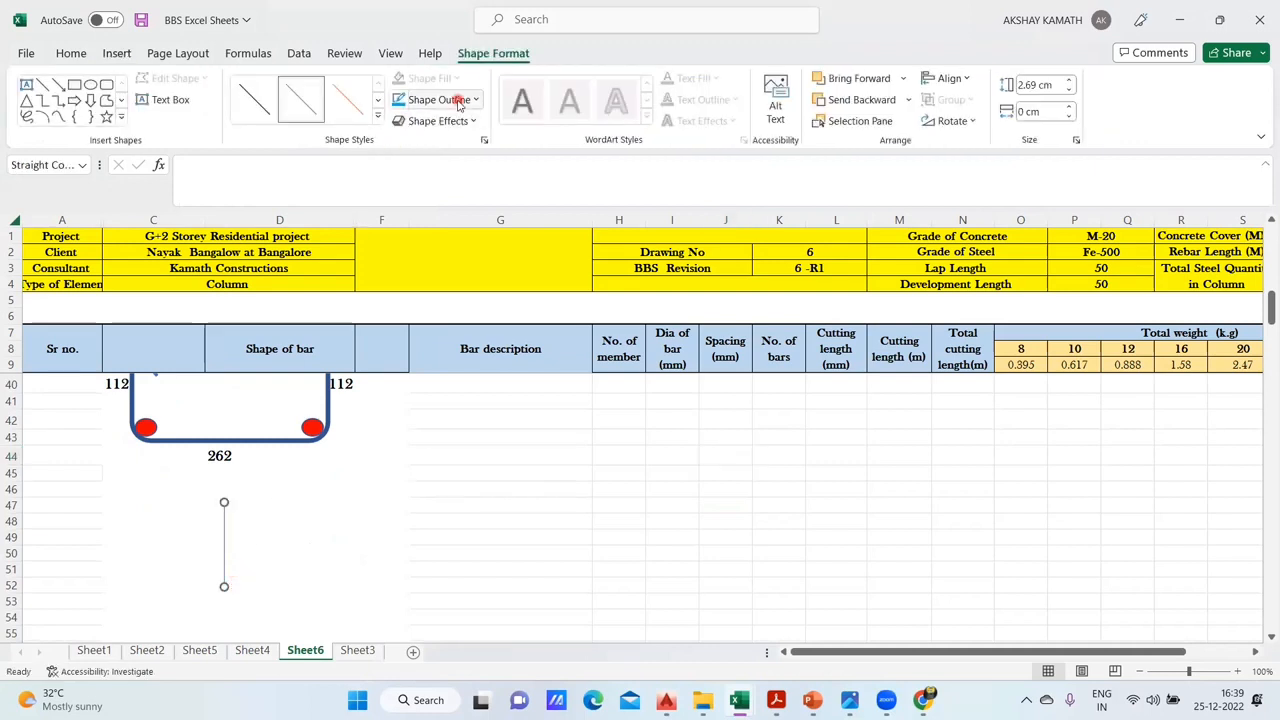
{"action": "left_click", "coordinate": [459, 104]}
{"action": "mouse_move", "coordinate": [440, 356]}
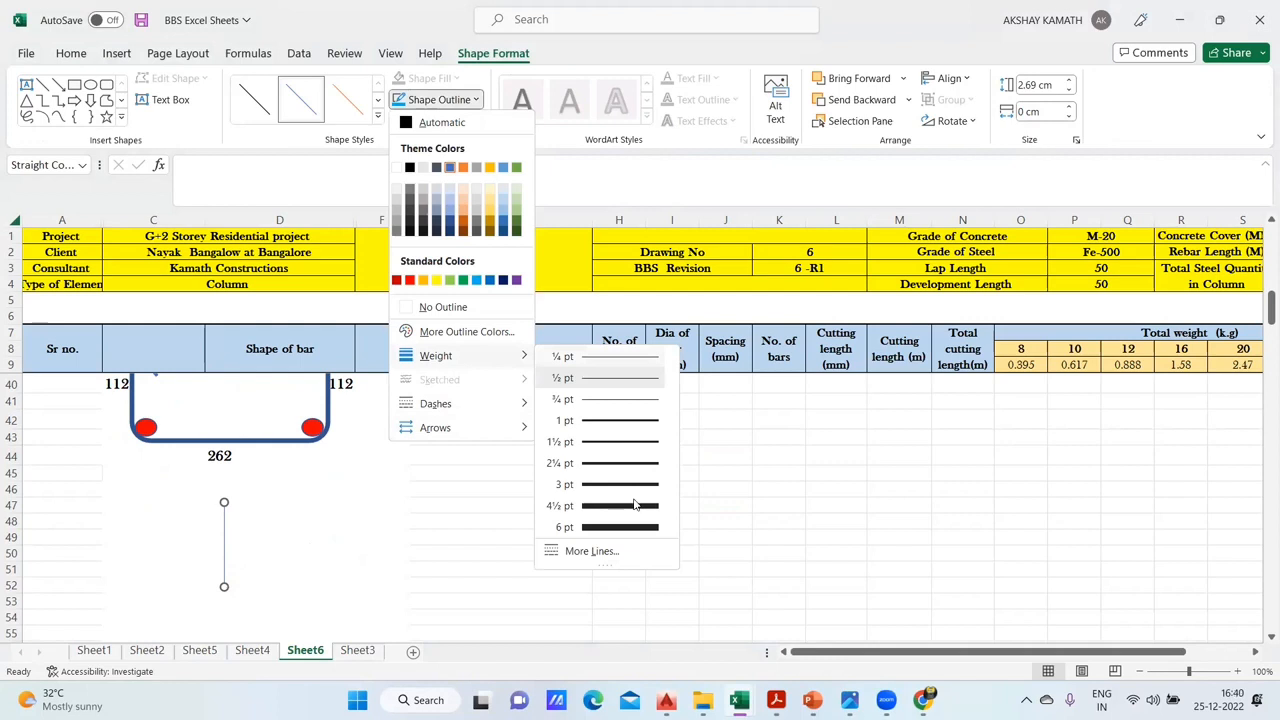
{"action": "left_click", "coordinate": [634, 505]}
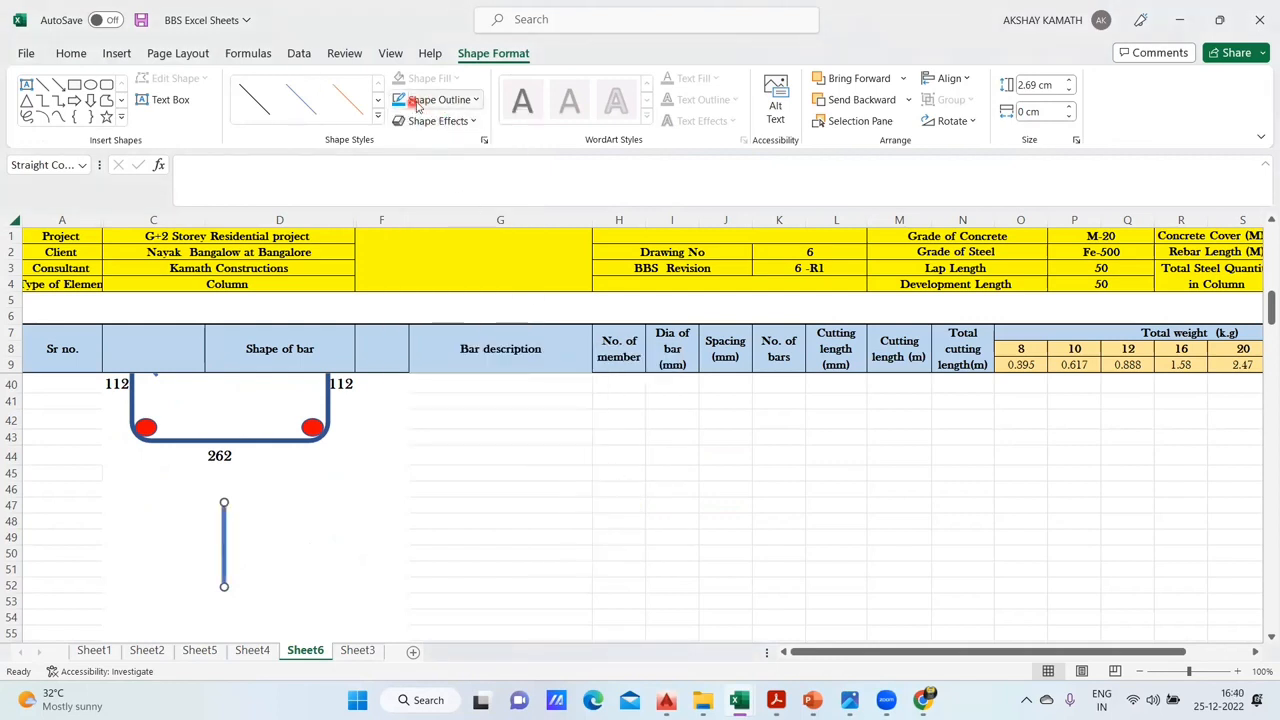
- Change the vertical link line's outline colour to the standard light blue
{"action": "left_click", "coordinate": [418, 102]}
{"action": "left_click", "coordinate": [451, 454]}
{"action": "left_click", "coordinate": [463, 540]}
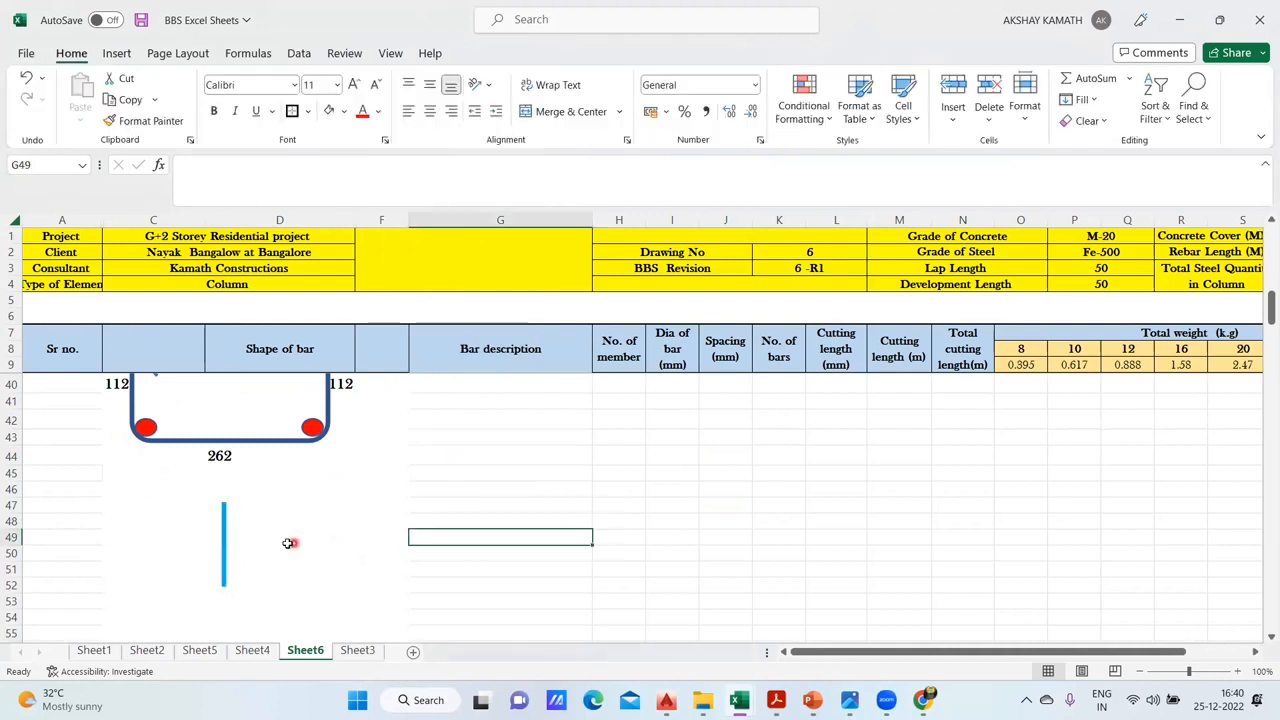
- Set the vertical link line's outline to the medium blue theme colour
{"action": "left_click", "coordinate": [224, 545]}
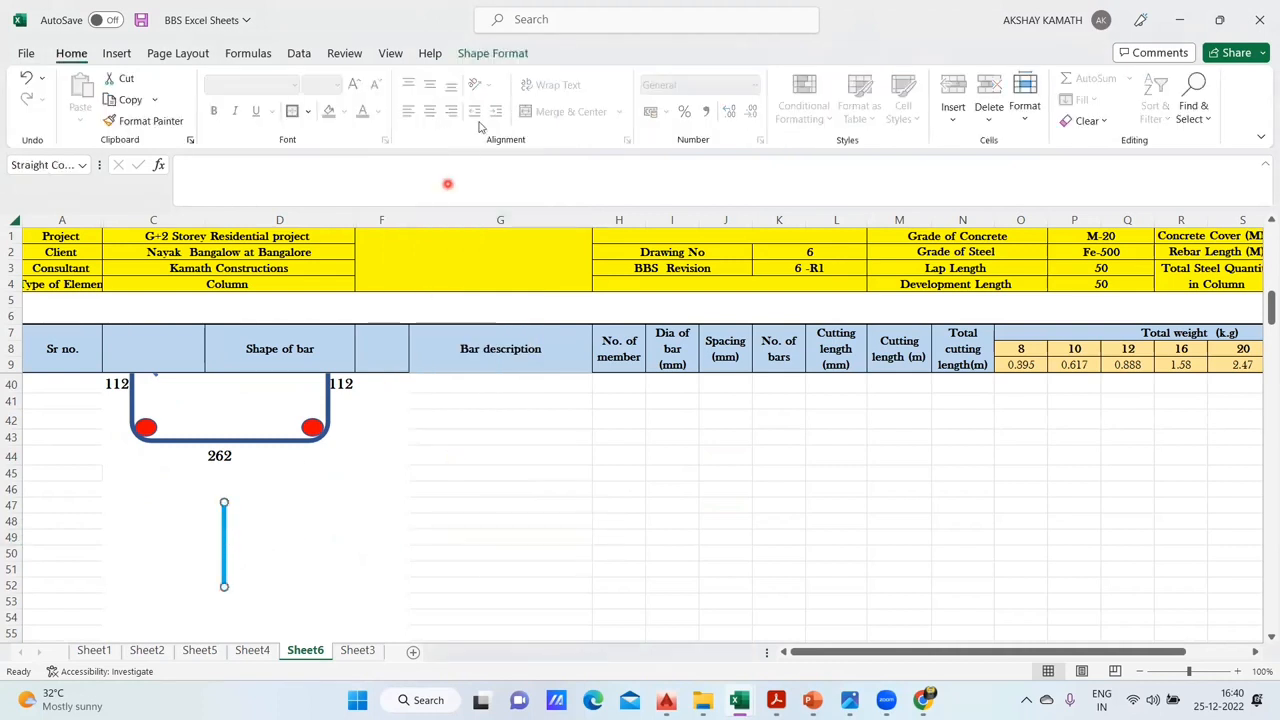
{"action": "left_click", "coordinate": [478, 57]}
{"action": "left_click", "coordinate": [423, 100]}
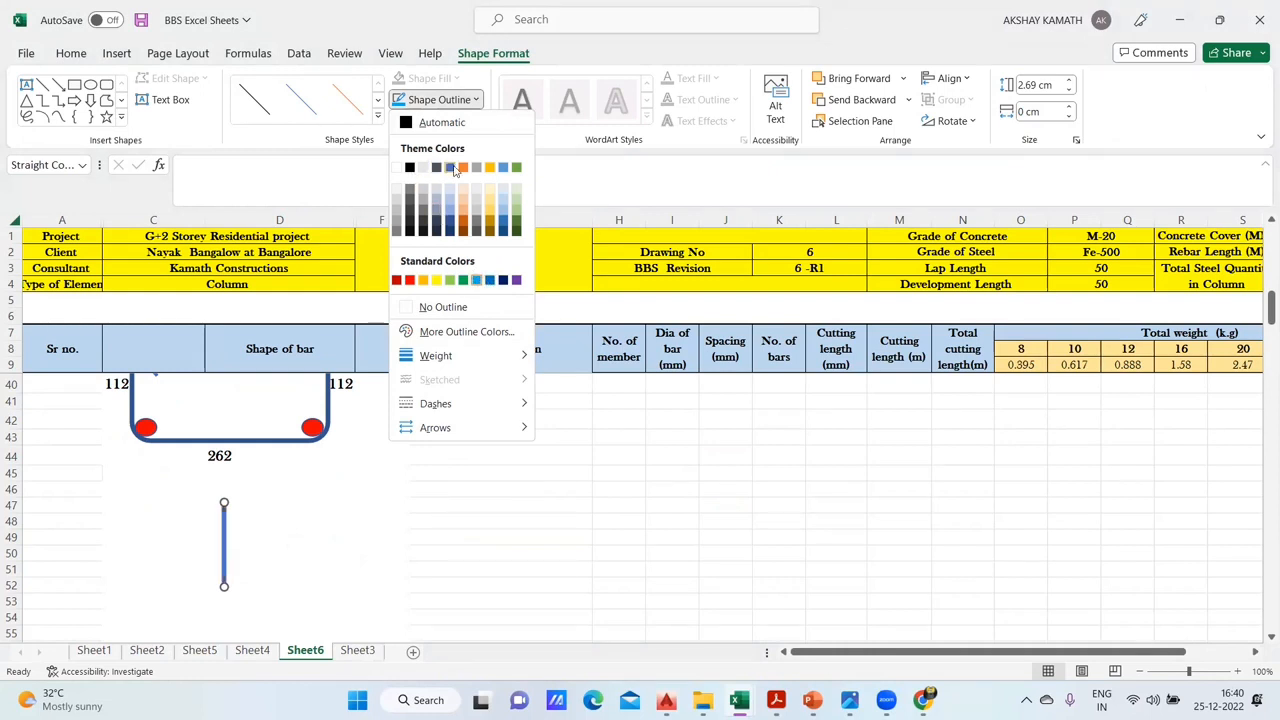
{"action": "left_click", "coordinate": [432, 541]}
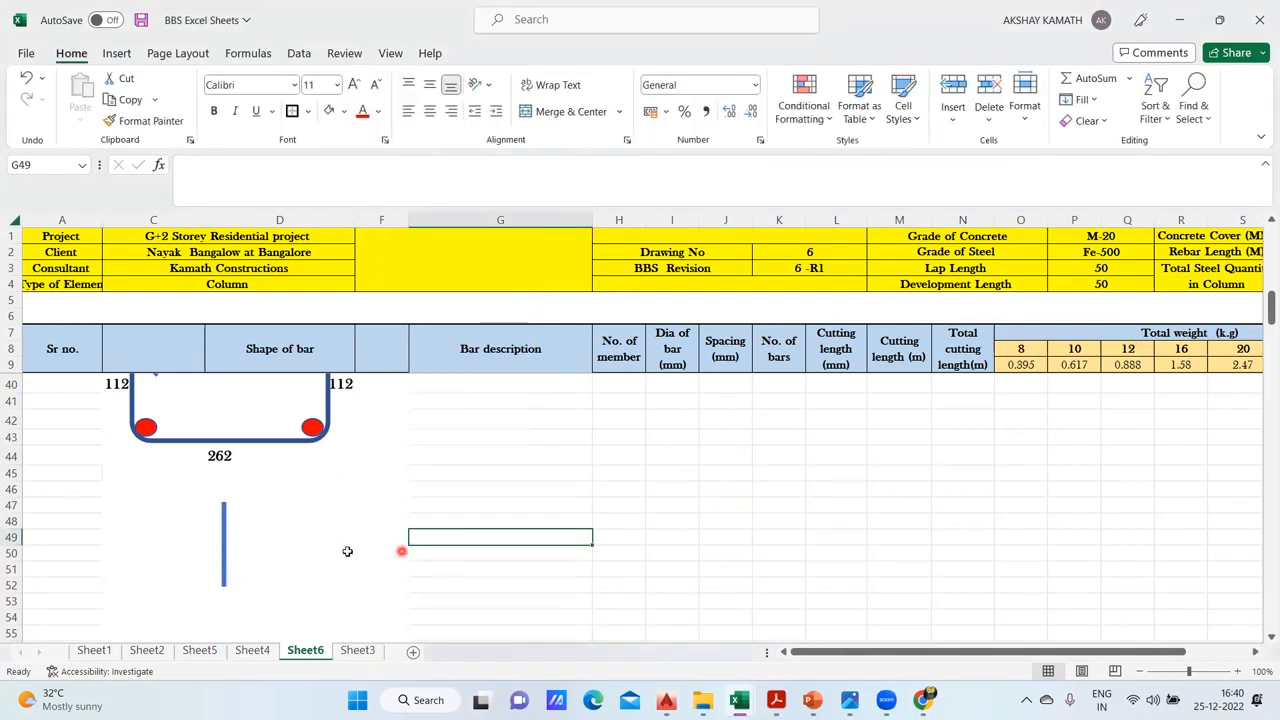
- Try to form the link's two end hooks with short slanted copies of the vertical line
{"action": "left_click", "coordinate": [116, 53]}
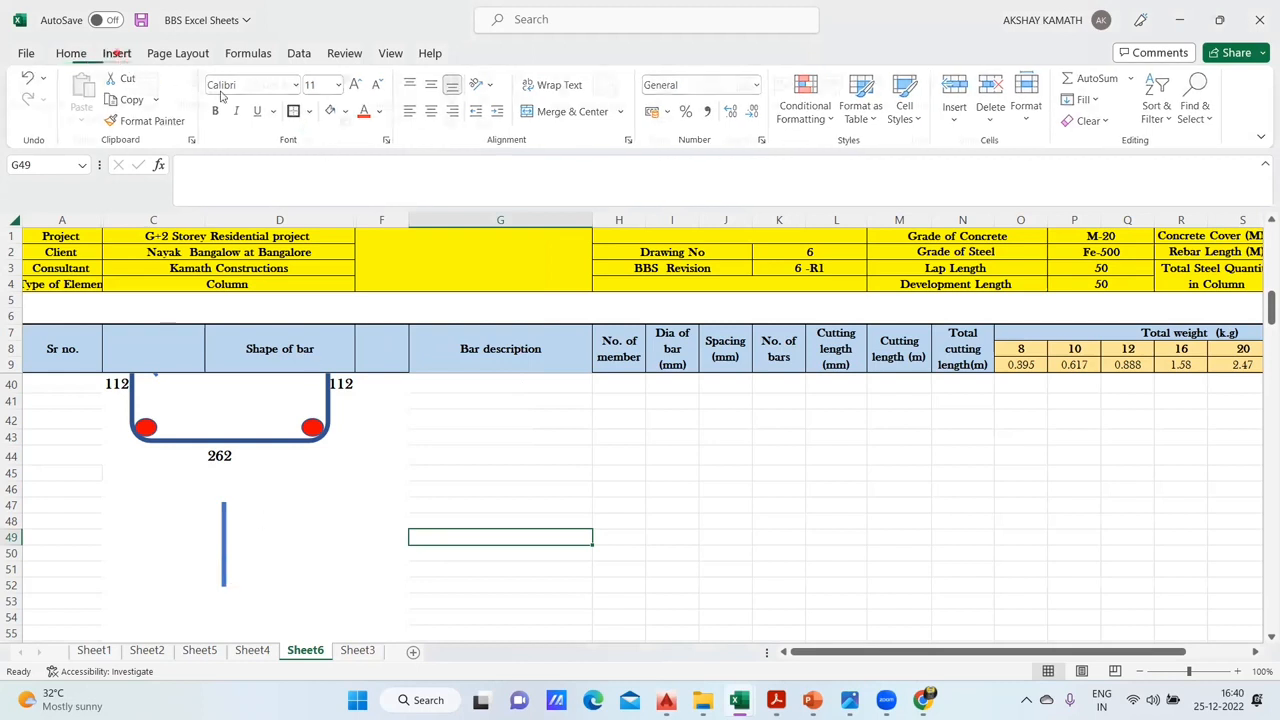
{"action": "left_click", "coordinate": [211, 104]}
{"action": "left_click", "coordinate": [226, 538]}
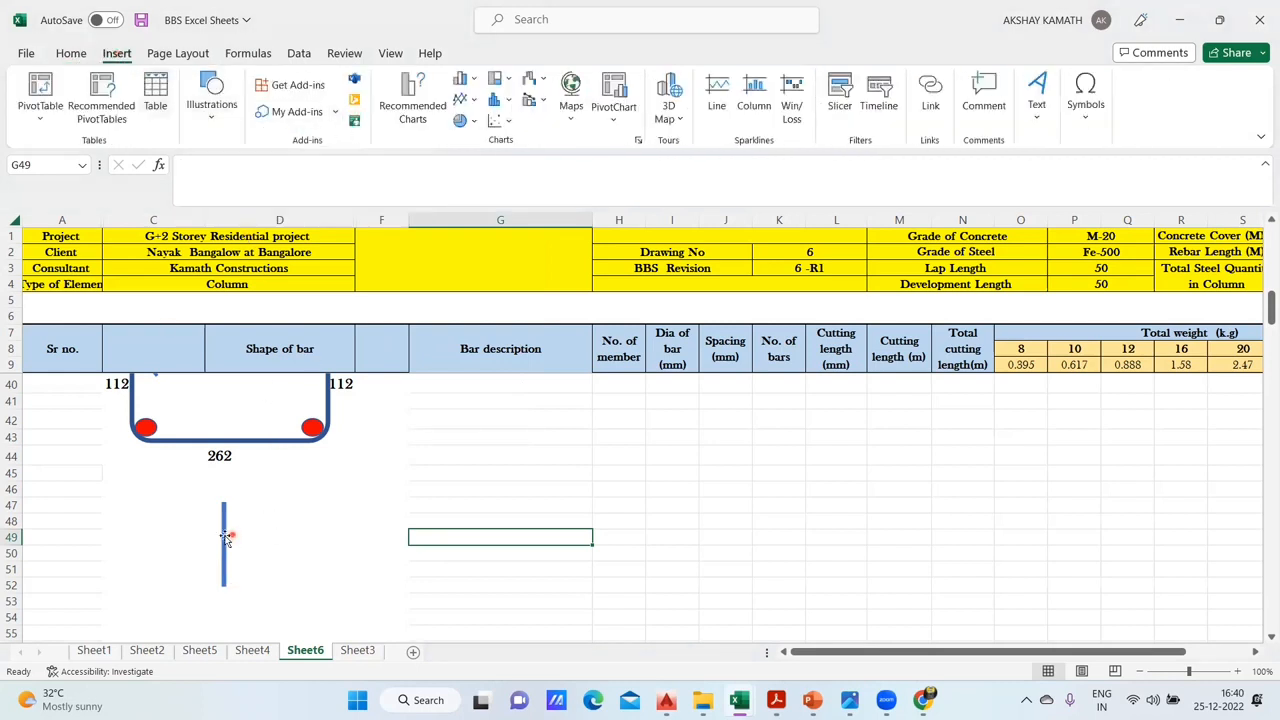
{"action": "left_click", "coordinate": [226, 538]}
{"action": "key", "text": "ctrl+c"}
{"action": "key", "text": "ctrl+v"}
{"action": "left_click_drag", "start_coordinate": [240, 538], "coordinate": [272, 519]}
{"action": "left_click_drag", "start_coordinate": [266, 575], "coordinate": [212, 513]}
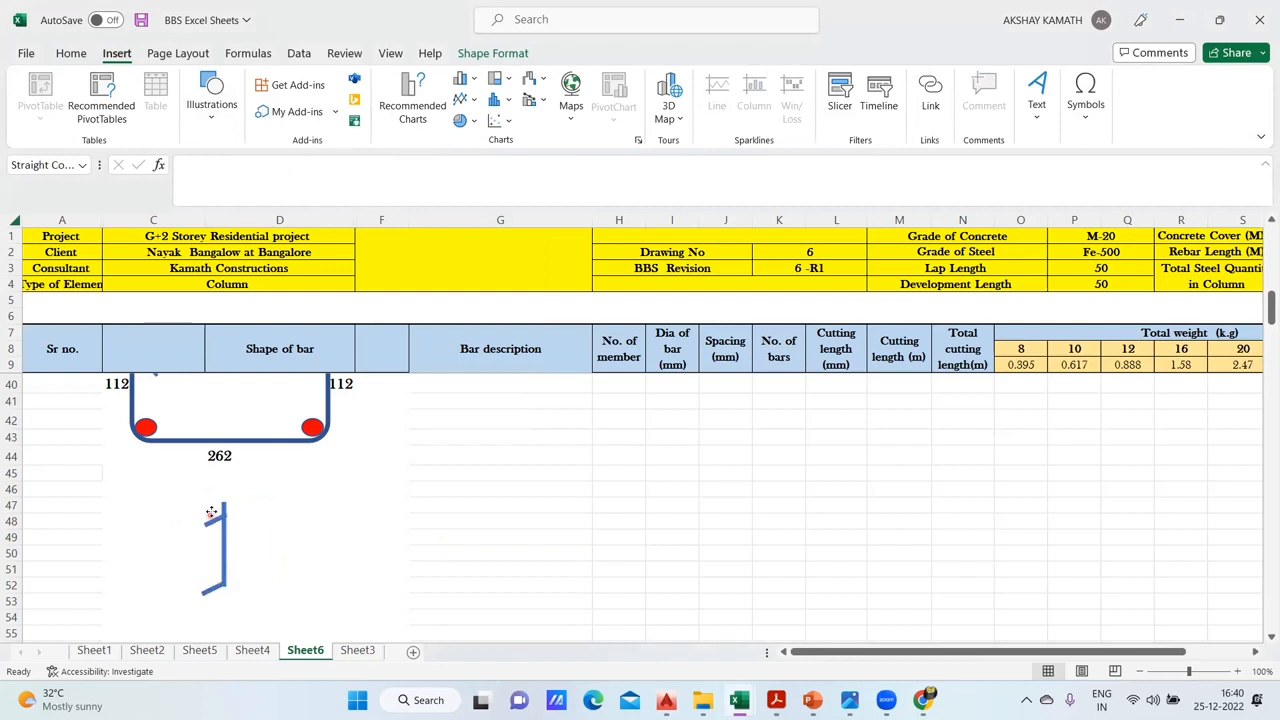
- Try to re-angle the lower hook so it slants up and away from the link line's lower end
{"action": "left_click", "coordinate": [210, 592]}
{"action": "left_click_drag", "start_coordinate": [202, 594], "coordinate": [207, 570]}
{"action": "left_click", "coordinate": [251, 521]}
{"action": "left_click", "coordinate": [358, 570]}
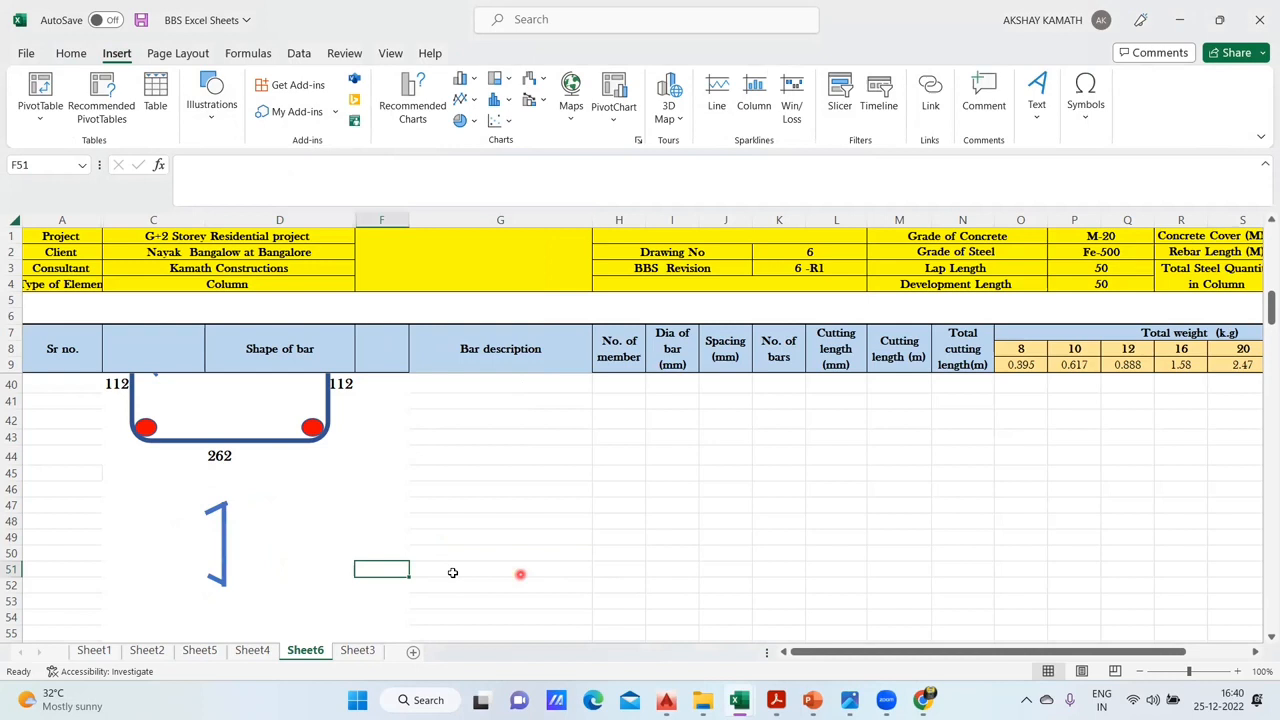
- Delete both short hook lines from the ends of the vertical link line
{"action": "left_click", "coordinate": [215, 508]}
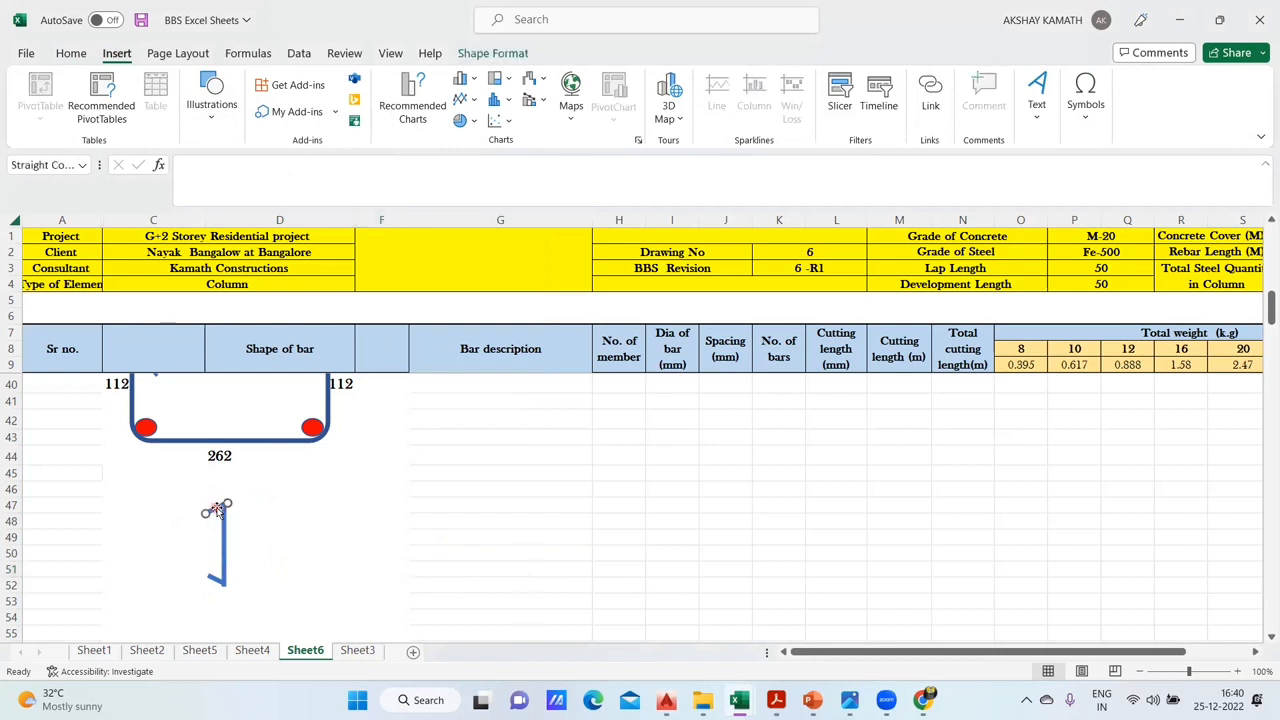
{"action": "key", "text": "Delete"}
{"action": "left_click", "coordinate": [214, 579]}
{"action": "key", "text": "Delete"}
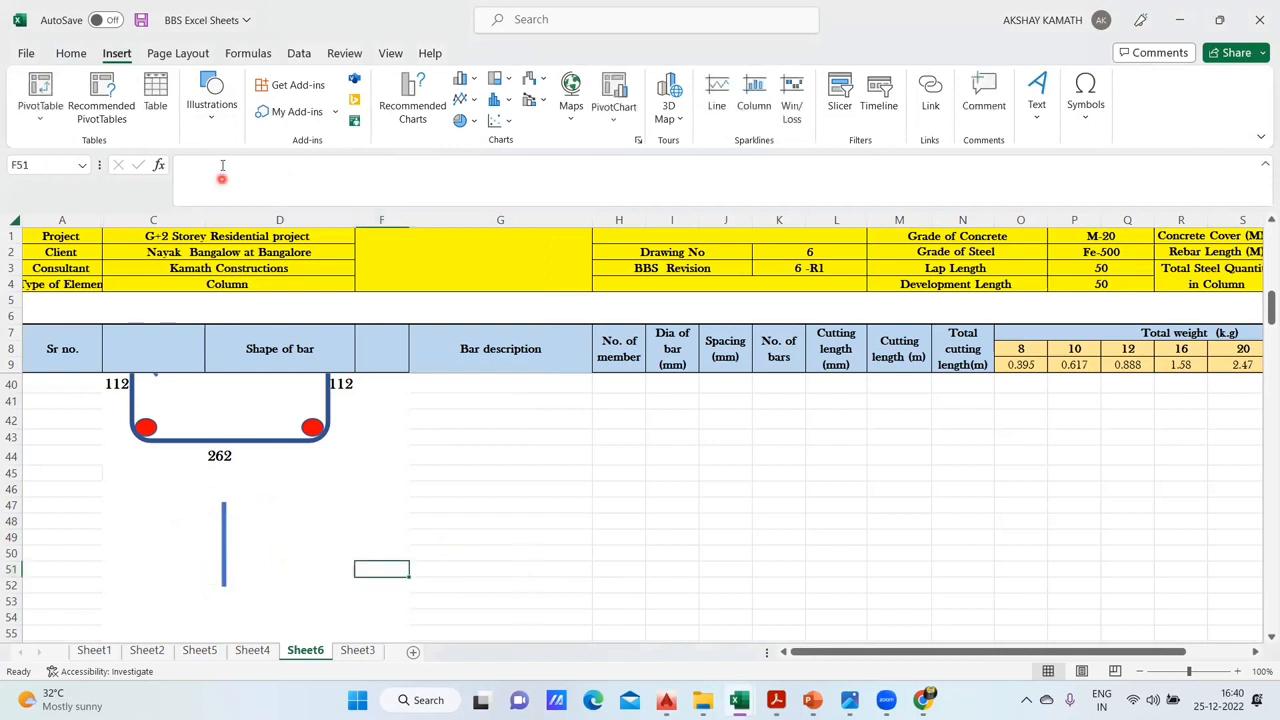
- Start inserting an arc shape at the upper end of the vertical link line
{"action": "left_click", "coordinate": [213, 108]}
{"action": "left_click", "coordinate": [242, 196]}
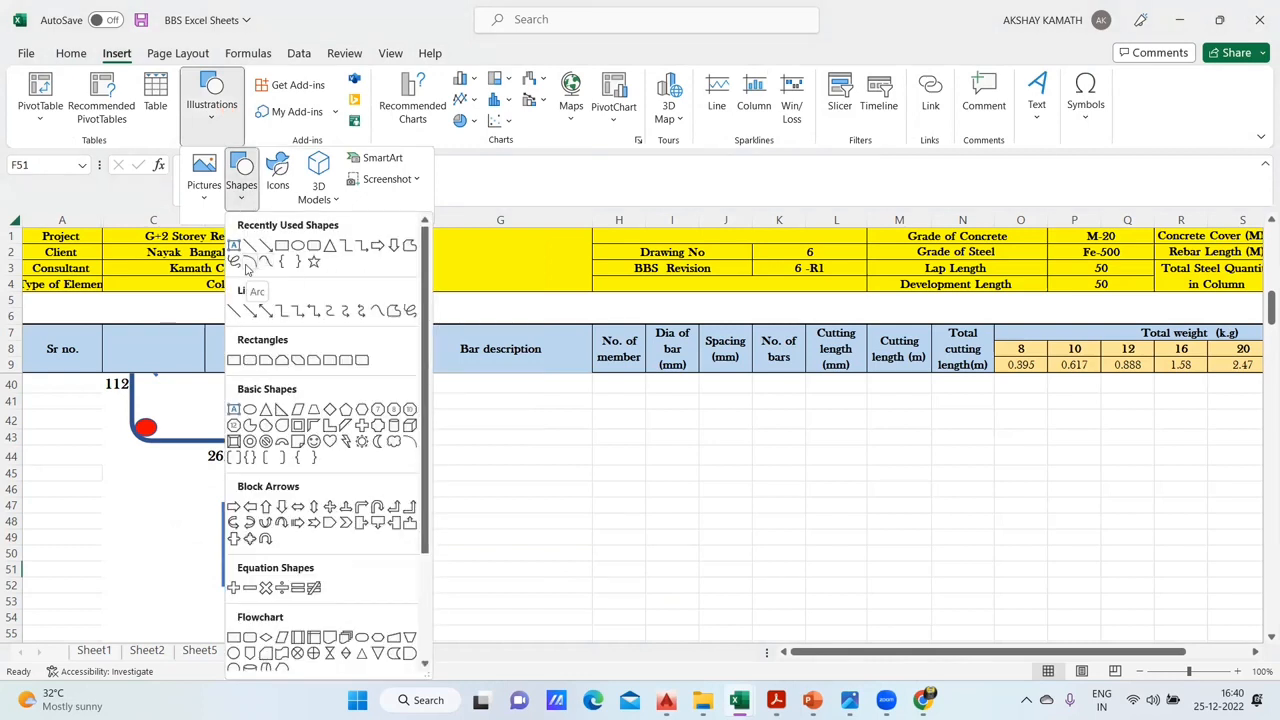
{"action": "left_click", "coordinate": [247, 266]}
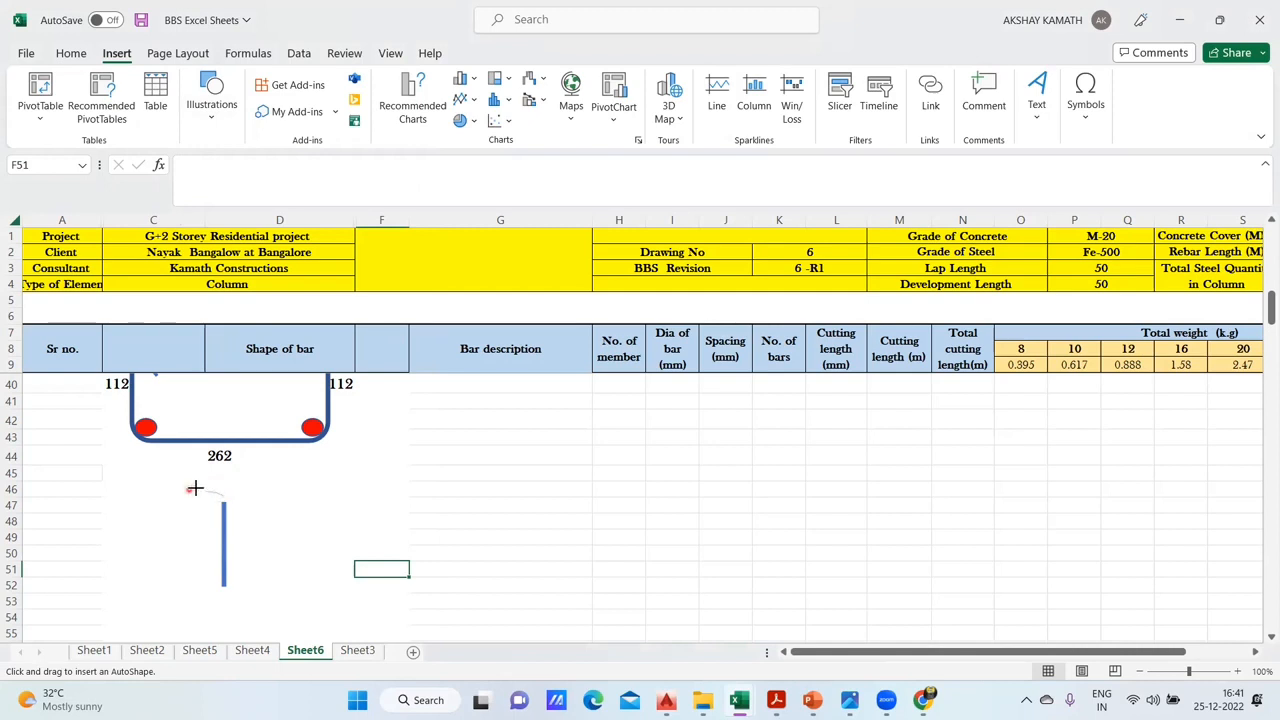
- Try an arc and a freeform outline for the hook at the vertical link line's upper end, removing both
{"action": "mouse_move", "coordinate": [194, 486]}
{"action": "left_mouse_down"}
{"action": "mouse_move", "coordinate": [215, 520]}
{"action": "mouse_move", "coordinate": [214, 496]}
{"action": "left_mouse_up"}
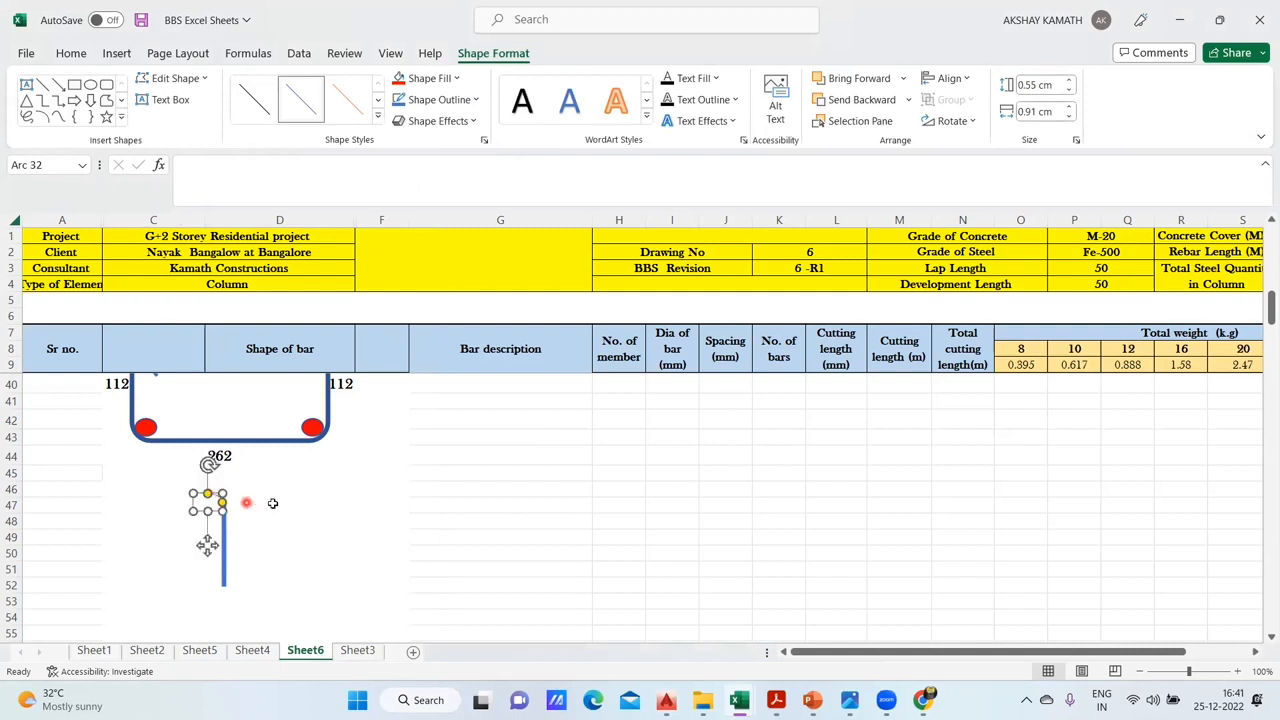
{"action": "key", "text": "Escape"}
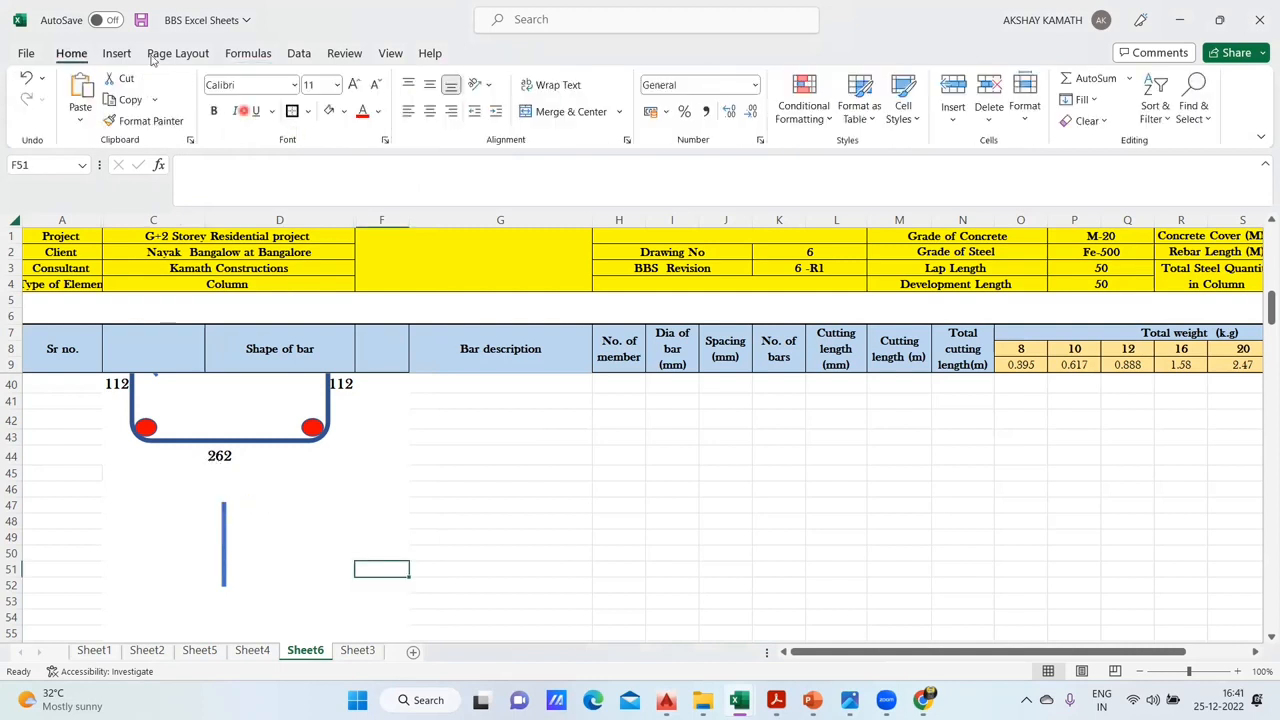
{"action": "left_click", "coordinate": [116, 53]}
{"action": "left_click", "coordinate": [211, 108]}
{"action": "left_click", "coordinate": [241, 180]}
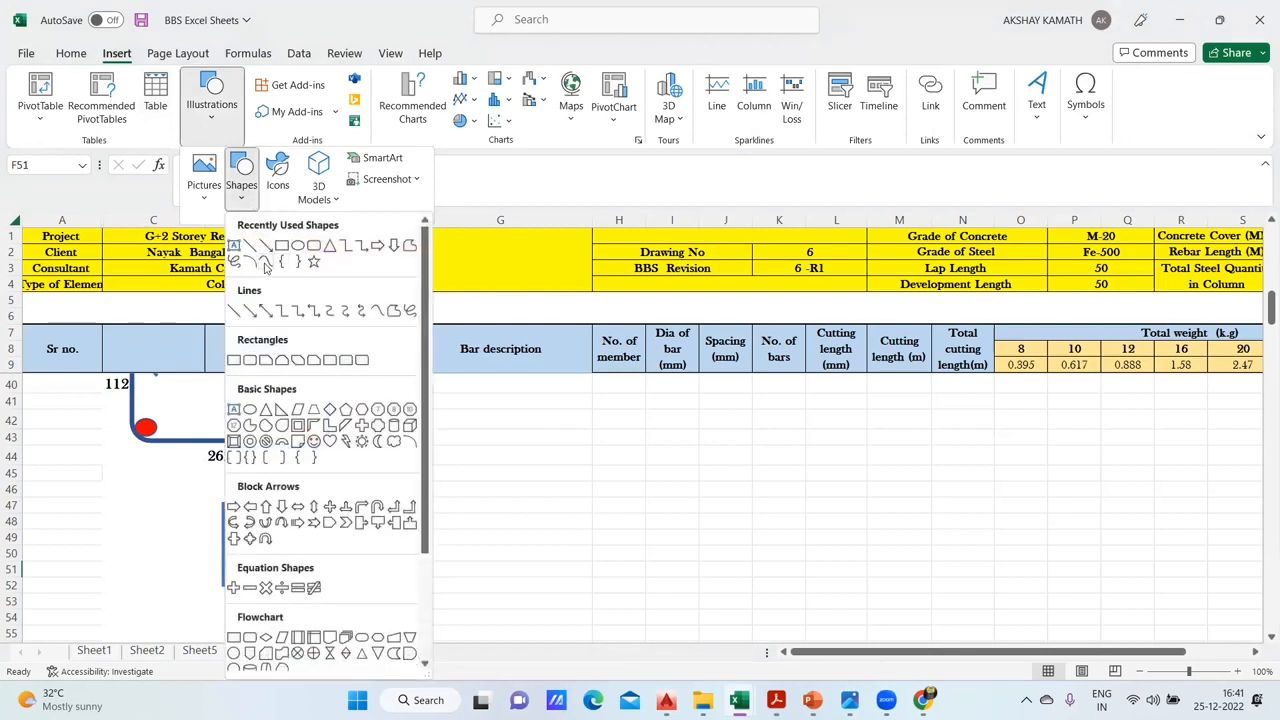
{"action": "left_click", "coordinate": [266, 263]}
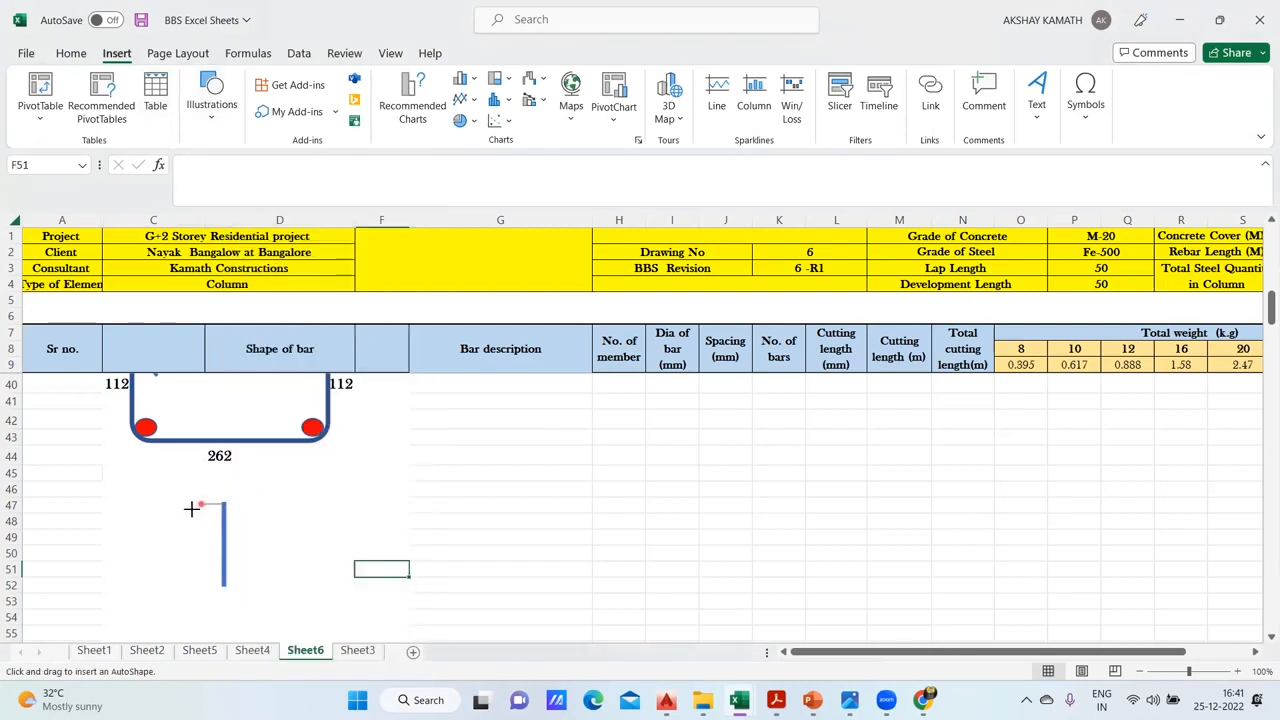
{"action": "left_click_drag", "start_coordinate": [191, 514], "coordinate": [194, 500]}
{"action": "left_click", "coordinate": [194, 515]}
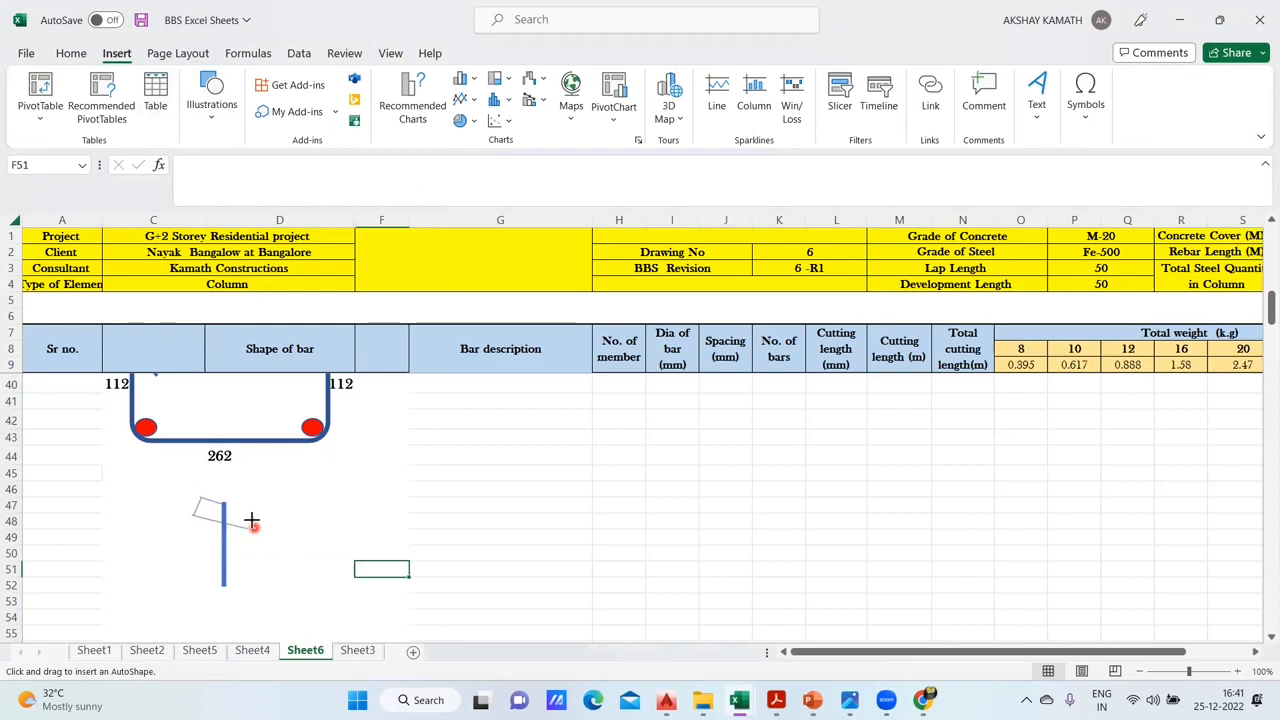
{"action": "double_click", "coordinate": [251, 523]}
{"action": "key", "text": "Delete"}
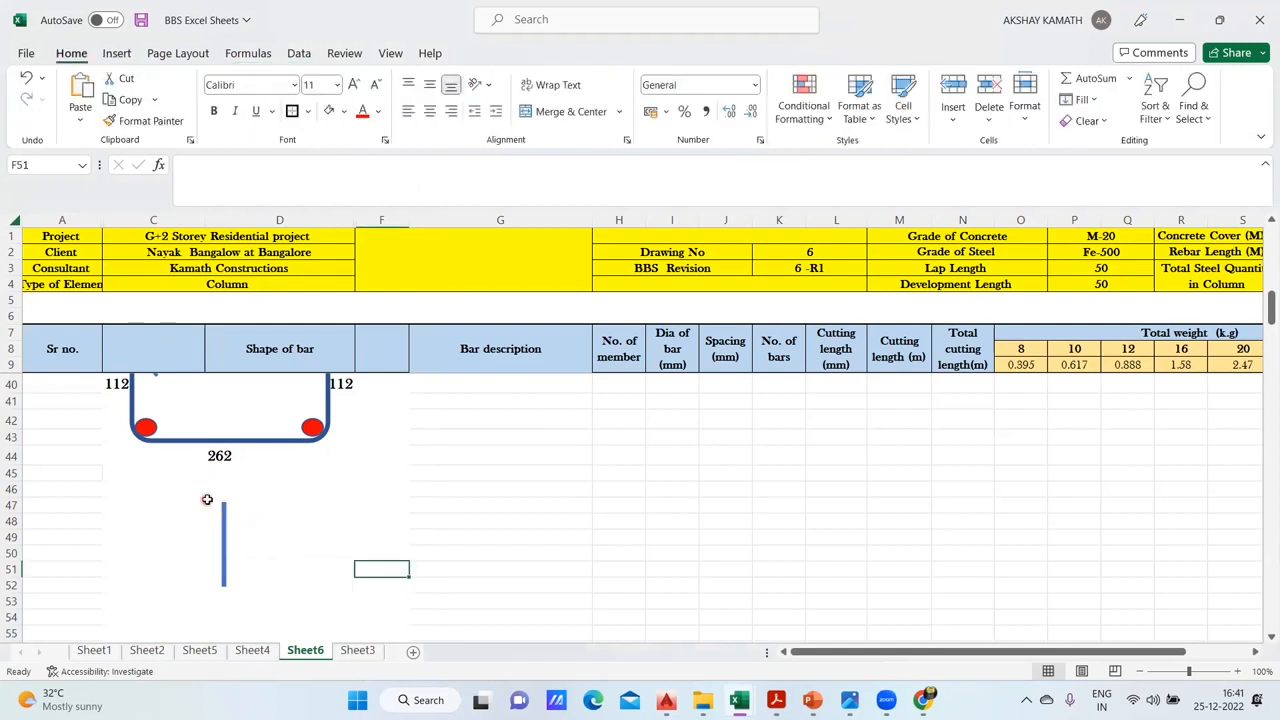
- Draw an arc about 0.57 cm high and 1.02 cm wide at the lower end of the vertical link line
{"action": "left_click", "coordinate": [125, 56]}
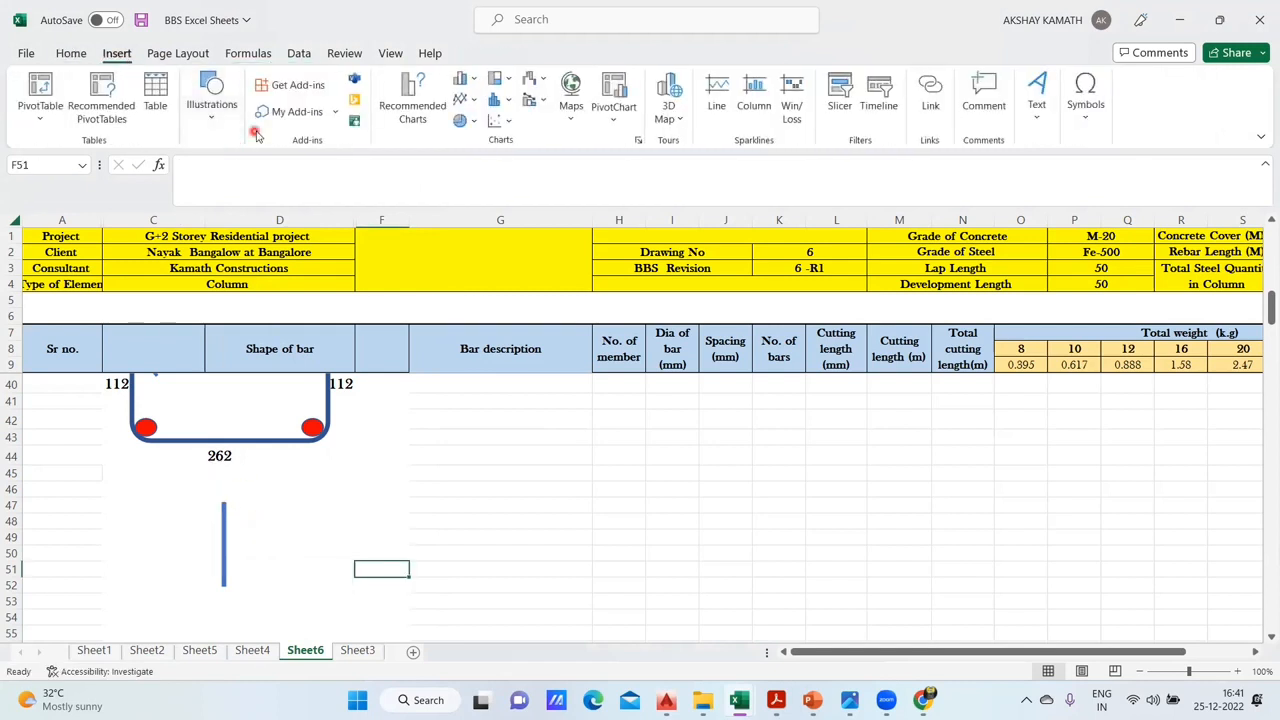
{"action": "left_click", "coordinate": [211, 100]}
{"action": "left_click", "coordinate": [241, 180]}
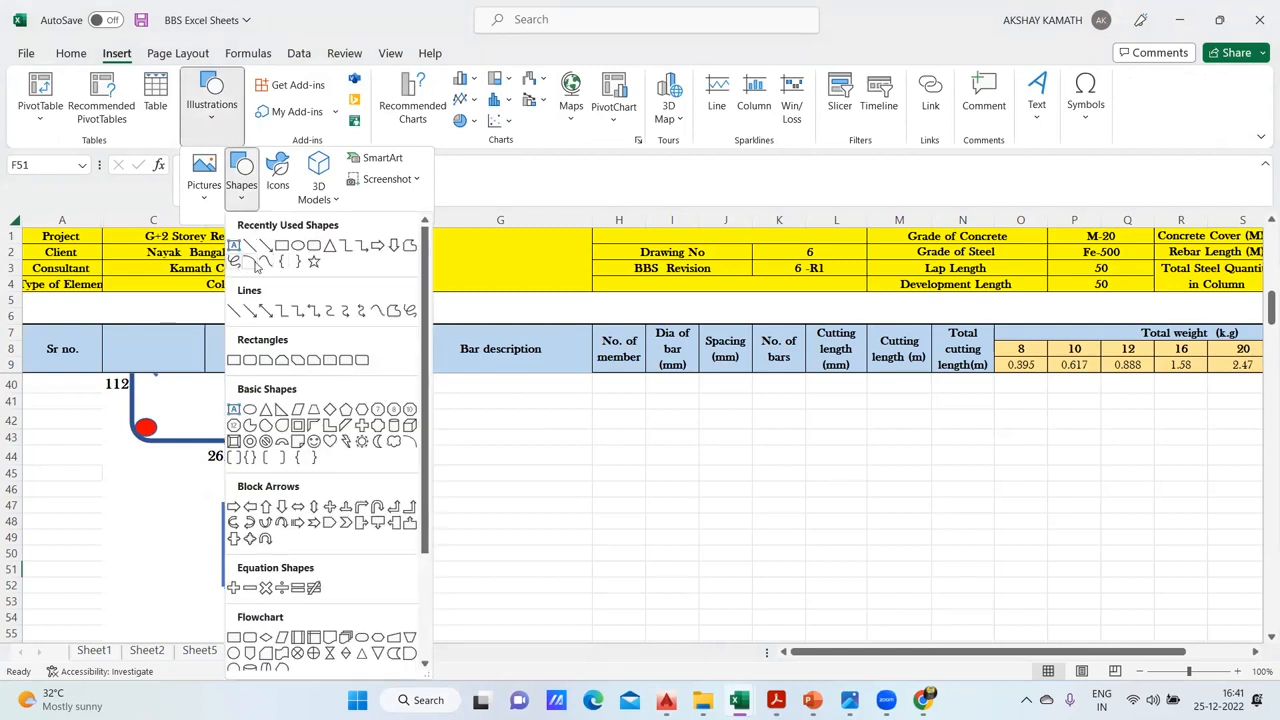
{"action": "left_click", "coordinate": [257, 265]}
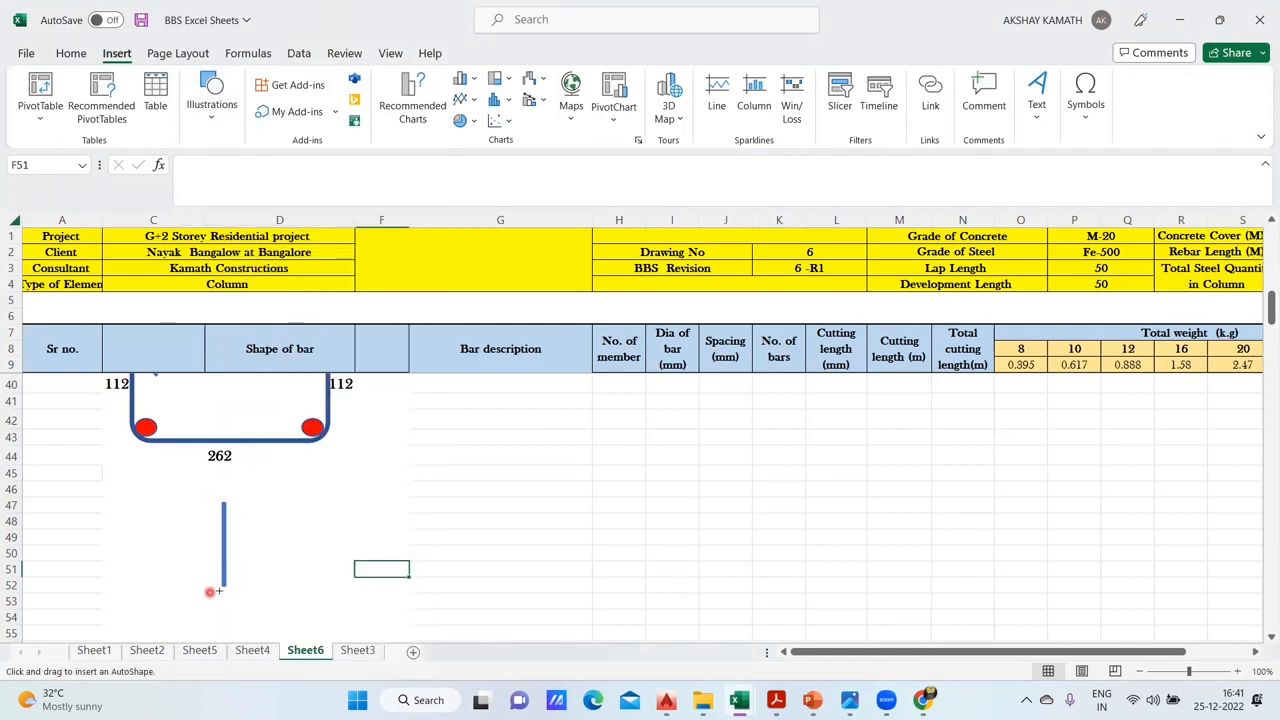
{"action": "left_click_drag", "start_coordinate": [176, 583], "coordinate": [214, 568]}
{"action": "left_click_drag", "start_coordinate": [253, 604], "coordinate": [253, 604]}
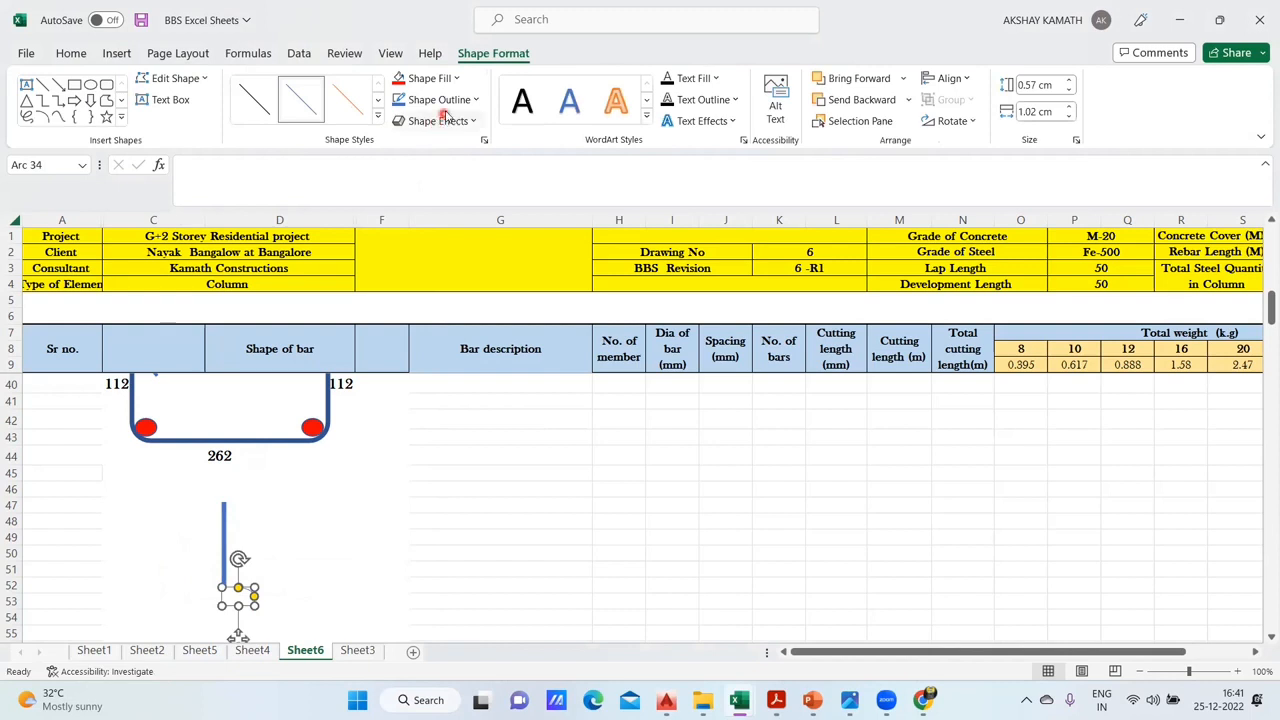
- Thicken the arc's outline to a weight of 6 pt
{"action": "left_click", "coordinate": [443, 120]}
{"action": "left_click", "coordinate": [443, 100]}
{"action": "mouse_move", "coordinate": [449, 358]}
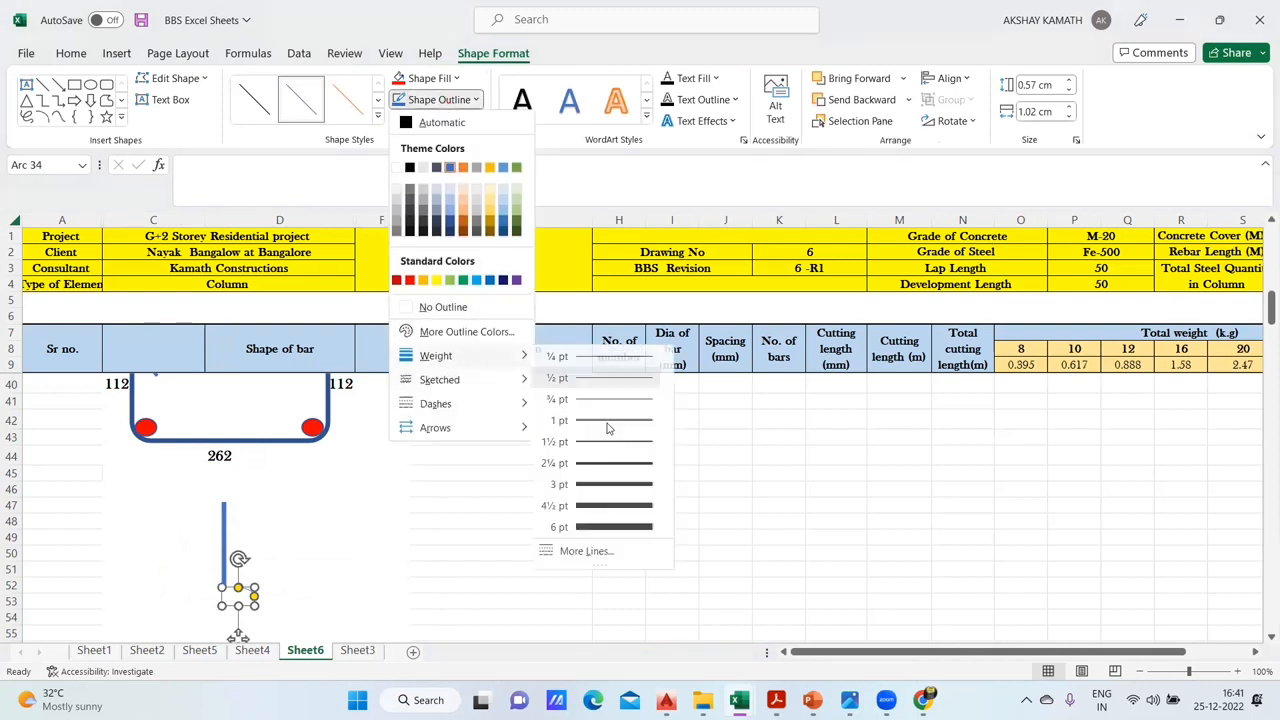
{"action": "left_click", "coordinate": [620, 527]}
{"action": "left_click", "coordinate": [384, 553]}
- Rotate the thick arc and fit it to the link line's lower end as a hook pointing left
{"action": "left_click", "coordinate": [208, 583]}
{"action": "left_click_drag", "start_coordinate": [162, 571], "coordinate": [208, 582]}
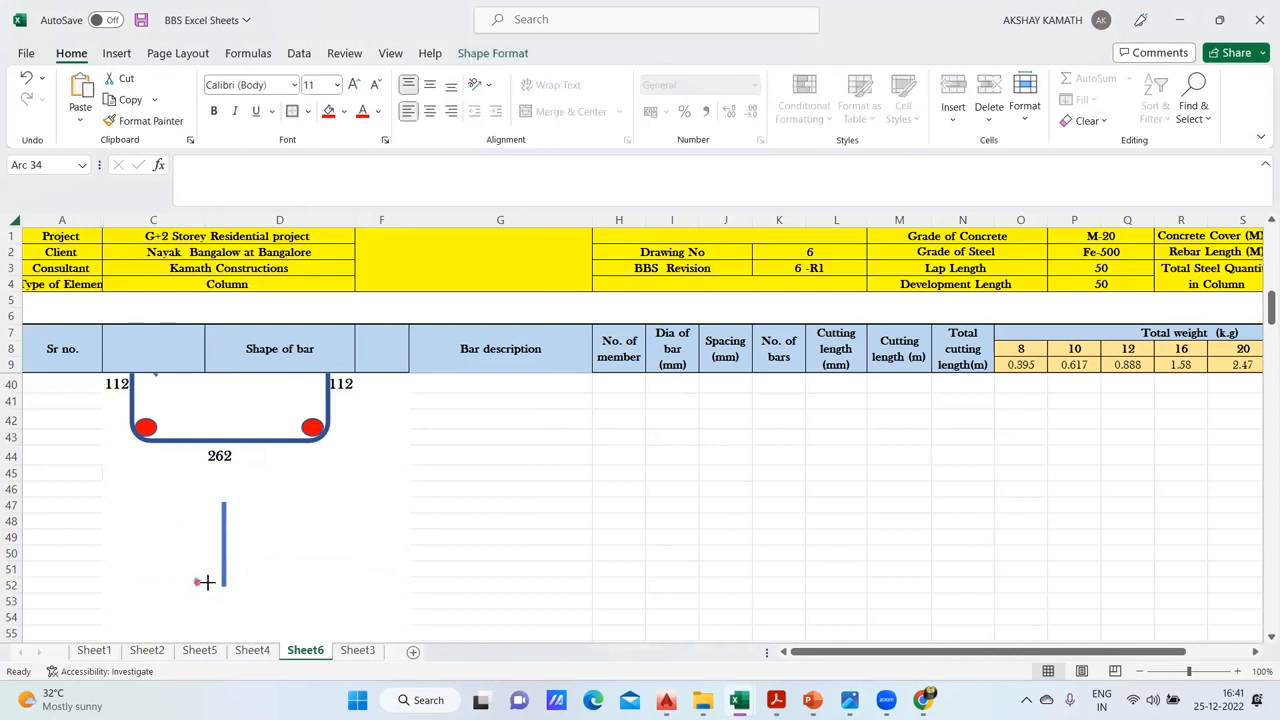
{"action": "left_click", "coordinate": [264, 591]}
{"action": "left_click", "coordinate": [206, 581]}
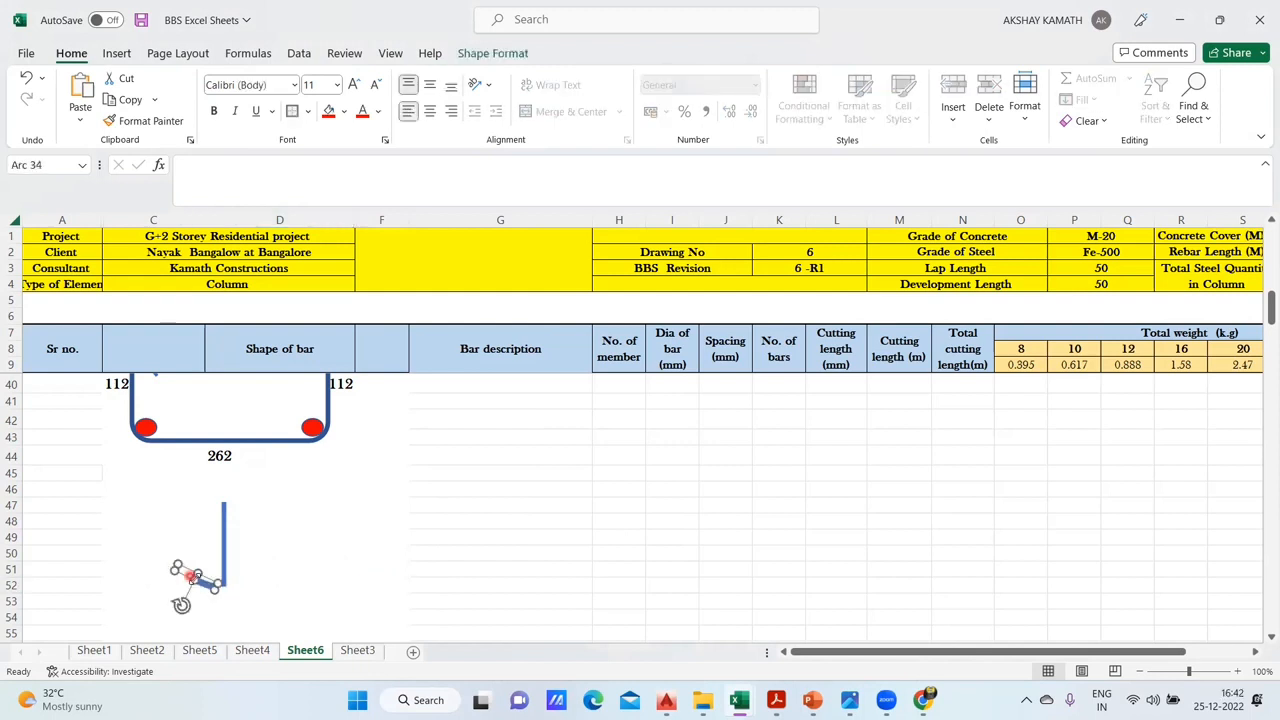
{"action": "left_click", "coordinate": [218, 598]}
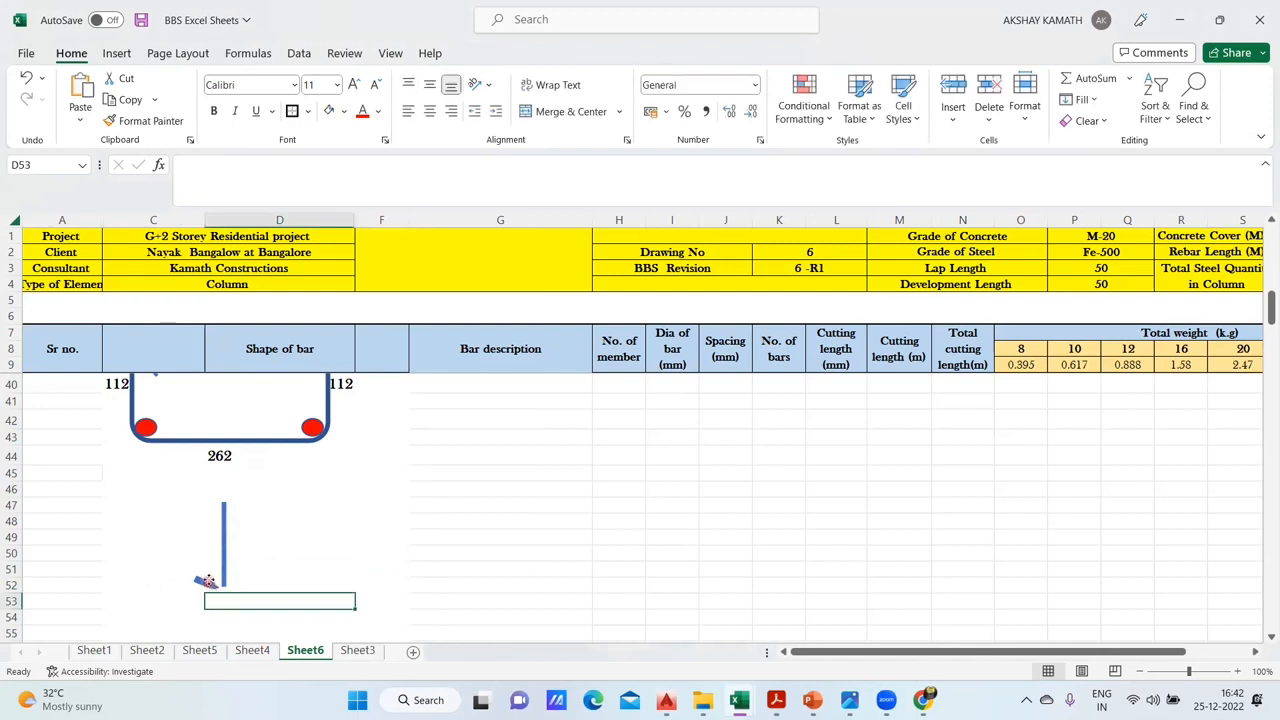
{"action": "left_click", "coordinate": [209, 581]}
{"action": "left_click", "coordinate": [216, 582]}
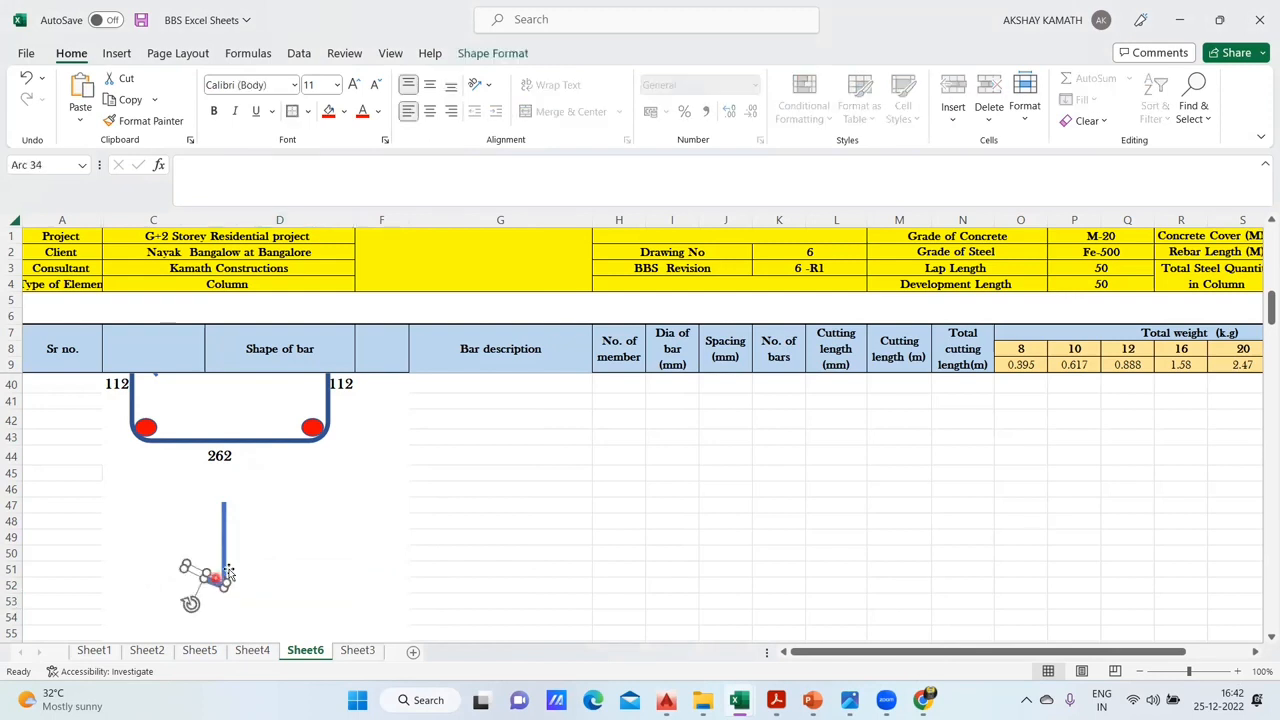
{"action": "mouse_move", "coordinate": [211, 572]}
{"action": "left_mouse_down"}
{"action": "mouse_move", "coordinate": [220, 498]}
{"action": "mouse_move", "coordinate": [201, 540]}
{"action": "mouse_move", "coordinate": [204, 584]}
{"action": "left_mouse_up"}
- Duplicate the hook arc and rotate one copy onto the link line's upper end so it curves down to the left
{"action": "left_click", "coordinate": [283, 567]}
{"action": "left_click", "coordinate": [343, 524]}
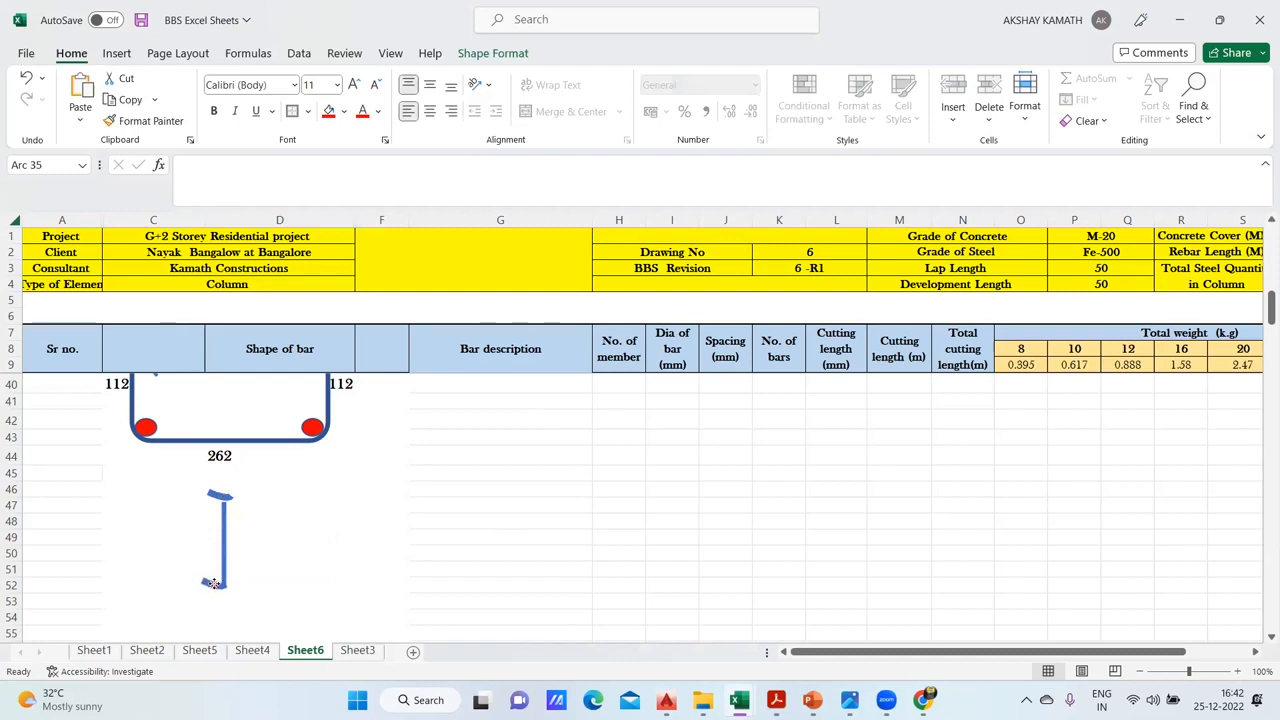
{"action": "left_click", "coordinate": [219, 498]}
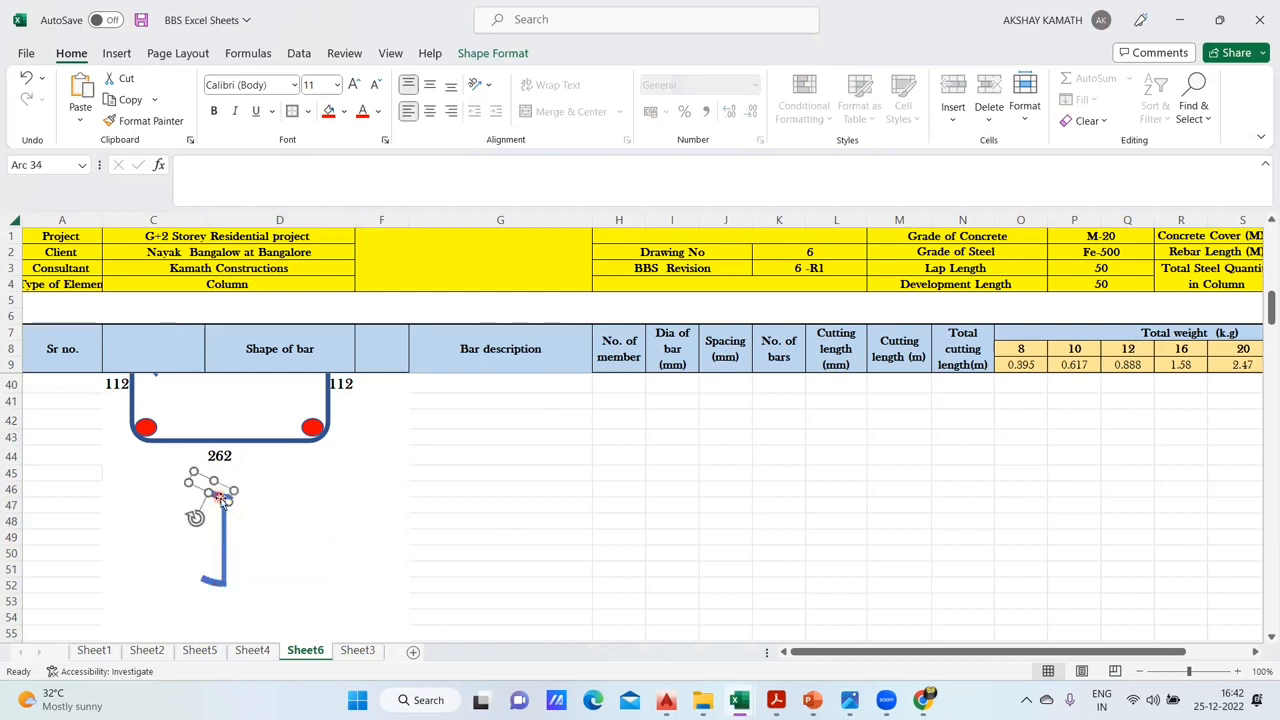
{"action": "left_click_drag", "start_coordinate": [205, 493], "coordinate": [178, 508]}
{"action": "left_click_drag", "start_coordinate": [221, 468], "coordinate": [202, 504]}
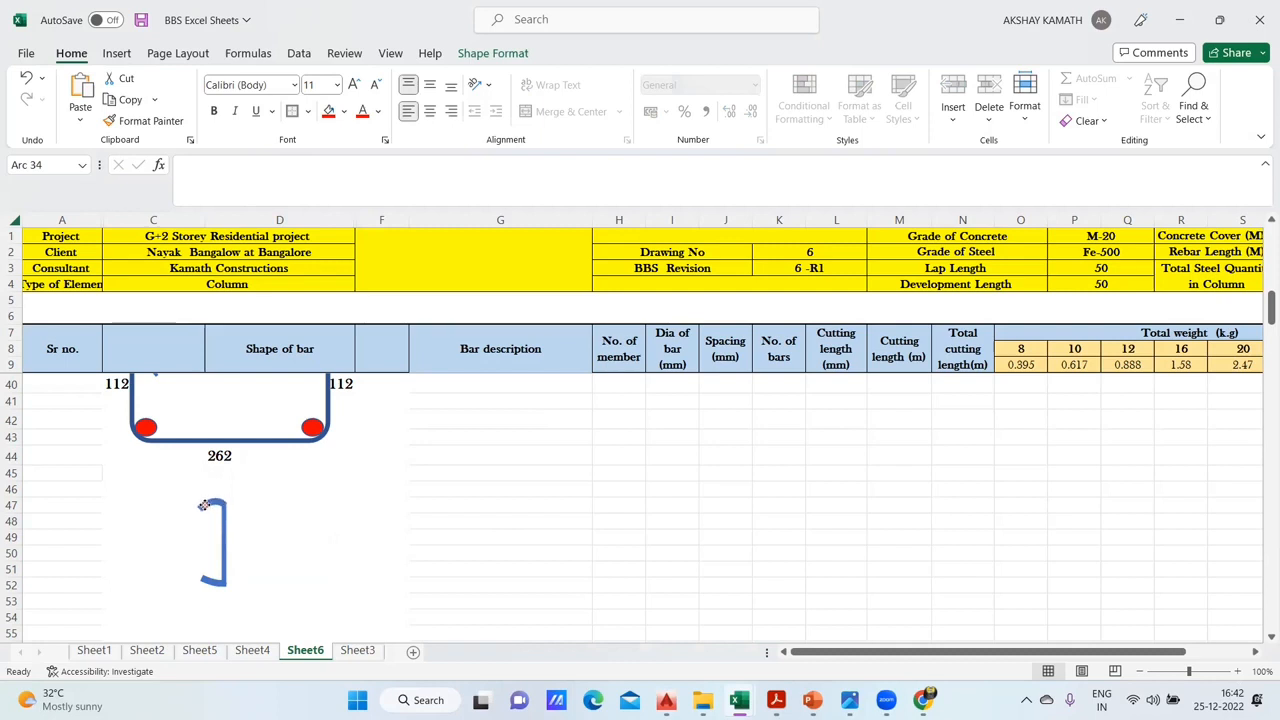
- Enlarge and rotate the lower hook arc so it curves up to the left, mirroring the upper hook
{"action": "left_click", "coordinate": [283, 555]}
{"action": "left_click", "coordinate": [218, 584]}
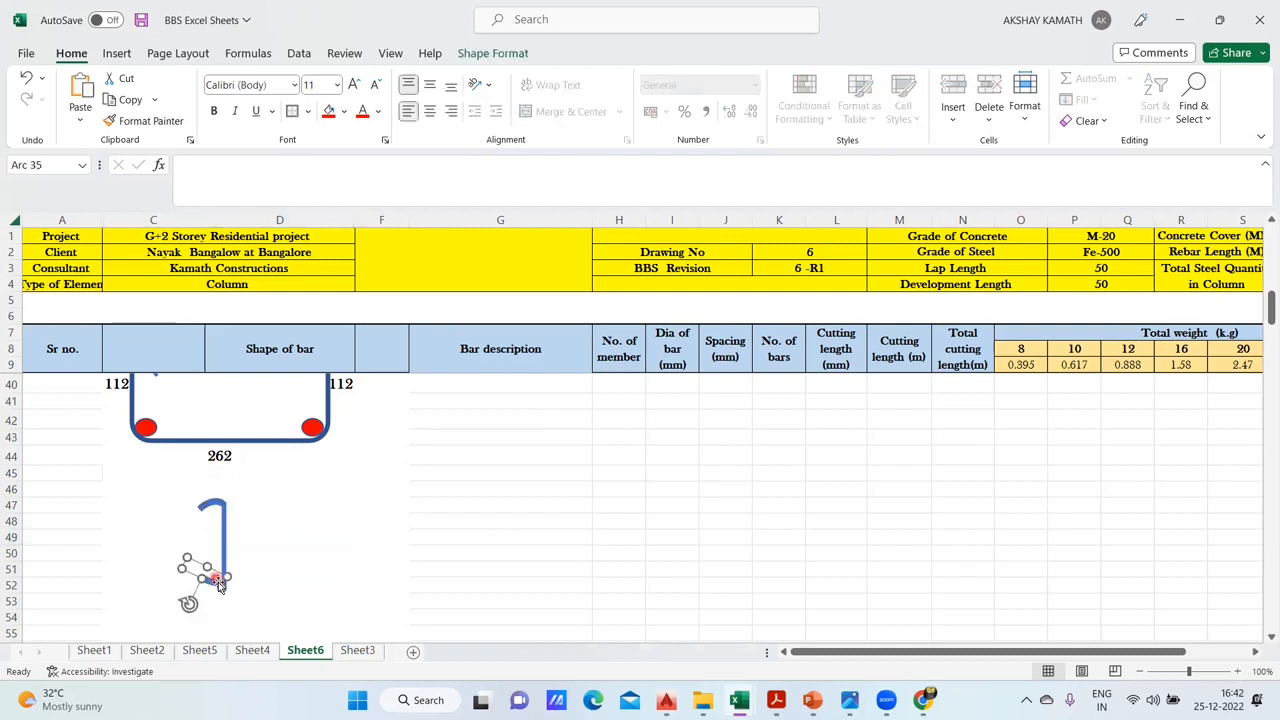
{"action": "left_click_drag", "start_coordinate": [210, 566], "coordinate": [232, 556]}
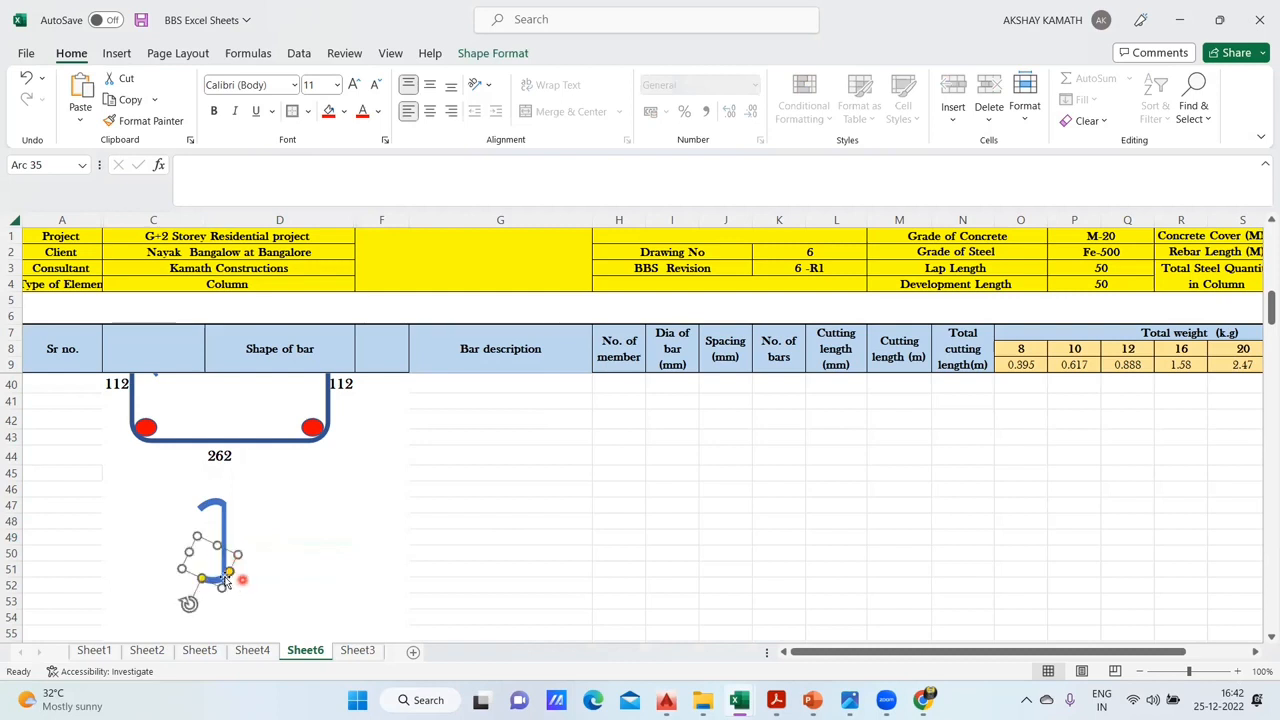
{"action": "mouse_move", "coordinate": [190, 602]}
{"action": "left_mouse_down"}
{"action": "mouse_move", "coordinate": [244, 613]}
{"action": "mouse_move", "coordinate": [279, 530]}
{"action": "mouse_move", "coordinate": [241, 534]}
{"action": "mouse_move", "coordinate": [193, 592]}
{"action": "mouse_move", "coordinate": [145, 581]}
{"action": "mouse_move", "coordinate": [200, 586]}
{"action": "mouse_move", "coordinate": [178, 584]}
{"action": "mouse_move", "coordinate": [183, 623]}
{"action": "mouse_move", "coordinate": [223, 620]}
{"action": "mouse_move", "coordinate": [206, 584]}
{"action": "left_mouse_up"}
{"action": "left_click", "coordinate": [320, 583]}
{"action": "left_click", "coordinate": [405, 521]}
{"action": "left_click", "coordinate": [578, 541]}
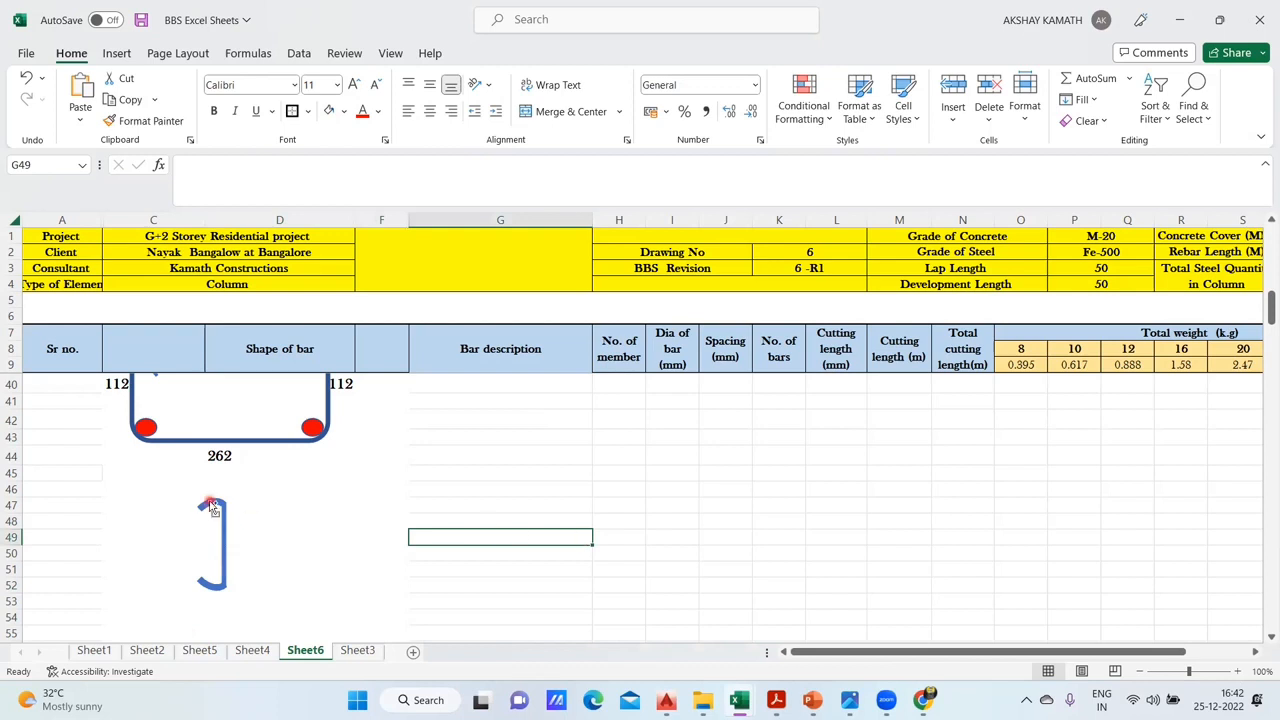
- Group the vertical link line and its two hook arcs into one object
{"action": "left_click", "coordinate": [222, 550]}
{"action": "left_click", "coordinate": [214, 590], "text": "ctrl"}
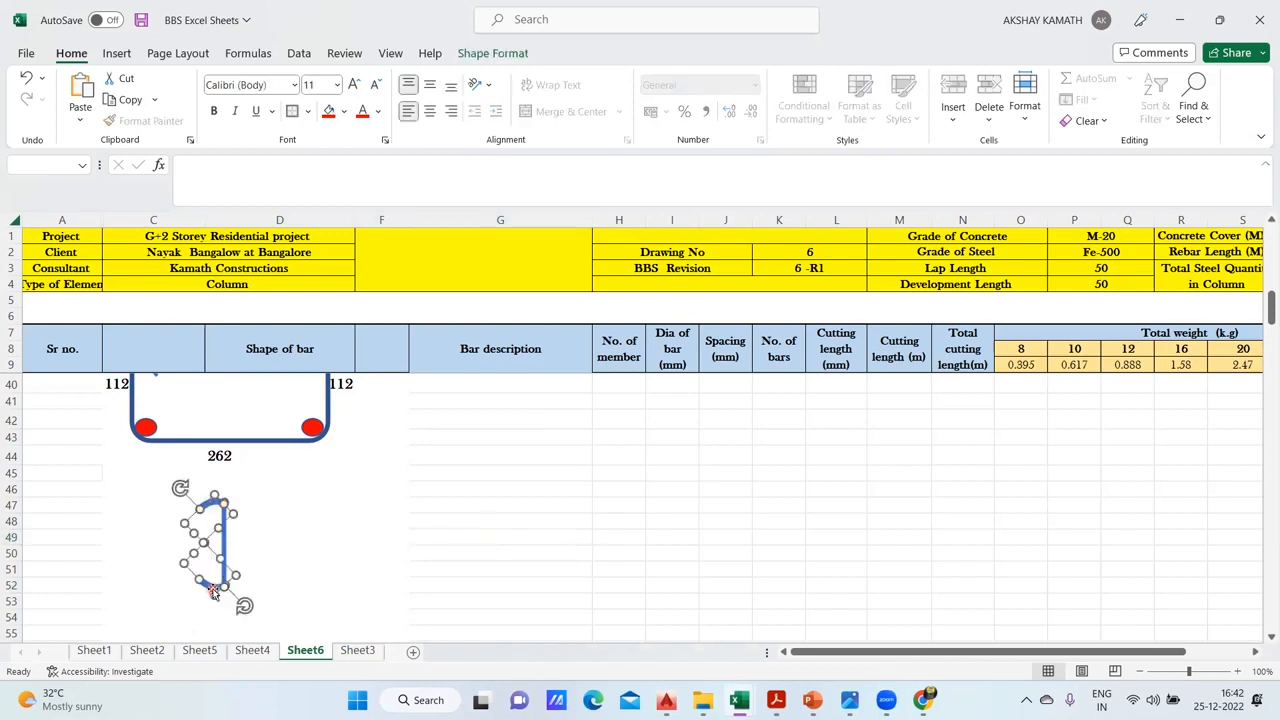
{"action": "right_click", "coordinate": [214, 592]}
{"action": "mouse_move", "coordinate": [357, 376]}
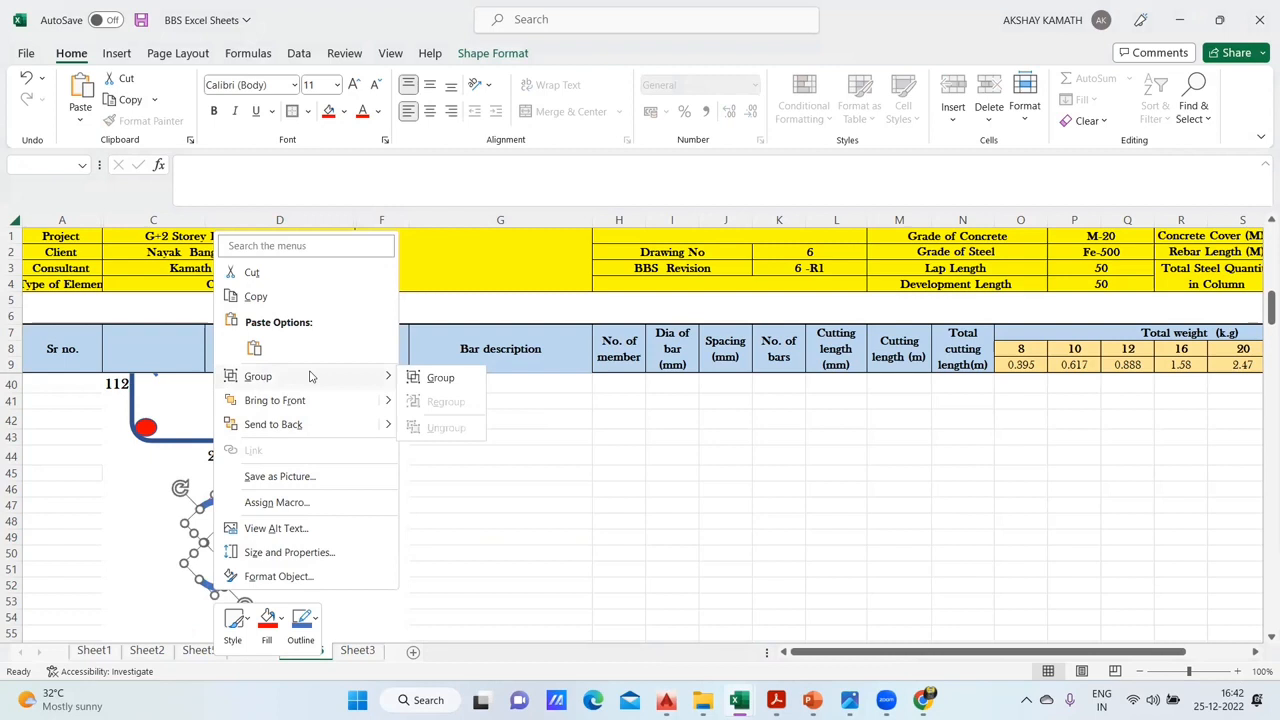
{"action": "left_click", "coordinate": [455, 378]}
{"action": "key", "text": "Escape"}
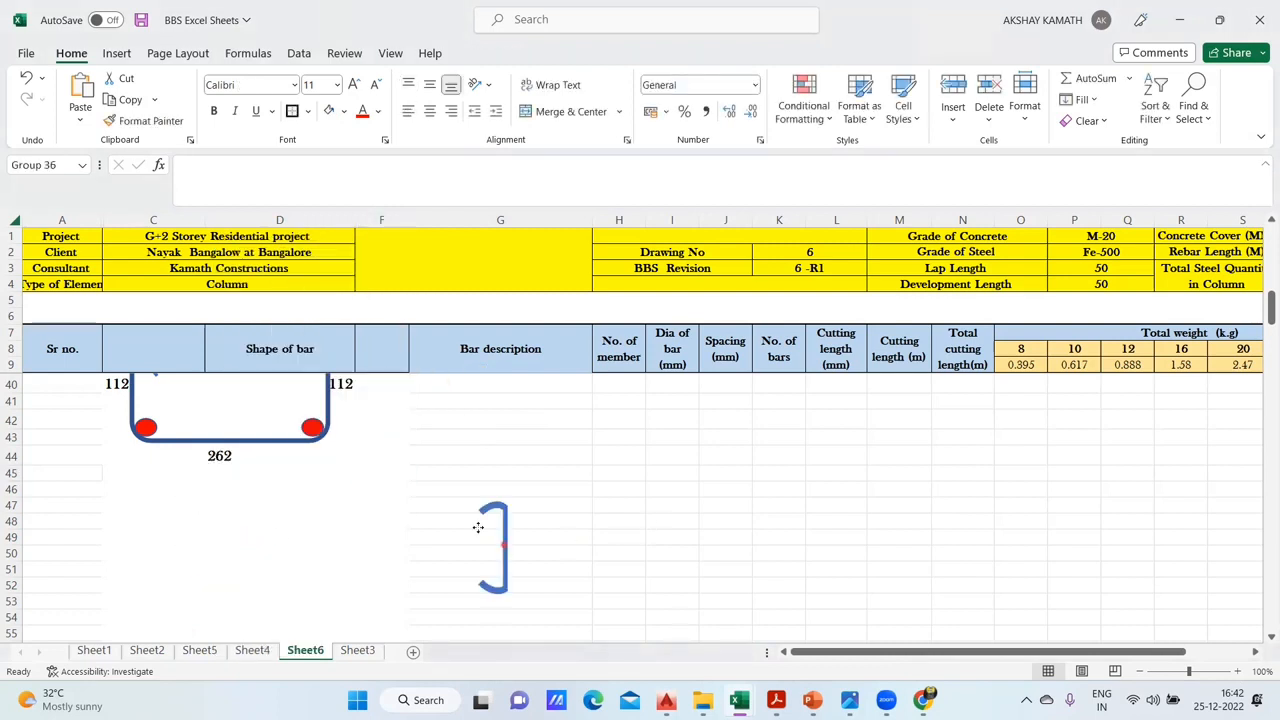
- Reposition the grouped link below the 262 label and adjust its width to about 1.41 cm
{"action": "left_click_drag", "start_coordinate": [218, 545], "coordinate": [213, 545]}
{"action": "left_click", "coordinate": [265, 551]}
{"action": "left_click", "coordinate": [218, 535]}
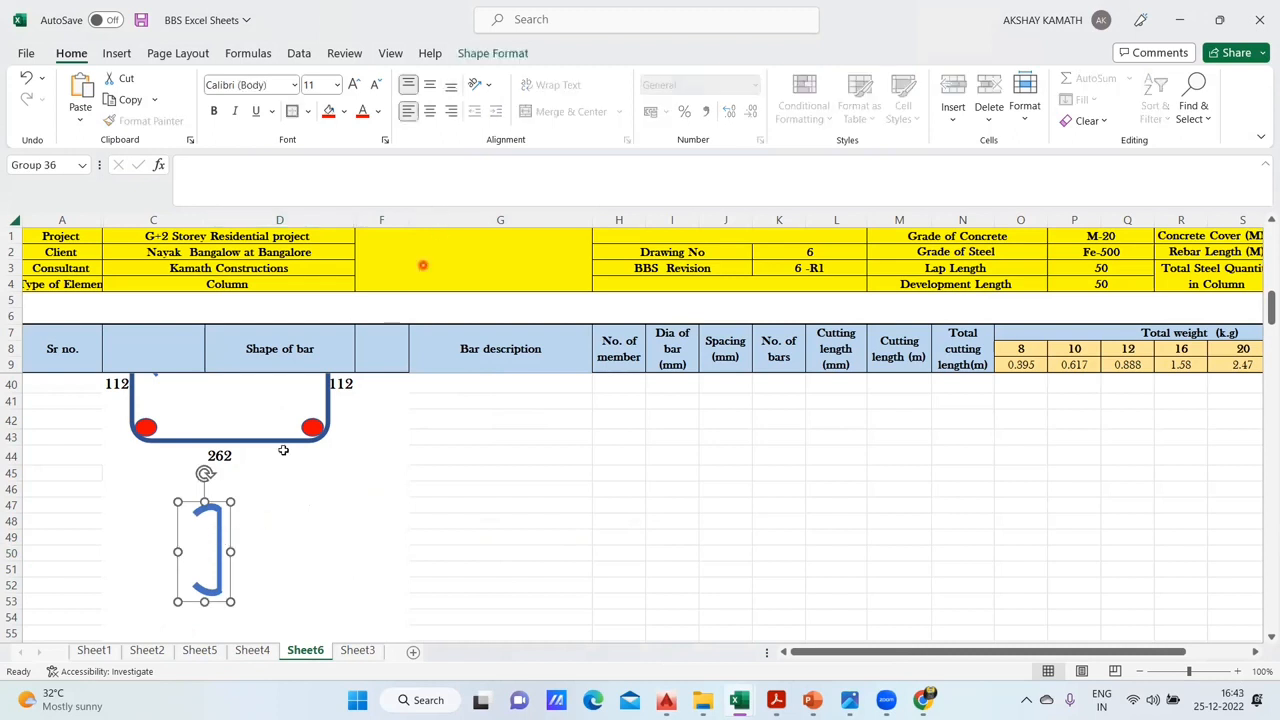
{"action": "left_click_drag", "start_coordinate": [230, 553], "coordinate": [238, 554]}
{"action": "left_click", "coordinate": [263, 565]}
{"action": "left_click", "coordinate": [232, 553]}
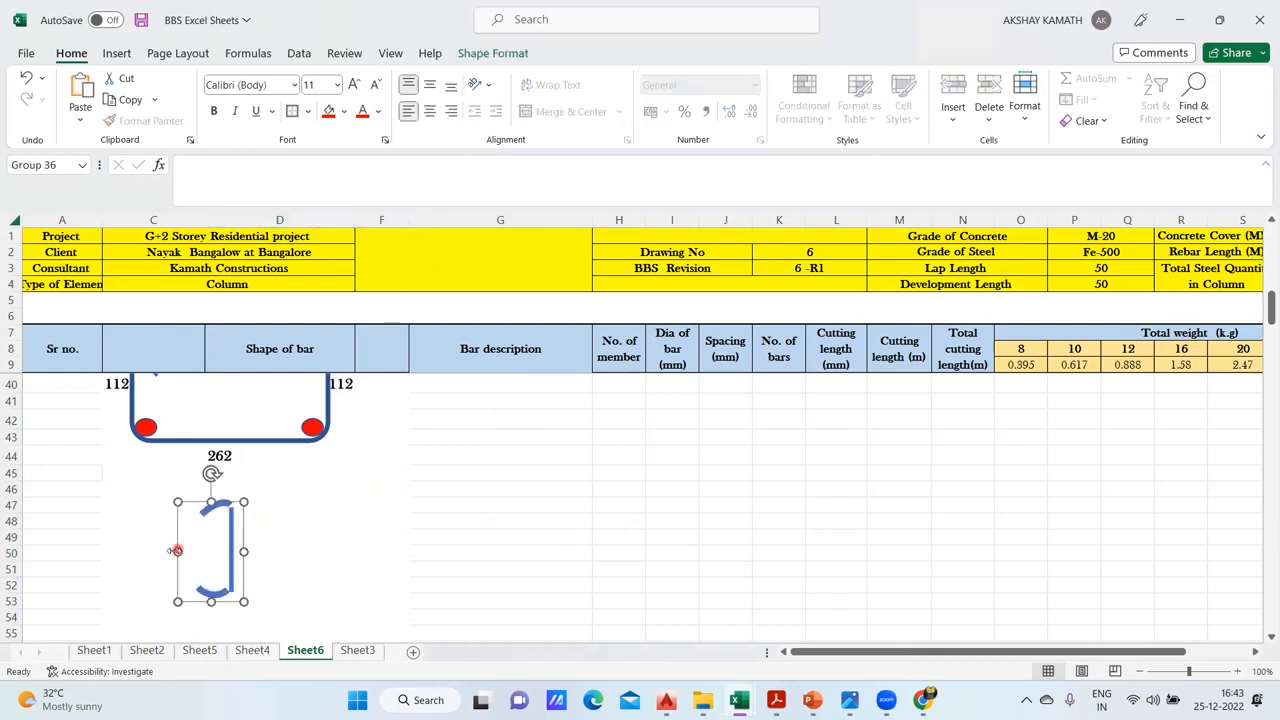
{"action": "left_click_drag", "start_coordinate": [228, 554], "coordinate": [223, 557]}
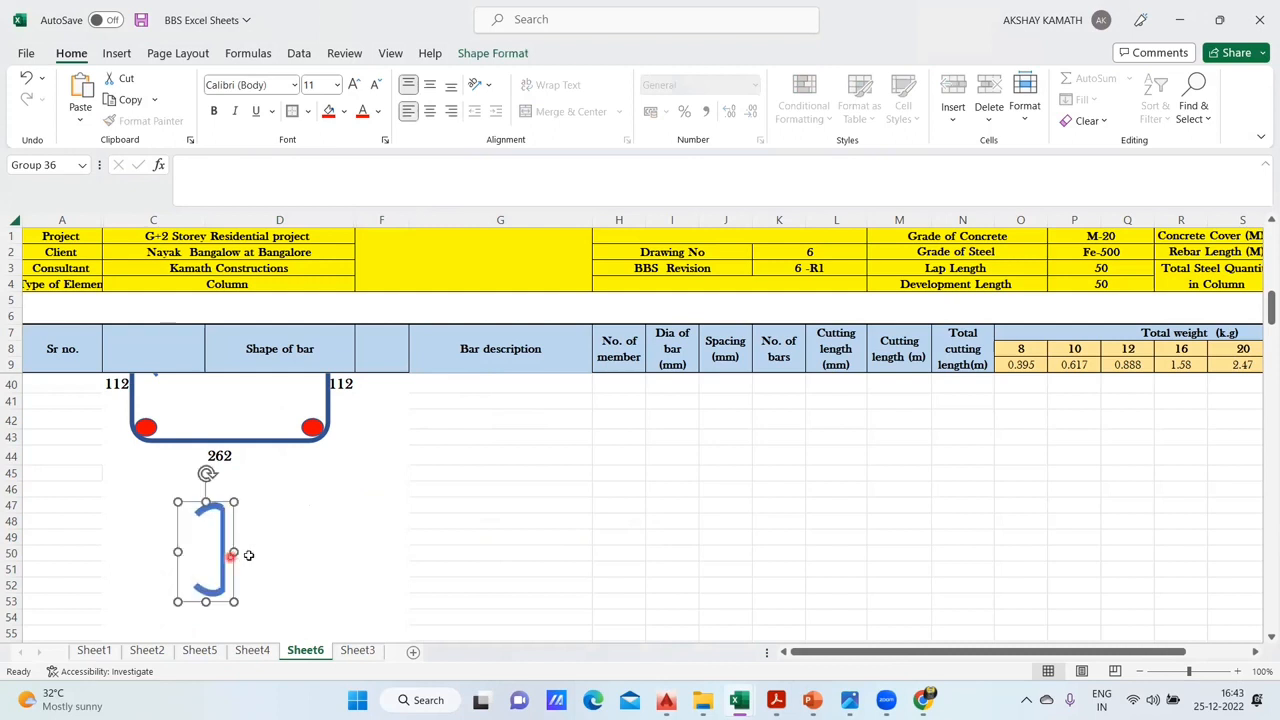
- Set the outline weight of the whole grouped link to 6 pt
{"action": "left_click", "coordinate": [478, 53]}
{"action": "left_click", "coordinate": [440, 99]}
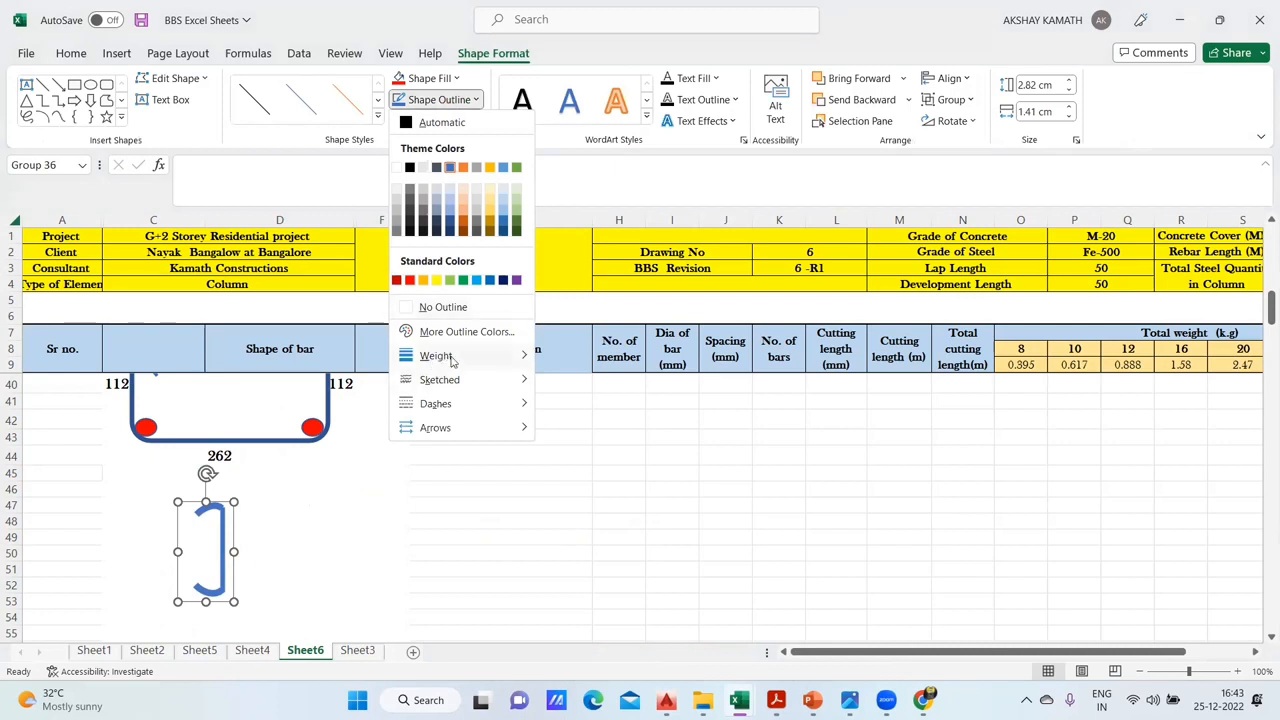
{"action": "mouse_move", "coordinate": [480, 356]}
{"action": "left_click", "coordinate": [620, 527]}
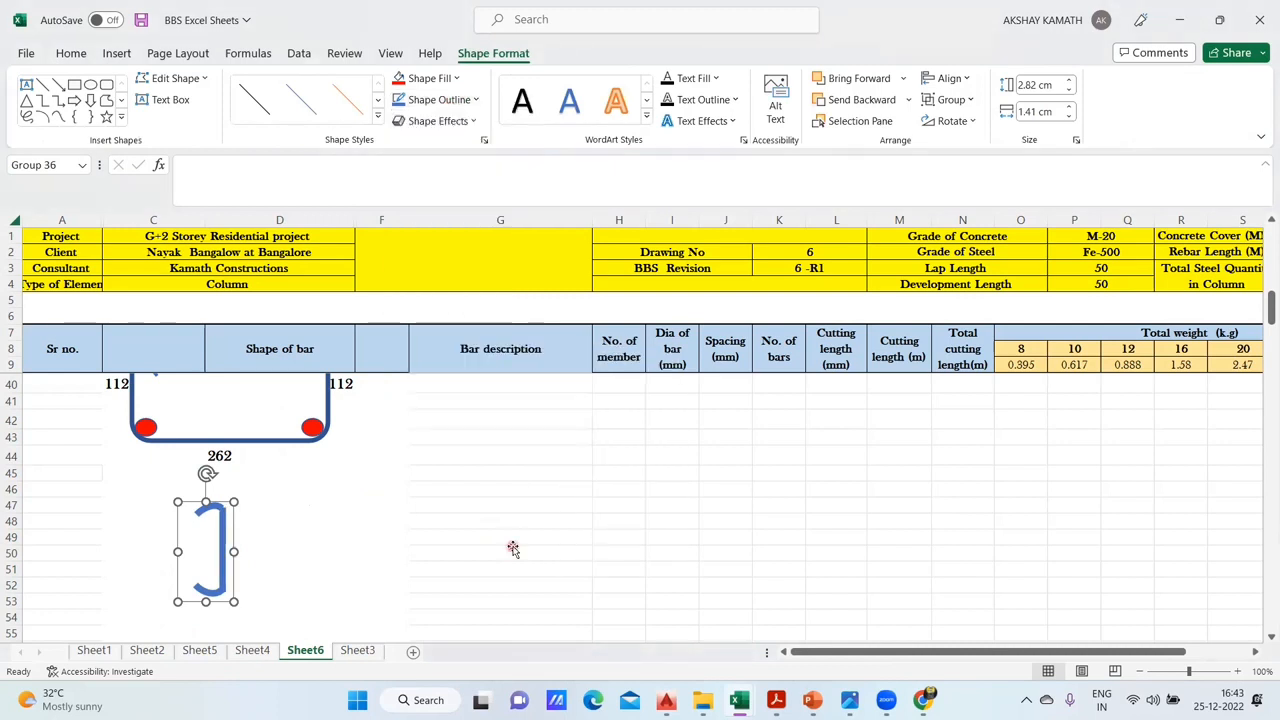
{"action": "left_click", "coordinate": [511, 549]}
- Shift the red bar dot in the rectangular stirrup's lower right corner slightly to the left
{"action": "left_click", "coordinate": [117, 53]}
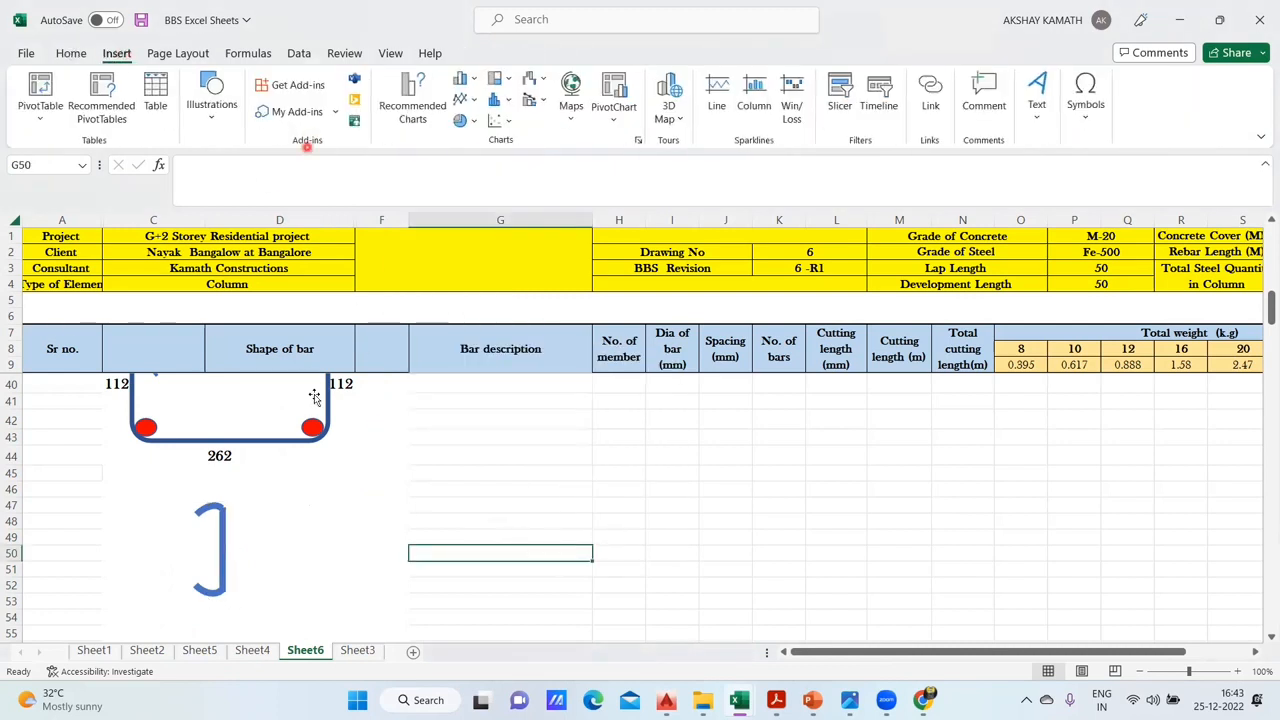
{"action": "left_click", "coordinate": [316, 428]}
{"action": "left_click", "coordinate": [313, 428]}
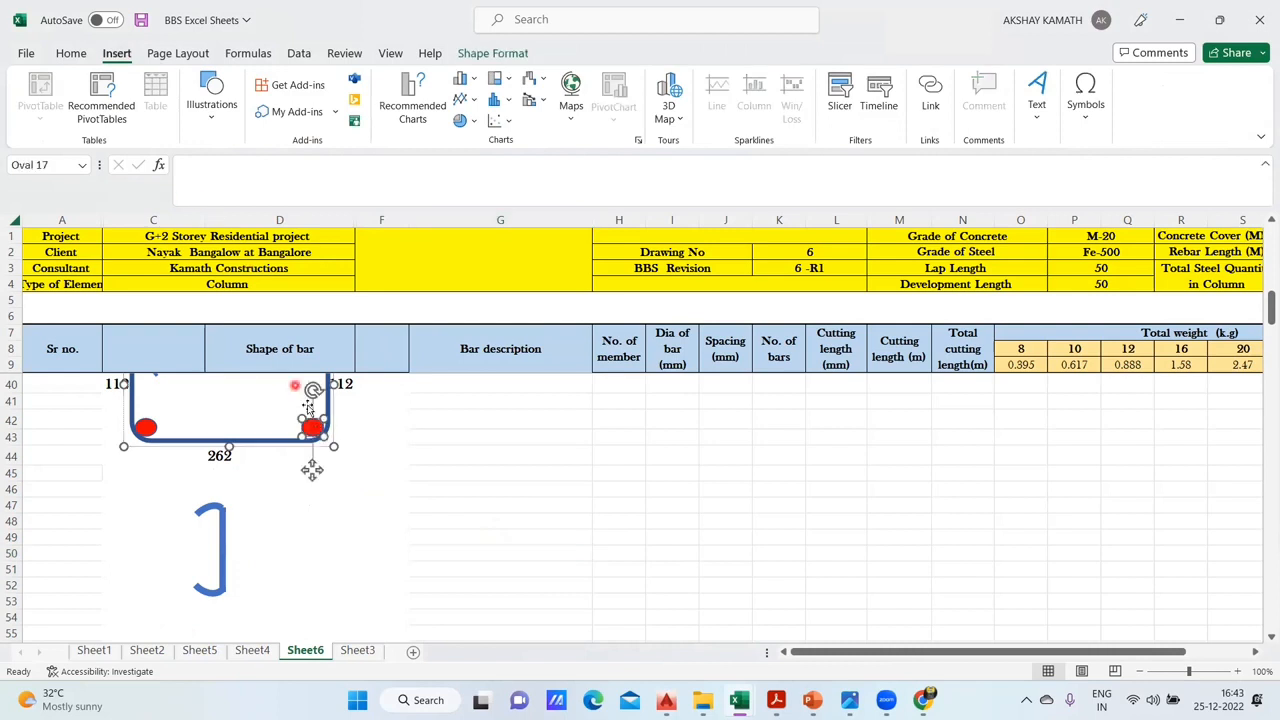
{"action": "mouse_move", "coordinate": [316, 430]}
{"action": "left_mouse_down"}
{"action": "mouse_move", "coordinate": [296, 429]}
{"action": "mouse_move", "coordinate": [311, 431]}
{"action": "left_mouse_up"}
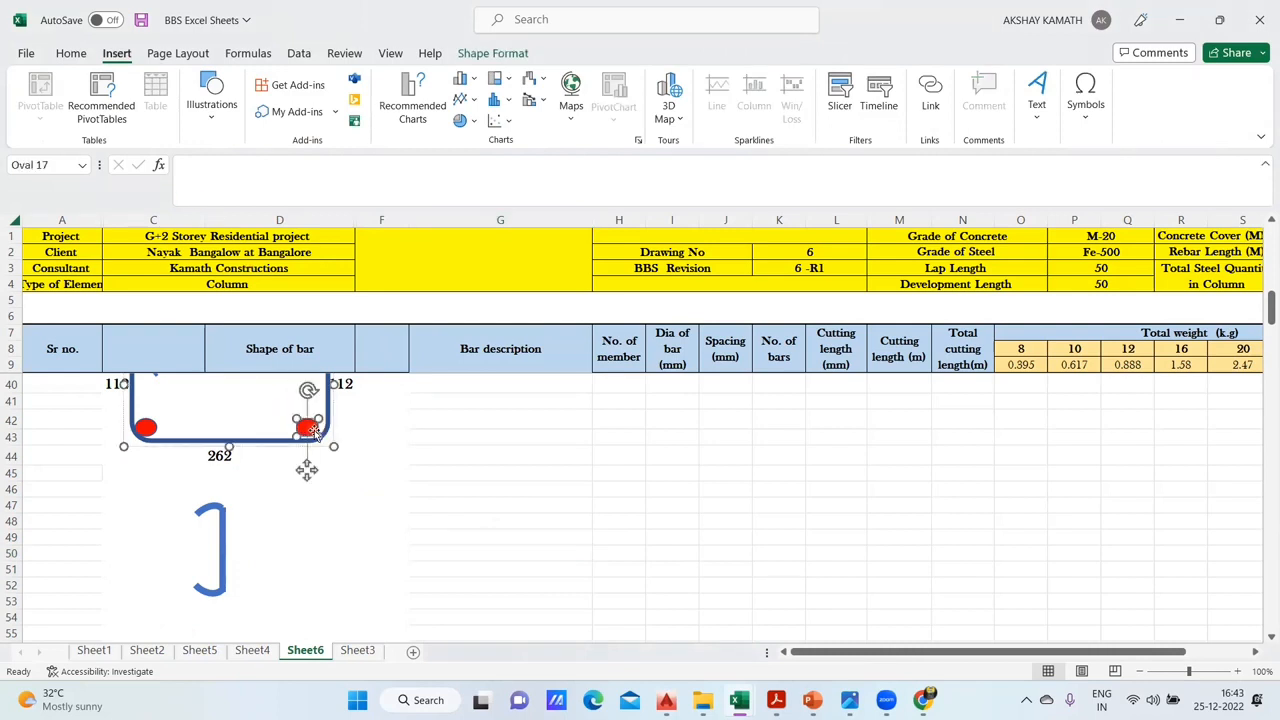
- Try to duplicate the stirrup's lower right red bar dot for the link sketch, undoing the pasted stirrup group
{"action": "key", "text": "ctrl+v"}
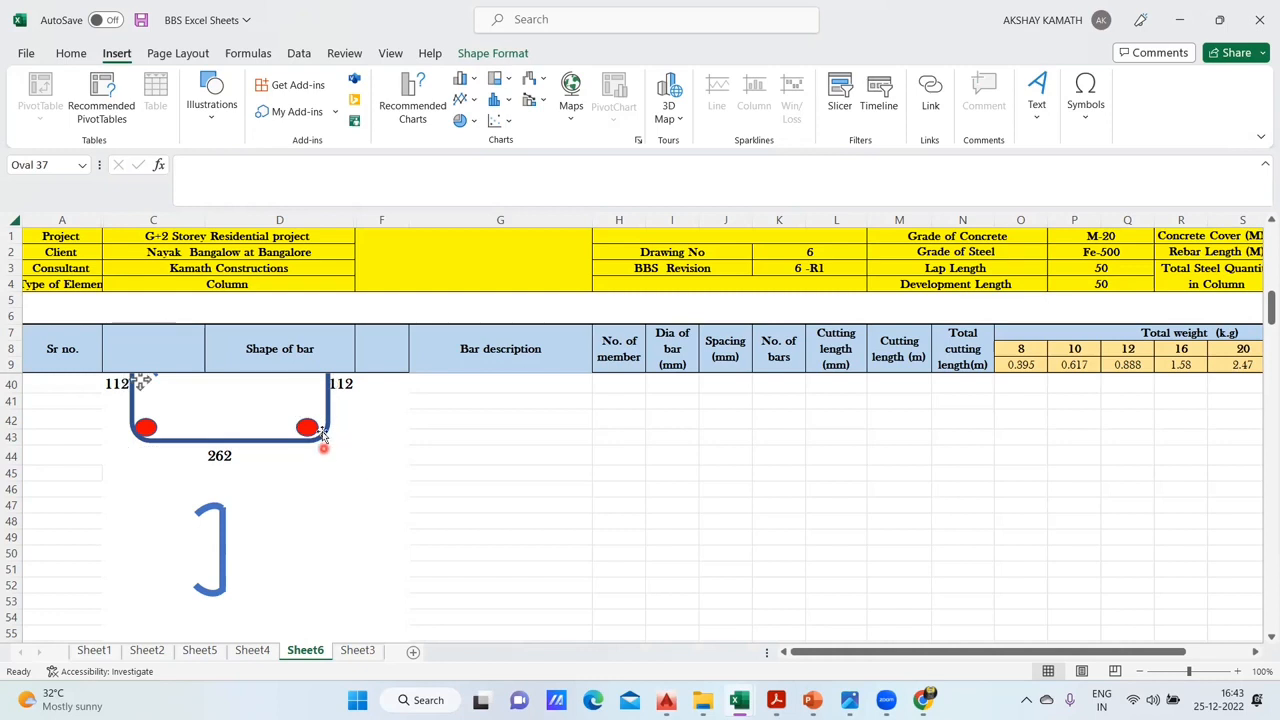
{"action": "left_click", "coordinate": [310, 428]}
{"action": "key", "text": "ctrl+v"}
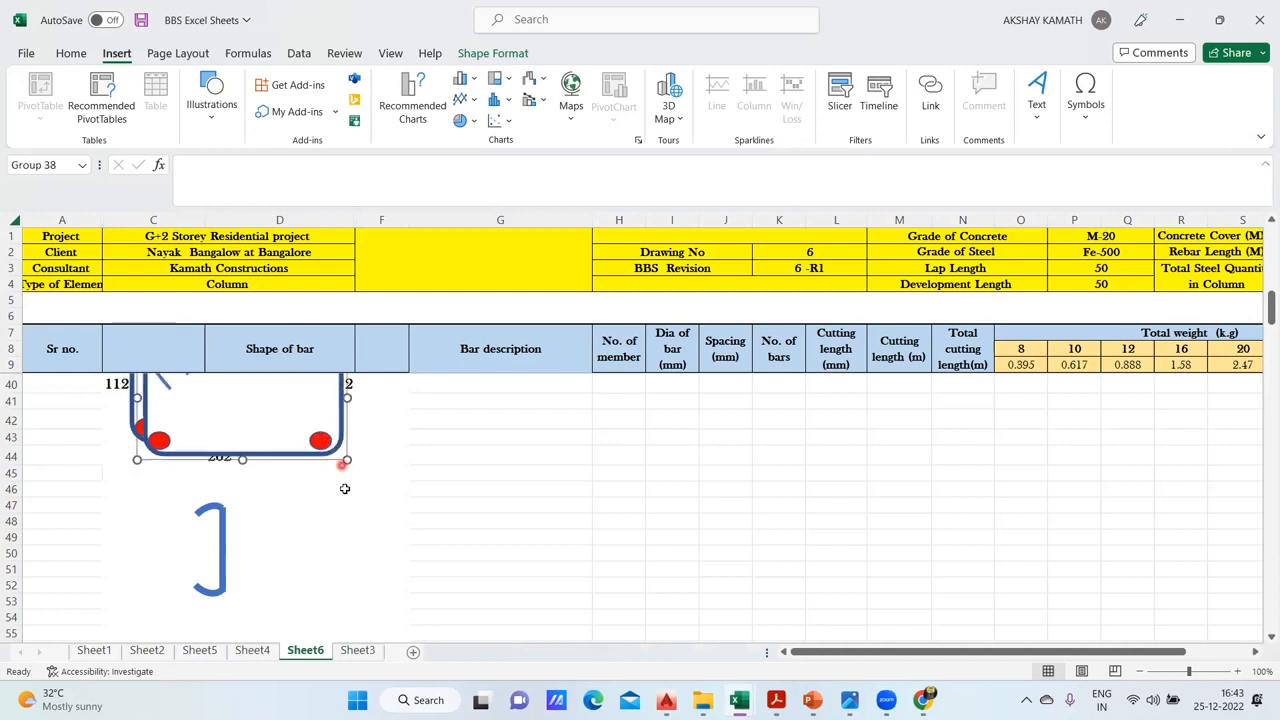
{"action": "key", "text": "ctrl+z"}
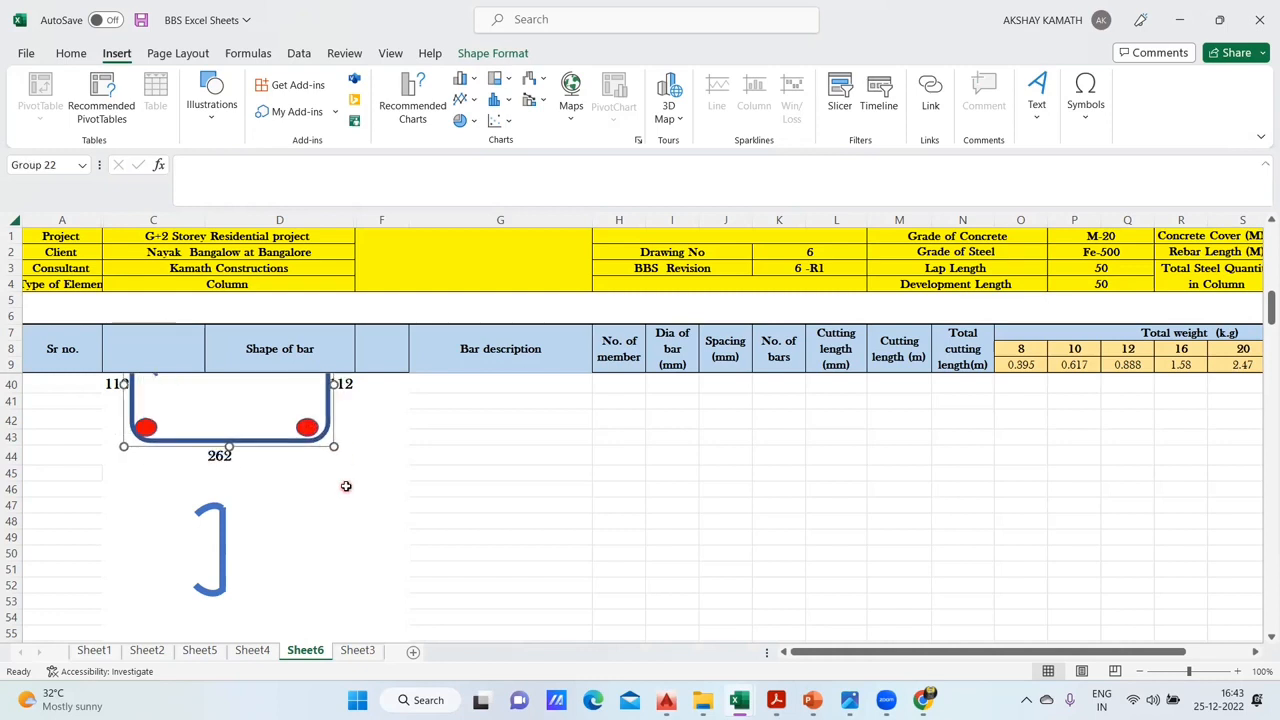
- Draw a small red-filled oval inside the link's upper hook and duplicate it into the lower hook
{"action": "left_click", "coordinate": [346, 486]}
{"action": "left_click", "coordinate": [222, 118]}
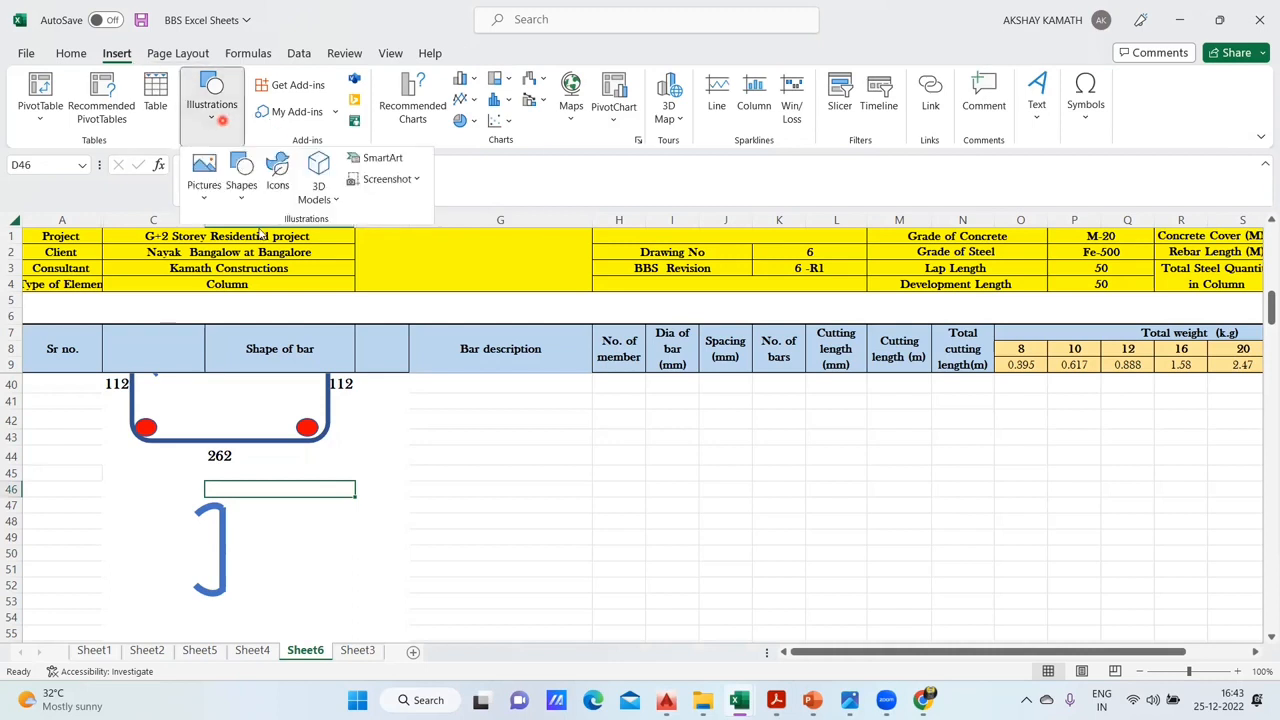
{"action": "left_click", "coordinate": [242, 175]}
{"action": "left_click", "coordinate": [297, 247]}
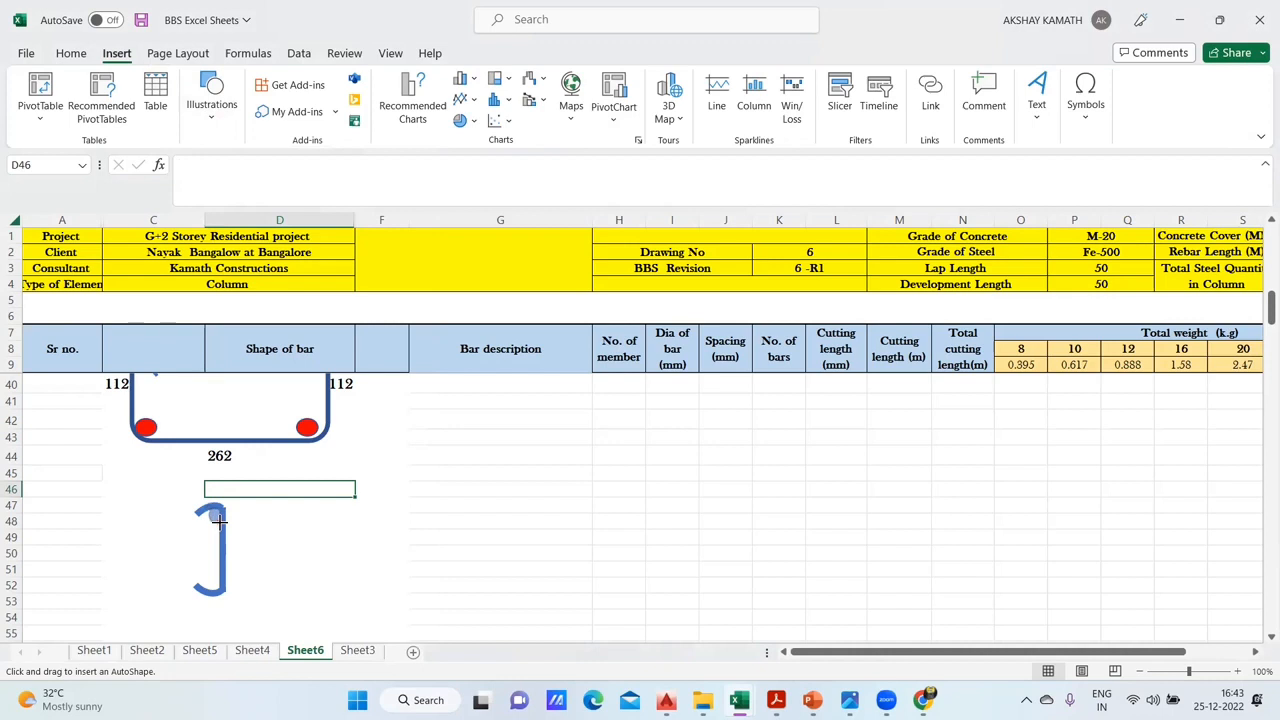
{"action": "left_click_drag", "start_coordinate": [230, 524], "coordinate": [223, 521]}
{"action": "left_click", "coordinate": [400, 84]}
{"action": "left_click", "coordinate": [345, 440]}
{"action": "left_click_drag", "start_coordinate": [213, 521], "coordinate": [216, 592]}
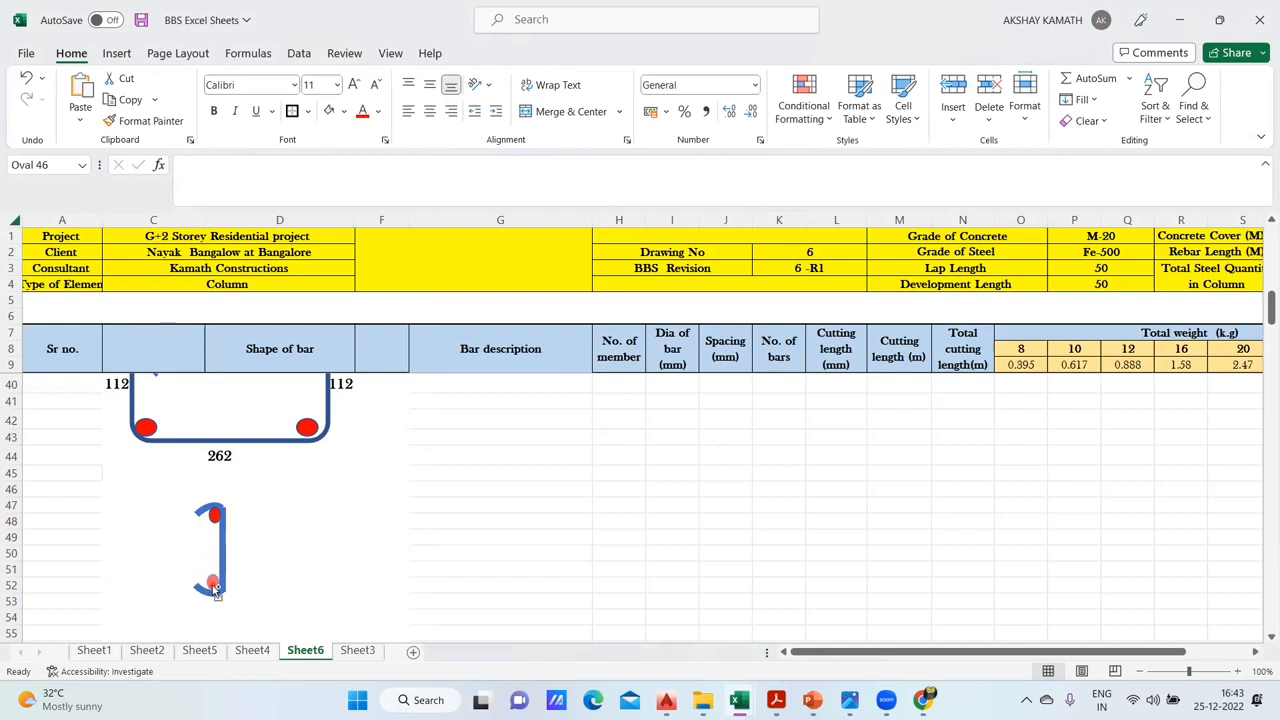
{"action": "left_click", "coordinate": [383, 533]}
- Enter the formula +D40 in D50 as the link's length label and centre it in the cell
{"action": "left_click", "coordinate": [237, 540]}
{"action": "left_click", "coordinate": [262, 550]}
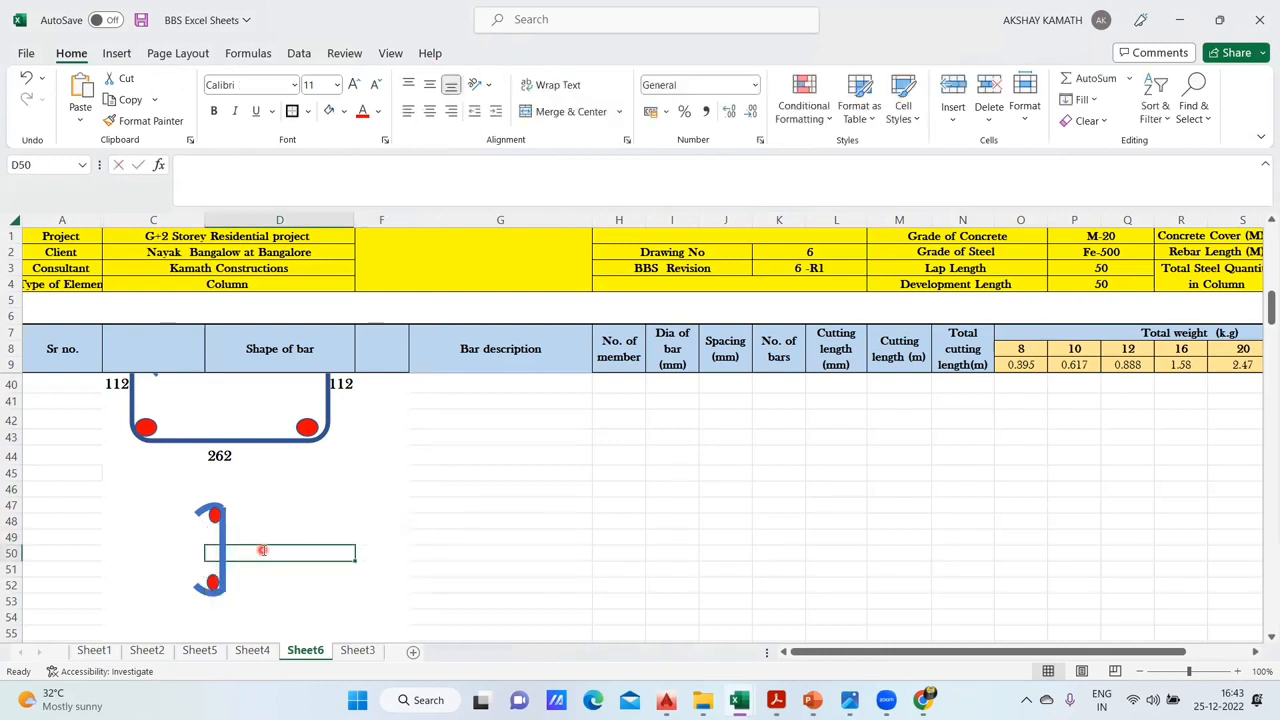
{"action": "type", "text": "+"}
{"action": "scroll", "coordinate": [340, 450], "scroll_direction": "up", "scroll_amount": 1}
{"action": "left_click", "coordinate": [342, 431]}
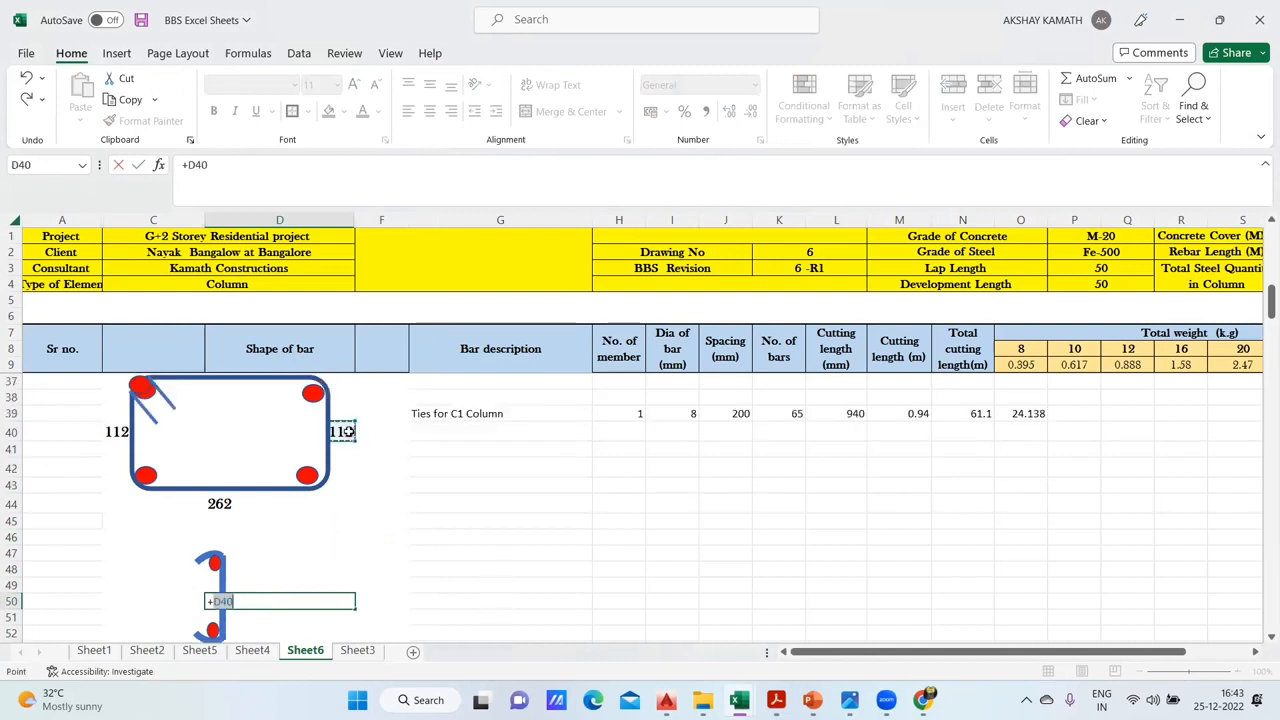
{"action": "key", "text": "Return"}
{"action": "left_click", "coordinate": [339, 601]}
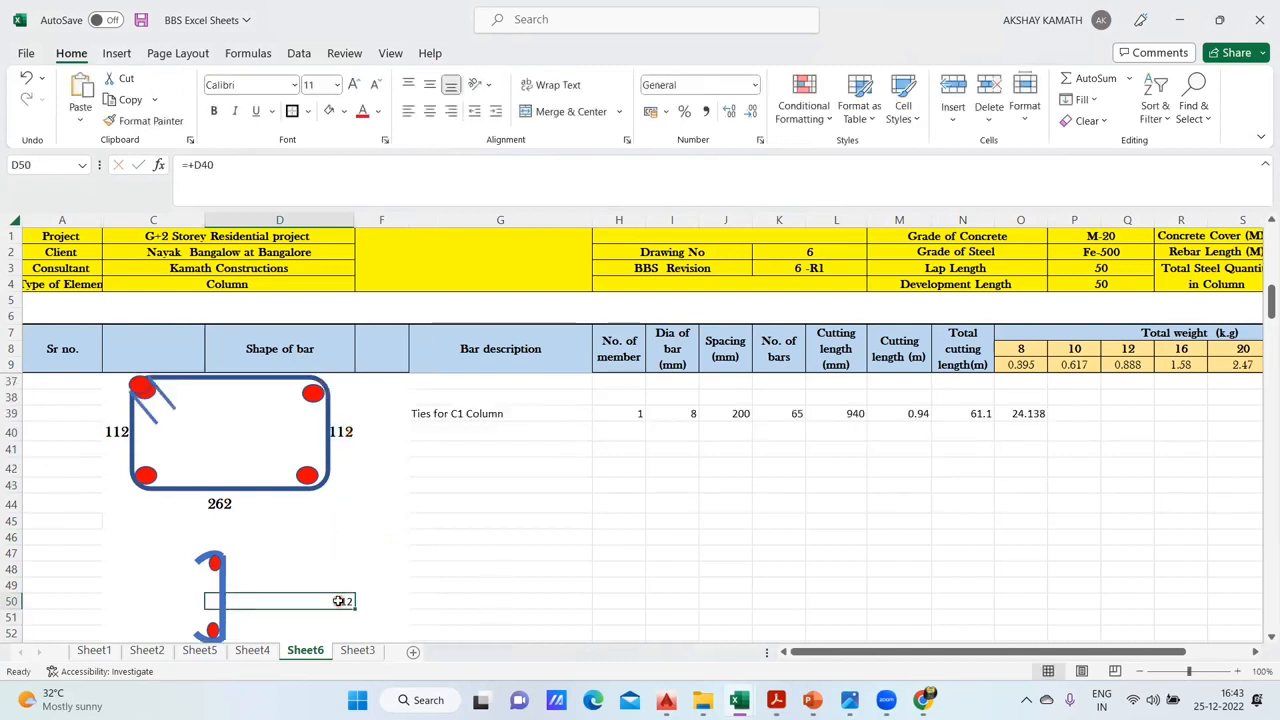
{"action": "left_click", "coordinate": [410, 113]}
{"action": "left_click", "coordinate": [430, 111]}
{"action": "scroll", "coordinate": [362, 539], "scroll_direction": "down", "scroll_amount": 1}
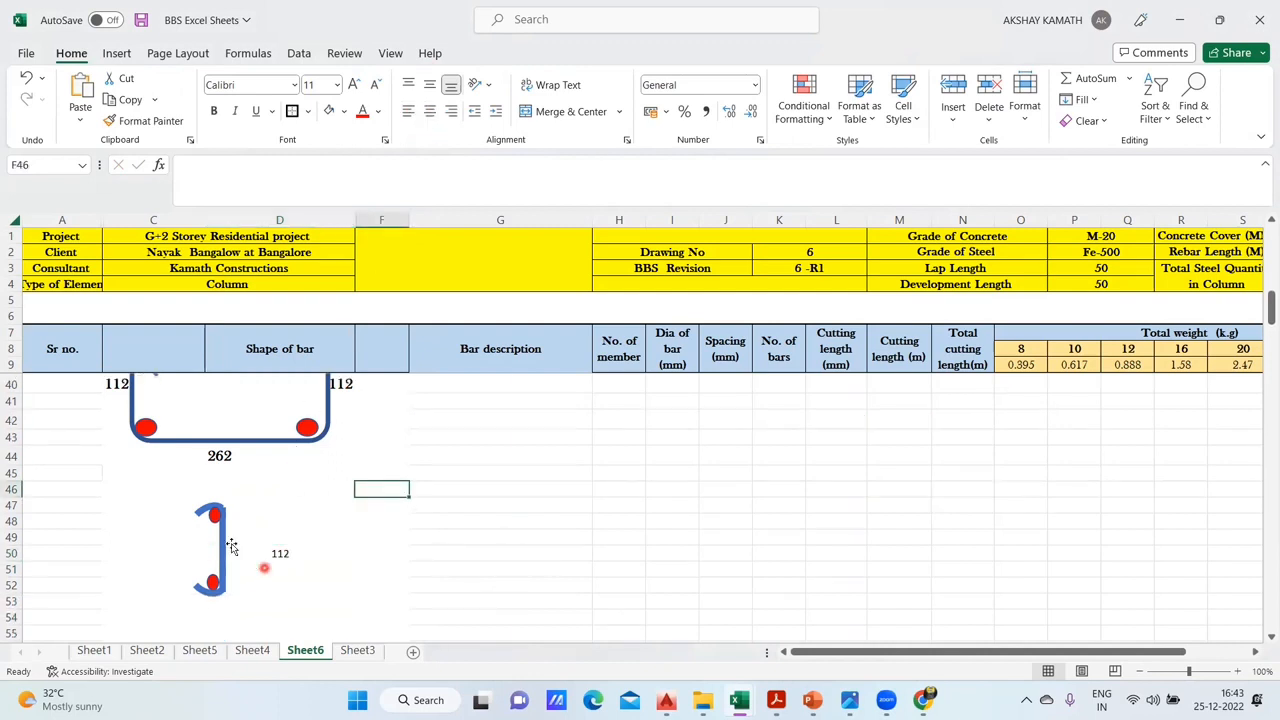
- Group the two red bar dots with the hooked link and shift the whole group slightly to the right
{"action": "left_click", "coordinate": [229, 537]}
{"action": "left_click_drag", "start_coordinate": [229, 537], "coordinate": [222, 536]}
{"action": "left_click", "coordinate": [215, 516]}
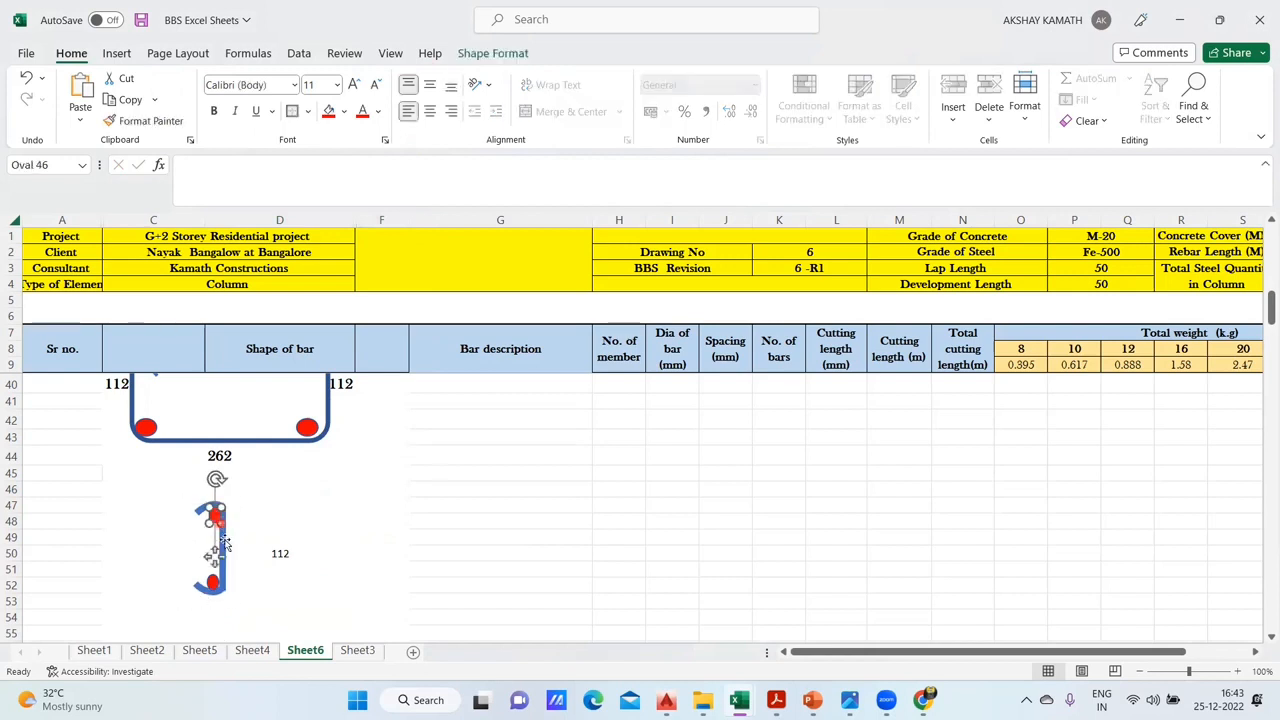
{"action": "left_click", "coordinate": [214, 583], "text": "ctrl"}
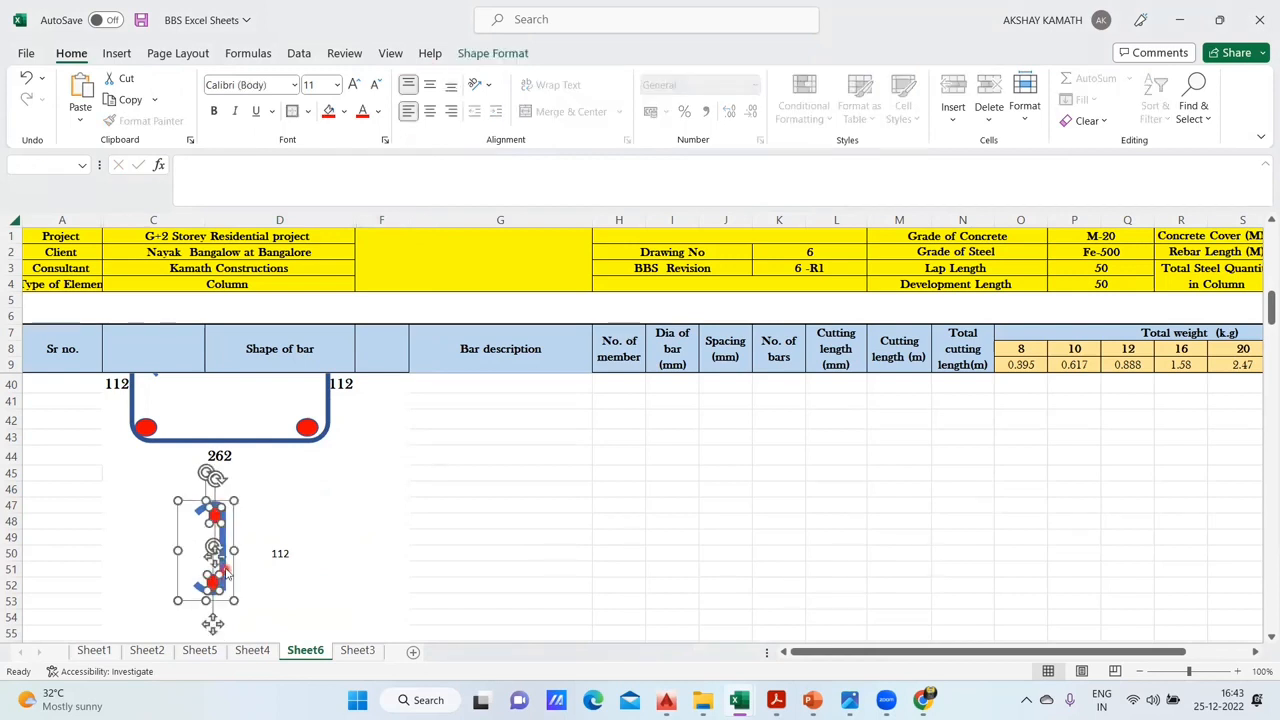
{"action": "right_click", "coordinate": [229, 577]}
{"action": "mouse_move", "coordinate": [378, 357]}
{"action": "left_click", "coordinate": [428, 355]}
{"action": "left_click_drag", "start_coordinate": [228, 572], "coordinate": [252, 559]}
{"action": "left_click", "coordinate": [380, 567]}
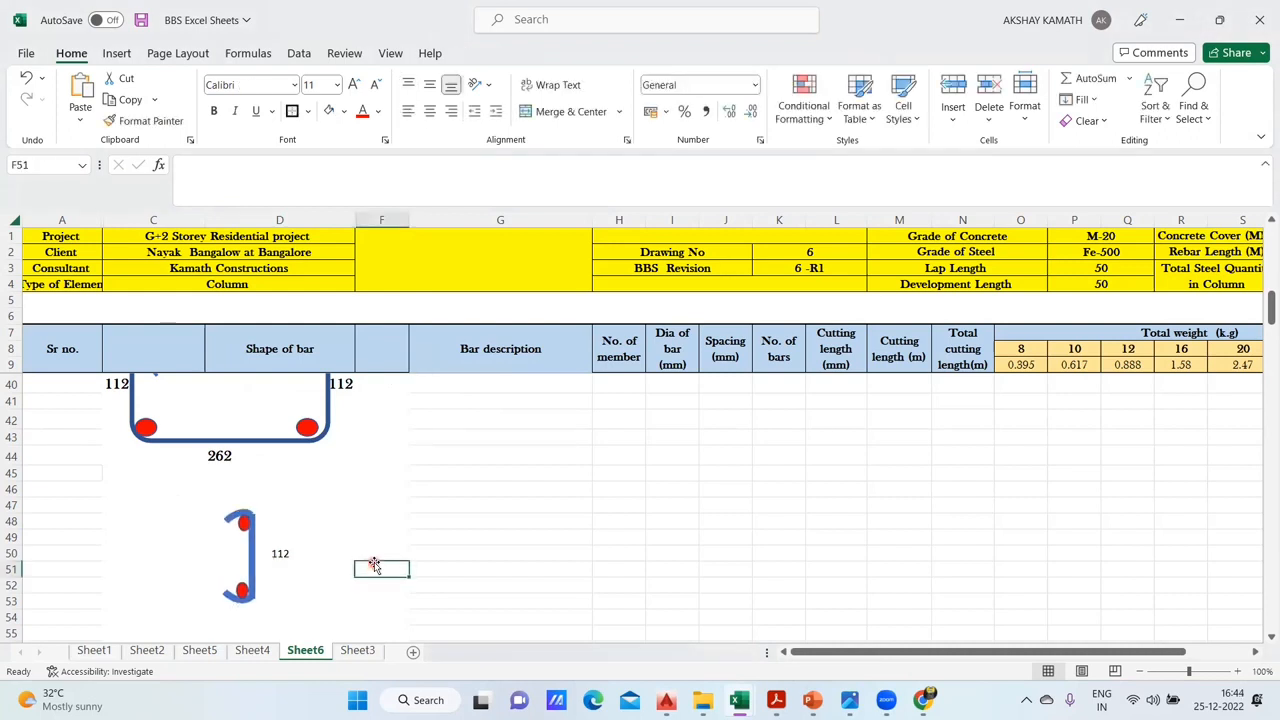
- Check the link's hook length formula in C46 of Sheet4, and enter +13*I39 in D54 of Sheet6 below the link
{"action": "scroll", "coordinate": [228, 508], "scroll_direction": "down", "scroll_amount": 2}
{"action": "left_click", "coordinate": [223, 505]}
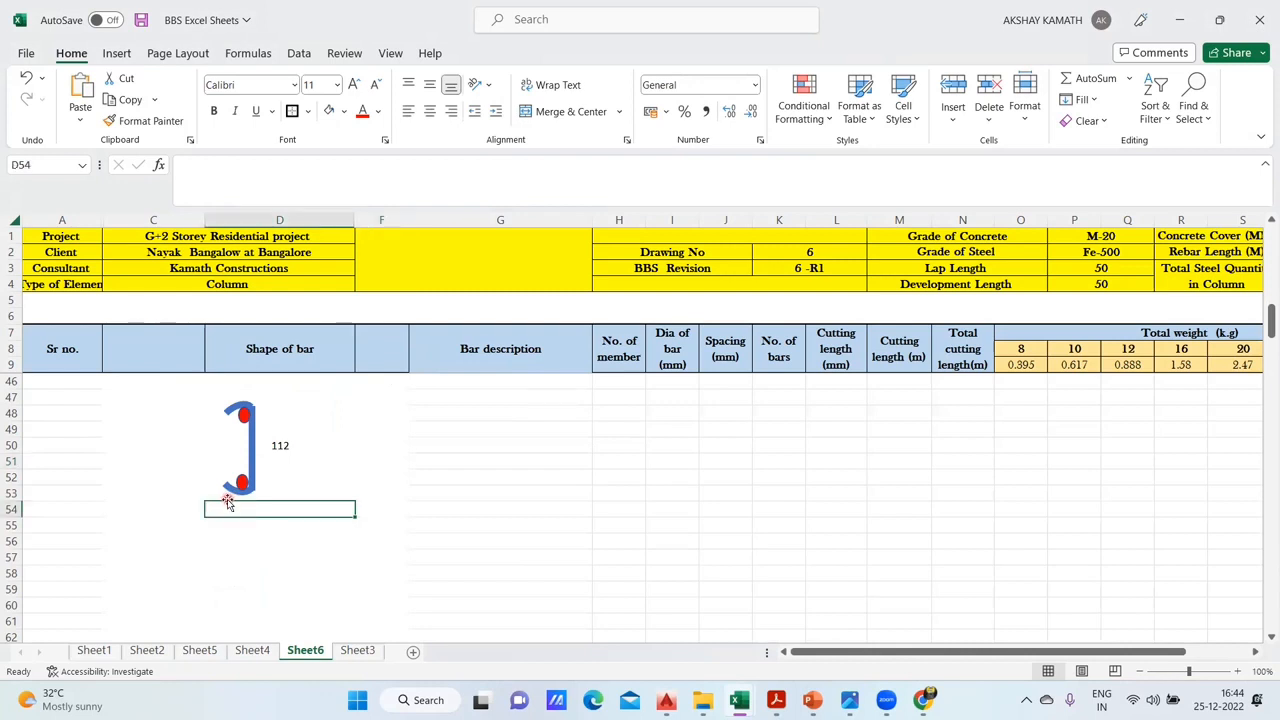
{"action": "scroll", "coordinate": [230, 505], "scroll_direction": "up", "scroll_amount": 1}
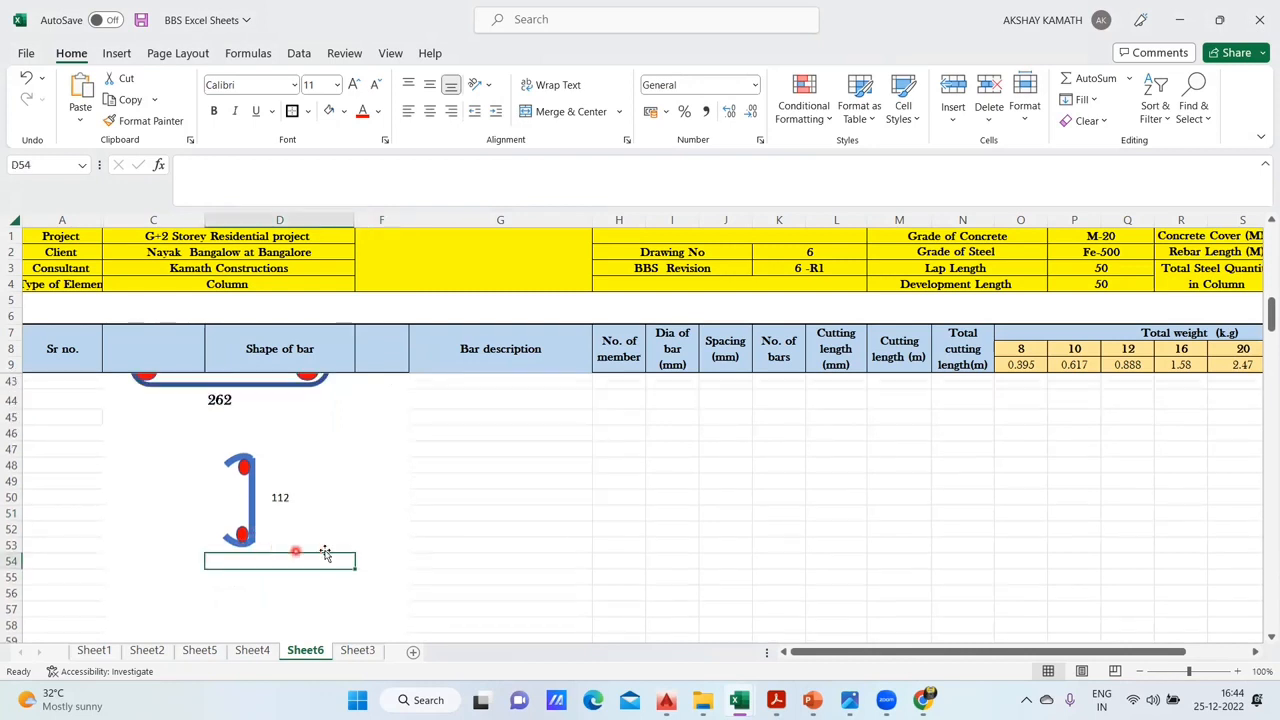
{"action": "left_click", "coordinate": [245, 656]}
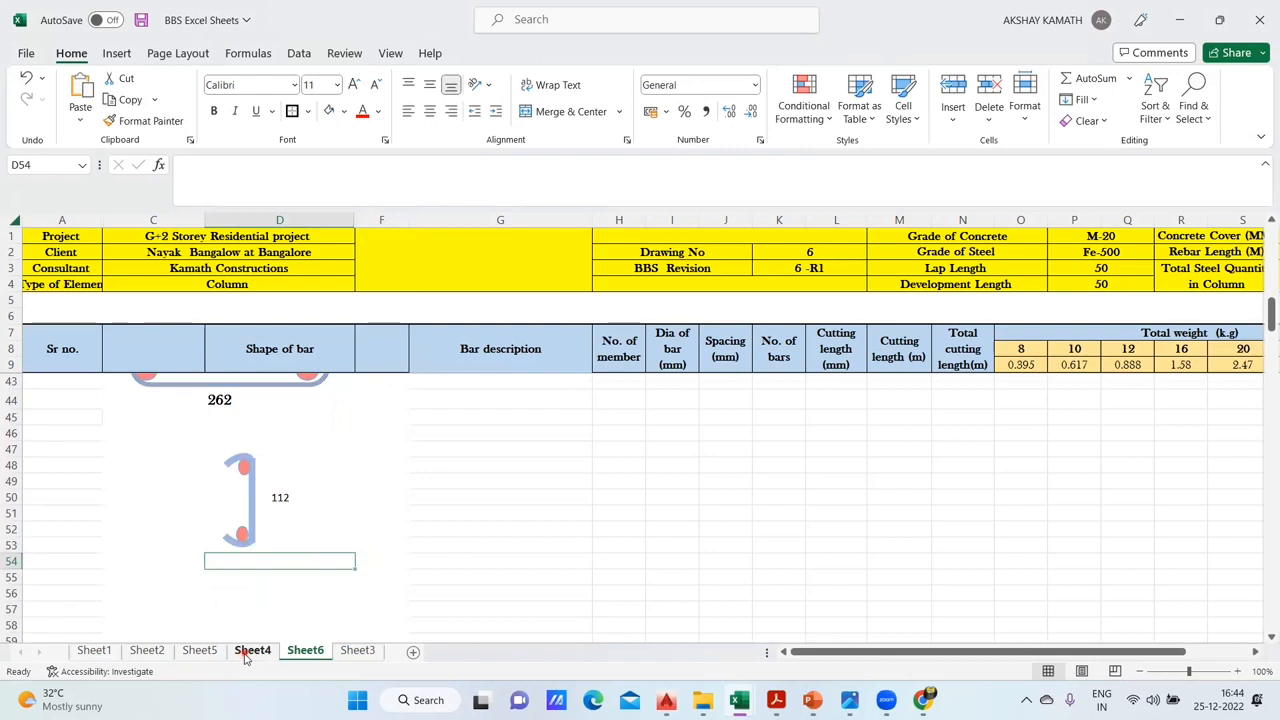
{"action": "scroll", "coordinate": [283, 543], "scroll_direction": "down", "scroll_amount": 1}
{"action": "left_click", "coordinate": [195, 553]}
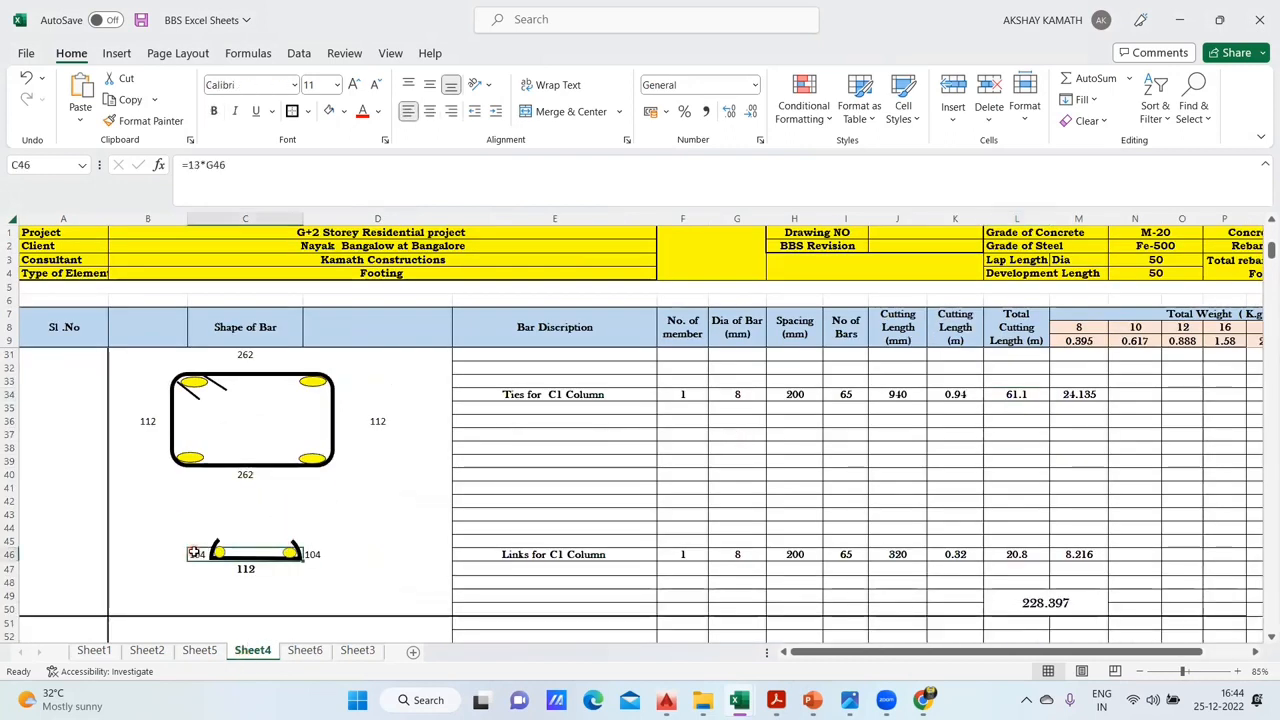
{"action": "left_click", "coordinate": [305, 651]}
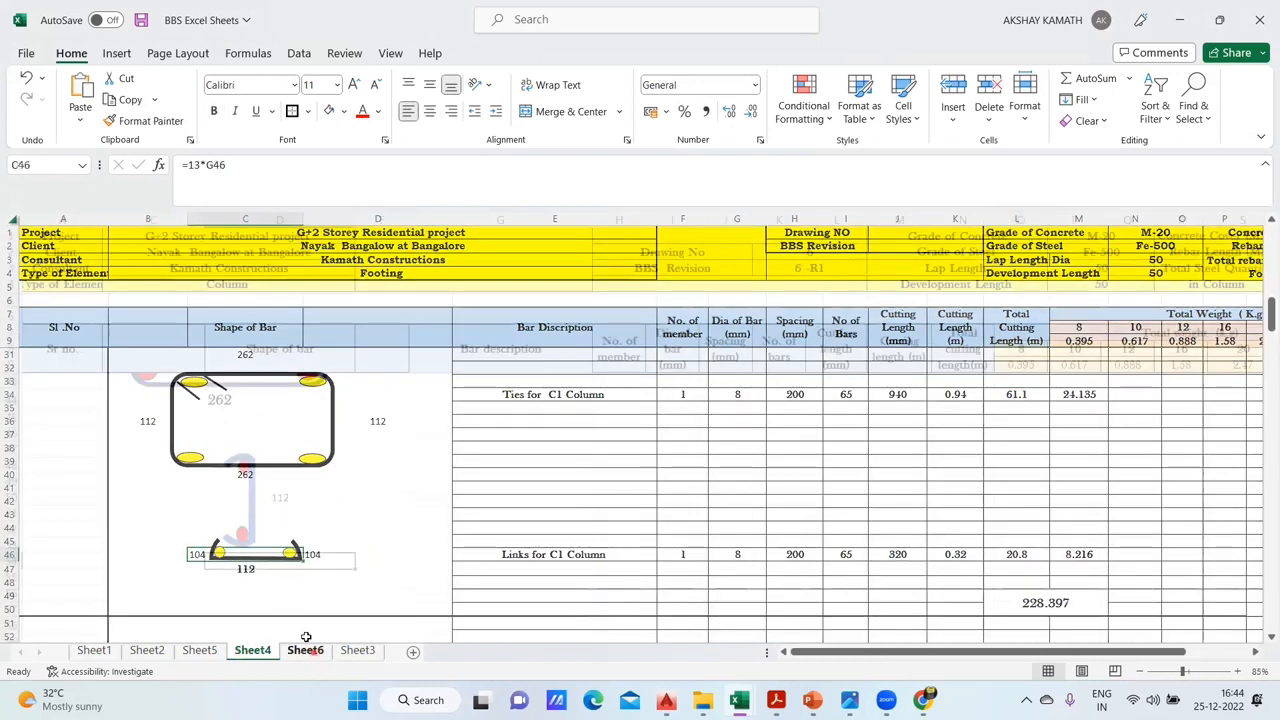
{"action": "double_click", "coordinate": [232, 562]}
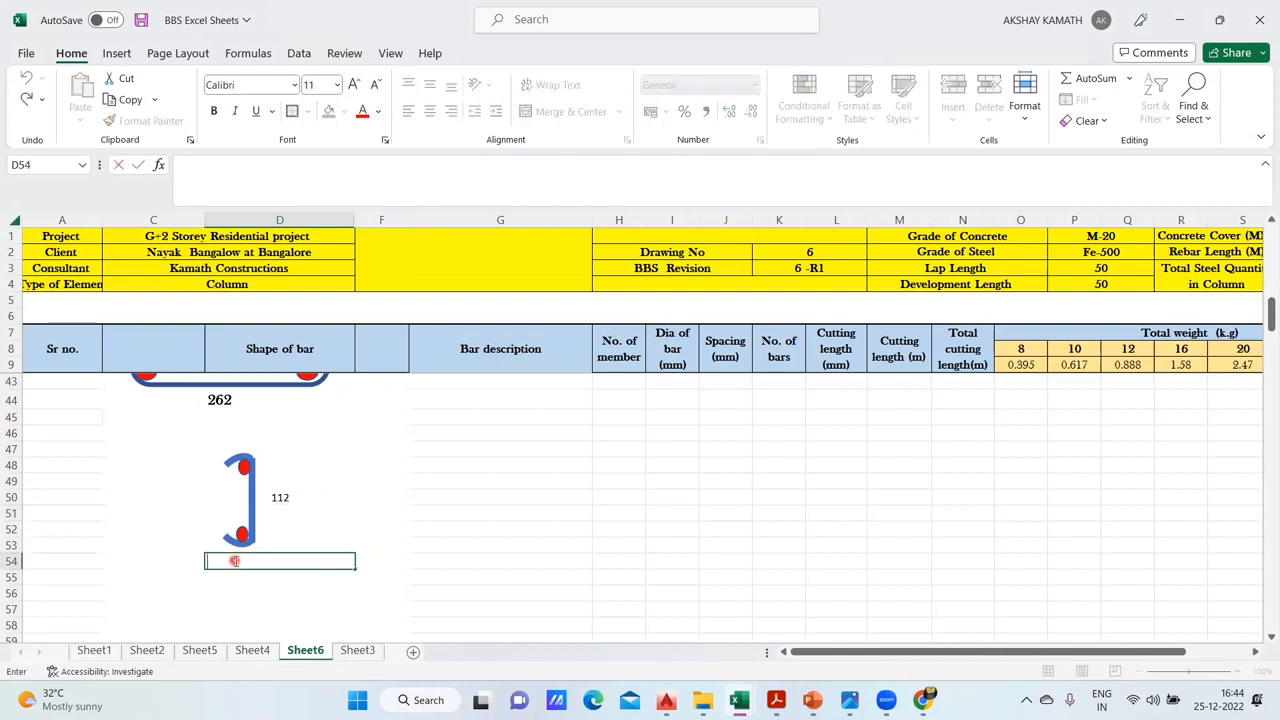
{"action": "type", "text": "+13*"}
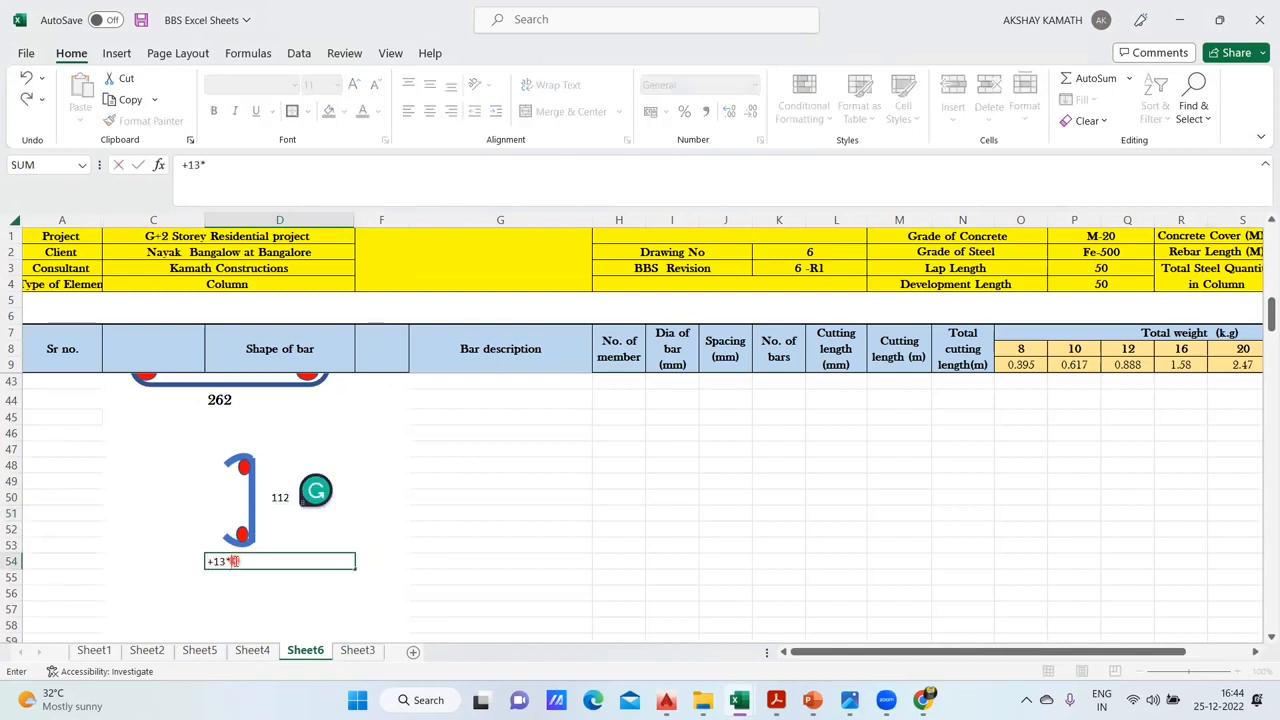
{"action": "scroll", "coordinate": [912, 600], "scroll_direction": "up", "scroll_amount": 2}
{"action": "left_click", "coordinate": [697, 414]}
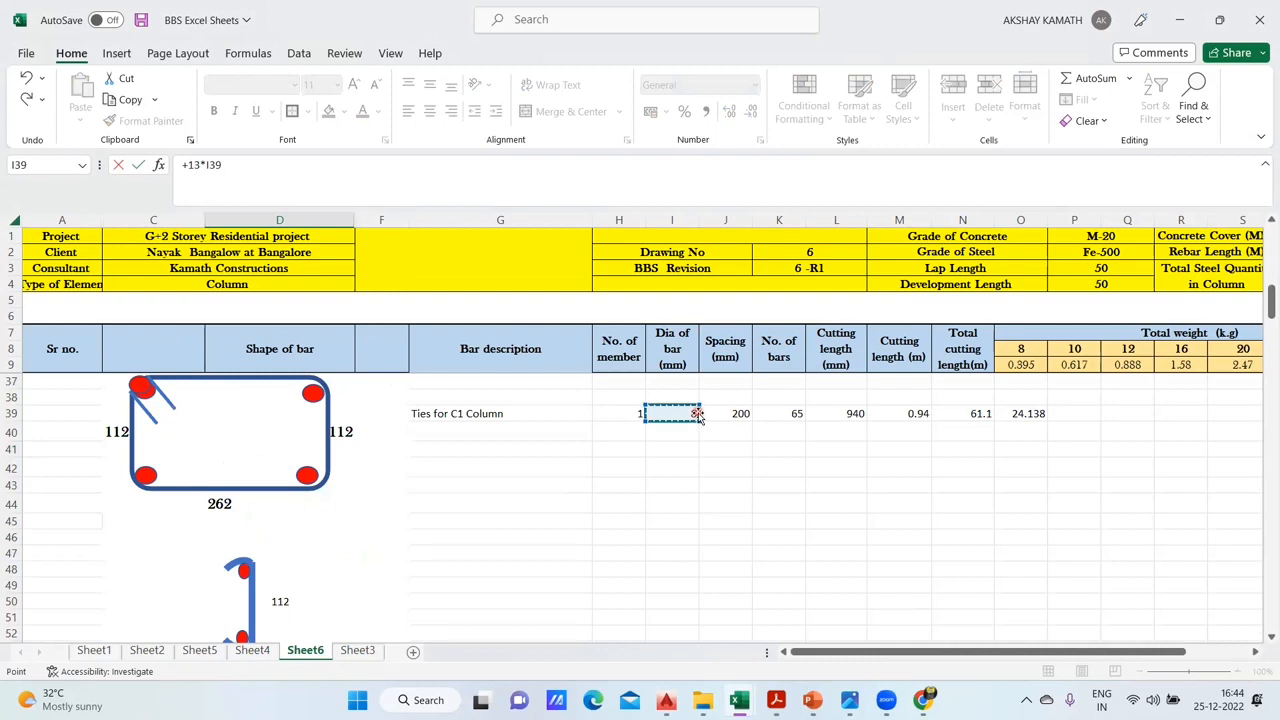
{"action": "key", "text": "Return"}
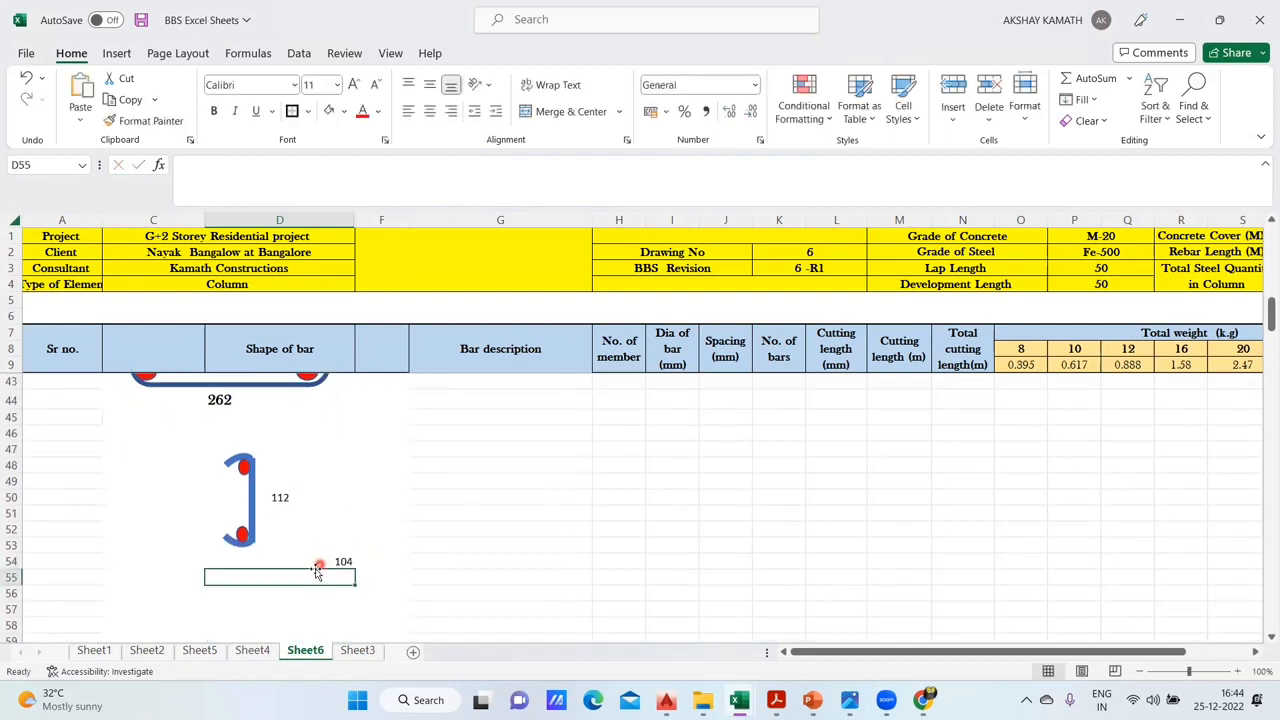
- Compare the hook labels with Sheet4 and left-align the hook length in D54 of Sheet6
{"action": "left_click", "coordinate": [250, 651]}
{"action": "left_click", "coordinate": [305, 650]}
{"action": "left_click", "coordinate": [350, 563]}
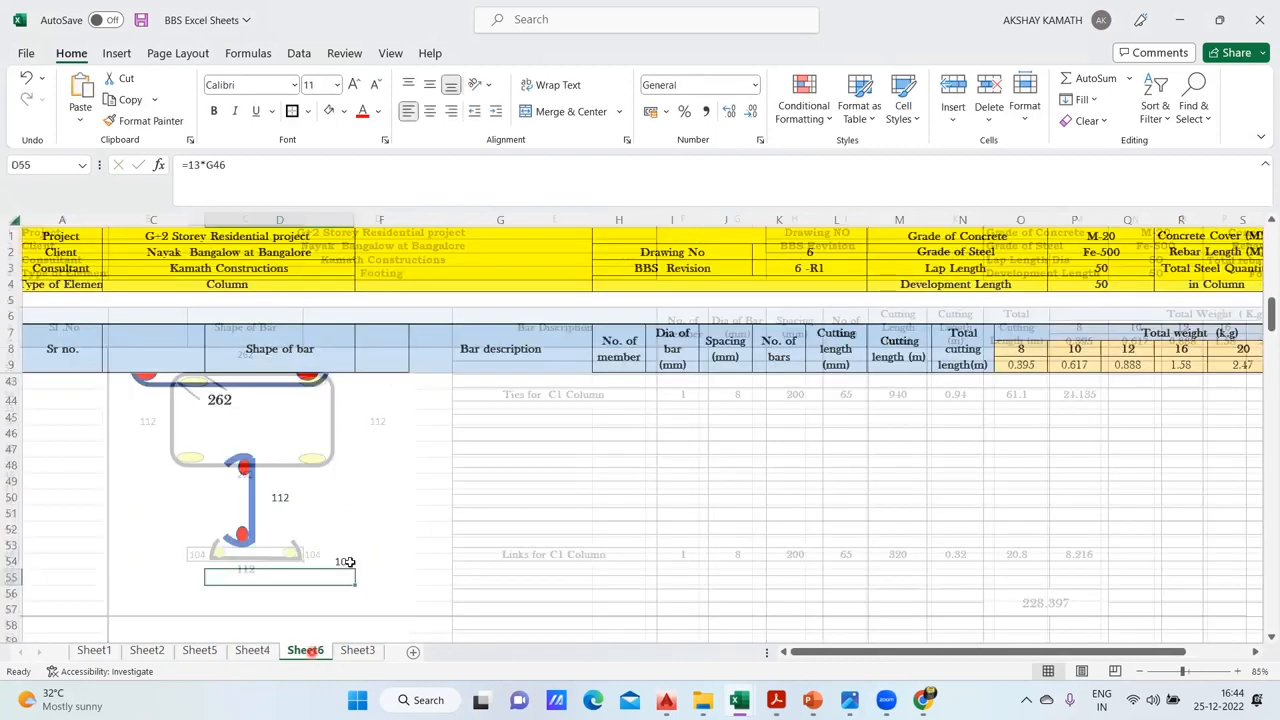
{"action": "left_click", "coordinate": [430, 111]}
{"action": "left_click", "coordinate": [424, 114]}
{"action": "left_click", "coordinate": [411, 113]}
{"action": "left_click", "coordinate": [485, 543]}
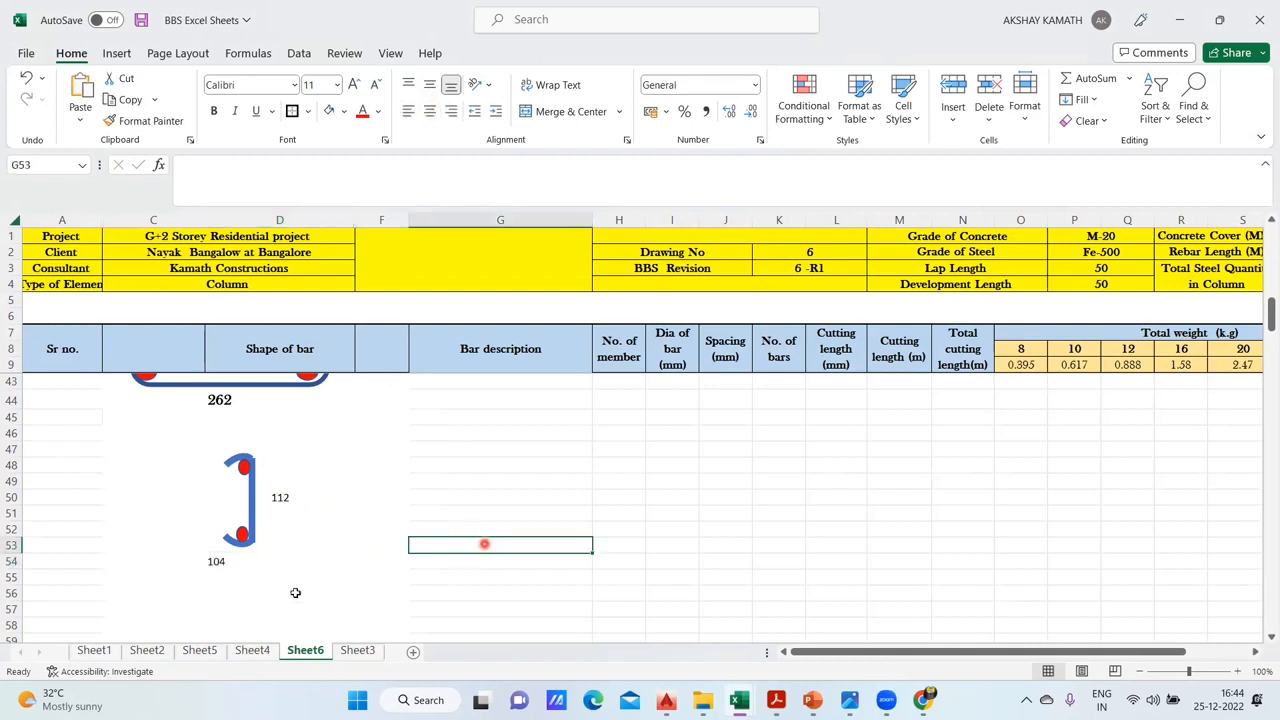
{"action": "left_click", "coordinate": [226, 565]}
{"action": "left_click_drag", "start_coordinate": [230, 568], "coordinate": [265, 563]}
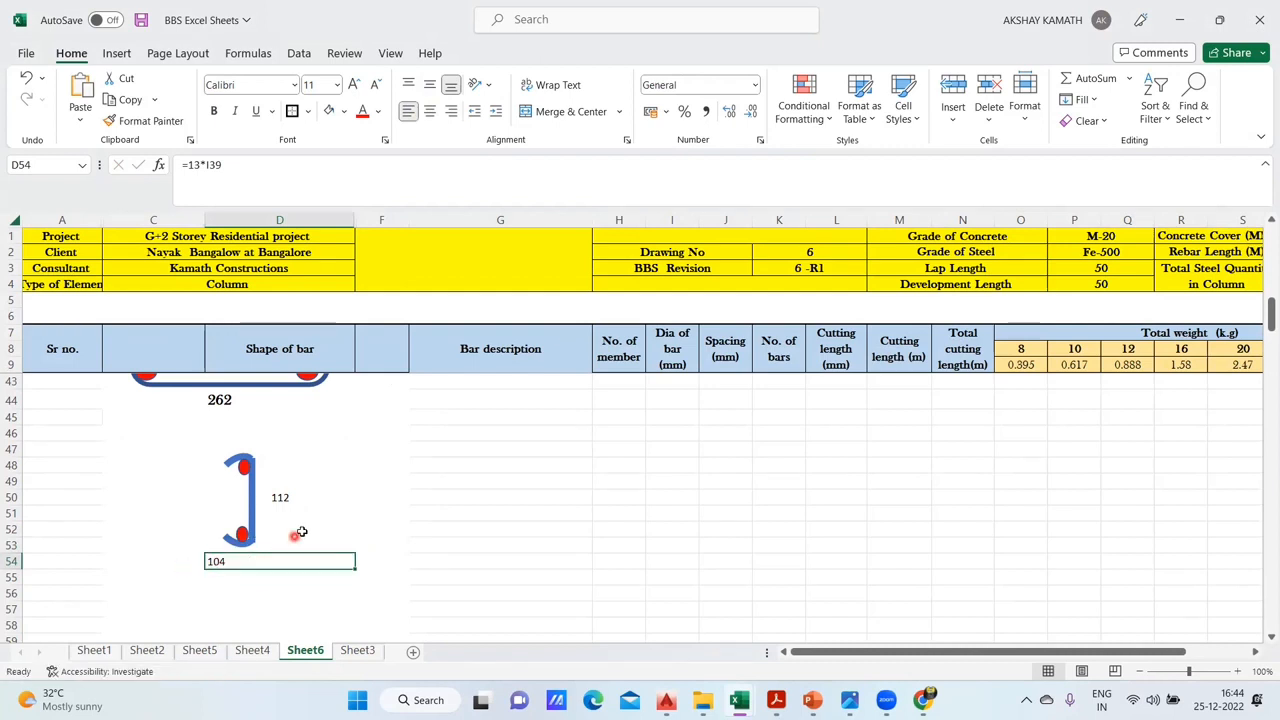
{"action": "left_click", "coordinate": [293, 528]}
{"action": "left_click", "coordinate": [350, 587]}
- Shift the grouped link slightly left, move its 112 length label from D50 to D51 and left-align it
{"action": "mouse_move", "coordinate": [249, 497]}
{"action": "left_mouse_down"}
{"action": "mouse_move", "coordinate": [229, 497]}
{"action": "mouse_move", "coordinate": [289, 504]}
{"action": "mouse_move", "coordinate": [246, 523]}
{"action": "mouse_move", "coordinate": [193, 514]}
{"action": "mouse_move", "coordinate": [224, 529]}
{"action": "mouse_move", "coordinate": [236, 514]}
{"action": "left_mouse_up"}
{"action": "left_click", "coordinate": [299, 503]}
{"action": "left_click", "coordinate": [277, 514]}
{"action": "left_click", "coordinate": [308, 560]}
{"action": "left_click", "coordinate": [279, 510]}
{"action": "left_click", "coordinate": [409, 112]}
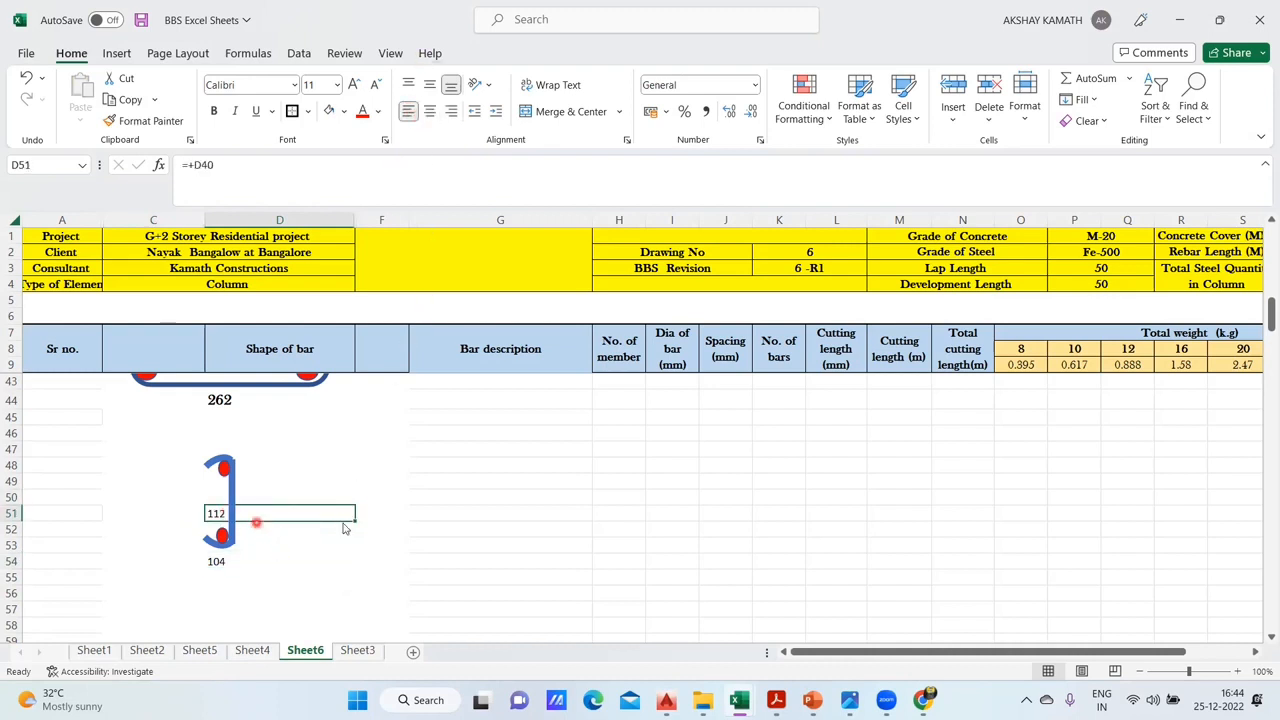
- Make row 51 slightly taller to position the 112 label beside the link
{"action": "left_click", "coordinate": [398, 515]}
{"action": "left_click", "coordinate": [268, 517]}
{"action": "mouse_move", "coordinate": [270, 513]}
{"action": "left_mouse_down"}
{"action": "mouse_move", "coordinate": [269, 497]}
{"action": "mouse_move", "coordinate": [266, 514]}
{"action": "left_mouse_up"}
{"action": "left_click_drag", "start_coordinate": [21, 520], "coordinate": [18, 535]}
{"action": "left_click", "coordinate": [449, 591]}
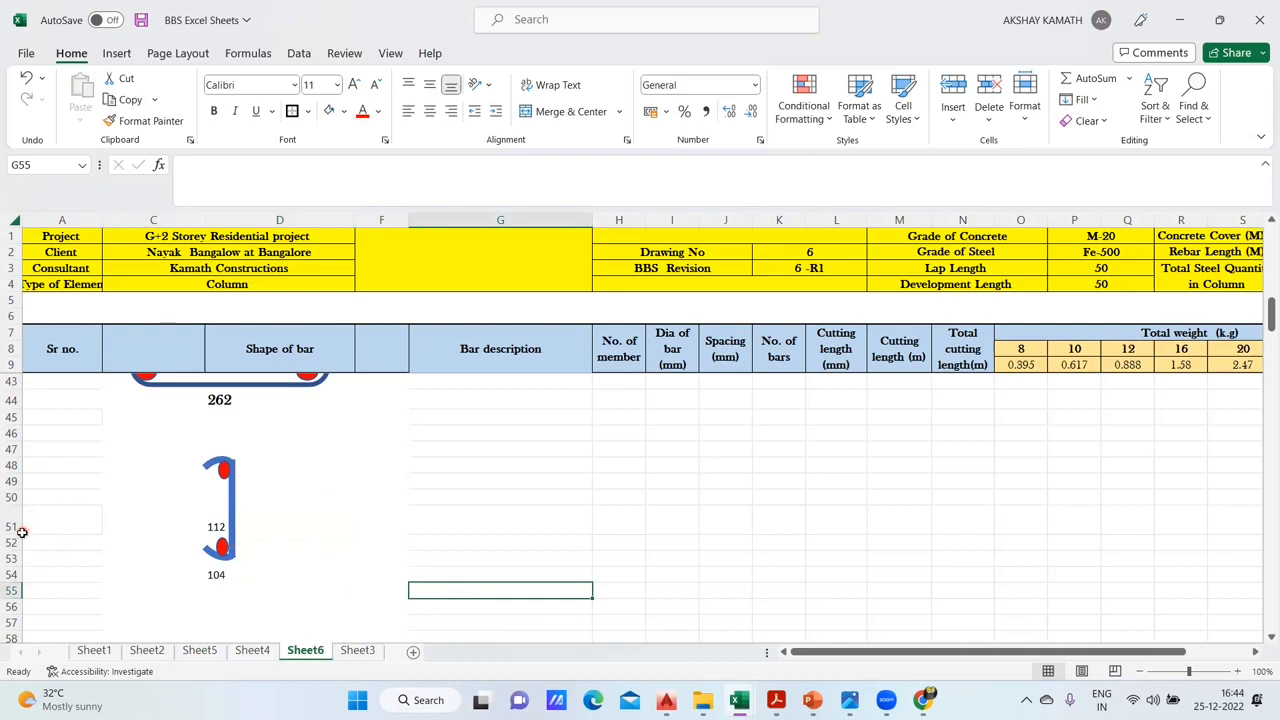
{"action": "left_click_drag", "start_coordinate": [20, 535], "coordinate": [20, 524]}
{"action": "left_click", "coordinate": [388, 515]}
- Enter the formula +D54 in D47 as the upper hook's length label and left-align it
{"action": "left_click", "coordinate": [216, 449]}
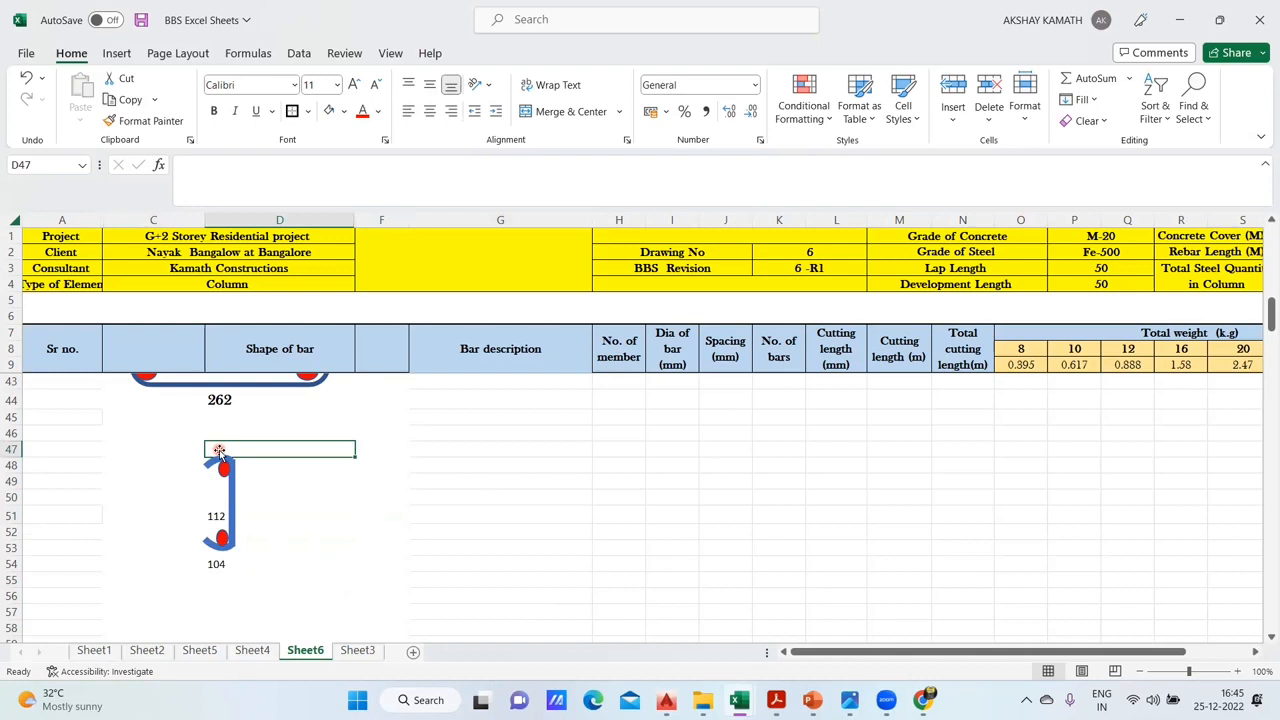
{"action": "type", "text": "+"}
{"action": "left_click", "coordinate": [215, 564]}
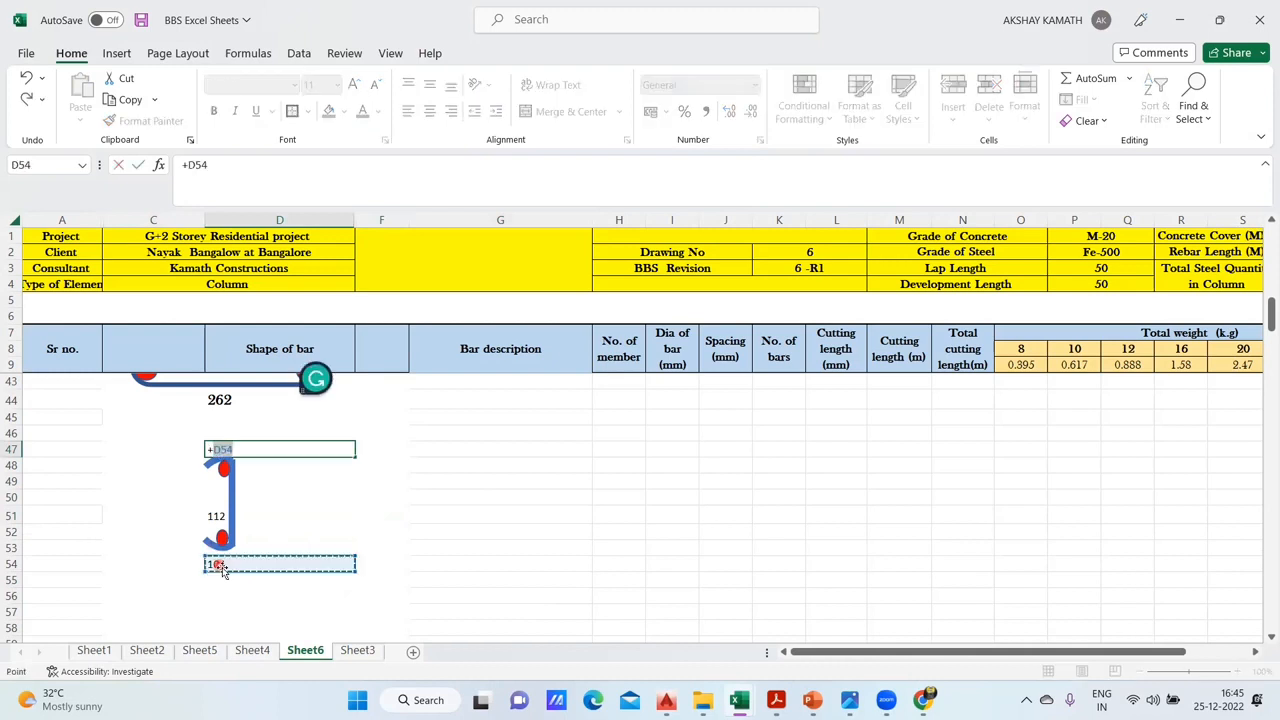
{"action": "key", "text": "Return"}
{"action": "key", "text": "Up"}
{"action": "left_click", "coordinate": [411, 111]}
{"action": "left_click", "coordinate": [397, 492]}
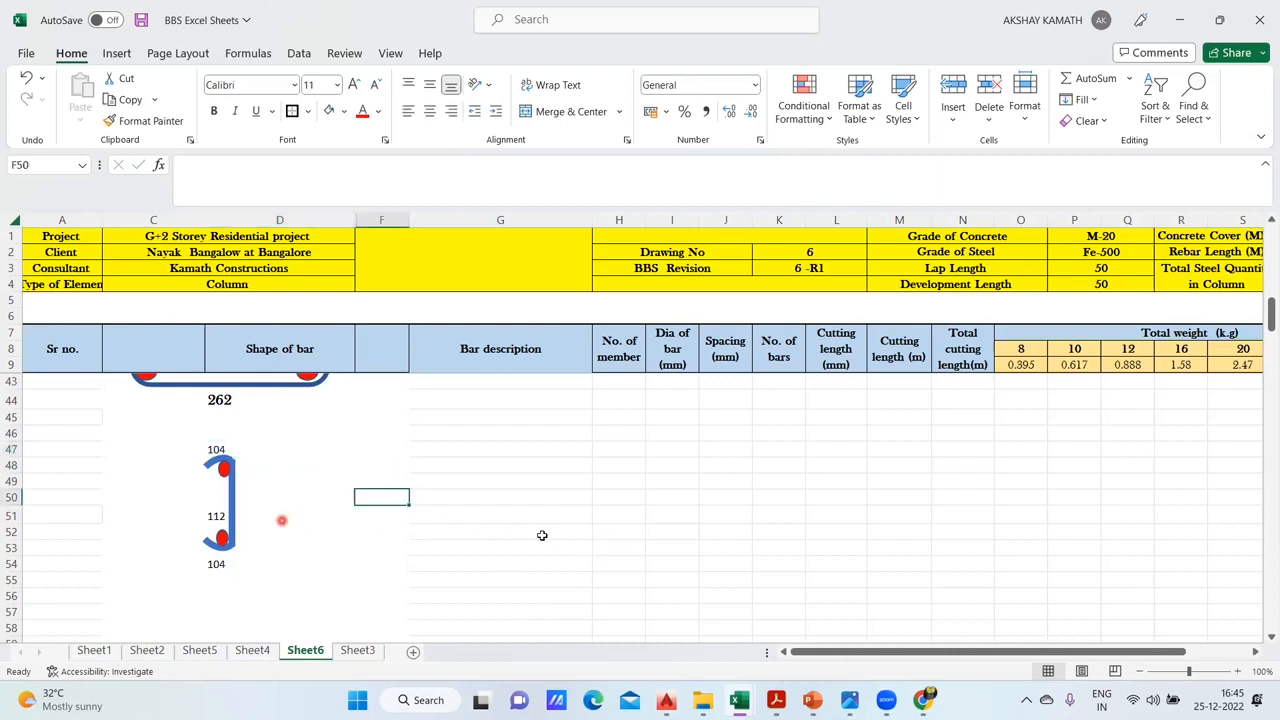
- Copy the Ties for C1 Column entry in G39:O39 and paste it into row 50 starting at G50
{"action": "scroll", "coordinate": [694, 553], "scroll_direction": "up", "scroll_amount": 3}
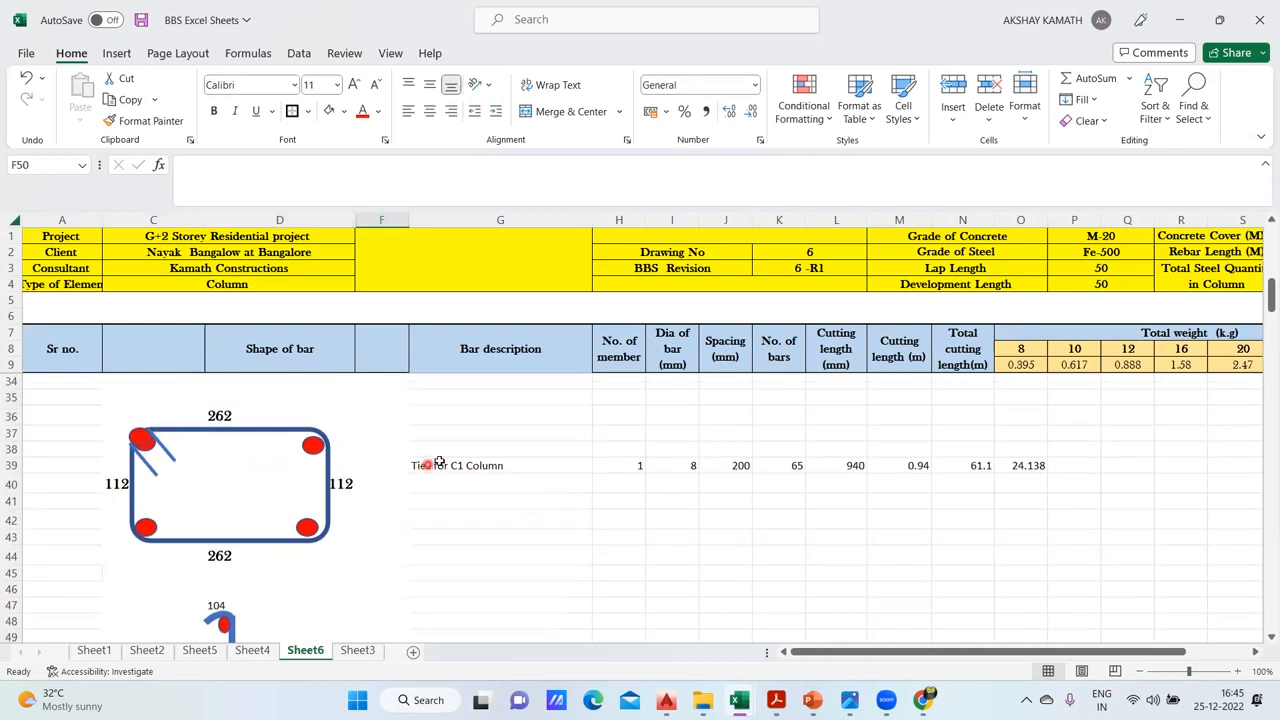
{"action": "scroll", "coordinate": [439, 461], "scroll_direction": "down", "scroll_amount": 1}
{"action": "left_click_drag", "start_coordinate": [652, 423], "coordinate": [1020, 410]}
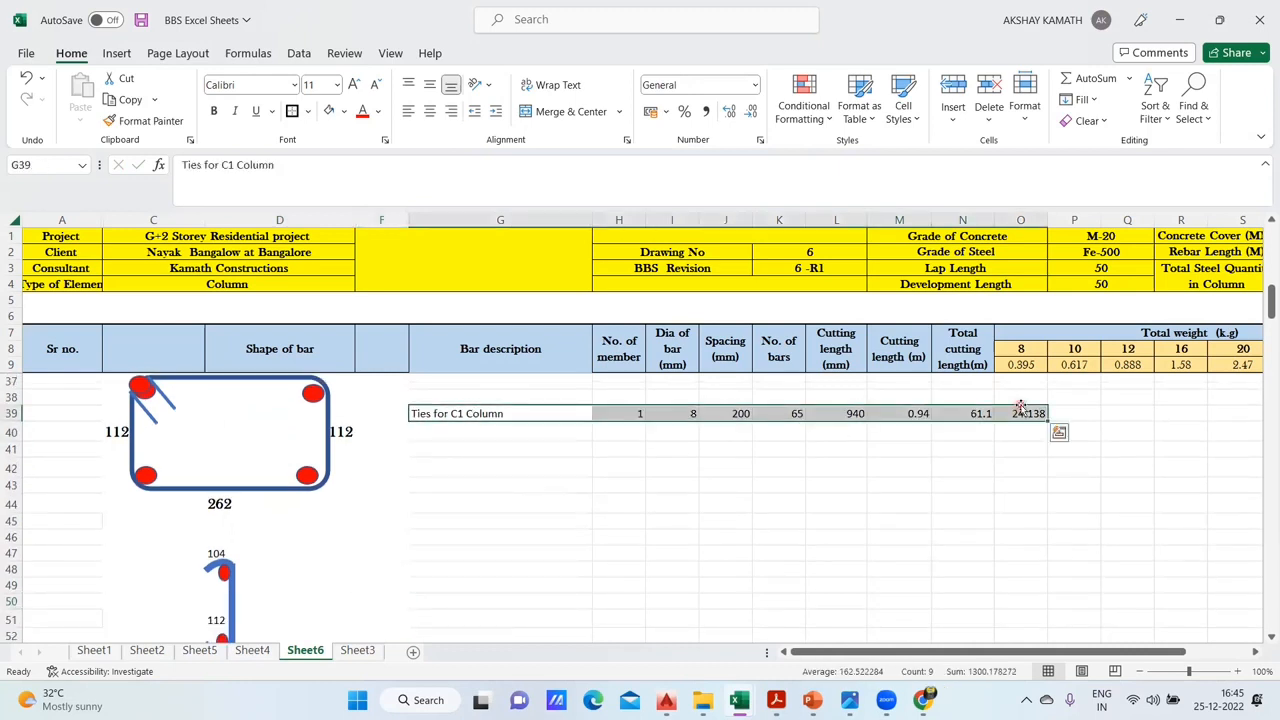
{"action": "key", "text": "ctrl+c"}
{"action": "scroll", "coordinate": [463, 550], "scroll_direction": "down", "scroll_amount": 1}
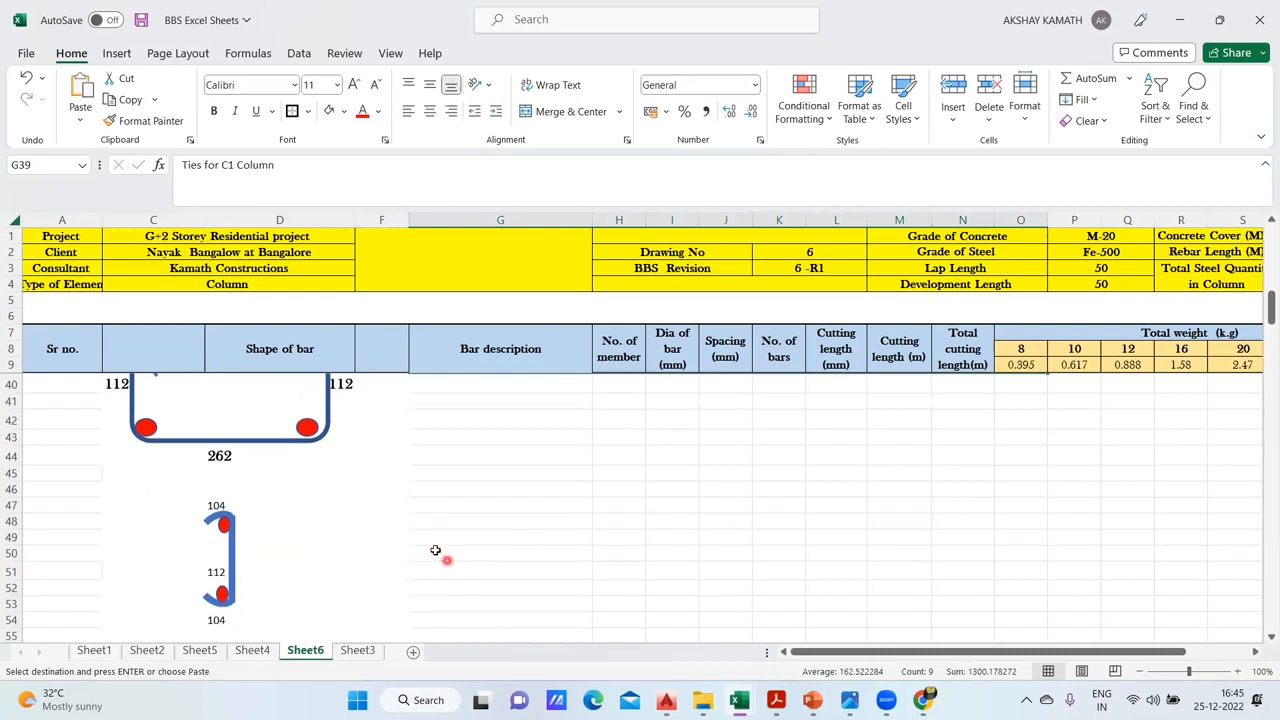
{"action": "left_click", "coordinate": [436, 550]}
{"action": "key", "text": "ctrl+v"}
{"action": "left_click", "coordinate": [693, 603]}
- Change the bar description in G50 to "Links for C1 Column"
{"action": "left_click", "coordinate": [512, 553]}
{"action": "double_click", "coordinate": [512, 553]}
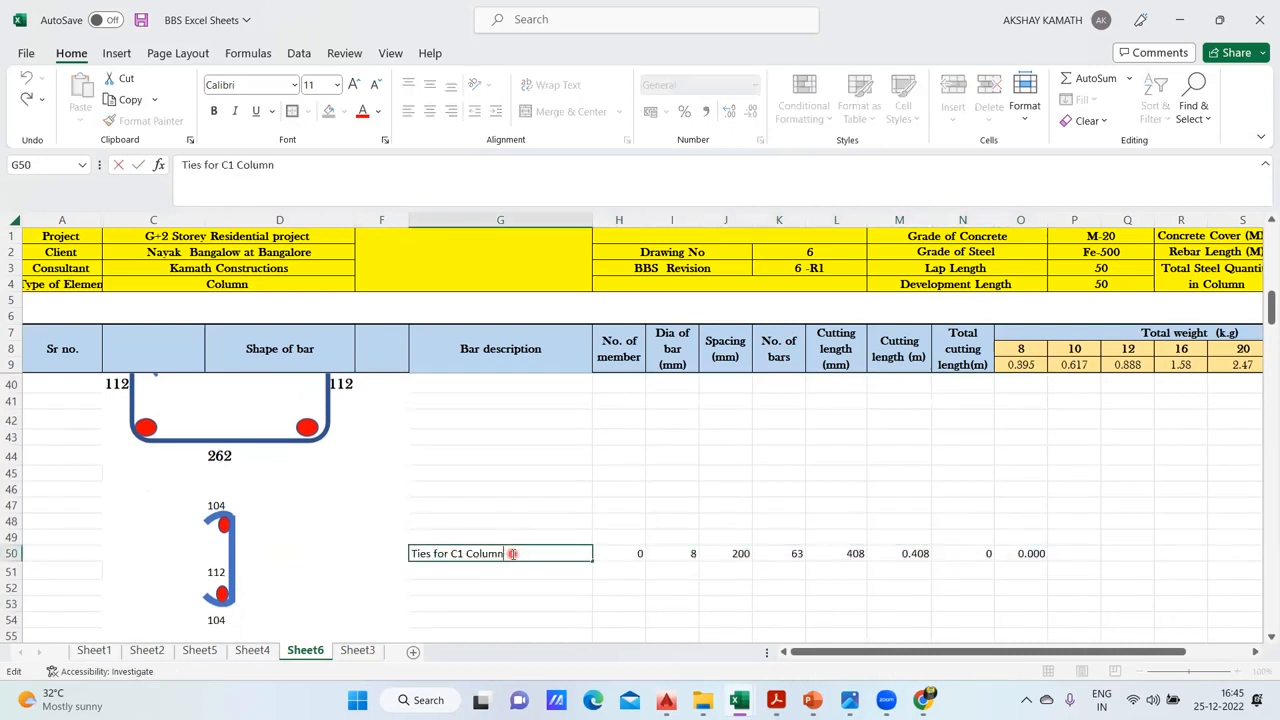
{"action": "left_click_drag", "start_coordinate": [433, 555], "coordinate": [394, 557]}
{"action": "key", "text": "BackSpace"}
{"action": "type", "text": "llNKS"}
{"action": "key", "text": "BackSpace"}
{"action": "key", "text": "BackSpace"}
{"action": "key", "text": "BackSpace"}
{"action": "key", "text": "BackSpace"}
{"action": "key", "text": "BackSpace"}
{"action": "type", "text": "Lin"}
{"action": "type", "text": "s"}
{"action": "key", "text": "BackSpace"}
{"action": "type", "text": "ks"}
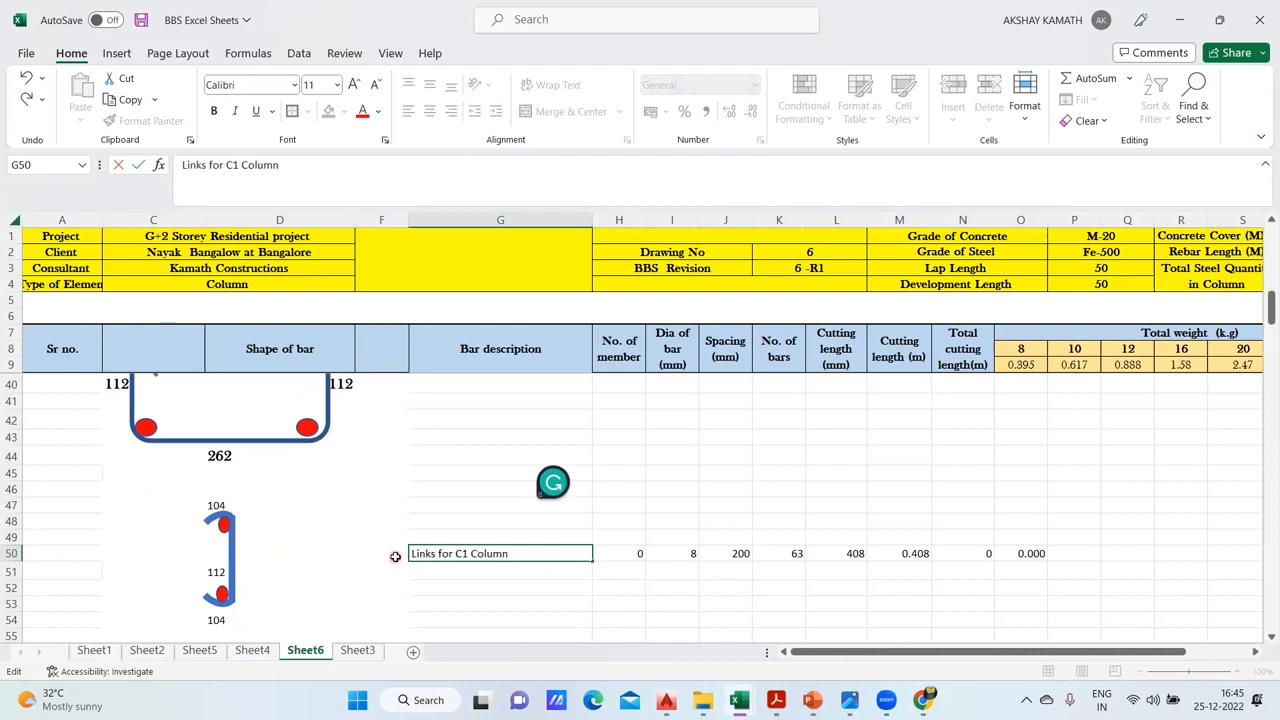
{"action": "left_click", "coordinate": [825, 493]}
- Replace the number of members in H50 of the Links for C1 Column row with the formula +H39
{"action": "double_click", "coordinate": [626, 553]}
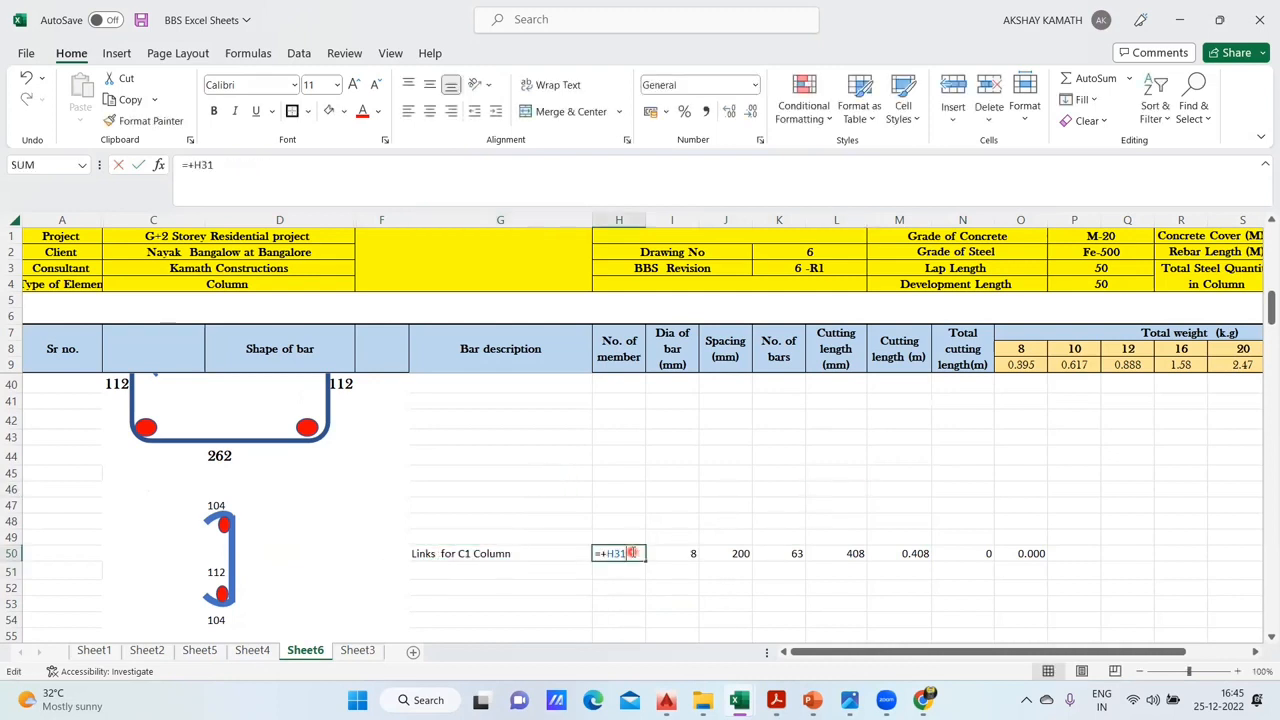
{"action": "key", "text": "BackSpace"}
{"action": "key", "text": "BackSpace"}
{"action": "key", "text": "BackSpace"}
{"action": "key", "text": "BackSpace"}
{"action": "key", "text": "BackSpace"}
{"action": "type", "text": "+"}
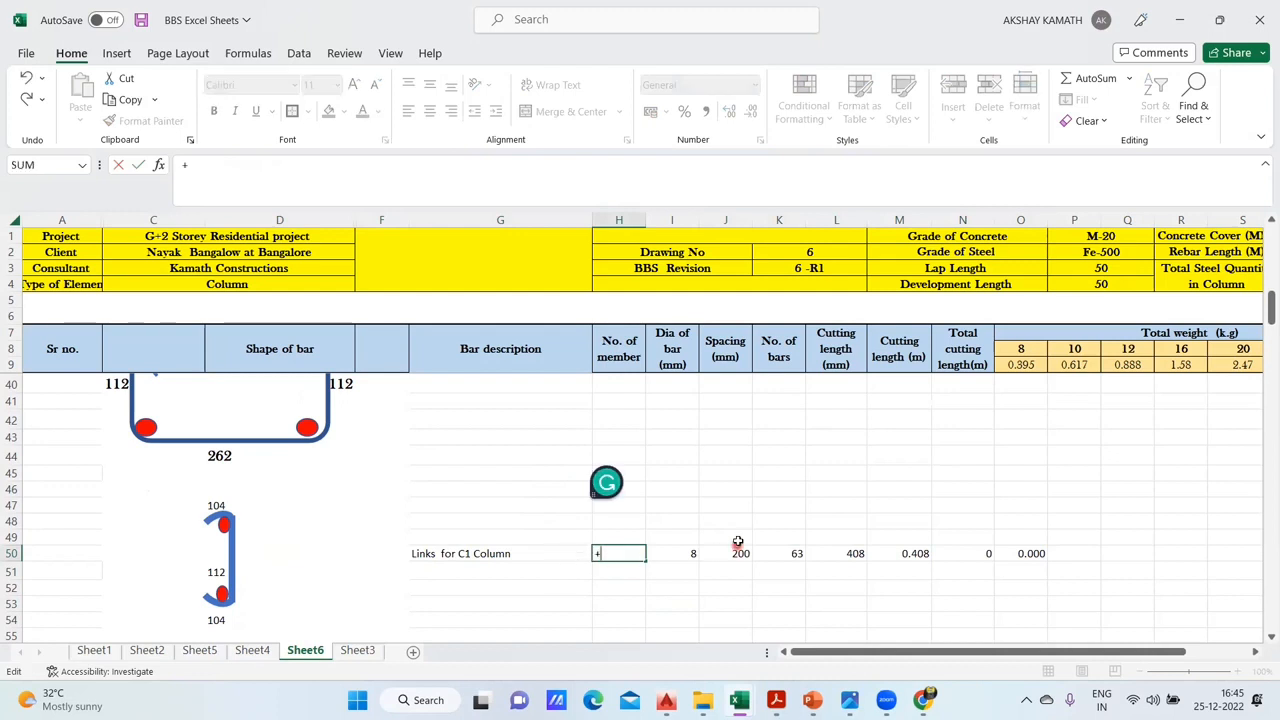
{"action": "scroll", "coordinate": [737, 537], "scroll_direction": "up", "scroll_amount": 1}
{"action": "left_click", "coordinate": [630, 413]}
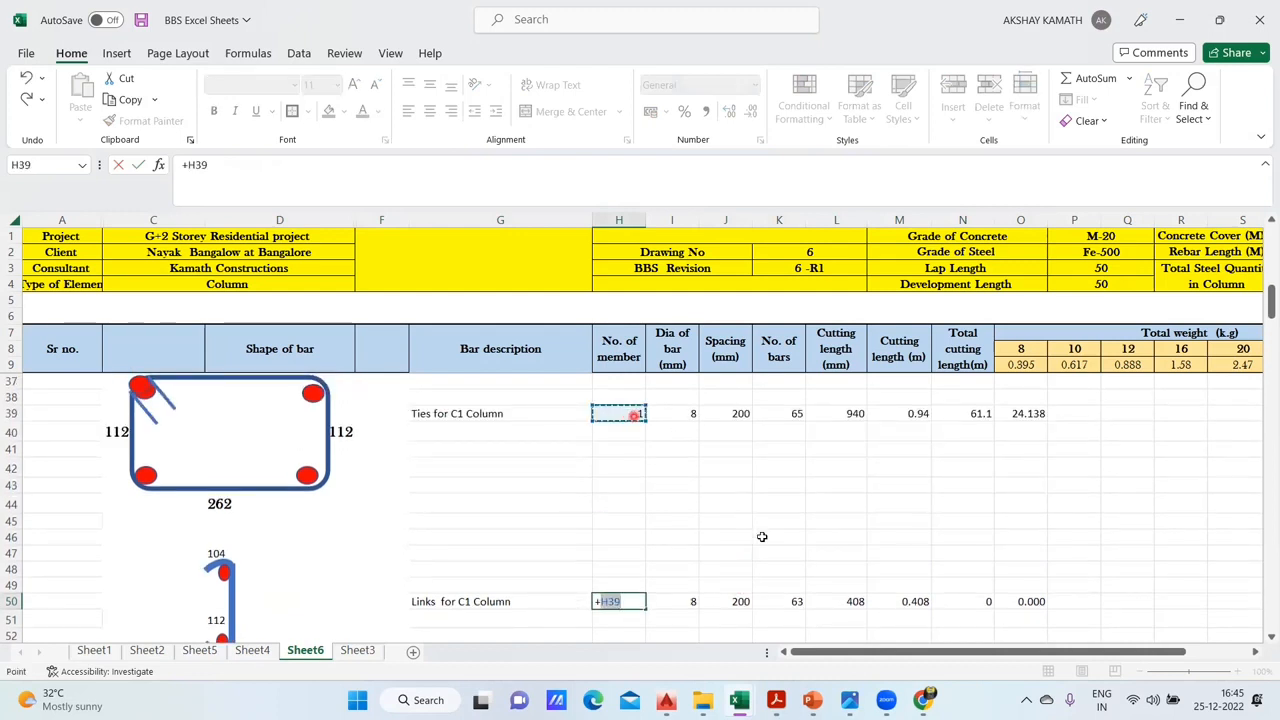
{"action": "key", "text": "Return"}
- Link the bar diameter in I50 to the ties' diameter with the formula +I39
{"action": "double_click", "coordinate": [697, 603]}
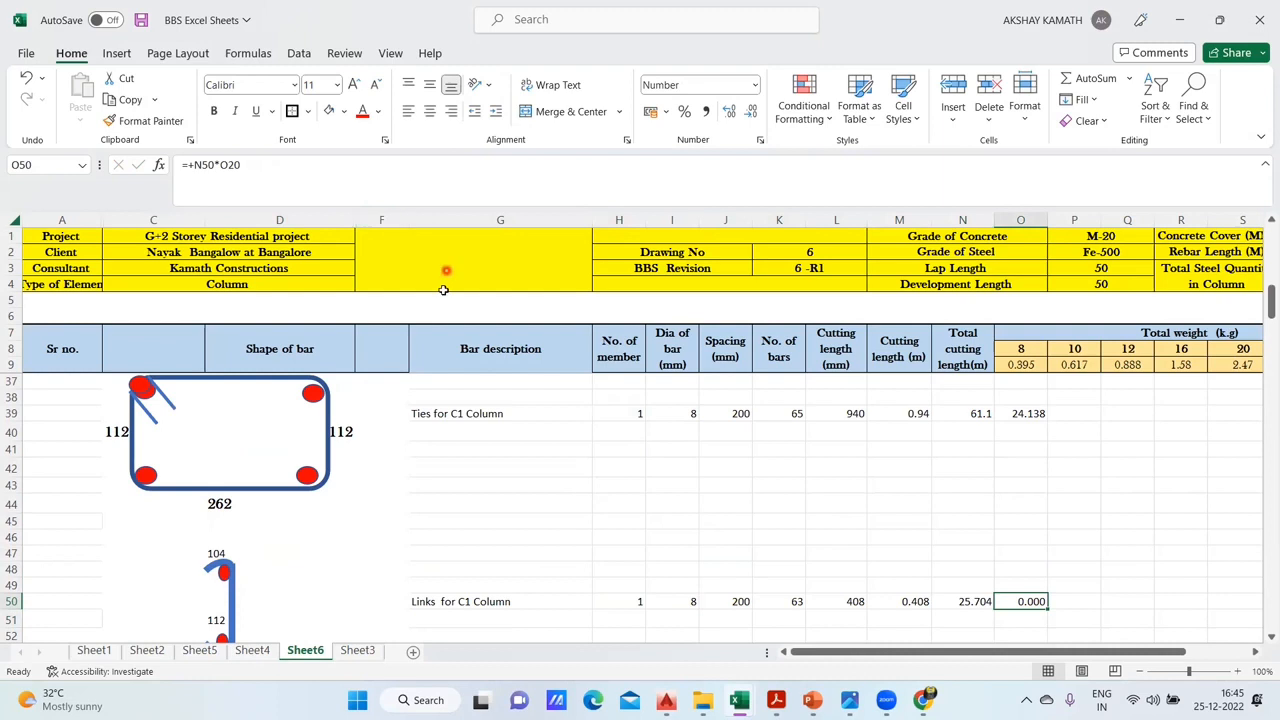
{"action": "left_click", "coordinate": [680, 600]}
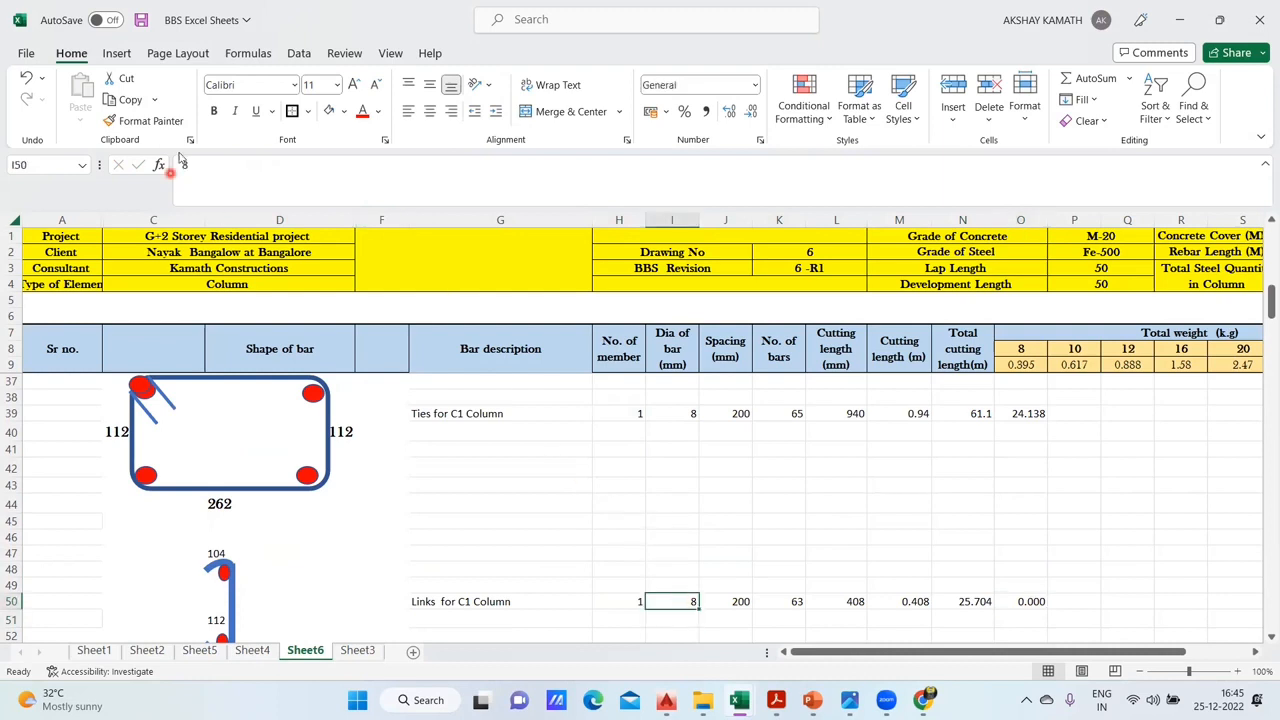
{"action": "type", "text": "+"}
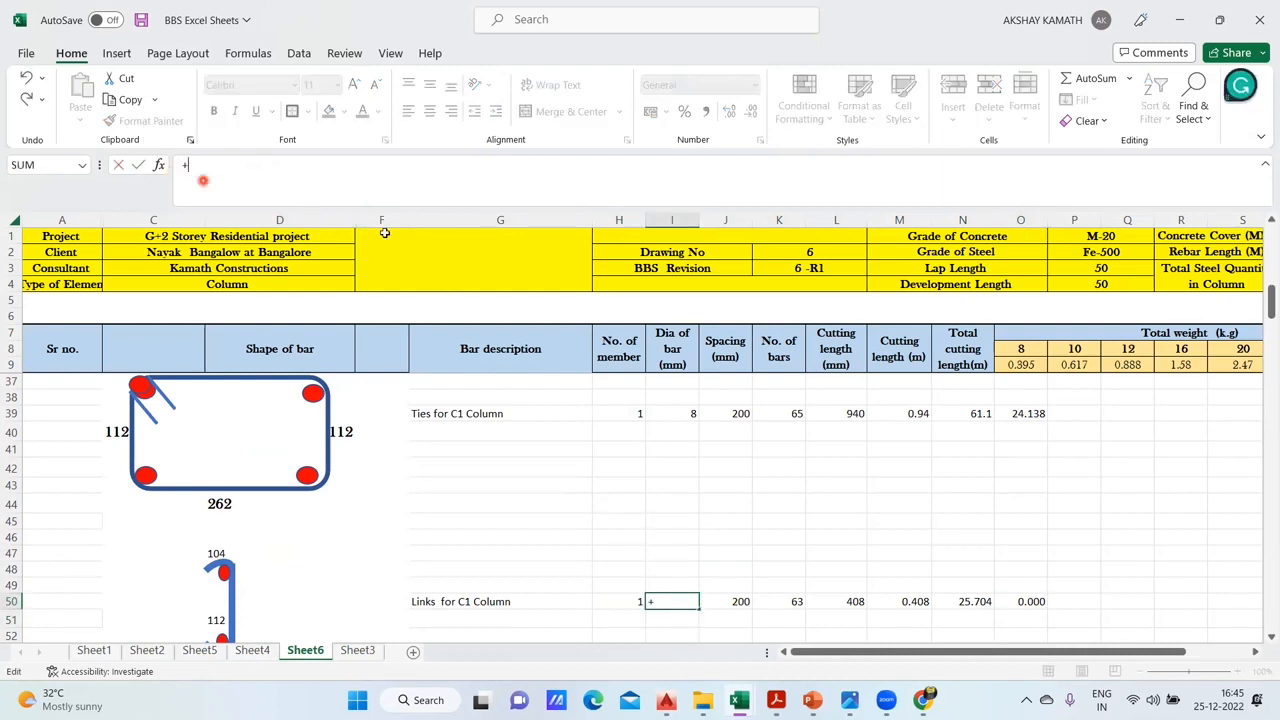
{"action": "left_click", "coordinate": [690, 411]}
{"action": "key", "text": "Return"}
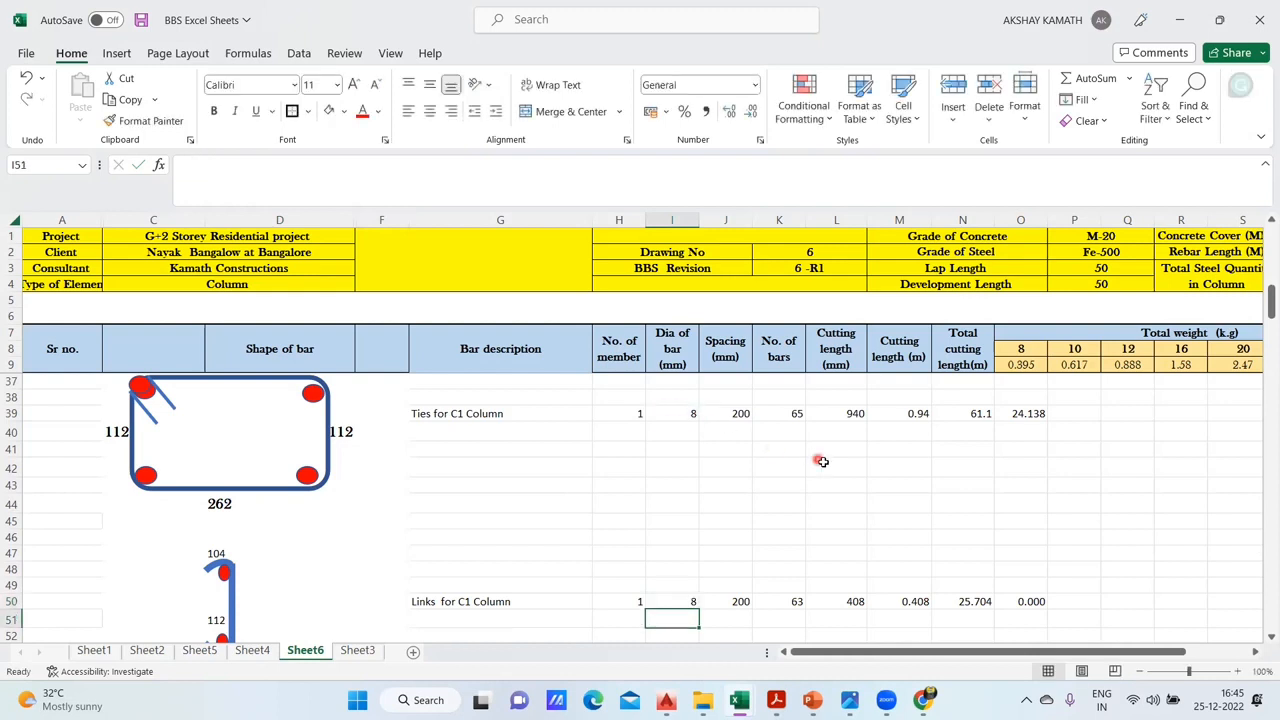
- Link the spacing in J50 to the ties' spacing with the formula +J39
{"action": "left_click", "coordinate": [745, 601]}
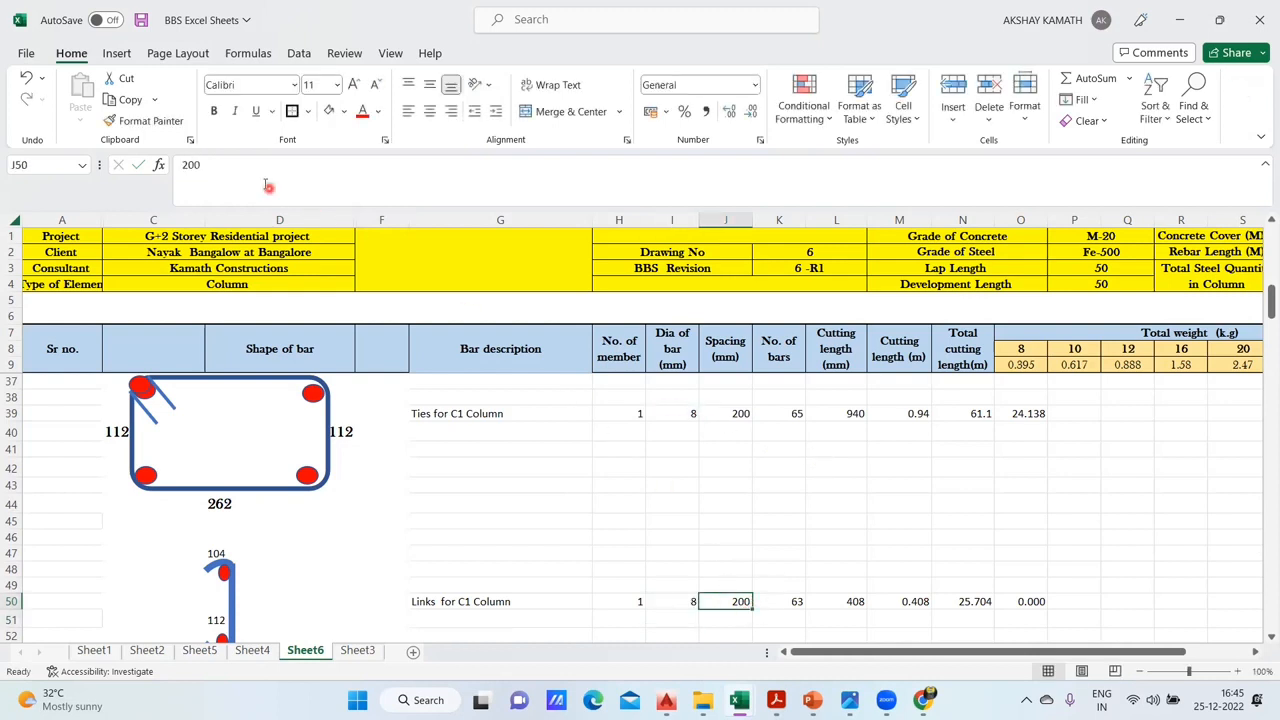
{"action": "type", "text": "+"}
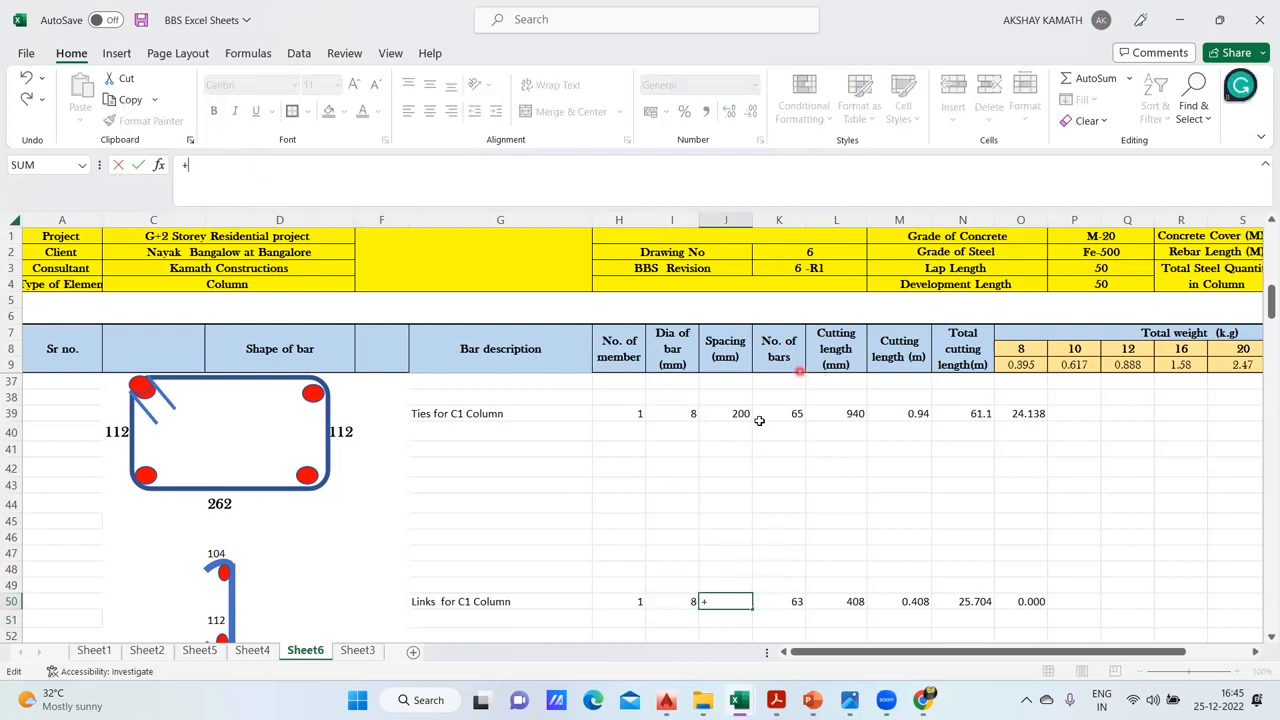
{"action": "left_click", "coordinate": [746, 413]}
{"action": "key", "text": "Return"}
{"action": "scroll", "coordinate": [829, 480], "scroll_direction": "down", "scroll_amount": 1}
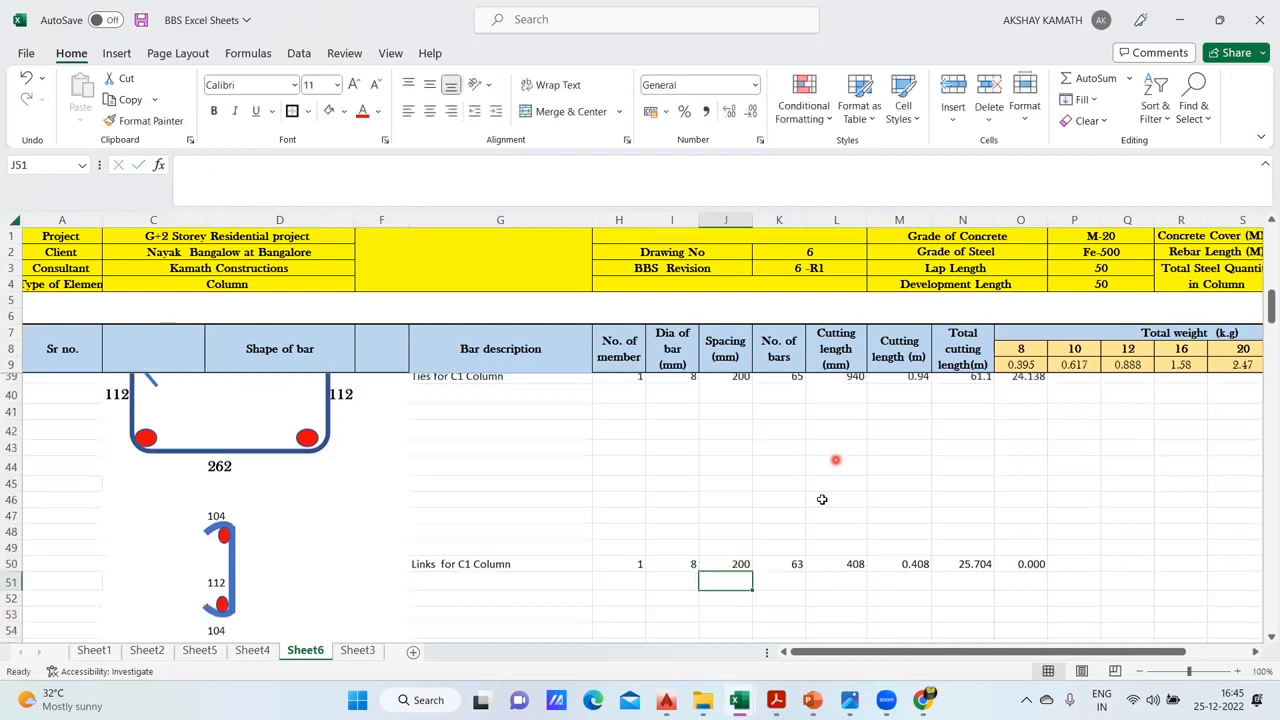
- Replace the ROUNDUP formula for the number of bars in K50 with a reference to the ties' count, +K39
{"action": "left_click", "coordinate": [795, 553]}
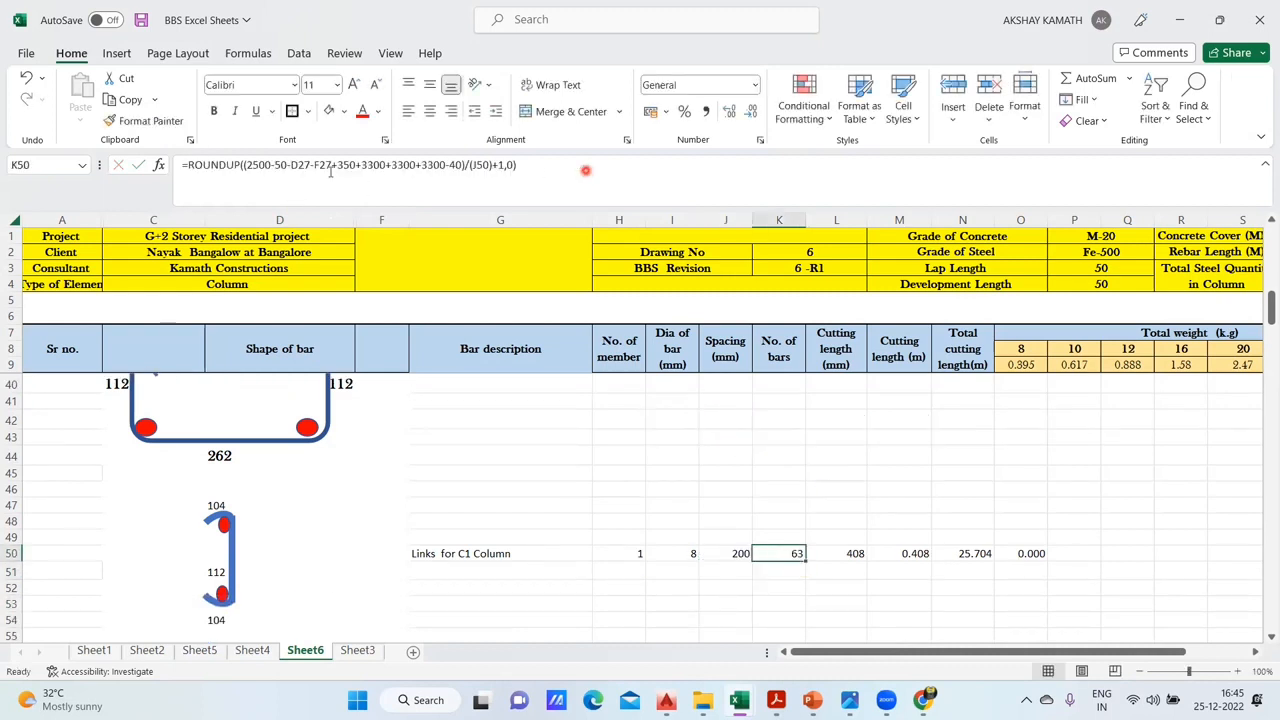
{"action": "left_click_drag", "start_coordinate": [586, 170], "coordinate": [138, 197]}
{"action": "type", "text": "+"}
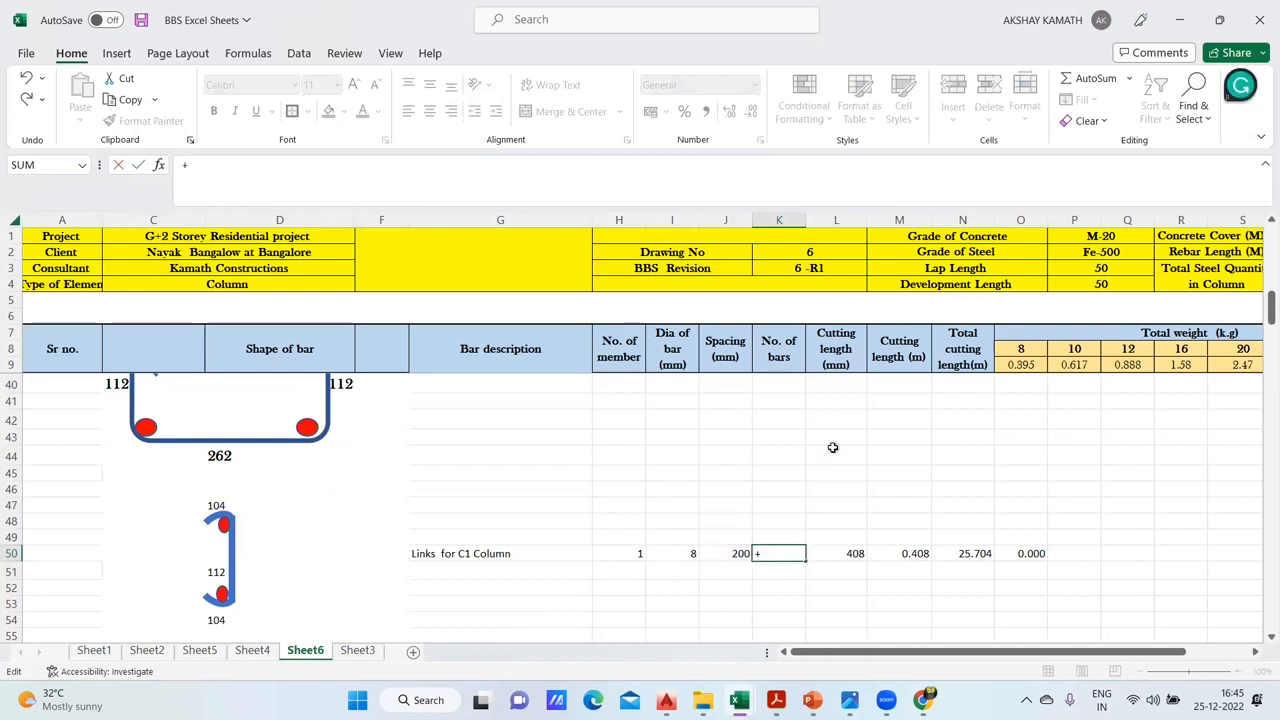
{"action": "scroll", "coordinate": [832, 447], "scroll_direction": "up", "scroll_amount": 1}
{"action": "left_click", "coordinate": [790, 410]}
{"action": "key", "text": "Return"}
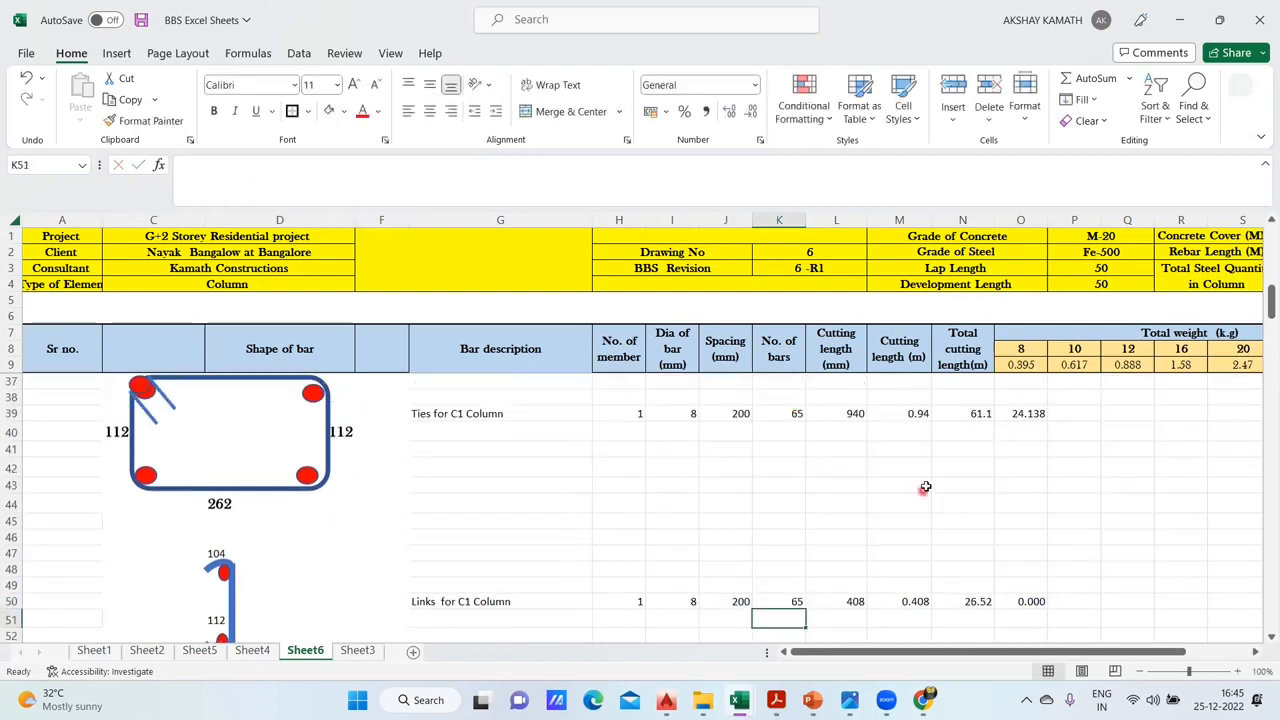
{"action": "scroll", "coordinate": [857, 540], "scroll_direction": "down", "scroll_amount": 1}
{"action": "double_click", "coordinate": [855, 553]}
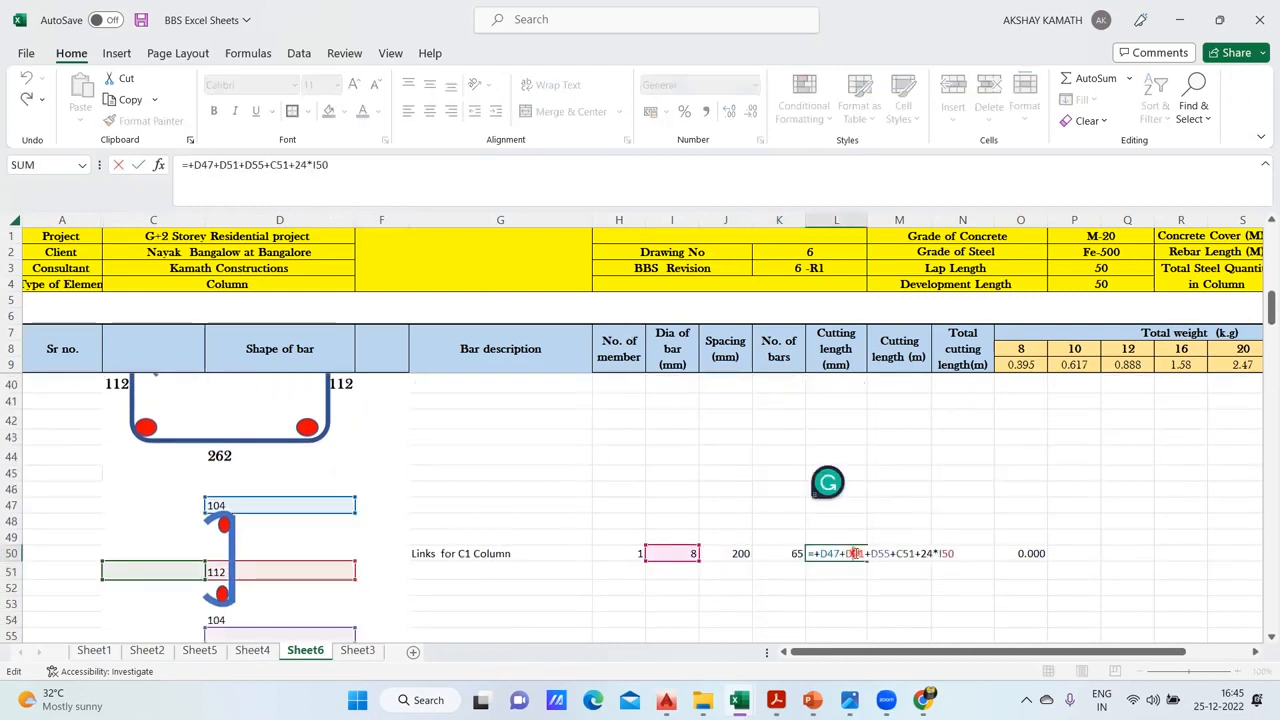
{"action": "key", "text": "Escape"}
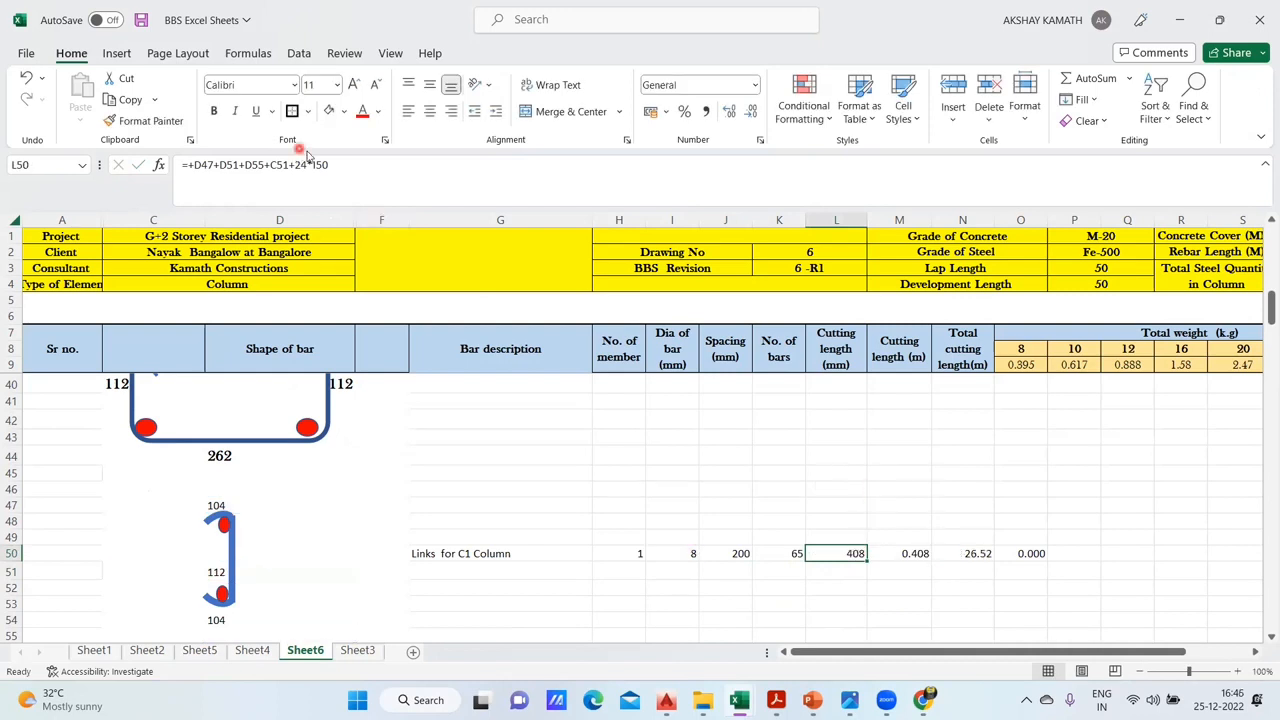
{"action": "left_click_drag", "start_coordinate": [335, 165], "coordinate": [128, 172]}
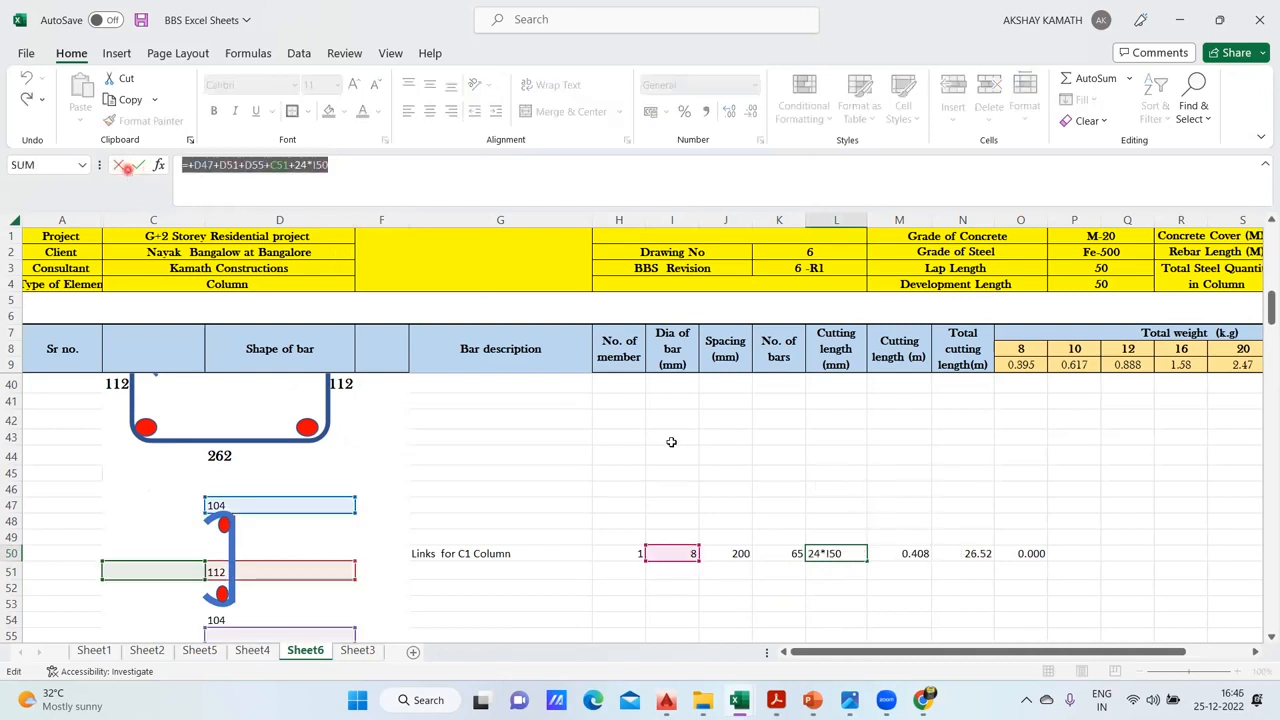
{"action": "type", "text": "+"}
{"action": "left_click", "coordinate": [218, 507]}
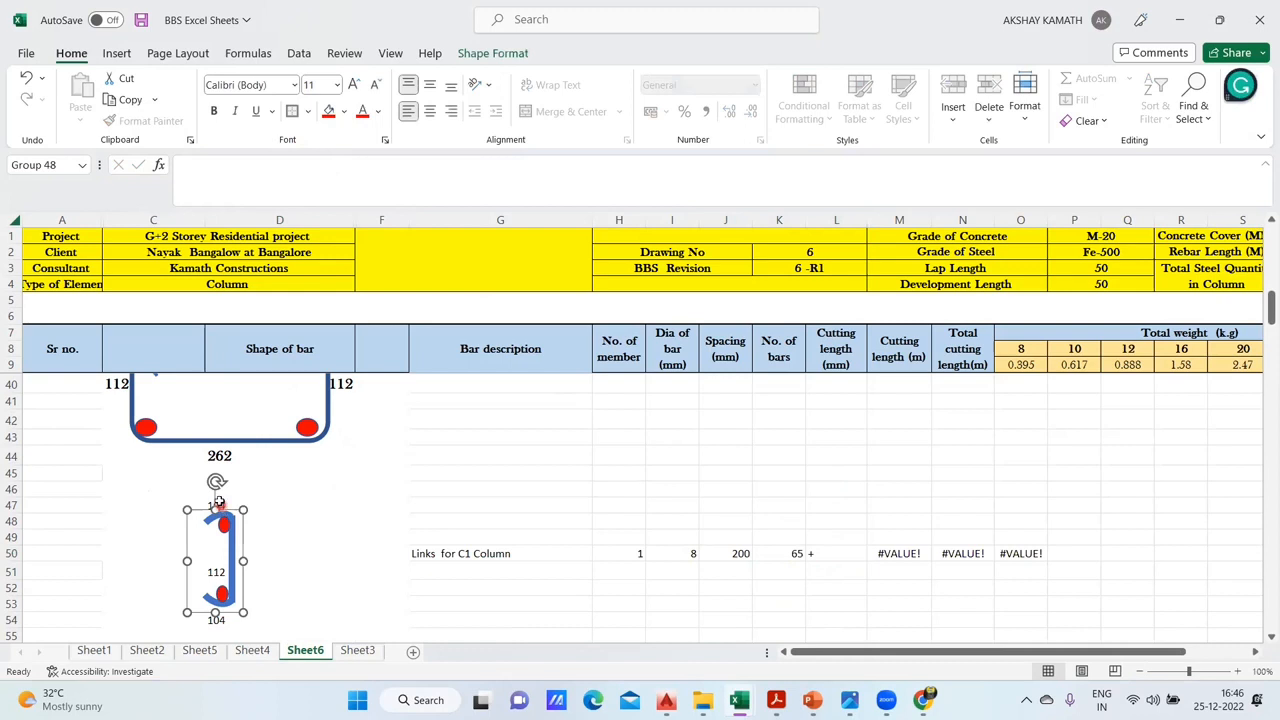
{"action": "left_click", "coordinate": [218, 503]}
- Enter the formula +D47+D51+D54 in L50 as the link's cutting length in millimetres
{"action": "left_click", "coordinate": [815, 552]}
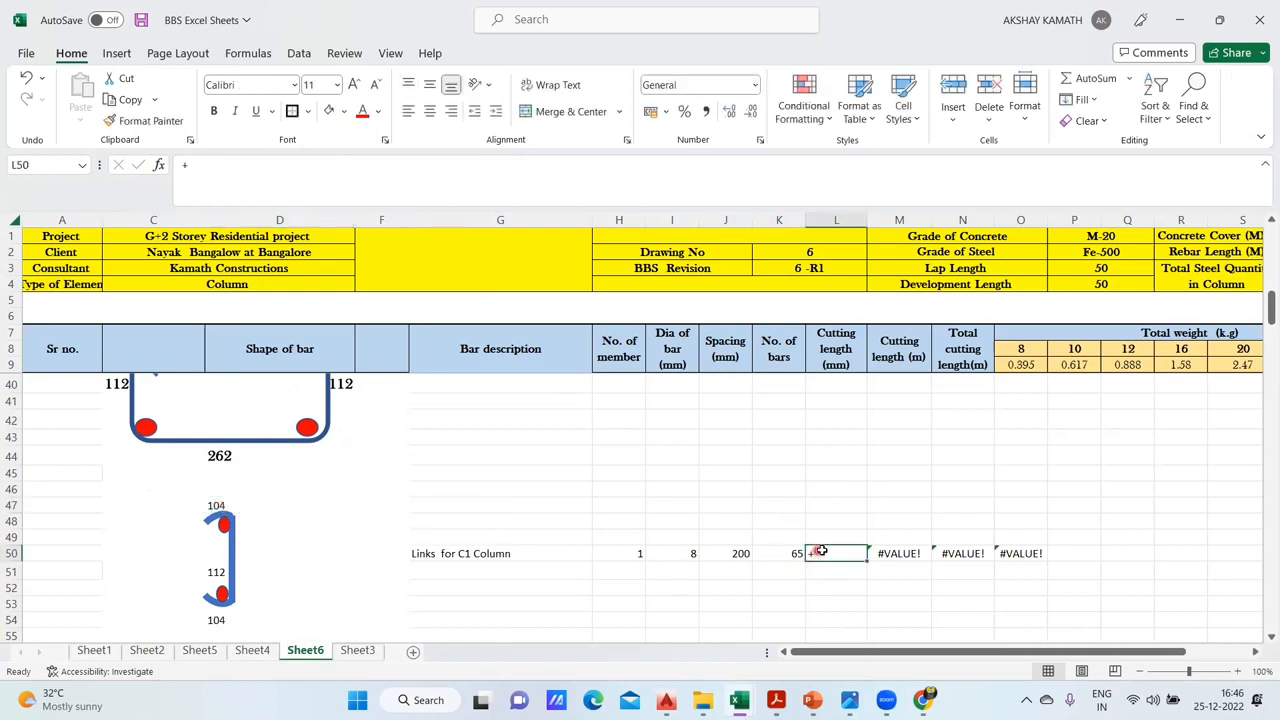
{"action": "type", "text": "+"}
{"action": "left_click", "coordinate": [220, 507]}
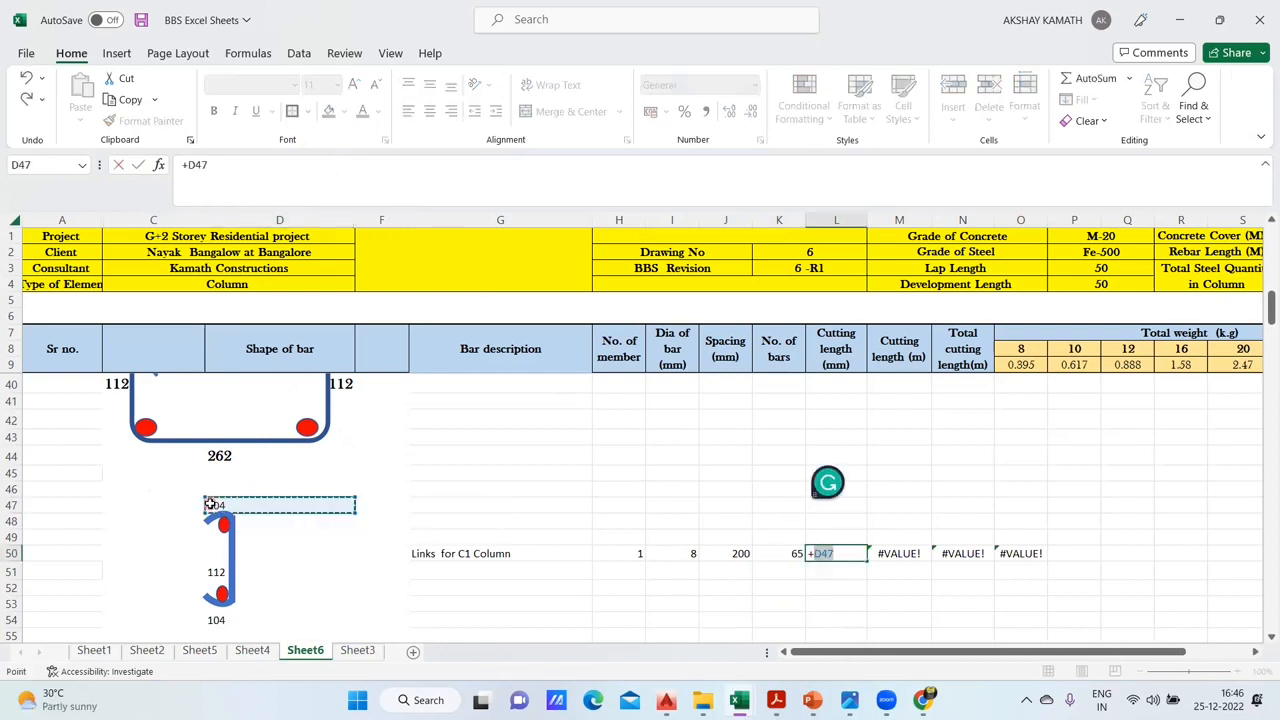
{"action": "type", "text": "+"}
{"action": "left_click", "coordinate": [217, 570]}
{"action": "type", "text": "+D51+"}
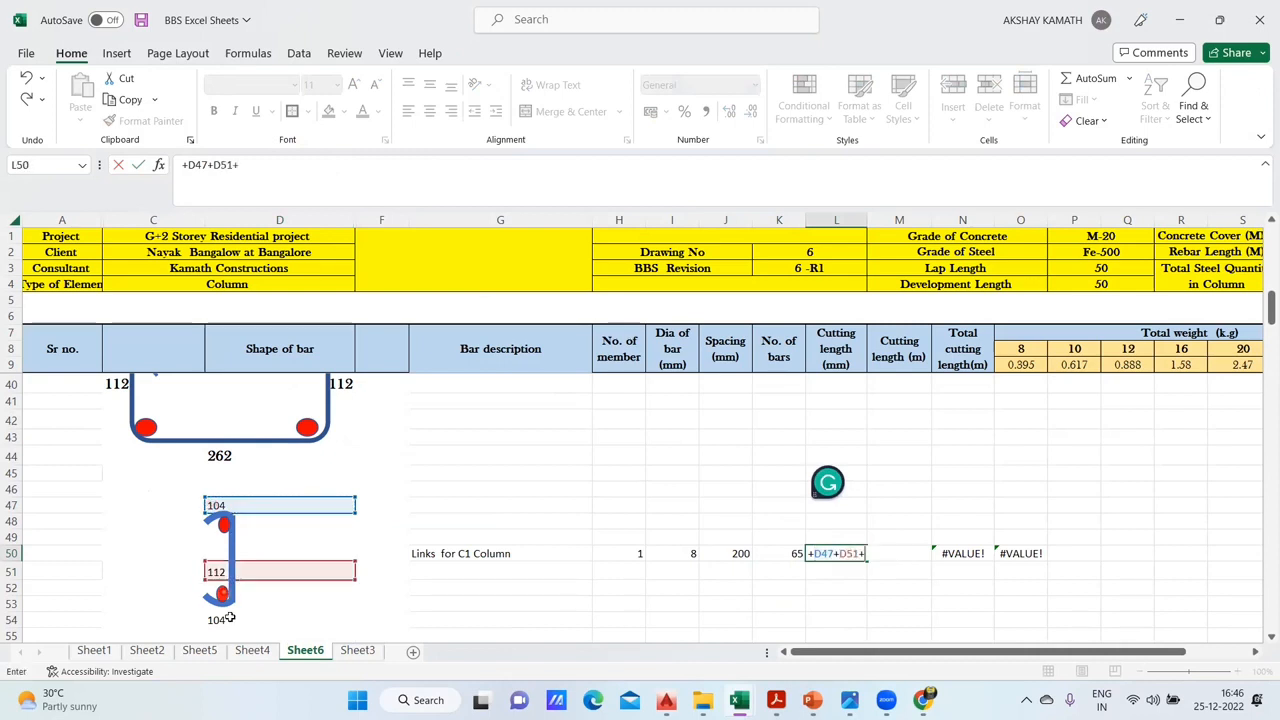
{"action": "left_click", "coordinate": [216, 620]}
{"action": "key", "text": "Return"}
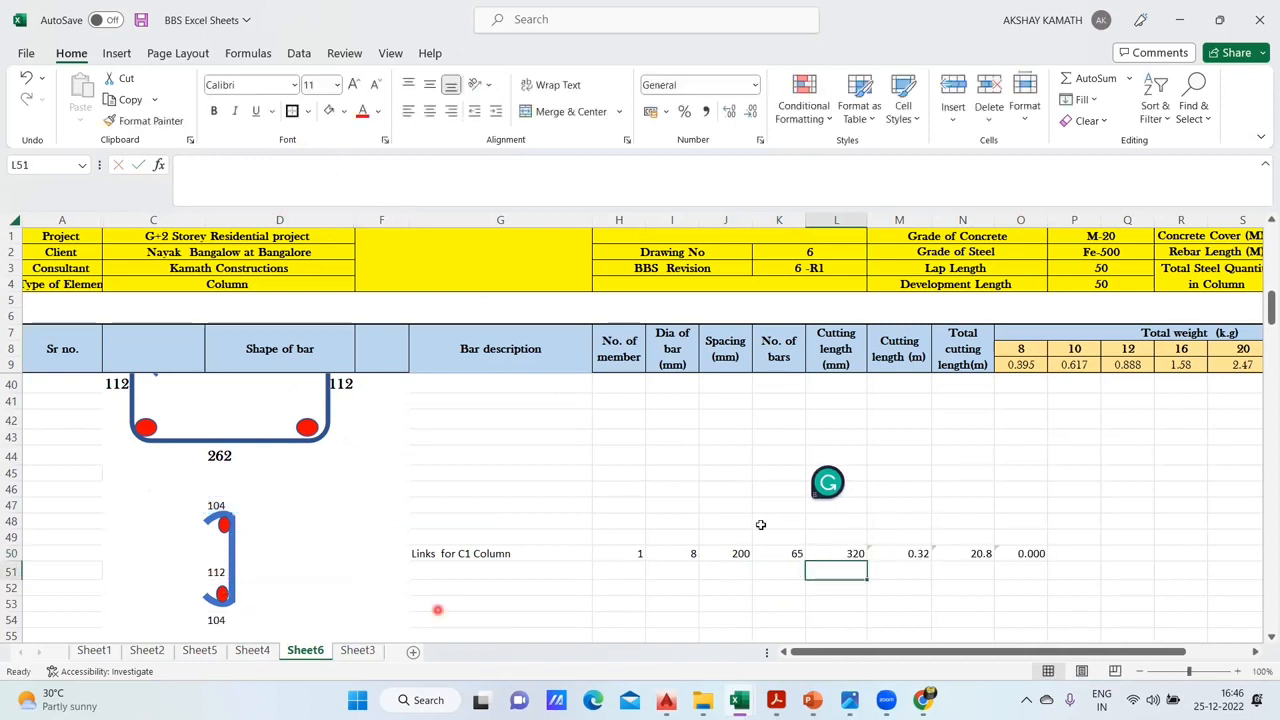
{"action": "left_click", "coordinate": [848, 553]}
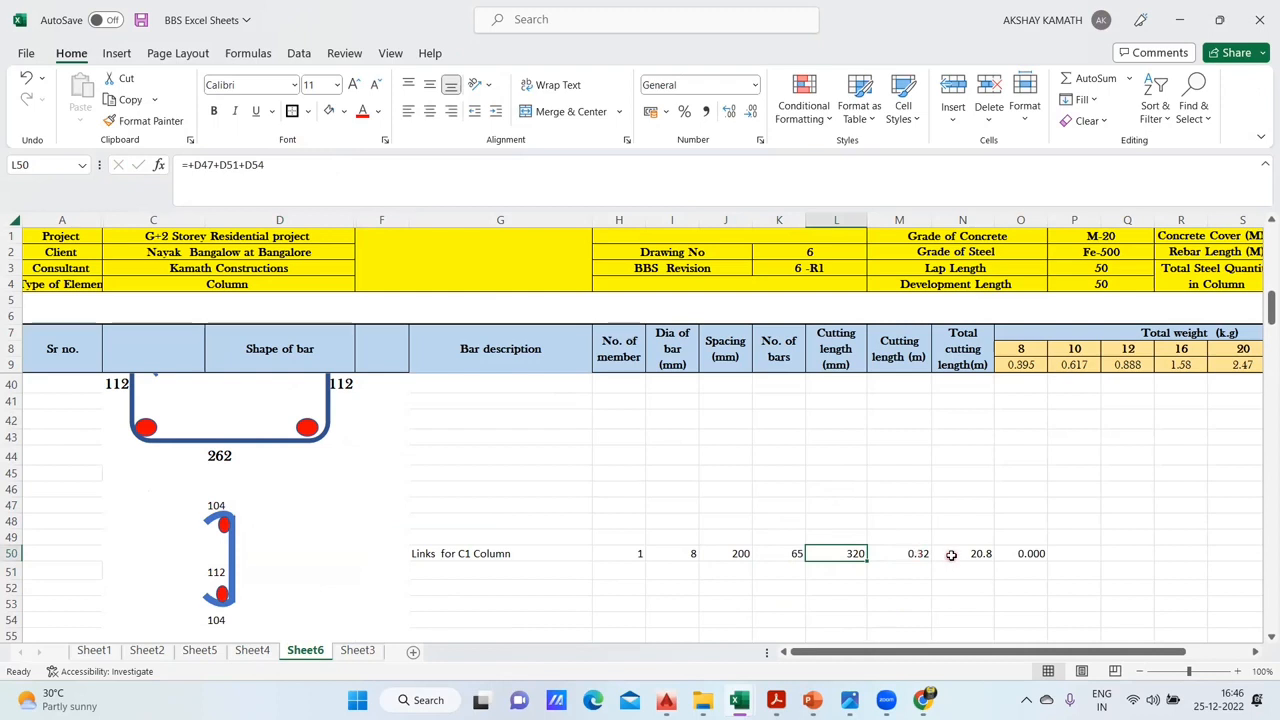
- Check the total cutting length formula in N50 and correct the 8 mm weight formula in O50 to +N50*O9
{"action": "scroll", "coordinate": [955, 545], "scroll_direction": "down", "scroll_amount": 1}
{"action": "double_click", "coordinate": [980, 498]}
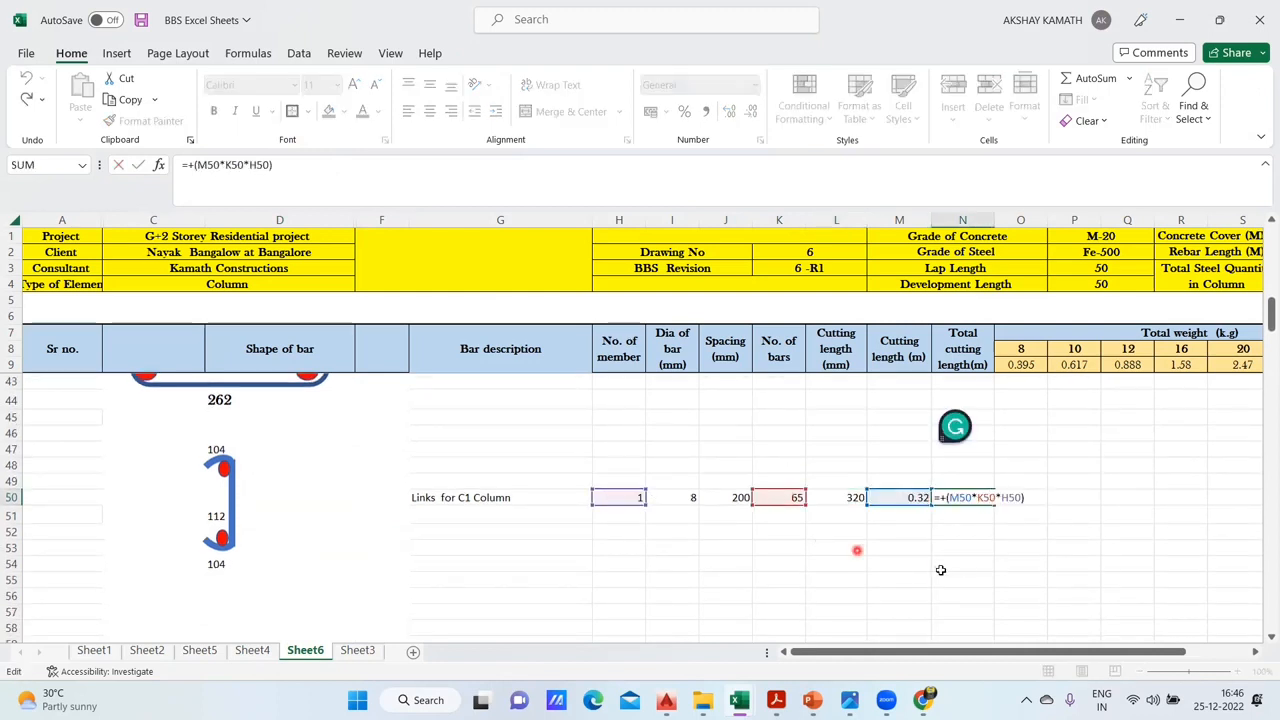
{"action": "key", "text": "Escape"}
{"action": "left_click", "coordinate": [1018, 497]}
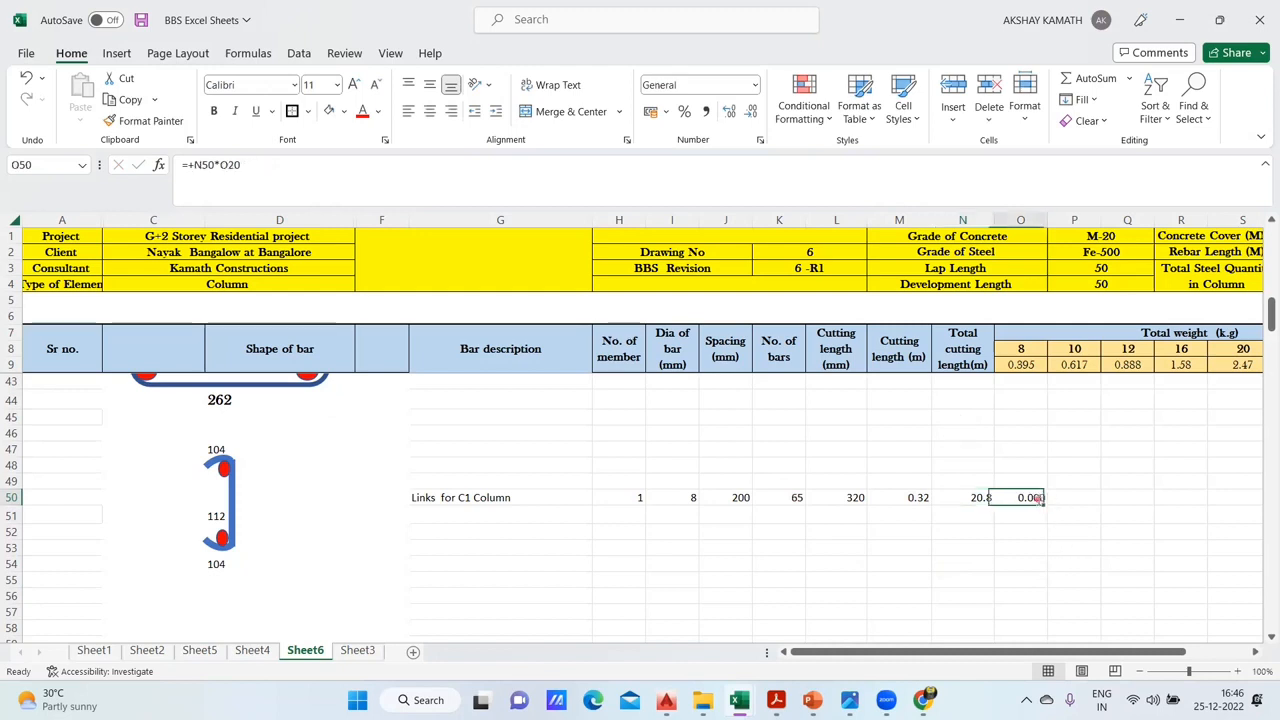
{"action": "double_click", "coordinate": [1012, 497]}
{"action": "left_click", "coordinate": [270, 170]}
{"action": "key", "text": "BackSpace"}
{"action": "key", "text": "BackSpace"}
{"action": "key", "text": "BackSpace"}
{"action": "left_click", "coordinate": [1029, 364]}
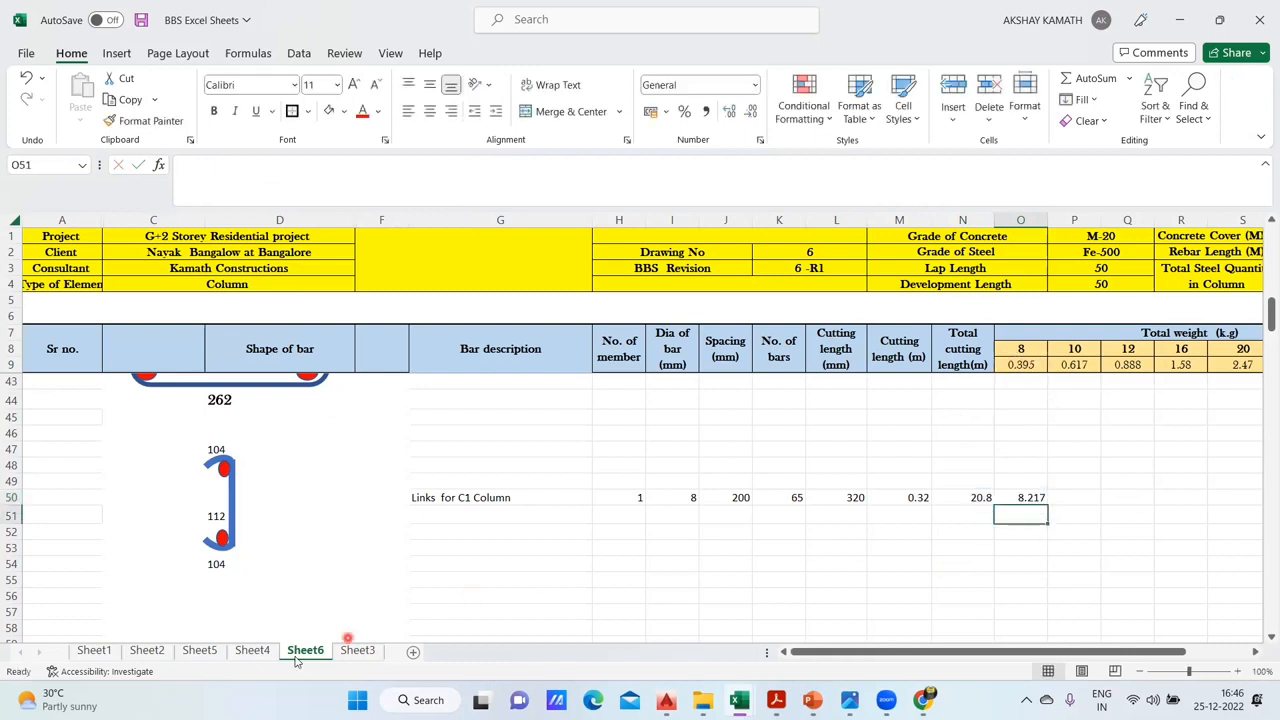
- Compare the Links for C1 Column values on Sheet4 with row 50 of Sheet6
{"action": "left_click", "coordinate": [252, 650]}
{"action": "scroll", "coordinate": [1115, 517], "scroll_direction": "down", "scroll_amount": 1}
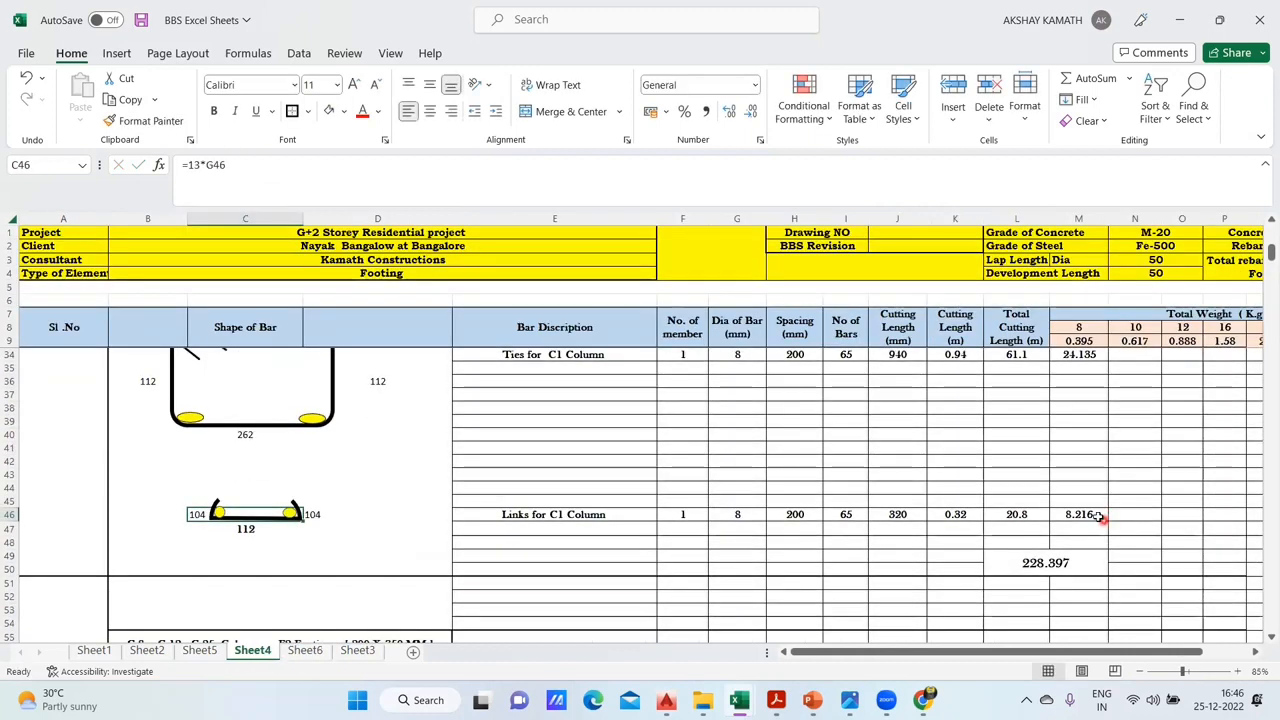
{"action": "left_click", "coordinate": [305, 650]}
{"action": "left_click", "coordinate": [252, 650]}
{"action": "left_click", "coordinate": [305, 650]}
{"action": "left_click", "coordinate": [1040, 500]}
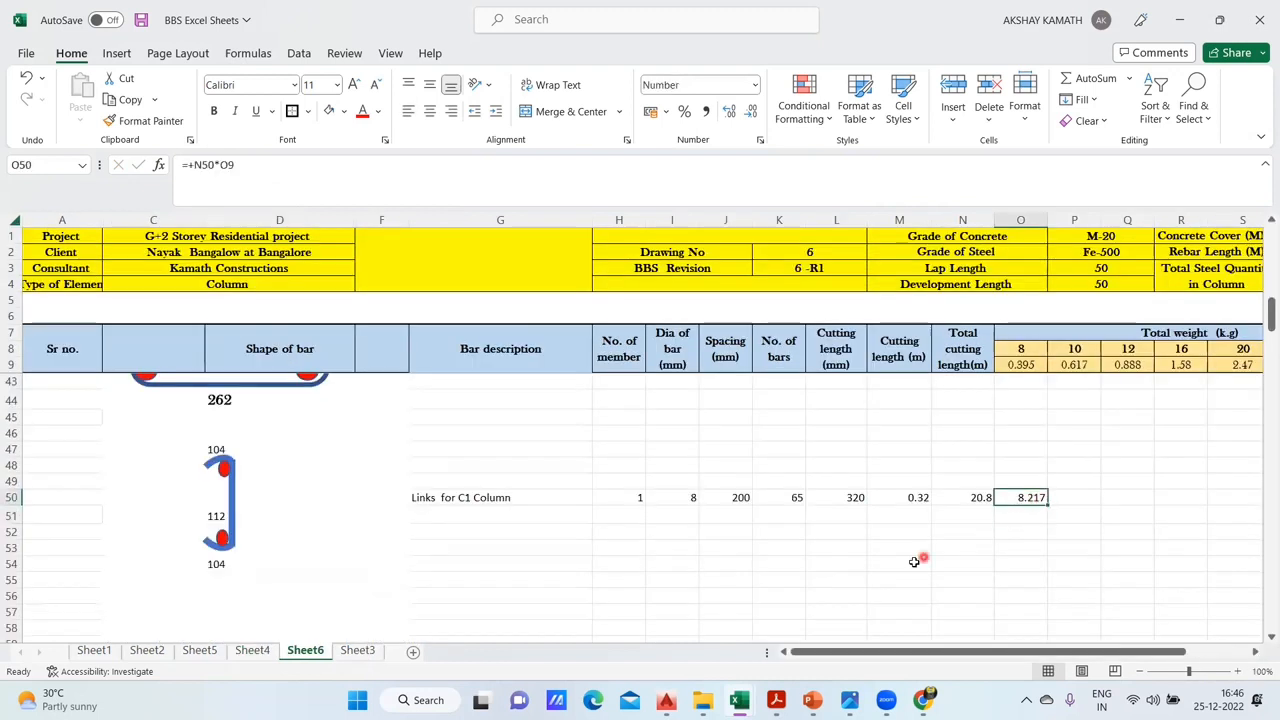
{"action": "scroll", "coordinate": [914, 562], "scroll_direction": "up", "scroll_amount": 11}
{"action": "scroll", "coordinate": [925, 555], "scroll_direction": "down", "scroll_amount": 3}
{"action": "scroll", "coordinate": [929, 553], "scroll_direction": "down", "scroll_amount": 8}
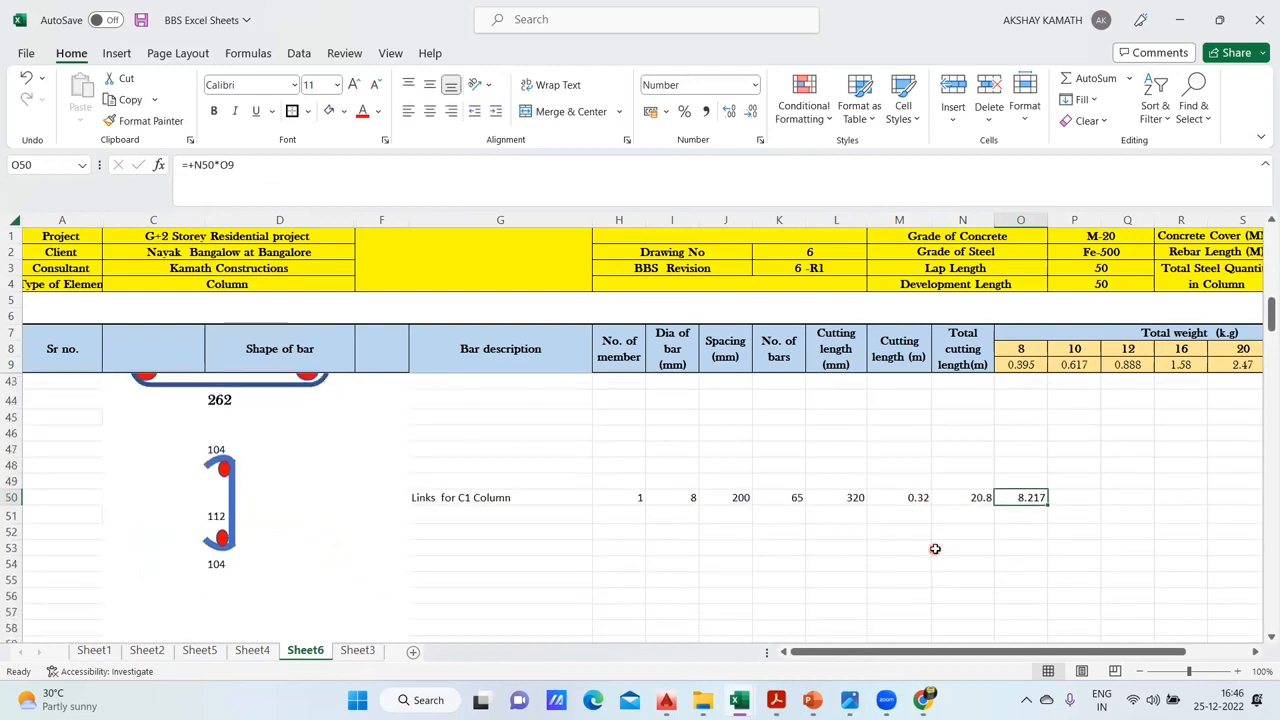
- Enter the formula +O50+O39+R20 in M56 to total the C1 link, tie and longitudinal bar weights
{"action": "scroll", "coordinate": [935, 549], "scroll_direction": "down", "scroll_amount": 1}
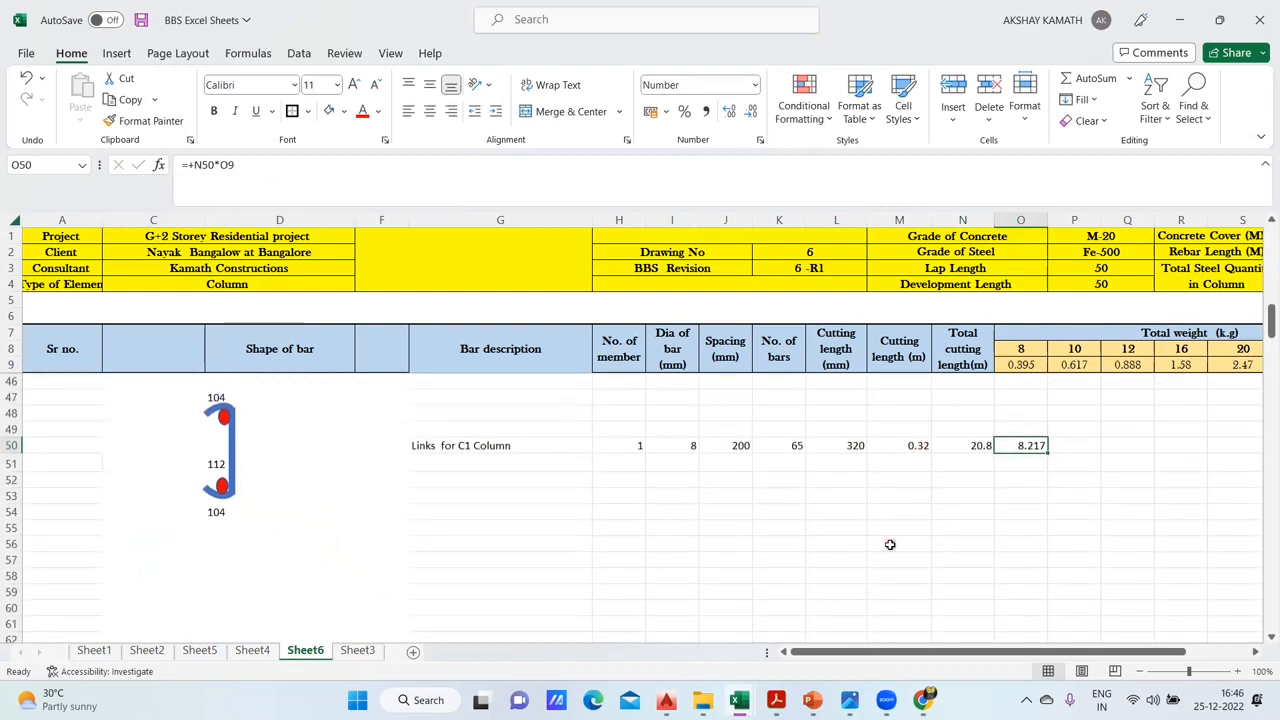
{"action": "double_click", "coordinate": [890, 545]}
{"action": "type", "text": "+"}
{"action": "left_click", "coordinate": [1030, 447]}
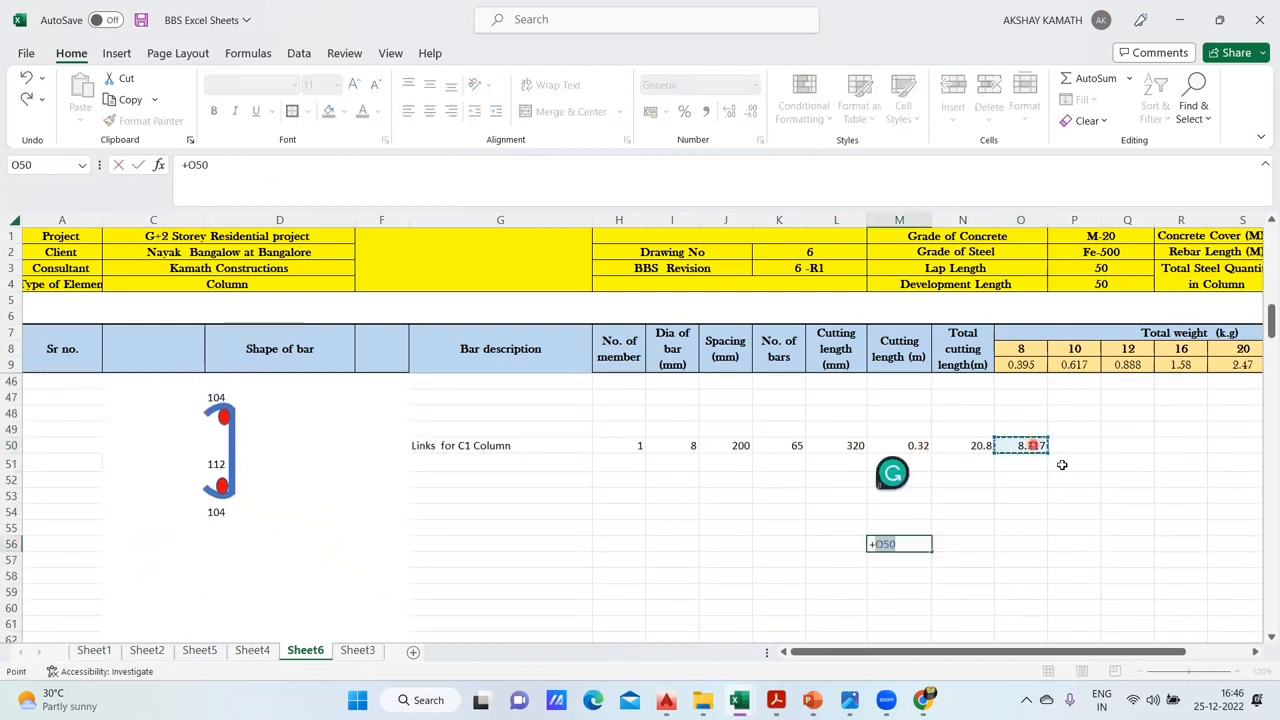
{"action": "type", "text": "+"}
{"action": "scroll", "coordinate": [1080, 480], "scroll_direction": "up", "scroll_amount": 2}
{"action": "scroll", "coordinate": [1100, 496], "scroll_direction": "up", "scroll_amount": 3}
{"action": "left_click", "coordinate": [1045, 515]}
{"action": "type", "text": "+"}
{"action": "scroll", "coordinate": [1103, 511], "scroll_direction": "up", "scroll_amount": 1}
{"action": "scroll", "coordinate": [1103, 511], "scroll_direction": "up", "scroll_amount": 4}
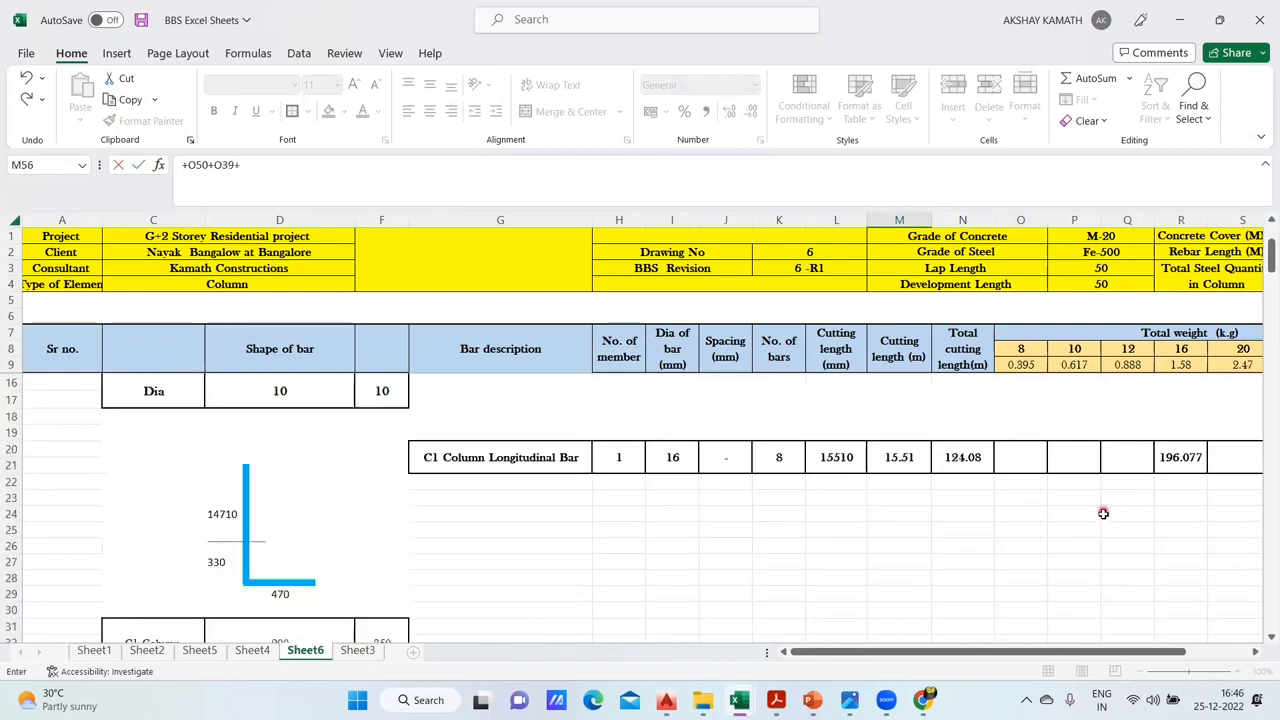
{"action": "scroll", "coordinate": [1103, 513], "scroll_direction": "down", "scroll_amount": 2}
{"action": "scroll", "coordinate": [1130, 530], "scroll_direction": "up", "scroll_amount": 4}
{"action": "left_click", "coordinate": [1181, 553]}
{"action": "key", "text": "Return"}
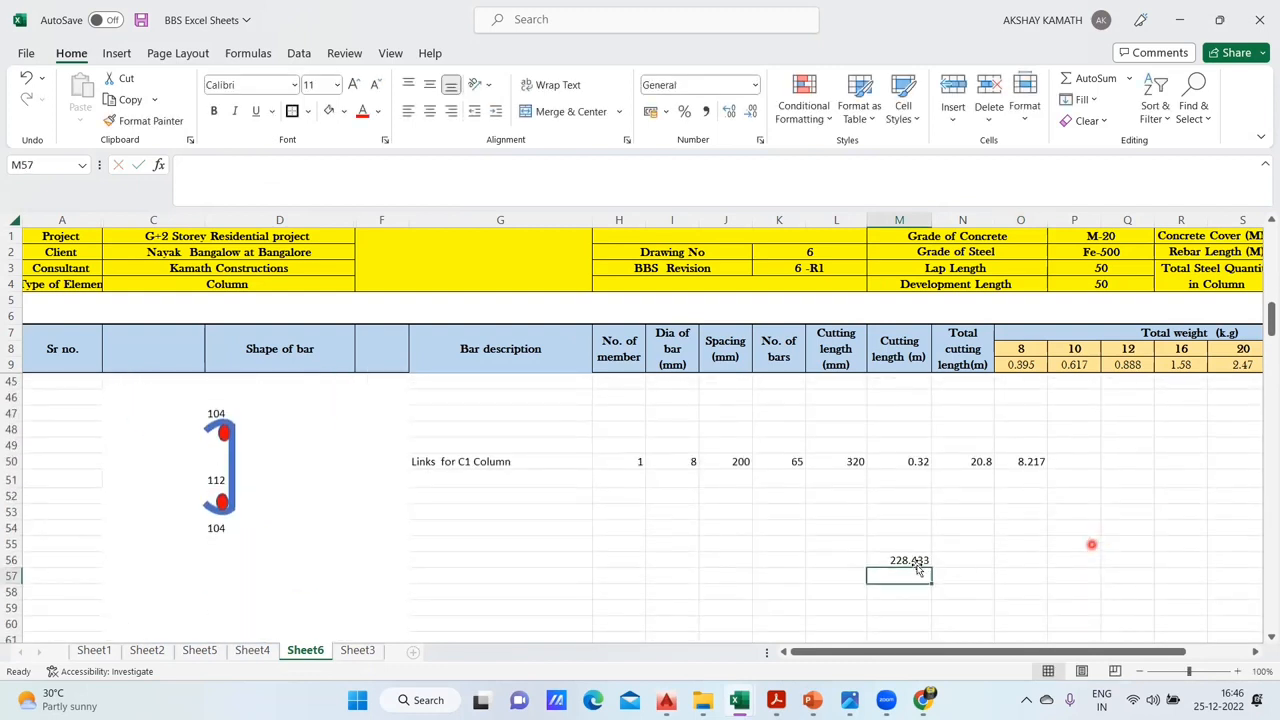
- Compare the C1 total weight in M56 with the corresponding total on Sheet4
{"action": "left_click", "coordinate": [253, 650]}
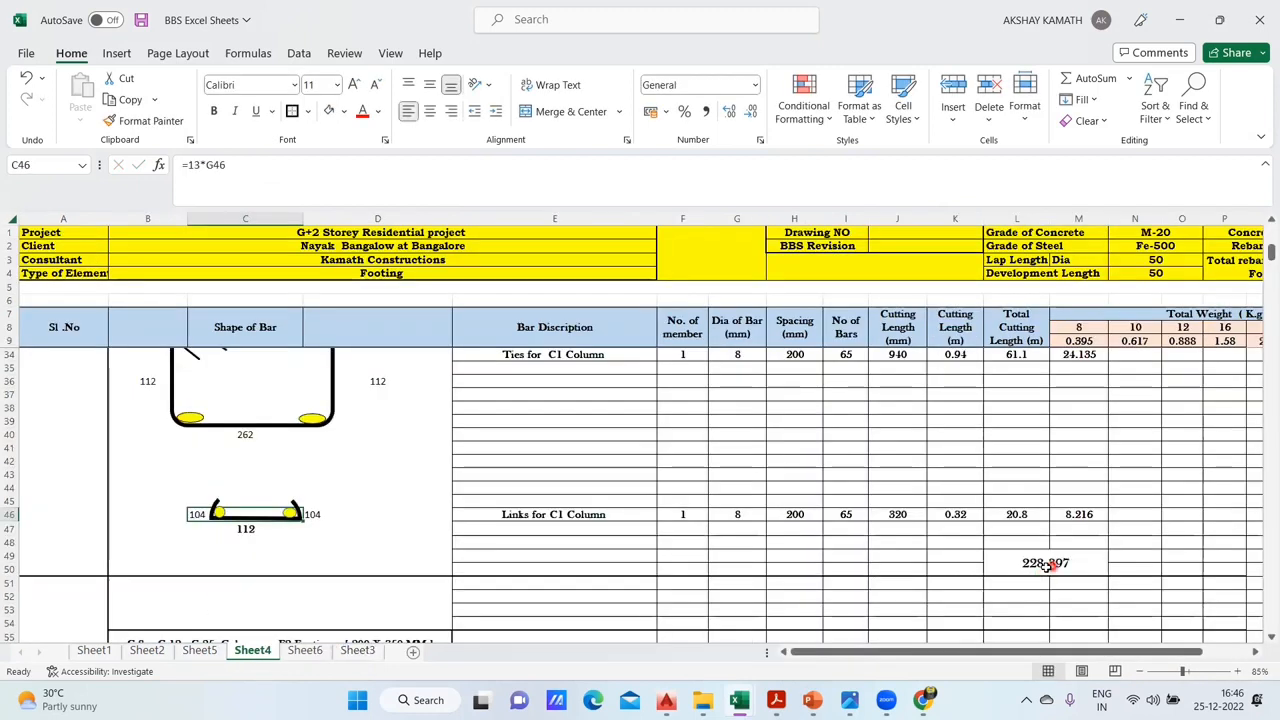
{"action": "left_click", "coordinate": [305, 650]}
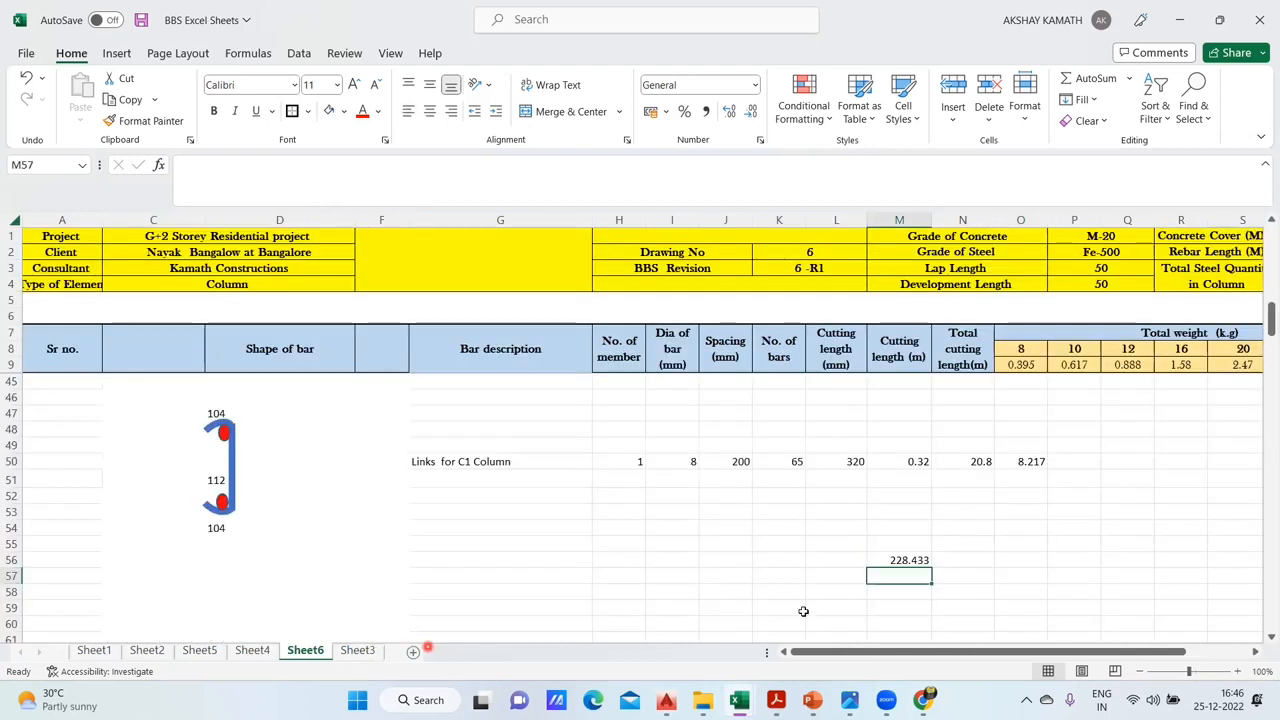
{"action": "left_click", "coordinate": [920, 561]}
{"action": "scroll", "coordinate": [923, 523], "scroll_direction": "up", "scroll_amount": 2}
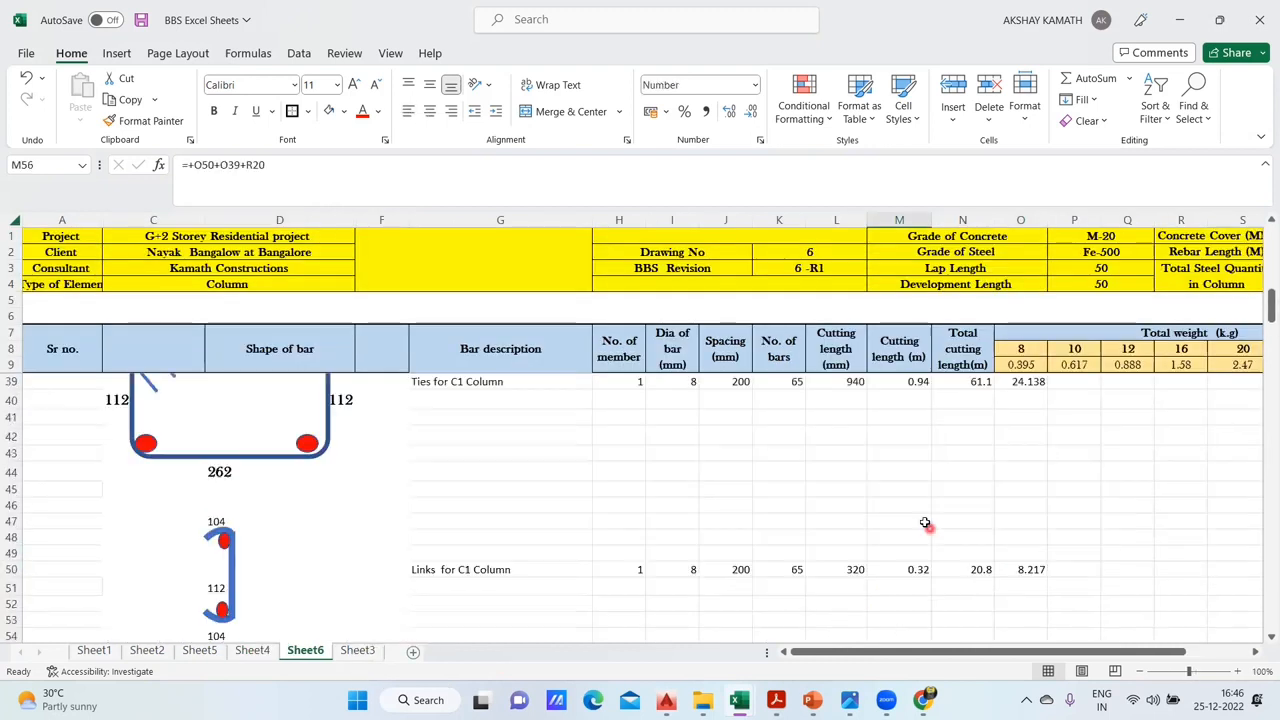
- Review the C1 column longitudinal bar, ties and links rows and their bar shapes on Sheet6
{"action": "scroll", "coordinate": [928, 523], "scroll_direction": "down", "scroll_amount": 1}
{"action": "scroll", "coordinate": [927, 539], "scroll_direction": "up", "scroll_amount": 1}
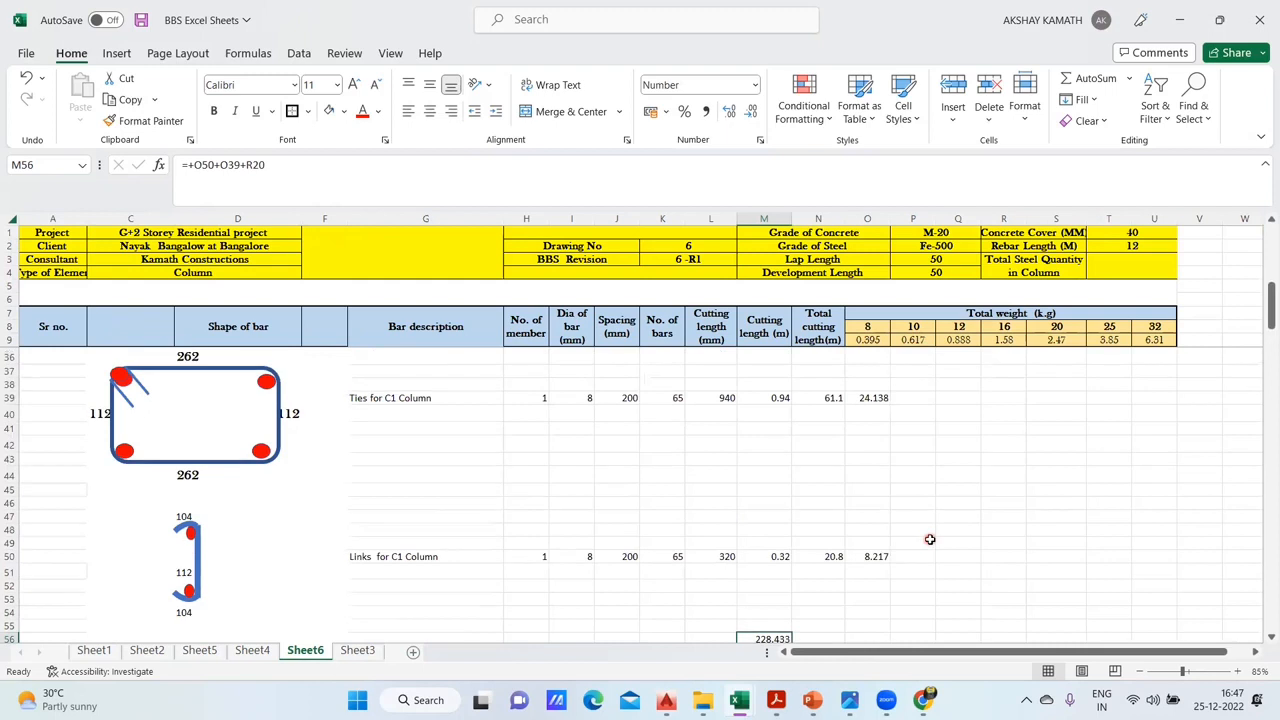
{"action": "scroll", "coordinate": [929, 540], "scroll_direction": "up", "scroll_amount": 2}
{"action": "scroll", "coordinate": [926, 542], "scroll_direction": "down", "scroll_amount": 1}
{"action": "scroll", "coordinate": [926, 540], "scroll_direction": "up", "scroll_amount": 5}
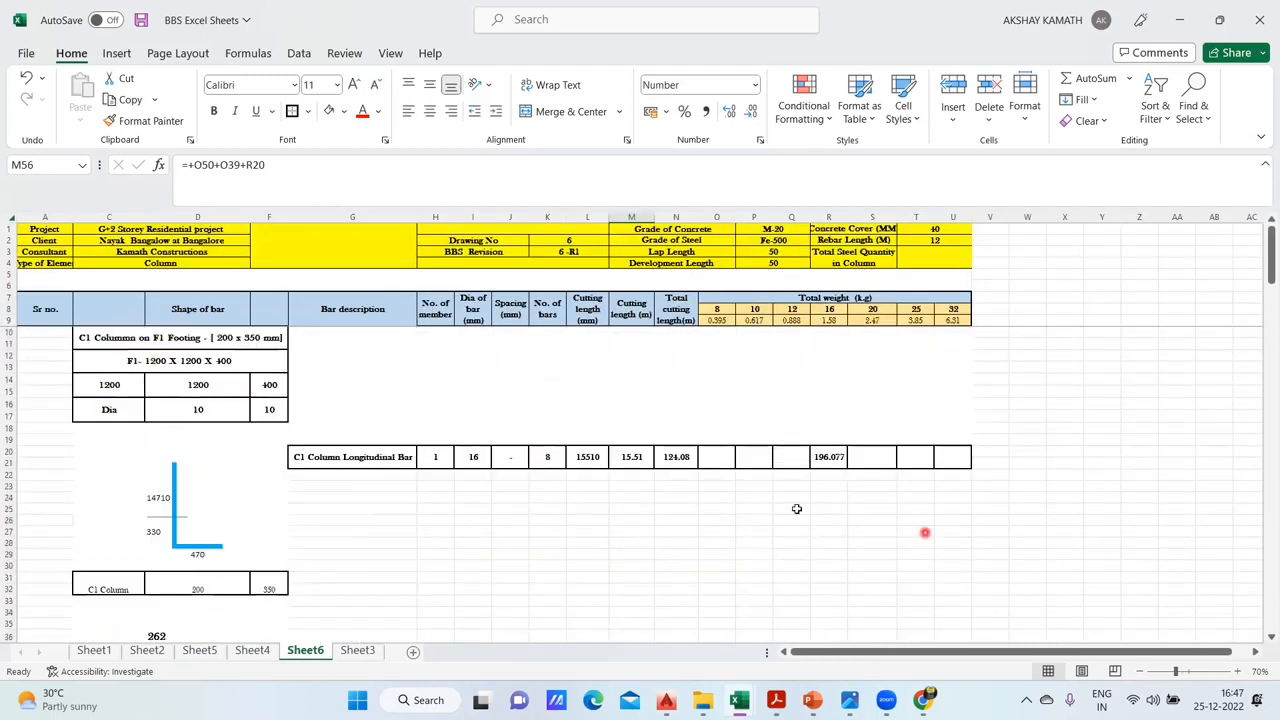
{"action": "scroll", "coordinate": [476, 494], "scroll_direction": "down", "scroll_amount": 2}
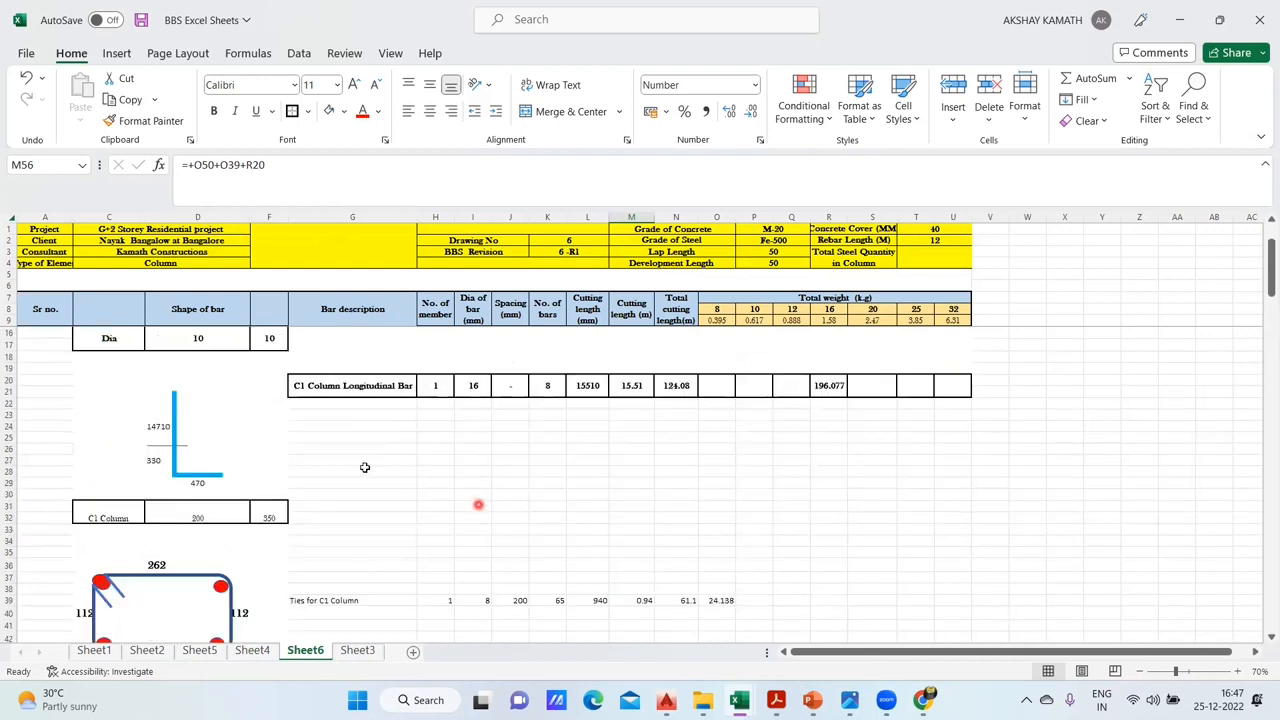
{"action": "scroll", "coordinate": [269, 549], "scroll_direction": "down", "scroll_amount": 3}
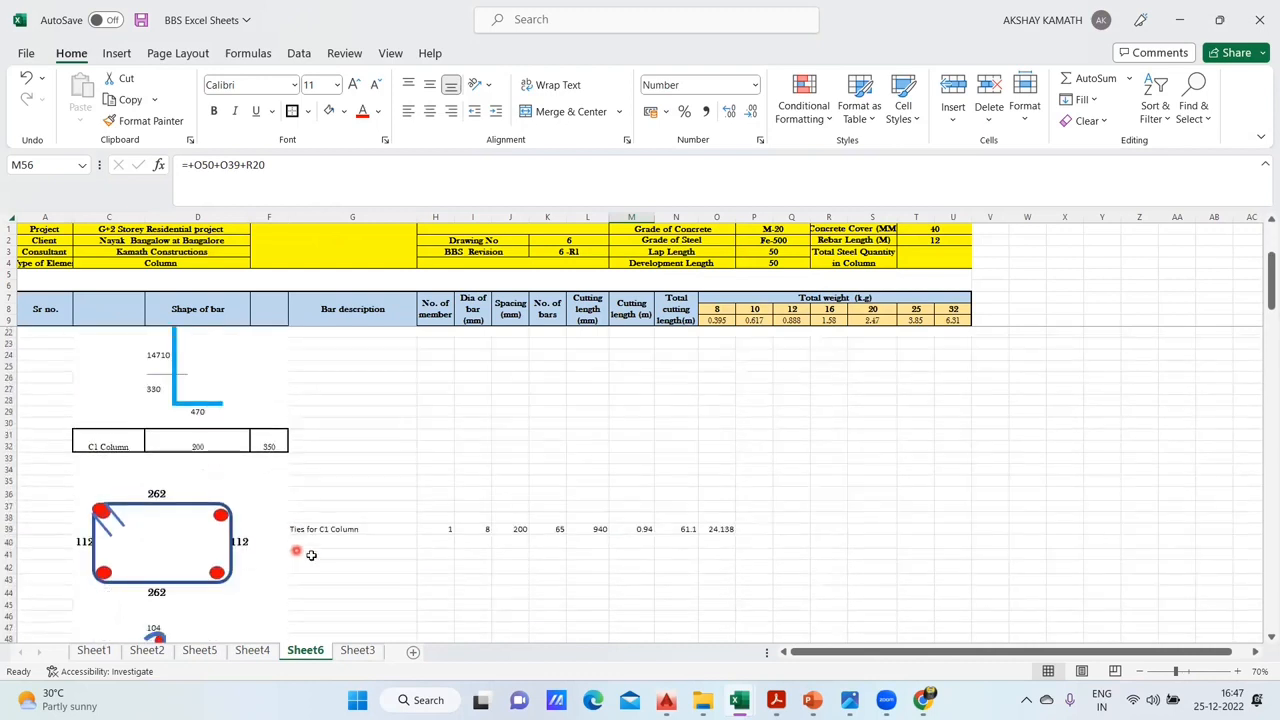
{"action": "scroll", "coordinate": [281, 443], "scroll_direction": "down", "scroll_amount": 2}
{"action": "left_click_drag", "start_coordinate": [487, 426], "coordinate": [1014, 423]}
{"action": "left_click", "coordinate": [754, 524]}
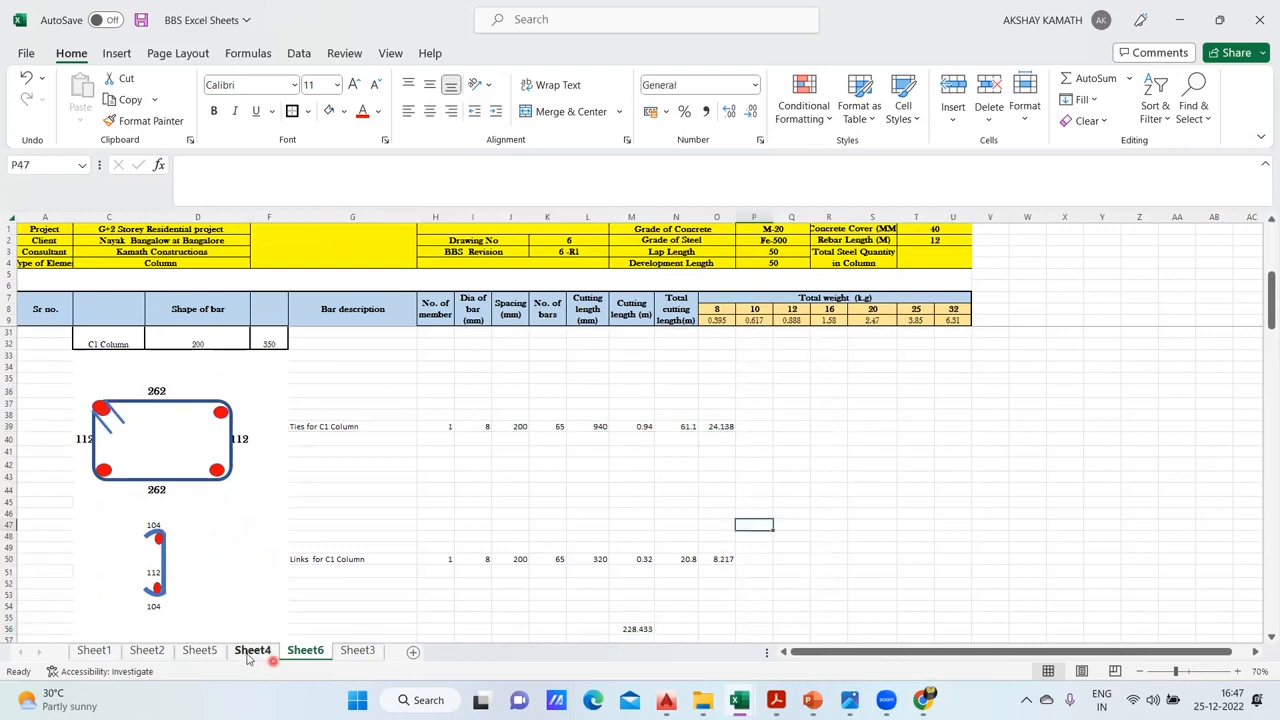
- Compare the C1 column schedule layout on Sheet4 with the one on Sheet6
{"action": "left_click", "coordinate": [252, 651]}
{"action": "scroll", "coordinate": [820, 556], "scroll_direction": "up", "scroll_amount": 10}
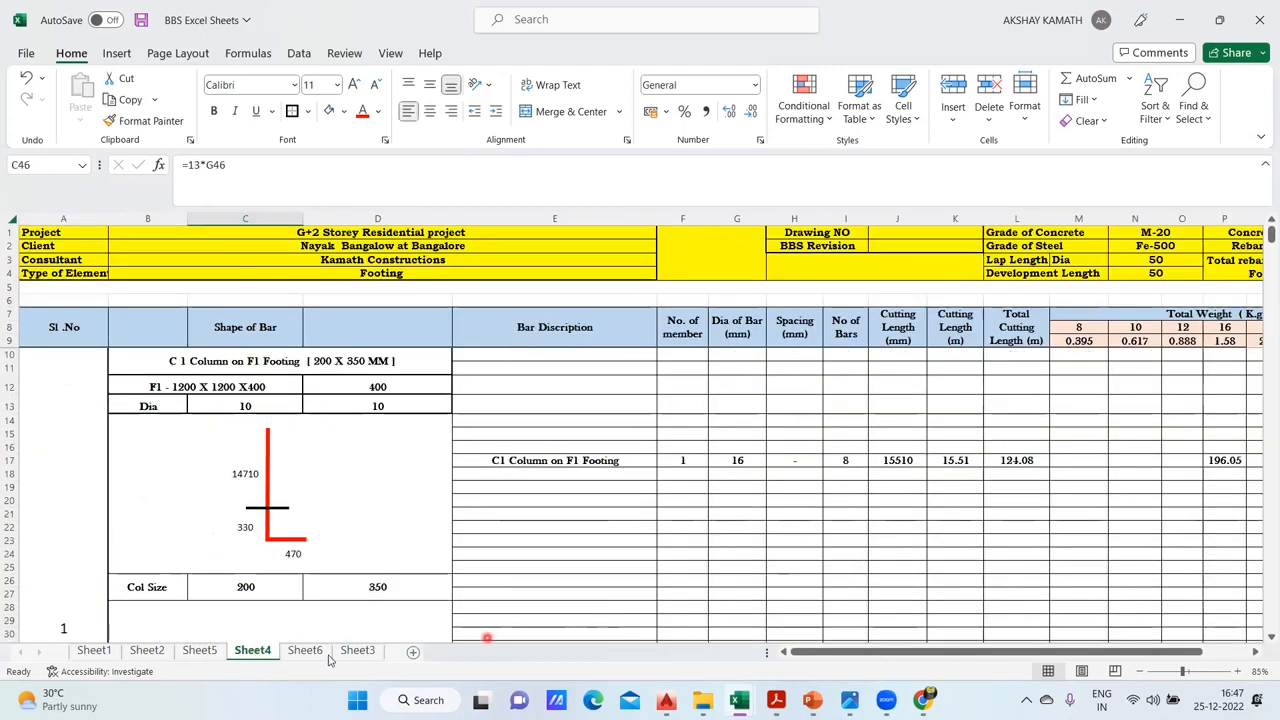
{"action": "left_click", "coordinate": [305, 651]}
{"action": "scroll", "coordinate": [718, 558], "scroll_direction": "up", "scroll_amount": 10}
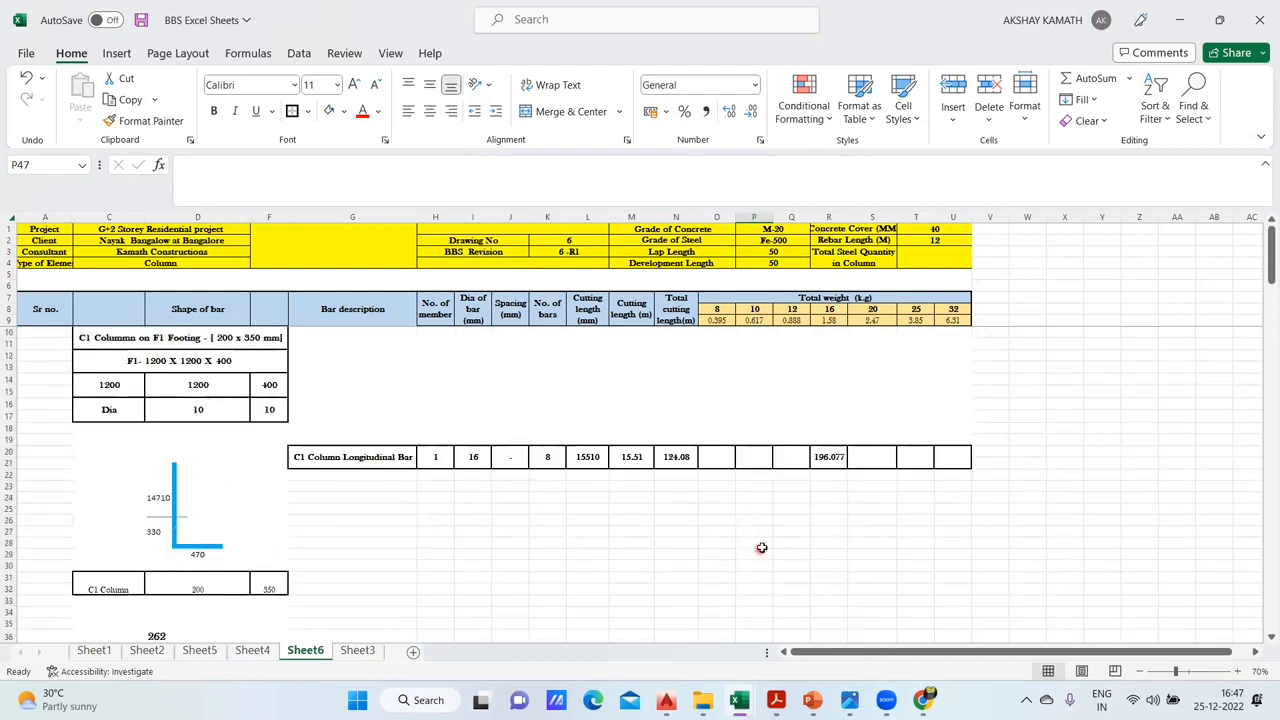
- Examine the C1 link shape on Sheet6 and its lower hook length formula in D54
{"action": "scroll", "coordinate": [761, 548], "scroll_direction": "down", "scroll_amount": 12}
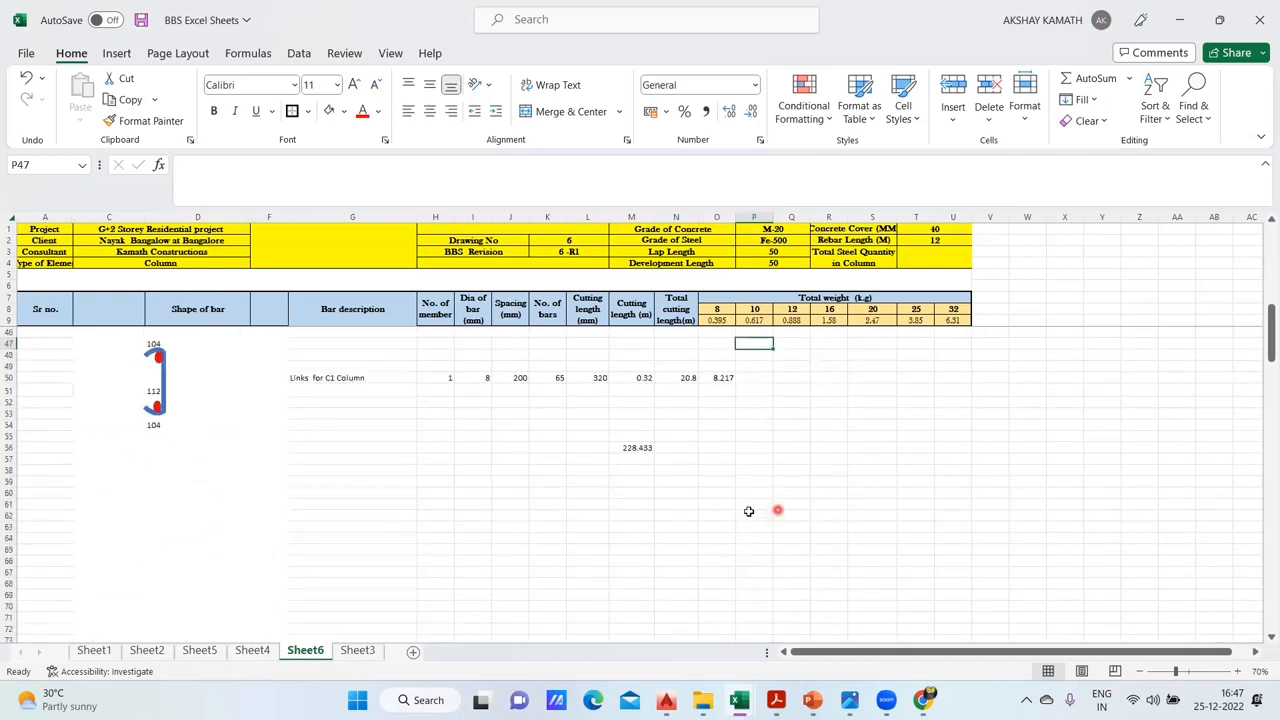
{"action": "scroll", "coordinate": [748, 511], "scroll_direction": "up", "scroll_amount": 1}
{"action": "scroll", "coordinate": [731, 547], "scroll_direction": "up", "scroll_amount": 2}
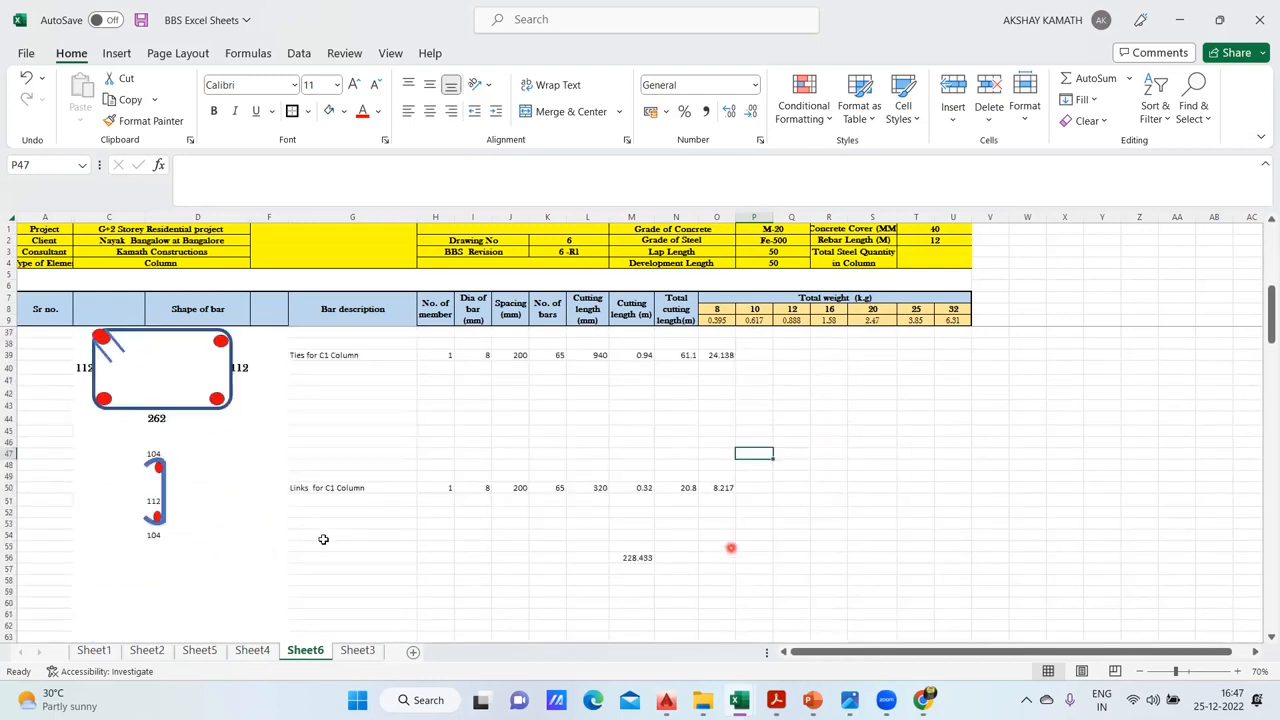
{"action": "left_click", "coordinate": [166, 494]}
{"action": "left_click", "coordinate": [199, 531]}
- Widen column U, the 32 mm bar weight column, slightly on Sheet6
{"action": "scroll", "coordinate": [255, 560], "scroll_direction": "up", "scroll_amount": 3}
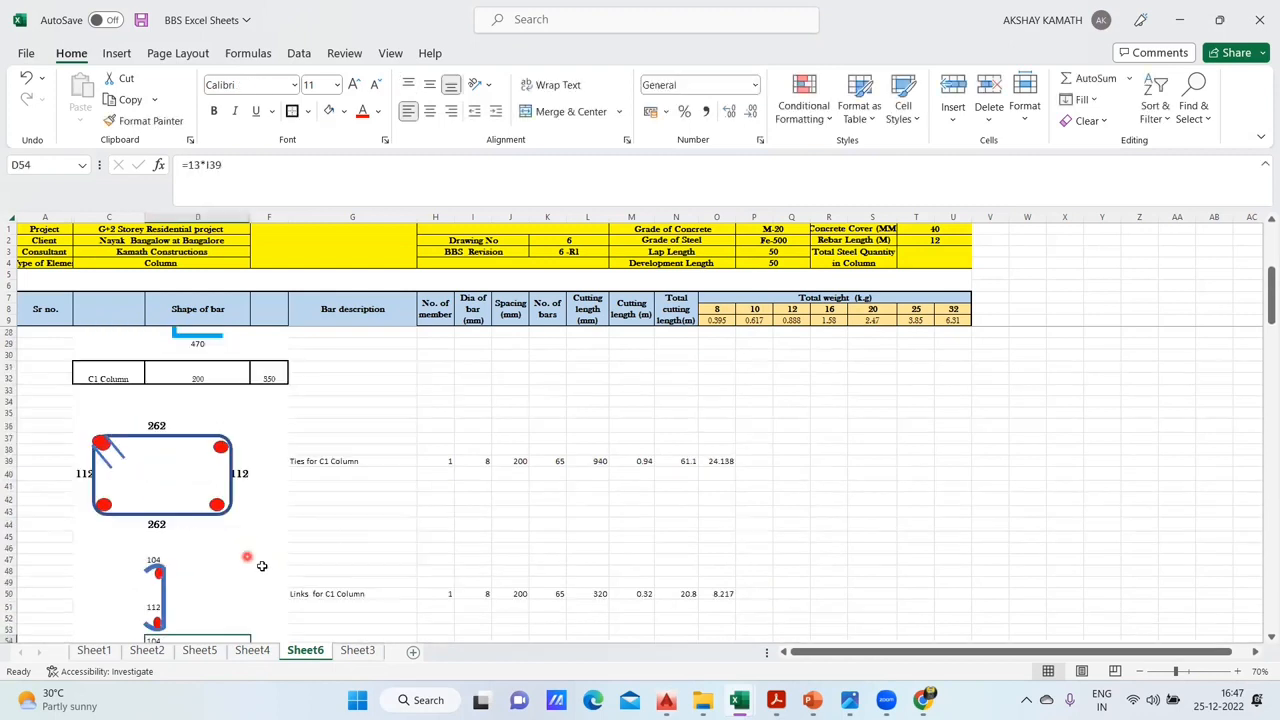
{"action": "scroll", "coordinate": [258, 562], "scroll_direction": "up", "scroll_amount": 3}
{"action": "scroll", "coordinate": [543, 500], "scroll_direction": "up", "scroll_amount": 3}
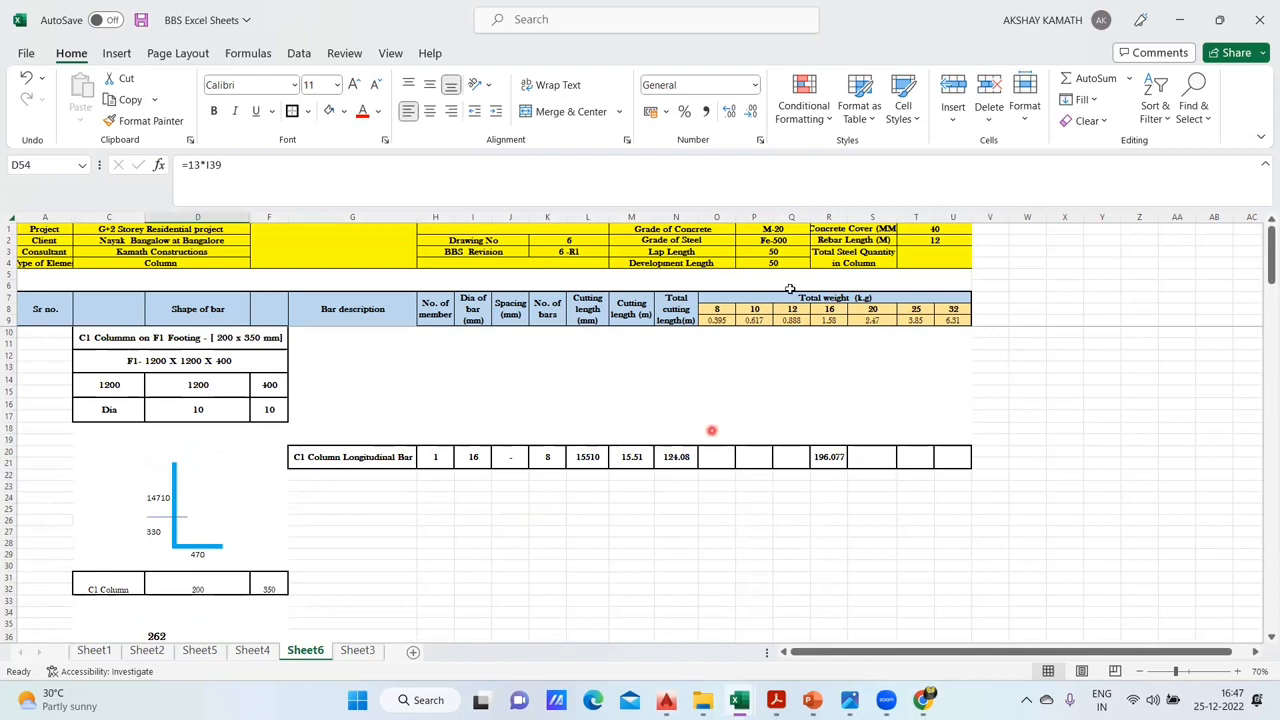
{"action": "left_click_drag", "start_coordinate": [970, 221], "coordinate": [984, 221]}
{"action": "scroll", "coordinate": [760, 542], "scroll_direction": "down", "scroll_amount": 2}
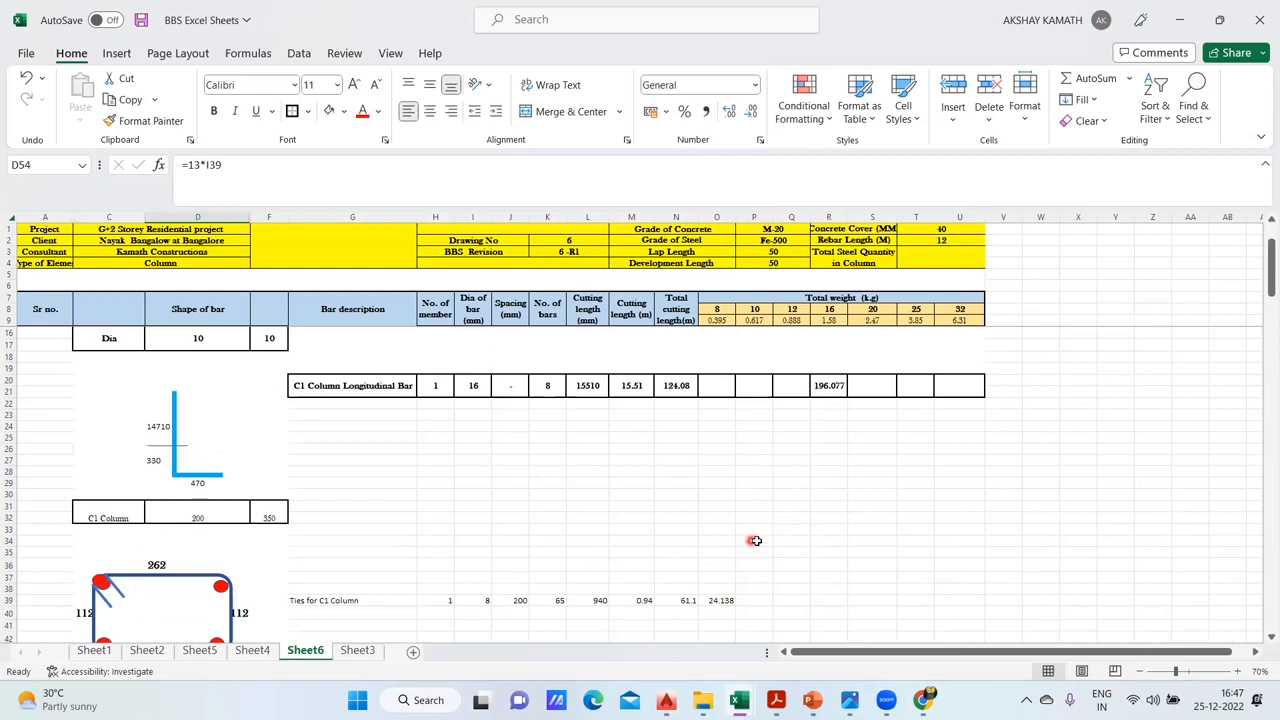
{"action": "scroll", "coordinate": [435, 565], "scroll_direction": "down", "scroll_amount": 1}
{"action": "scroll", "coordinate": [435, 565], "scroll_direction": "down", "scroll_amount": 1}
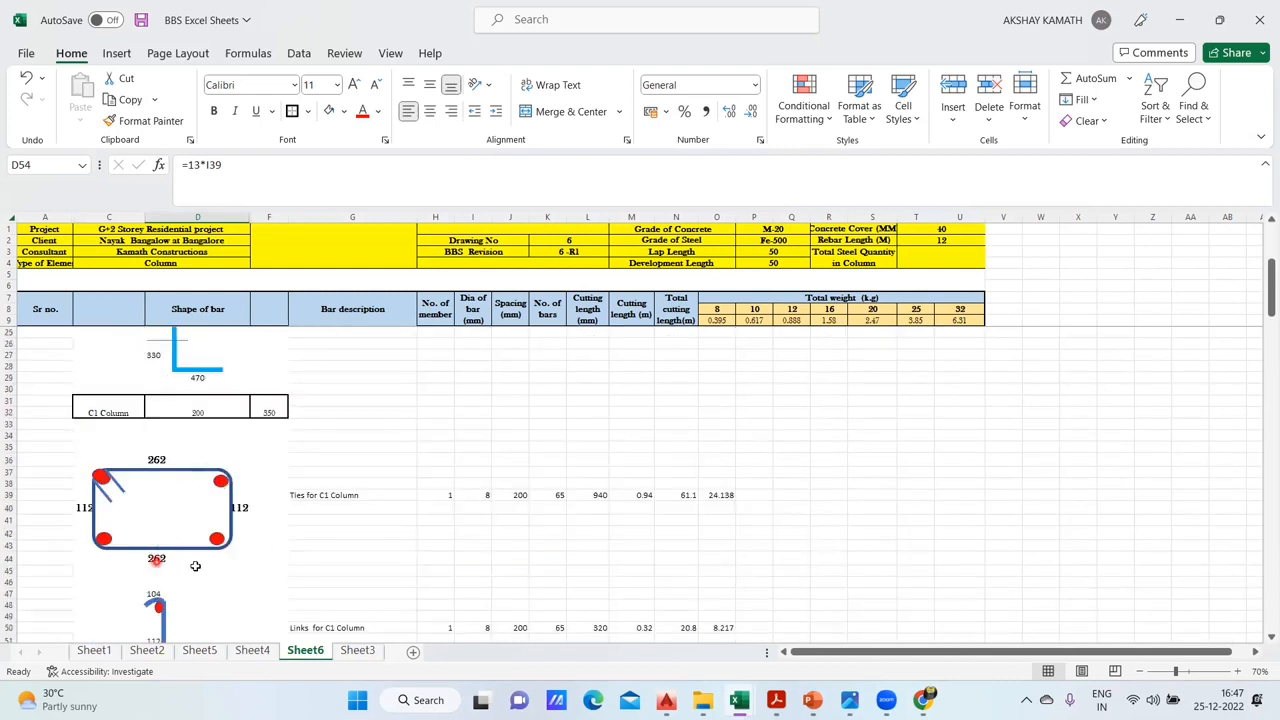
{"action": "scroll", "coordinate": [431, 528], "scroll_direction": "down", "scroll_amount": 2}
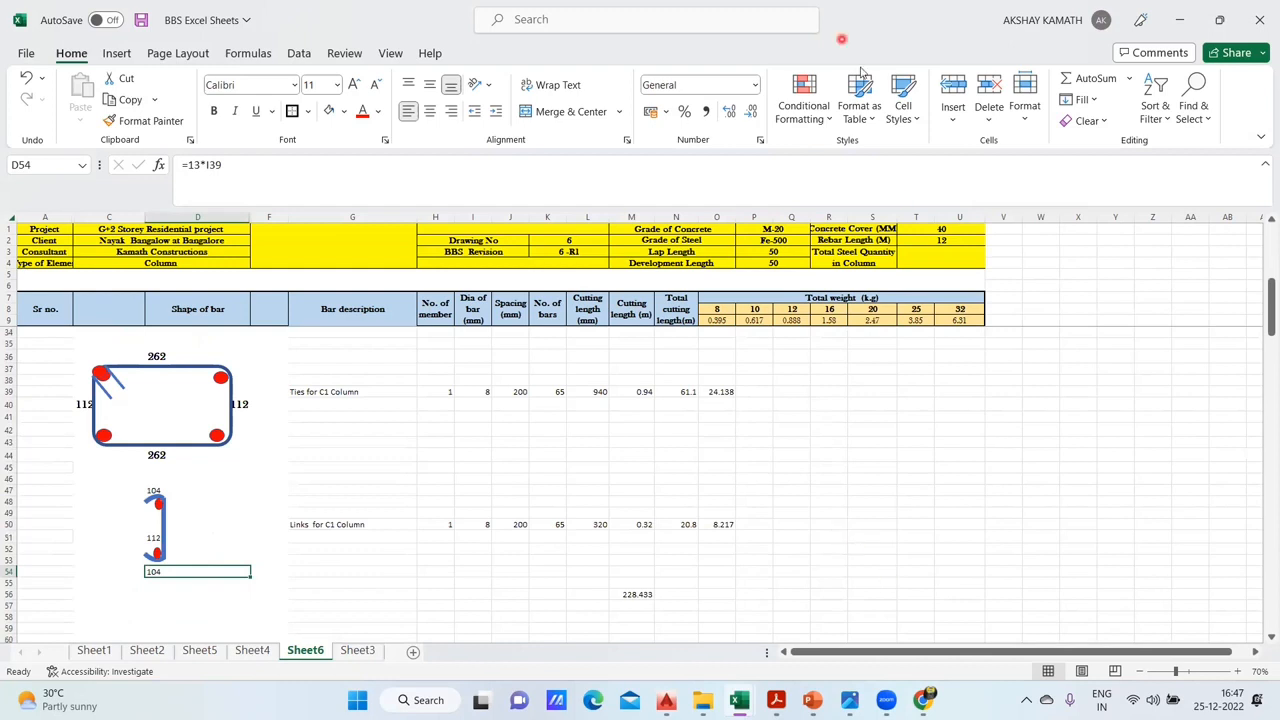
{"action": "left_click", "coordinate": [323, 571]}
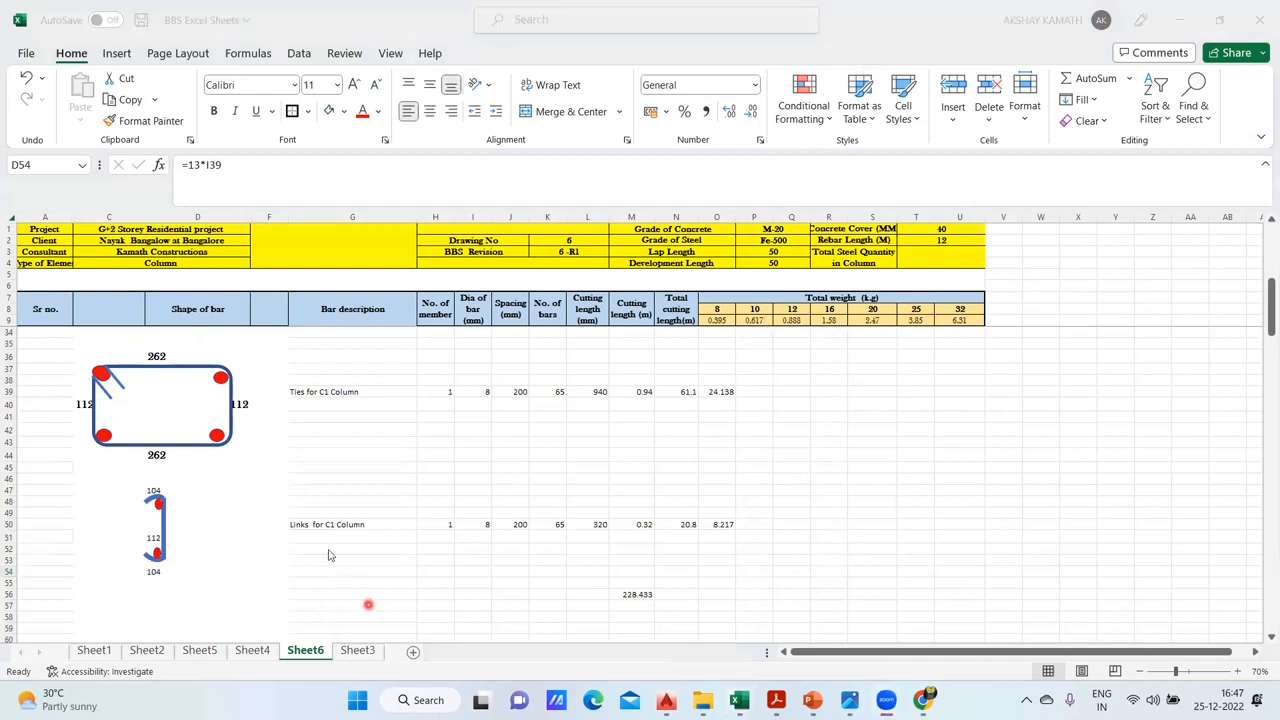